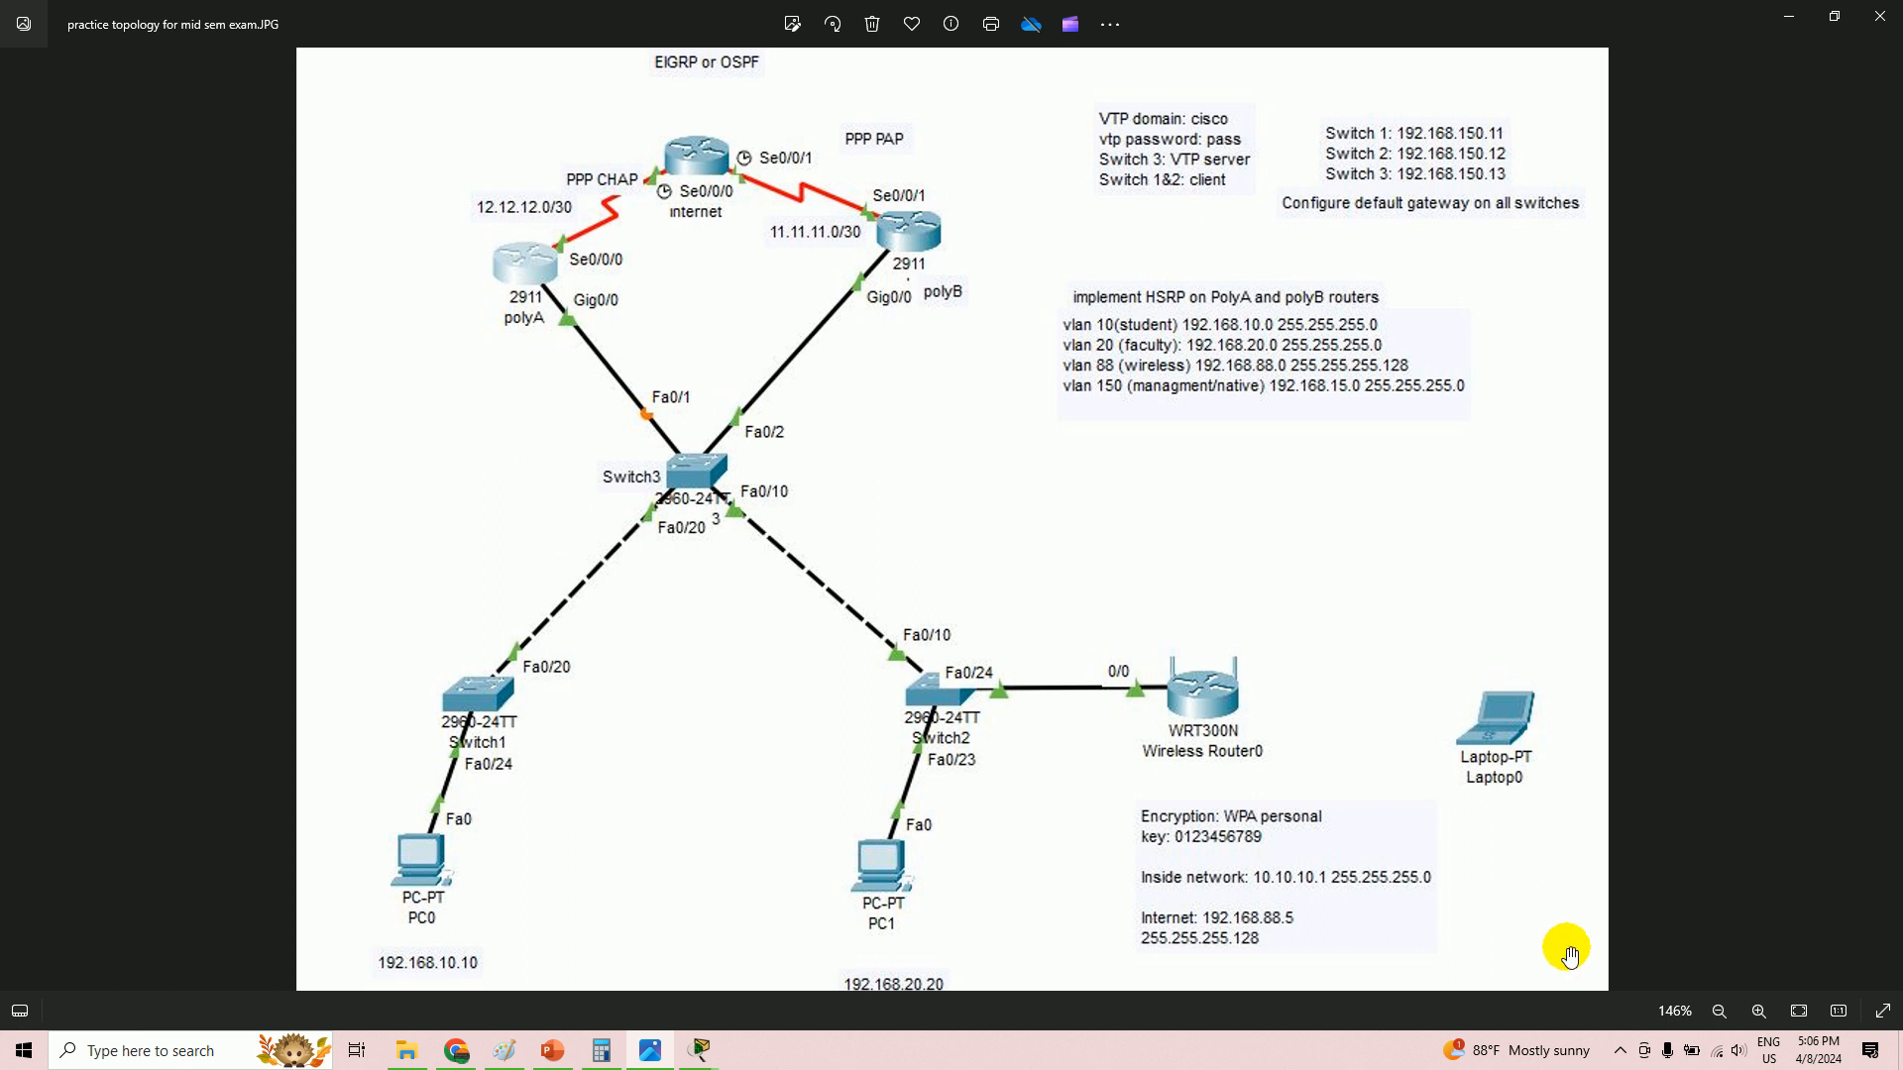
- Zoom the topology diagram photo out from 146% to 133%
left_click(1717, 1011)
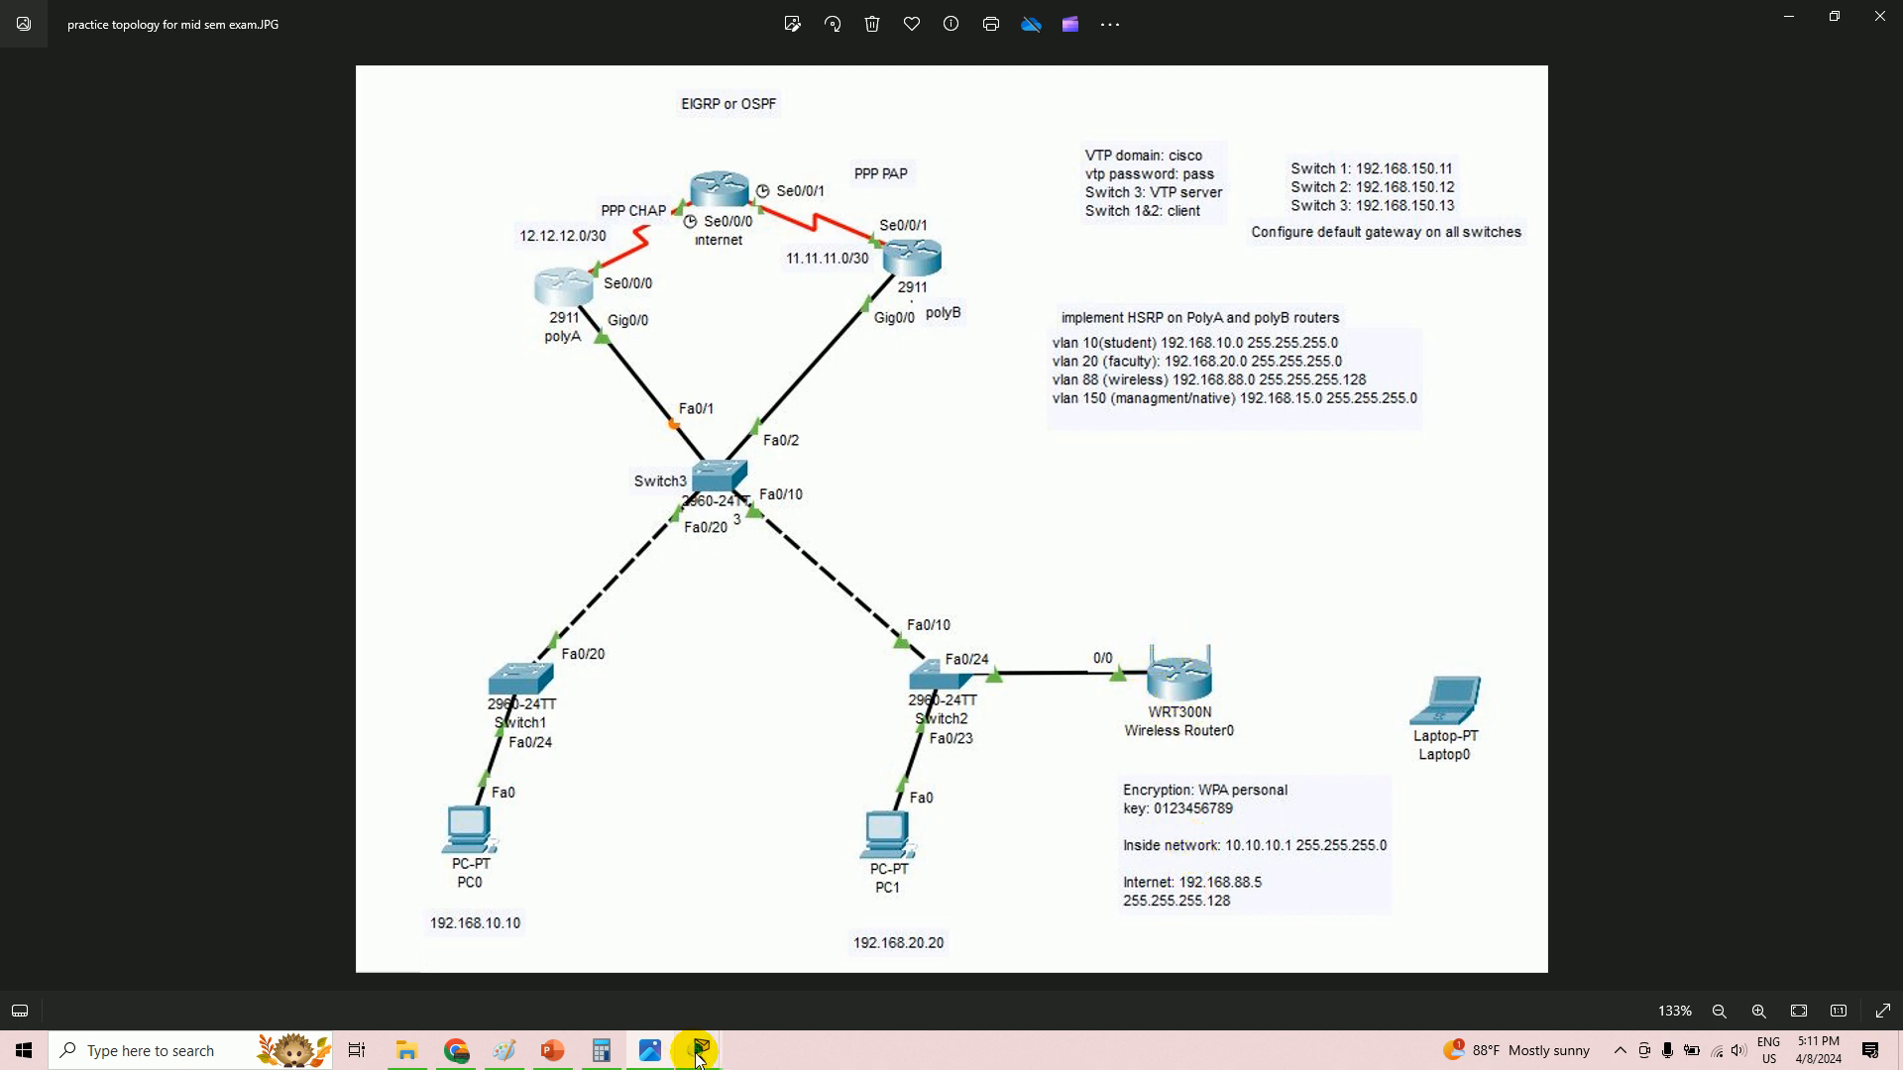
- On Wireless Router0's GUI setup page, switch the Internet connection type from DHCP to Static IP
mouse_move(699, 1059)
left_click(764, 969)
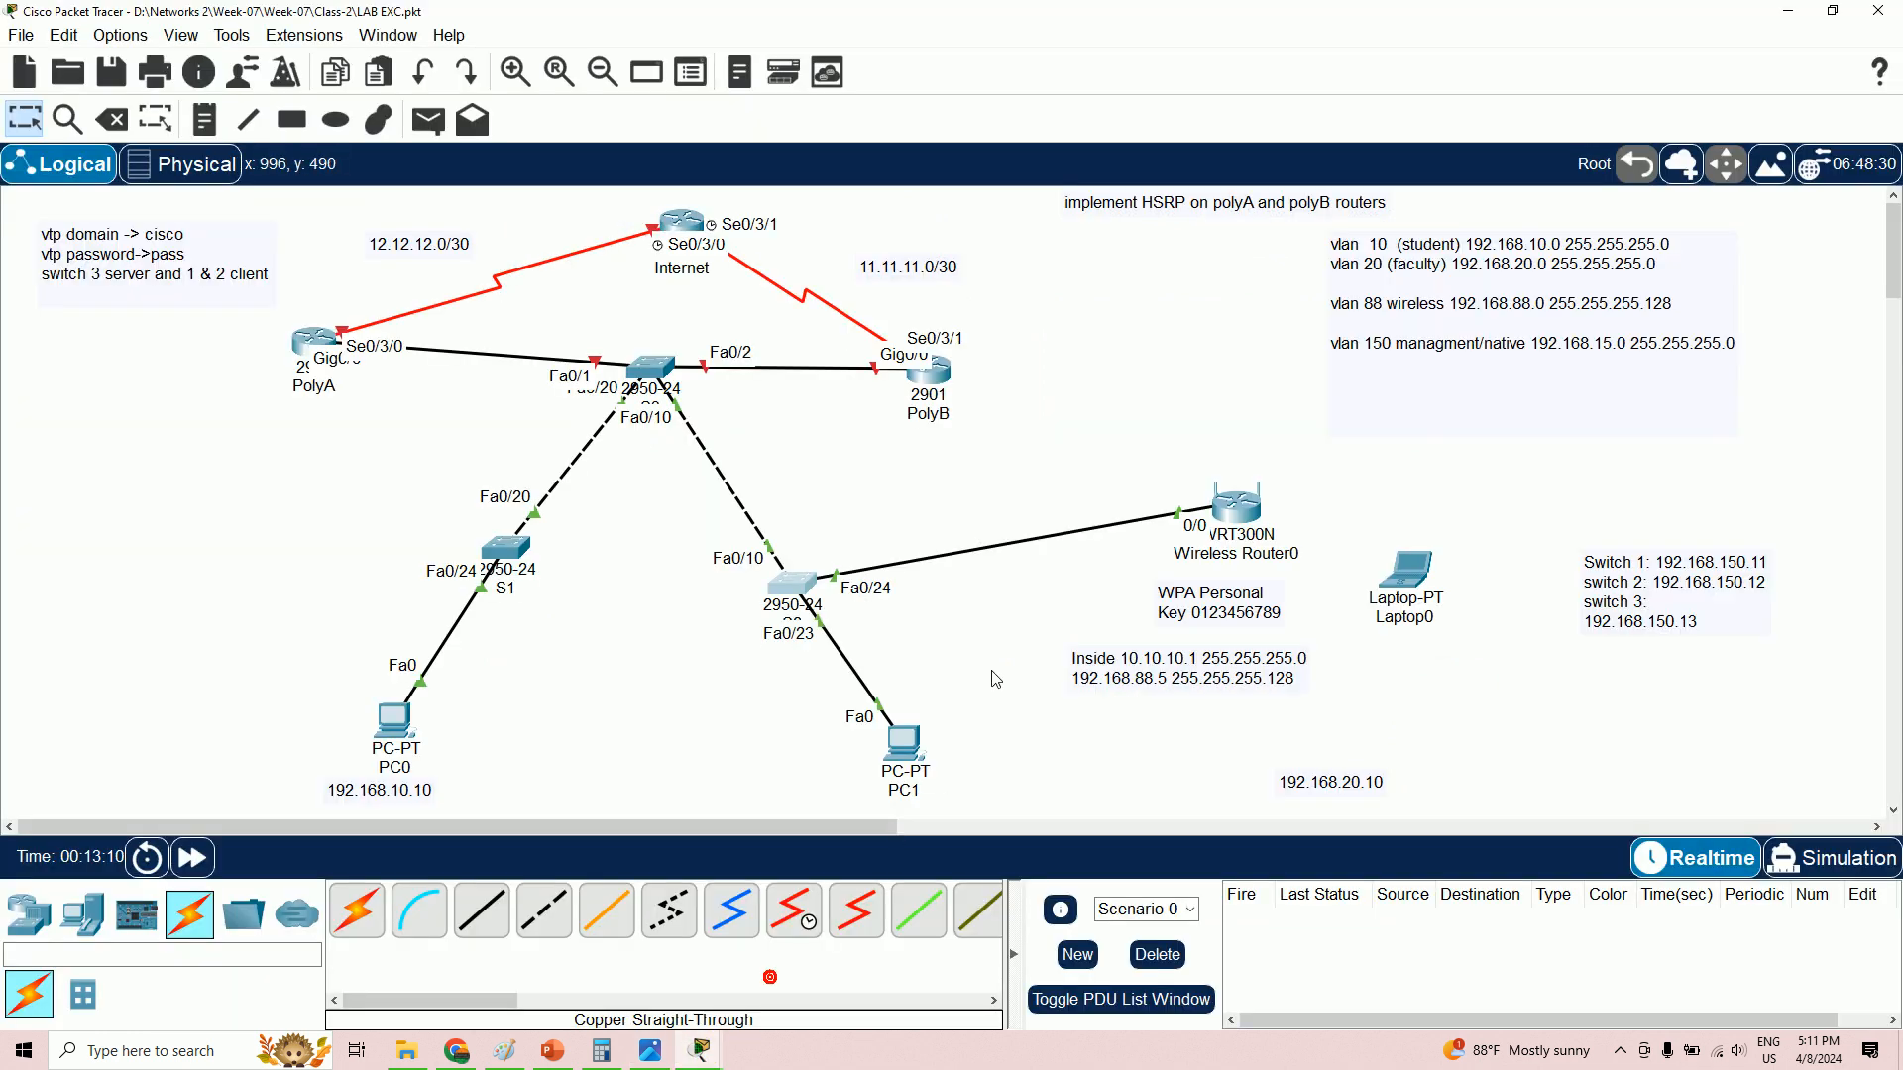
left_click(1241, 518)
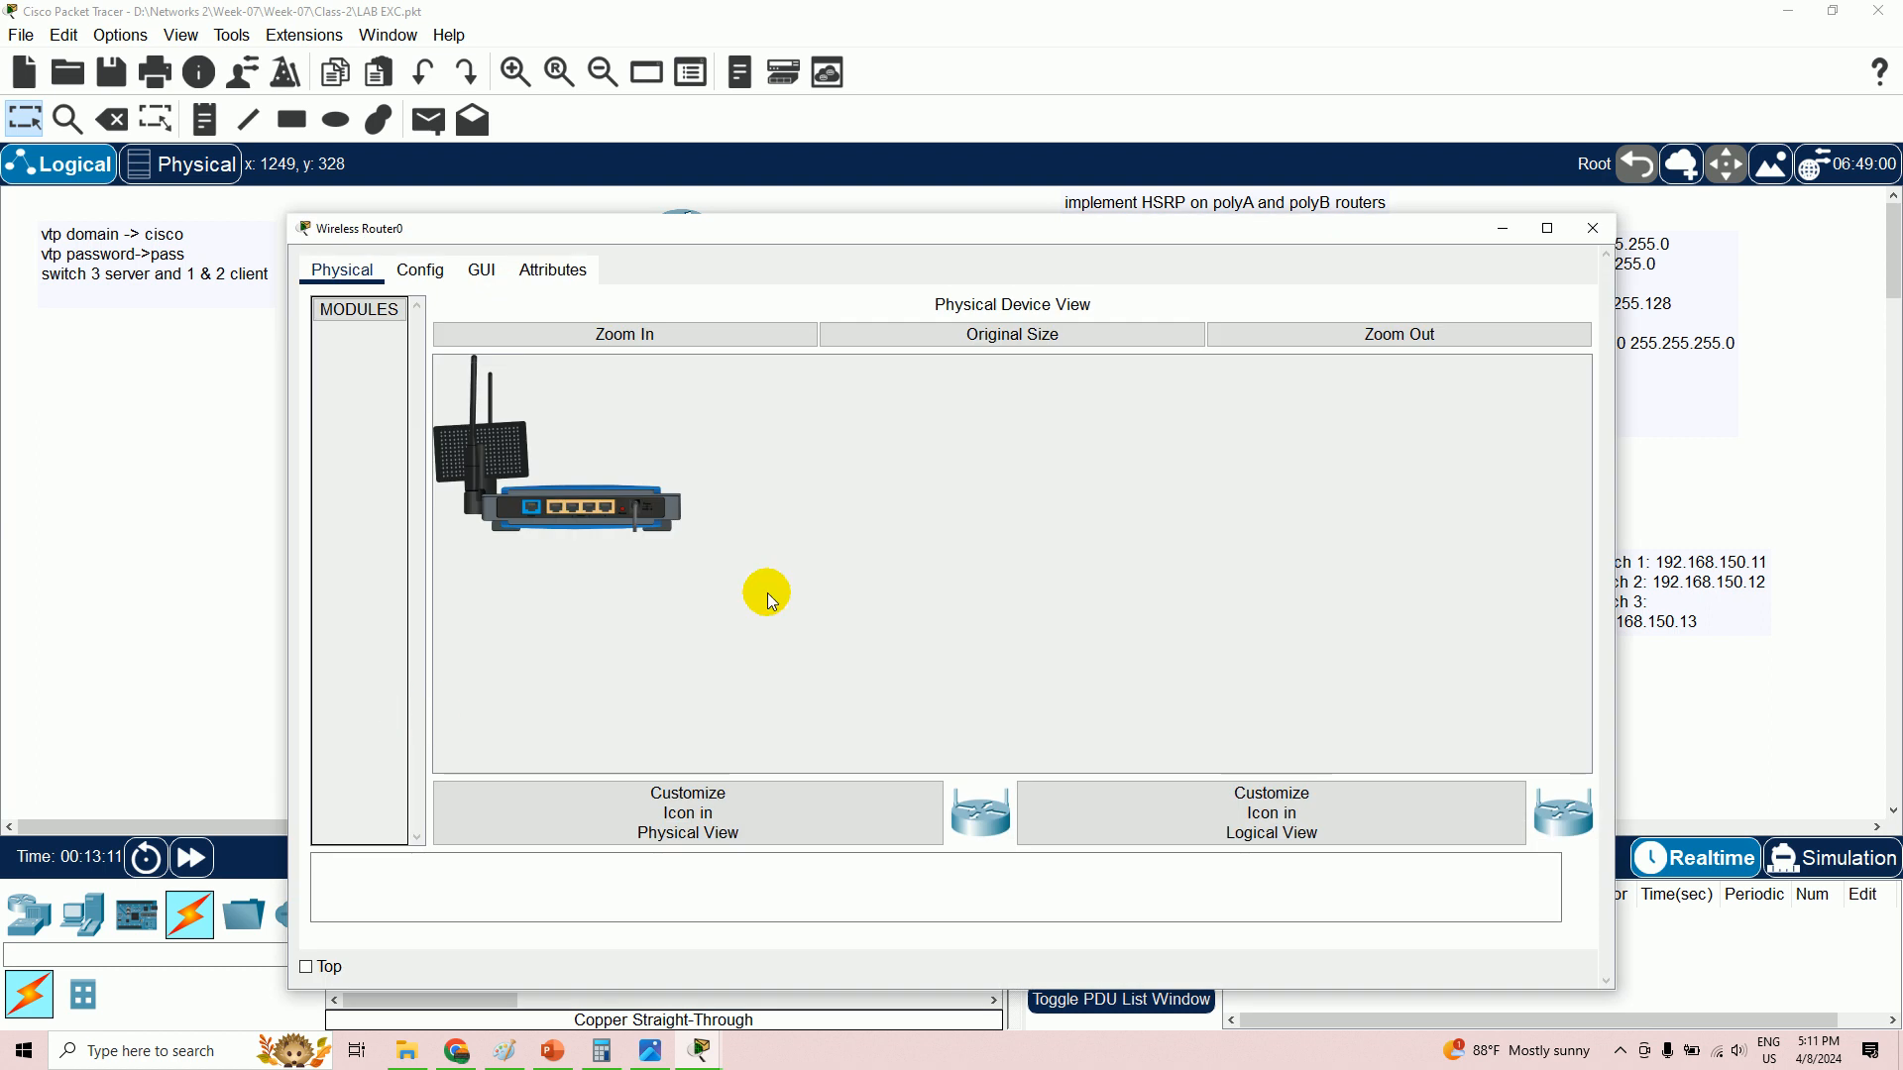
left_click(483, 271)
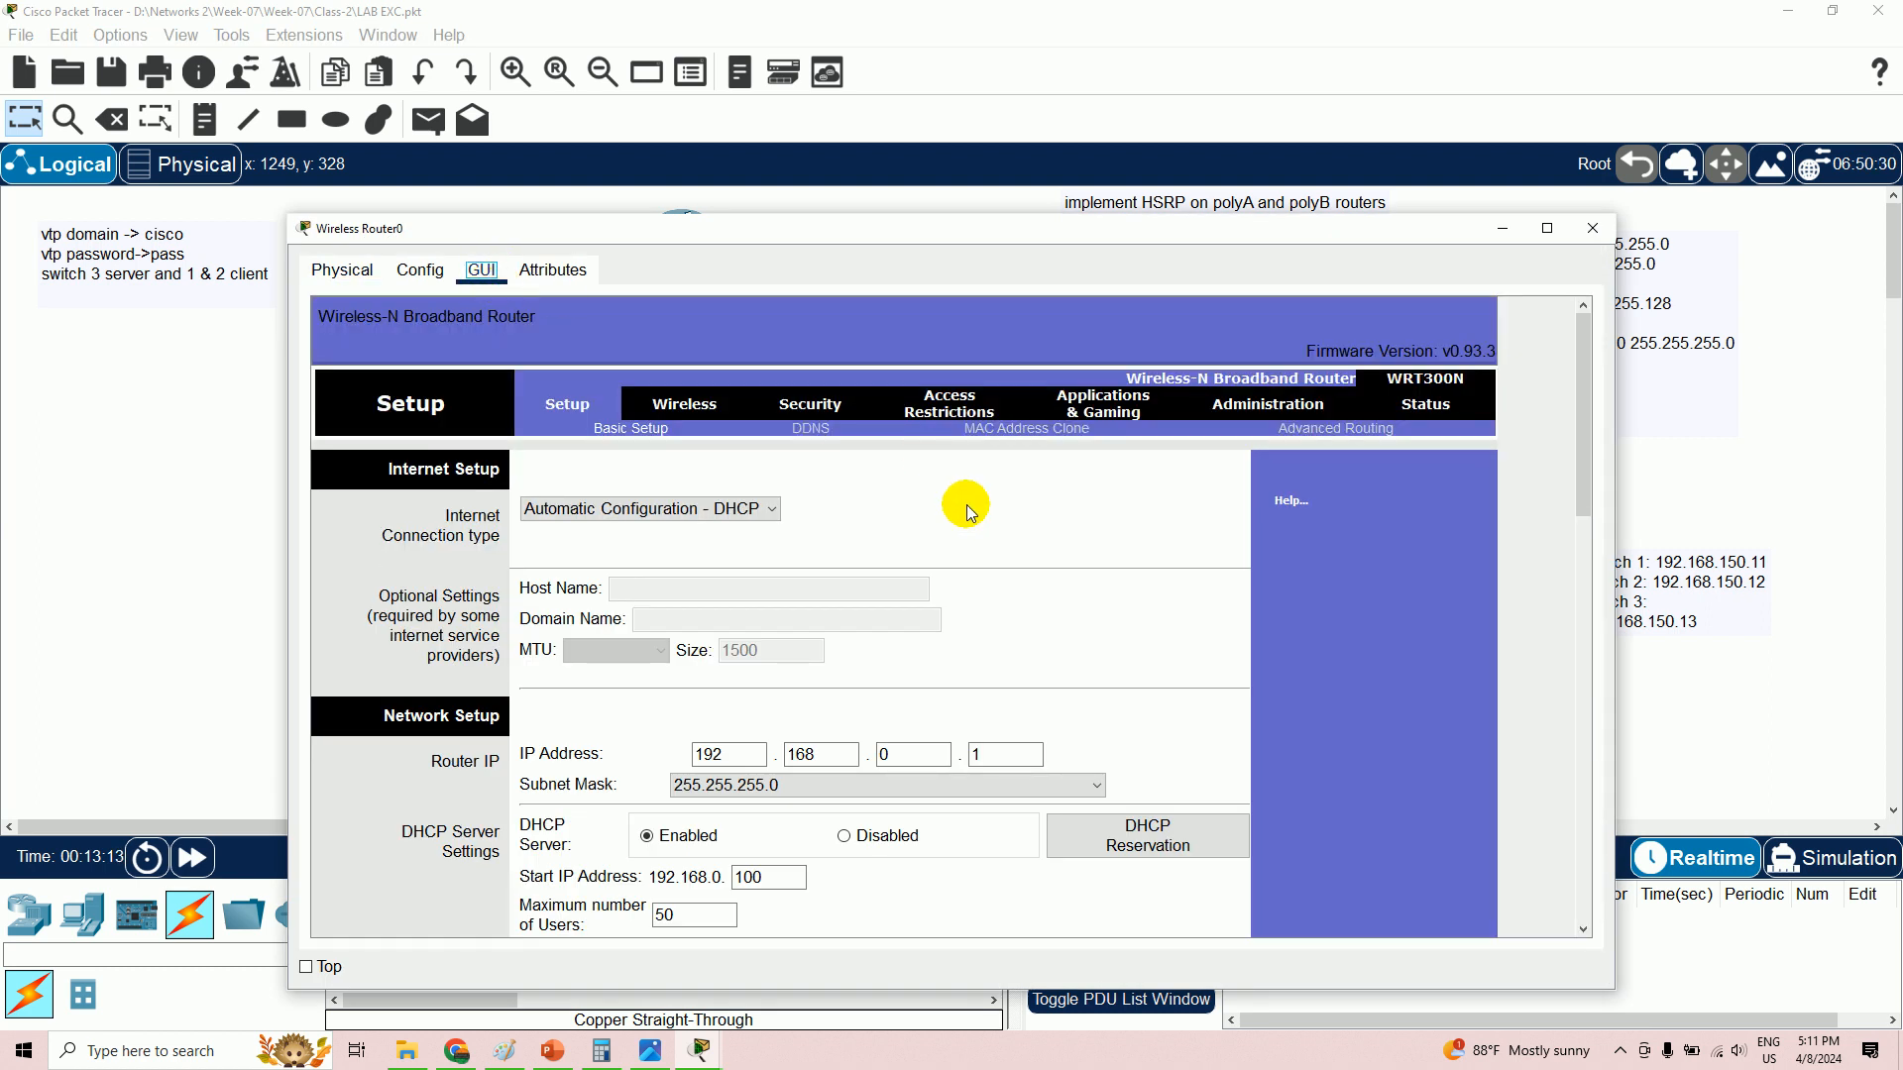
scroll(961, 501, "down", 2)
scroll(966, 511, "down", 1)
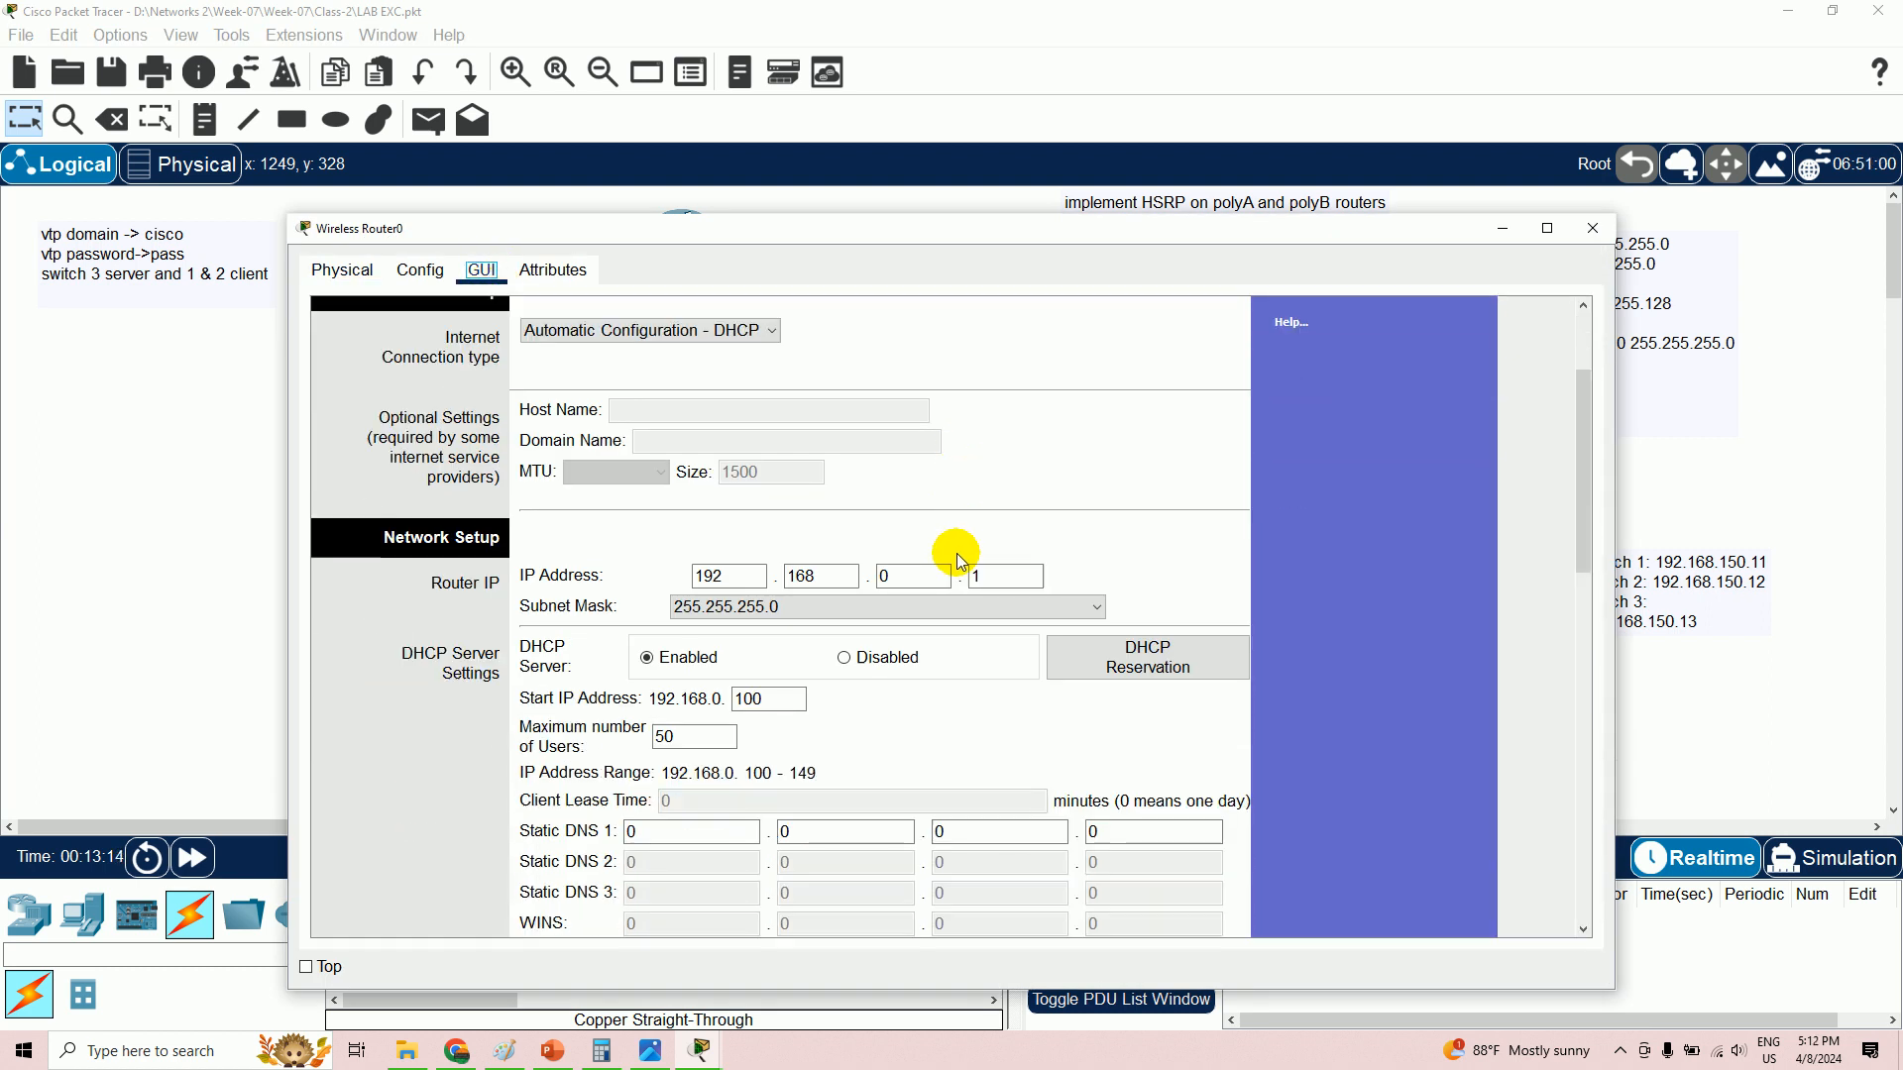
left_click(699, 575)
scroll(669, 474, "up", 2)
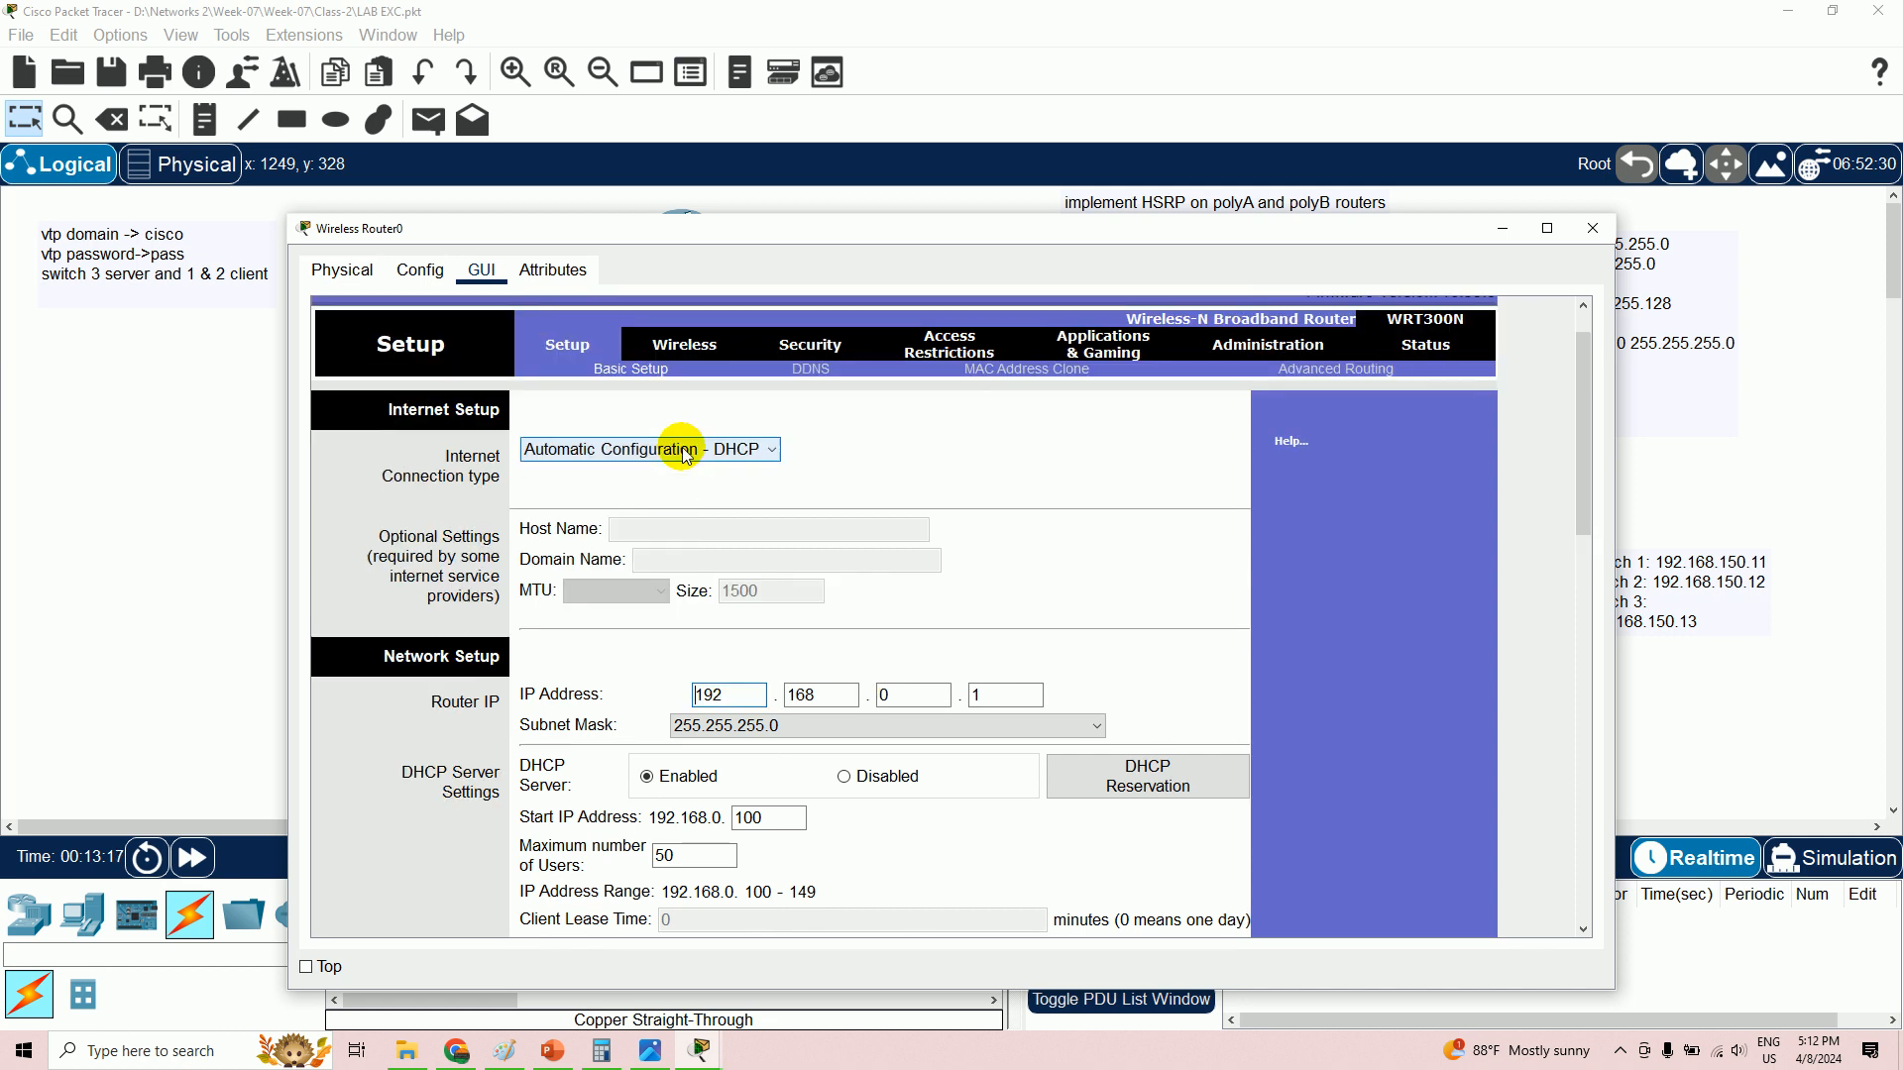
left_click(663, 449)
left_click(610, 491)
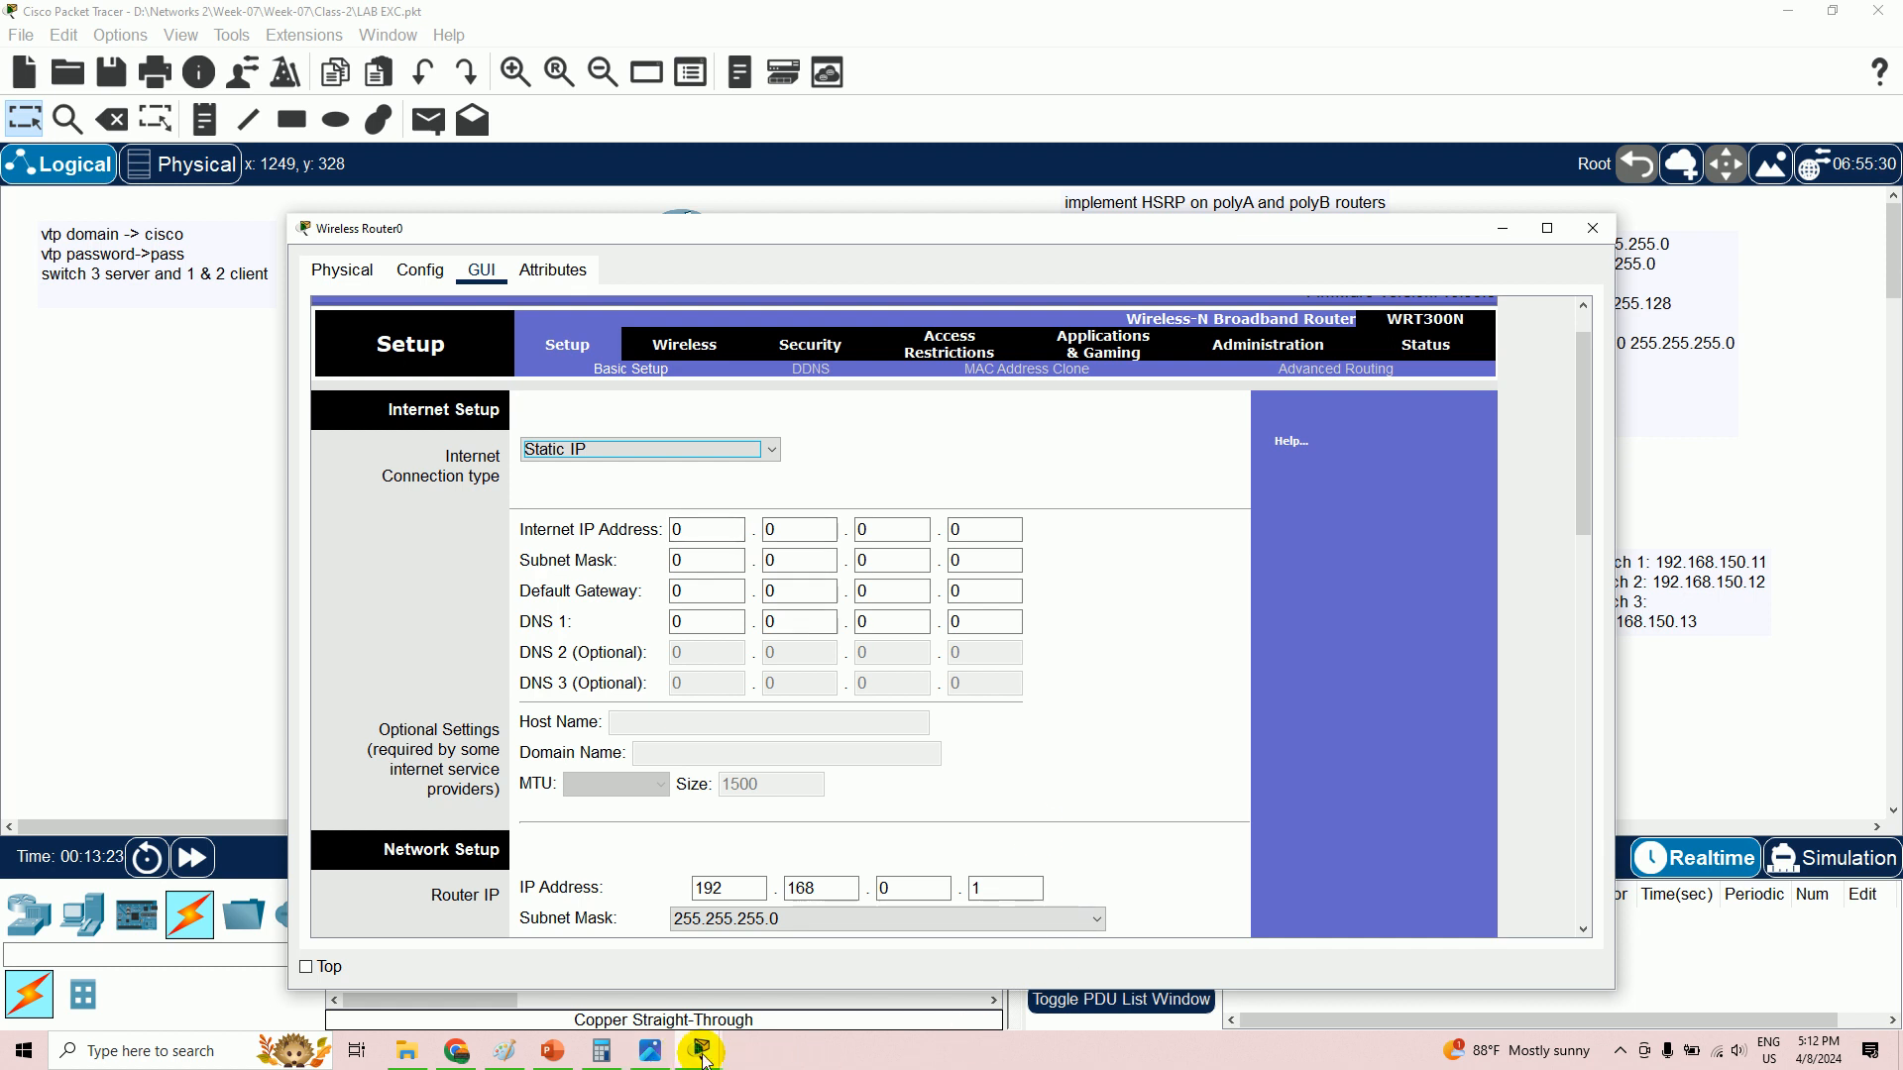
mouse_move(701, 1058)
mouse_move(706, 974)
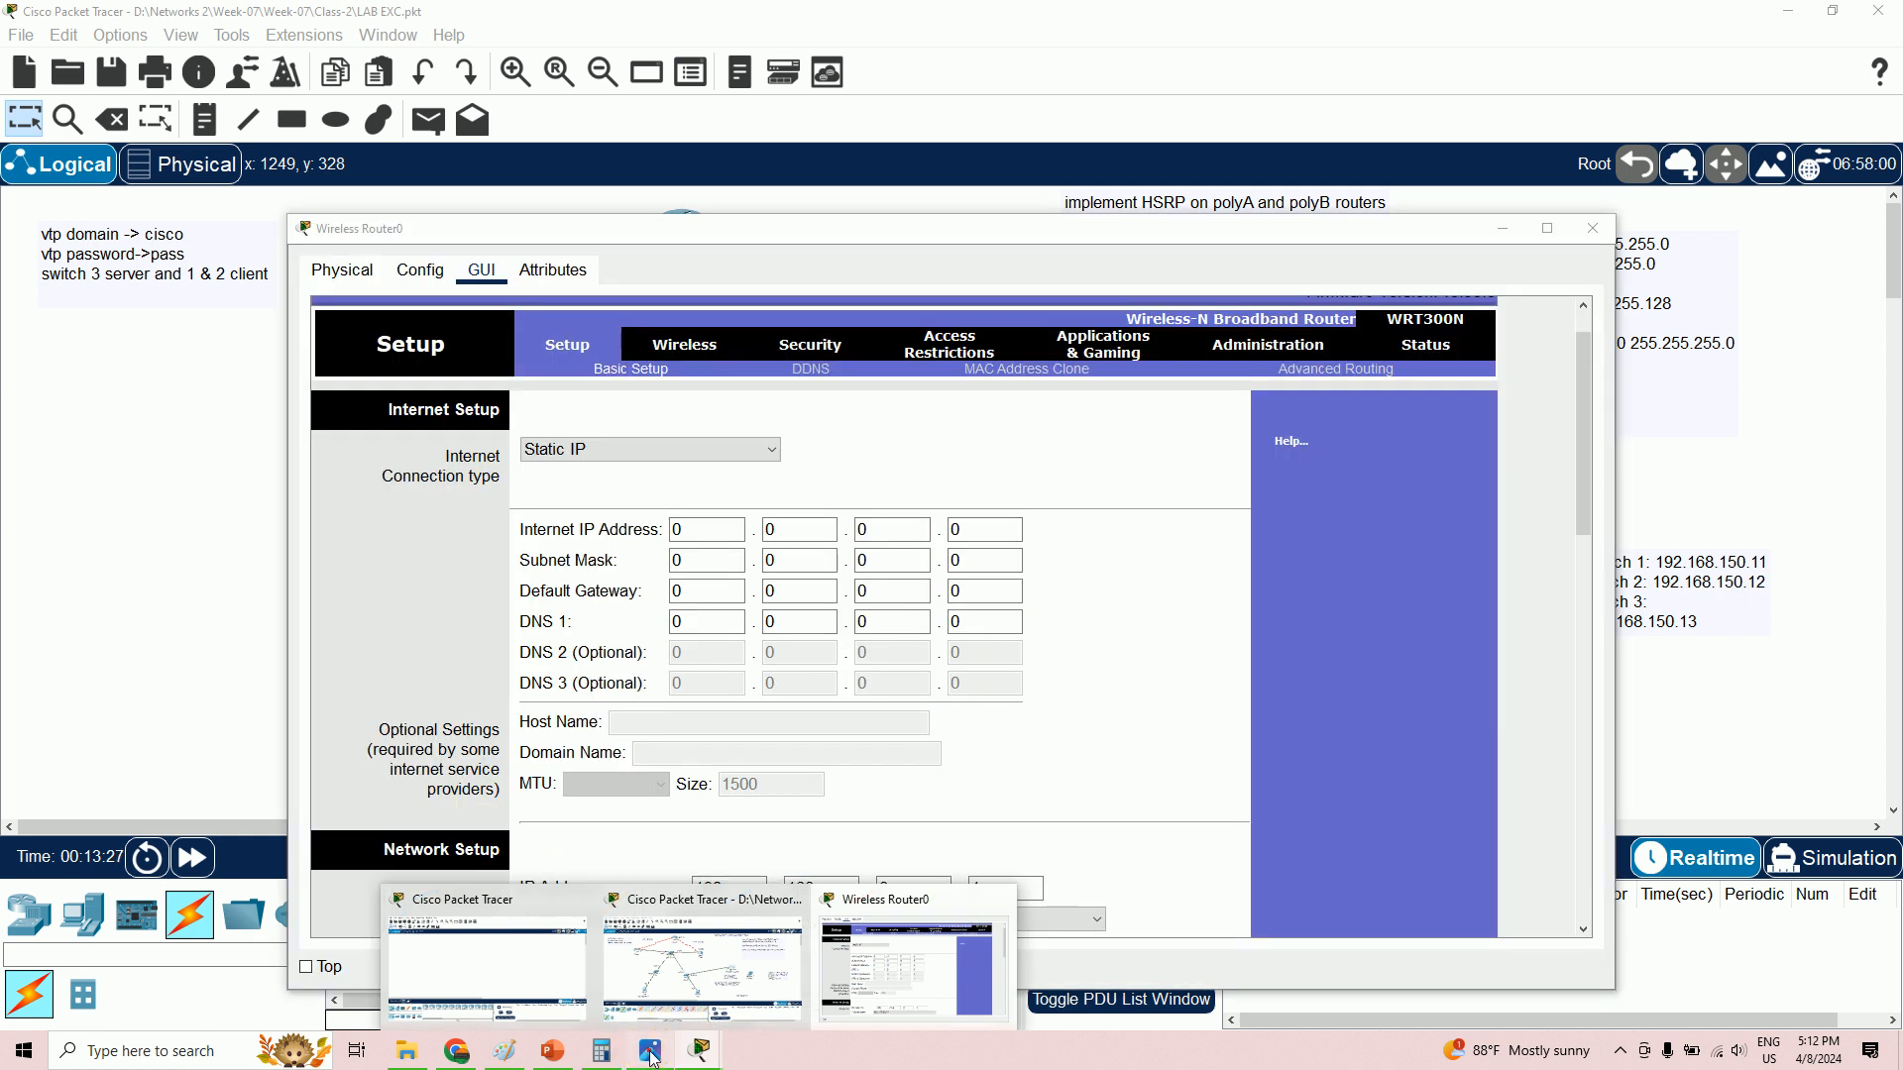
- Compare the topology diagram with Wireless Router0's setup, keeping Static IP selected
left_click(650, 1051)
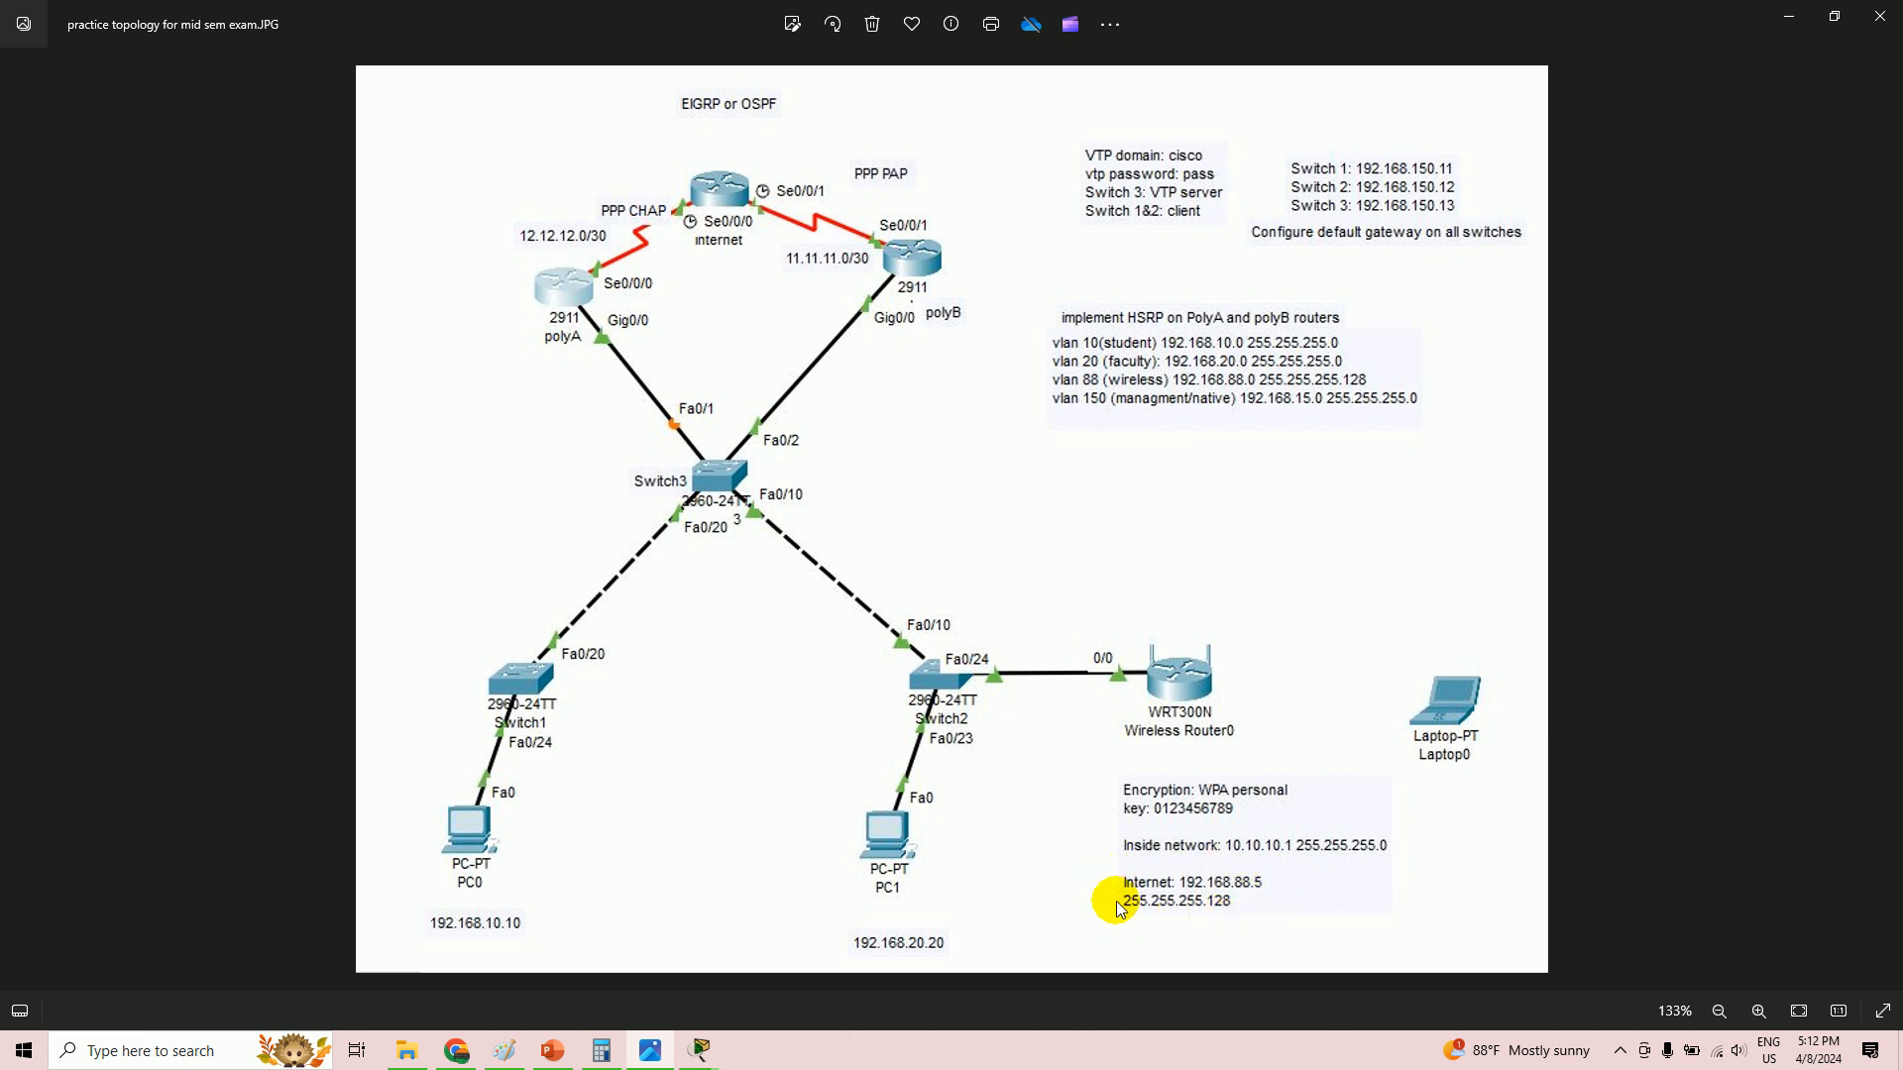
mouse_move(699, 1049)
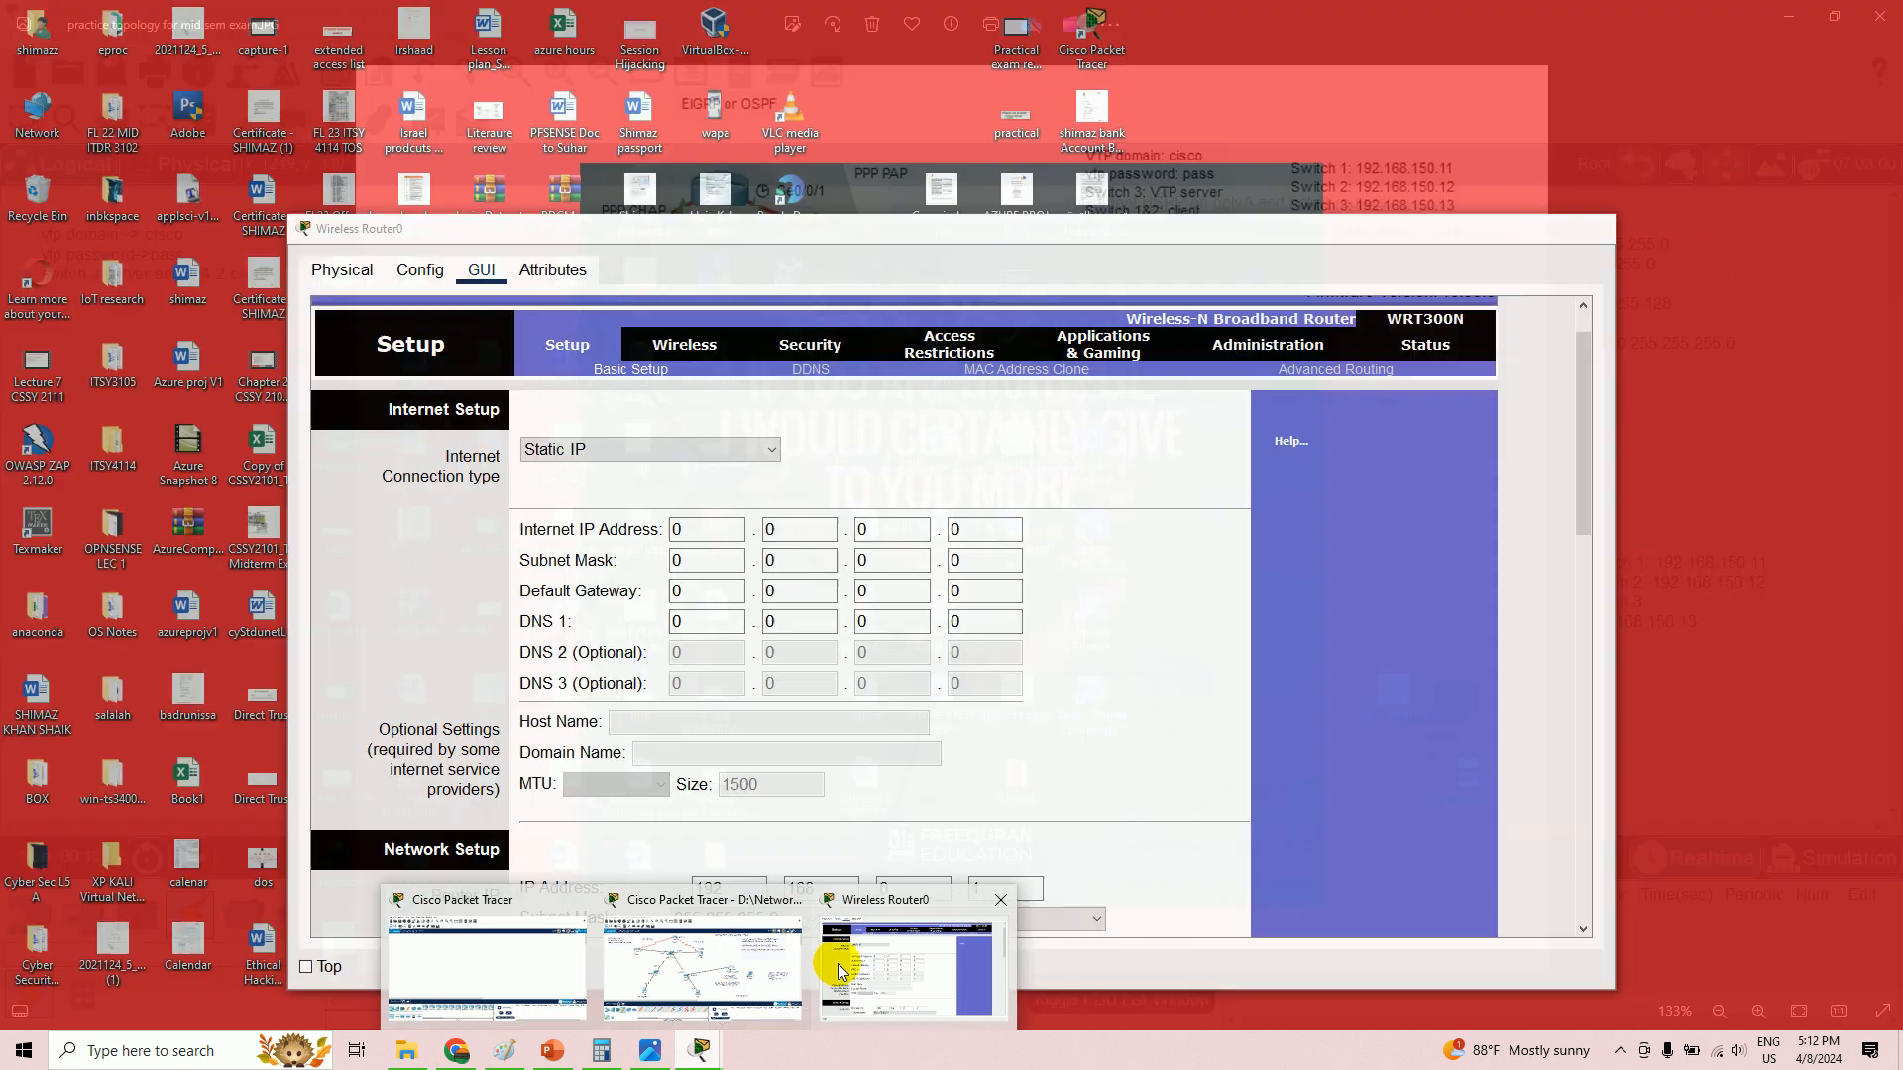
left_click(837, 971)
left_click(633, 448)
left_click(595, 490)
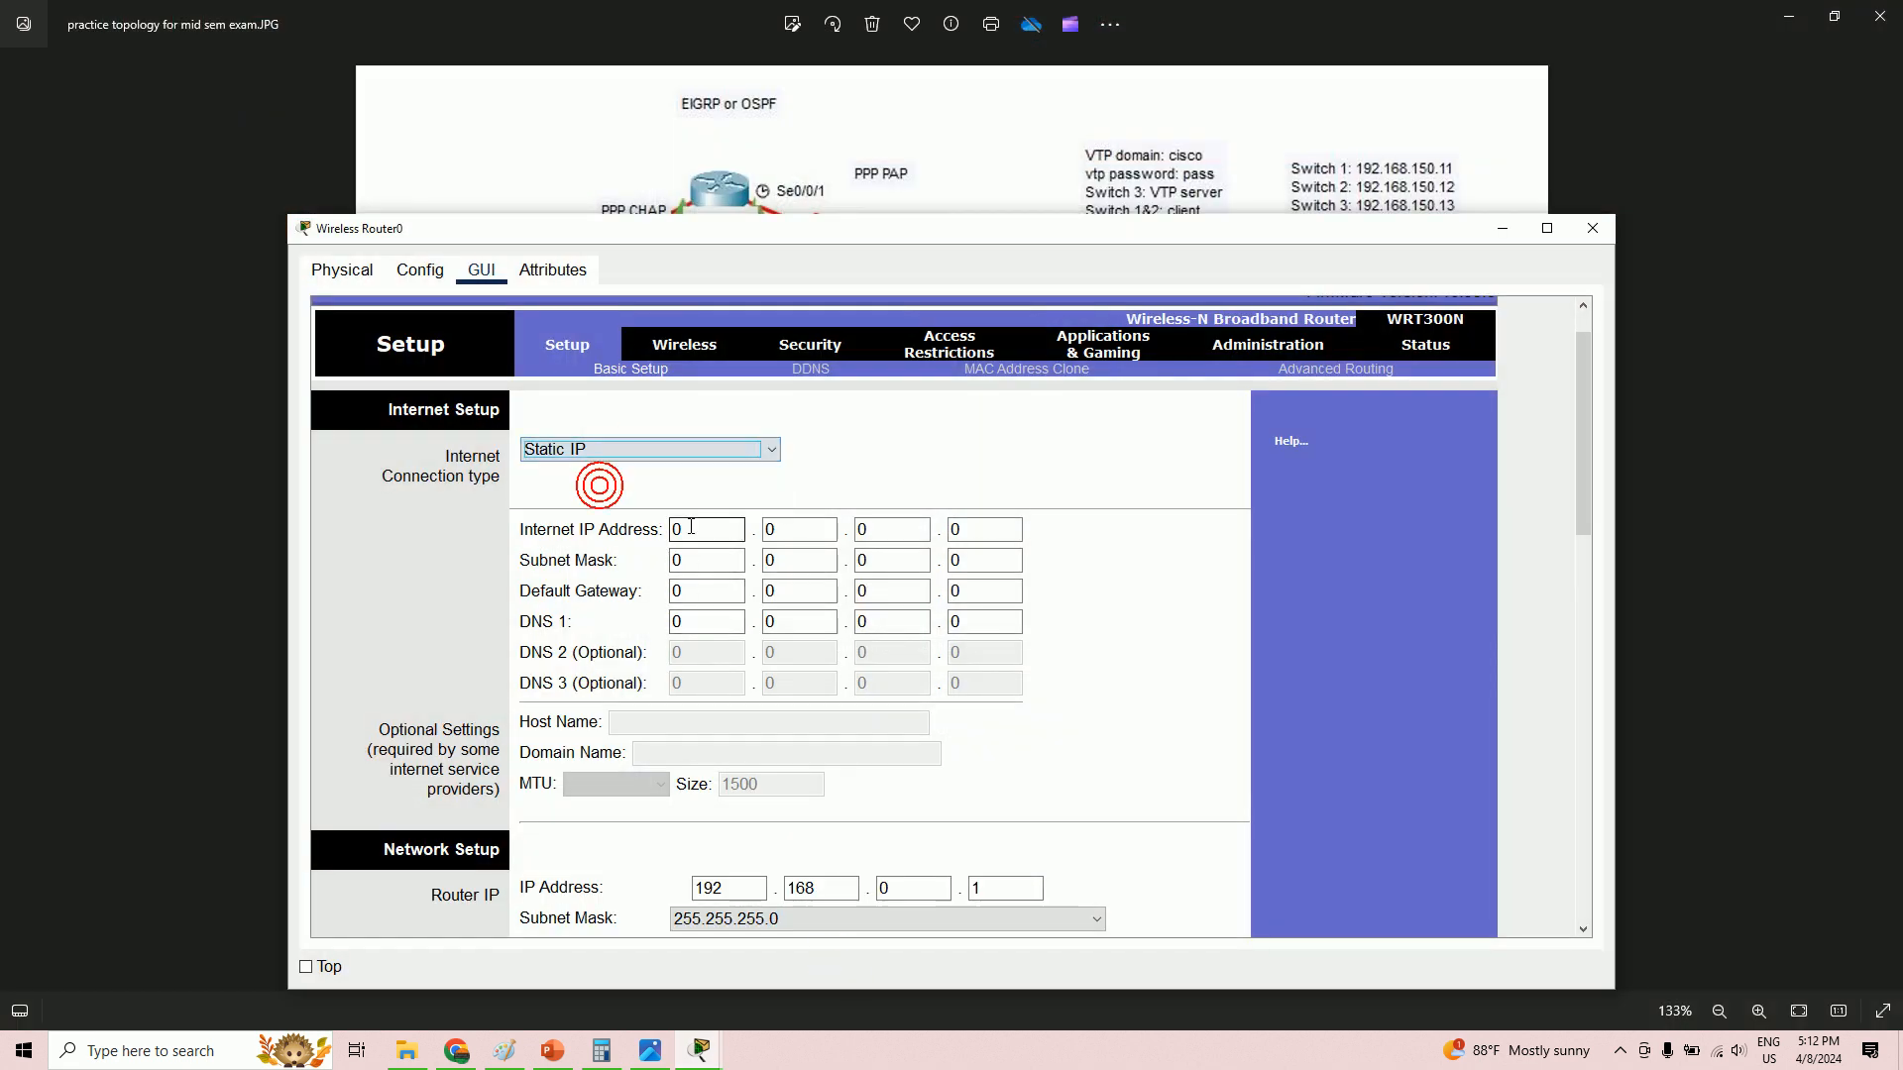
left_click(709, 591)
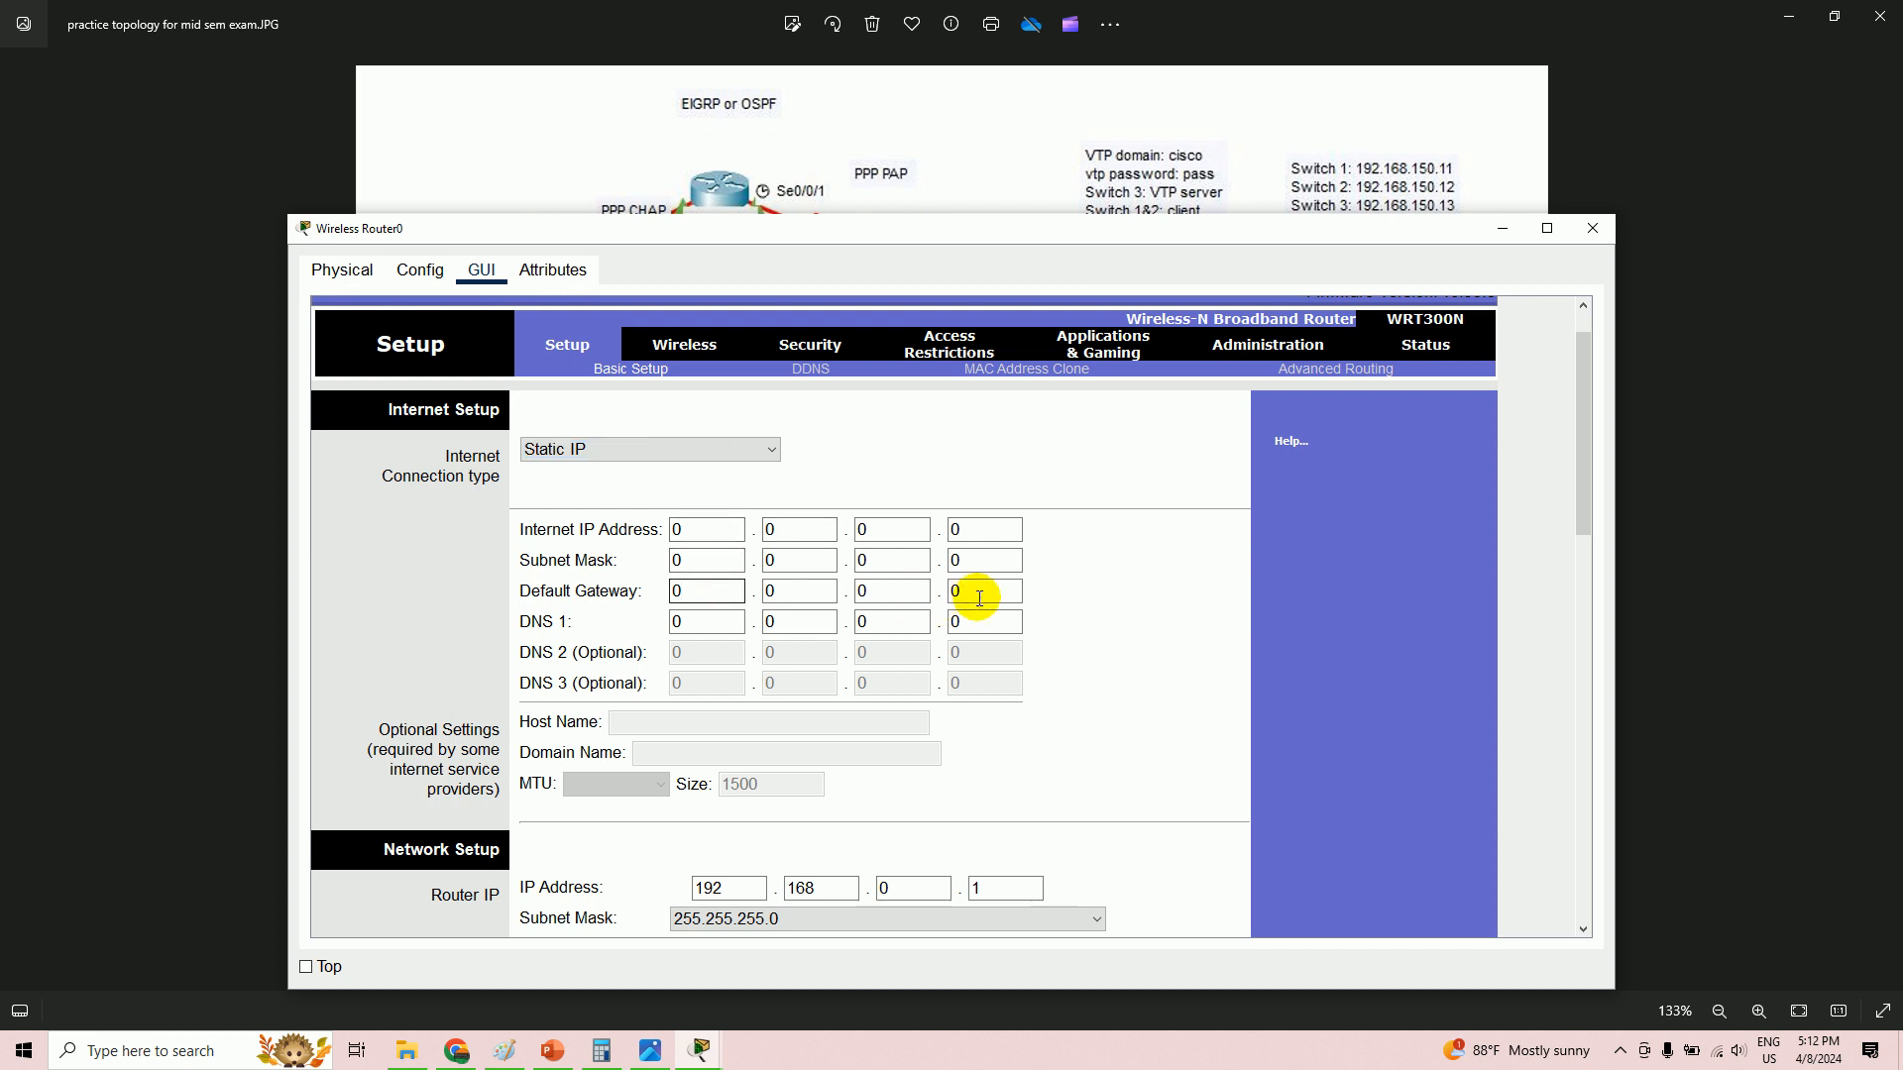
left_click(654, 1054)
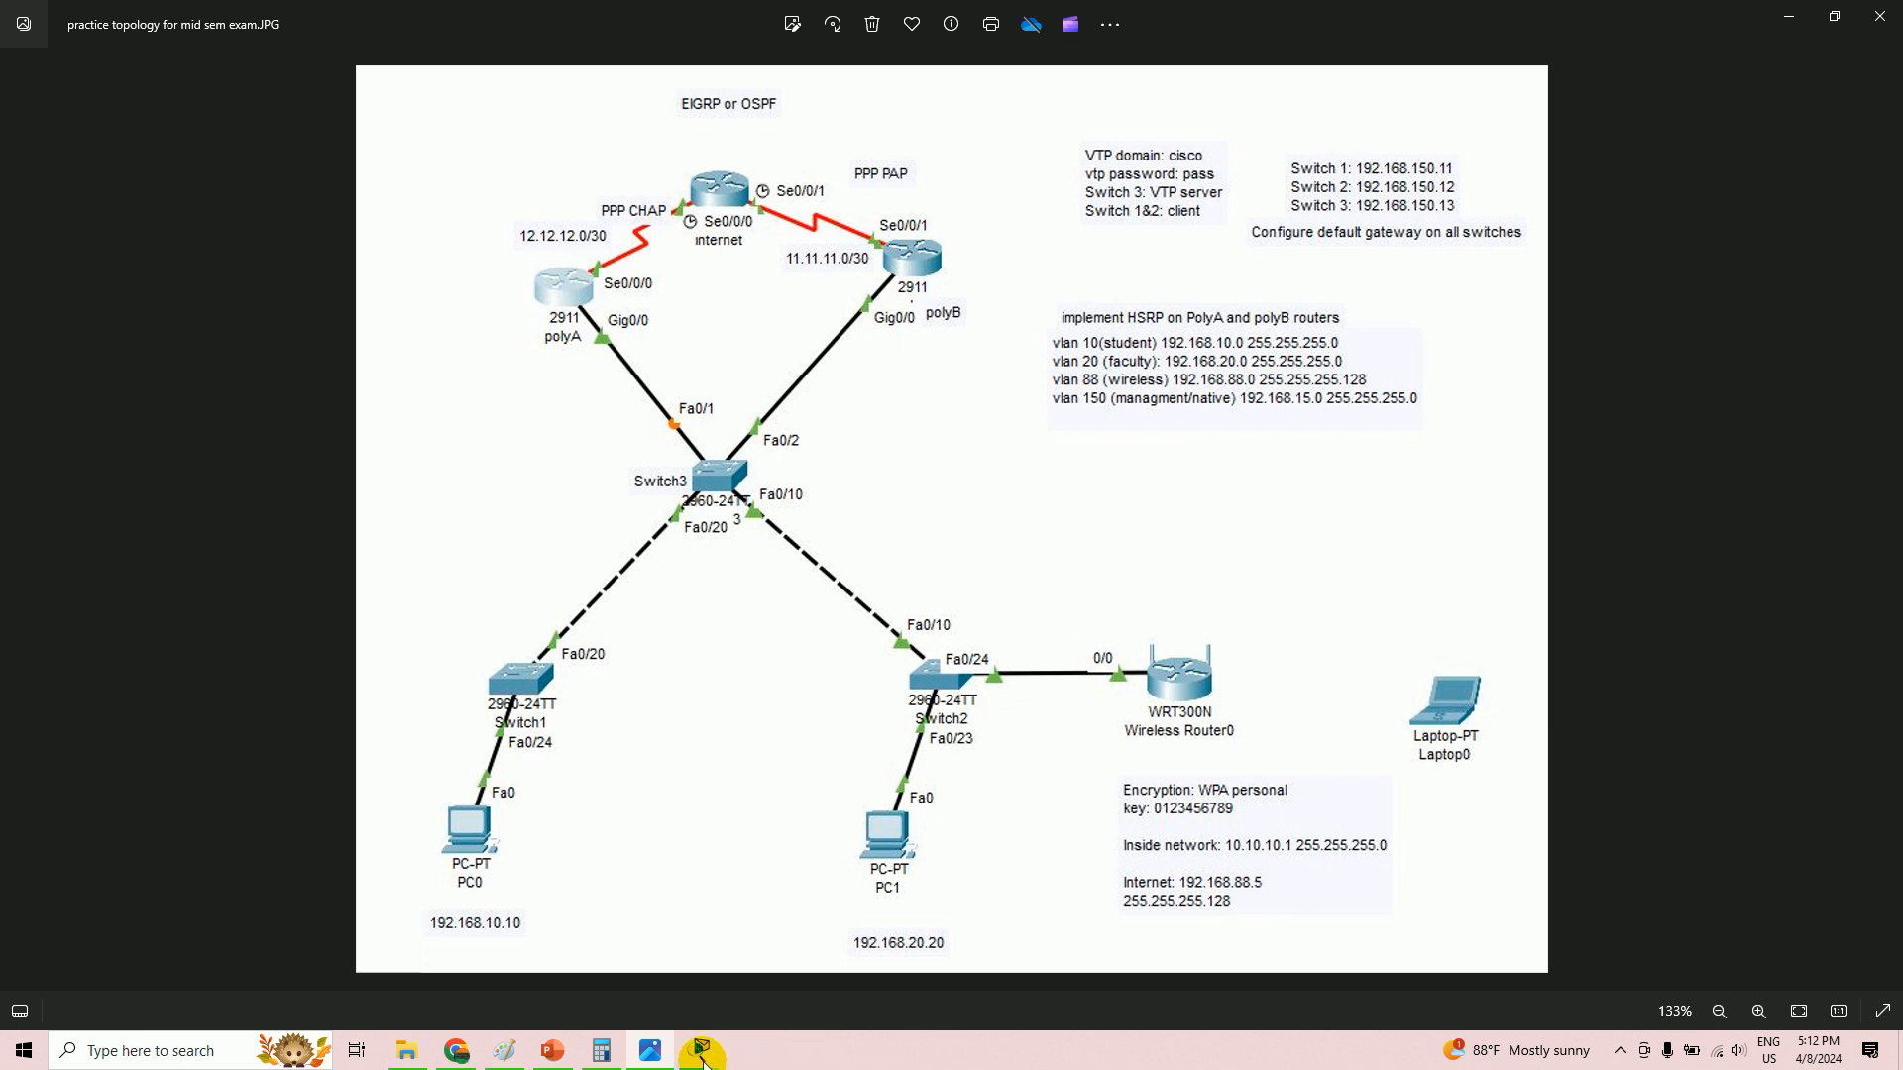
mouse_move(700, 1052)
left_click(873, 971)
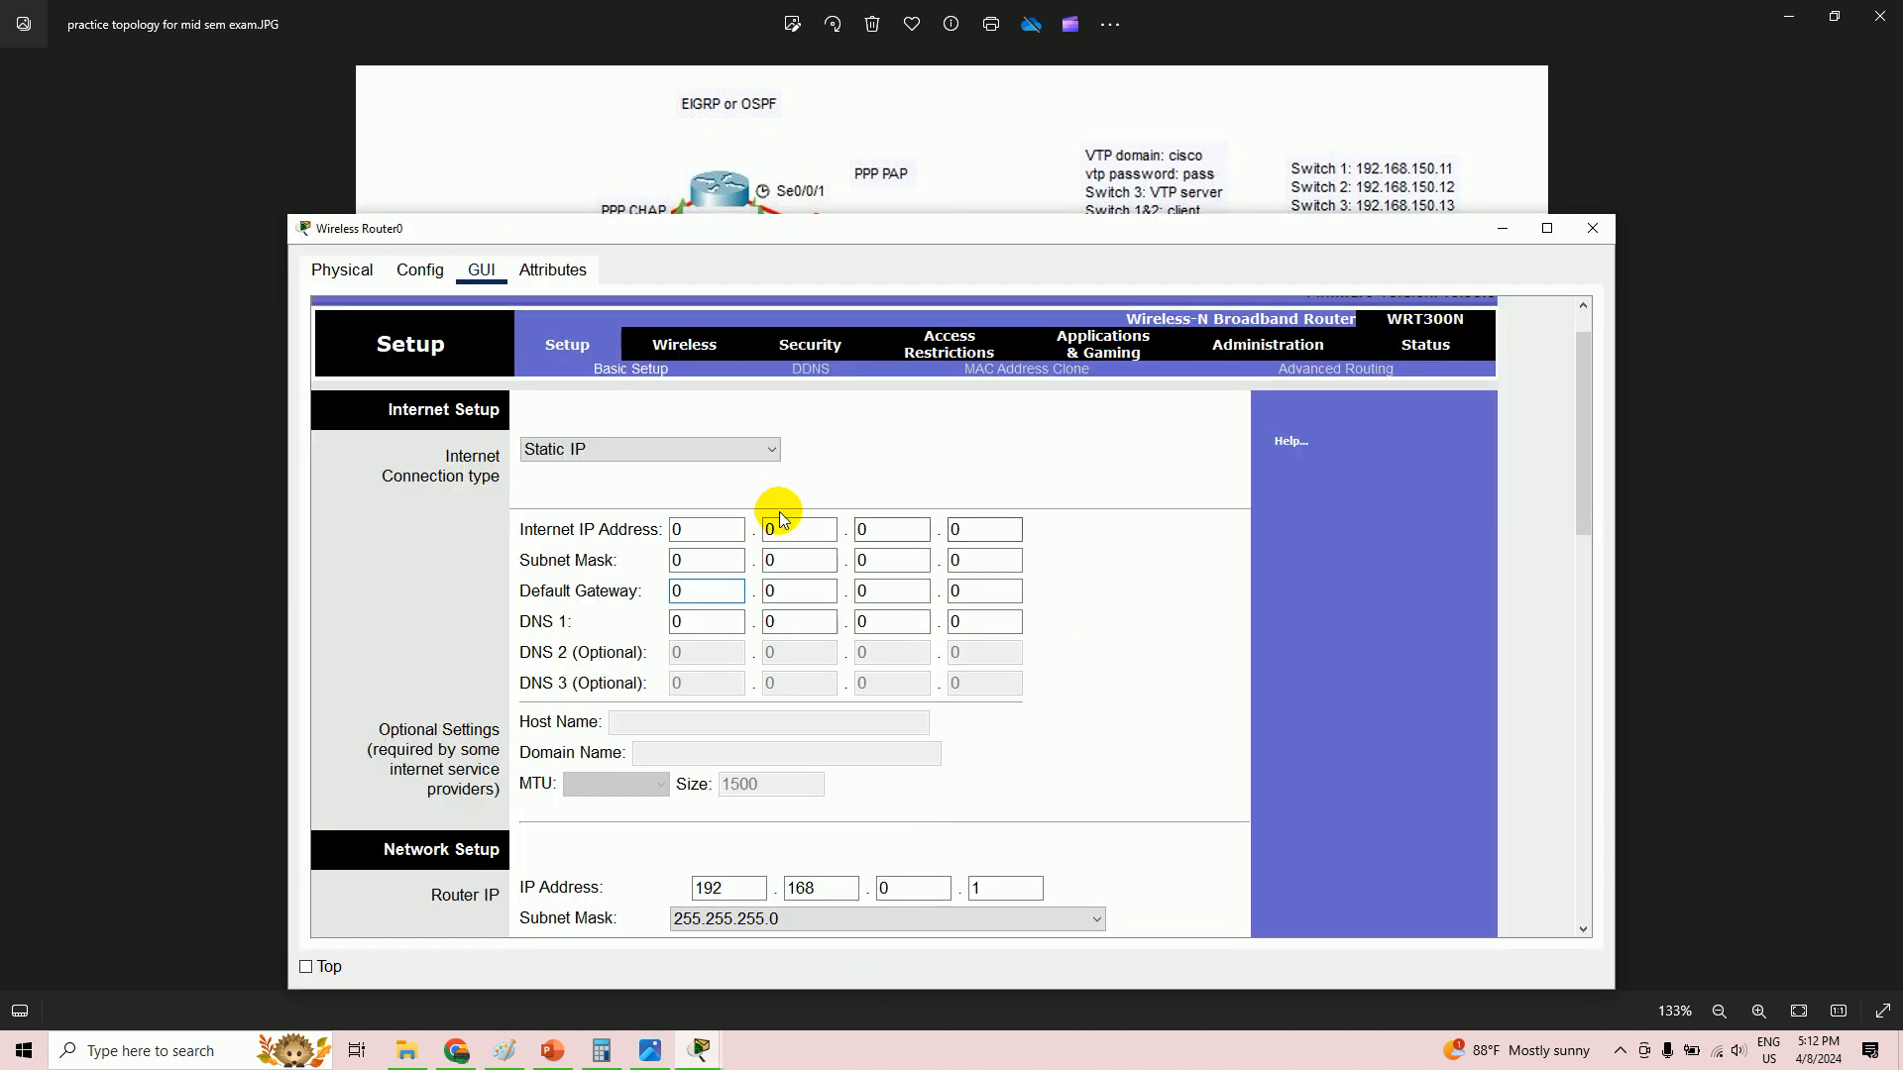
- Enter Internet IP 192.168.88.5 and subnet mask 255.255.255.128, checking them against the diagram
left_click(717, 538)
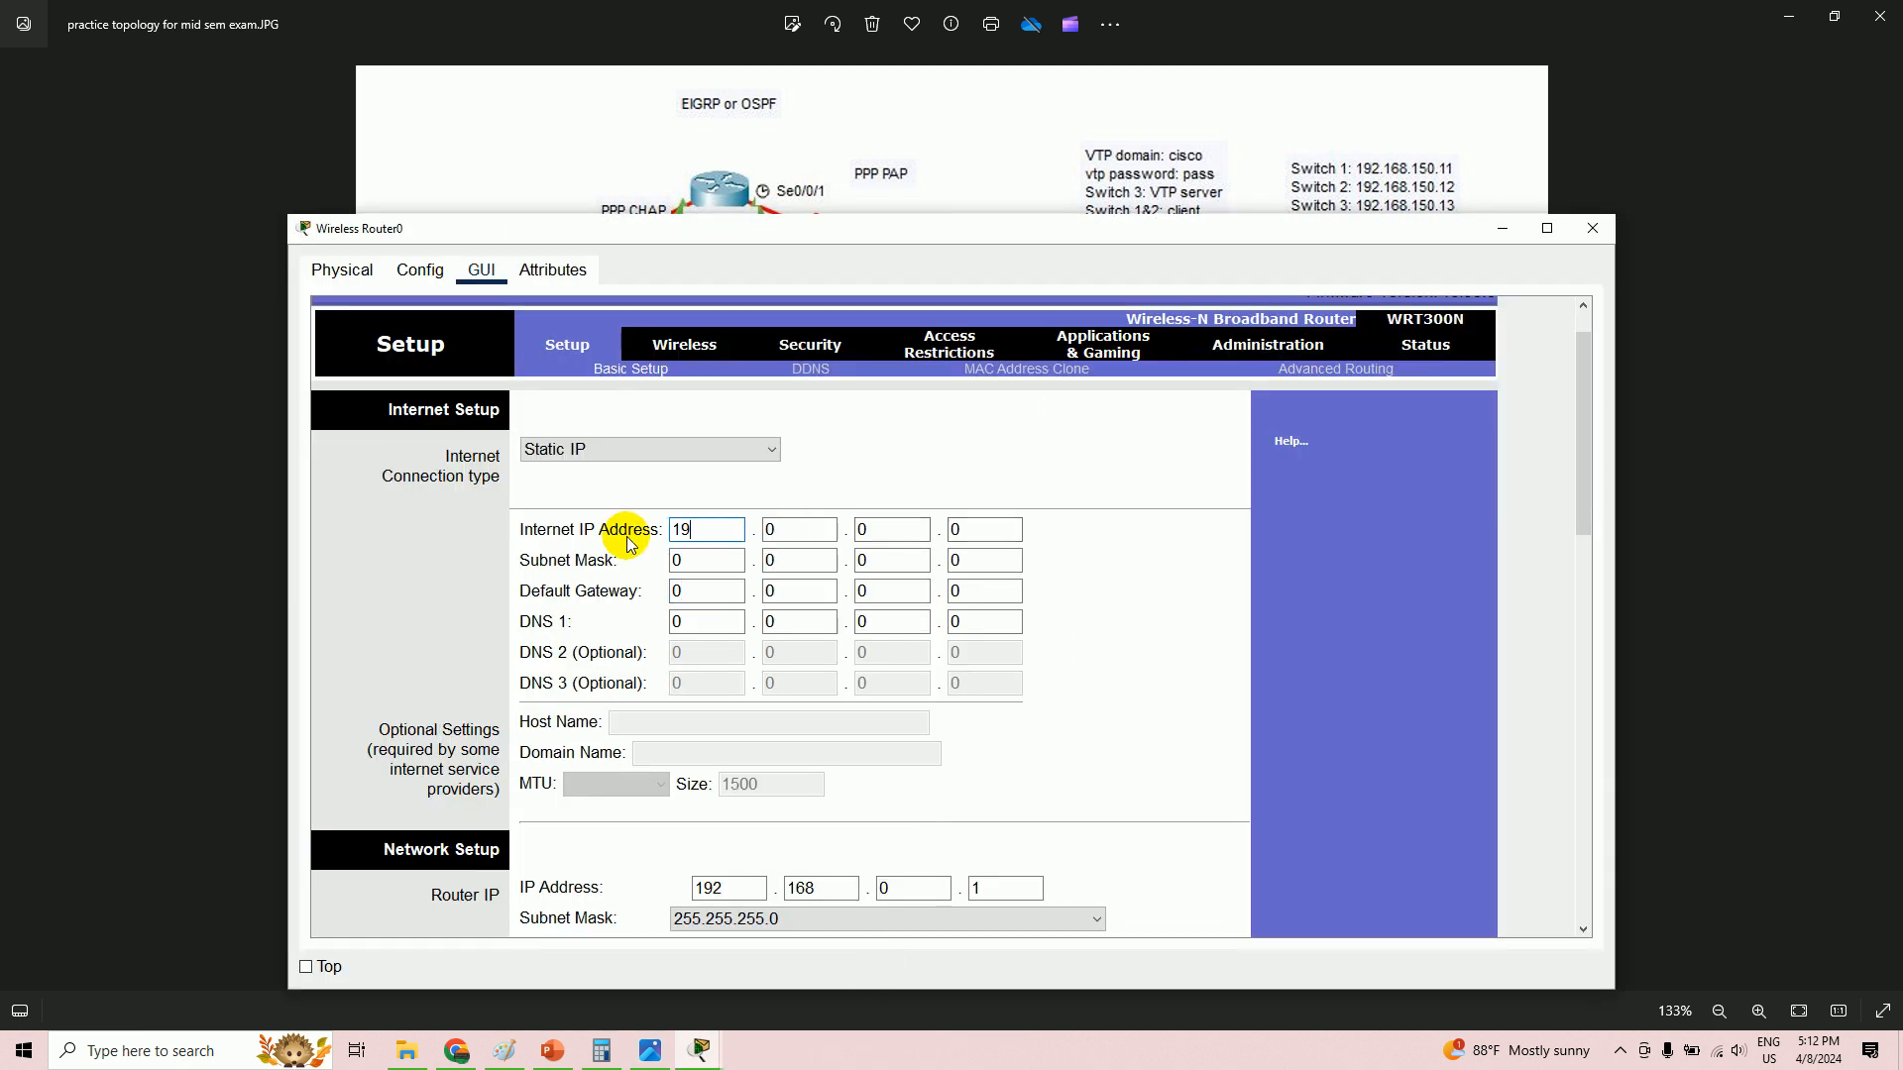
type("192")
left_click(778, 535)
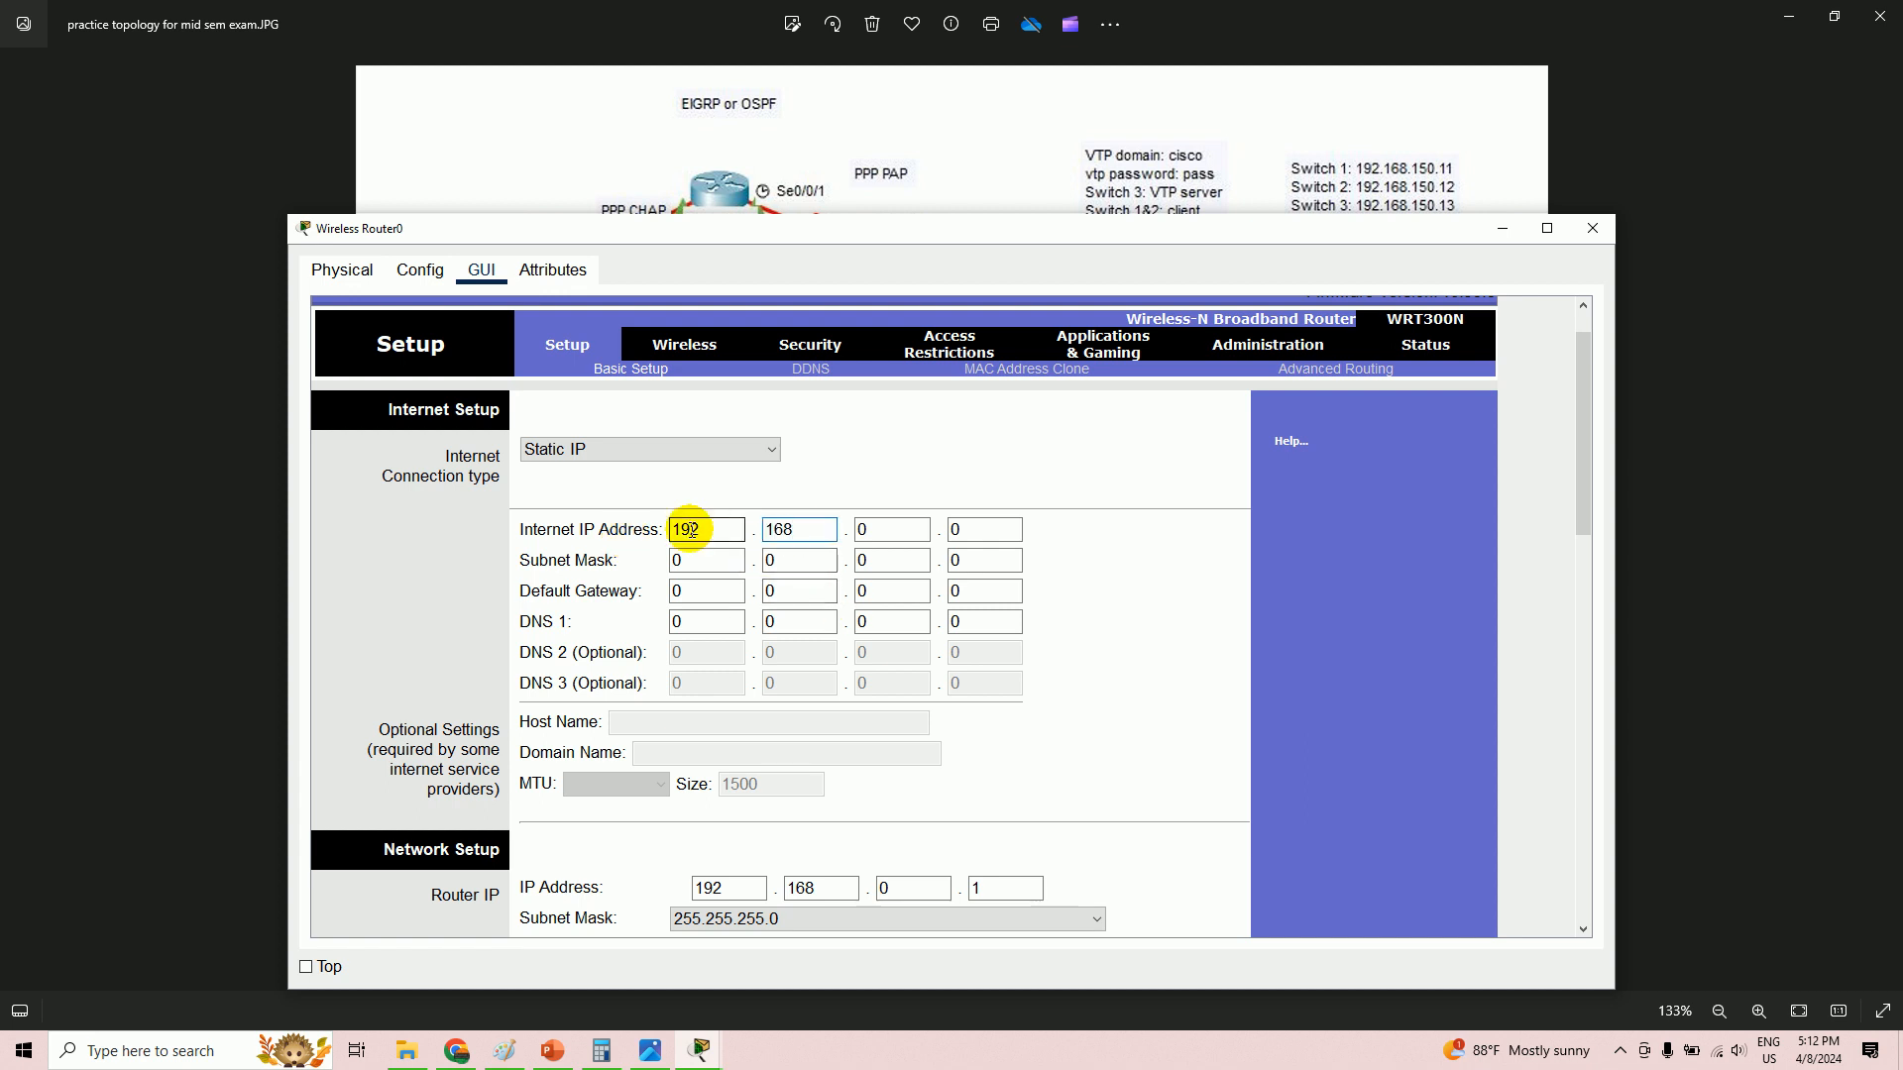
type("168")
left_click(858, 533)
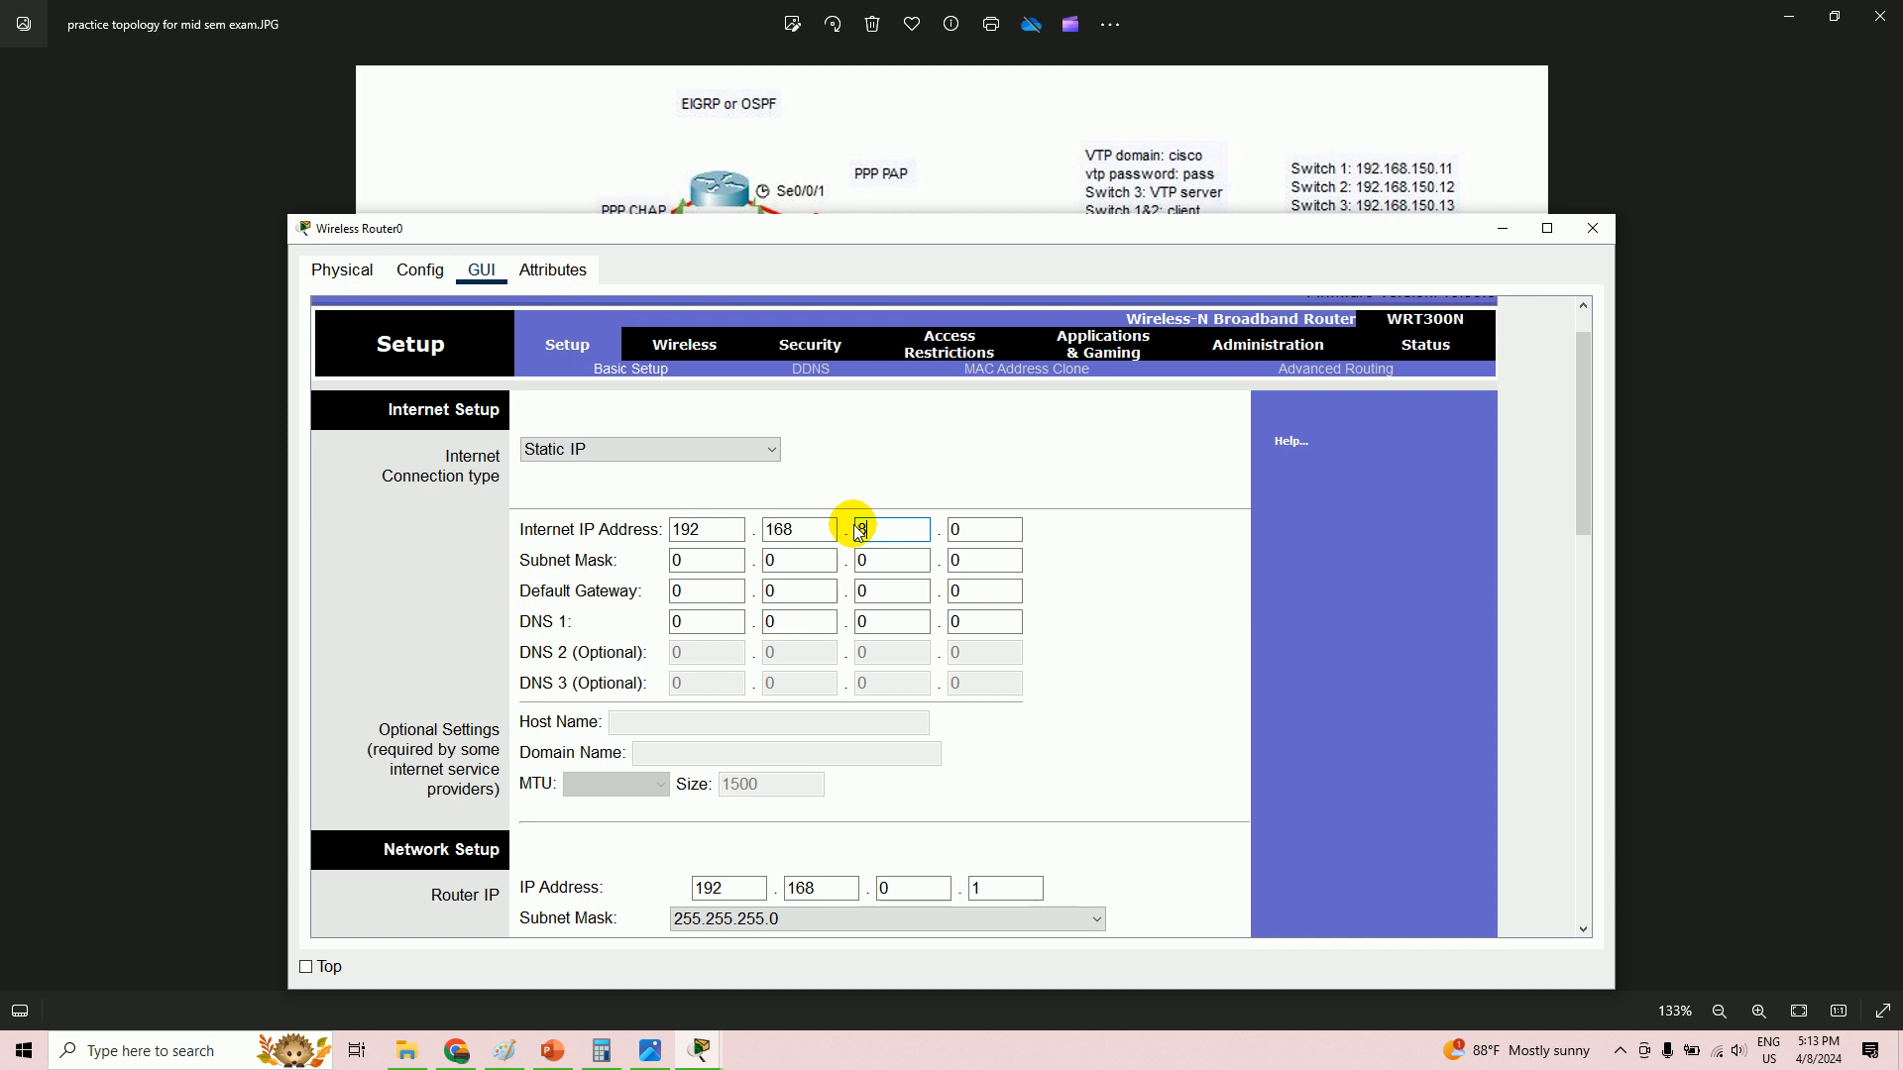
left_click(978, 525)
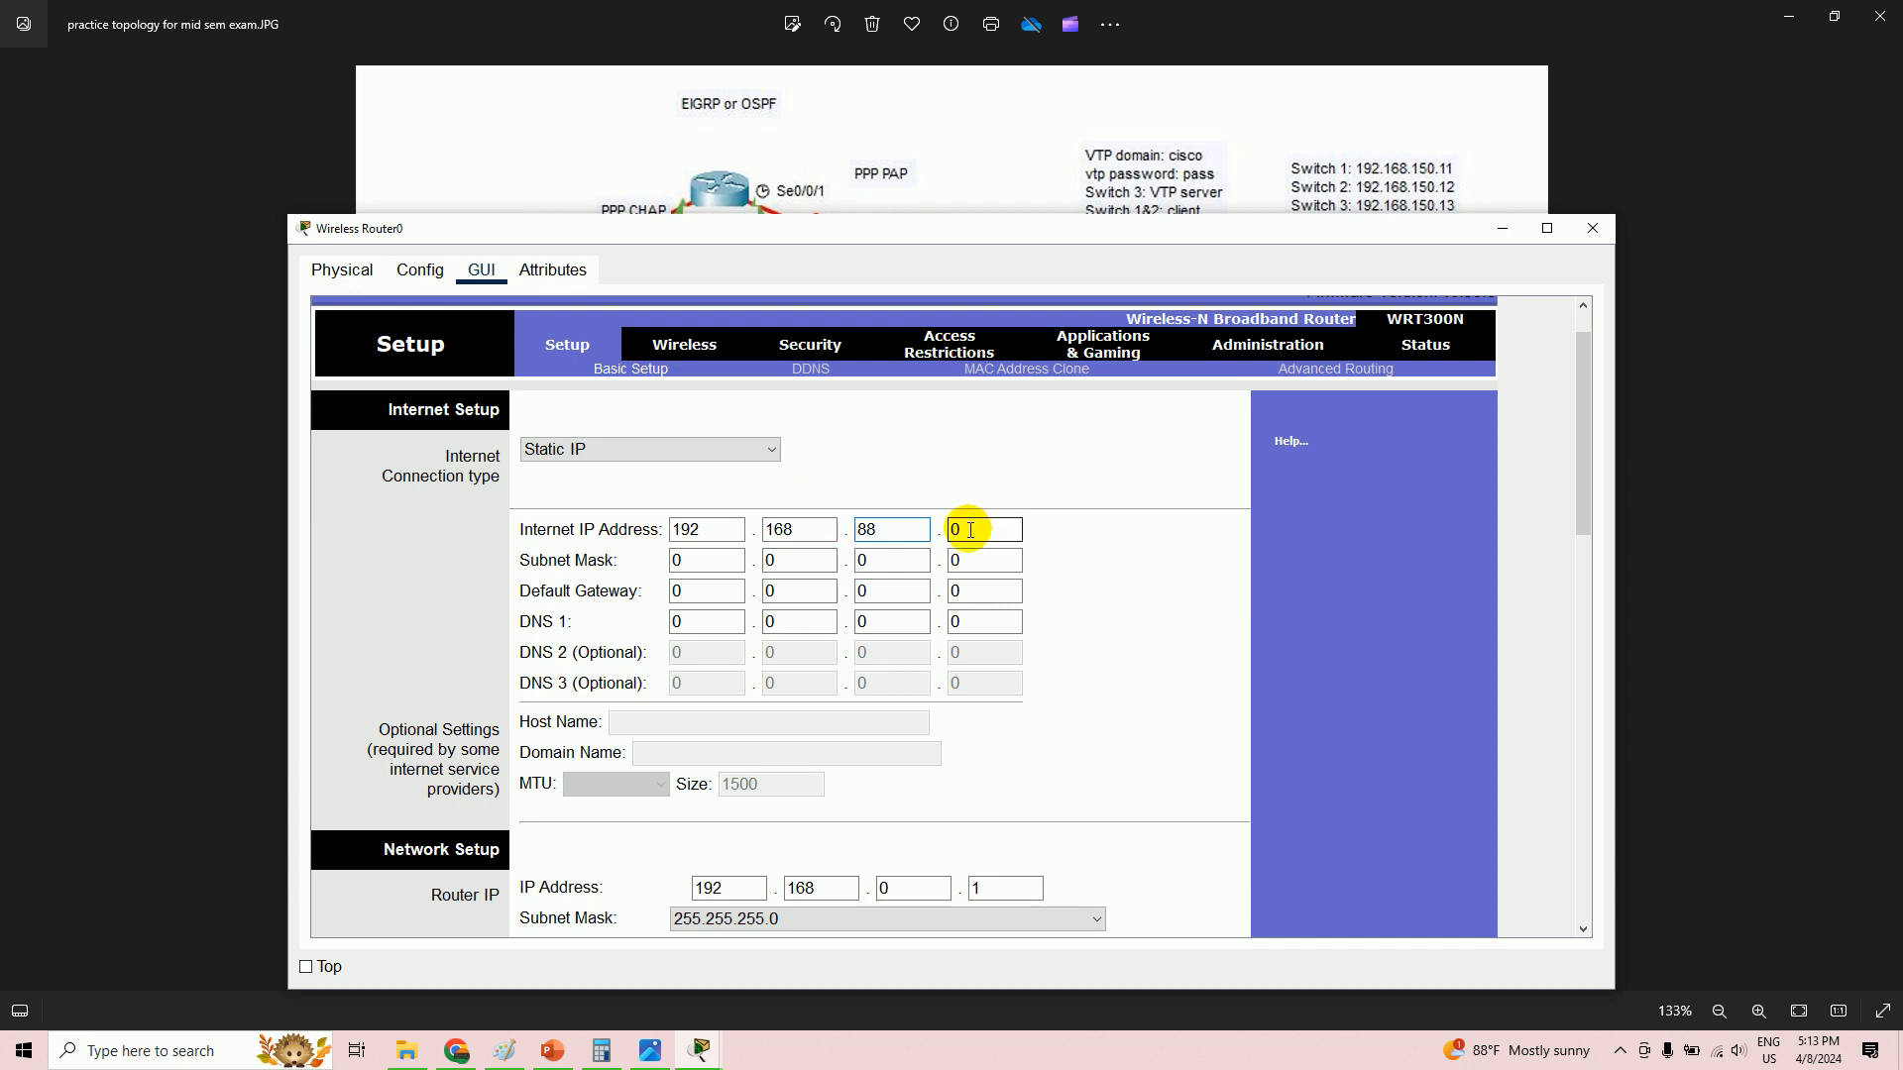
key("alt+Tab")
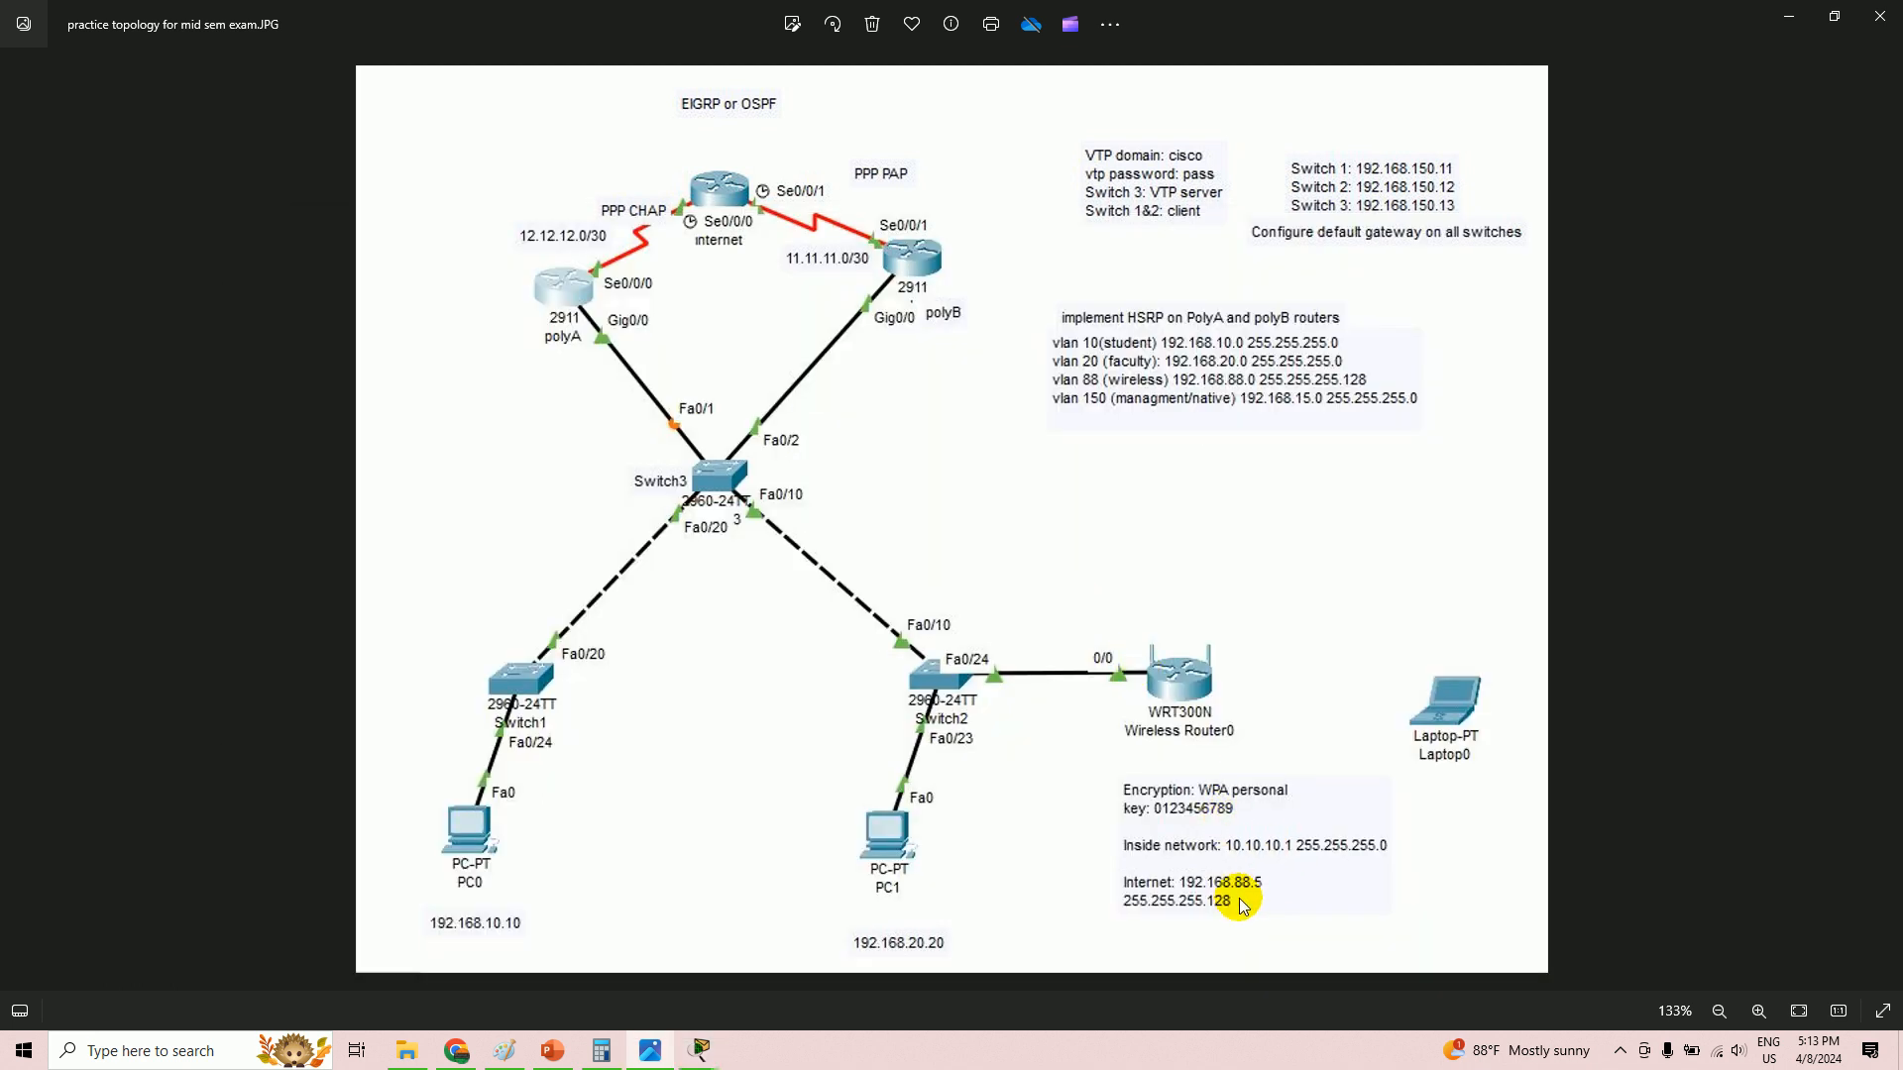
key("alt+Tab")
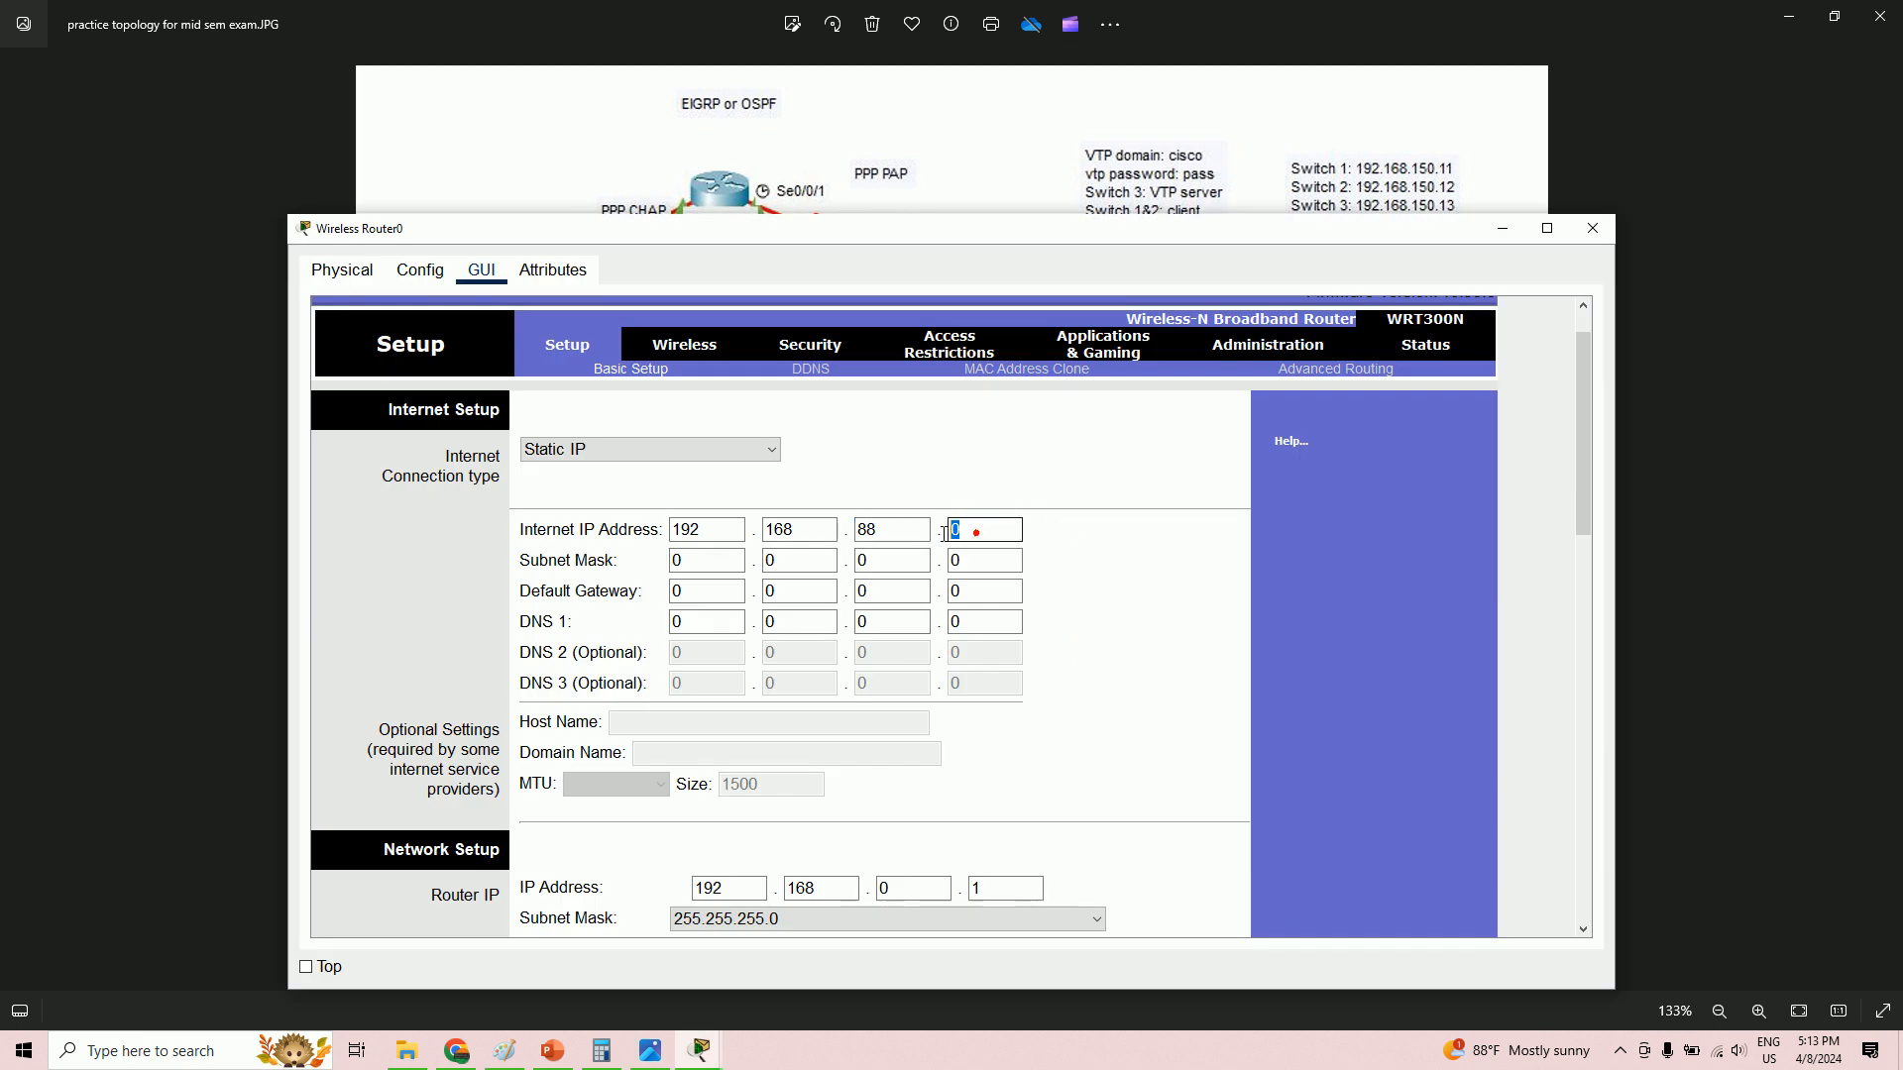
key("alt+Tab")
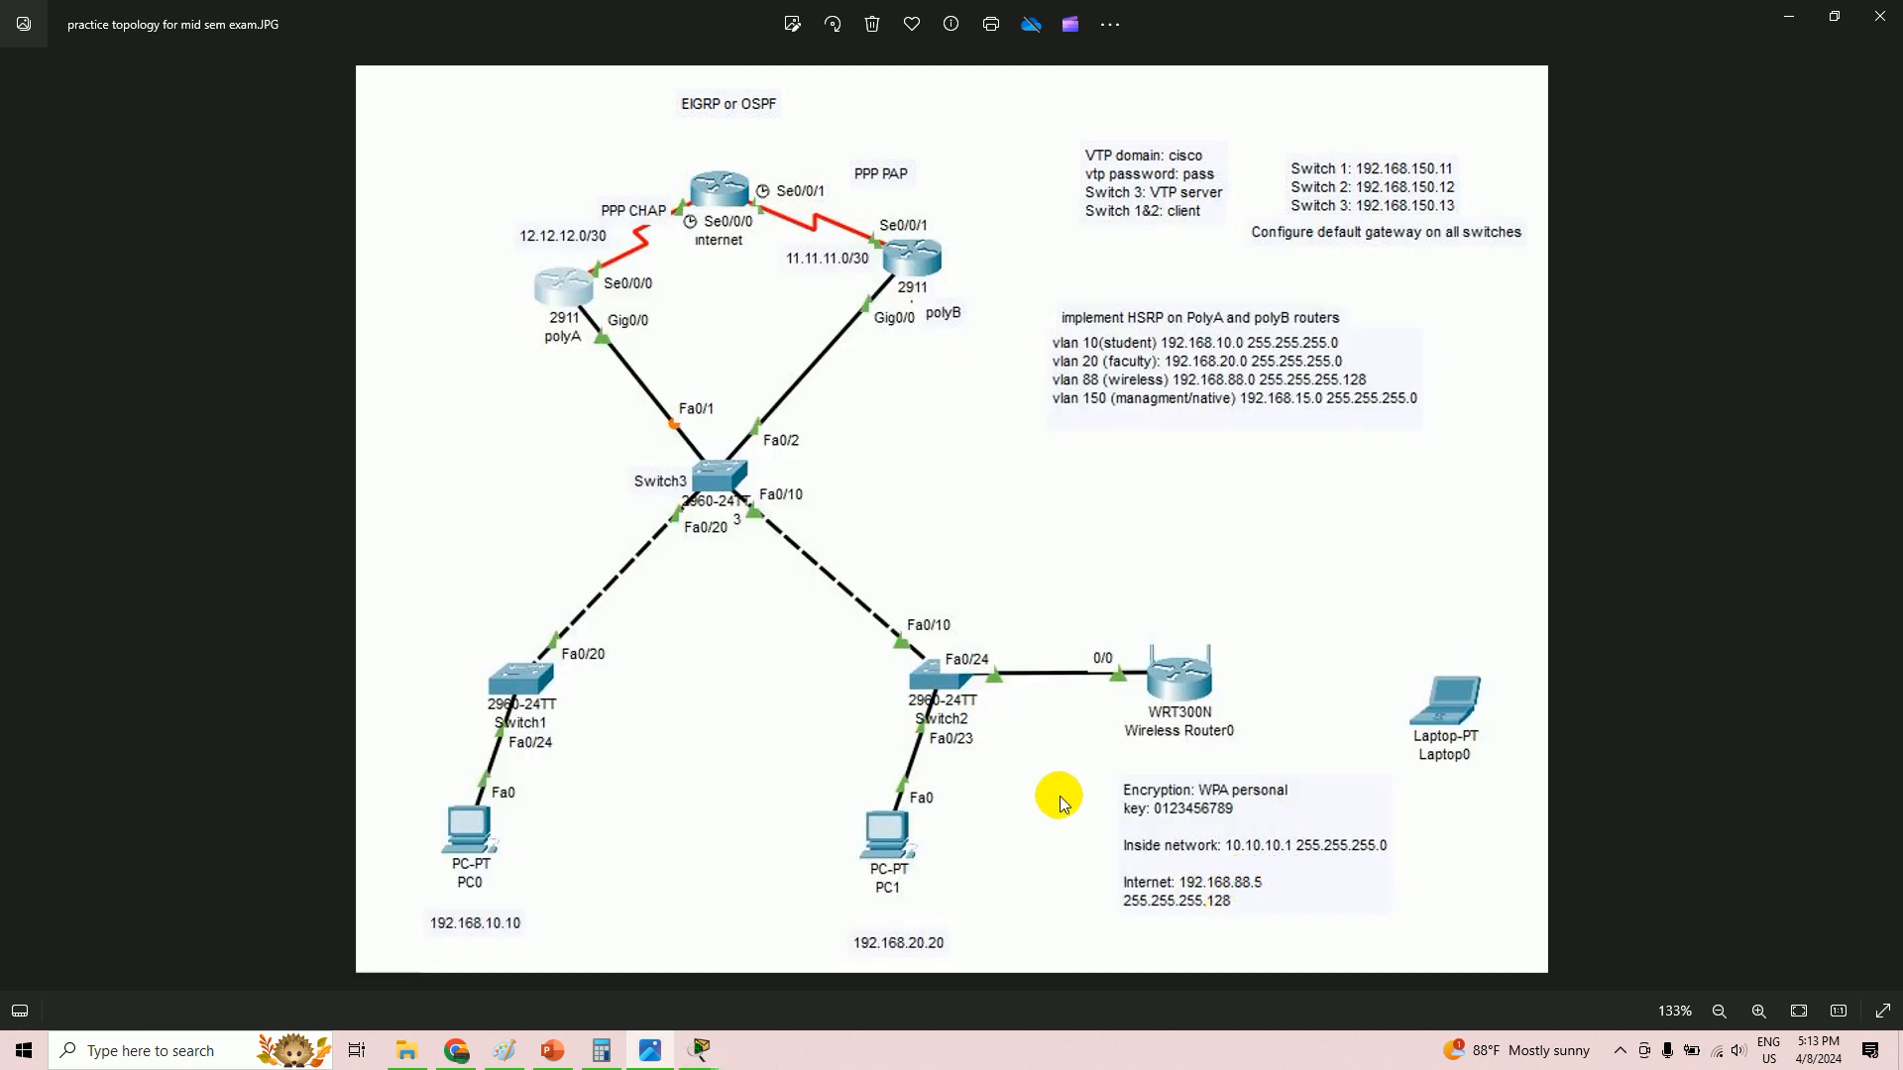
key("alt+Tab")
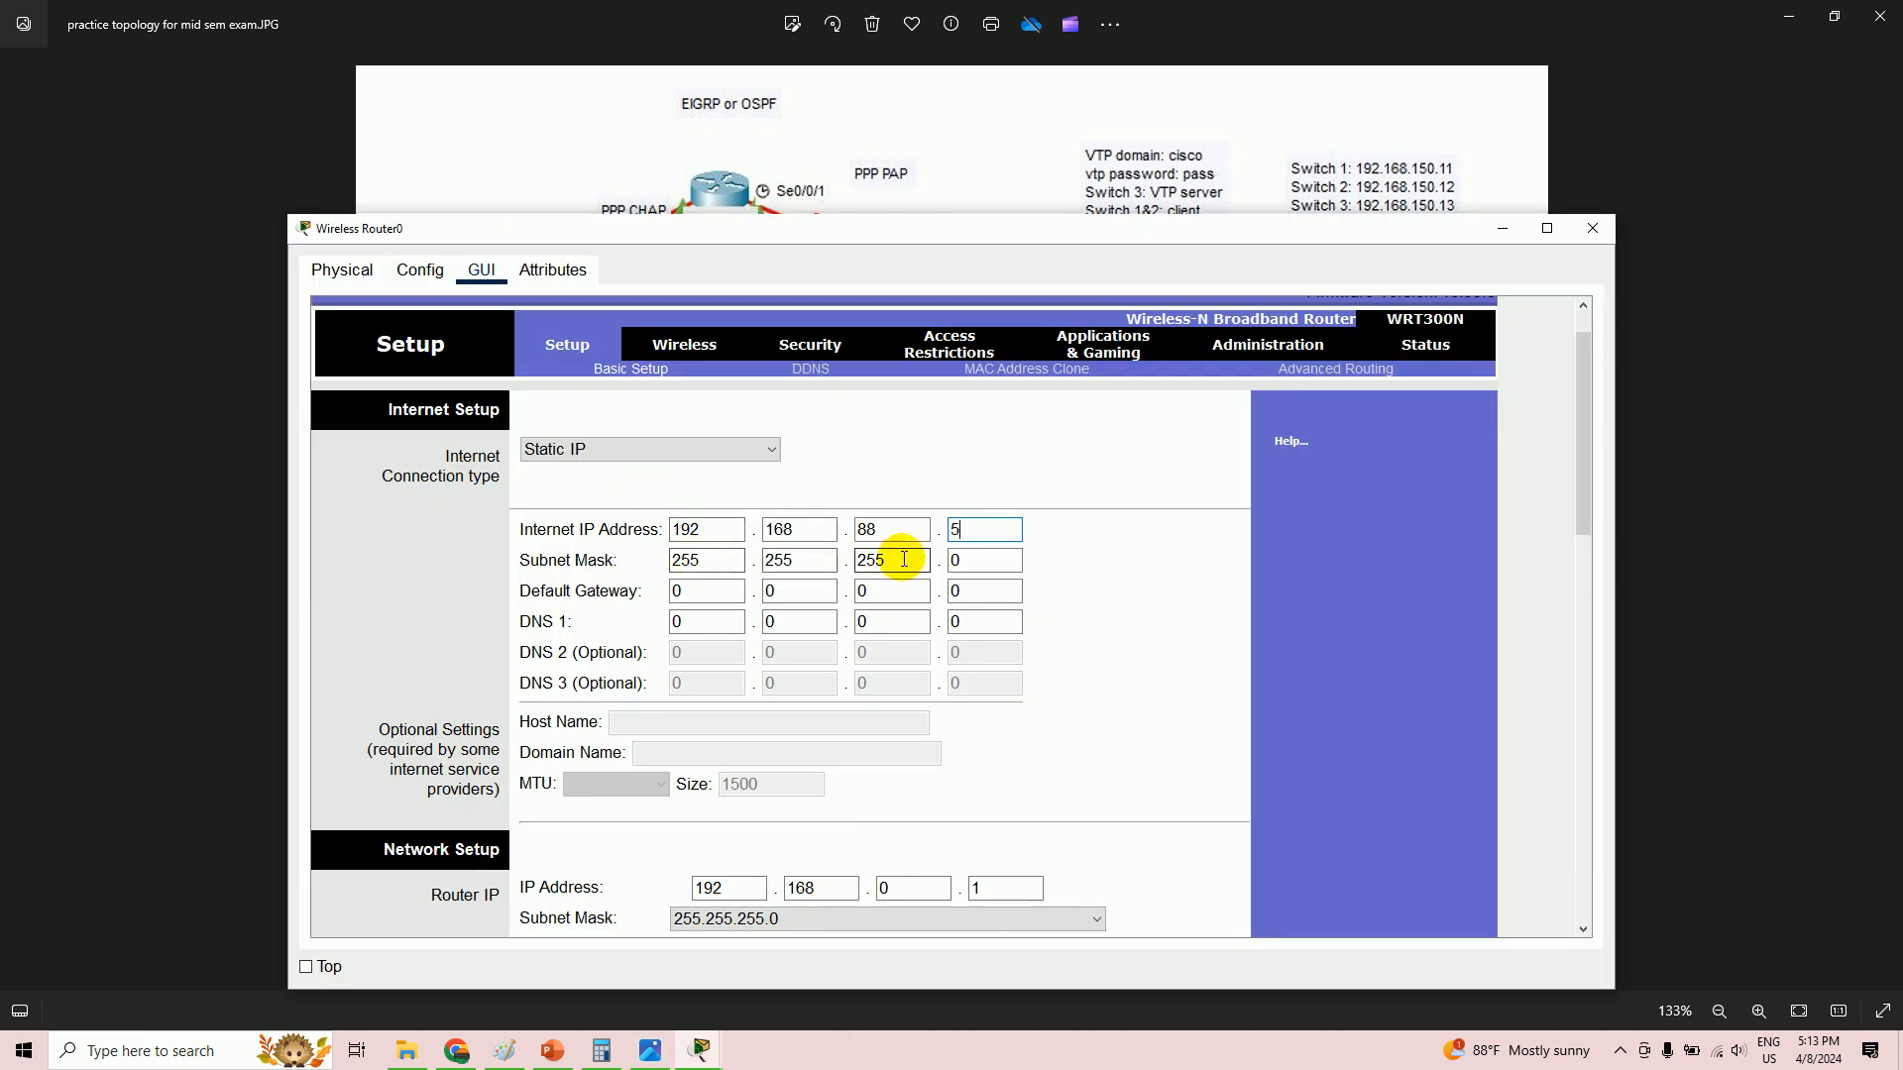
left_click(984, 565)
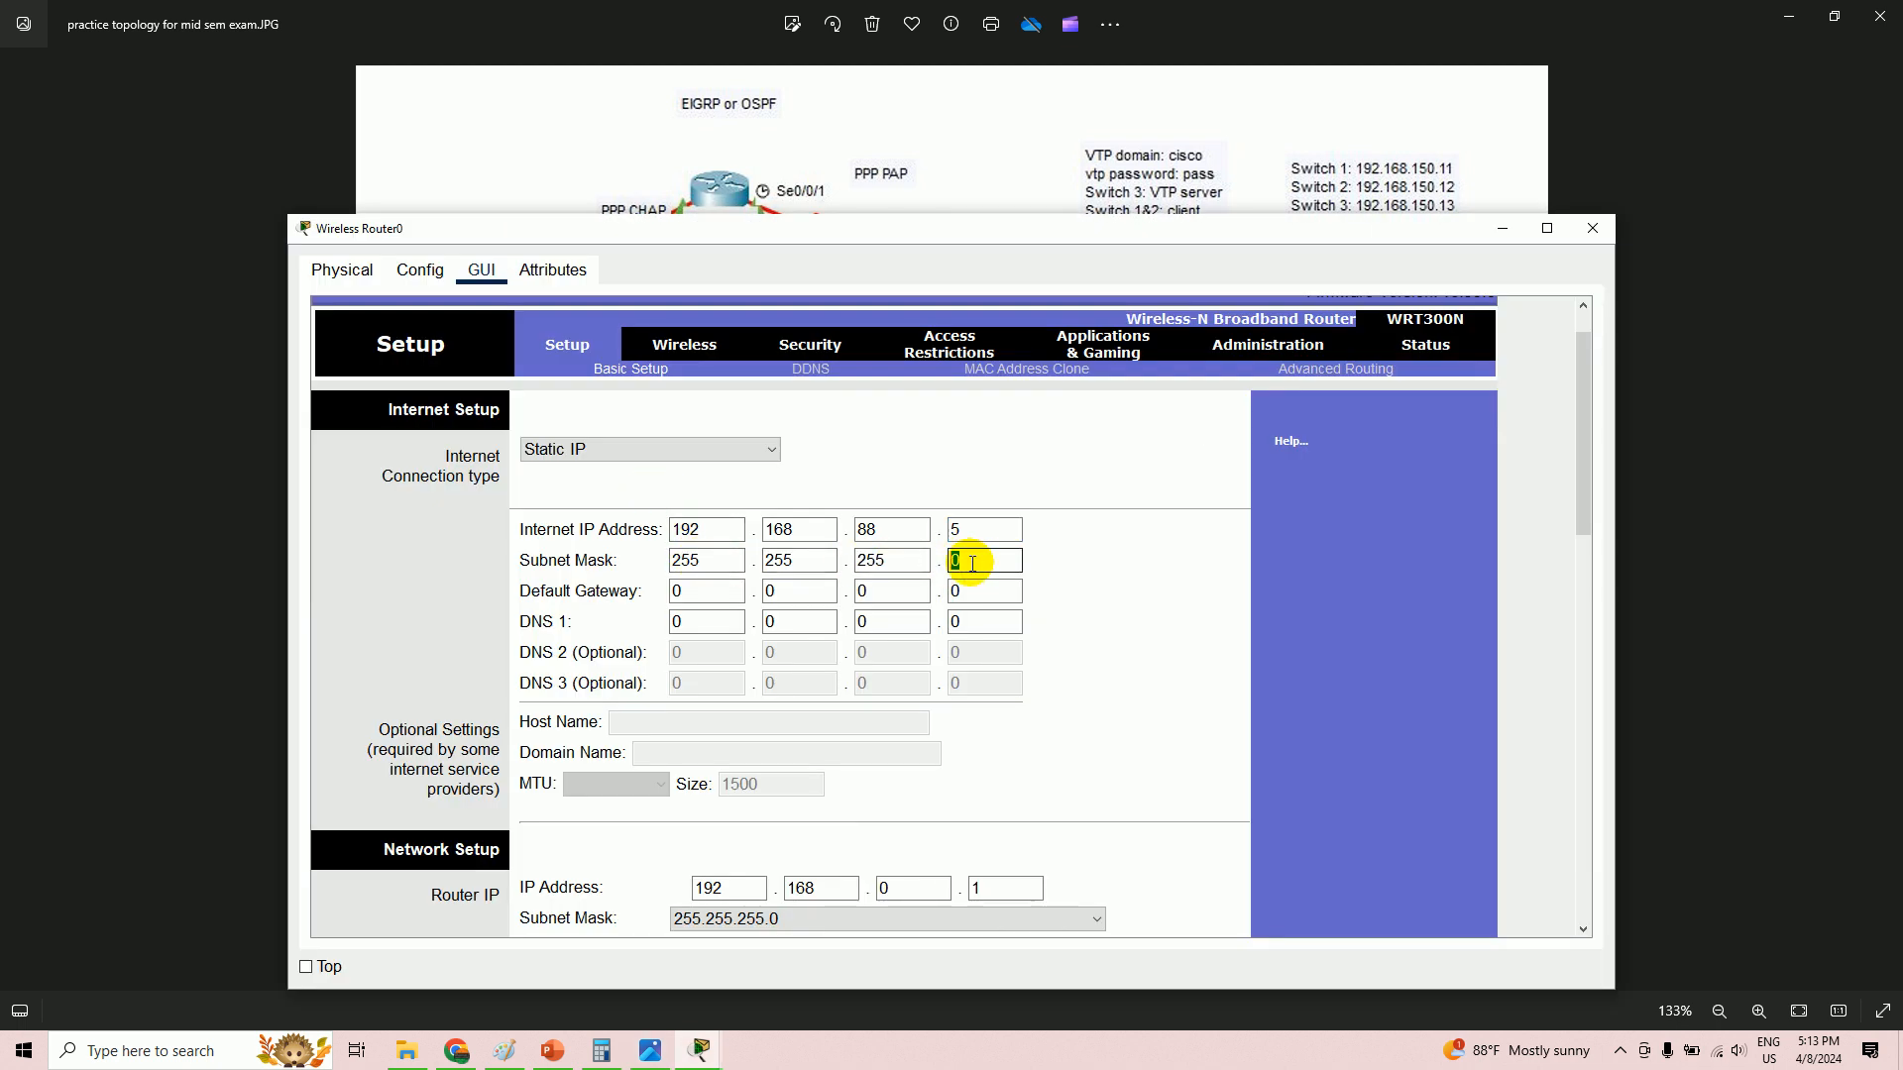
key("alt+Tab")
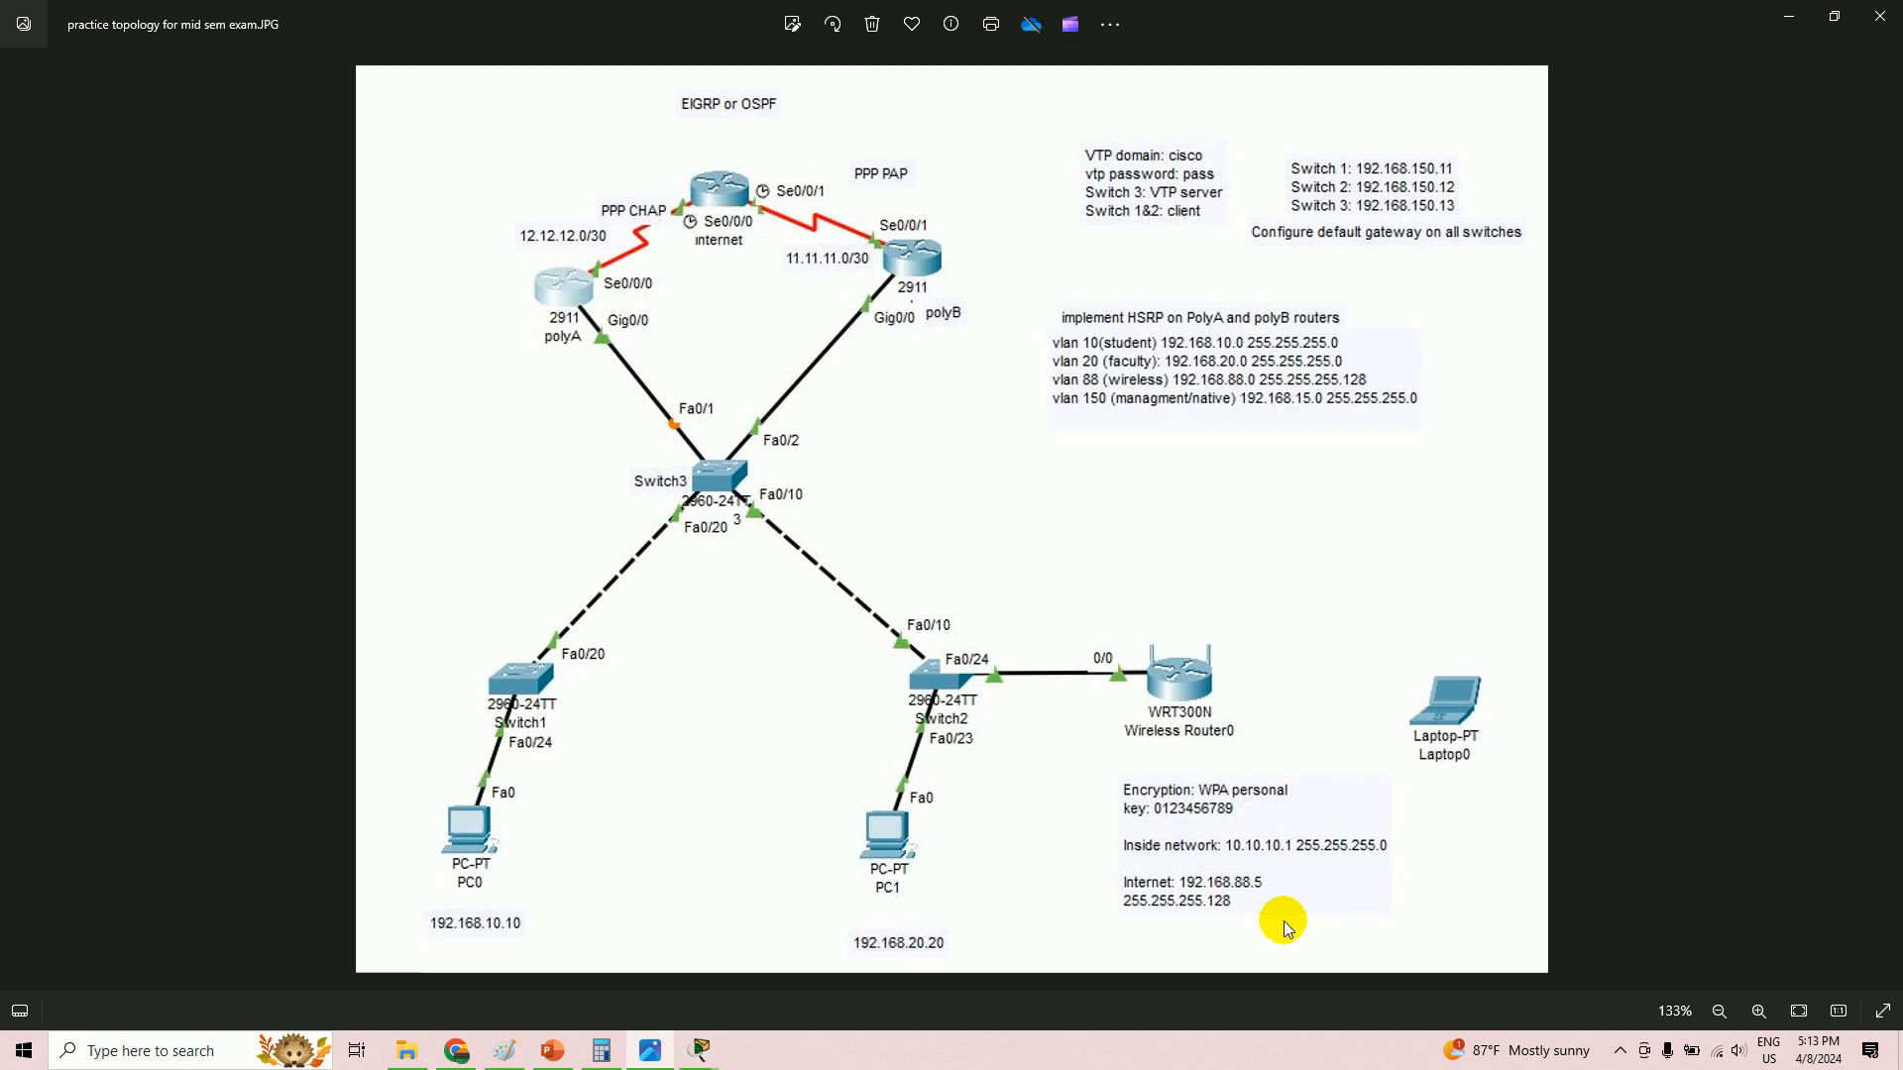
key("alt+Tab")
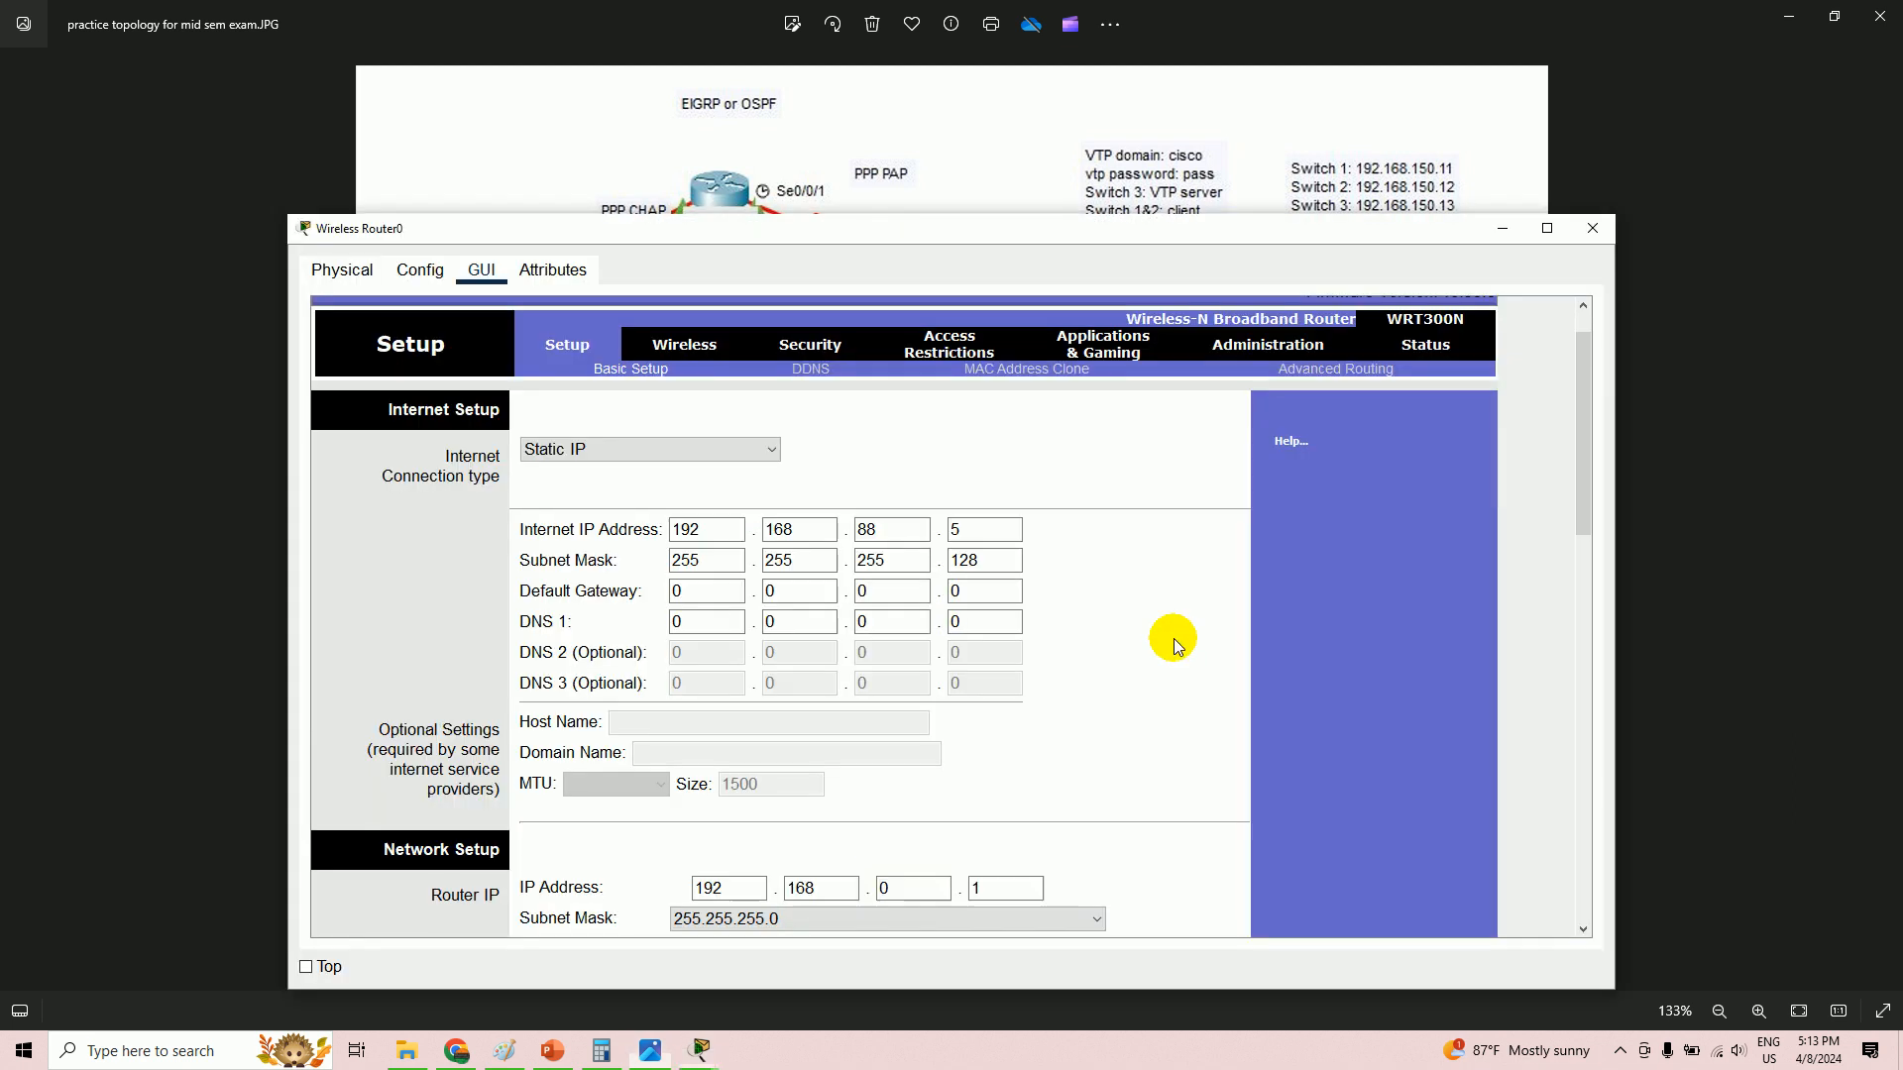
- Fill the default gateway's first three octets with 192.168.88
left_click(739, 592)
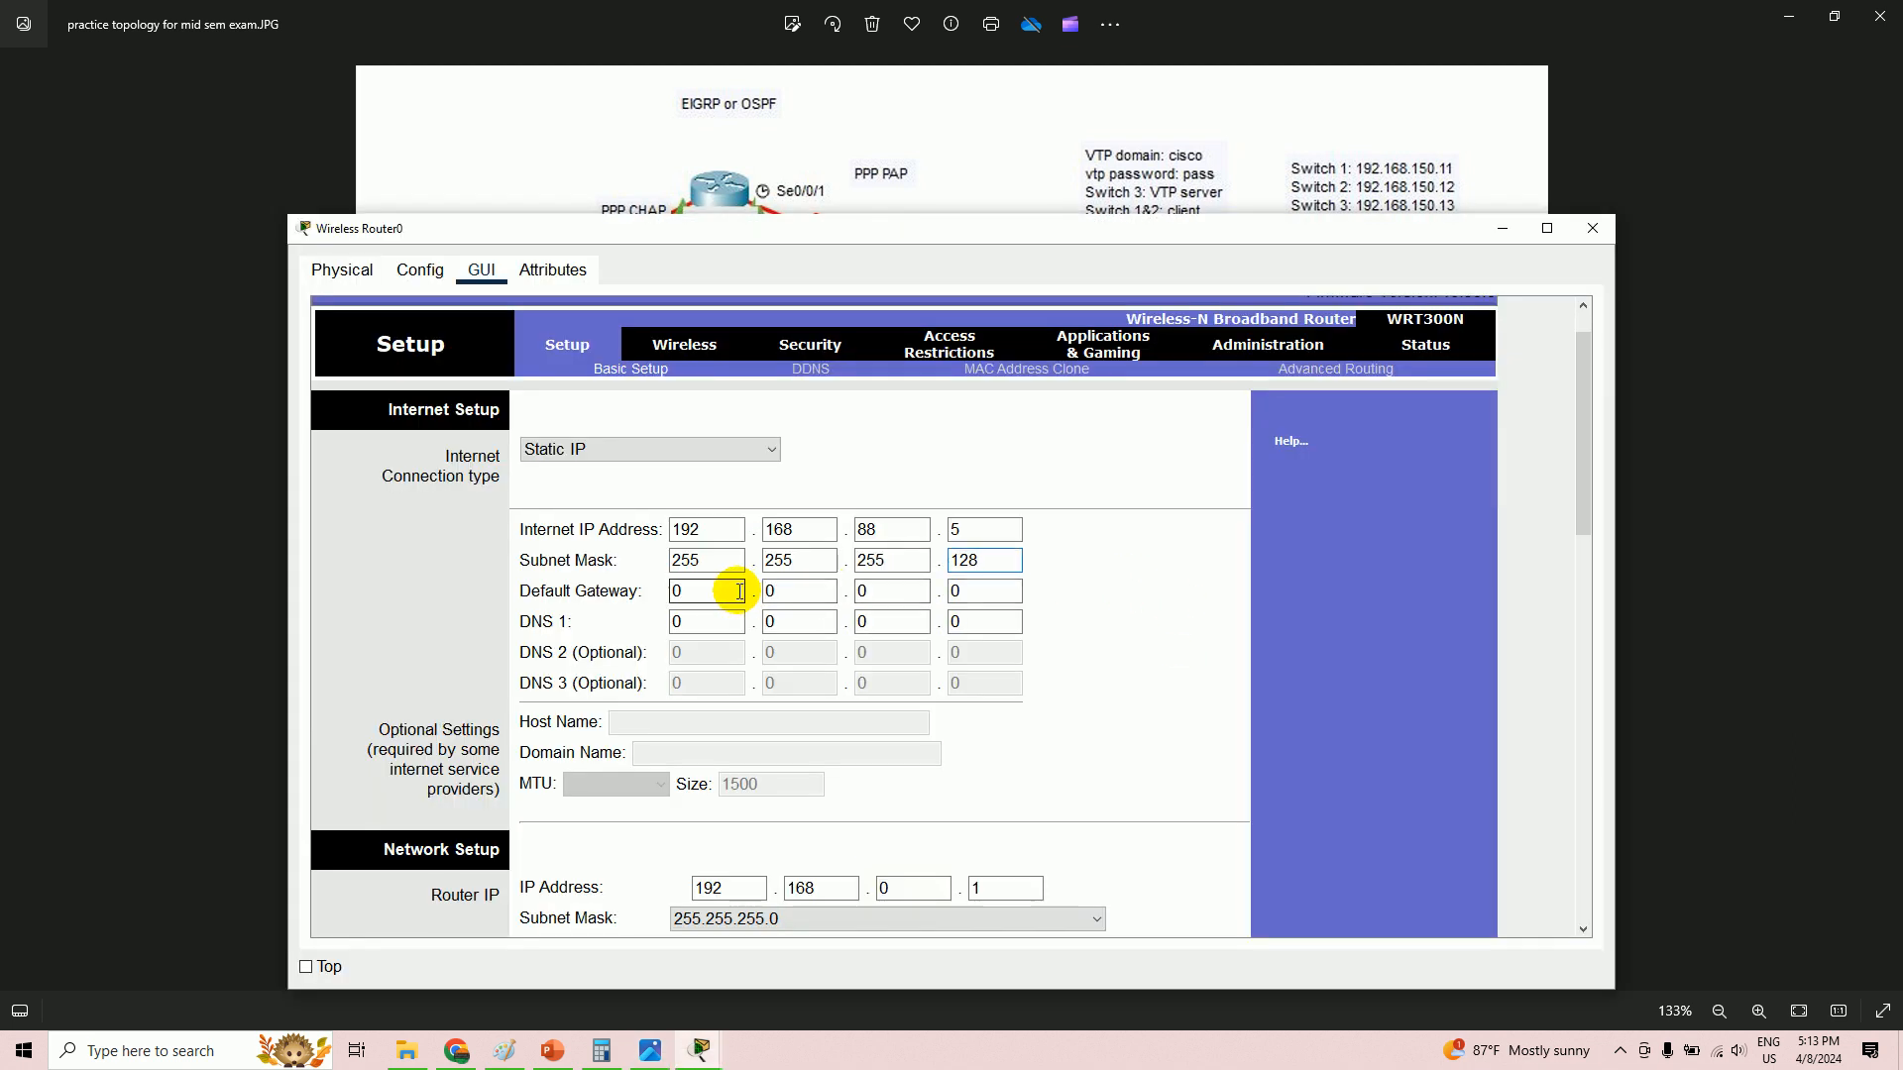
left_click(714, 592)
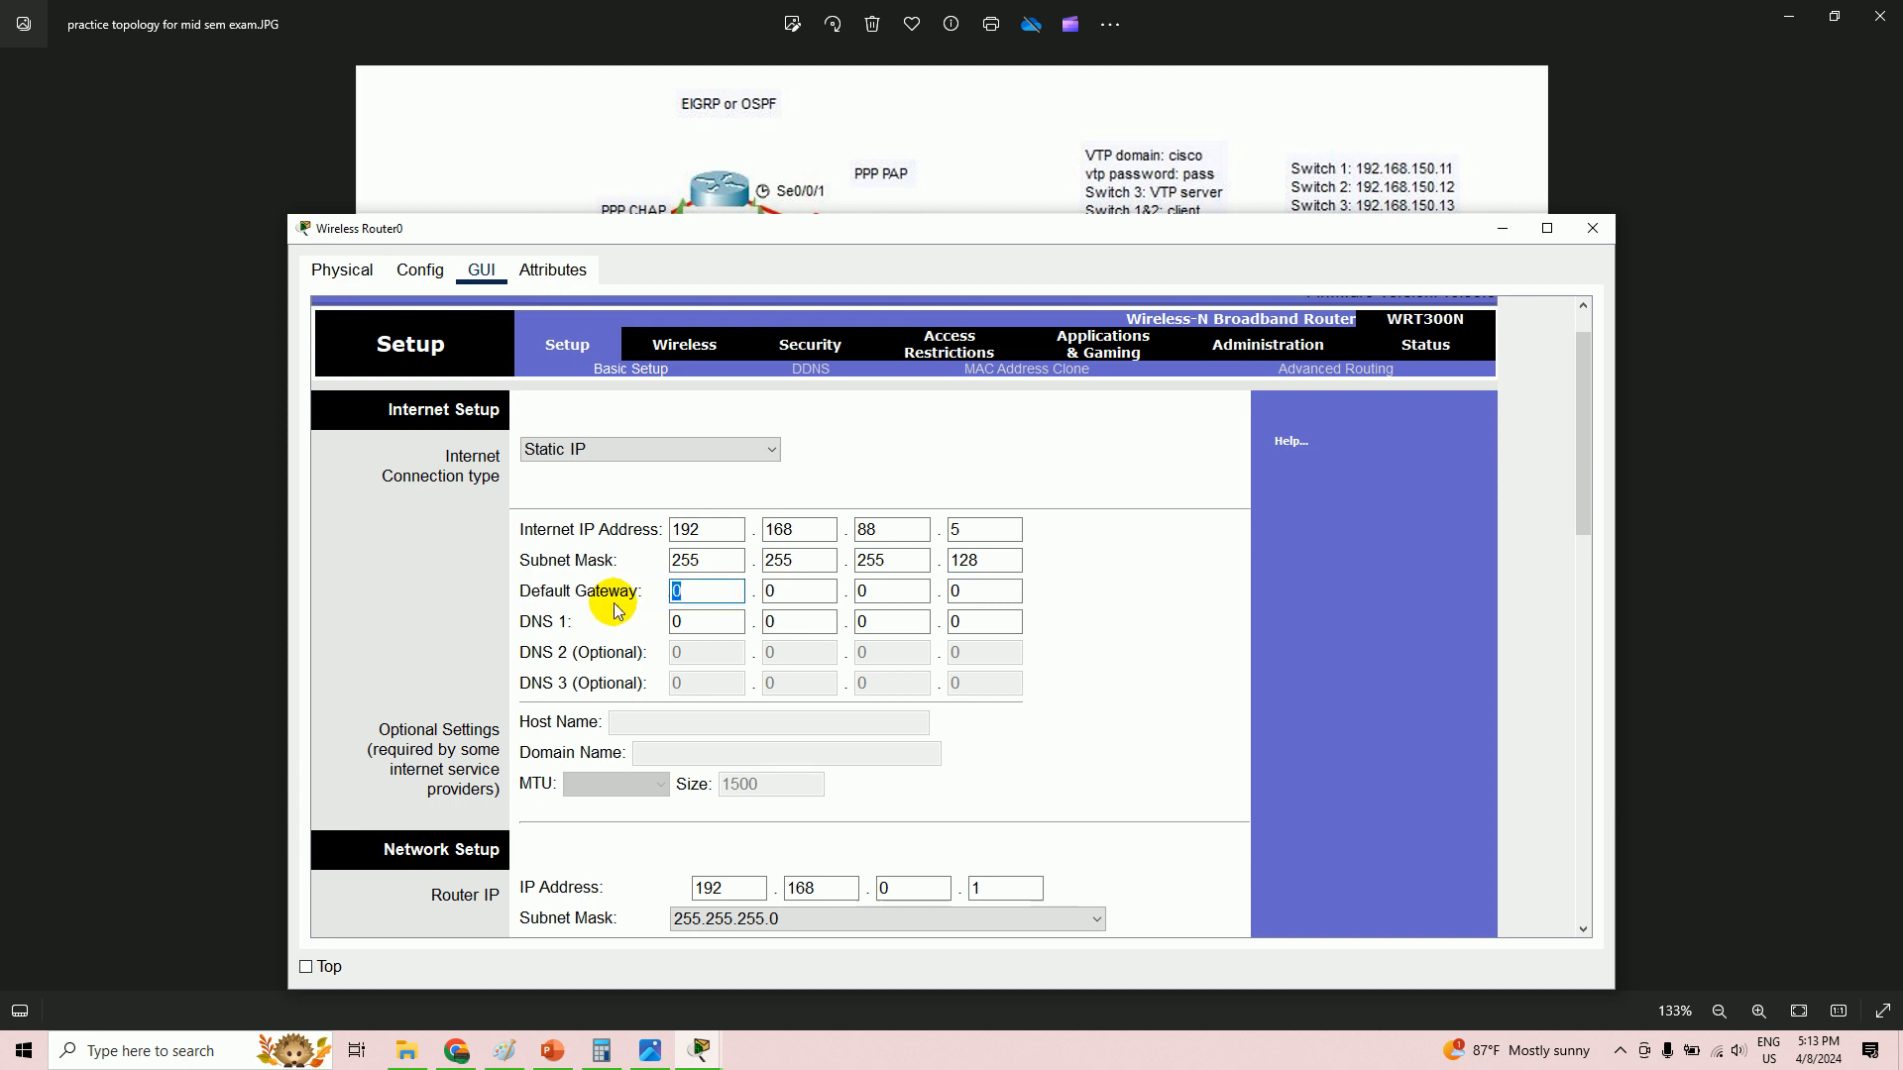
left_click(877, 530)
left_click(838, 531)
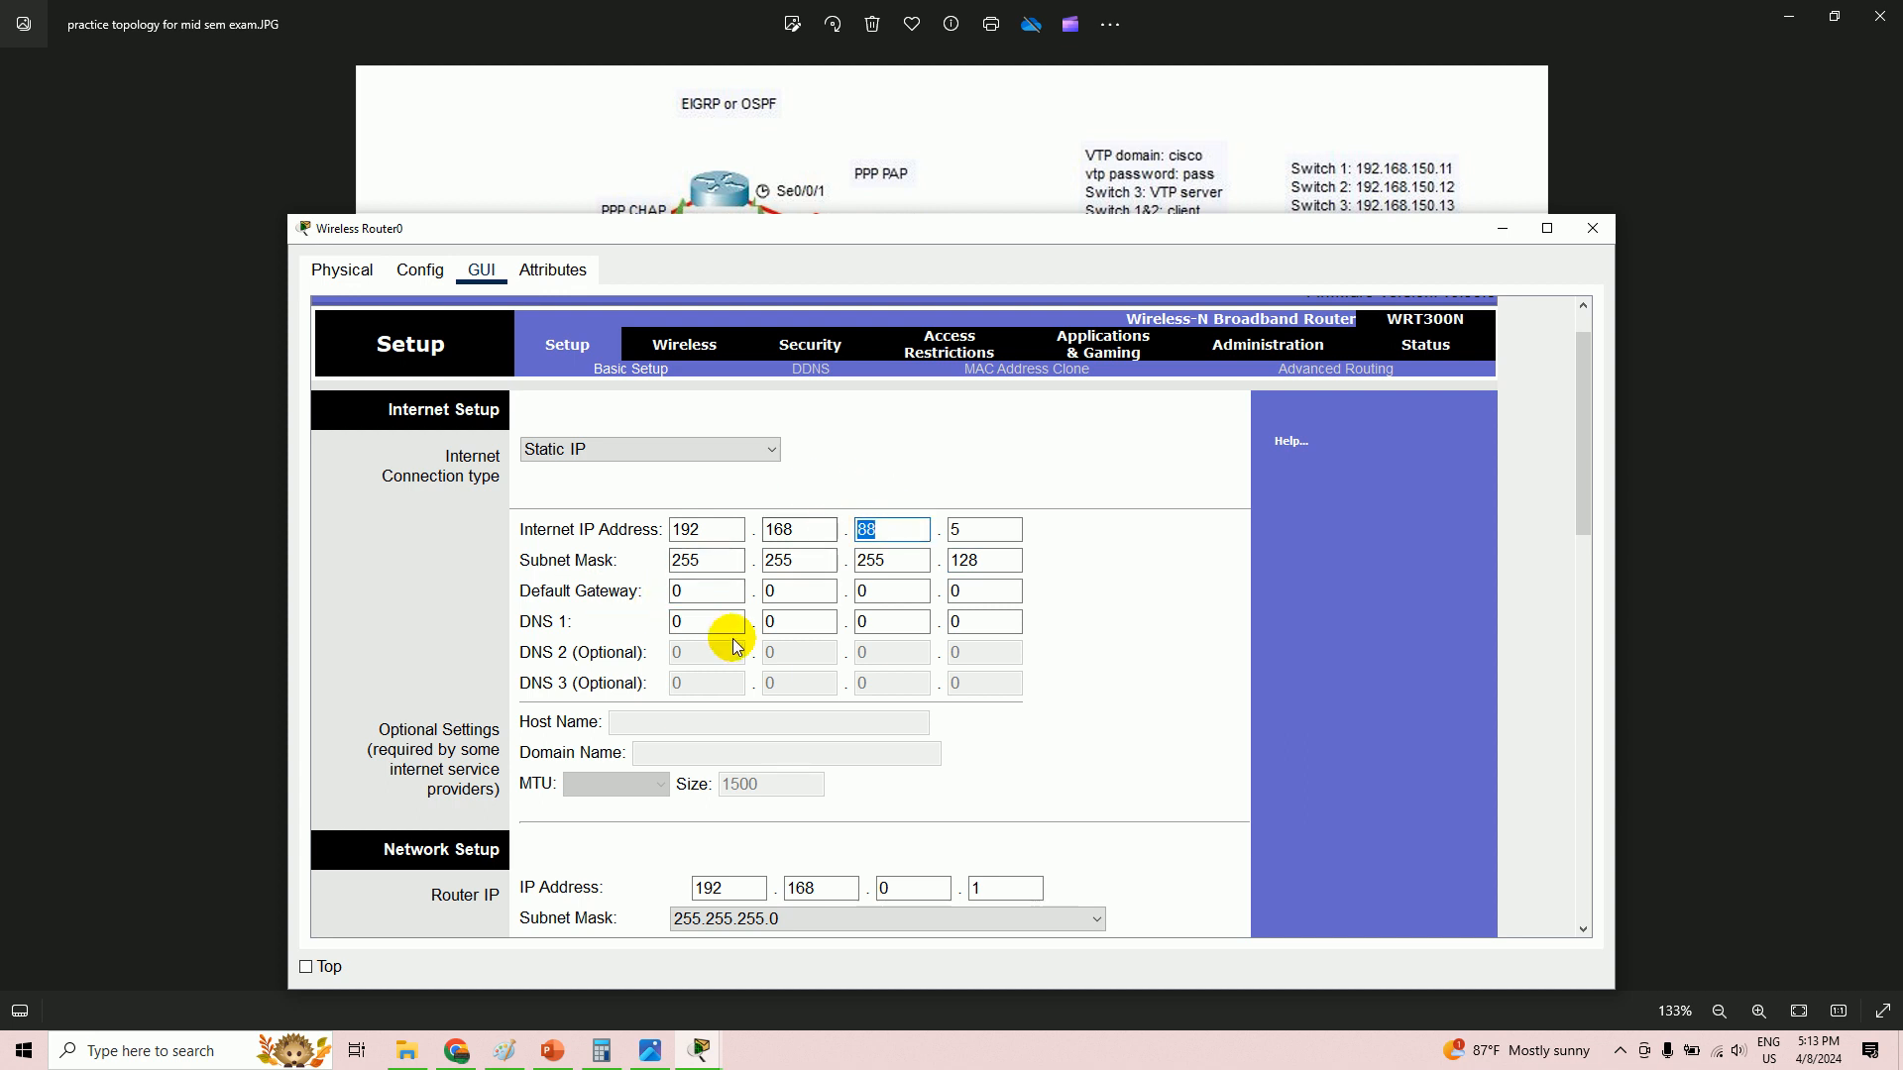
left_click(694, 594)
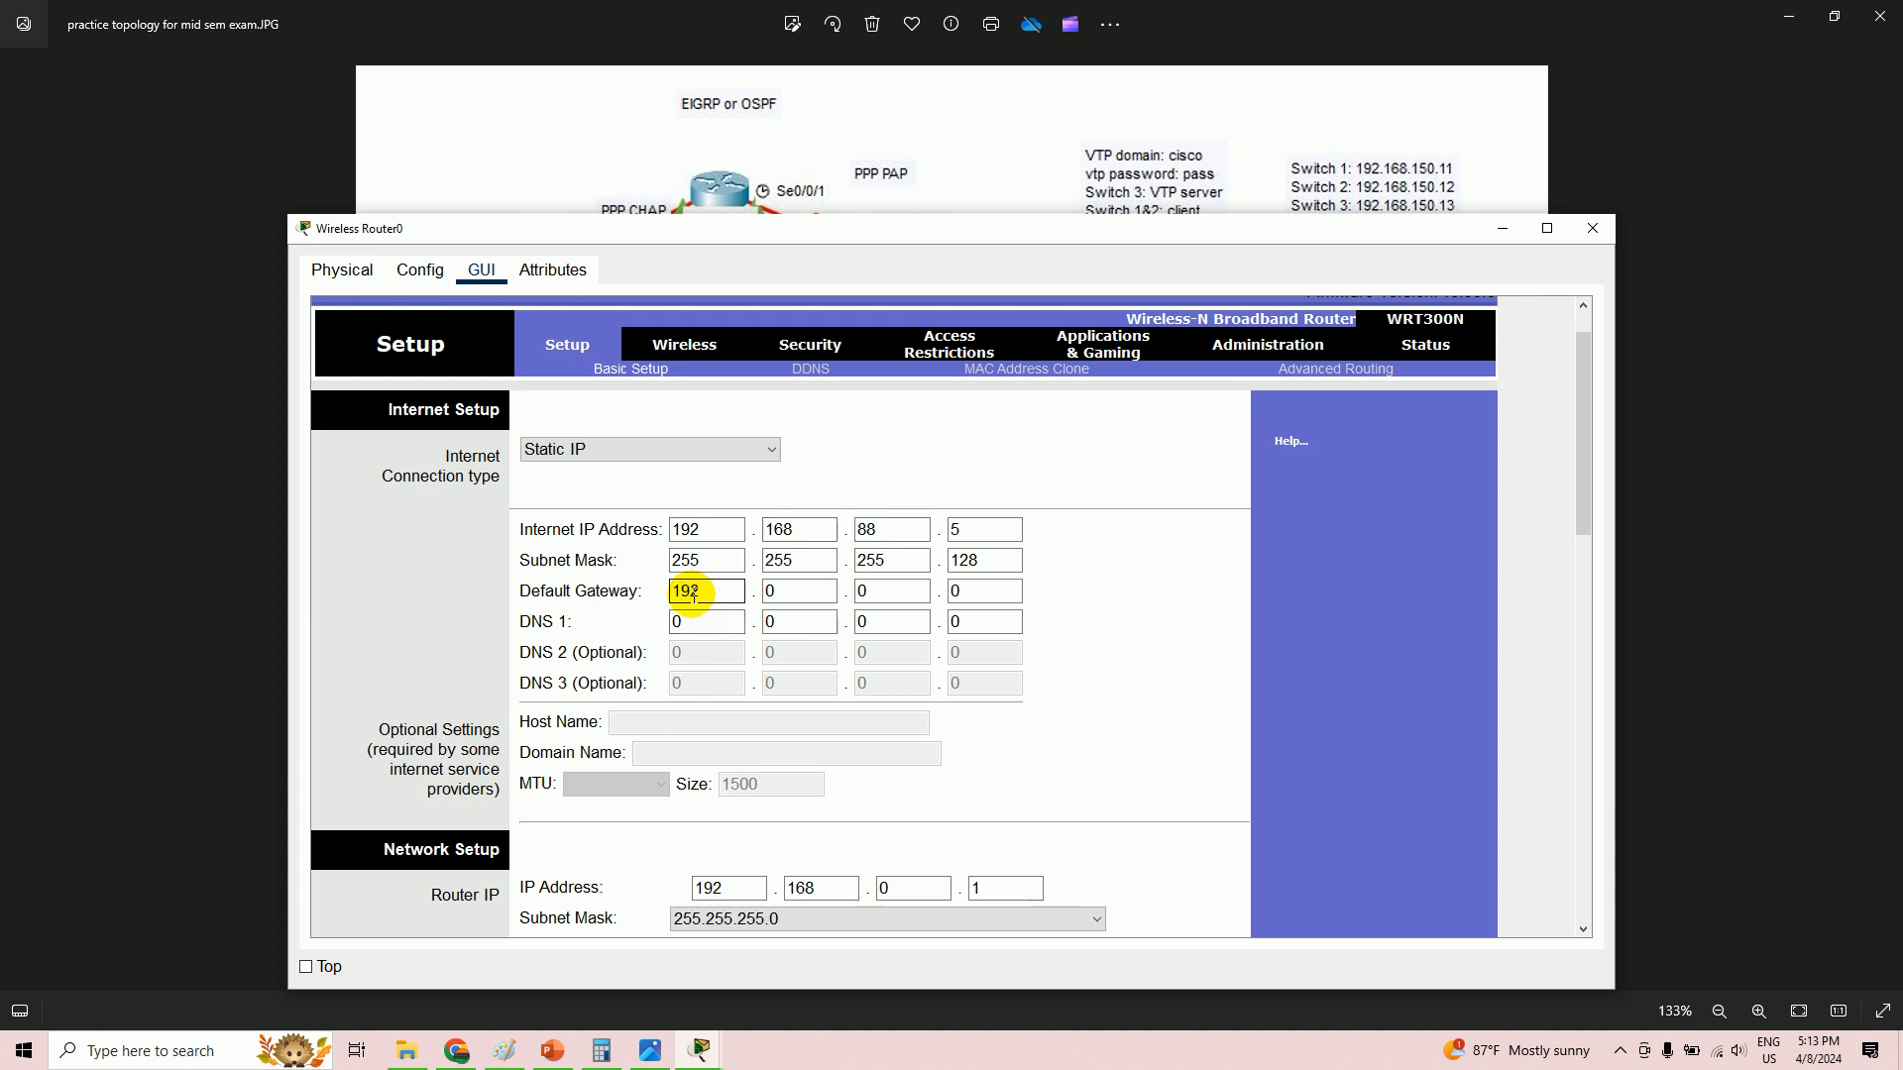
left_click(780, 598)
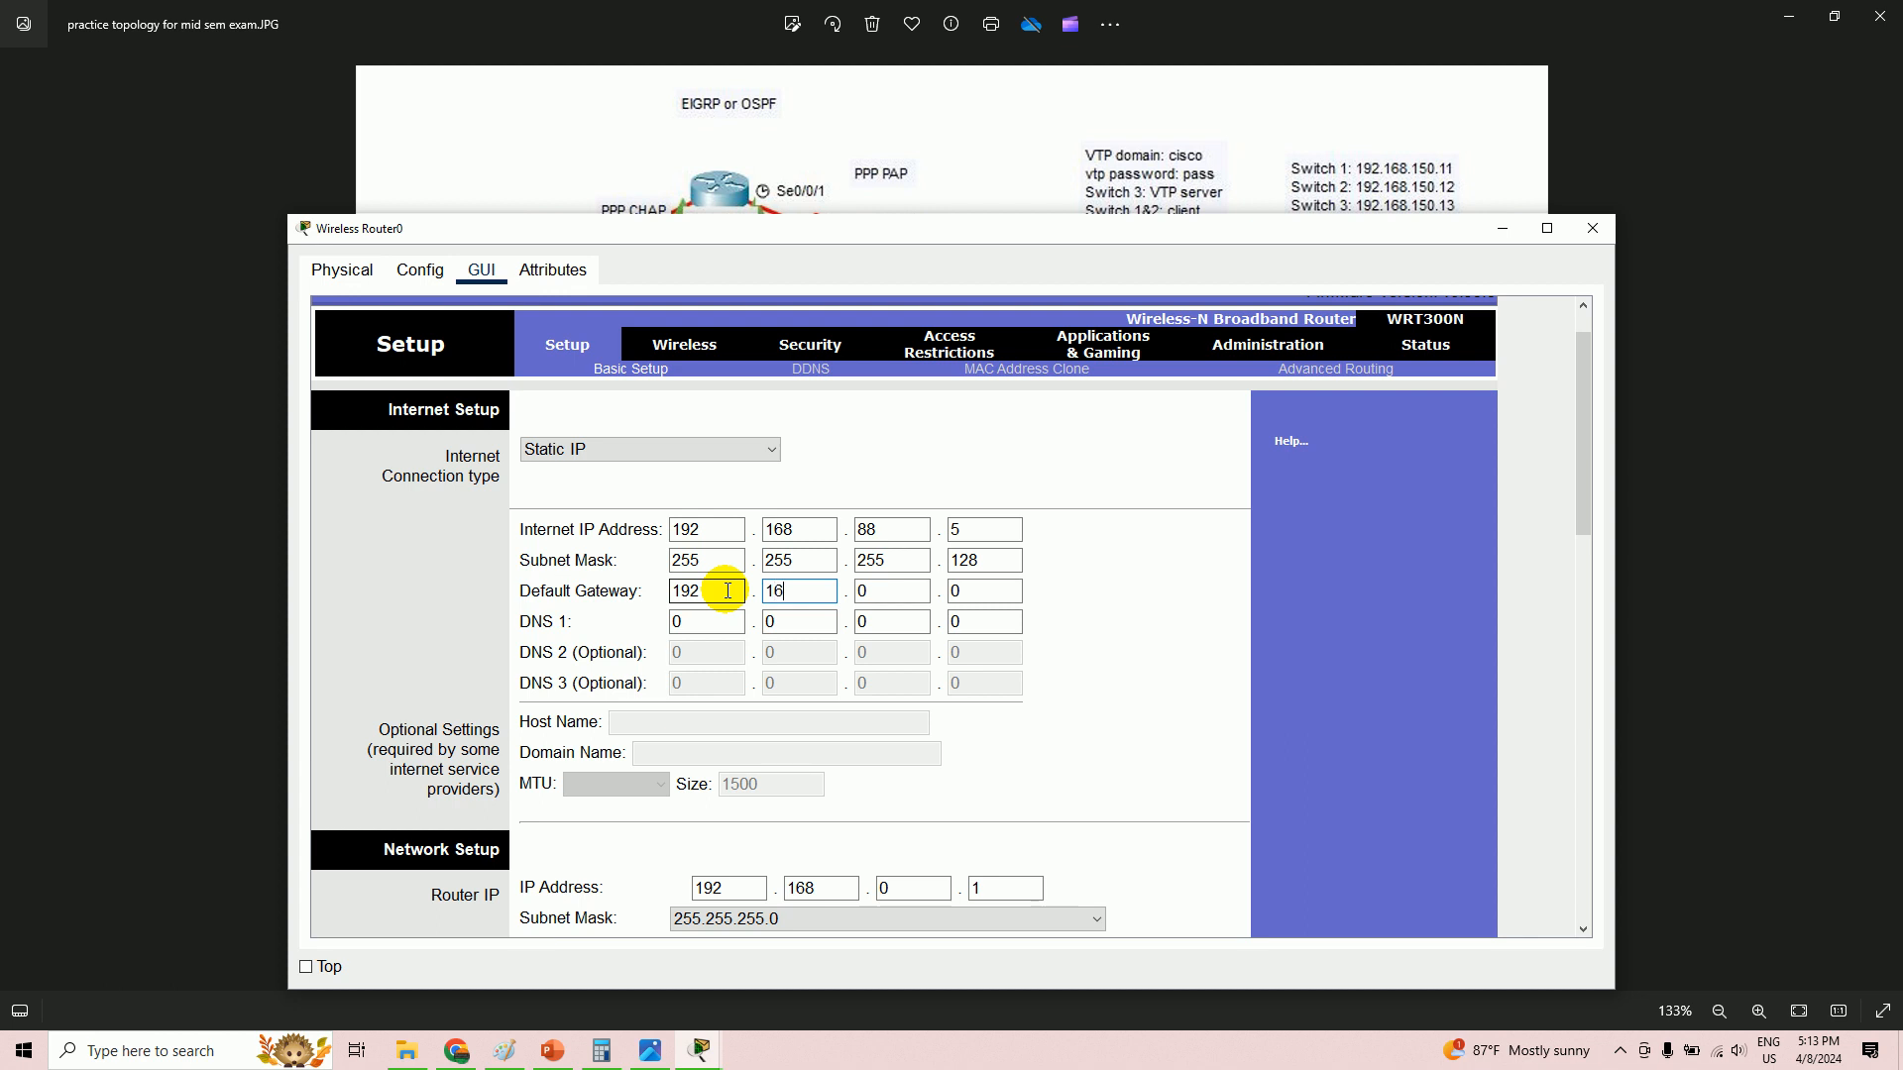
left_click(868, 592)
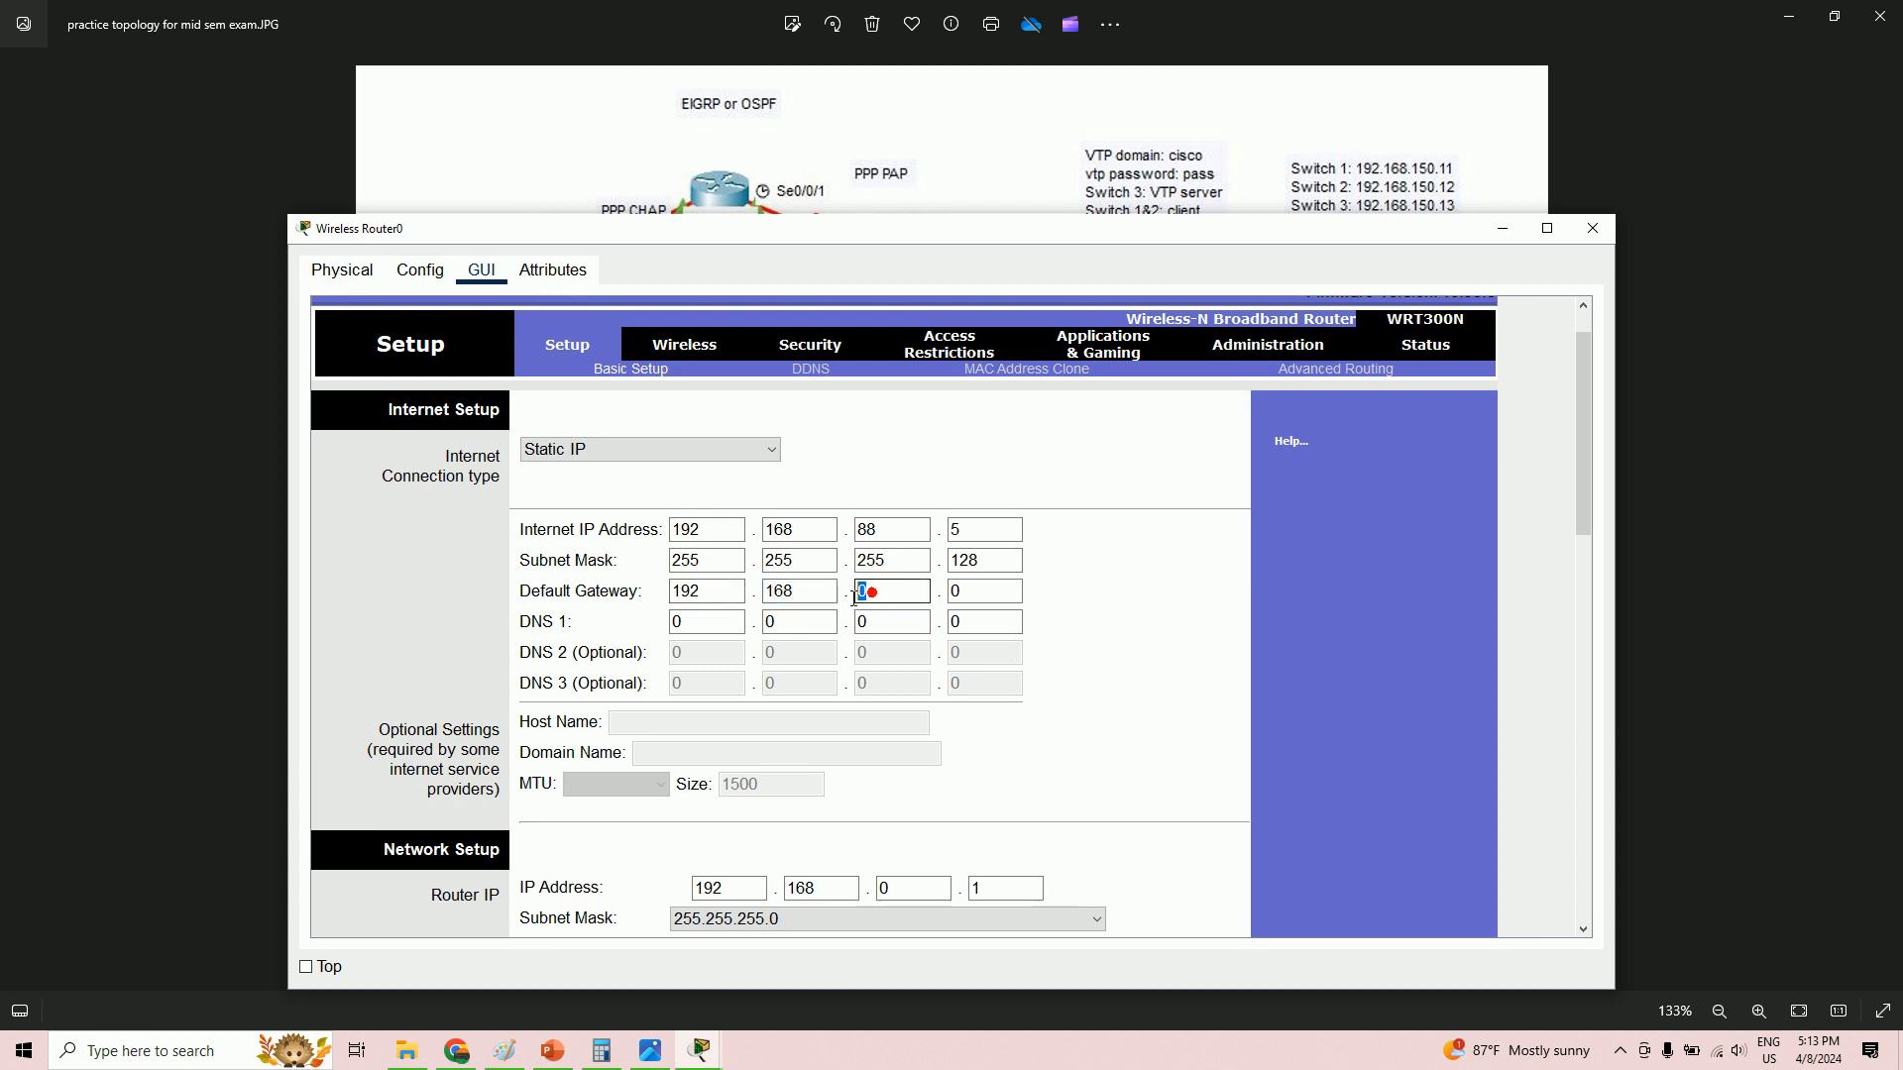
type("88")
left_click(971, 591)
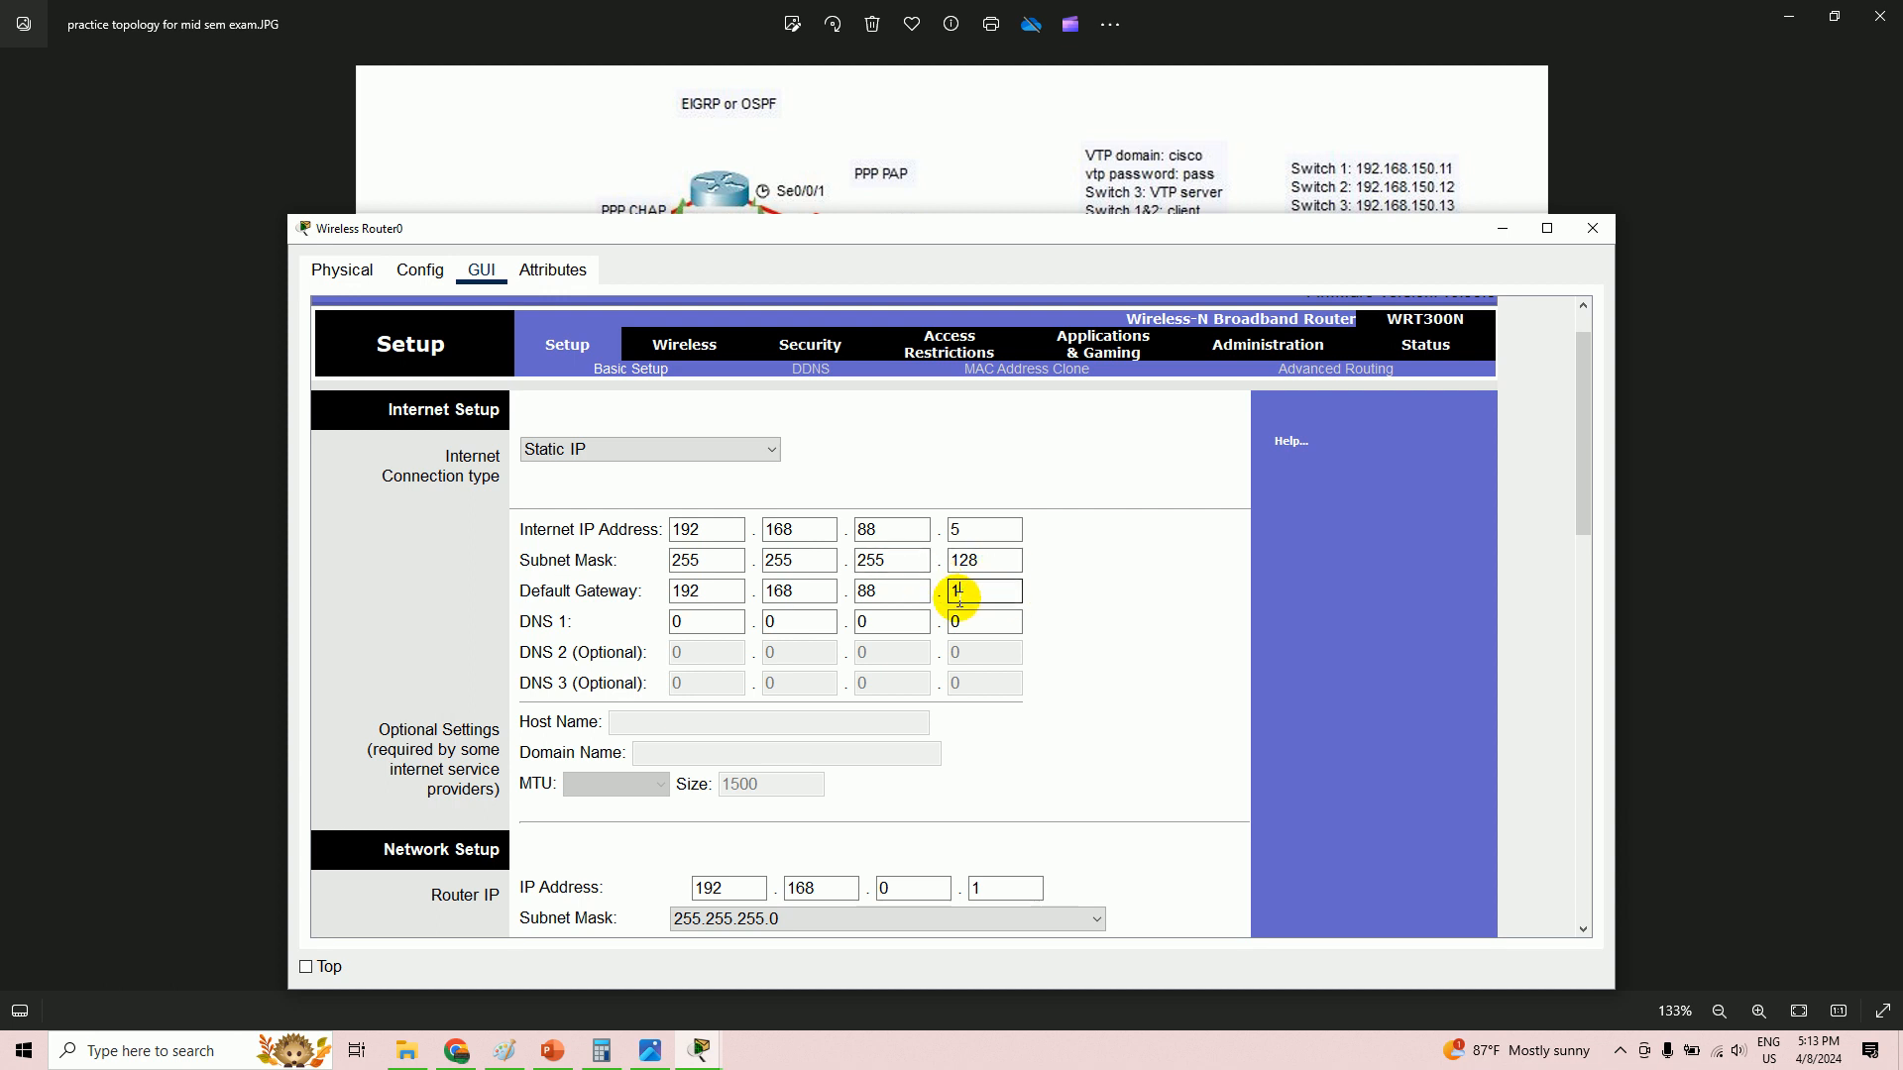
- Set the gateway's last octet to 1, cross-checking with the internet address and diagram
left_click_drag(966, 598, 953, 590)
double_click(871, 531)
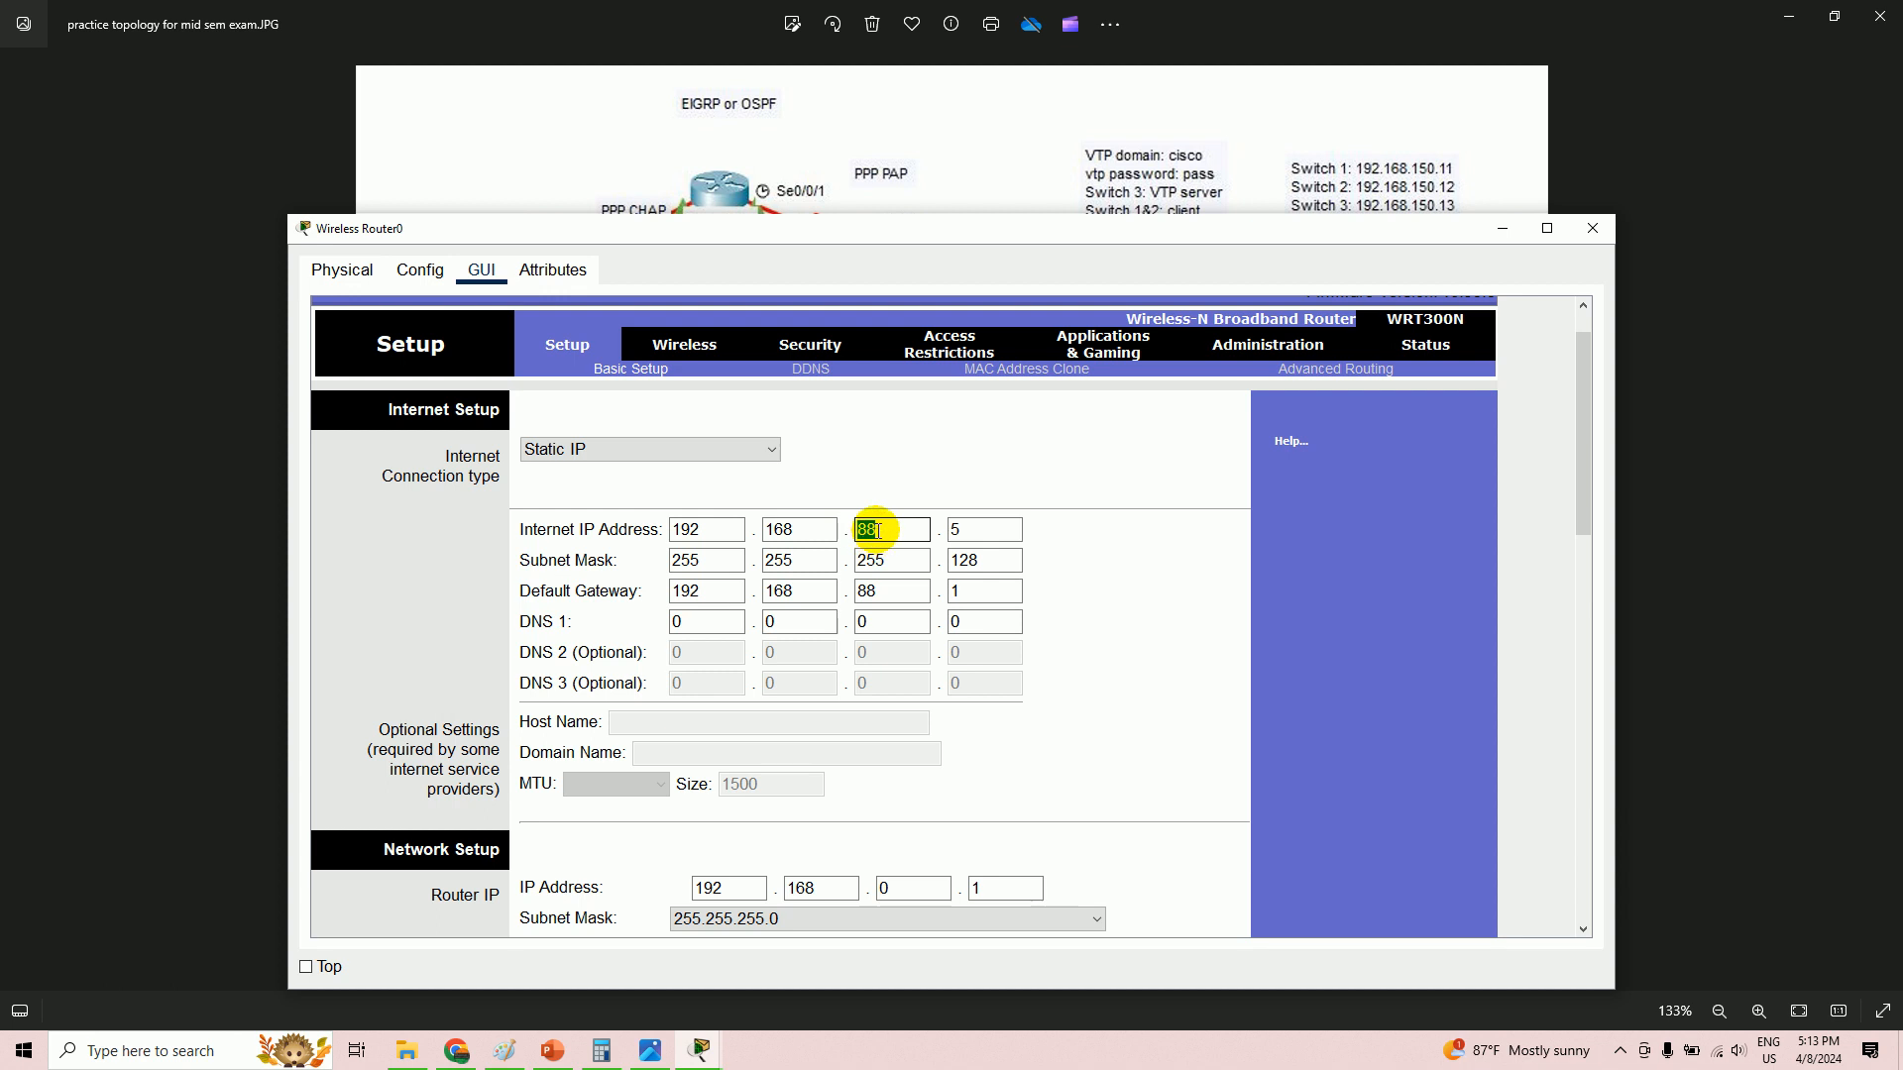
left_click(970, 592)
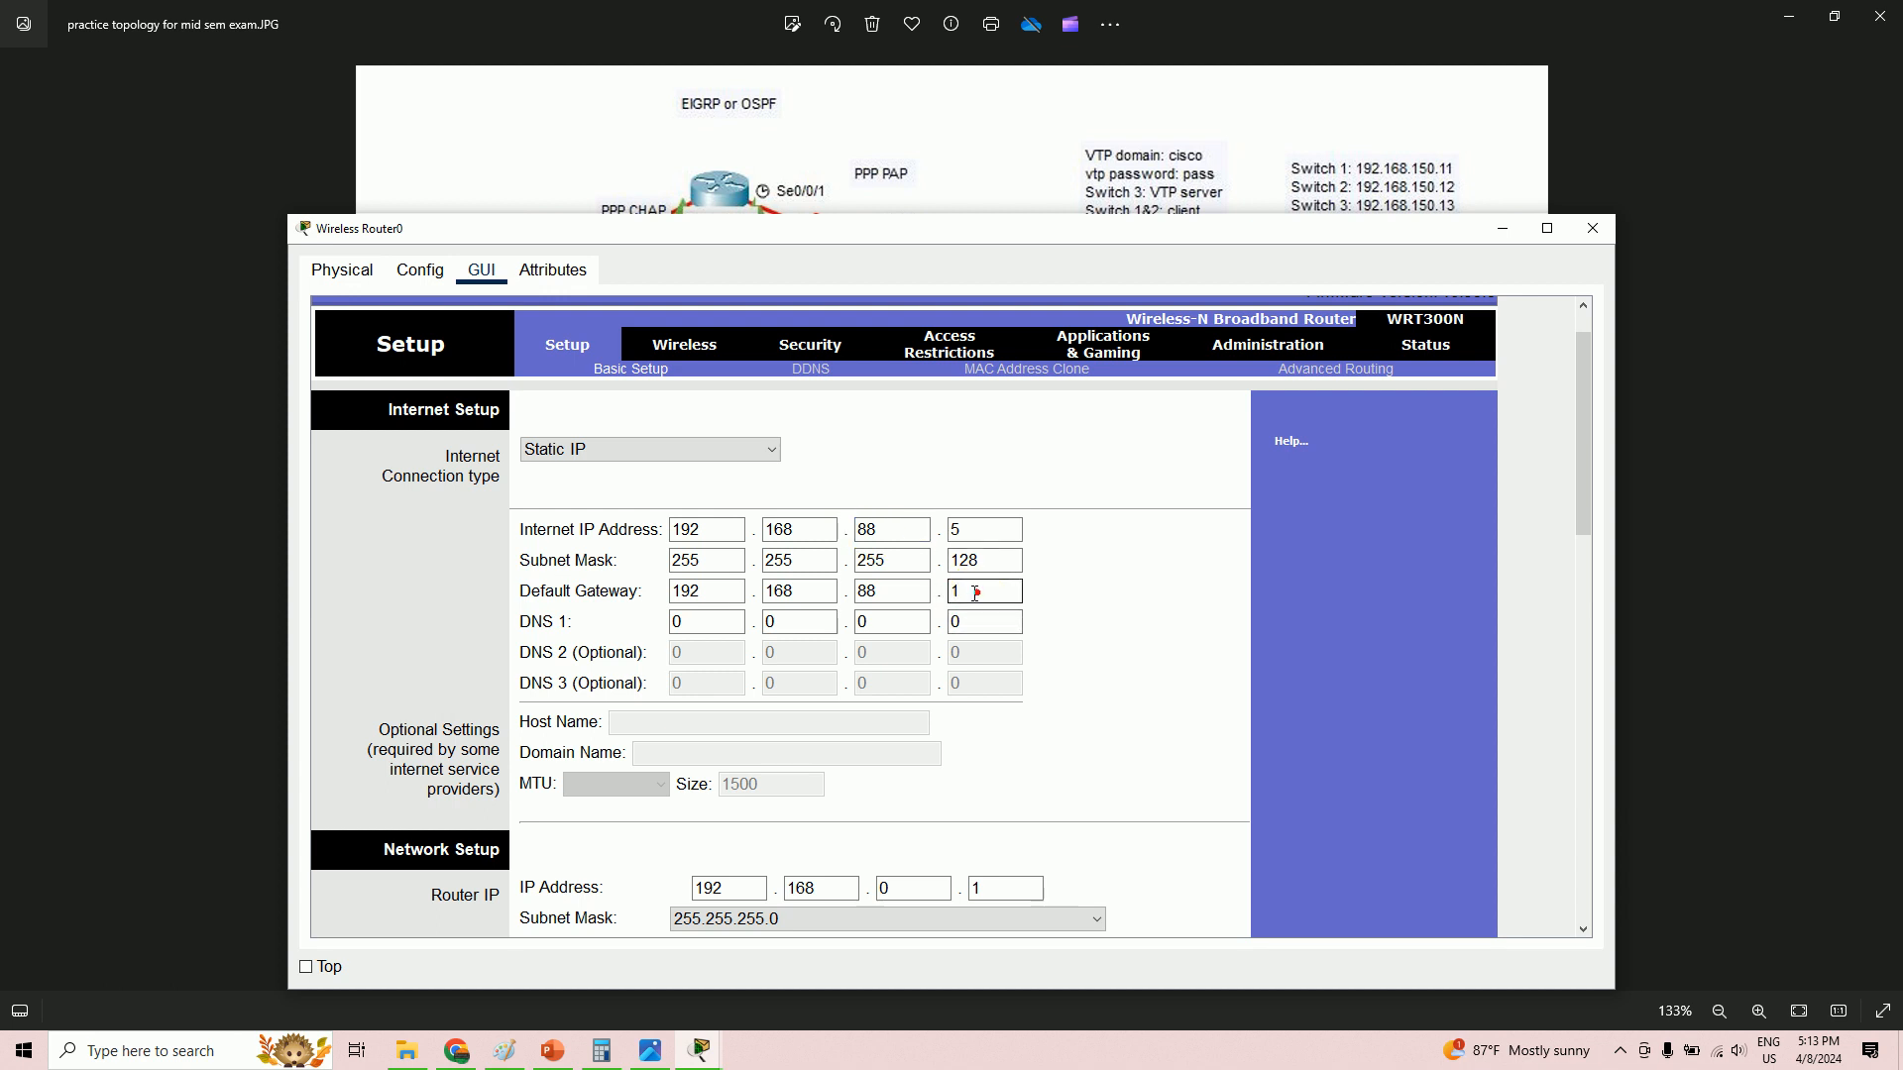
double_click(870, 530)
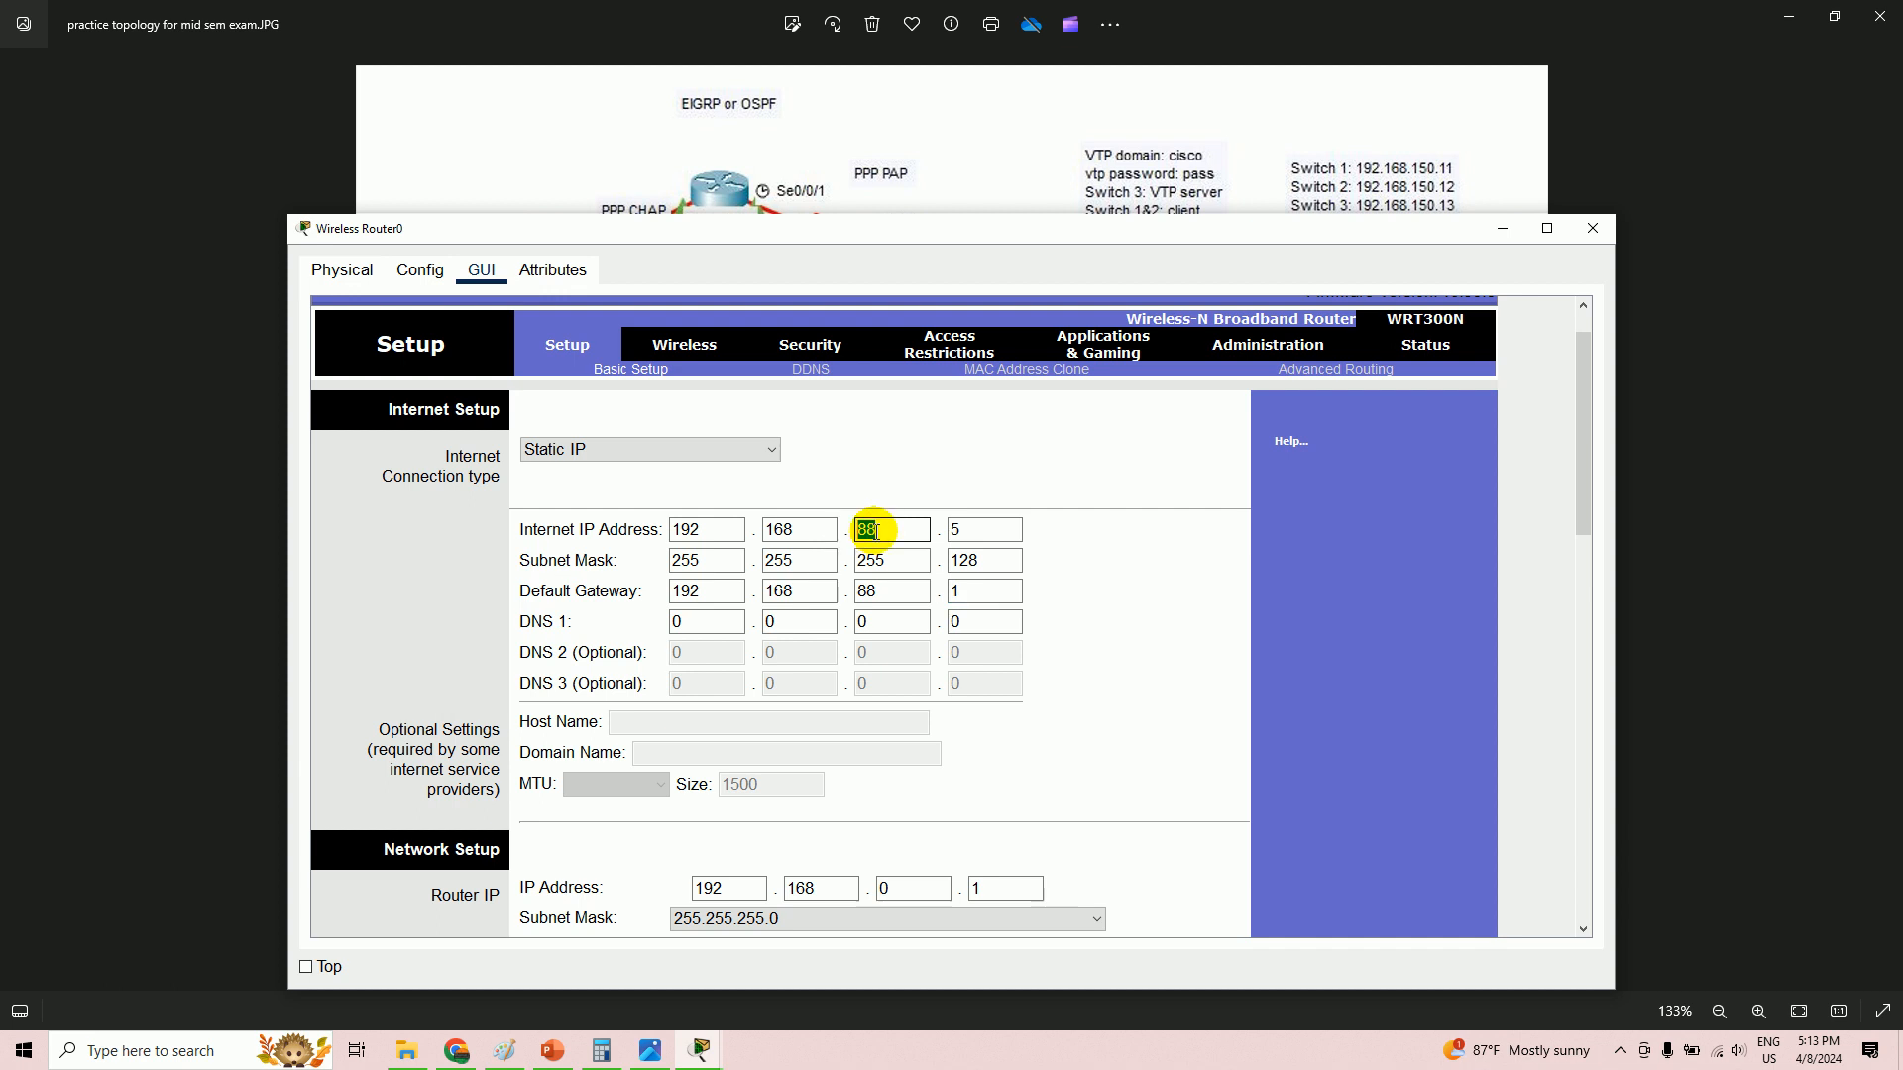
left_click(976, 595)
double_click(959, 591)
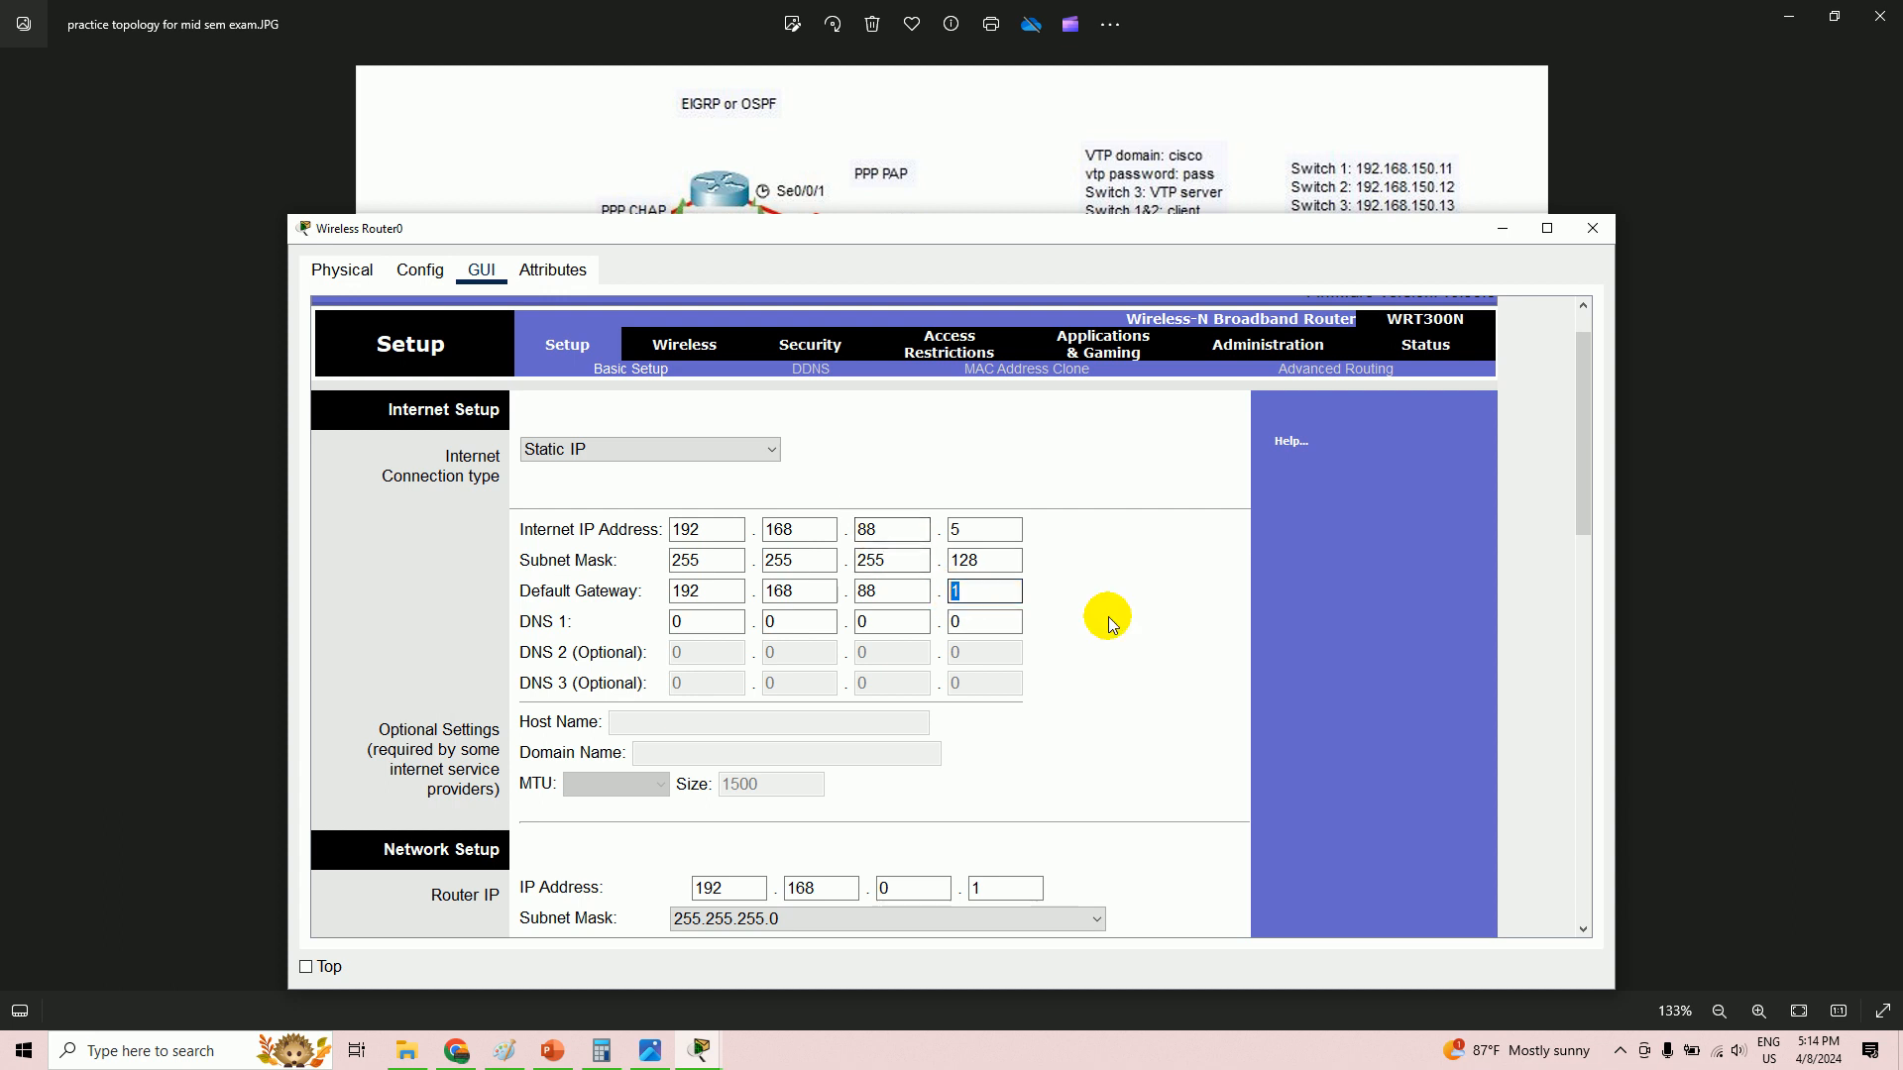
scroll(1123, 644, "down", 3)
scroll(1126, 649, "down", 3)
key("alt+Tab")
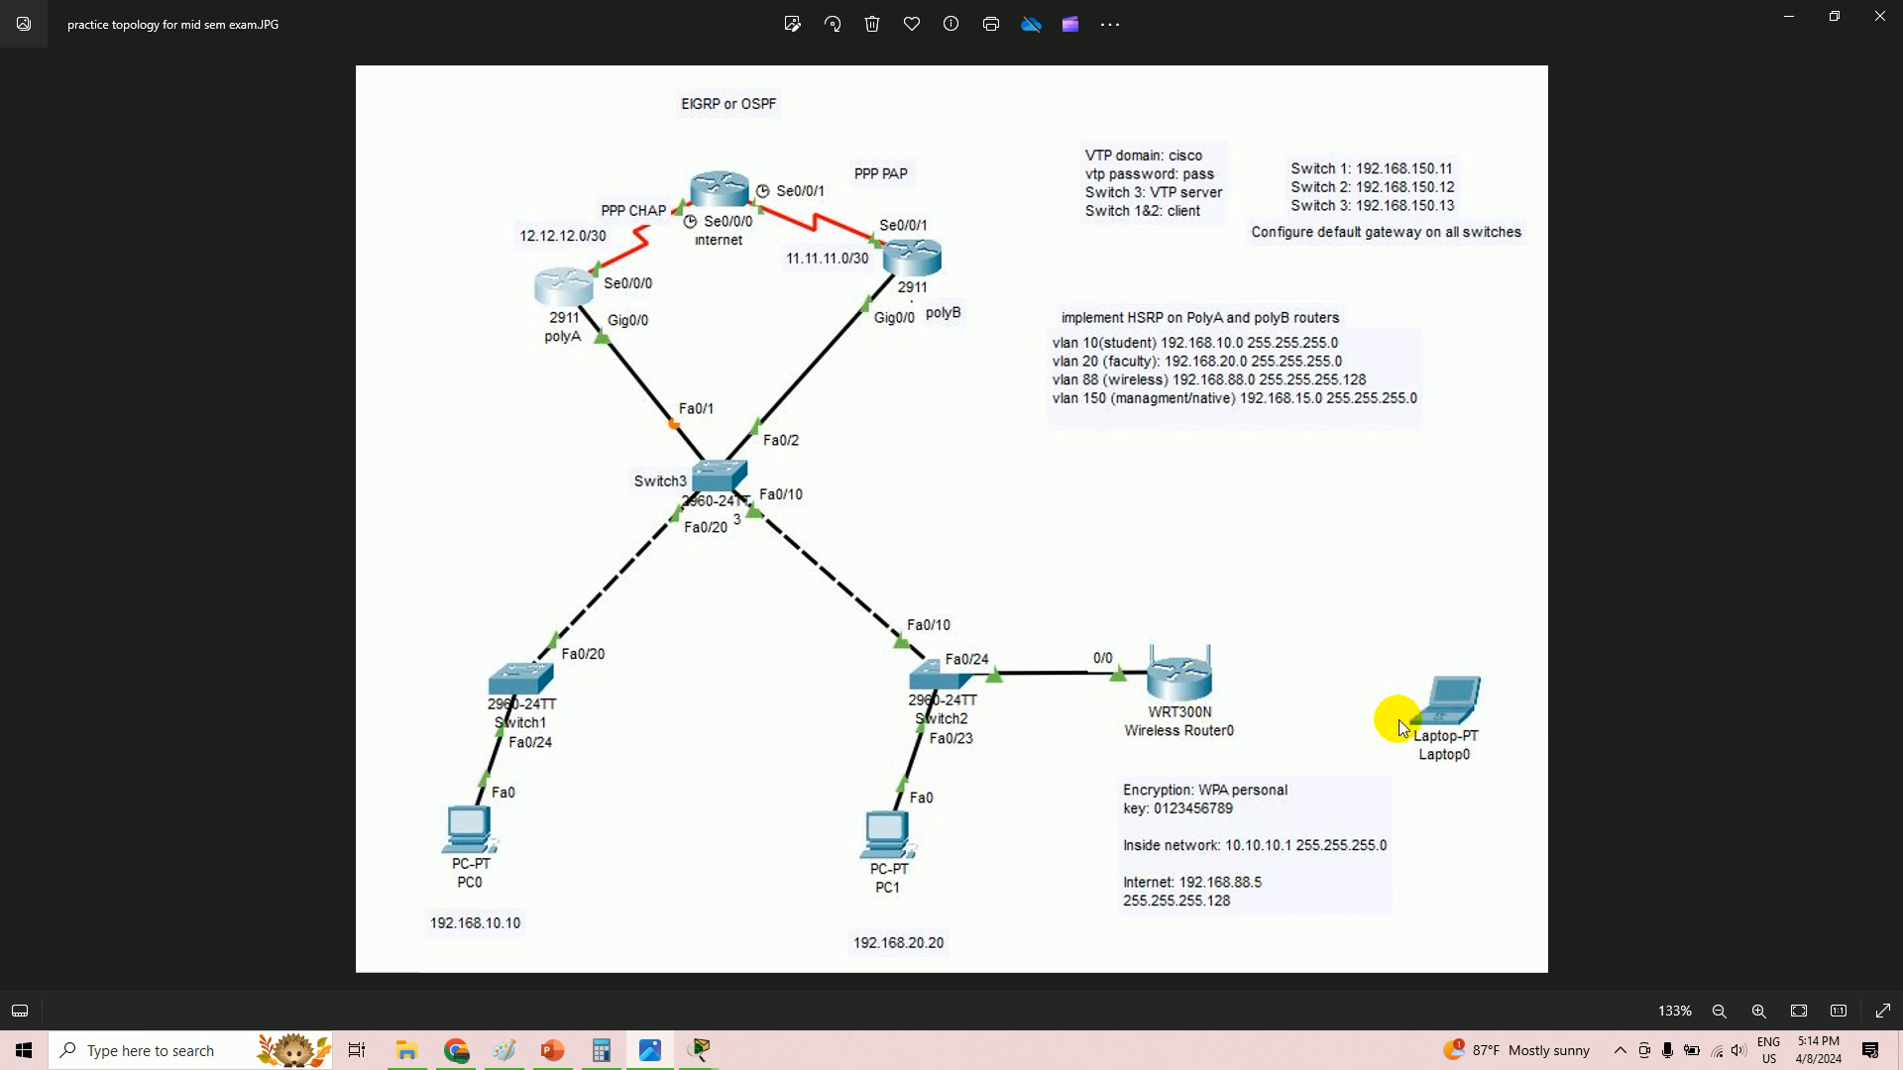
key("alt+Tab")
- Change the inside Router IP to 10.10.10.1, checking the inside network on the diagram
double_click(703, 533)
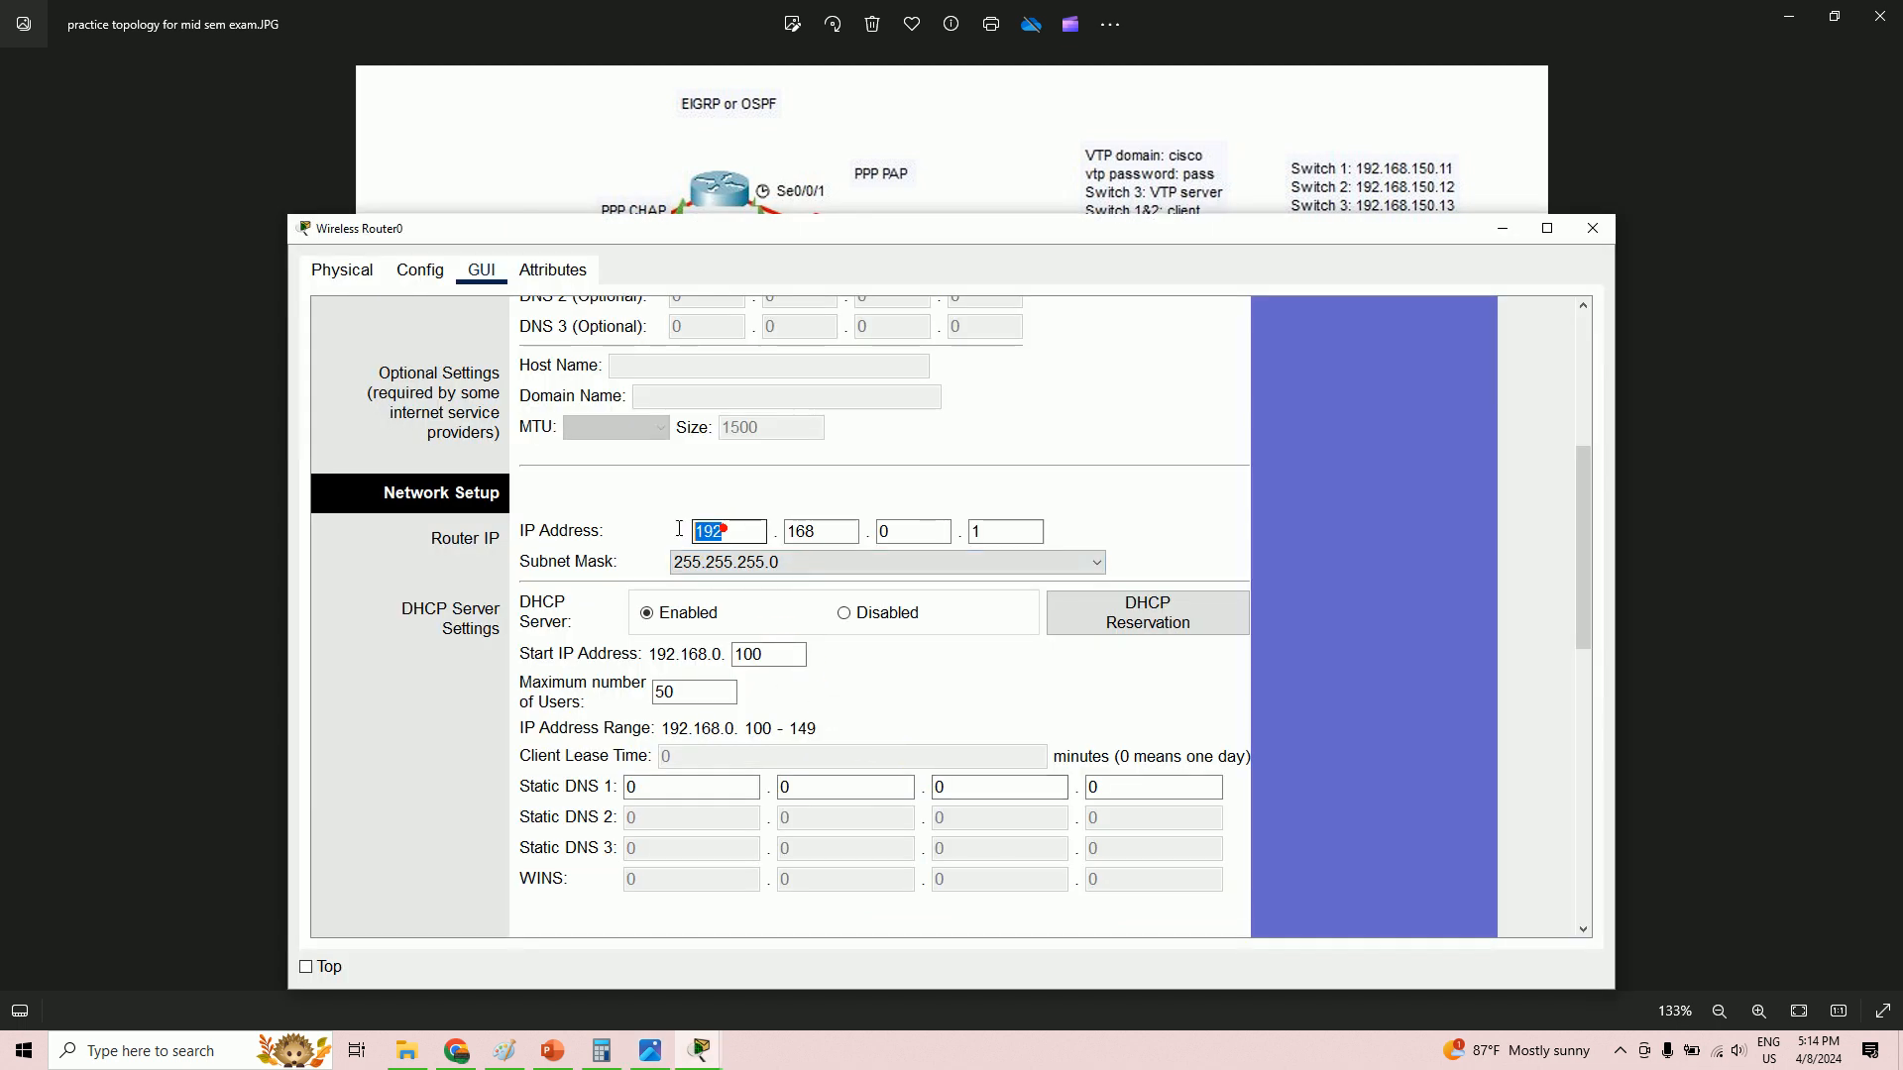
type("10")
left_click(824, 533)
double_click(823, 533)
type("10")
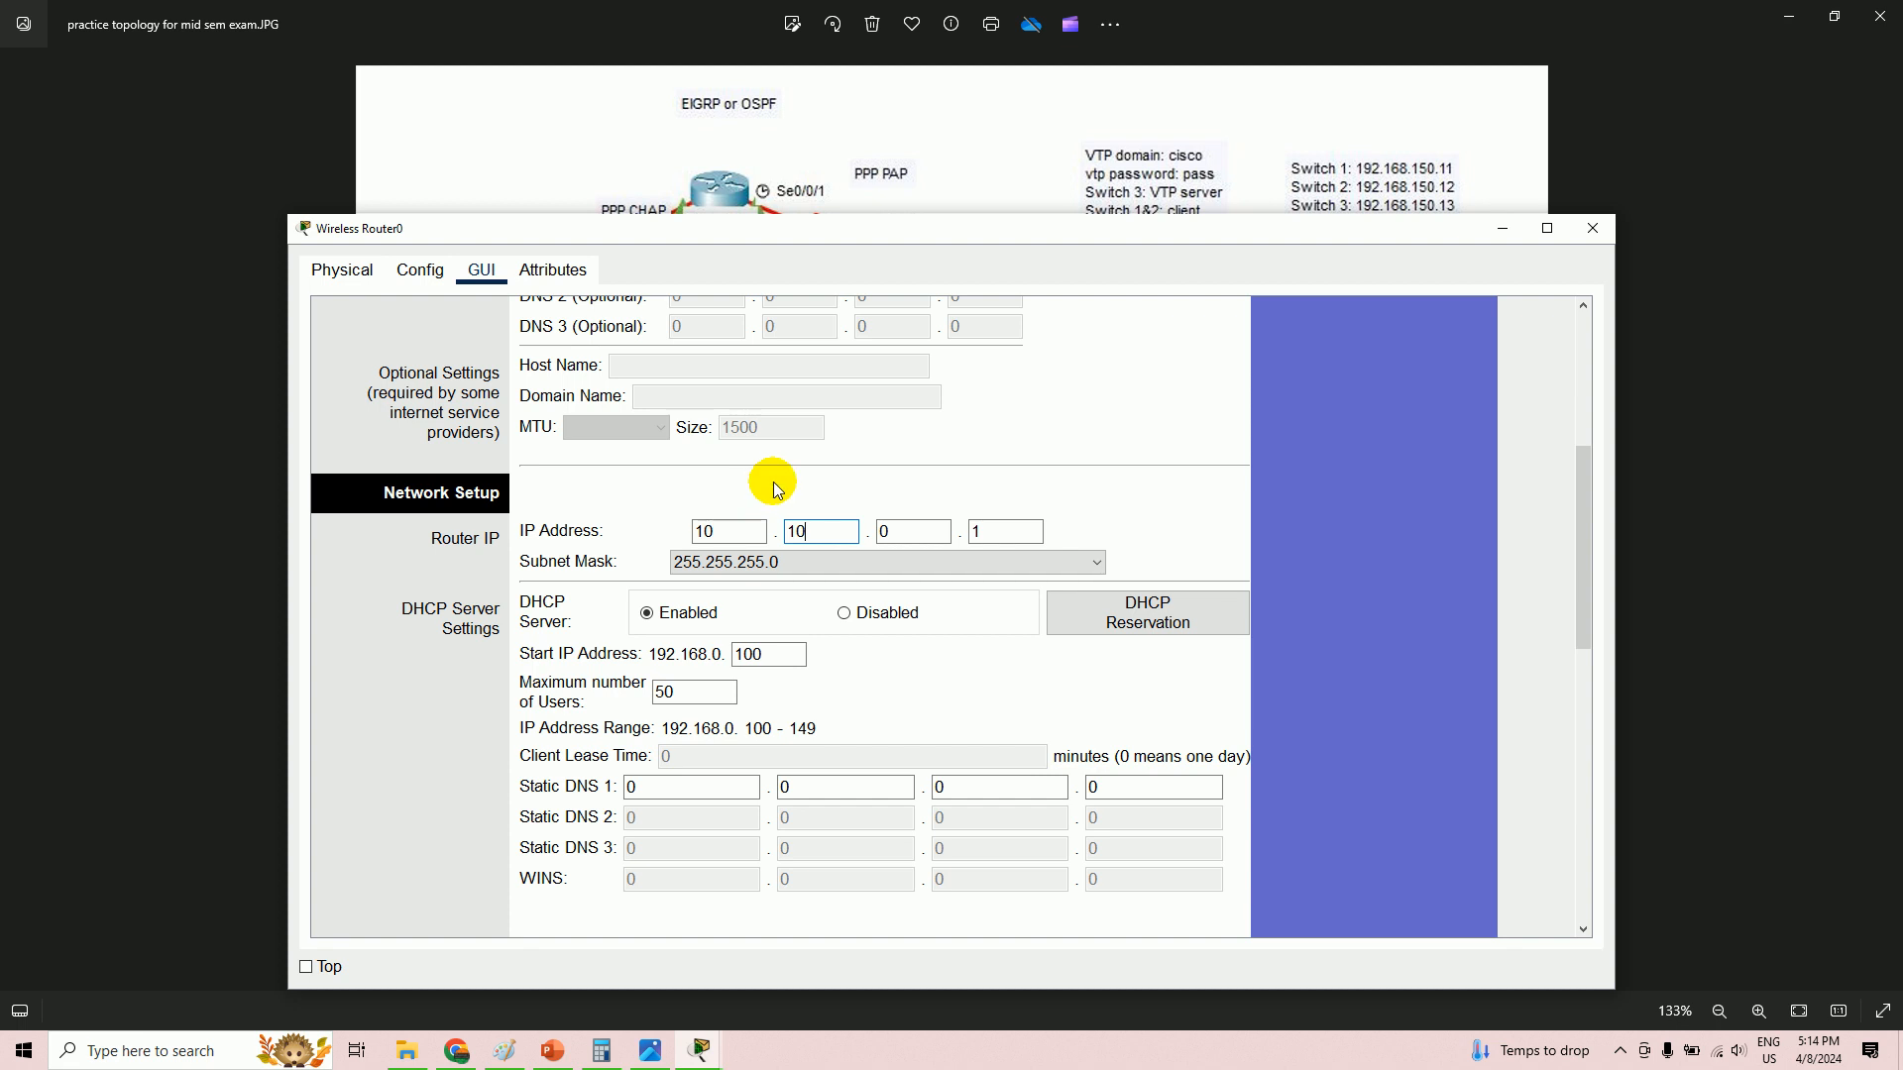
double_click(910, 543)
type("1")
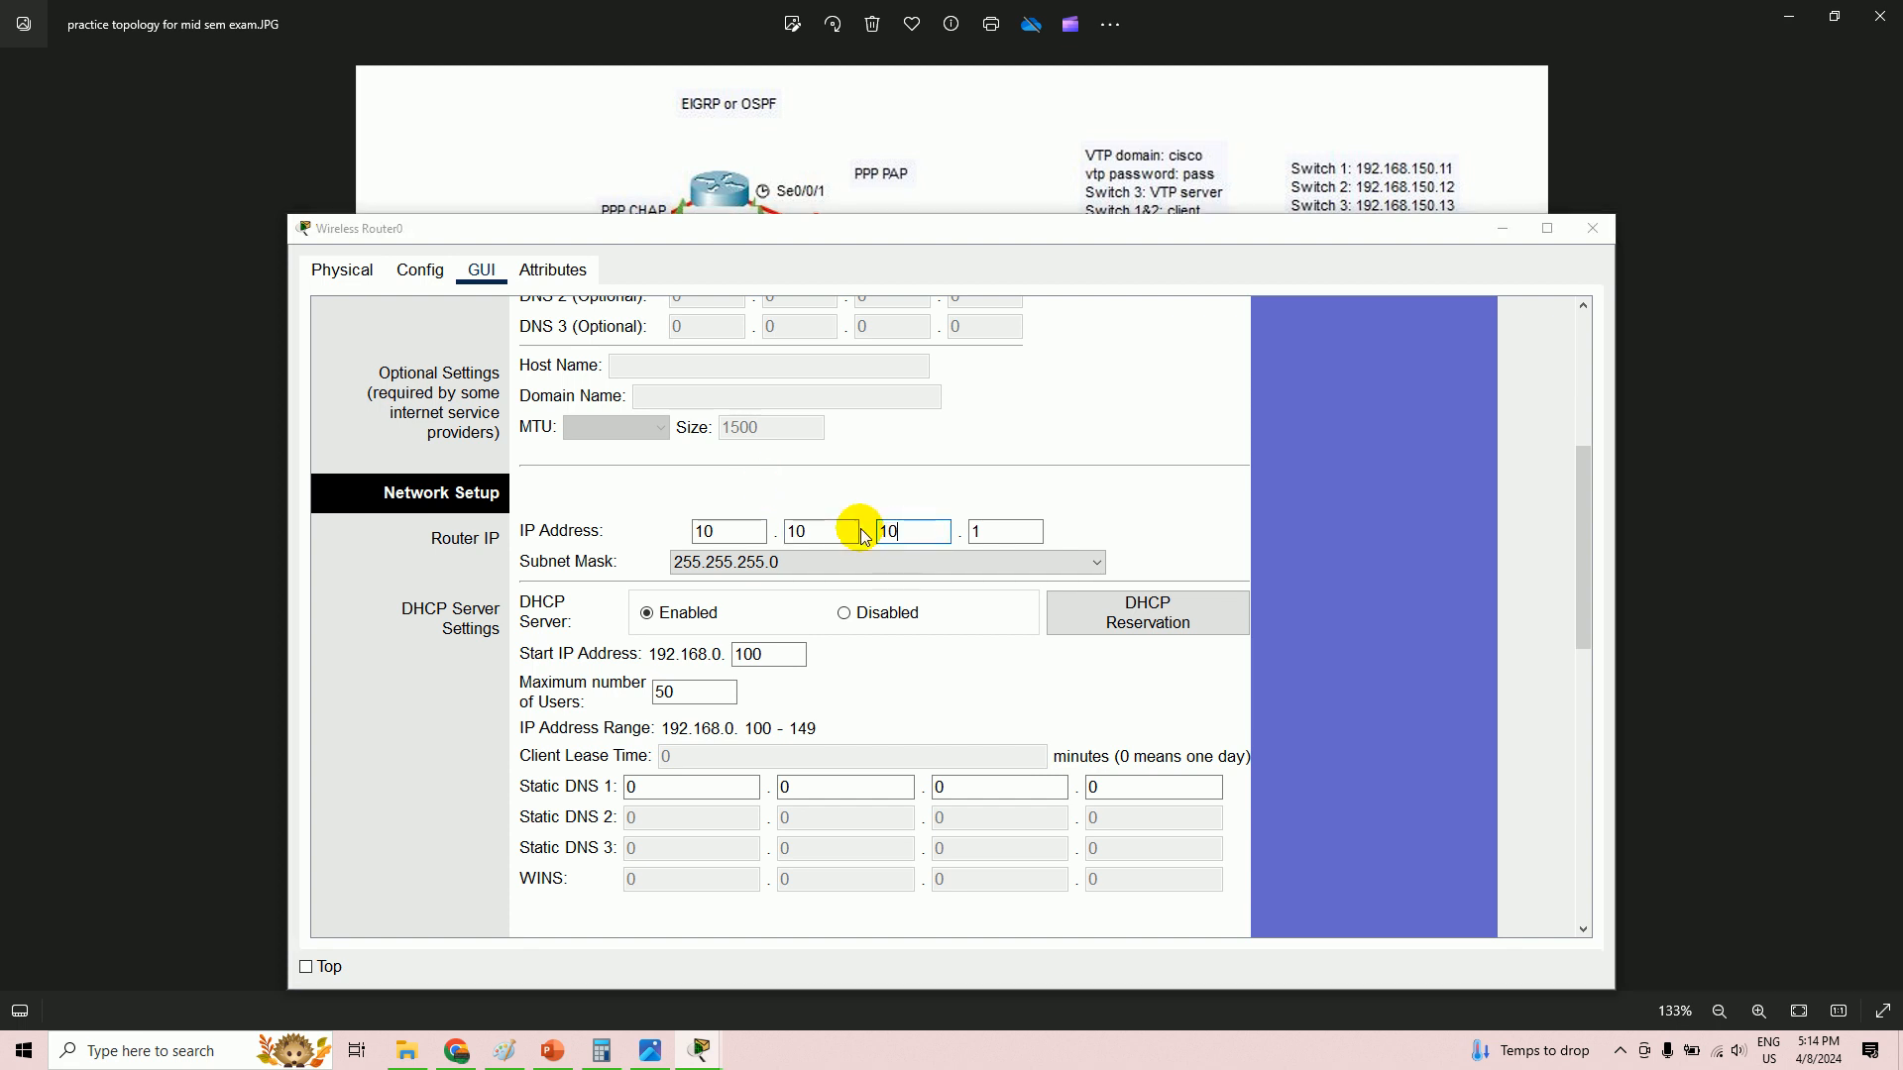
type("0")
key("alt+Tab")
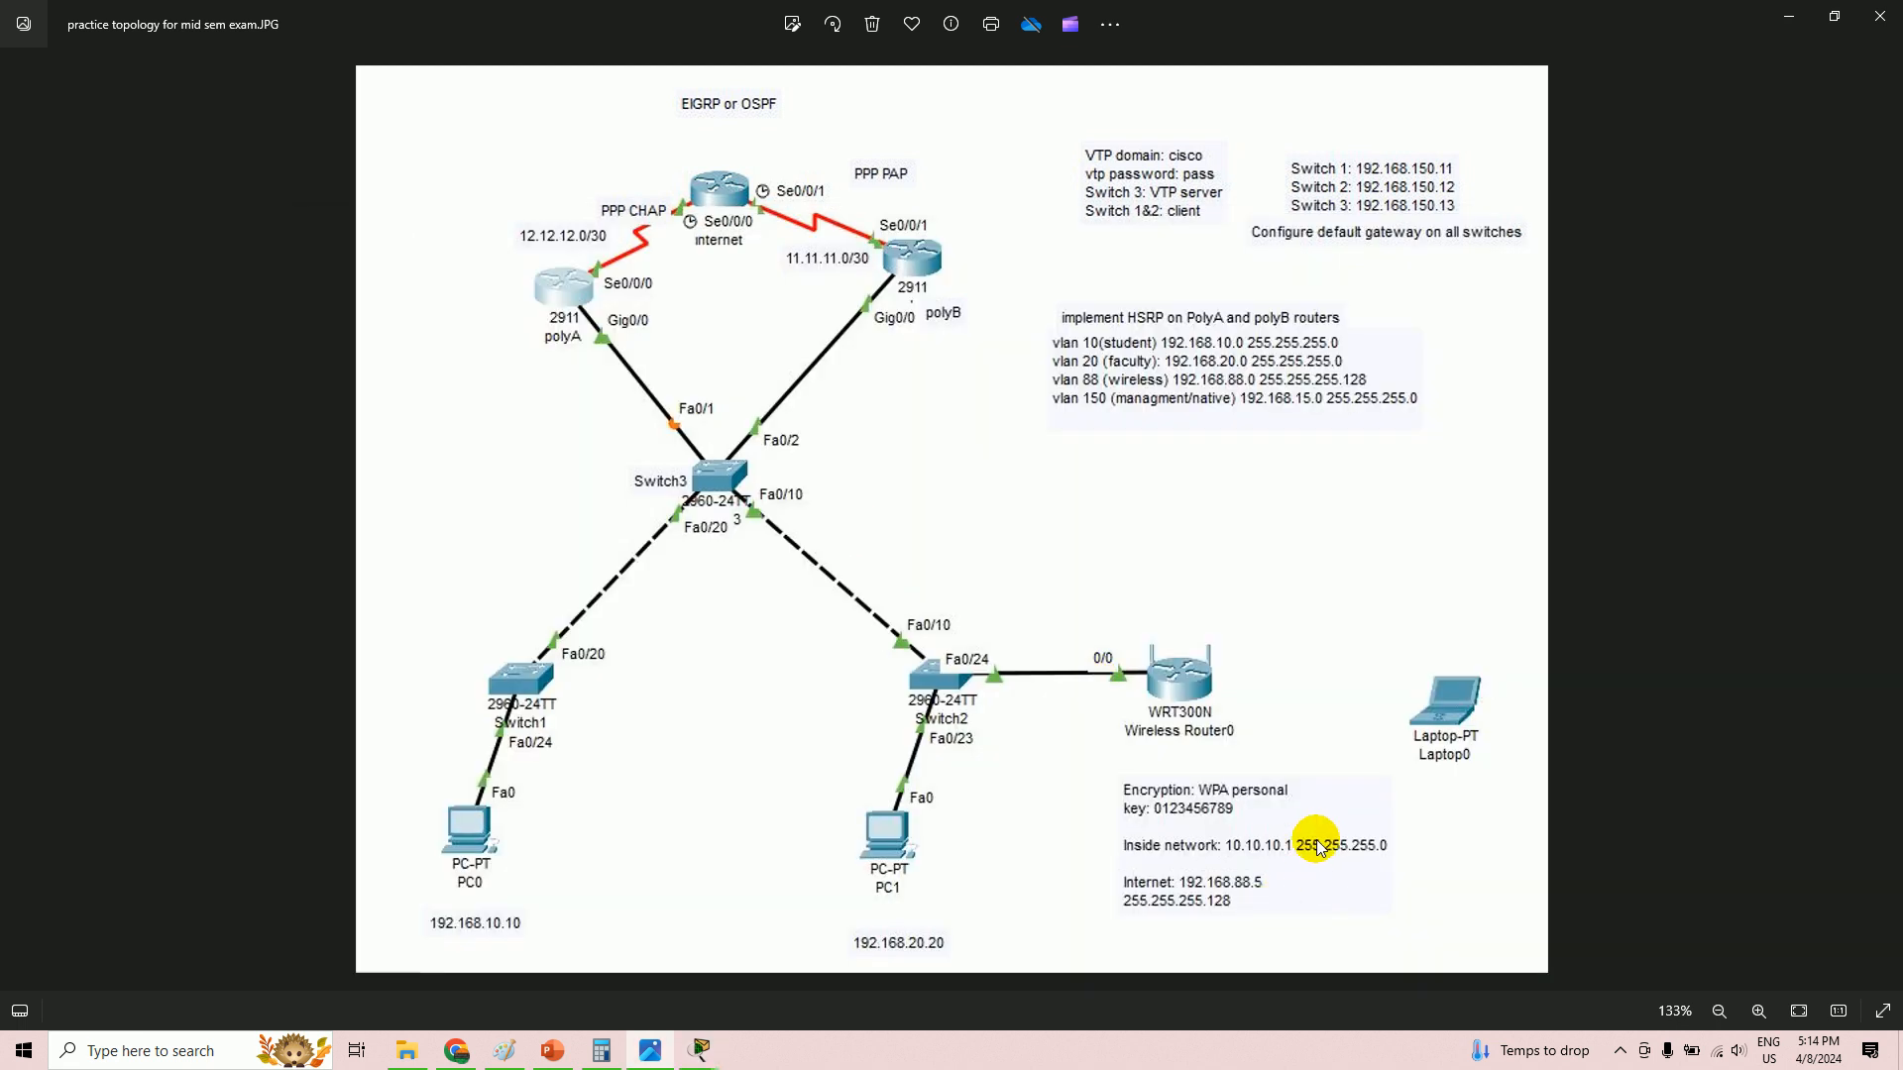
key("alt+Tab")
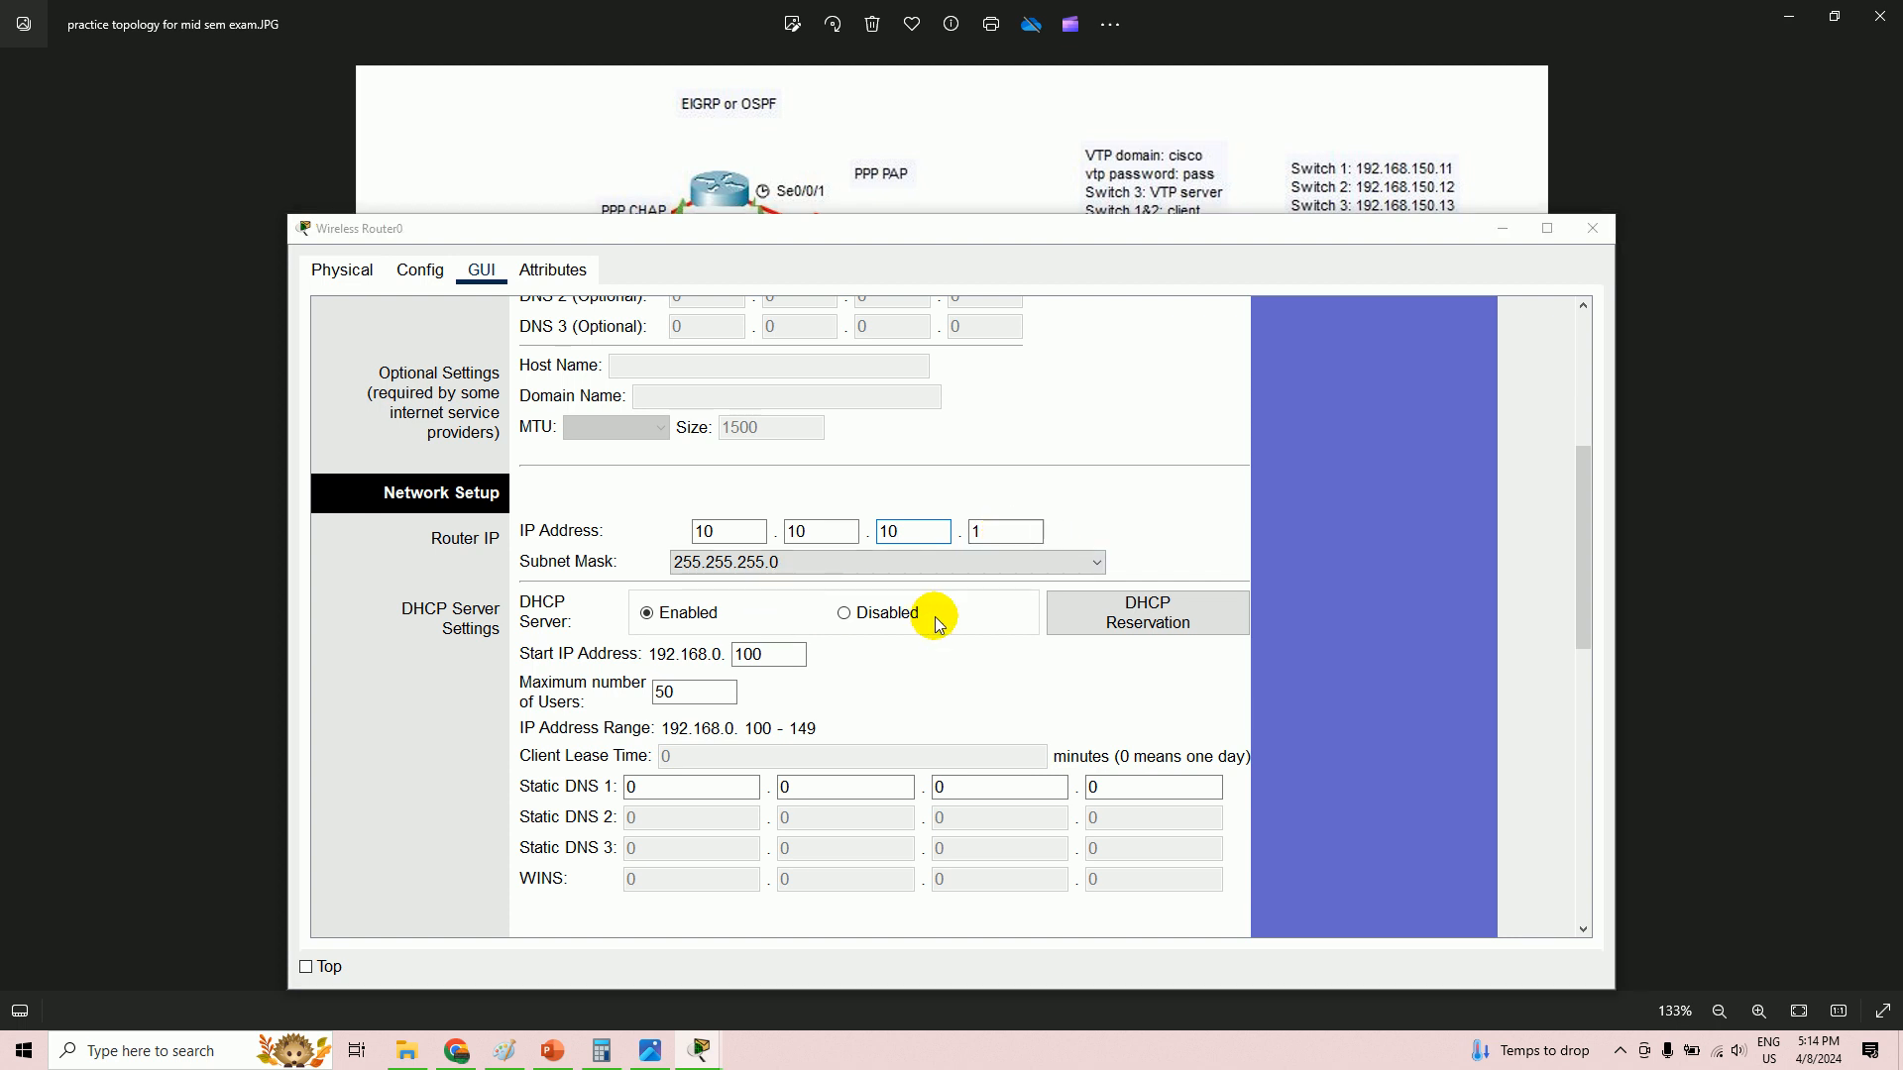
key("alt+Tab")
key("alt+Tab")
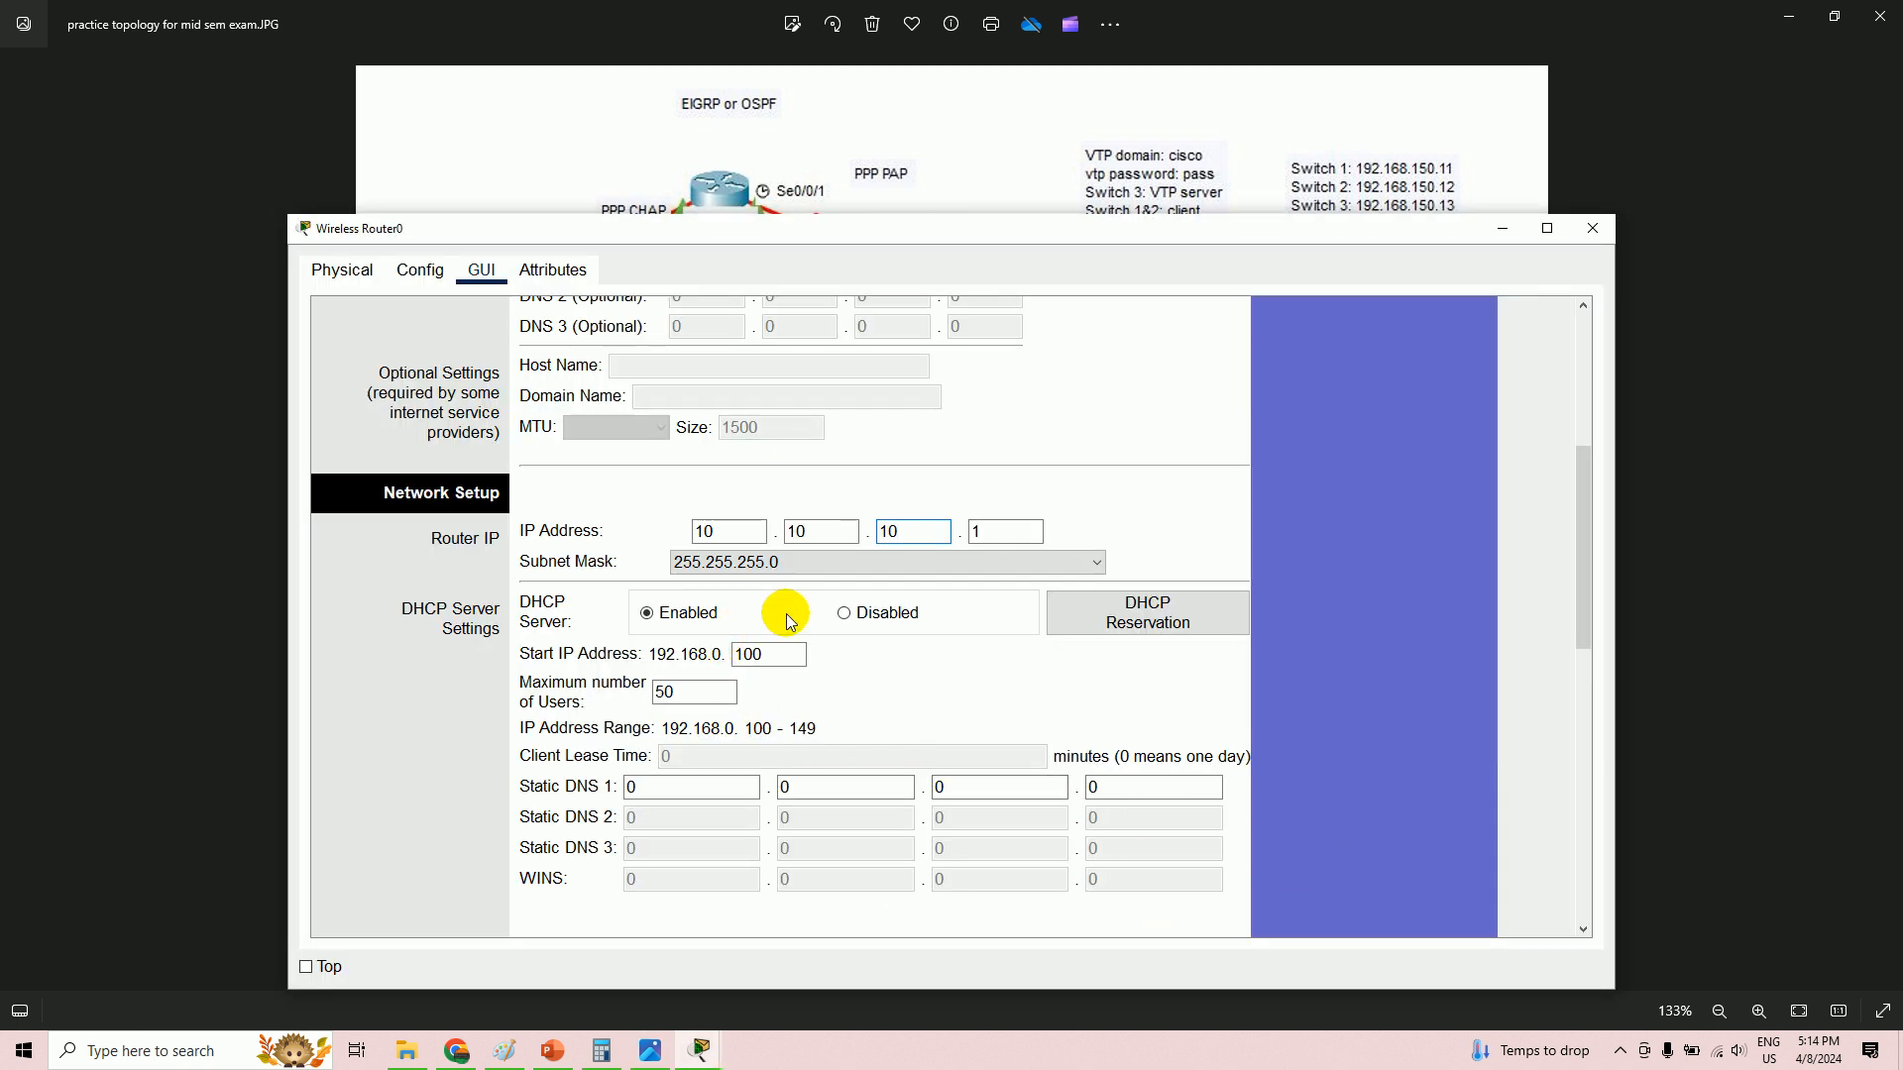
- Toggle the DHCP server off and back on, leaving it enabled
left_click(848, 614)
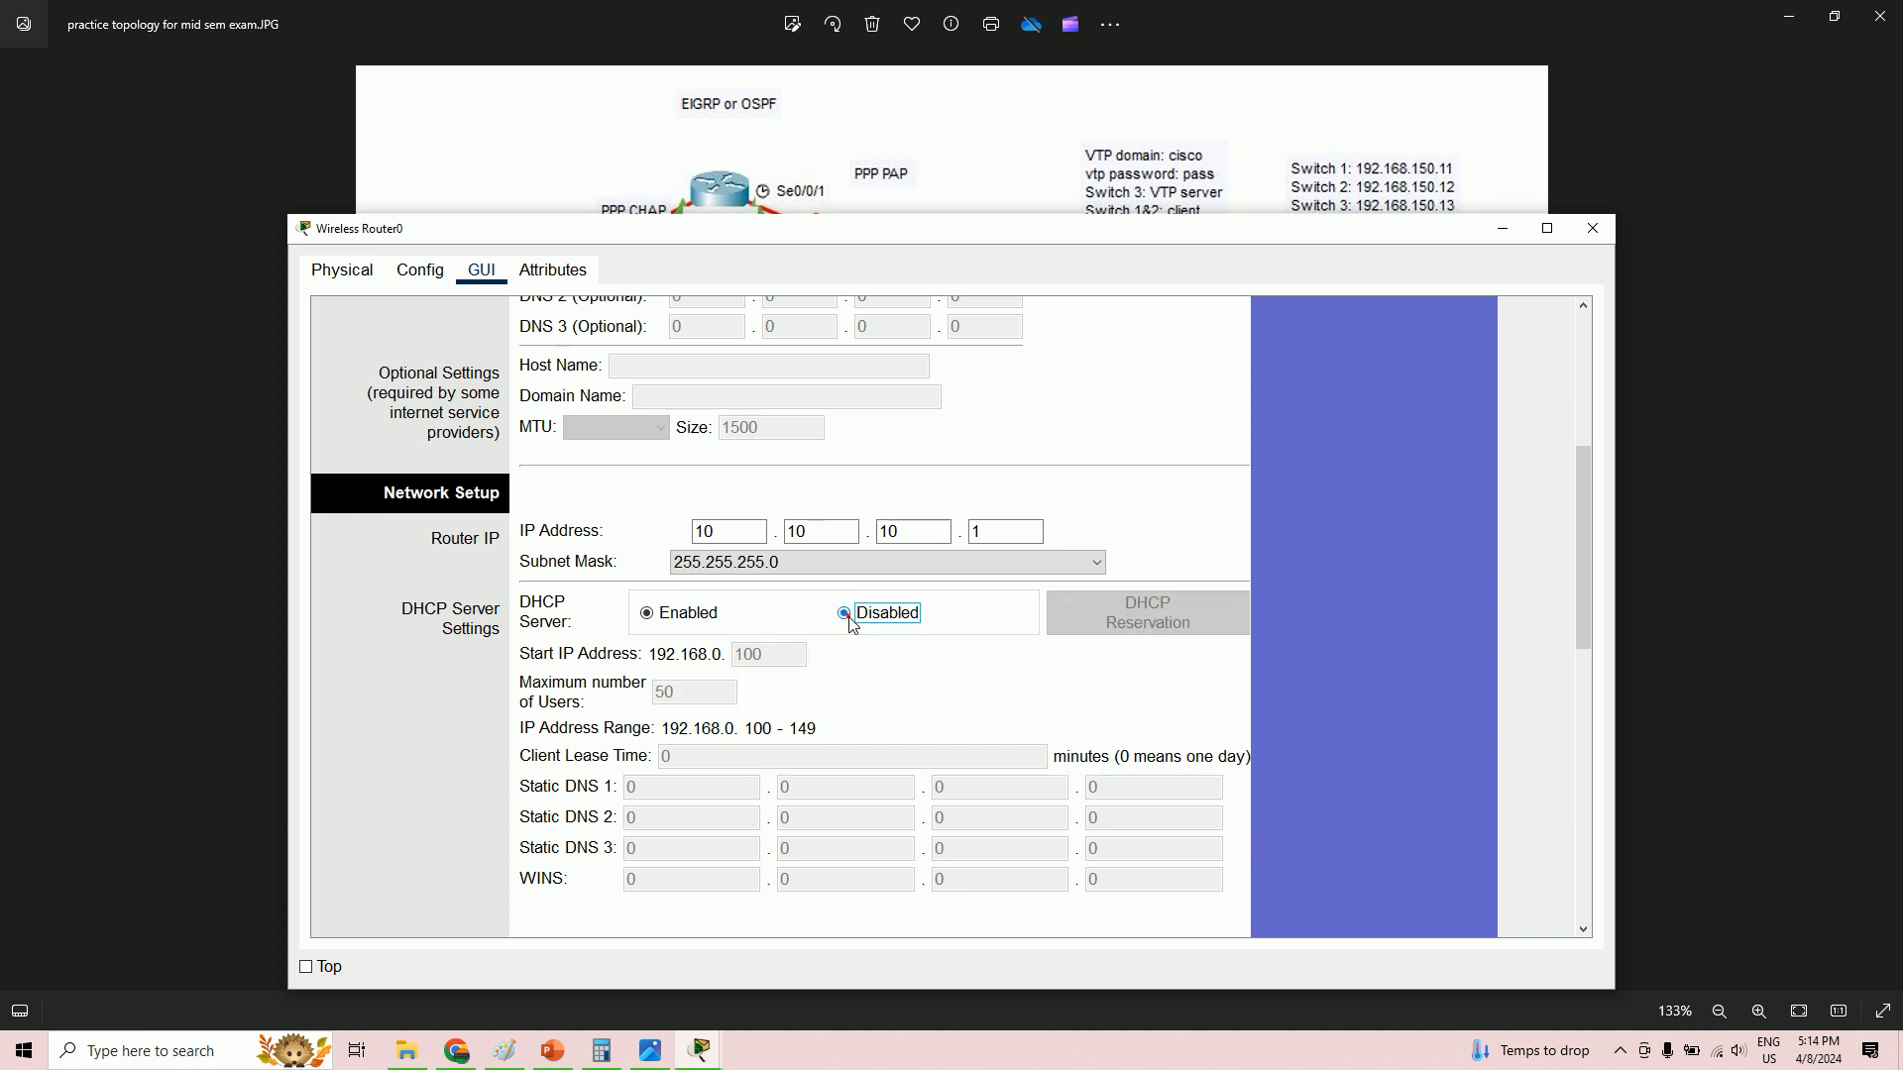
left_click(647, 614)
scroll(769, 674, "down", 2)
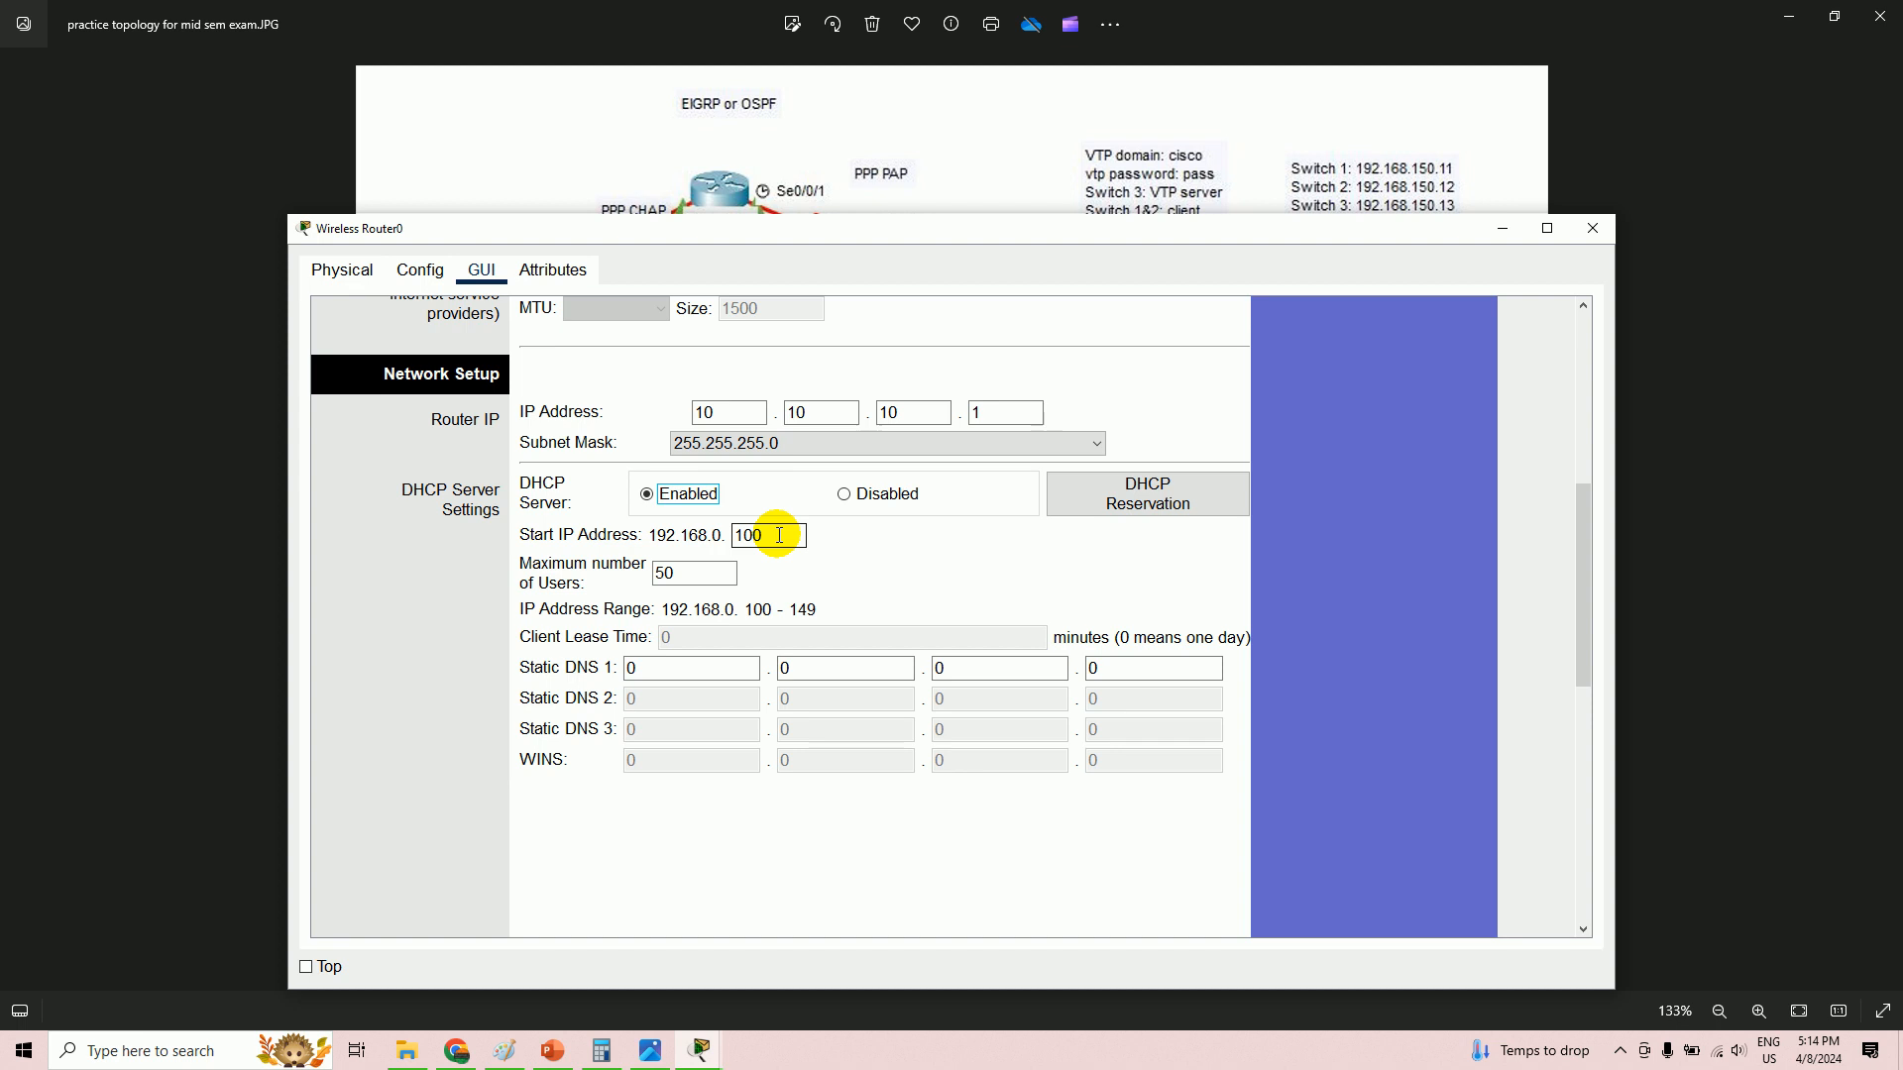
scroll(788, 537, "down", 10)
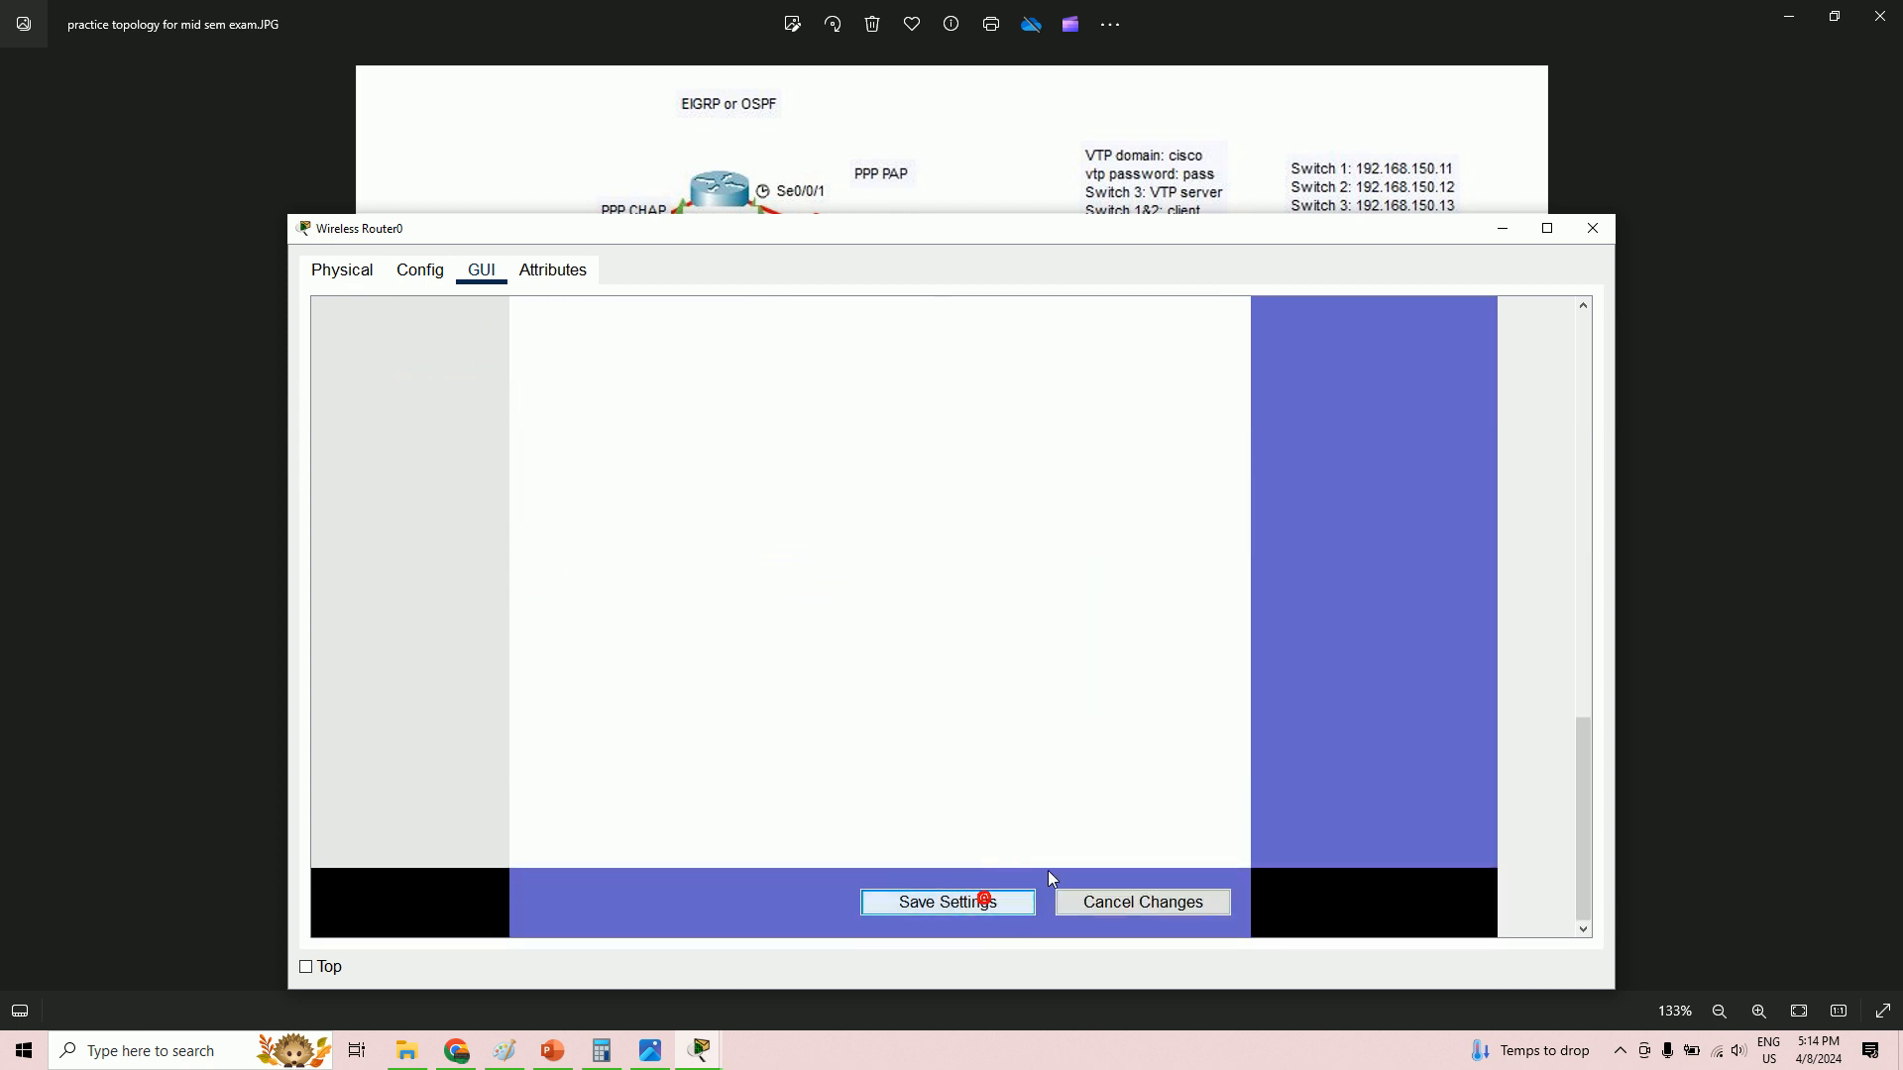
- Save the network settings, then set the DHCP pool start to 10.10.10.50 and maximum users to 40
left_click(1020, 901)
scroll(1031, 773, "up", 3)
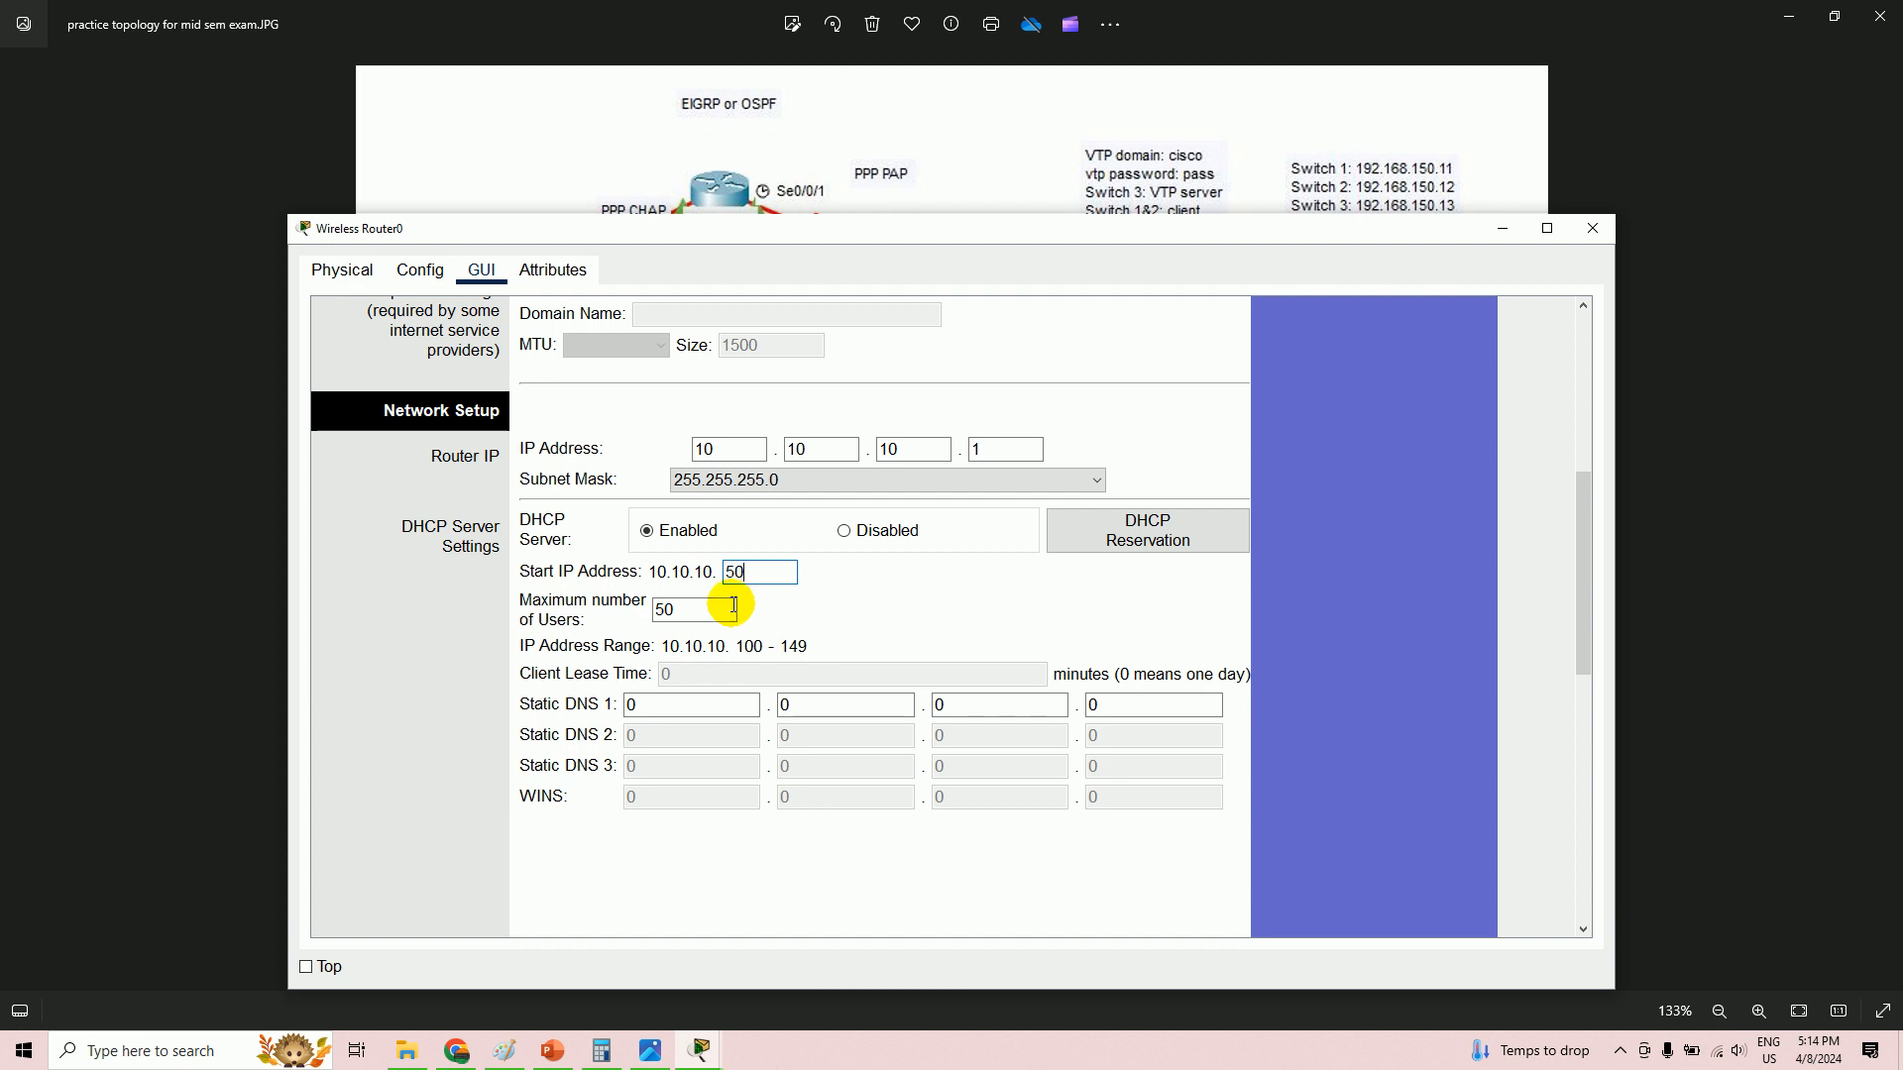
left_click_drag(694, 611, 642, 614)
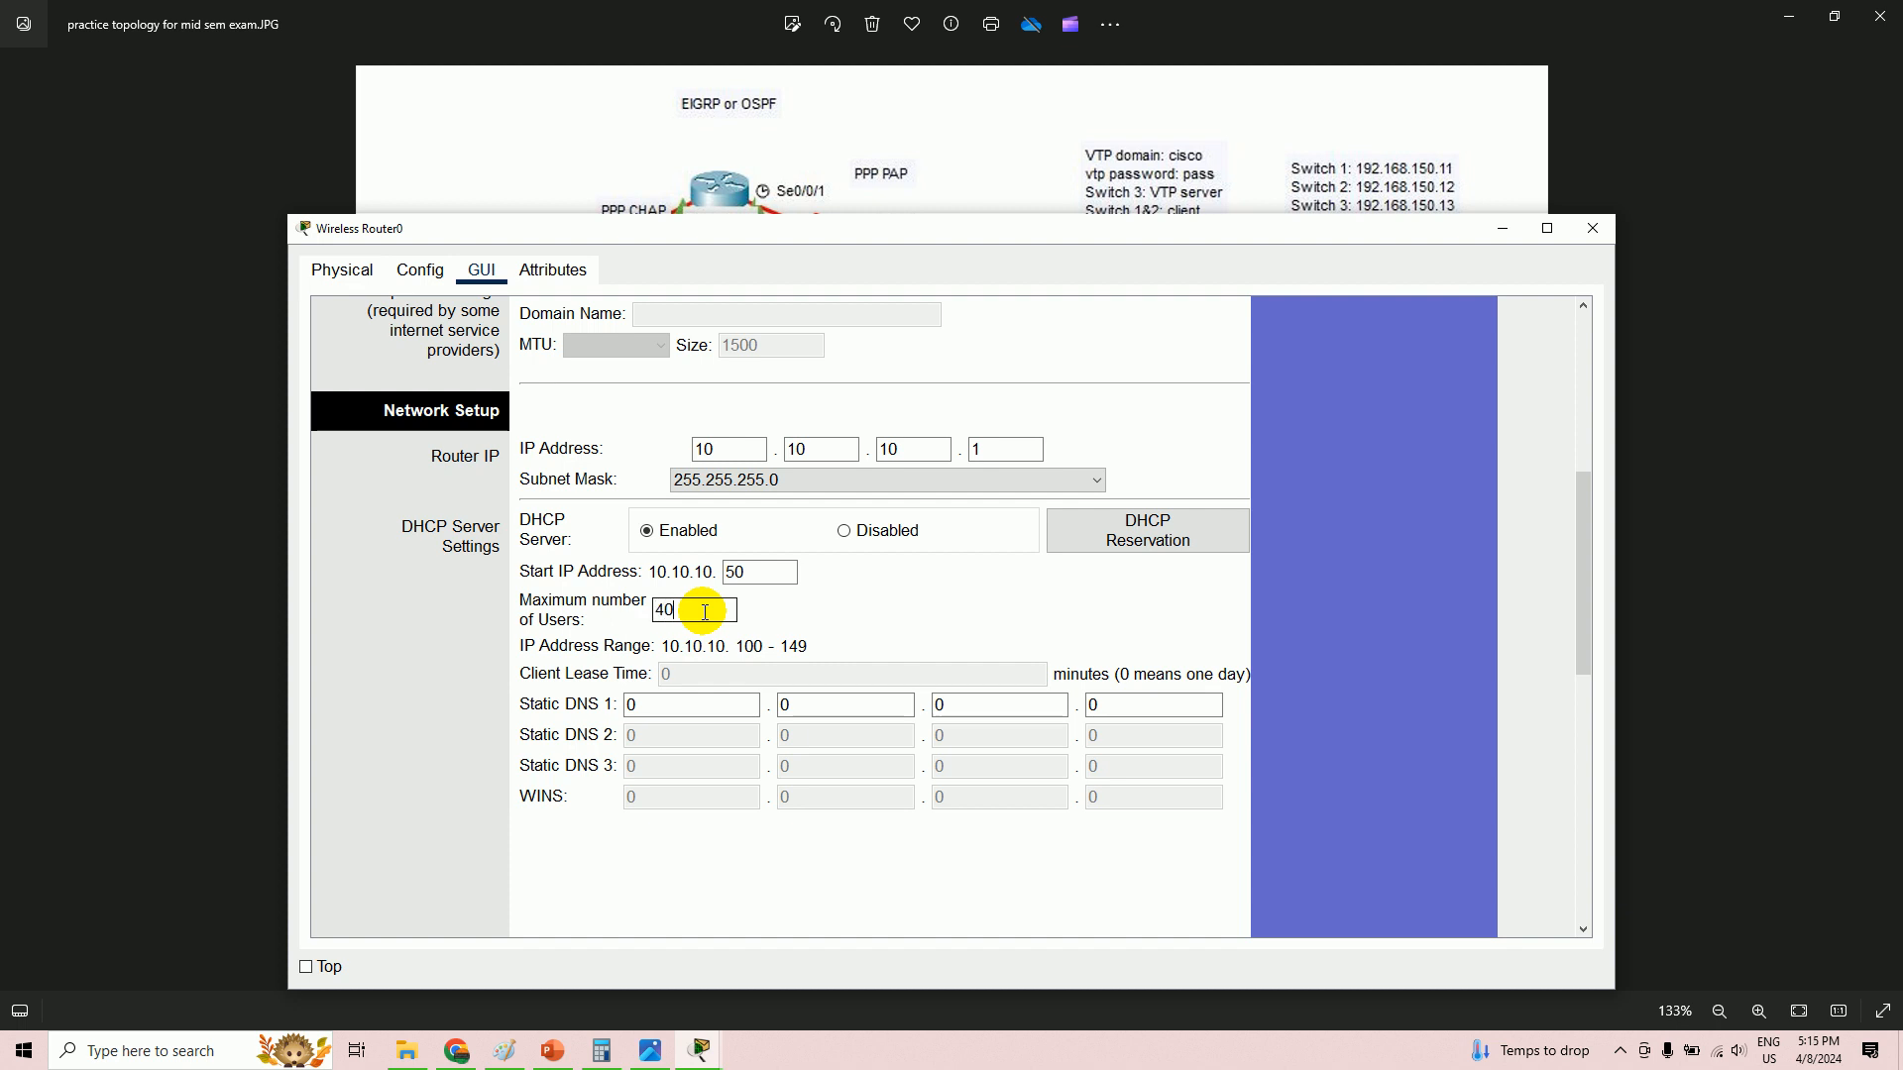
left_click(705, 612)
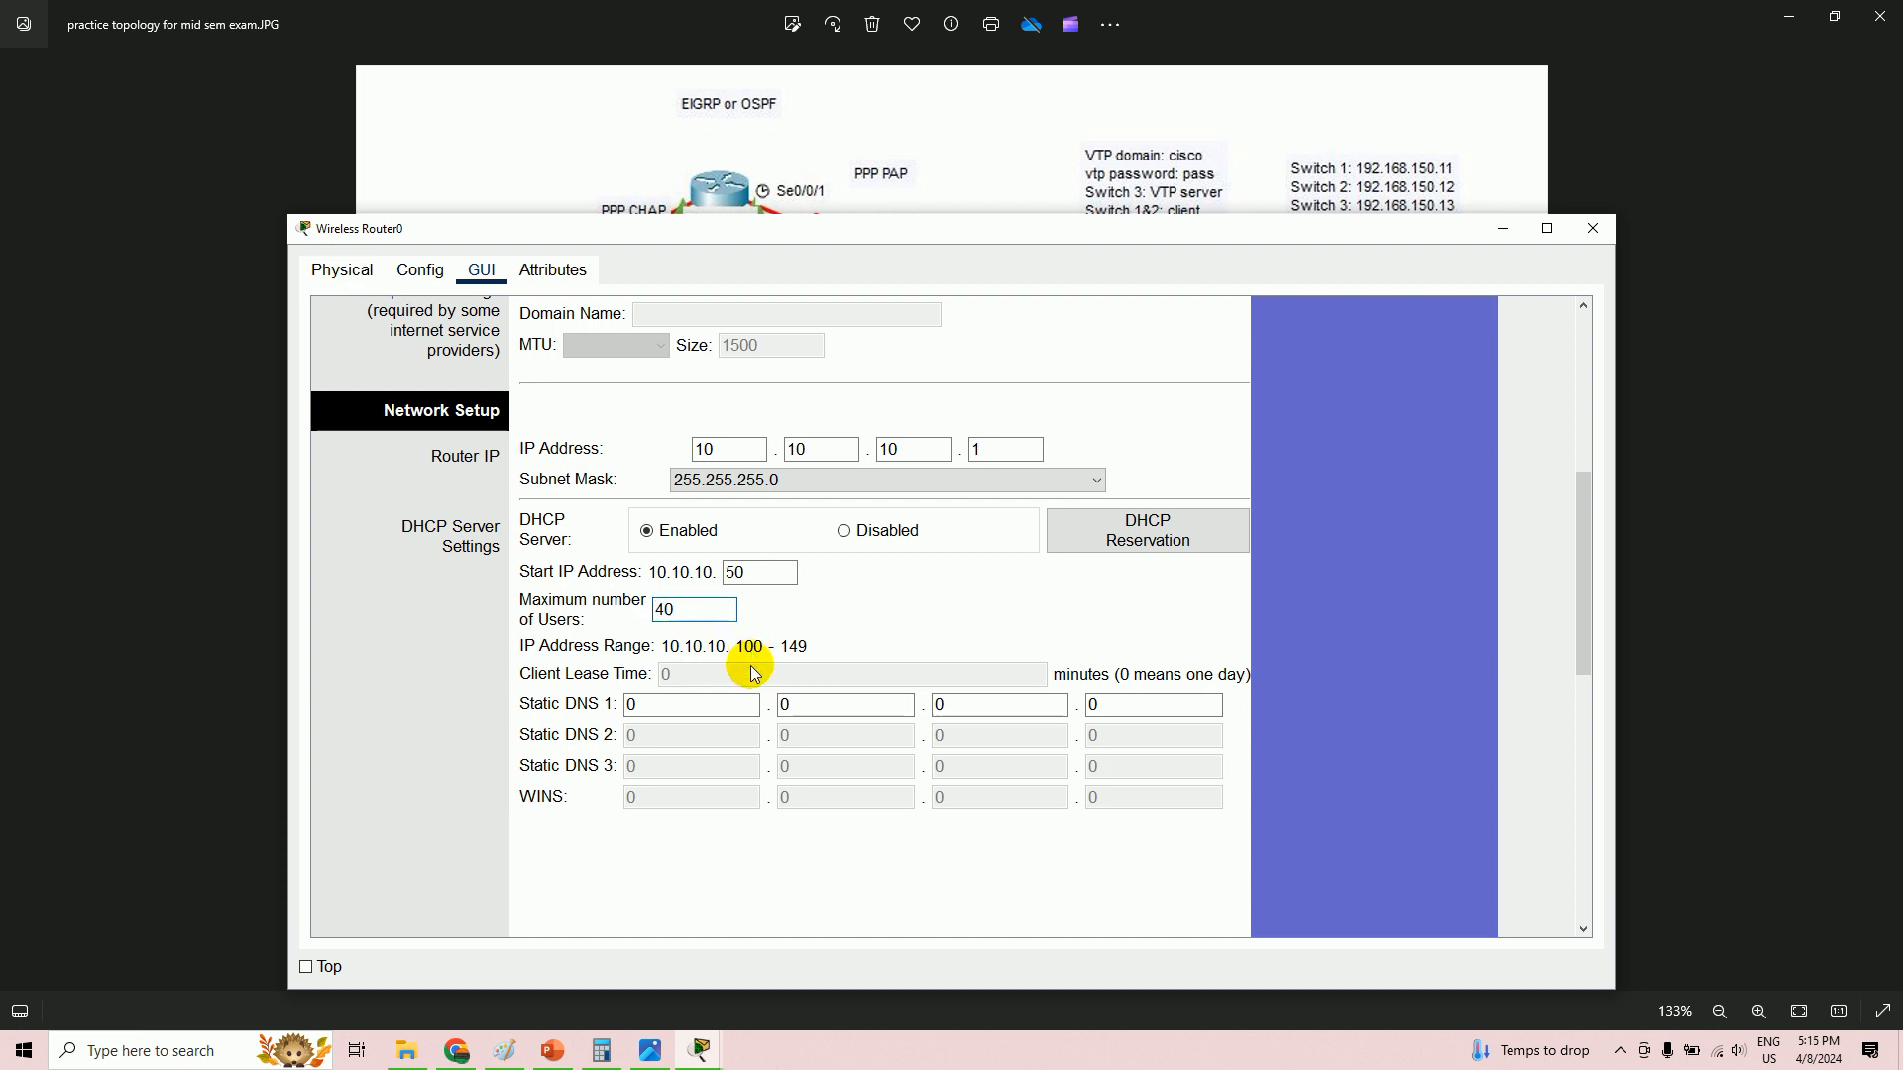
- Save the updated DHCP settings and minimize the router window
scroll(904, 758, "down", 4)
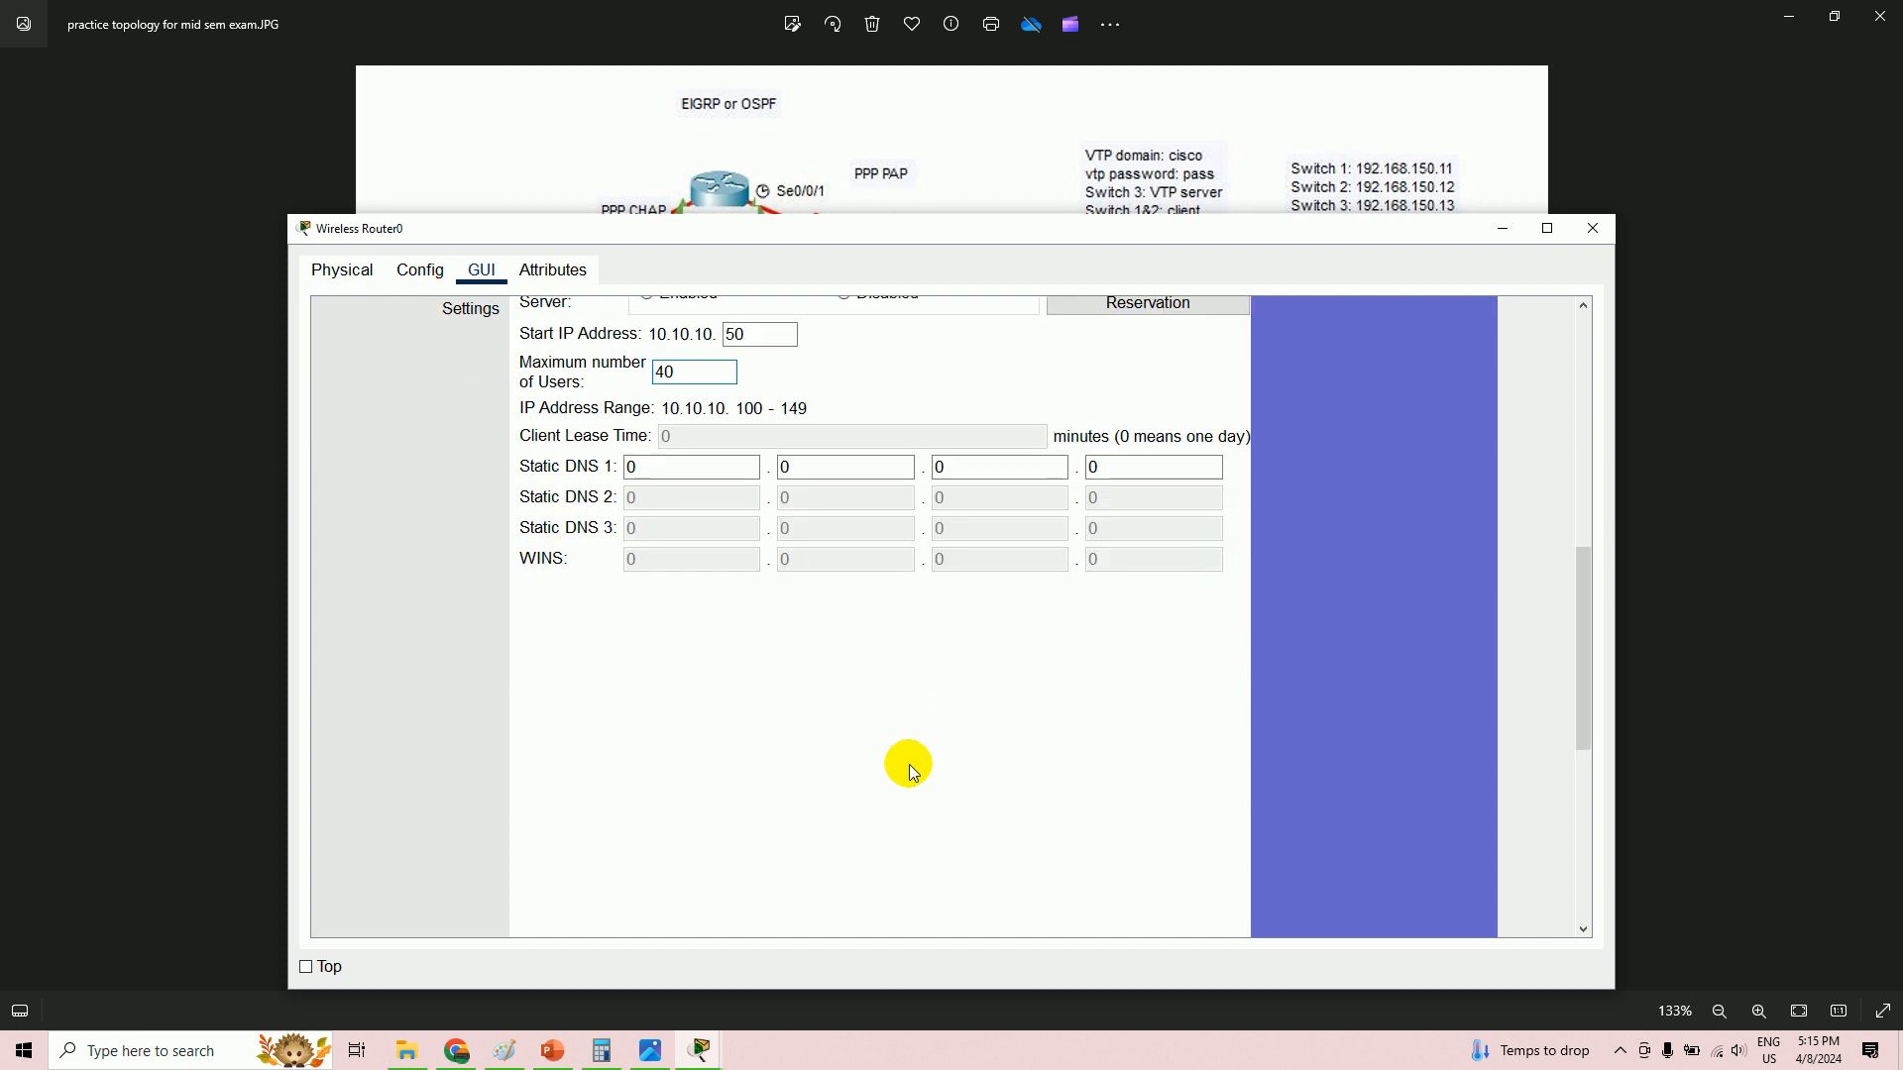
scroll(912, 771, "down", 8)
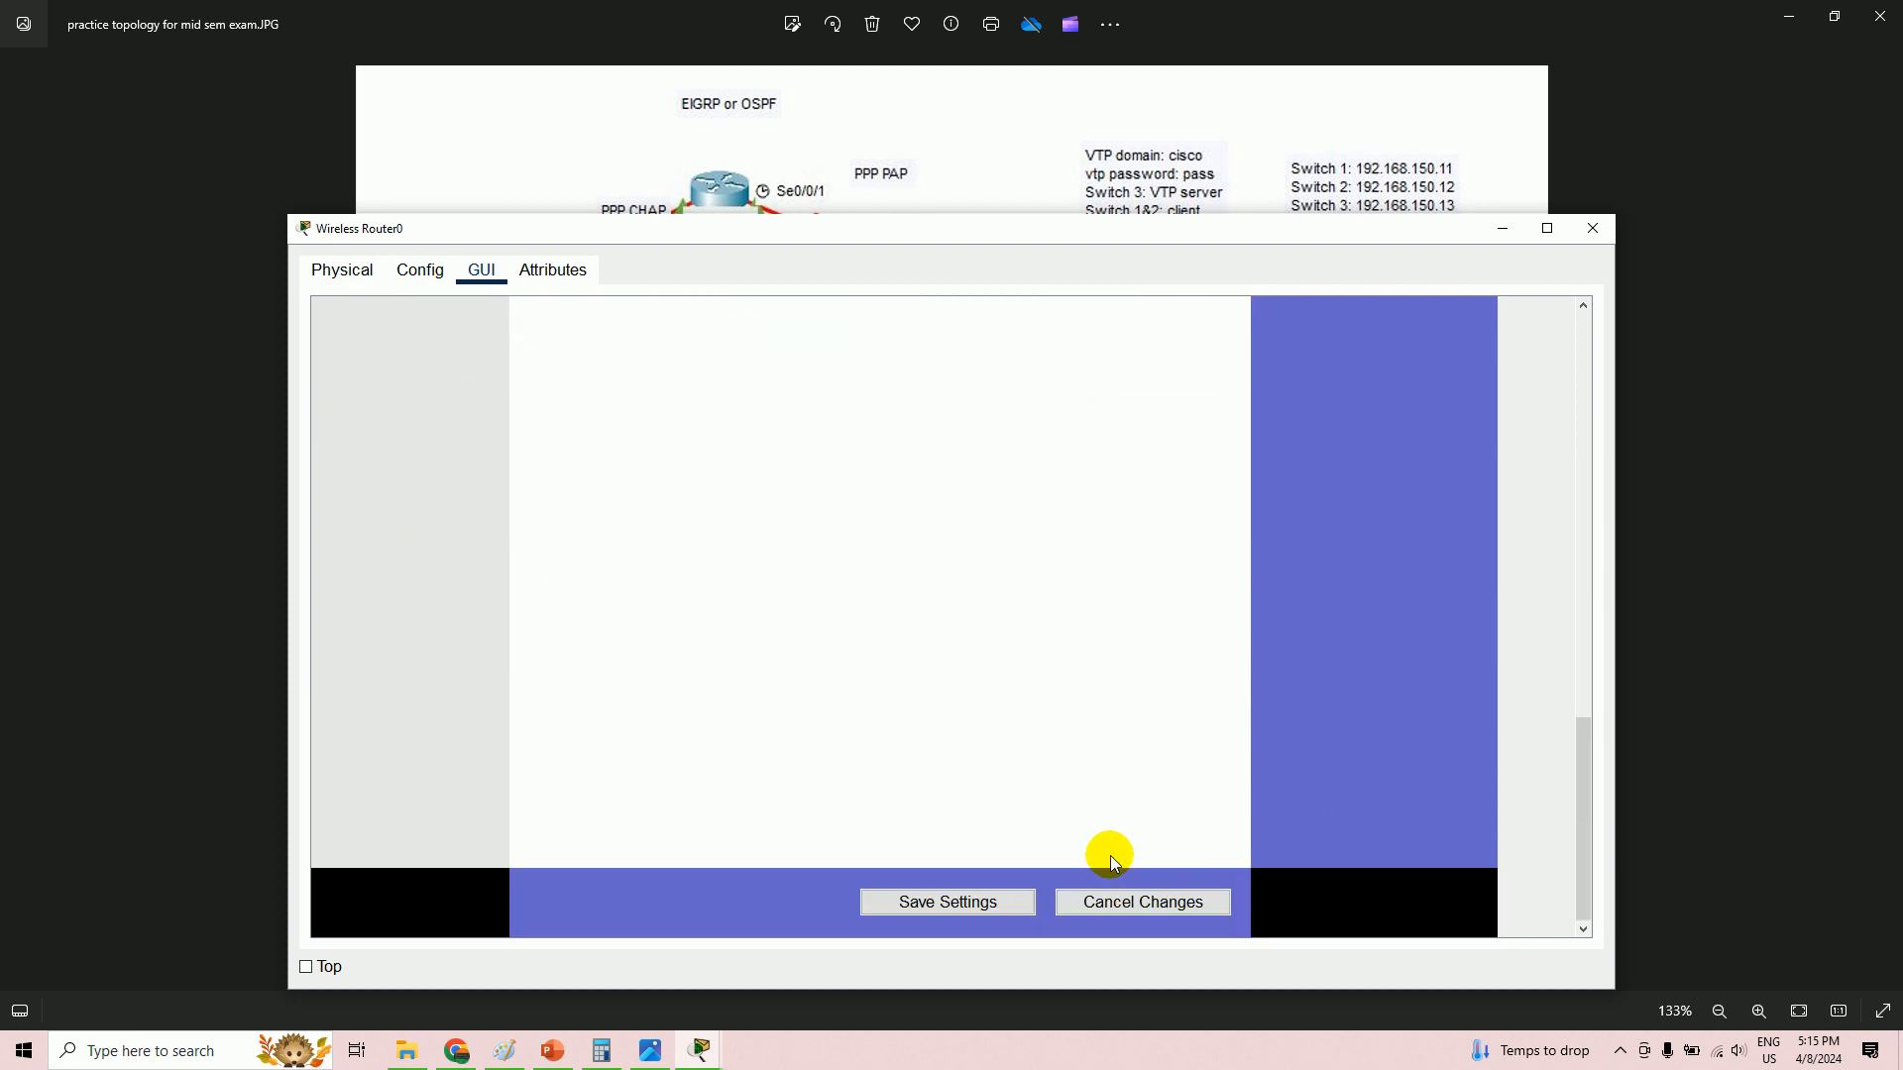
scroll(849, 680, "up", 8)
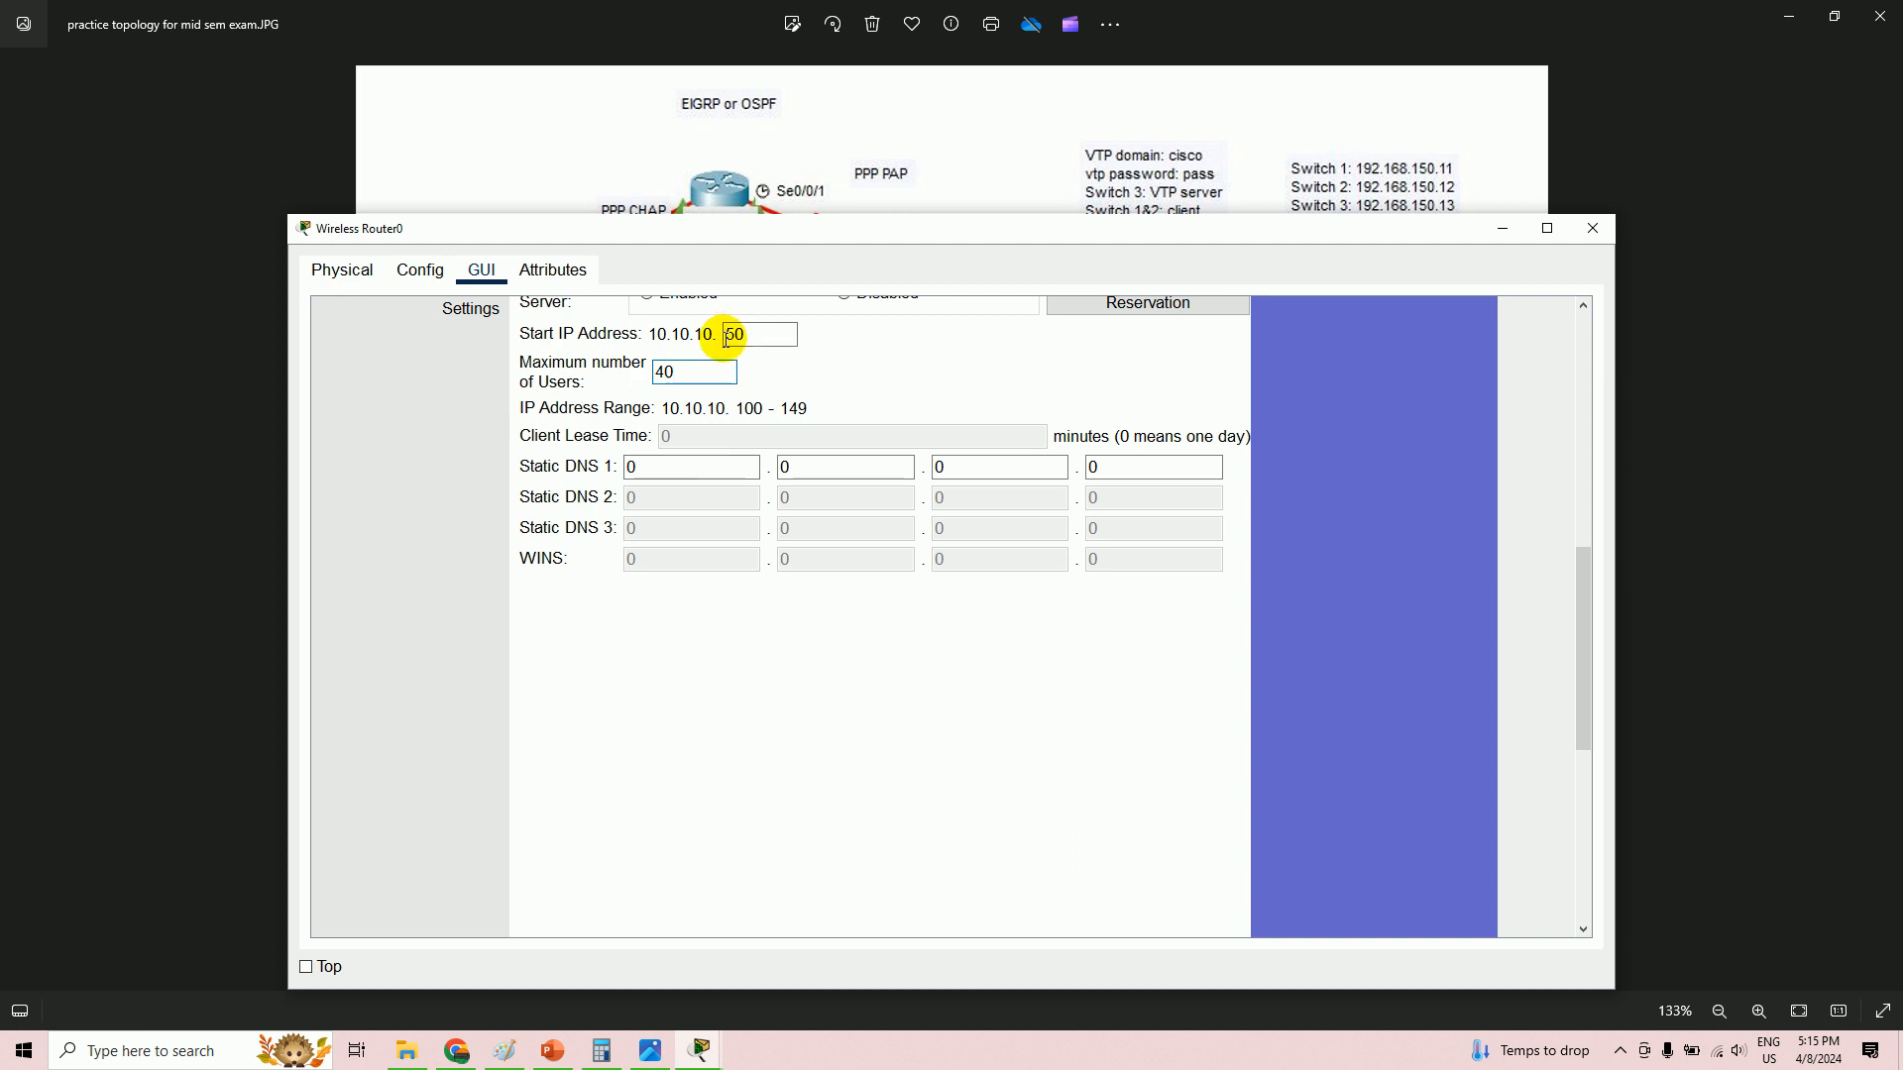
scroll(688, 373, "up", 3)
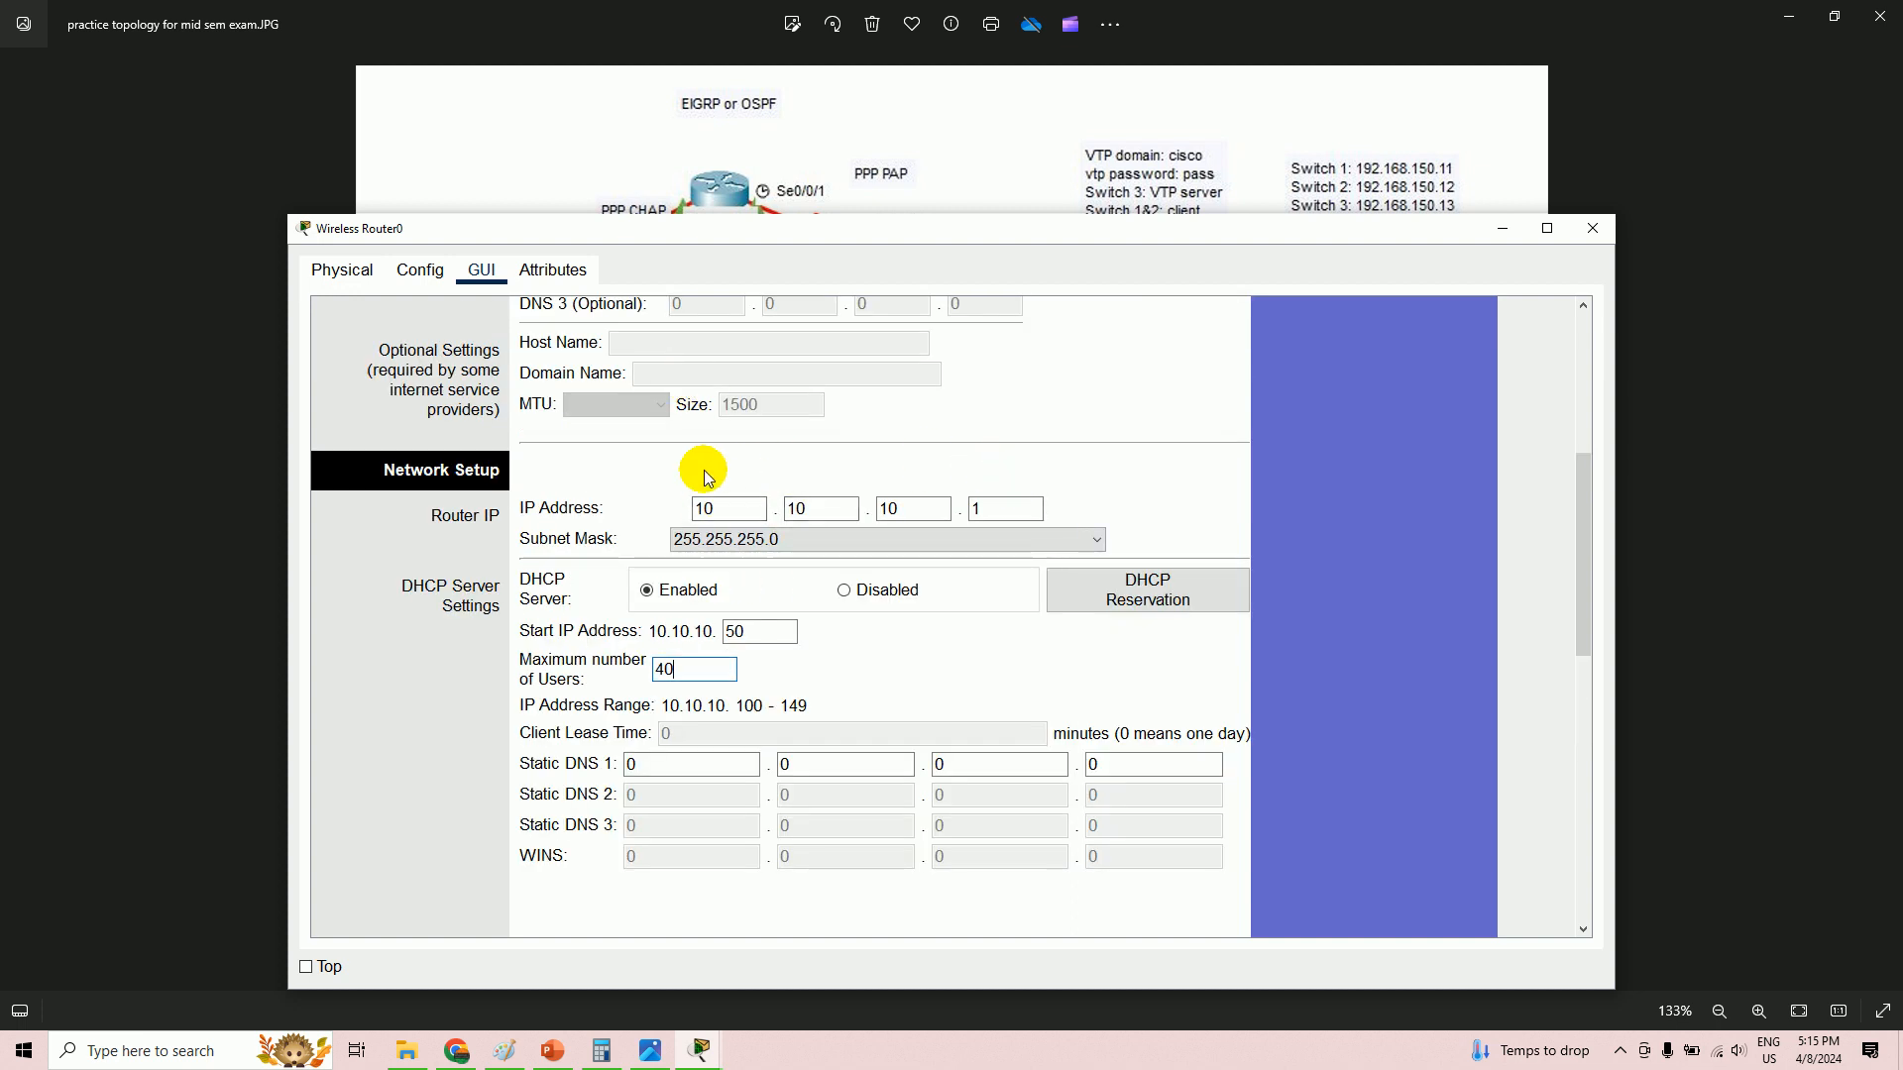
scroll(963, 559, "up", 2)
scroll(852, 506, "up", 1)
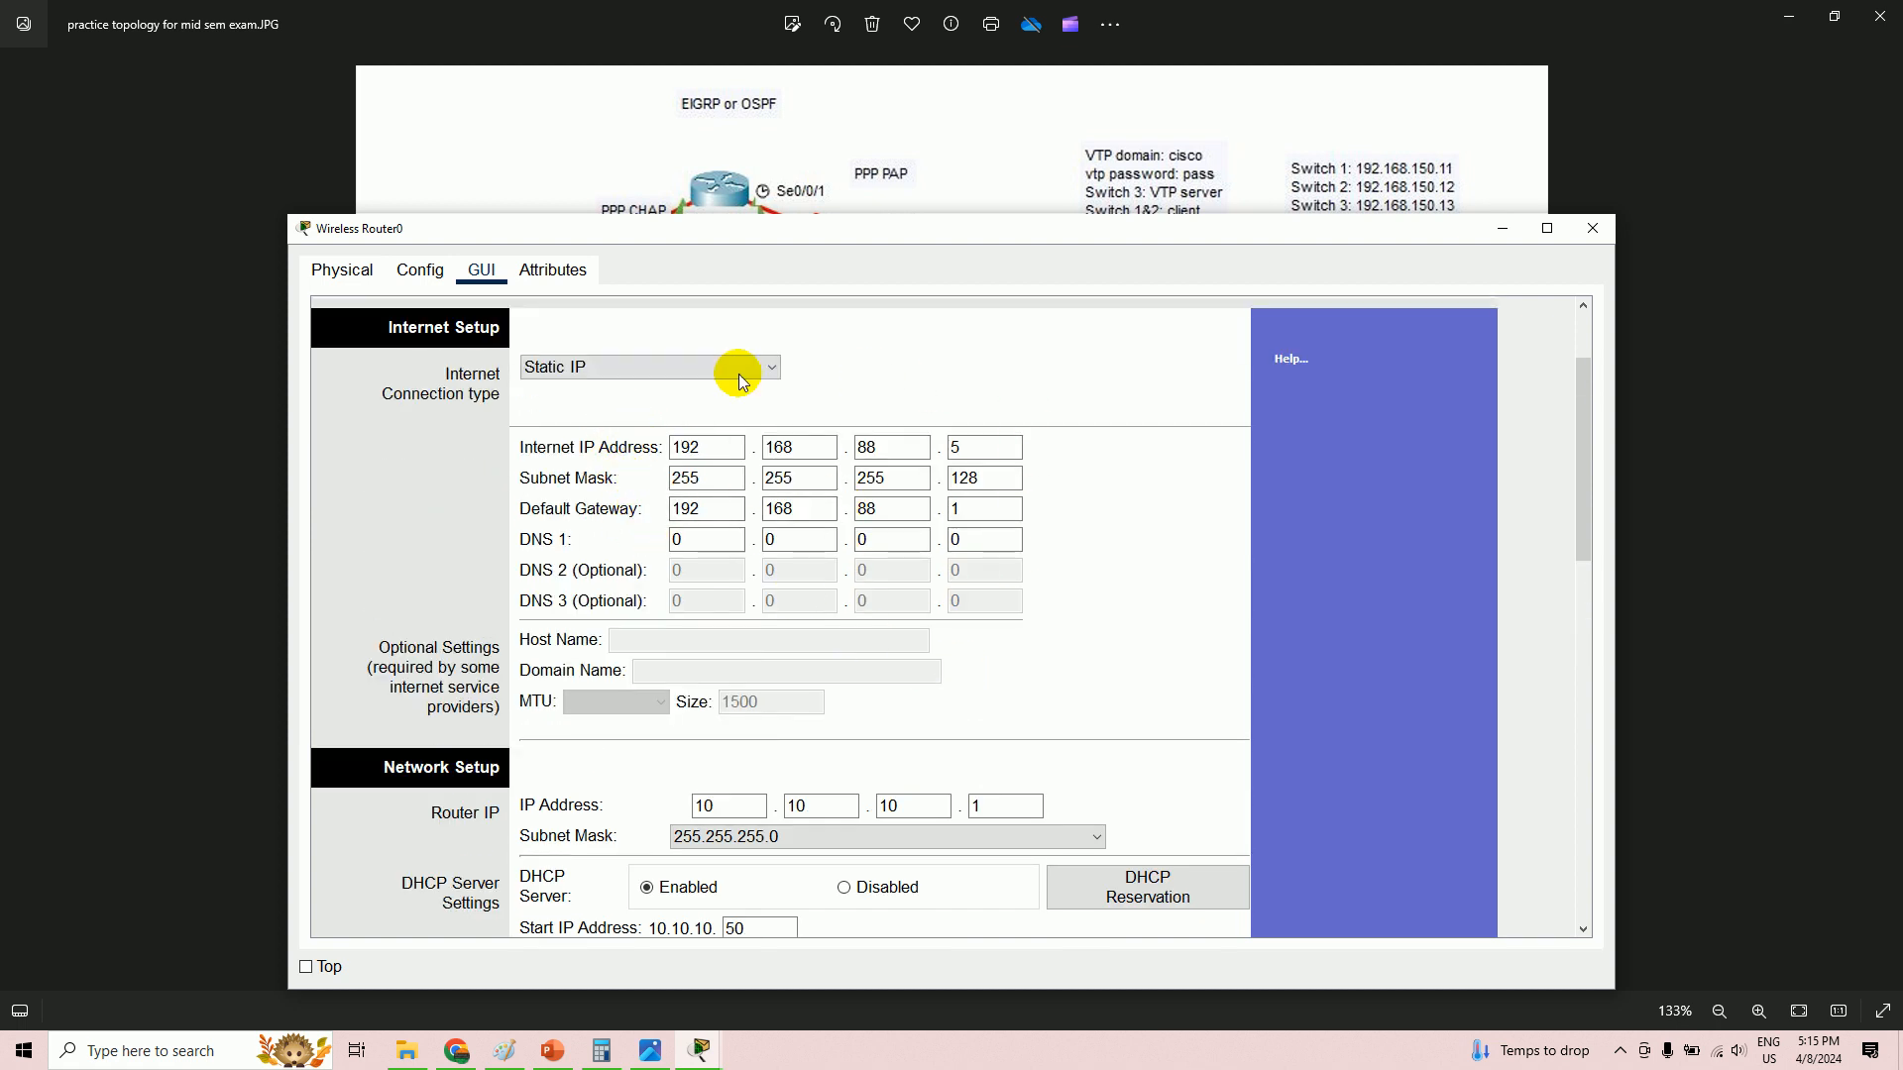
scroll(888, 583, "down", 2)
scroll(911, 635, "down", 9)
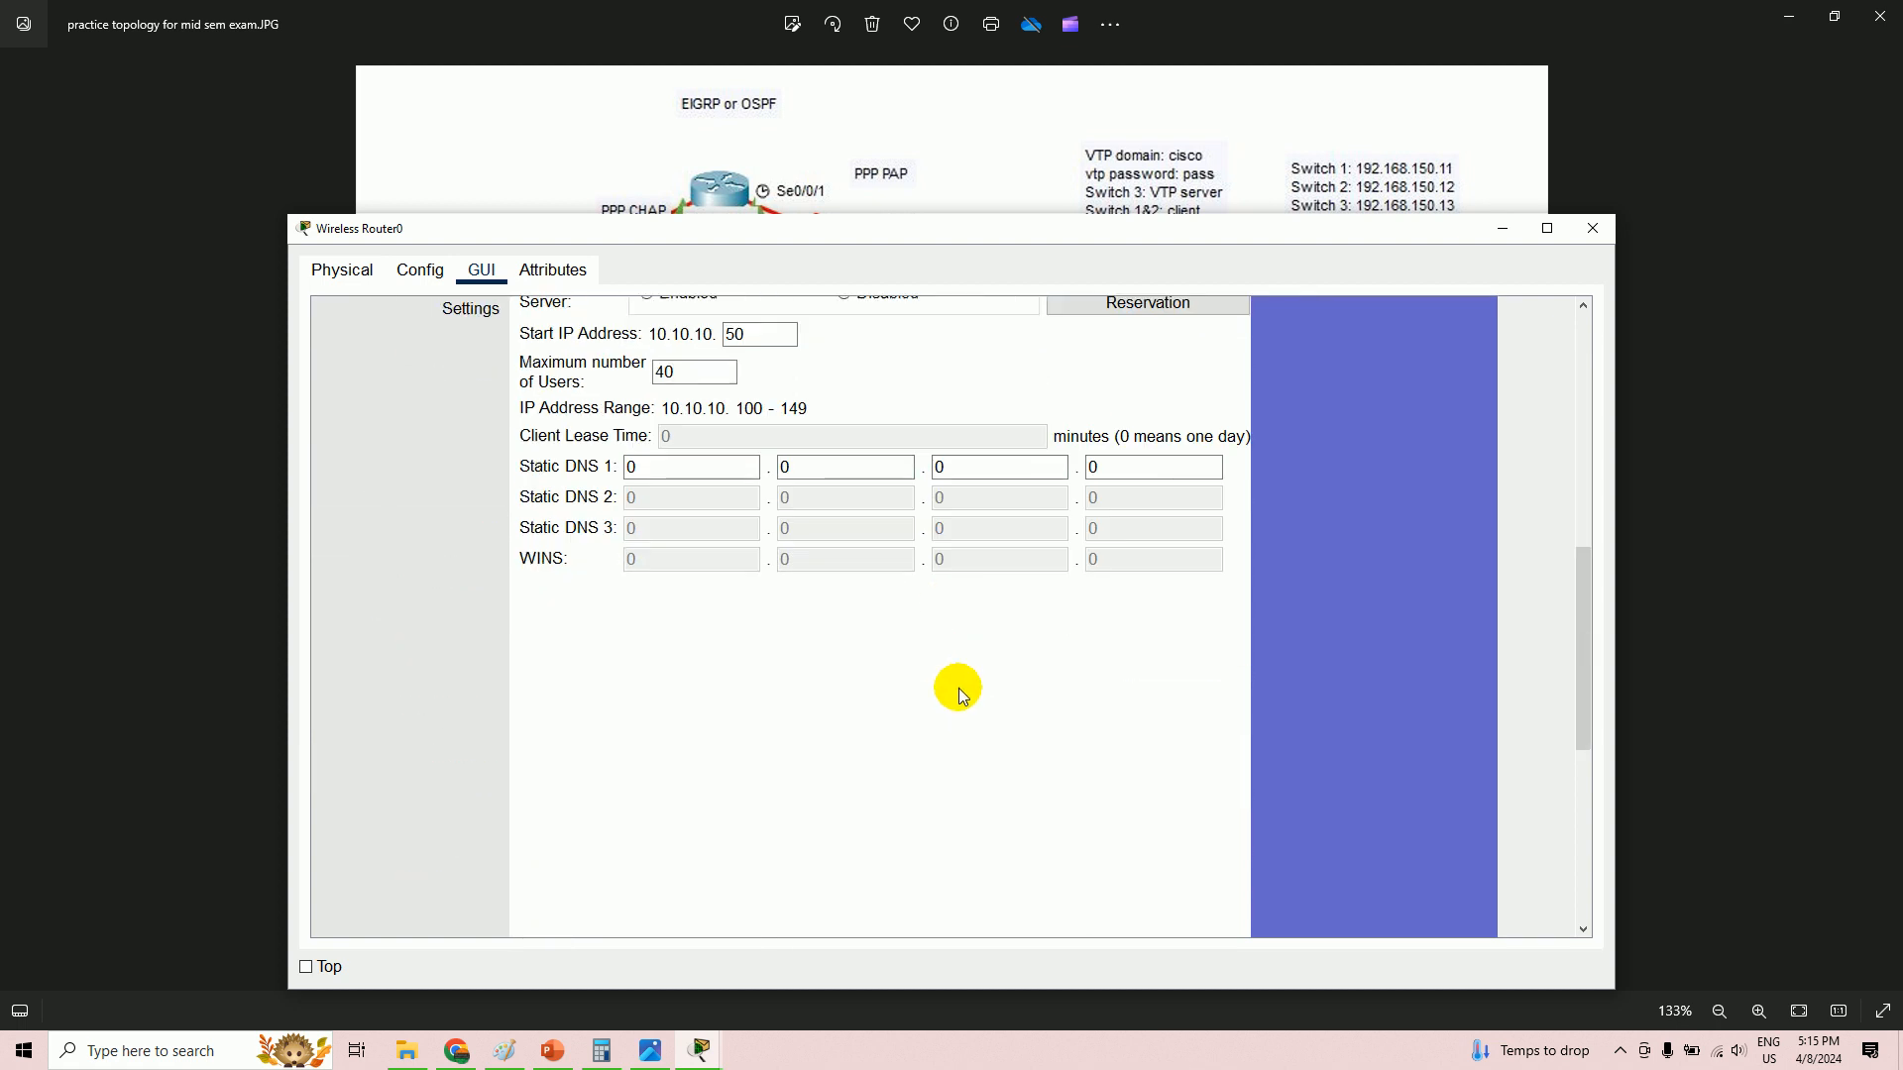
left_click(949, 904)
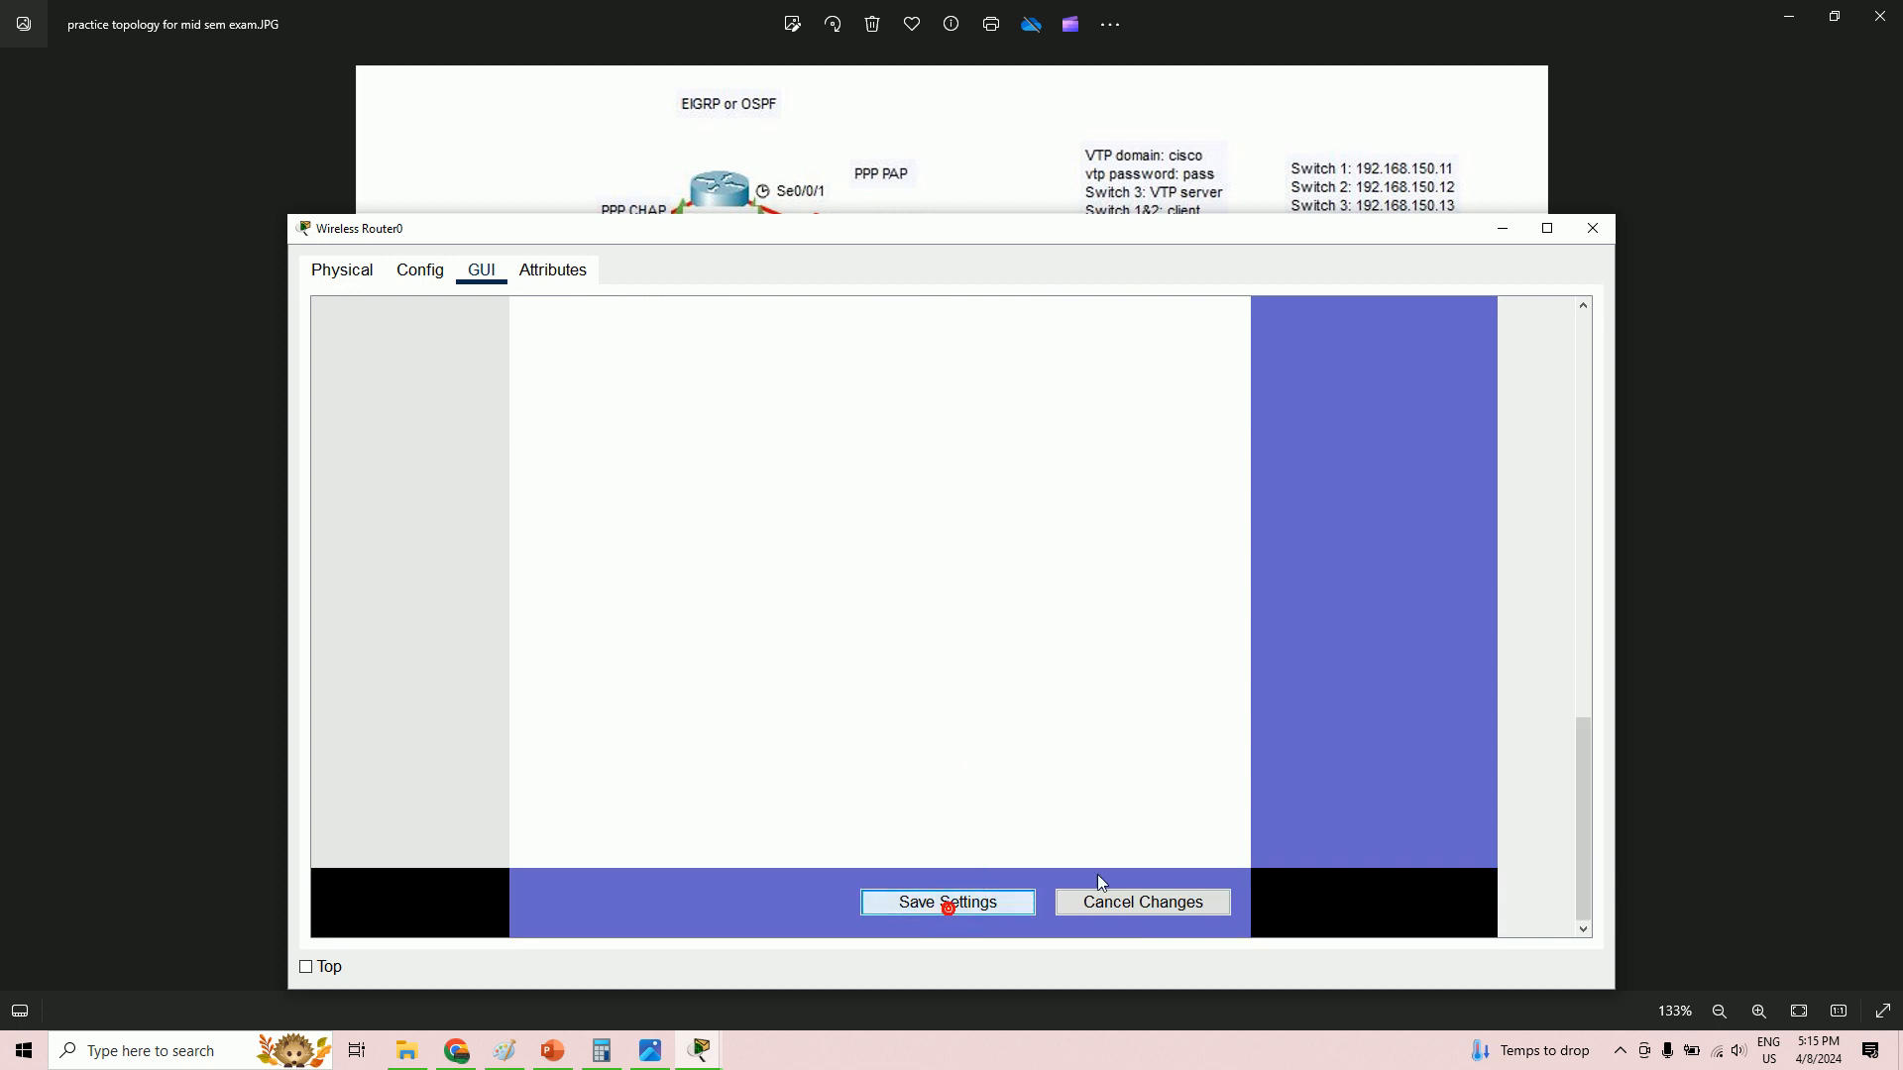
left_click(1496, 227)
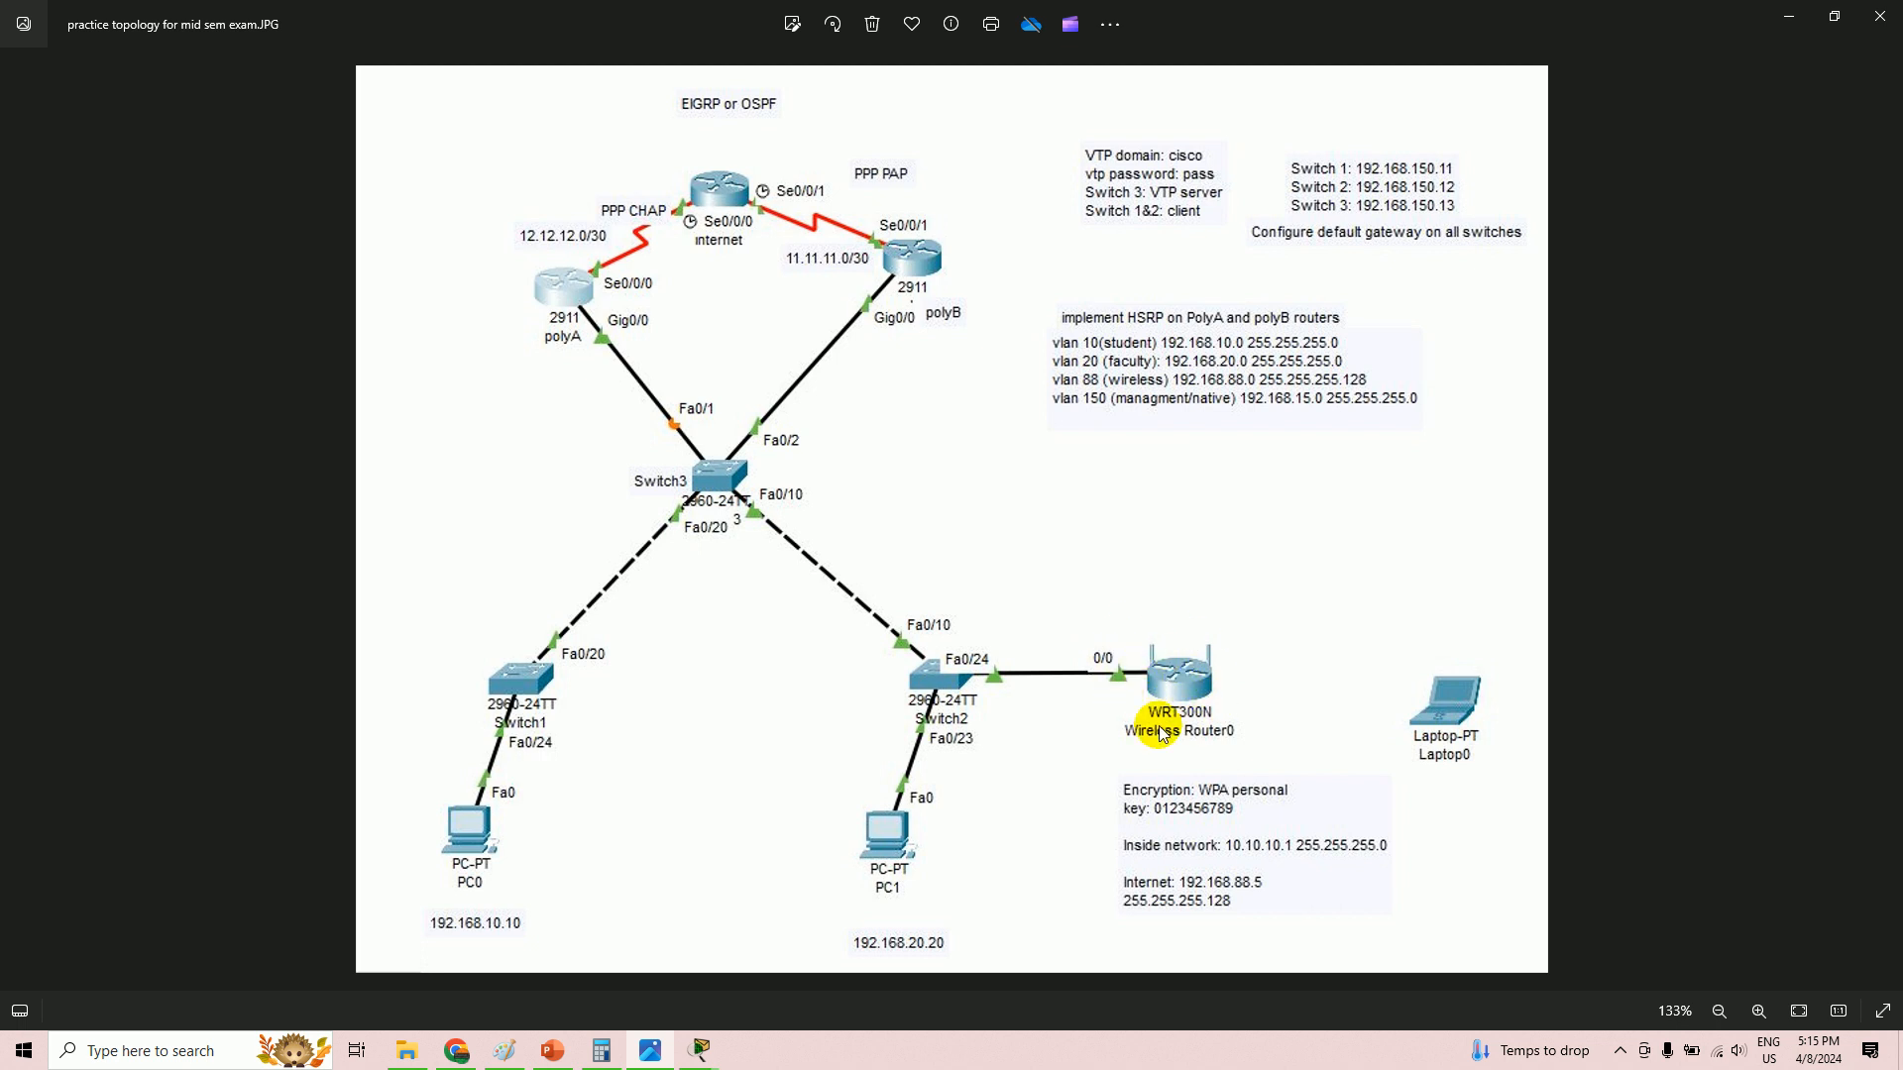
- Bring the LAB EXC.pkt topology window back in front of the diagram photo
key("alt+Tab")
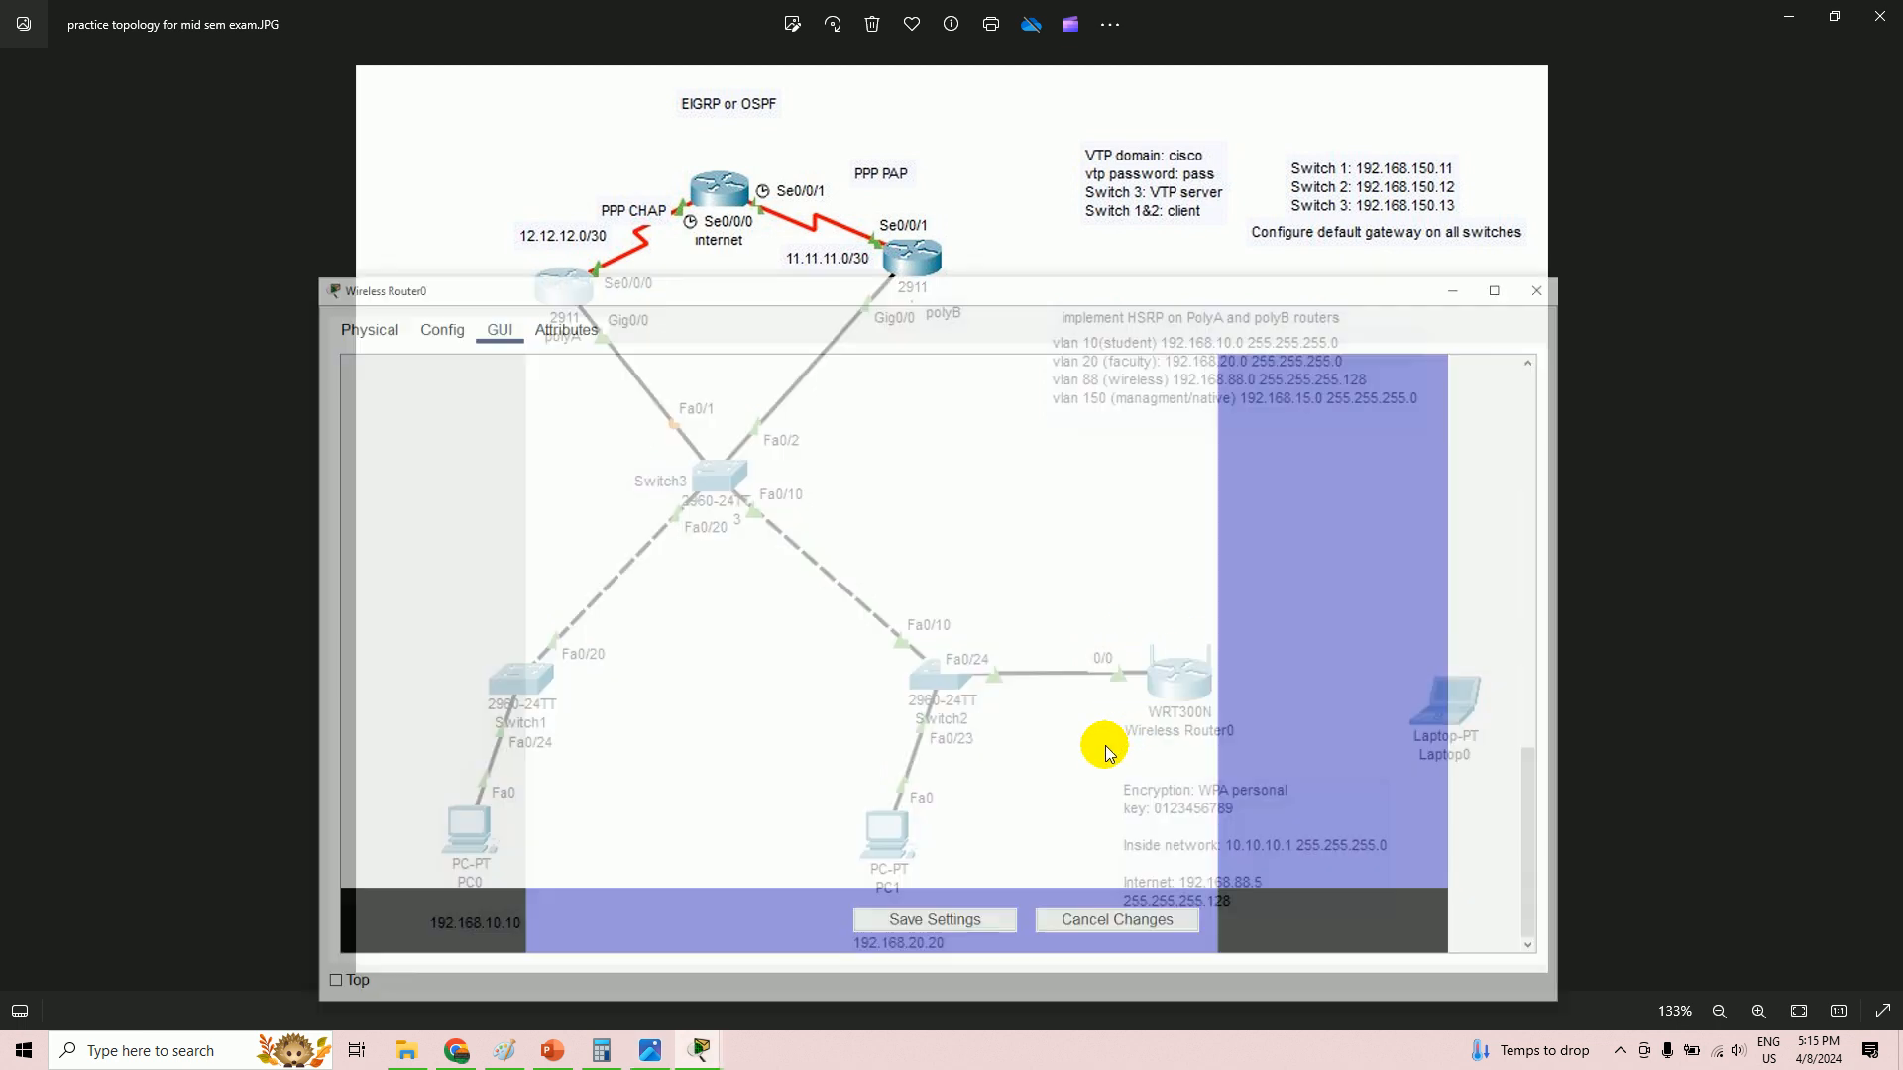
left_click(650, 1054)
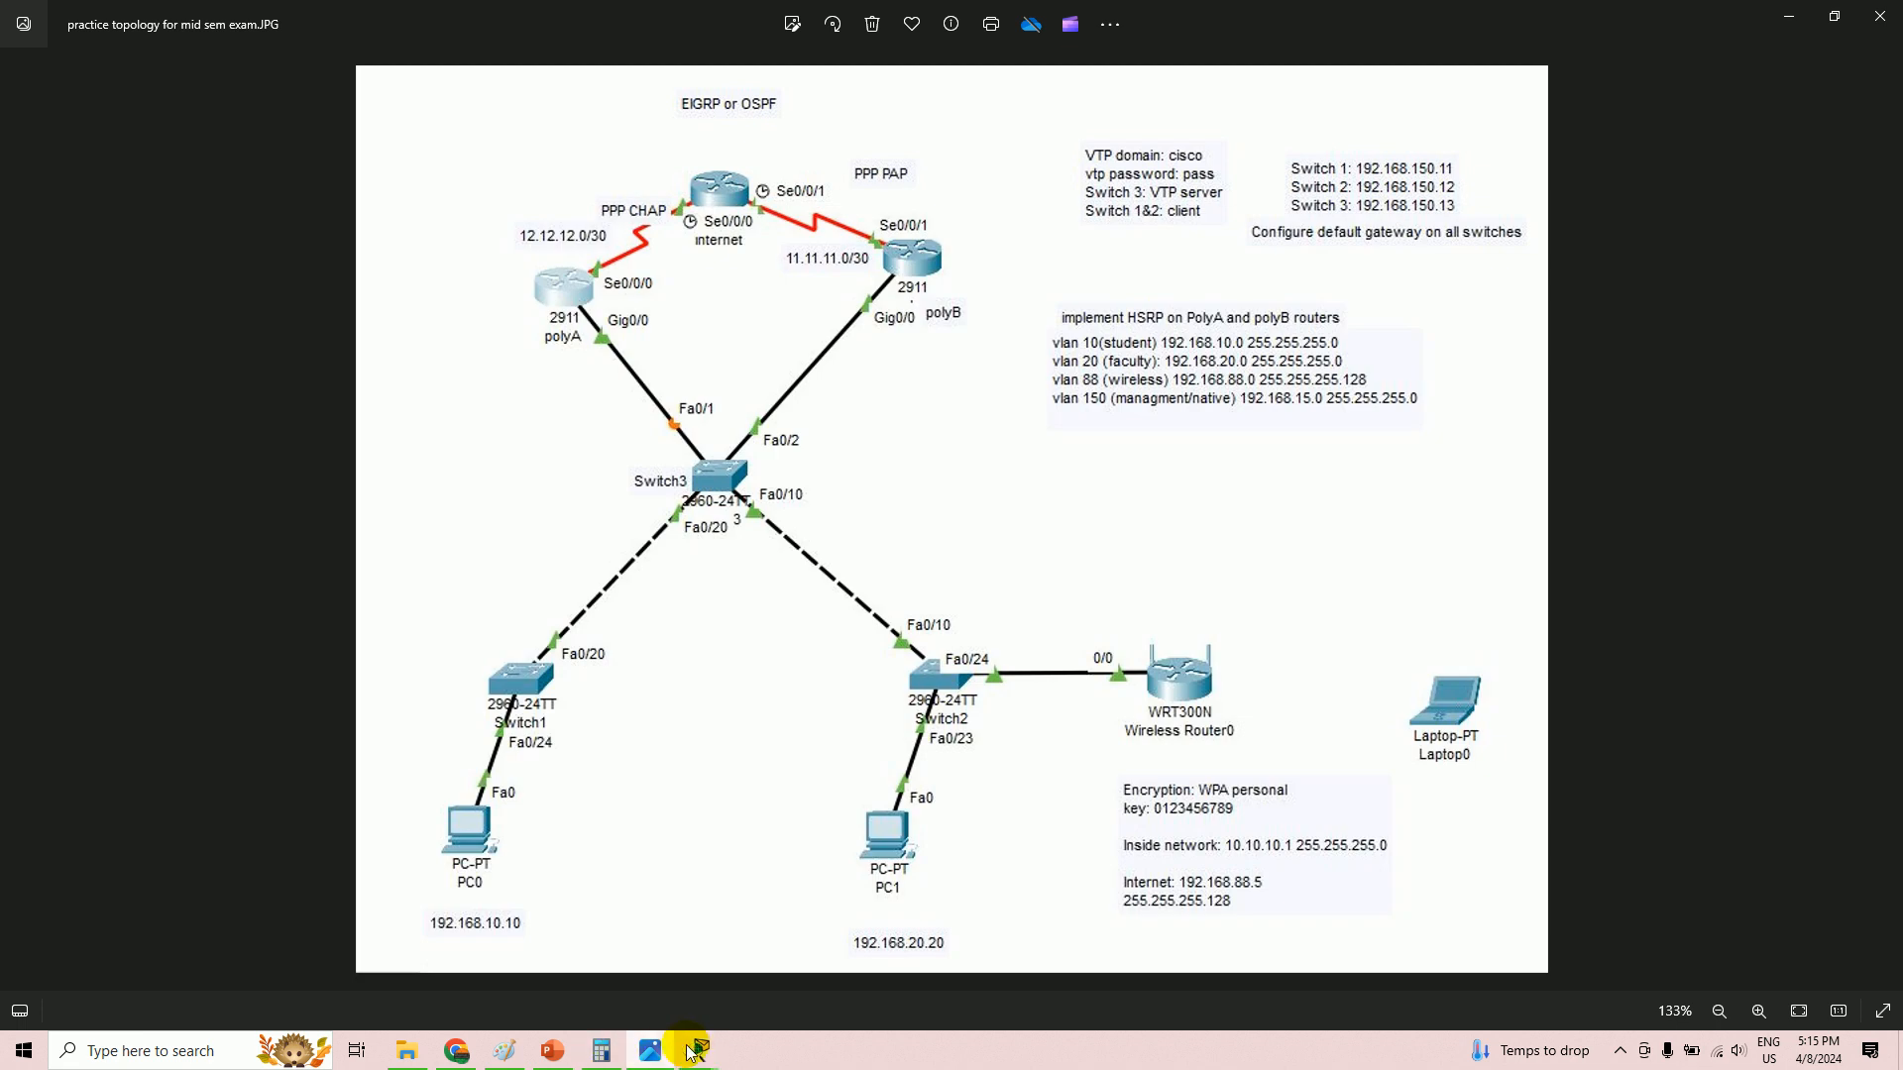
mouse_move(698, 1053)
left_click(535, 970)
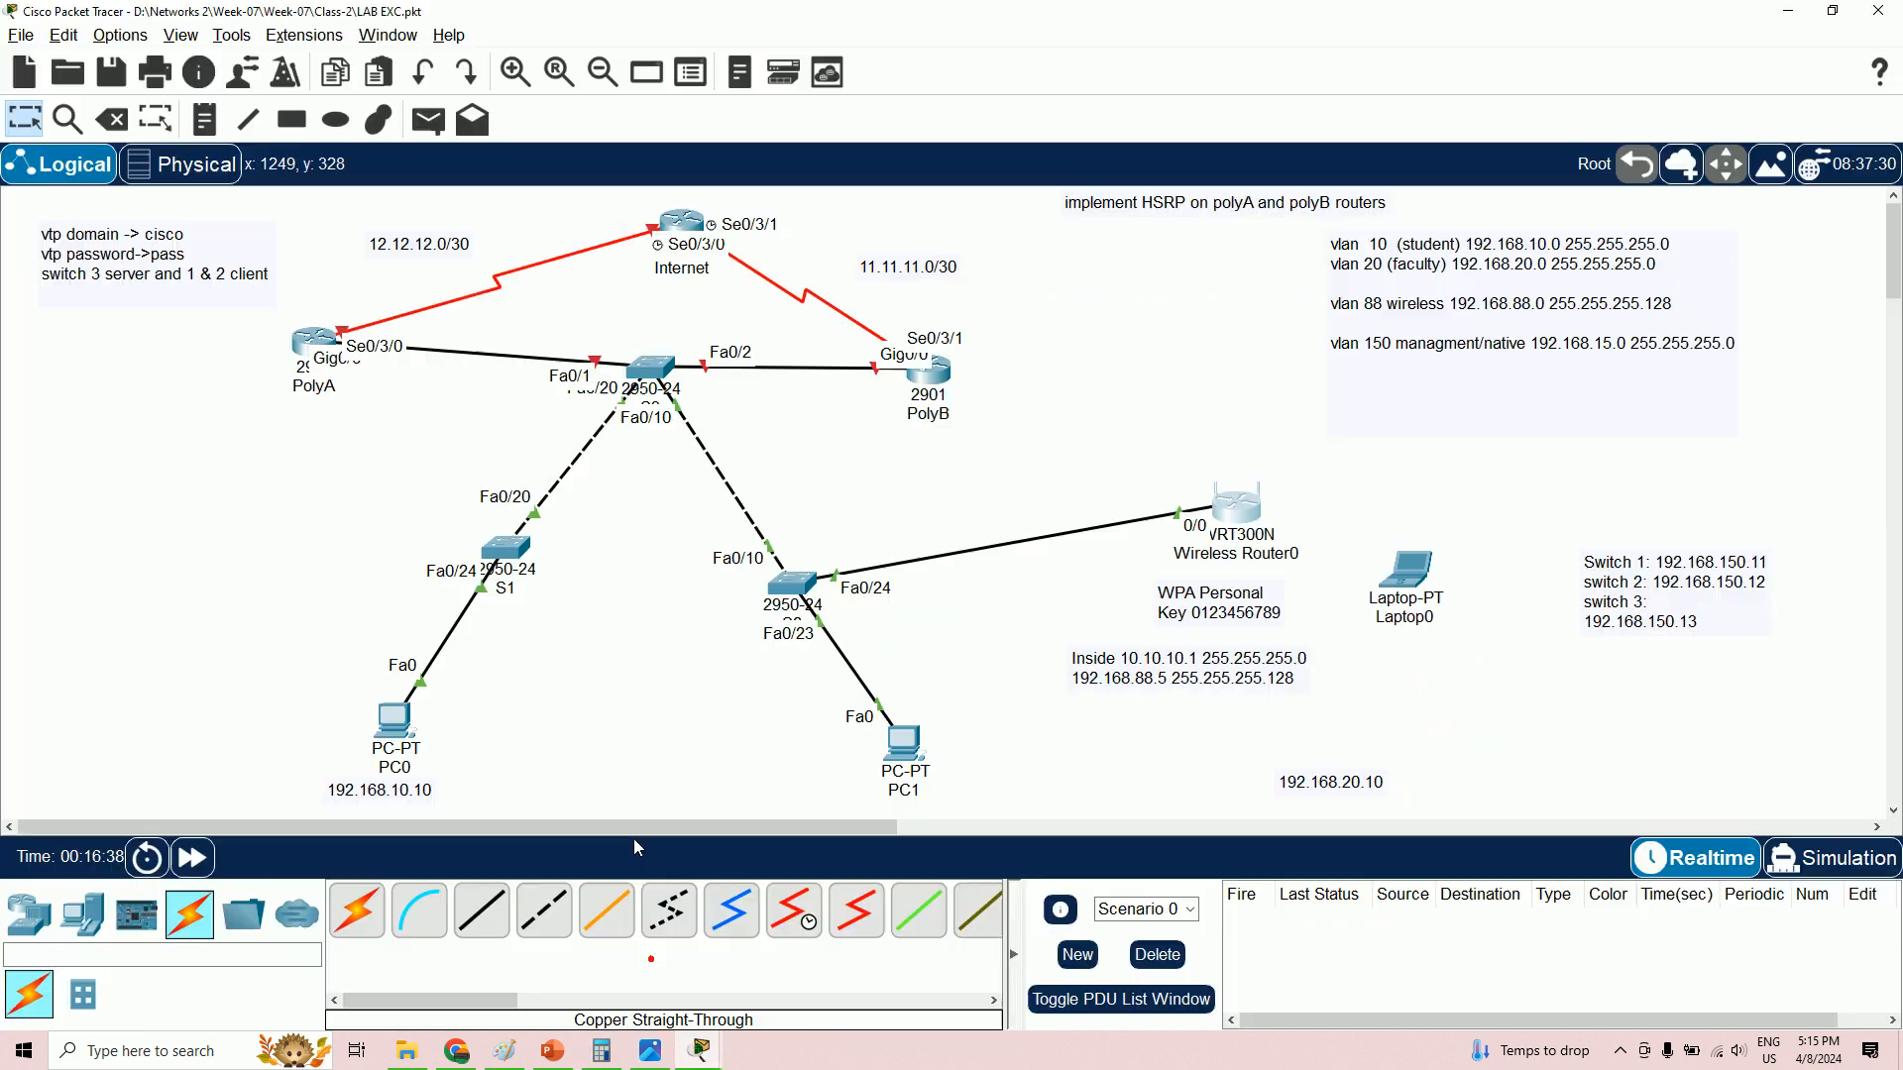
scroll(381, 803, "down", 3)
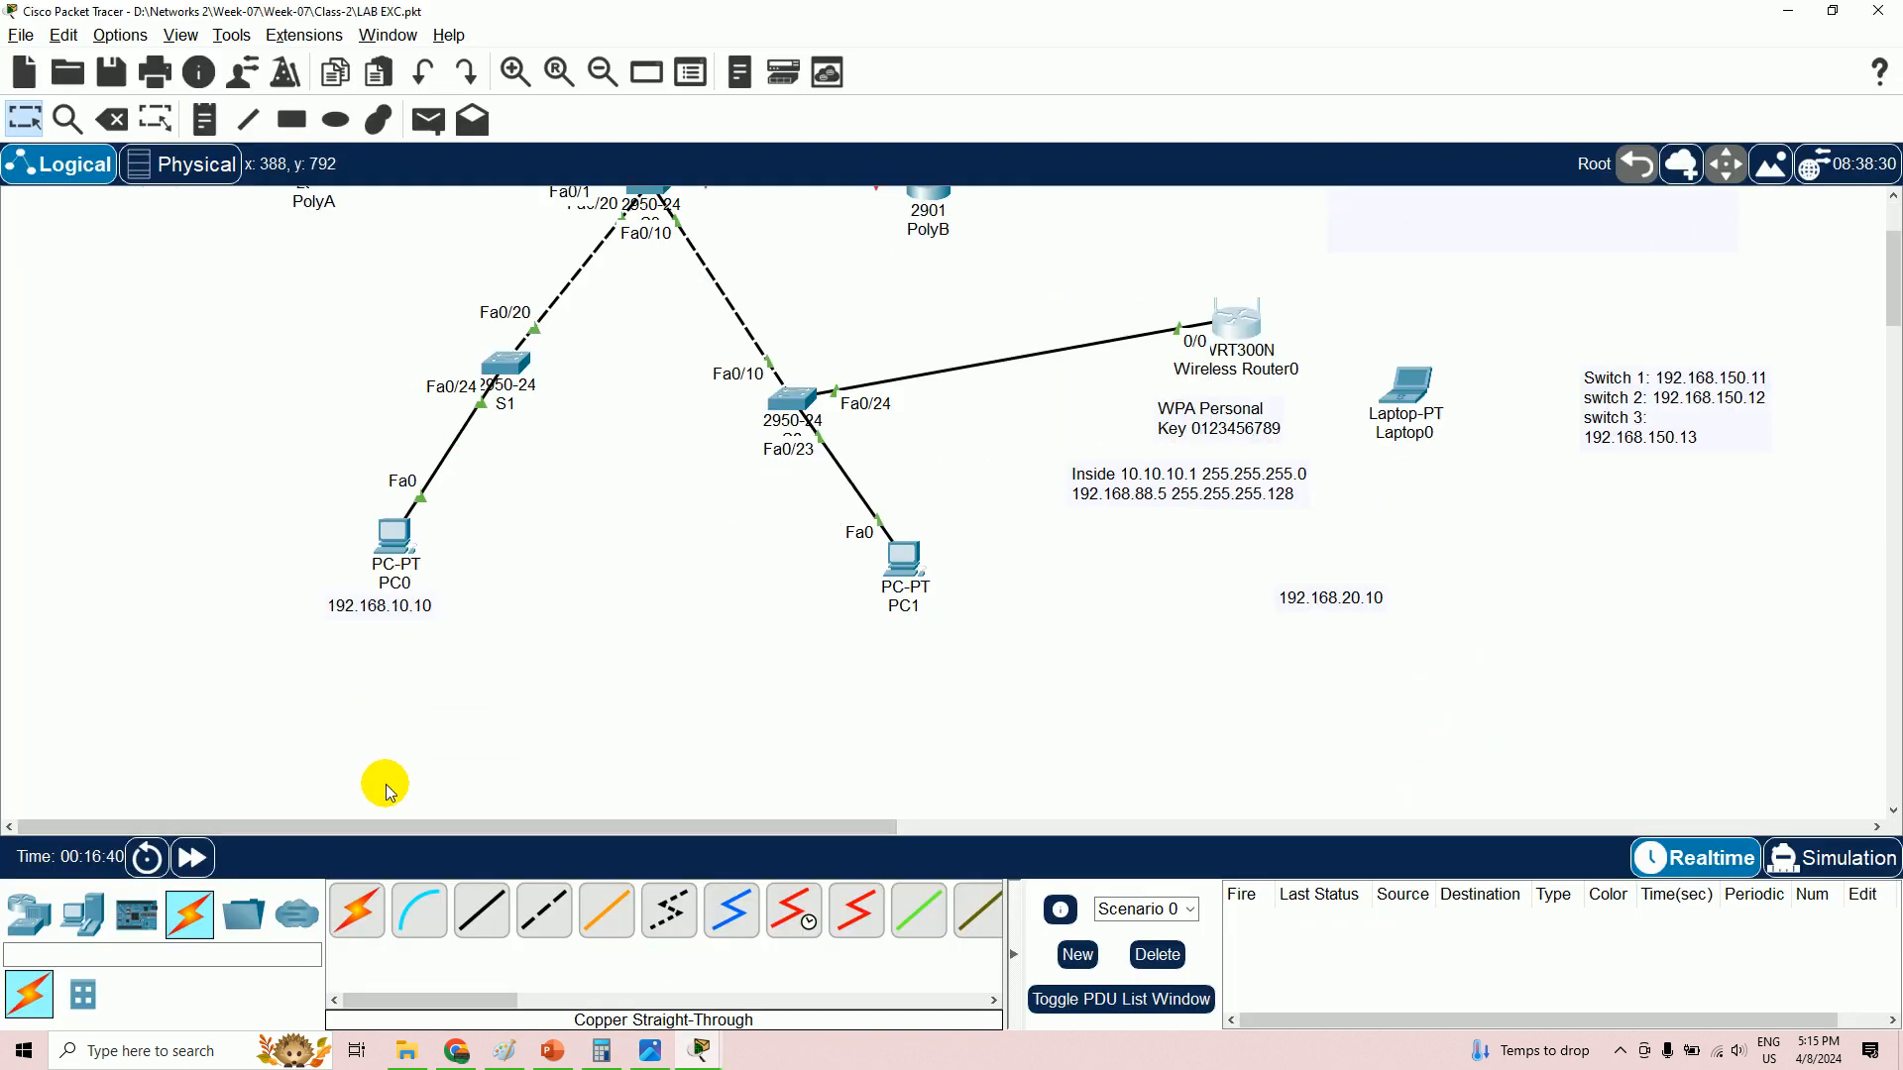
scroll(357, 644, "up", 3)
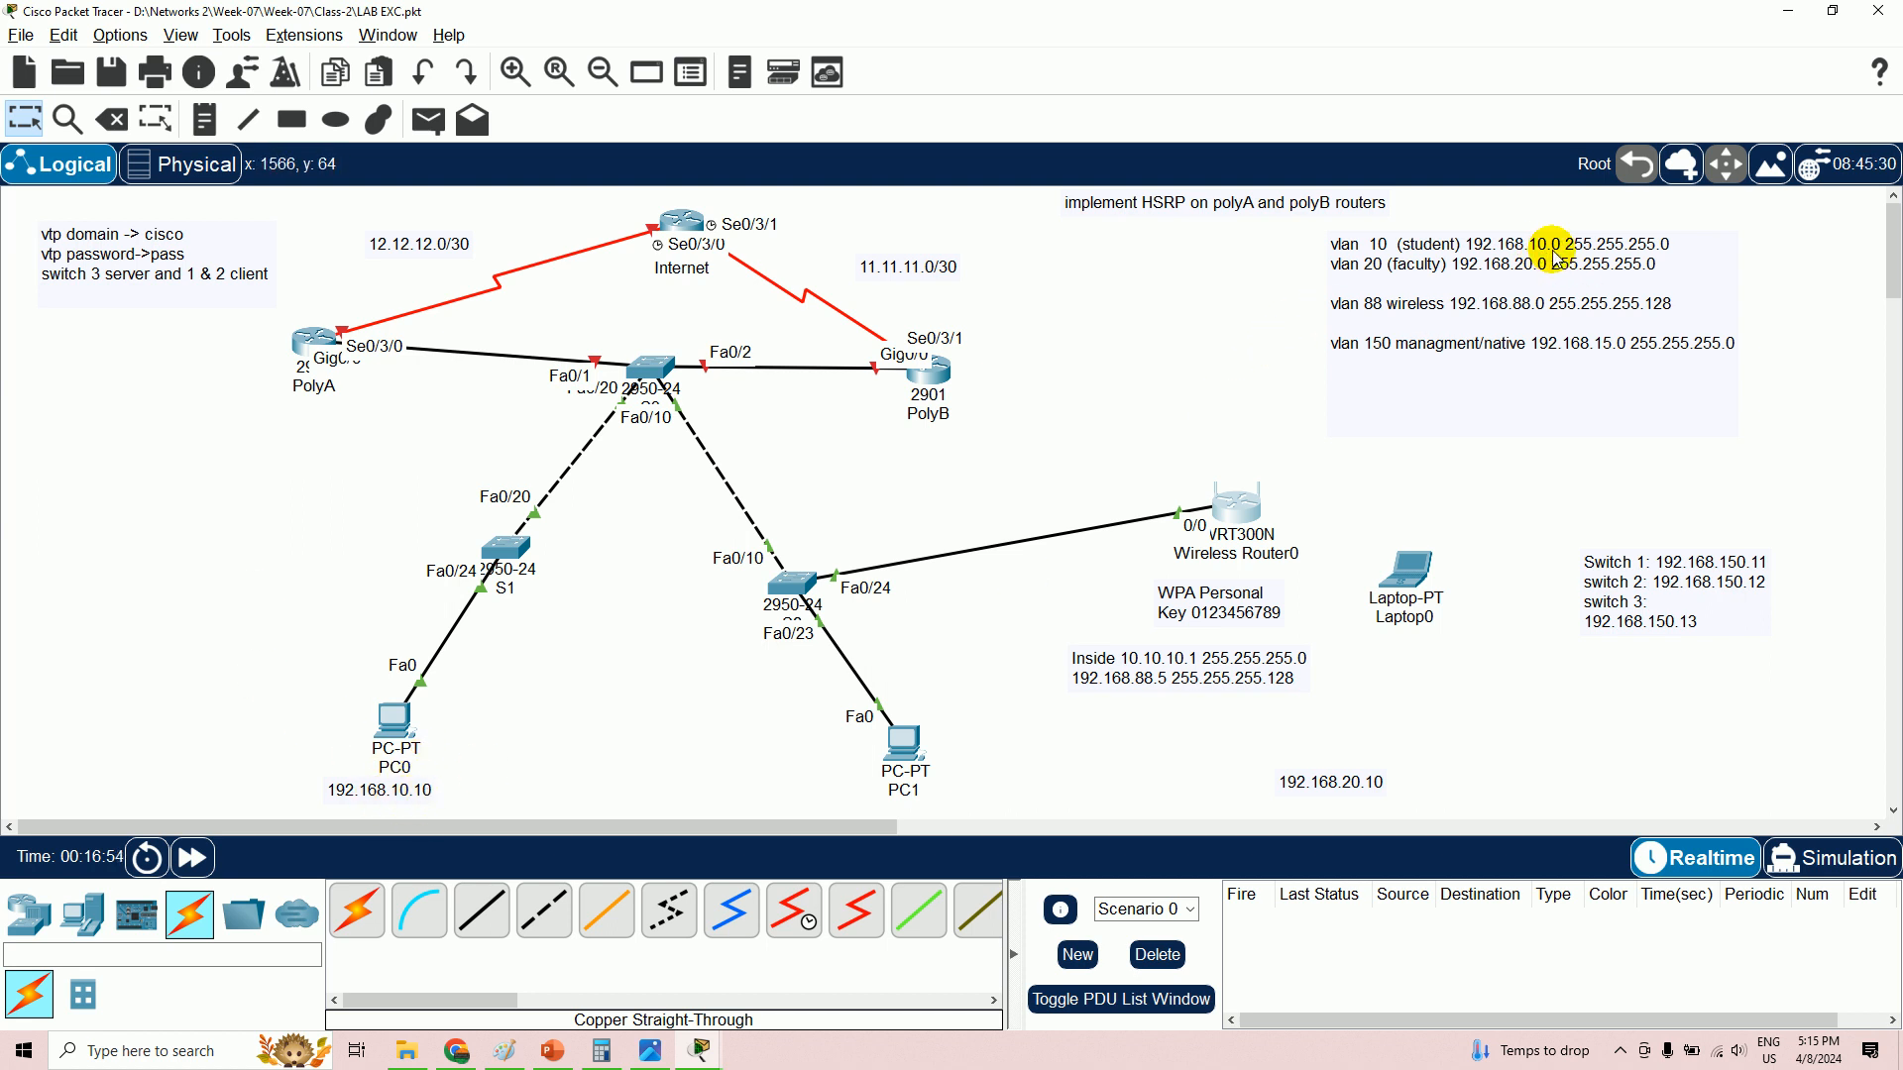
- Launch Notepad from the taskbar search and maximize it
left_click(164, 1060)
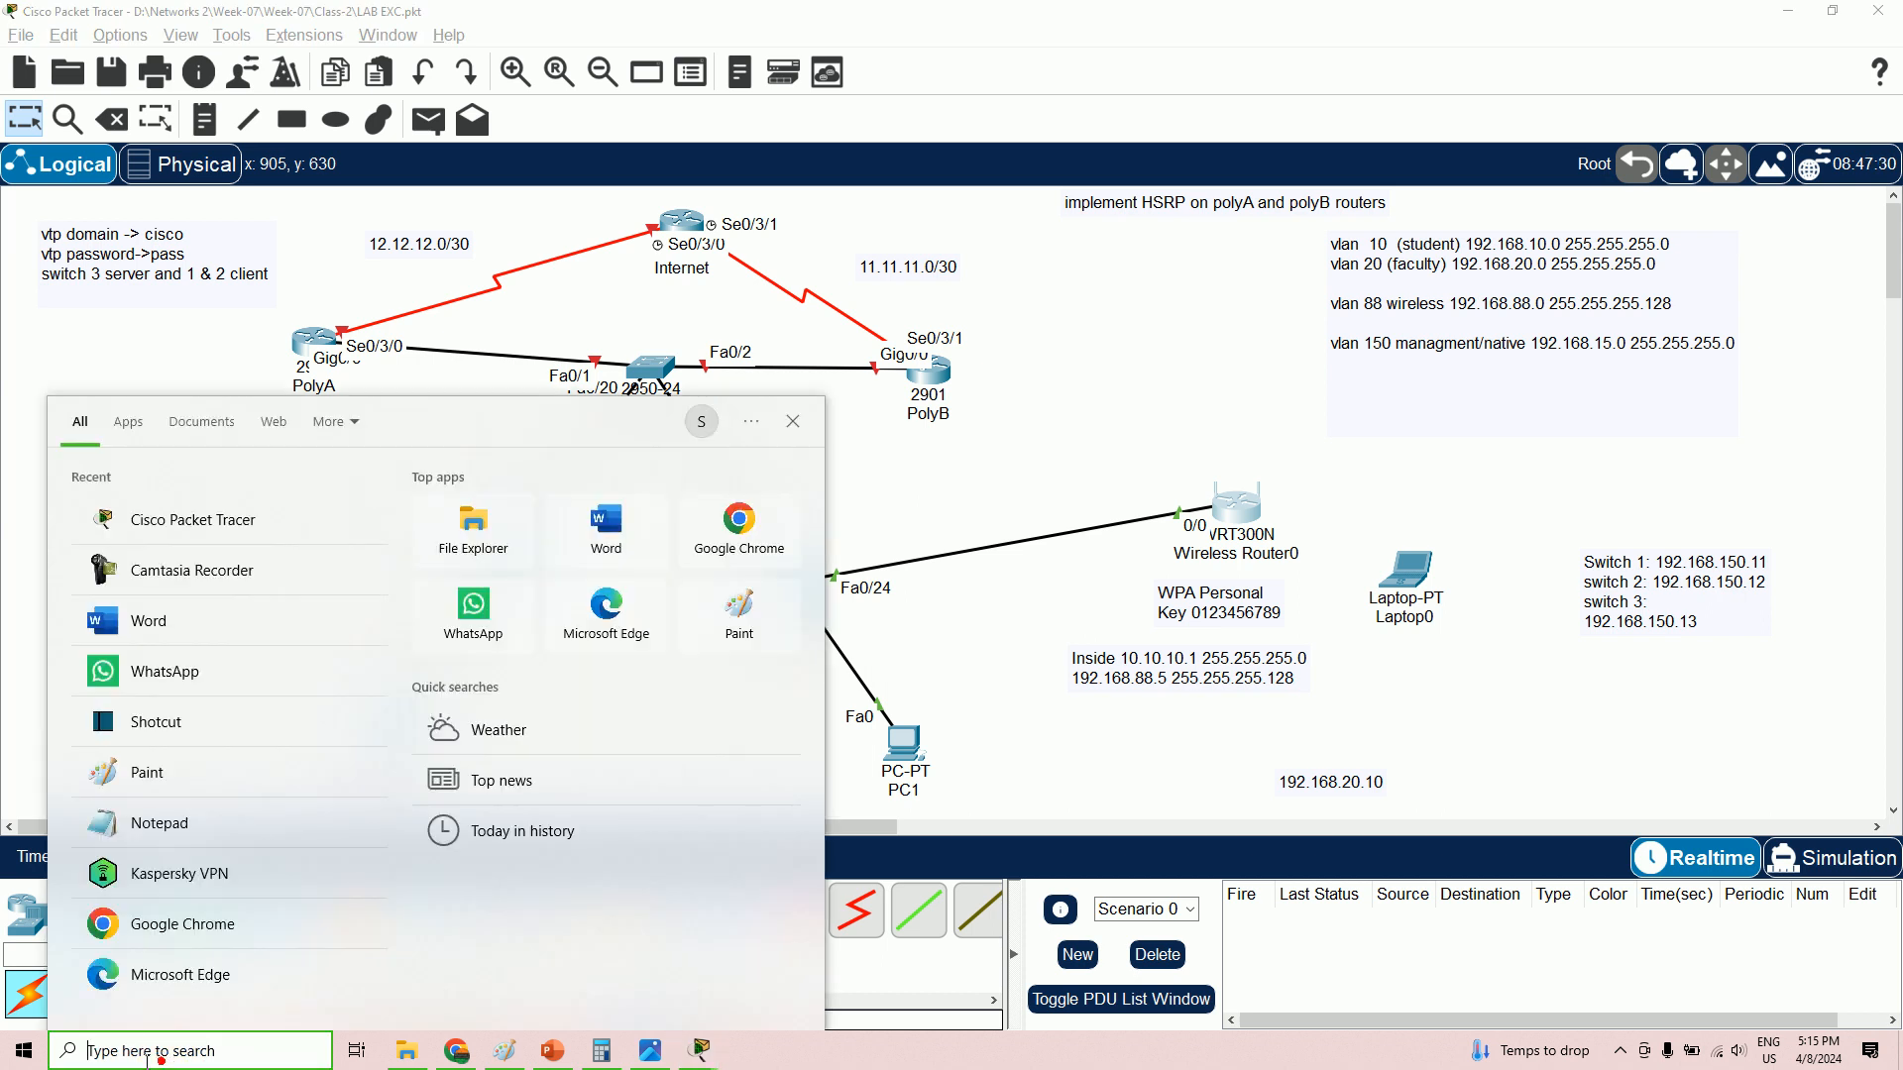
type("note")
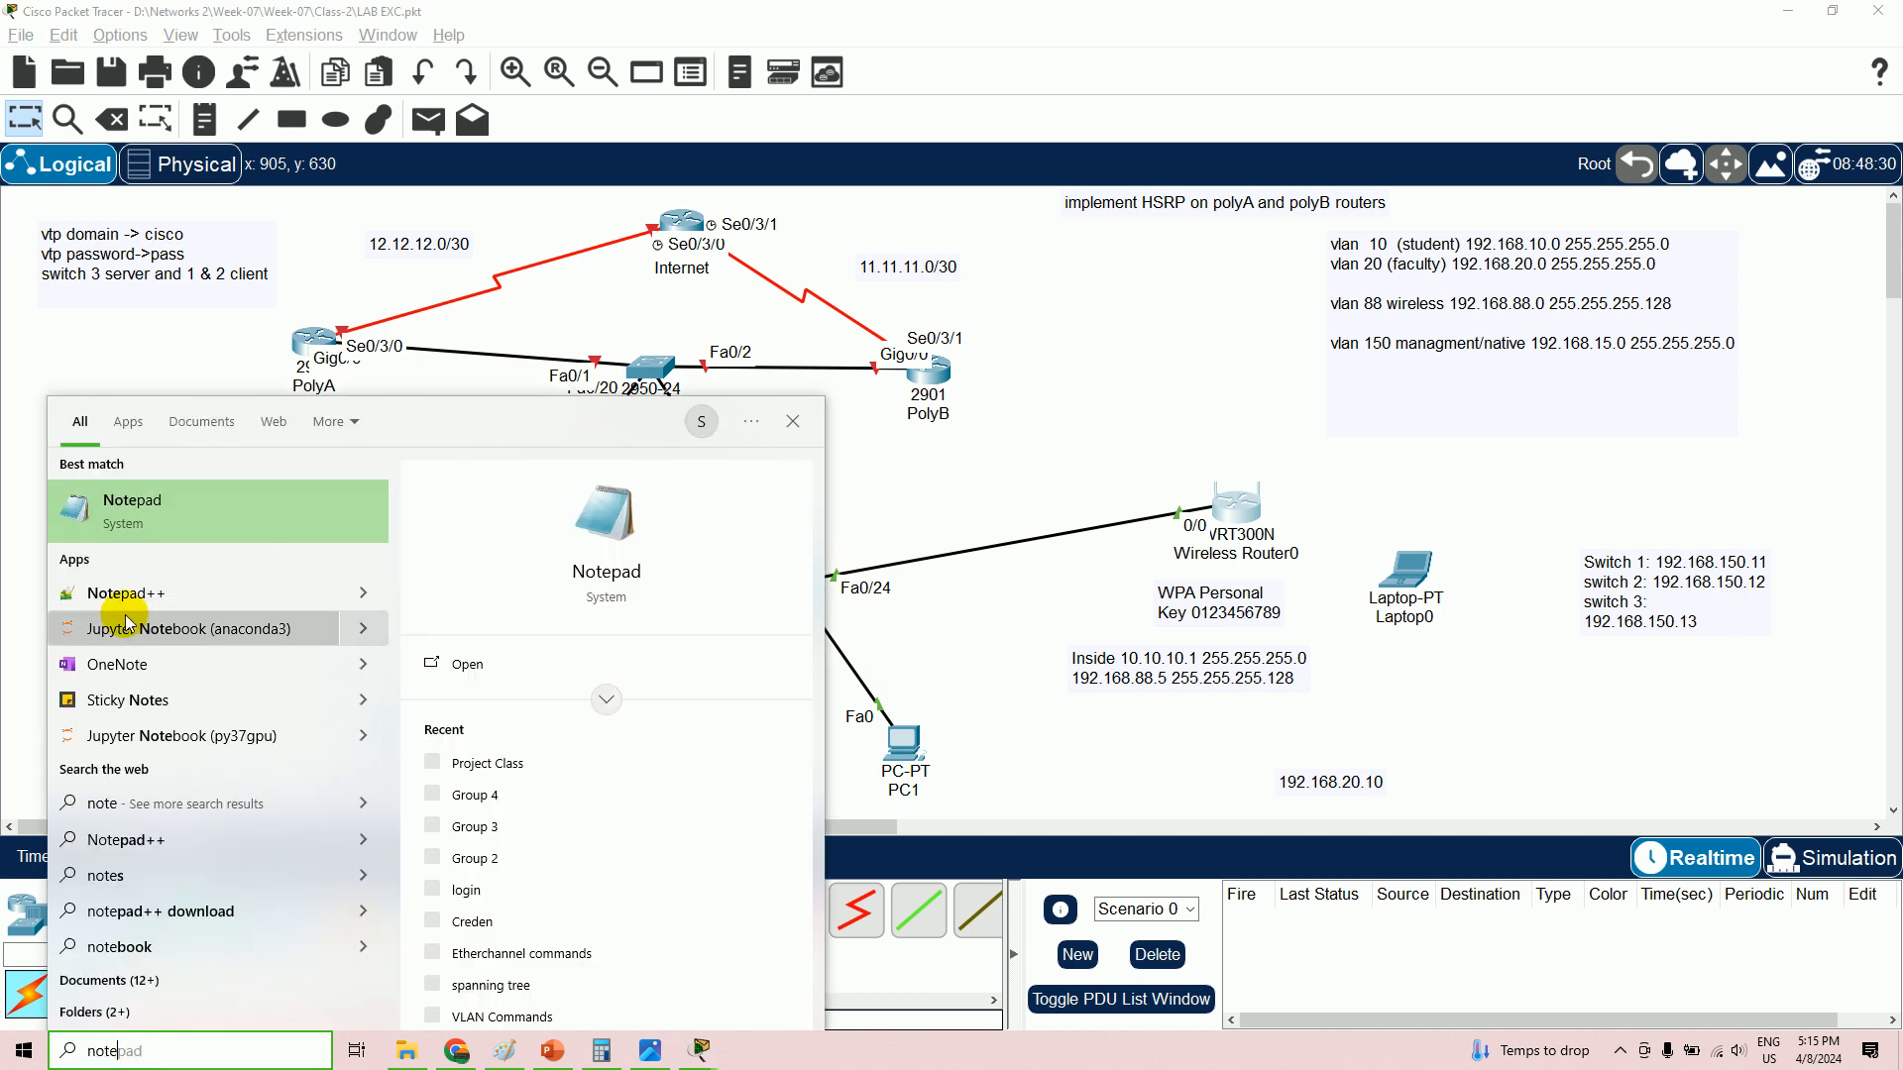
left_click(171, 510)
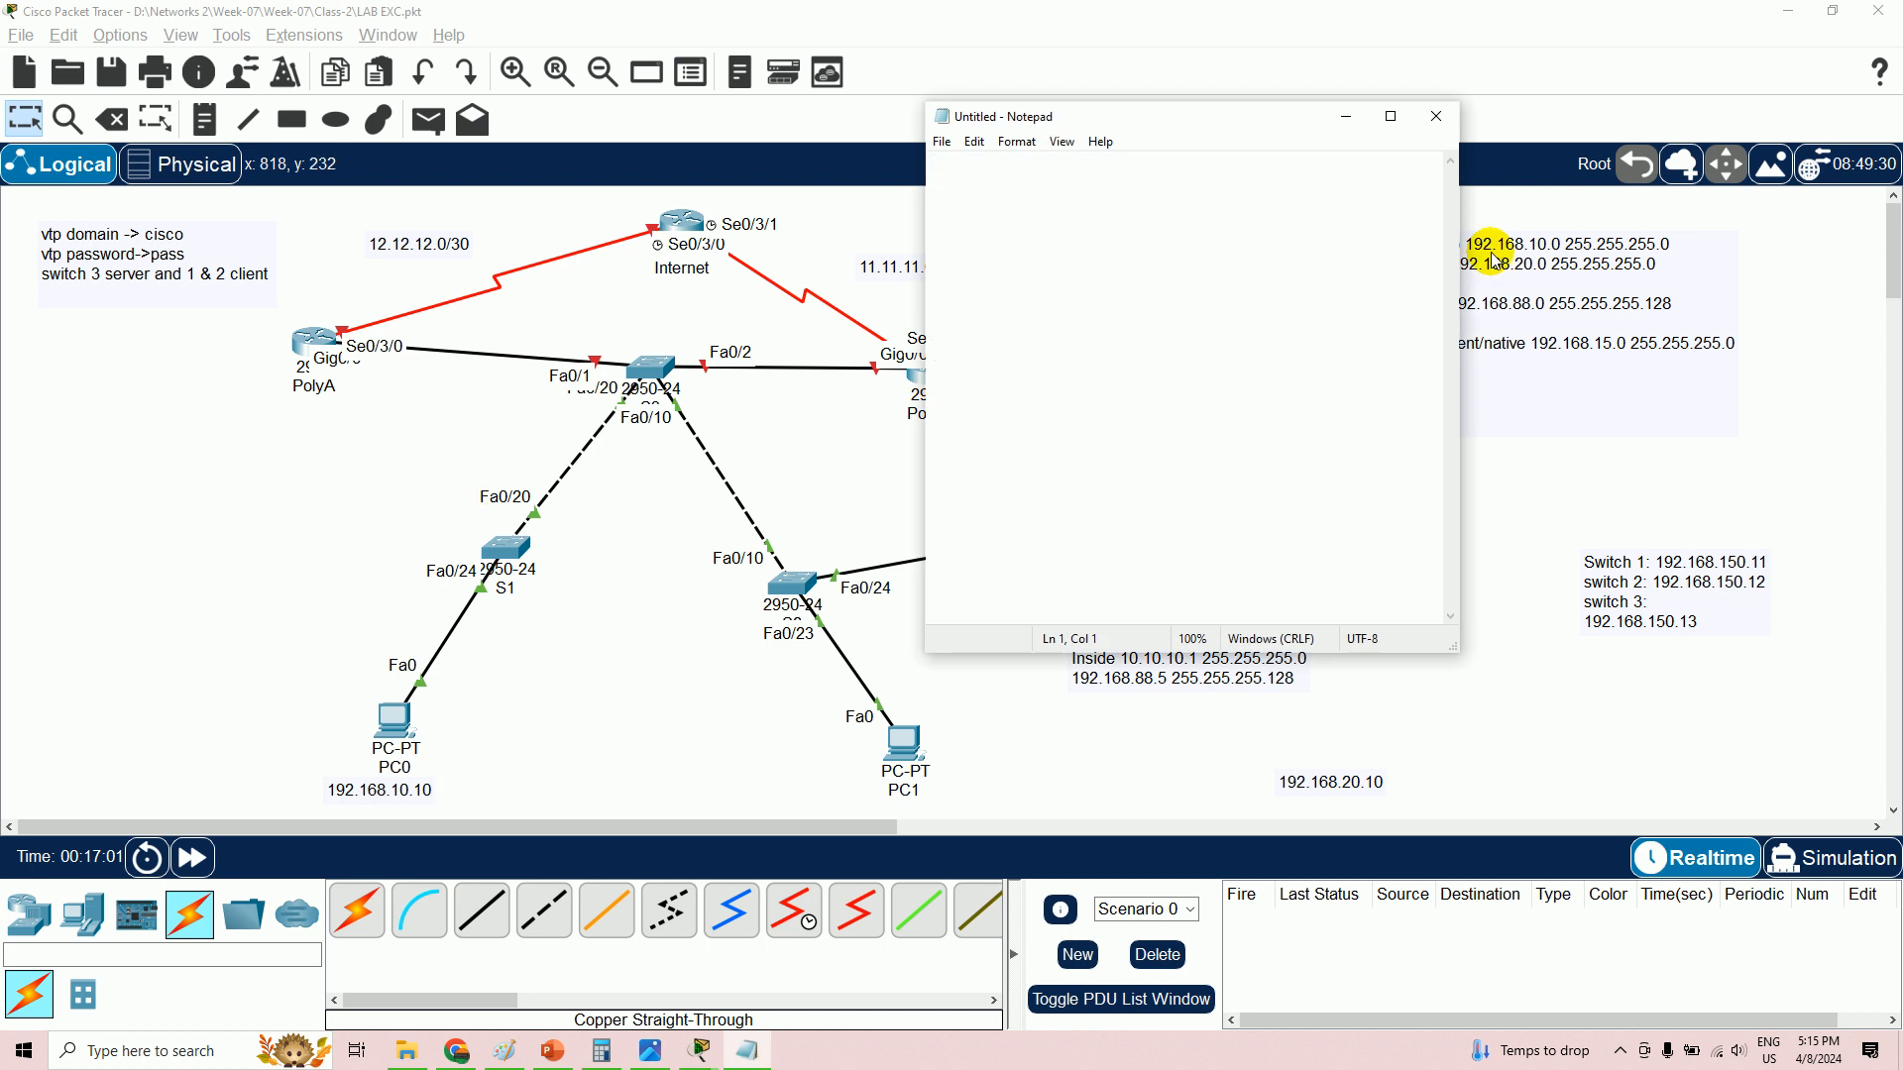
left_click(1392, 118)
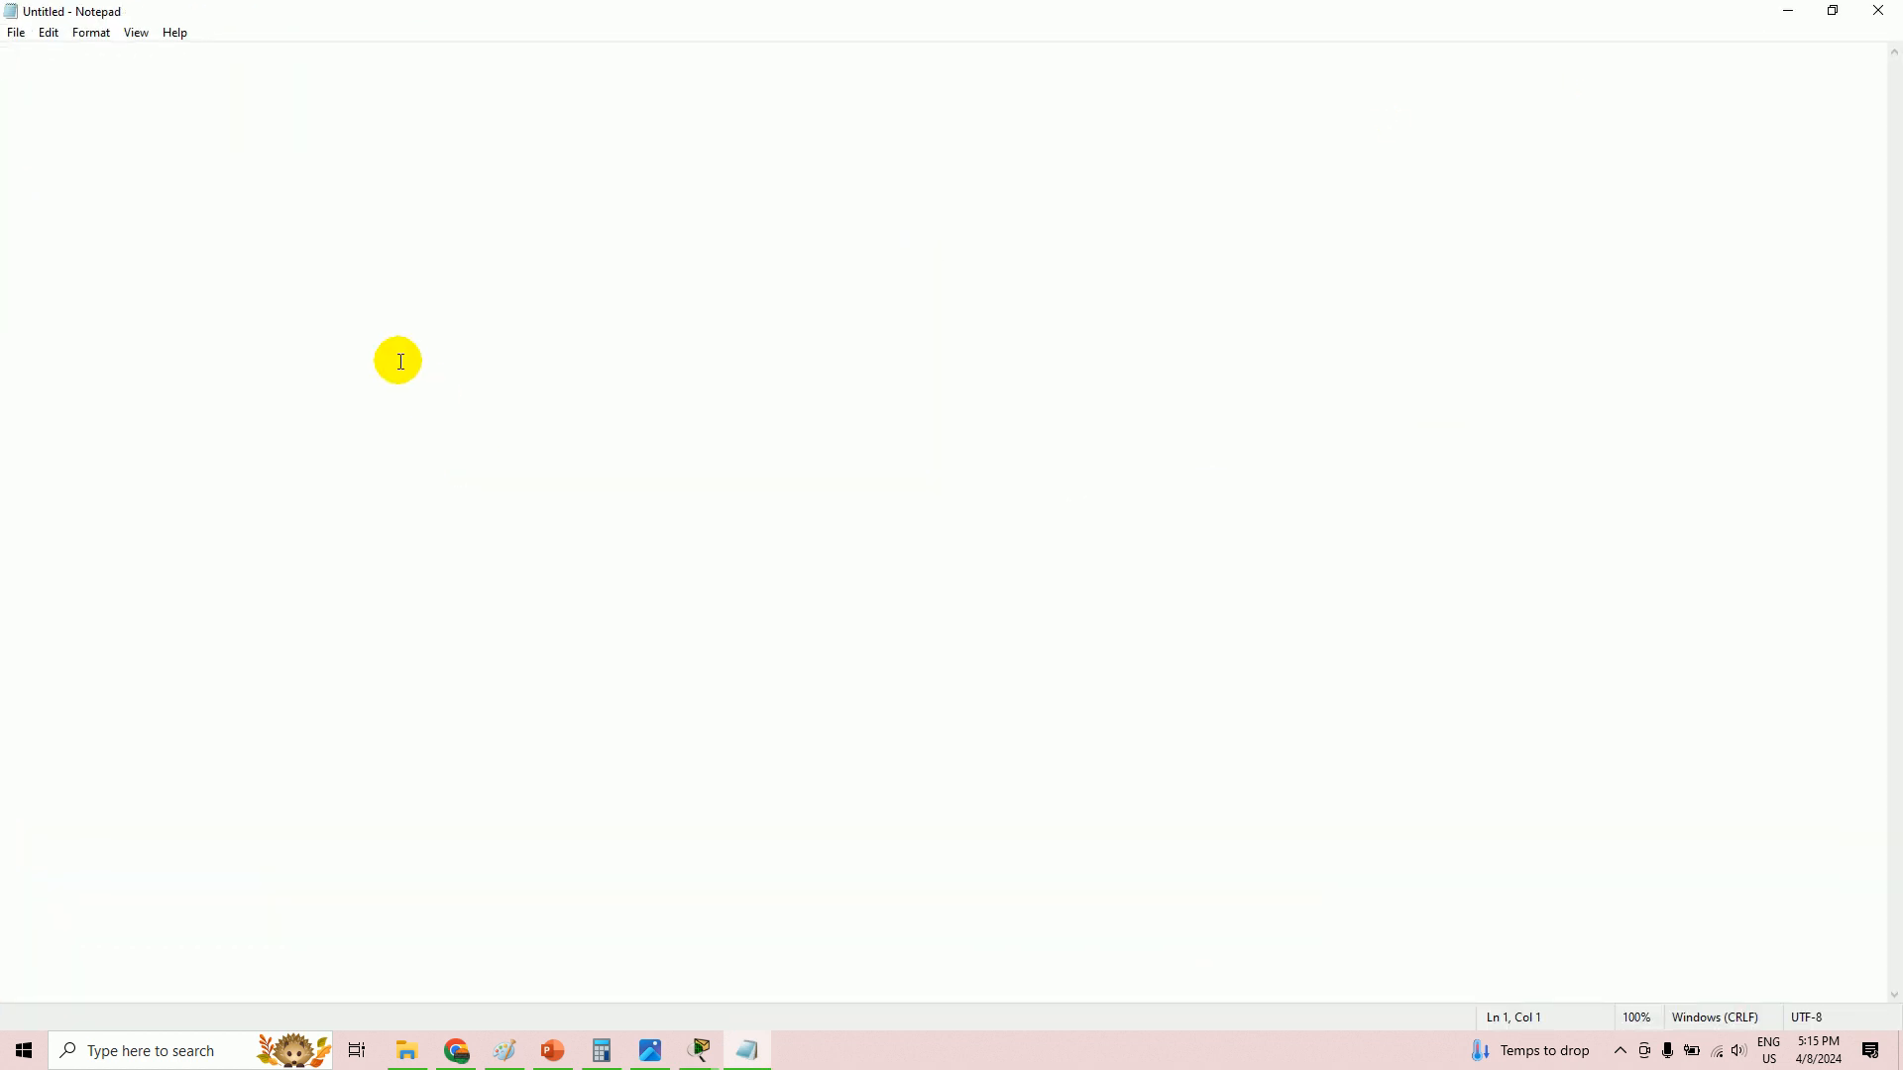
- Enlarge the Notepad font to size 26 and begin typing the subnet list
left_click(91, 34)
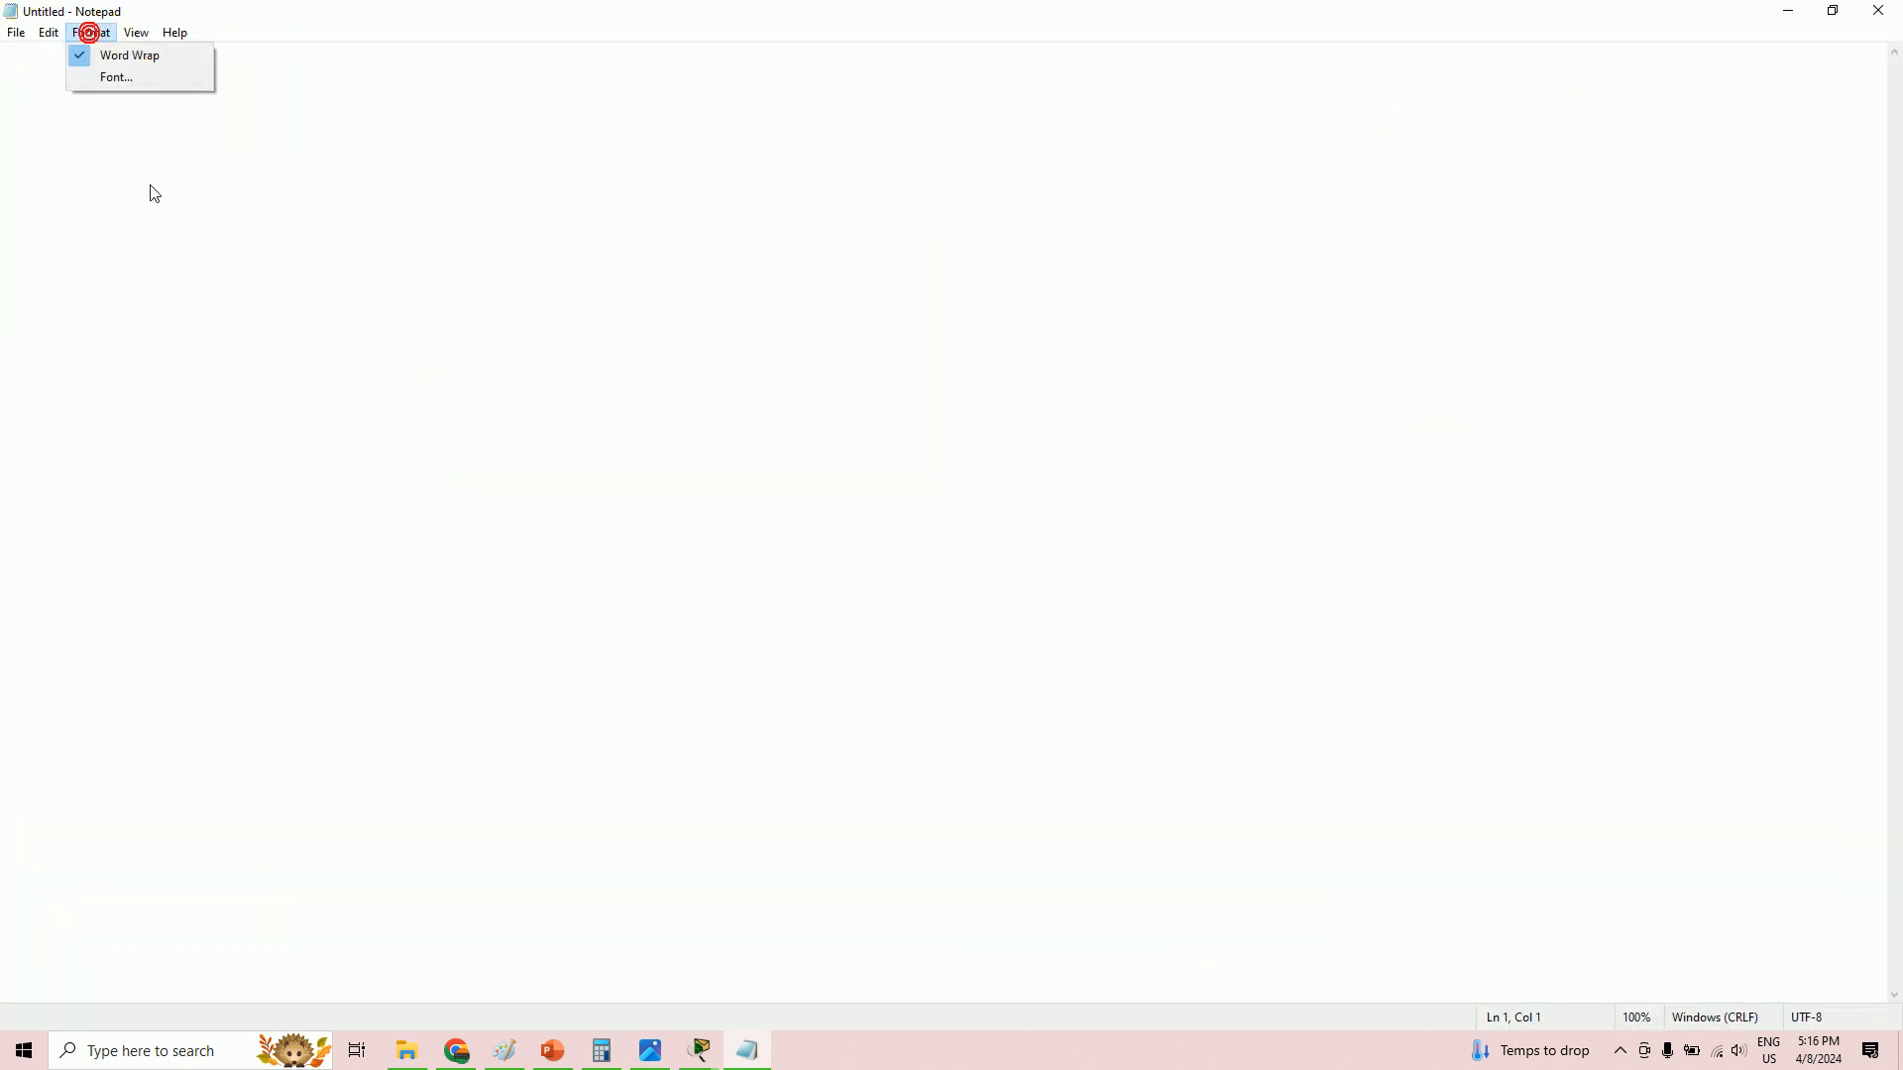
left_click(129, 79)
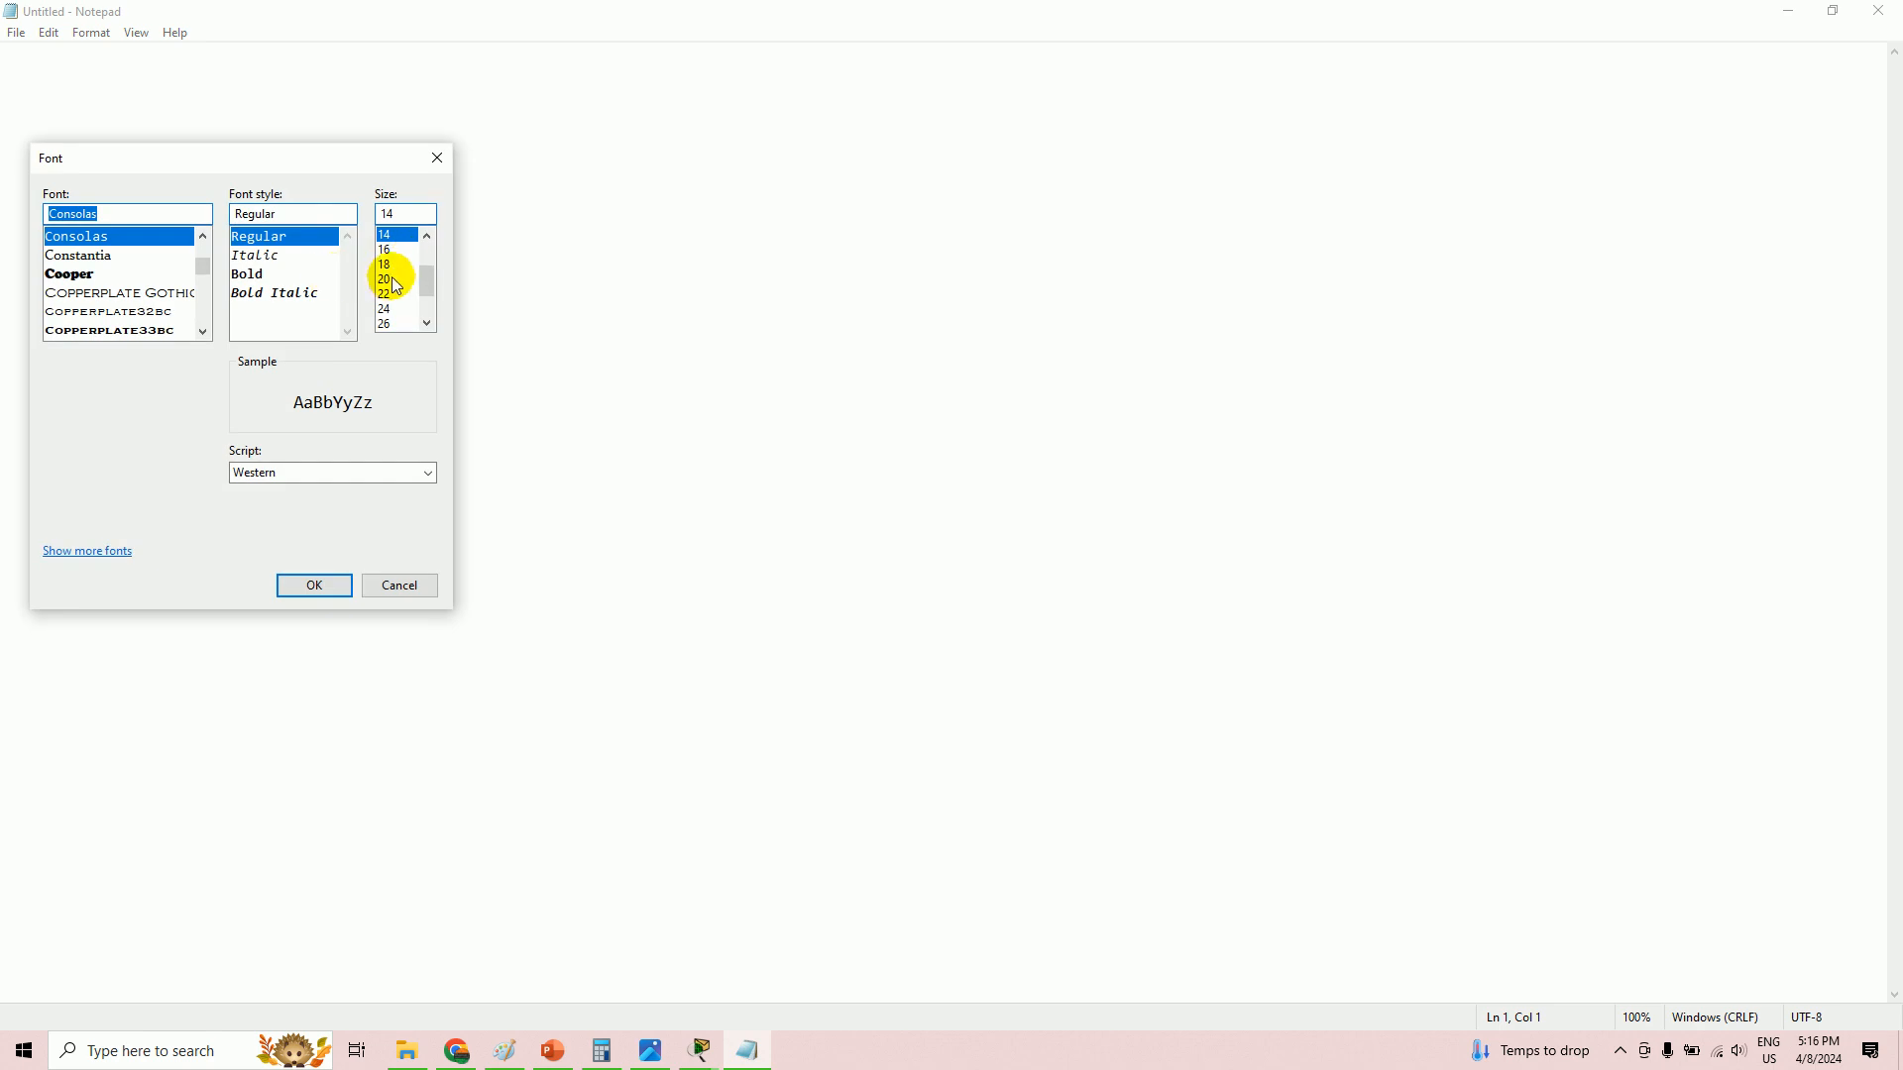
left_click(389, 323)
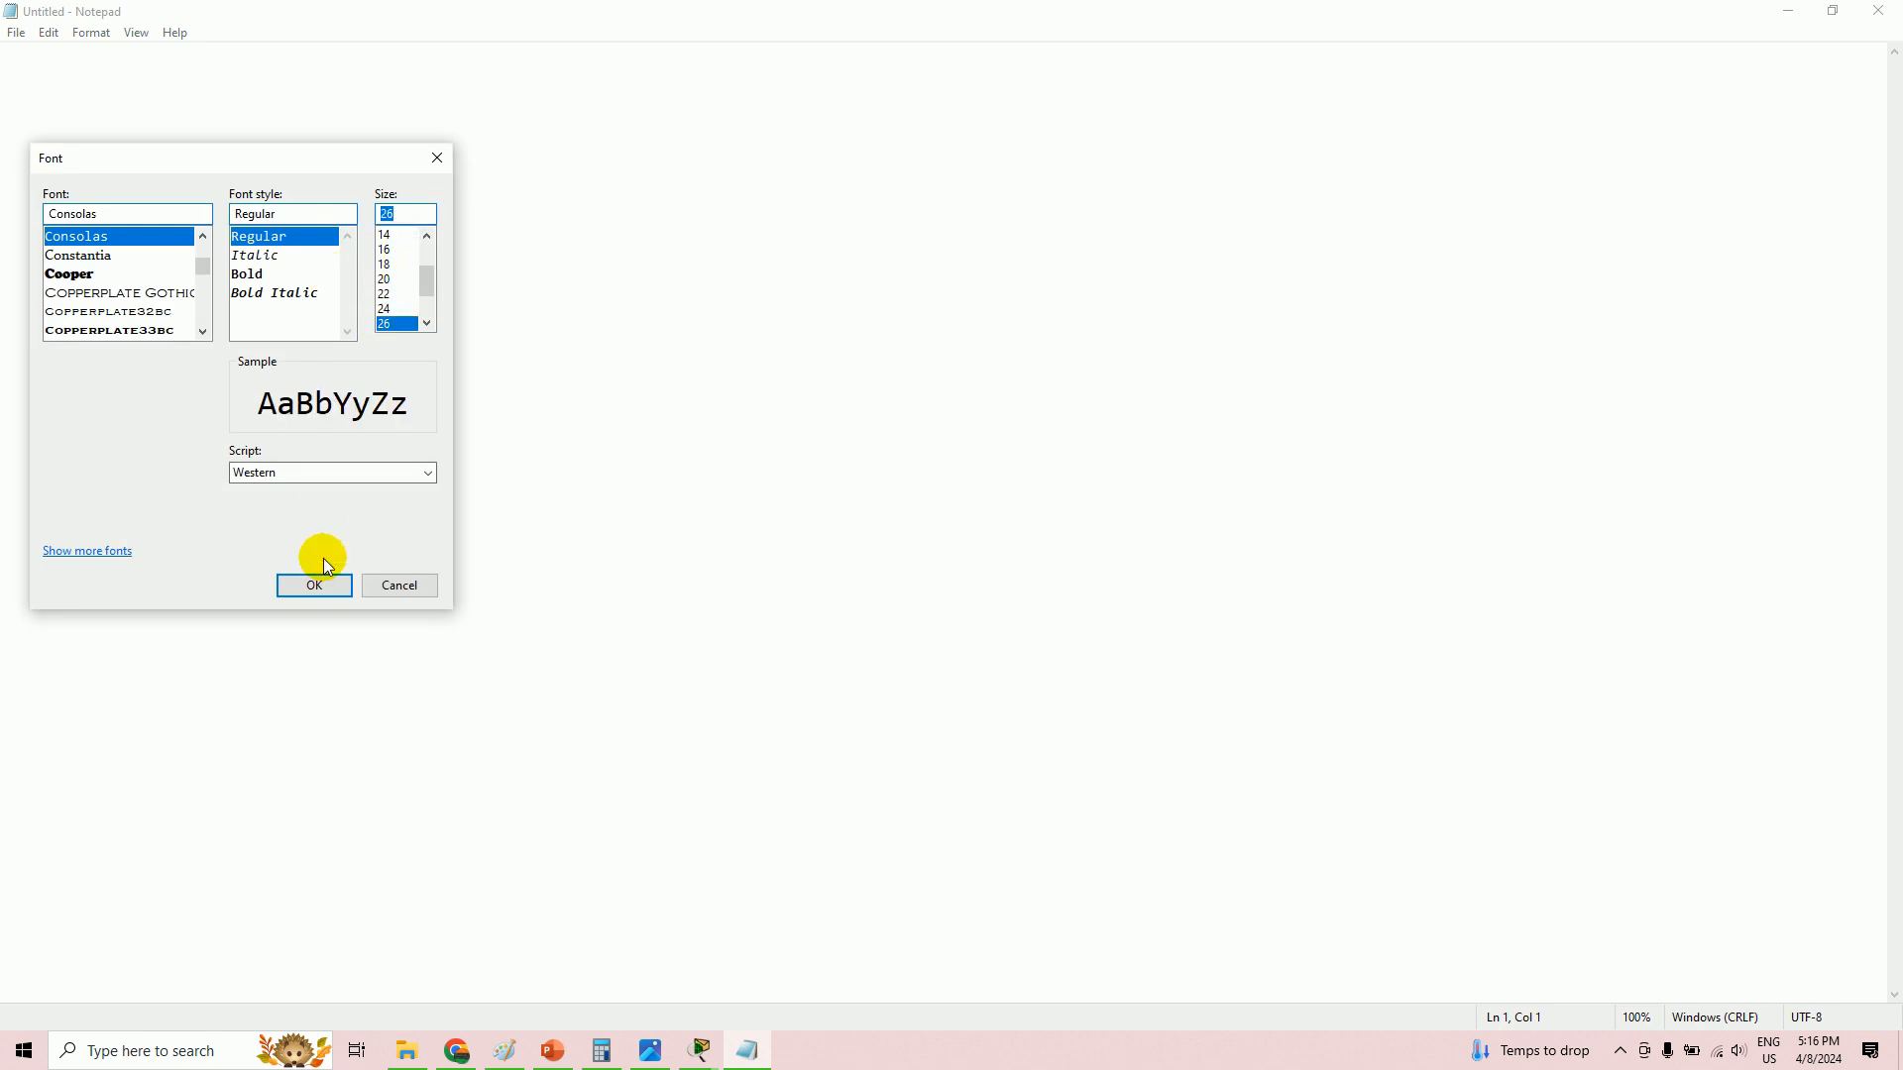
left_click(321, 587)
type("1")
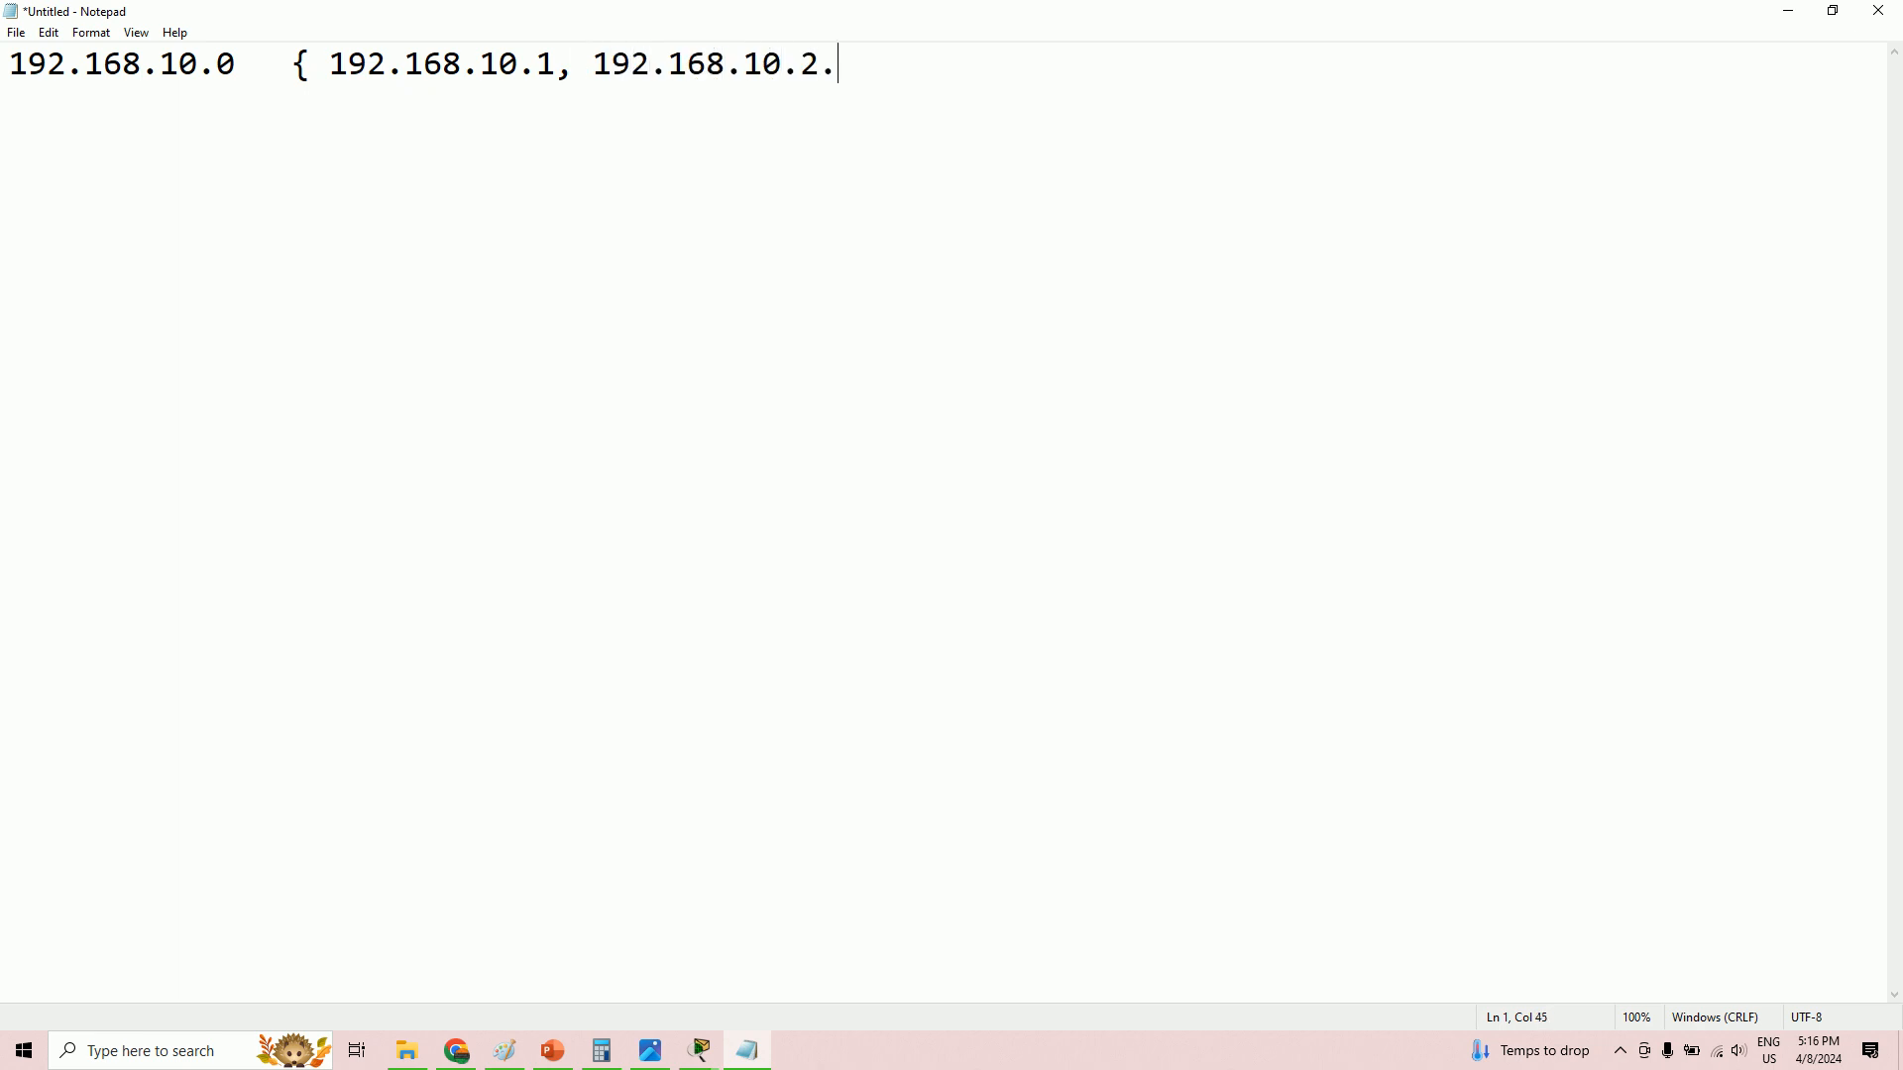
- Complete the 192.168.10.0 host range through .254, insert 192.168.10.10, and highlight the addresses
type("..........192.168.10.254")
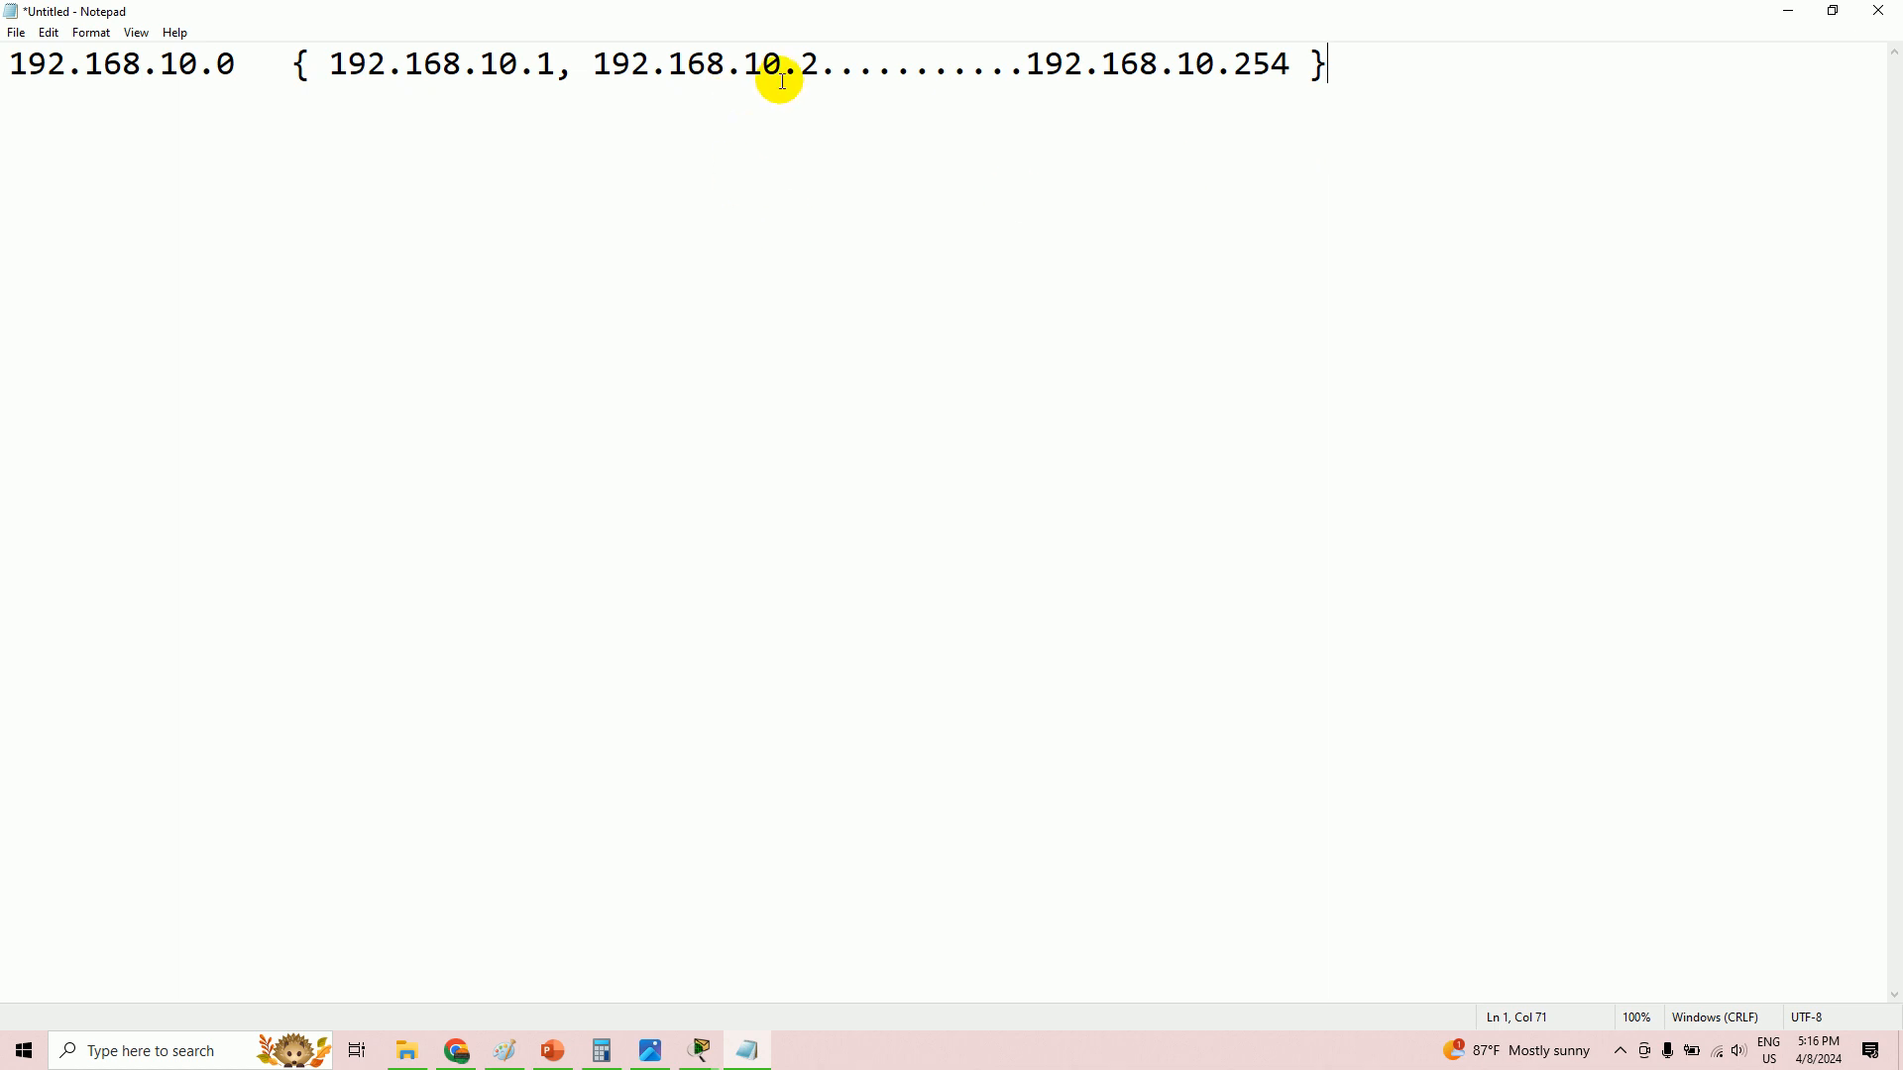
left_click(909, 65)
type("192.168.1")
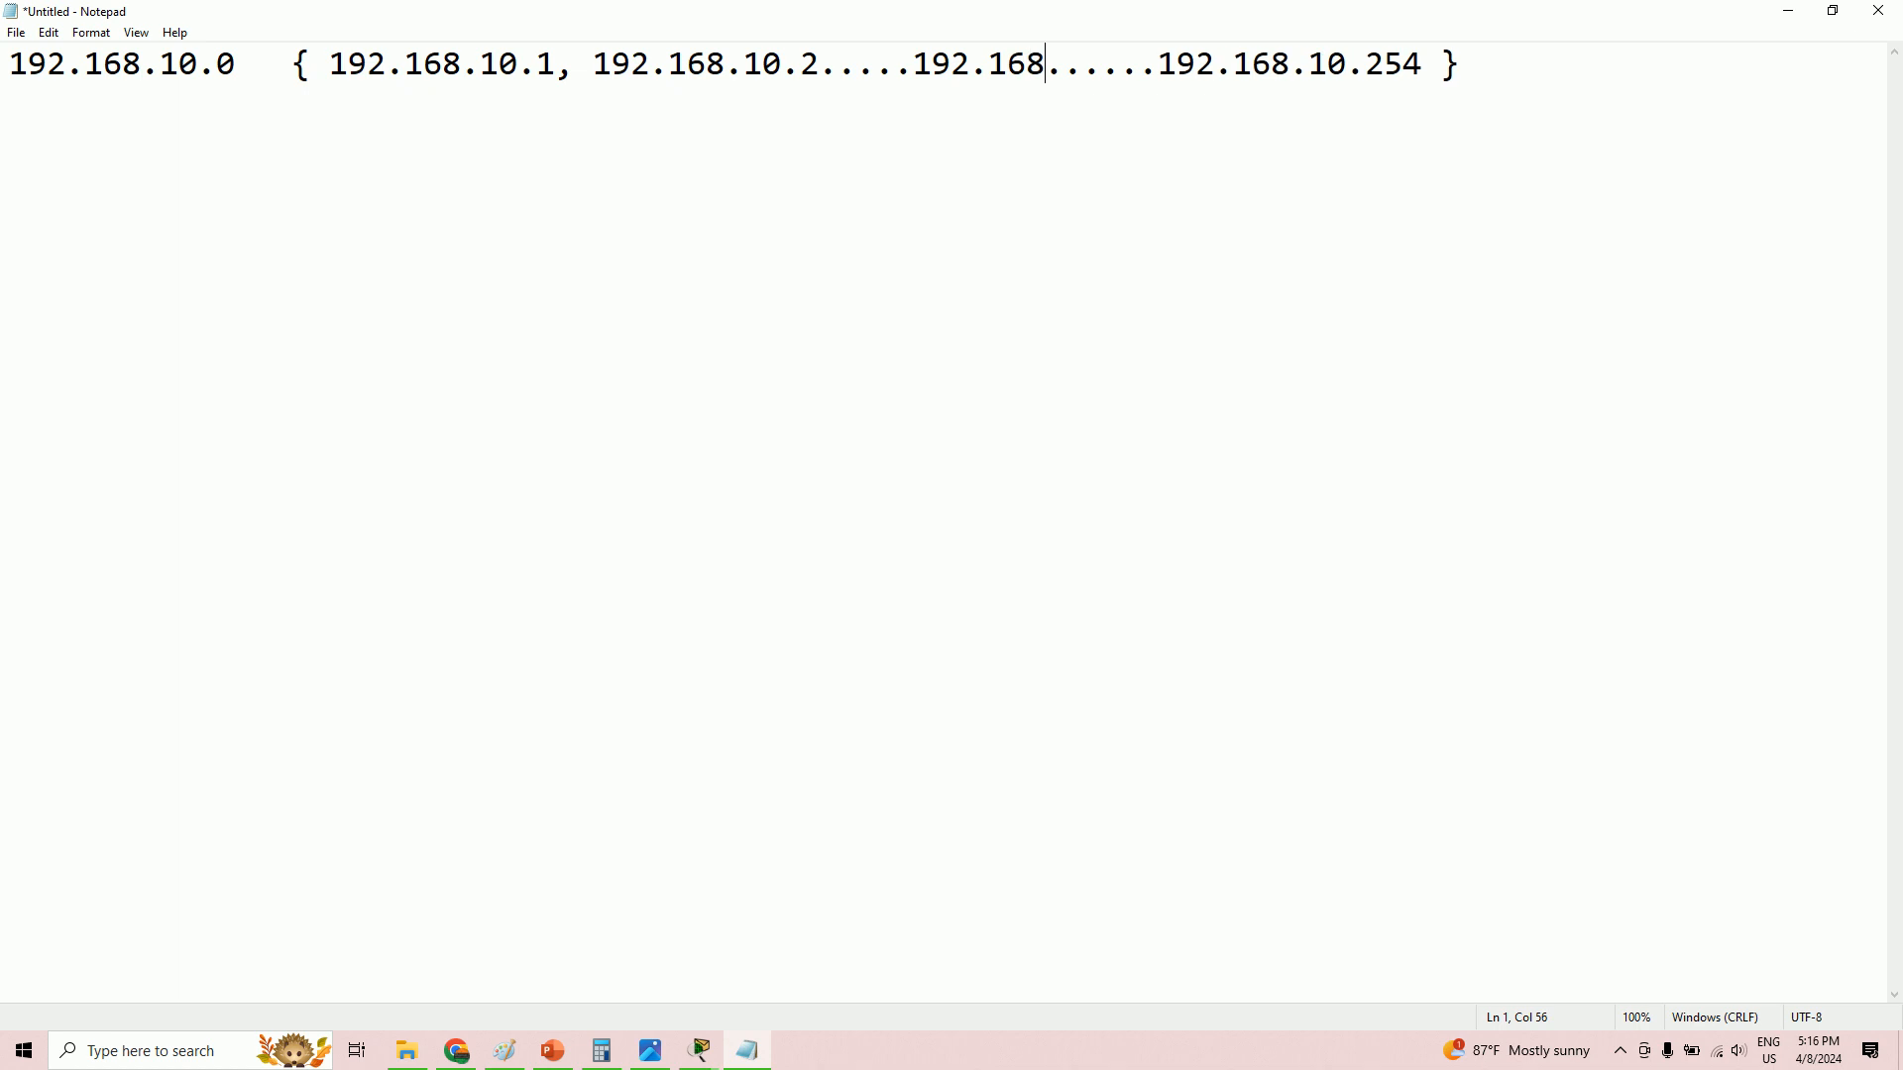
type("0.10.")
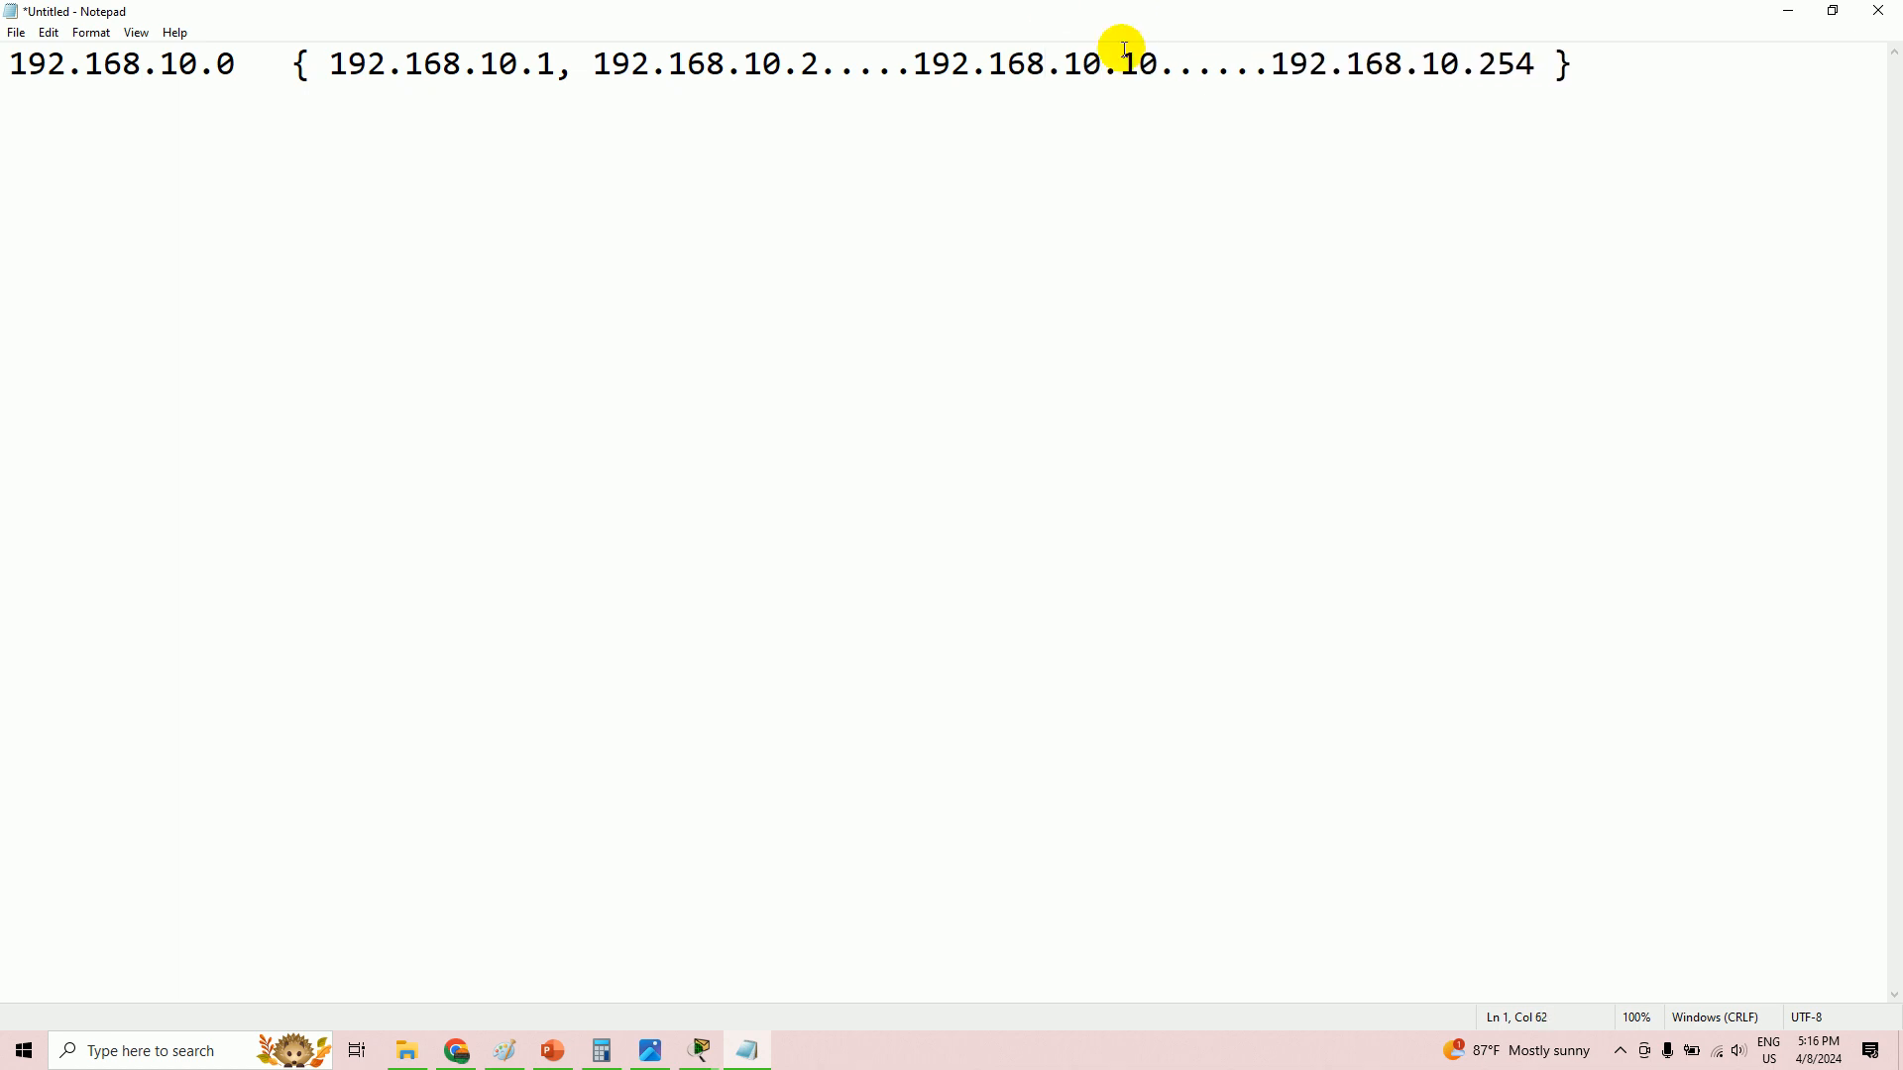
left_click_drag(1159, 65, 923, 68)
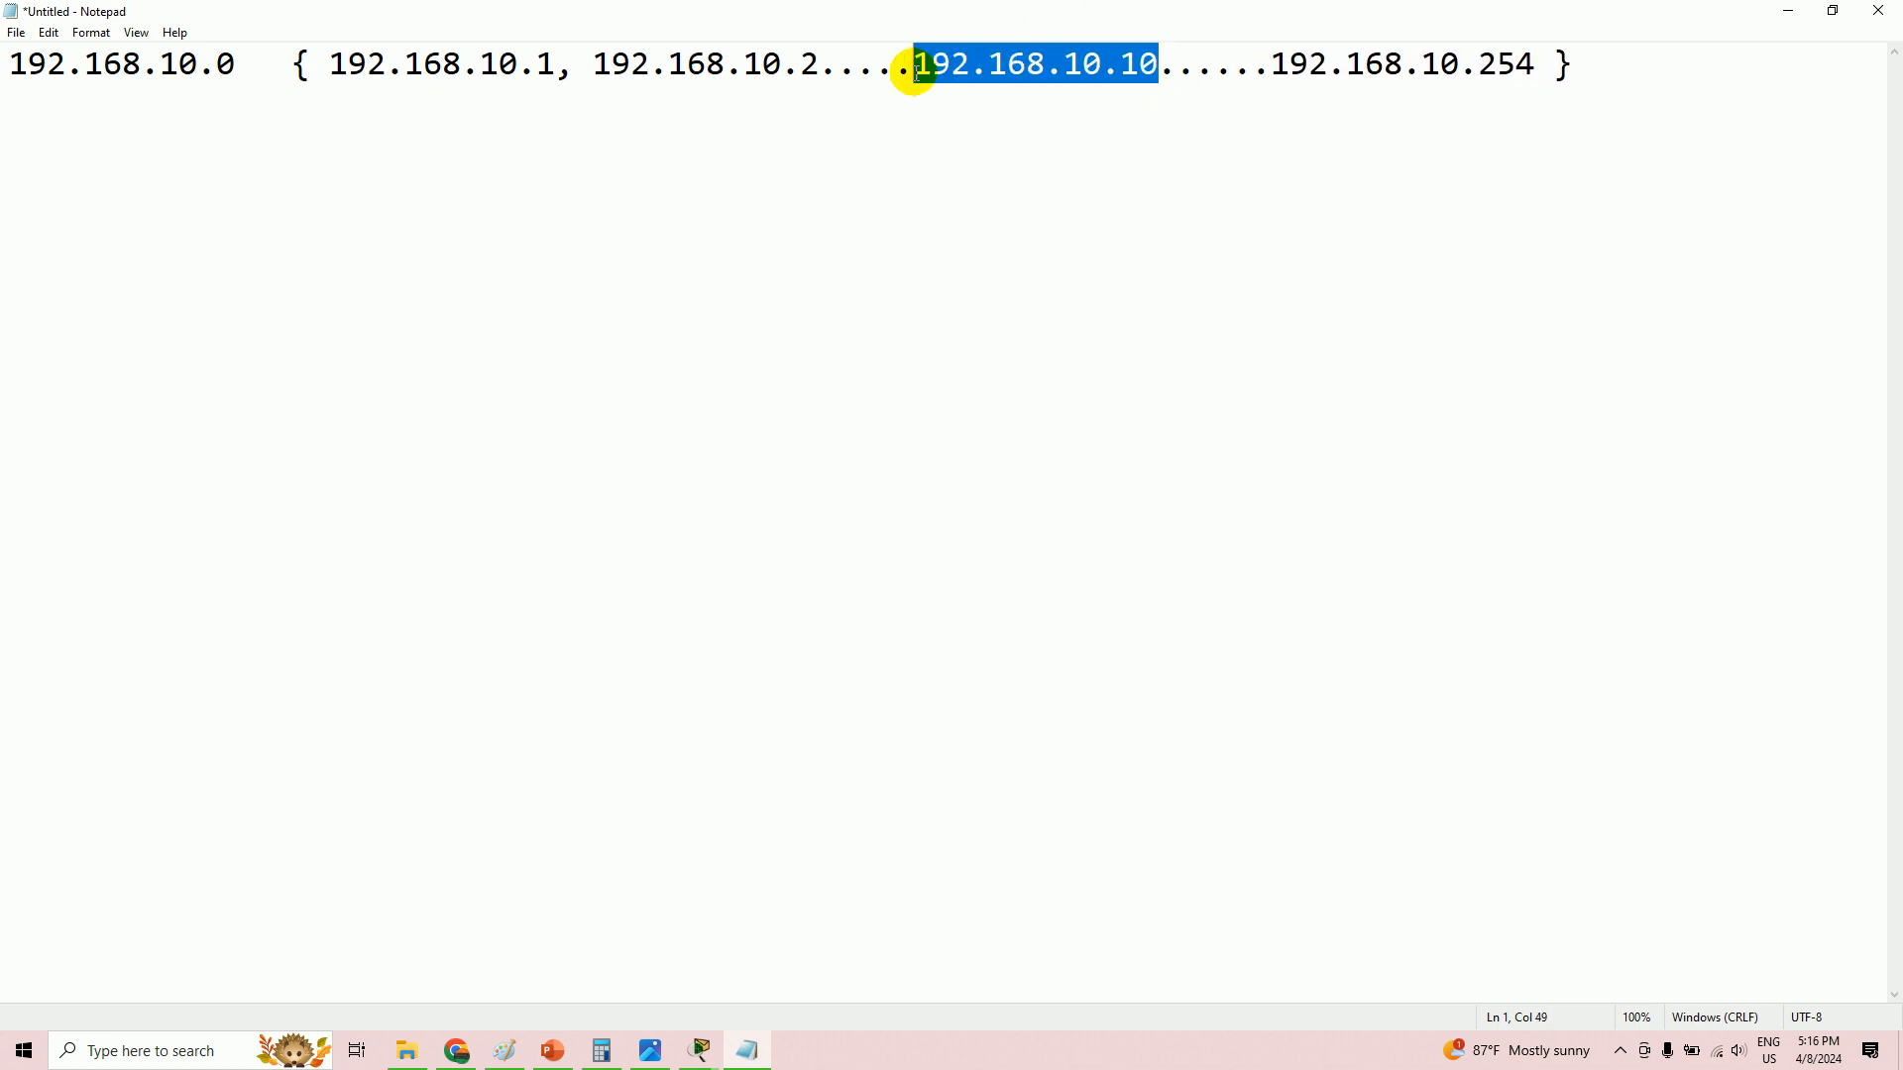
left_click_drag(238, 65, 13, 67)
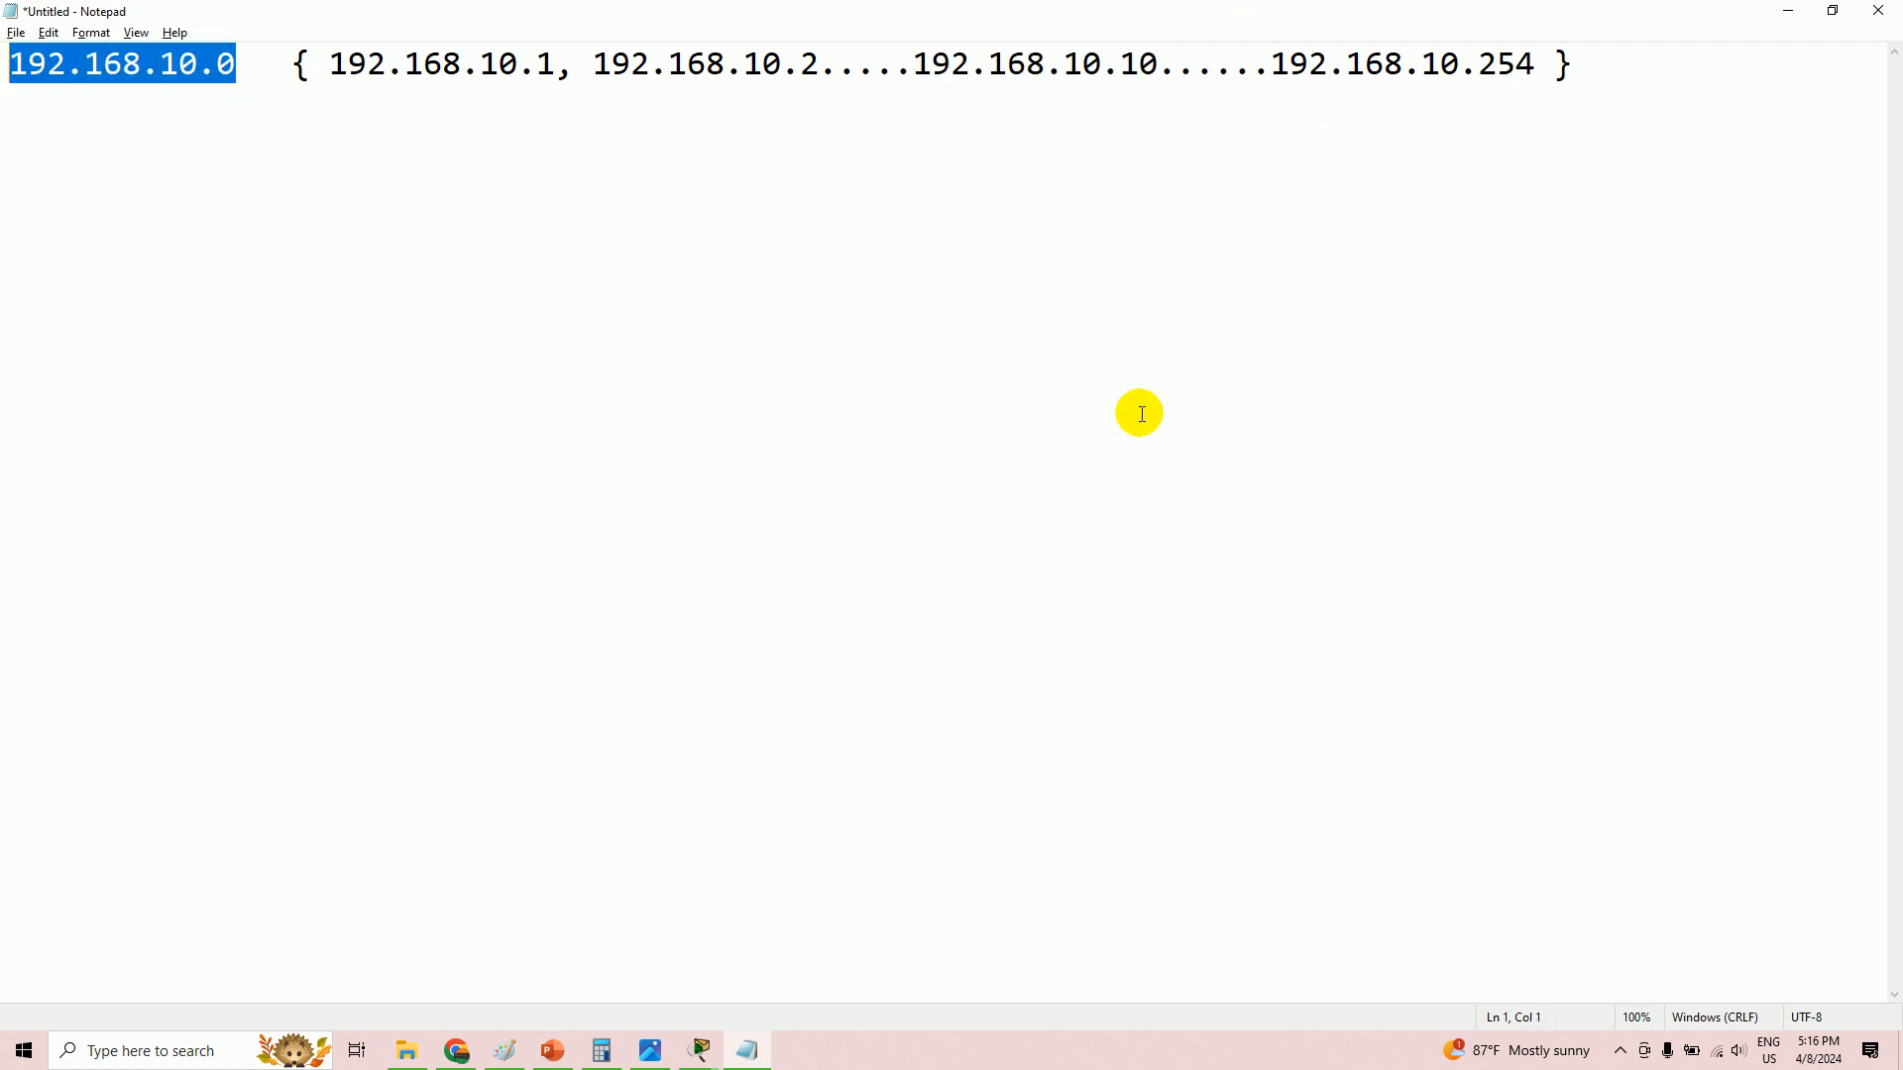
key("alt+Tab")
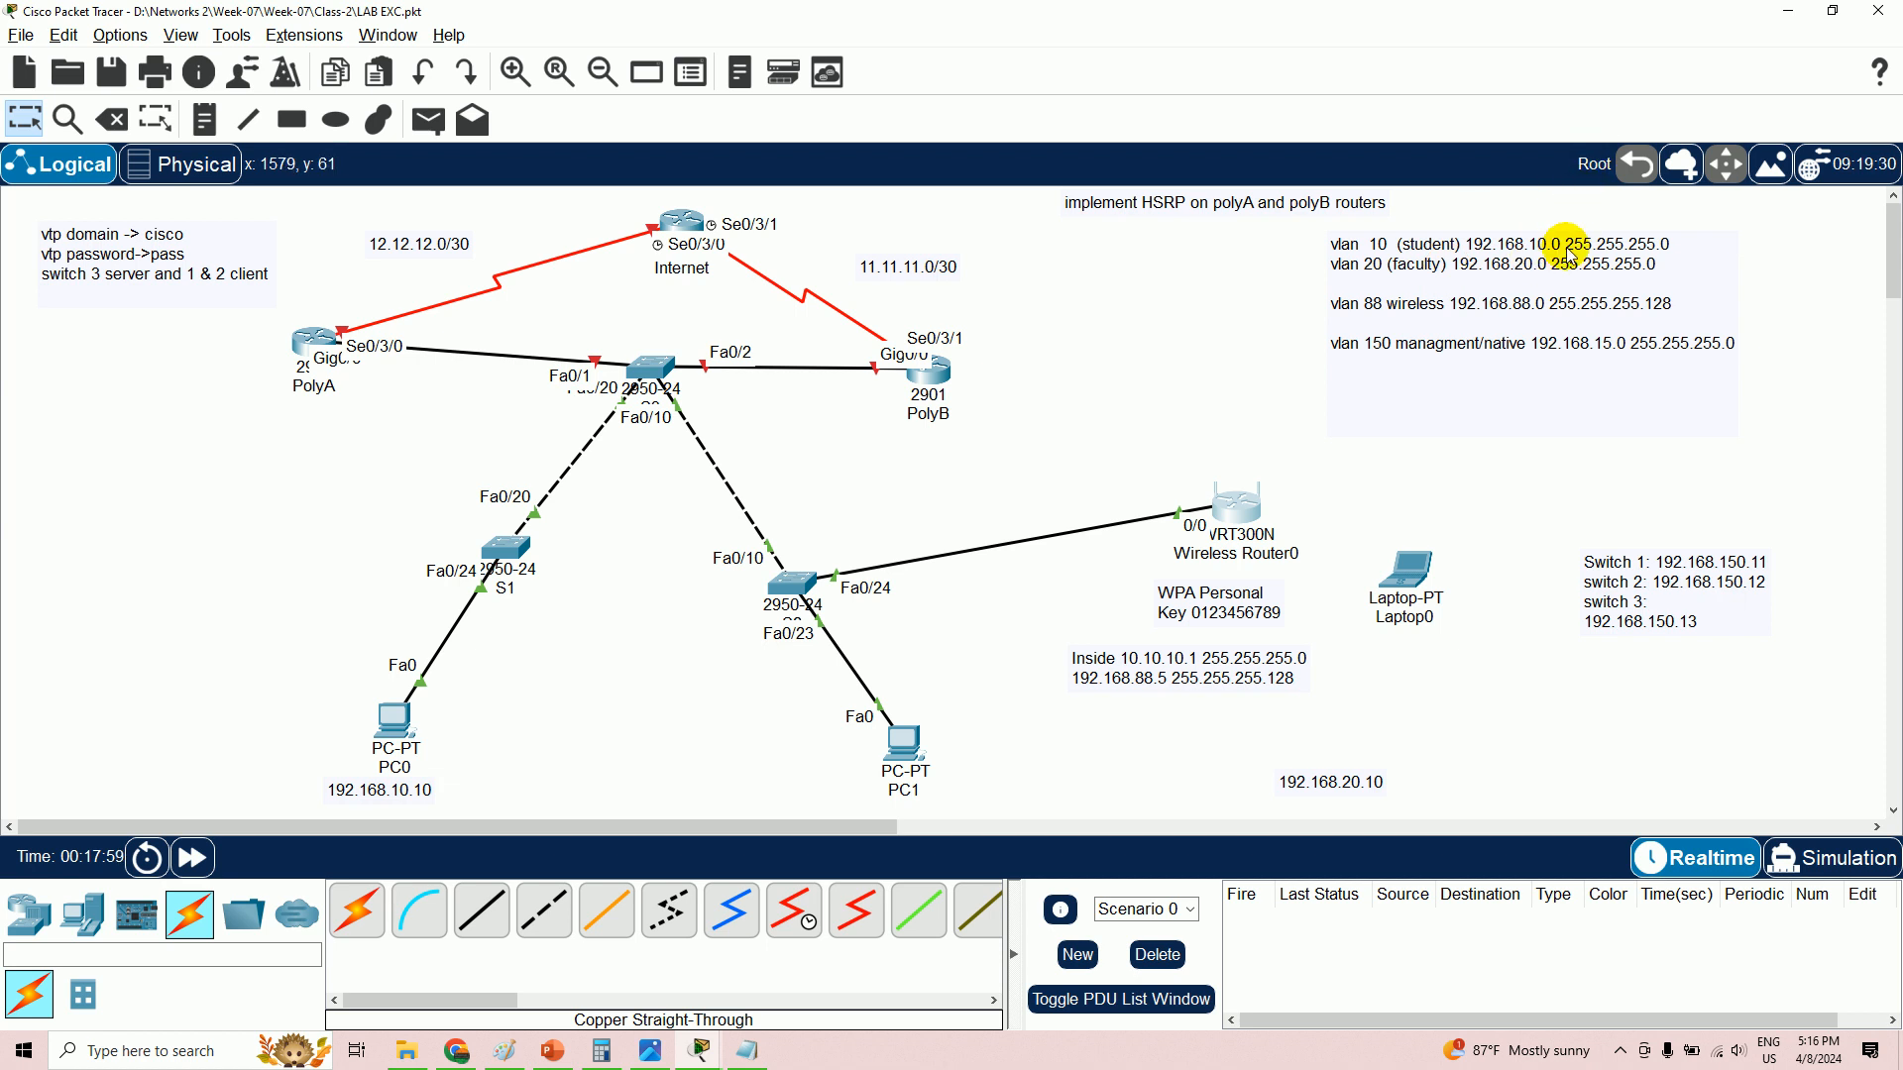
- Check PC0's 192.168.10.10/24 address in its window, then return to the Notepad note
key("alt+Tab")
key("alt+Tab")
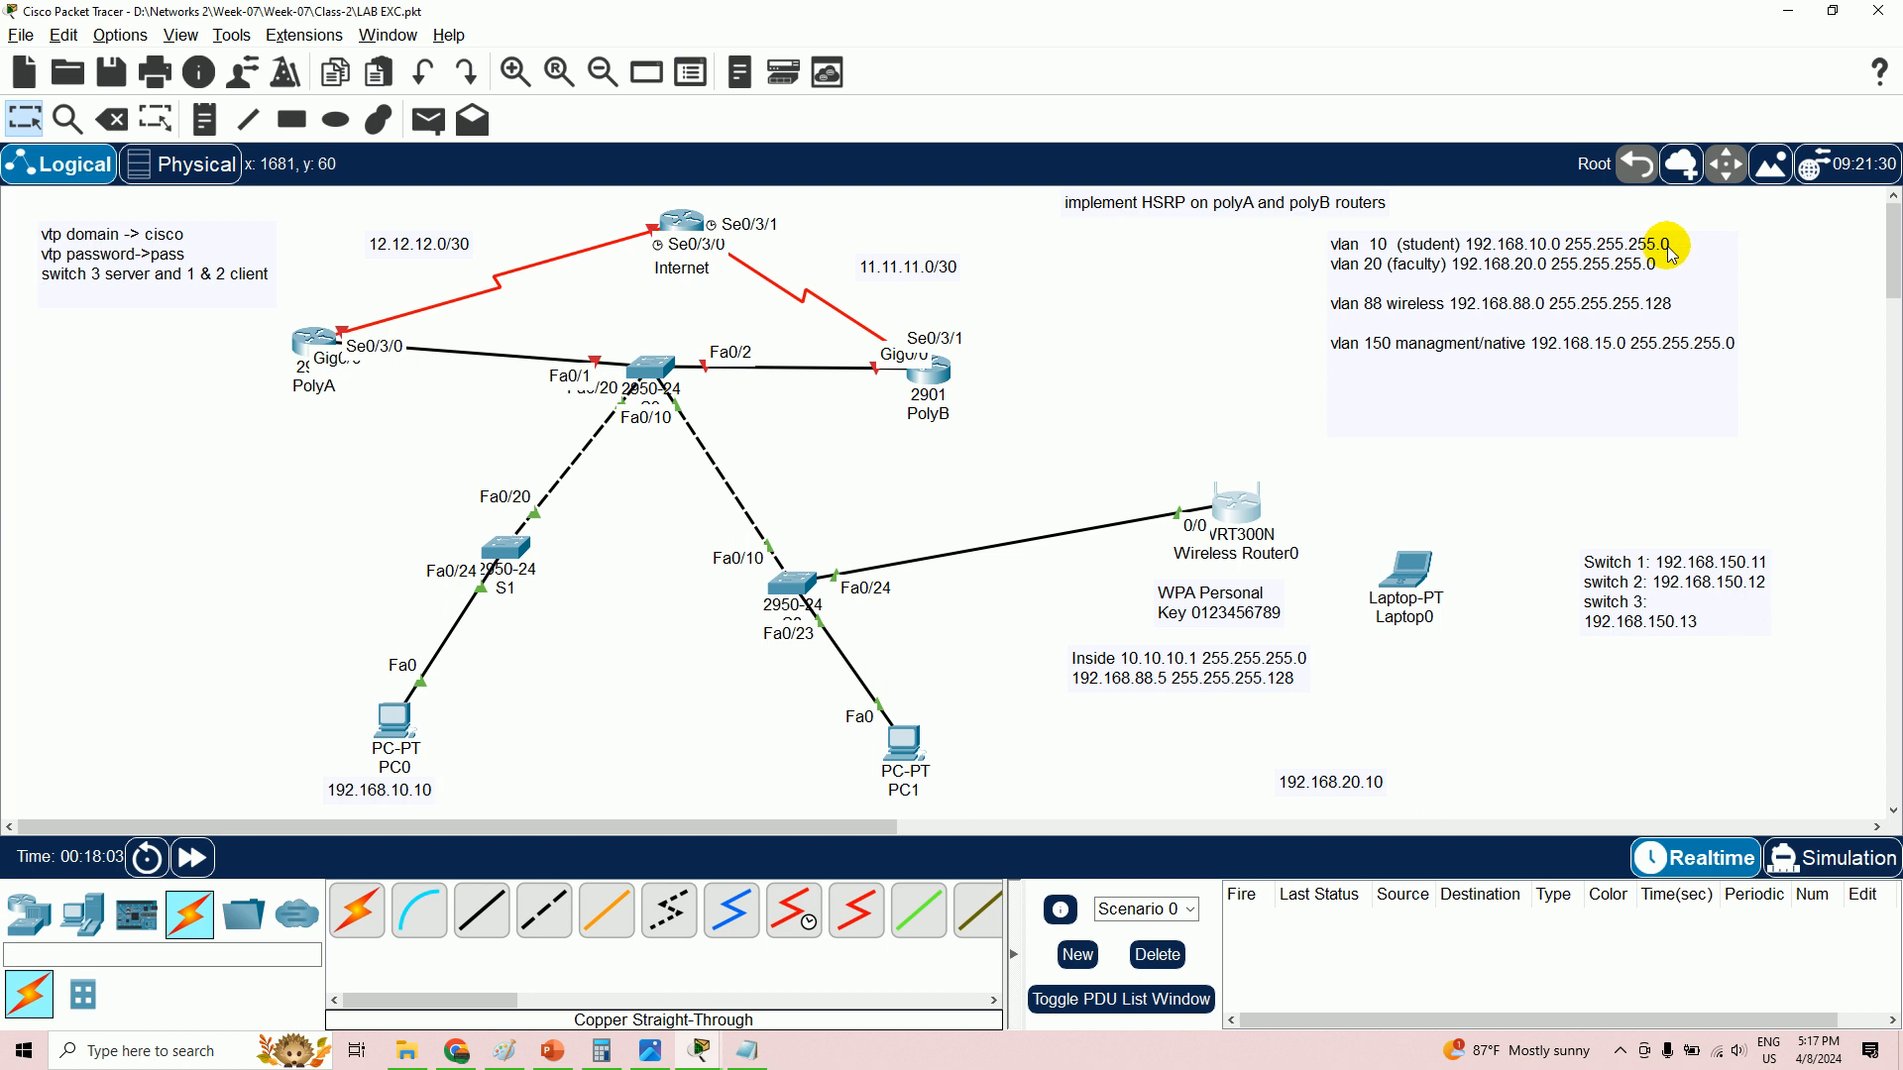
scroll(359, 754, "down", 1)
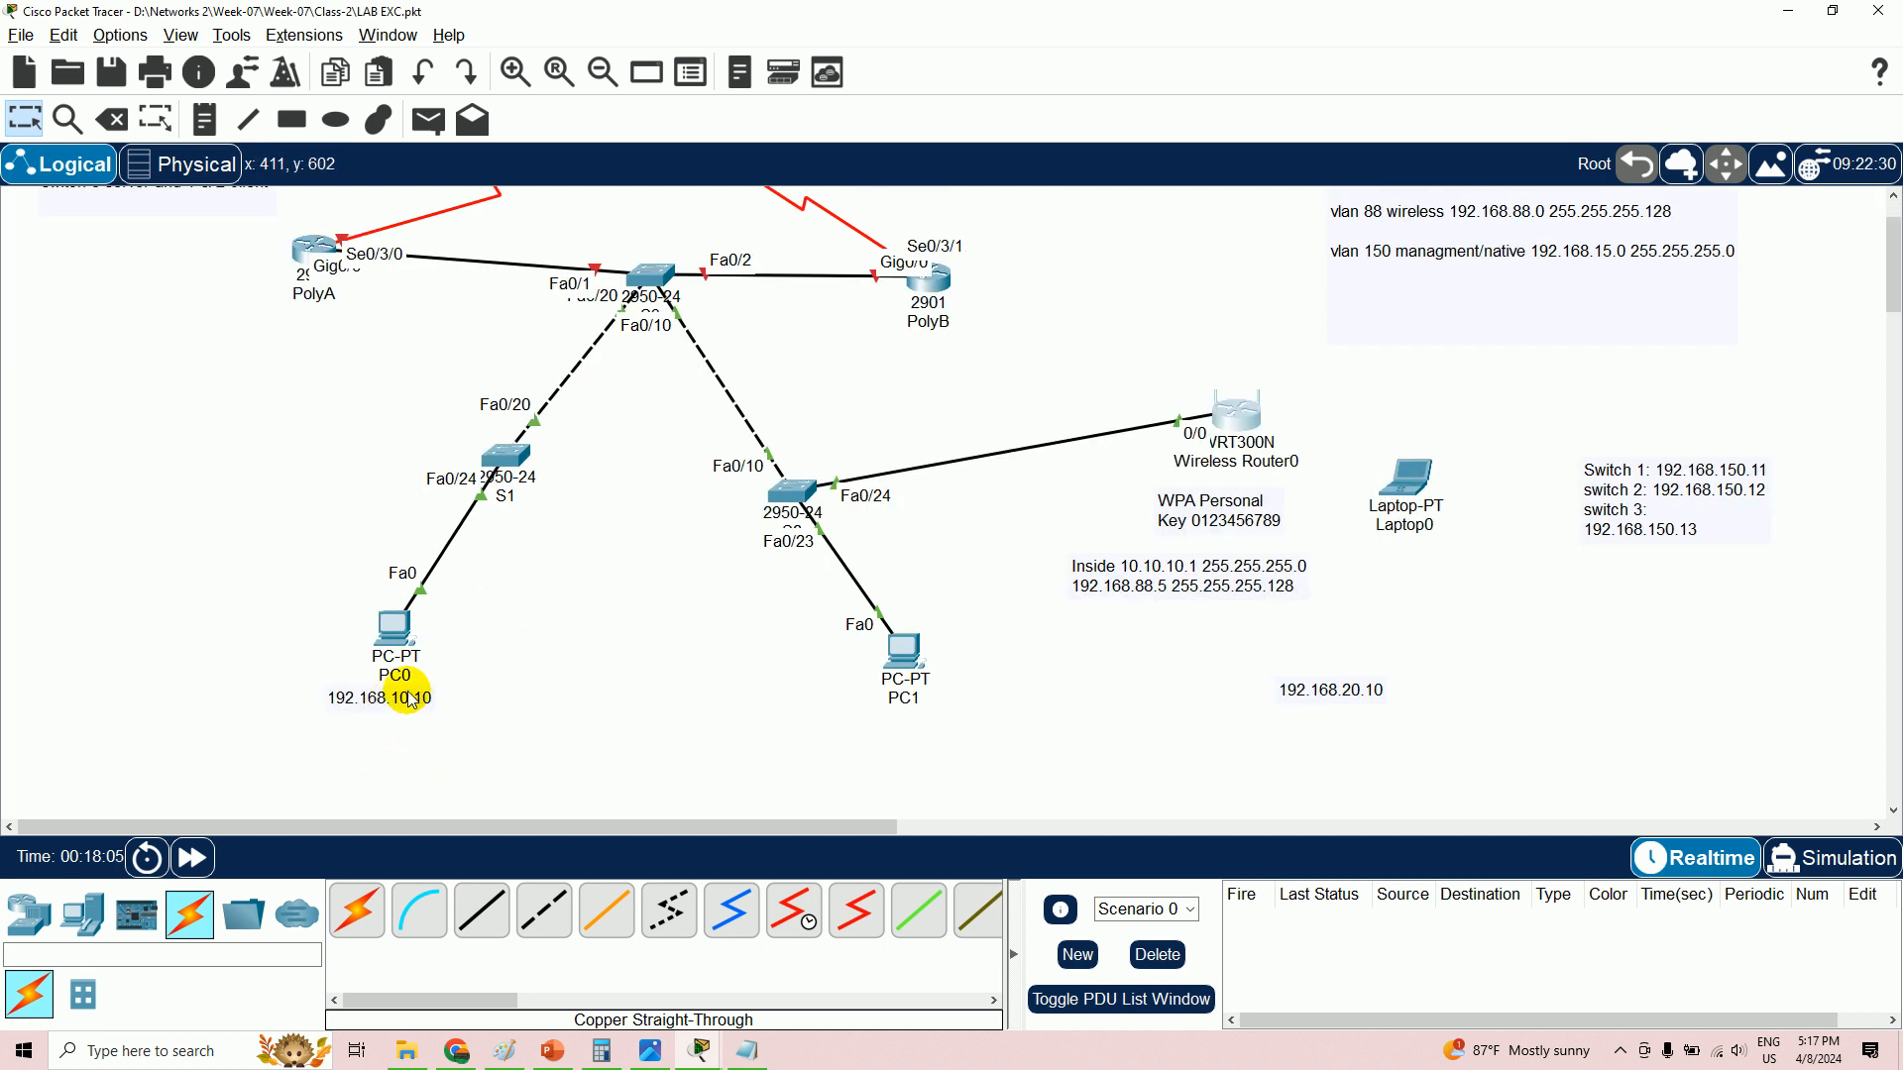
scroll(413, 684, "up", 1)
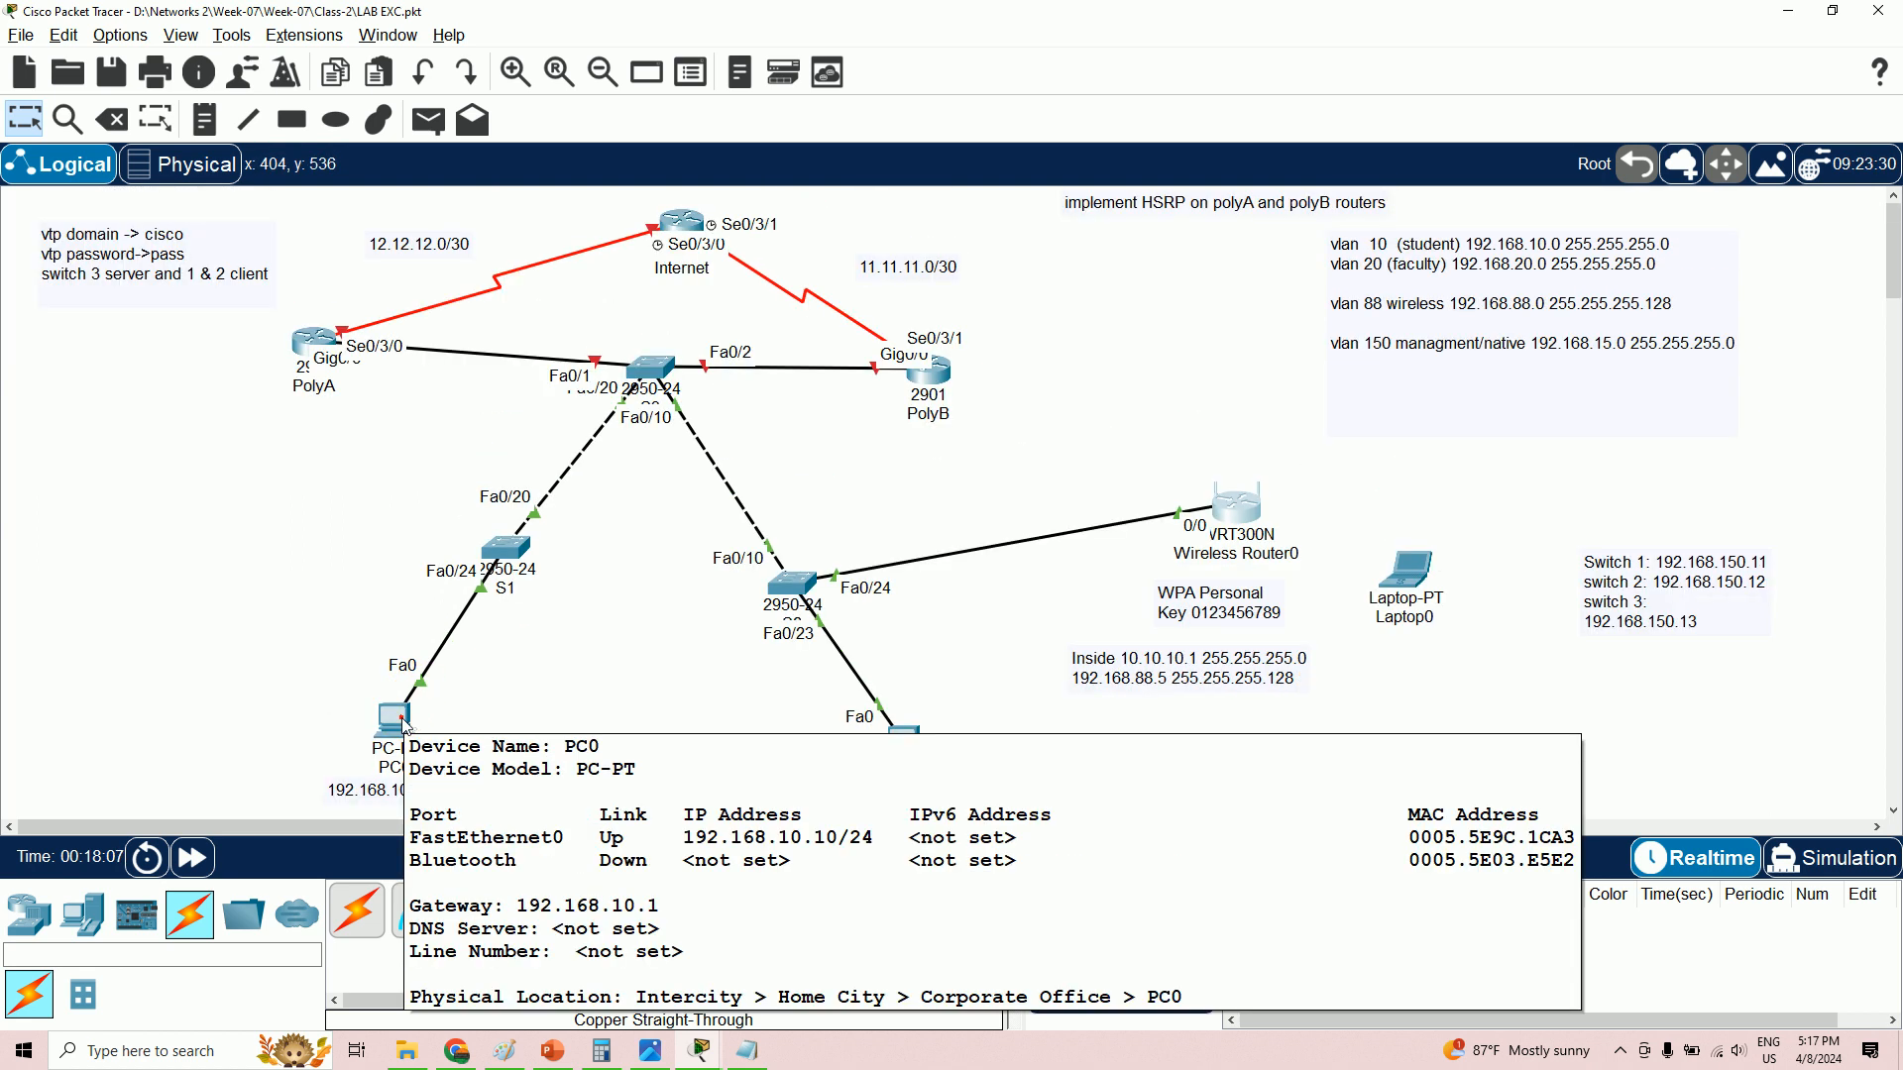
left_click(402, 721)
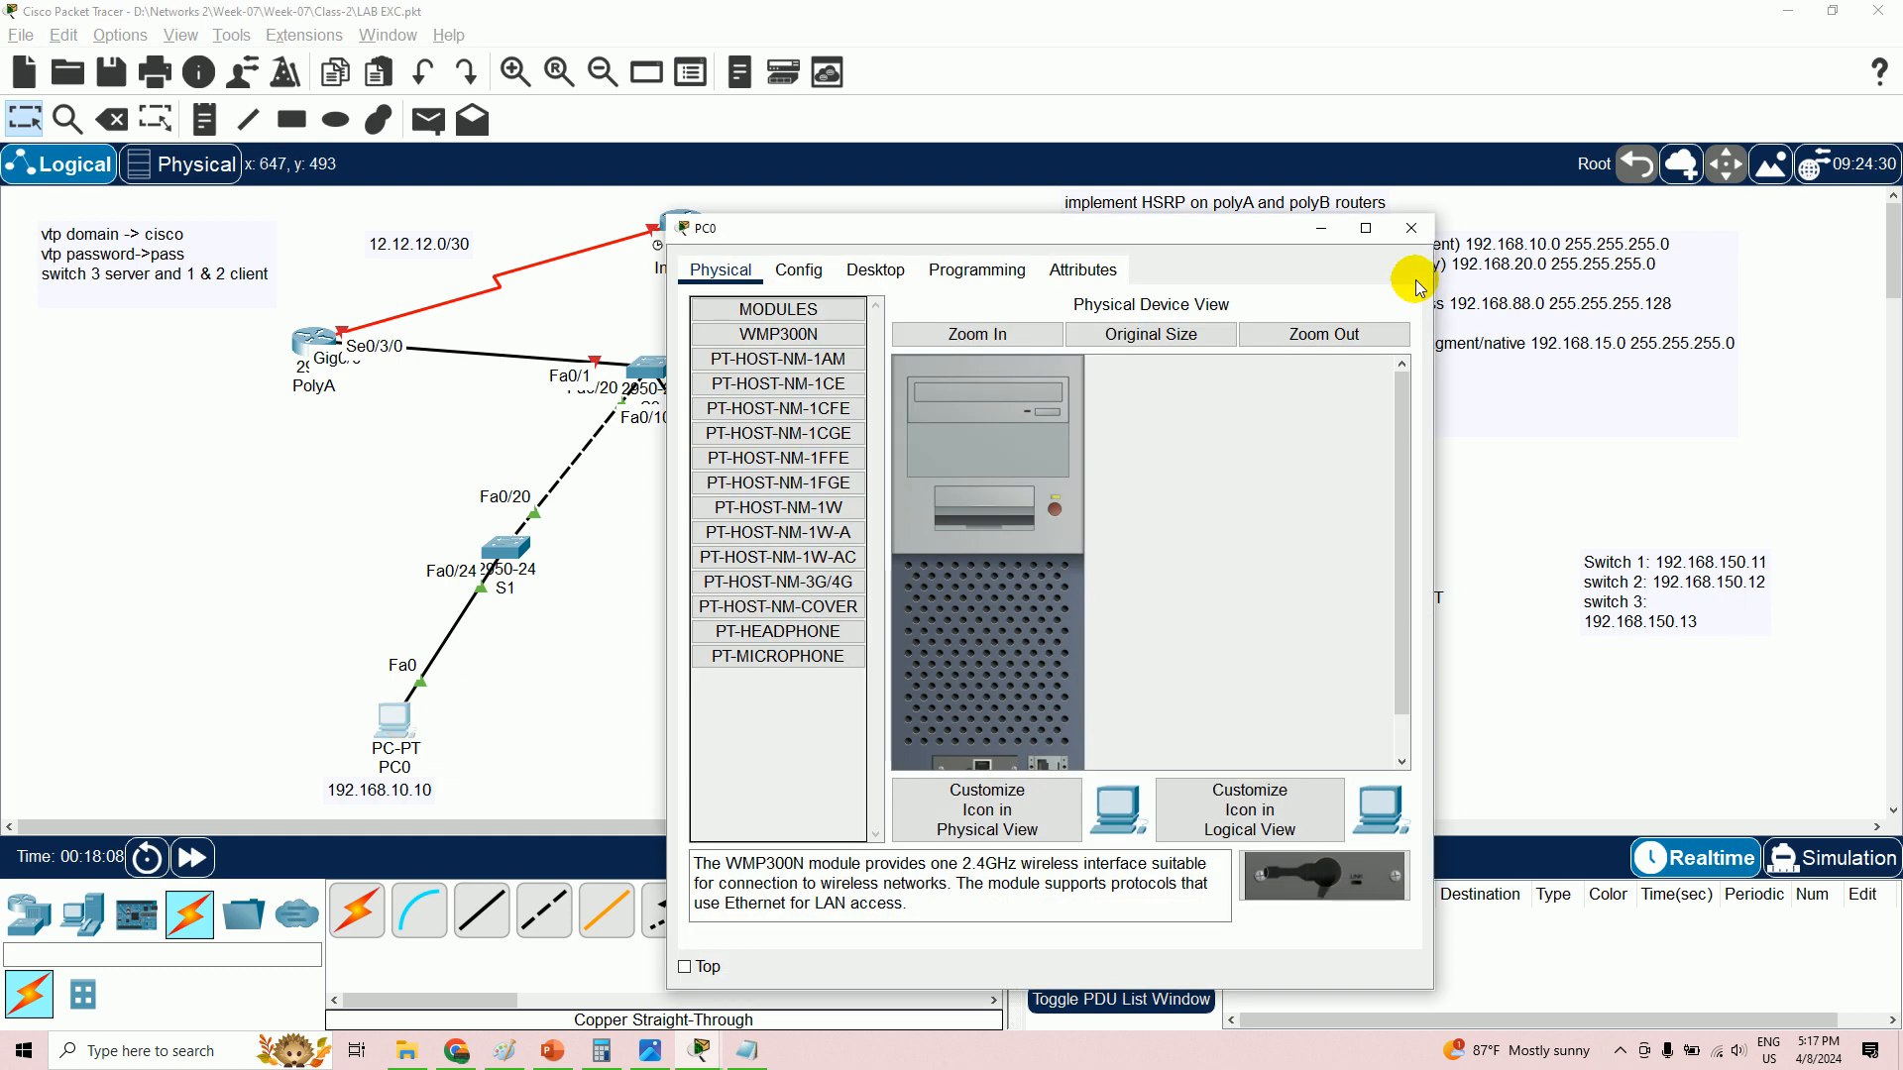
left_click(1409, 242)
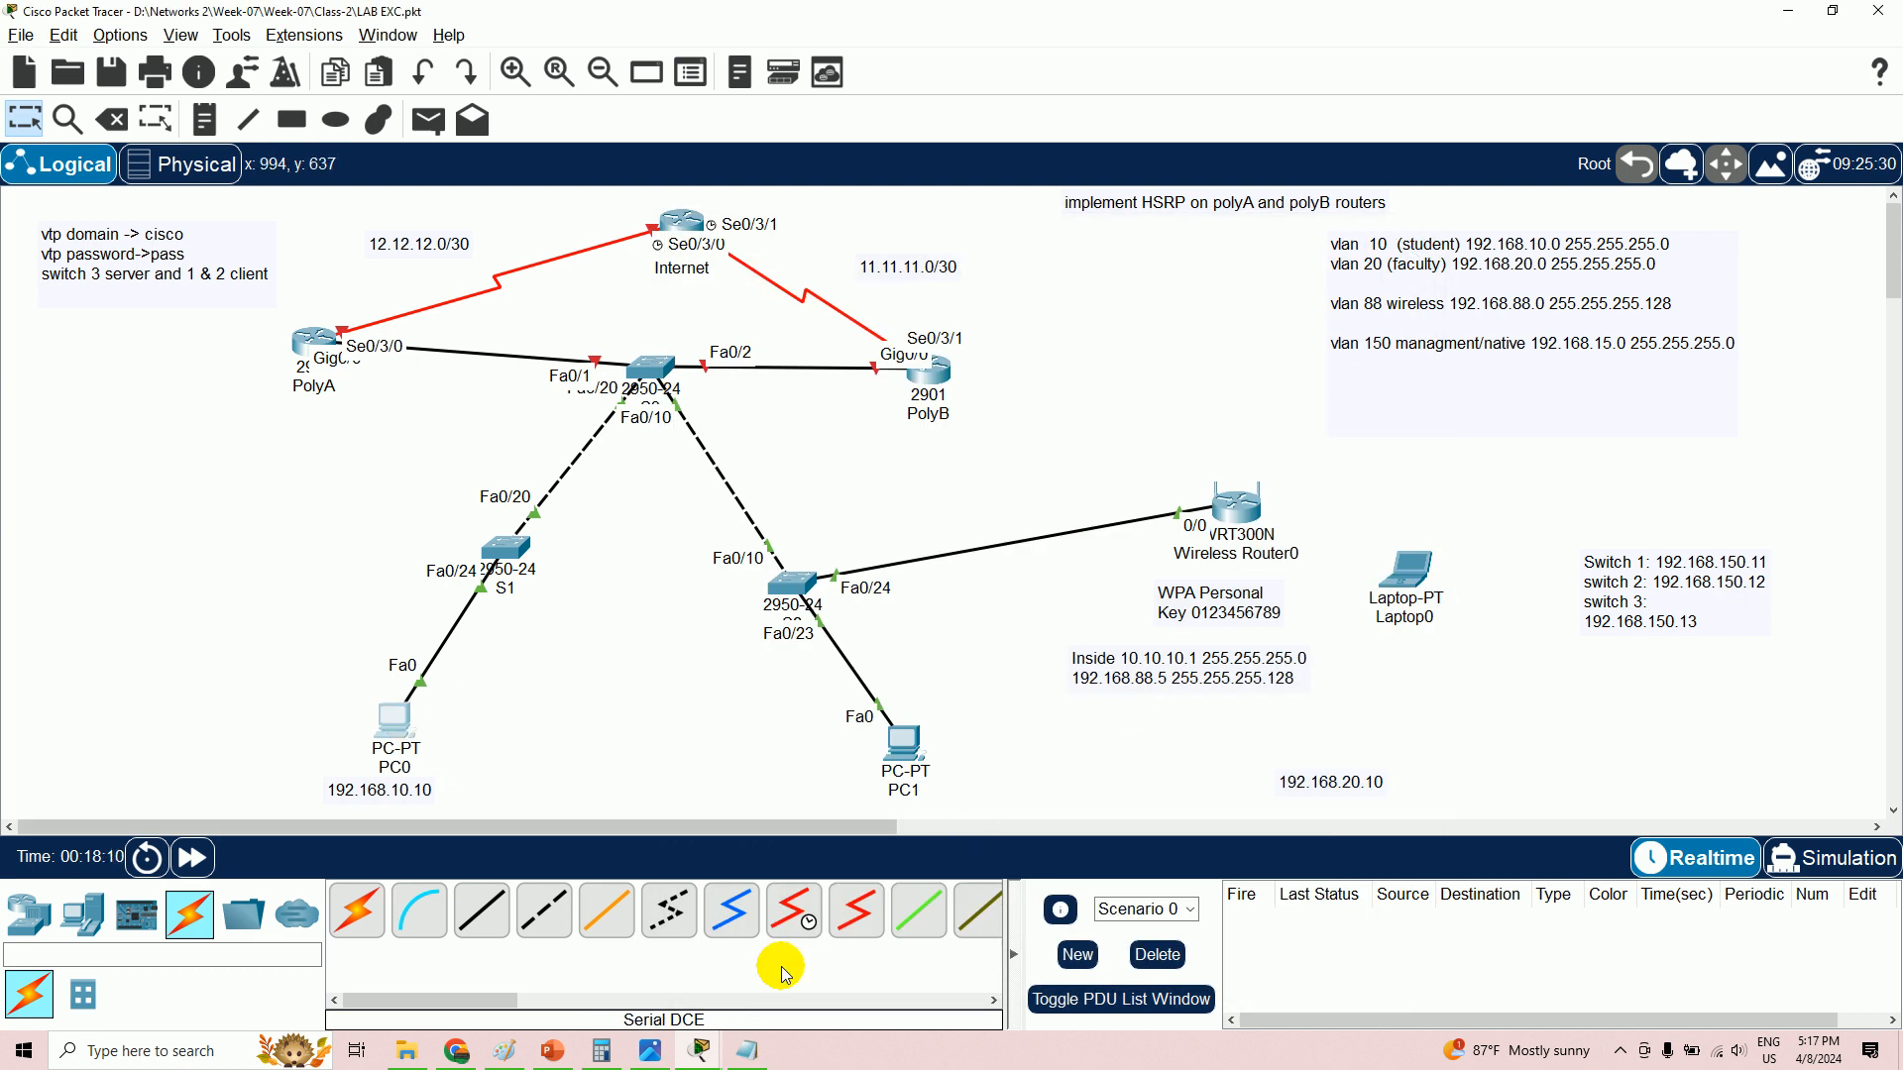
left_click(748, 1050)
left_click(1707, 71)
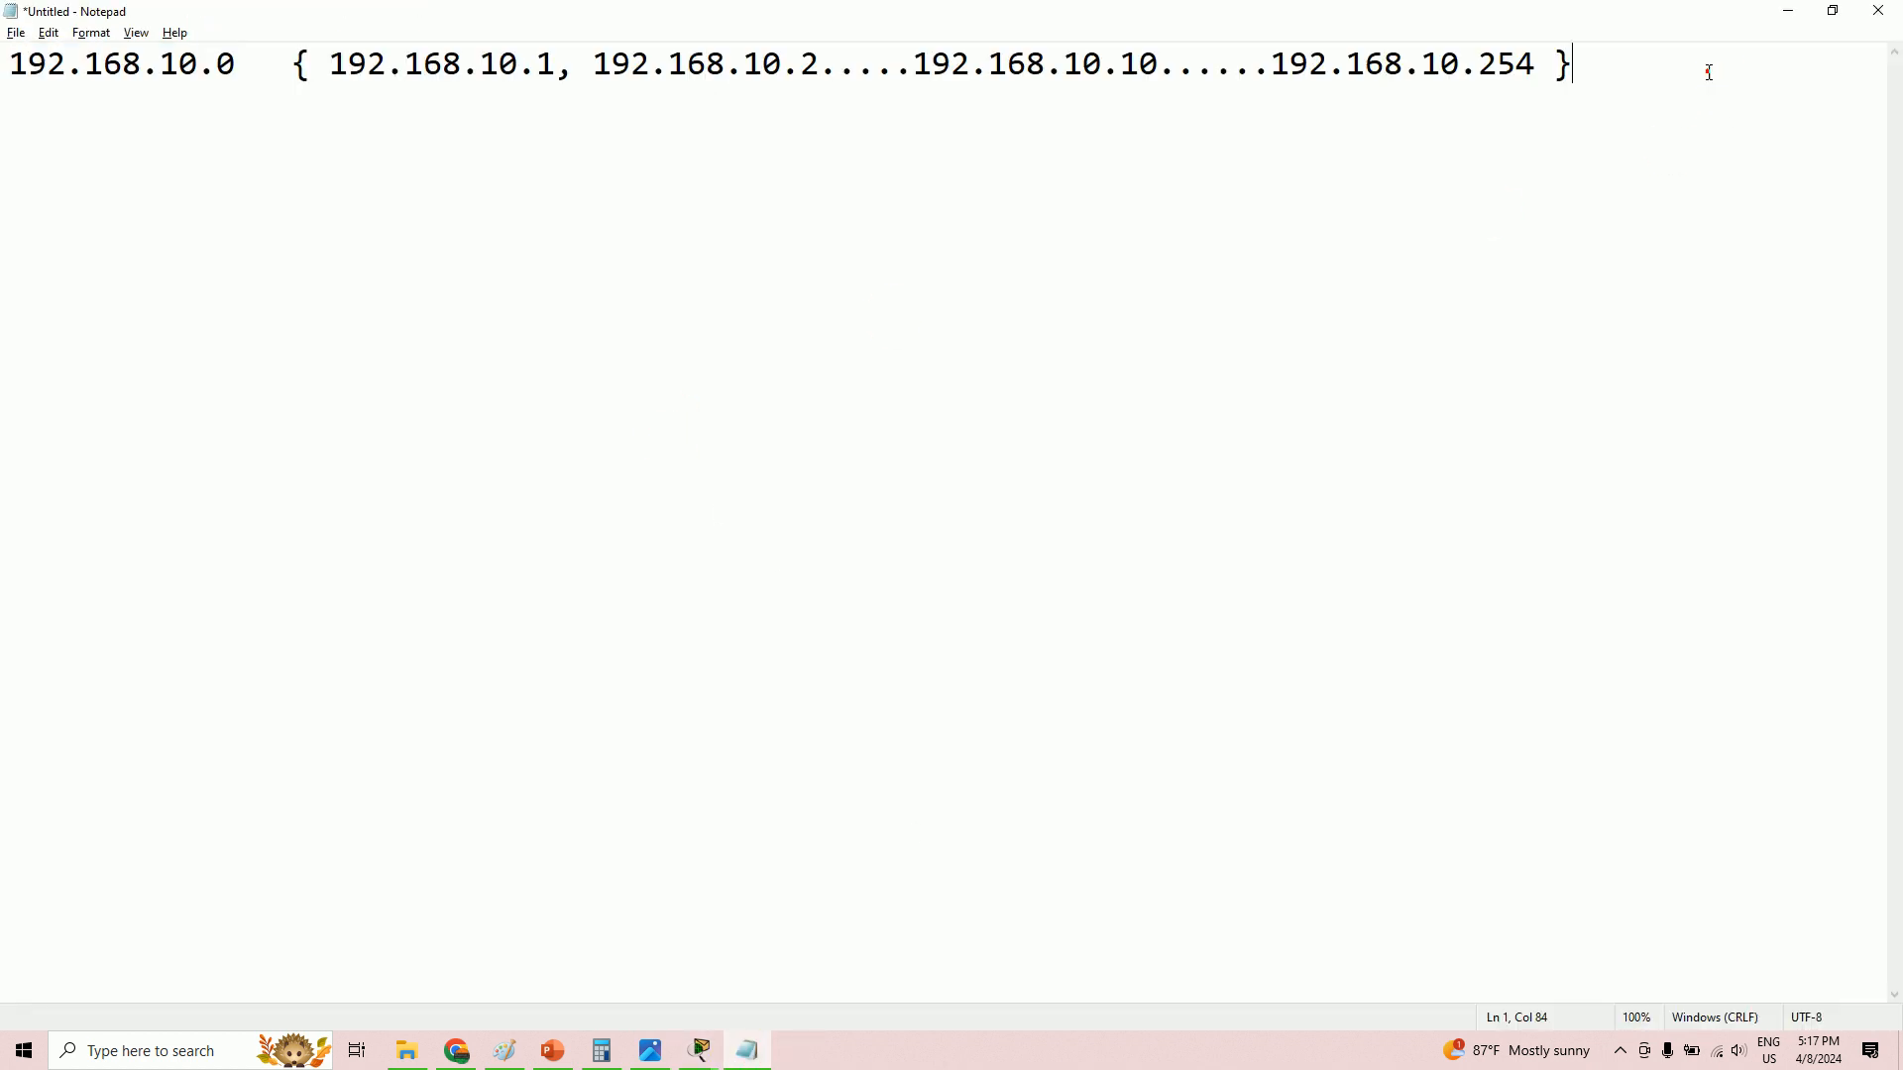
- Add the line '192.168.10.0 Whats the Subnet mask ?' below the host range in Notepad
key("Return")
key("Return")
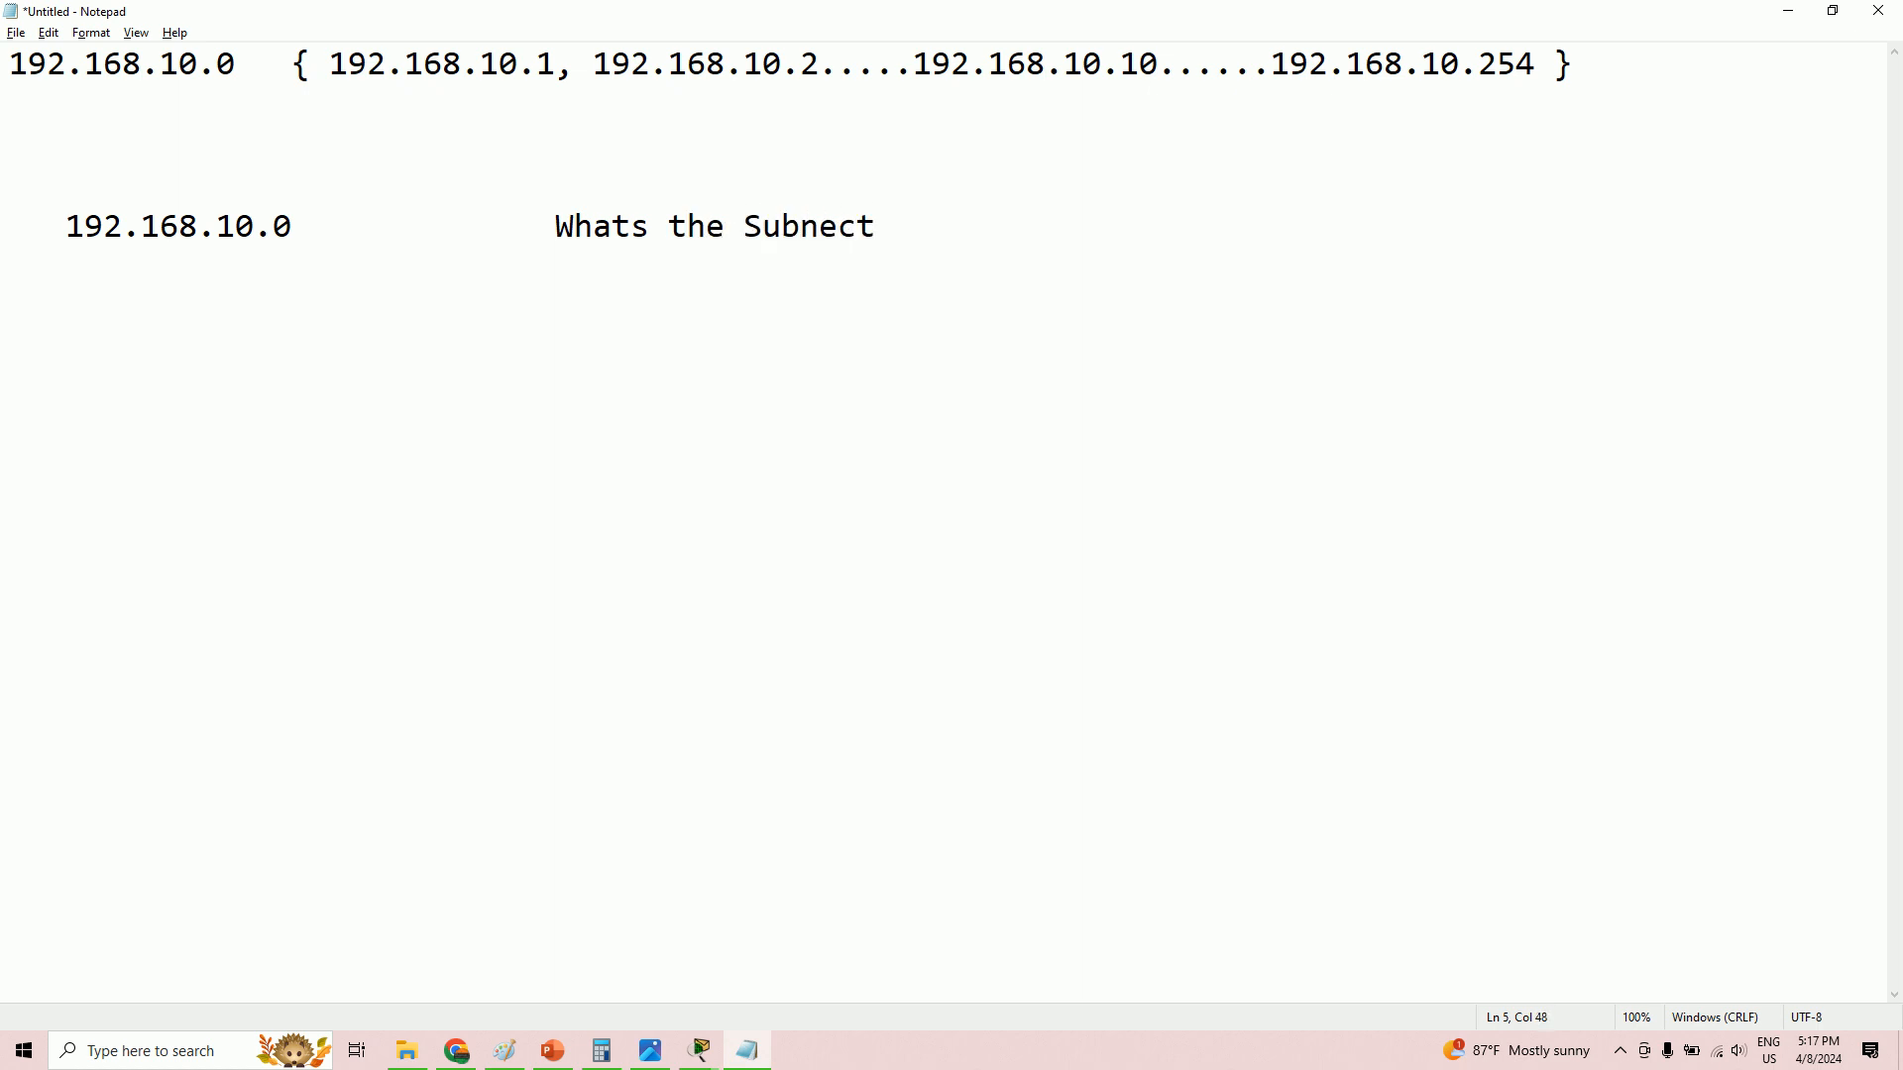
type("et")
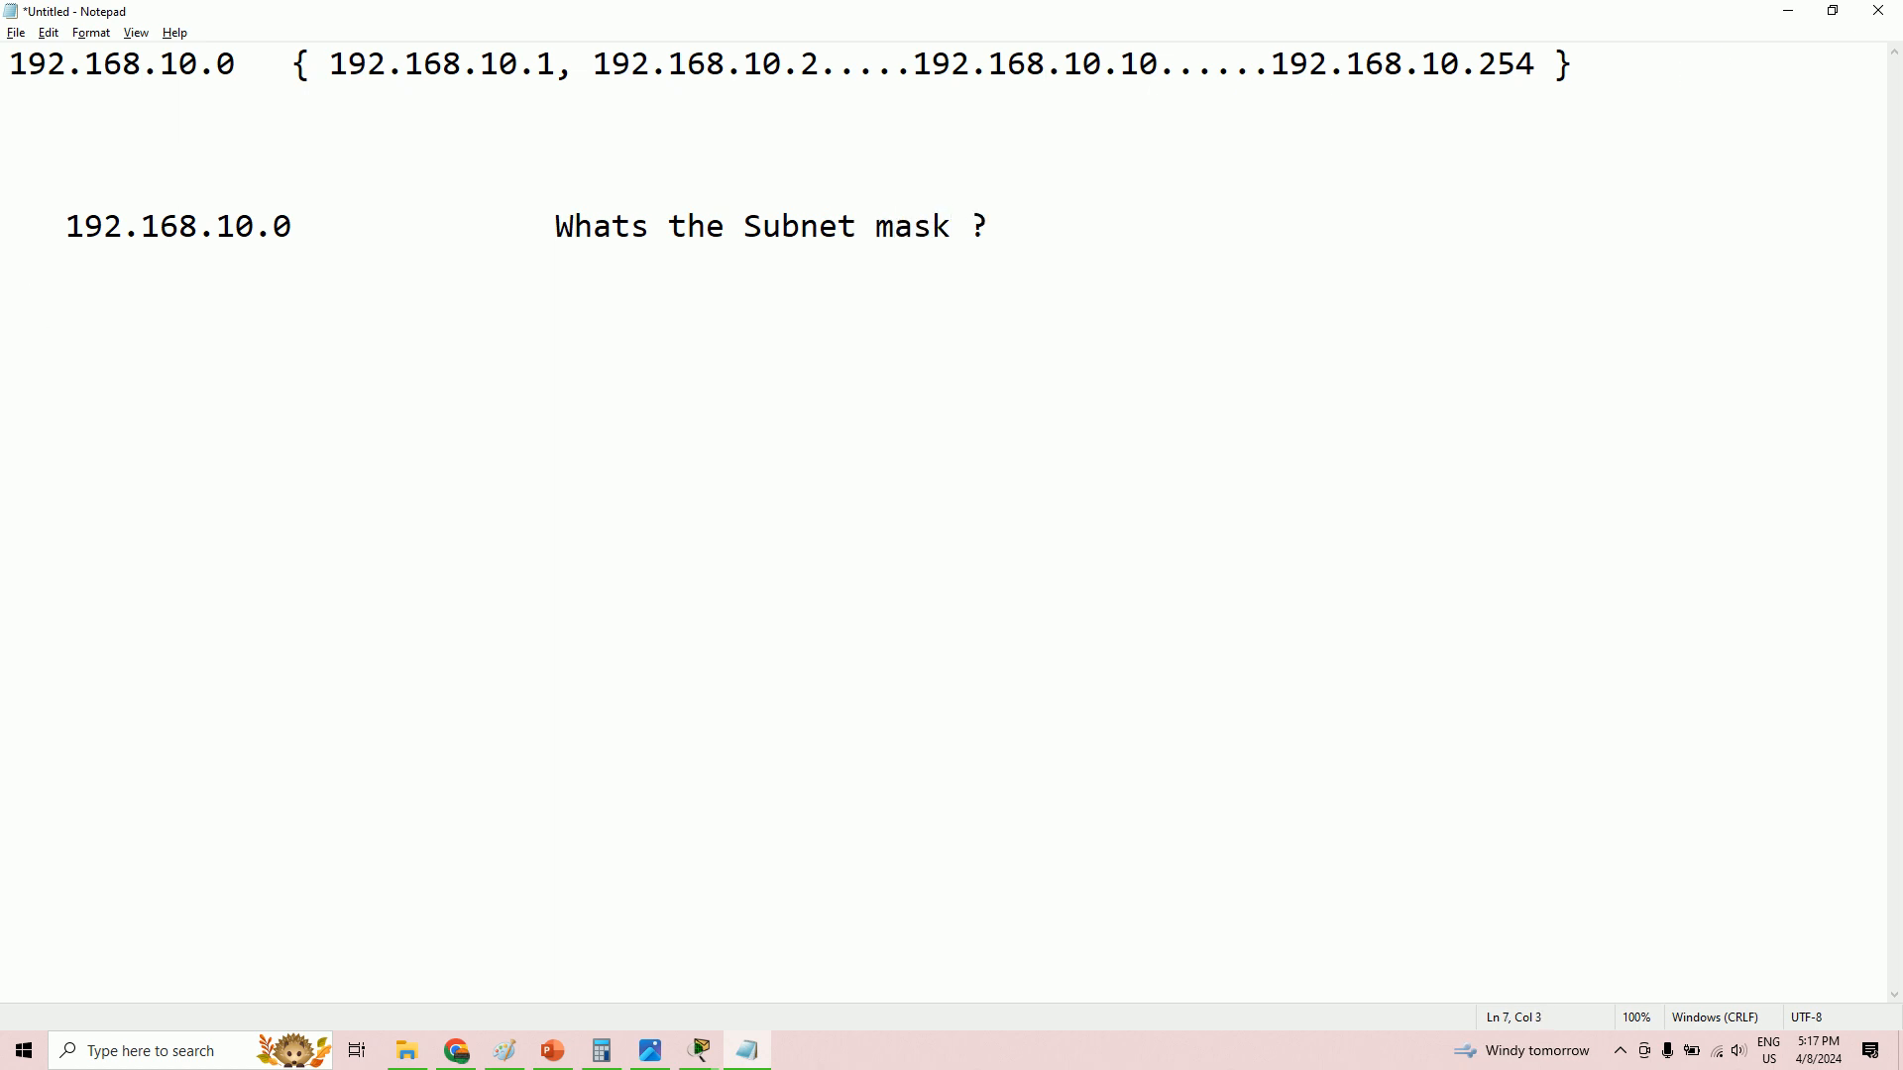
key("alt+Tab")
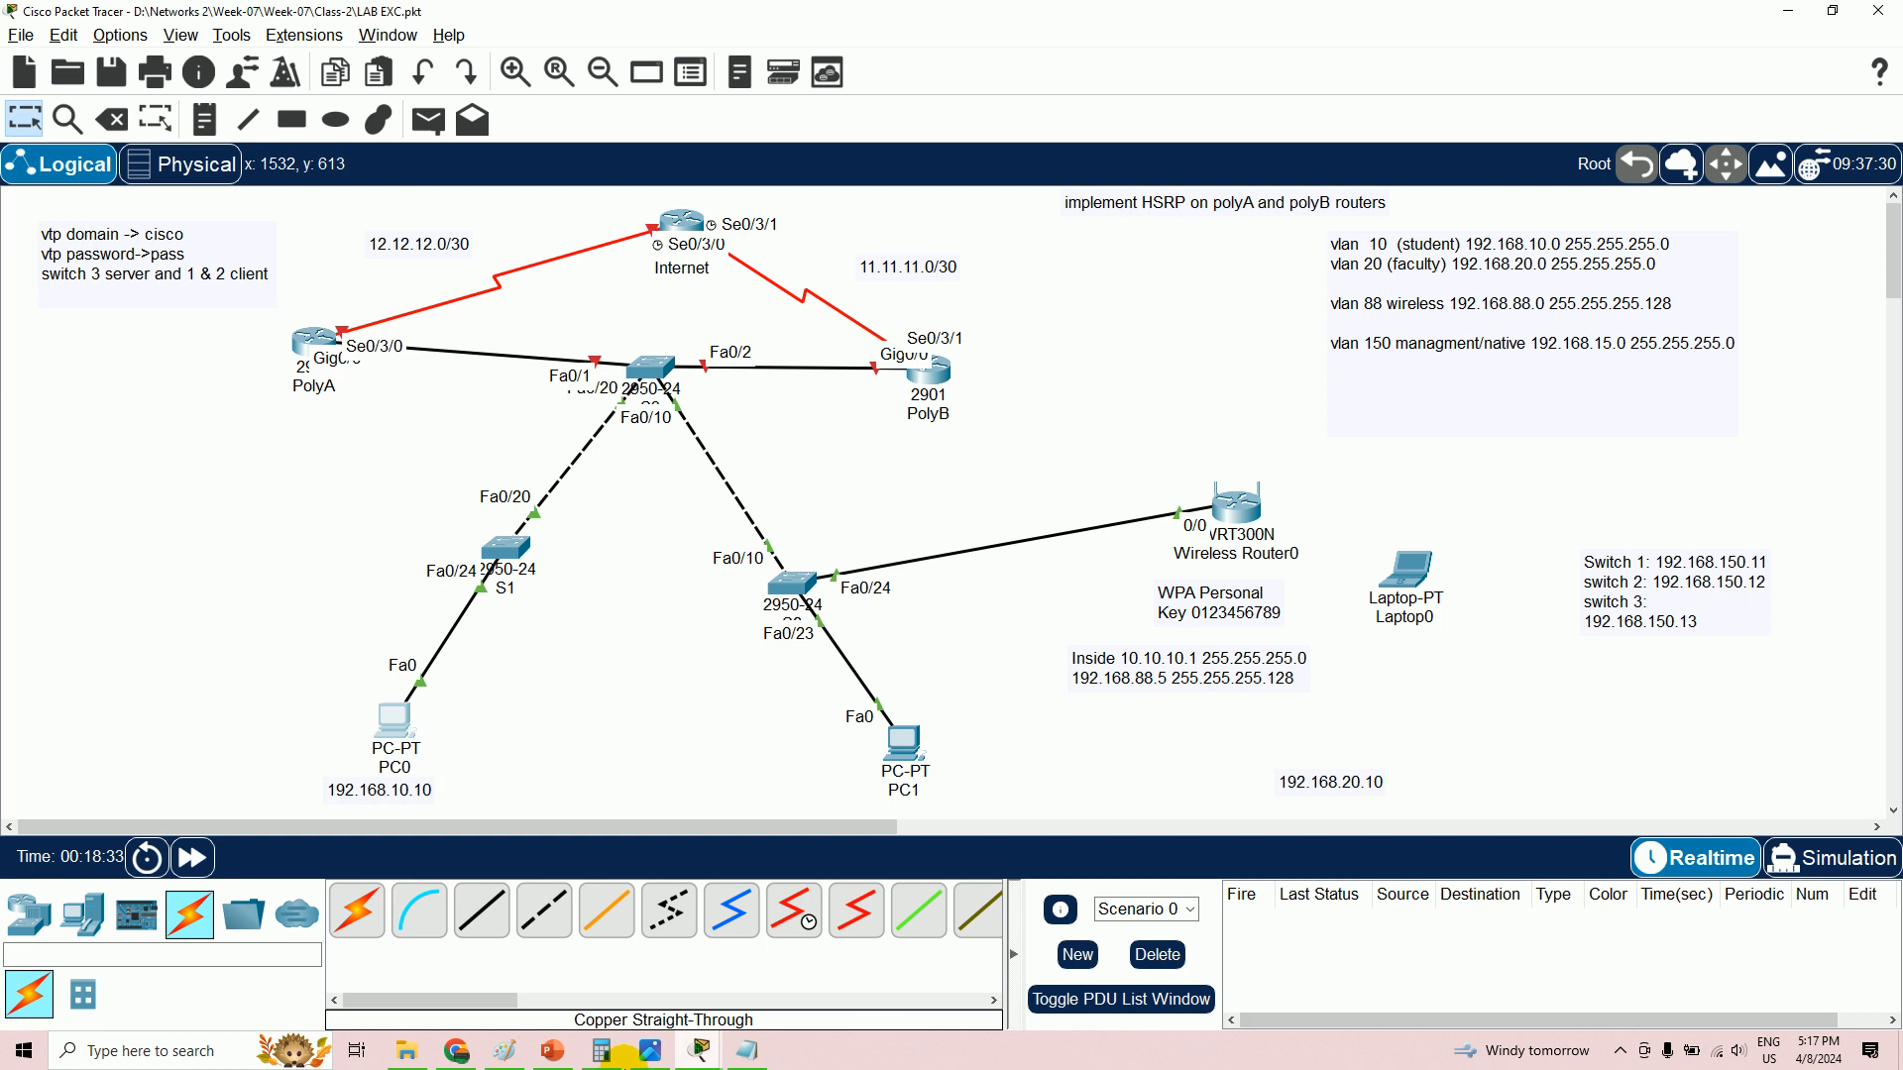
left_click(651, 1048)
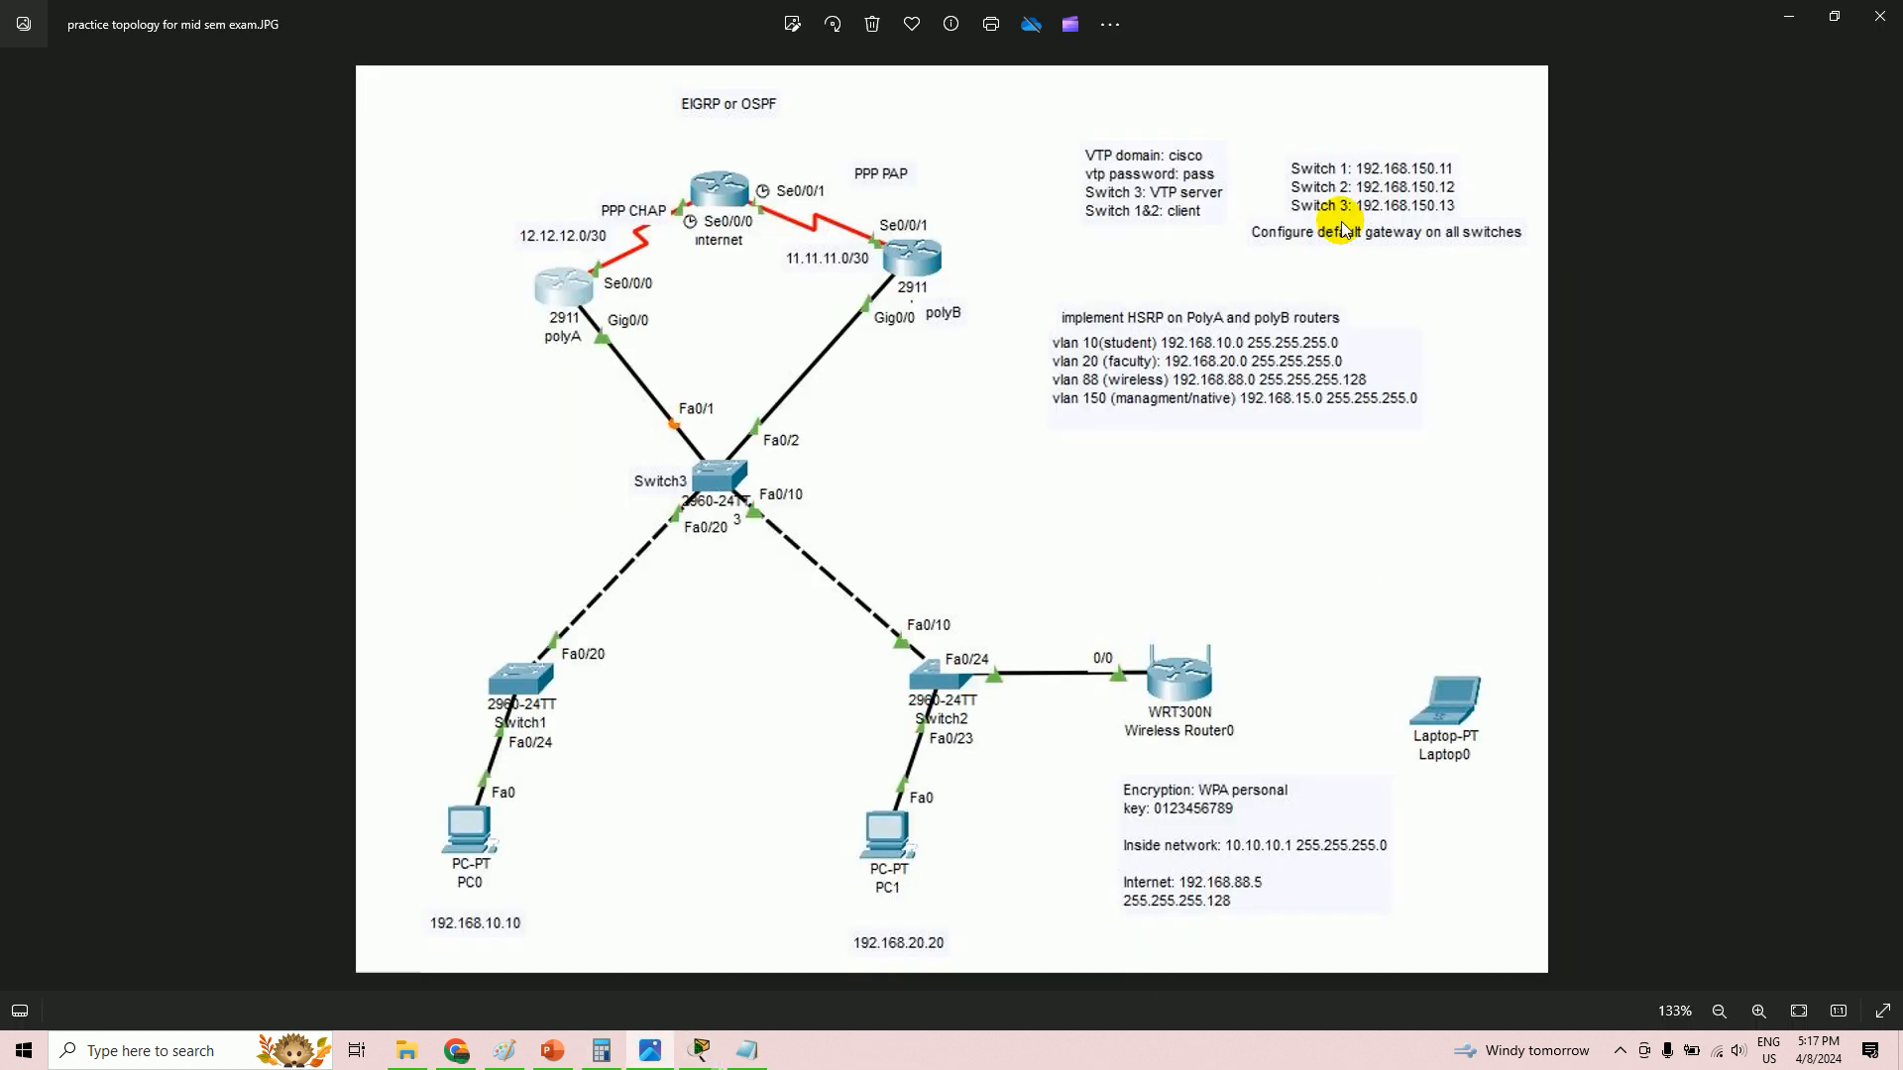
scroll(1367, 213, "up", 1)
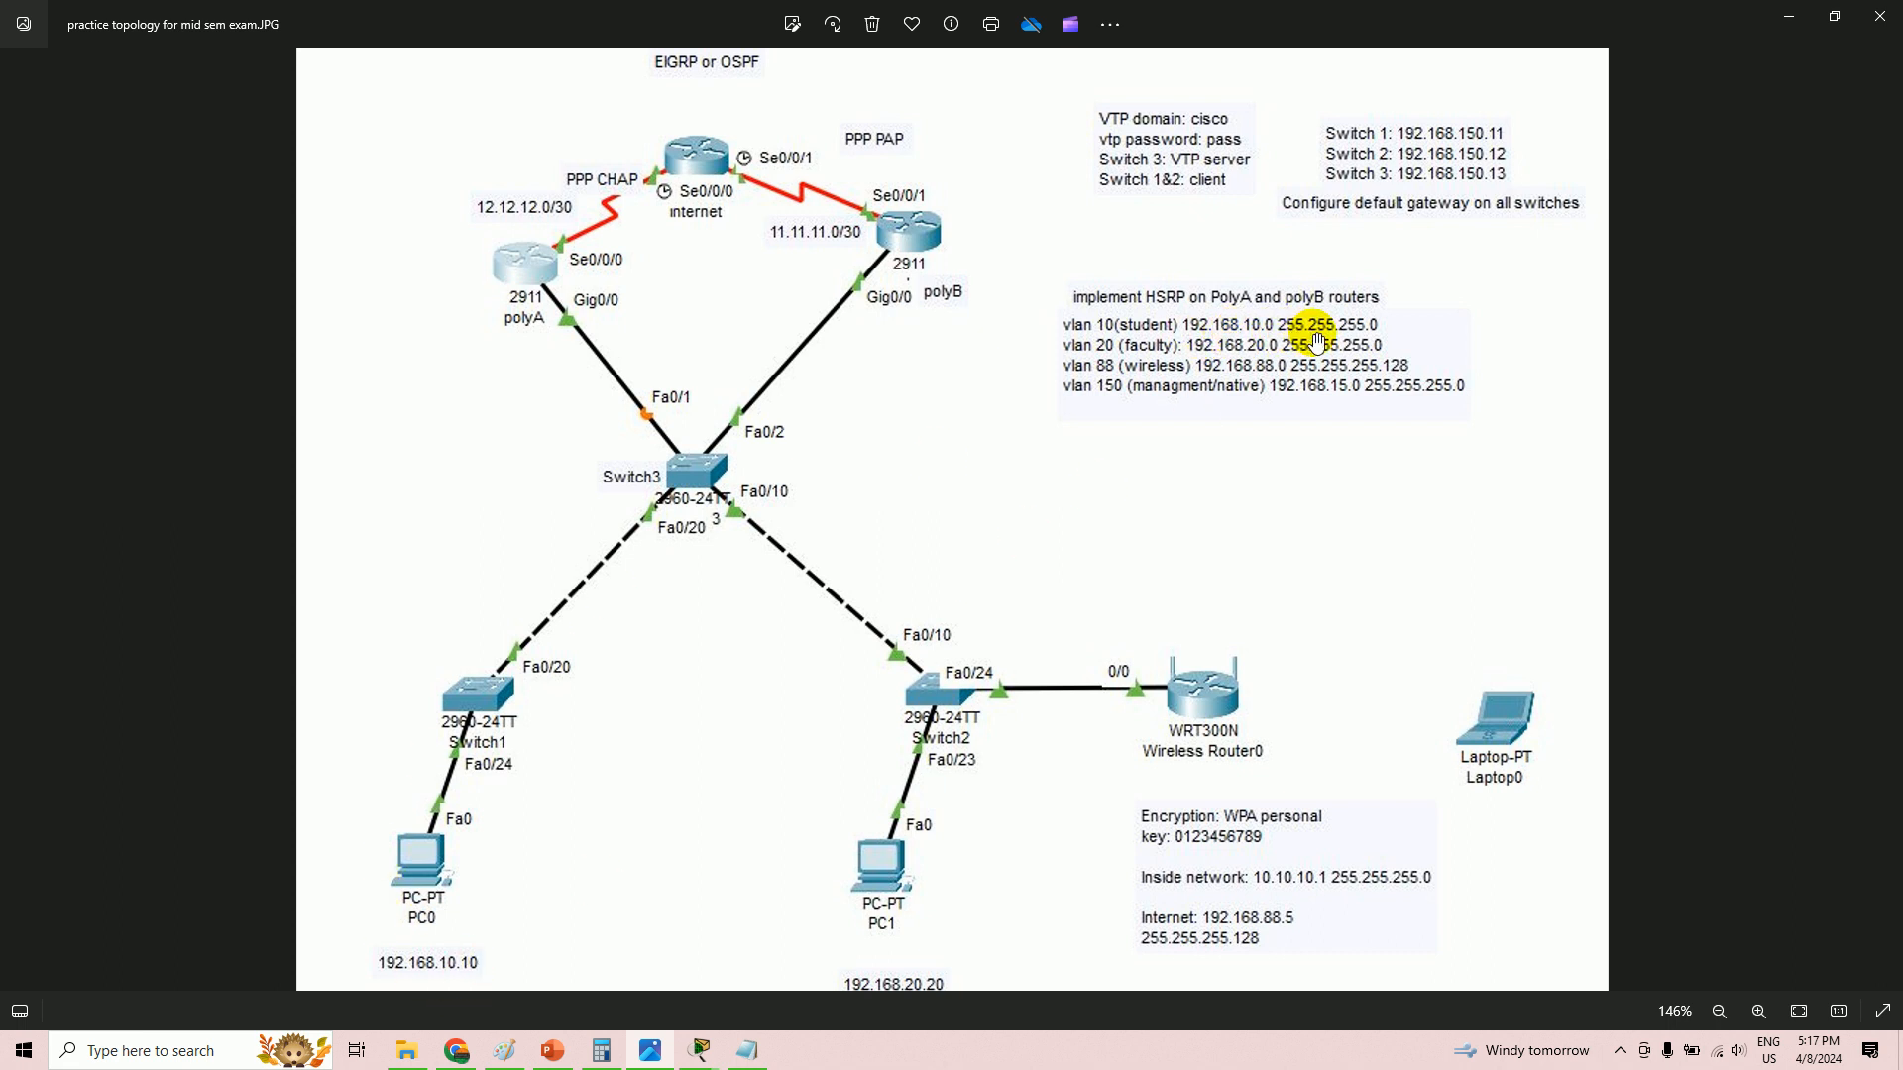
key("alt+Tab")
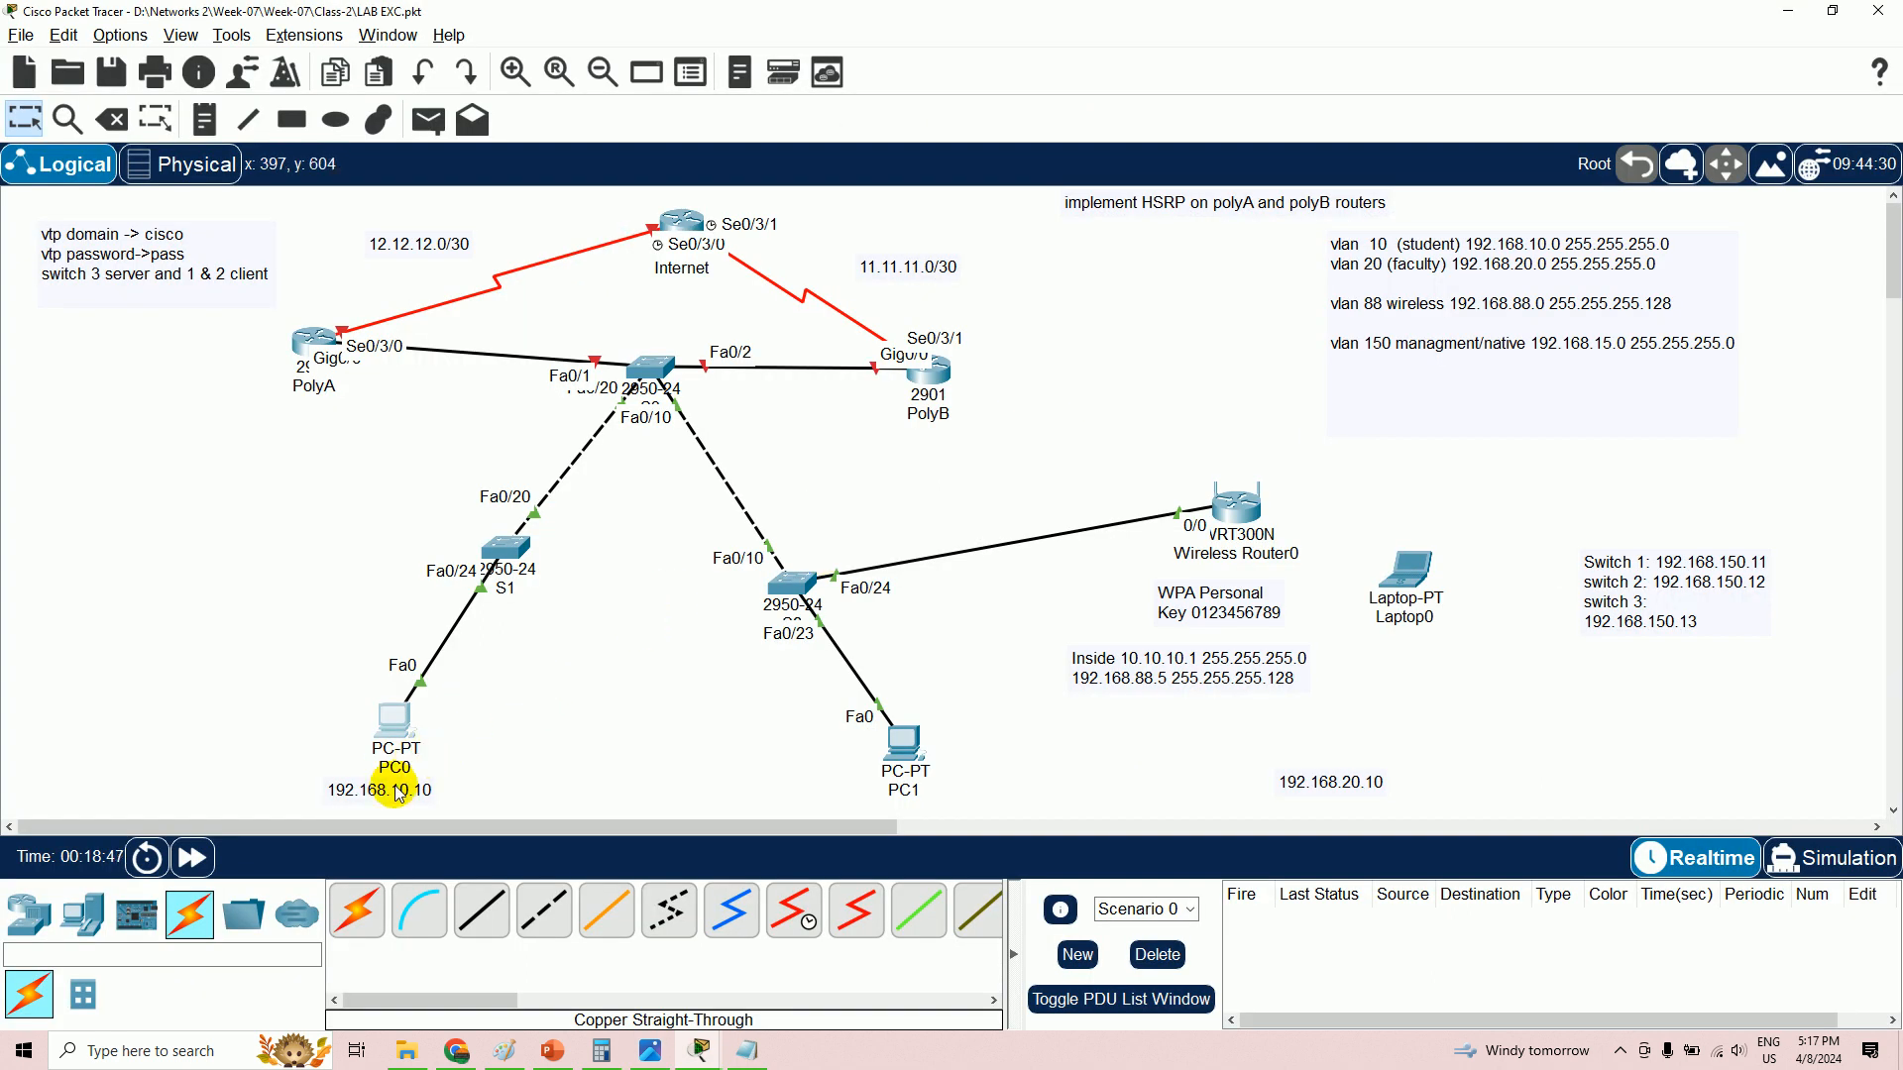
- In the notes, answer the subnet mask question with 255.255.255.0 and begin a default gateway question
left_click(746, 1050)
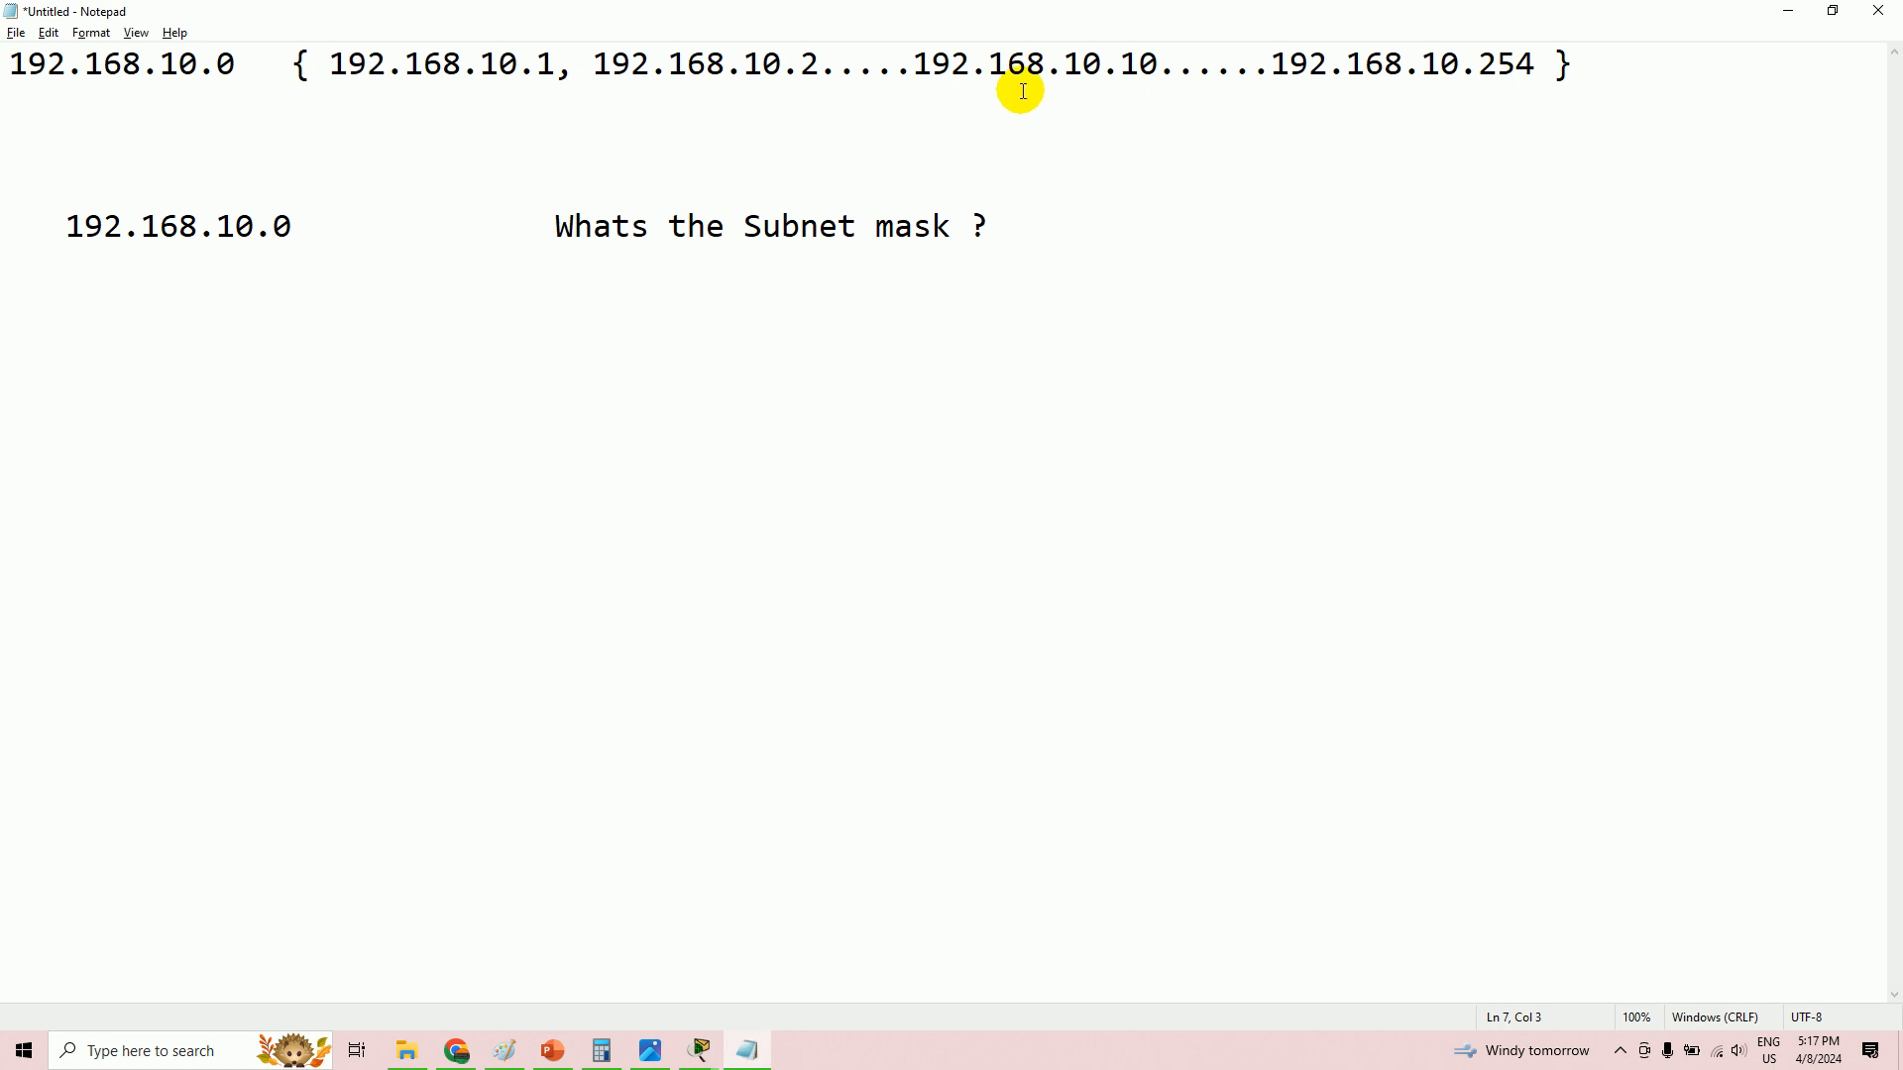
left_click(1082, 215)
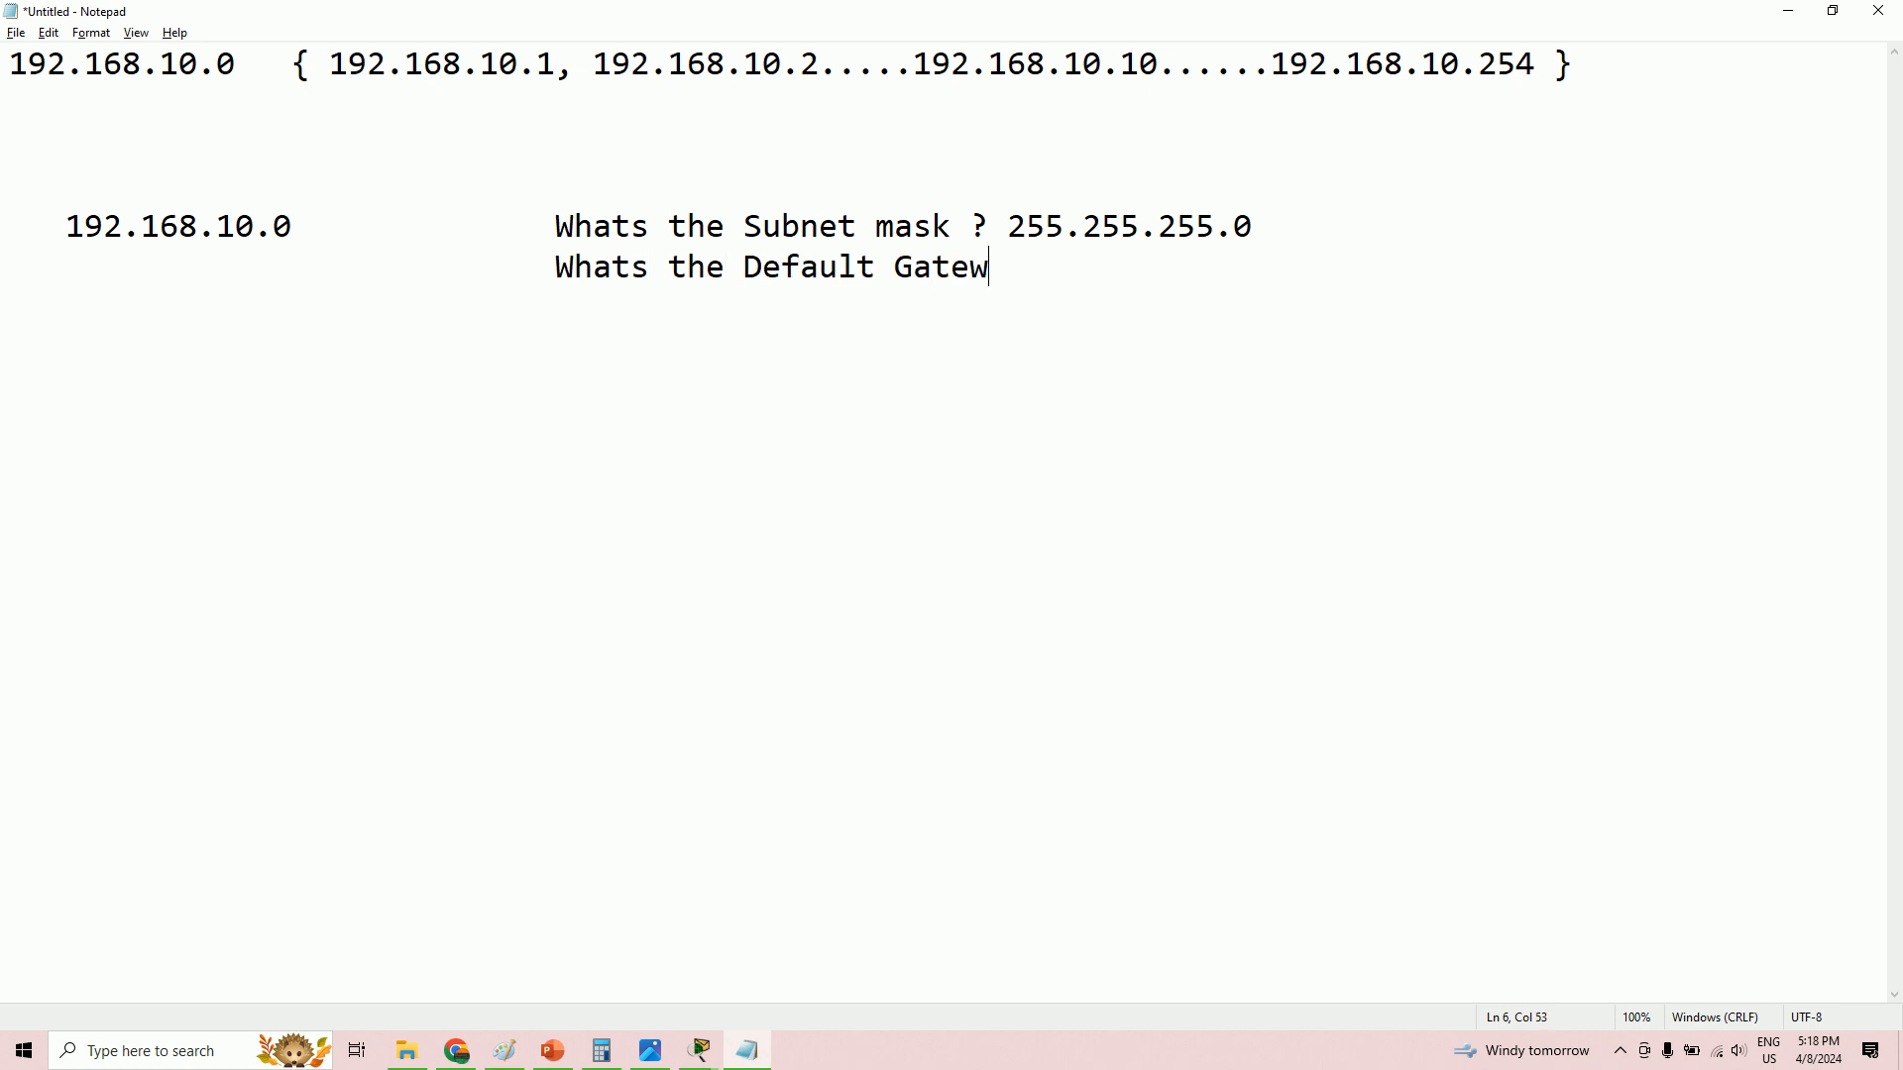
key("alt+Tab")
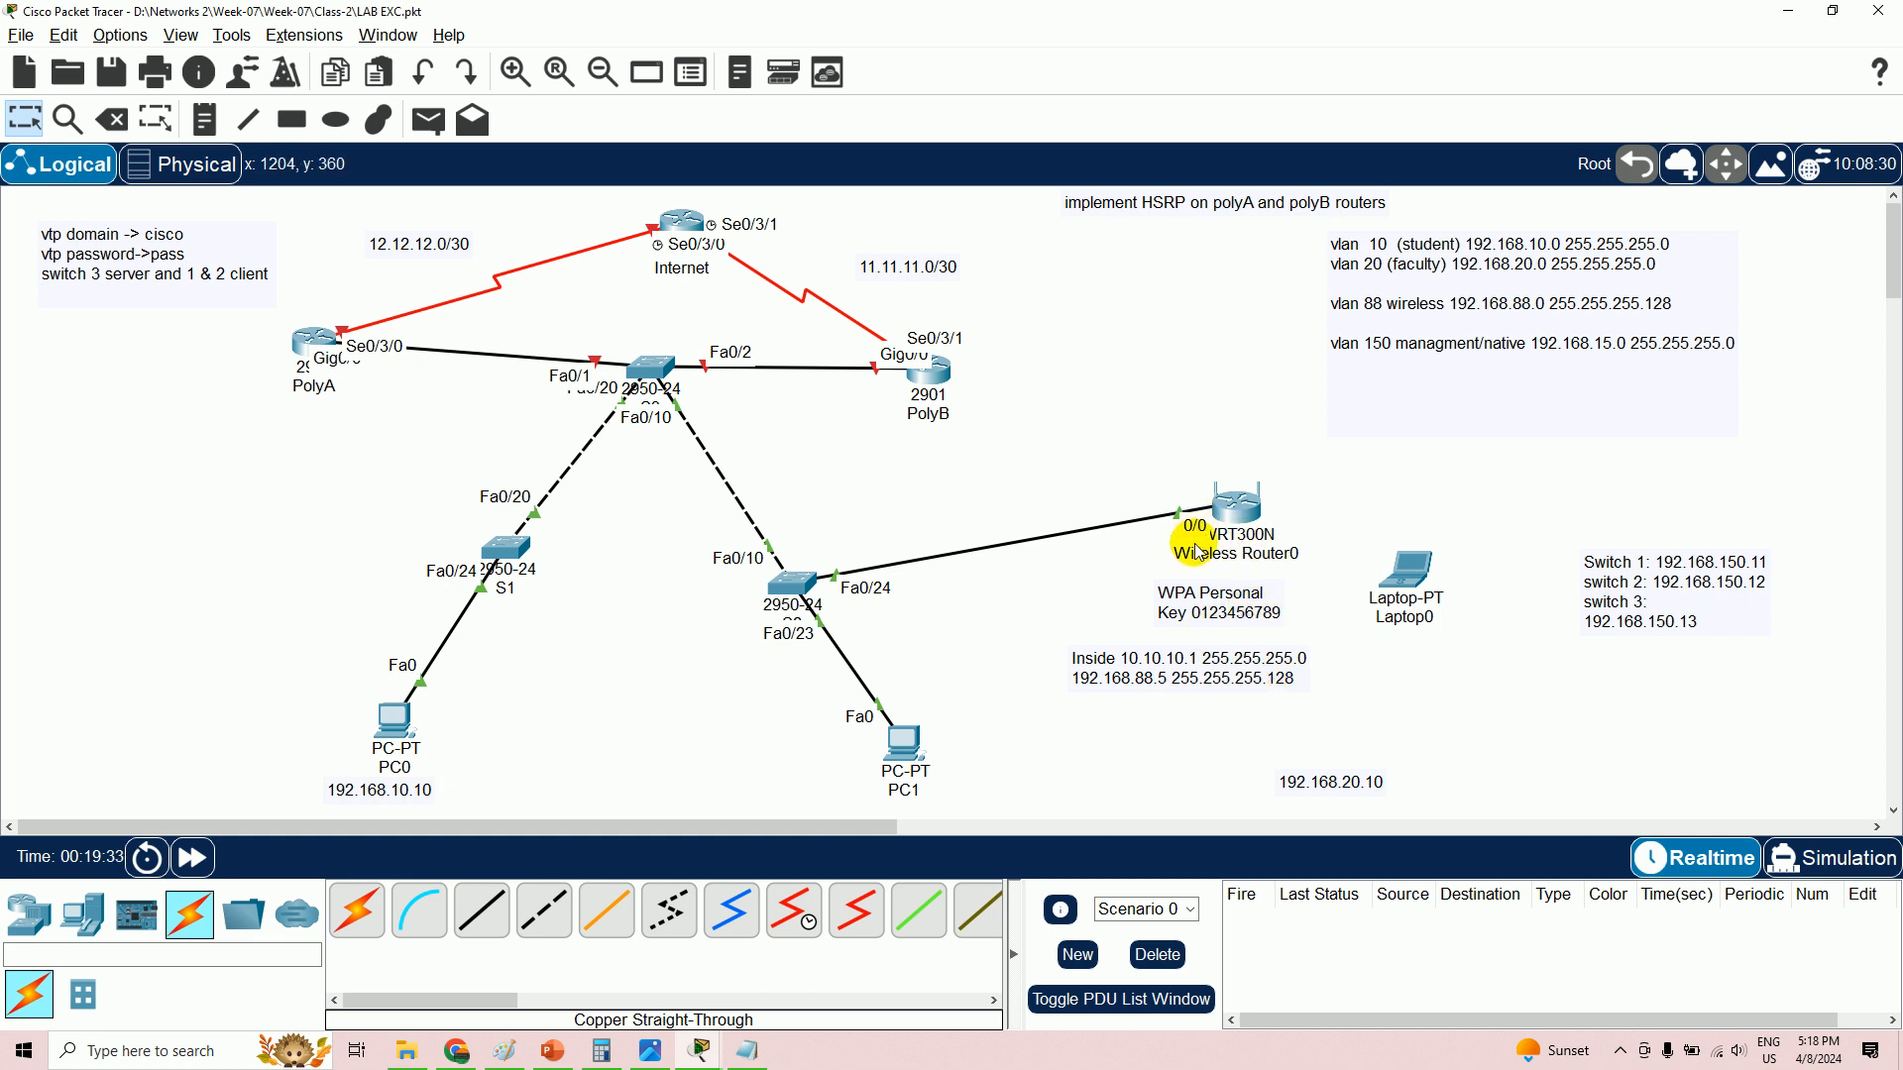
left_click(1232, 518)
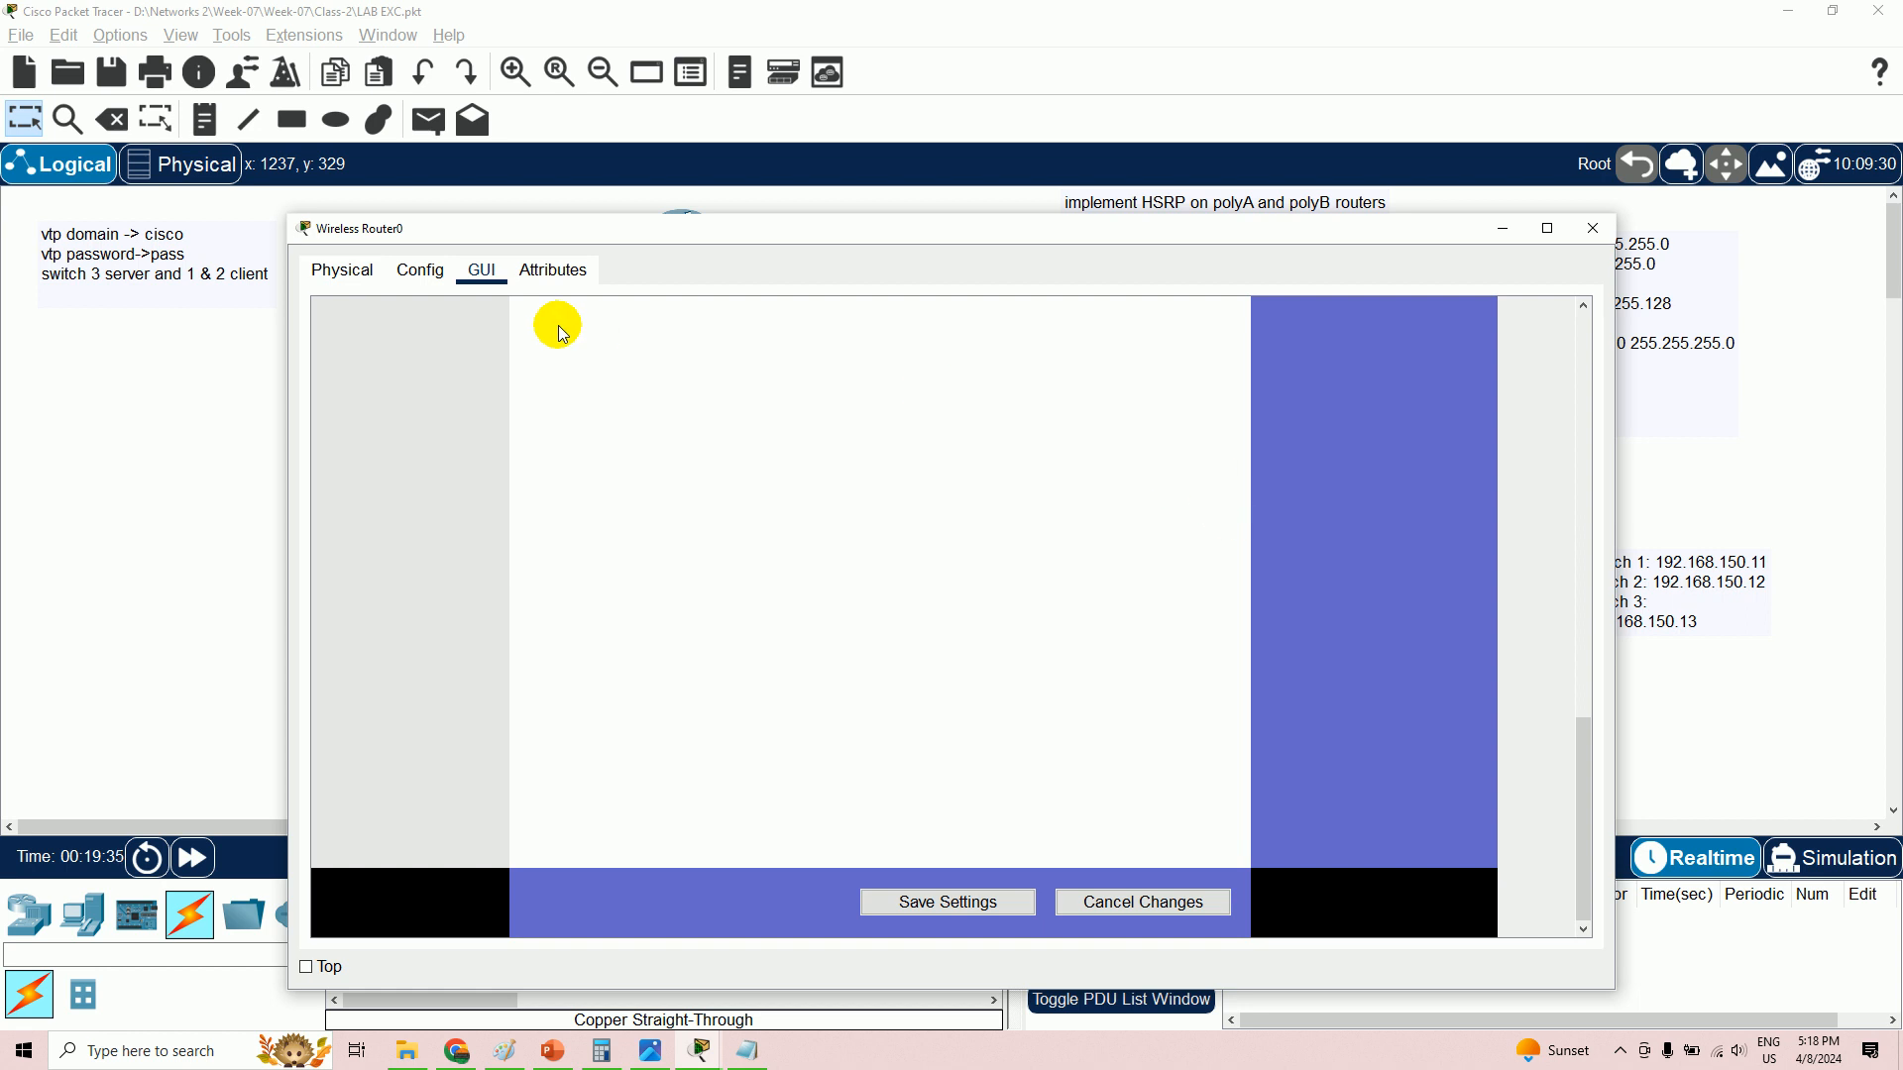
left_click(427, 270)
left_click(470, 271)
scroll(779, 416, "up", 3)
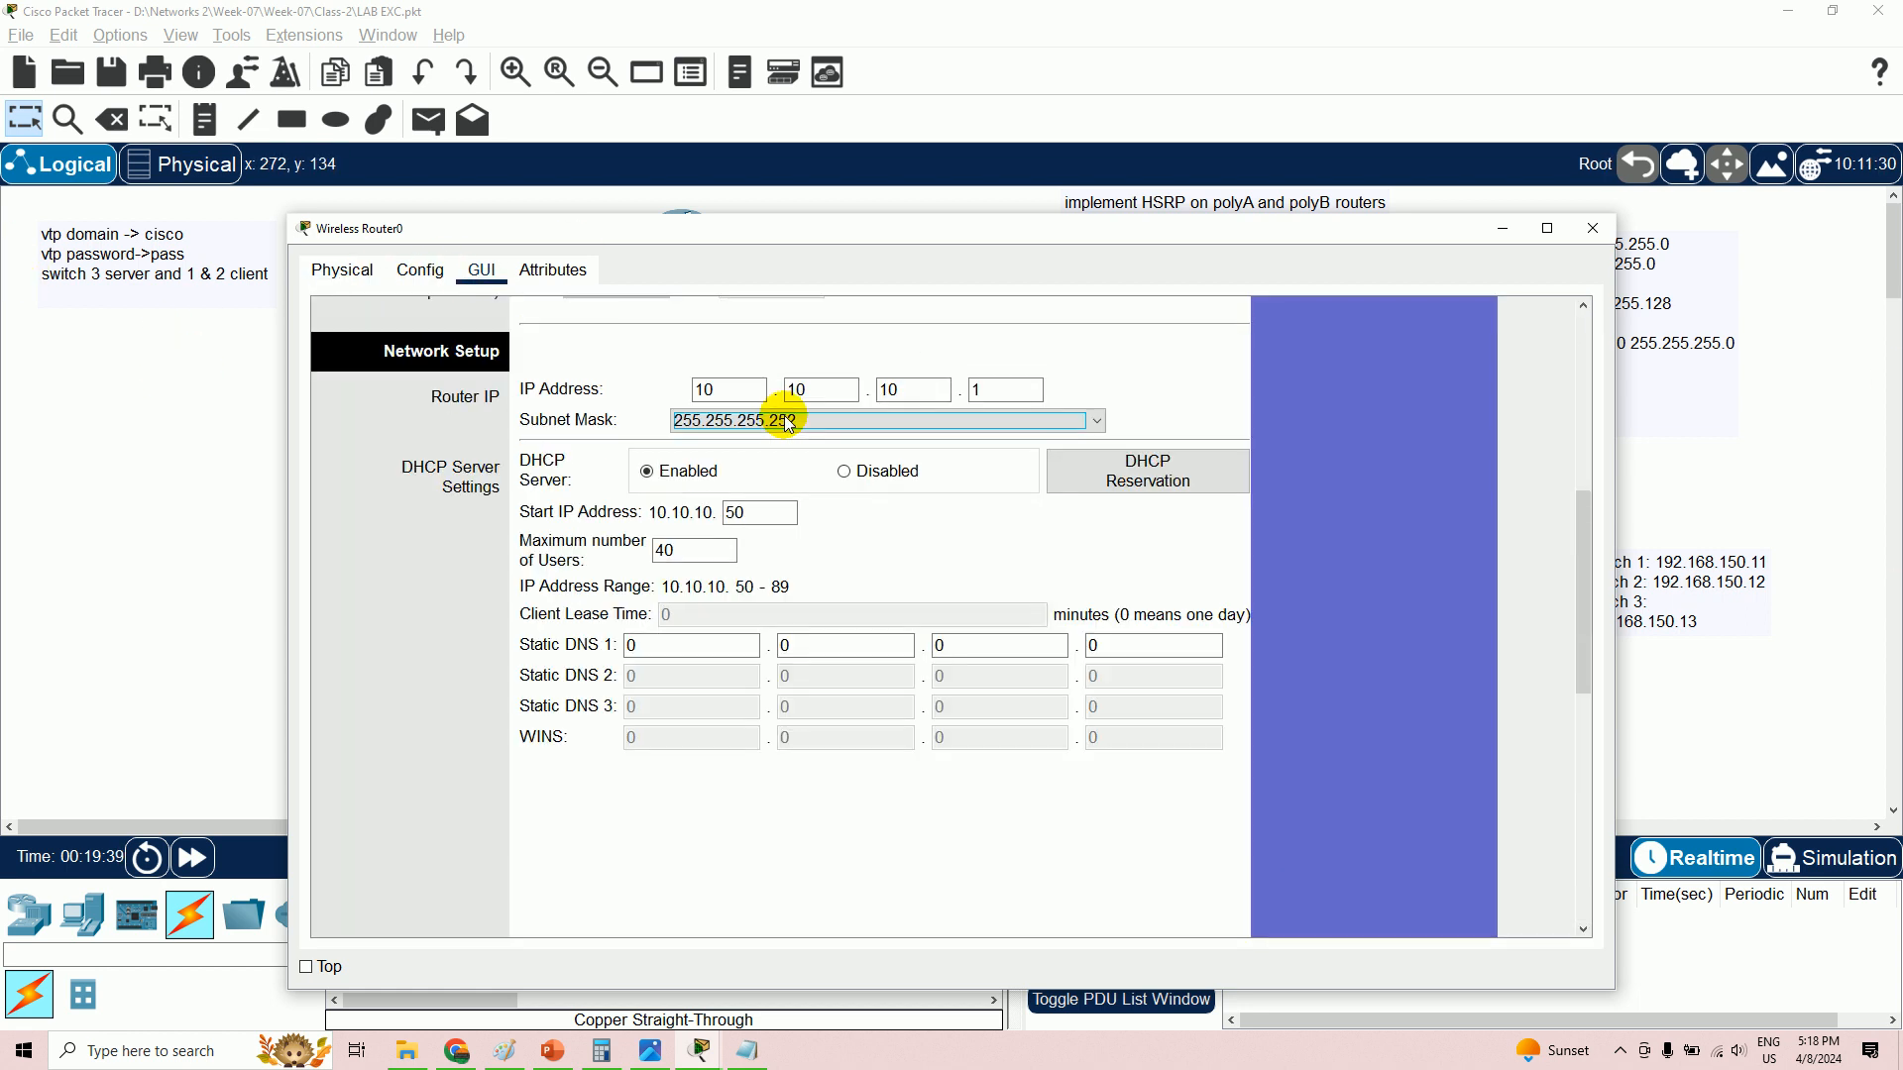
scroll(1526, 401, "up", 3)
scroll(1528, 406, "up", 3)
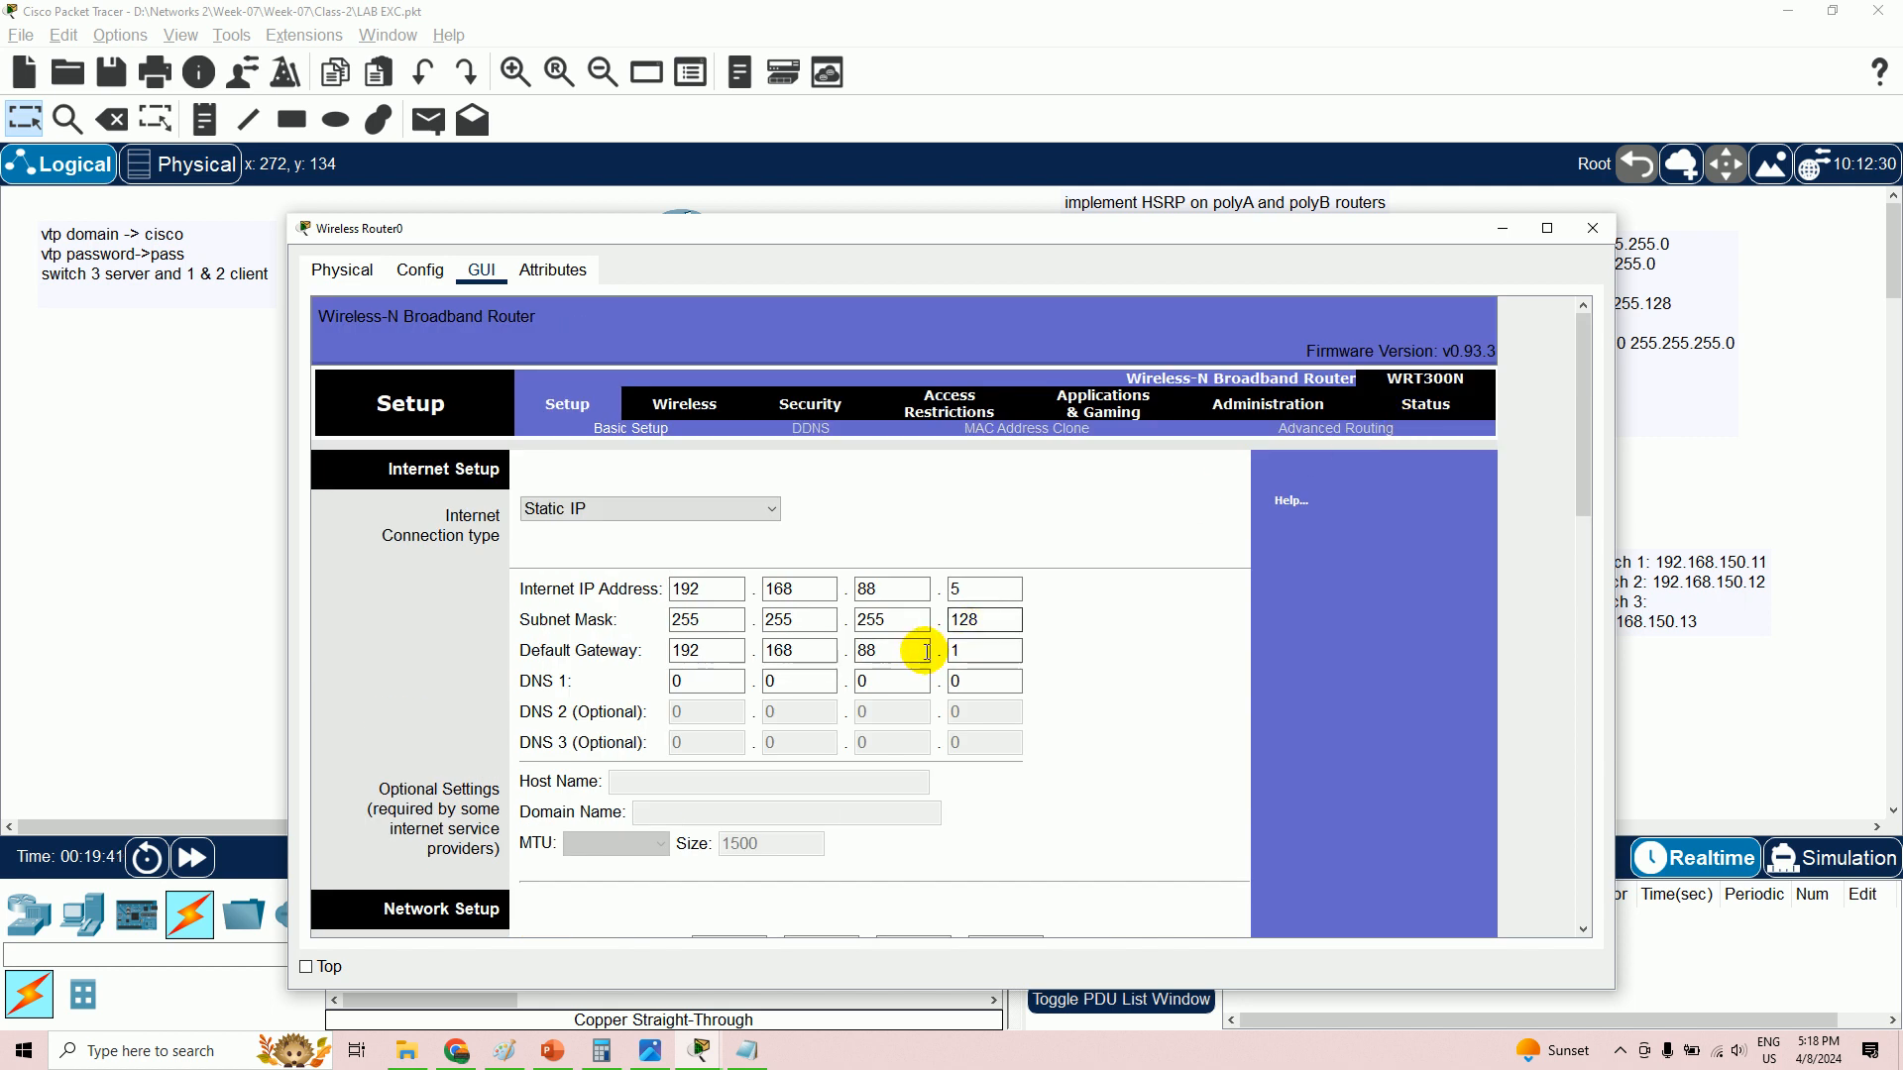
left_click(870, 588)
left_click_drag(871, 650, 947, 666)
key("Tab")
left_click(1504, 232)
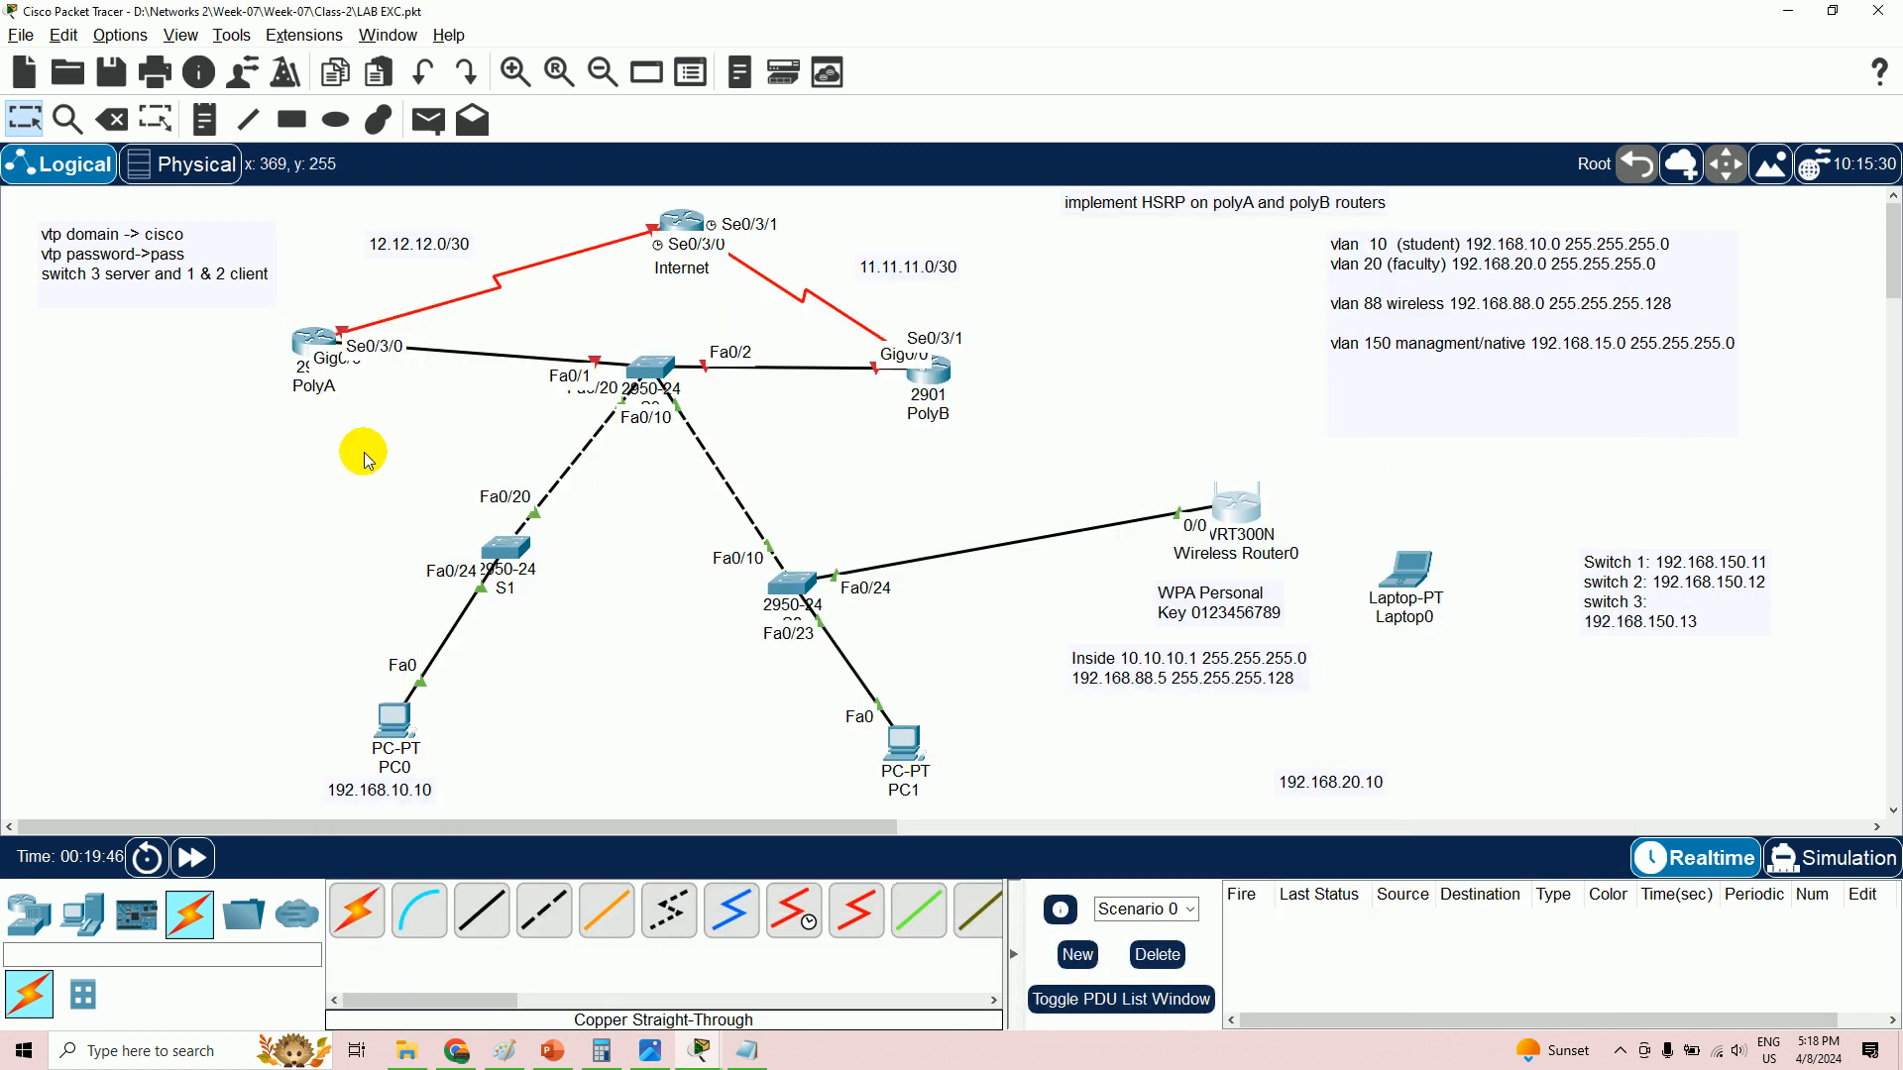
- Add a 'D/G 192.168.10.1' note beside PC0, placed below its 192.168.10.10 note
scroll(414, 810, "down", 1)
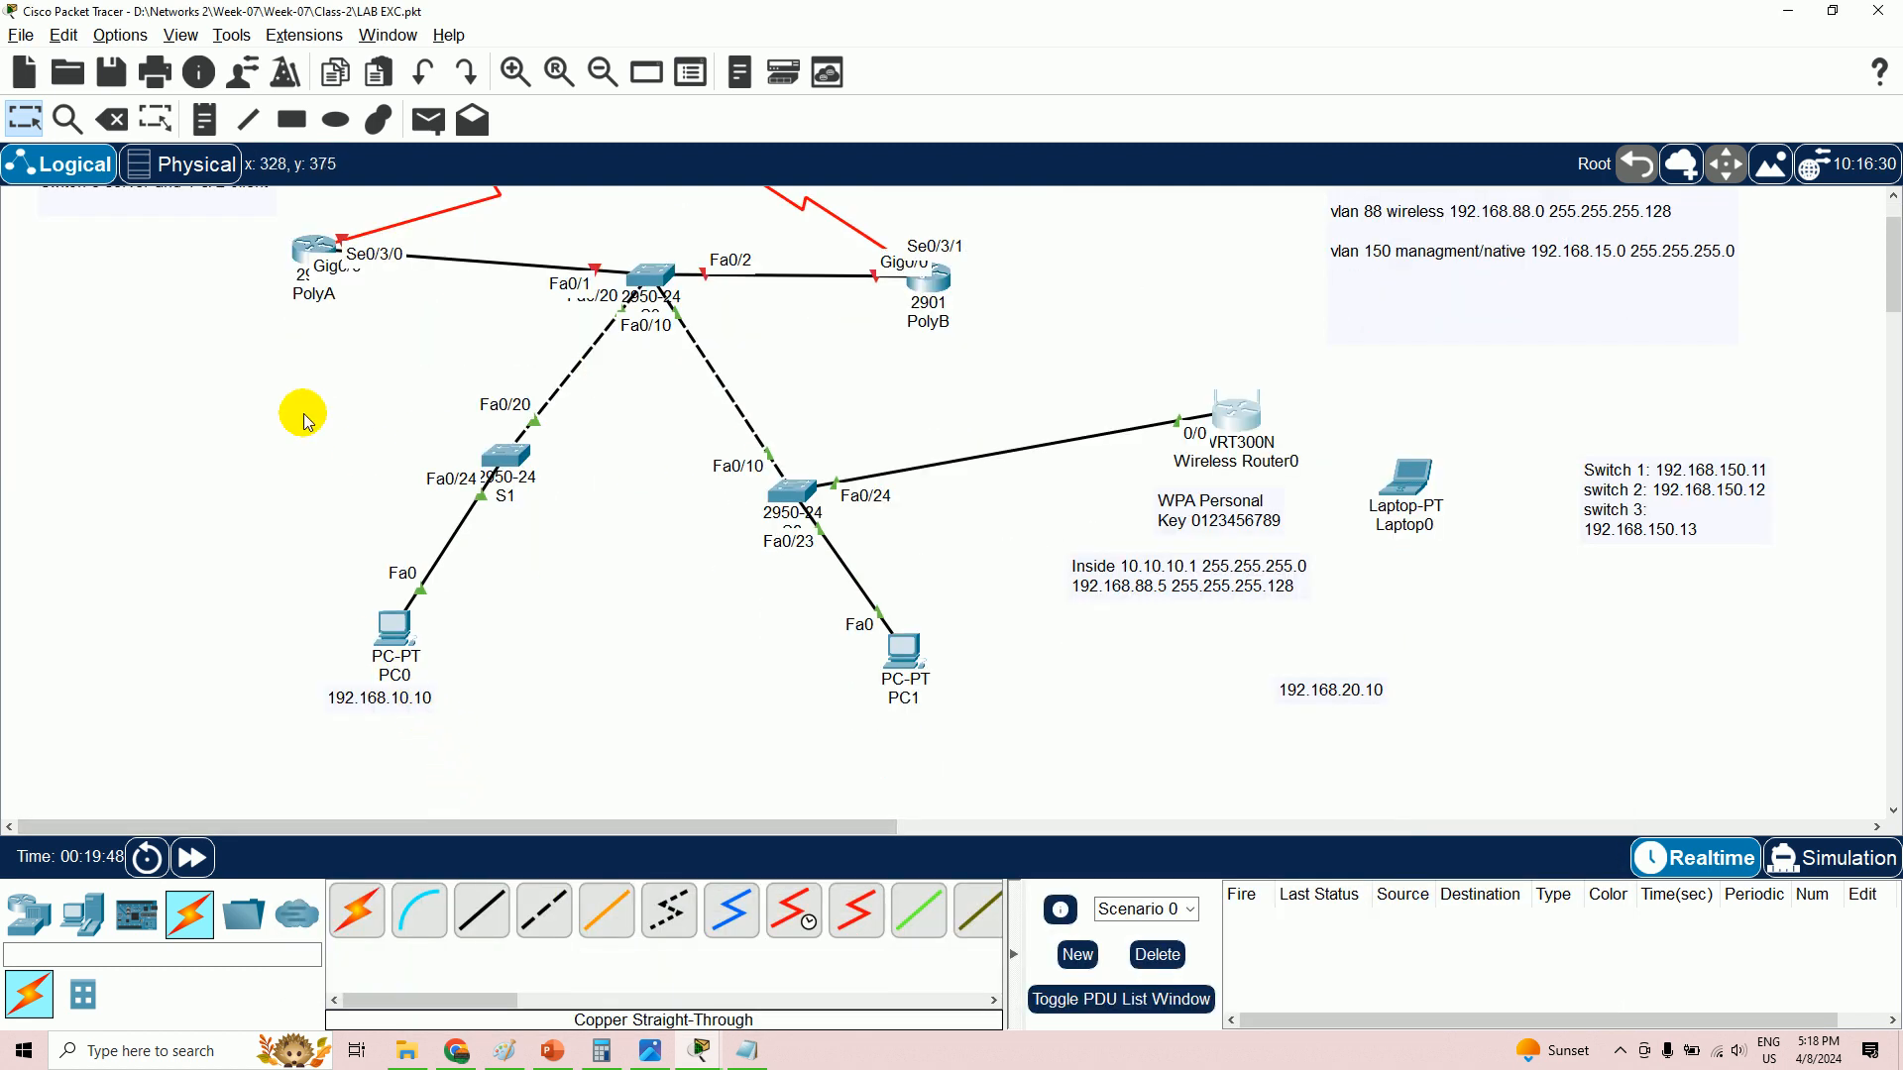
left_click(112, 120)
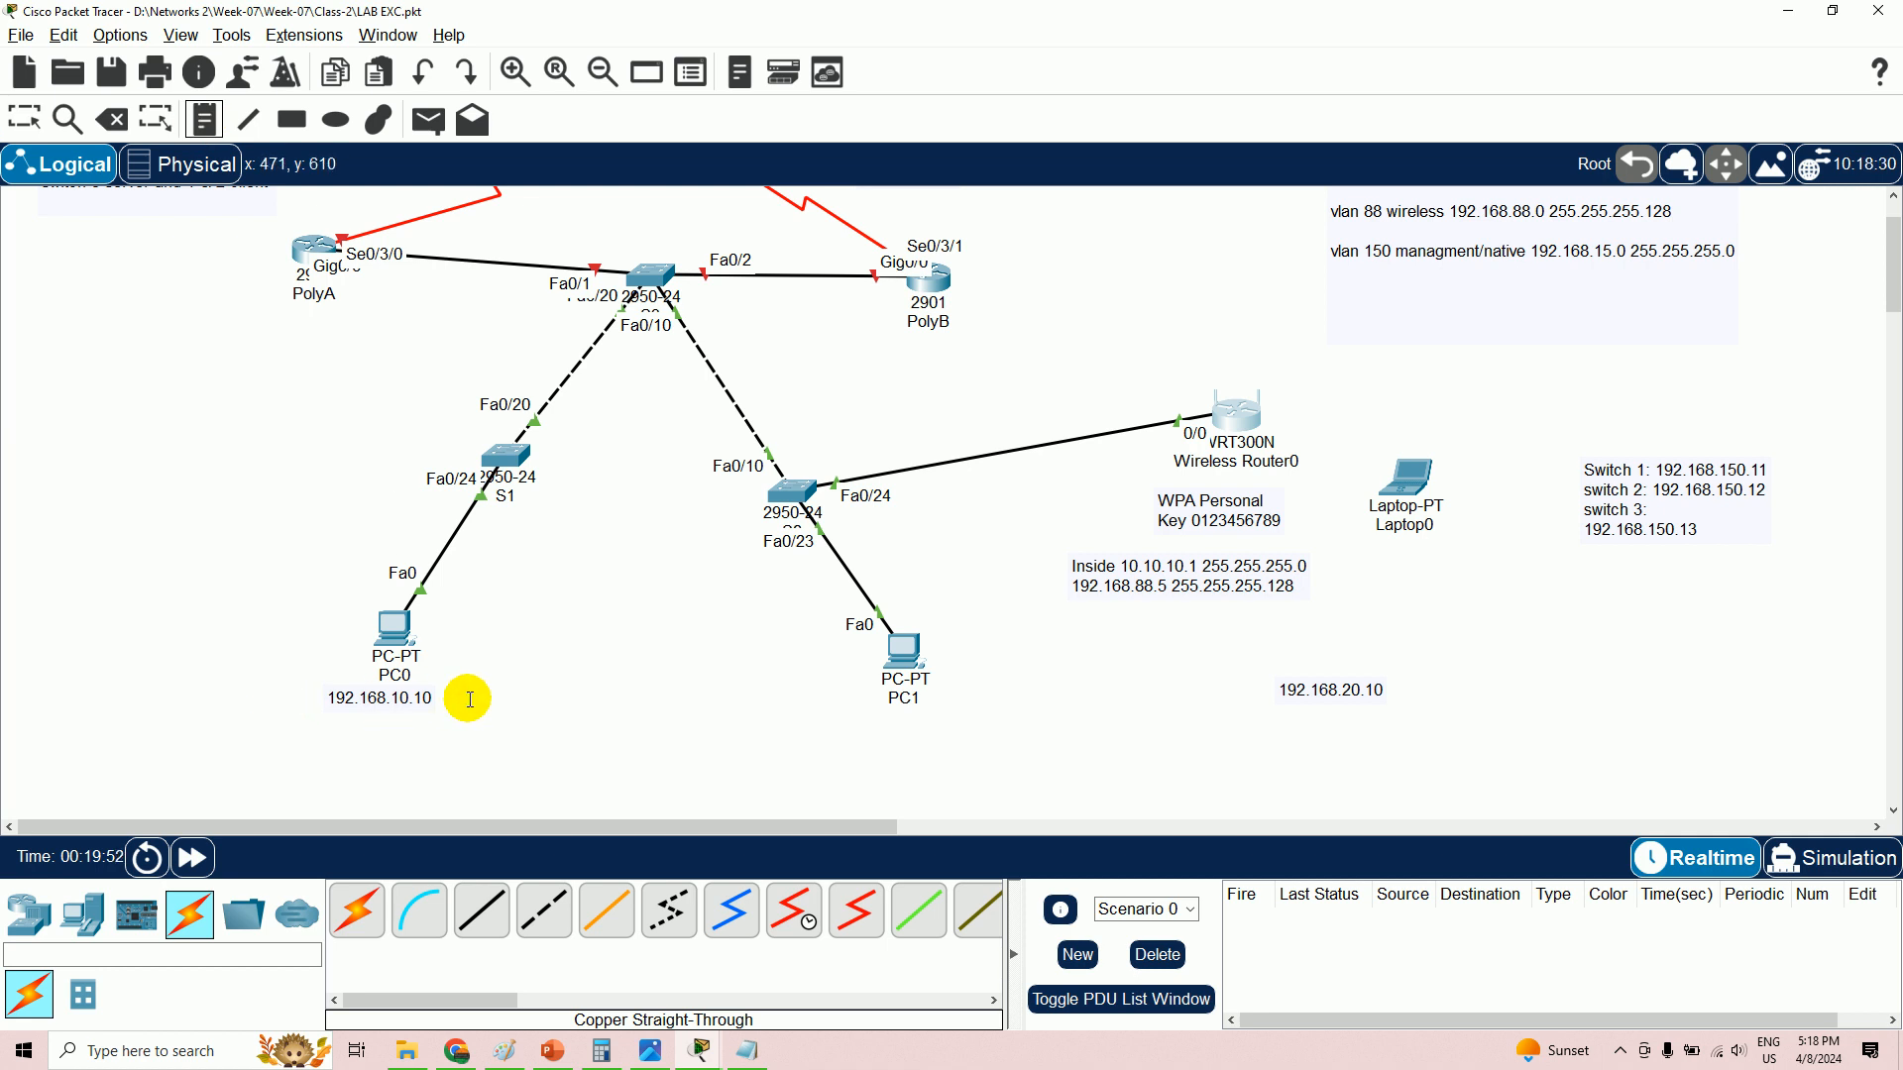
left_click(335, 736)
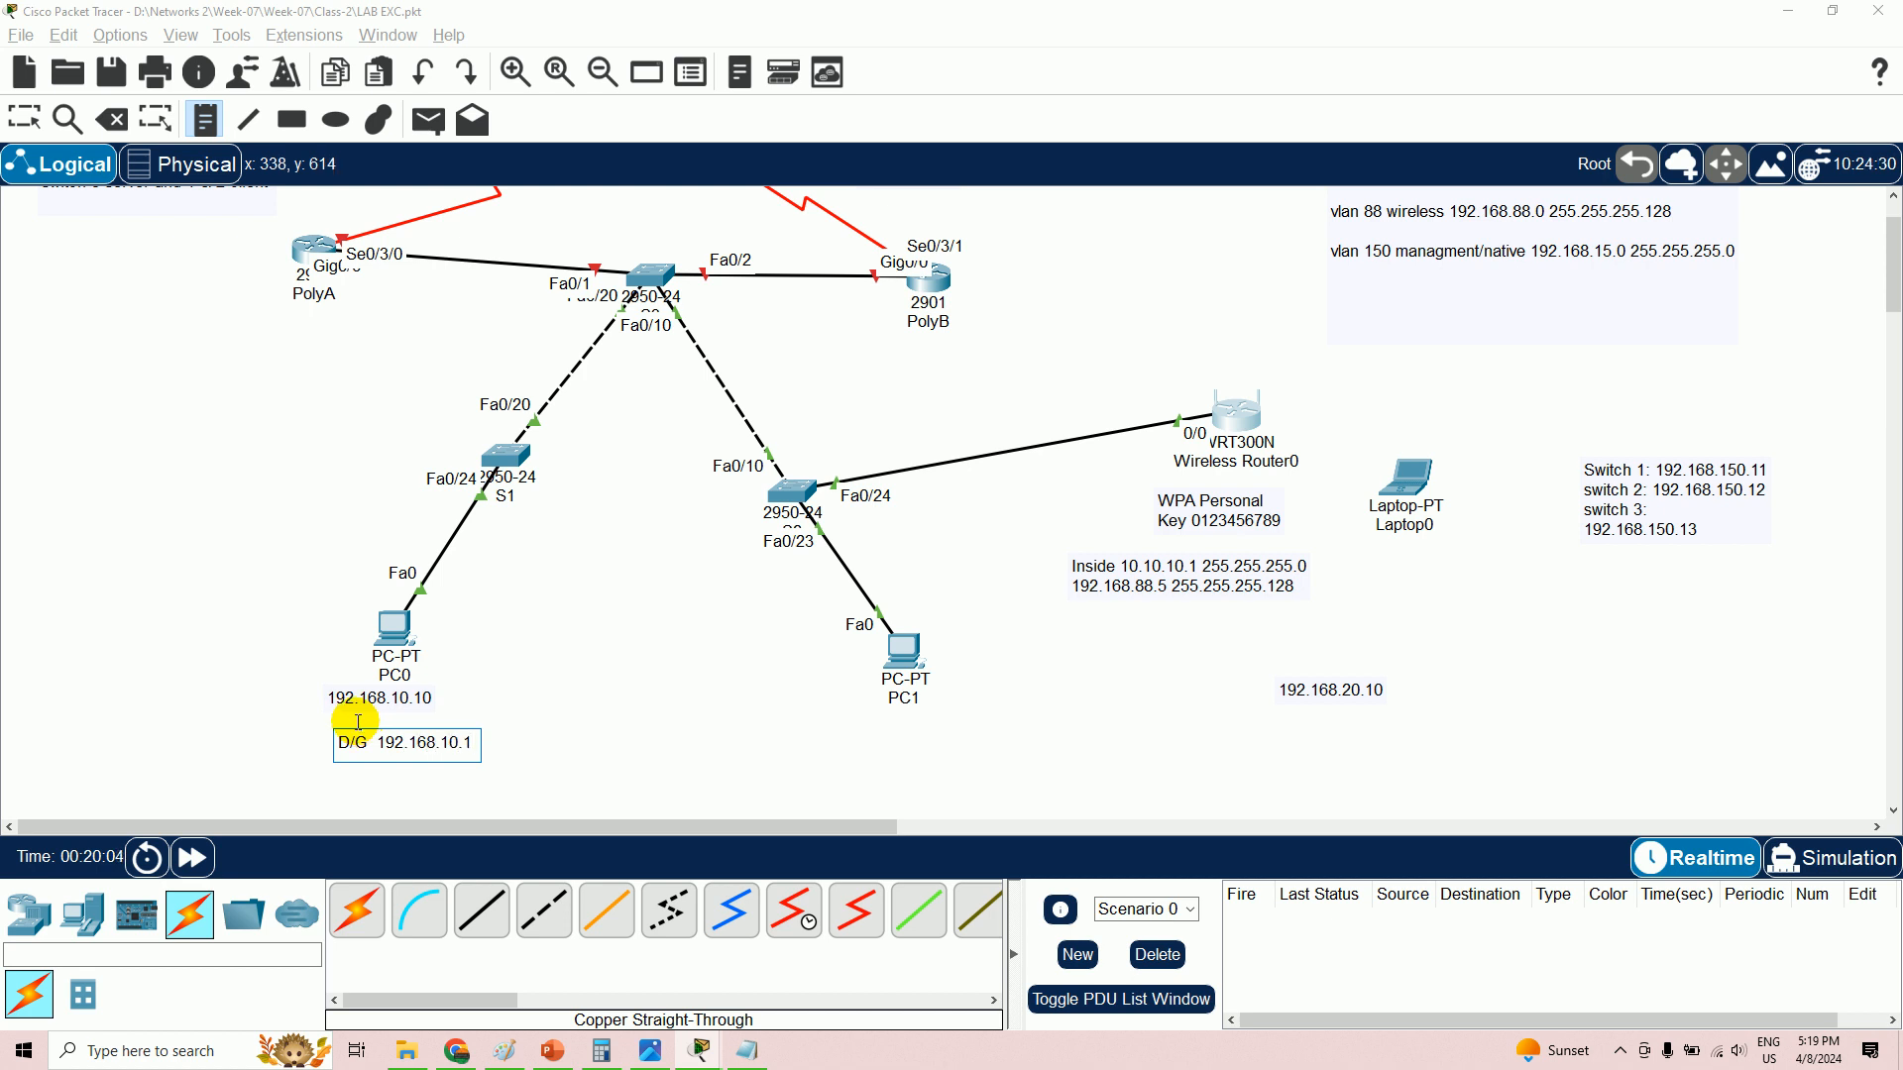
left_click(26, 119)
left_click_drag(409, 743, 230, 710)
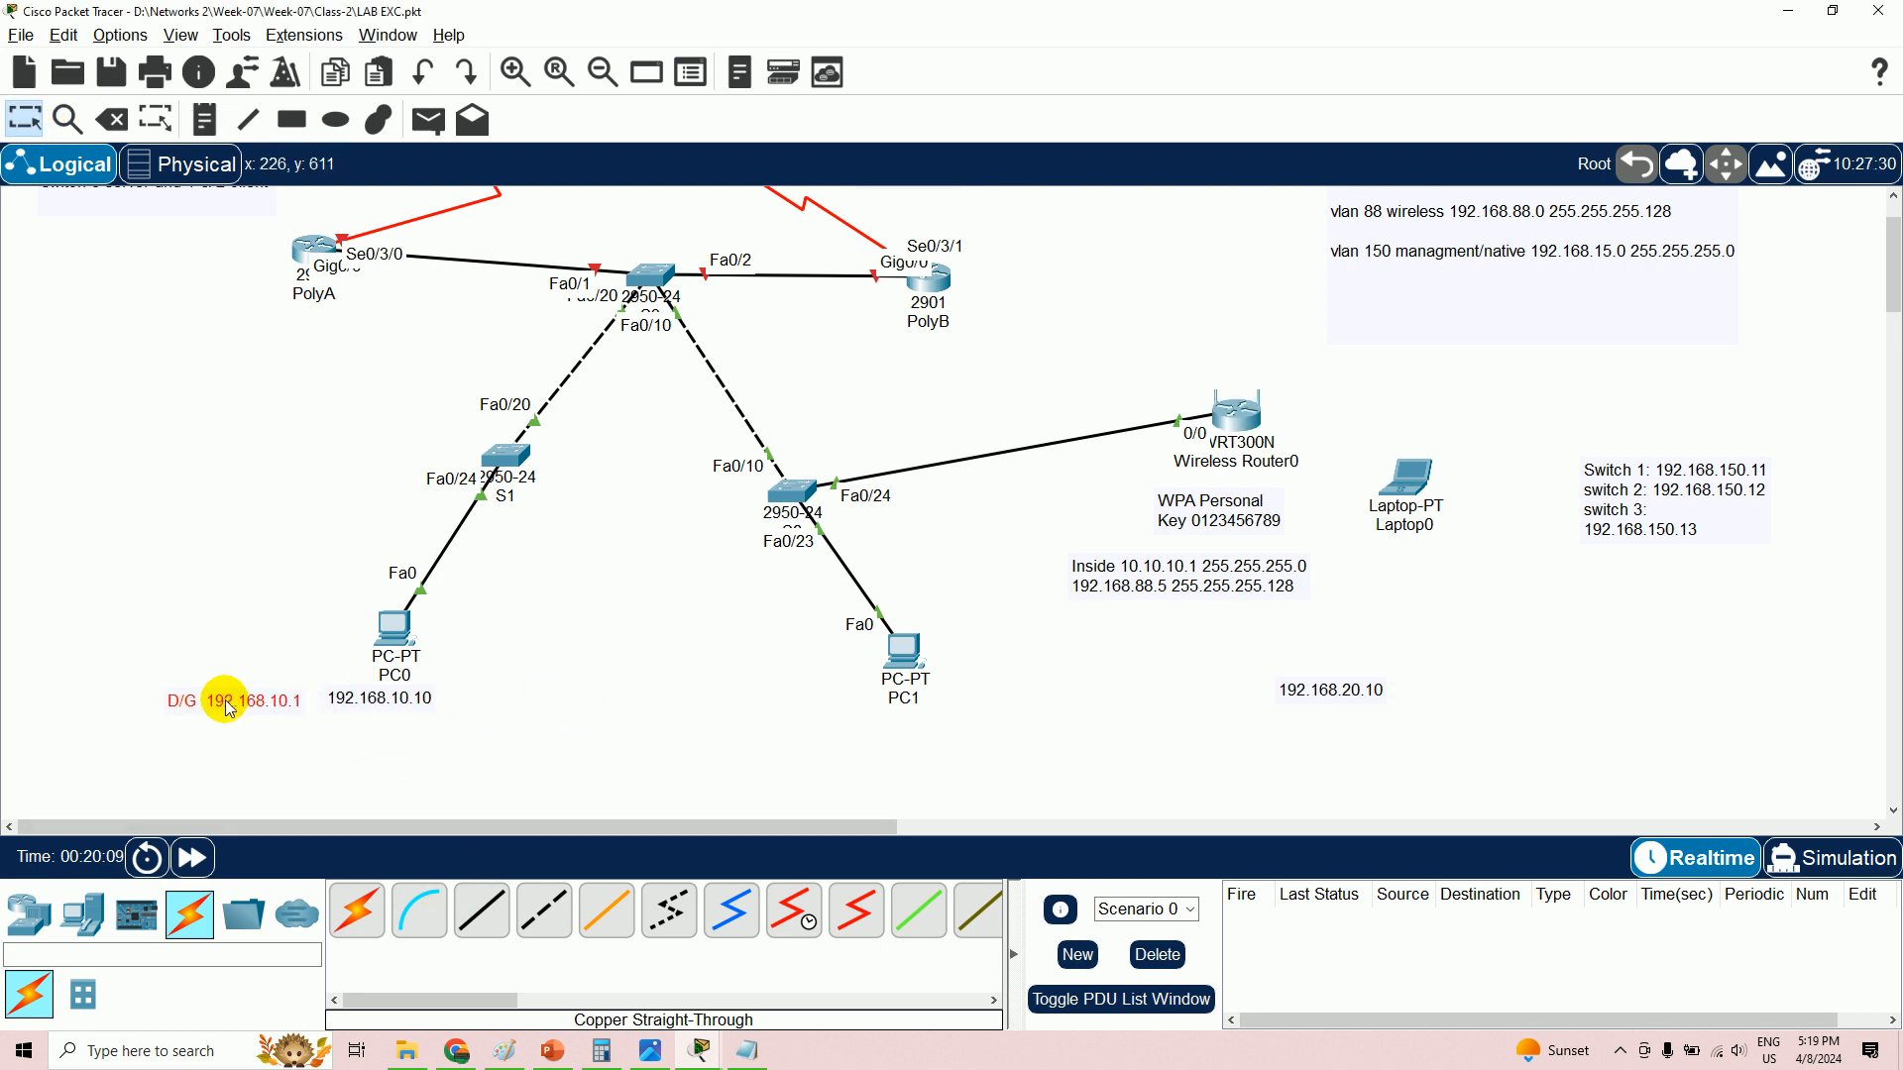
mouse_move(351, 706)
left_mouse_down()
mouse_move(184, 652)
mouse_move(332, 697)
left_mouse_up()
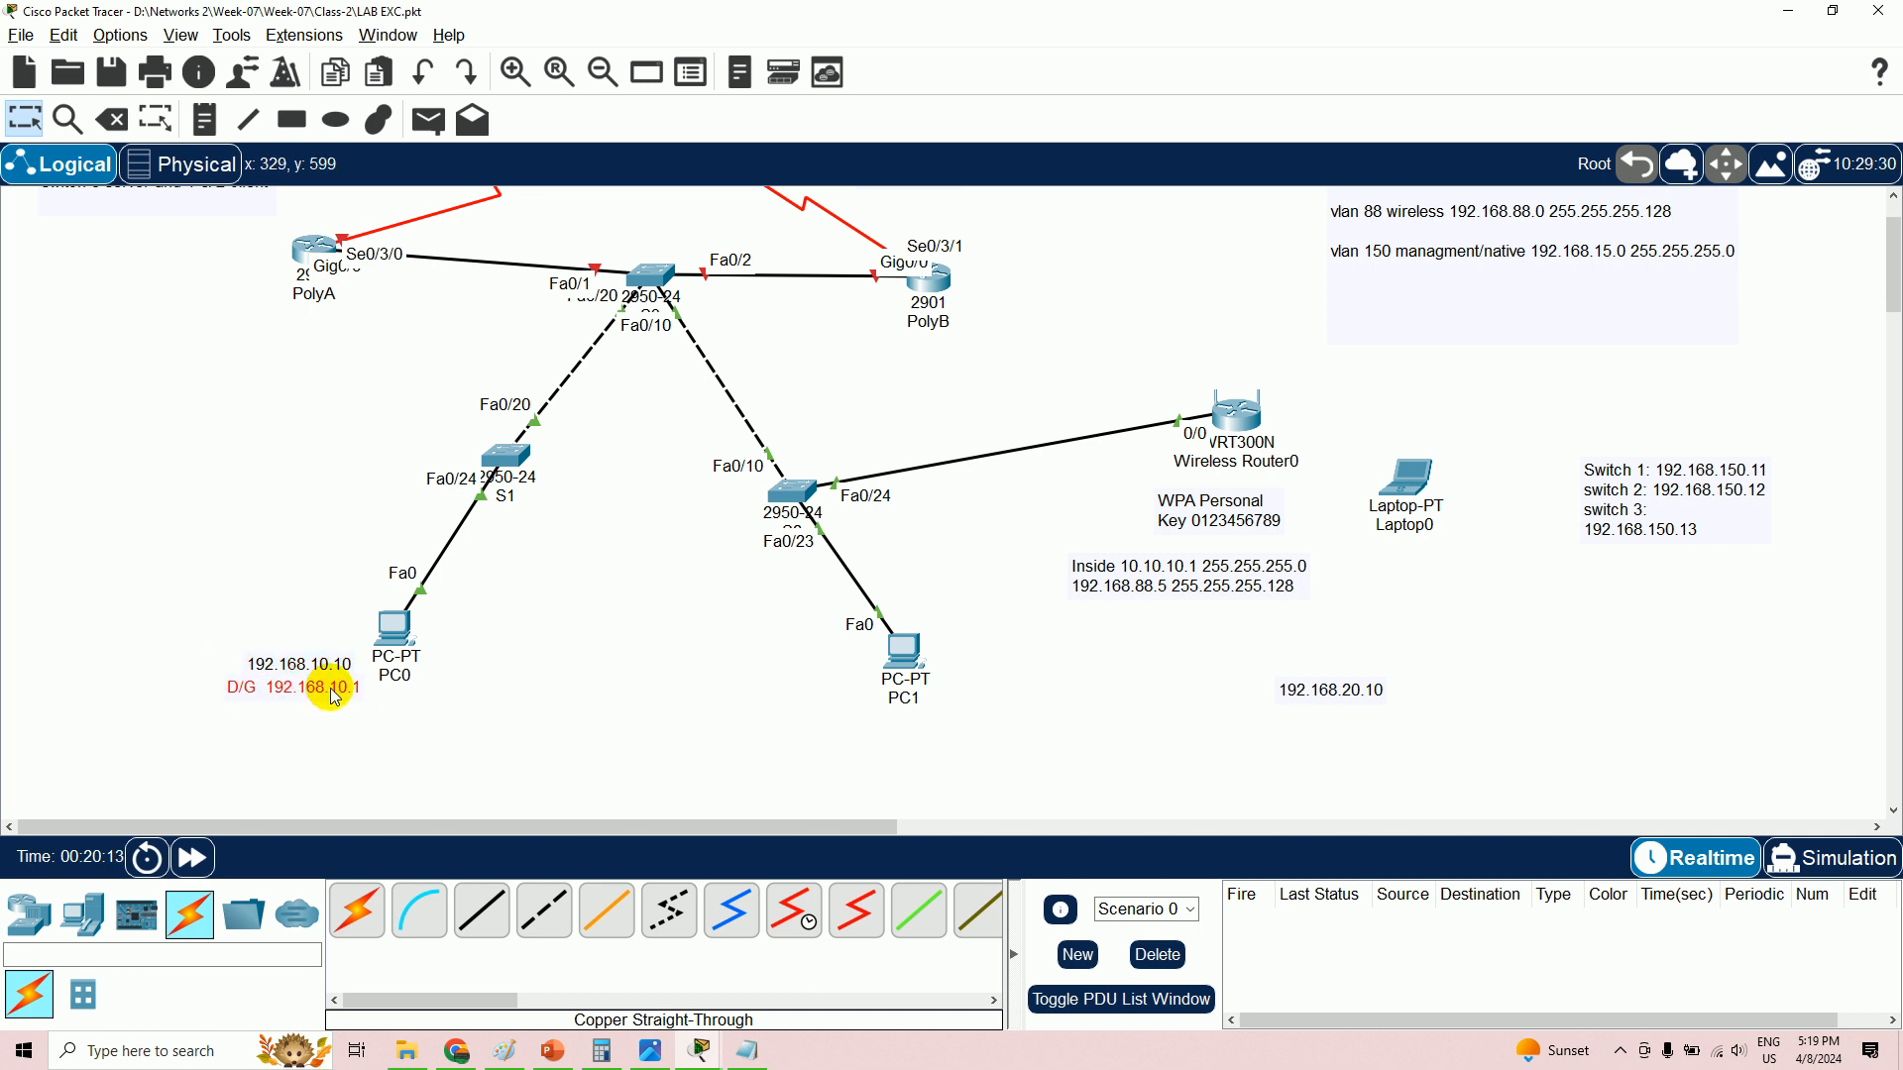
- Move PC1's 192.168.20.10 note beside it and add 'DG: 192.168.20.1' to it
scroll(724, 730, "up", 2)
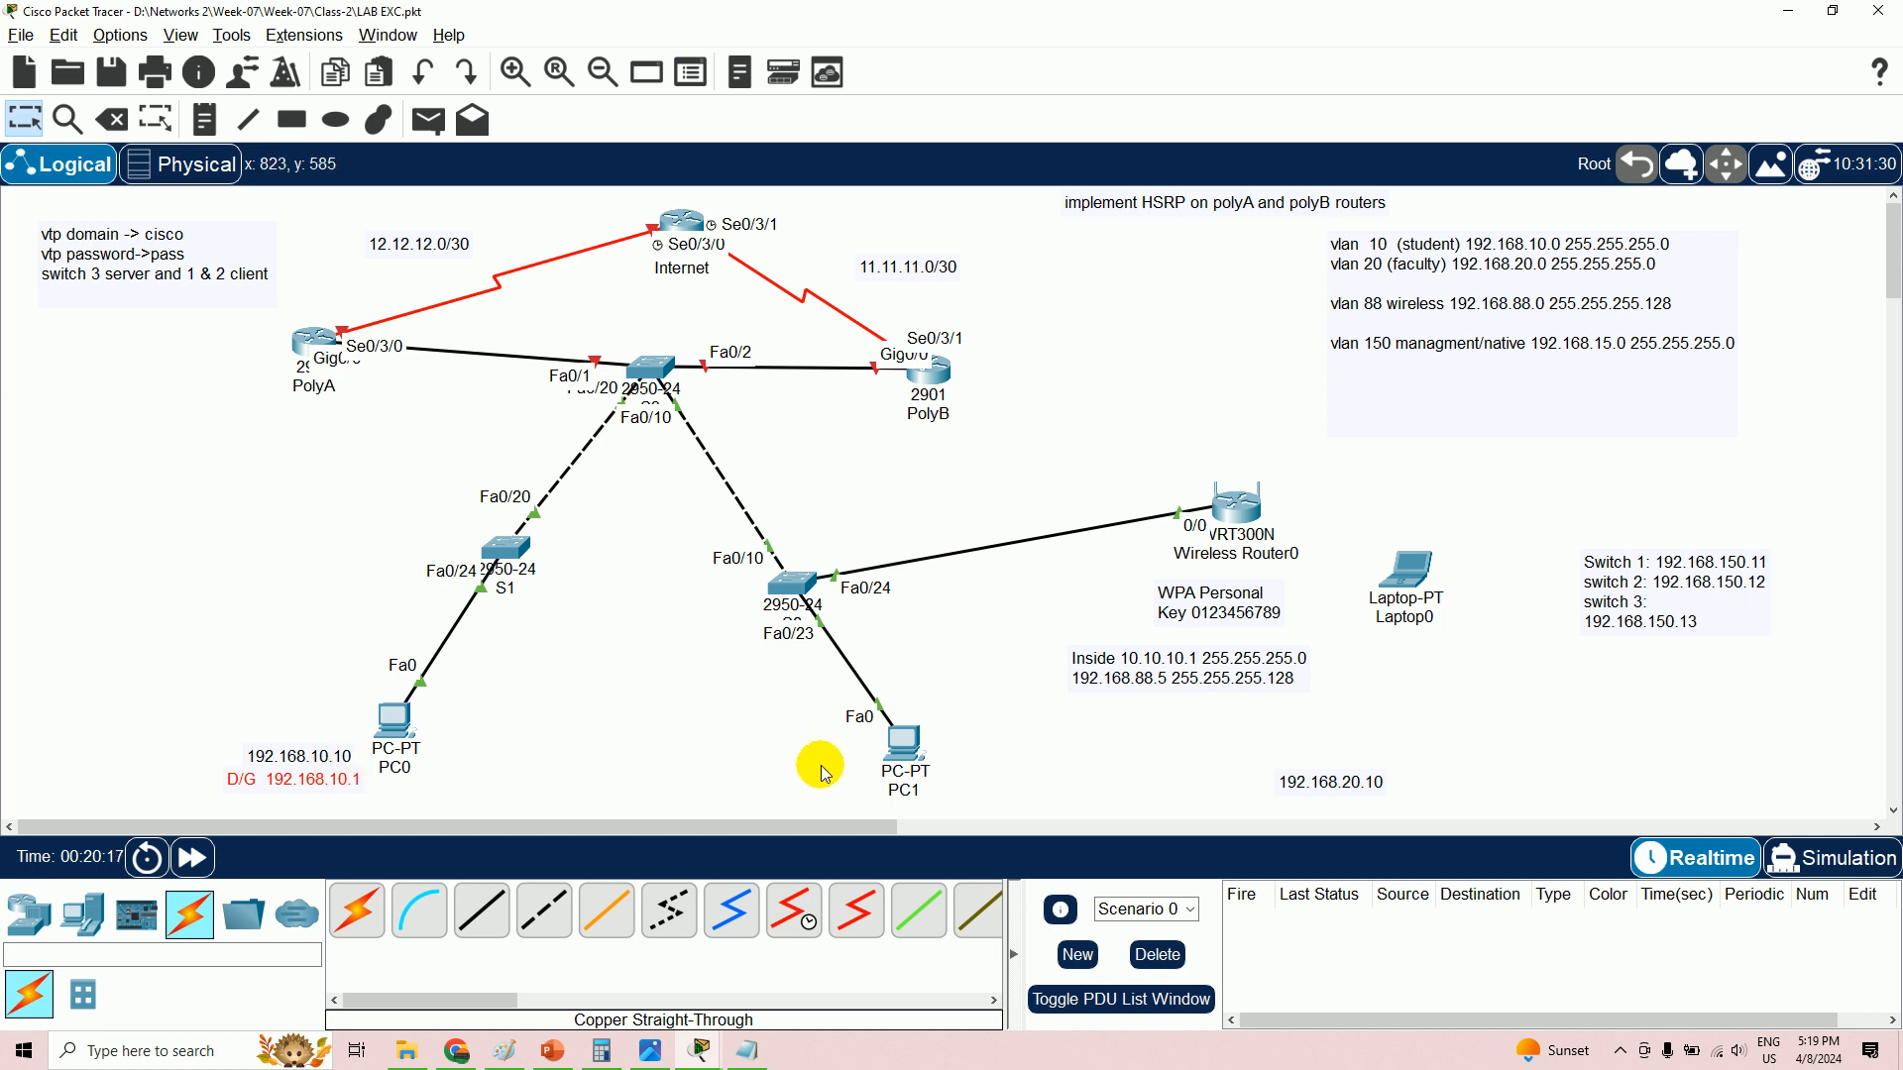
left_click_drag(1344, 788, 1014, 759)
double_click(1026, 759)
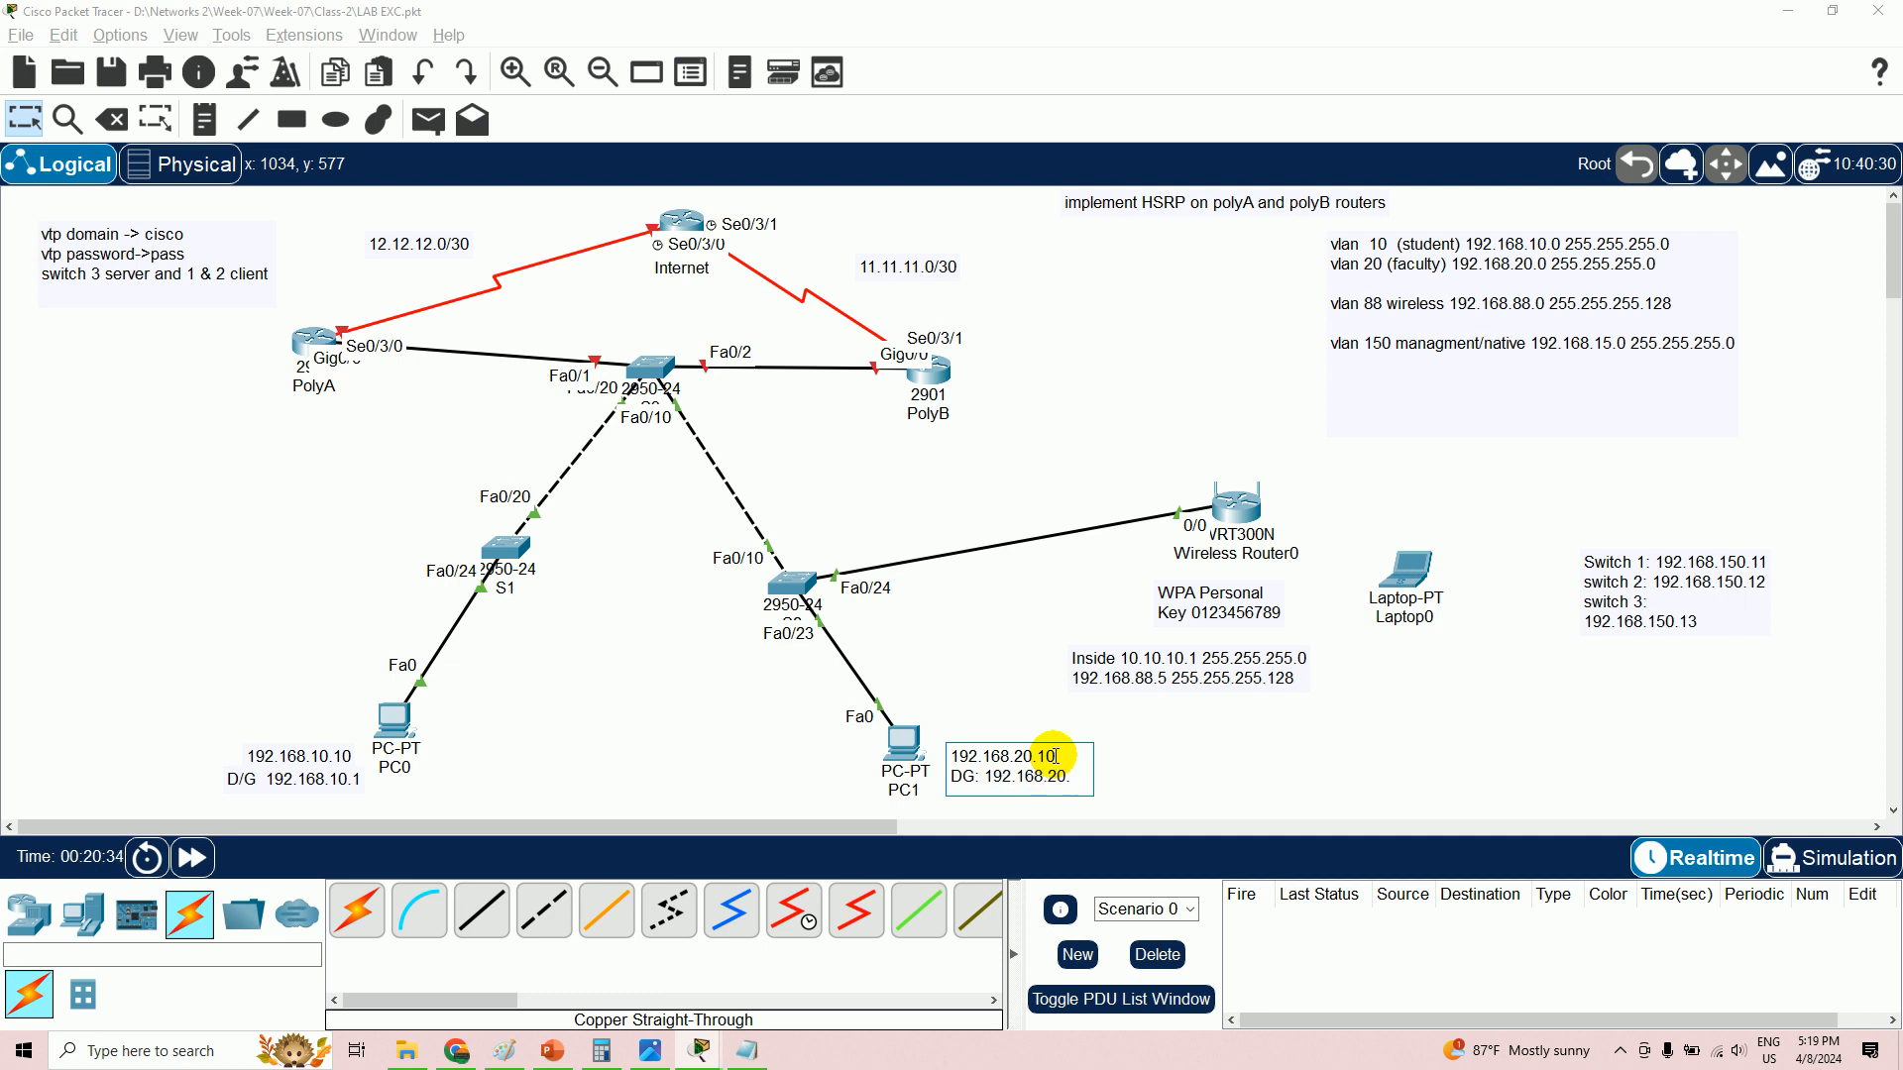
left_click(96, 488)
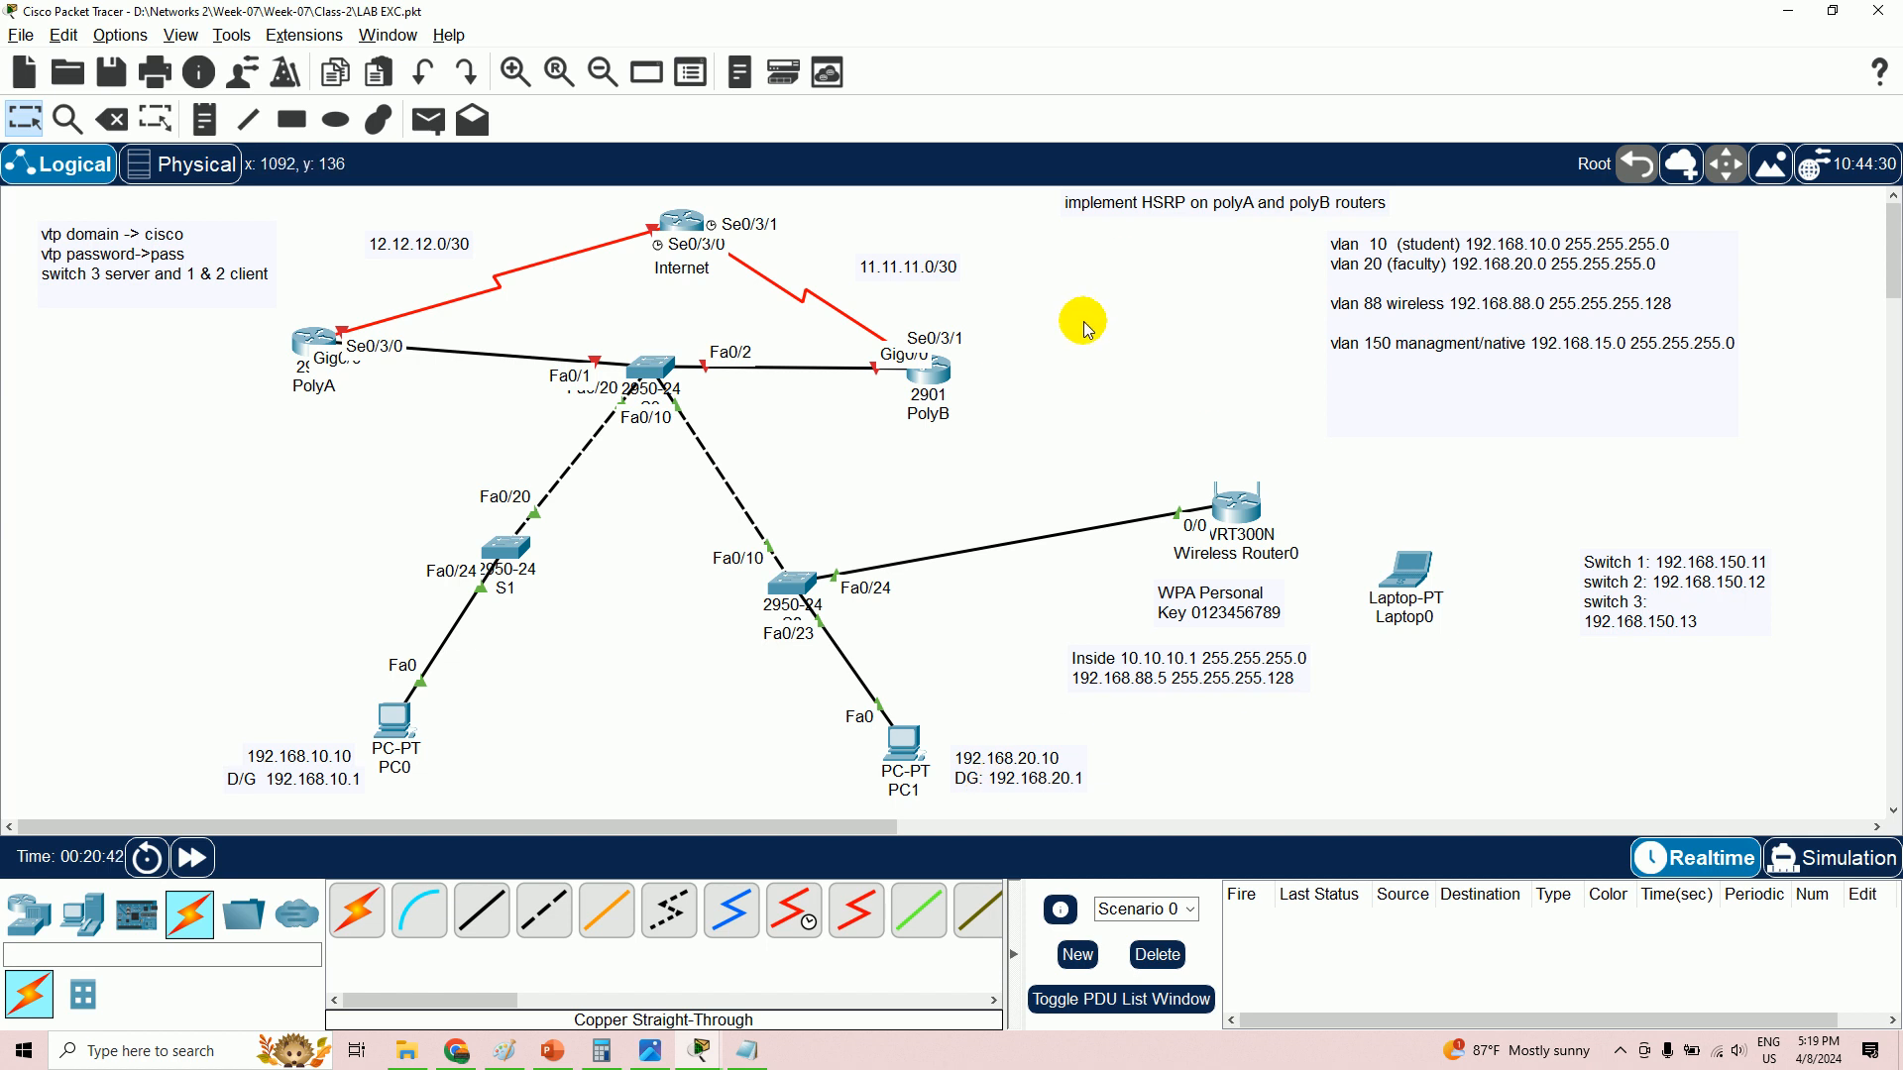
left_click_drag(1011, 778, 1001, 791)
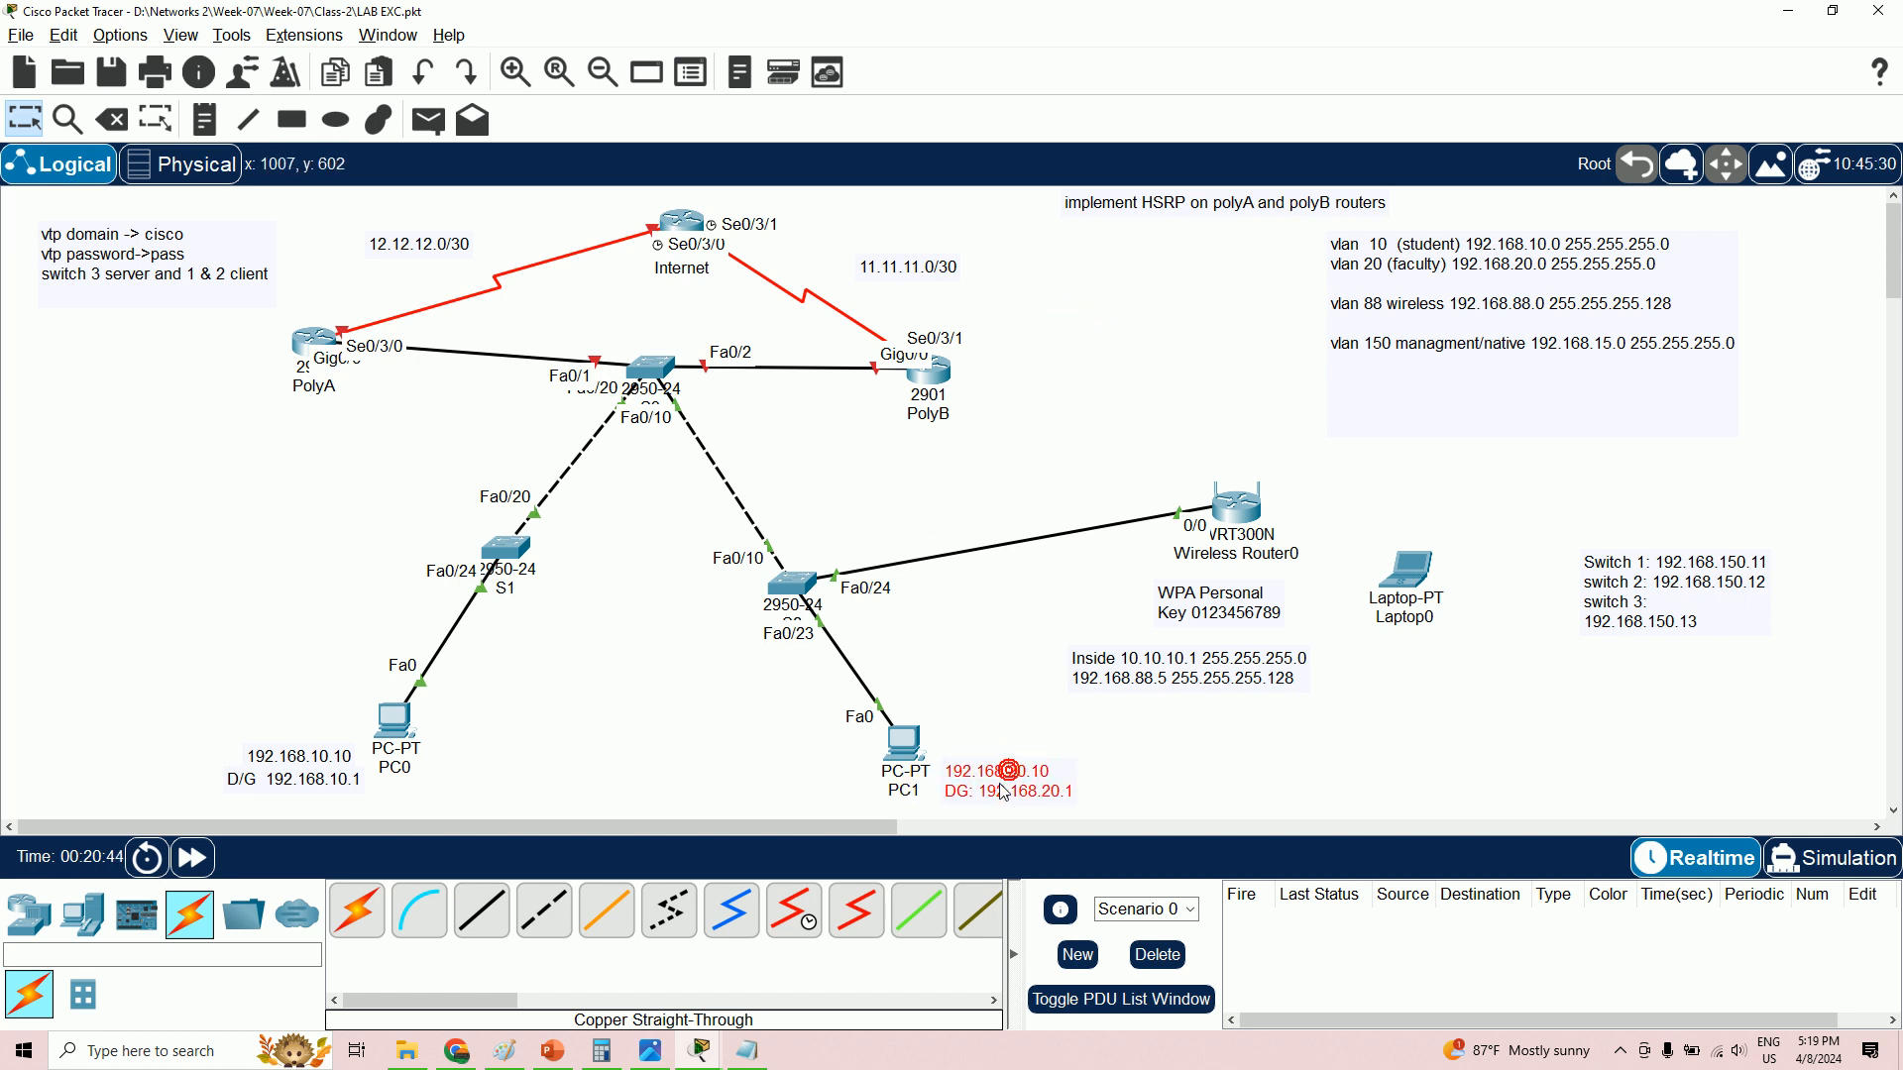
left_click(700, 1051)
left_click(644, 966)
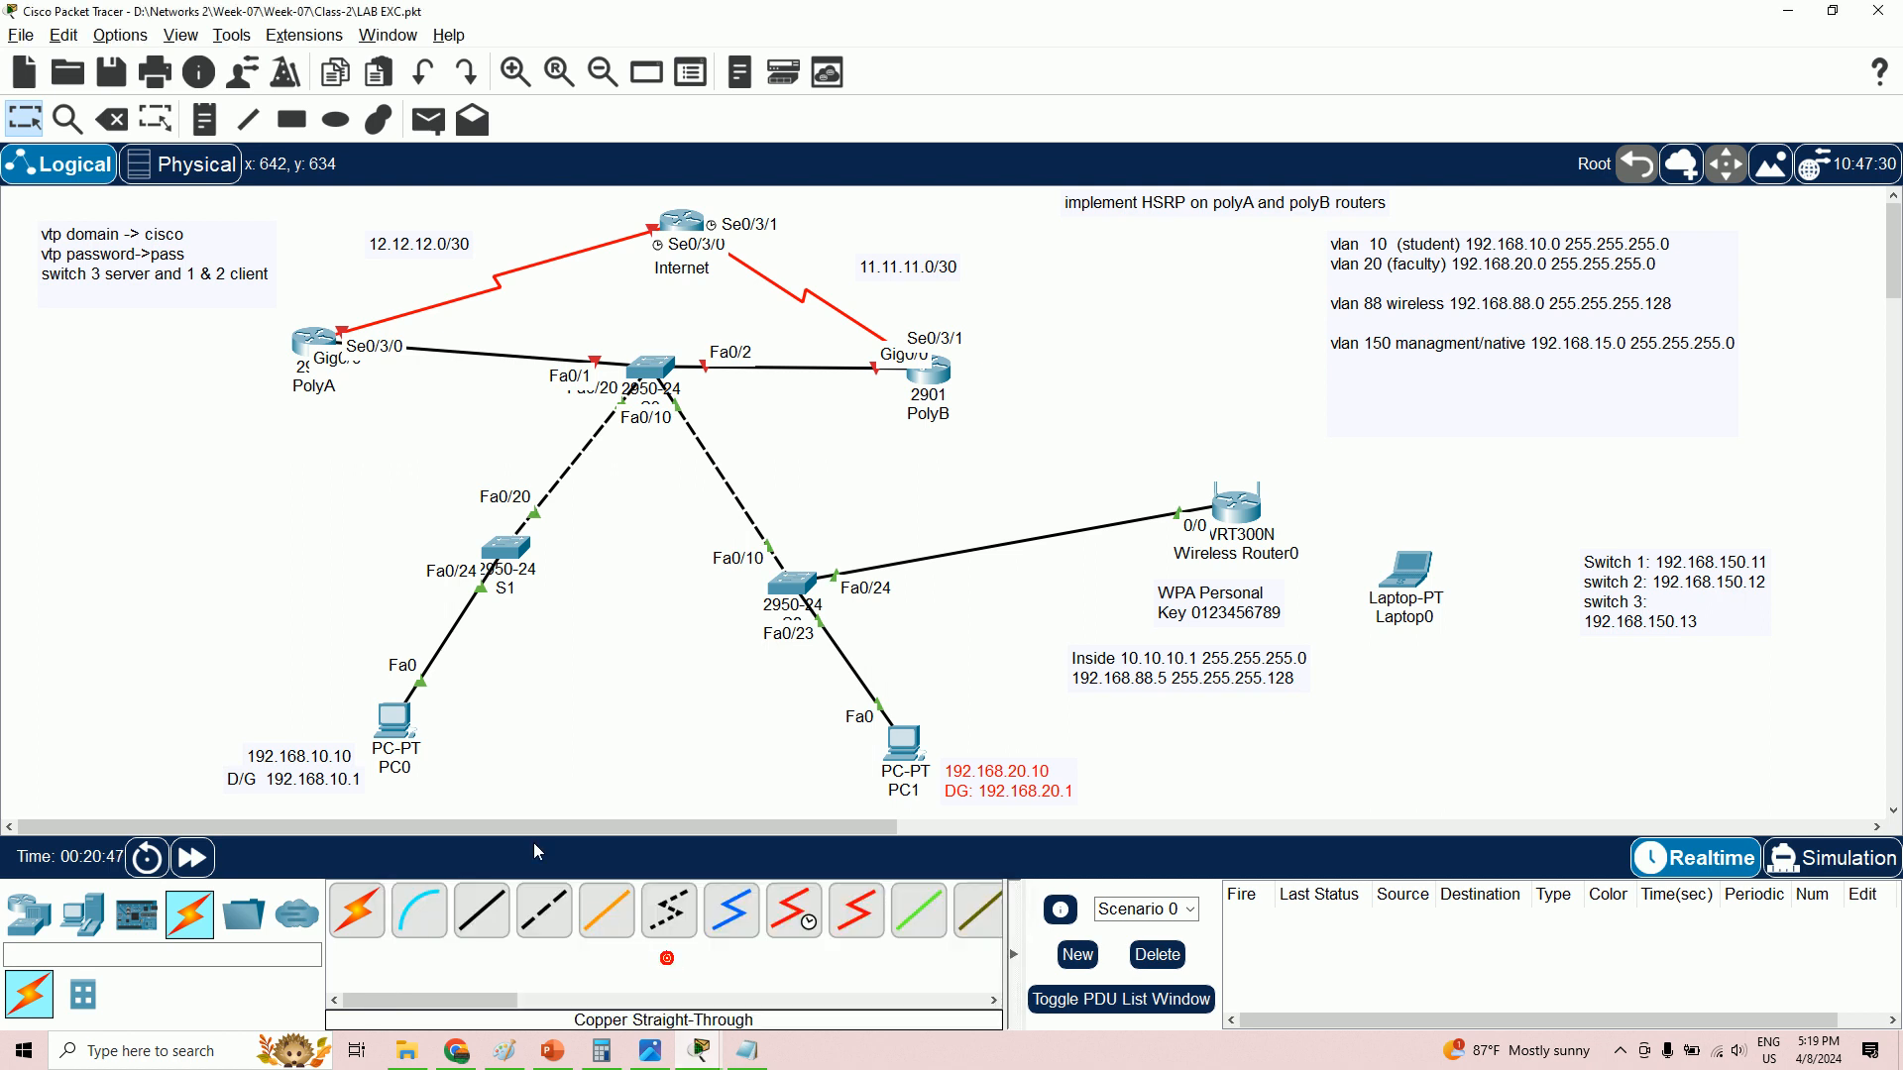
- Check PC0's subnet mask and default gateway in its IP Configuration, then close it
left_click(400, 738)
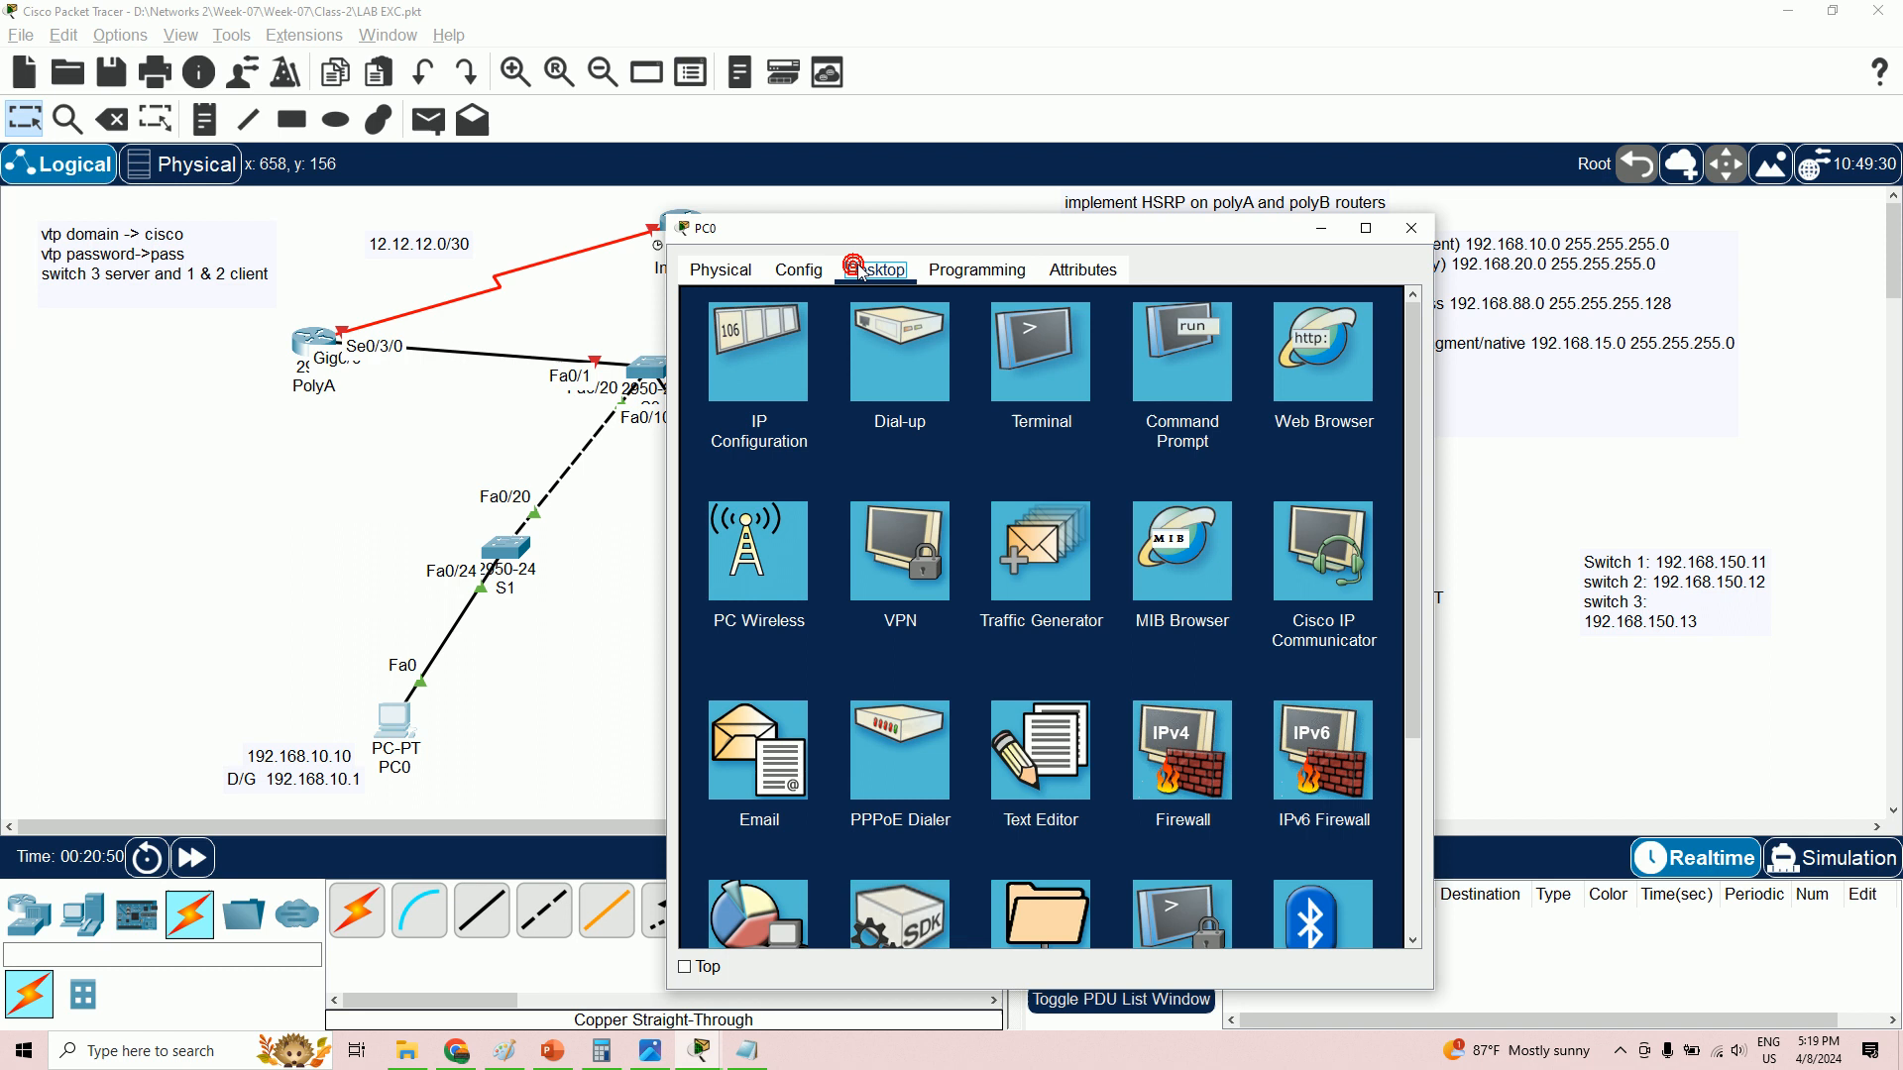
left_click(802, 335)
left_click_drag(1073, 432, 929, 450)
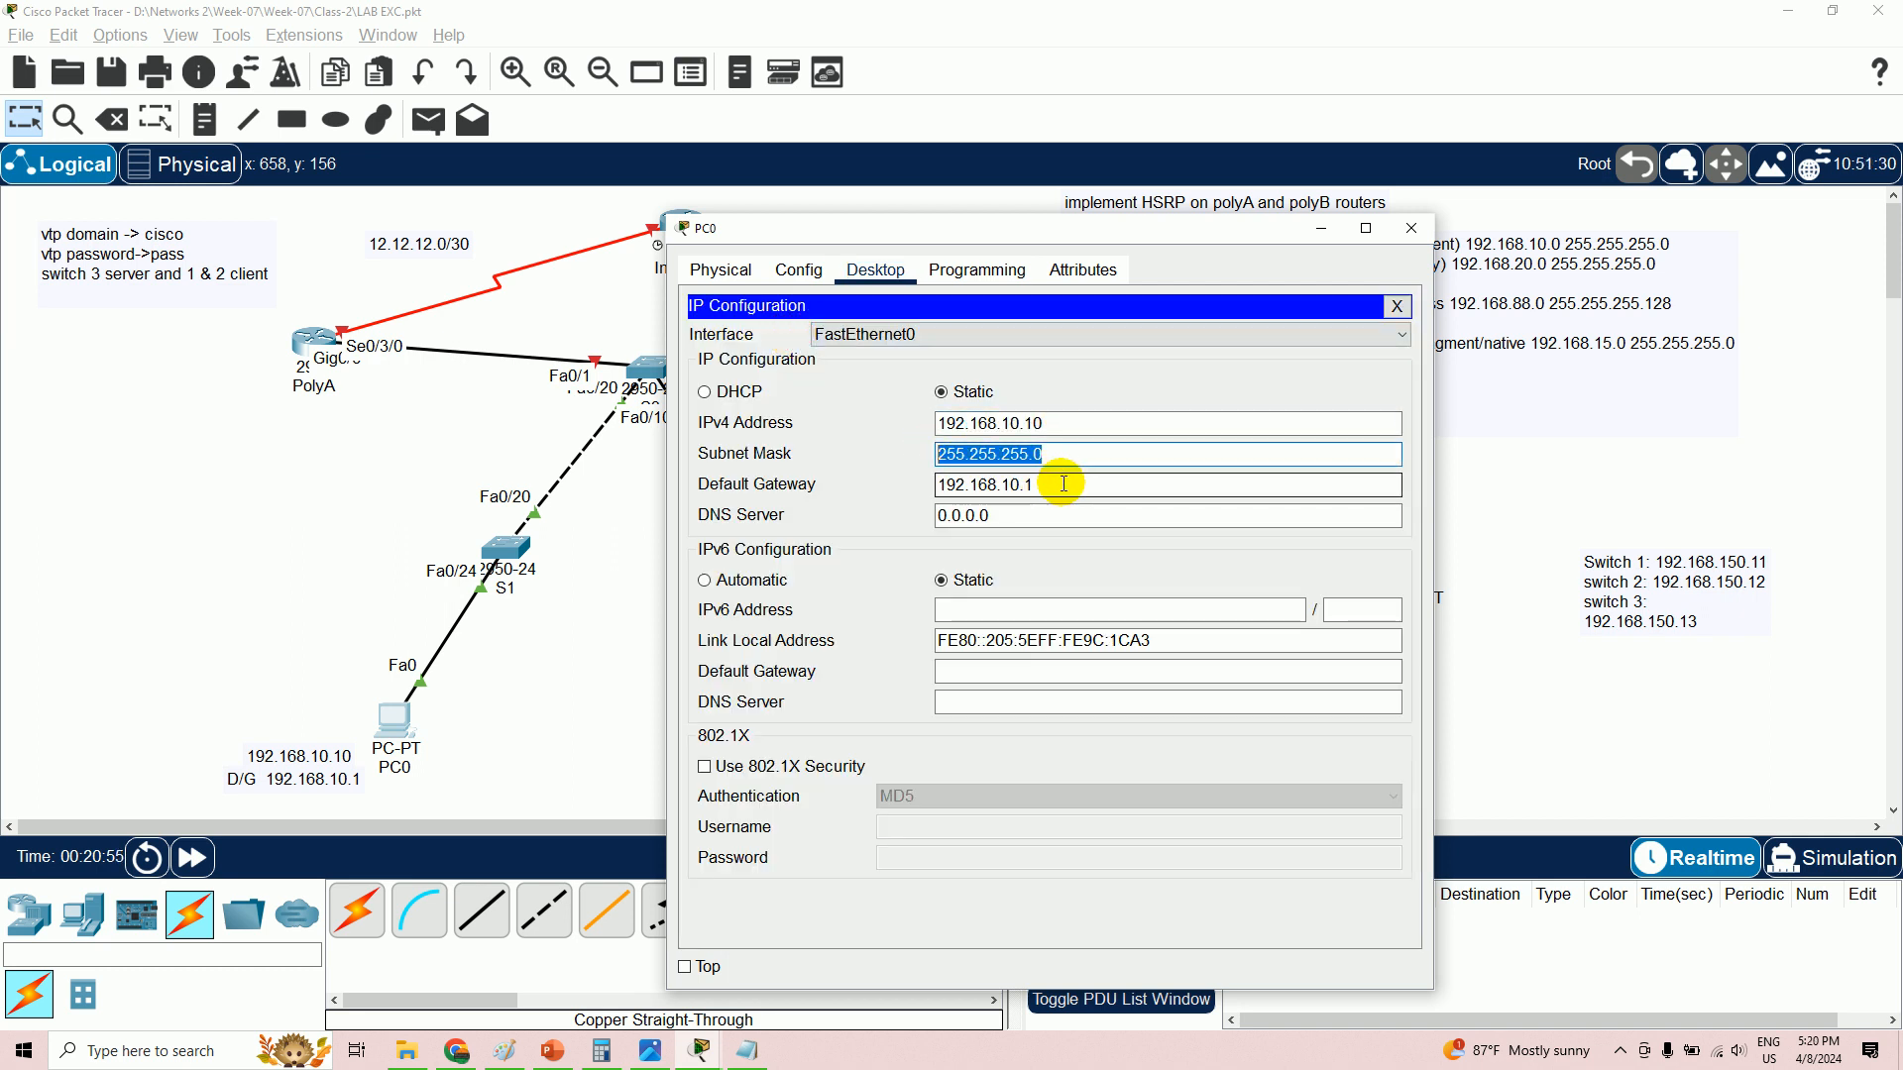
left_click_drag(1064, 486, 900, 483)
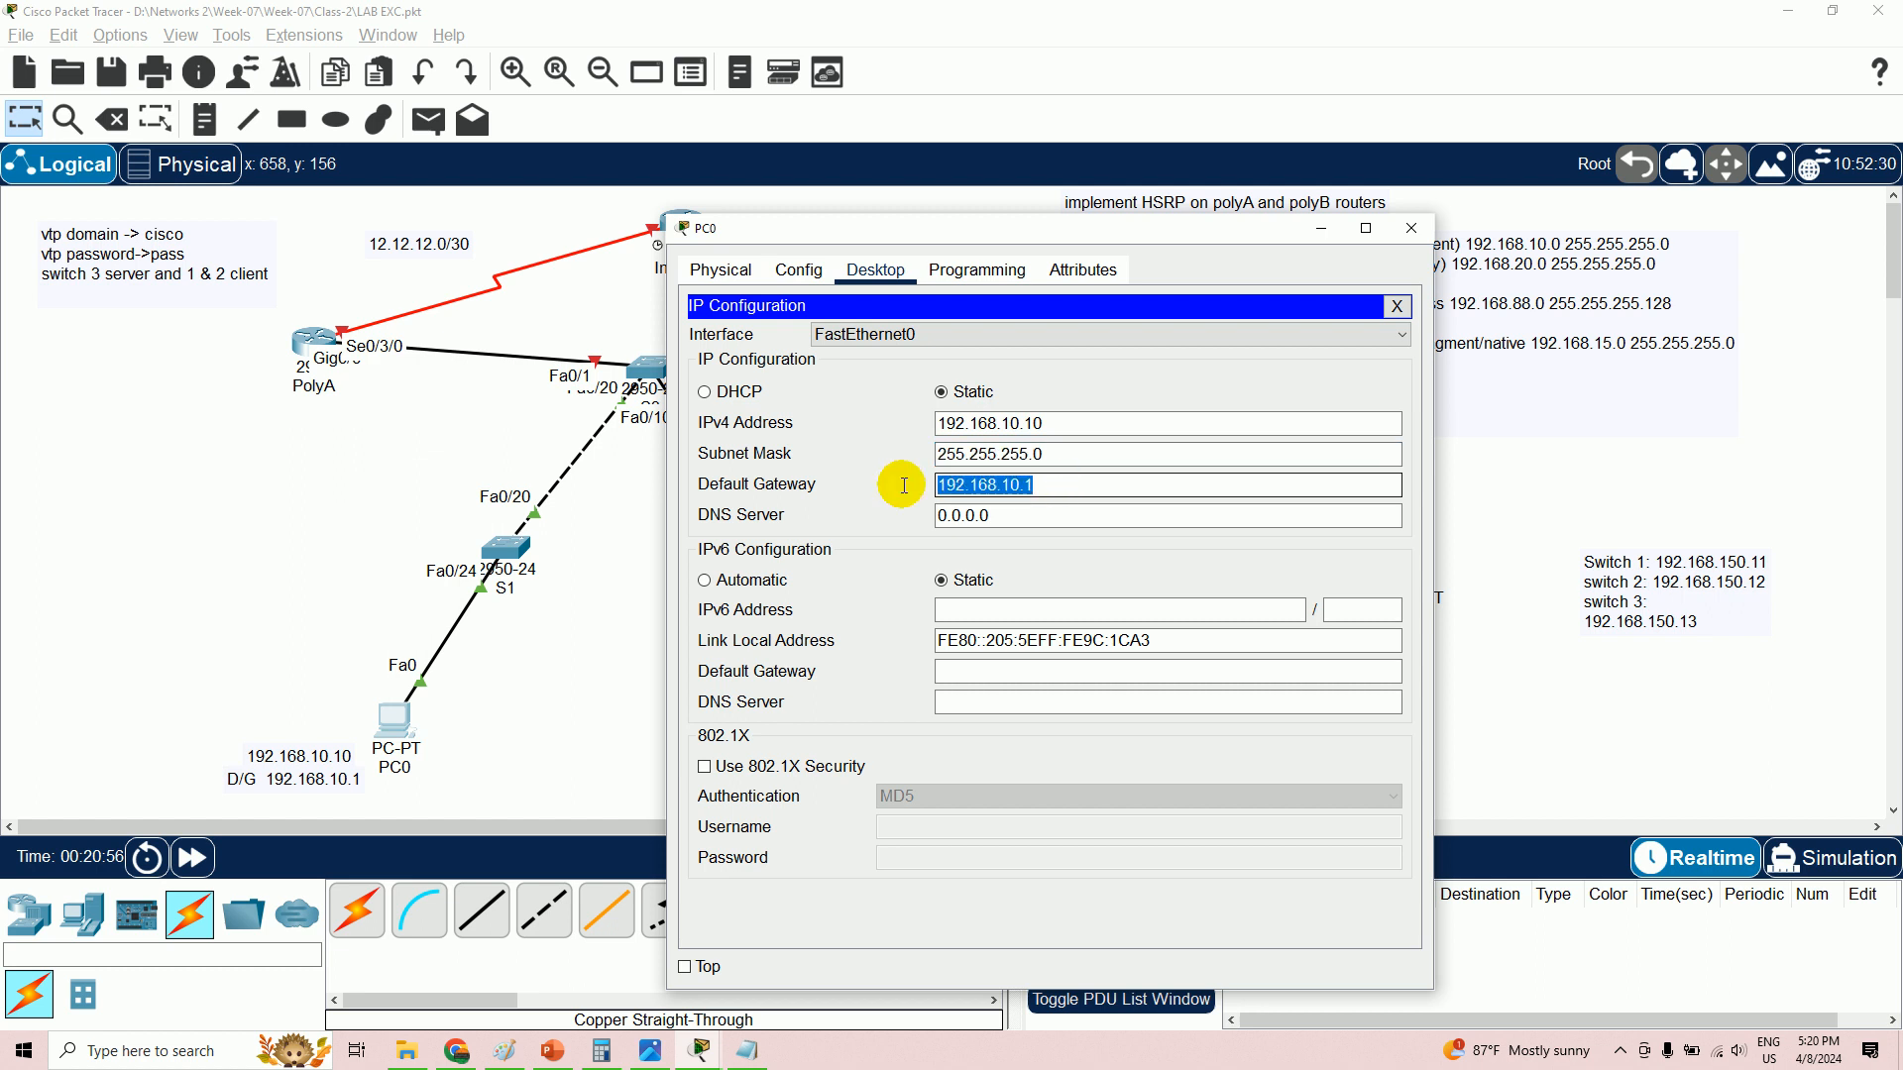
left_click(1321, 228)
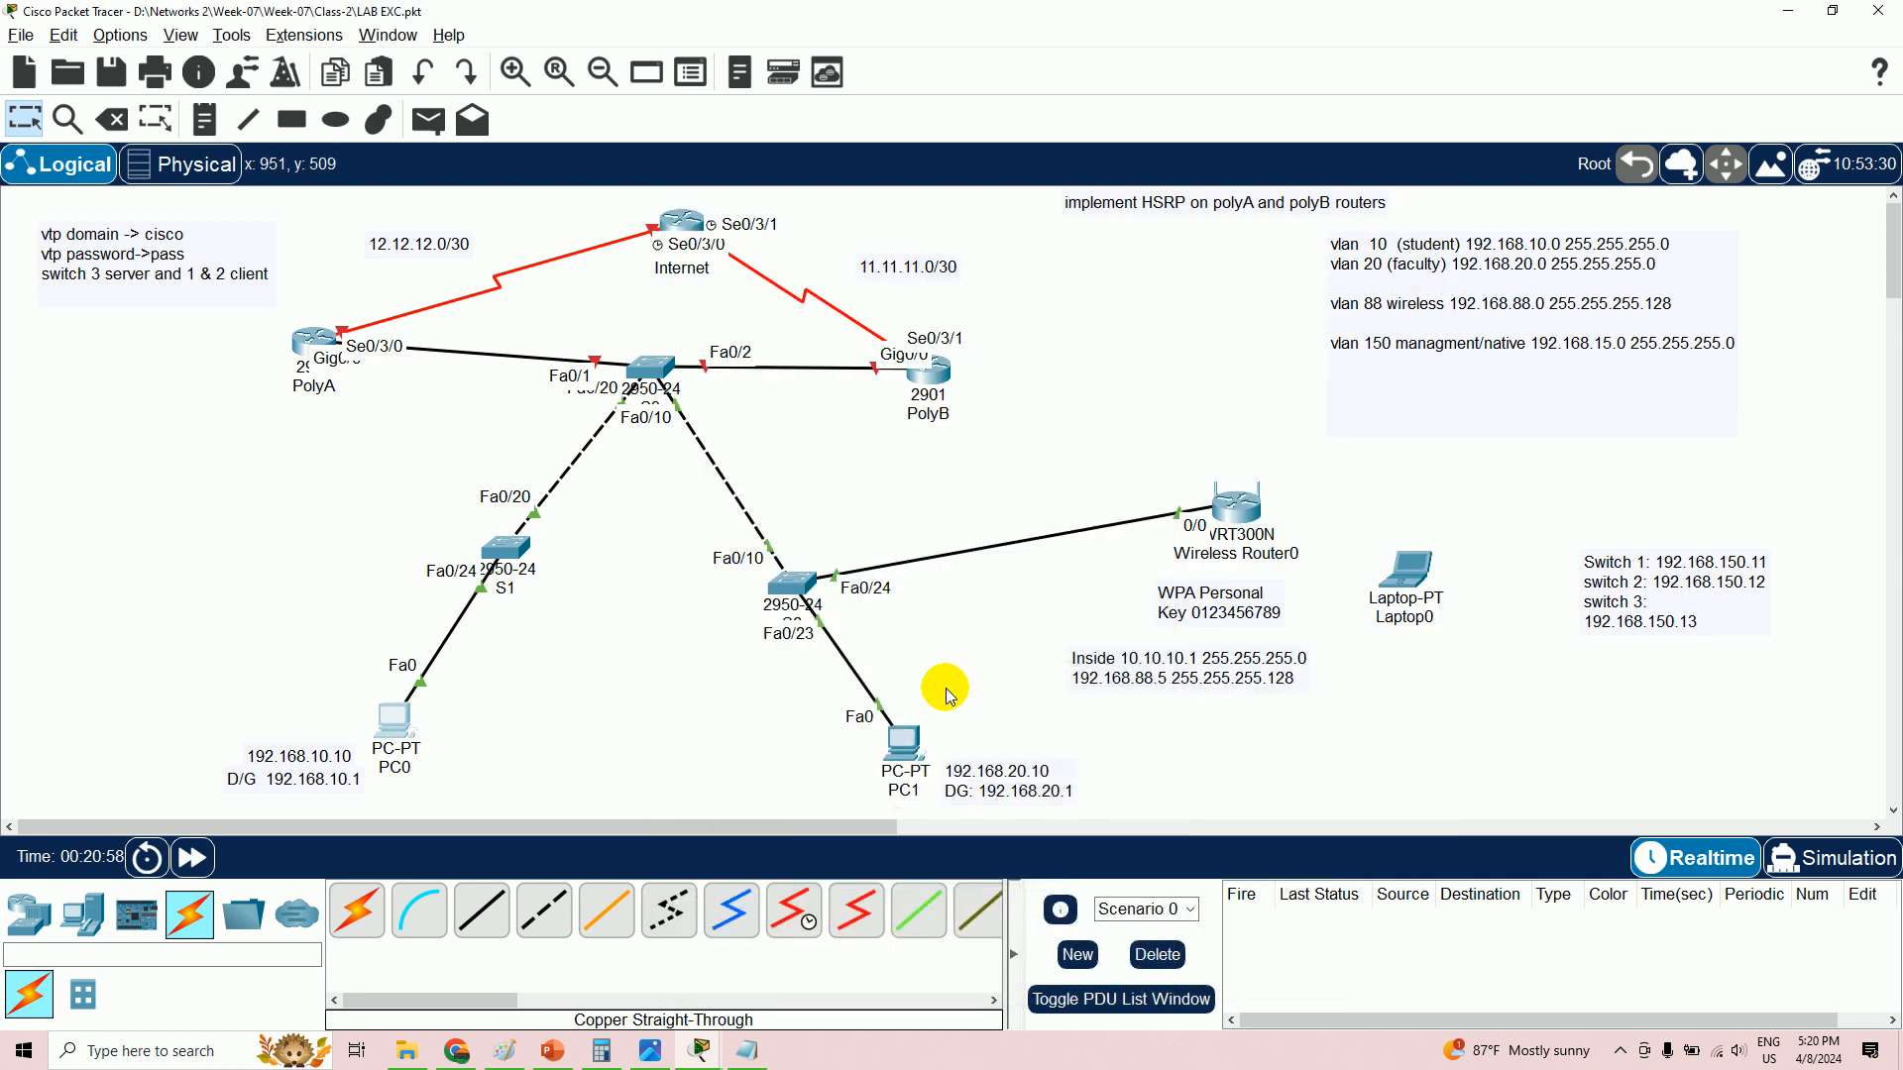
- Verify PC1 has 192.168.20.10, mask 255.255.255.0 and gateway 192.168.20.1, then close it
left_click(902, 739)
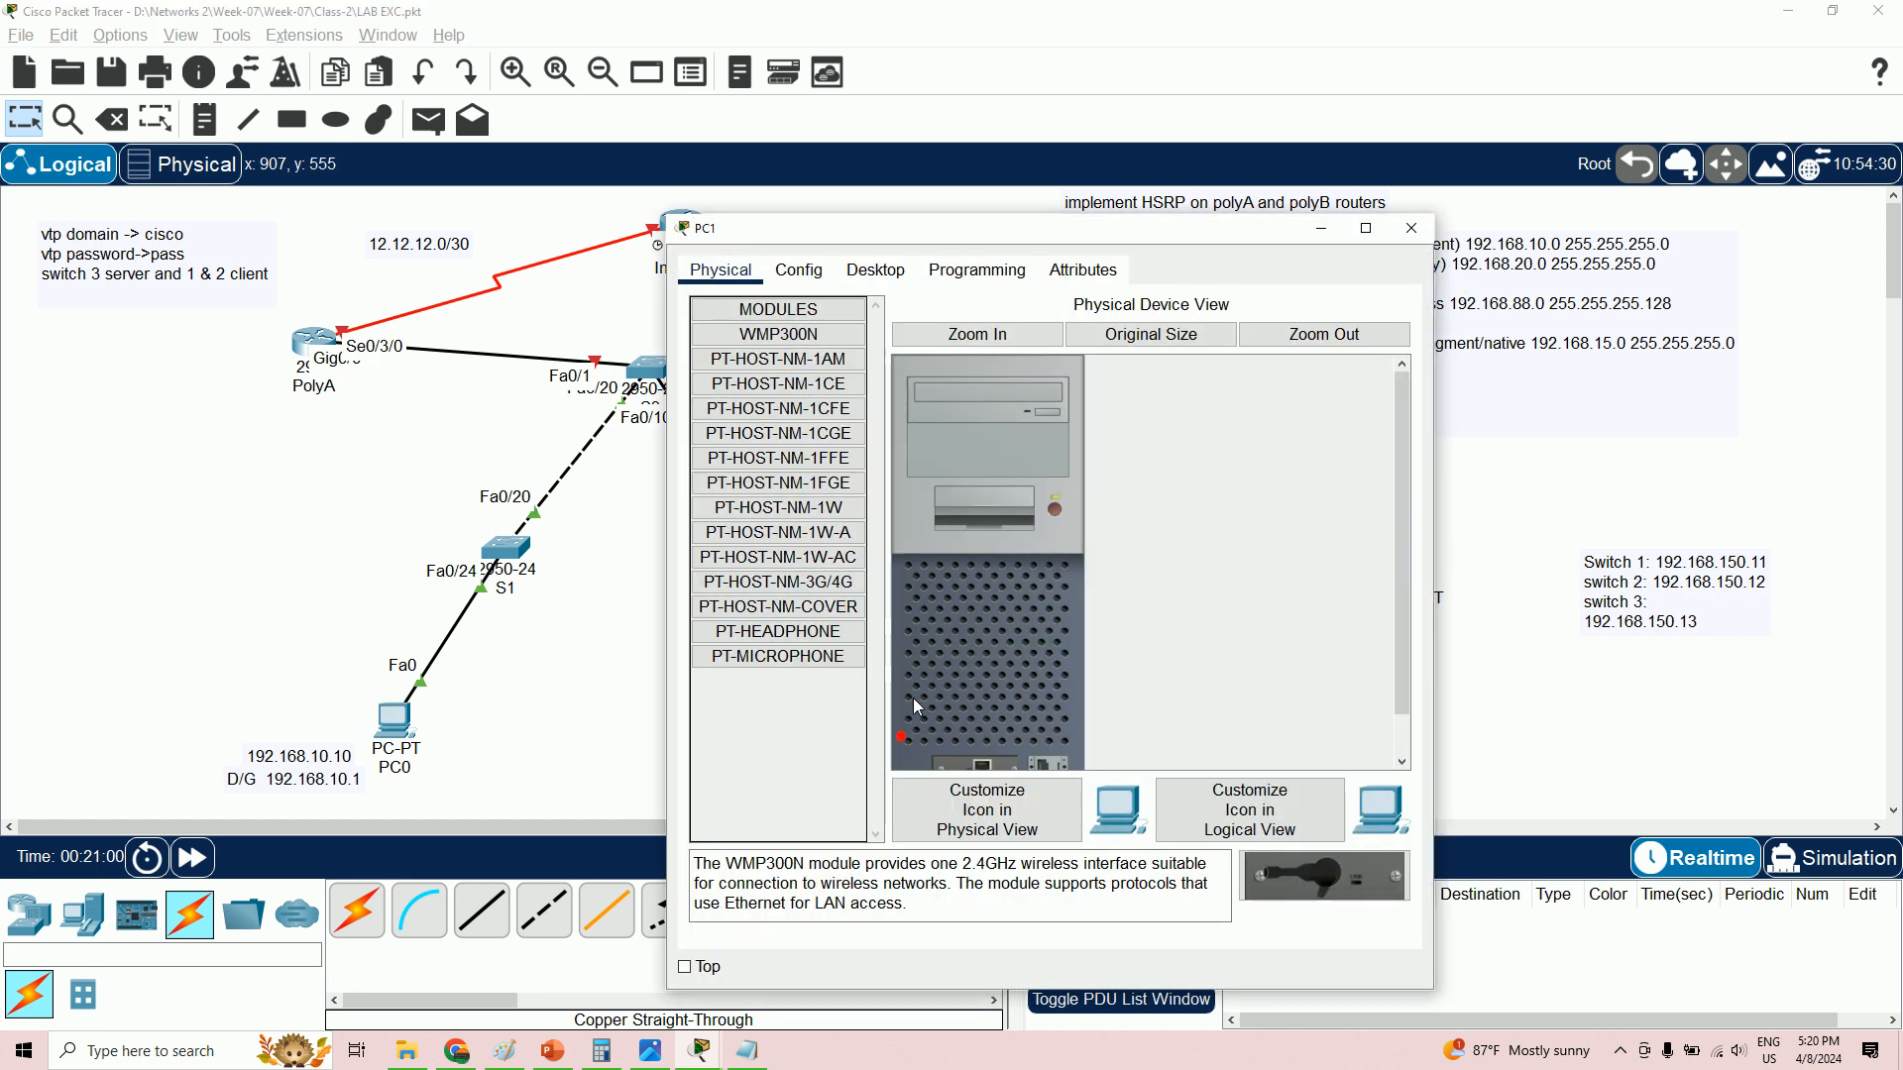
left_click(876, 270)
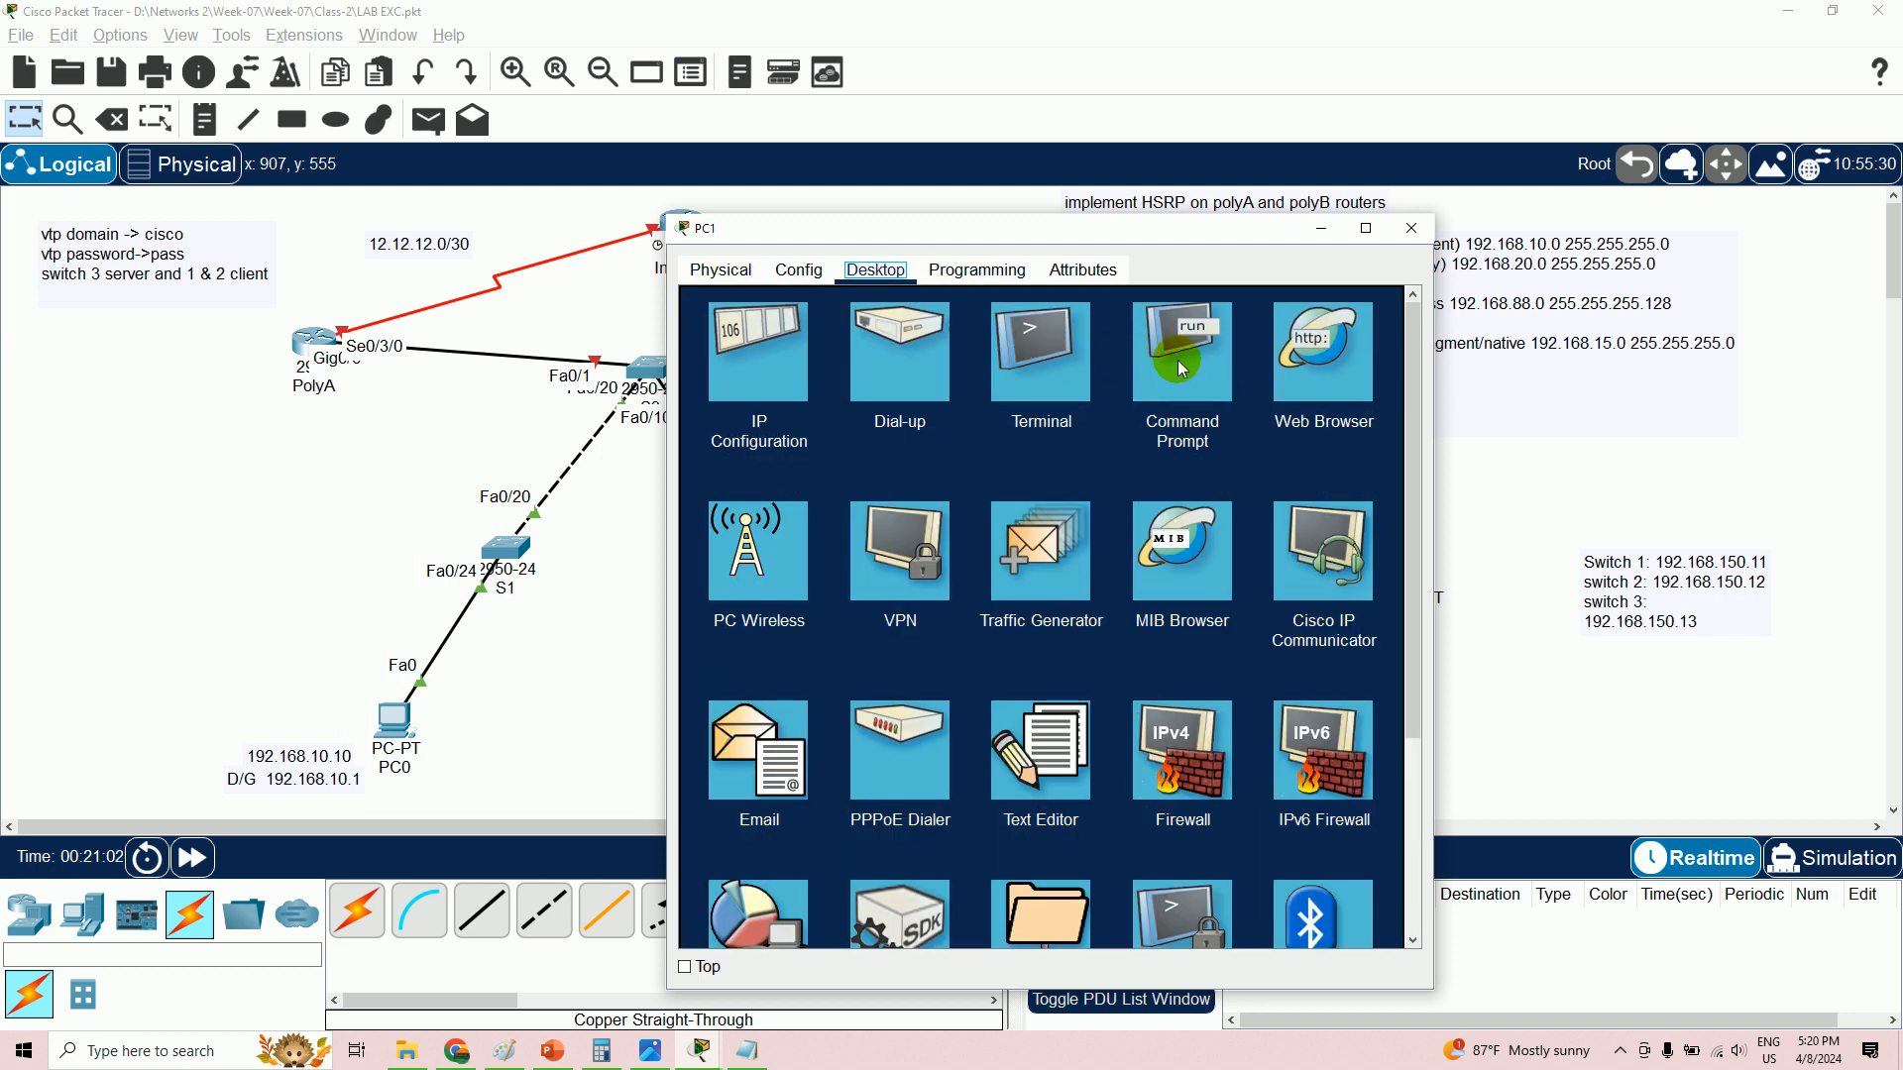
left_click(756, 367)
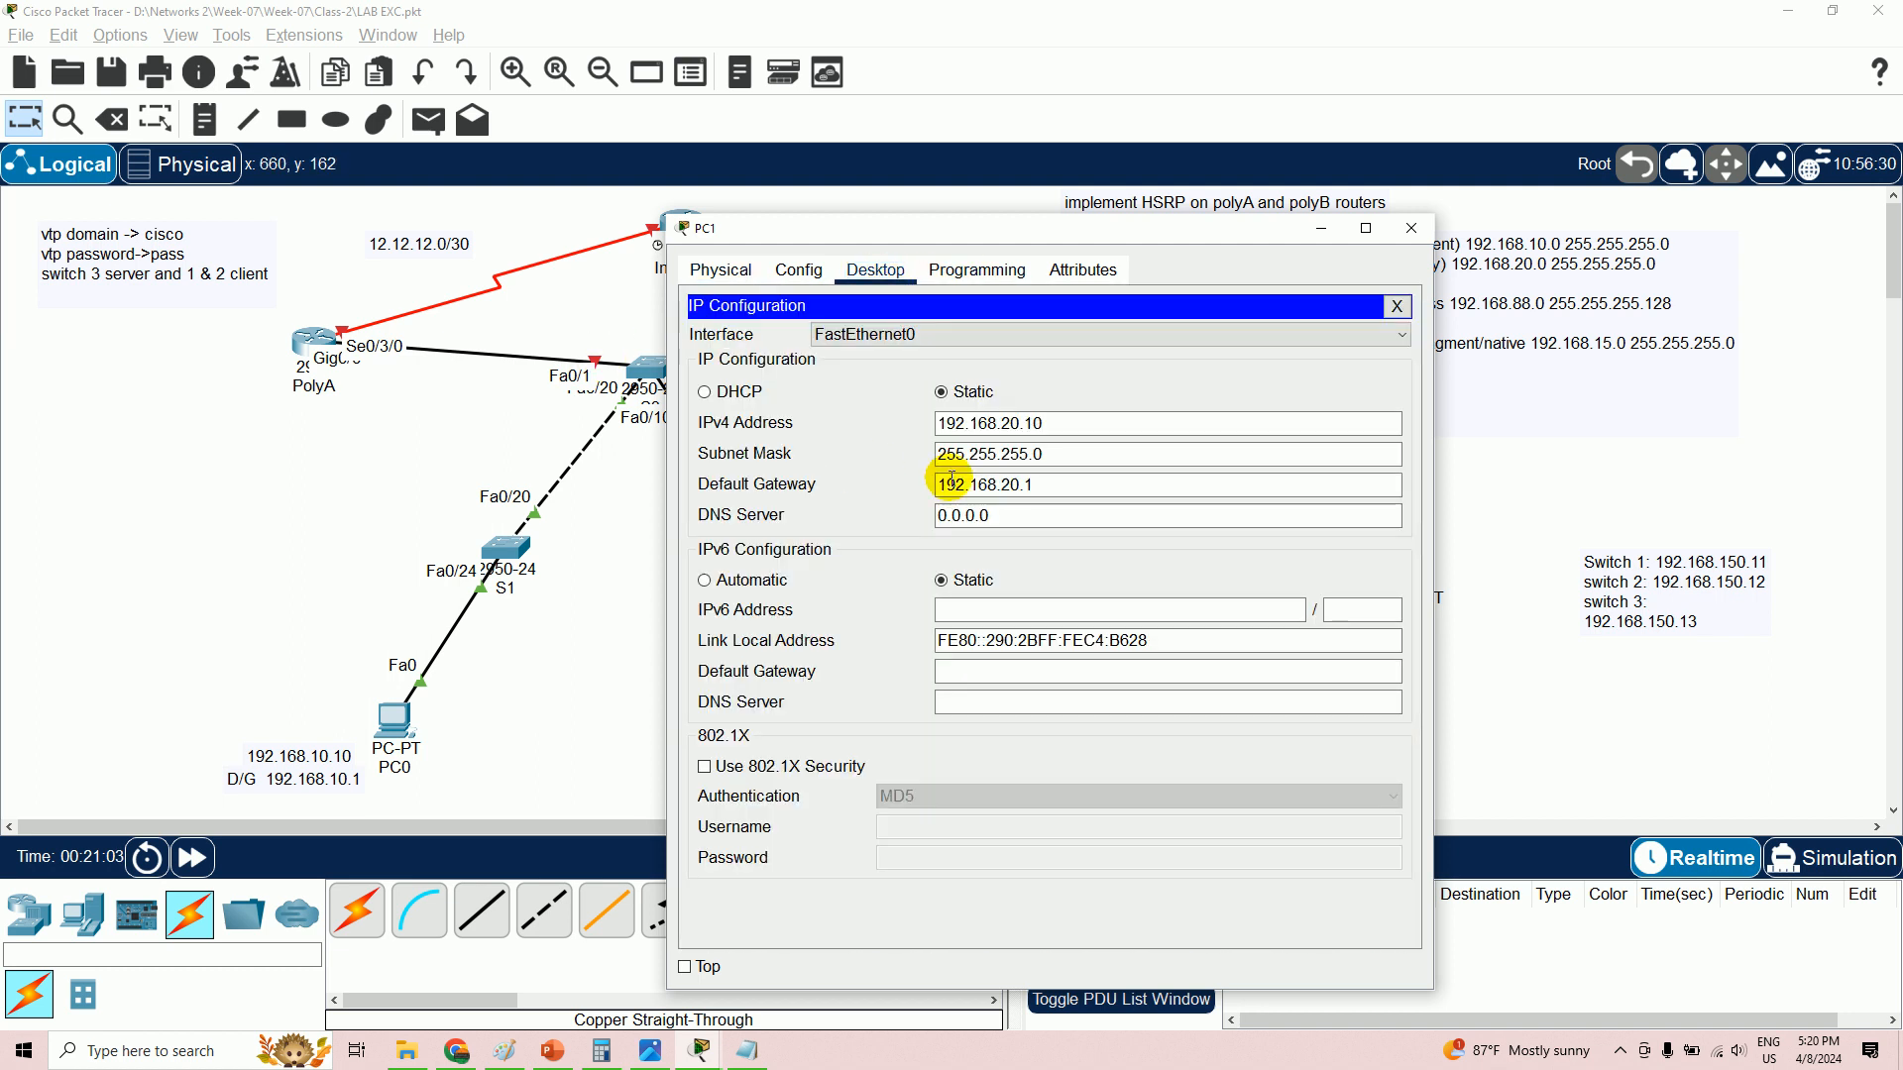
left_click_drag(1100, 224, 1479, 235)
left_click(1423, 446)
left_click(1420, 414)
left_click(1435, 445)
double_click(1435, 445)
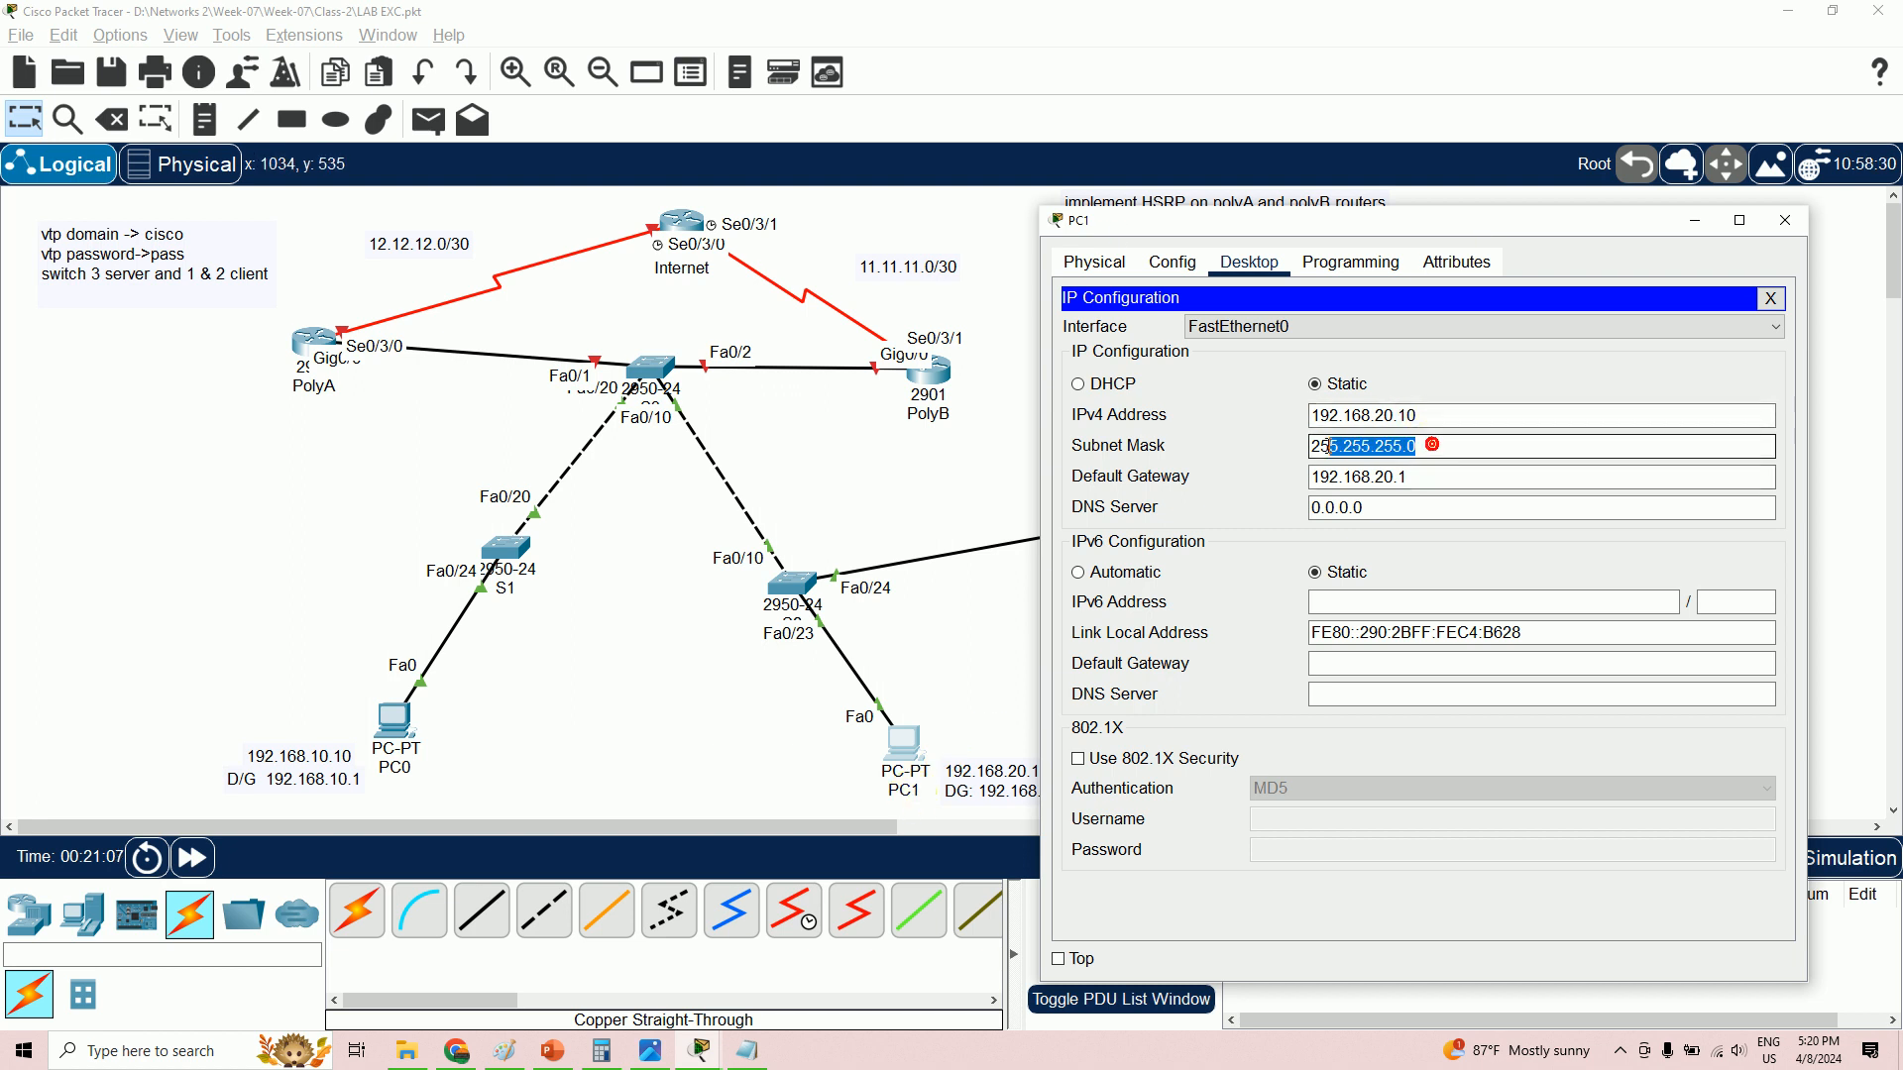
double_click(1419, 477)
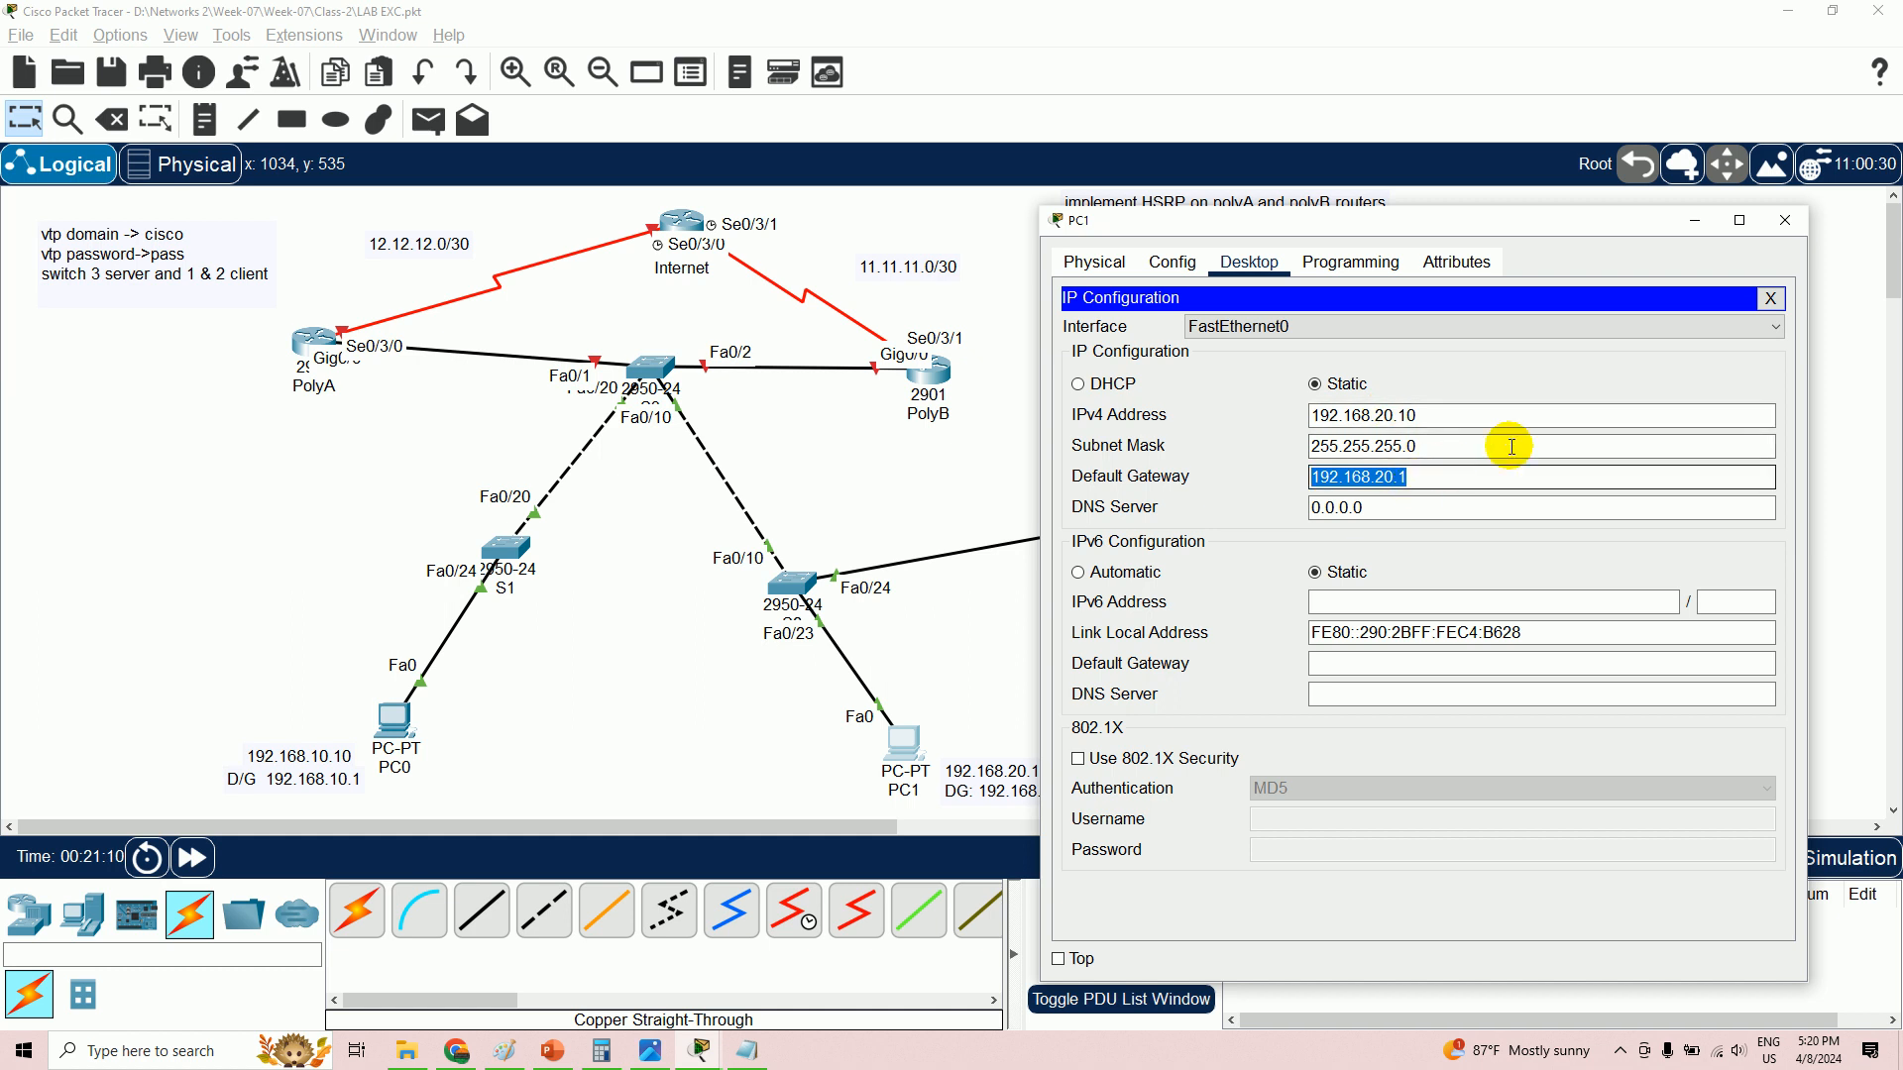
left_click(1791, 222)
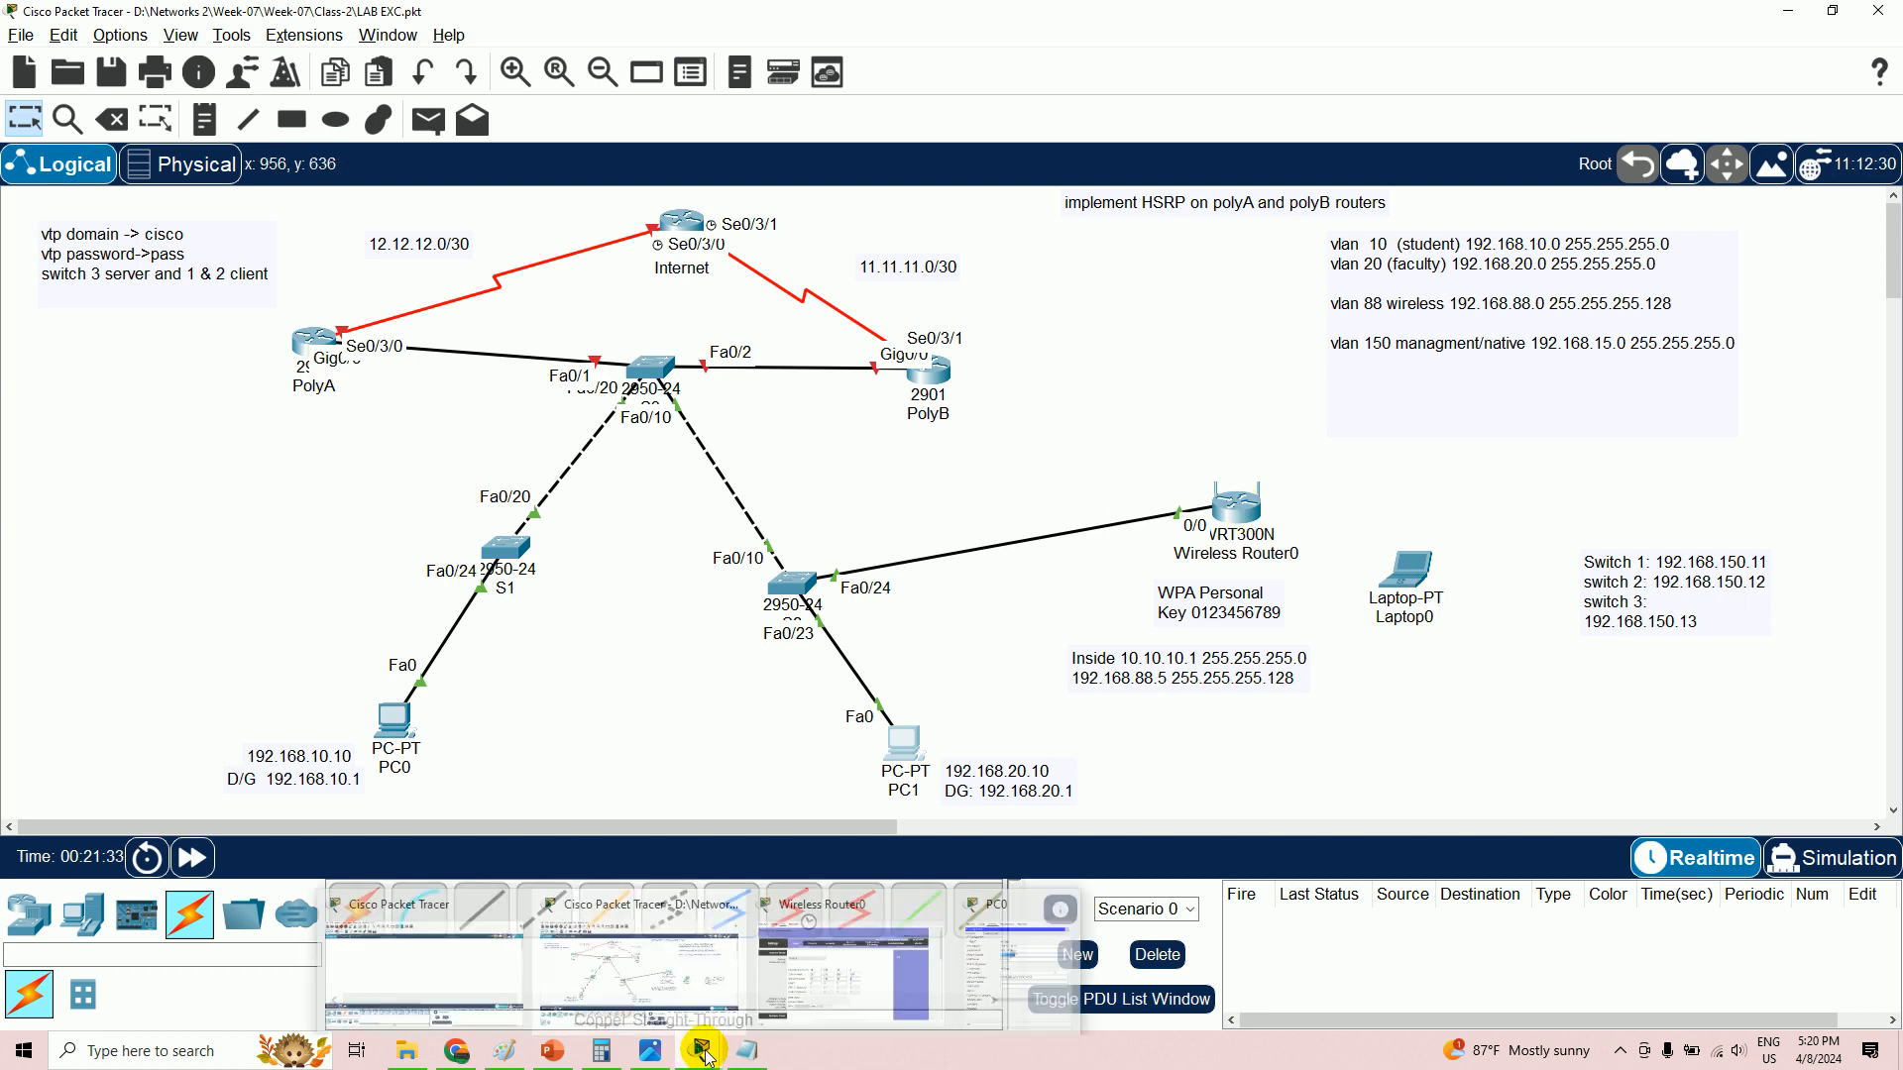
- Power off Laptop0, remove its existing card and install the WPC300N wireless module
left_click(1430, 570)
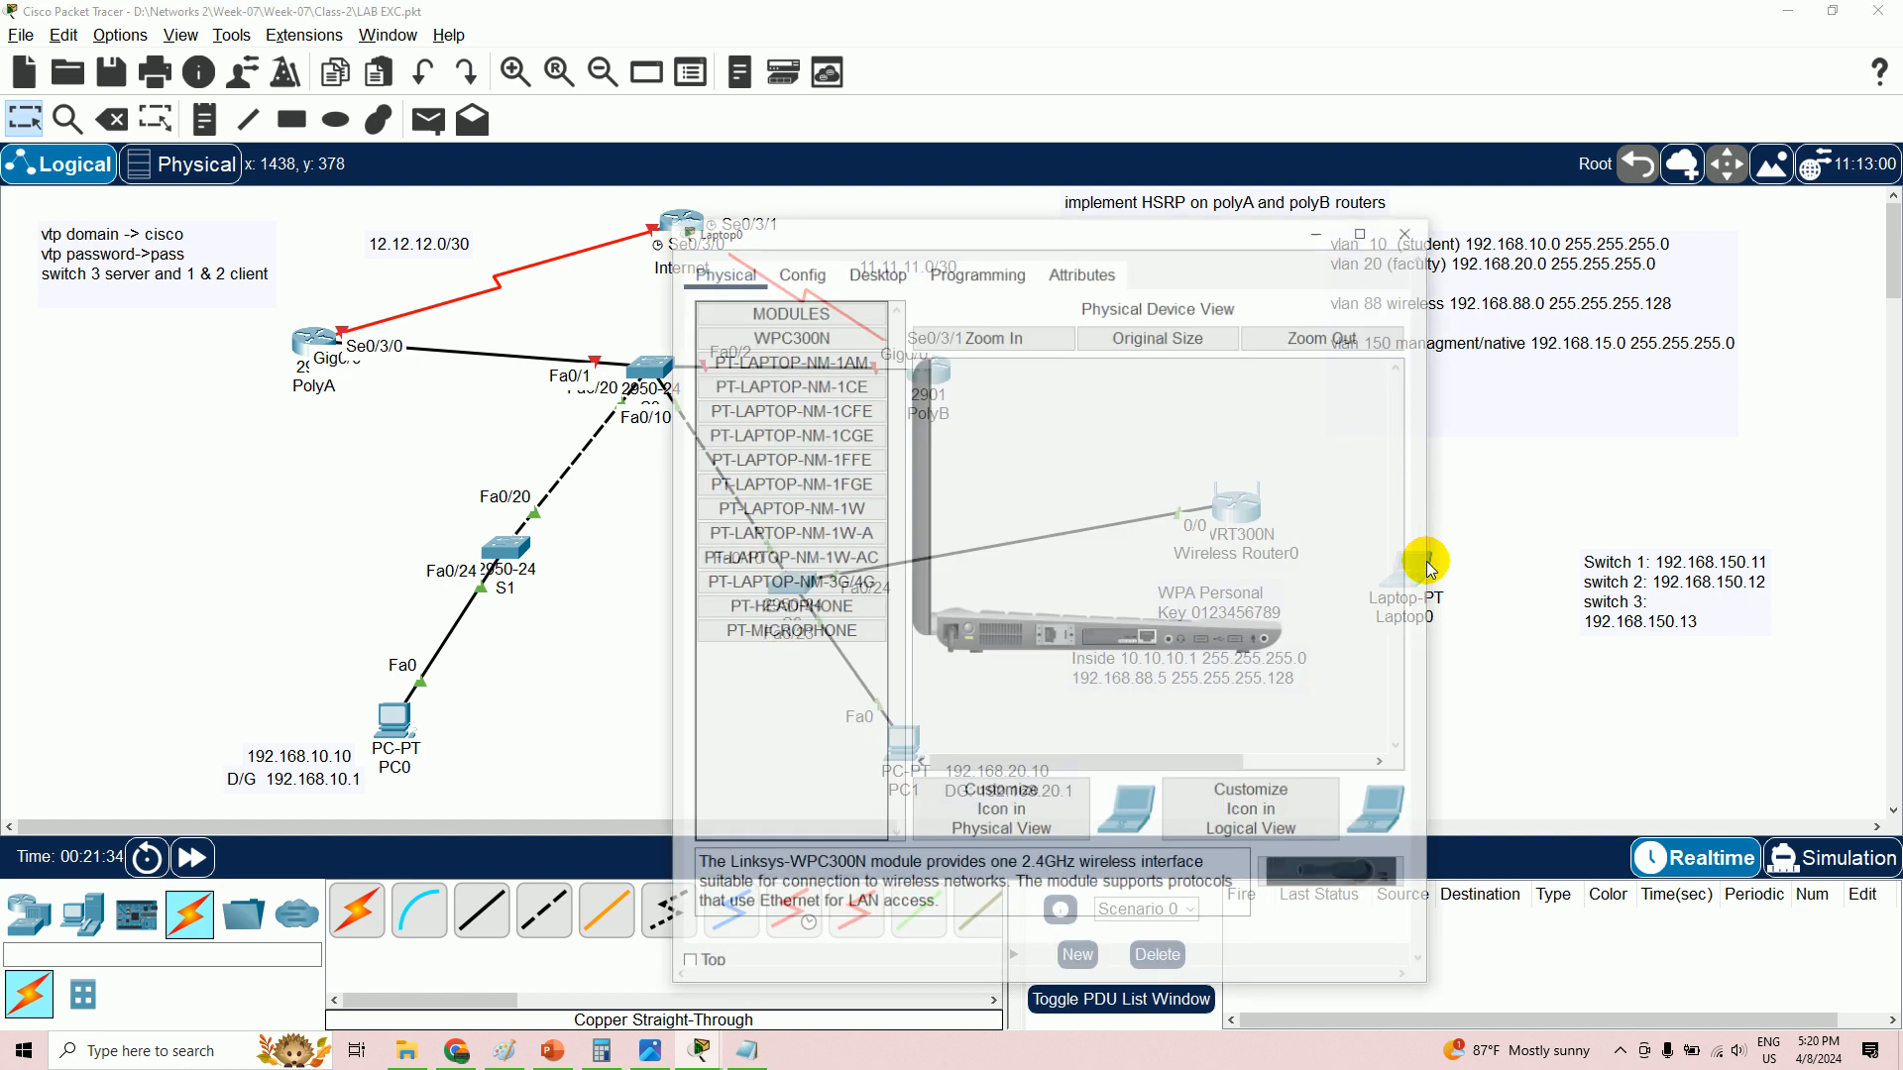
left_click_drag(1001, 215, 1419, 198)
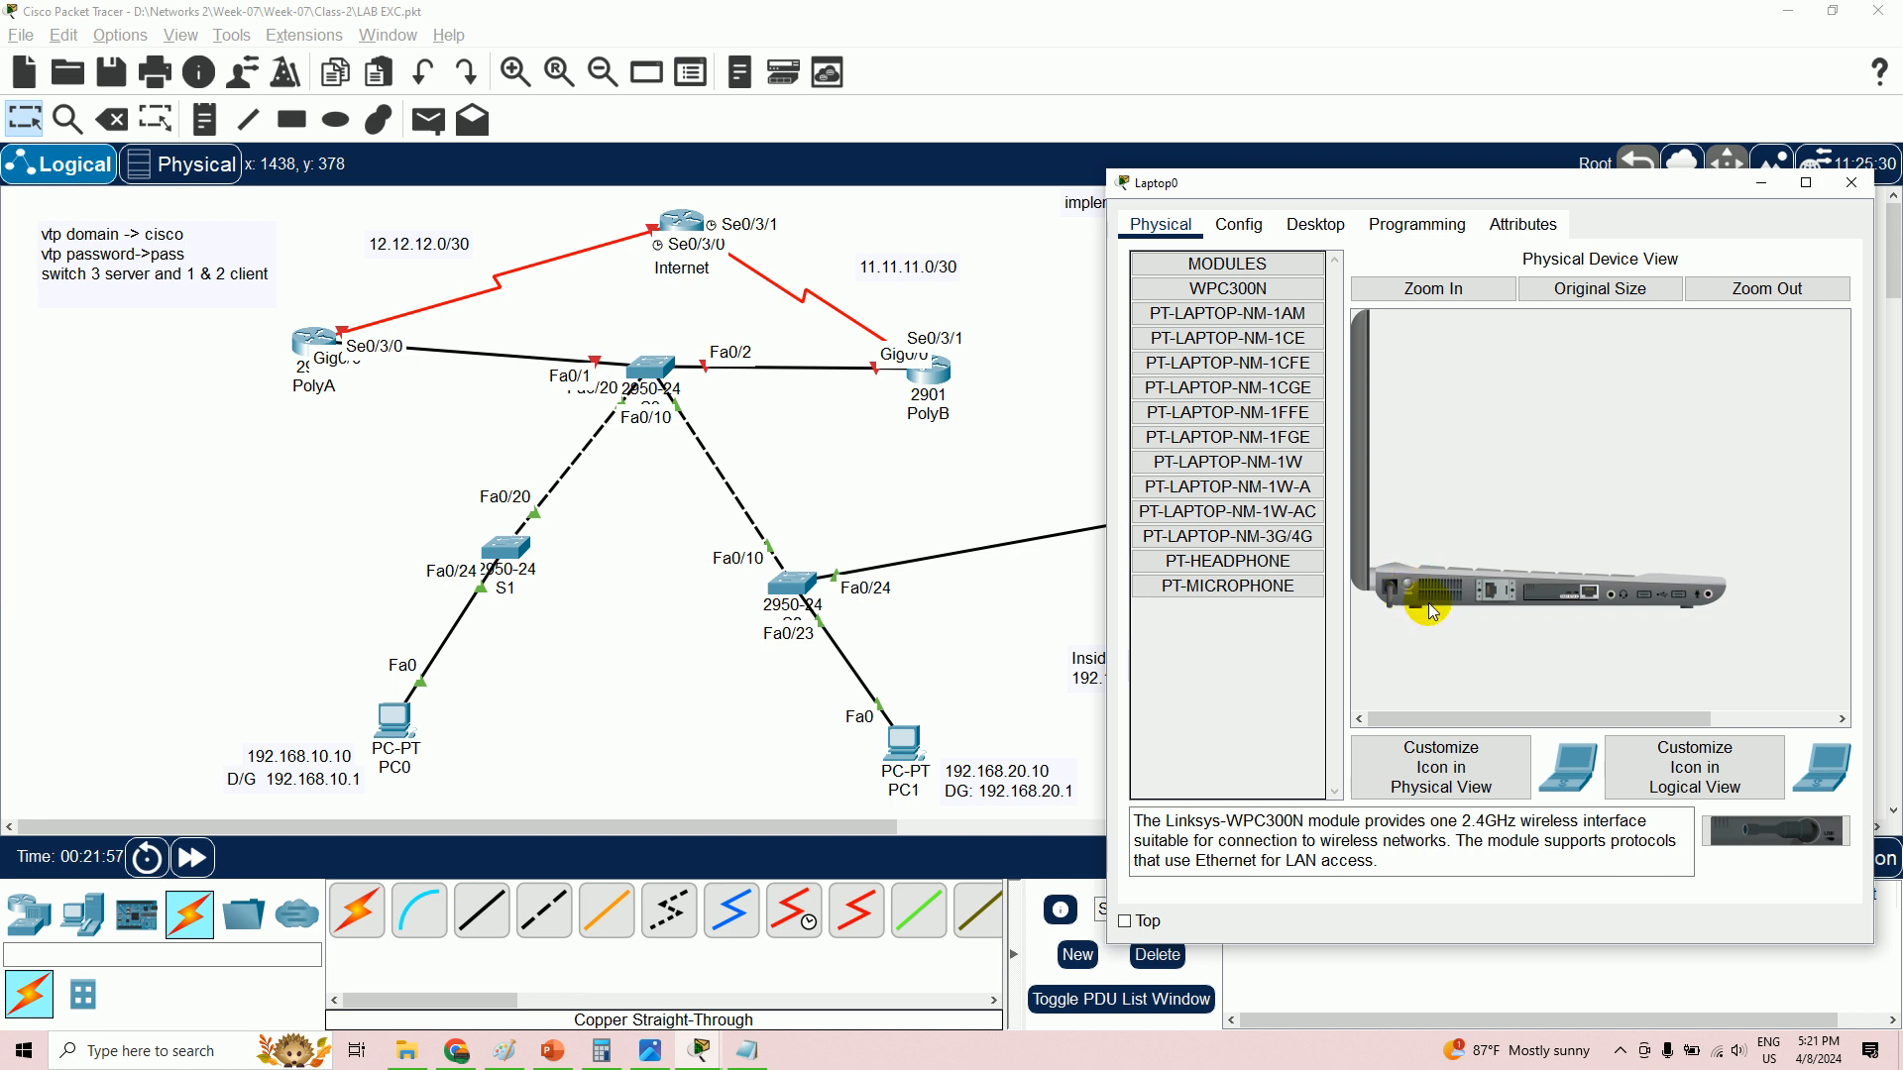
left_click(1499, 589)
left_click_drag(1591, 600, 1777, 829)
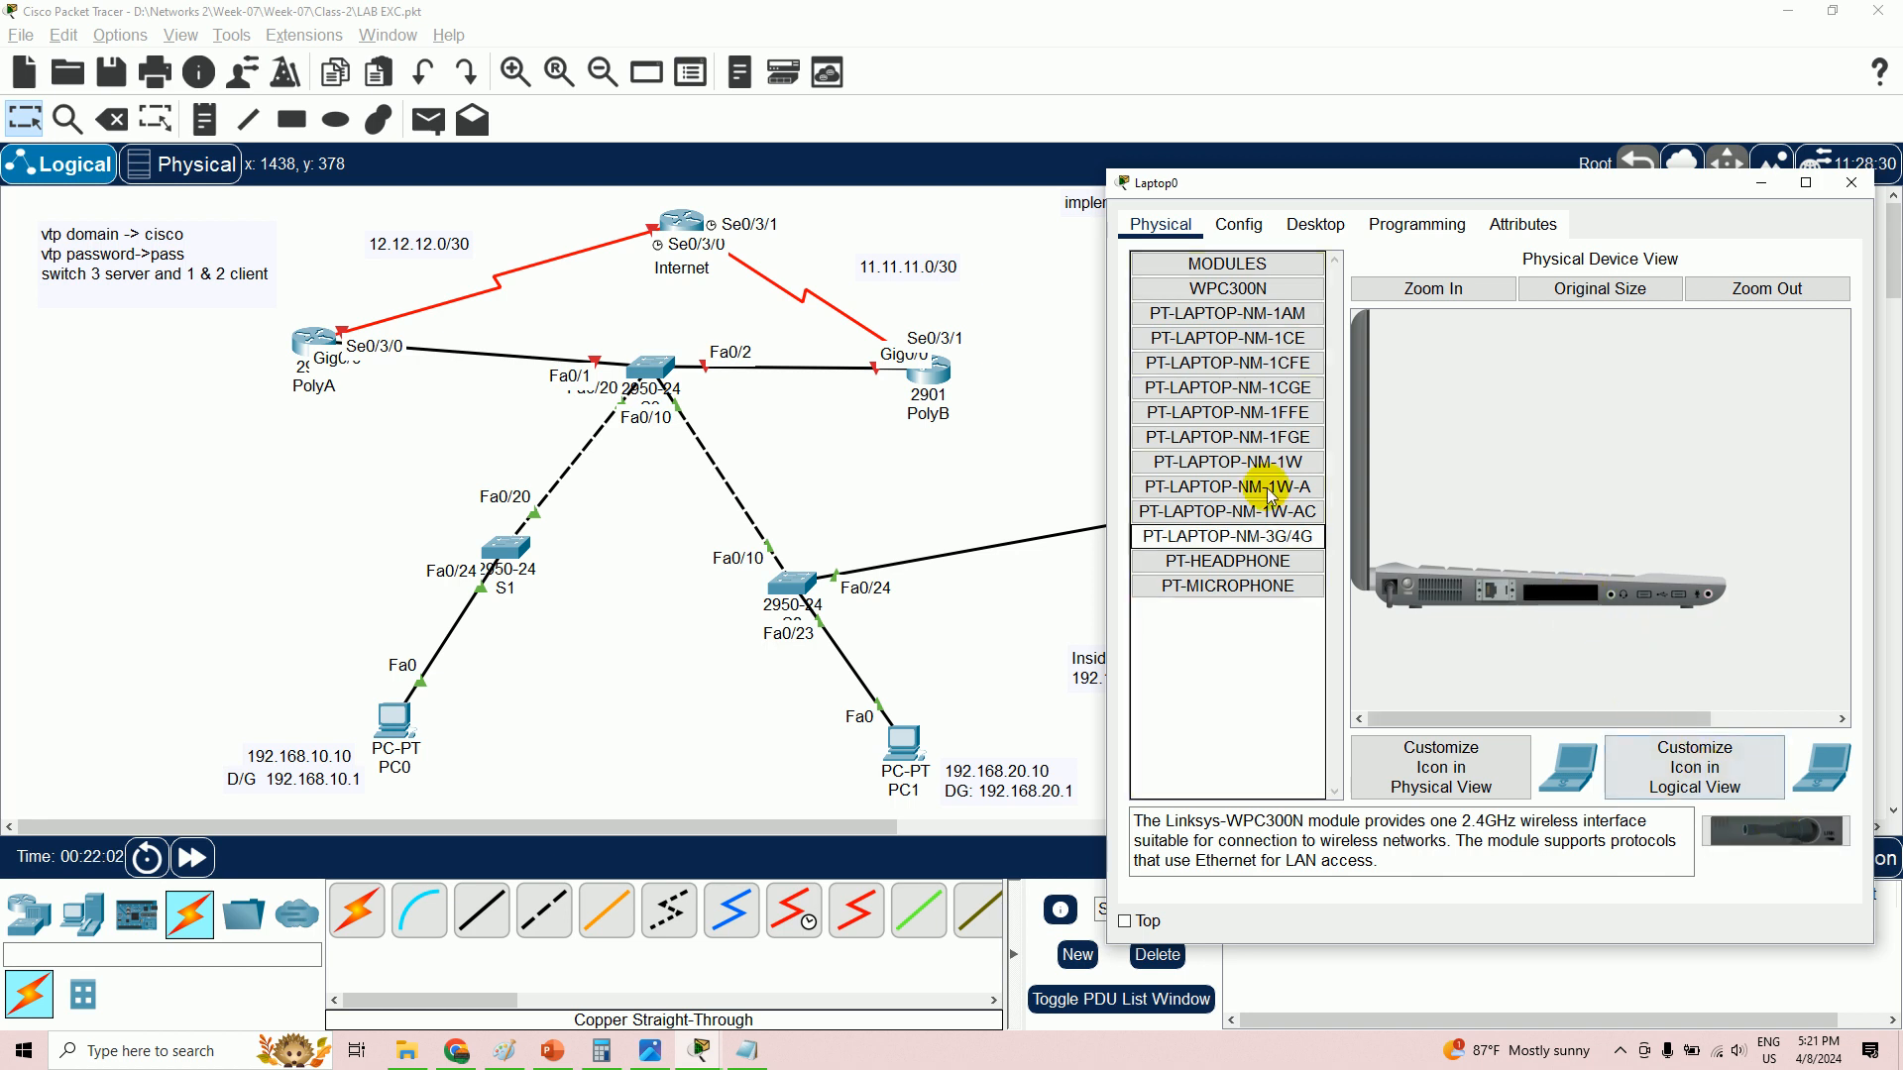
left_click_drag(1221, 297, 1564, 602)
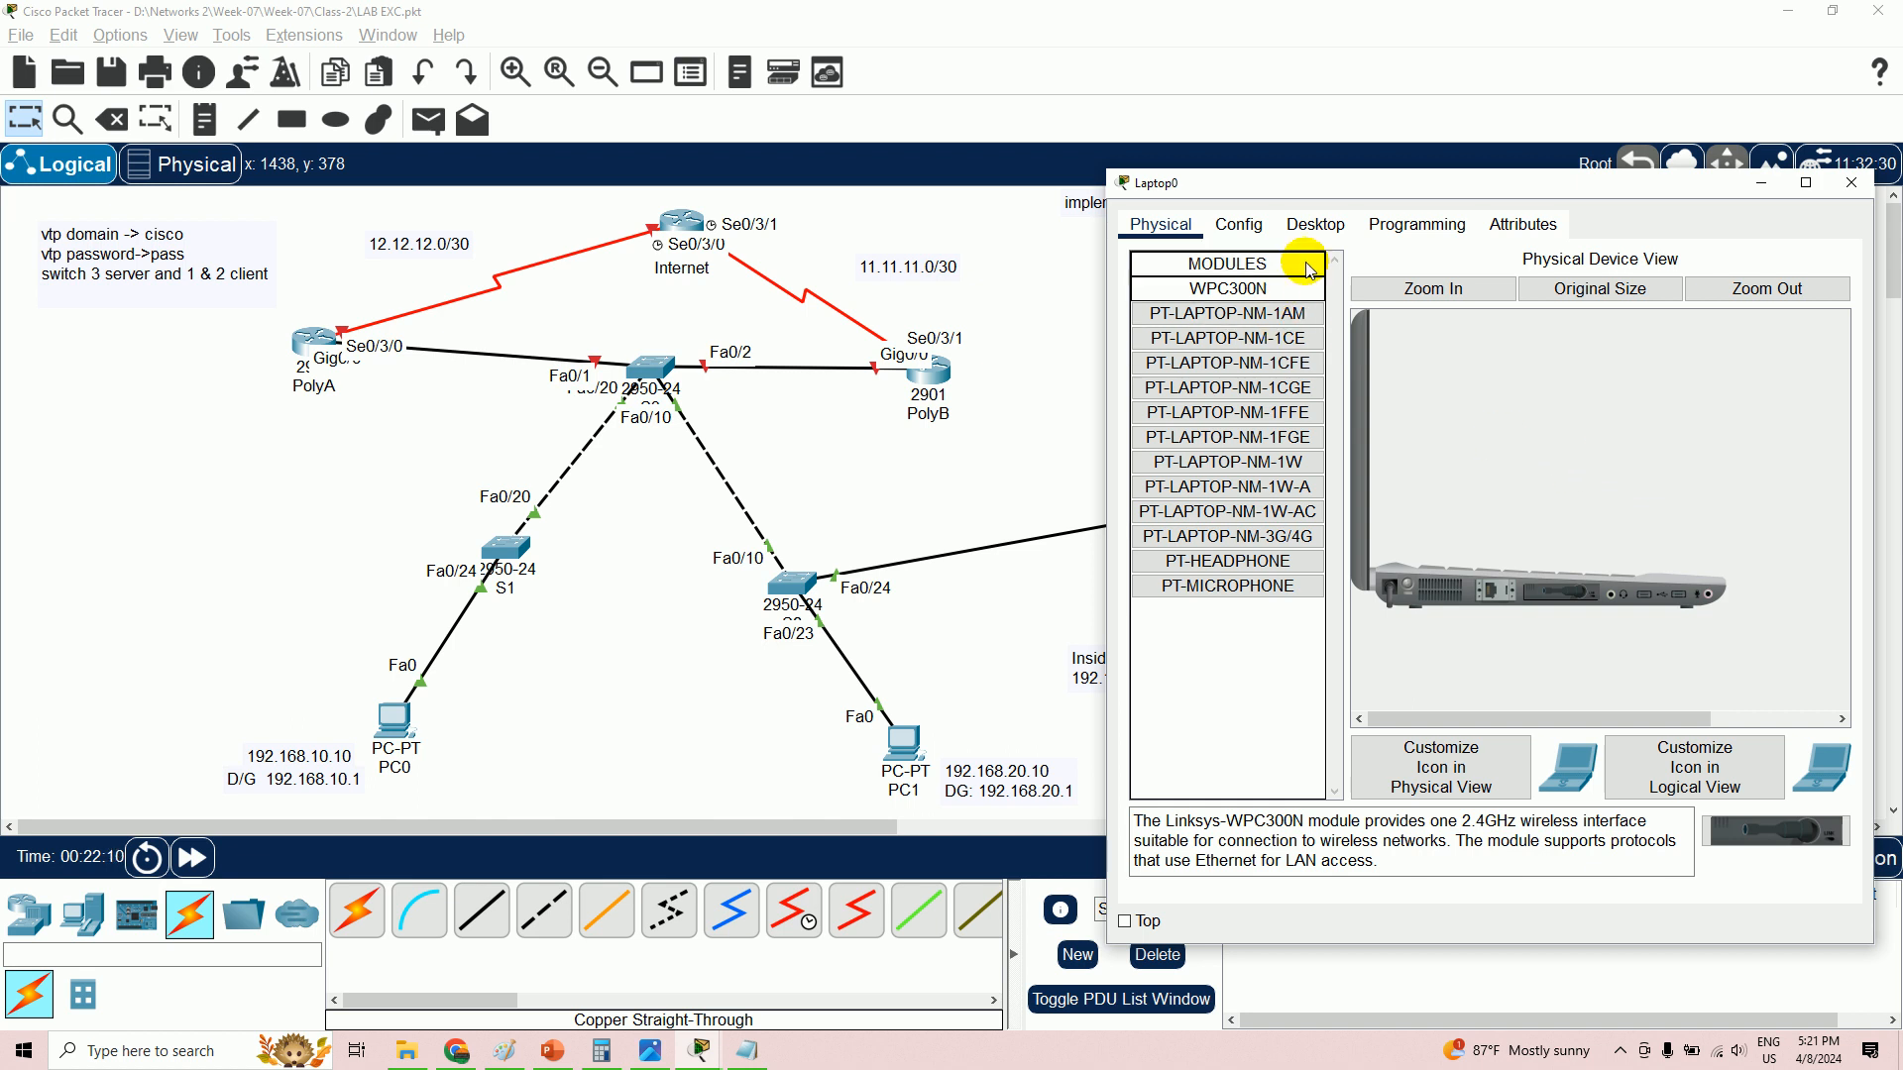
left_click(1310, 230)
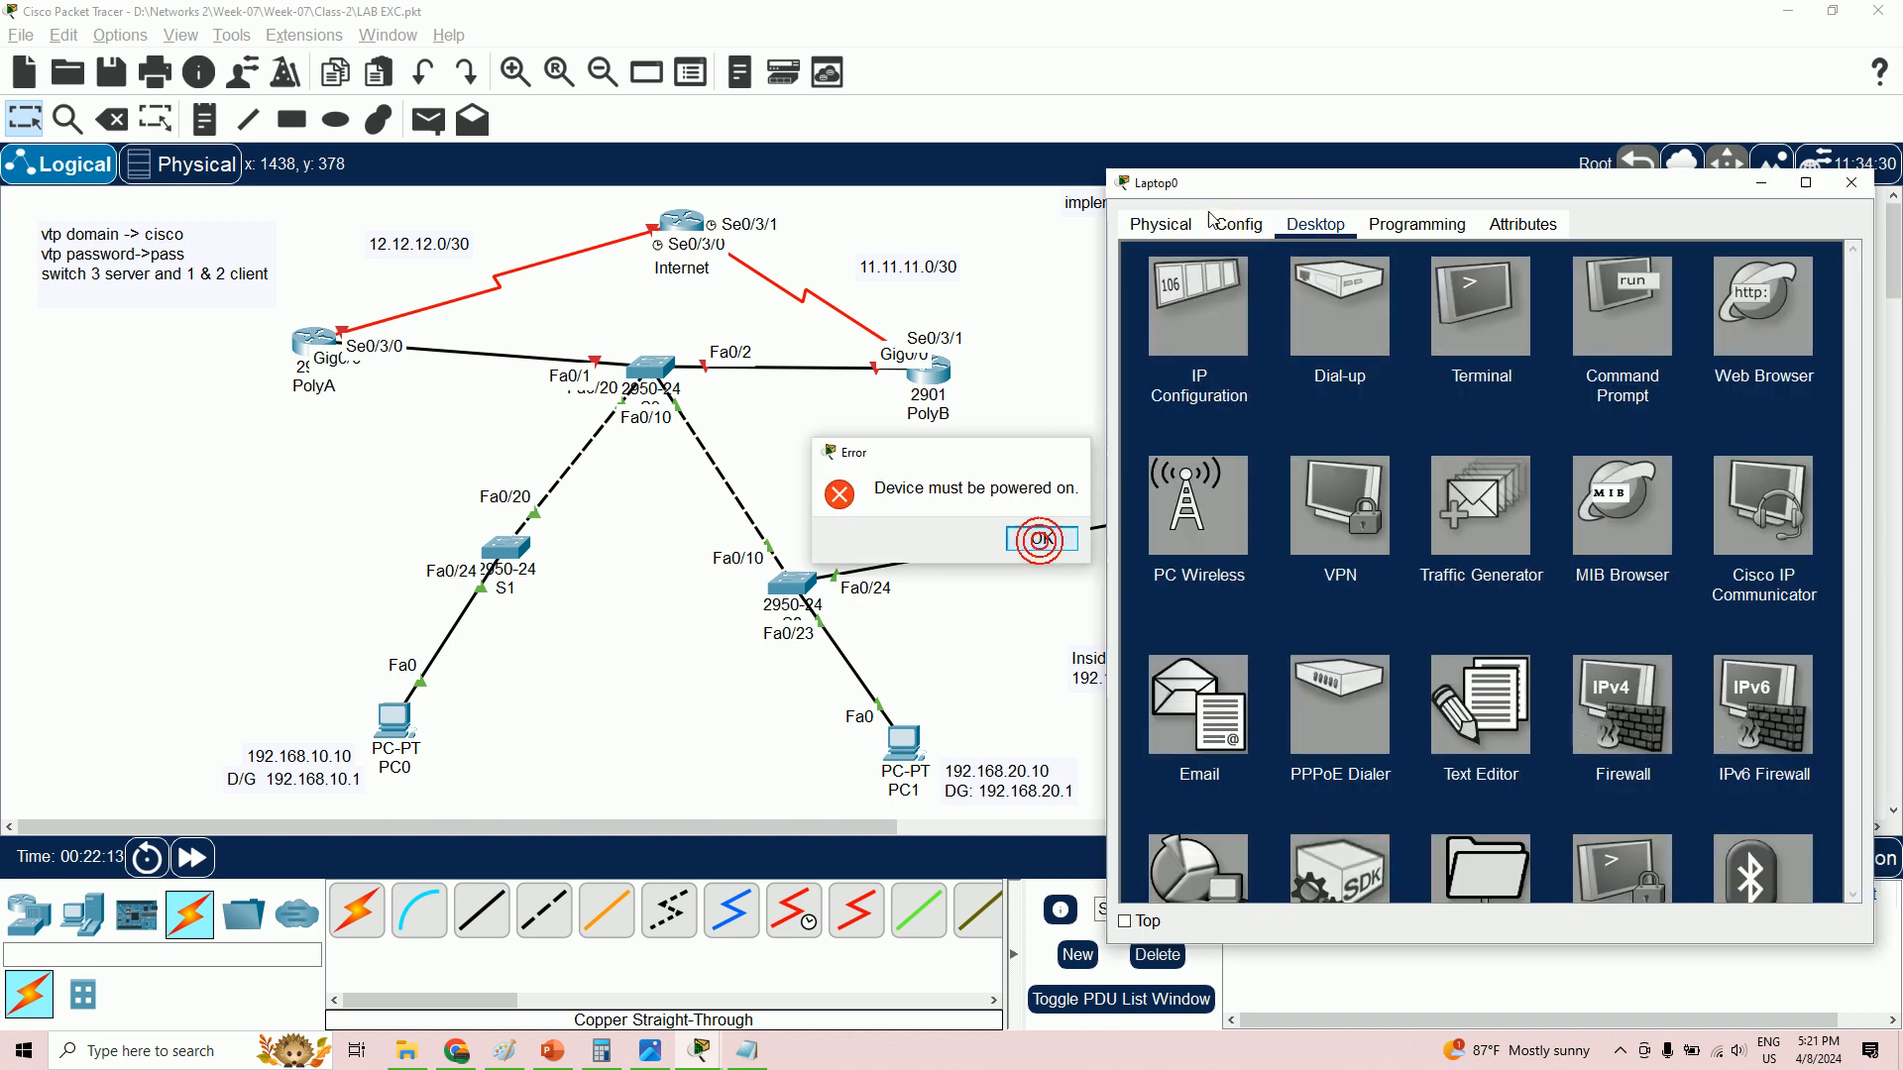
left_click(1045, 537)
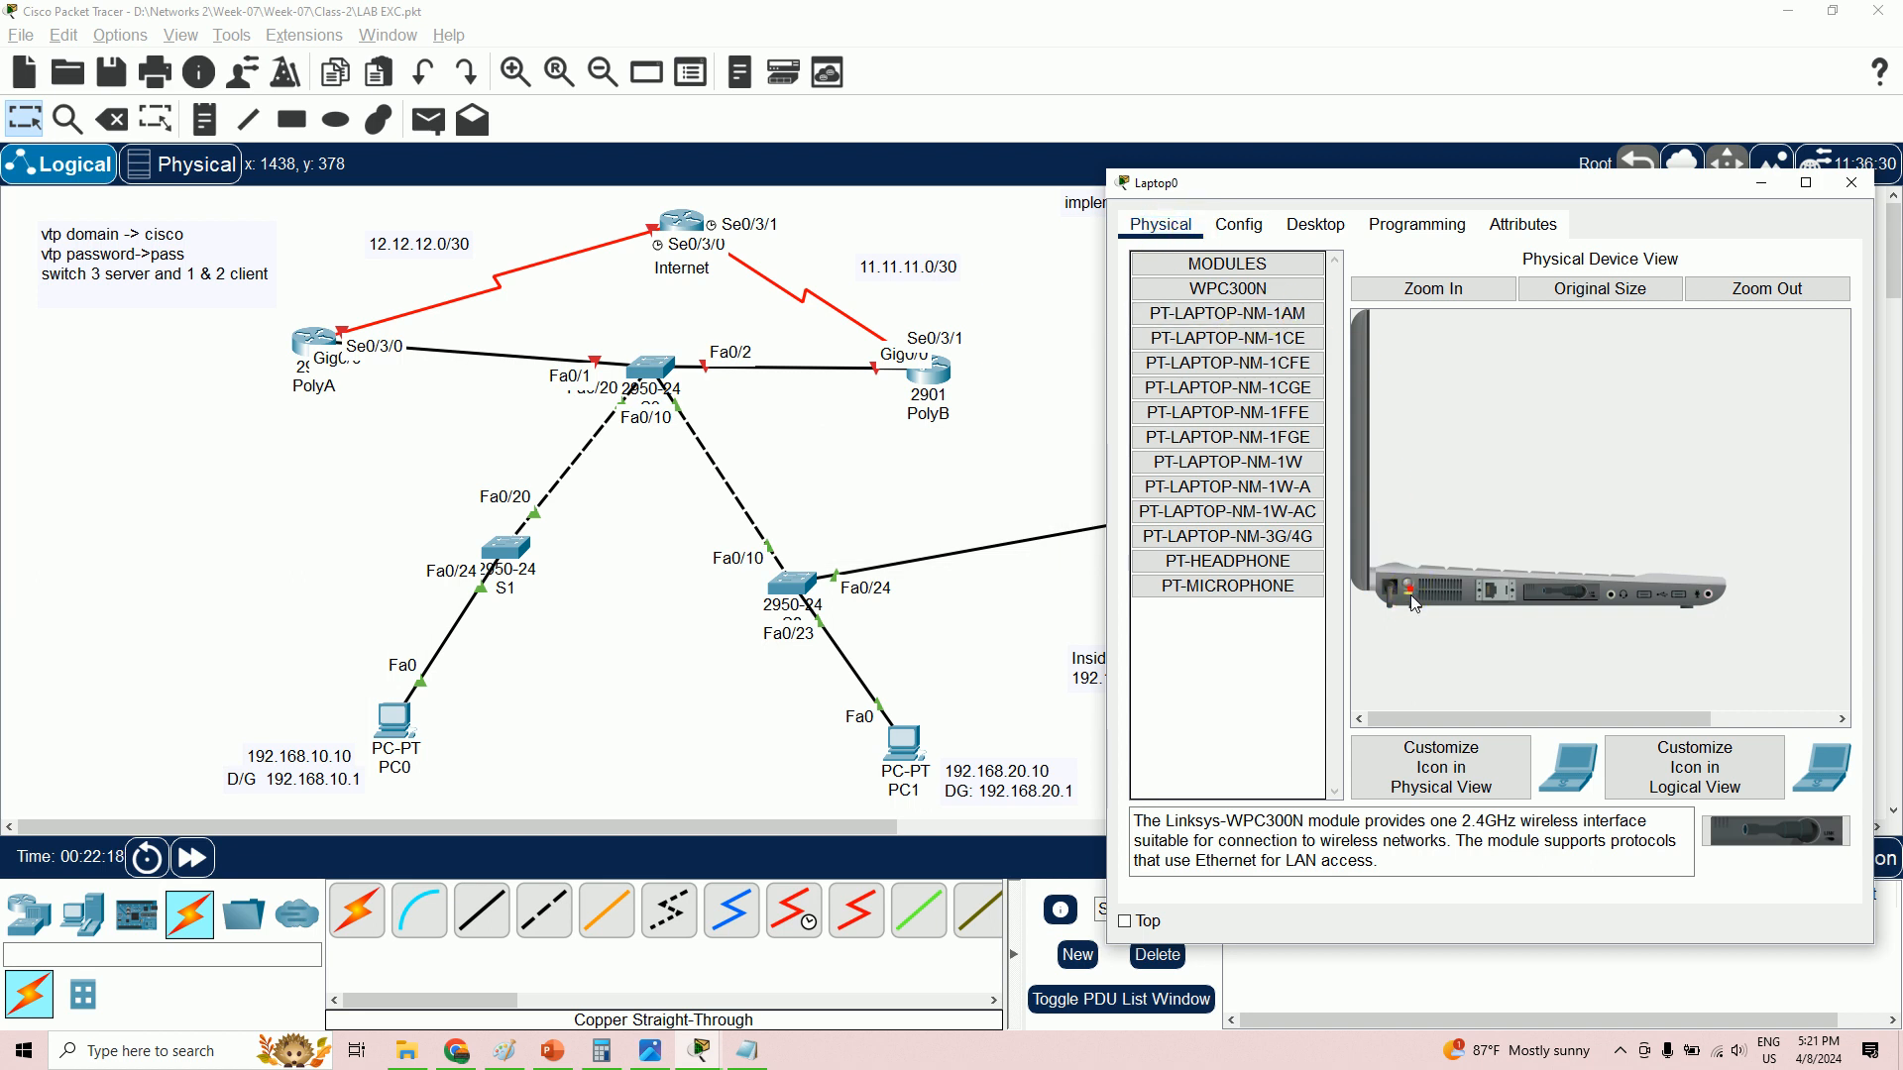
- Join Laptop0 to the 'Default' network via PC Wireless, then minimize the laptop window
left_click(1315, 226)
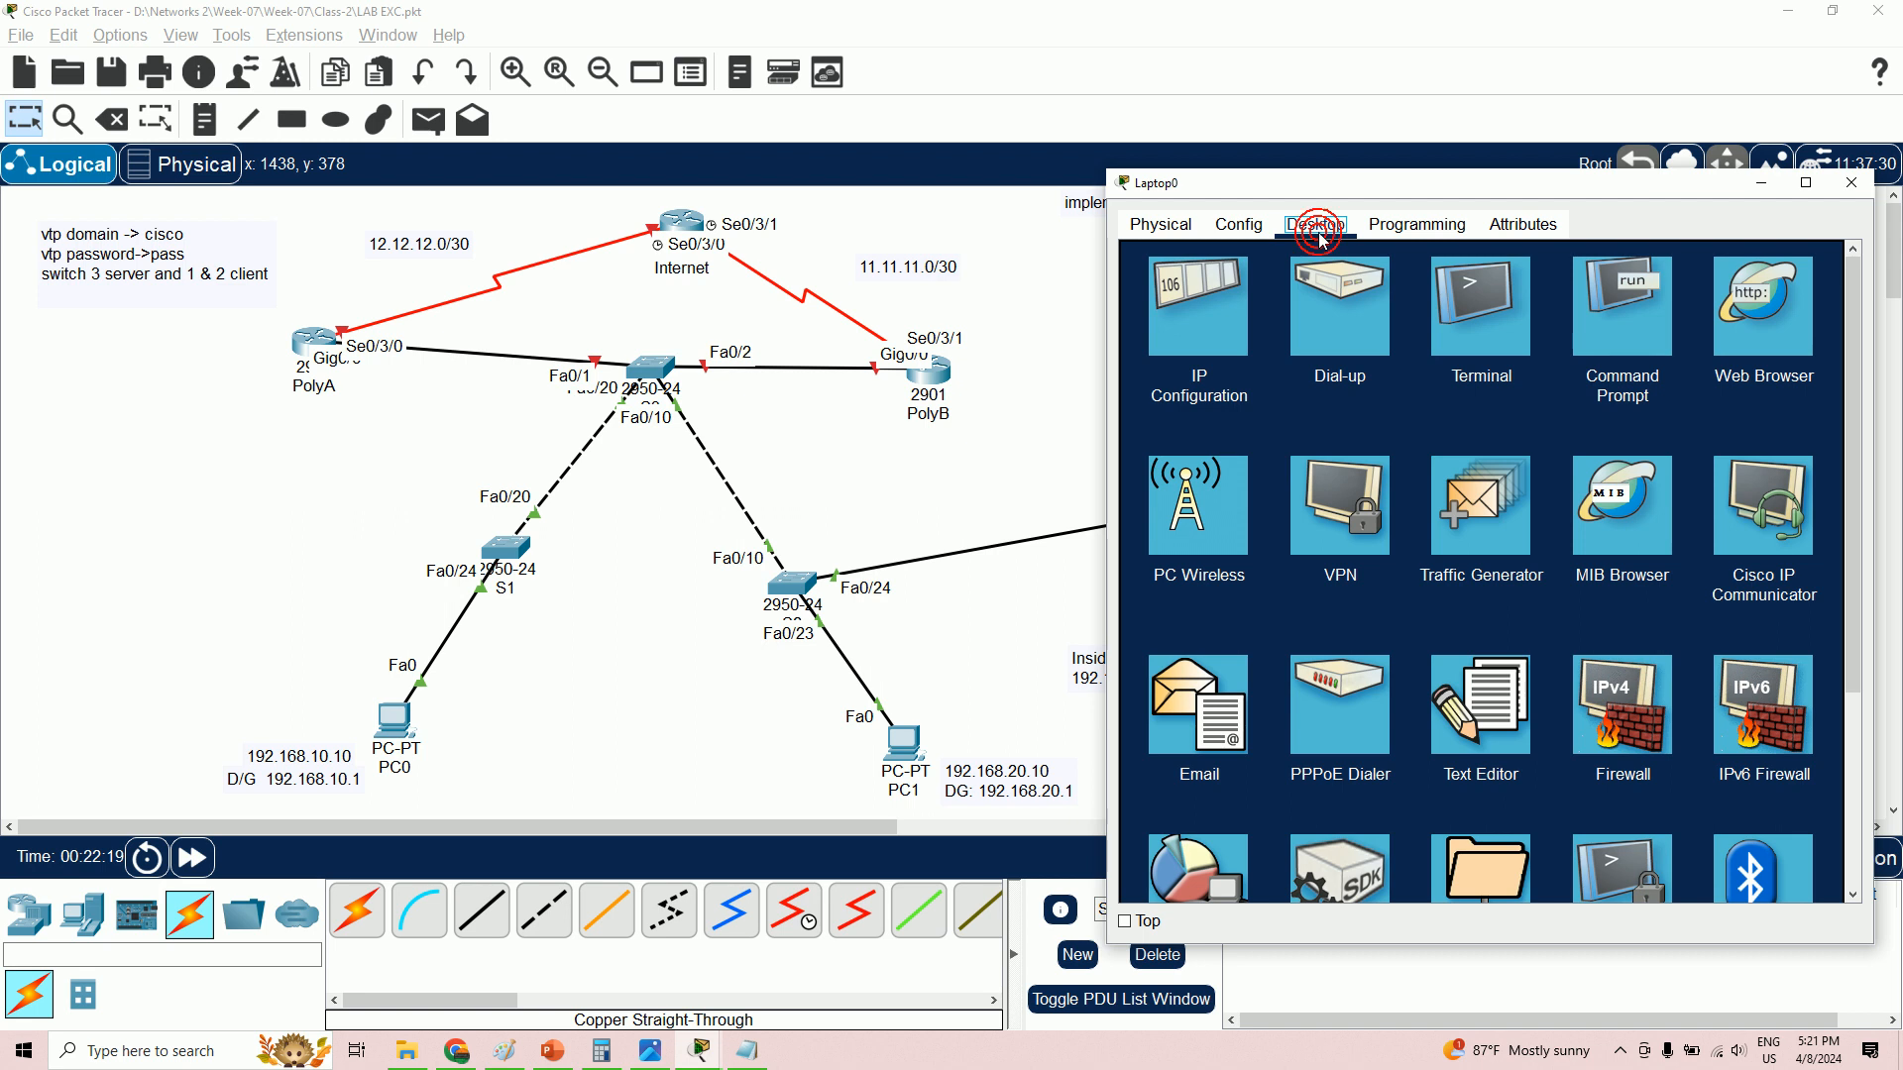
left_click(1227, 515)
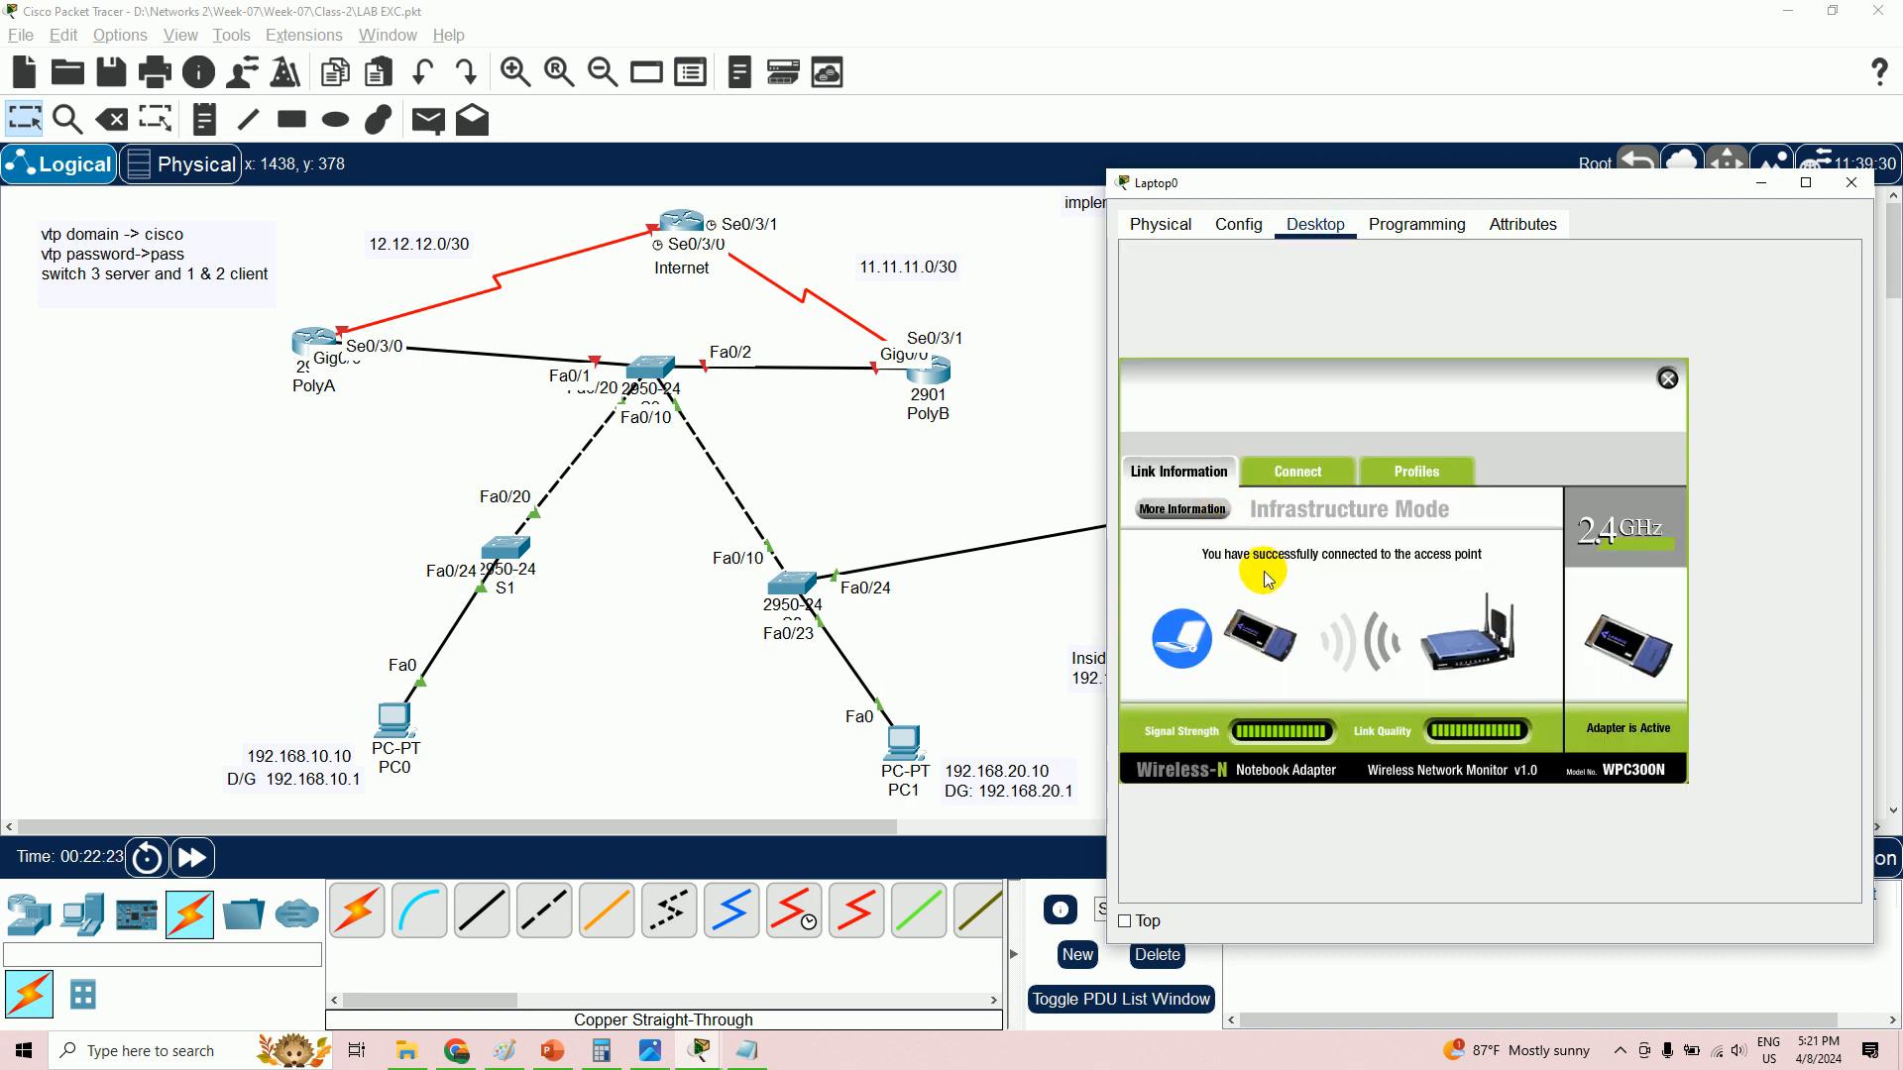
left_click(1299, 479)
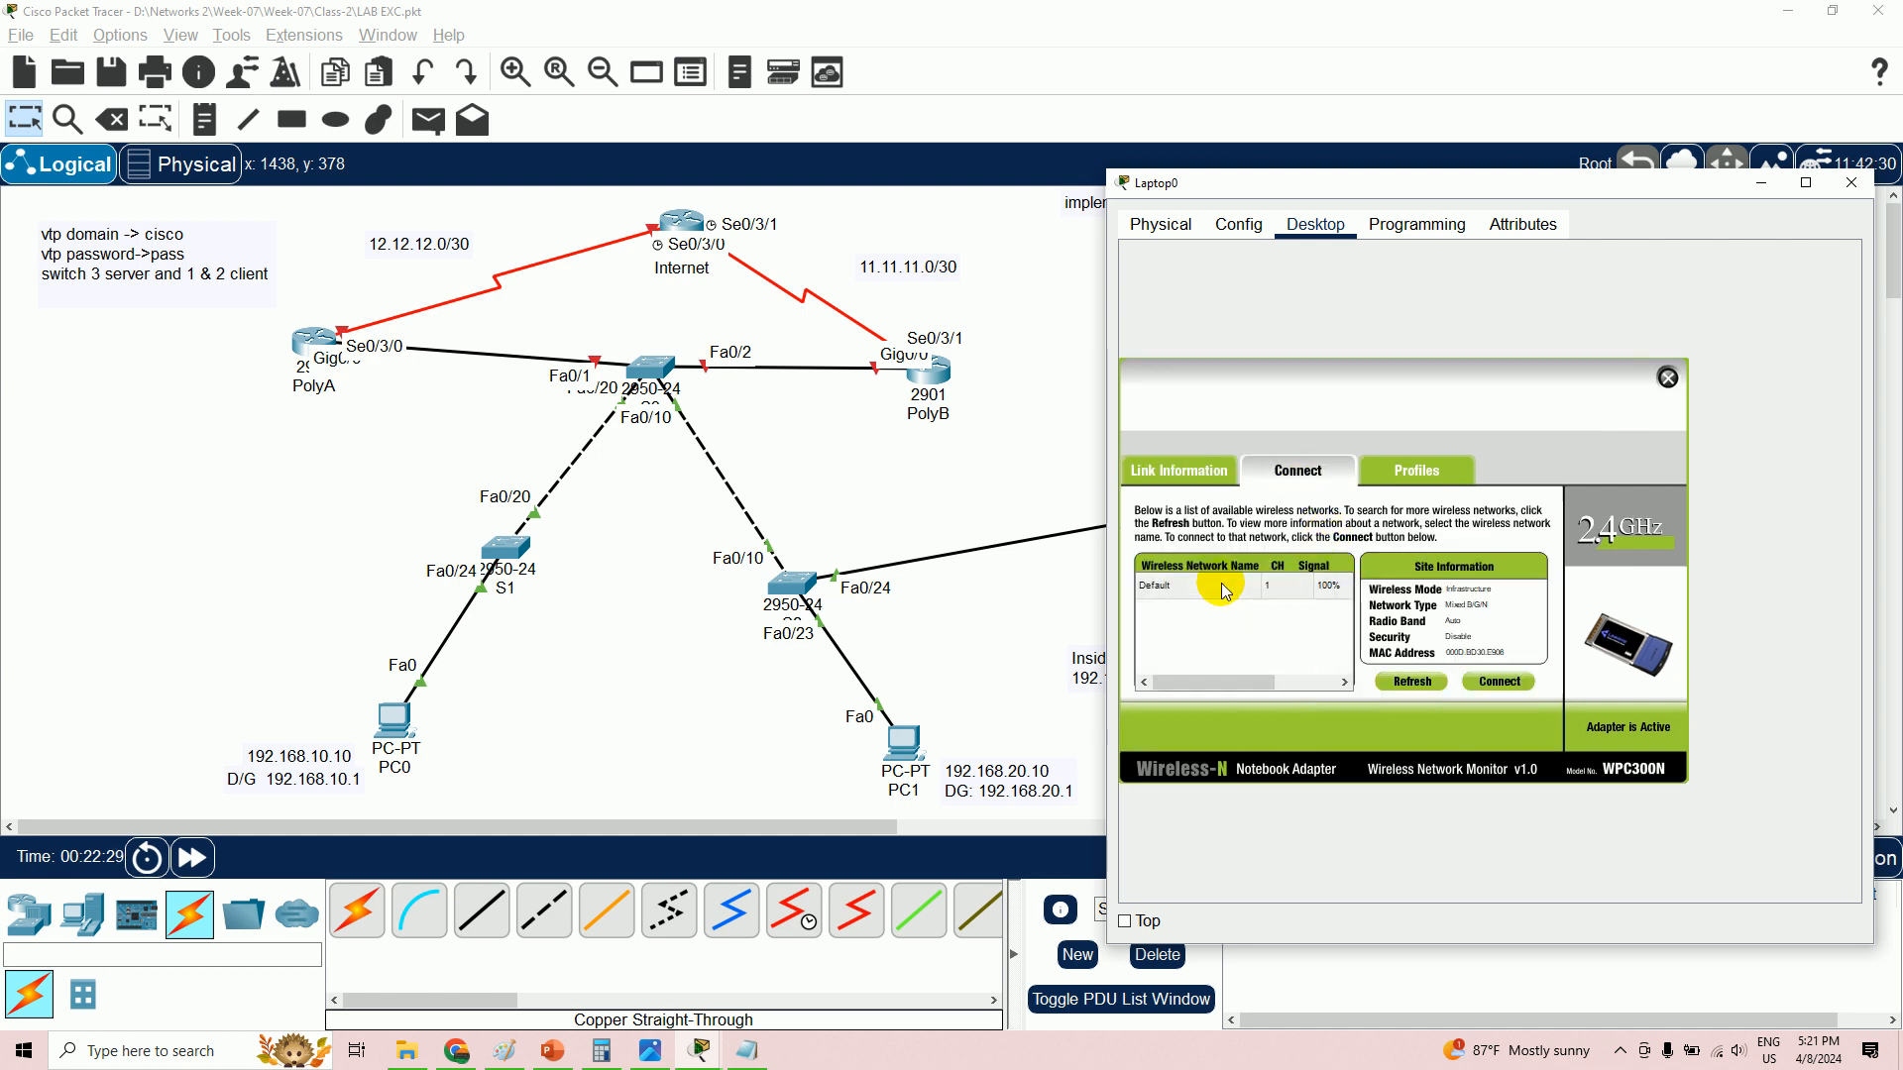
left_click(1185, 588)
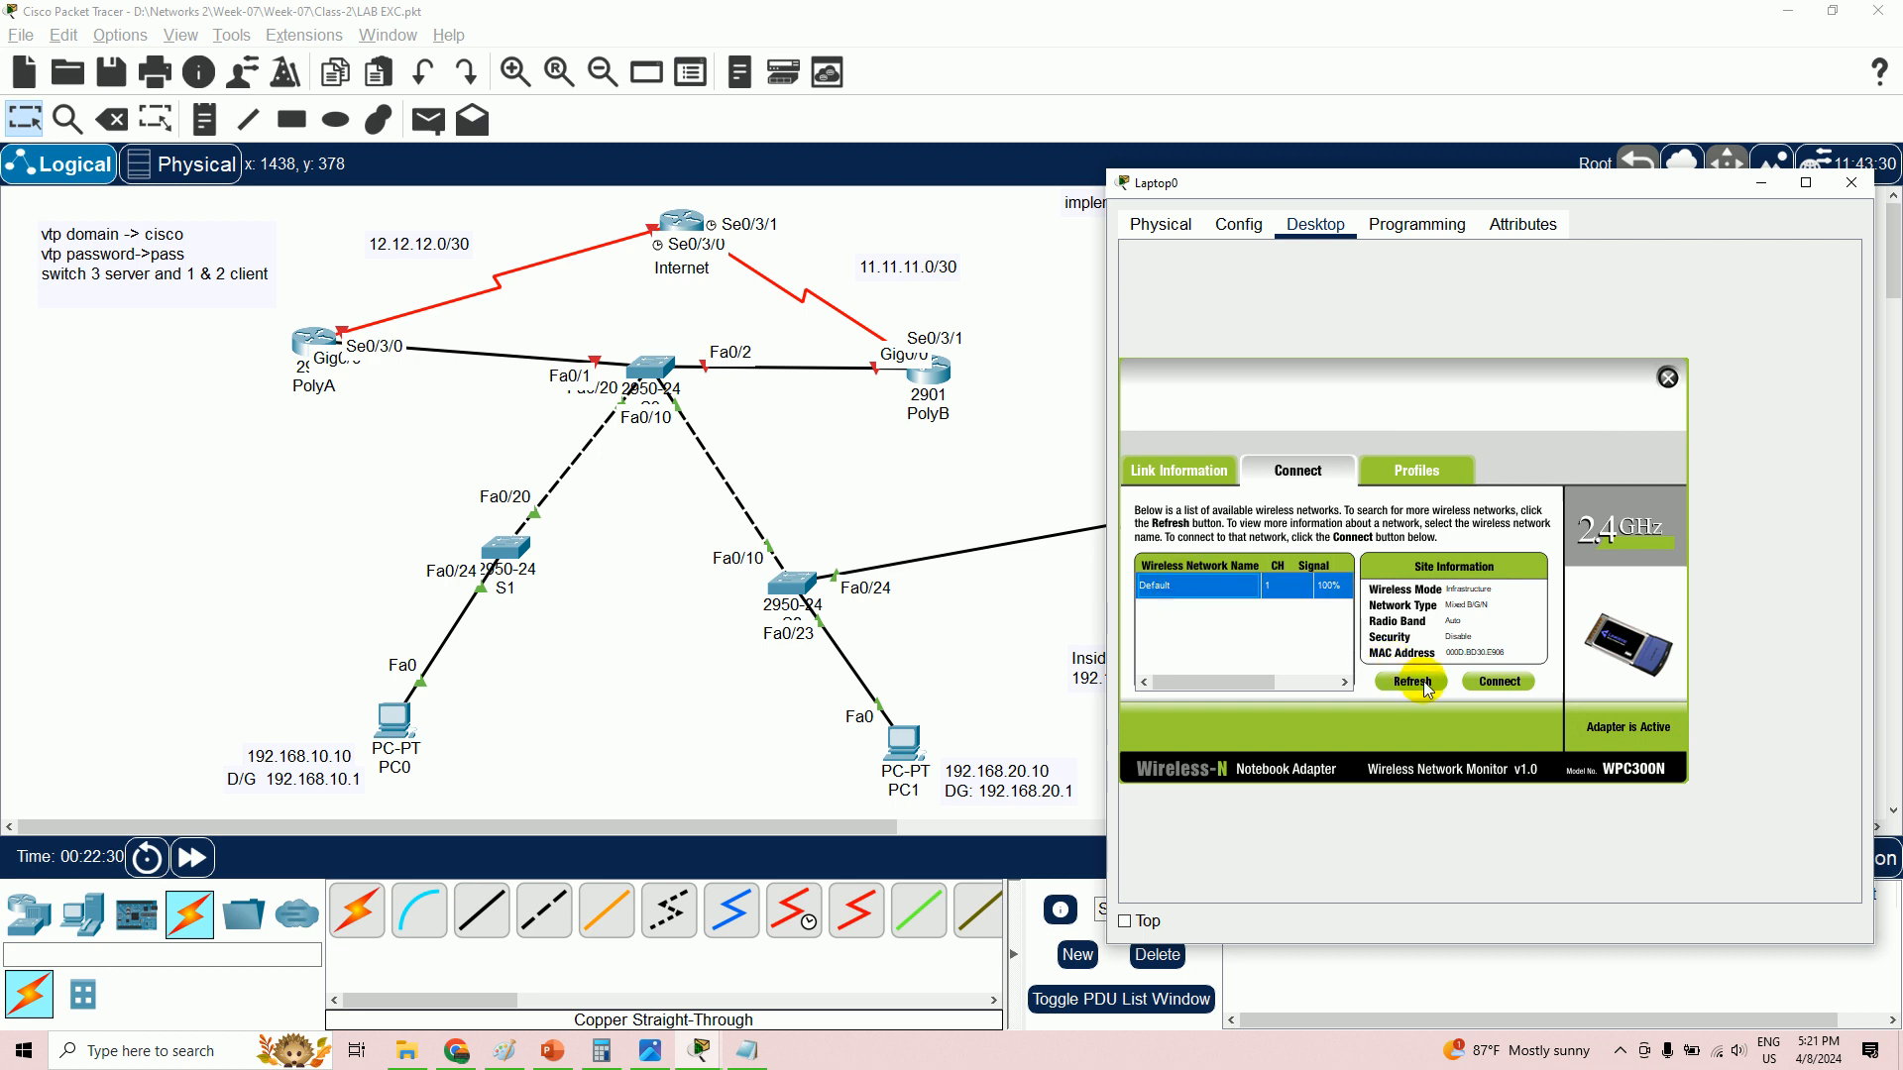
left_click(1499, 683)
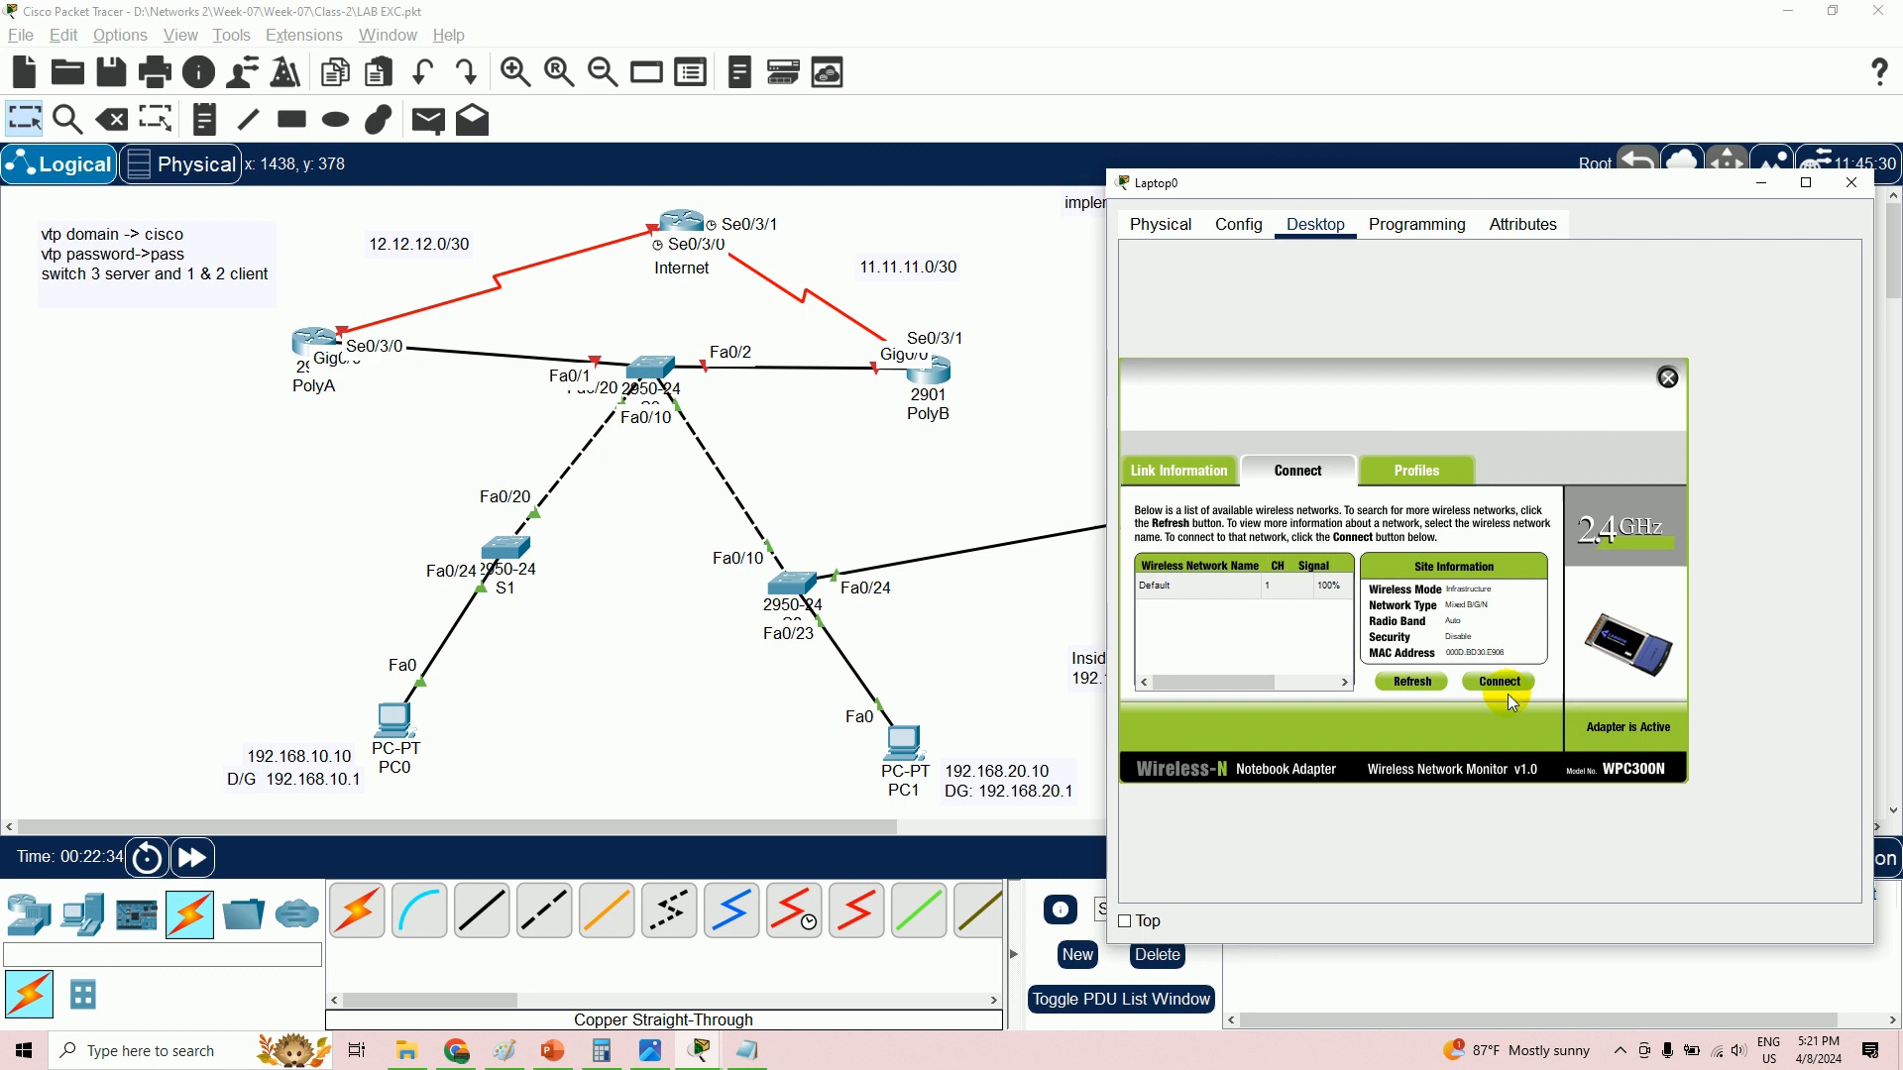
left_click_drag(1513, 186, 759, 159)
left_click(743, 654)
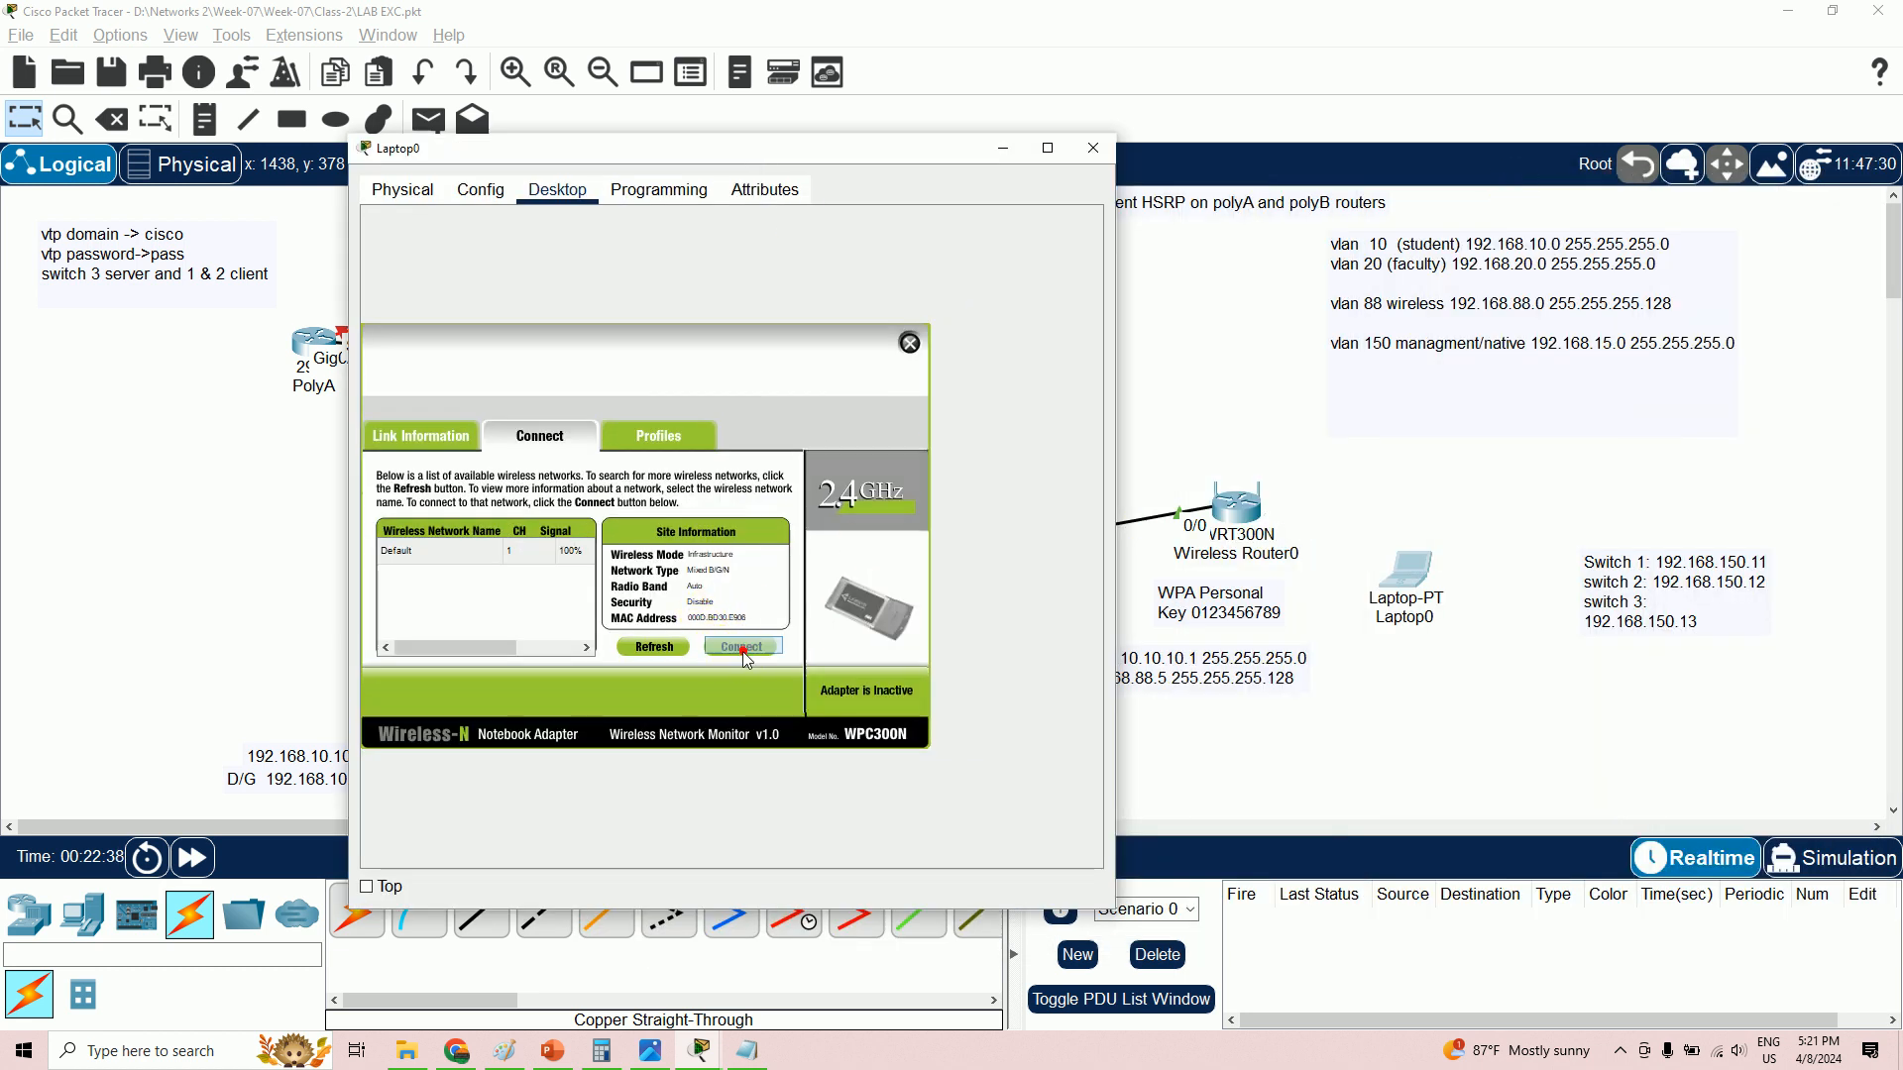
left_click(1001, 148)
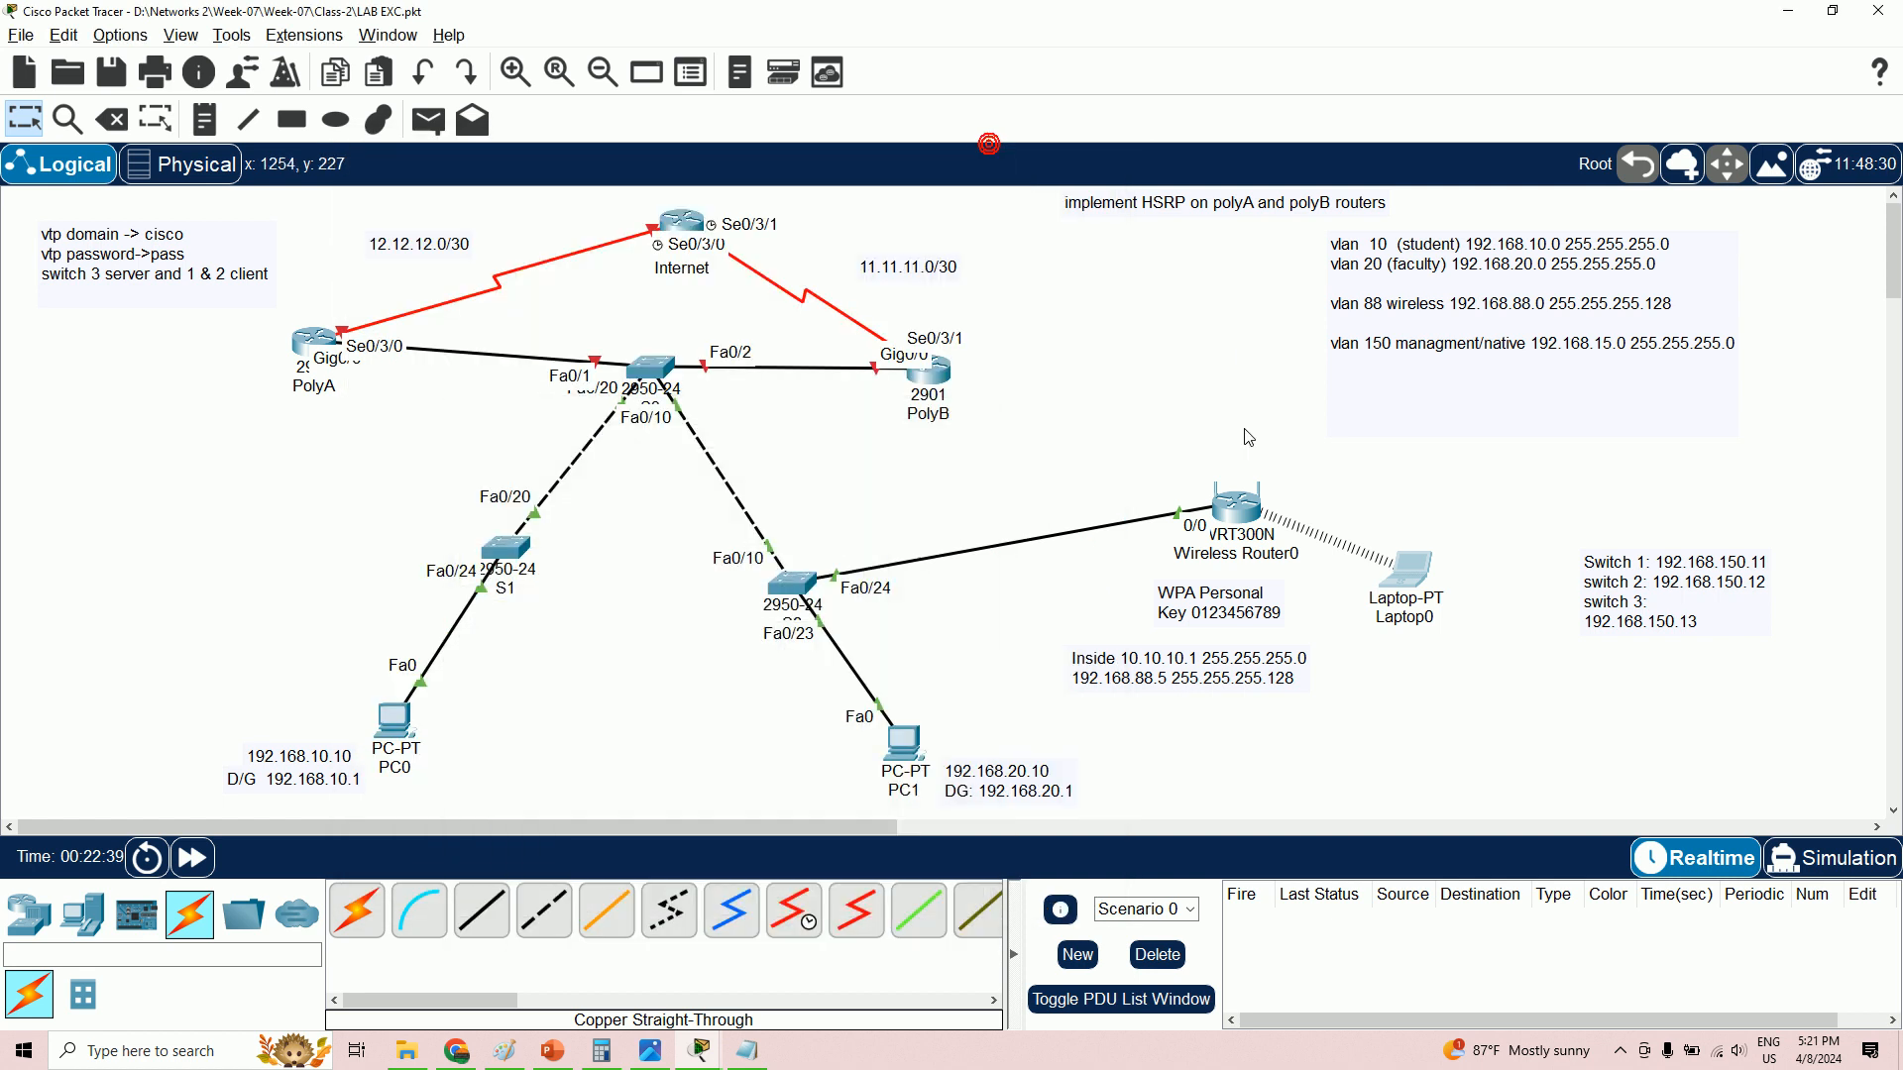
left_click(1236, 510)
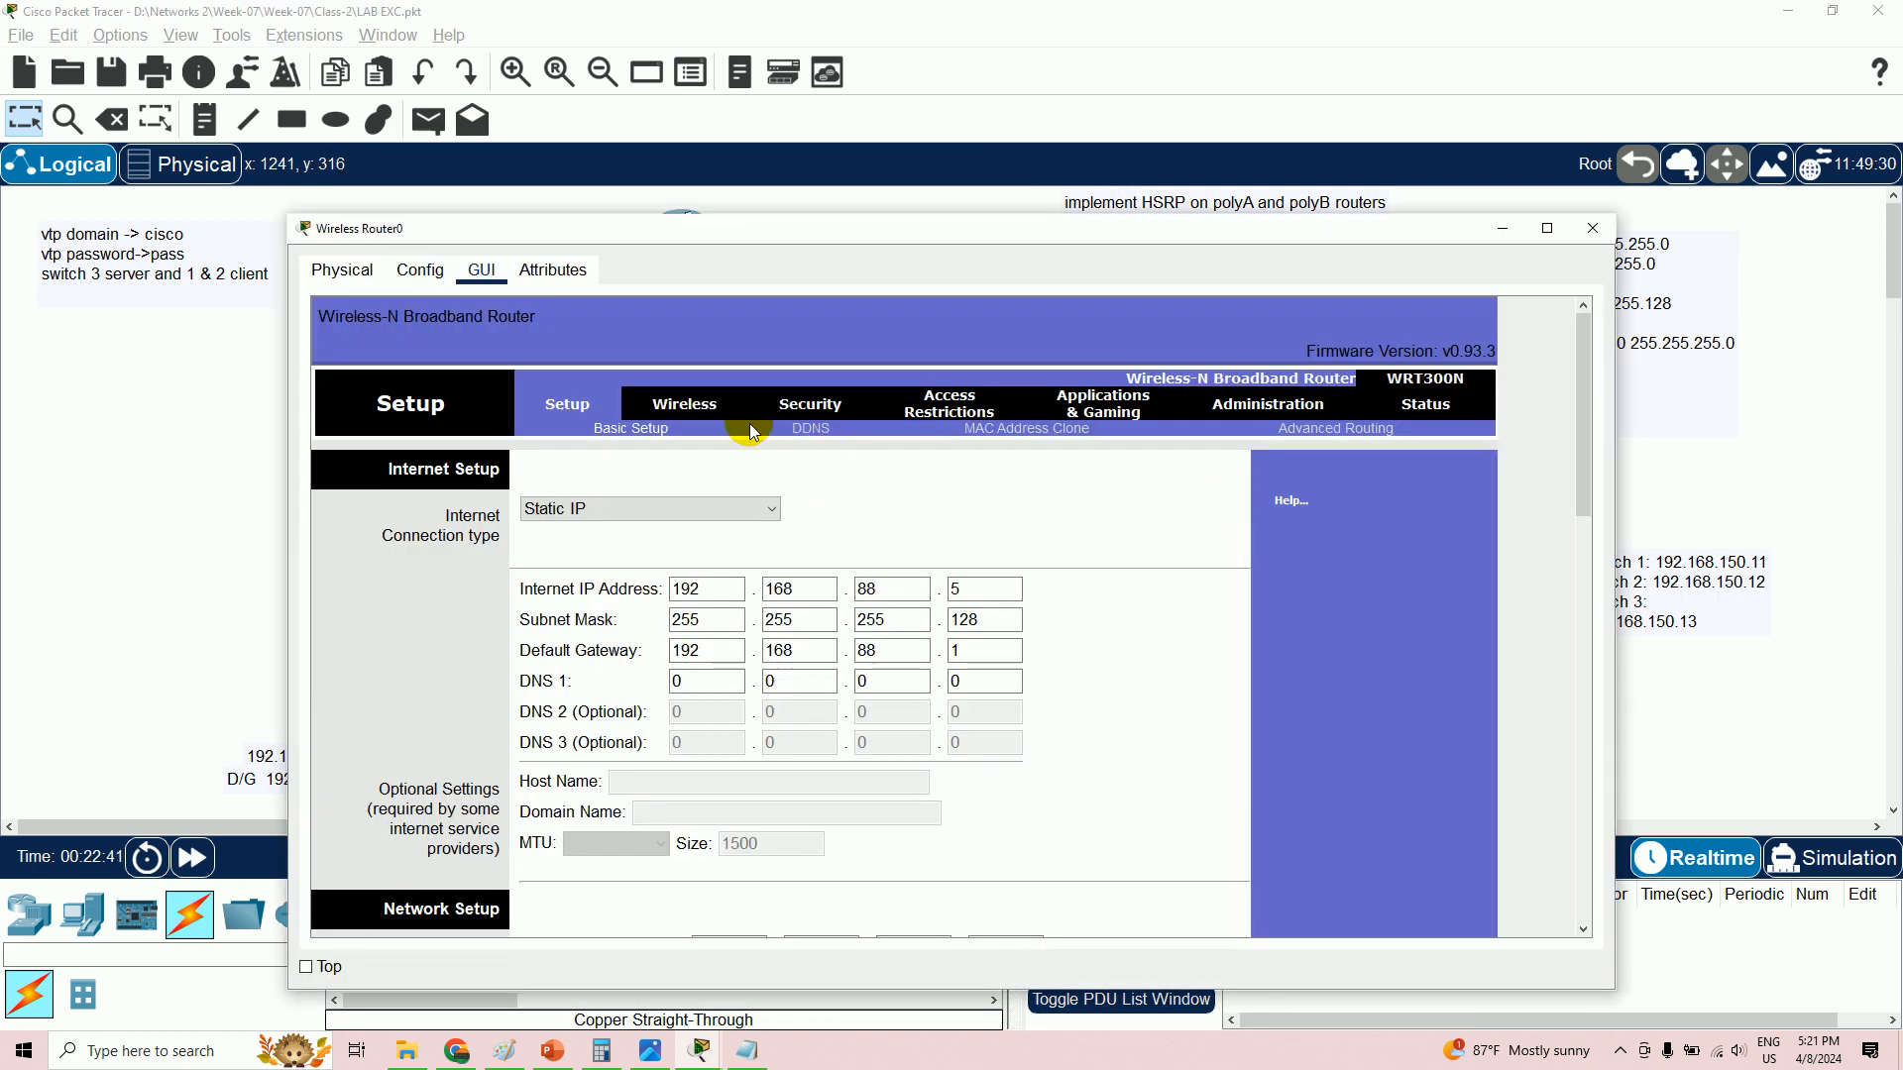
left_click(1547, 228)
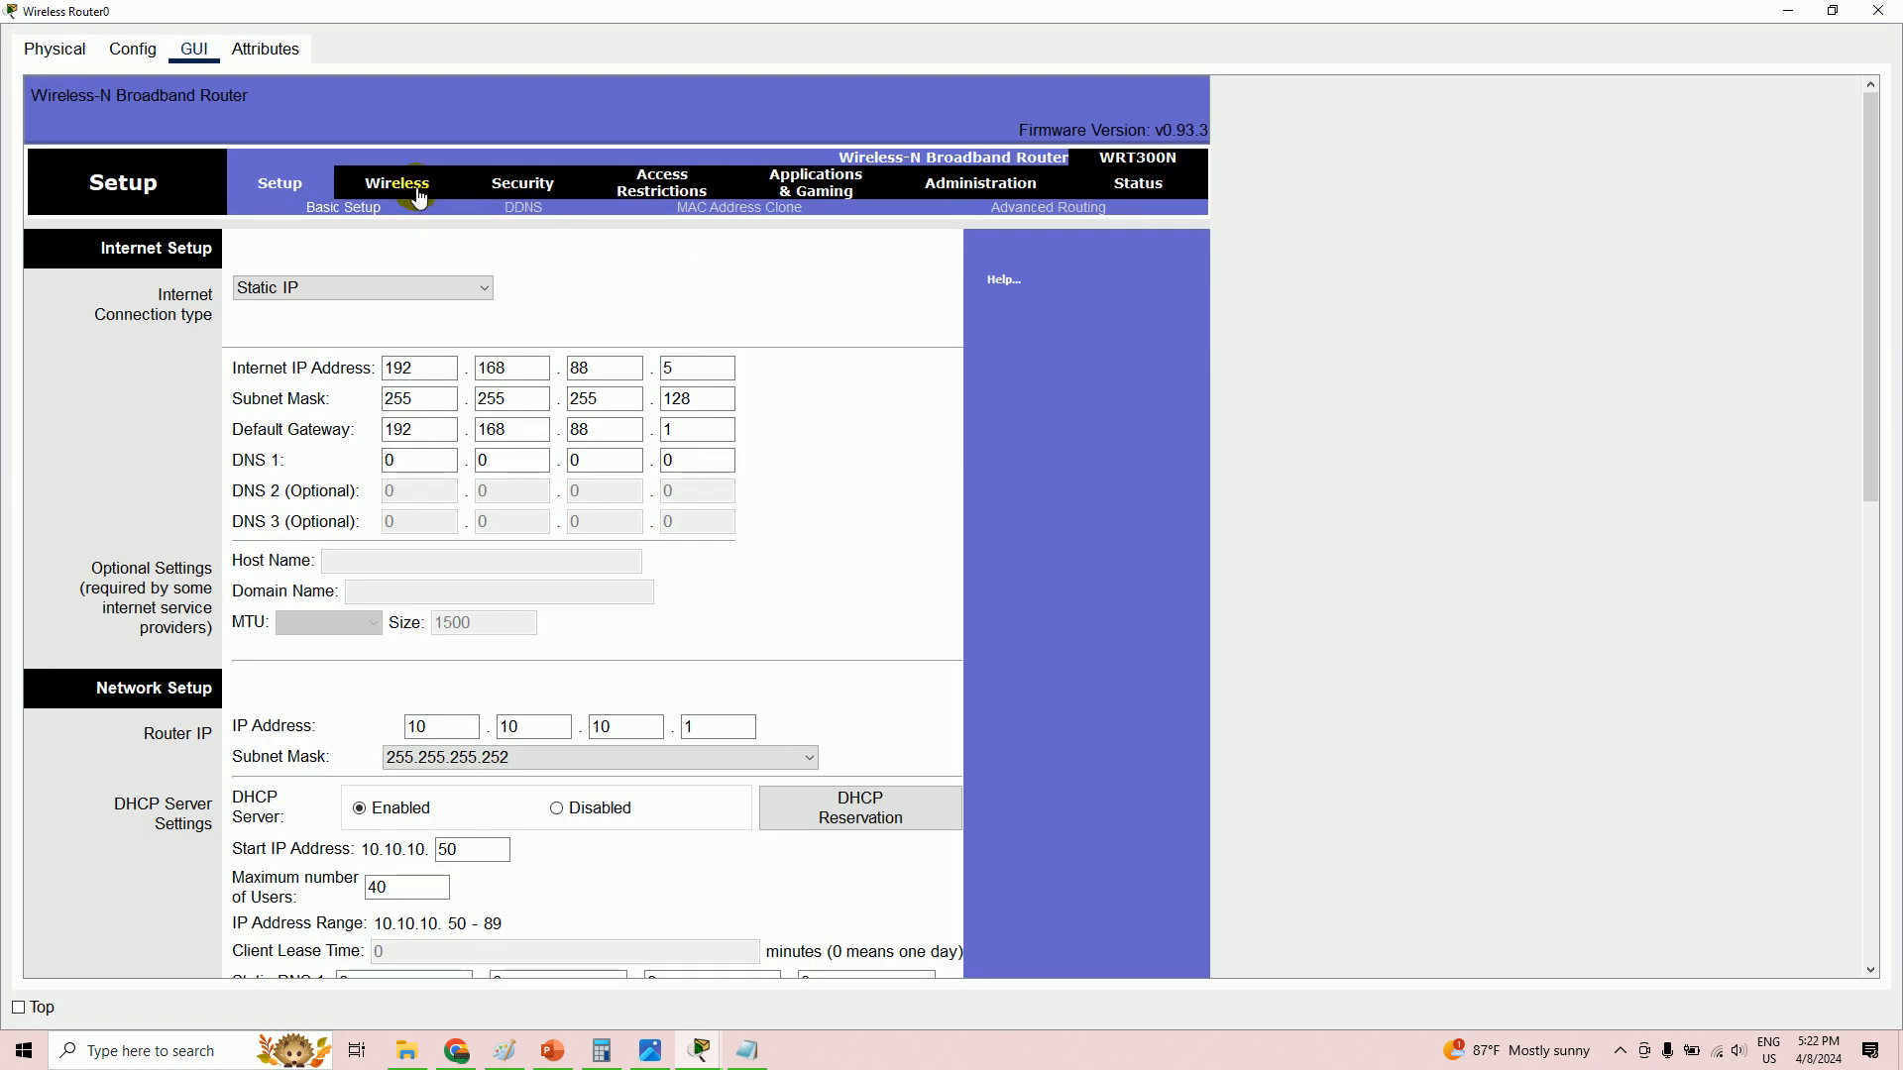
left_click(416, 193)
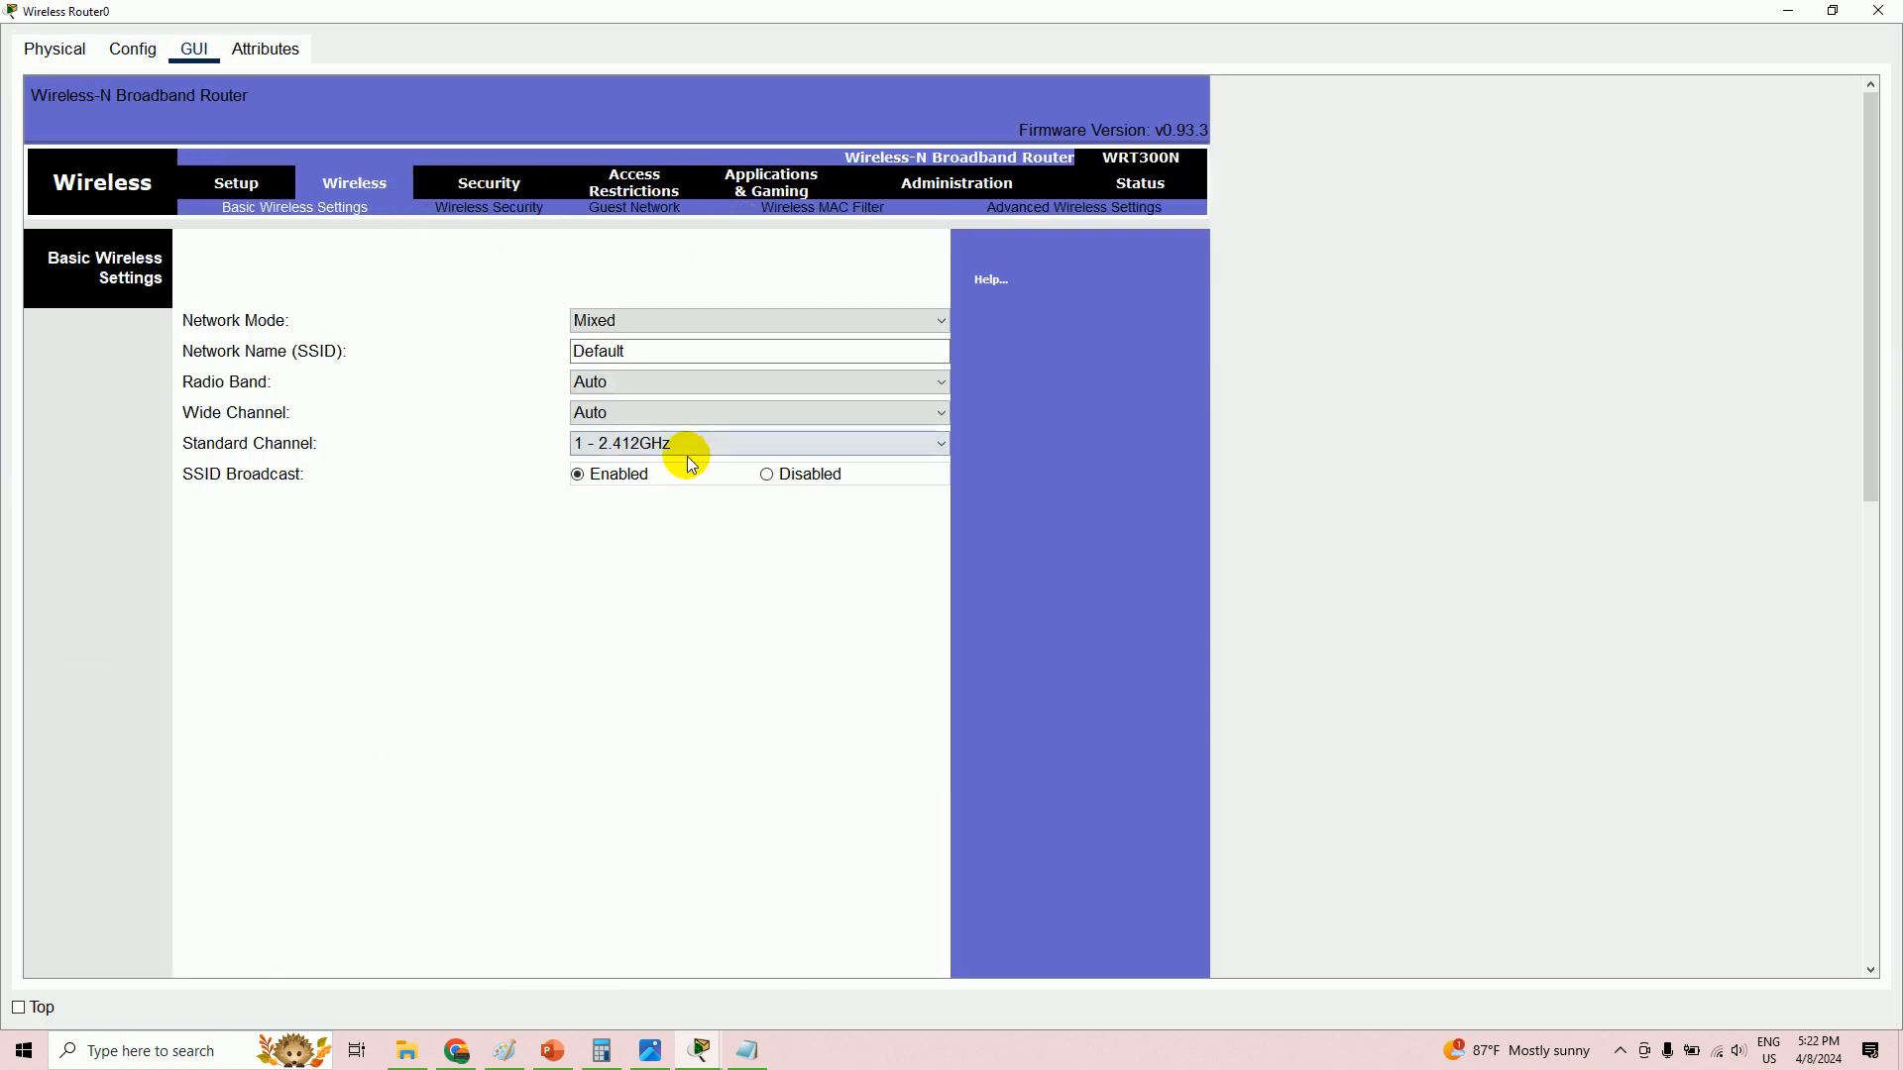
key("alt+Tab")
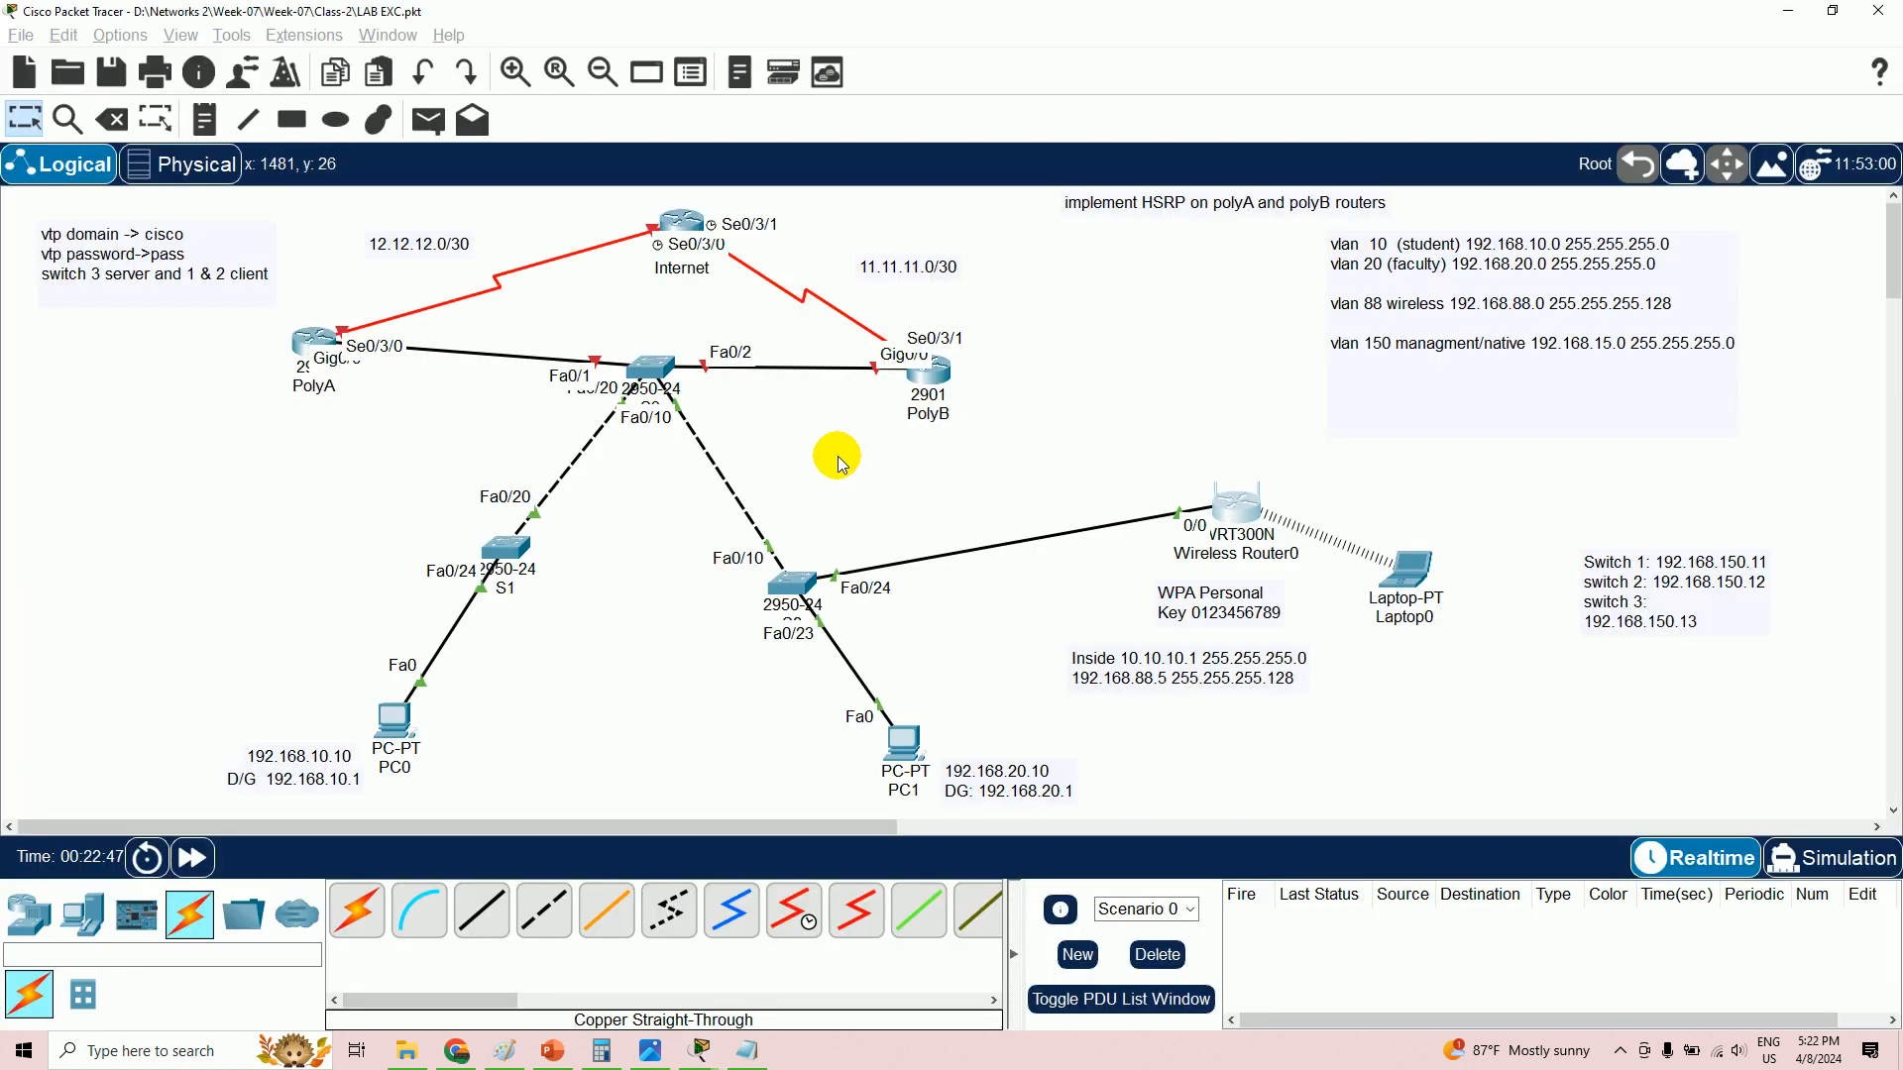
left_click(649, 1056)
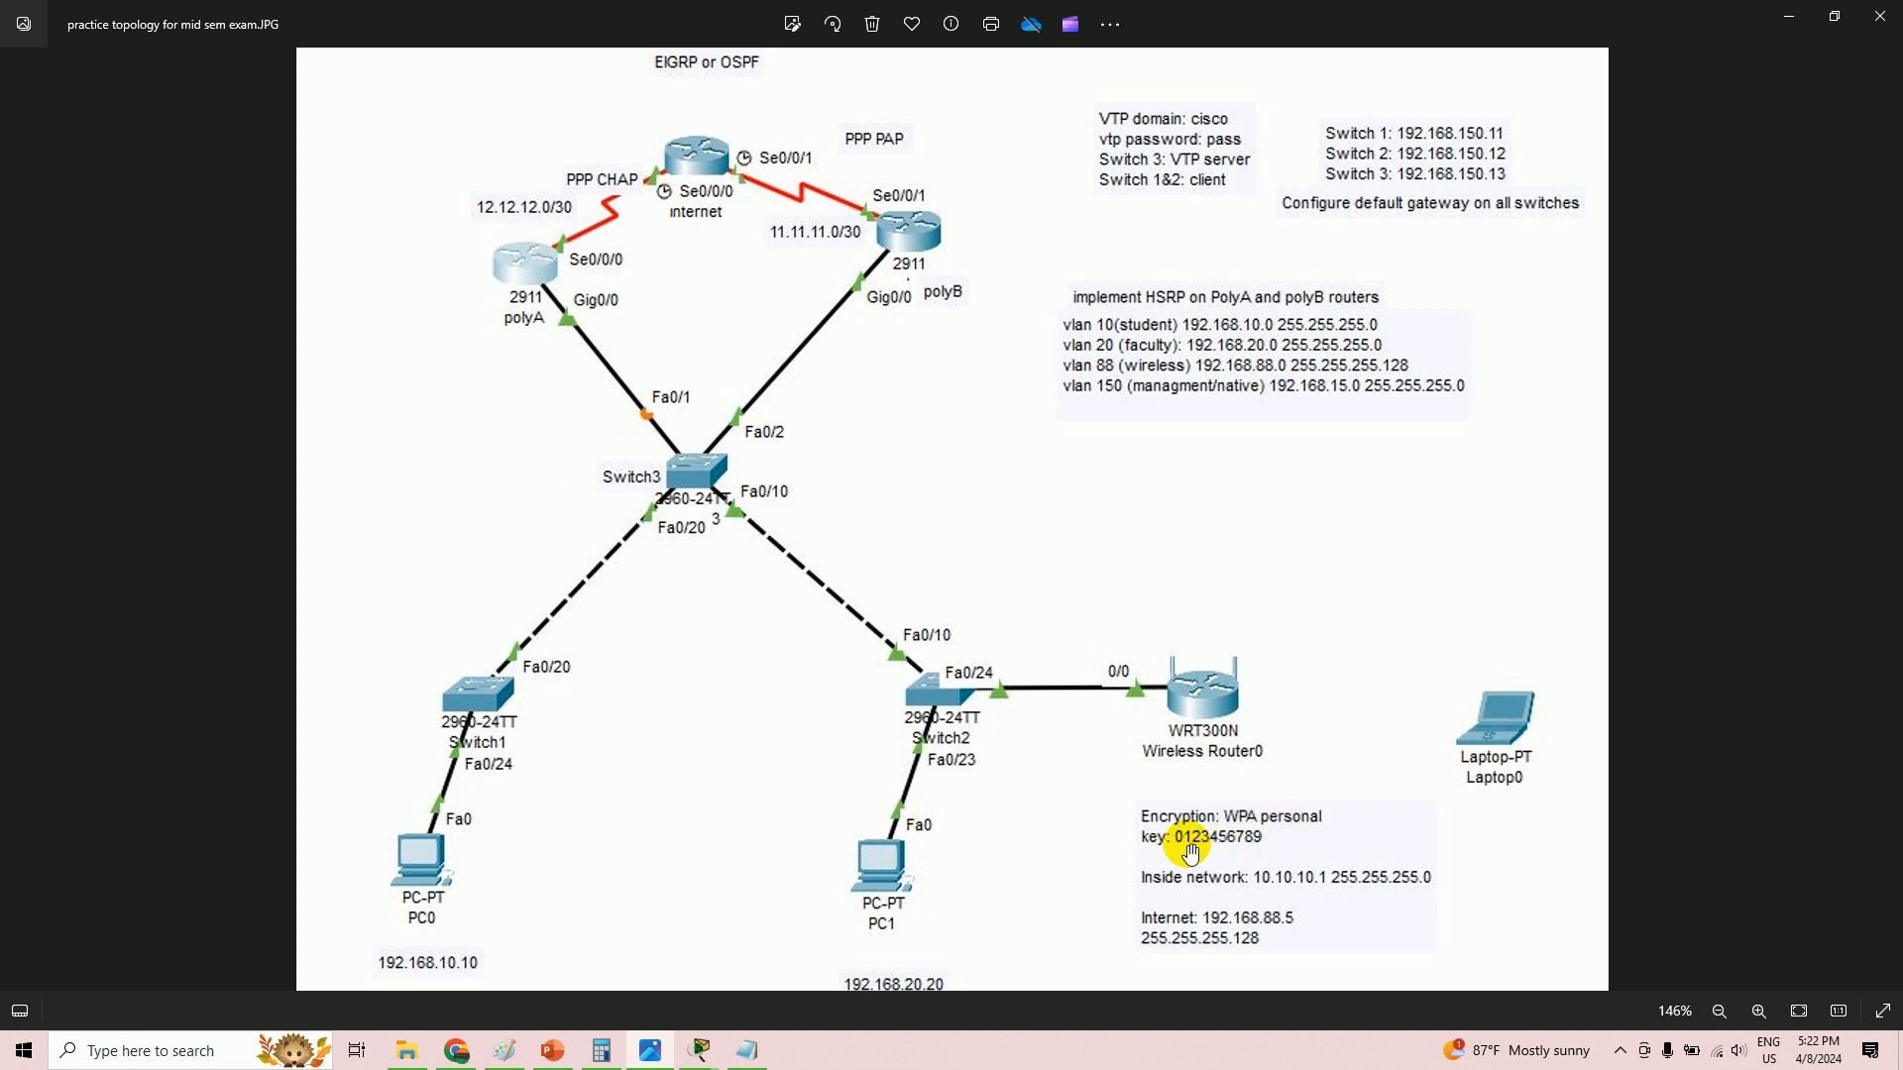
key("alt+Tab")
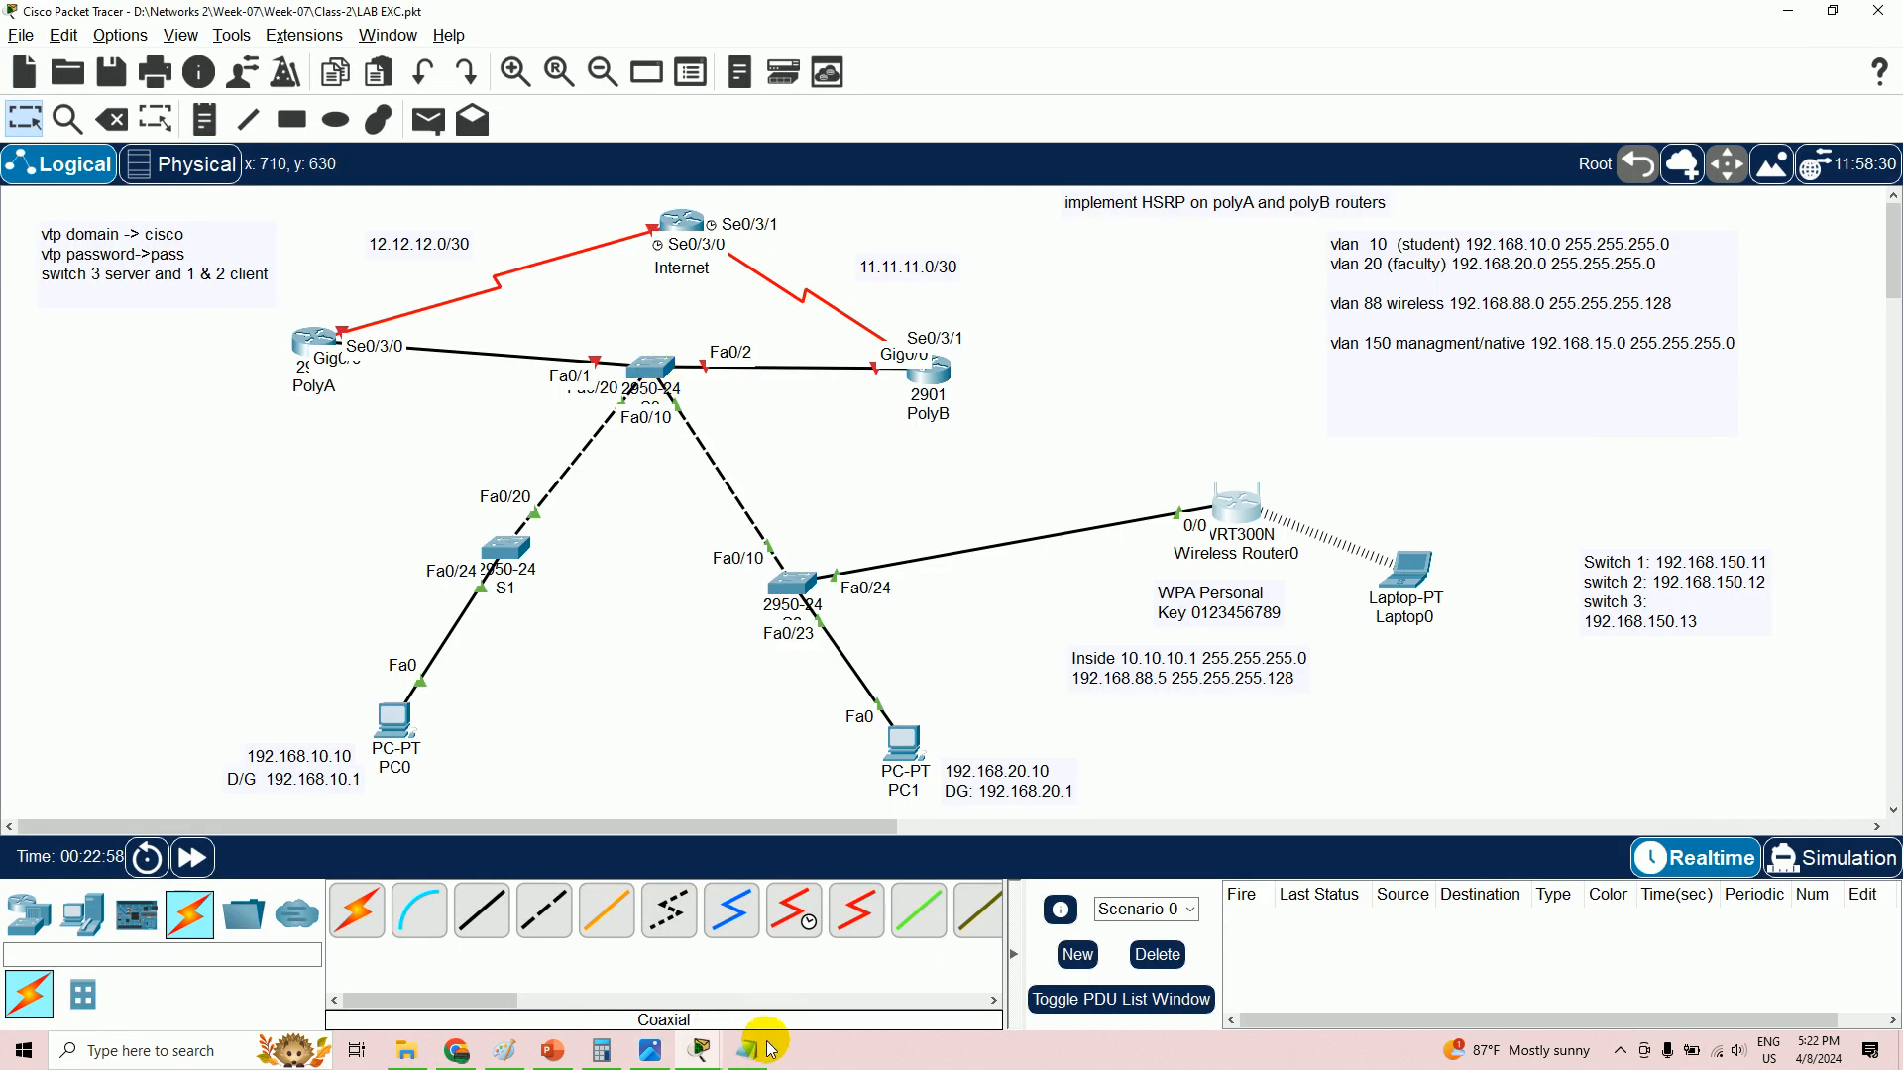
- Set Wireless Router0's wireless security to WPA Personal with a passphrase and save
left_click(1225, 514)
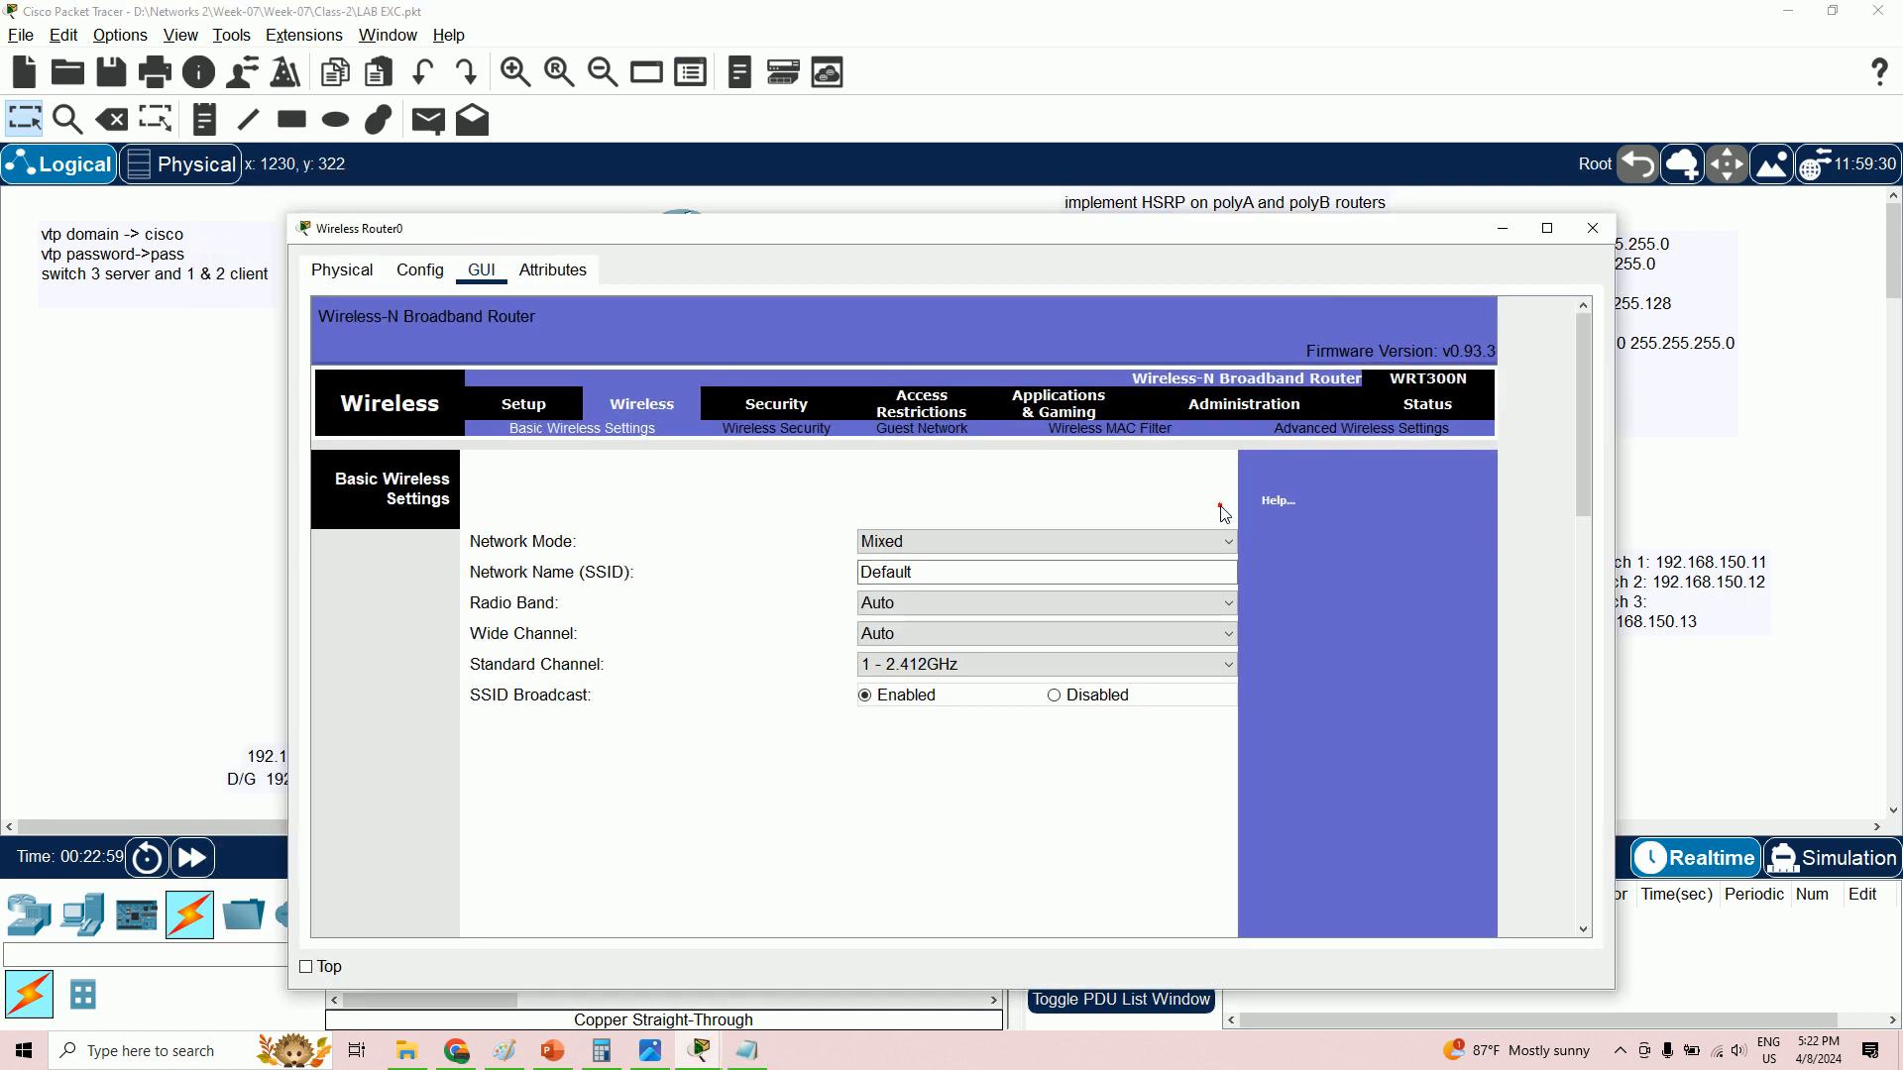
left_click(1543, 230)
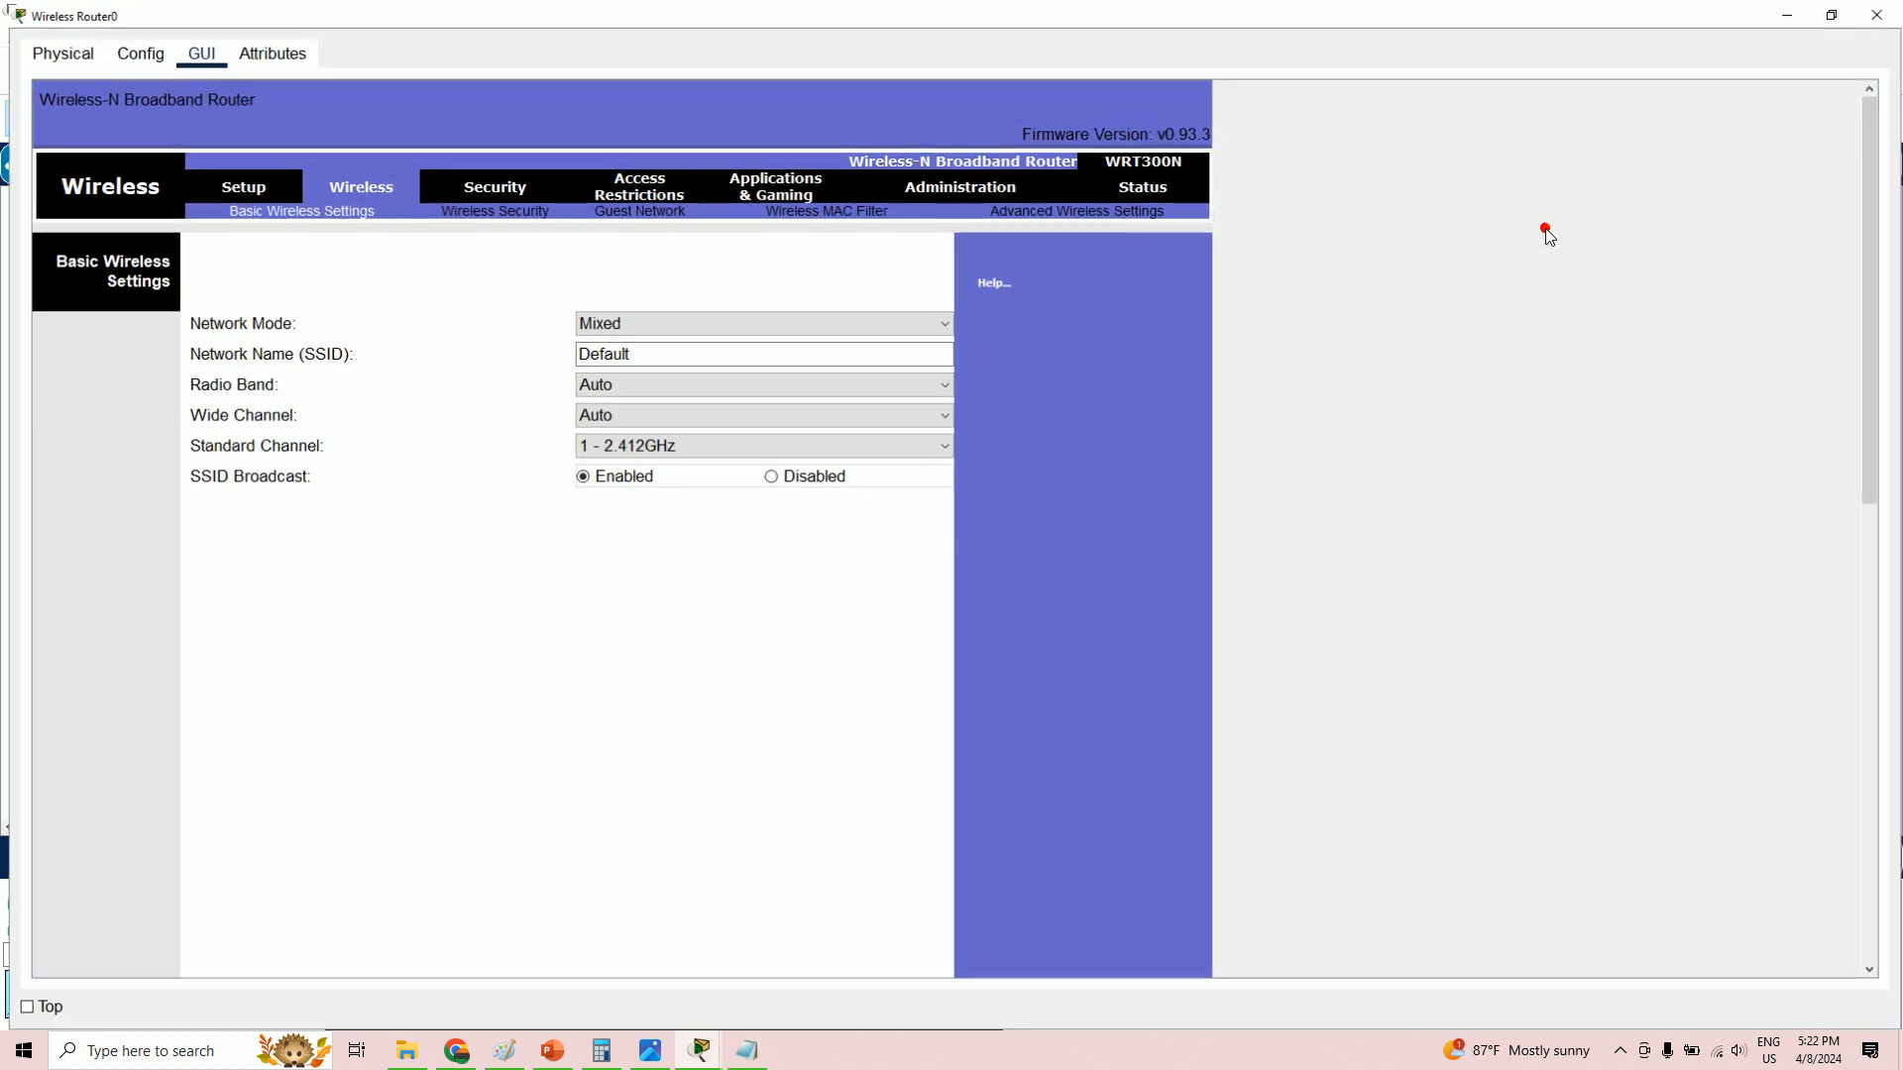
left_click(468, 208)
left_click(567, 295)
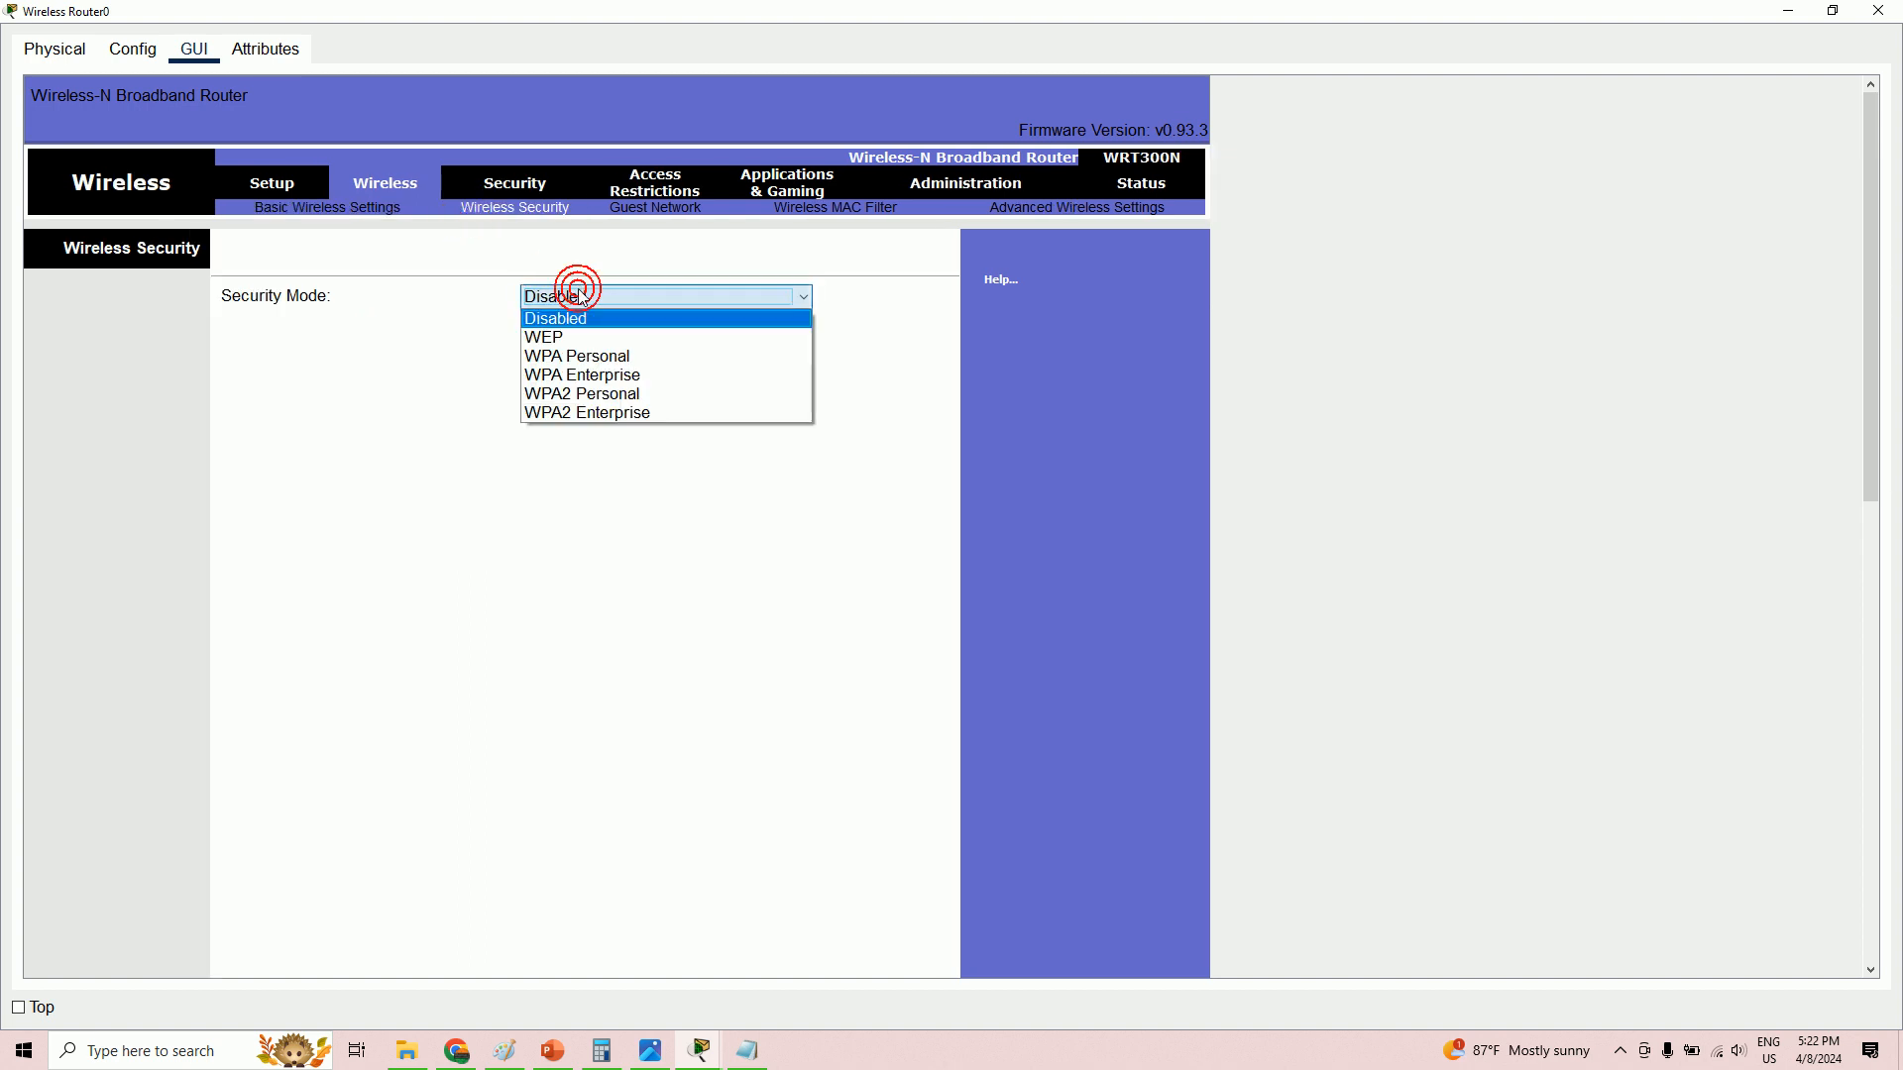
left_click(573, 365)
left_click(638, 359)
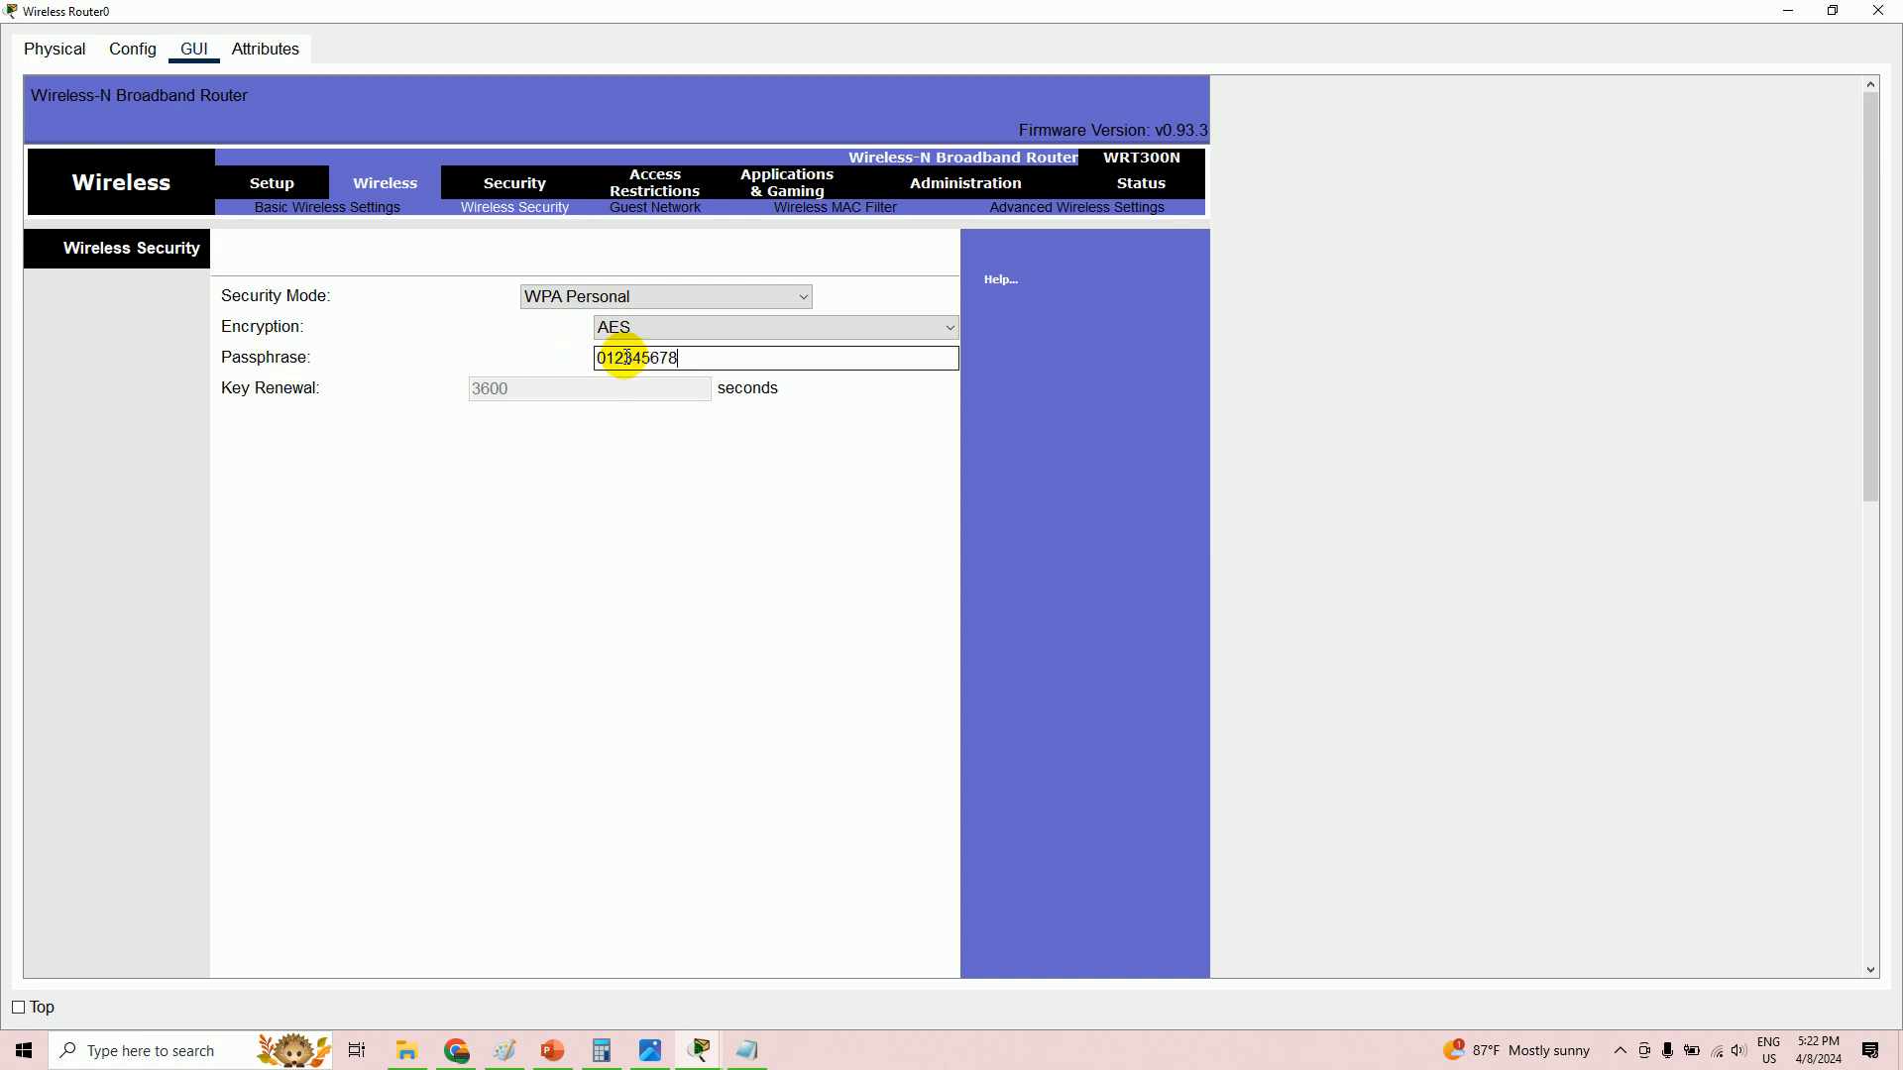
scroll(763, 556, "down", 10)
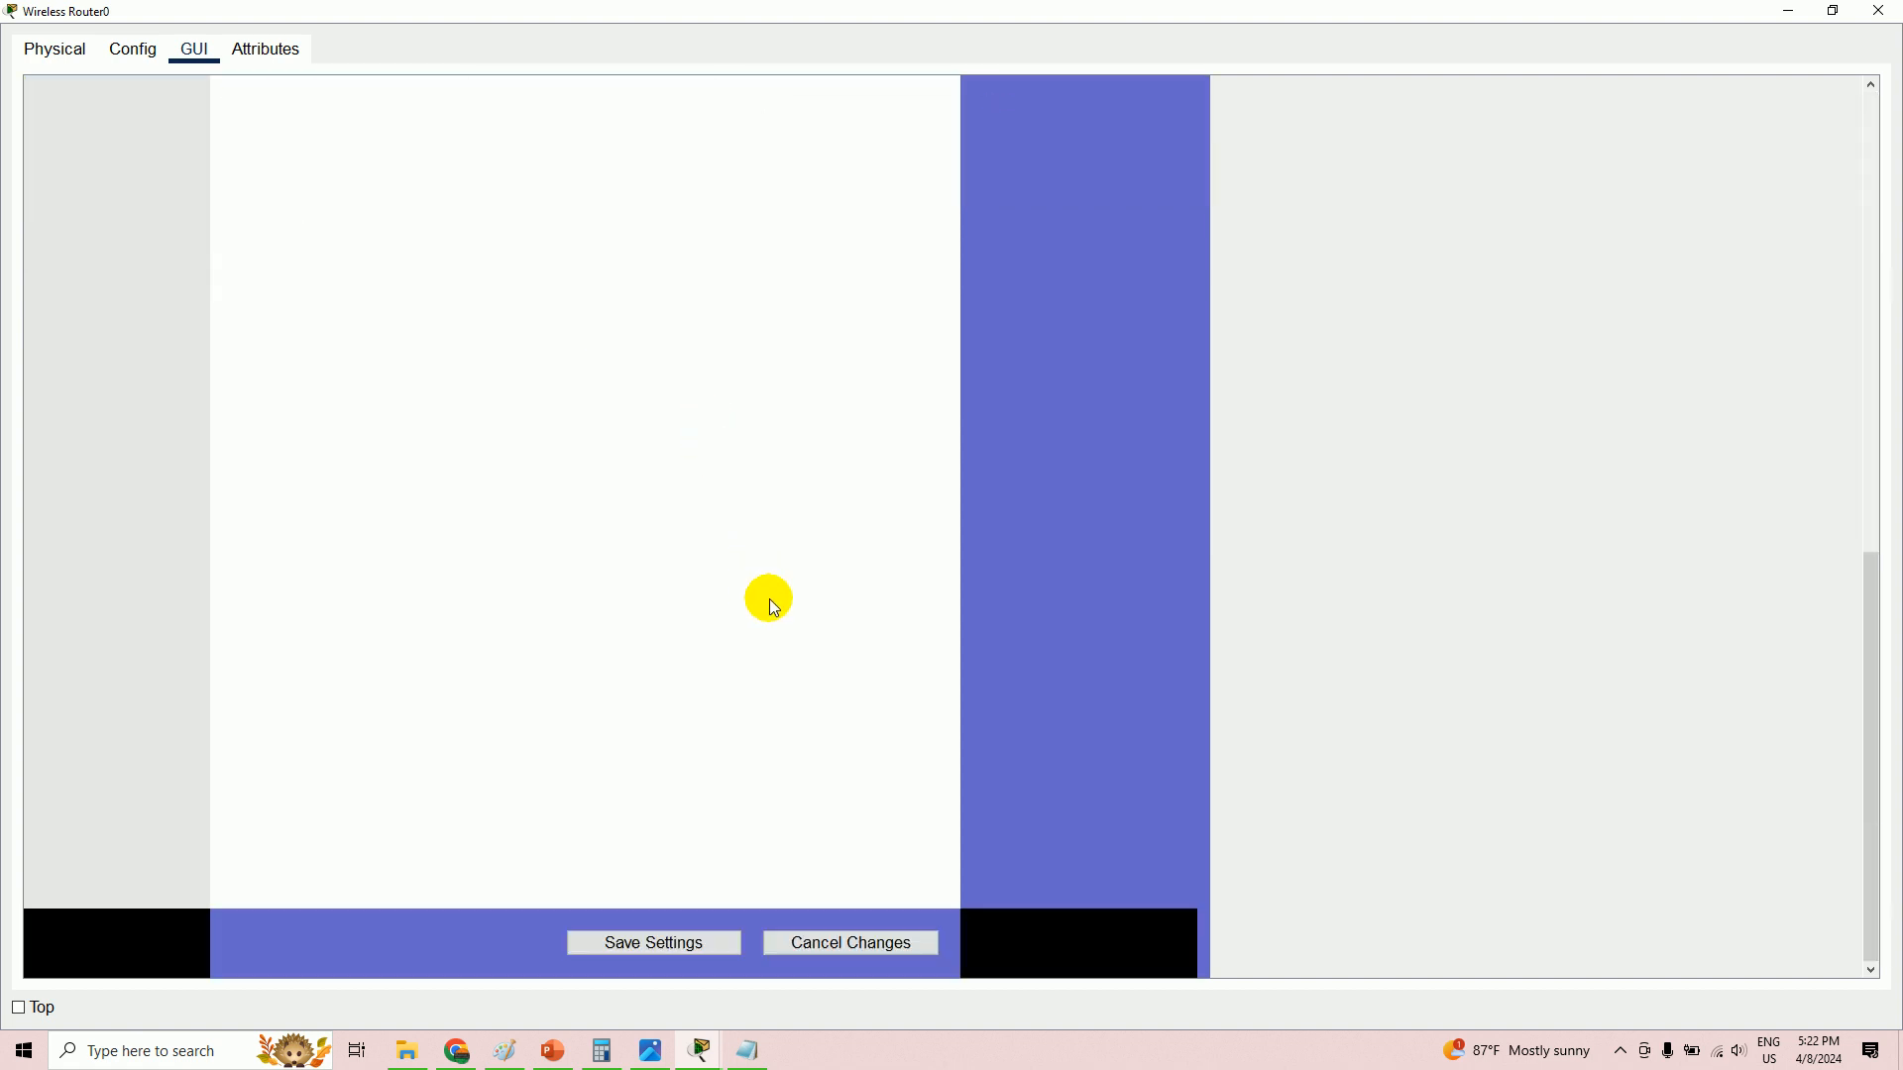
left_click(674, 947)
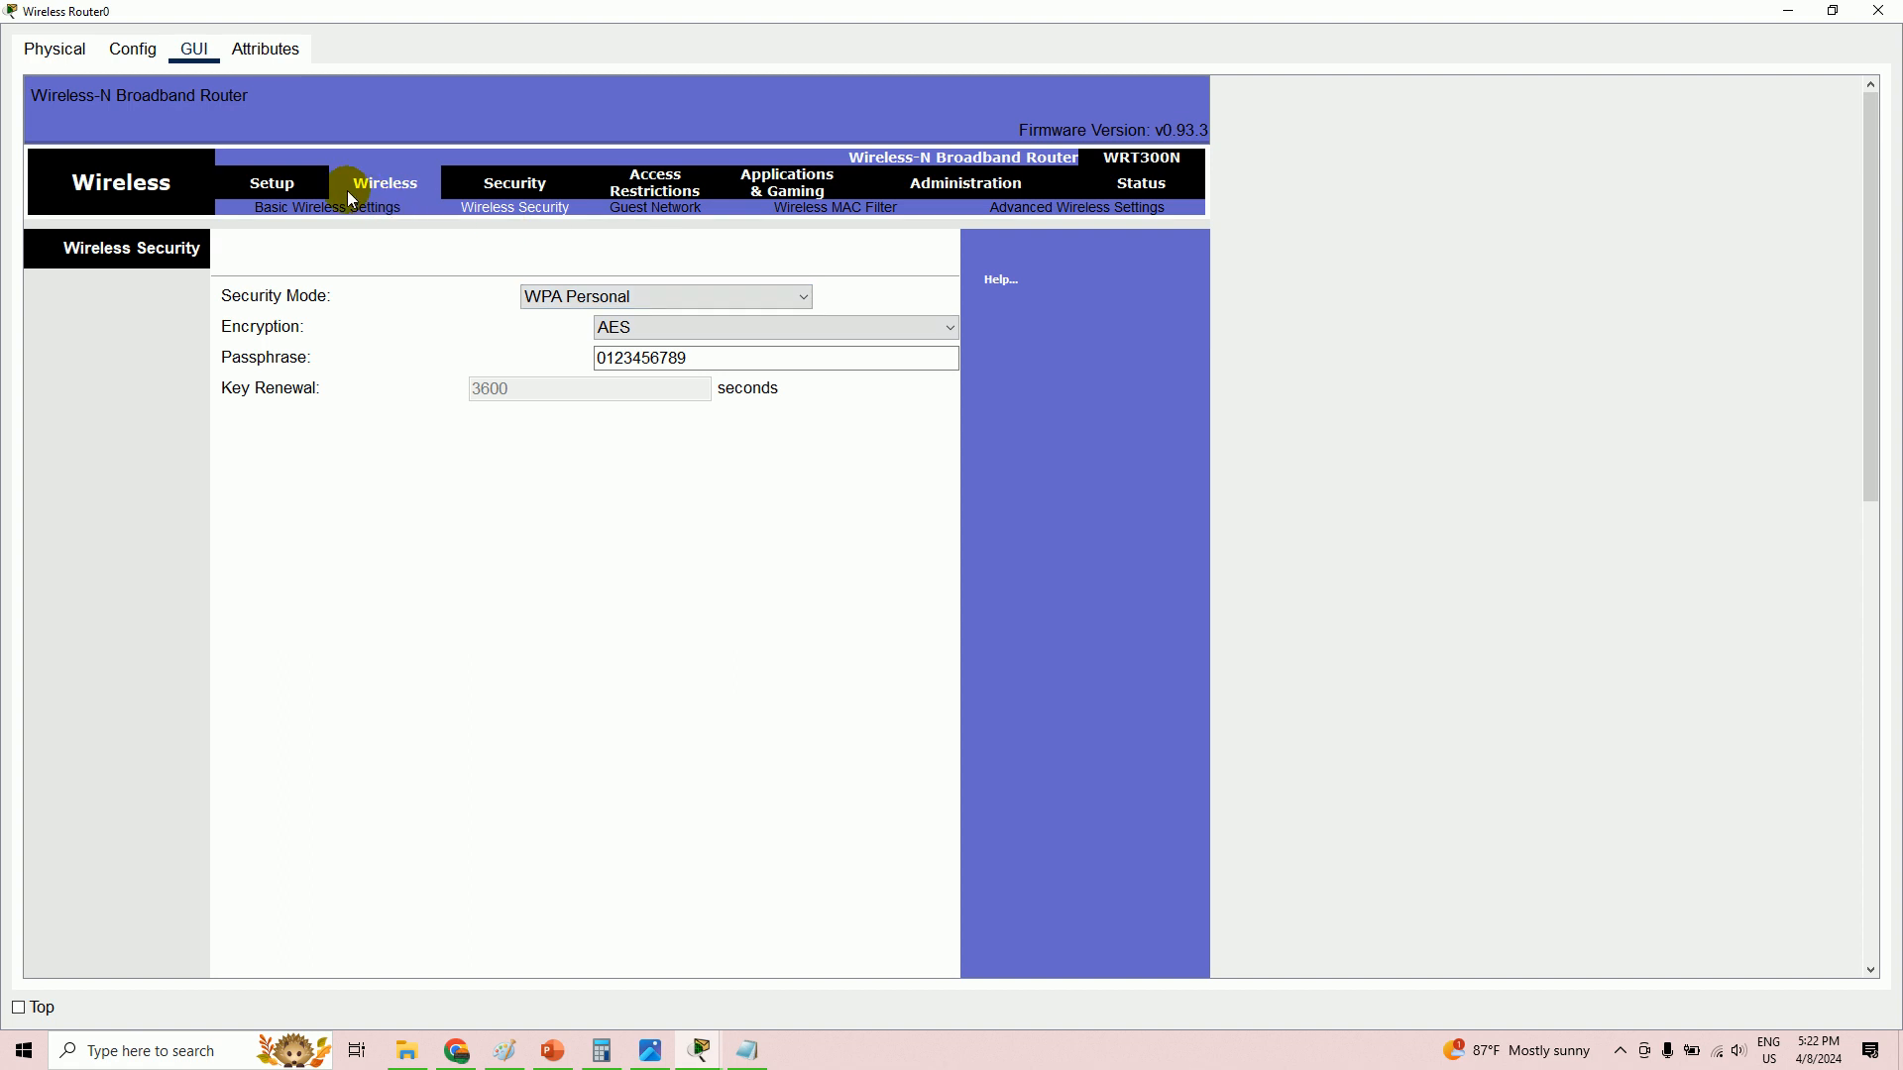
- Replace the router's SSID 'Default' with a new network name and save the settings
left_click(294, 183)
left_click(417, 188)
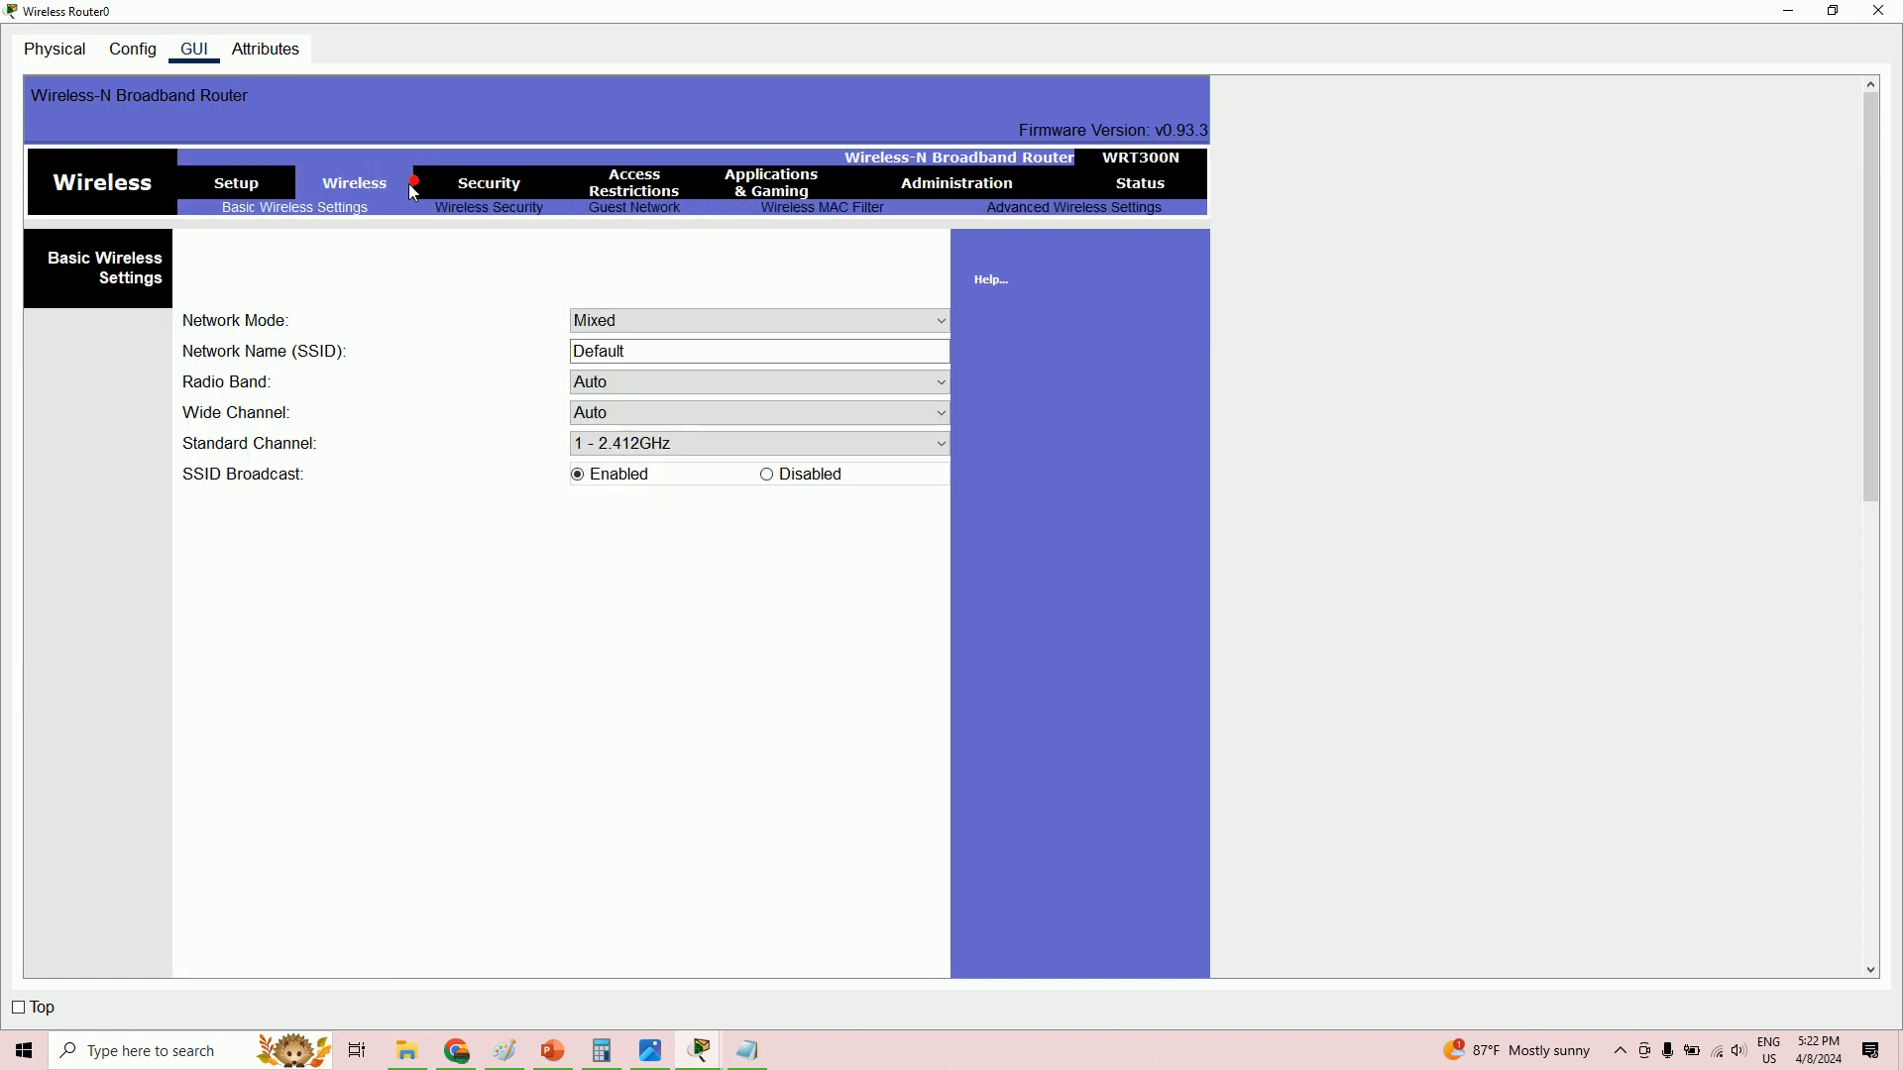
left_click_drag(636, 354, 558, 353)
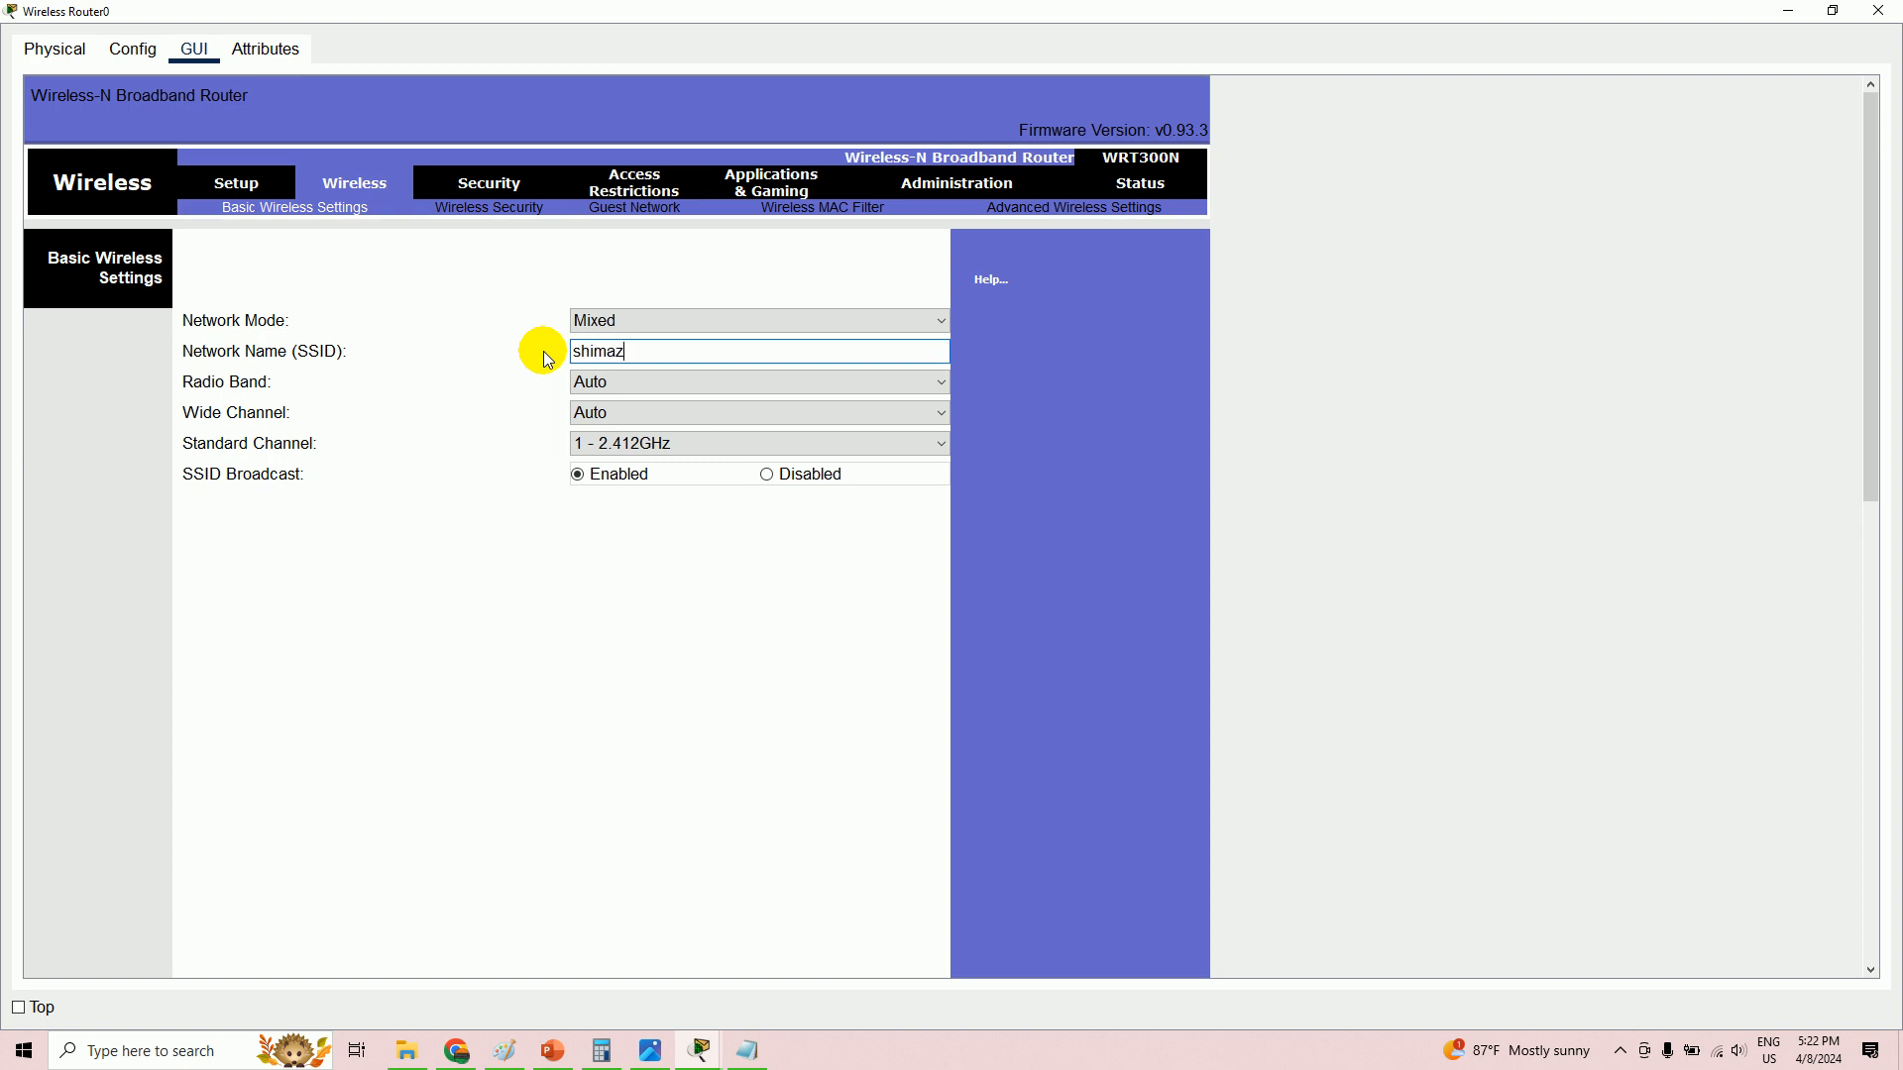
scroll(679, 539, "down", 10)
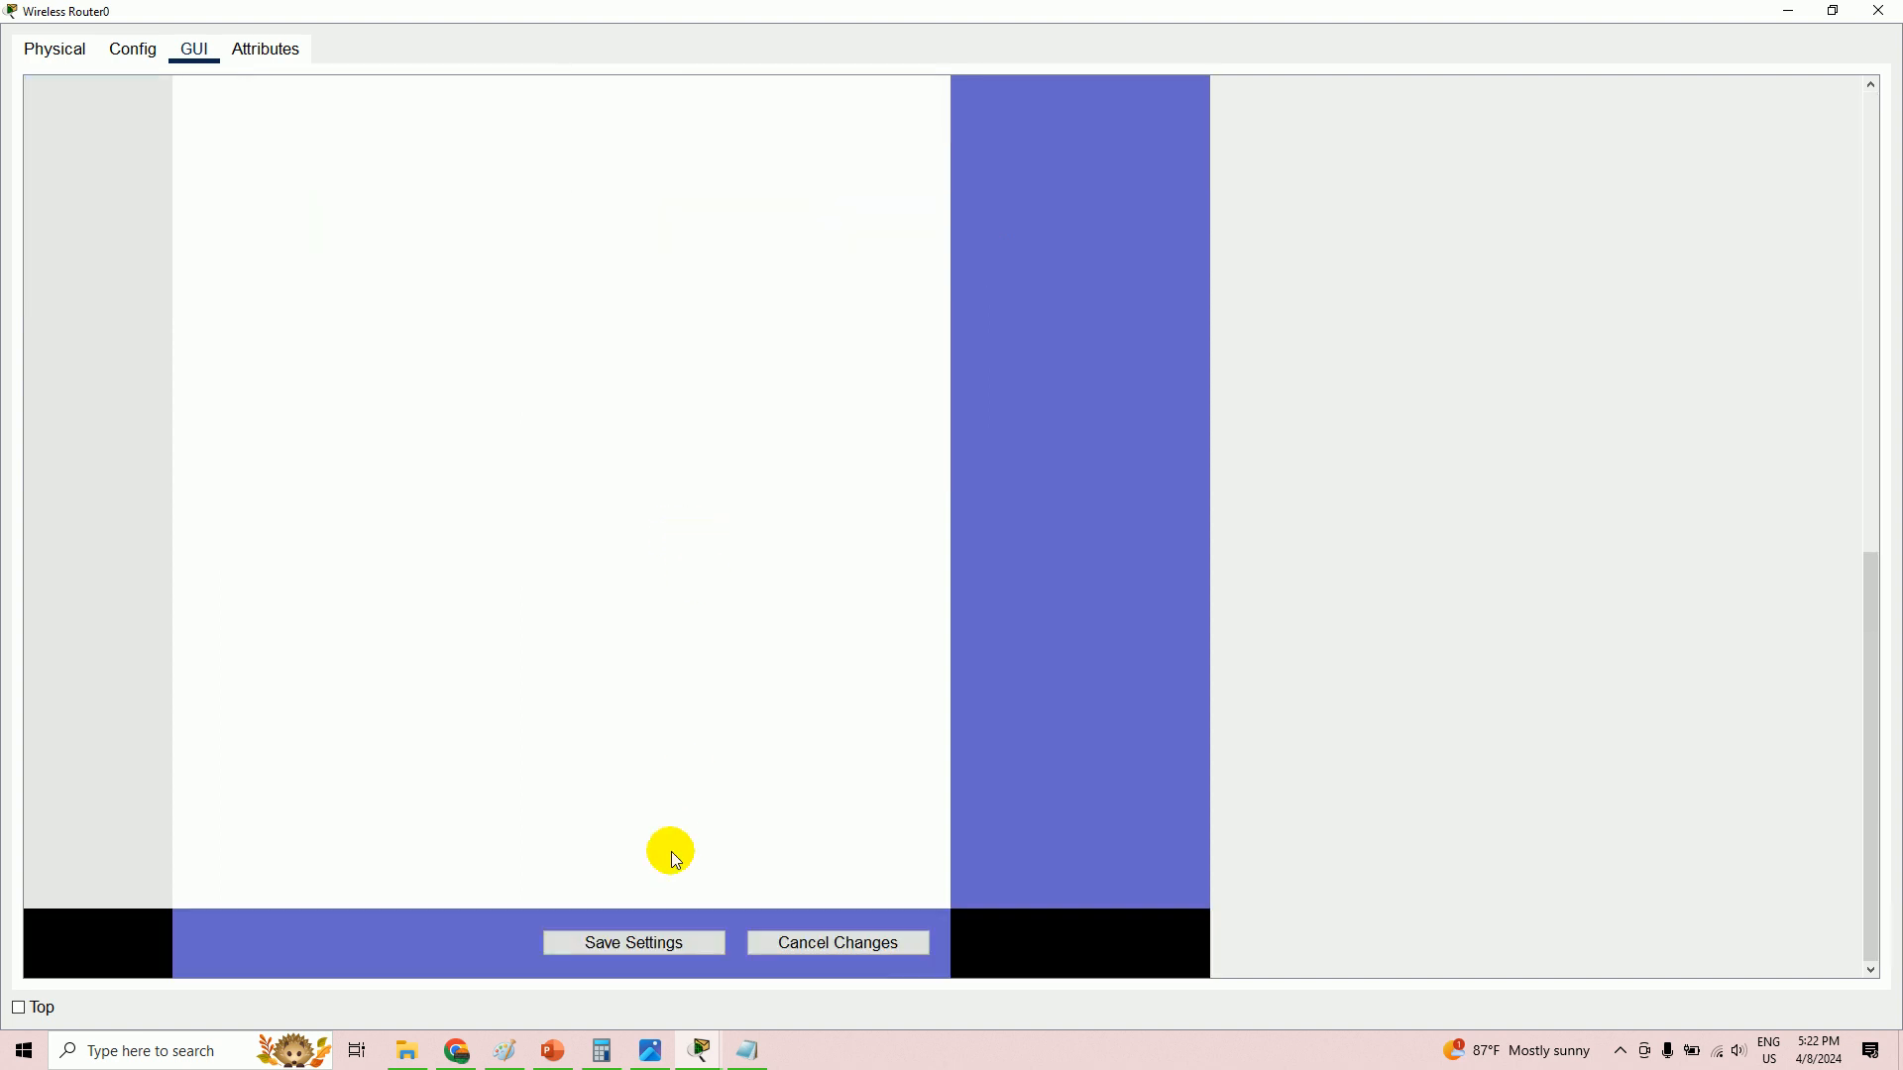
left_click(649, 946)
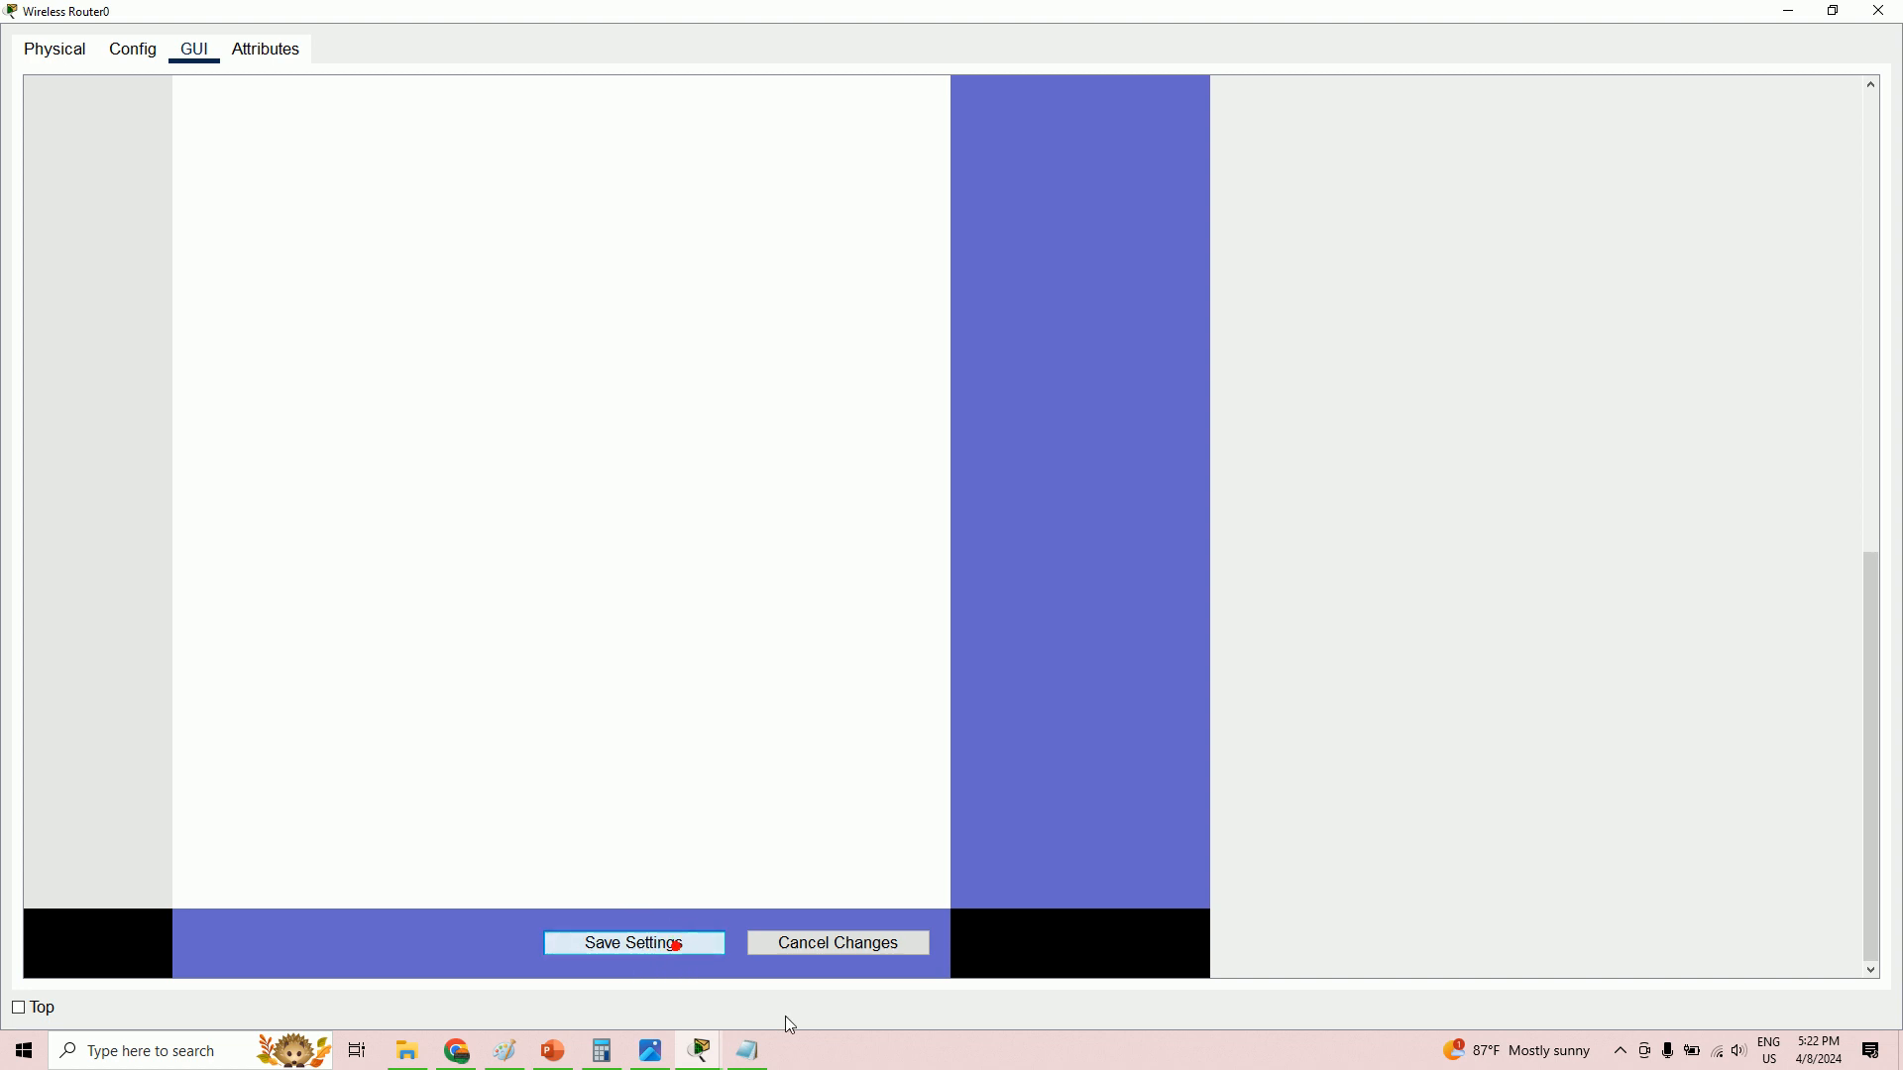
mouse_move(699, 1050)
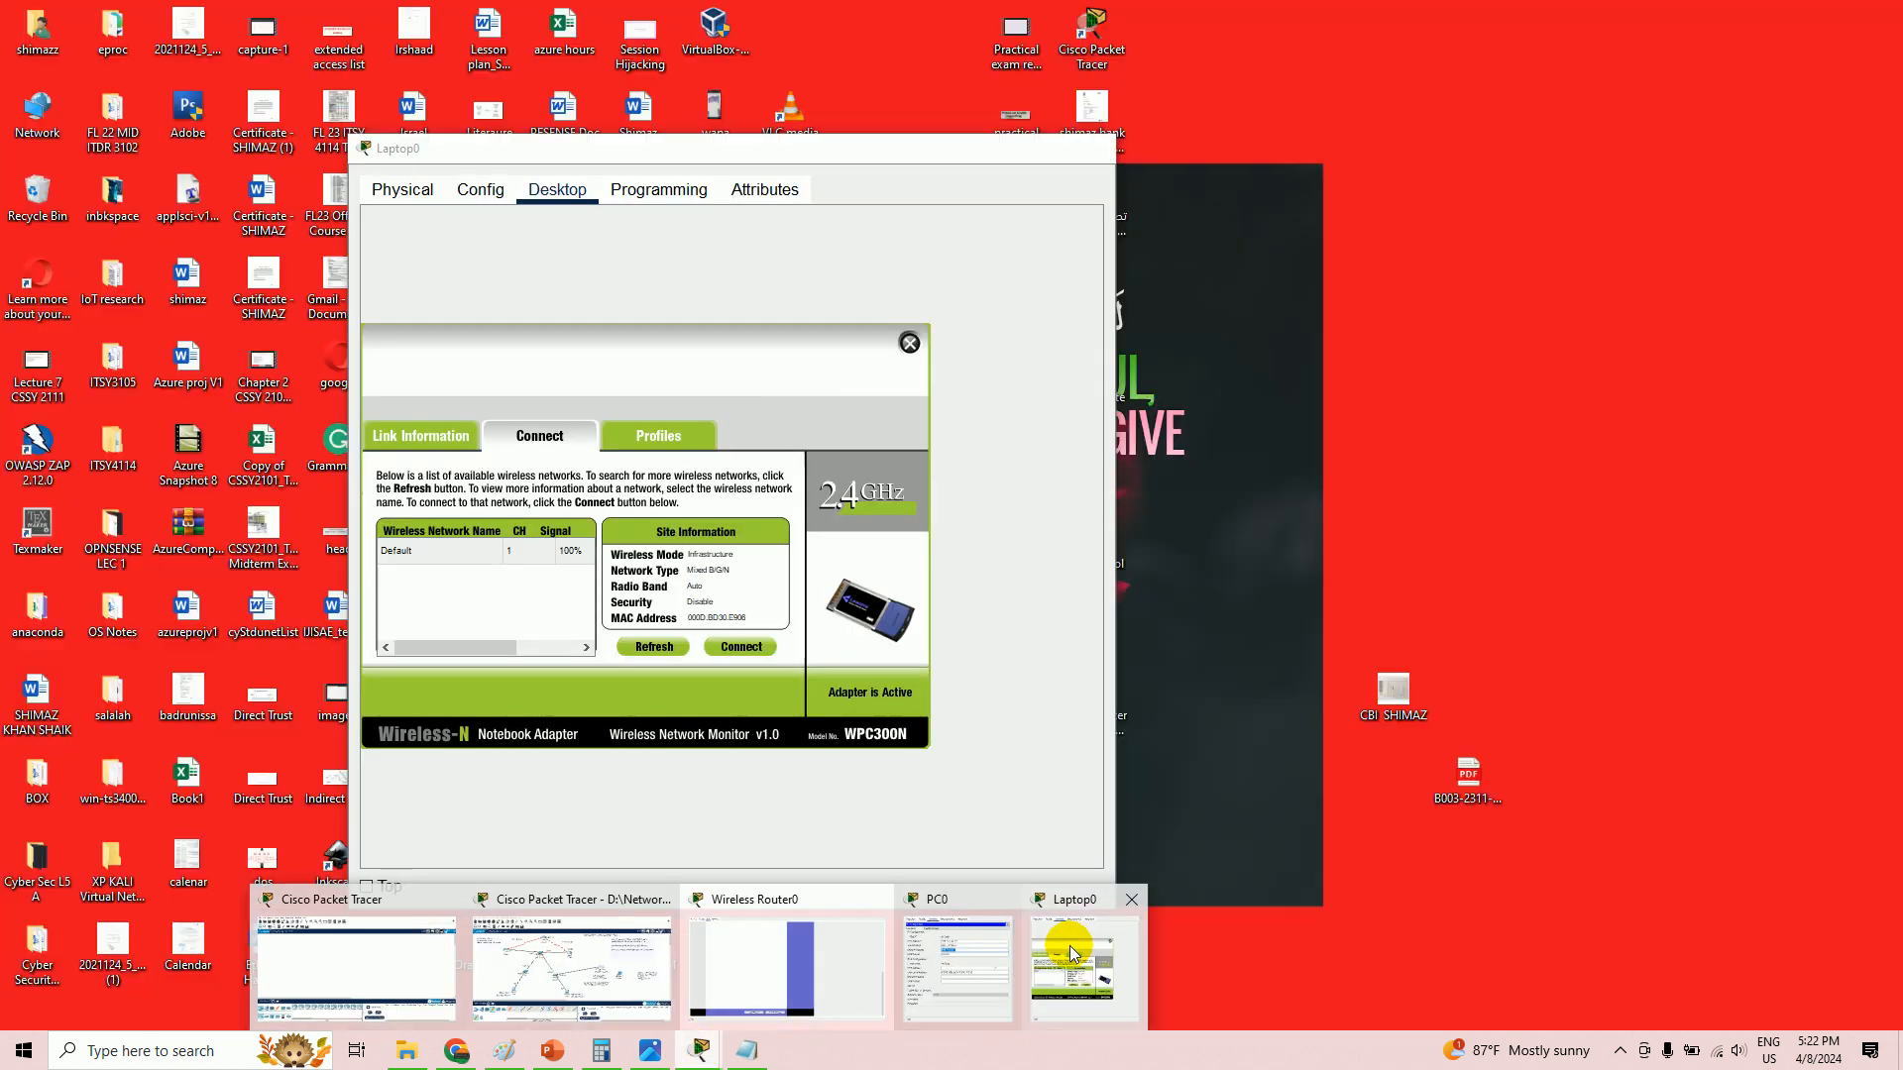
left_click(1070, 946)
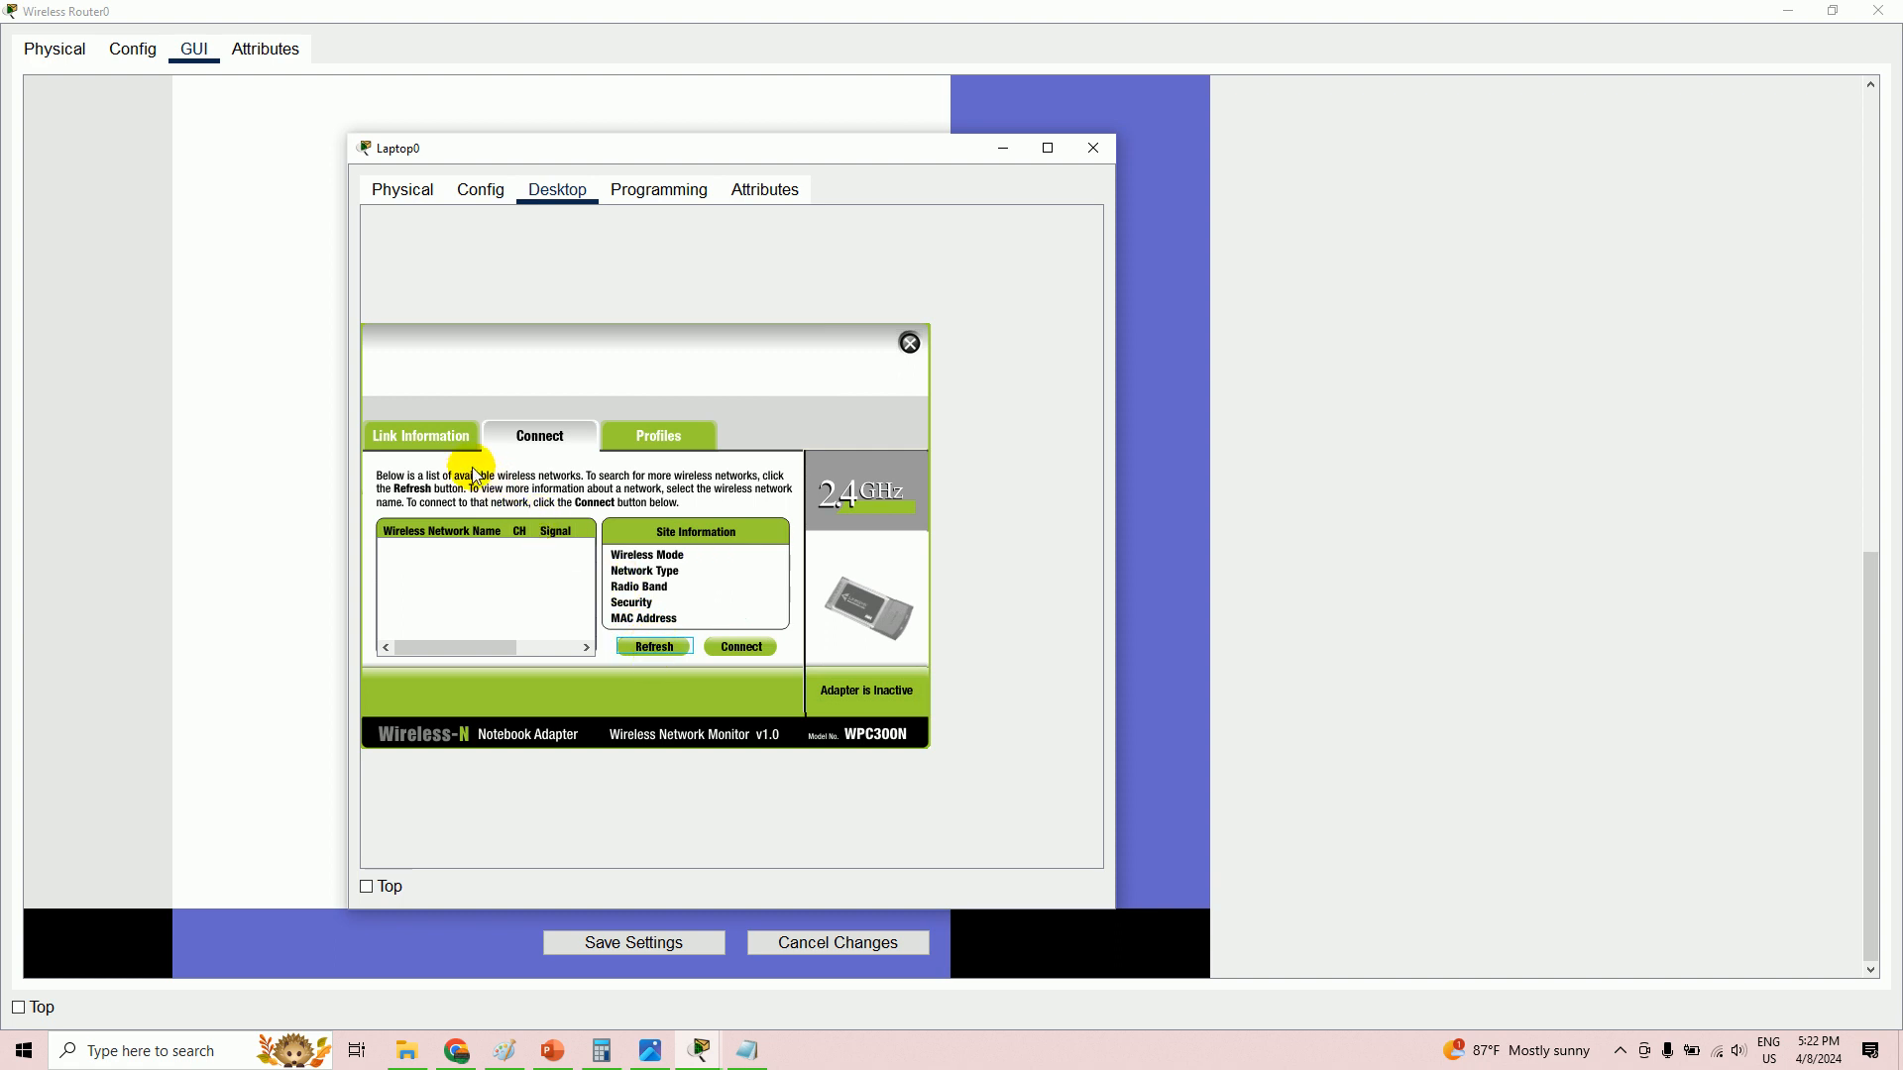
- Join Laptop0 to the renamed network using WPA-Personal and the pre-shared key, then check Link Information
left_click(911, 344)
left_click(440, 470)
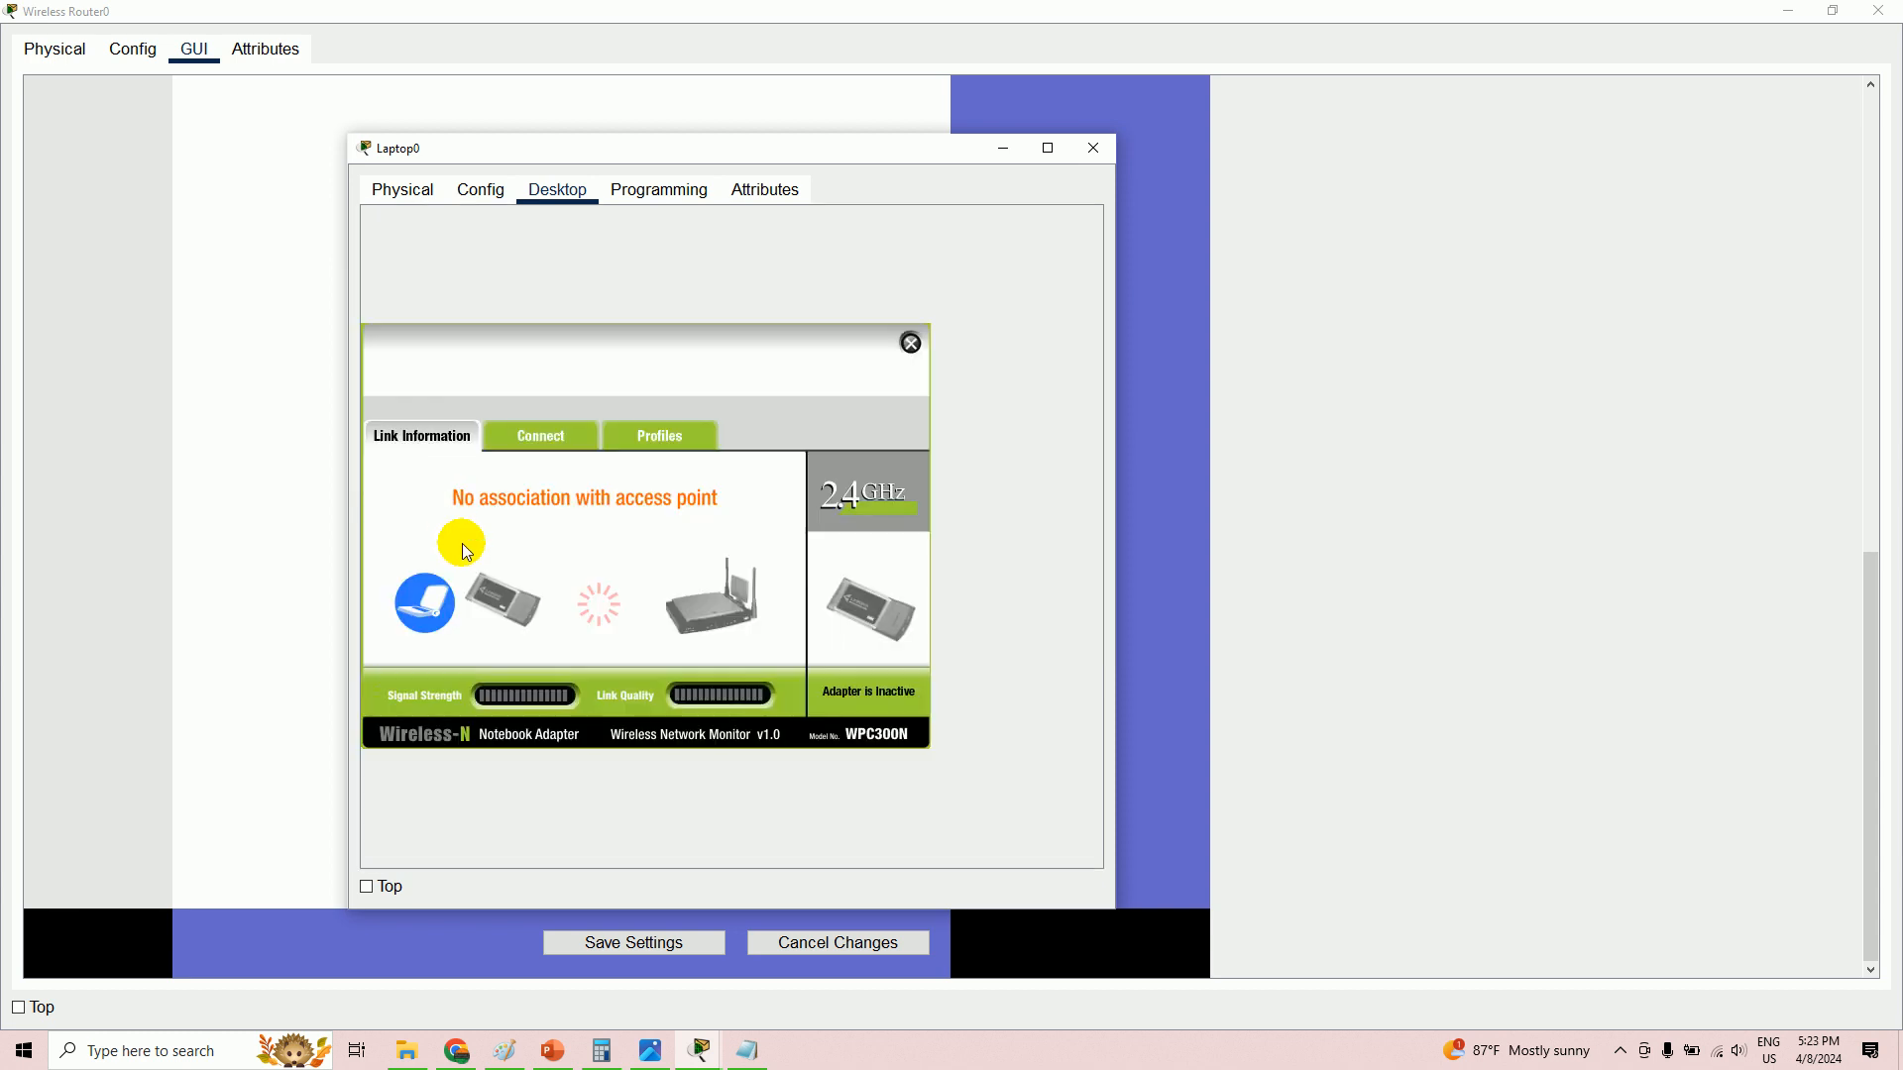
left_click(532, 441)
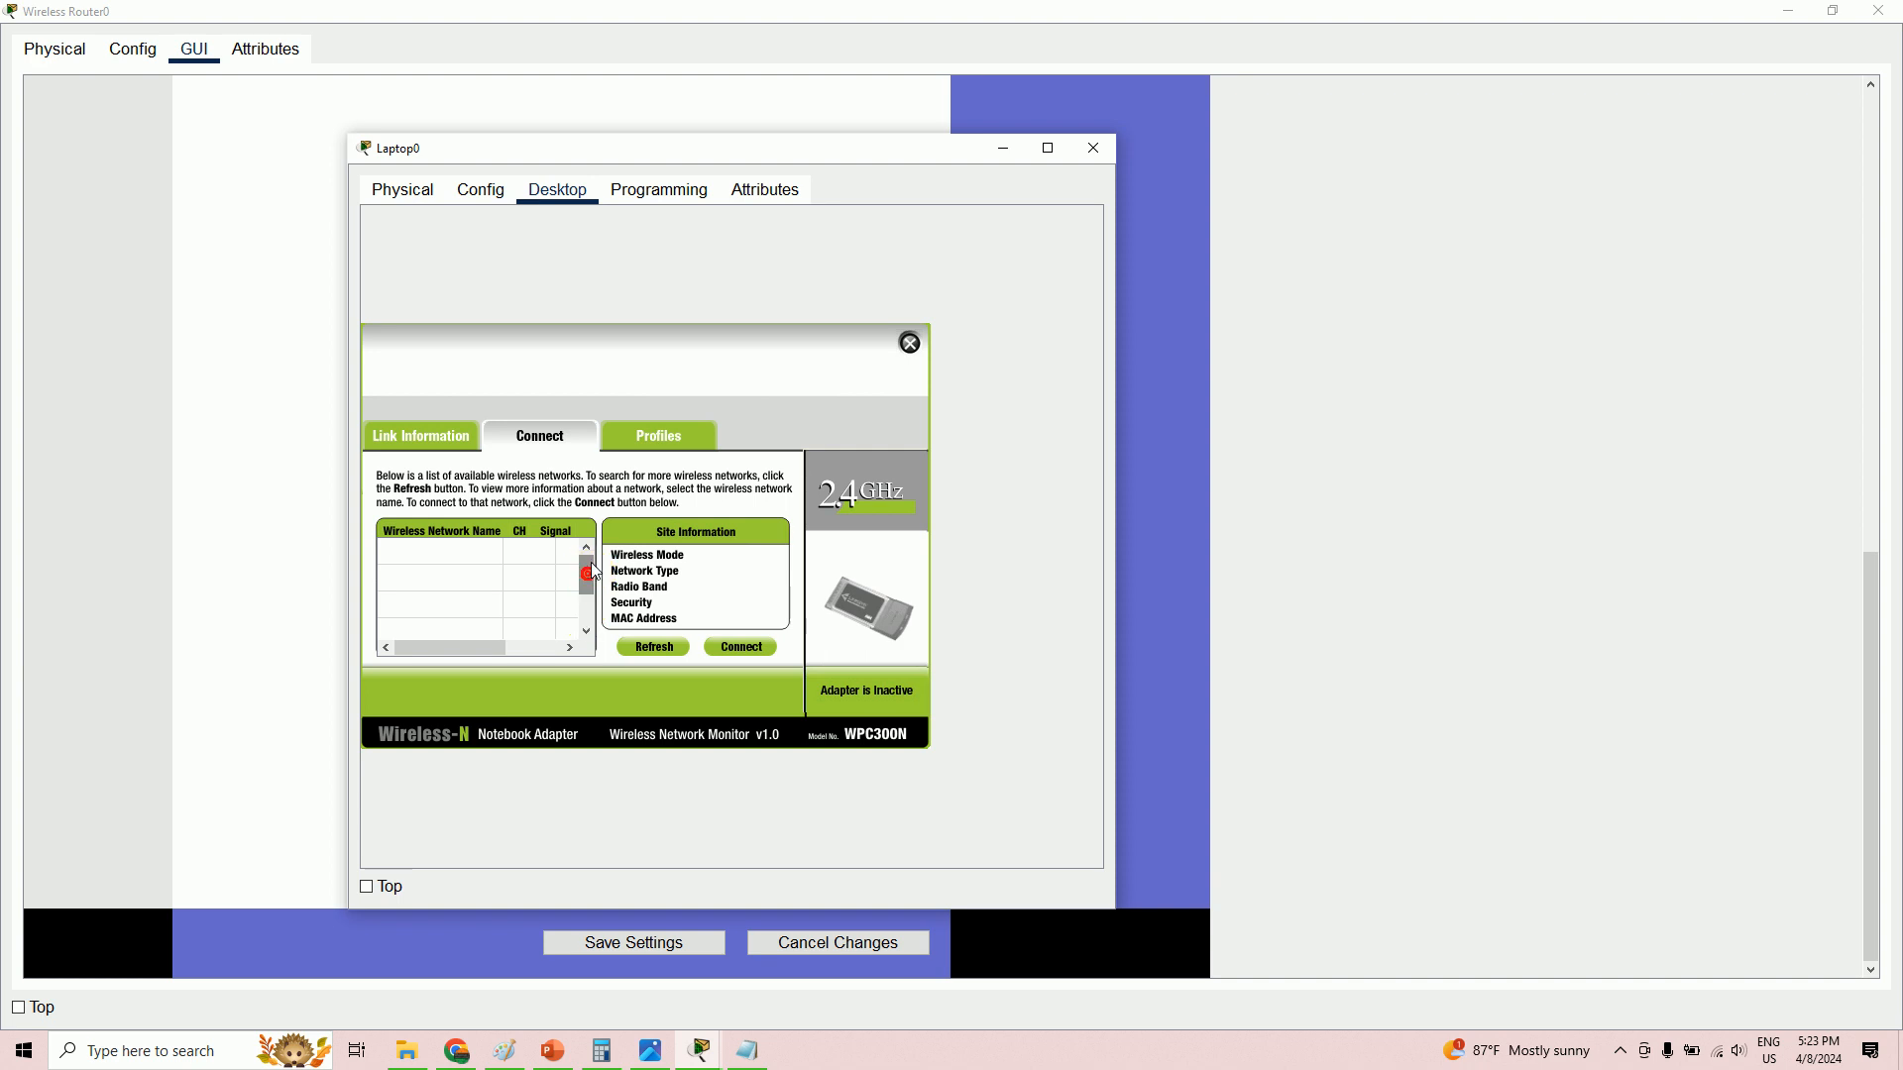
left_click(451, 562)
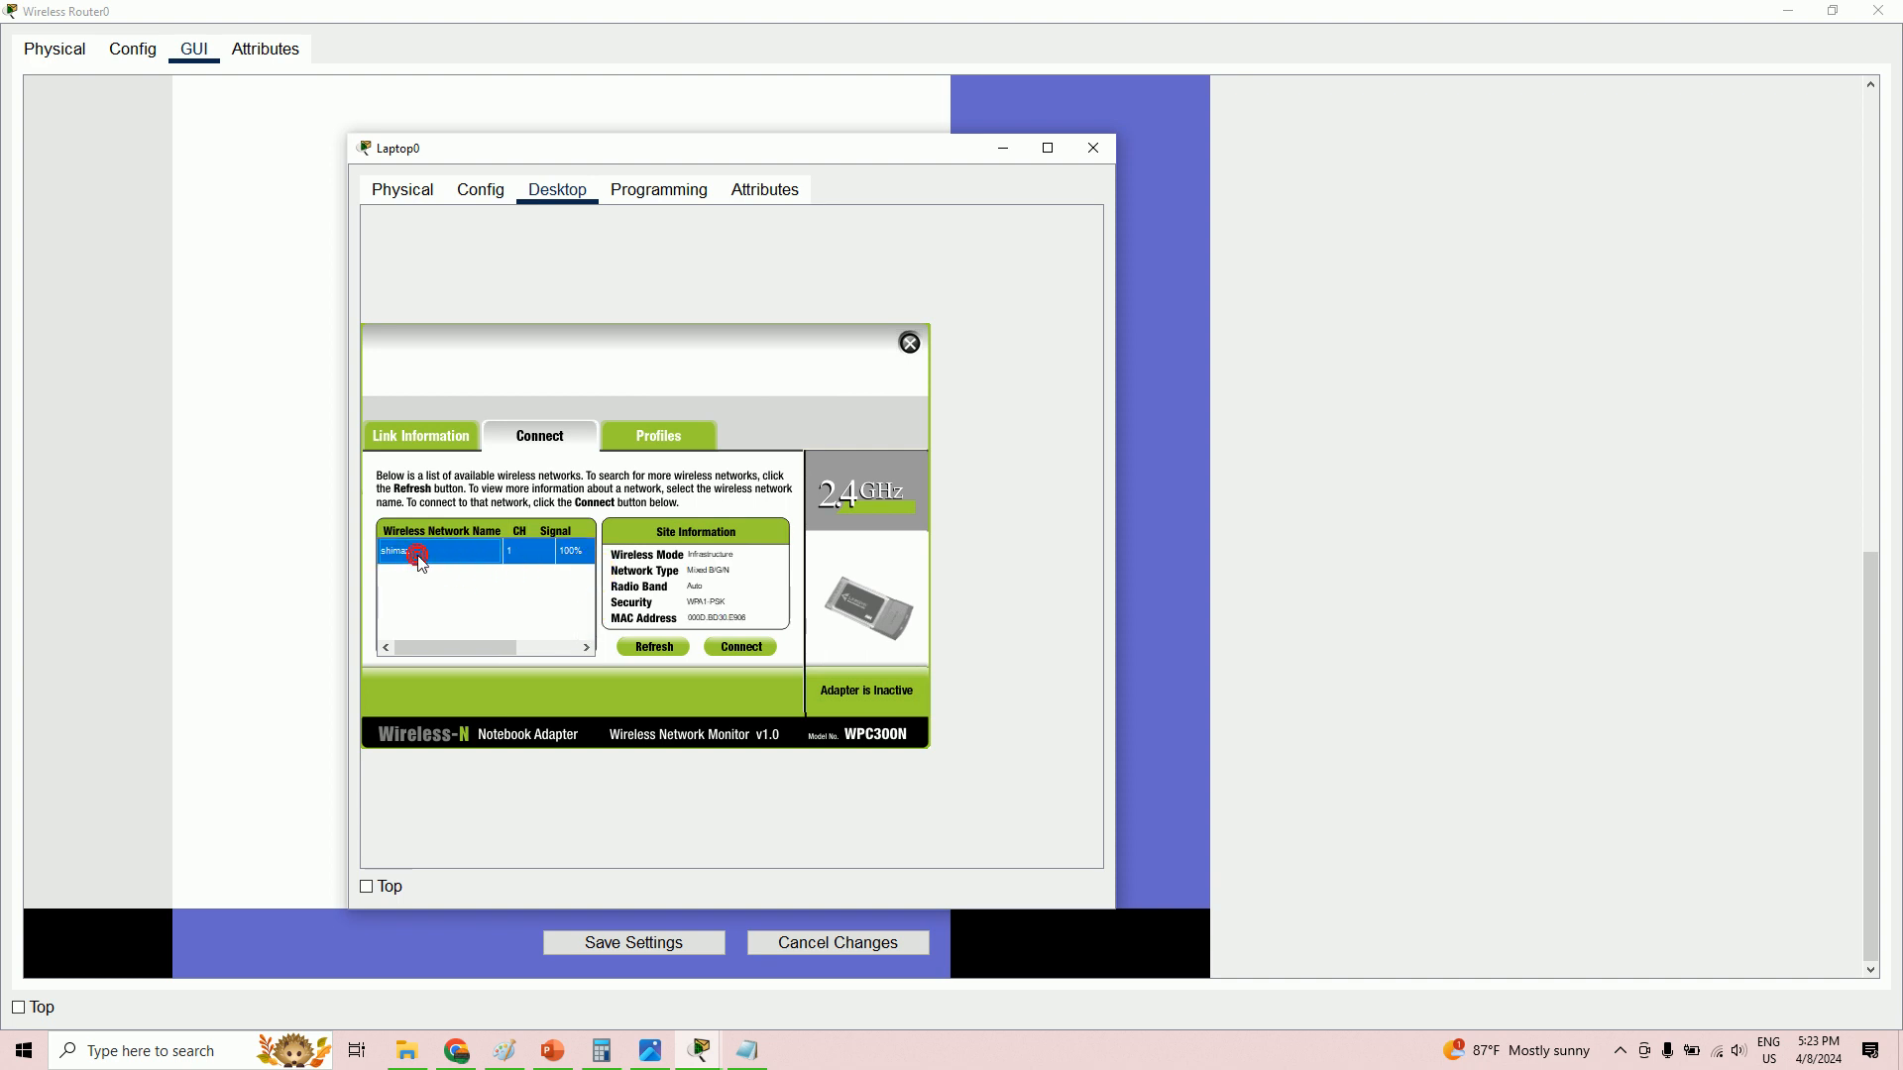
left_click(754, 648)
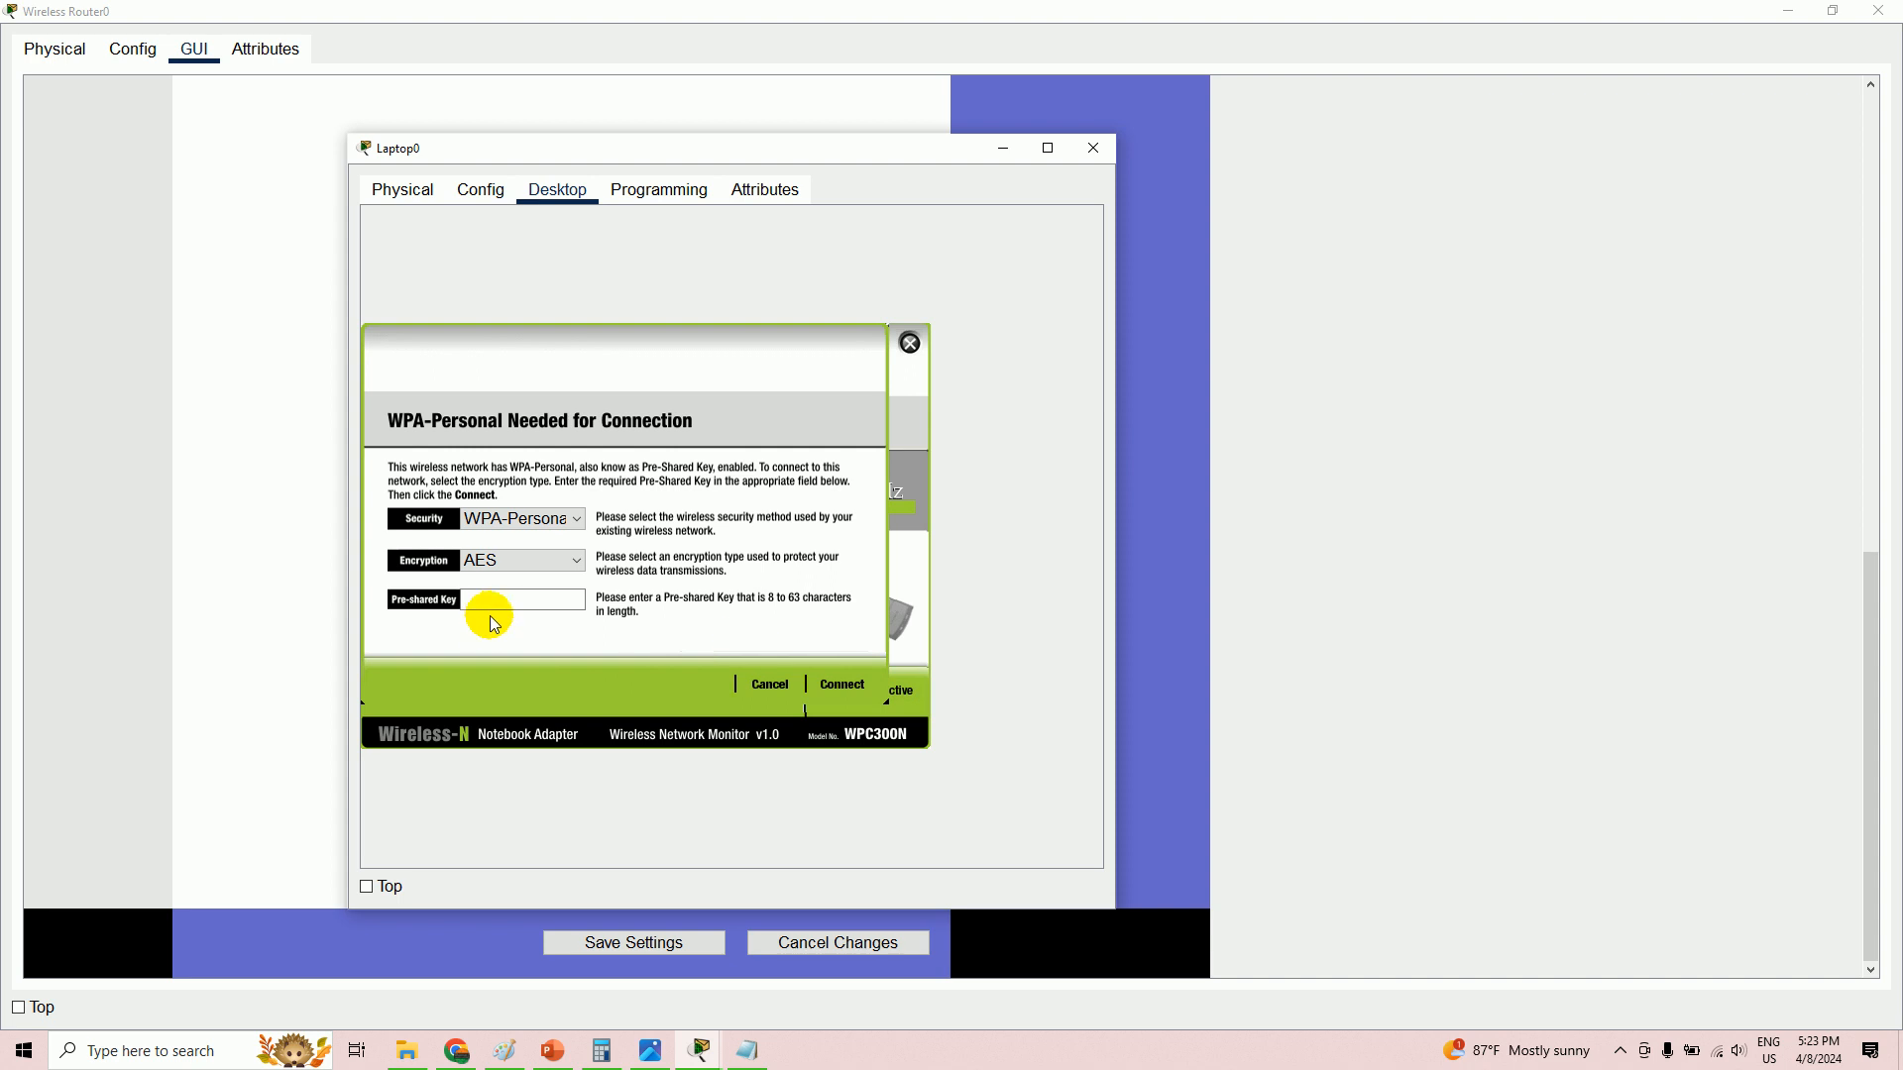
left_click(531, 519)
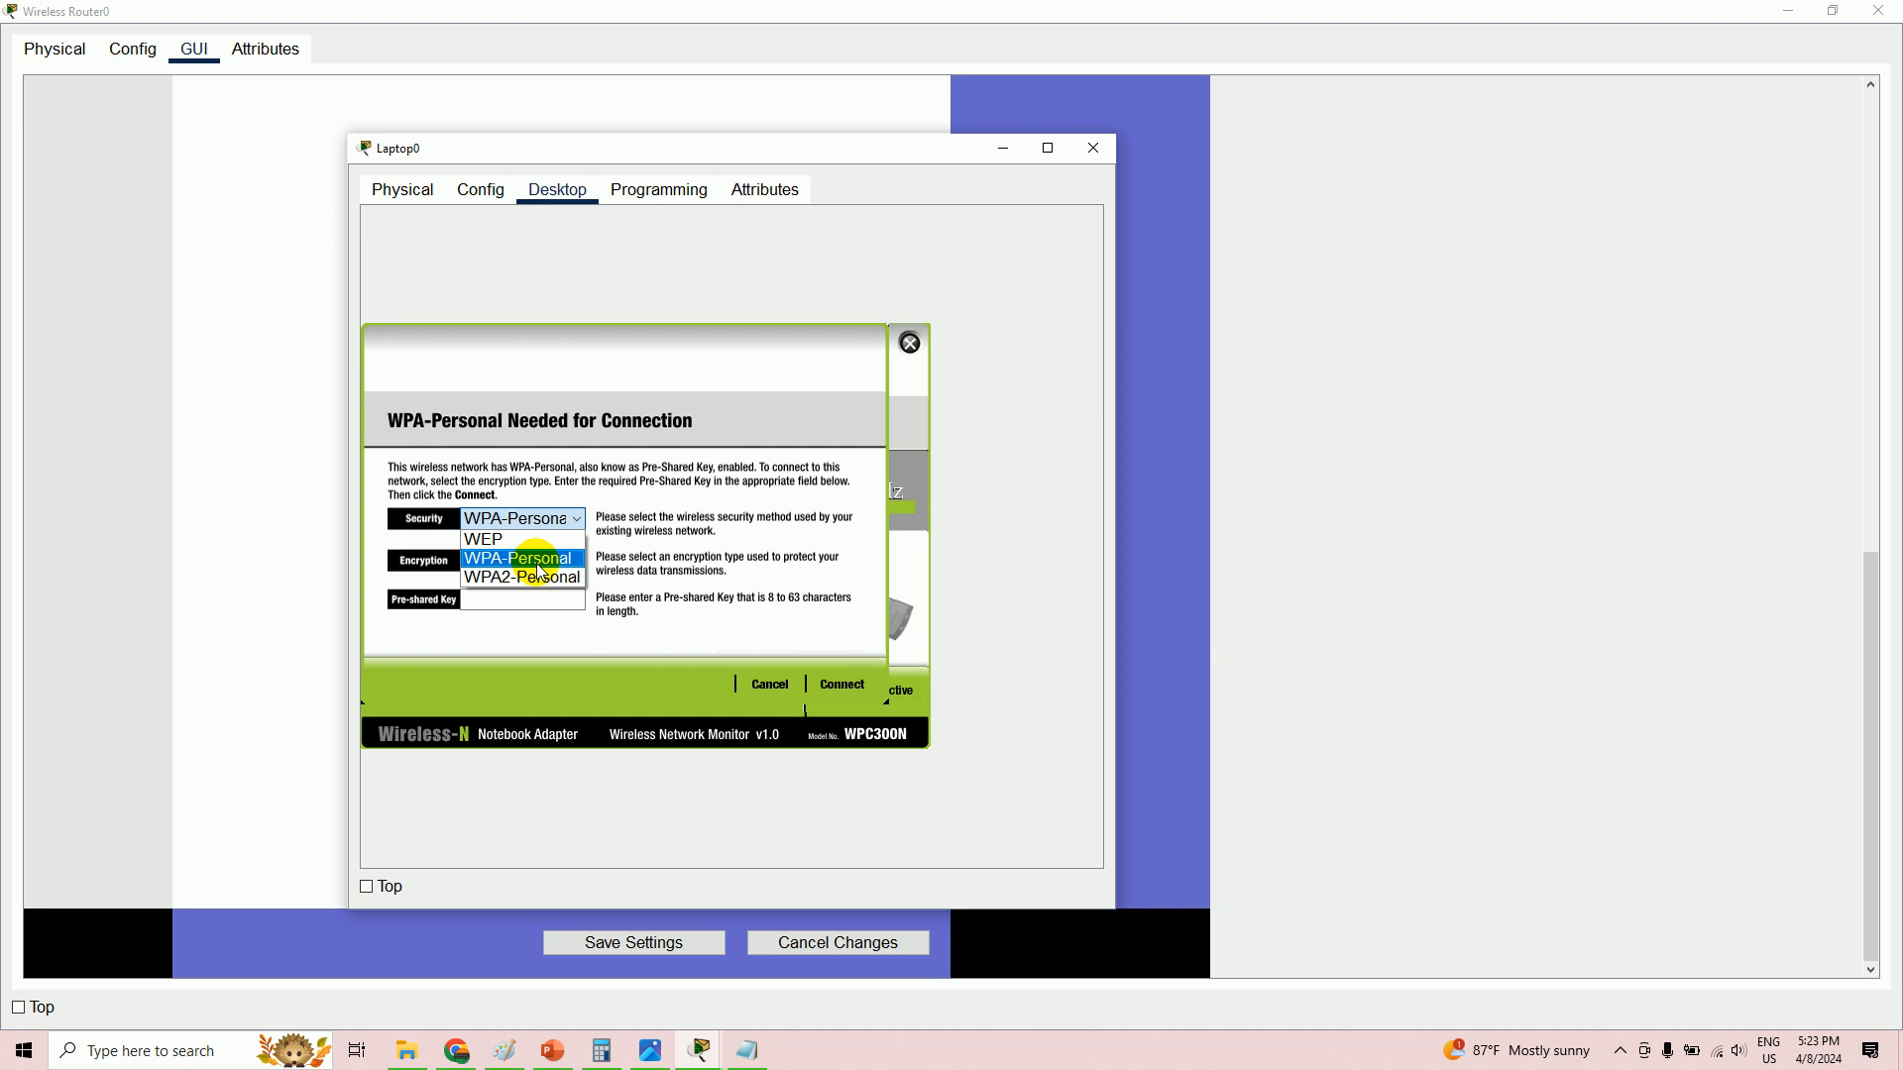
left_click(537, 563)
left_click(504, 594)
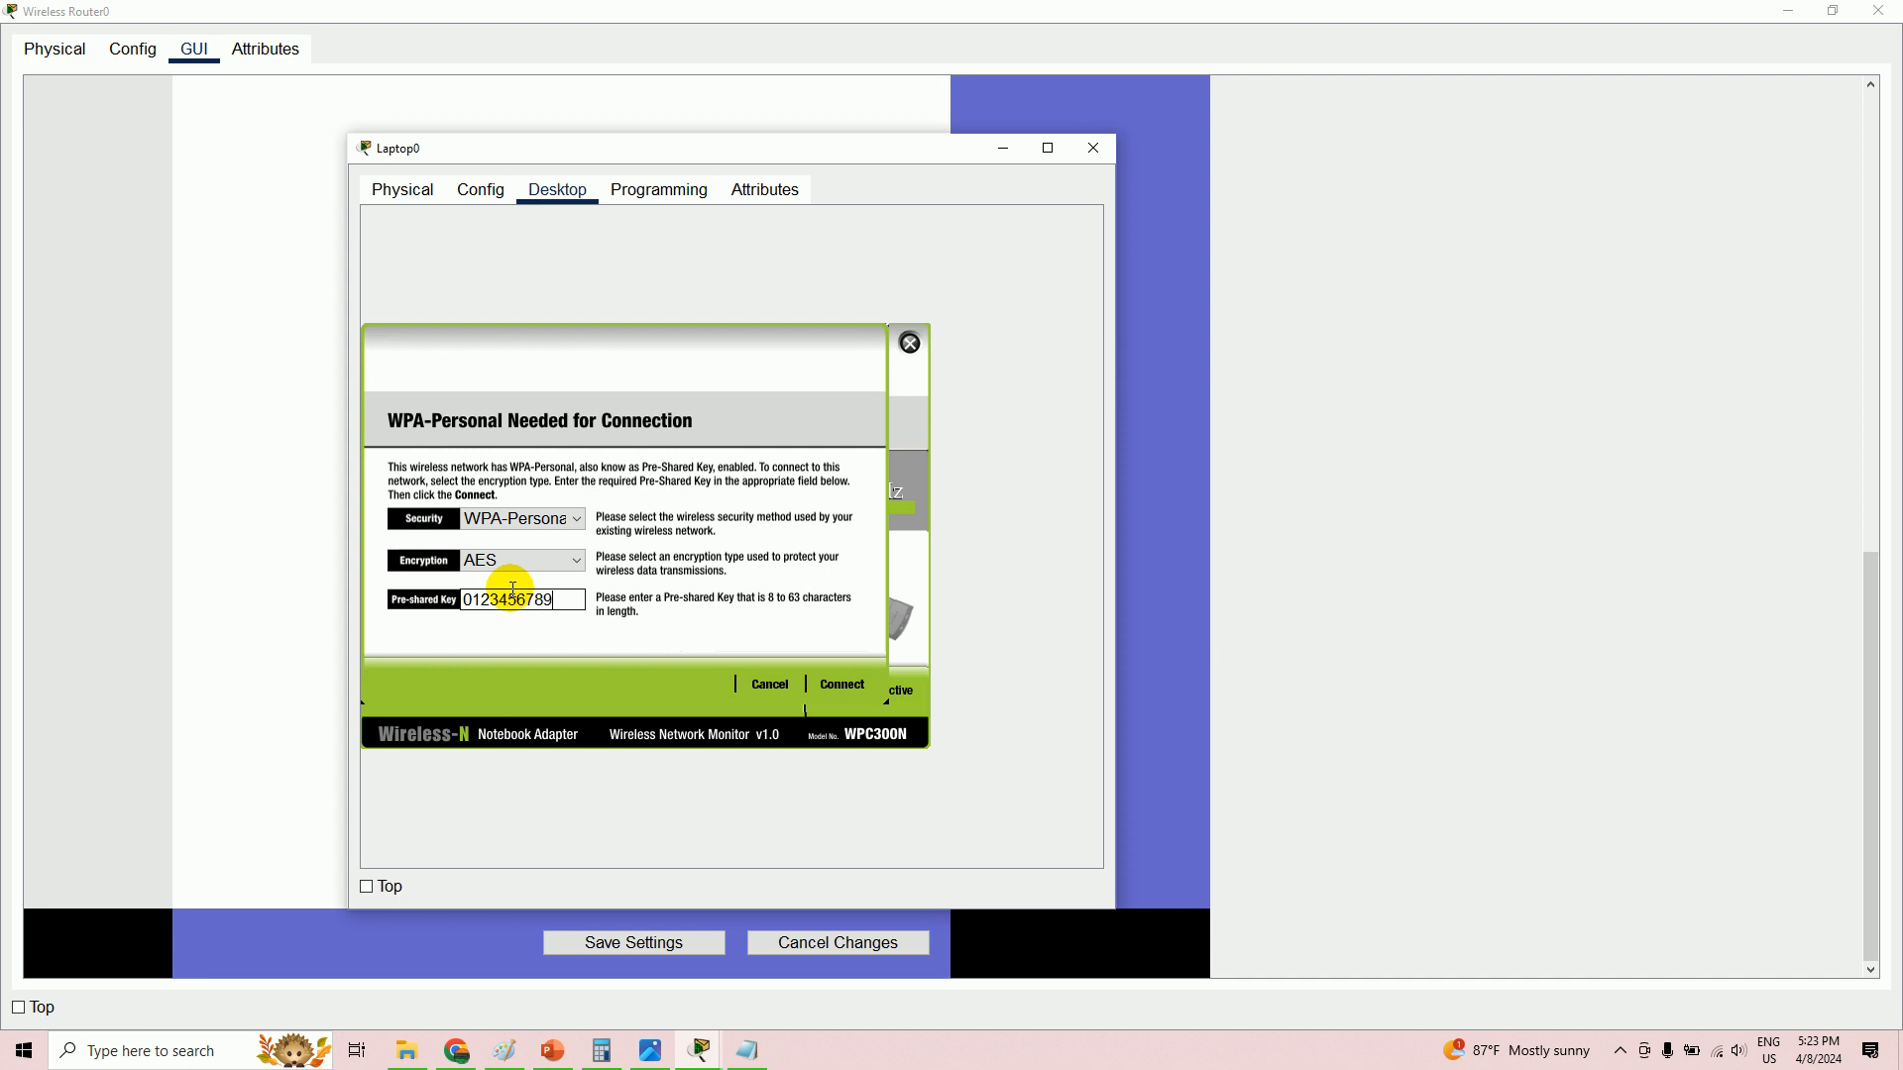
left_click(845, 685)
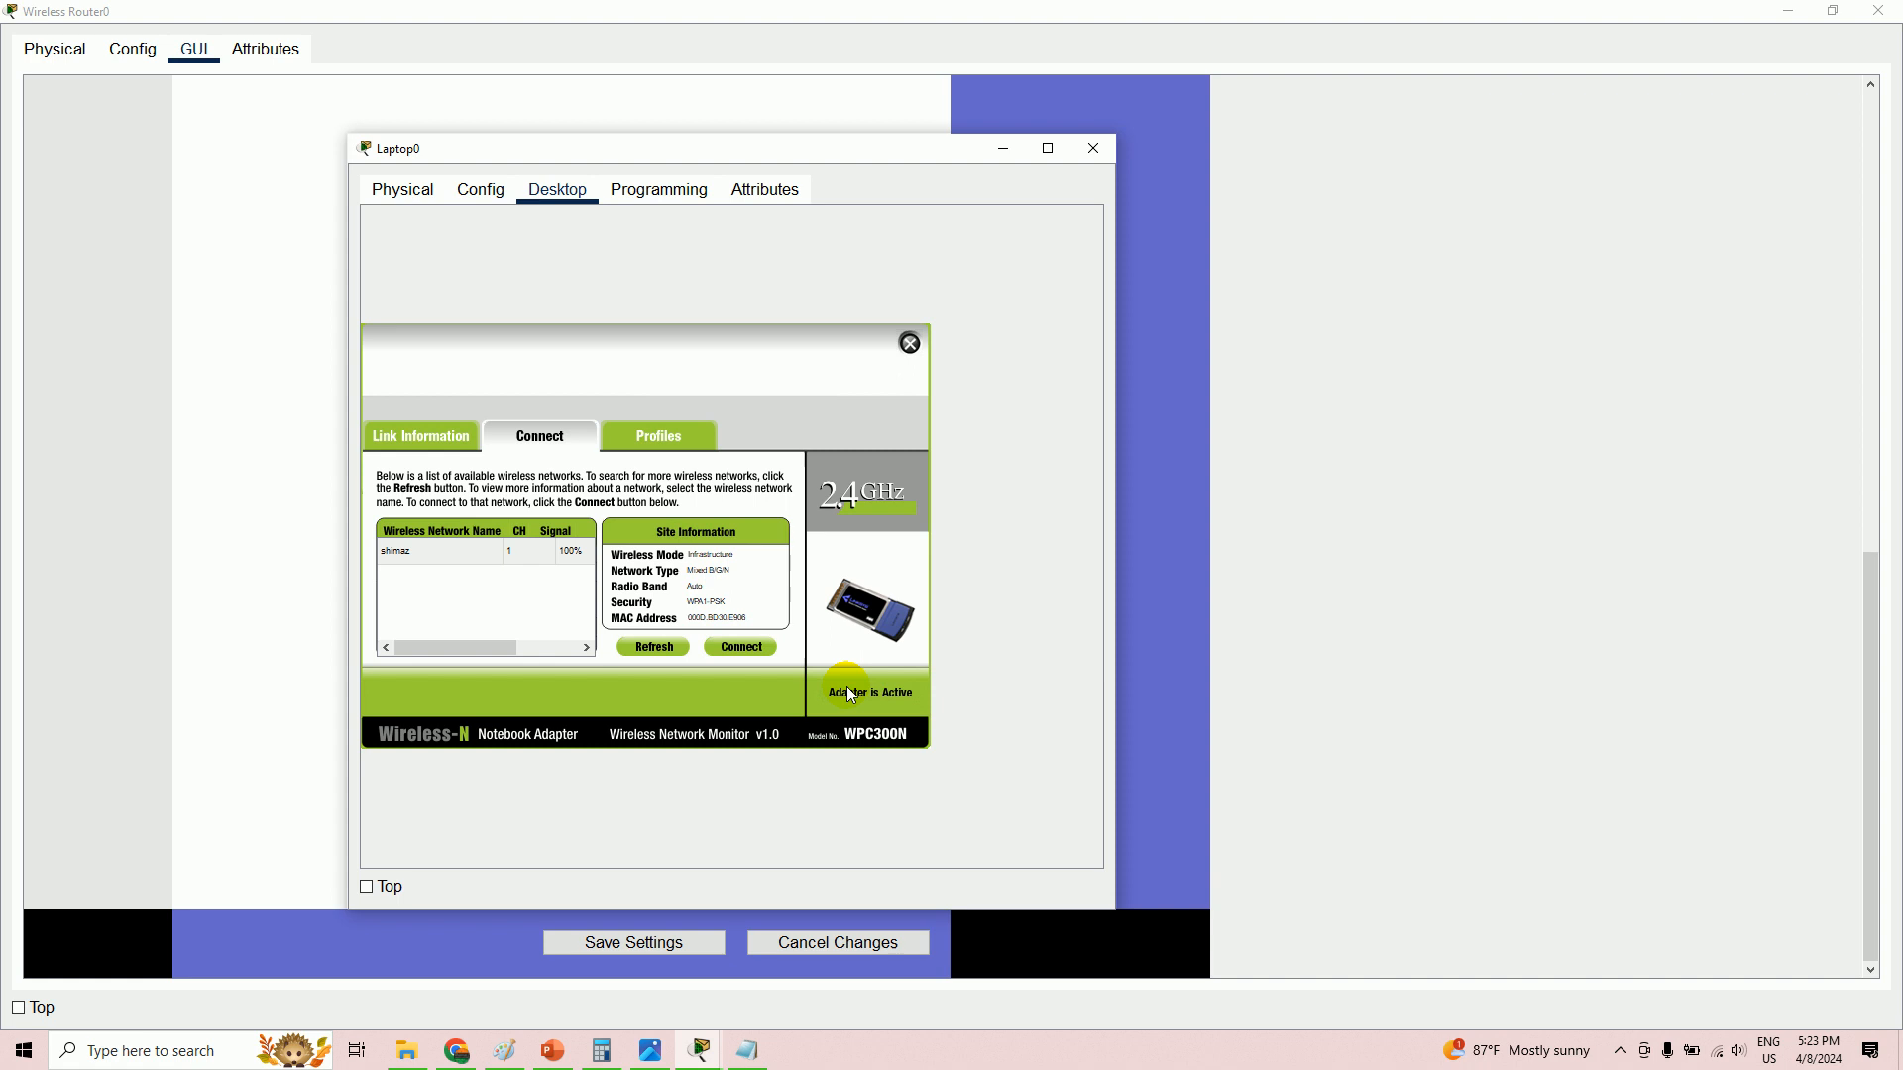
left_click(432, 438)
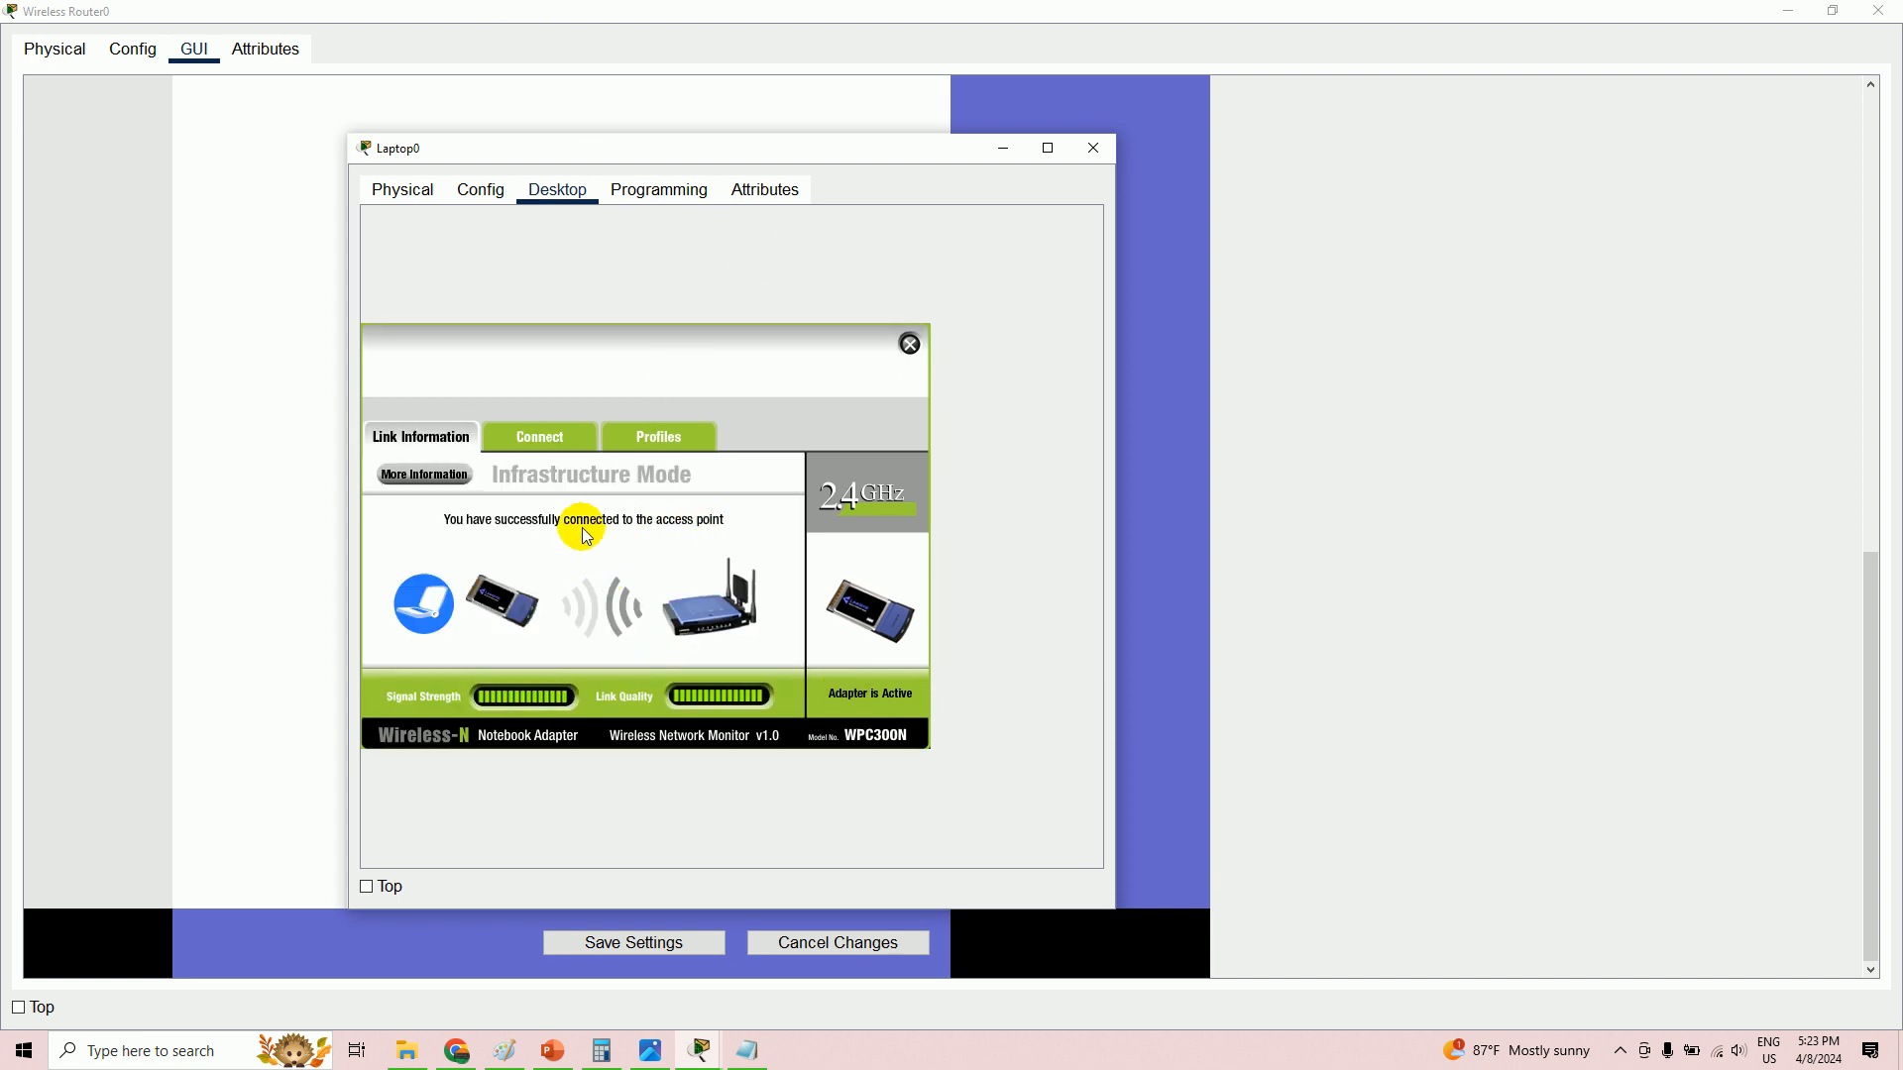
left_click(909, 344)
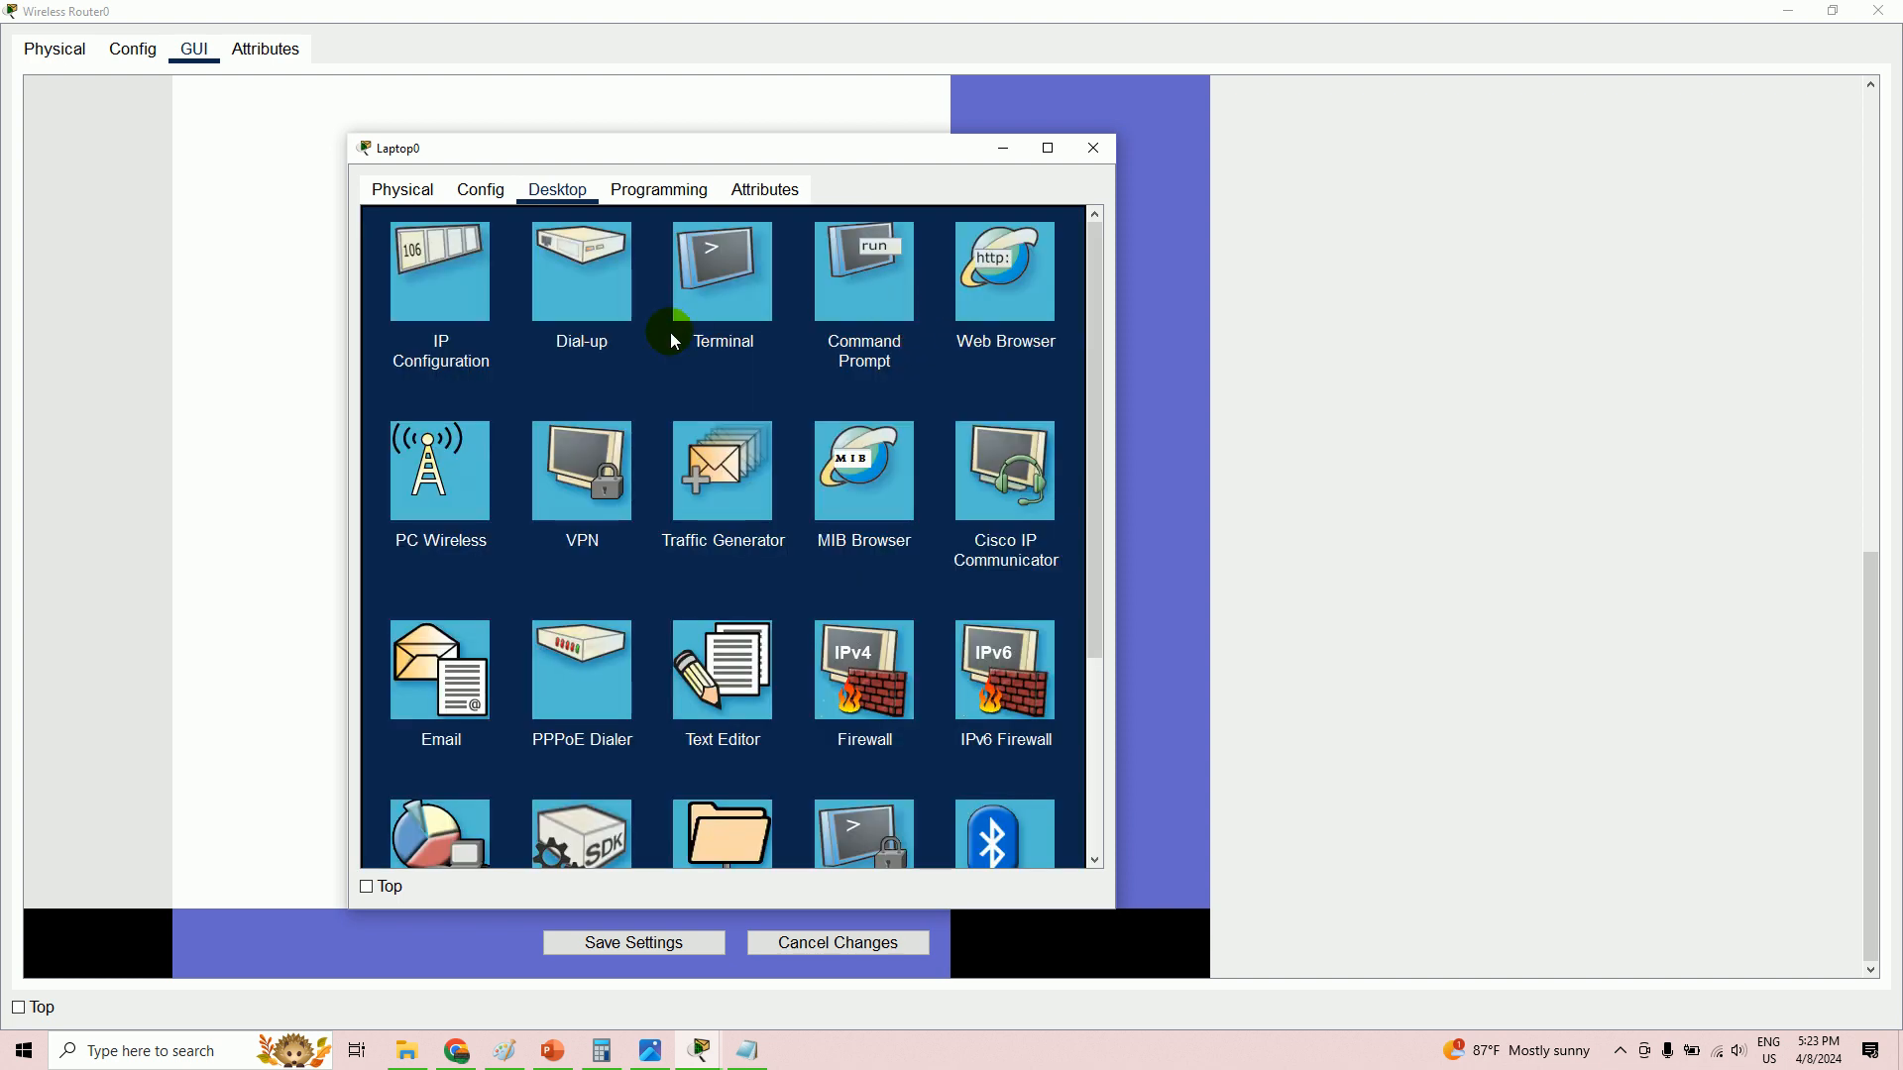
- Run ipconfig on Laptop0 to confirm 10.10.10.50 with gateway 10.10.10.1, then minimize it
left_click(891, 279)
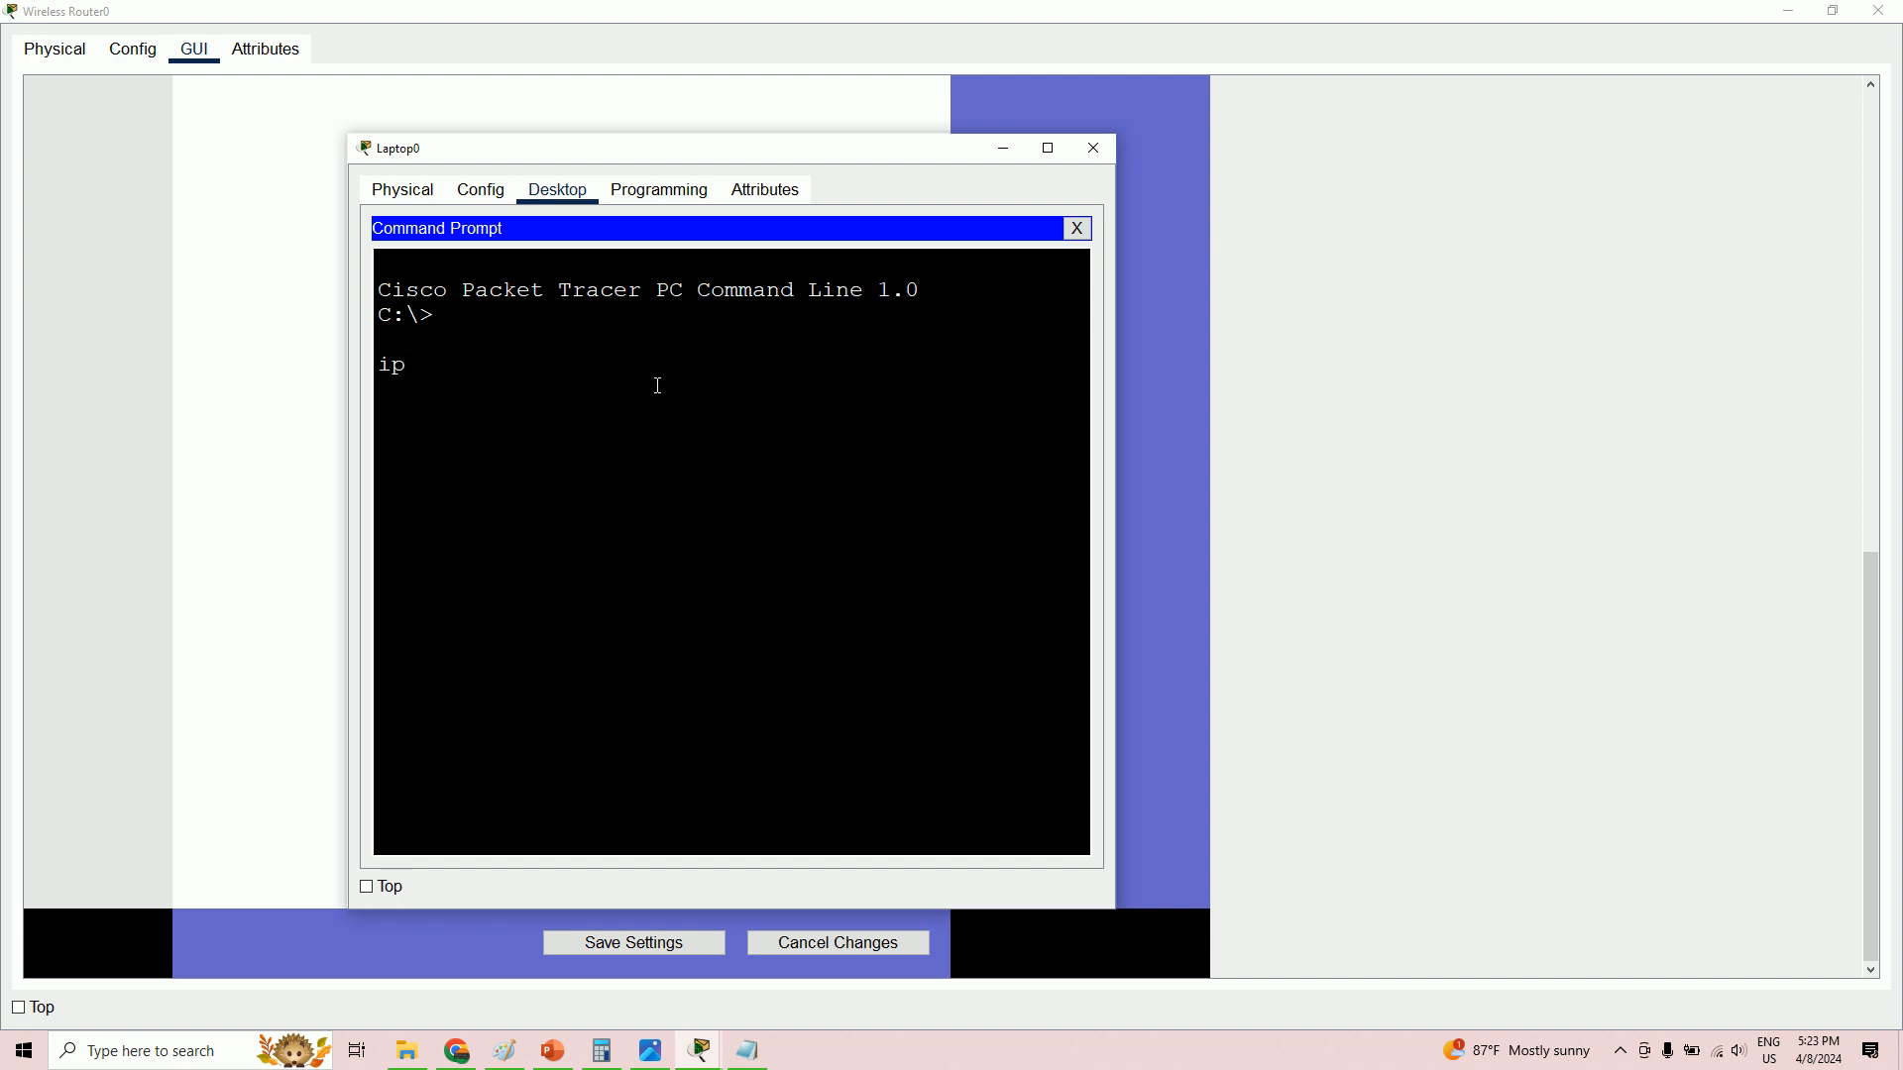
key("Return")
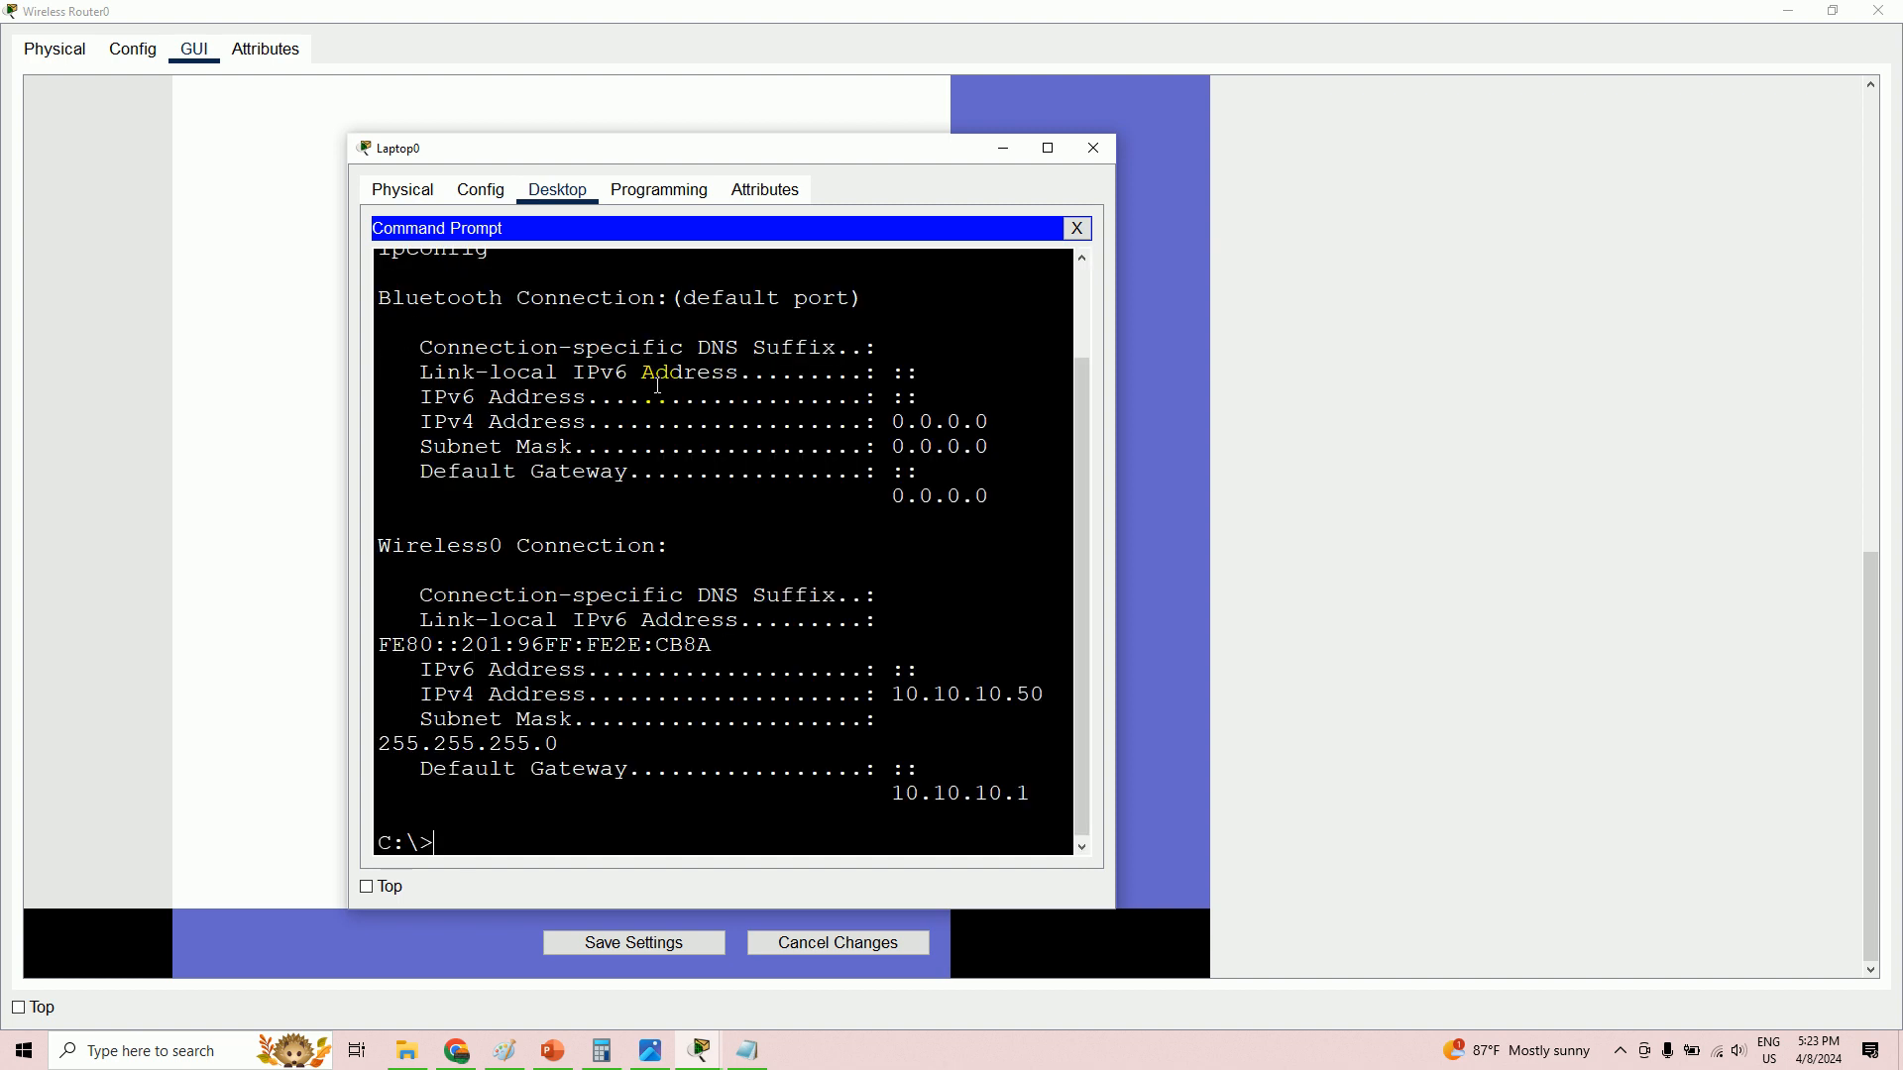
left_click_drag(1050, 694, 891, 695)
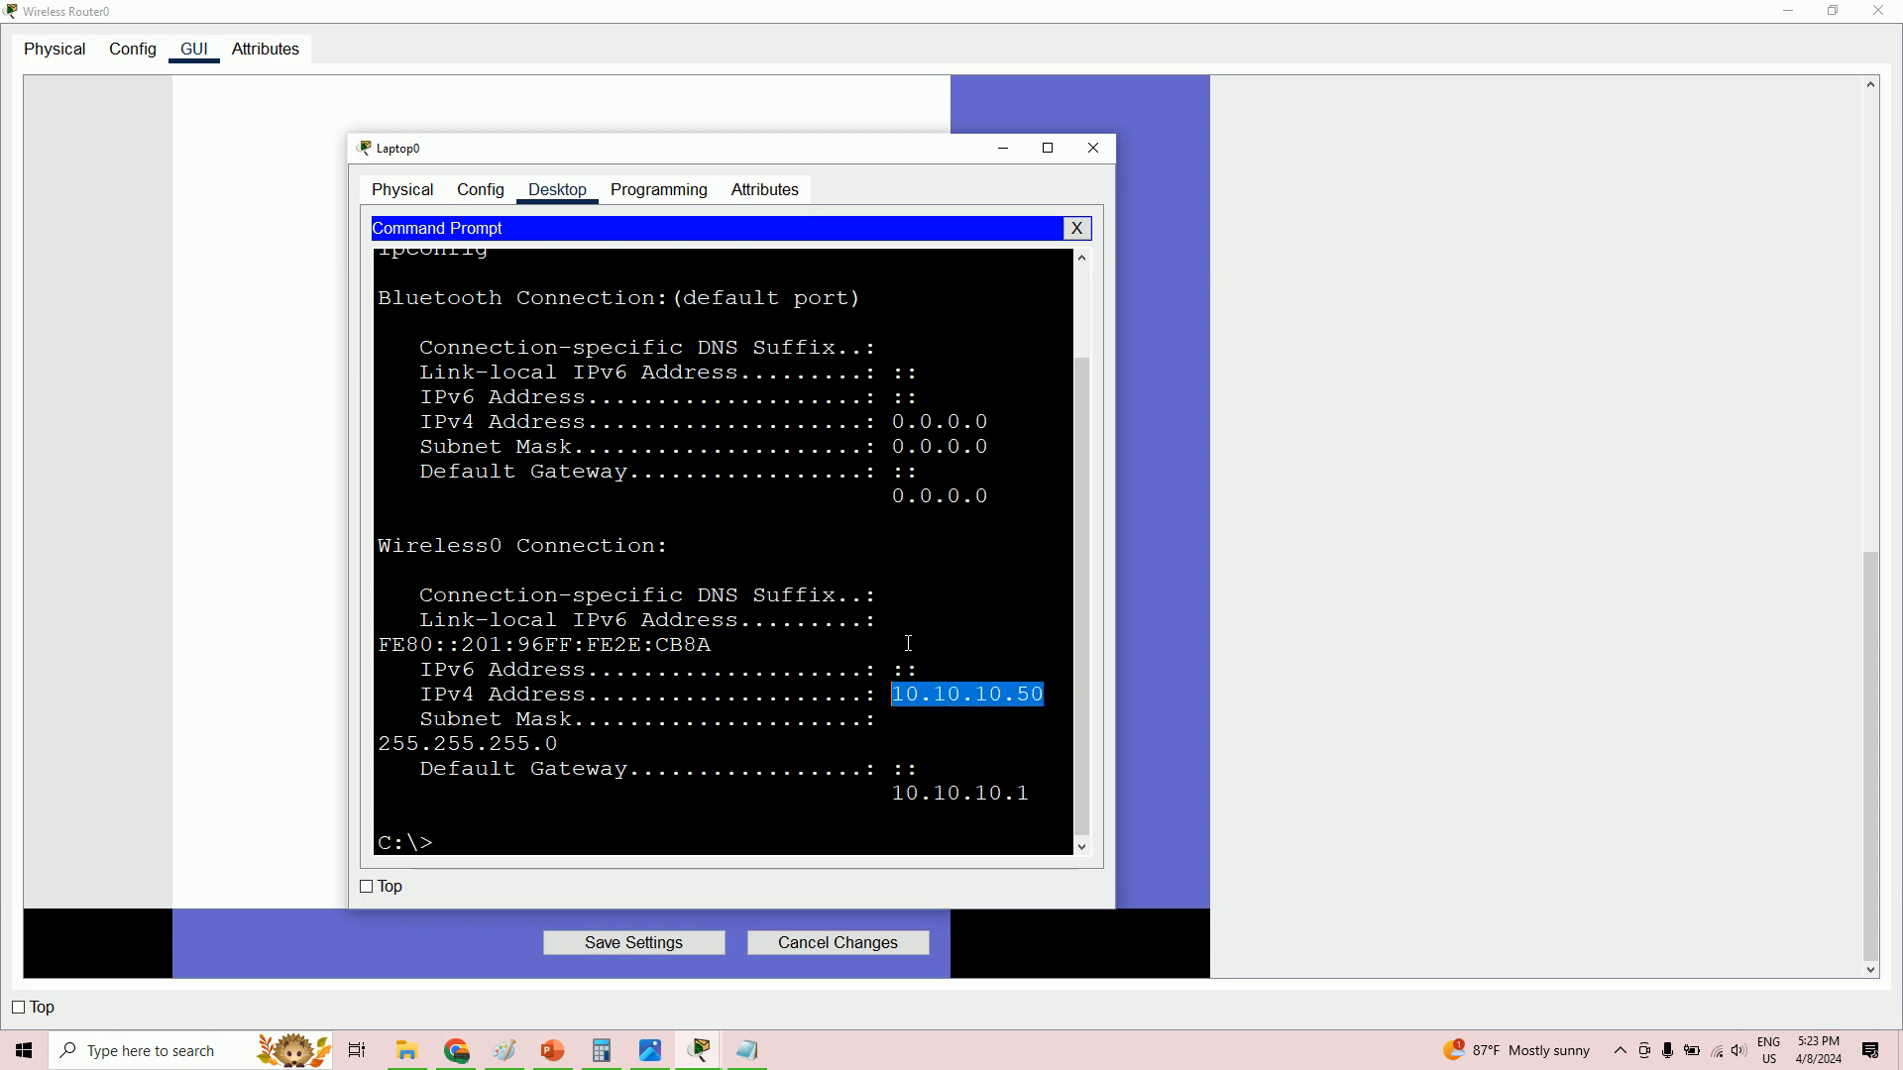
left_click(1006, 147)
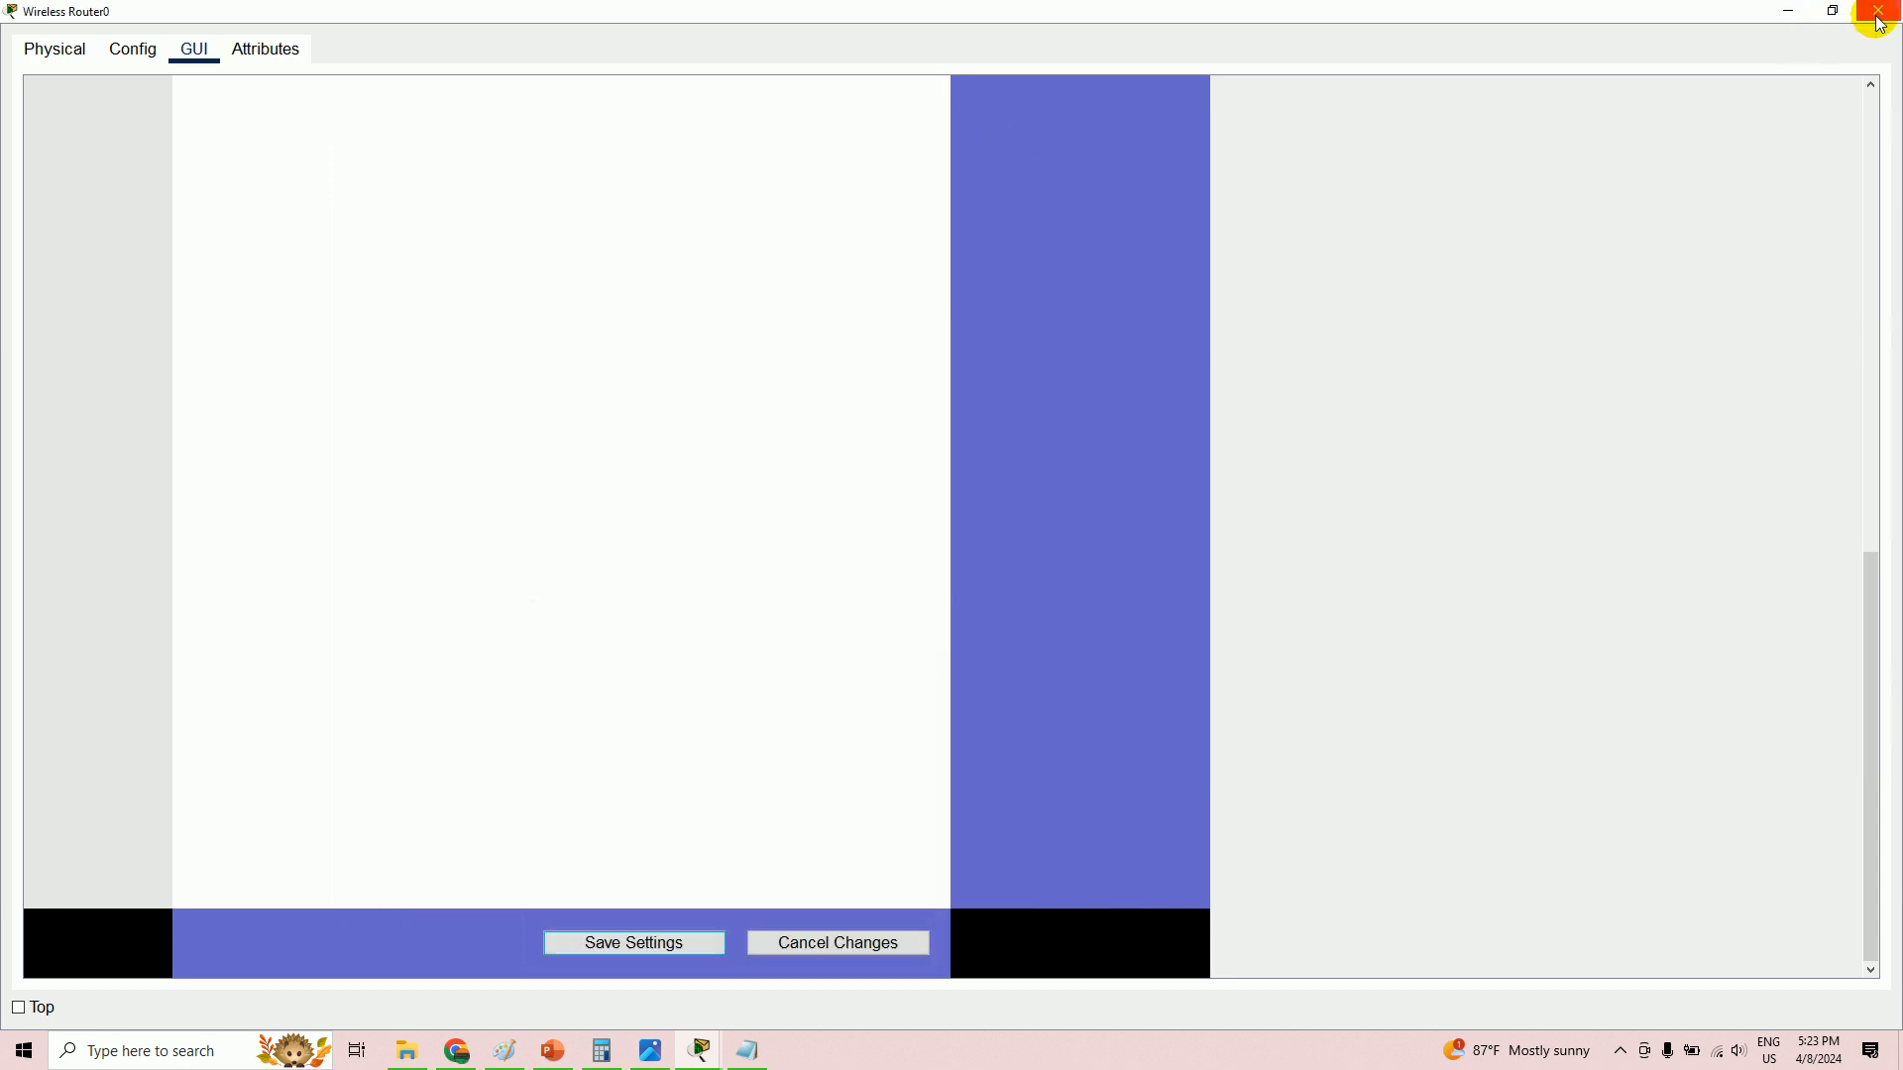
- Close Wireless Router0's window and nudge the PolyA router up and right on the canvas
left_click(1878, 11)
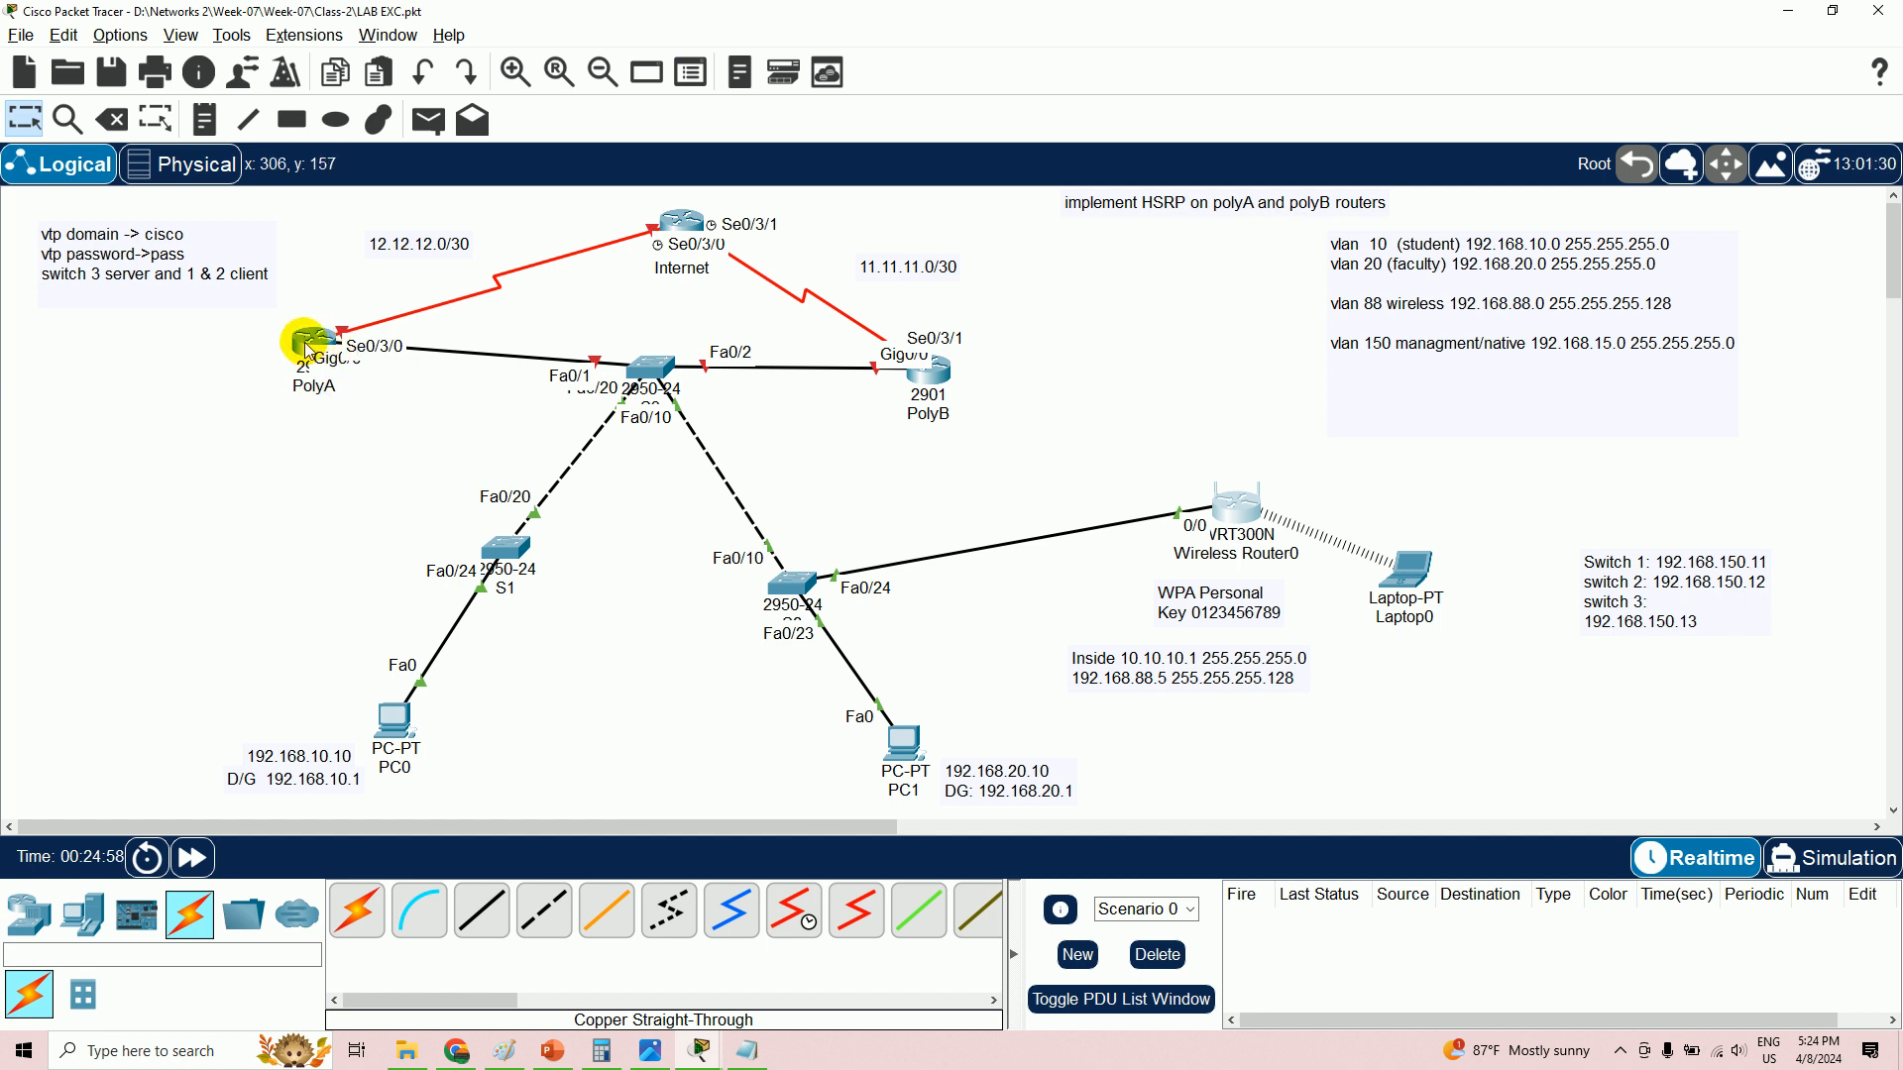
left_click_drag(309, 352, 358, 297)
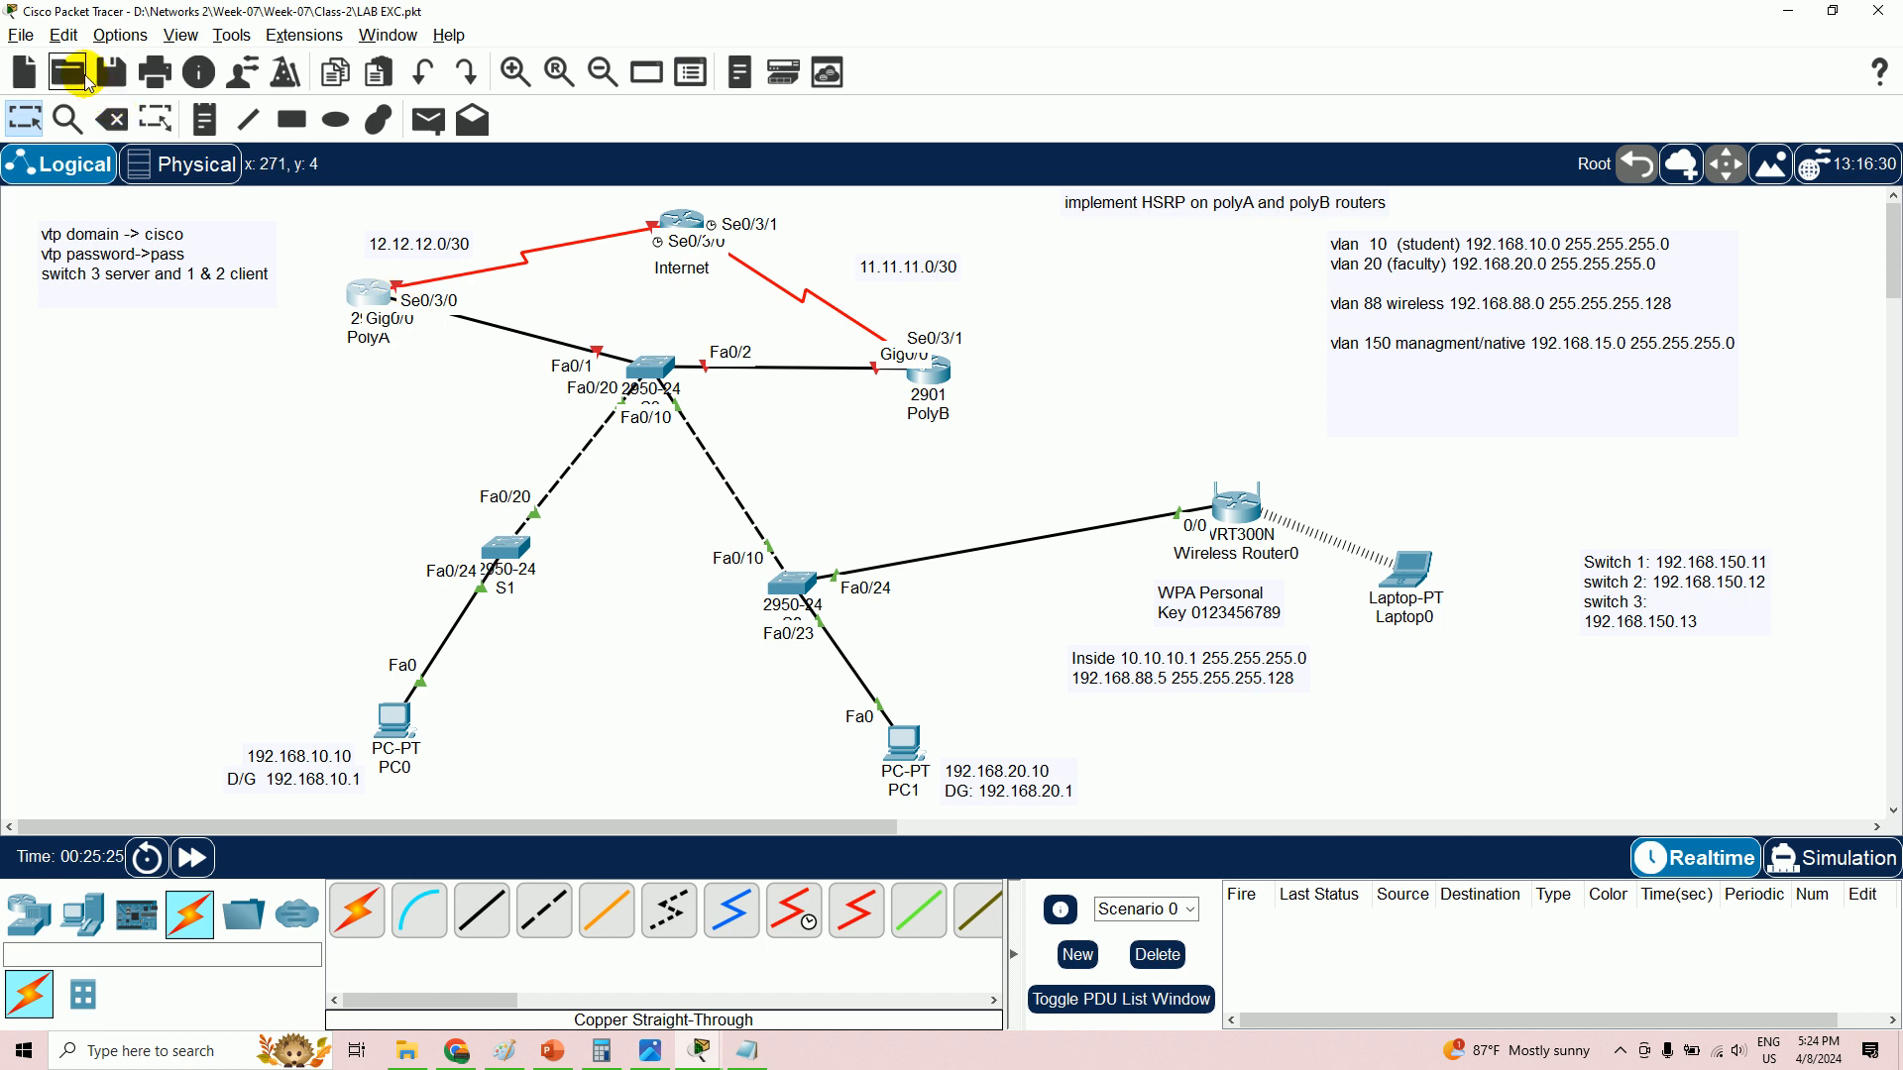
left_click(103, 33)
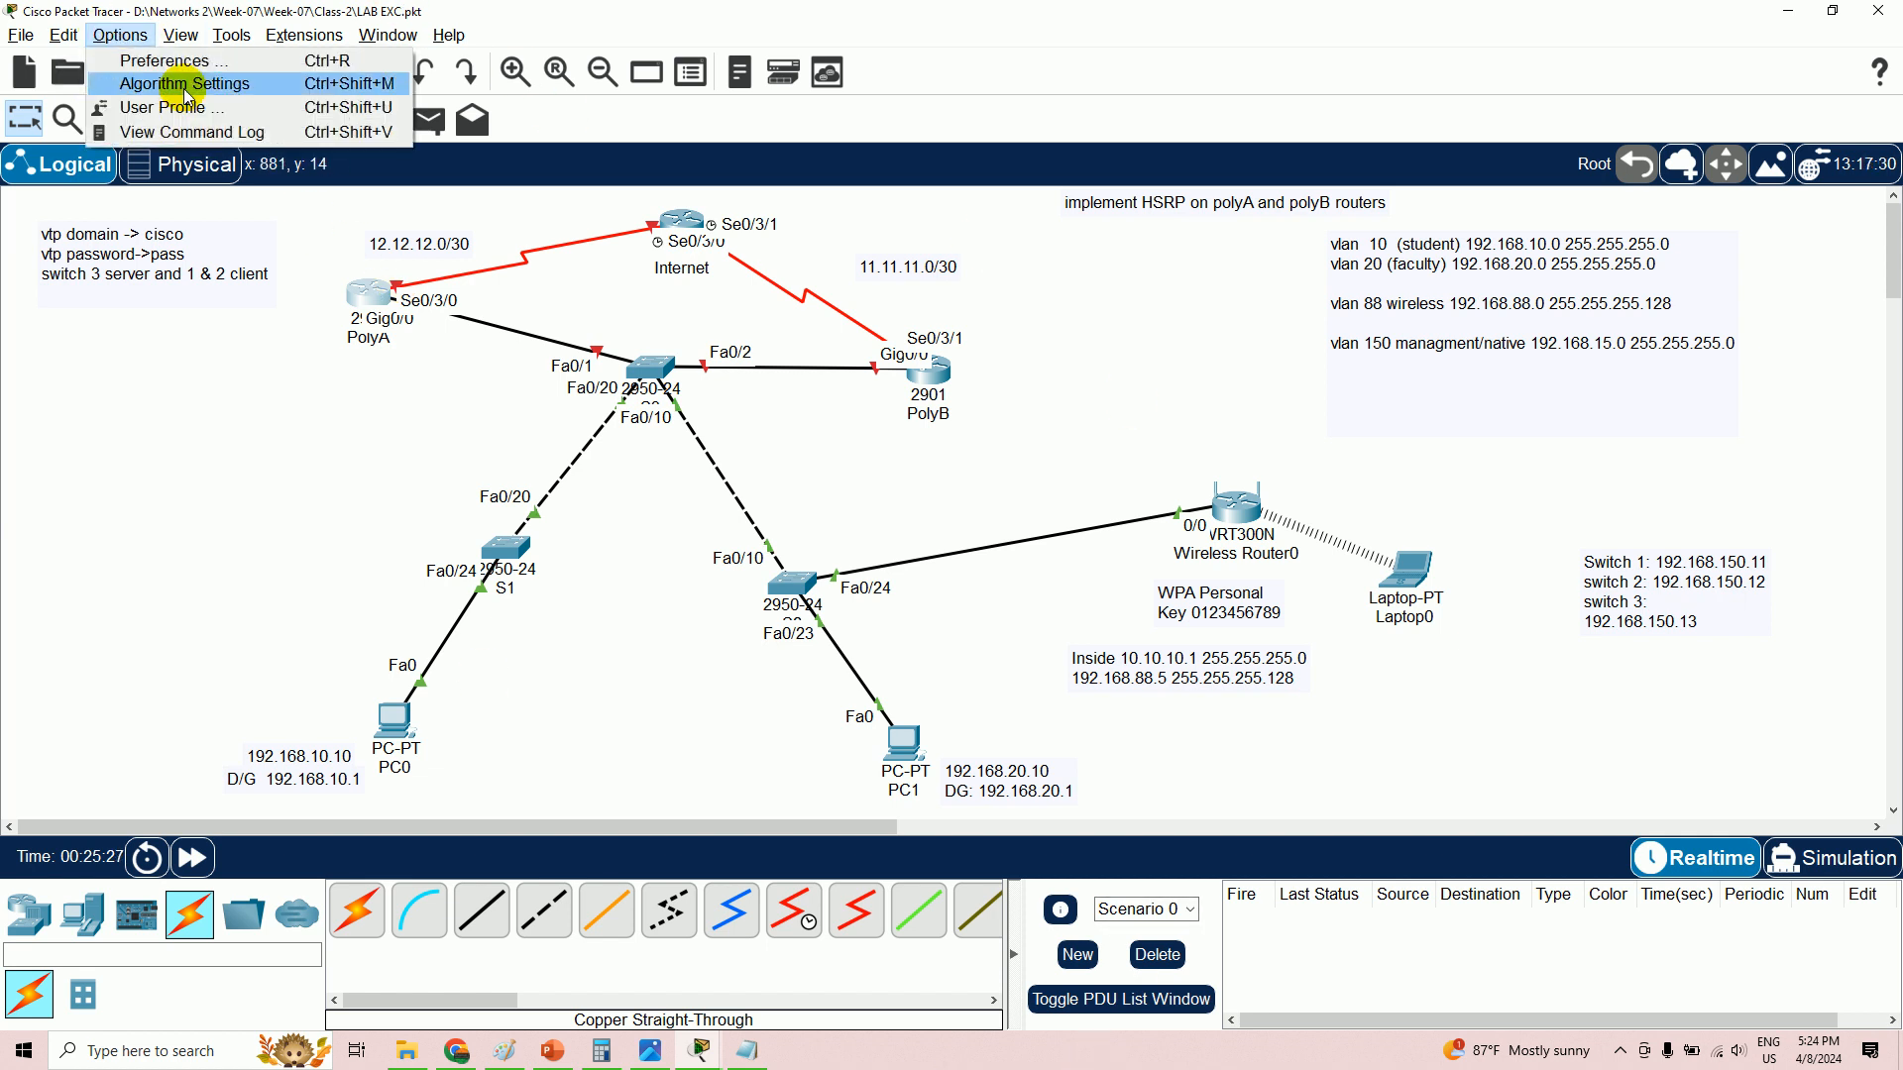
left_click(193, 65)
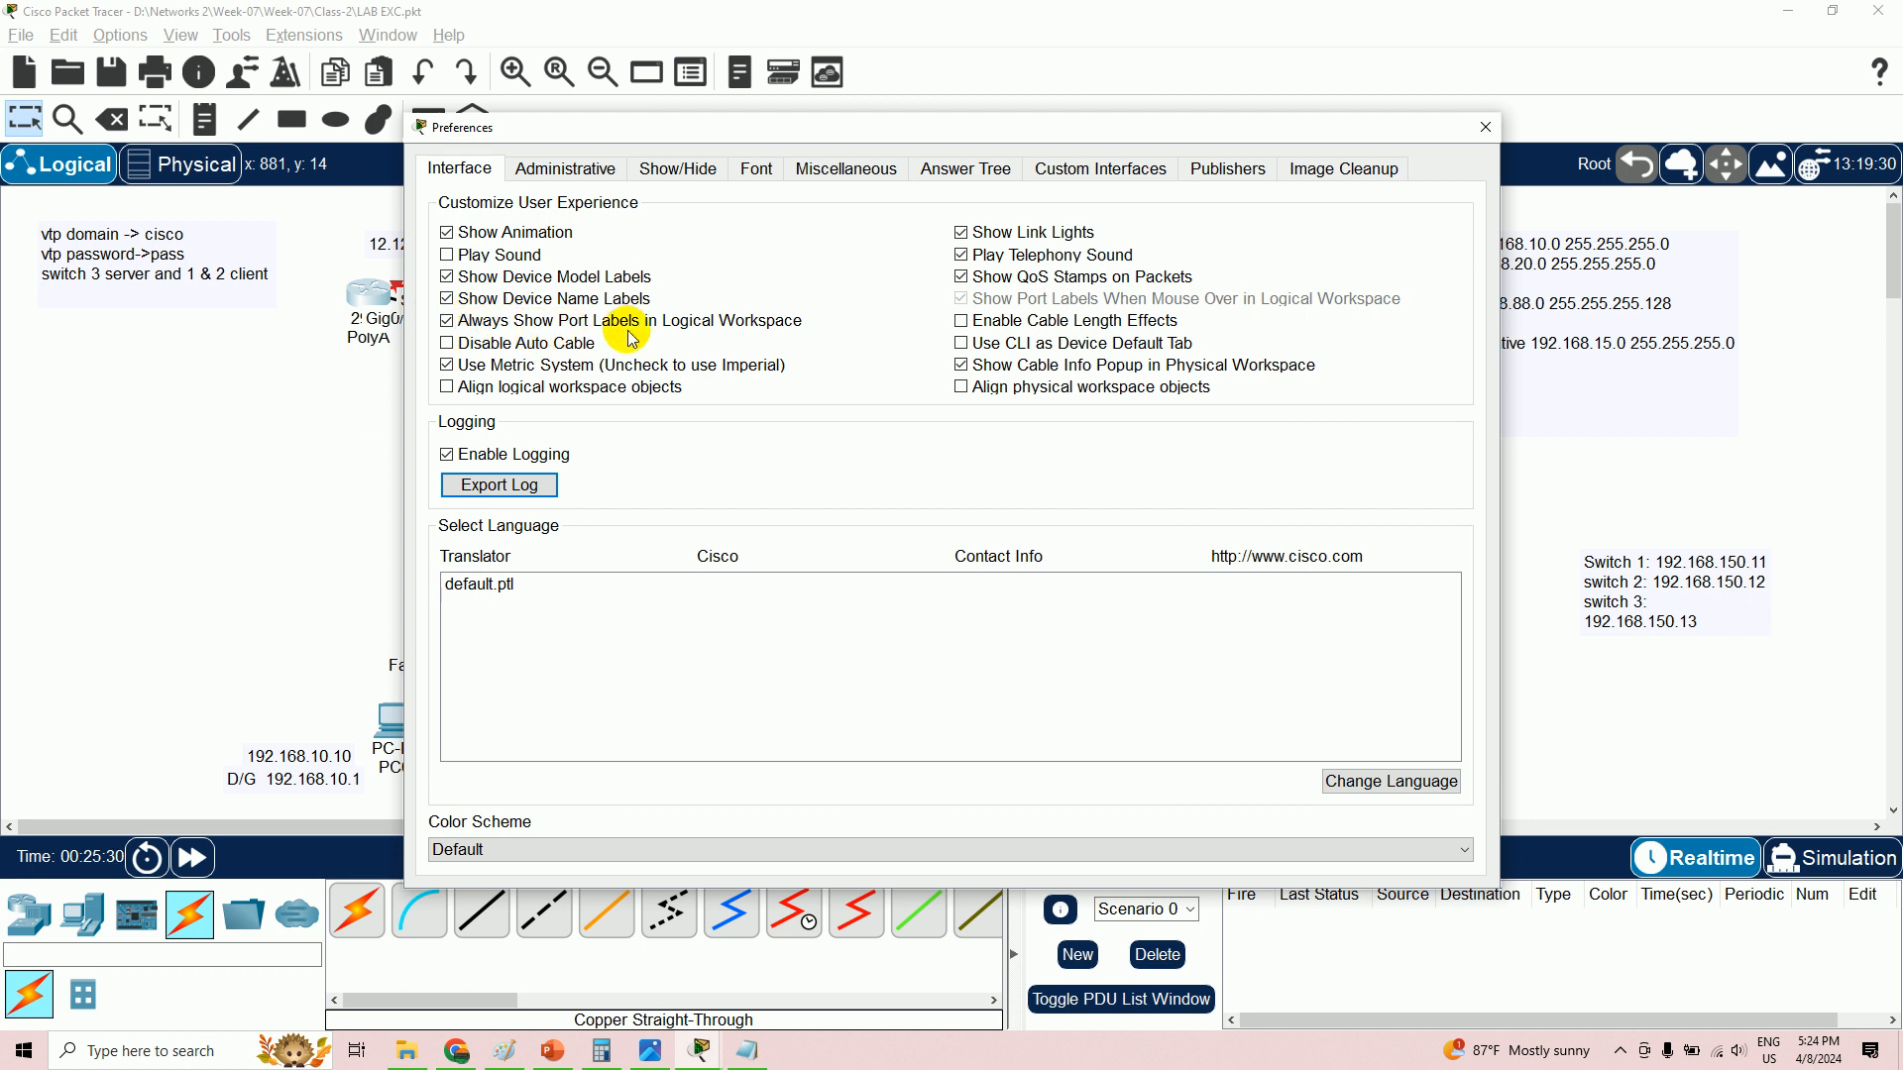
left_click(448, 322)
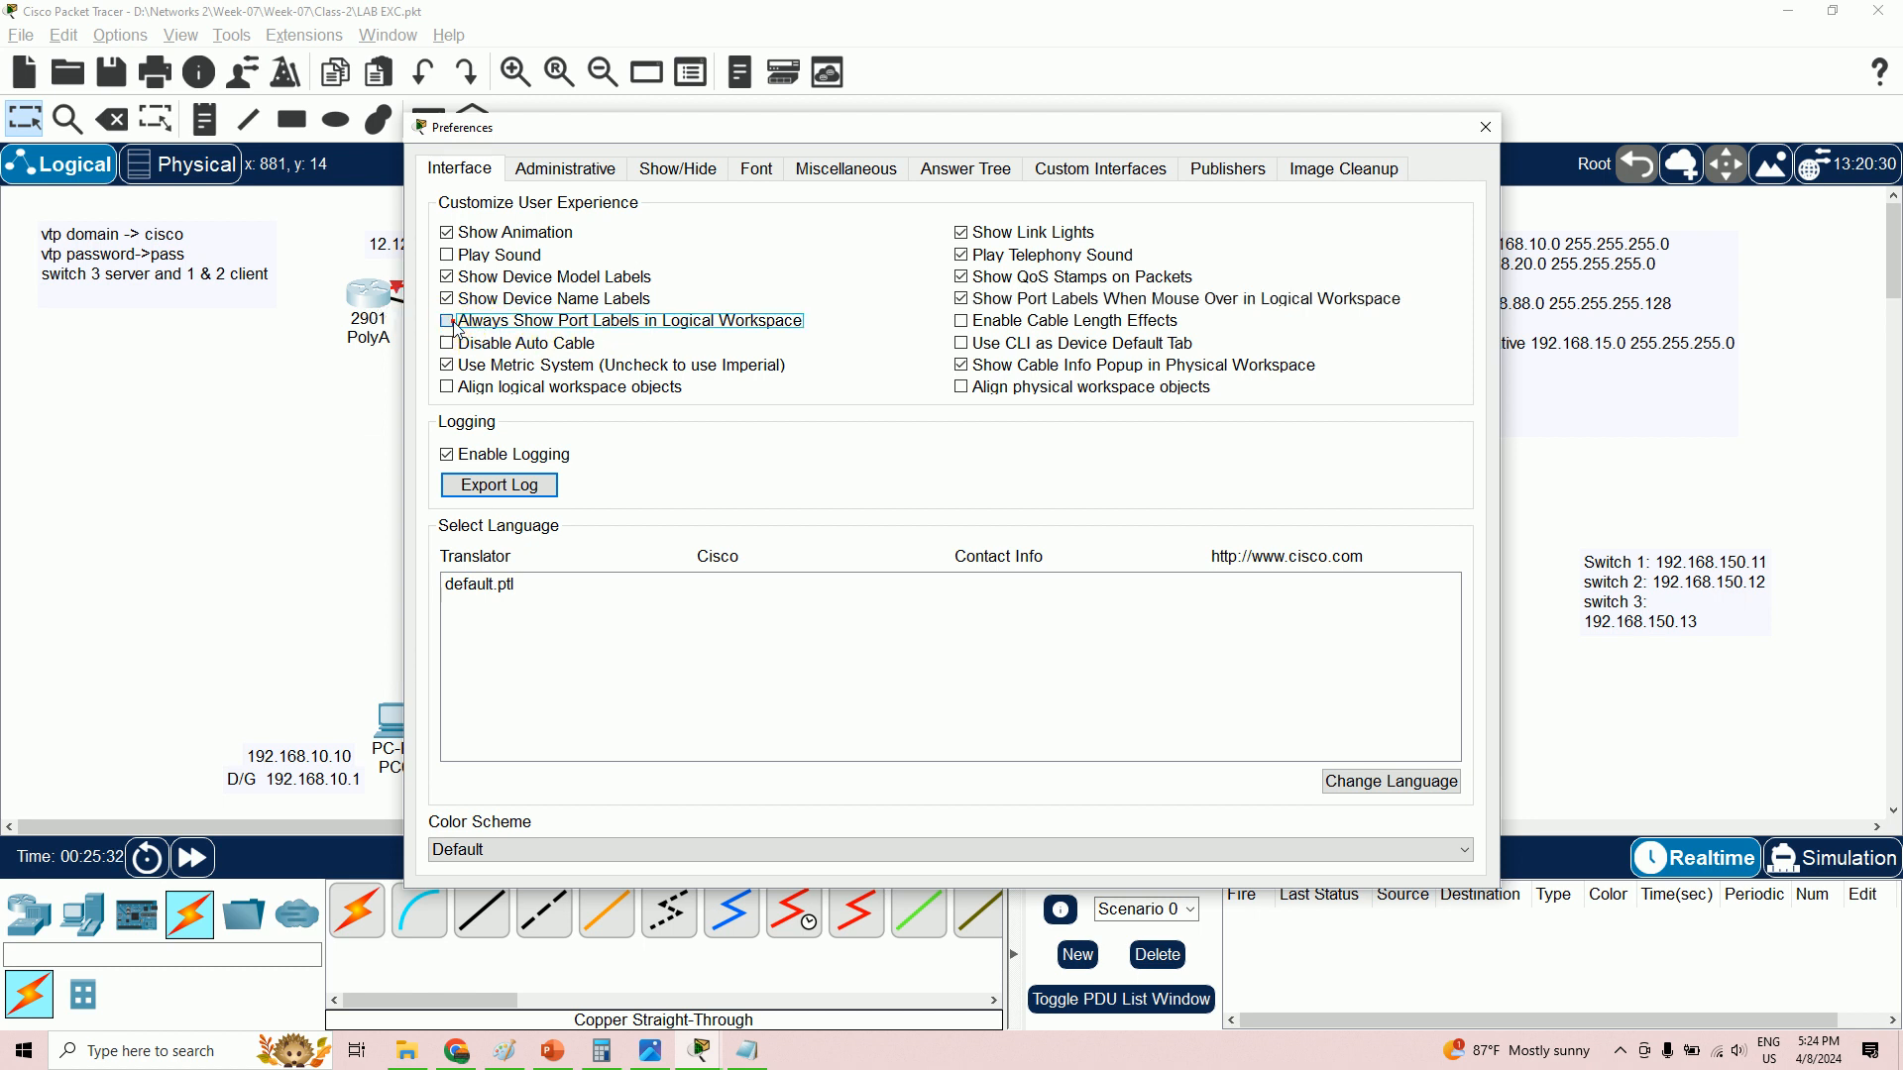
left_click(448, 322)
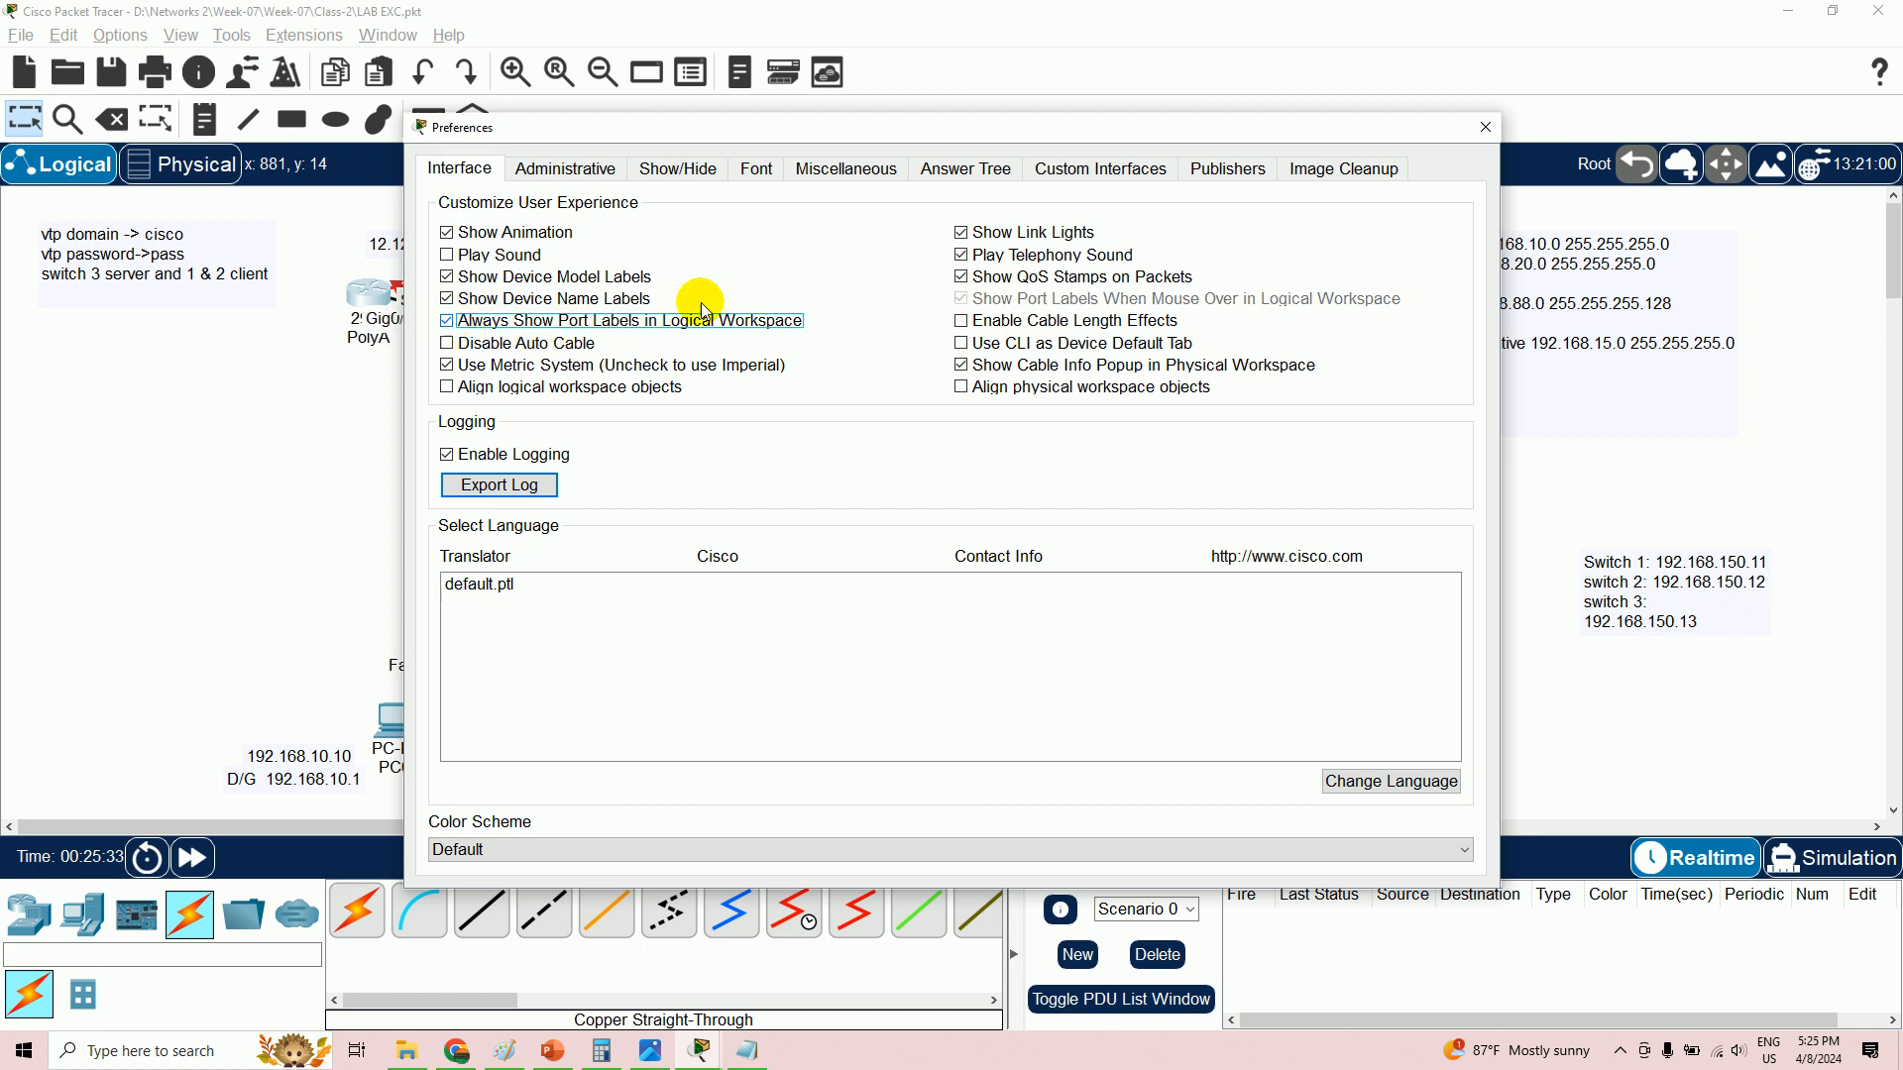
left_click(1486, 127)
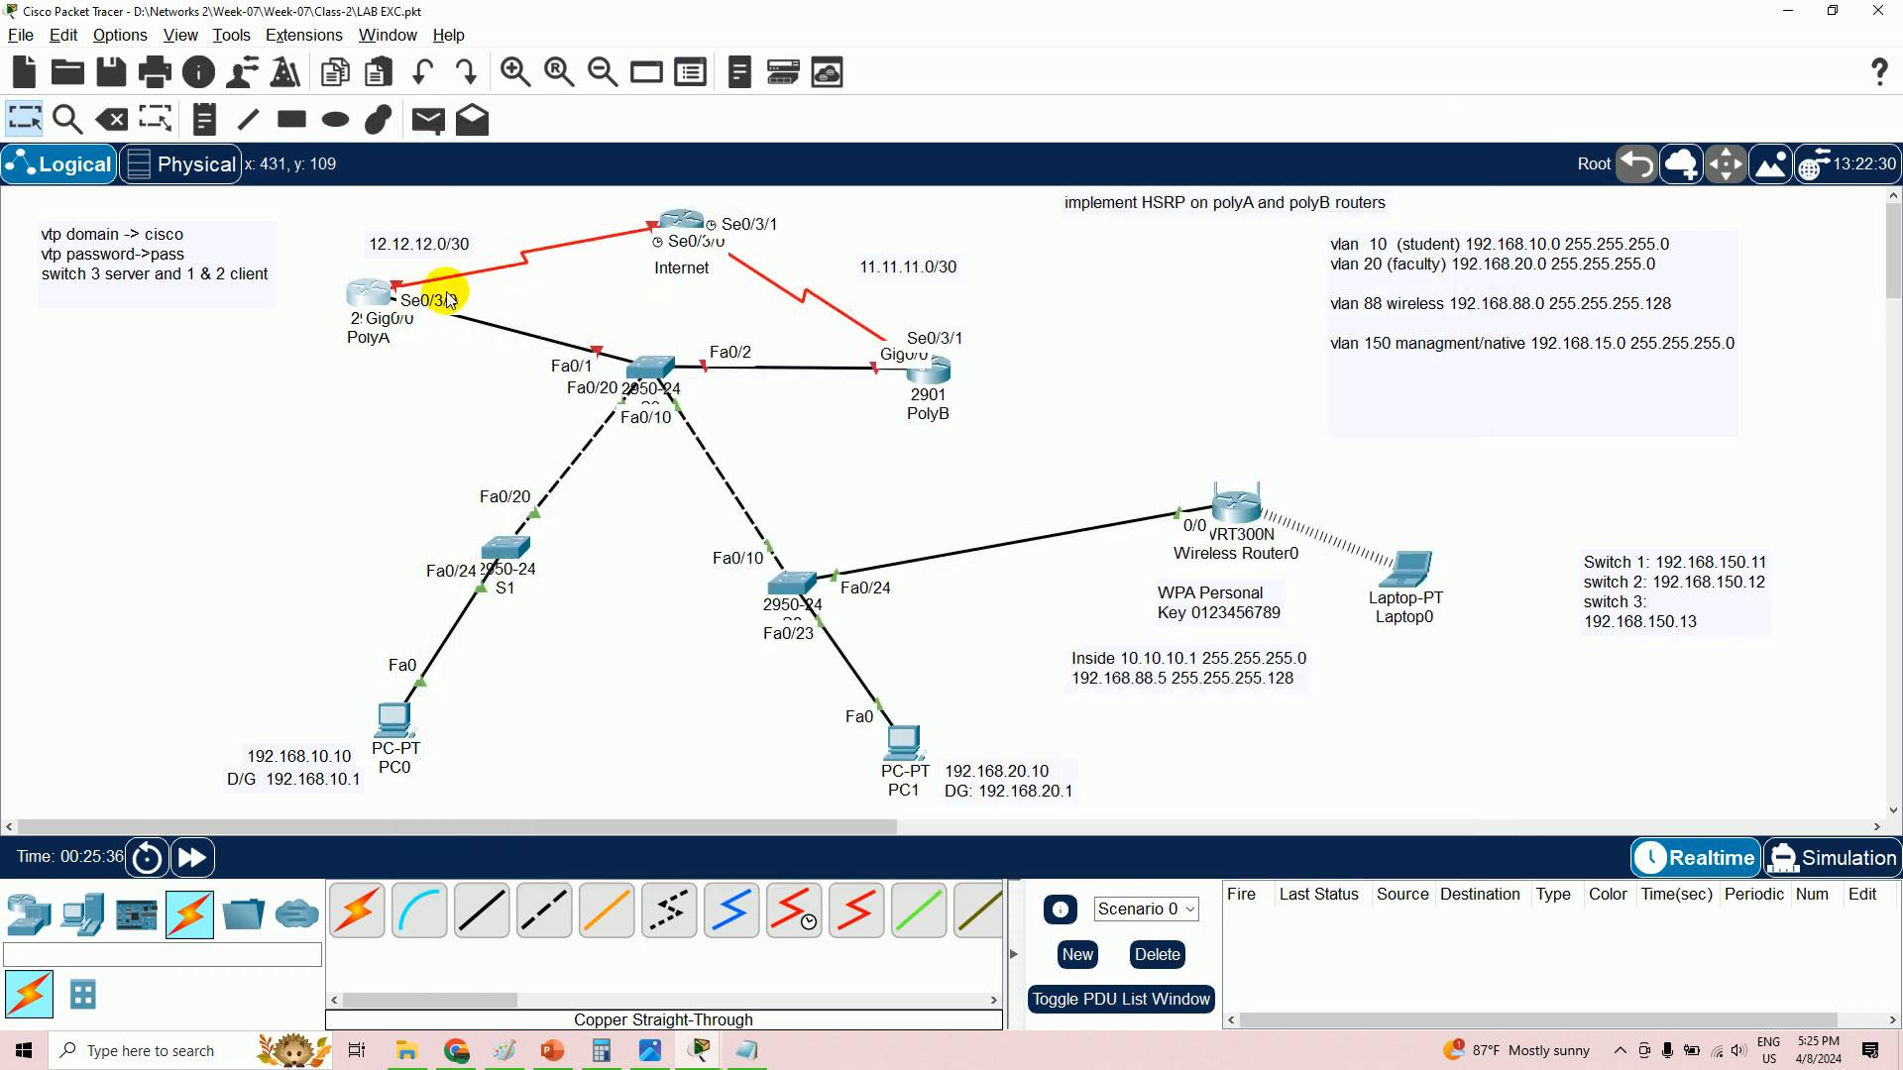
left_click(374, 301)
left_click(1419, 227)
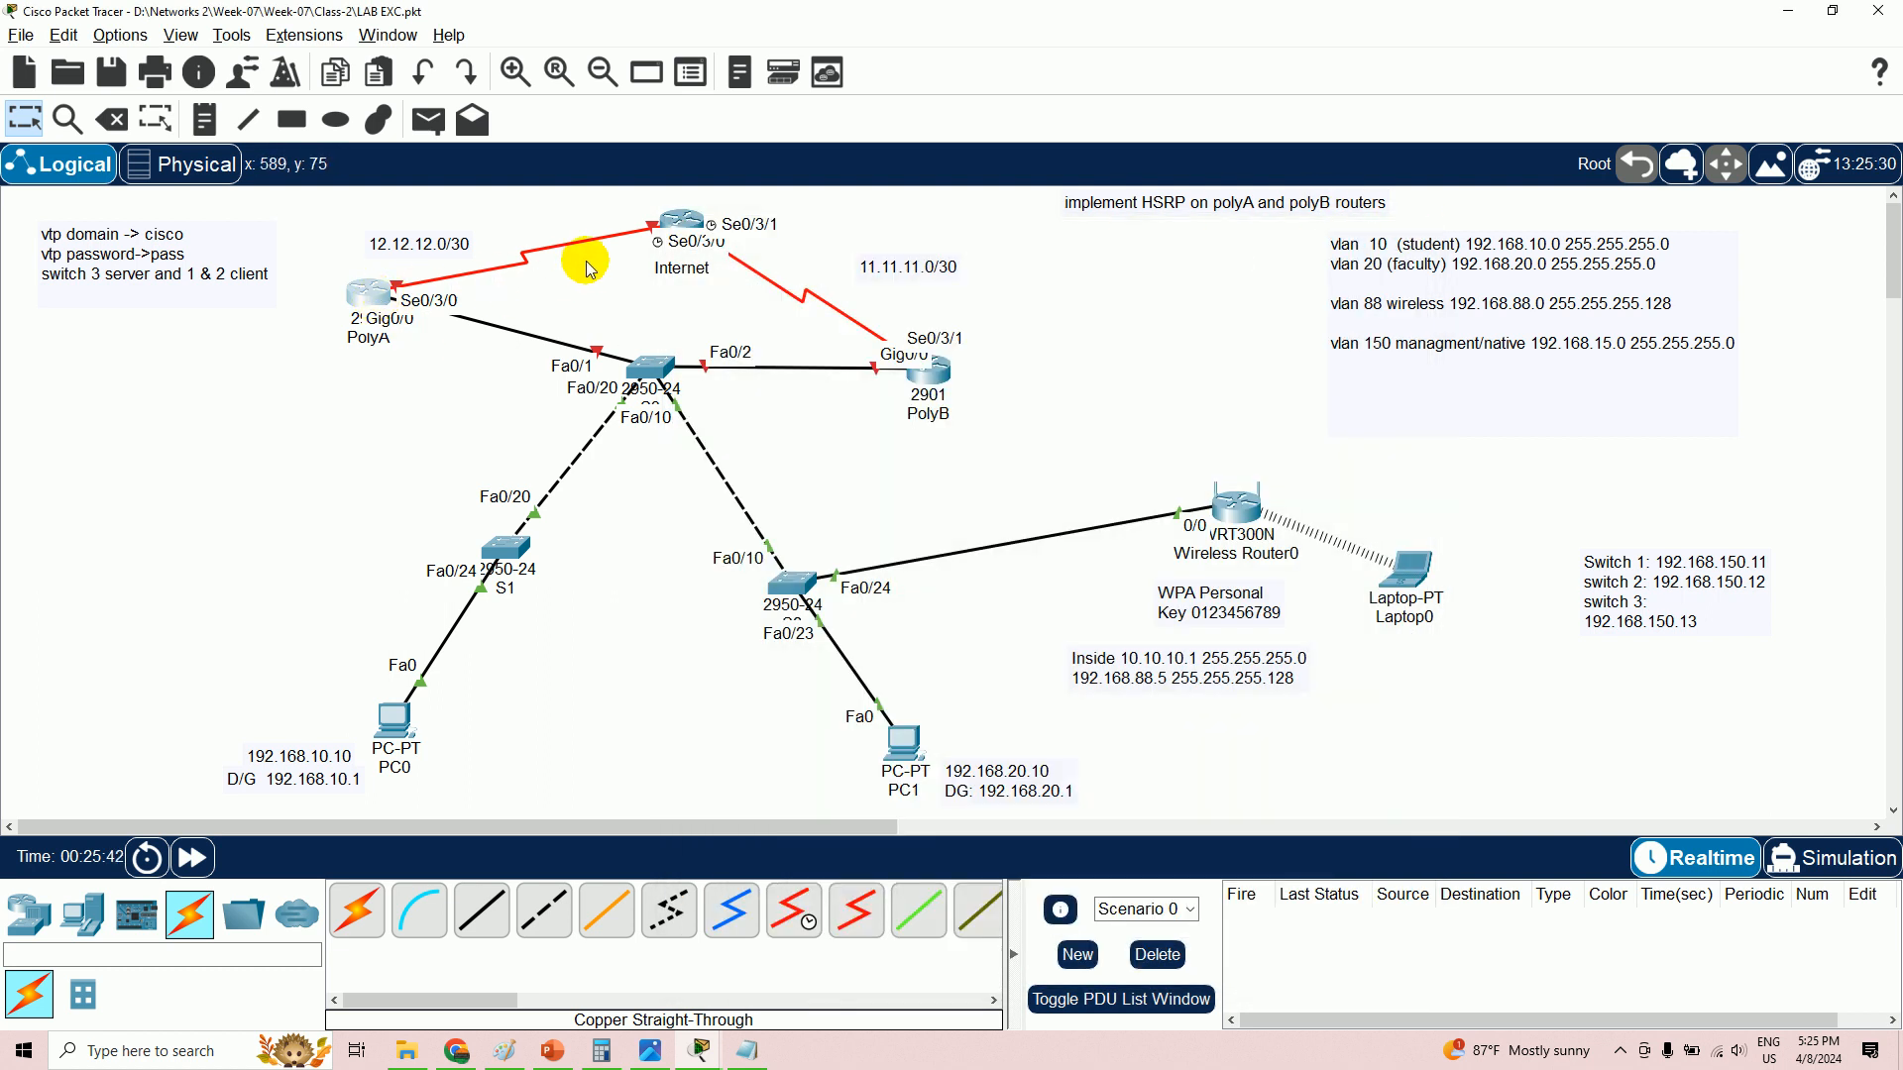
left_click(650, 1051)
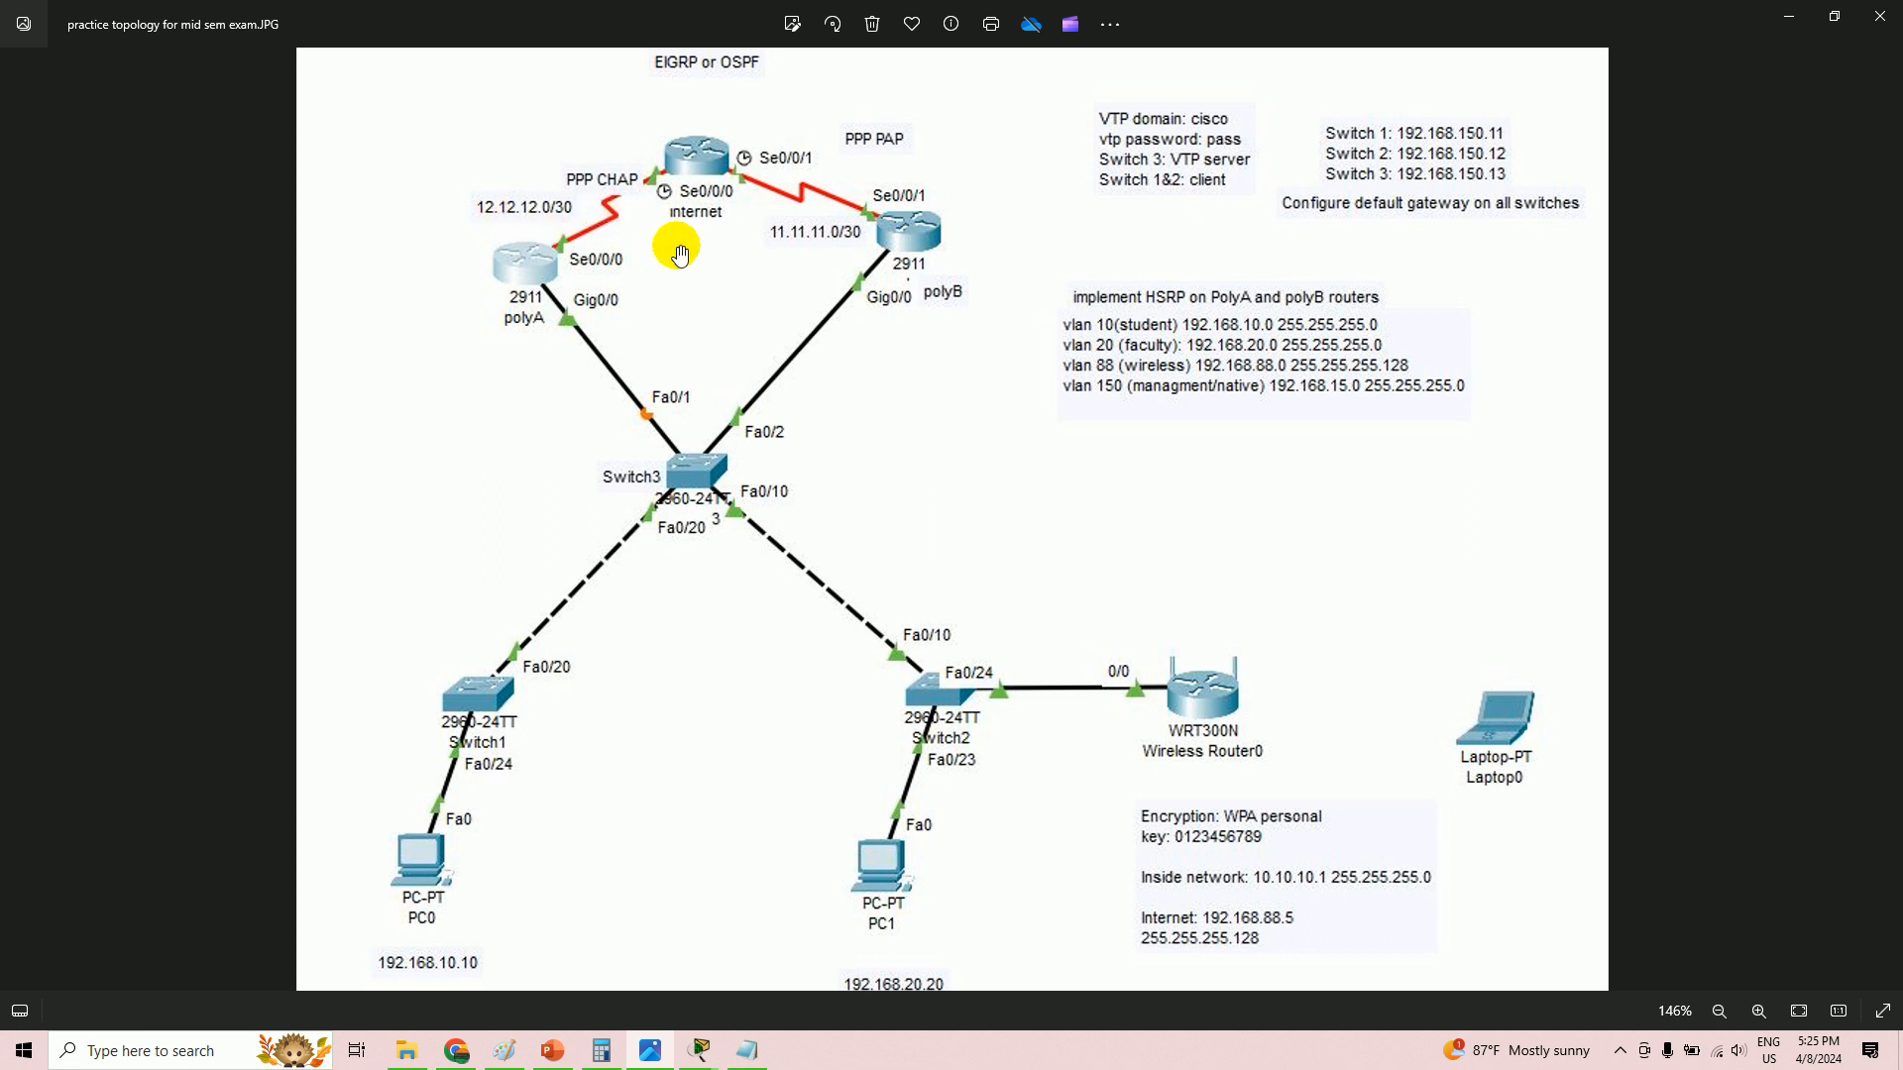
key("alt+Tab")
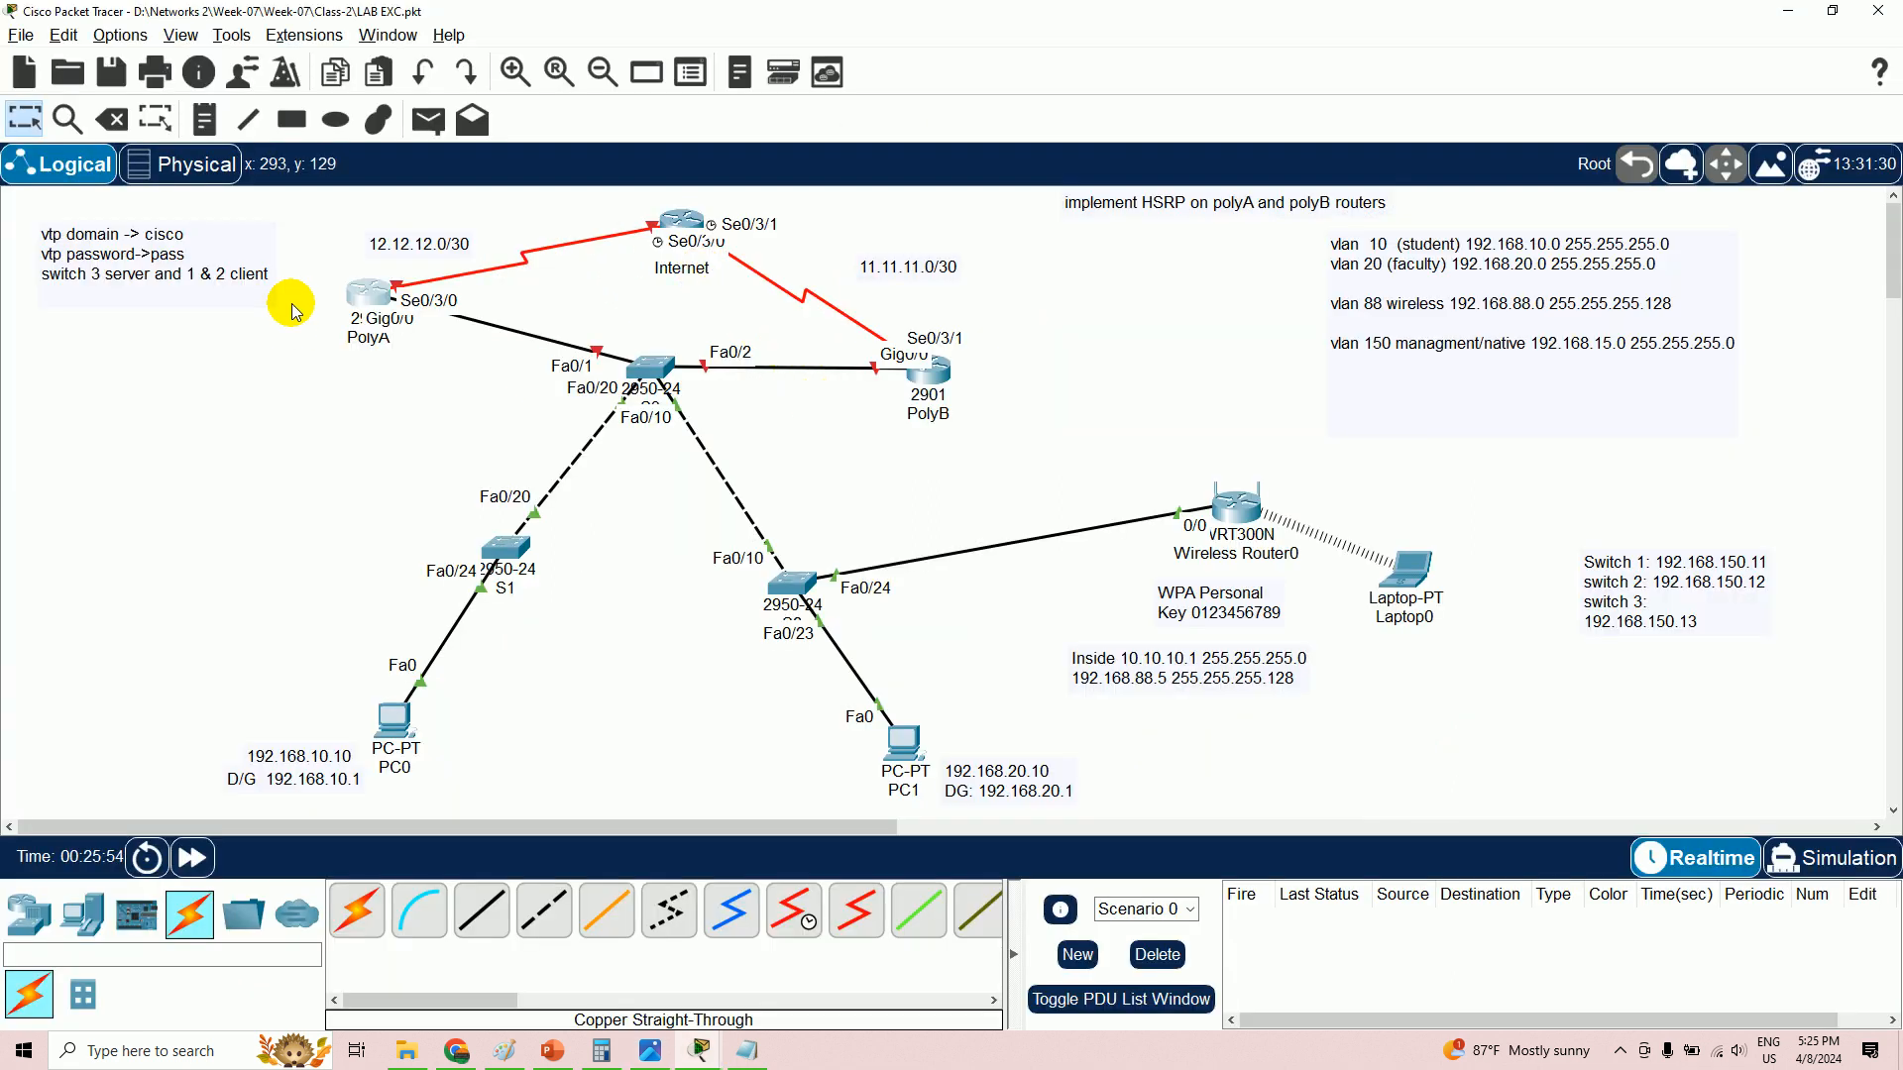
- In Notepad, note network 12.12.12.0 /30 with usable hosts 12.12.12.1 and 12.12.12.2
left_click(755, 1054)
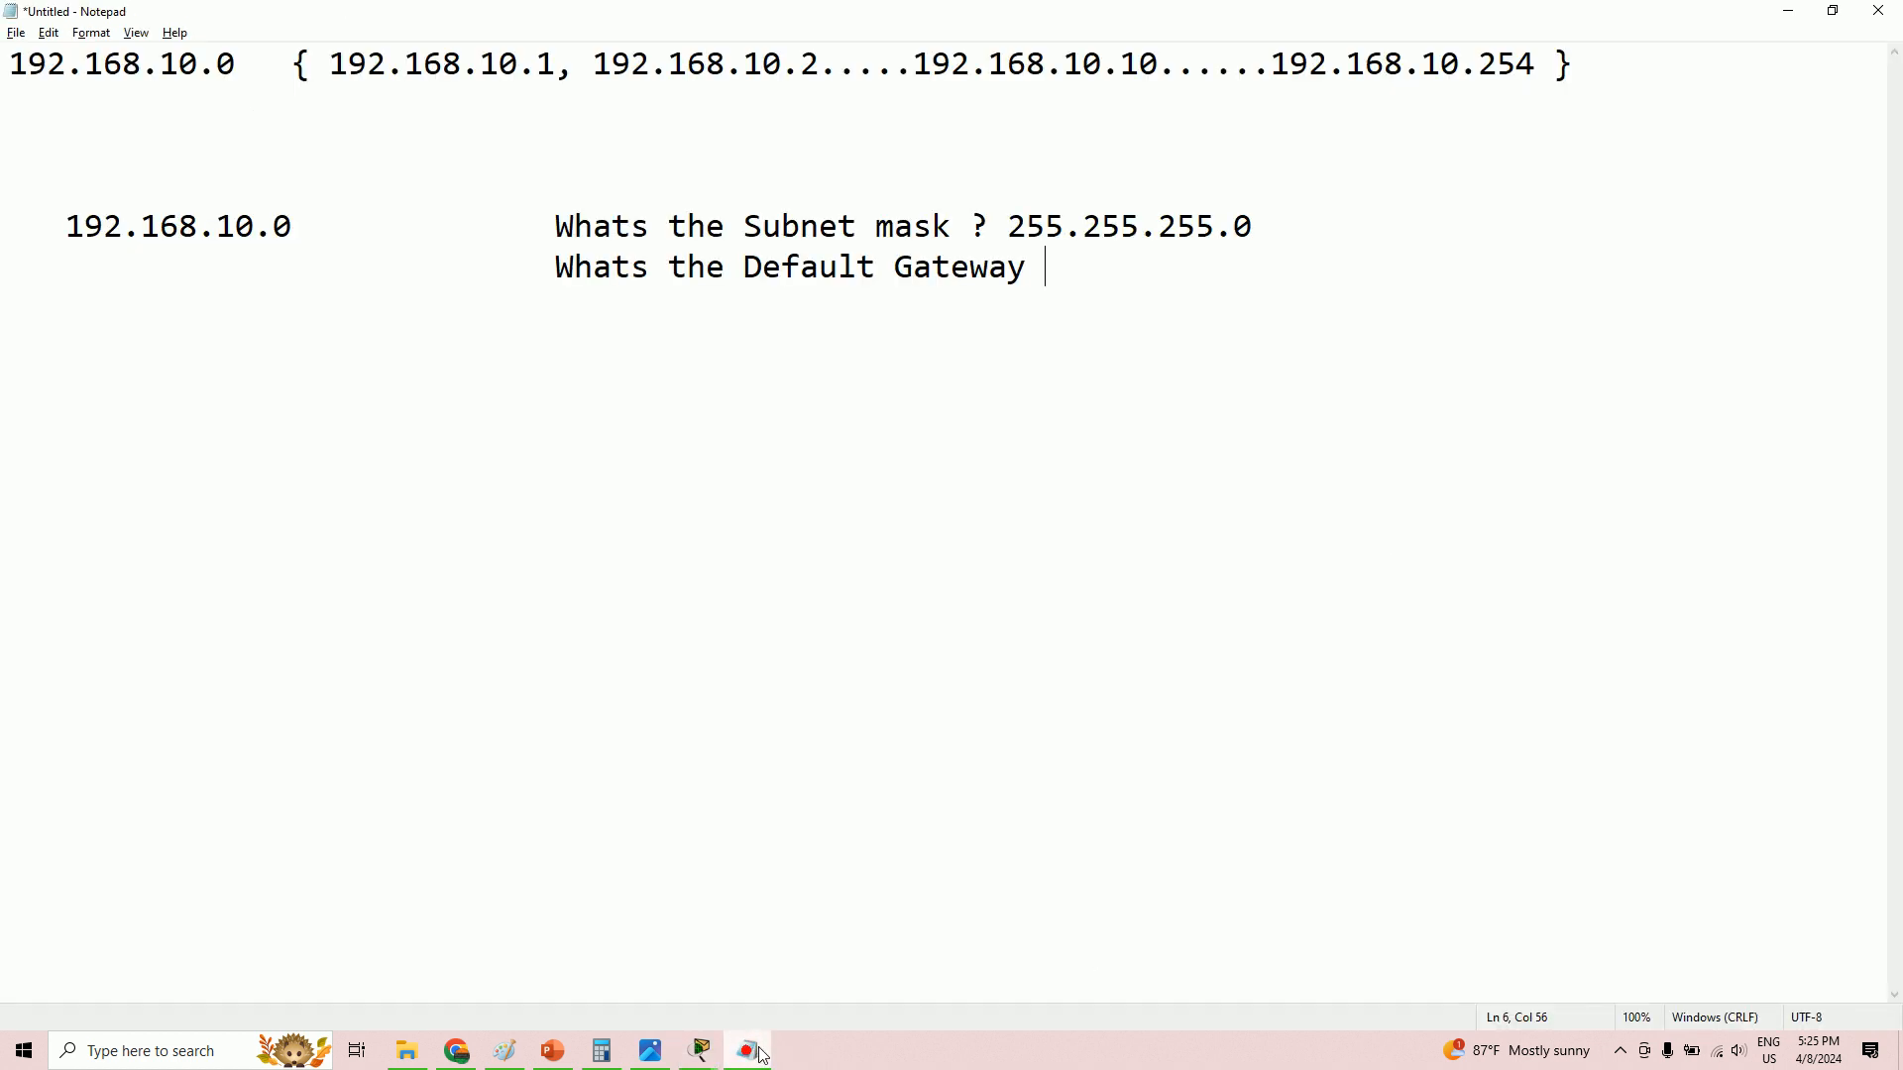
key("Return")
type("Network Ad")
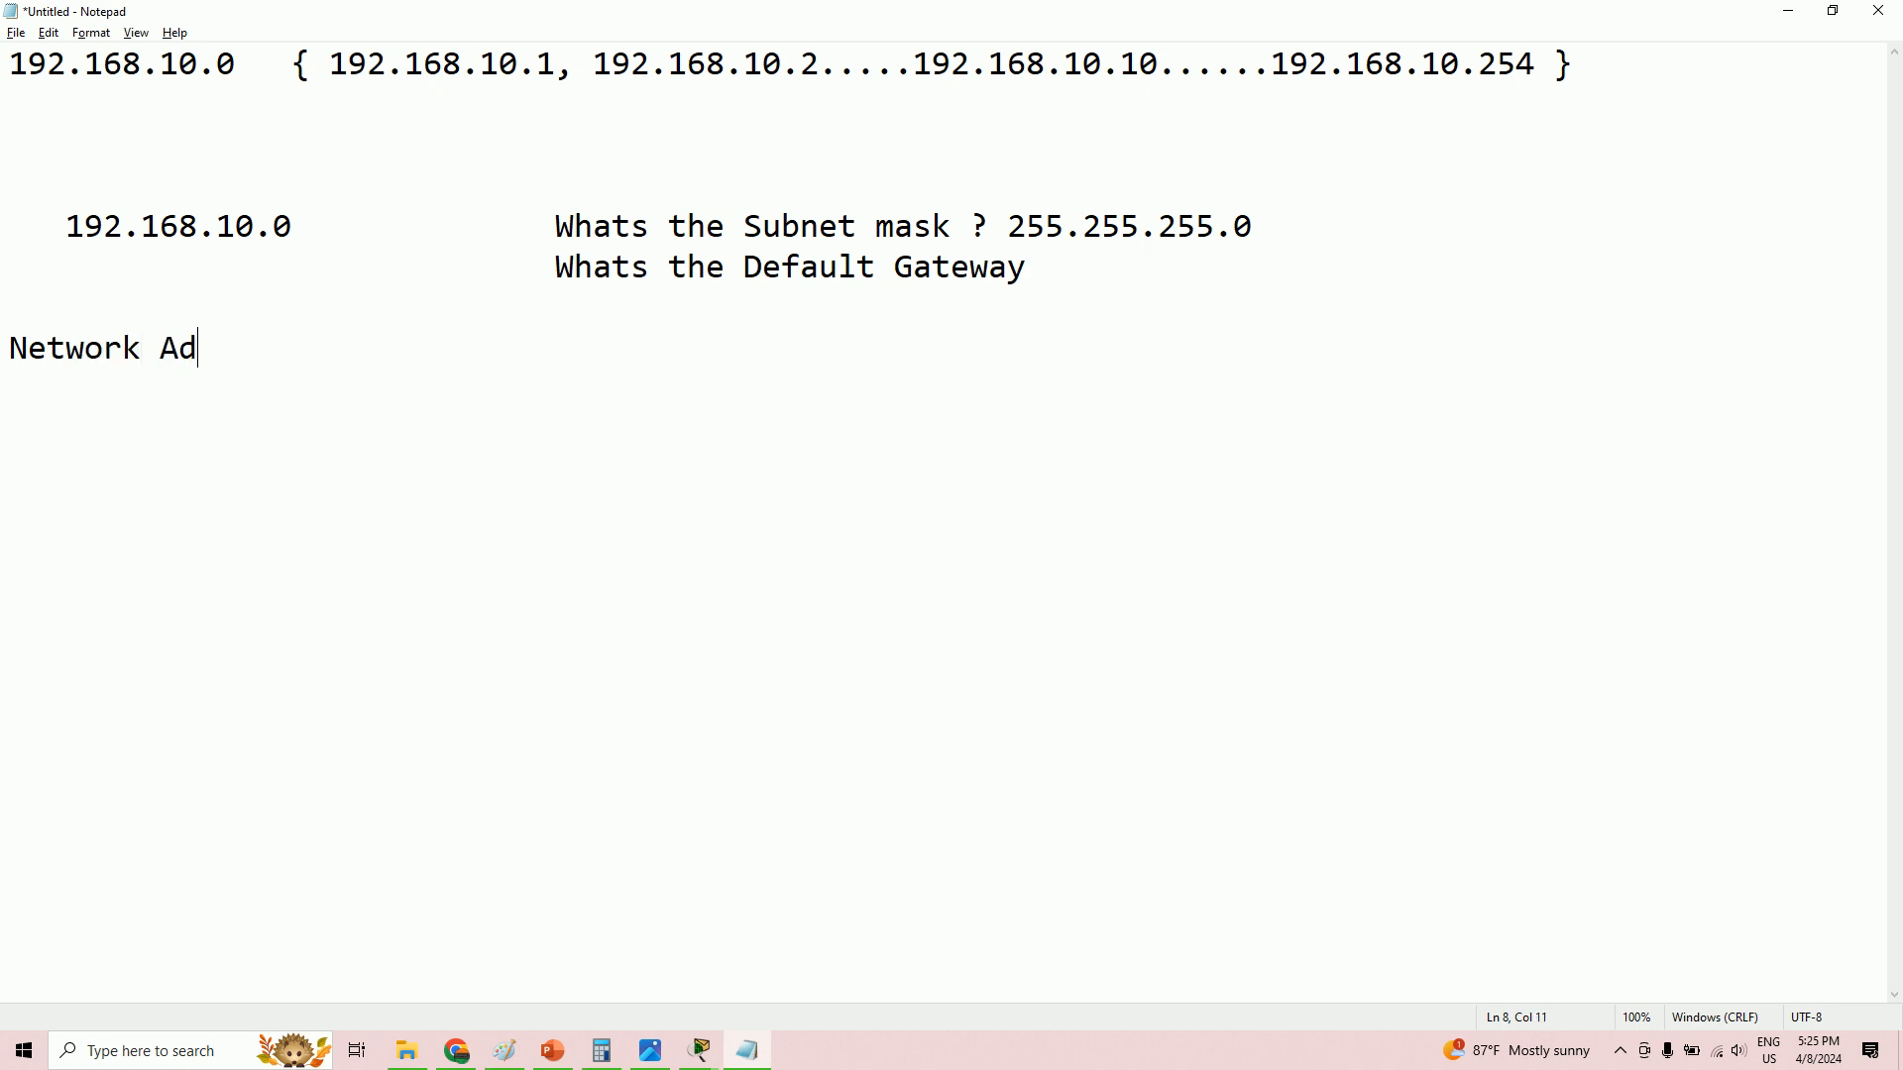
type("dress is 1")
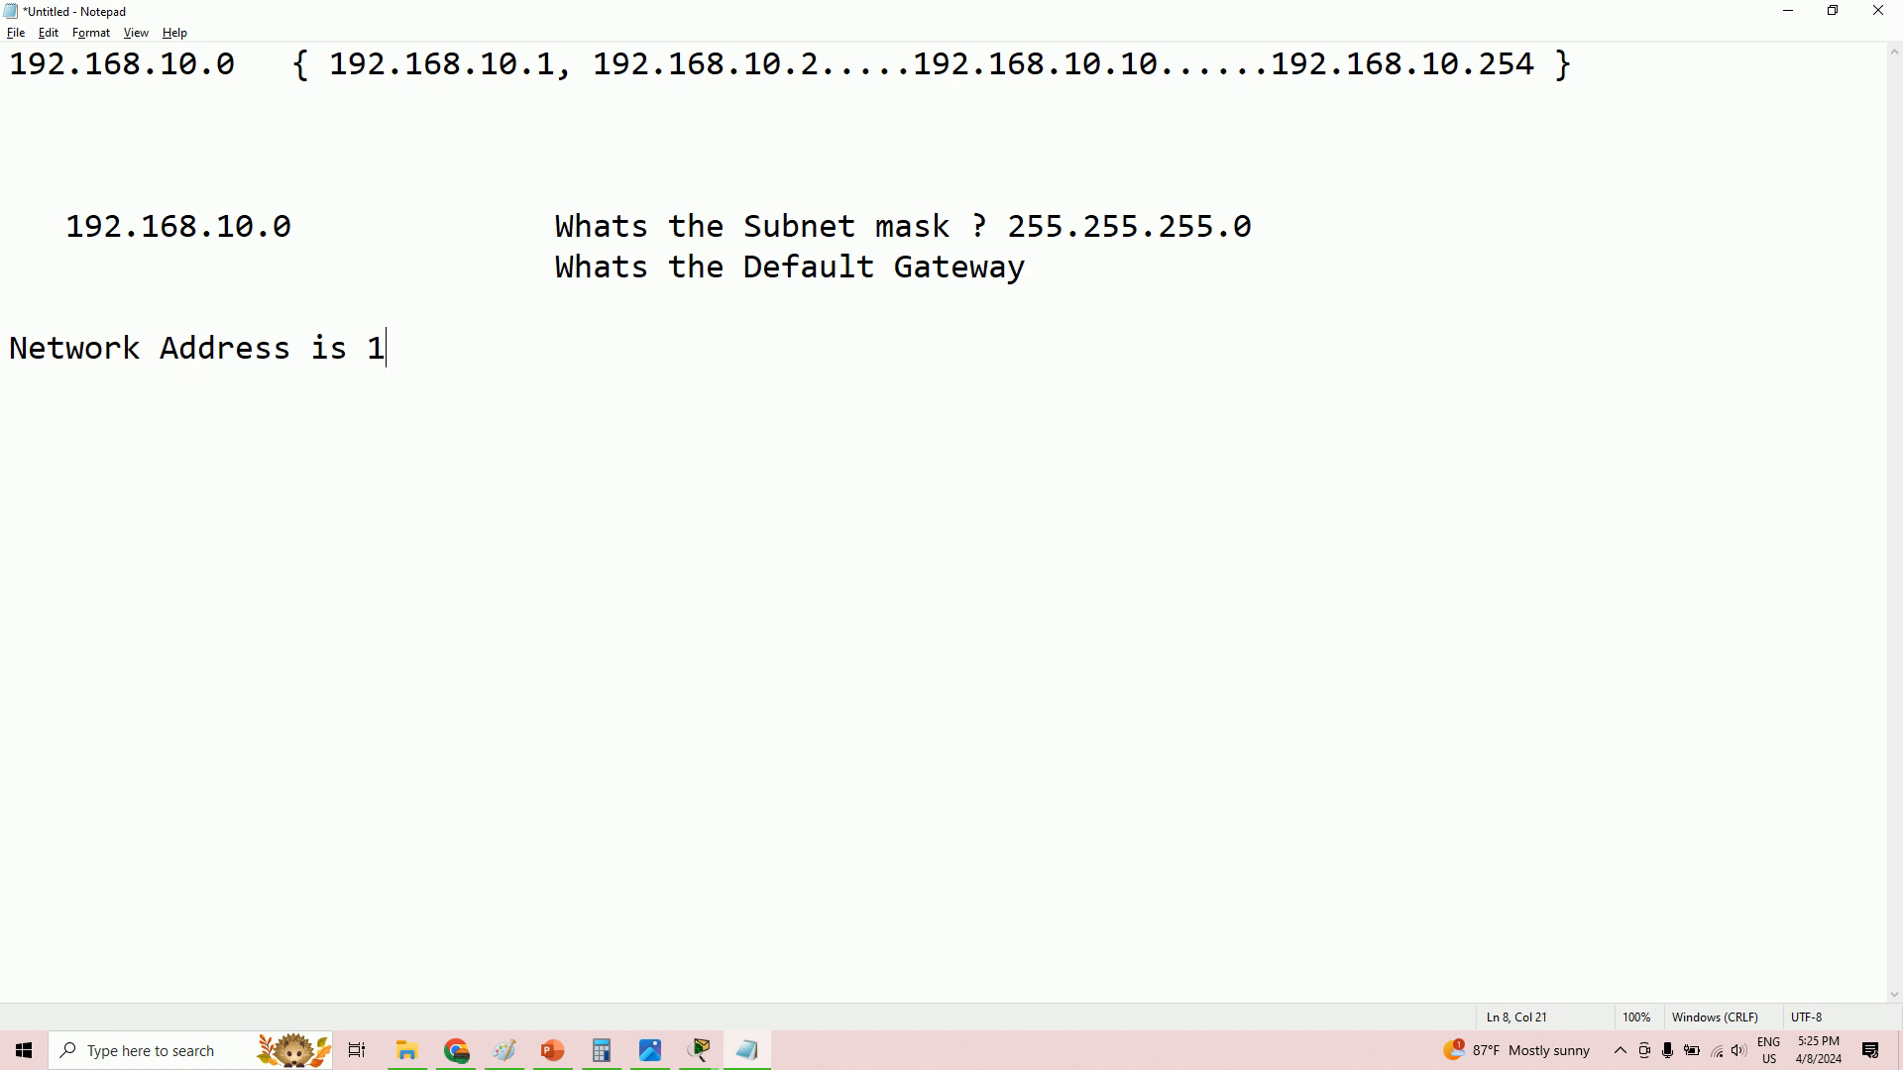
type("9.12.12.0 /30")
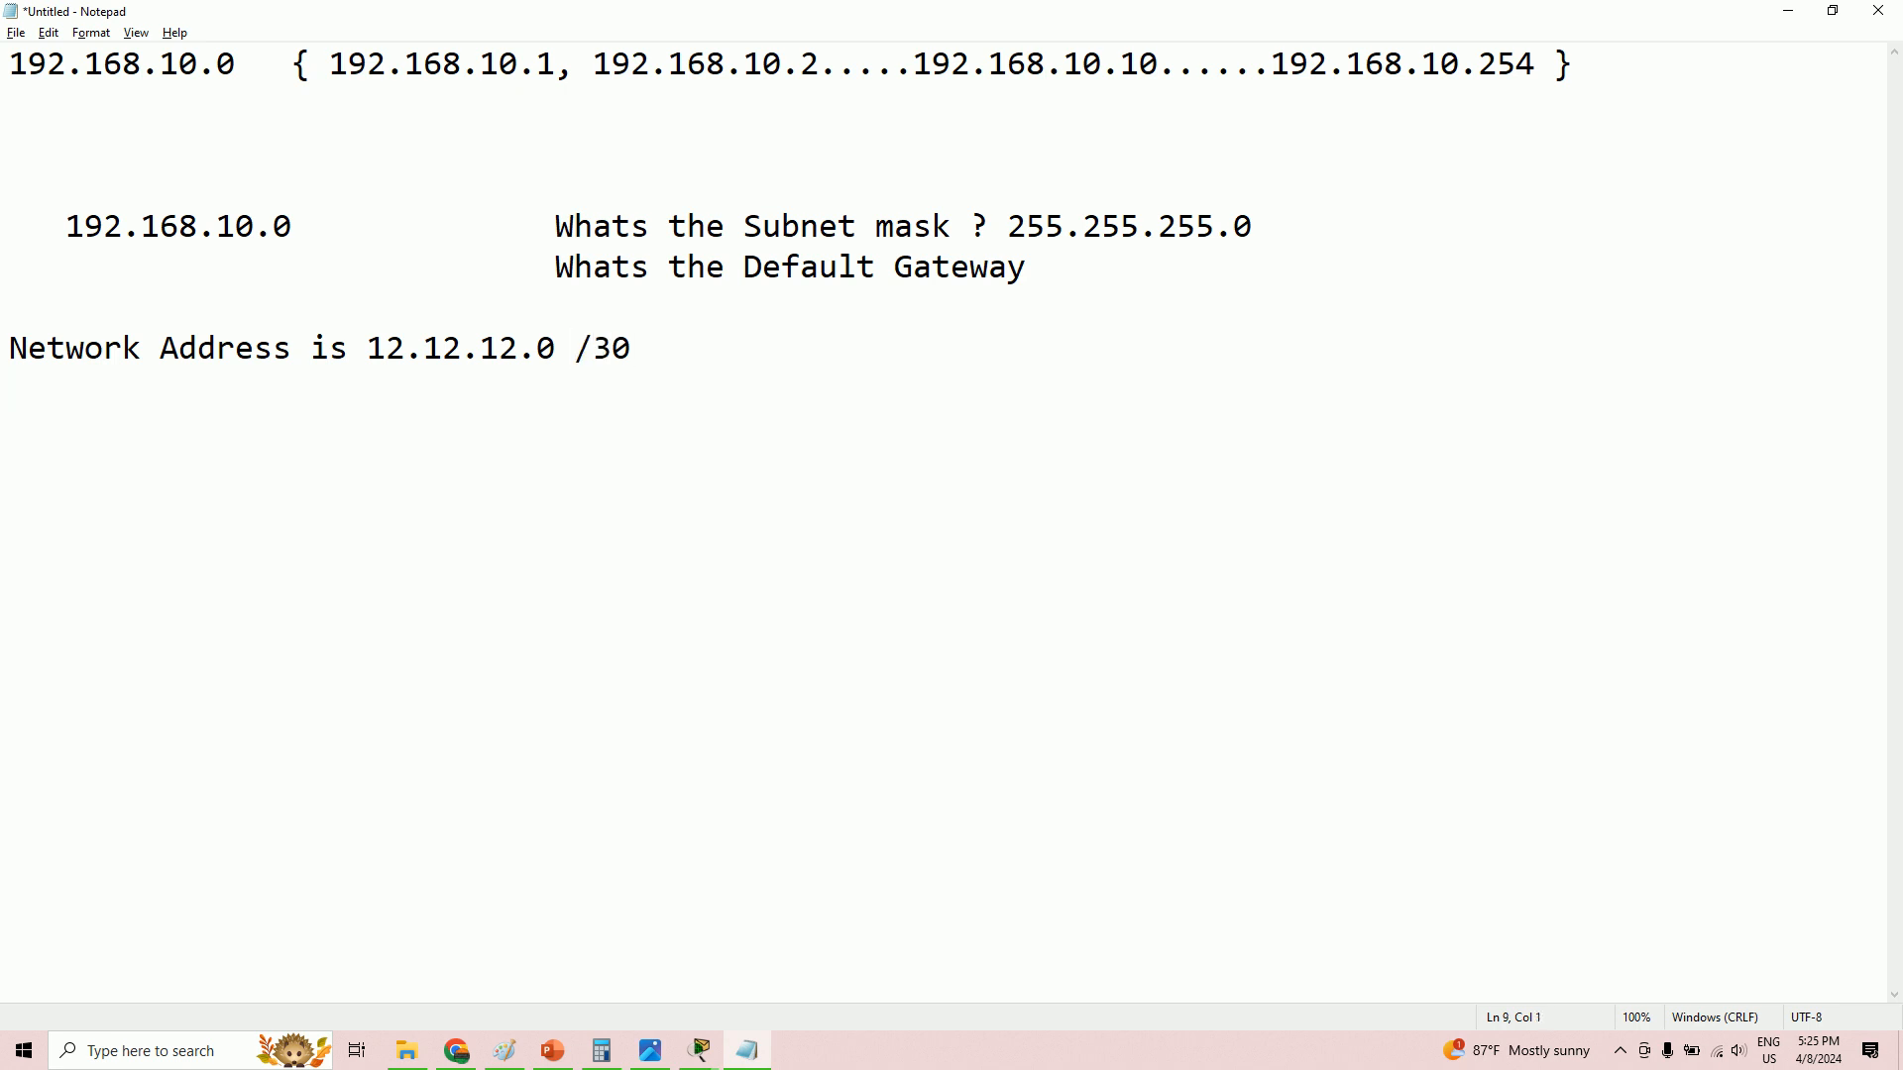
left_click(809, 344)
type("{ 12.12")
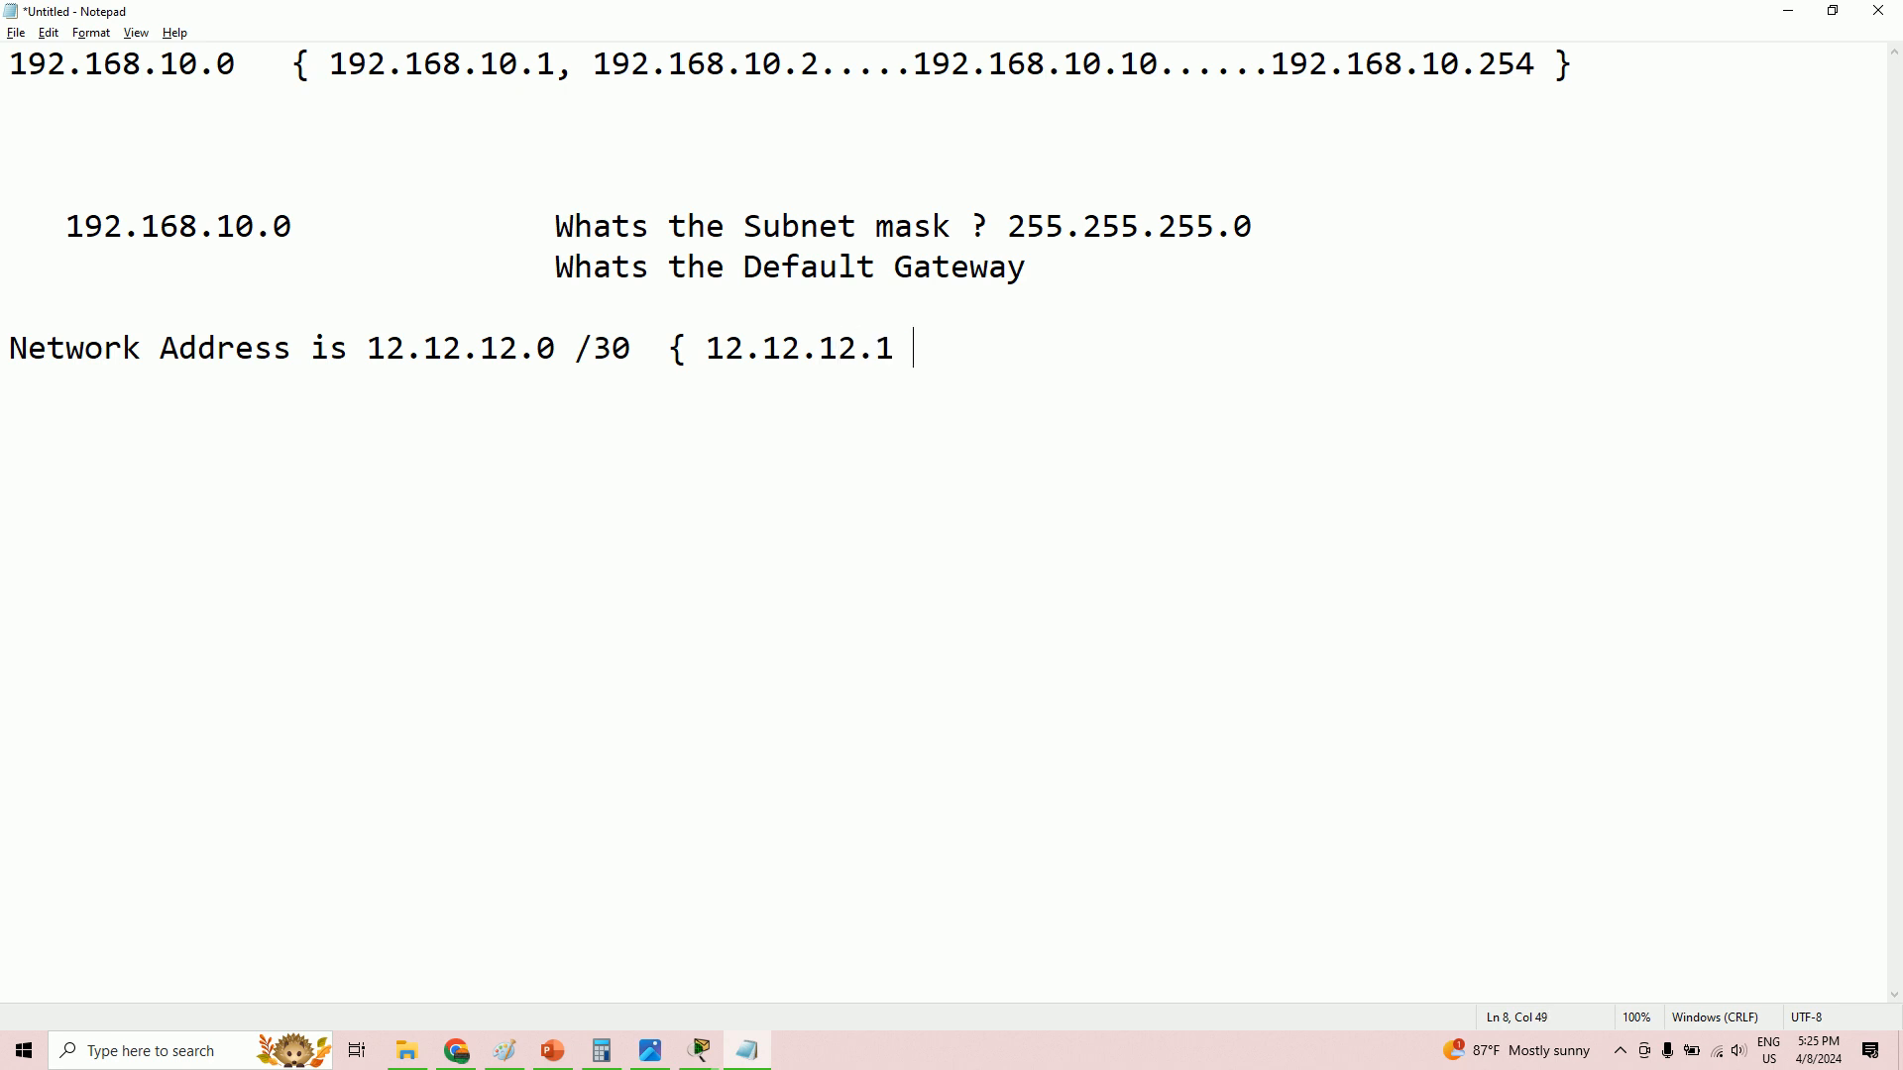
type(".12.12.2")
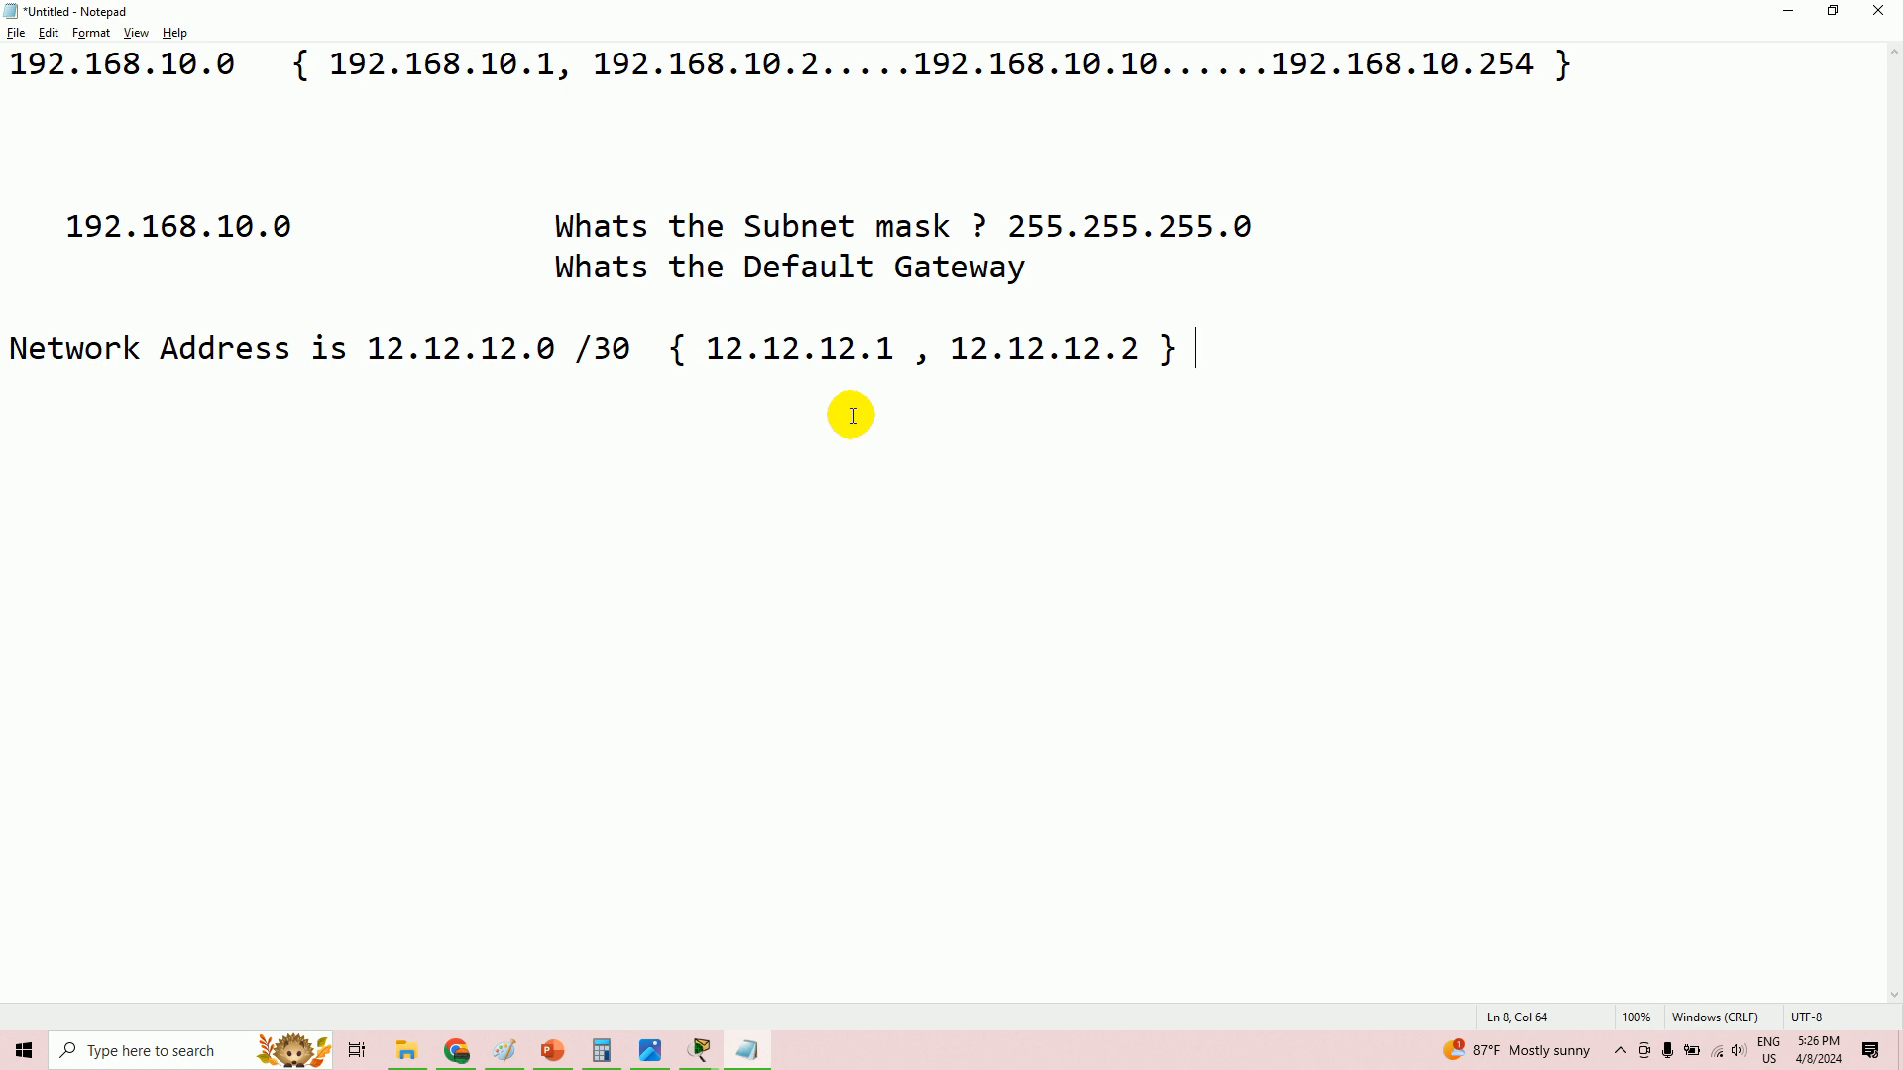
- Add the line 'subnet MAsk : 255.255.255.252' and begin a wildcard line
key("Return")
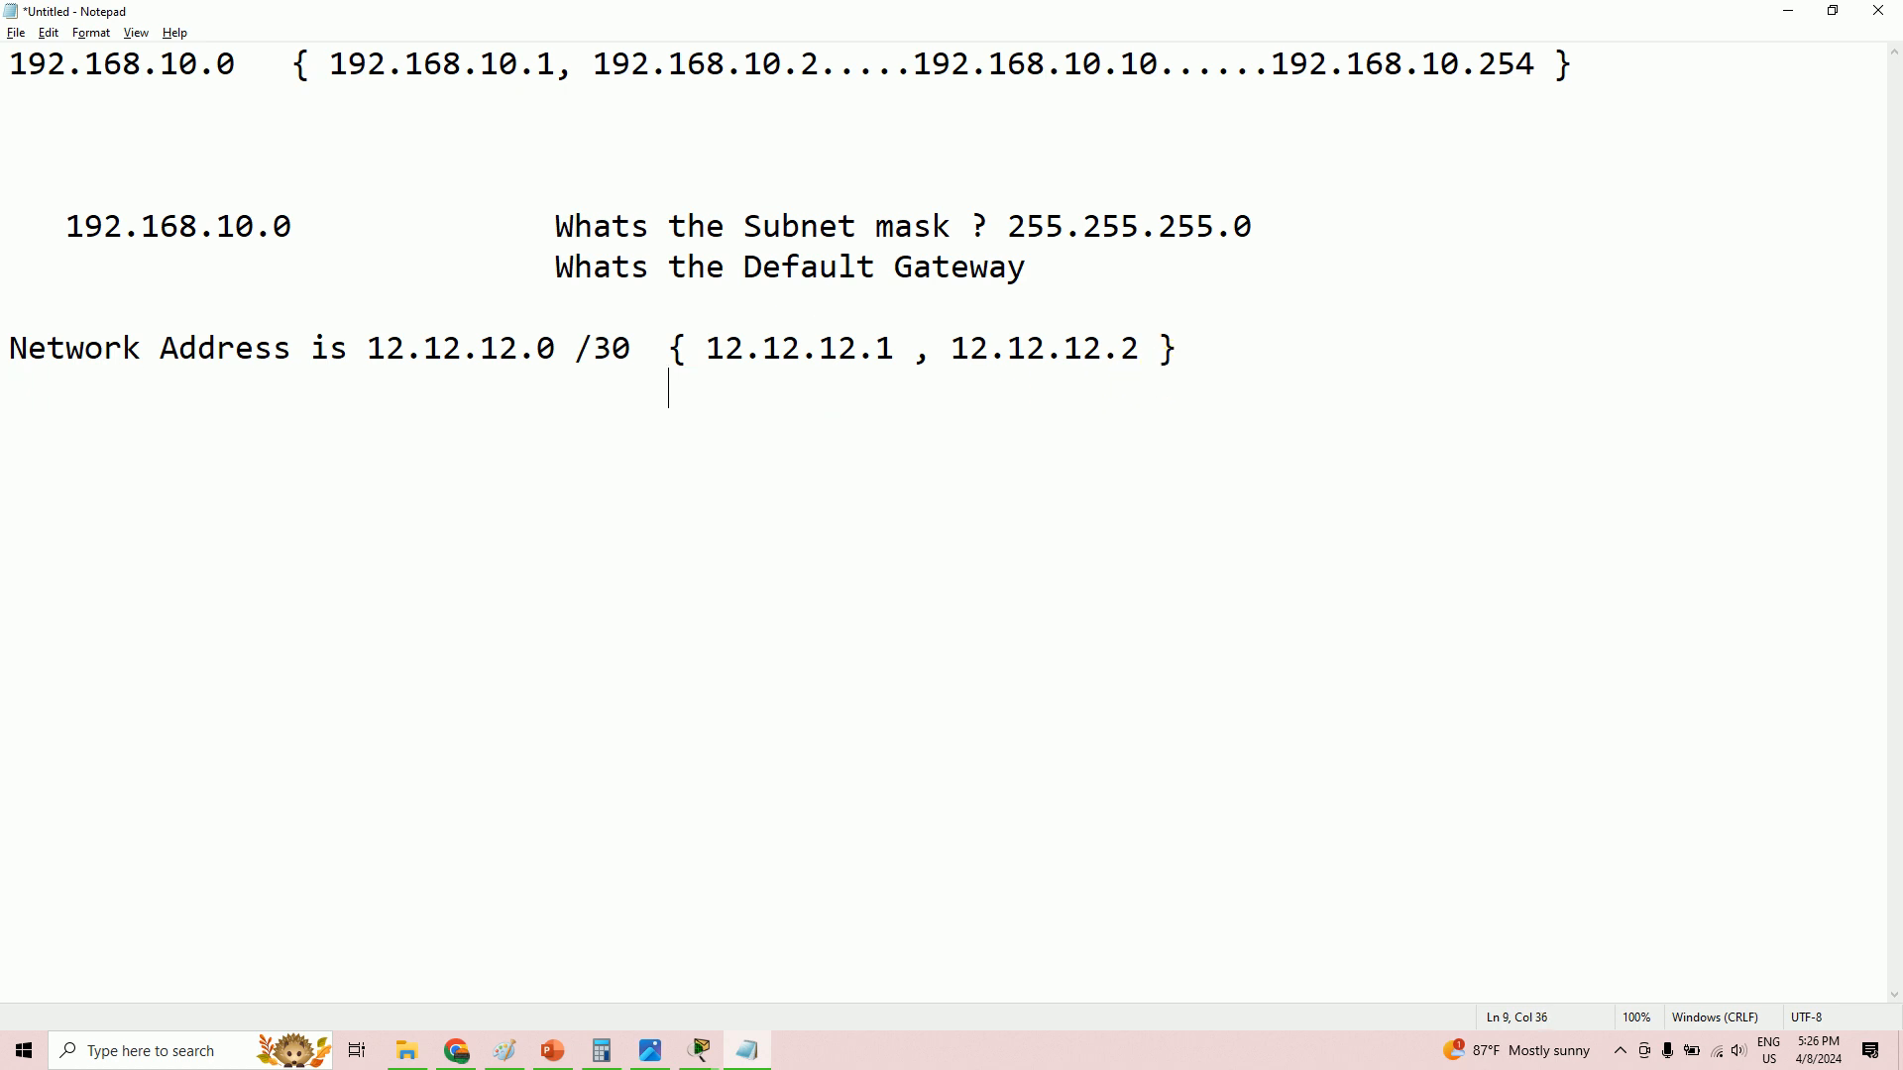
type("subnet MAsk")
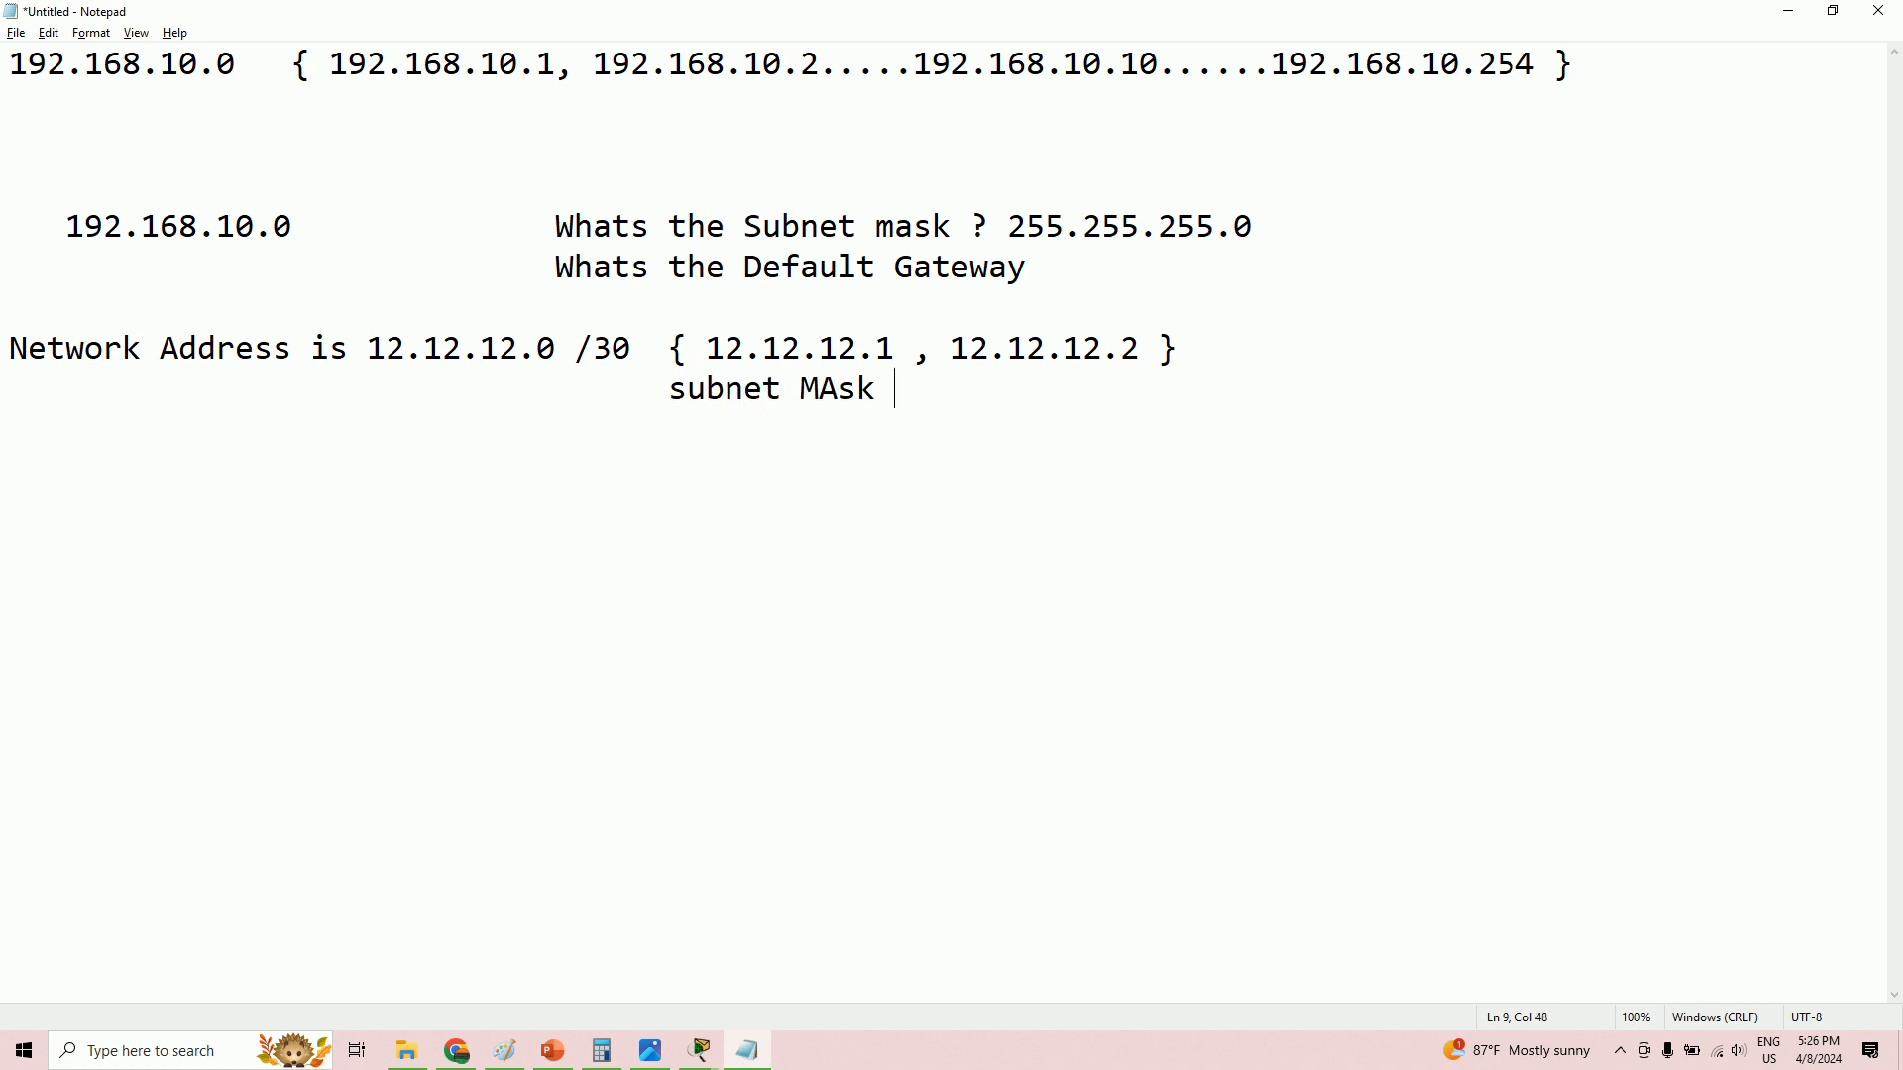
type(" : 255.255.255.252.")
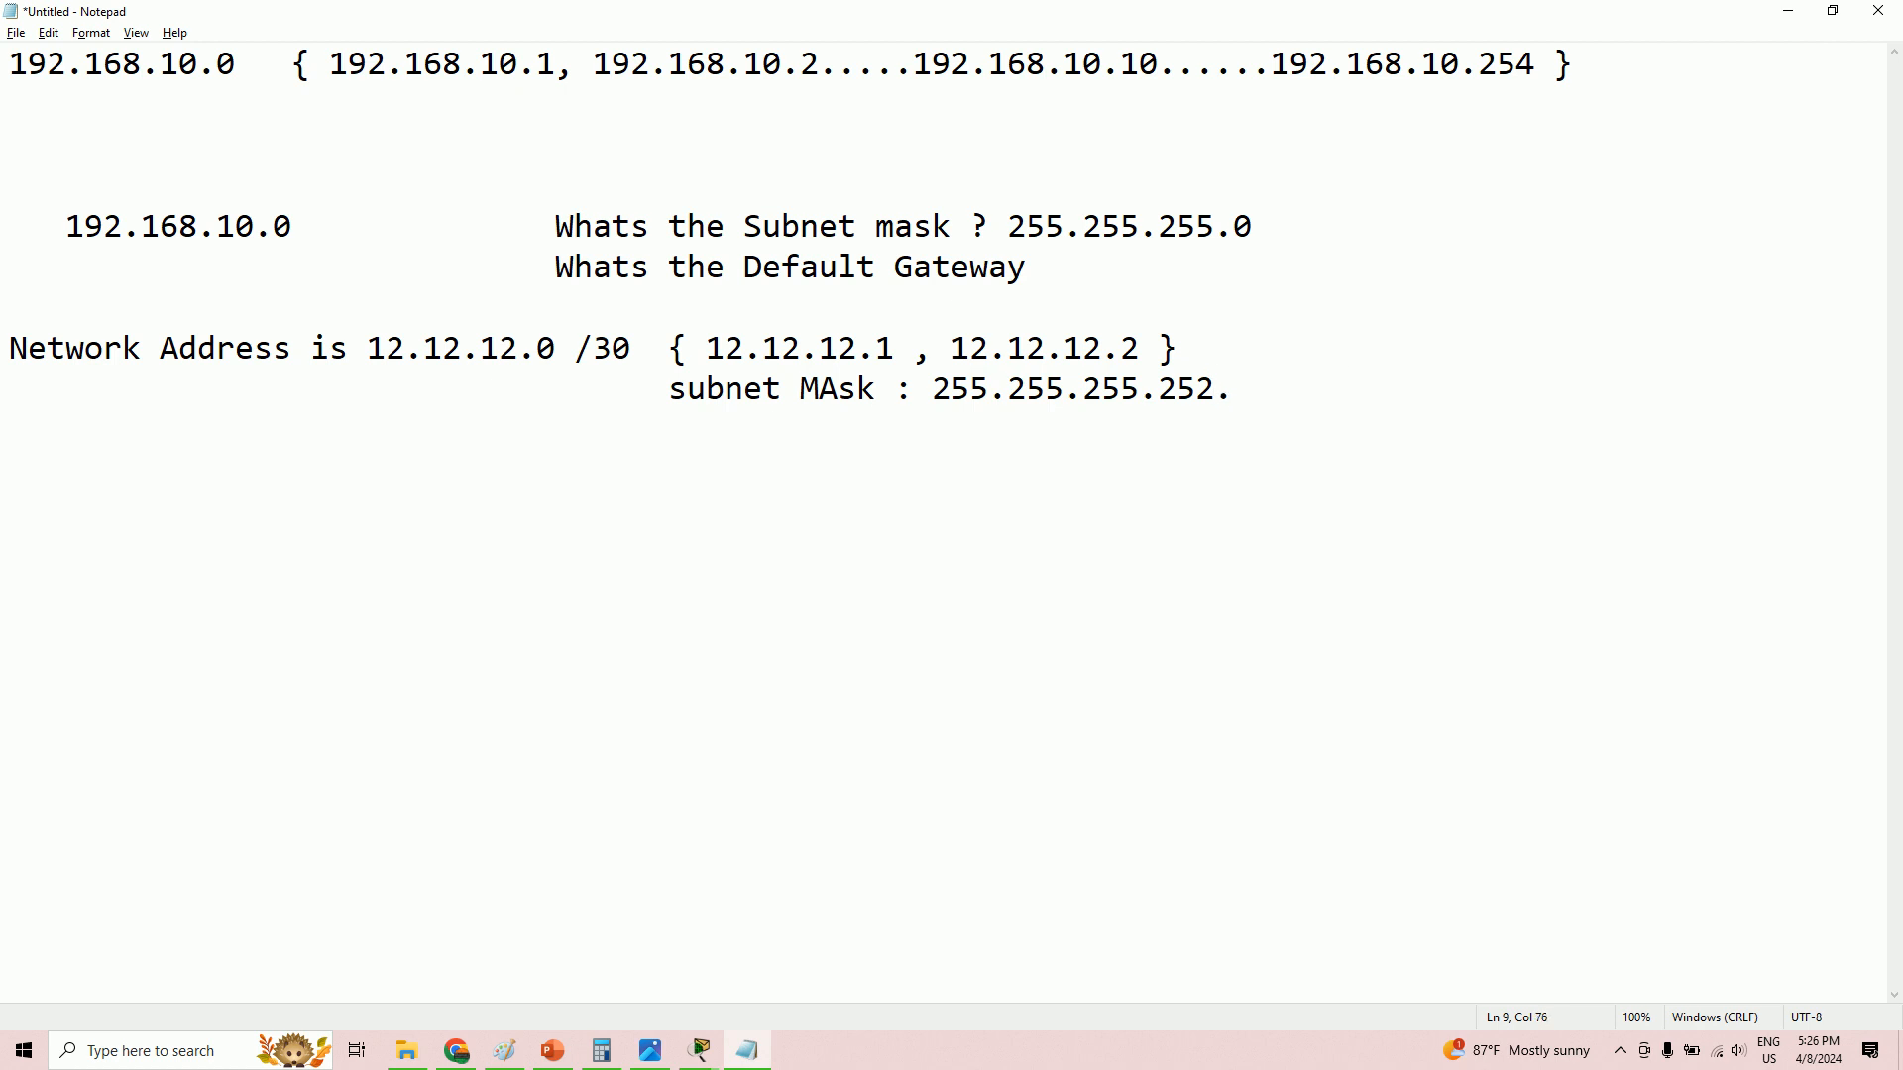
left_click(1266, 383)
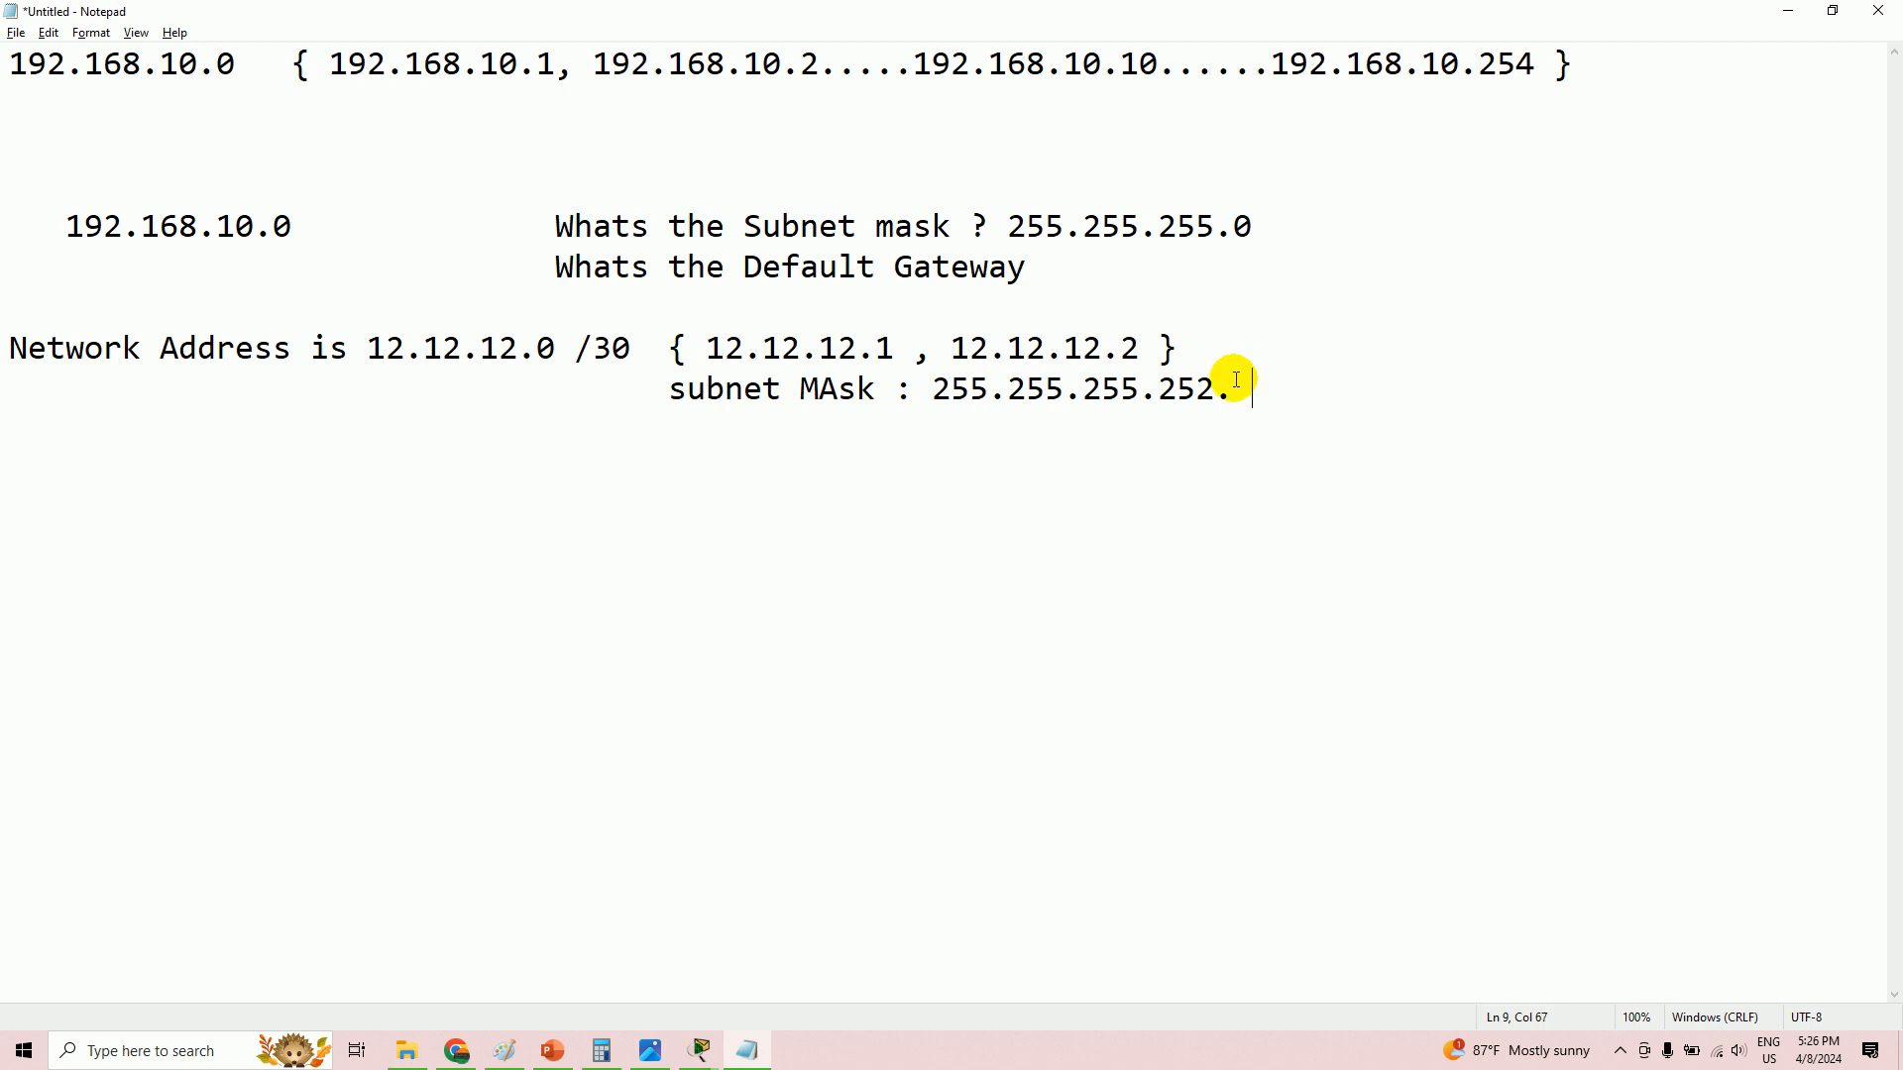
key("Return")
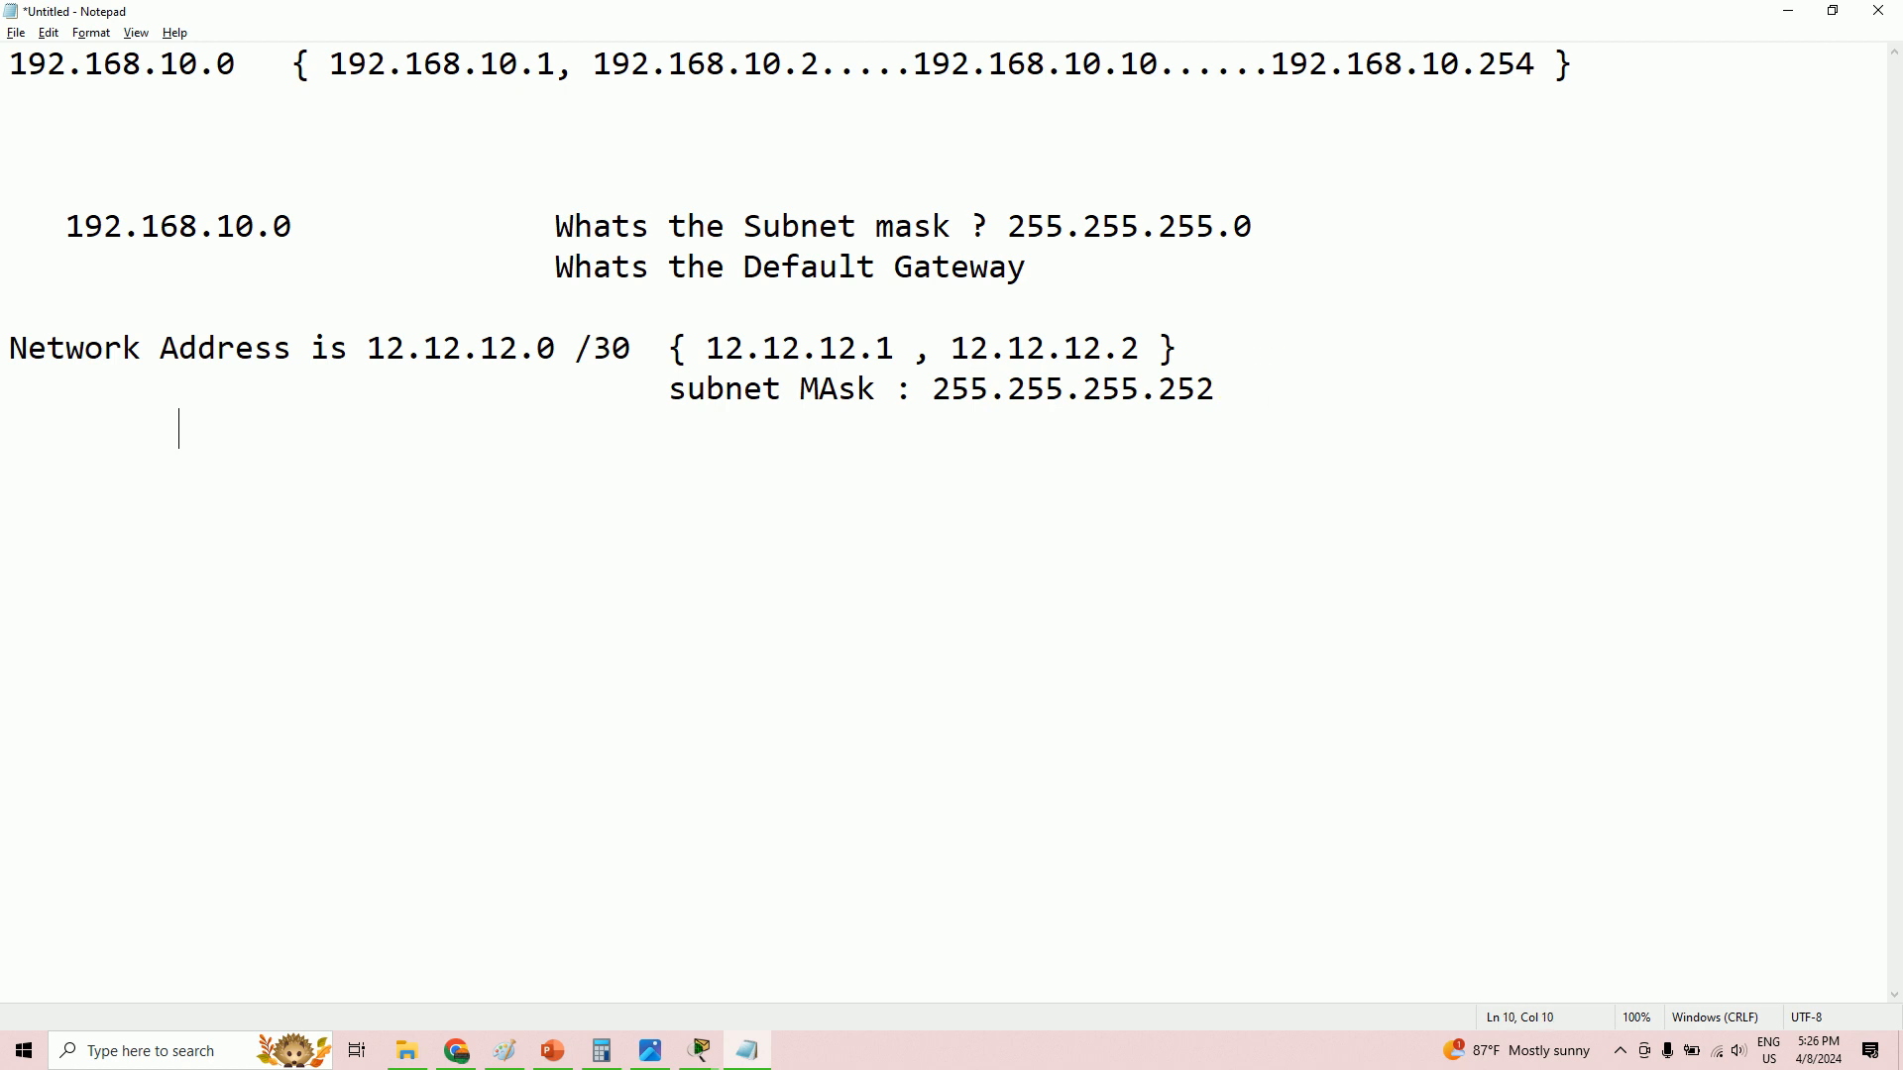
type("Wild Card")
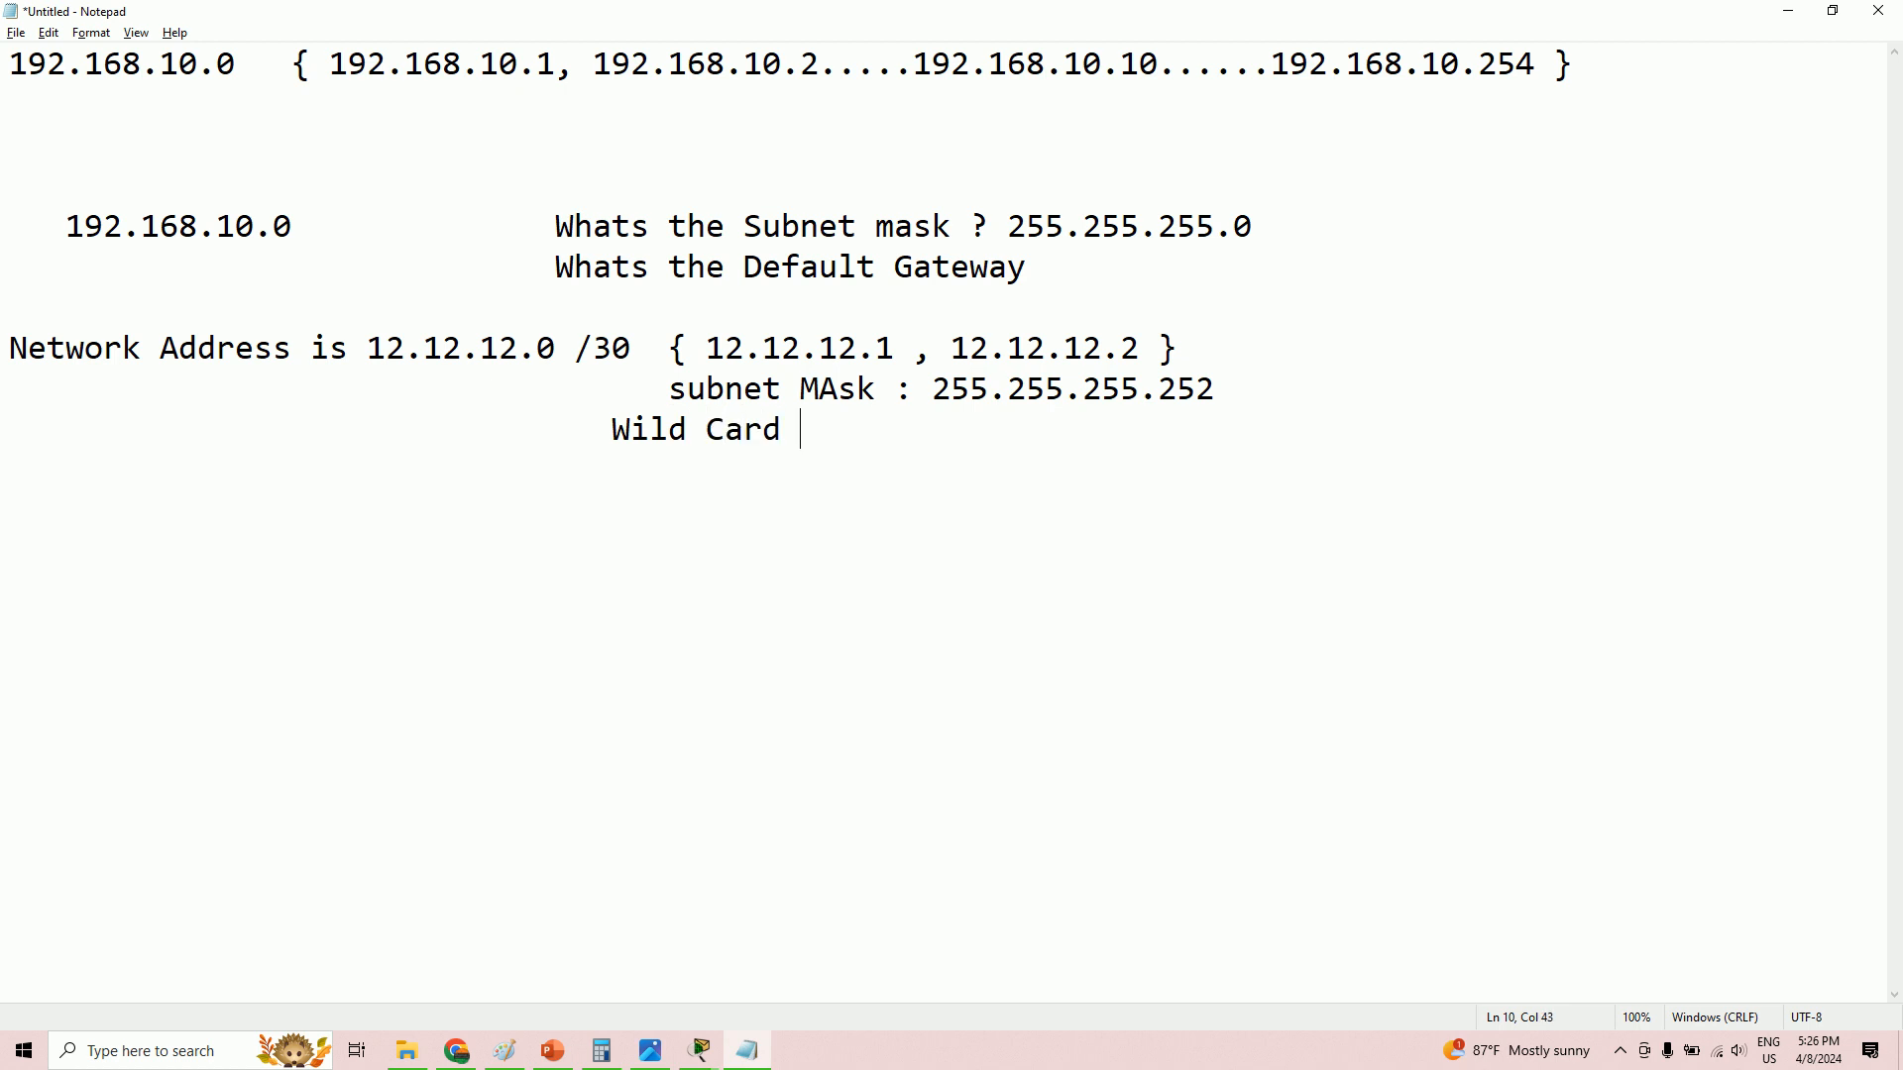
type(" \" 0.0.0.3")
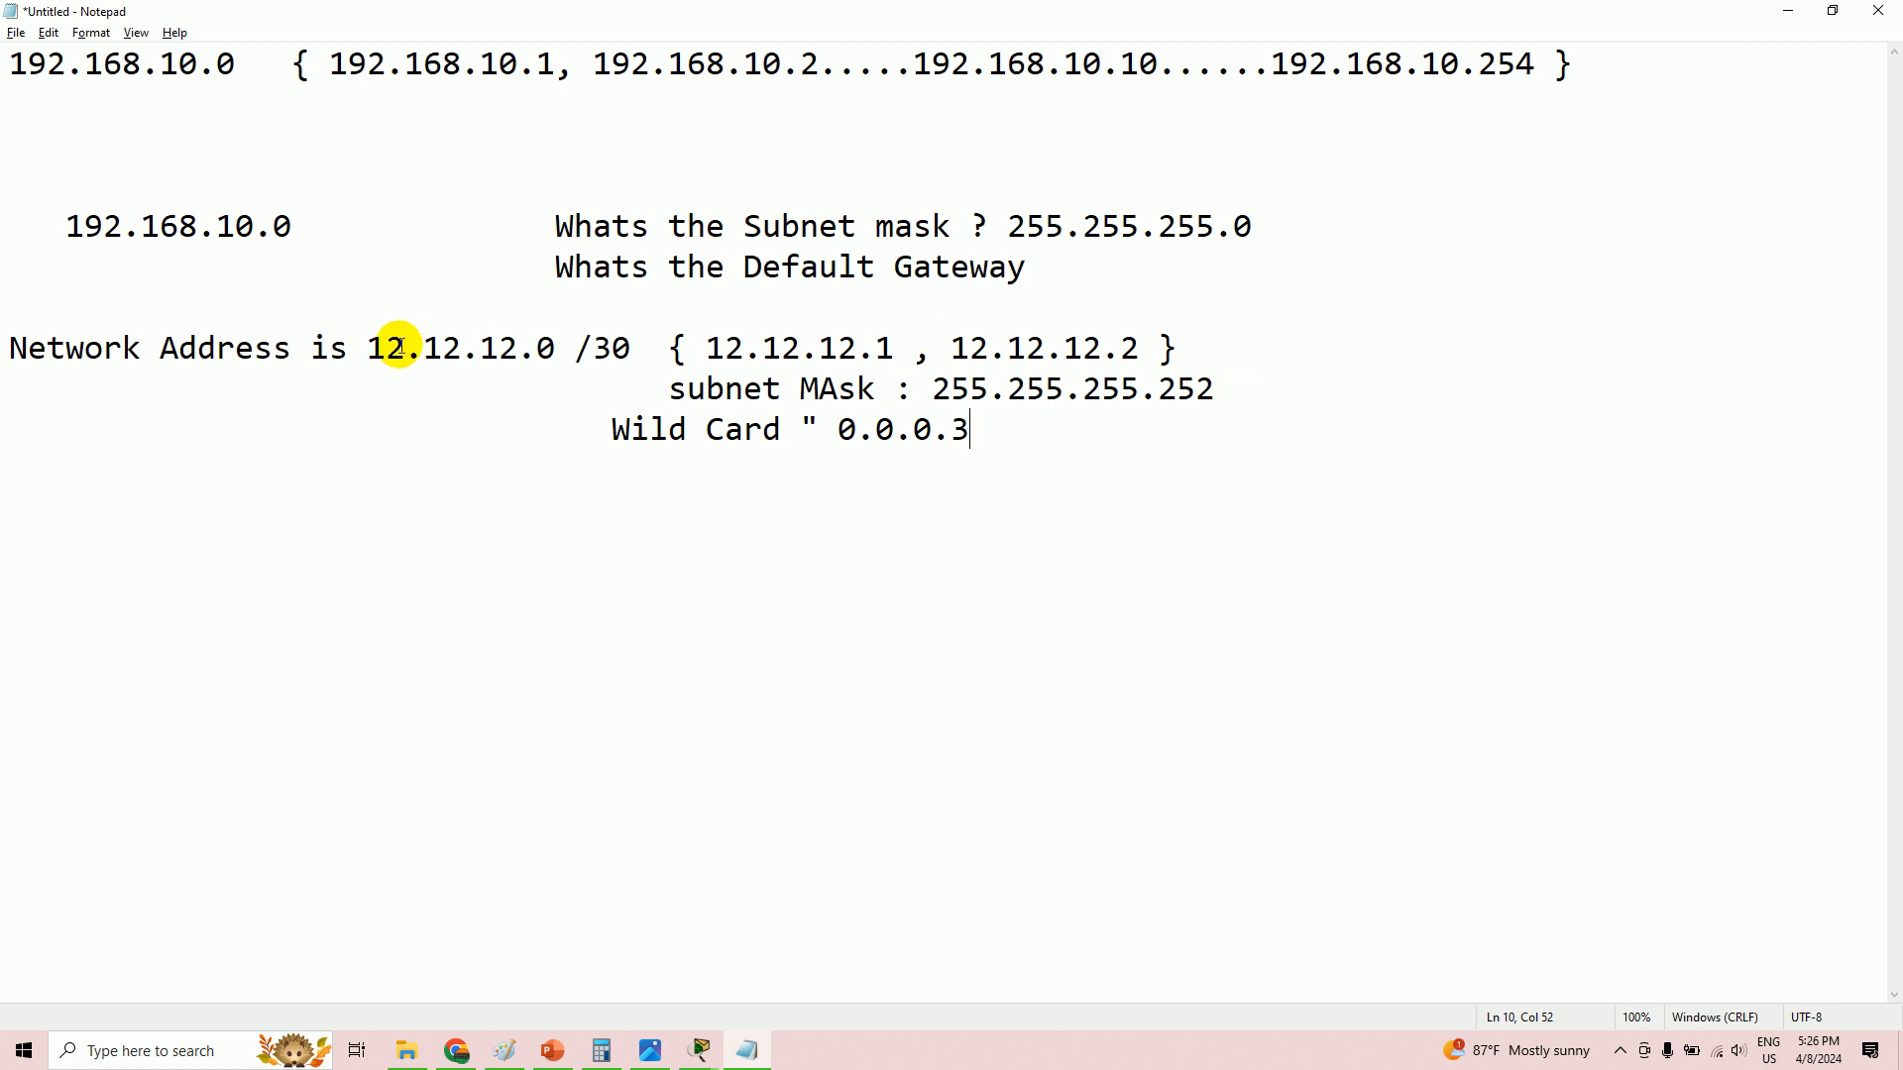
- Note wildcard 0.0.0.3 and network 13.13.13.0 /30 (13.13.13.1, 13.13.13.2), then open PolyA in Packet Tracer
left_click_drag(714, 349, 1135, 349)
left_click_drag(545, 348, 425, 349)
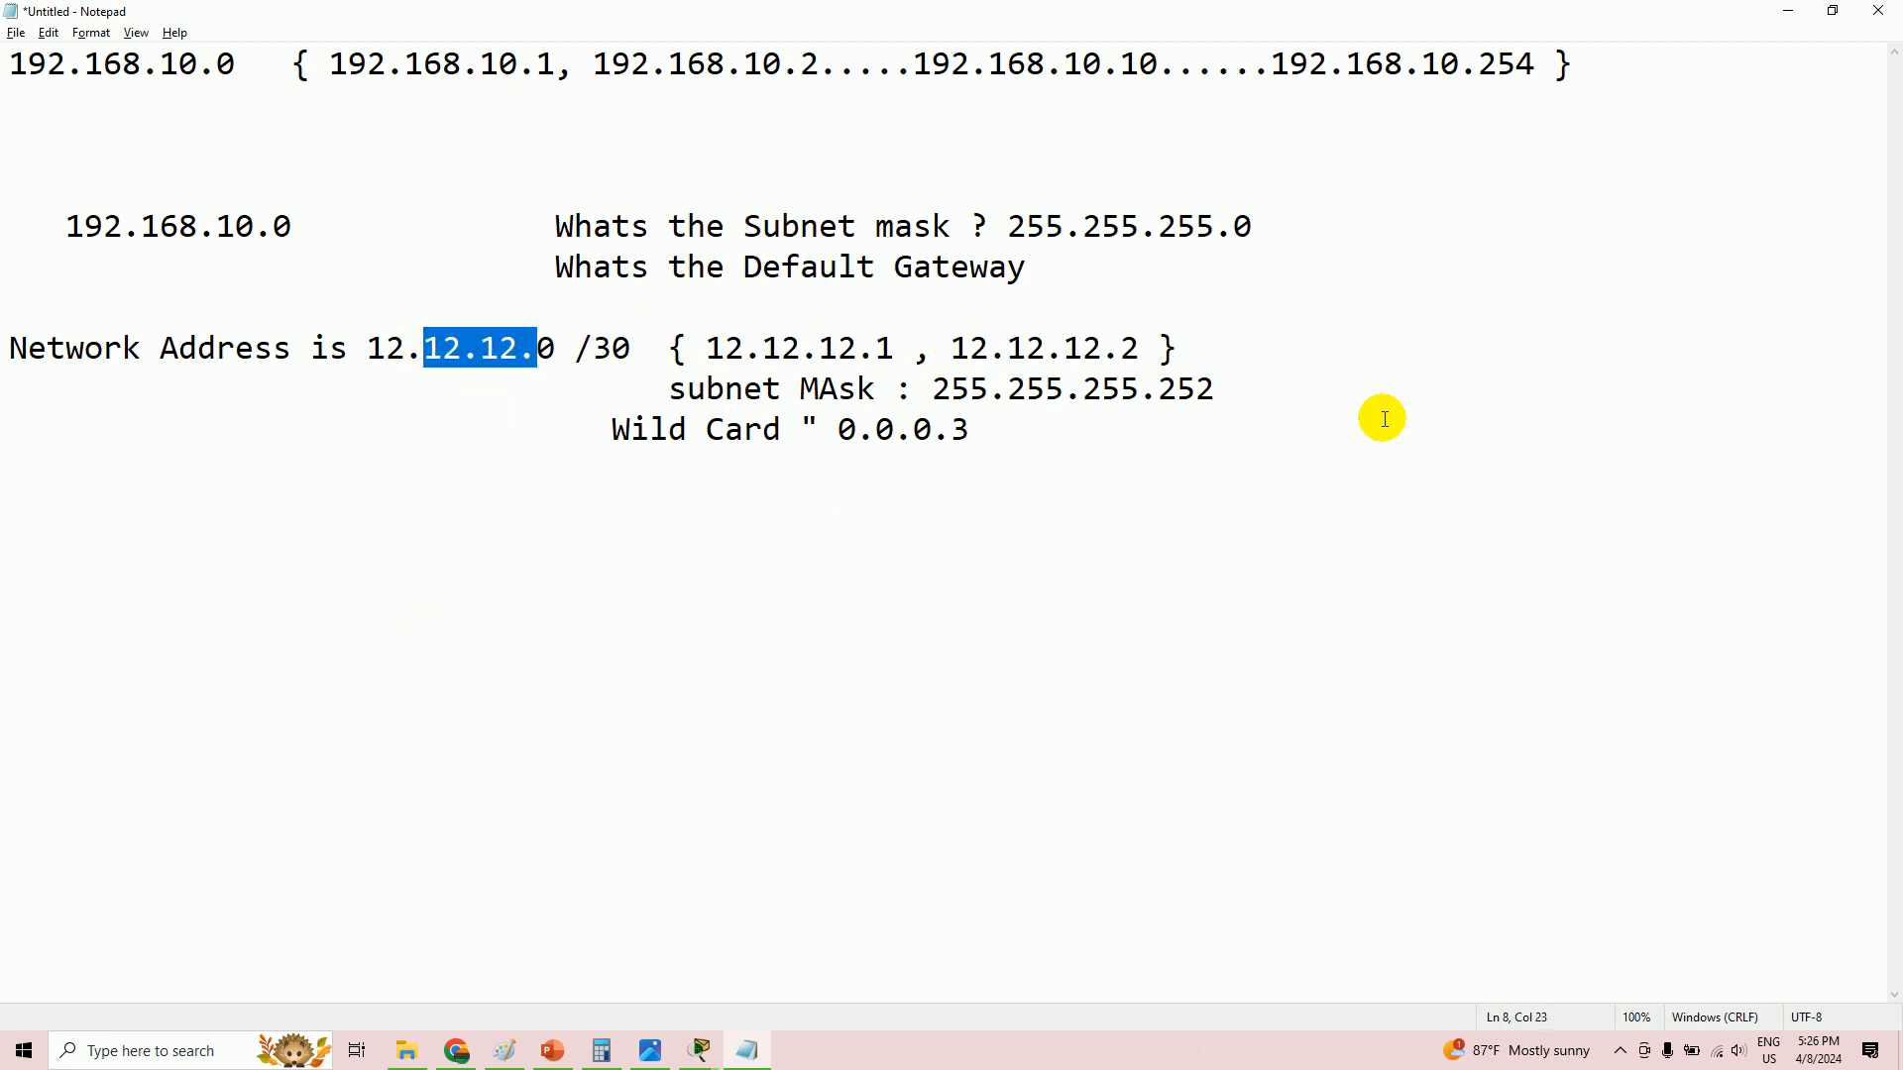
left_click(500, 536)
type("13")
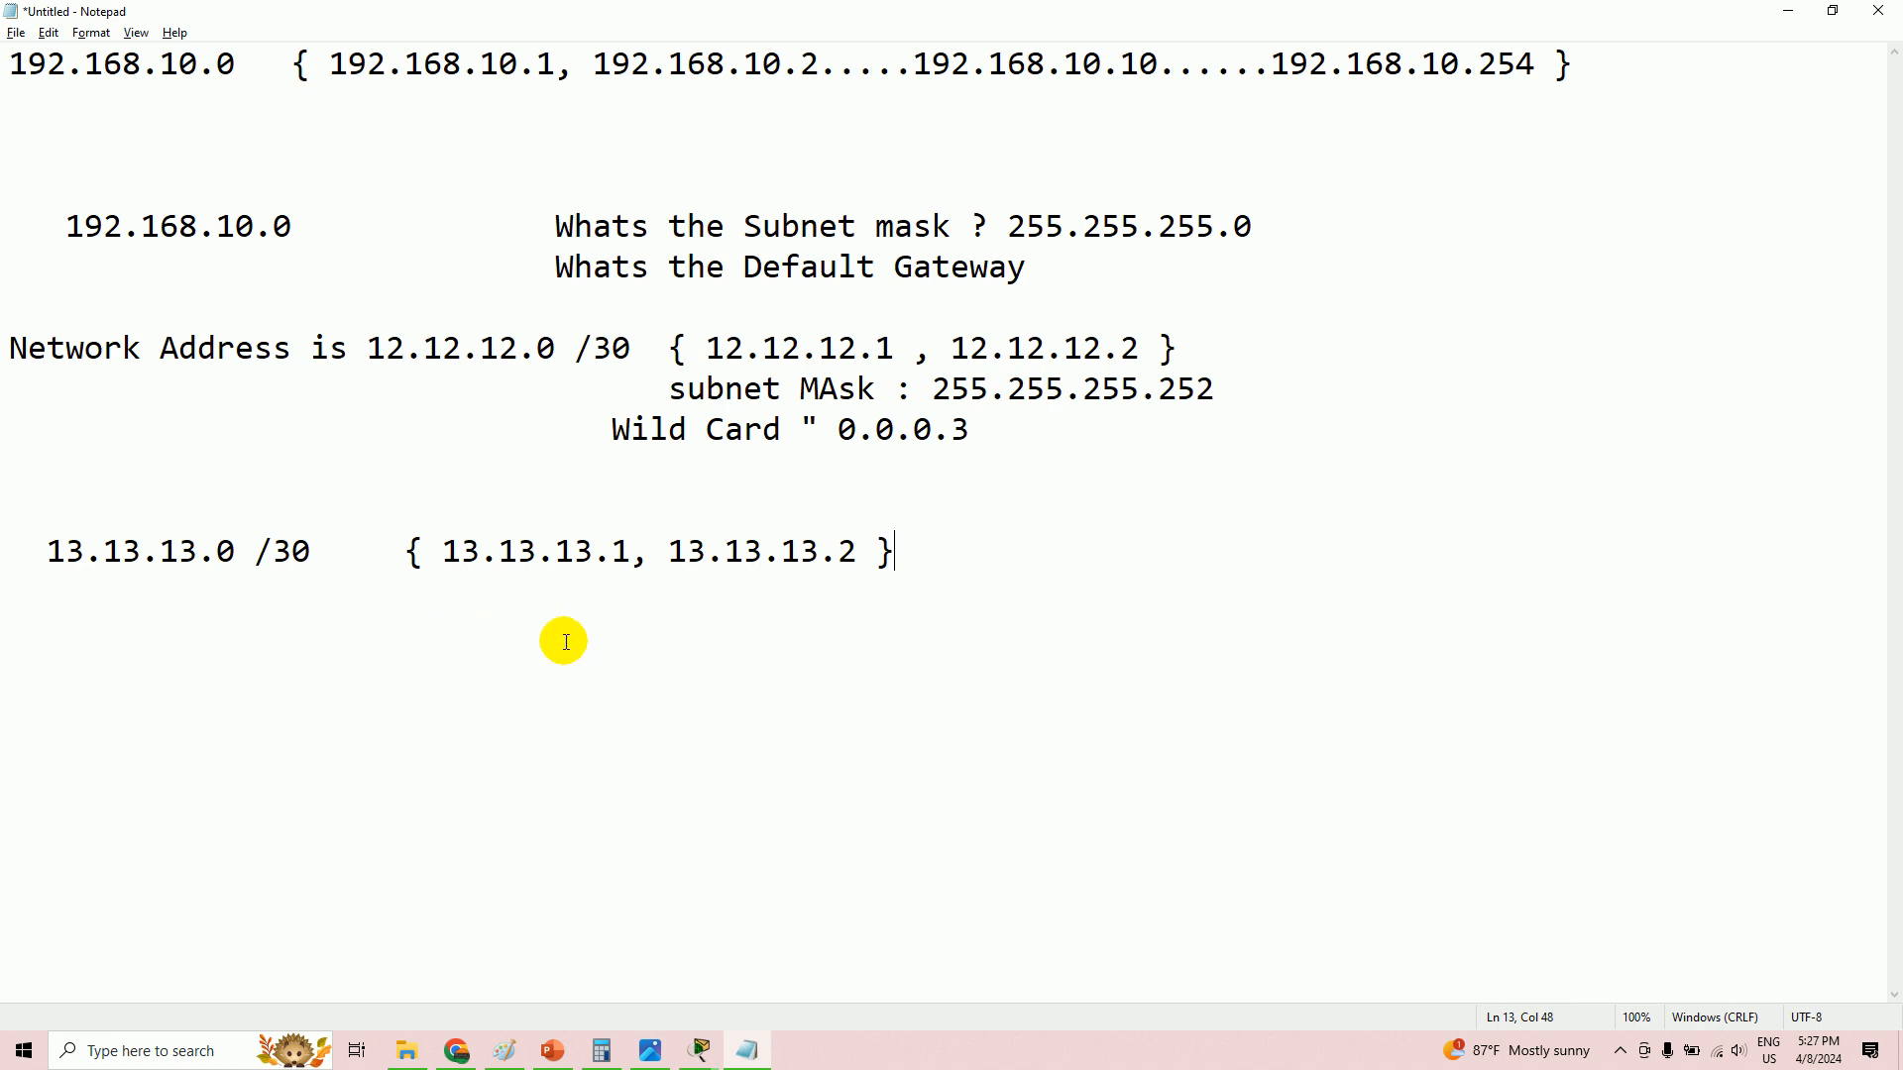
key("alt+Tab")
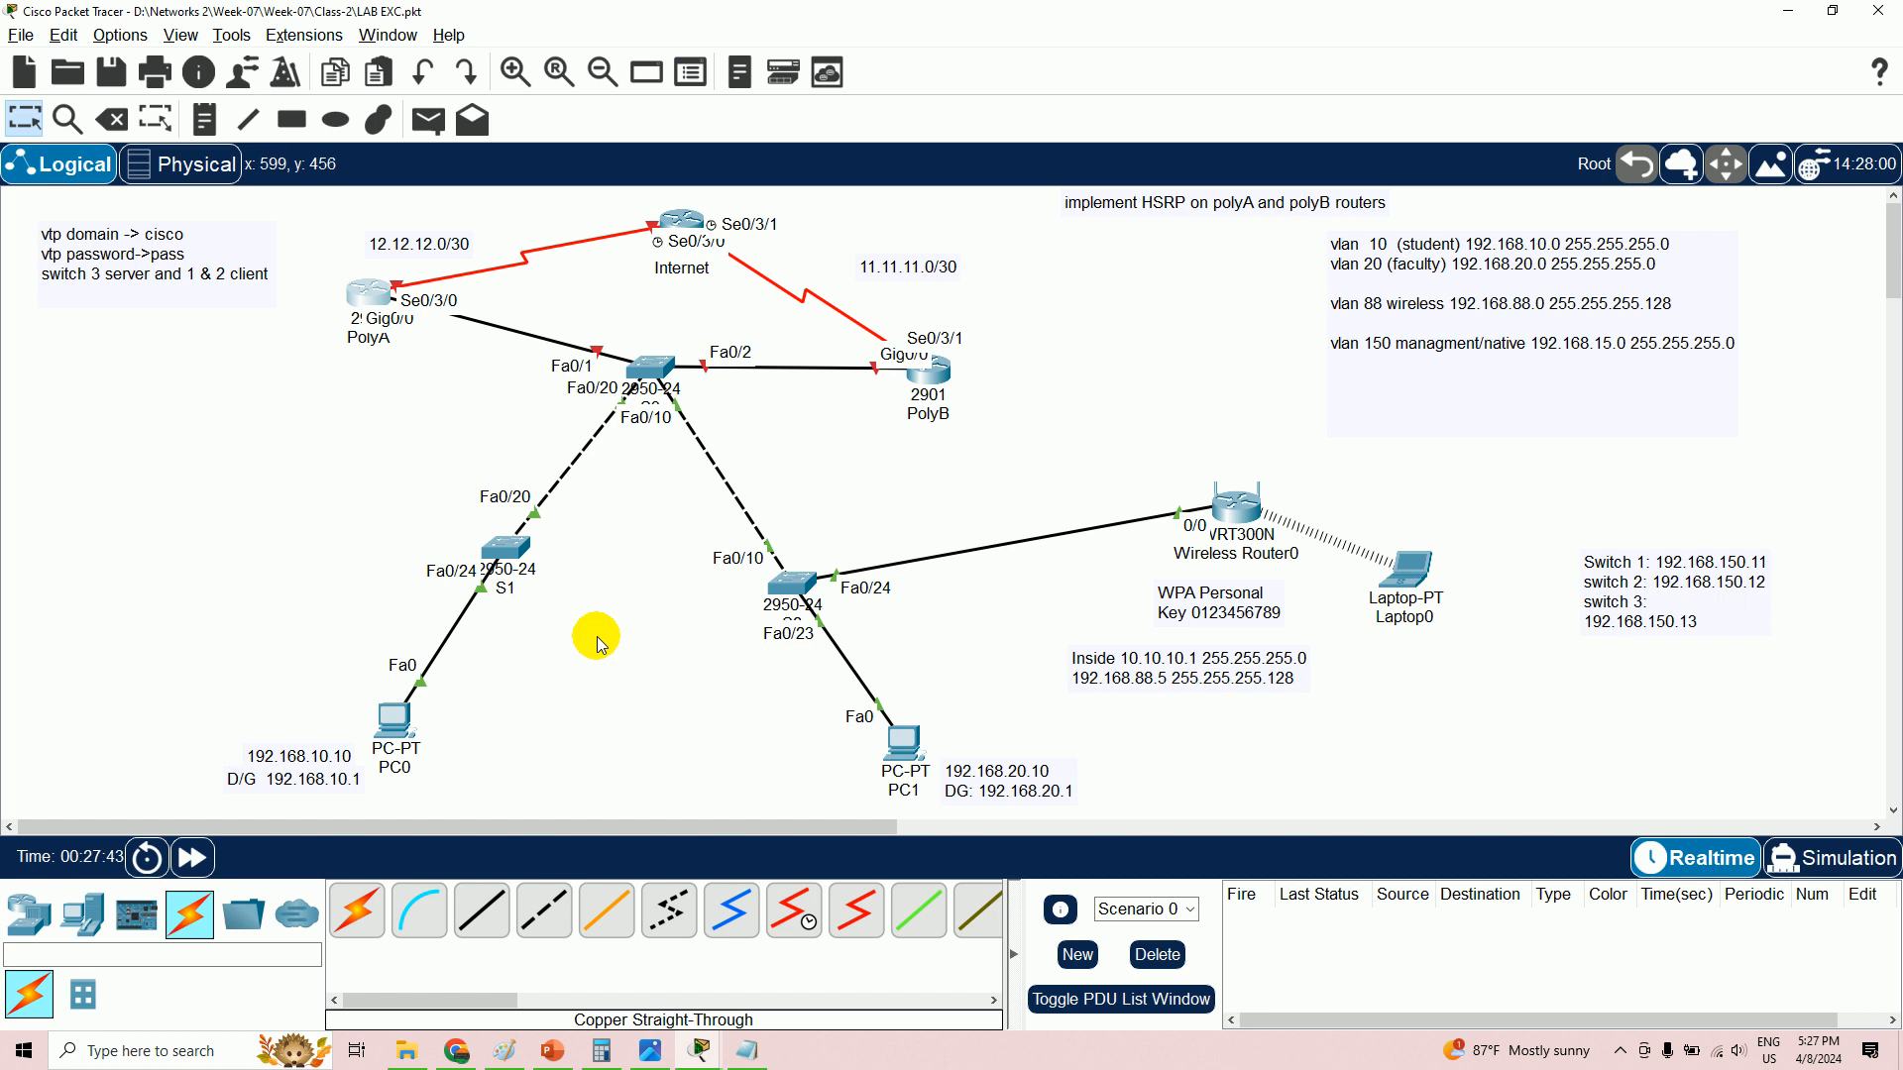
left_click(373, 307)
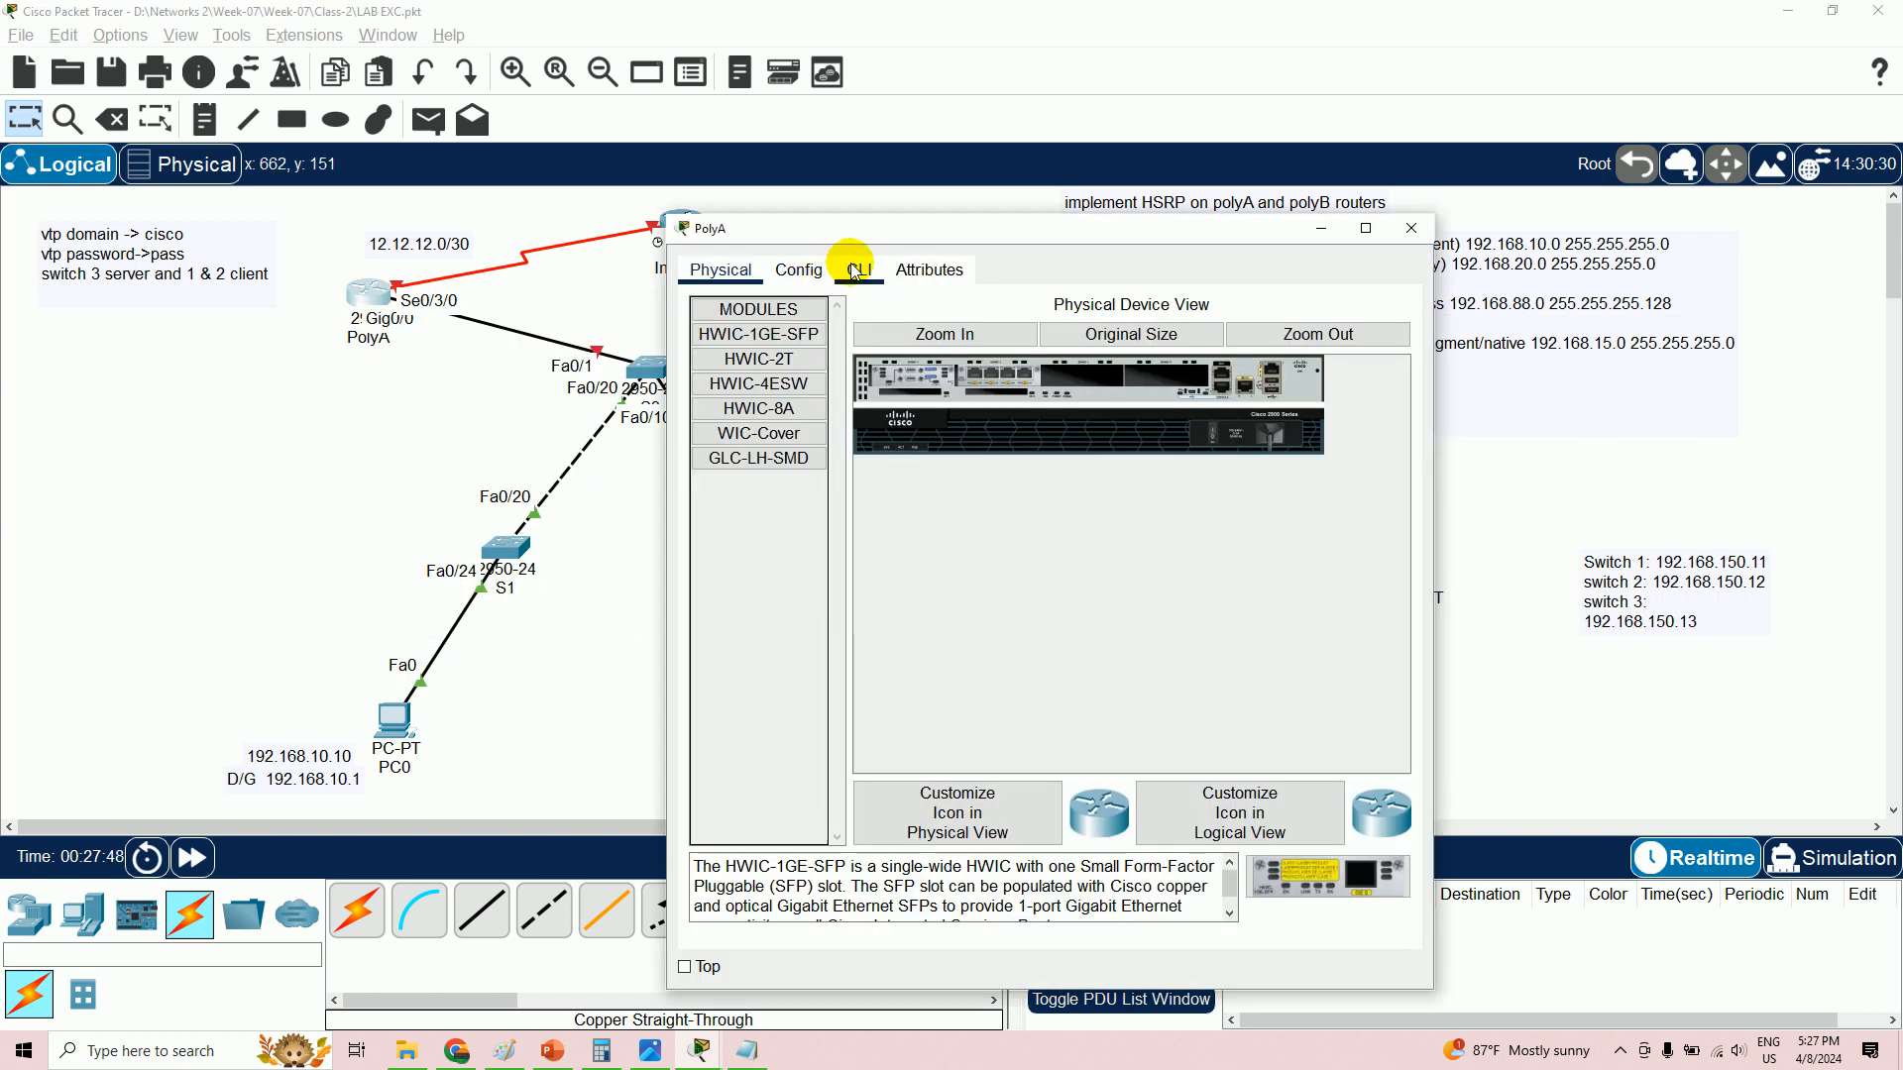
- Try PolyA's CLI and dismiss the warning that the router must be powered on first
left_click(858, 271)
left_click(1031, 535)
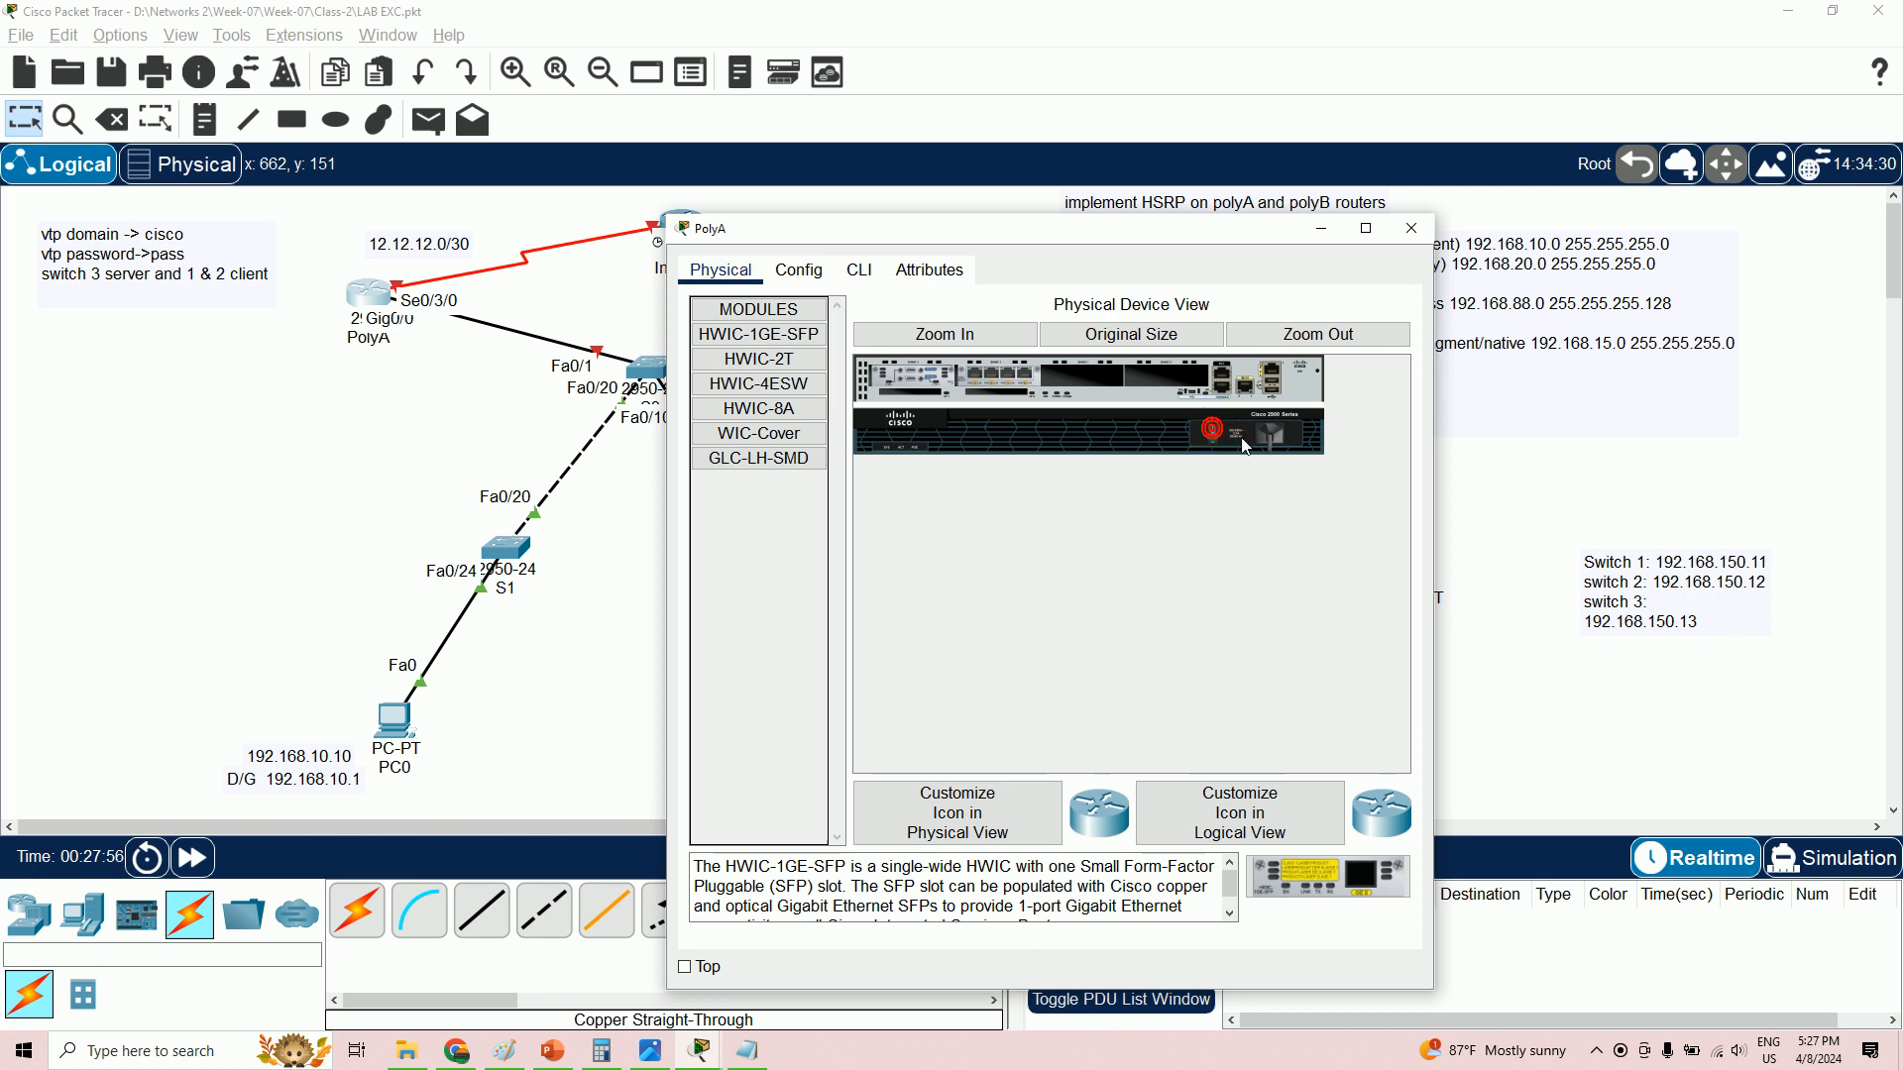
- On PolyA's CLI, decline the initial configuration dialog and enter privileged EXEC mode
left_click(858, 271)
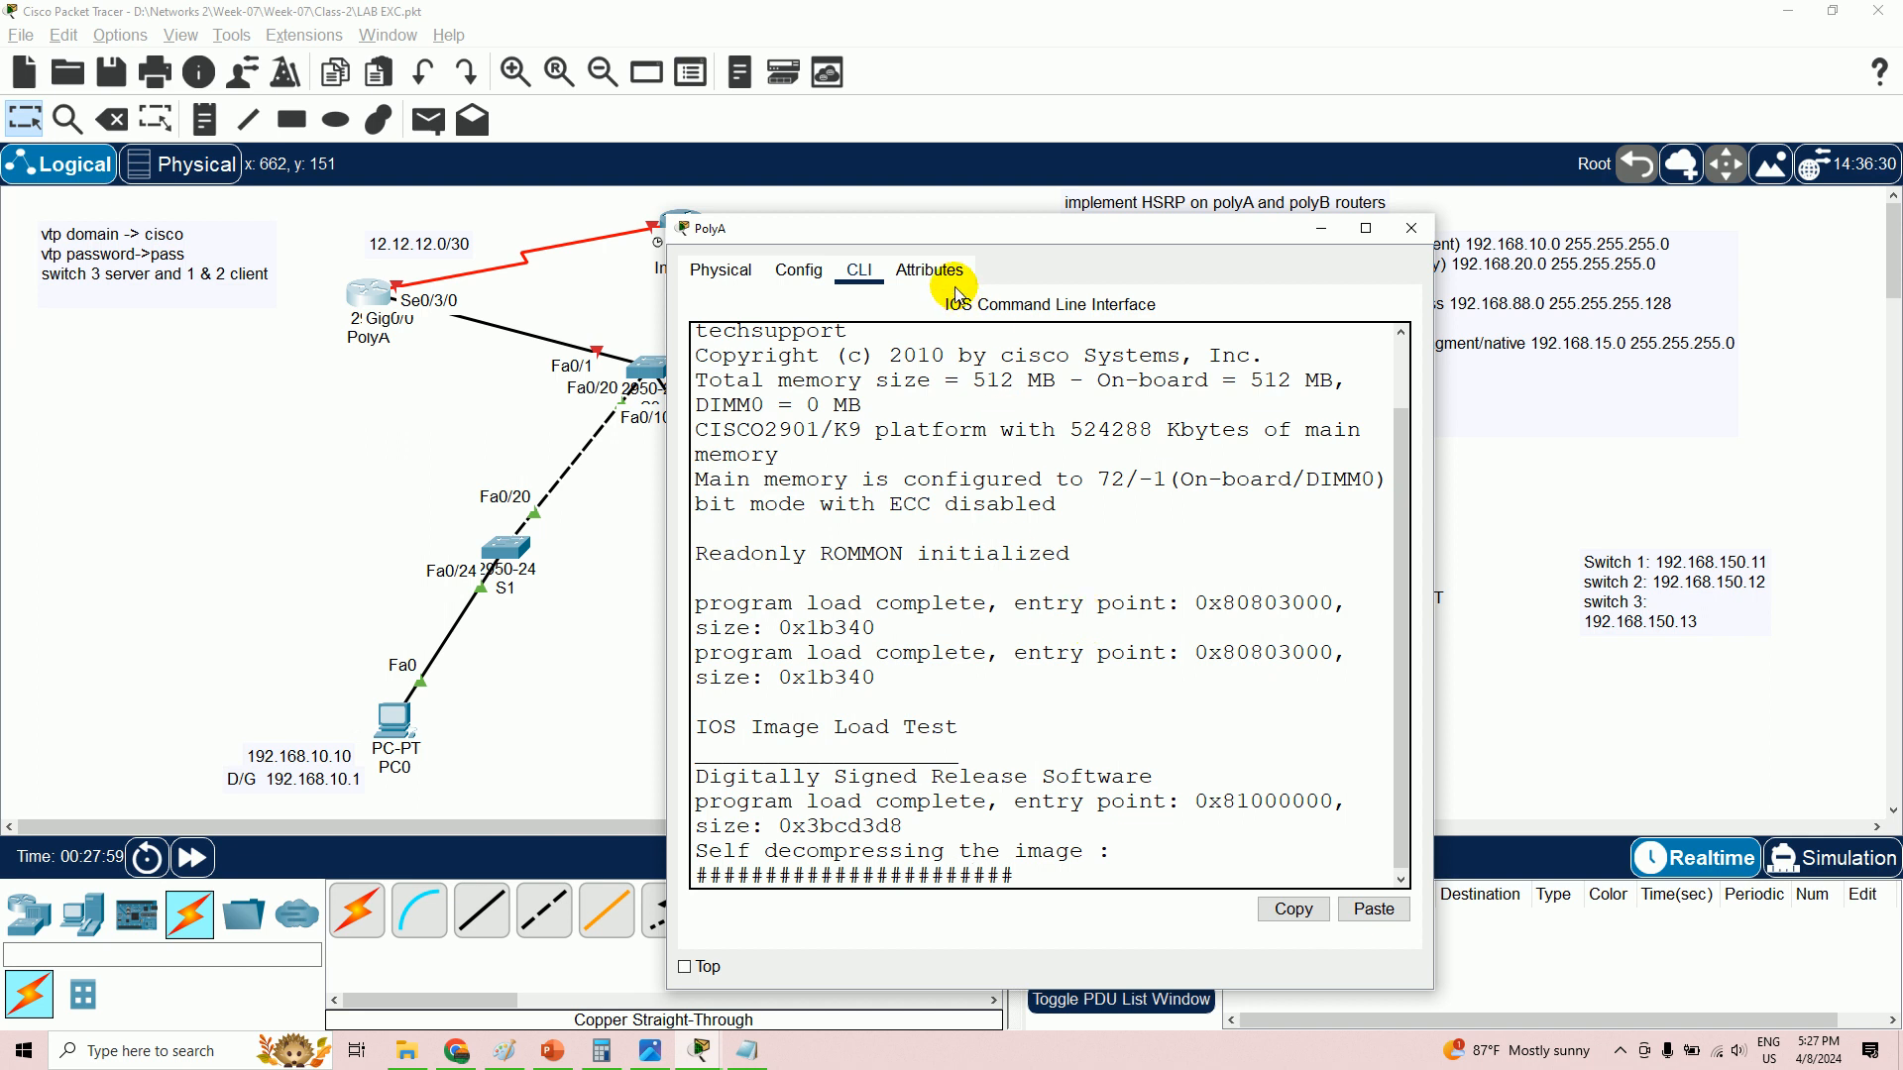
left_click_drag(945, 235, 1308, 122)
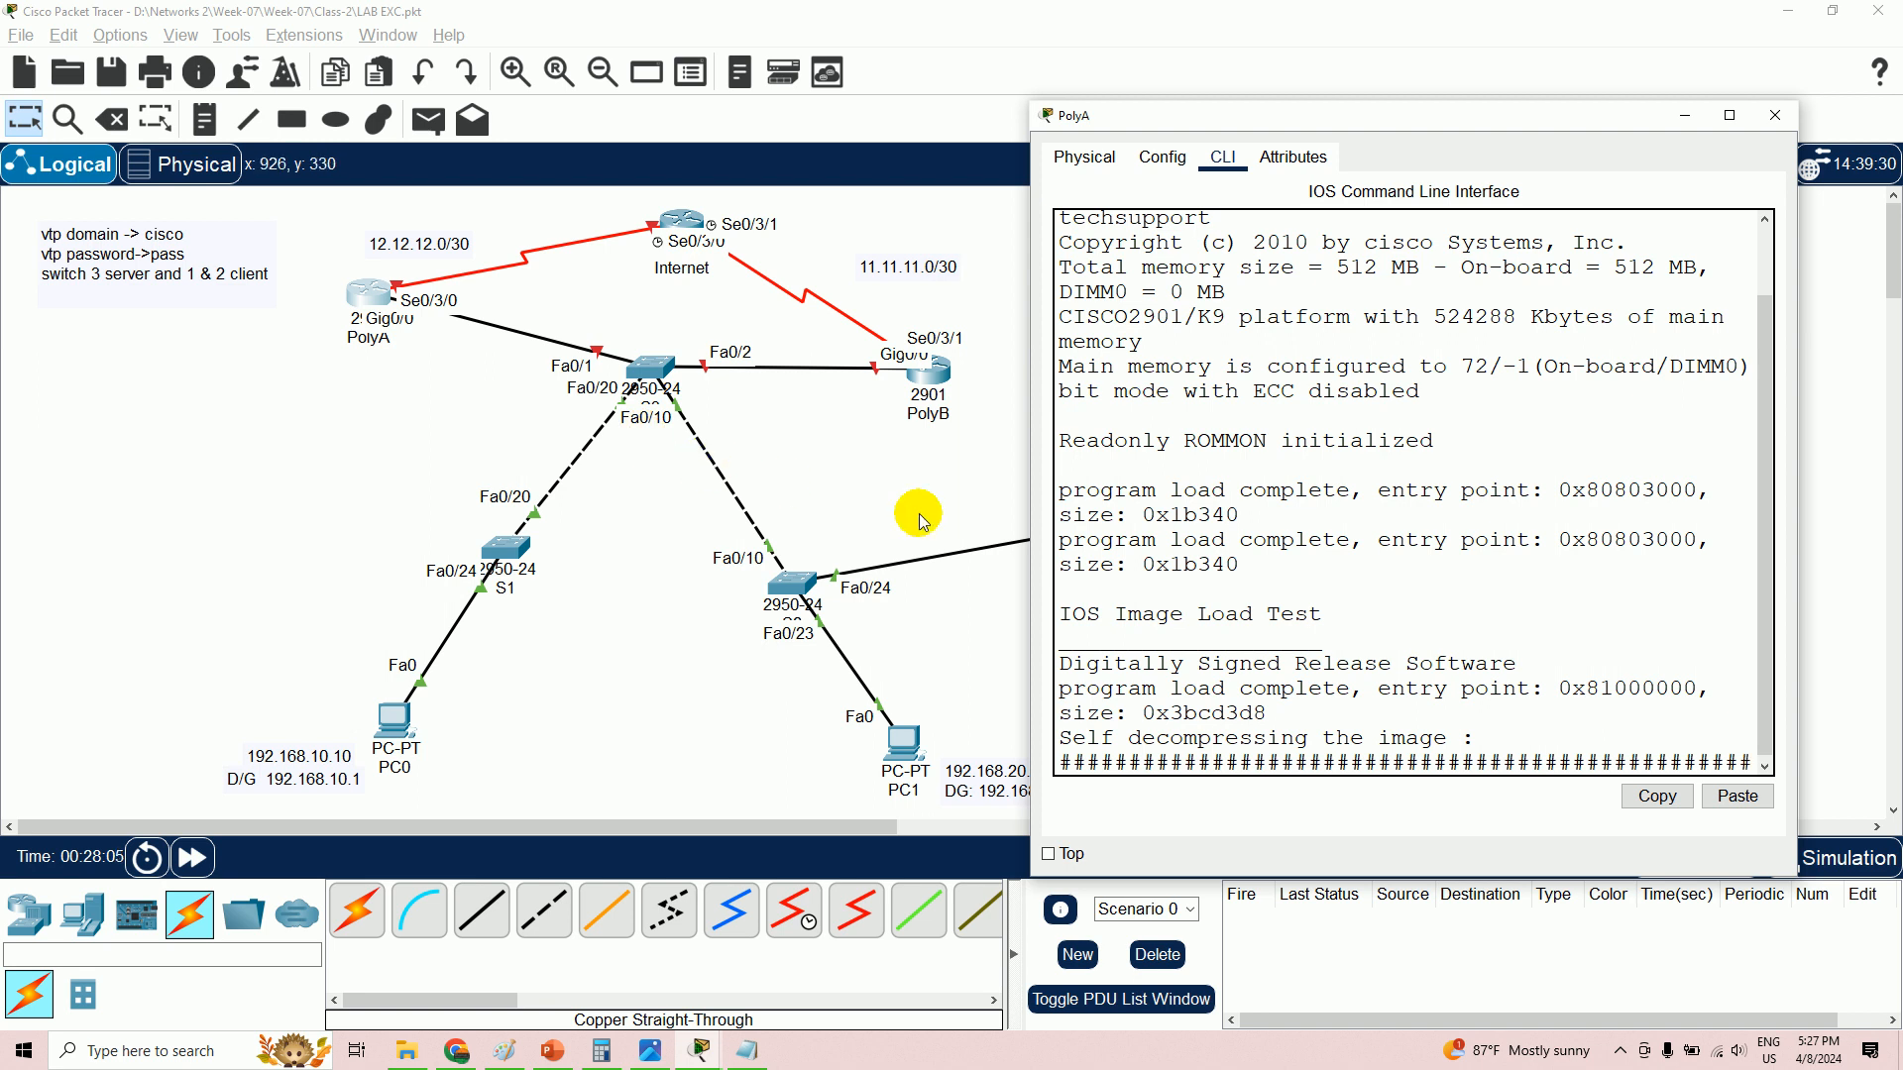
key("Return")
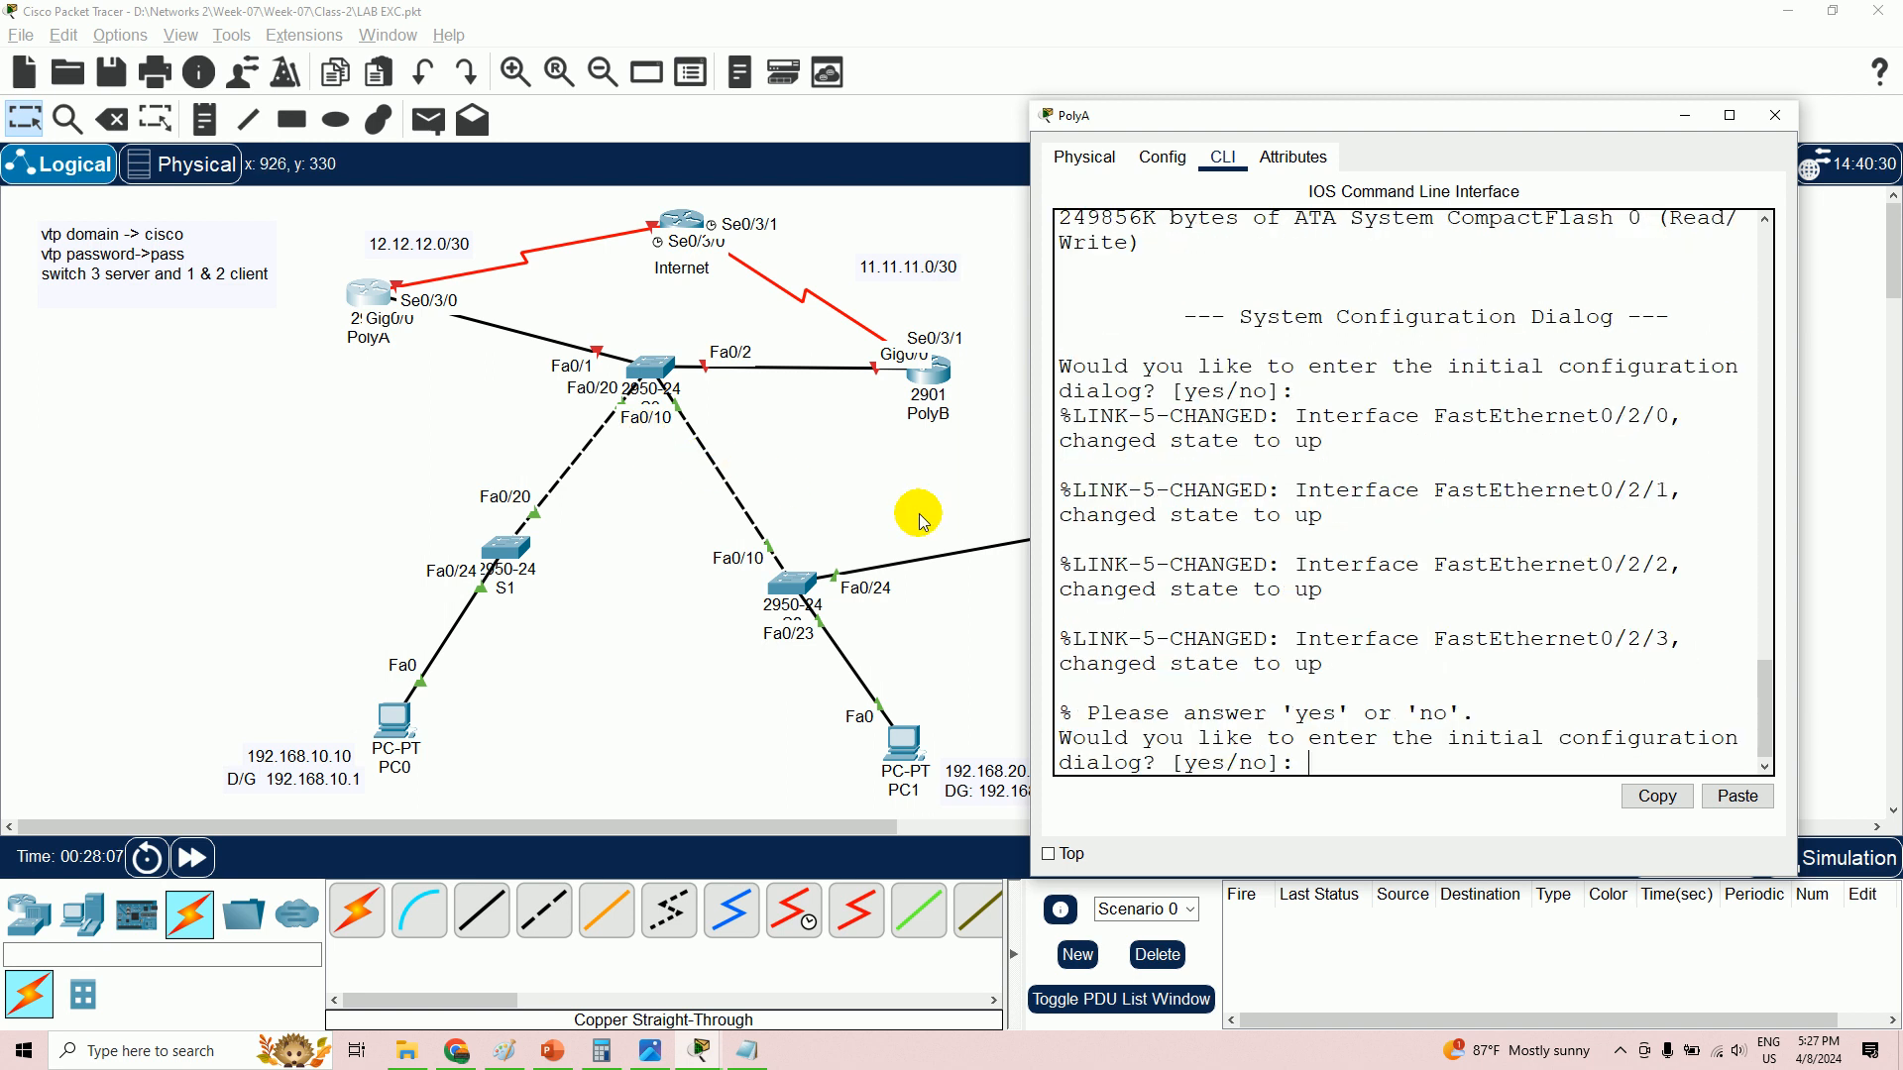
type("n")
key("Return")
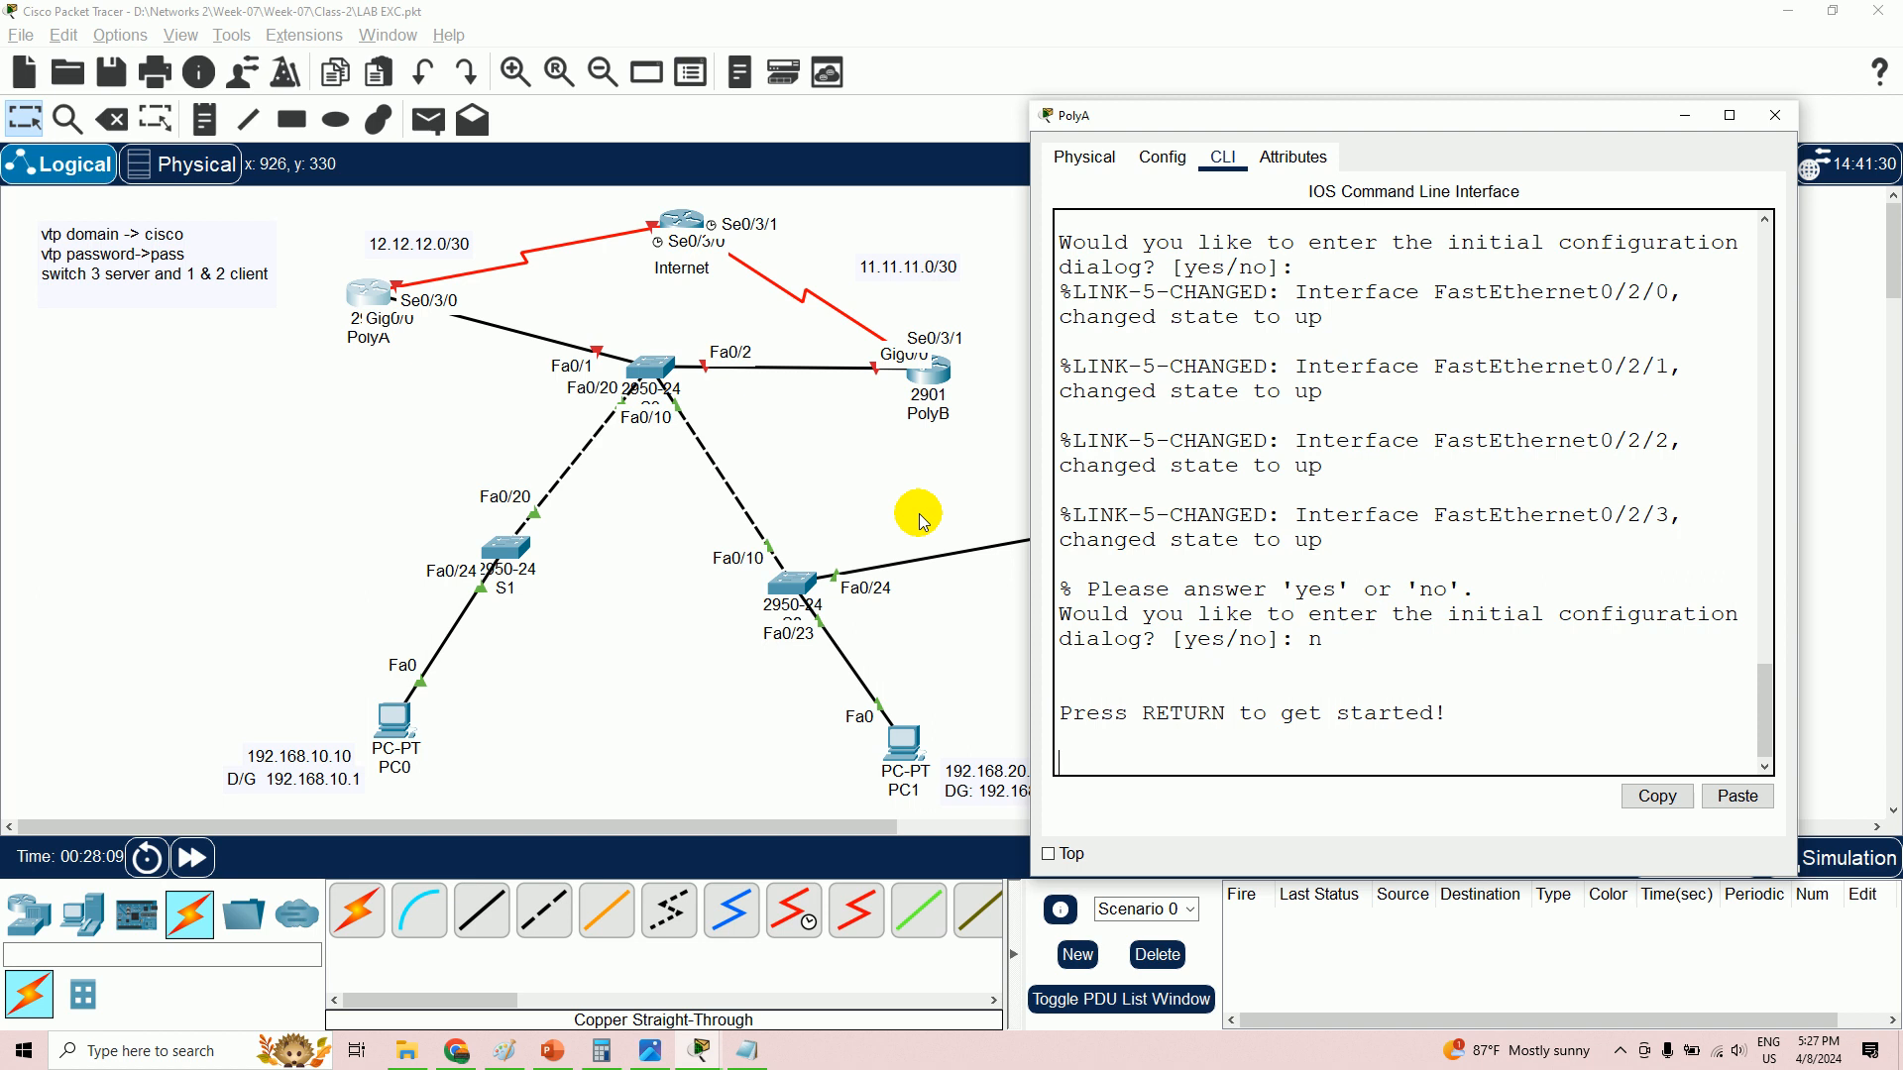
key("Return")
type("em")
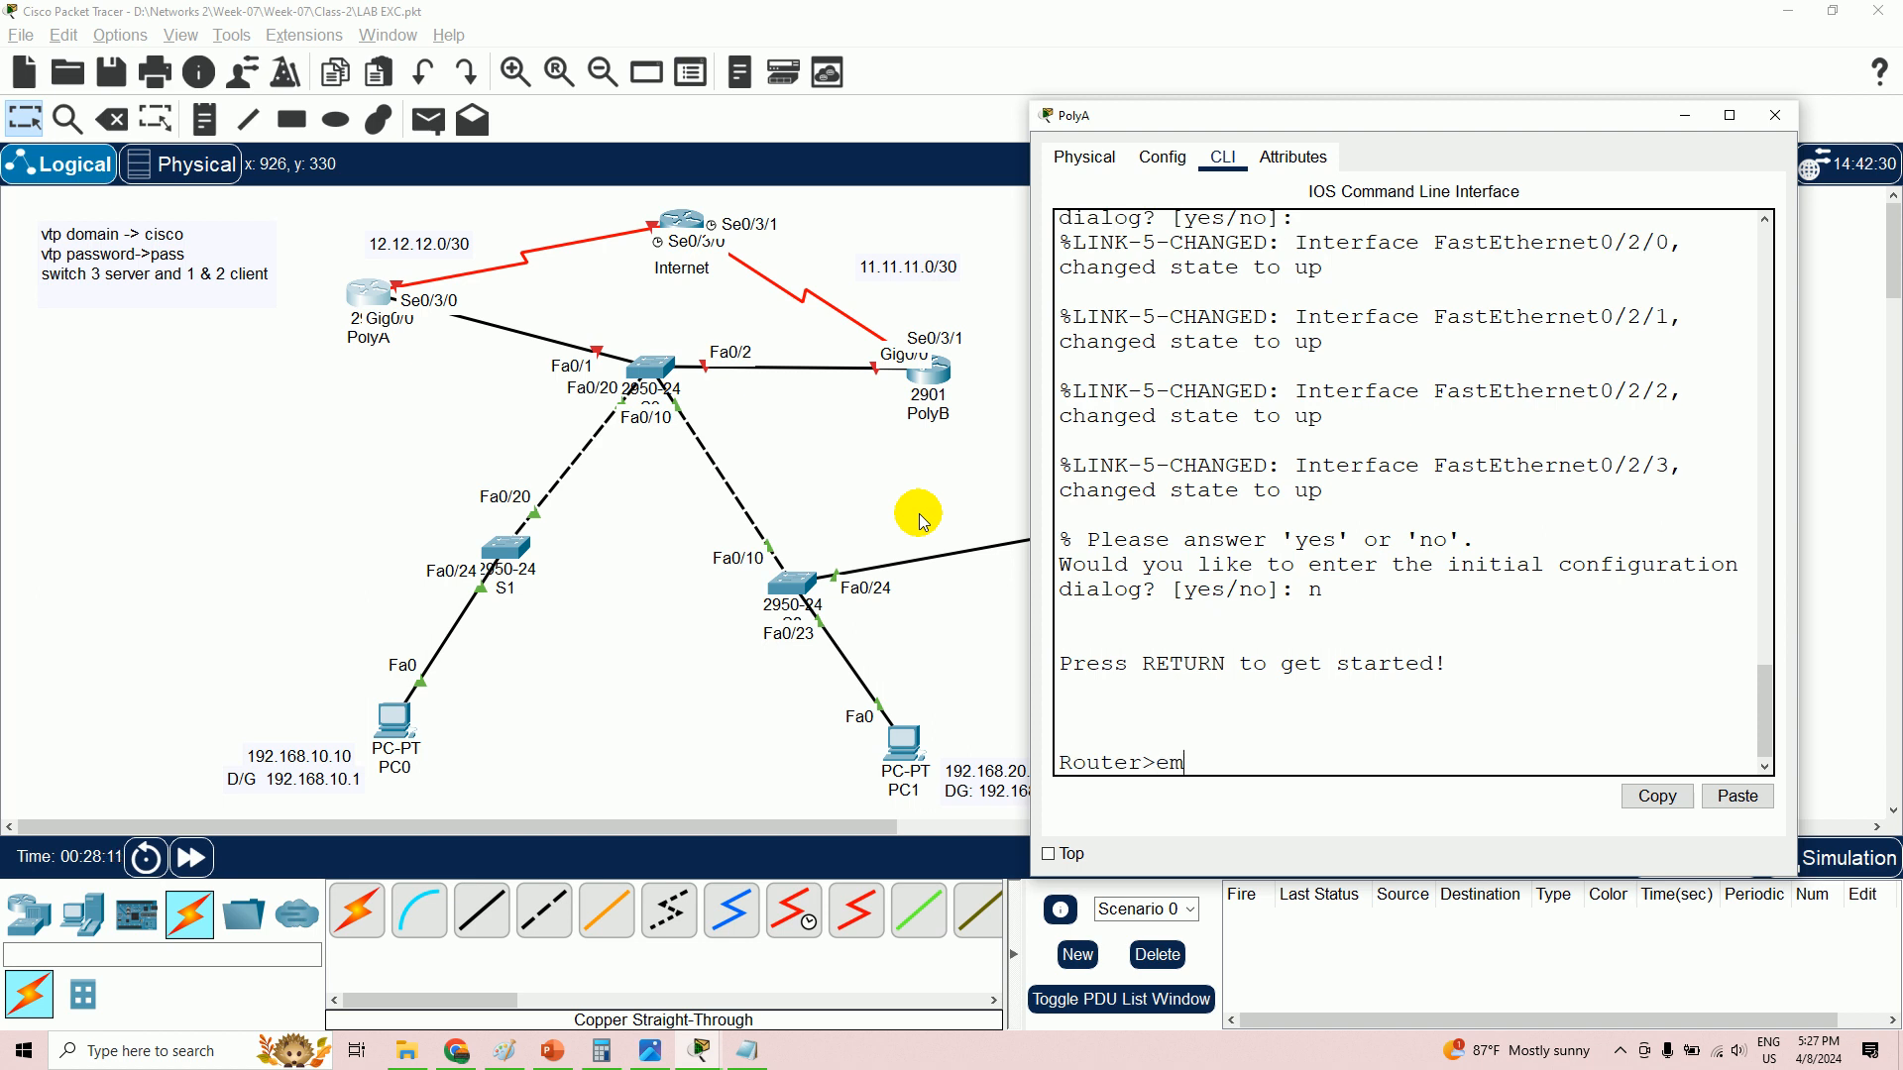
key("BackSpace")
type("n")
key("Return")
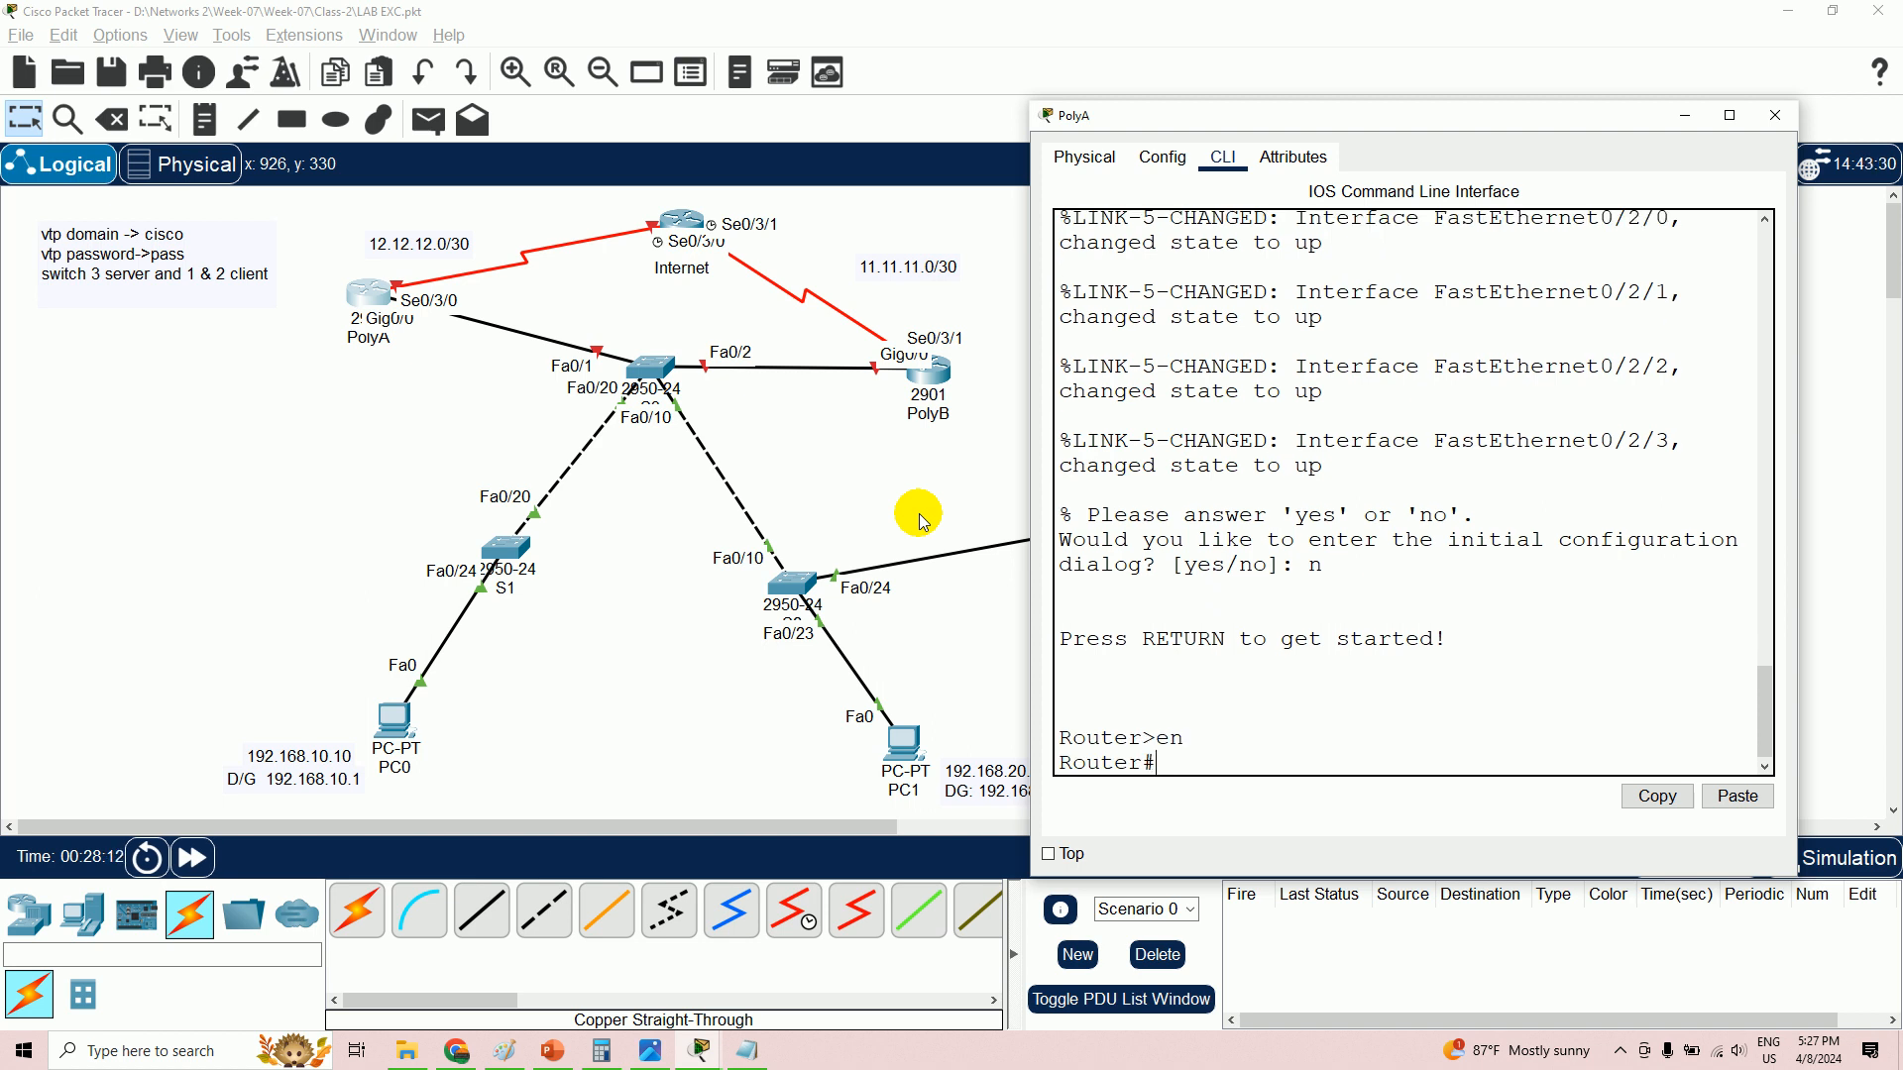
- Run 'sh run' and page down to the unaddressed, shut-down Serial0/3/0 interface
type("sh run")
key("Return")
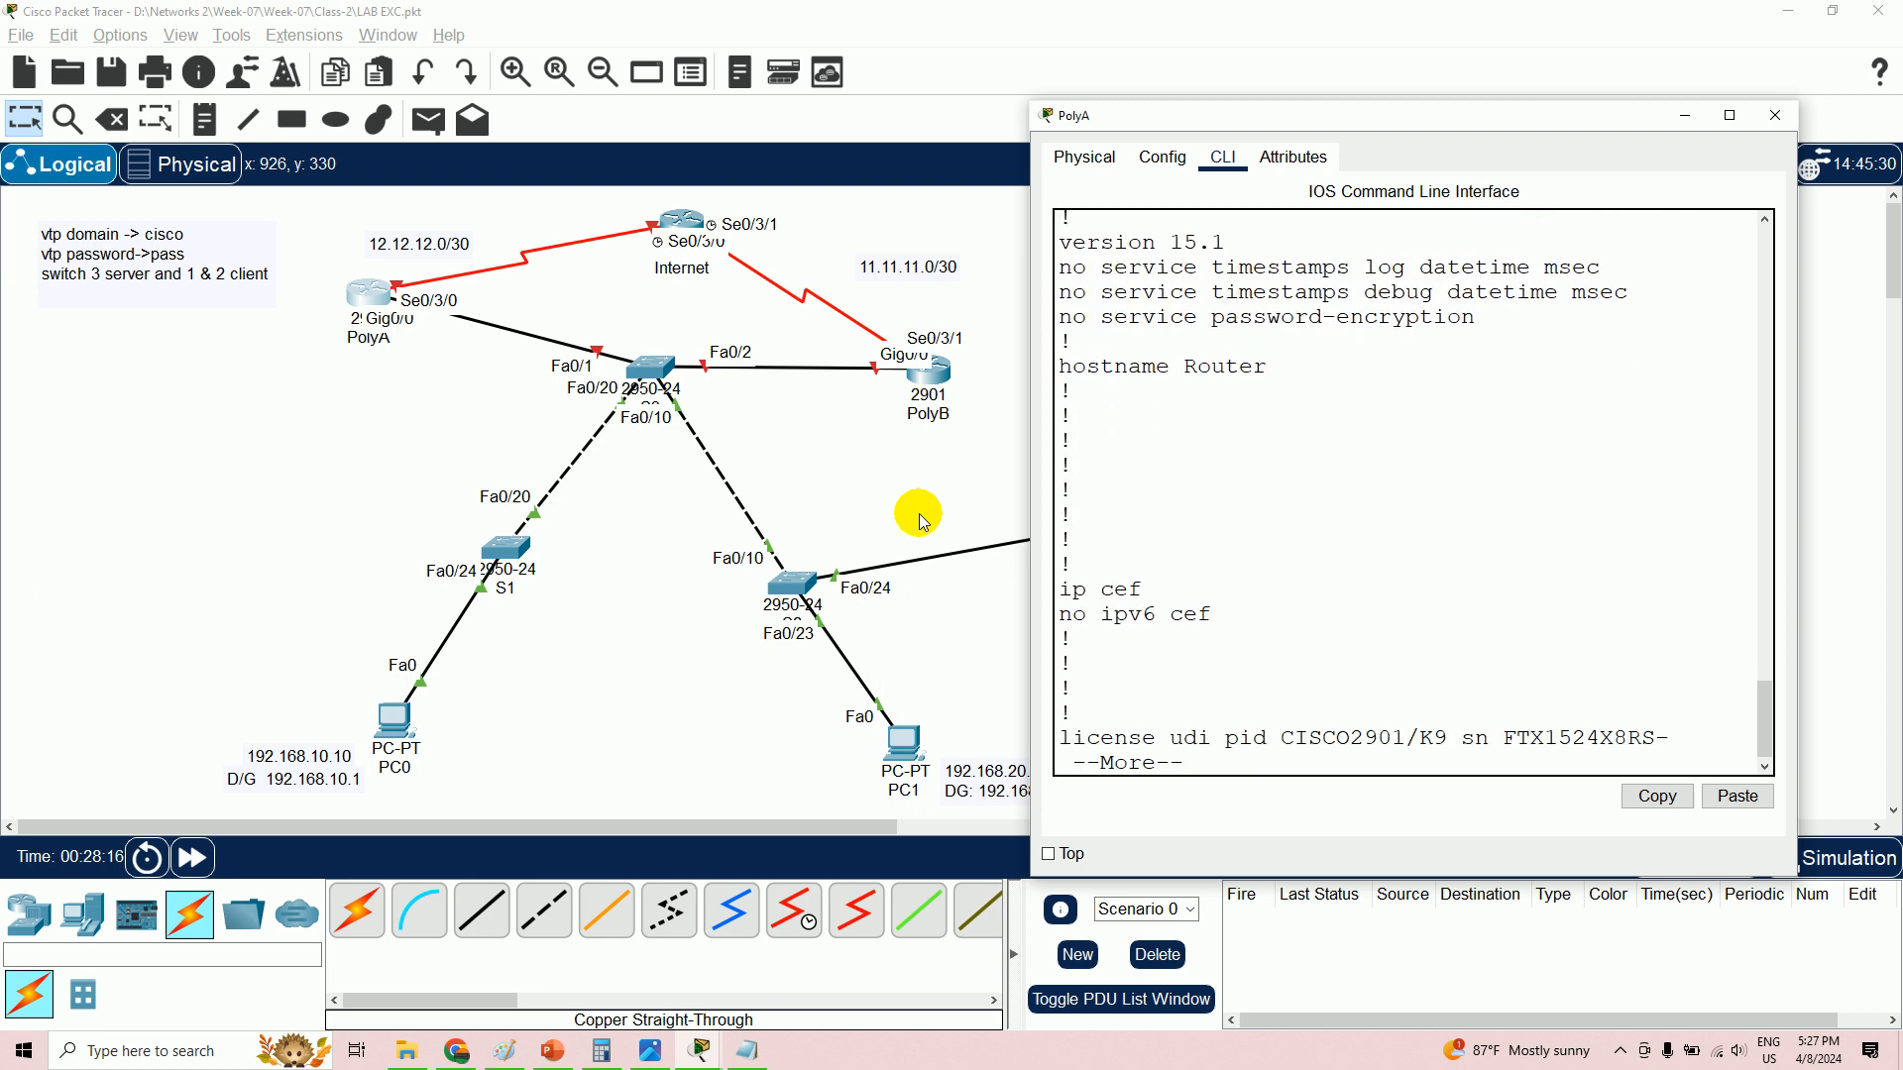
key("space")
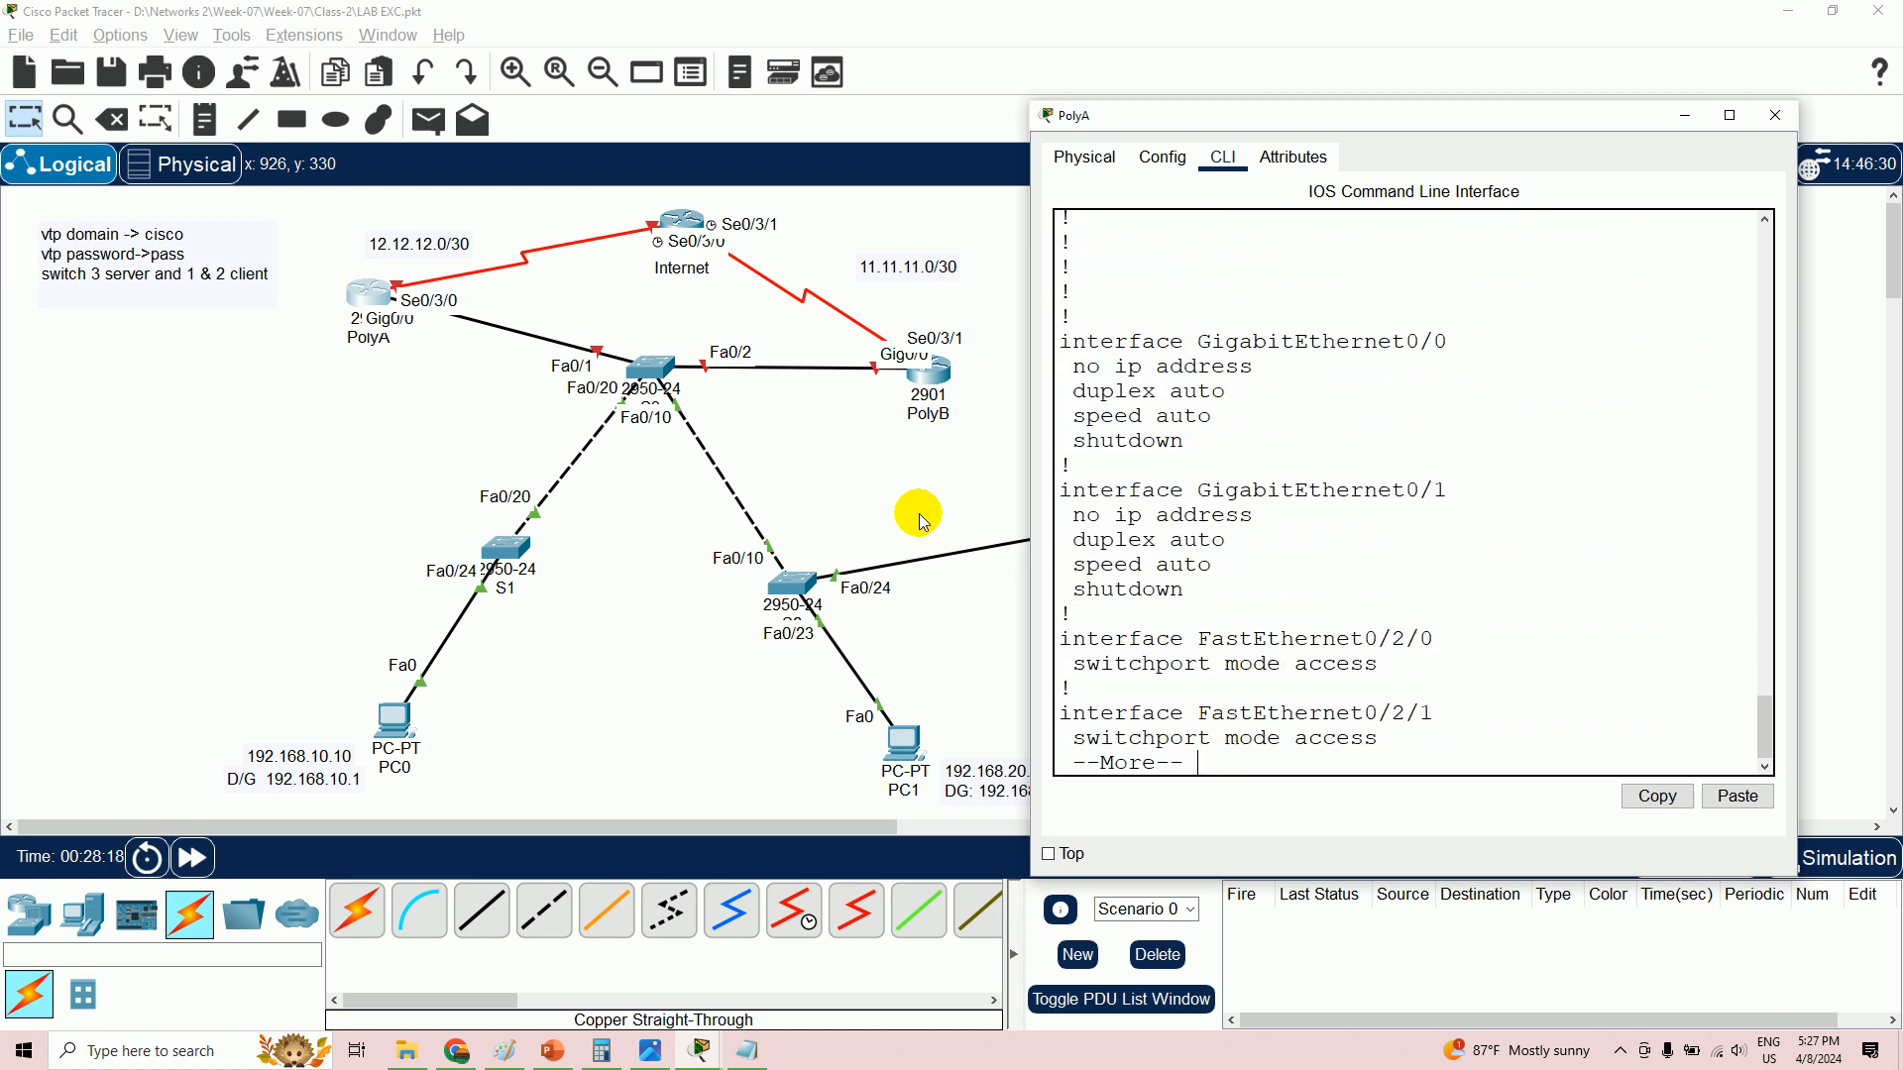
key("Return")
key("Return")
key("Return")
key("Return")
key("Return")
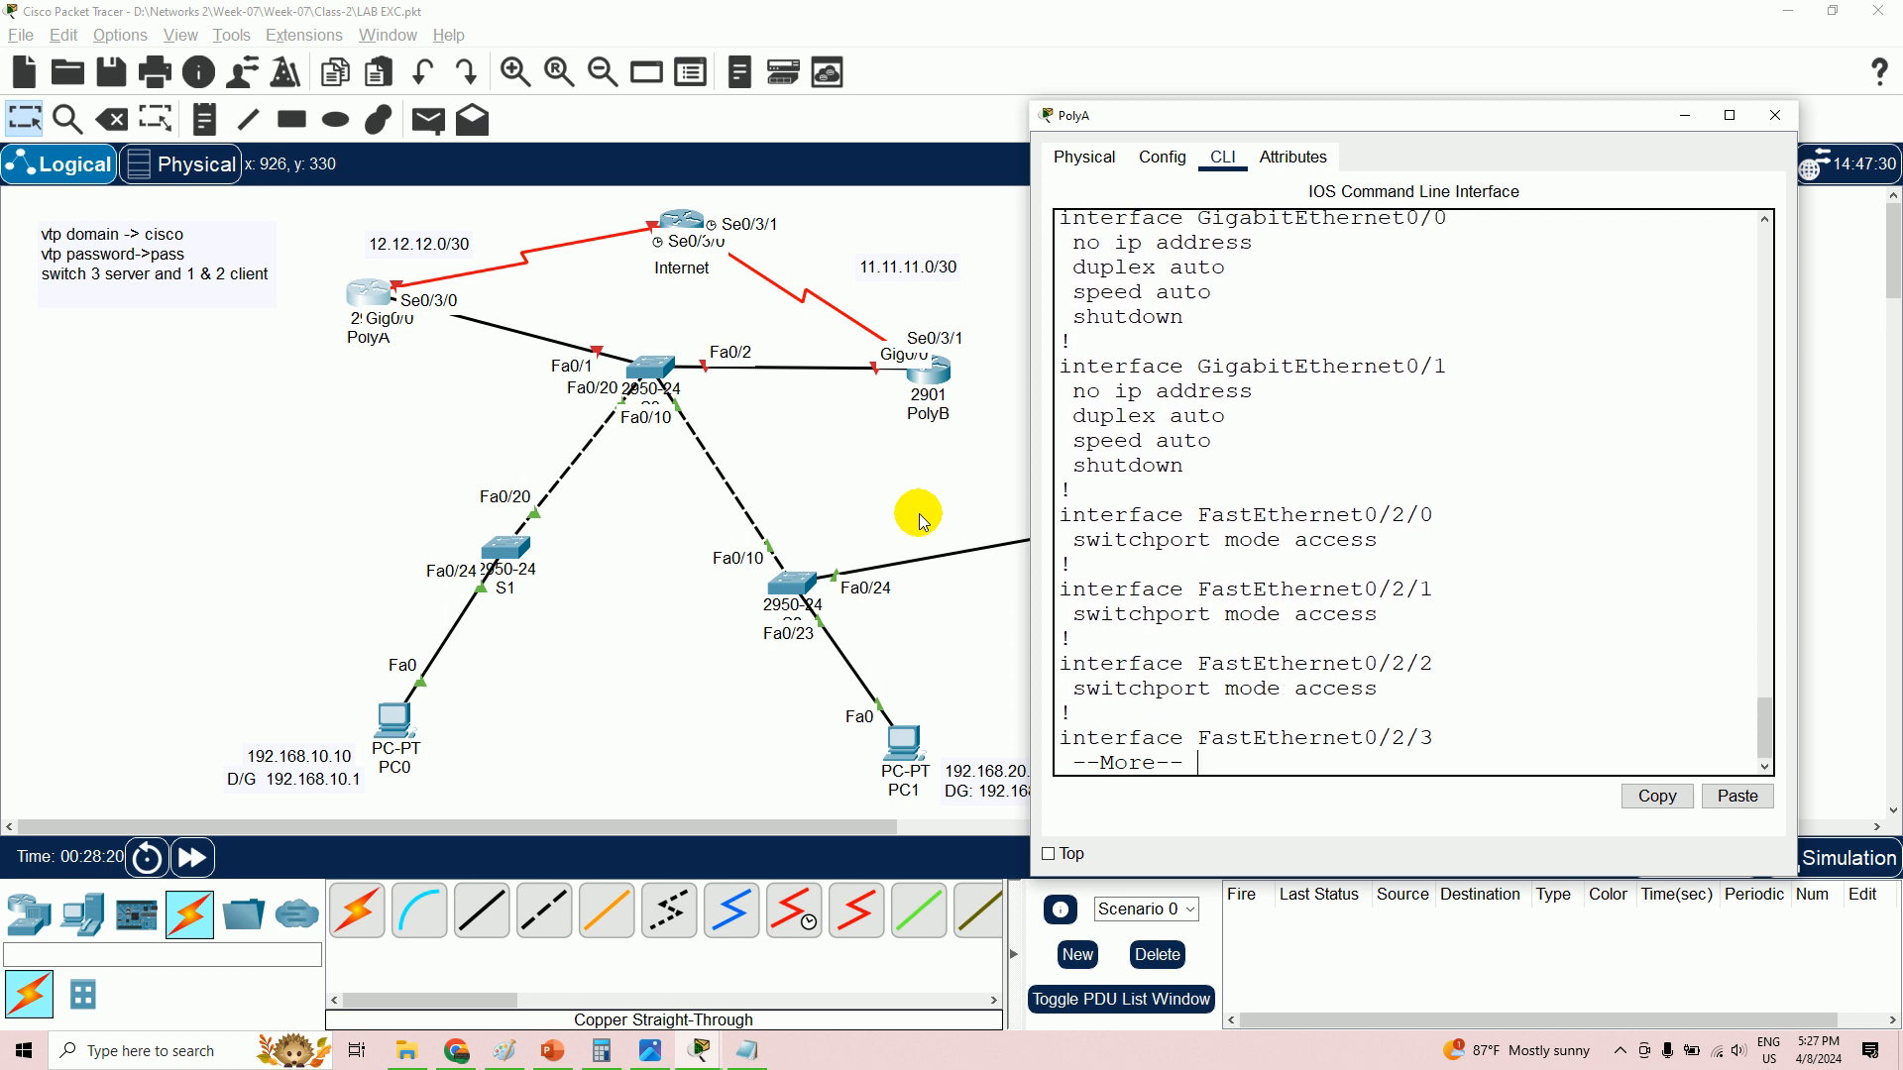
key("Return")
key("Return")
key("Return")
key("Return")
key("Return")
key("Return")
key("Return")
key("Return")
key("Return")
key("Return")
key("Return")
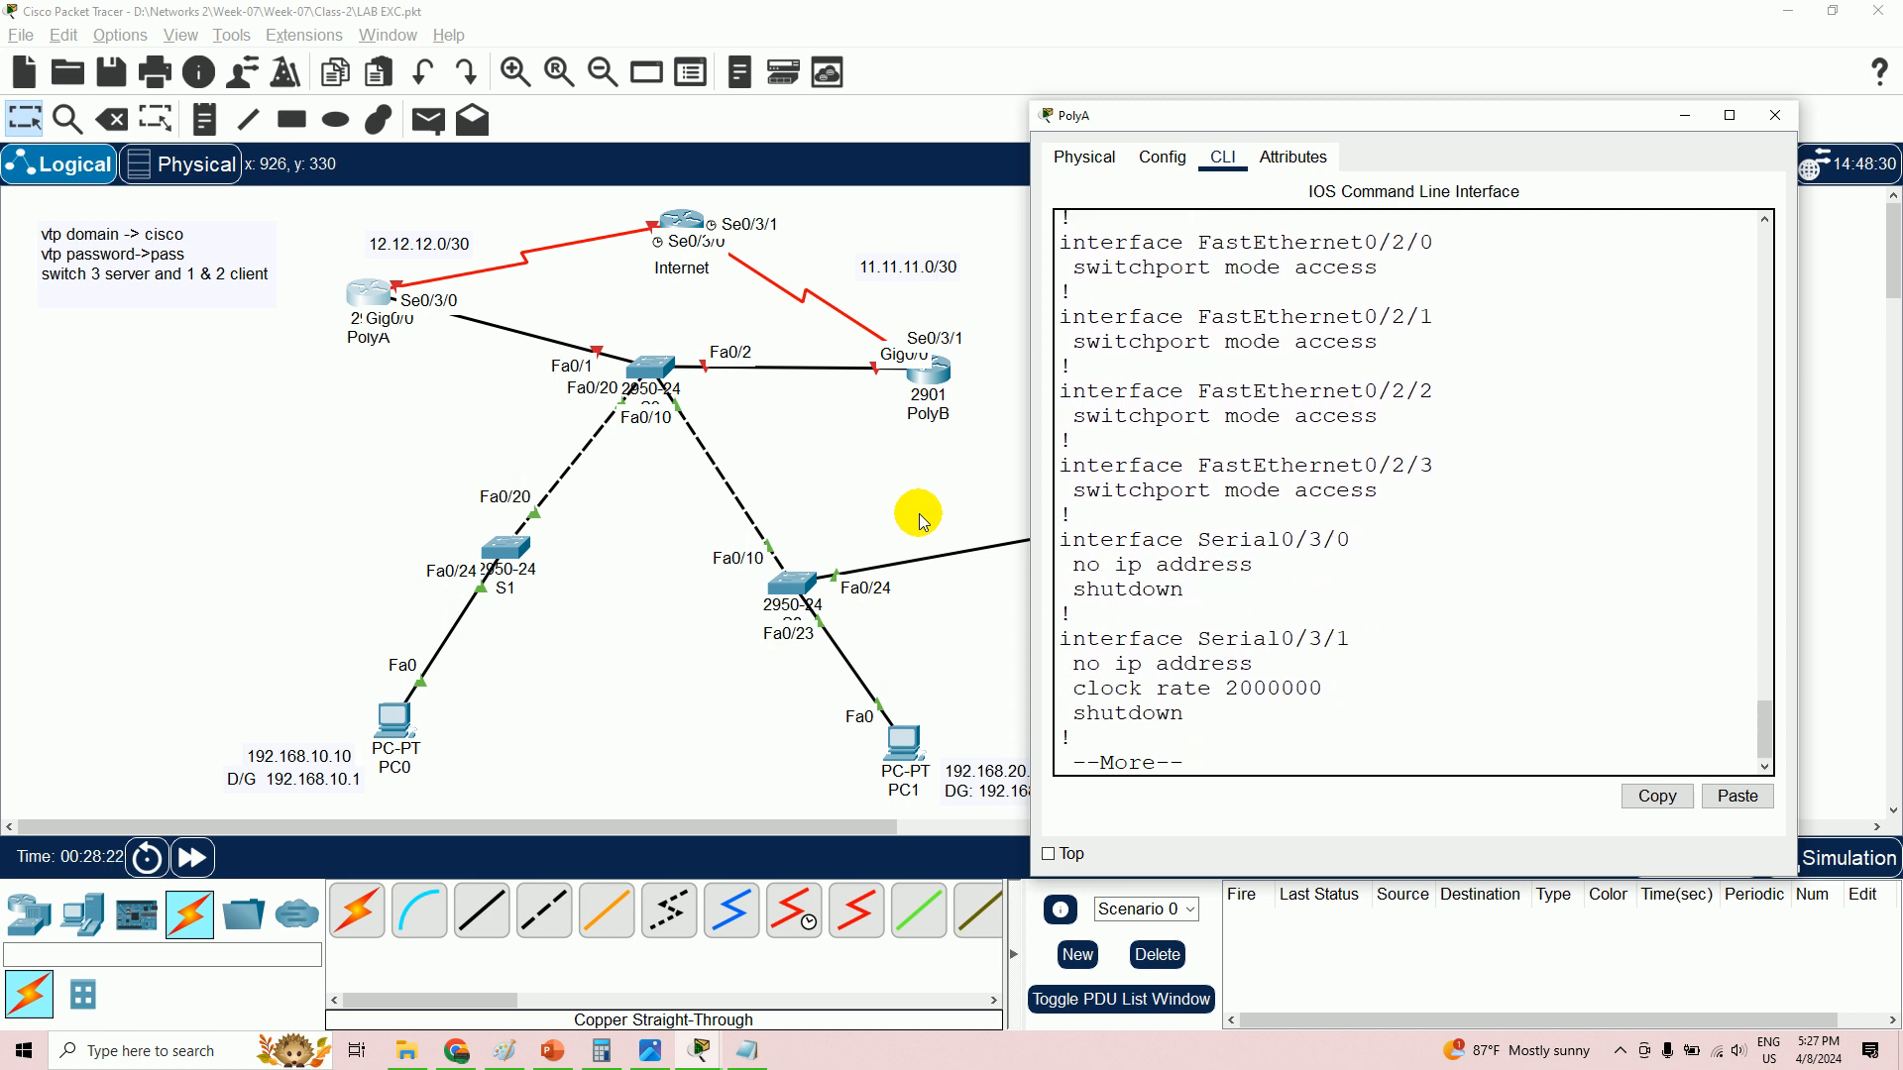
left_click_drag(1380, 538, 1092, 548)
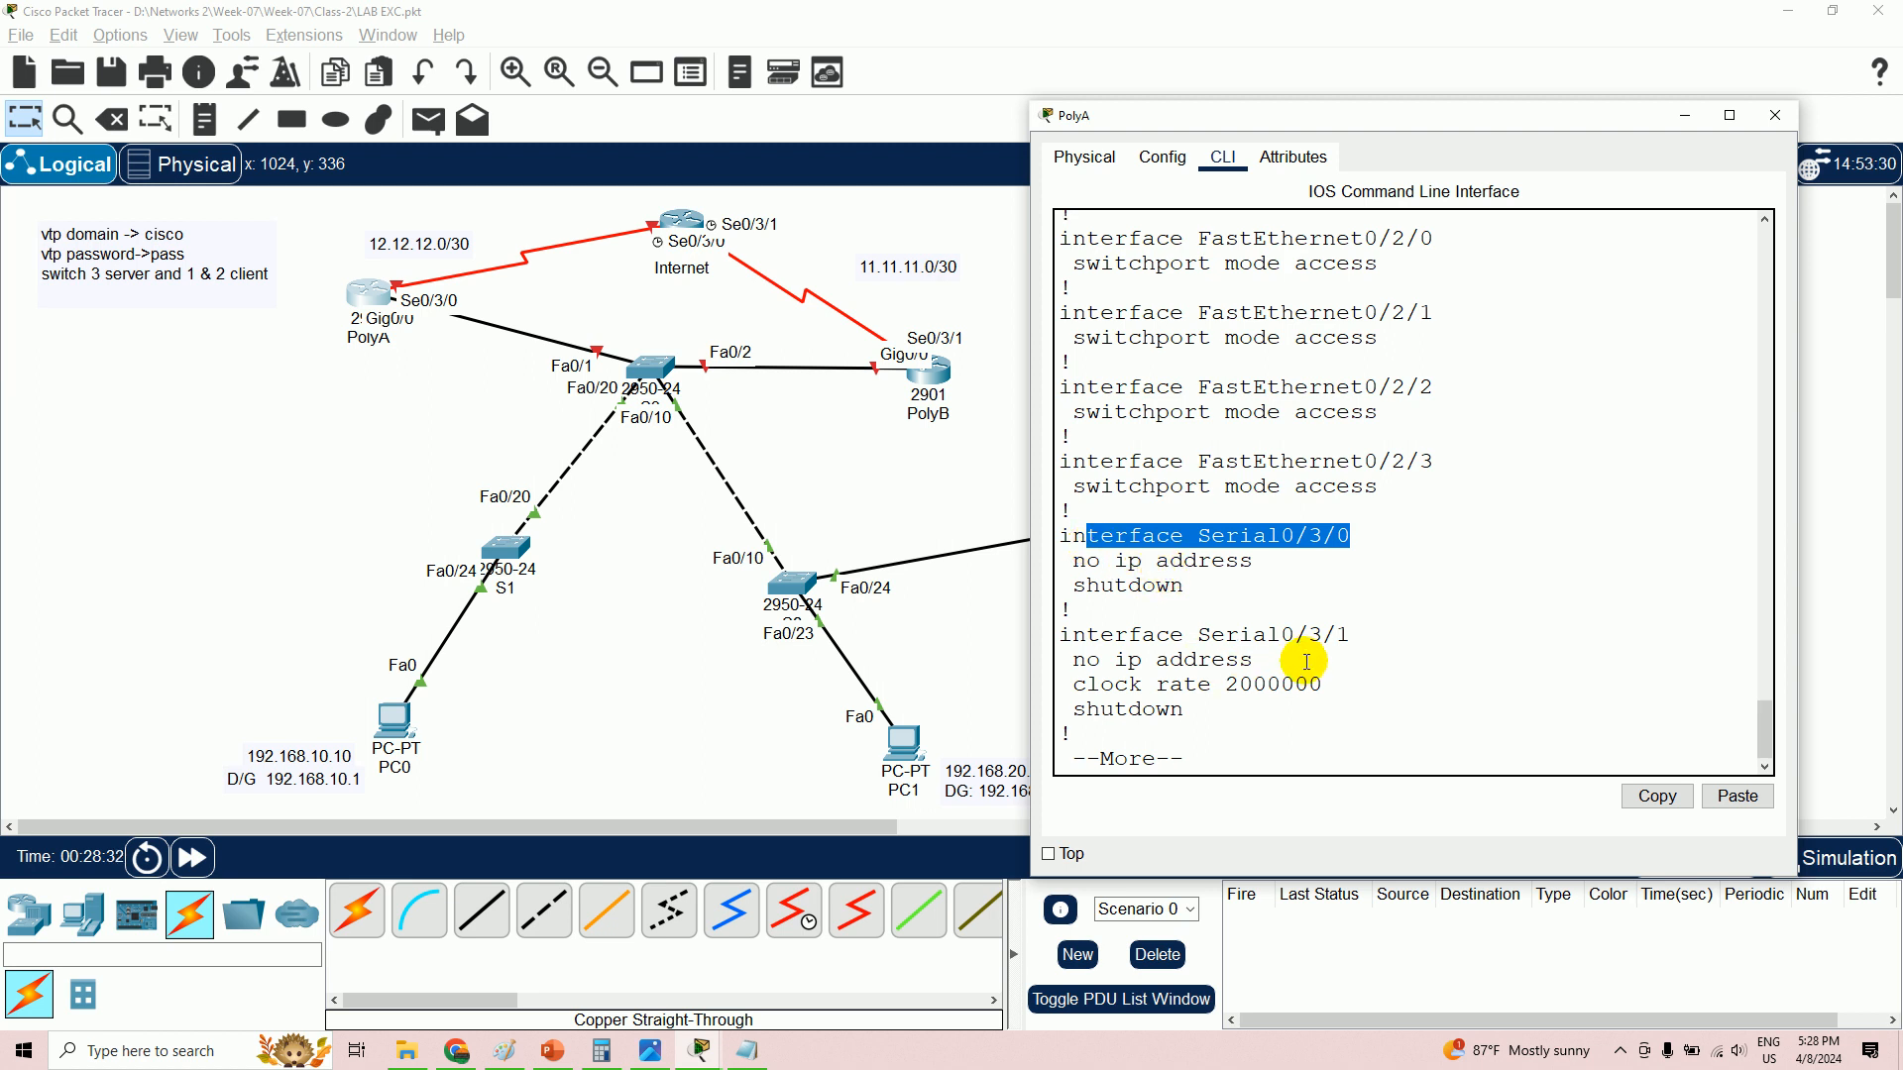
key("Return")
key("Return")
key("Return")
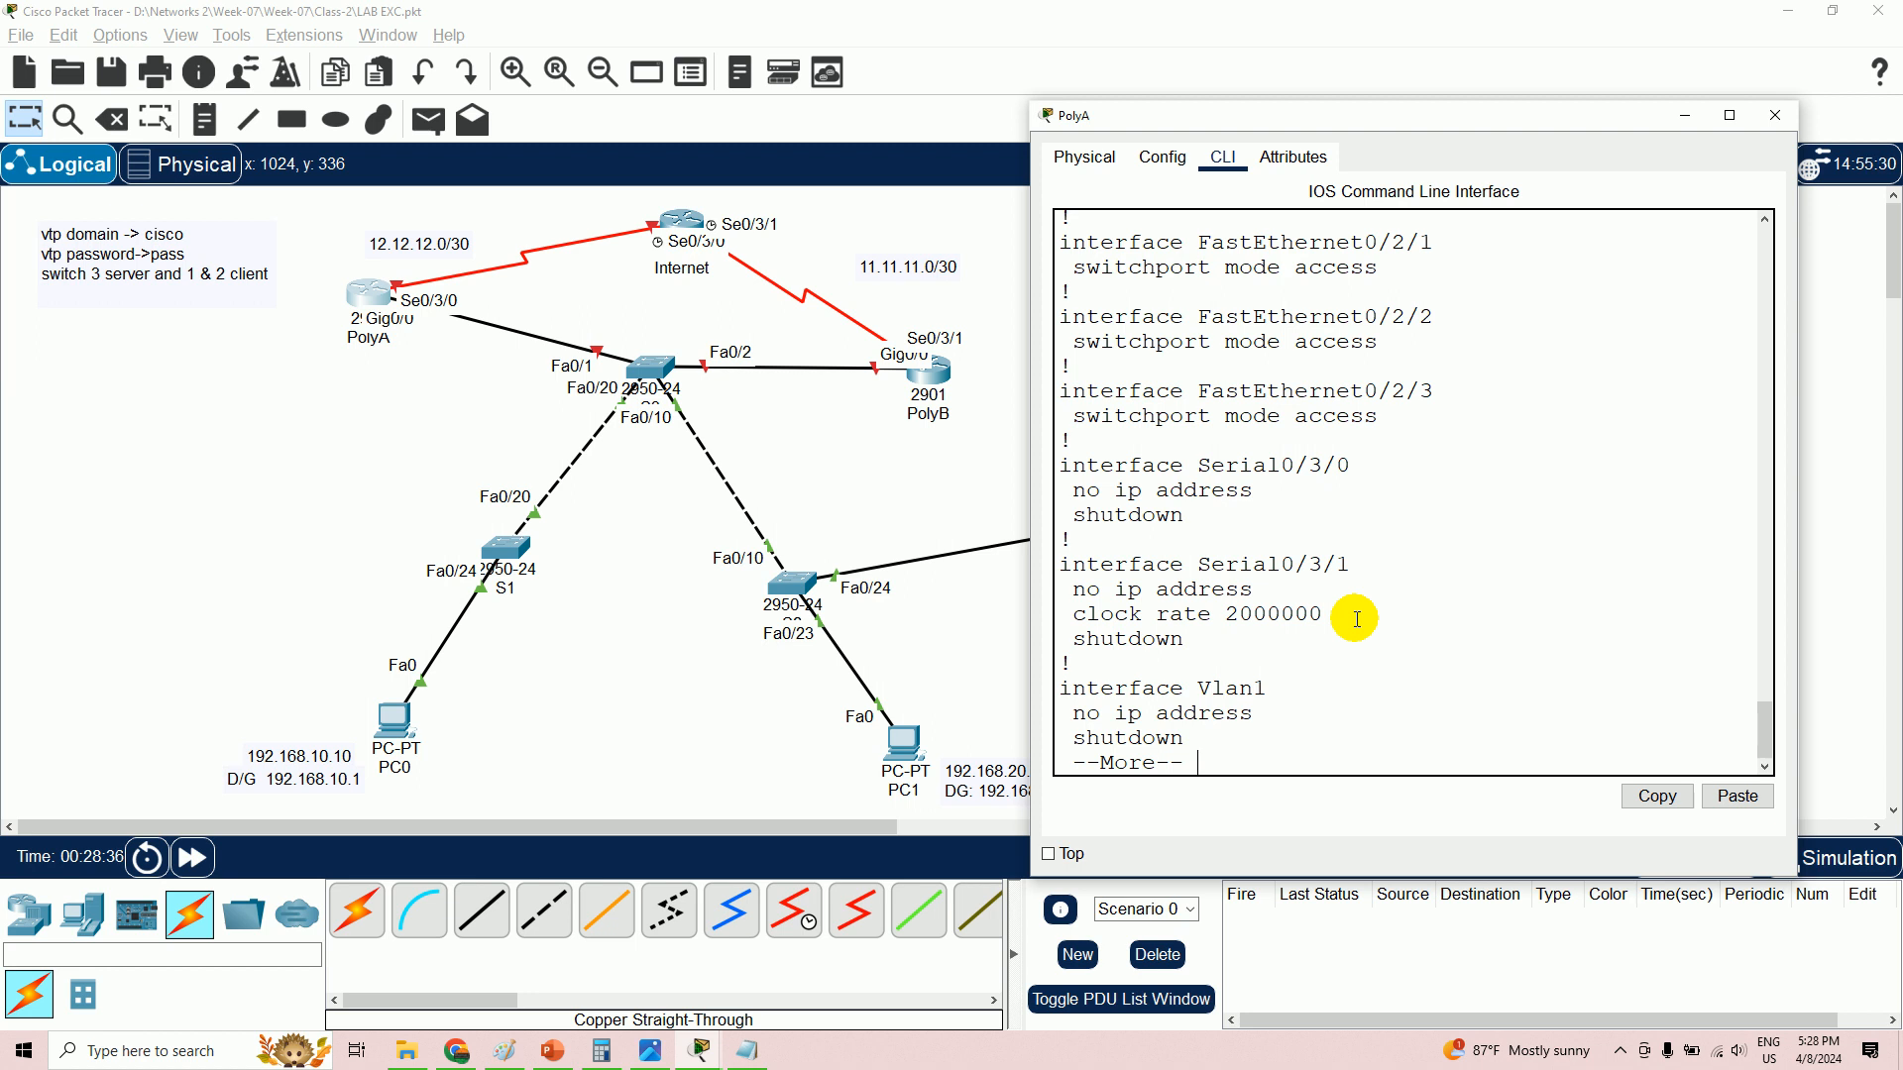
- Nudge PolyA left on the canvas and reopen its CLI at the Serial0/3/0 lines
left_click(382, 302)
mouse_move(382, 302)
left_mouse_down()
mouse_move(456, 302)
mouse_move(470, 436)
mouse_move(363, 463)
mouse_move(338, 346)
mouse_move(361, 241)
mouse_move(530, 200)
mouse_move(540, 270)
mouse_move(347, 302)
left_mouse_up()
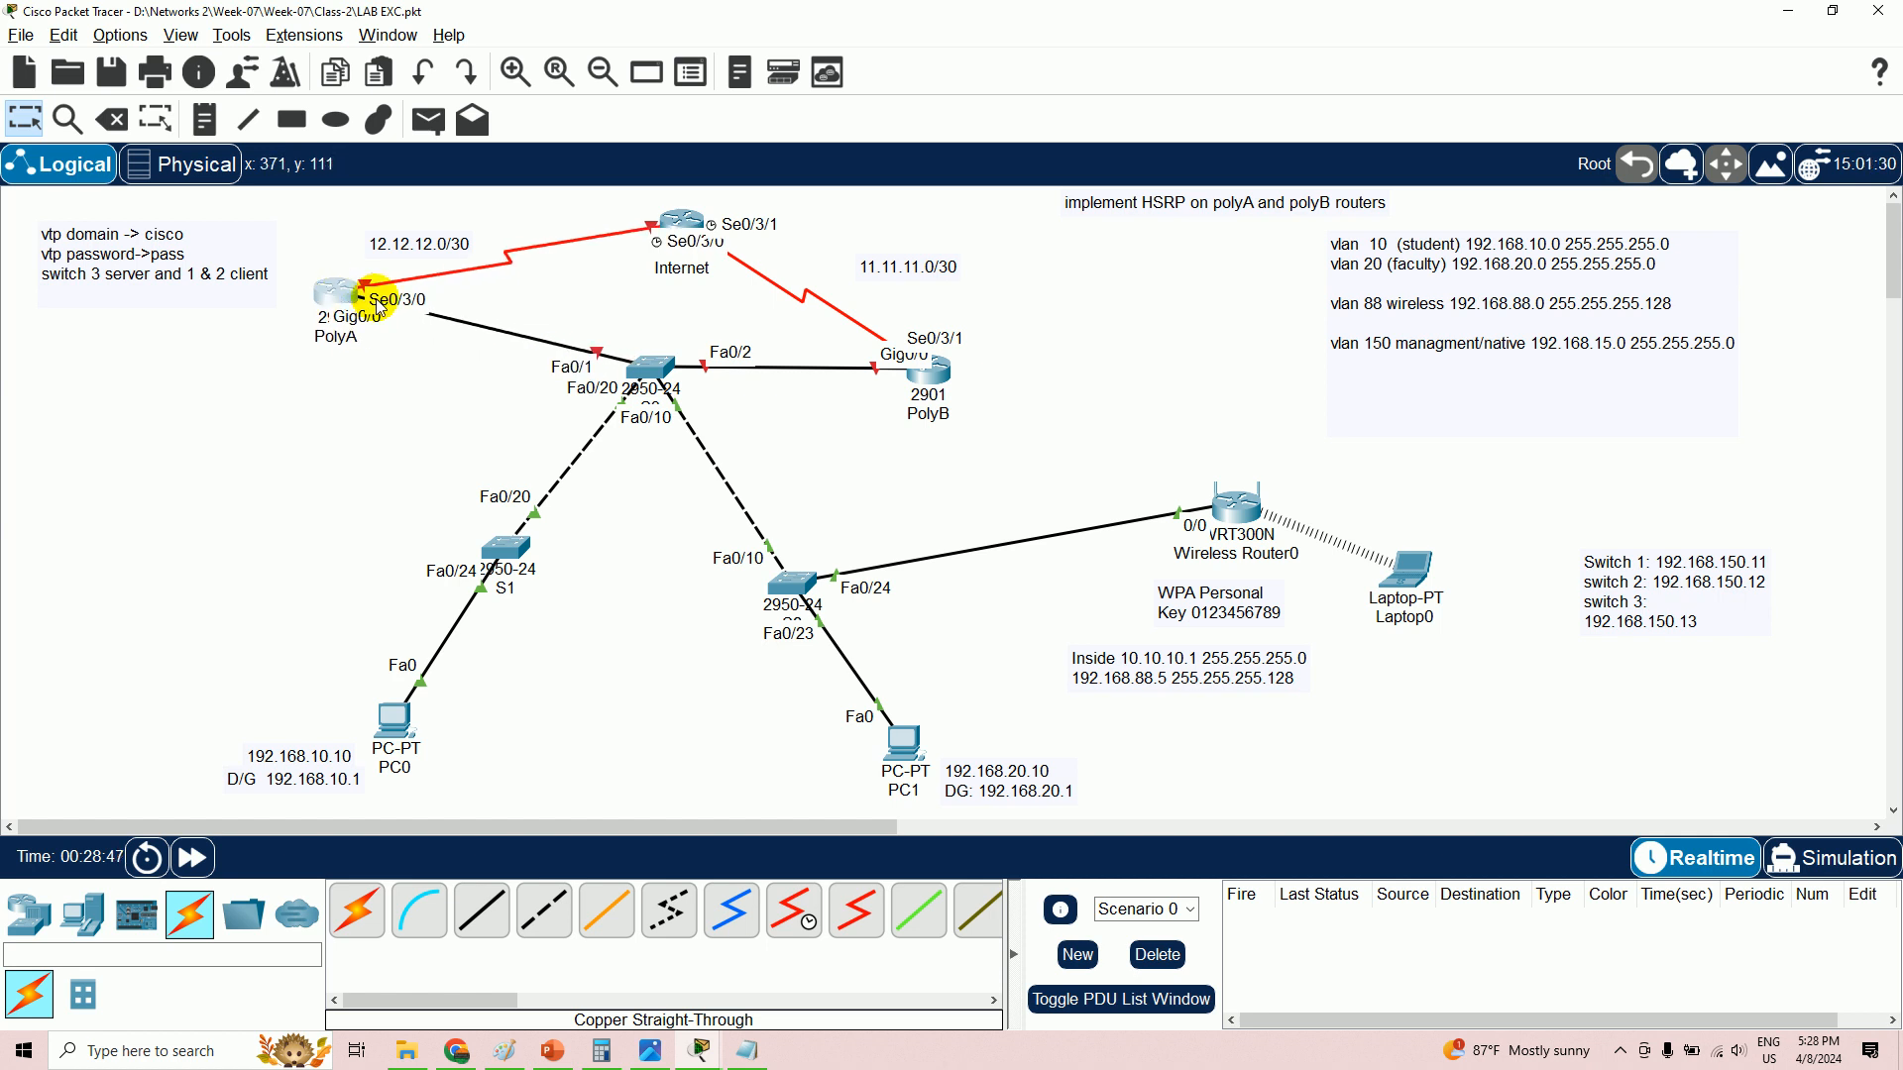
left_click(353, 298)
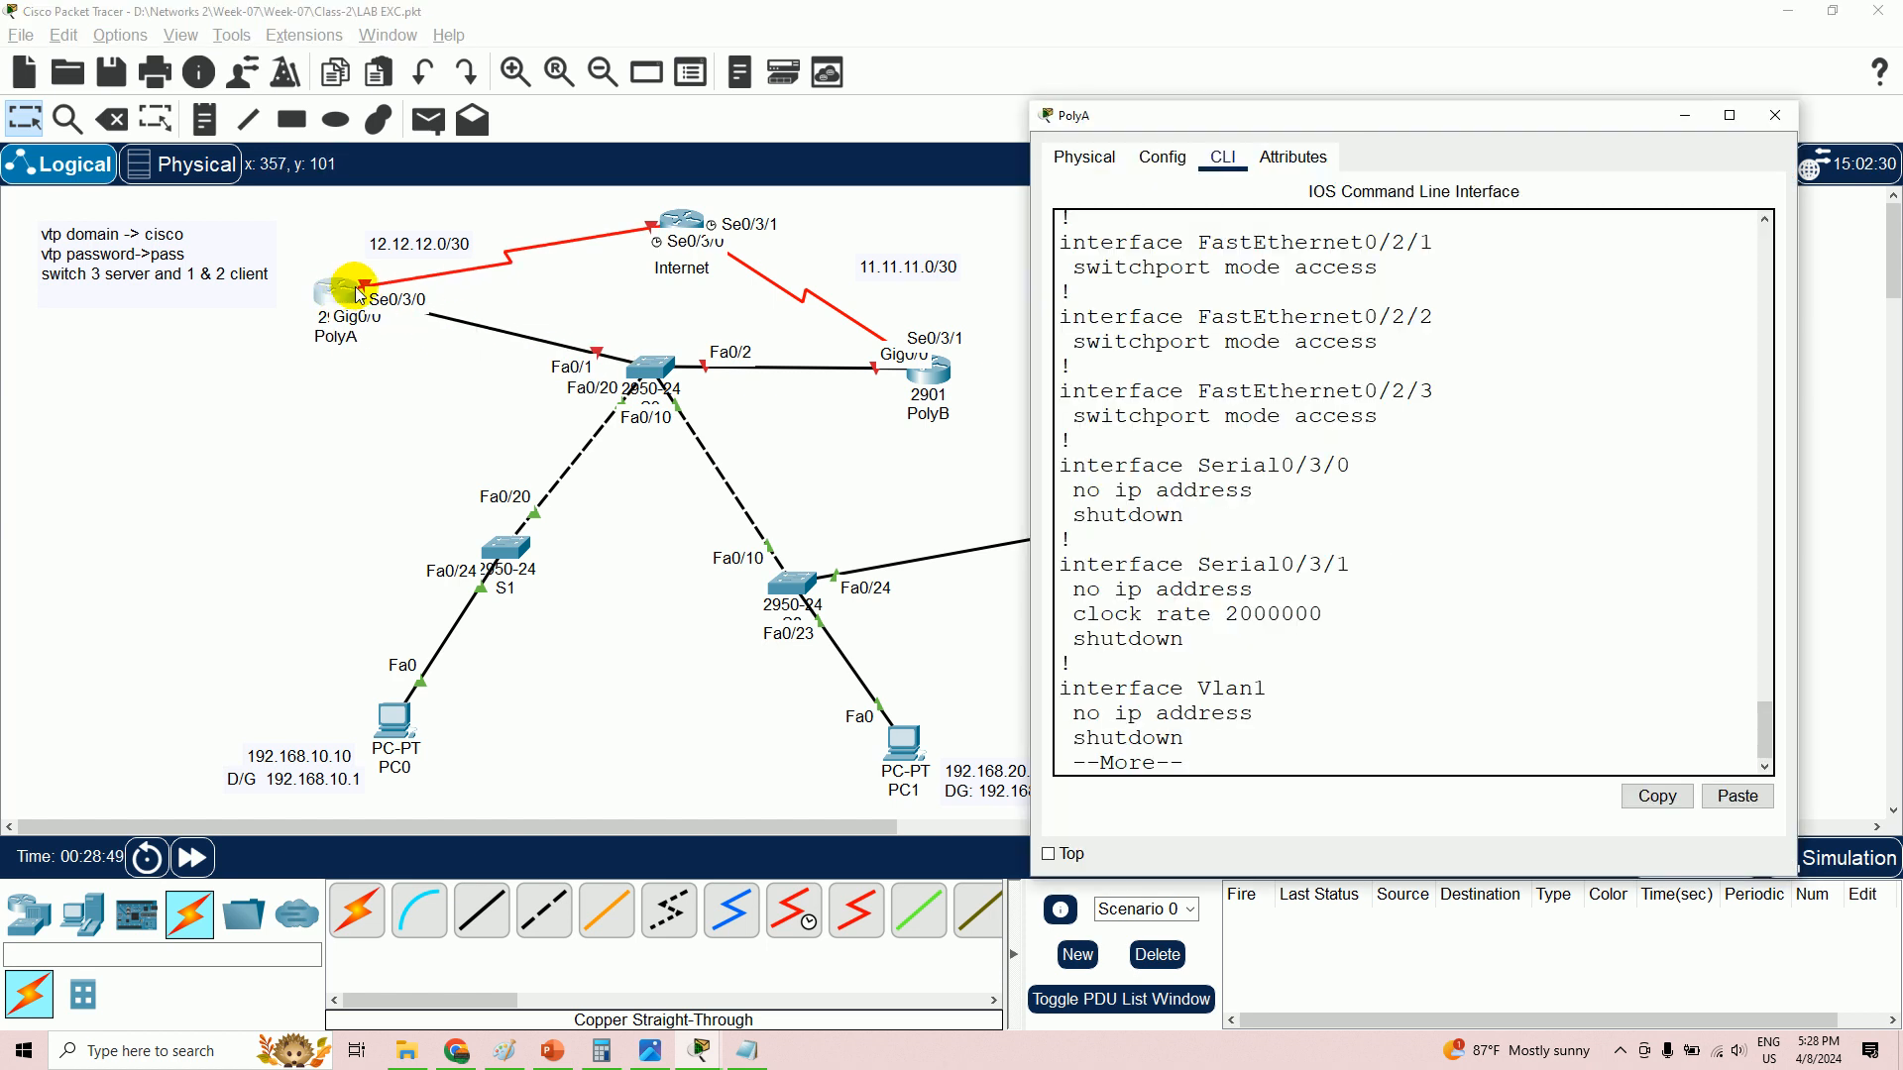
left_click_drag(1369, 462, 1258, 466)
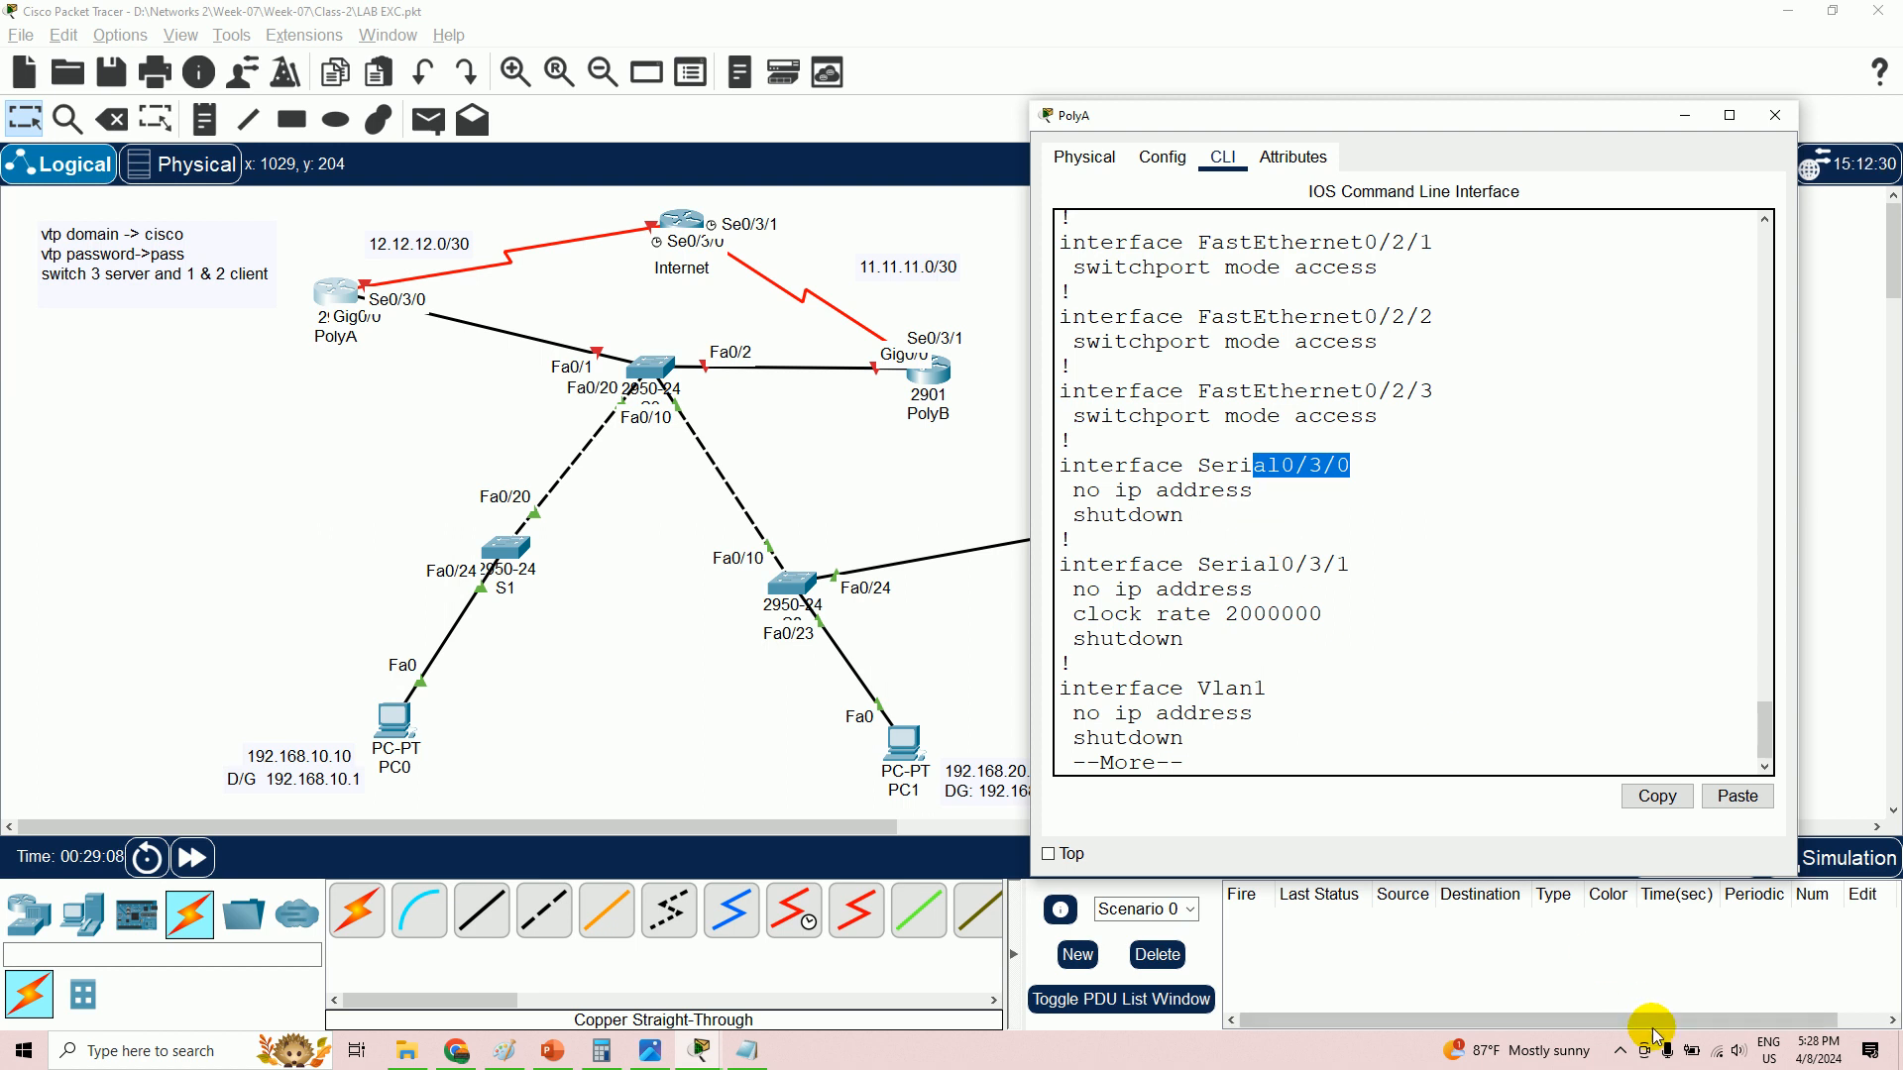
- Turn on the on-screen annotation tool and mark Serial0/3/0's missing IP address
left_click(1620, 1051)
left_click(1637, 975)
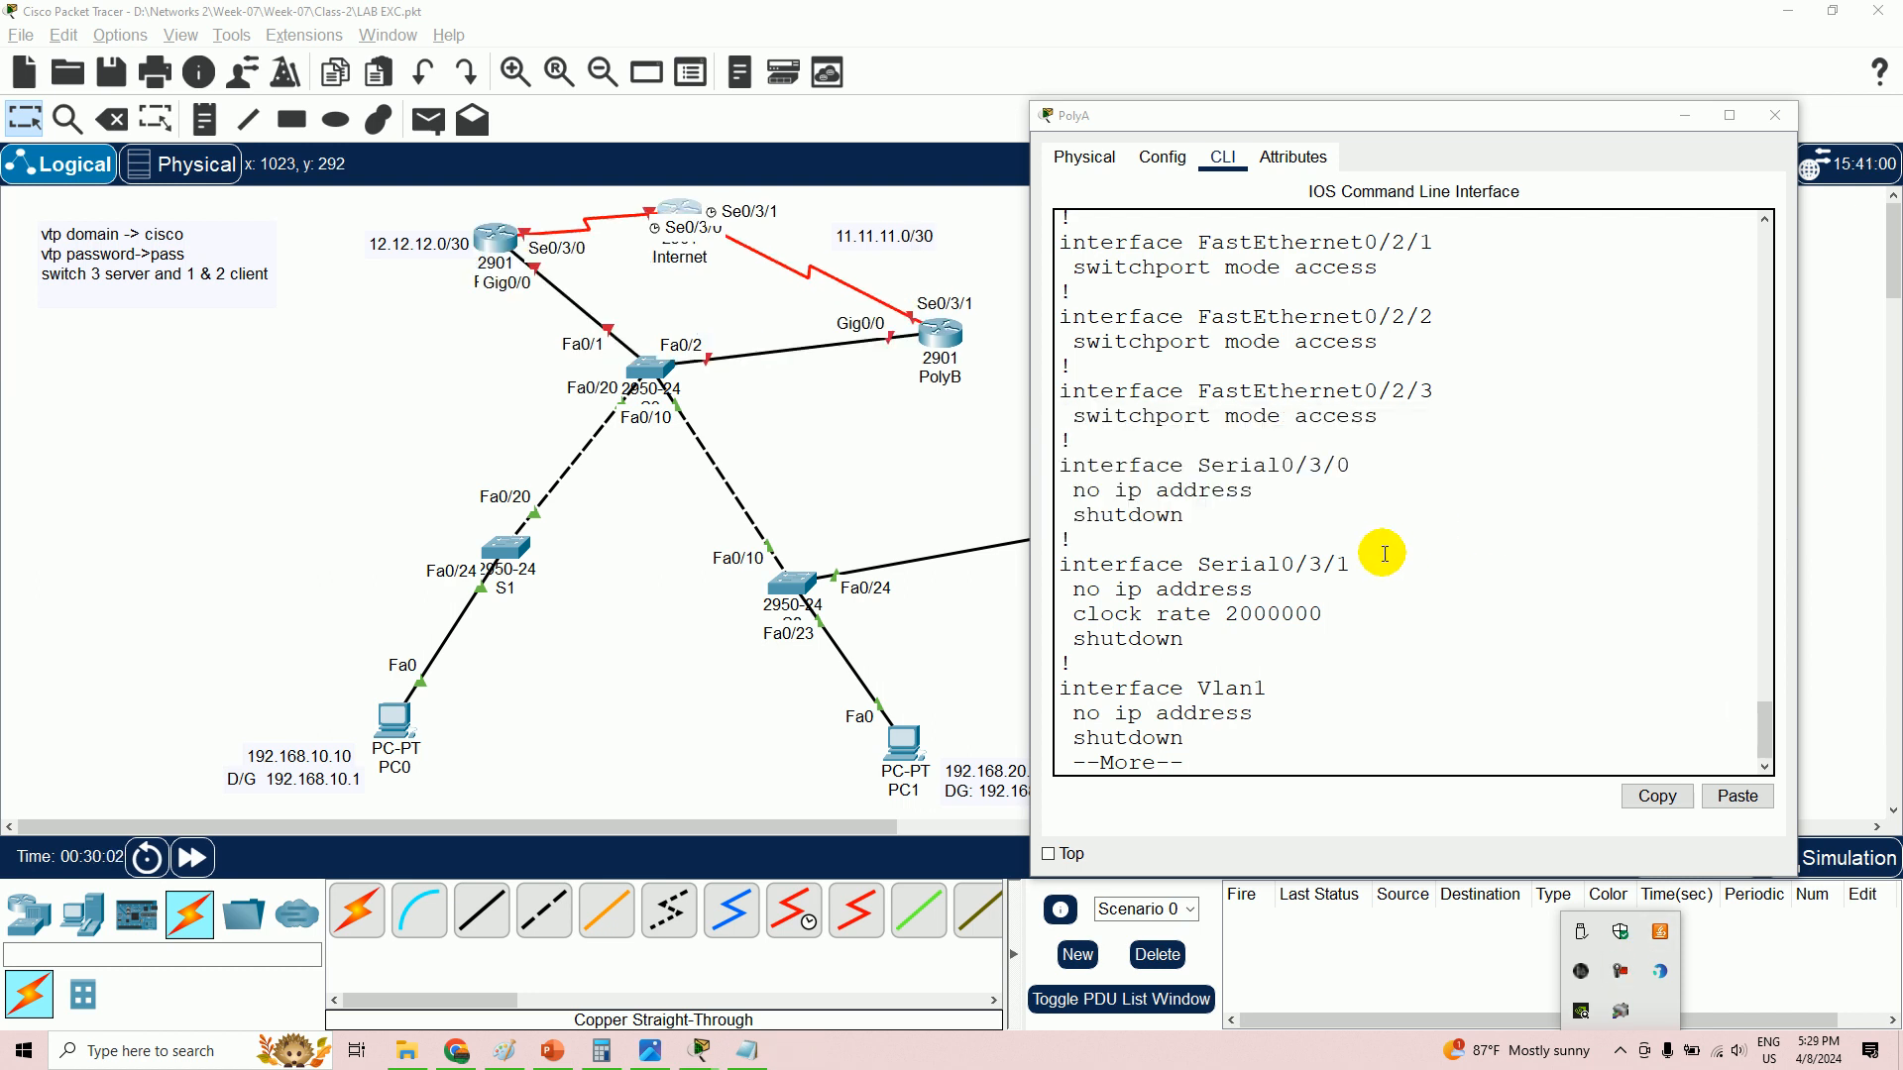
left_click_drag(1355, 465, 1106, 486)
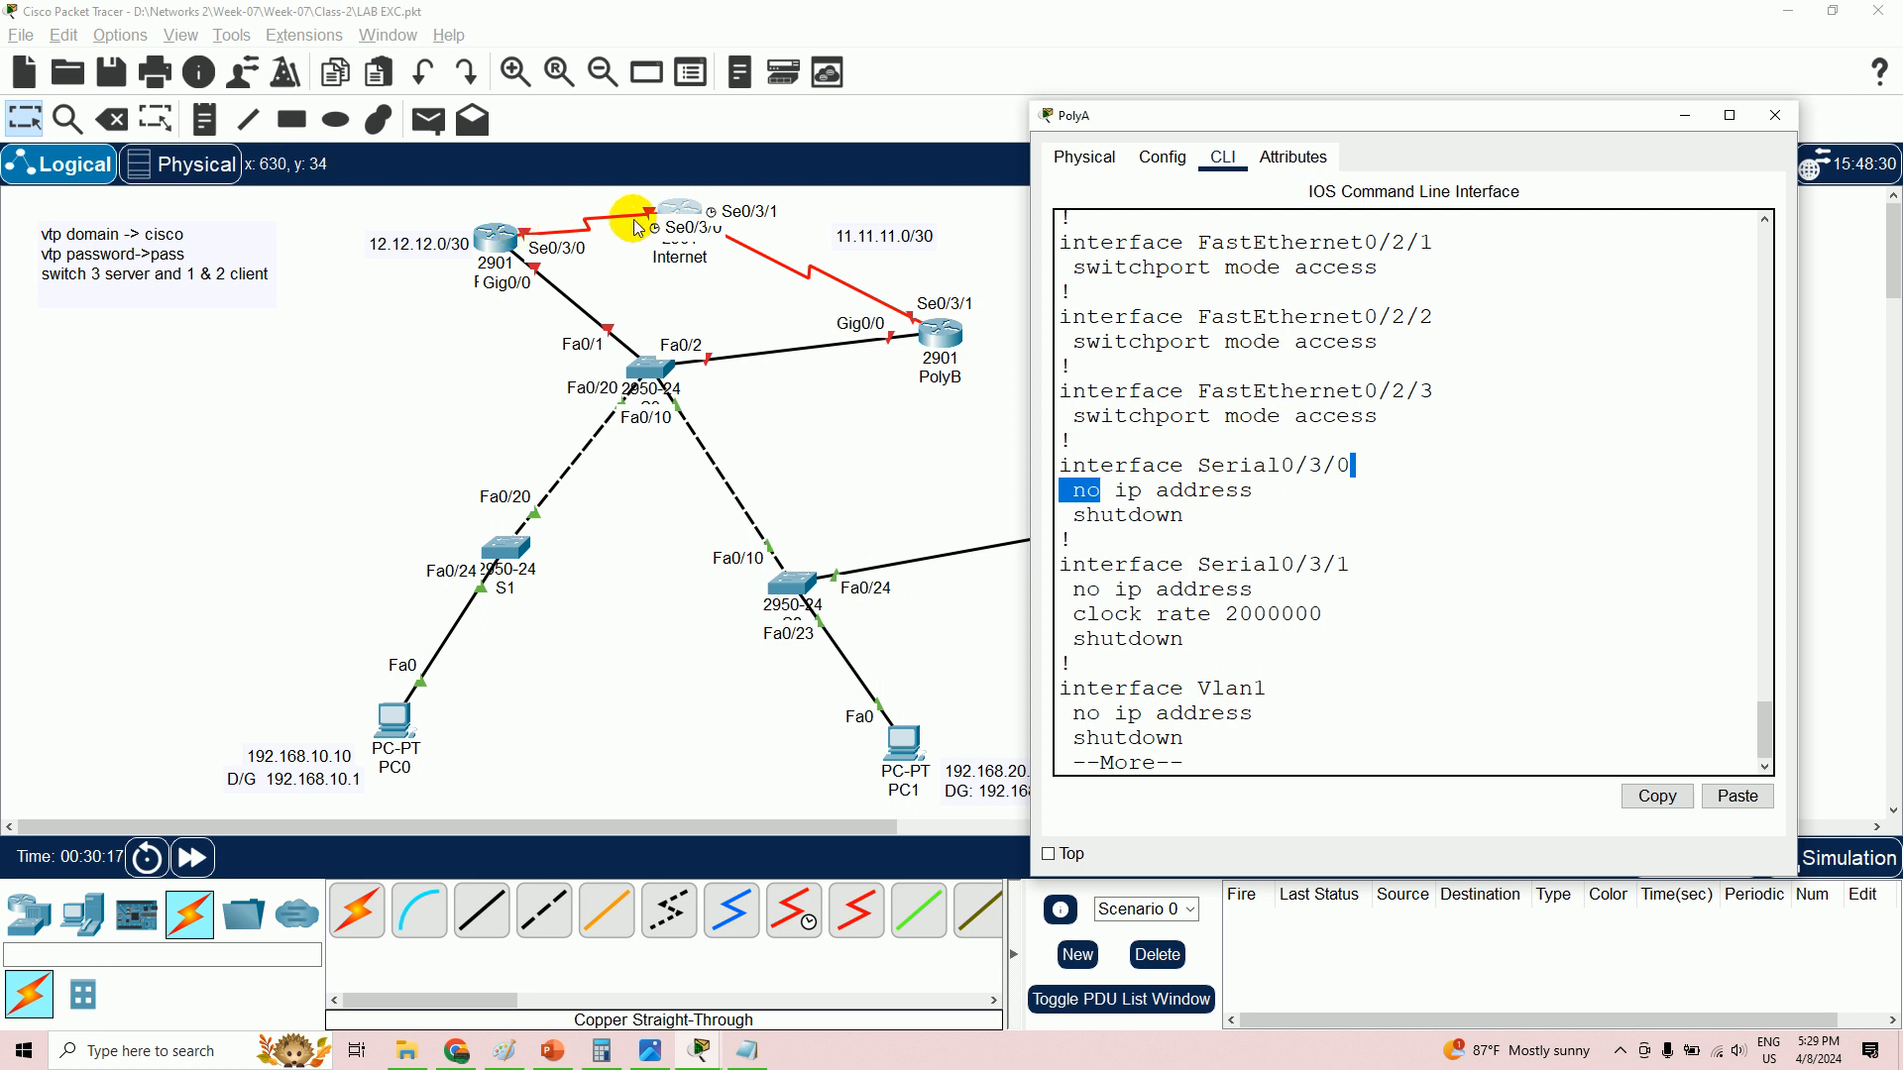
- Open the Options > Preferences dialog and close it without changes
left_click(123, 38)
left_click(150, 63)
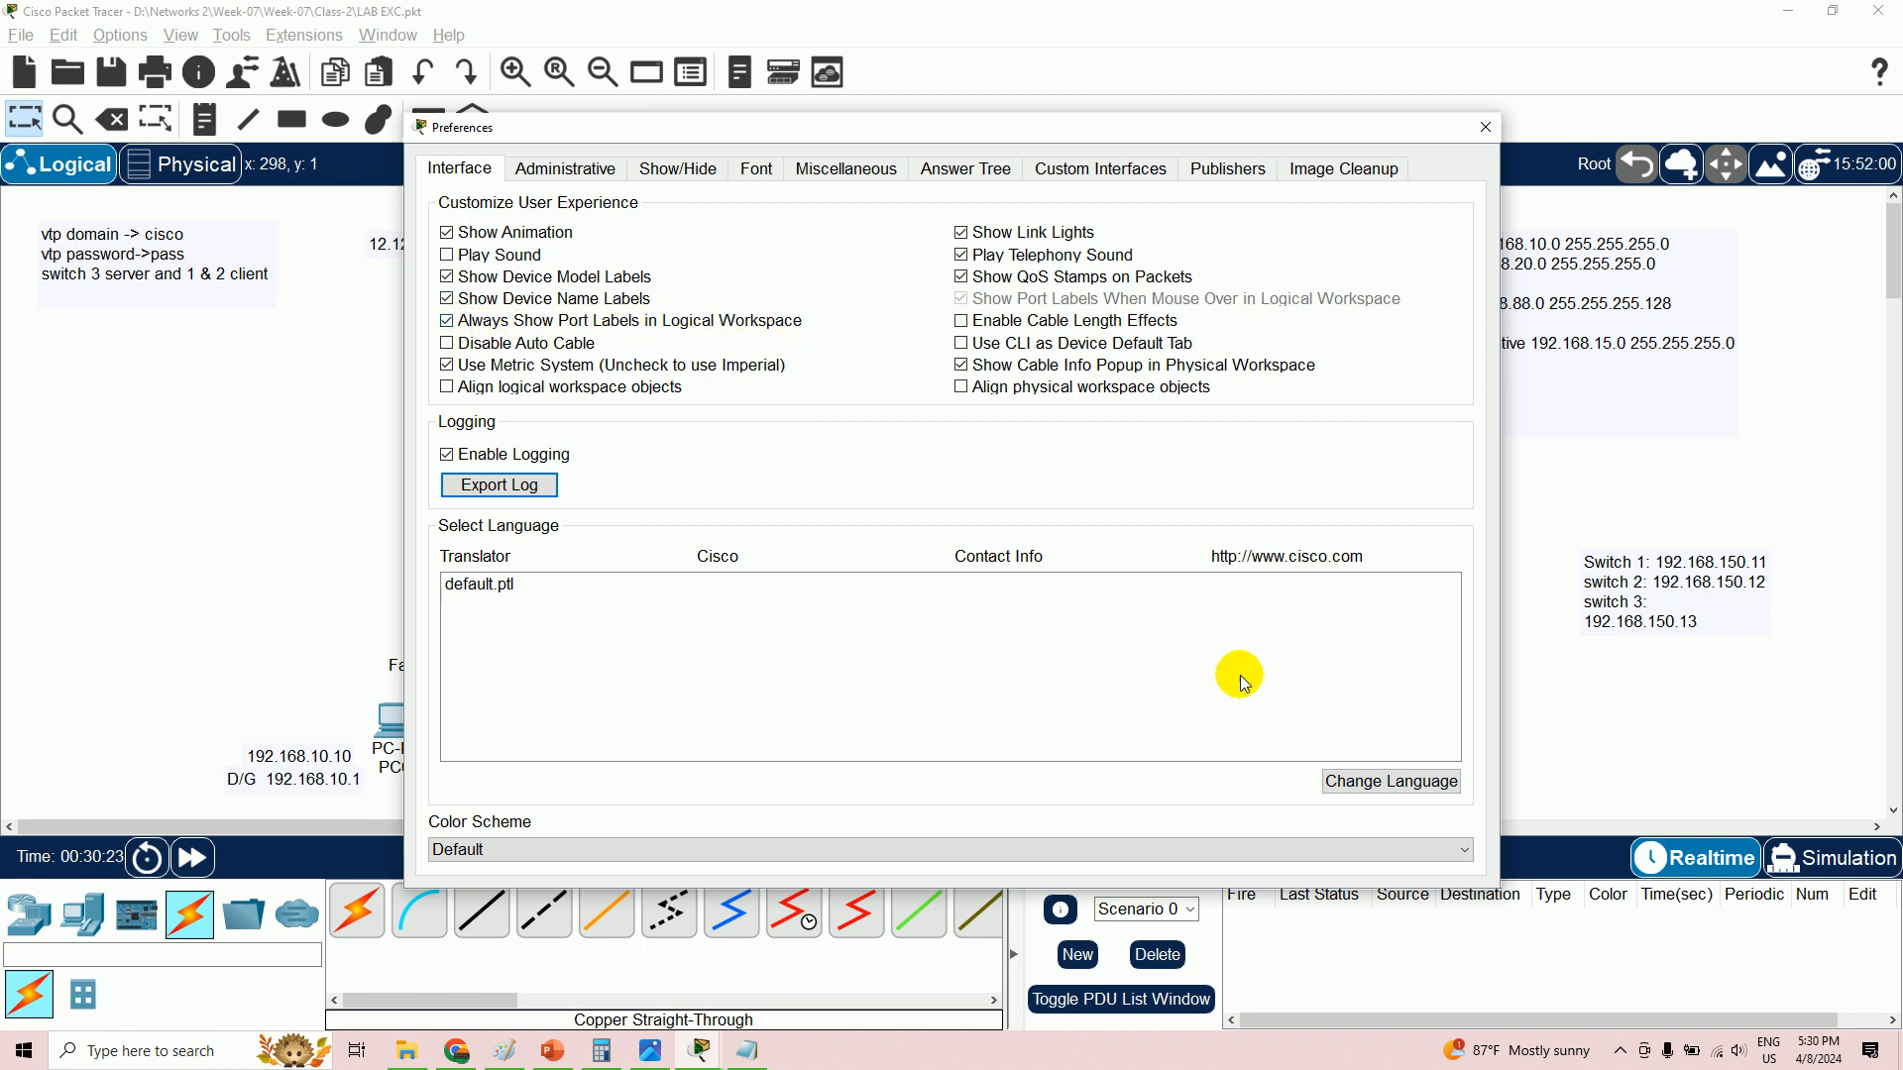
left_click(1486, 127)
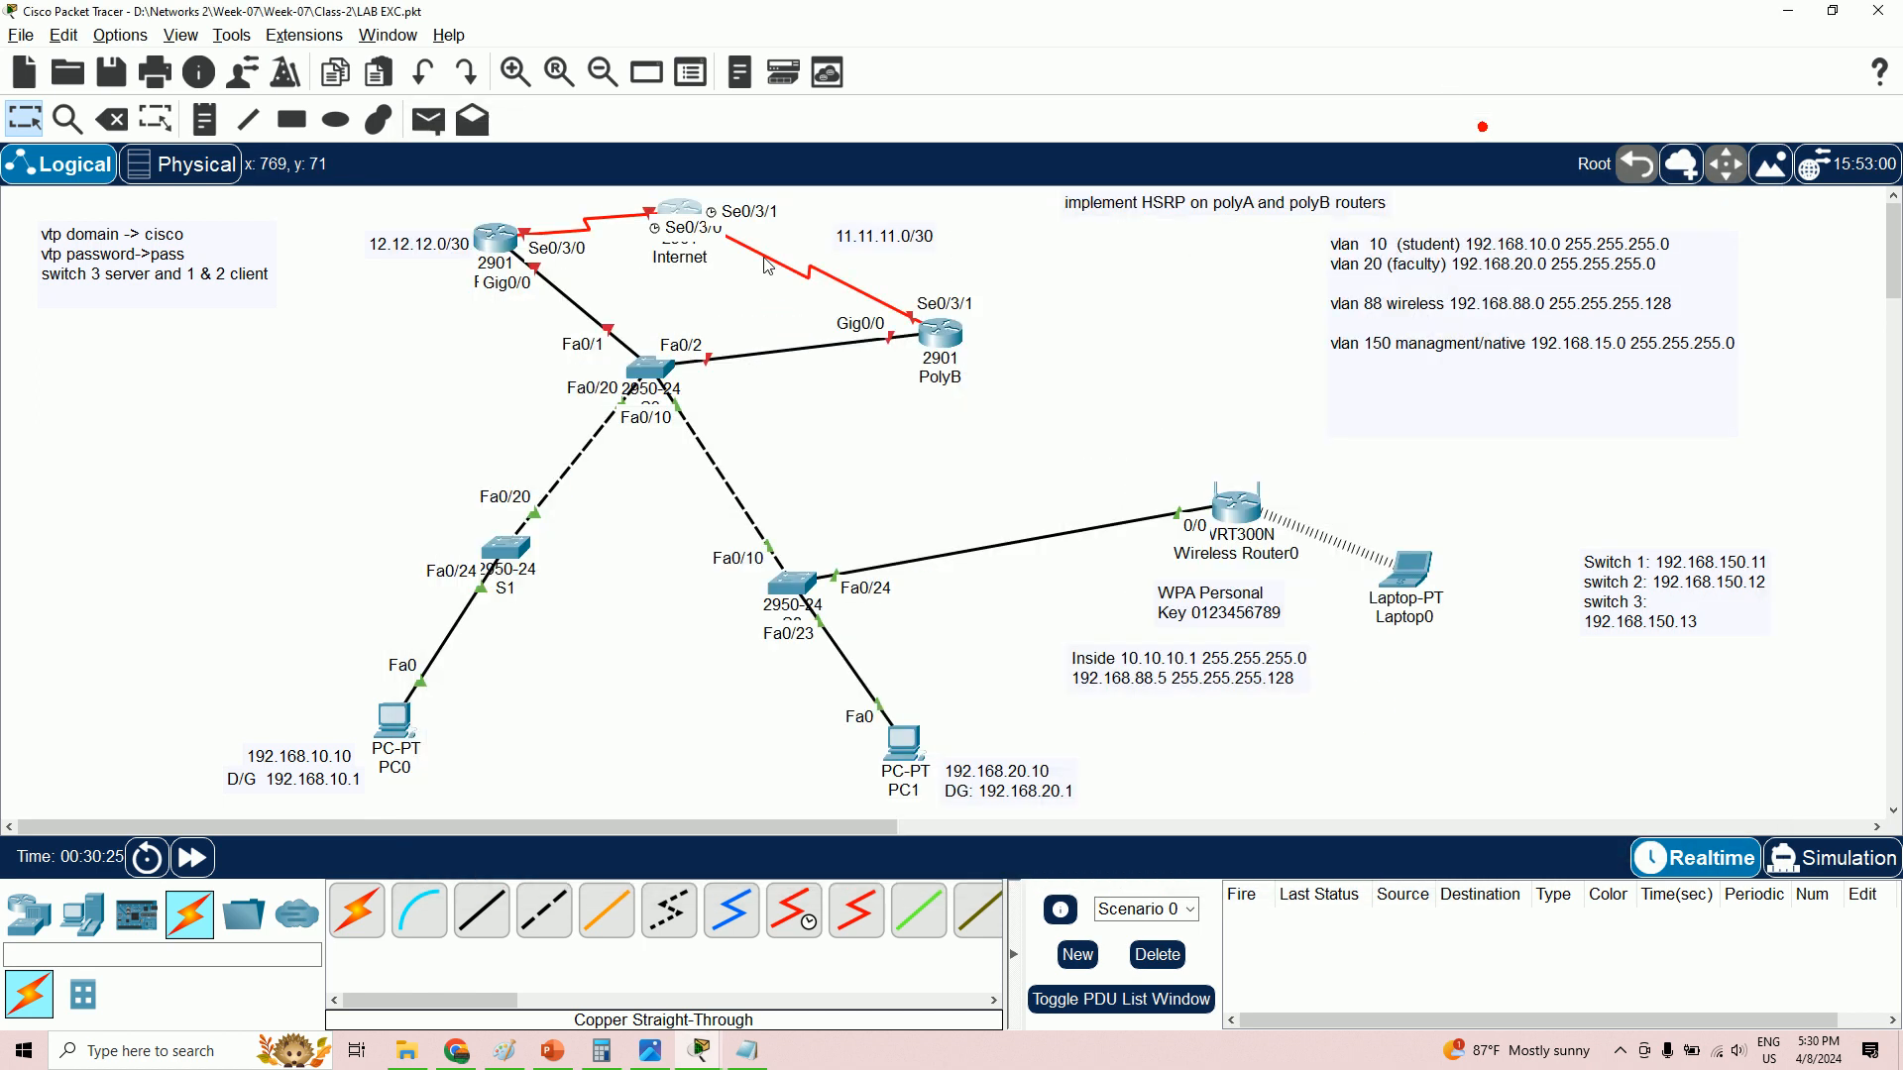
- Reopen PolyA's CLI, finish the config listing, and enter 'config t' then 'int se0/3/0'
left_click(498, 241)
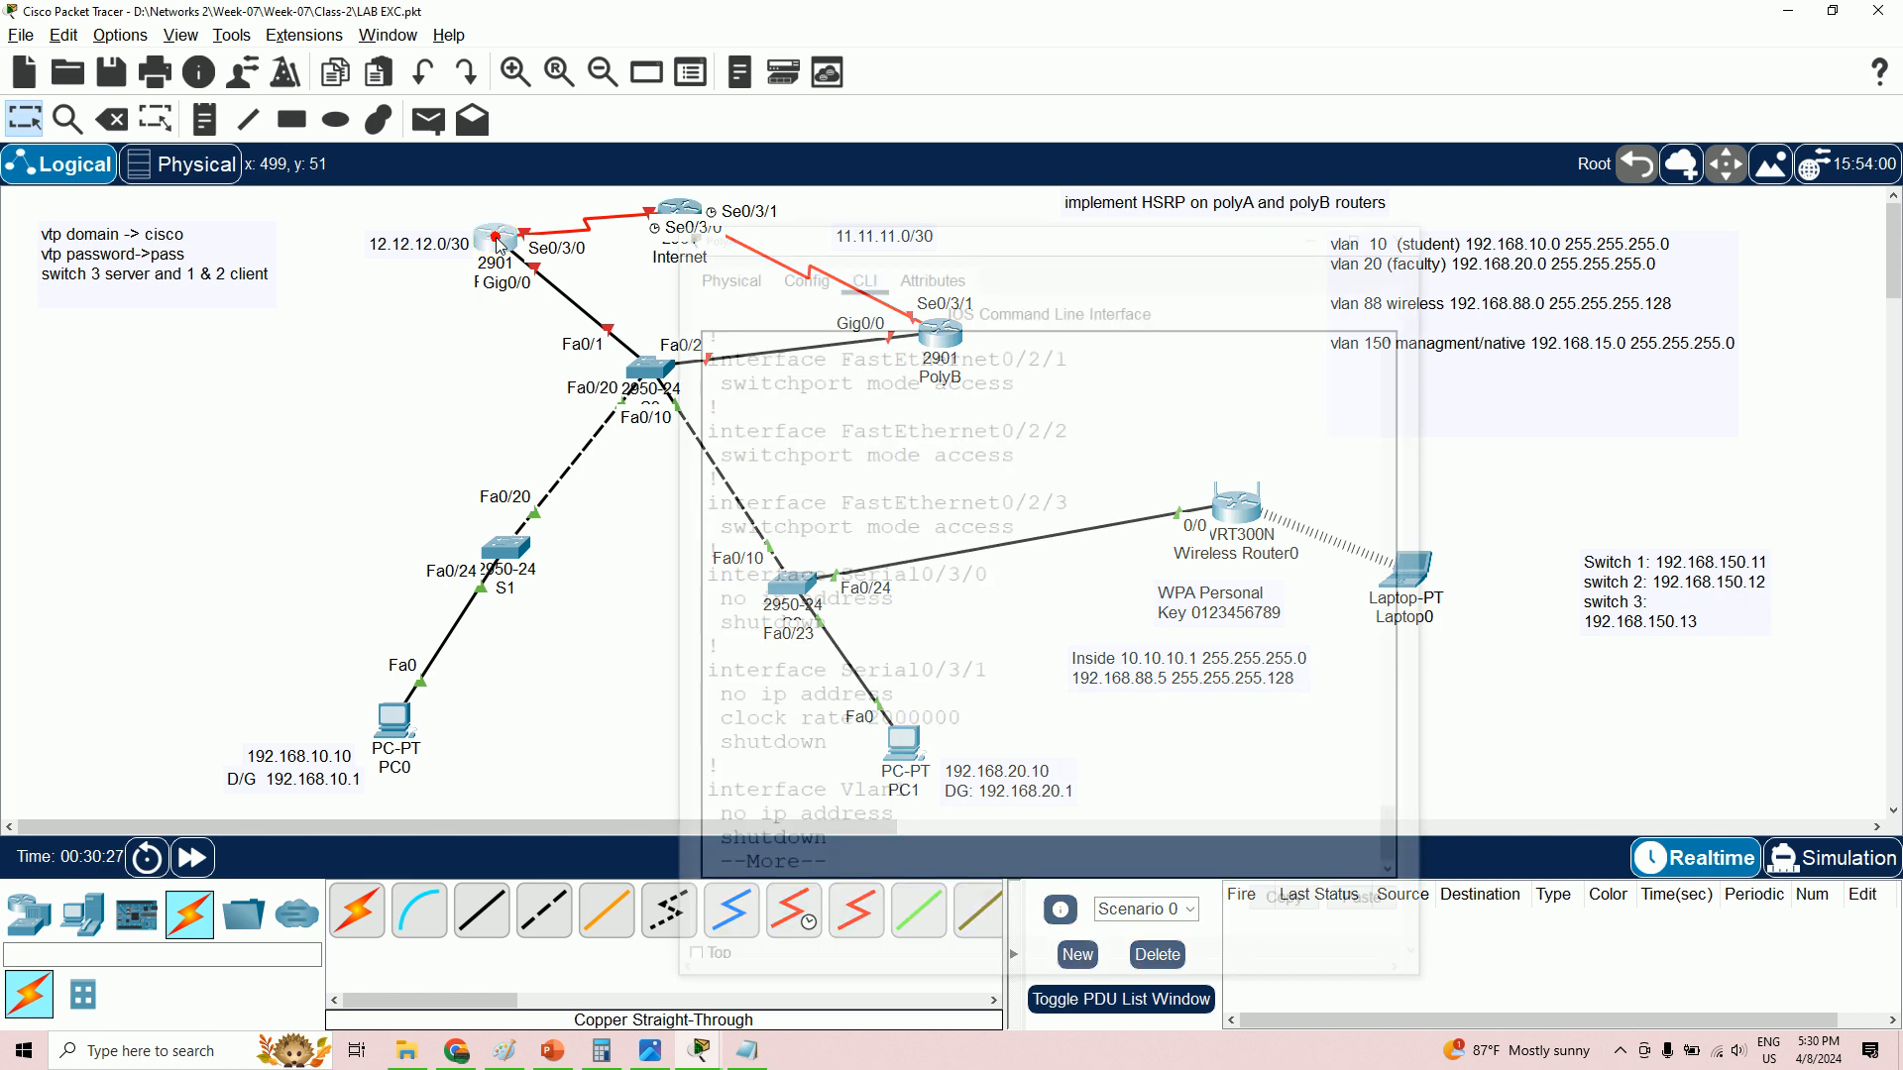
left_click(498, 241)
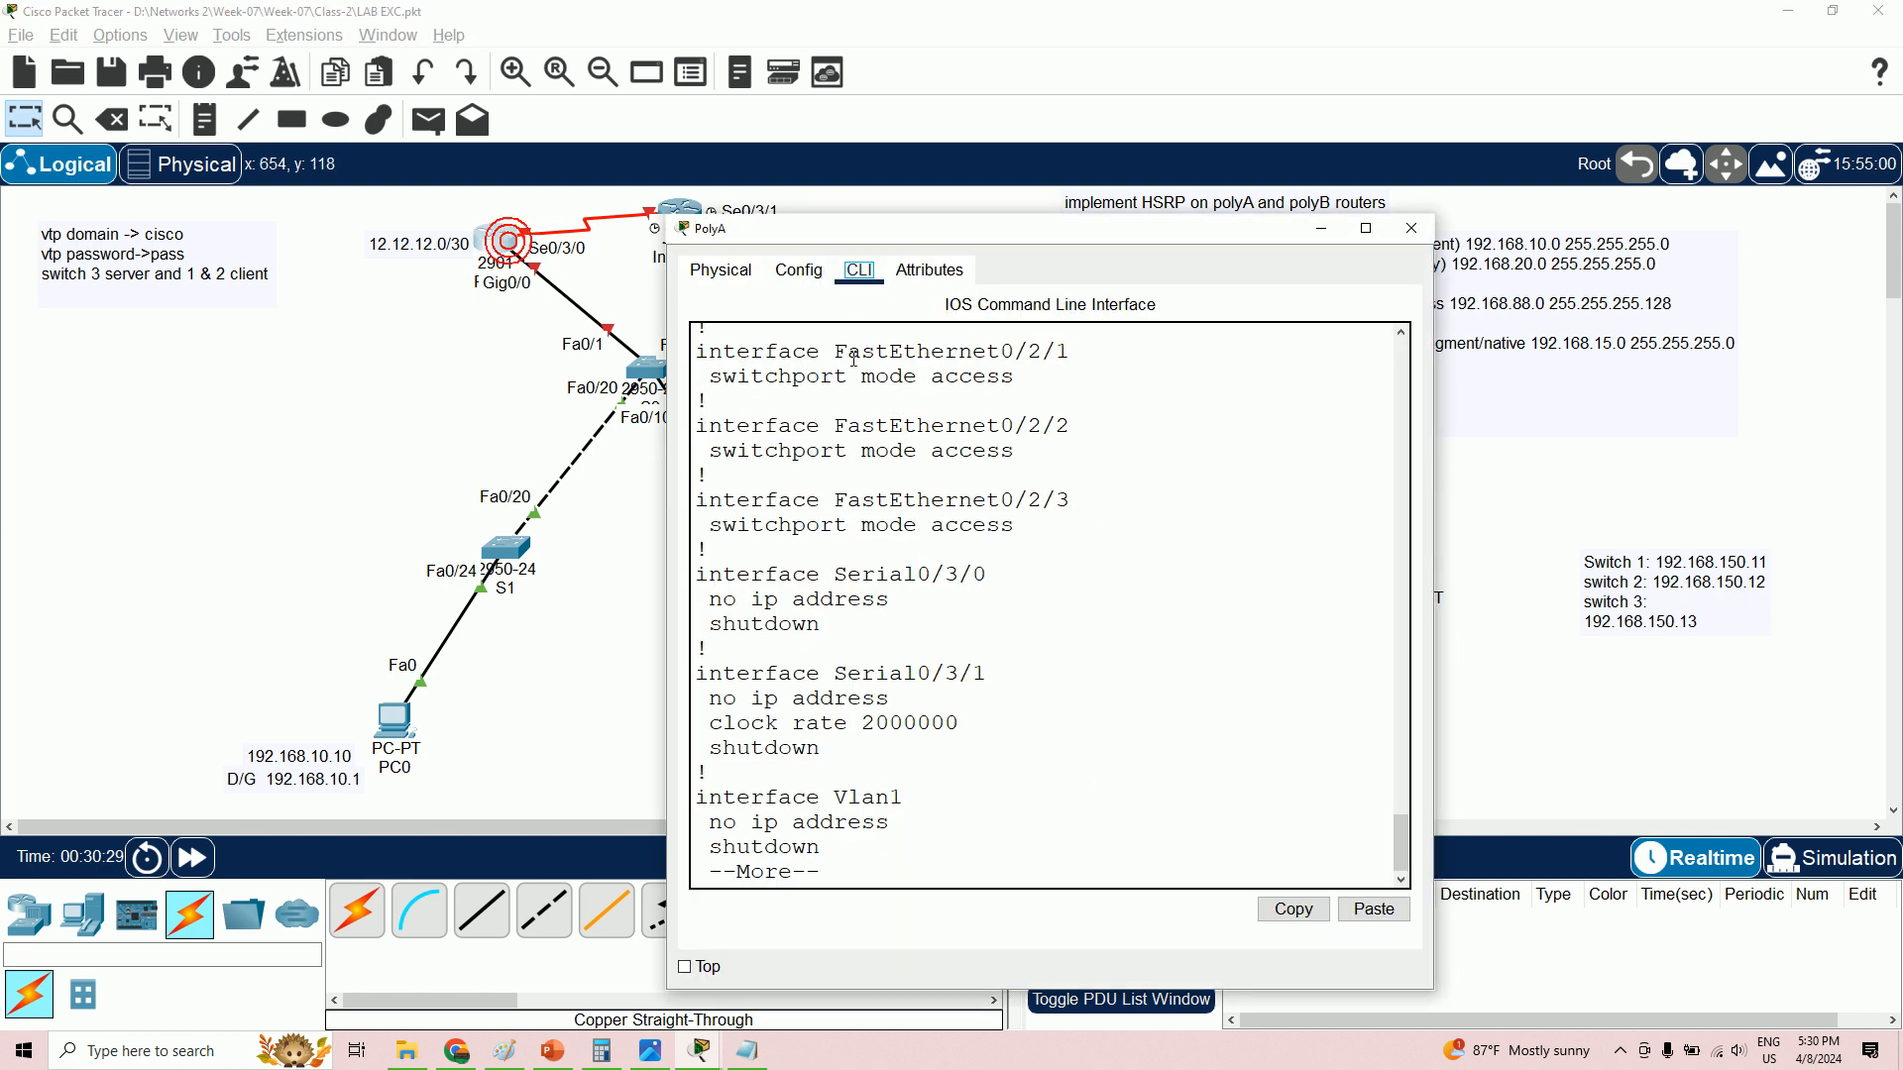
left_click_drag(1034, 228, 1302, 172)
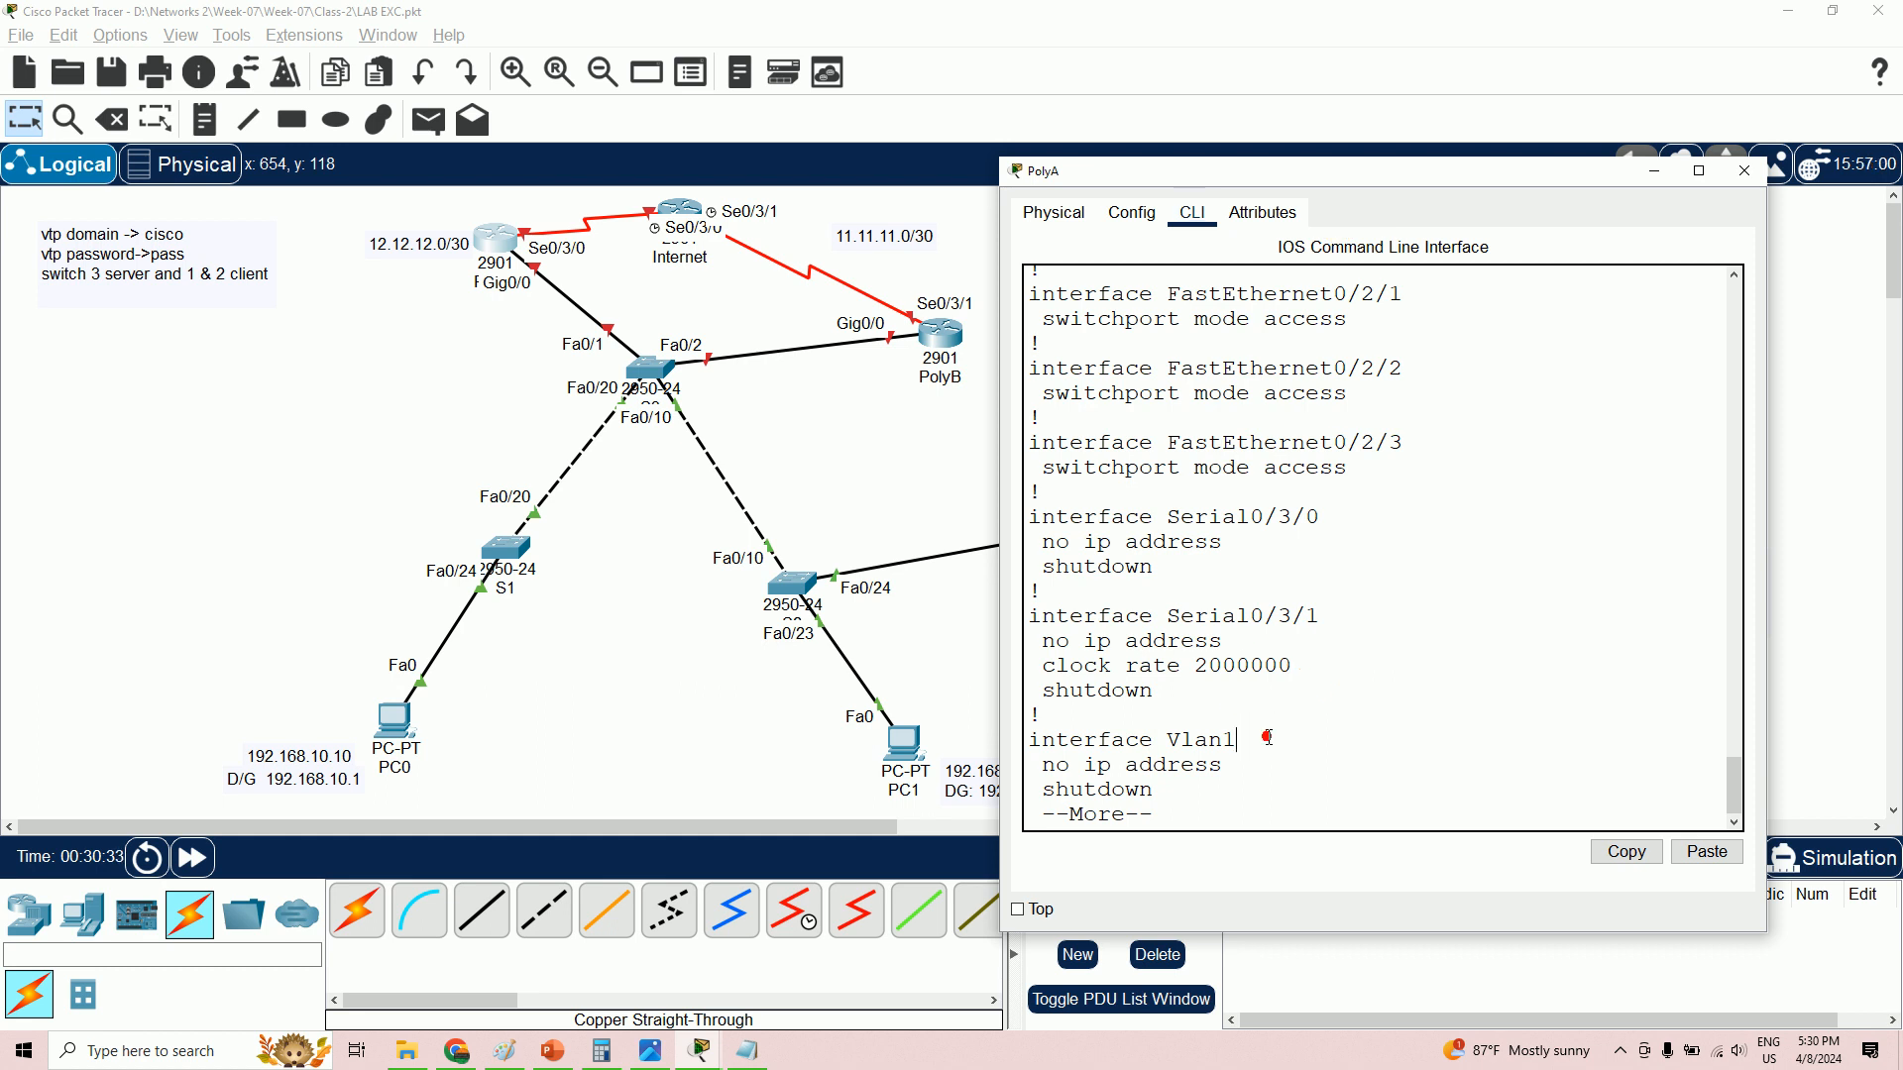
key("Return")
key("Return")
key("Return")
key("Return")
key("Return")
key("Return")
key("Return")
key("Return")
key("Return")
key("Return")
key("Return")
key("Return")
key("Return")
key("Return")
key("Return")
key("Return")
key("Return")
key("Return")
key("Return")
key("Return")
key("Return")
key("Return")
key("Return")
key("Return")
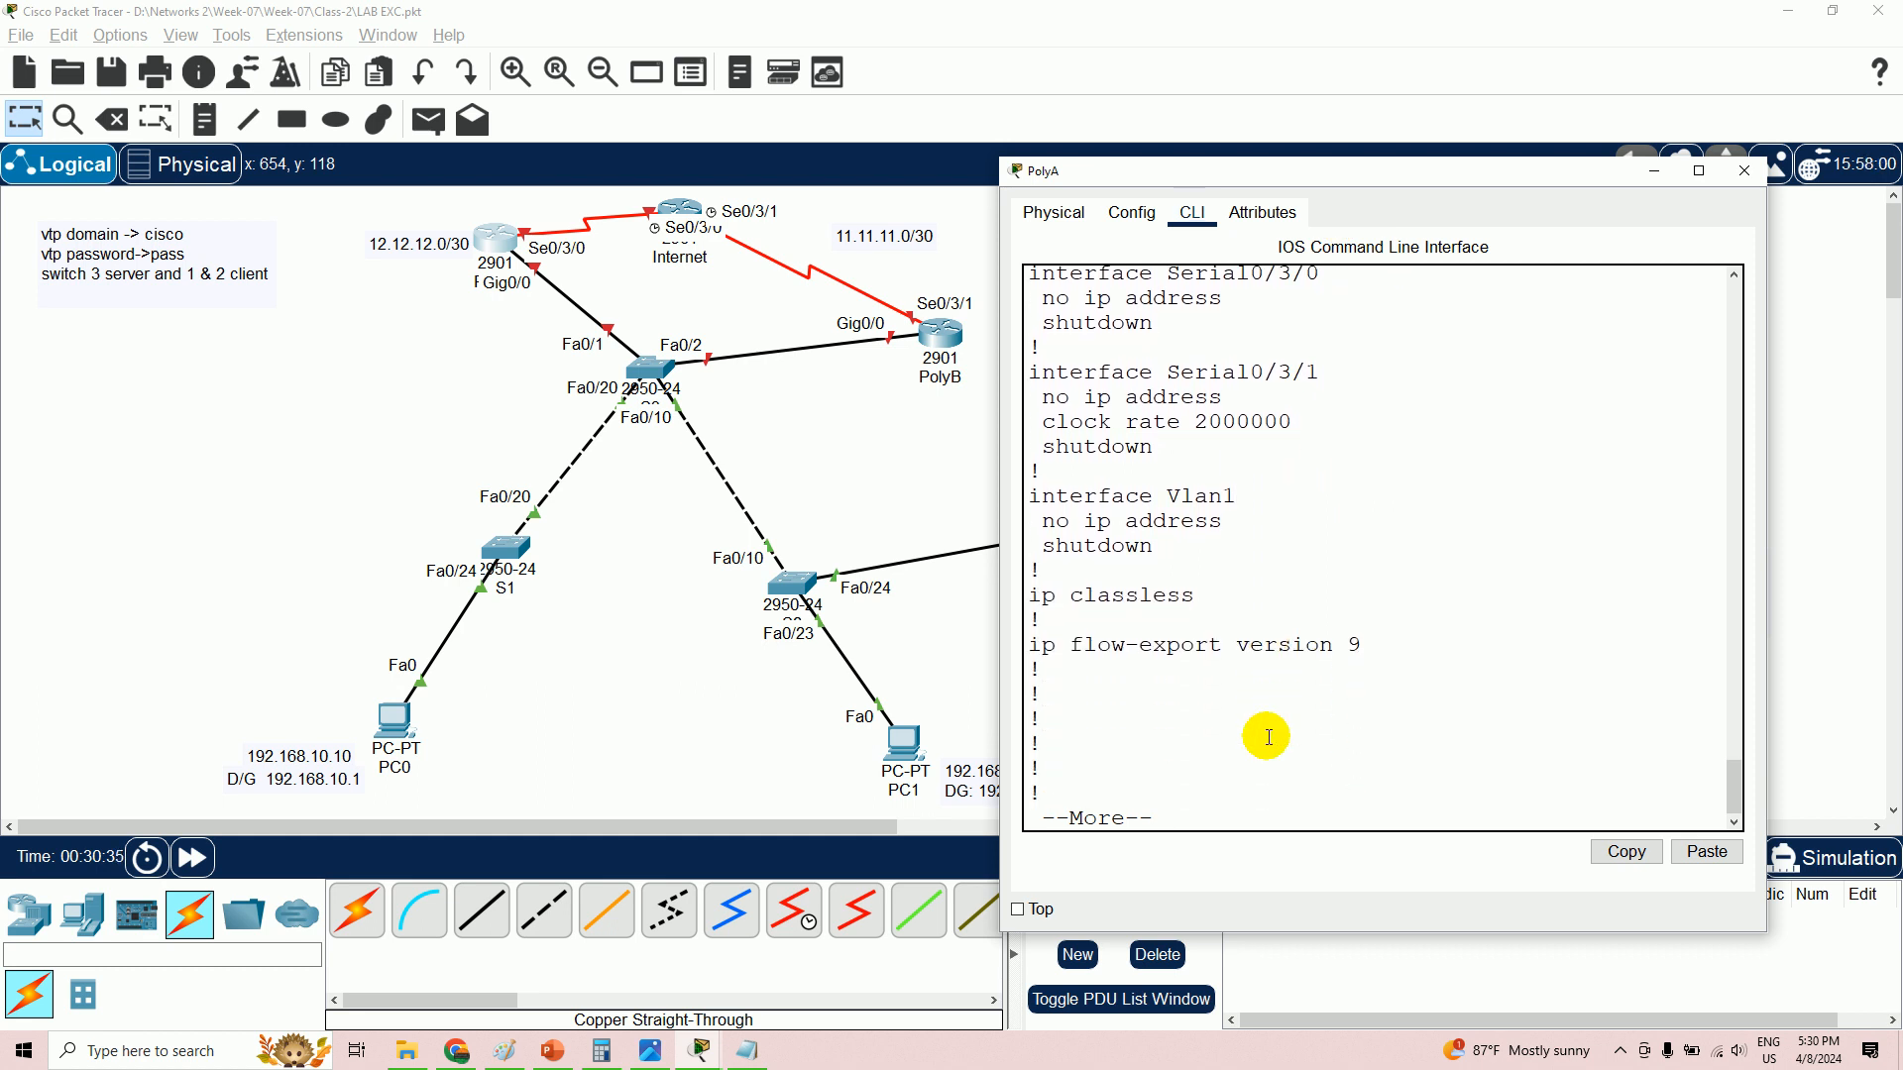
key("Return")
key("Return")
key("Return")
key("Return")
key("Return")
key("Return")
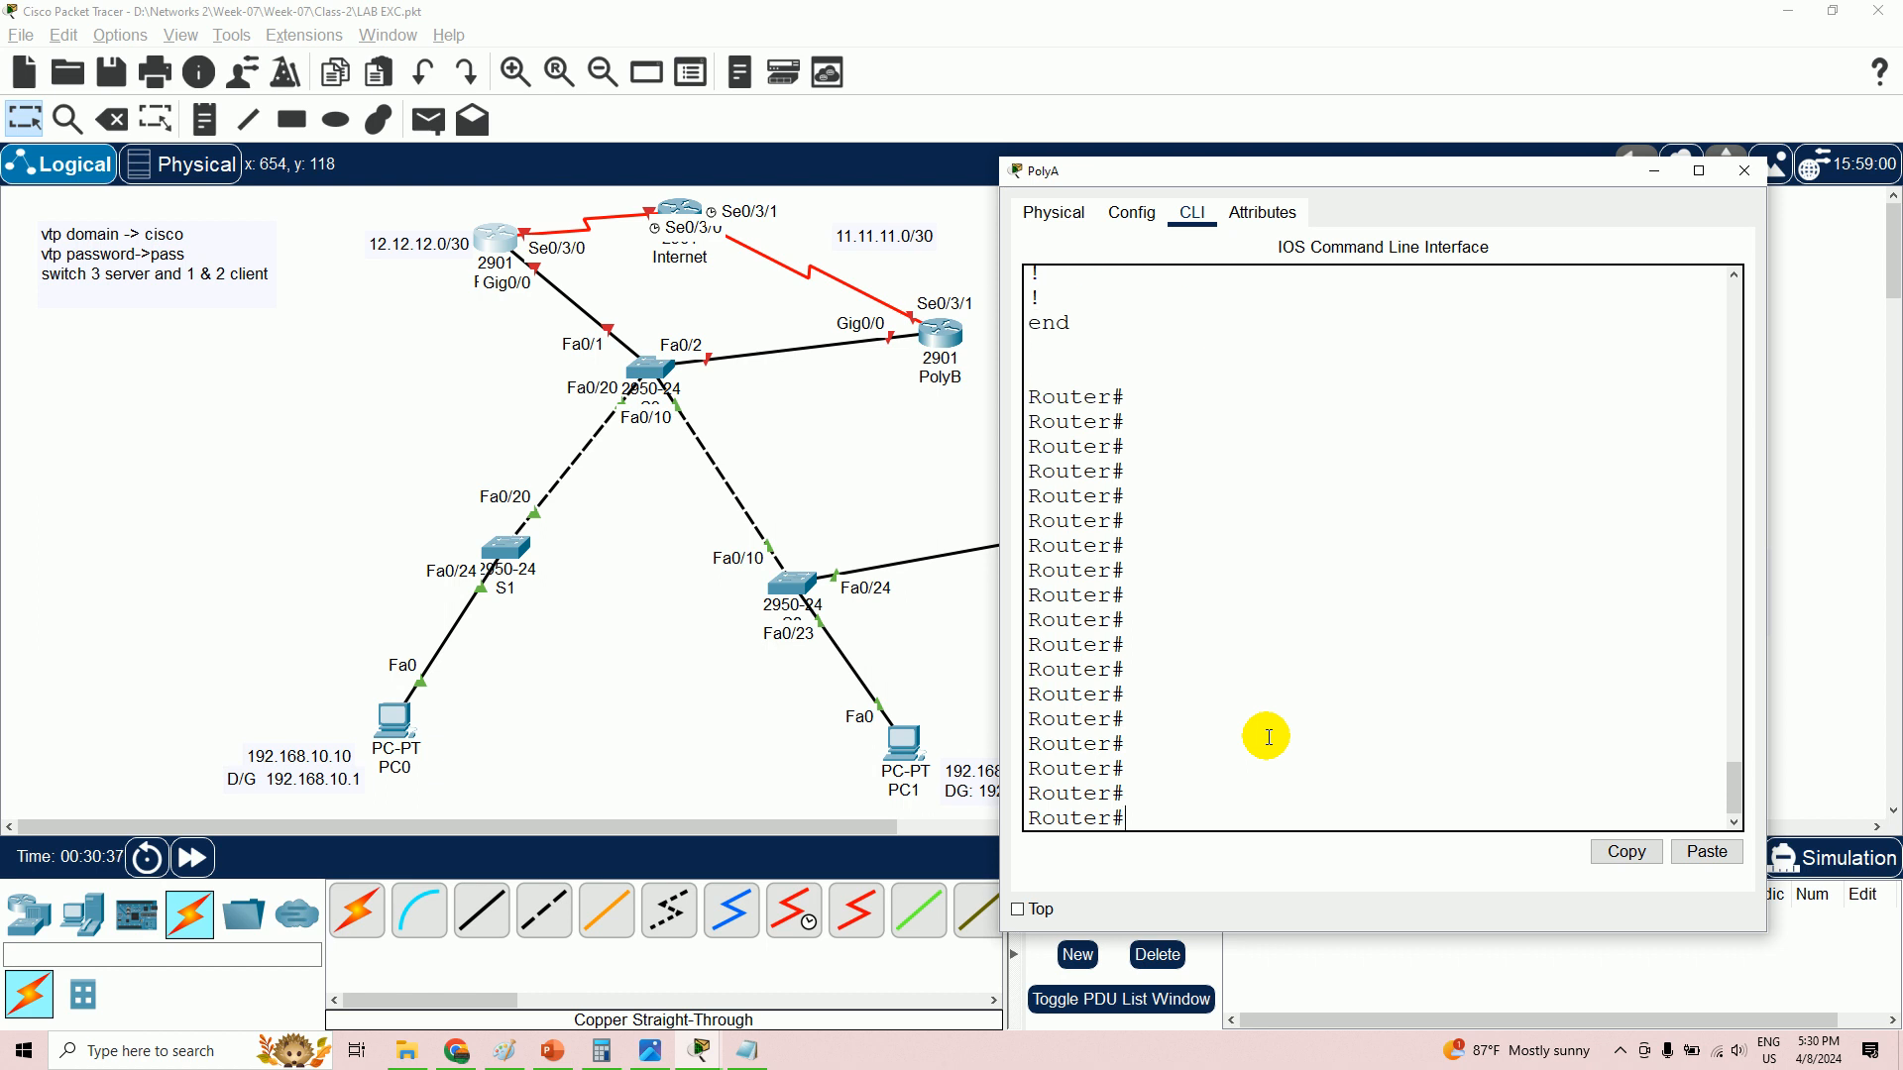
key("Return")
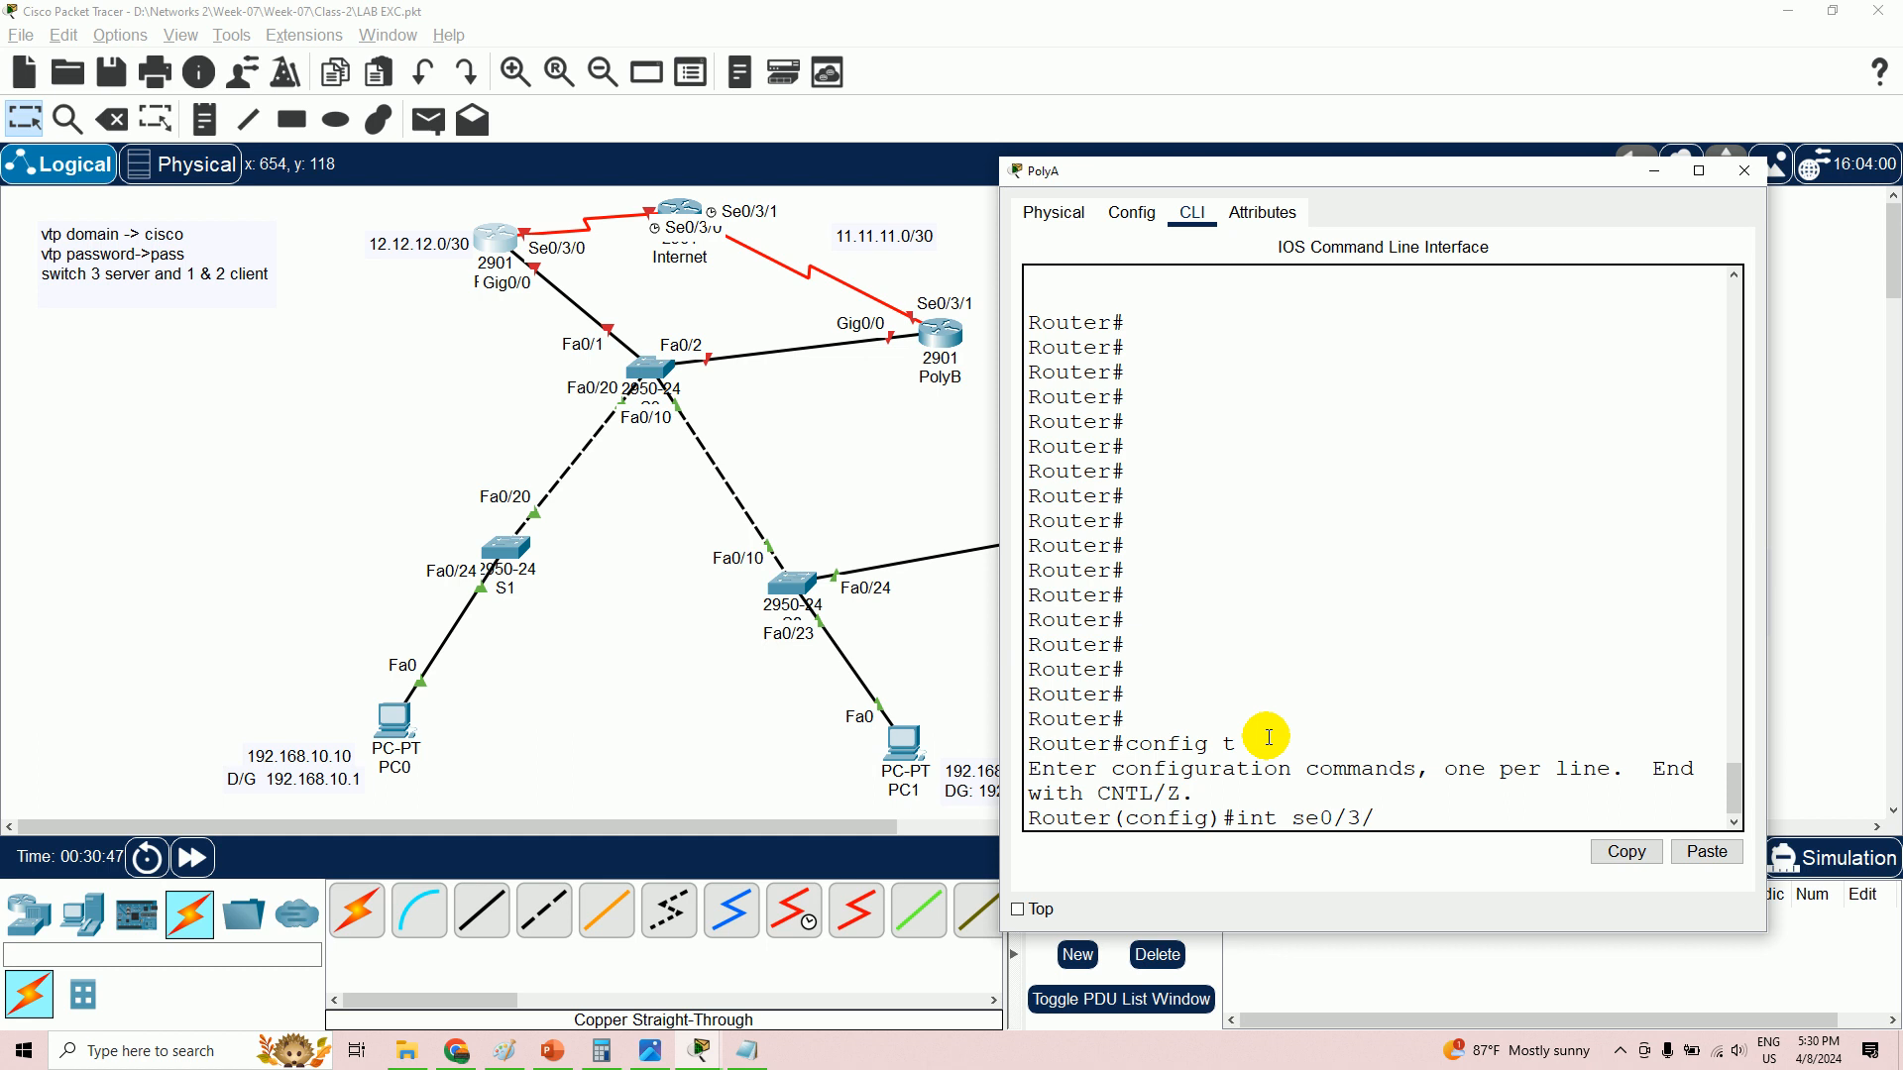
key("Return")
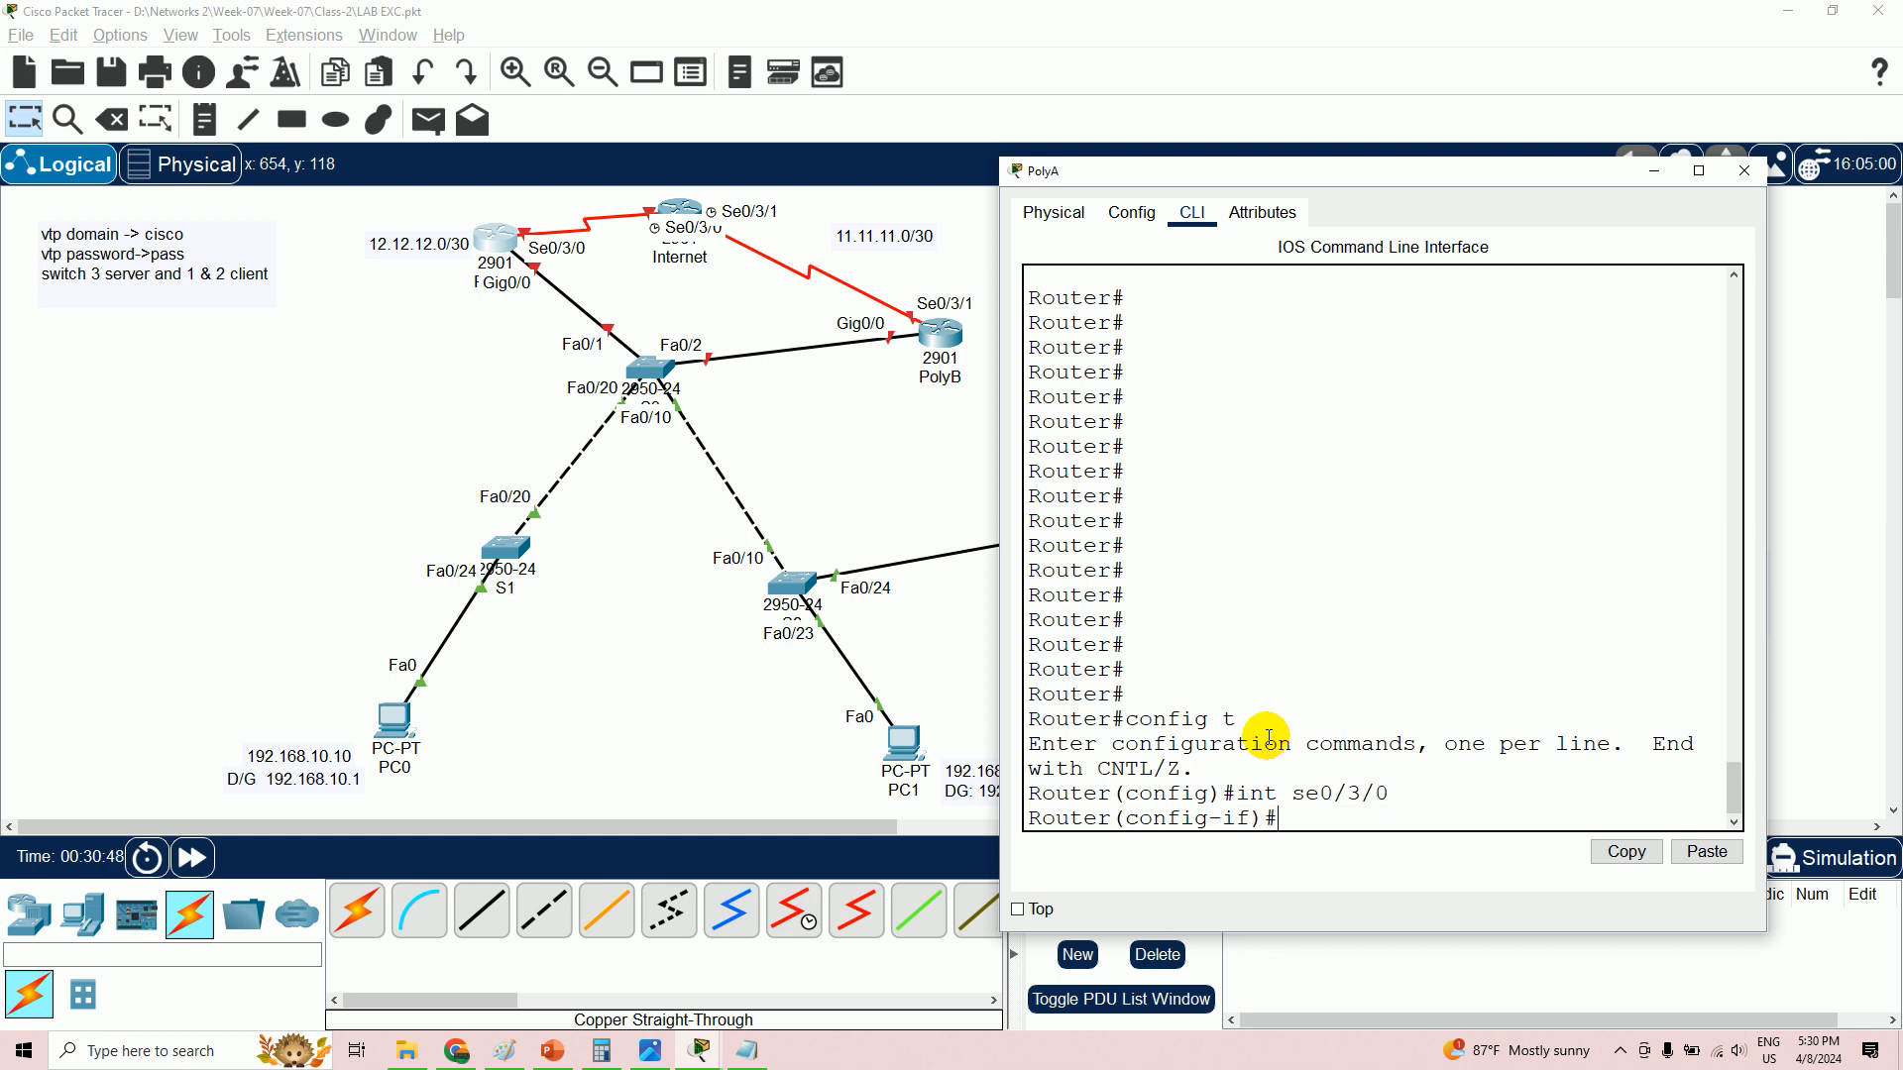
- Move the 12.12.12.0/30 network label above the PolyA router
left_click(397, 242)
left_click_drag(397, 243, 499, 205)
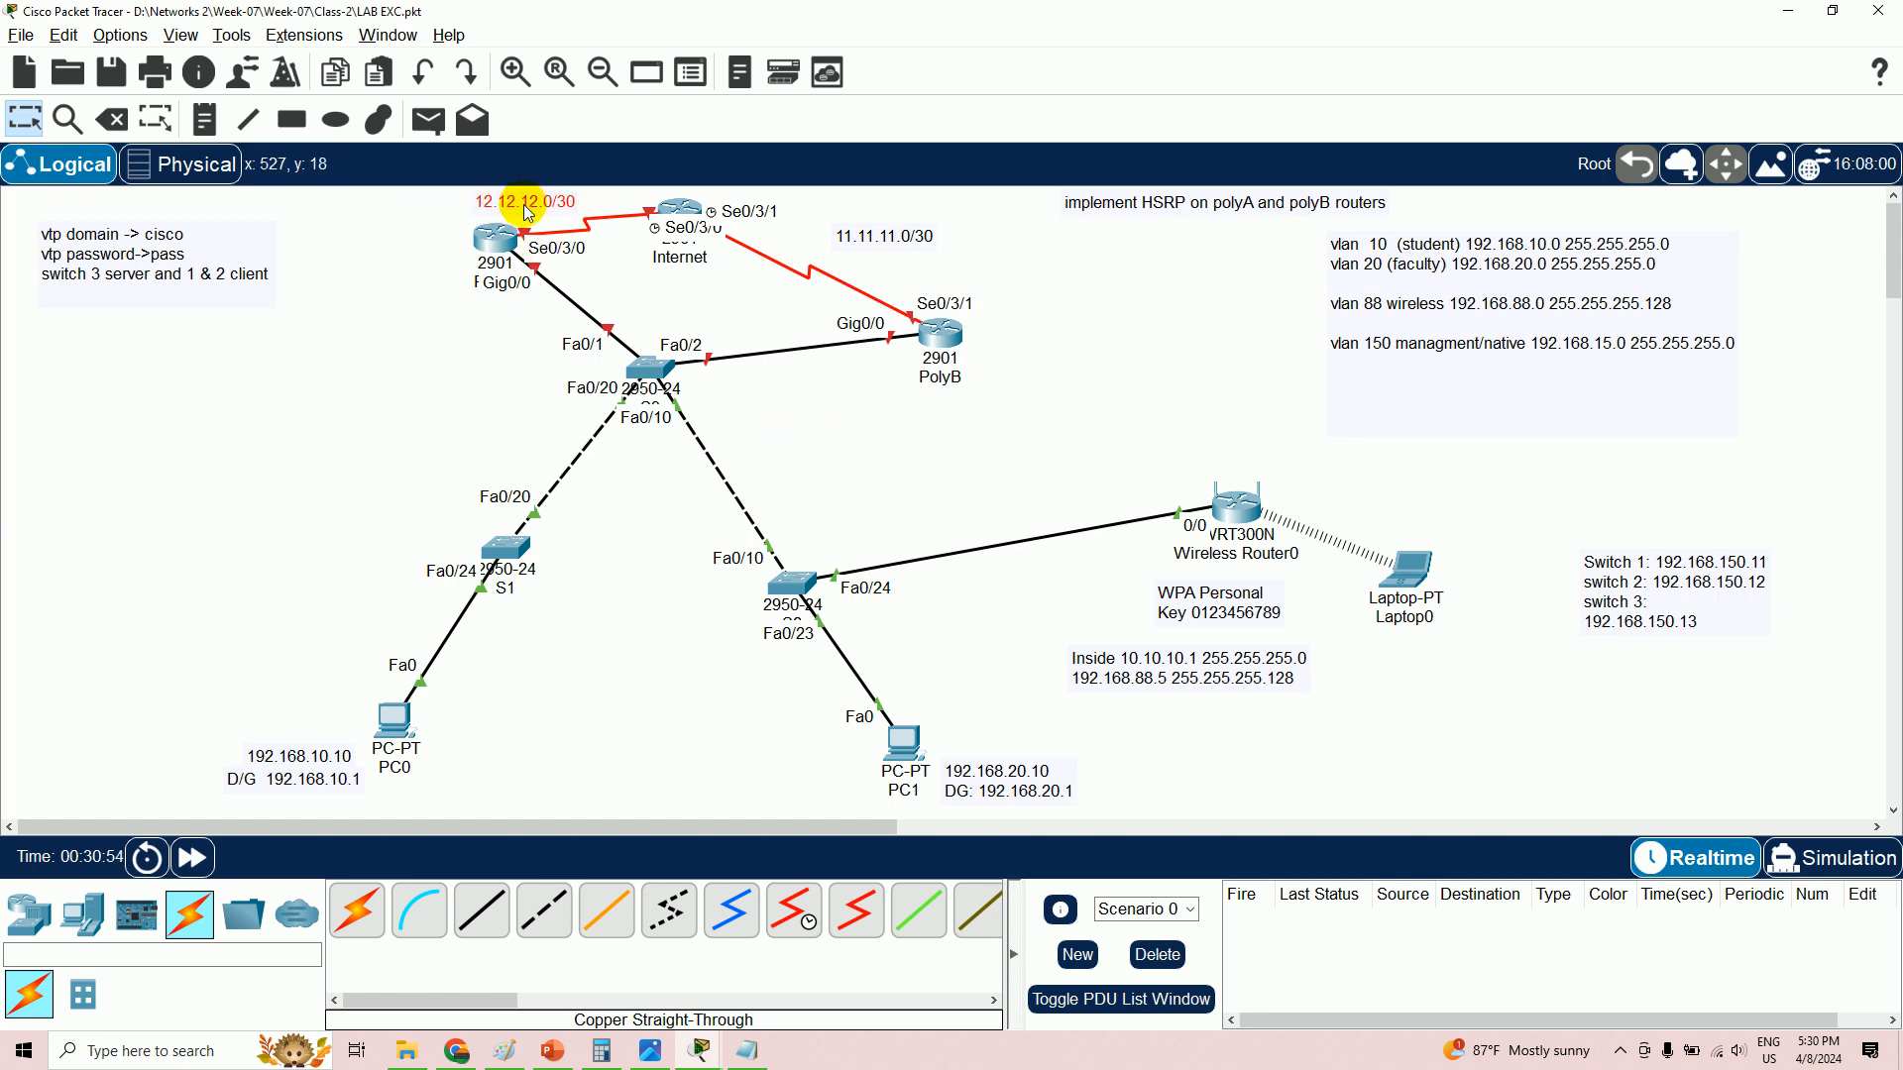
key("alt+Tab")
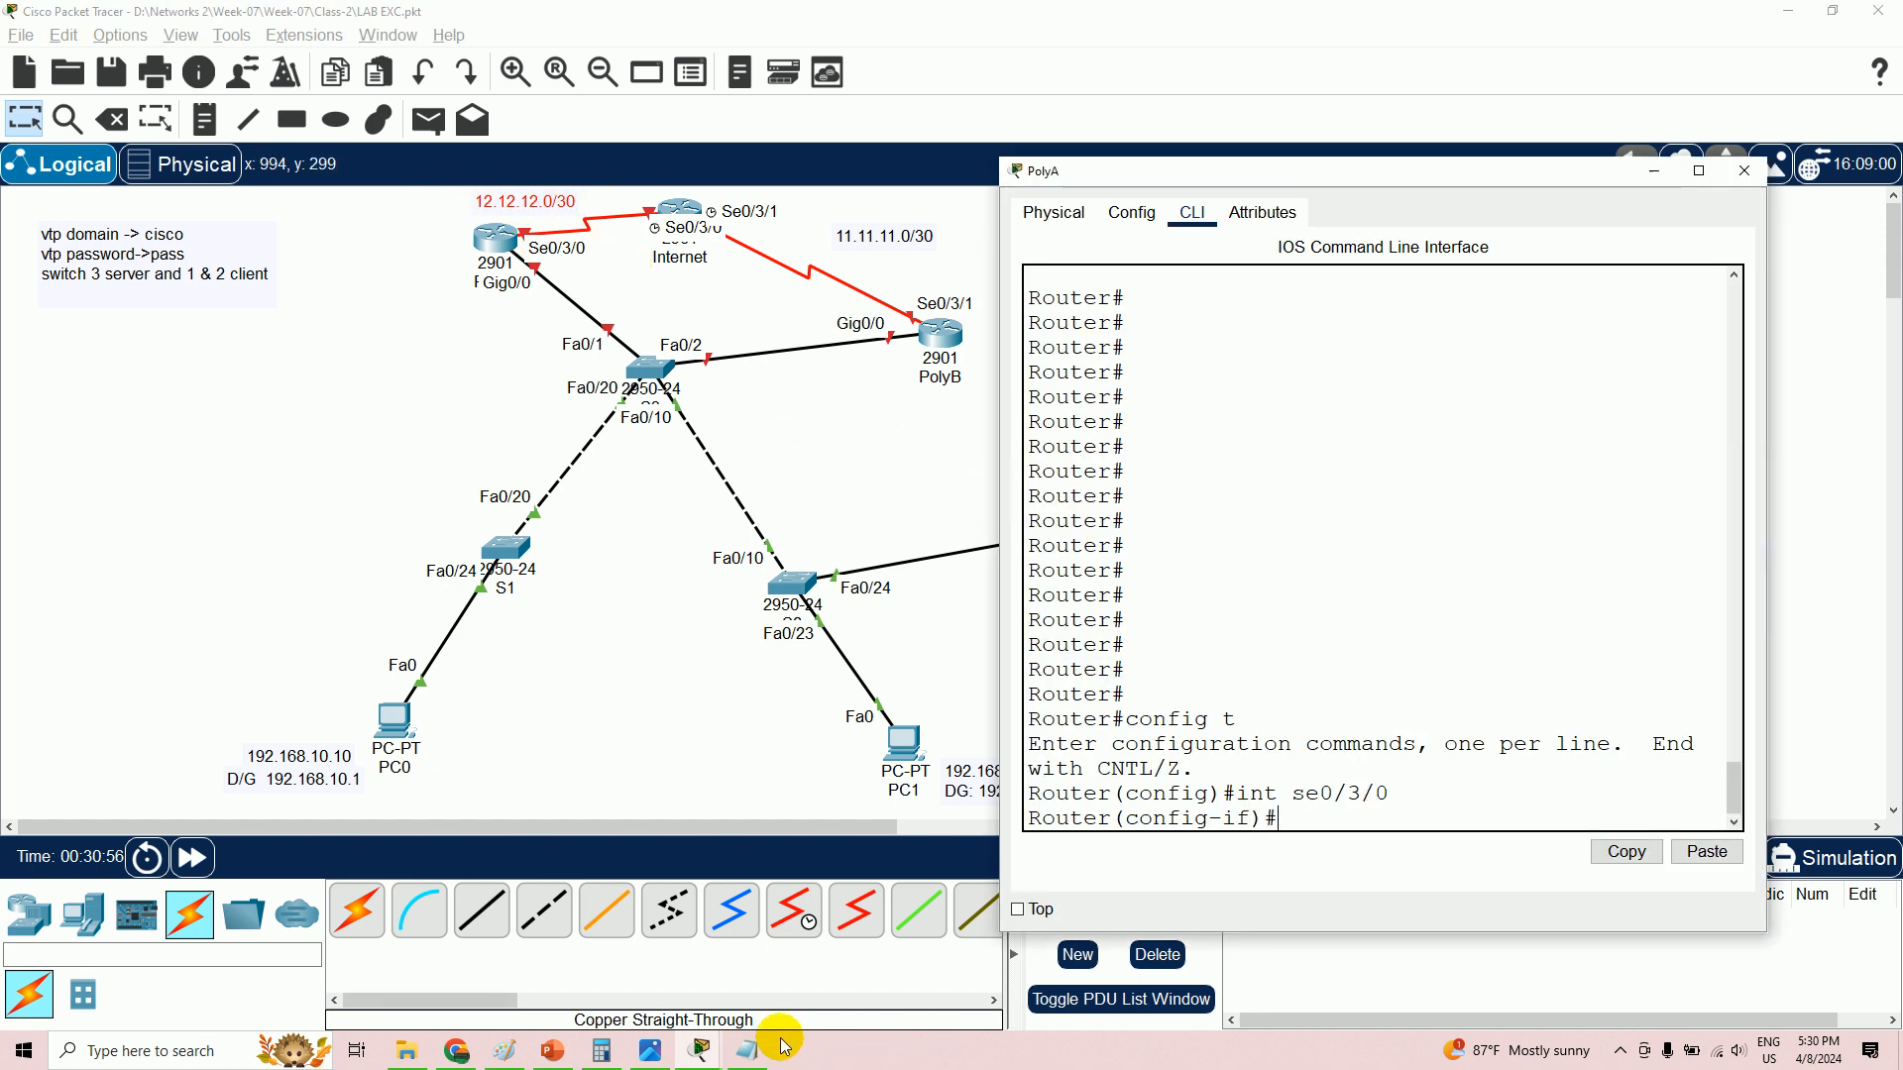
- In the notes, highlight 12.12.12.0 /30 and its hosts 12.12.12.1 and 12.12.12.2, then return
left_click(749, 1050)
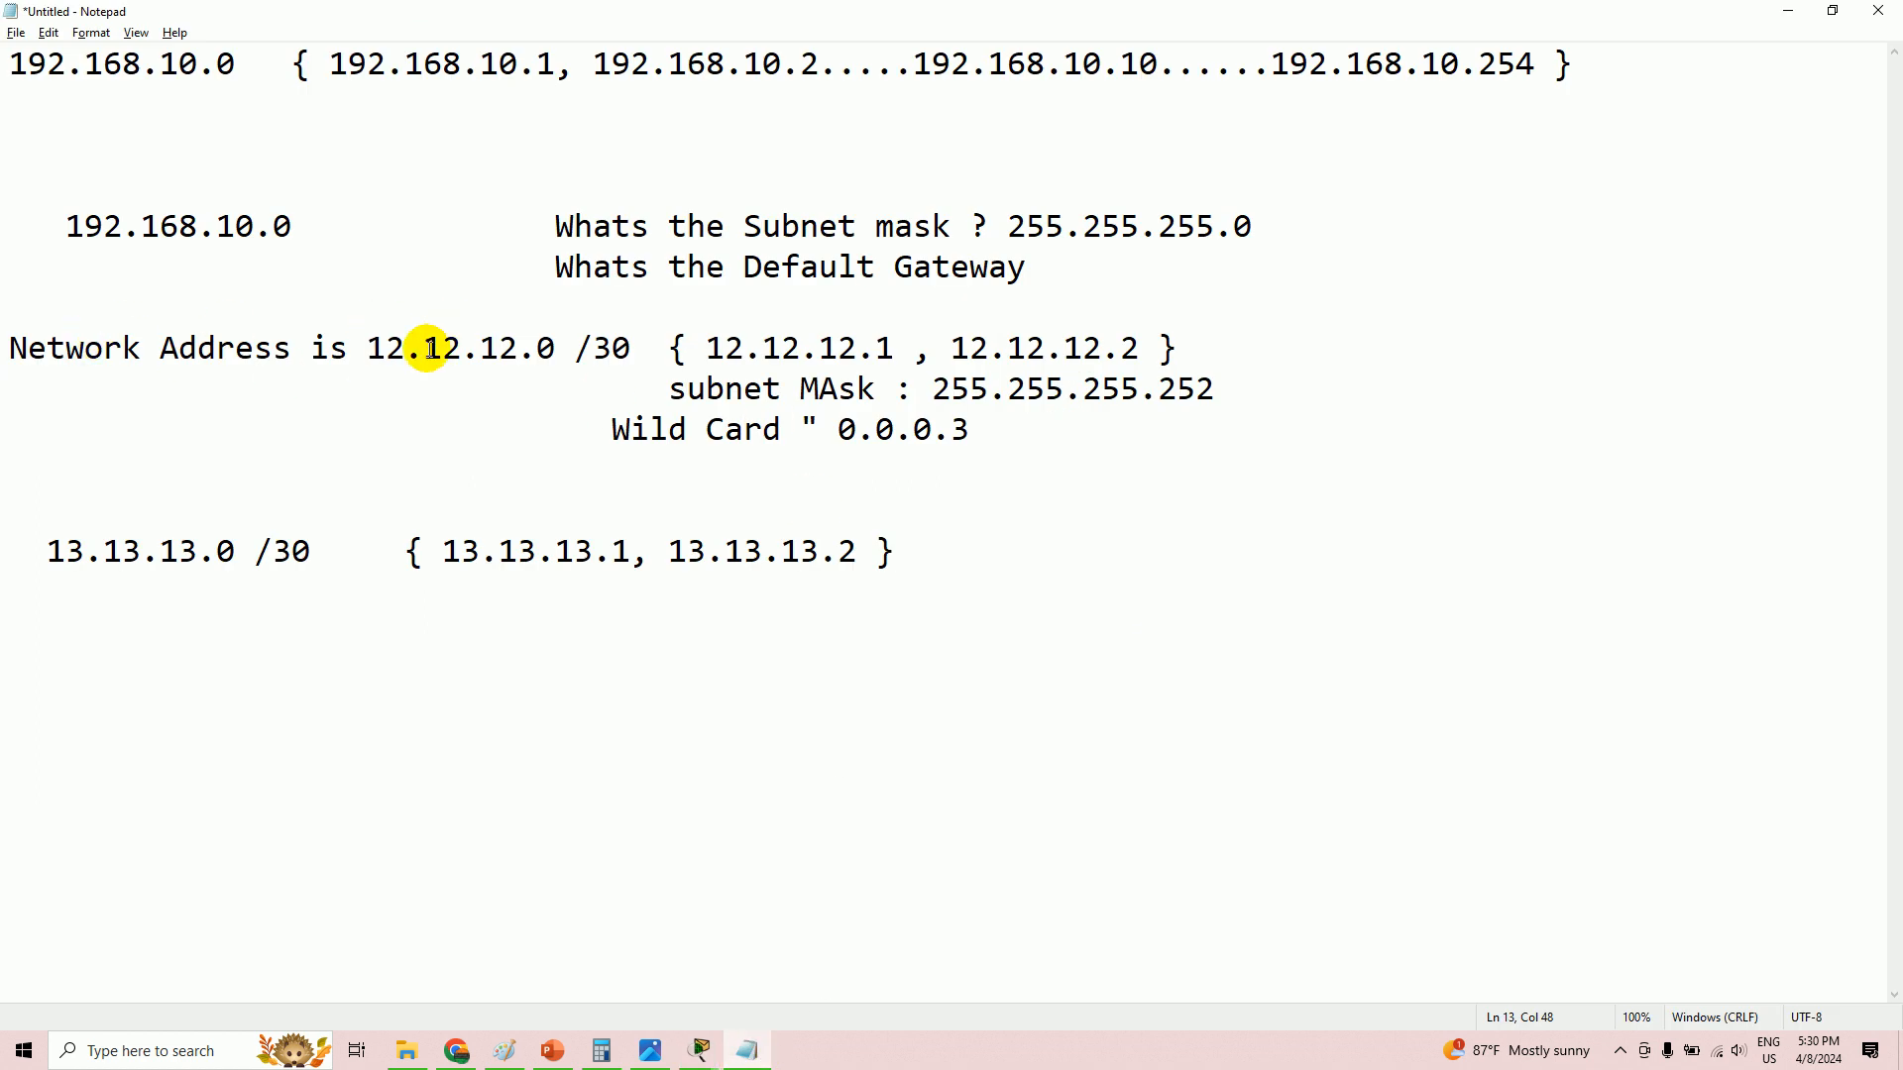
left_click_drag(368, 351, 867, 373)
left_click(890, 388)
left_click_drag(708, 349, 1138, 347)
key("alt+Tab")
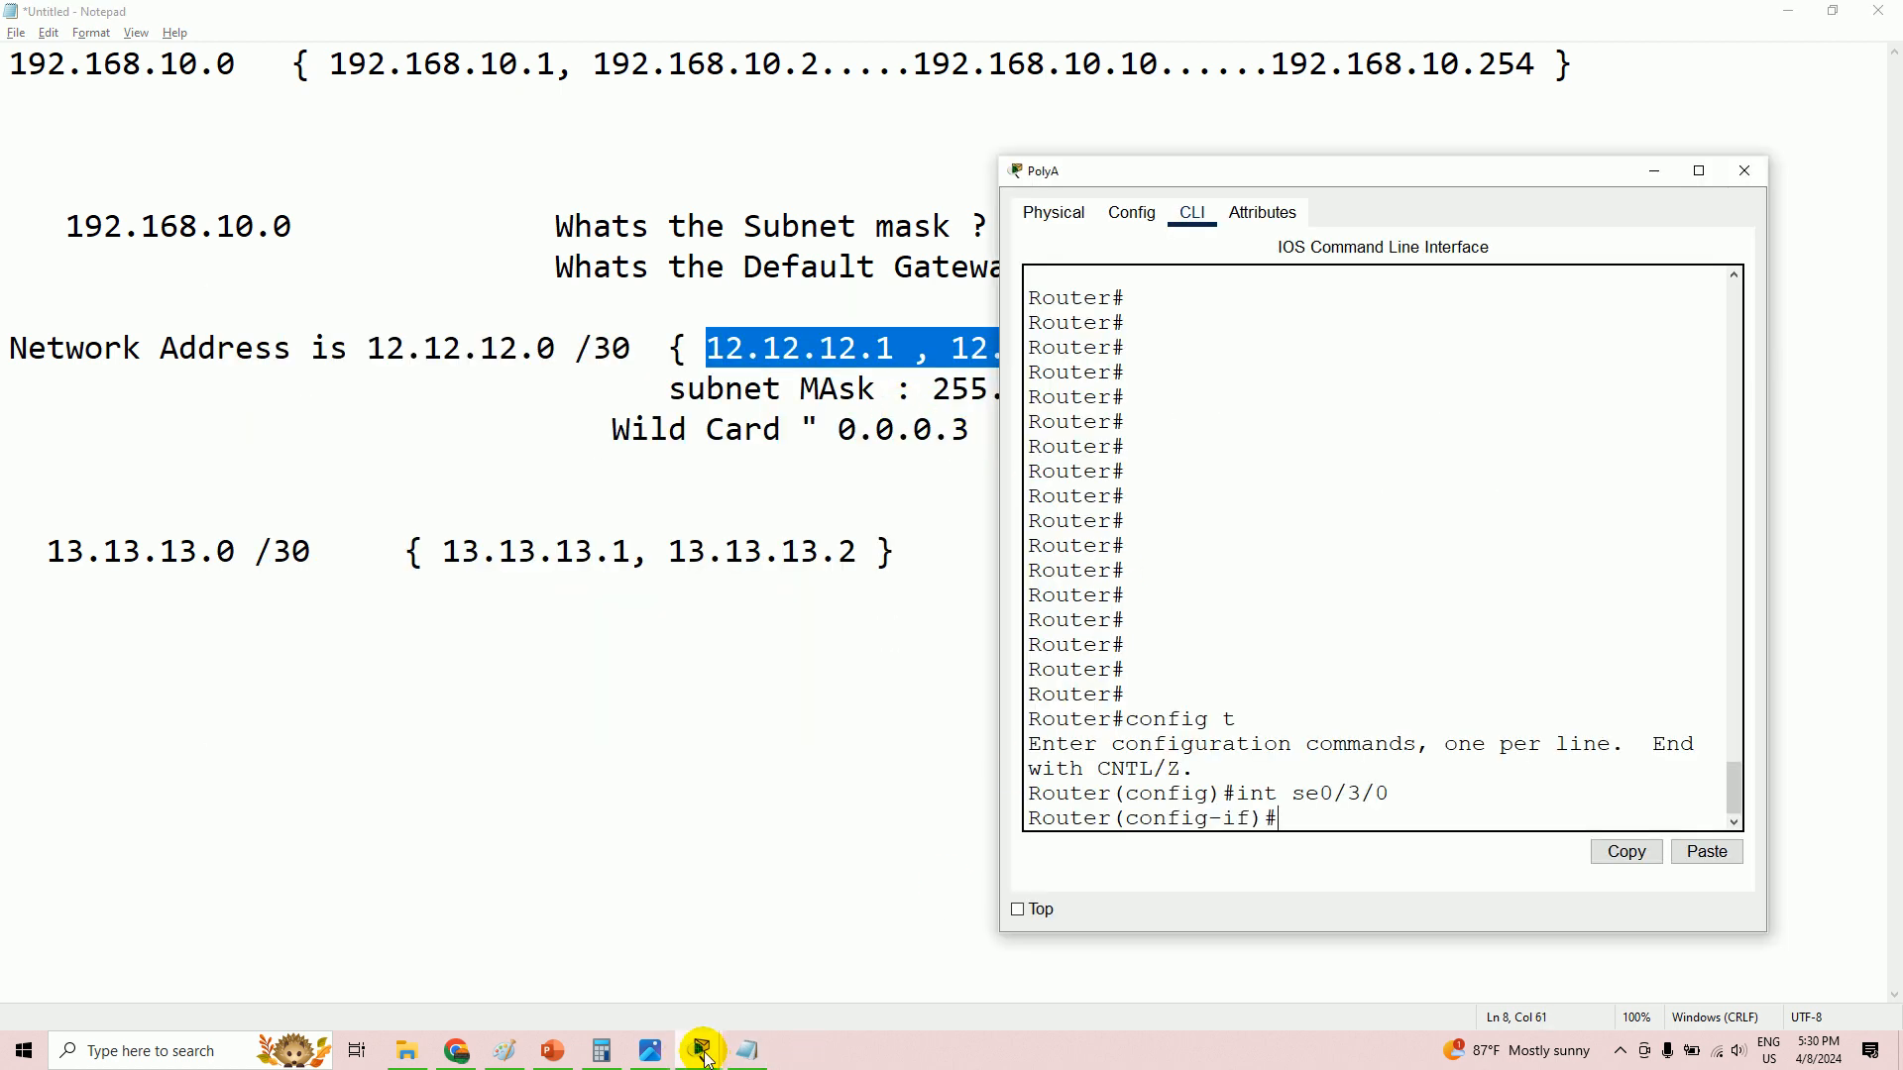
- Bring the main LAB EXC.pkt topology window back to the front from the taskbar
mouse_move(714, 1050)
left_click(813, 954)
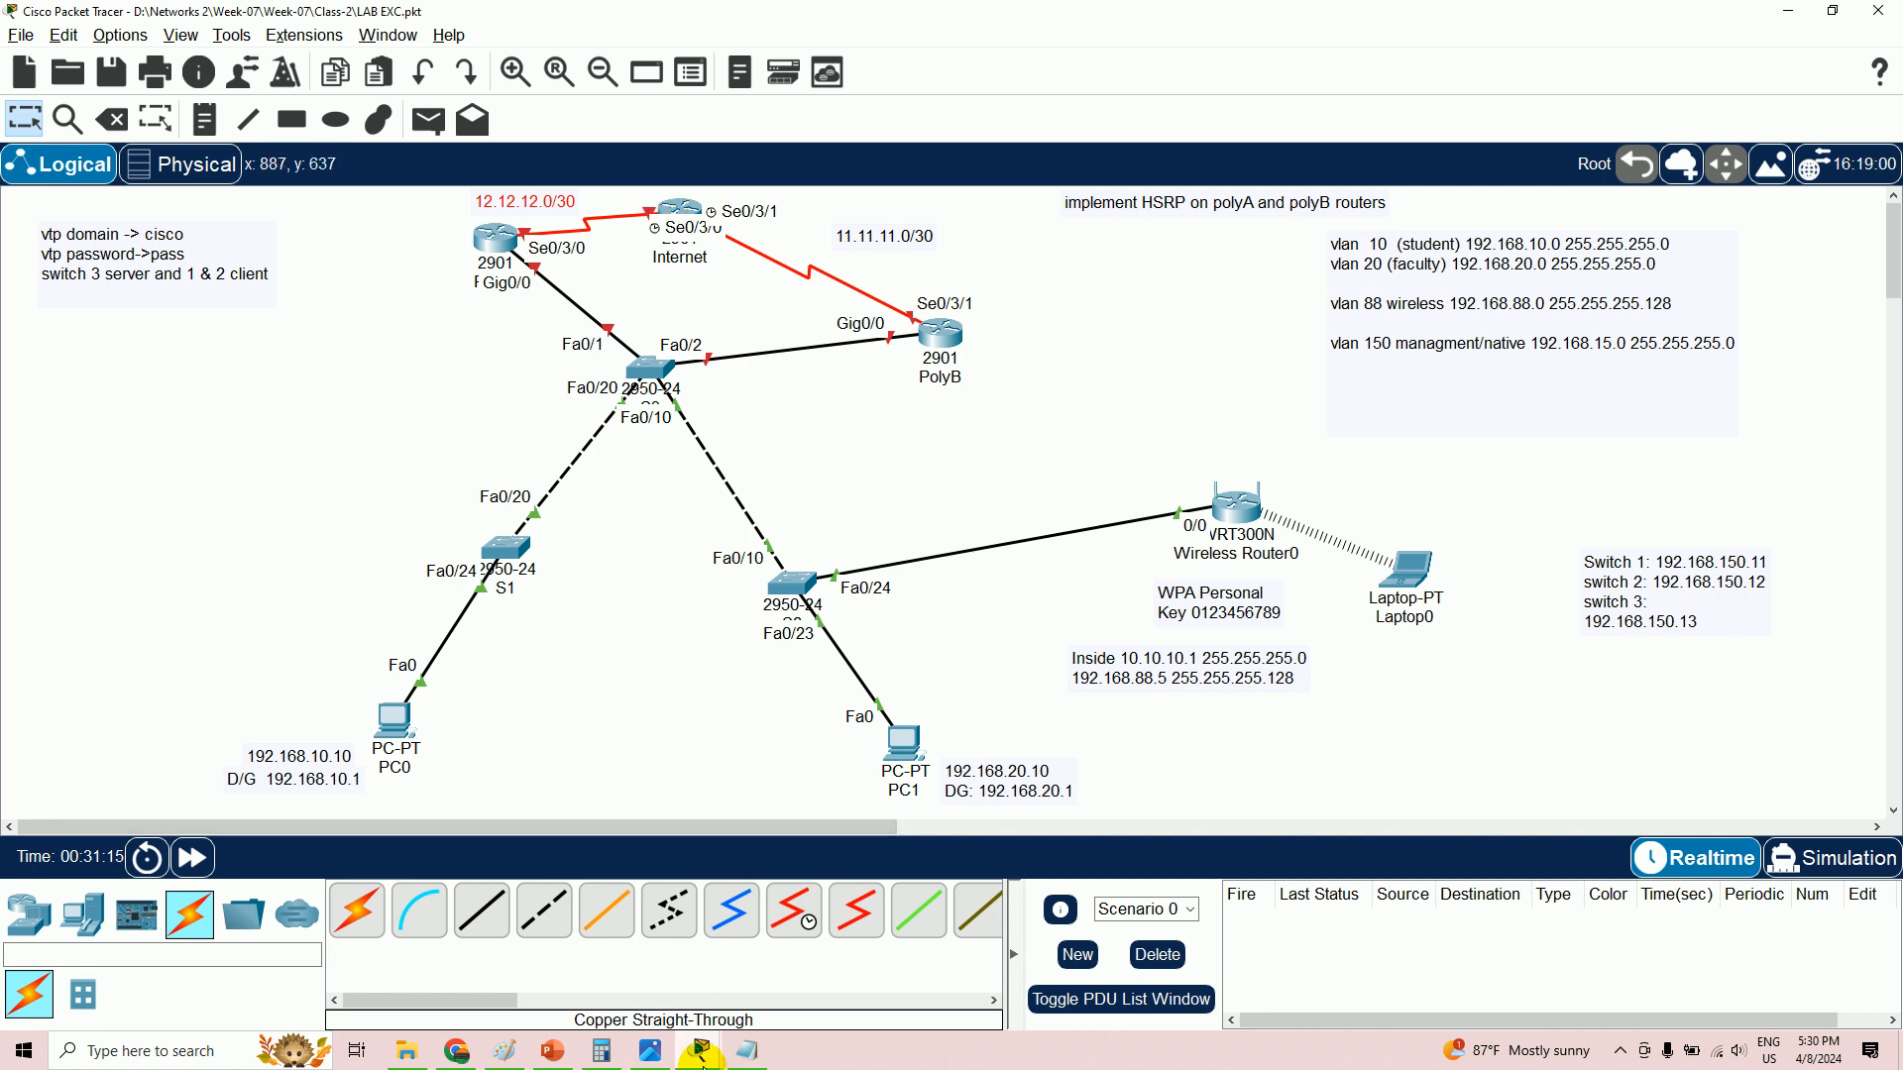
mouse_move(701, 1056)
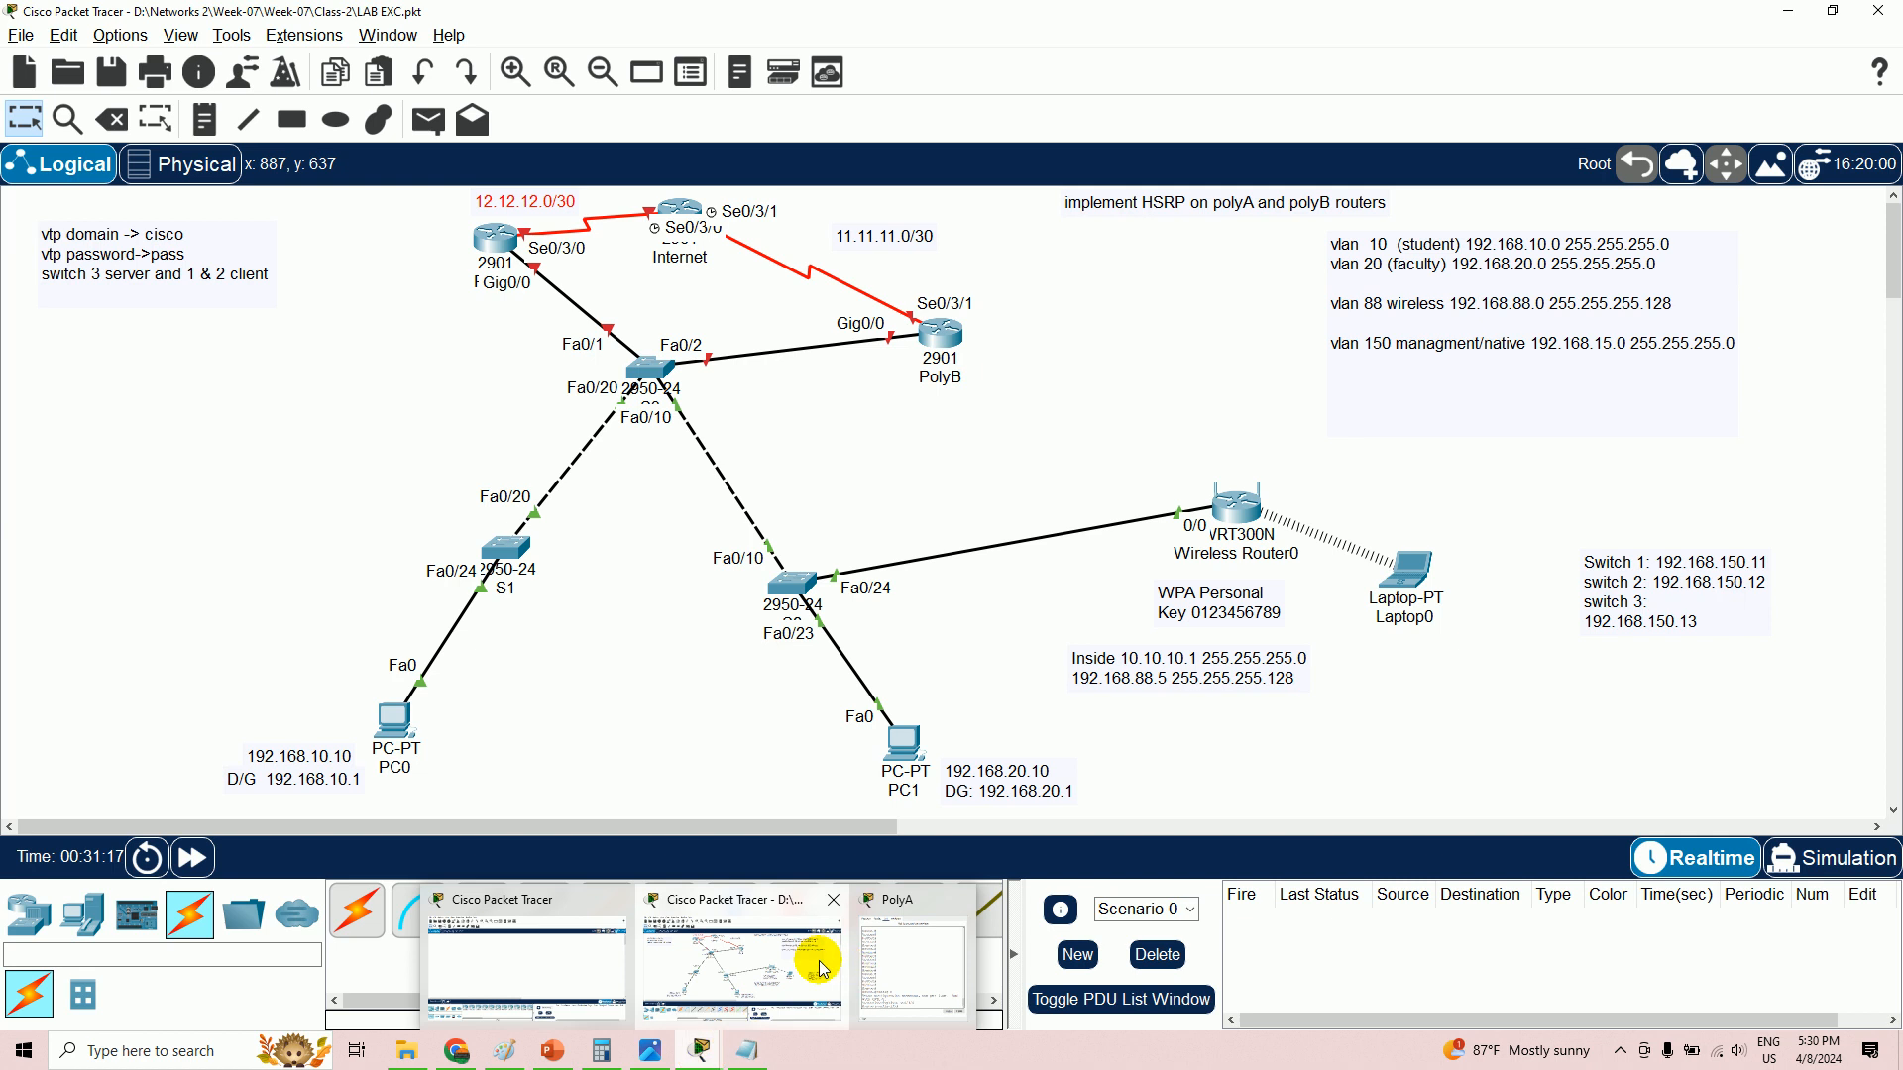
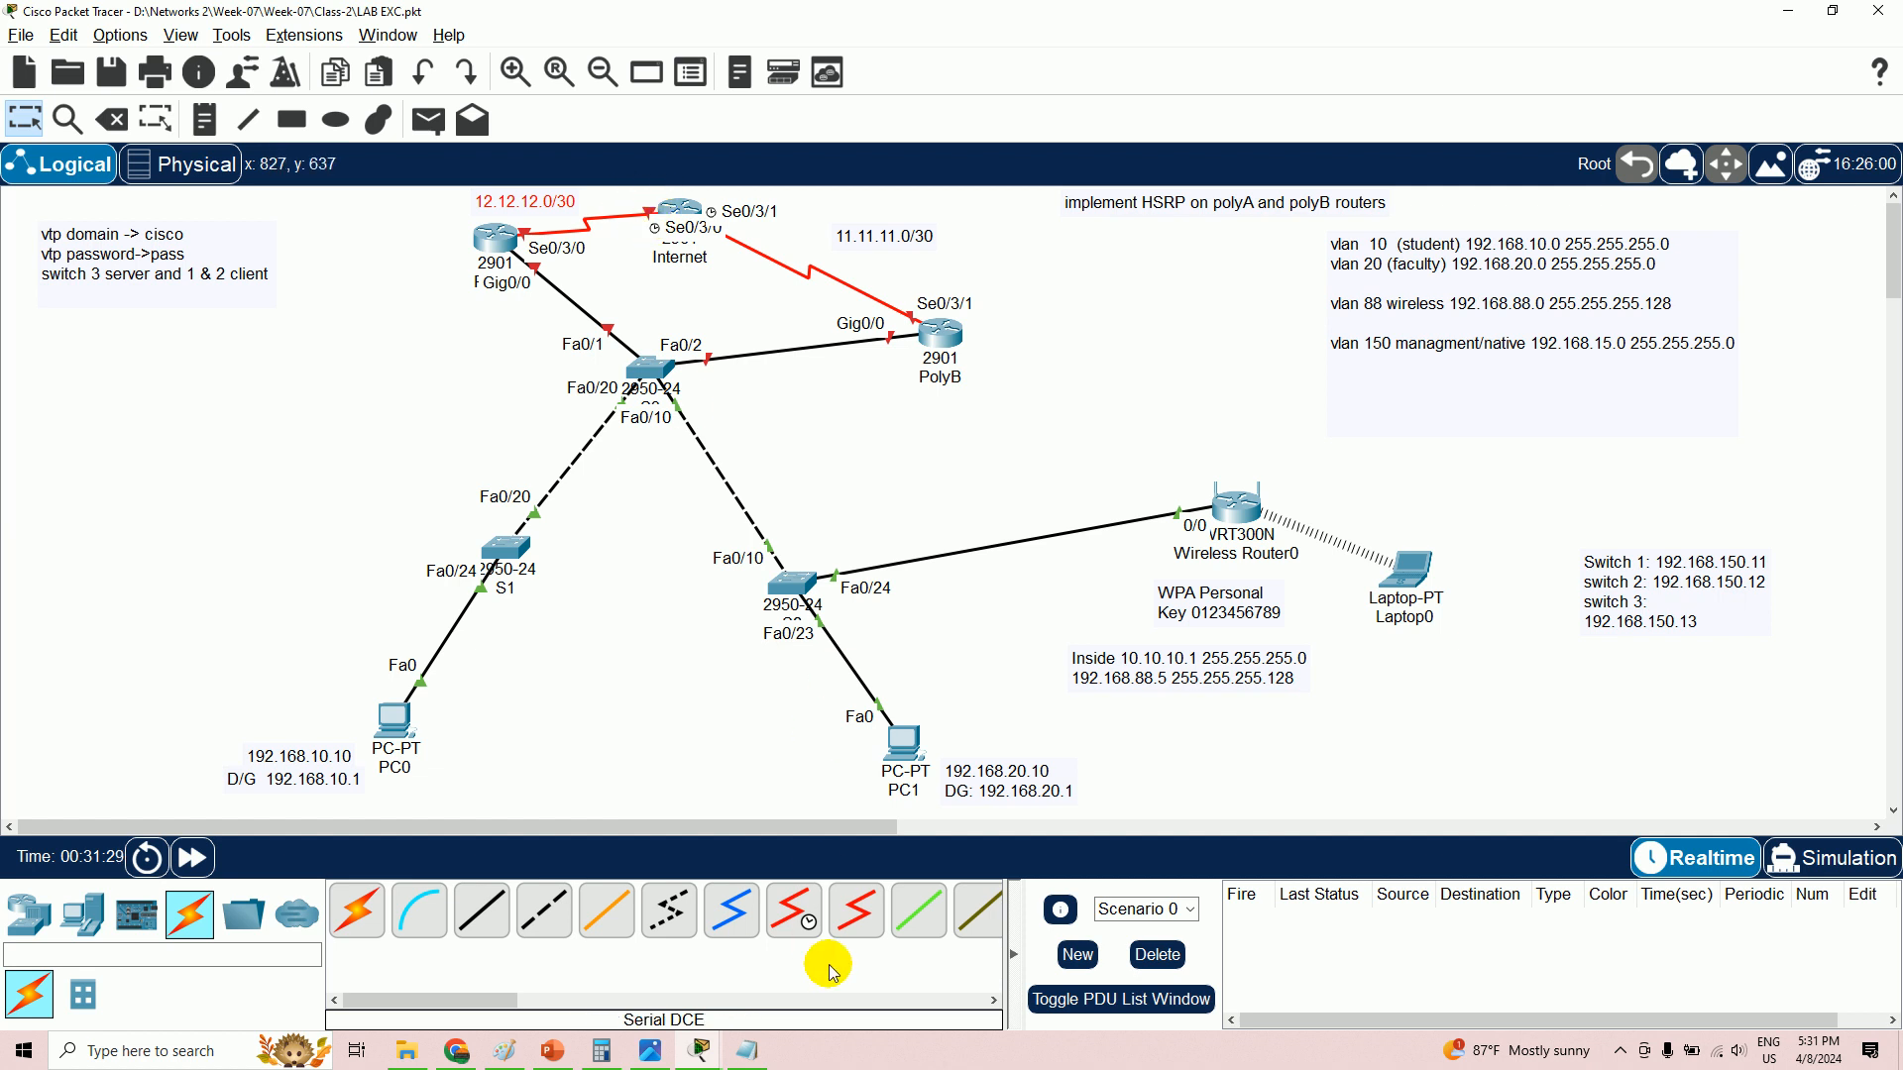
- Back in PolyA's CLI, assign 12.12.12.2 255.255.255.252 to Se0/3/0
left_click(699, 1048)
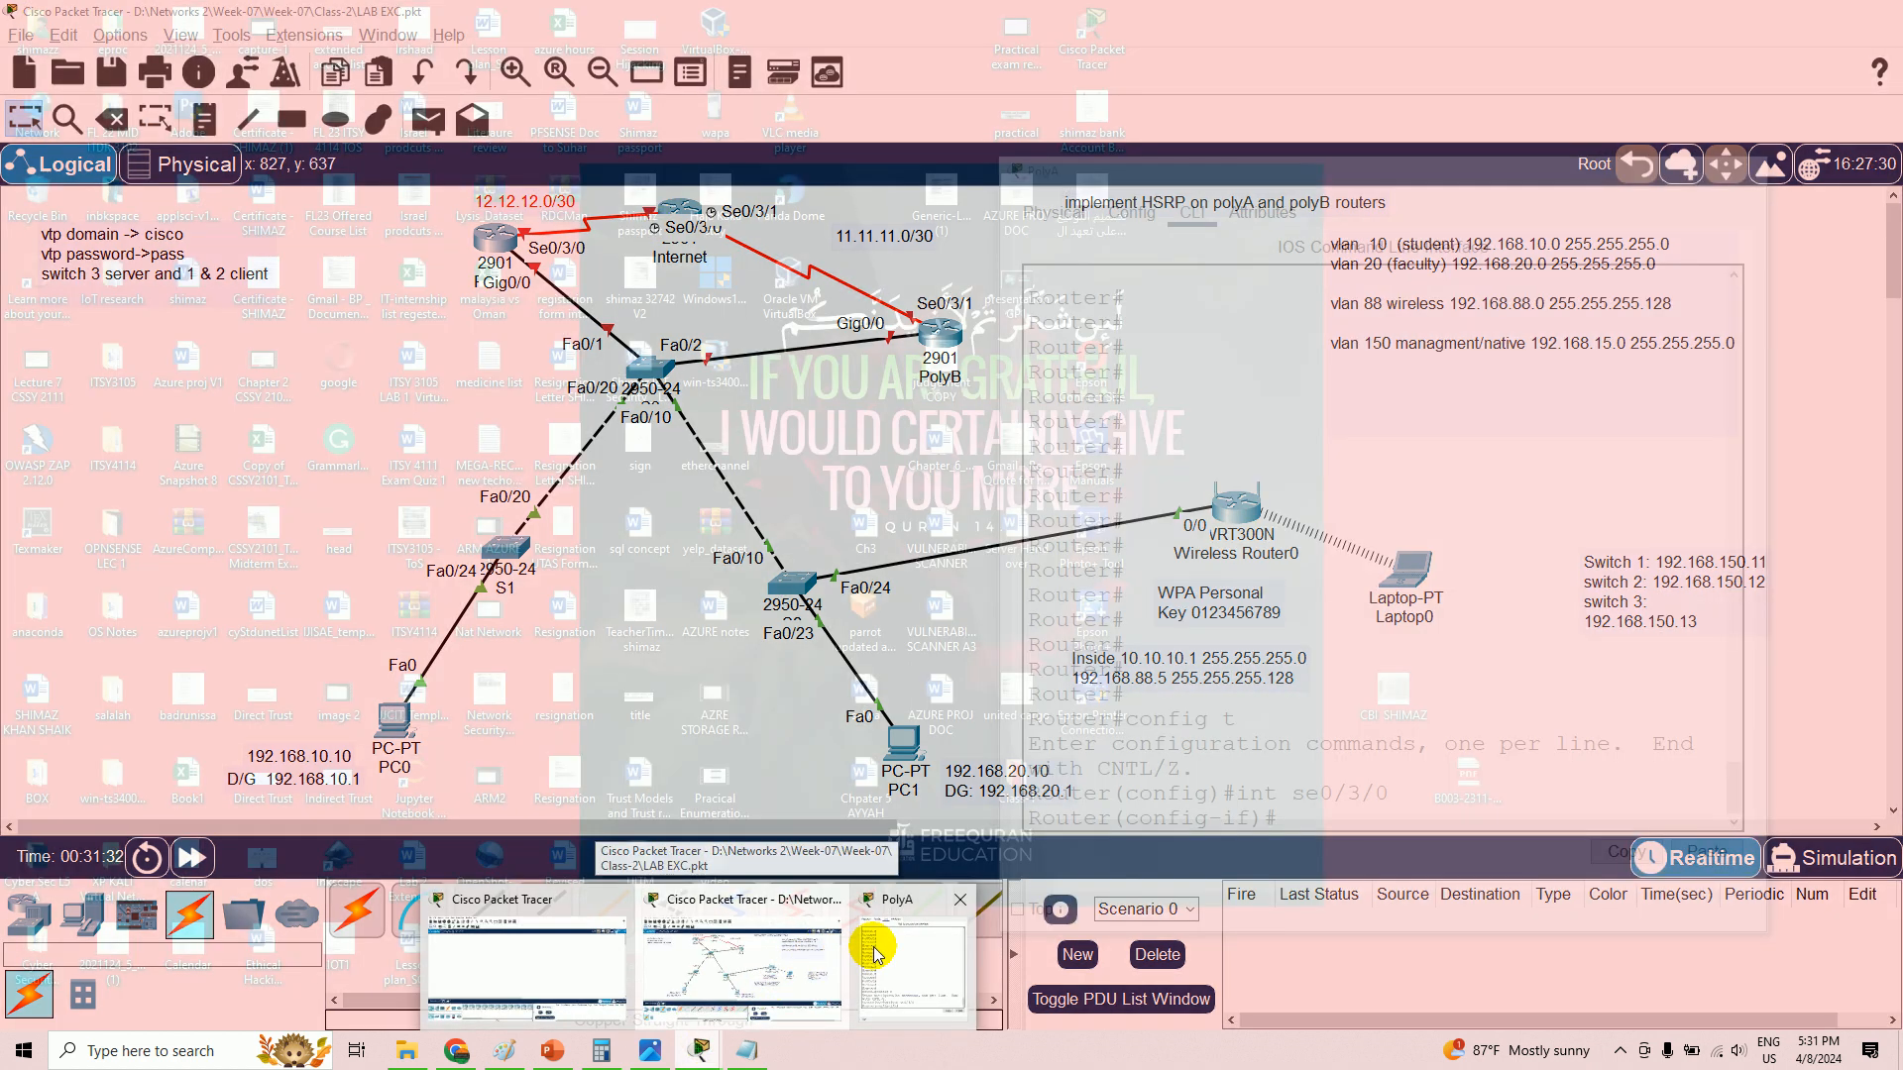
left_click(897, 947)
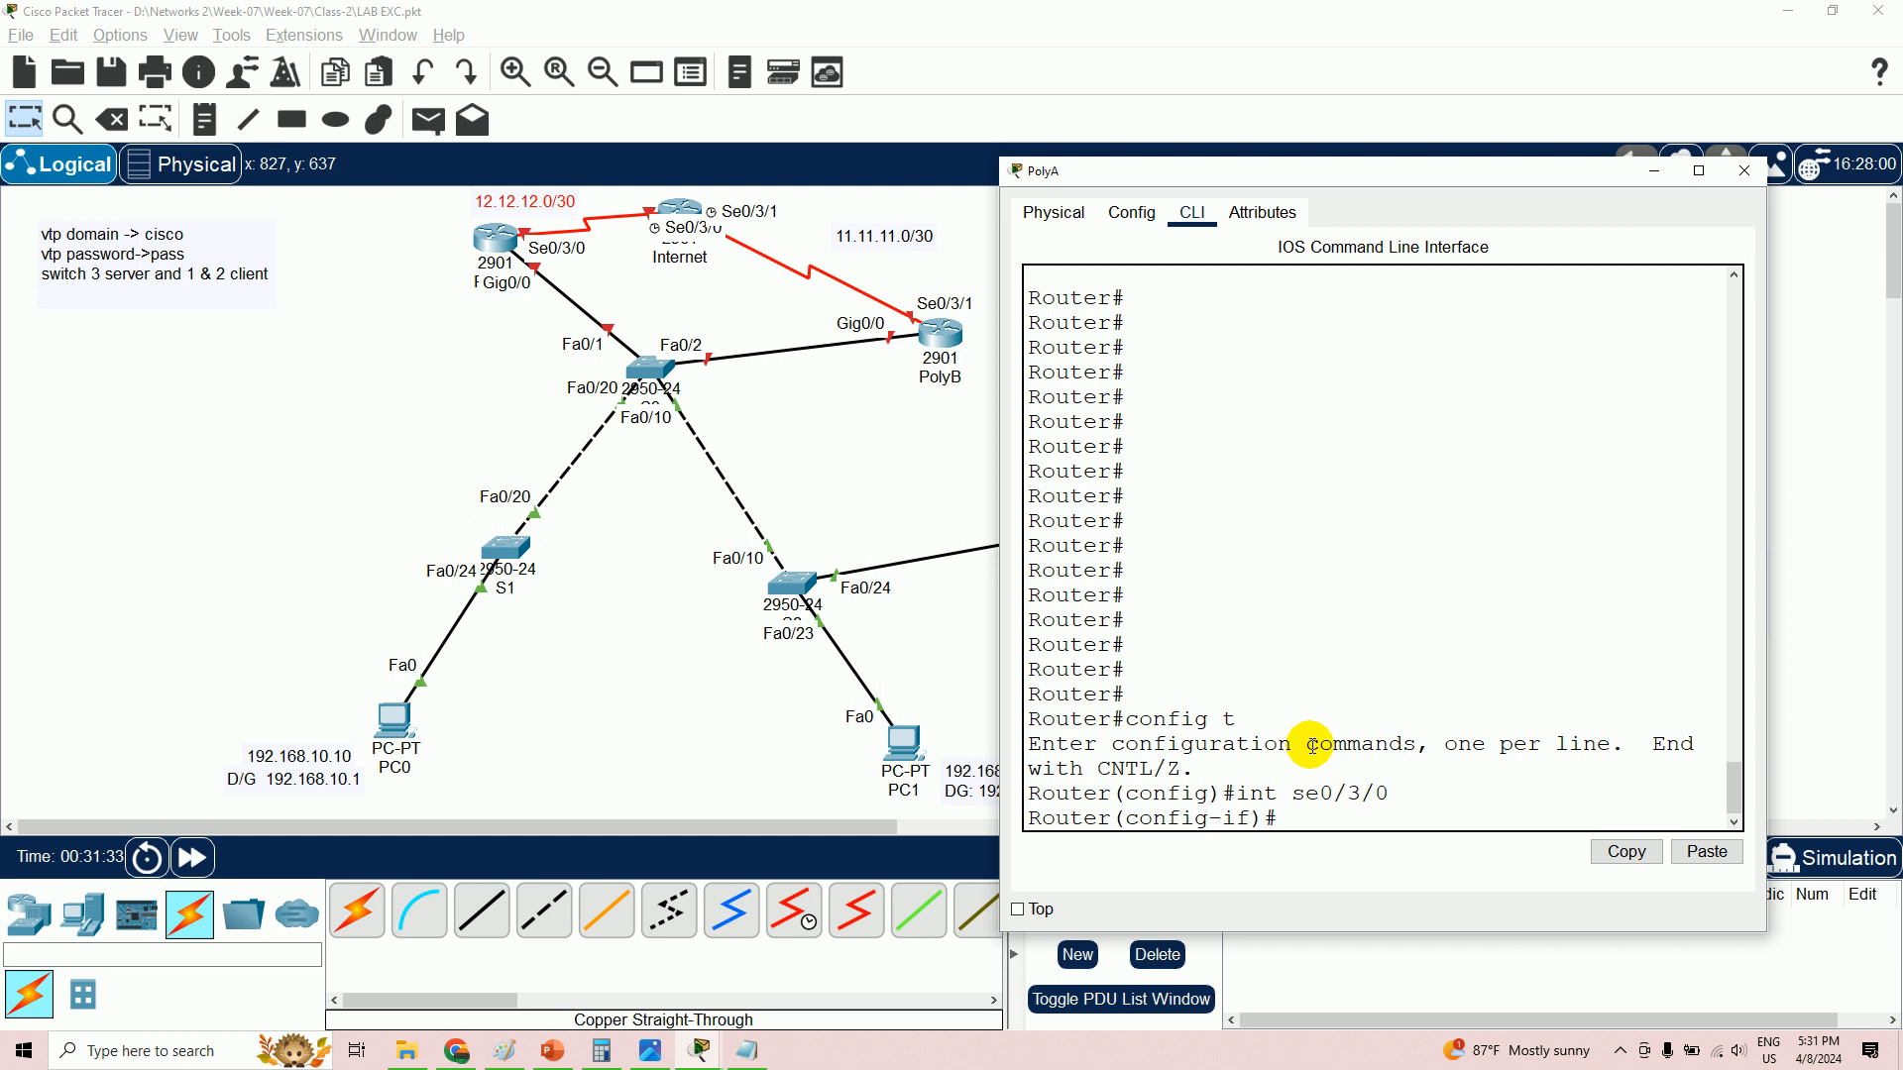
type("ip add 12.12.12.2 255.255")
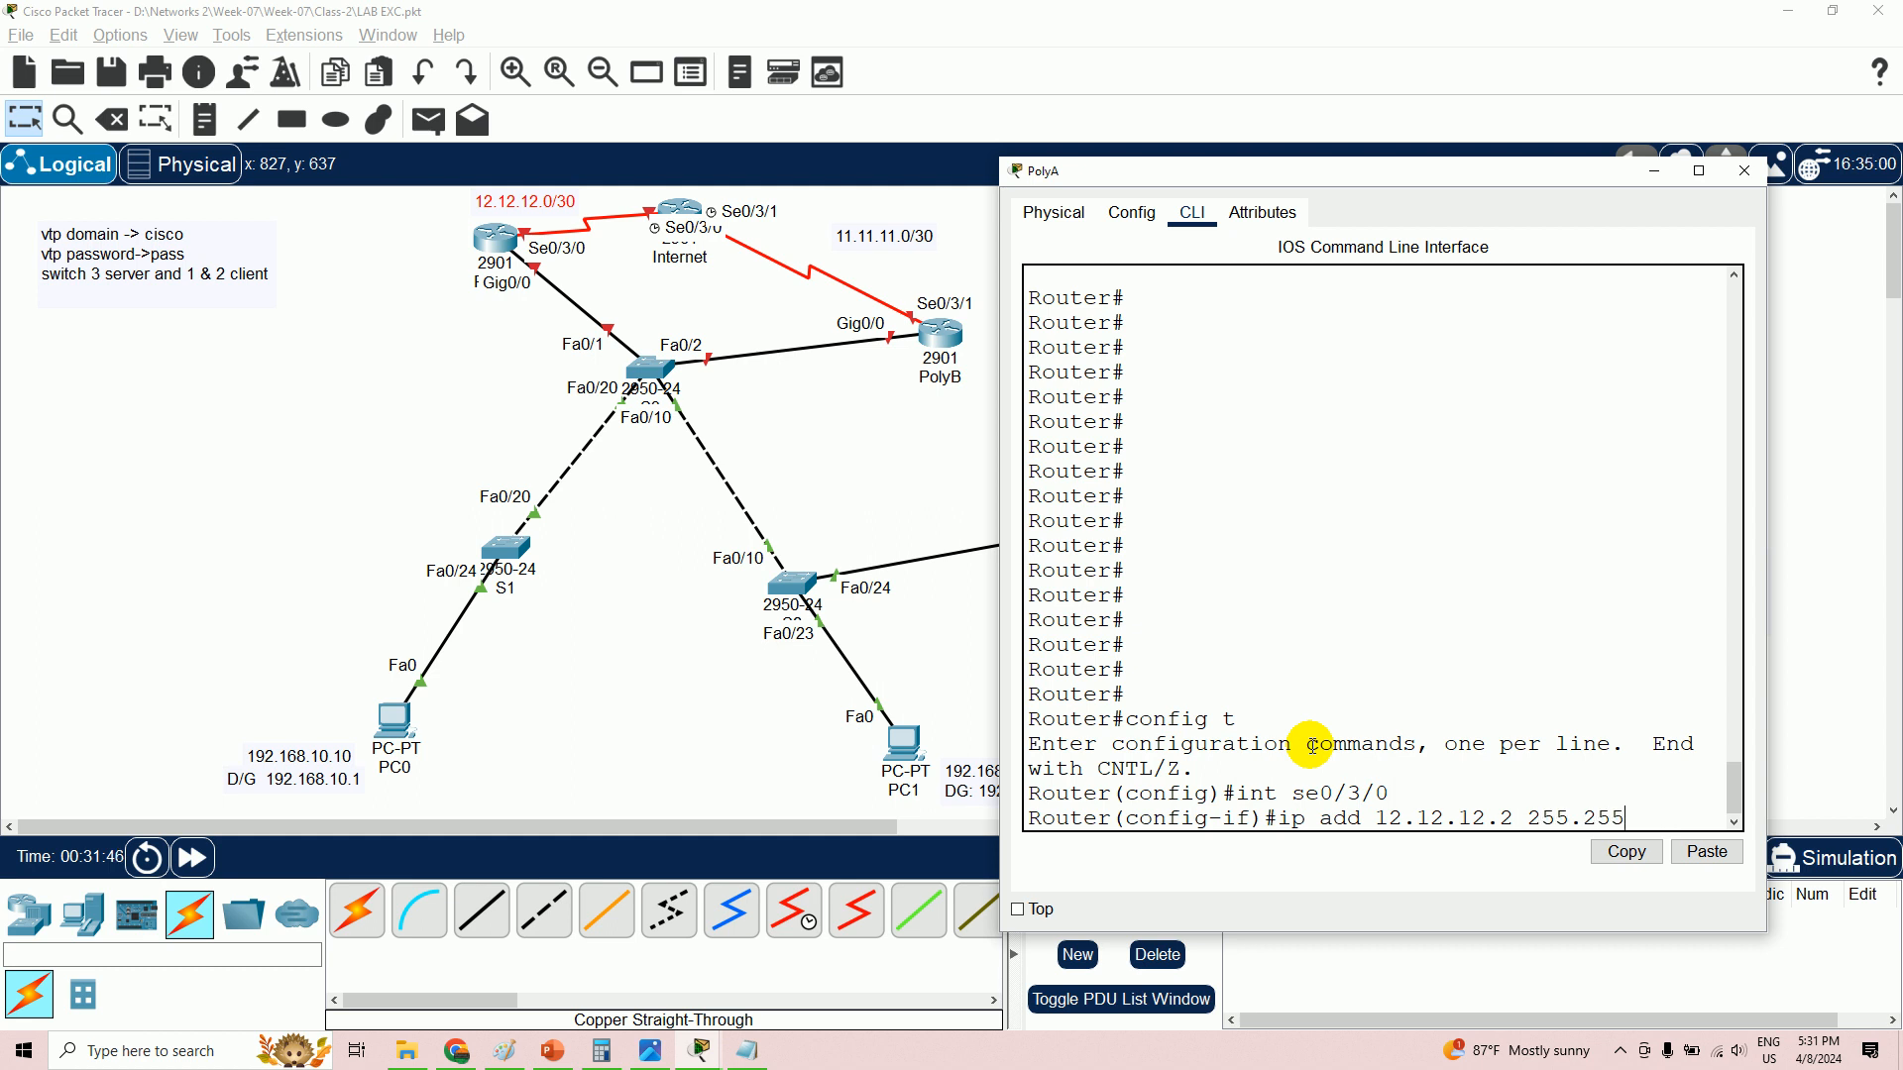
type(".255.252")
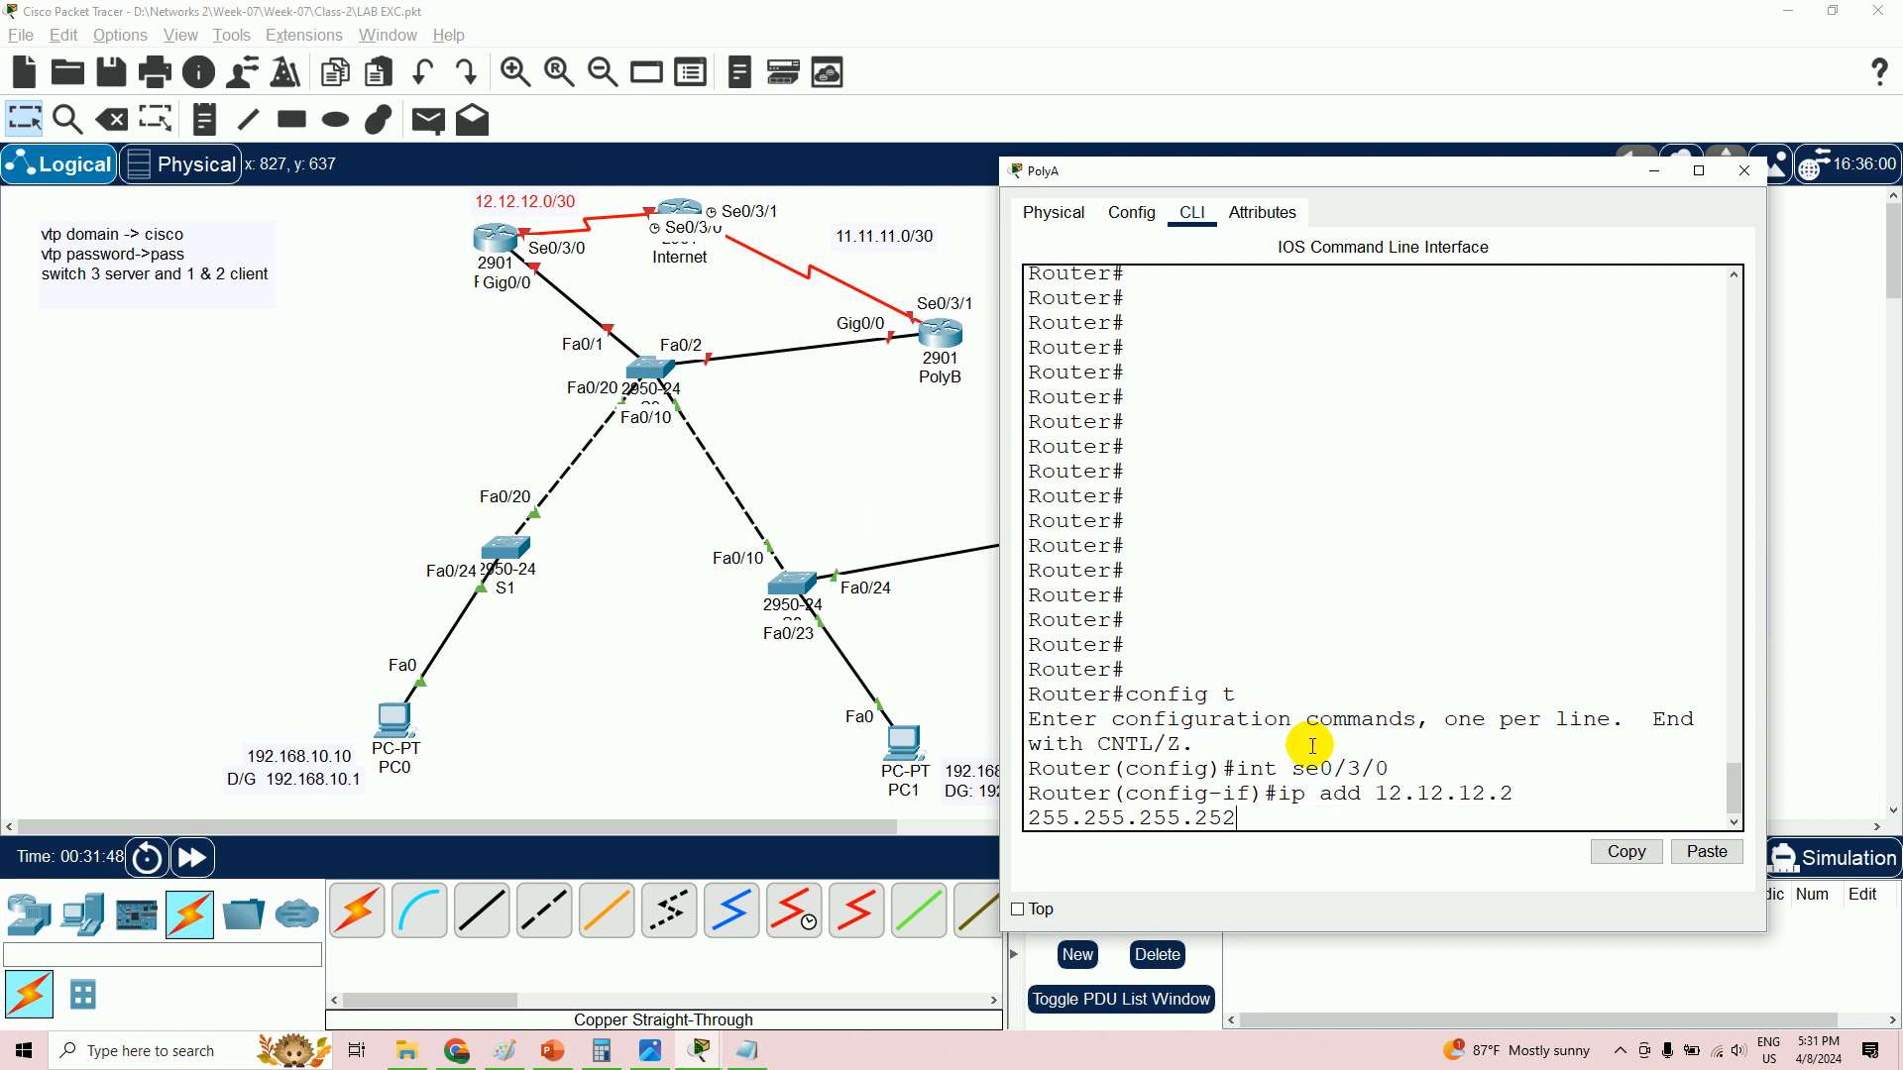
key("Return")
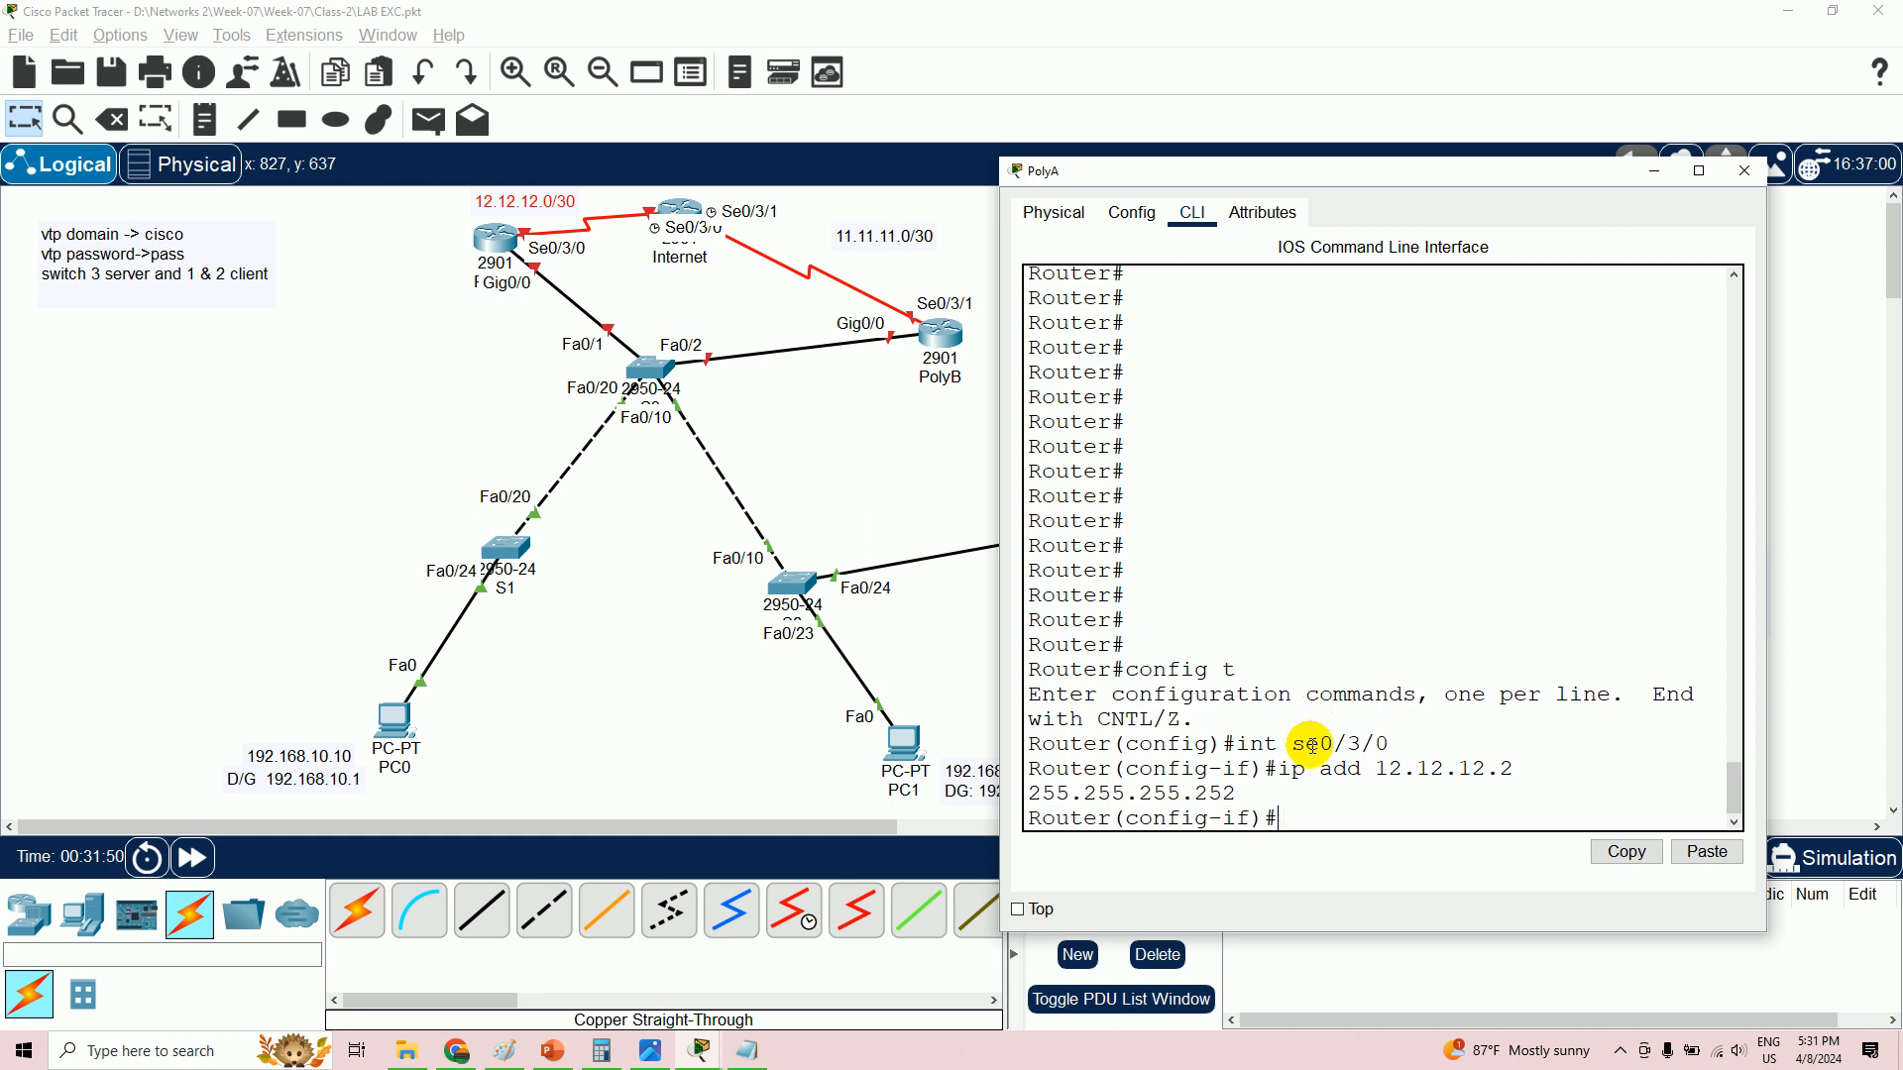
- Set clock rate 128000, enable the interface, and open the Internet router
type("clock rate 128000")
key("Return")
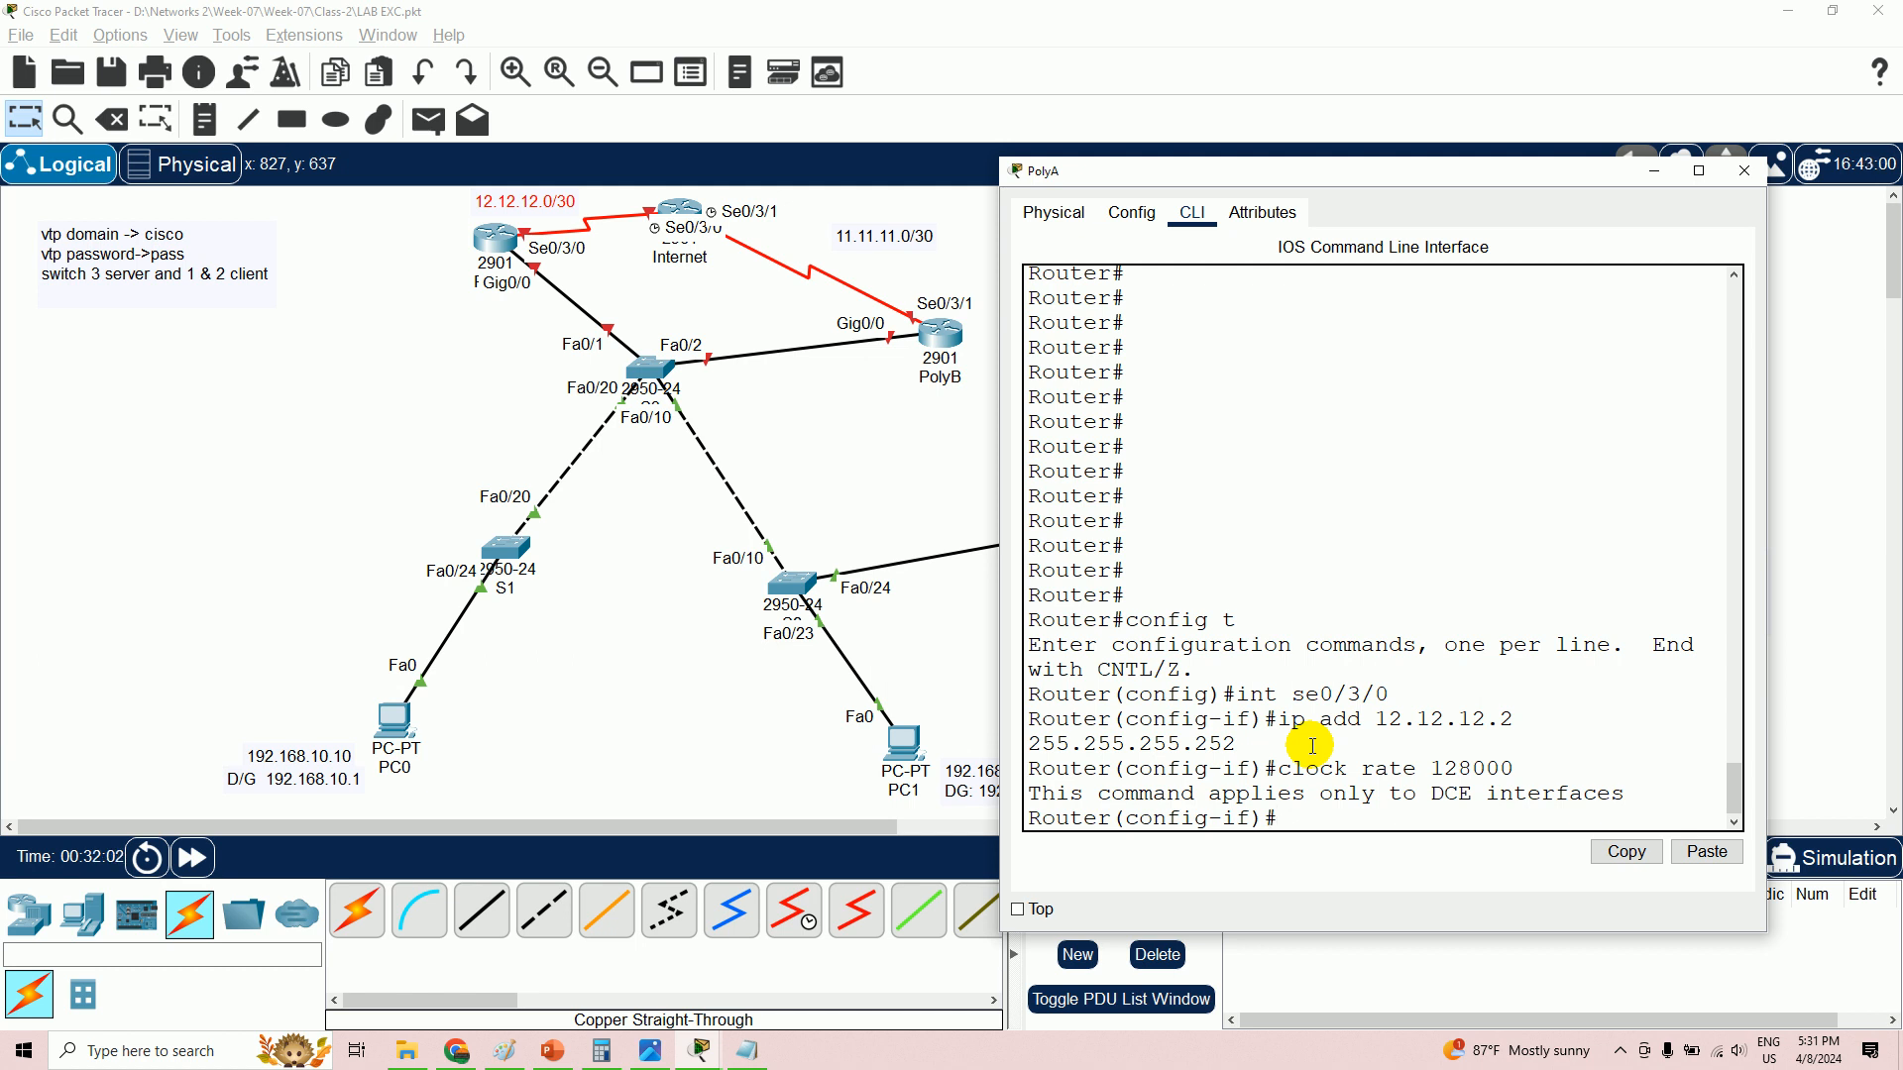
type("no sh")
key("Return")
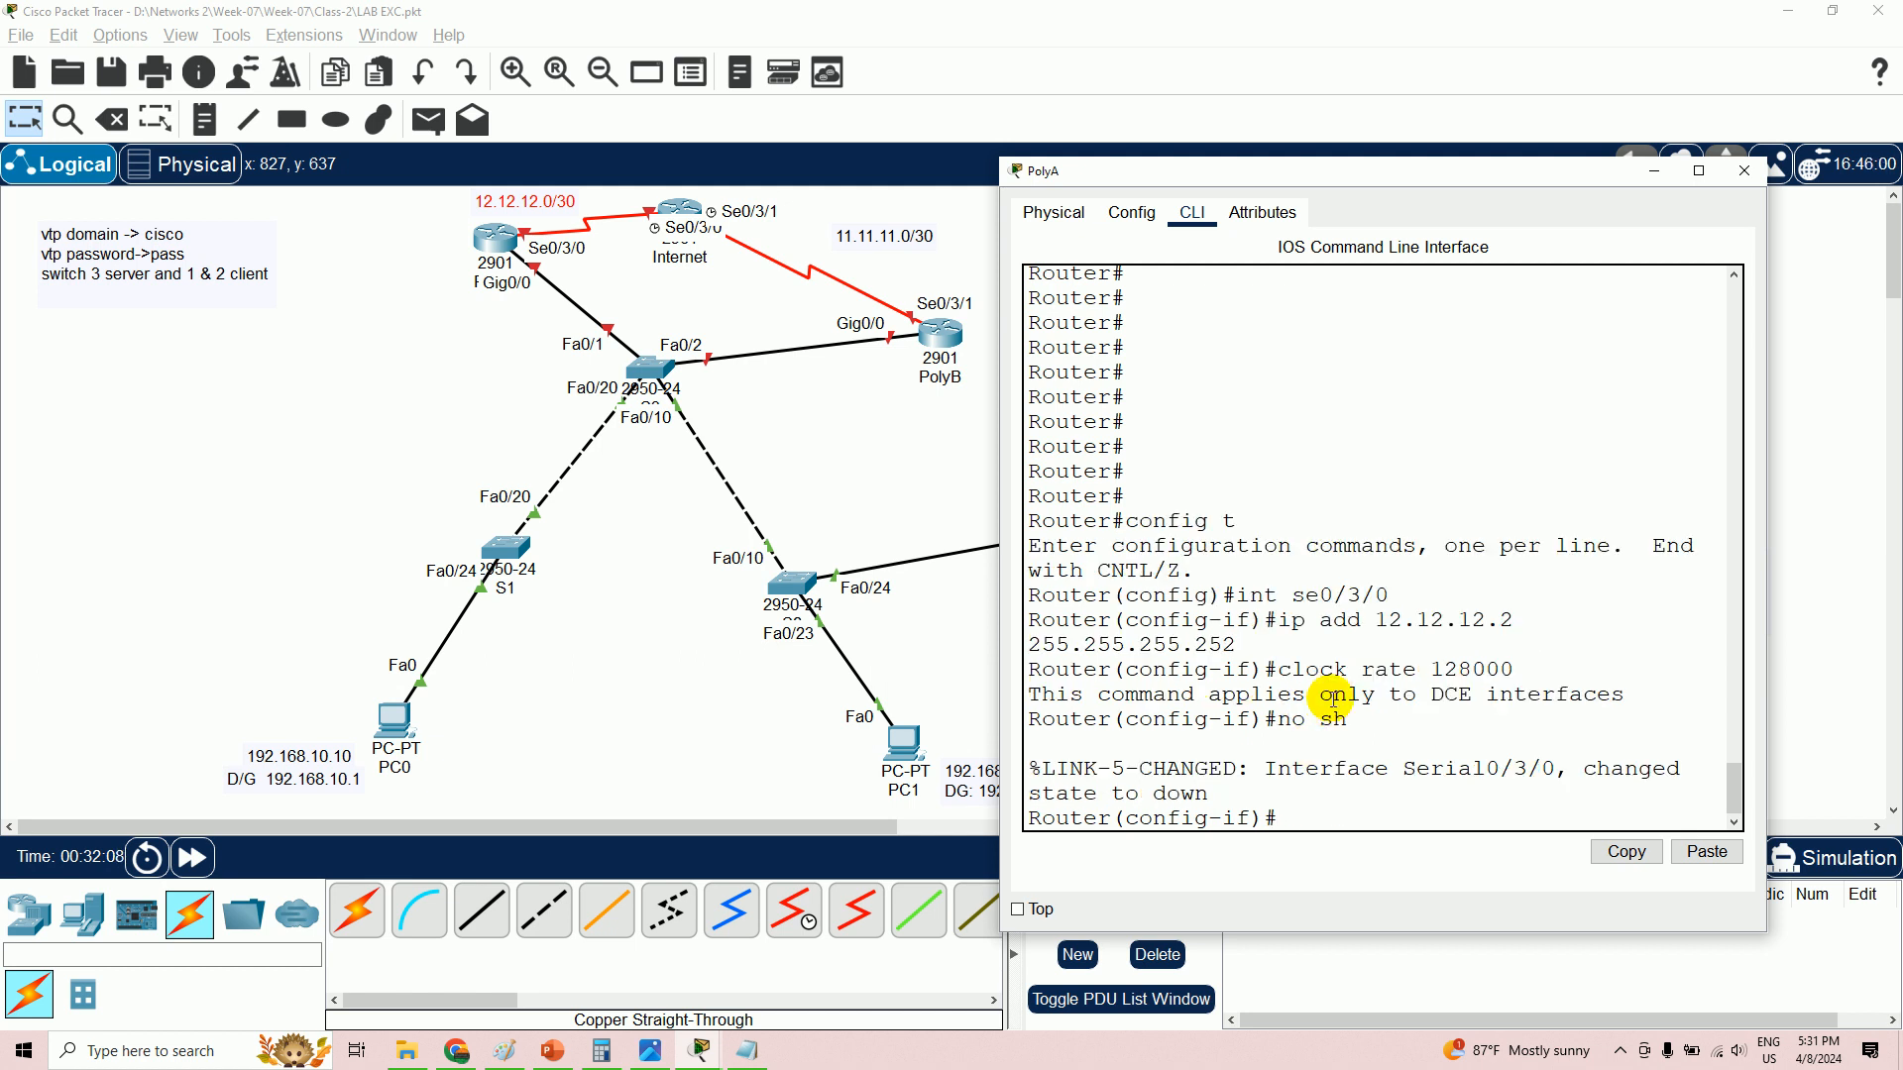
left_click(691, 218)
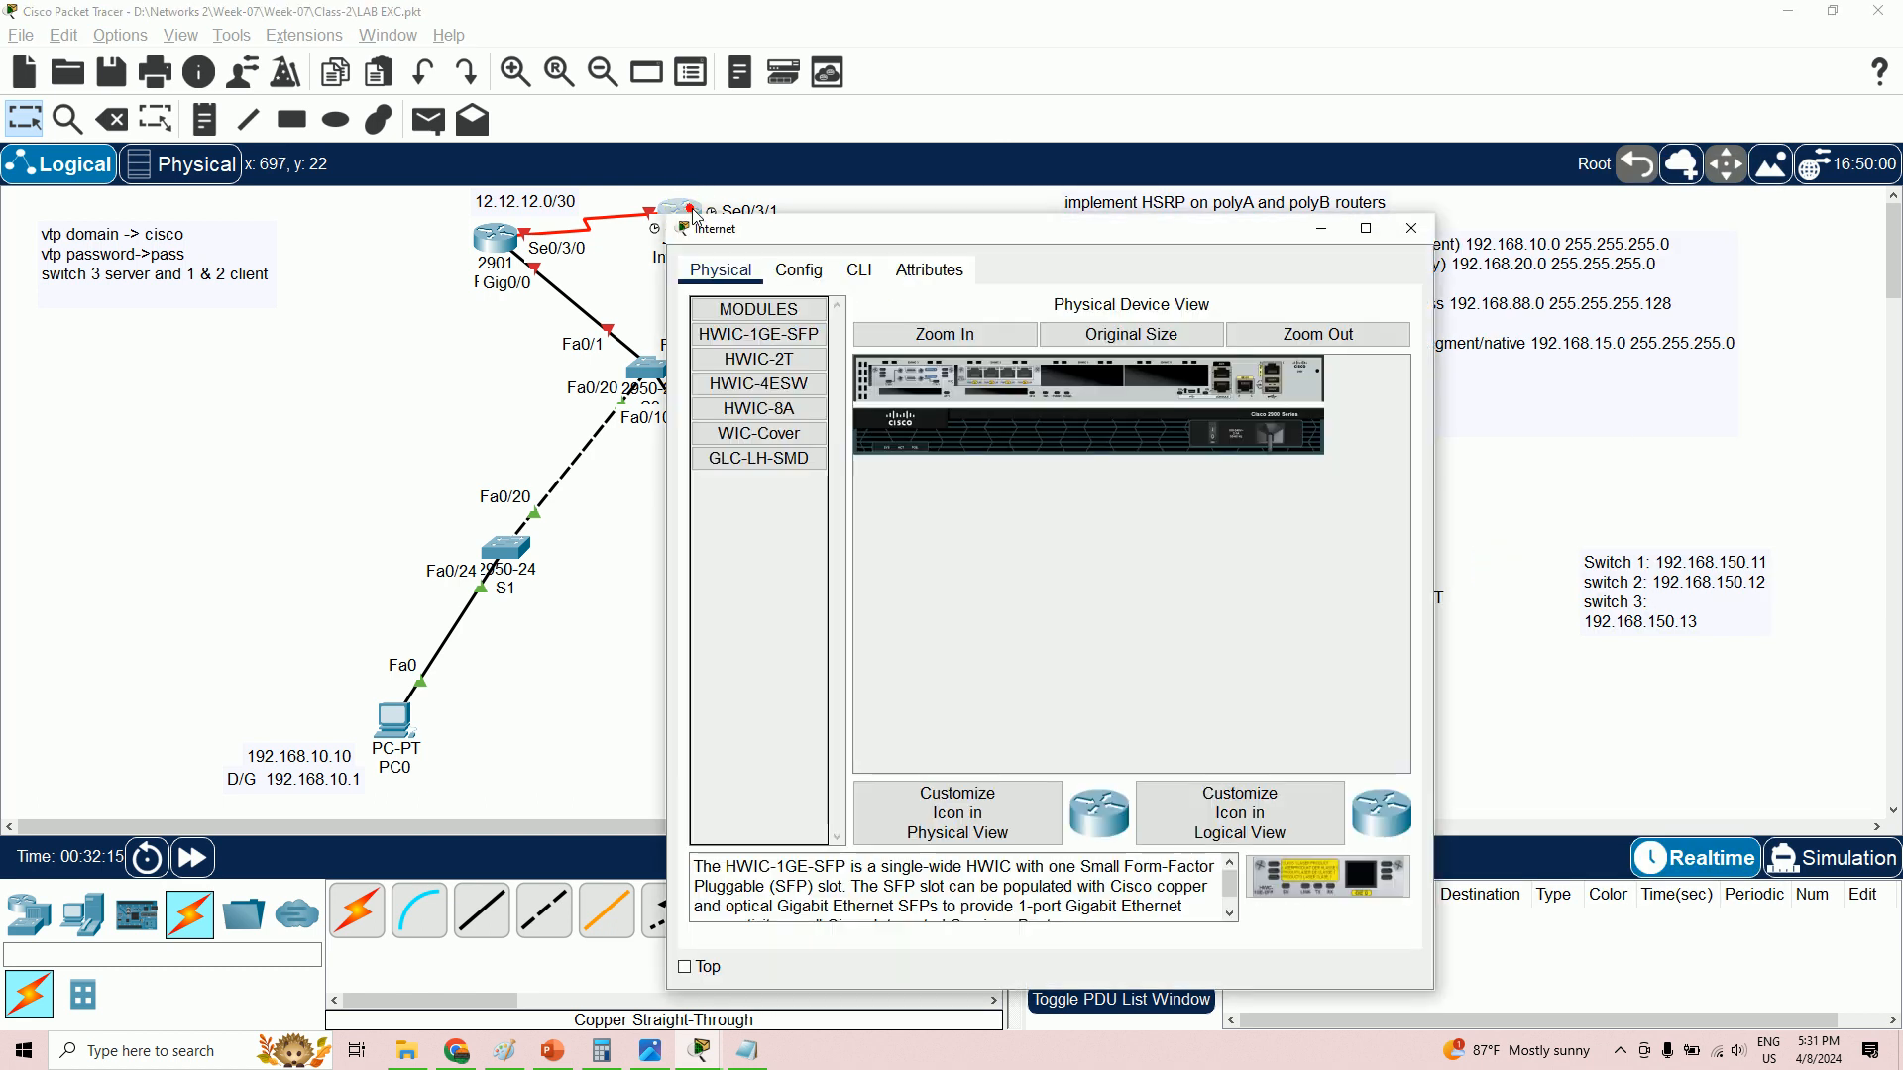
- Move the Internet router window aside, dismiss the powered-off error, and power it on
left_click_drag(913, 226, 1195, 221)
left_click(1145, 266)
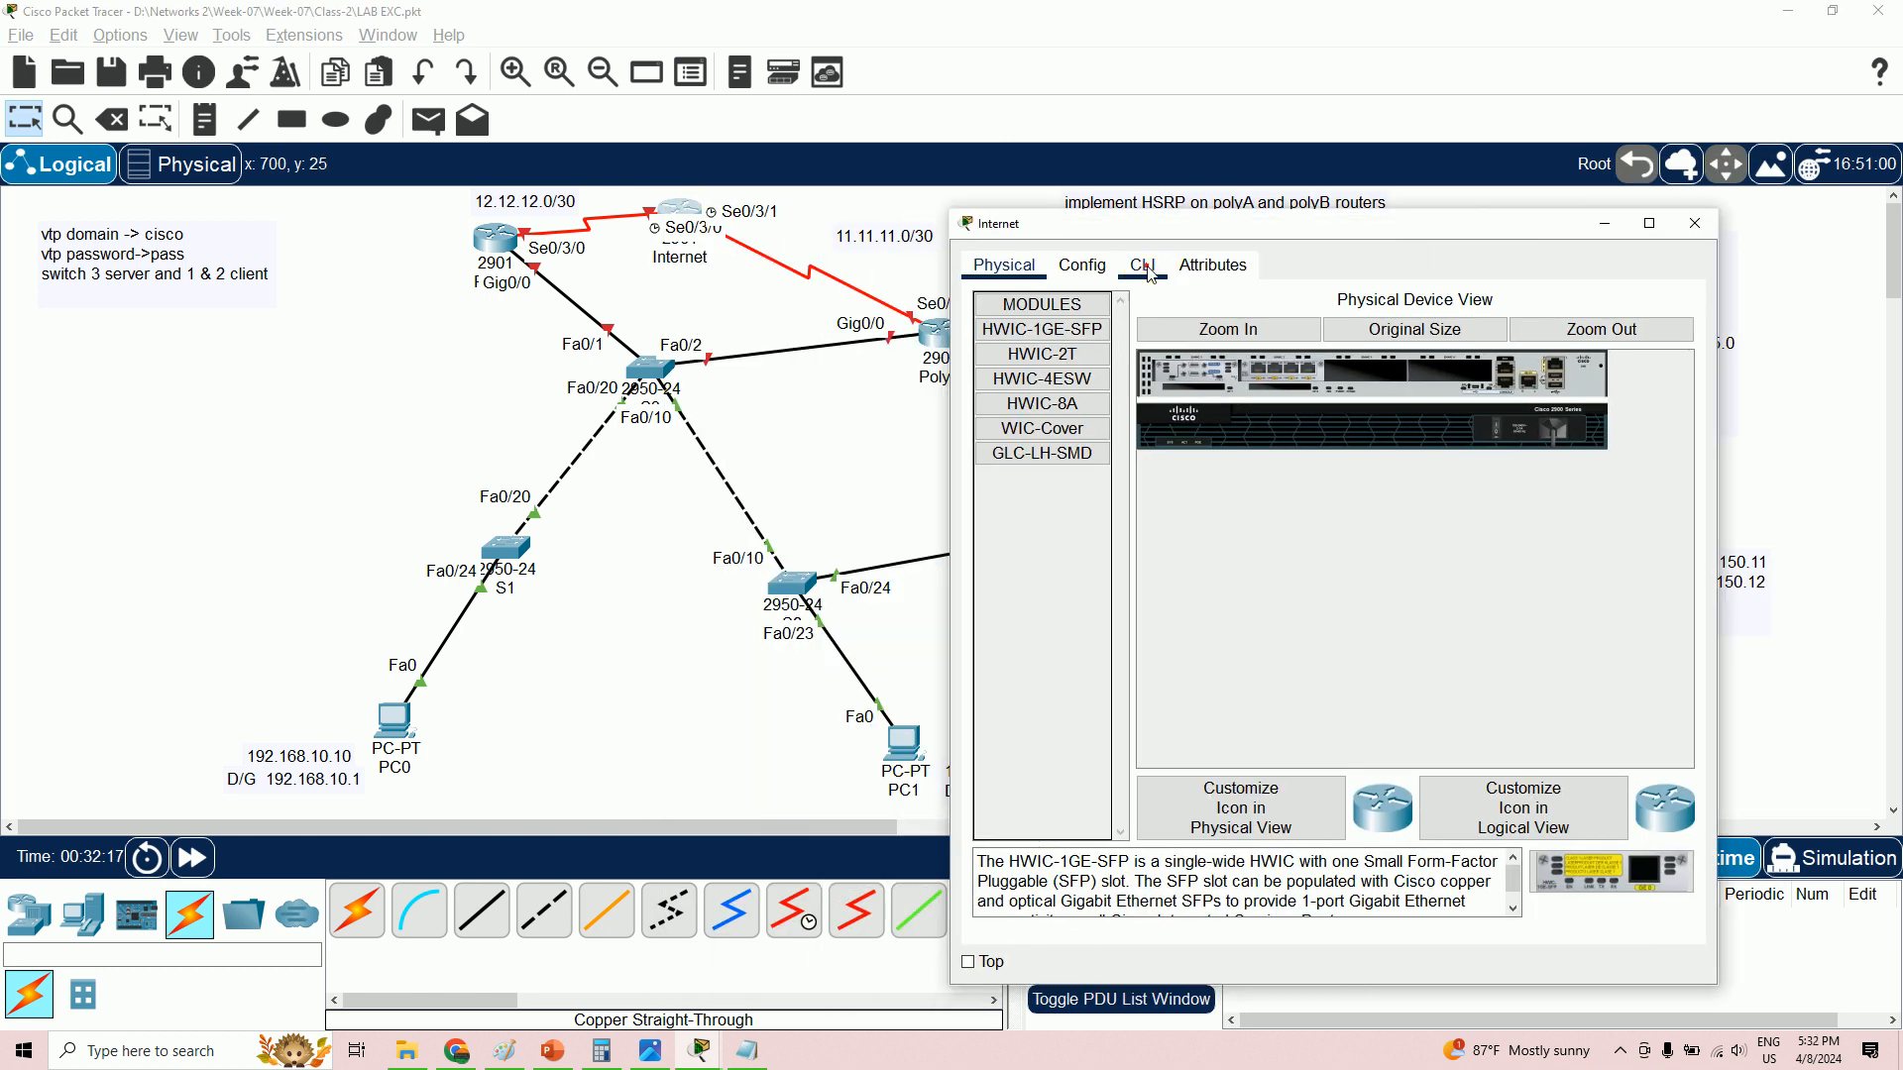
left_click(1040, 536)
left_click(1004, 268)
left_click(1495, 426)
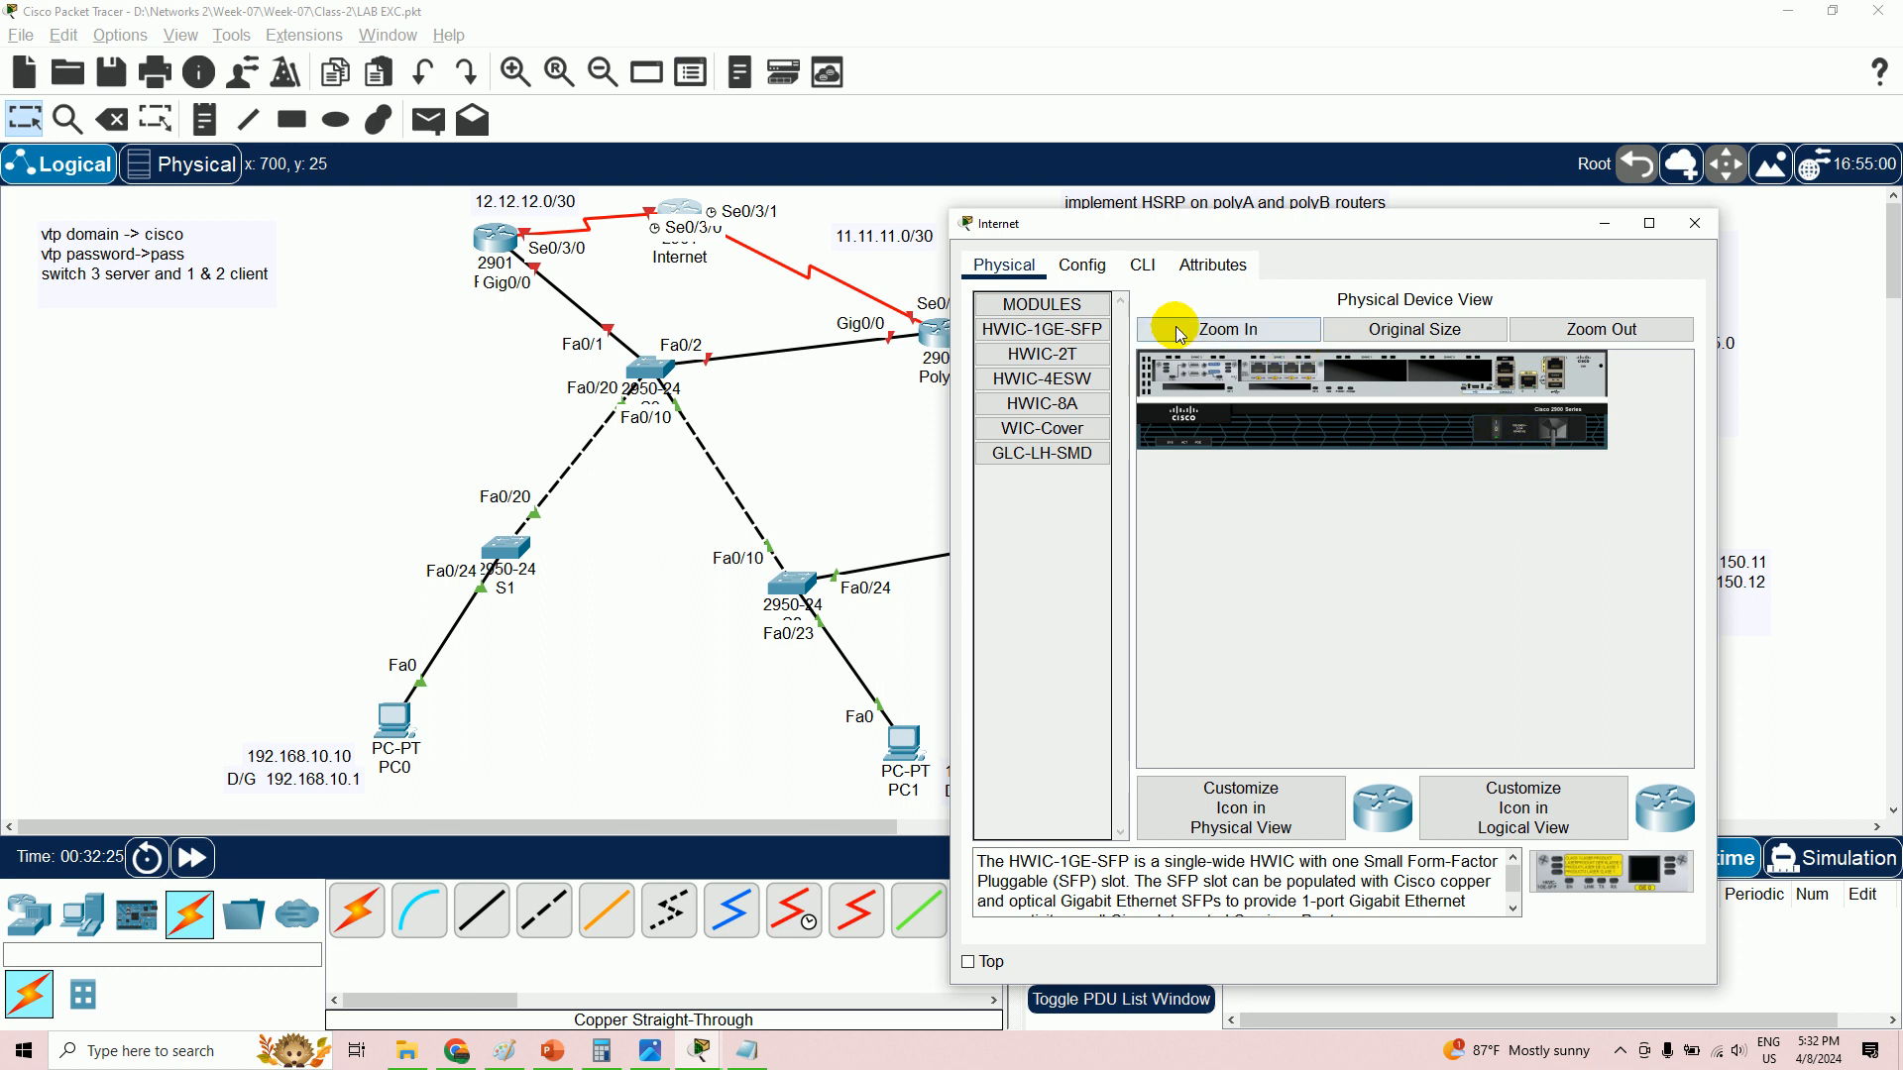
- Once it boots, decline the initial configuration dialog and enter privileged mode with en
left_click(1143, 266)
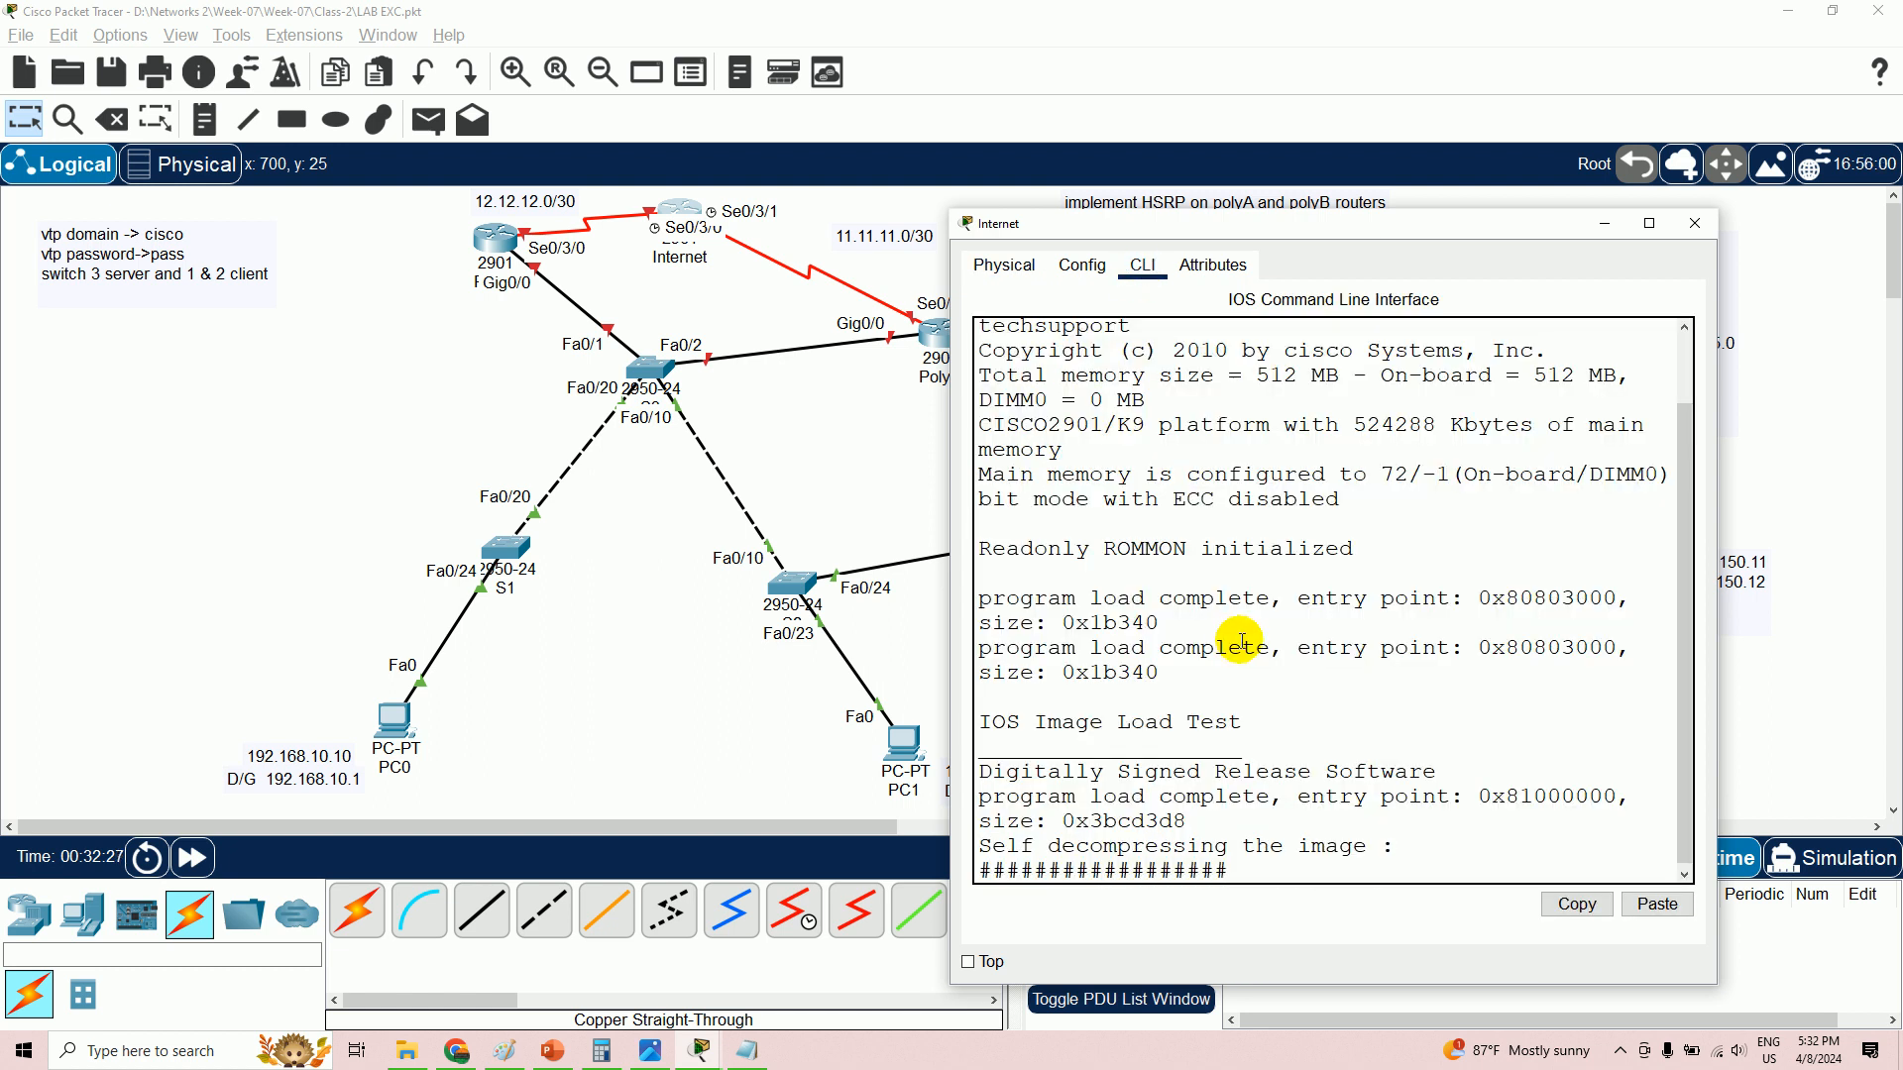
left_click(1623, 1054)
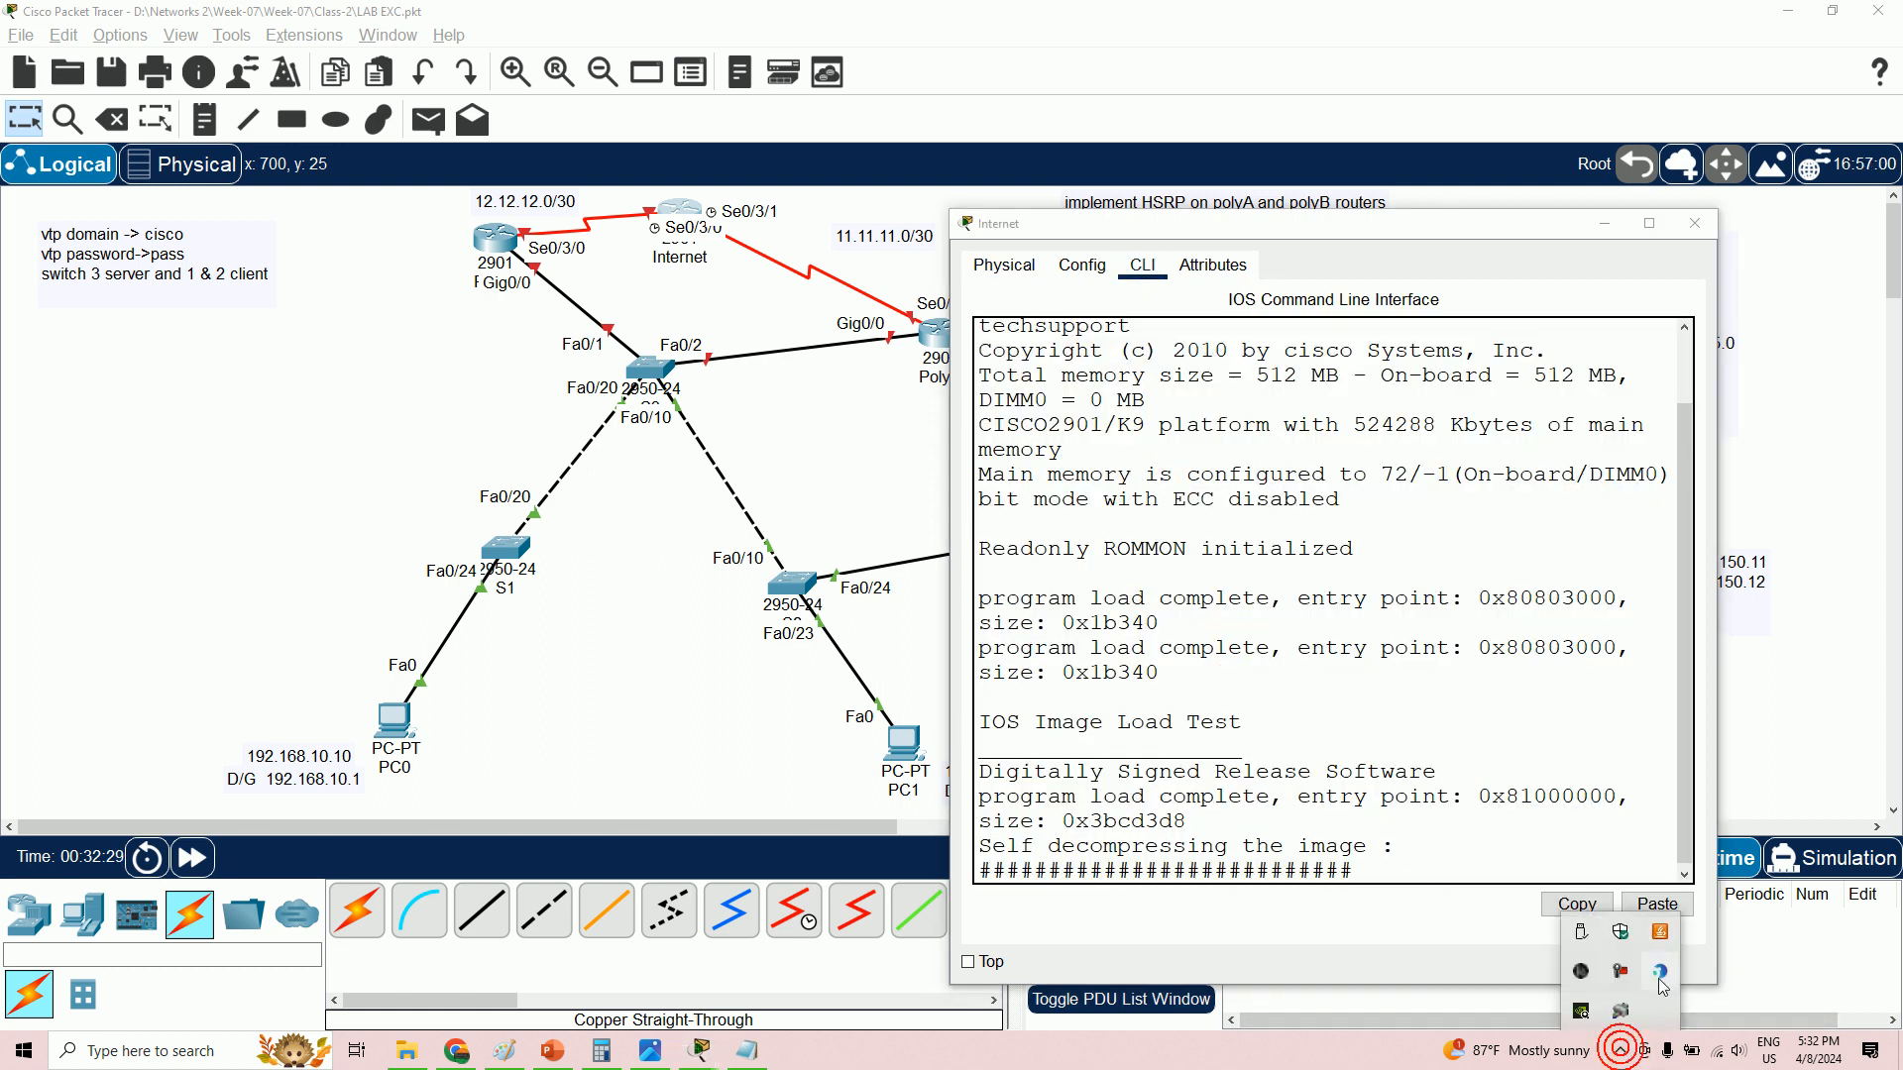
left_click(1620, 972)
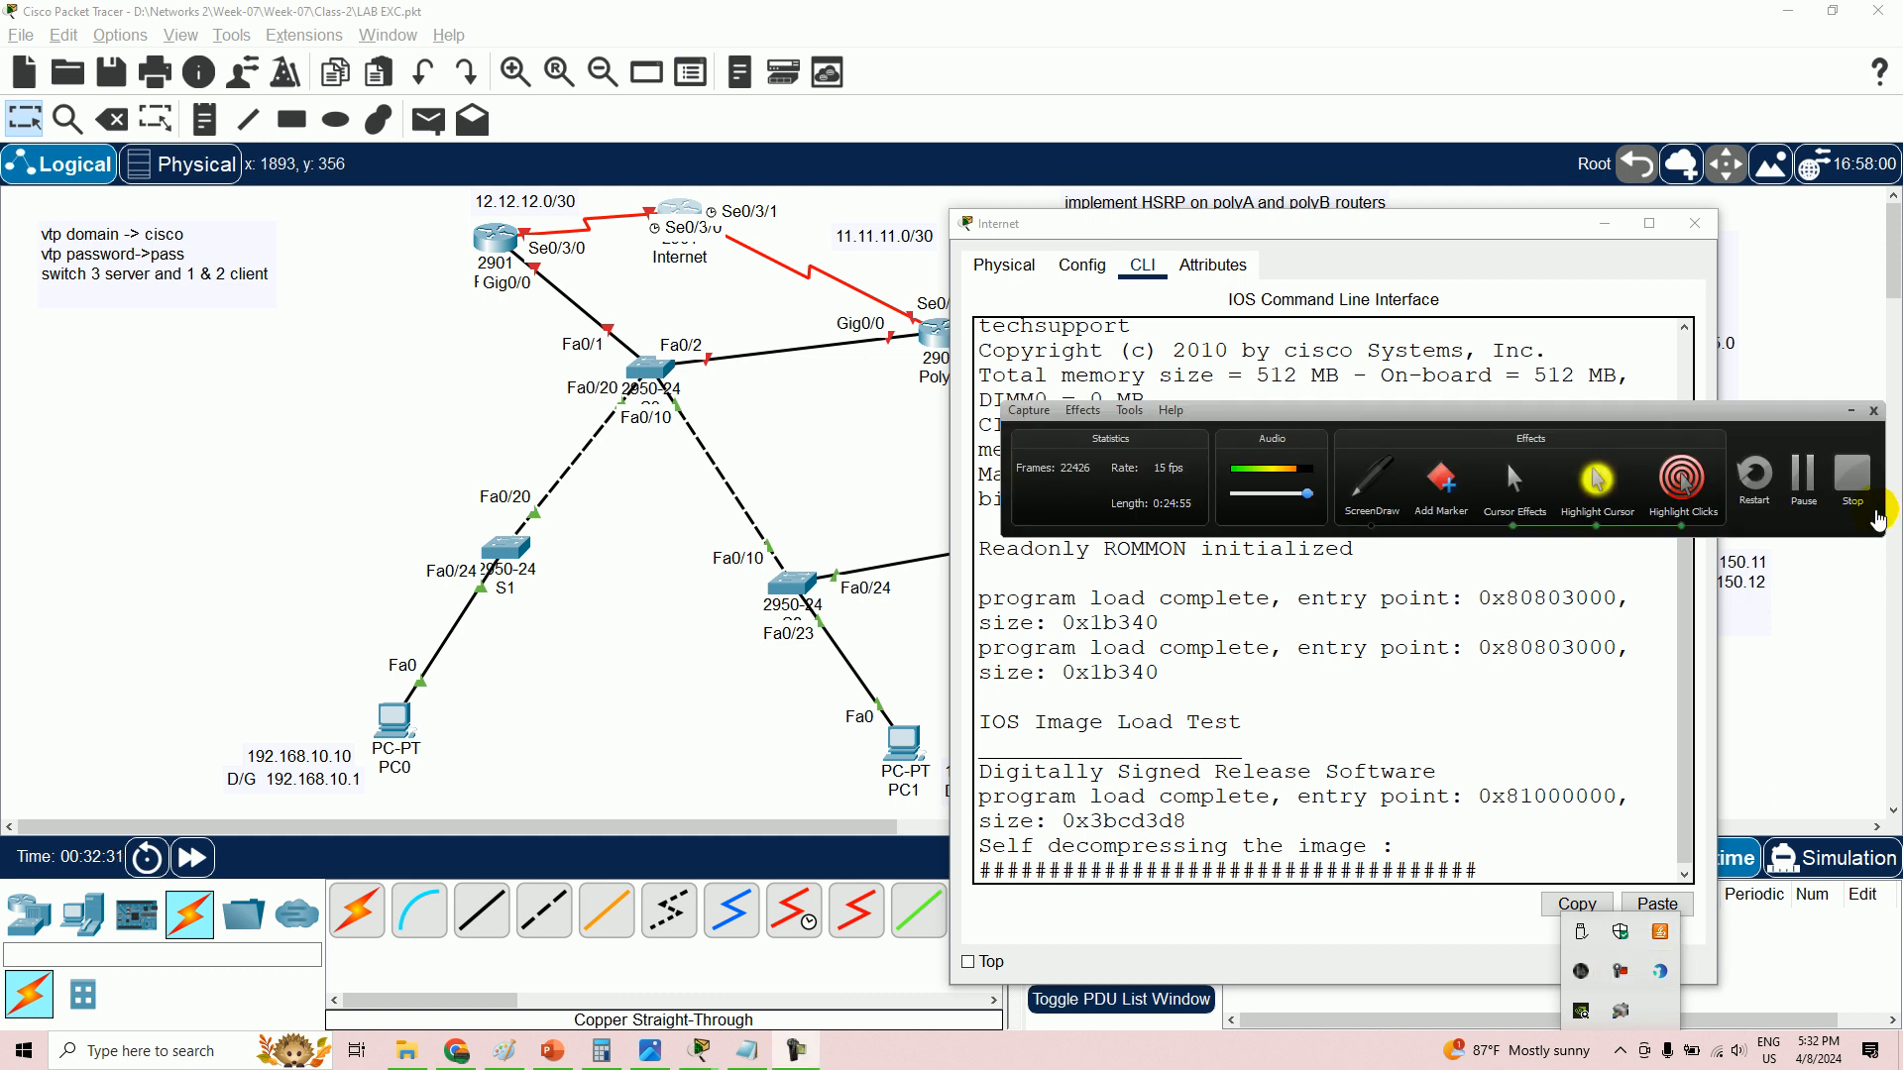
left_click(1850, 410)
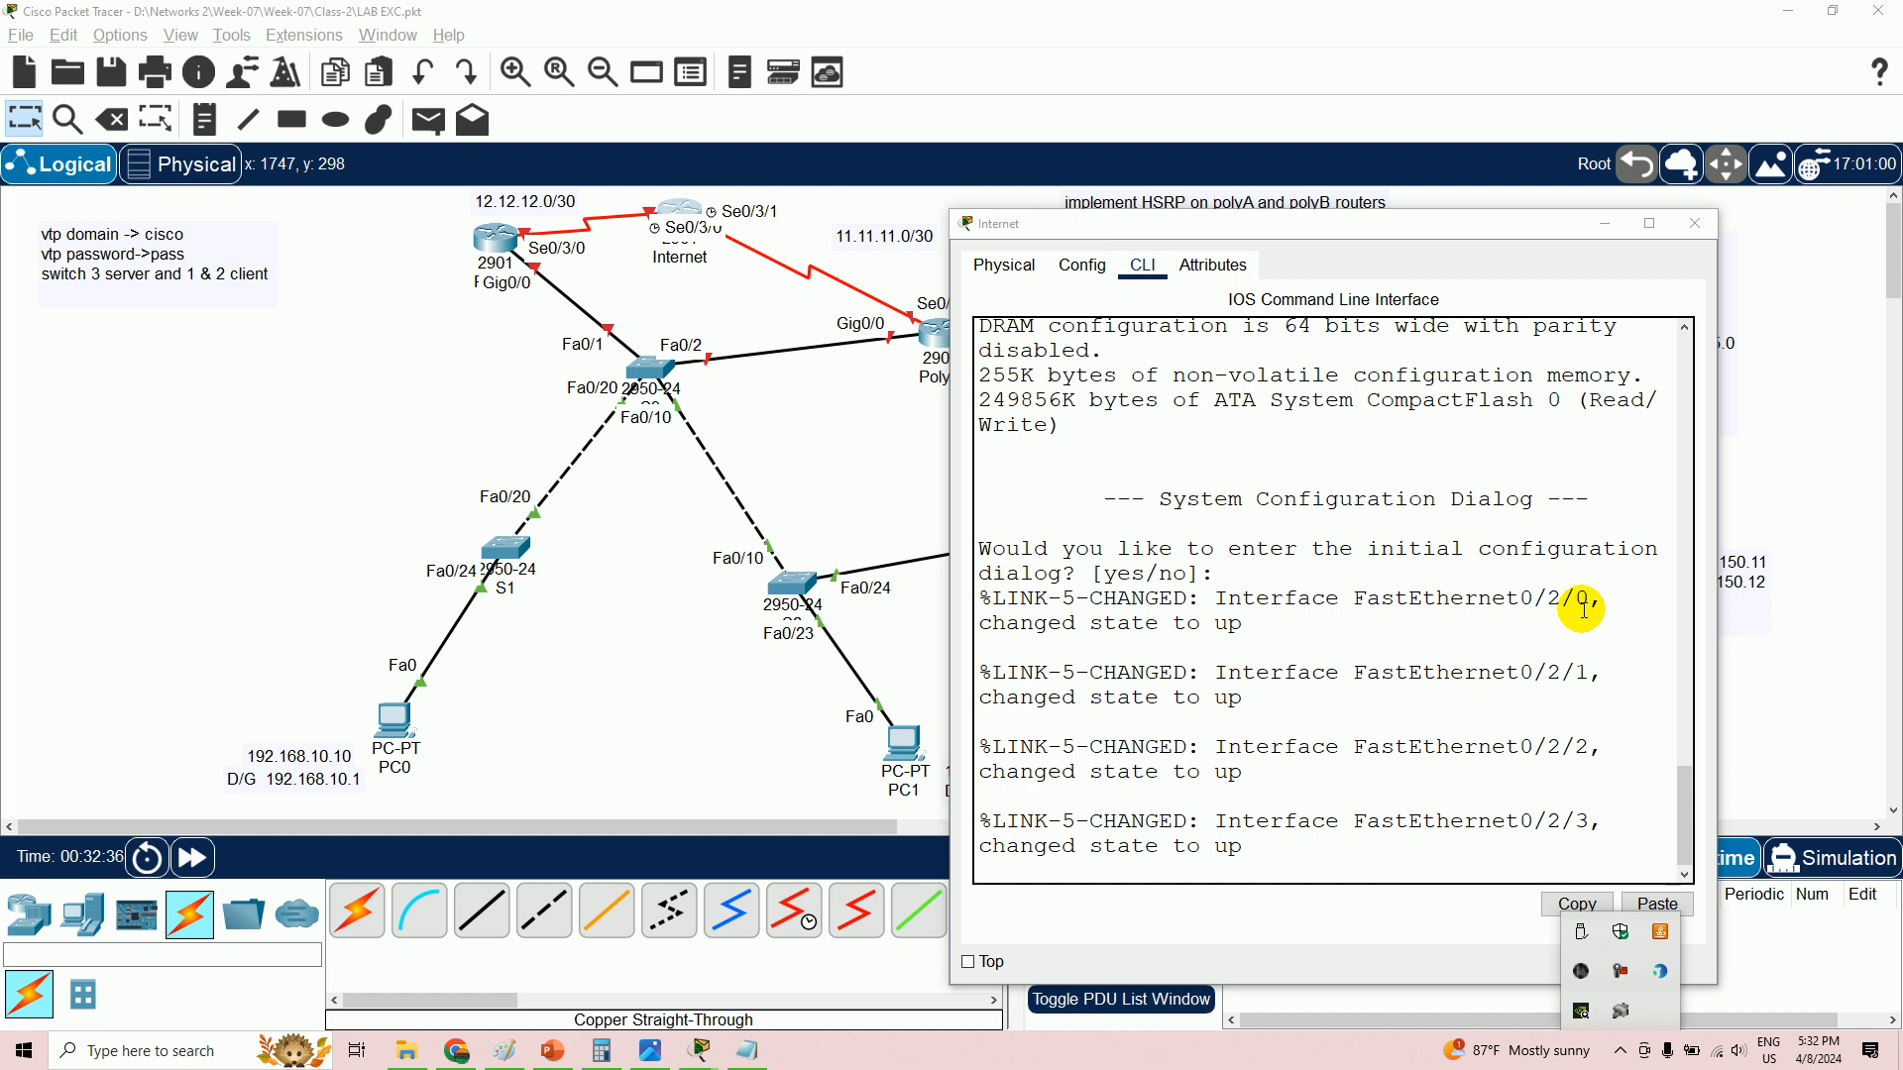
left_click(1519, 723)
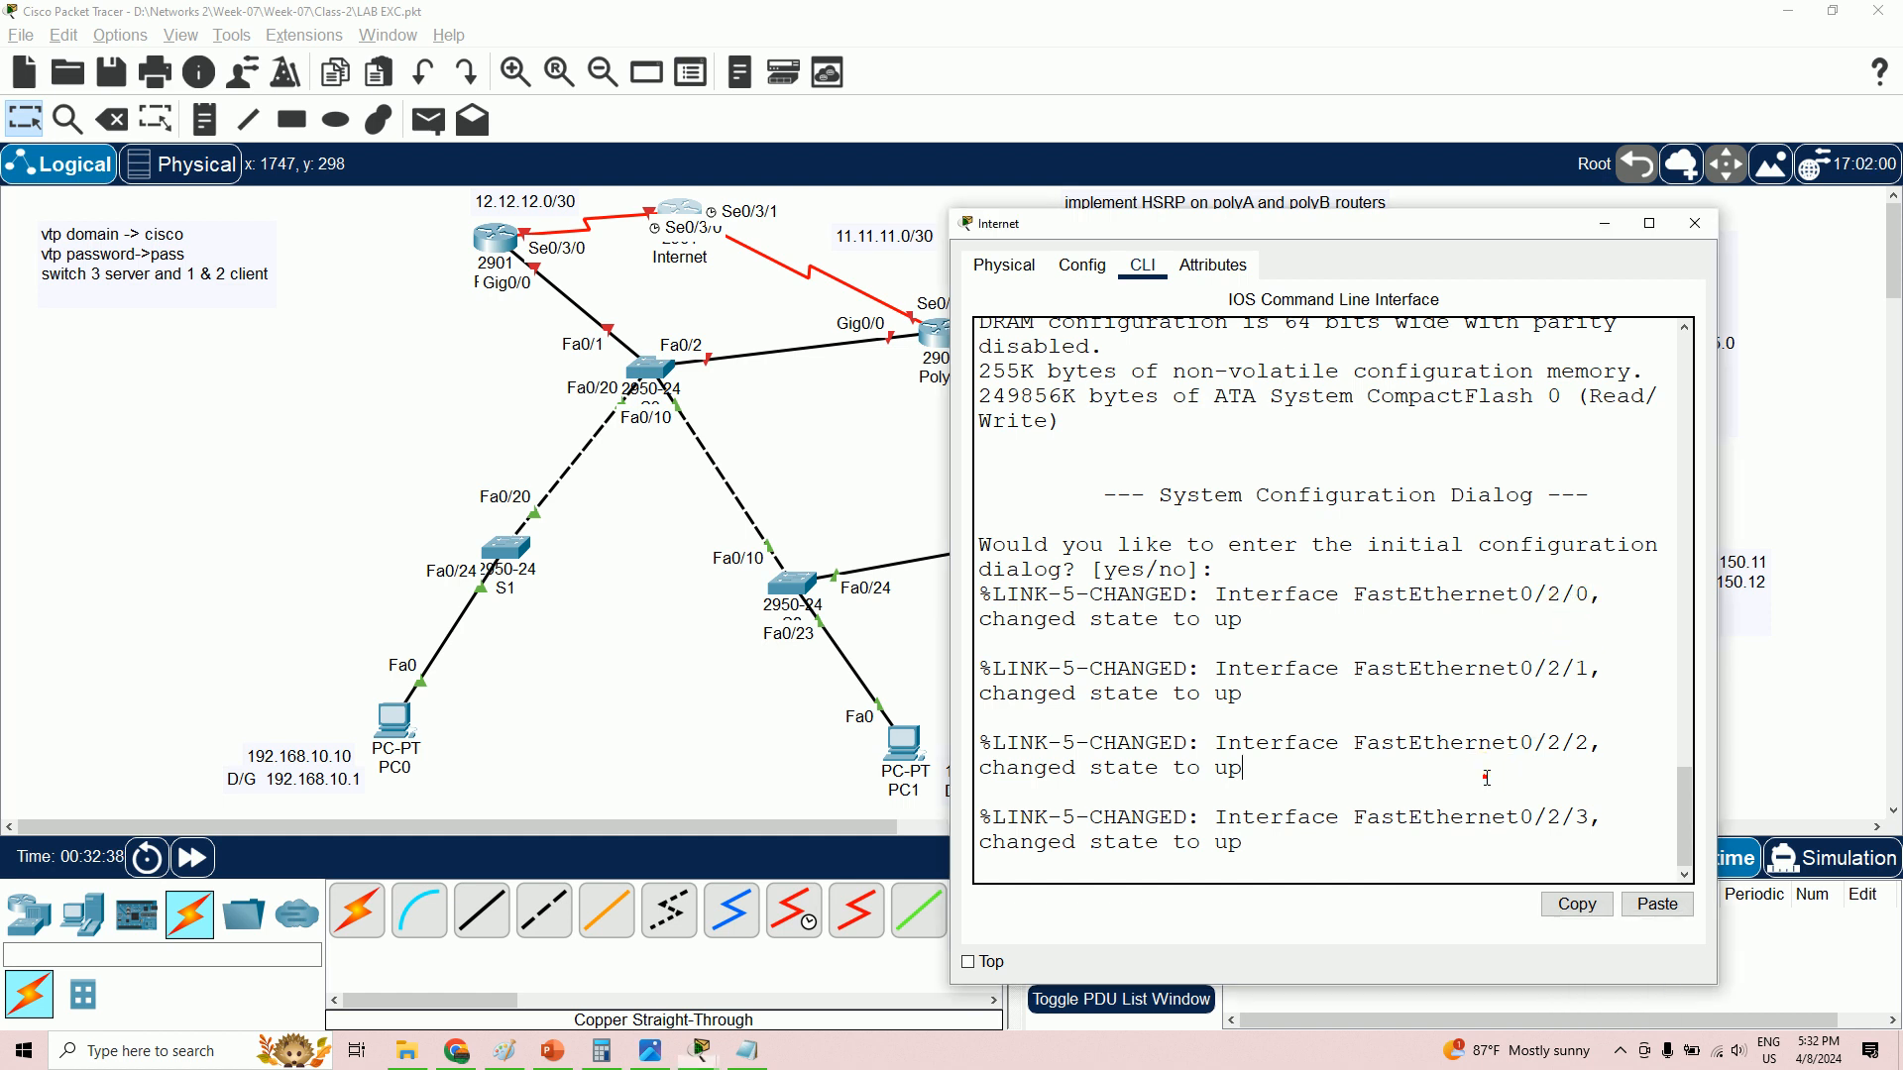
key("Return")
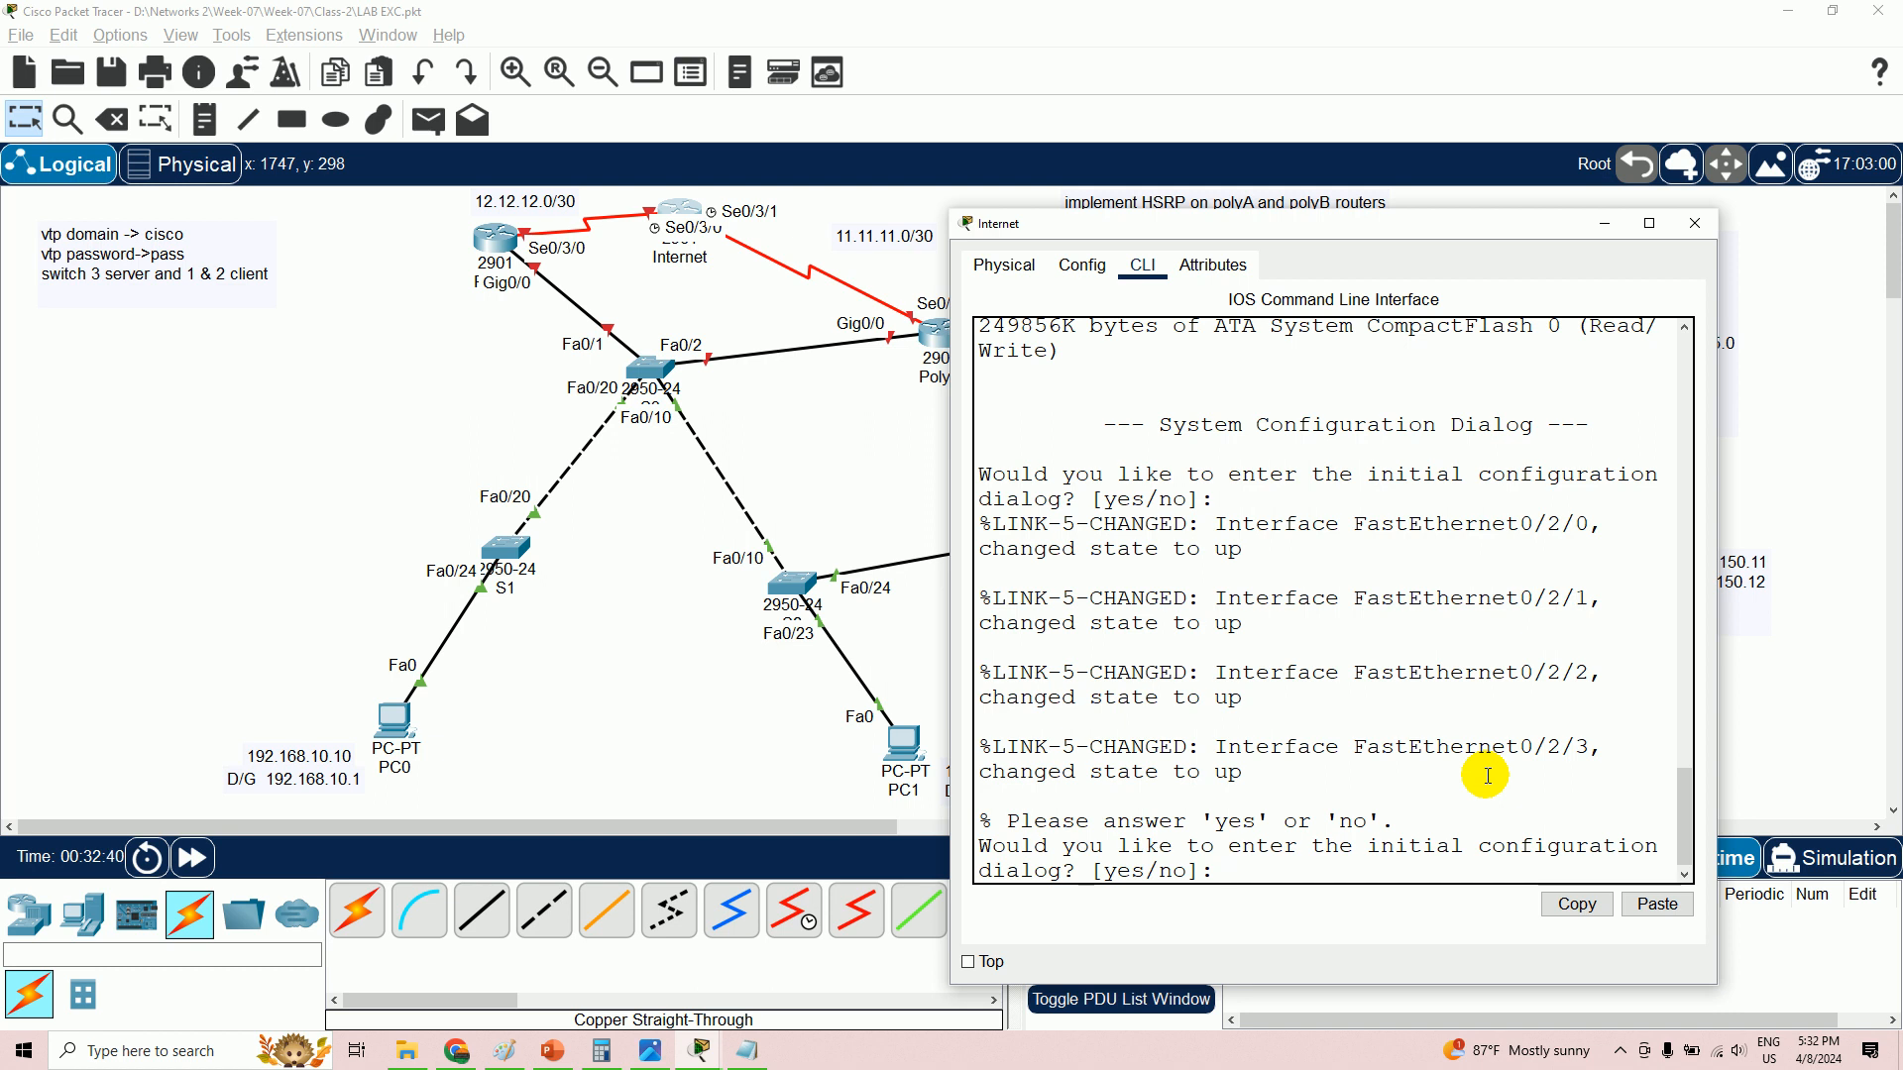
type("n")
key("Return")
key("Return")
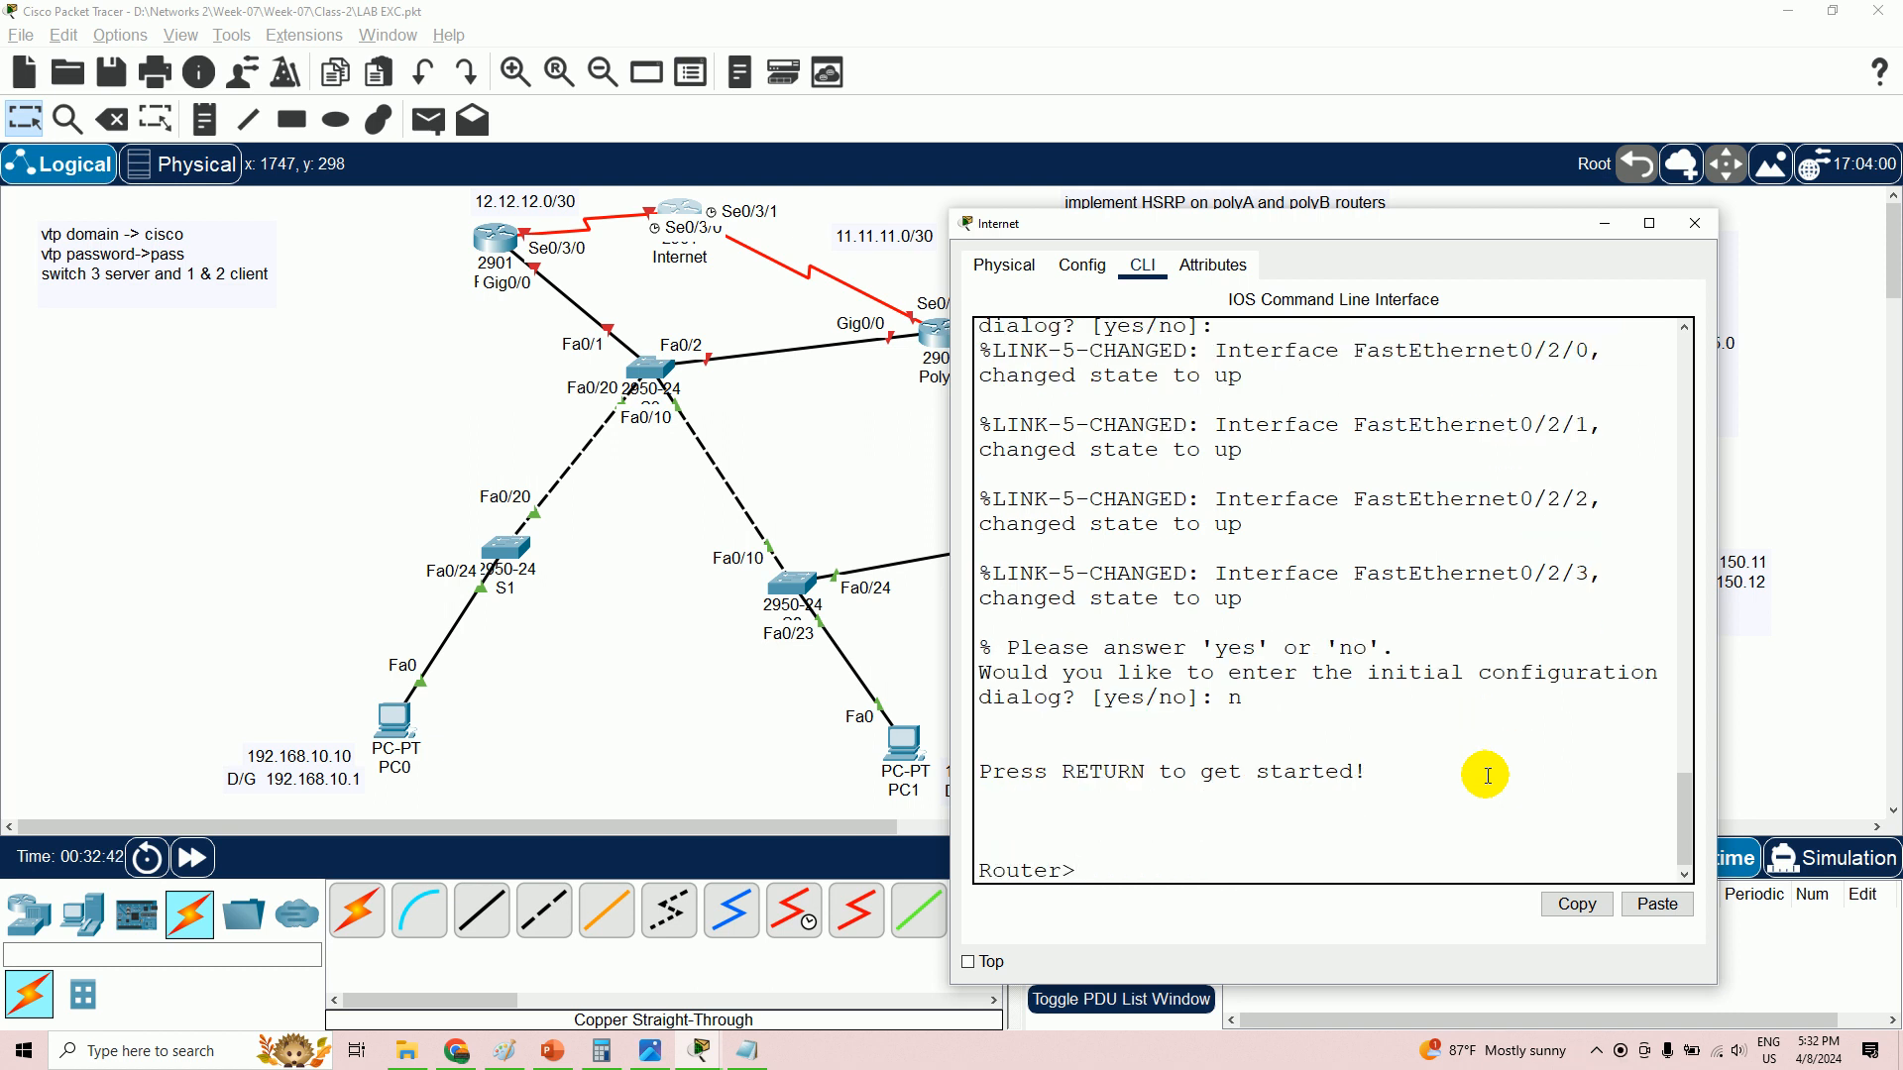
type("en")
key("Return")
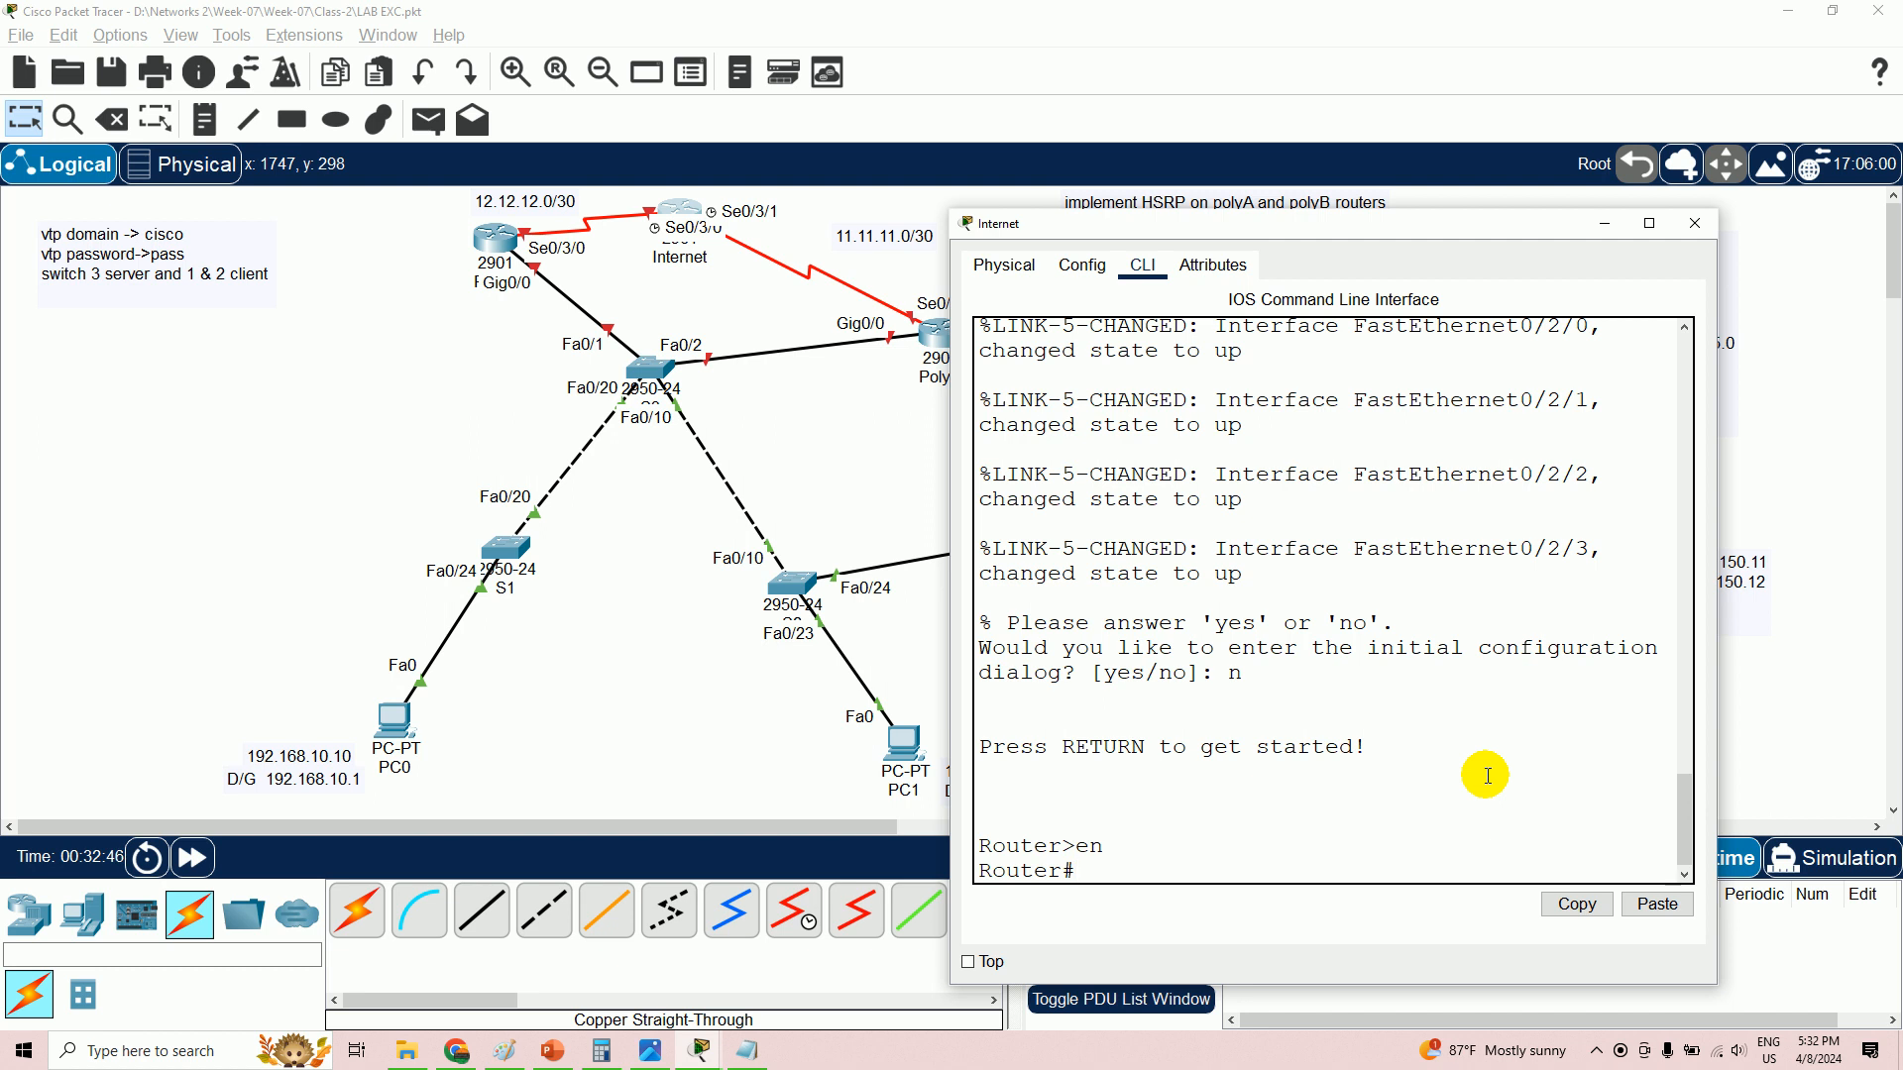
- Enter global configuration and rename the Internet router to internet
type("hs")
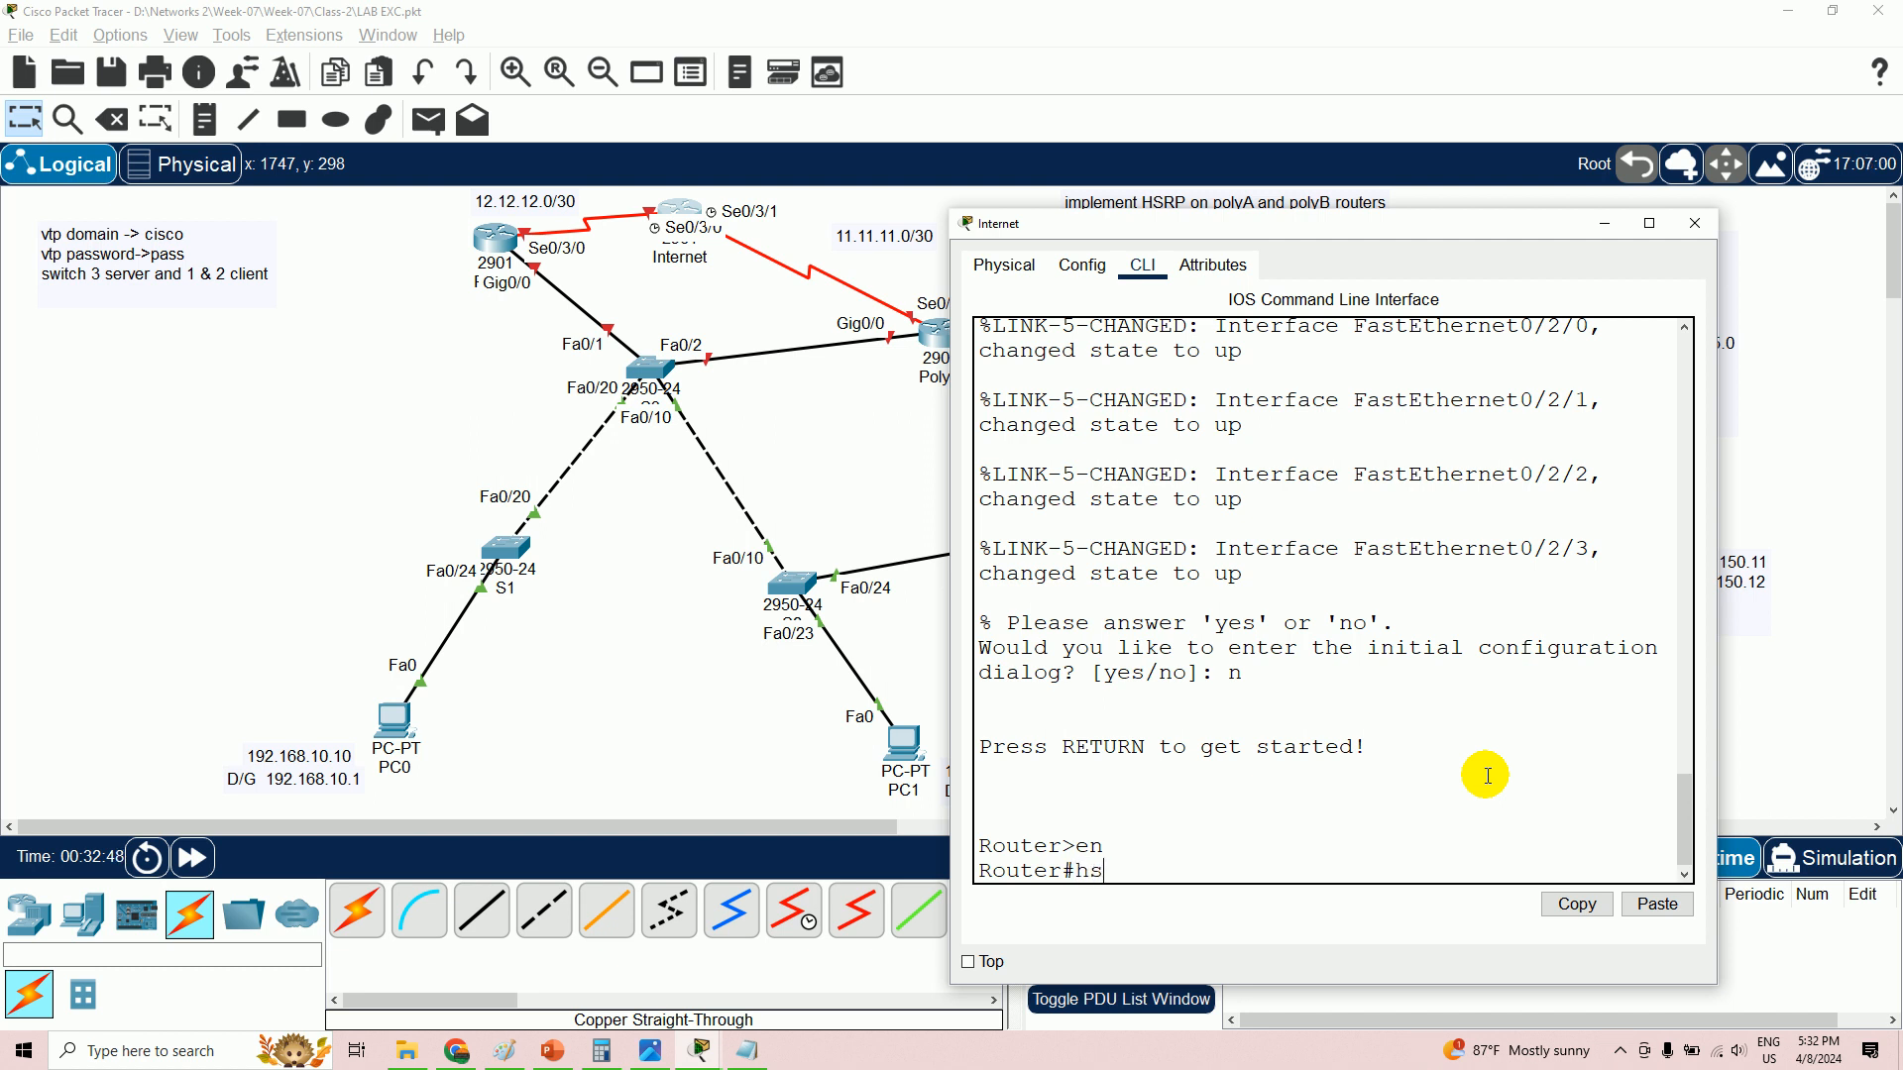
key("BackSpace")
key("BackSpace")
type("config t")
key("Return")
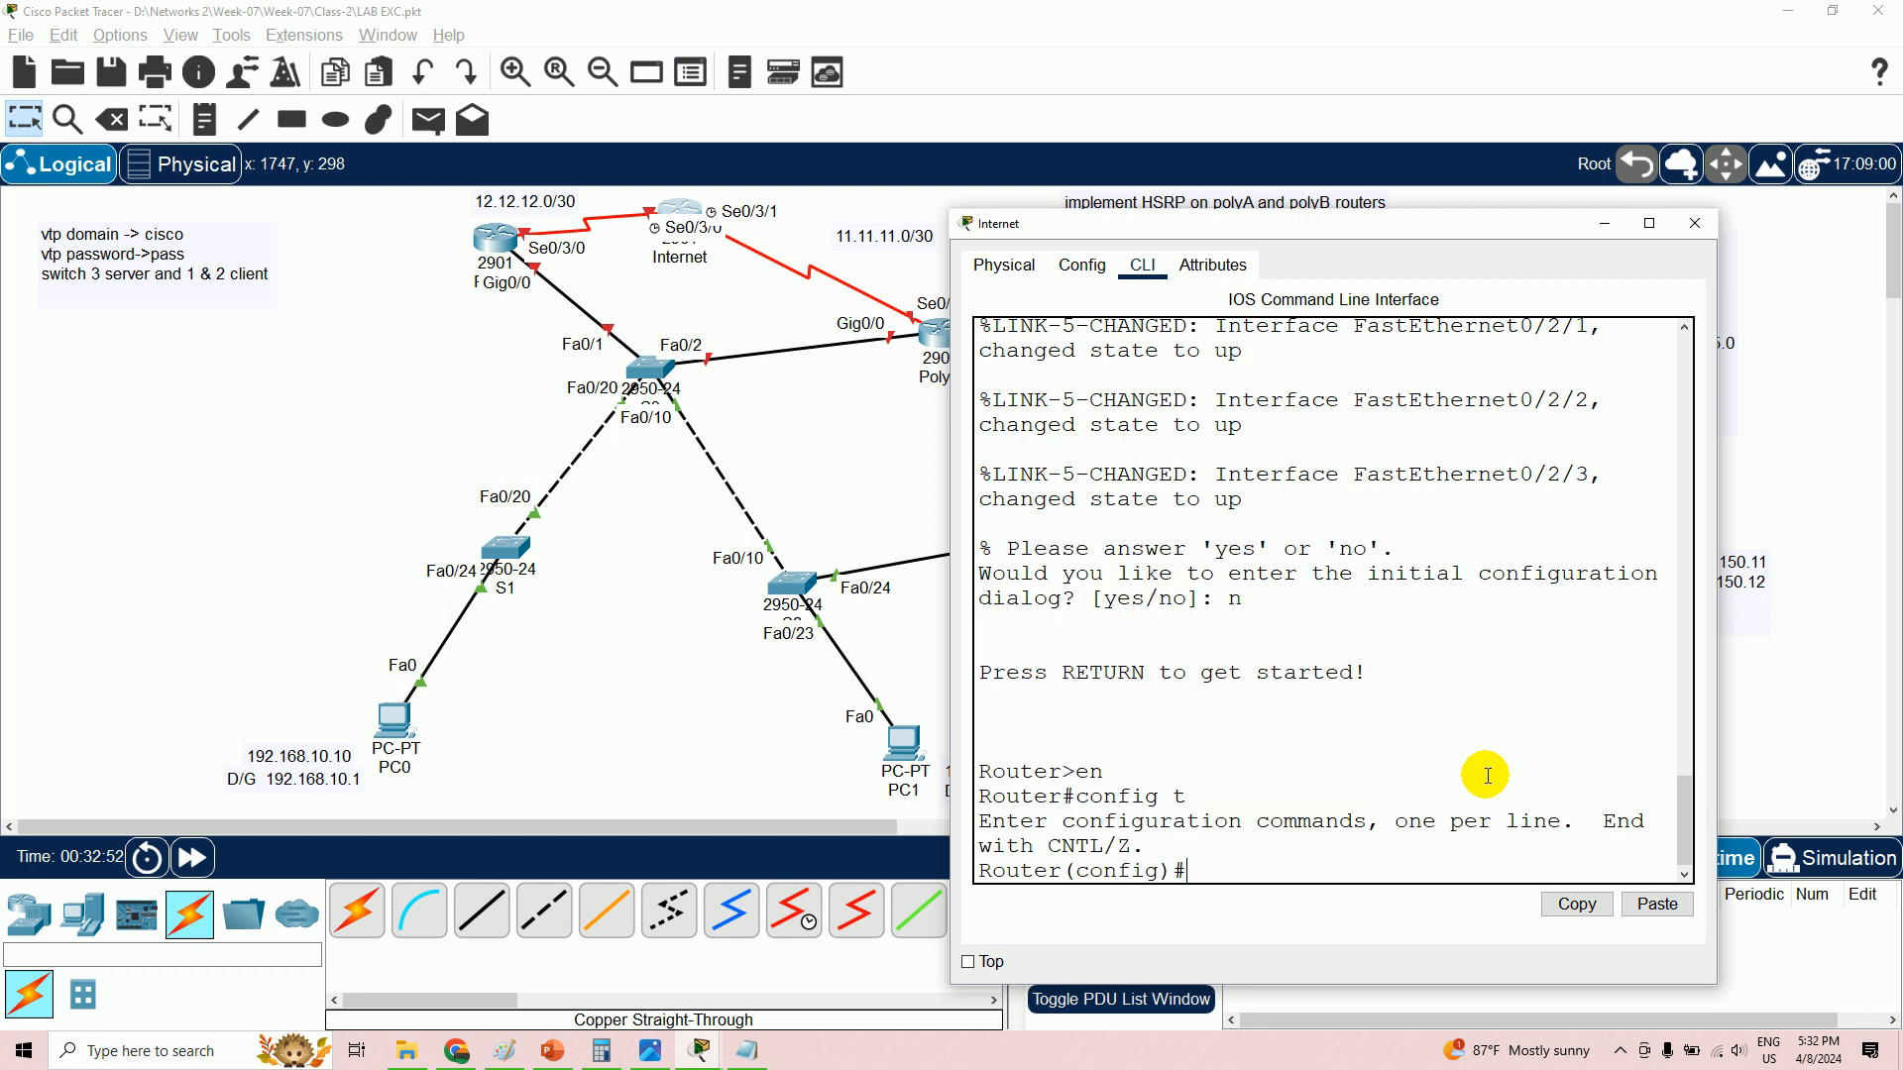
type("hostname internet")
key("Return")
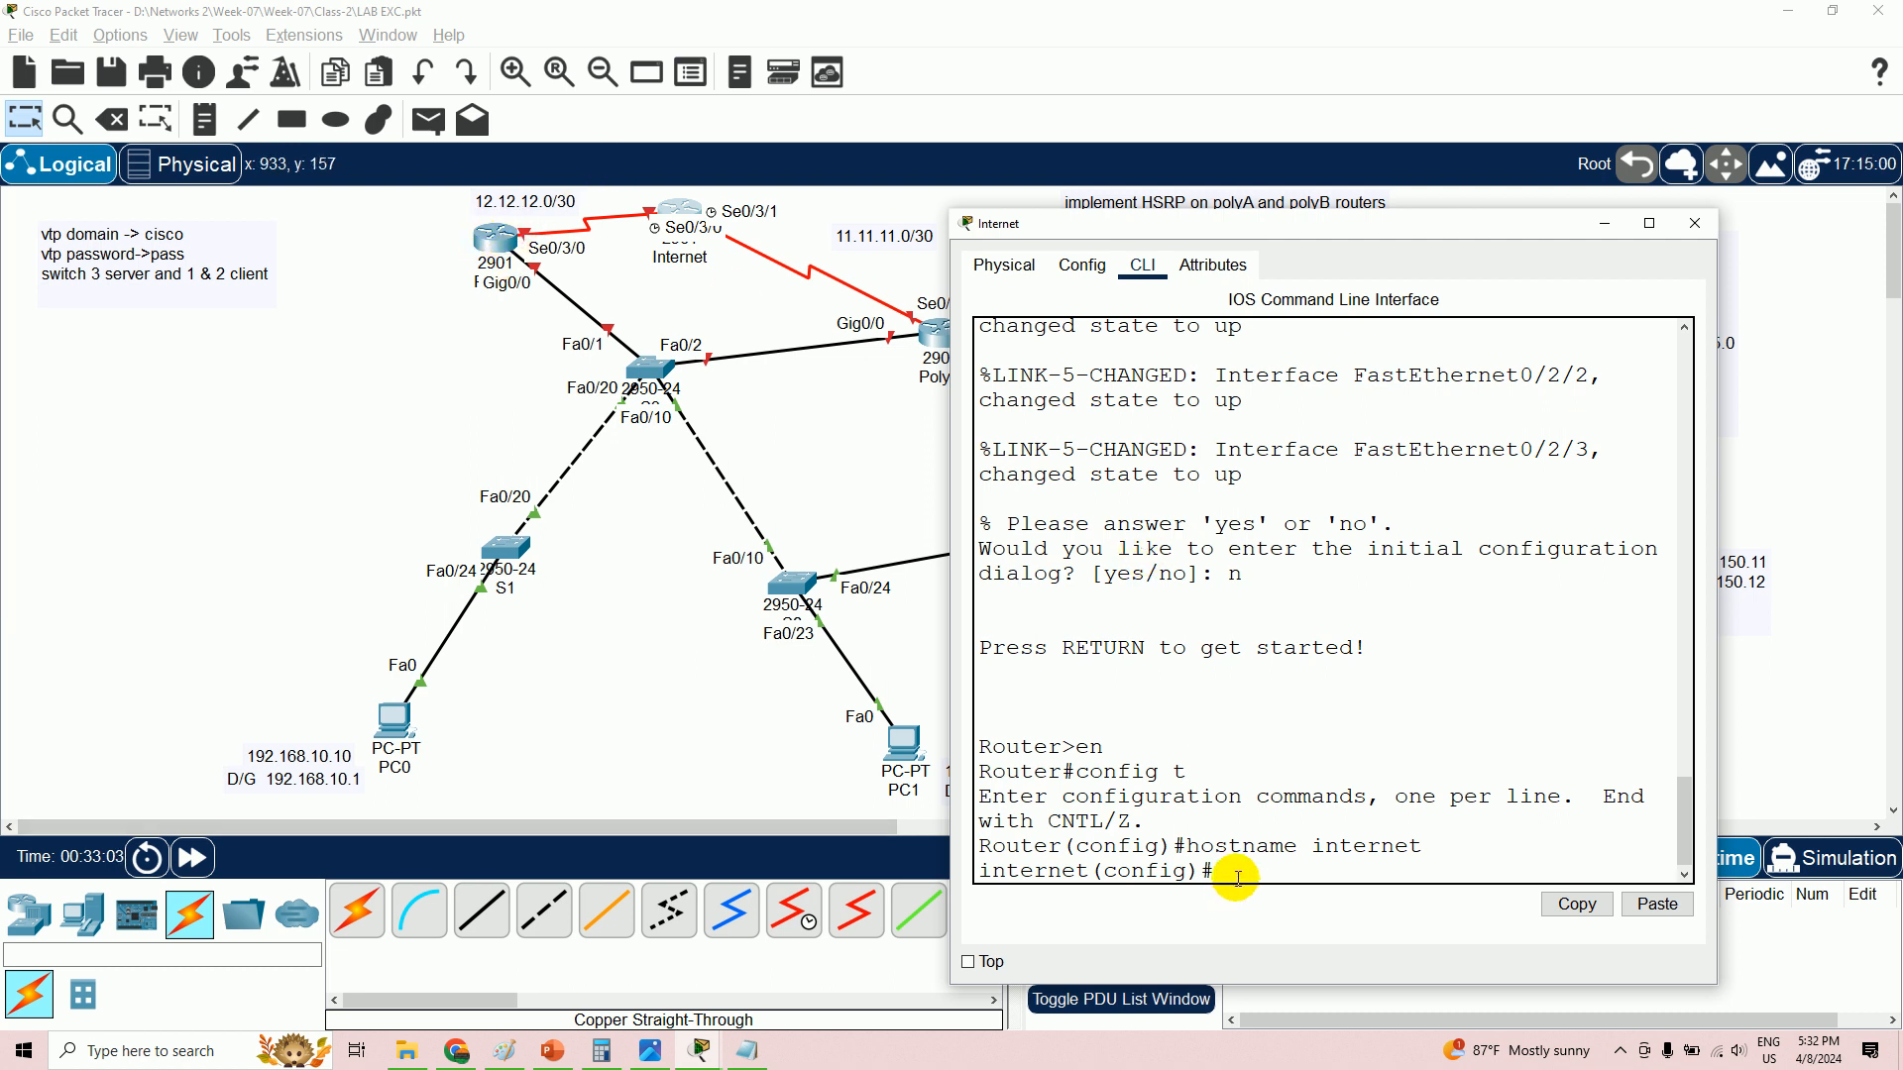
- Give Se0/3/0 12.12.12.1 255.255.255.252, clock rate 128000, and enable it
type("int se0/3/0")
key("Return")
type("internet(config-if)#ip a")
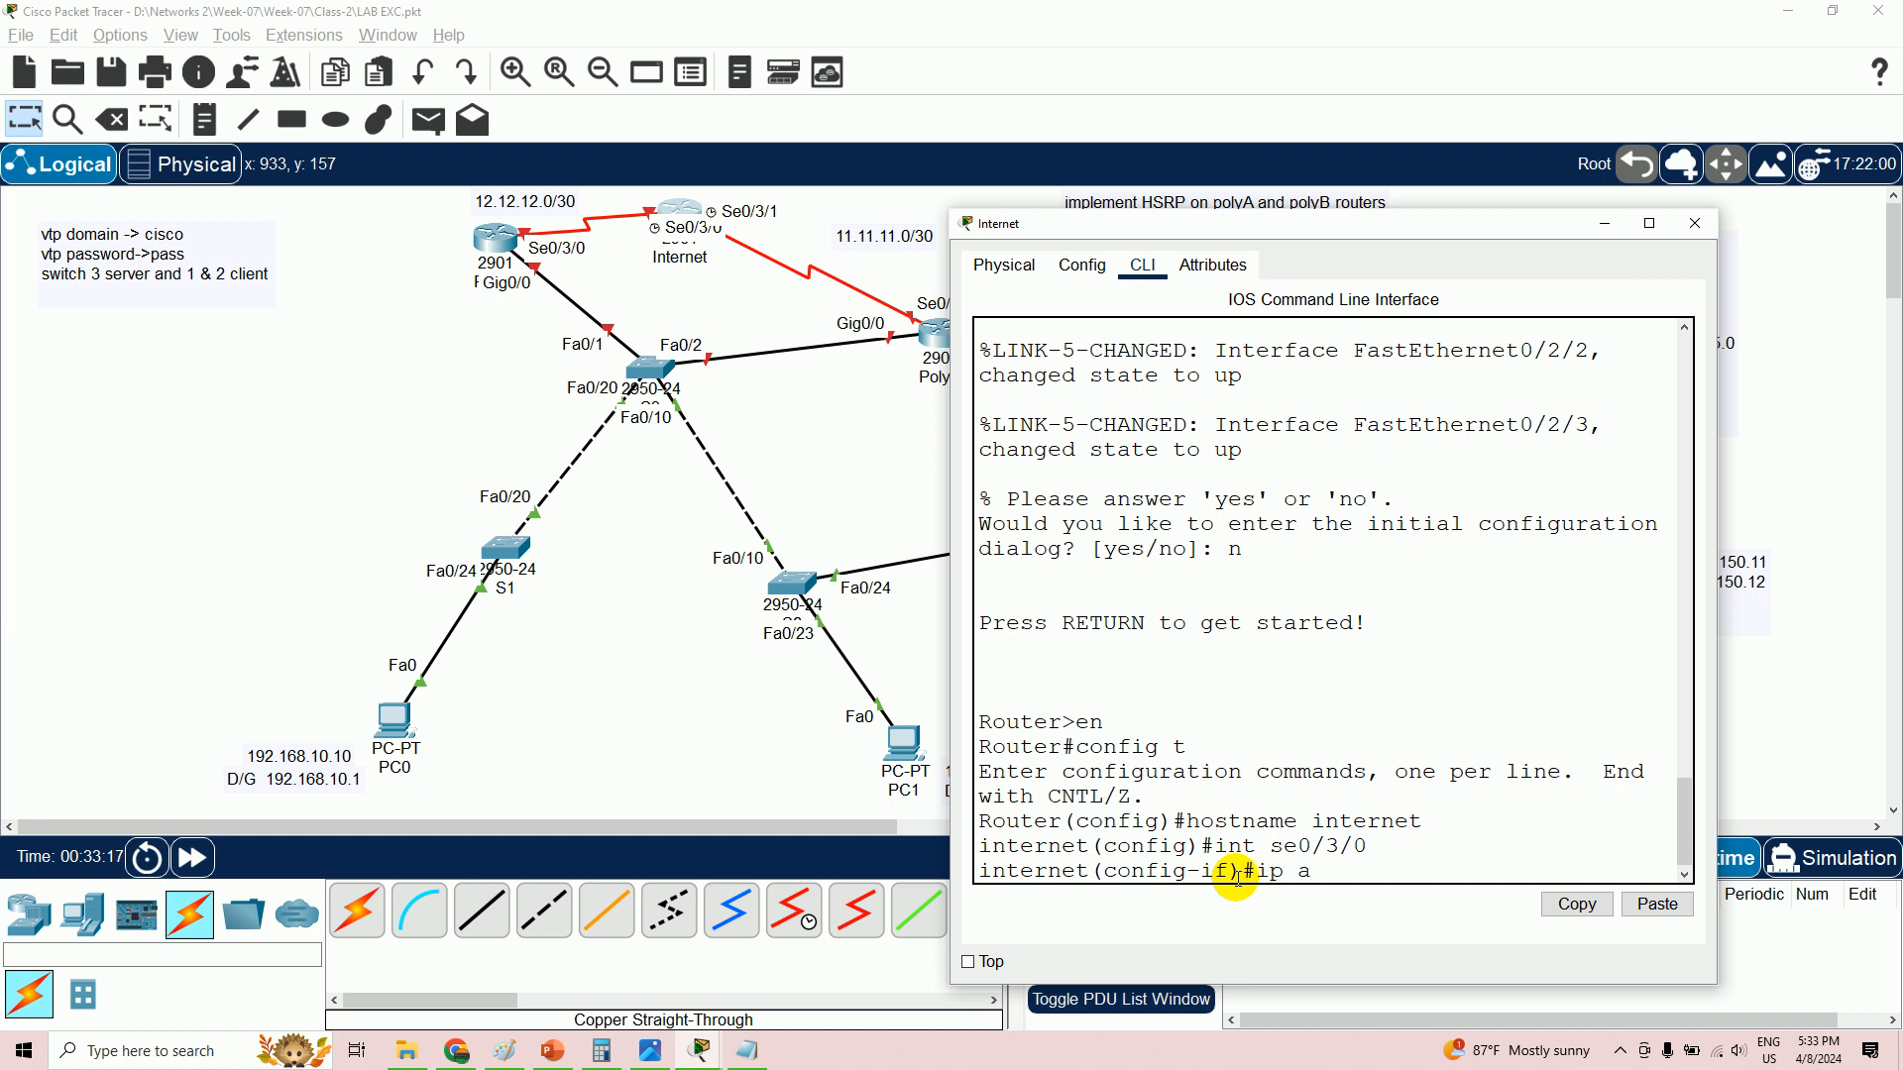
type("dd 12.12.12.1 255.255.255.252")
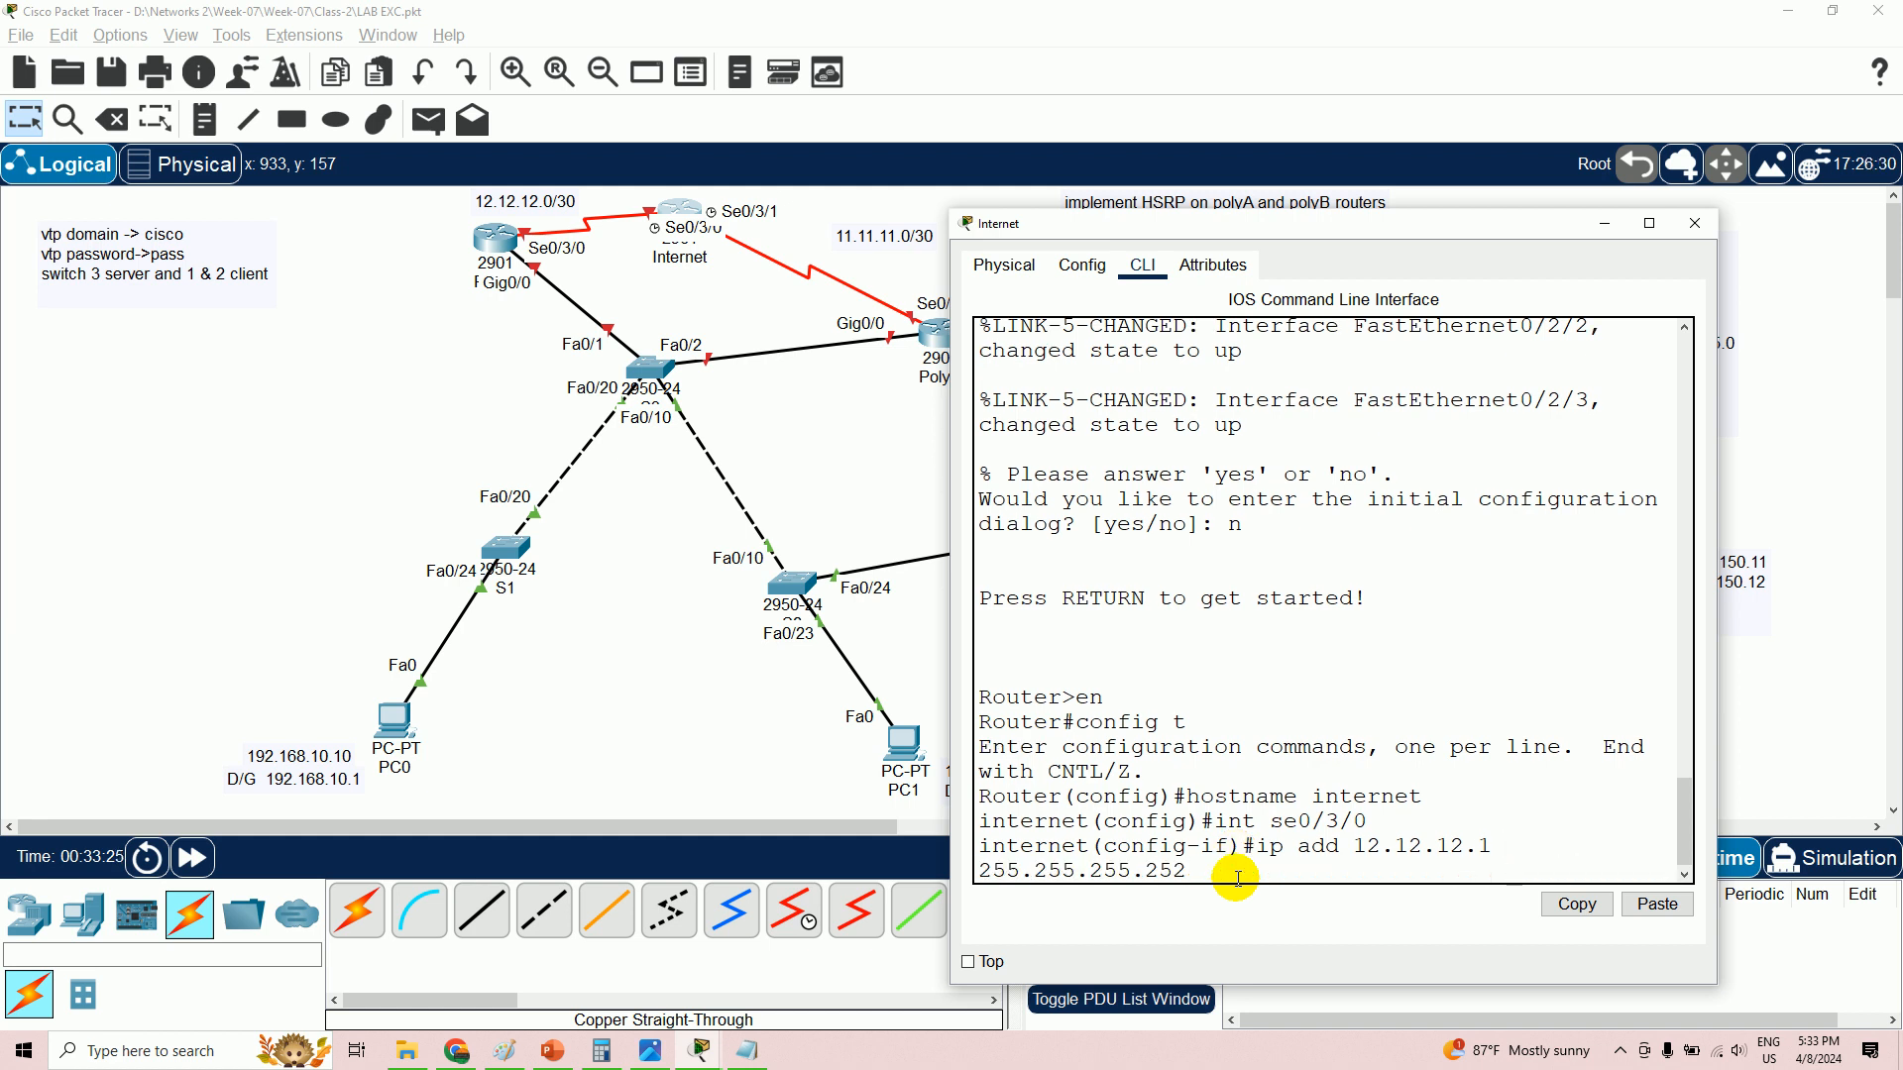
key("Return")
type("clock rate")
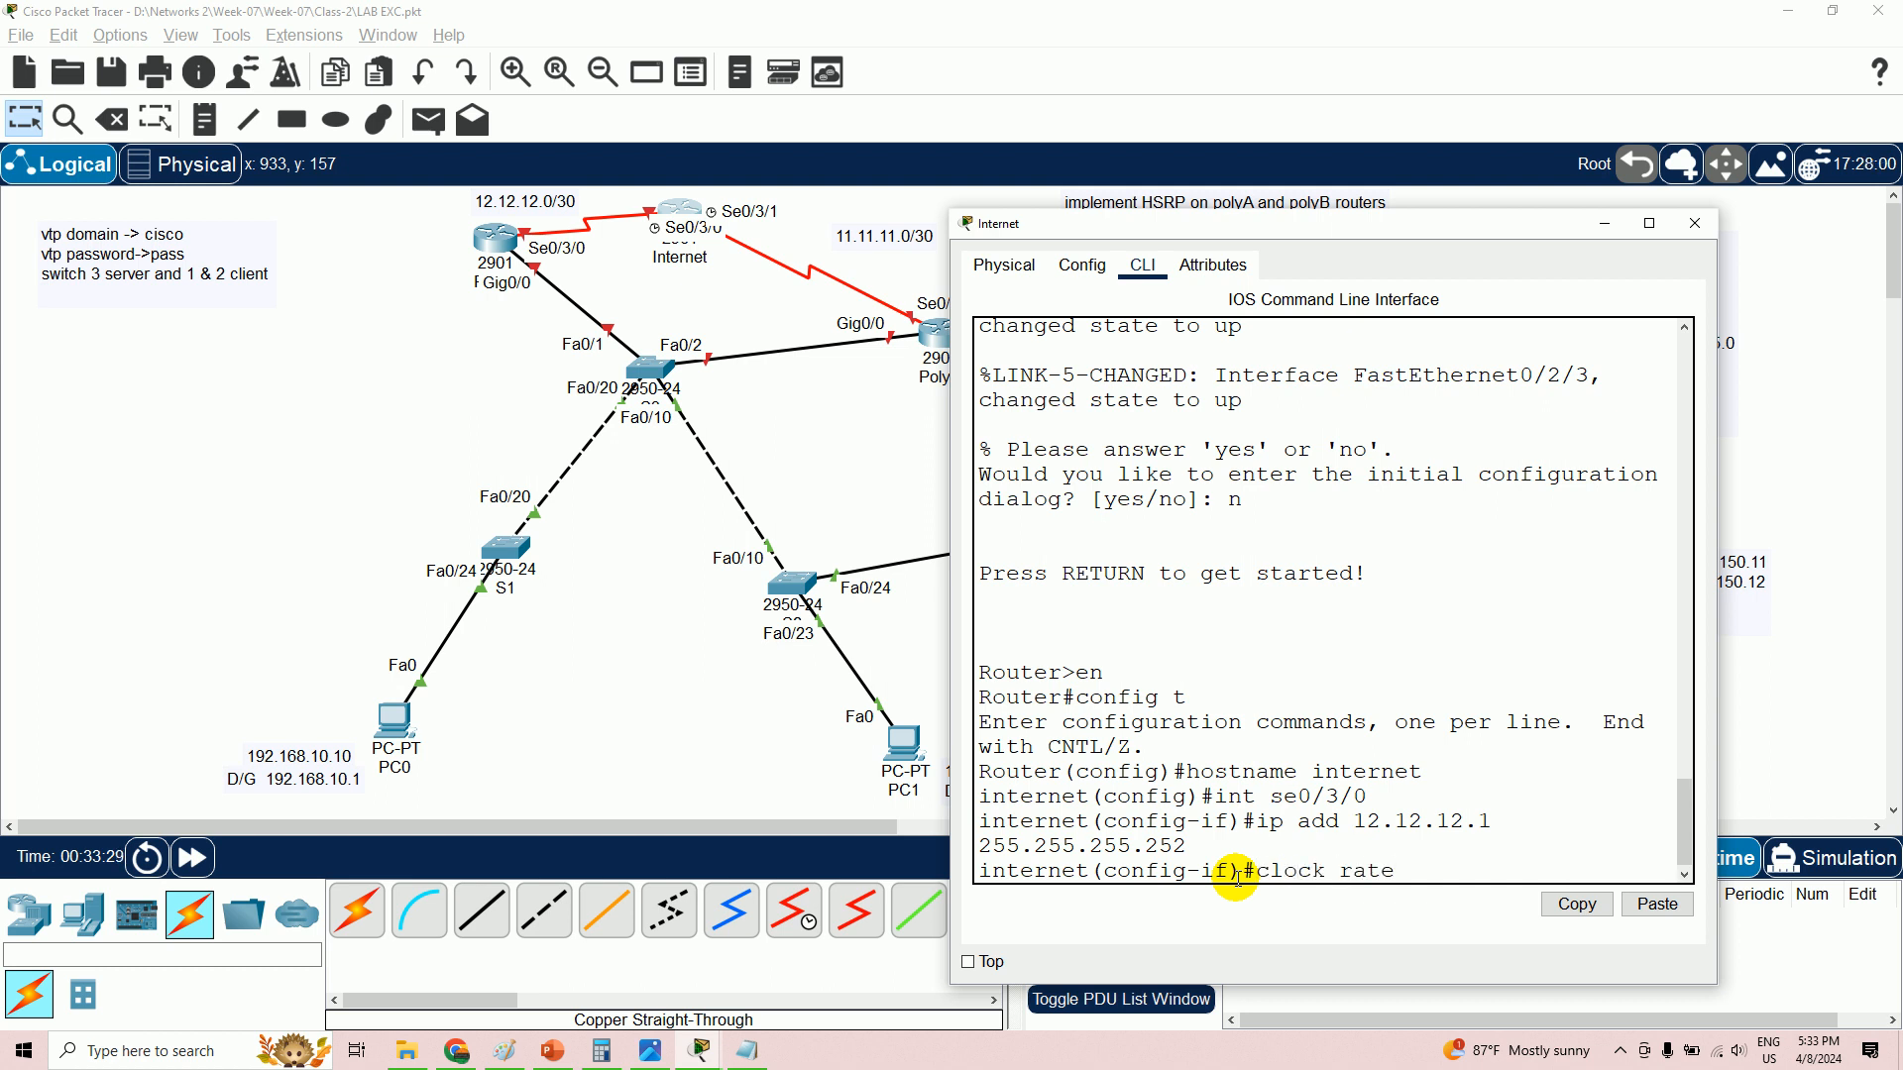
type(" 1280000")
key("Return")
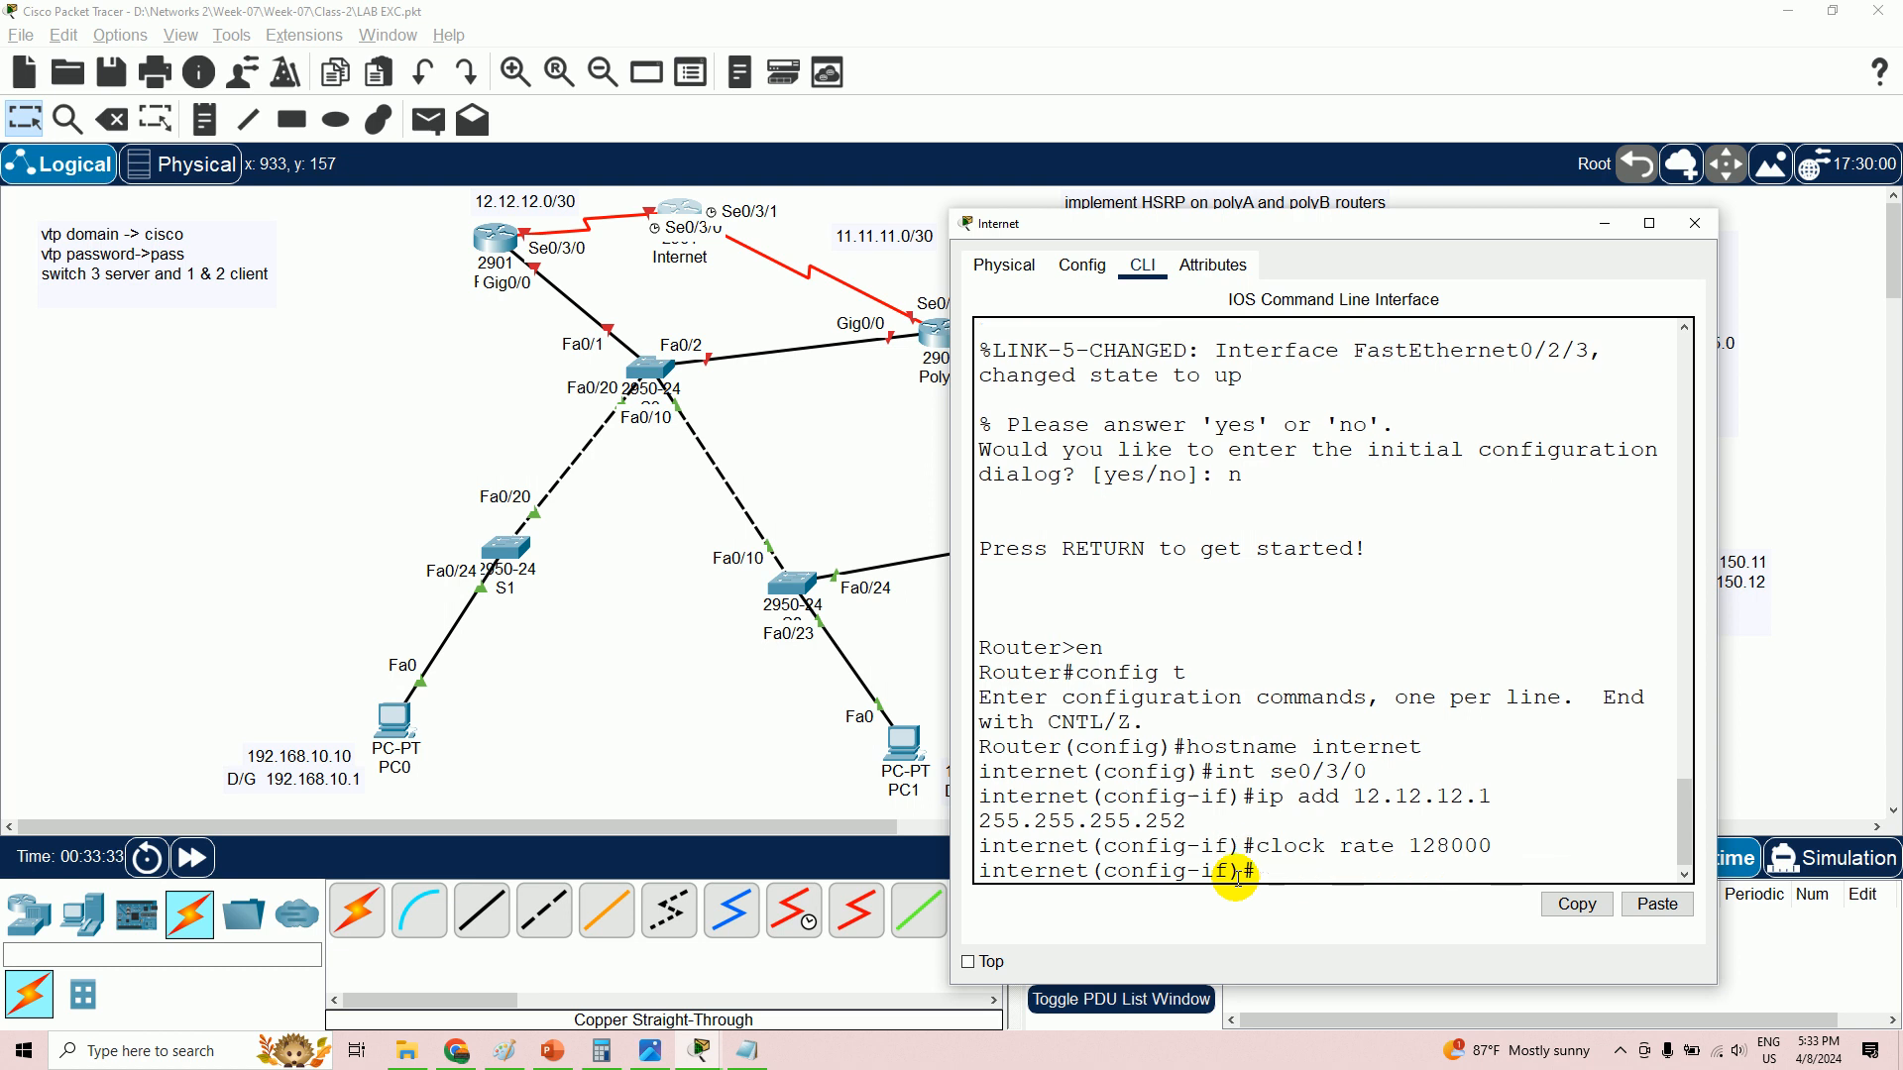
type("no sh")
key("Return")
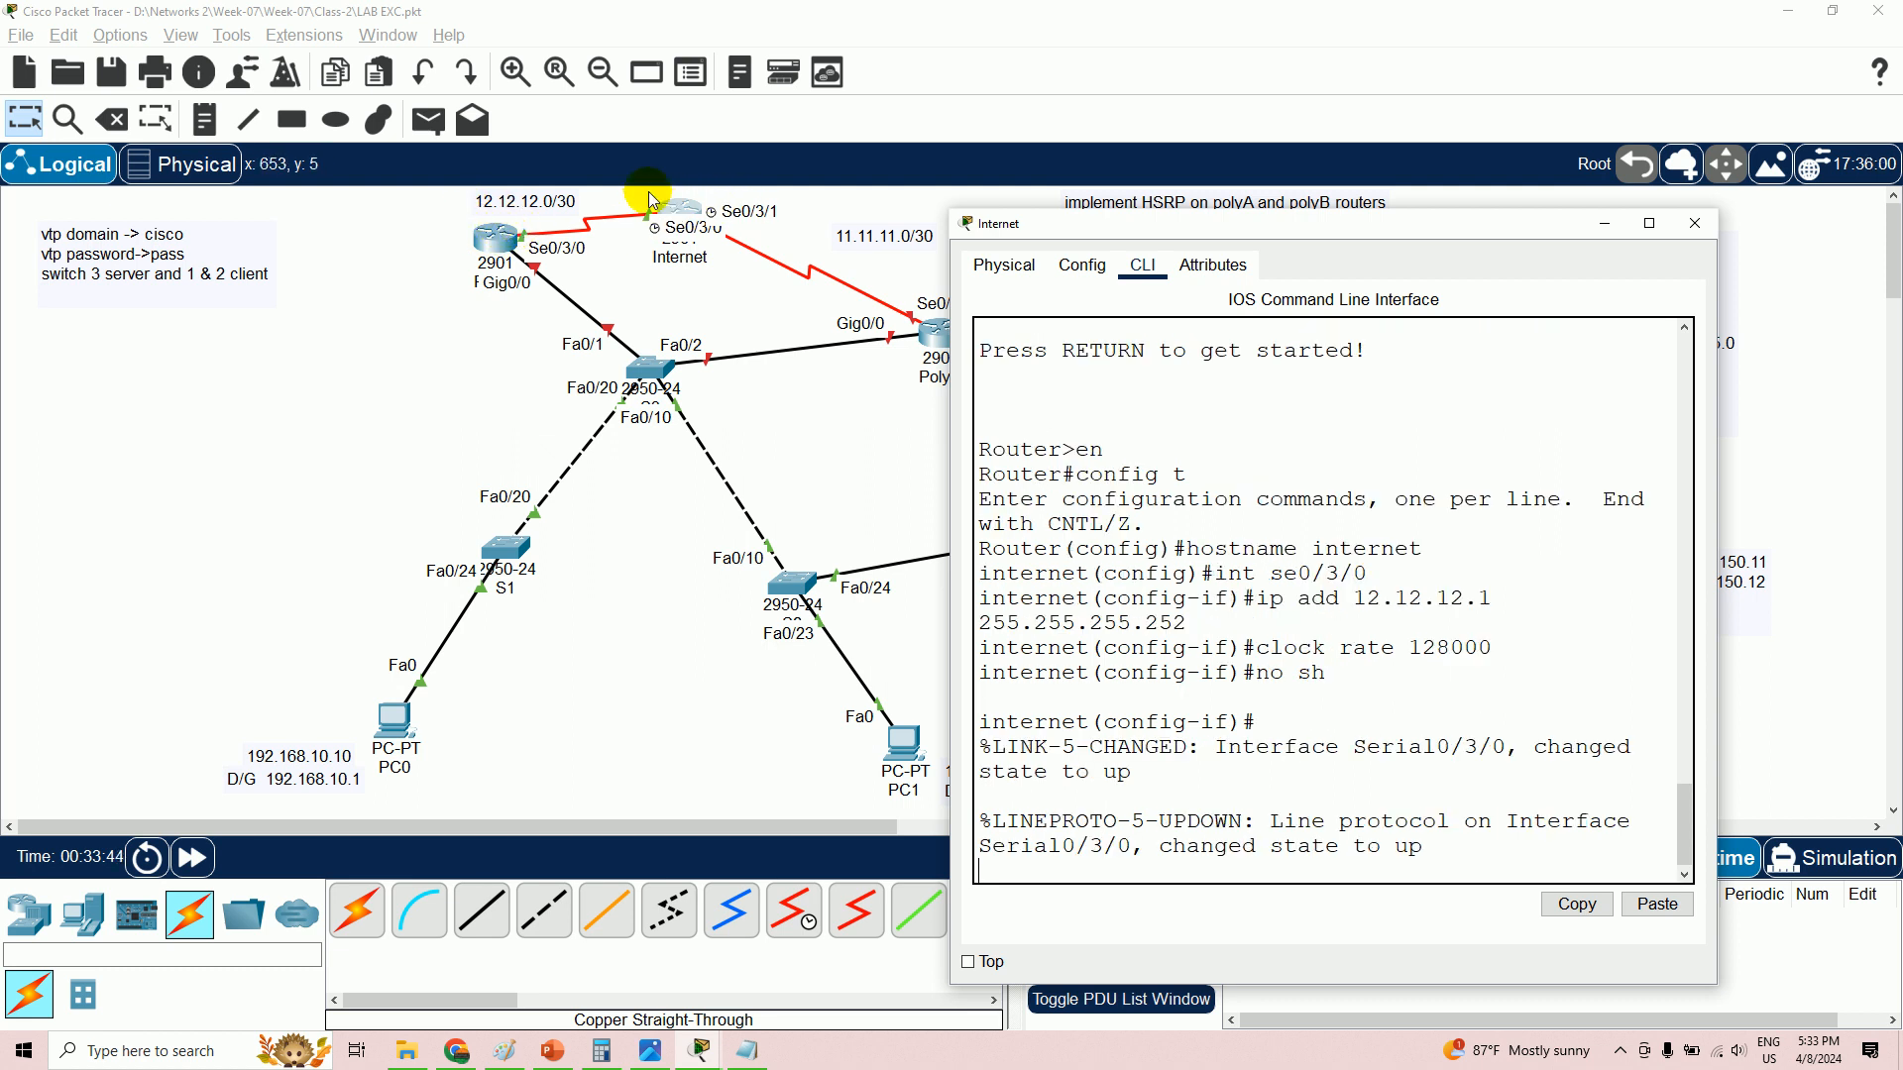
left_click_drag(1411, 238, 1562, 182)
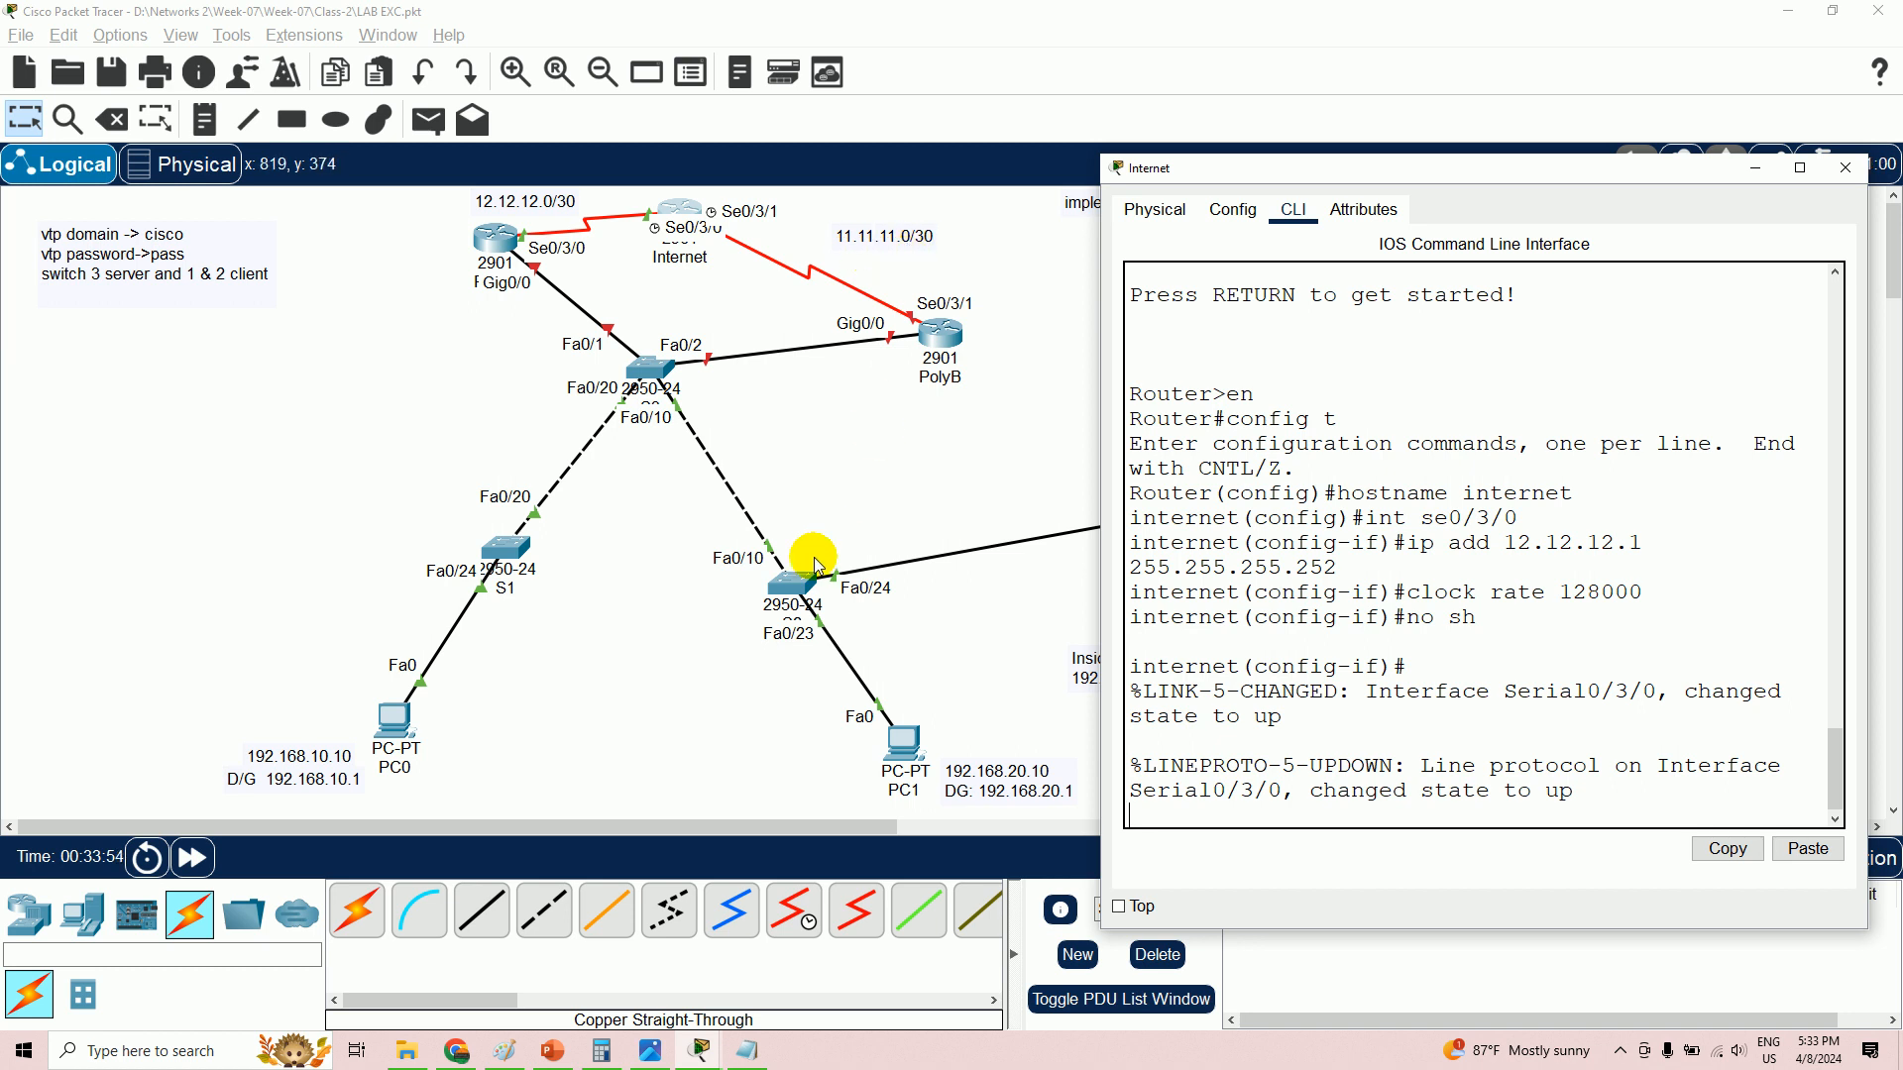
- In the notes, copy the 12.12.12.0 /30 block and paste it below
left_click(748, 1052)
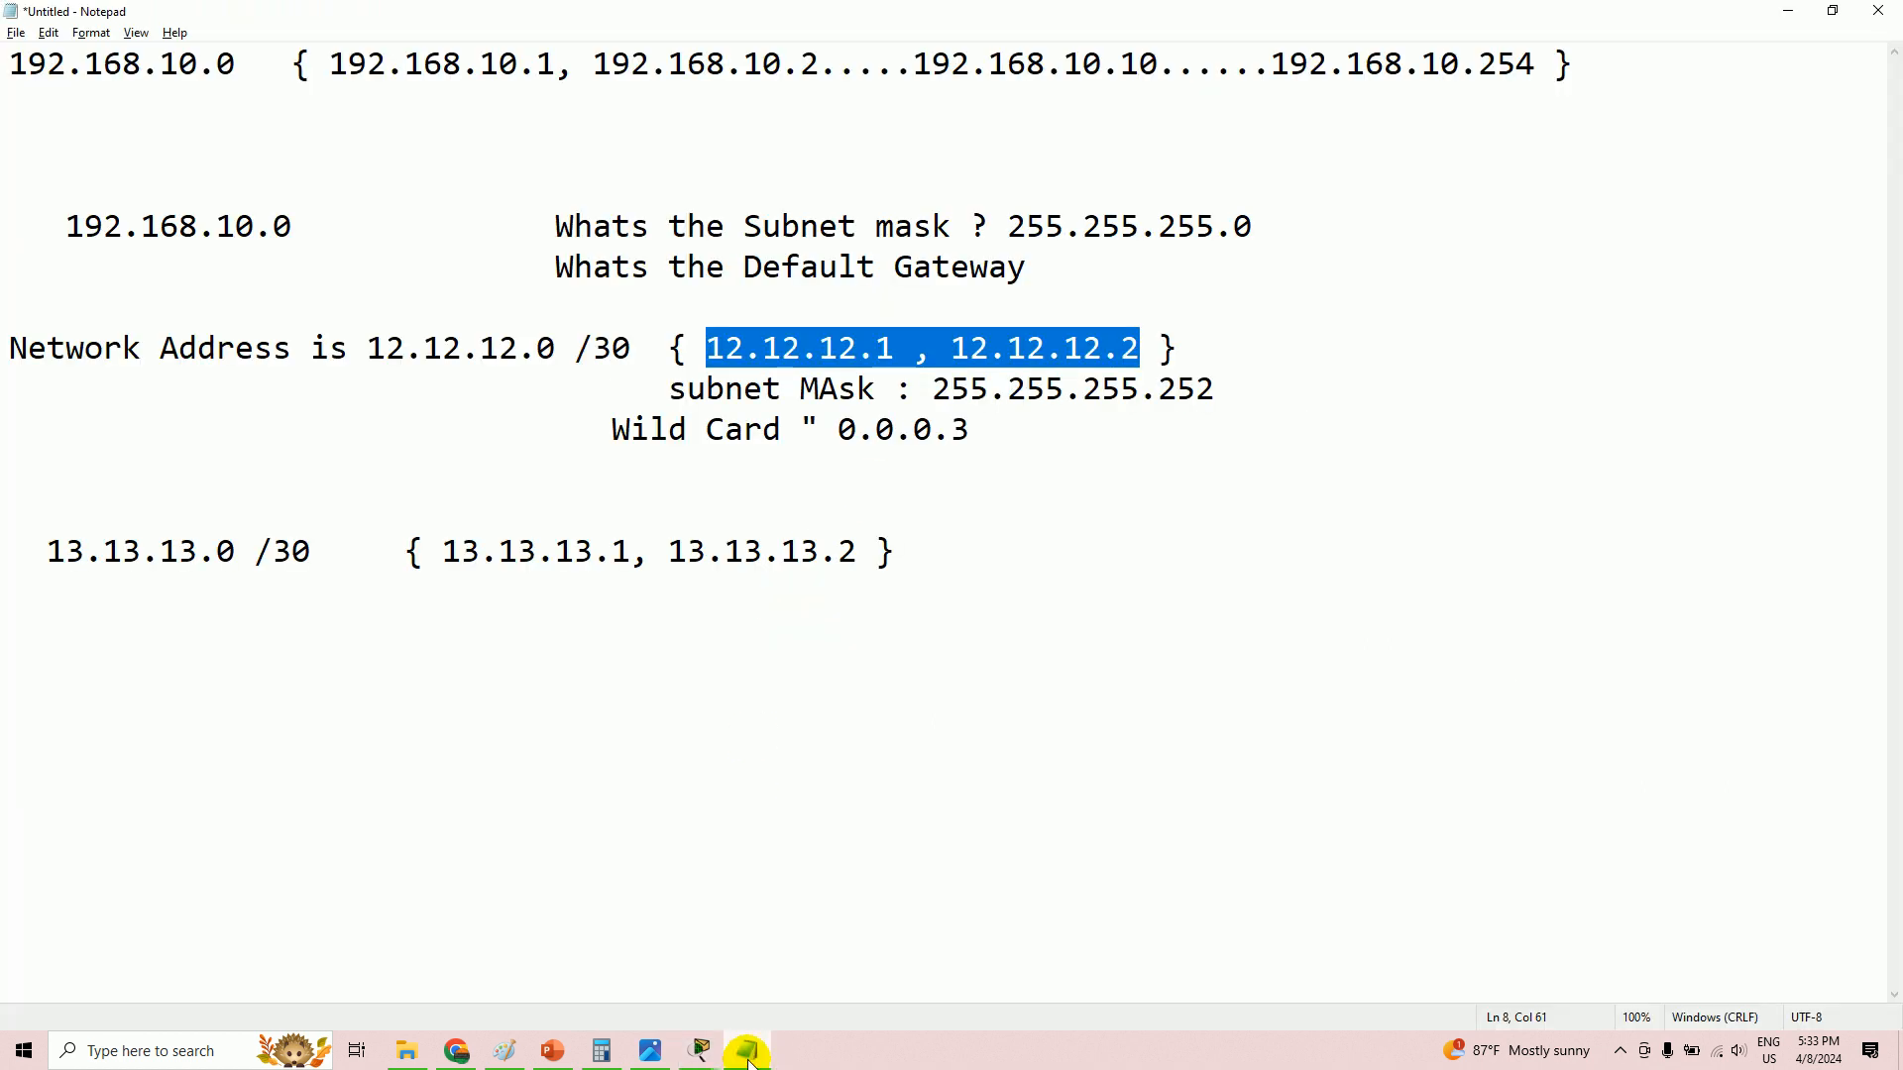
left_click(1002, 561)
key("Return")
key("Return")
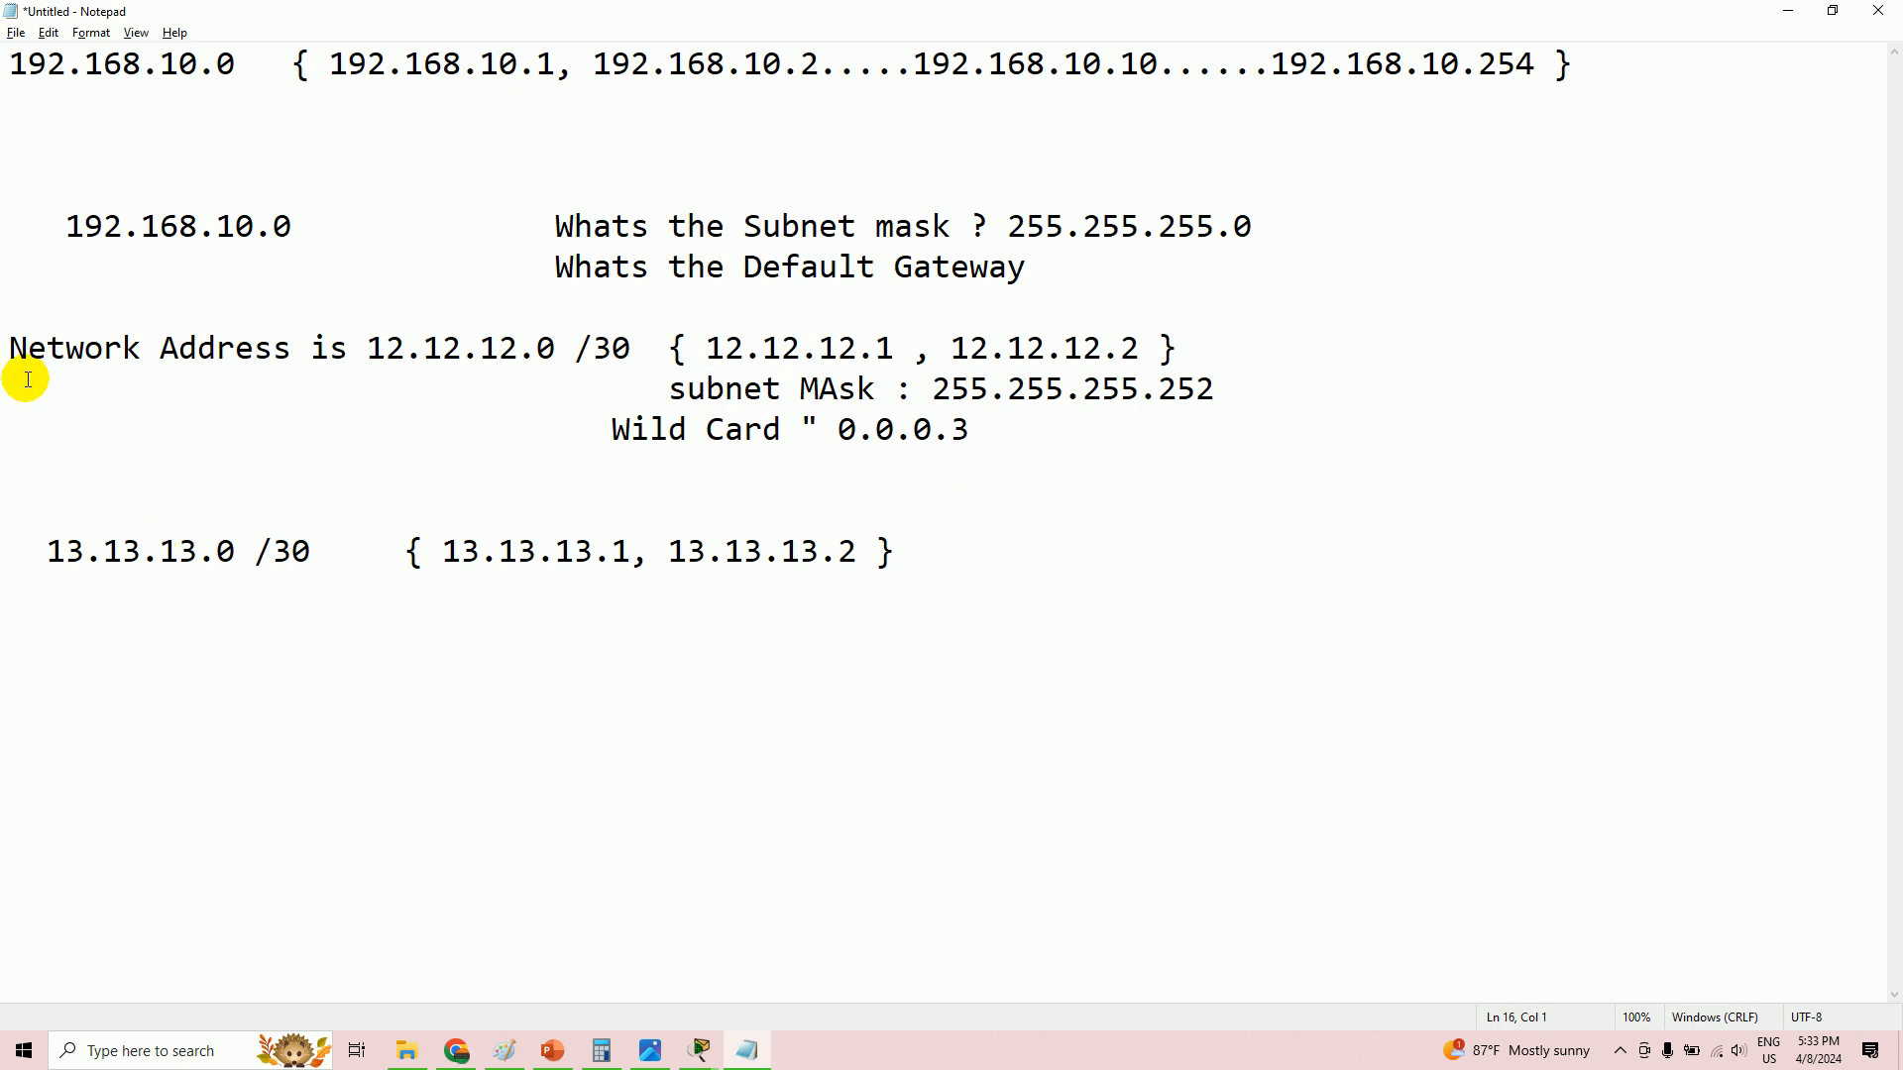
left_click_drag(10, 349, 1064, 430)
right_click(885, 385)
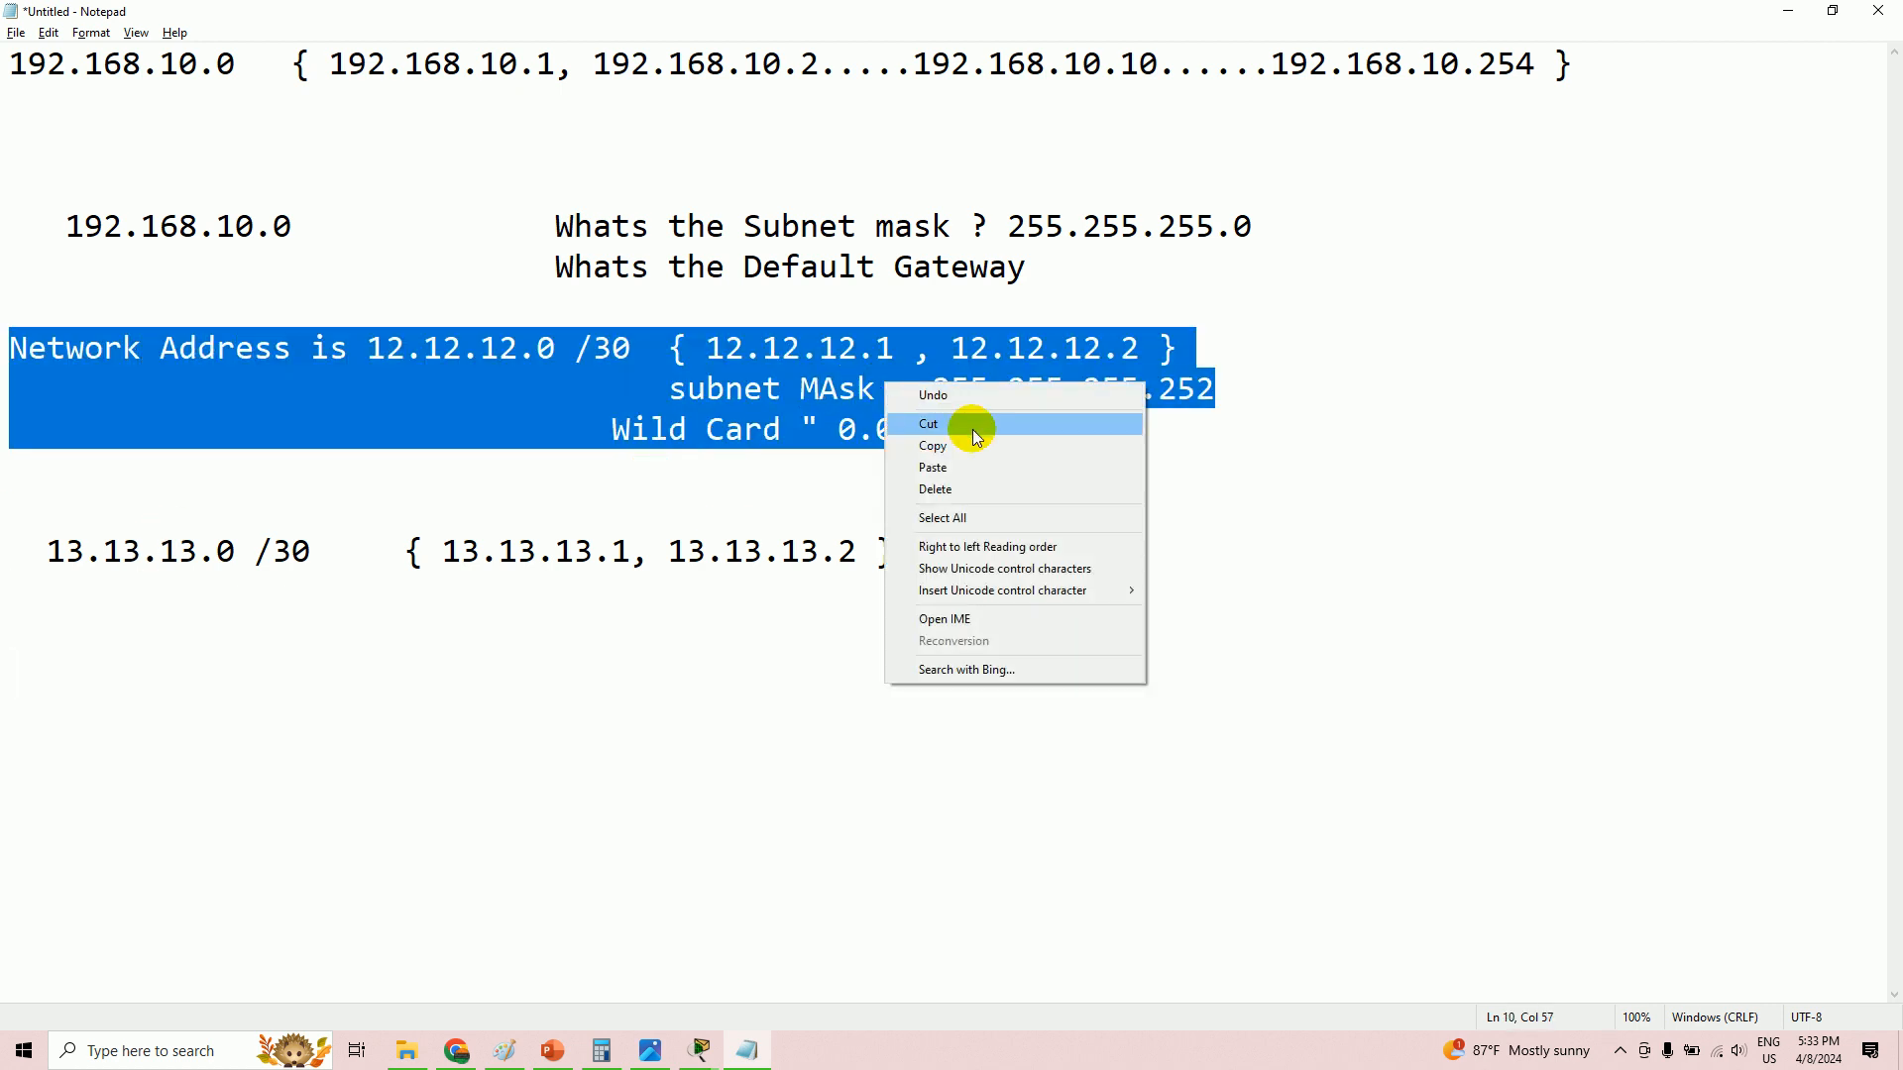
left_click(959, 448)
left_click(201, 651)
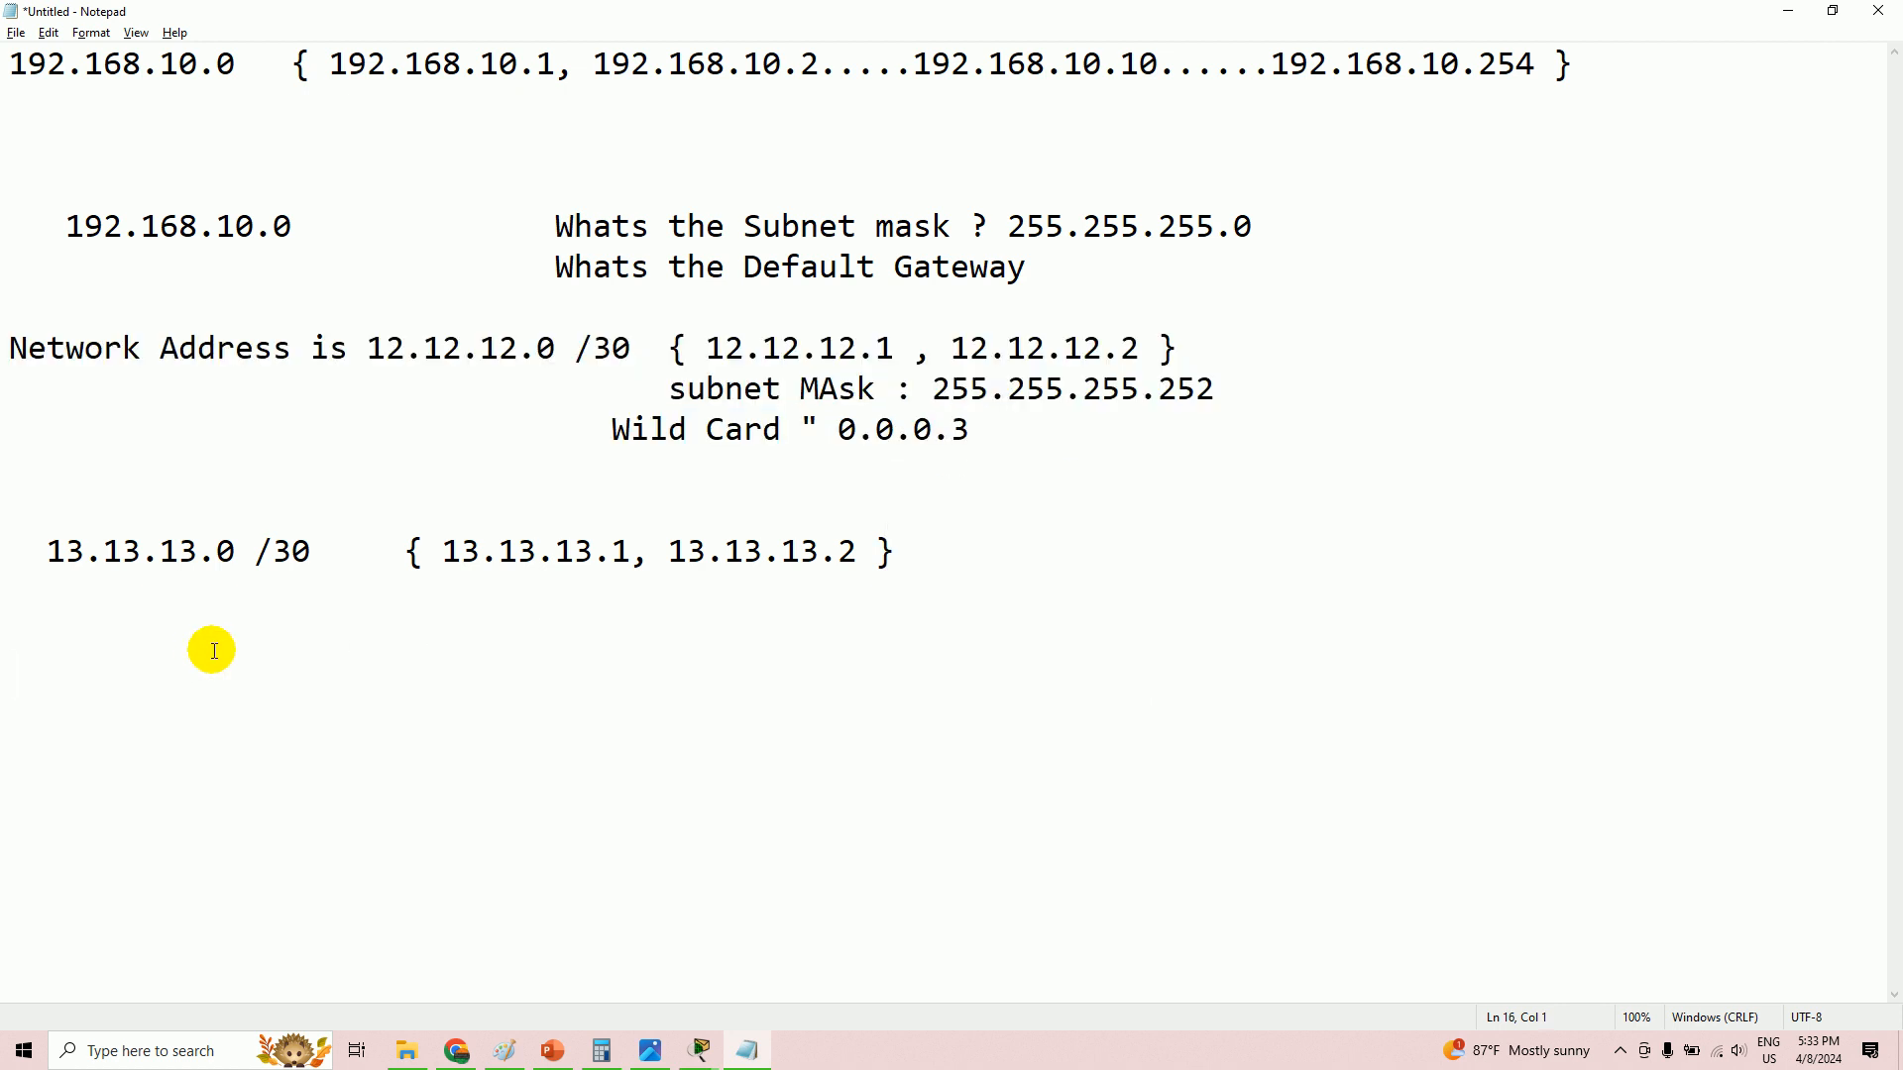
key("ctrl+v")
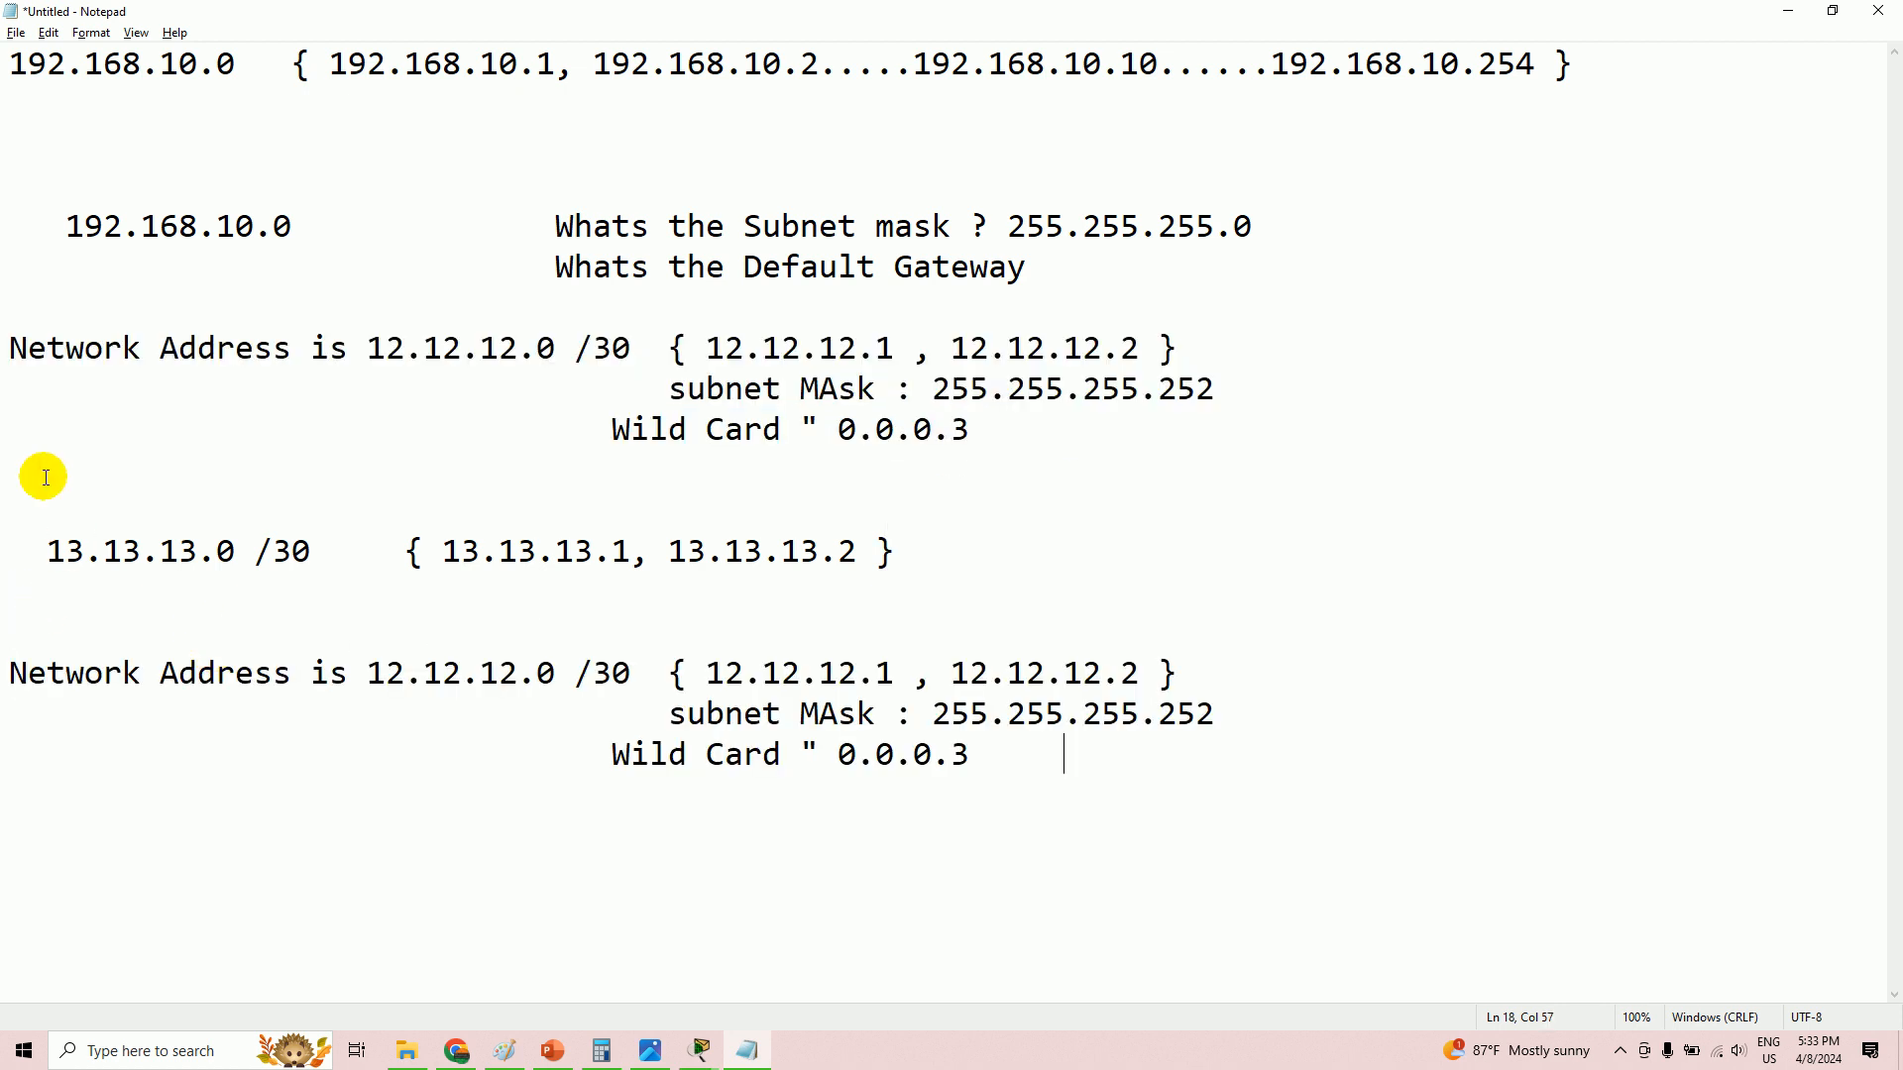
- Edit the pasted block to 11.11.11.0 /30 with hosts 11.11.11.1 and 11.11.11.2
left_click_drag(388, 675, 406, 675)
type("1")
left_click(443, 674)
key("shift+Right")
type("1")
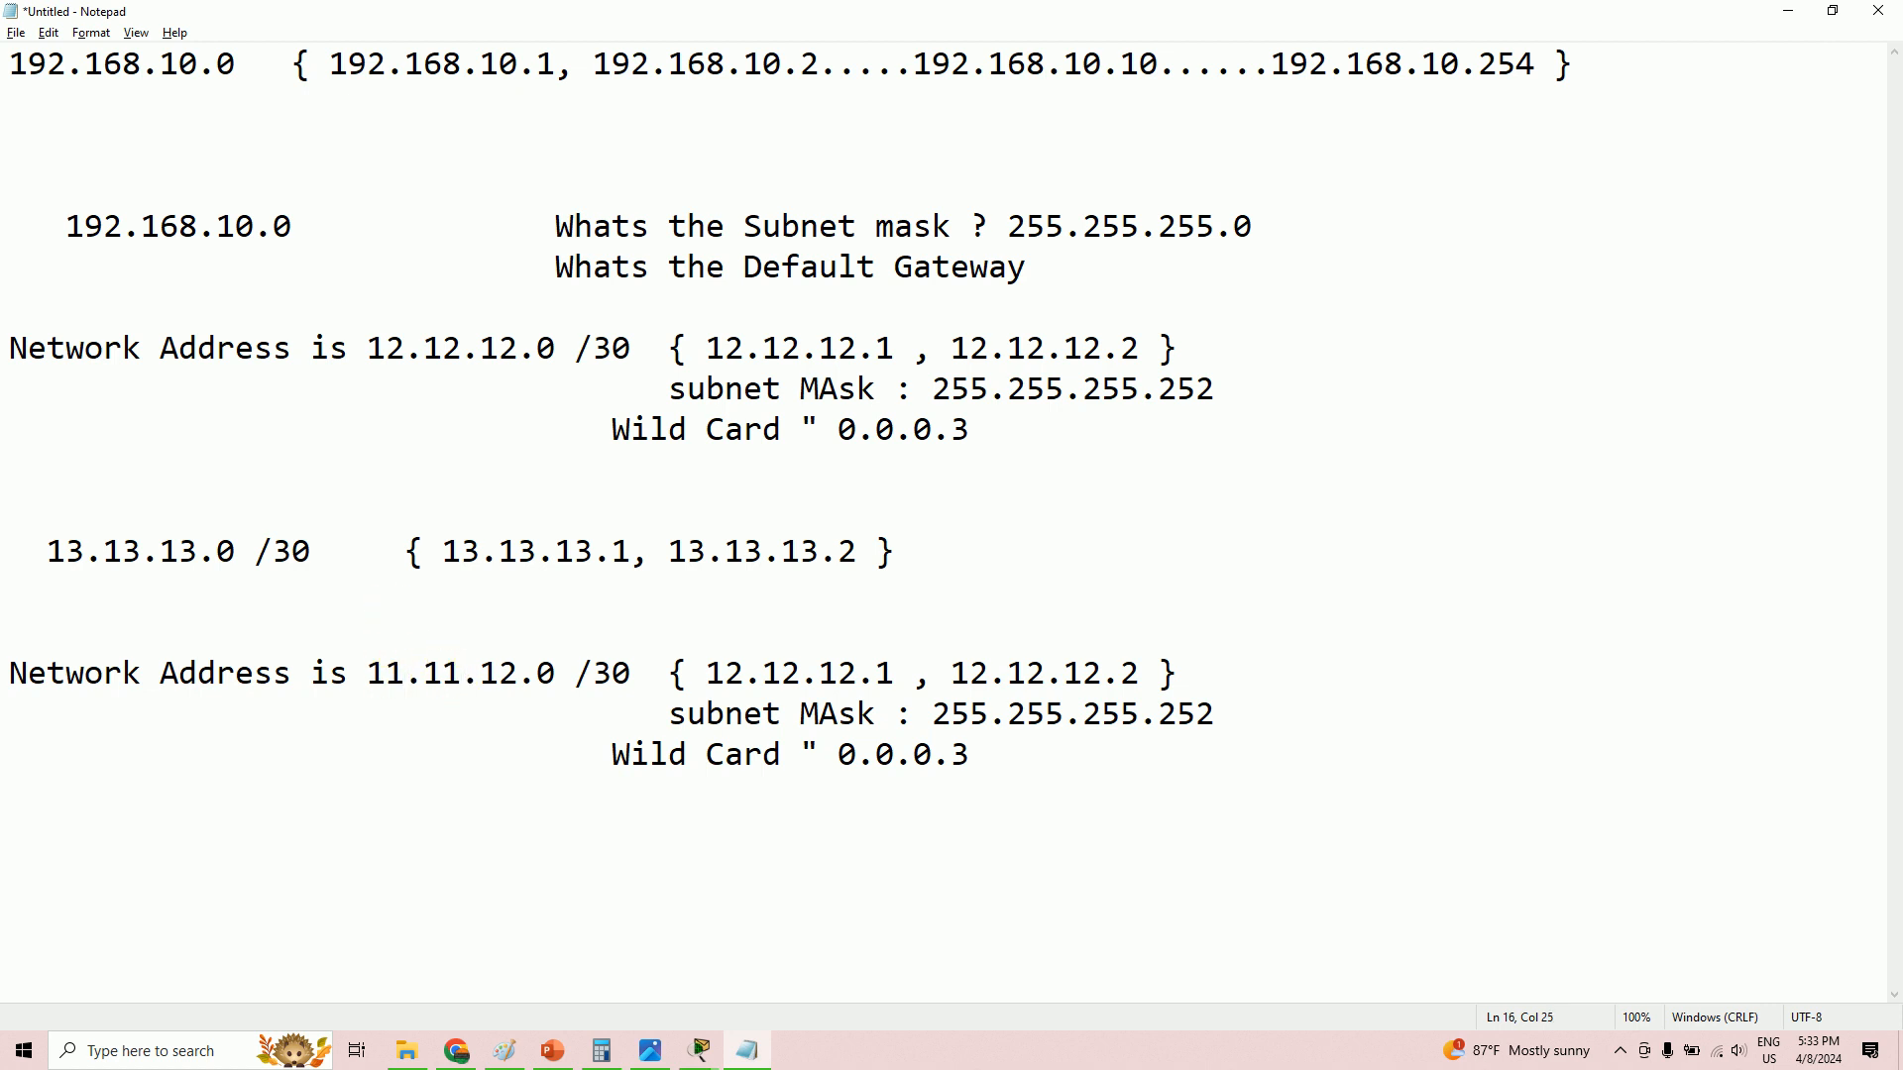
left_click_drag(518, 674, 497, 673)
type("1")
left_click_drag(858, 674, 838, 674)
type("1")
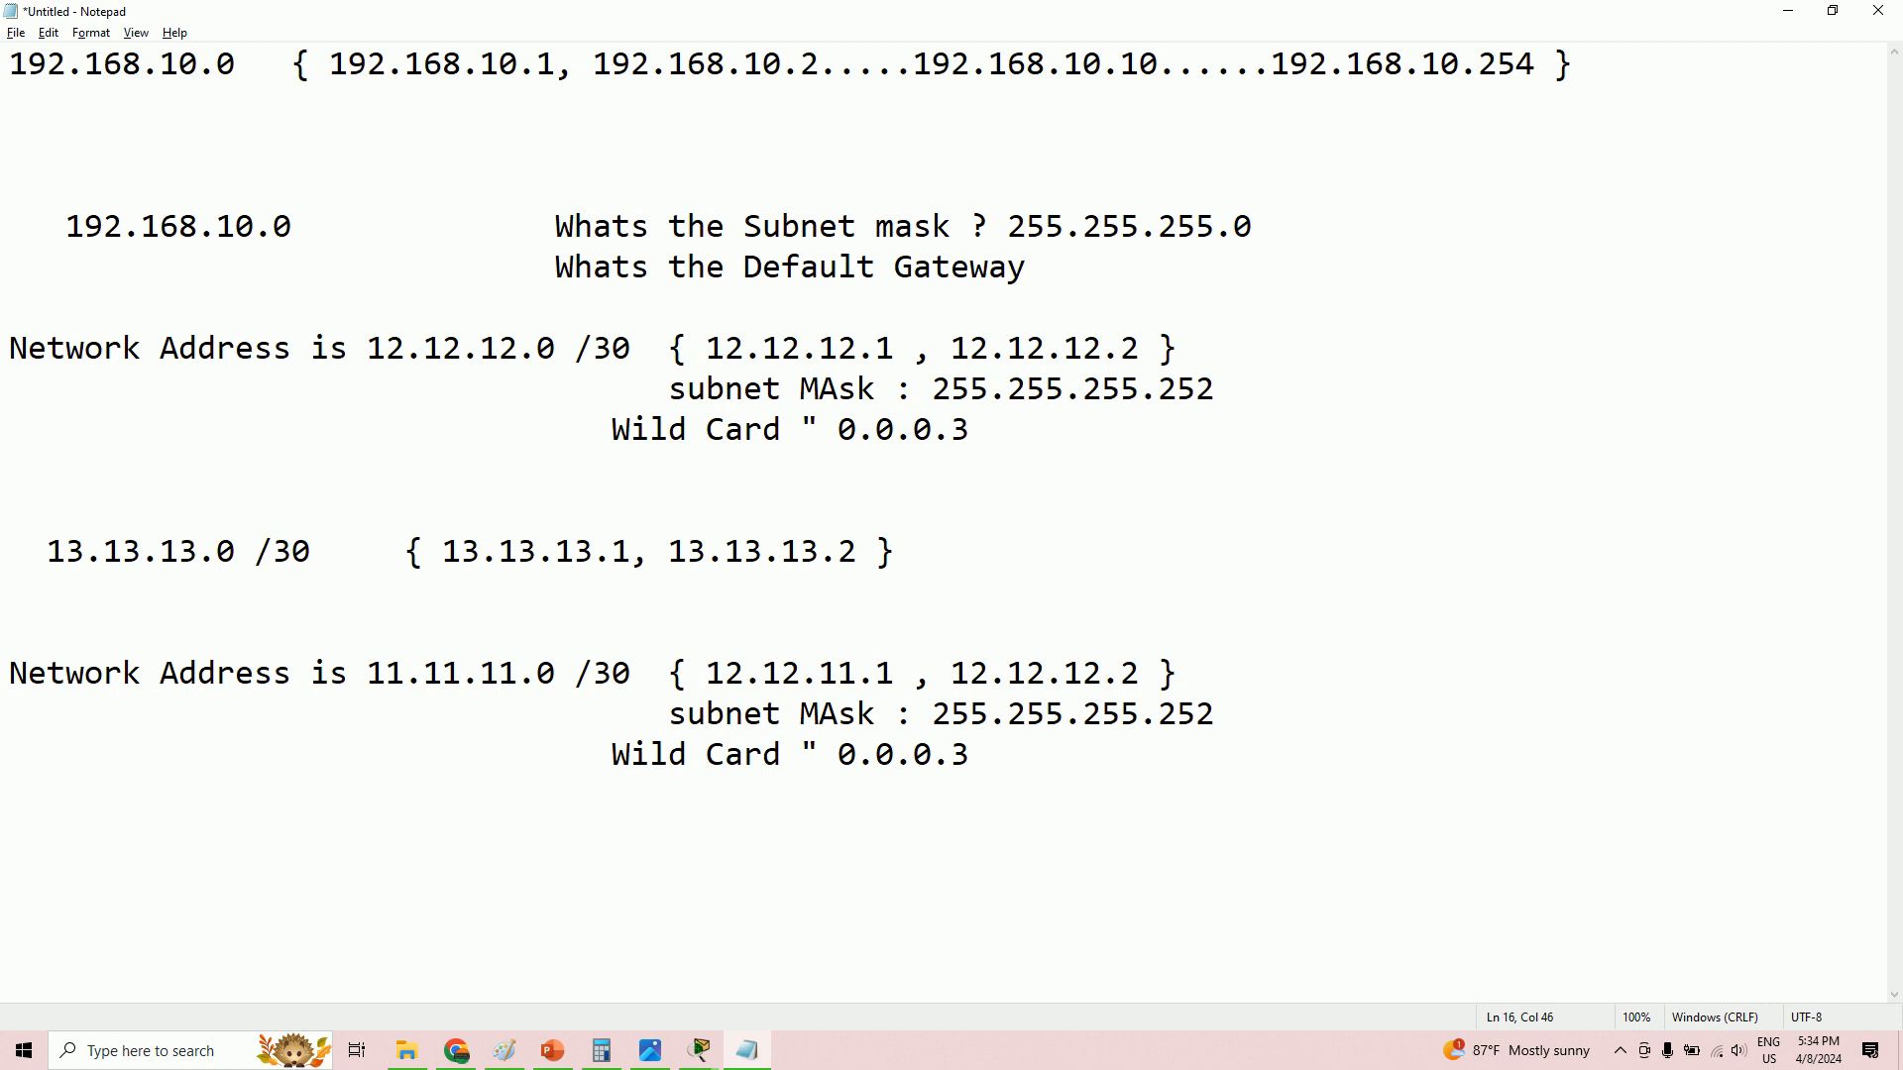
left_click(794, 671)
left_click_drag(793, 671, 777, 672)
type("1")
key("Left")
key("Left")
key("Left")
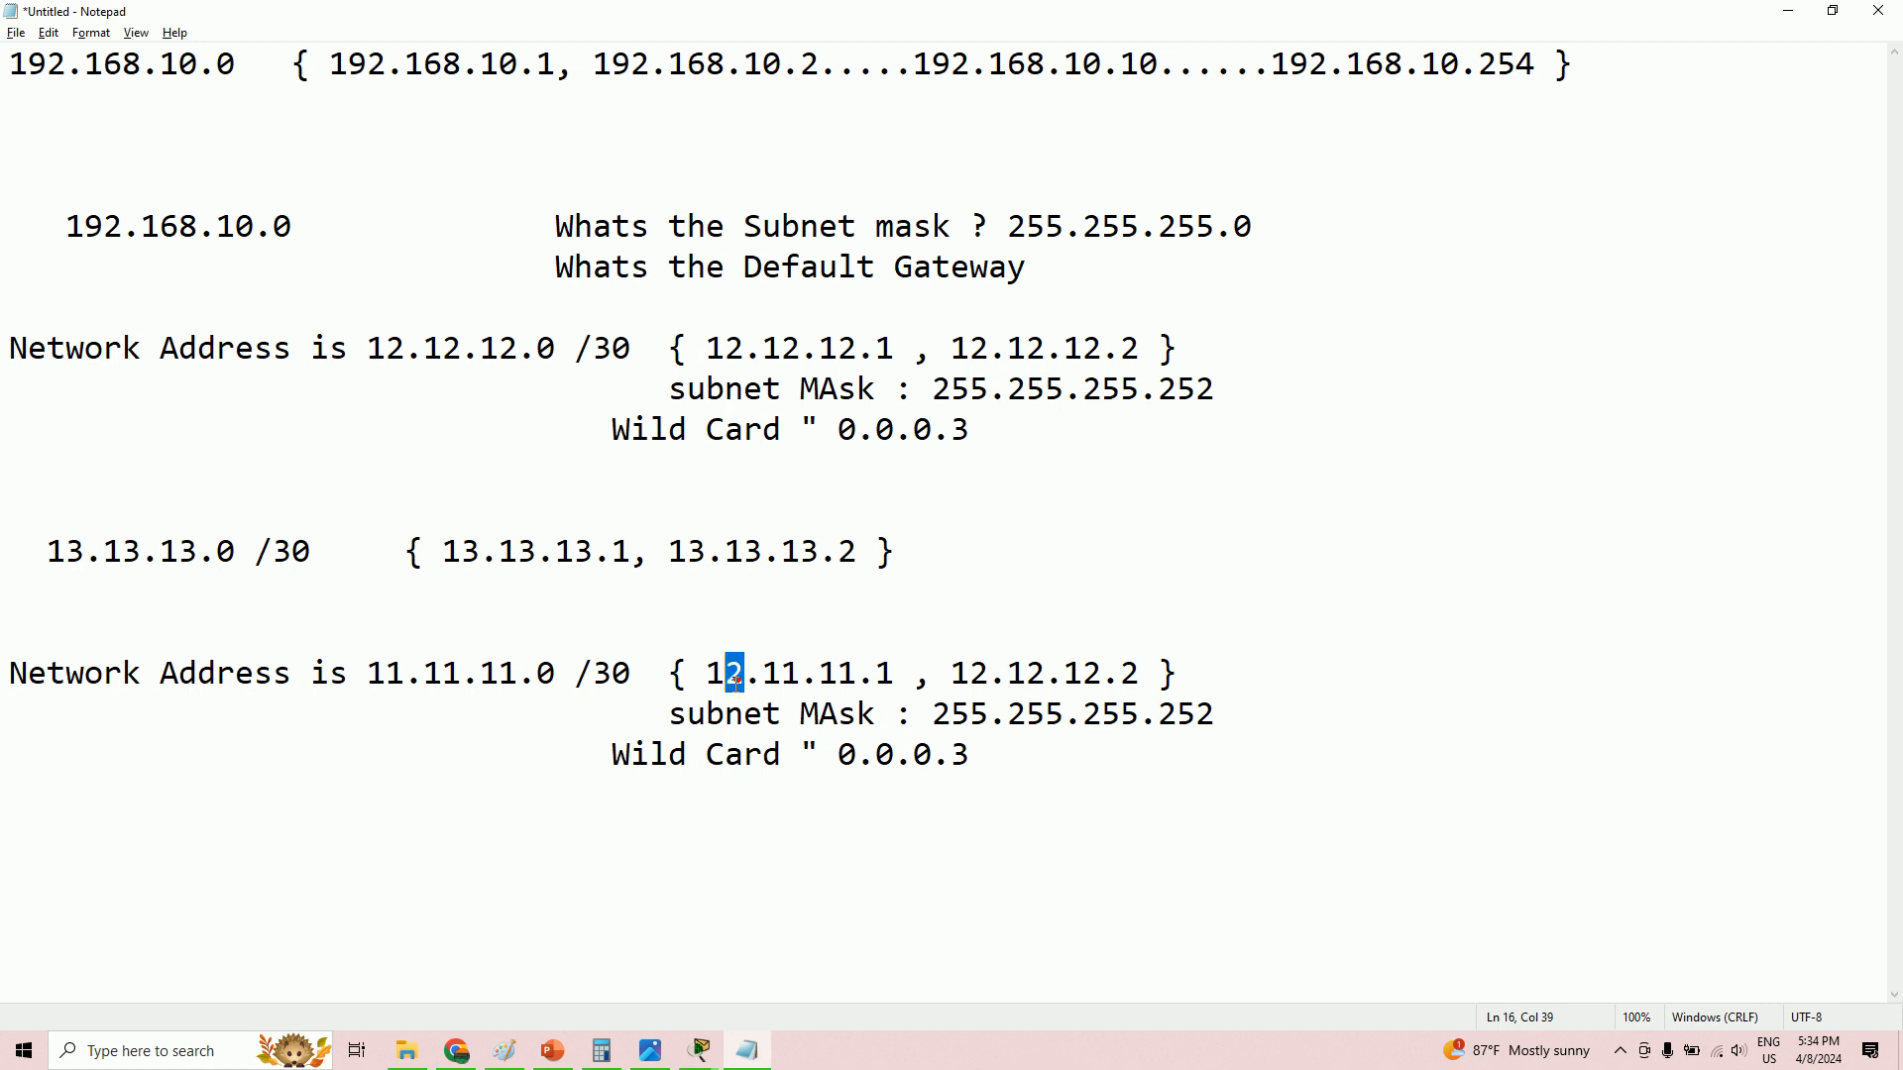
key("BackSpace")
type("1")
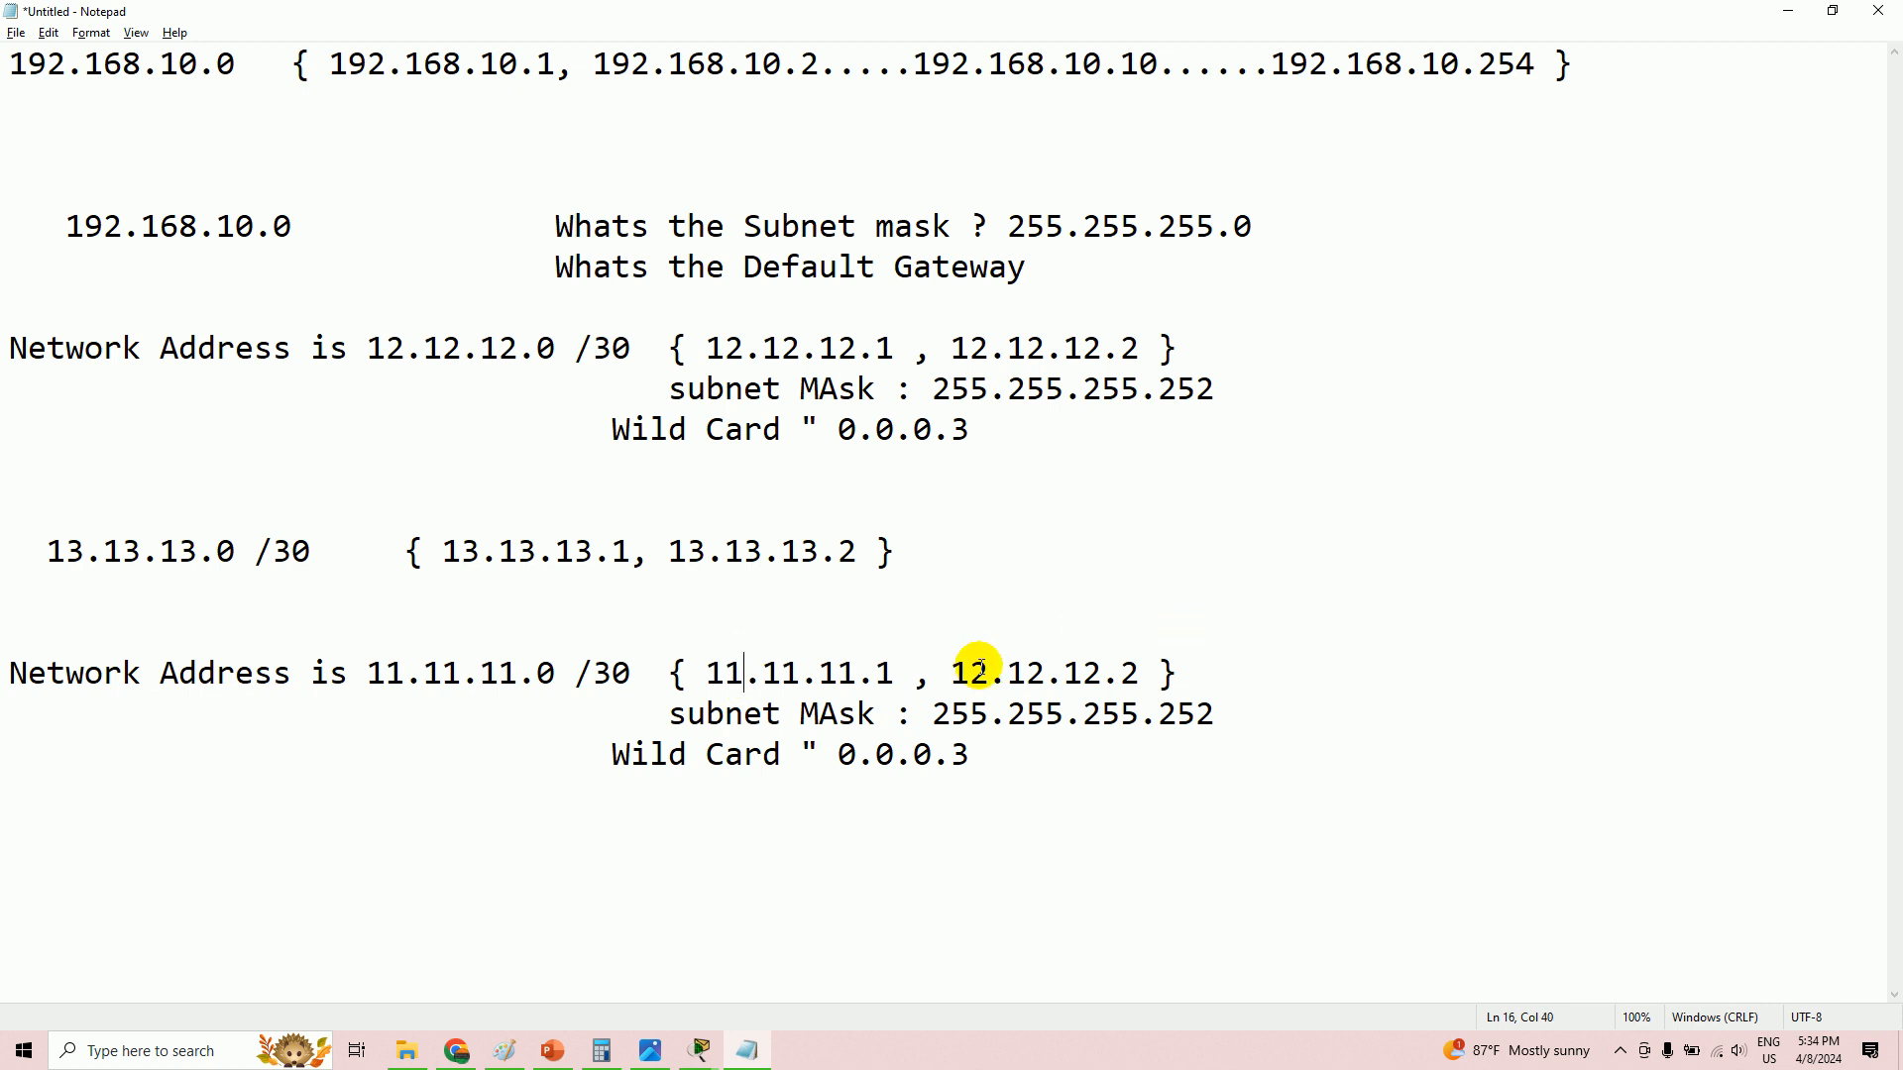
left_click_drag(989, 674, 1094, 673)
type("11.")
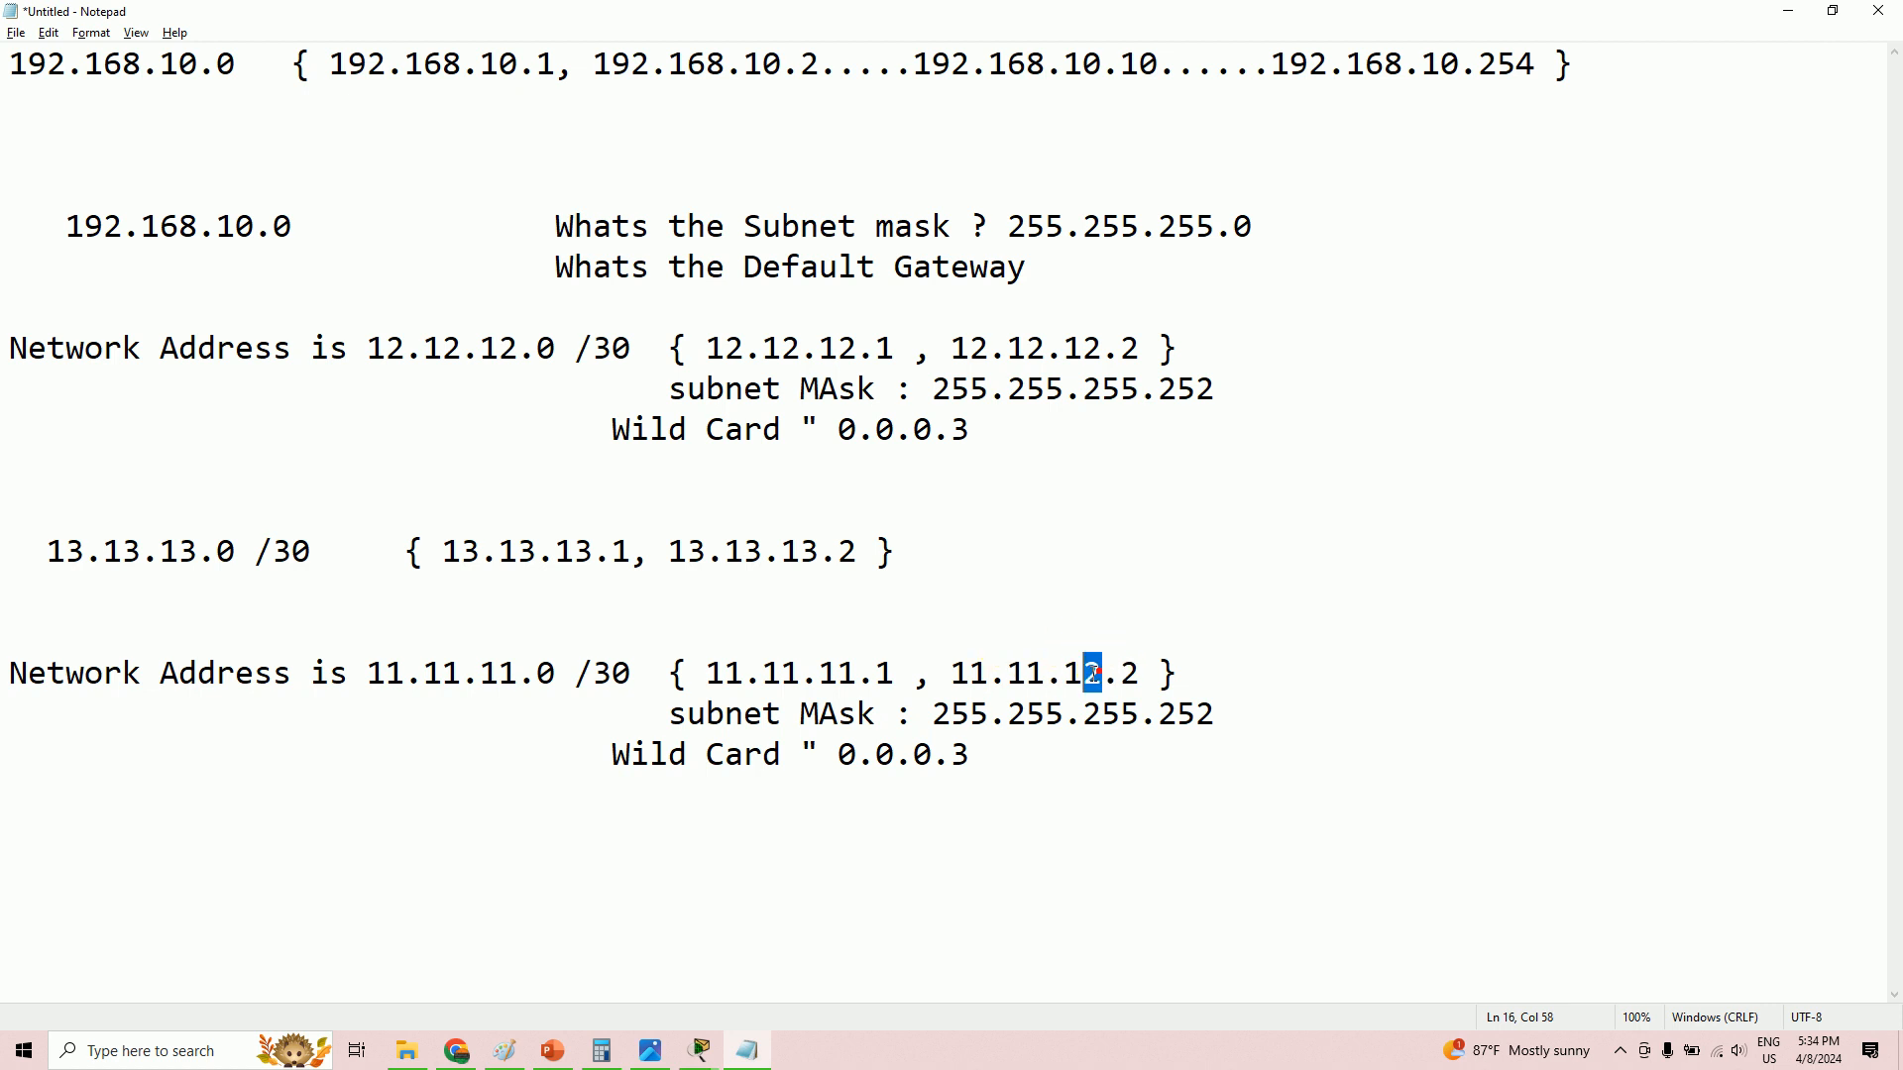
type("1")
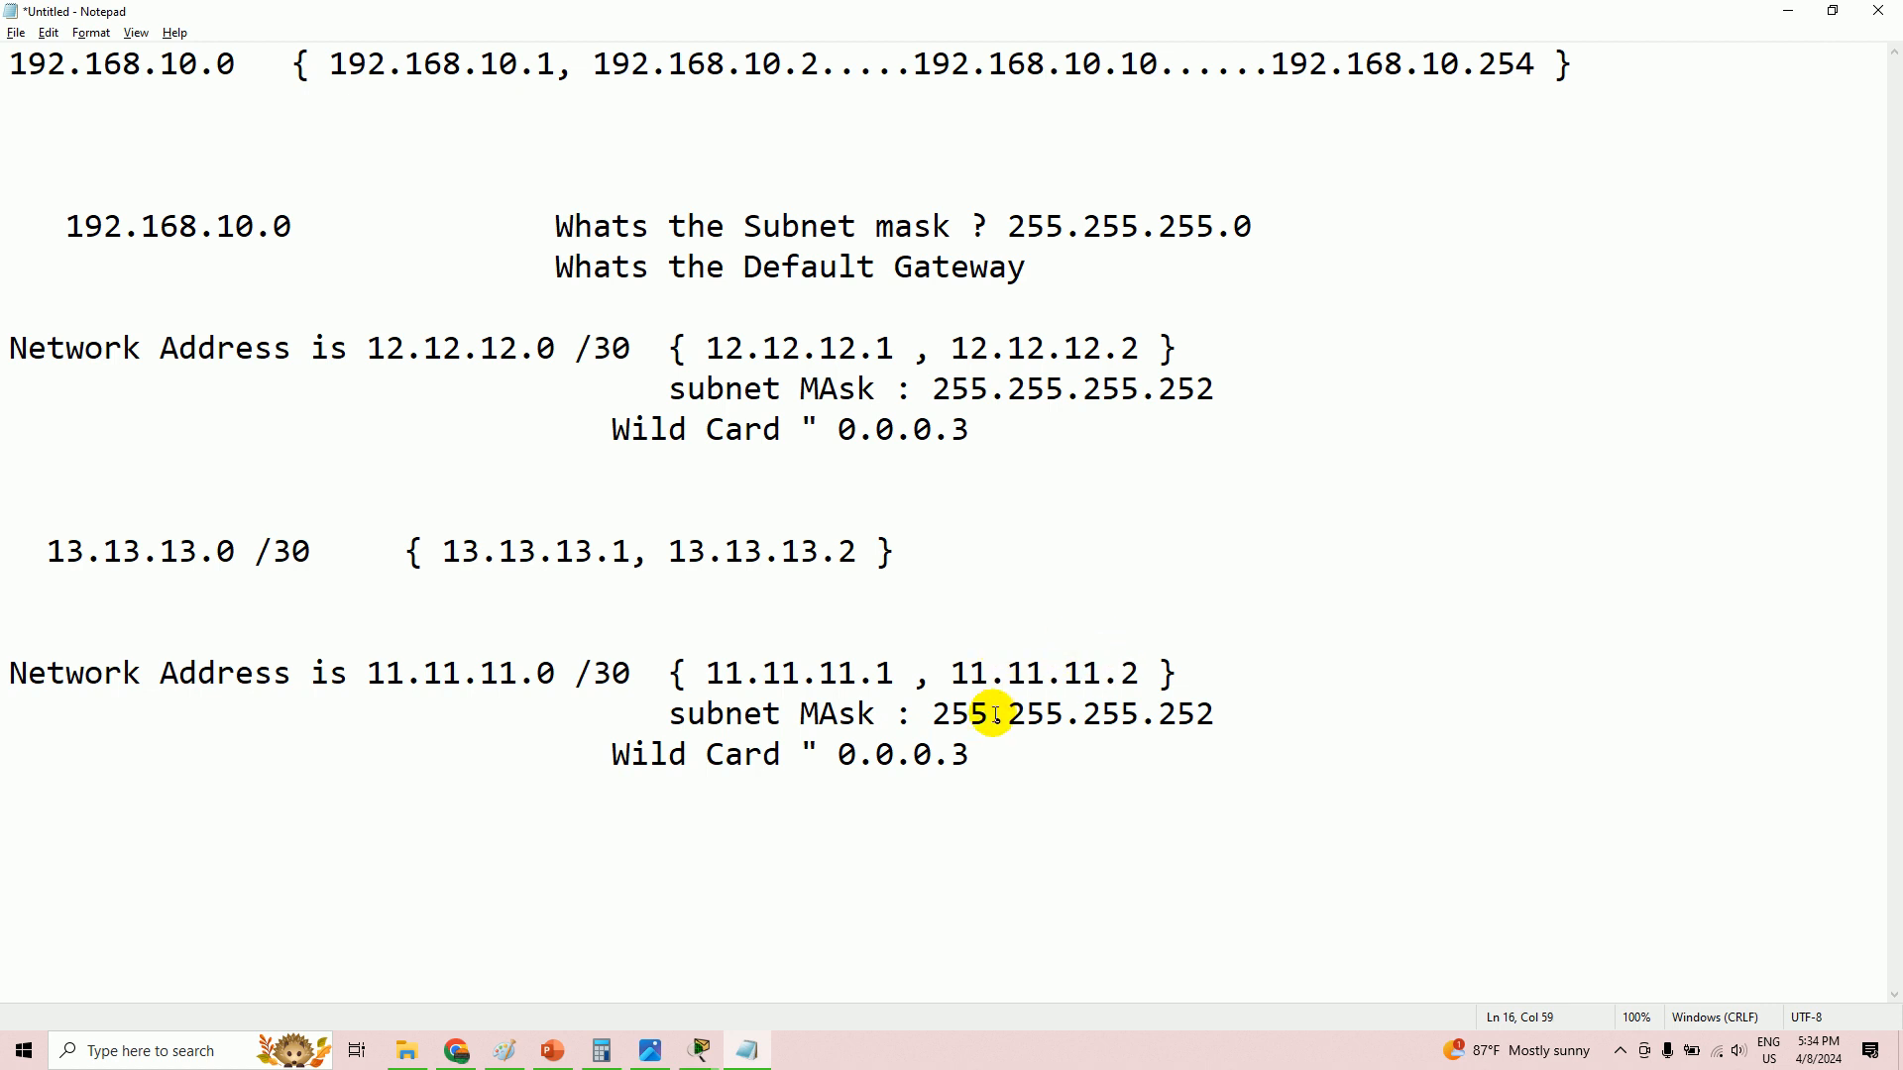
- Return to the Internet router's command line via the taskbar
key("alt+Tab")
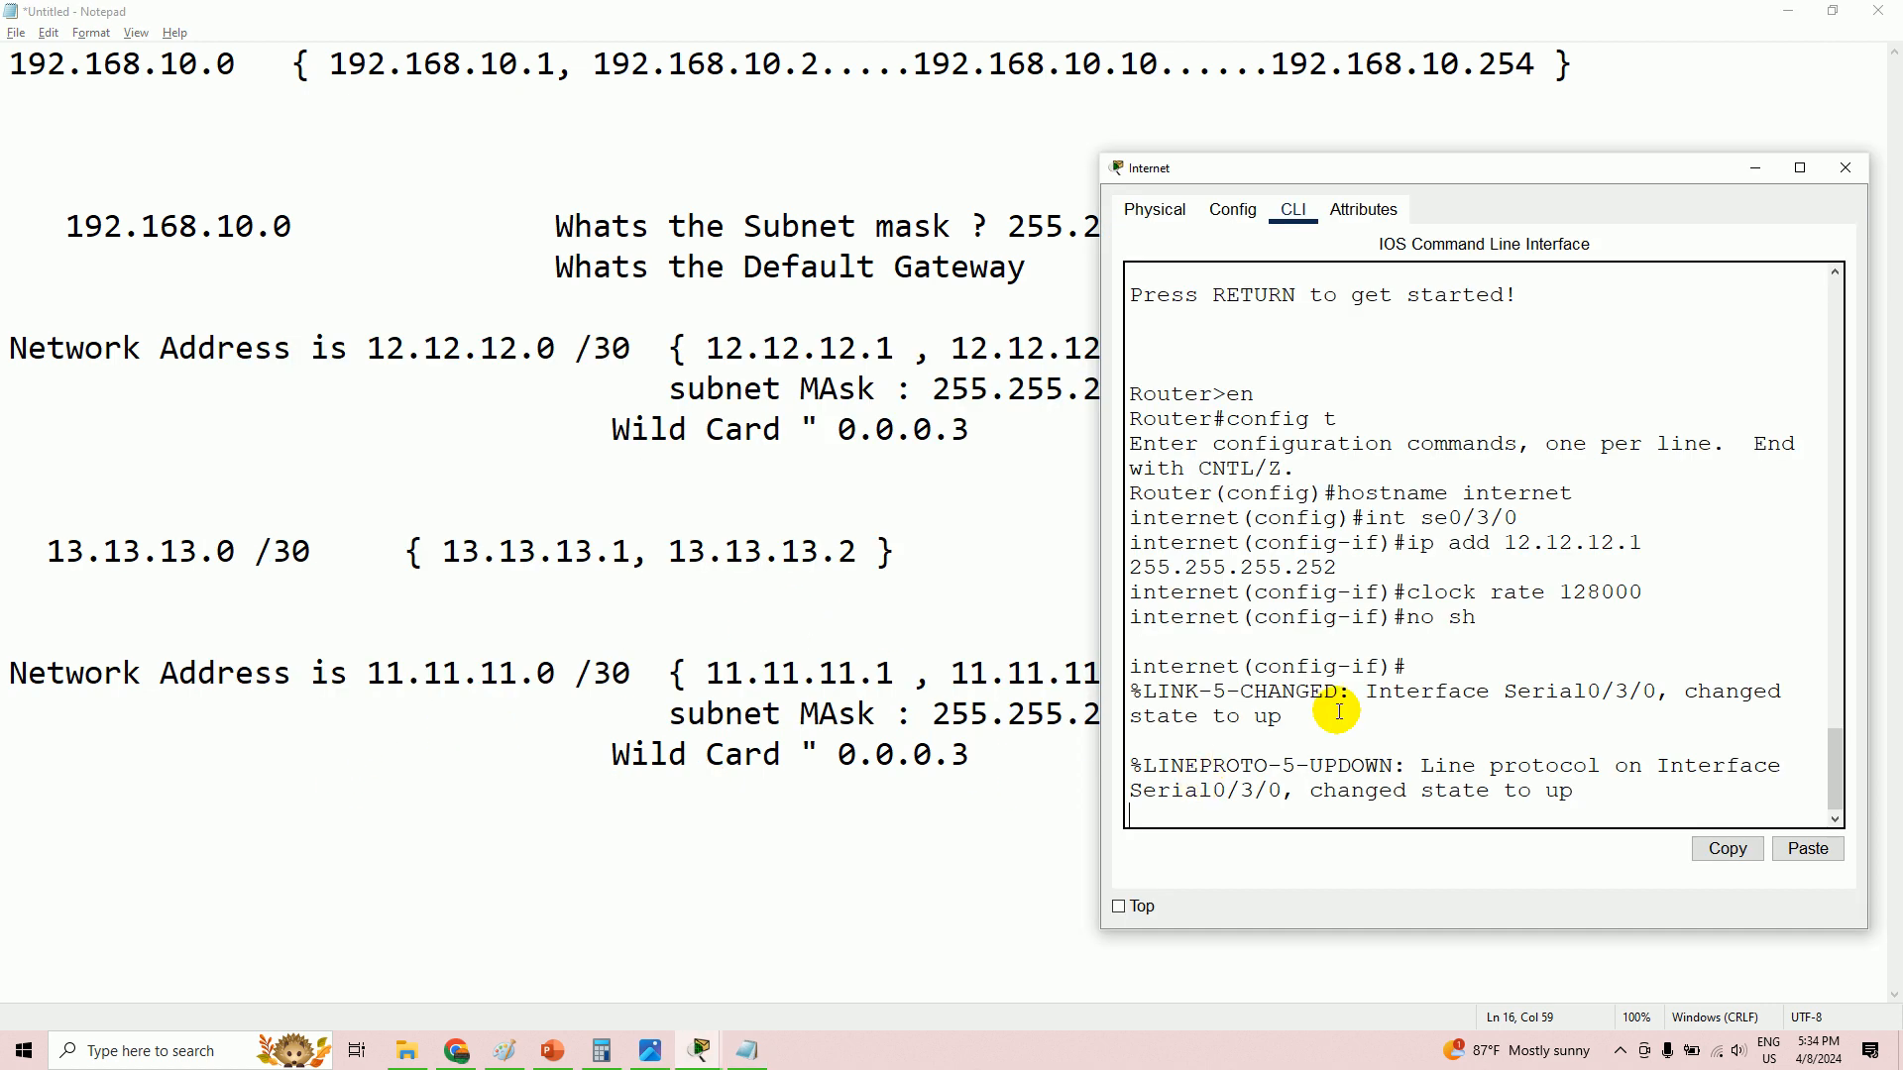
left_click(698, 1050)
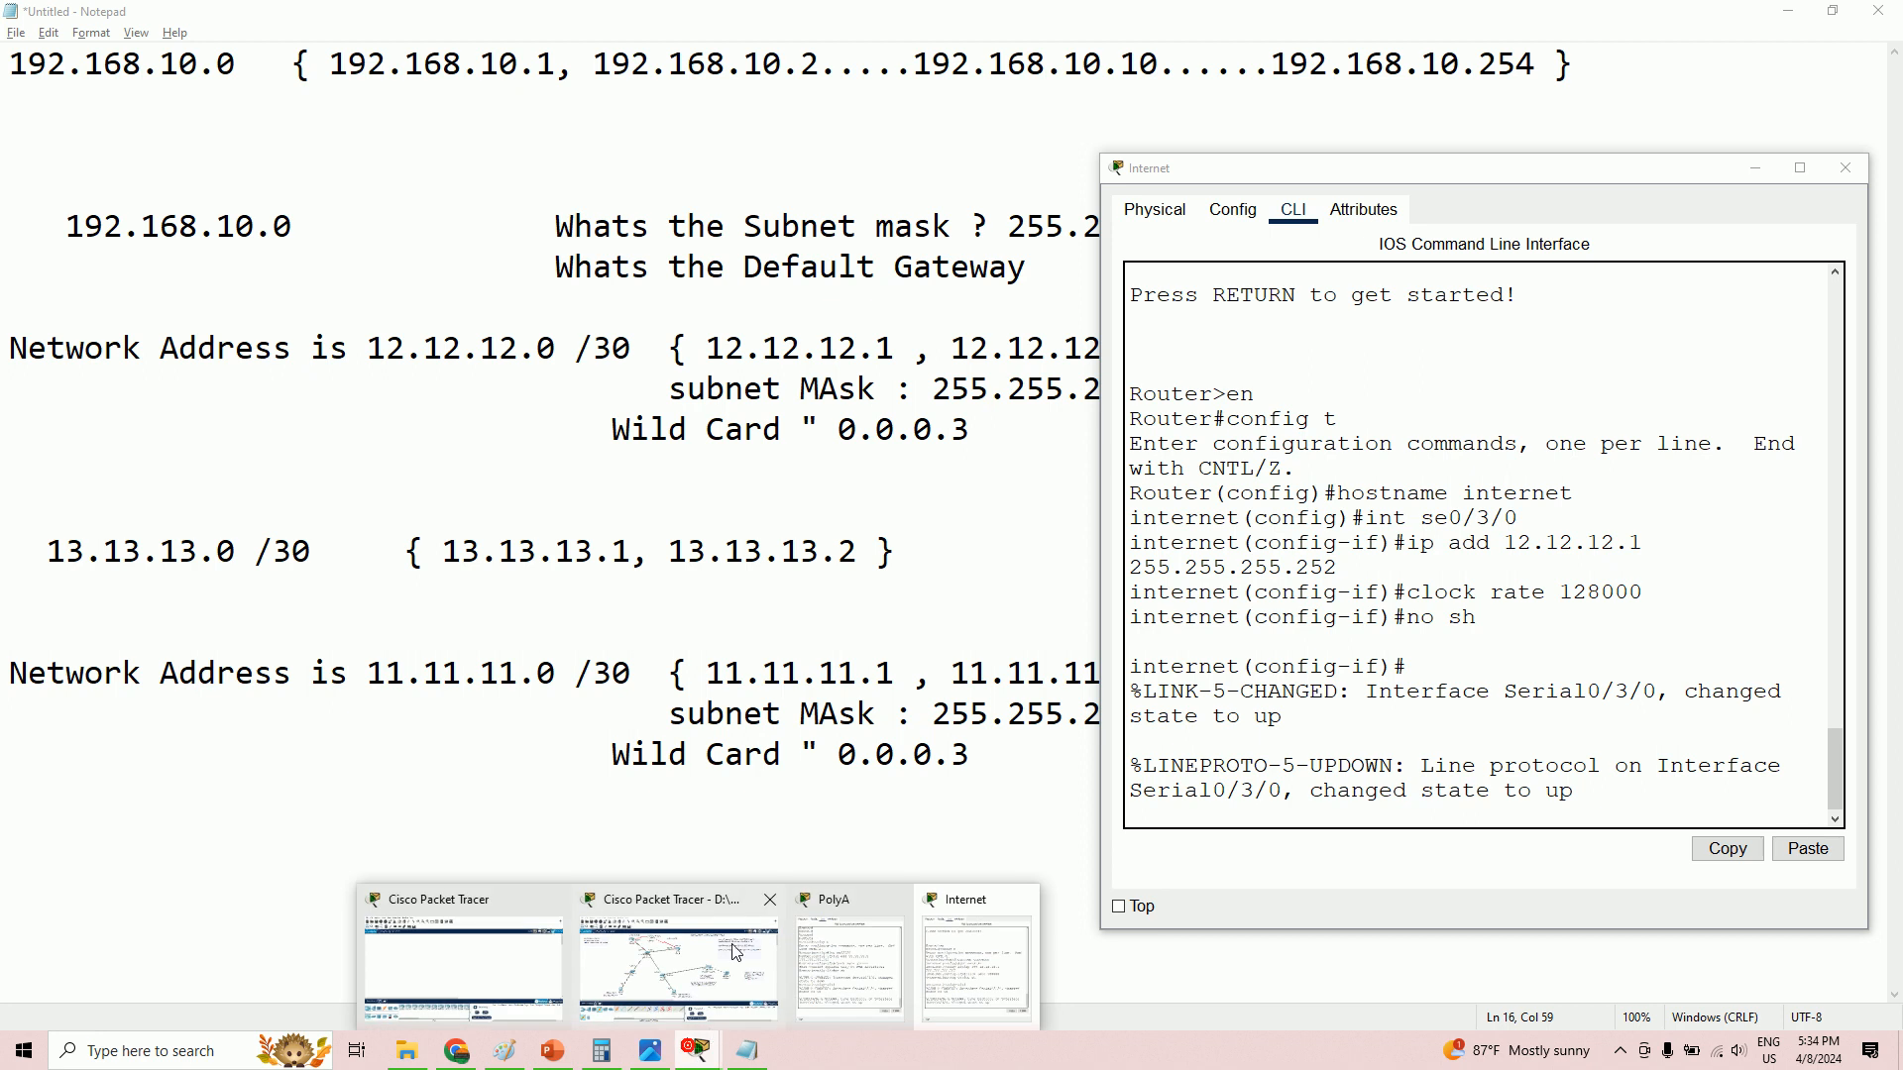
left_click(729, 992)
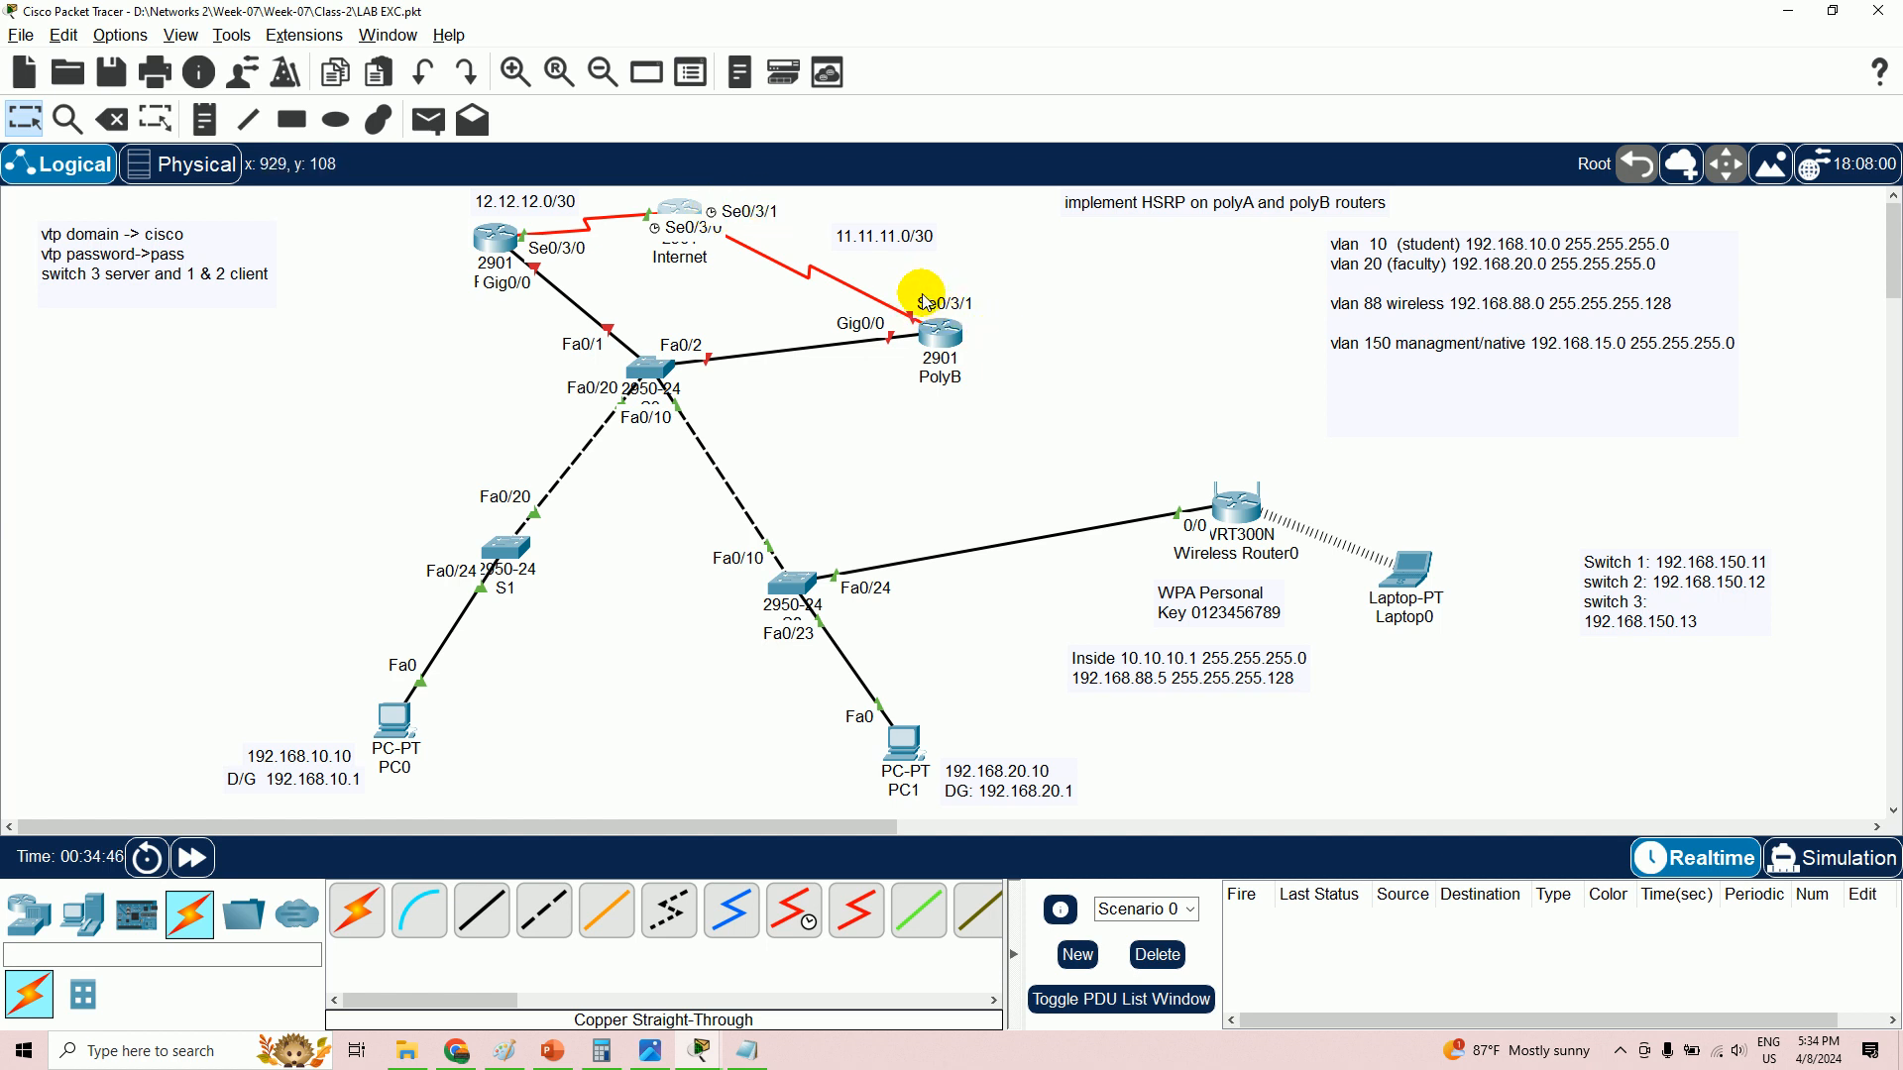
left_click(708, 1048)
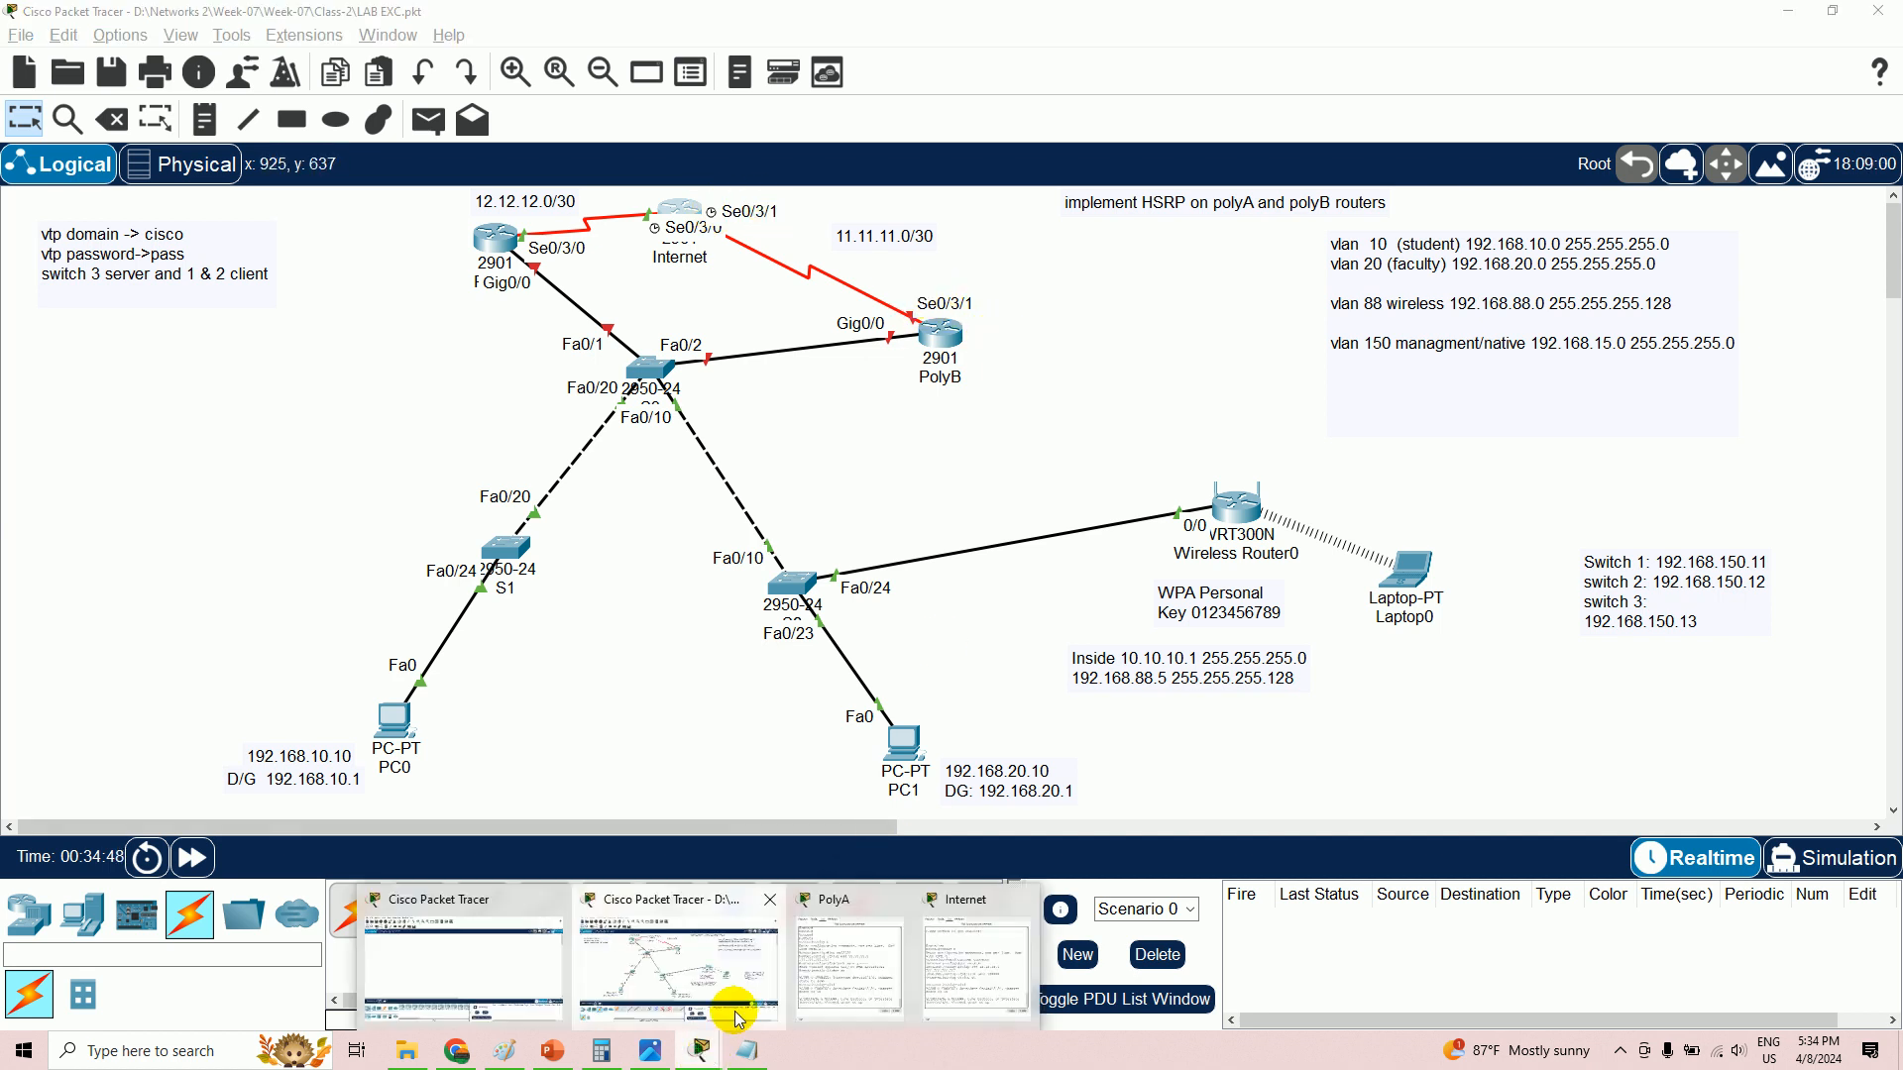
mouse_move(869, 970)
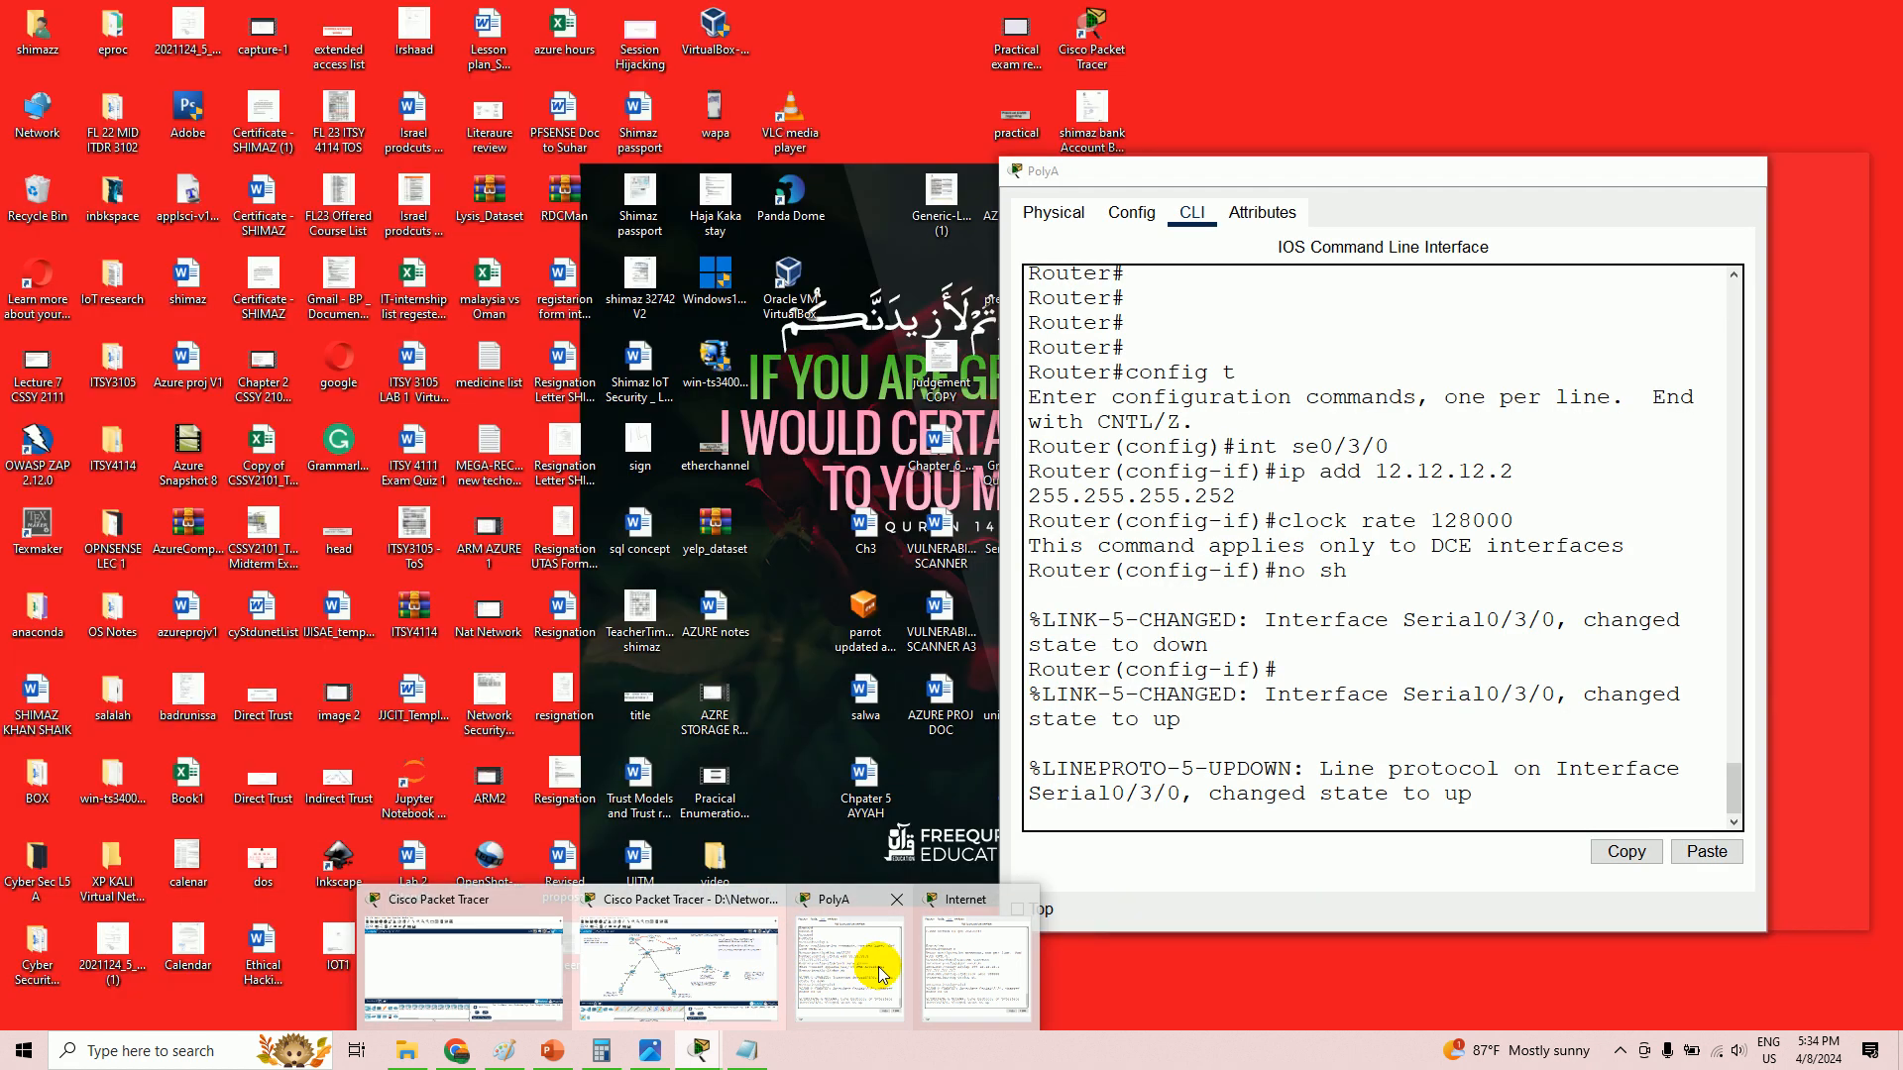
left_click(949, 955)
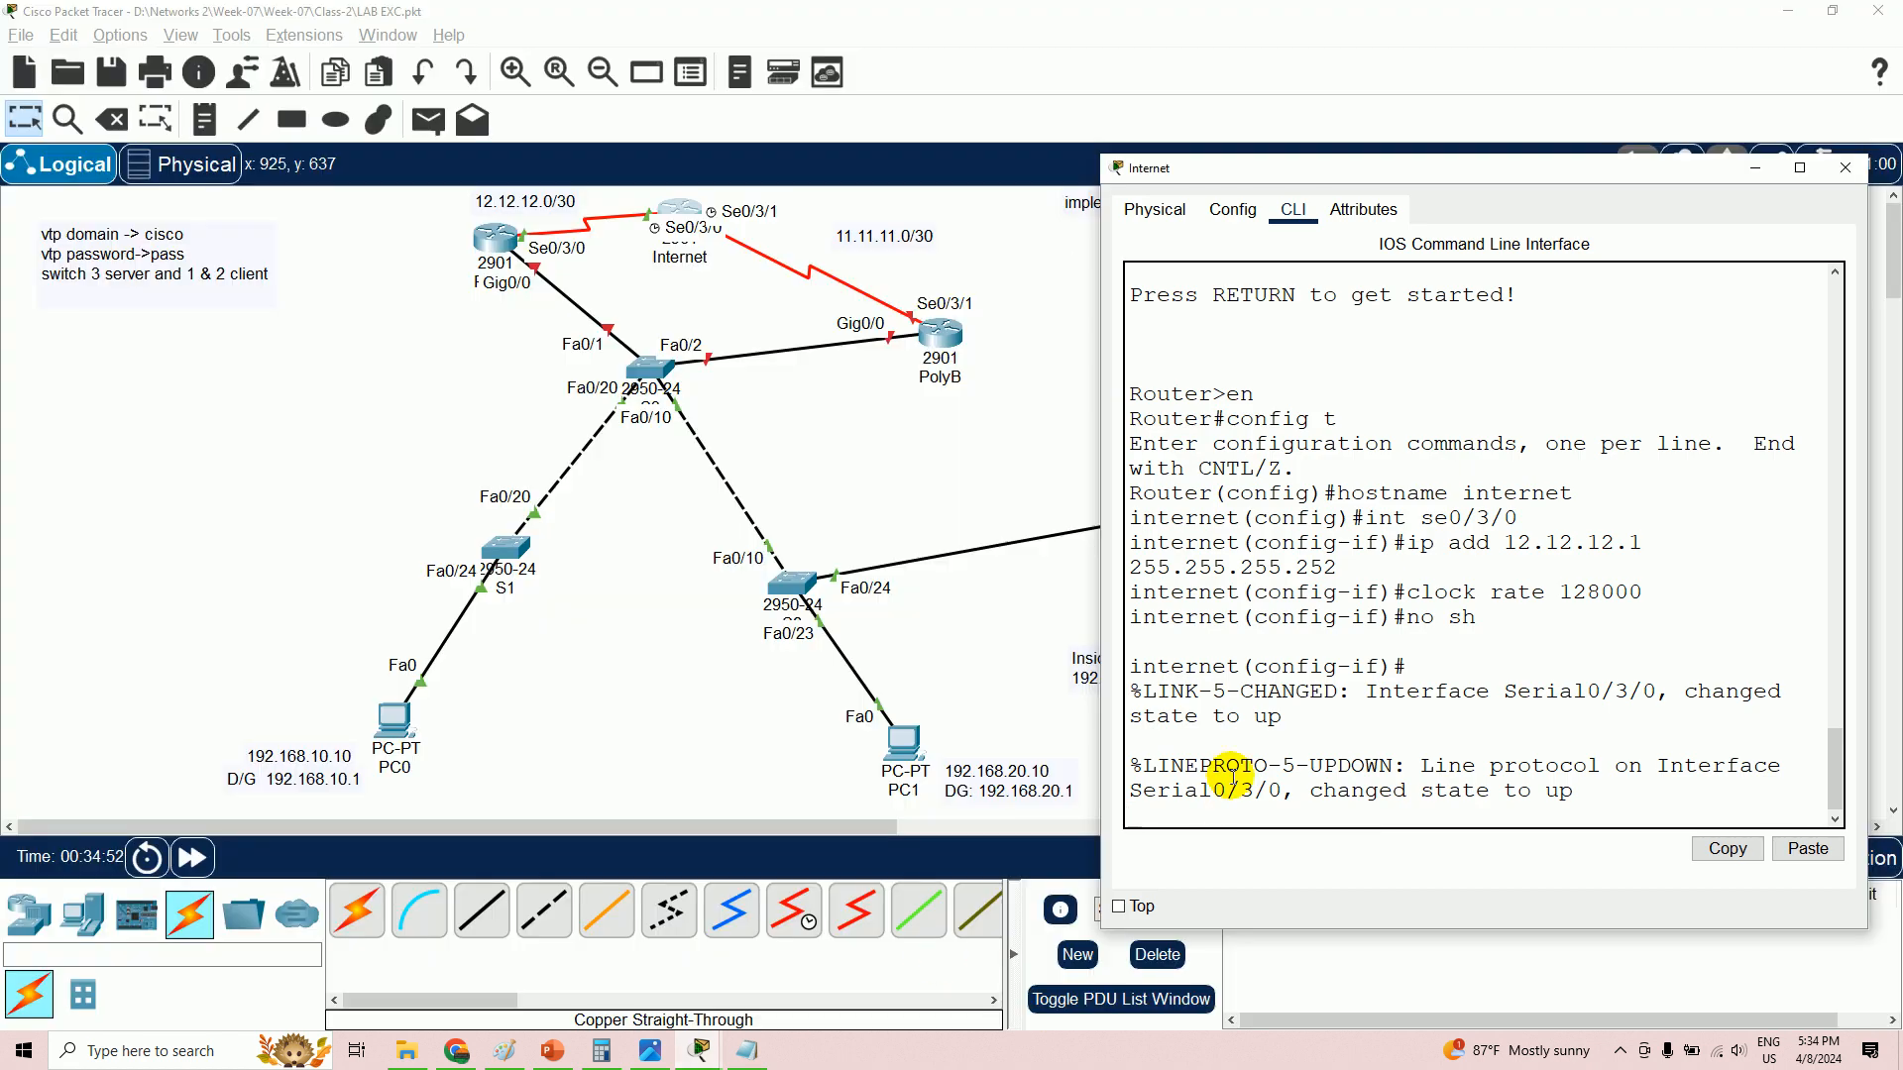
- Configure Se0/3/1 with 11.11.11.1 255.255.255.252, clock rate 128000, and enable it
key("Return")
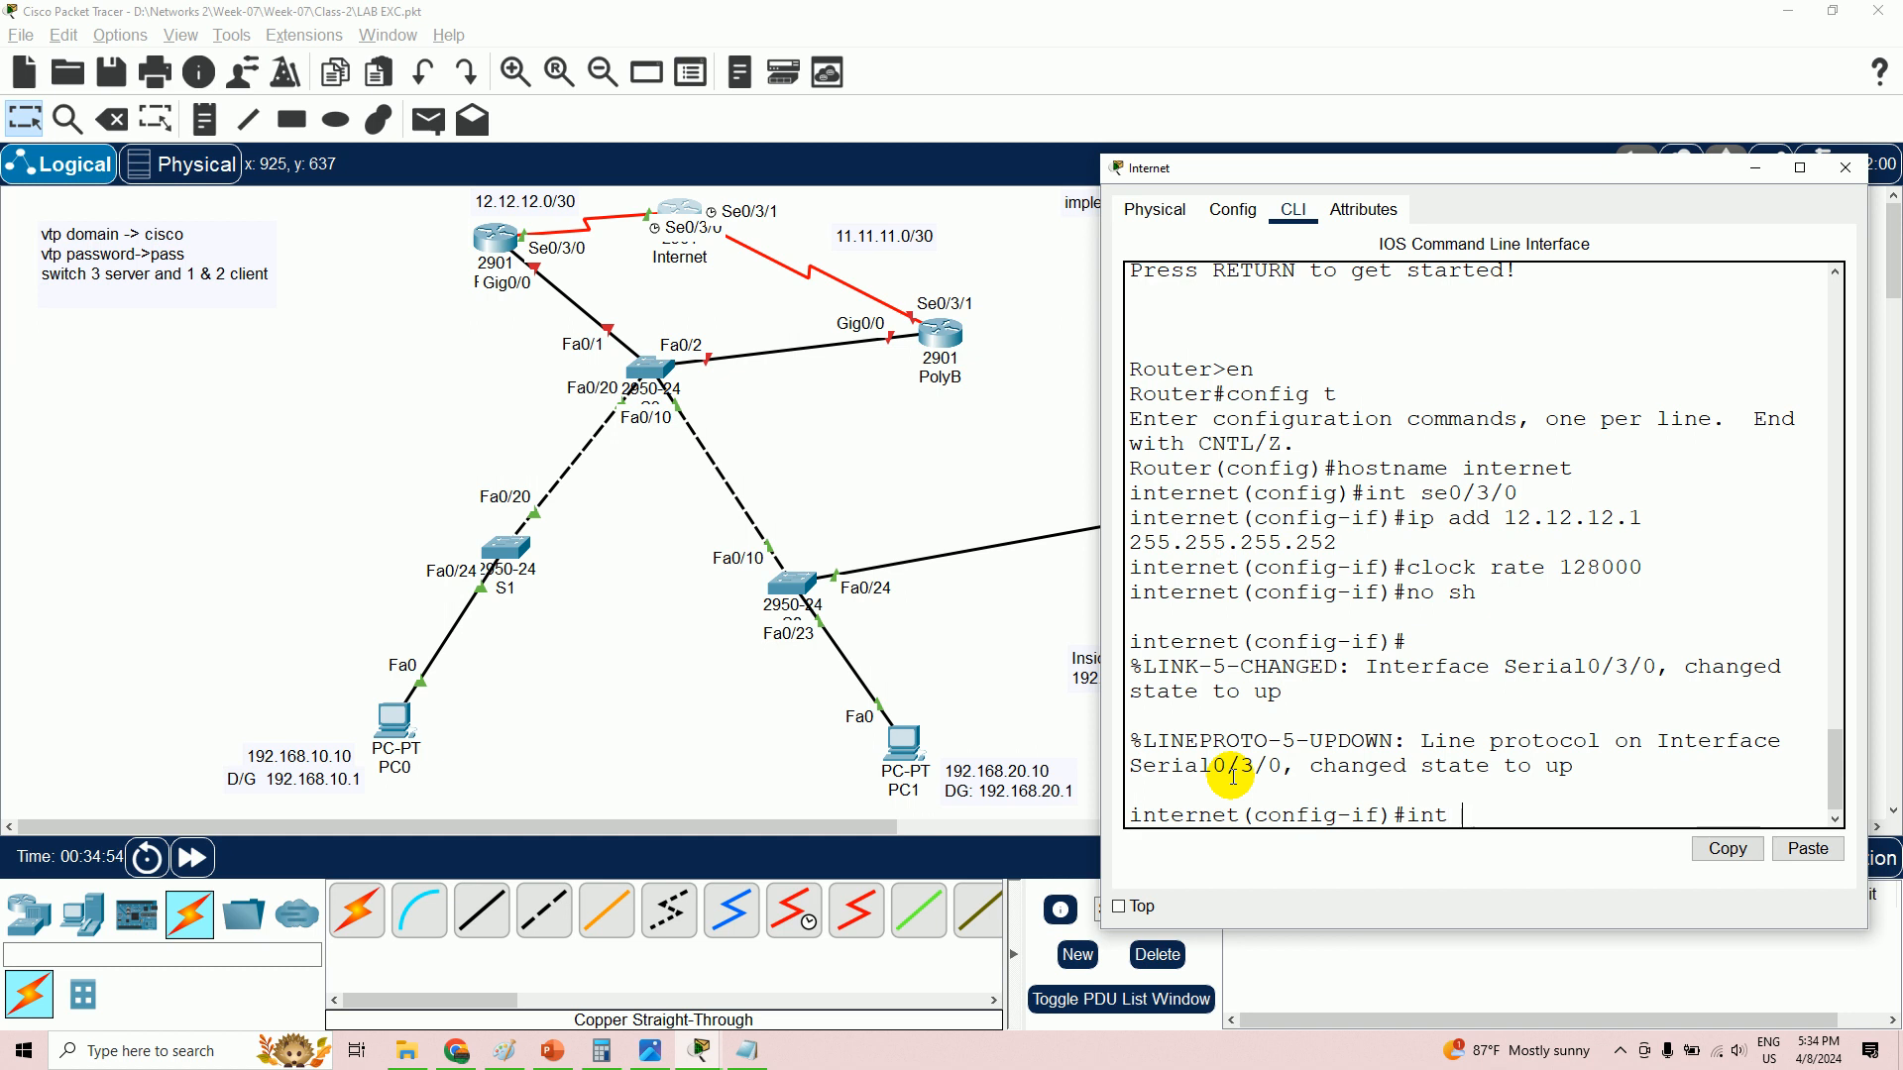
type("int se0/3/1")
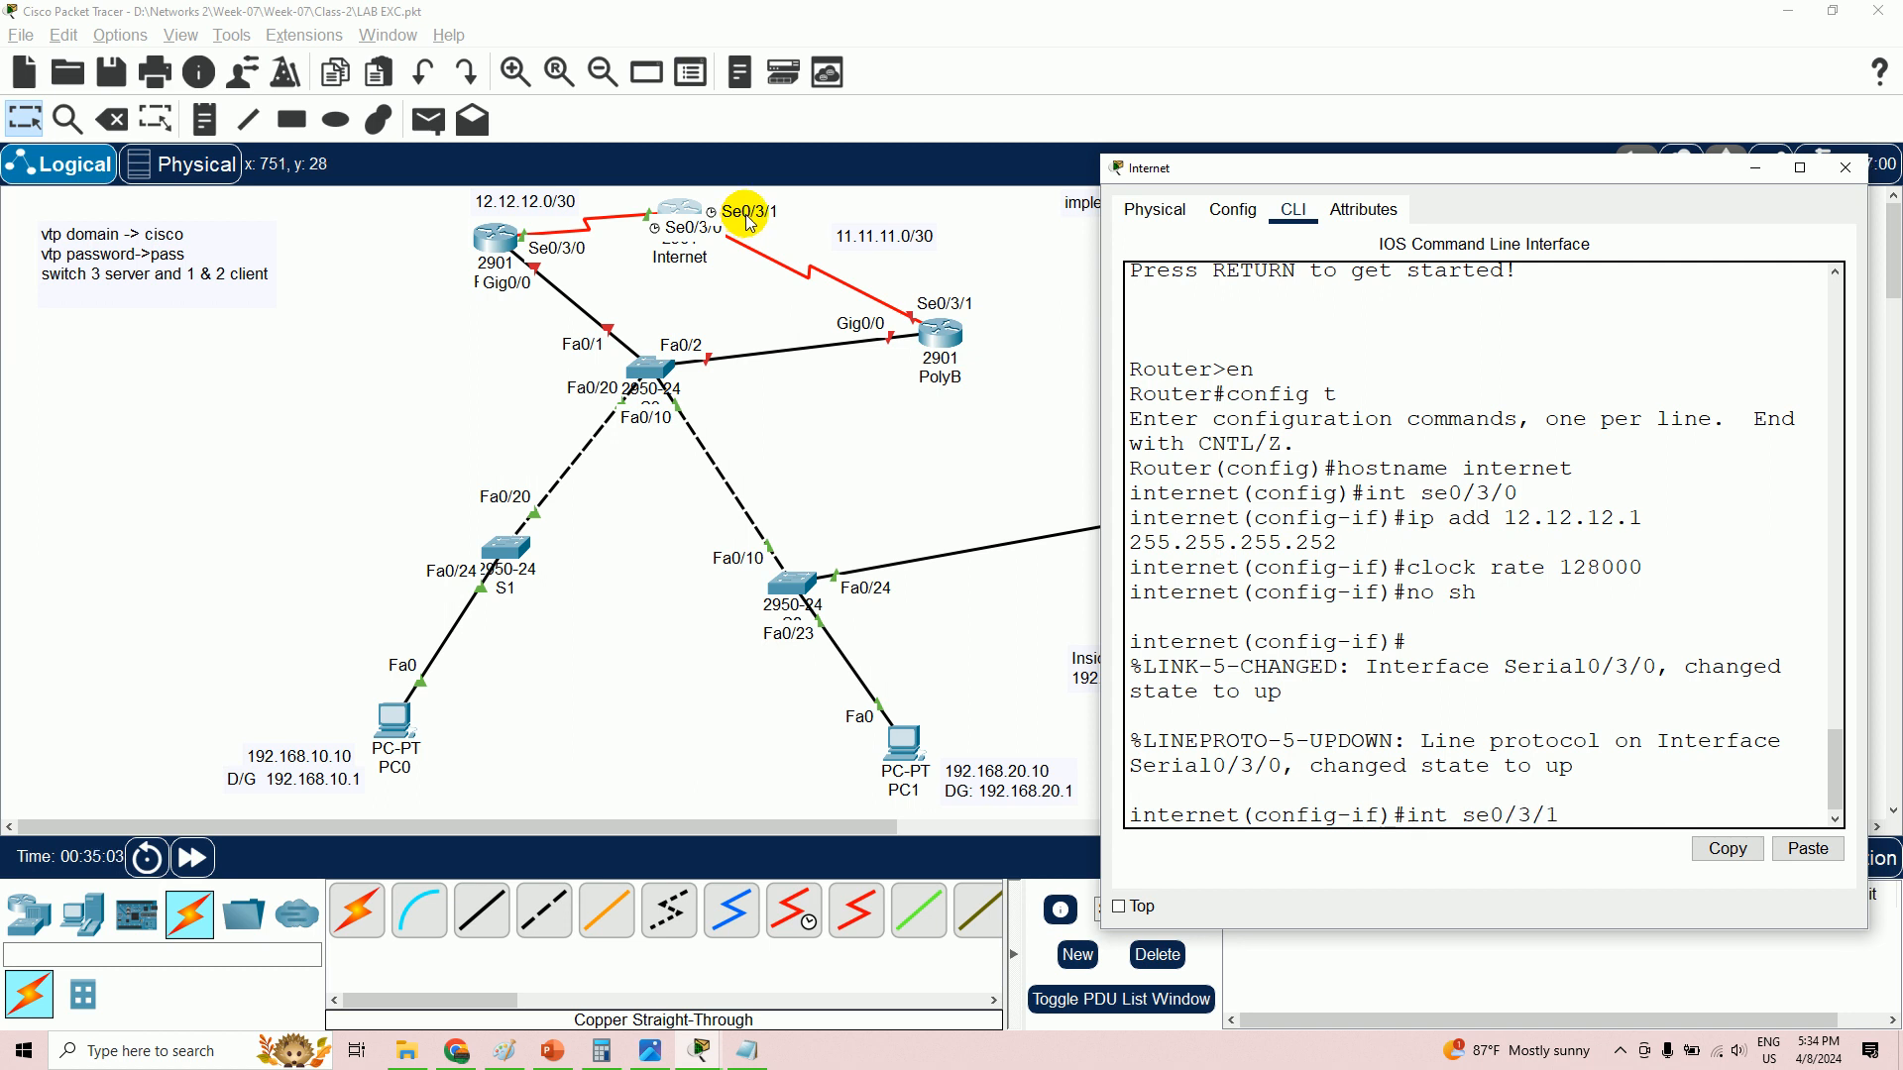
key("Return")
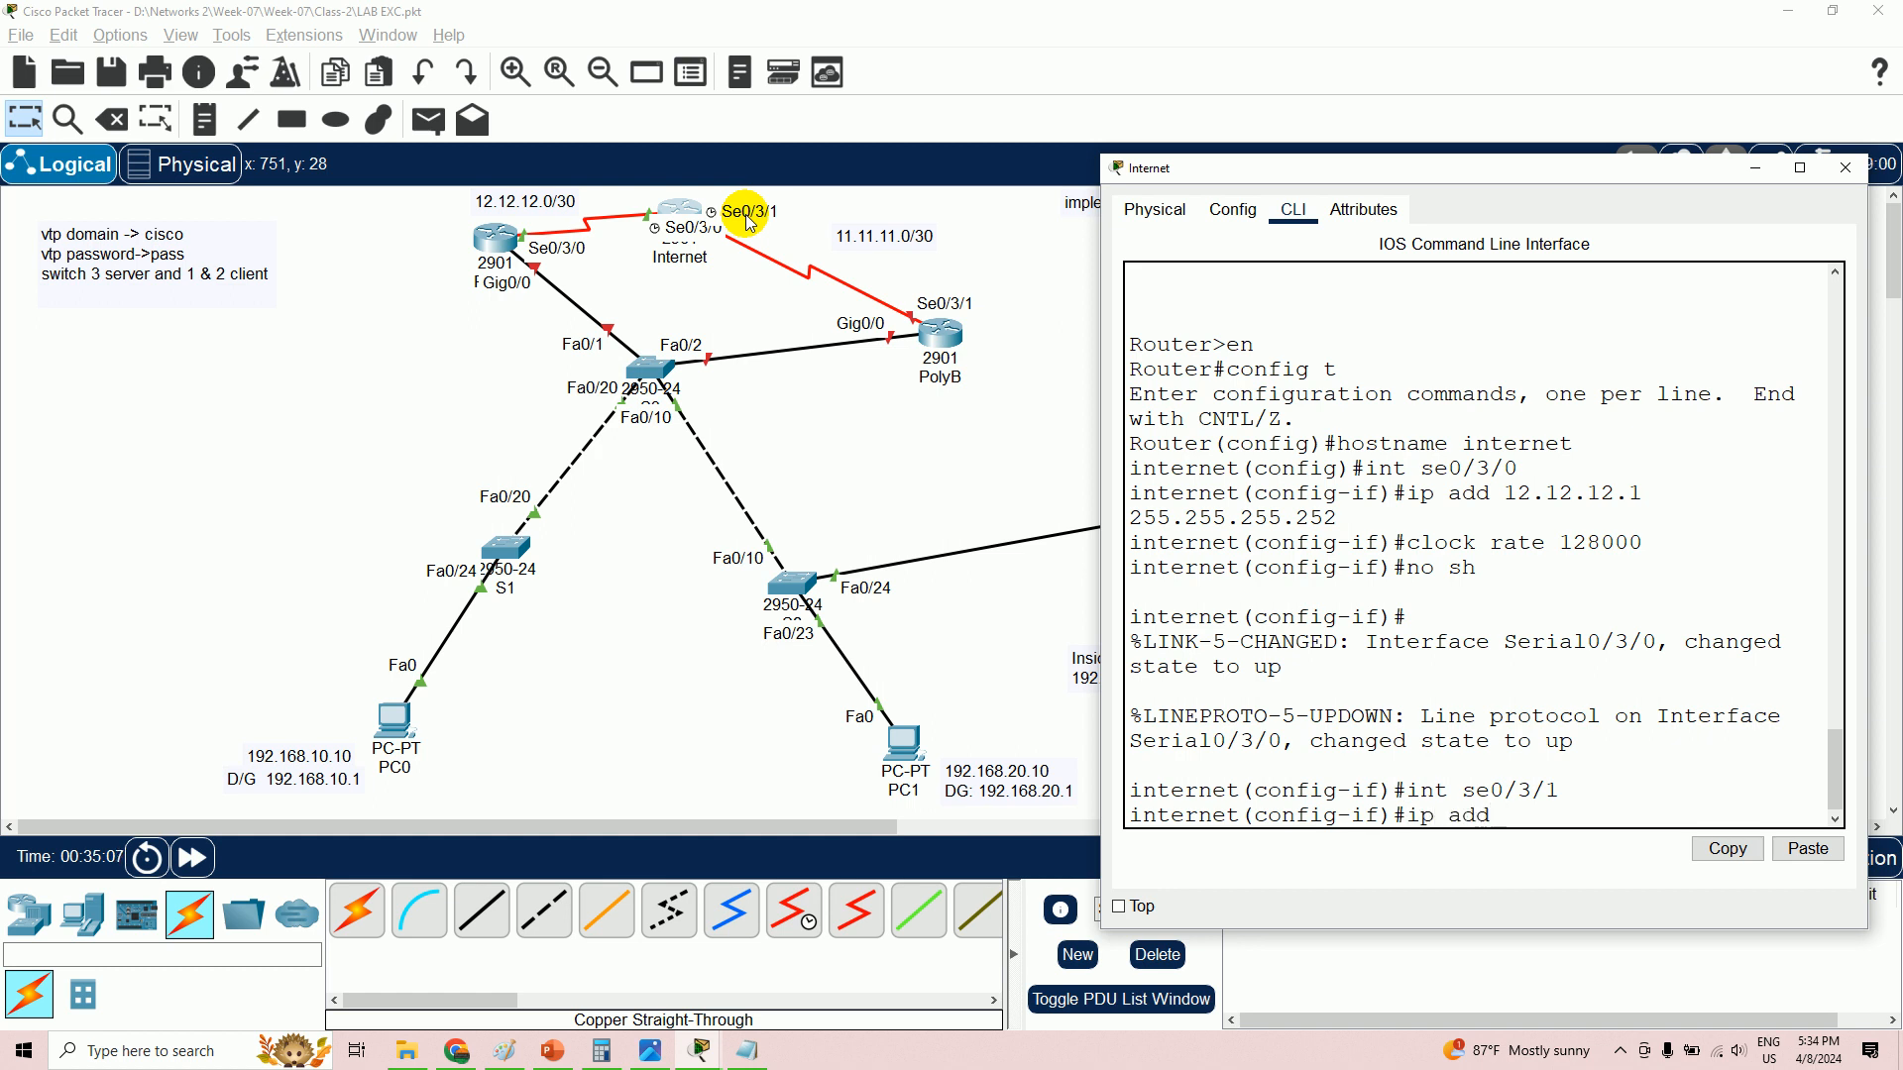
type("ip add 11.11.11.1 255.255.255.252")
key("Return")
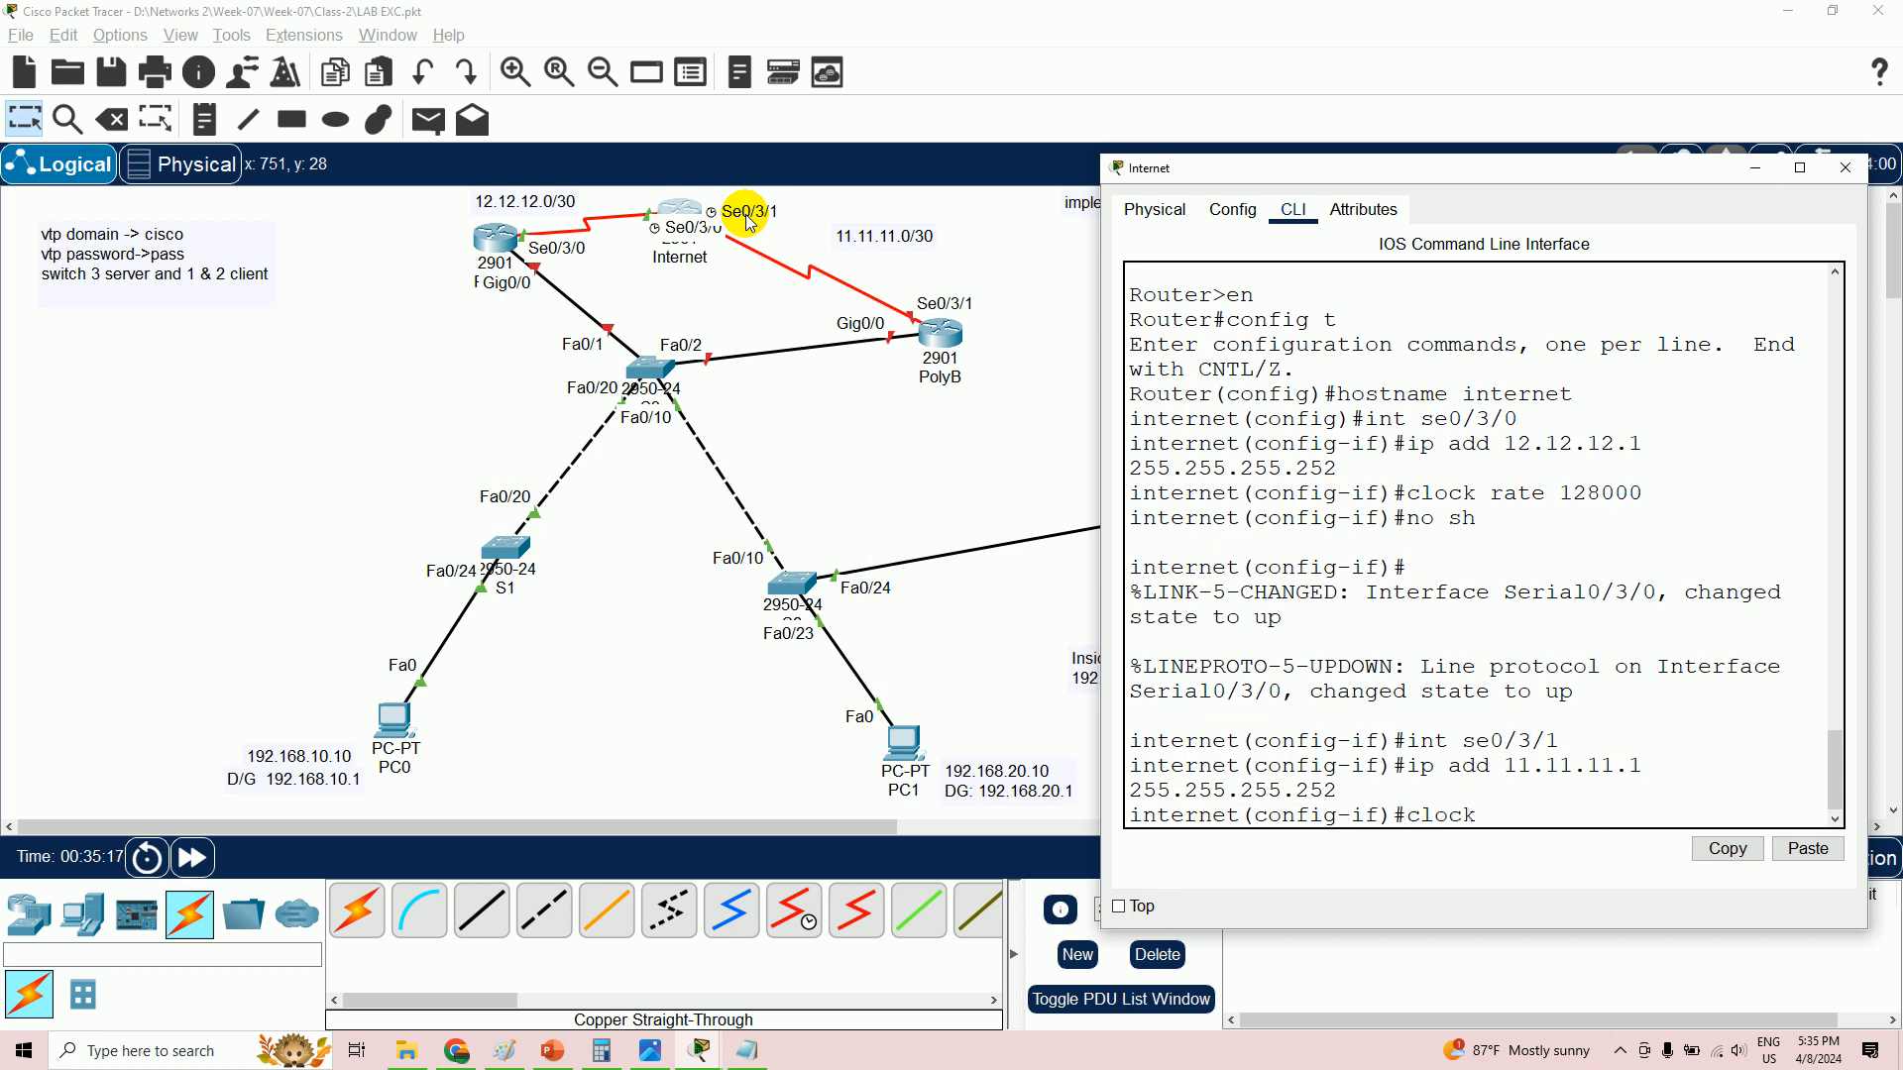
type("clock rate 6")
key("Return")
type("no sh")
key("Return")
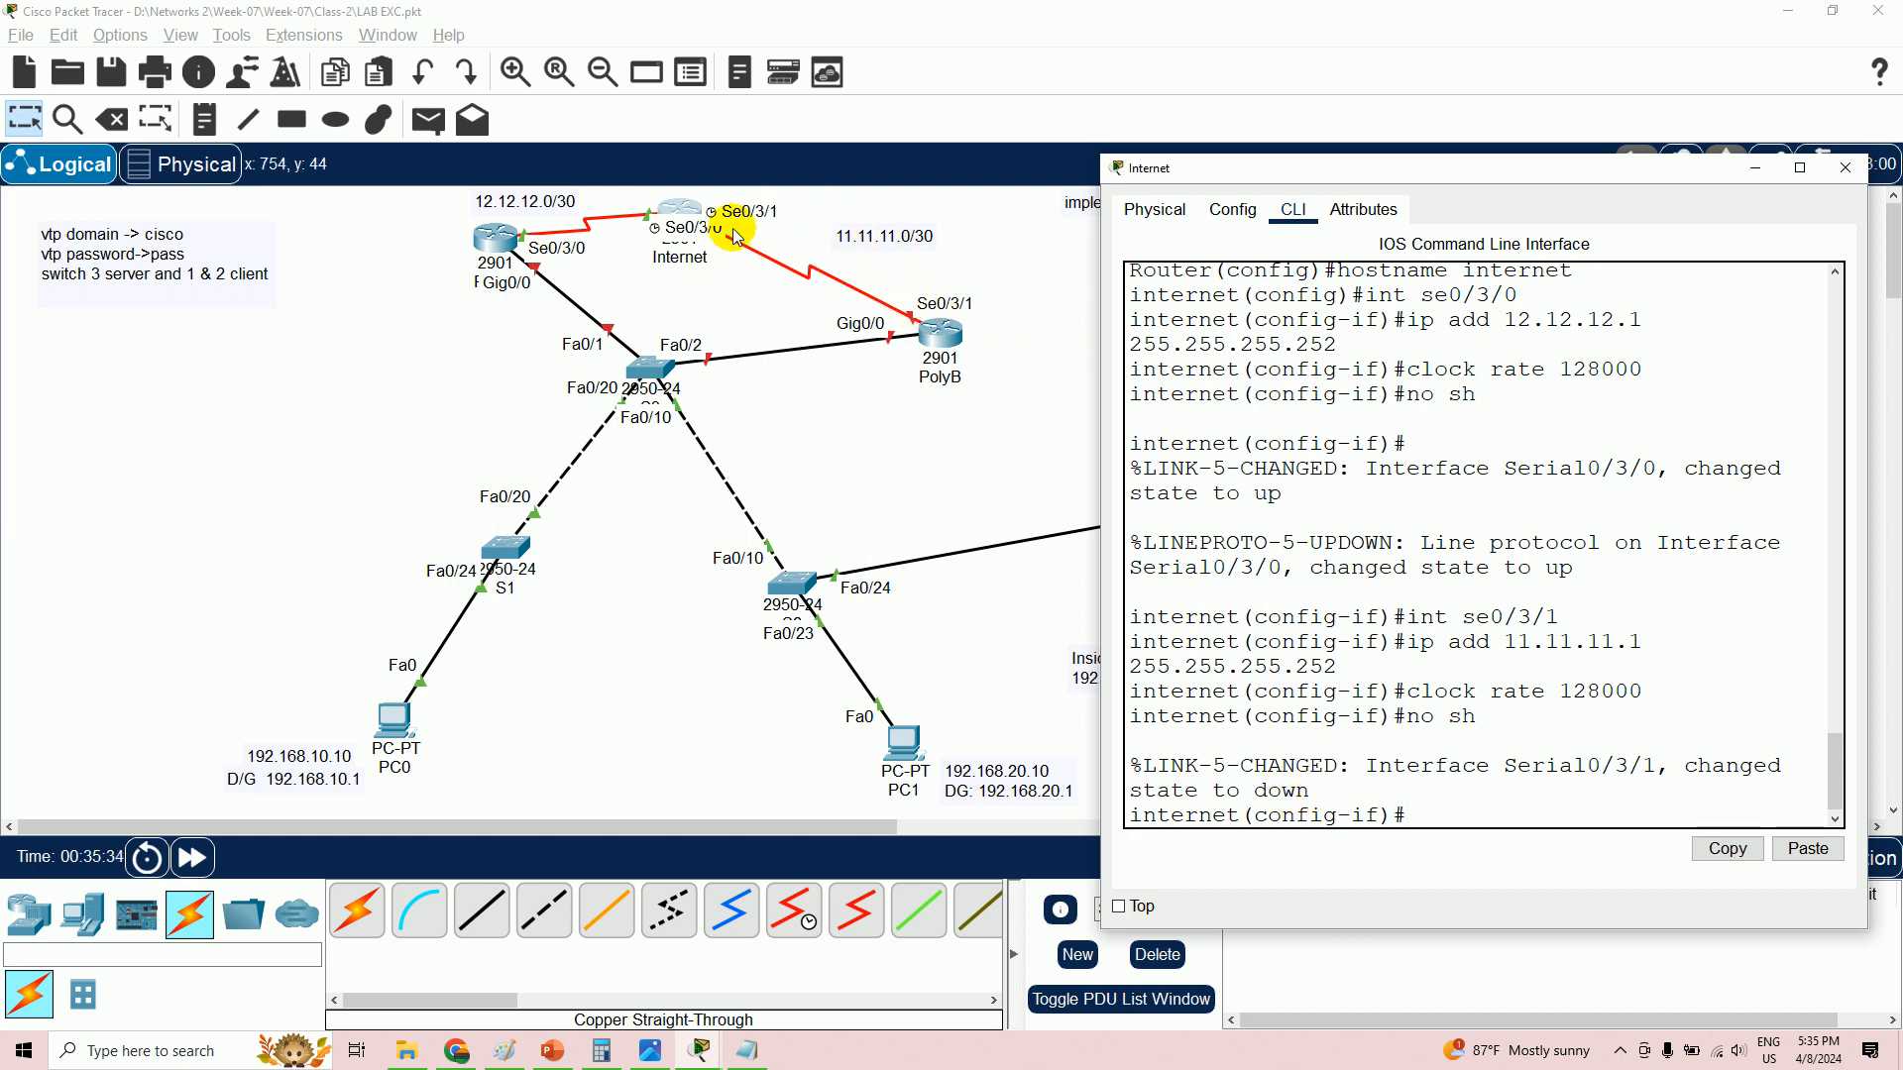
left_click(949, 337)
- Open PolyB, dismiss the powered-off error, power it on from the Physical tab, and open its CLI
left_click(949, 337)
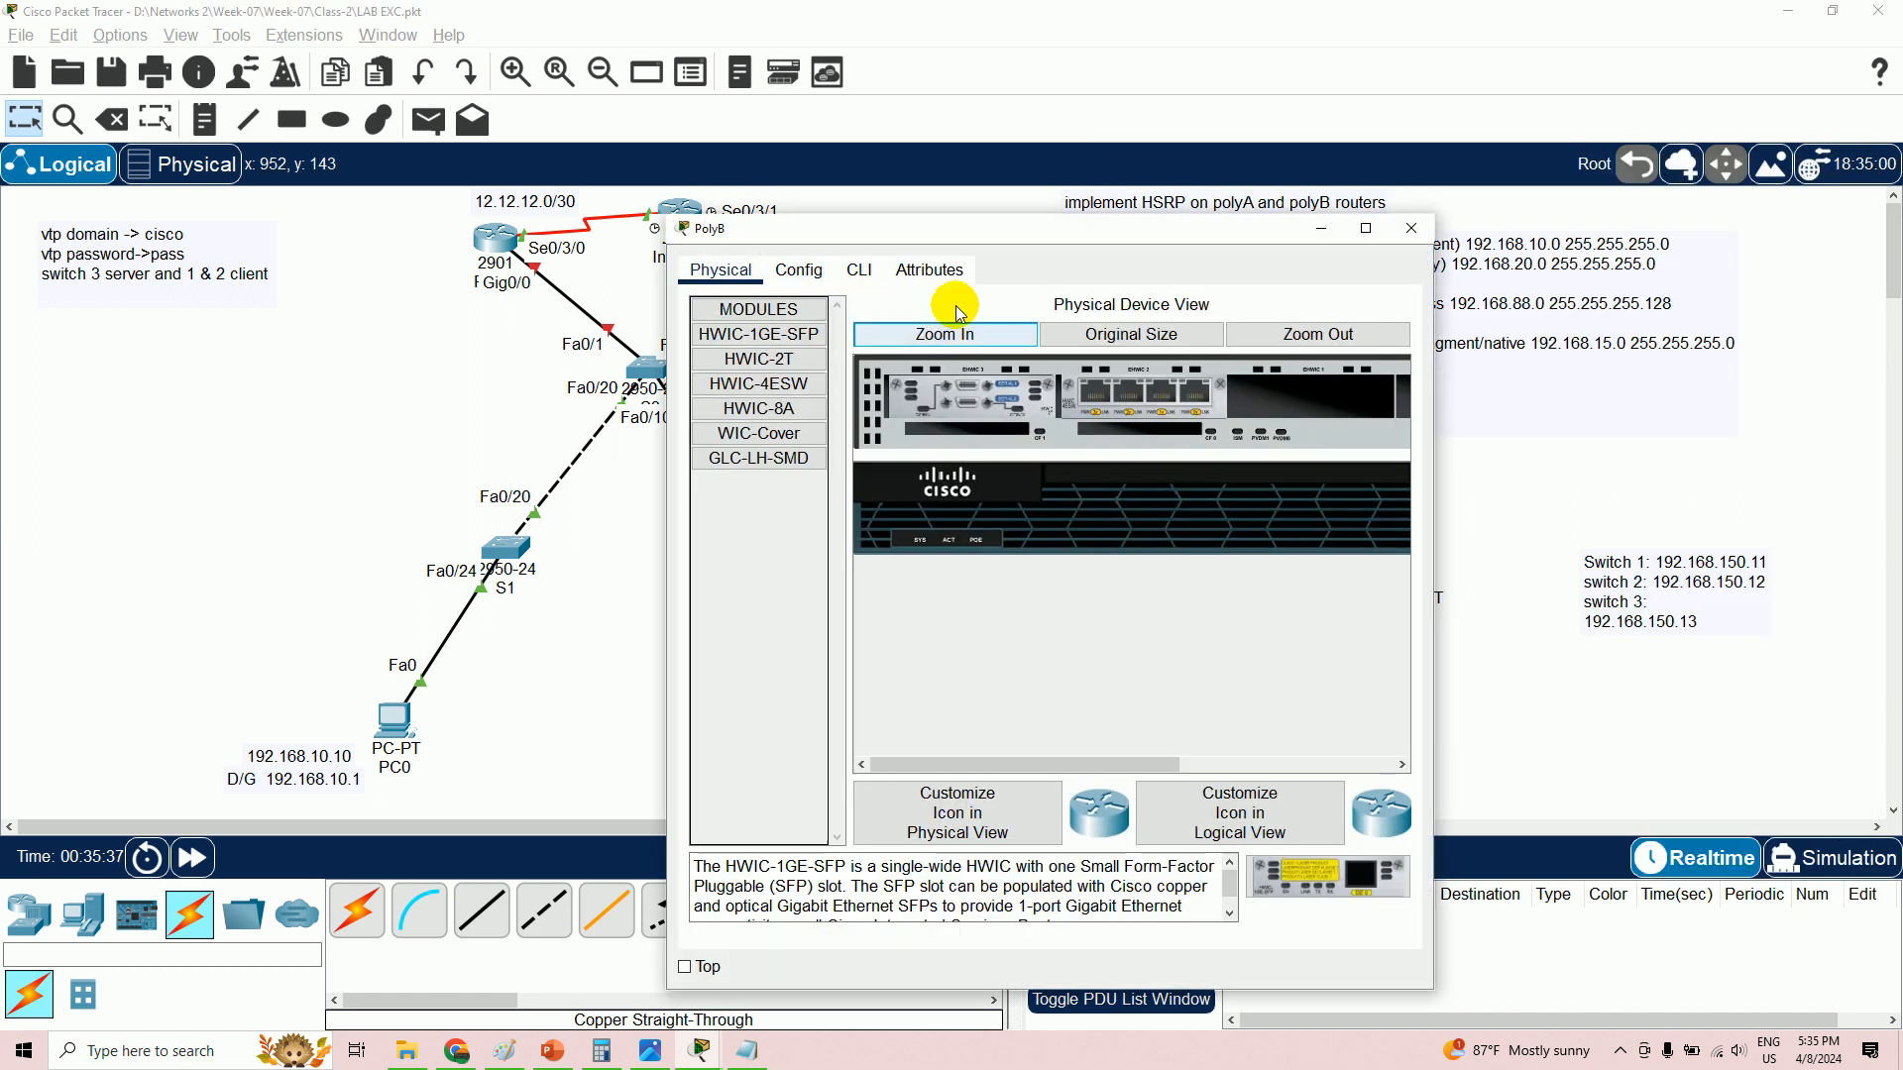
left_click_drag(942, 229, 1370, 247)
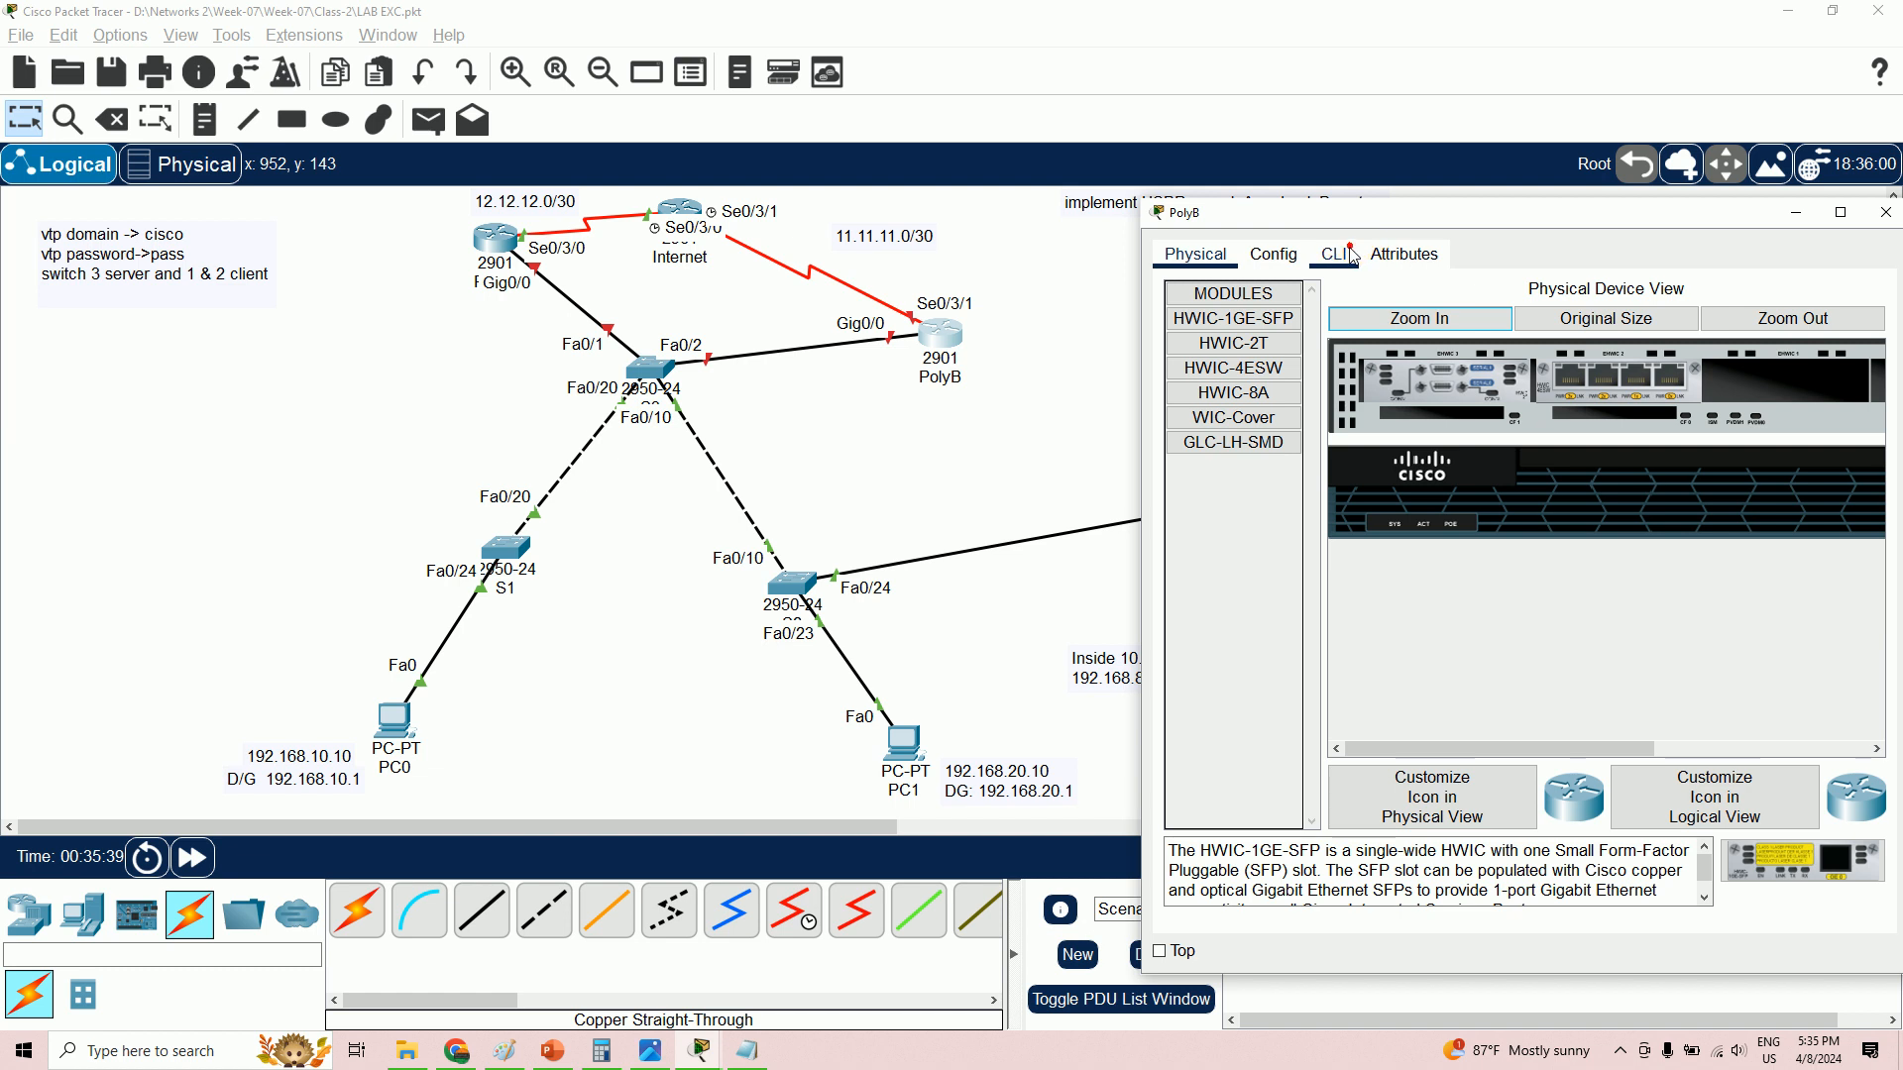
left_click(1337, 251)
left_click(1070, 542)
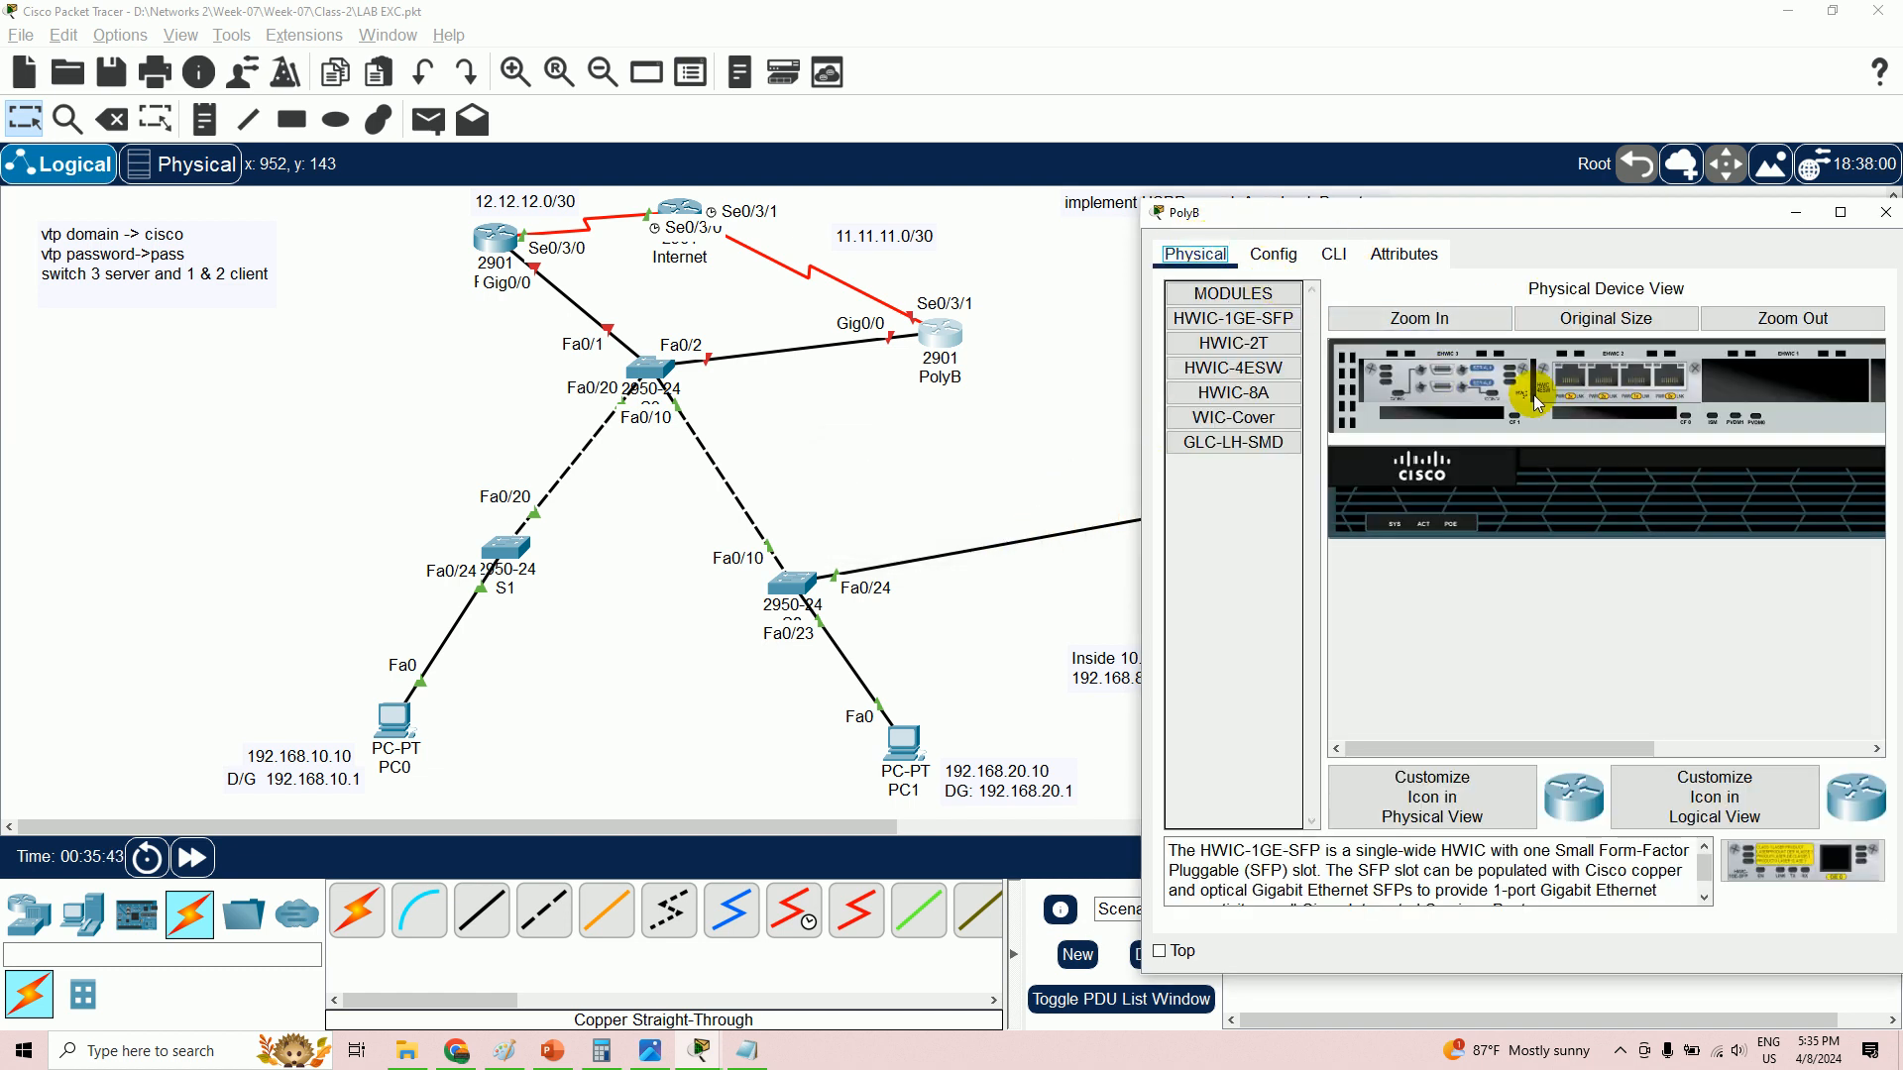
left_click(1192, 258)
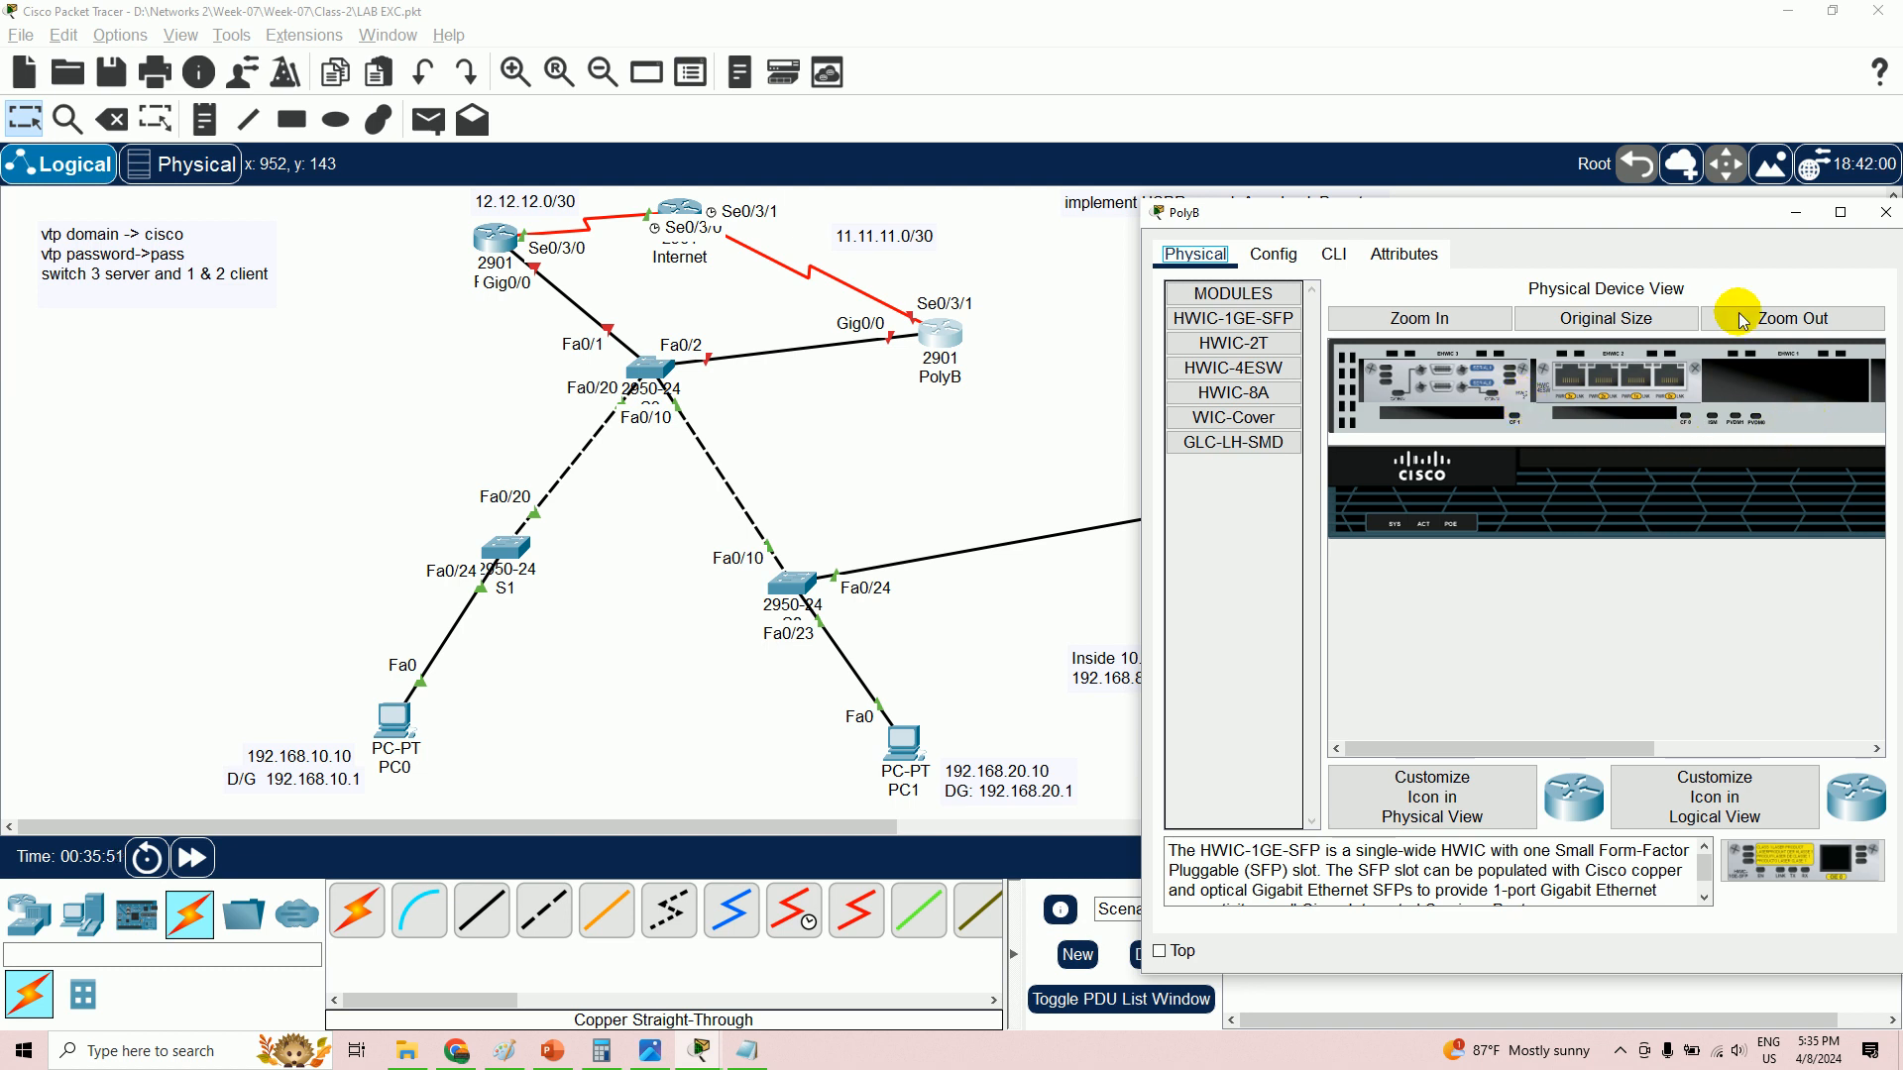
left_click_drag(1643, 220, 1548, 222)
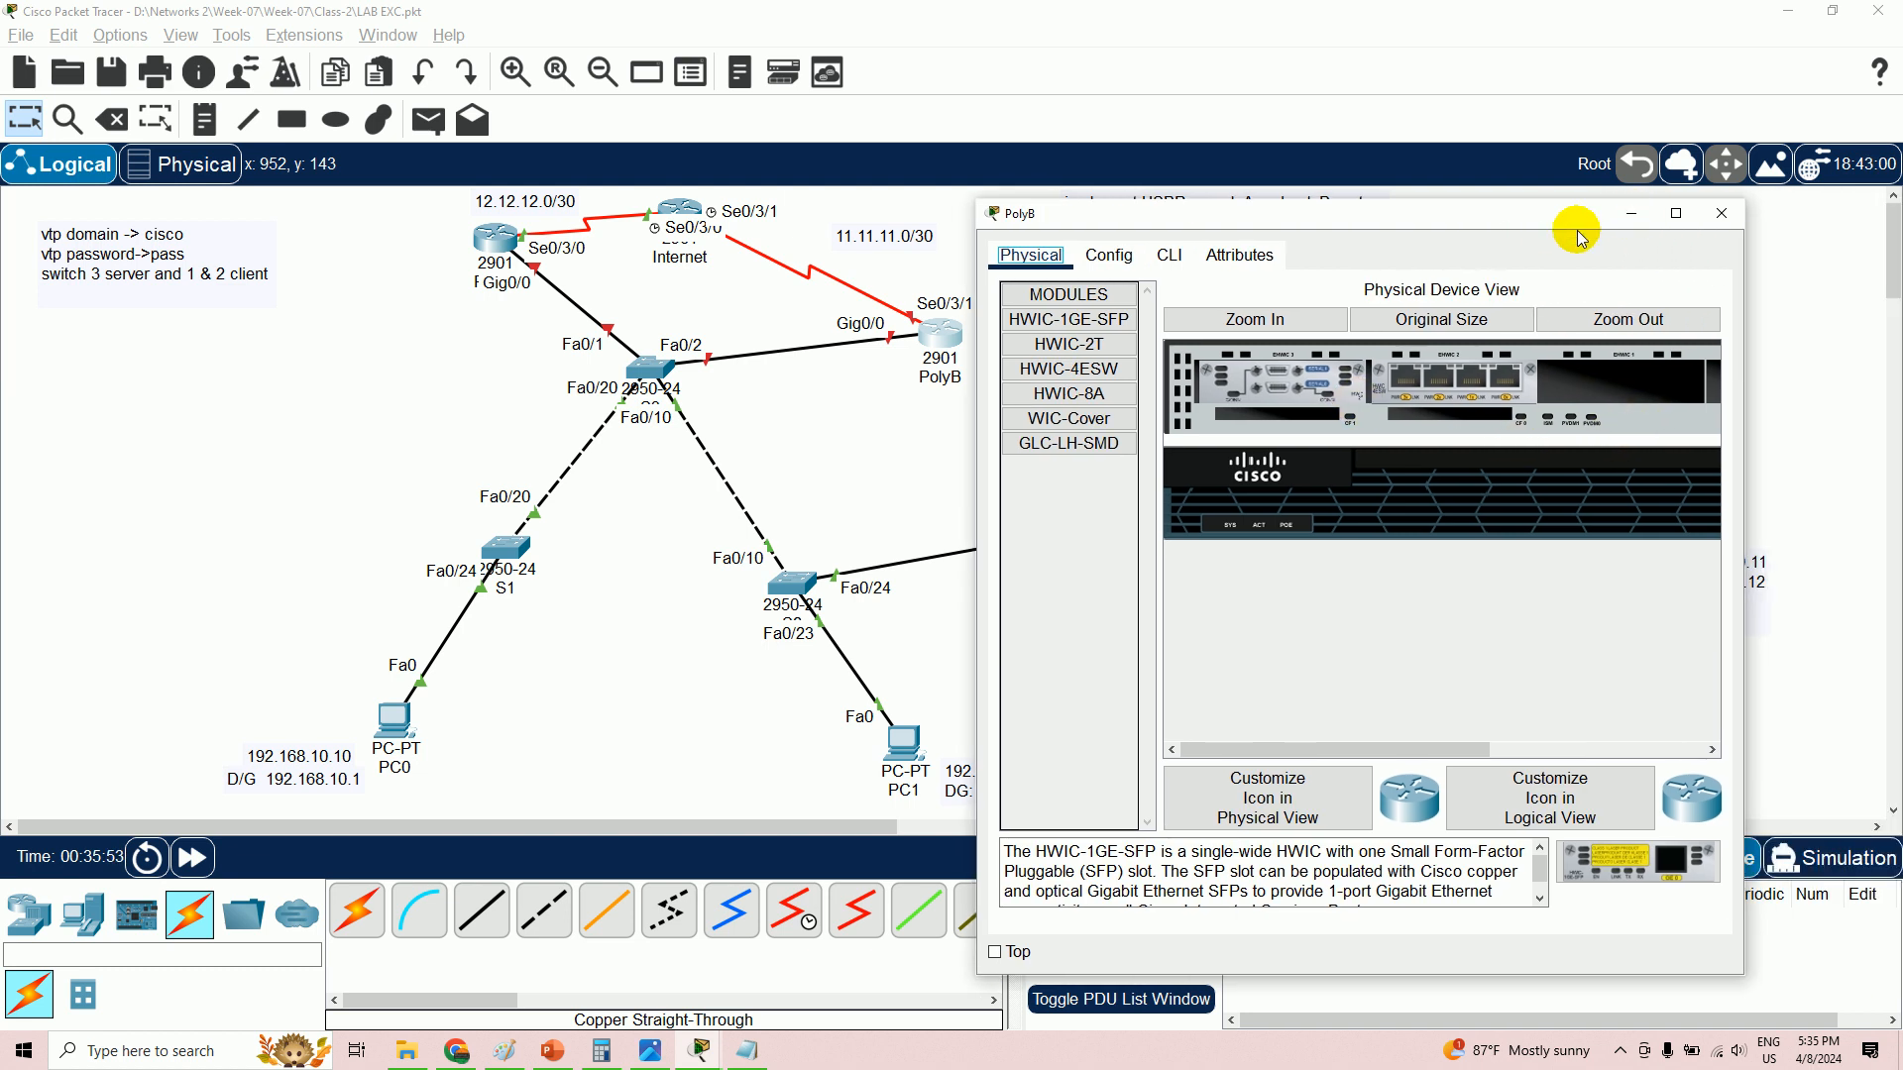
left_click_drag(1453, 748, 1680, 735)
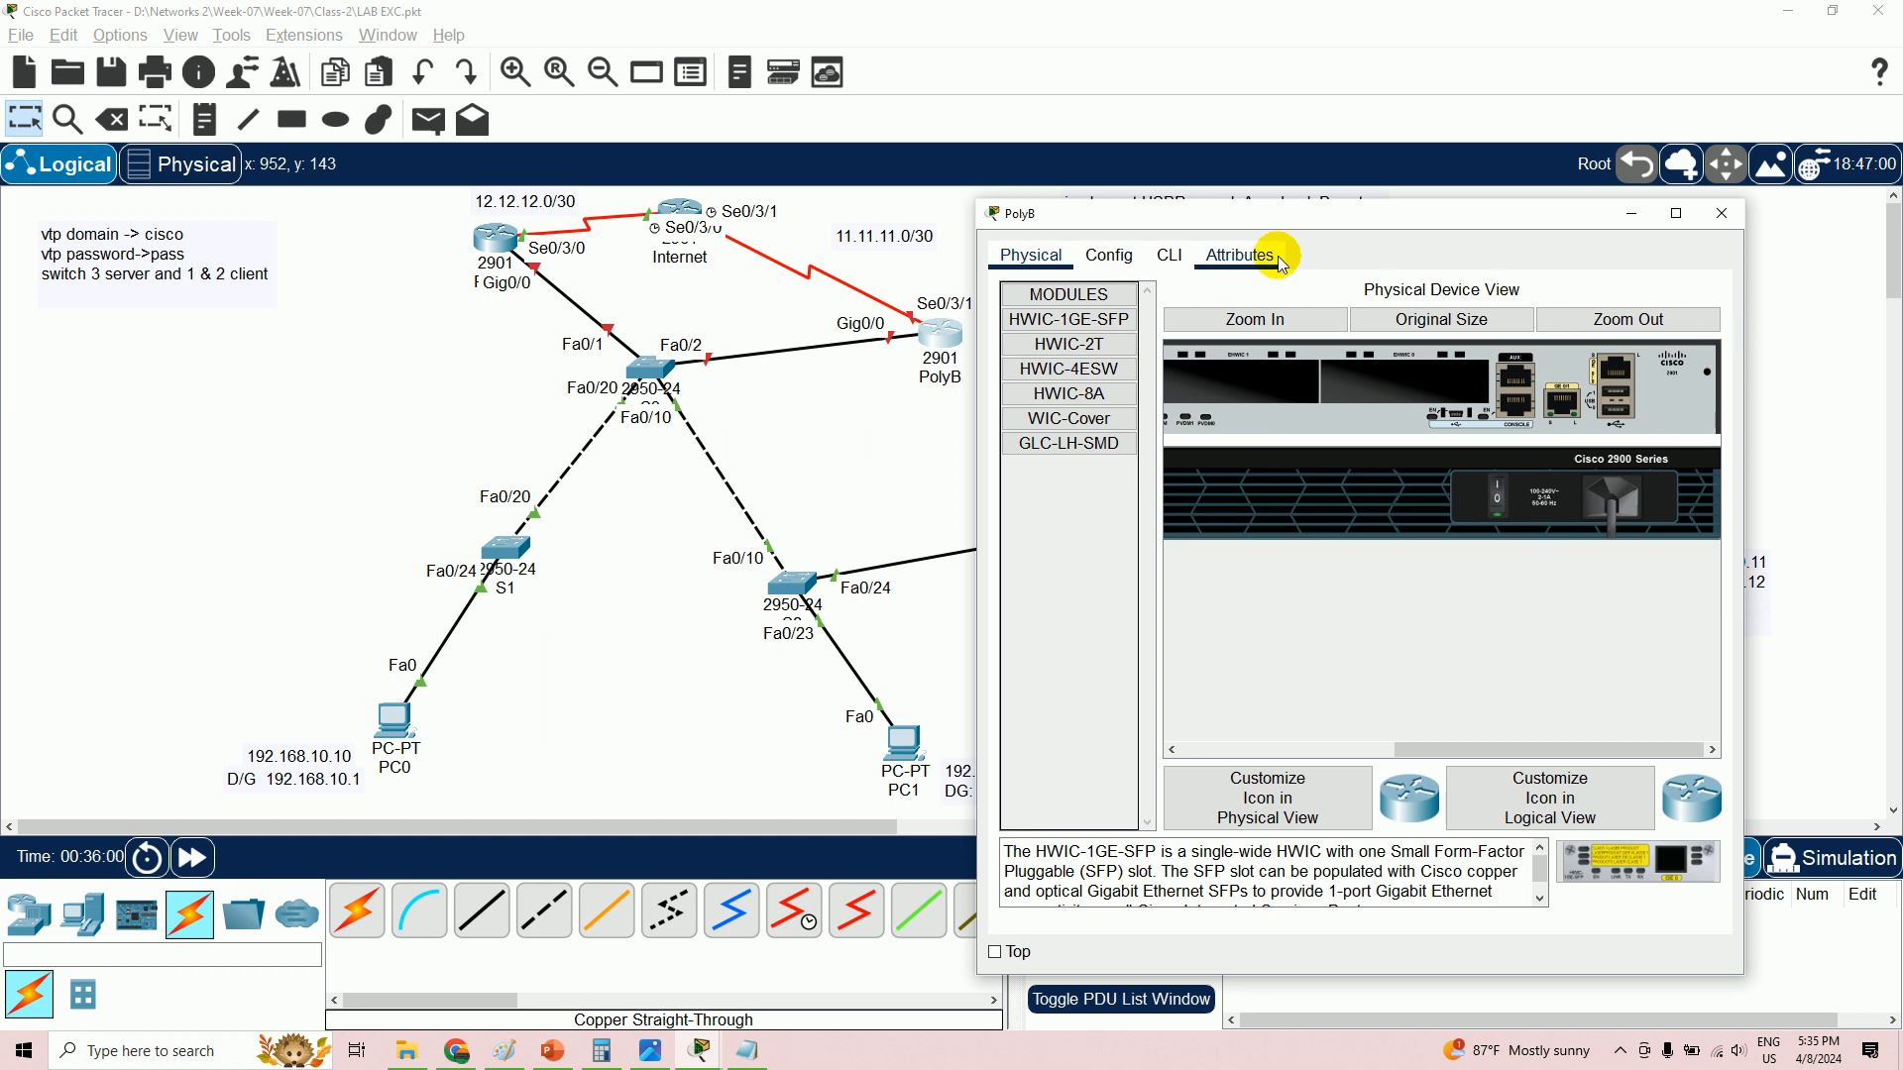
left_click(1172, 257)
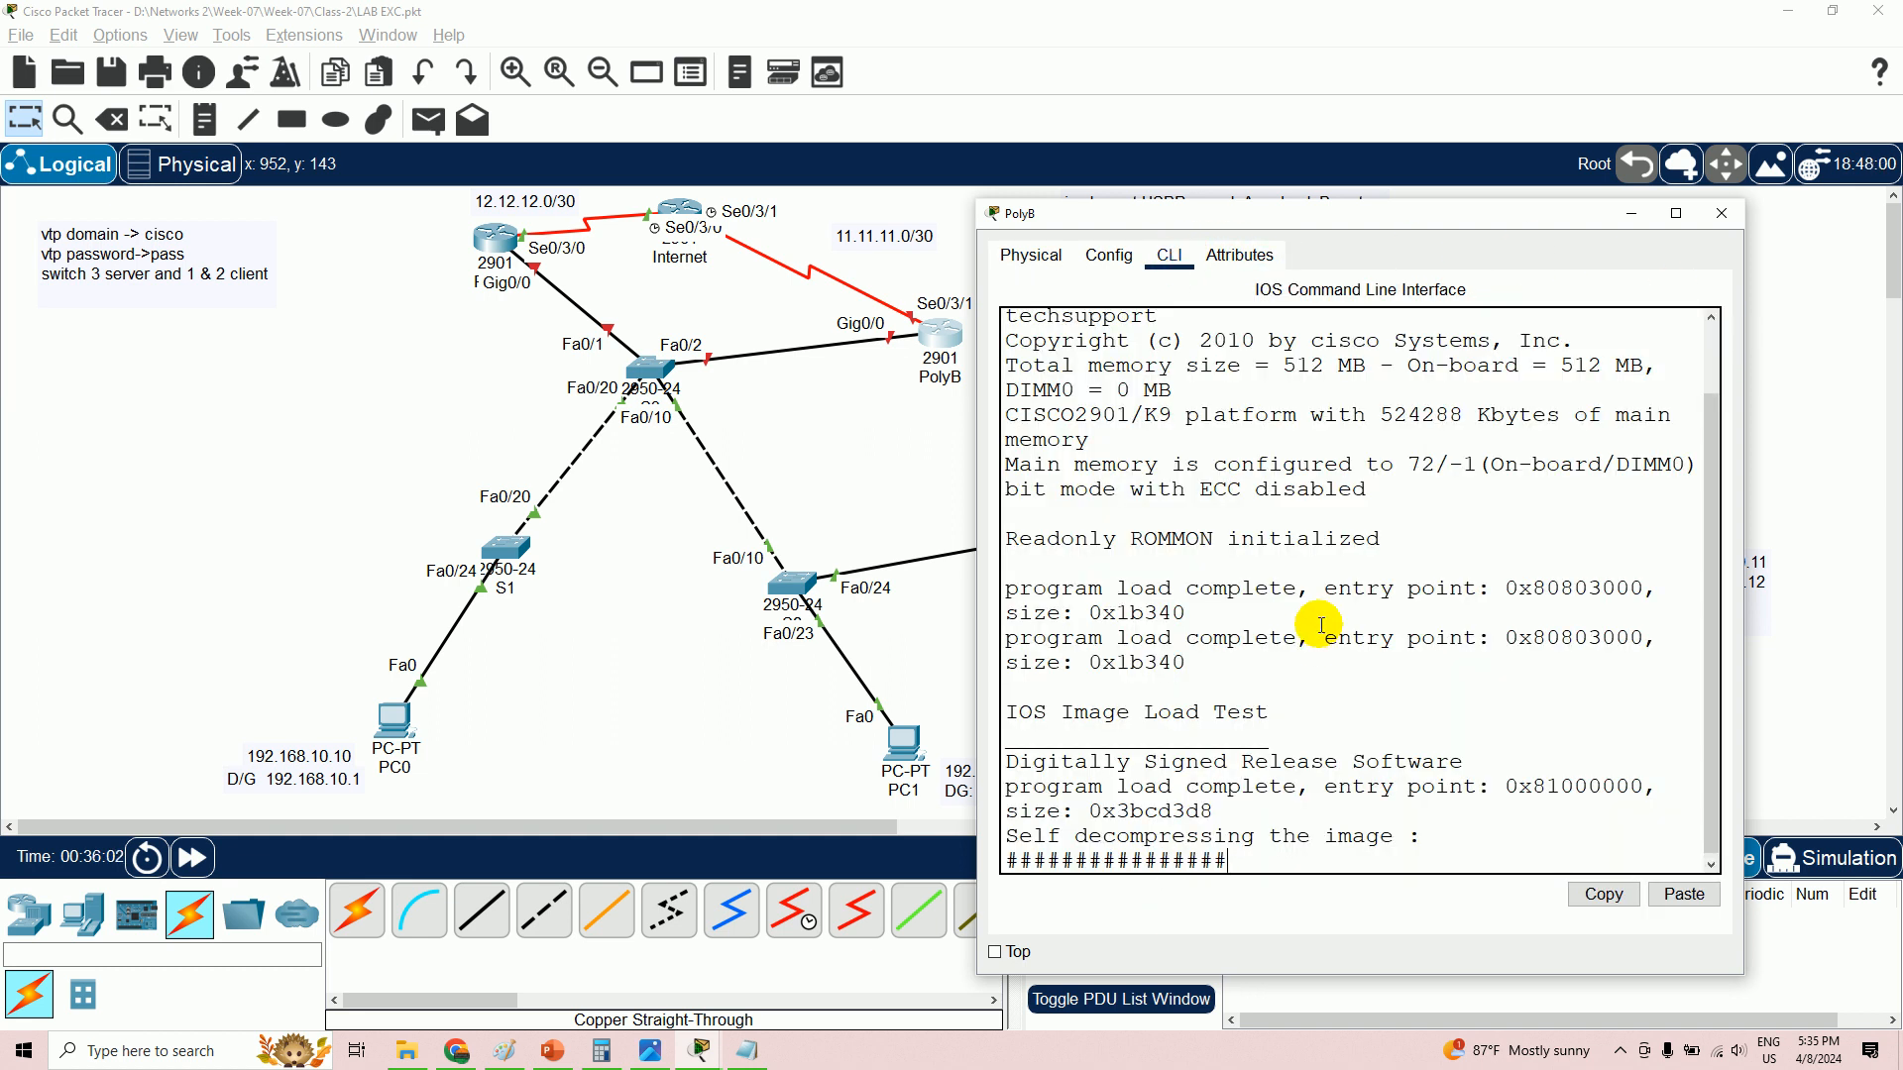
- On PolyB, decline the initial configuration dialog and enter privileged mode
left_click_drag(1315, 213, 1493, 117)
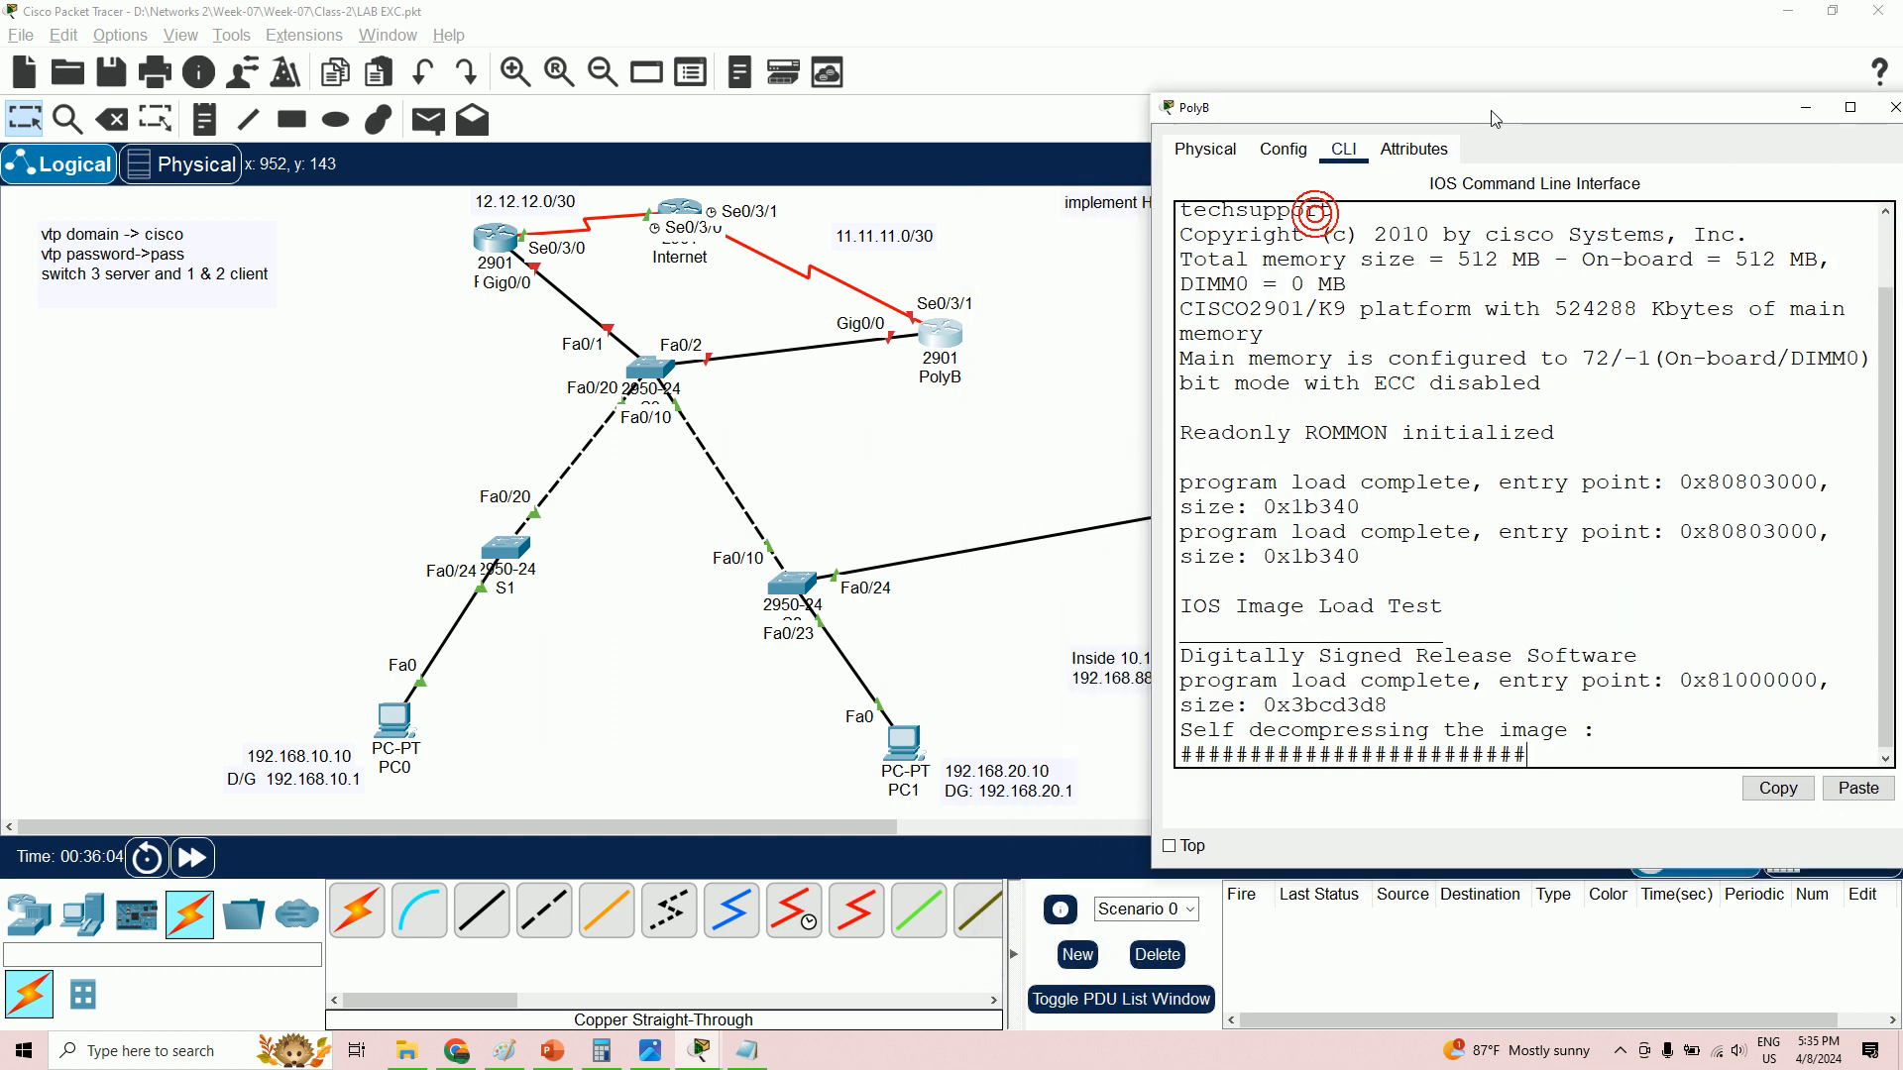
left_click(1621, 1052)
left_click(1620, 970)
left_click(1803, 477)
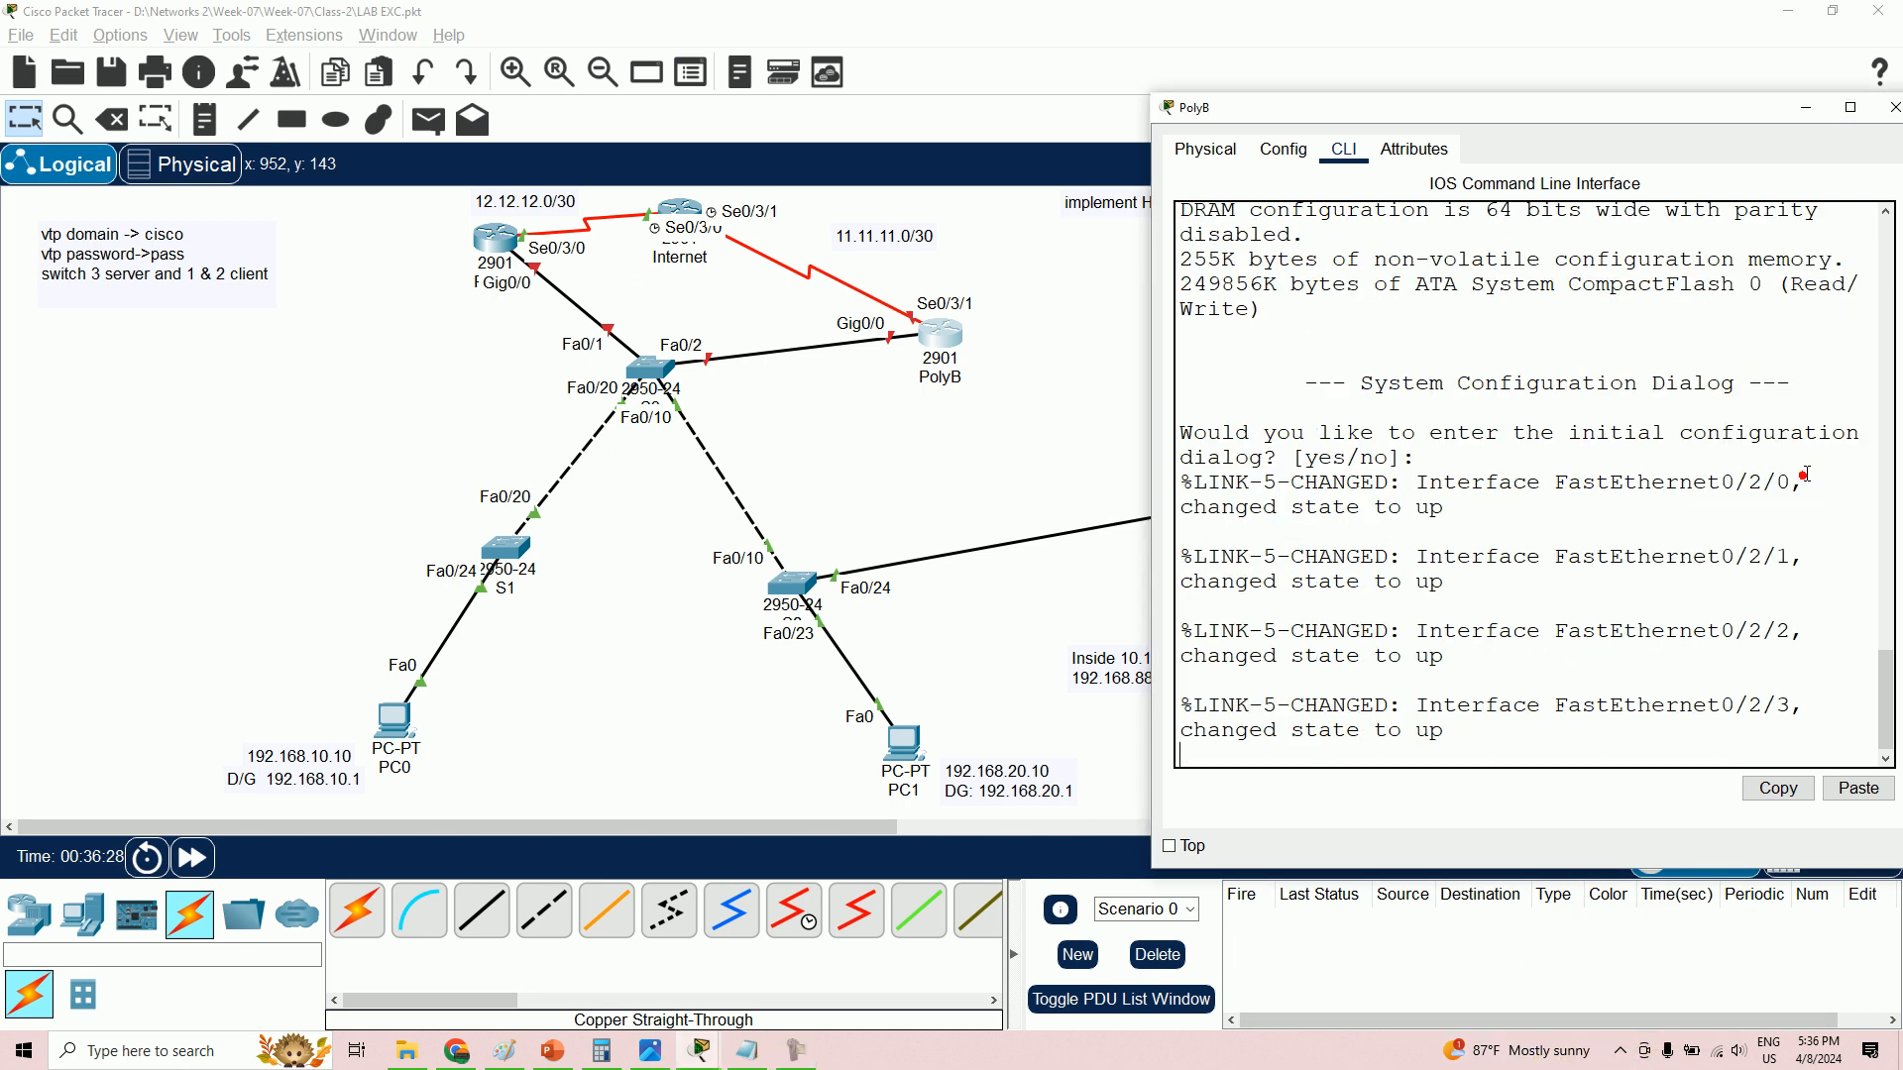
left_click(1724, 543)
key("Return")
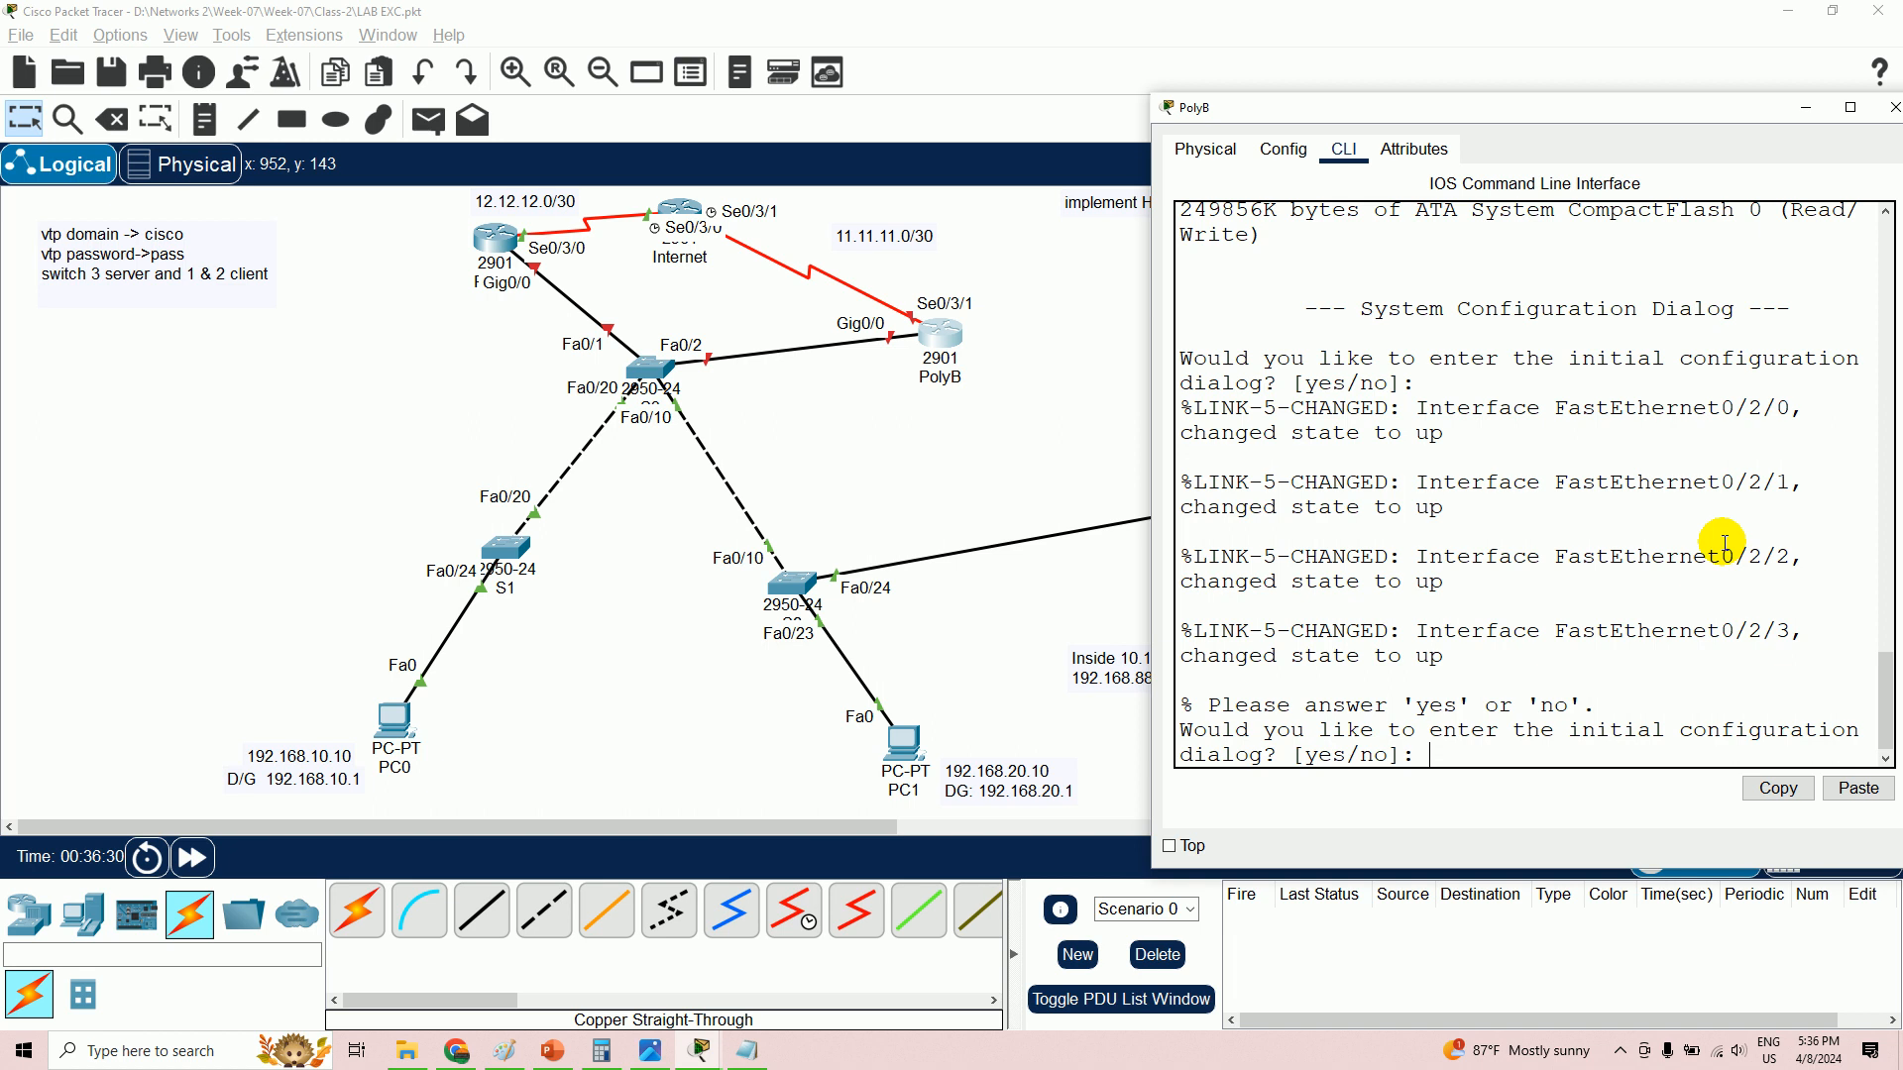
type("n")
key("Return")
key("Return")
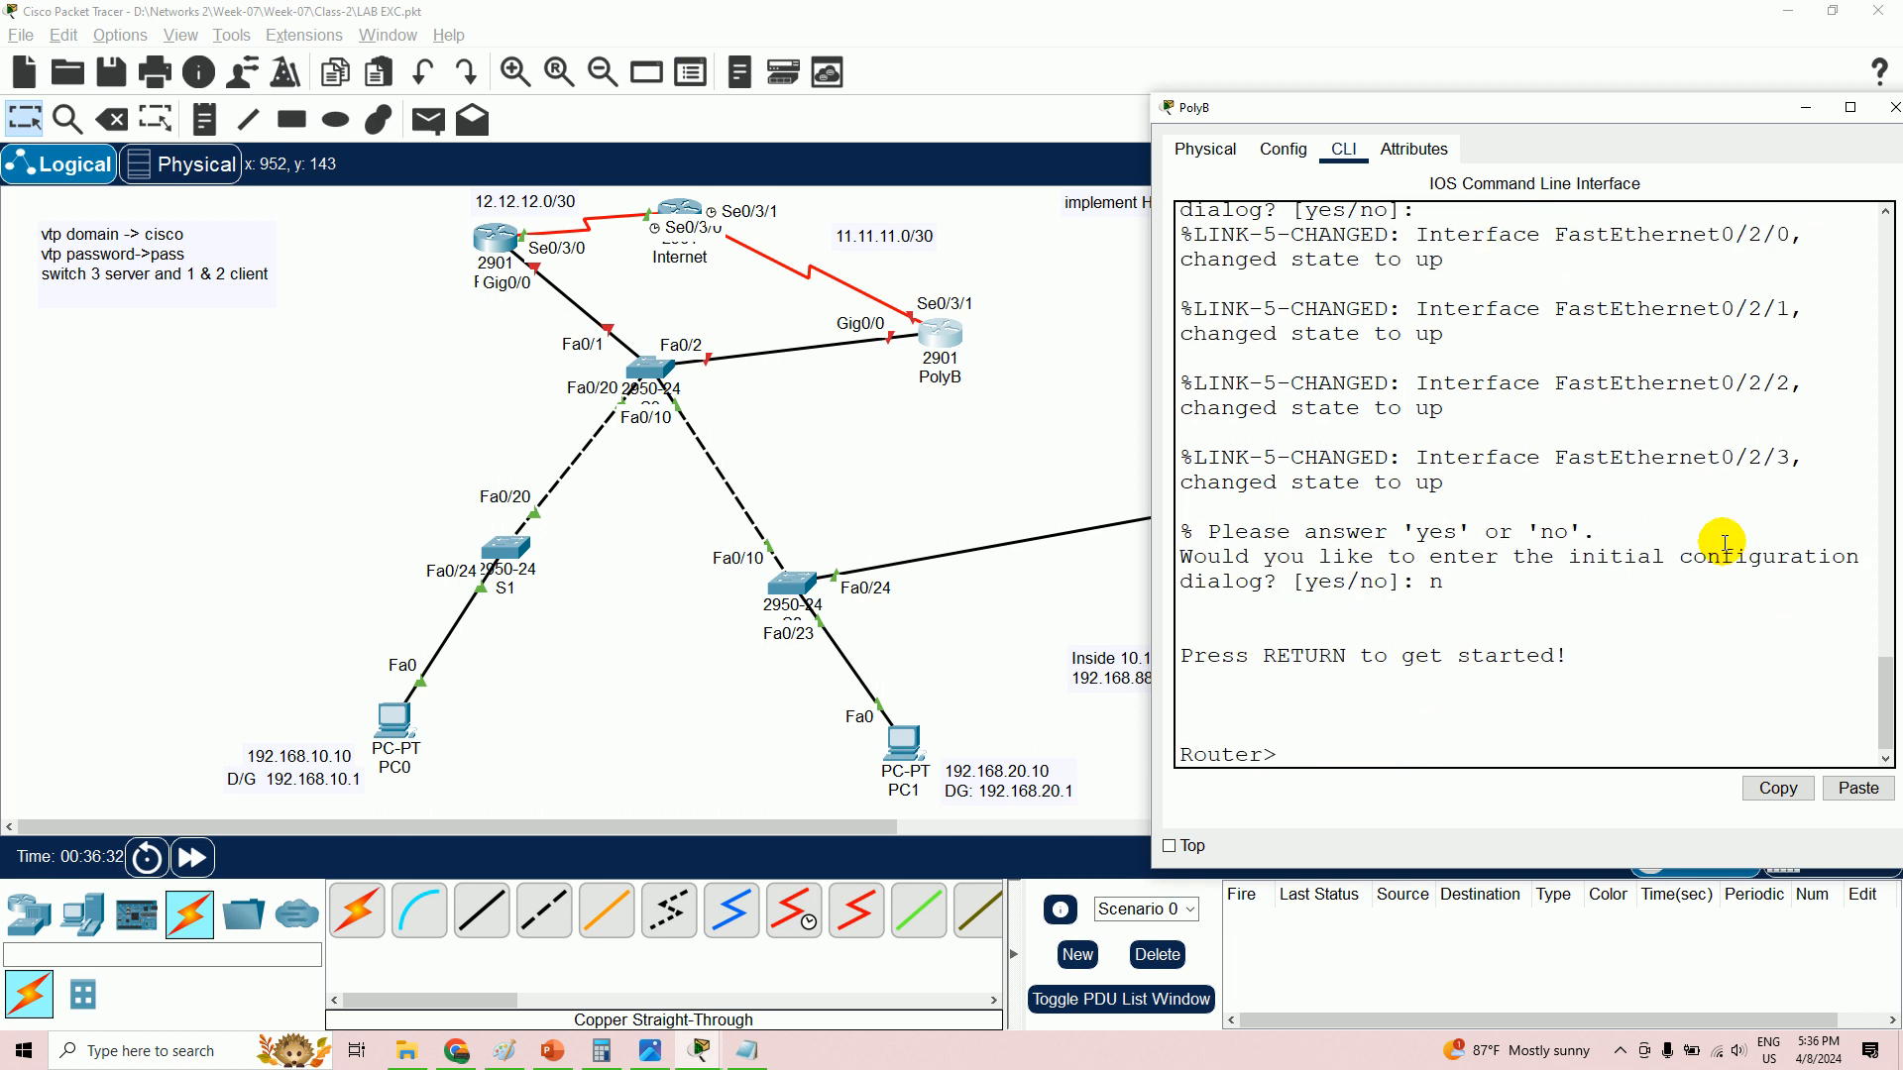
type("en")
key("Return")
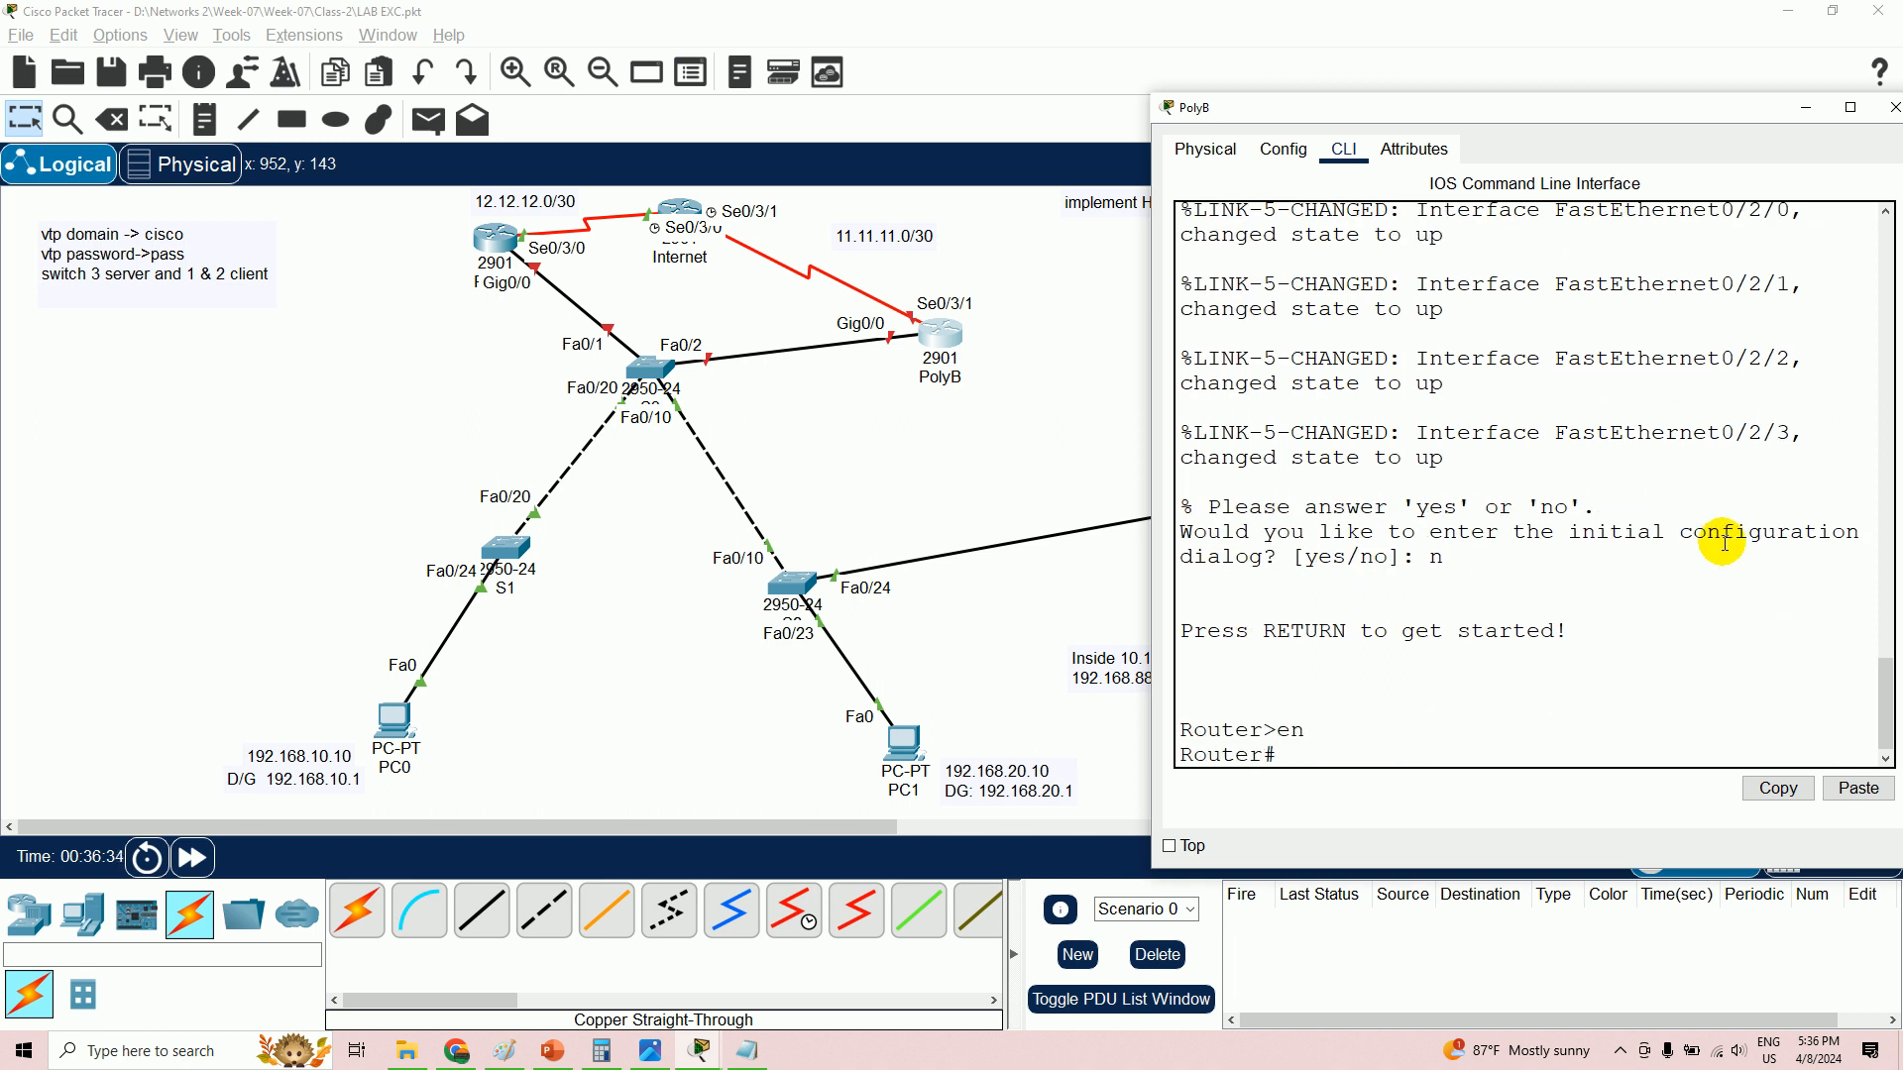
- Rename the router polyB and give Se0/3/1 11.11.11.2 255.255.255.252, enabled
type("config t")
key("Return")
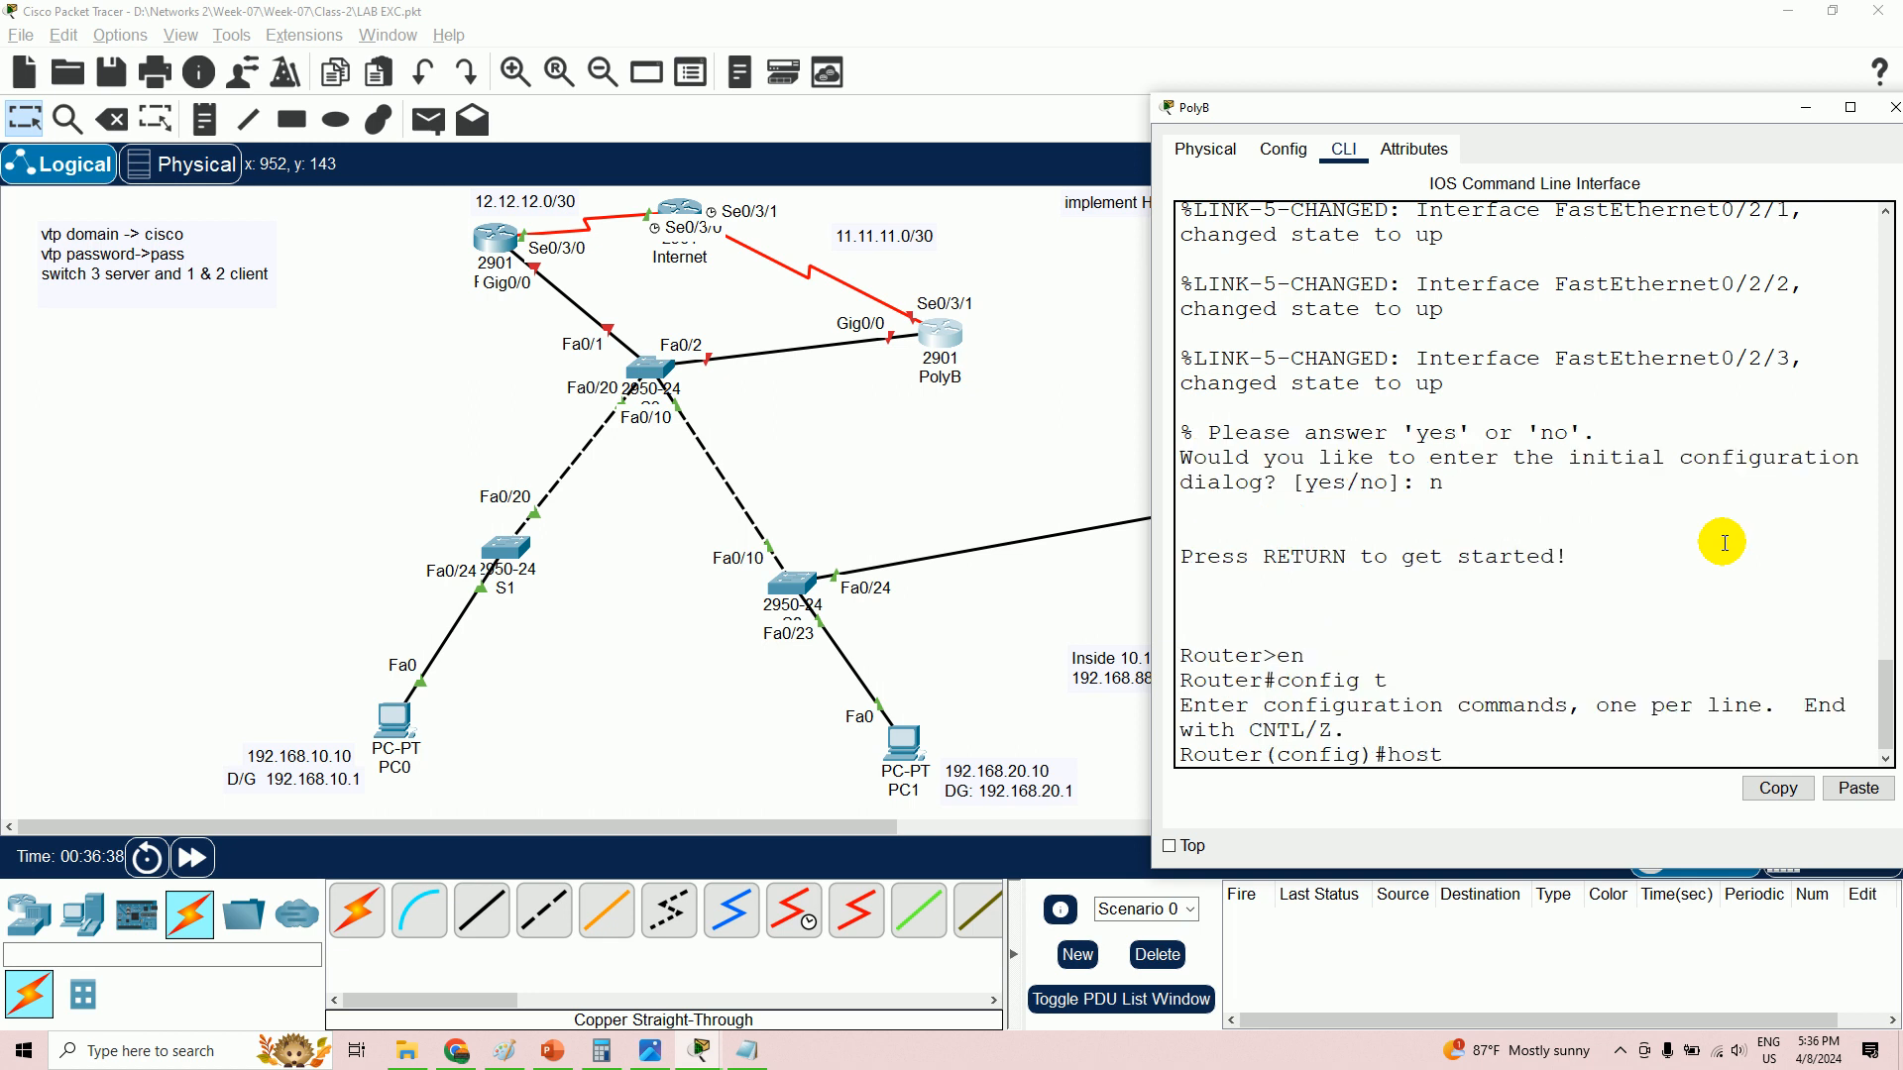
type("hostname polyB")
key("Return")
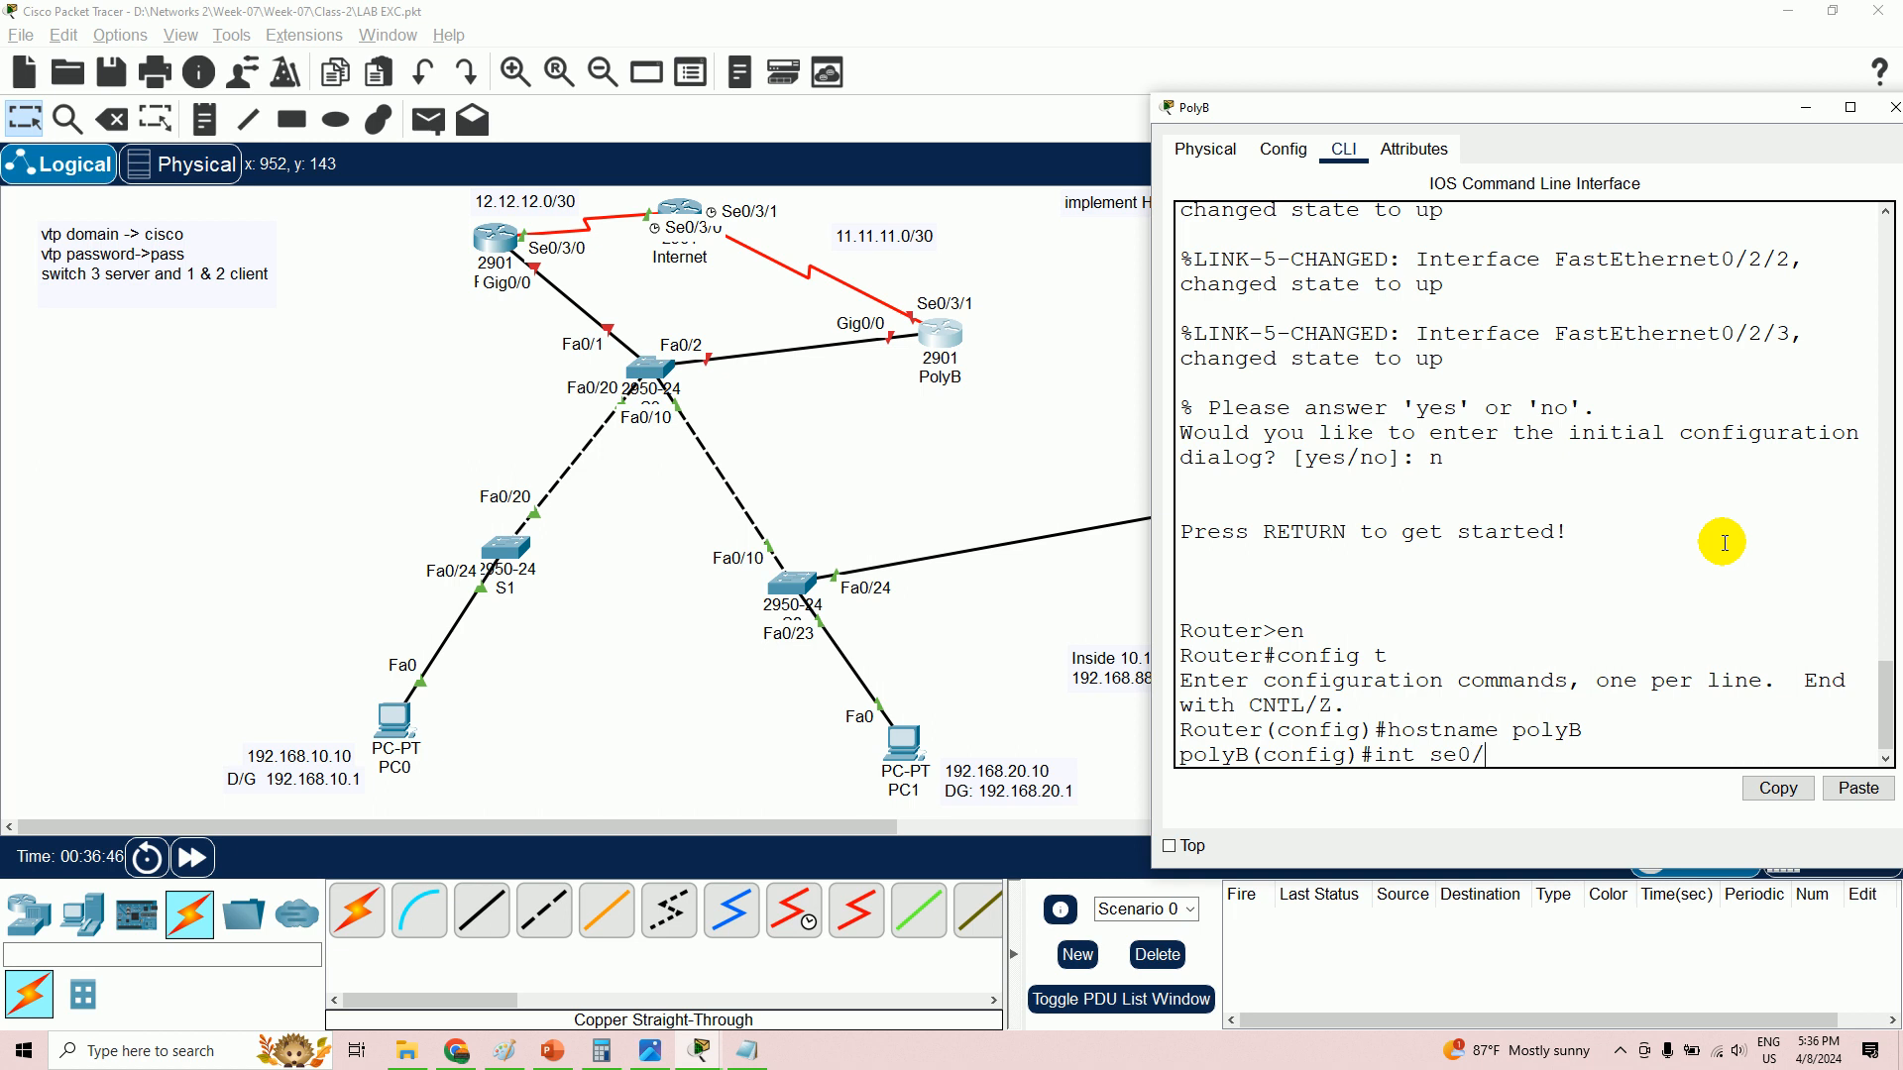
key("Return")
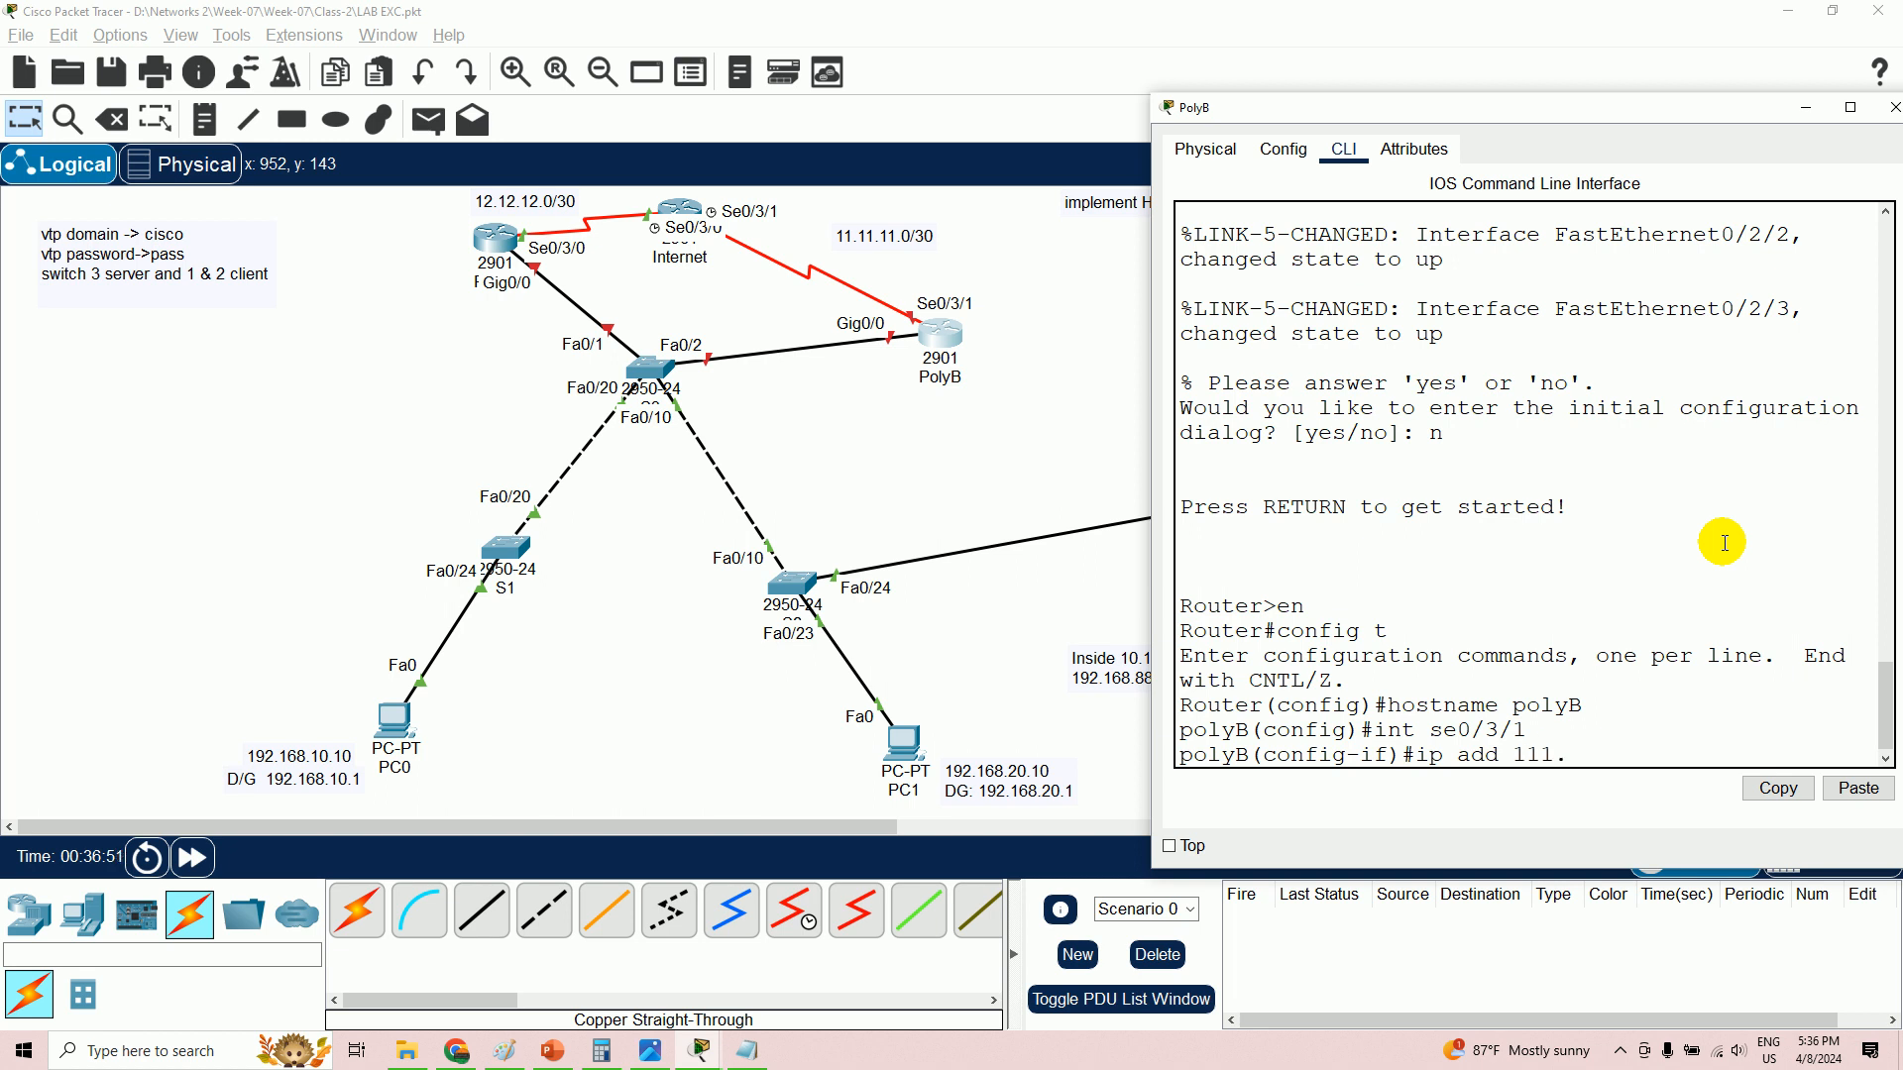
type("ip add 11.11.")
key("Return")
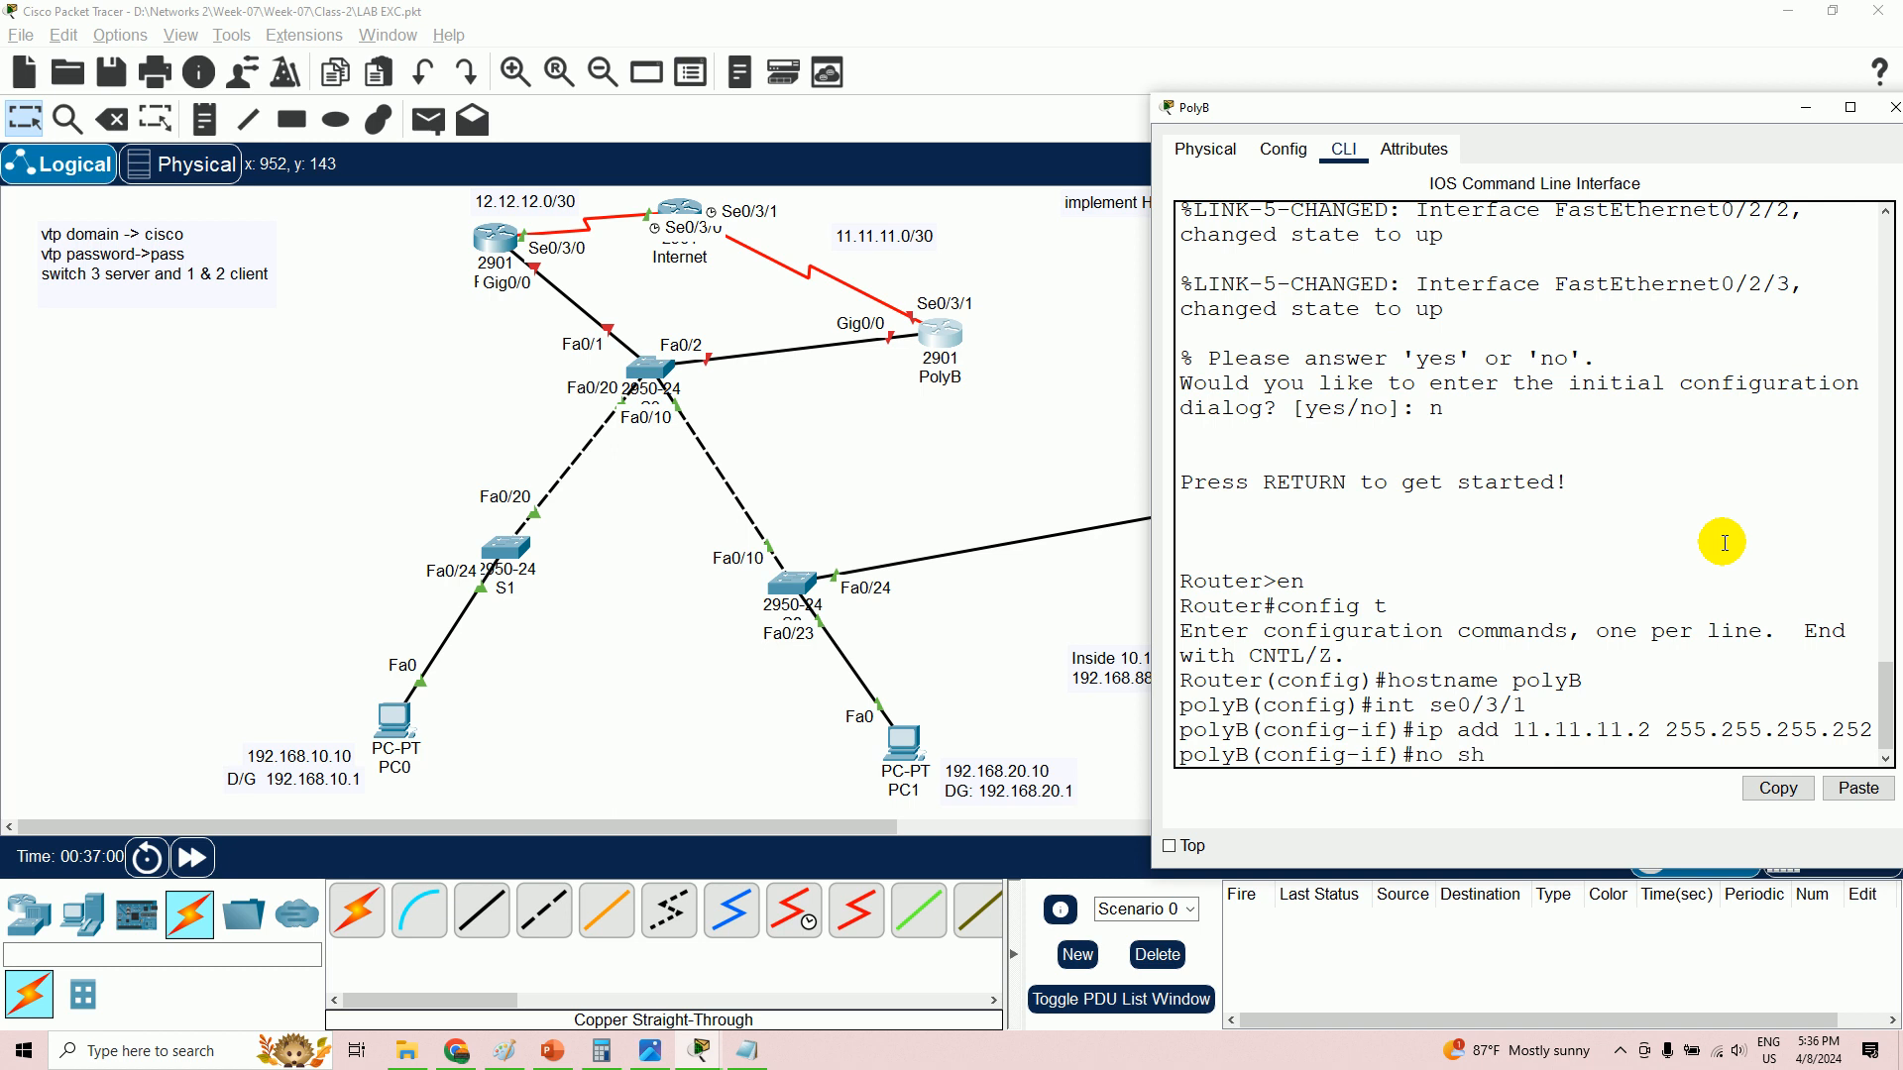
type("no sh")
key("Return")
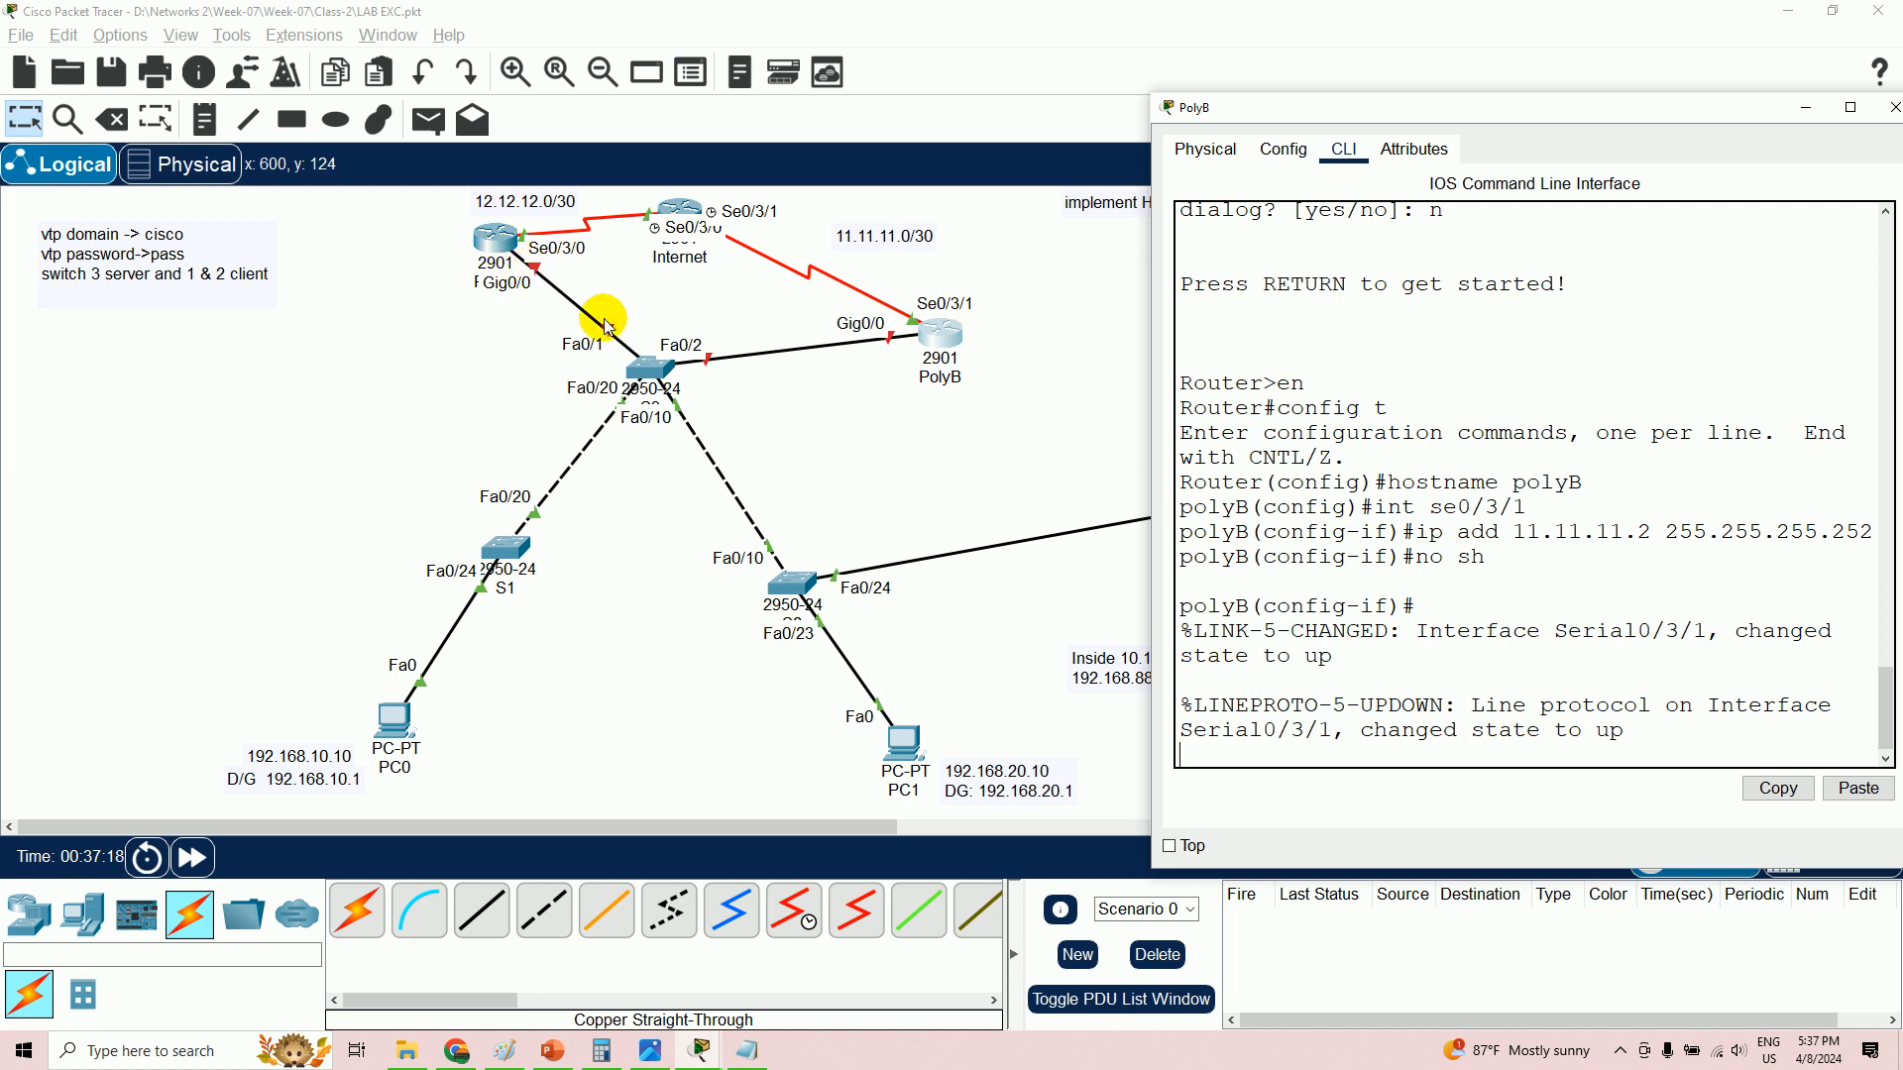
- Raise the topology over the PolyB console to show the 11.11.11.0/30 Internet–PolyB link
left_click_drag(651, 364, 658, 382)
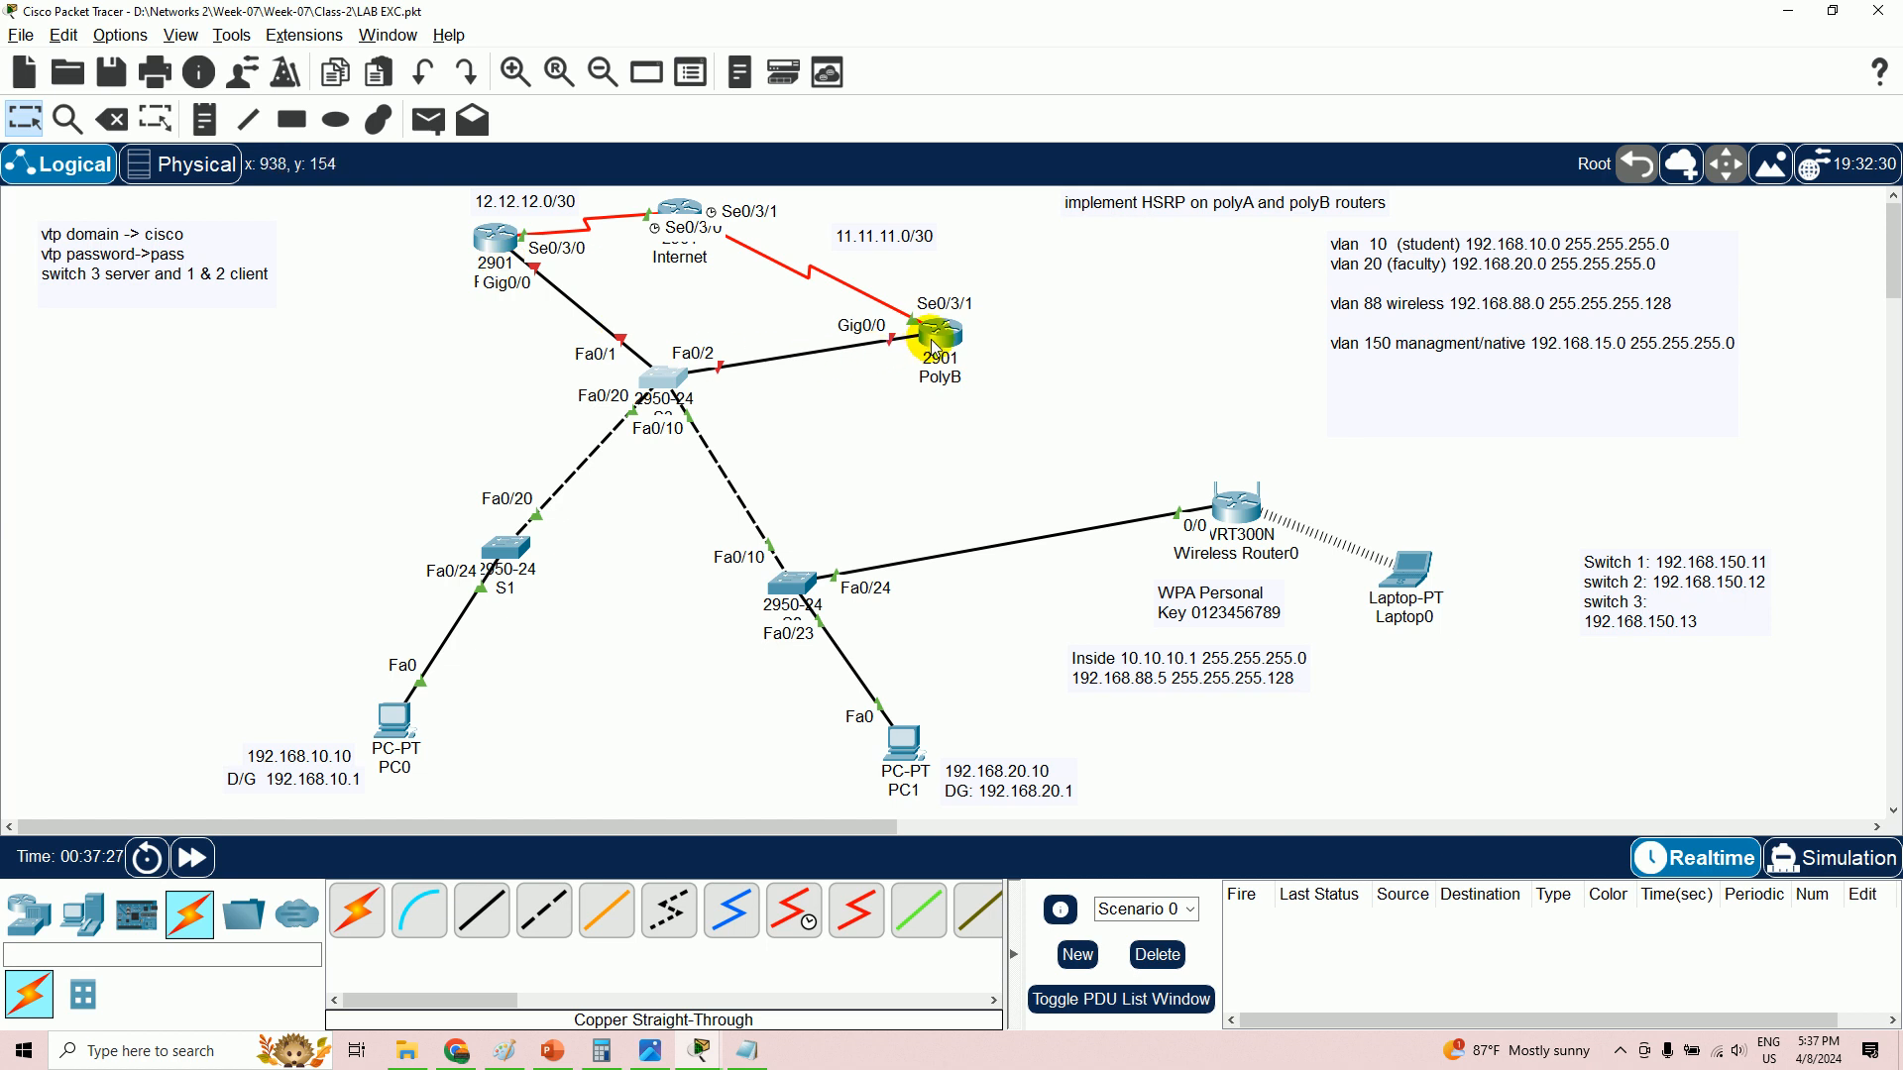
mouse_move(935, 349)
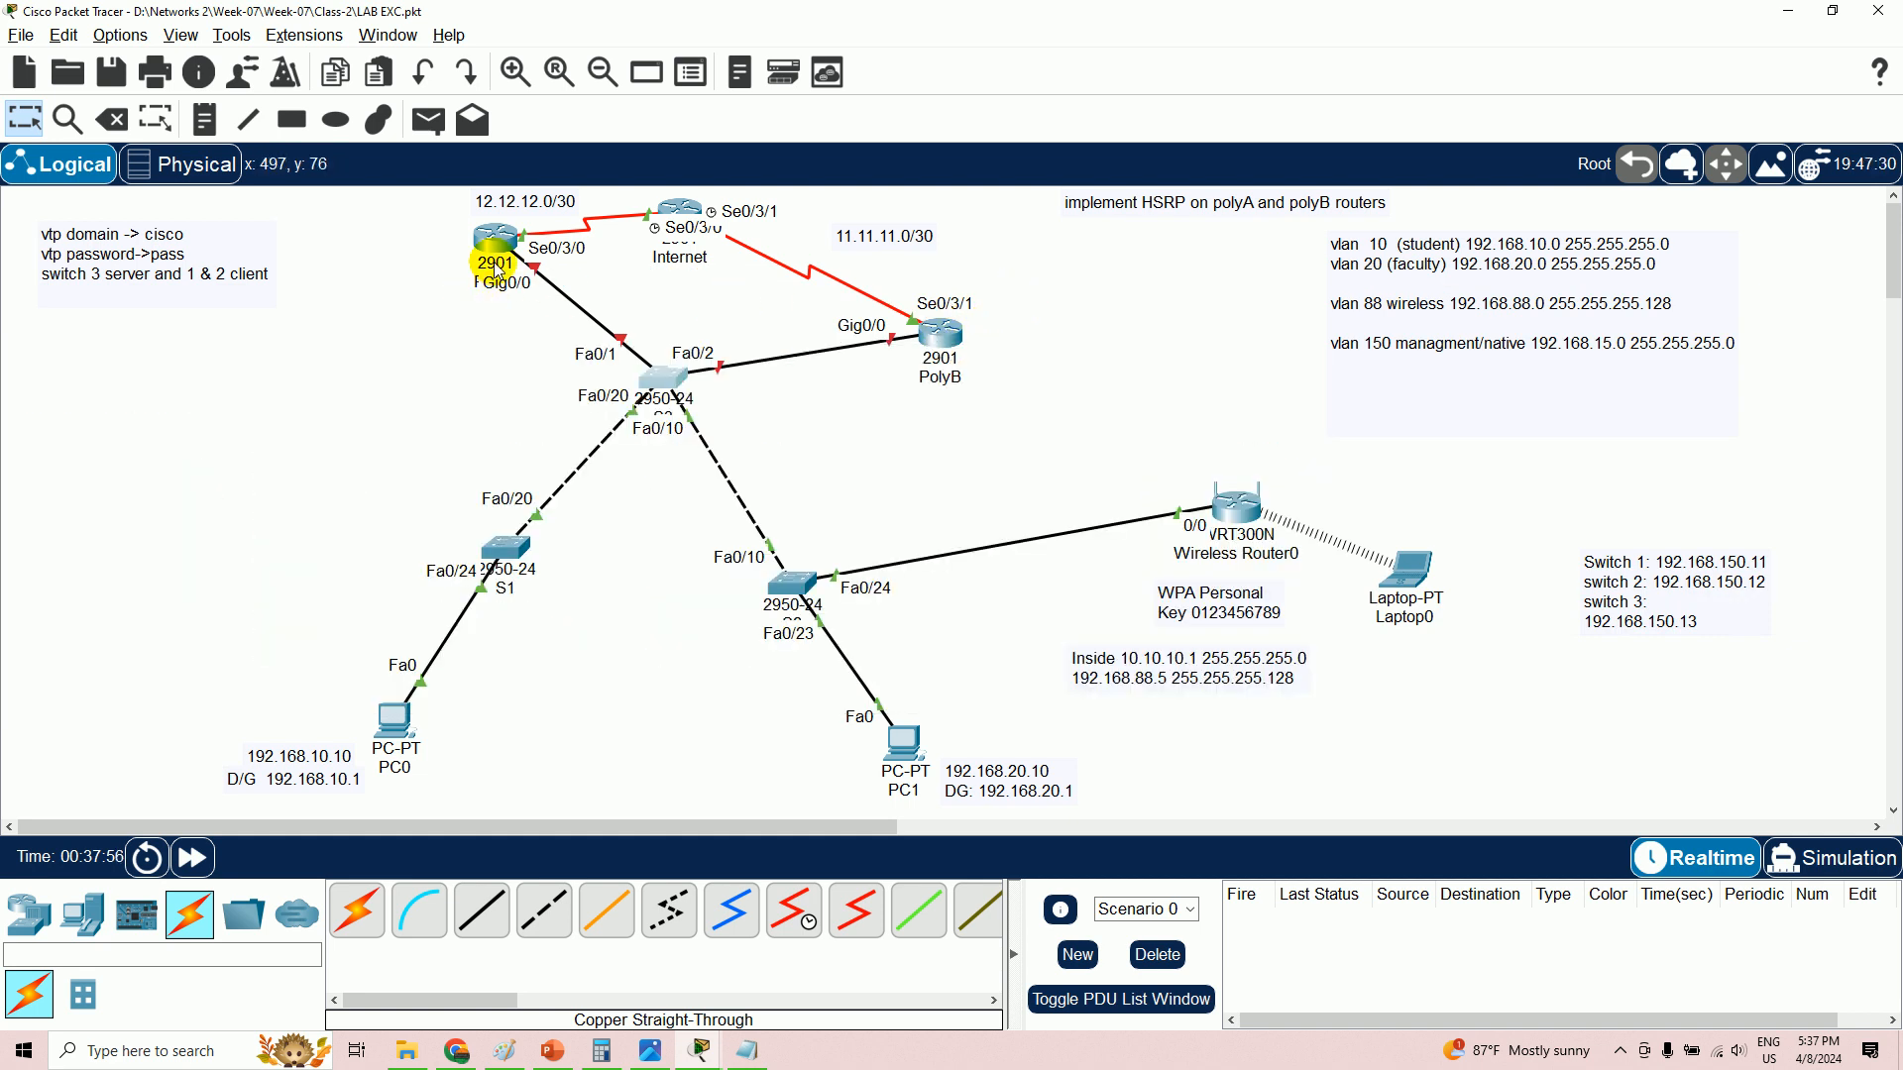
mouse_move(500, 266)
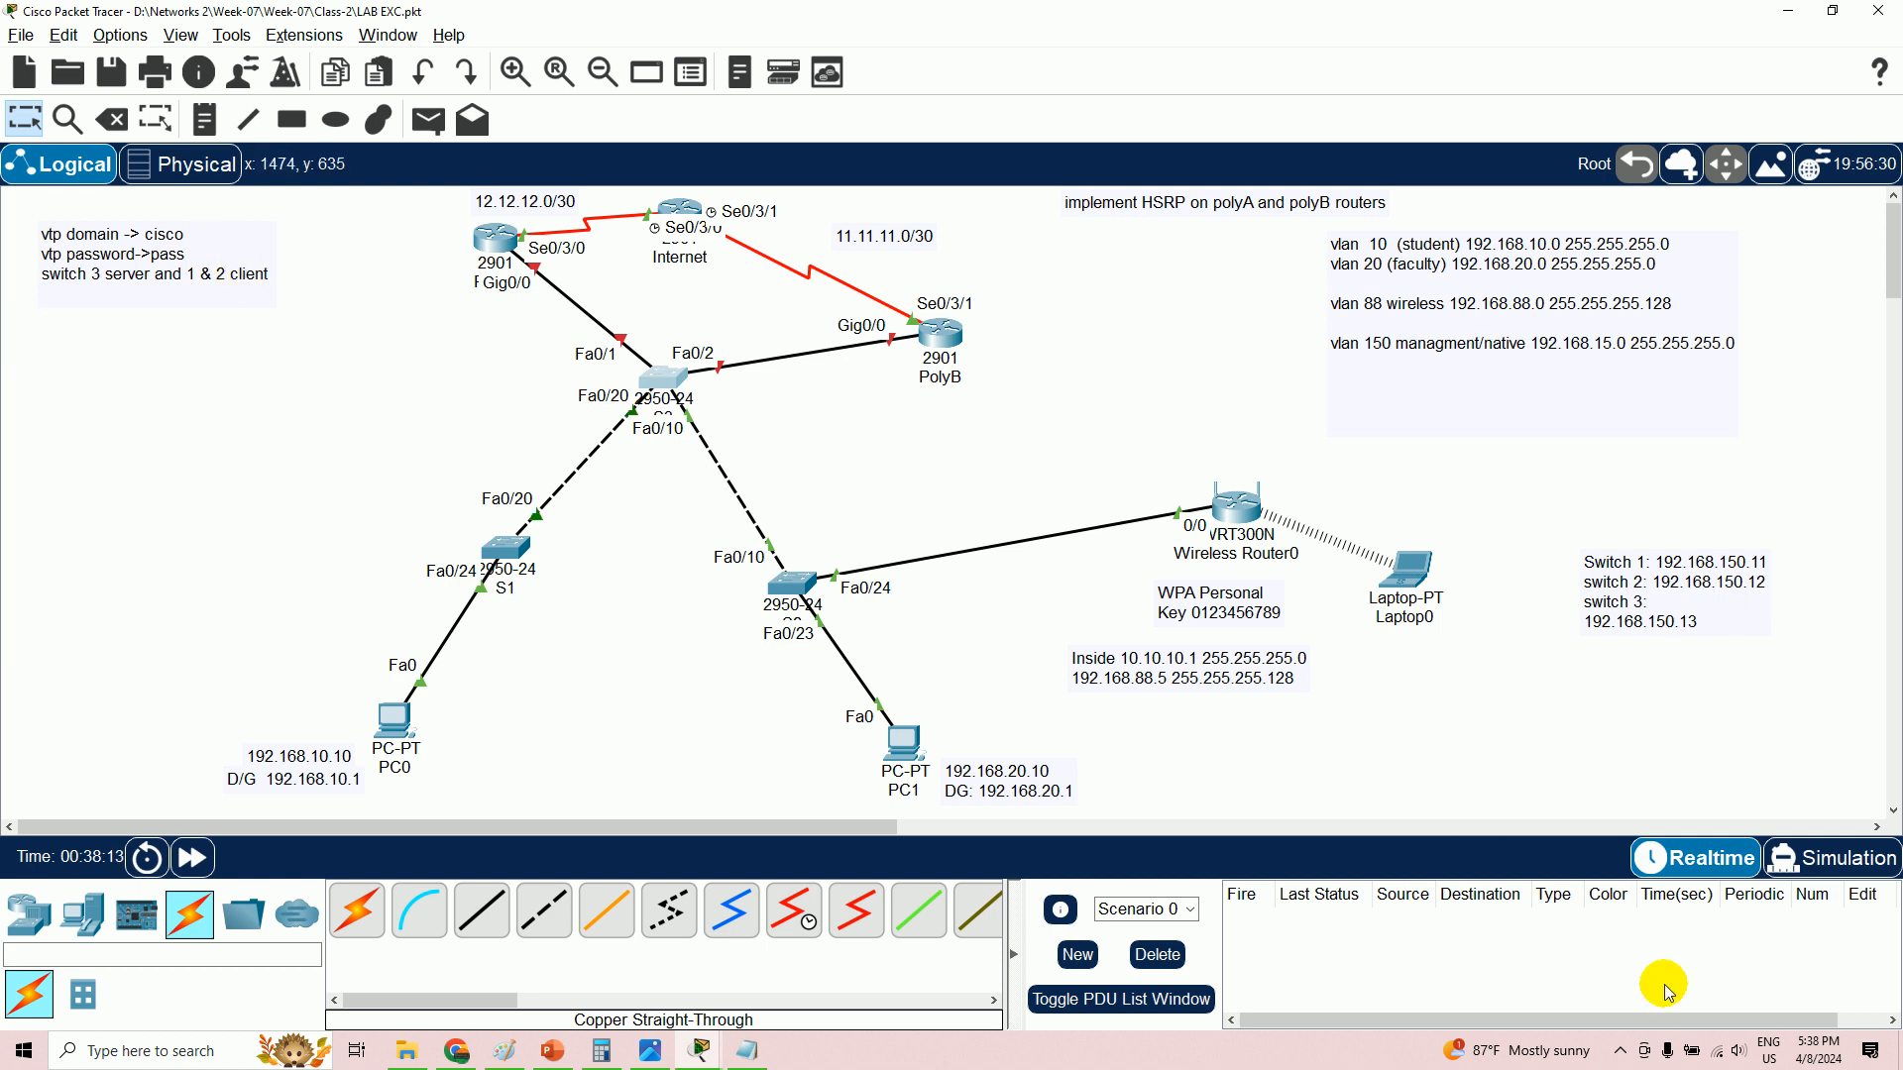
left_click(1624, 1052)
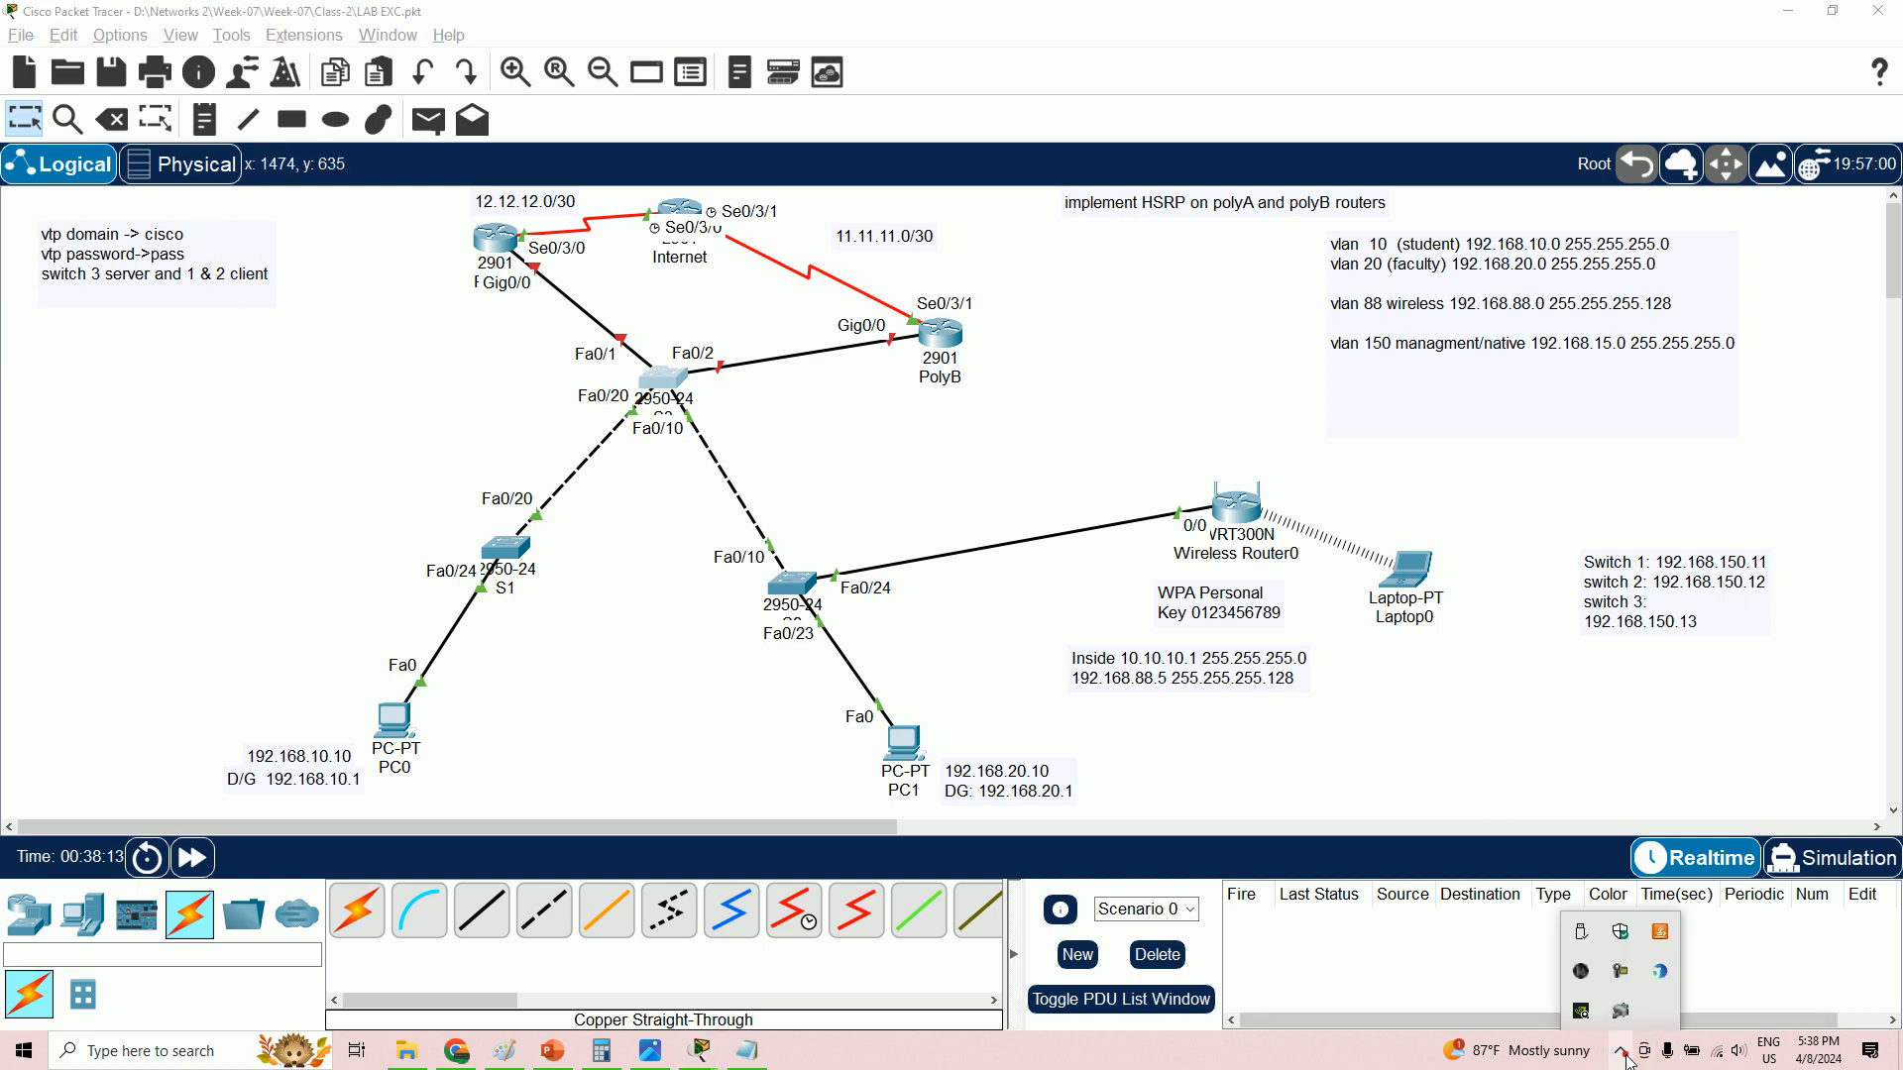
left_click(1616, 966)
left_click(1802, 473)
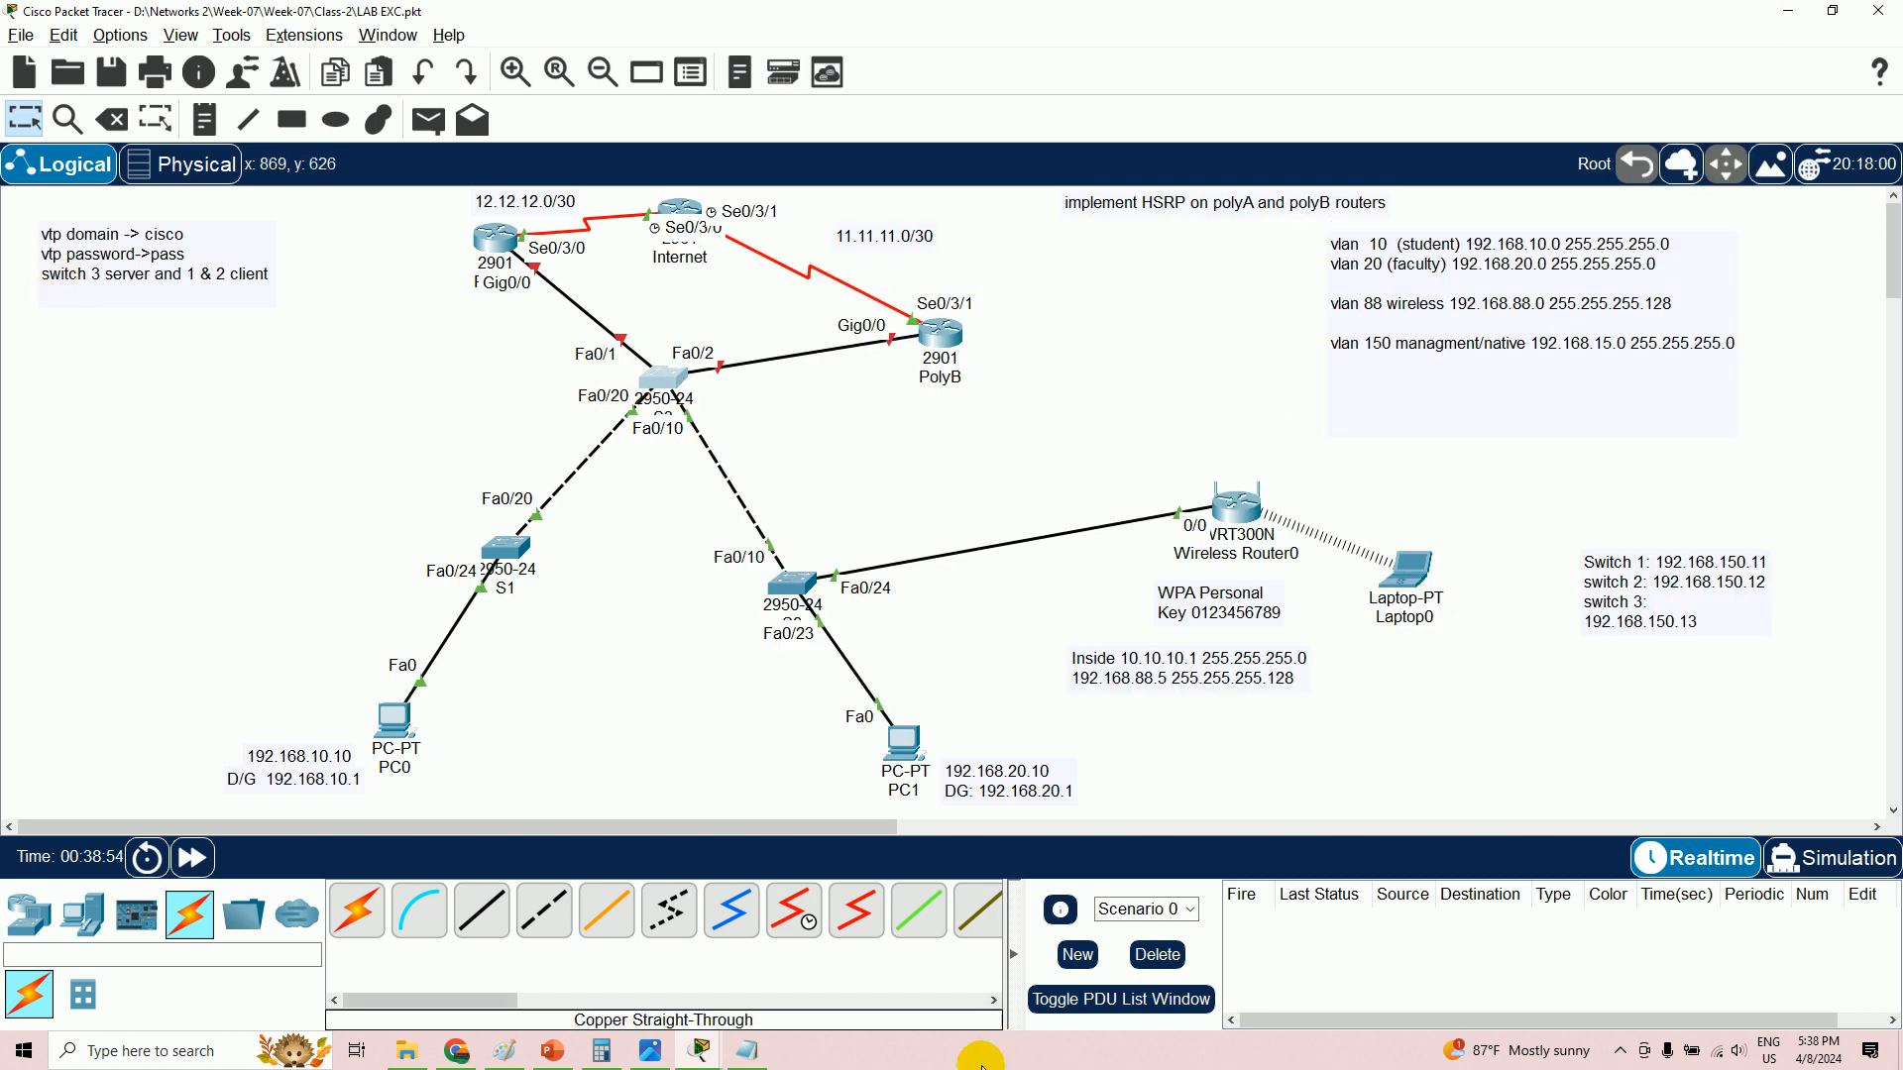
- Compare with the reference image and move switch S2 up-right near the wireless router
left_click(662, 1053)
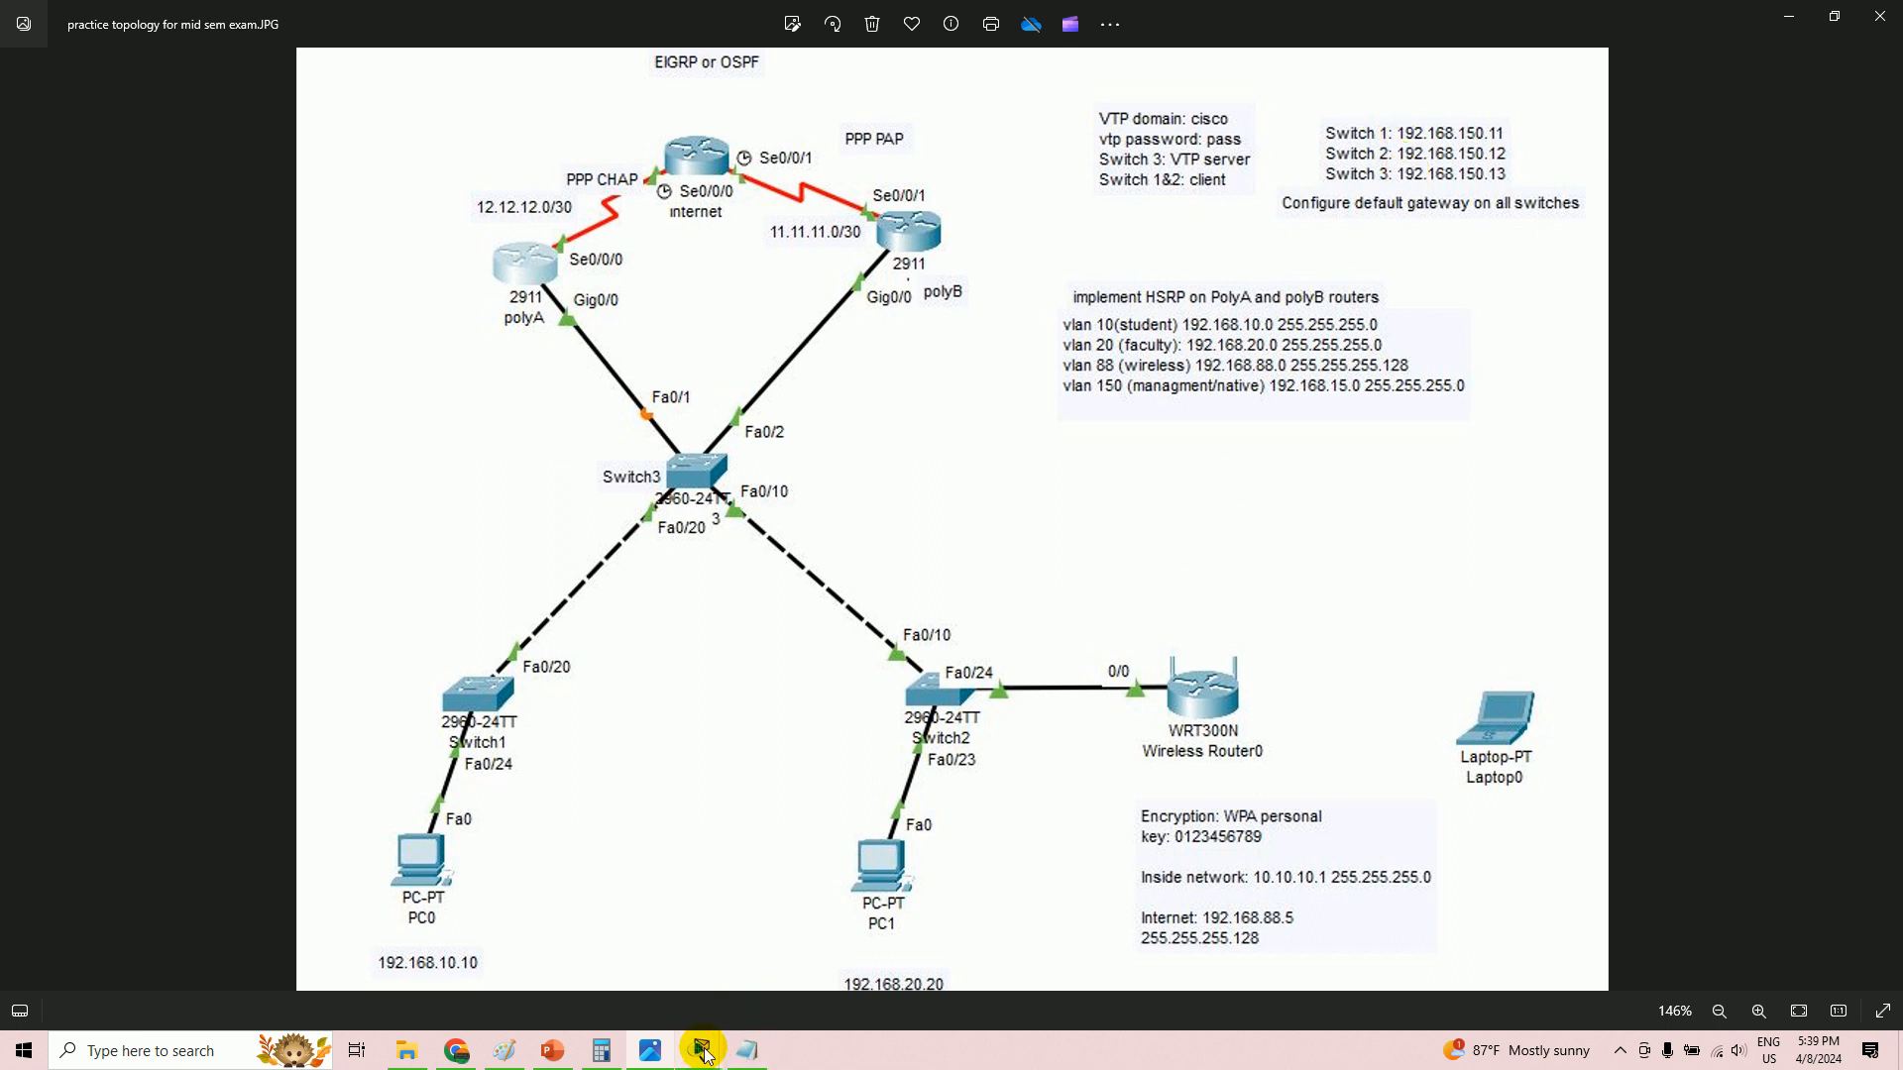
mouse_move(699, 1049)
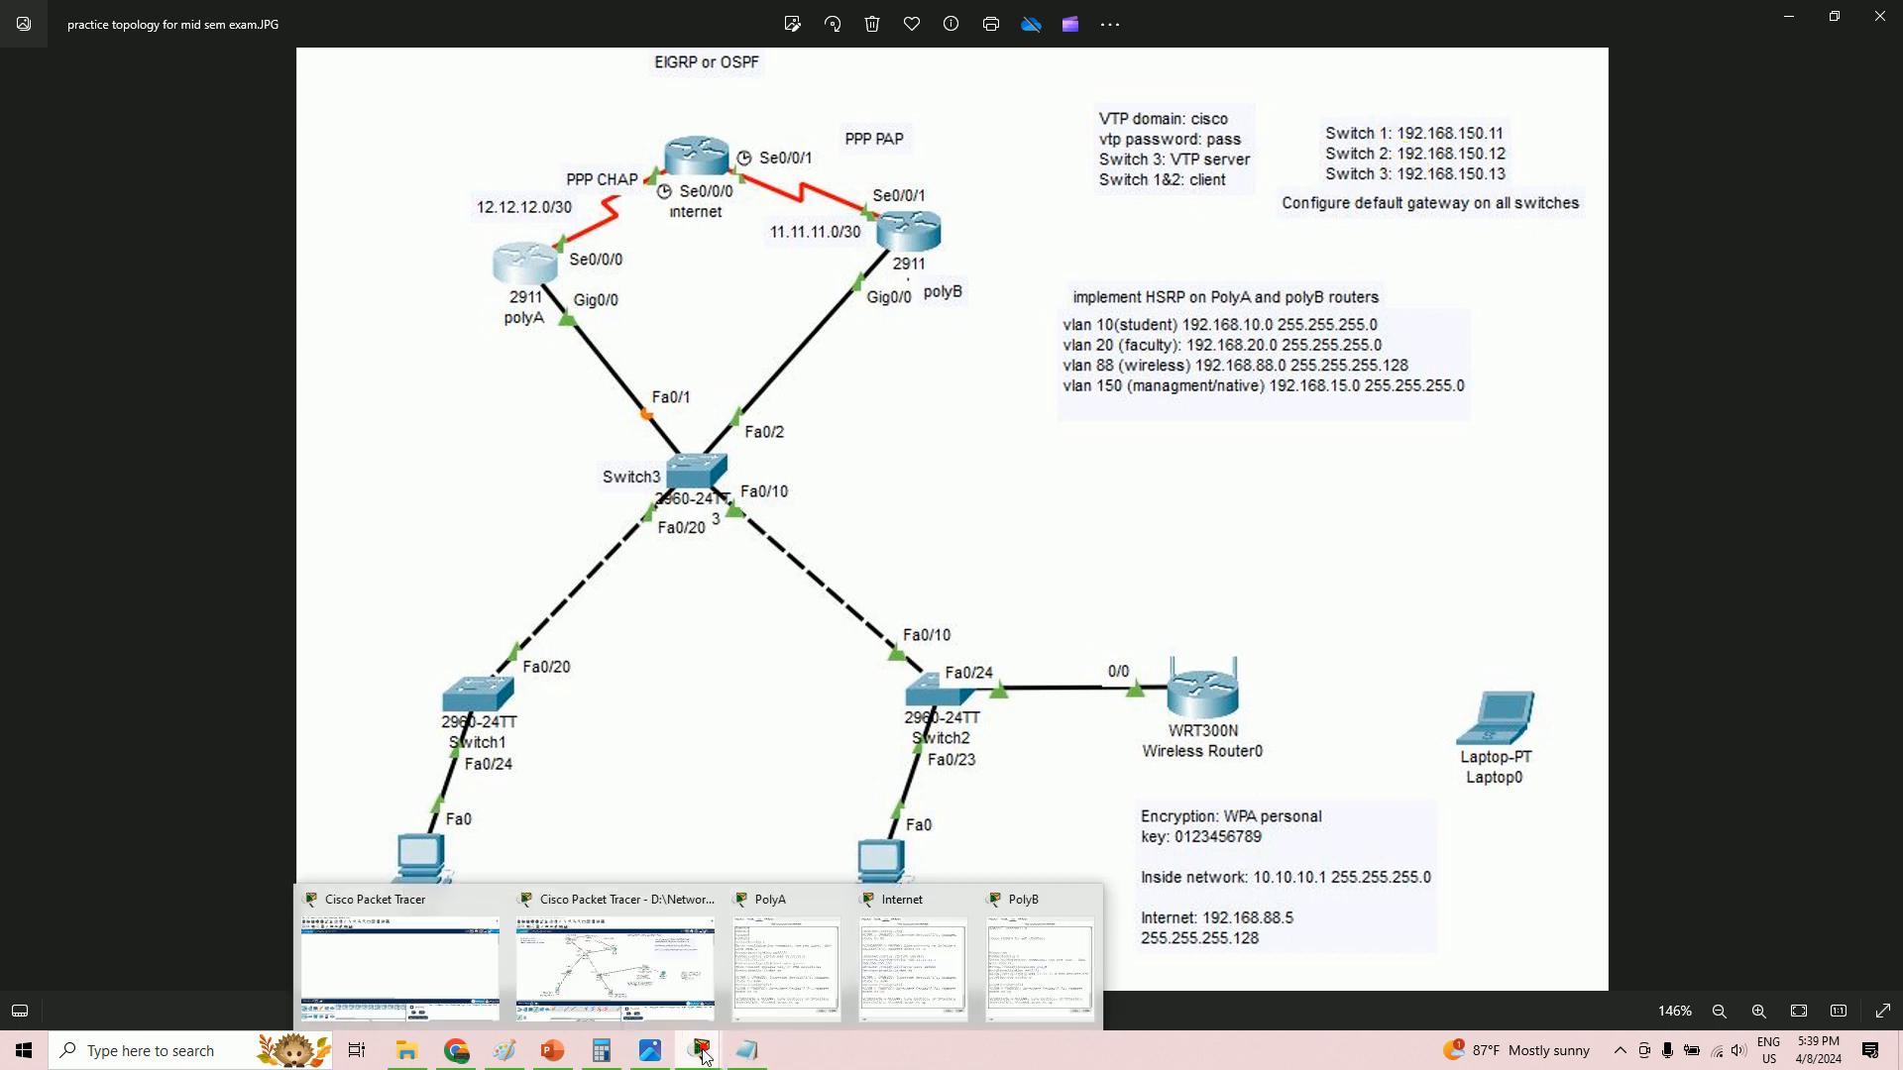
left_click(666, 970)
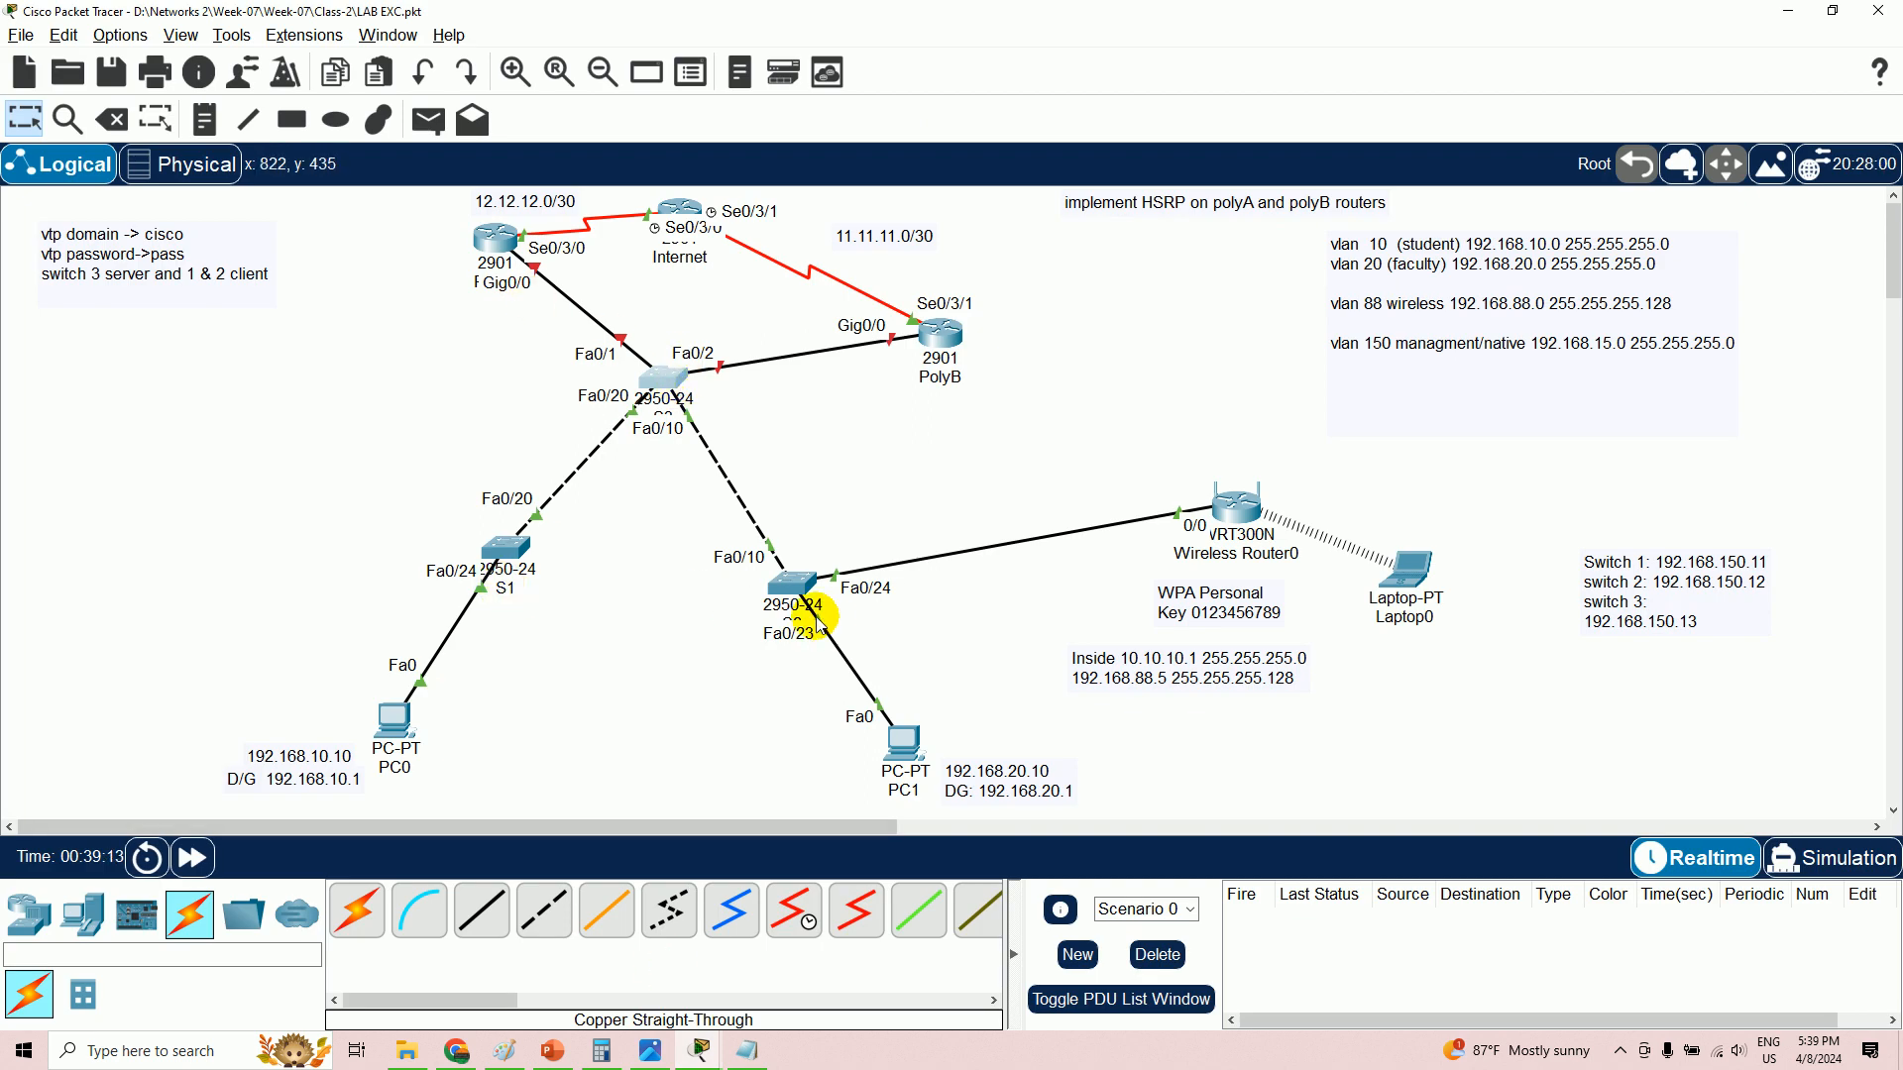
left_click_drag(793, 603, 1011, 522)
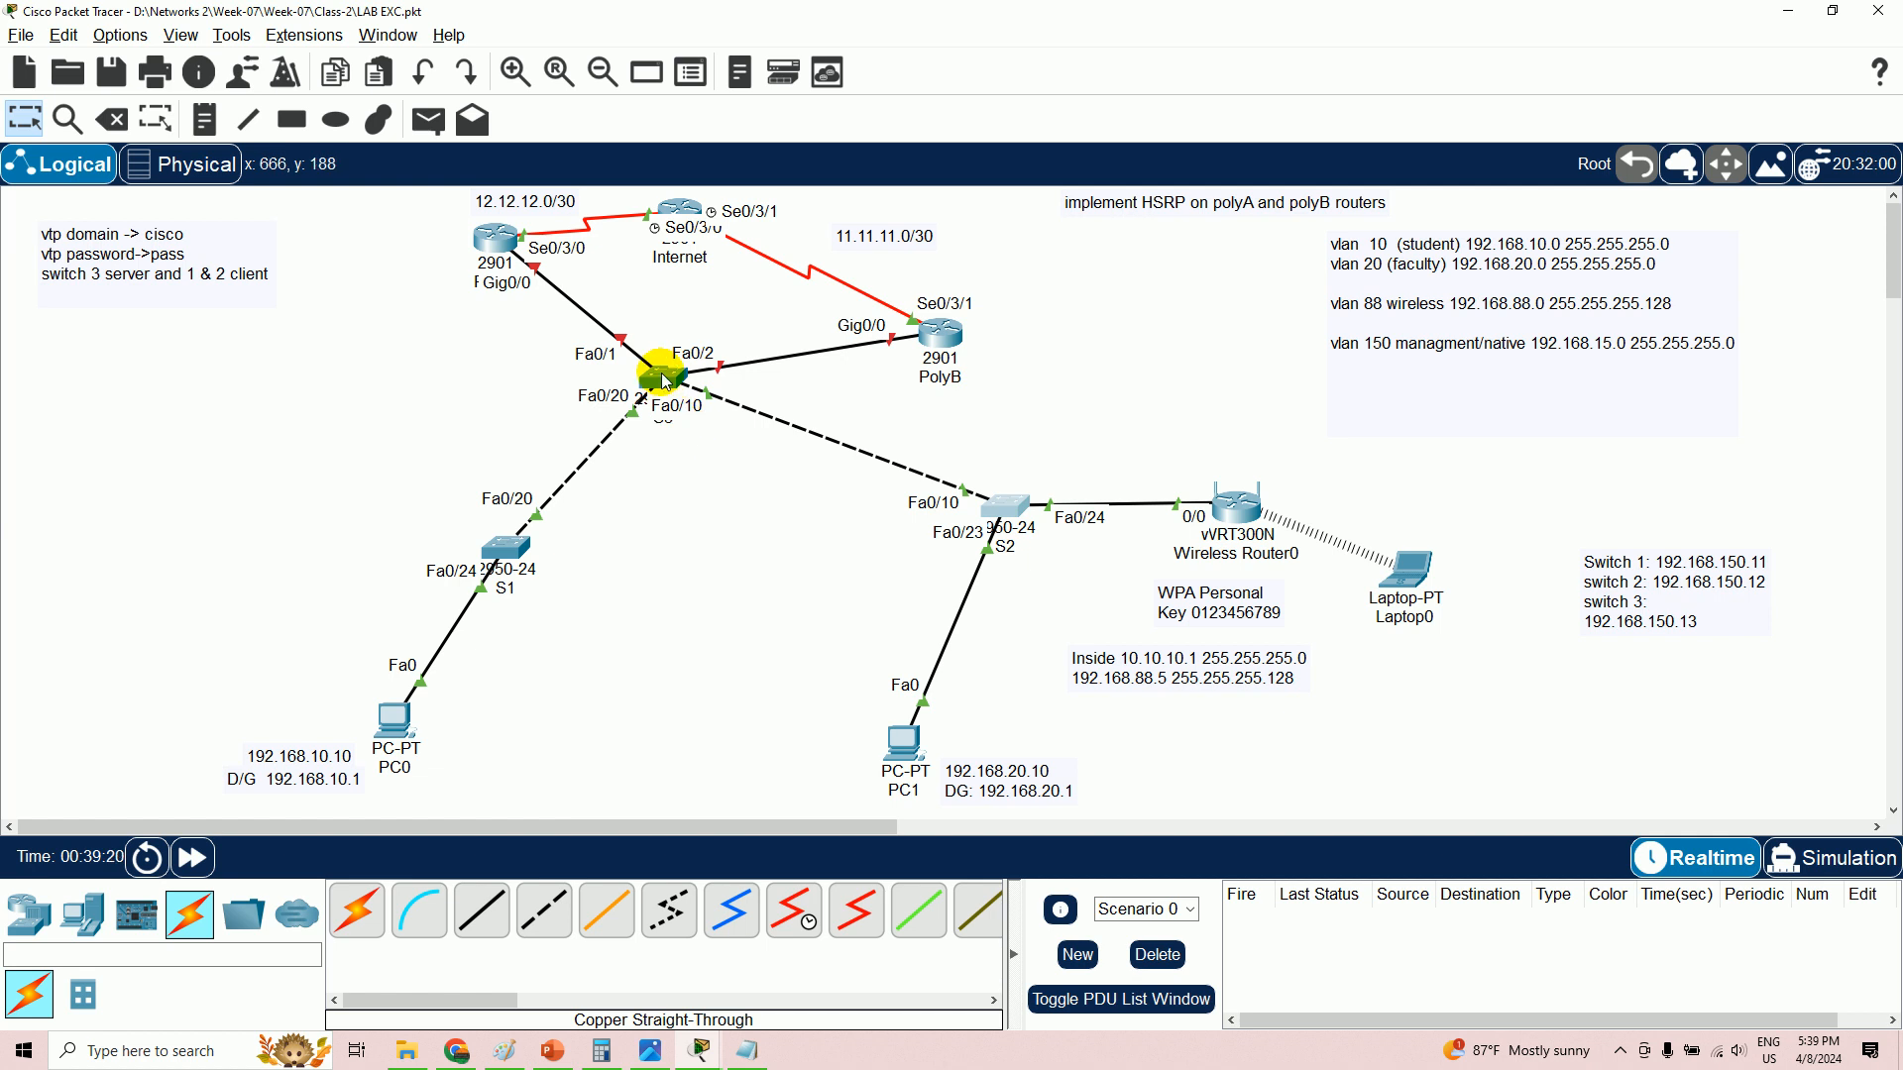
left_click(649, 1053)
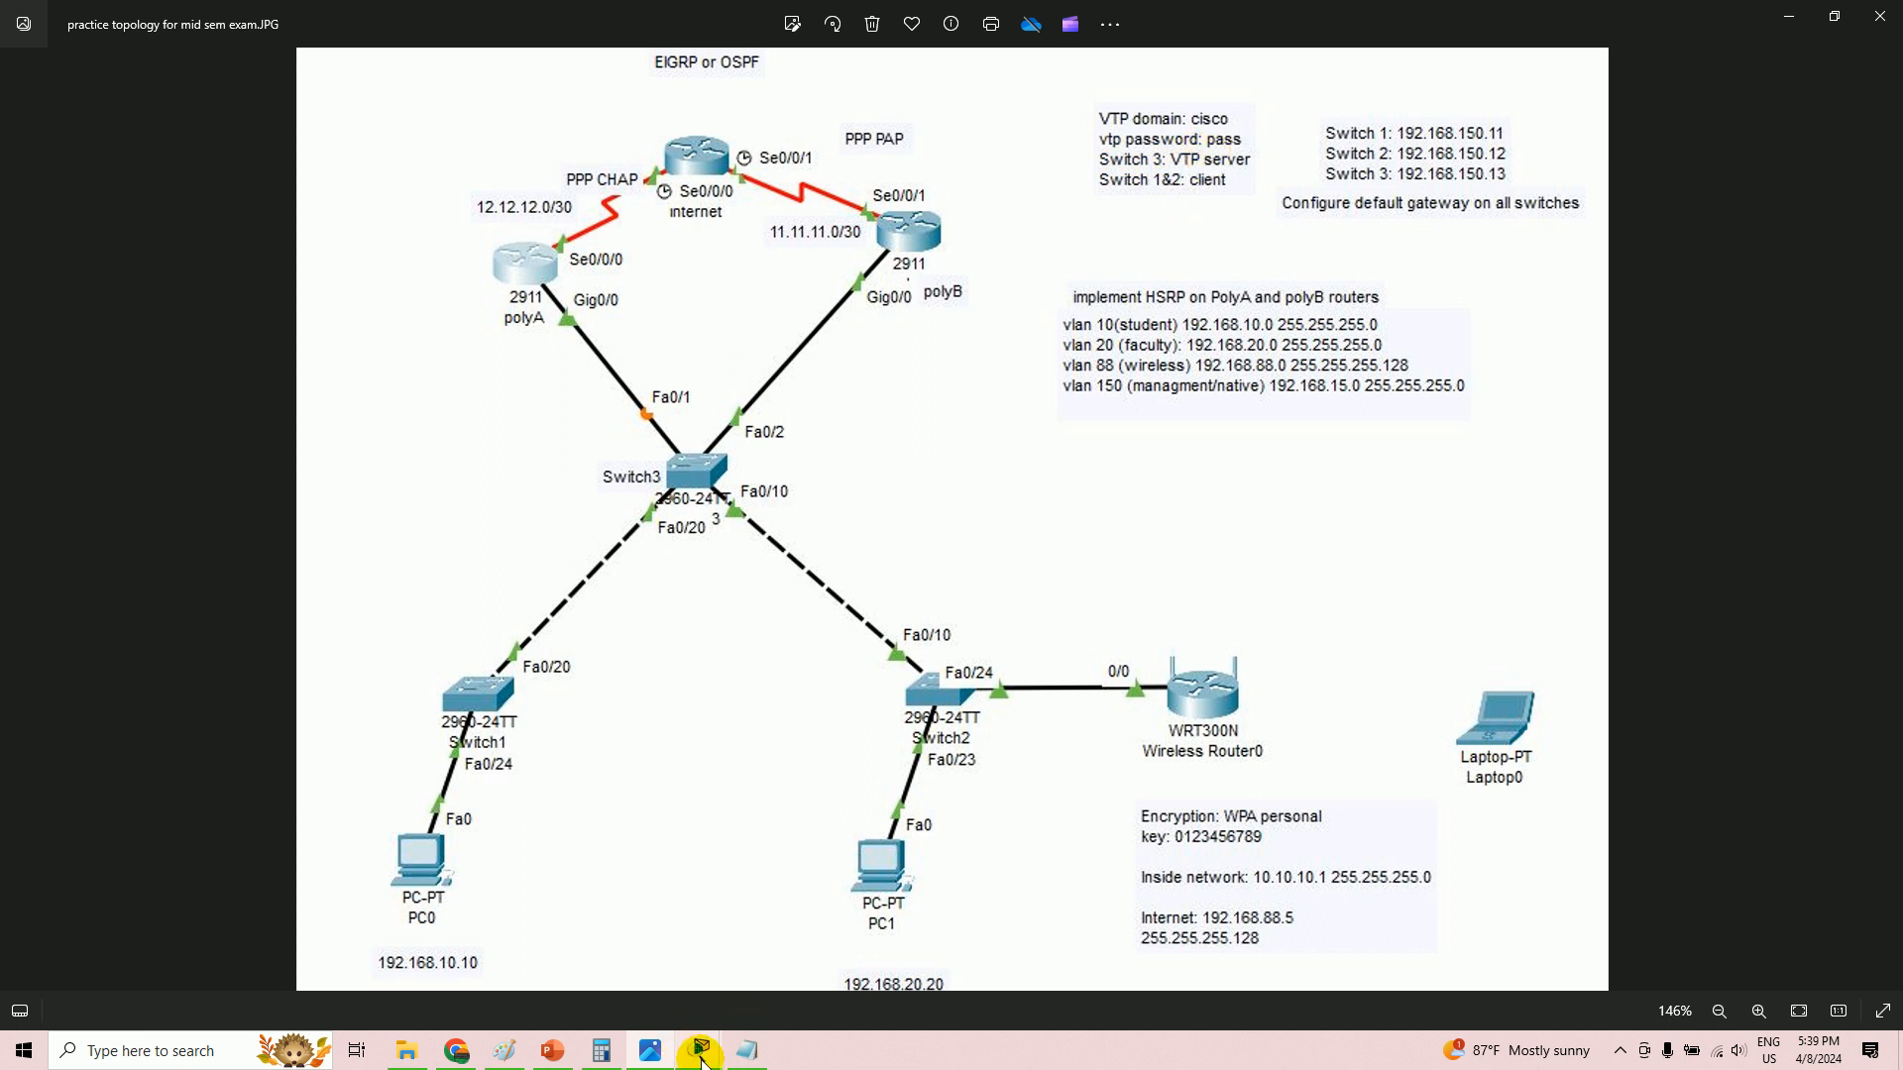
mouse_move(701, 1057)
left_click(654, 977)
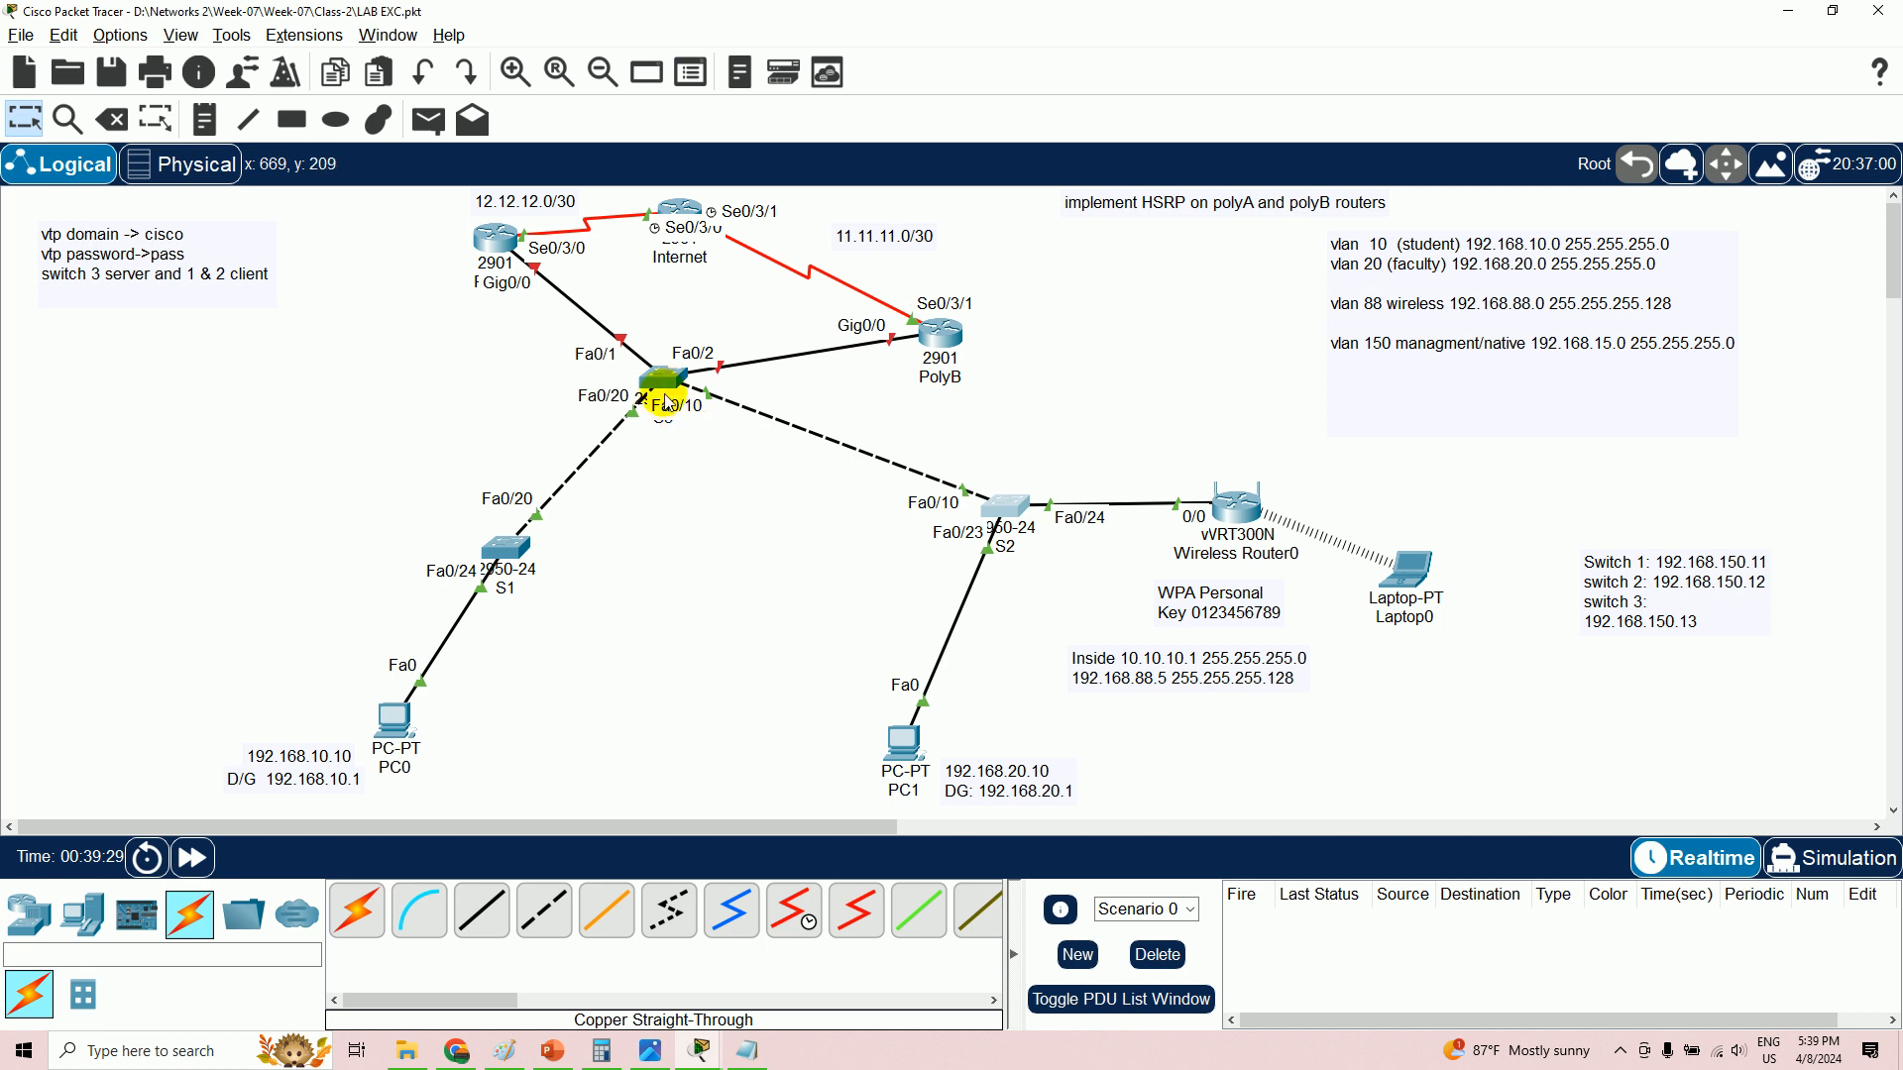
mouse_move(660, 378)
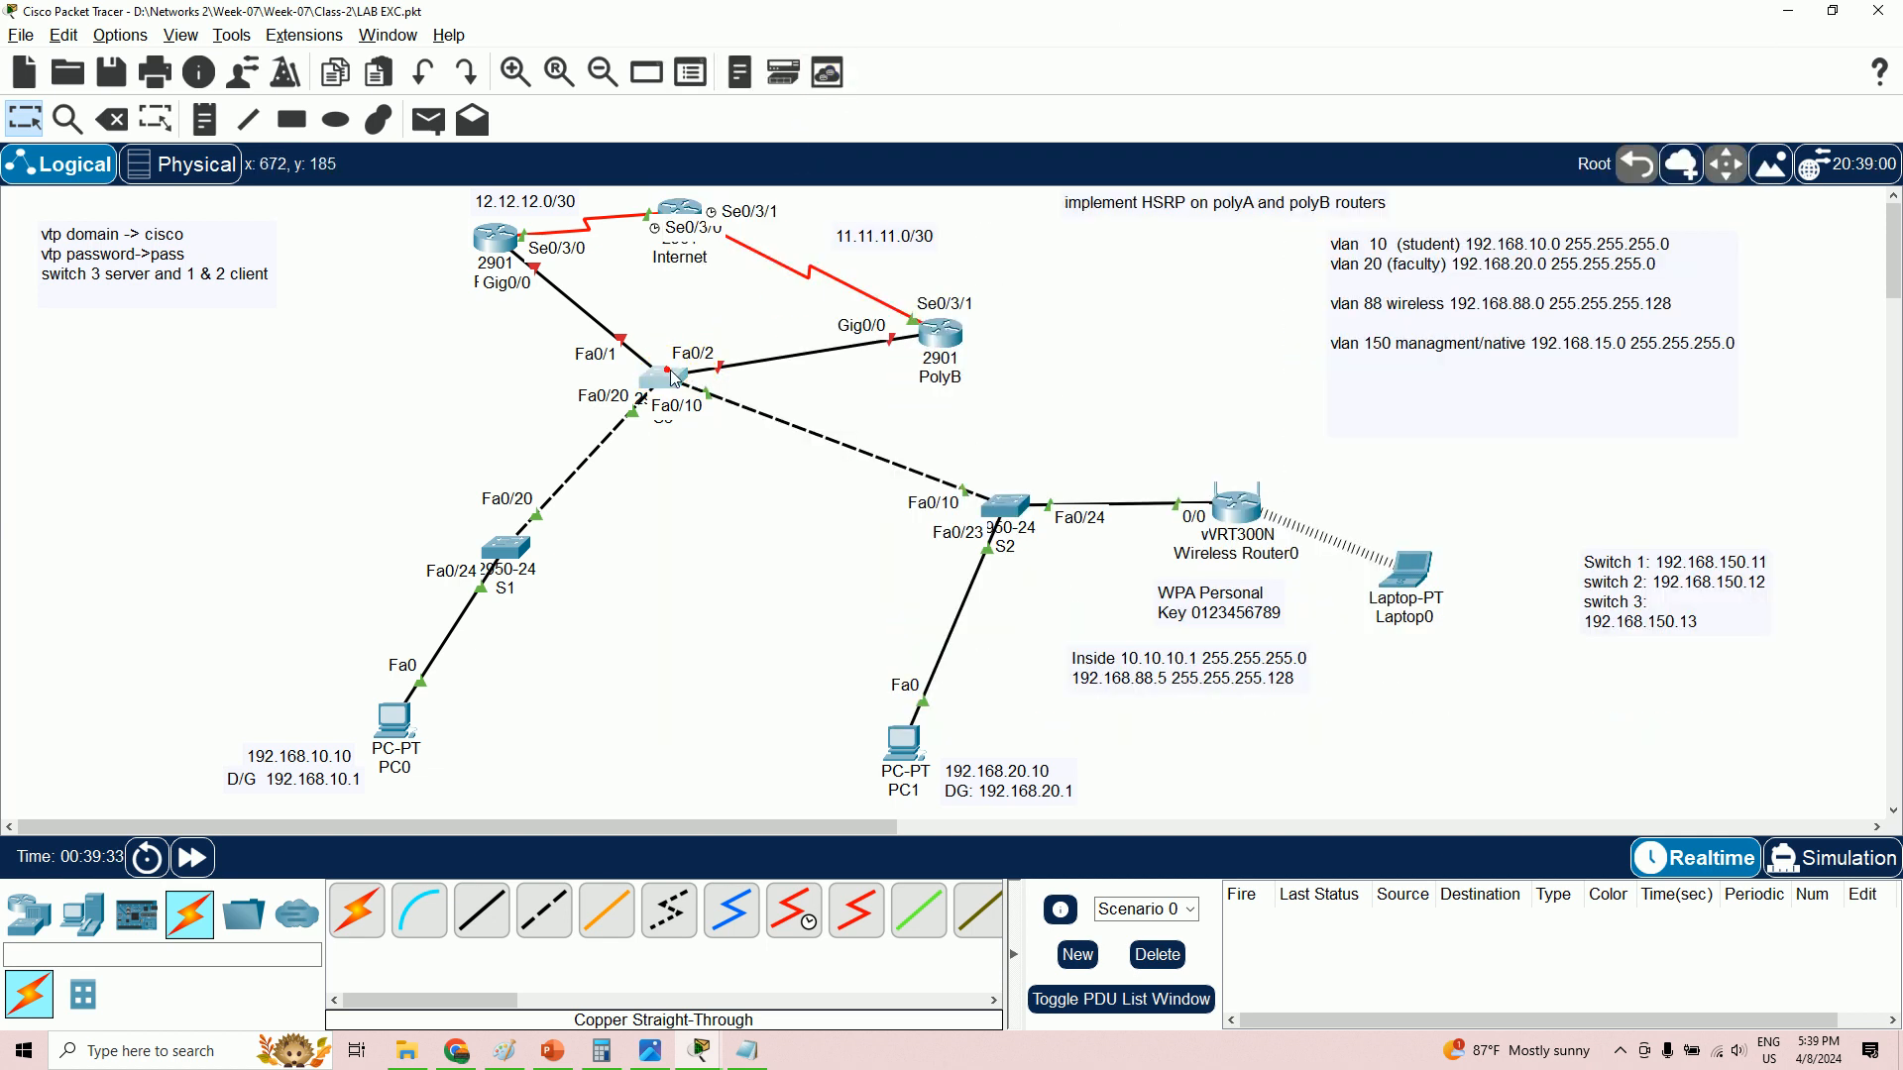
- Open switch S3's CLI and enter global configuration mode
left_click(673, 379)
left_click(860, 278)
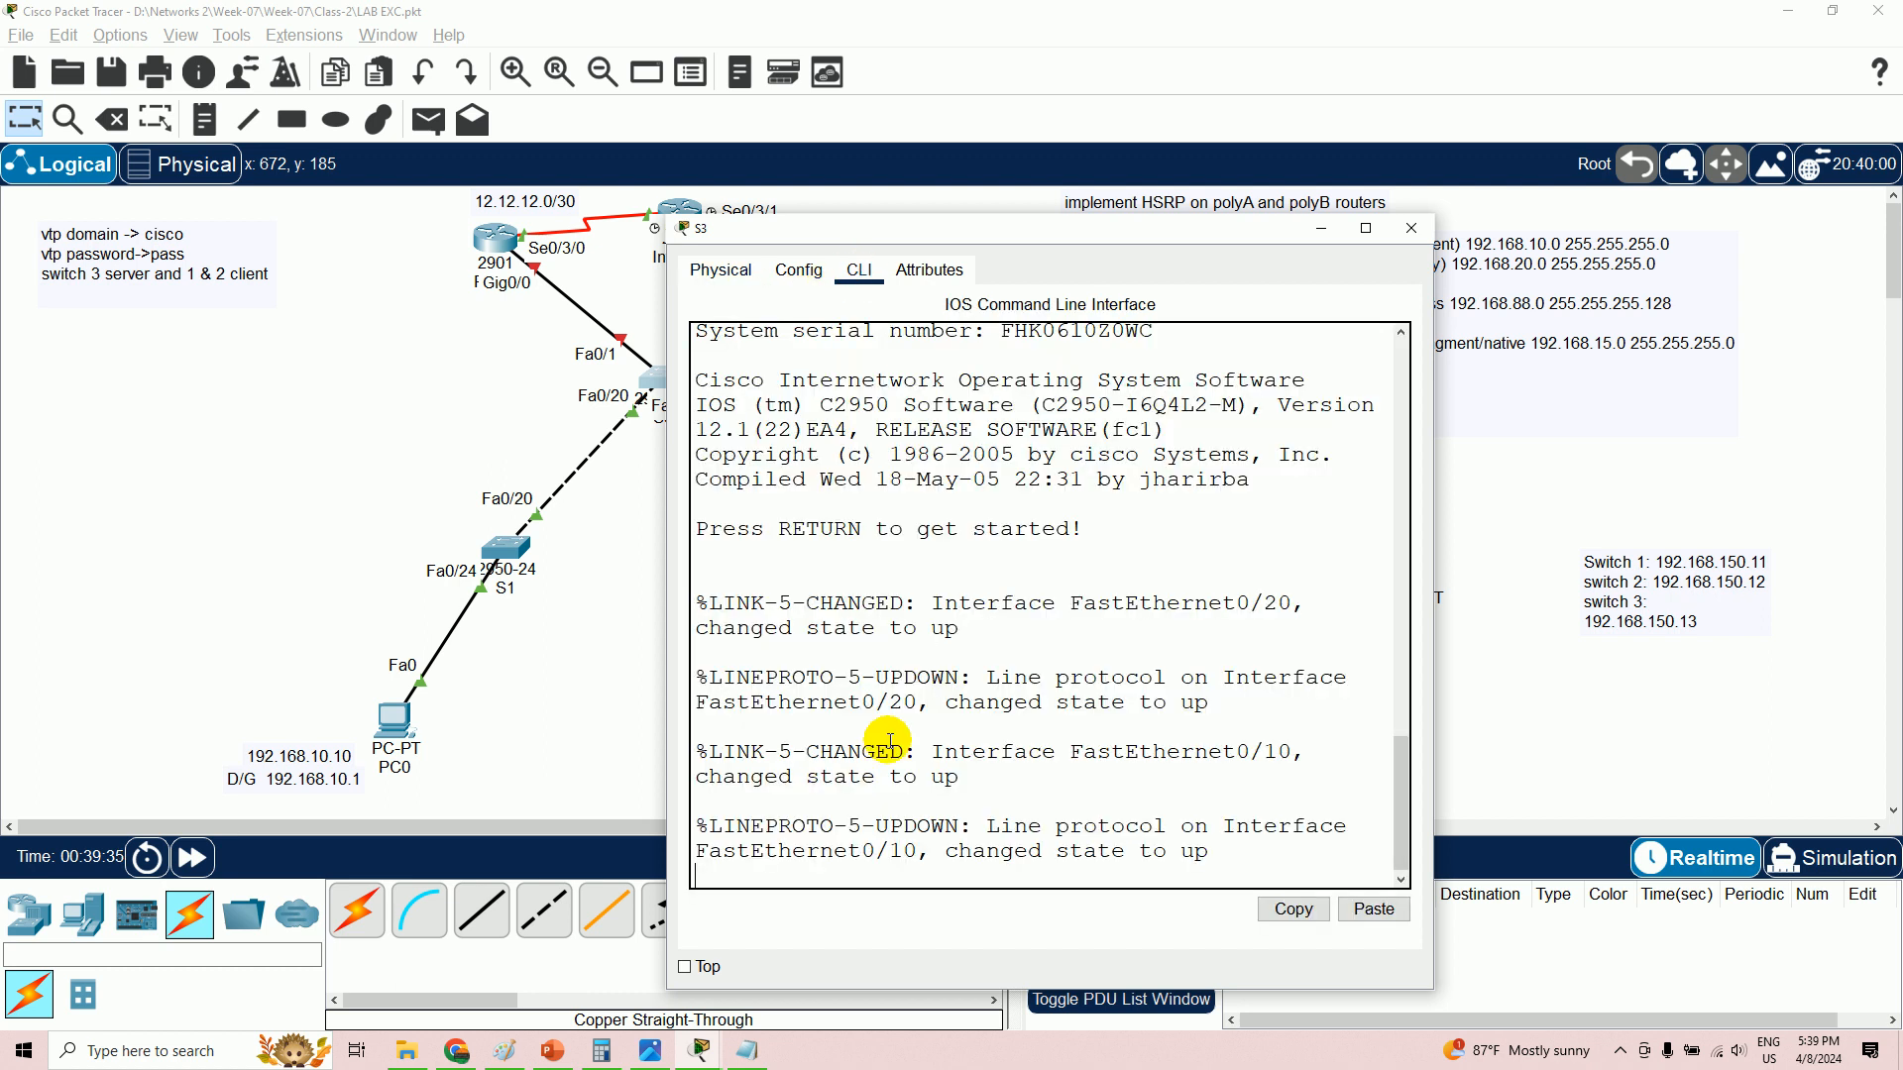
key("Return")
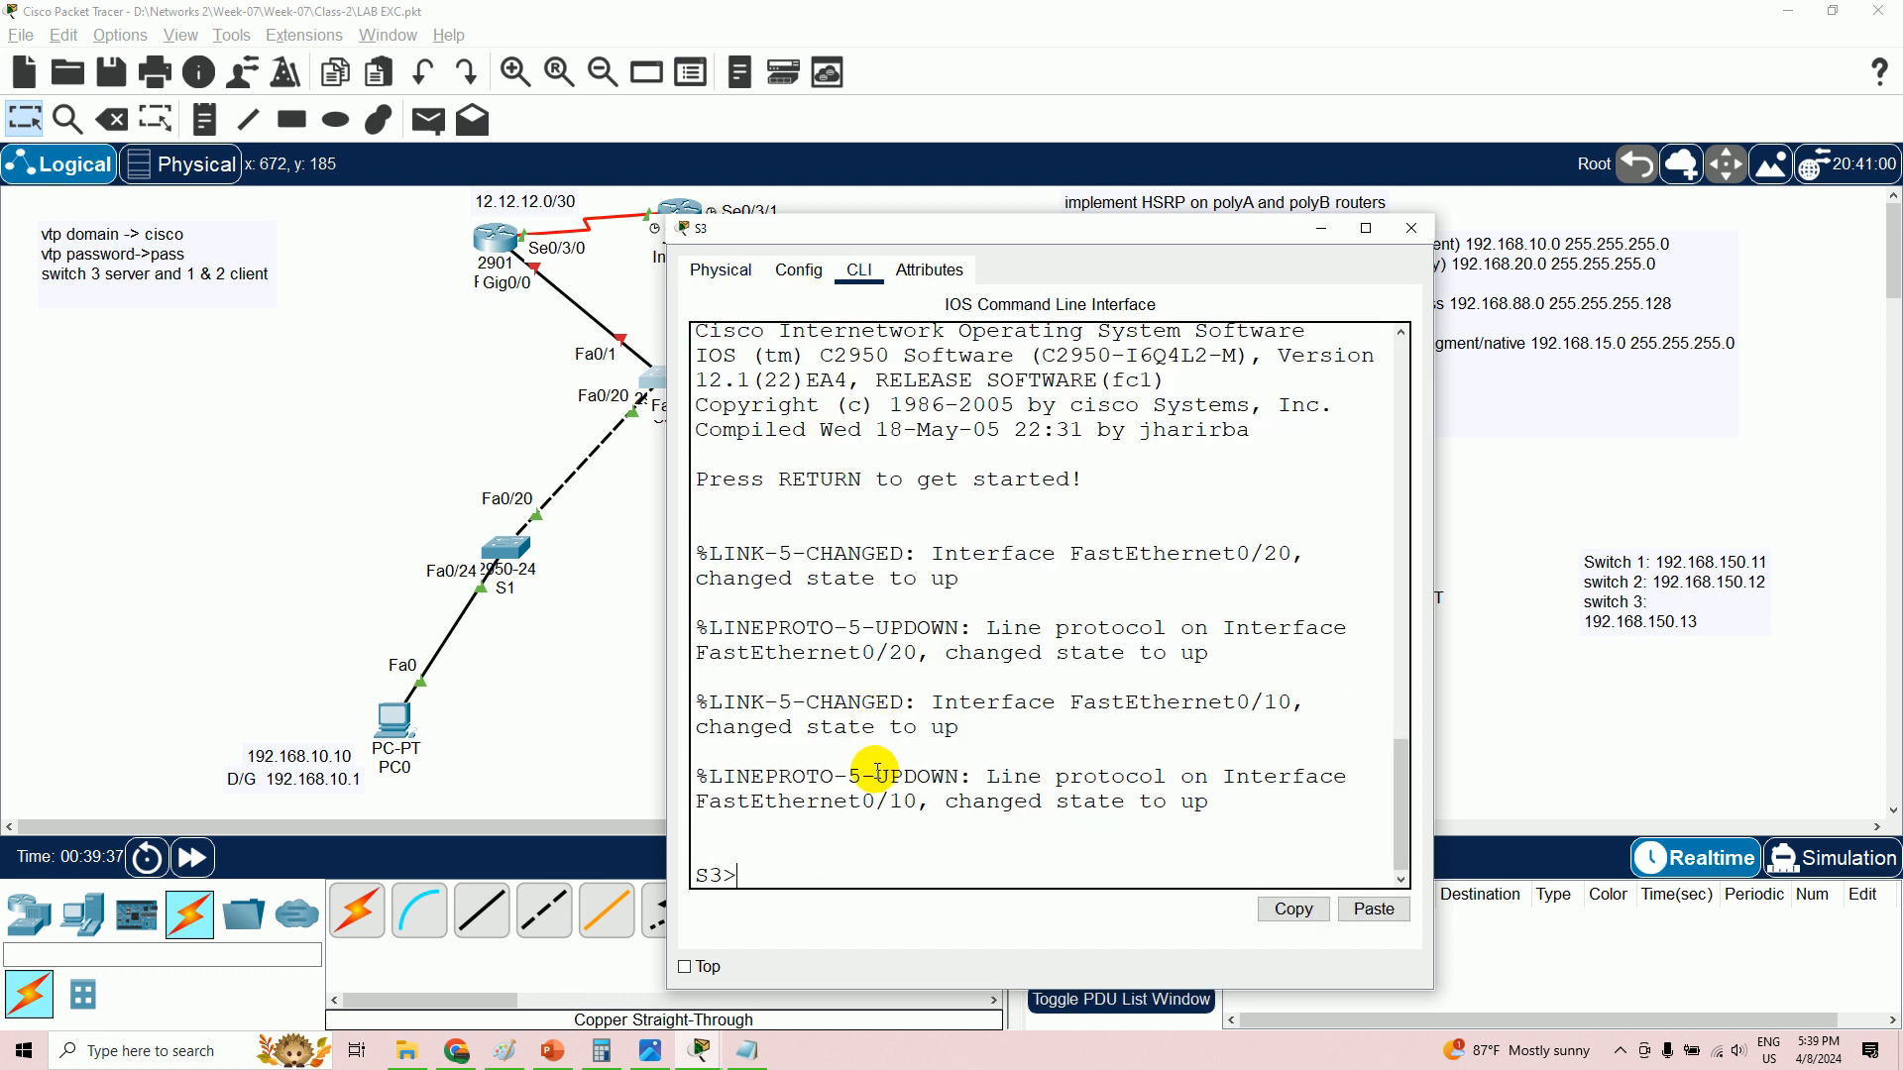
type("en")
key("Return")
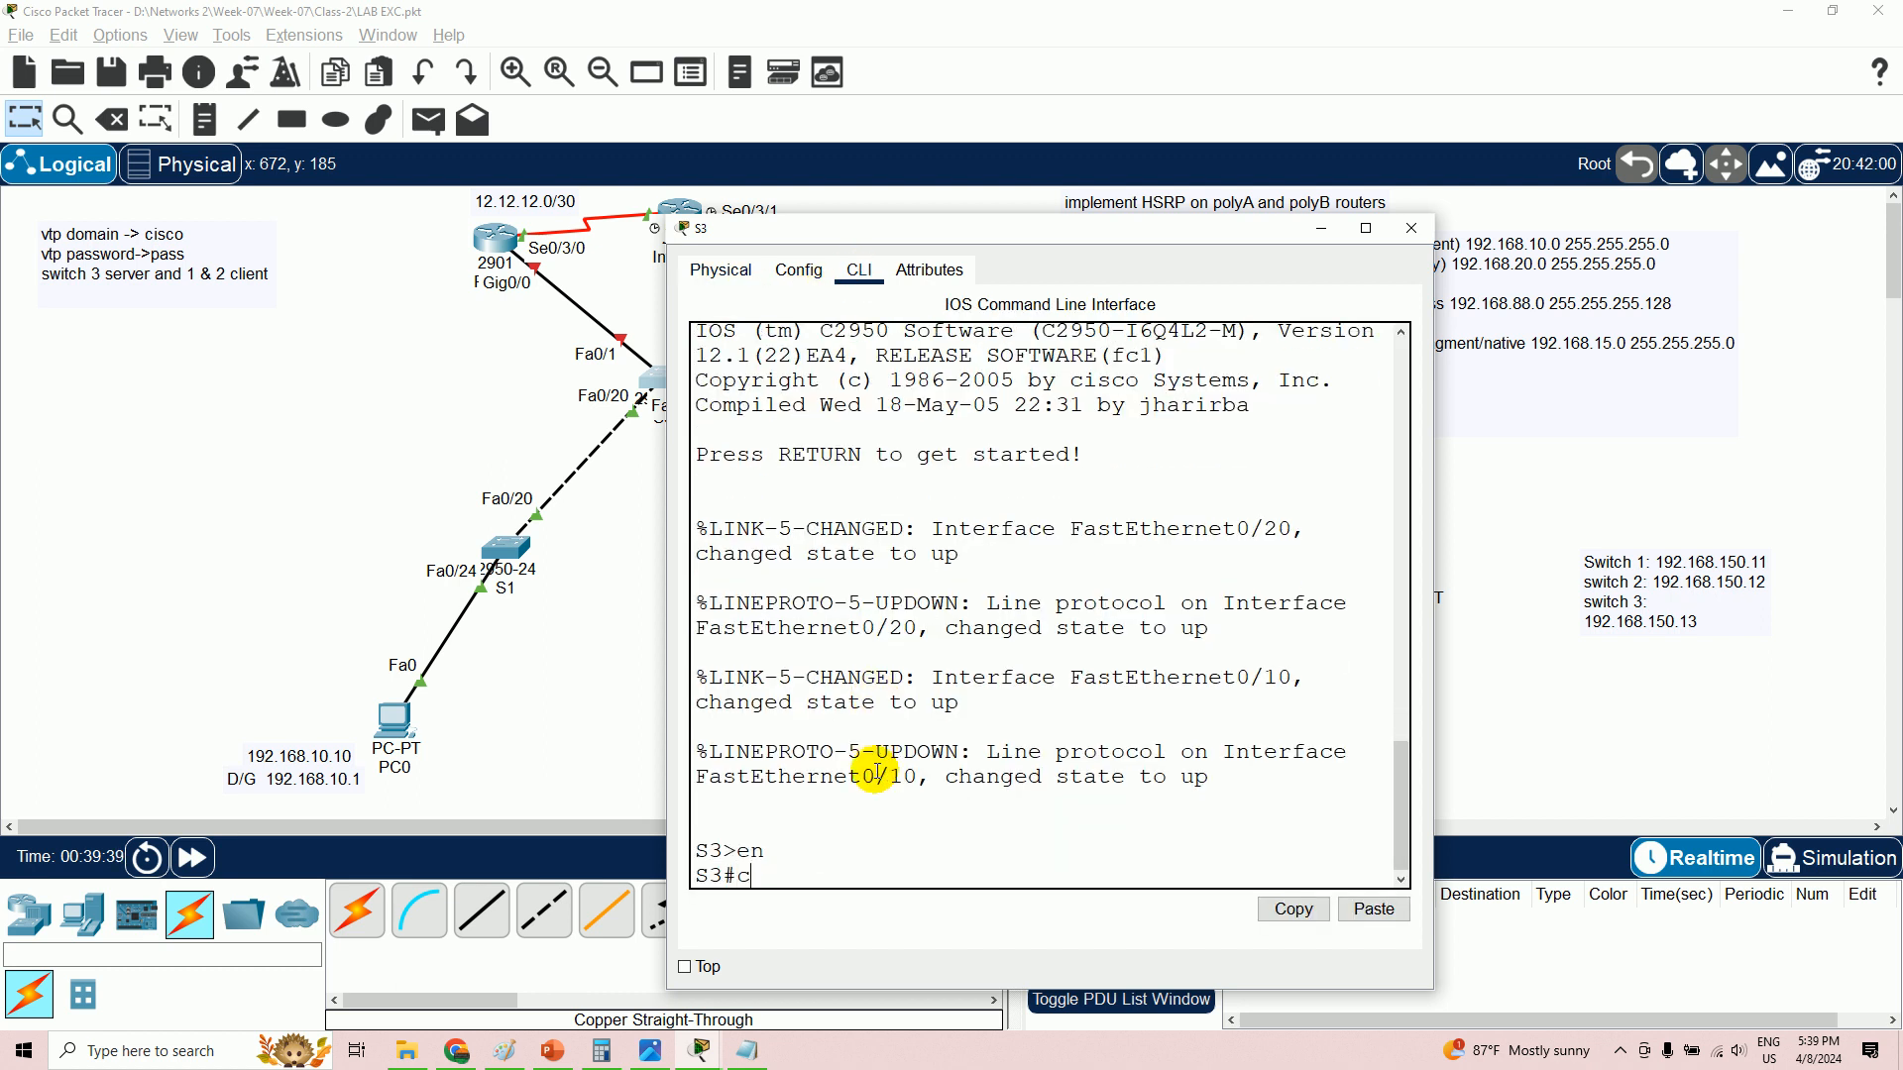
type("config t")
key("Return")
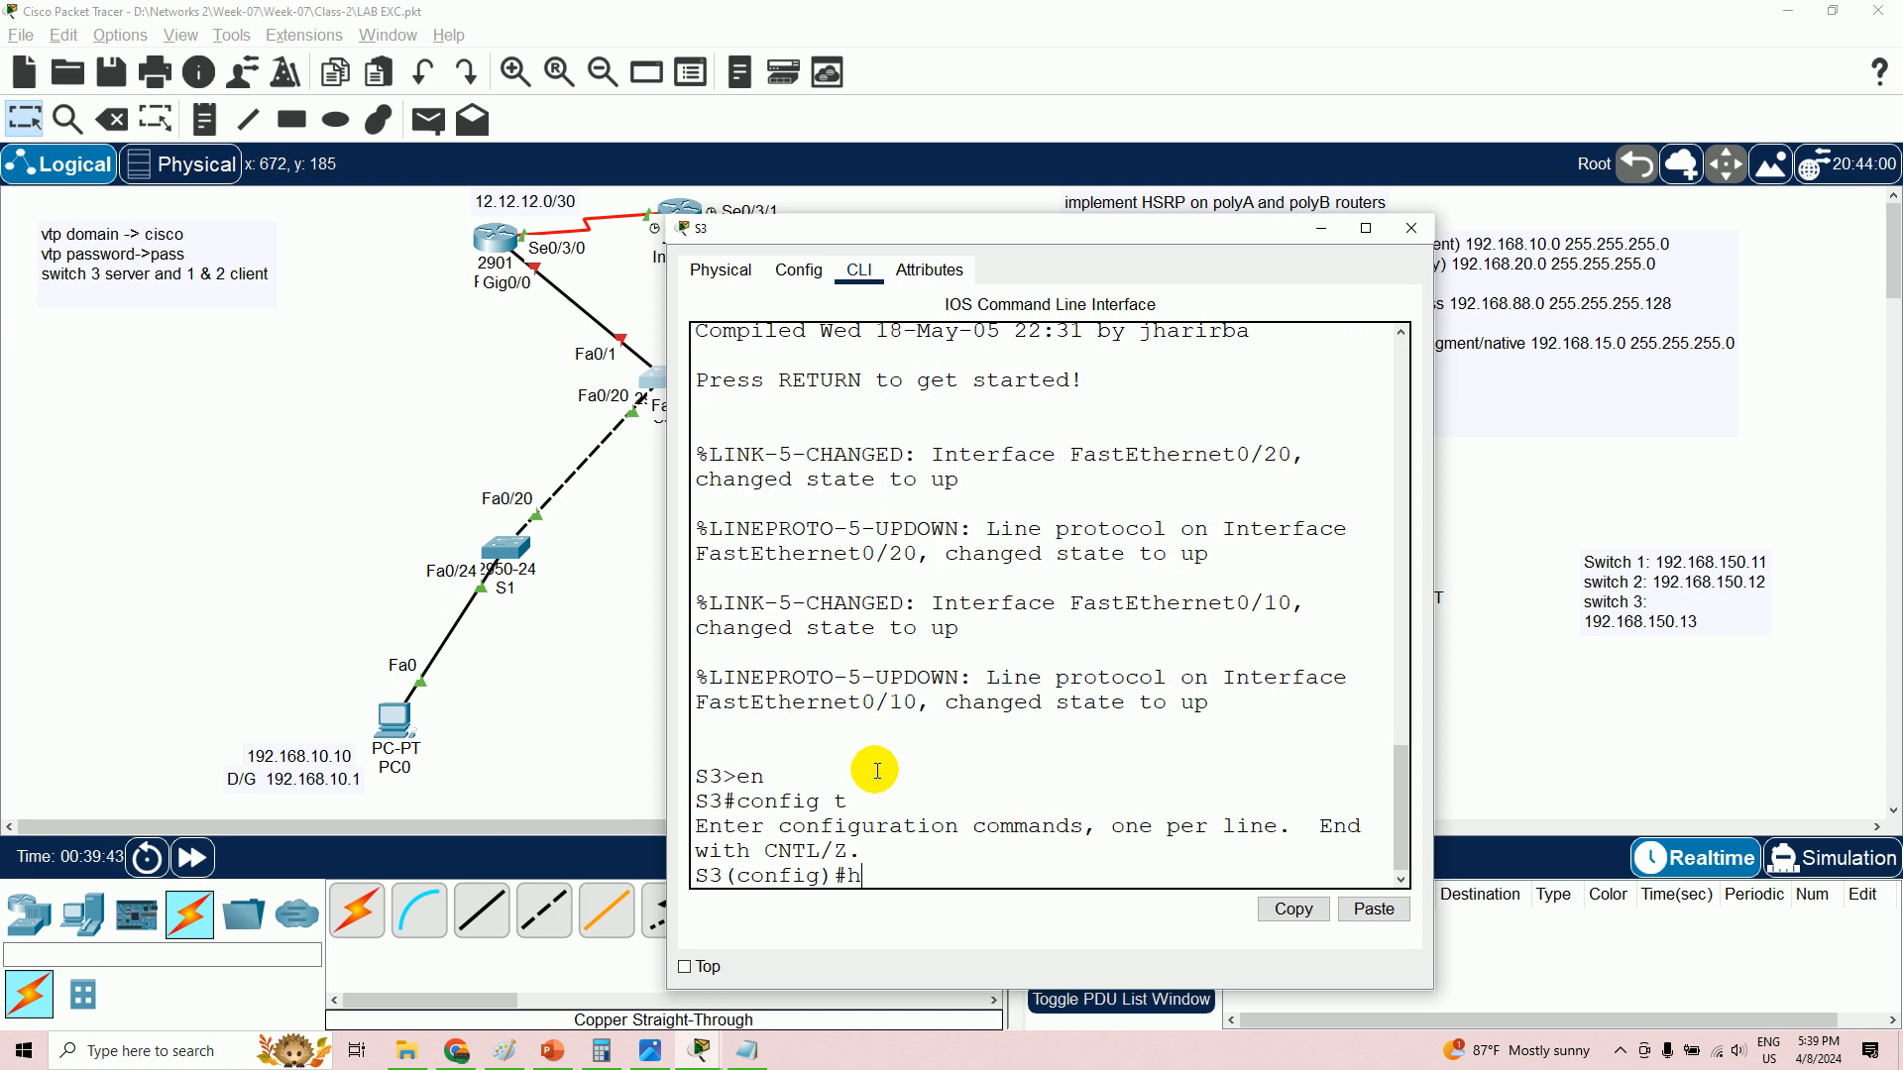
- Set hostname S3, make it the VTP server, and move its console aside
type("hostname S3")
key("Return")
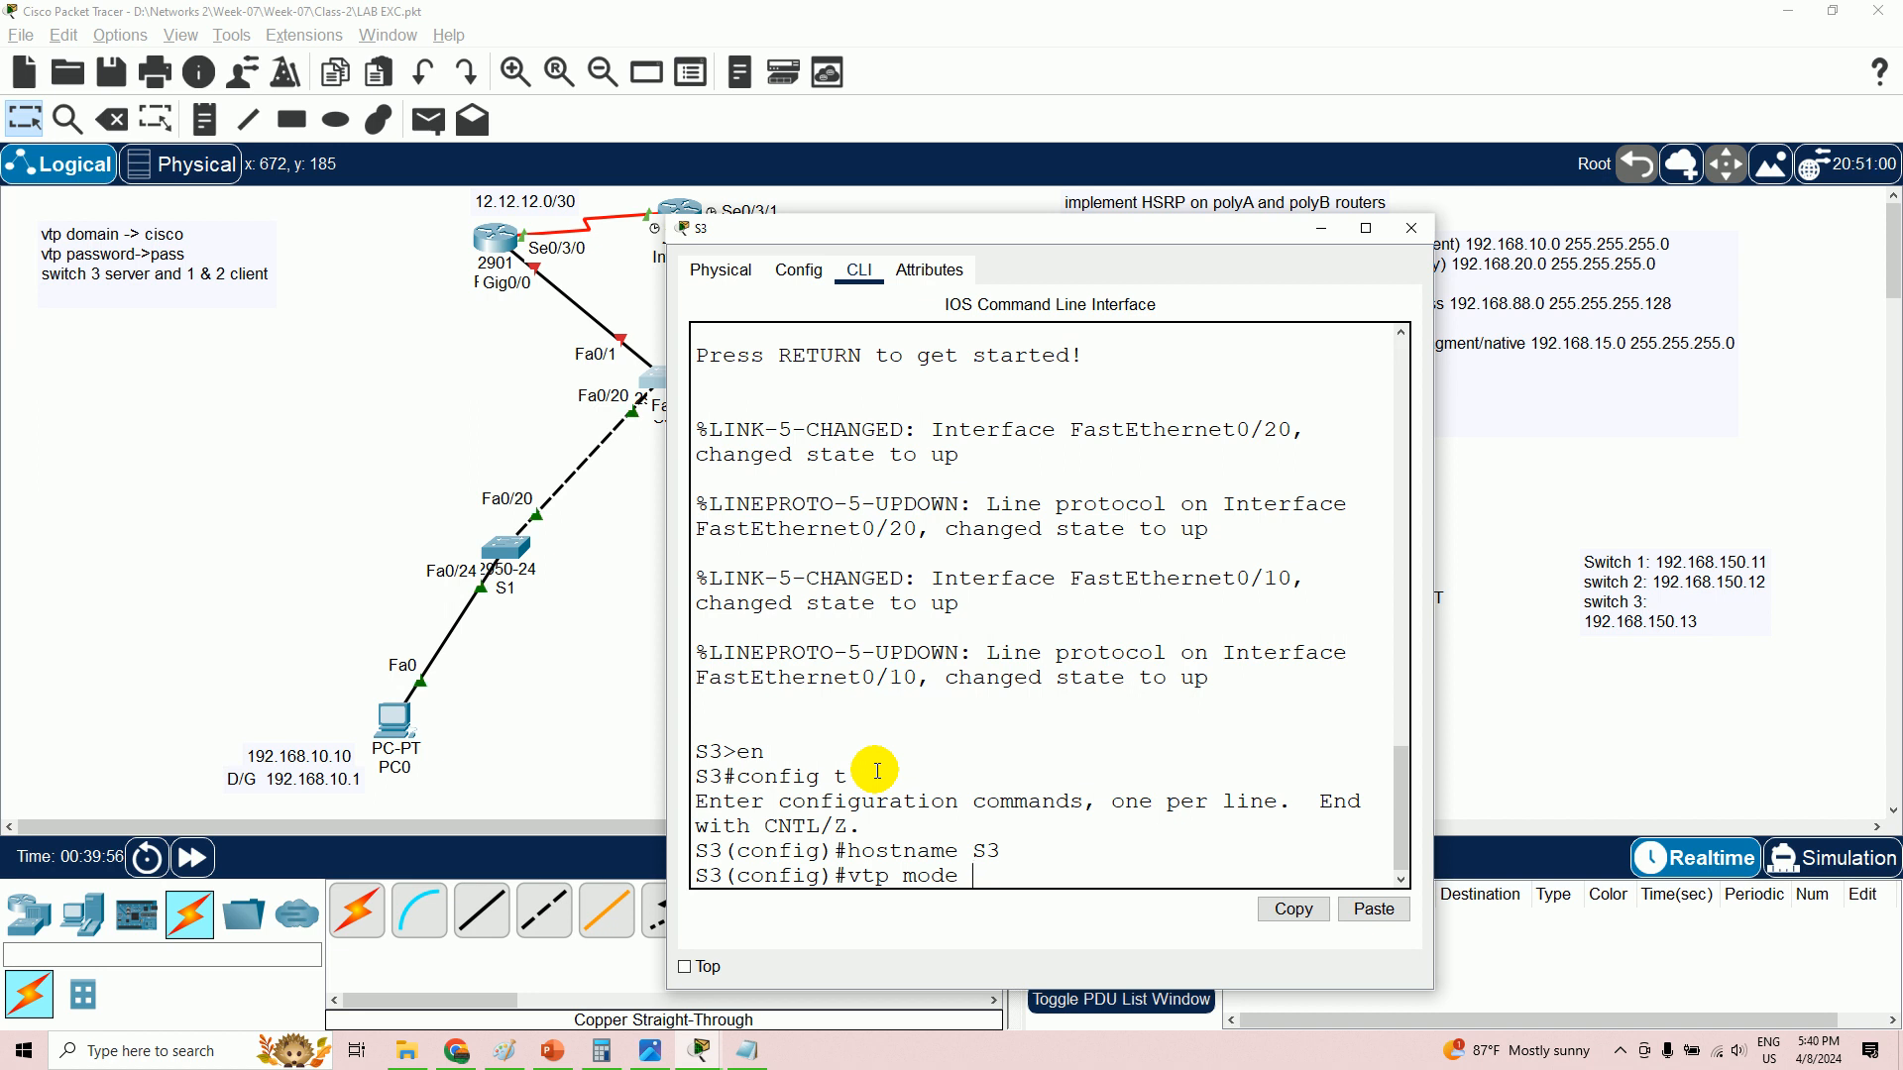
type("rve")
key("Return")
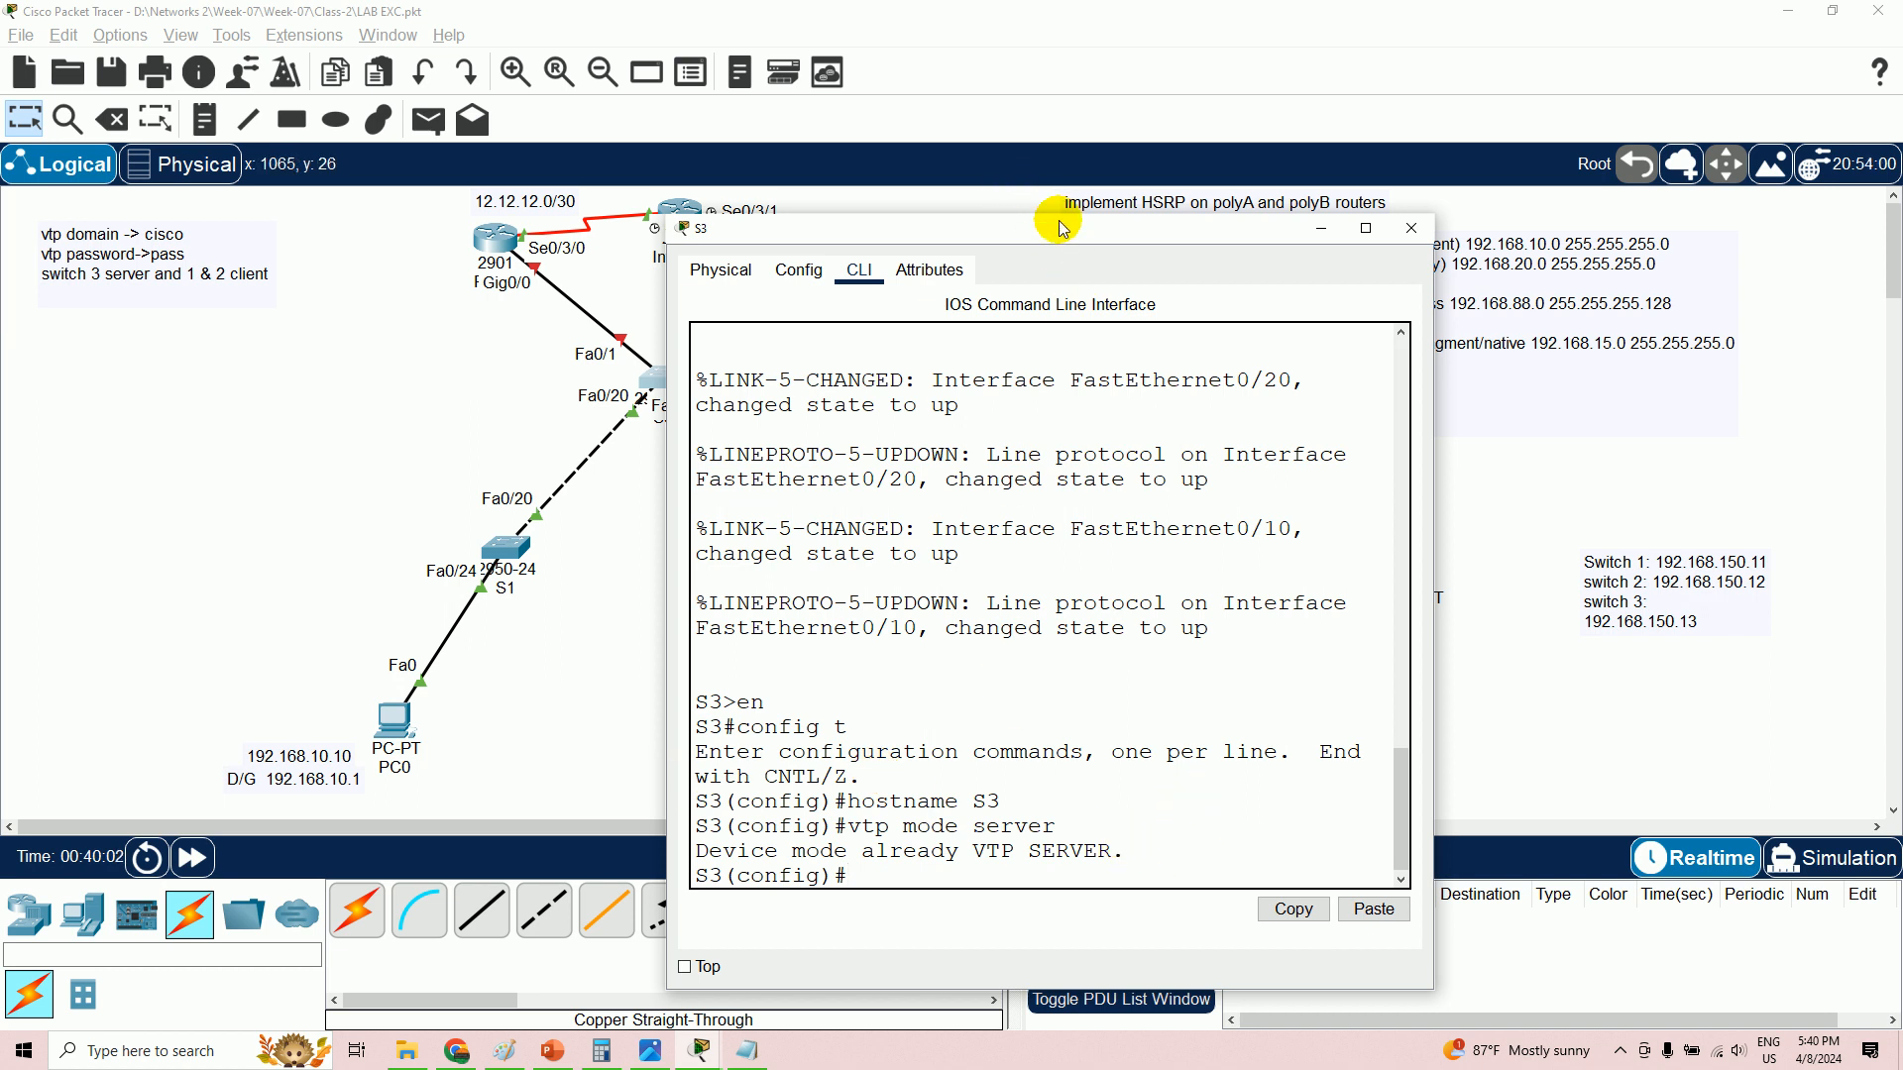
left_click_drag(1055, 227, 1456, 129)
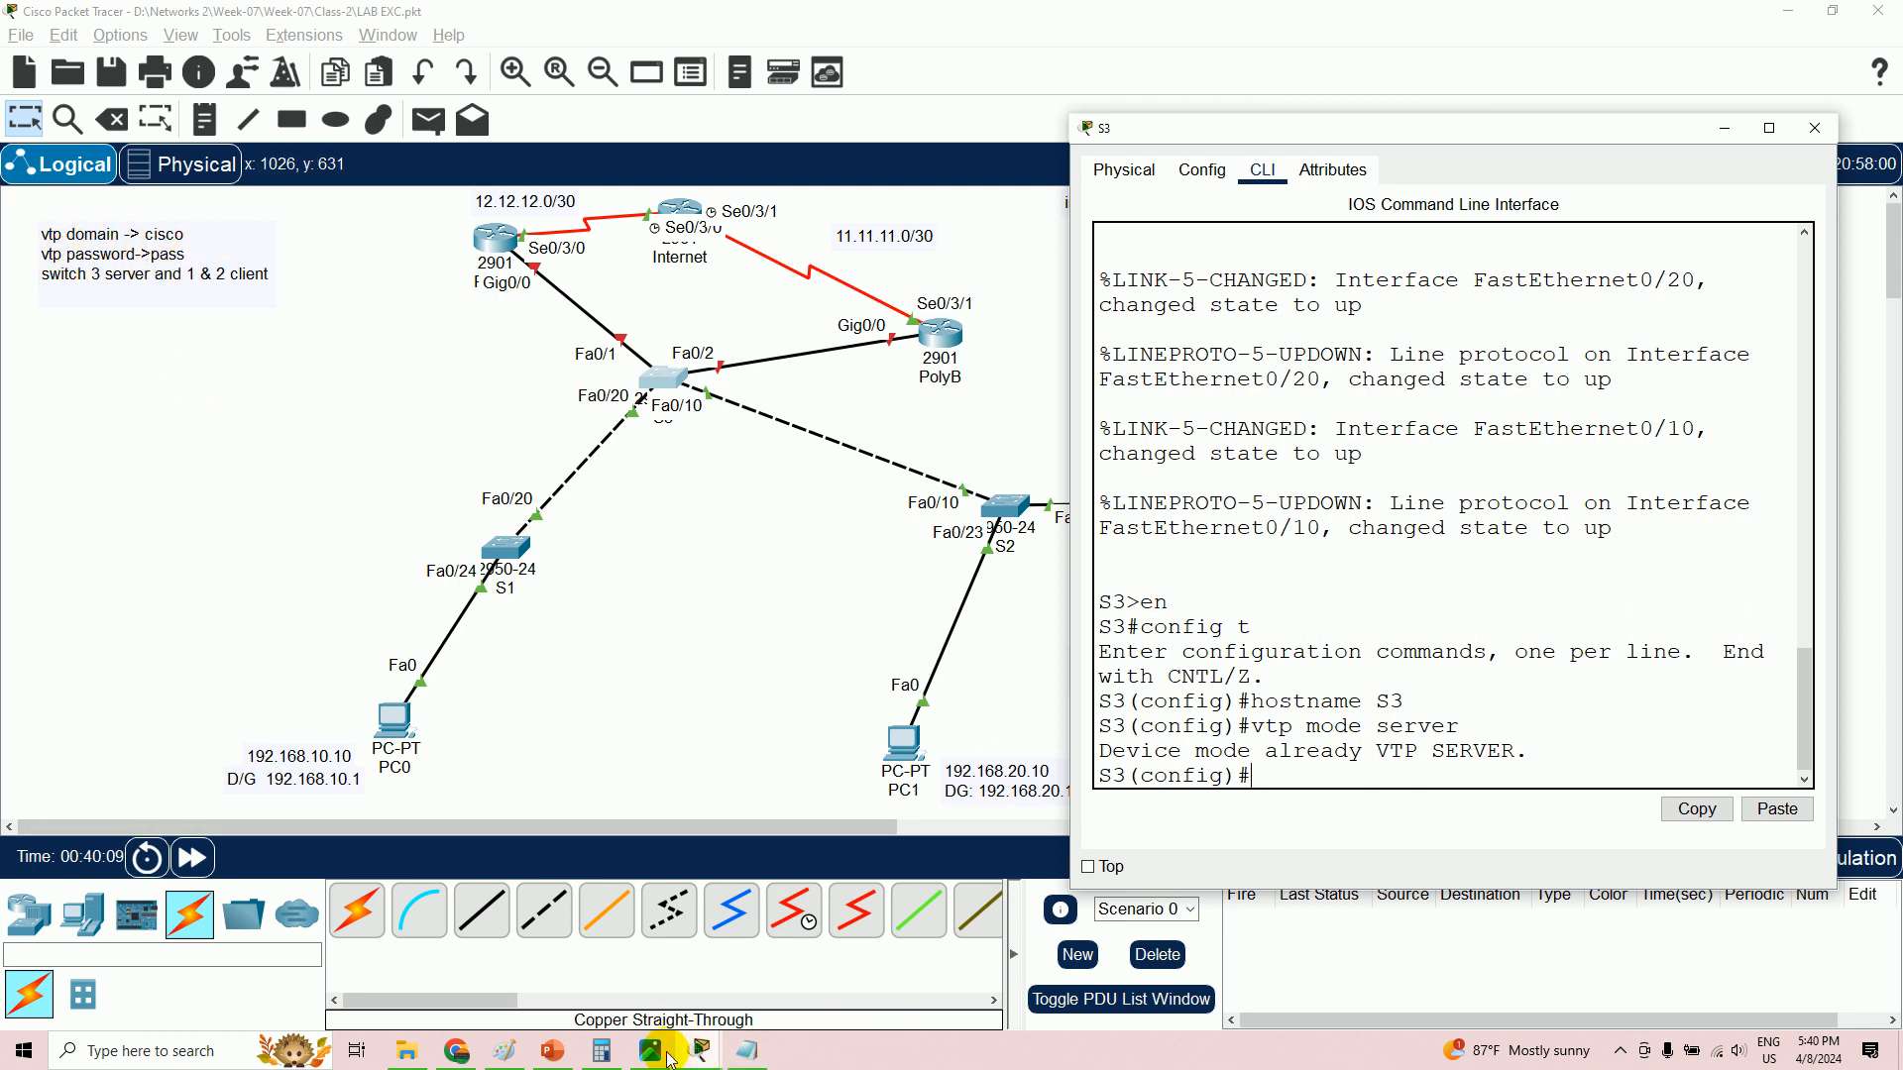
left_click(772, 1051)
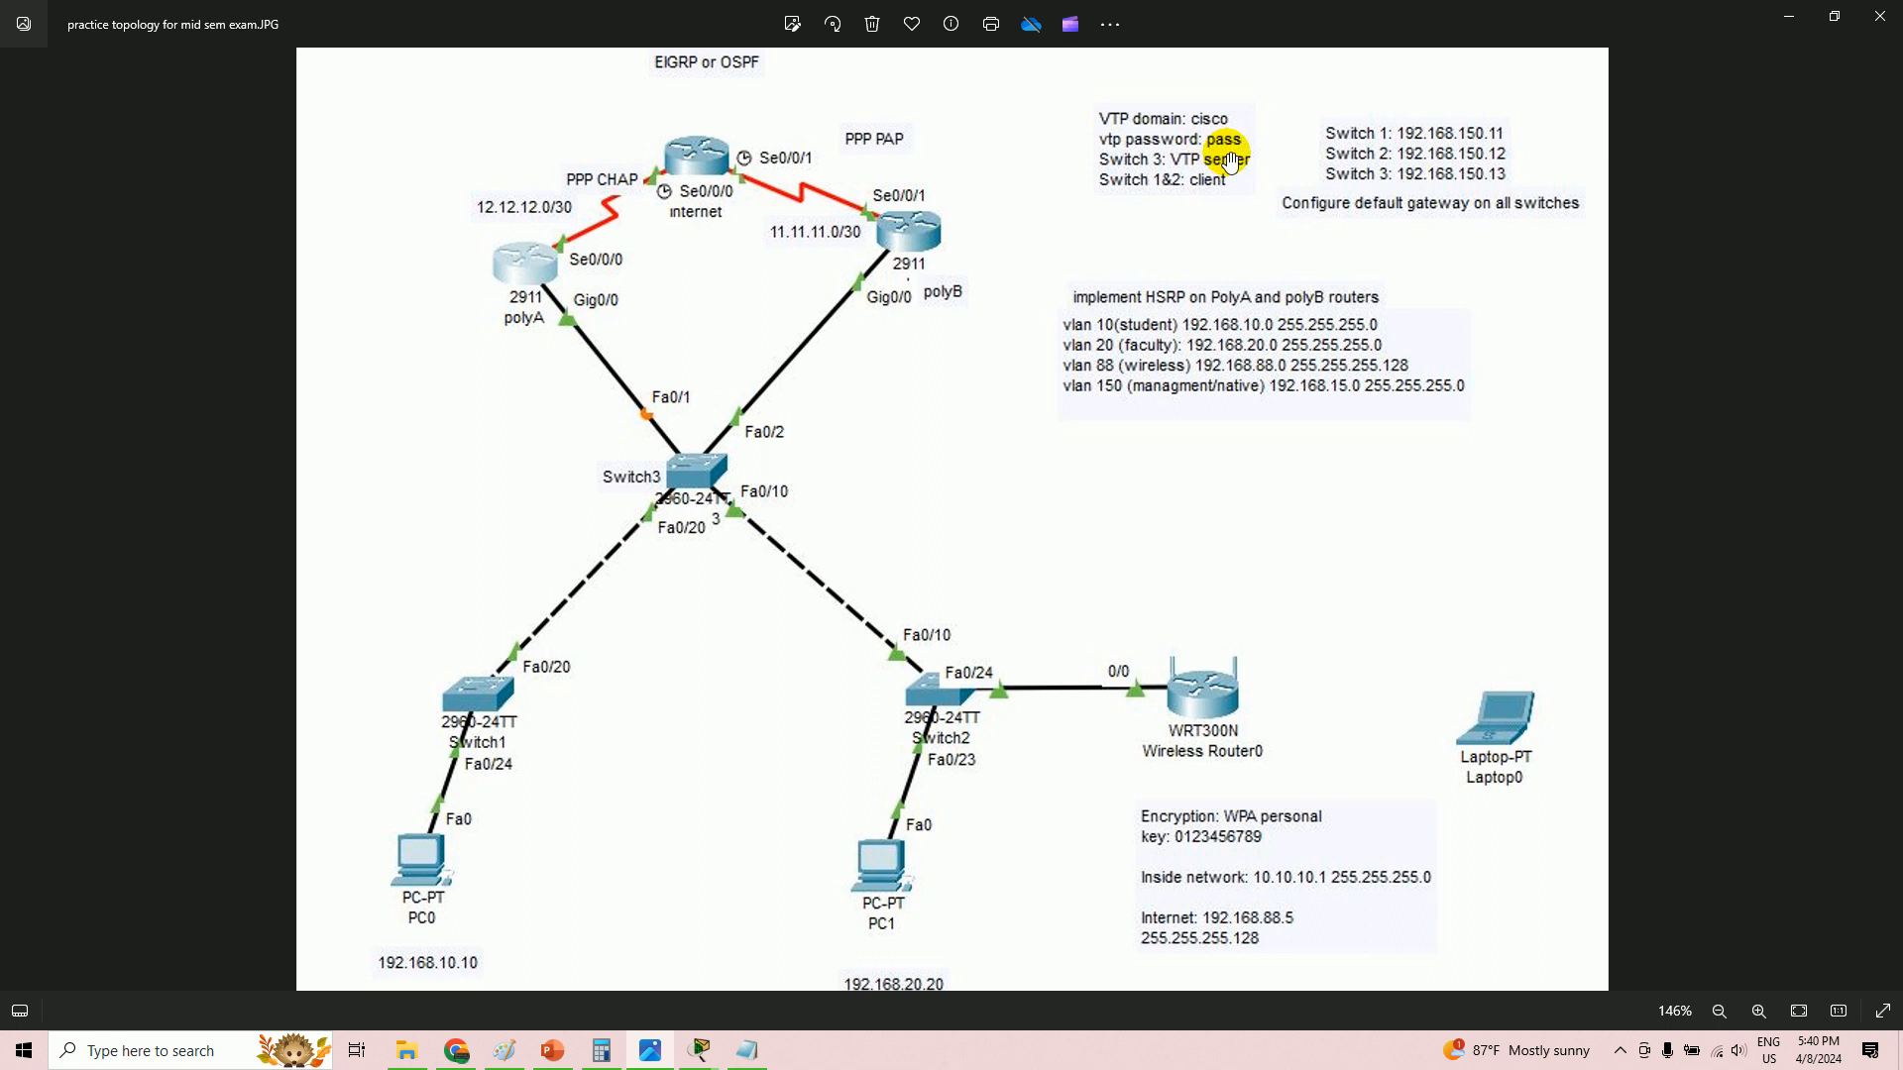
key("alt+Tab")
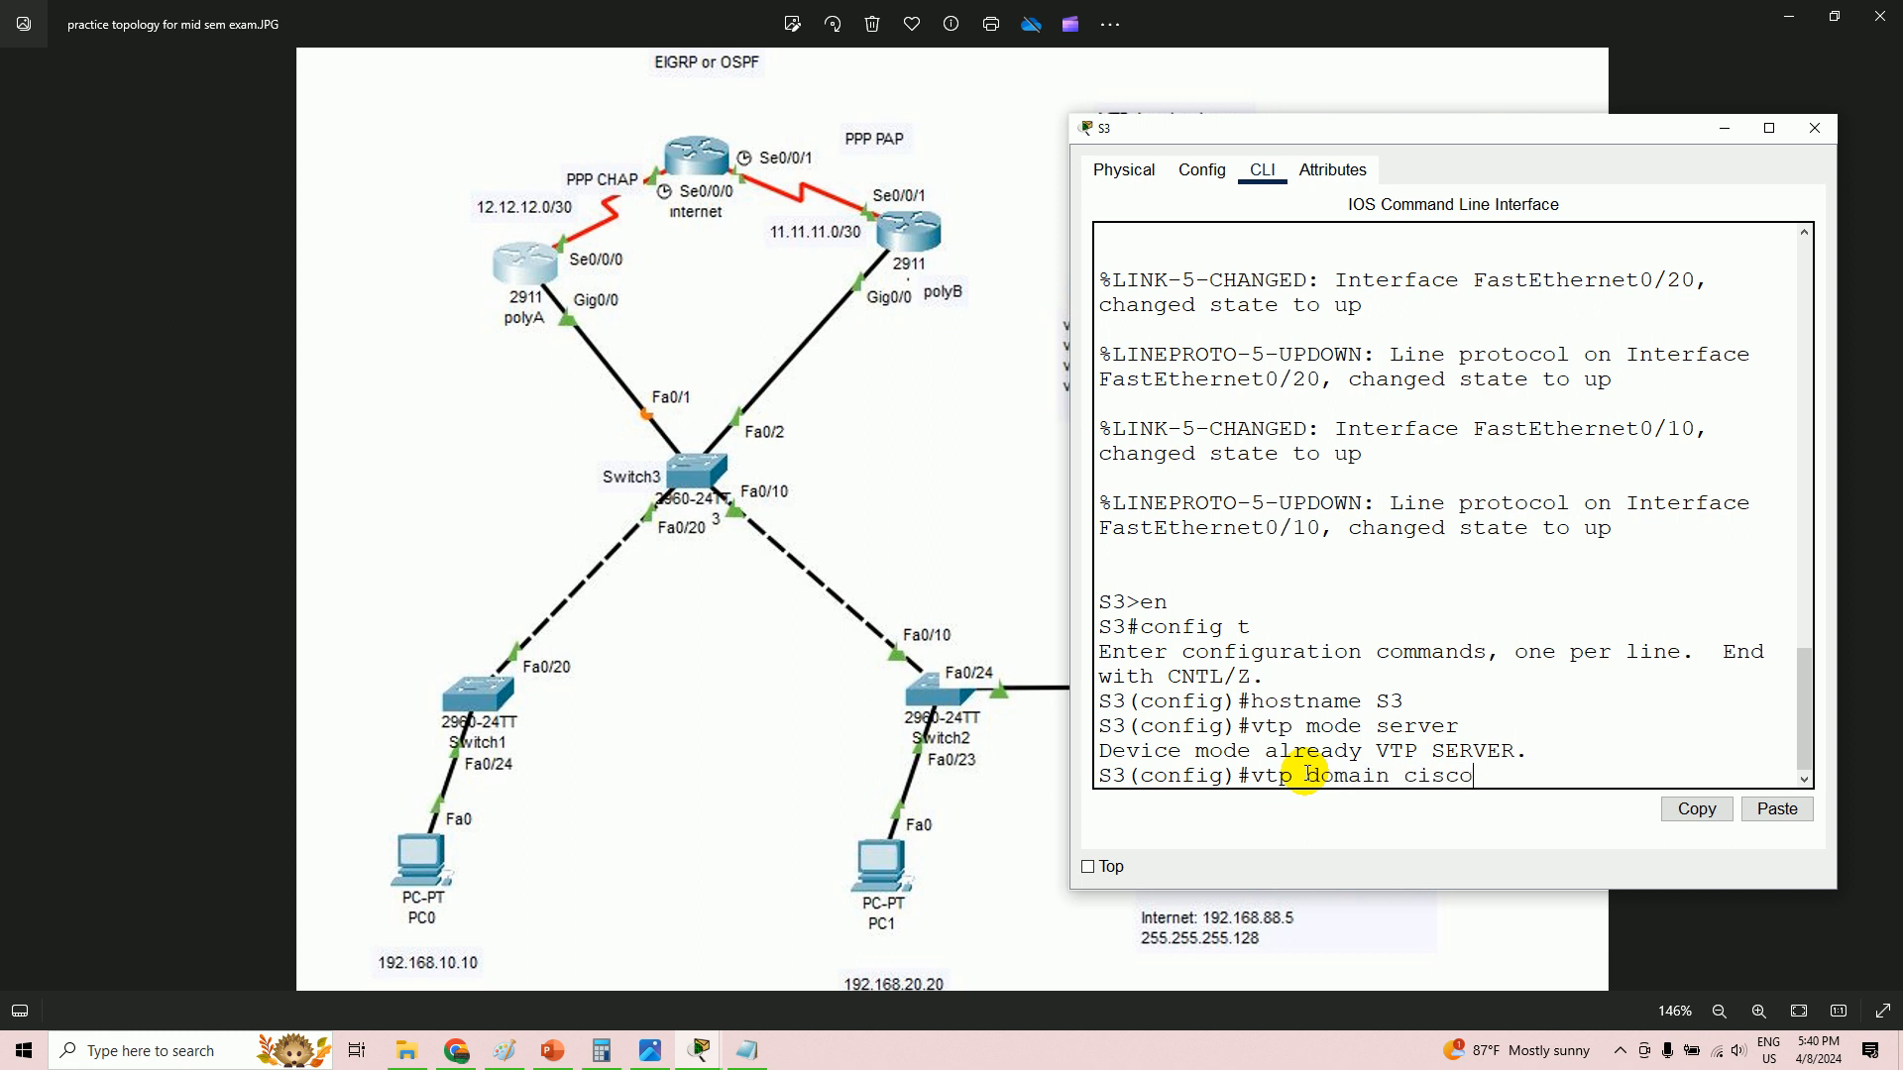
key("Return")
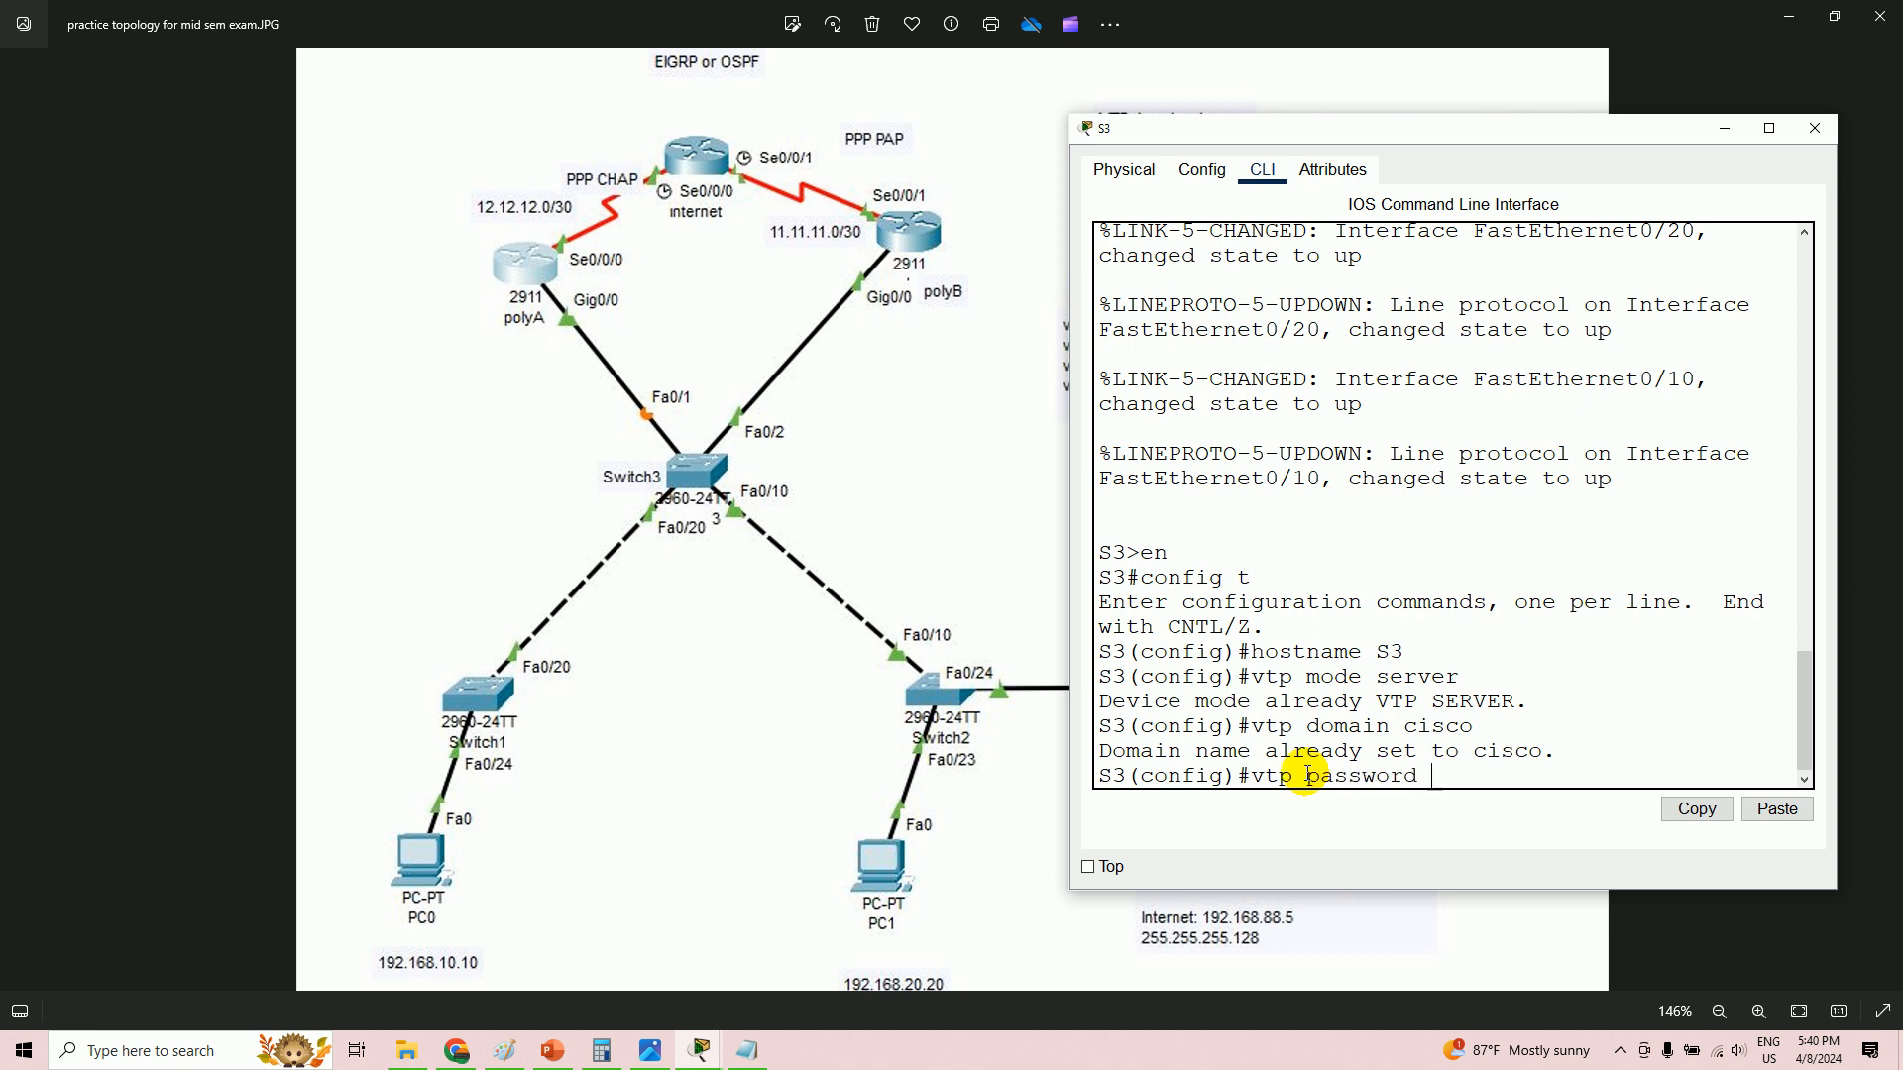
key("Return")
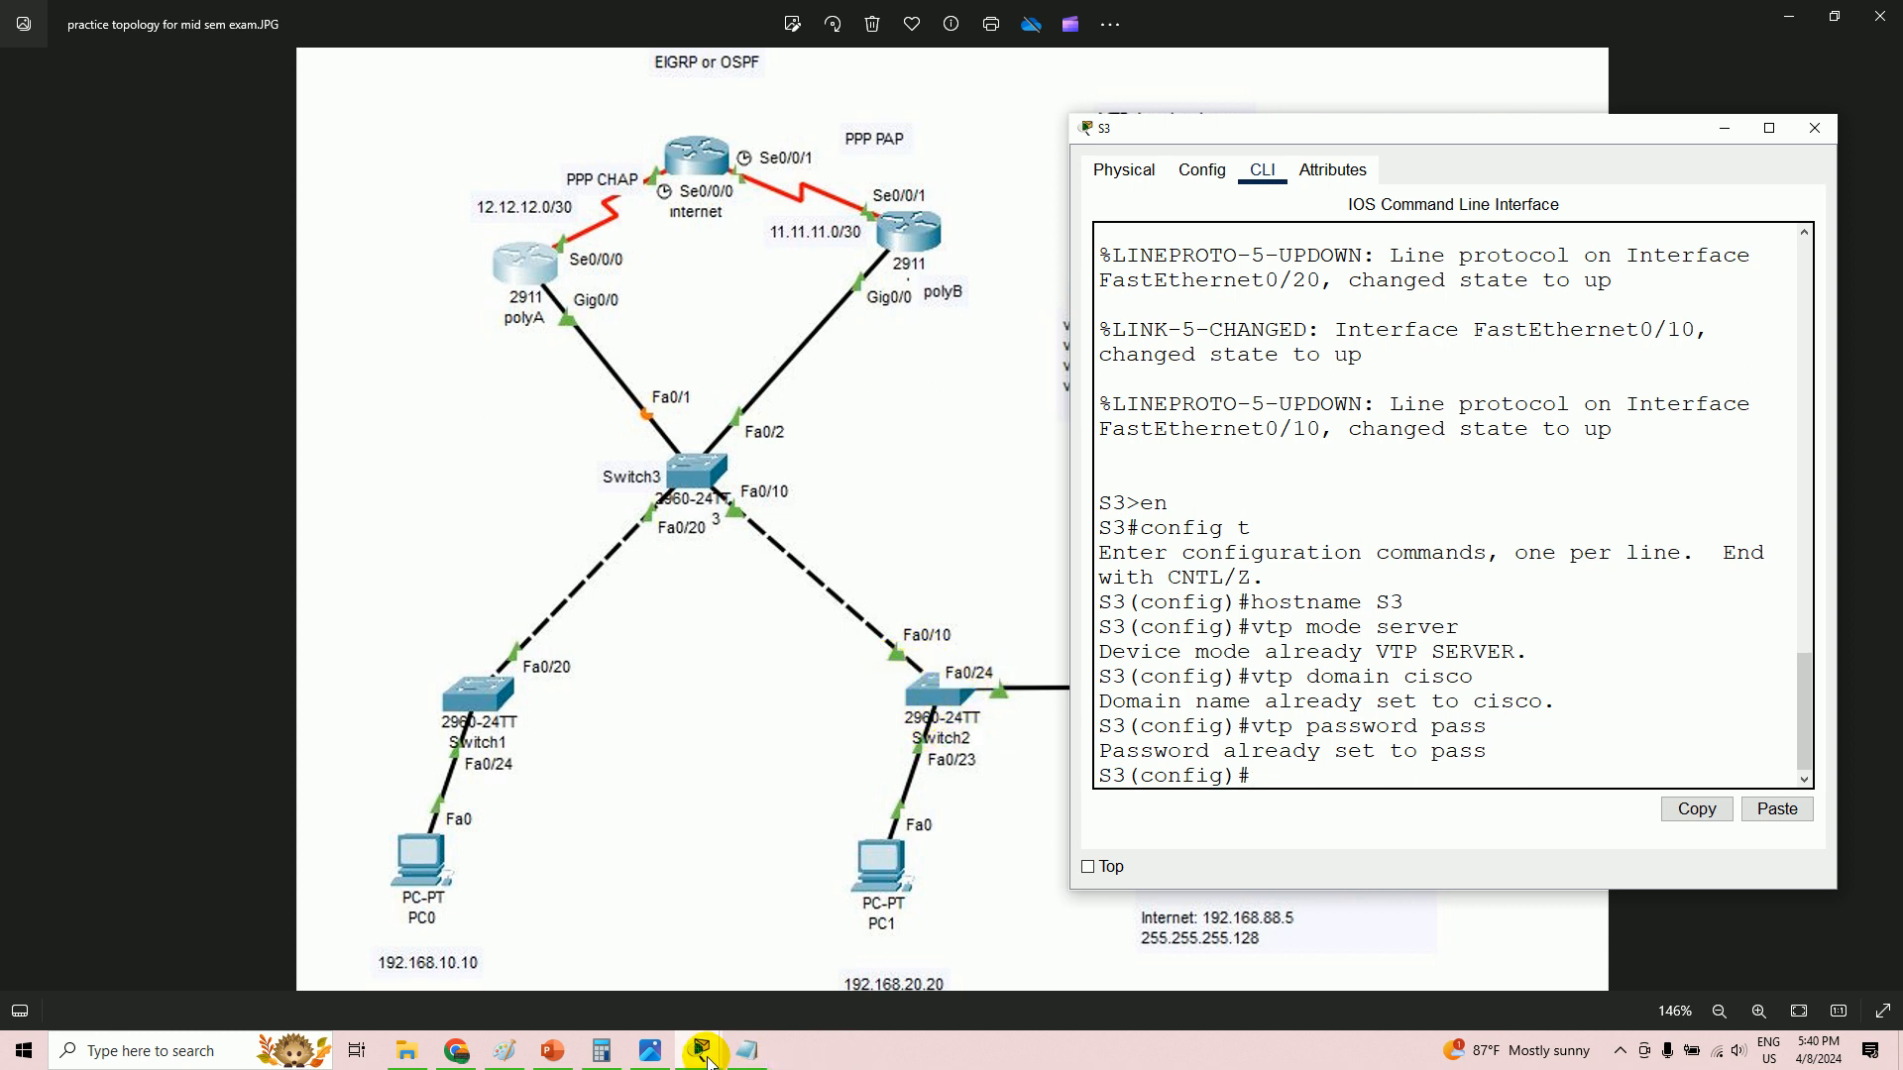
mouse_move(706, 1058)
left_click(592, 952)
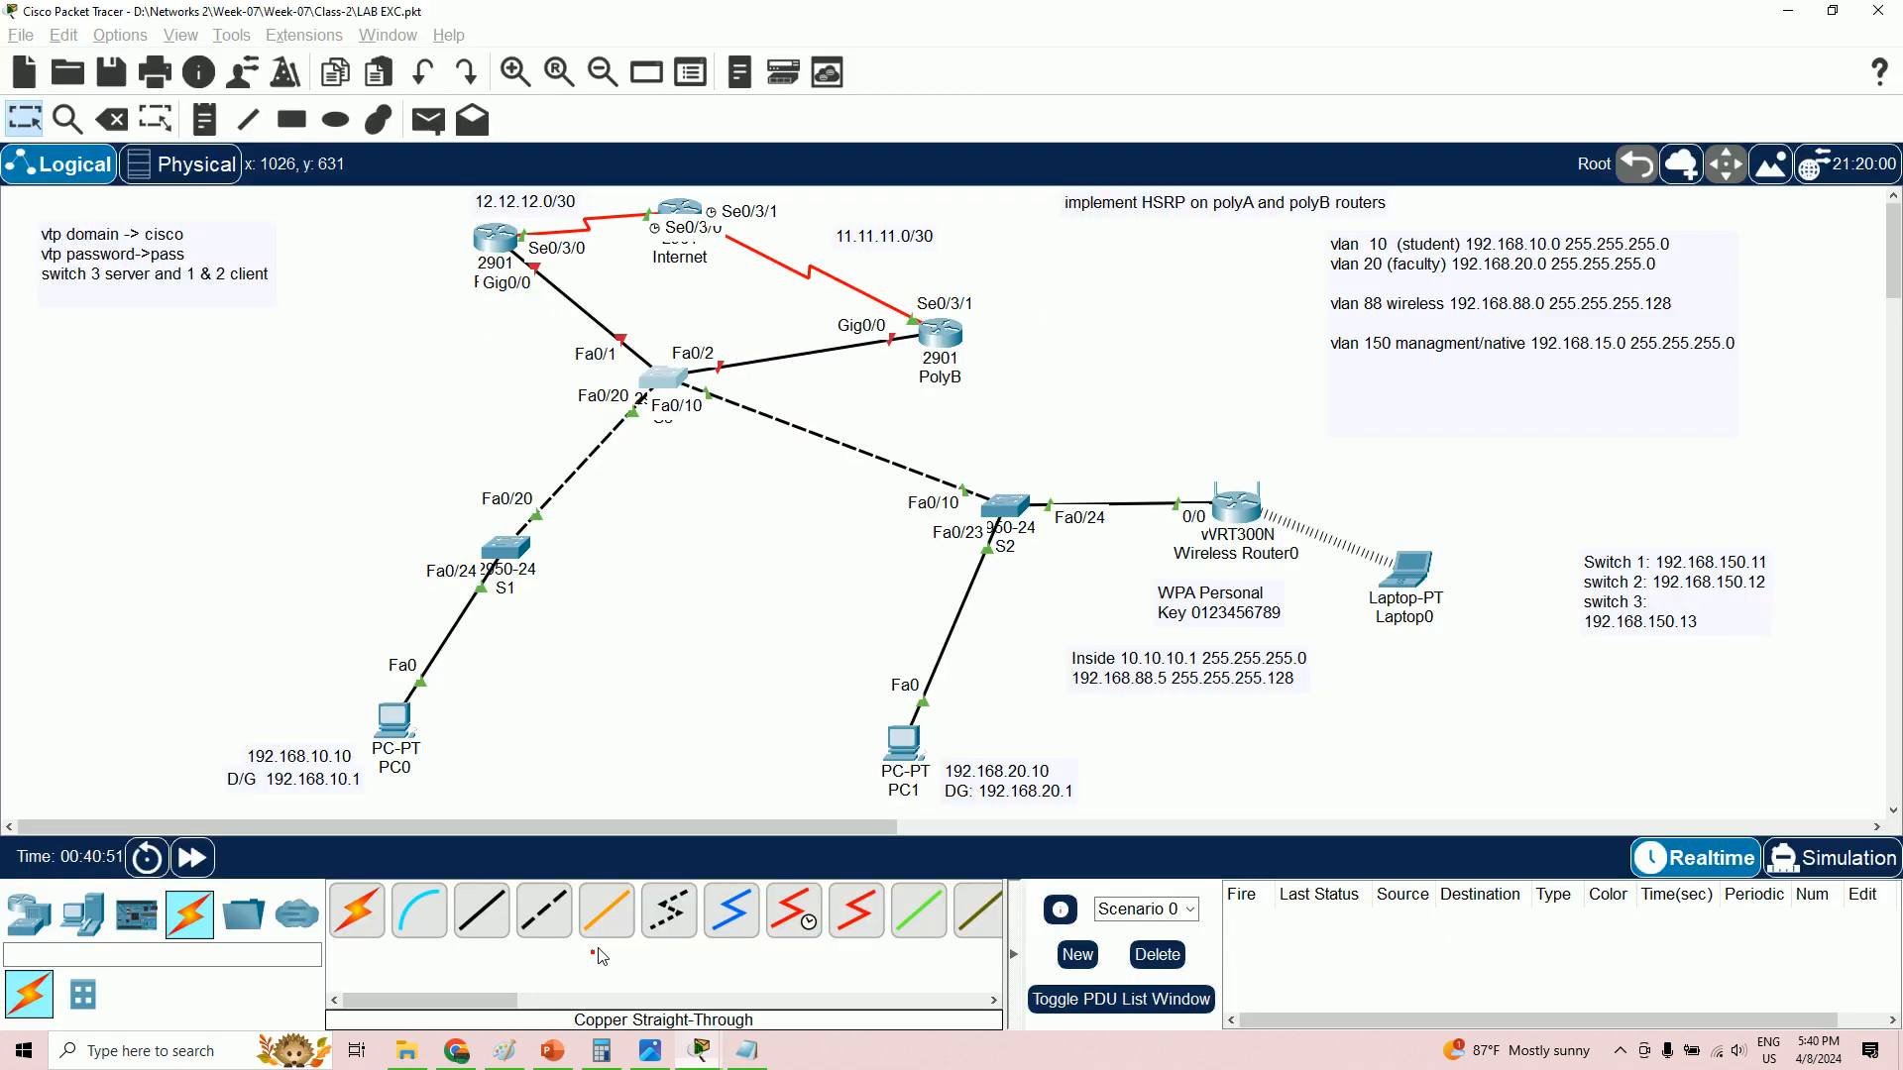
- On switch S1's CLI, enter global configuration and set the hostname S1
left_click(510, 551)
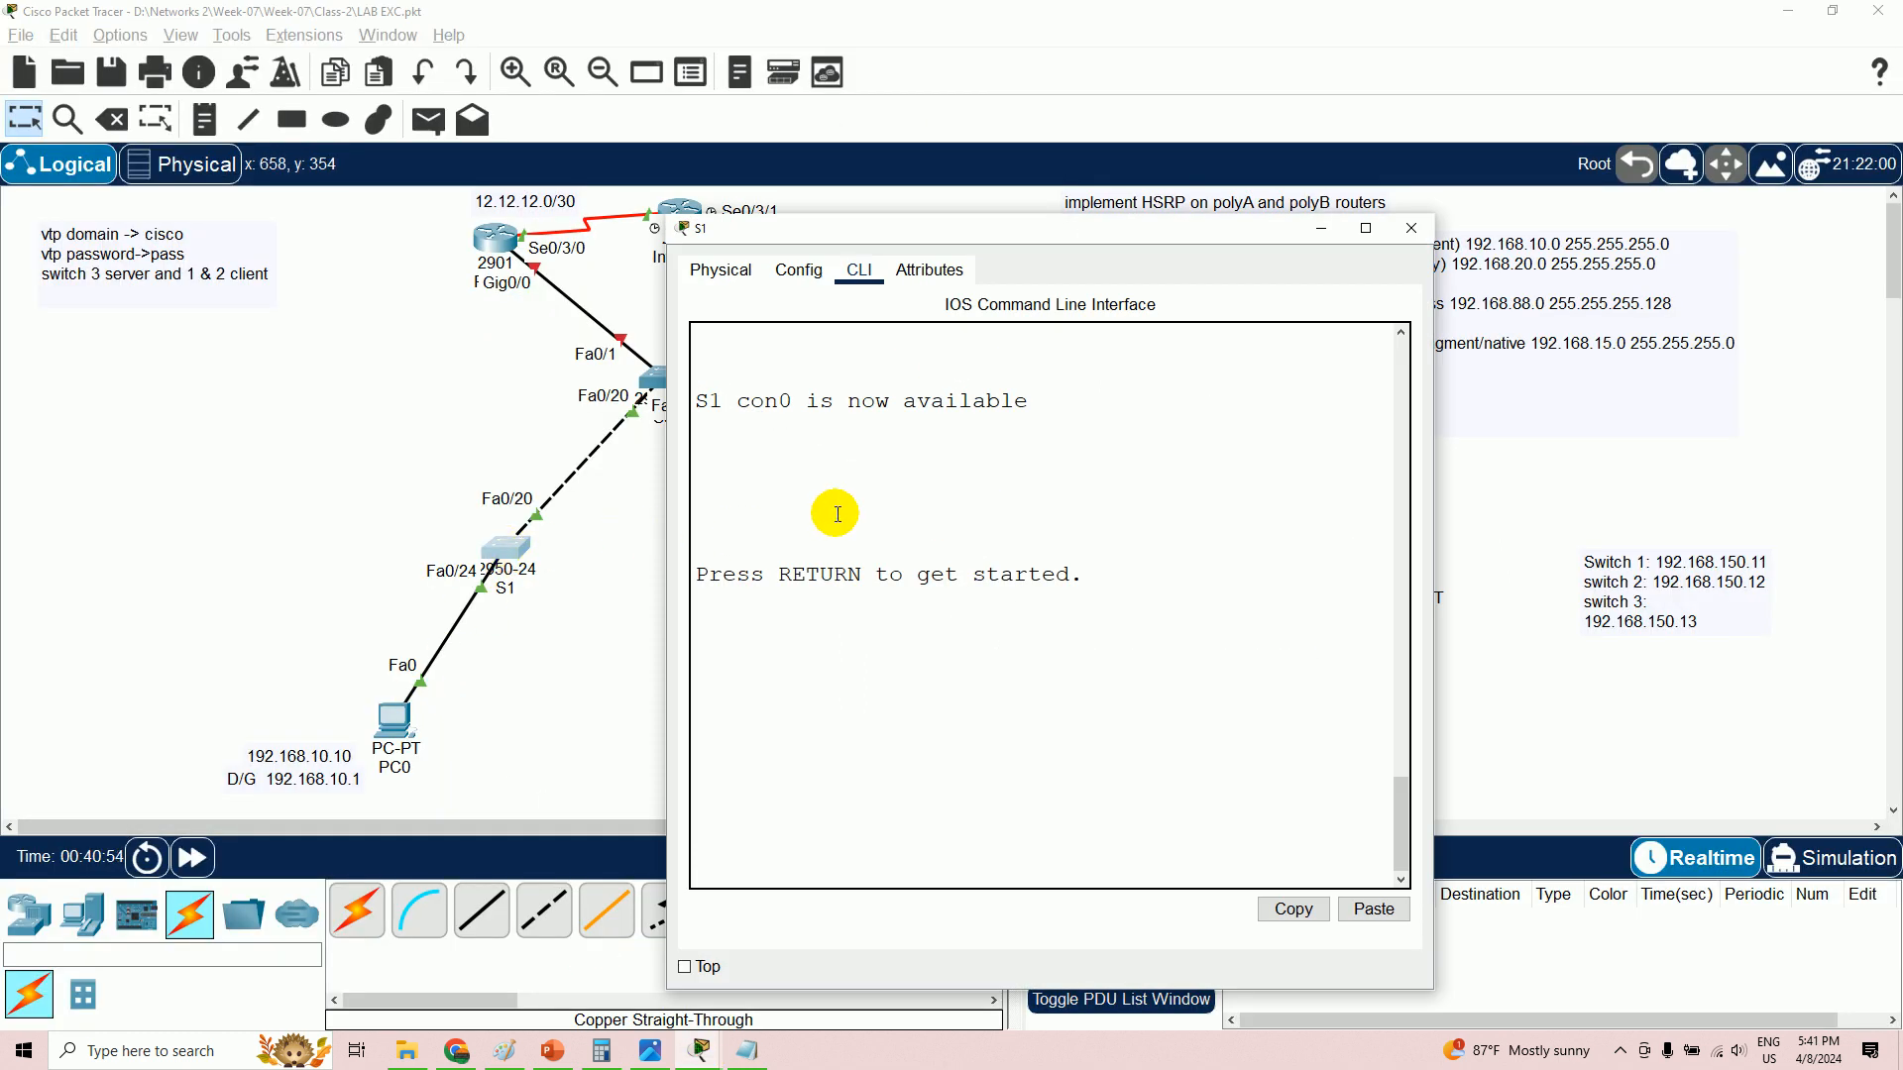
left_click(853, 647)
key("Return")
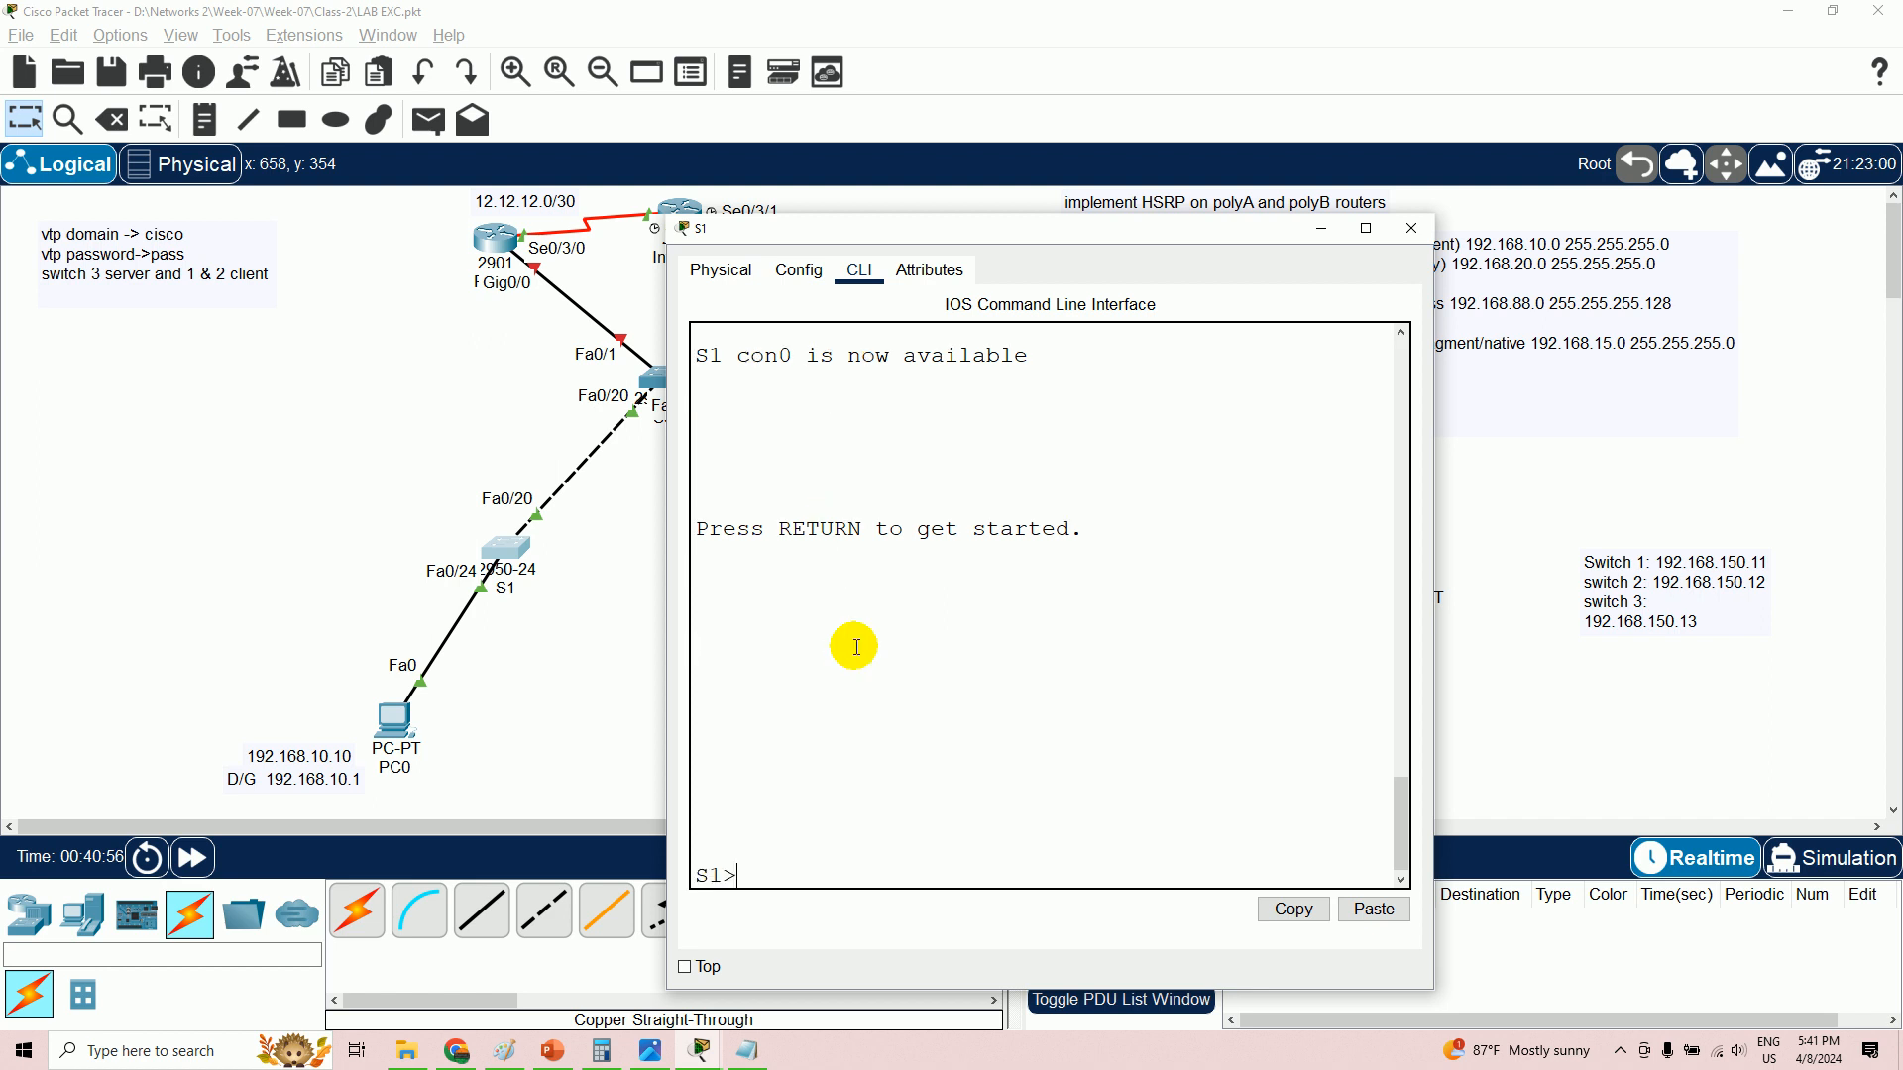
type("en")
key("Return")
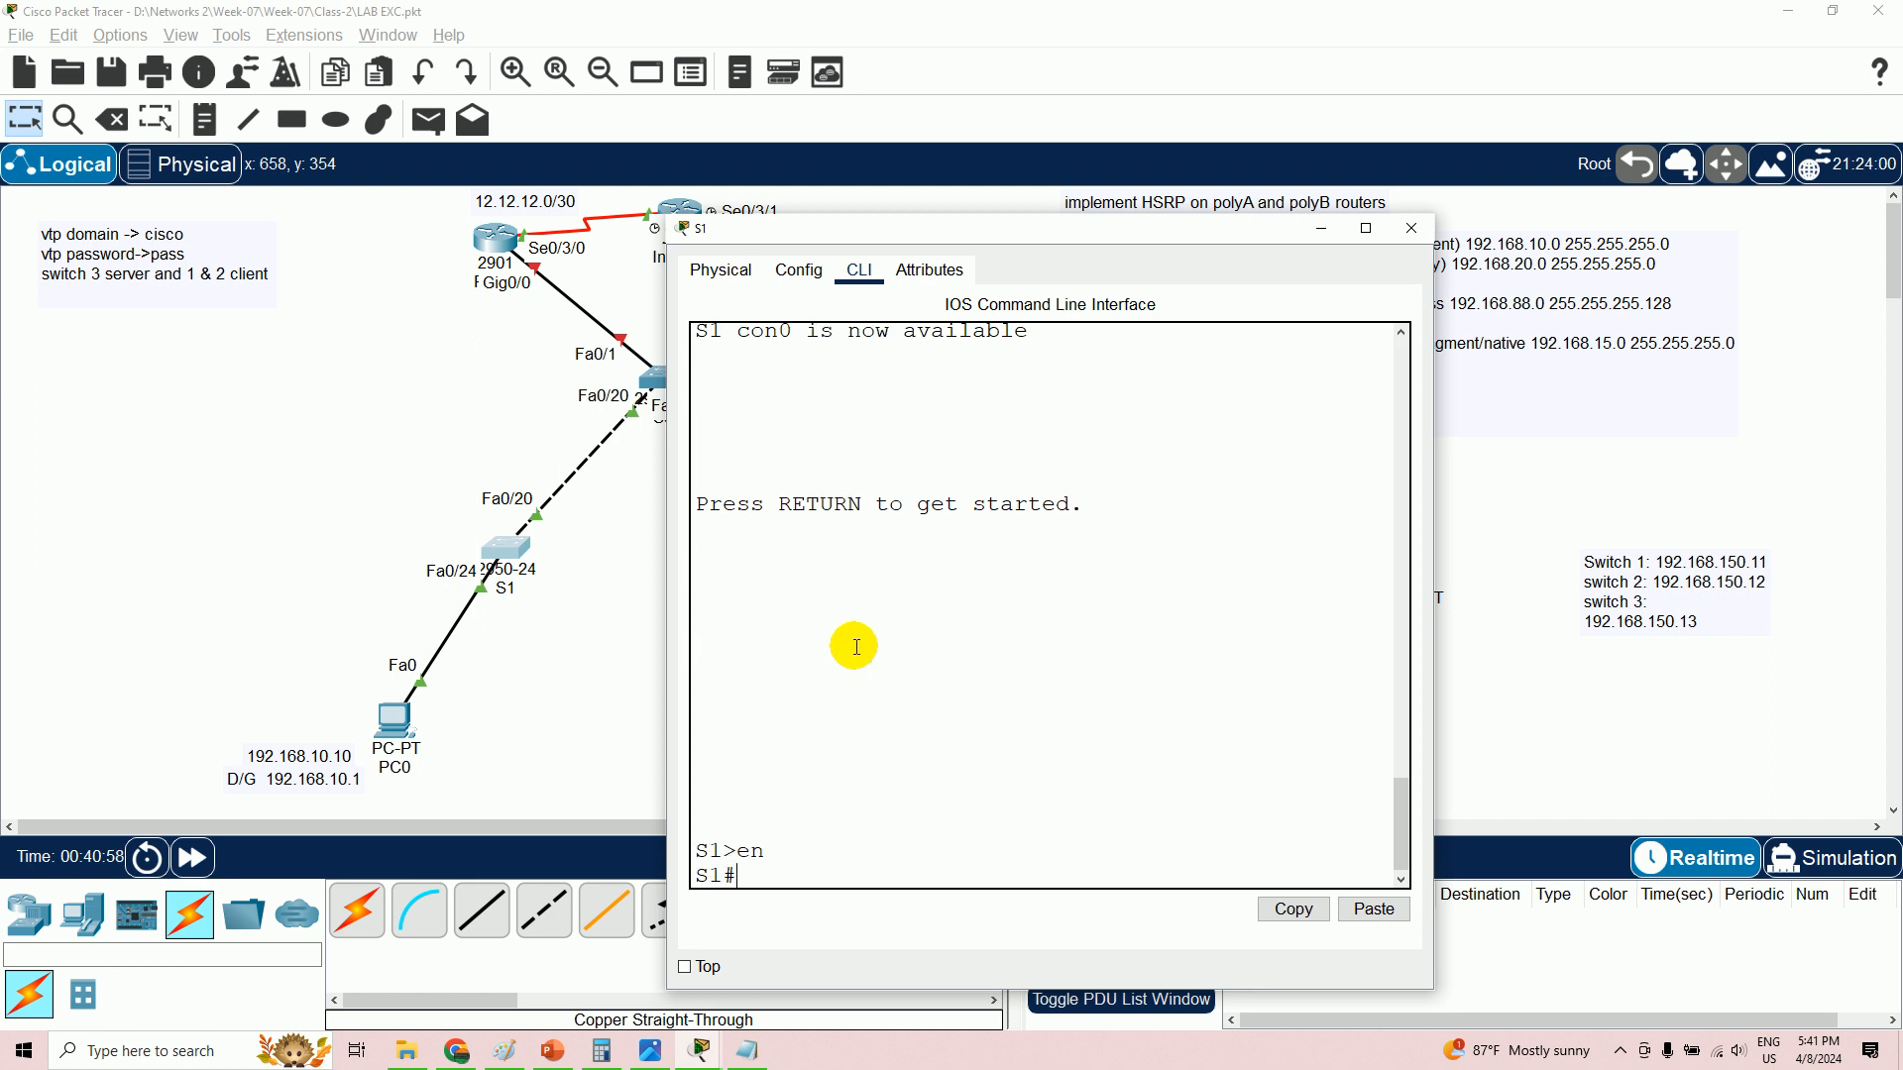
type("config t")
key("Return")
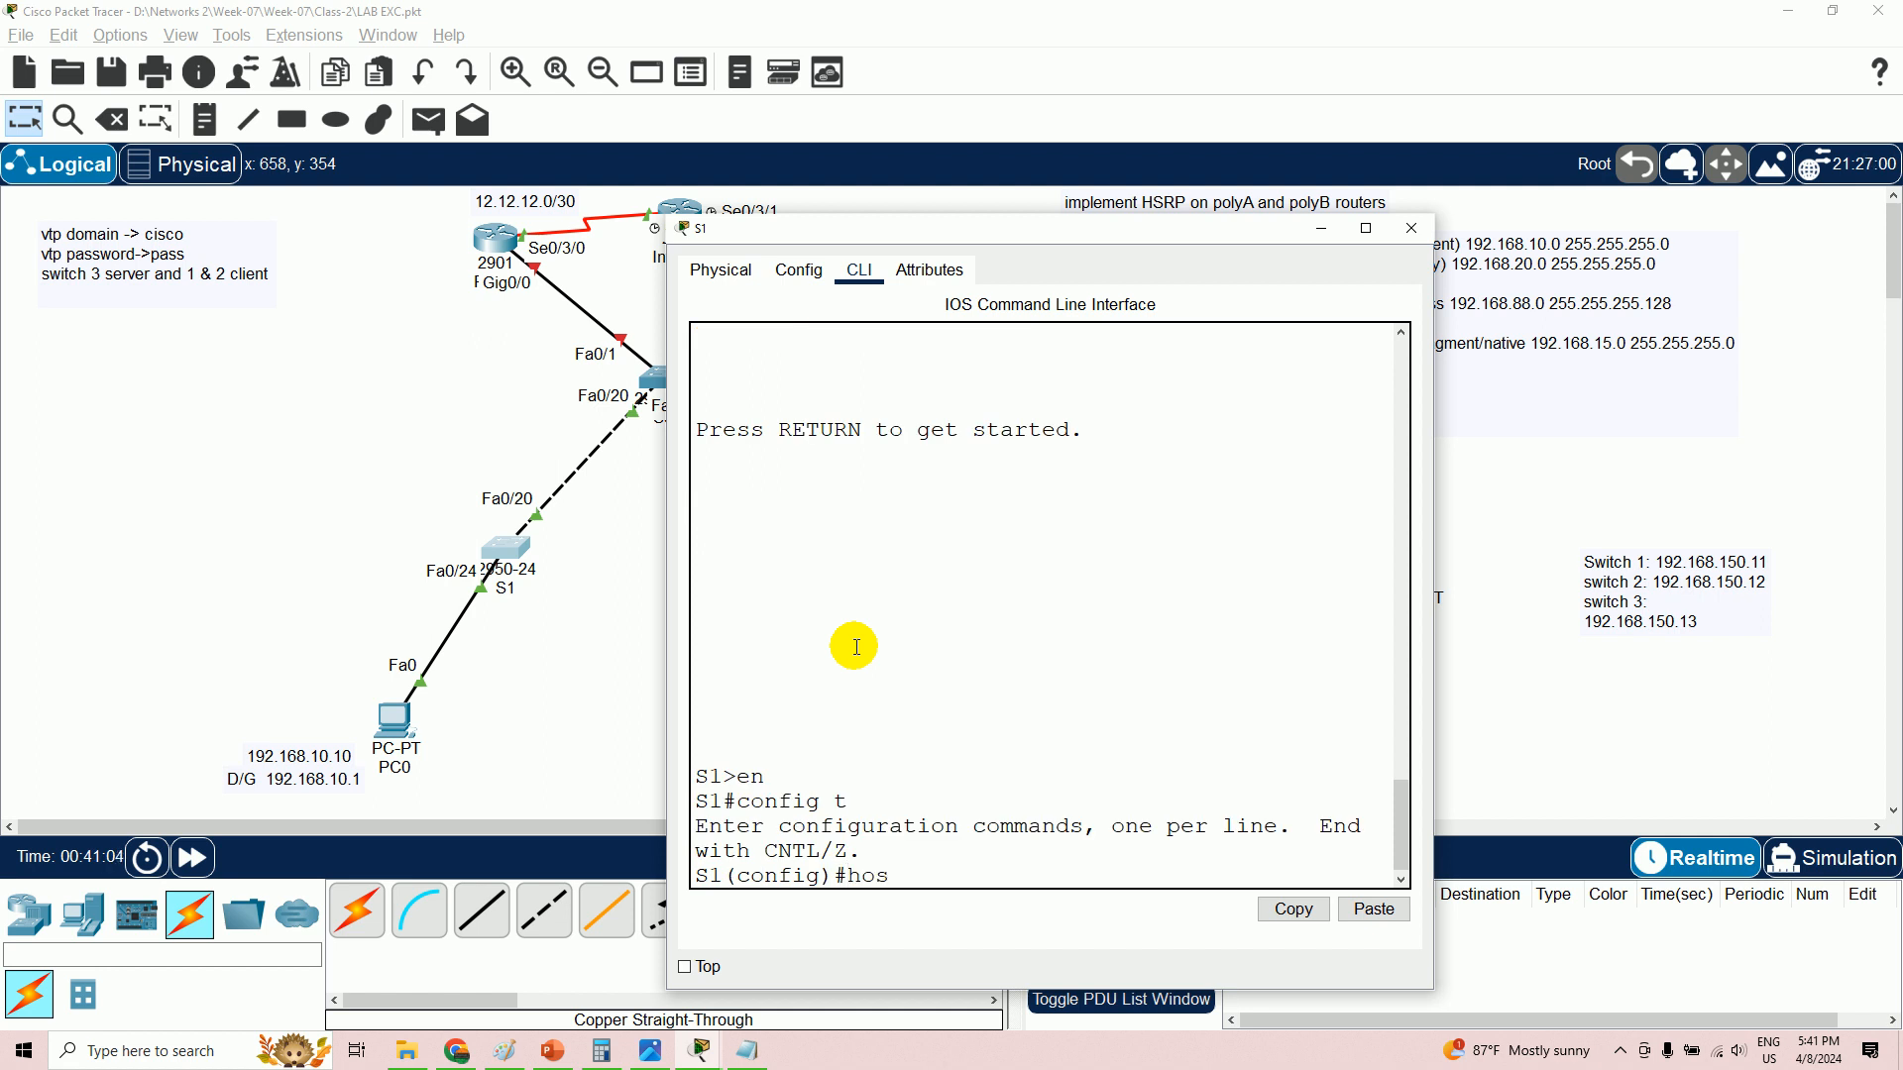
type("hostname S1")
key("Return")
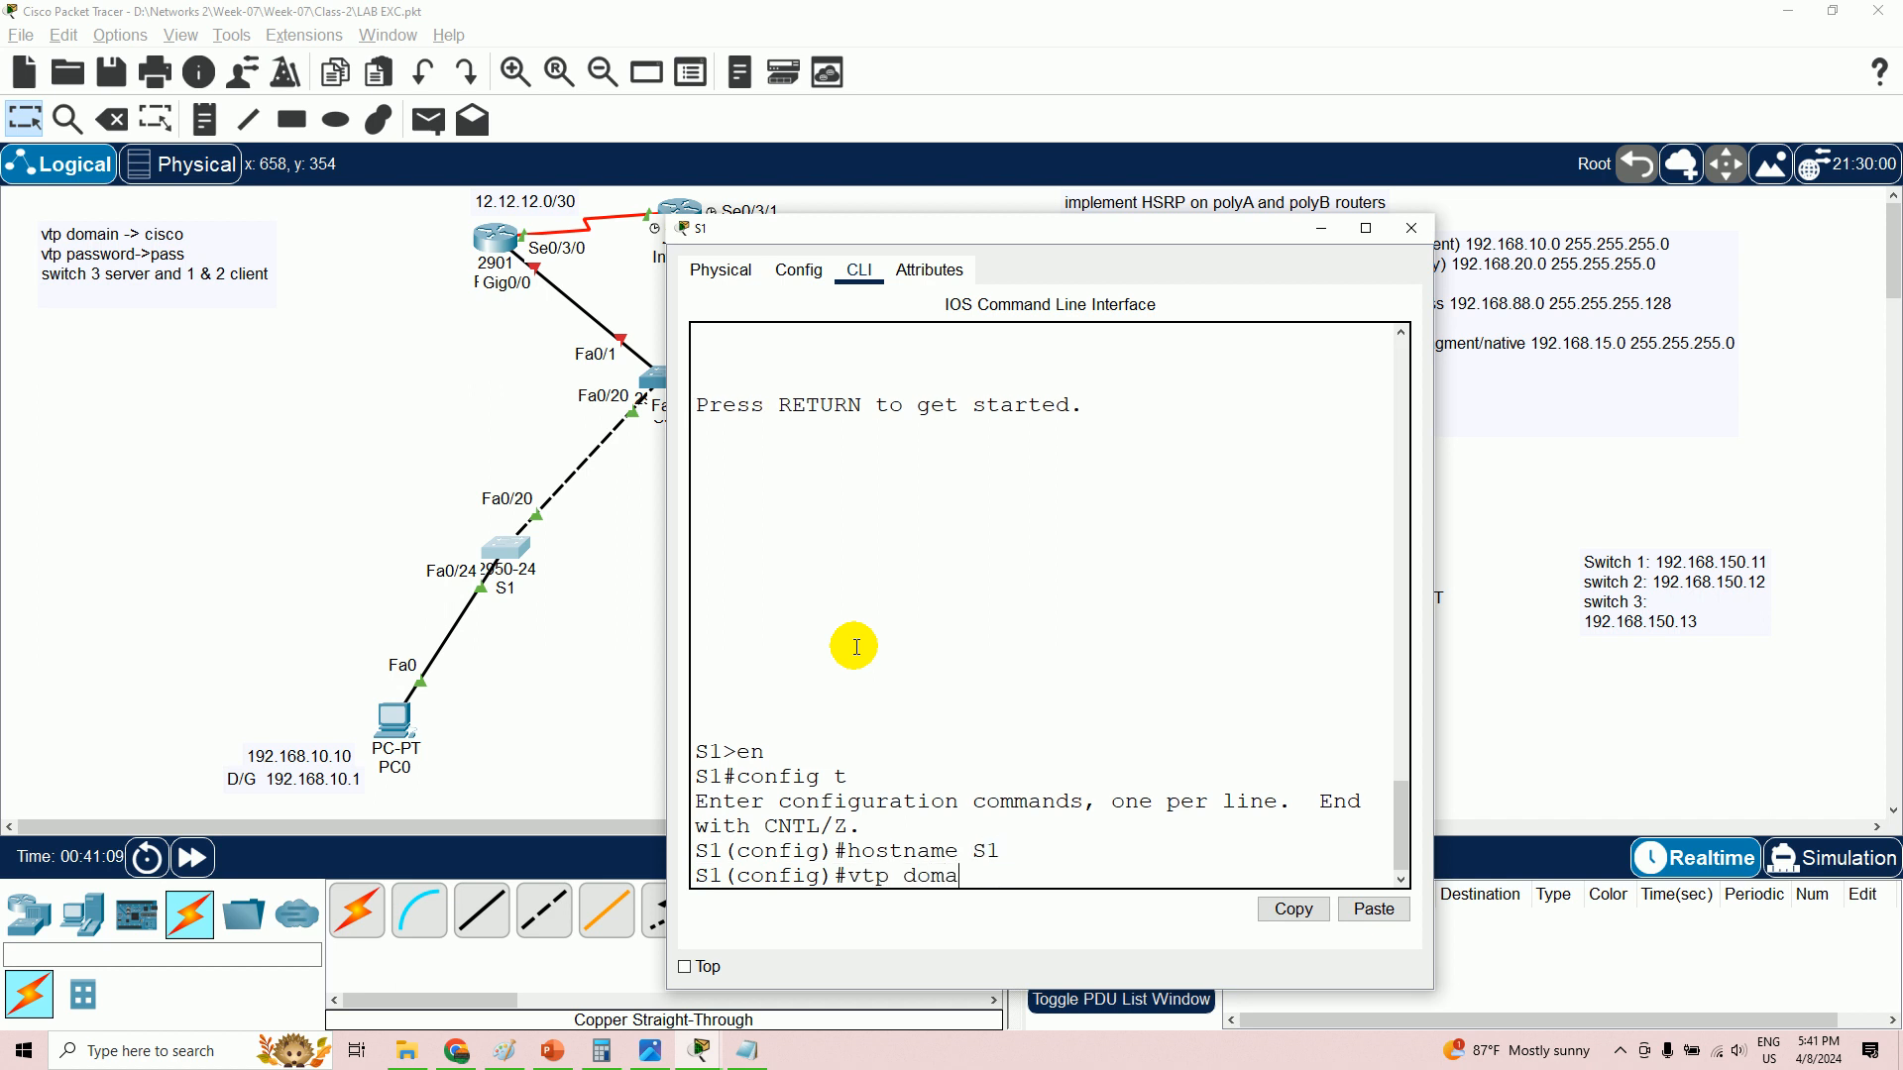
type("vtp domain")
key("BackSpace")
key("BackSpace")
key("BackSpace")
type("mode")
type("t")
key("Return")
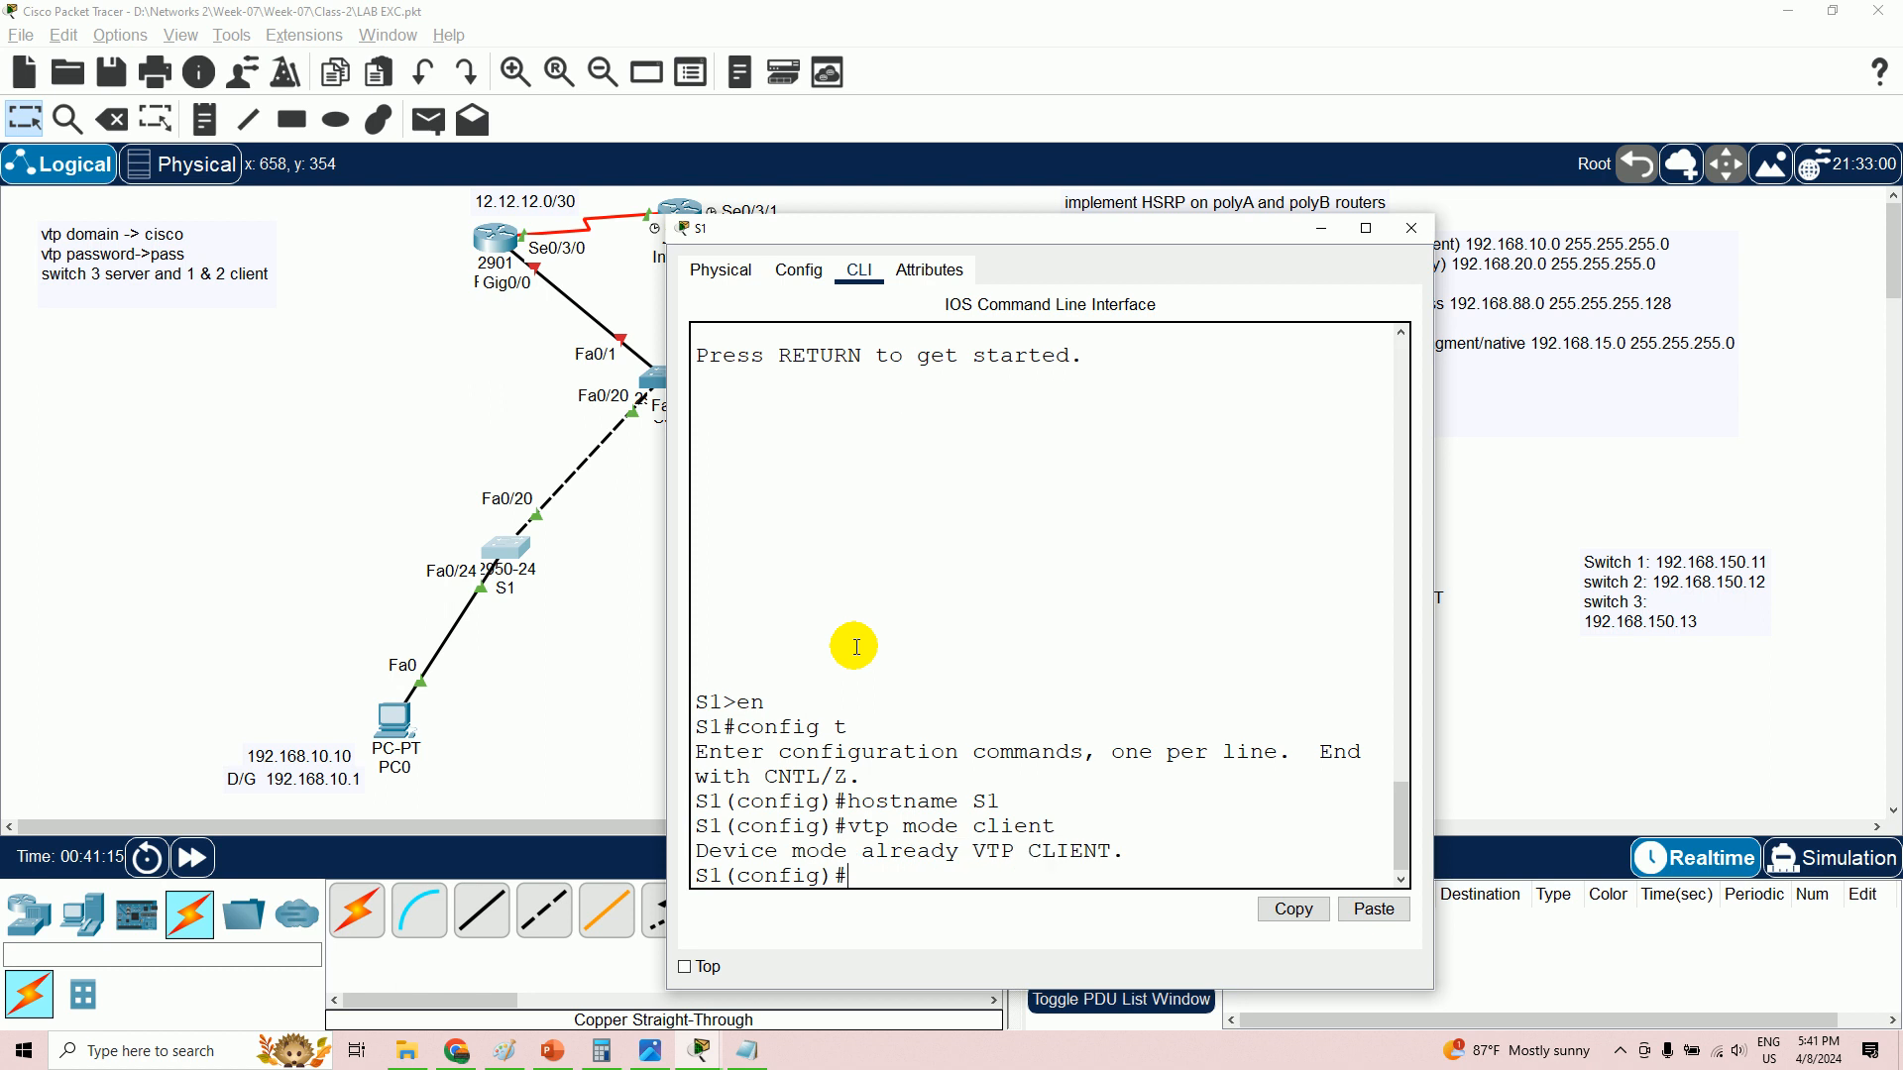
type("vtp domain cisco")
key("Return")
type("vtp password pass")
key("Return")
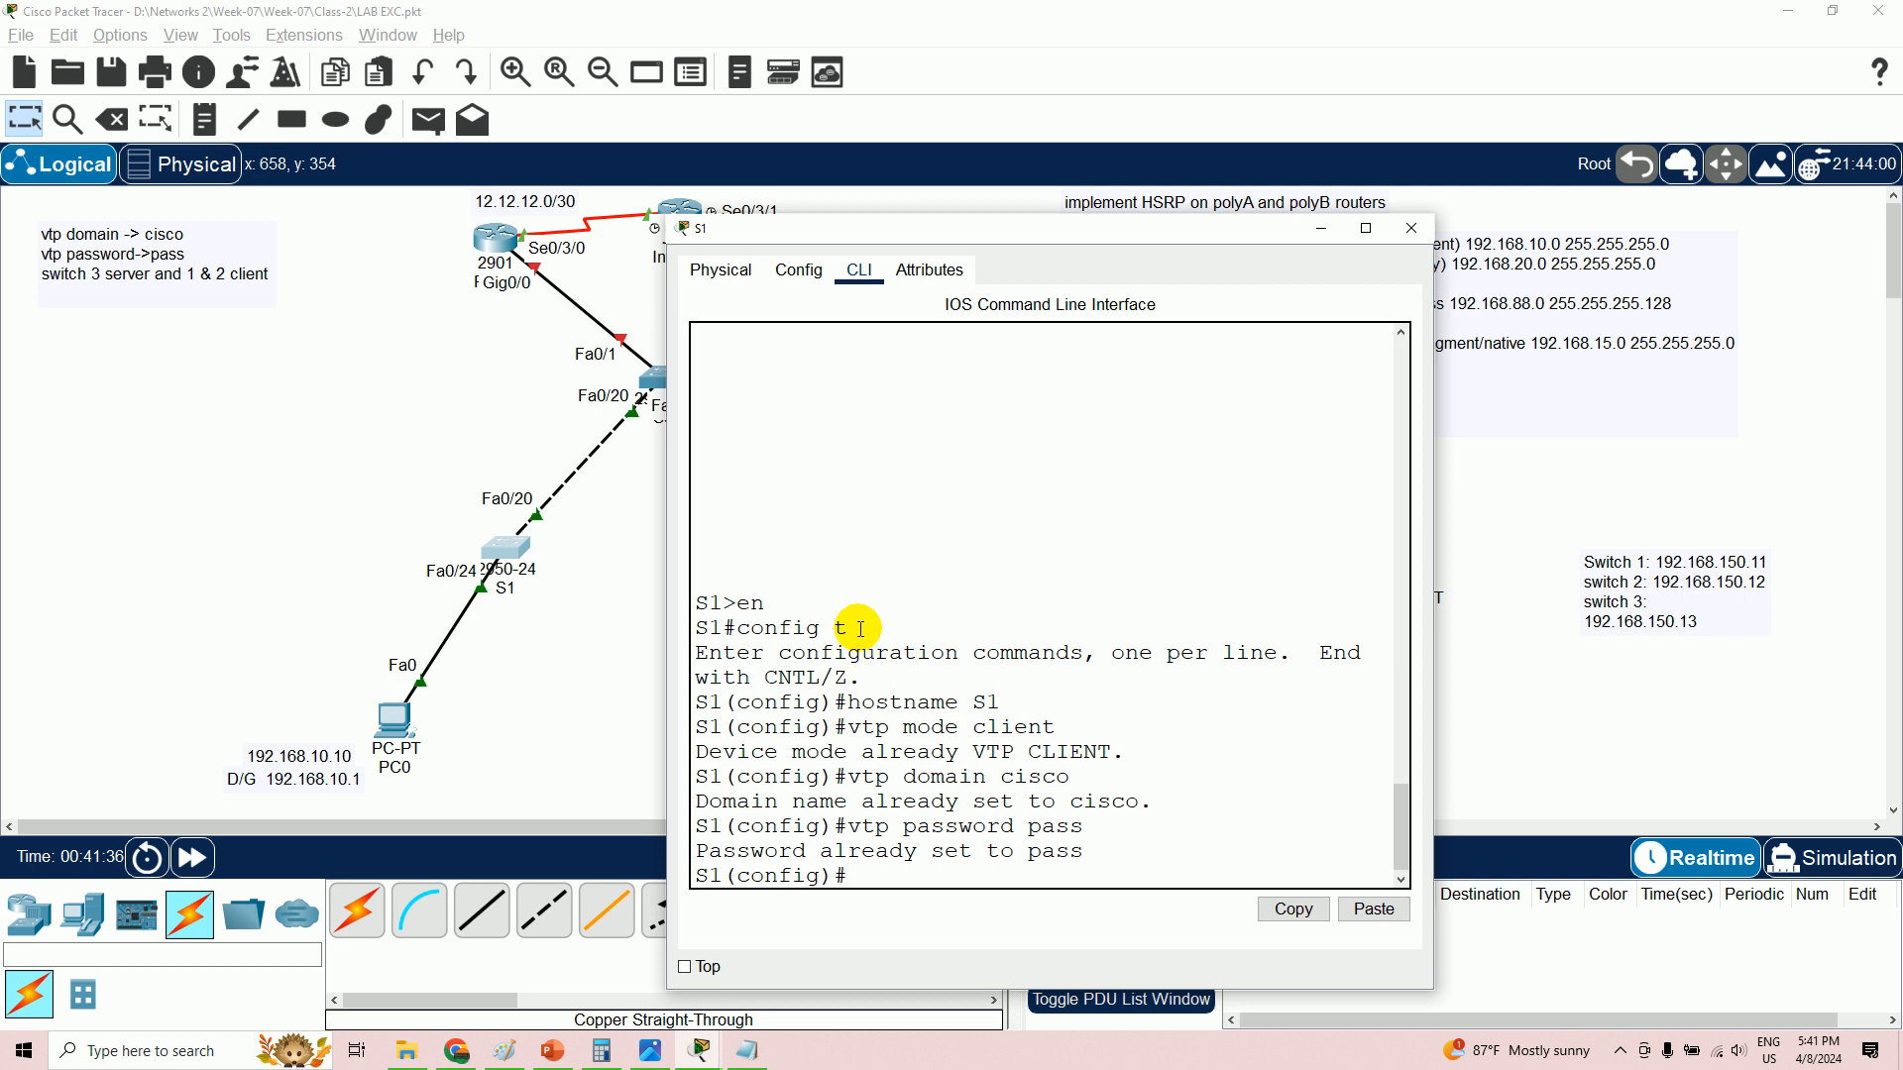
left_click(1322, 228)
- On the second switch's CLI, enter global configuration and set the hostname S2
left_click(1021, 508)
left_click(1009, 509)
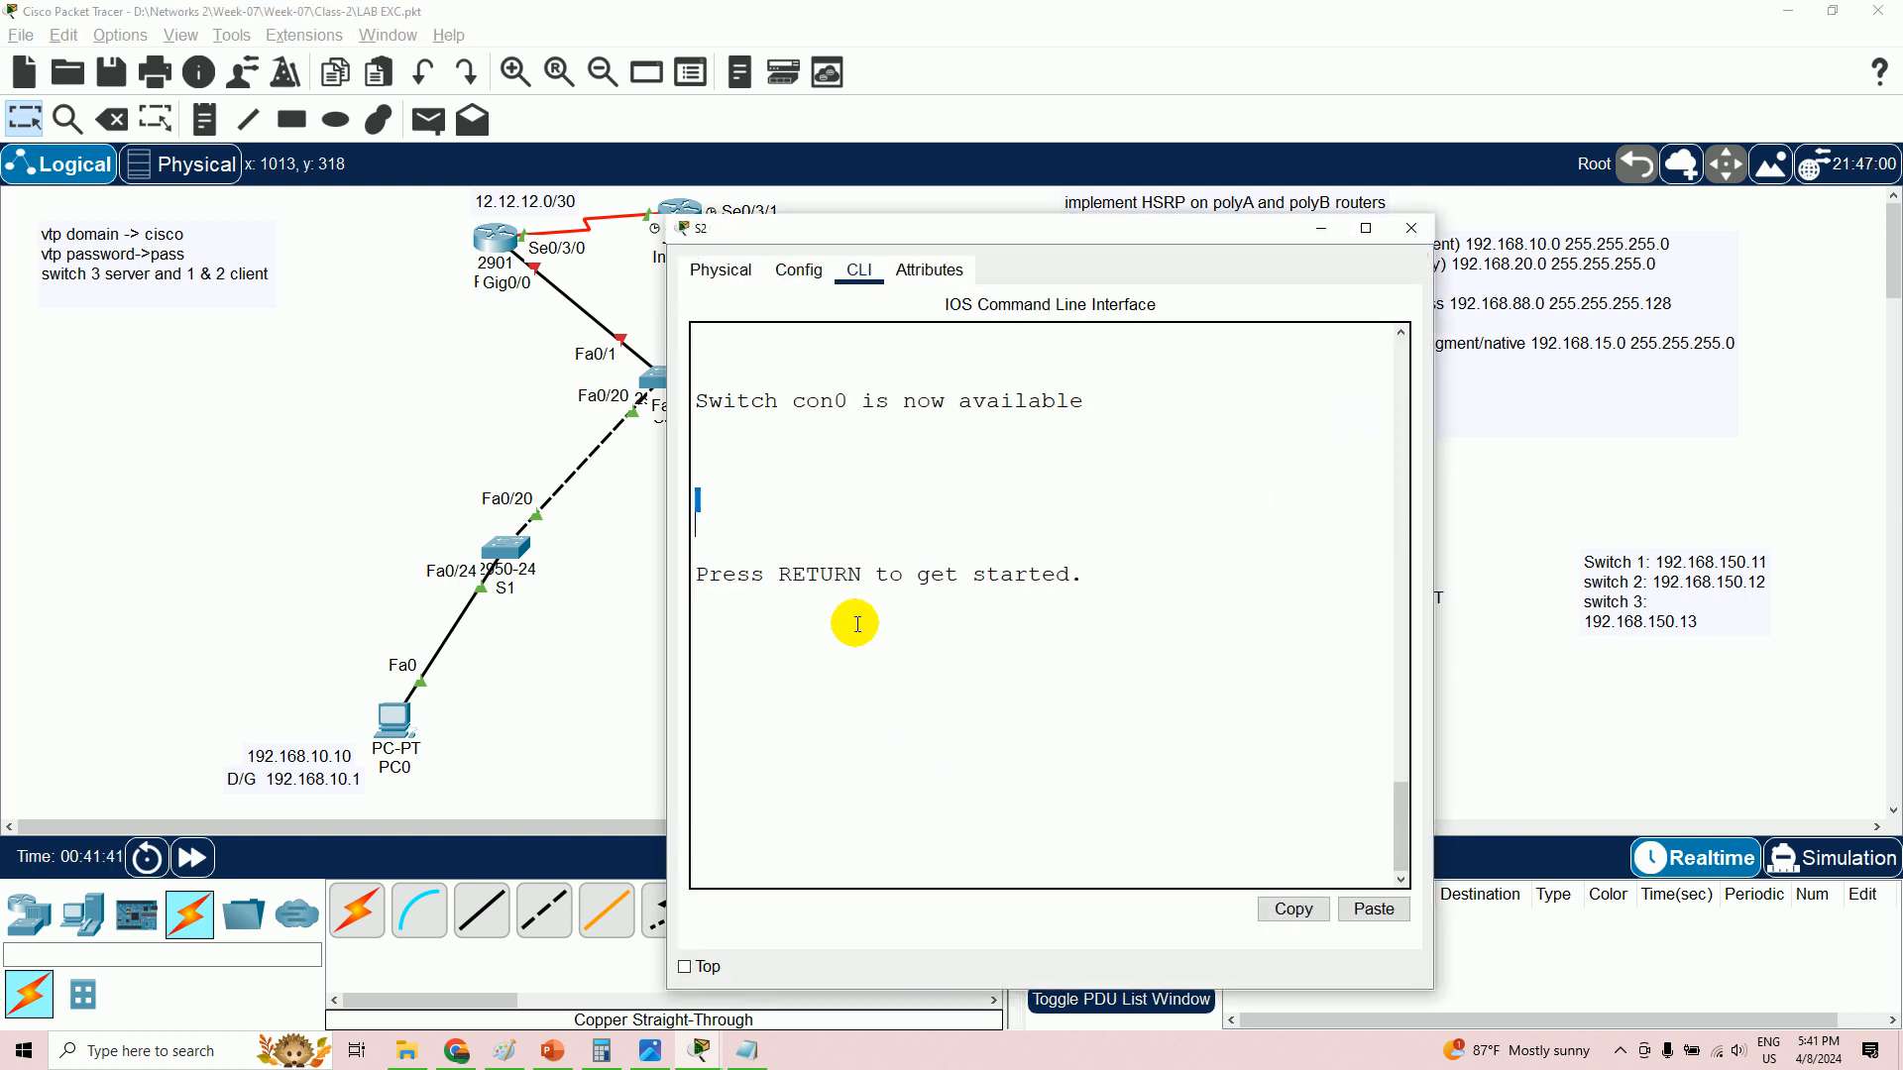
key("Return")
type("en")
key("Return")
type("config ")
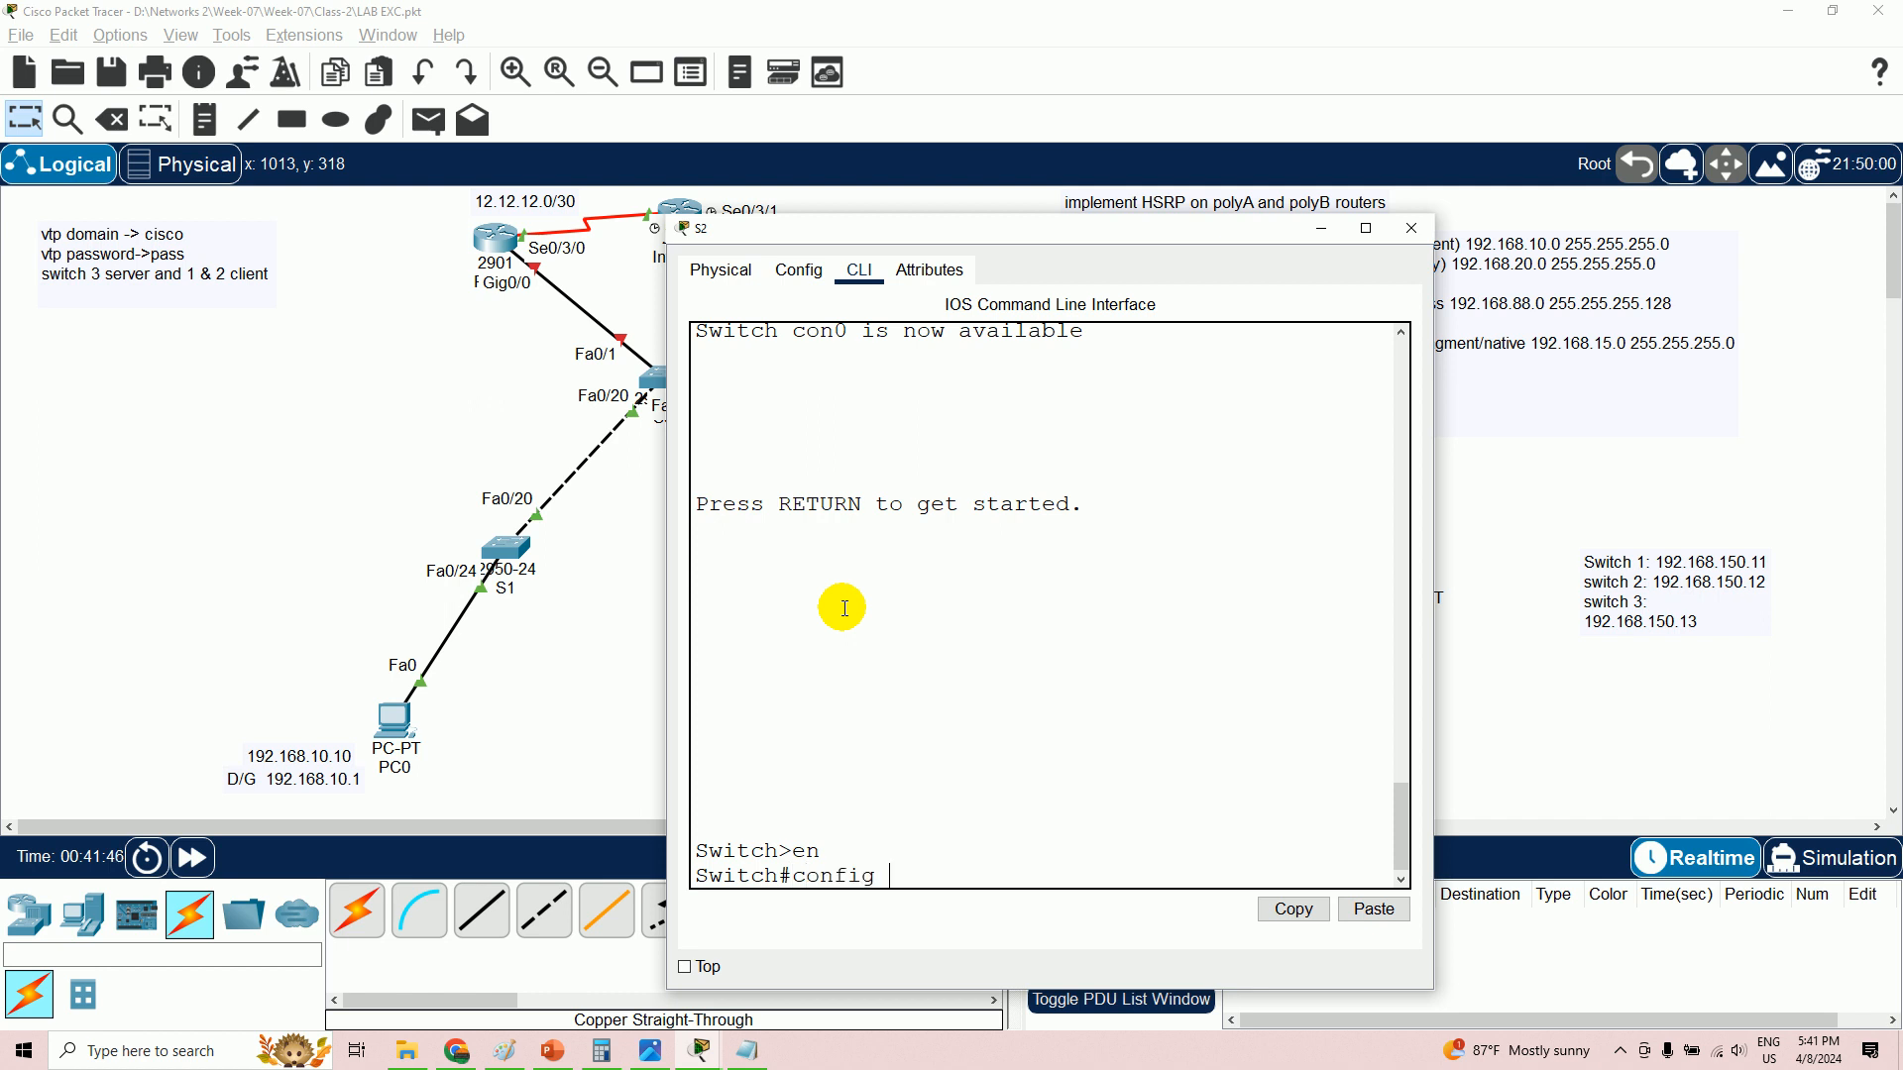
type("t")
key("Return")
type("hostname S2")
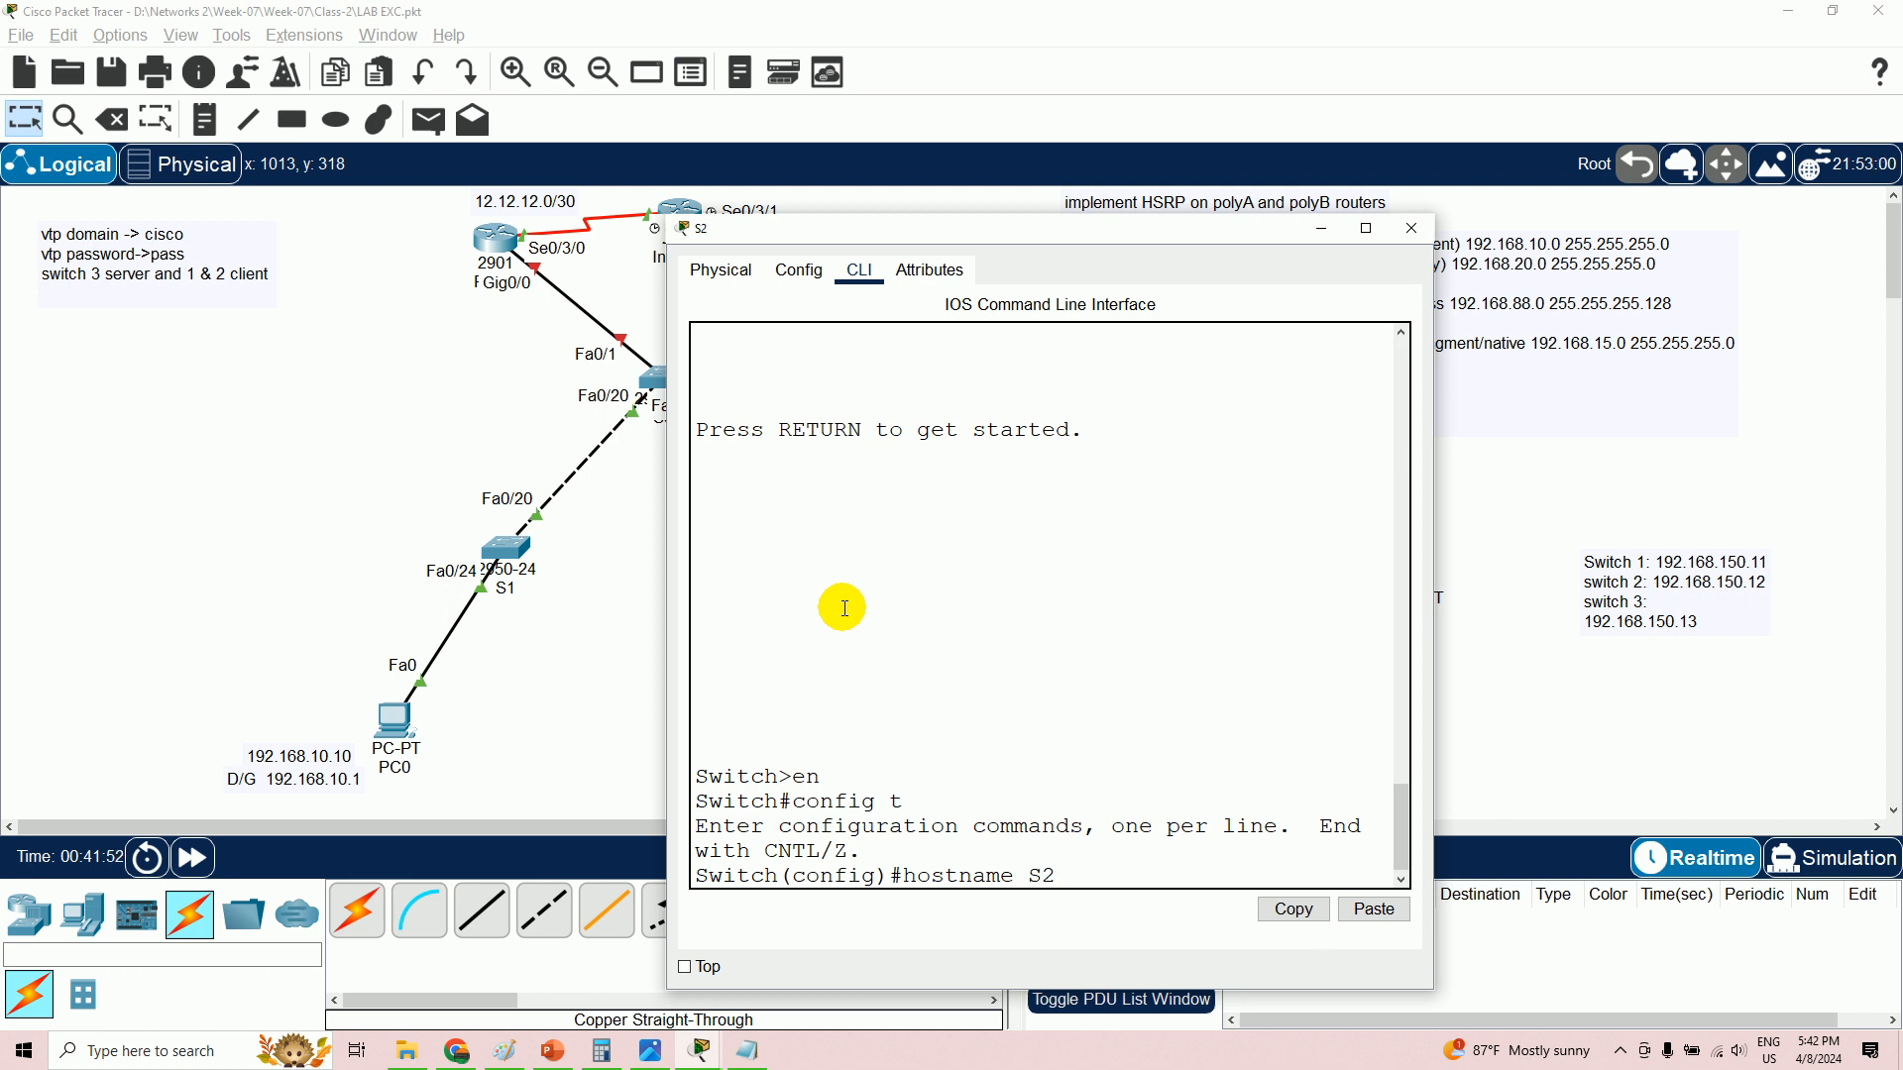
key("Return")
- Set S2's VTP mode to client
type("vtp")
type(" mode")
type(" s")
key("BackSpace")
type("cic")
key("BackSpace")
type("lient")
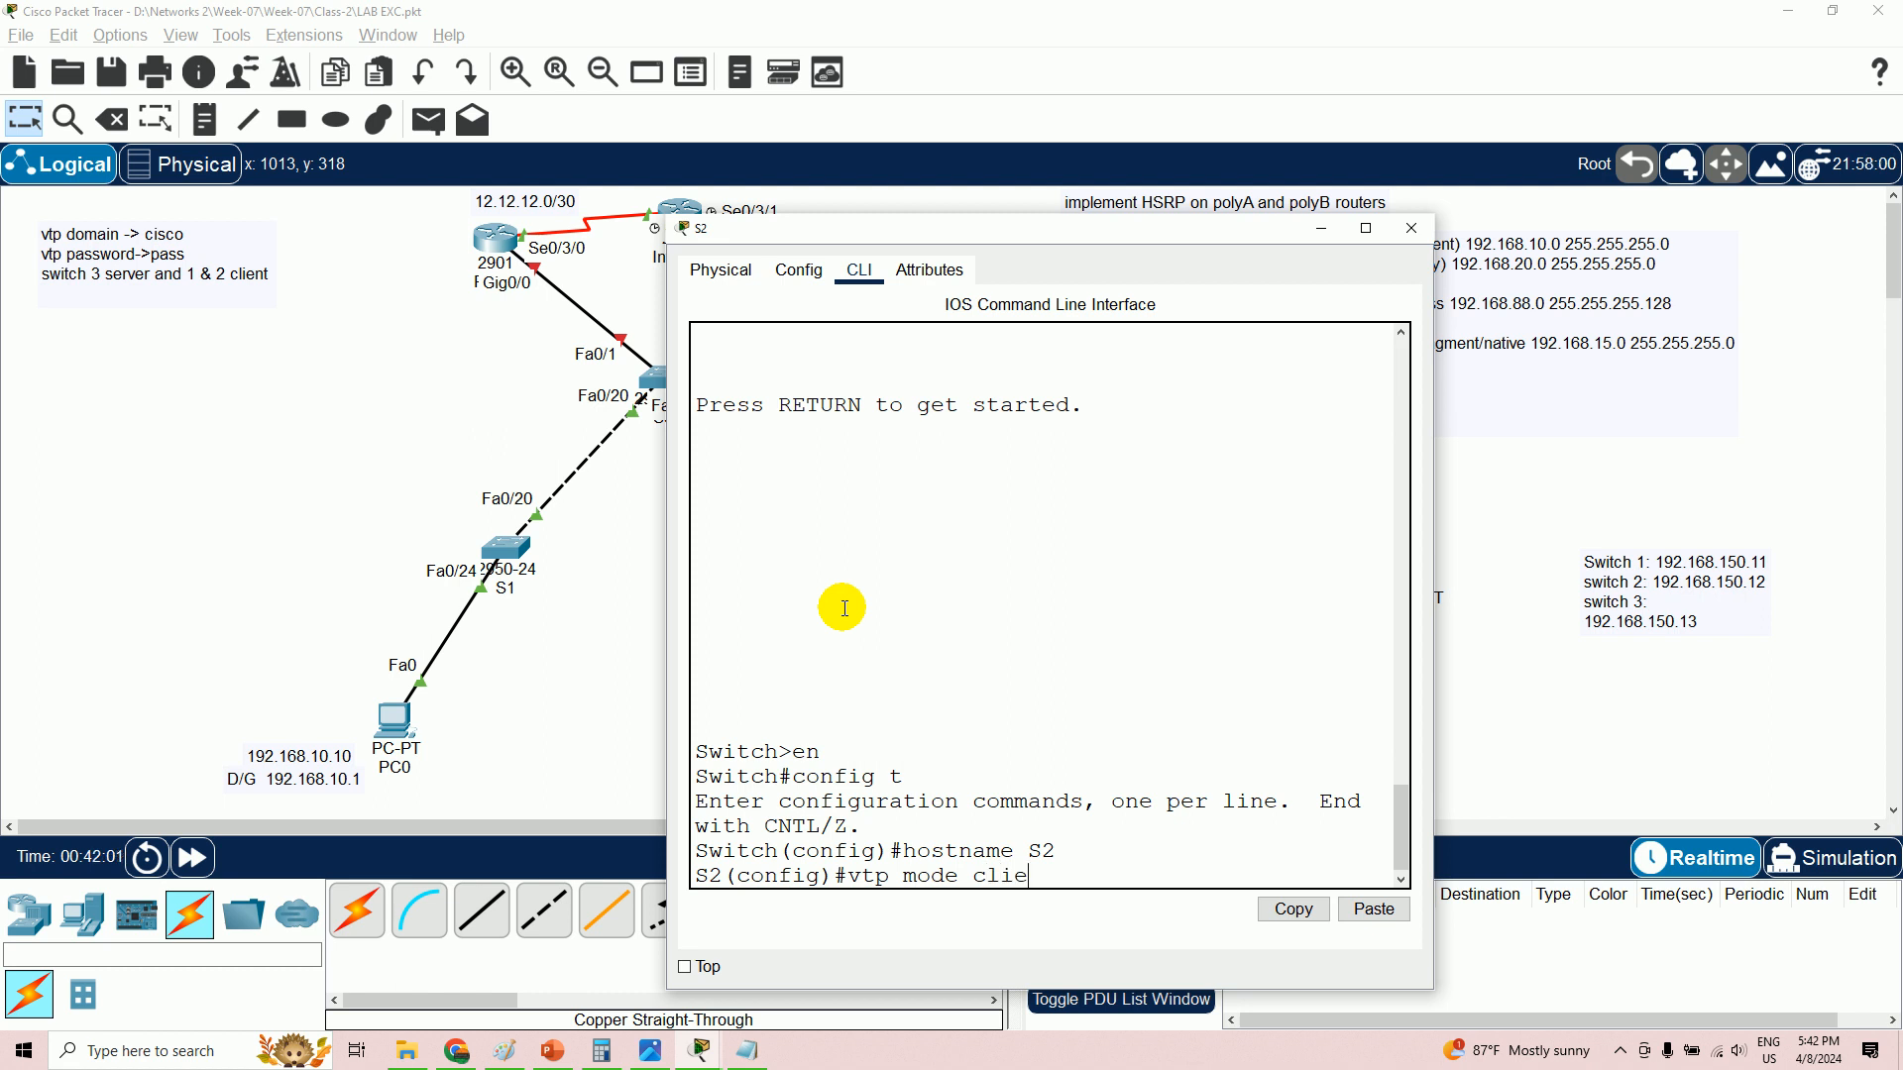
key("Return")
type("vp")
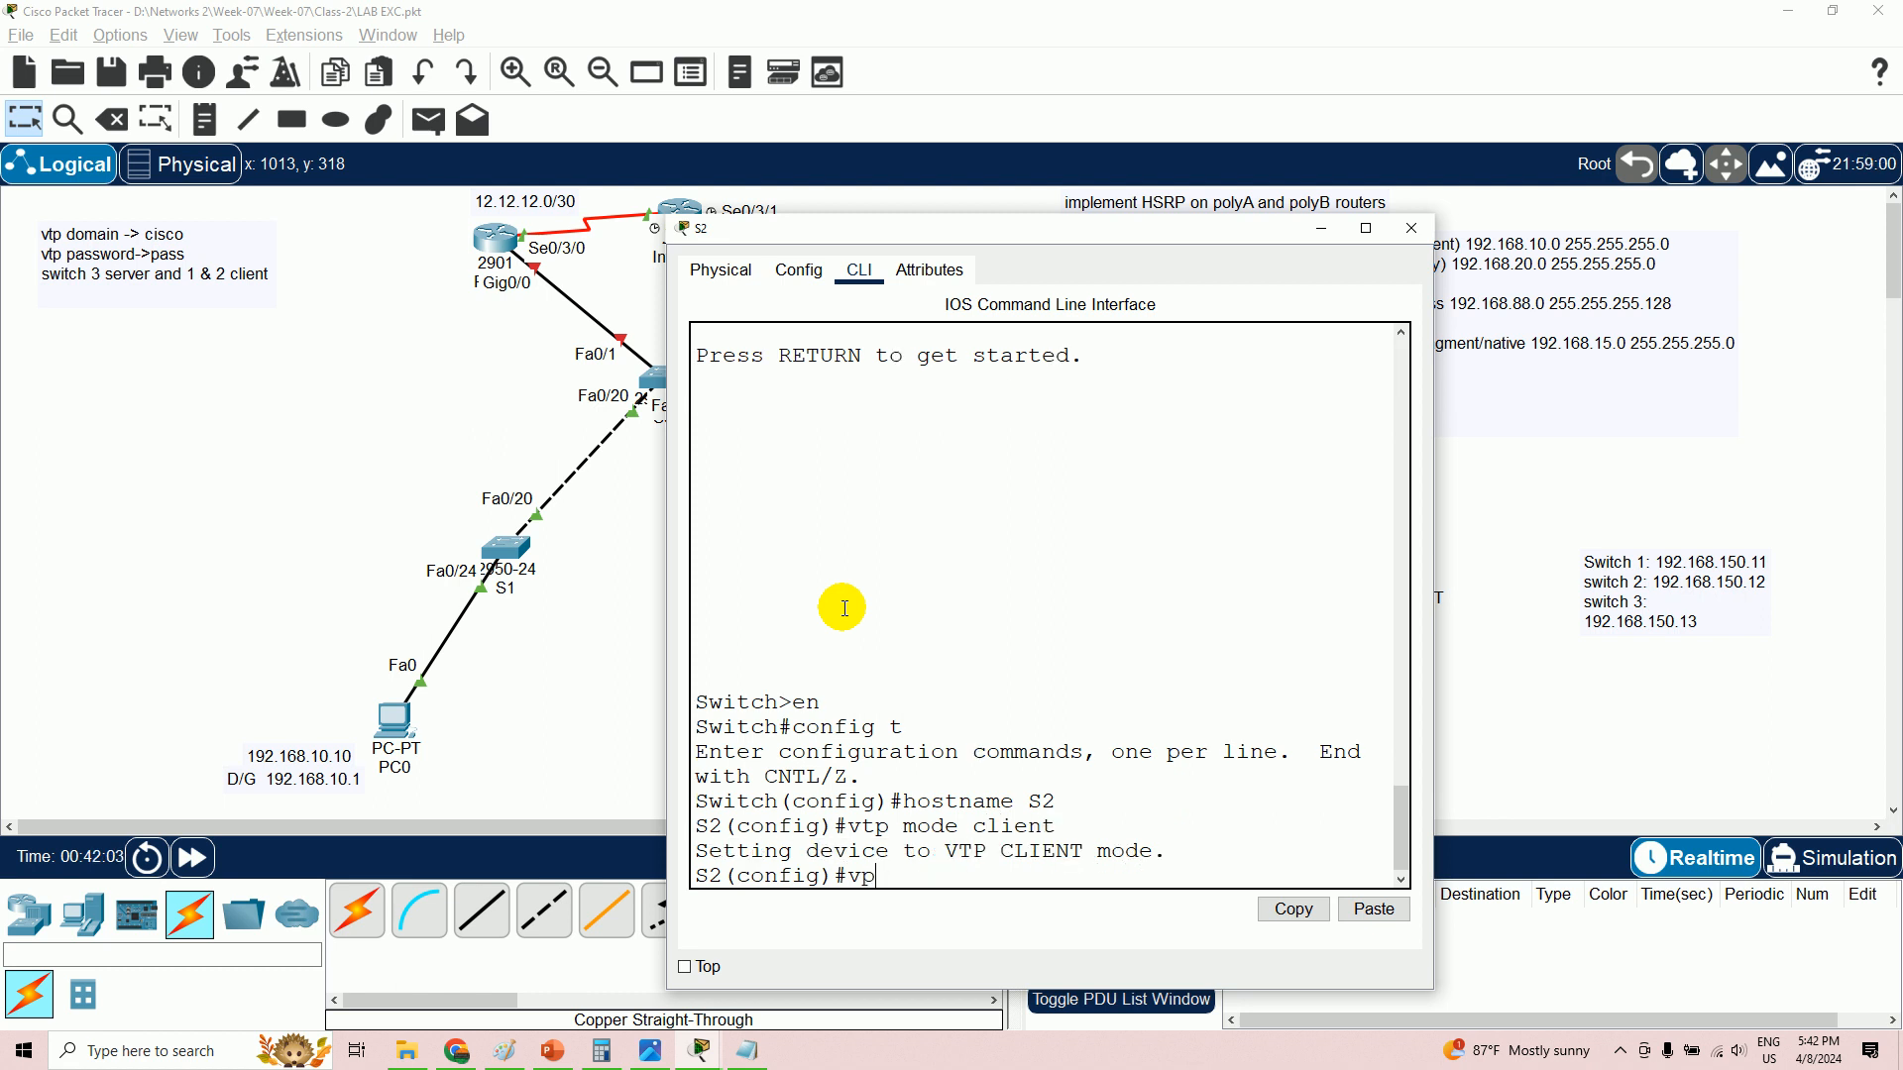
key("BackSpace")
key("BackSpace")
type("tp ")
type("pa")
key("BackSpace")
key("BackSpace")
type("domain cisco")
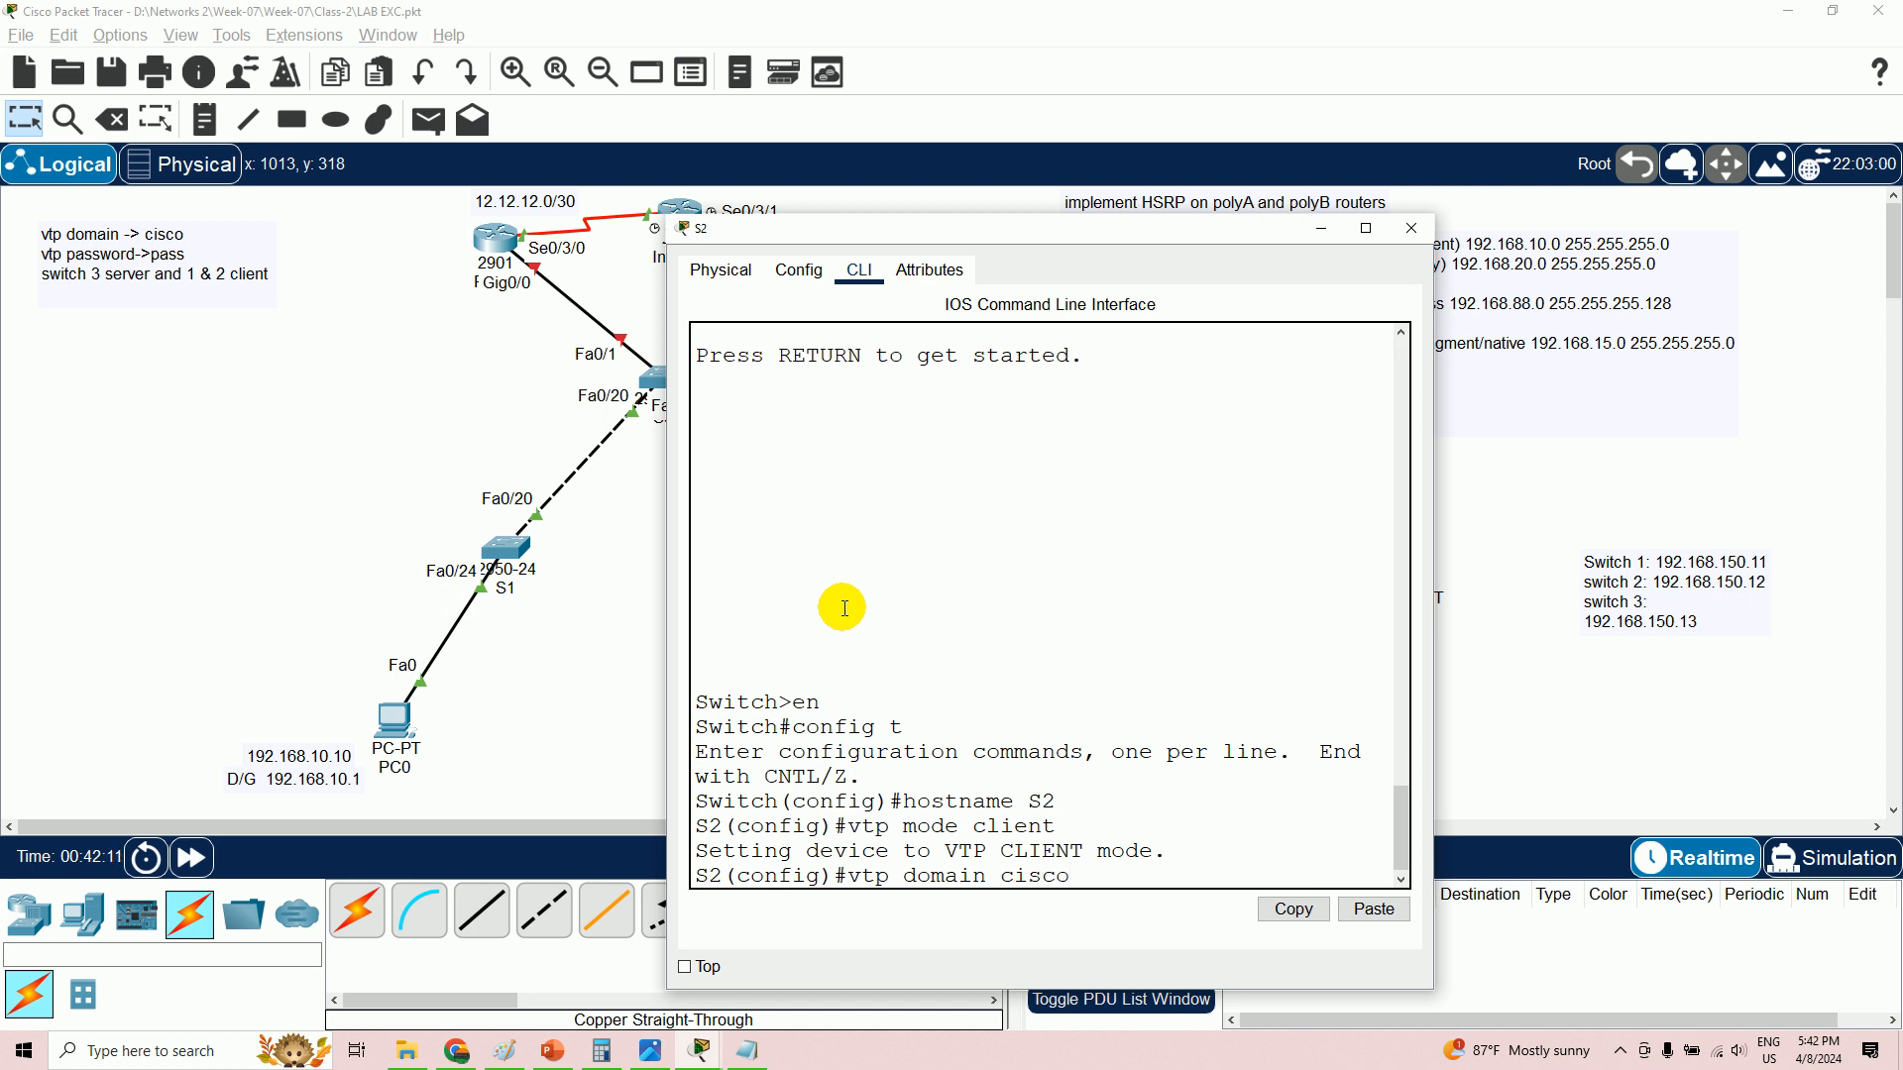
key("Return")
type("vtp")
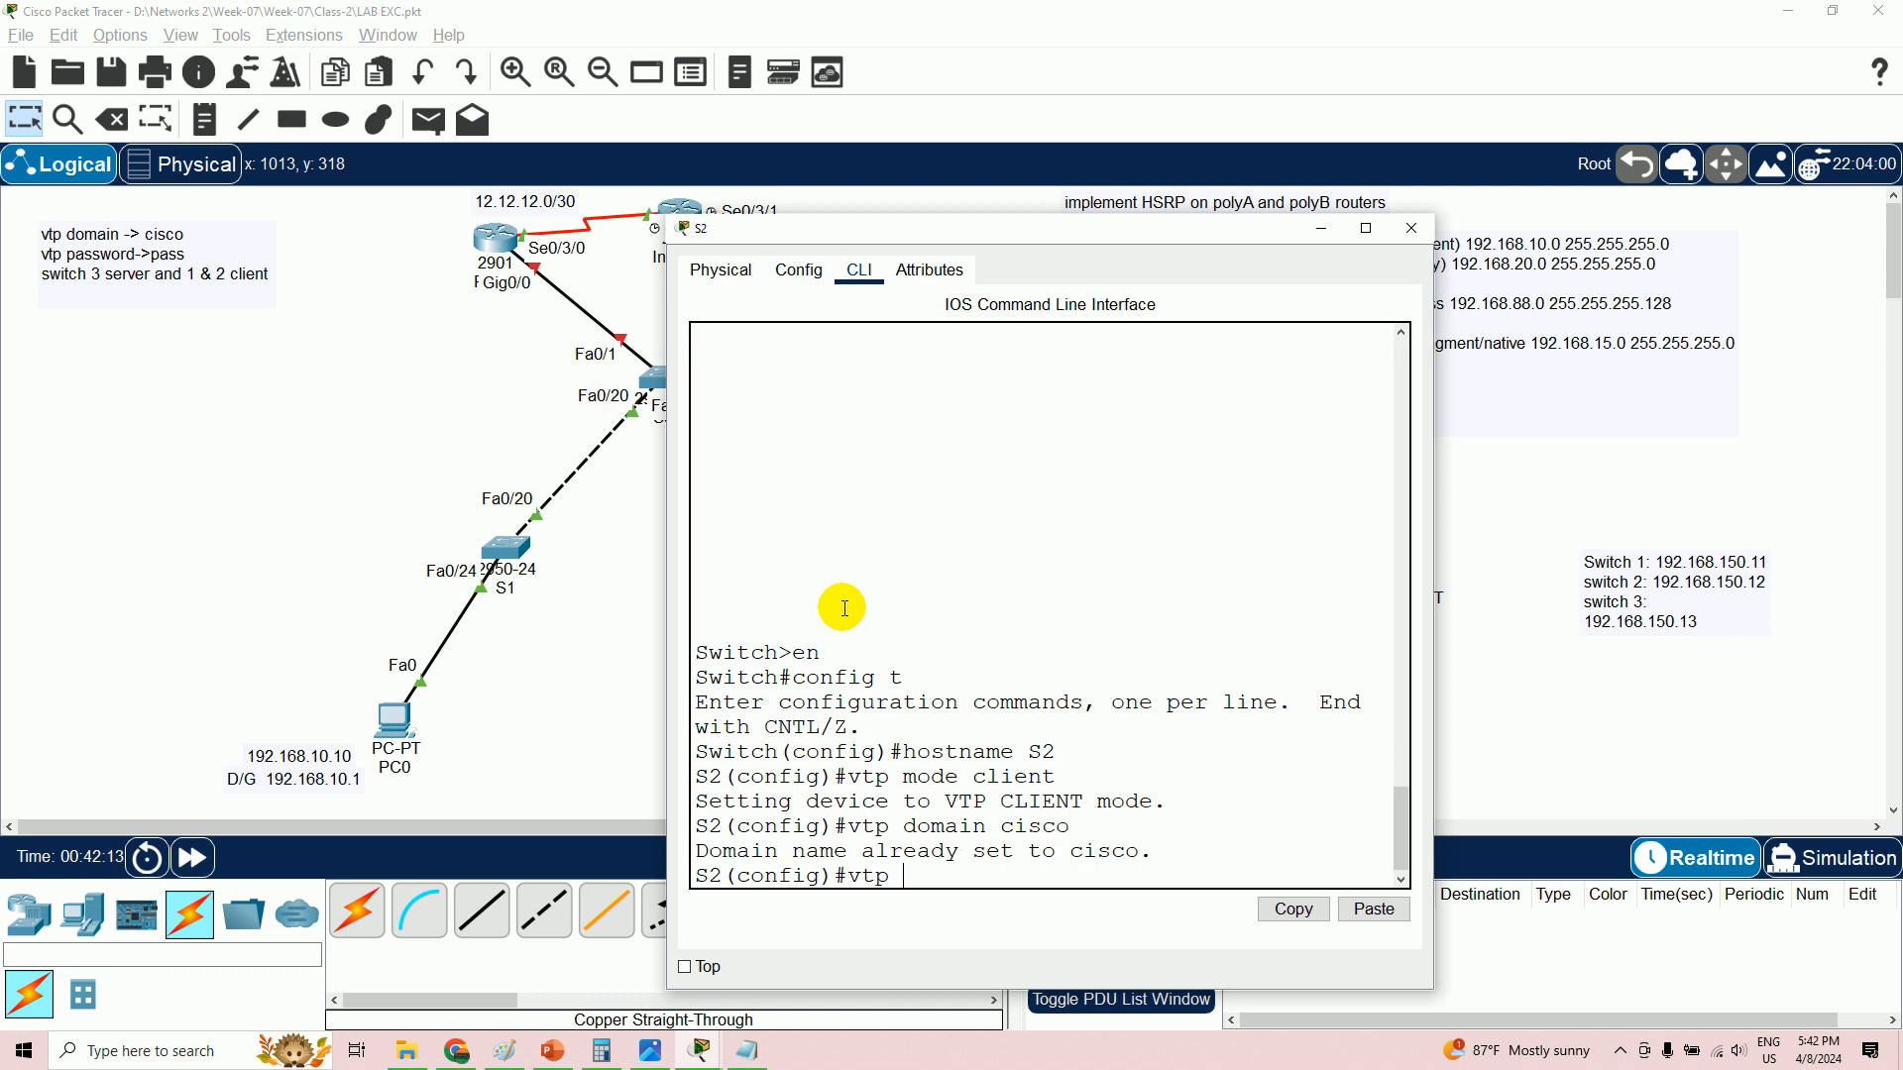
type(" password pass")
key("Return")
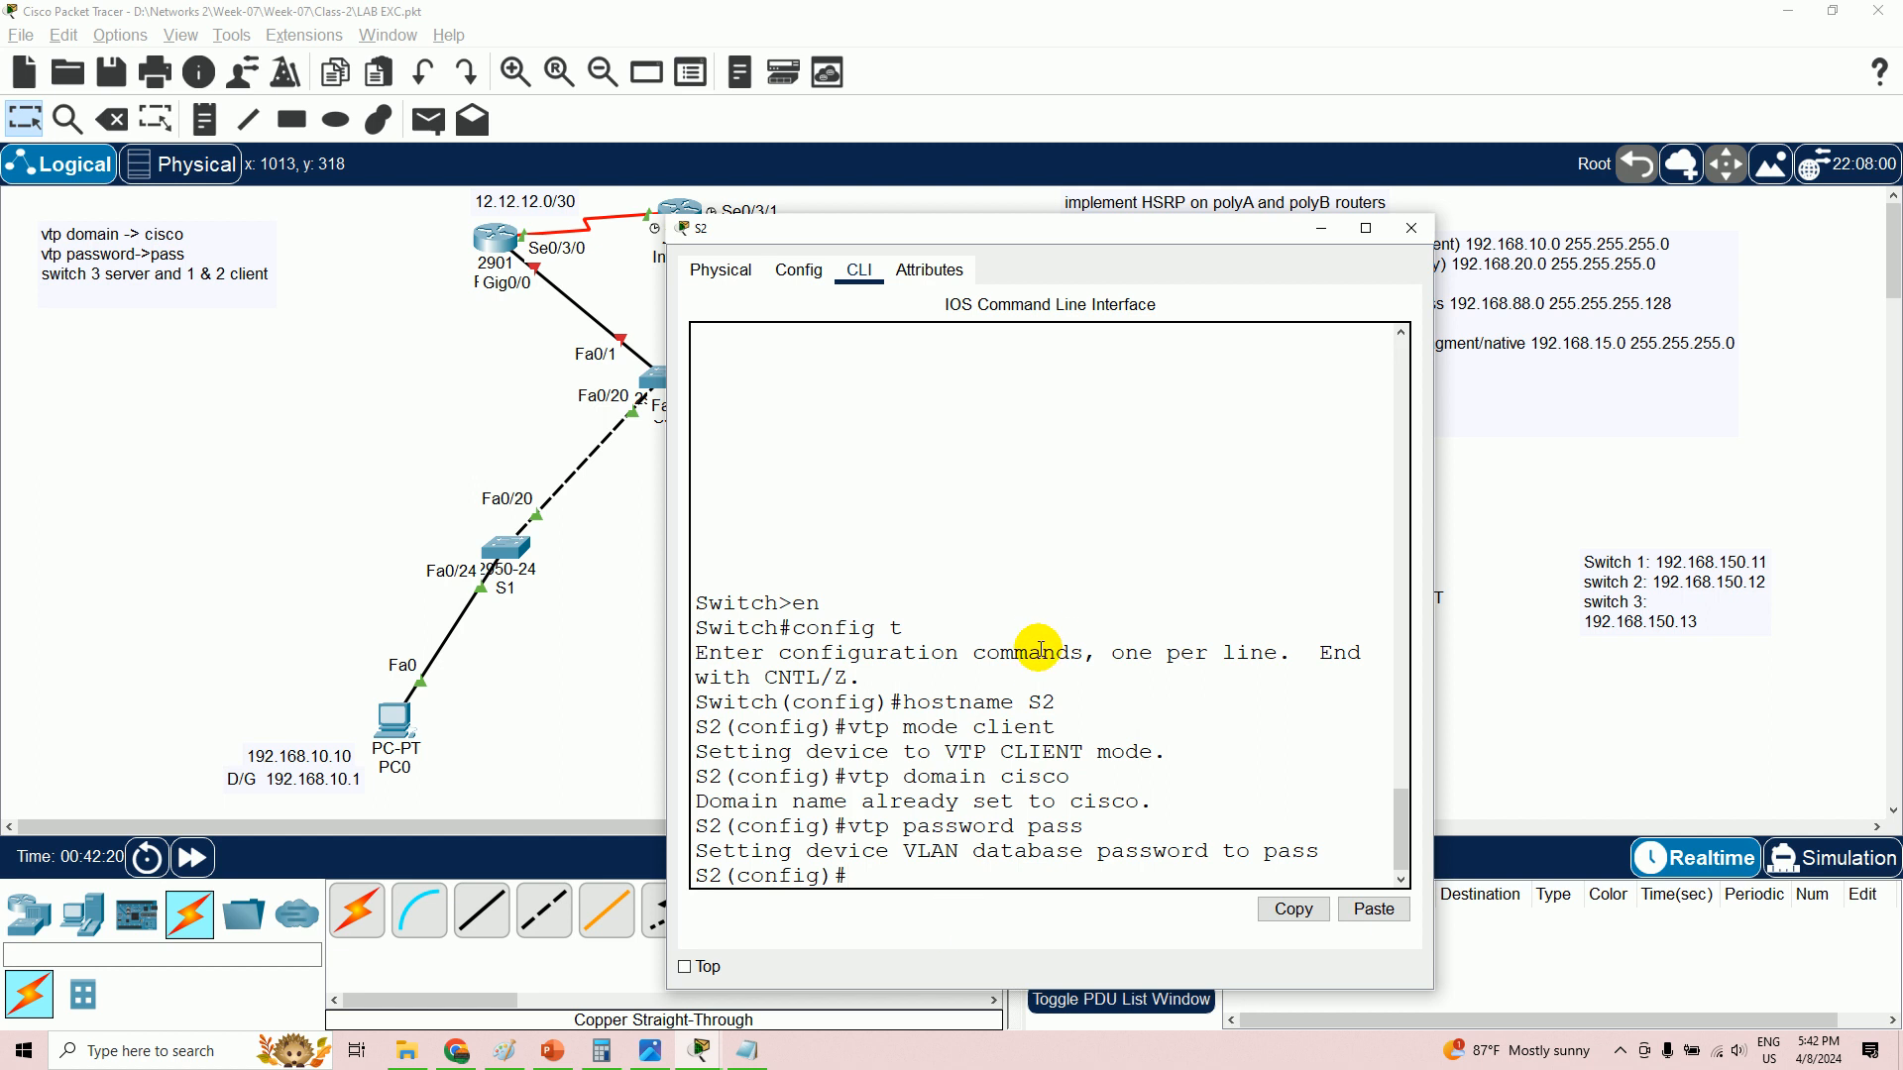
left_click(587, 602)
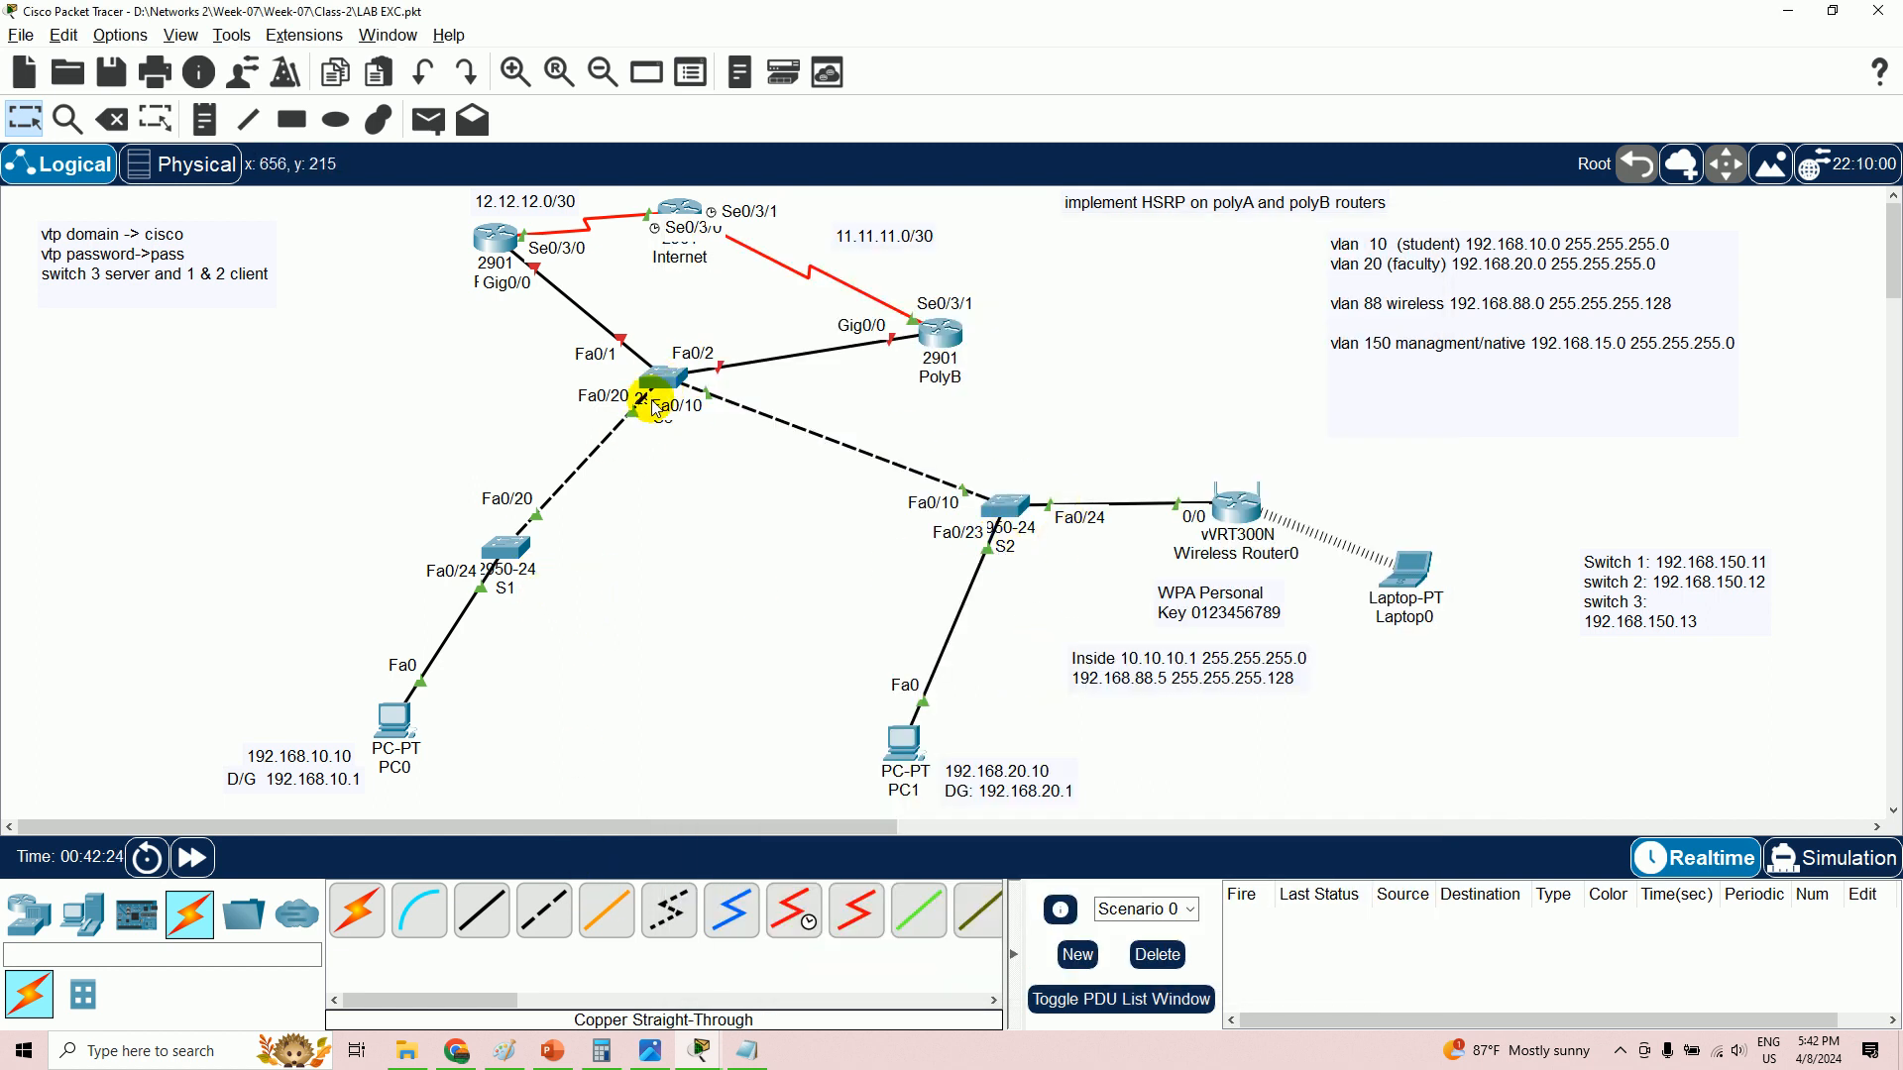
- Reopen switch S3's command line at its configuration prompt
mouse_move(662, 383)
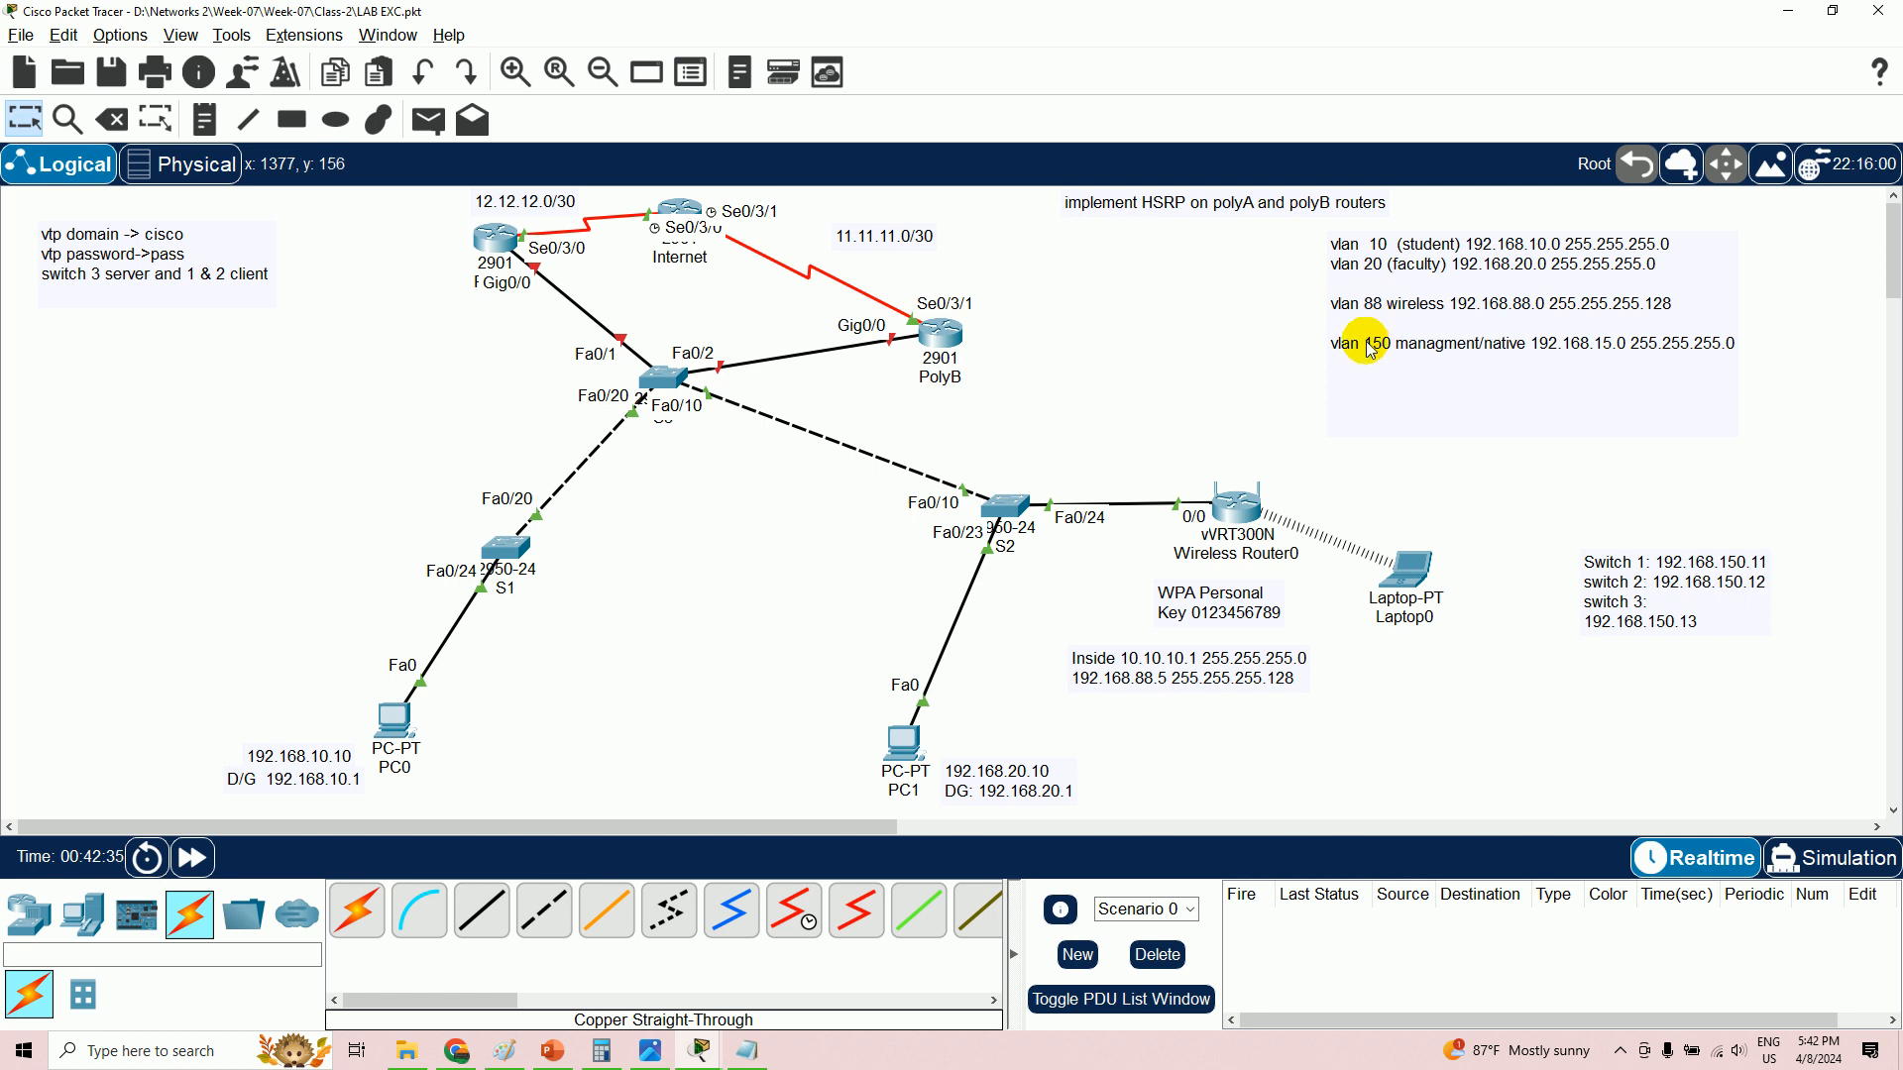
left_click(680, 387)
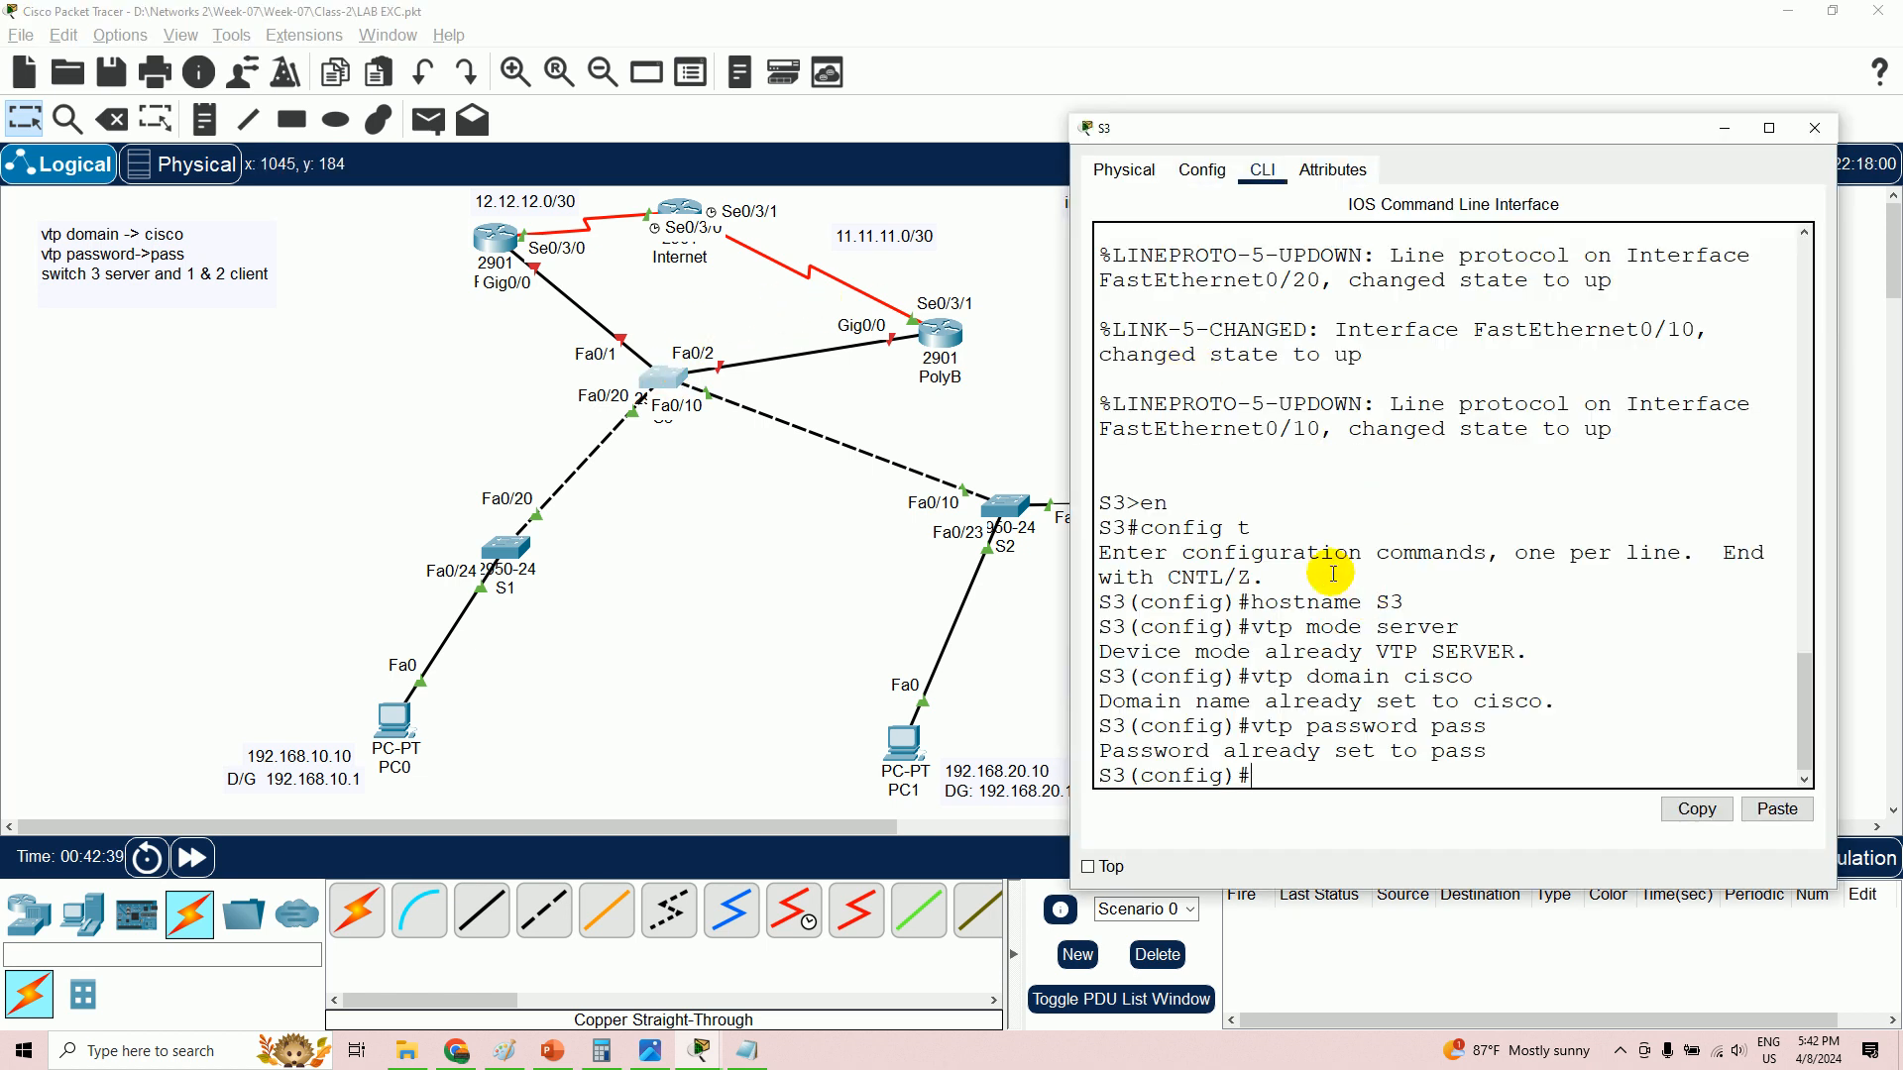
- On S3, create VLAN 10 named student
key("Return")
type("vlan")
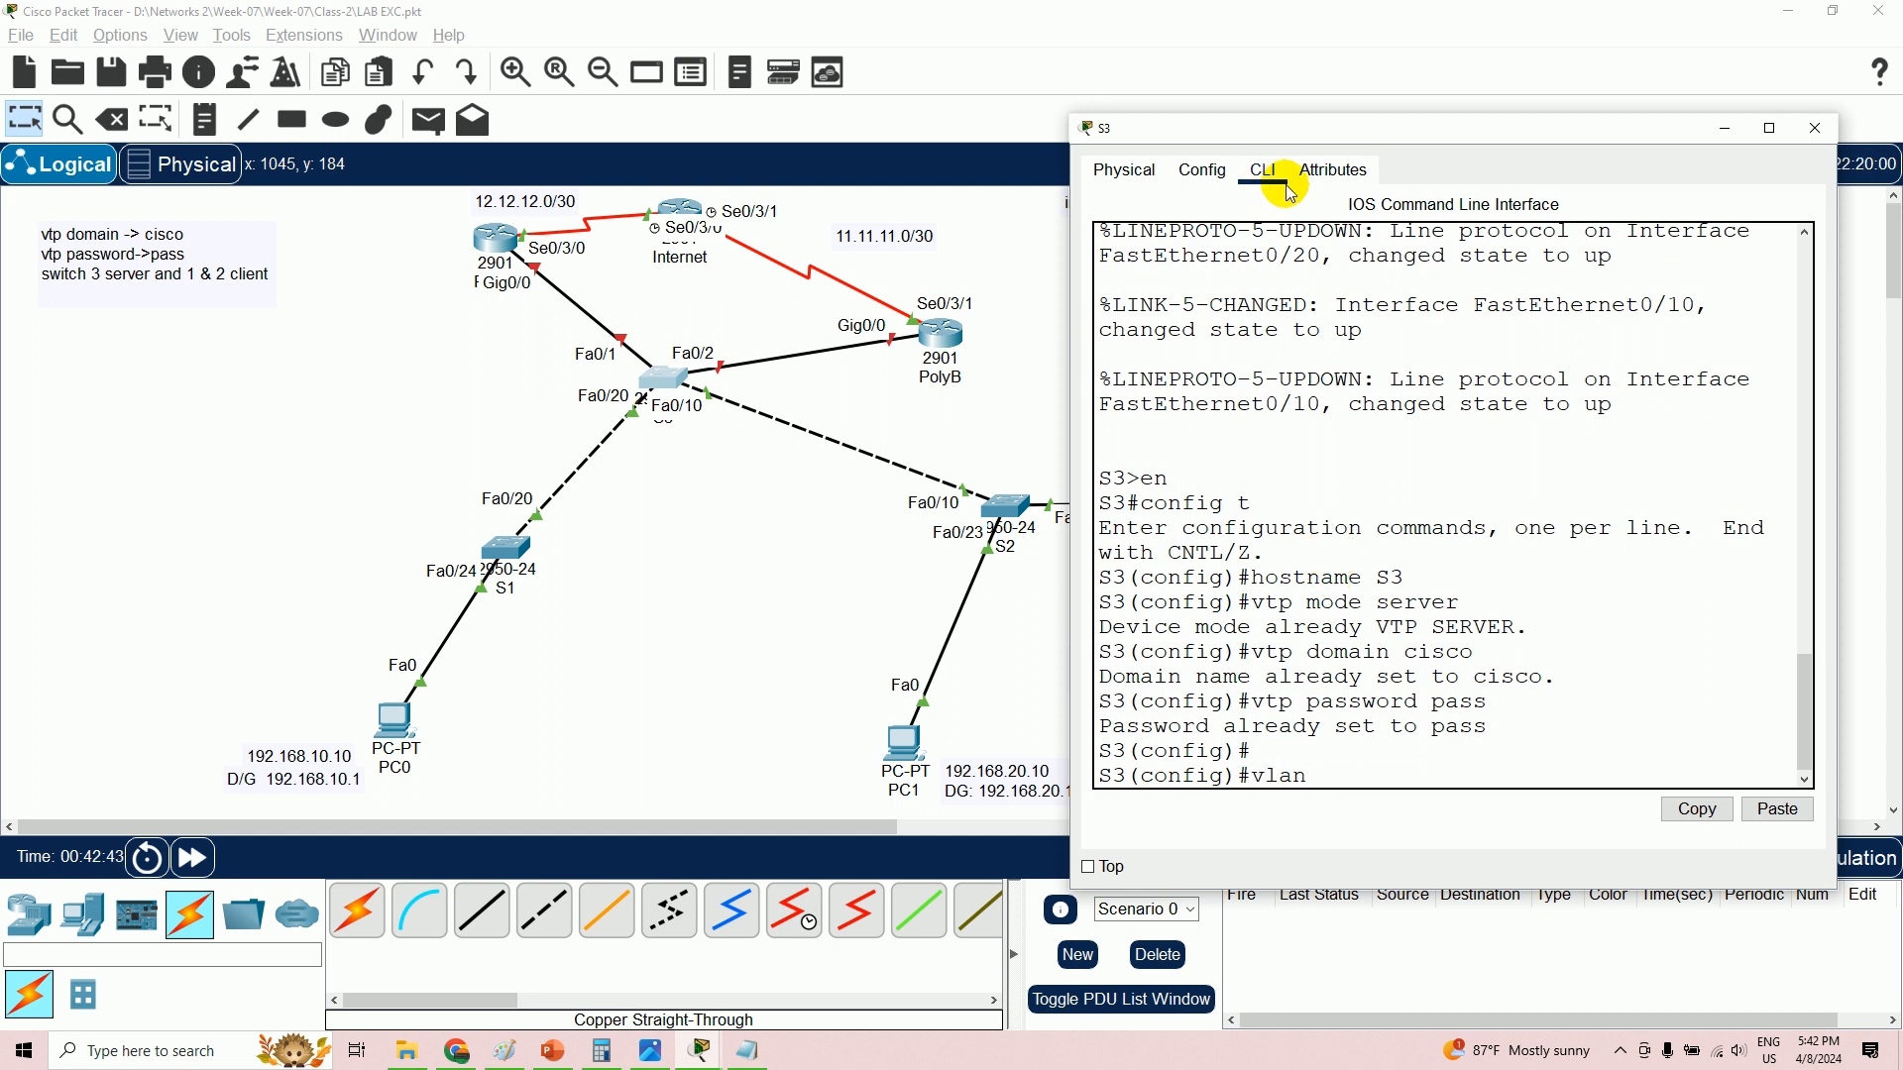
left_click_drag(1308, 129, 486, 113)
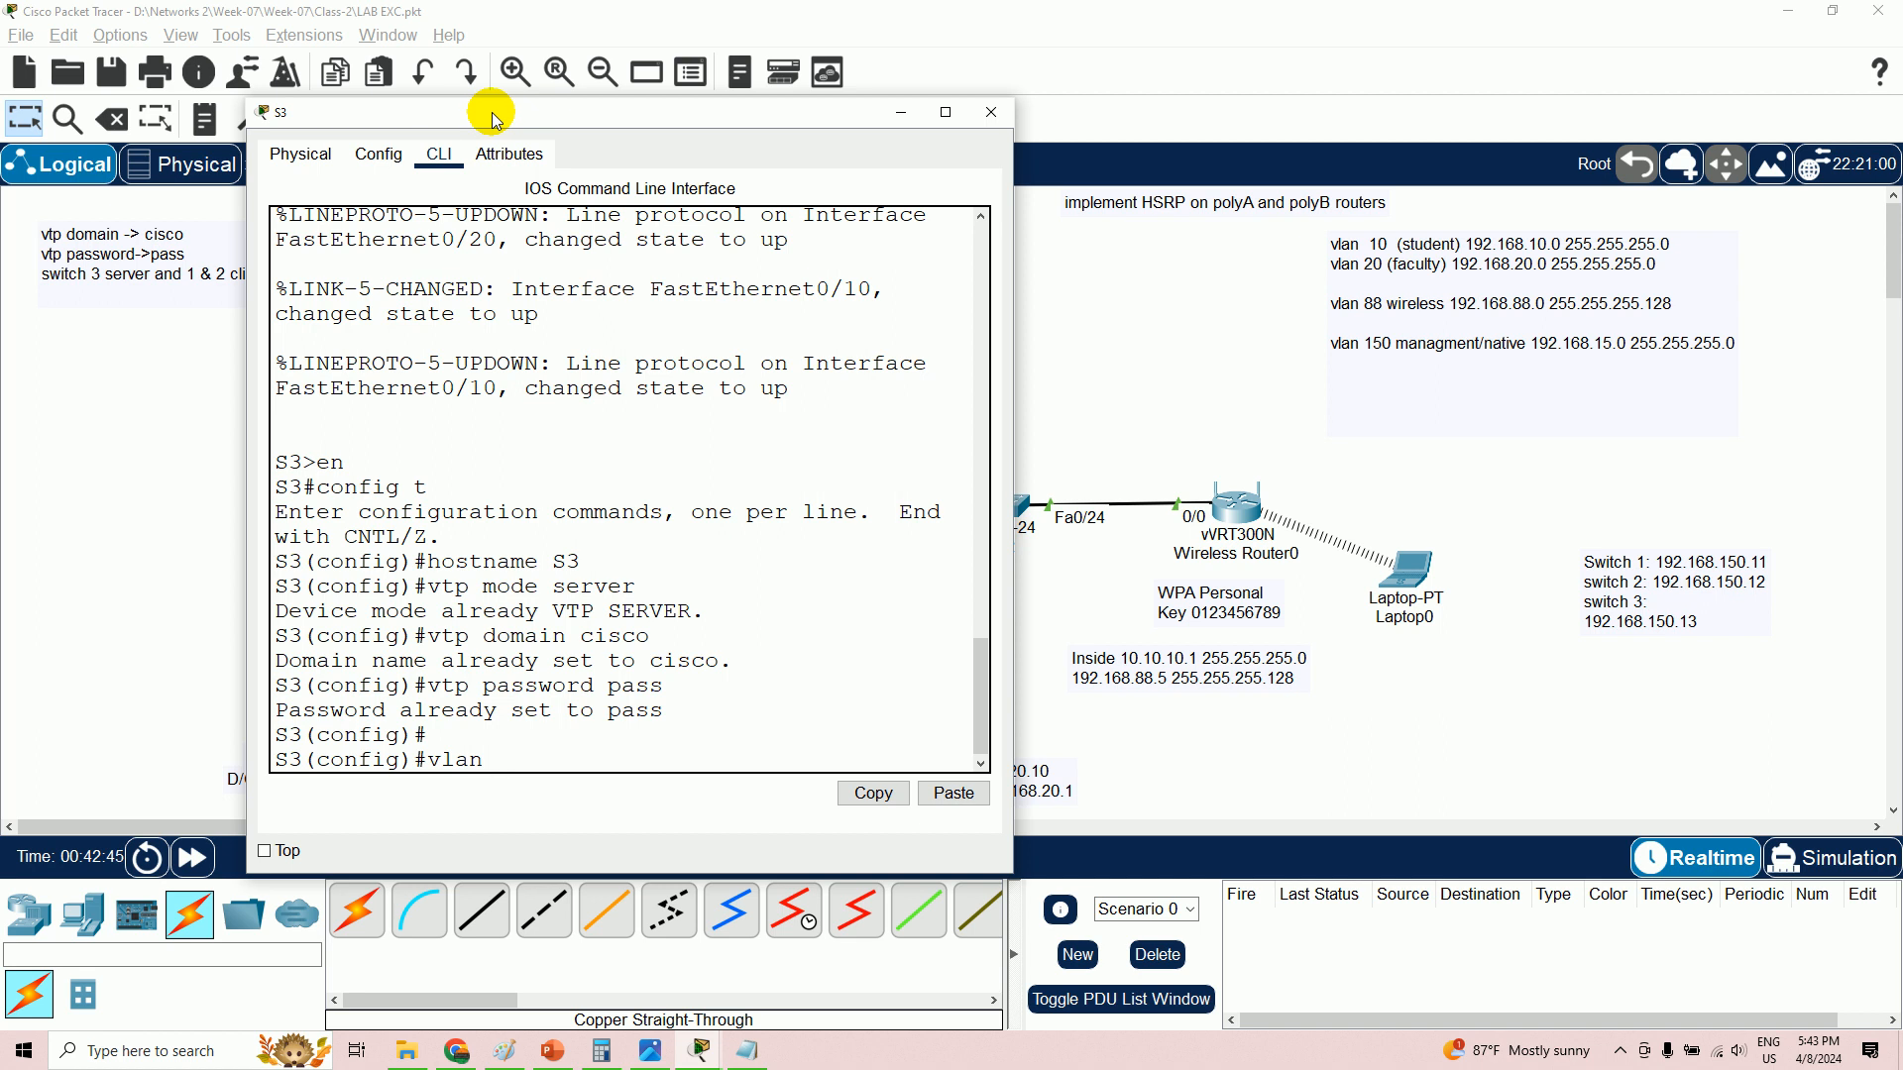
type("10")
key("Return")
type("name ")
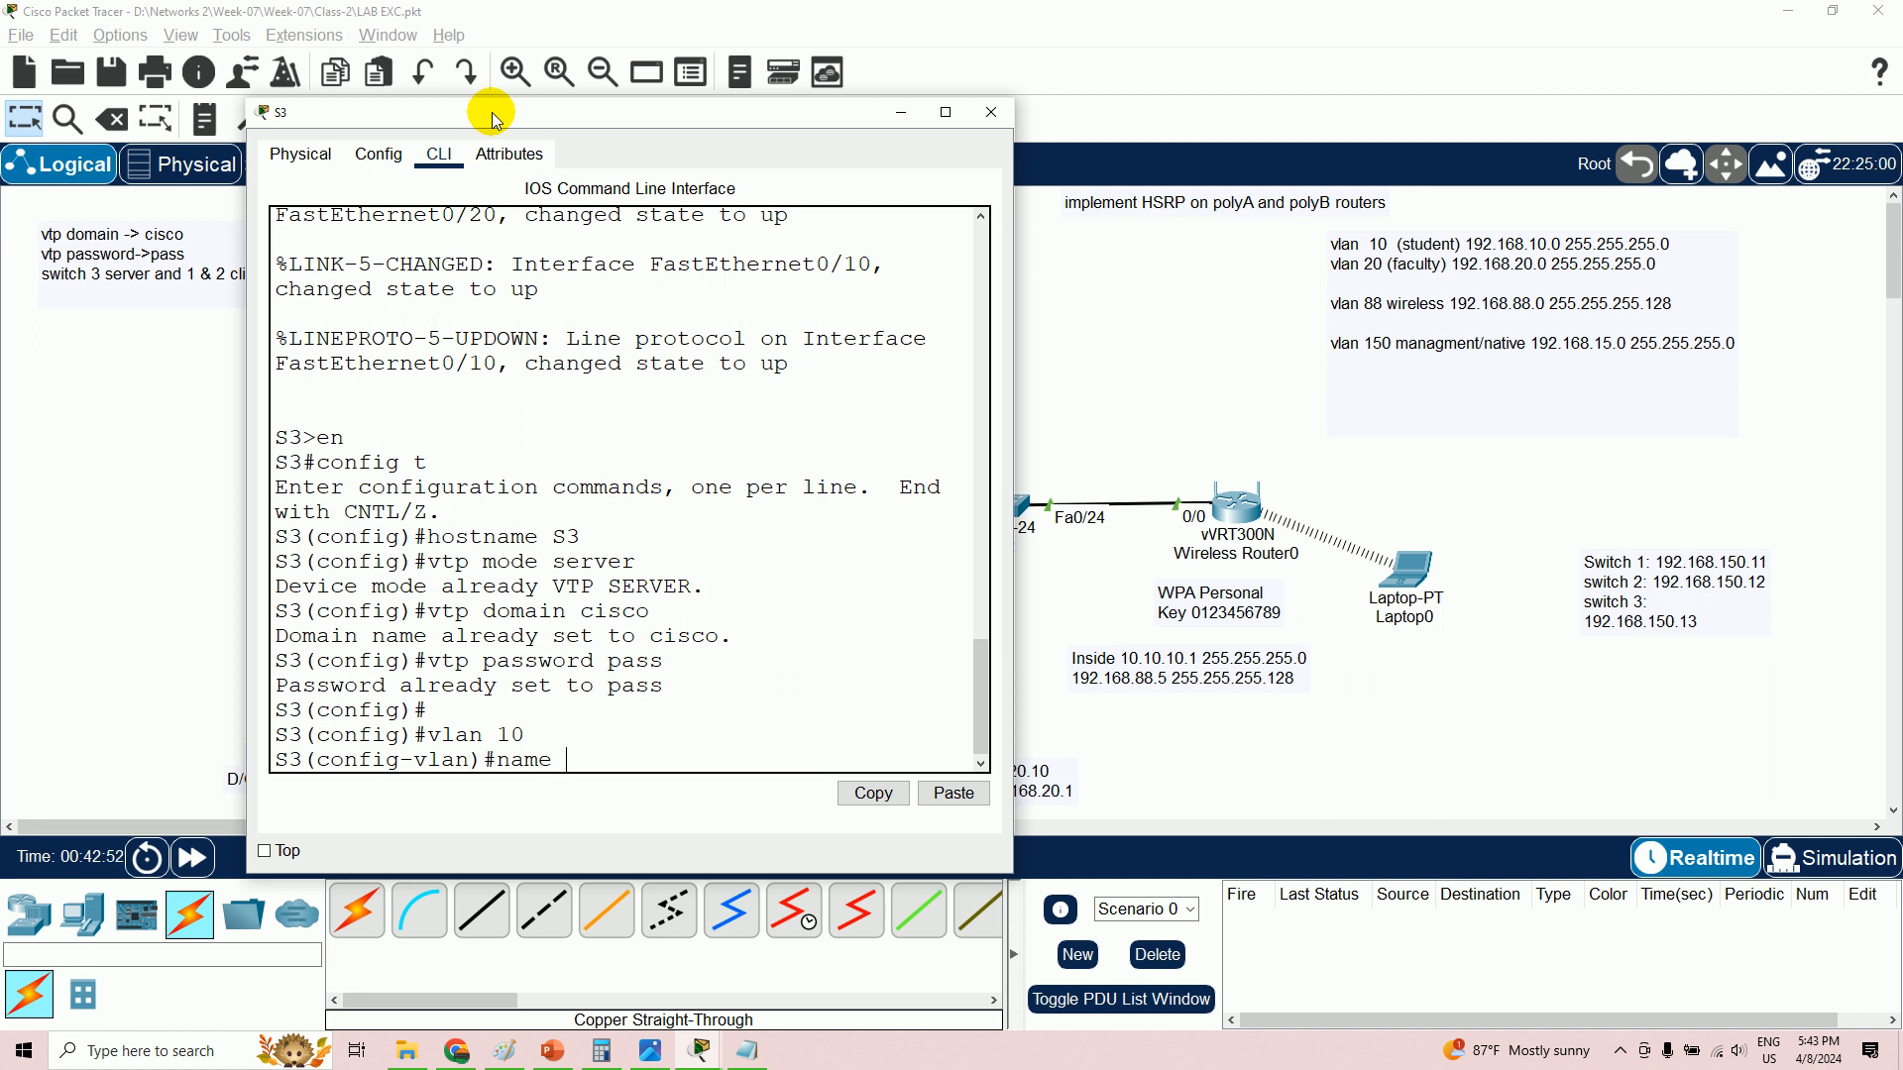
type("student")
key("Return")
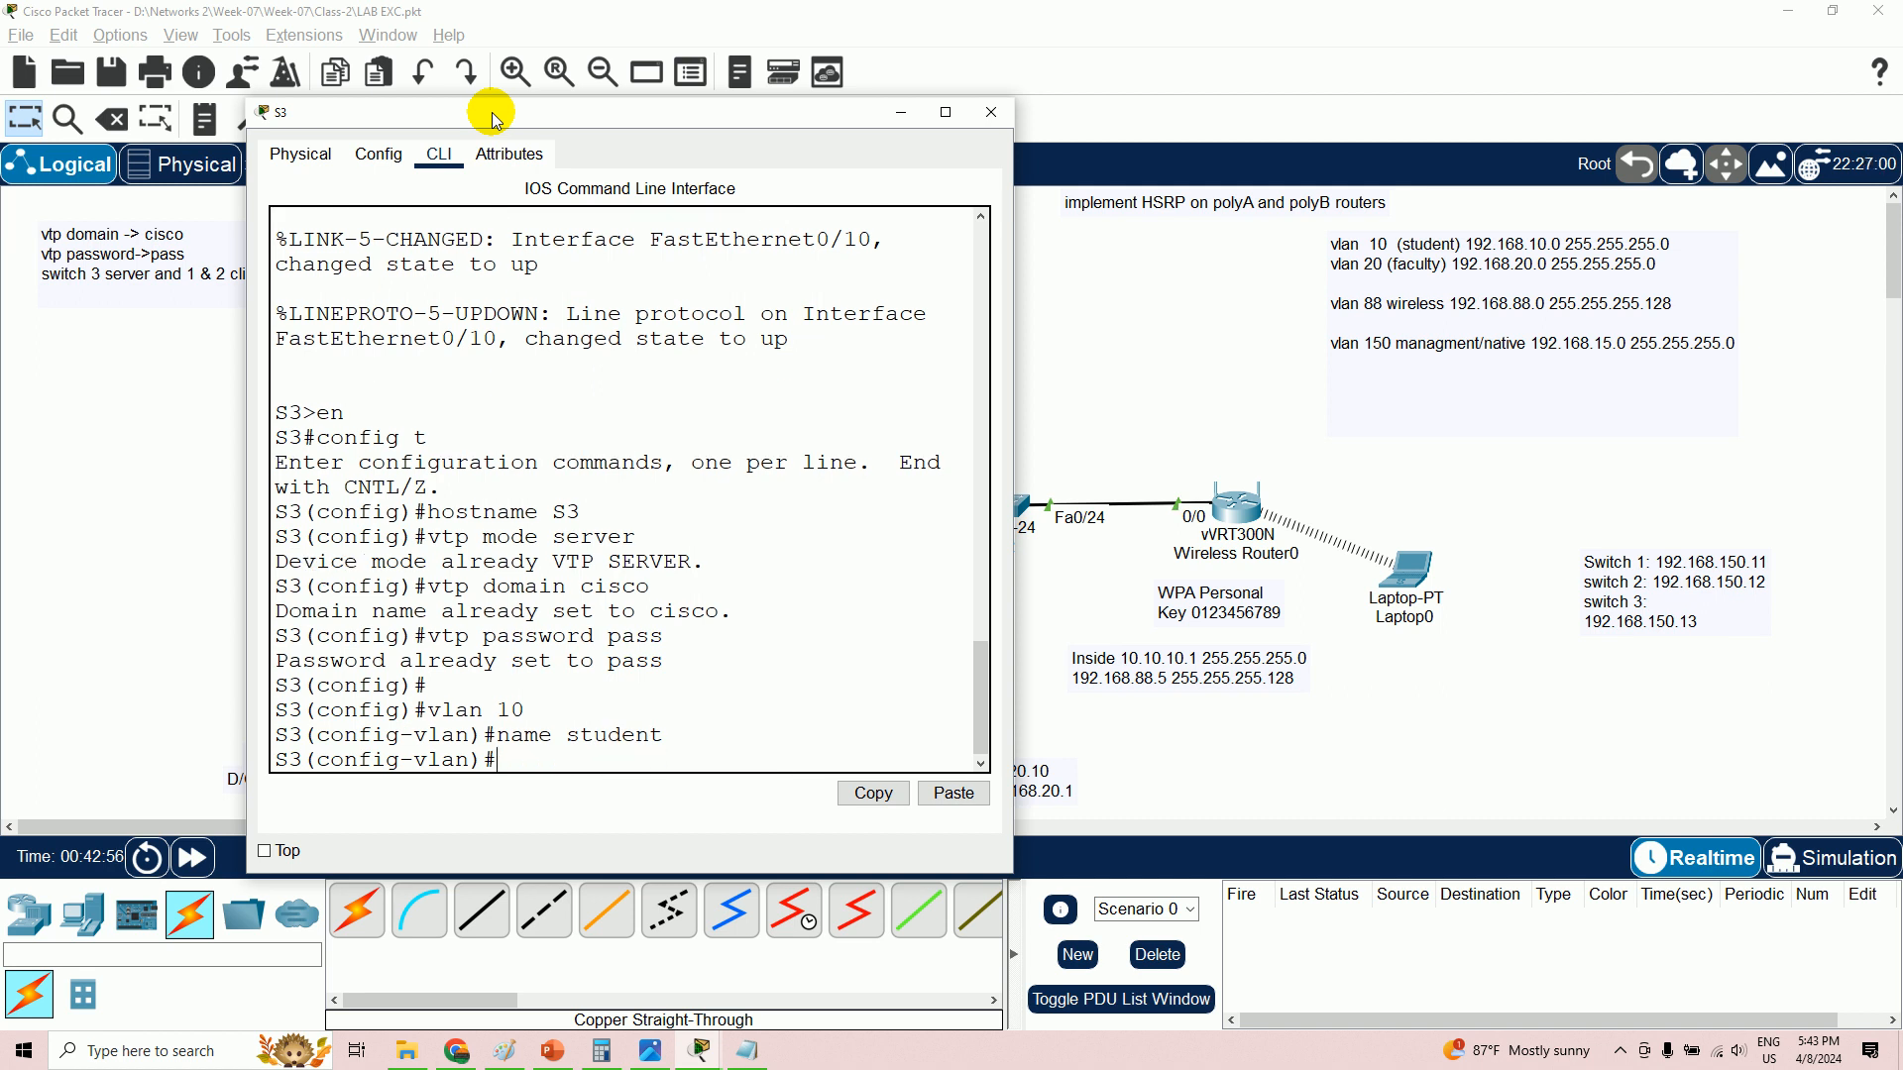
type("eit")
key("Return")
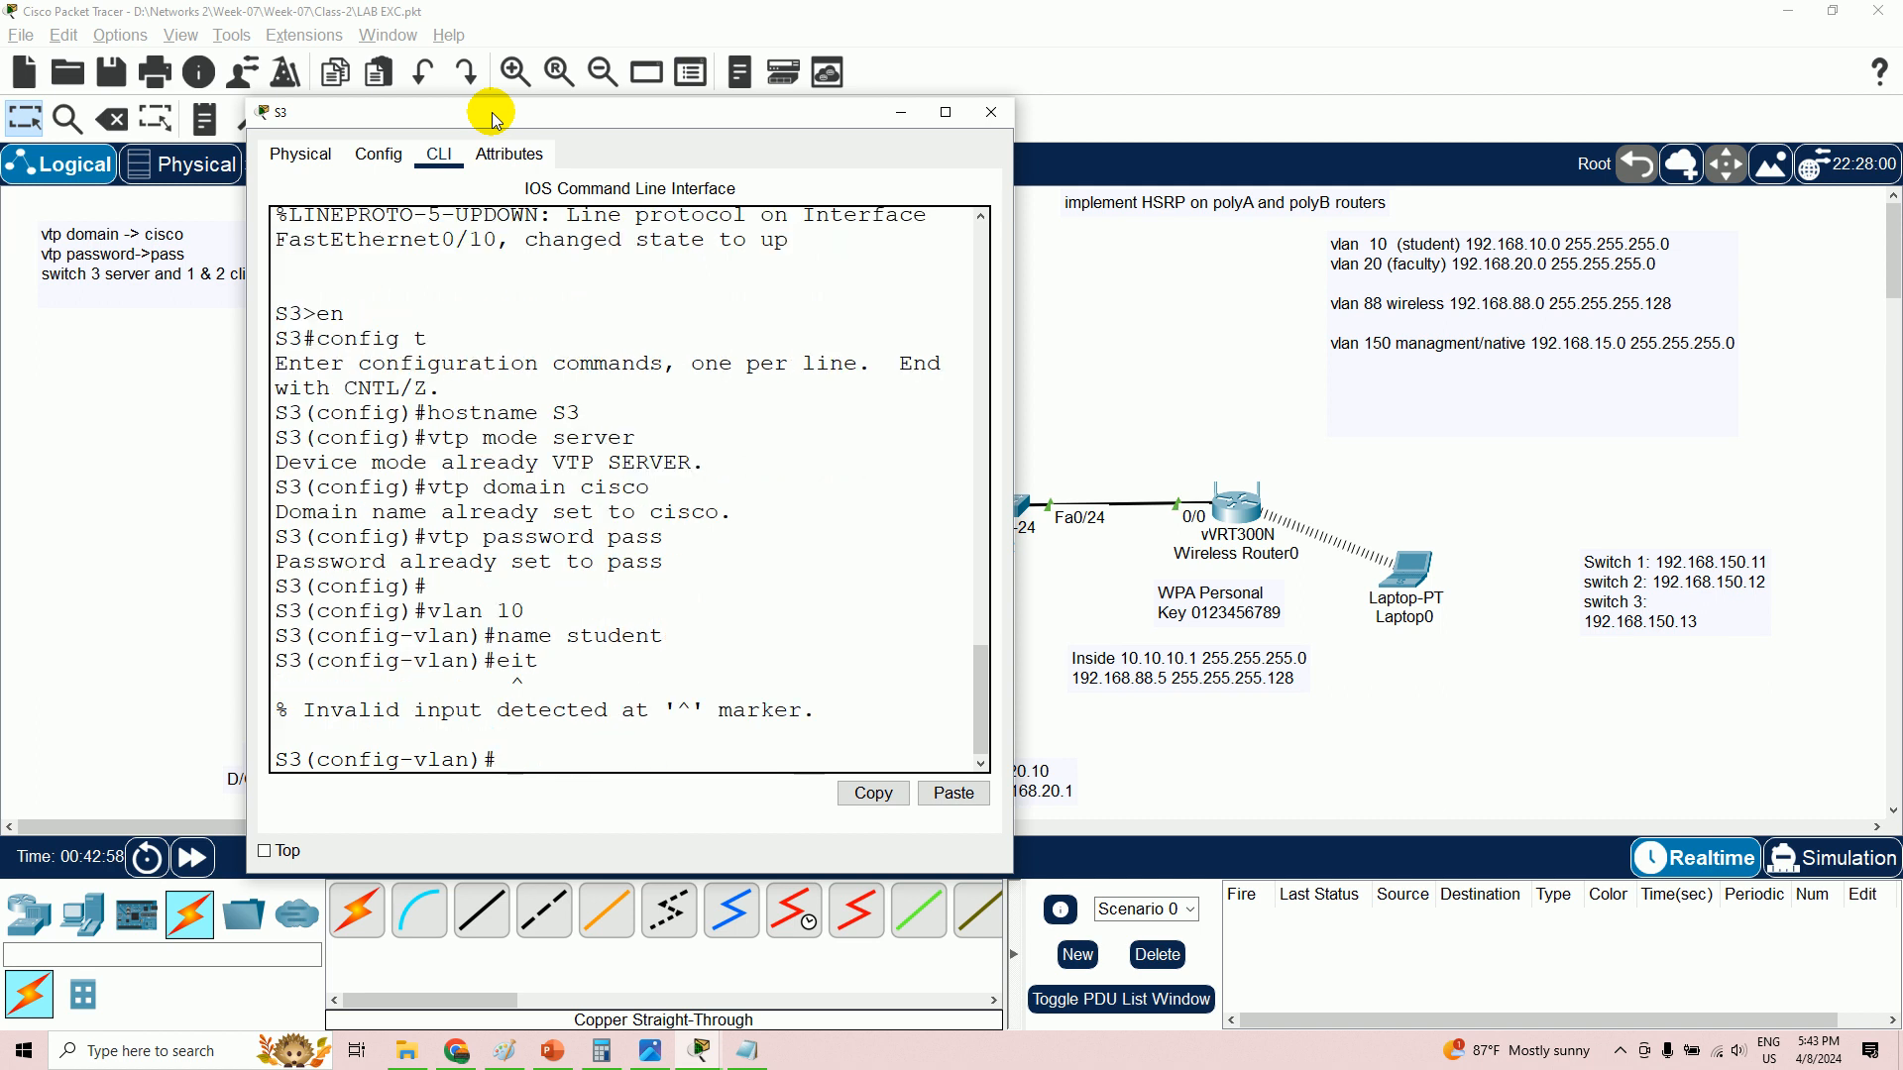
type("exit")
key("Return")
- Create VLAN 20 named faculty and VLAN 88 named wireless on S3
type("vl")
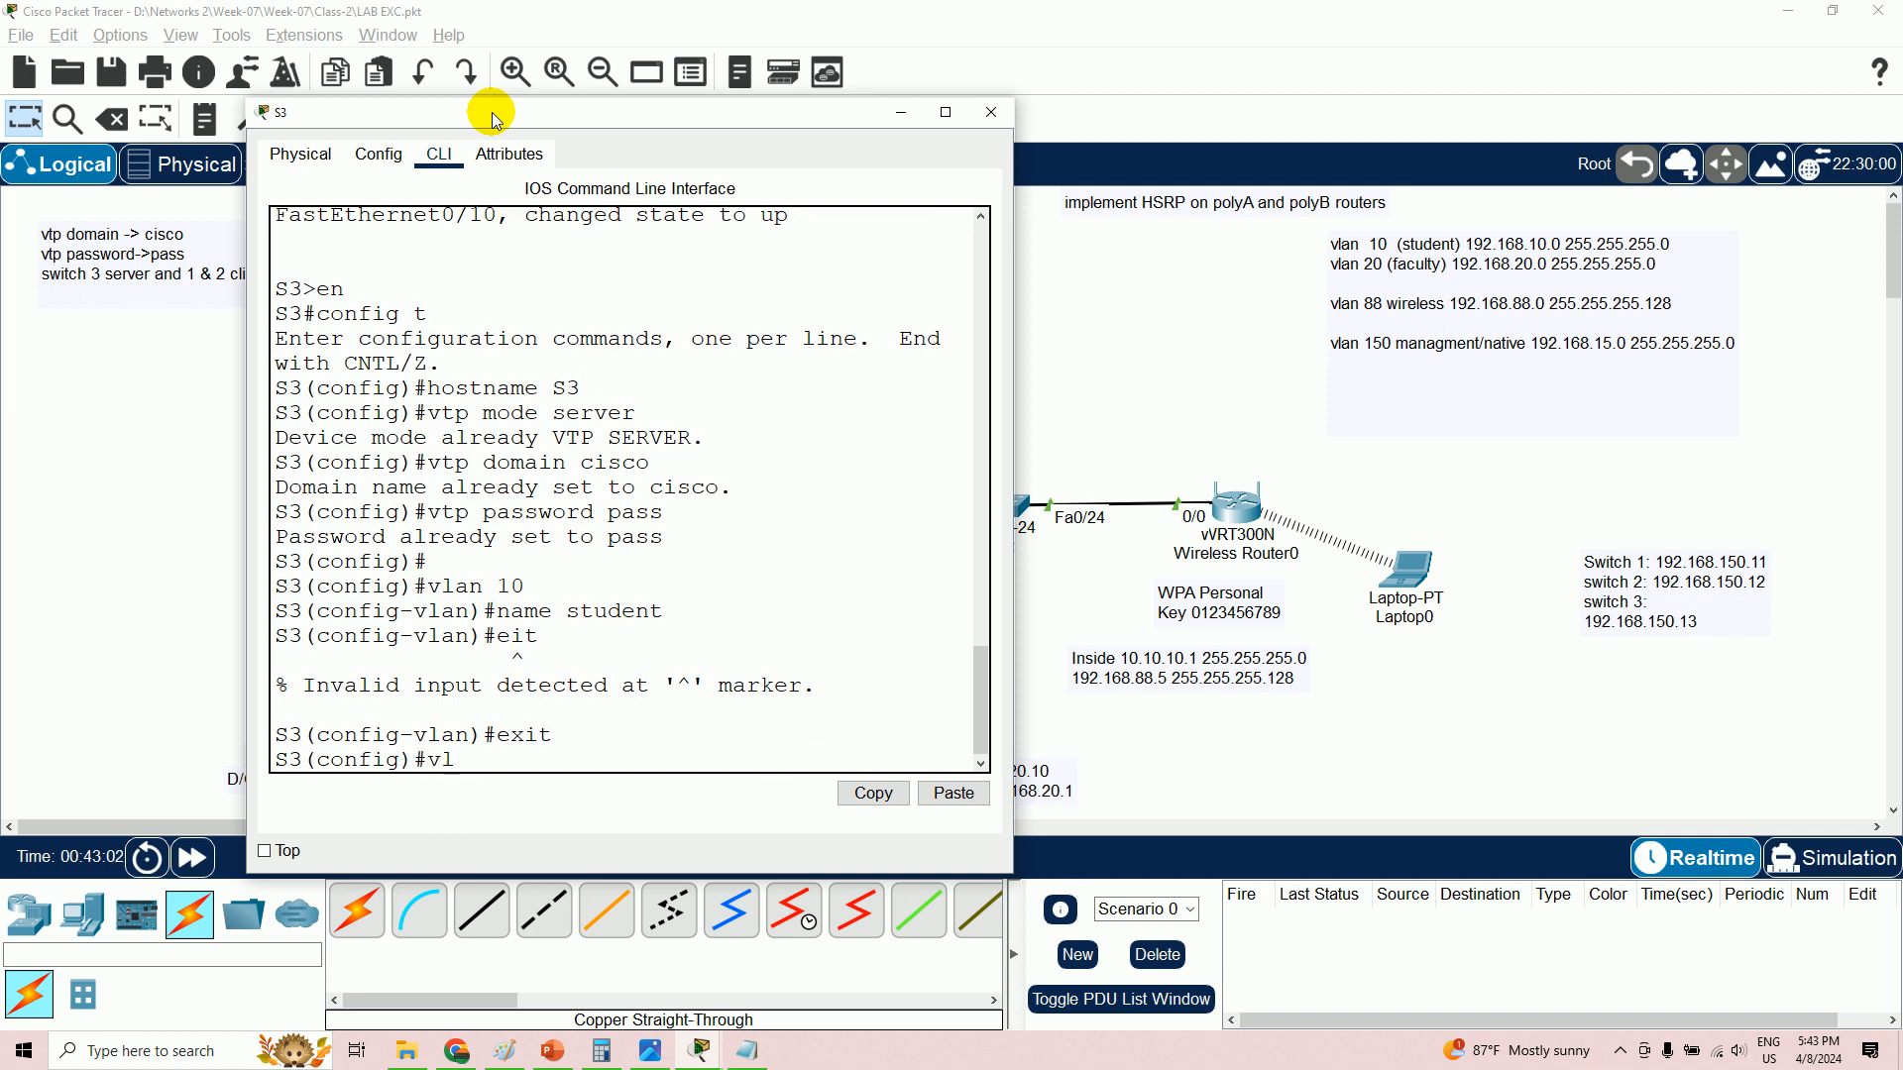
type("an 20")
key("Return")
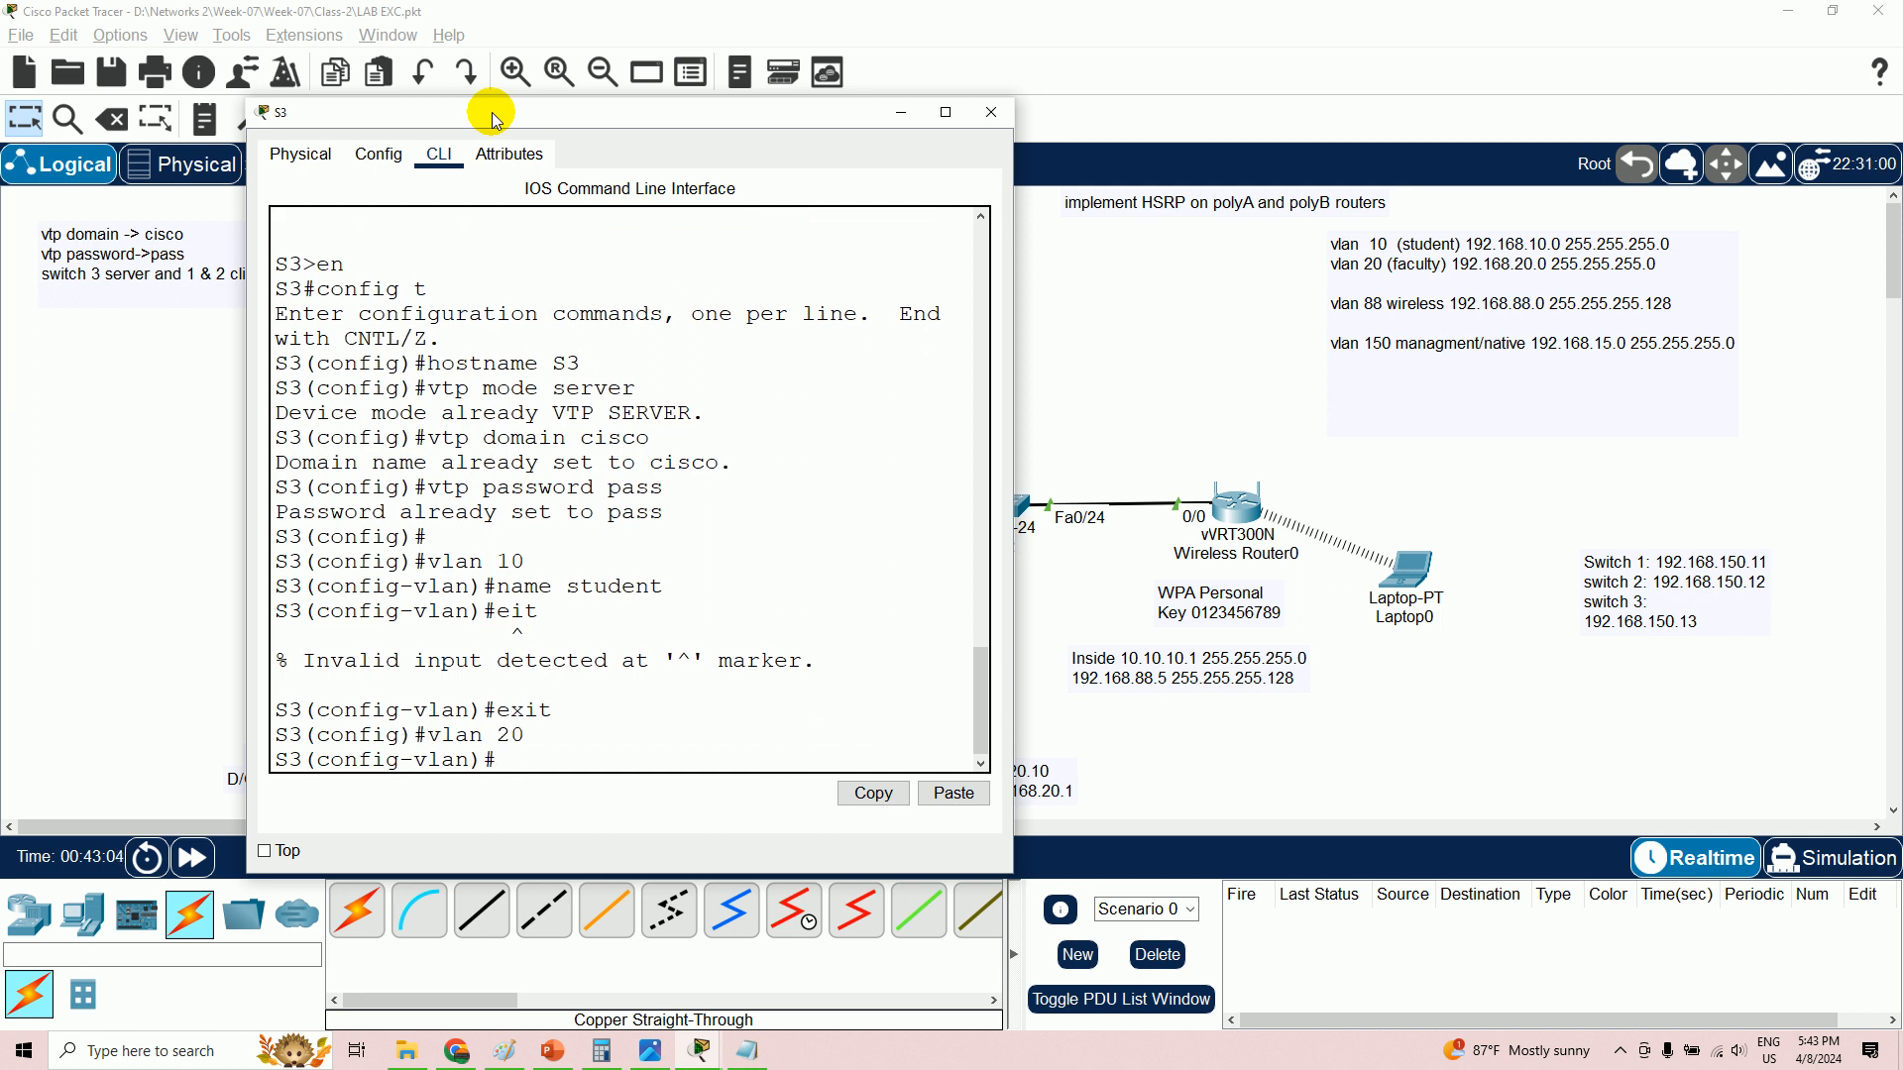
type("name faculty")
key("Return")
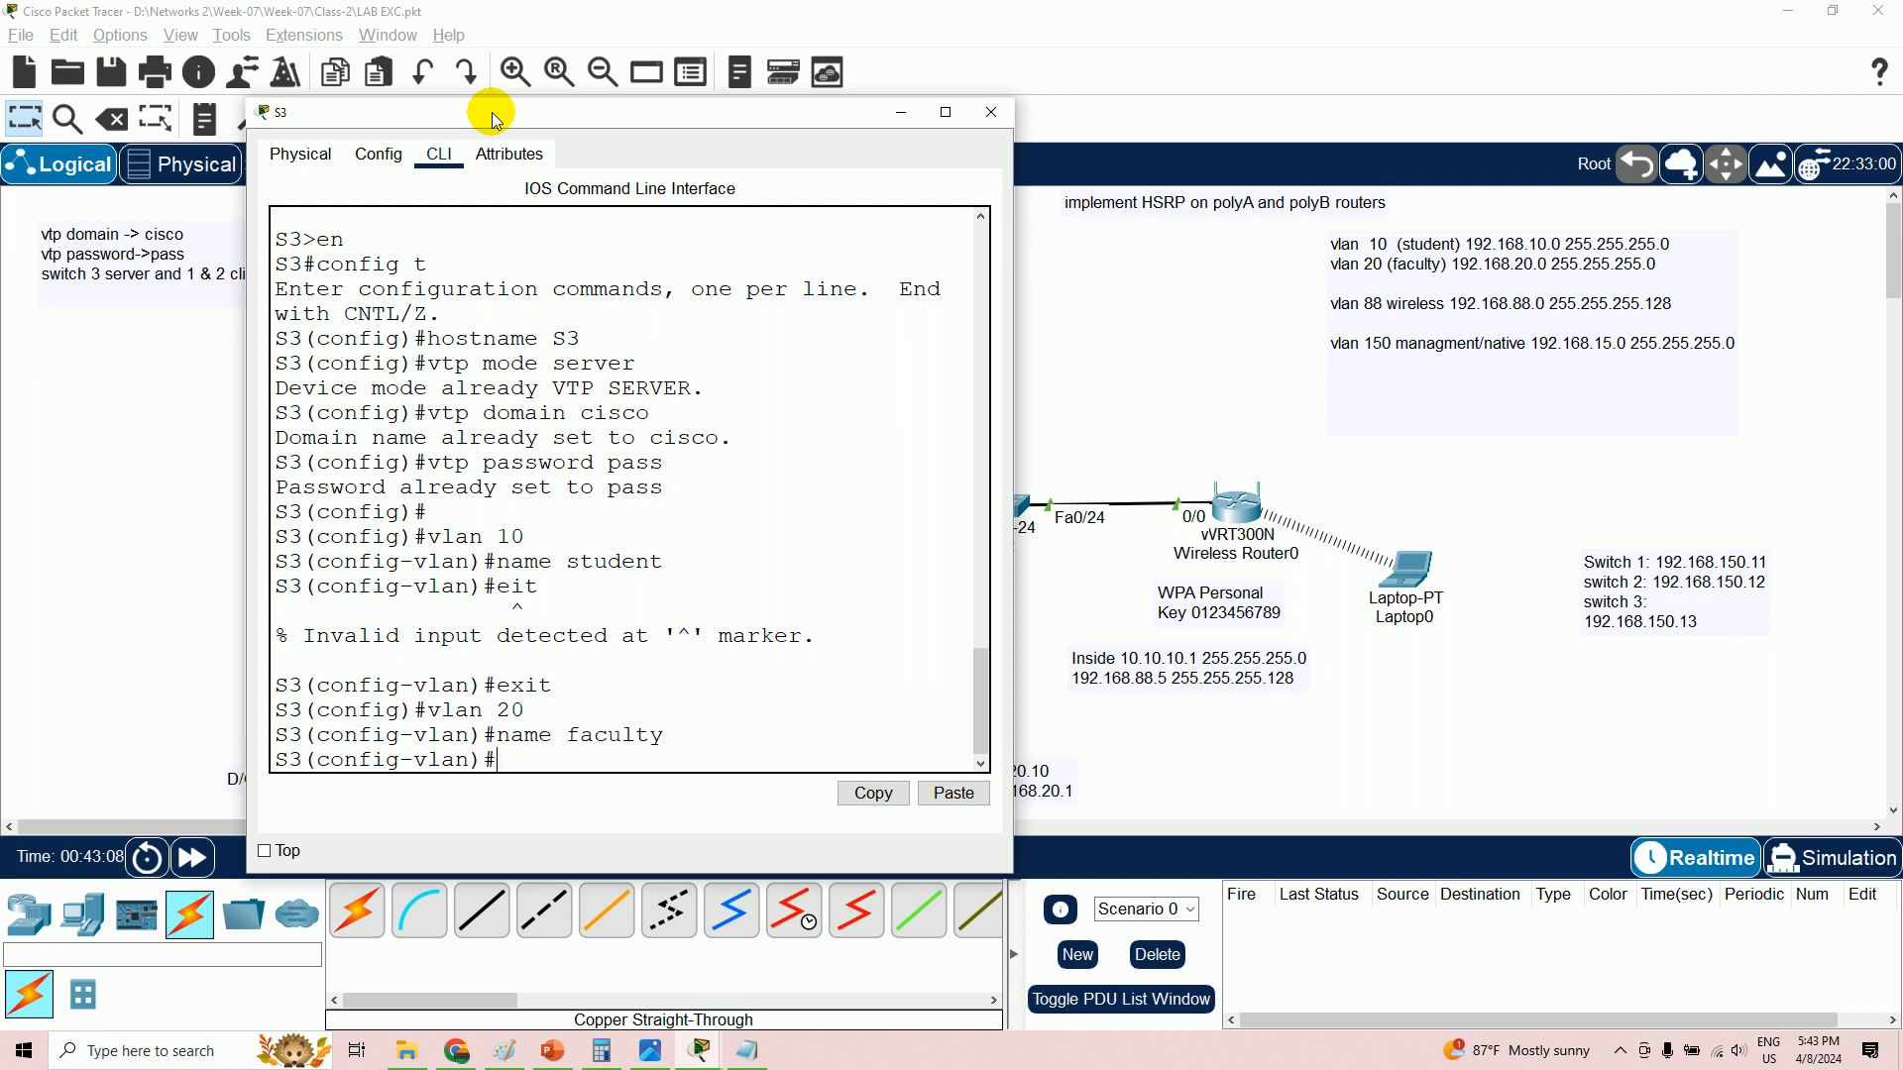
type("exit")
key("Return")
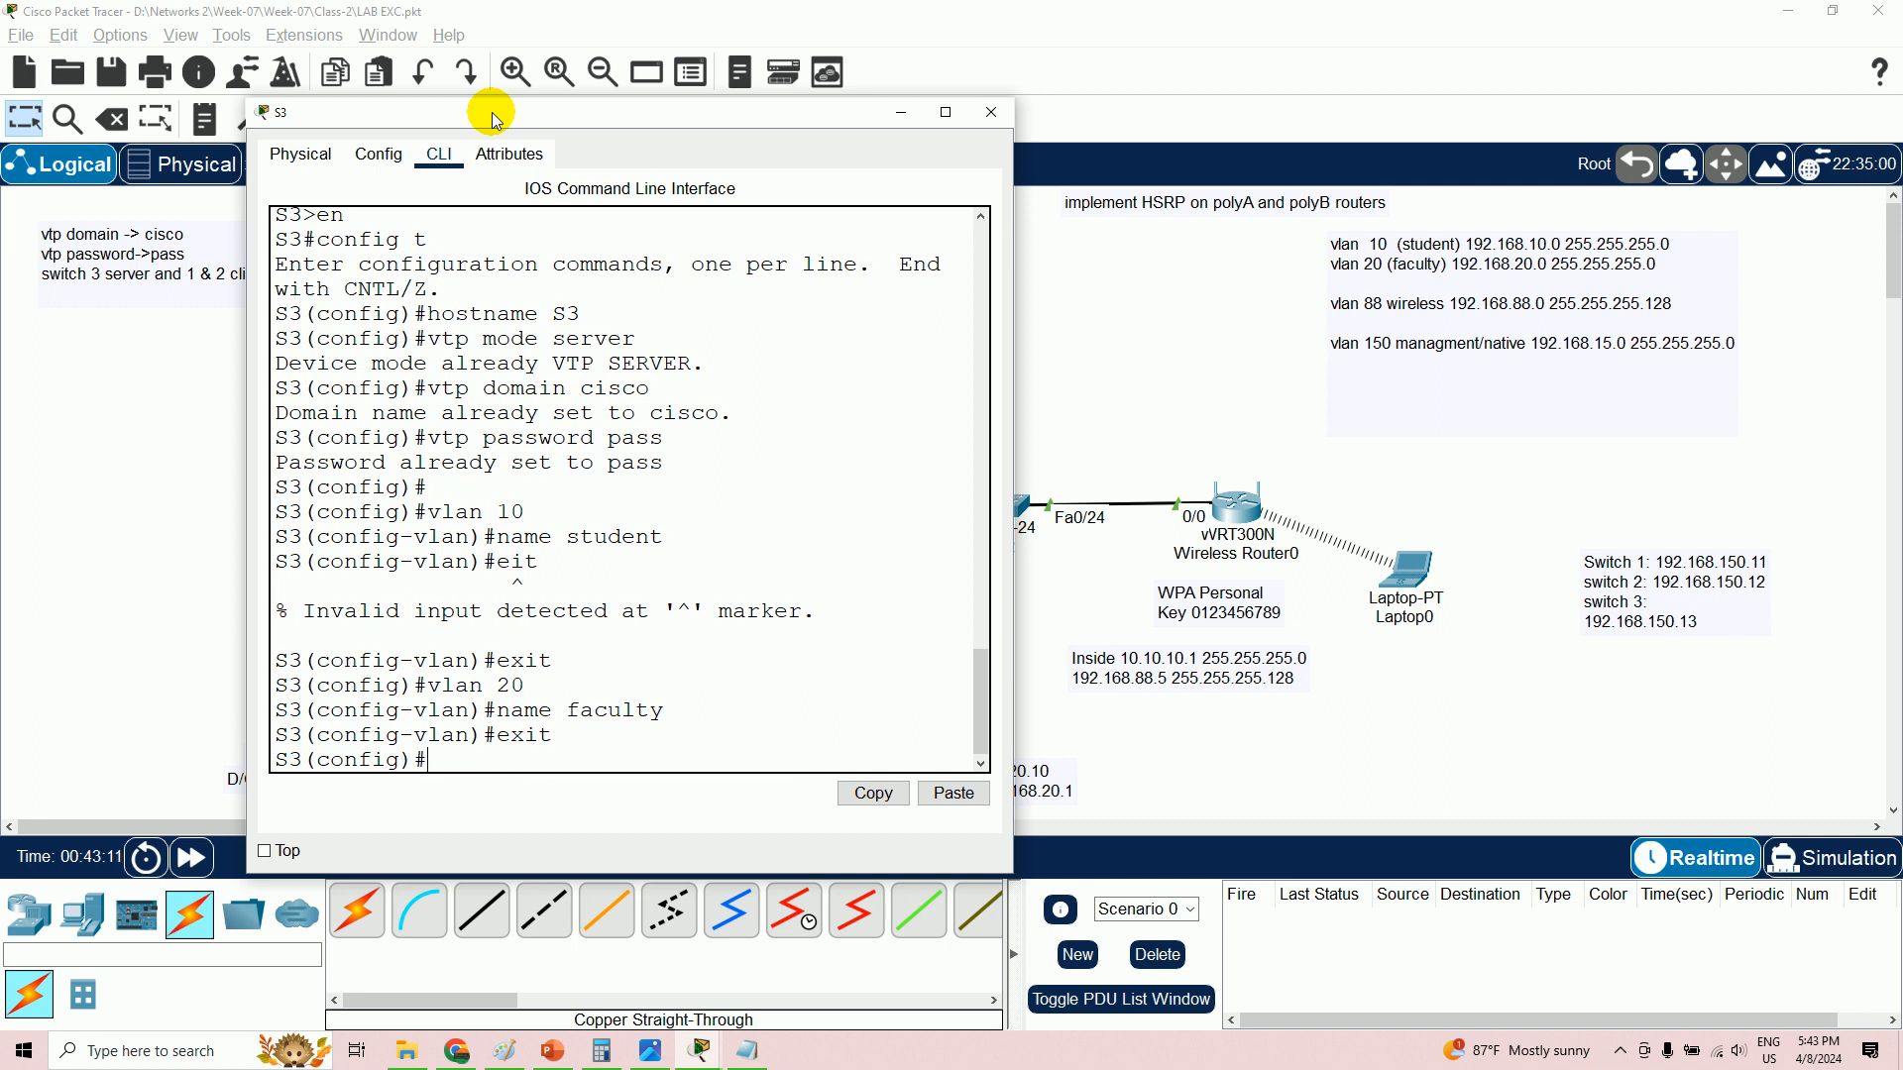
type("vla")
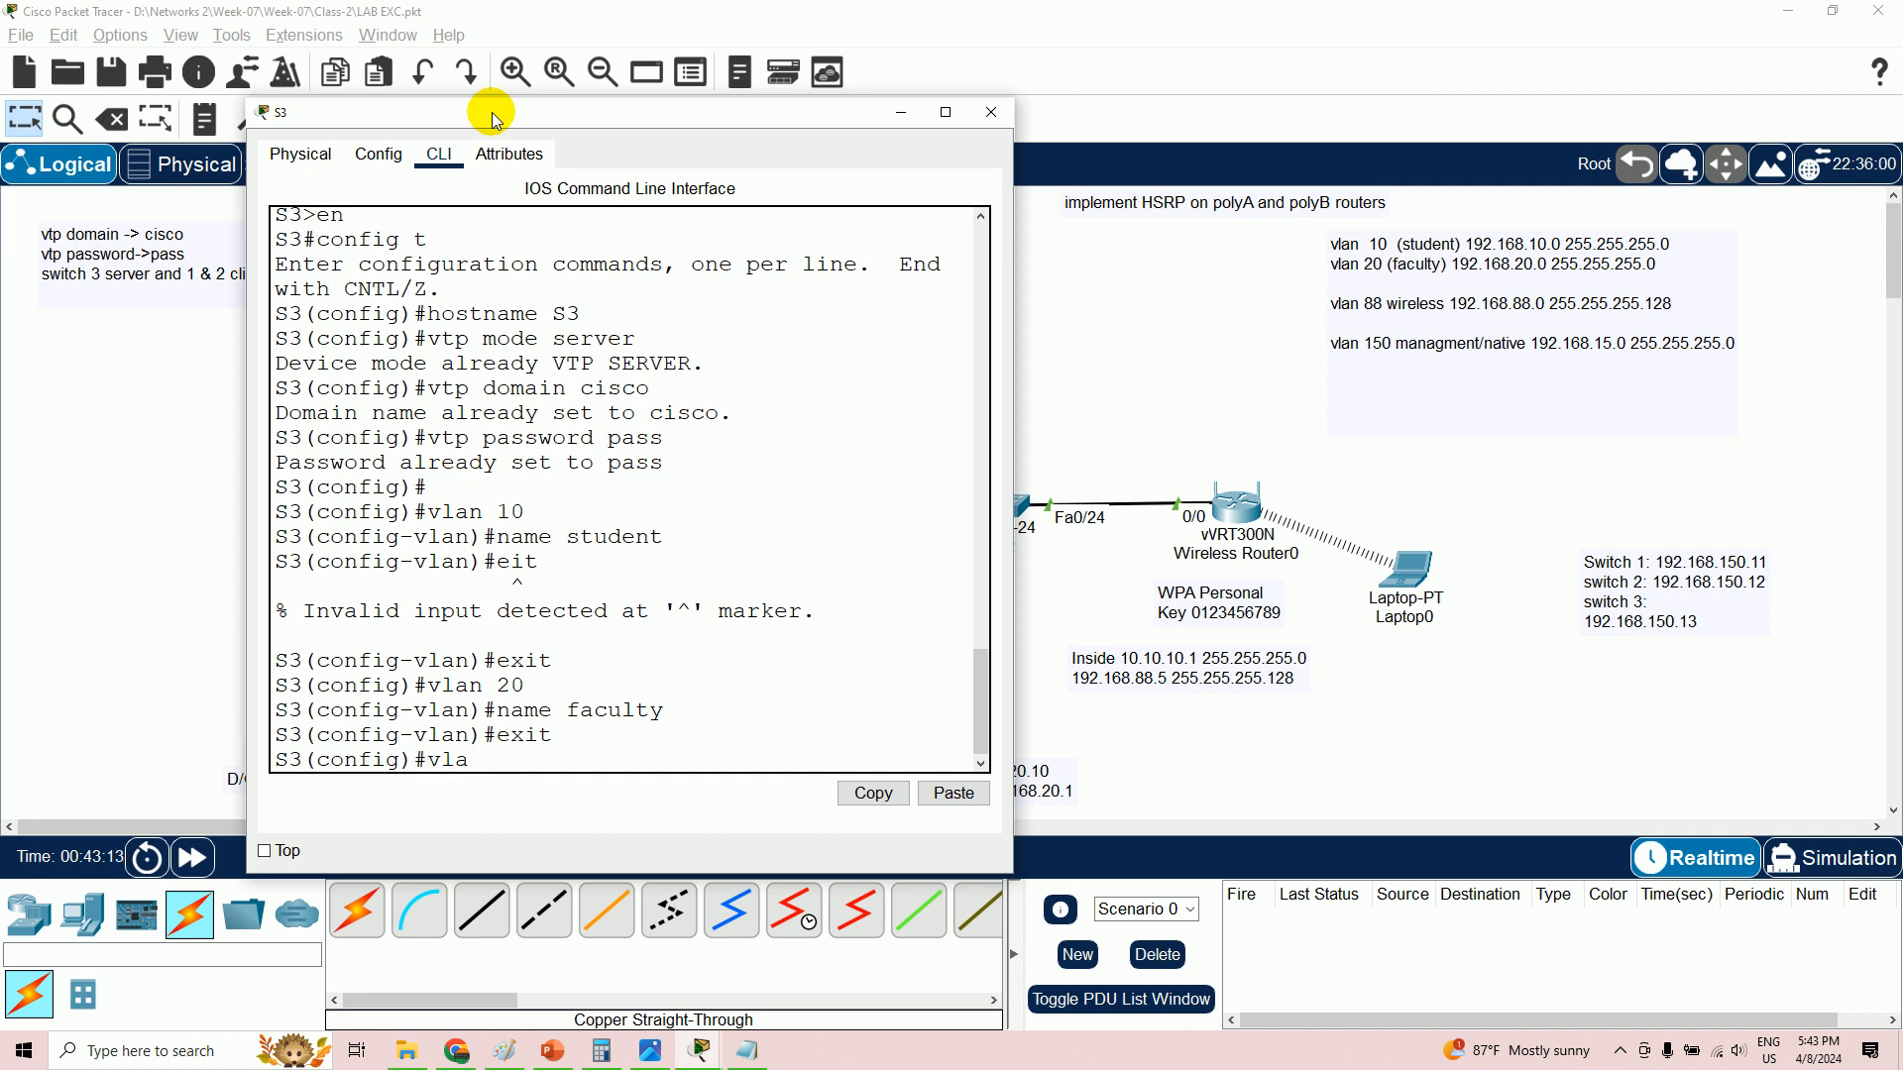
type("n 88")
key("Return")
type("name")
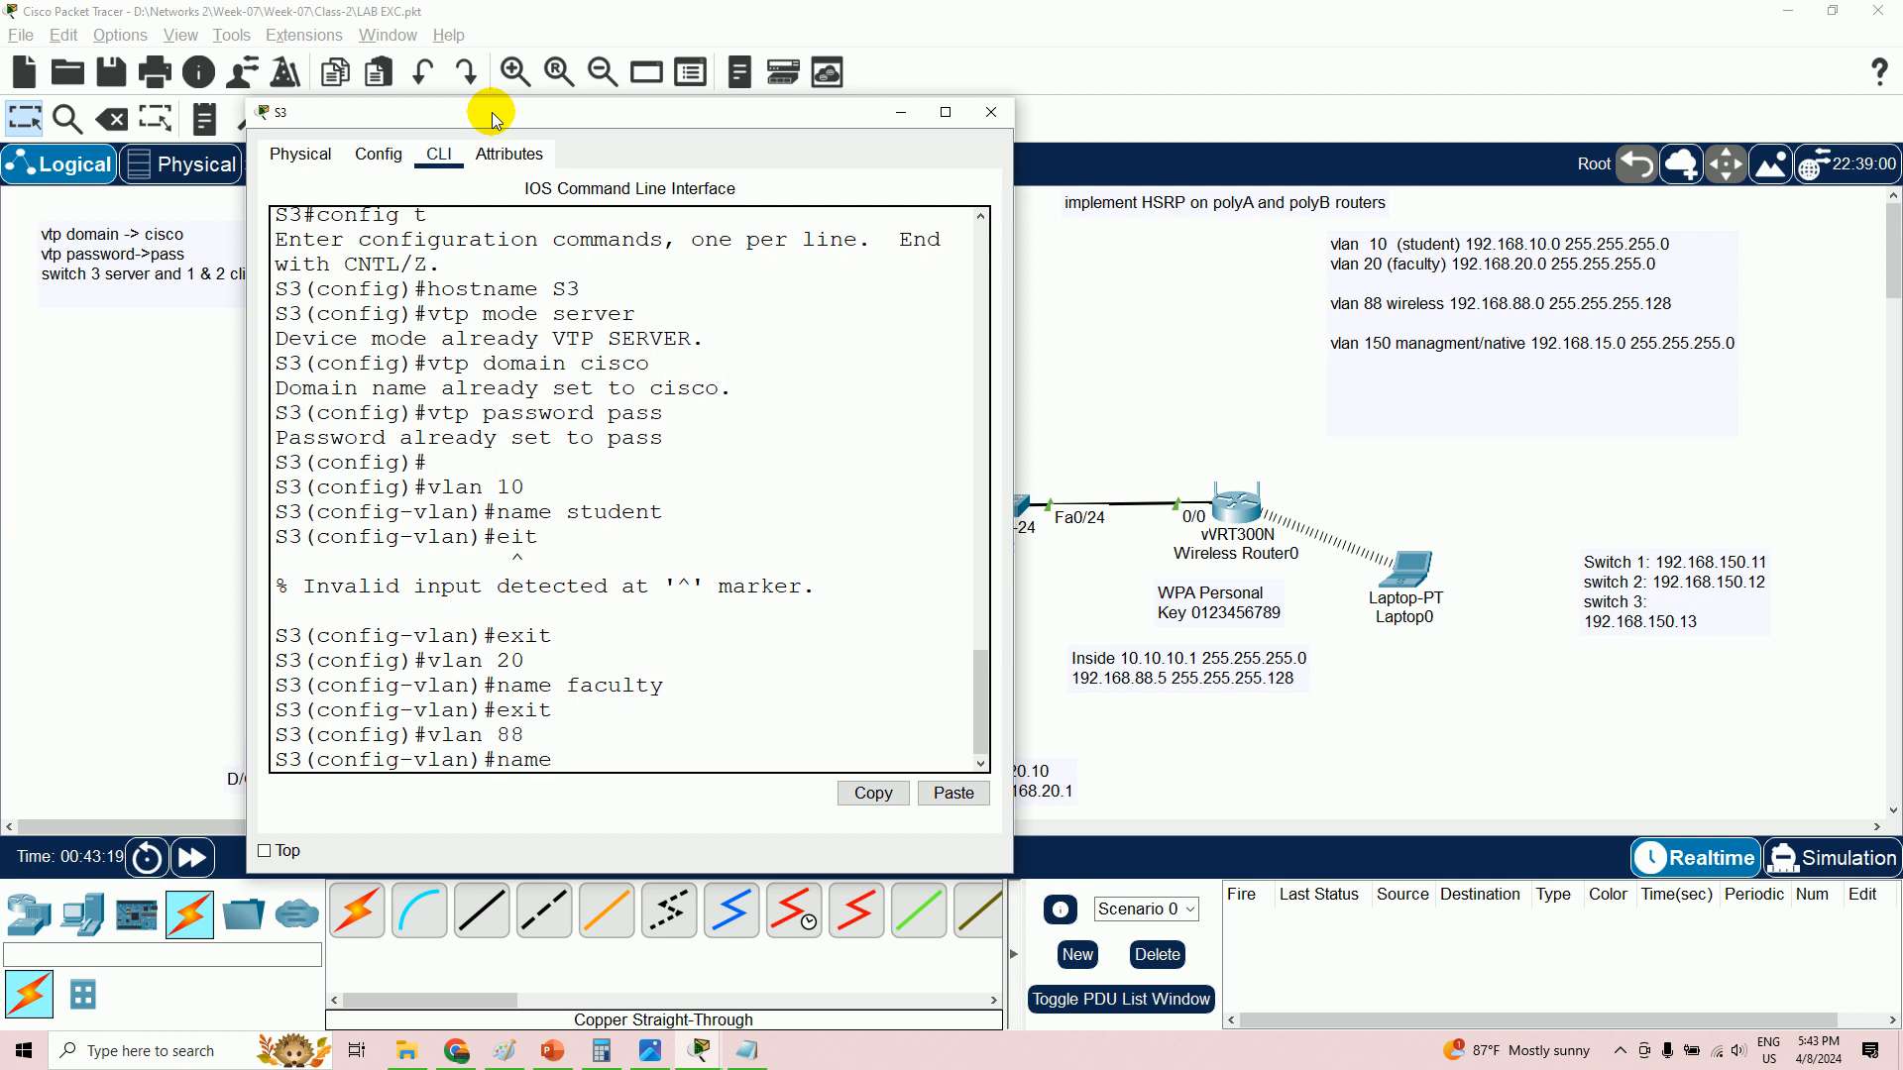
type(" wireless")
key("Return")
type("exit")
key("Return")
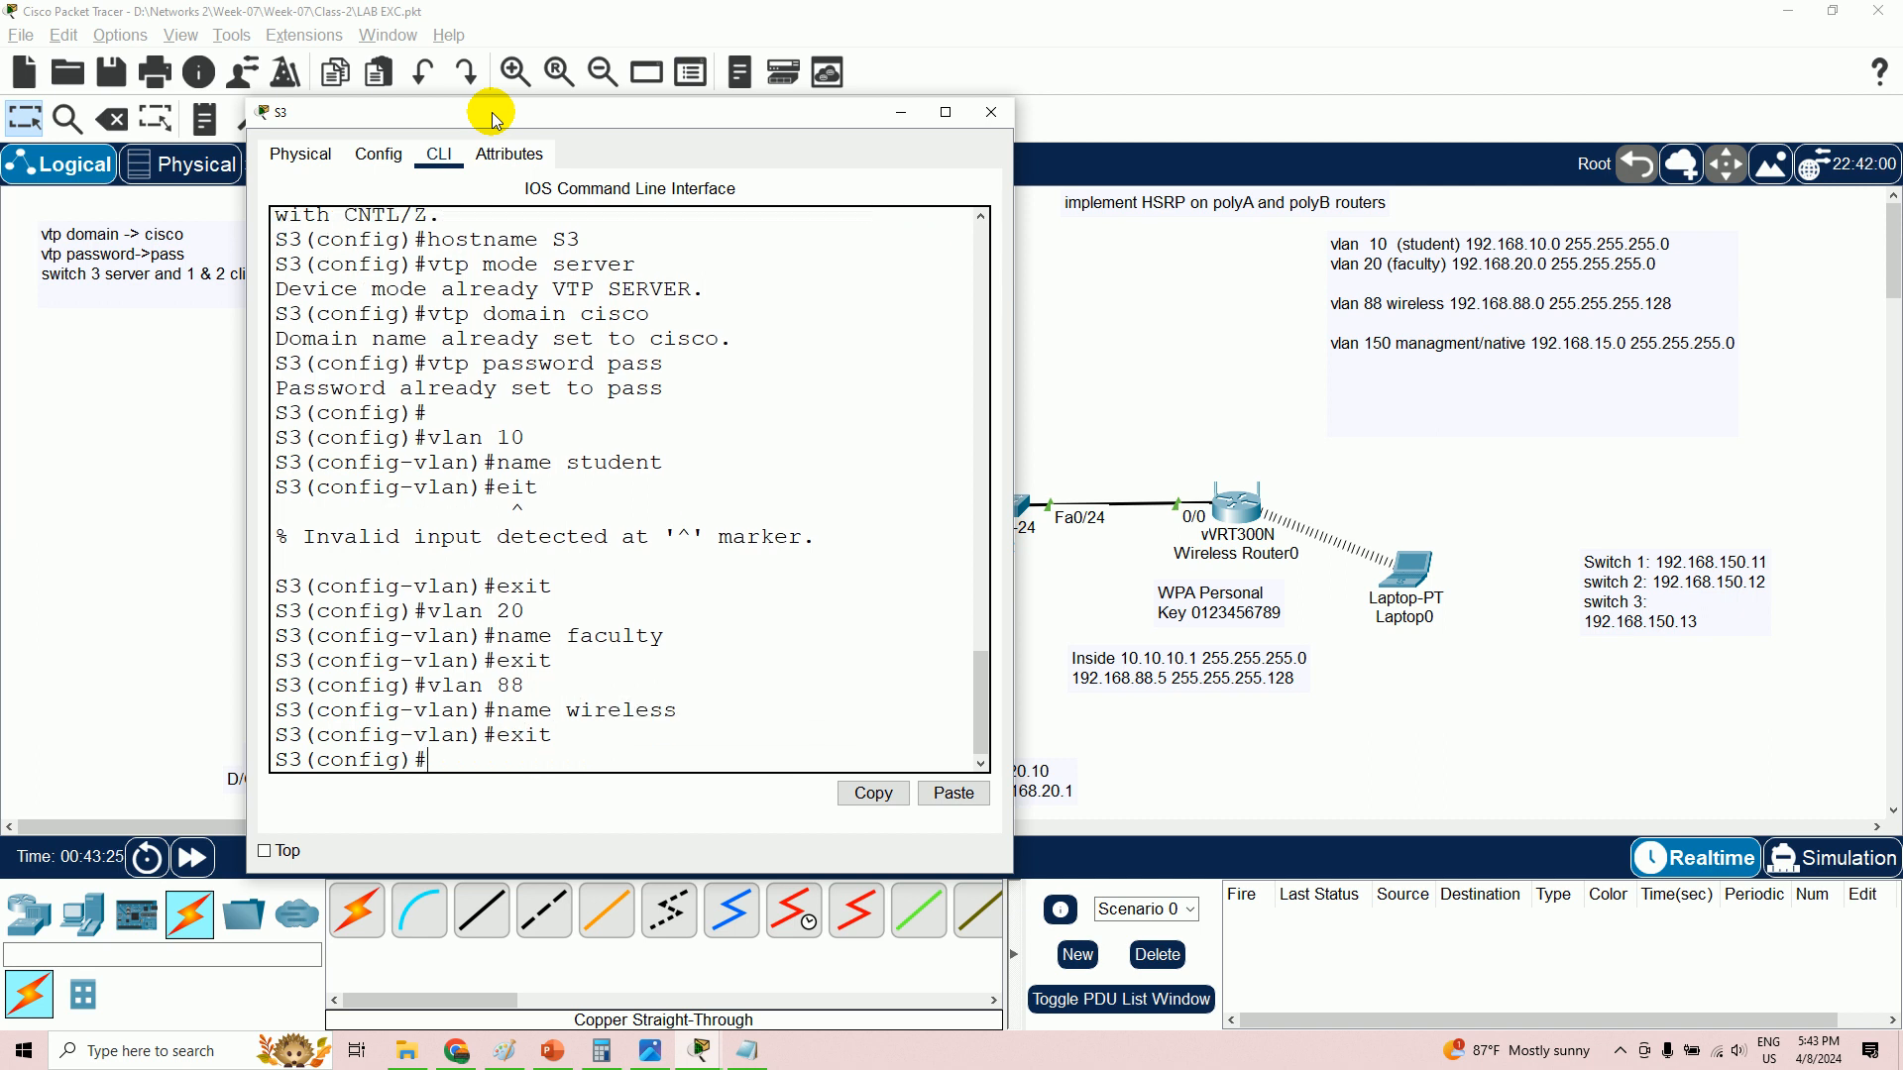
- Create VLAN 150 named management/native on S3
type("vlan 150")
key("Return")
type("name ")
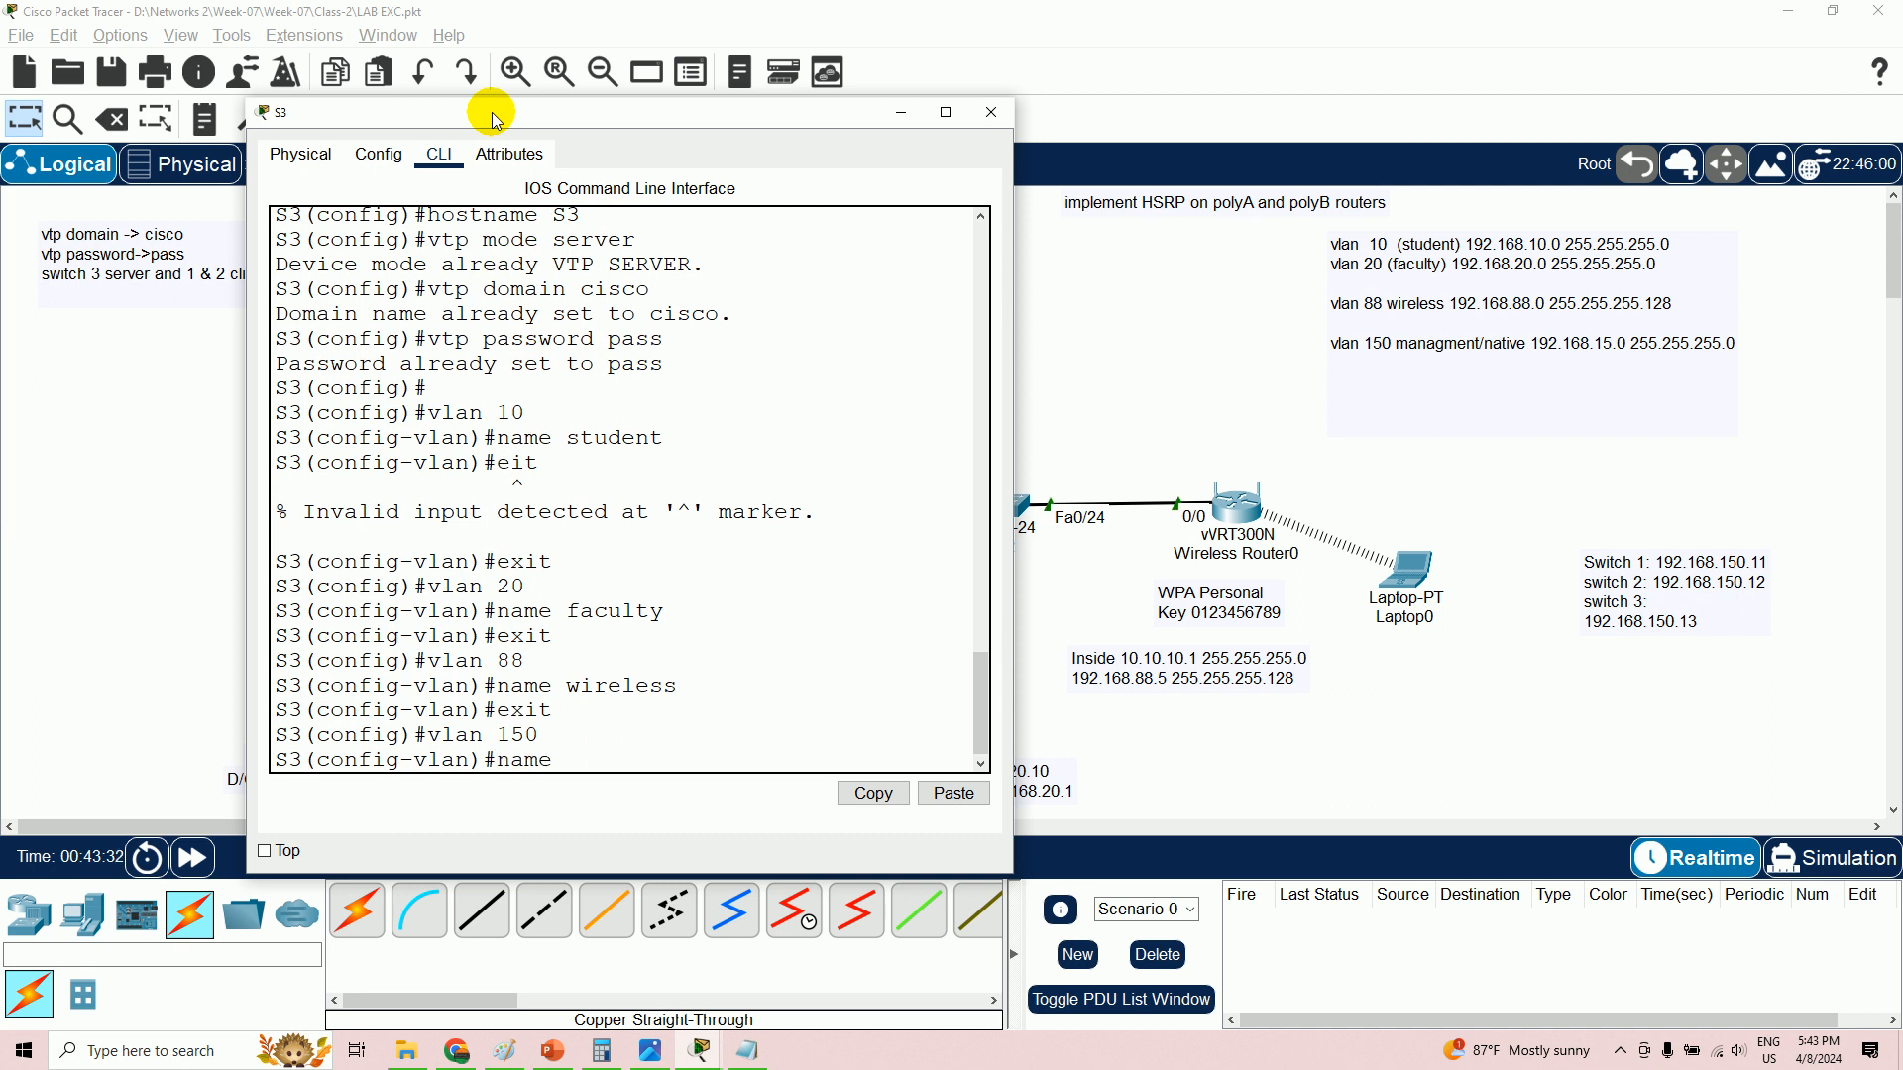
type("management/native")
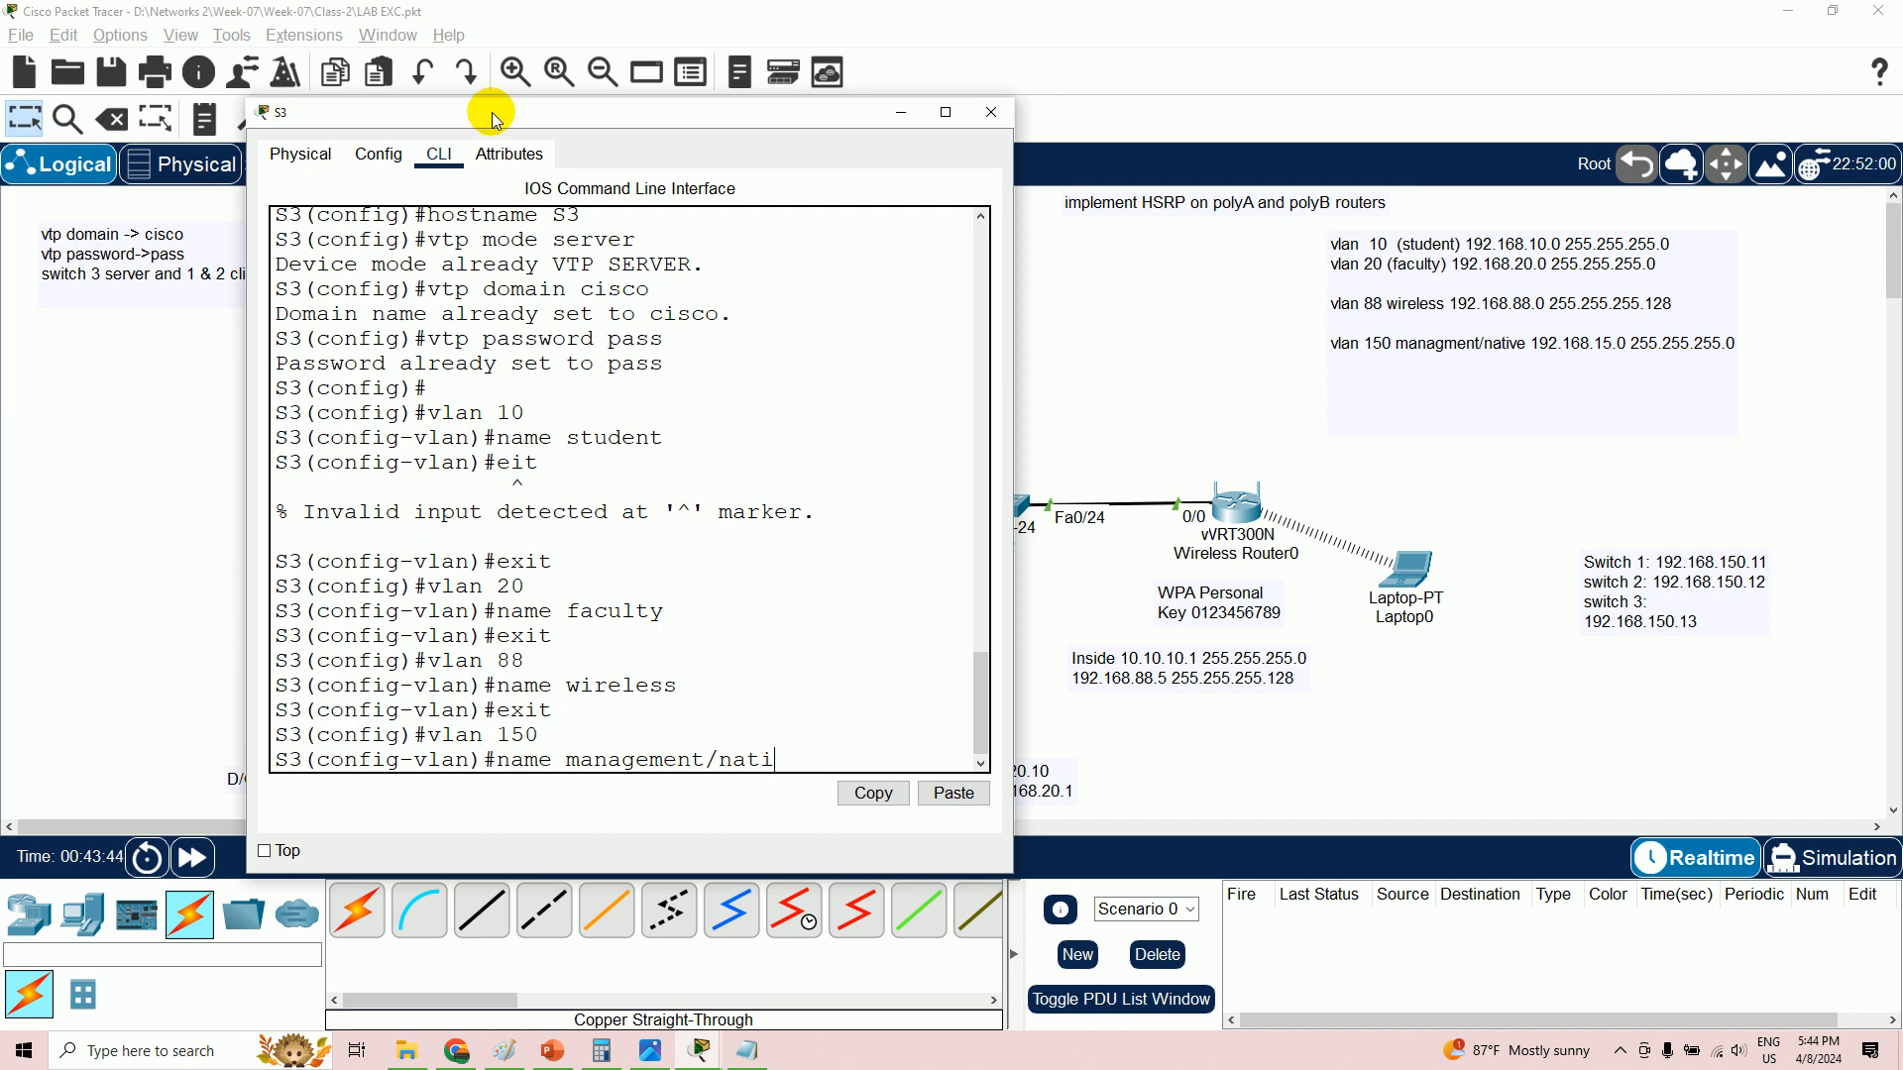
key("Return")
type("exit")
key("Return")
- Exit configuration mode and run show vlan to confirm all four VLANs are active
type("end")
key("Return")
key("Return")
type("sh vlan")
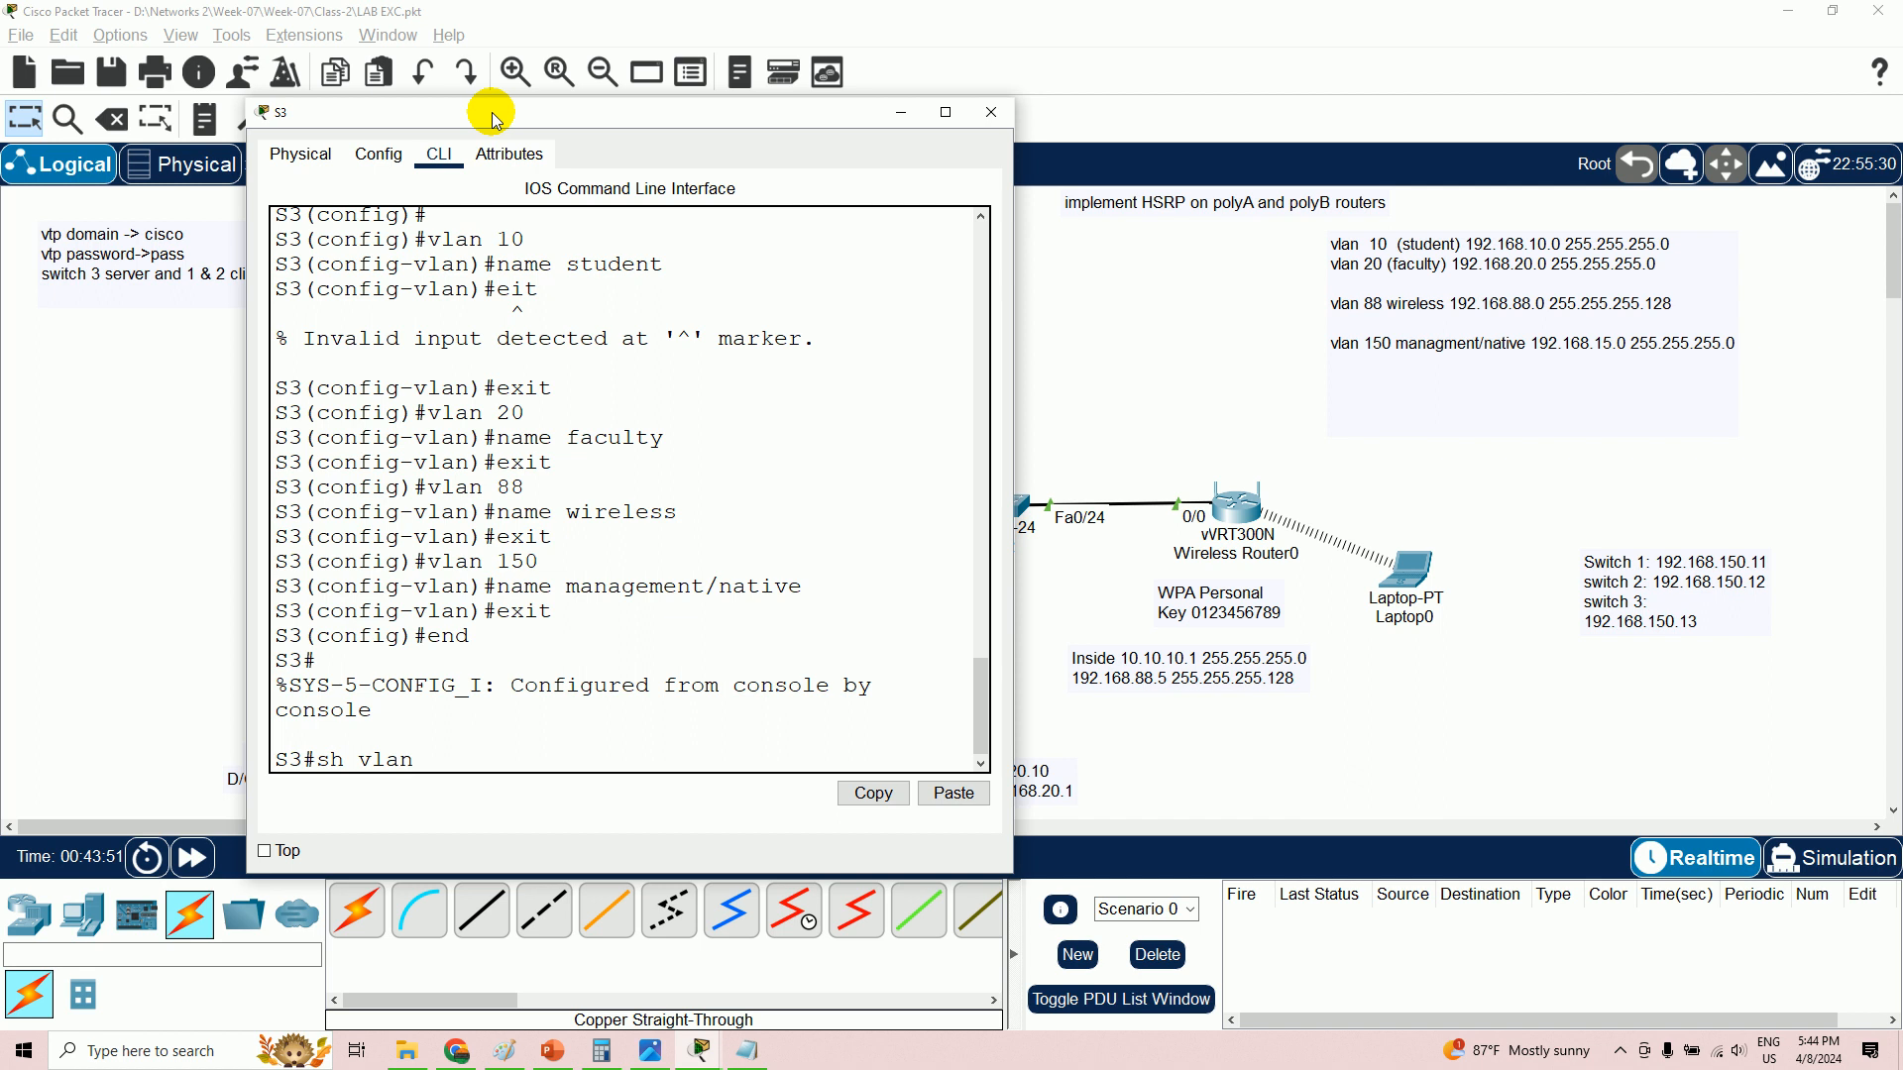
key("Return")
key("Return")
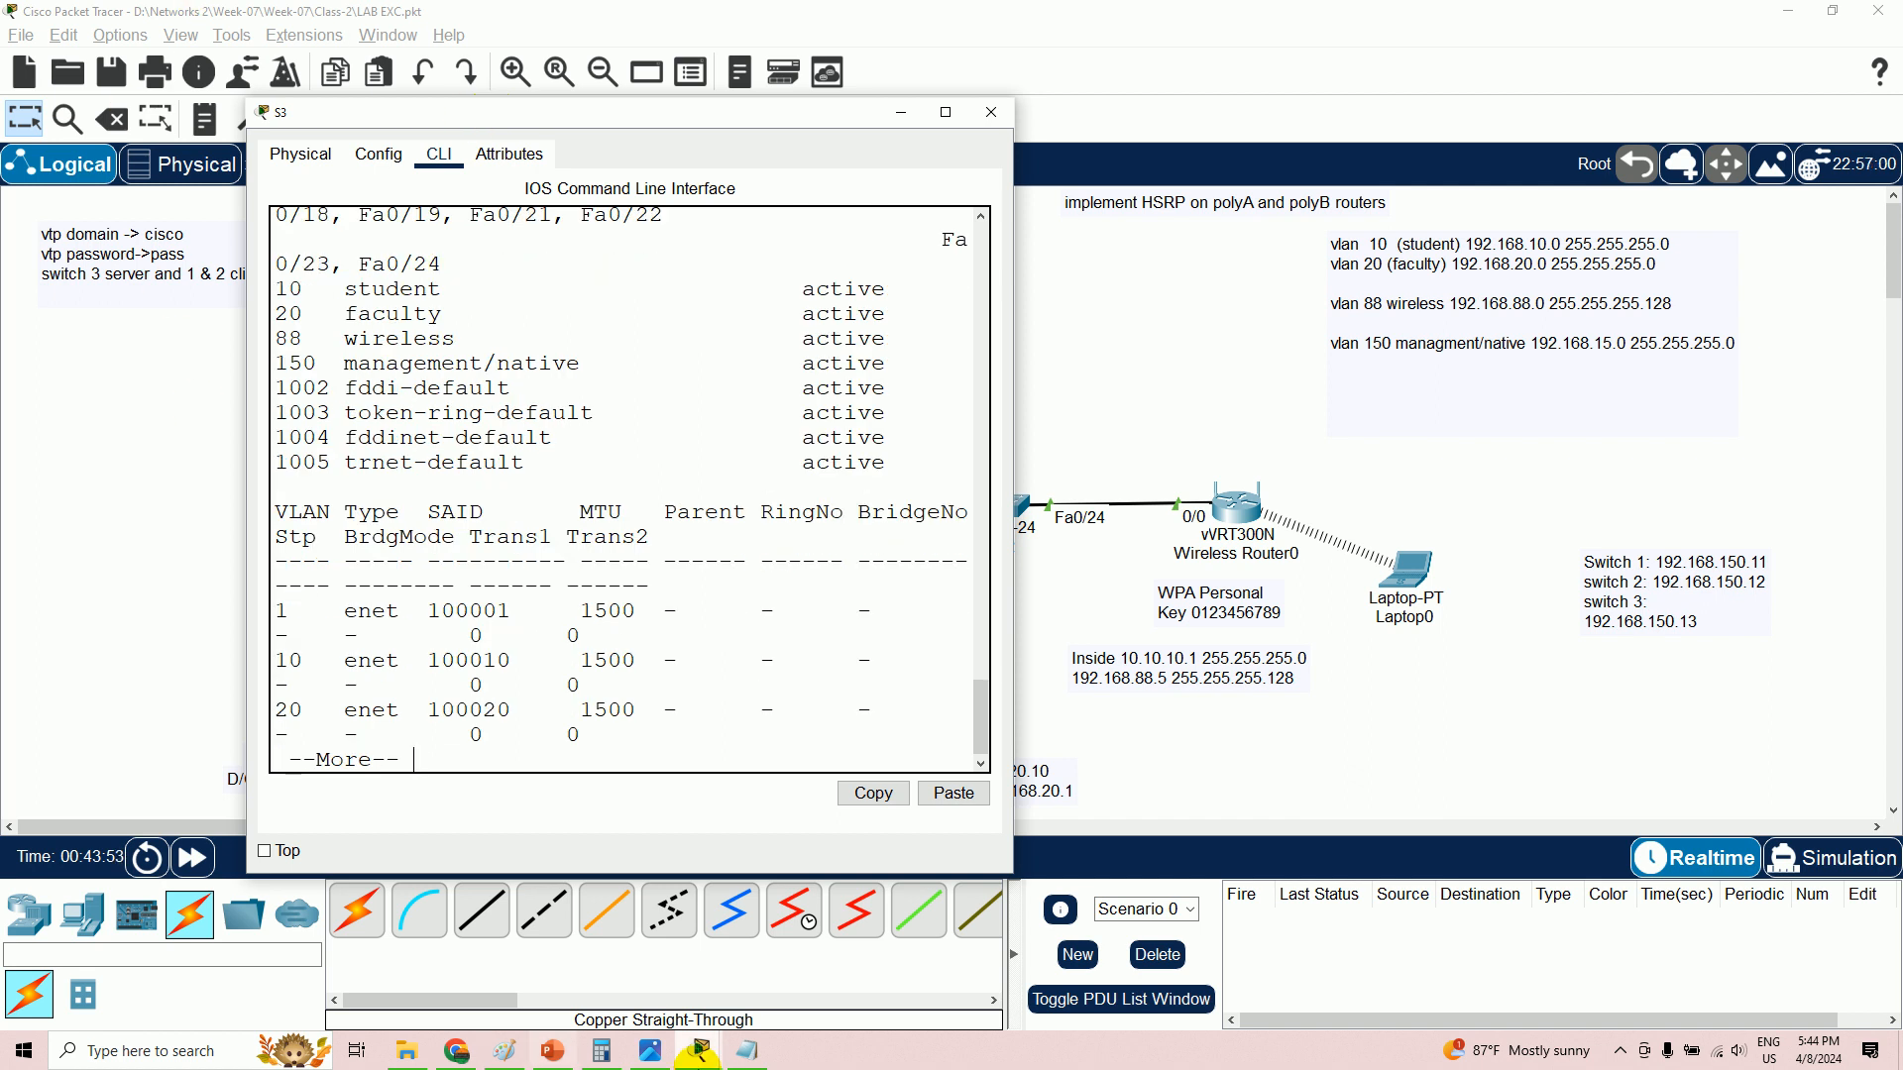
left_click_drag(652, 126, 1551, 127)
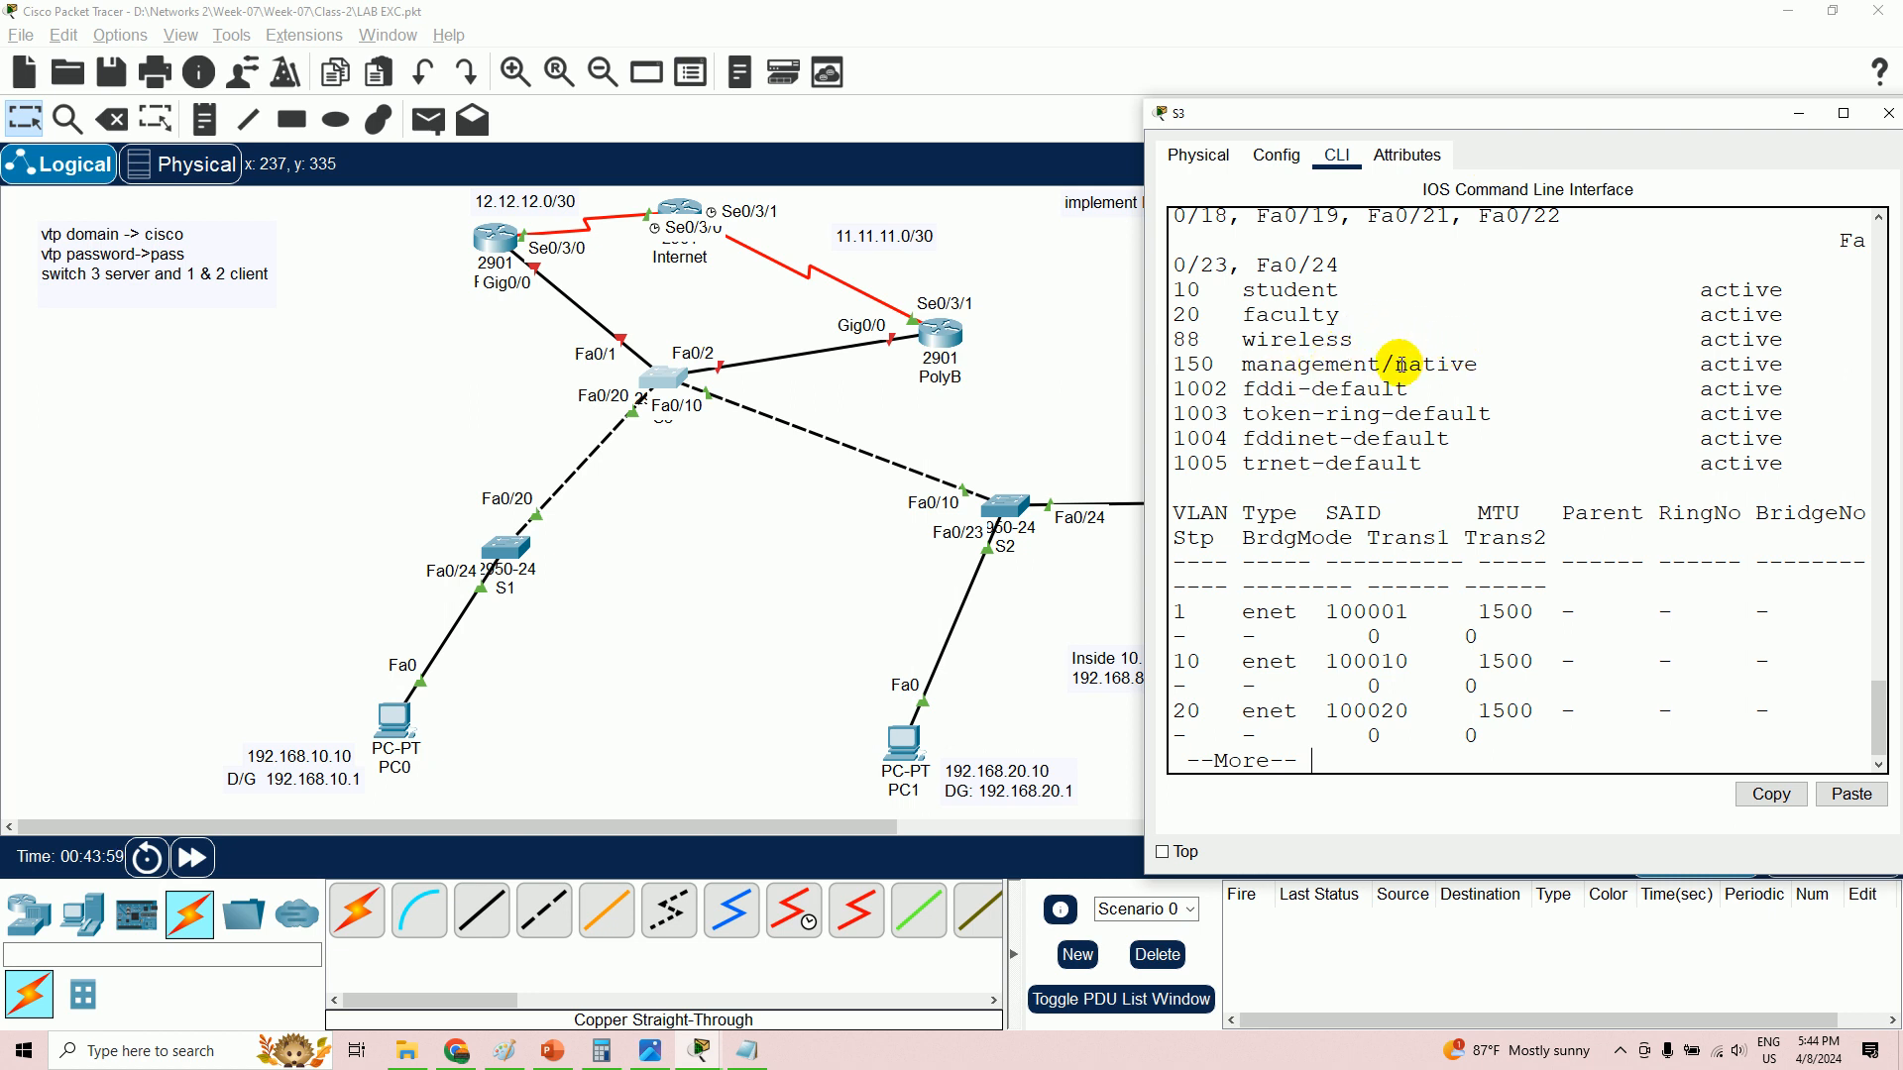
- On S1, run show vlan and page through it to find VLANs 10, 20, 88, 150
left_click(524, 540)
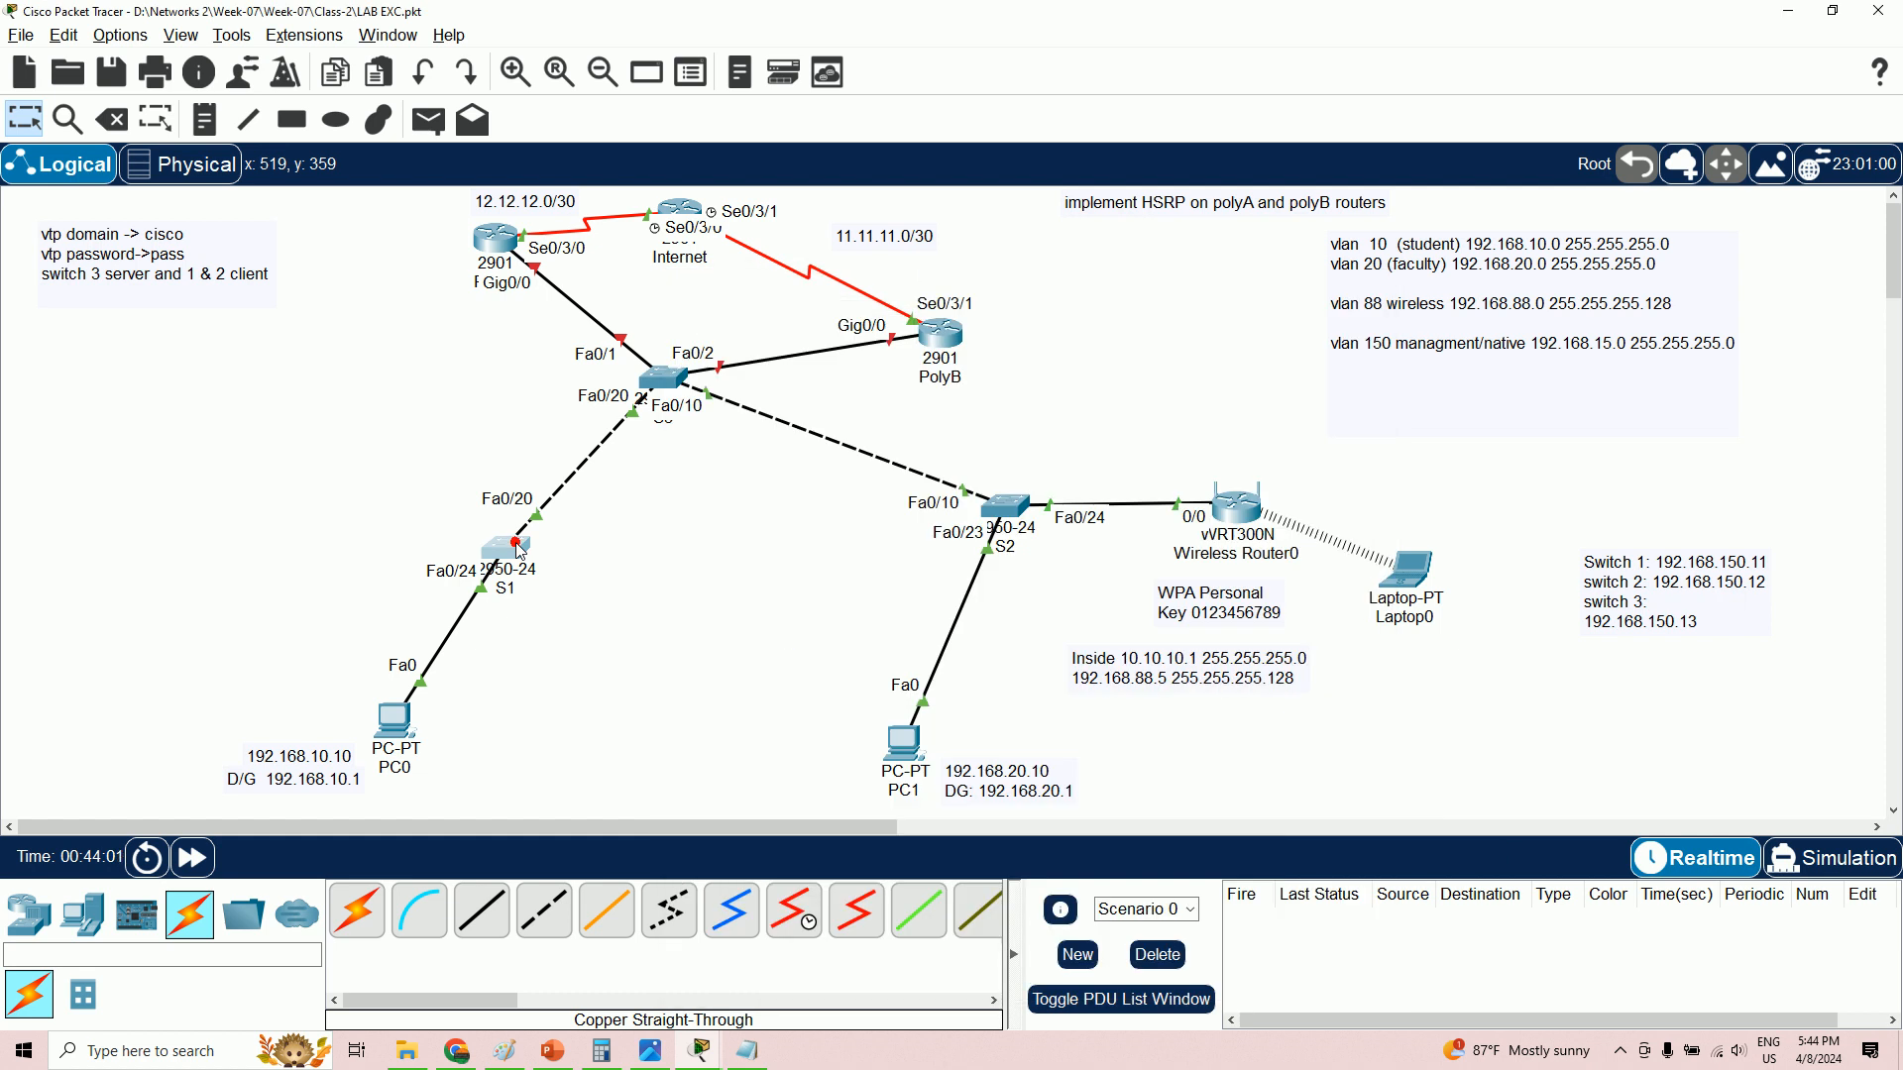
left_click(517, 547)
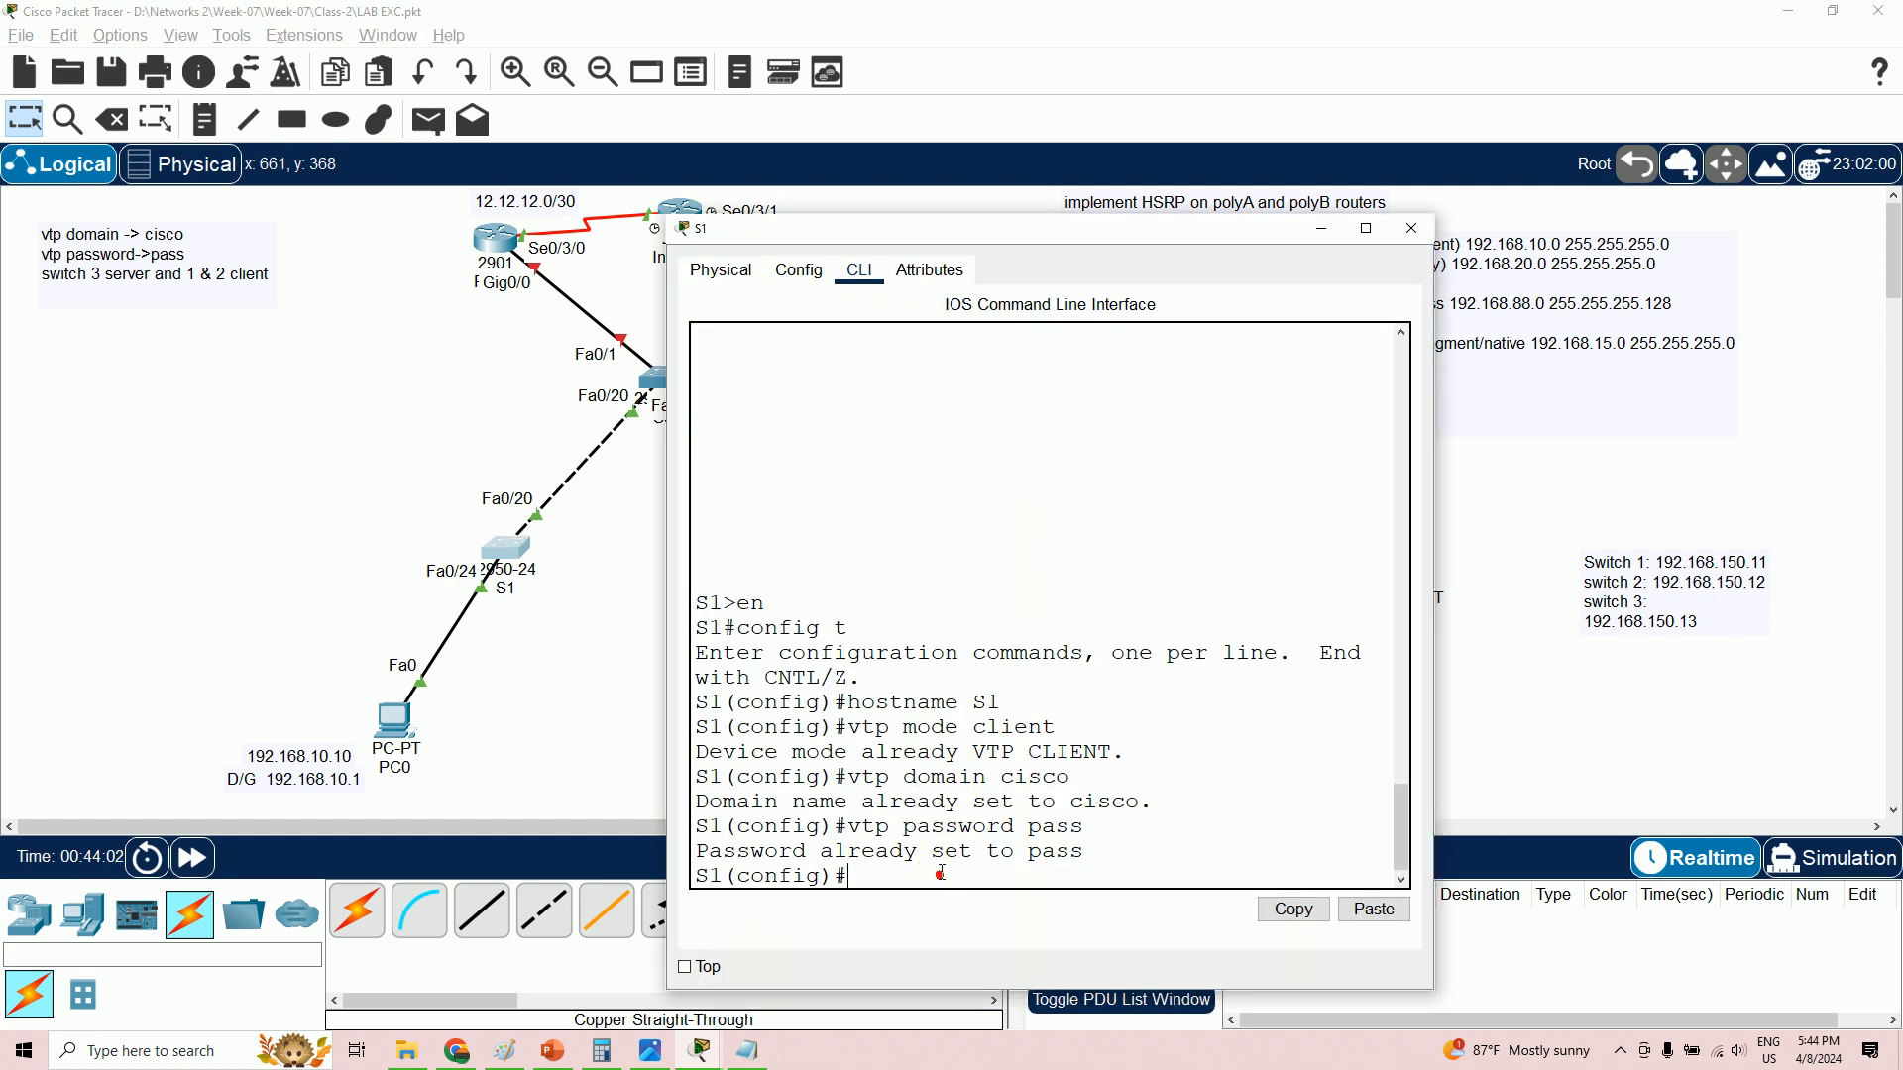
key("Return")
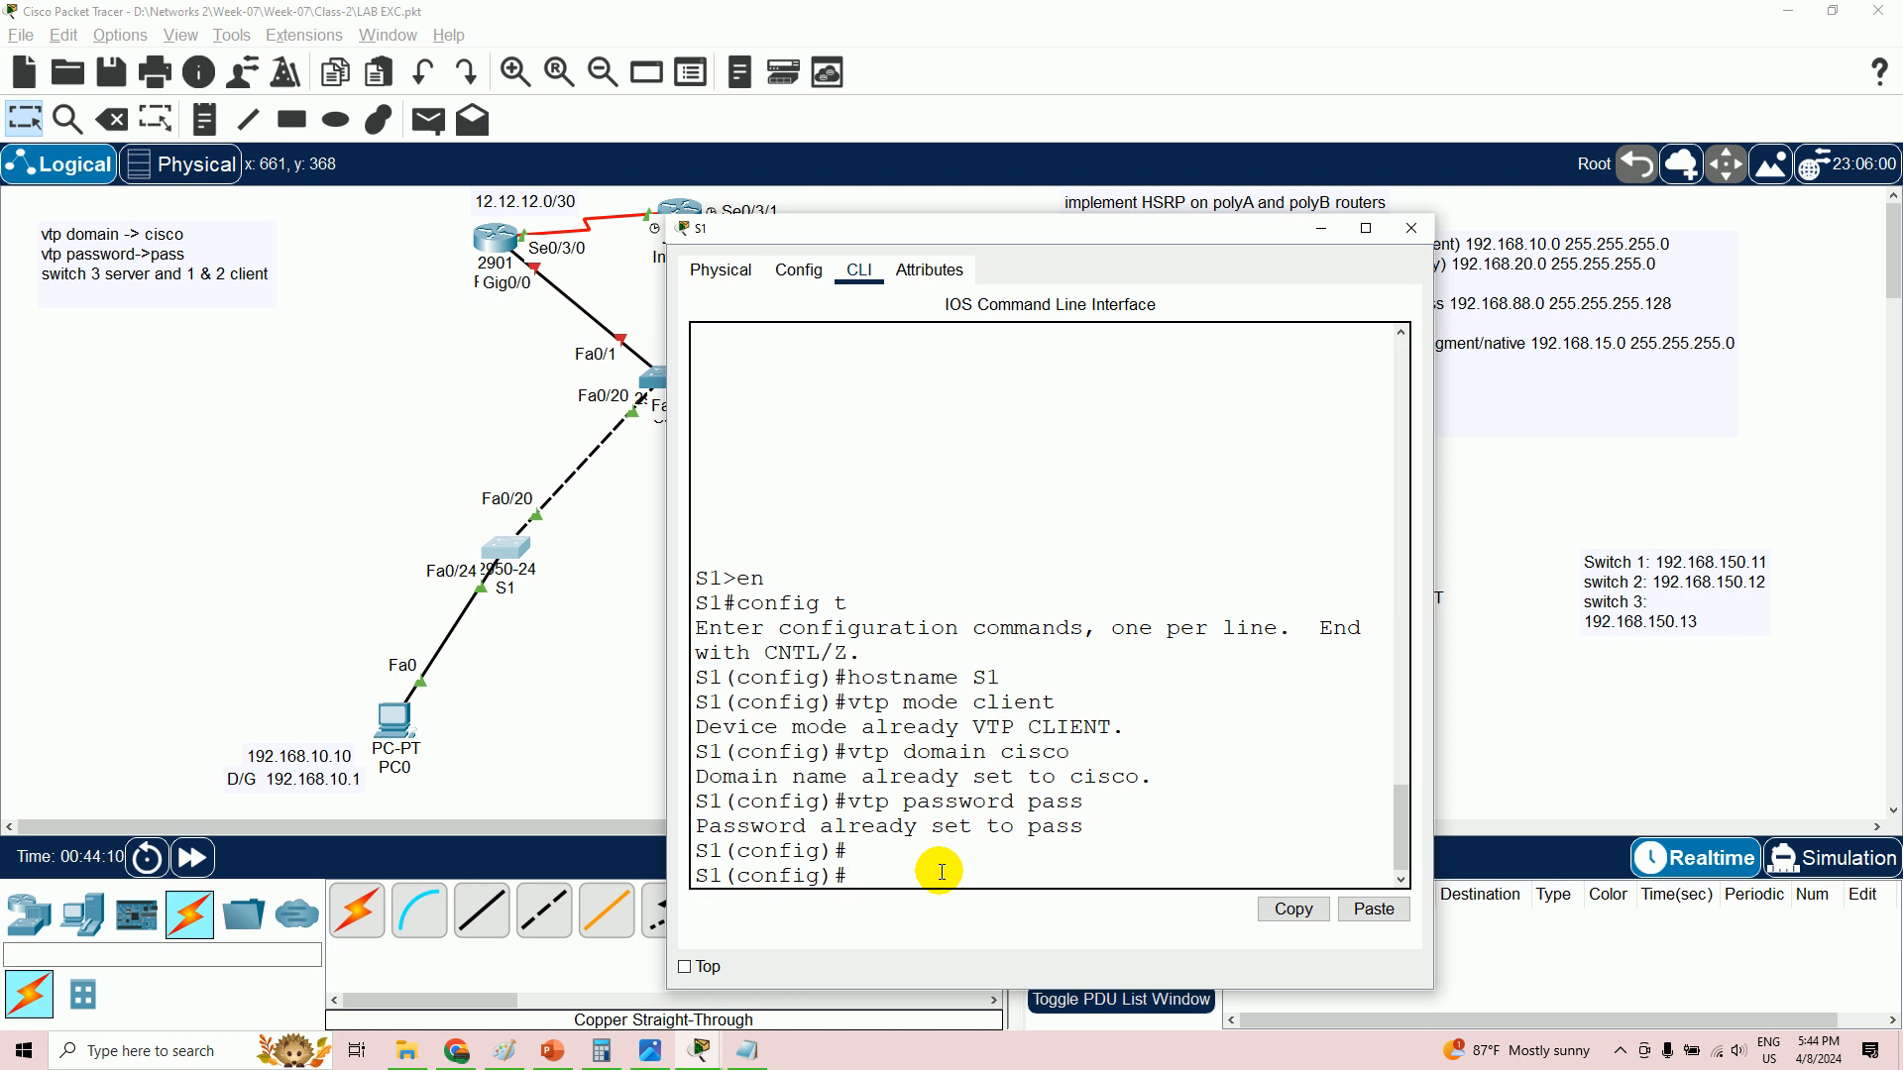
type("exit")
key("Return")
key("Return")
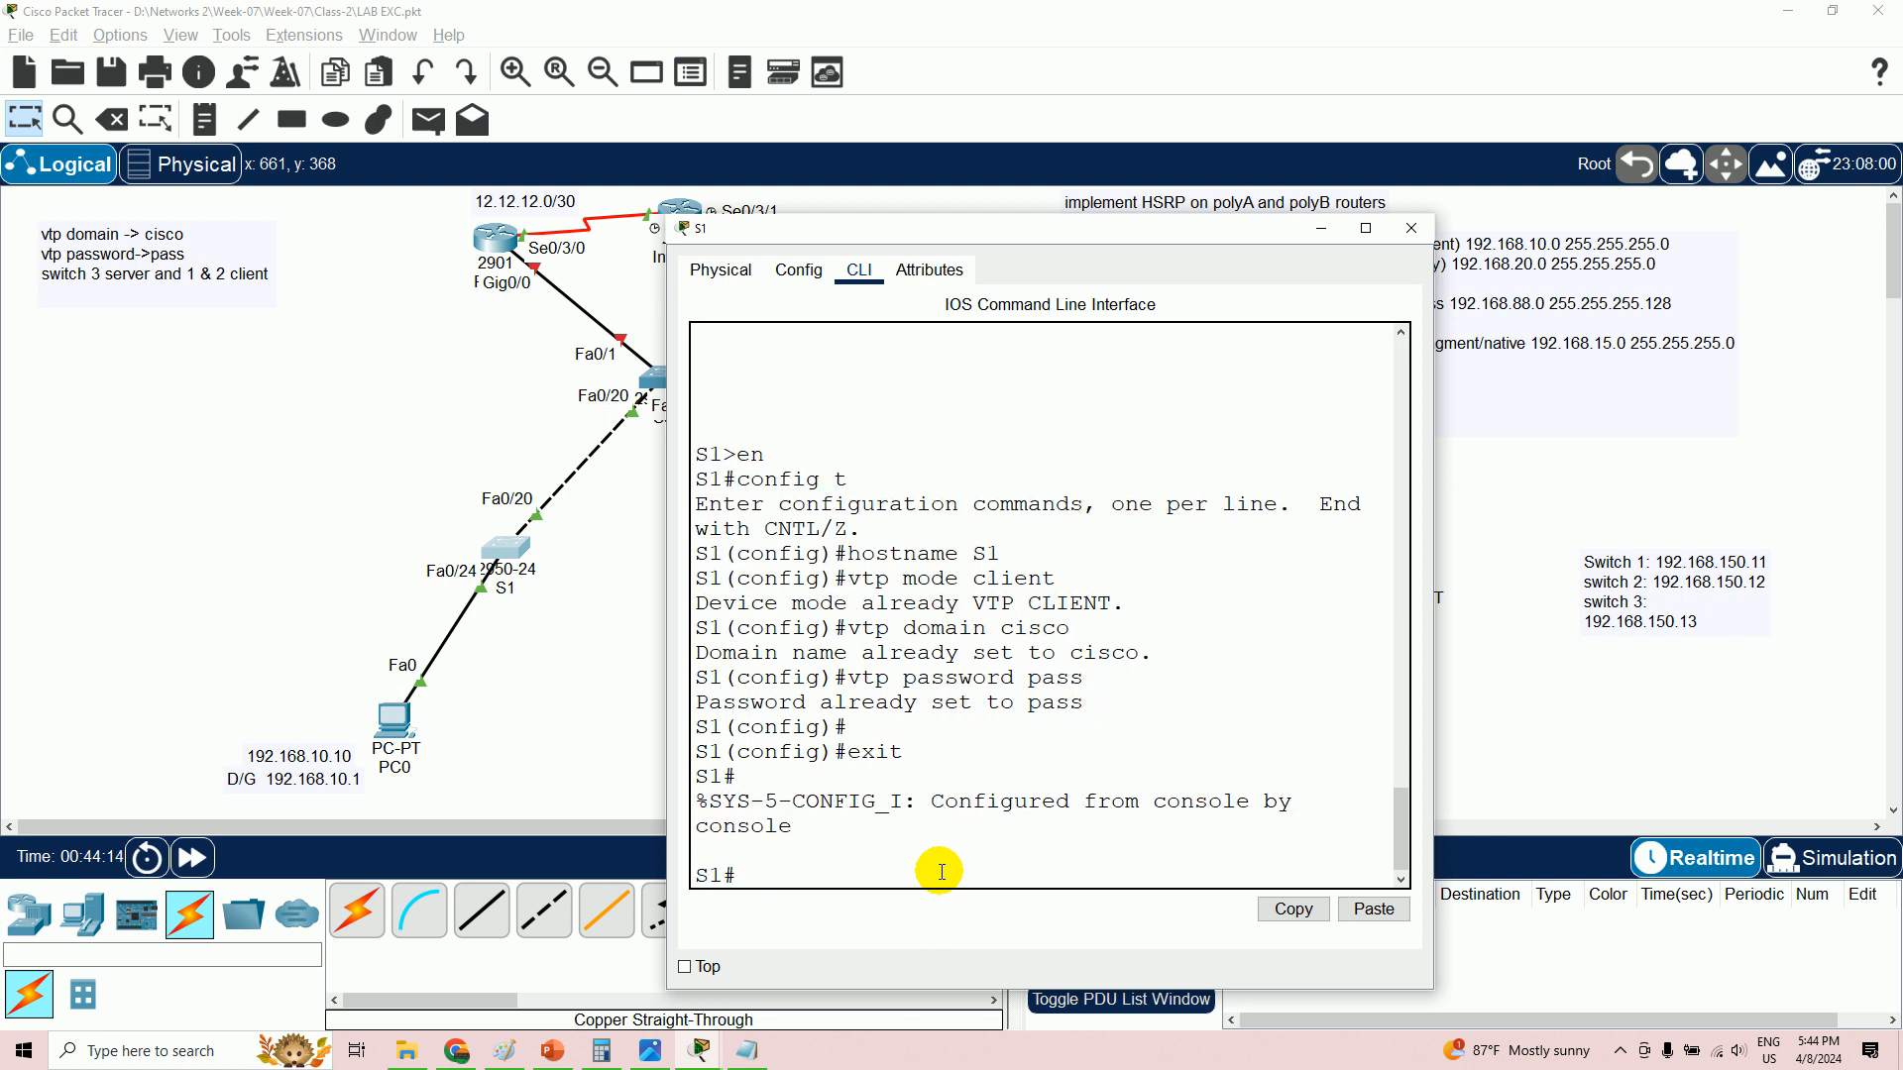
type("sh vlan")
key("Return")
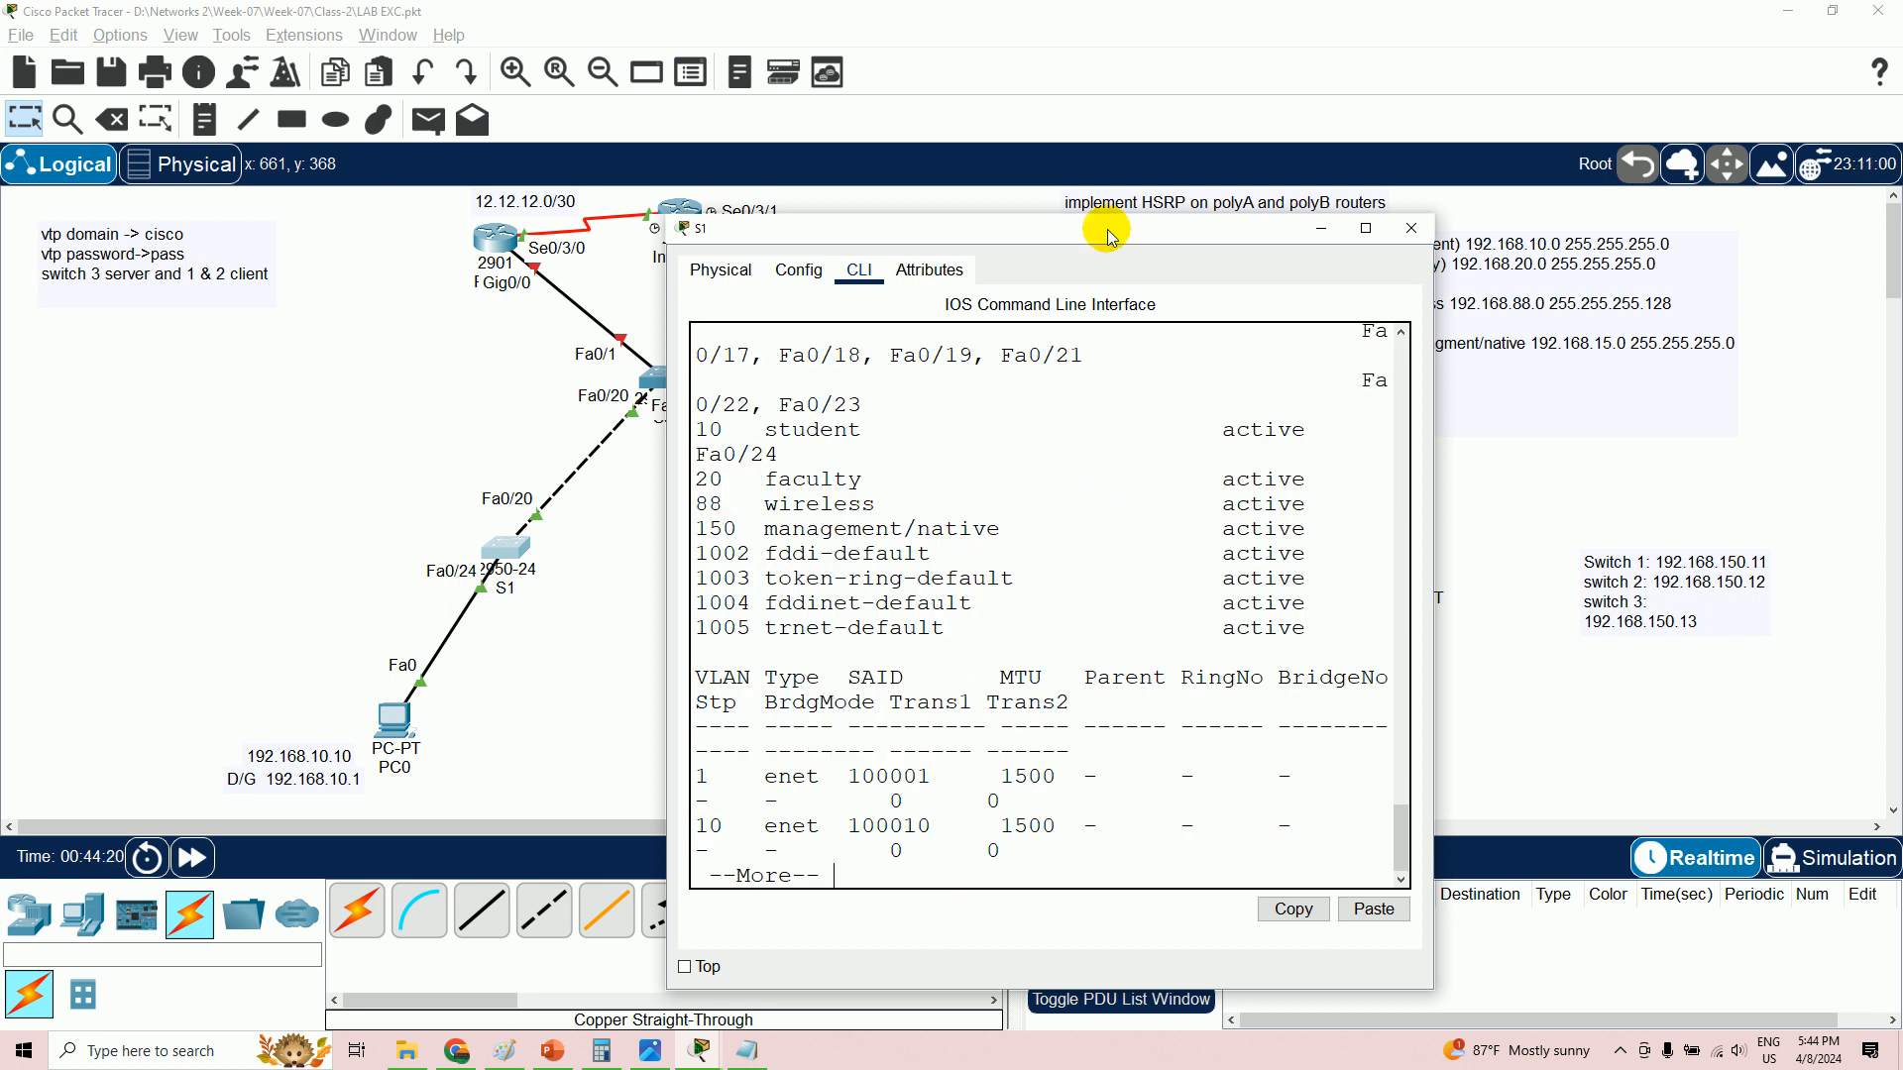
left_click_drag(1104, 225, 1423, 149)
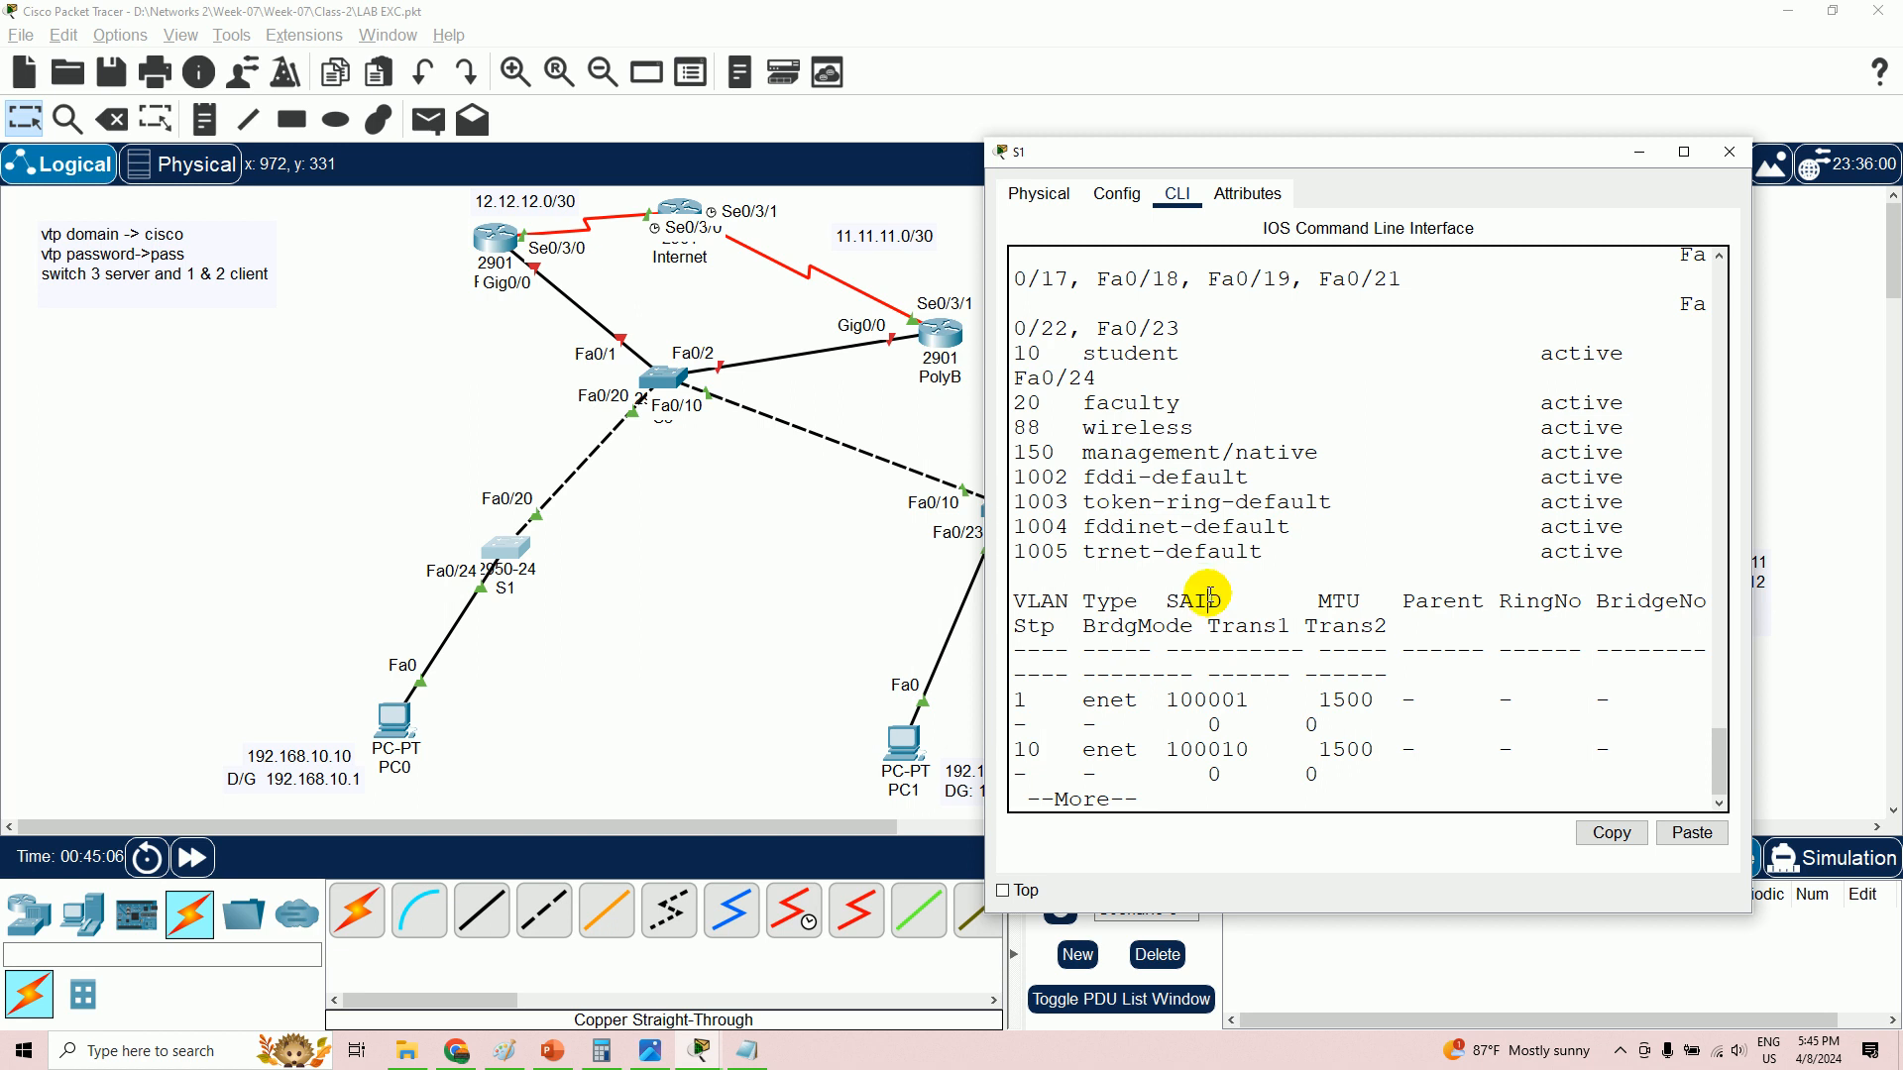
key("Return")
key("Return")
key("Return")
key("Return")
key("Return")
key("Return")
key("Return")
key("Return")
key("Return")
key("Return")
key("Return")
key("Return")
key("Return")
key("Return")
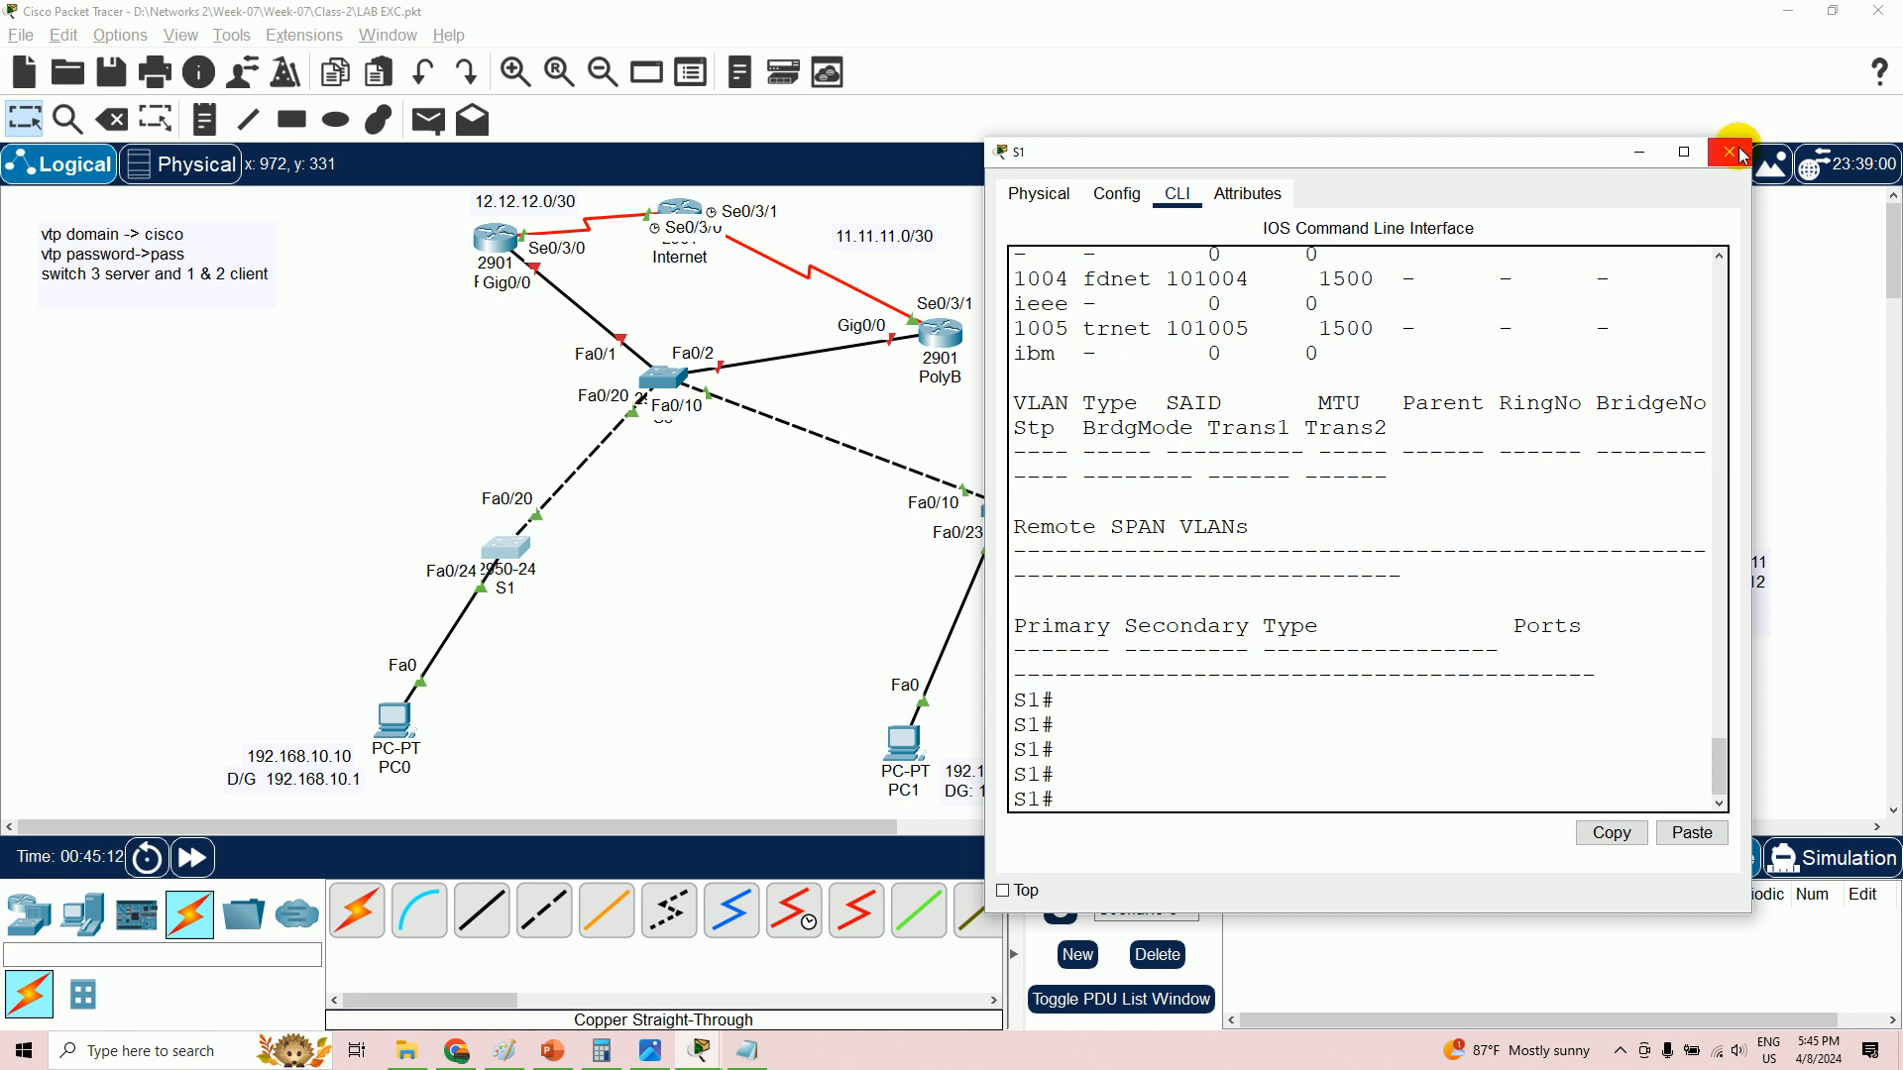
- Close S1's console window and glance at the Notepad notes before returning to the topology
left_click(1641, 151)
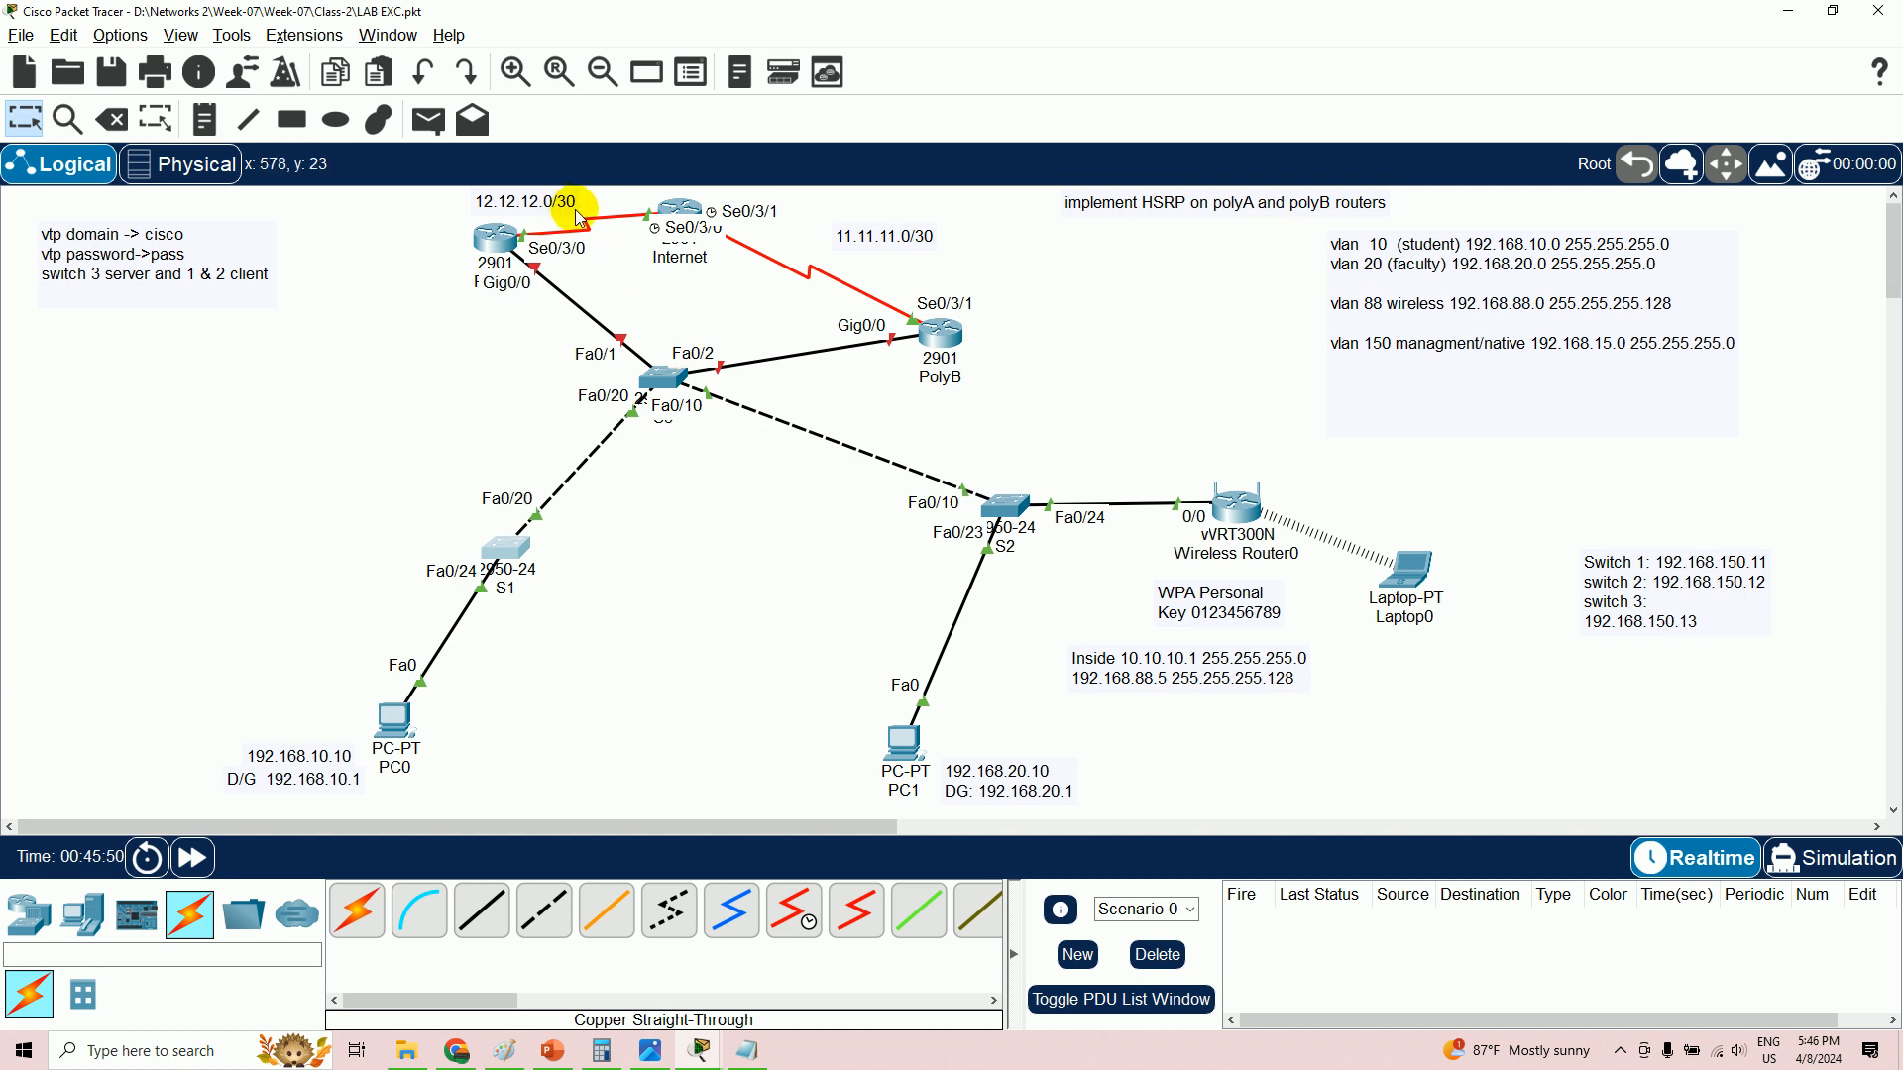
left_click(753, 1046)
left_click(749, 1042)
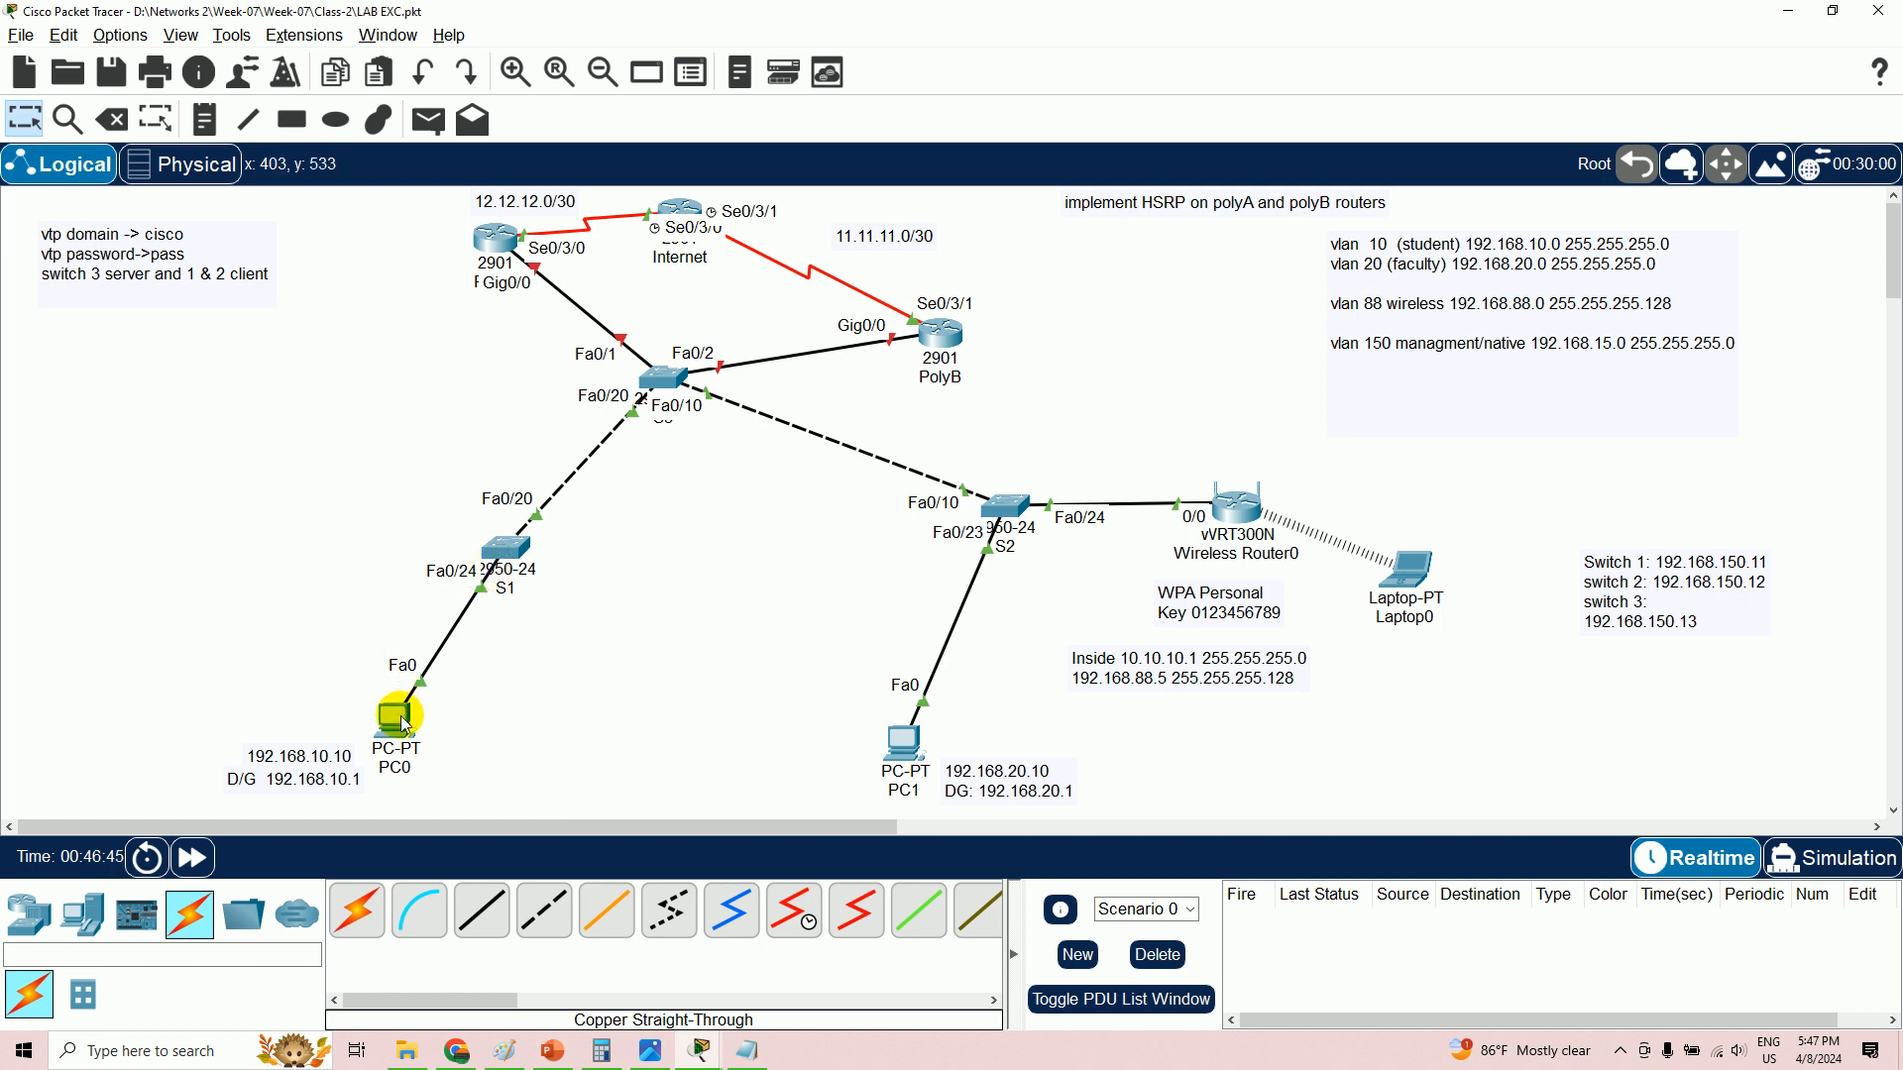
mouse_move(412, 710)
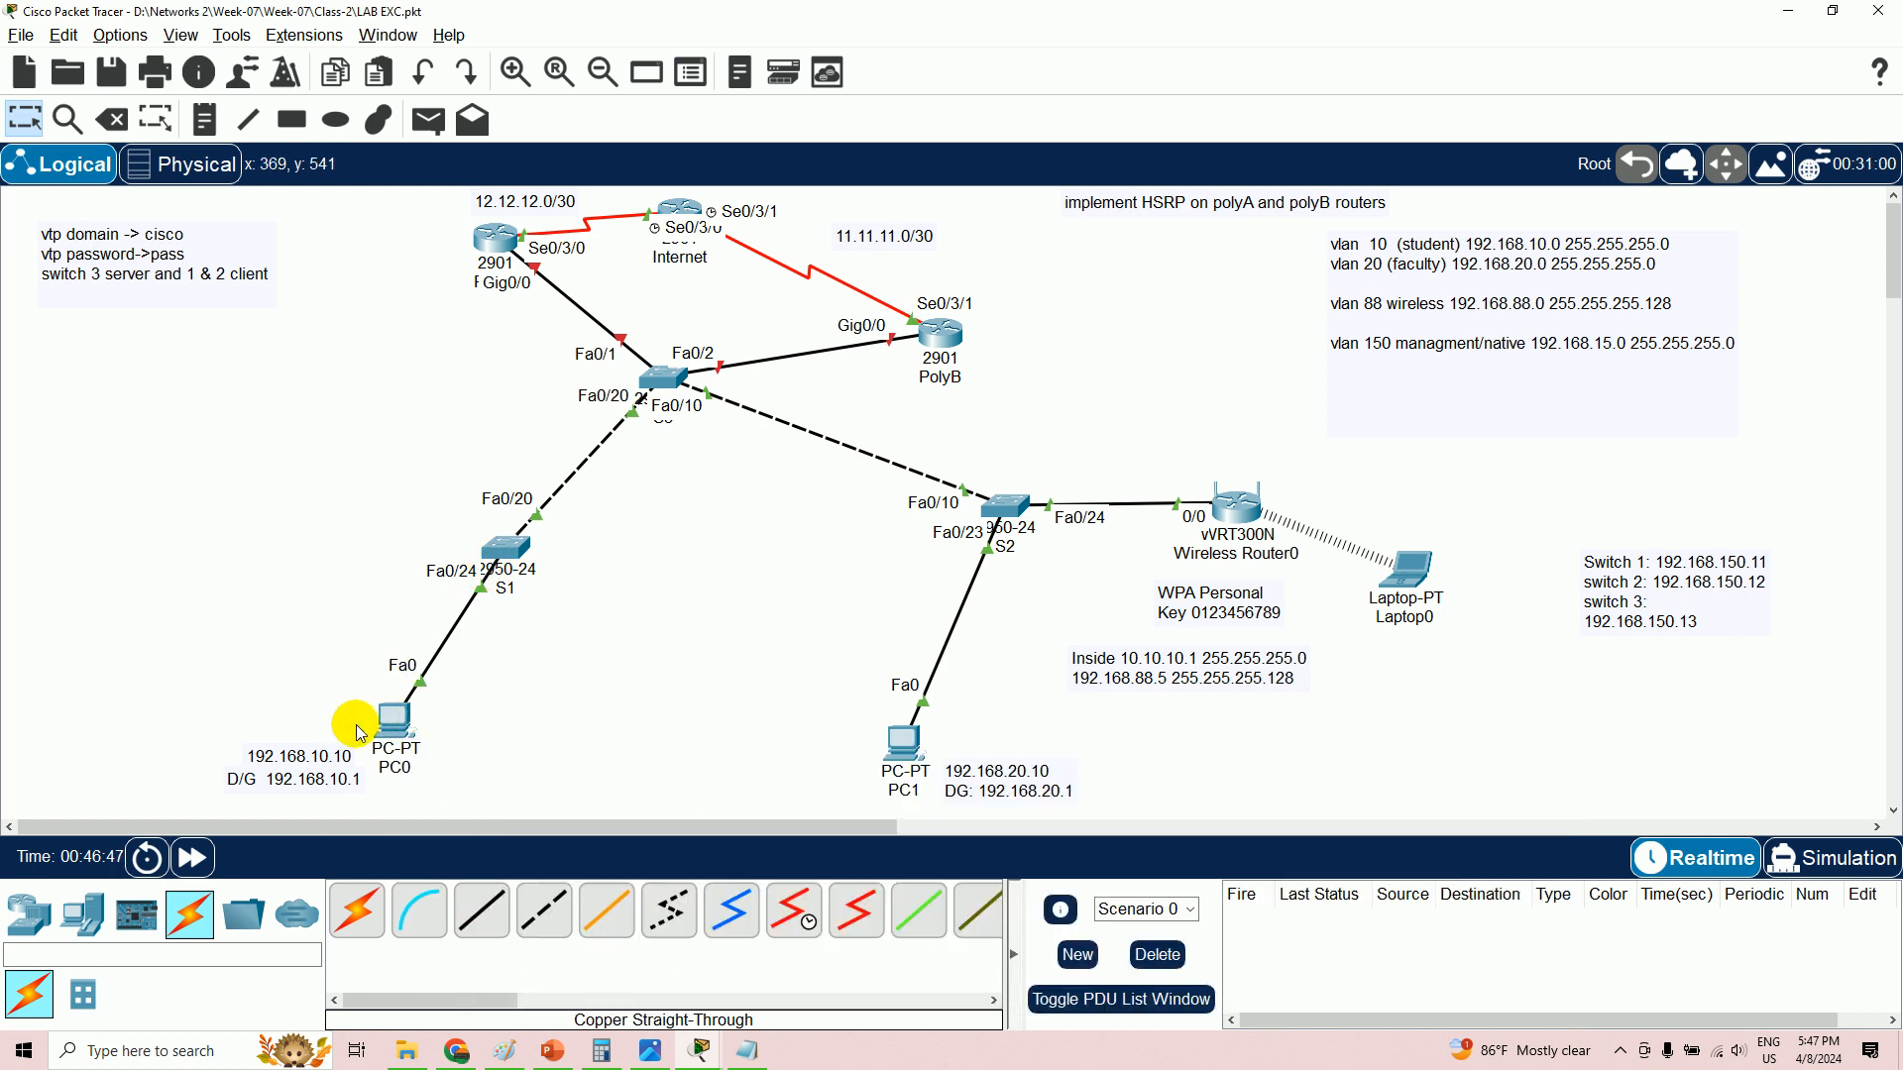
- Add notes labelling the S1–PC0 link VLAN 10 and the S2–PC1 link VLAN 20
left_click(203, 111)
left_click(333, 613)
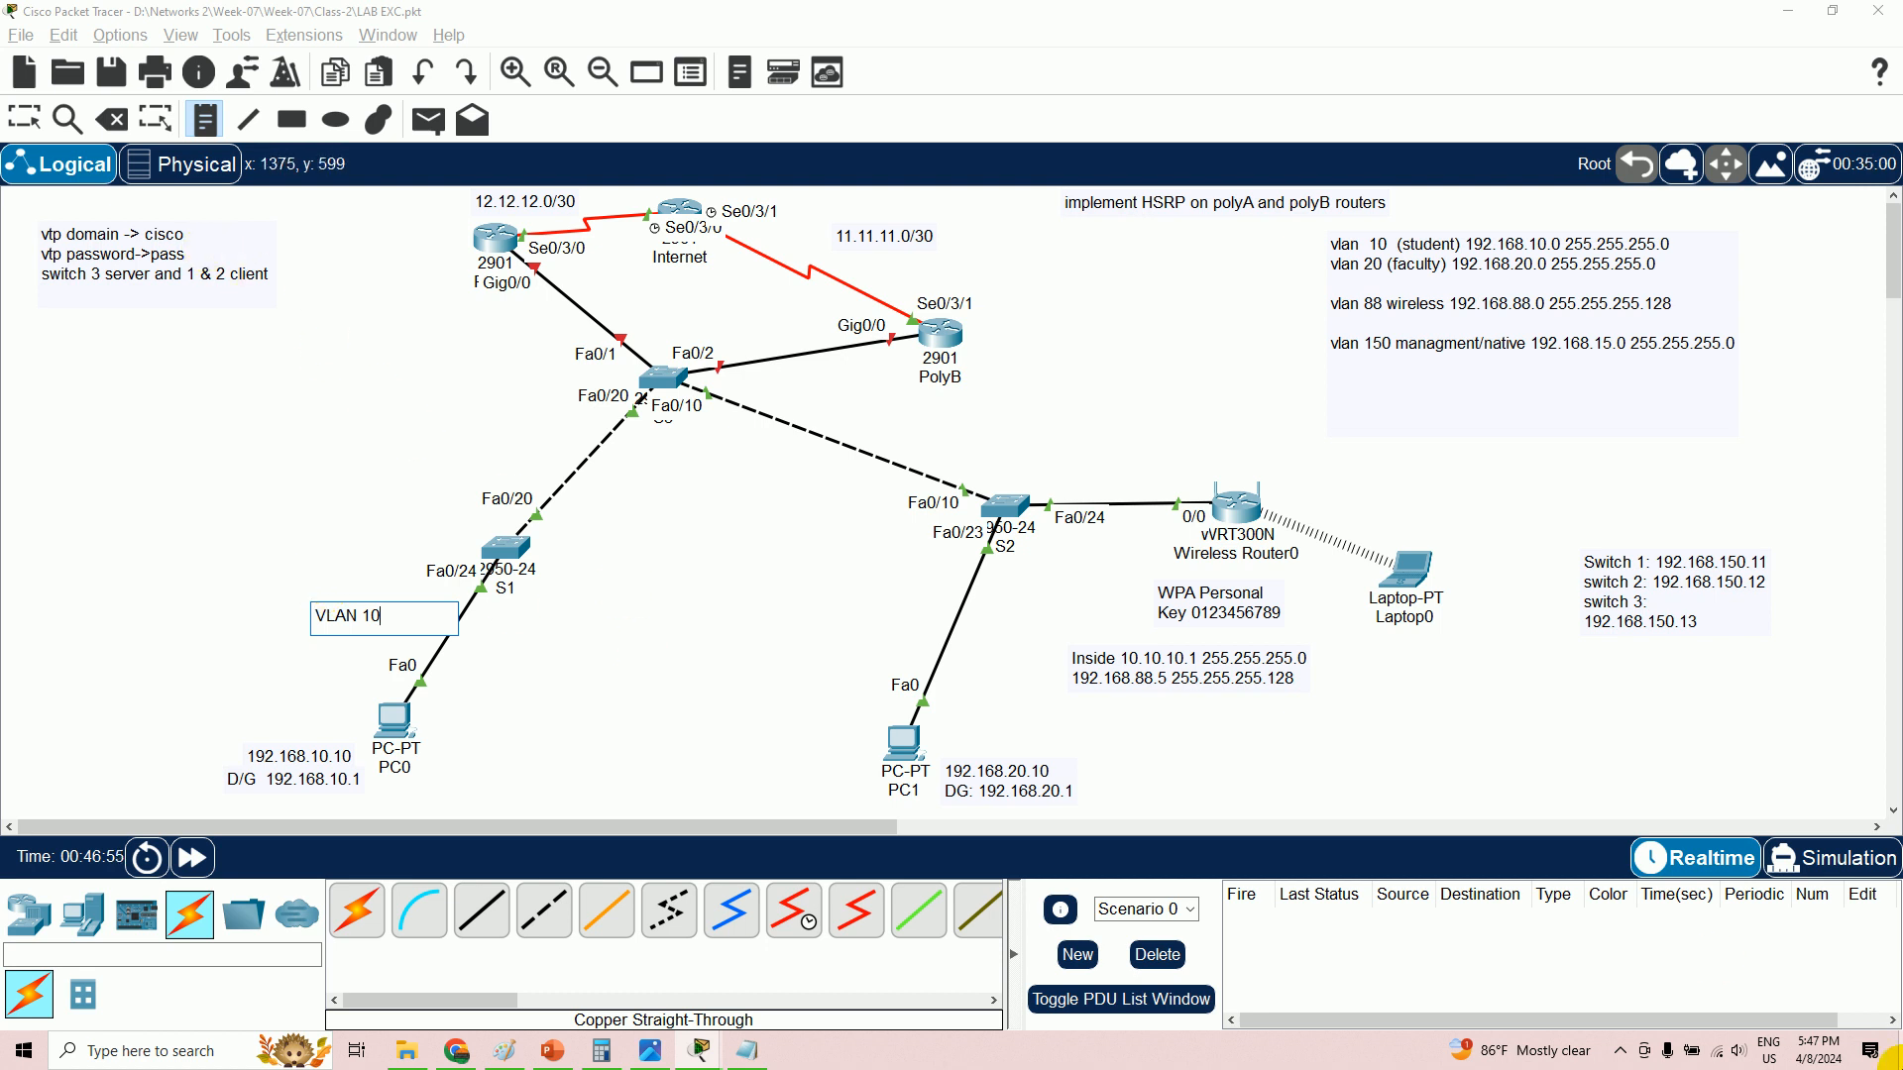
left_click(24, 118)
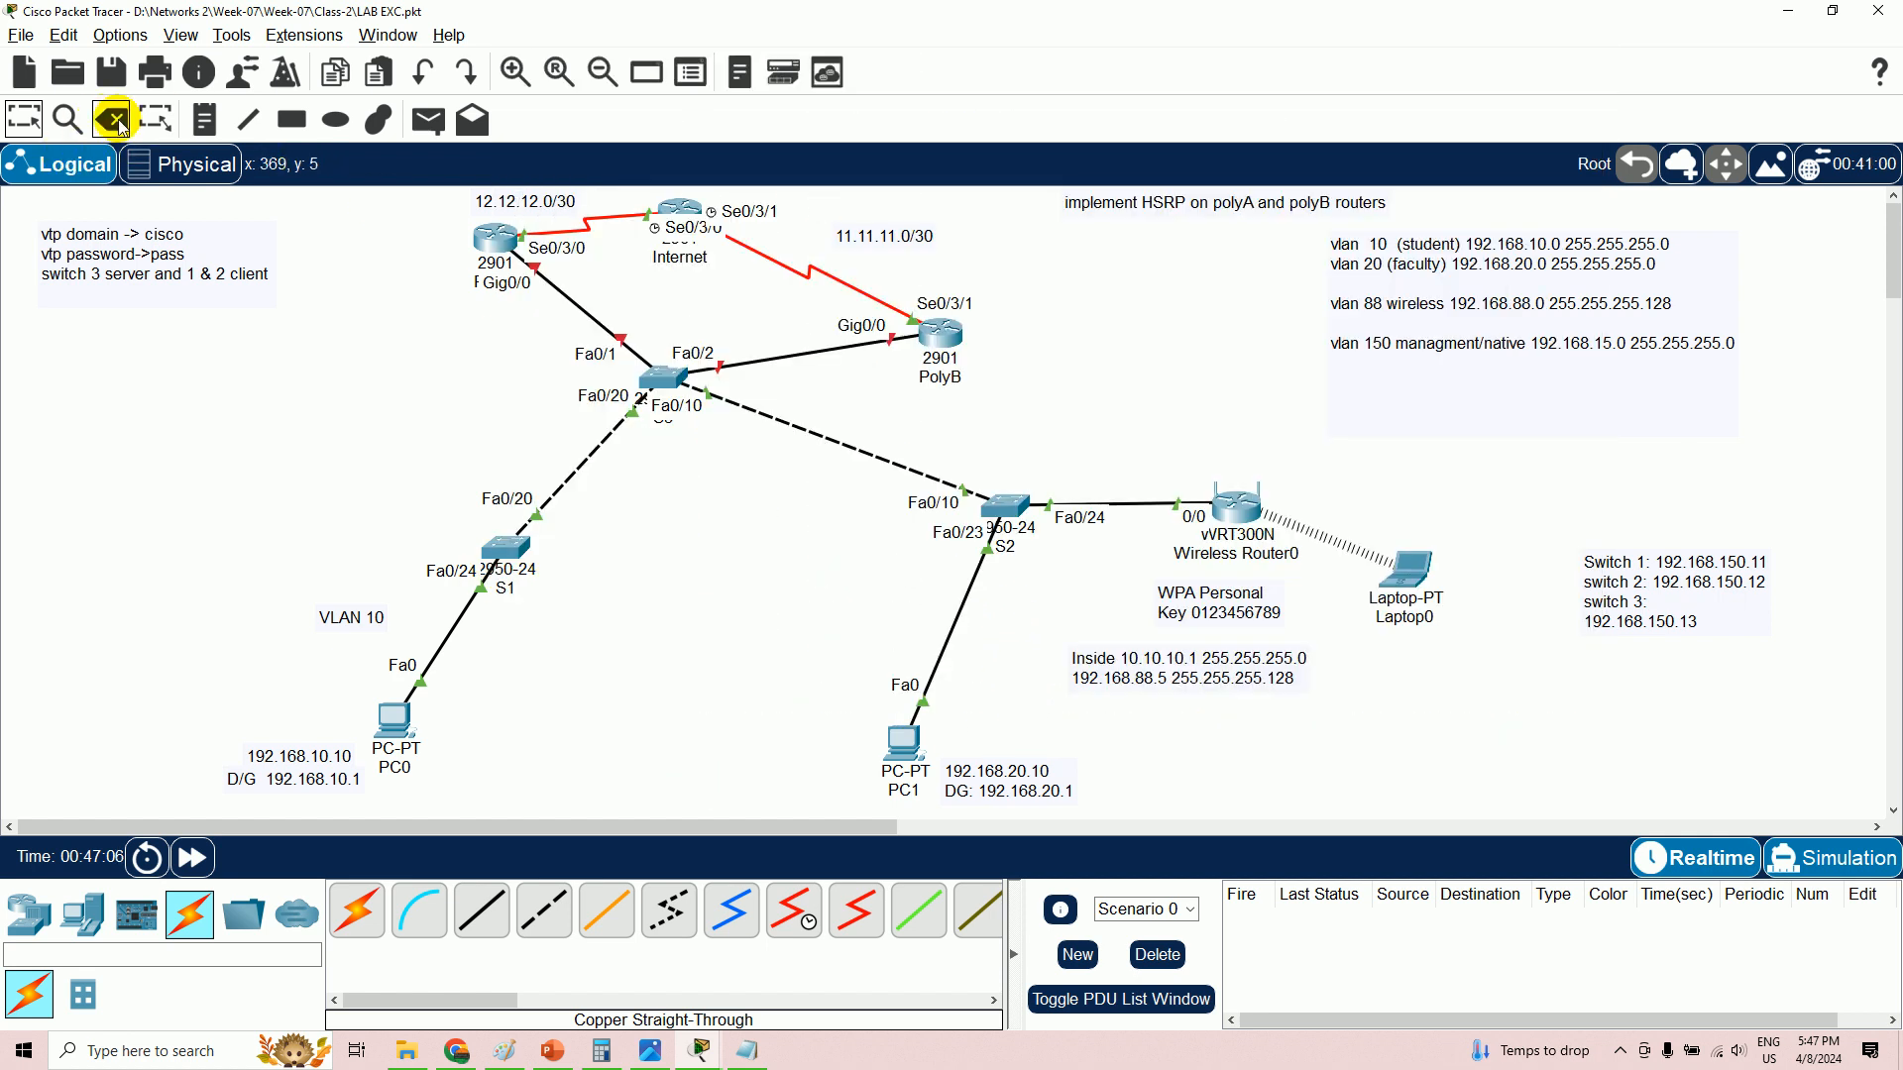
left_click(203, 119)
left_click(893, 614)
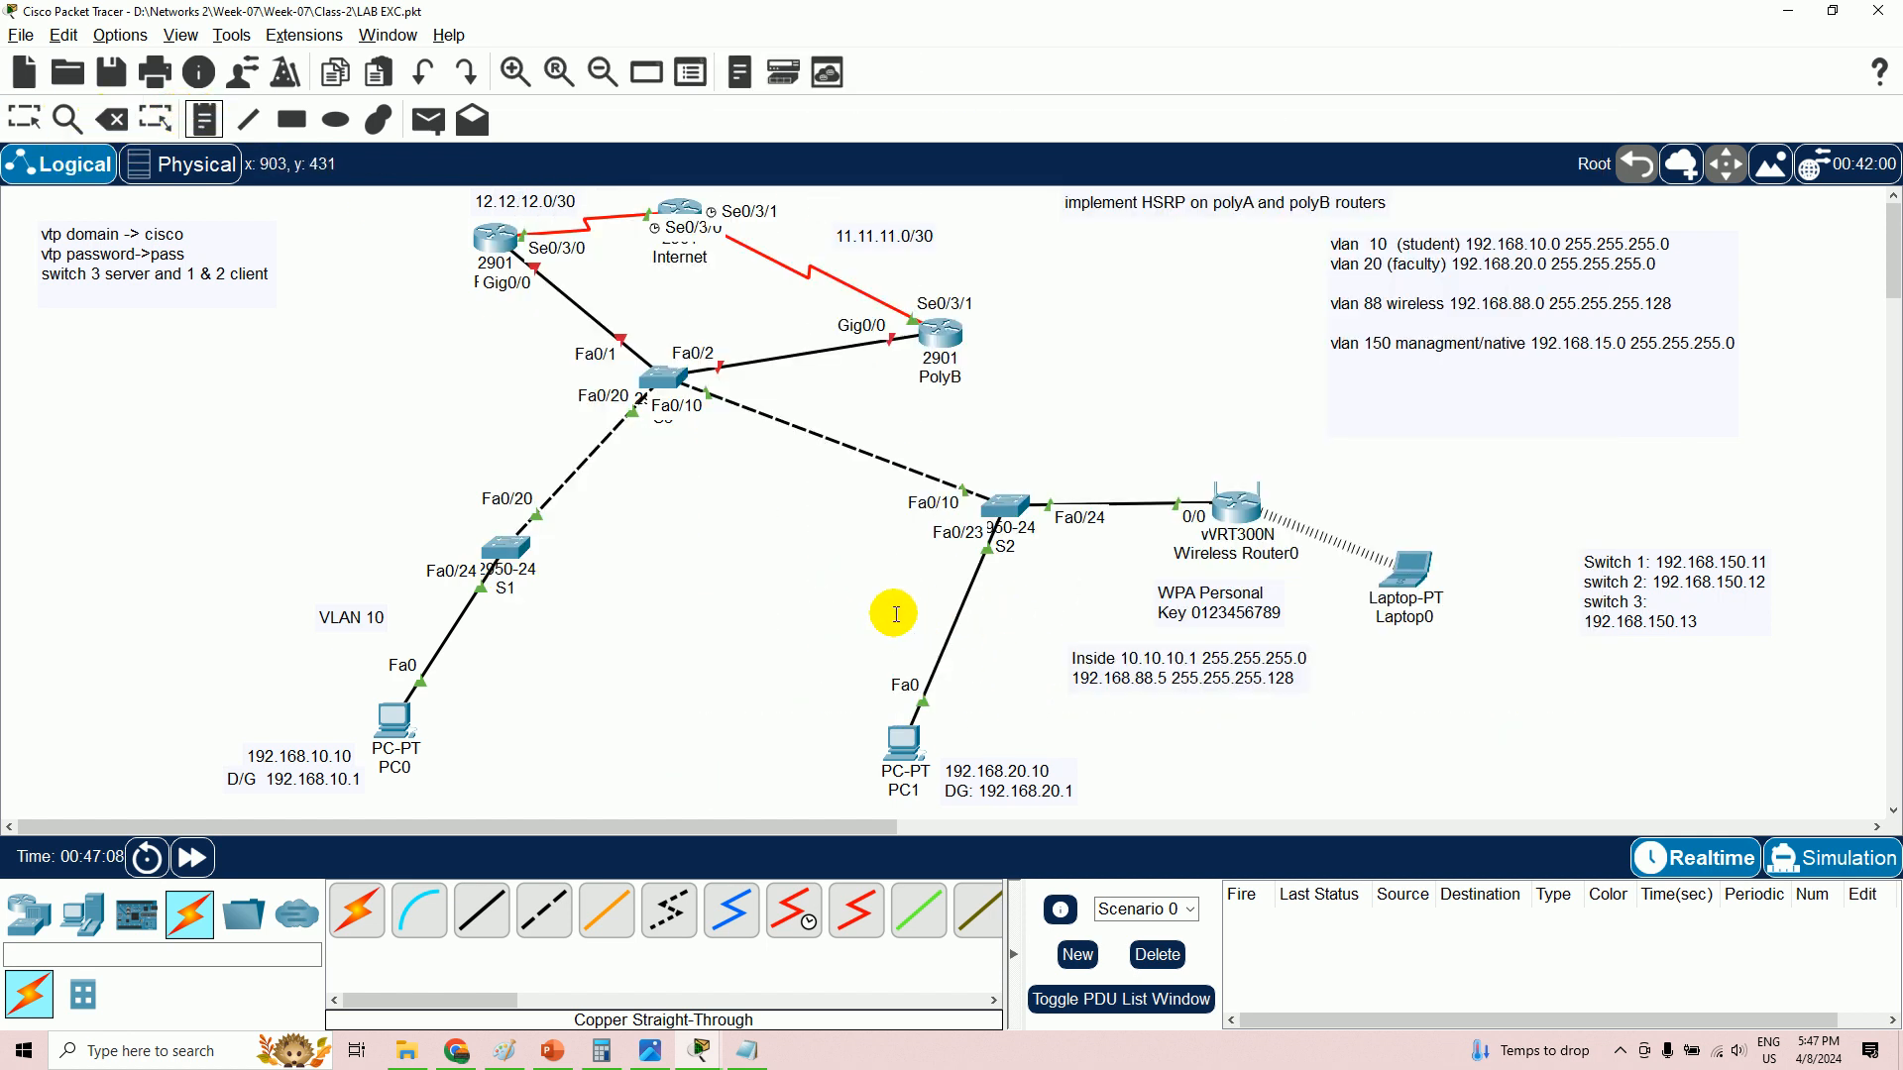
type("VLAN 20")
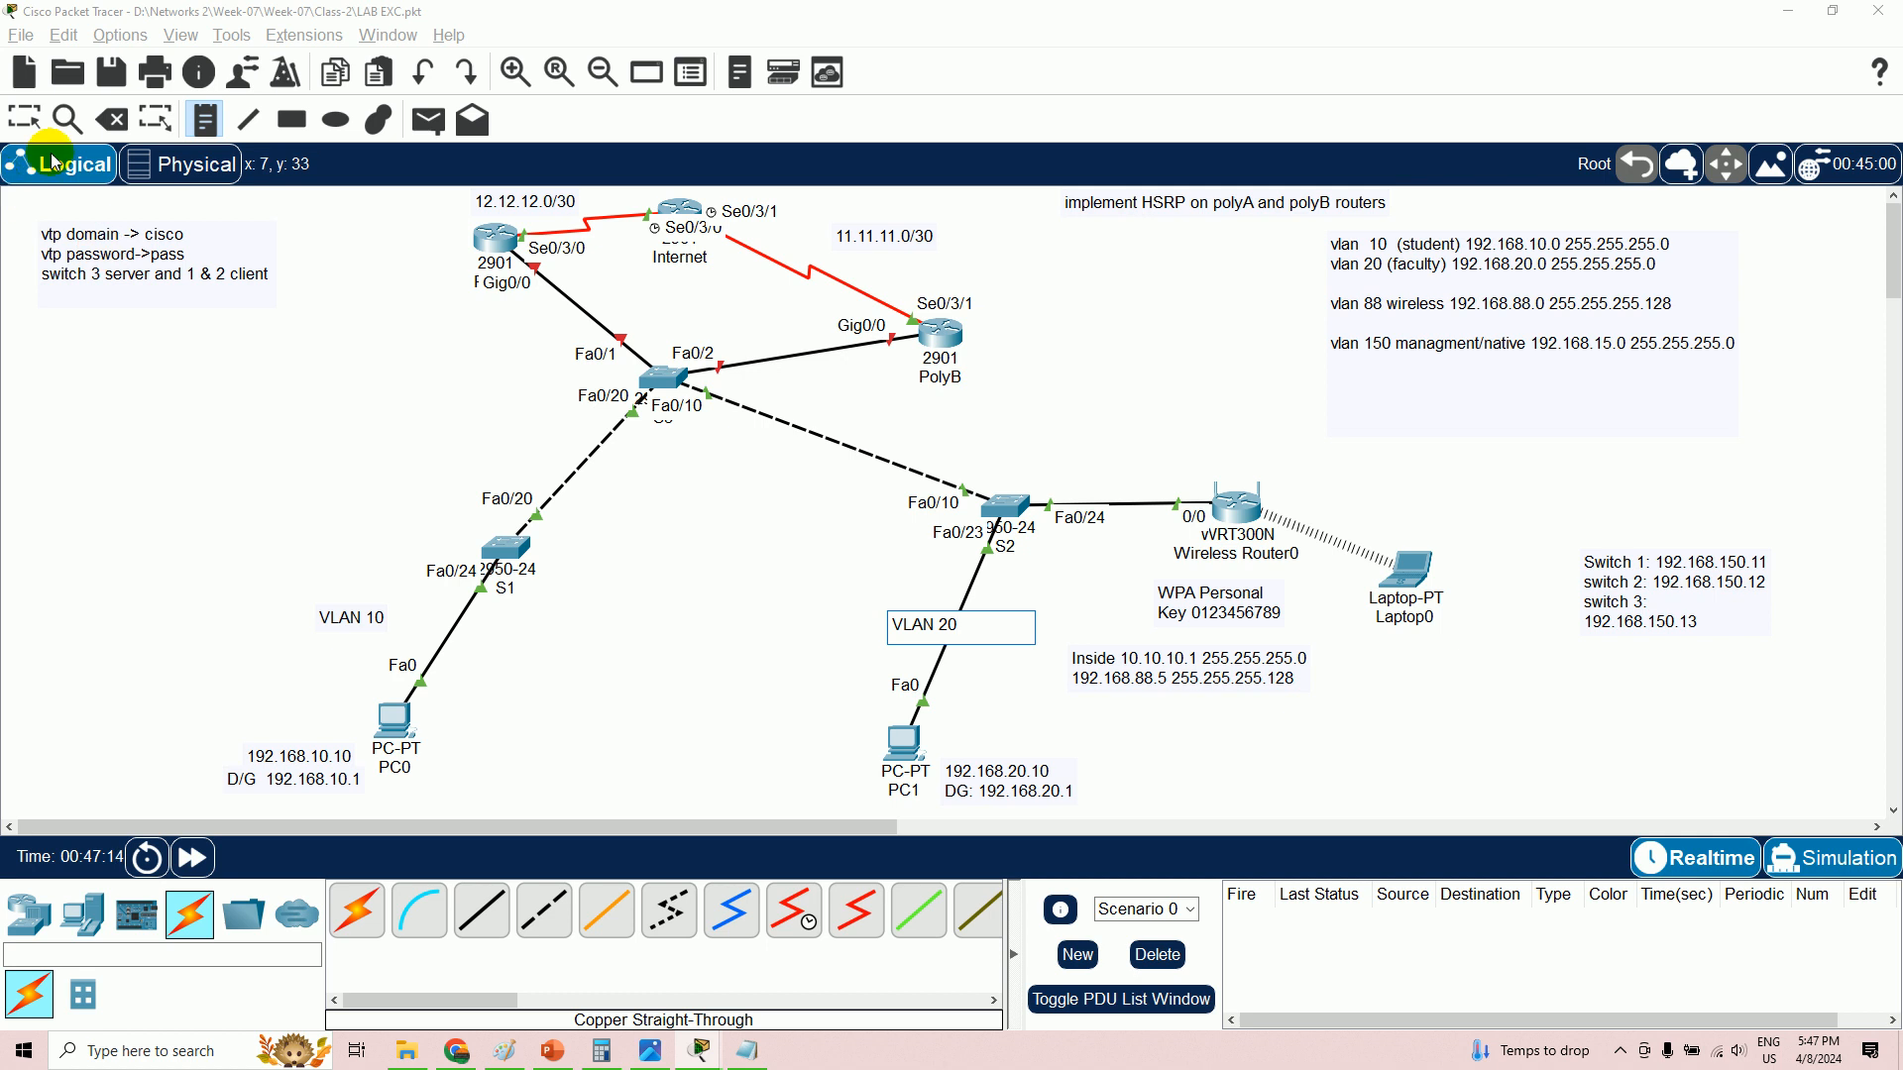
left_click(22, 117)
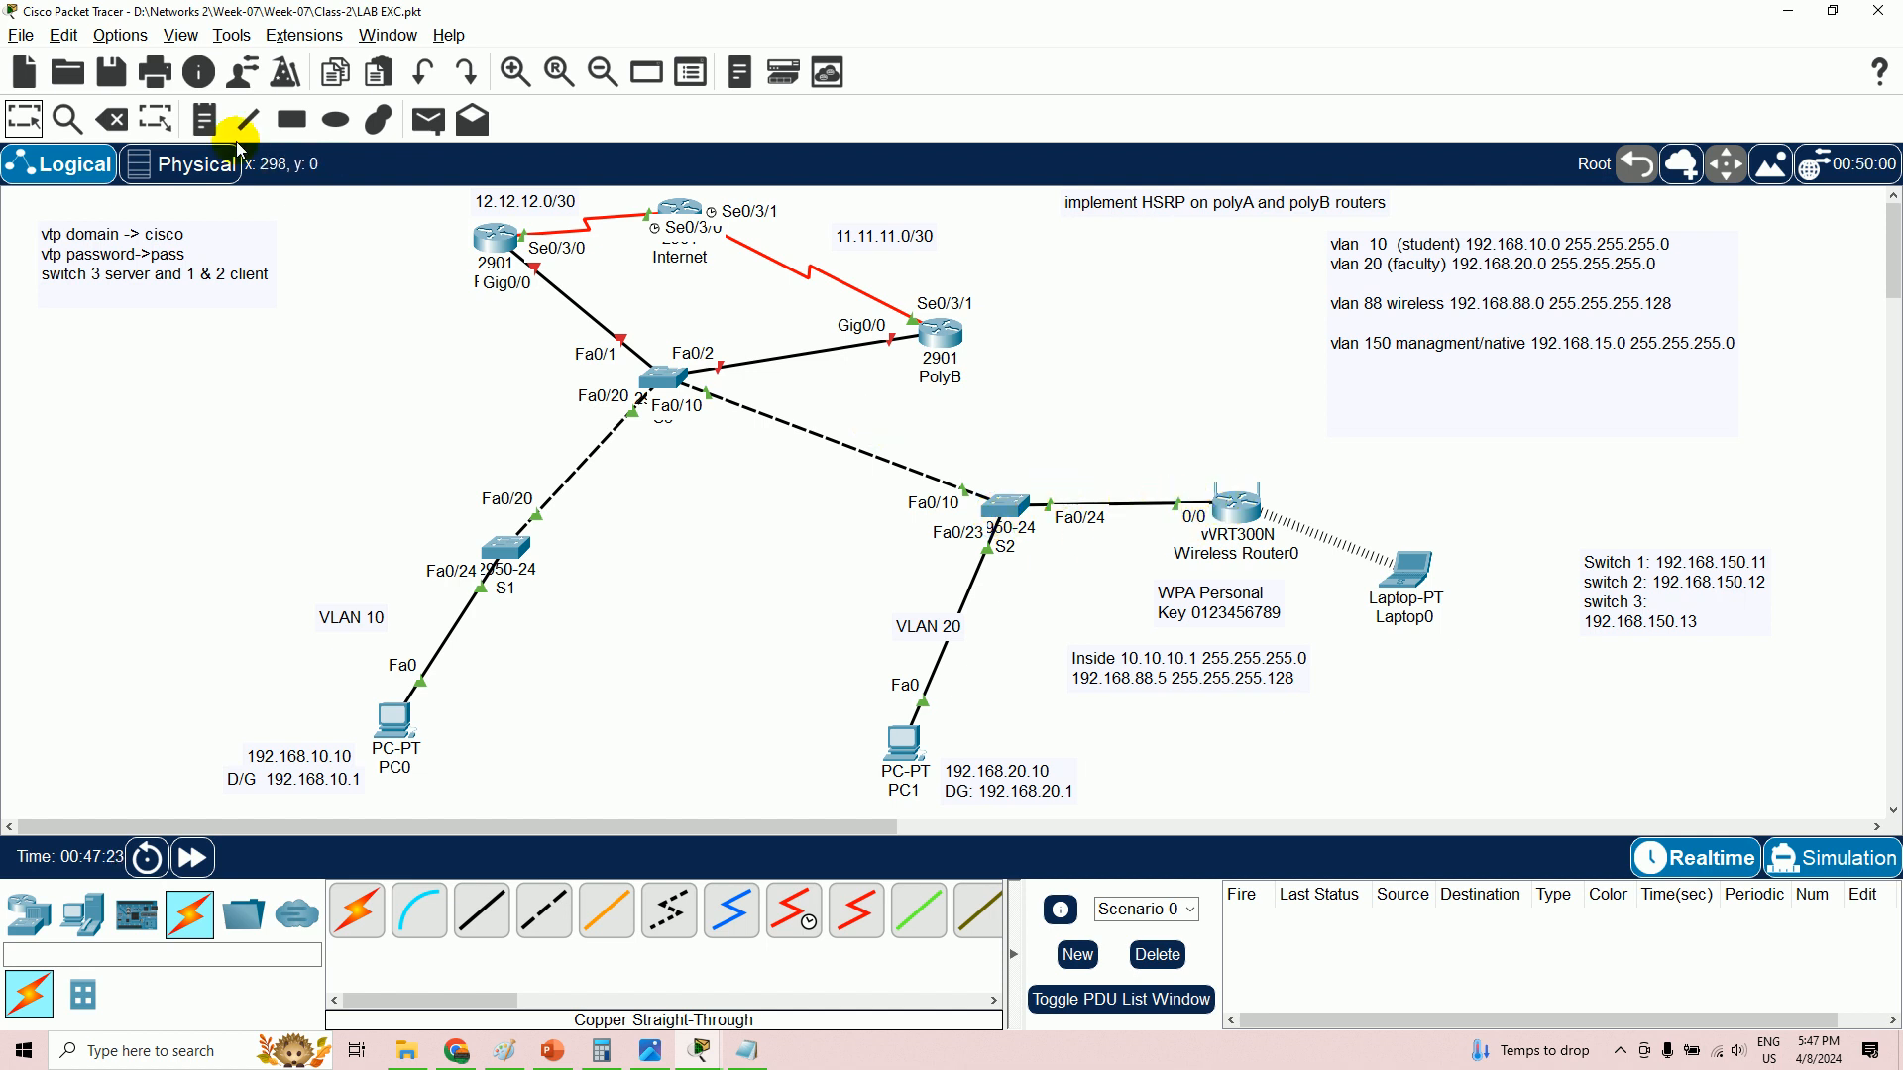
- Add a VLAN 88 note beside S2's Fa0/24 link to the wireless router
left_click(205, 119)
left_click(1103, 458)
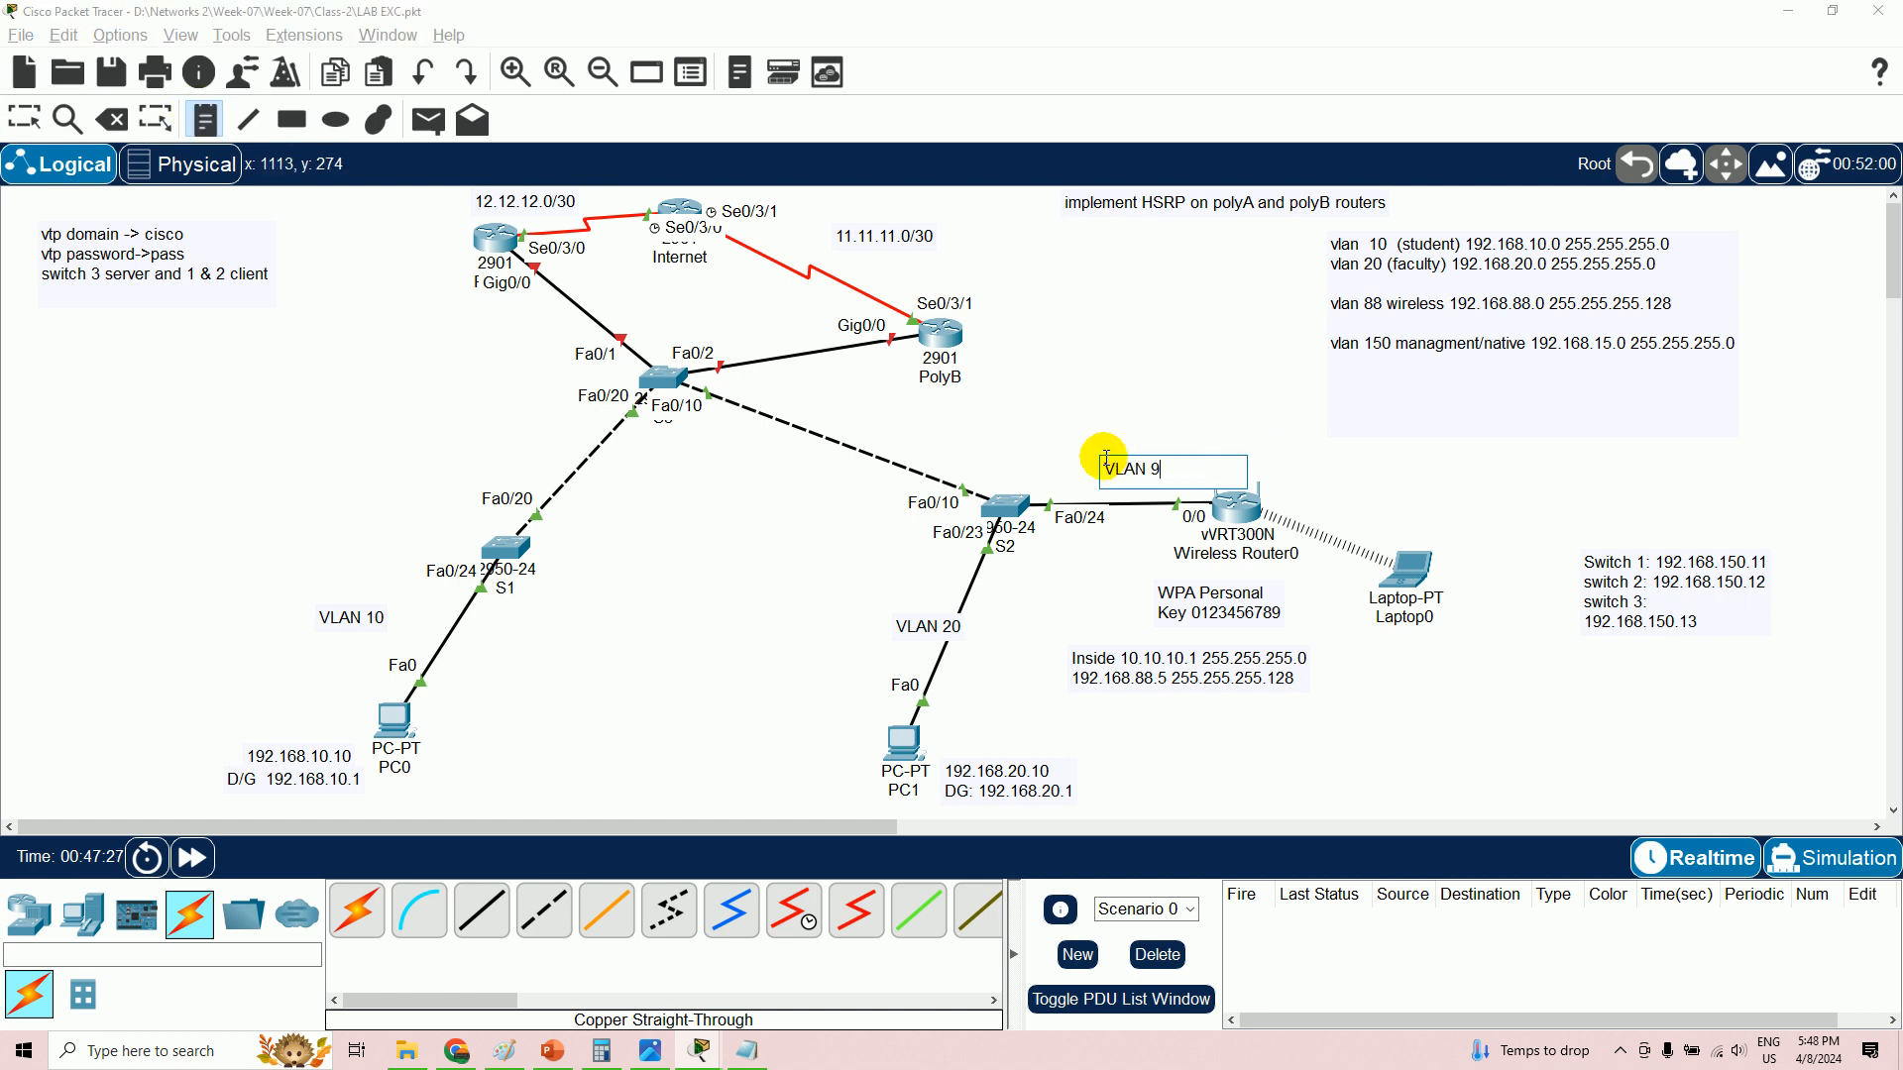
type("88")
left_click(24, 119)
left_click_drag(1160, 476, 1101, 487)
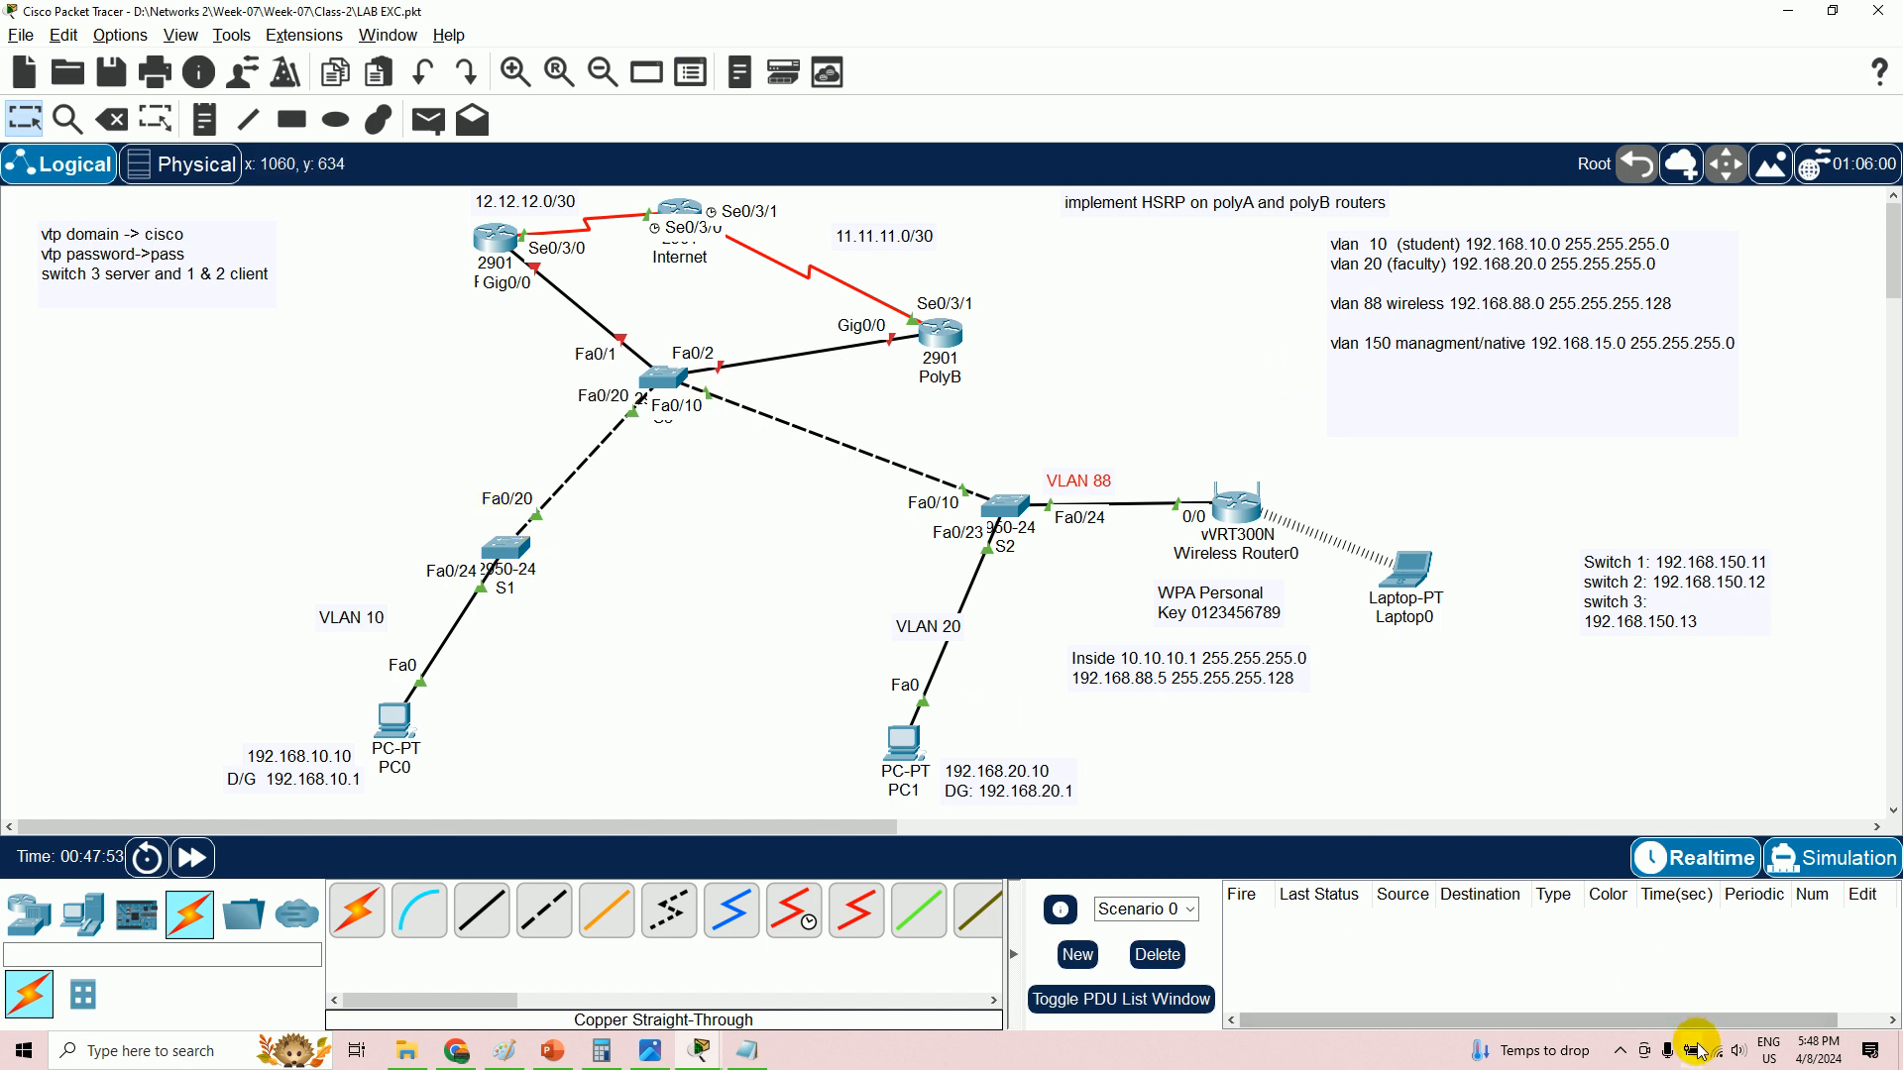
left_click(1621, 1050)
left_click(1626, 984)
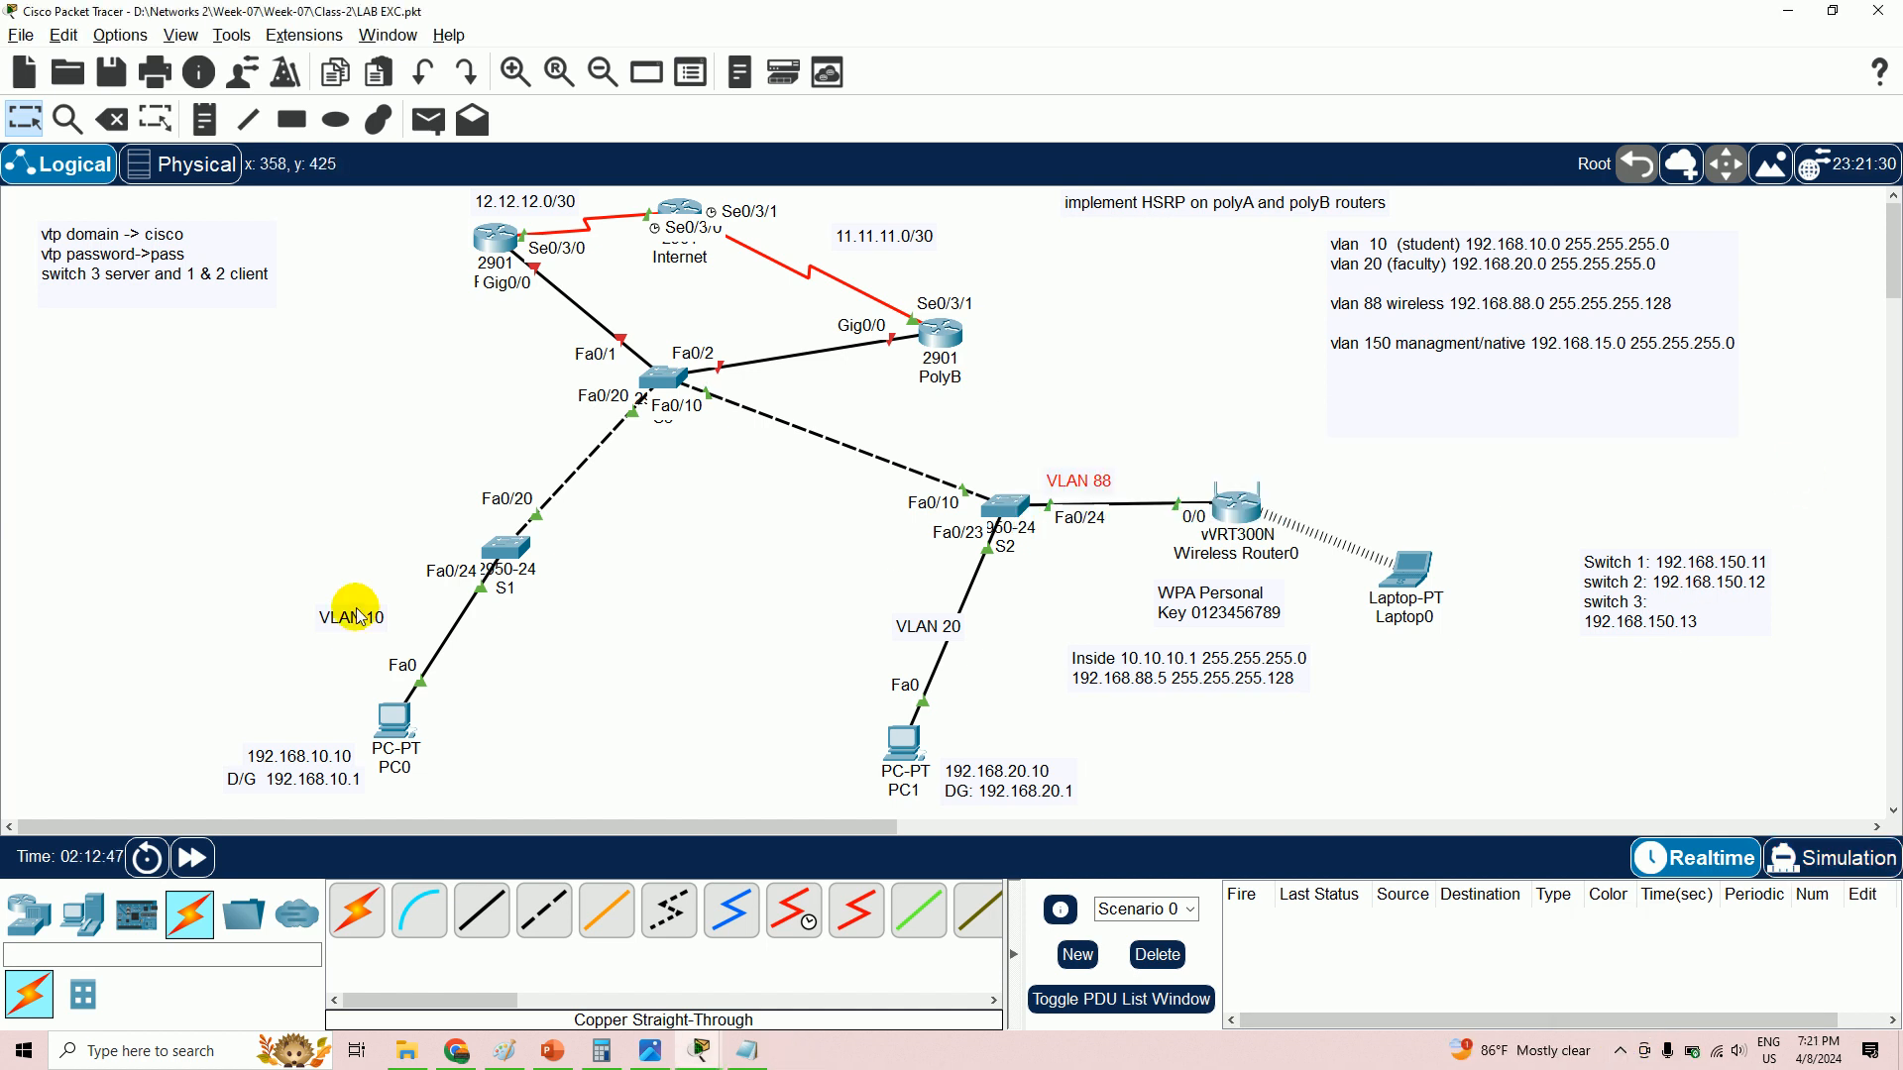
- On S1's CLI, enter global configuration and select interface fa0/24
left_click(507, 553)
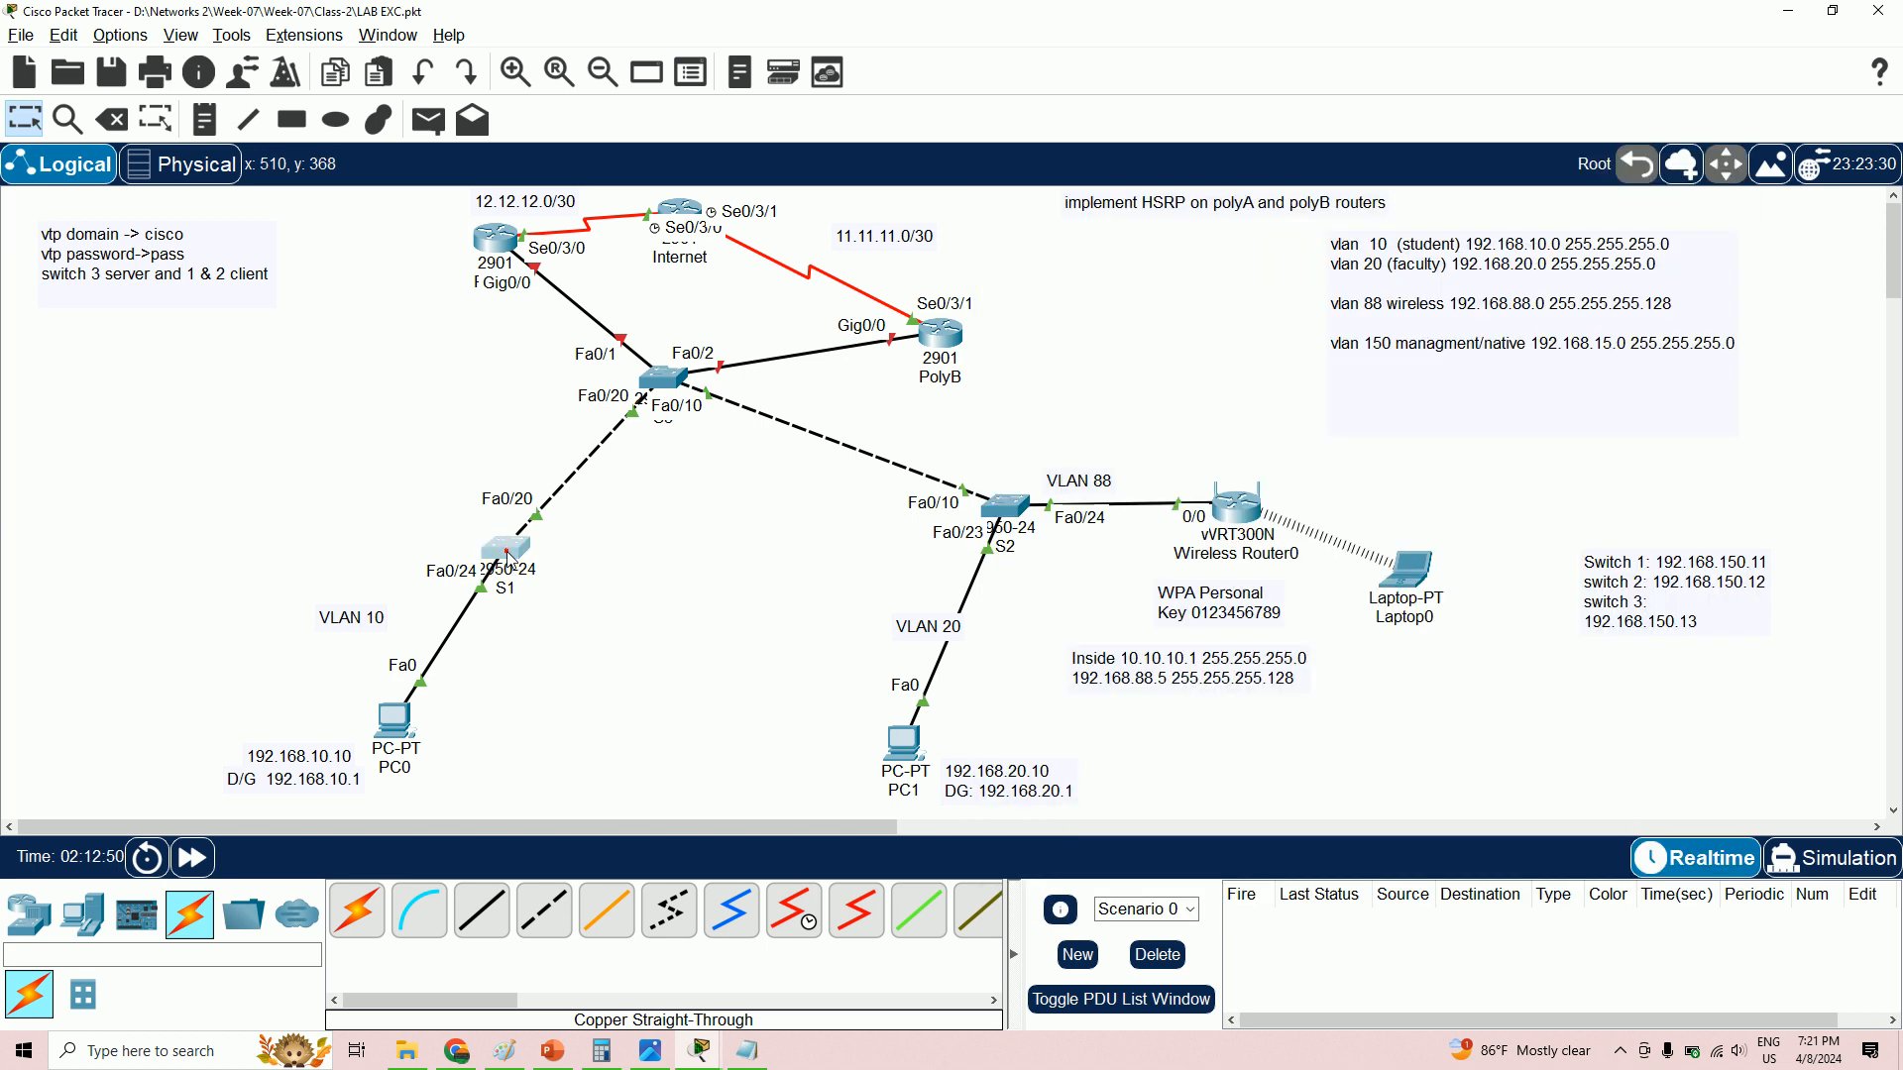
left_click(1465, 621)
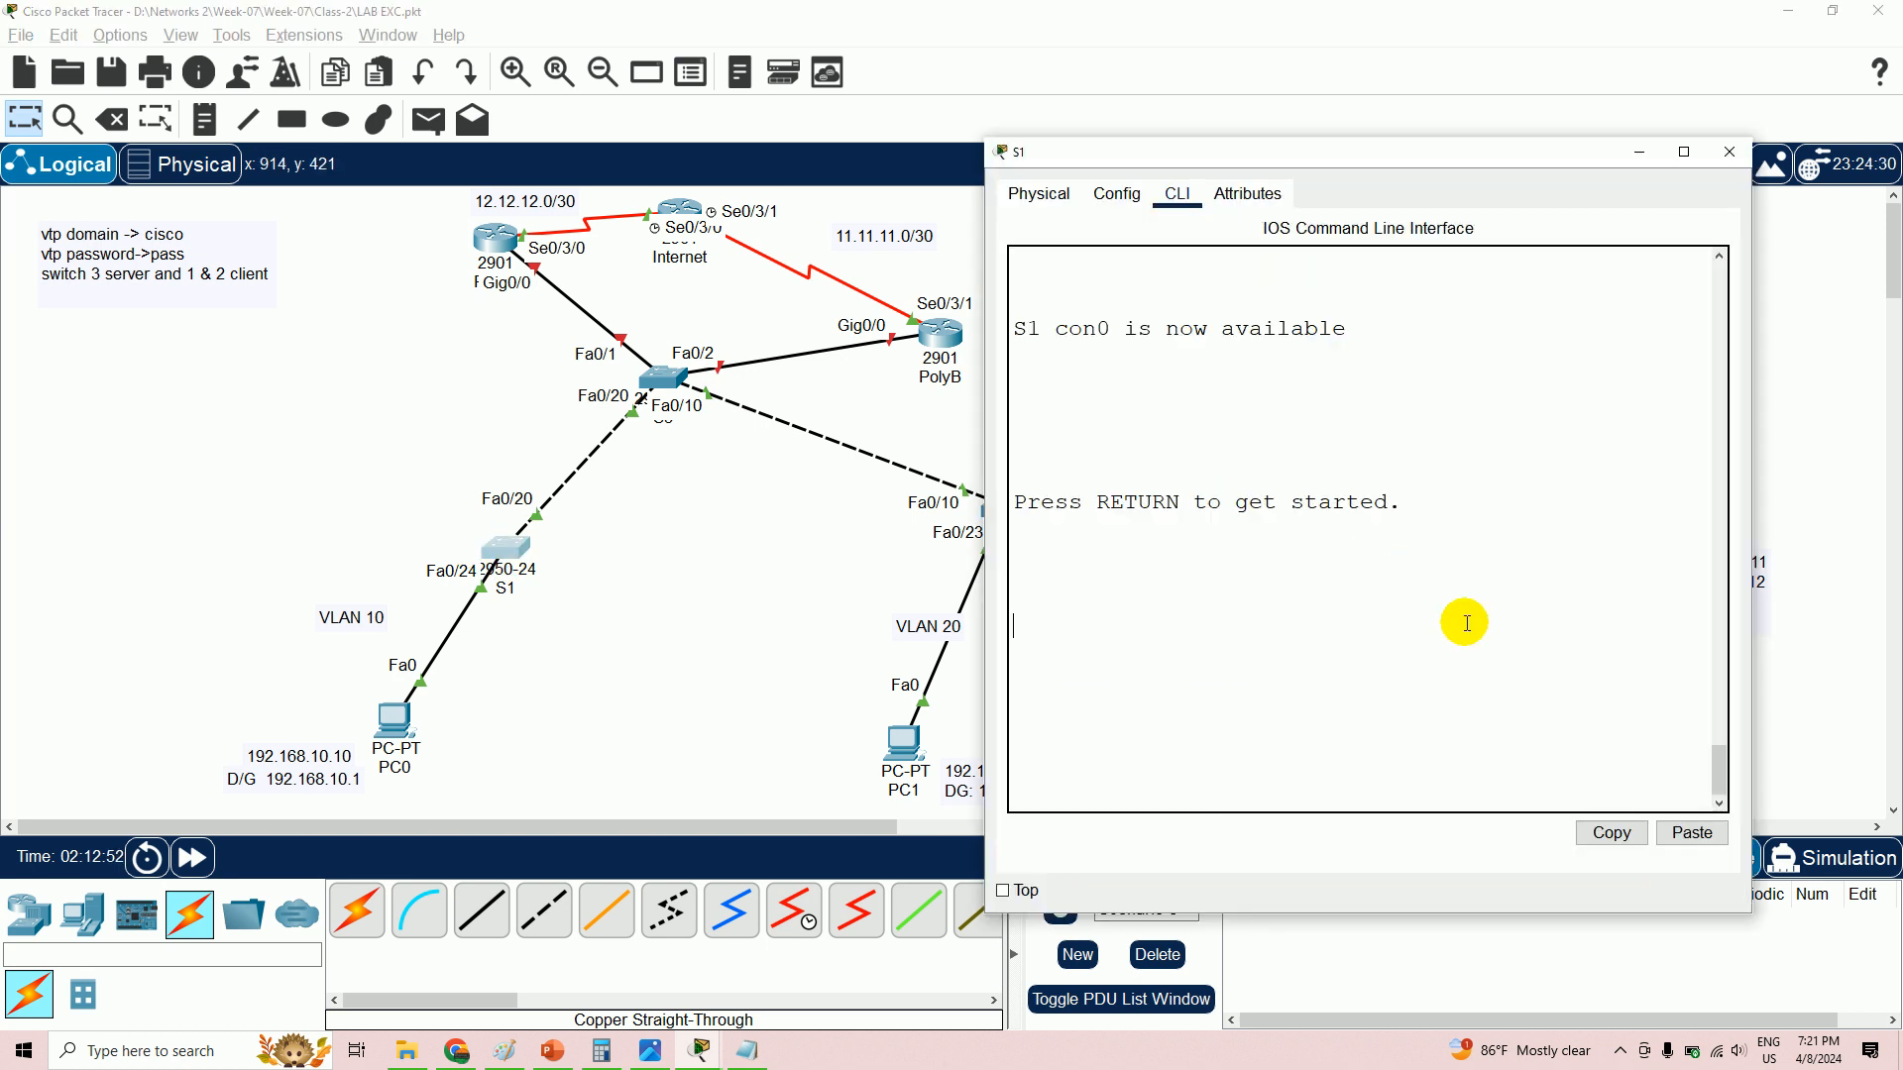
key("Return")
type("en")
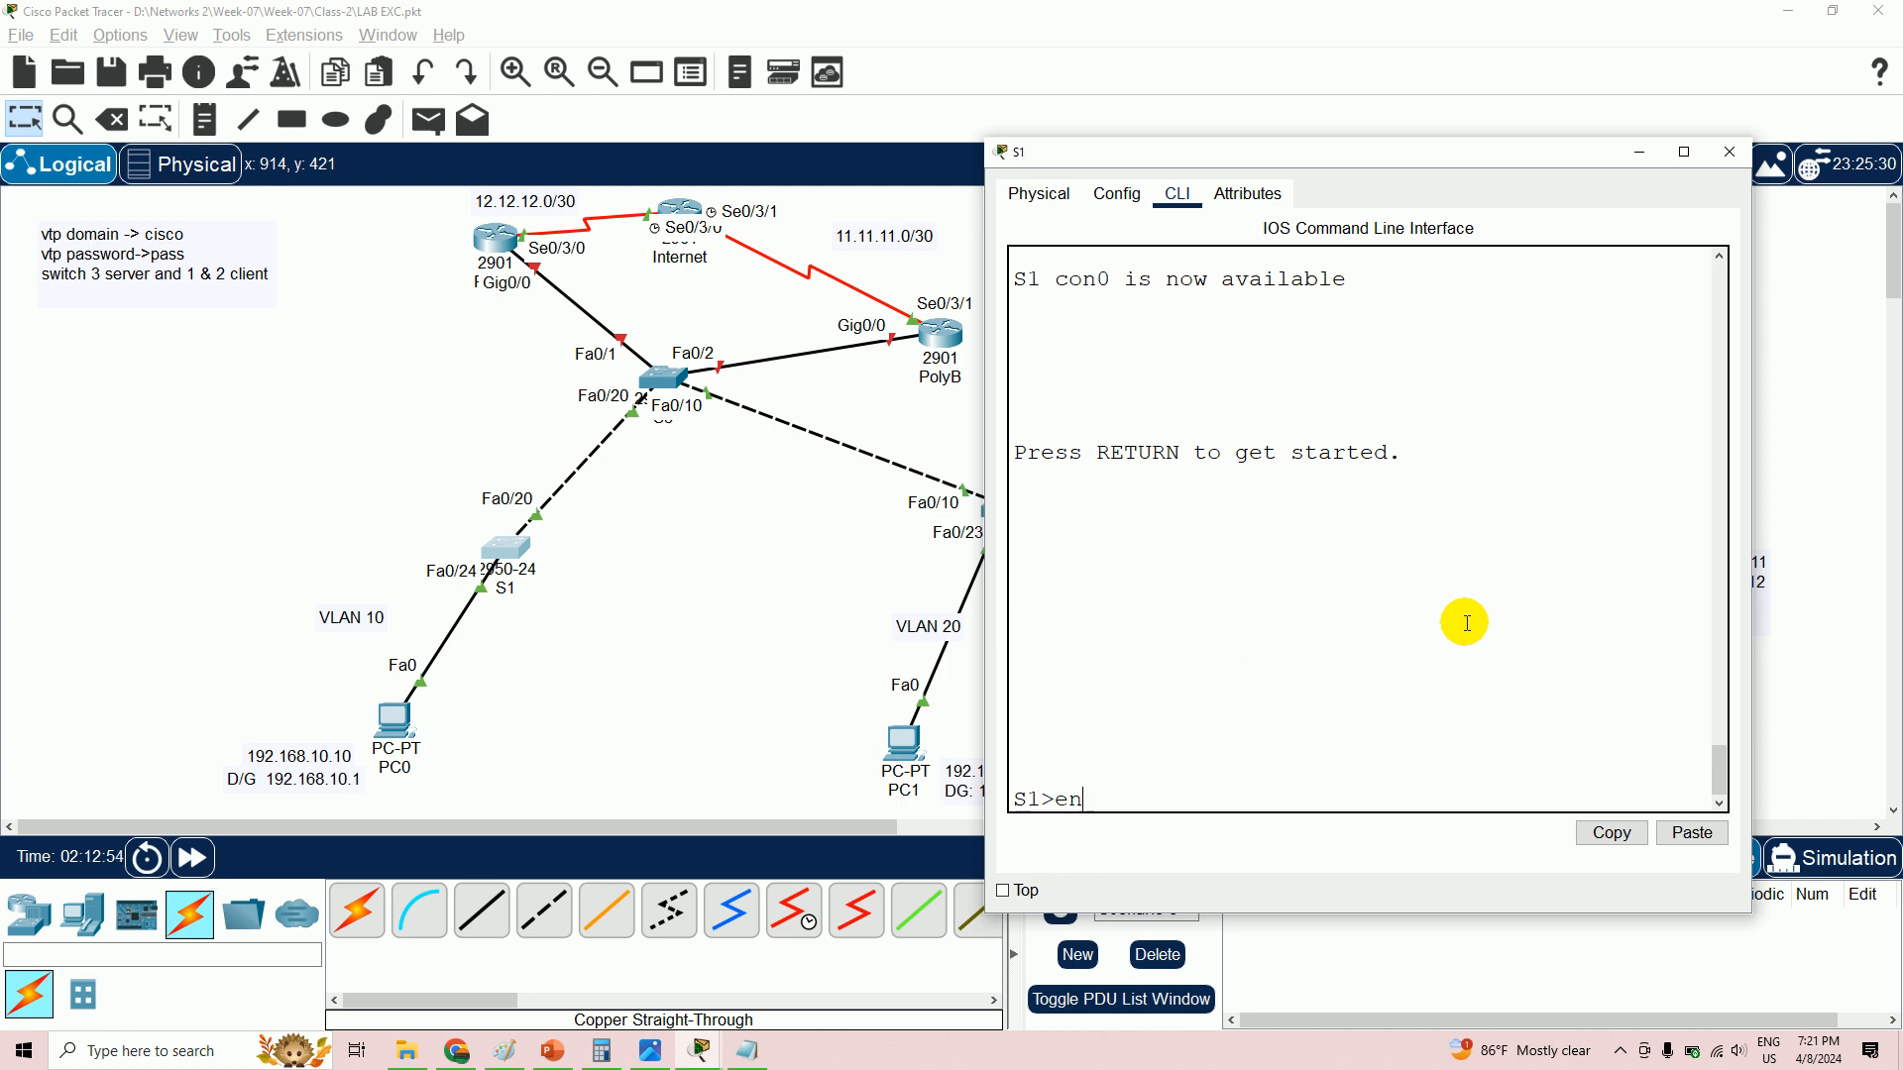
key("Return")
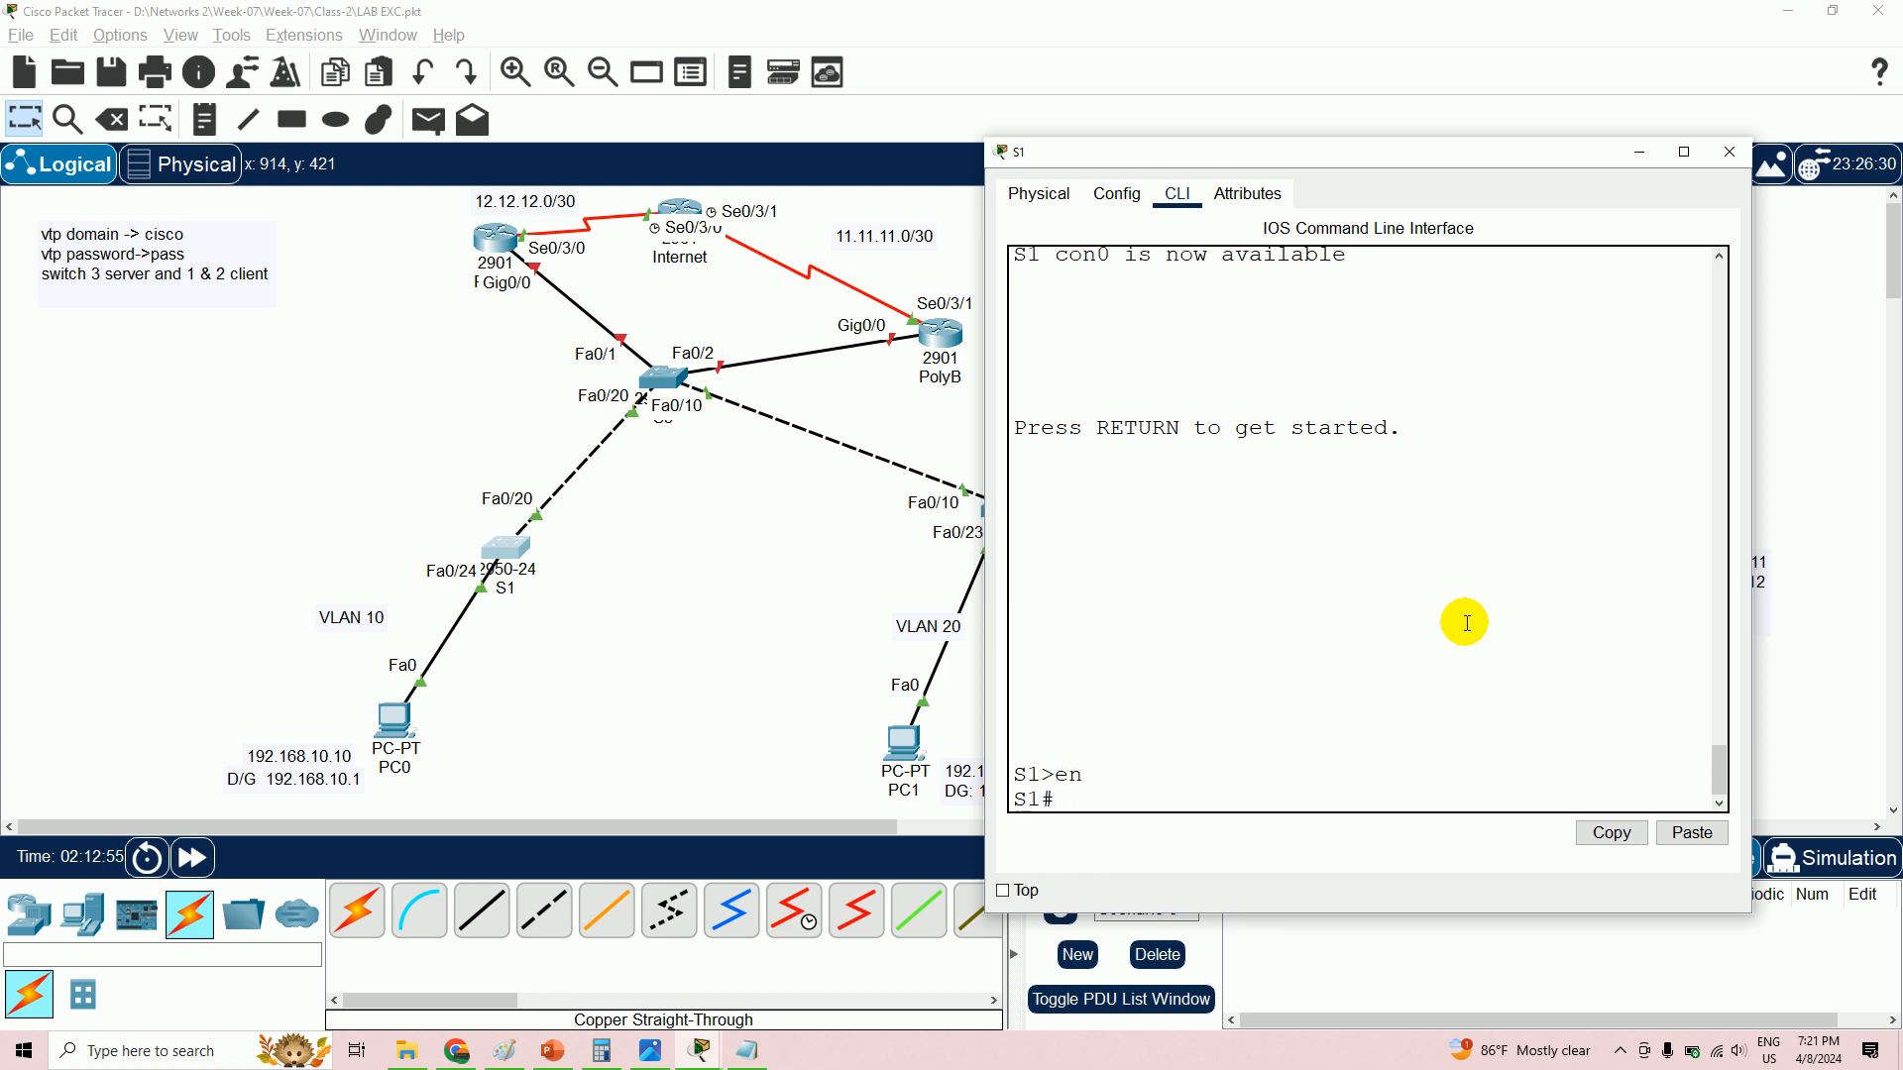
type("config t")
key("Return")
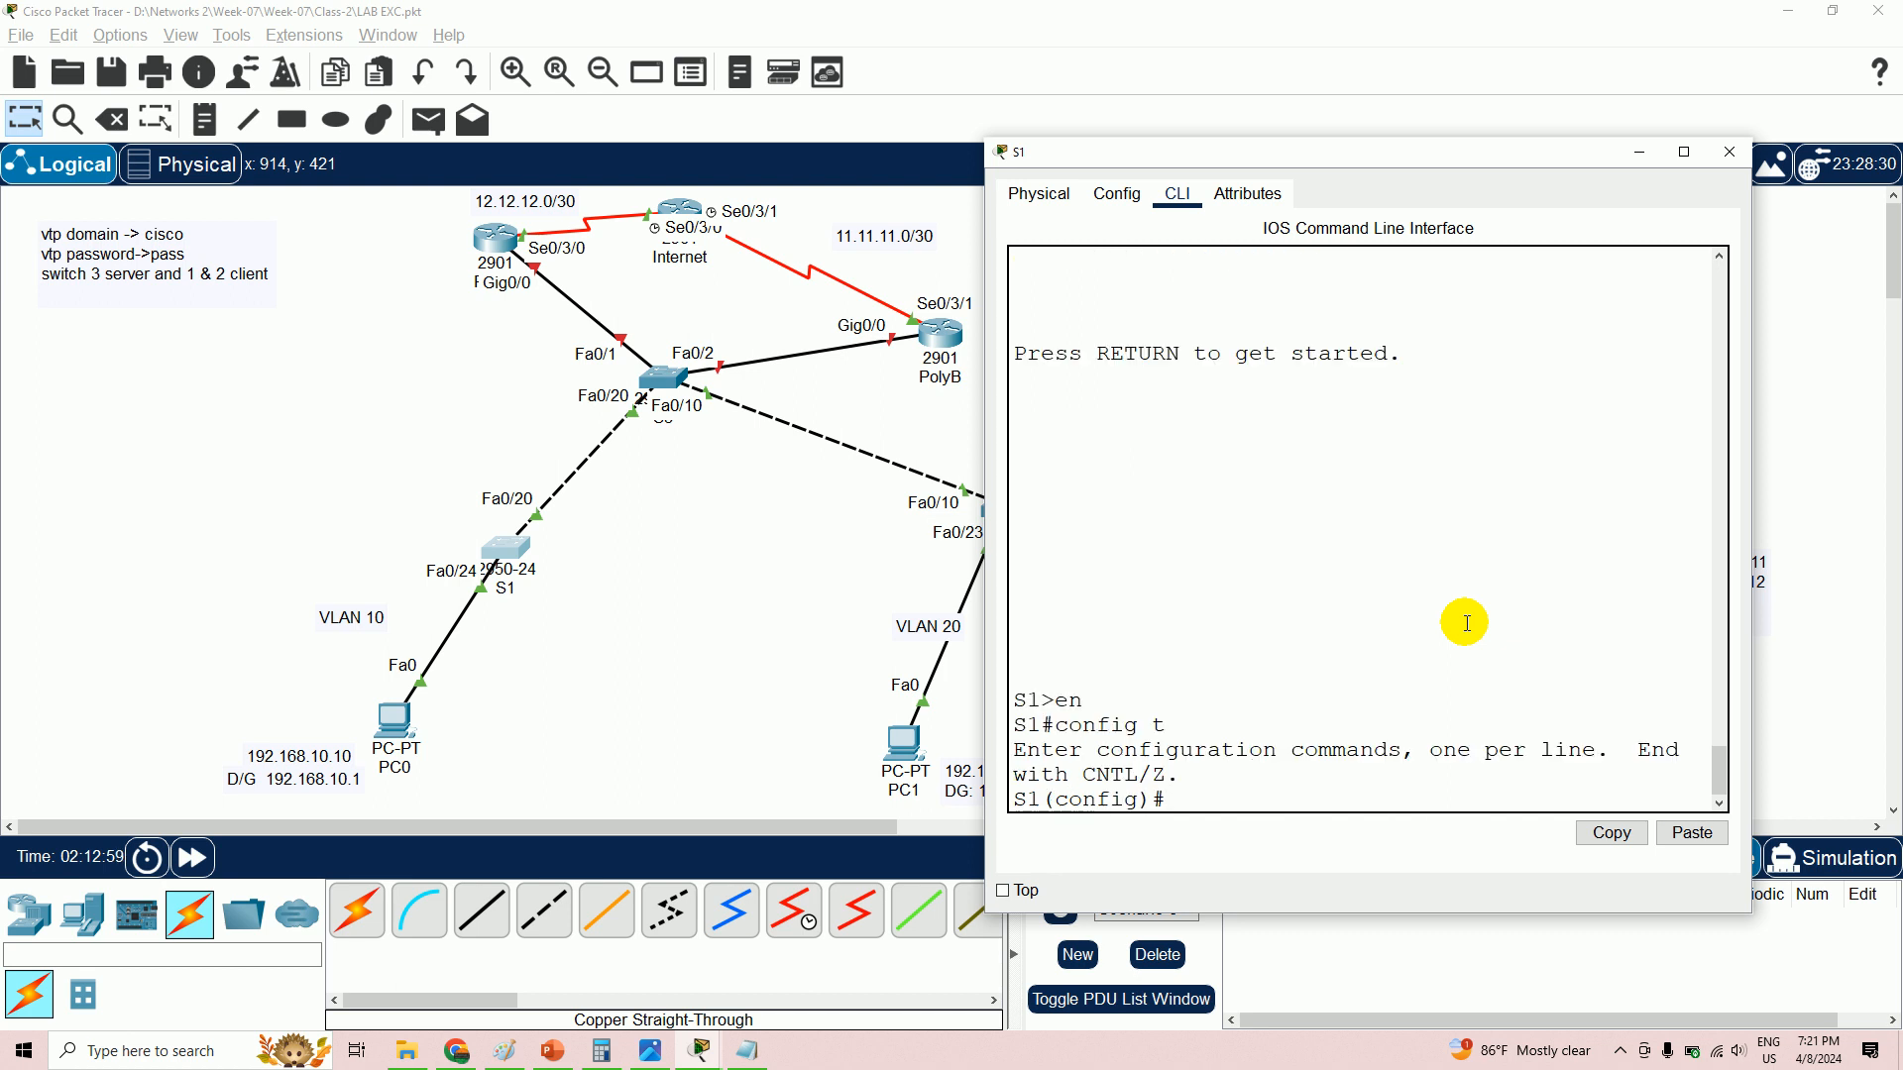
type("int fa0/24")
key("Return")
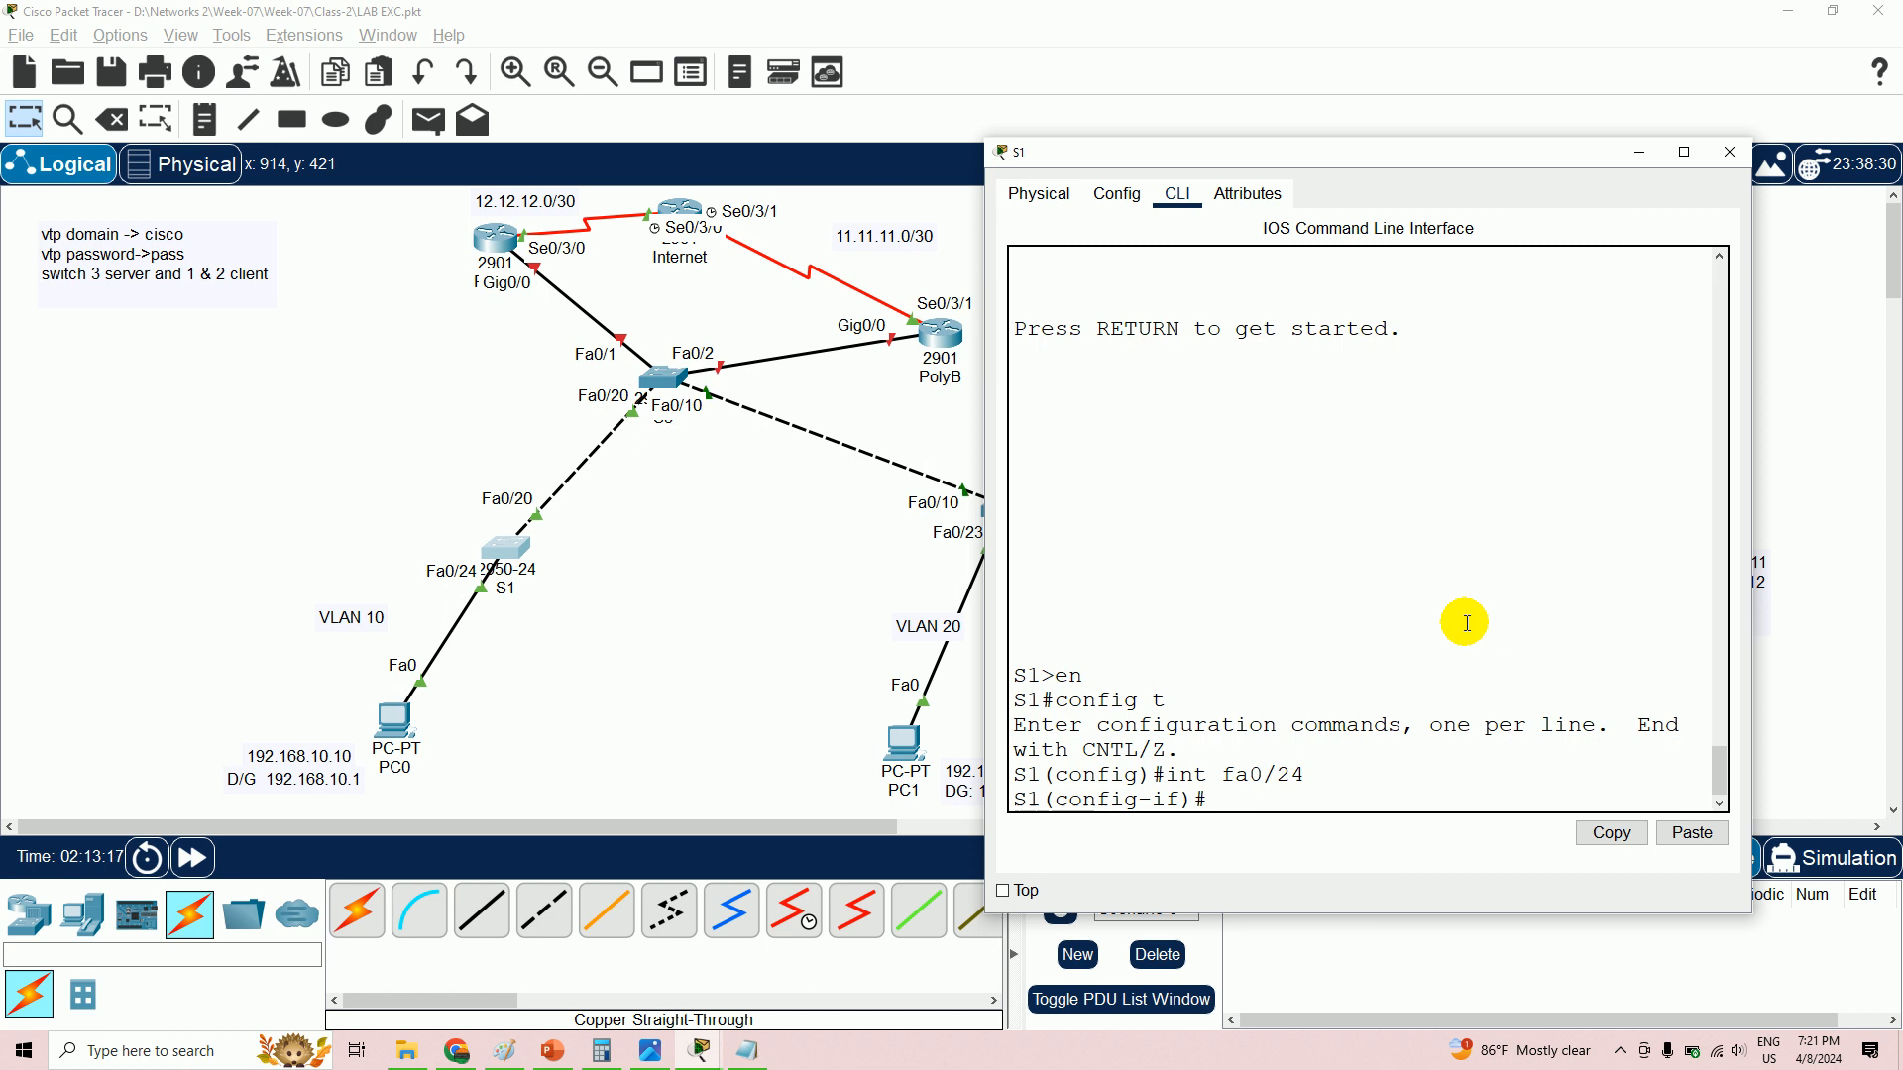
- Make fa0/24 an access port in VLAN 10, then begin typing 'no switchport access vlan 10'
type("switchport mode access")
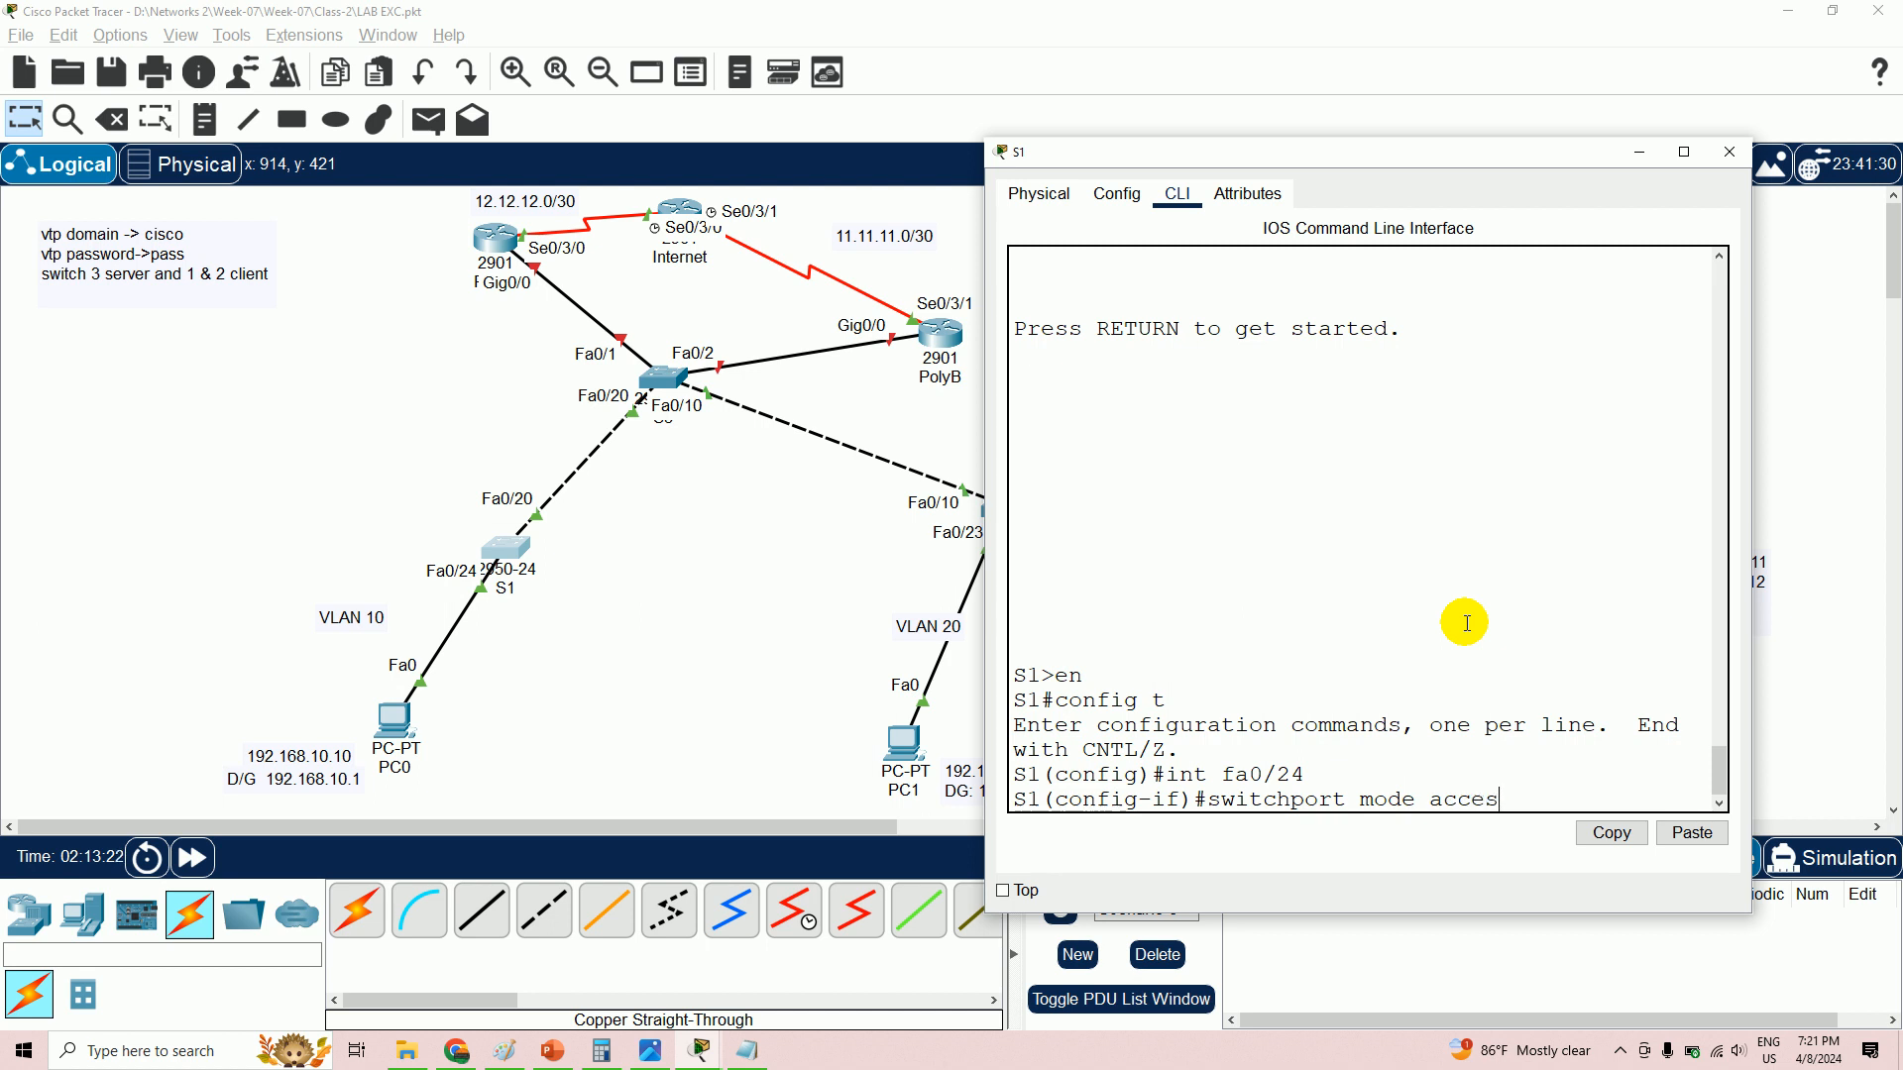
key("Return")
type("switchport access vlan 10")
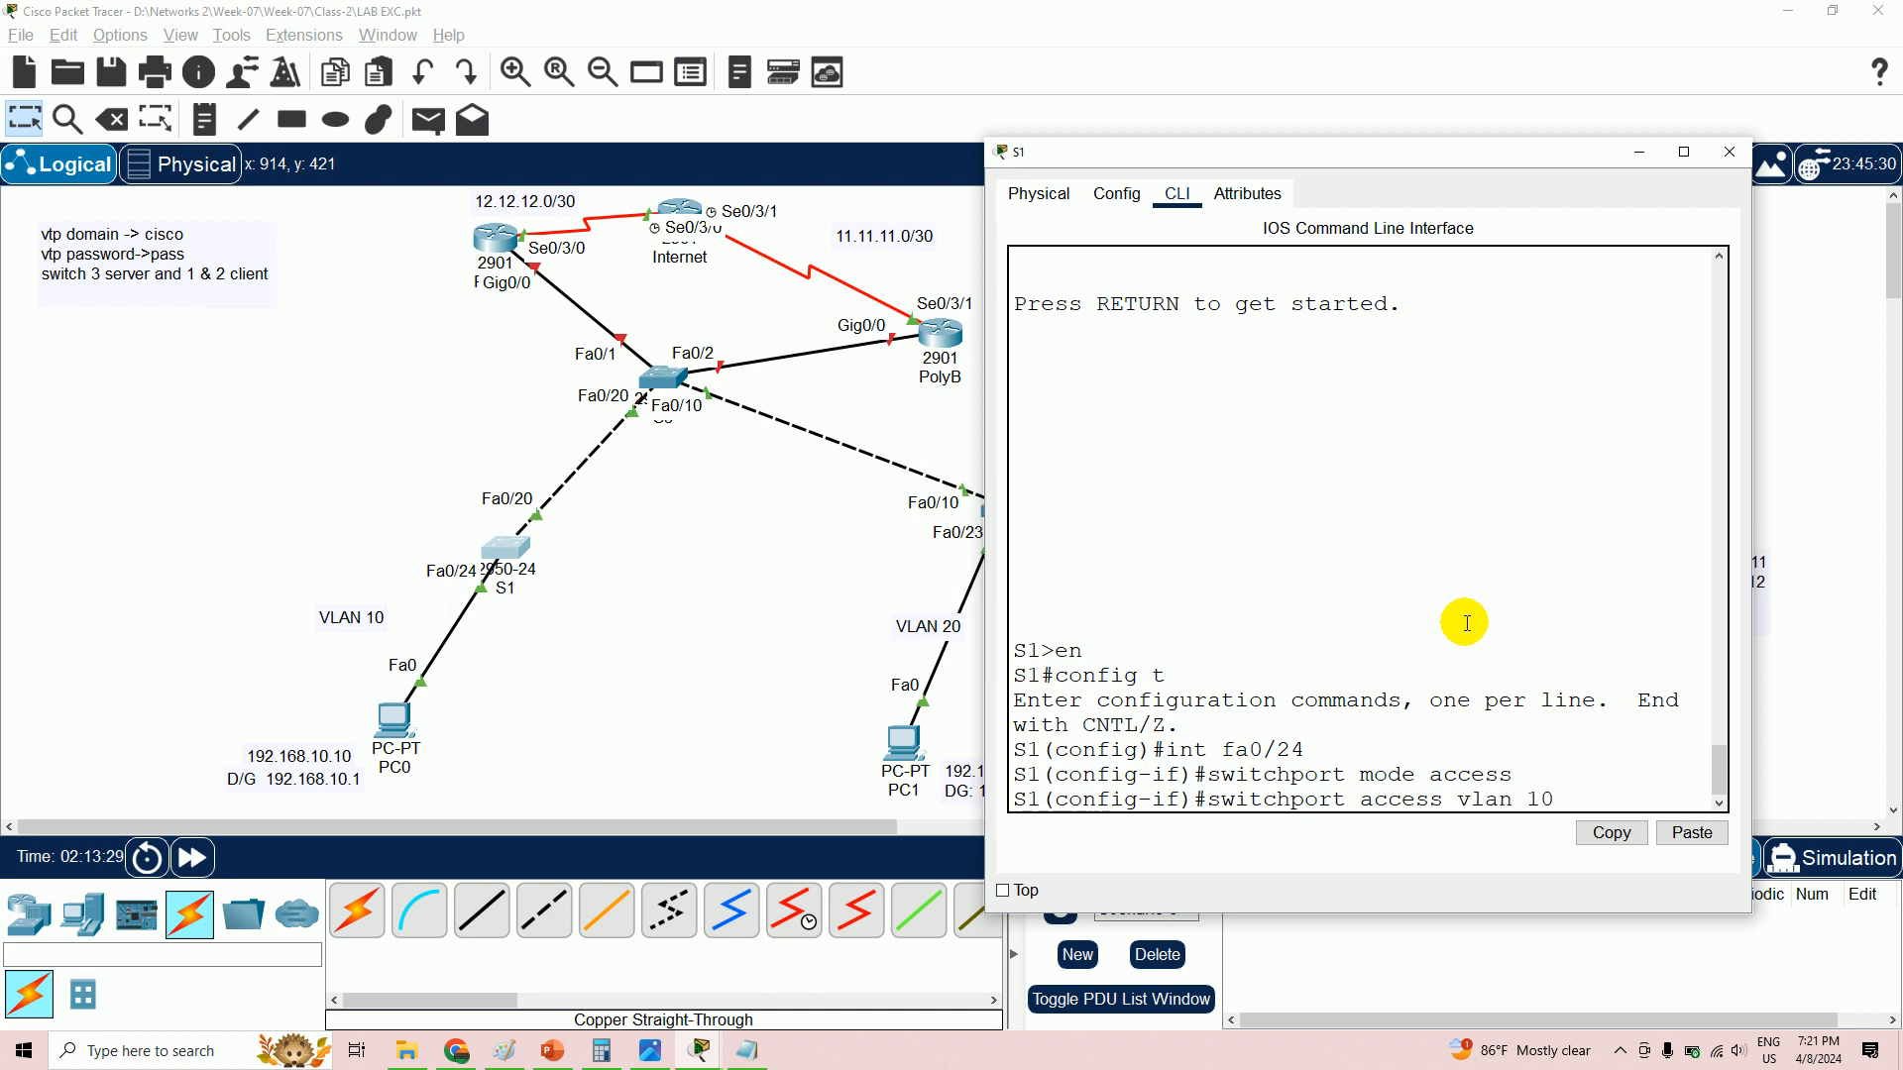
key("Return")
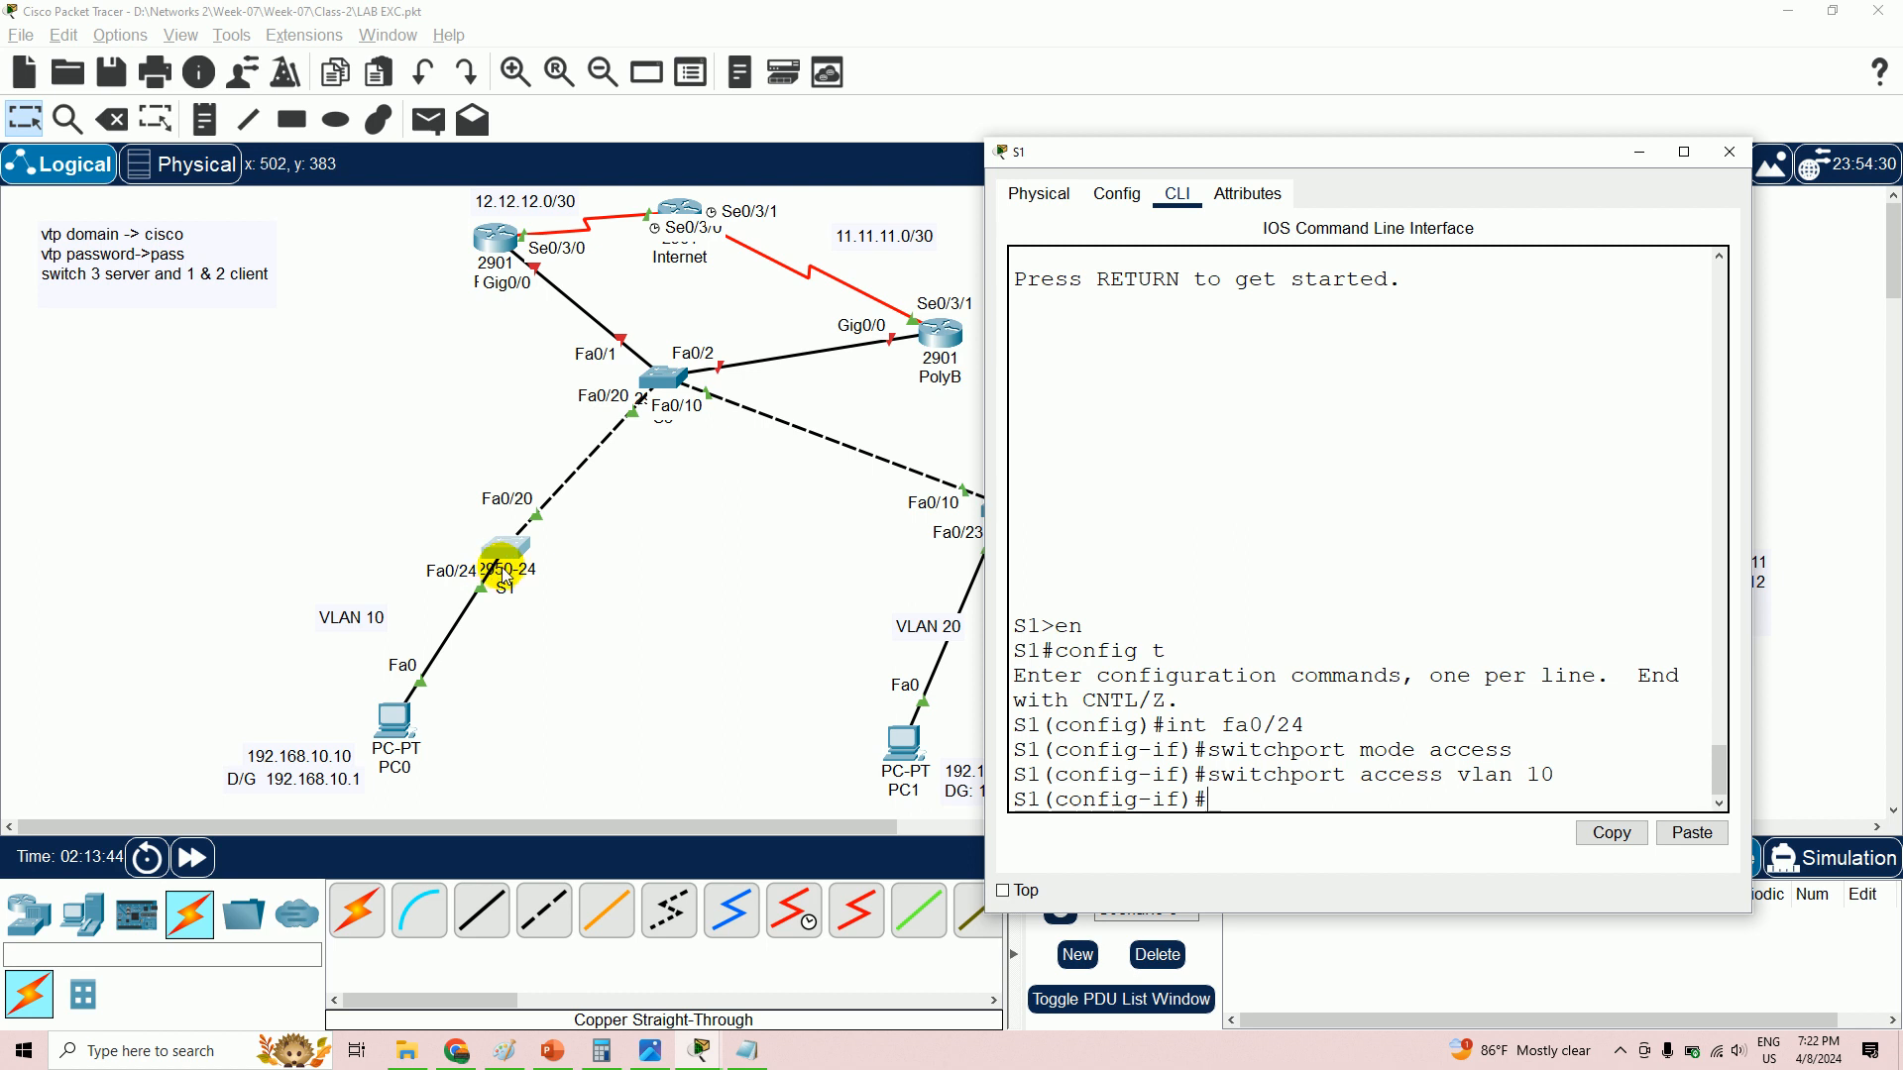
left_click_drag(1210, 776, 1567, 782)
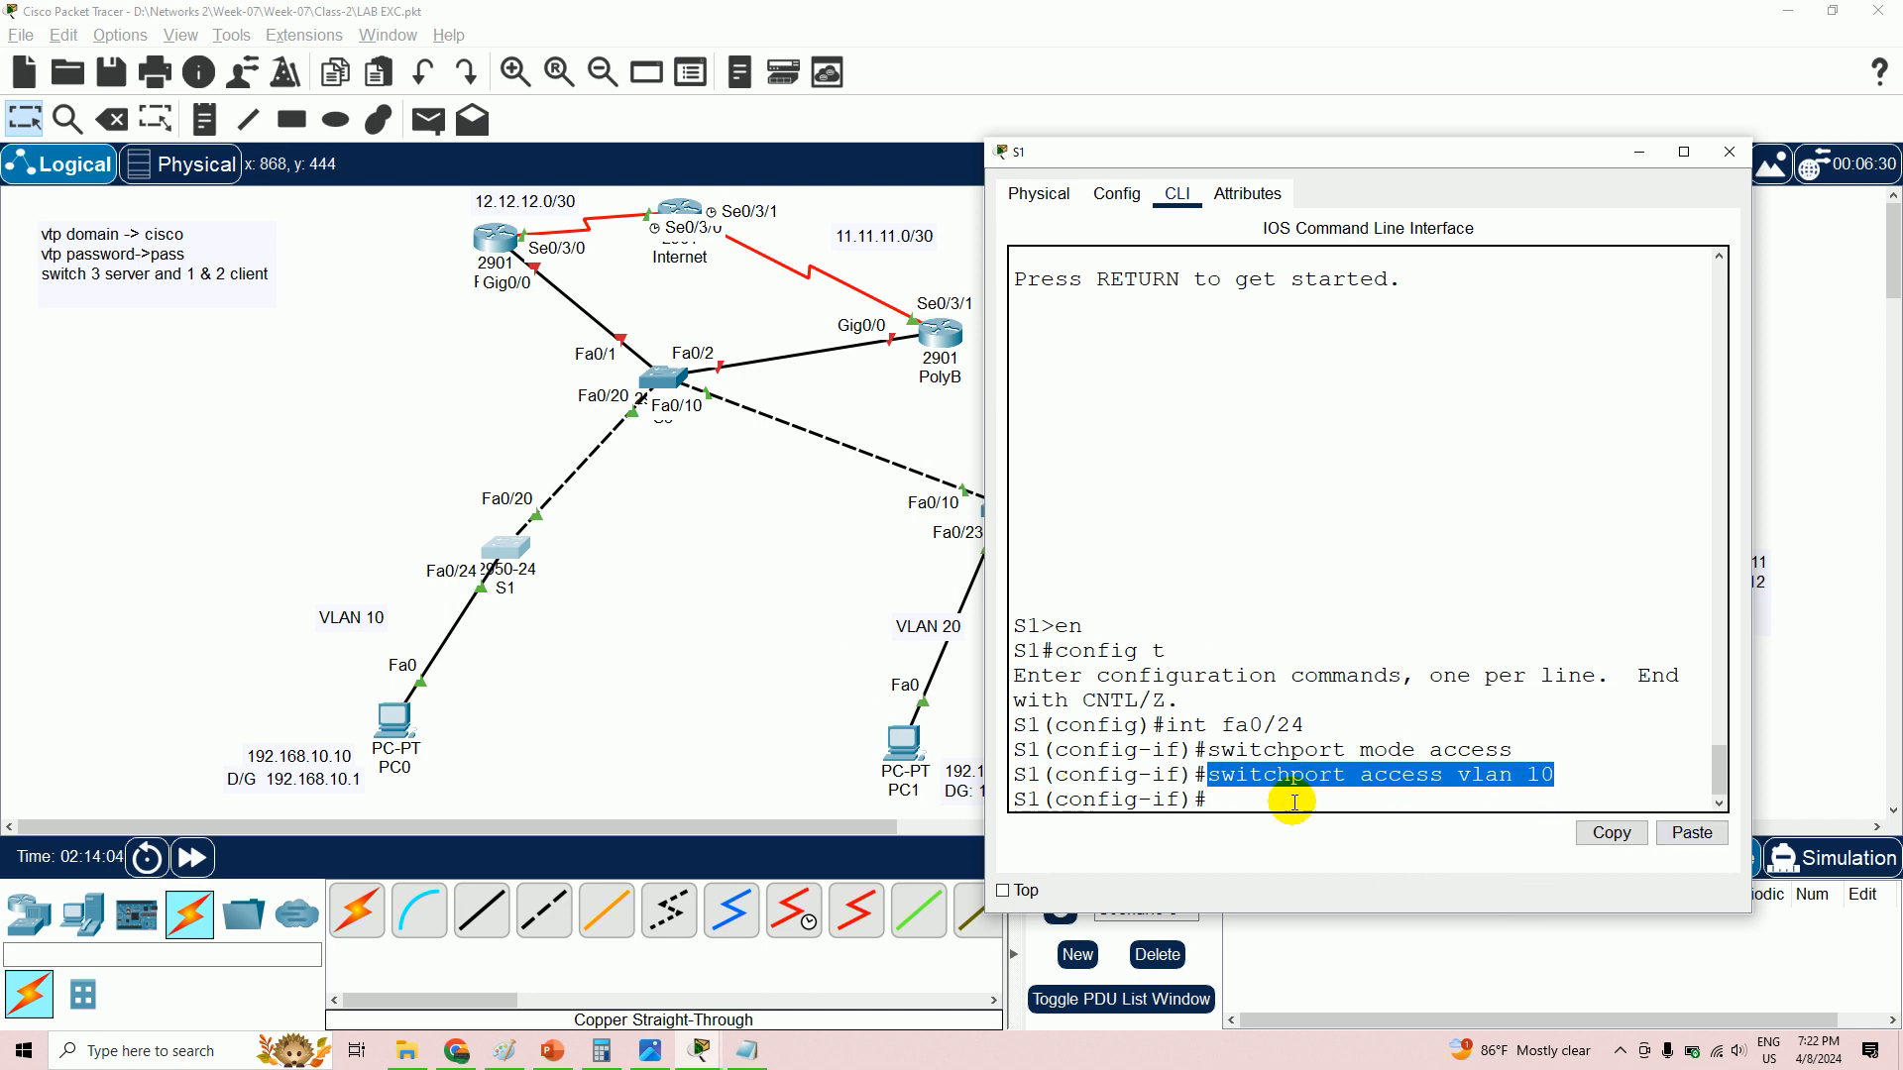
left_click_drag(1213, 750, 1531, 753)
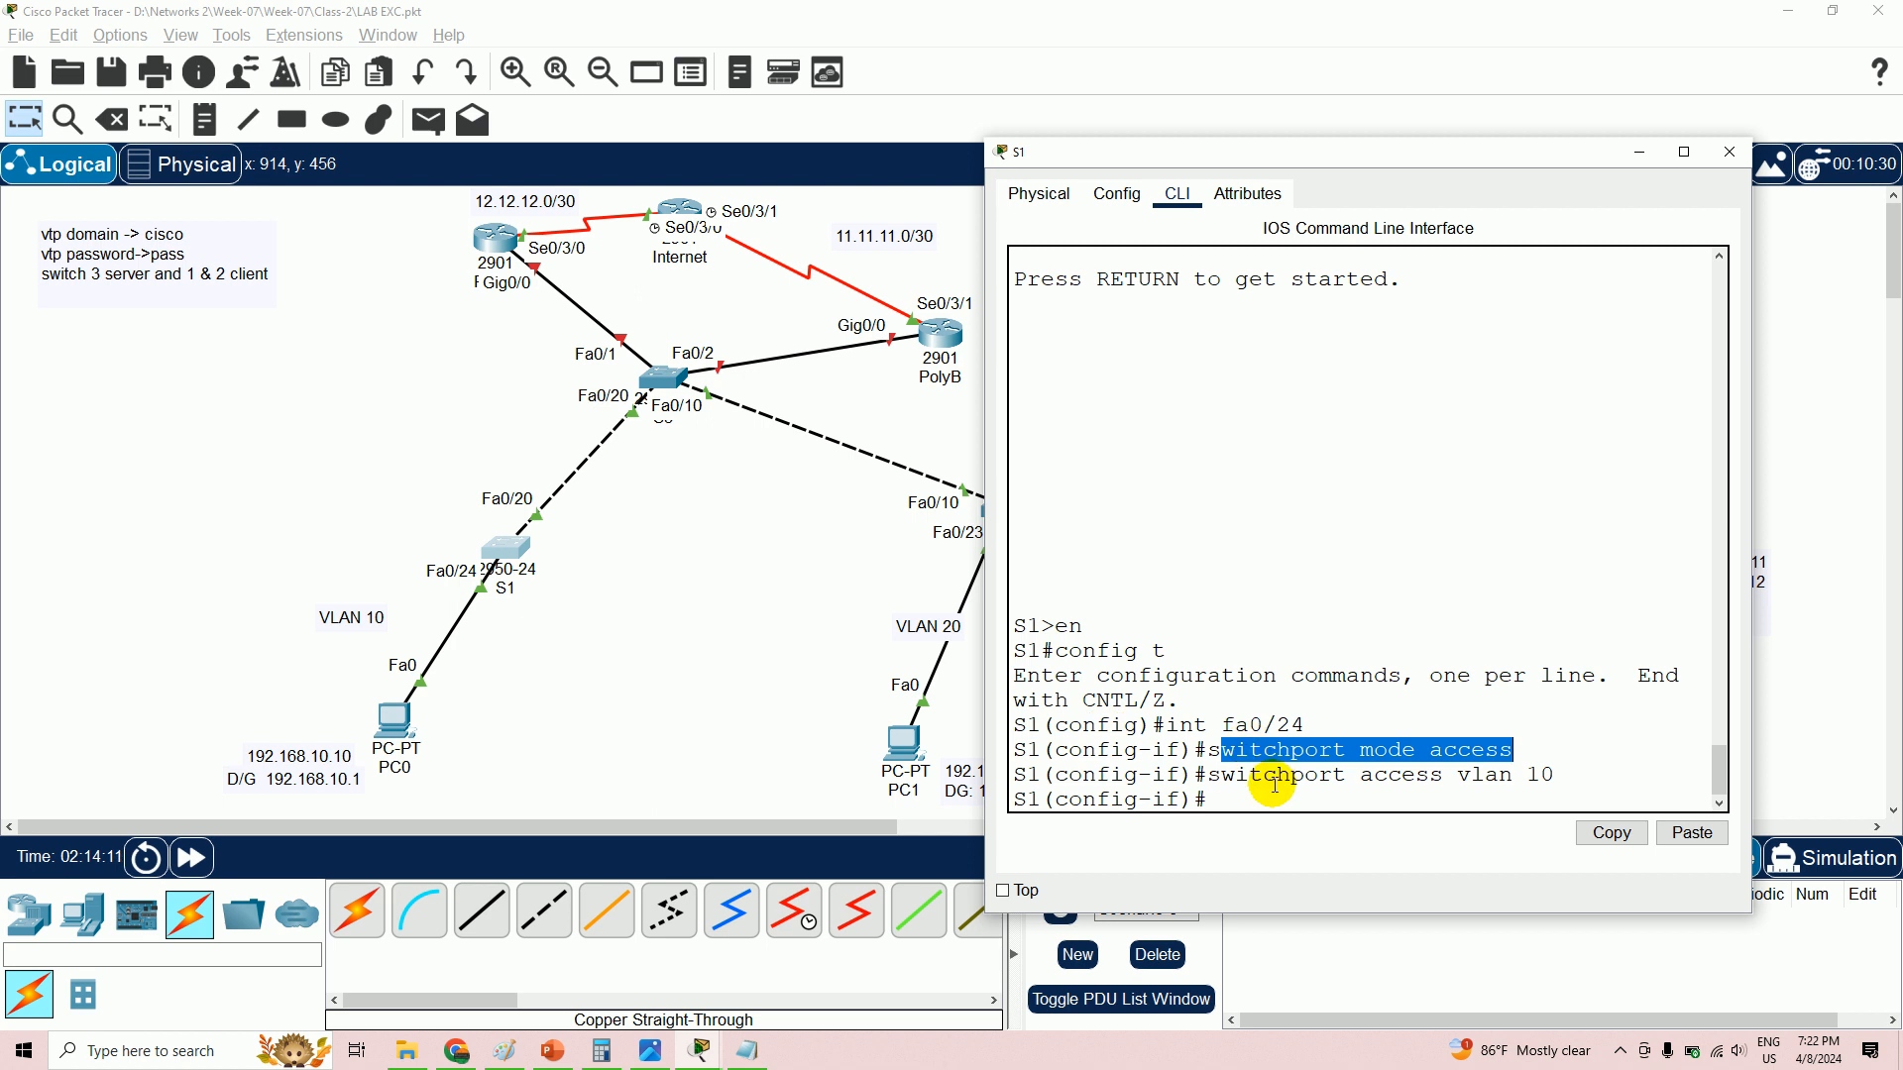
left_click(1208, 796)
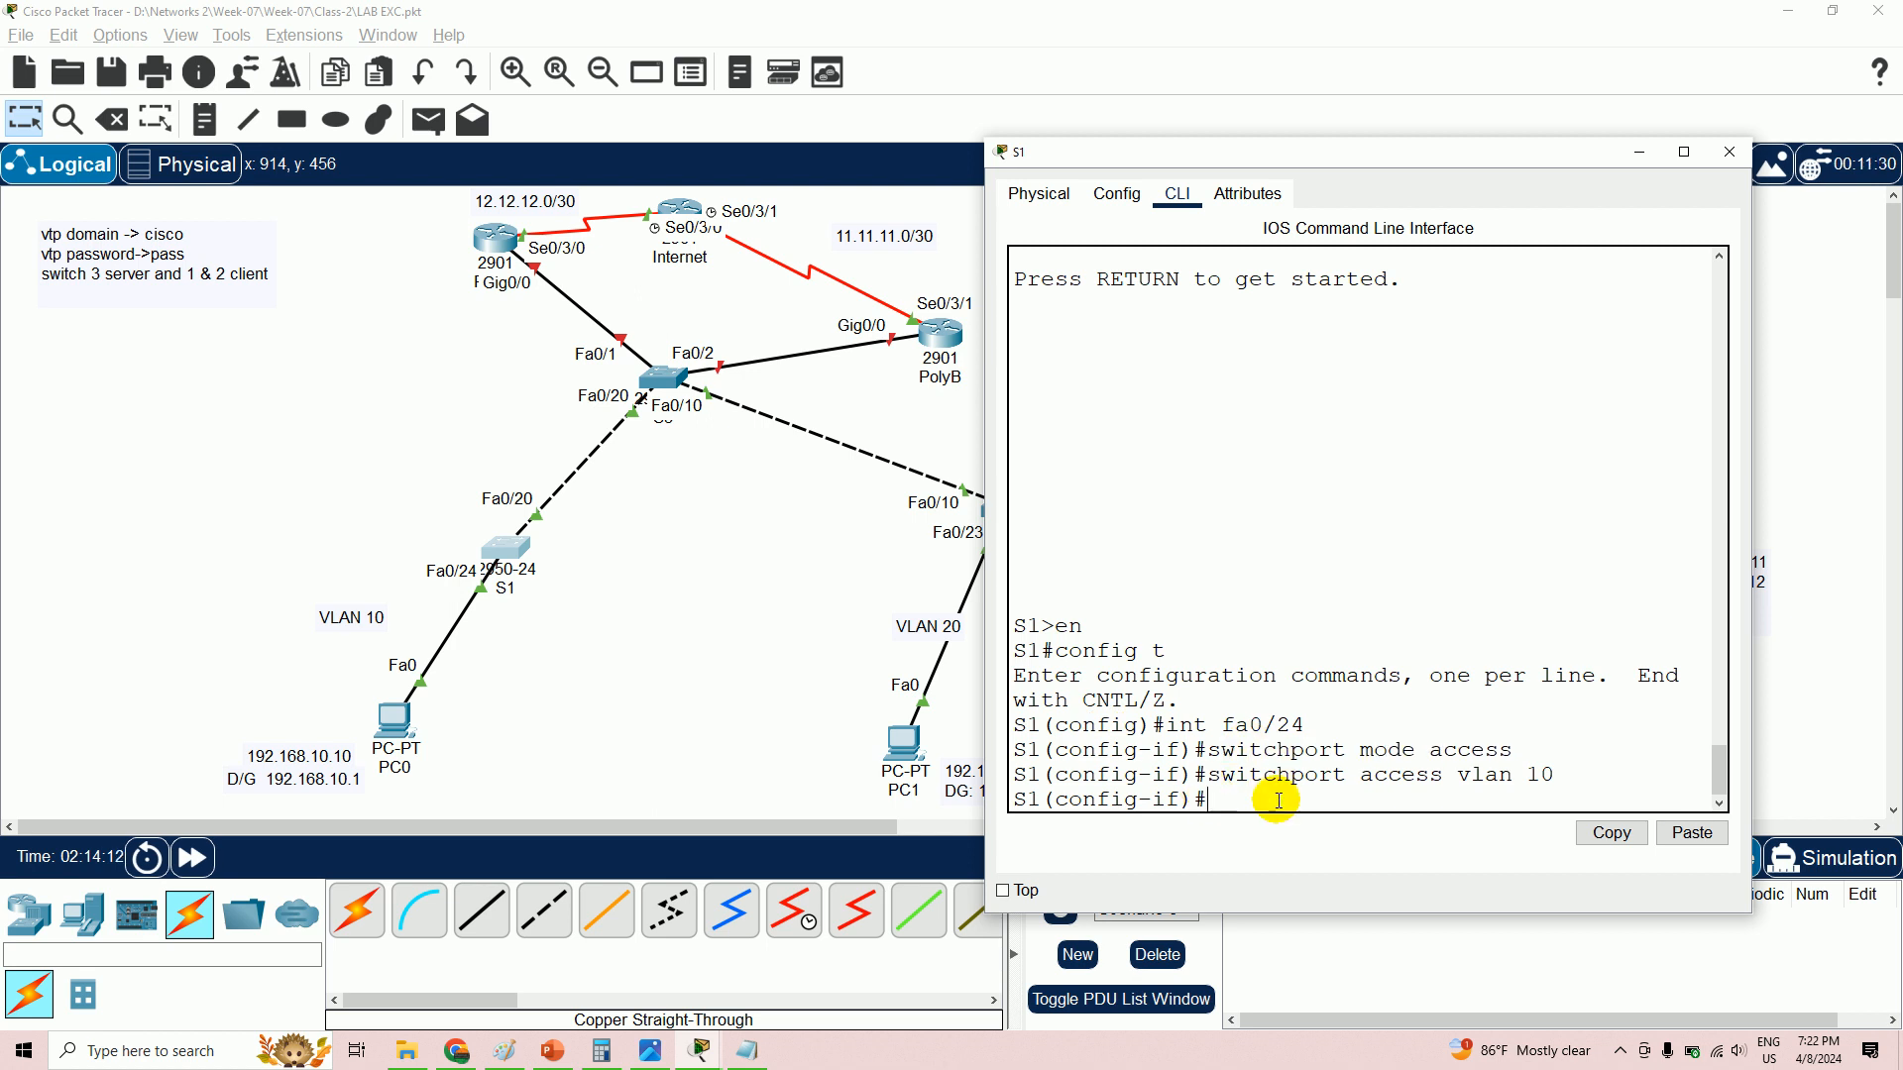
type("no switchport")
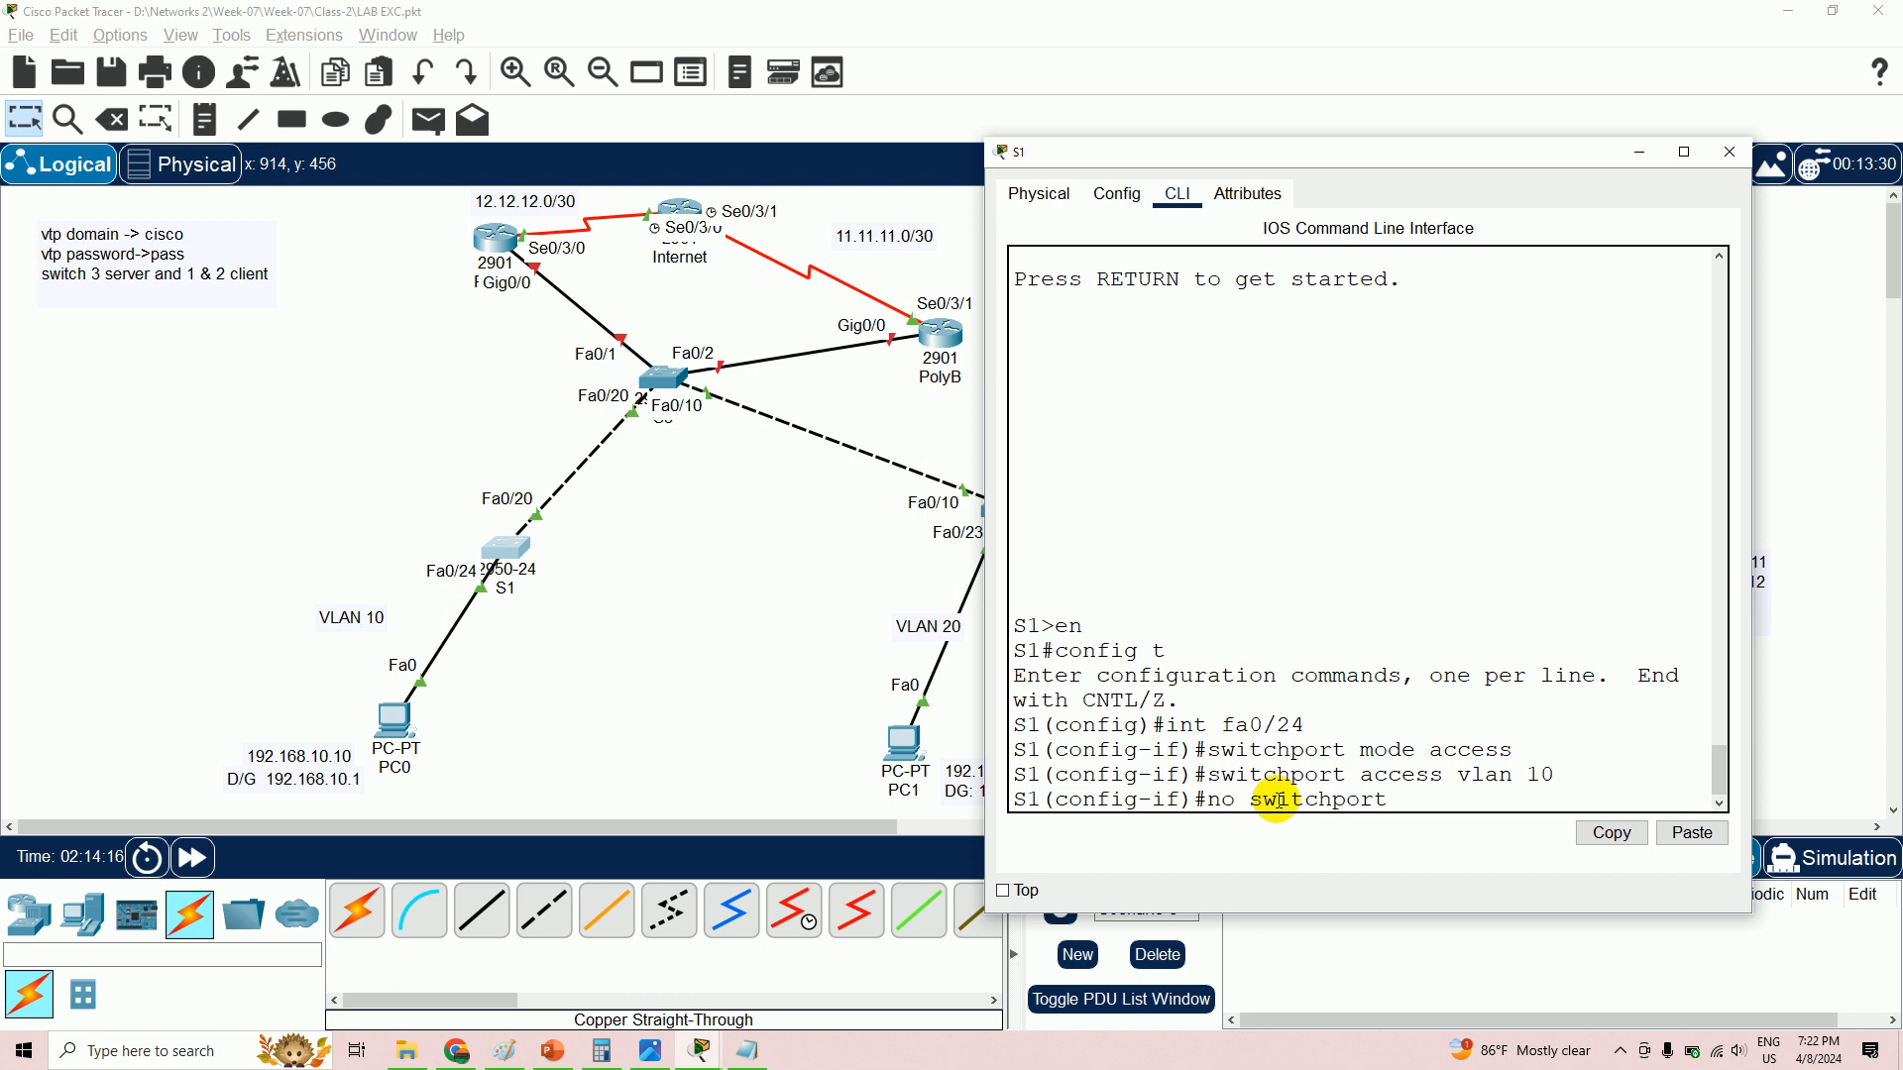
type(" access vlan 10")
- Remove the VLAN 10 access assignment from Fa0/24 and start selecting interface fa0/20
key("Return")
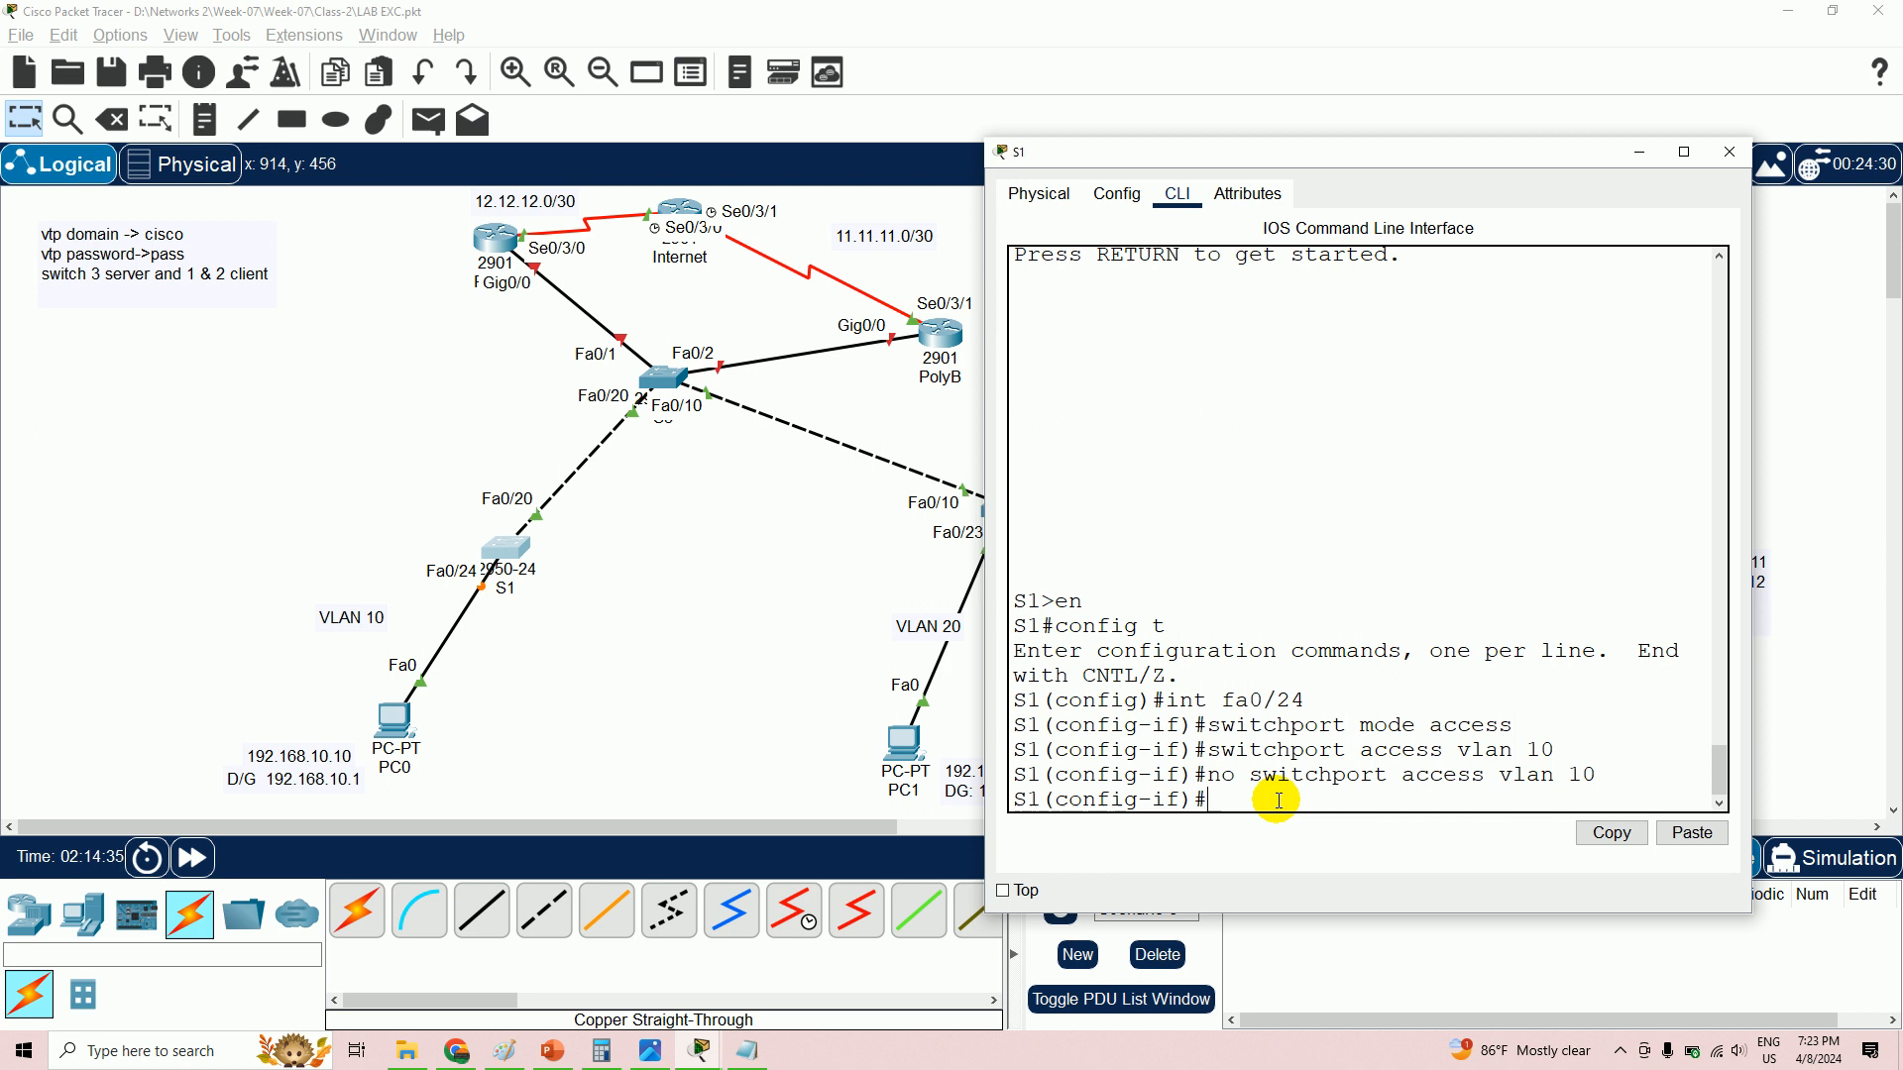
type("nt fa0/20")
- Set S1's interface Fa0/20 to trunk mode with 'switchport mode trunk'
key("Return")
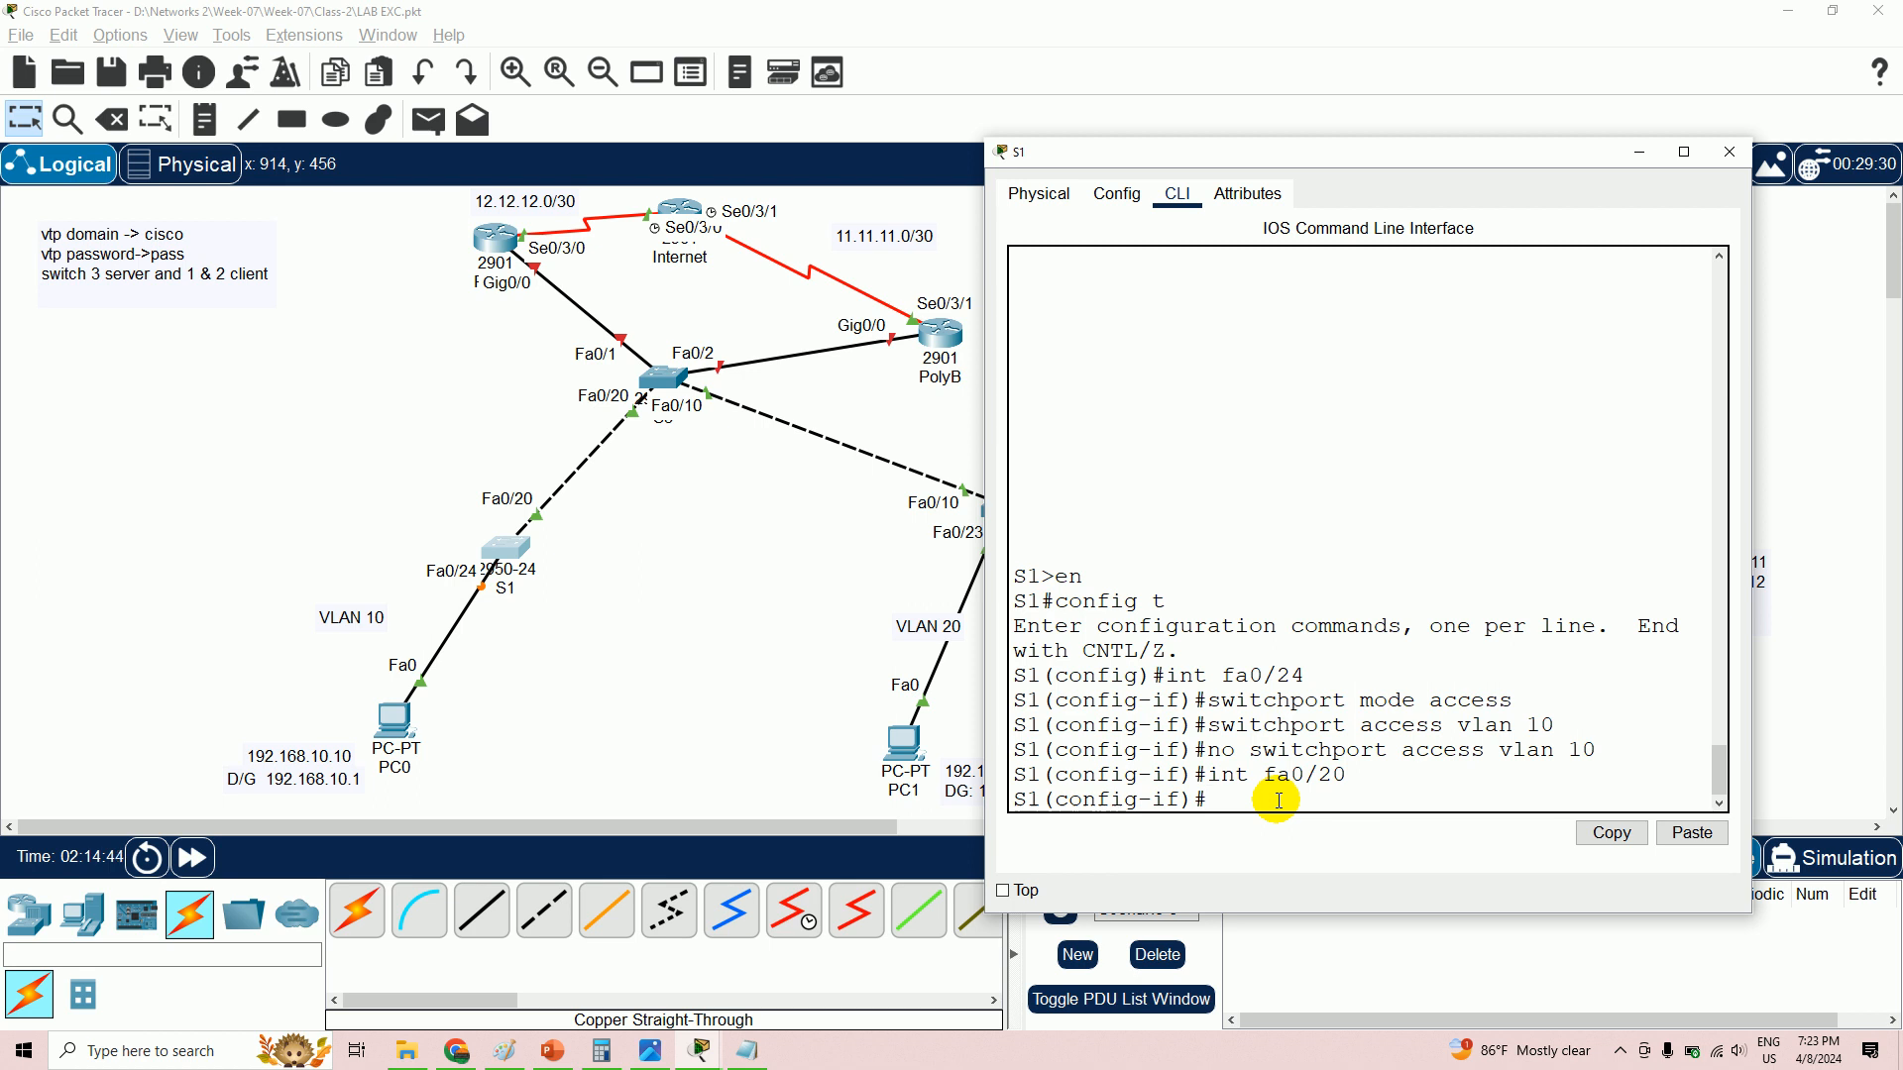
type("switc")
type("hport moe")
type(" tru")
type("k")
key("BackSpace")
key("BackSpace")
key("BackSpace")
key("BackSpace")
type("de ")
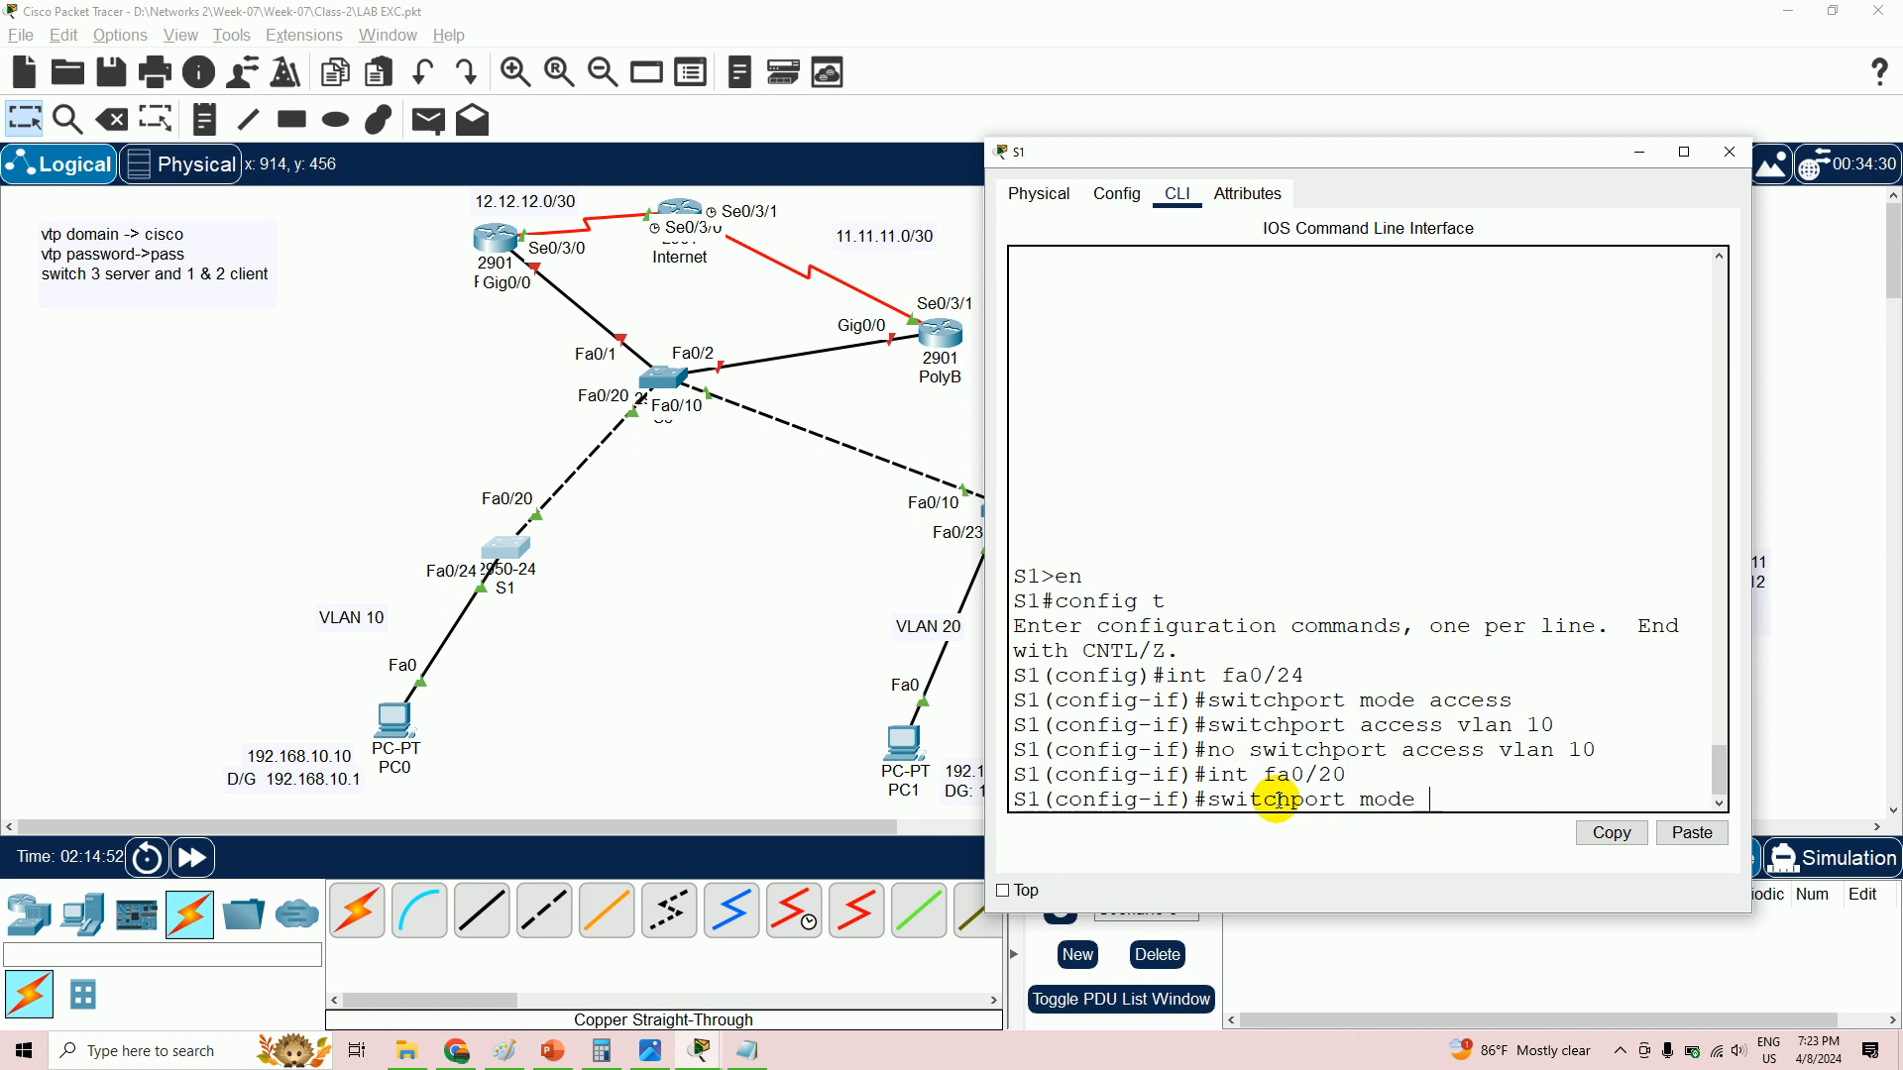
type("trunk")
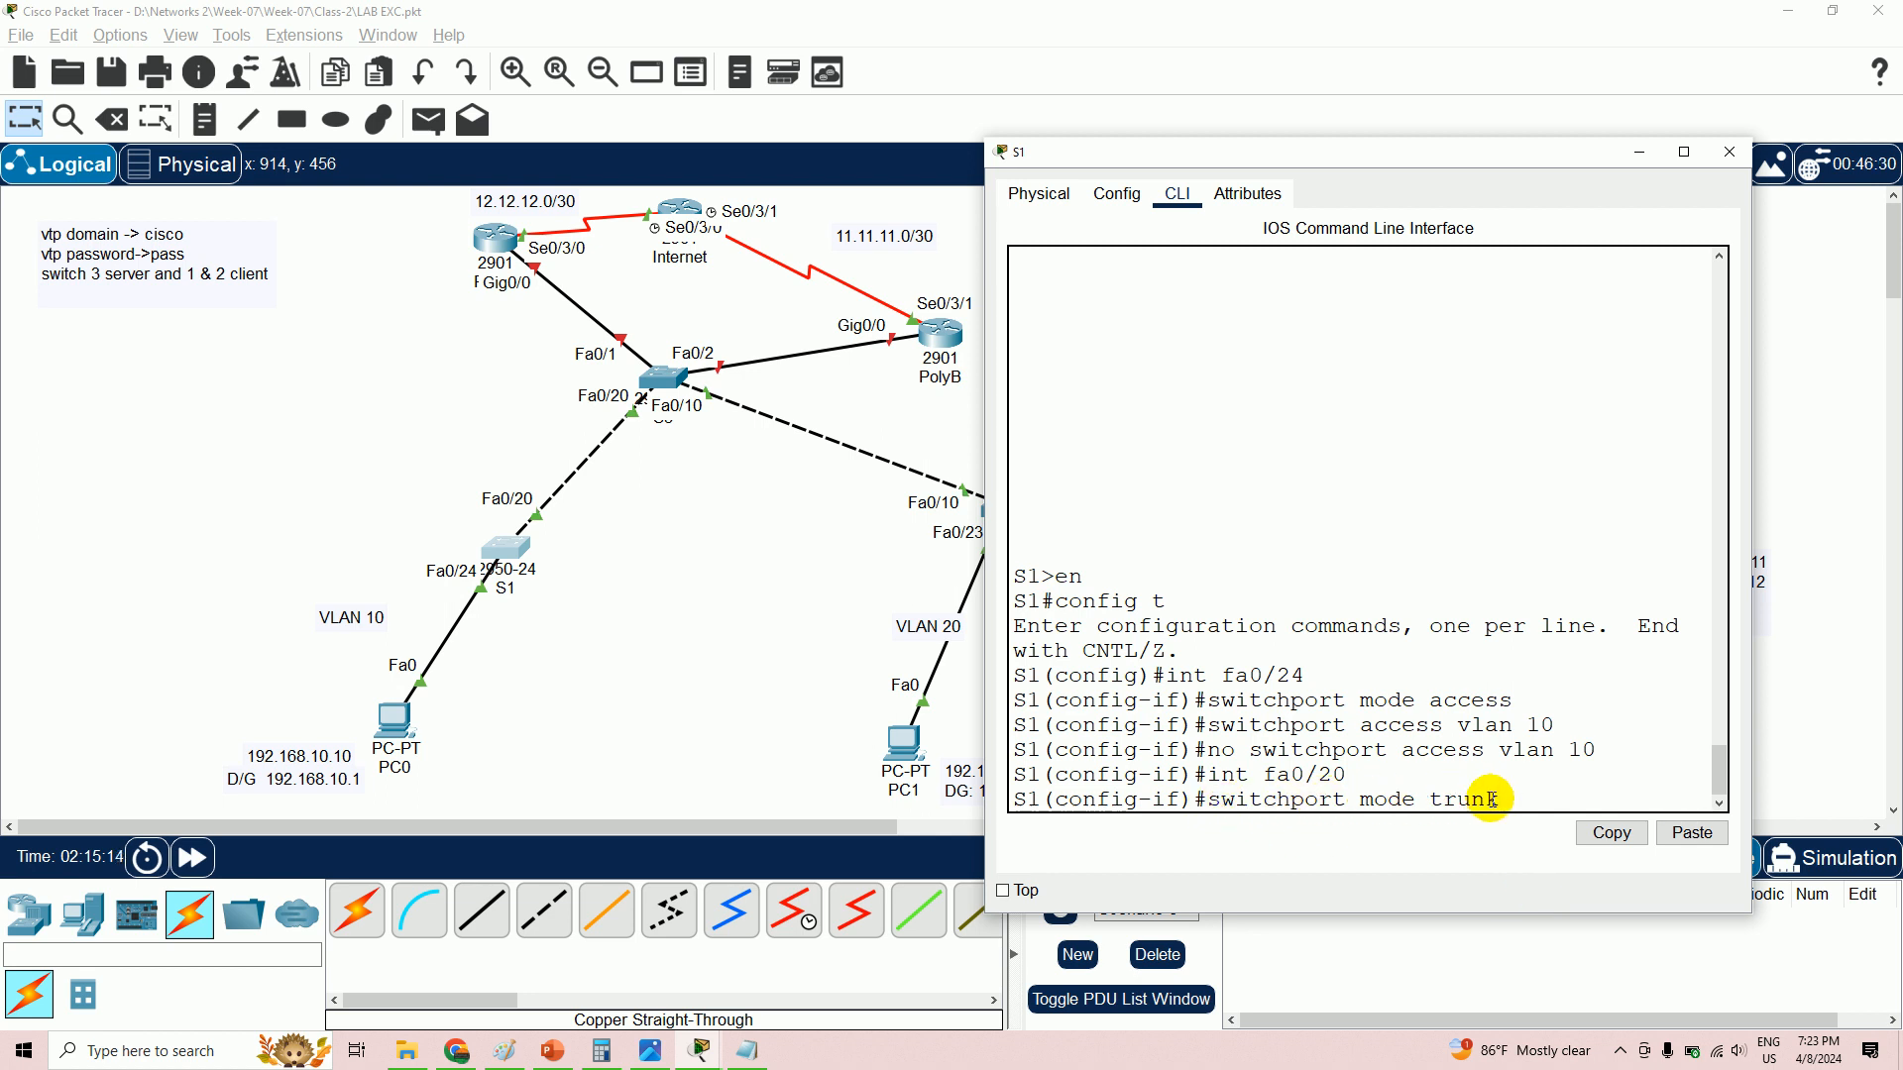
key("Return")
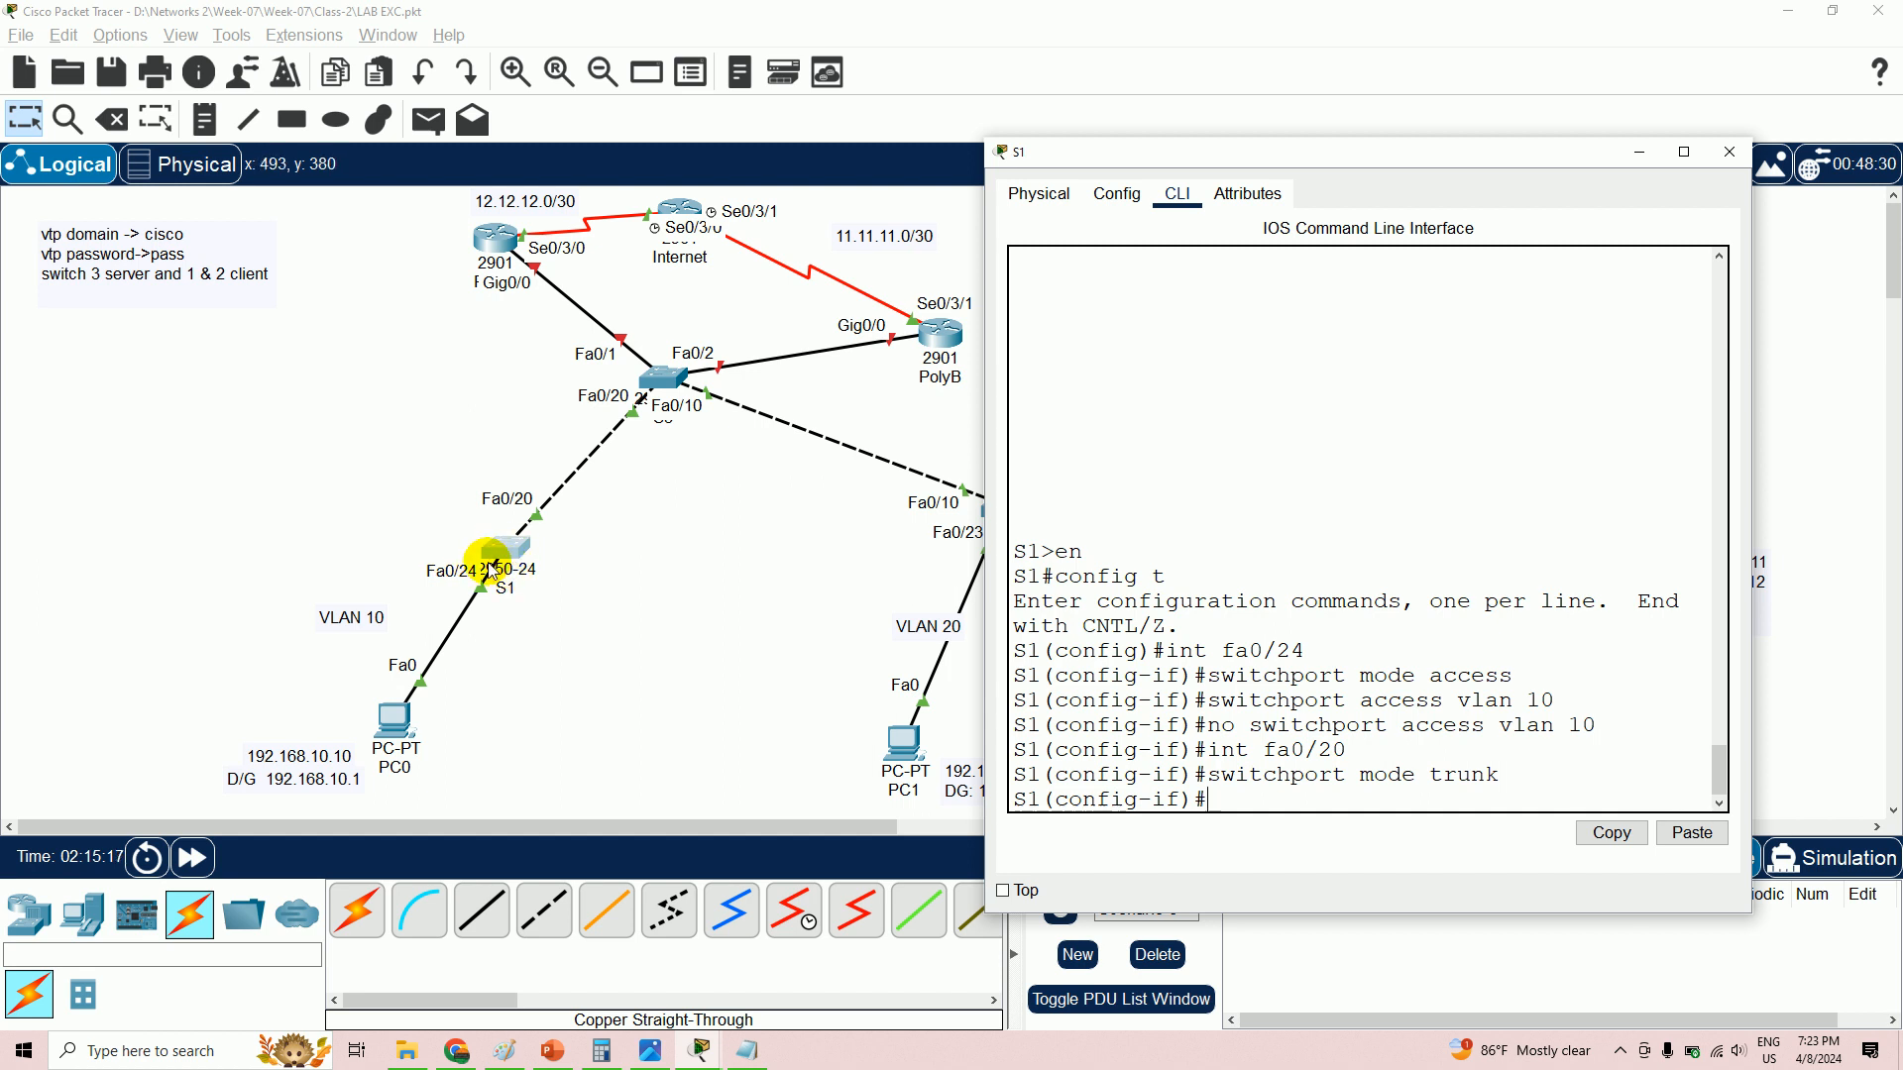
- Close S1's window, open central switch S3's CLI, and enter global configuration mode
left_click(1118, 191)
left_click(1729, 151)
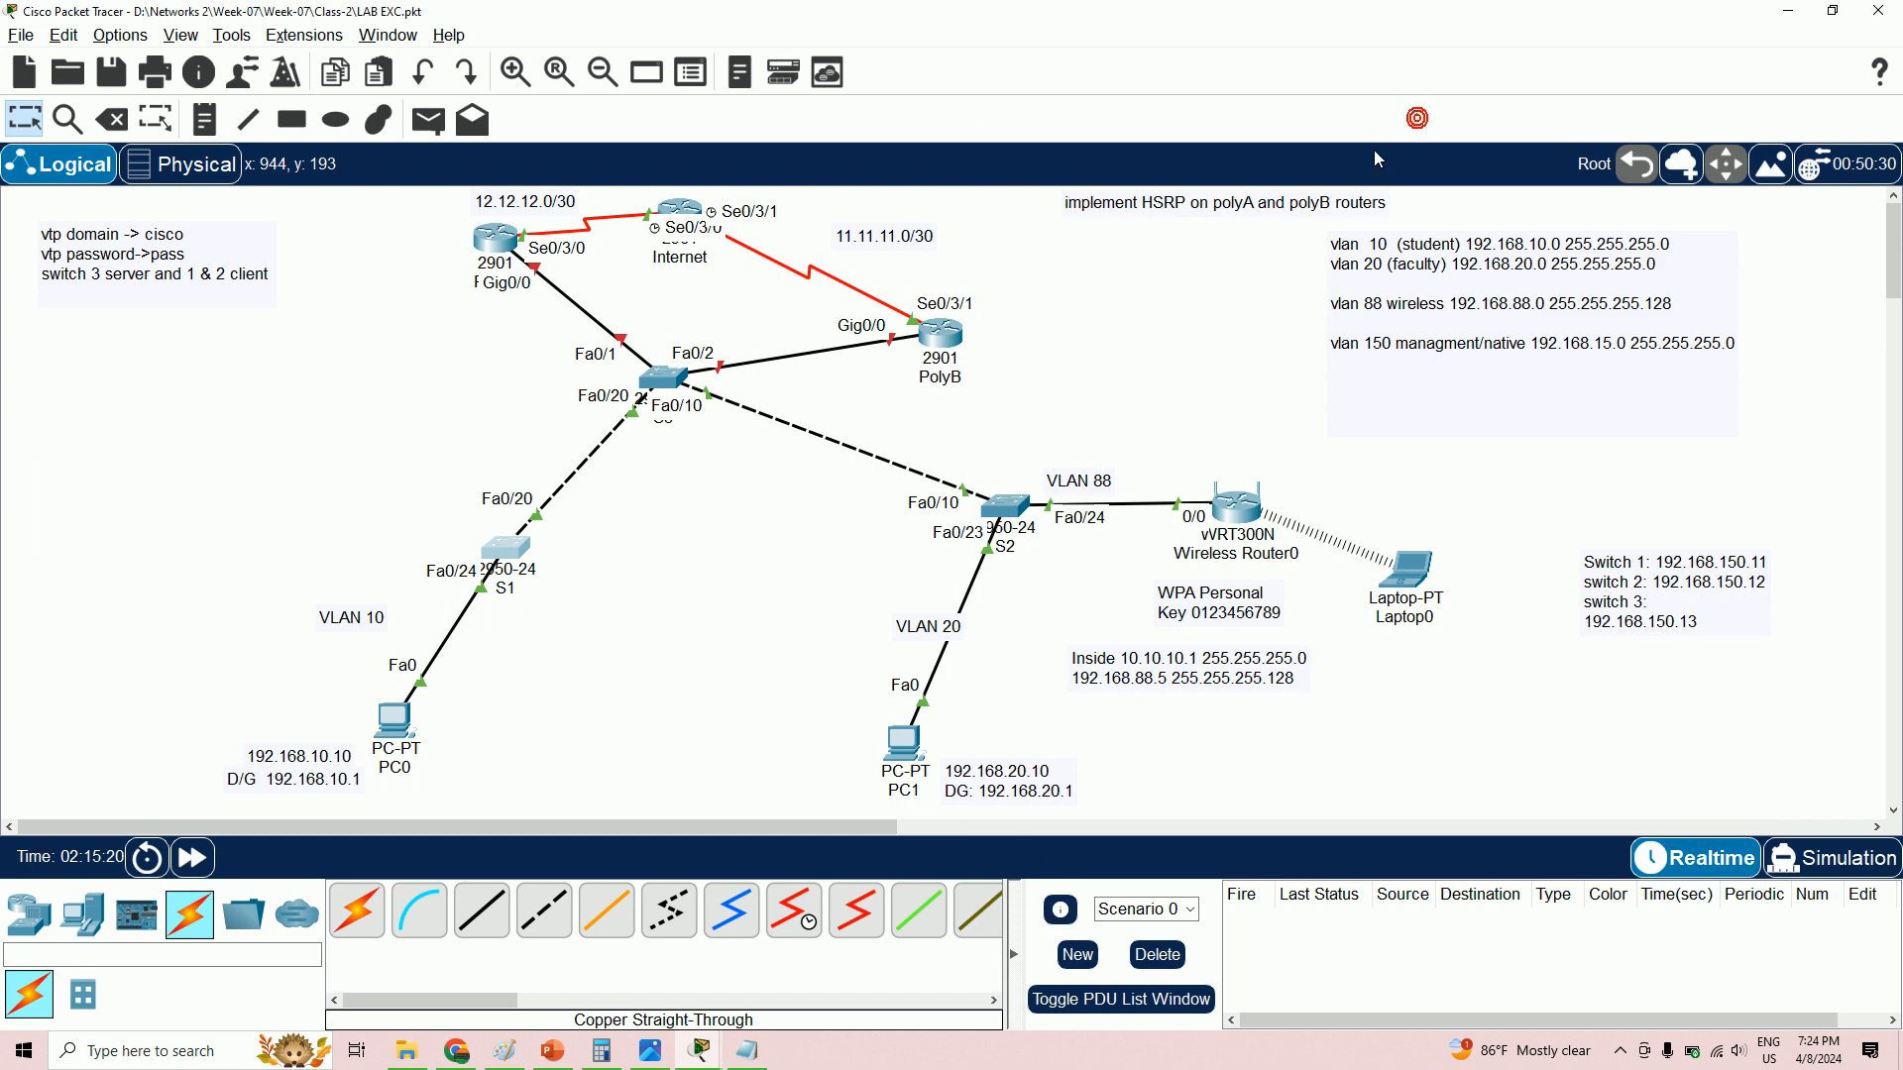
left_click(673, 384)
double_click(668, 385)
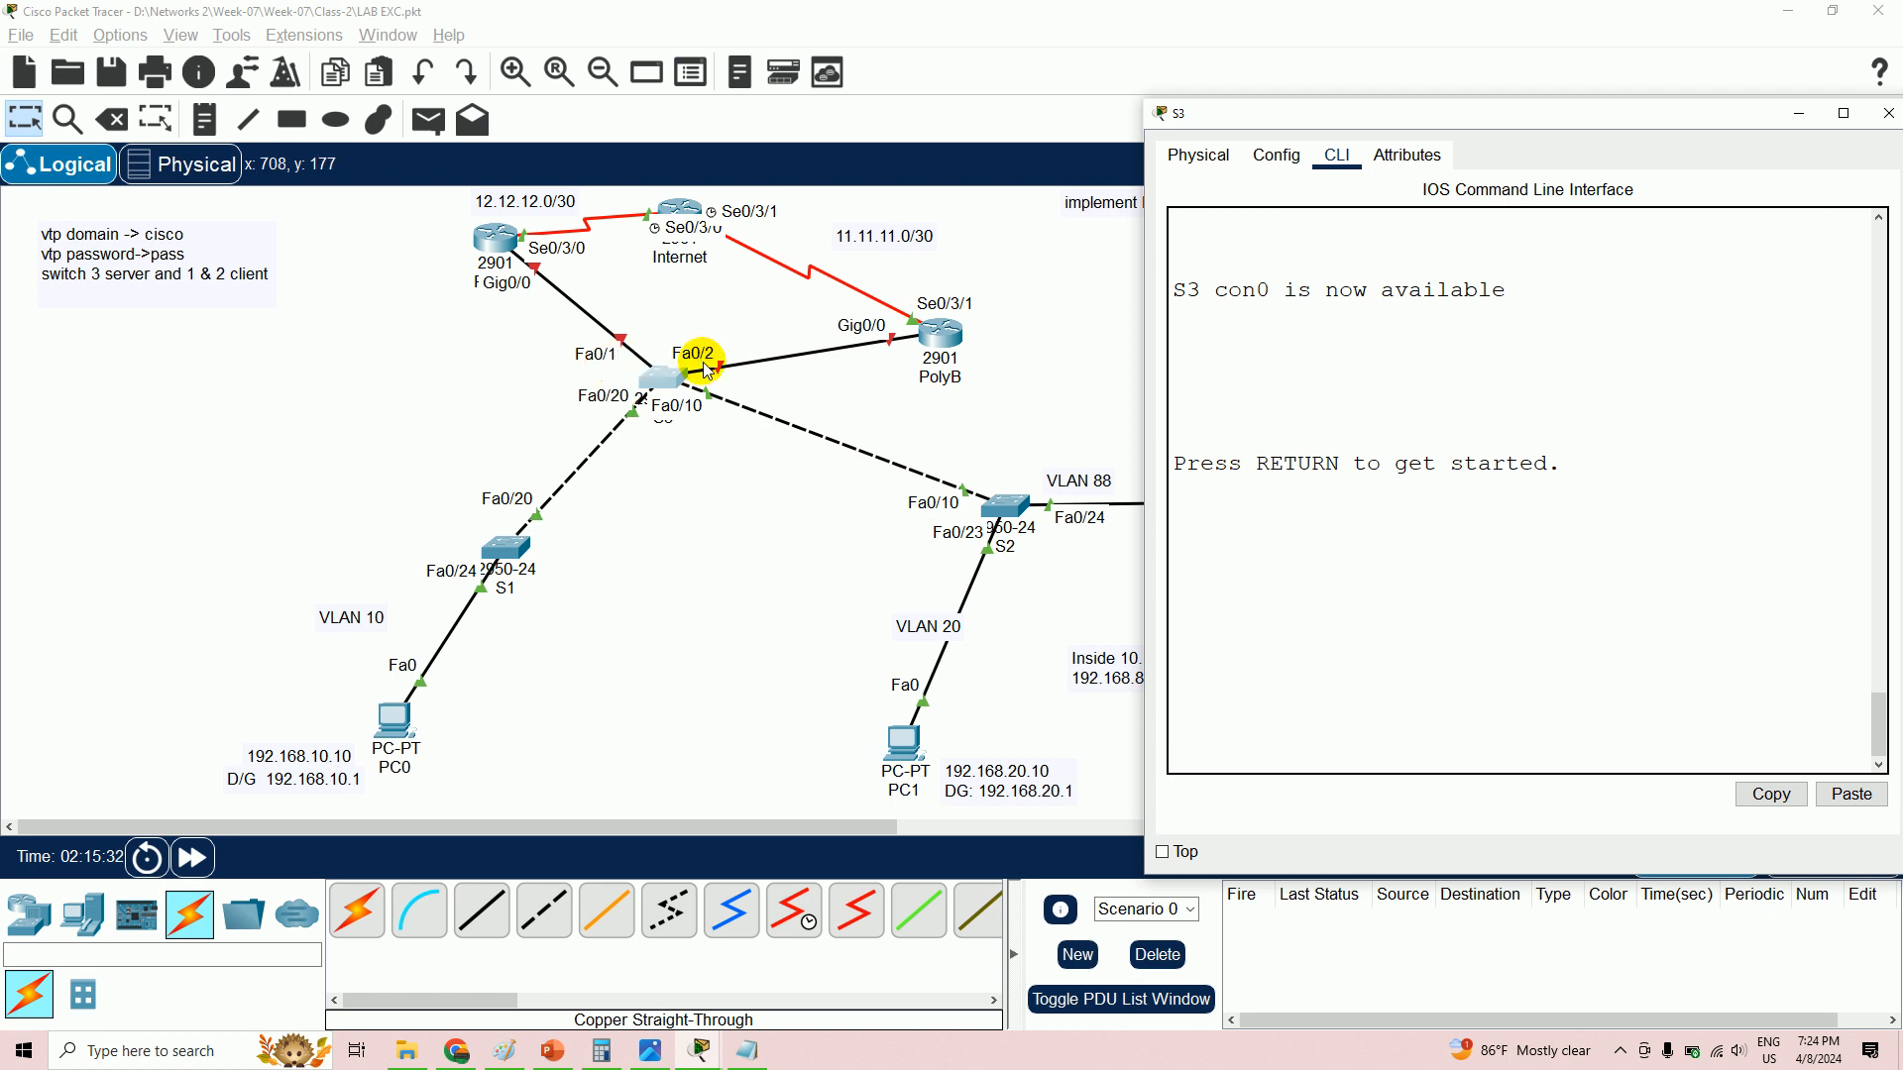
left_click(1304, 696)
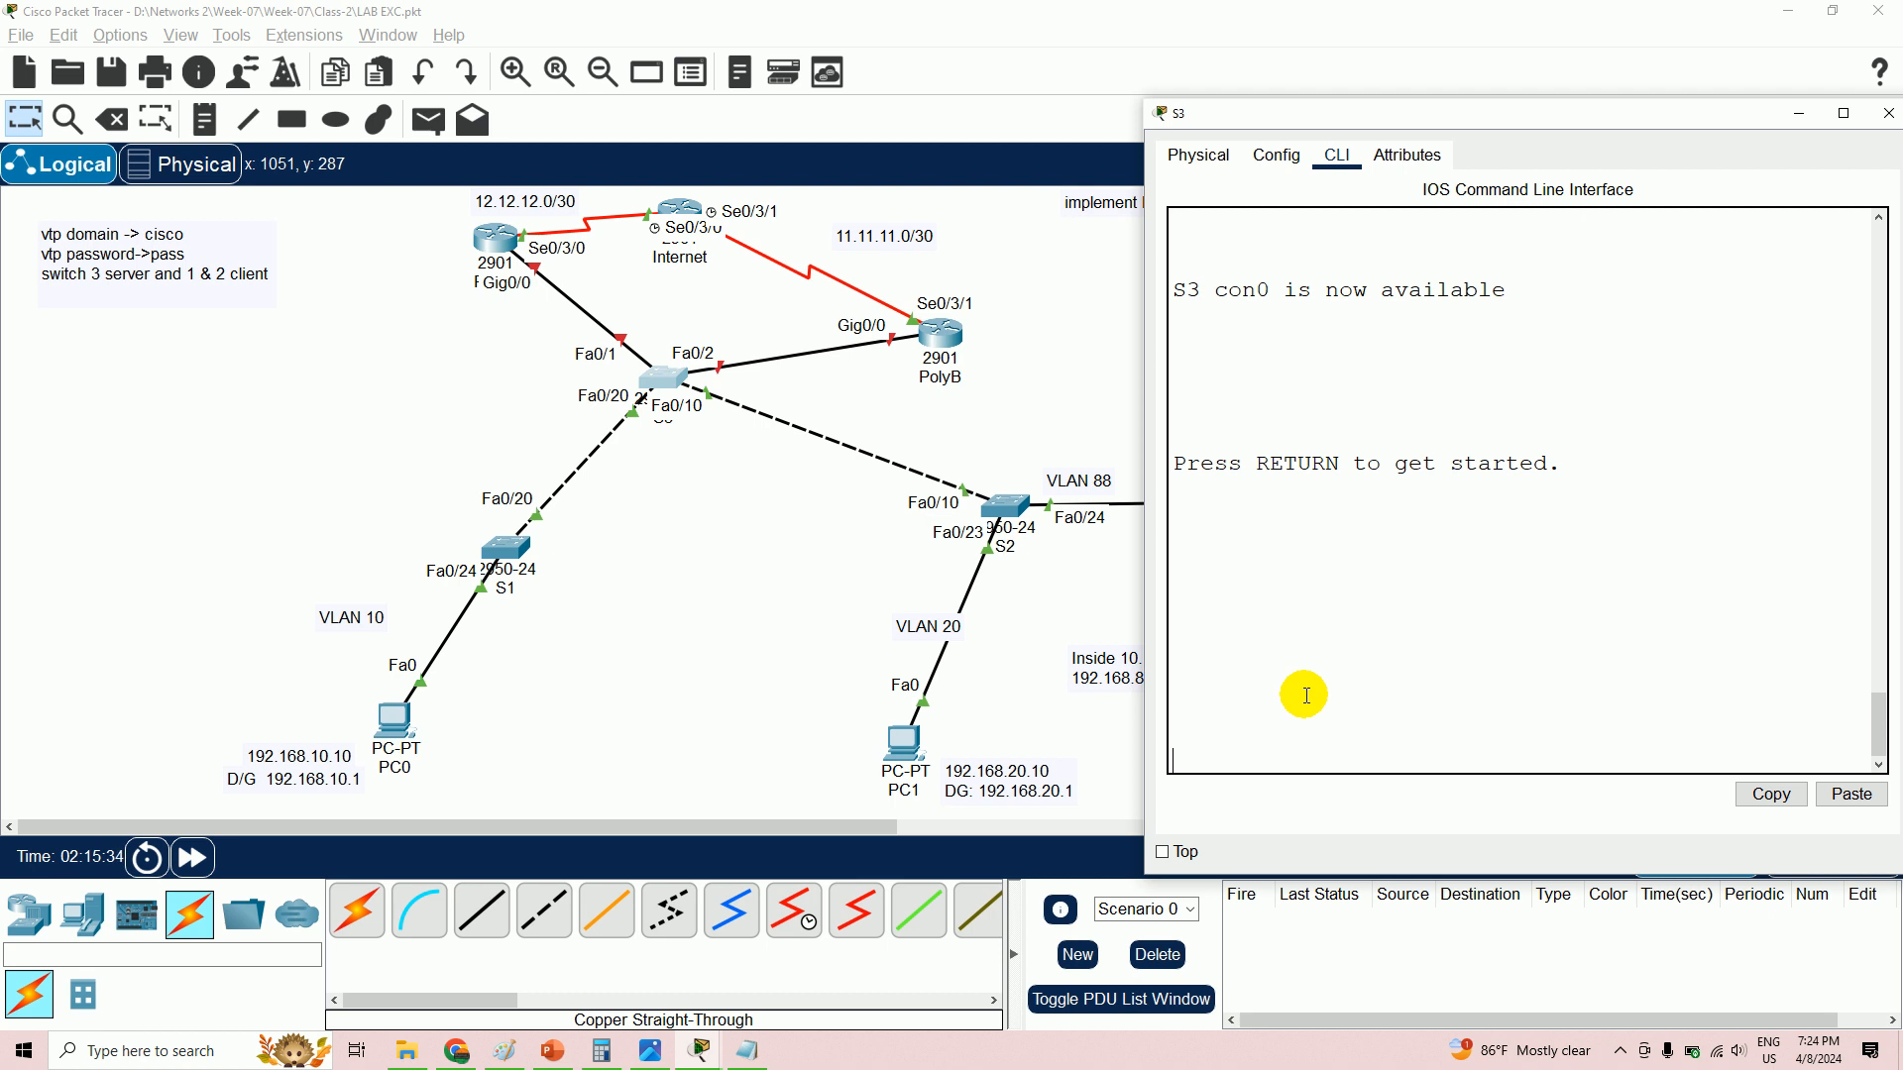
key("Return")
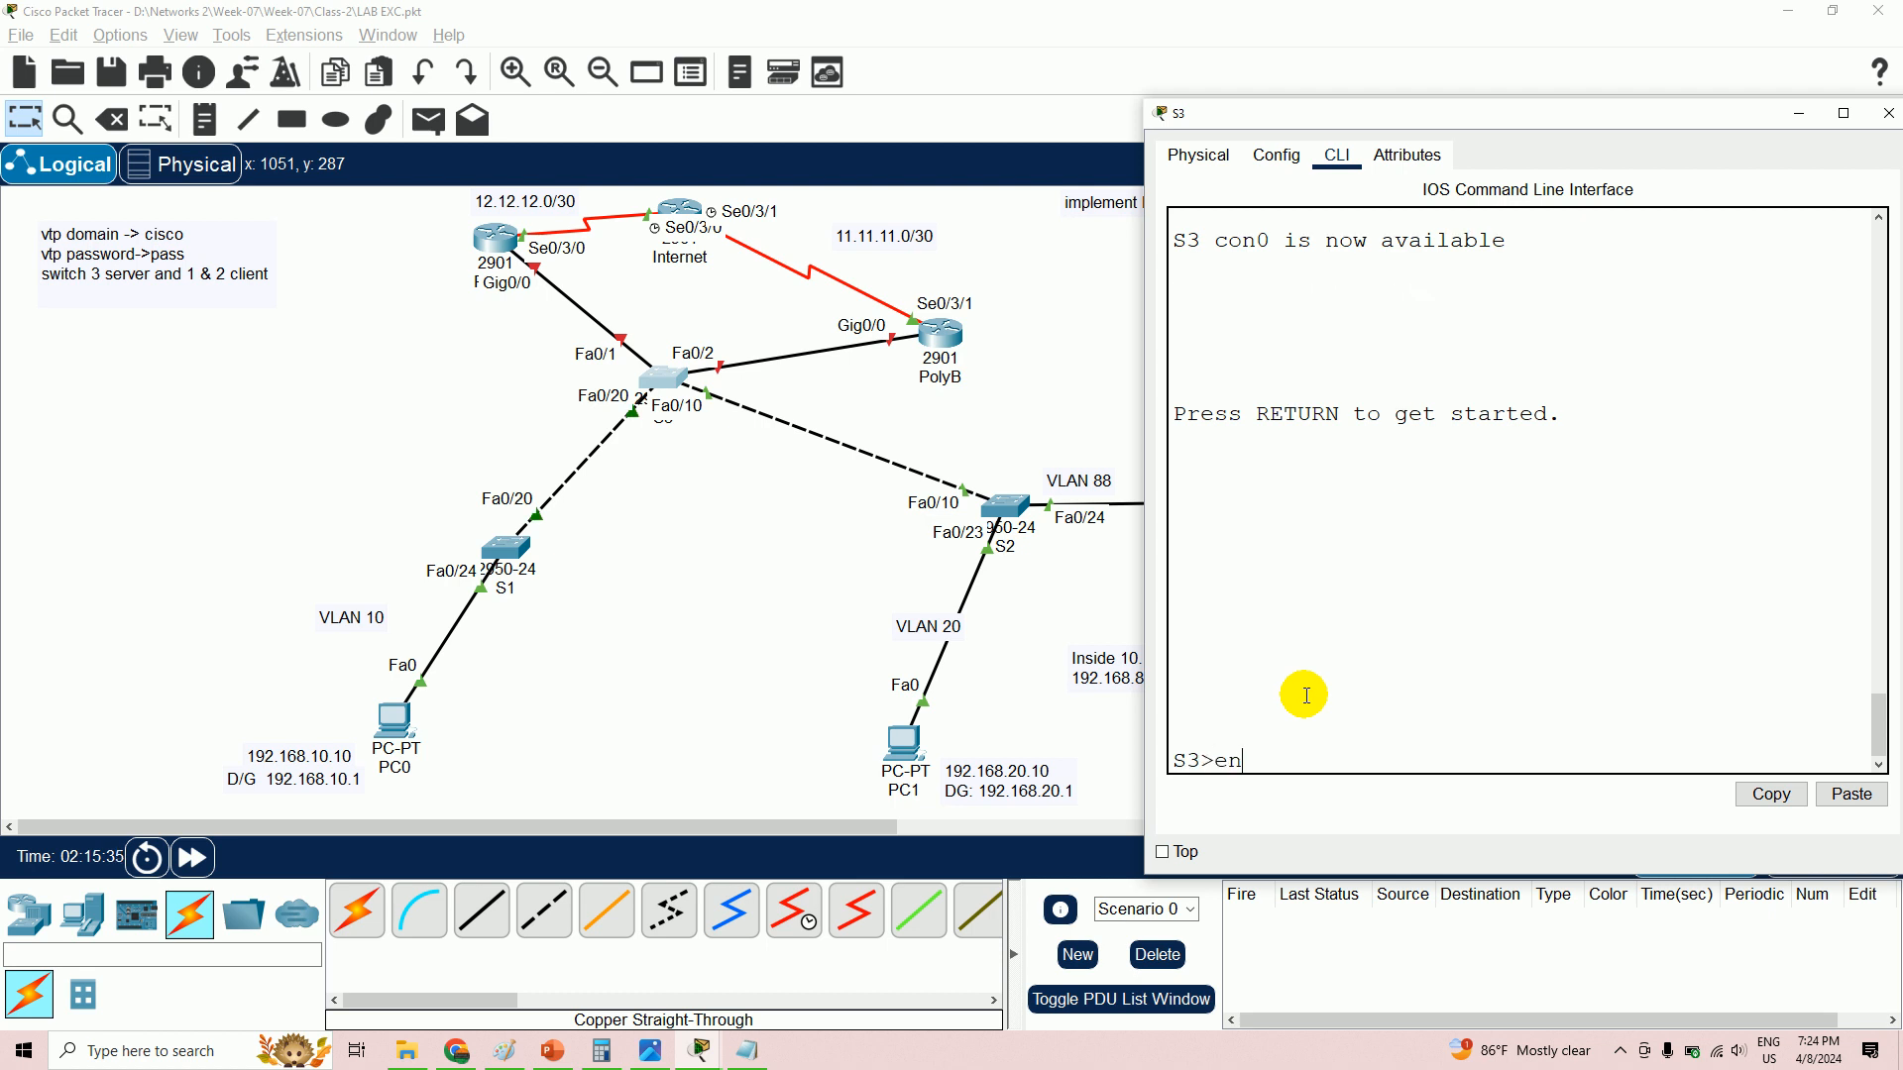
type("en")
key("Return")
type("config t")
key("Return")
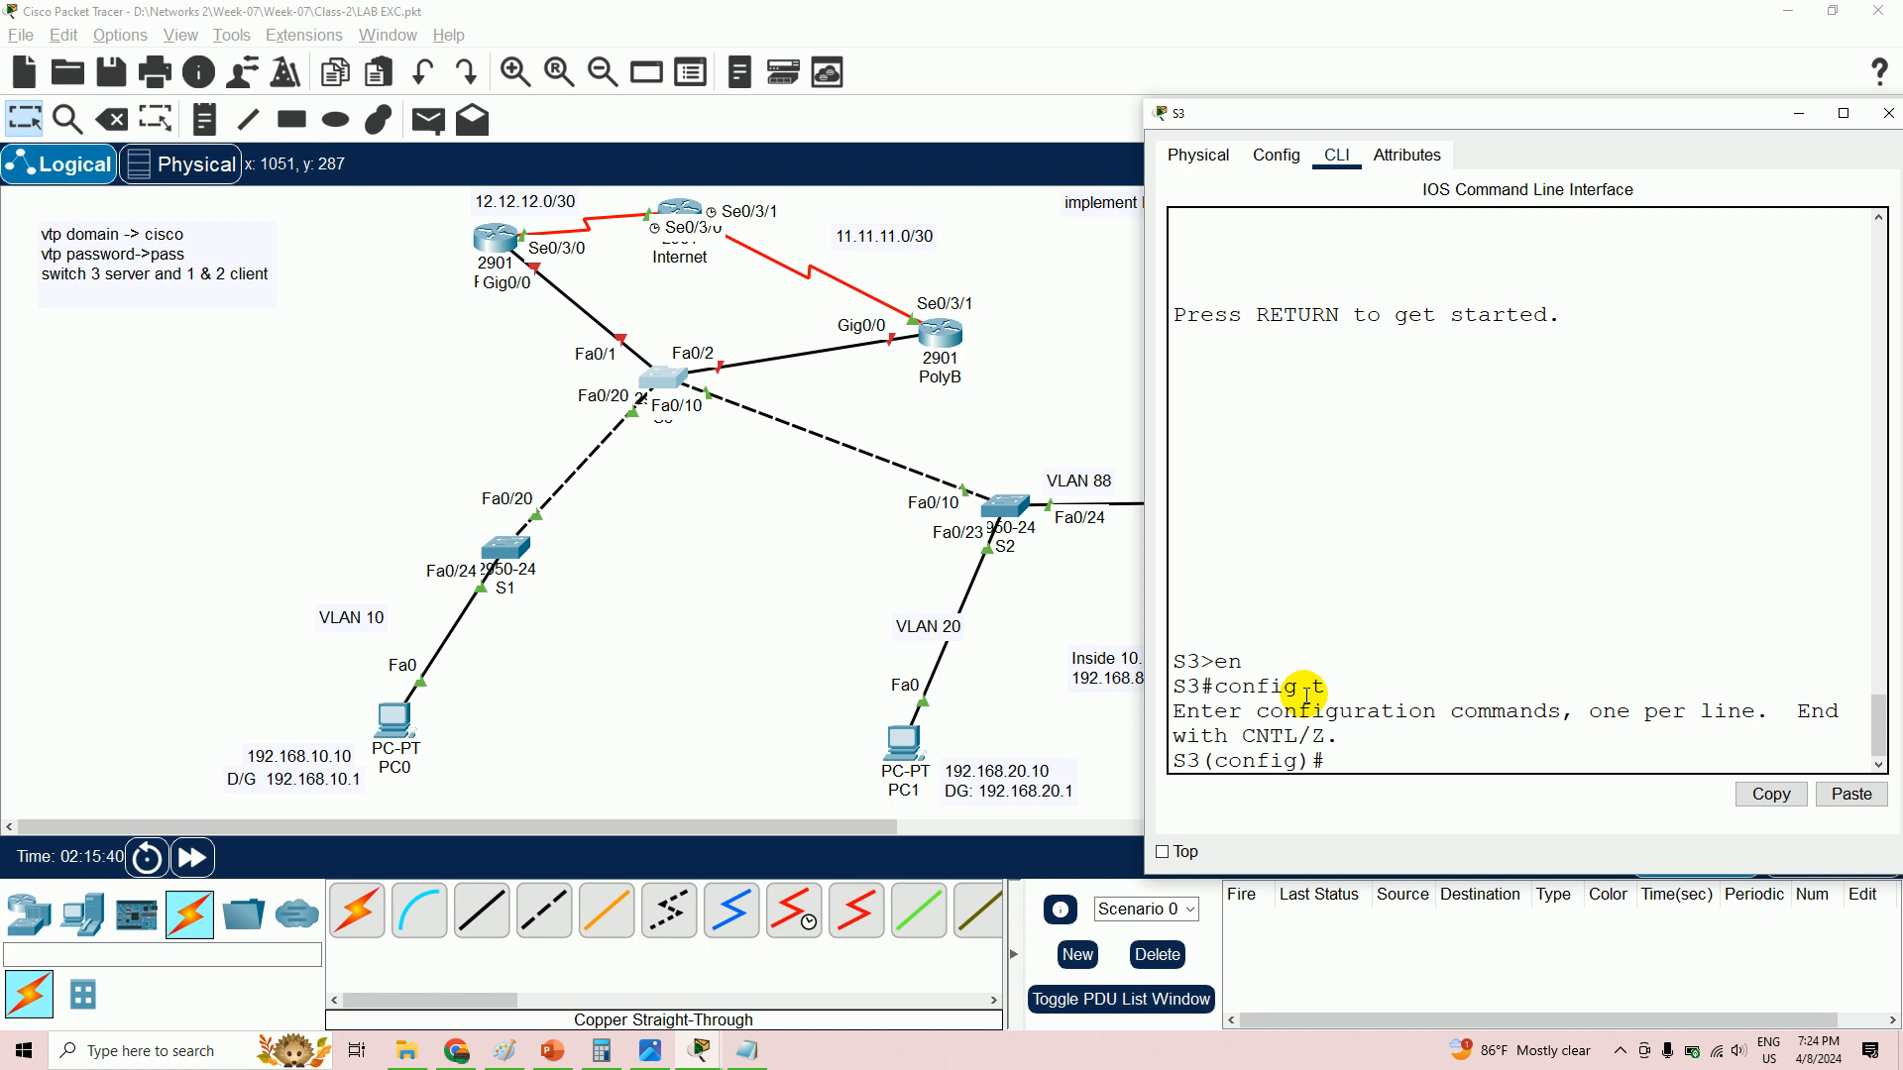
- Set S3's Fa0/20 to trunk mode, then select interface Fa0/1
type("int fa0/20")
key("Return")
type("switchpor")
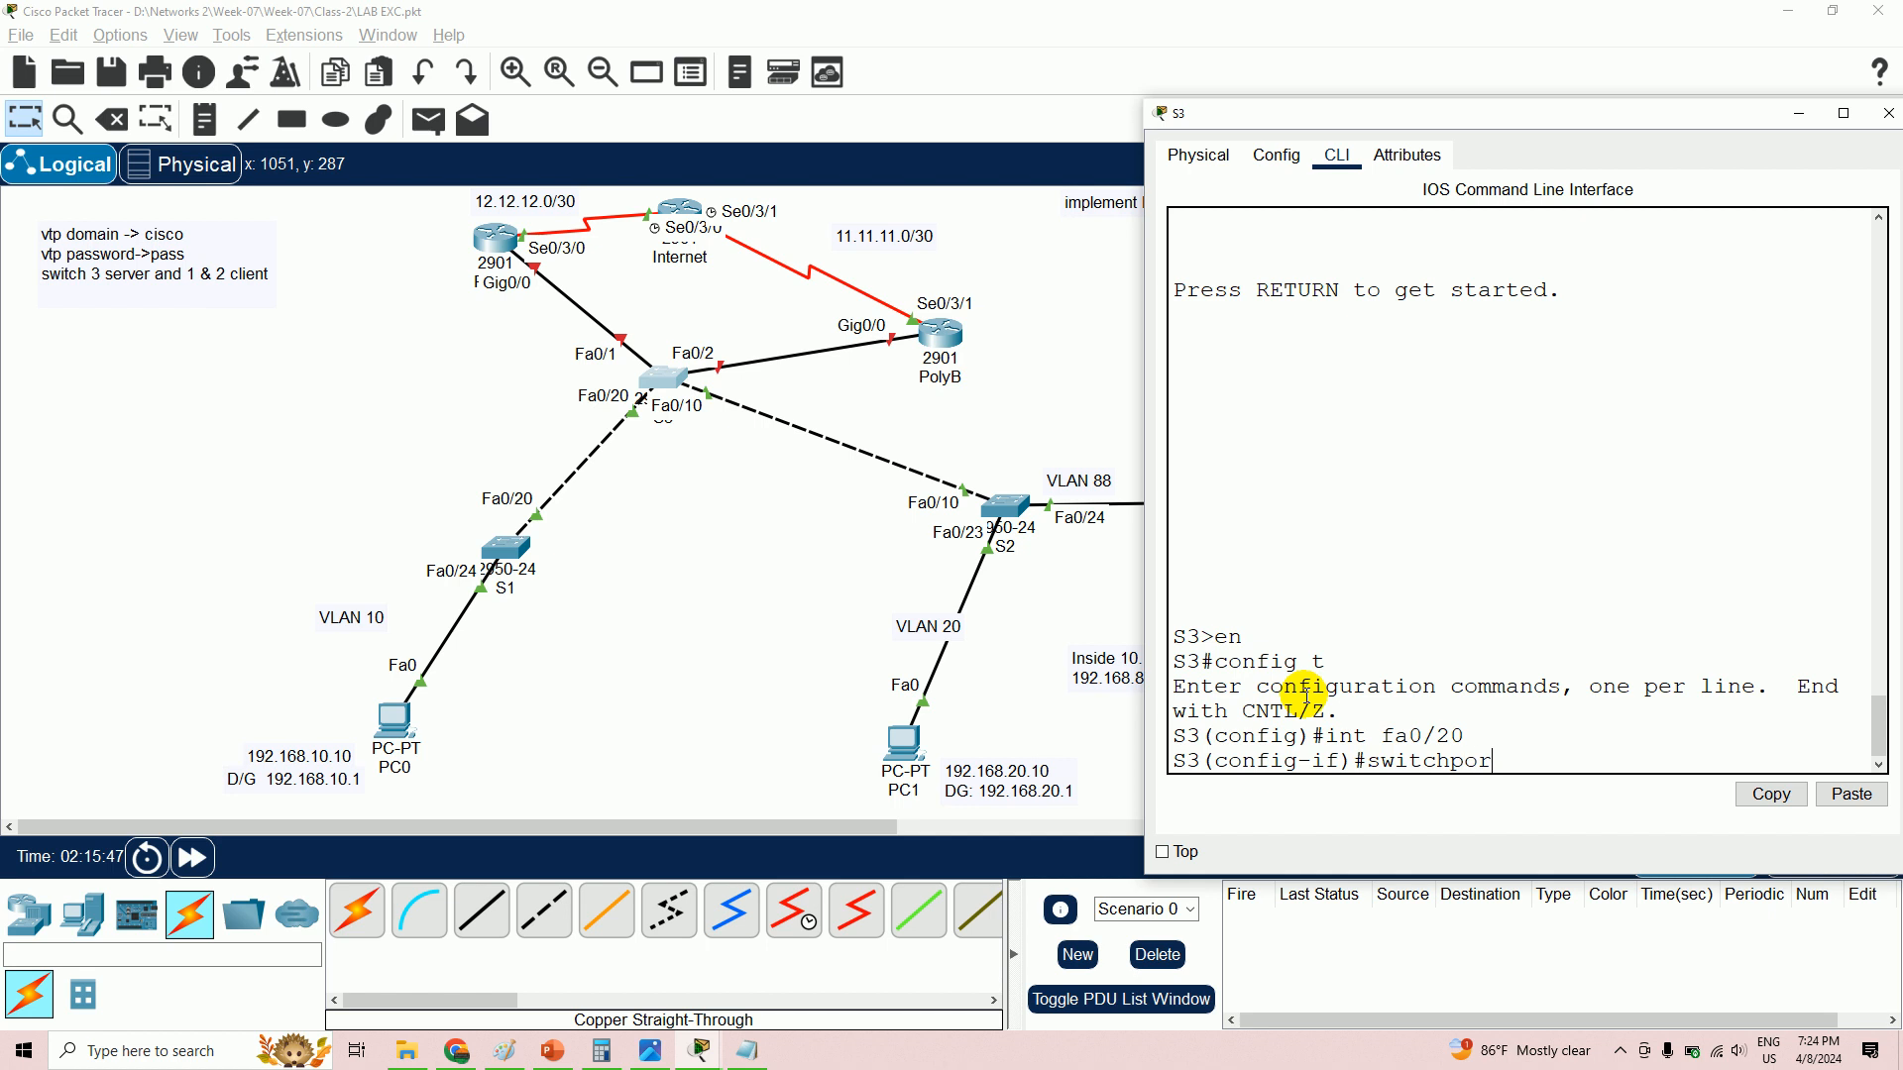
type("t mode trunk")
key("Return")
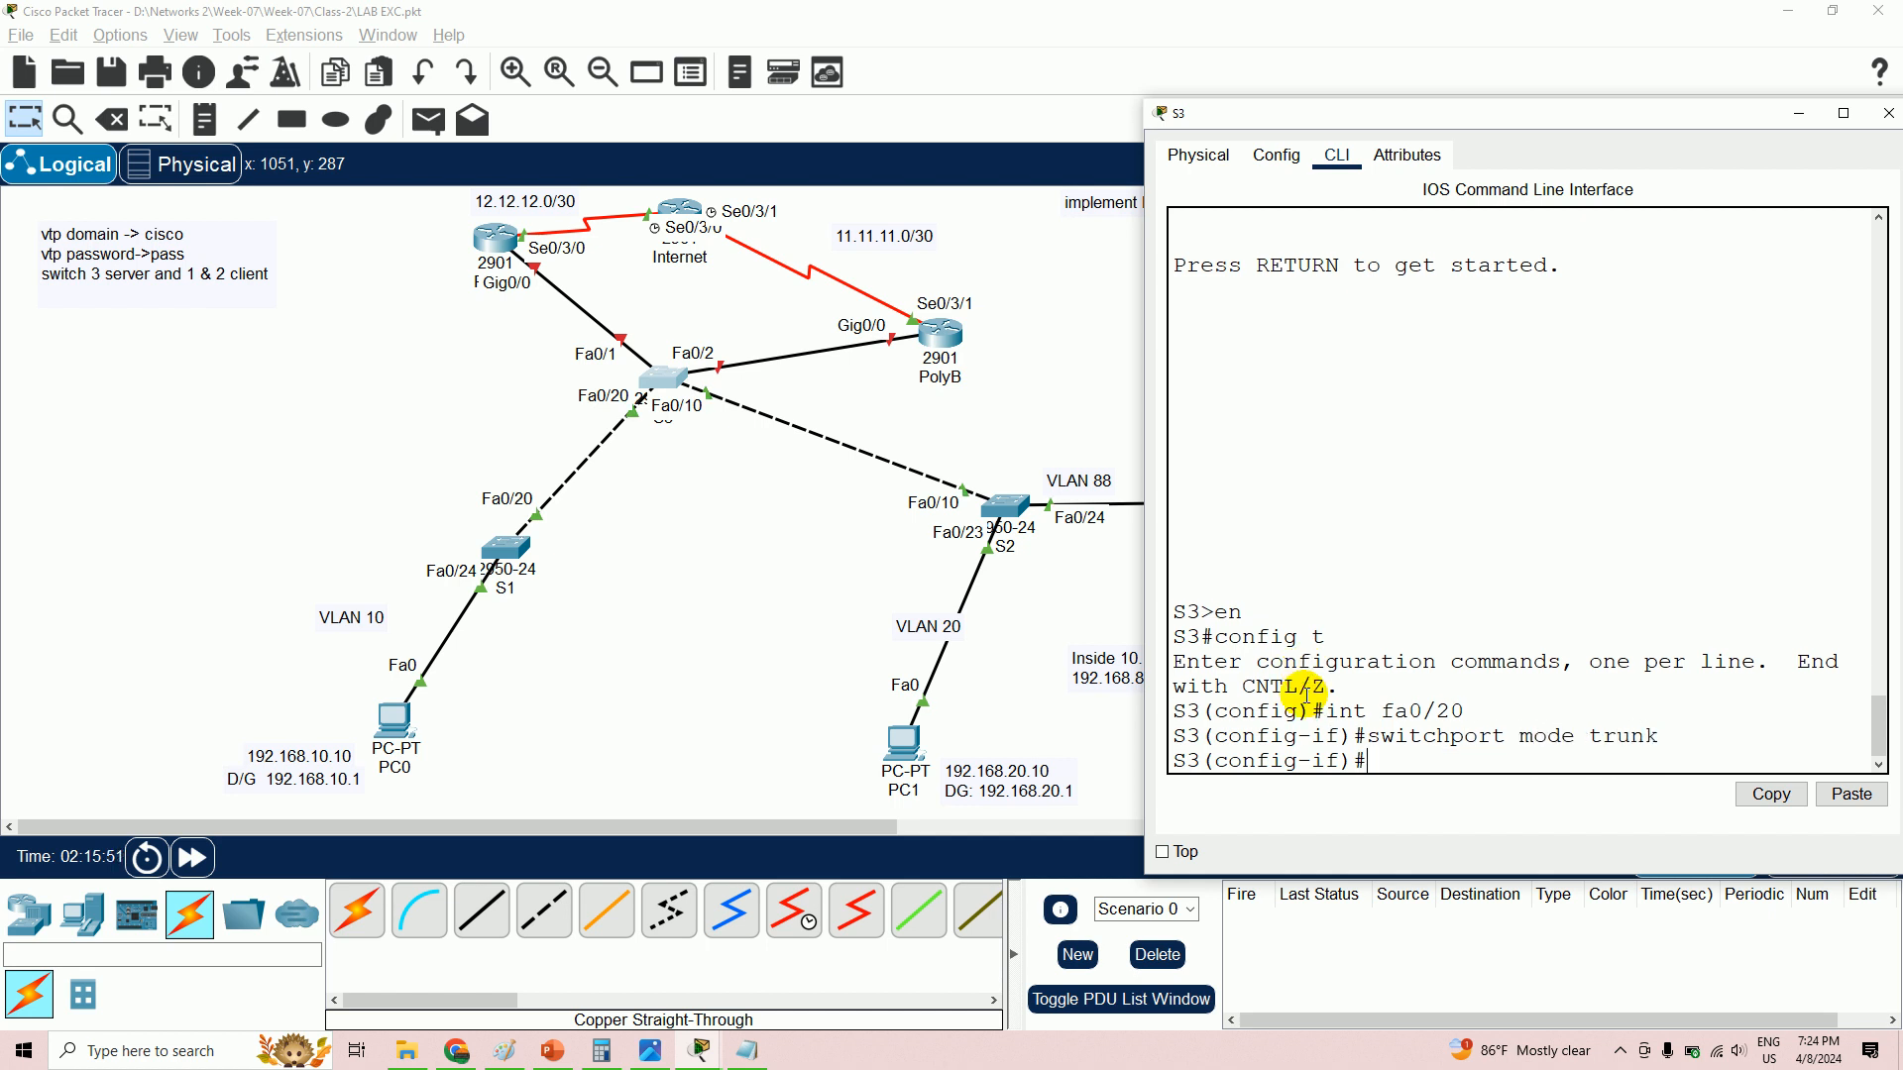
type("int fa0/1")
key("Return")
- Apply 'switchport mode trunk' to S3's interfaces Fa0/1, Fa0/2 and Fa0/10
type("switchport mode ")
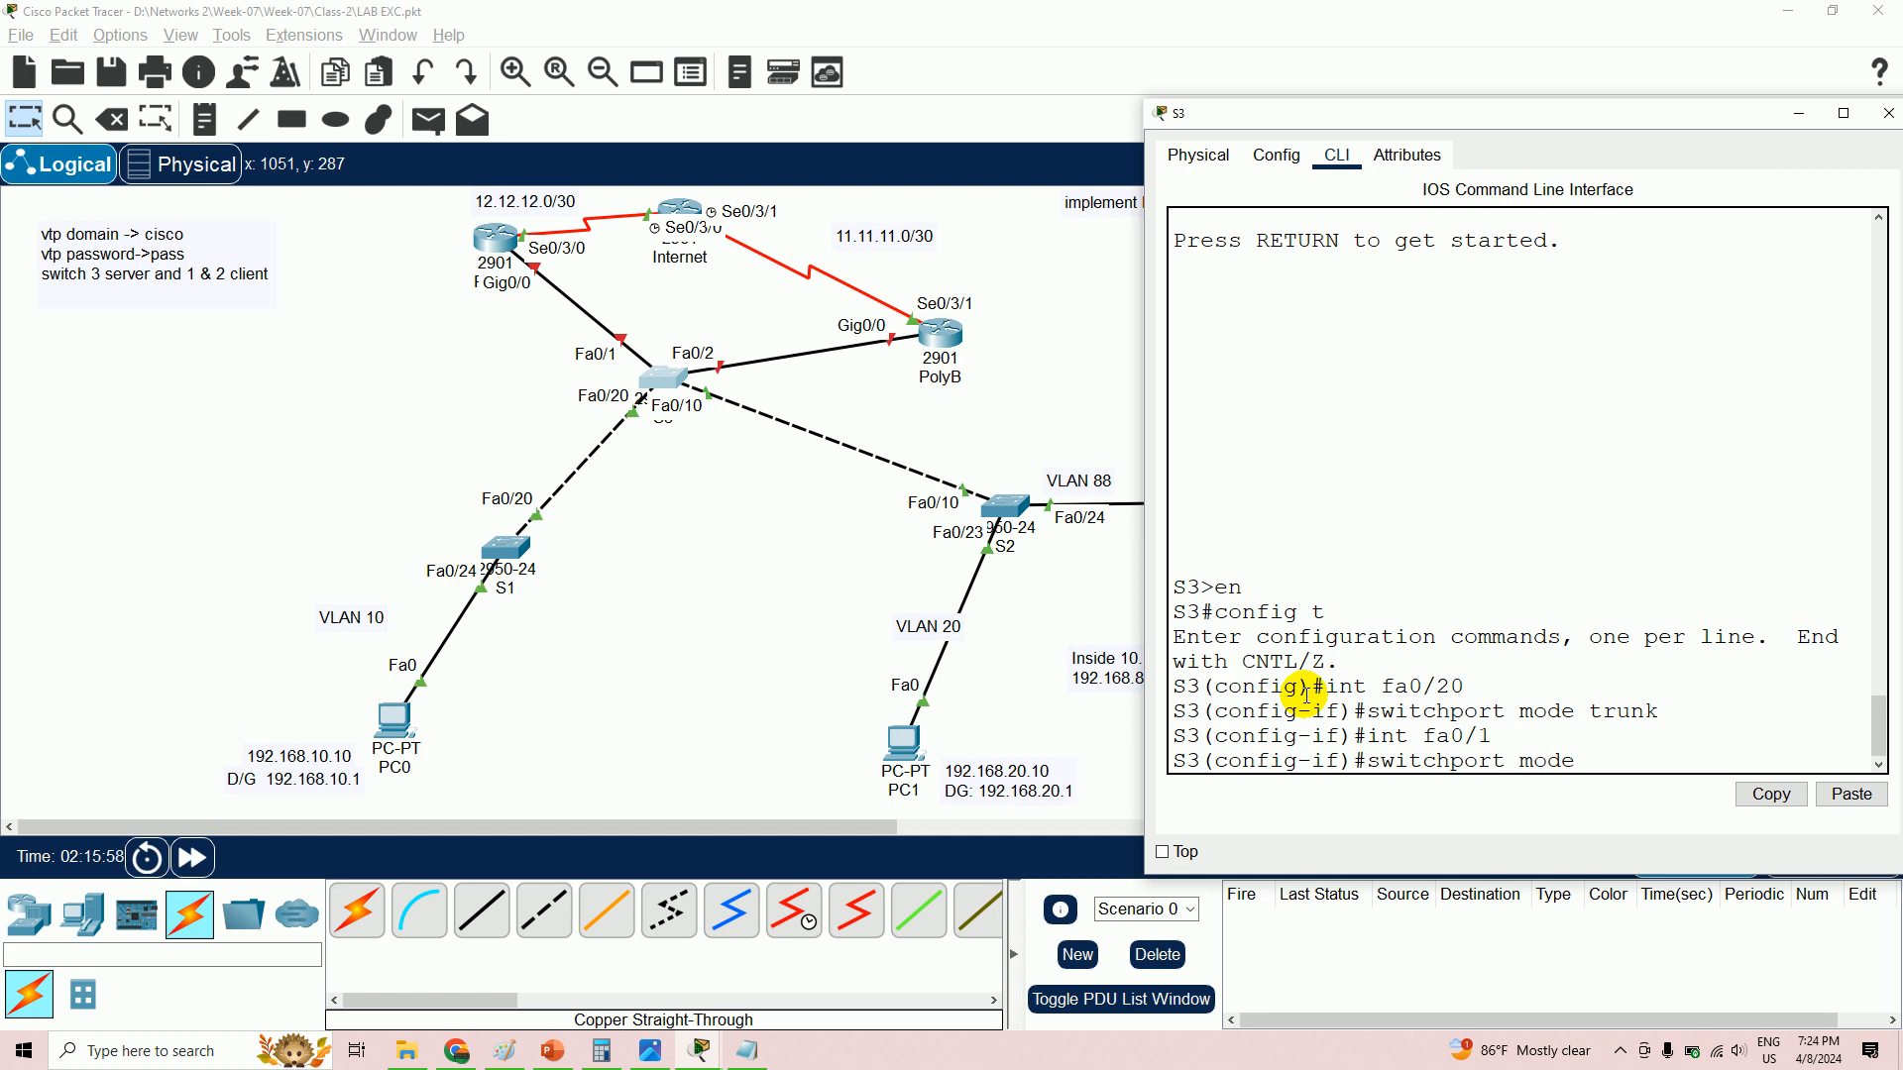
type("trunk")
key("Return")
type("int fa")
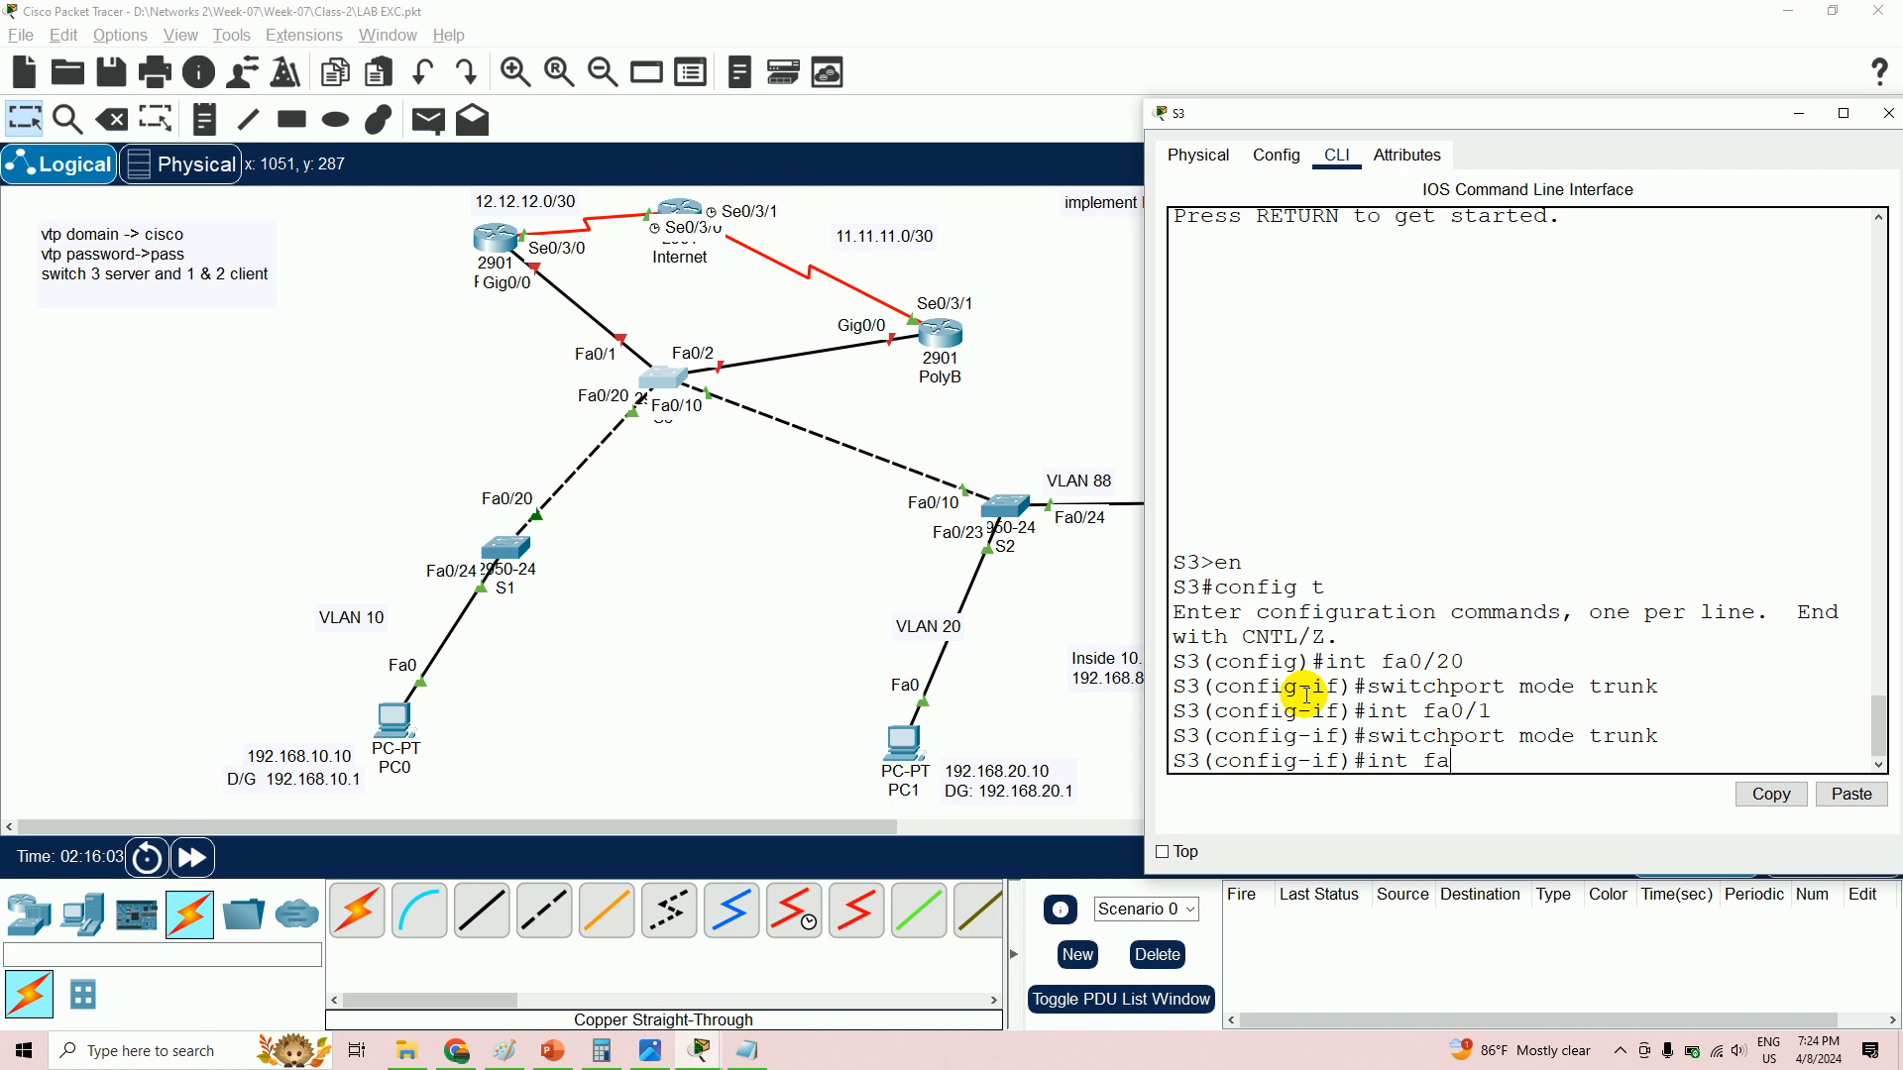
type("0/2")
key("Return")
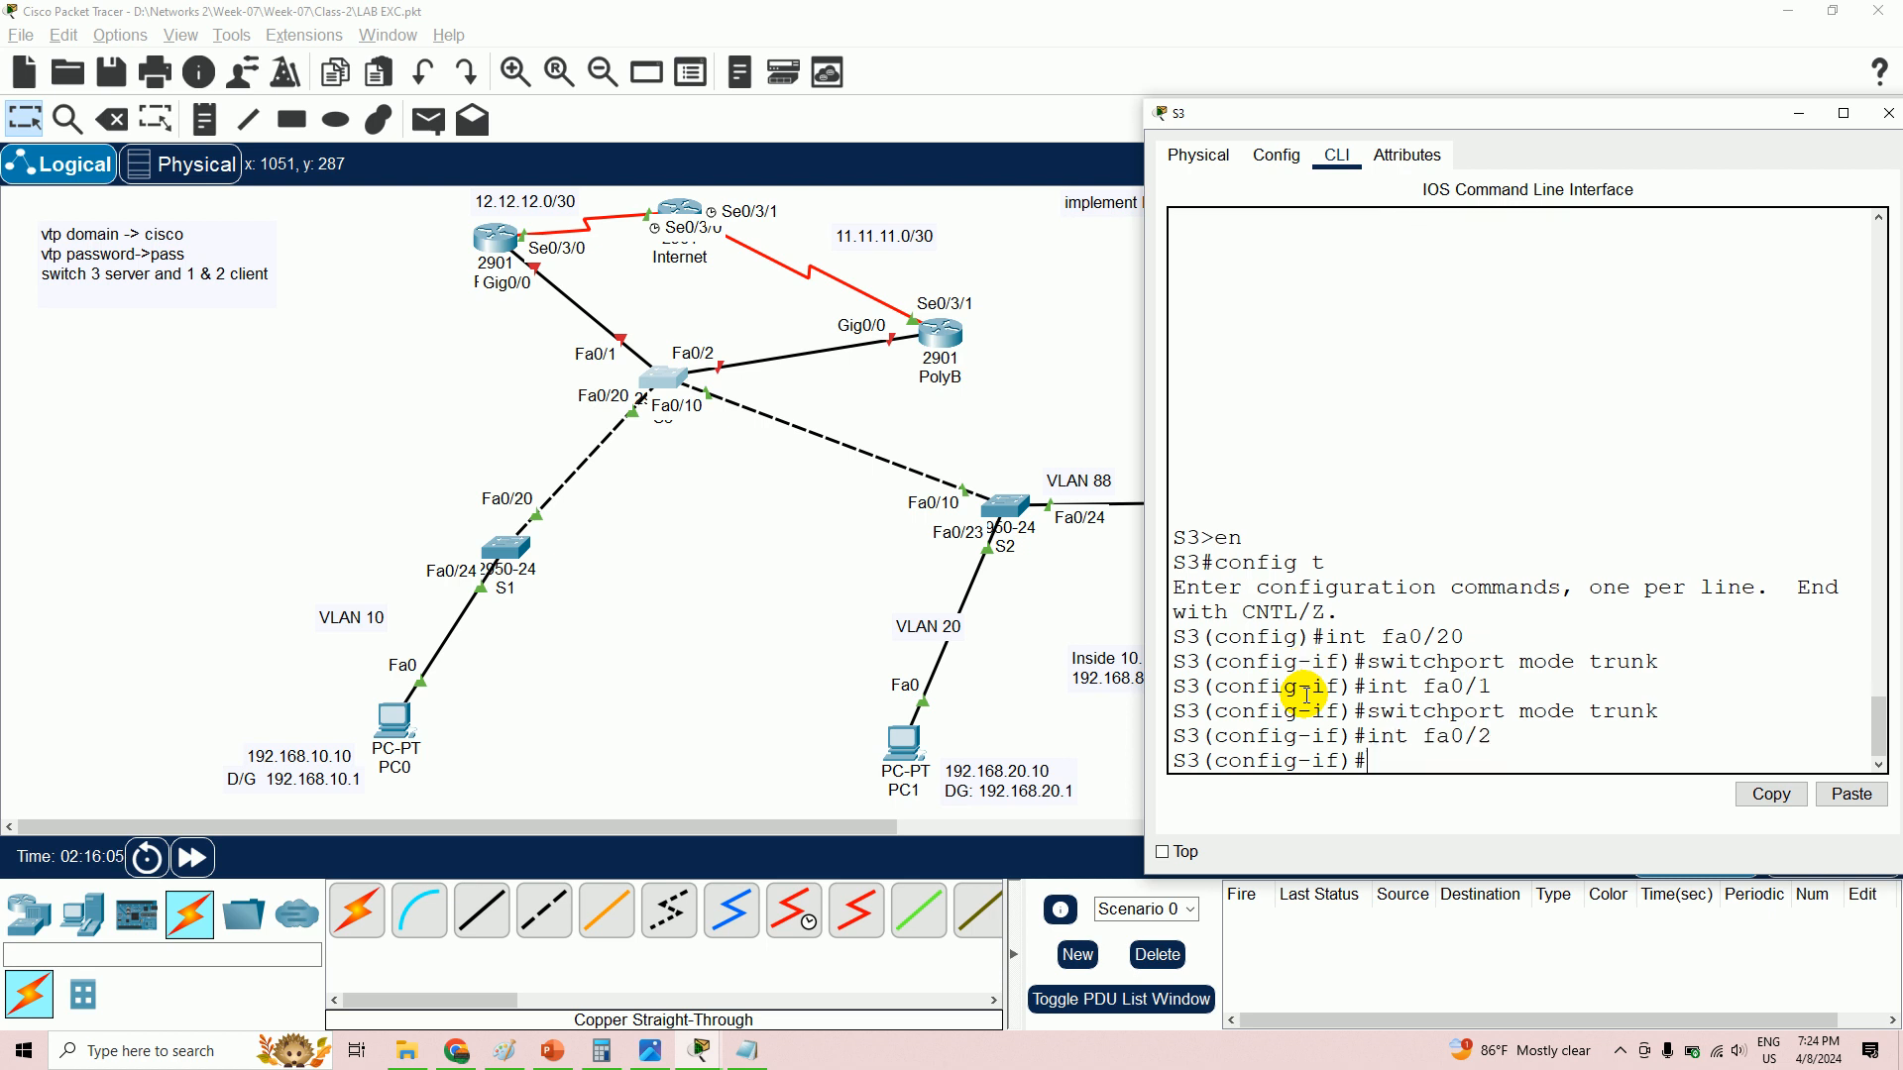
type("switchport mode trunk")
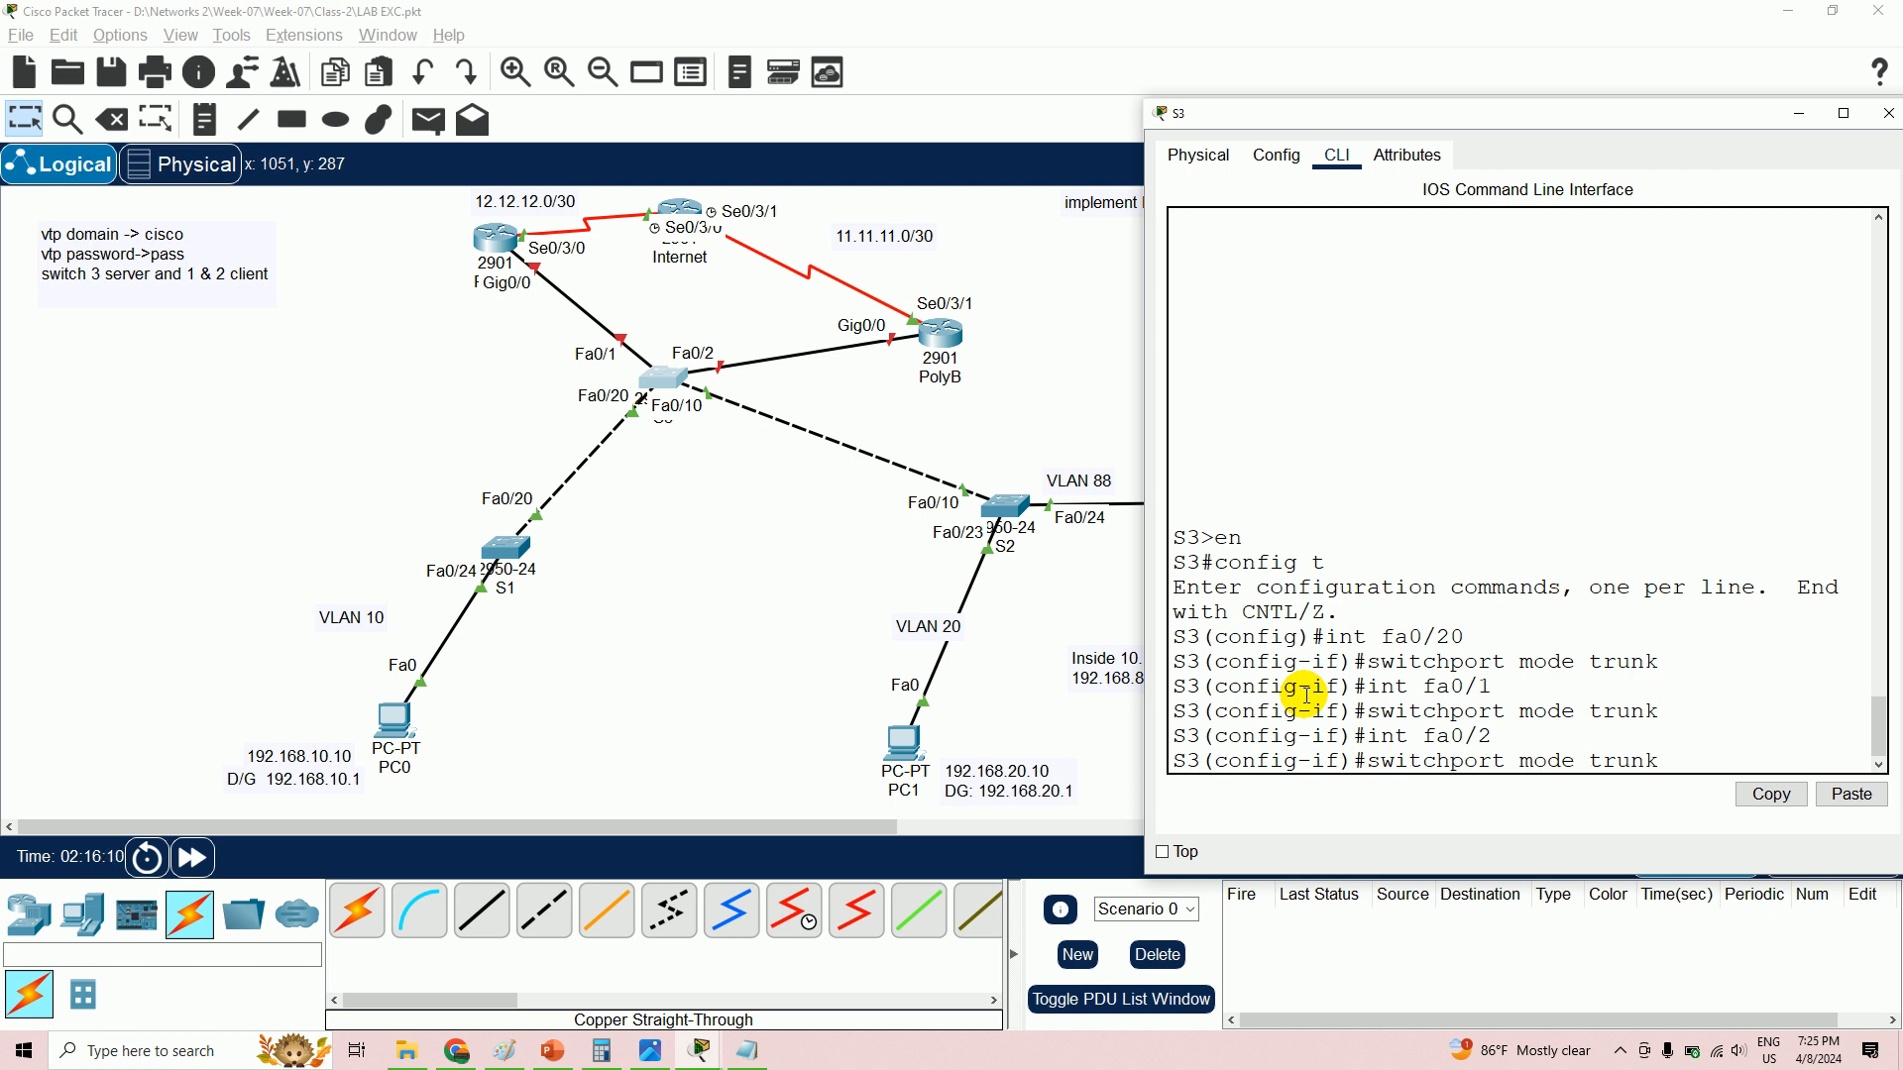
key("Return")
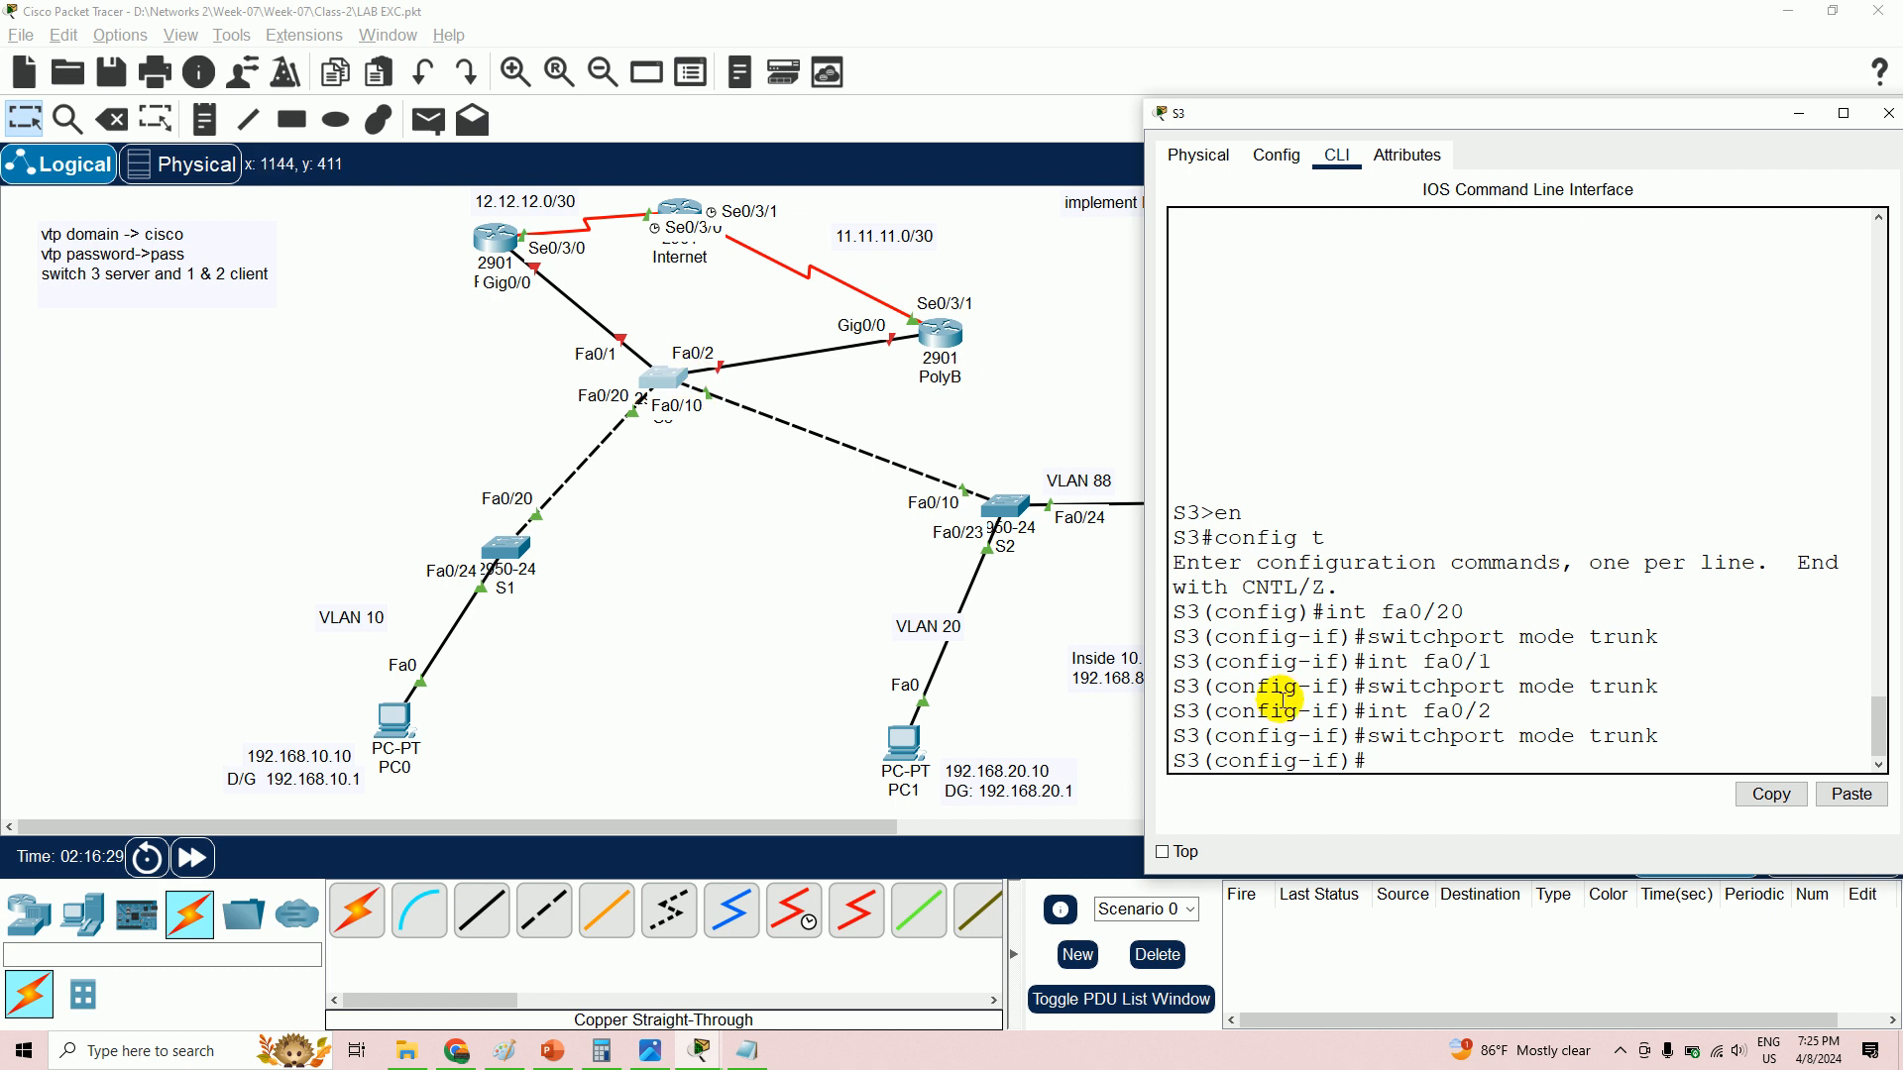
type("t")
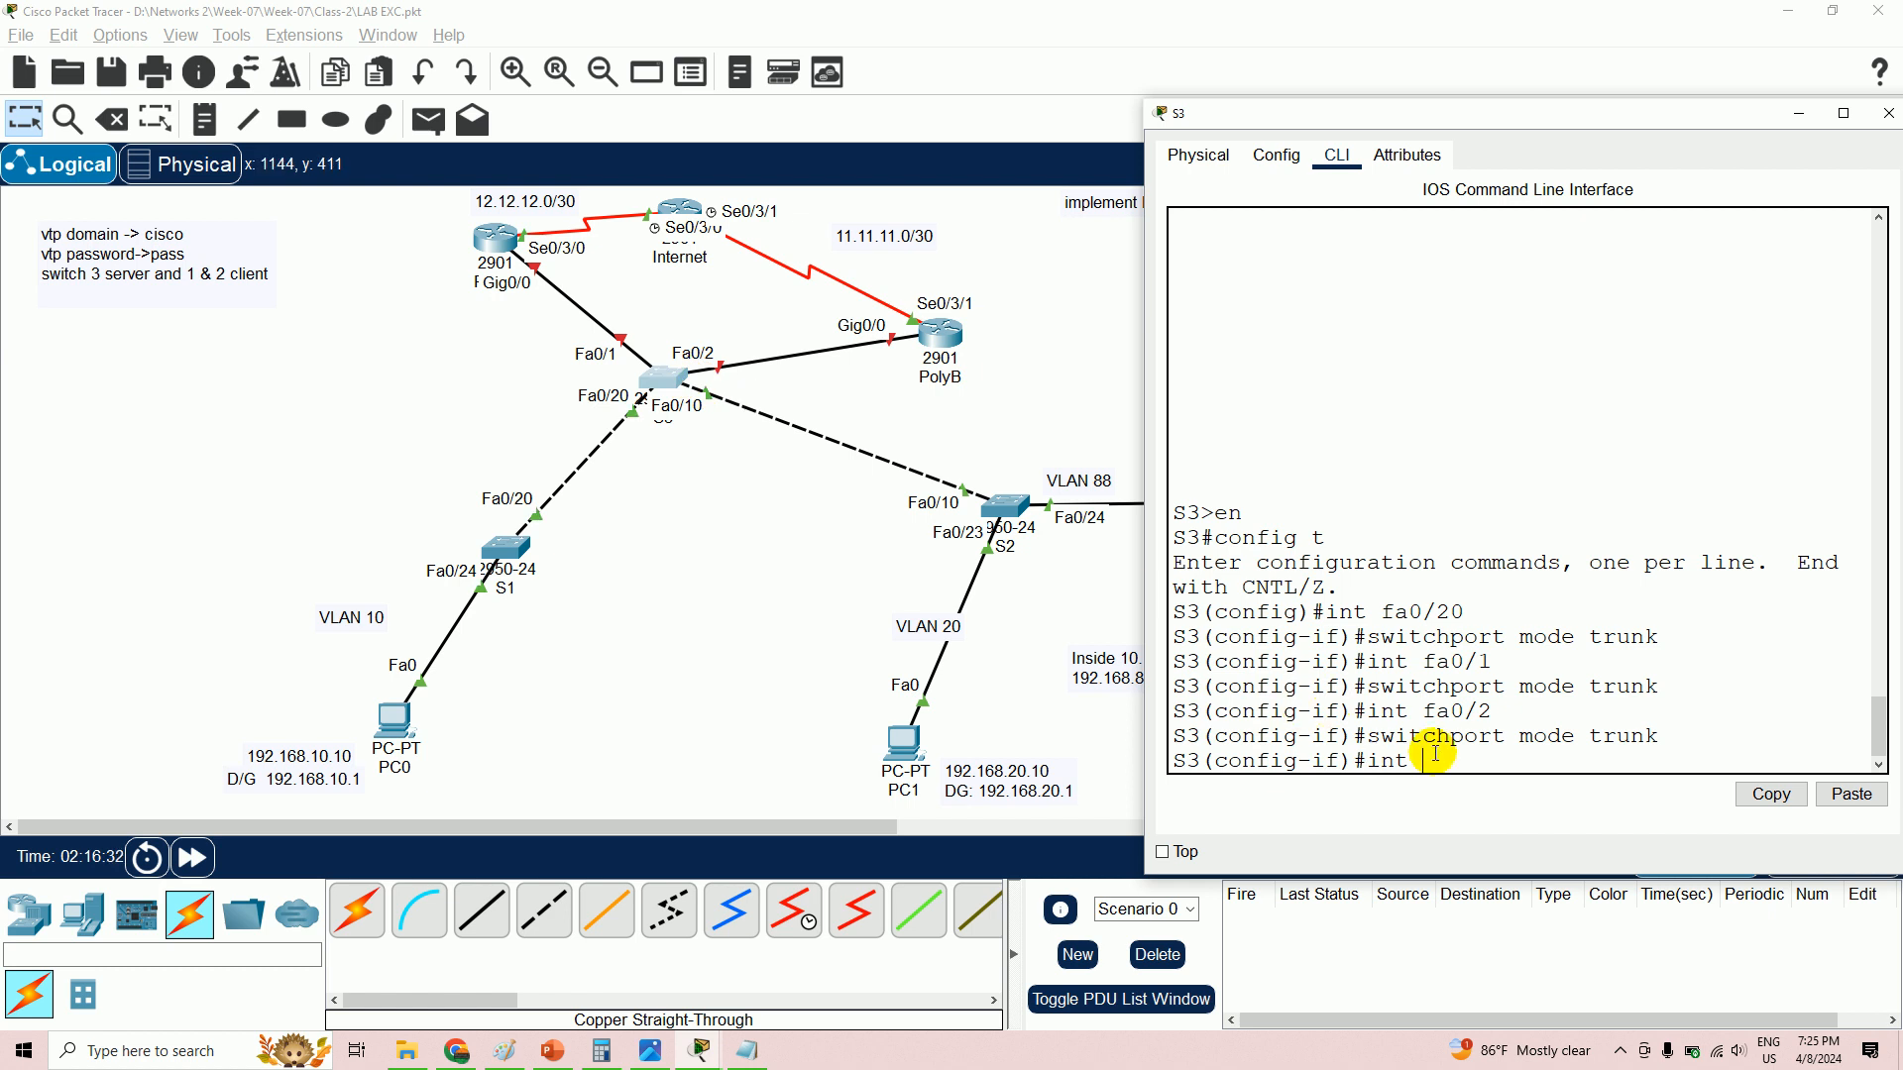
type(" fa0/10")
key("Return")
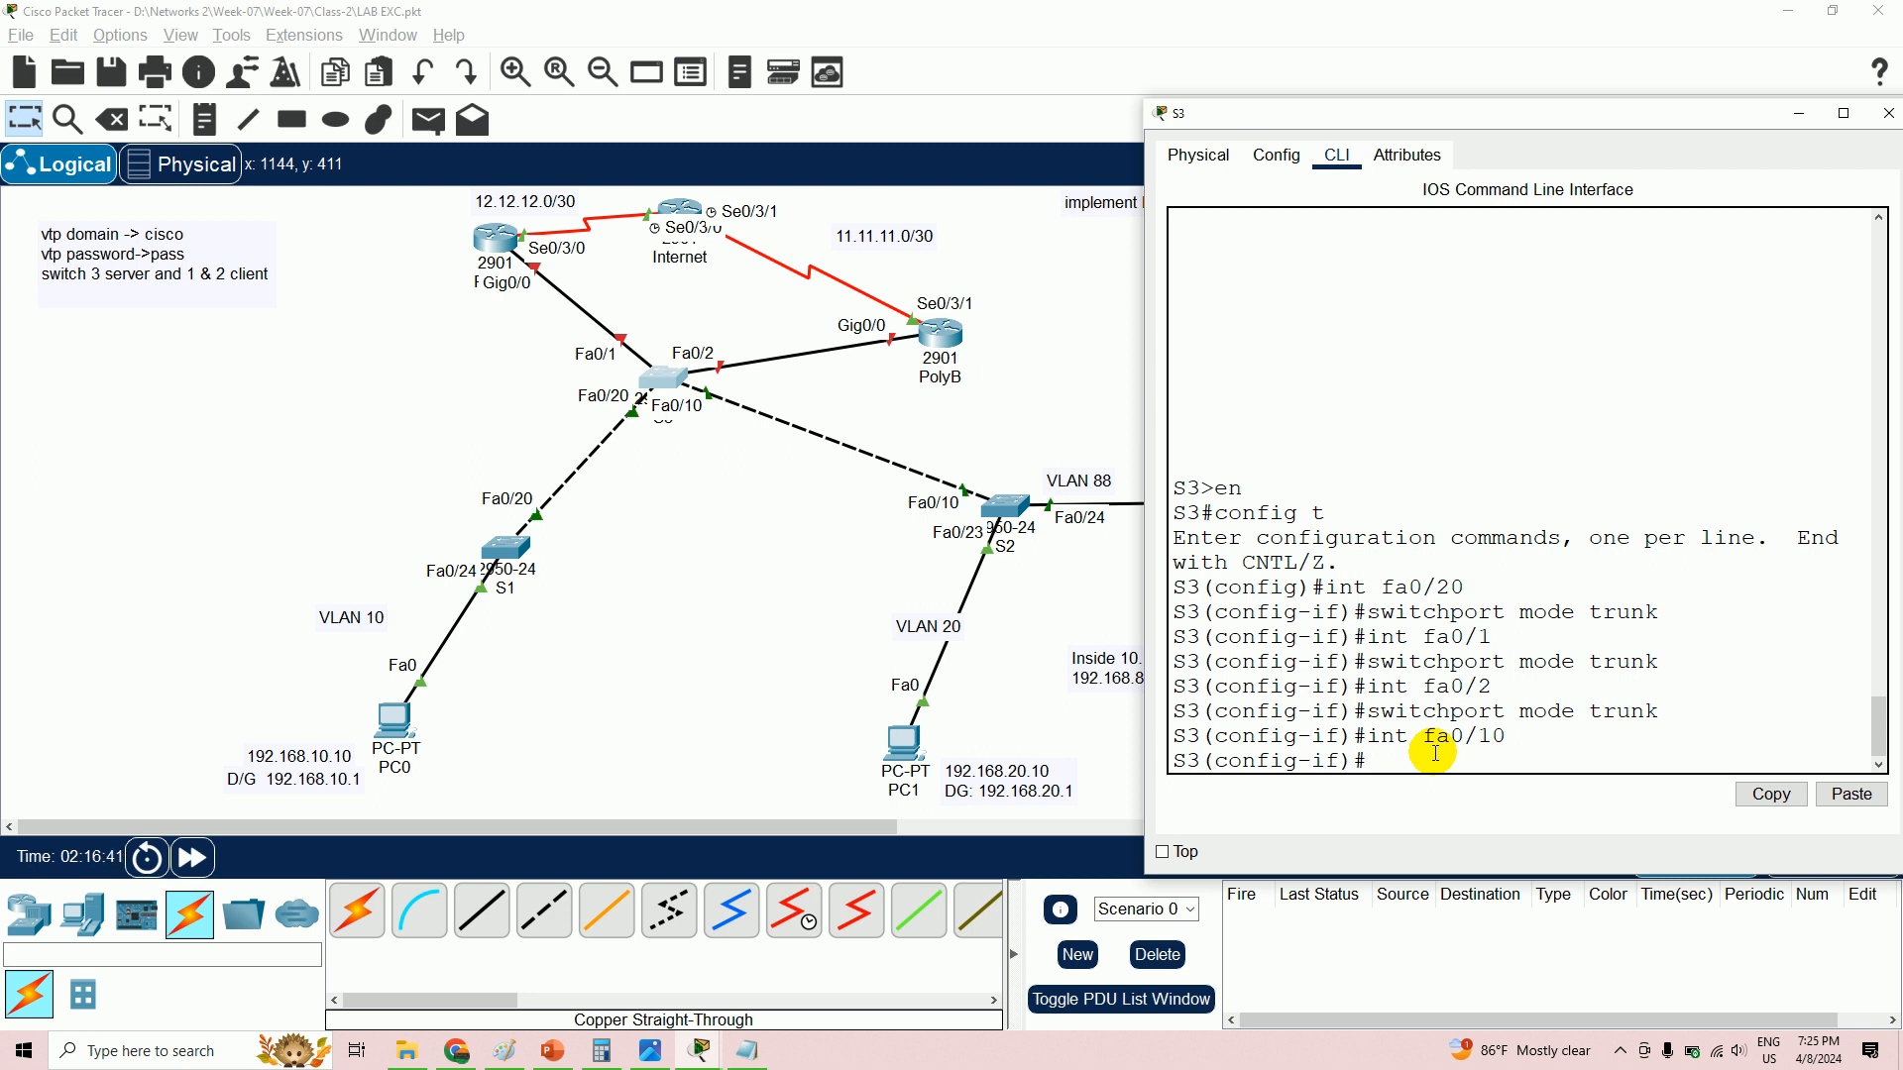
type("witch")
type("switchport mod")
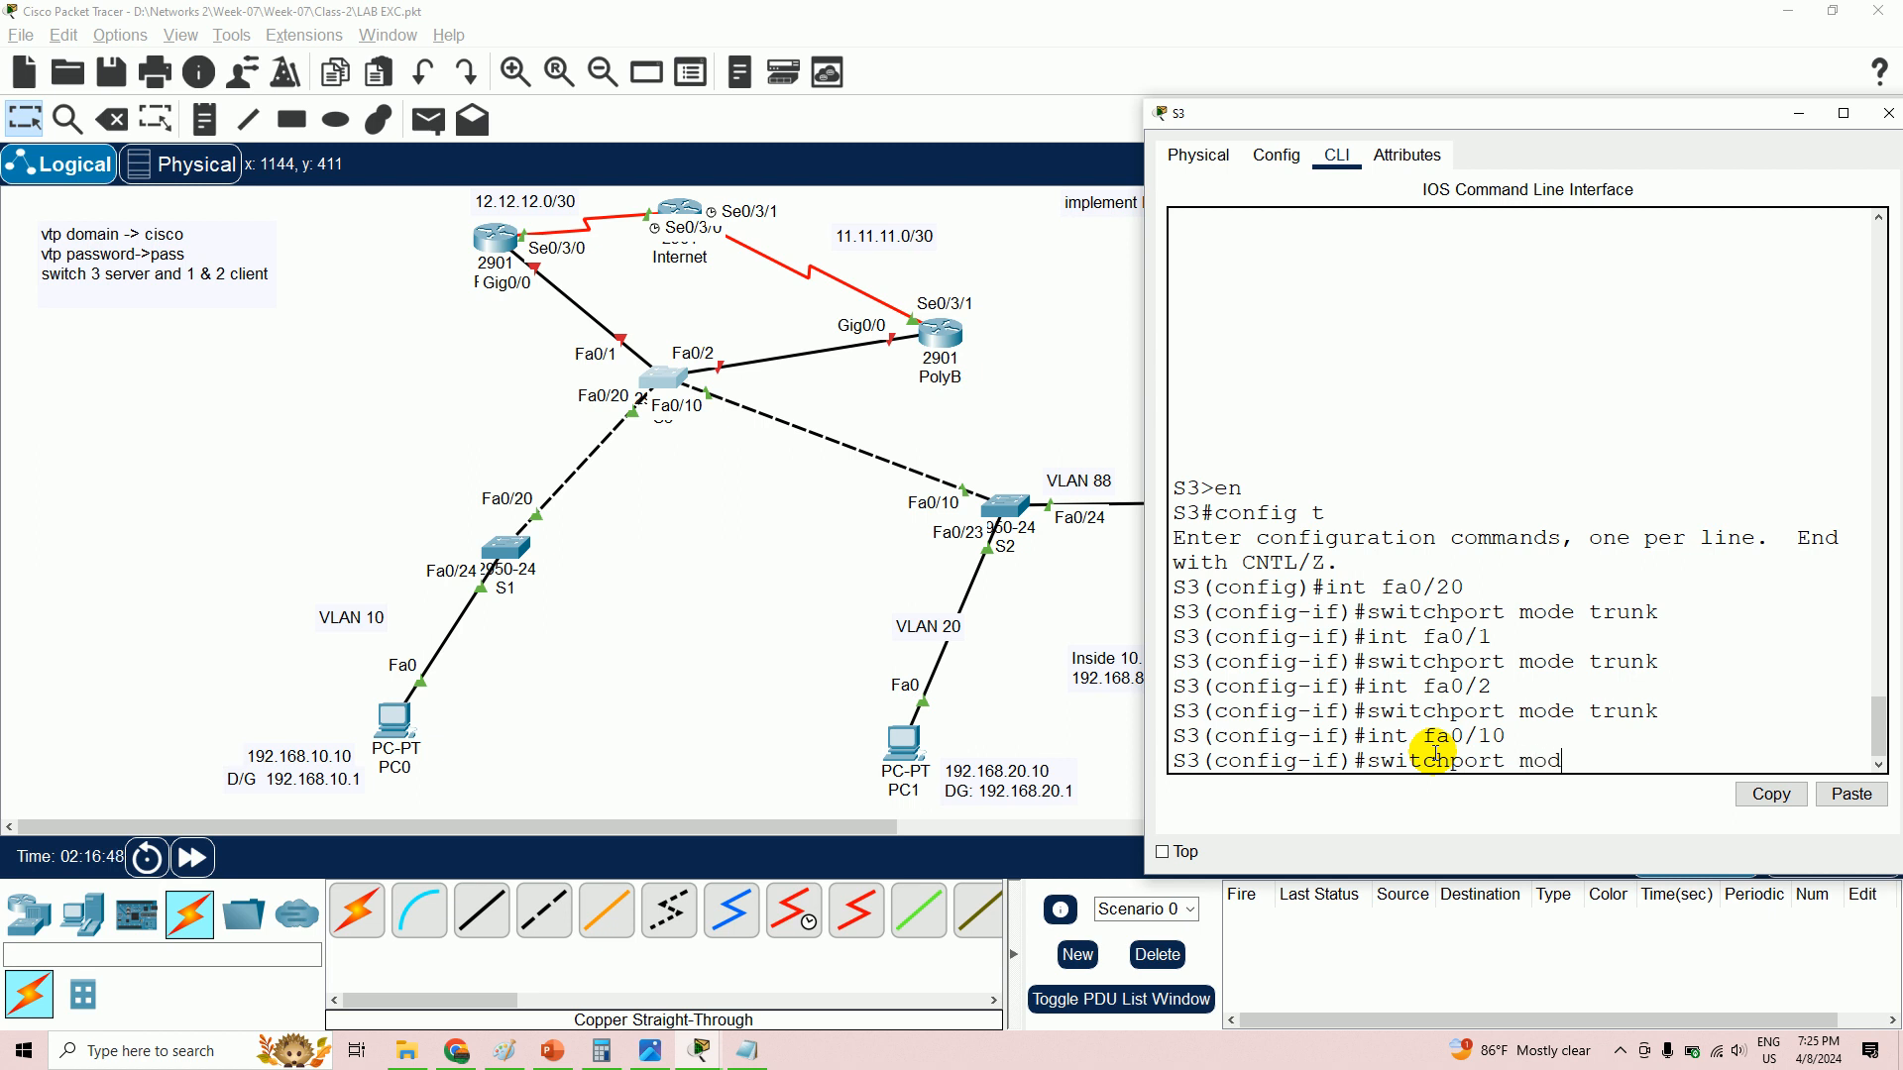
type("e trun")
key("Return")
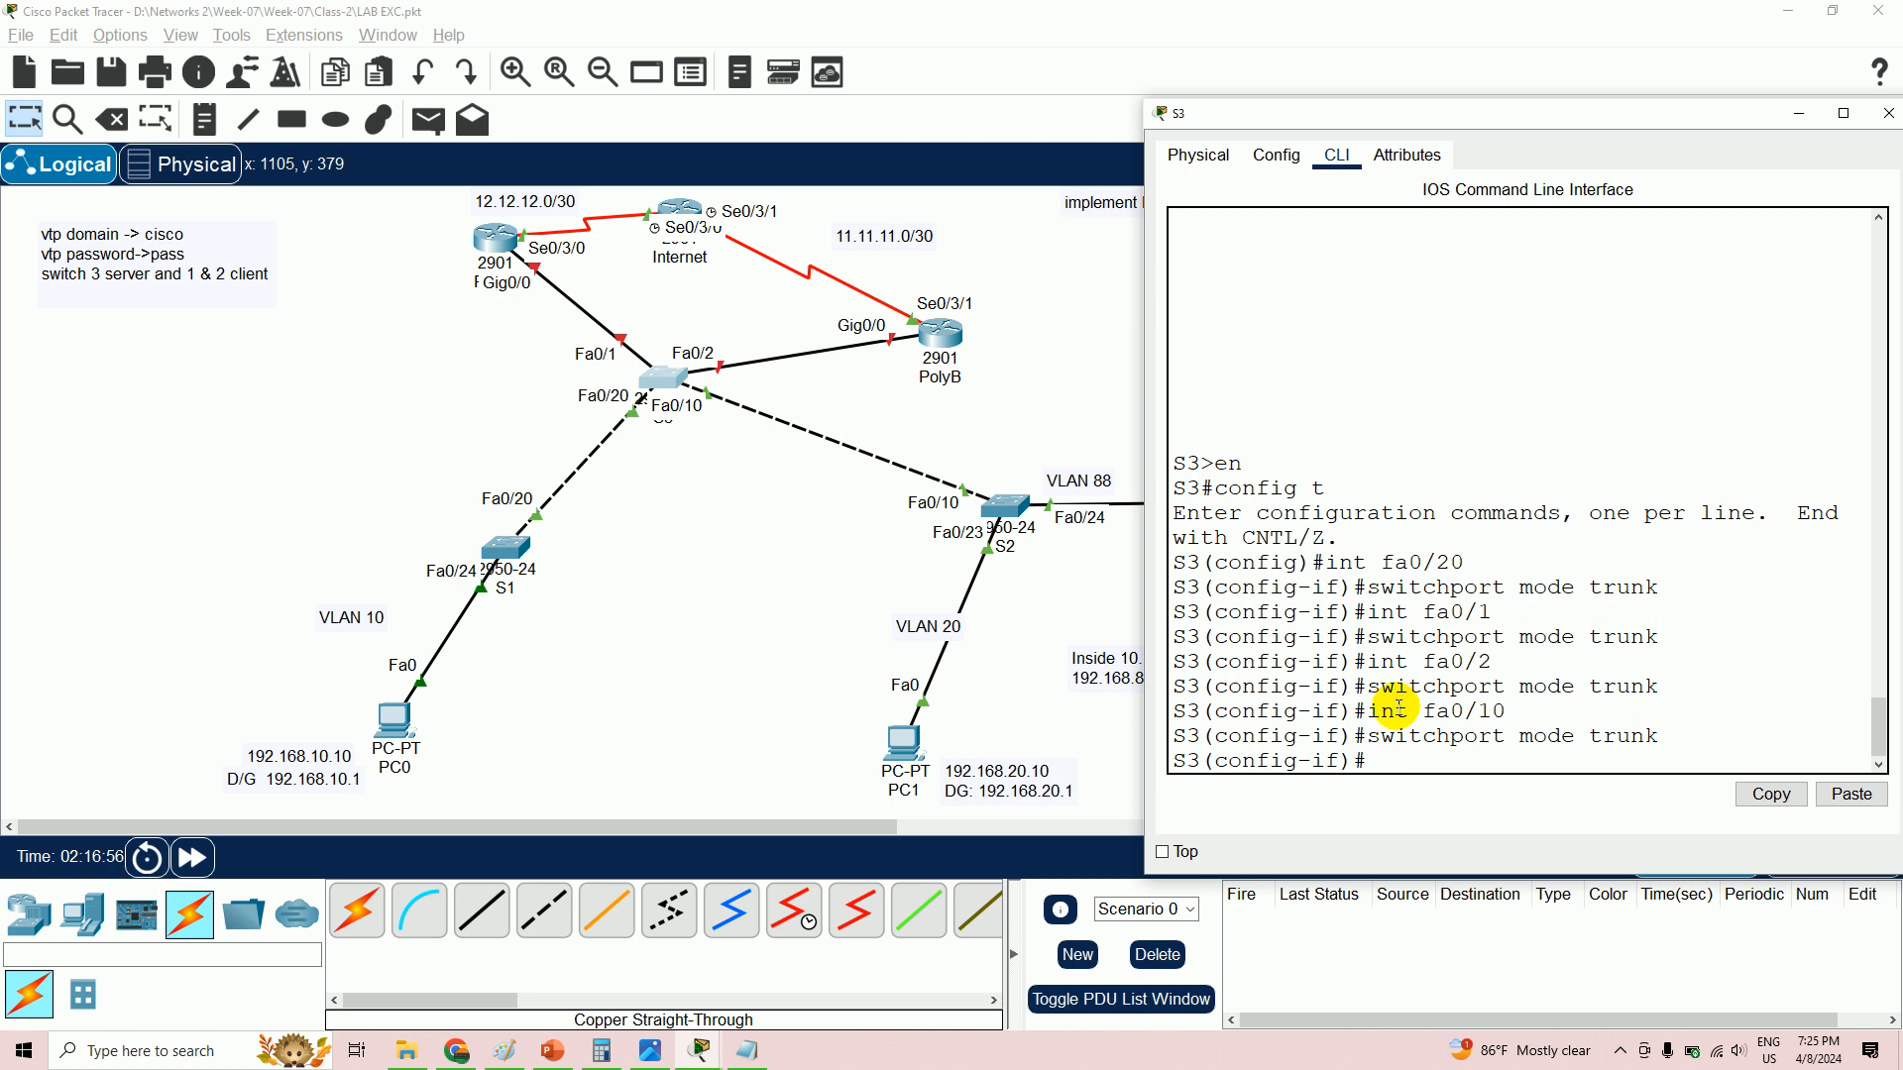
- Minimize S3's window, open switch S2's CLI, and enter global configuration mode
left_click(1797, 115)
left_click(1015, 499)
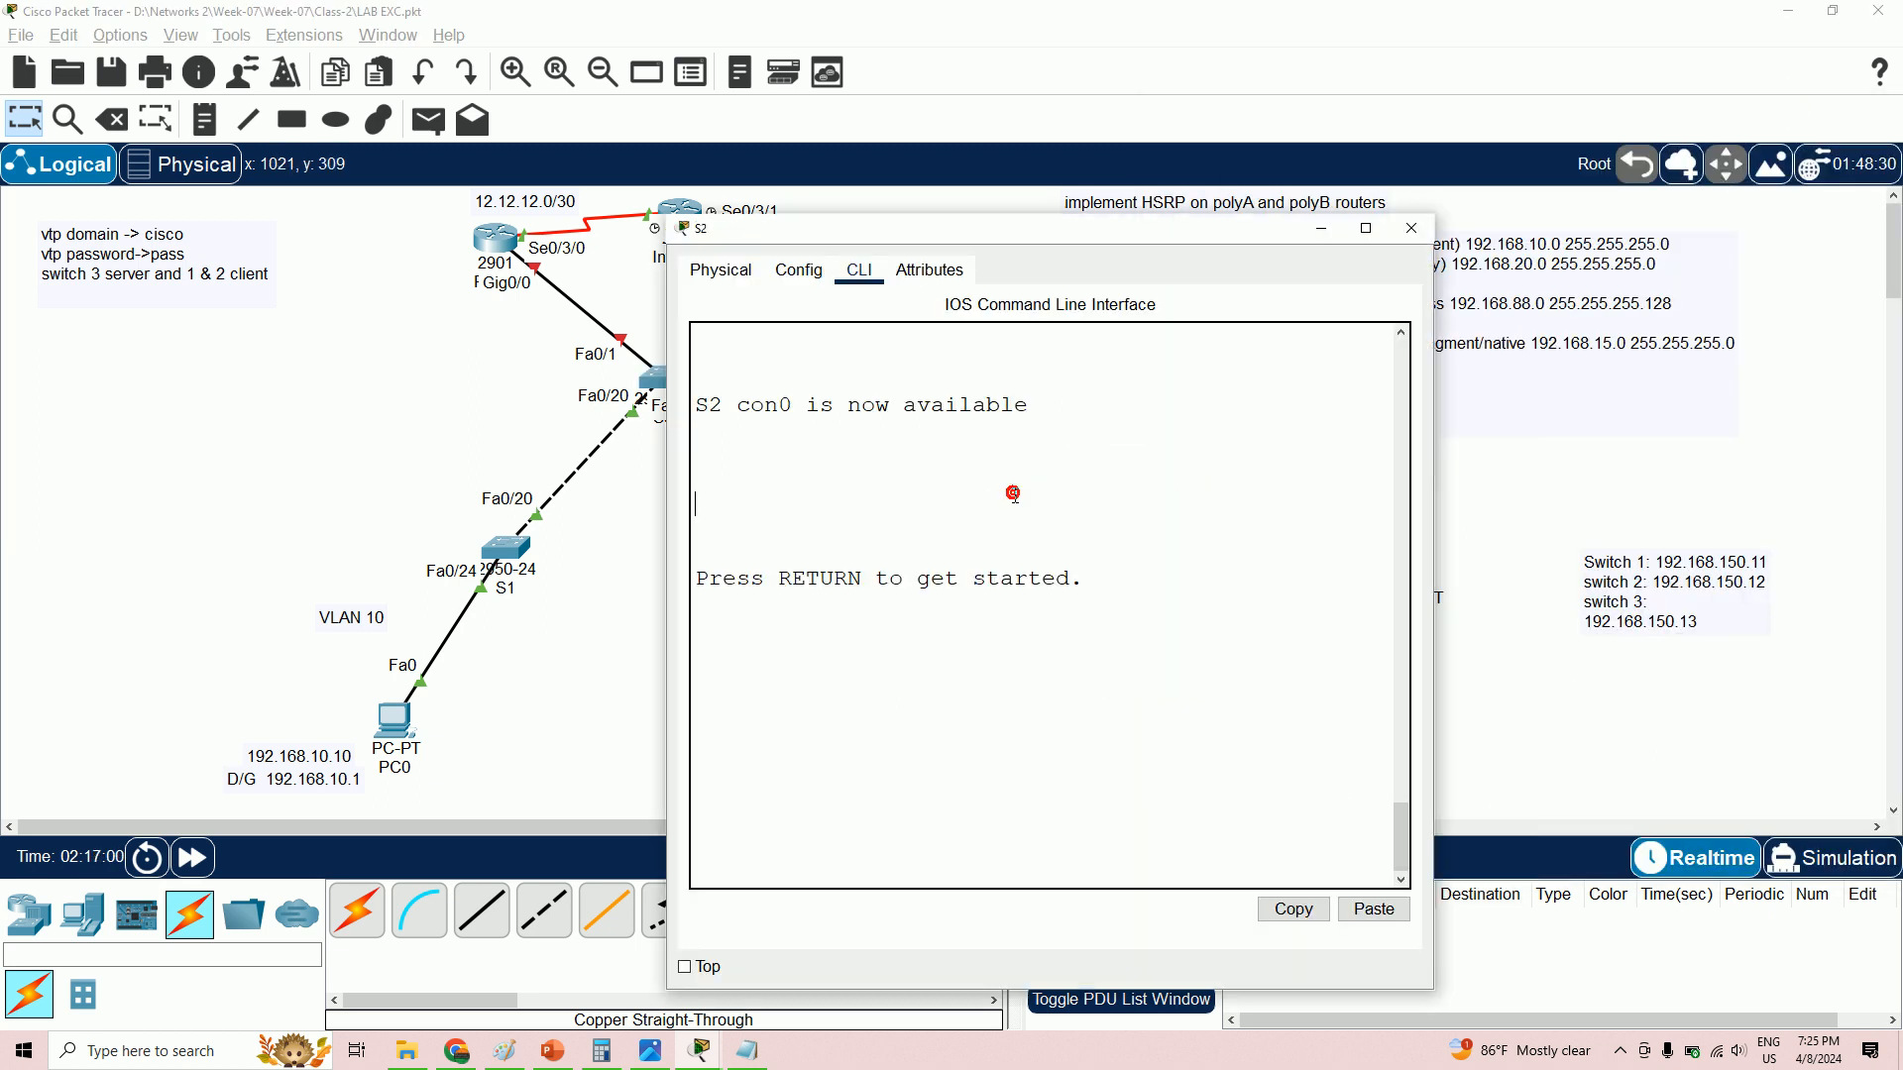
key("Return")
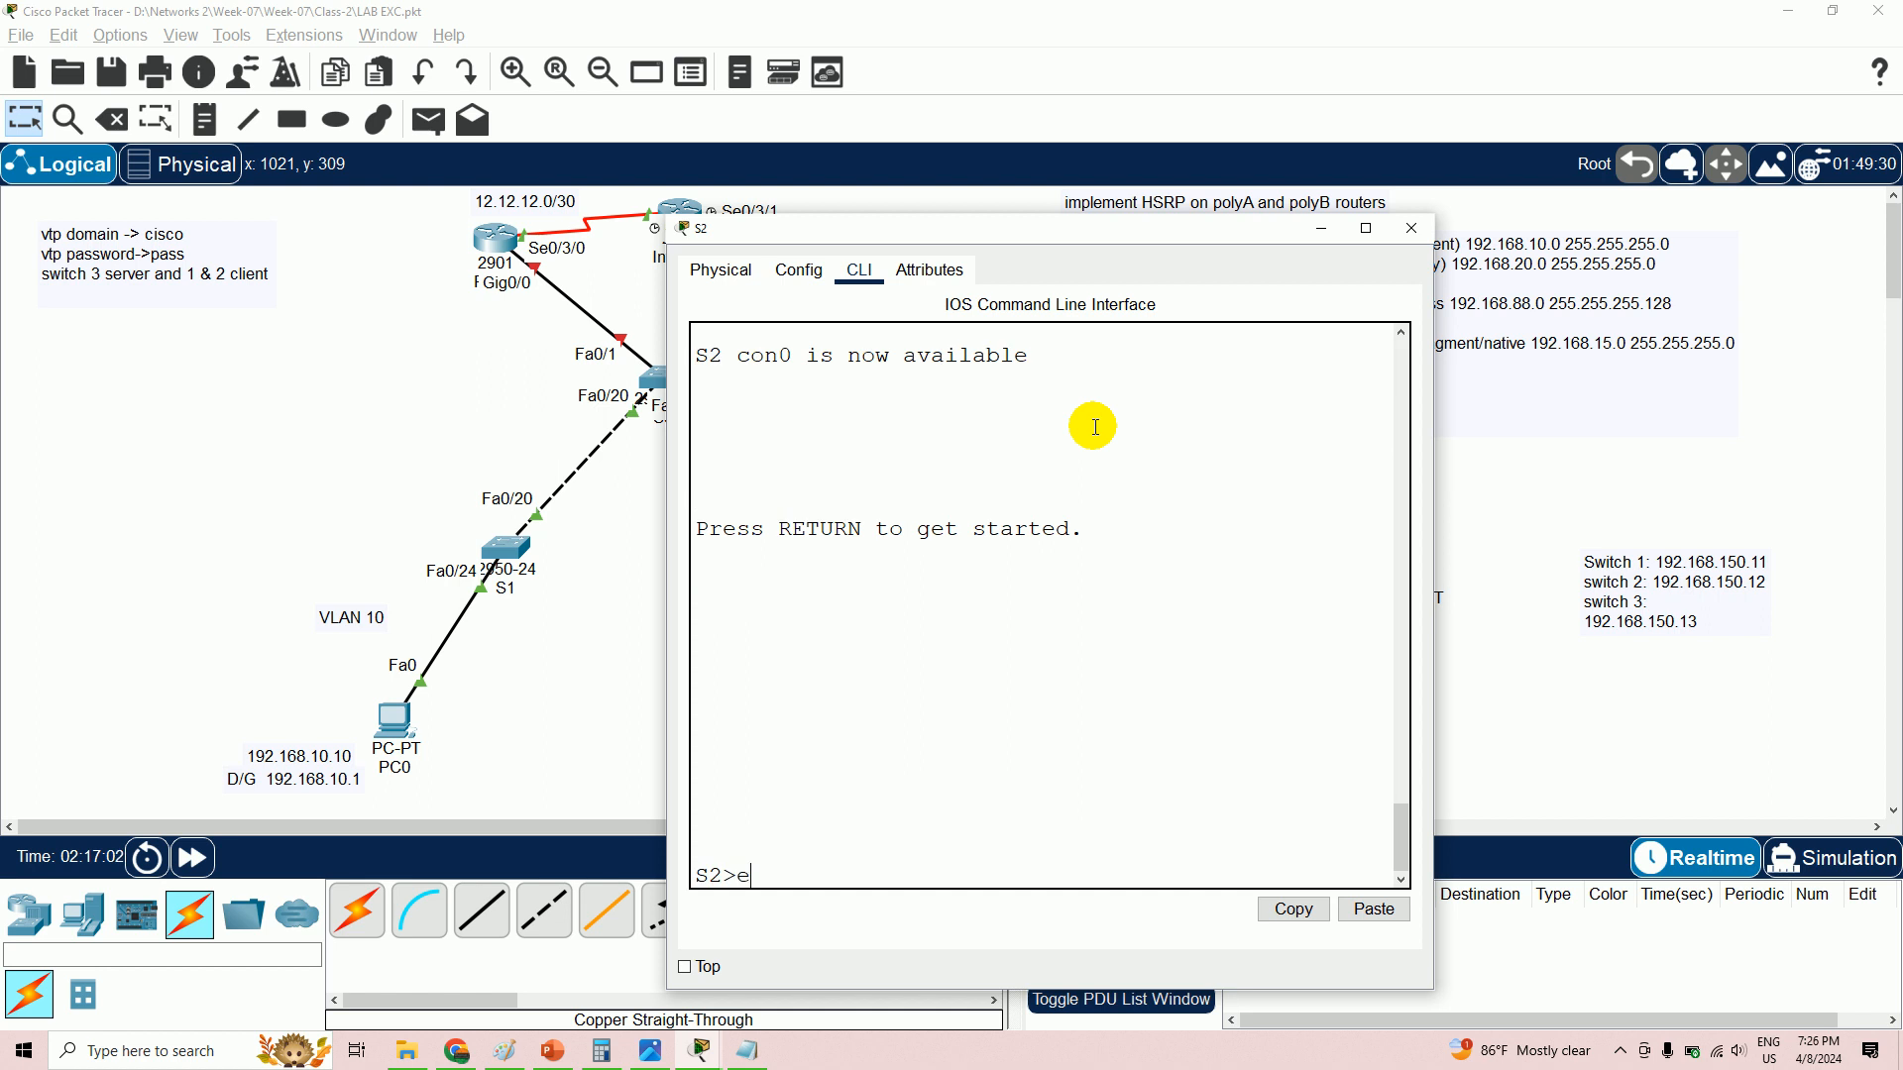
type("en")
key("Return")
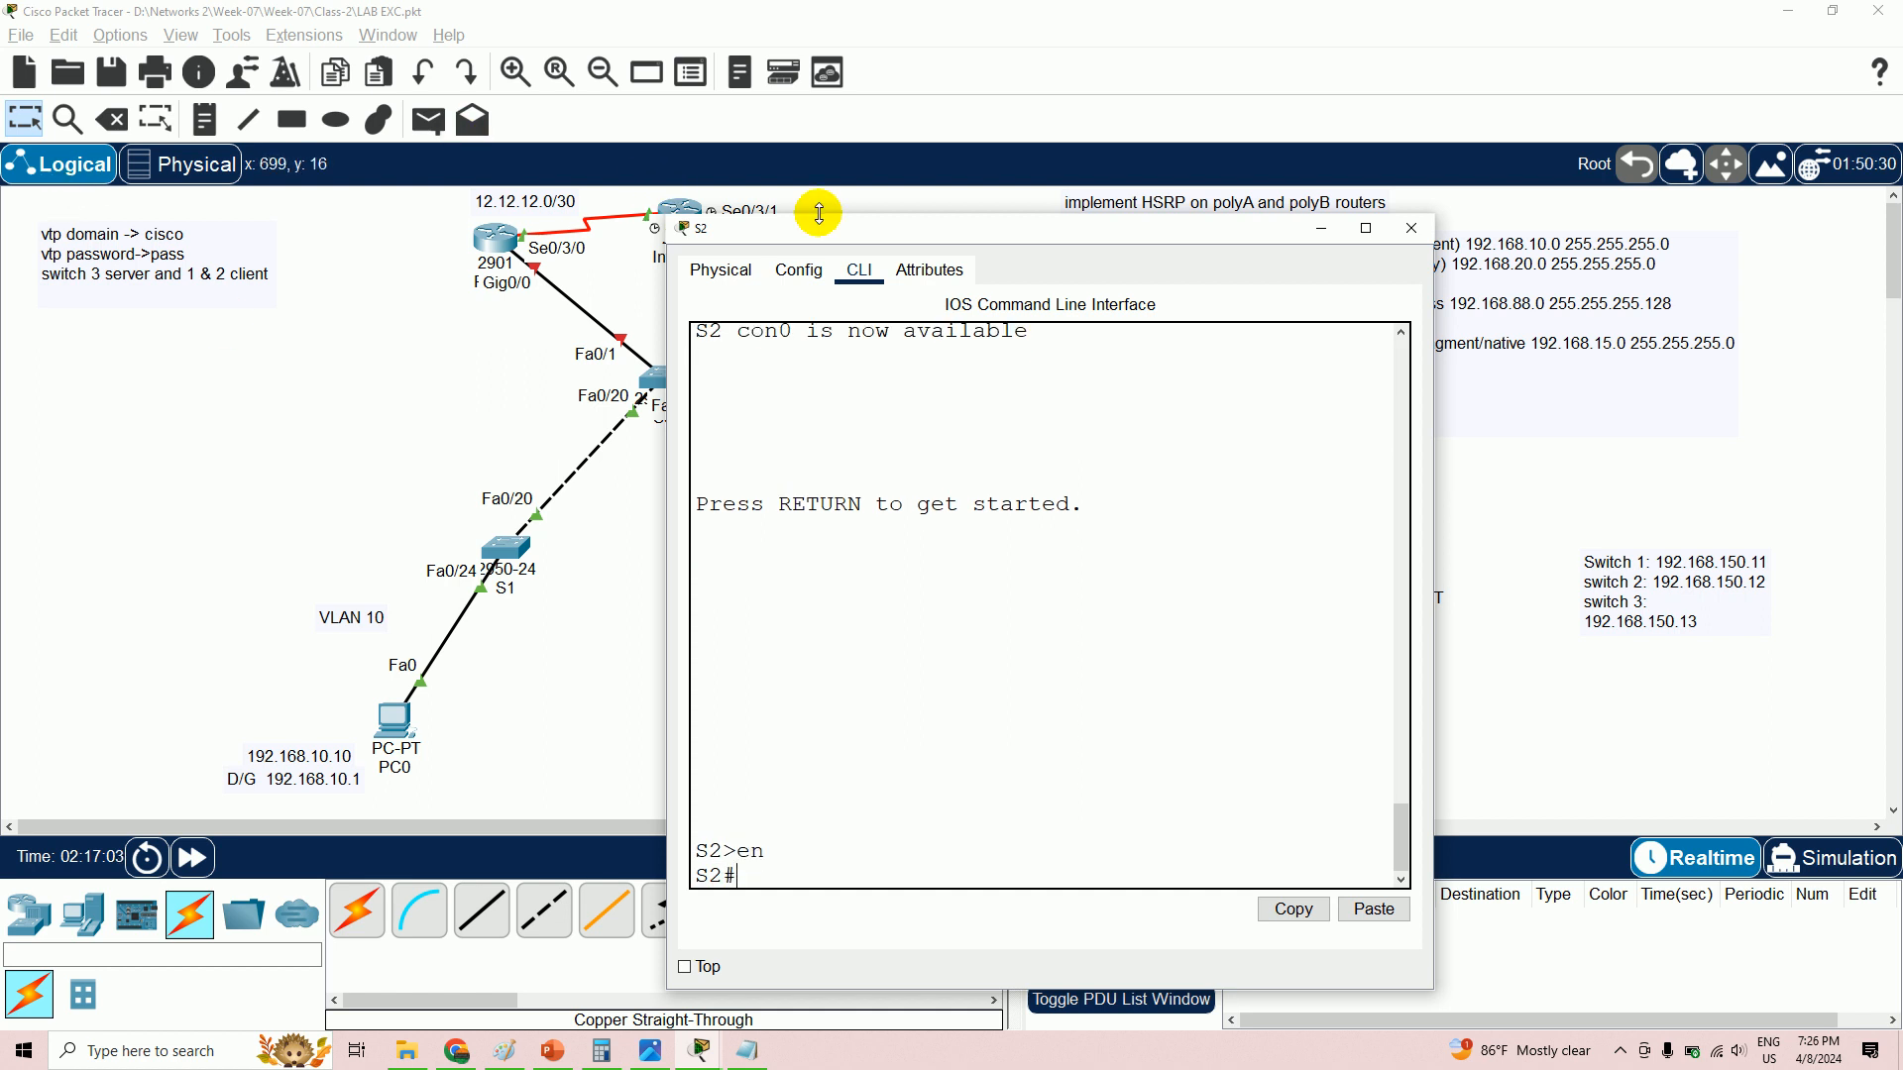
left_click_drag(865, 236, 1369, 197)
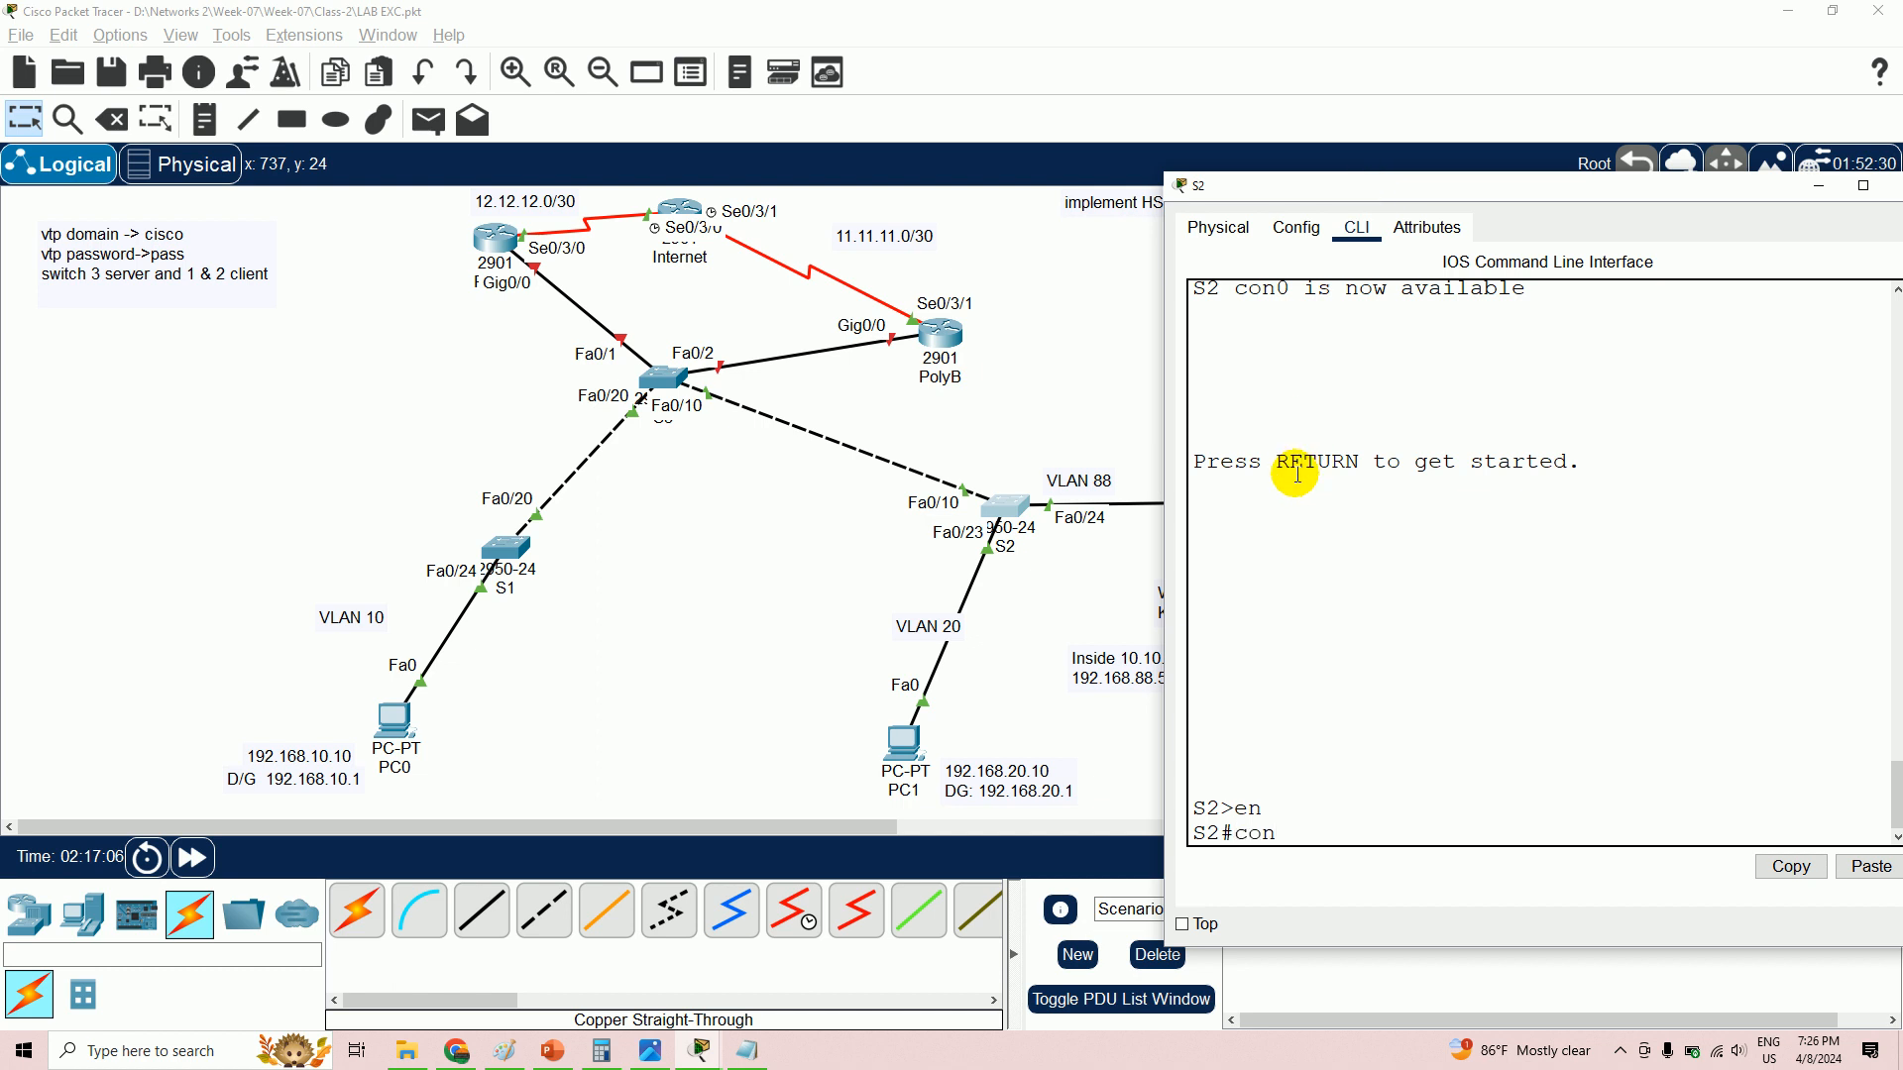
type("config t")
key("Return")
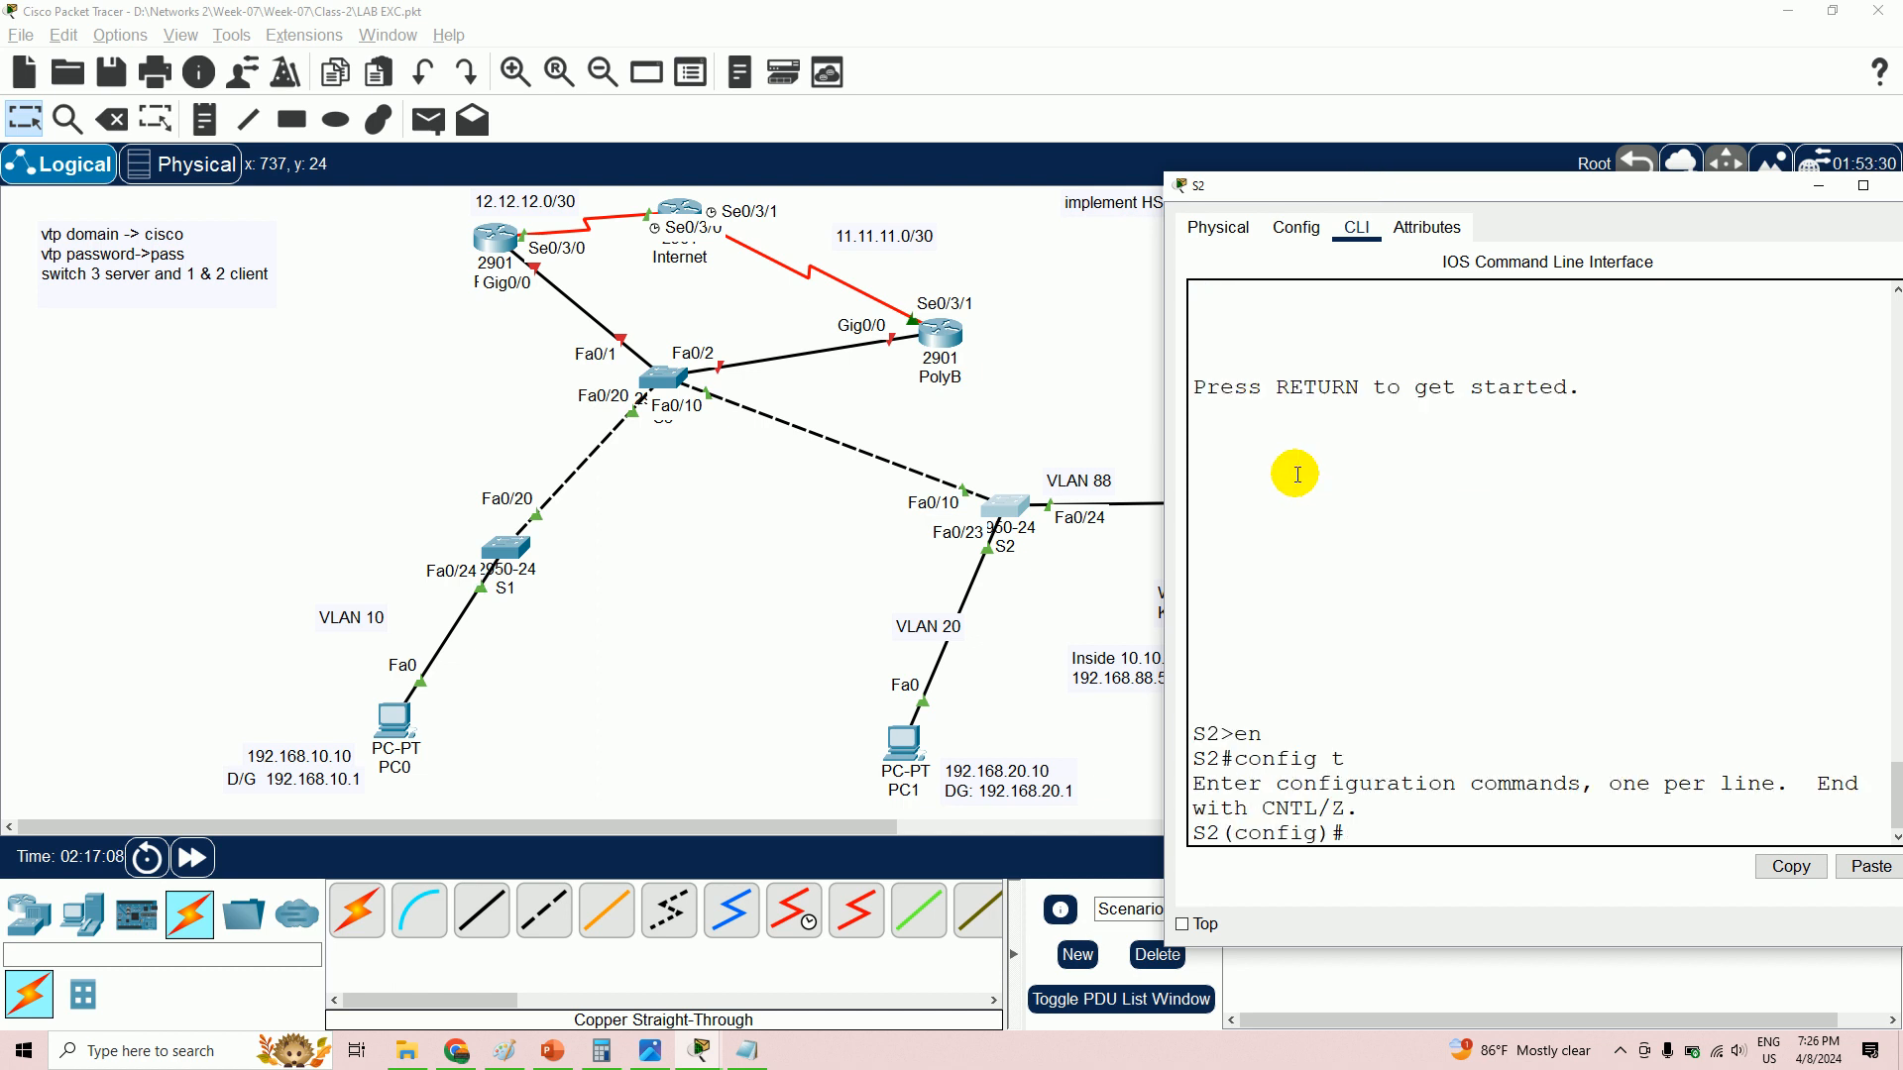
- Set S2's Fa0/10 uplink to S3 to trunk mode
left_click(1618, 1056)
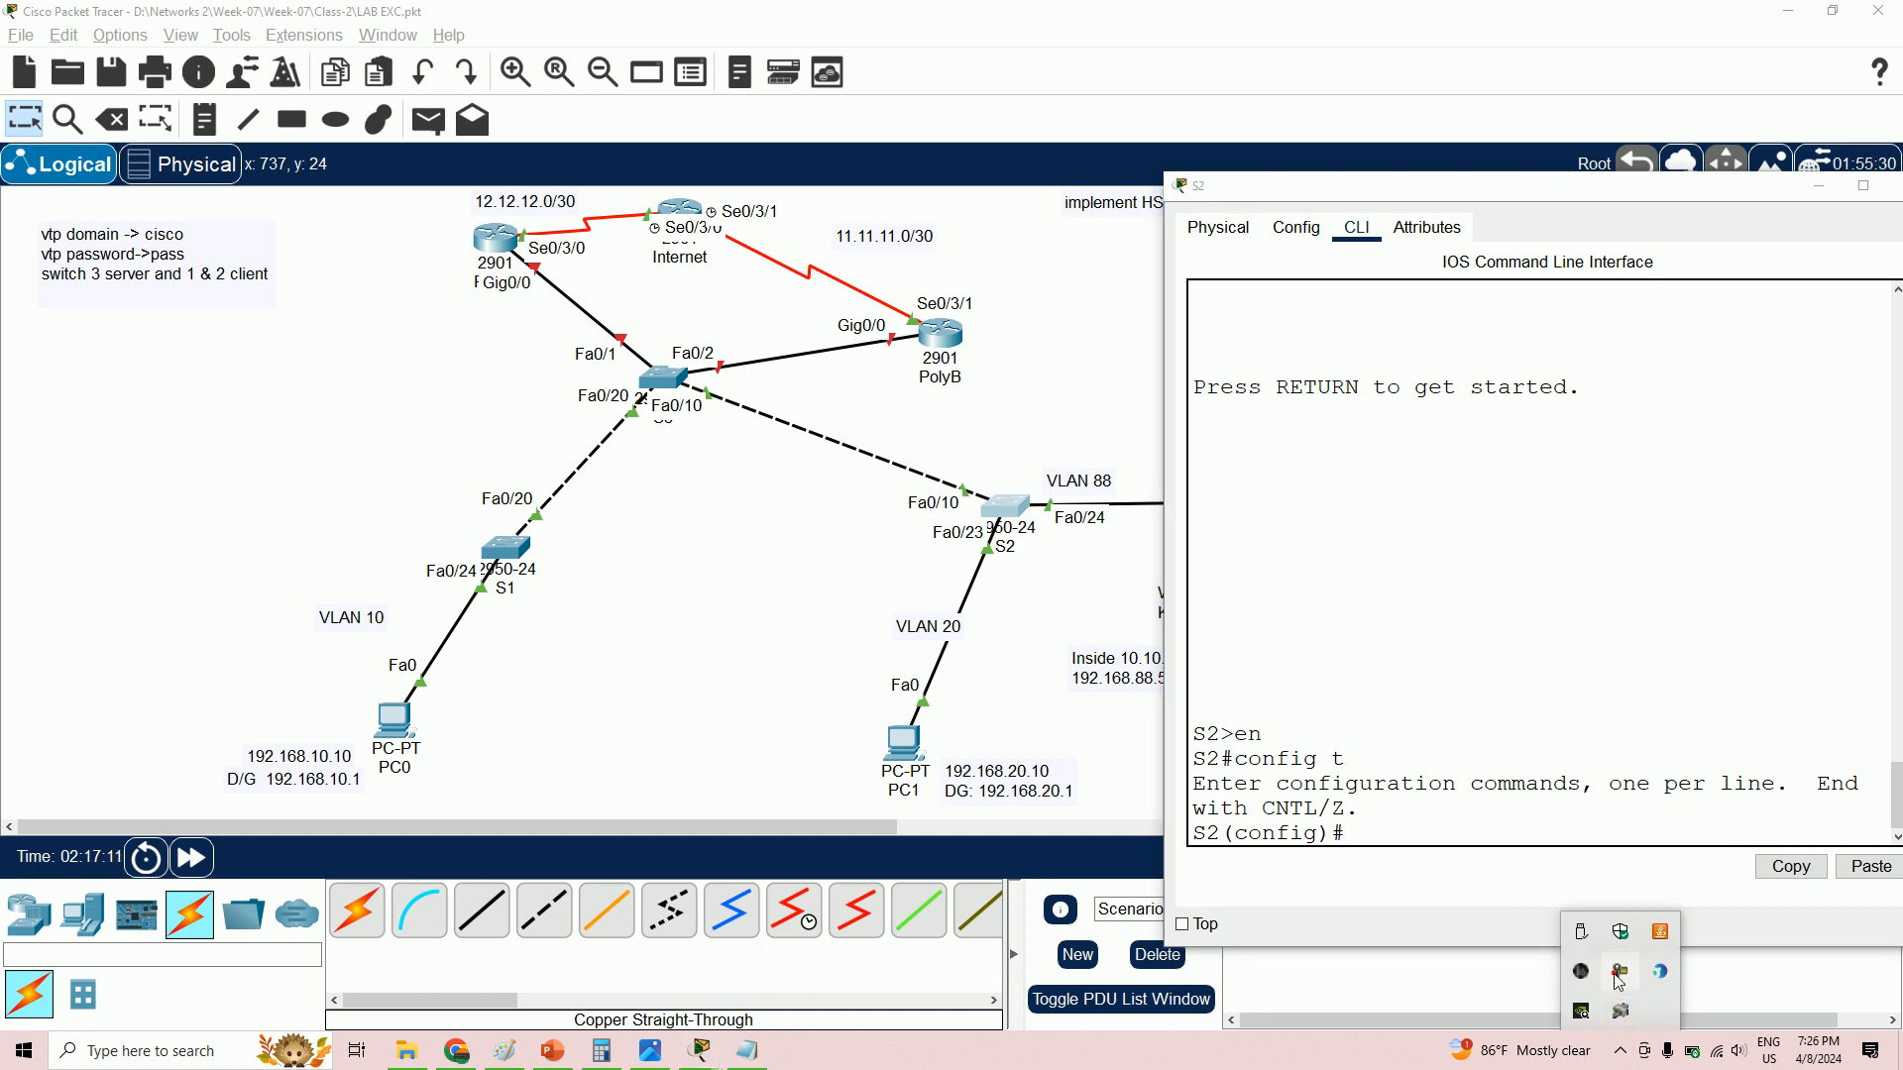
left_click(1615, 976)
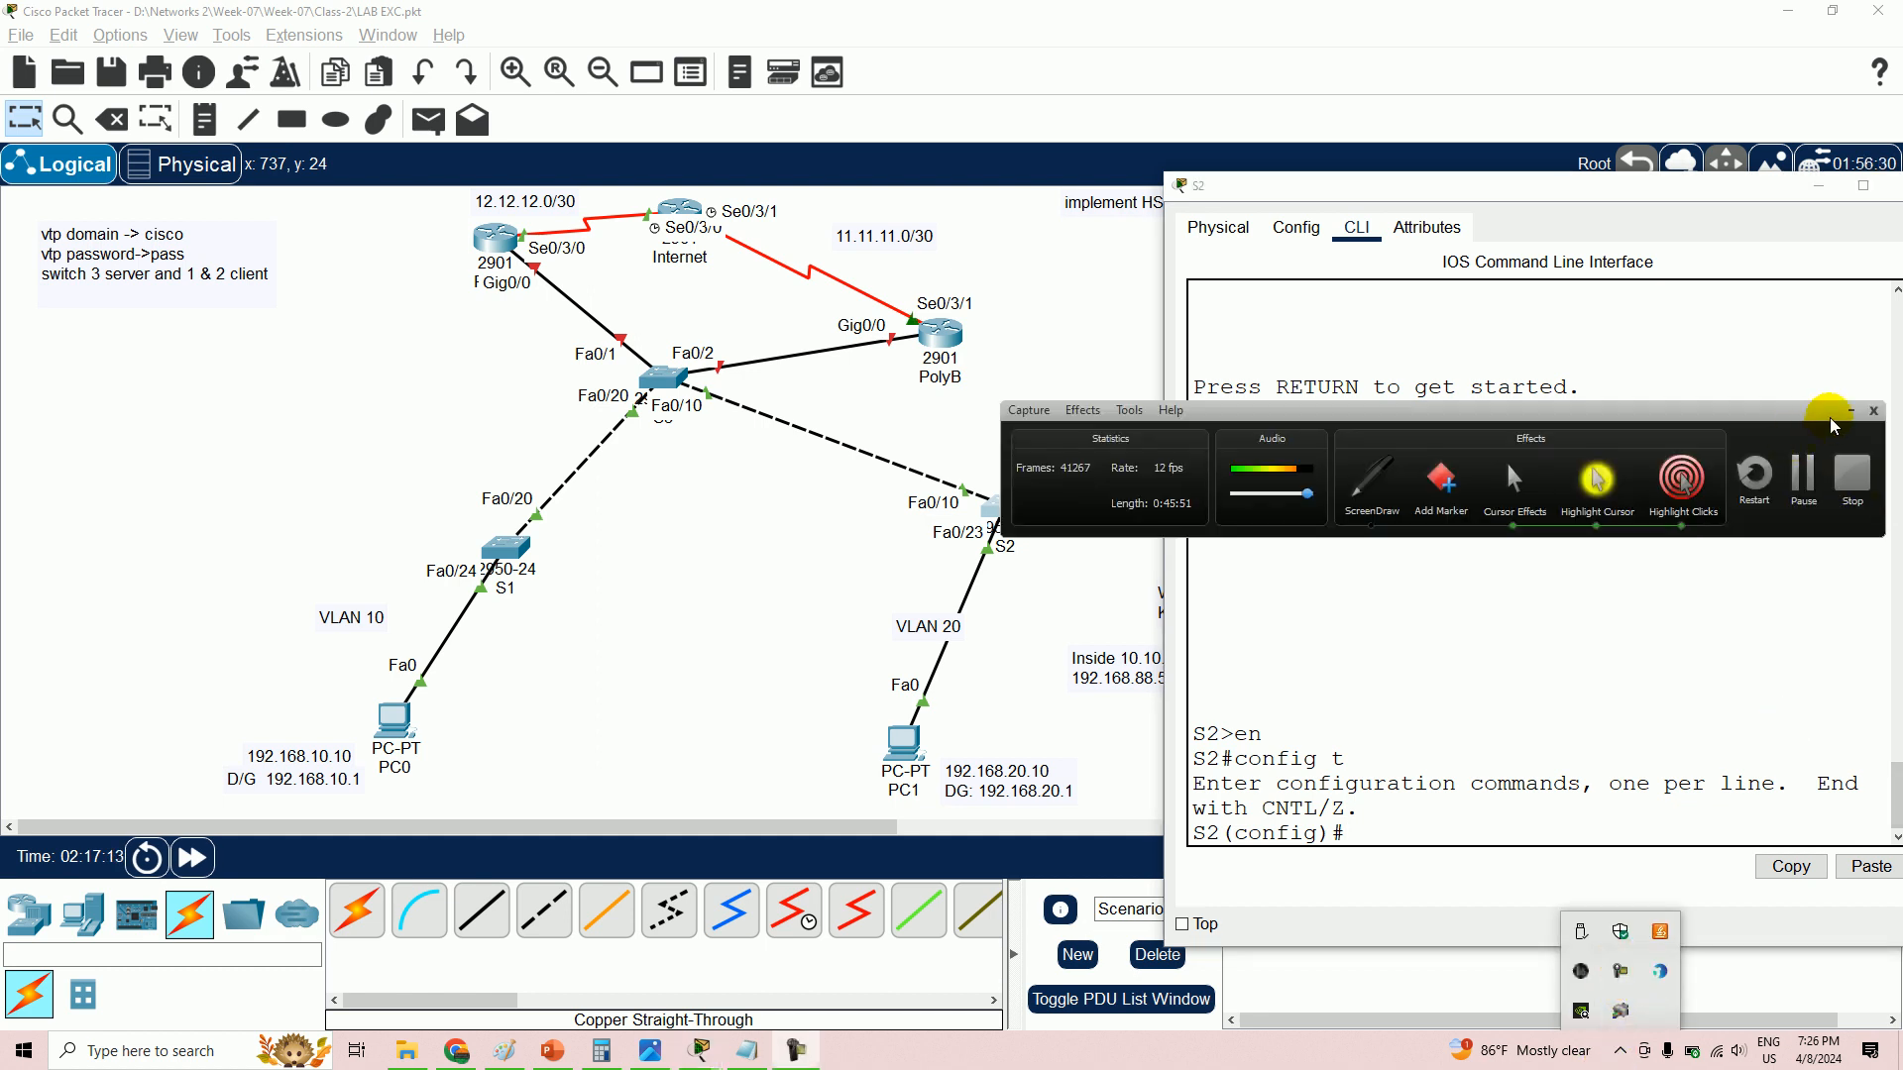
left_click(1853, 406)
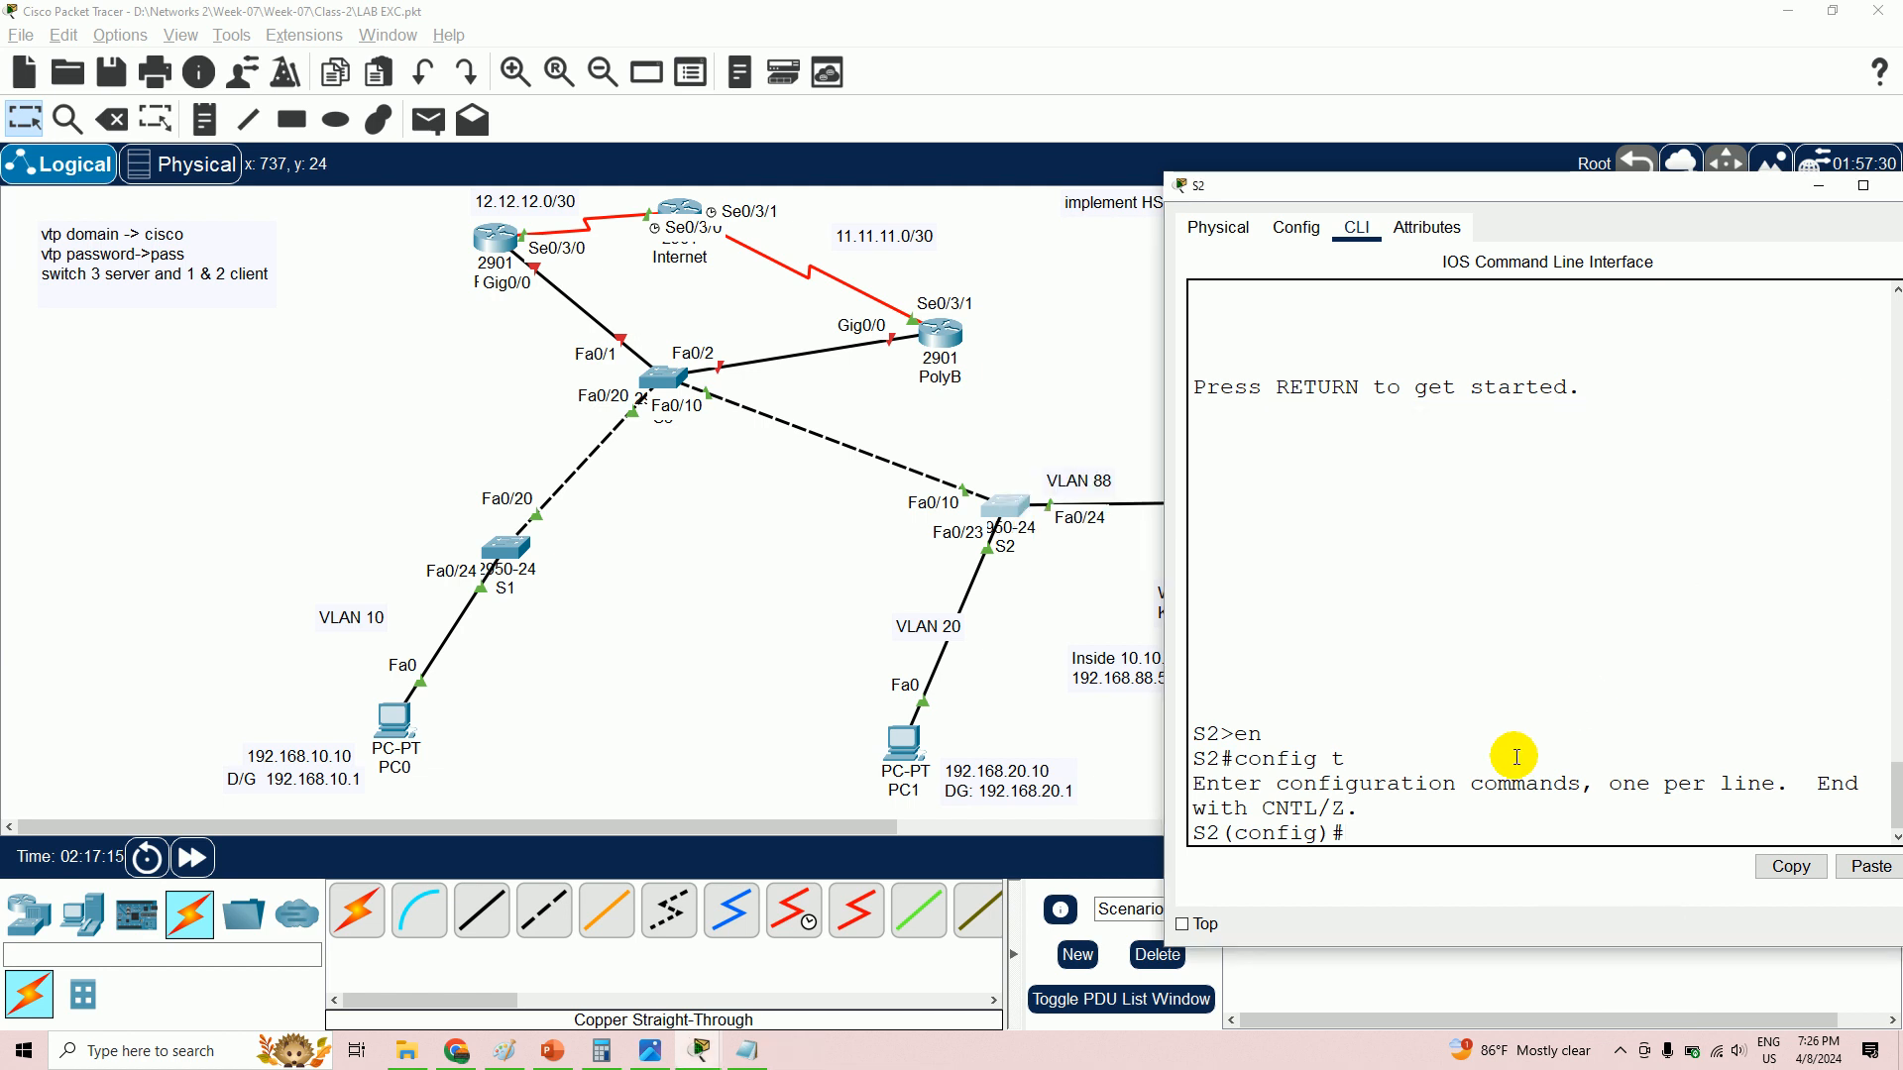
left_click(1430, 840)
type("int")
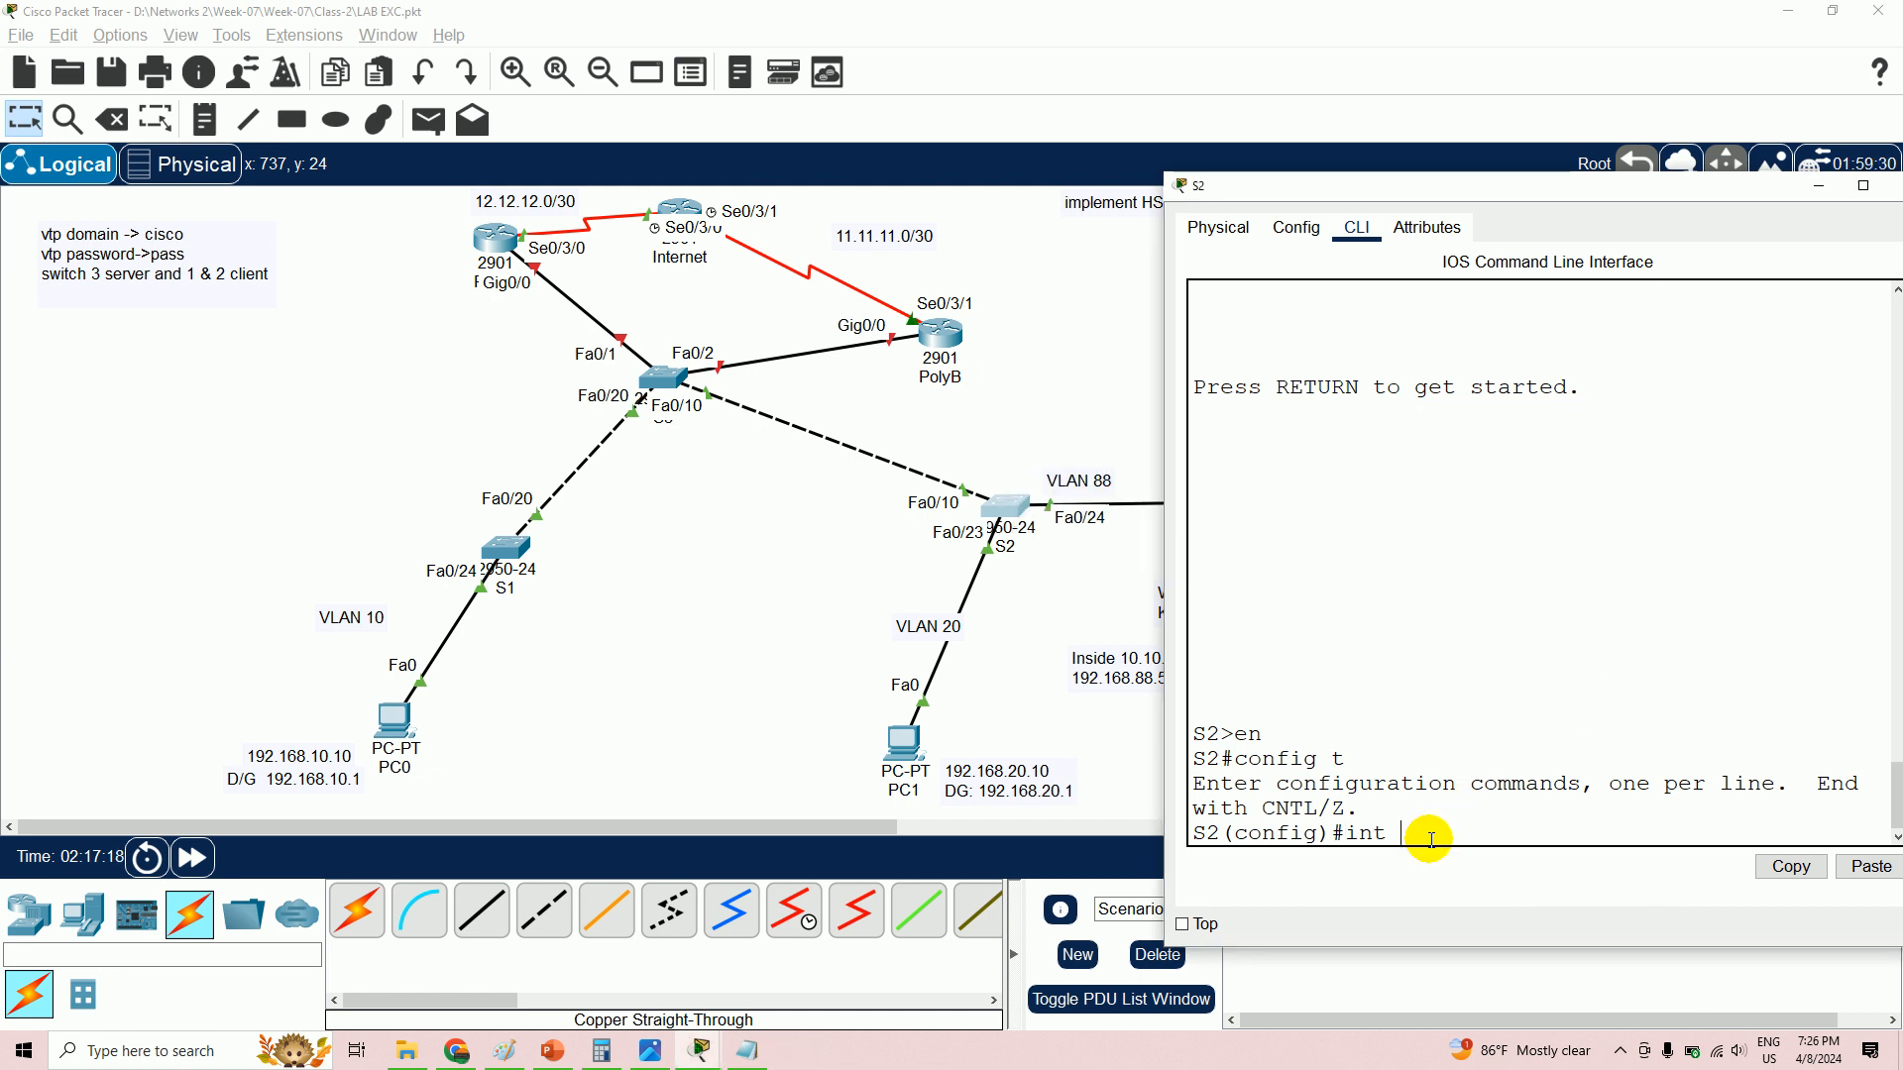
type(" fa0/10")
key("Return")
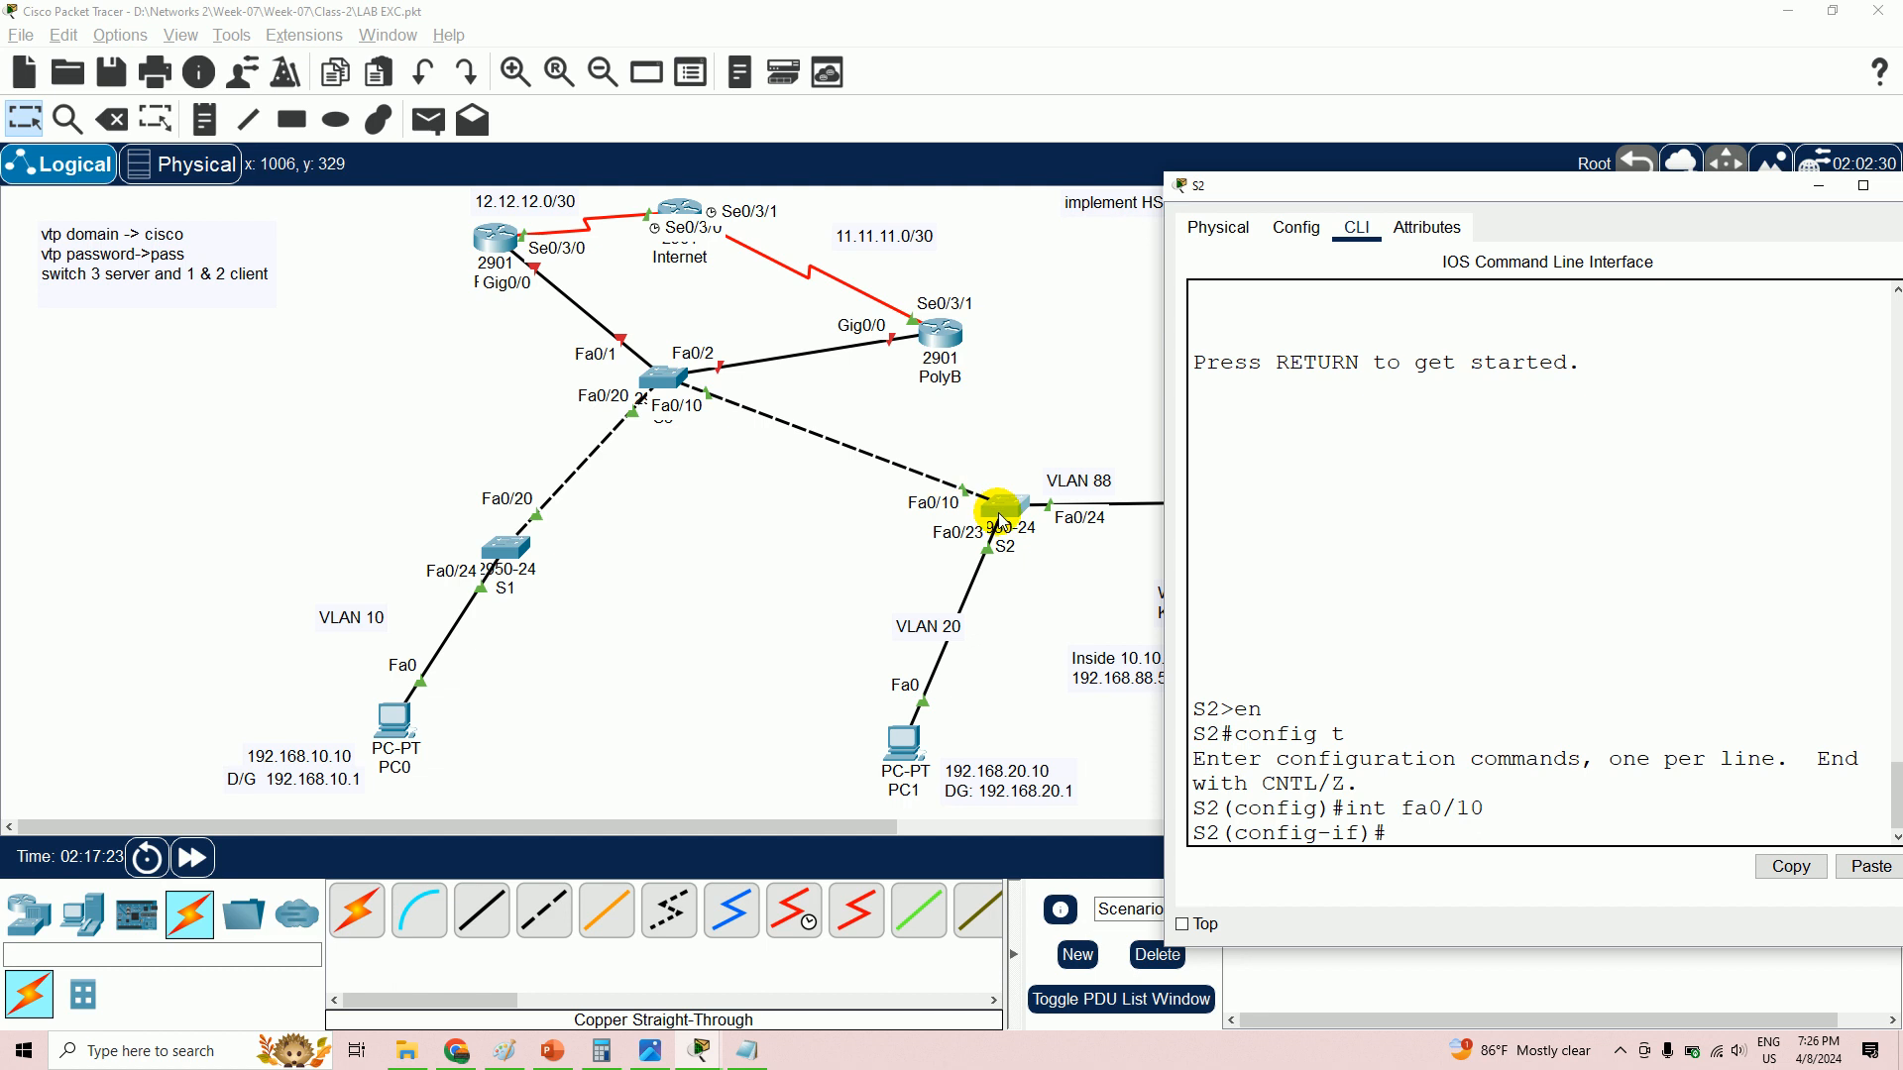
type("switchport mode trunk")
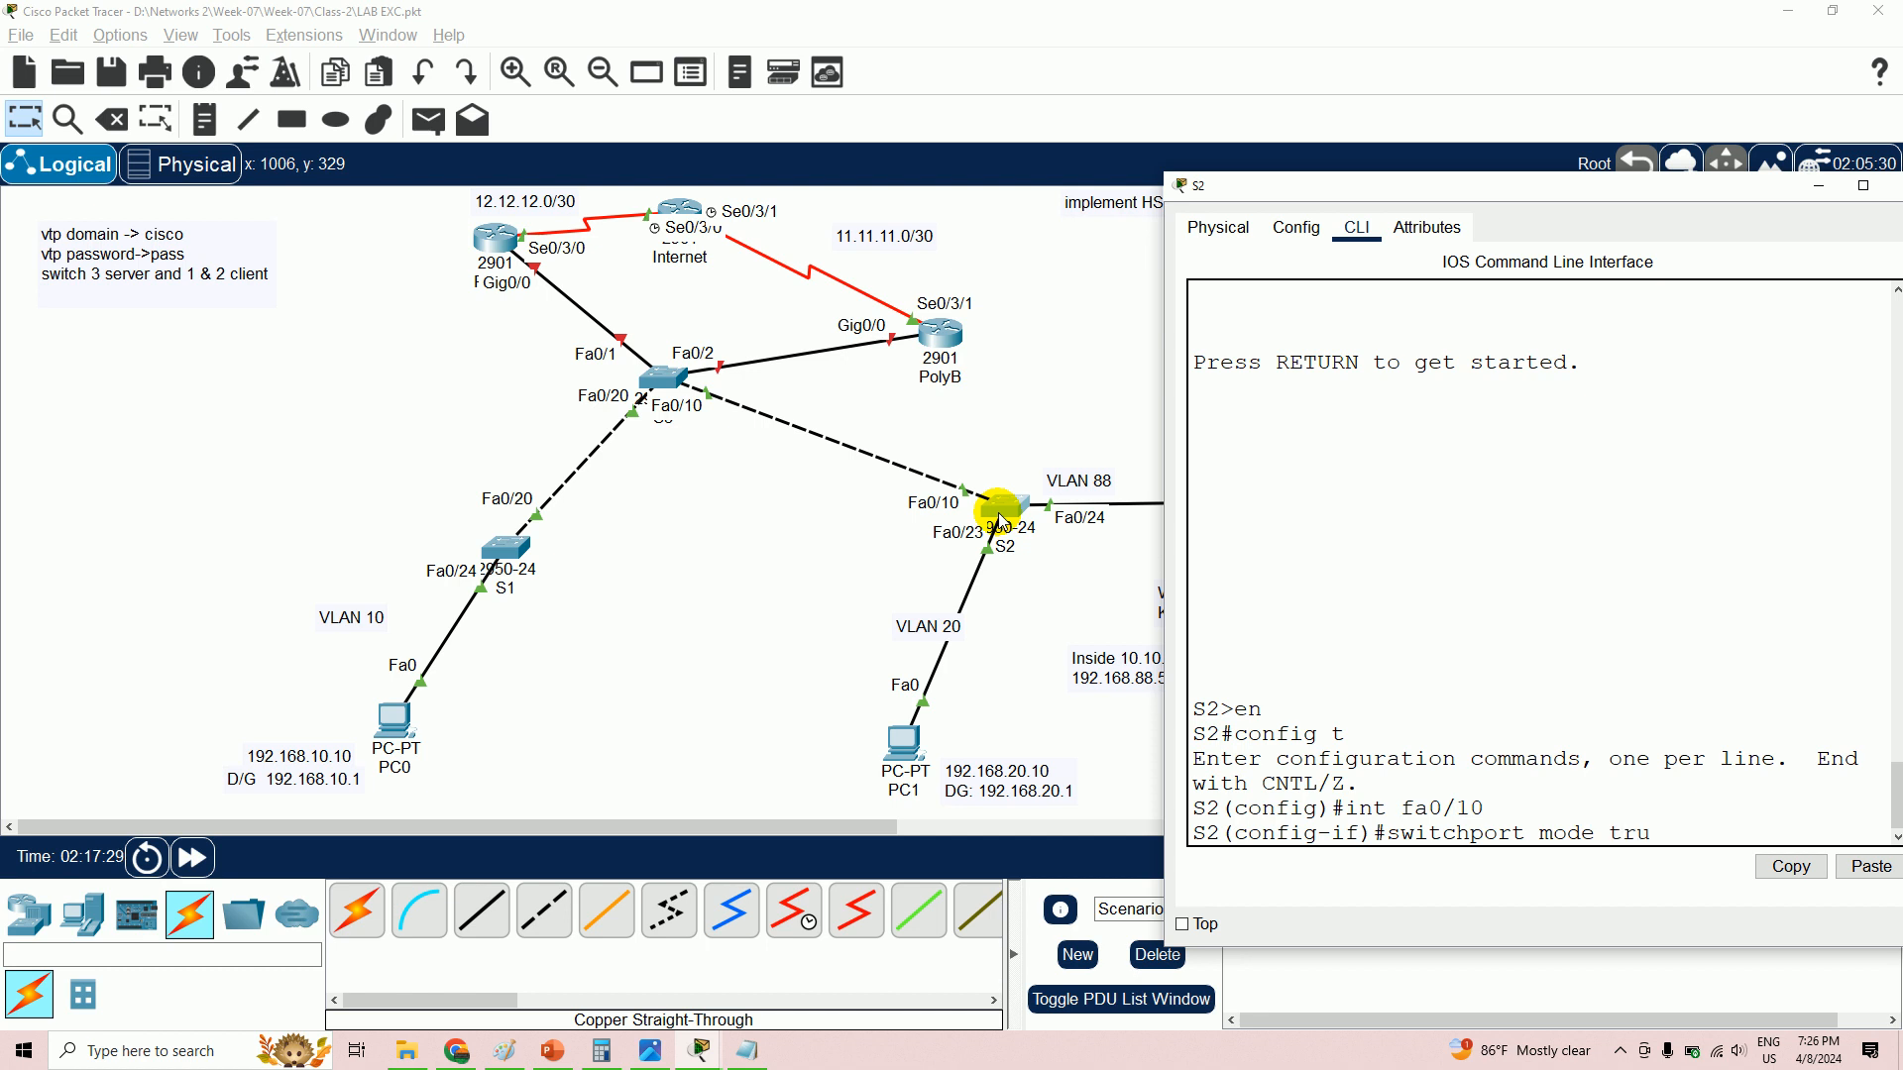
key("Return")
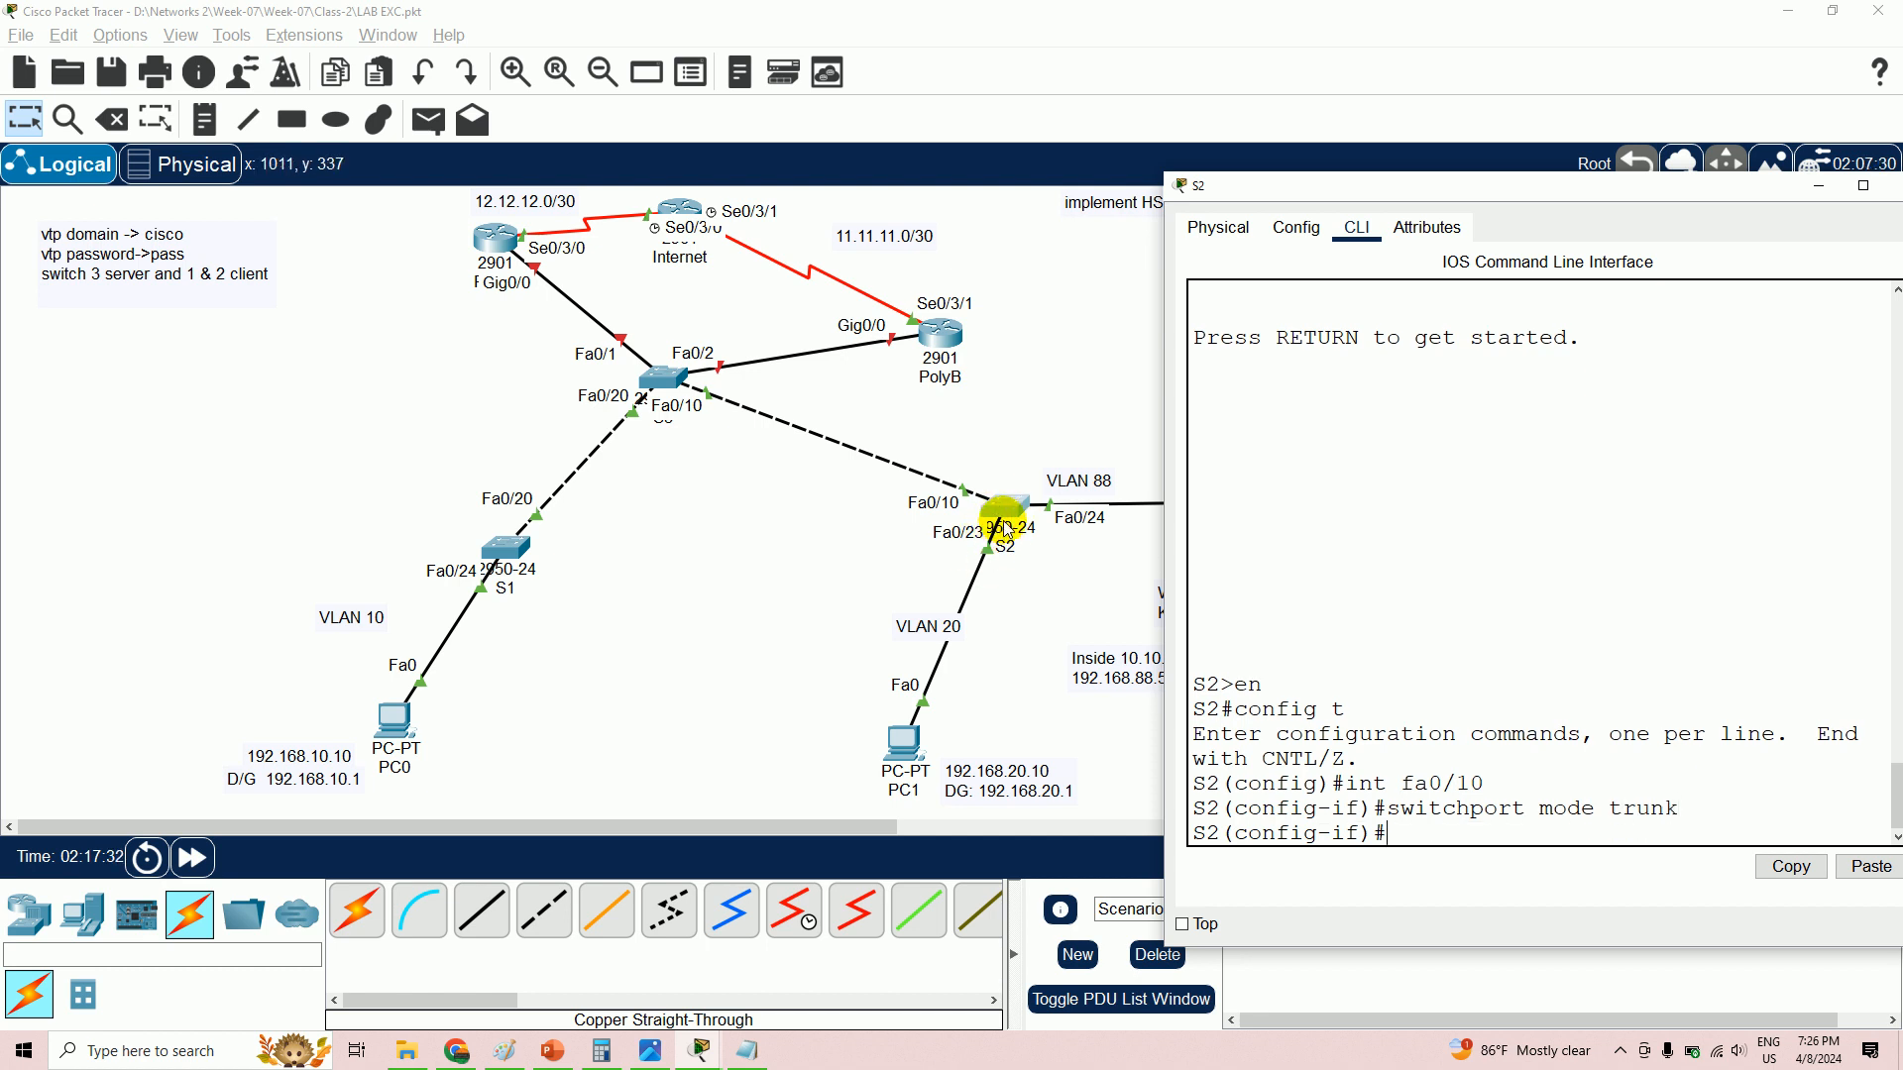
- Apply 'switchport mode access' to S2's Fa0/23 (PC1) and Fa0/24 (wireless router)
type("int fa0/23")
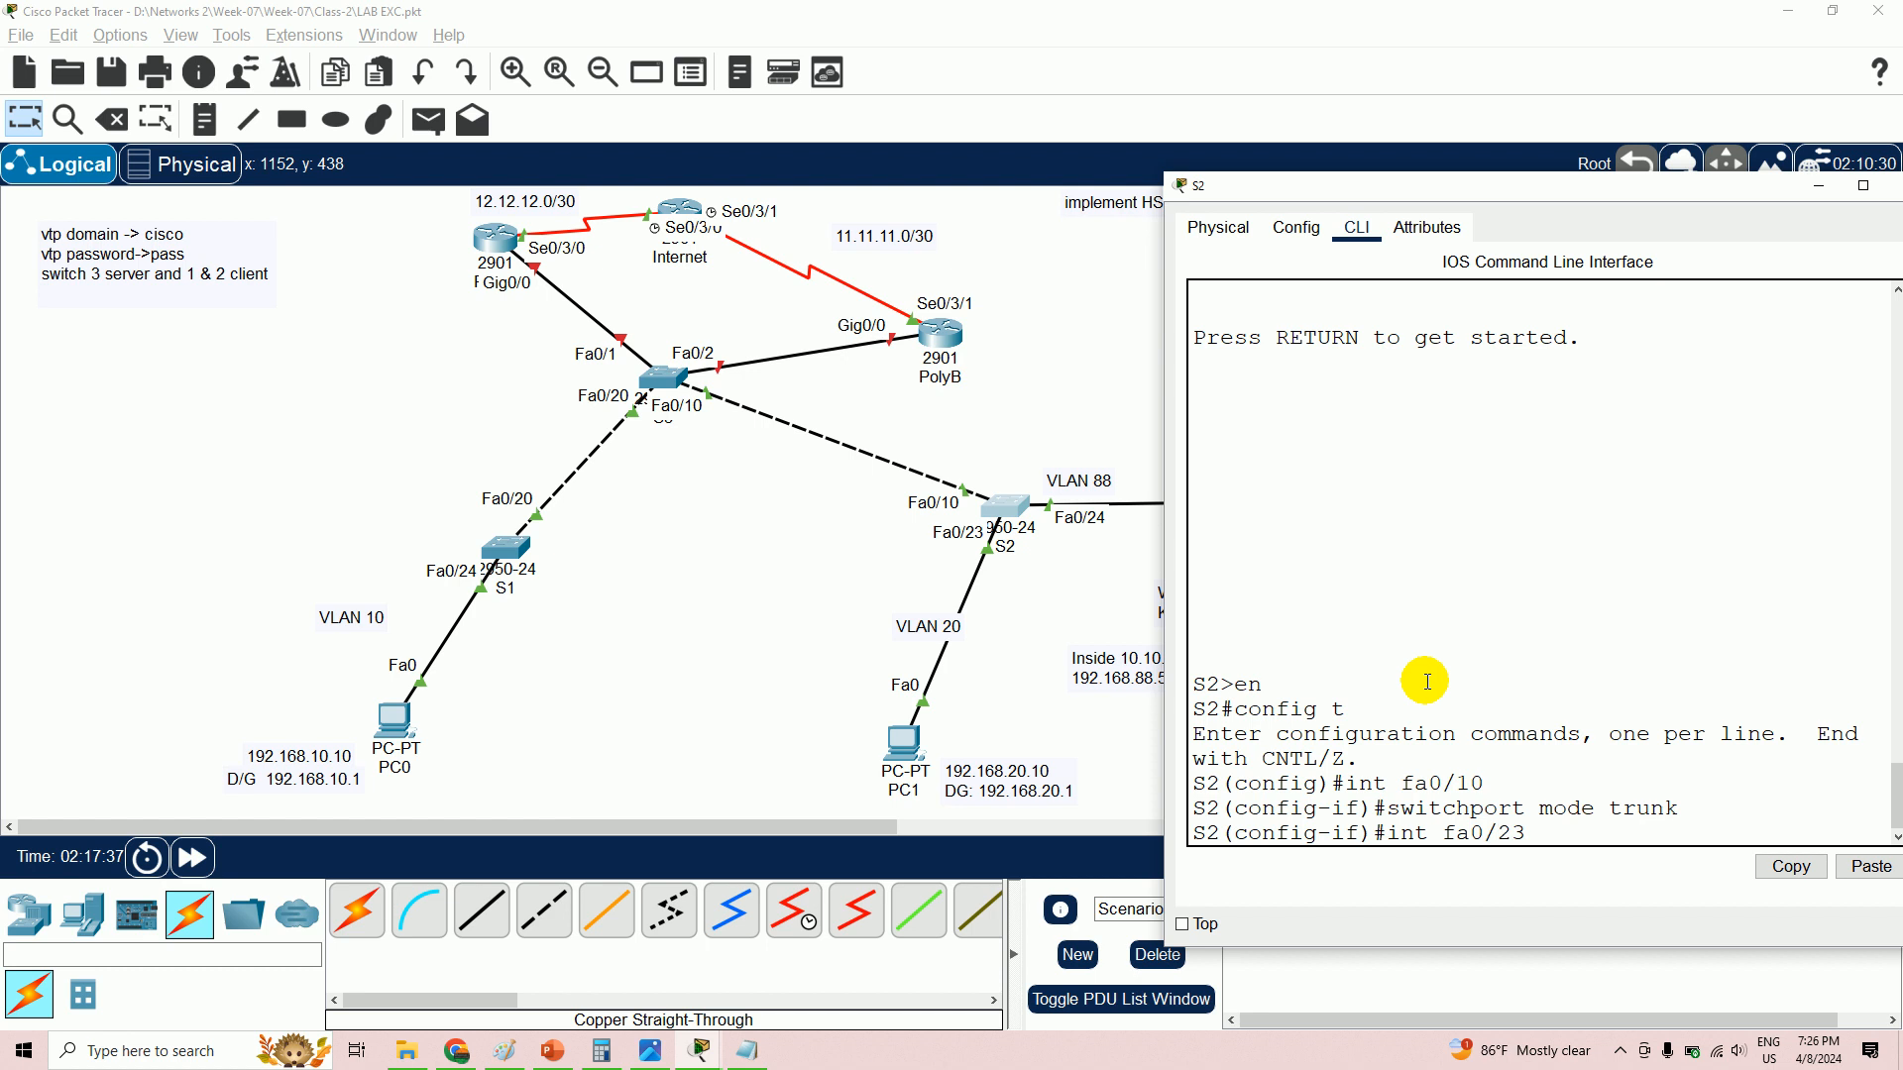
key("Return")
type("switchp")
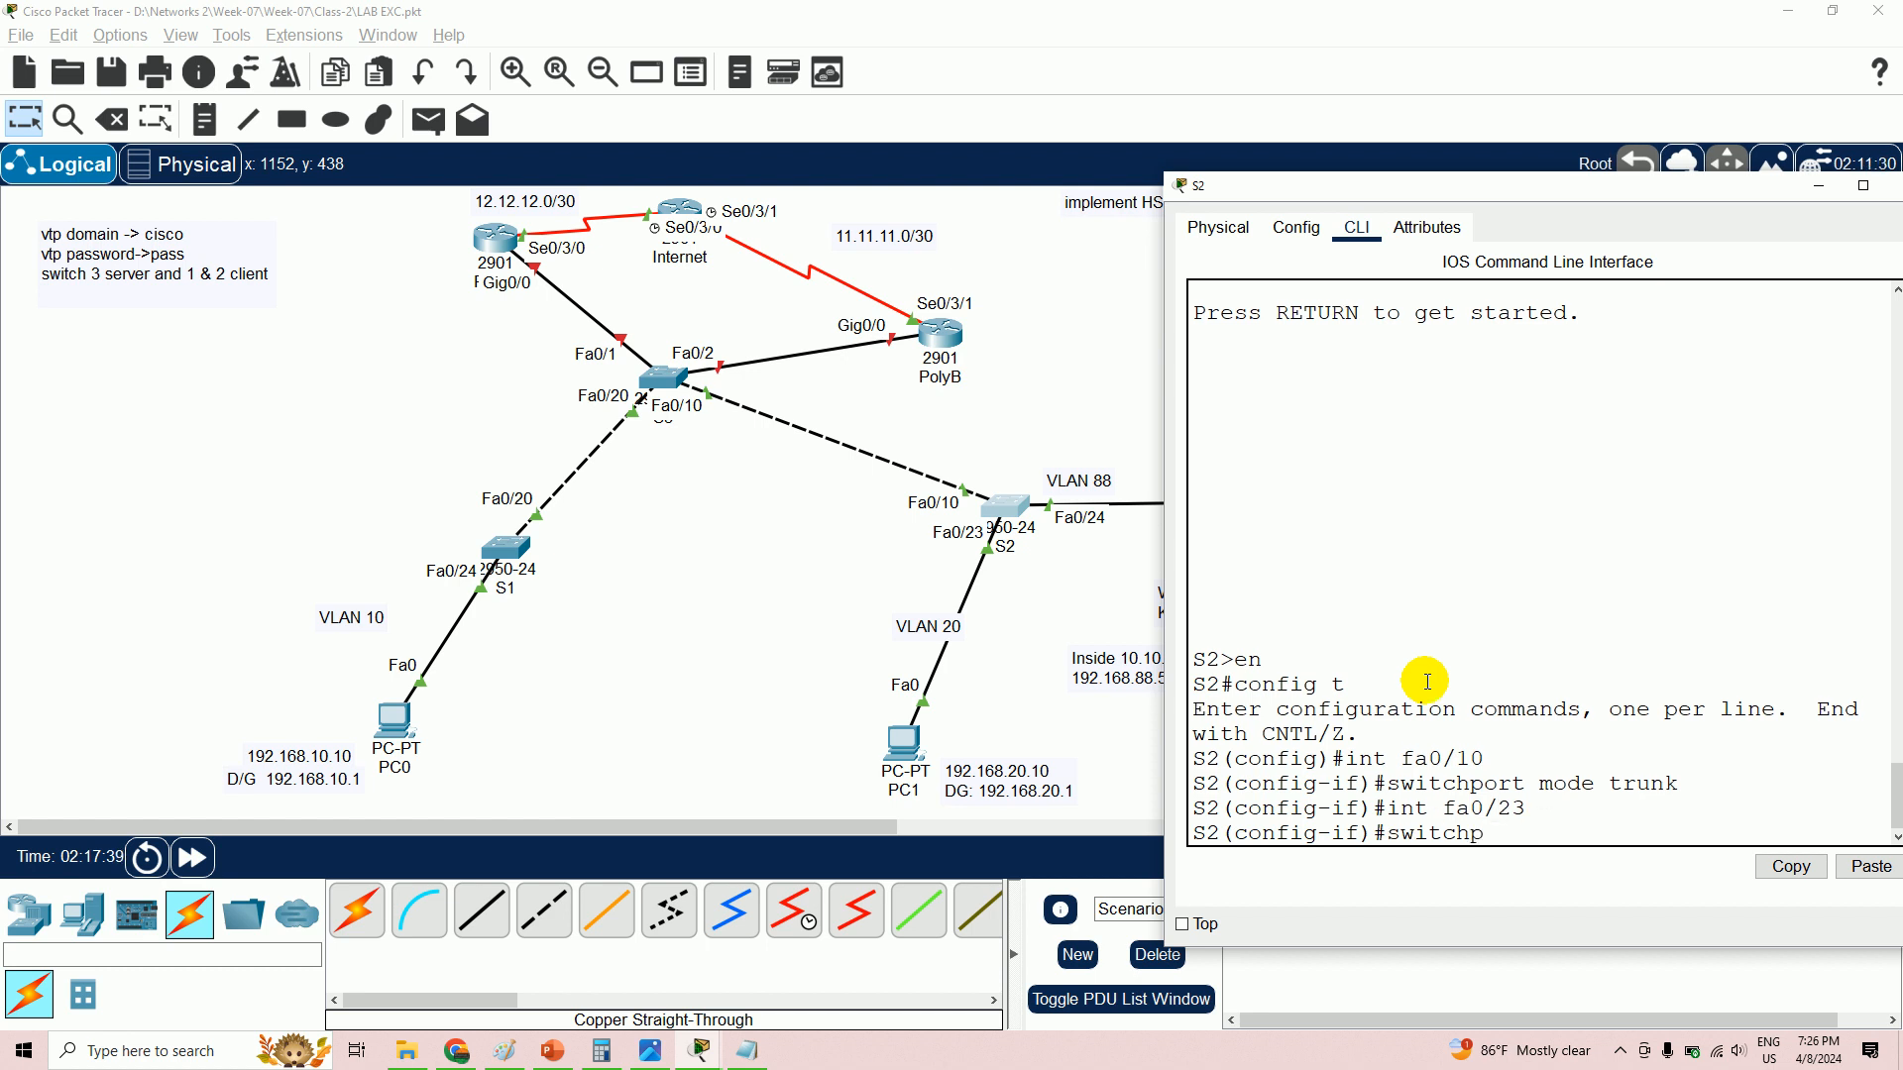
type("ort mode acd")
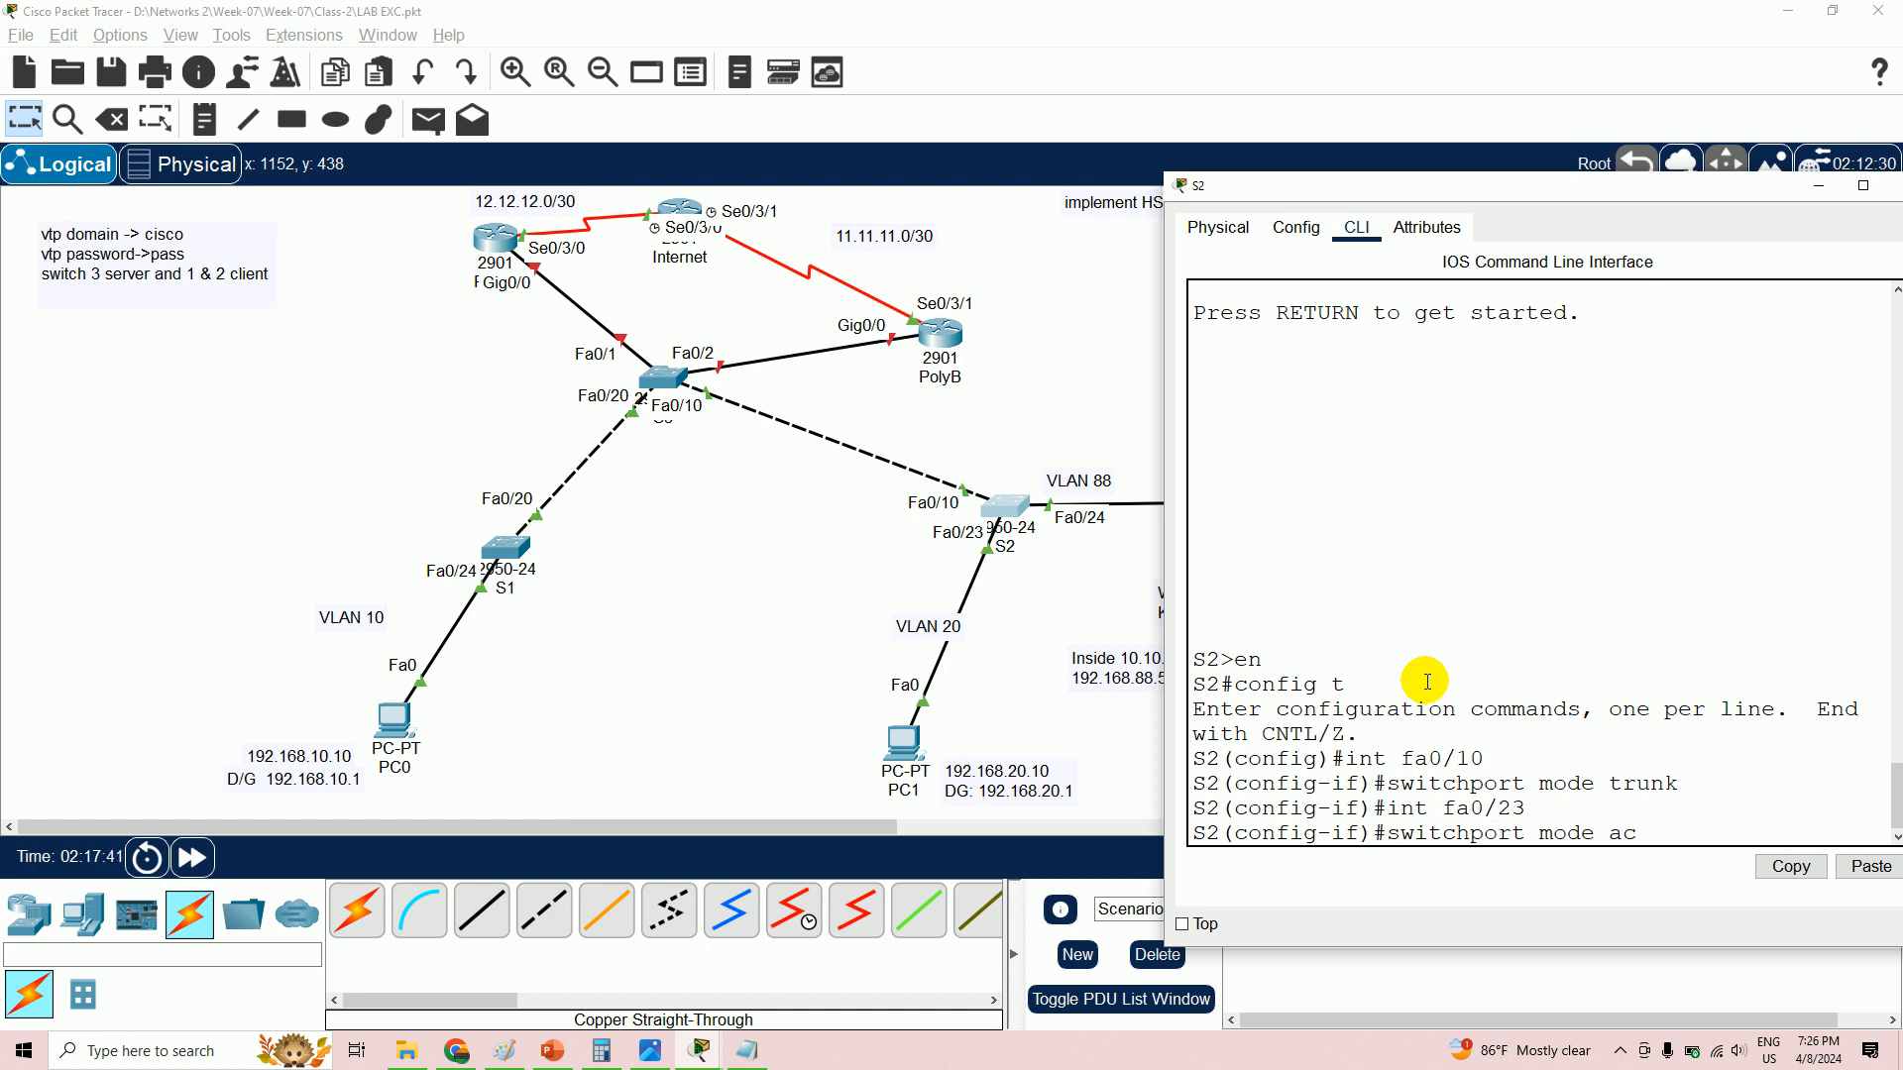
key("BackSpace")
key("BackSpace")
type("cess")
key("Return")
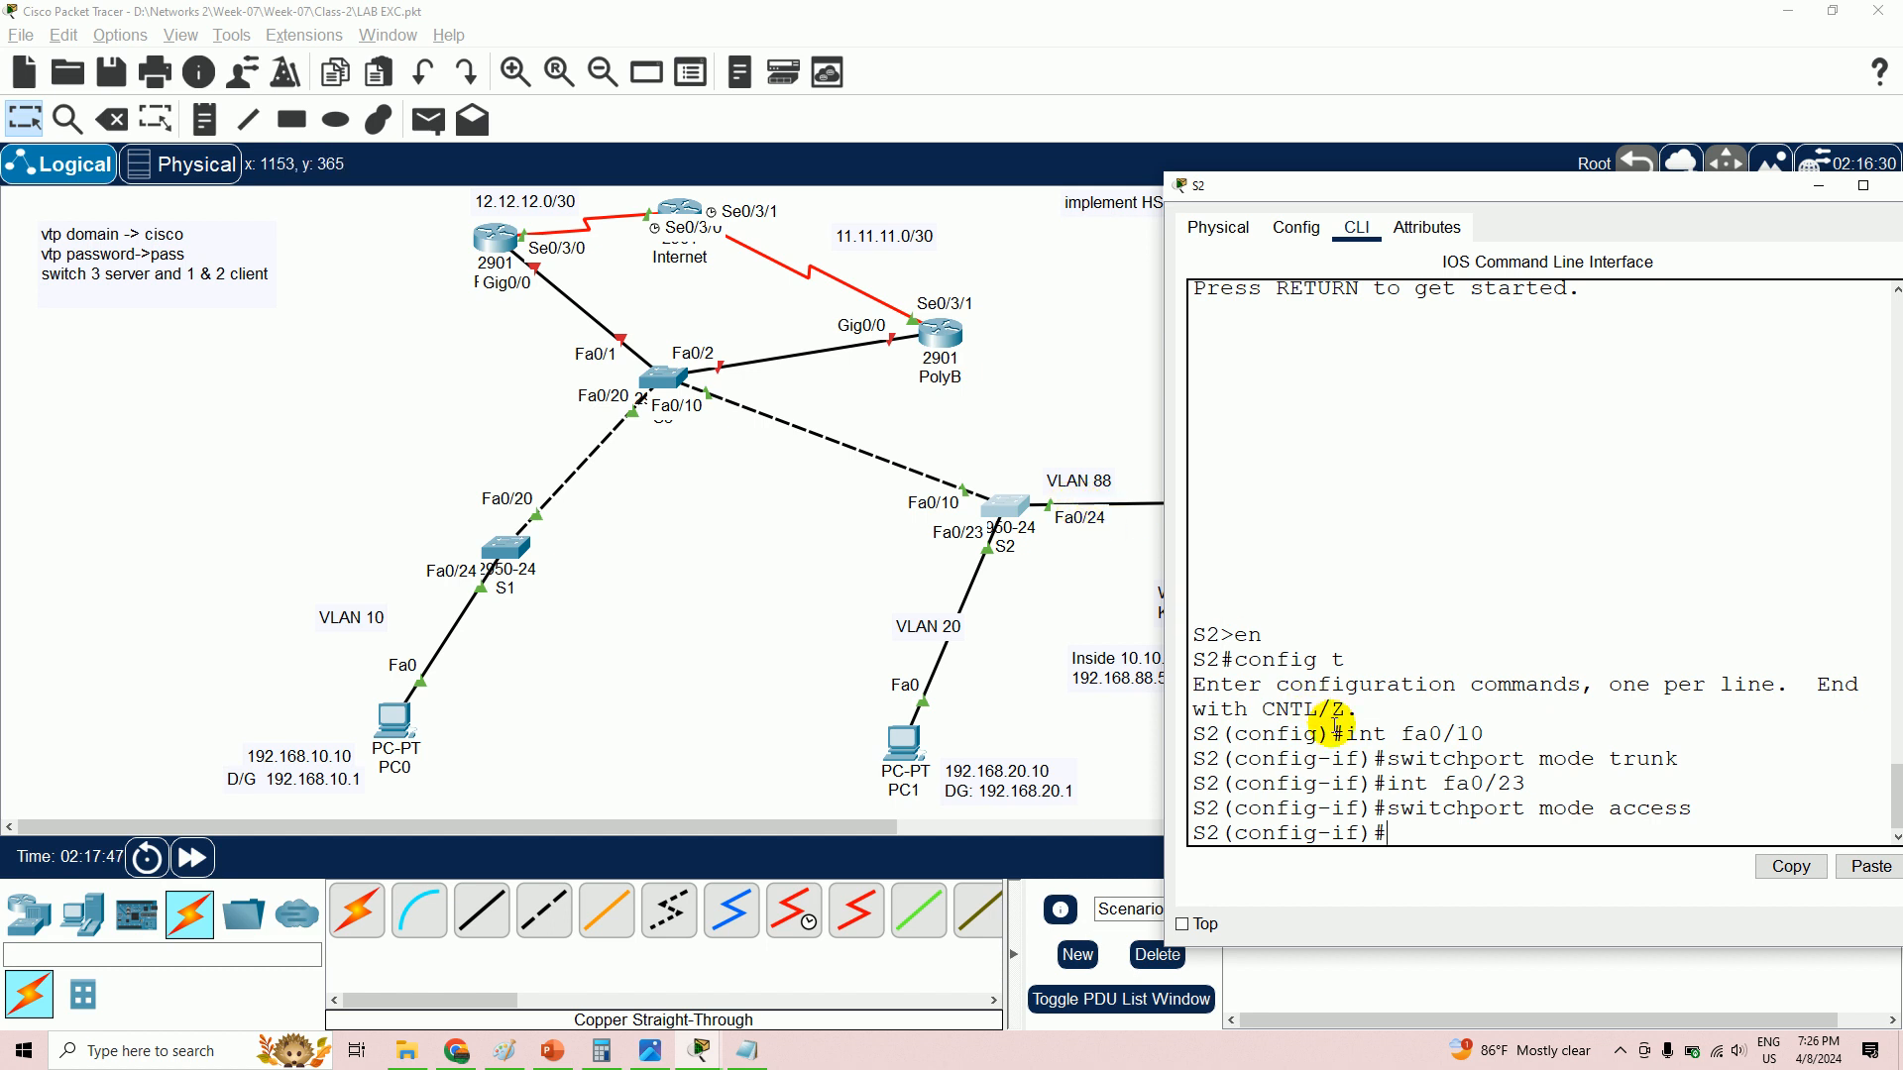
type("int fa0/24")
key("Return")
type("switchport mode access")
key("Return")
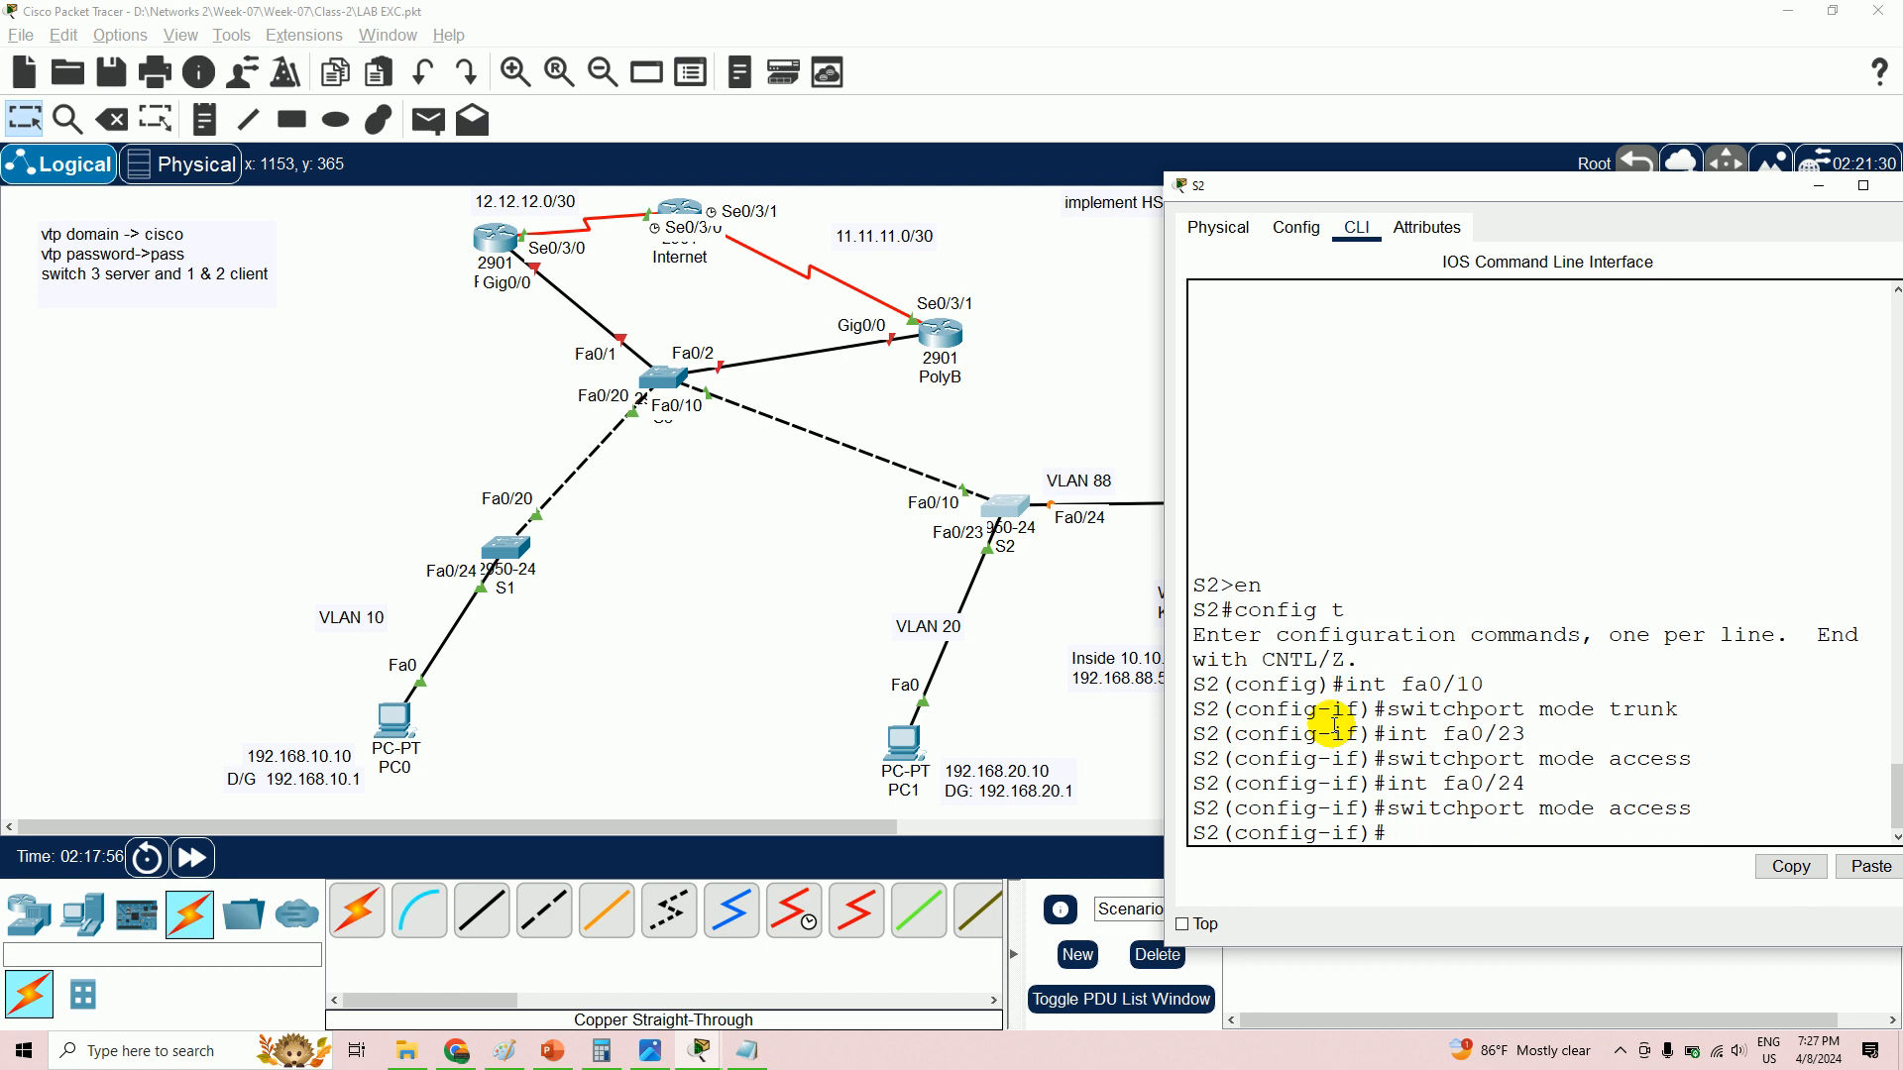
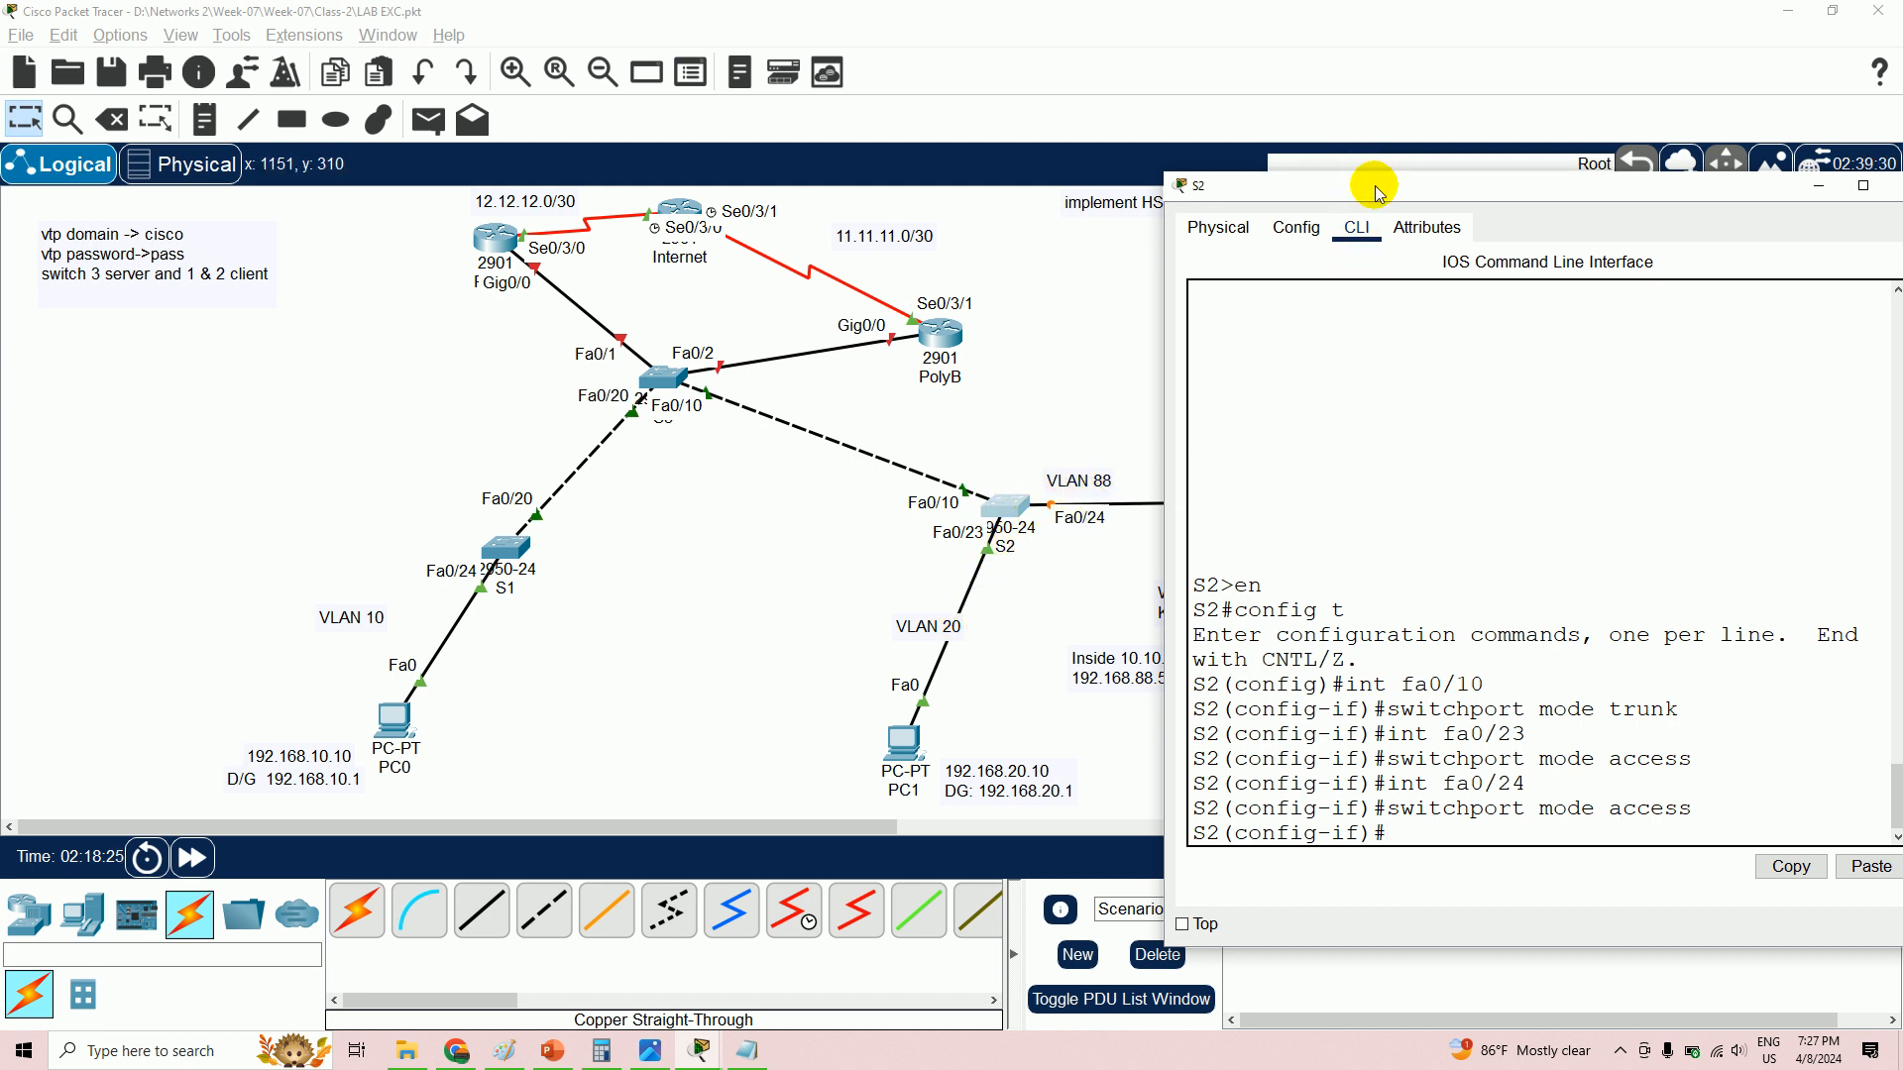
- Exit configuration mode on S2 and run 'sh vlan', confirming VLANs 10, 20, 88 and 150 are active
left_click_drag(1372, 189, 1383, 139)
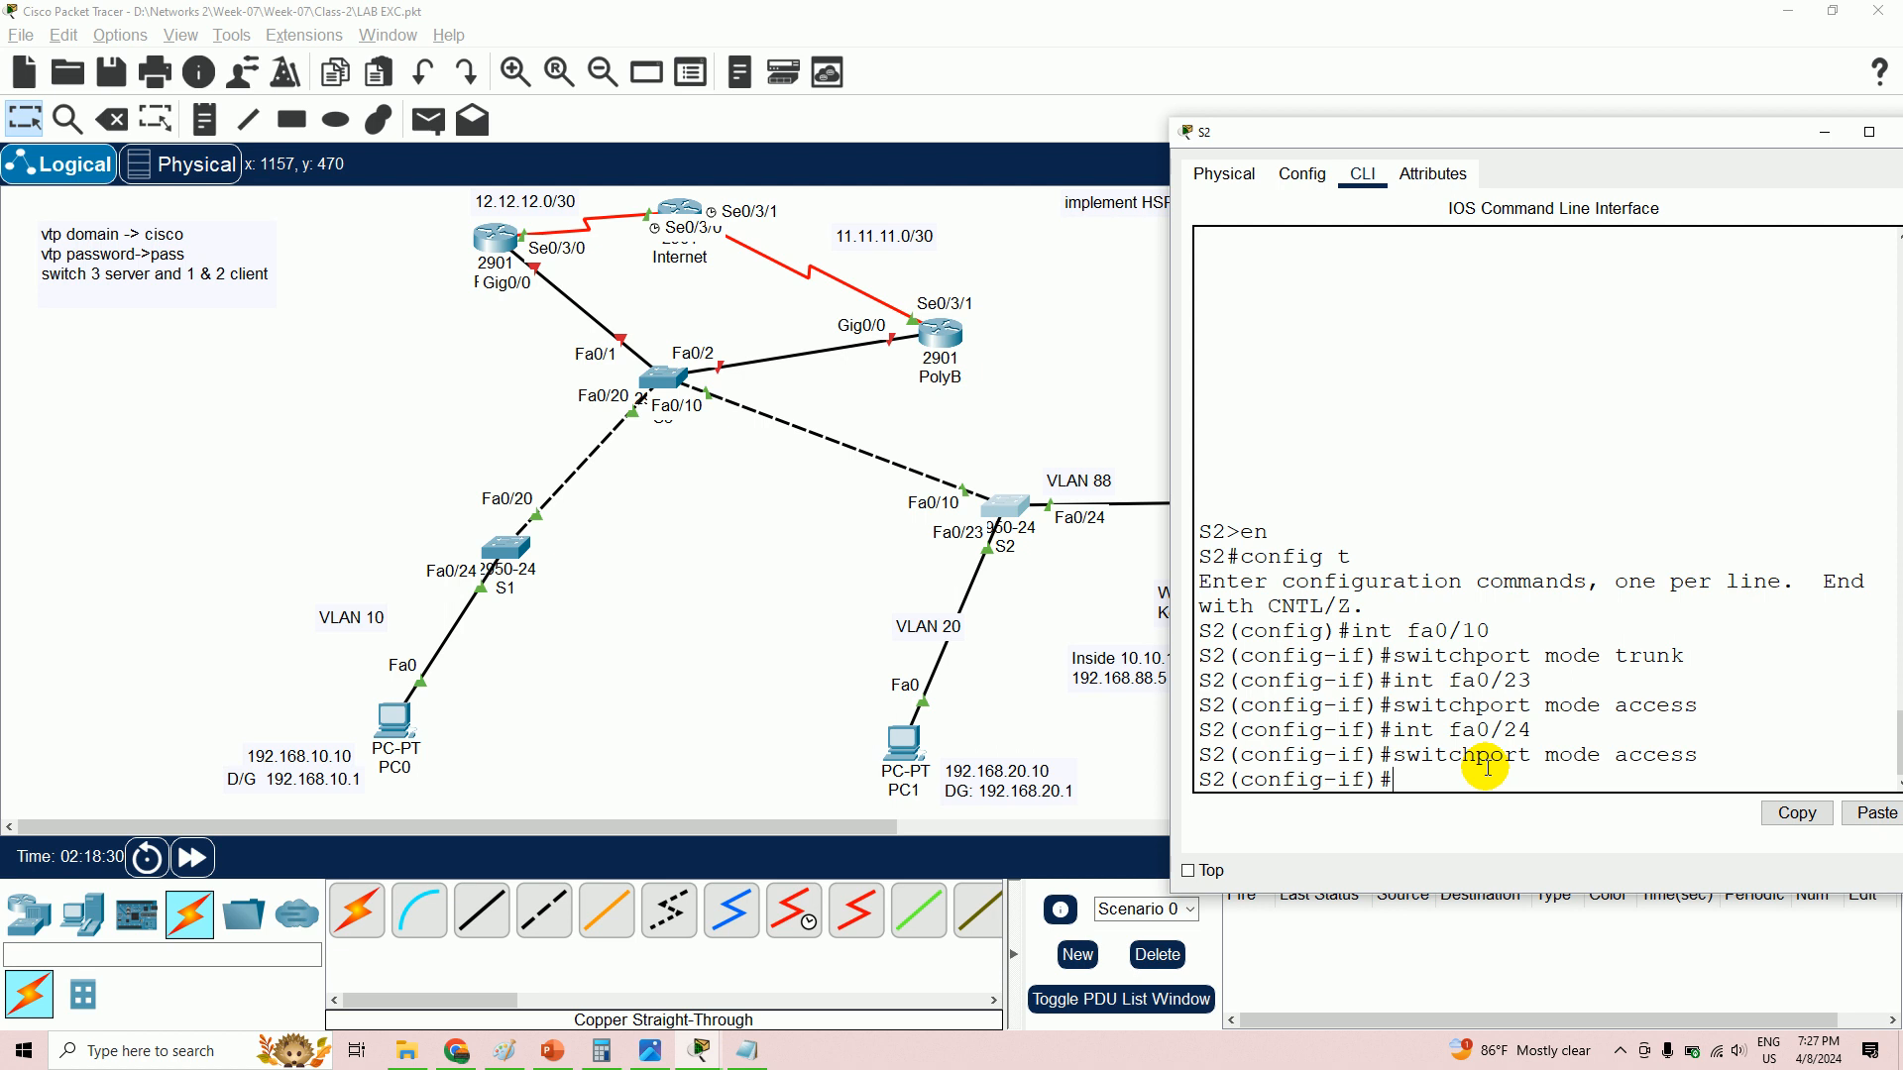
key("Return")
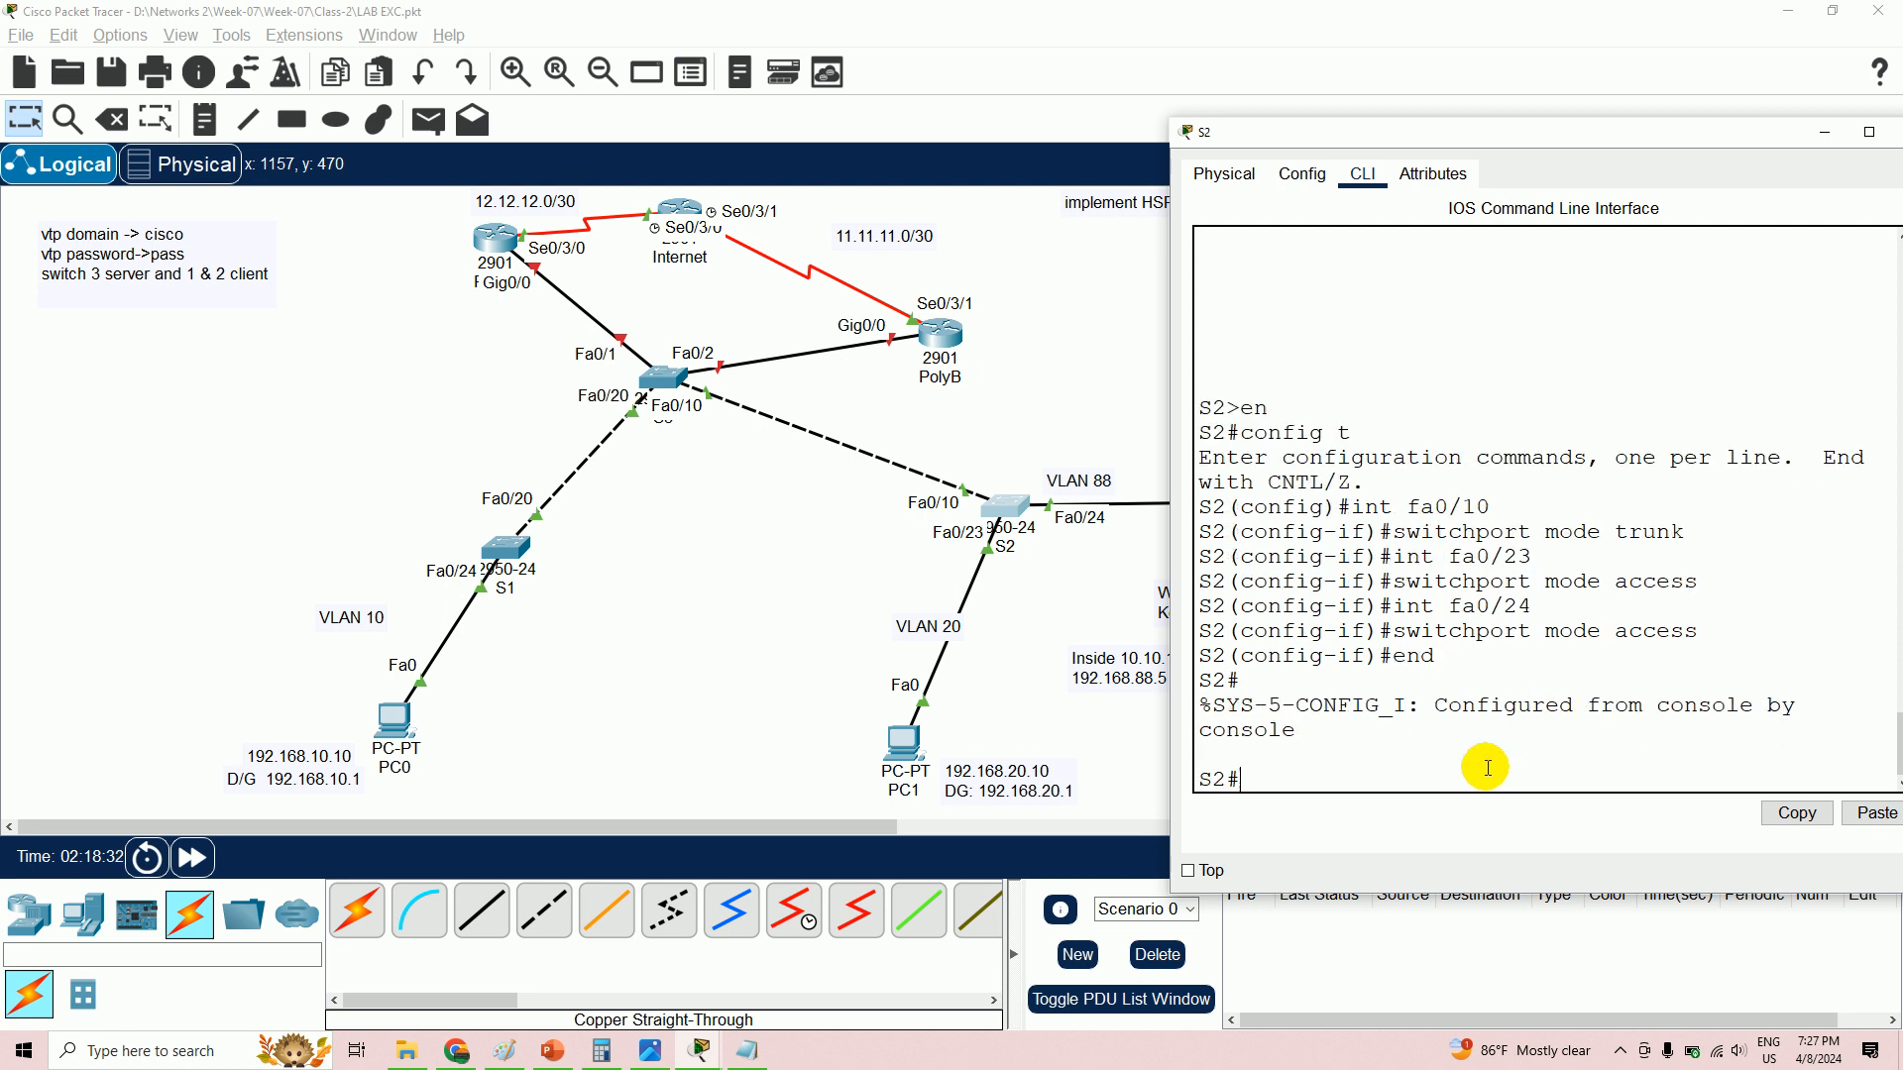
type("sh vlan")
key("Return")
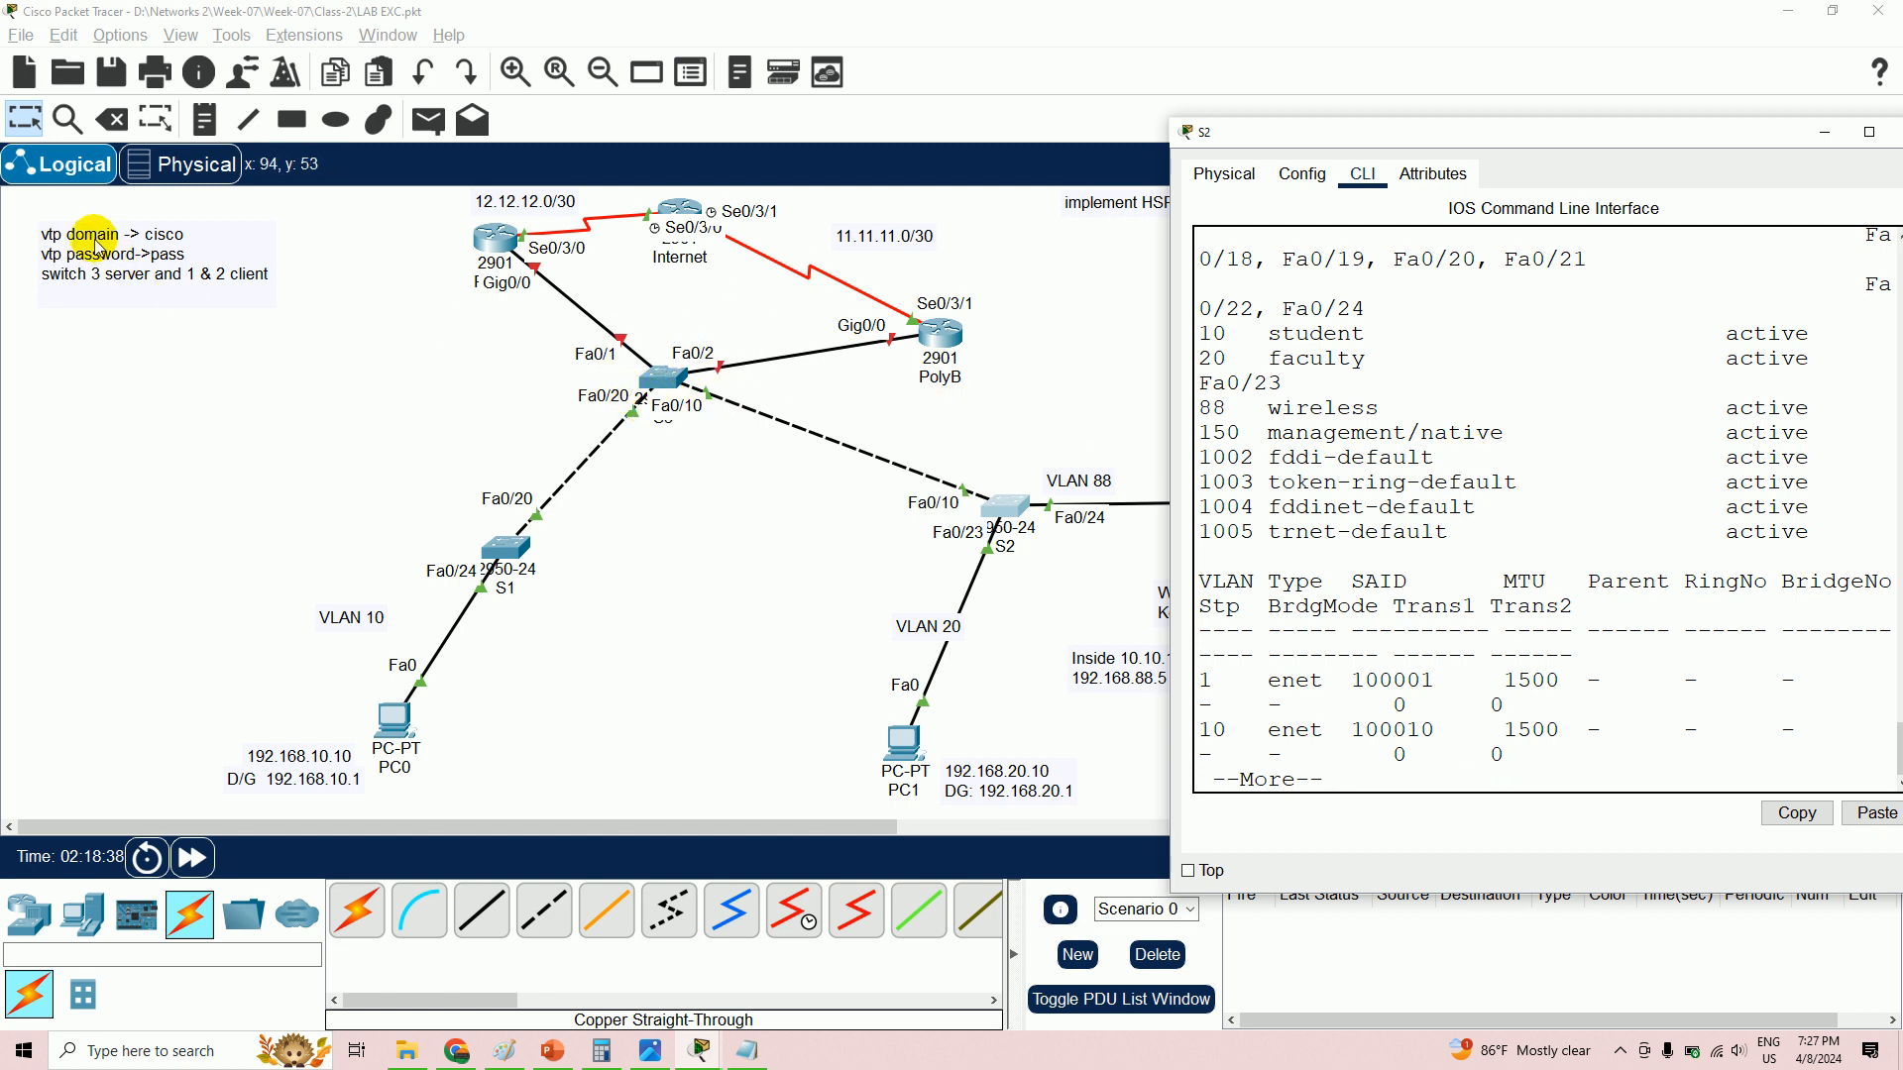
left_click_drag(1198, 329, 1523, 428)
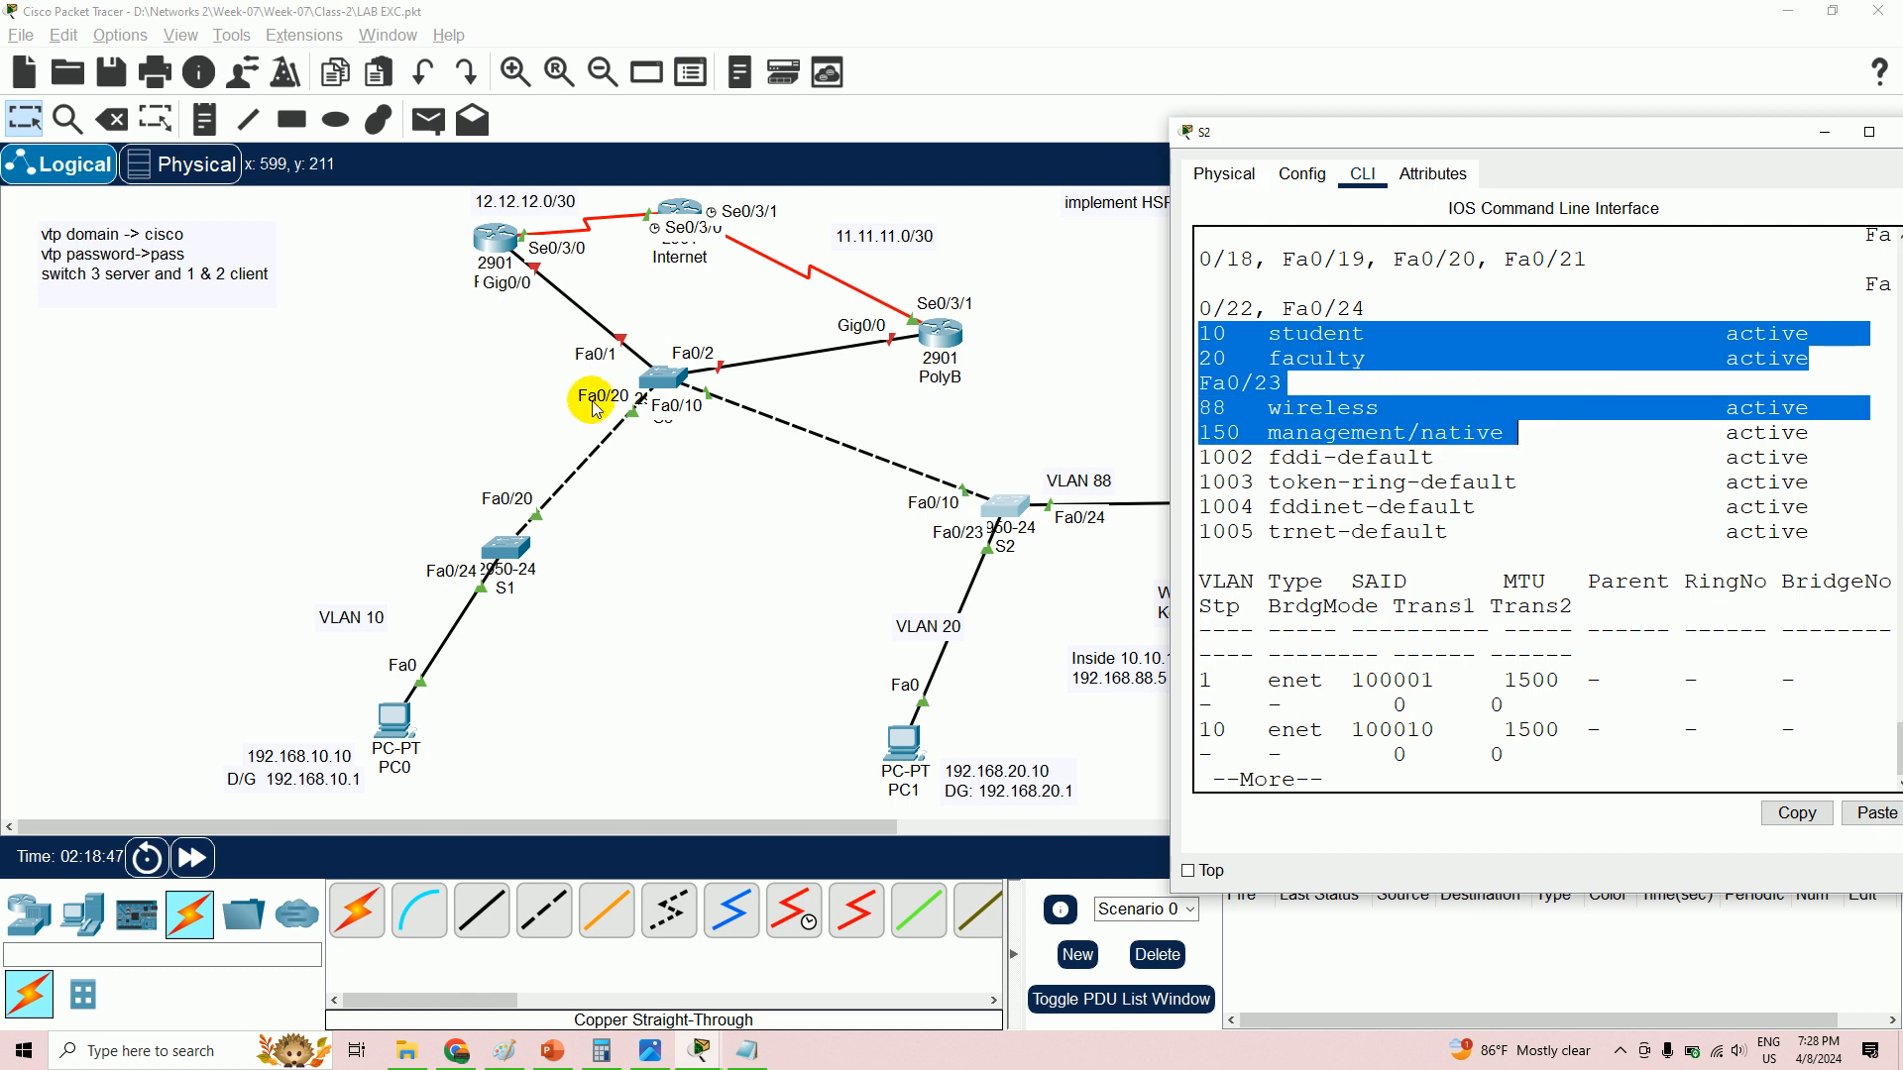
left_click(506, 545)
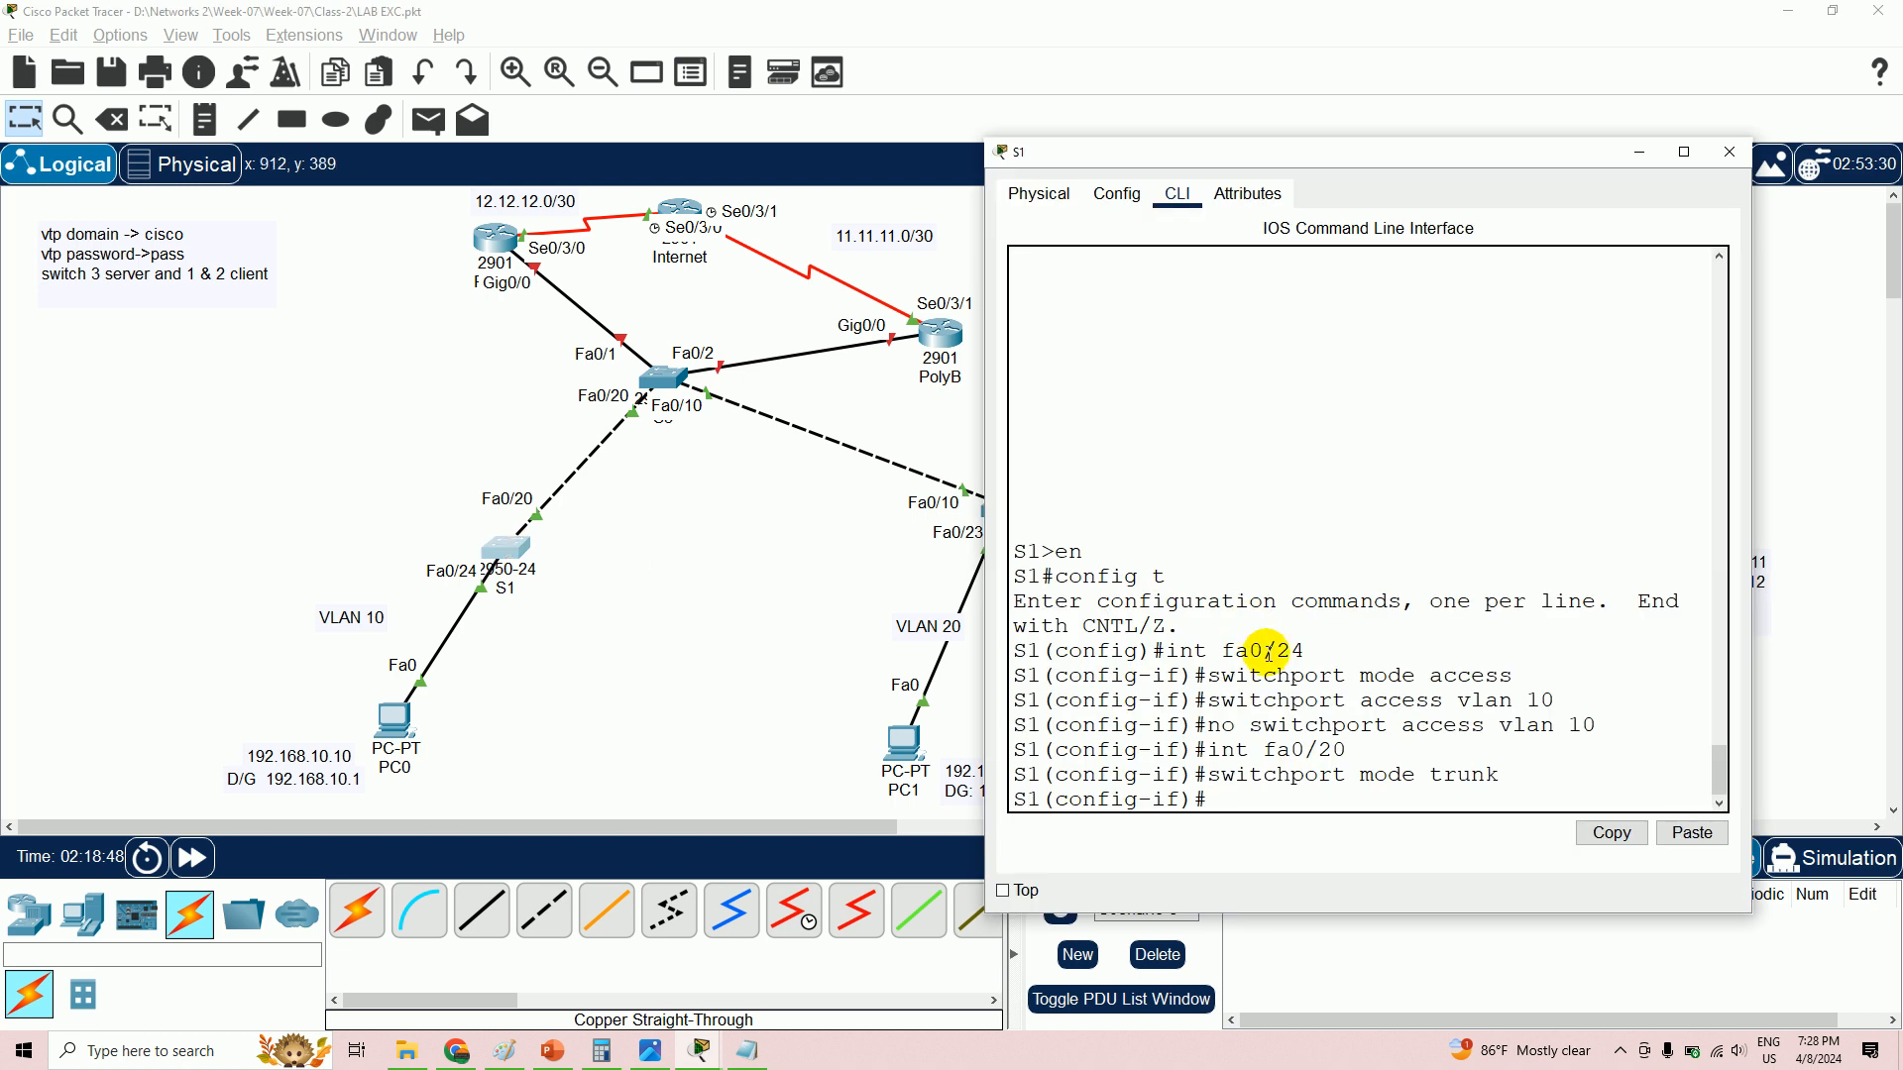
- On S1, leave configuration mode with 'end' and run 'sh vlan' to list its VLANs
left_click(1229, 805)
type("end")
key("Return")
key("Return")
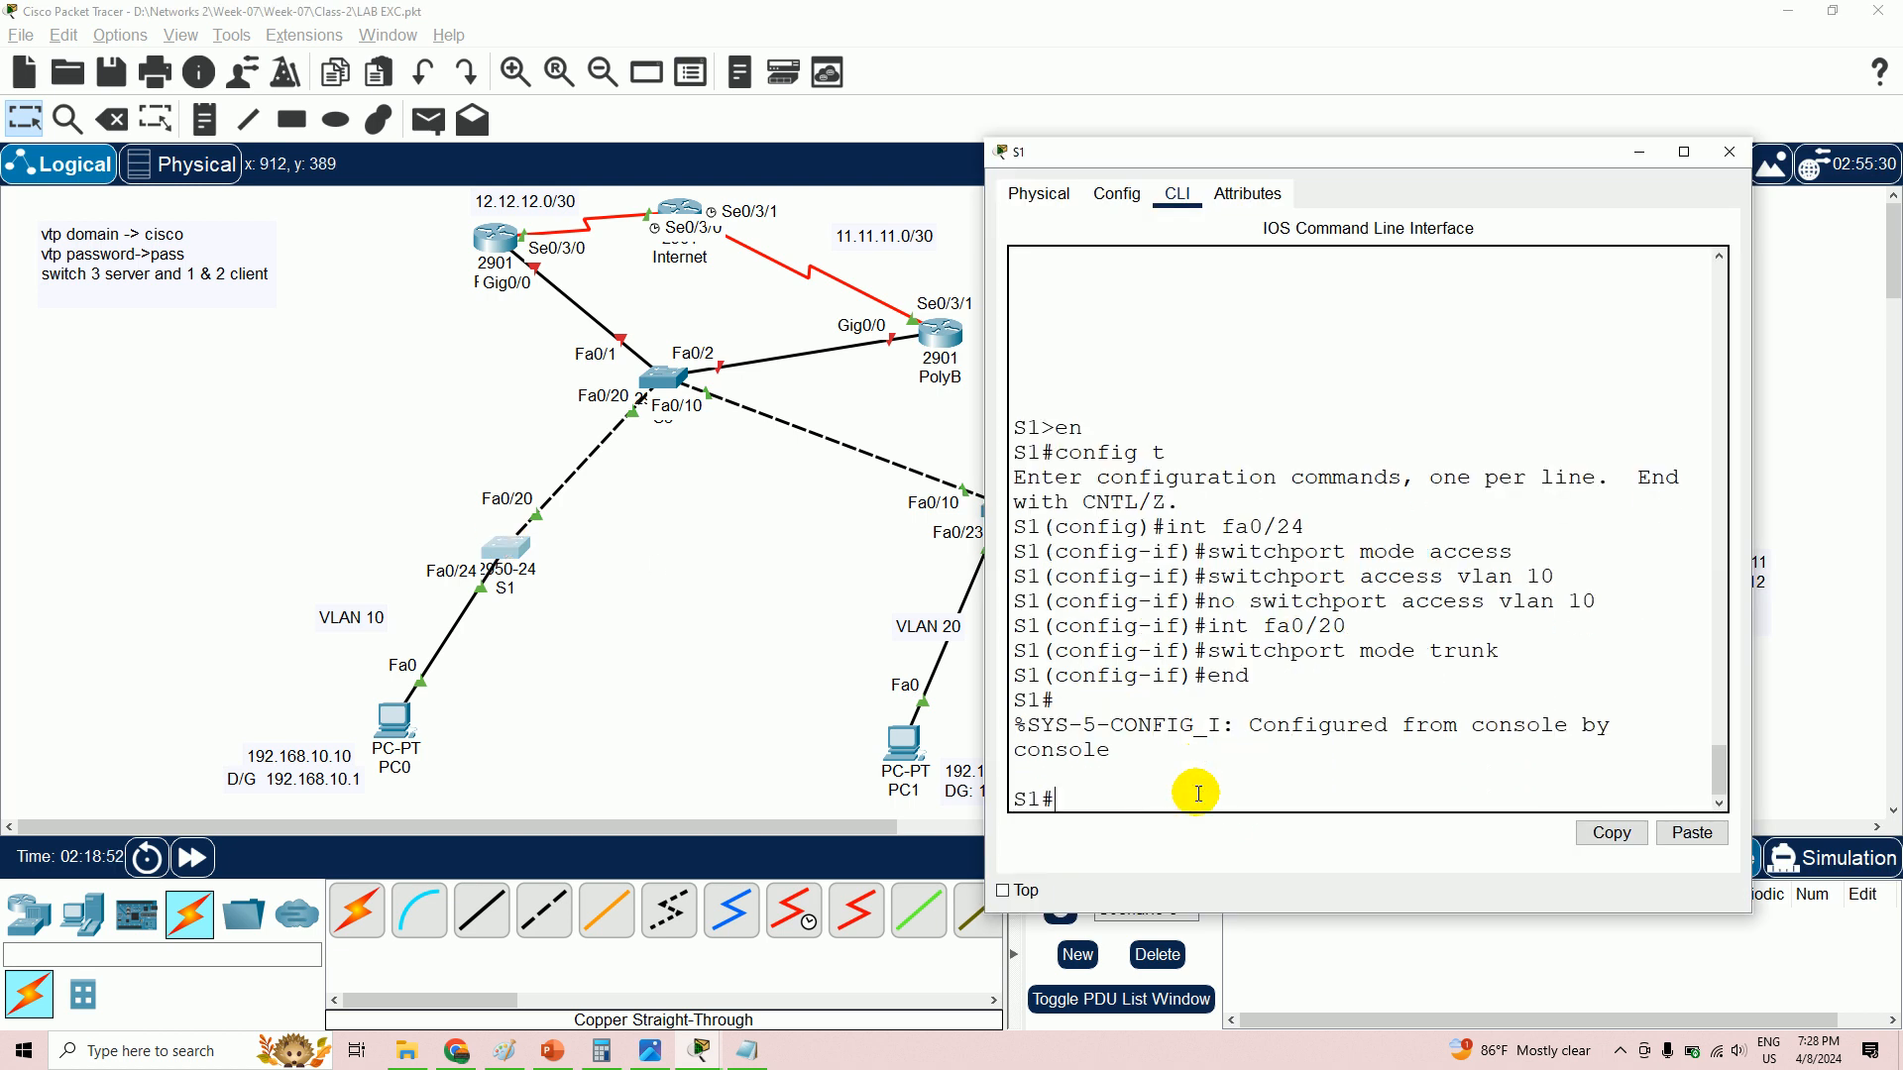
type("sh vlan")
key("Return")
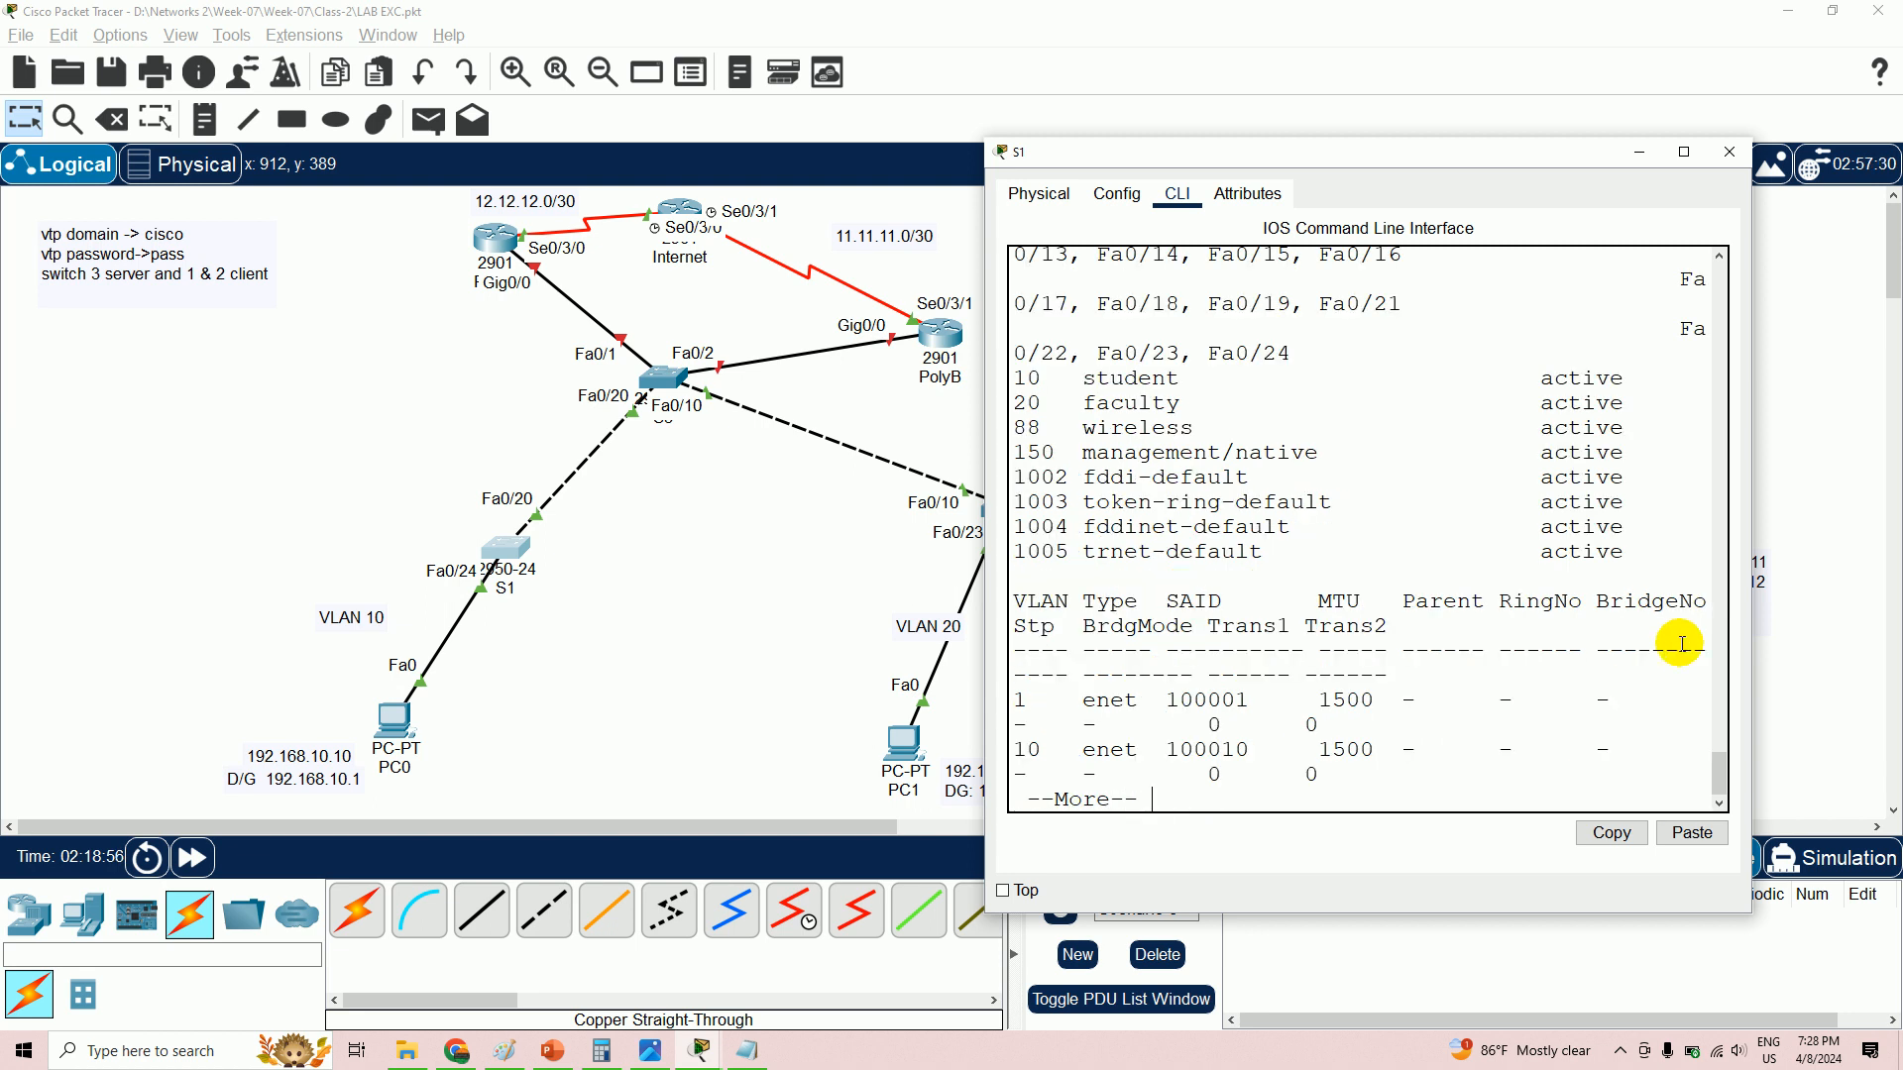
left_click_drag(1012, 381, 1308, 452)
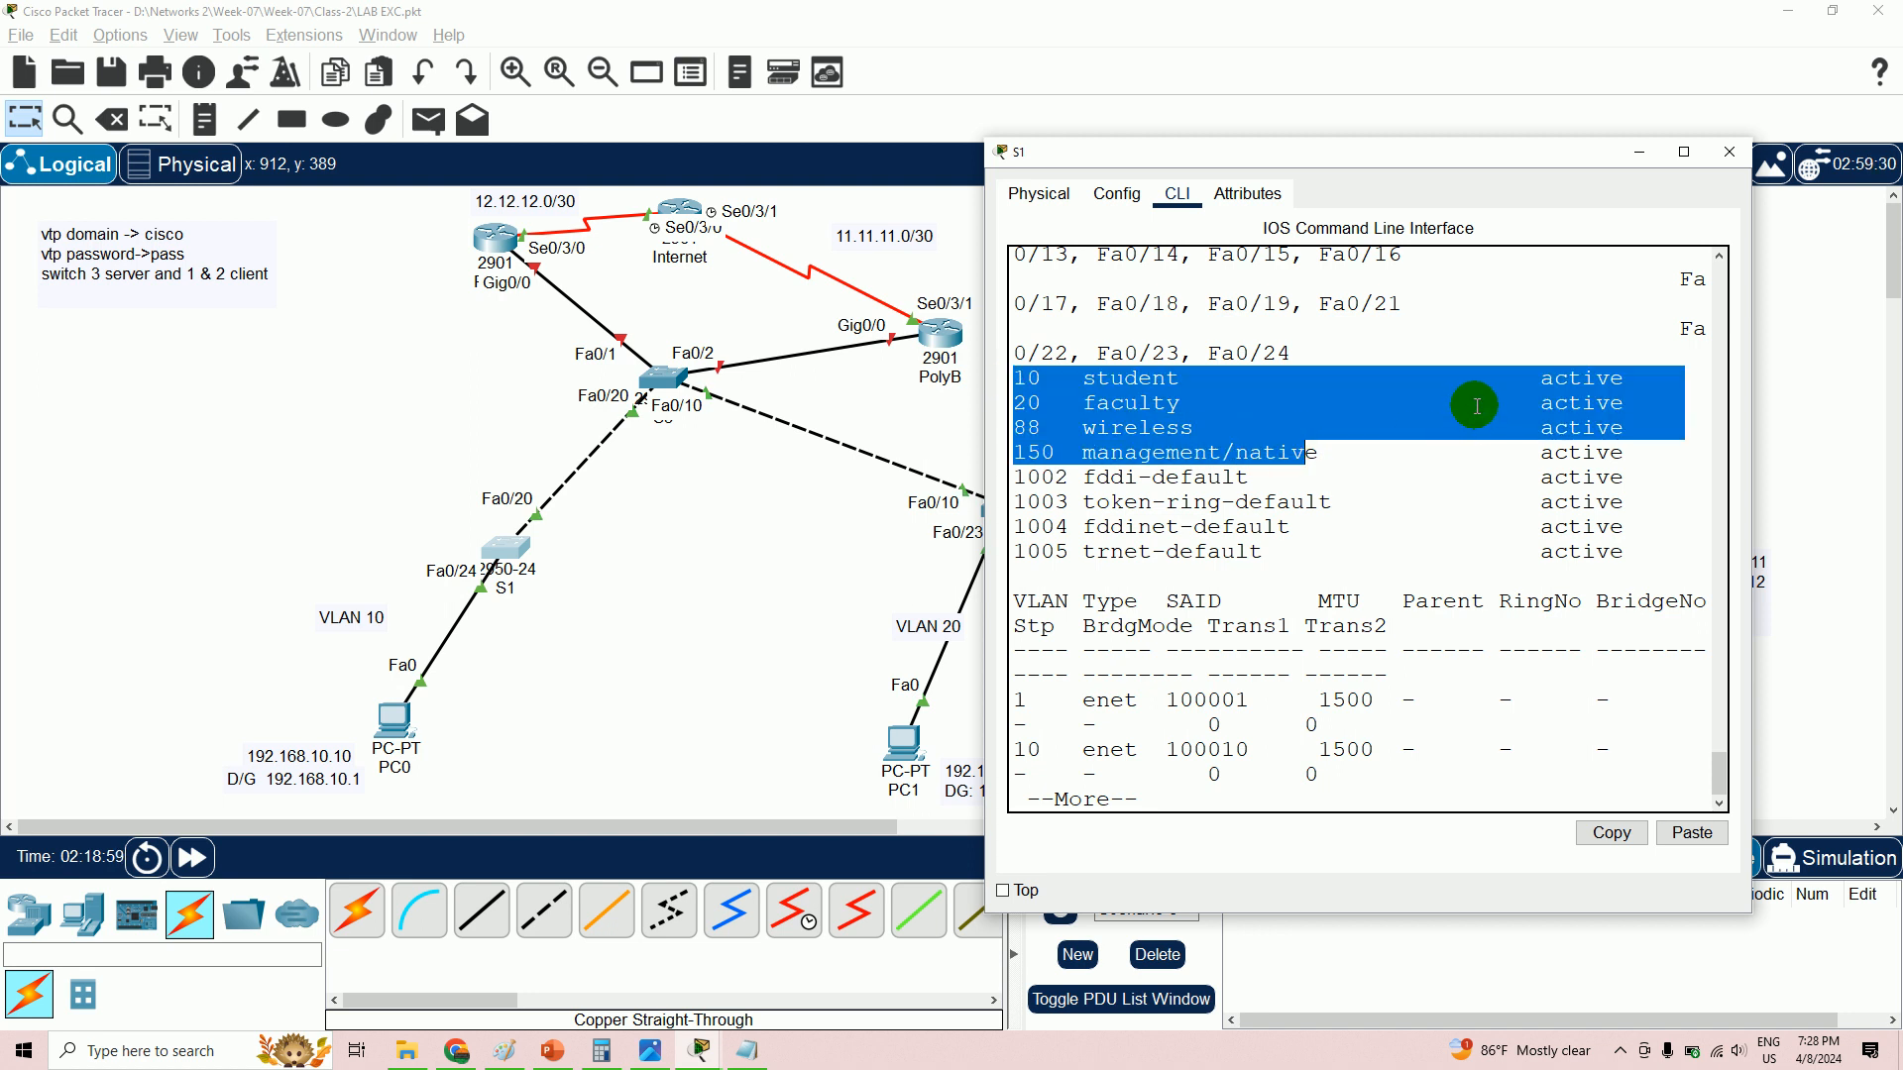
- Bring S1's terminal back and page through the remaining VLAN output until the S1# prompt returns
left_click(1640, 151)
left_click(504, 553)
left_click(511, 548)
left_click(518, 556)
left_click(518, 559)
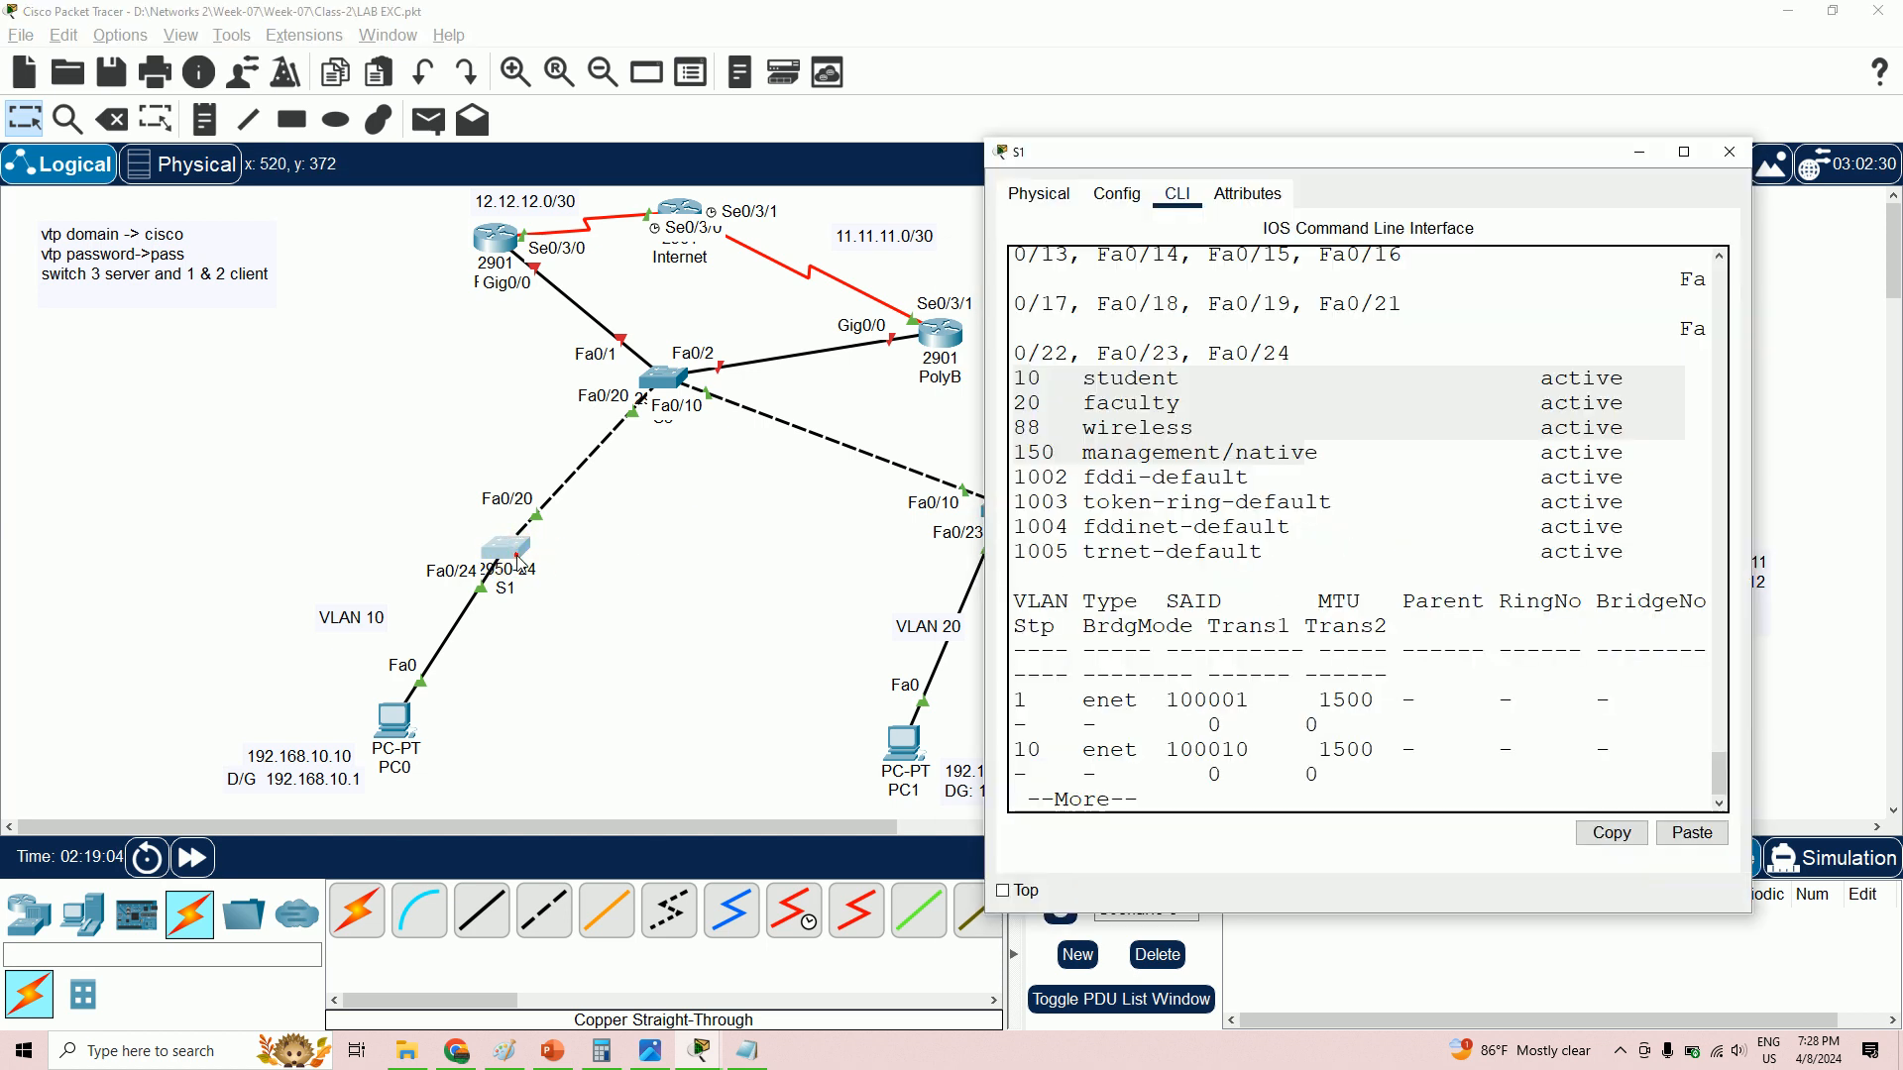
left_click(1317, 651)
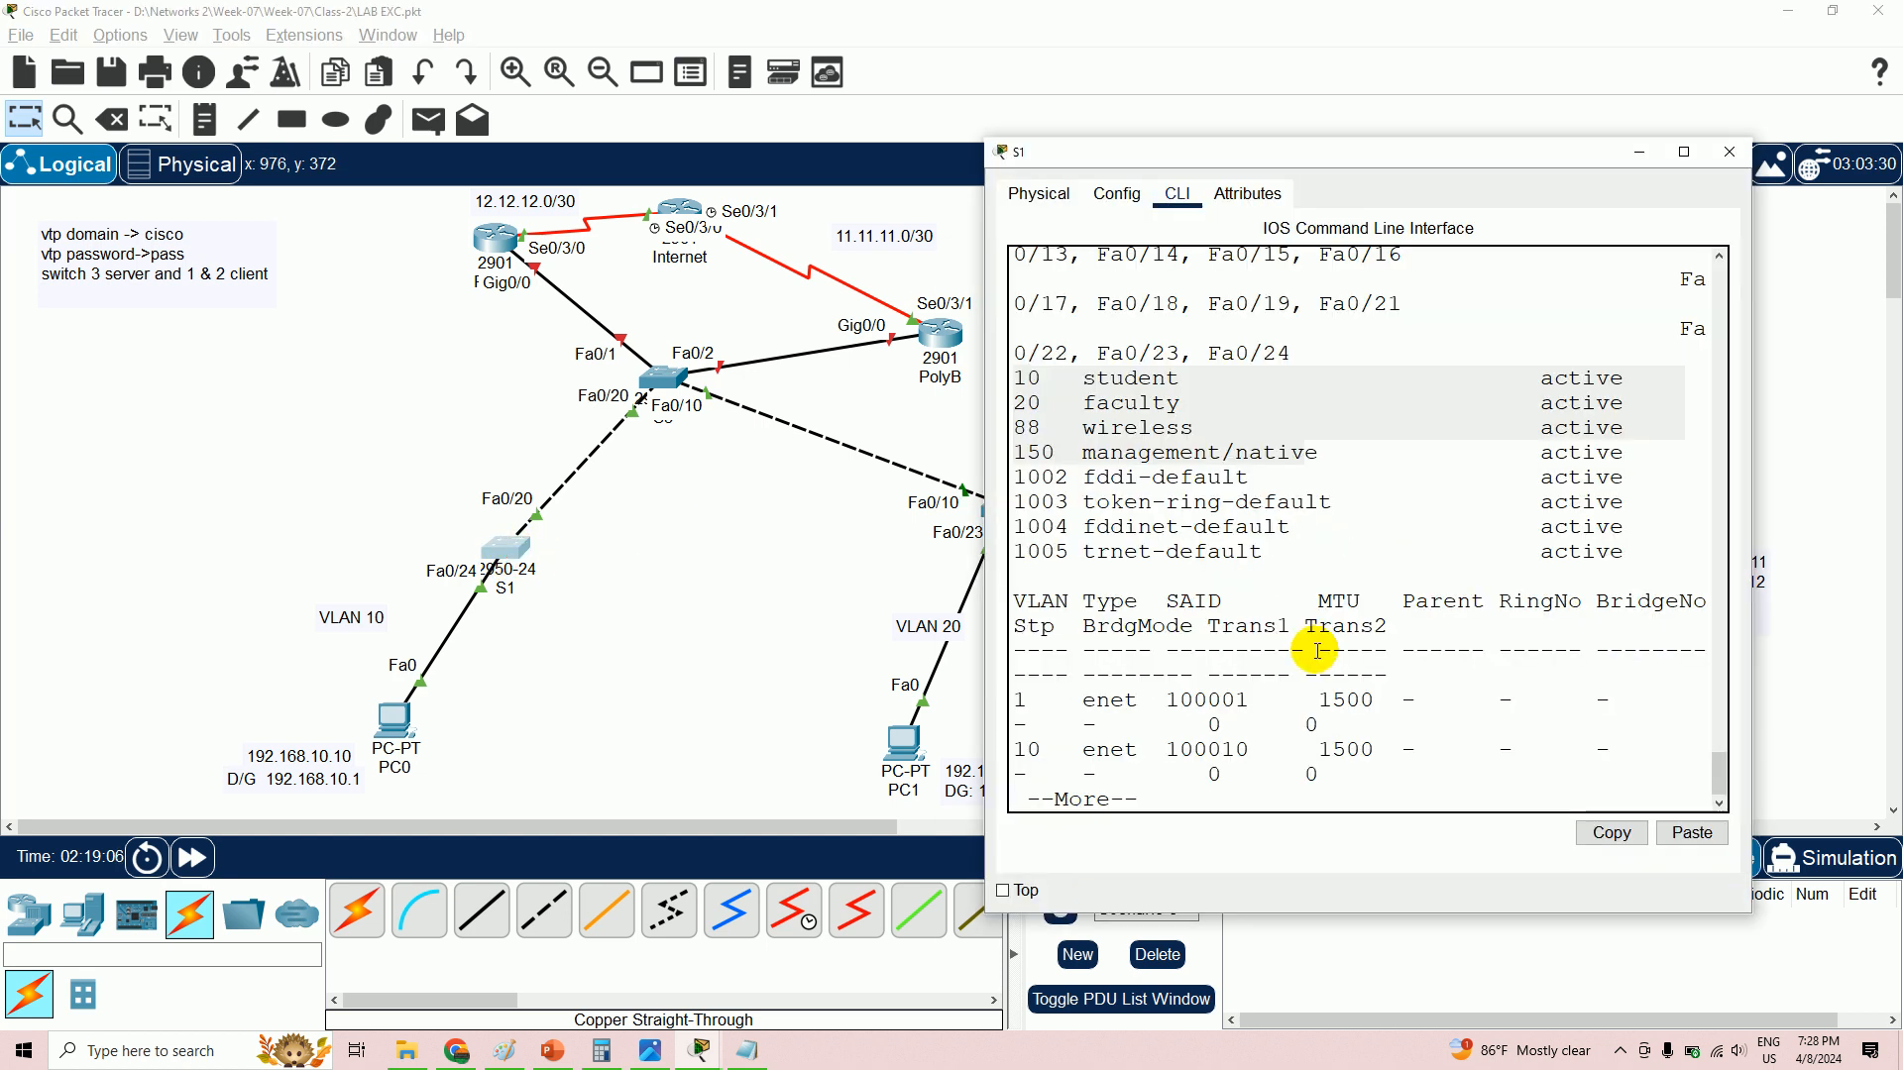
scroll(1395, 755, "down", 1)
left_click(1405, 749)
left_click(1407, 748)
key("space")
key("space")
key("space")
key("Return")
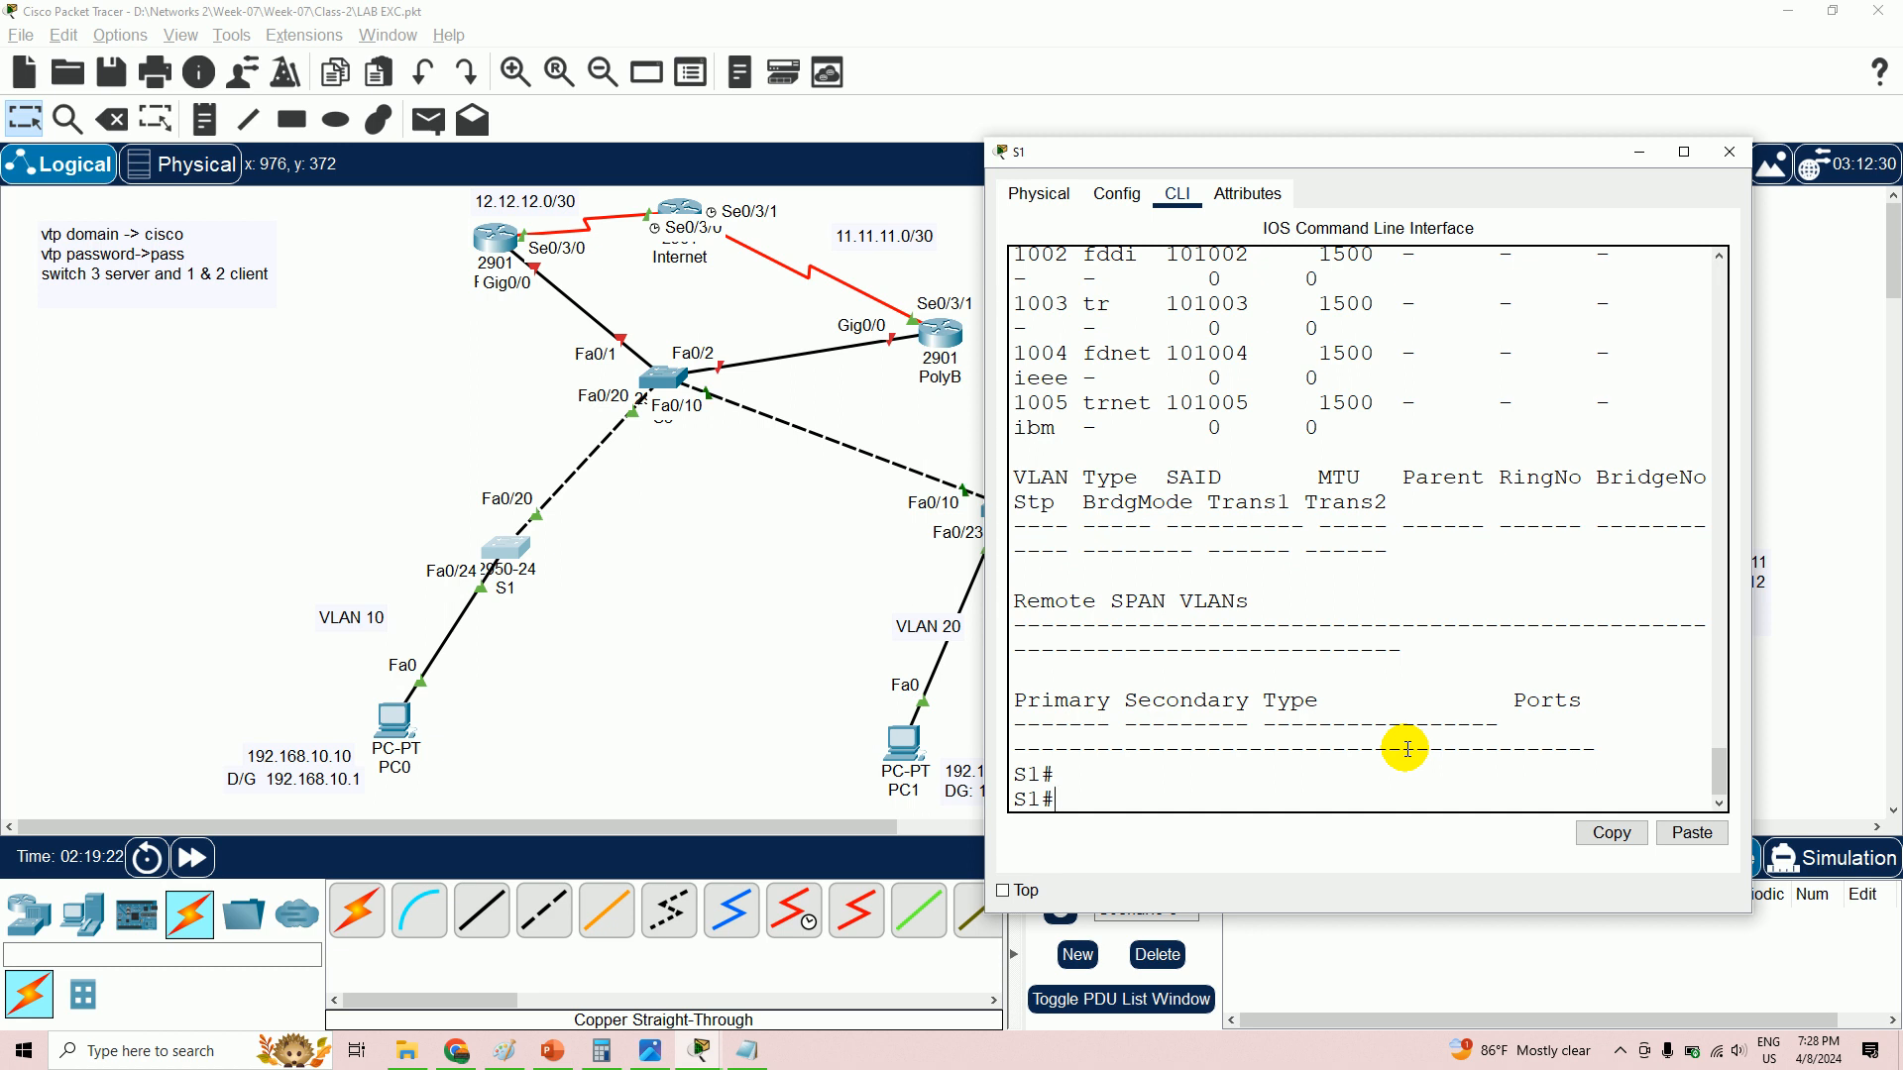
- On S1, enter config mode and assign interface Fa0/24 to access VLAN 10
type("config t")
key("Return")
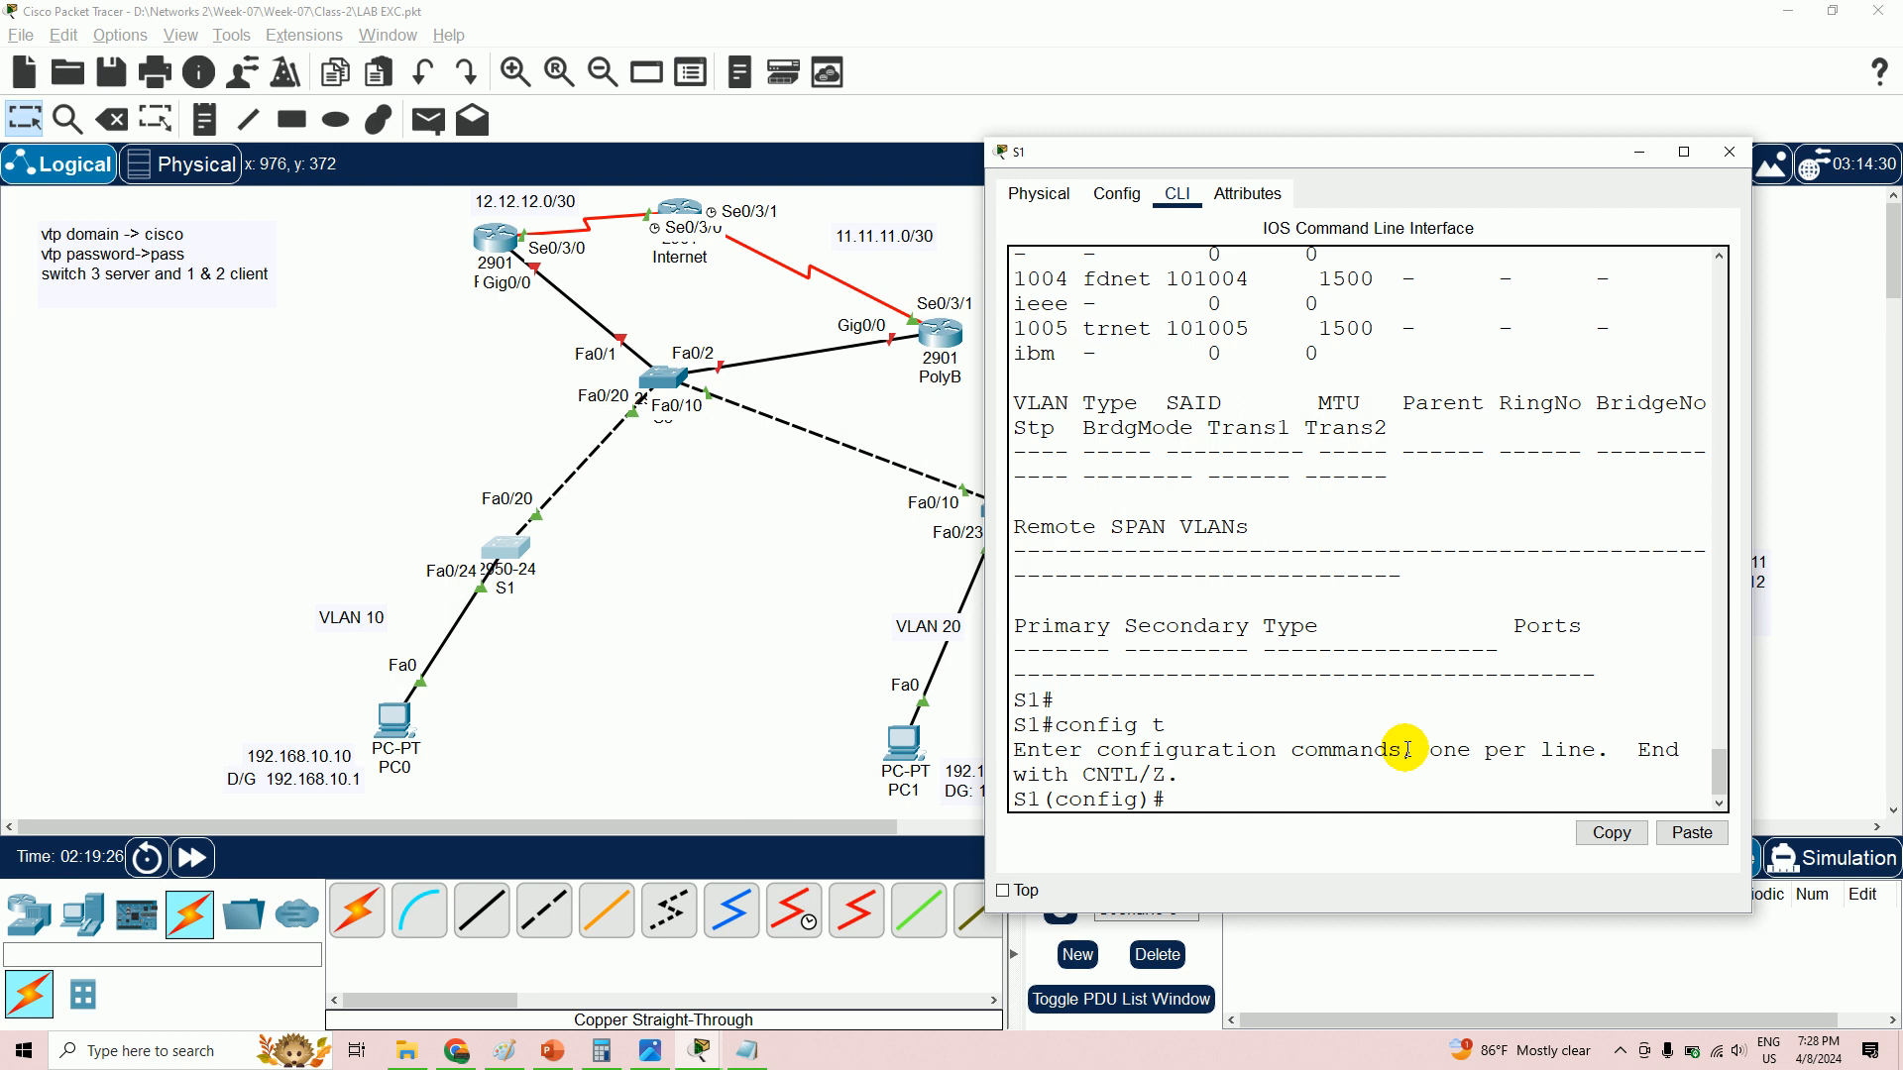
type("int fa0/24")
key("Return")
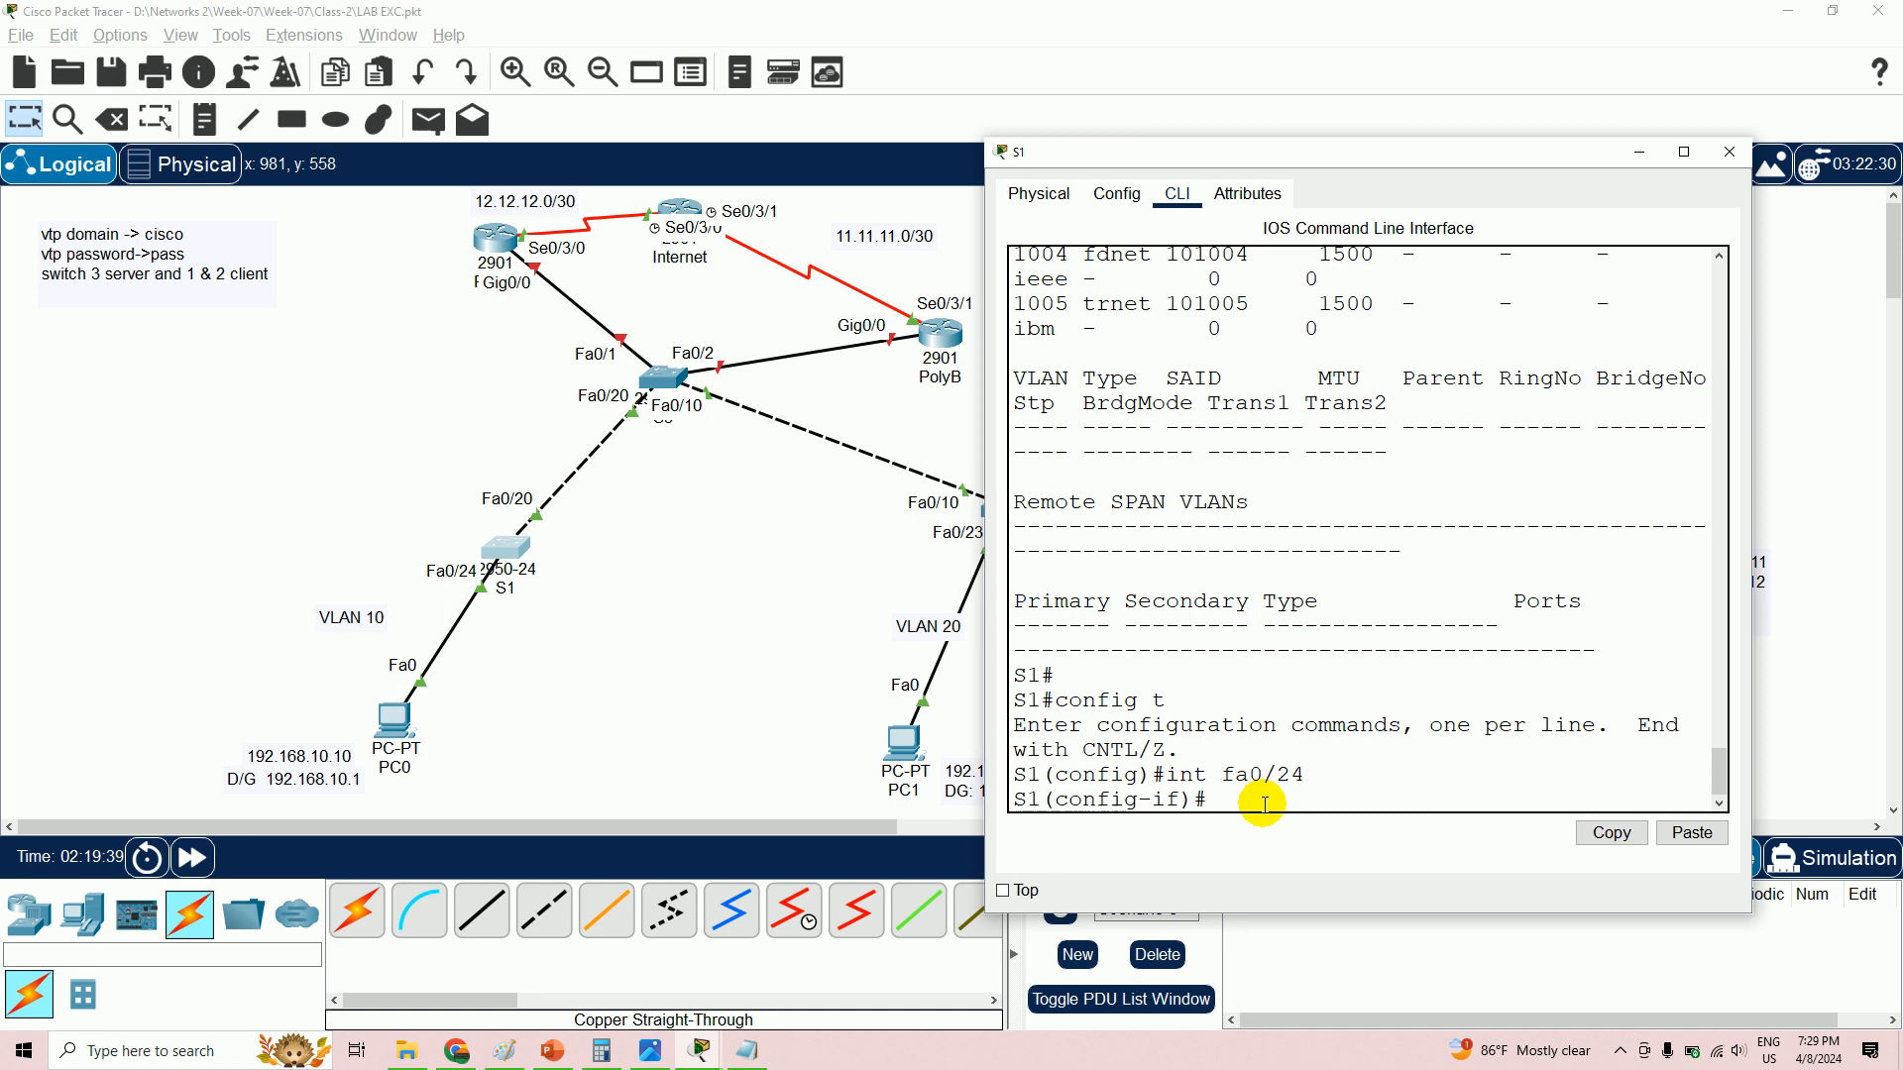
type("switchport mode access")
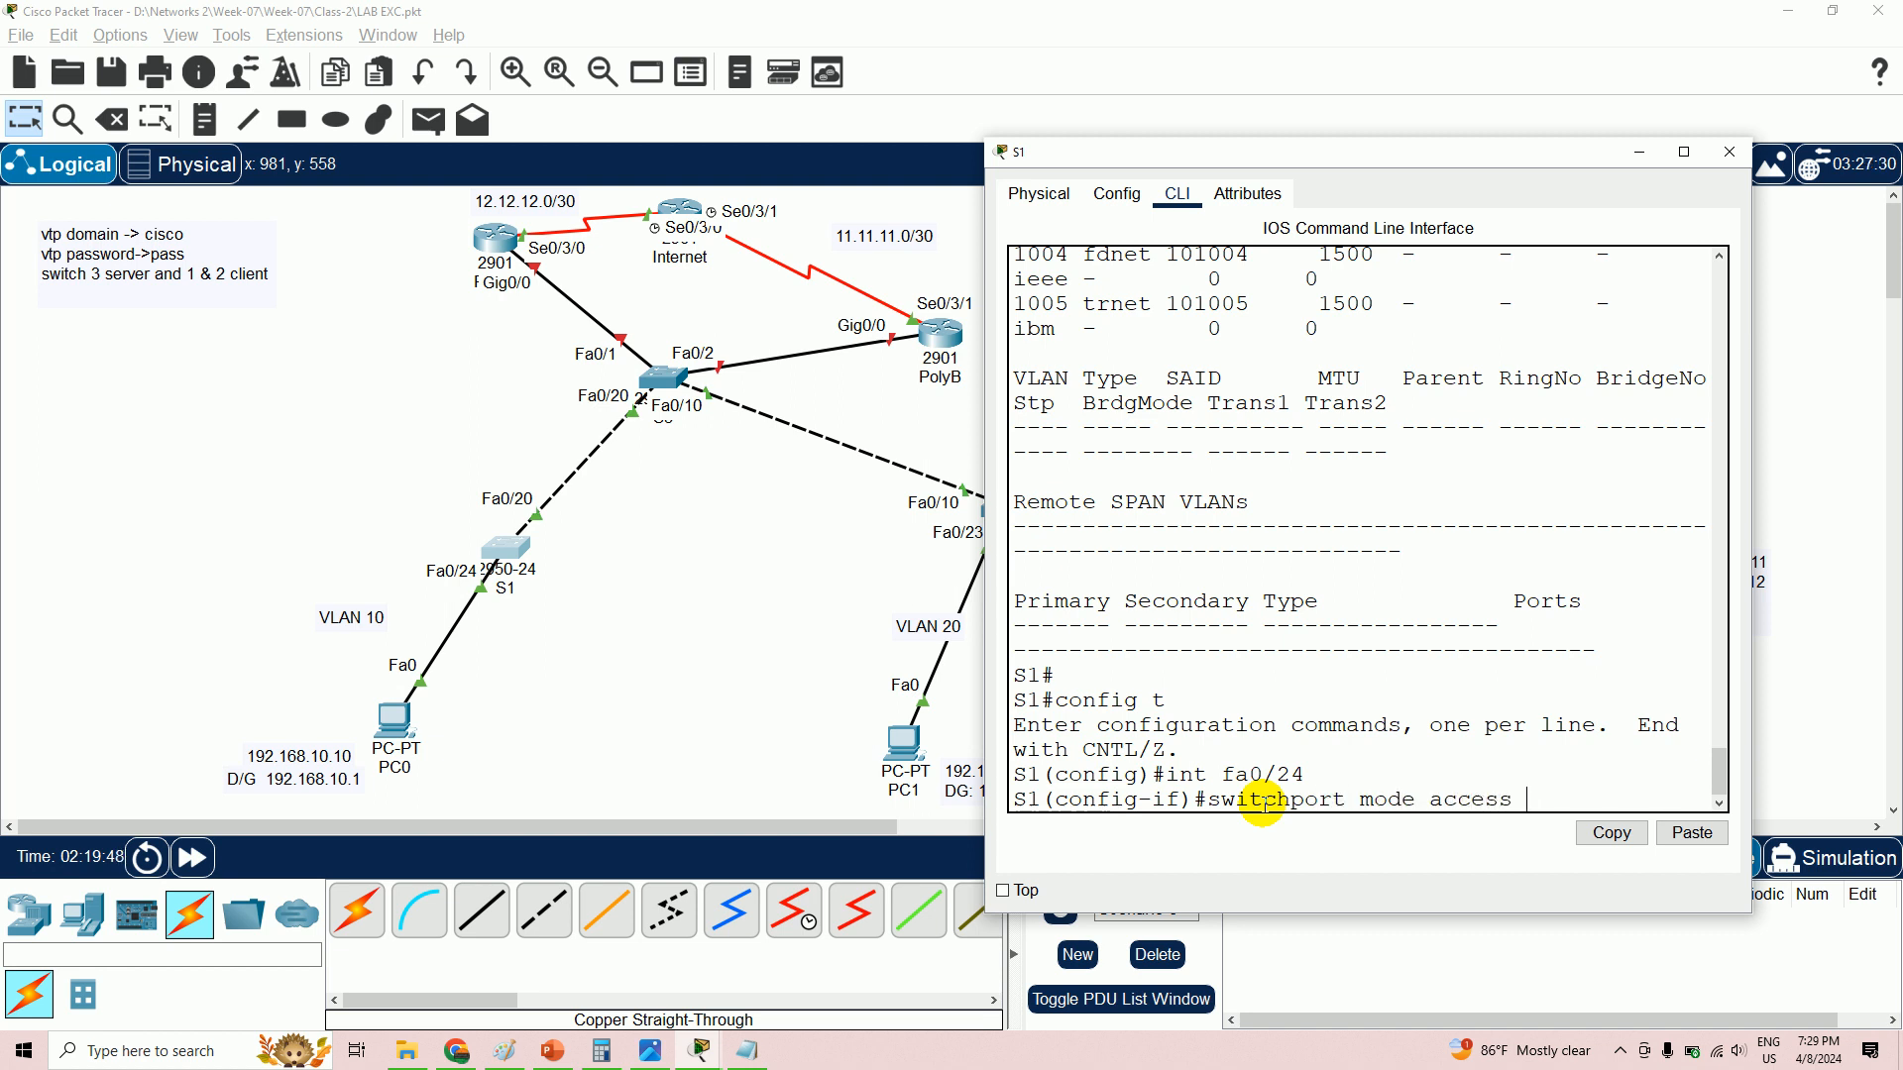
key("BackSpace")
key("BackSpace")
key("BackSpace")
key("BackSpace")
key("BackSpace")
key("BackSpace")
key("BackSpace")
key("BackSpace")
key("BackSpace")
key("BackSpace")
key("BackSpace")
key("BackSpace")
key("BackSpace")
key("BackSpace")
key("BackSpace")
key("BackSpace")
key("BackSpace")
key("BackSpace")
key("BackSpace")
key("BackSpace")
key("BackSpace")
key("BackSpace")
key("BackSpace")
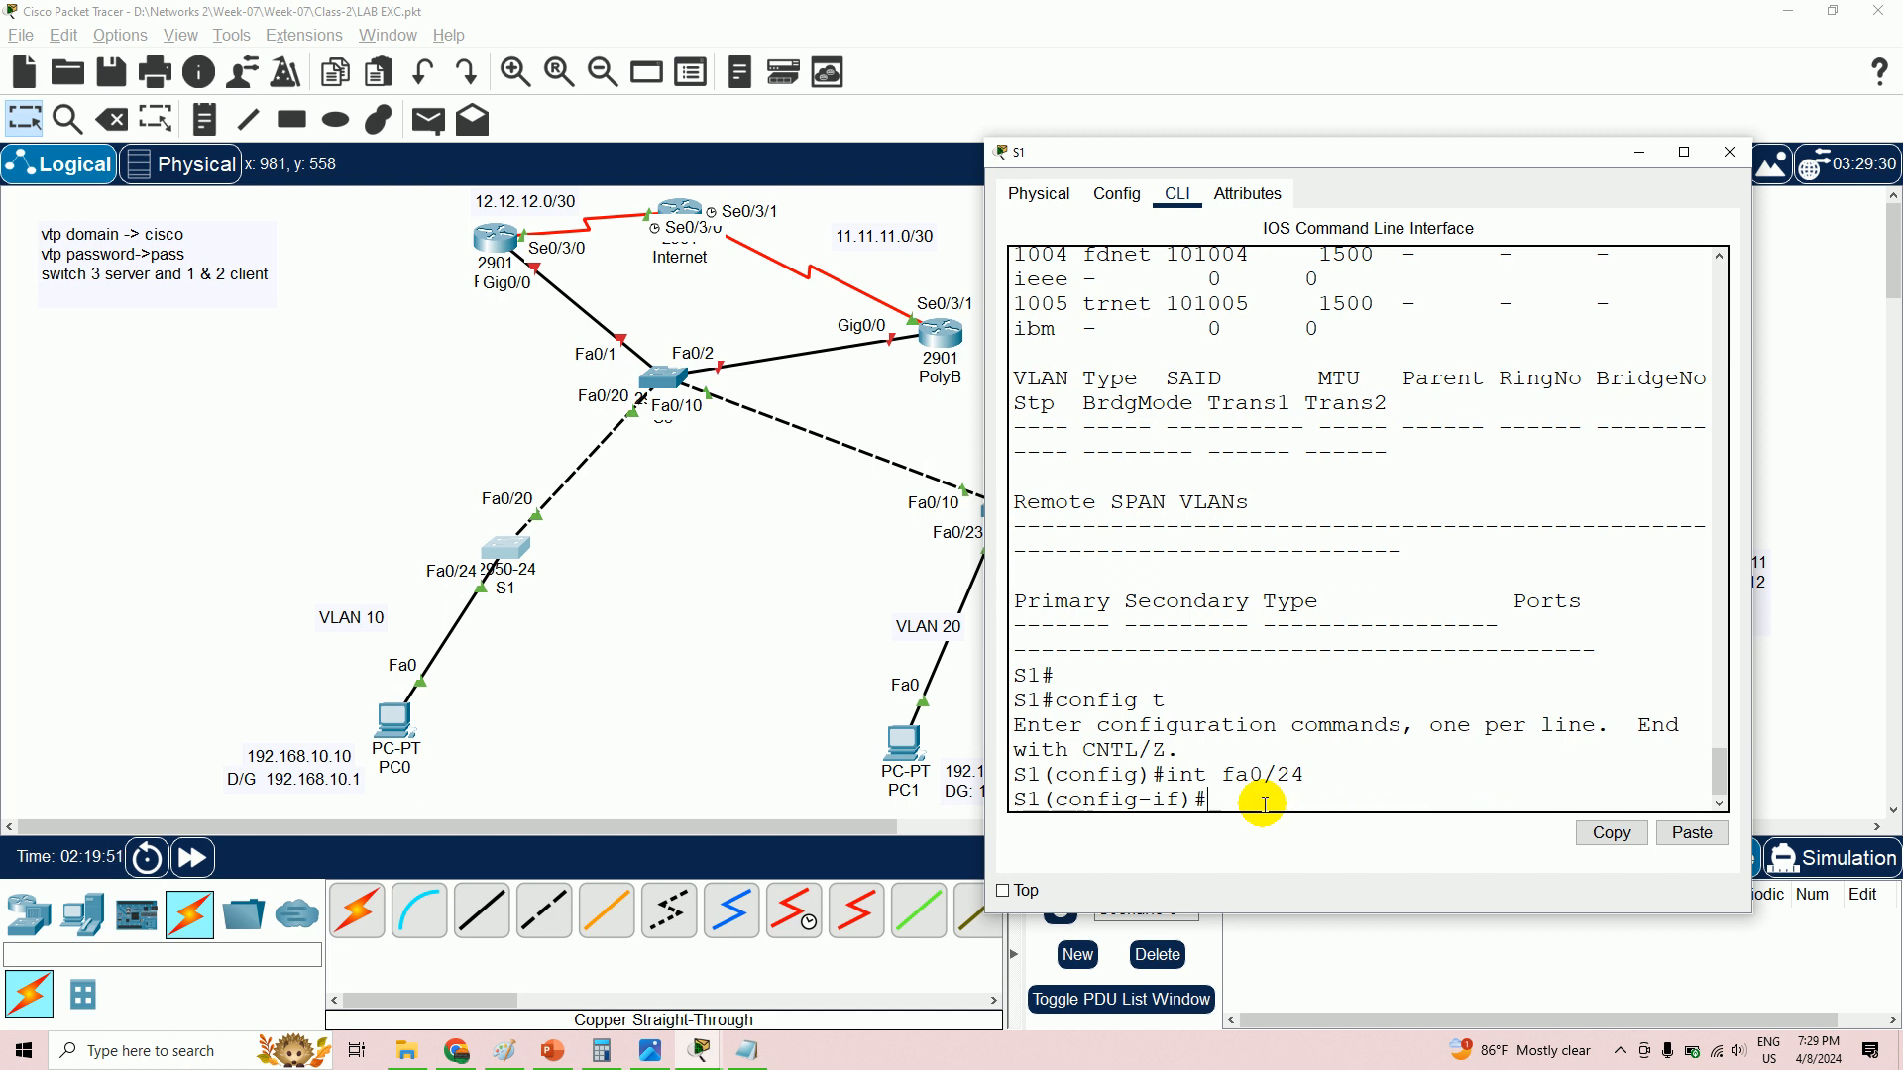
type("switchport access vlan 10")
key("Return")
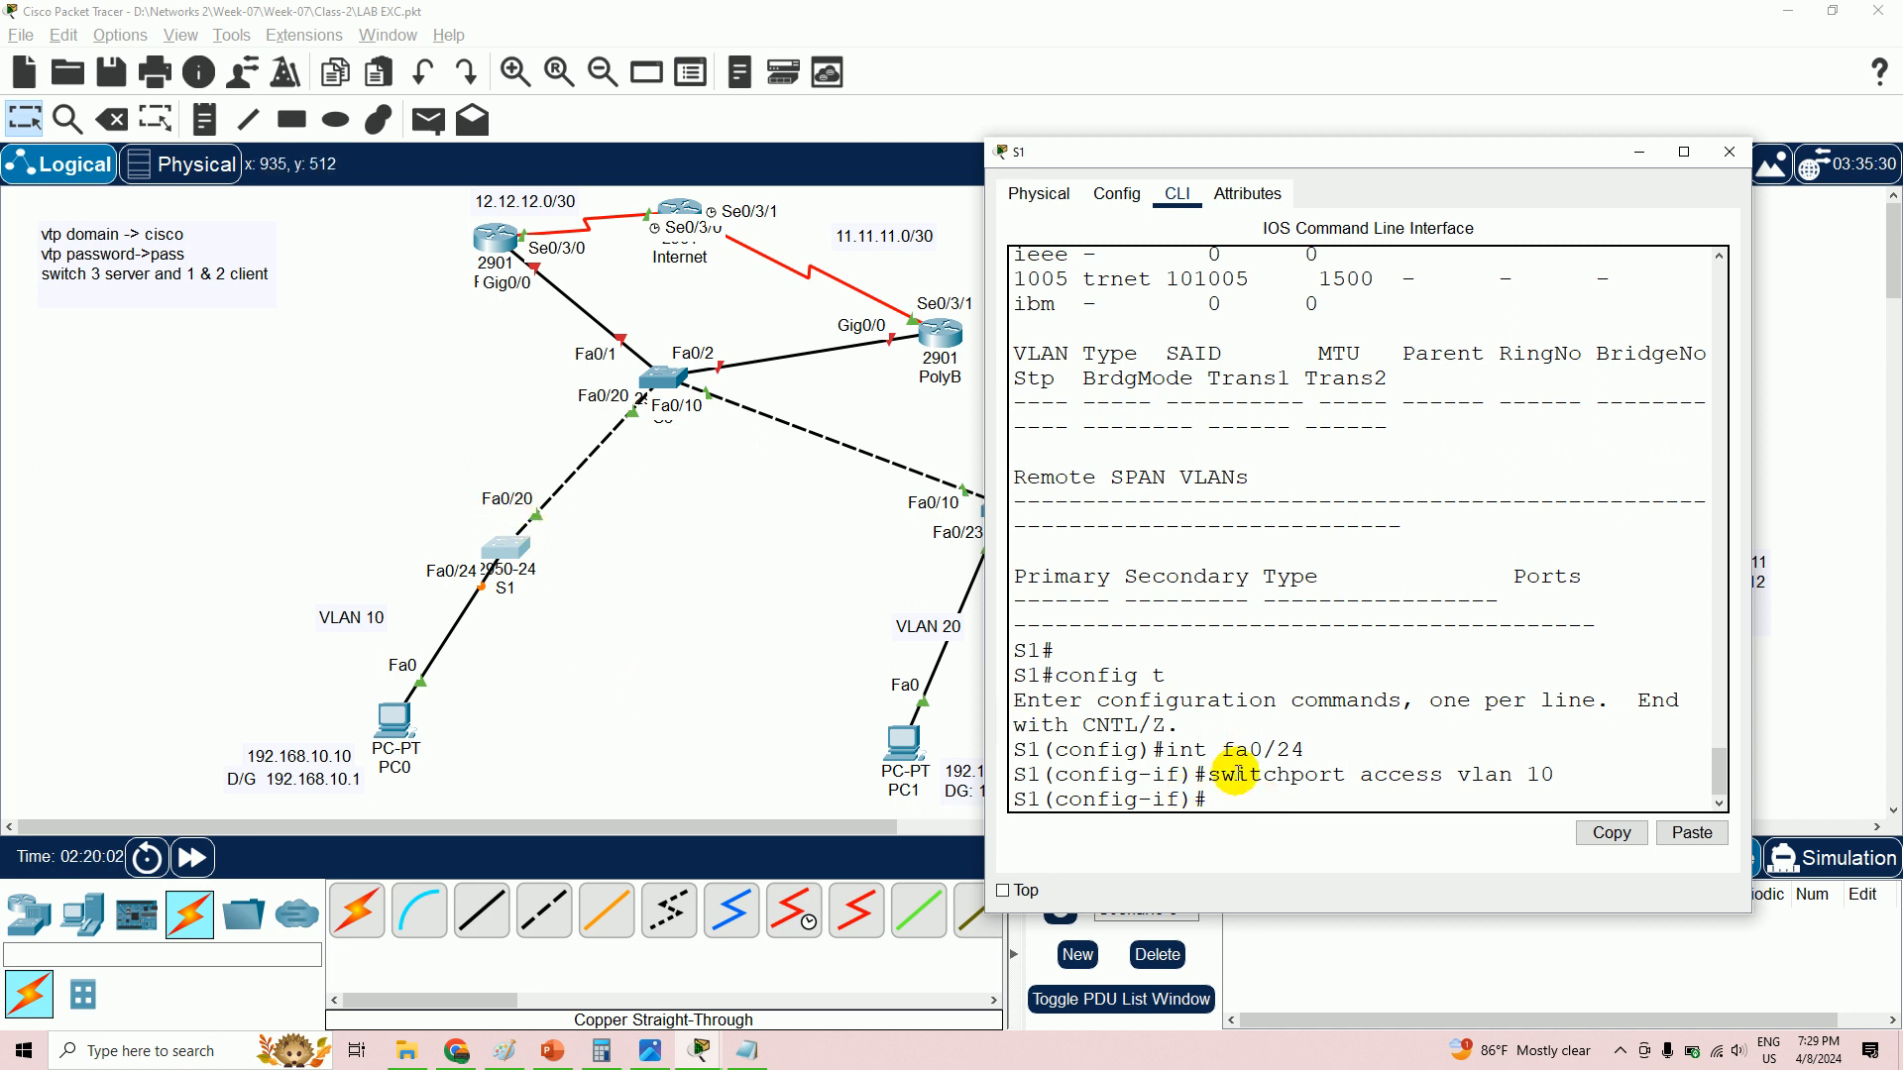
- Prepare 'switchport trunk native vlan 150' on Fa0/20 and view the reference topology image
type("int fa0/2")
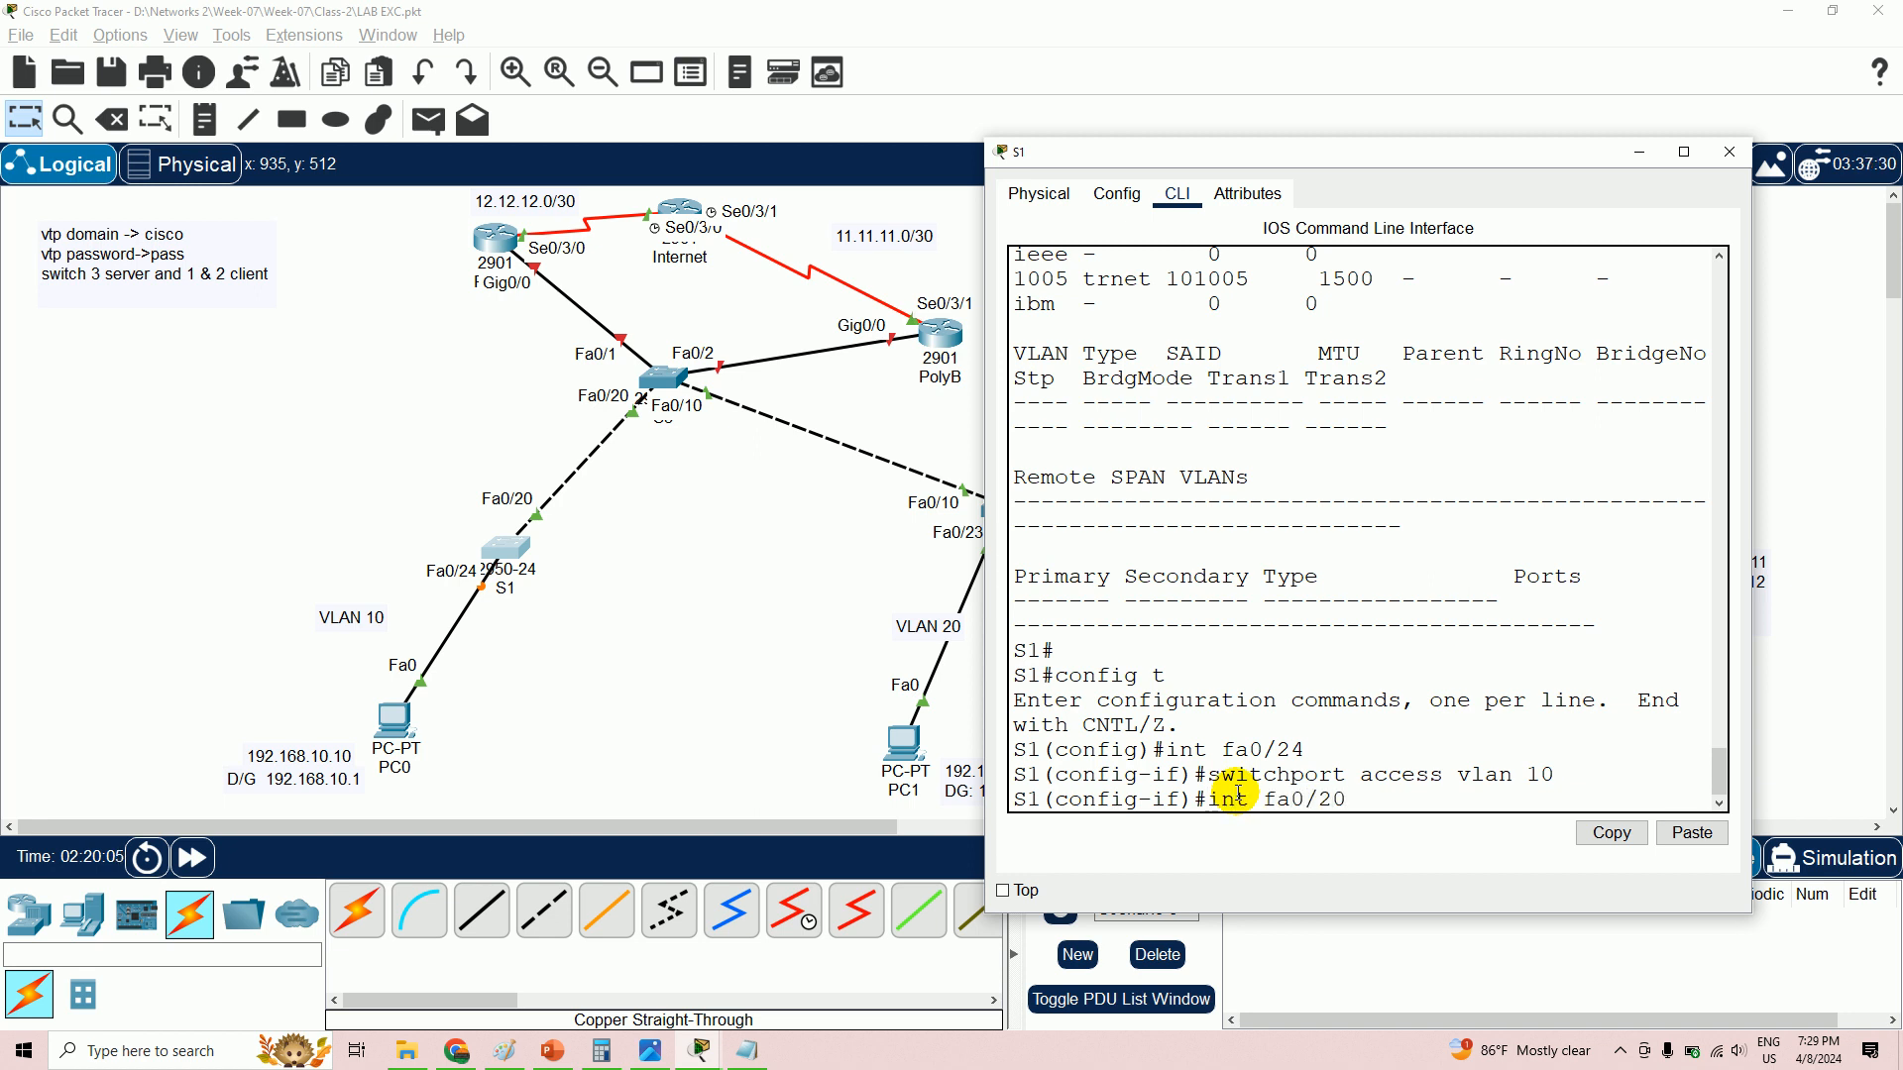
type("0")
key("Return")
type("switc")
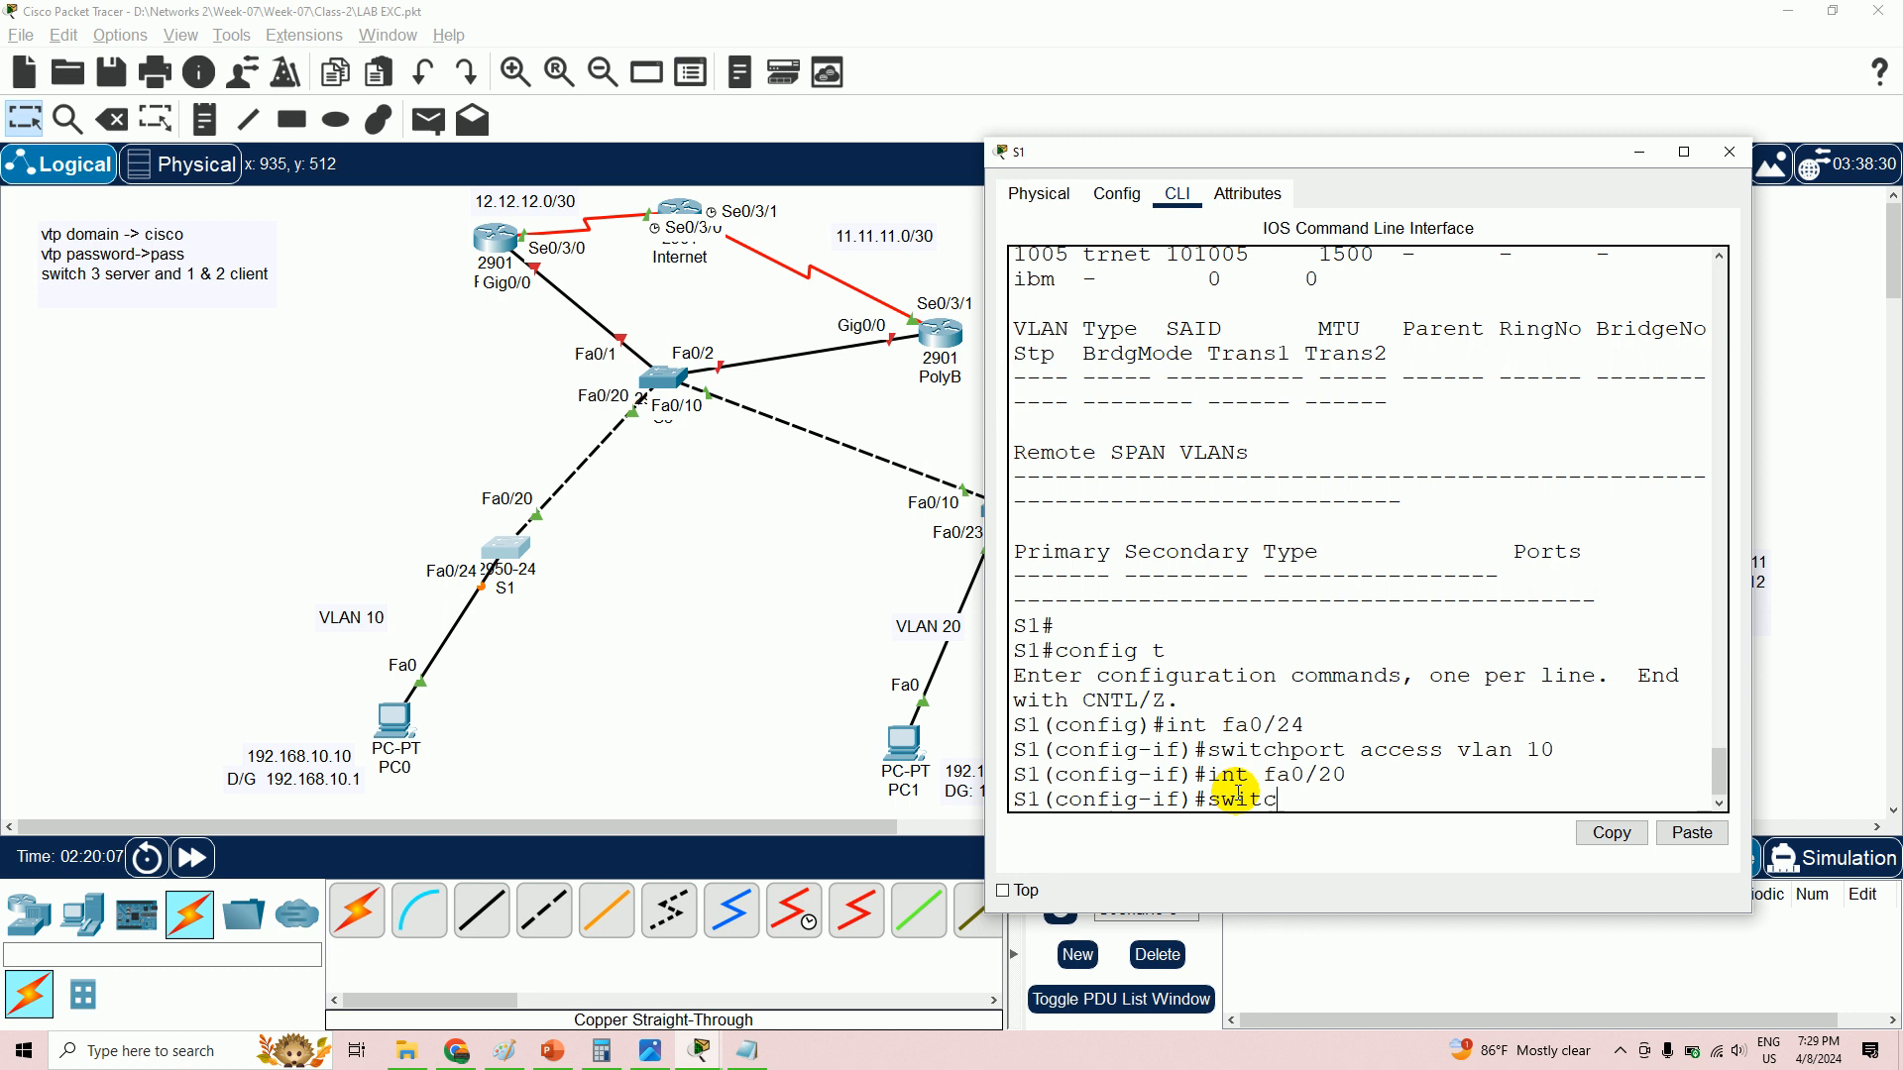
type("hport mode trunk")
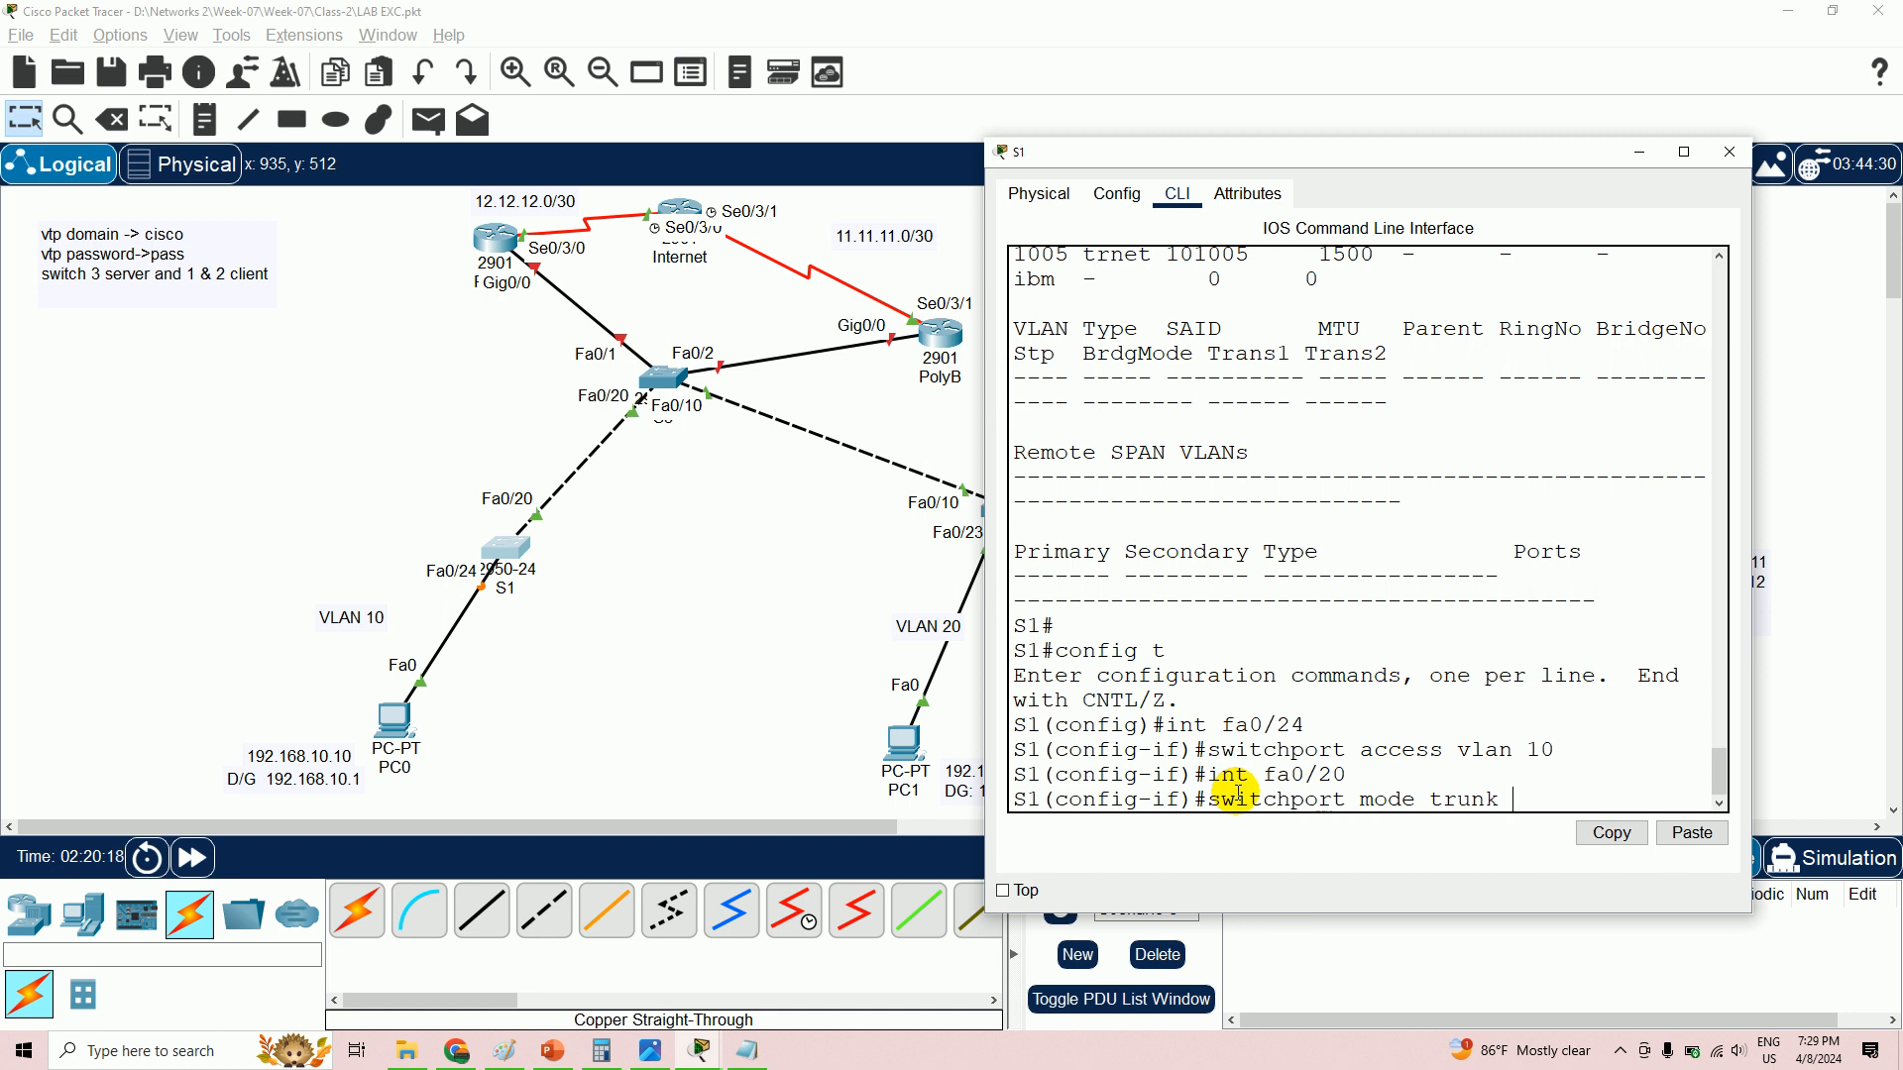
key("BackSpace")
key("BackSpace")
key("BackSpace")
key("BackSpace")
key("BackSpace")
key("BackSpace")
key("BackSpace")
key("BackSpace")
key("BackSpace")
key("BackSpace")
type("trunk")
key("BackSpace")
key("BackSpace")
type("trunk native vlan 1")
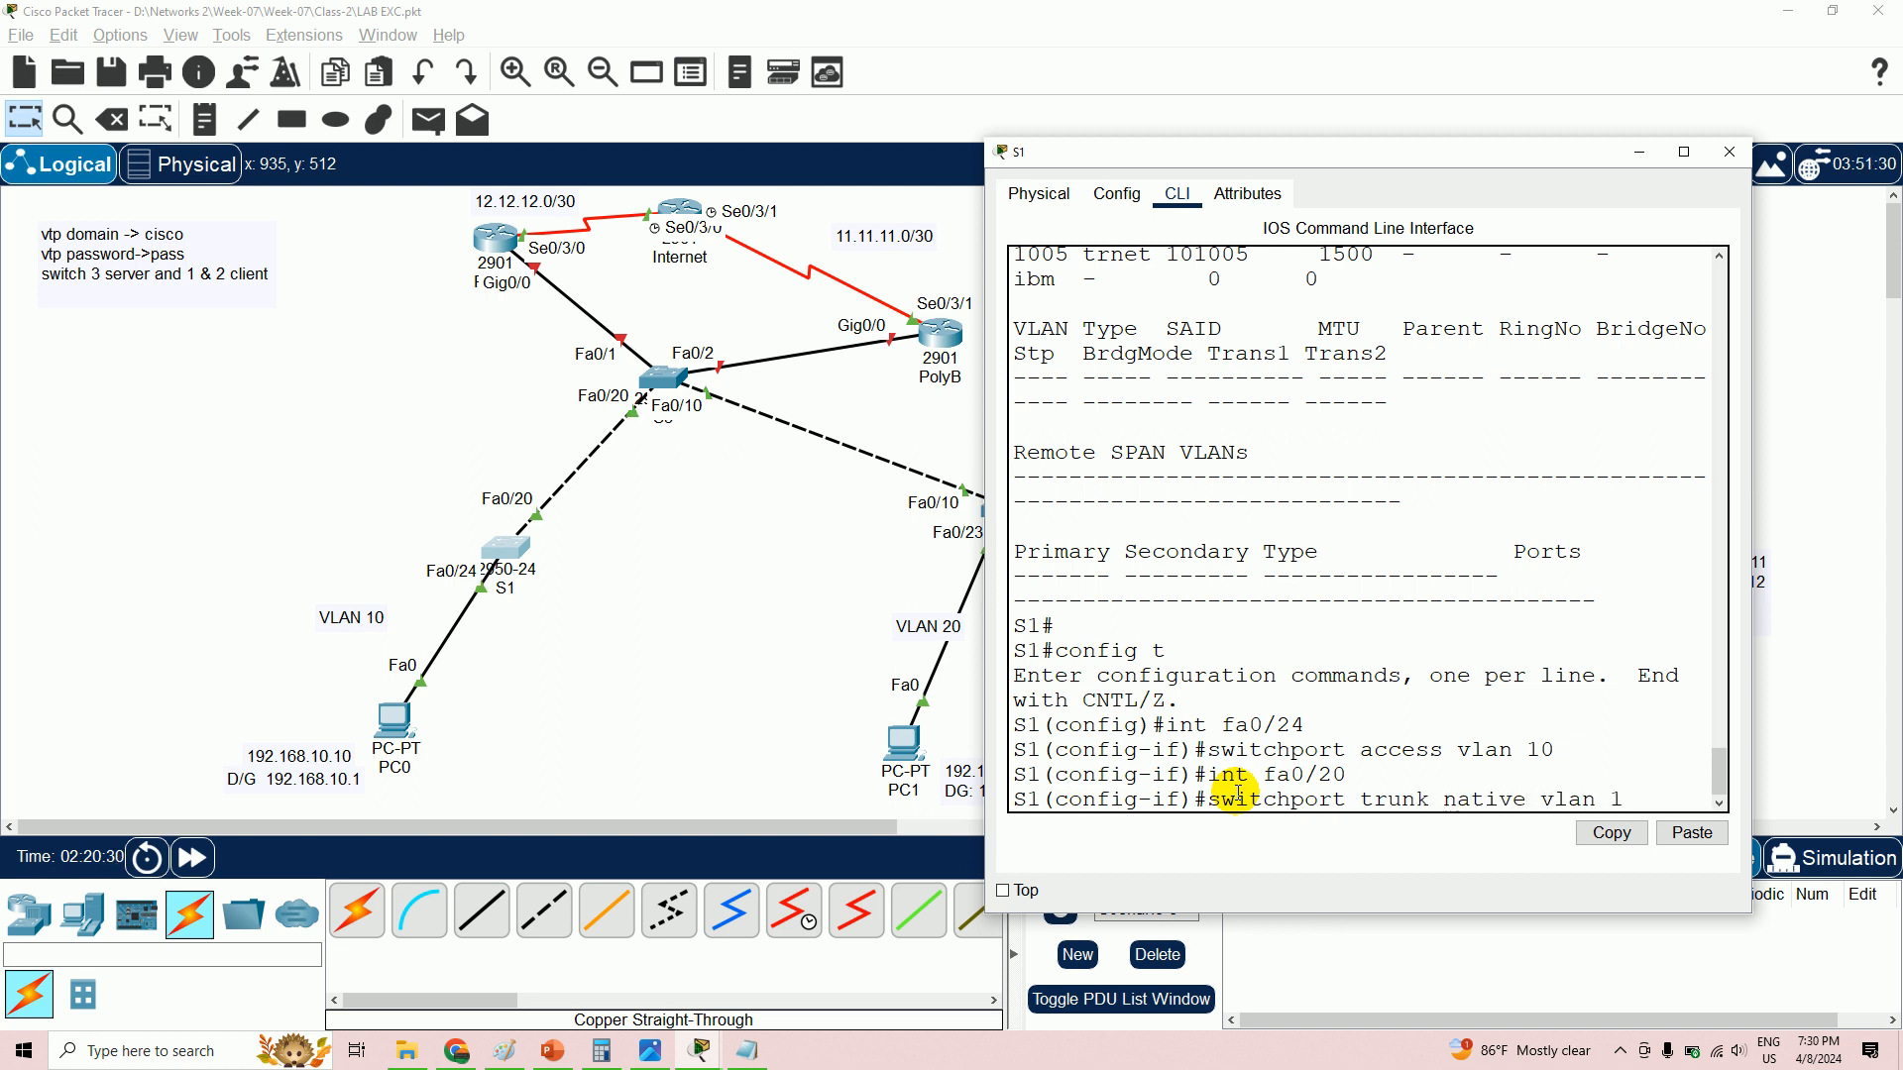
type("50")
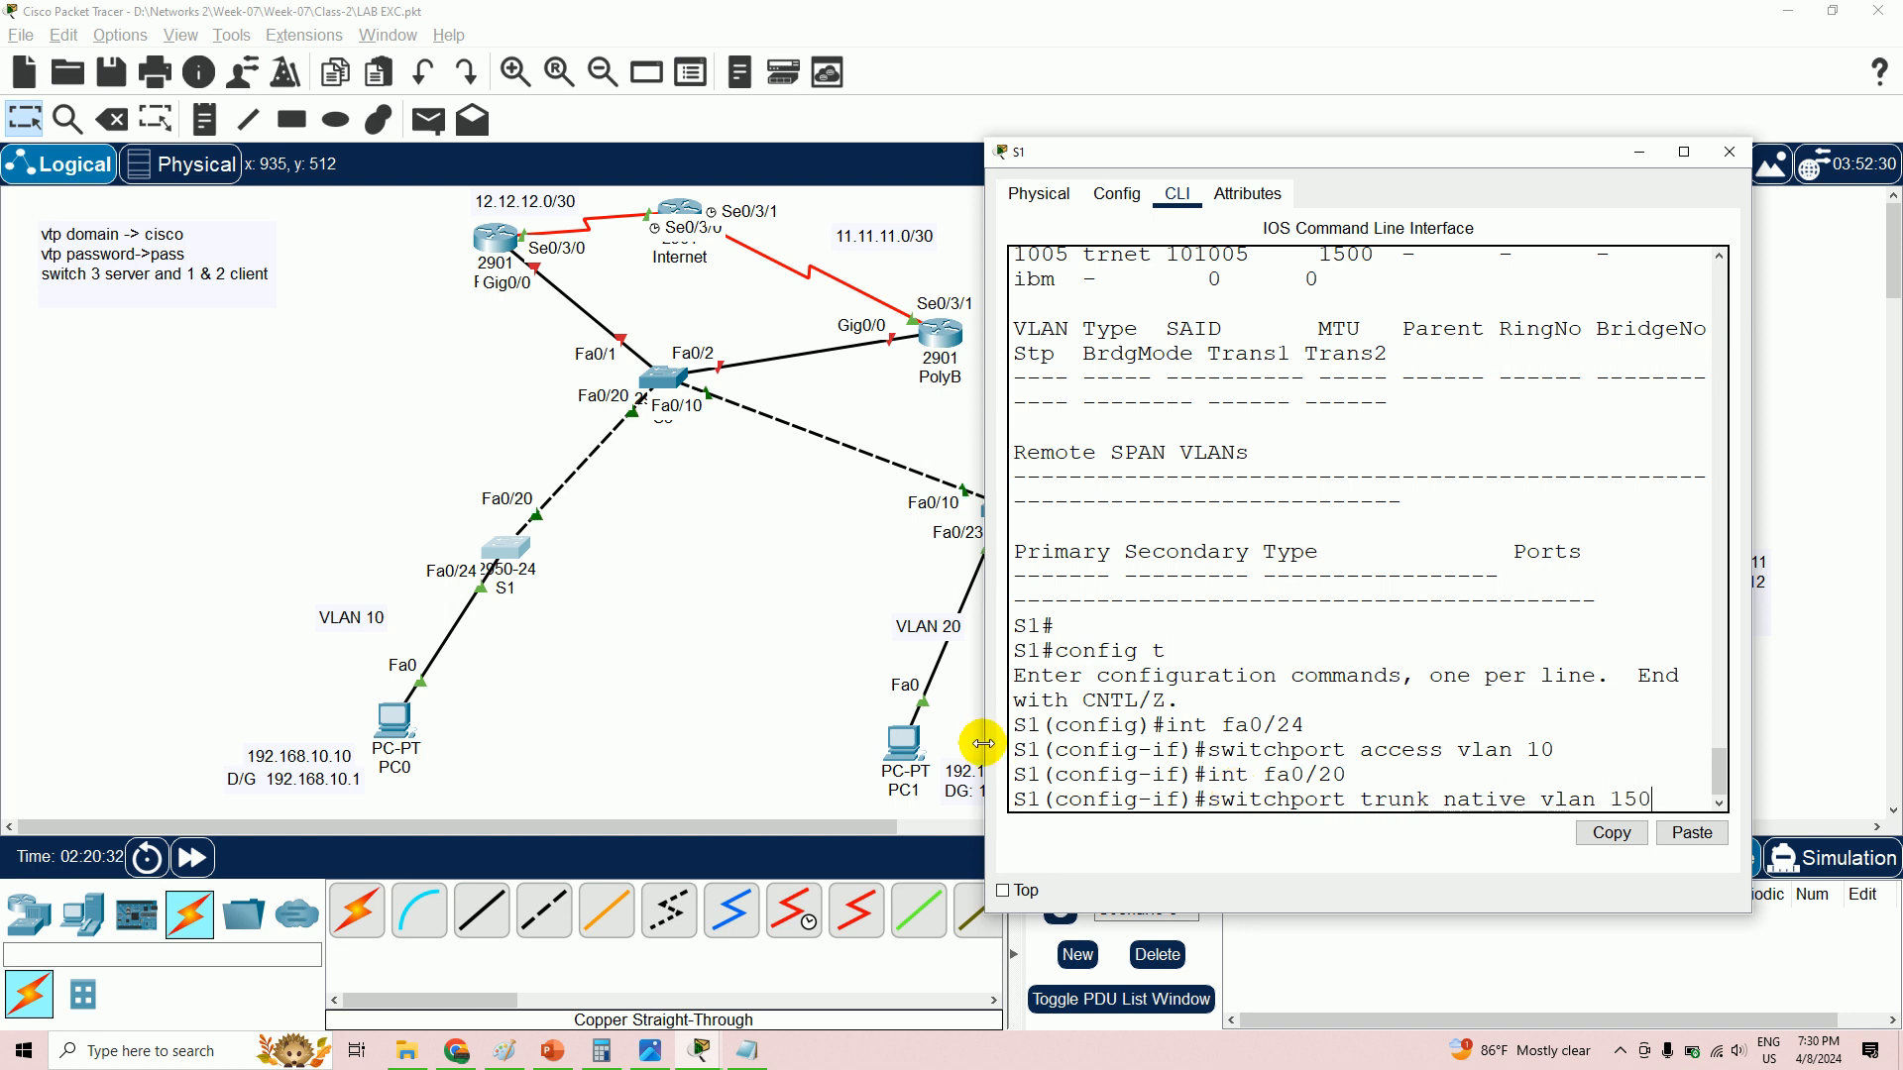
left_click(654, 1050)
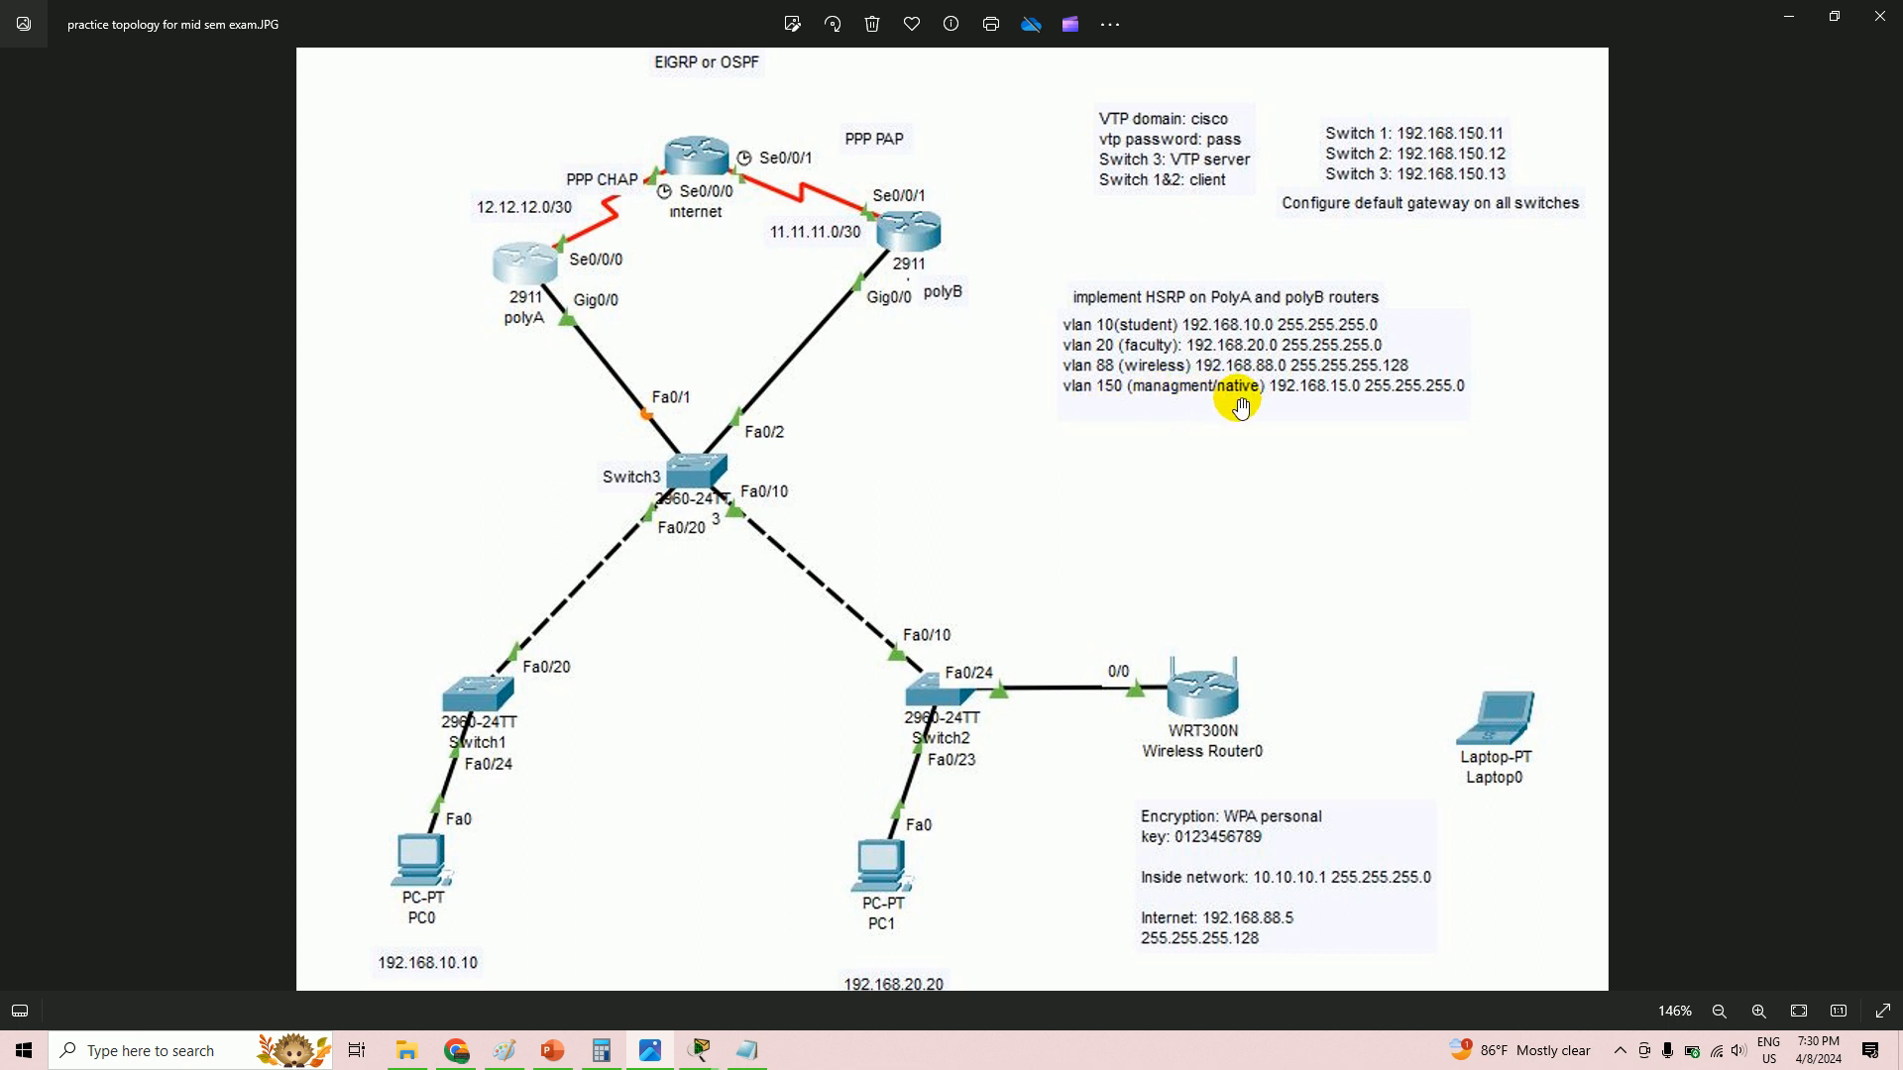
- Apply native VLAN 150 on S1's Fa0/20, exit config mode and re-list VLANs with 'sh vlan'
key("alt+Tab")
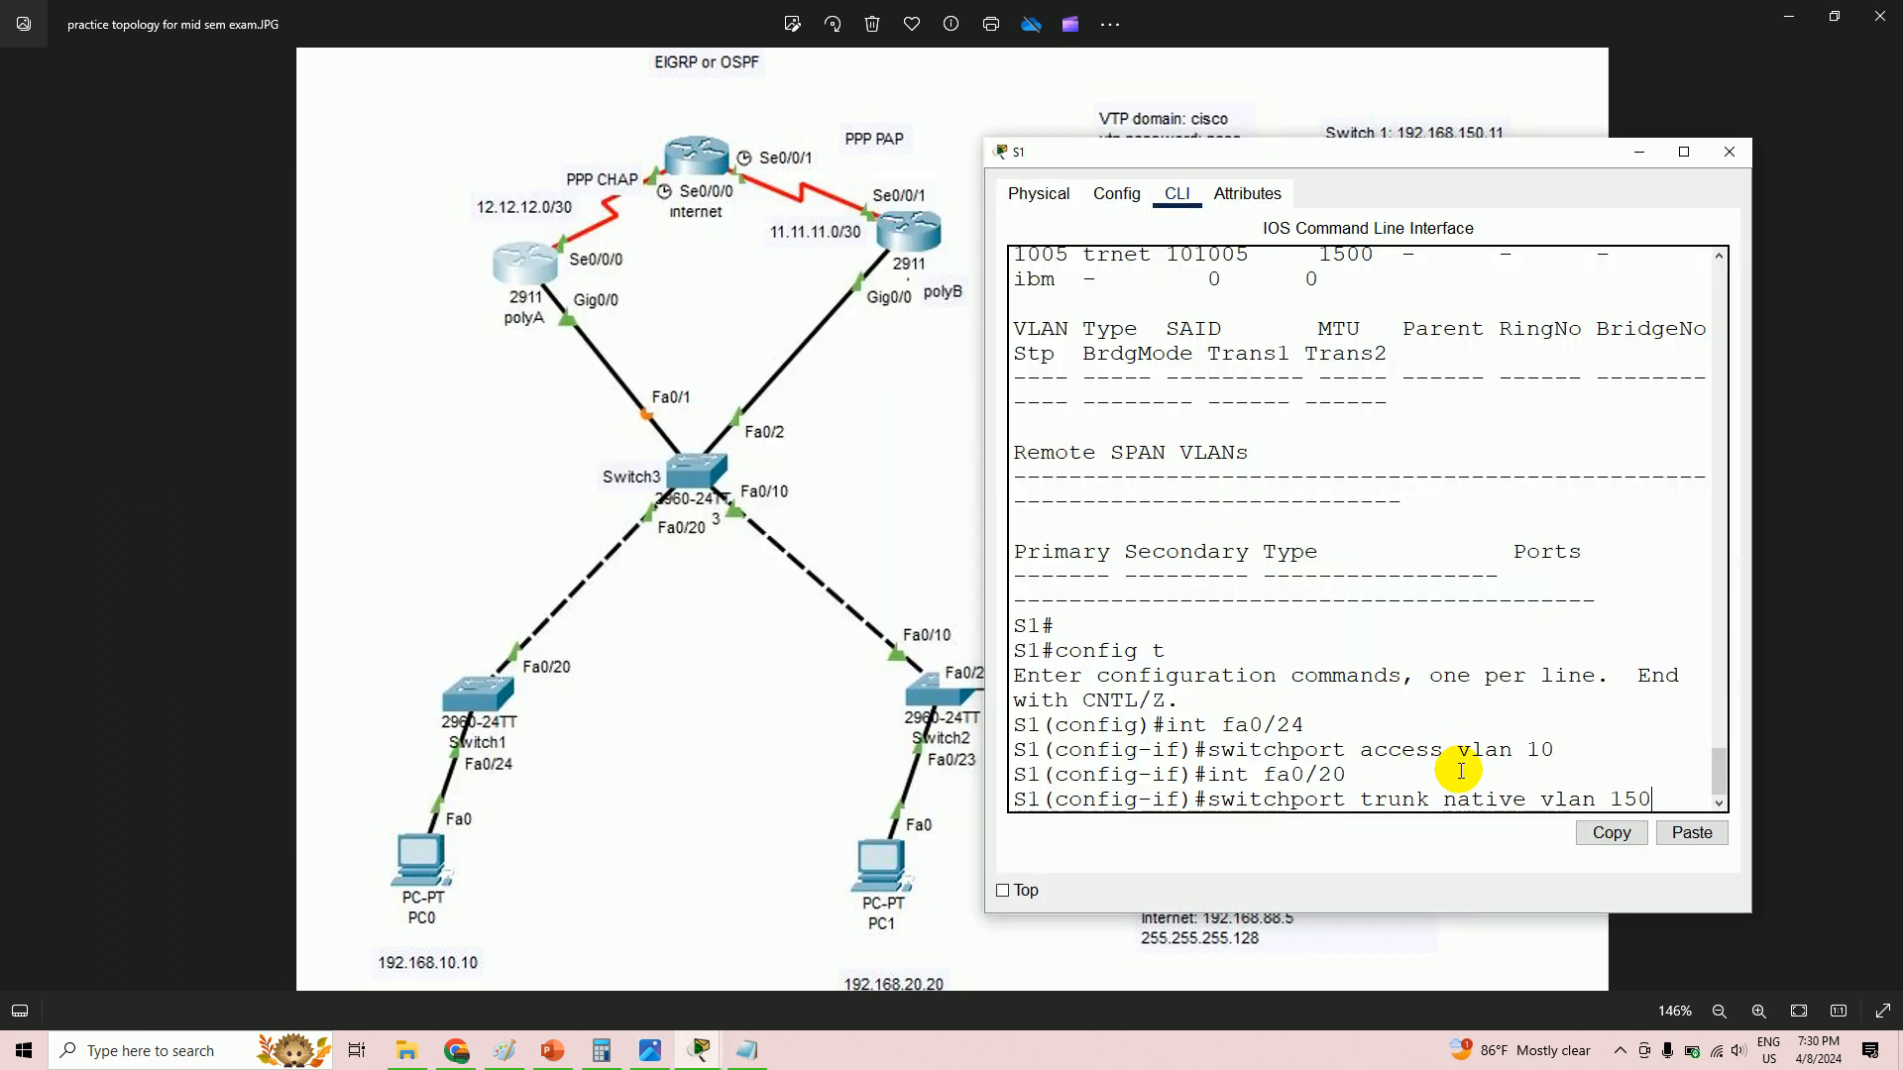
key("Return")
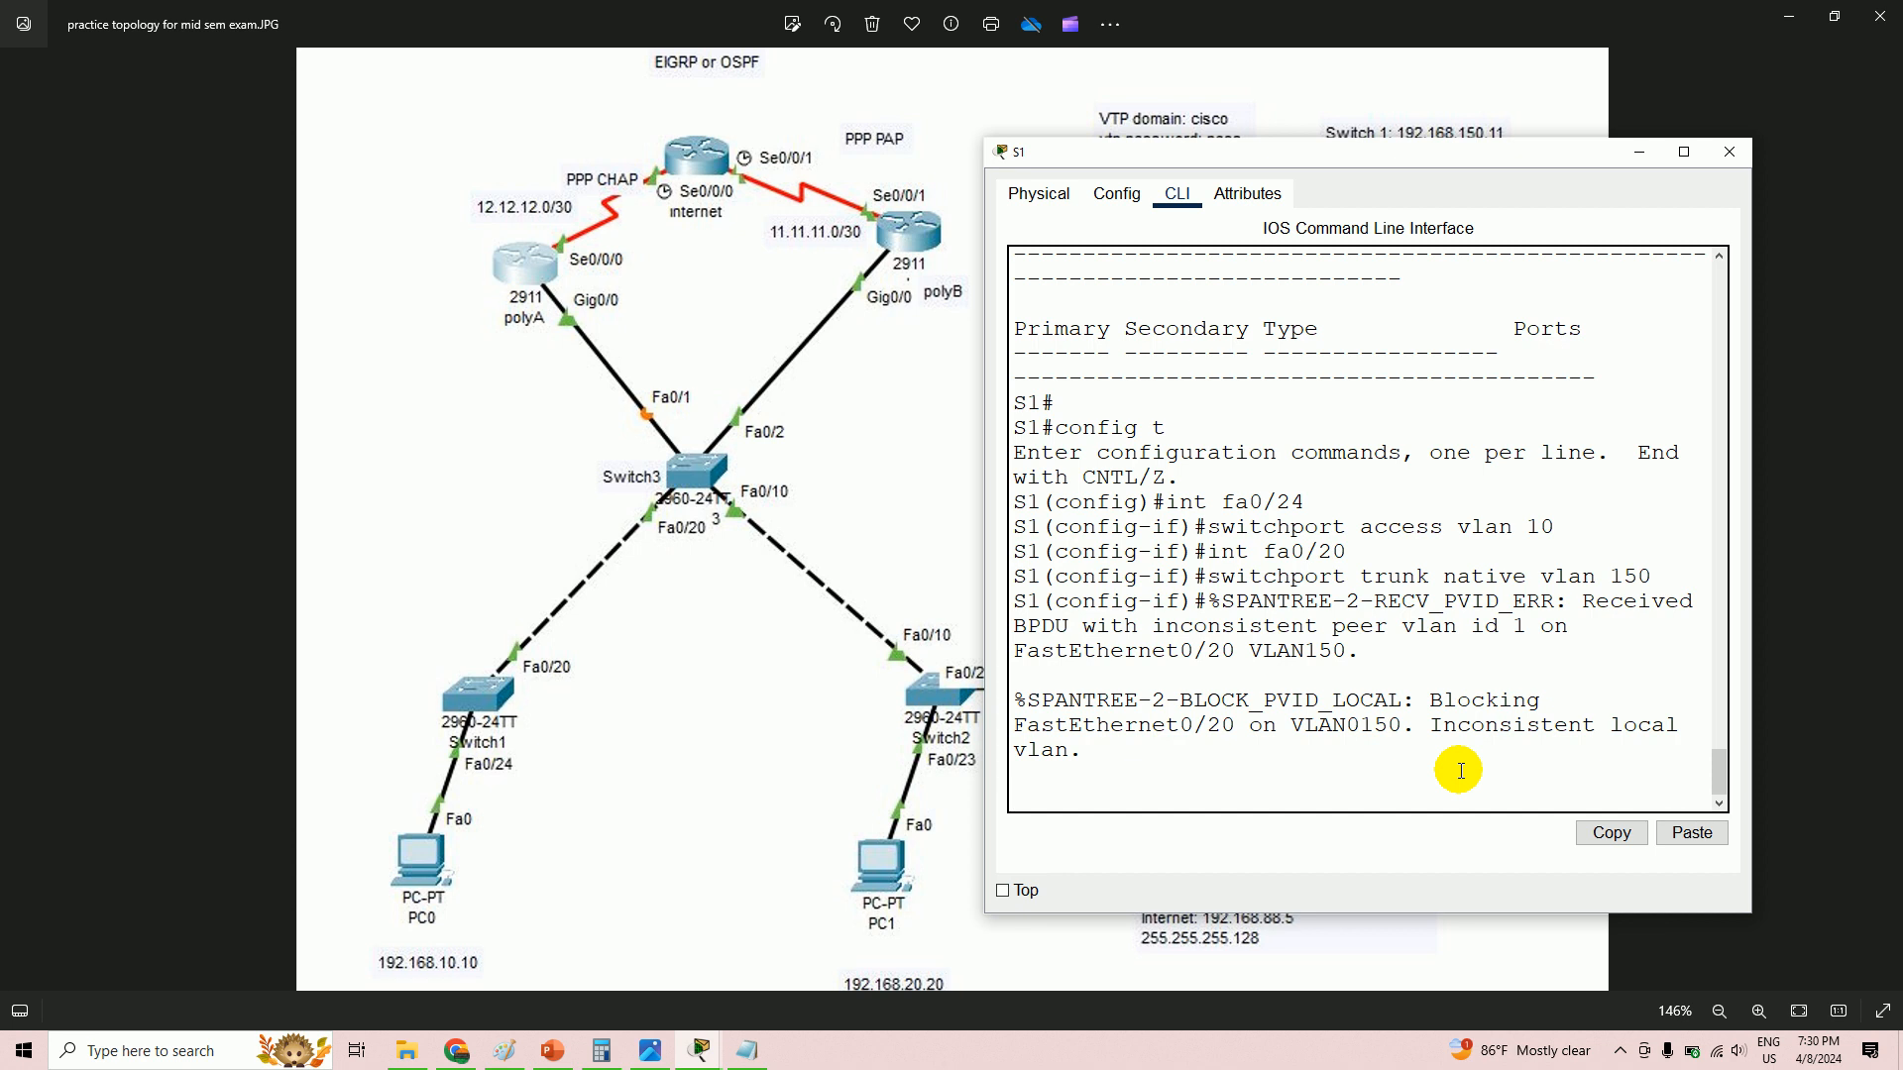
key("Return")
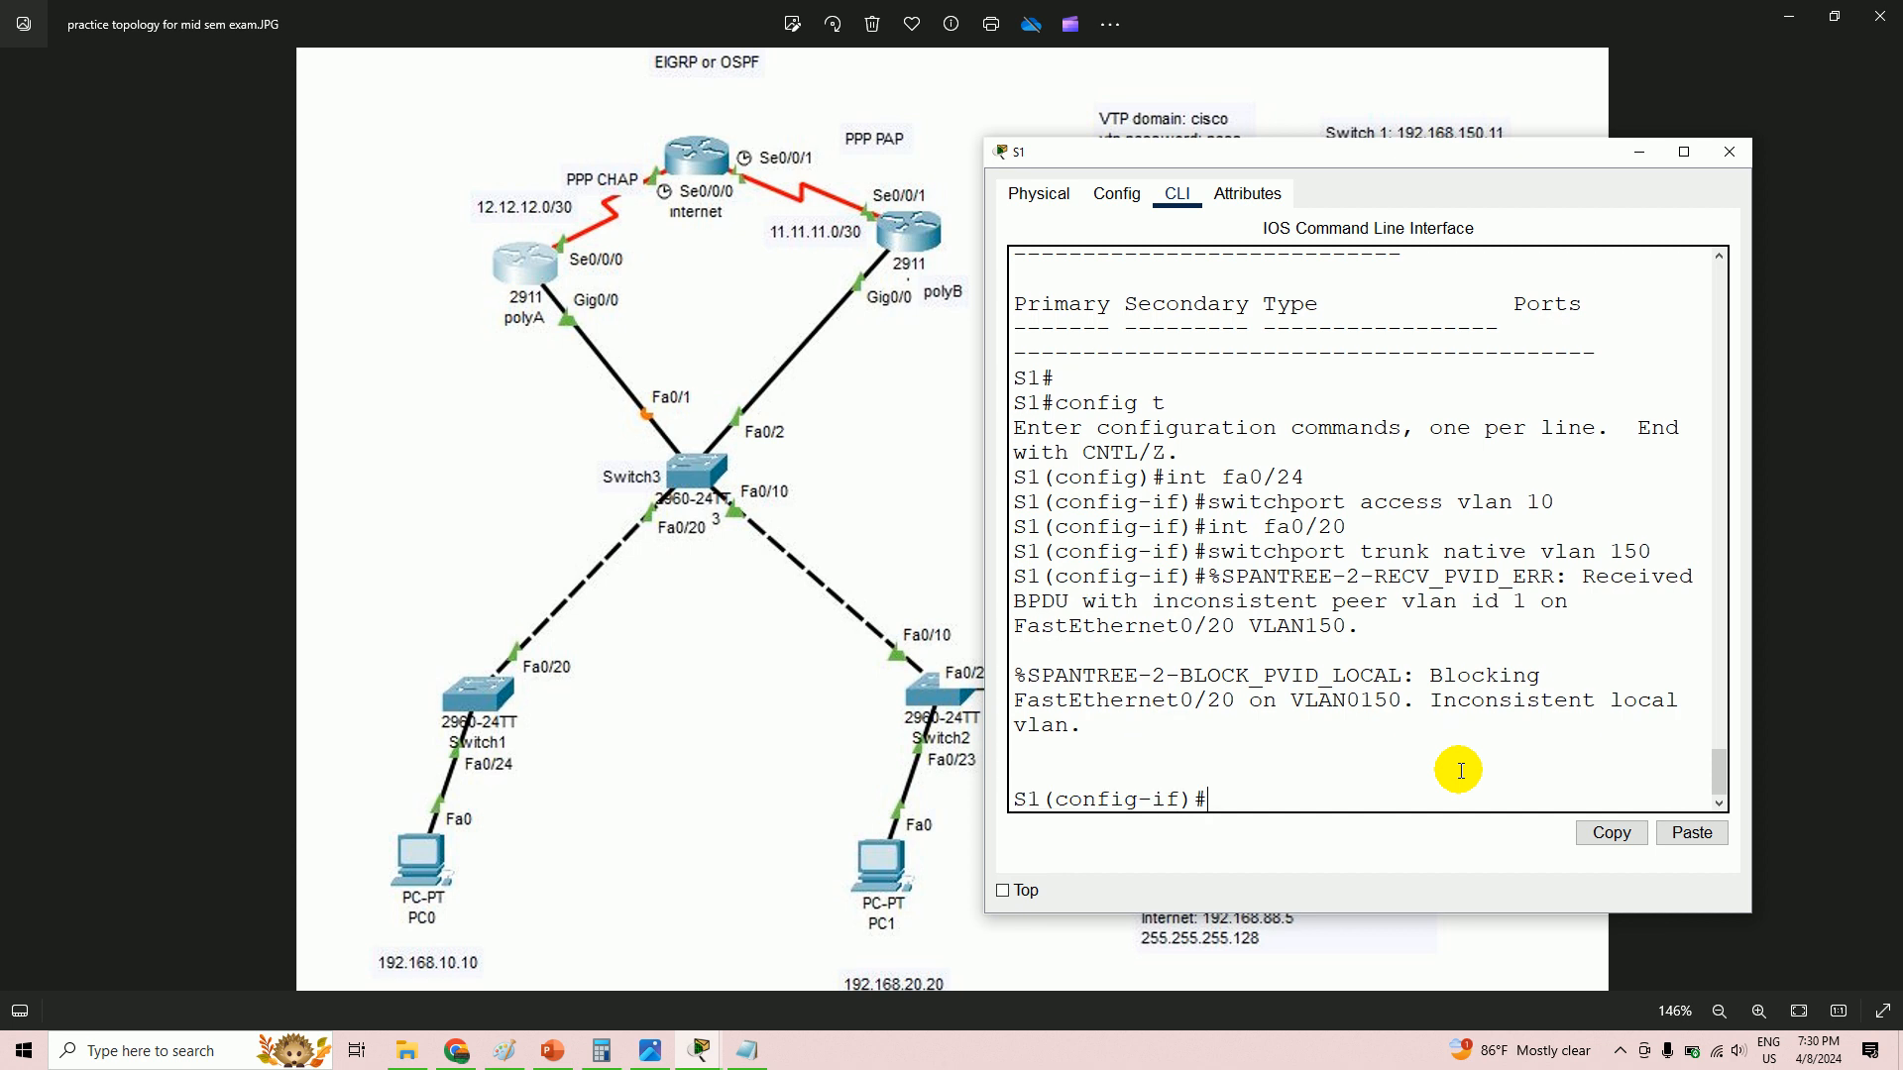
type("end")
key("Return")
type("sh vlan")
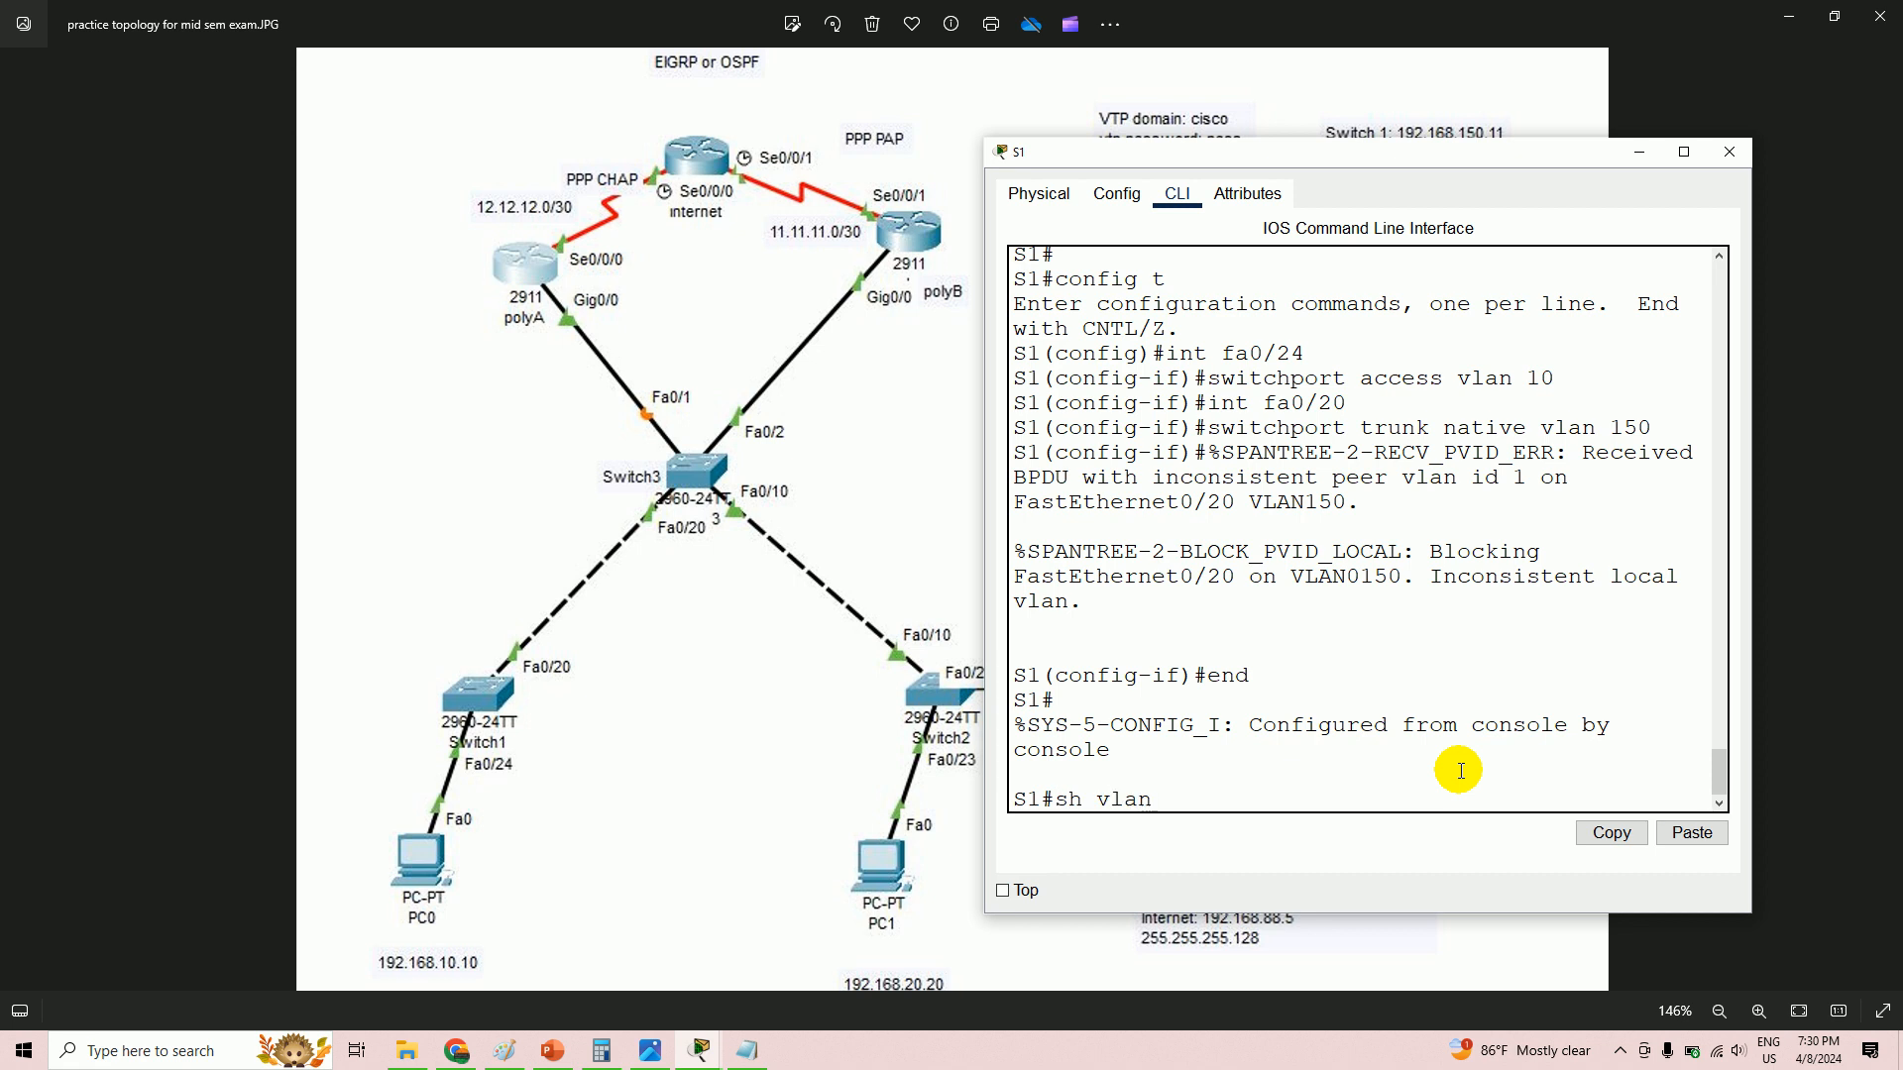
key("Return")
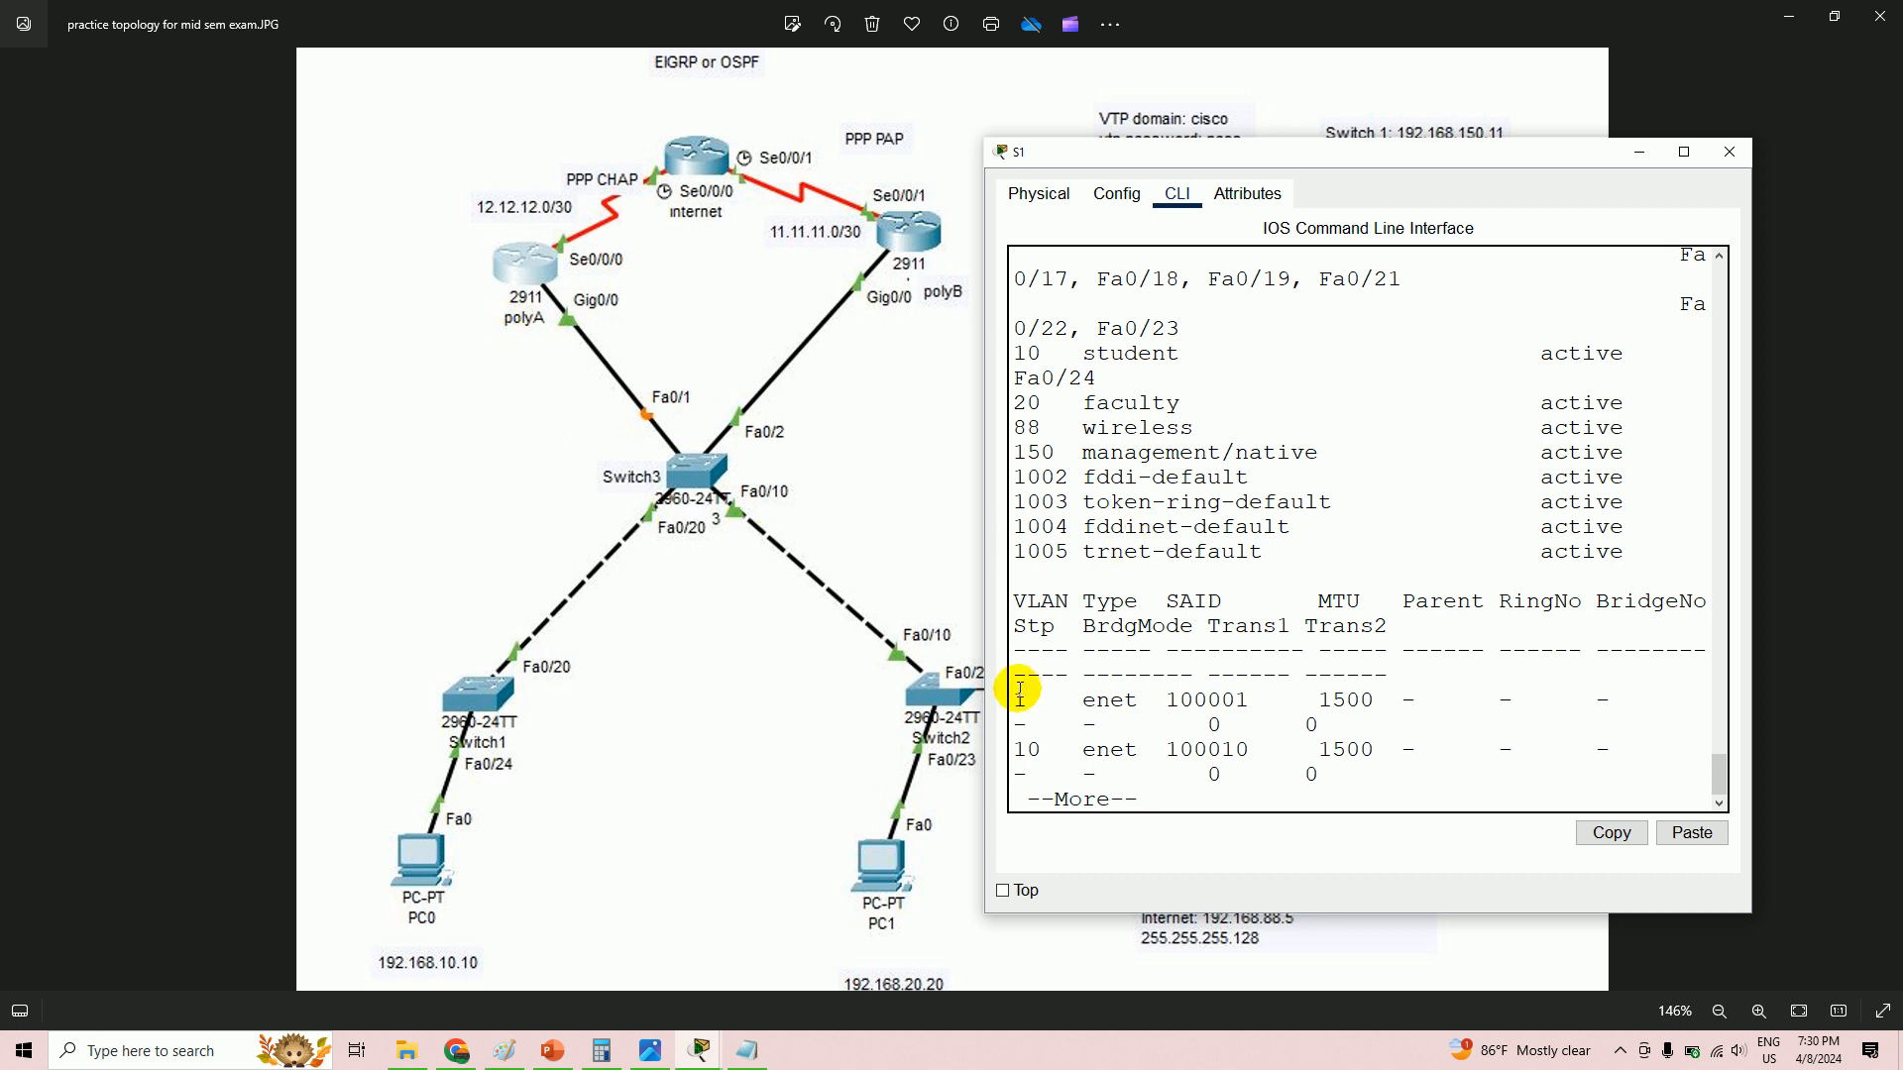
key("q")
- Compare against the topology image, then restore the main Packet Tracer lab window
key("alt+Tab")
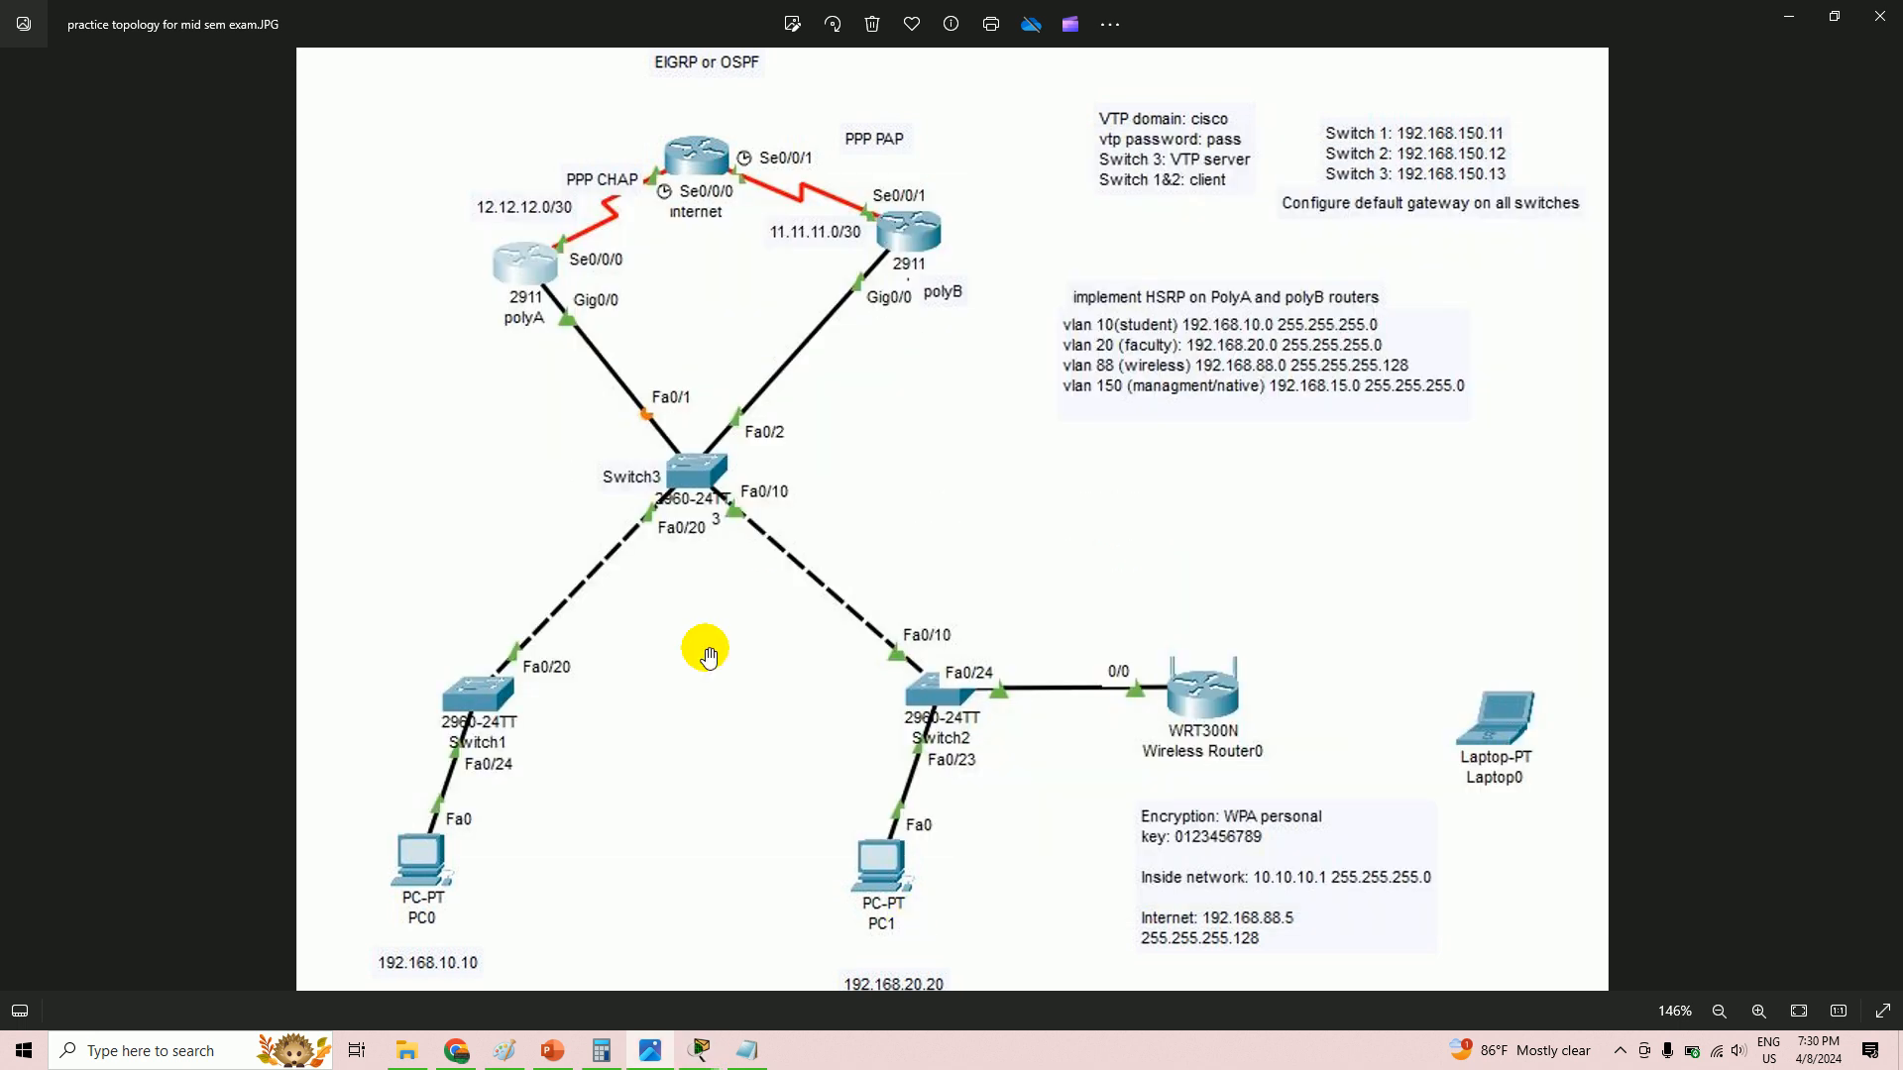
left_click(700, 1053)
left_click(317, 964)
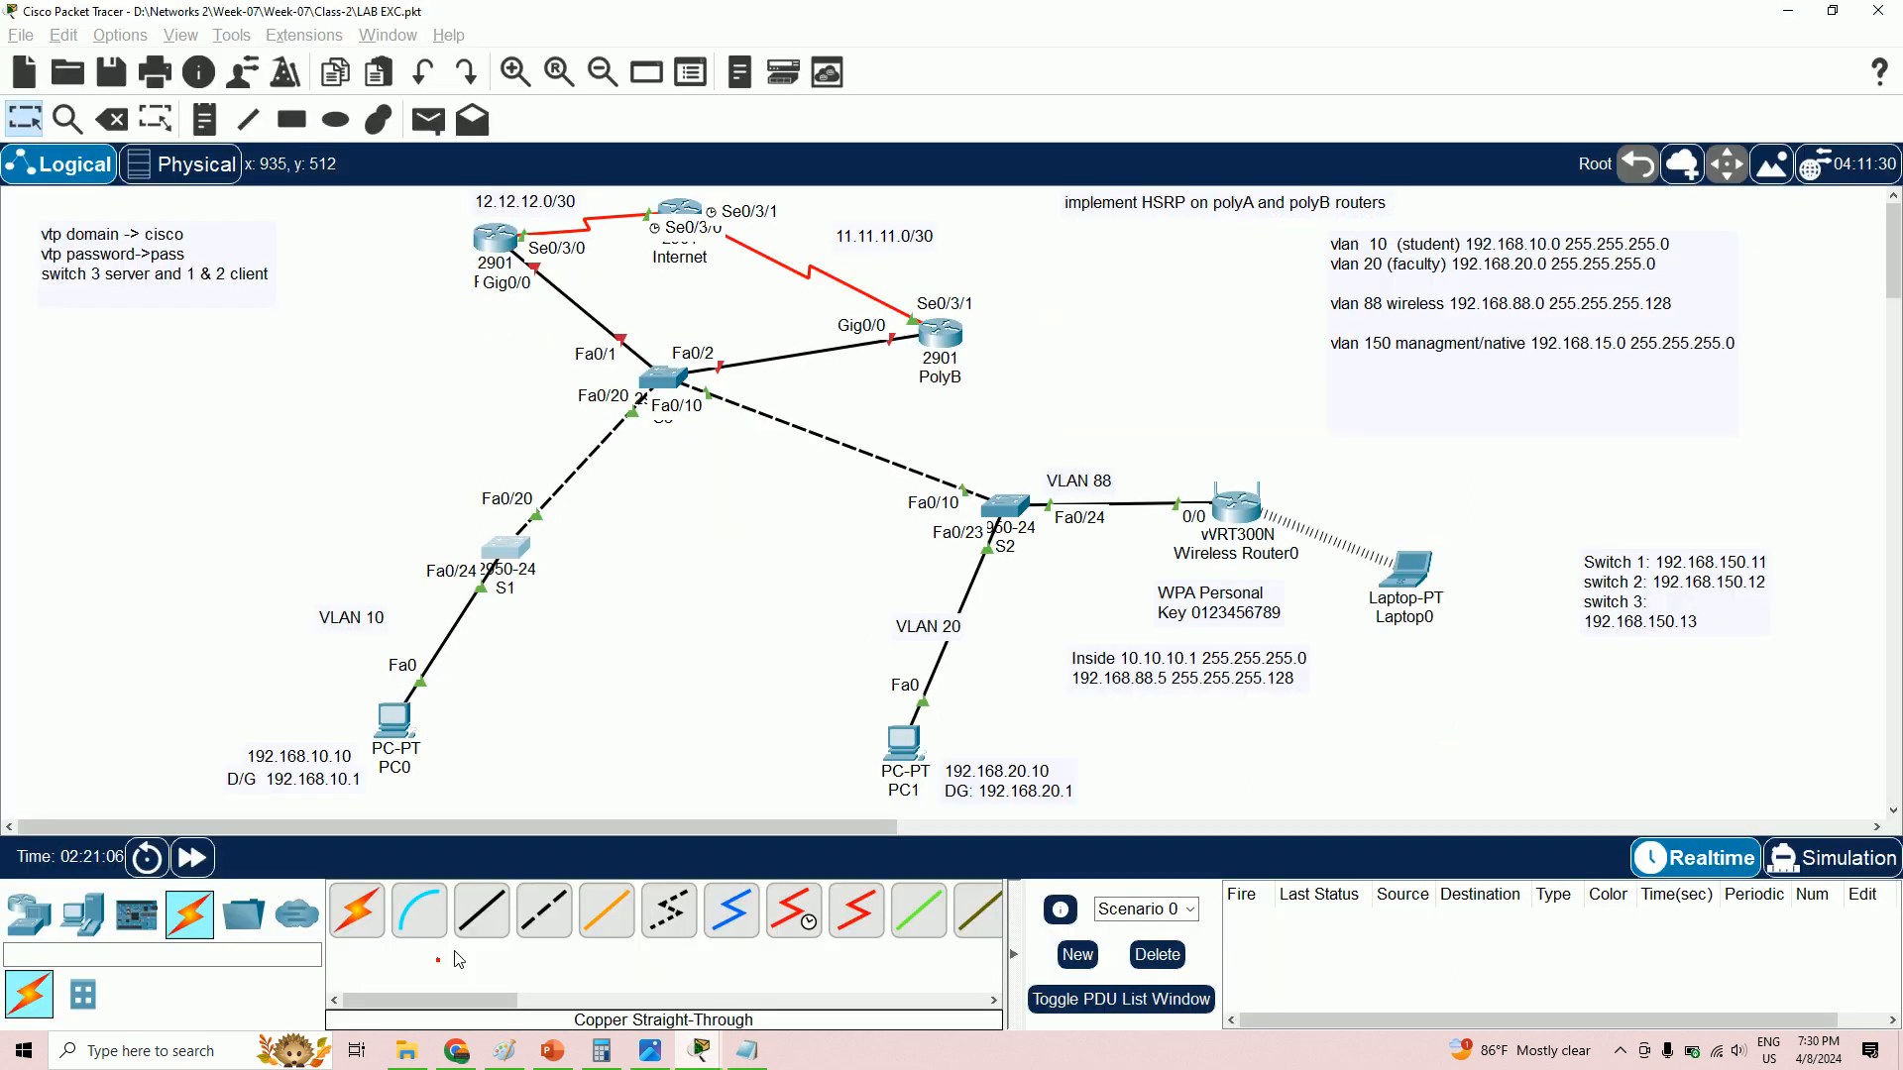
- On S3, set interface Fa0/20 to trunk native VLAN 150
left_click(663, 382)
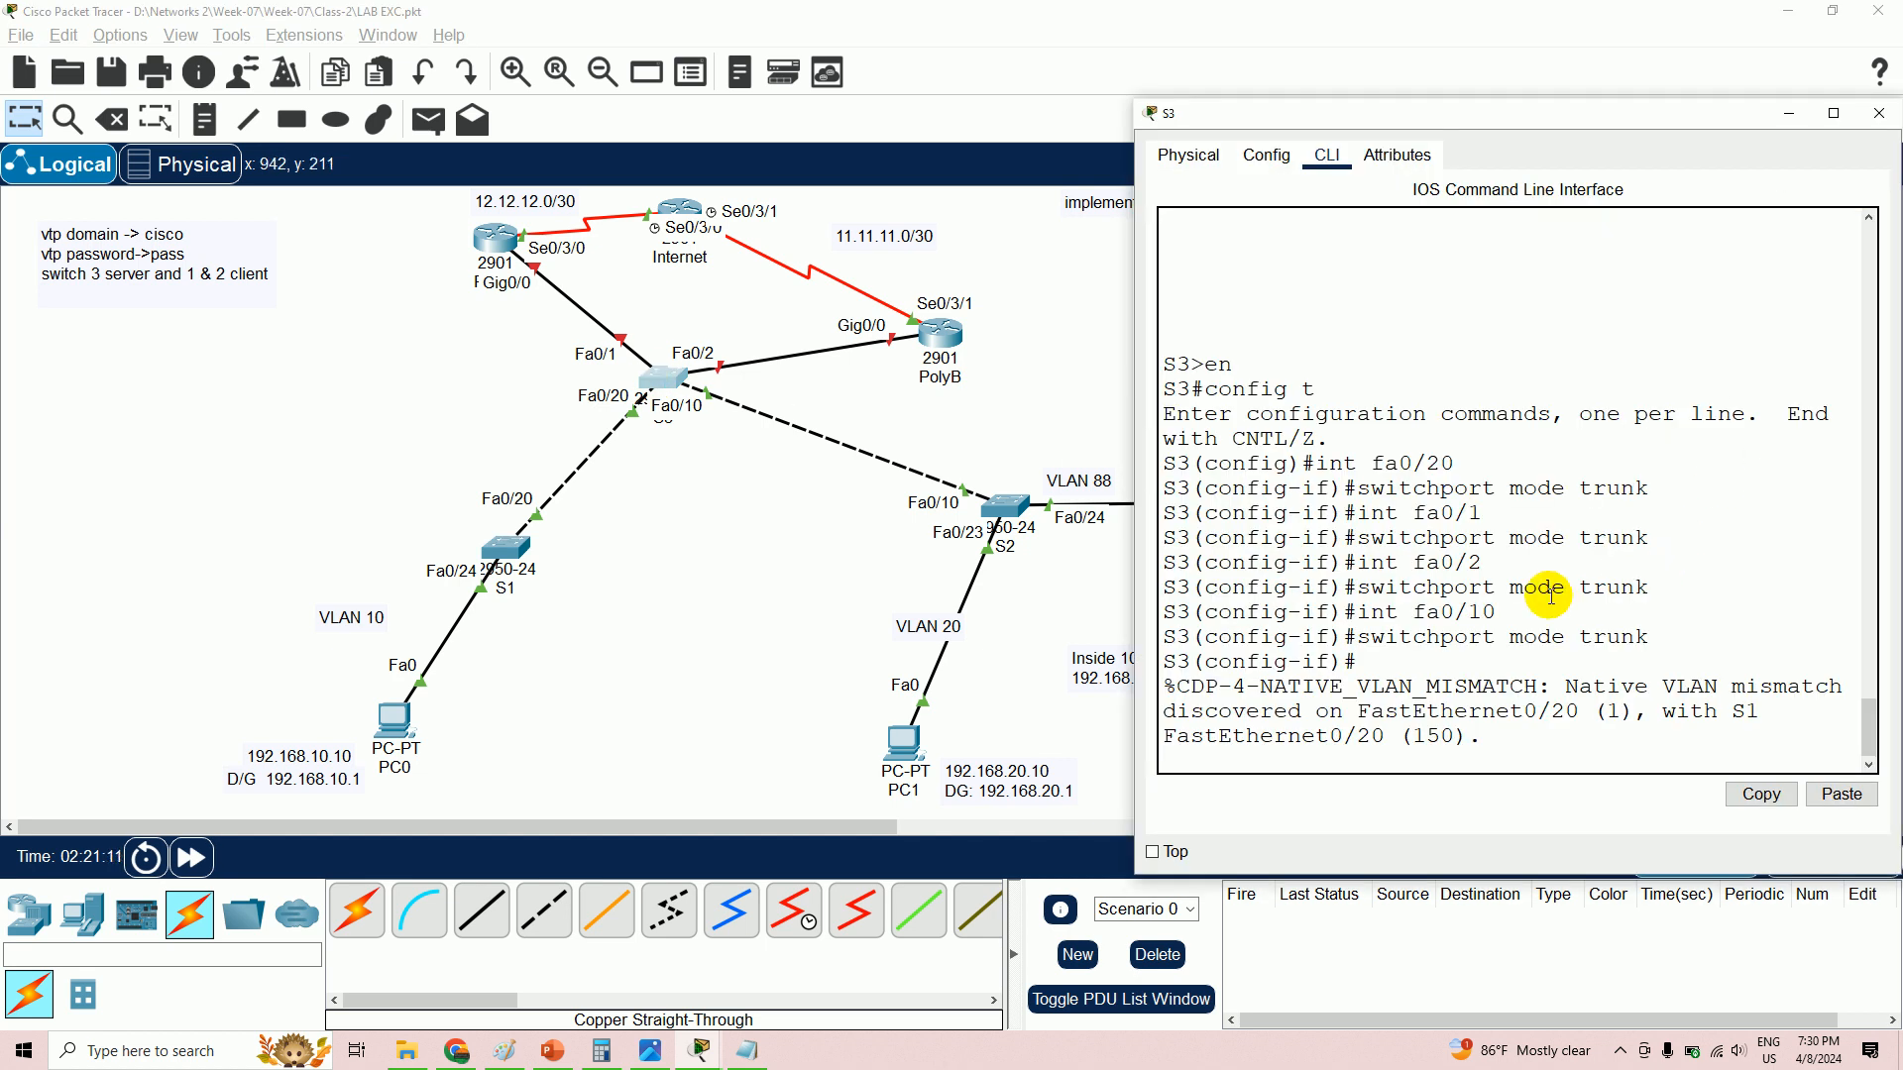
key("Return")
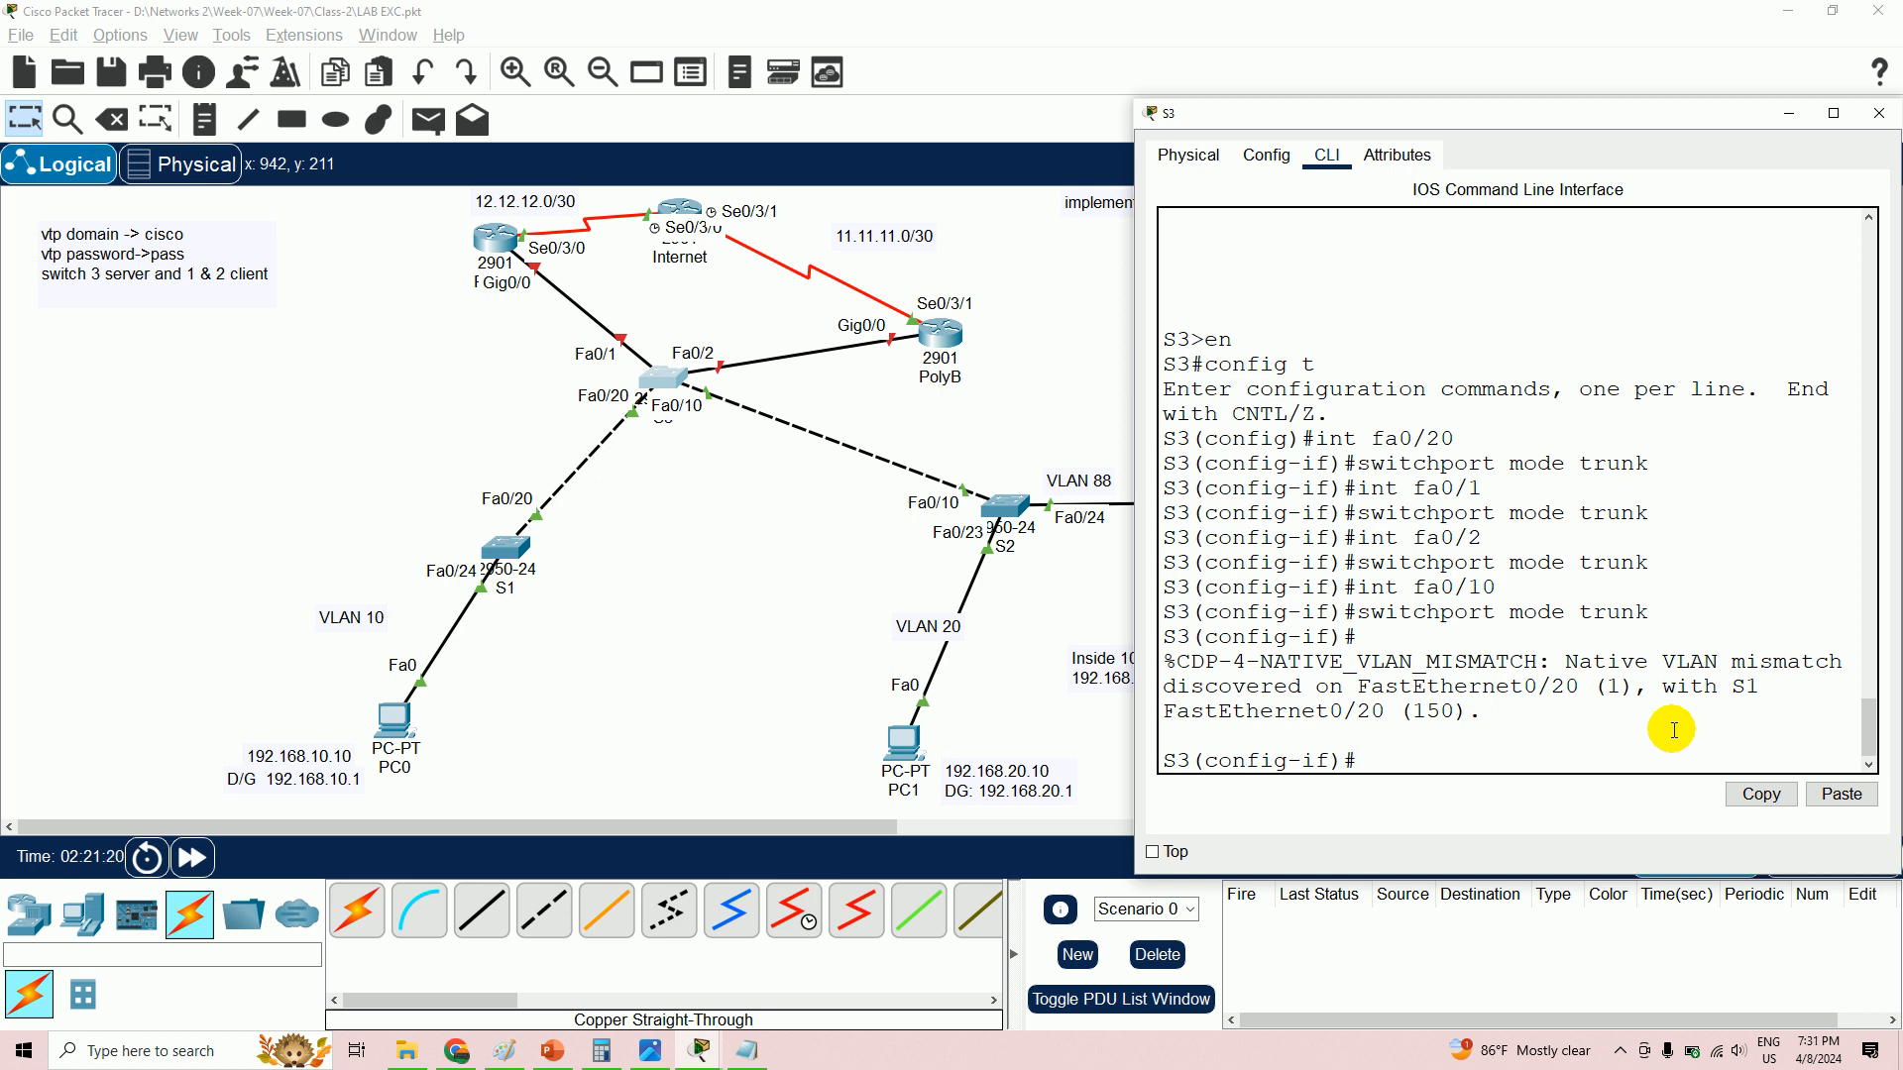
type("int fa0/20")
key("Return")
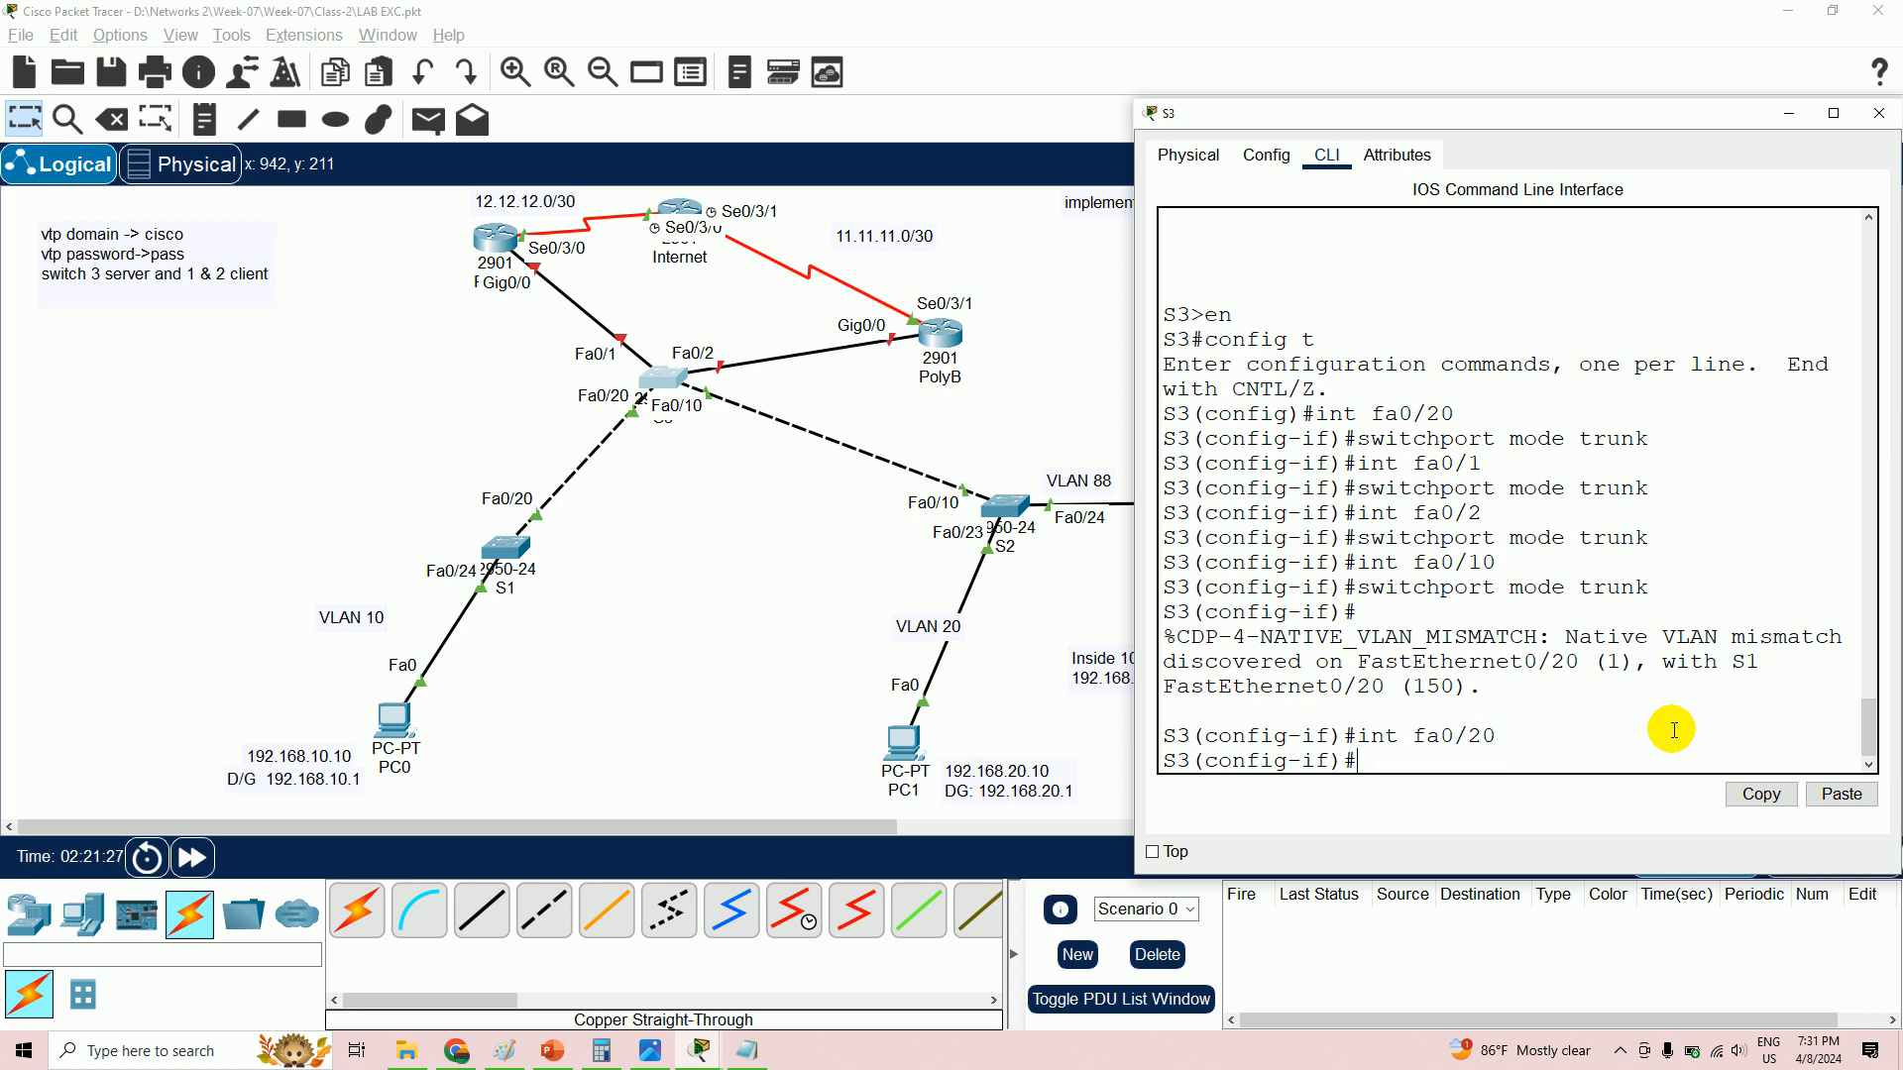
type("switchport mode trunk")
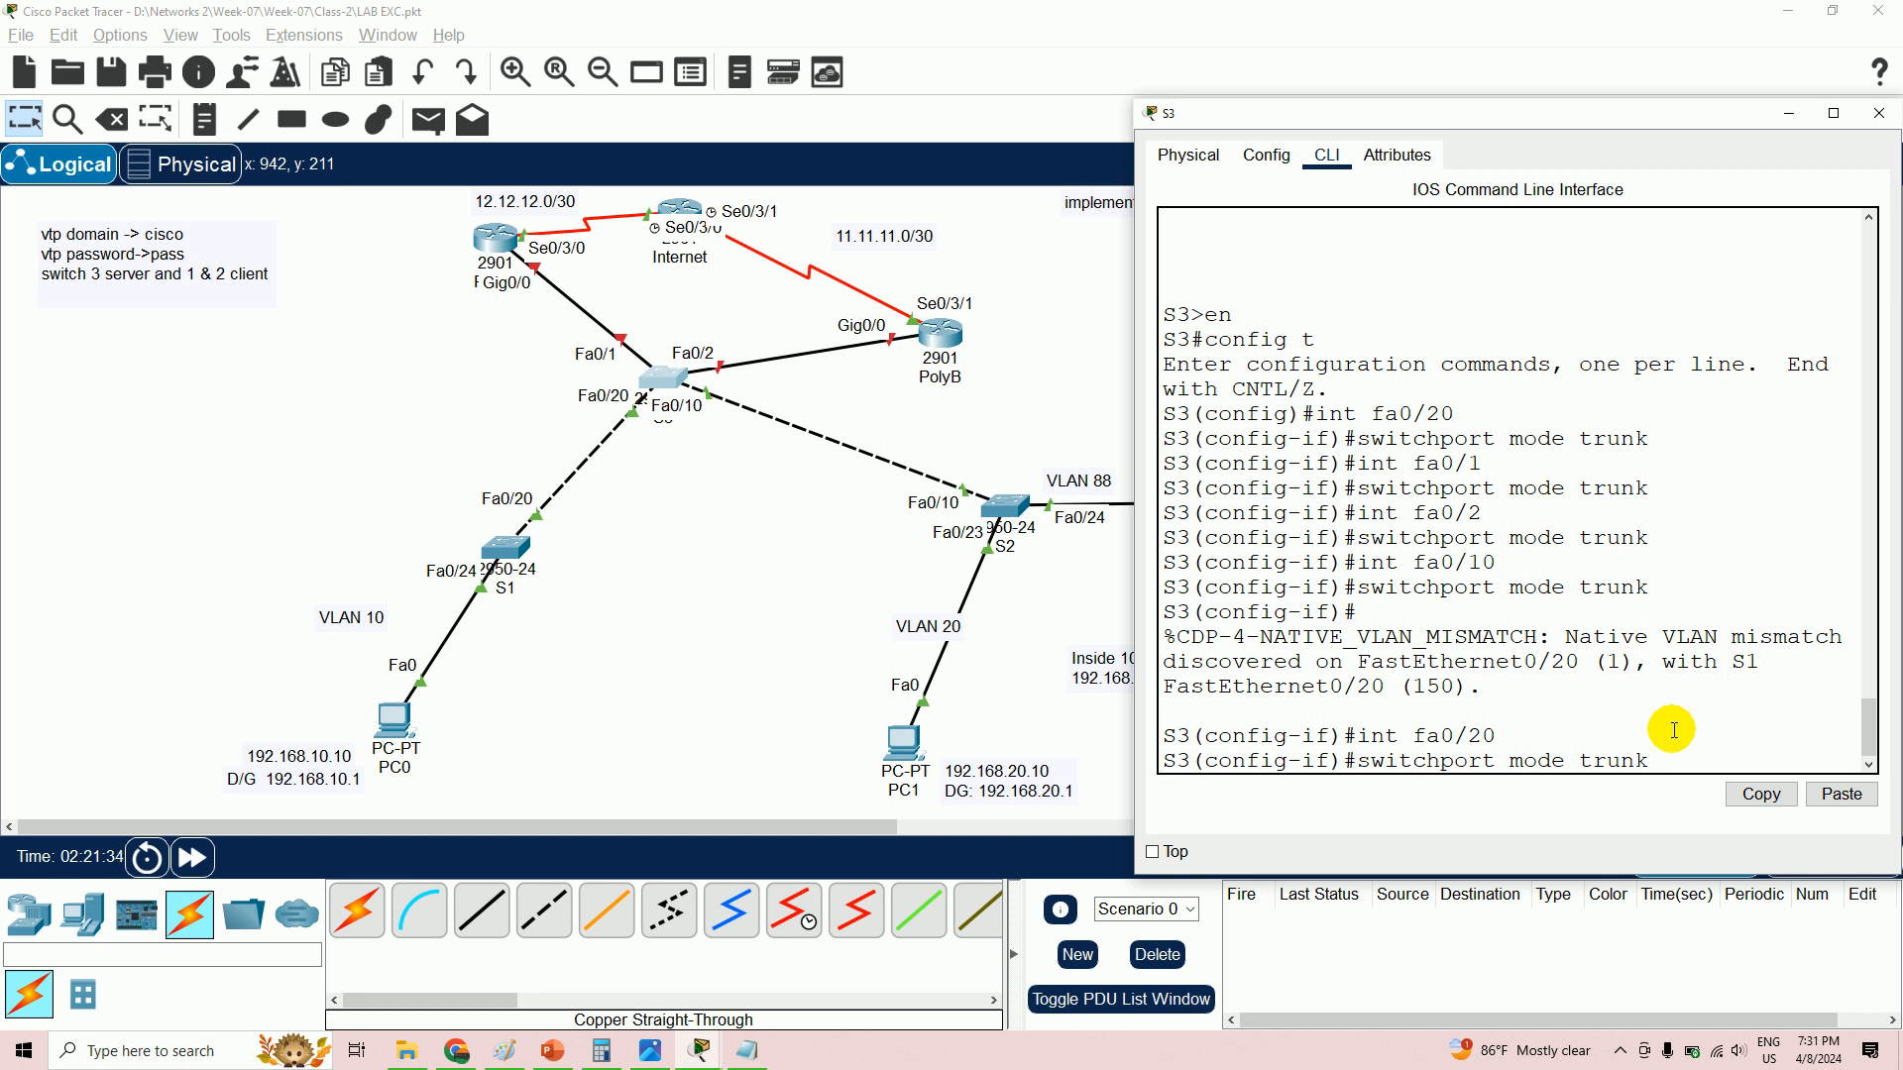
key("BackSpace")
key("BackSpace")
key("BackSpace")
key("BackSpace")
key("BackSpace")
key("BackSpace")
key("BackSpace")
key("BackSpace")
key("BackSpace")
key("BackSpace")
type("trunk native vlan 150")
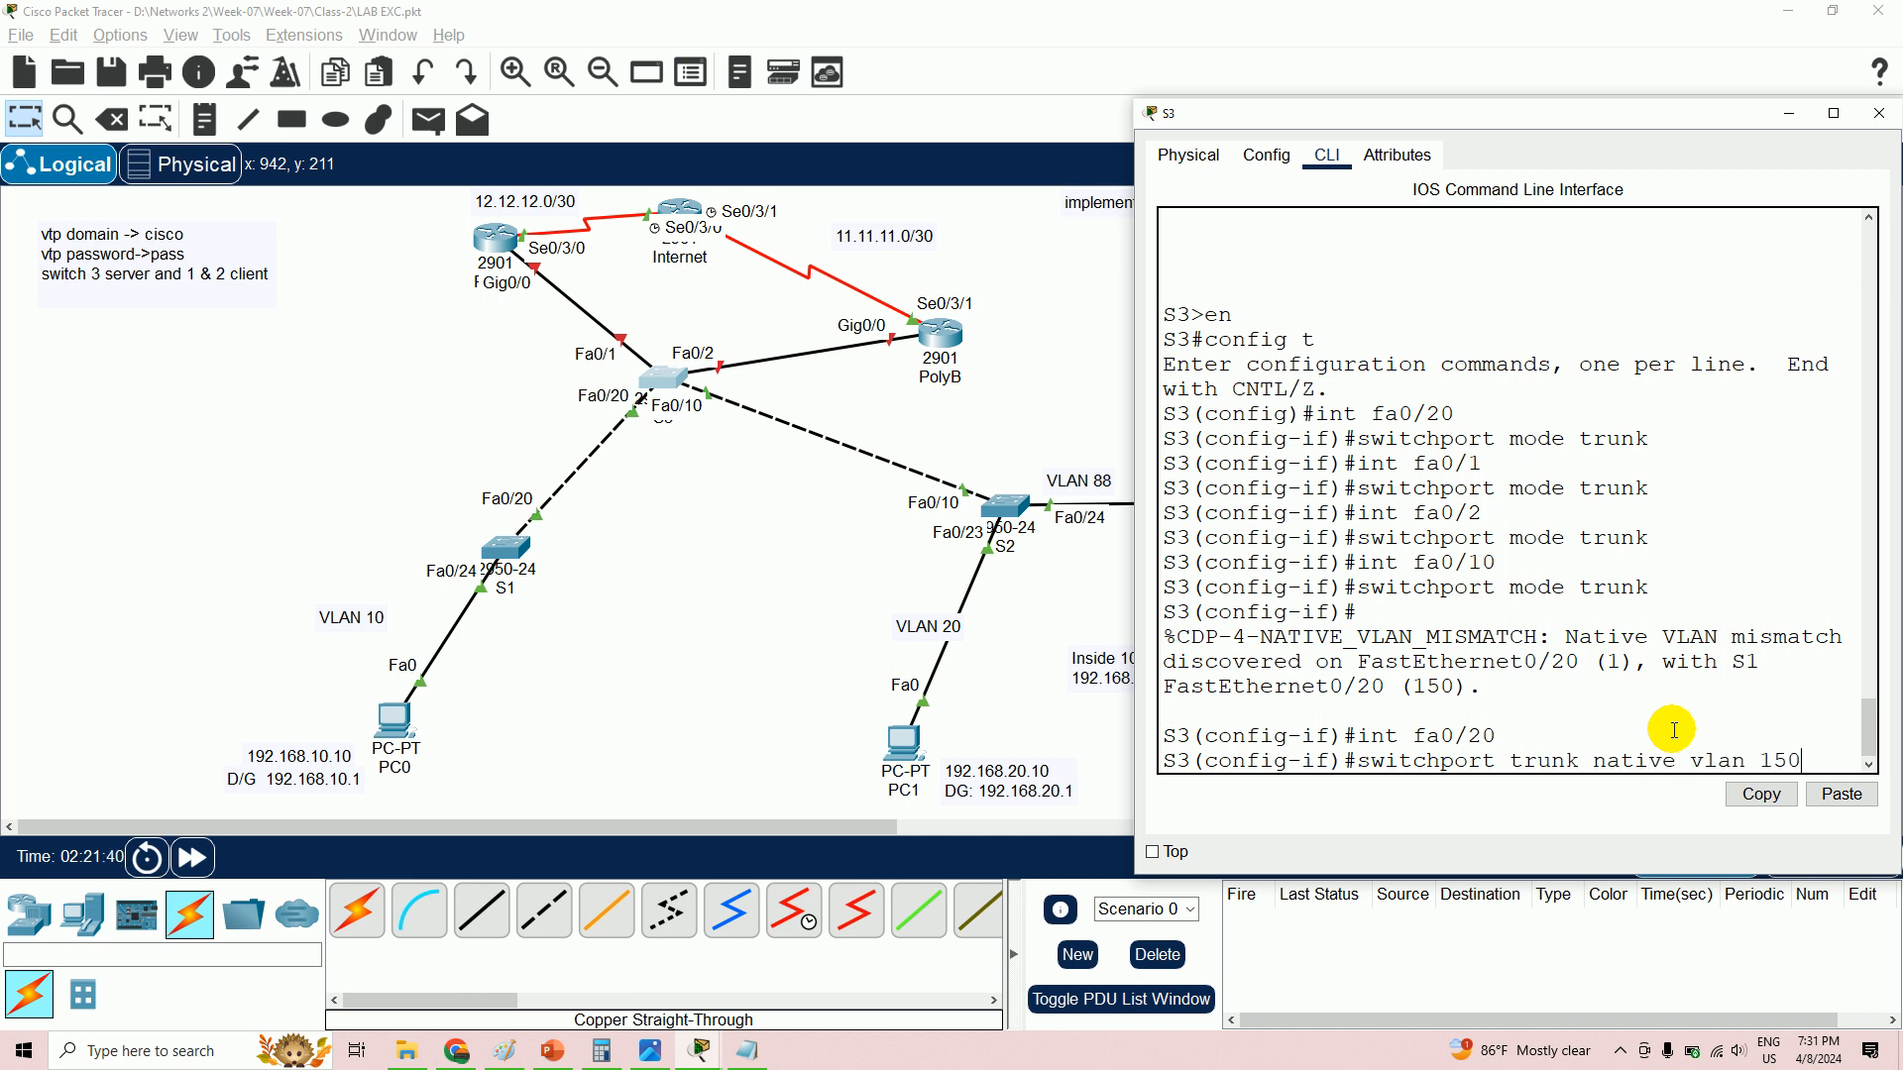
key("Return")
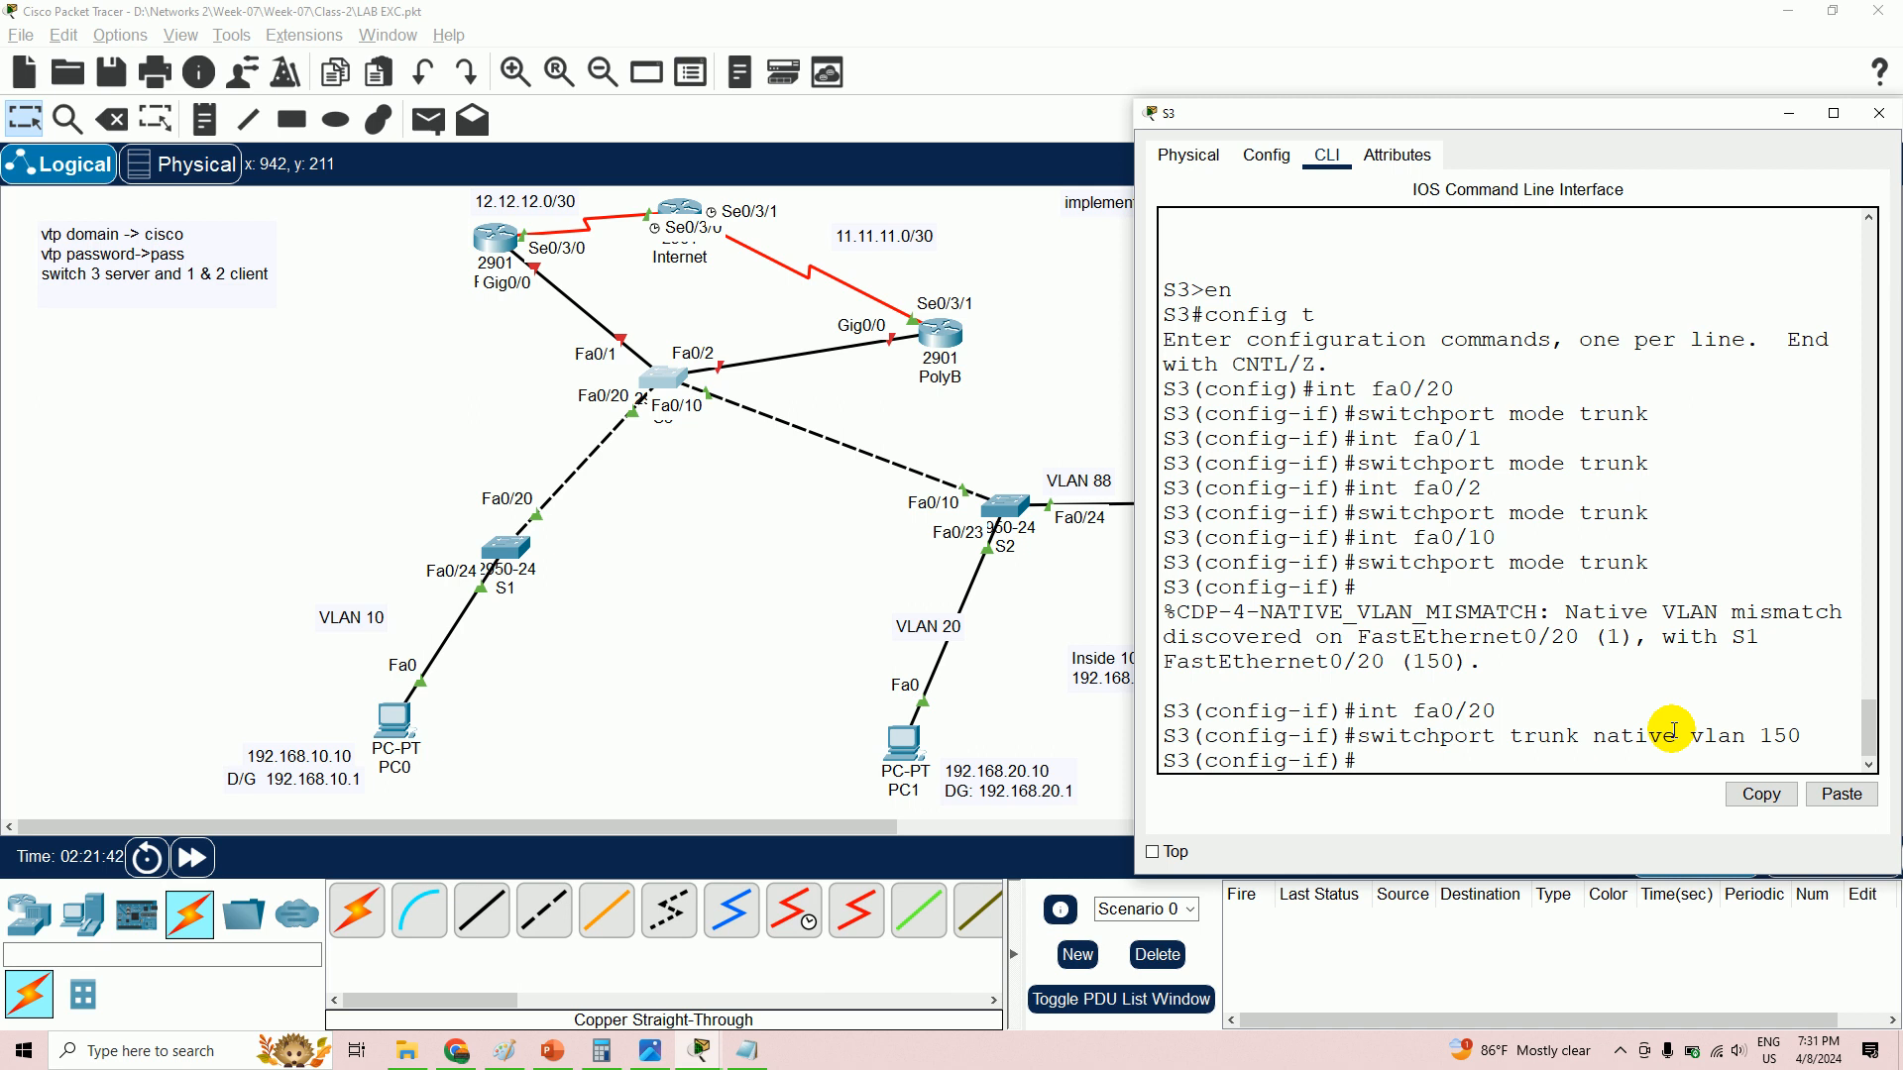
- Set S3's Fa0/10 to trunk native VLAN 150, reusing the command from history
type("int fa0/10")
key("Return")
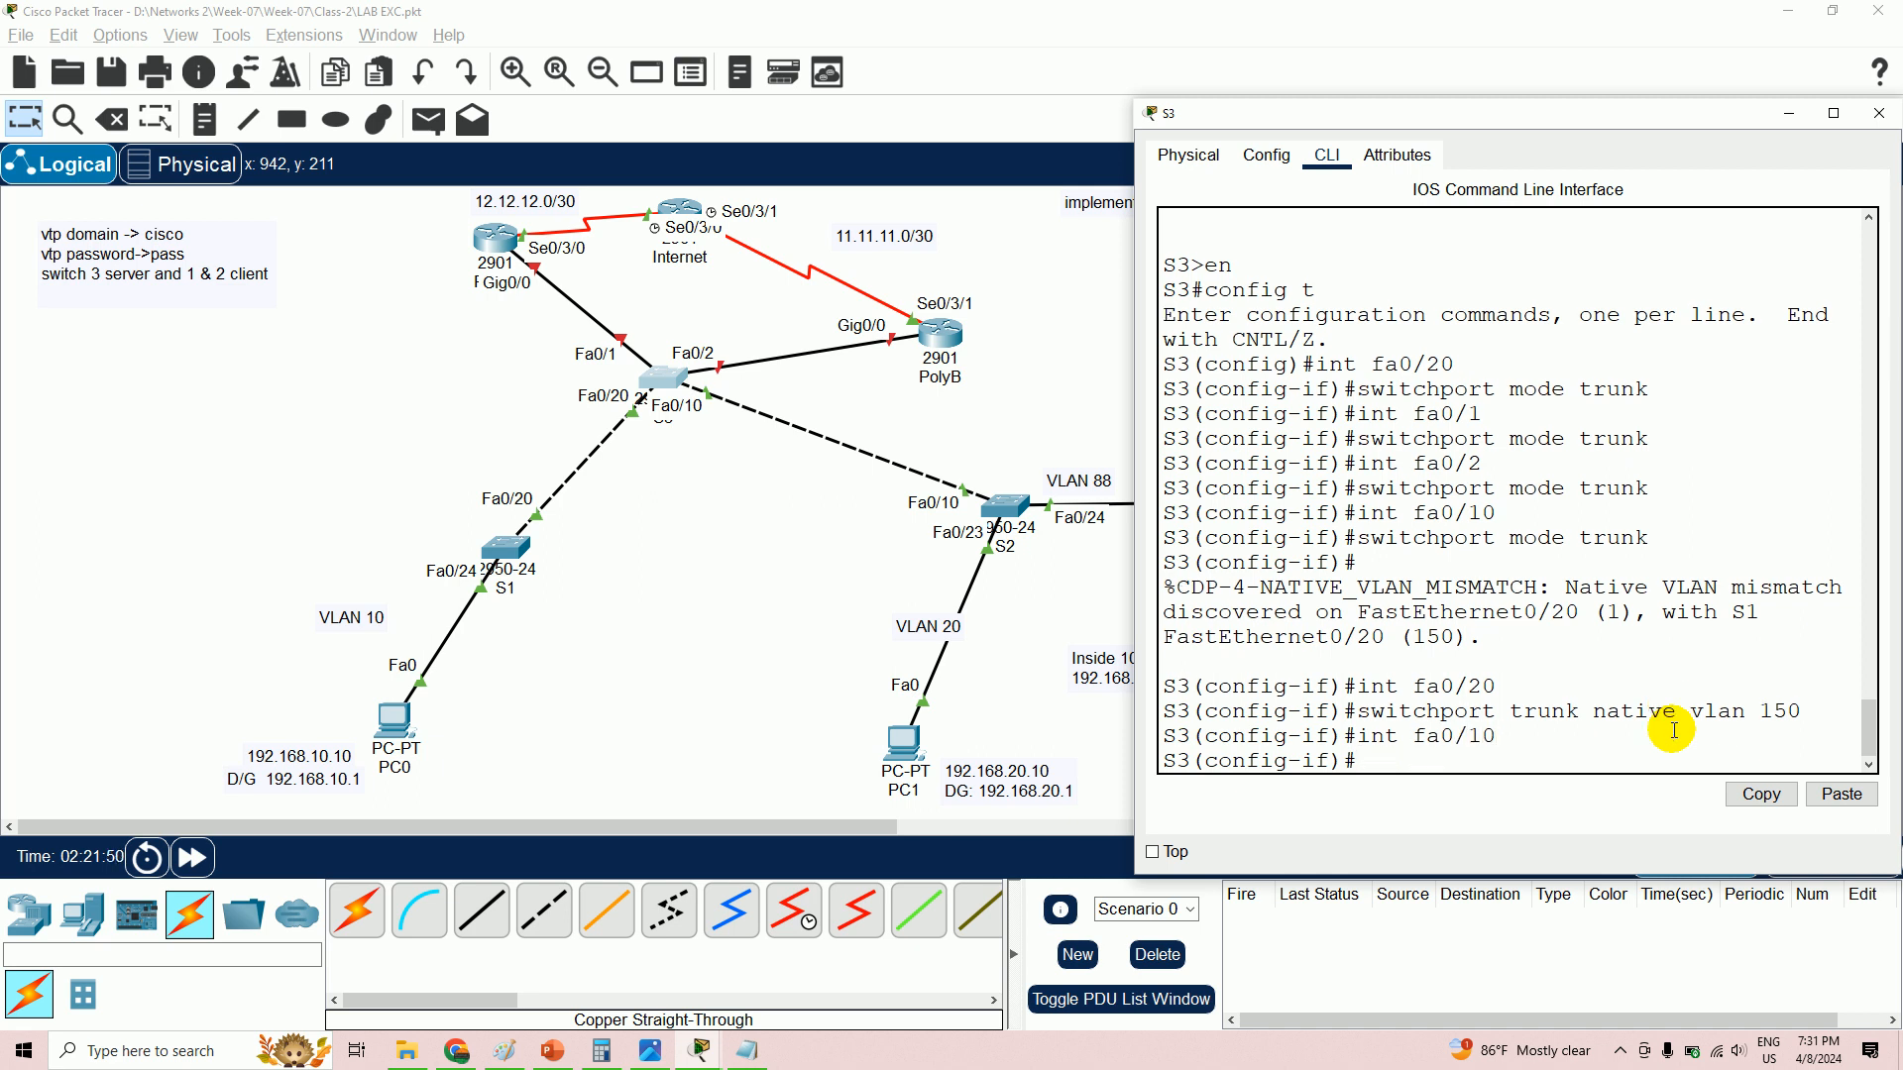
key("Up")
key("Up")
key("Up")
key("Up")
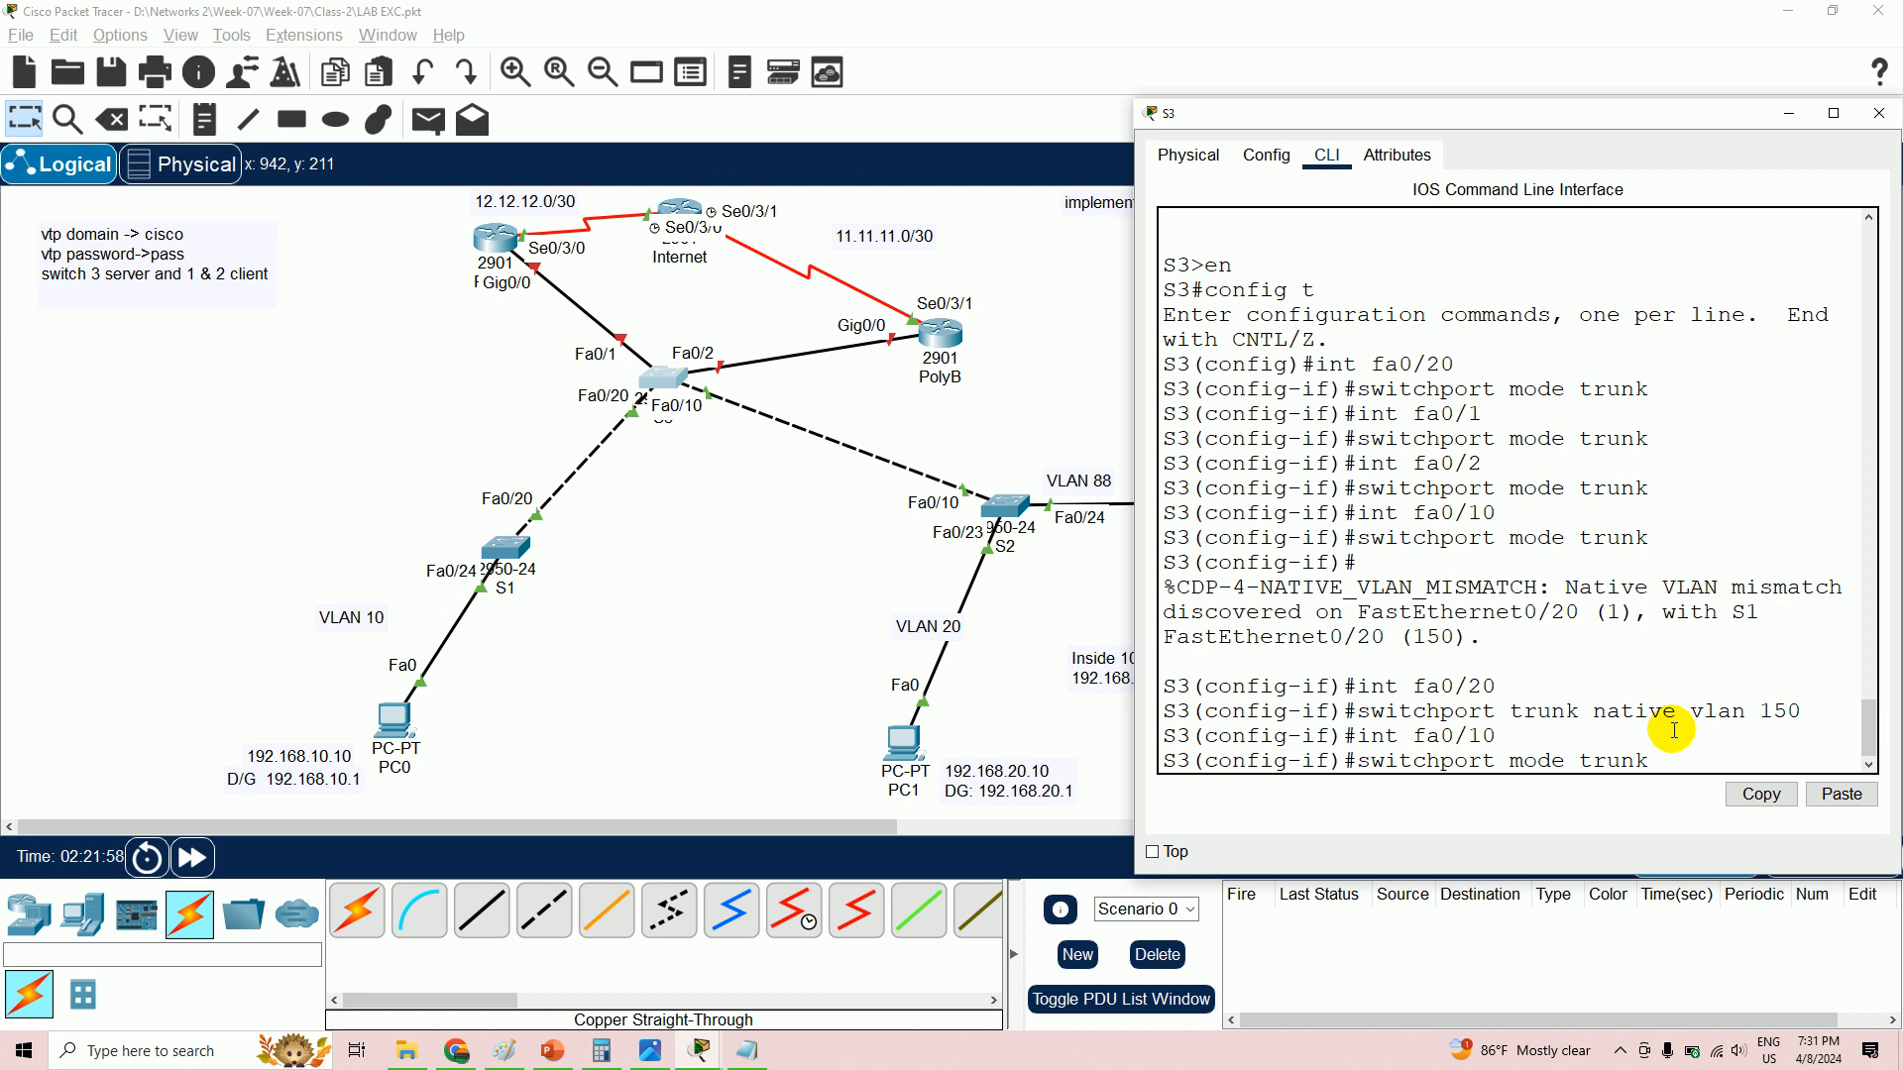
key("Up")
key("Down")
key("Down")
key("Down")
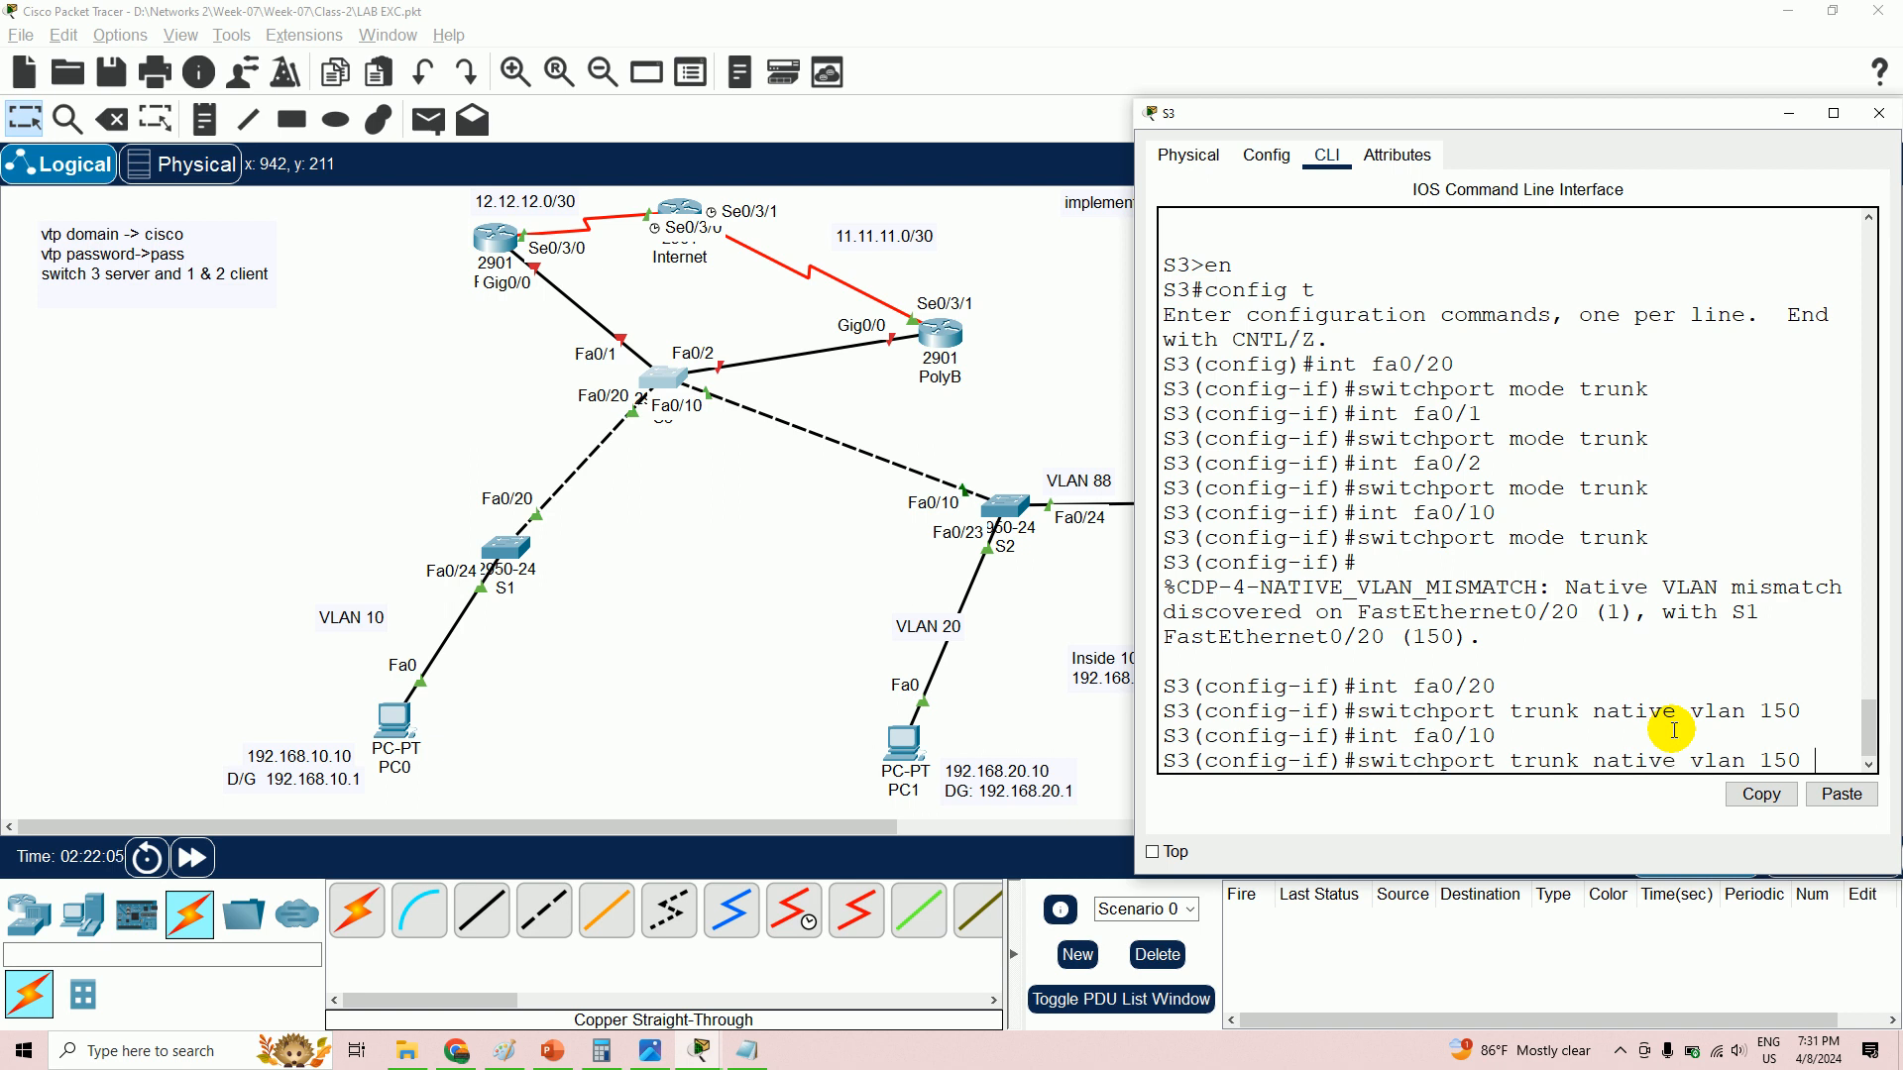
key("Return")
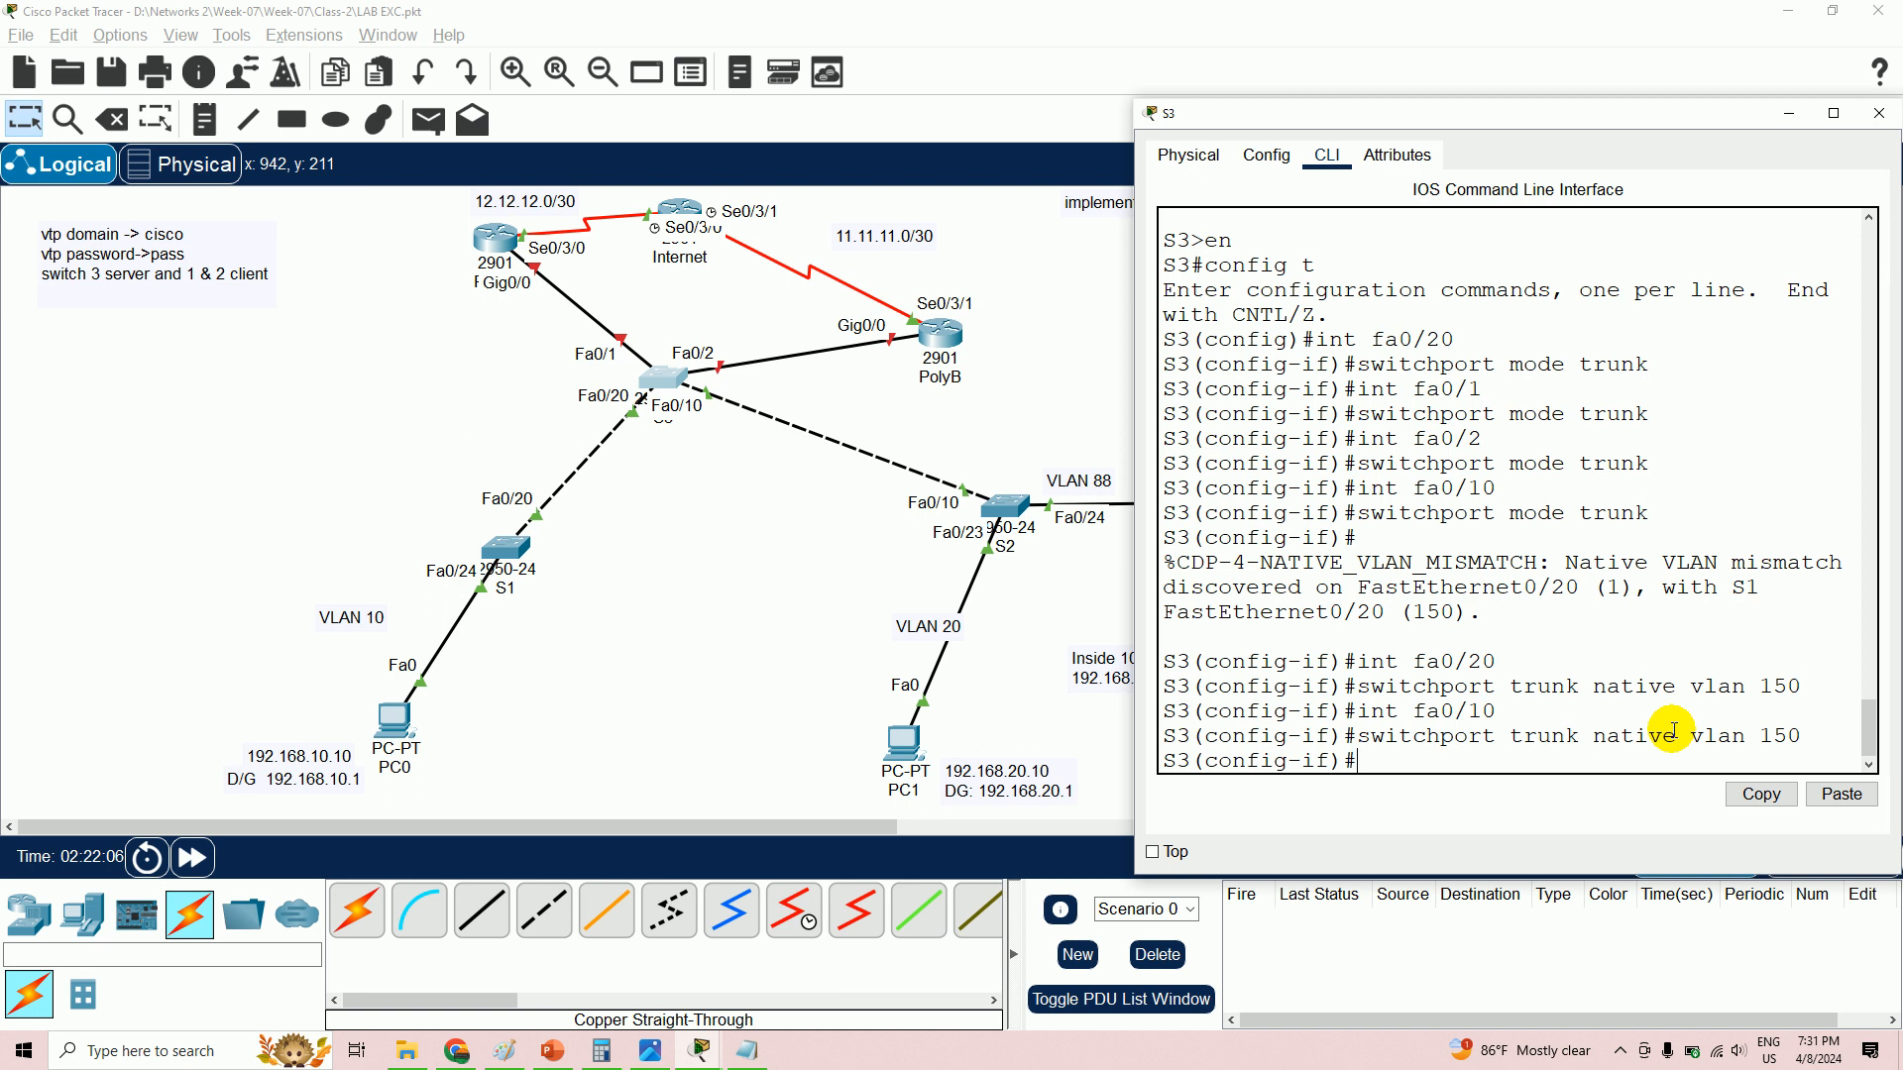
- On S3, set interface Fa0/2 to trunk native VLAN 150
type("int f")
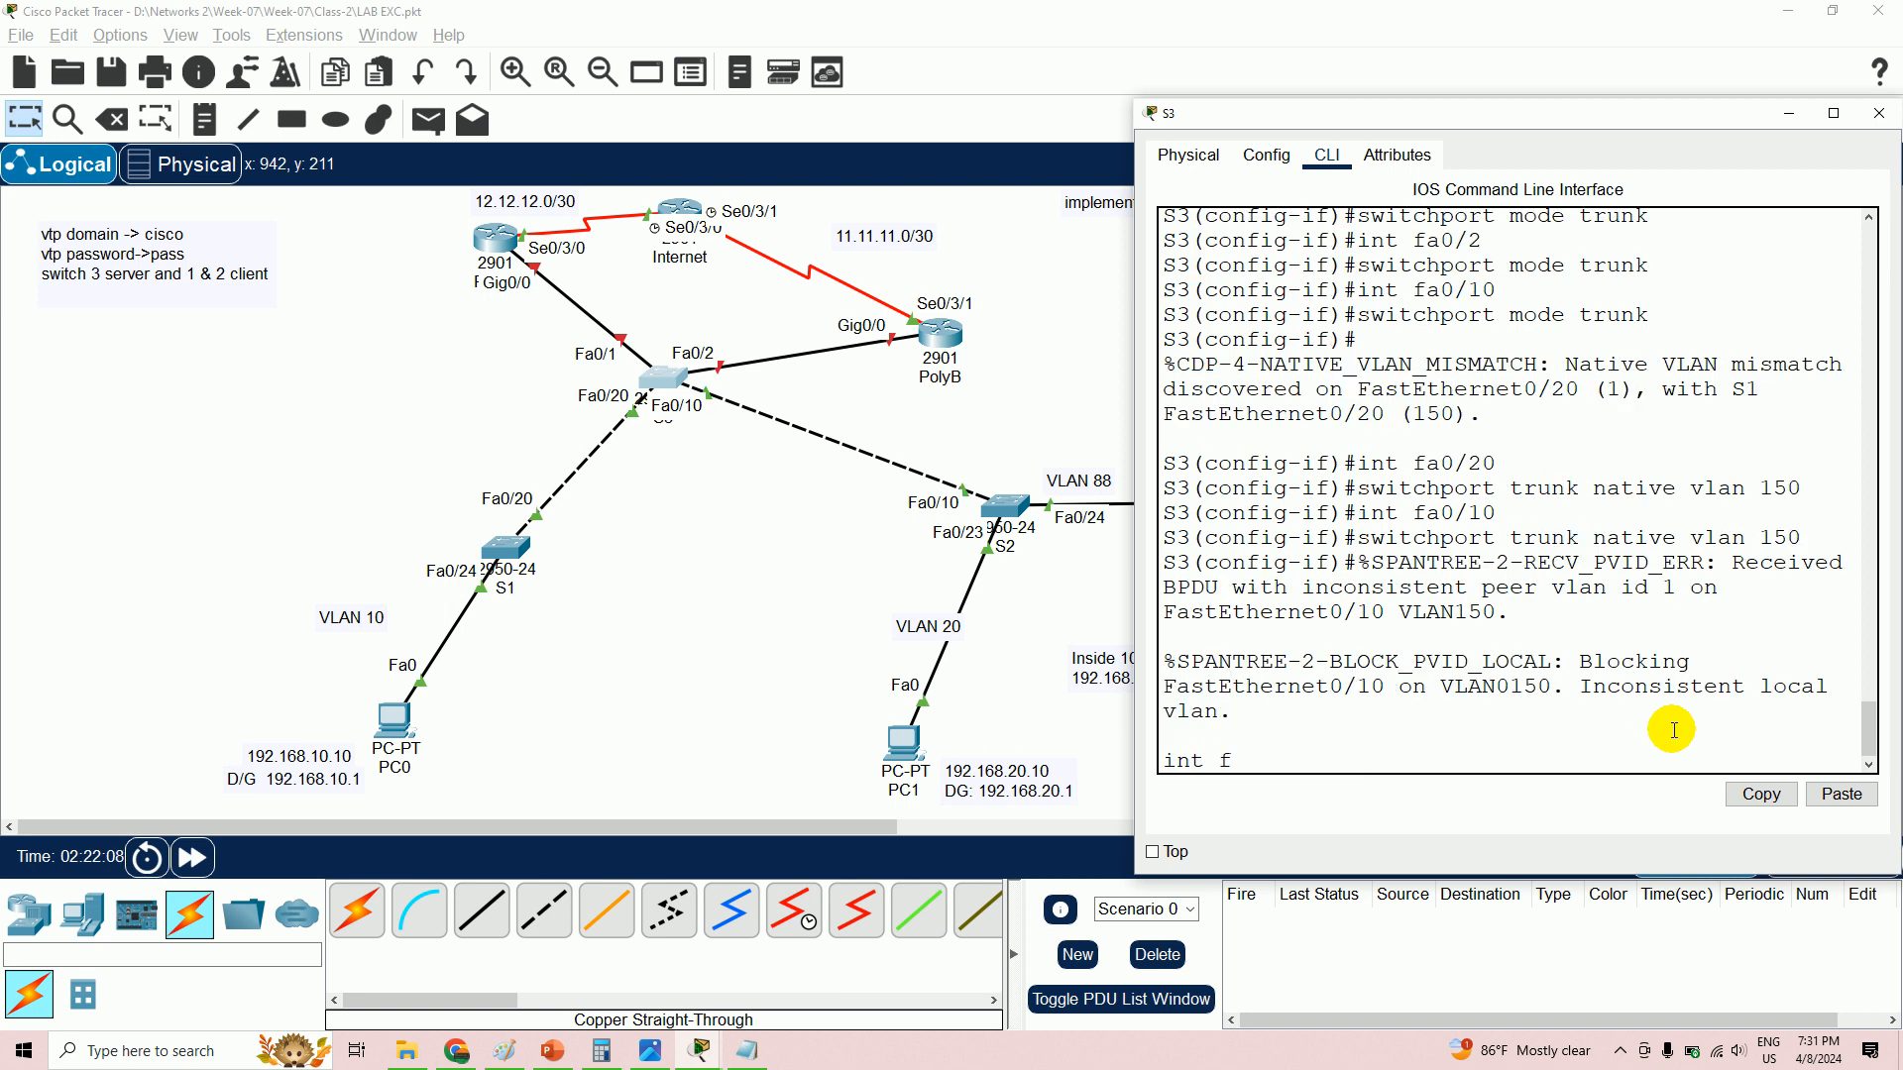
type("a0/2")
key("Return")
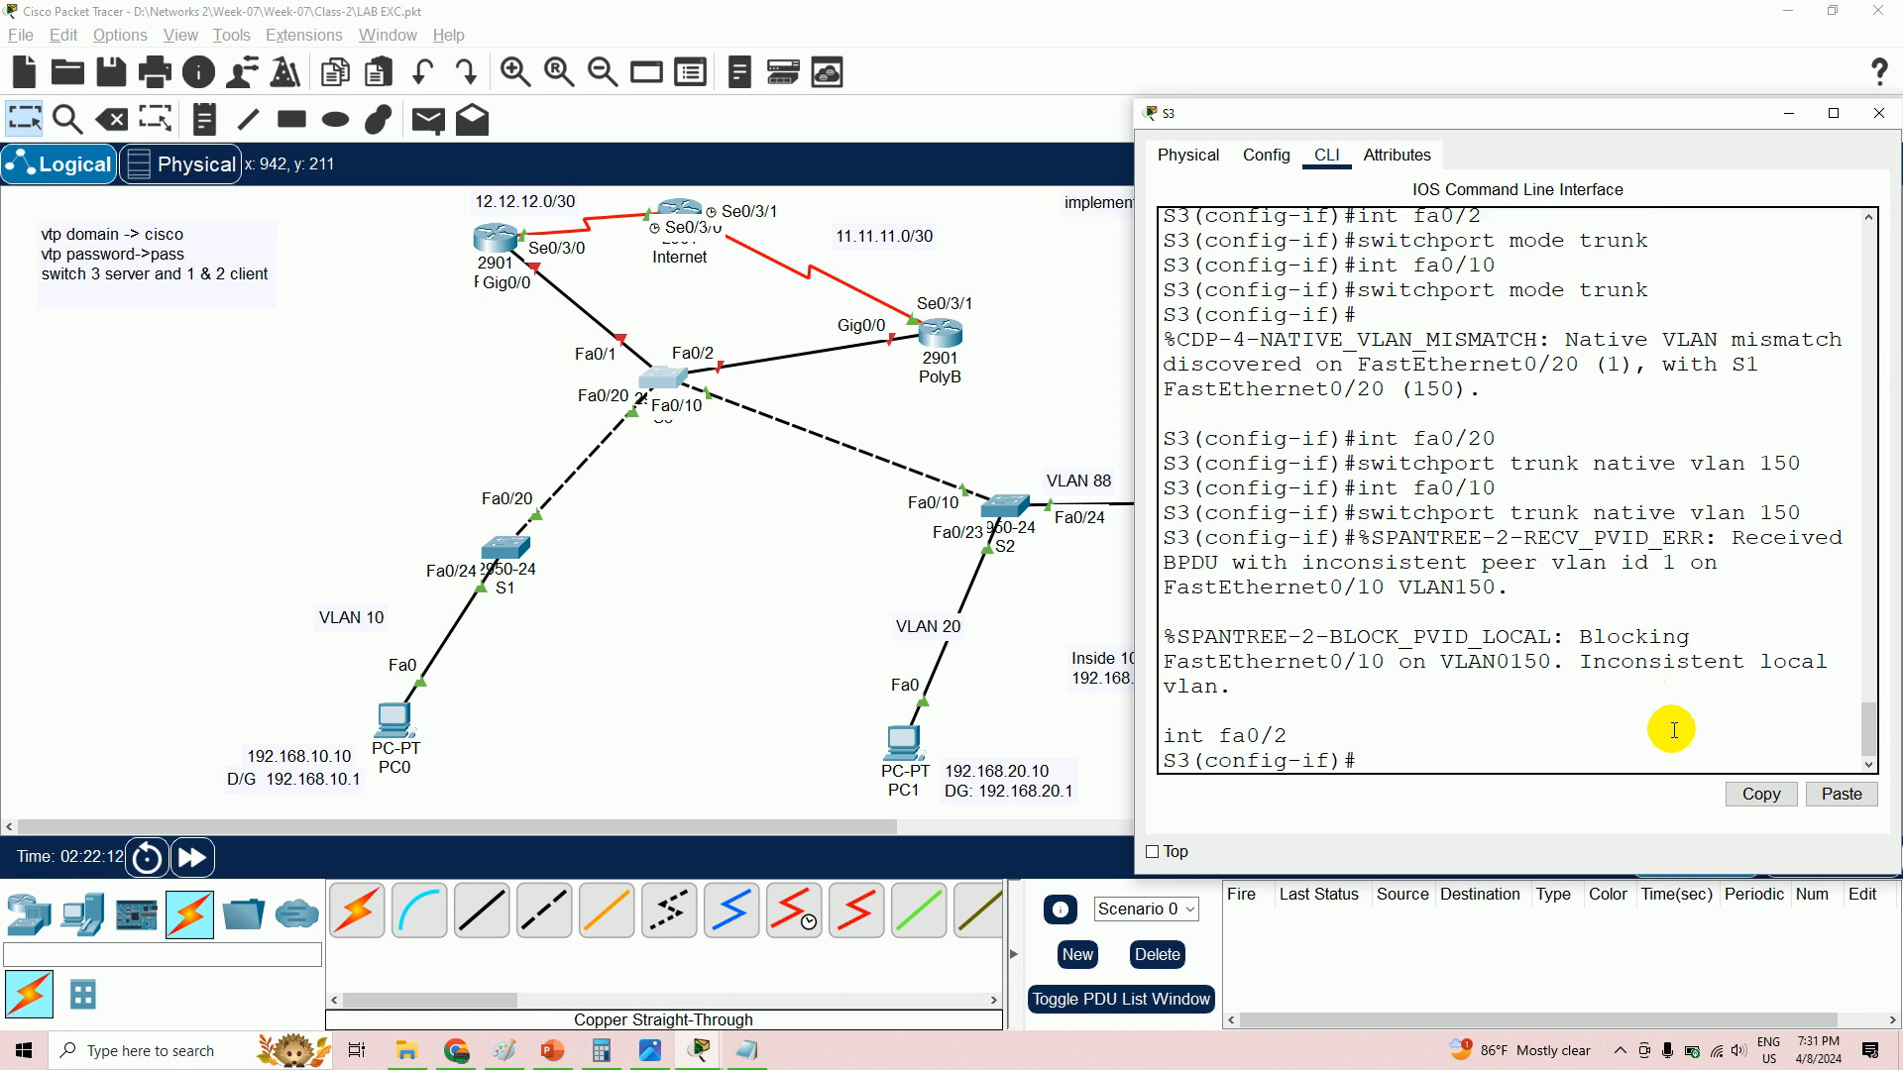
type("int fa0/2")
key("Return")
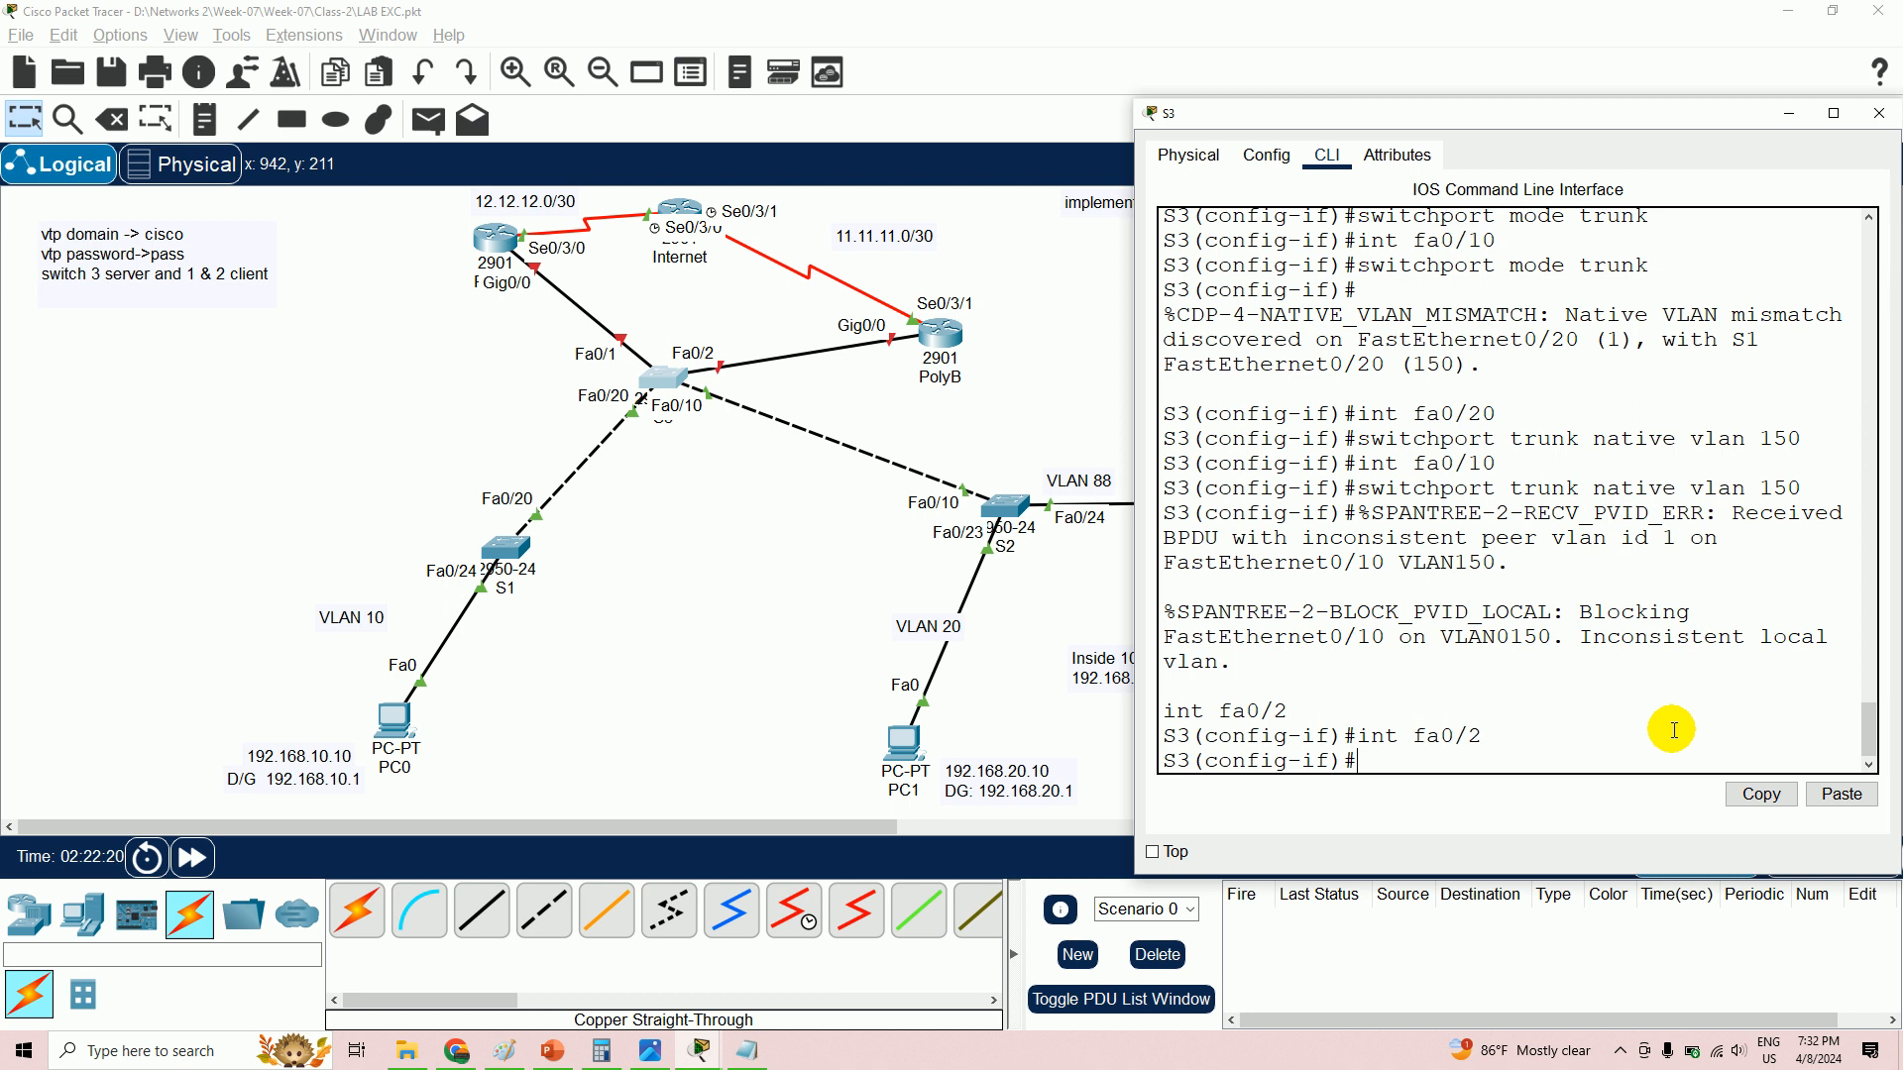
type("switchport trunk  na")
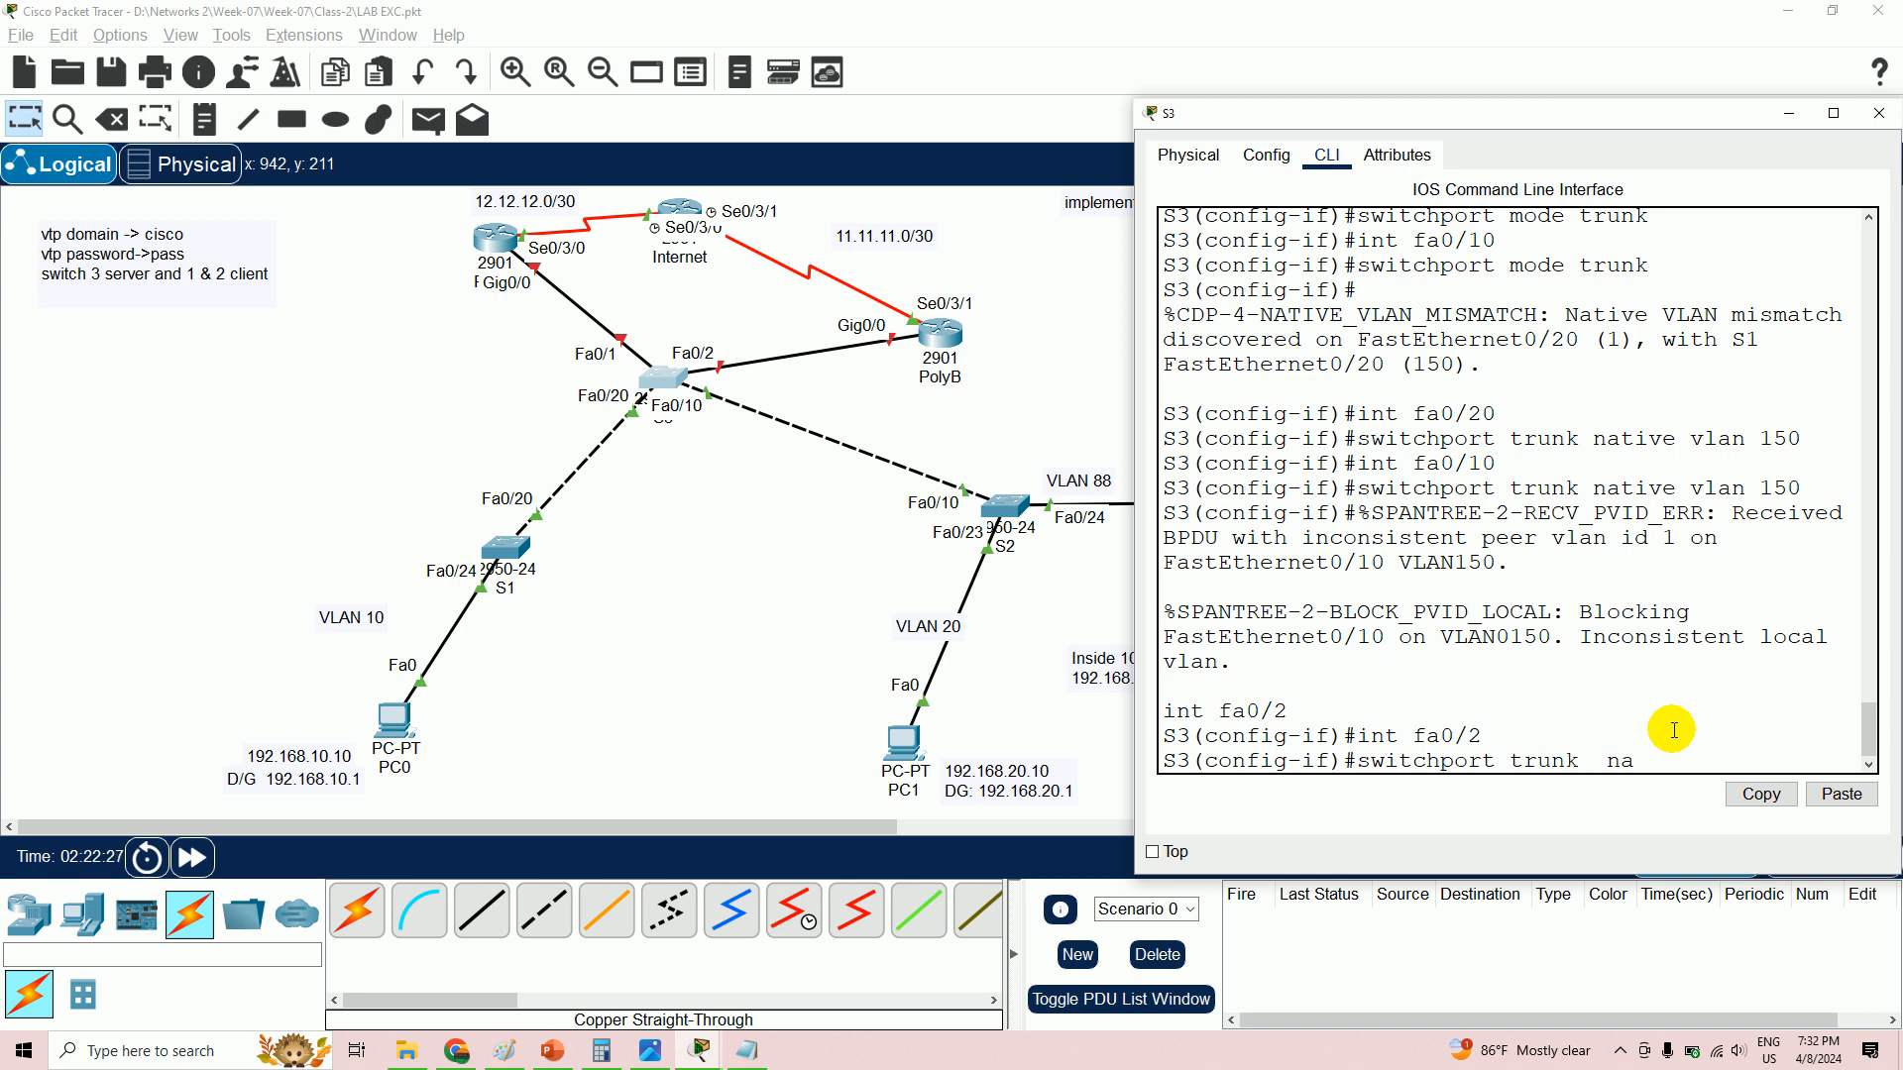
type("tive vlan 150")
key("Return")
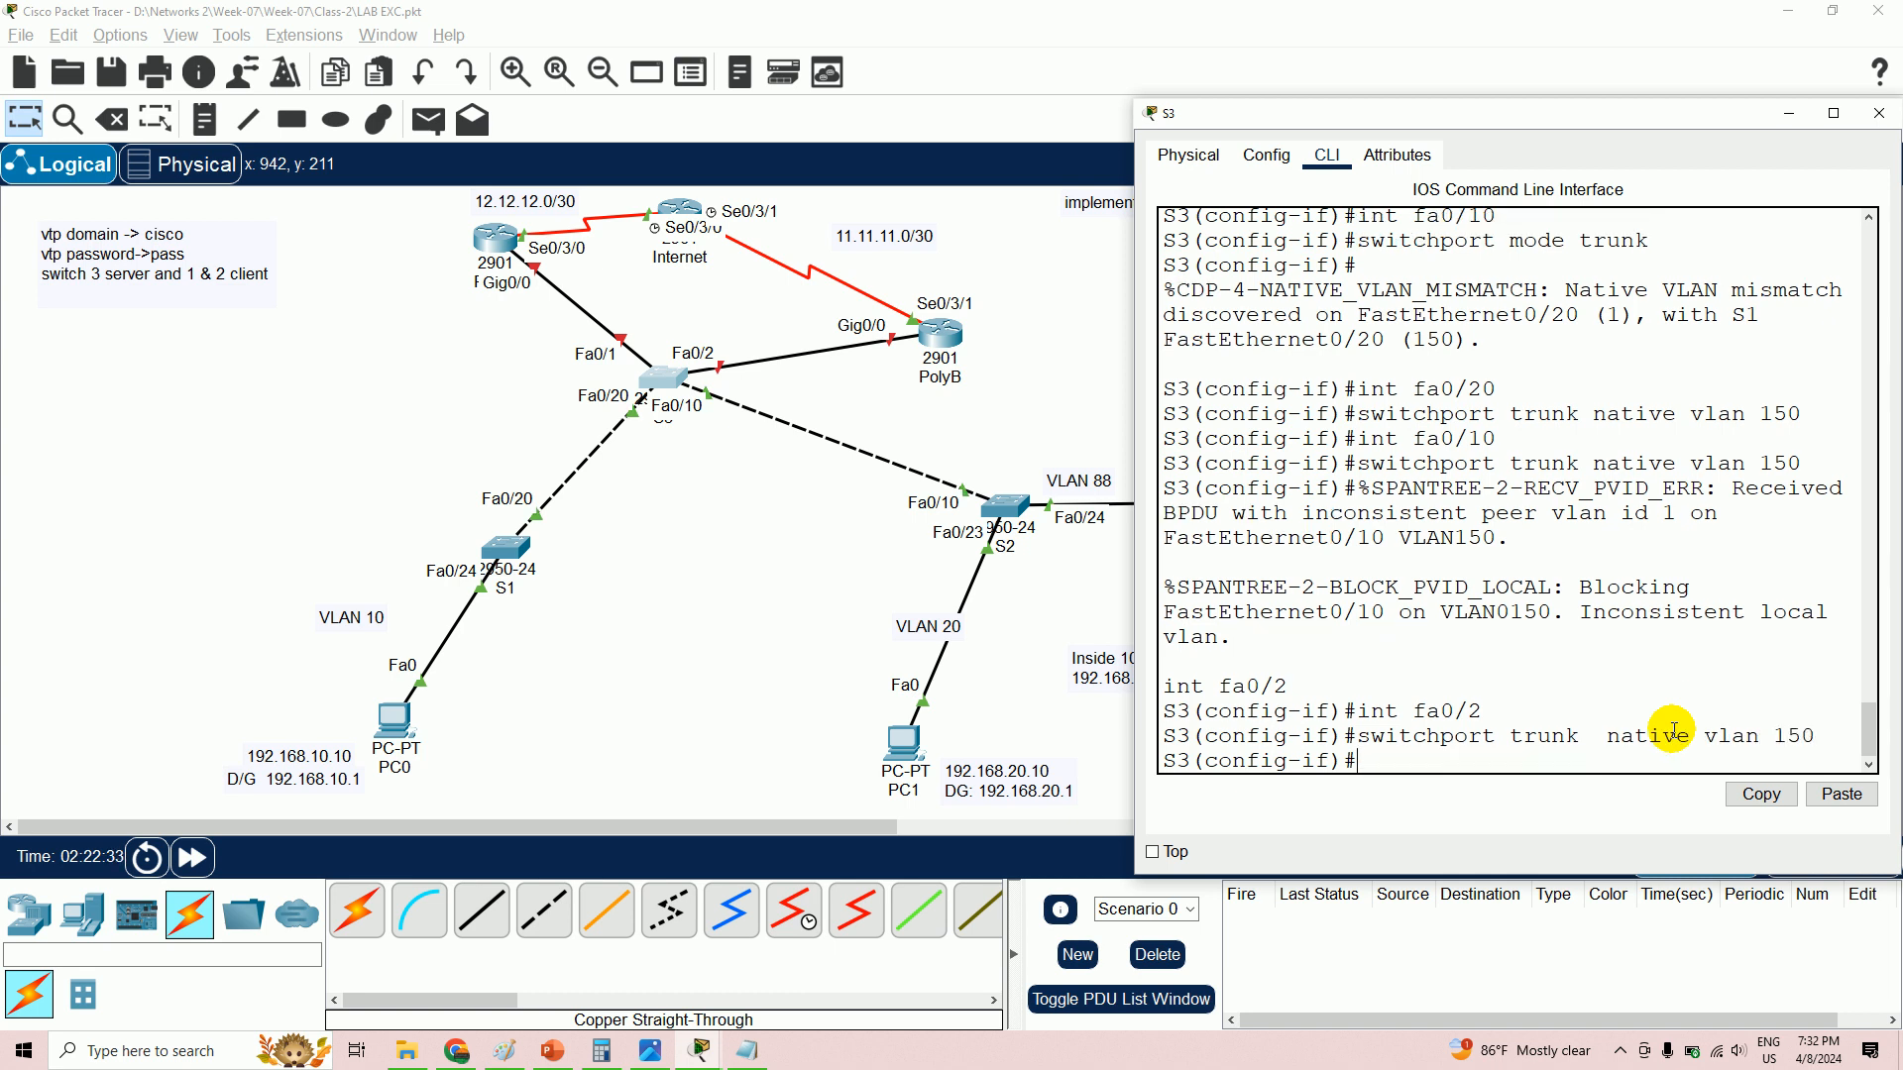
- Set S3's Fa0/1 to trunk native VLAN 150 and enable it with 'no shutdown'
type("int fa0/1")
key("Return")
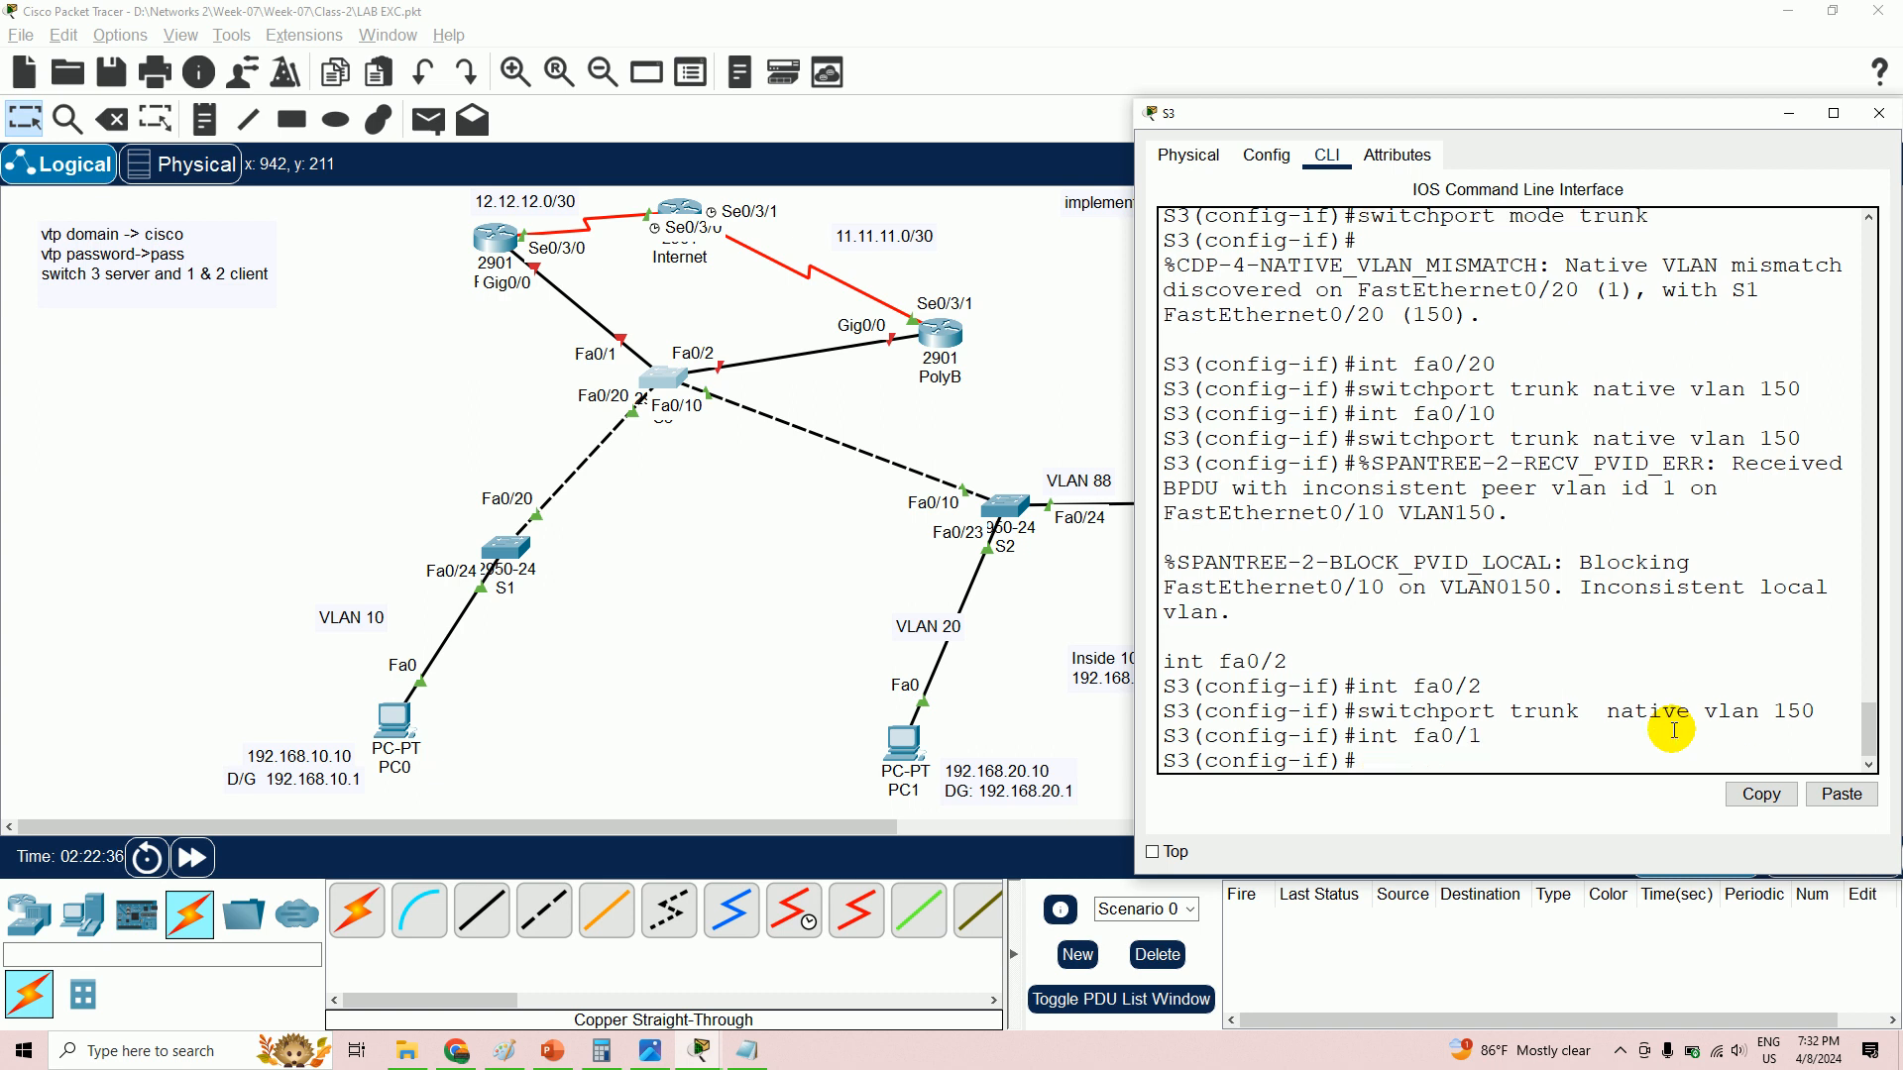
type("switchport trunk nati")
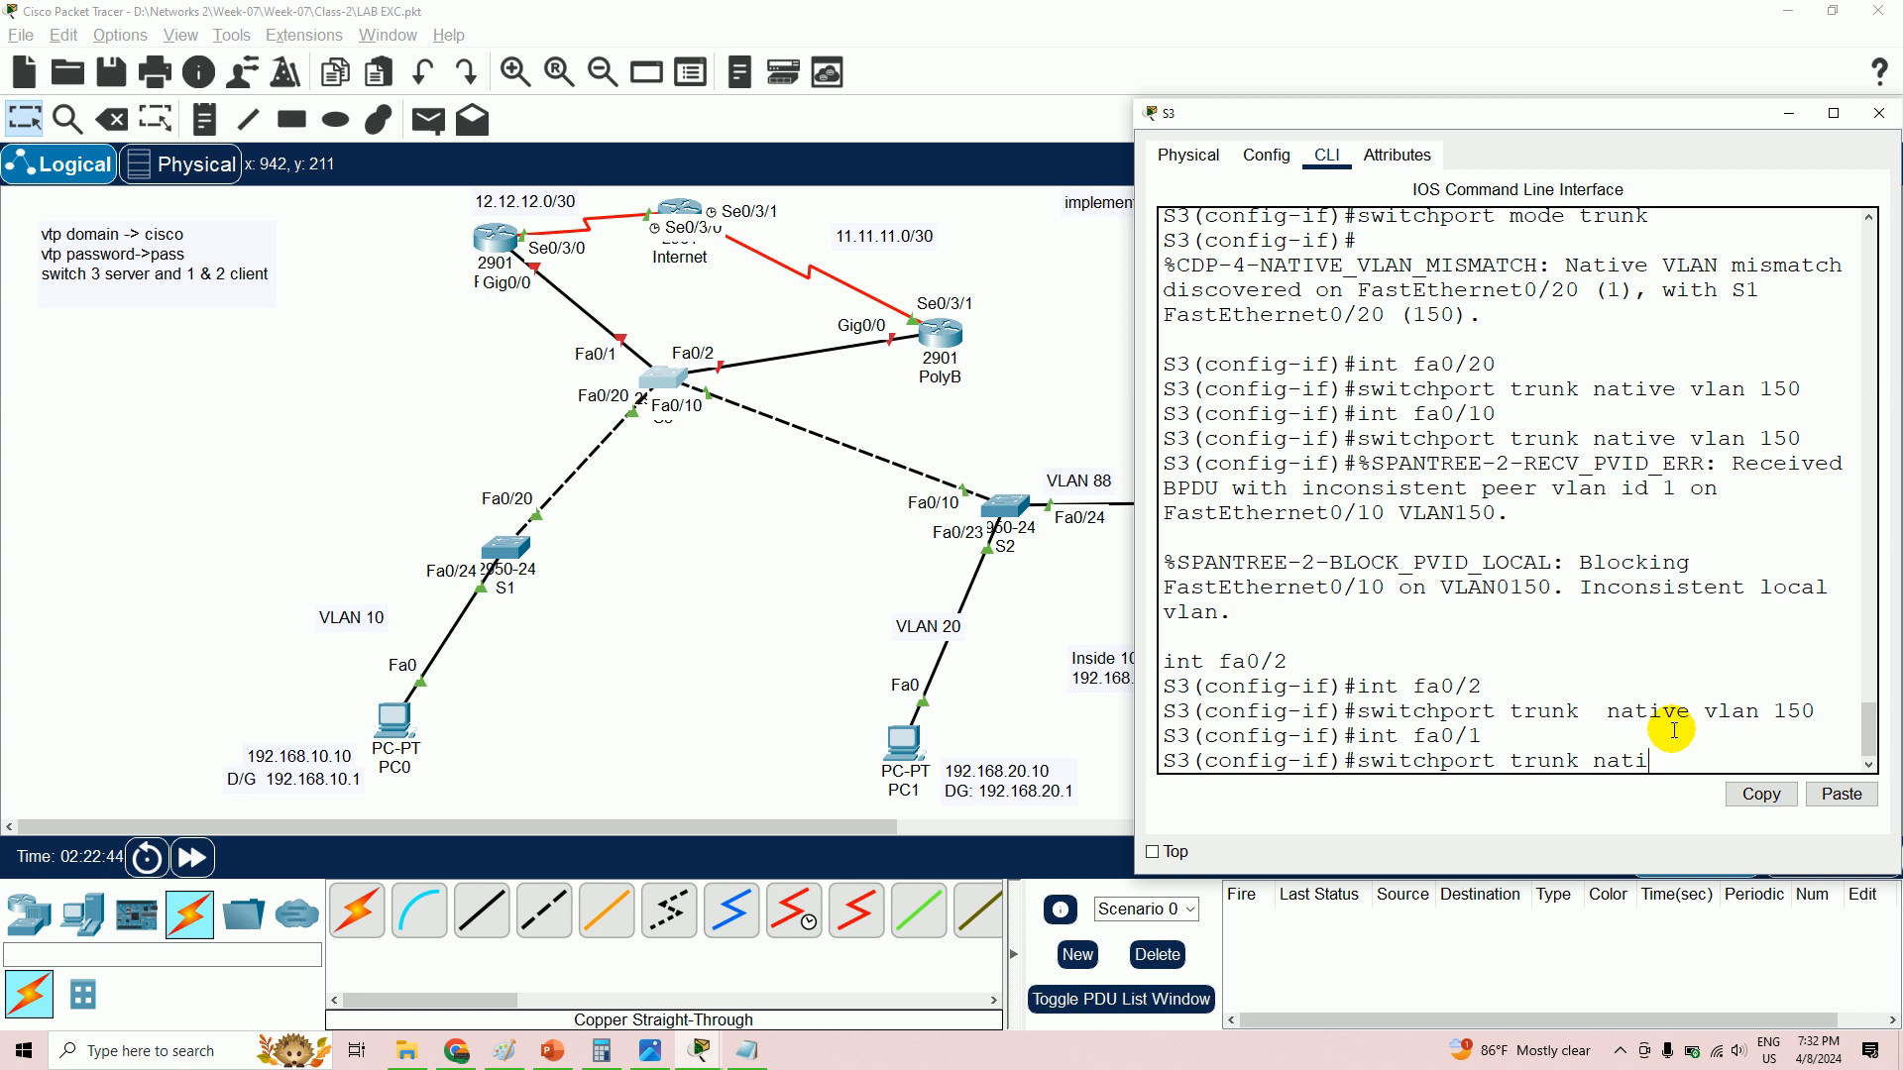
type("ve vlan 150")
key("Return")
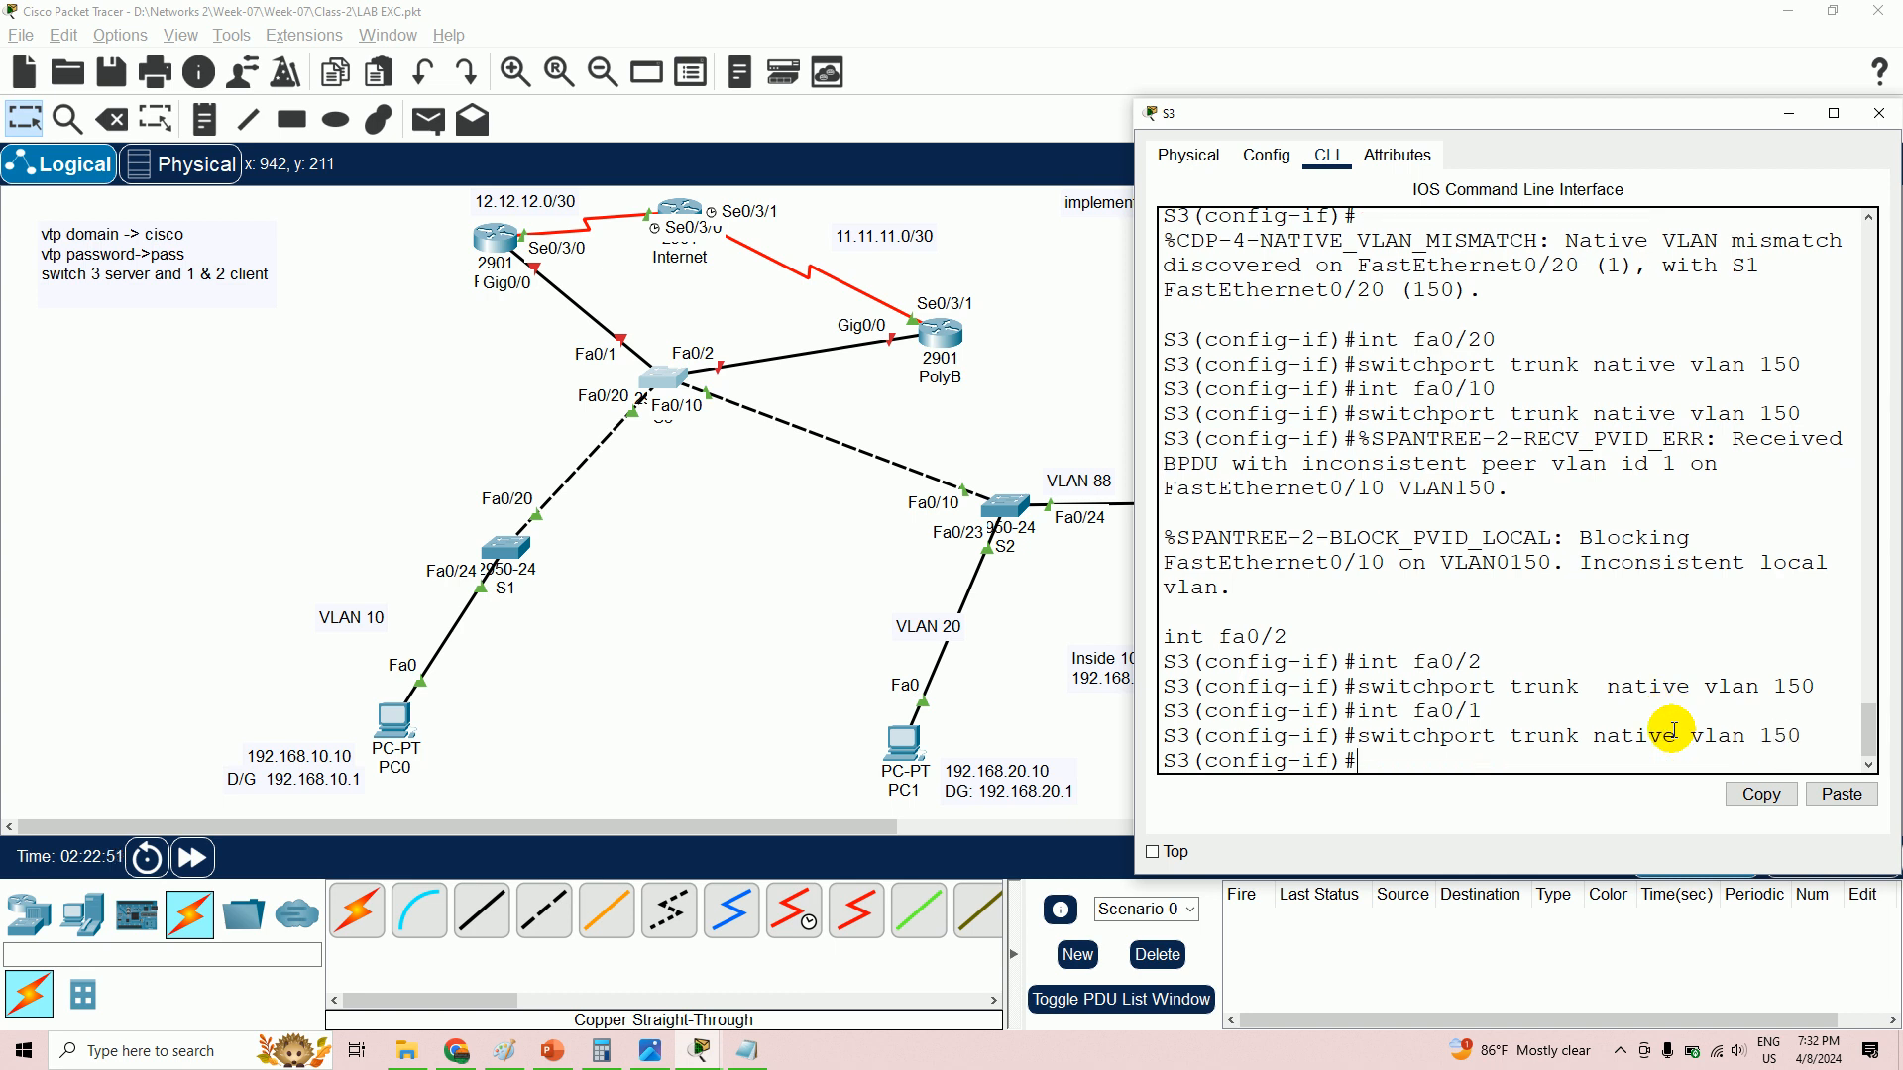
type("no sh")
key("Return")
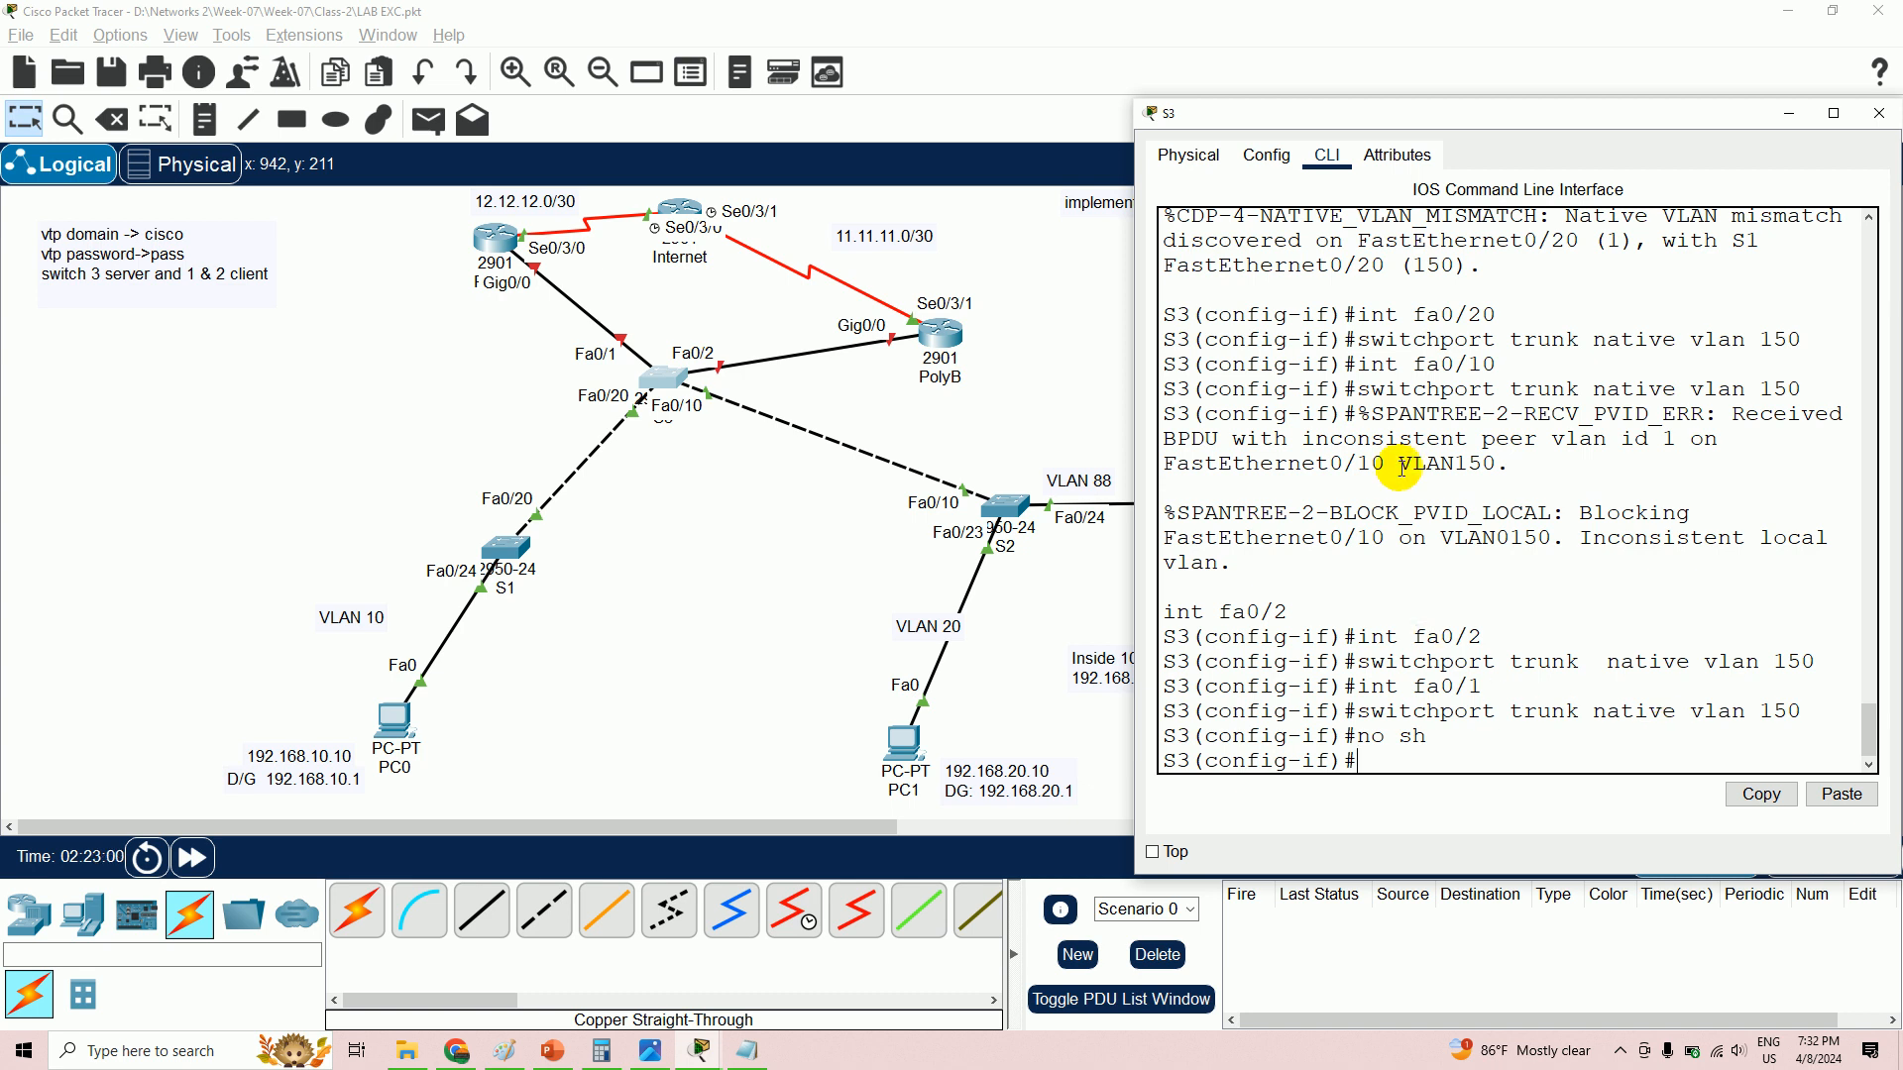
left_click(1012, 513)
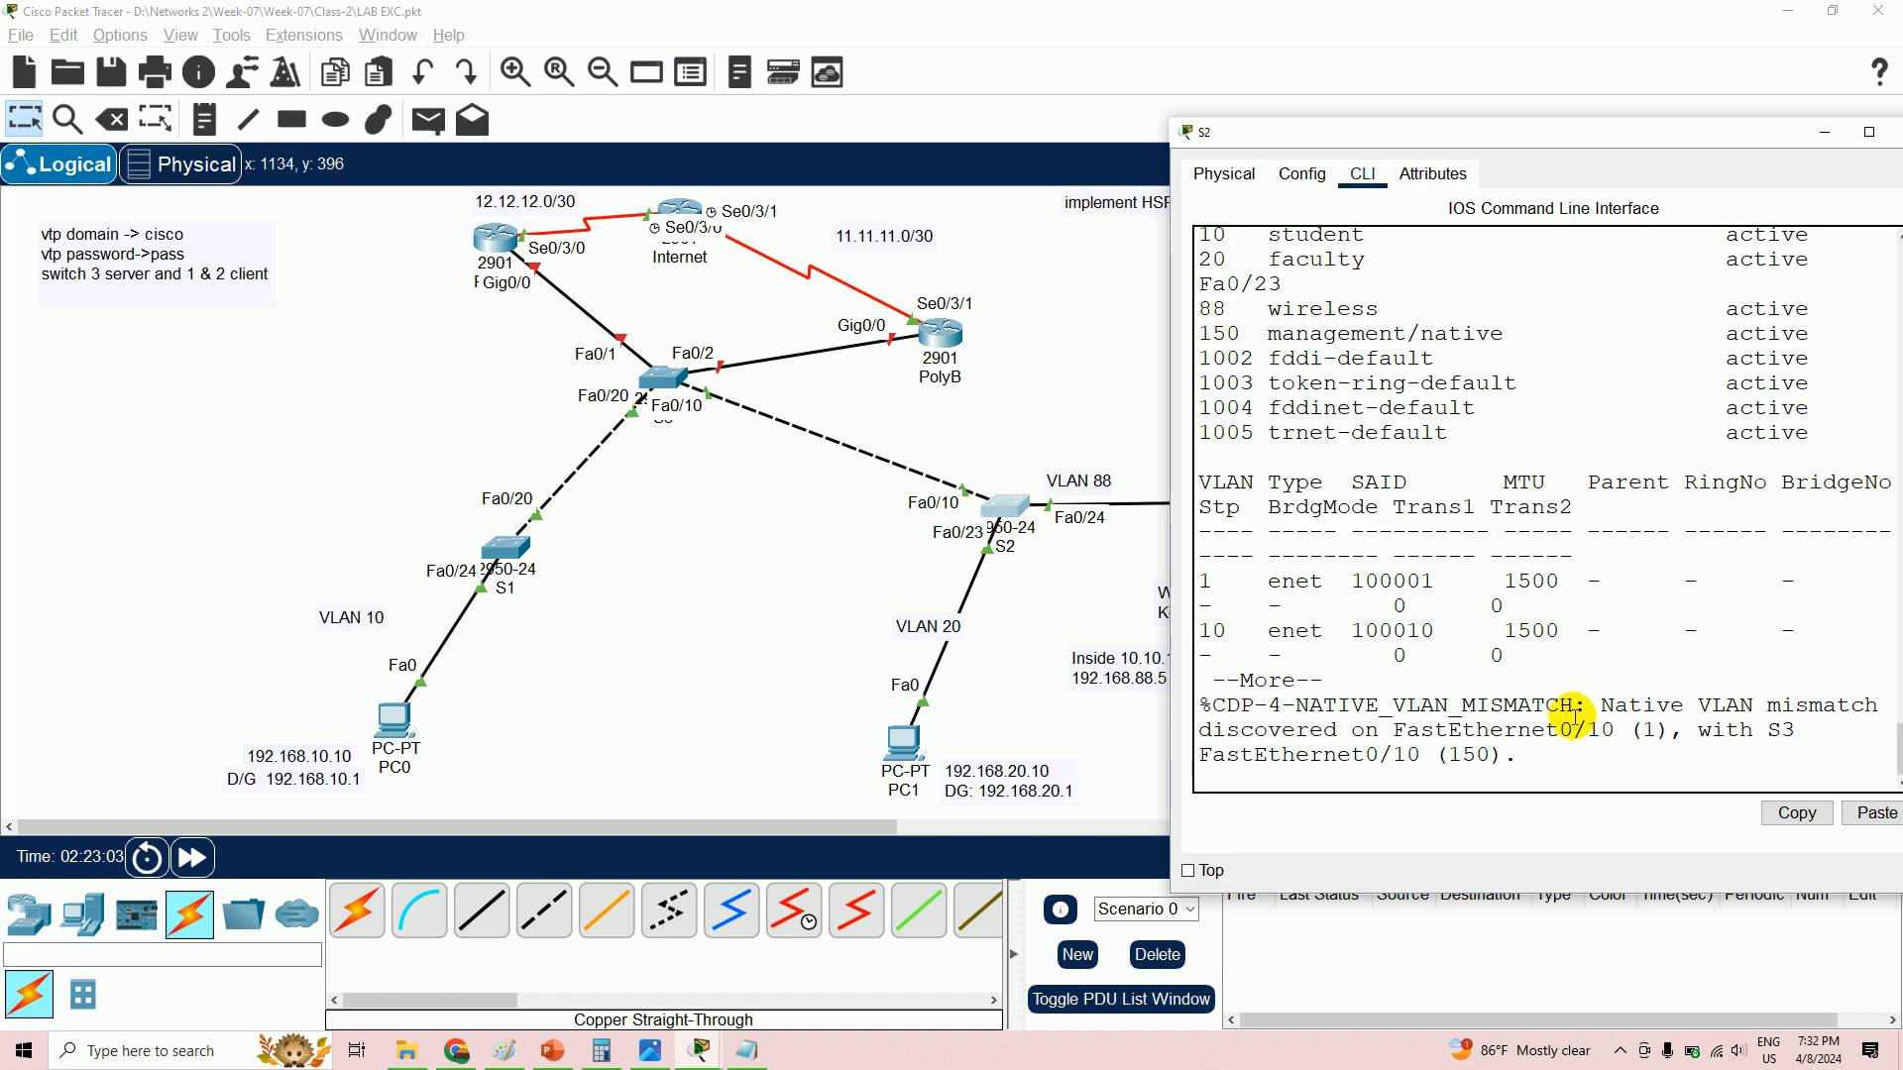
- Finish S2's VLAN listing, enter global configuration mode and select interface Fa0/10
key("Return")
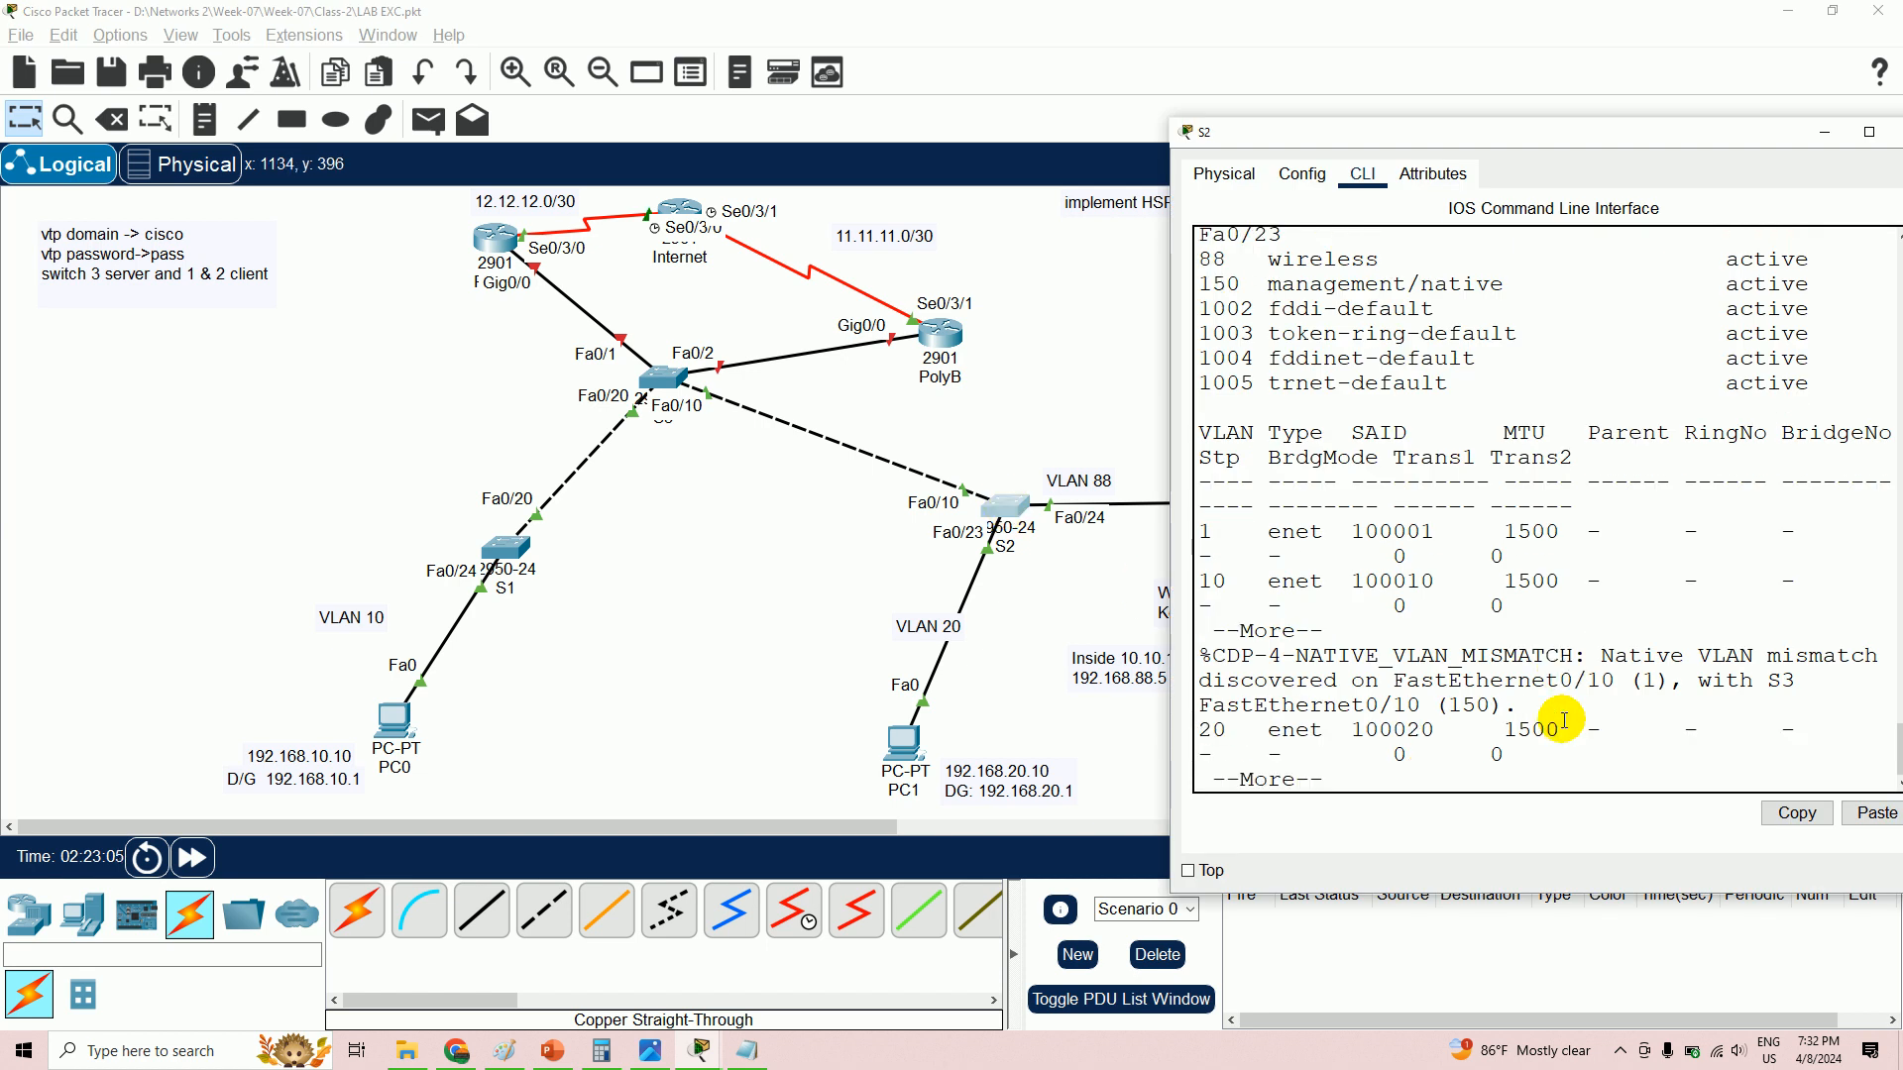
key("Return")
key("Return")
key("Return")
key("Return")
key("Return")
key("Return")
key("Return")
key("Return")
key("Return")
key("Return")
key("Return")
key("Return")
key("Return")
key("Return")
key("Return")
key("Return")
key("Return")
key("Return")
key("Return")
key("Return")
key("Return")
key("Return")
key("Return")
key("Return")
key("Return")
key("Return")
key("Return")
key("Return")
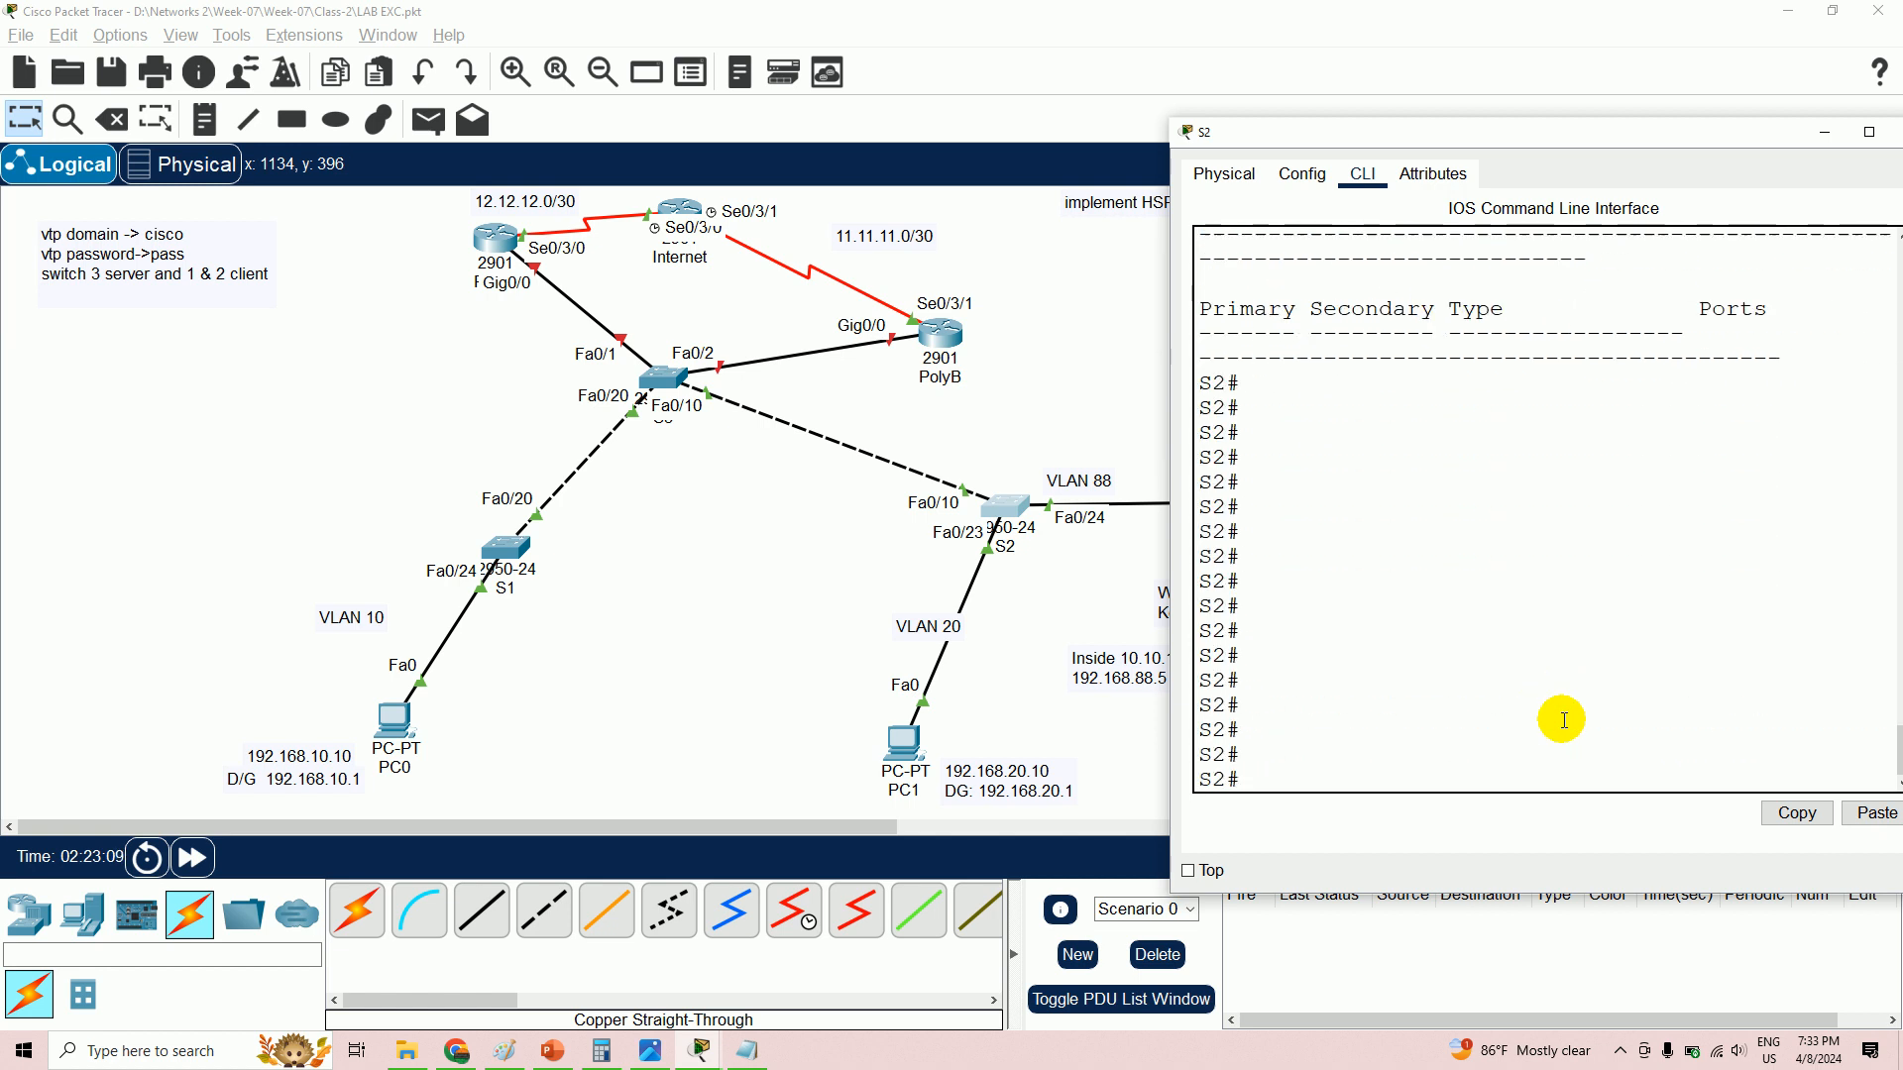
type("config t")
key("Return")
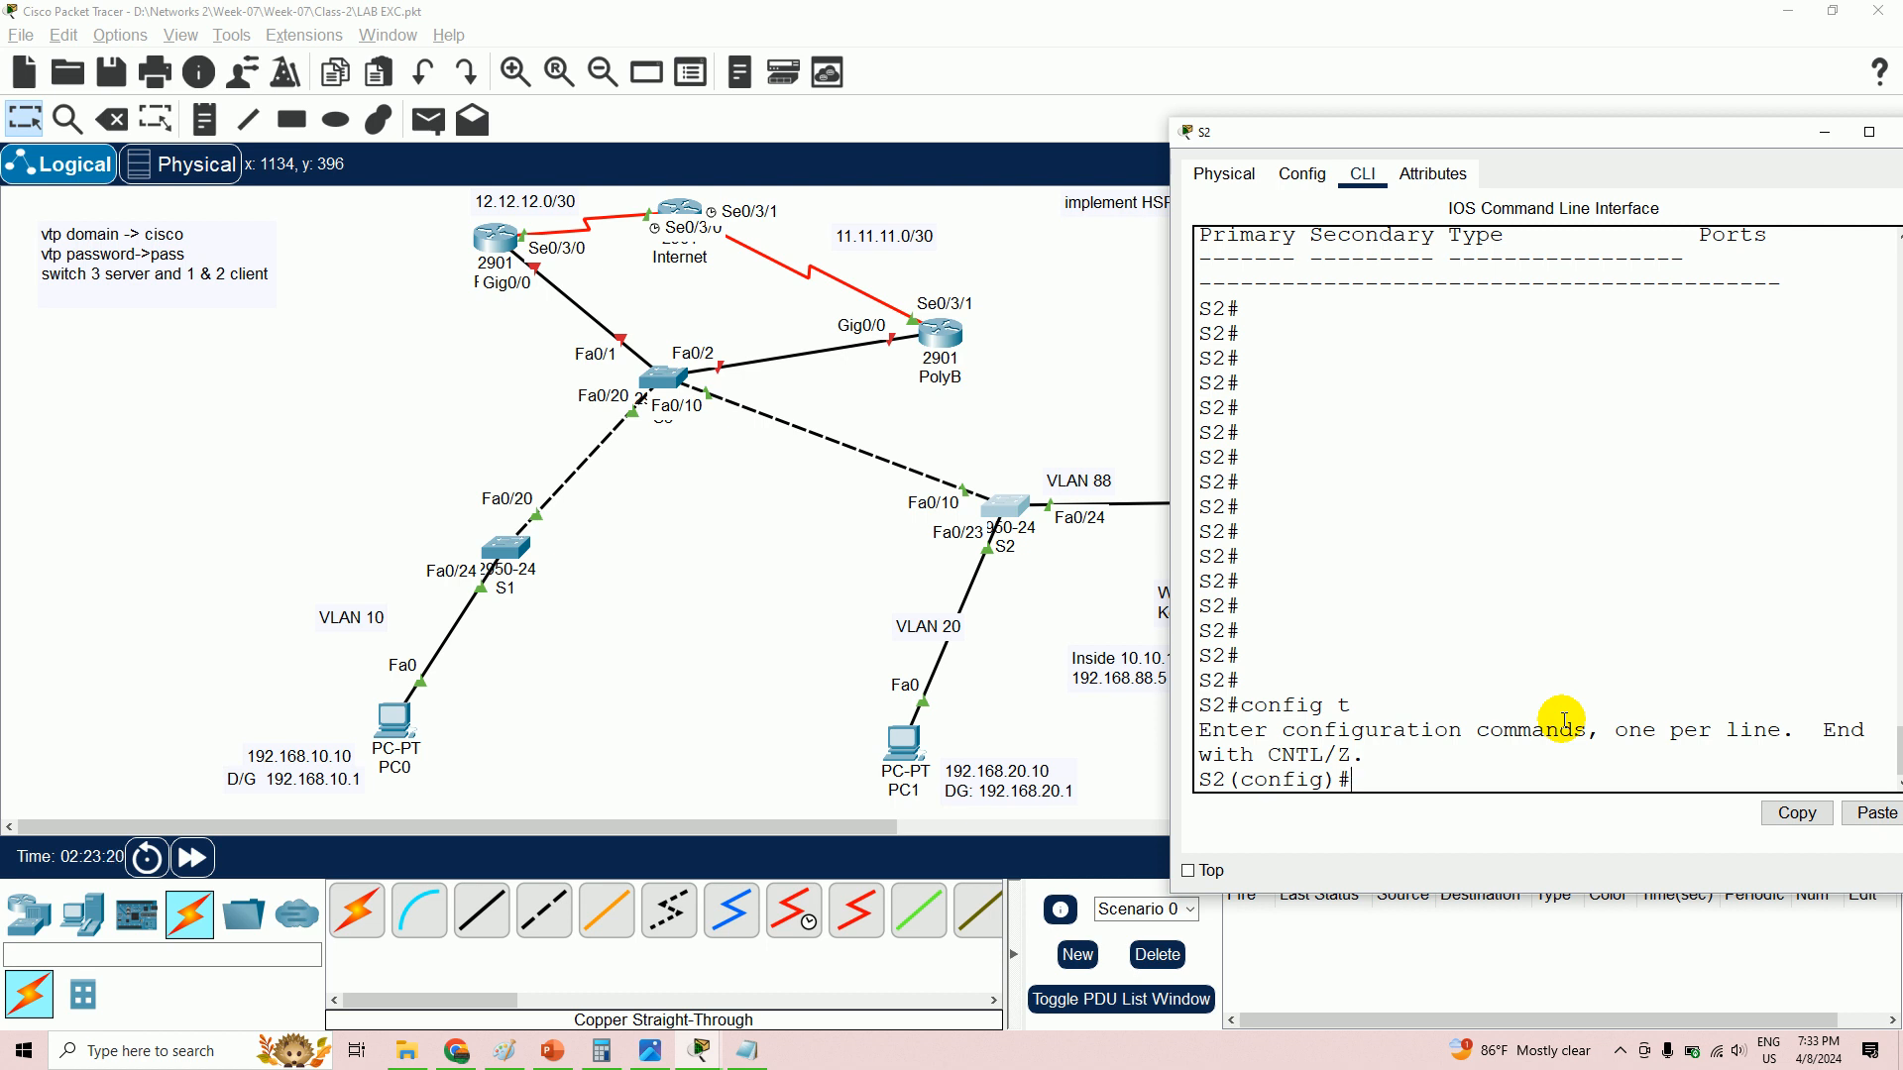
type("int")
type("fa0/10")
key("Return")
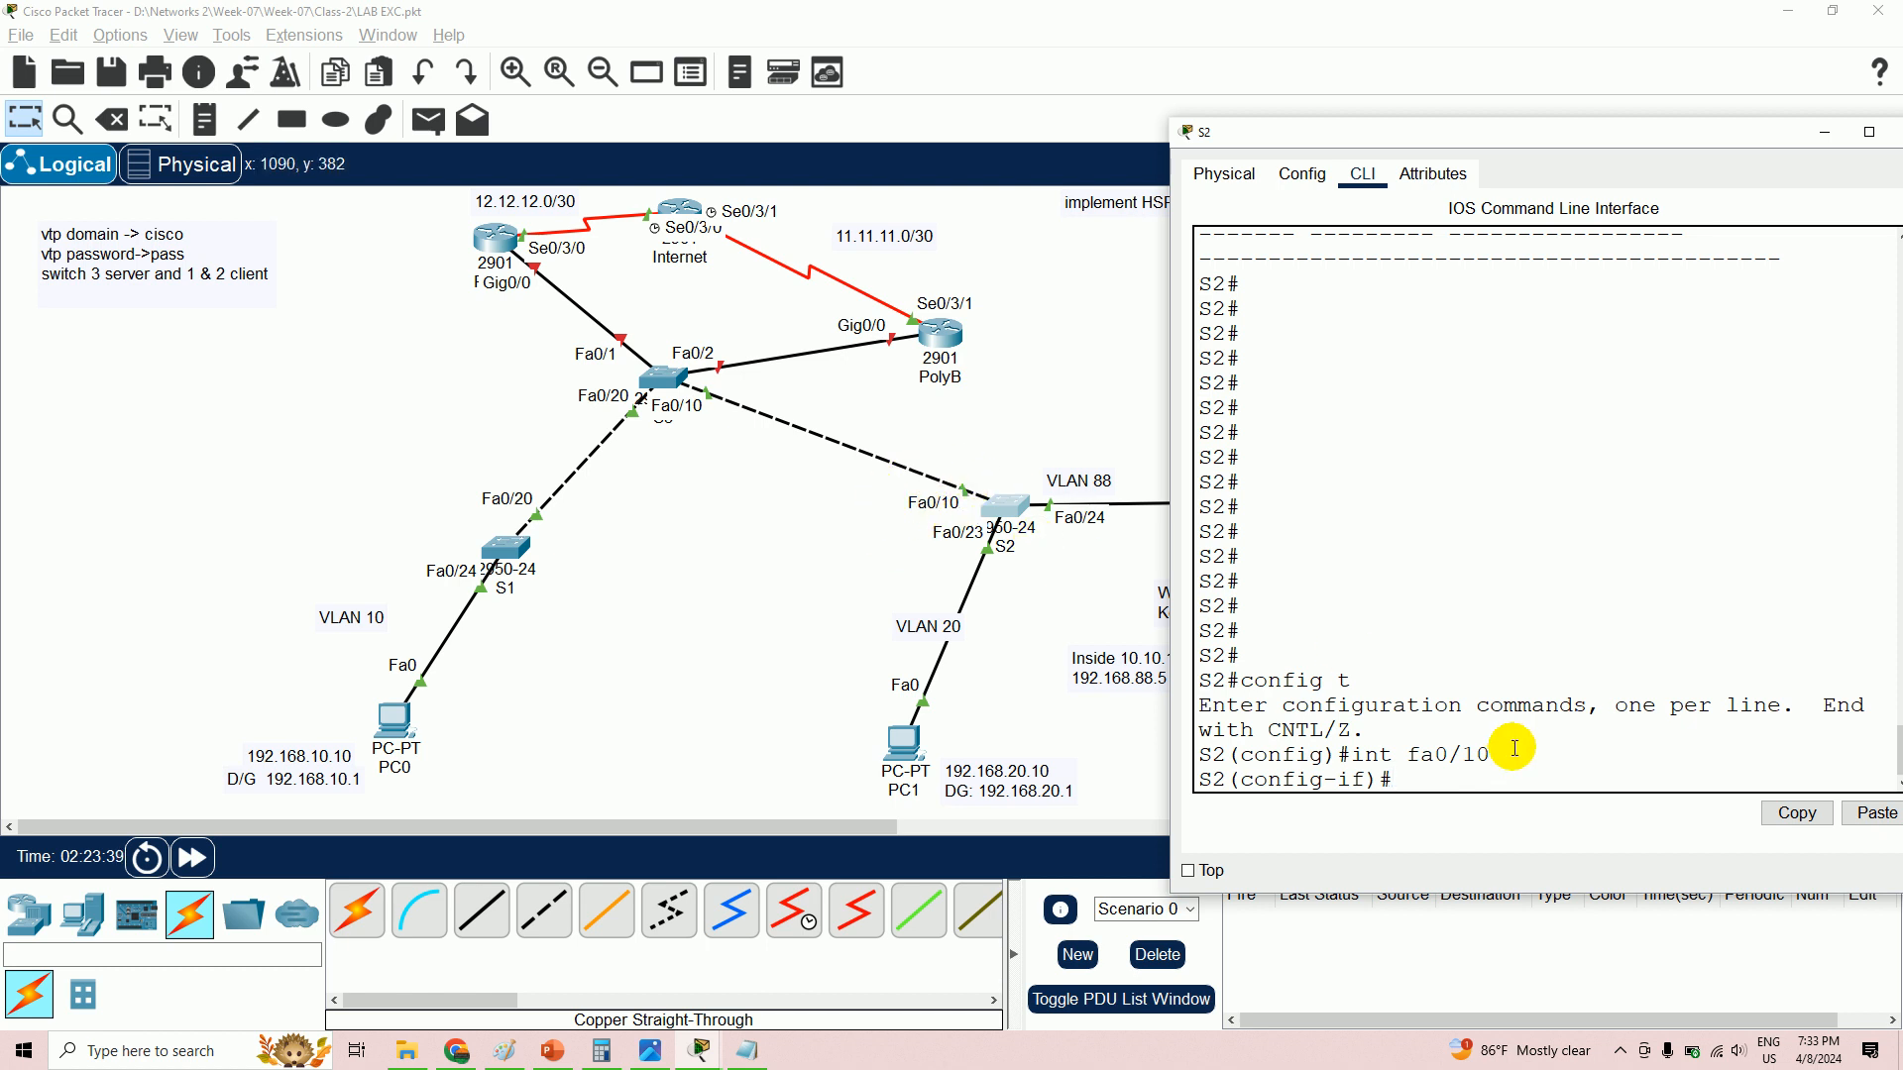
- Make S2's Fa0/10 a trunk with native VLAN 150, then select interface Fa0/23
type("switchport mode t")
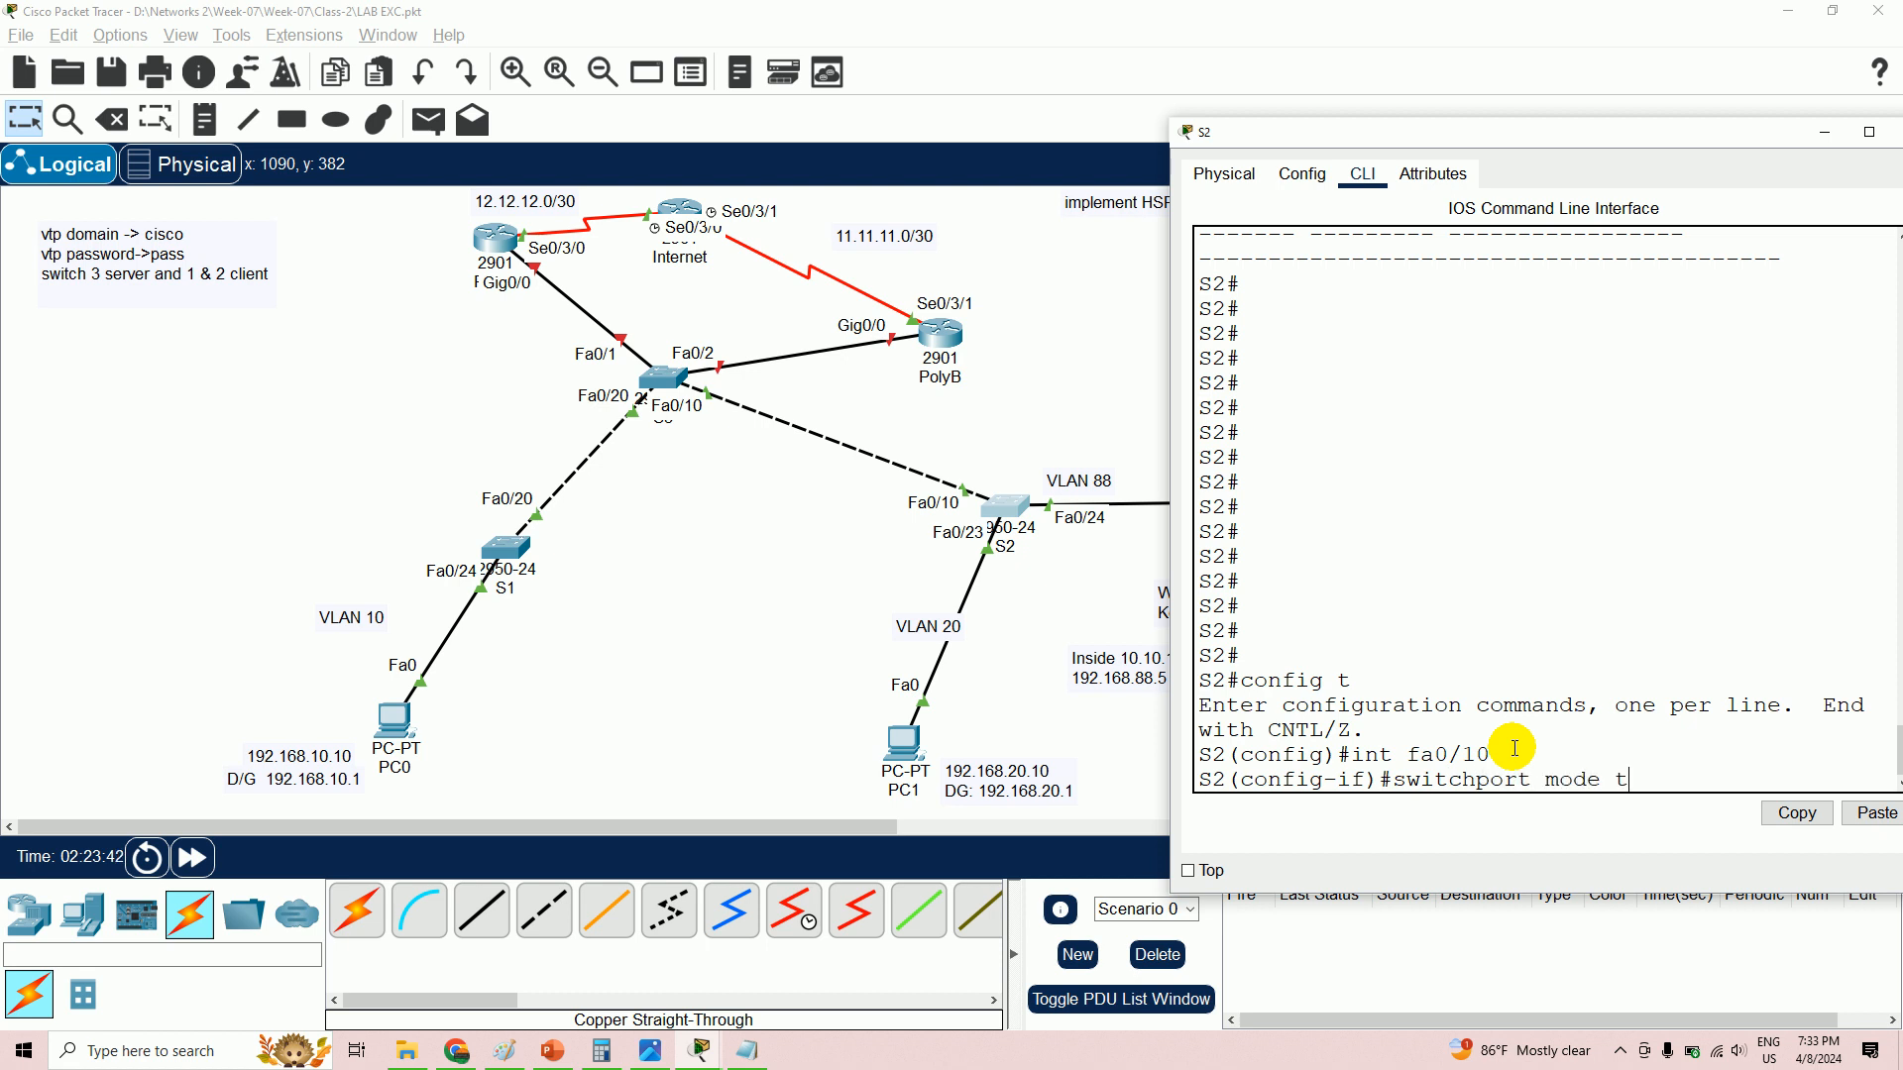
type("runk")
key("Return")
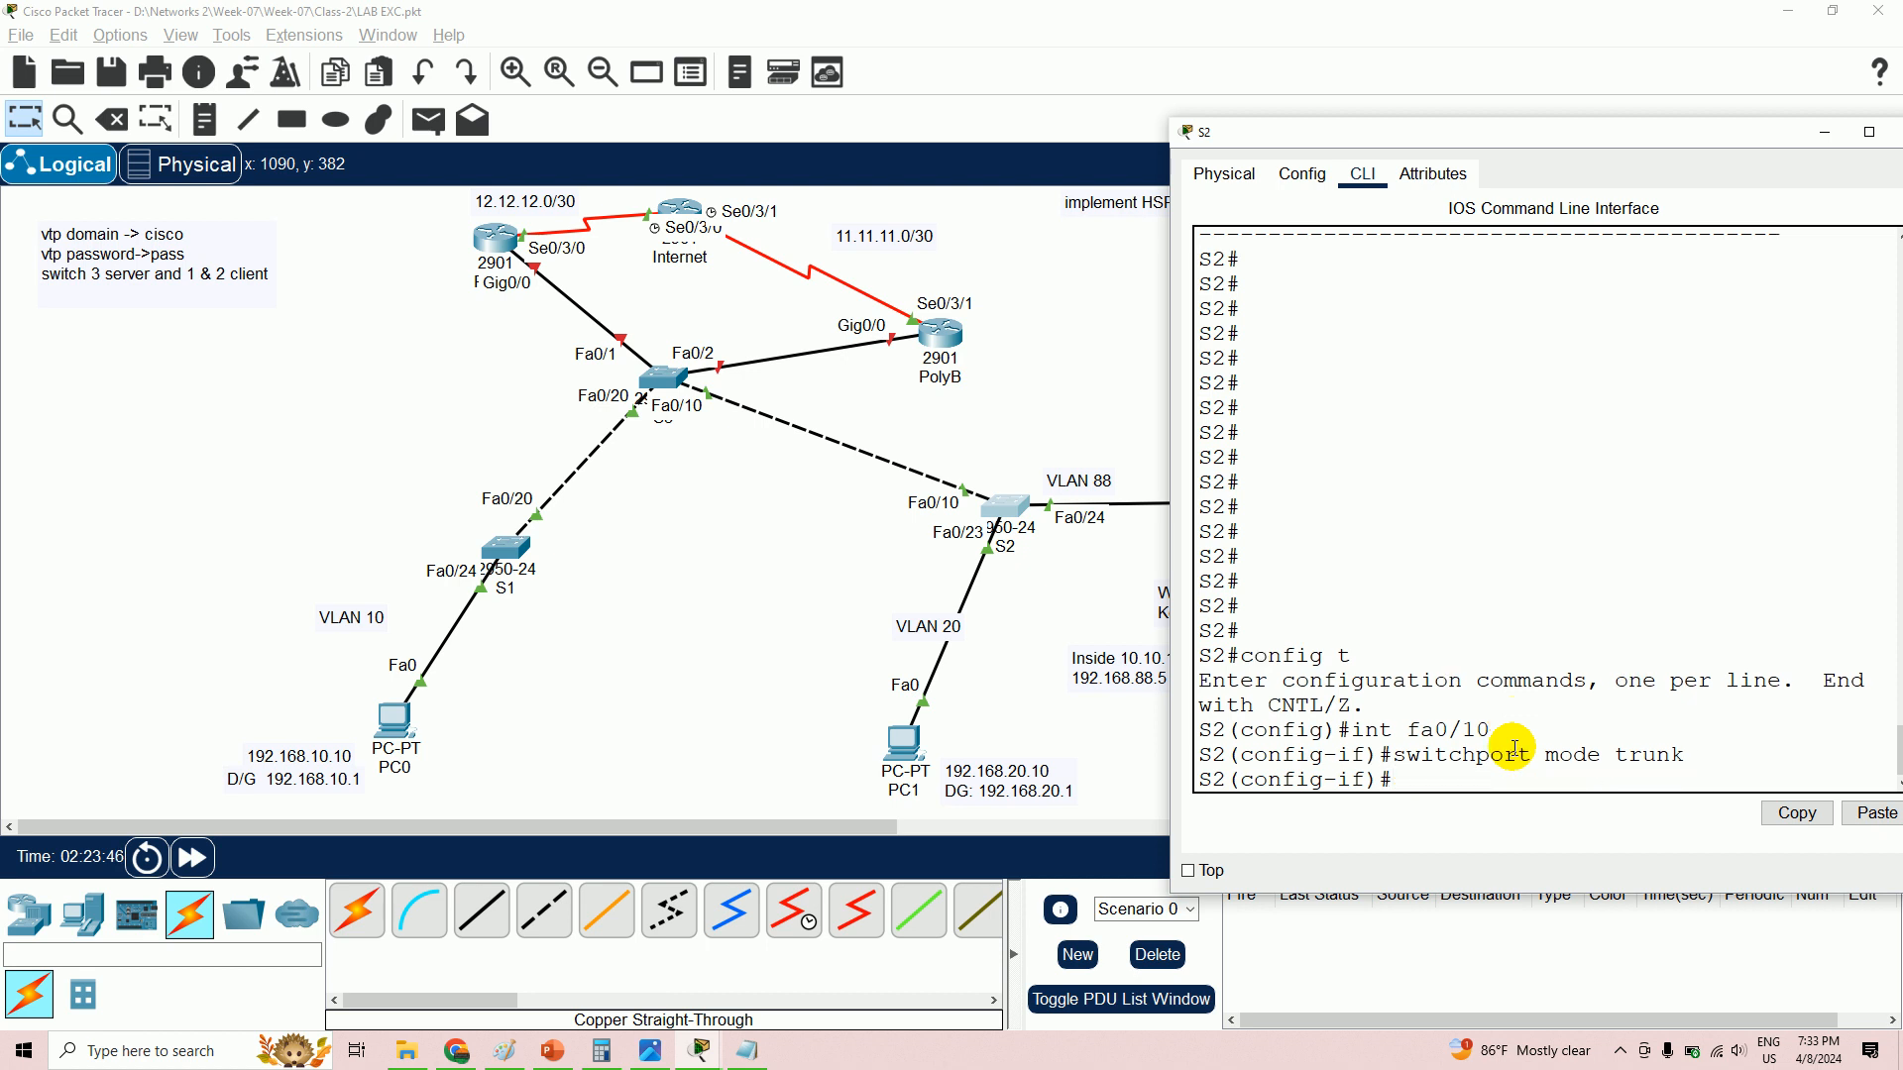
type("switchport trunk nat")
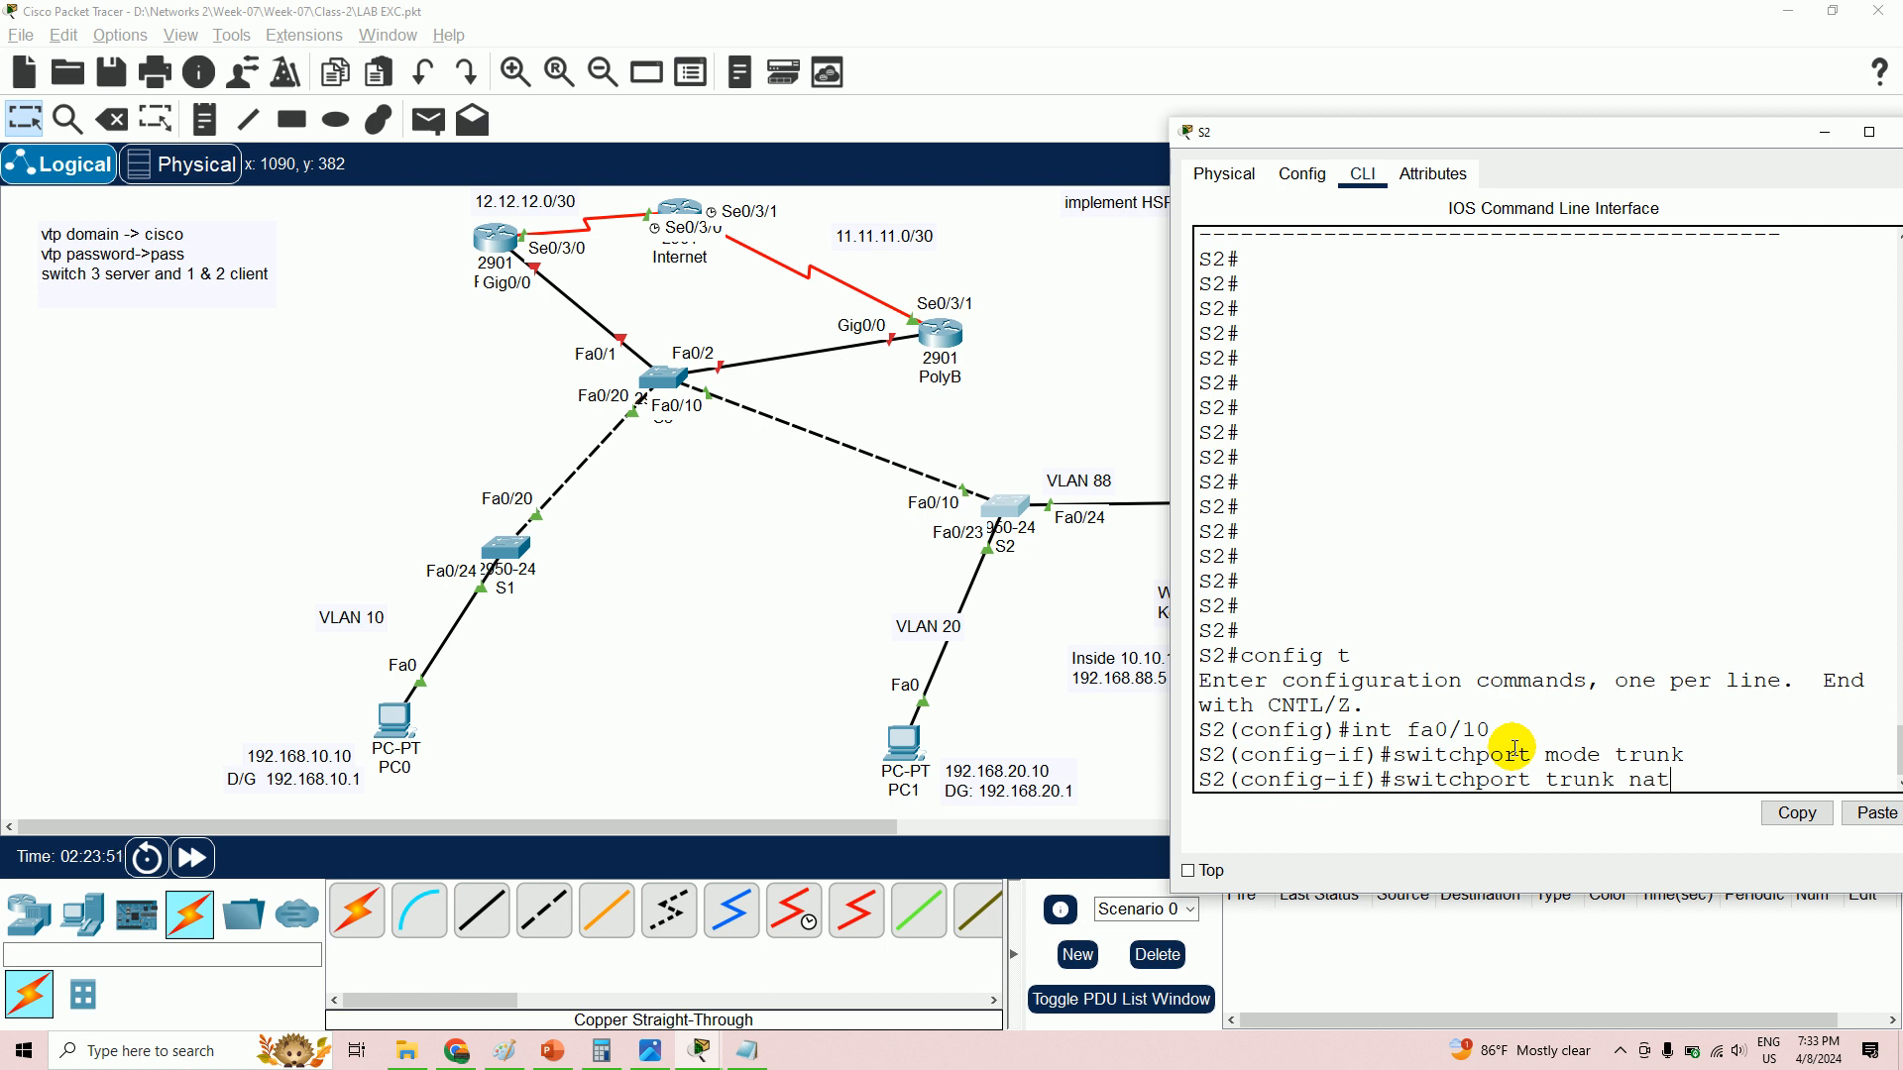
type("ive vlan 150")
key("Return")
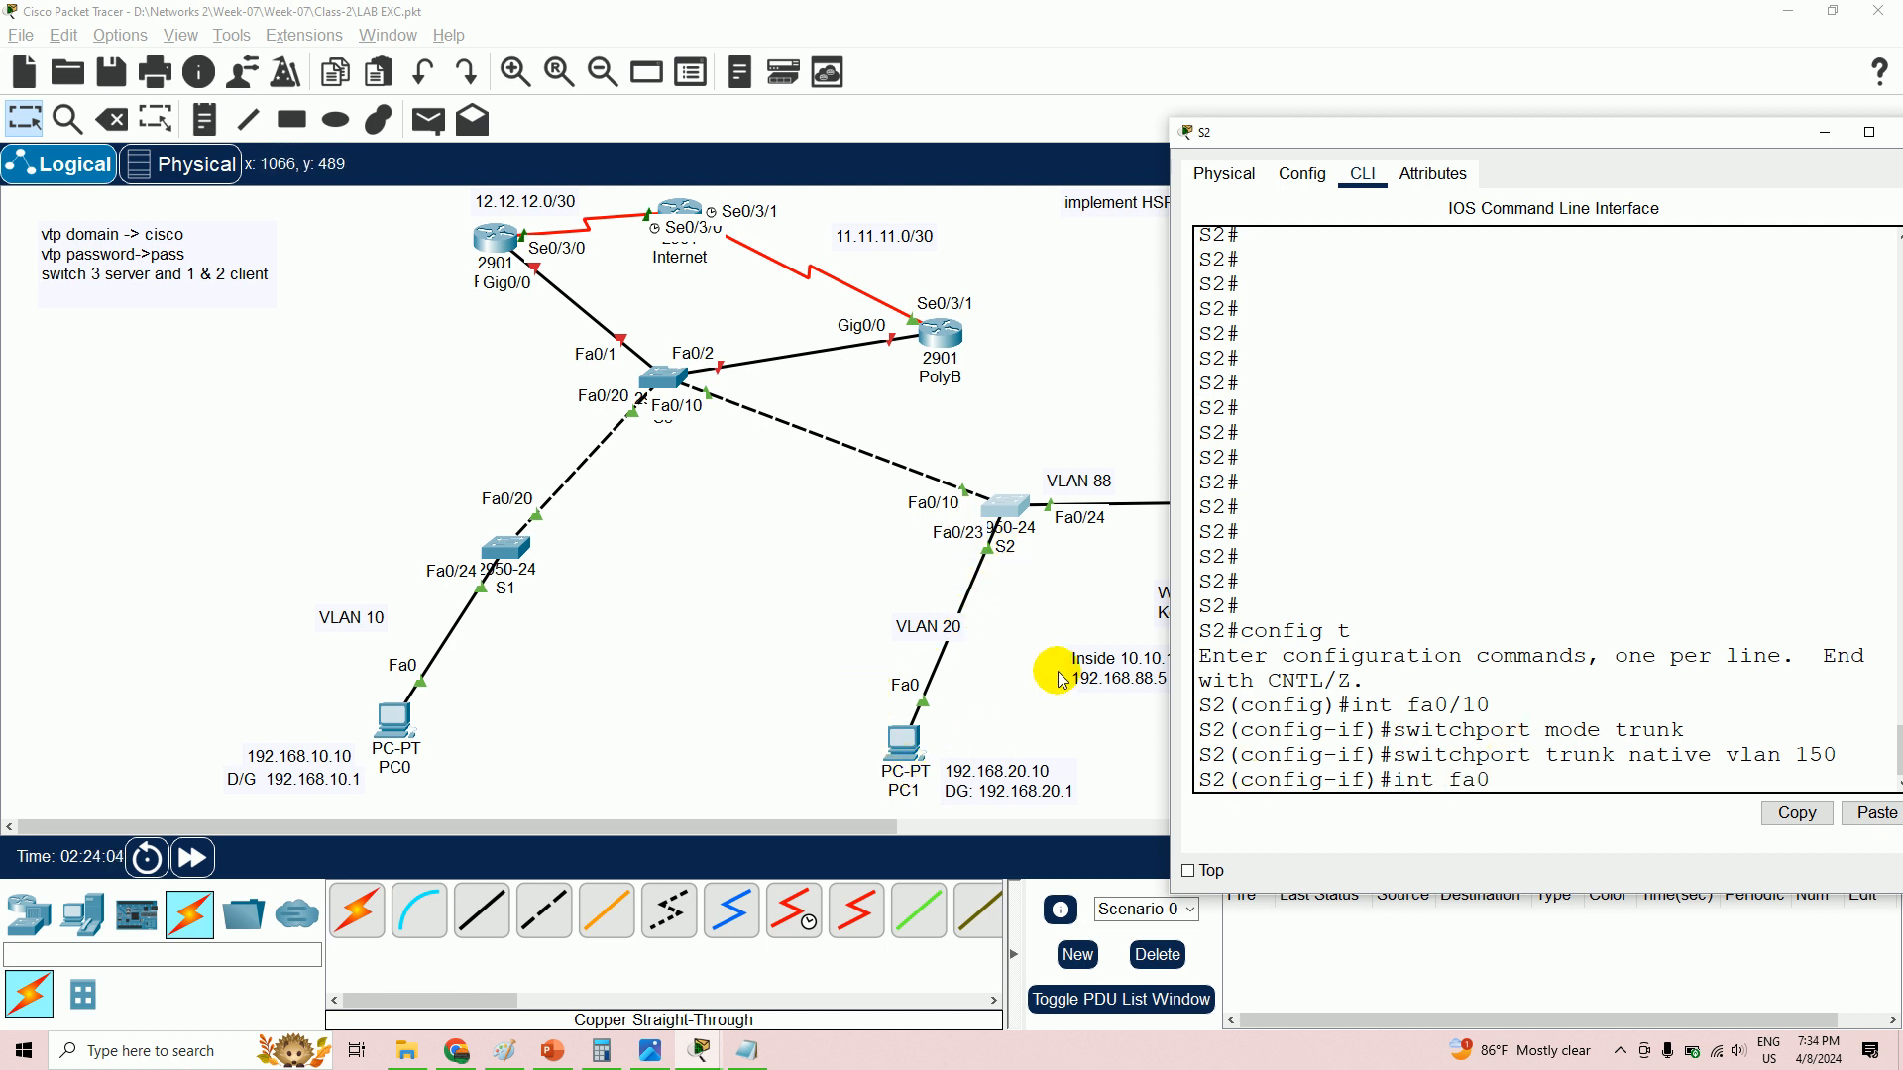
type("3")
key("Return")
- Put S2's Fa0/23 into access VLAN 20 and move the terminal to reveal the topology
type("switchport mode")
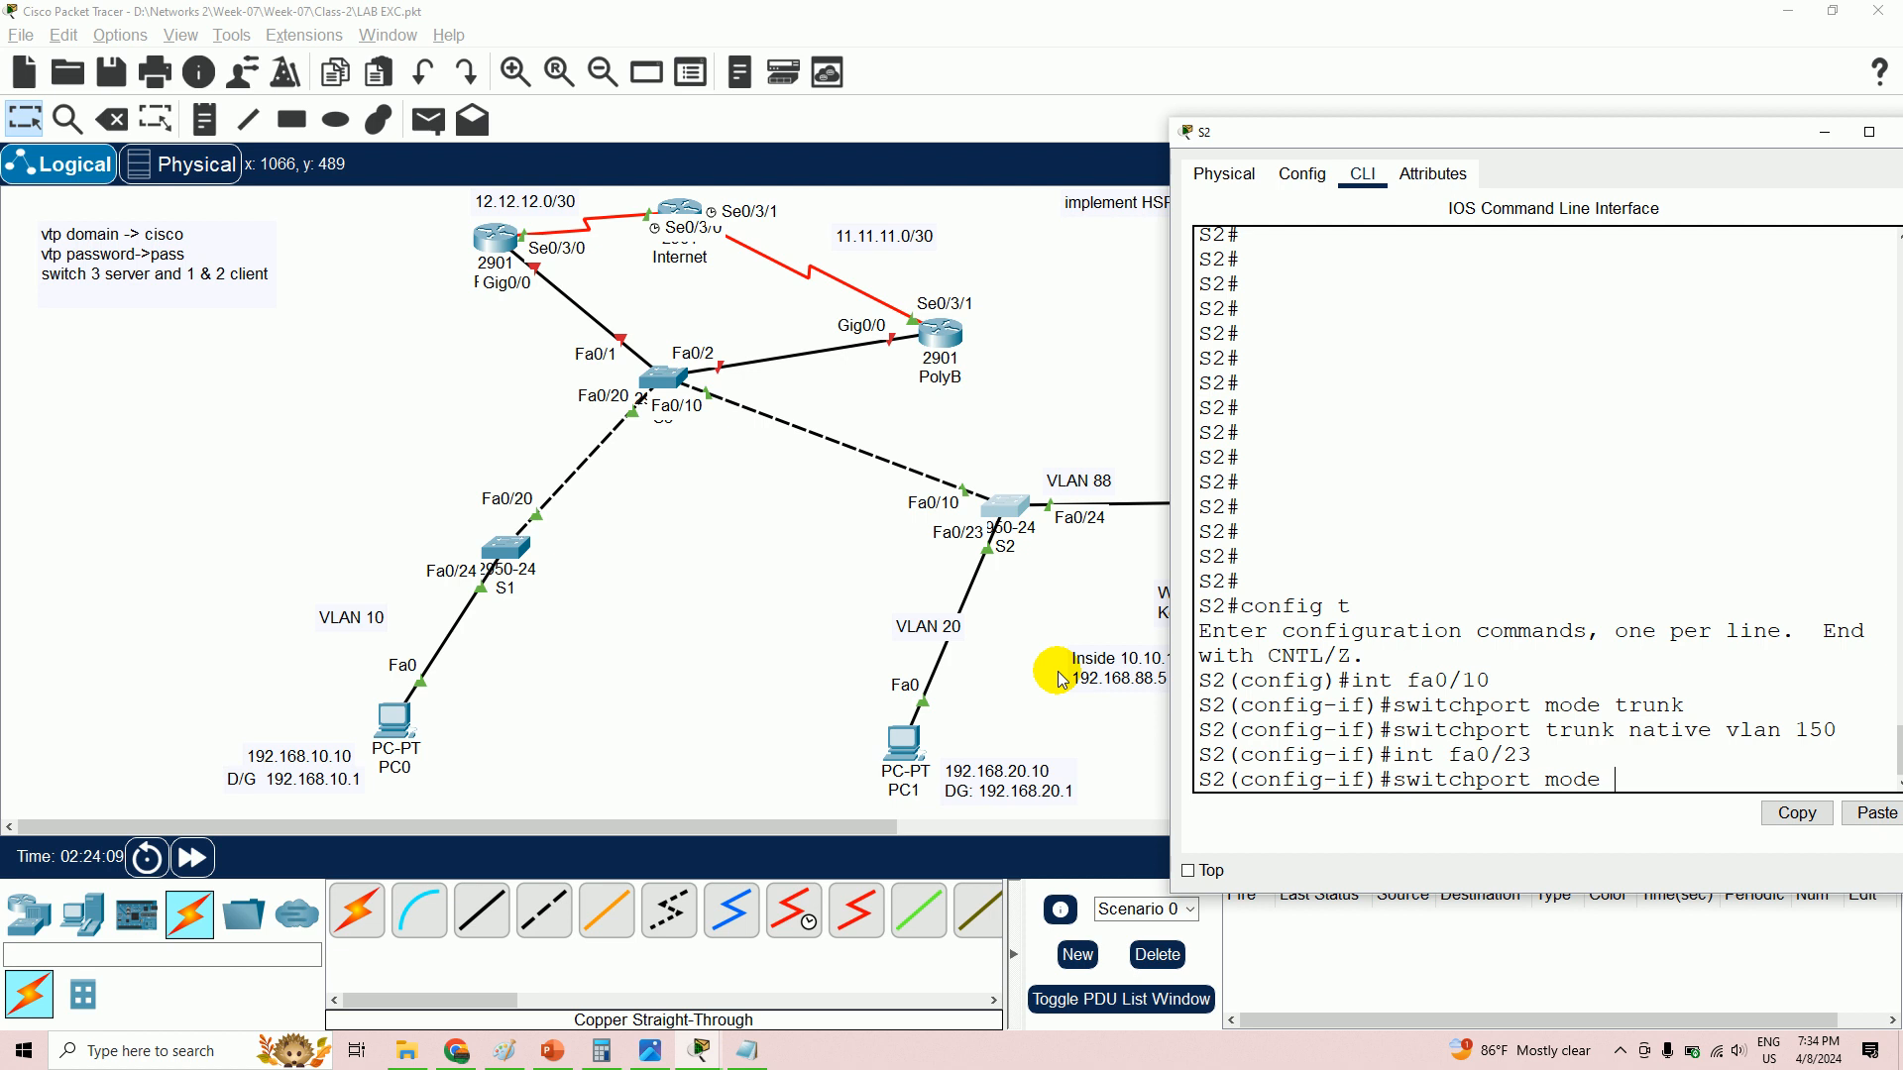
key("BackSpace")
key("BackSpace")
key("BackSpace")
key("BackSpace")
type("acc")
key("Return")
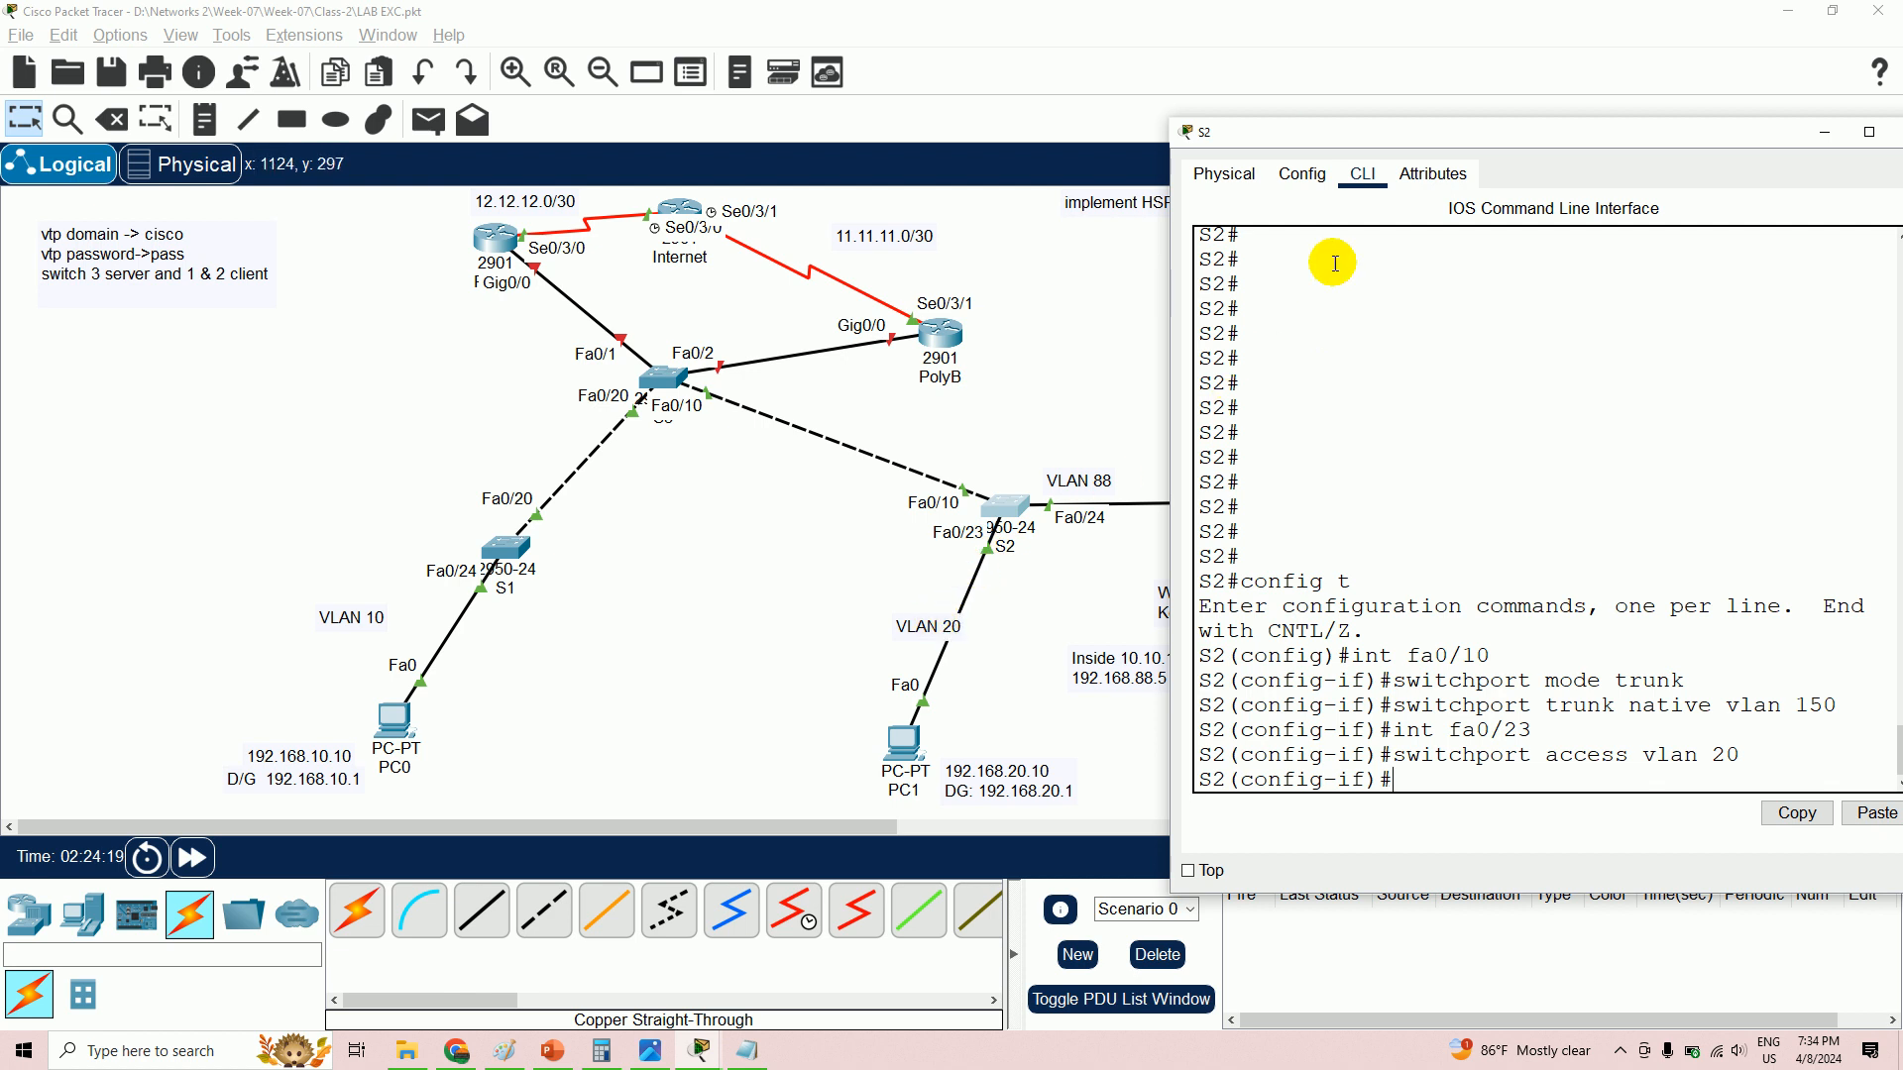
left_click_drag(1336, 129, 1460, 141)
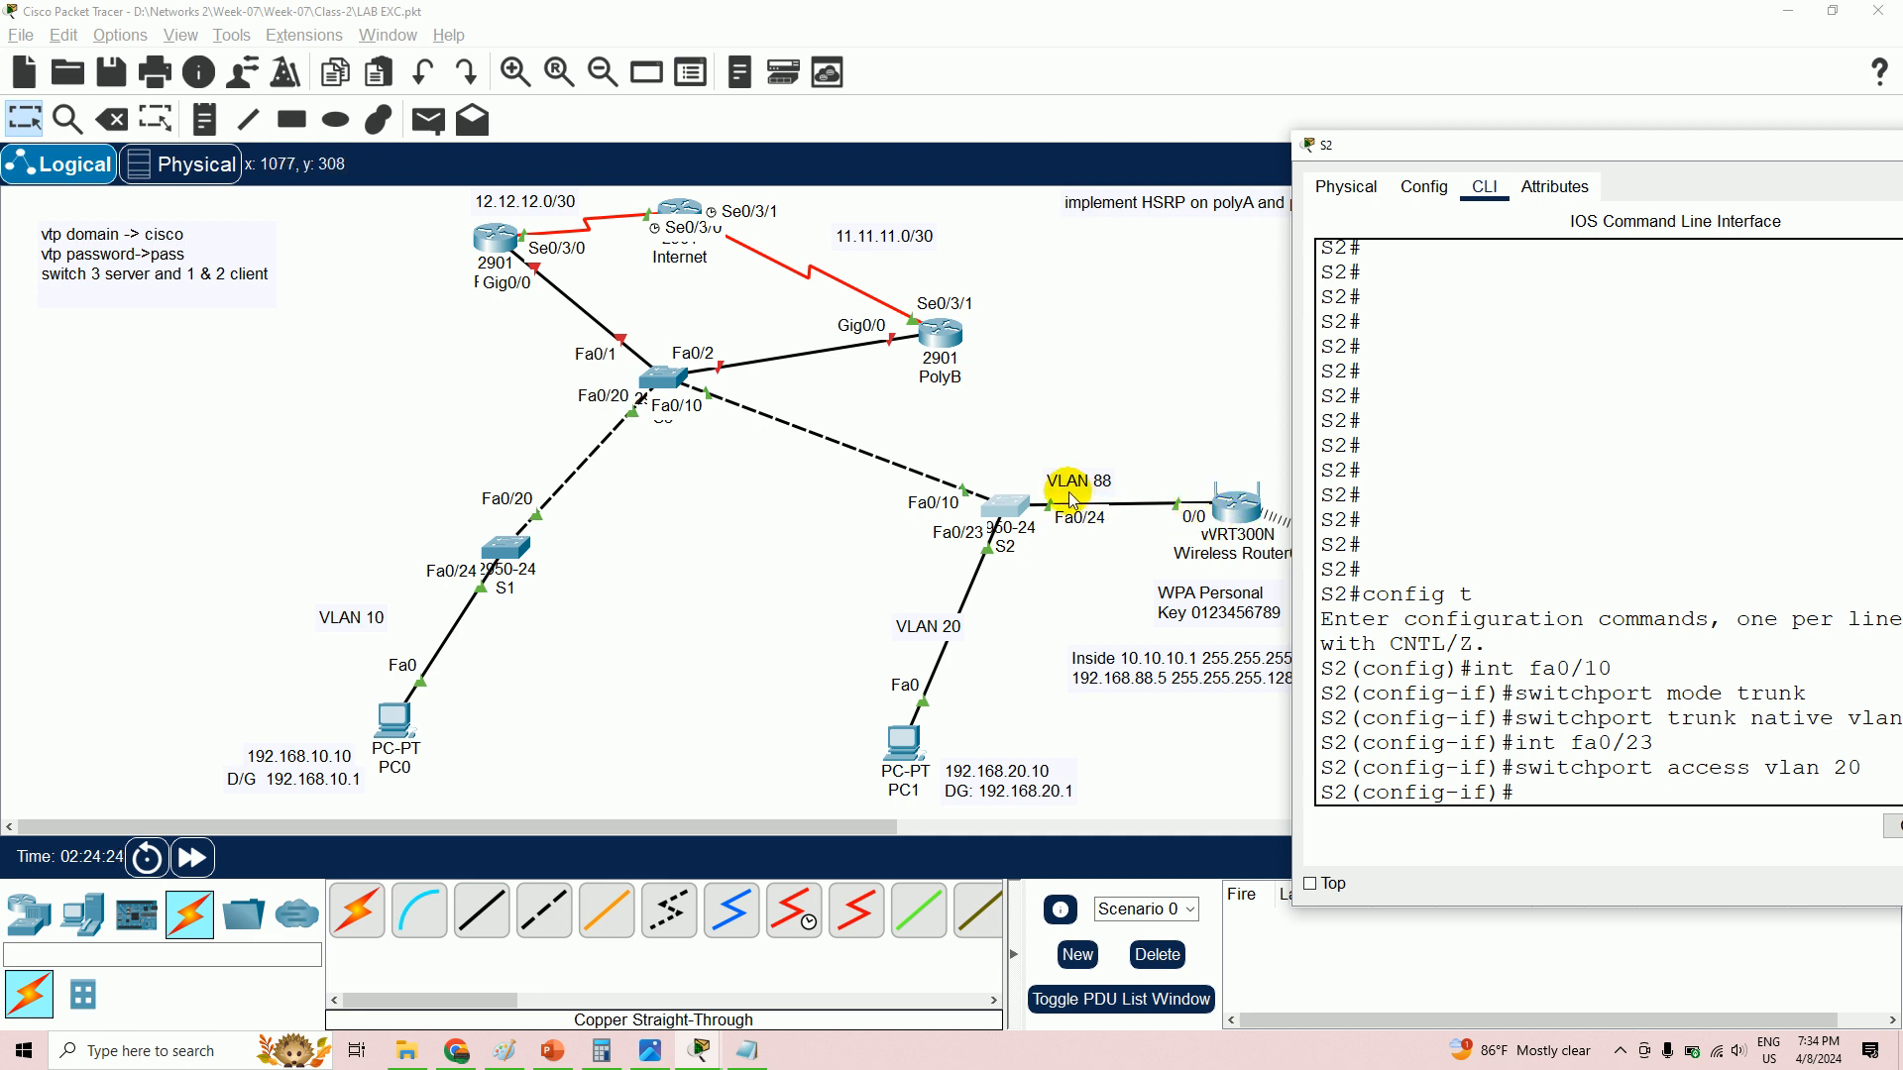
left_click_drag(1409, 149, 1058, 87)
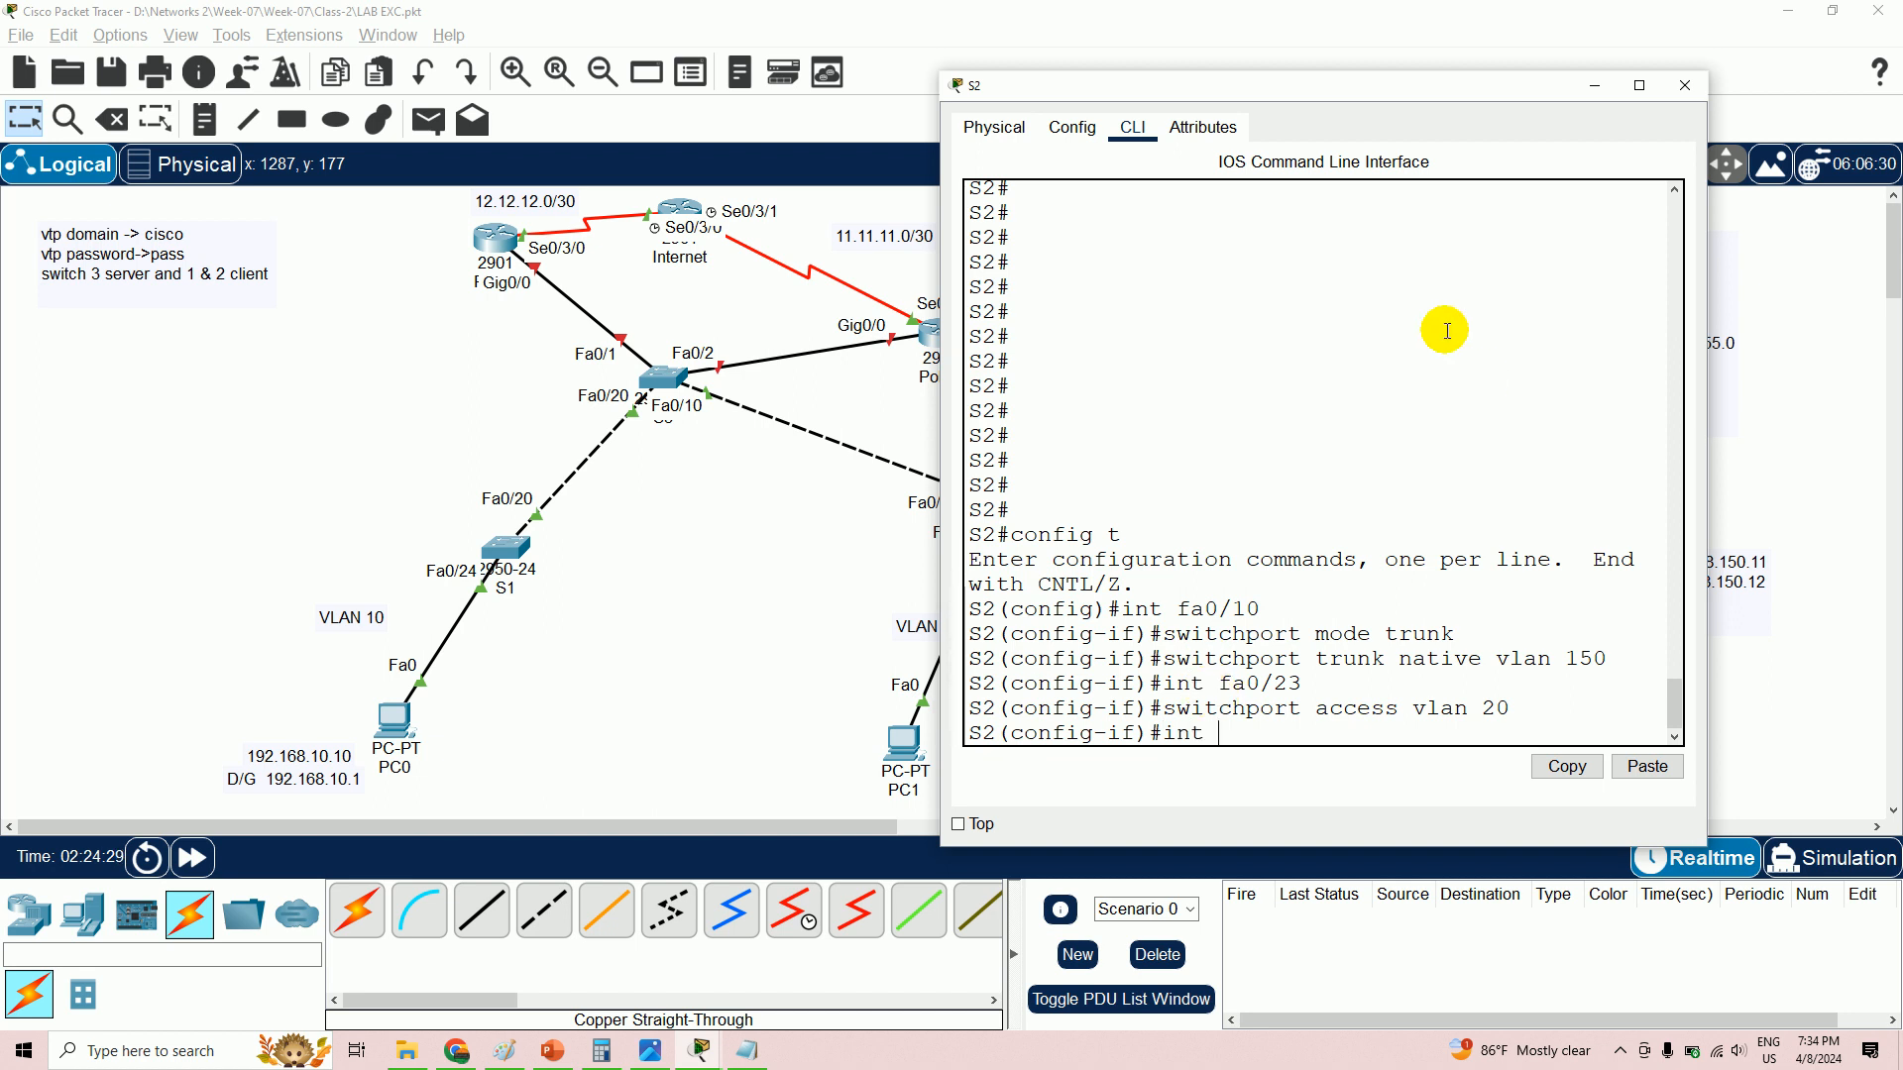
left_click_drag(1424, 96, 646, 82)
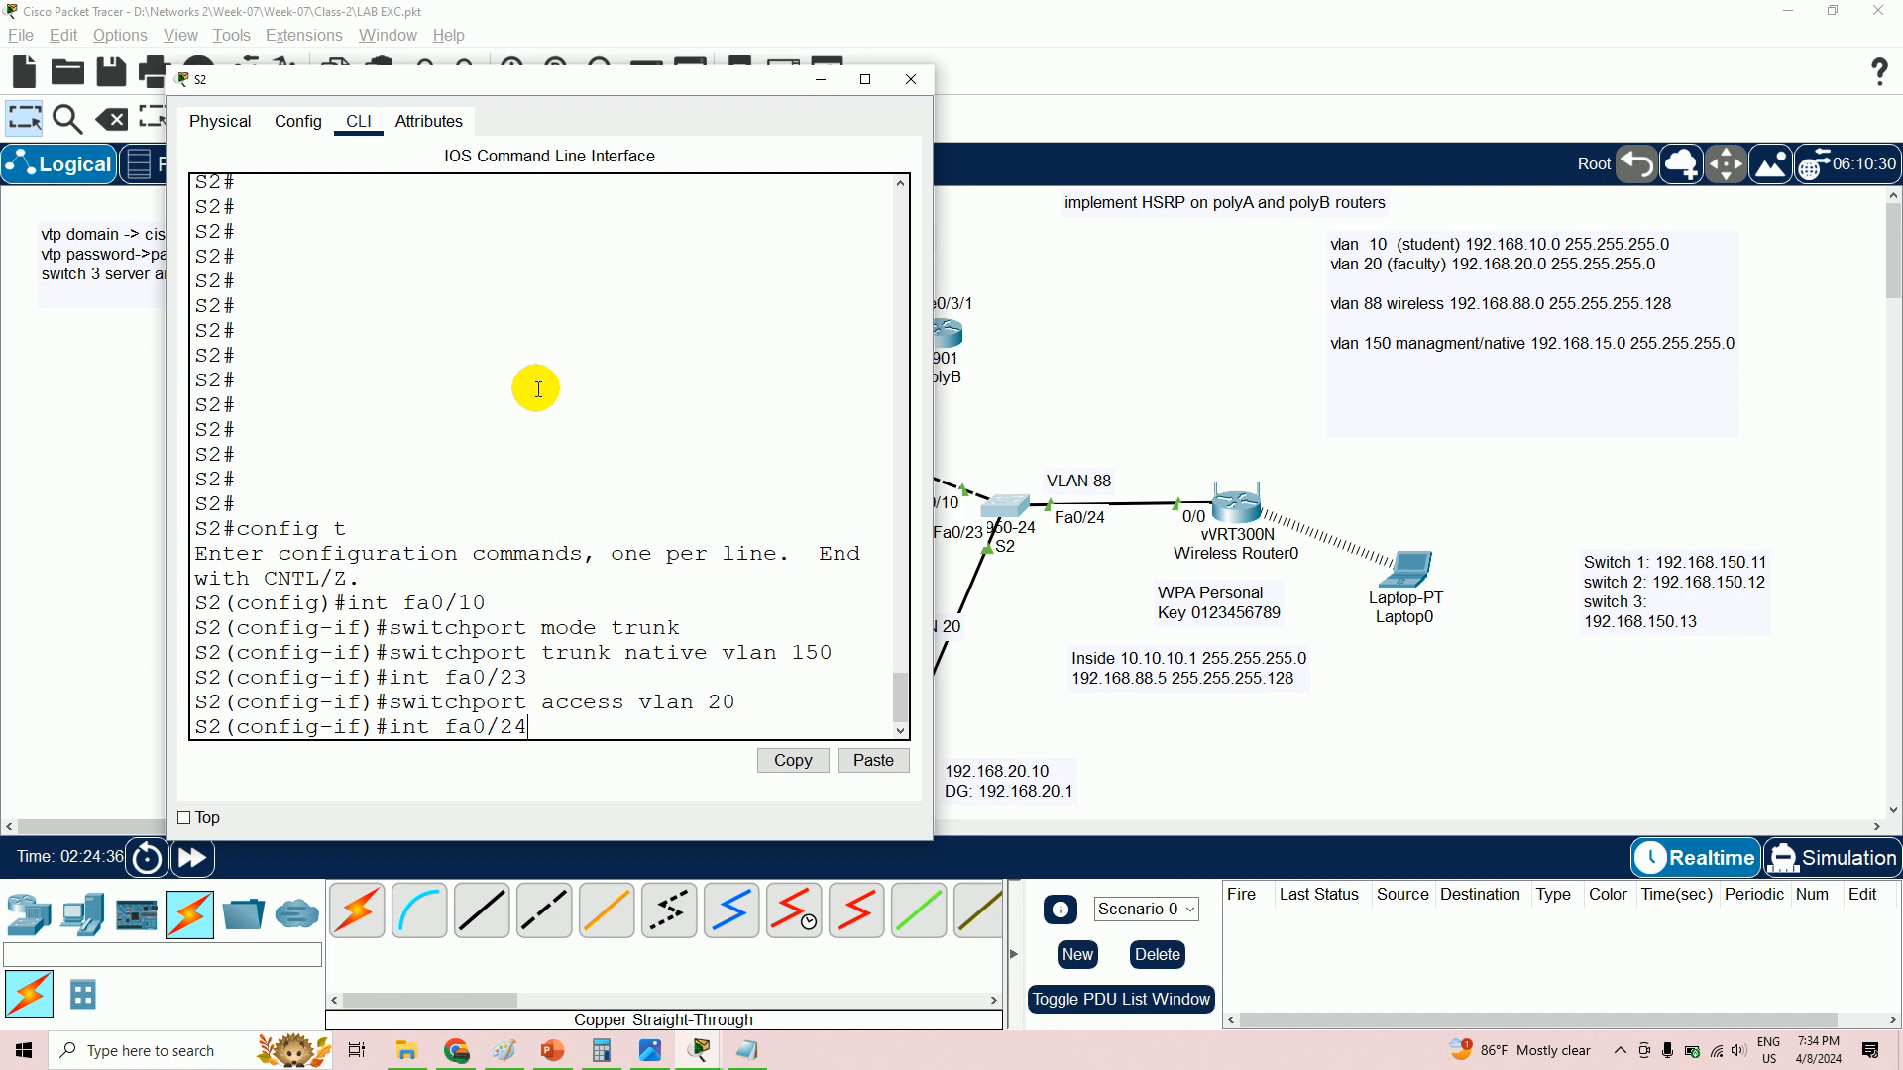
- Assign S2's Fa0/24 to access VLAN 88 and move the terminal to the right
key("Return")
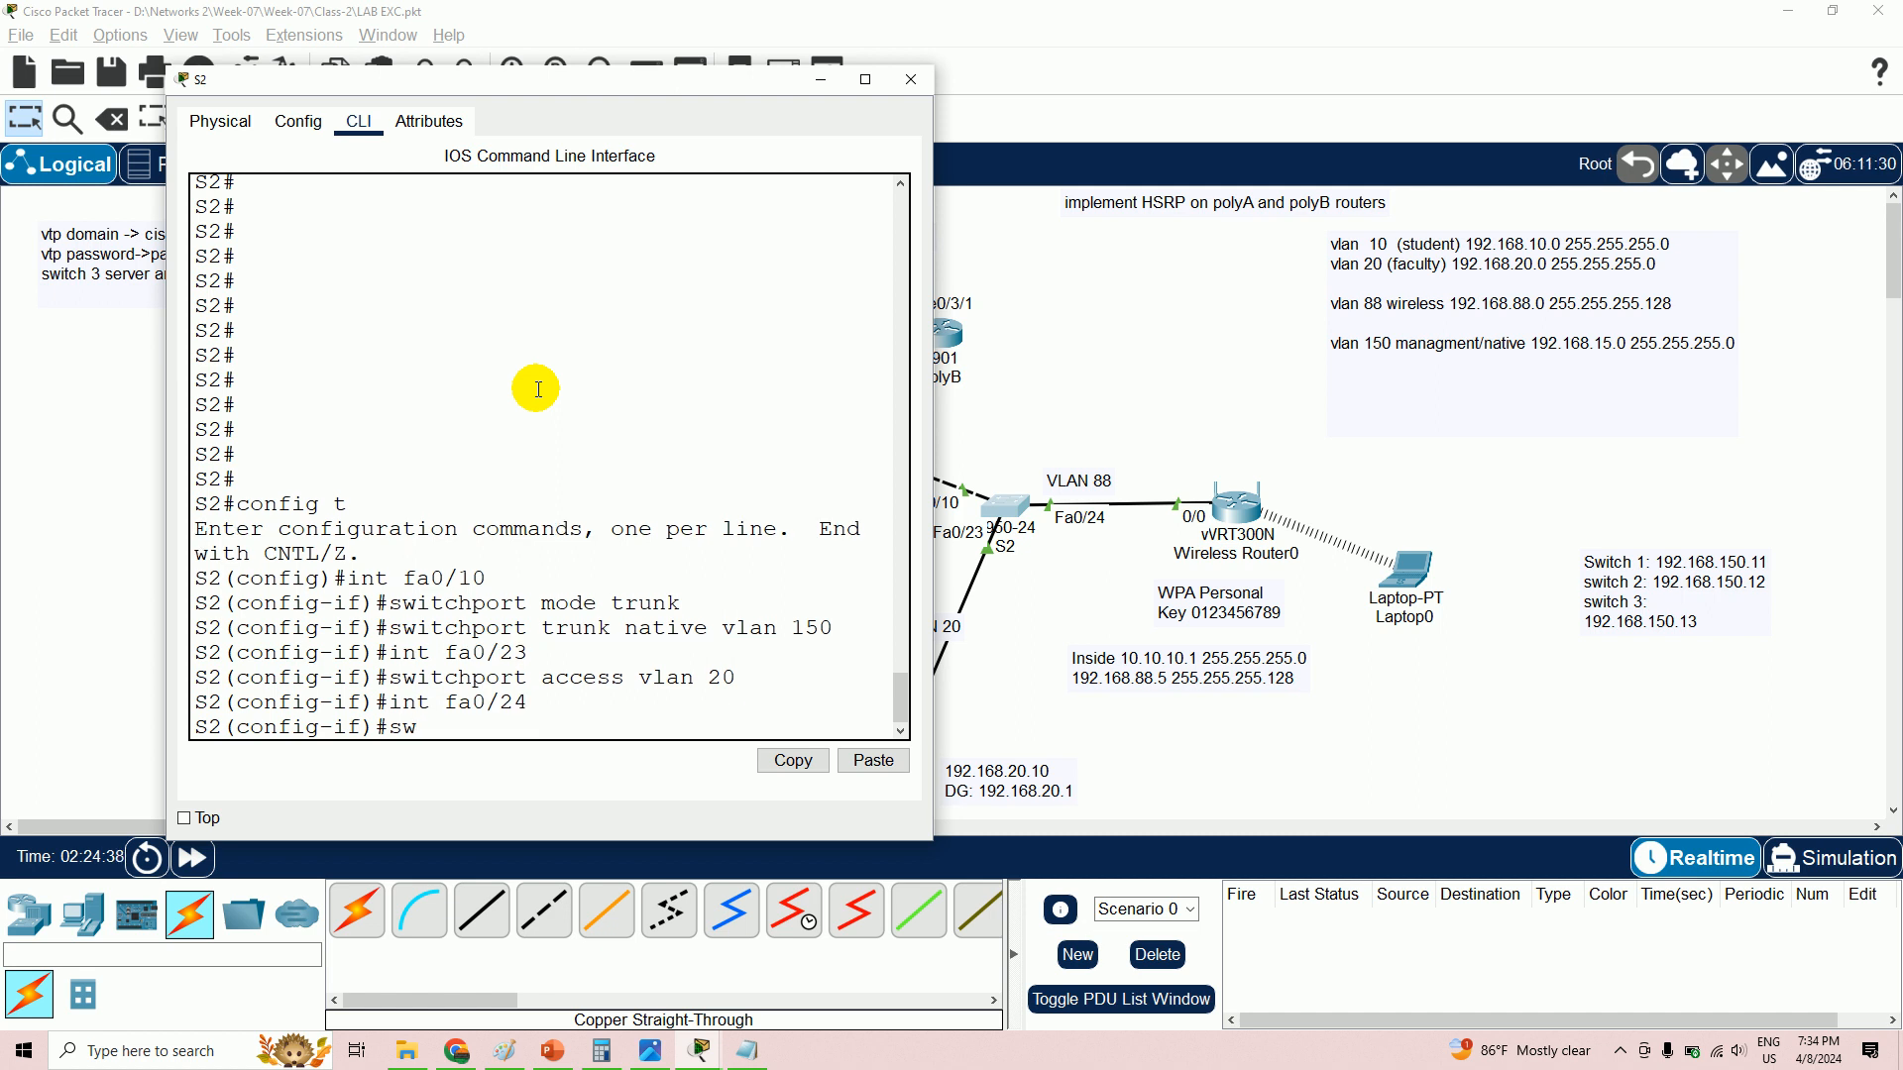
type("switchpor")
type("t mode")
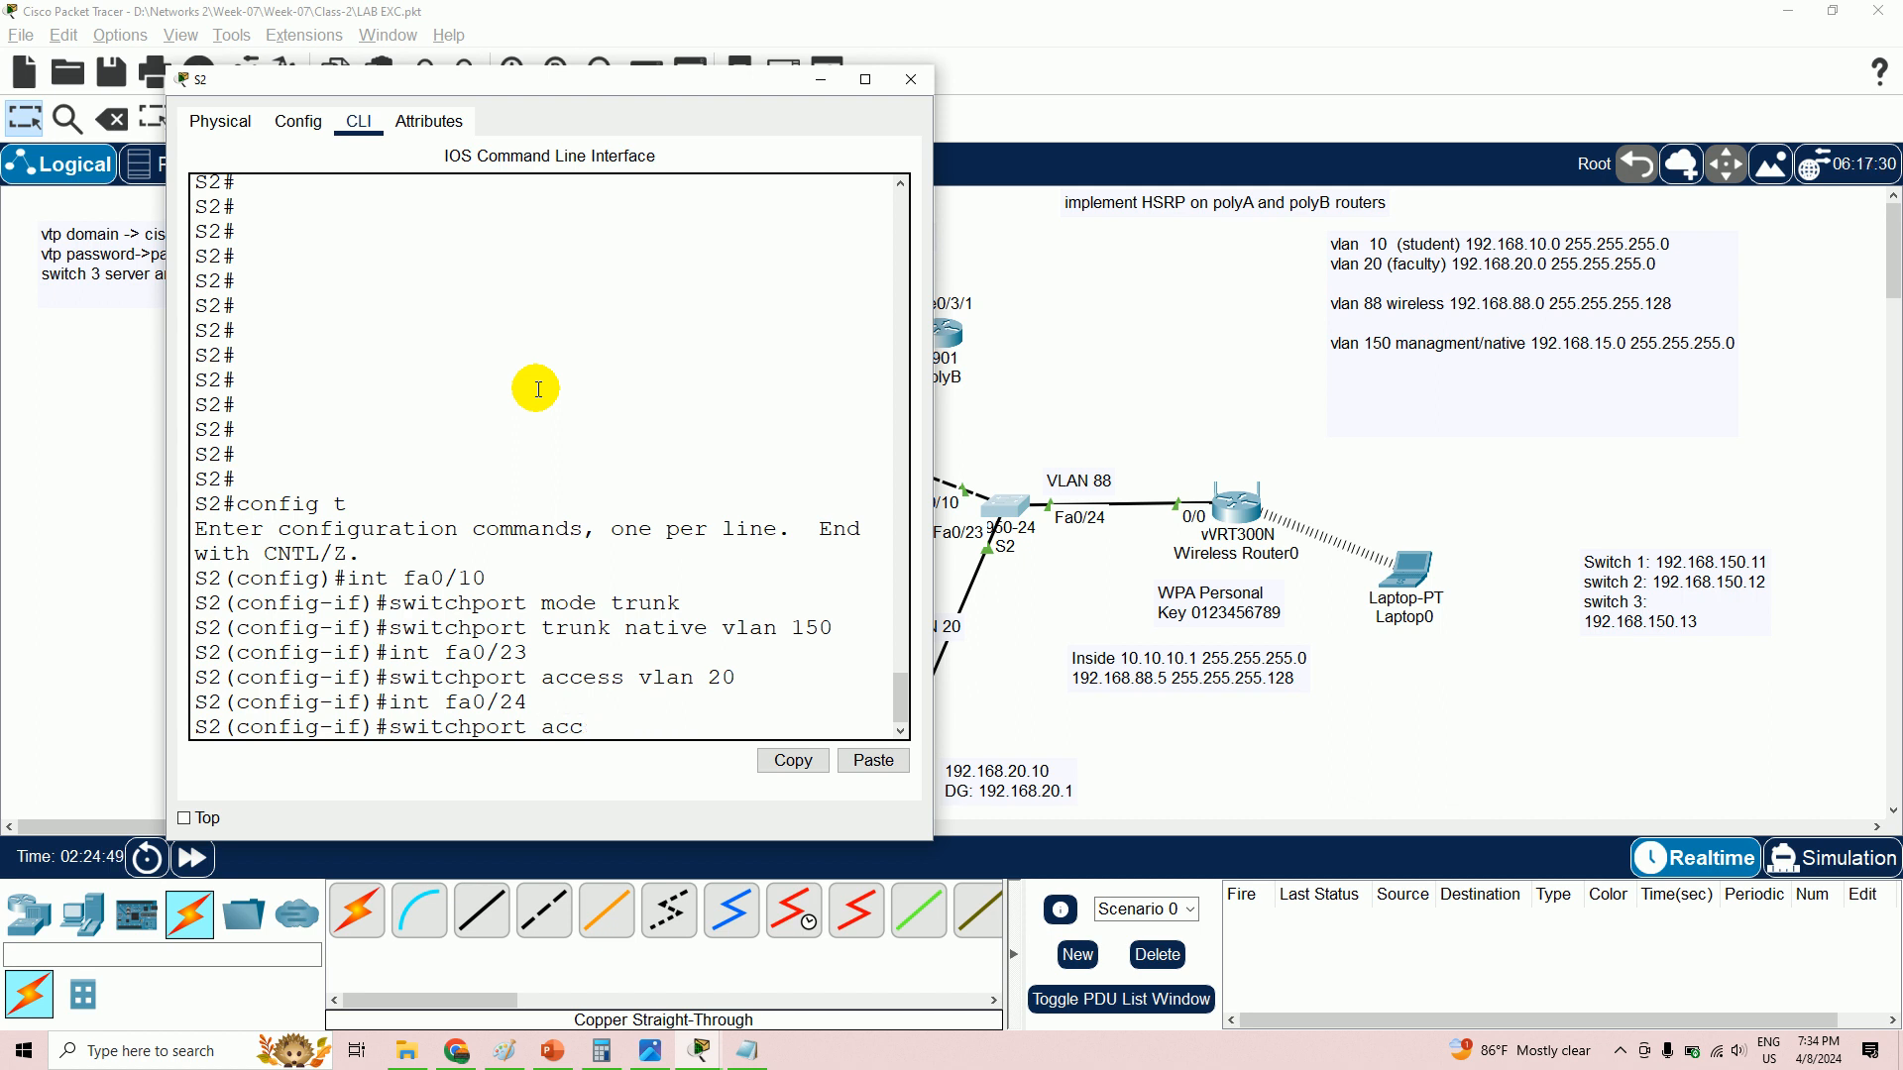
type("vlan 88")
key("Return")
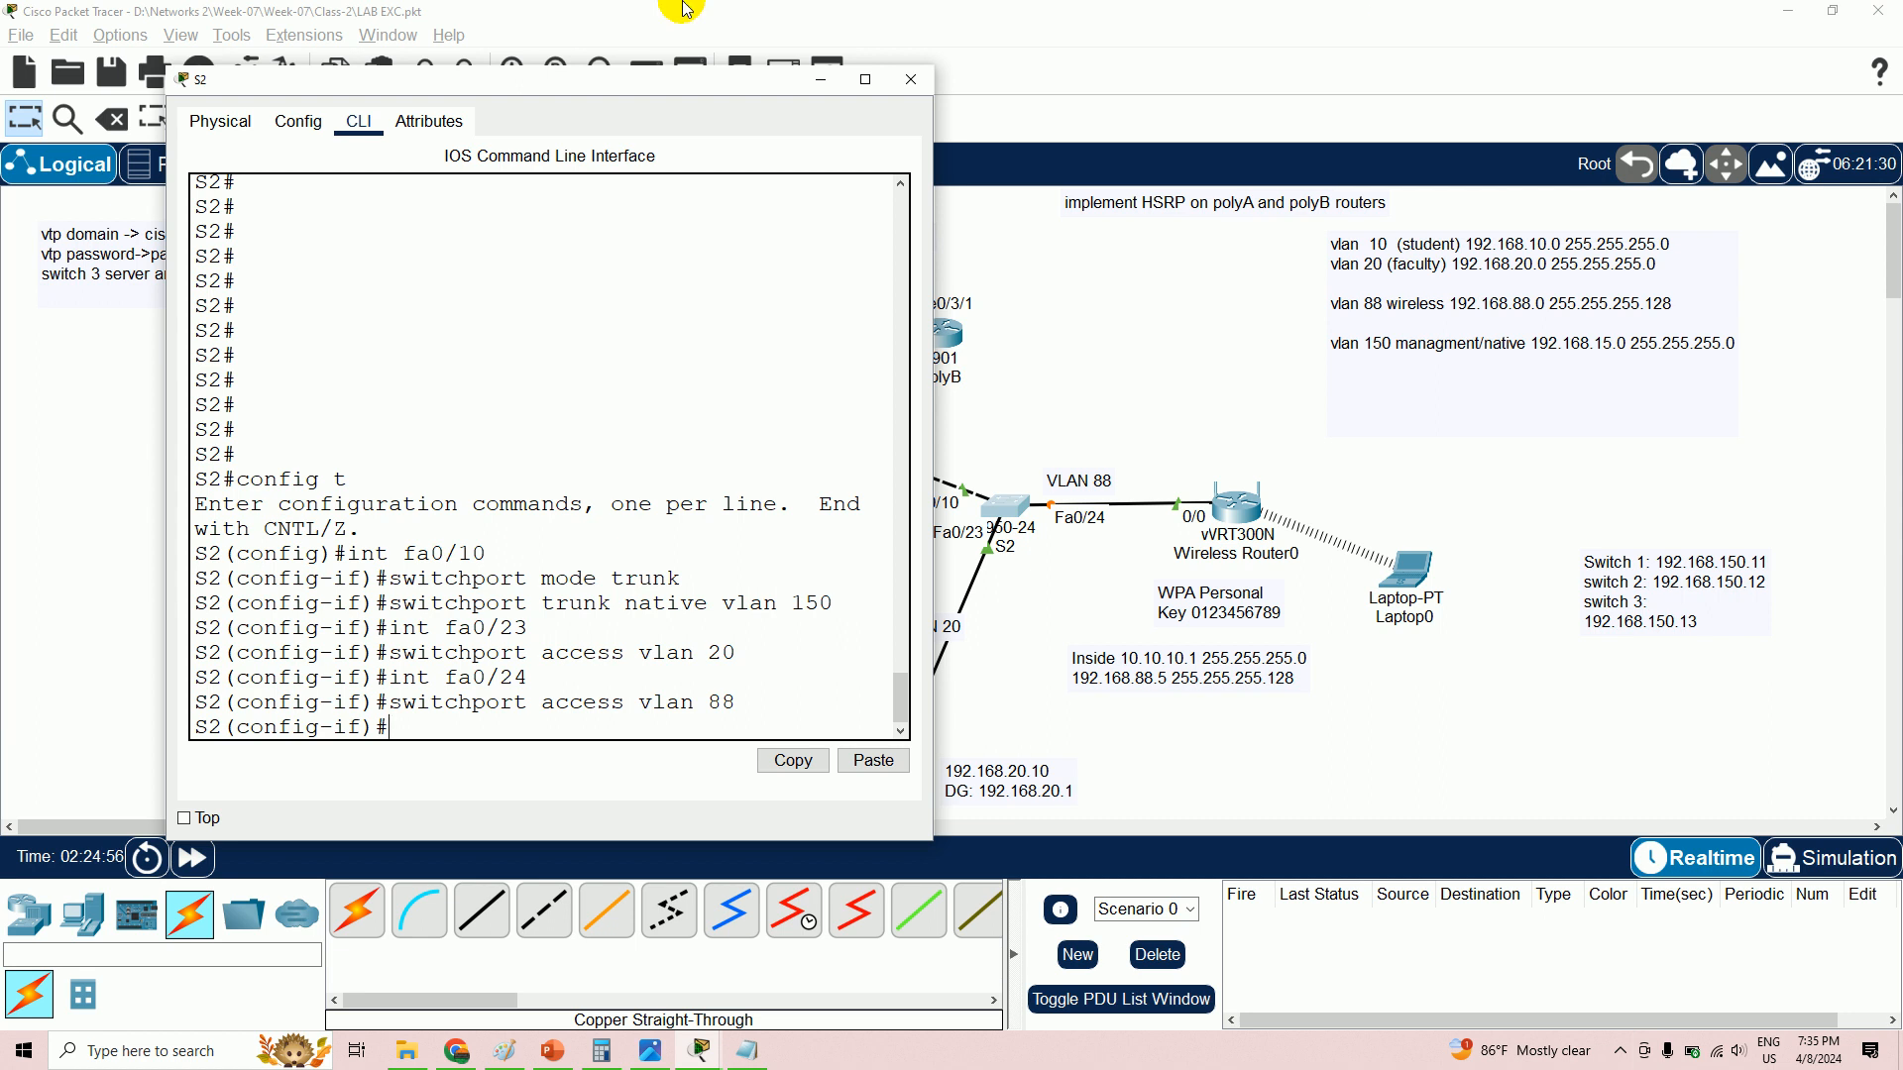
left_click_drag(714, 87, 1662, 125)
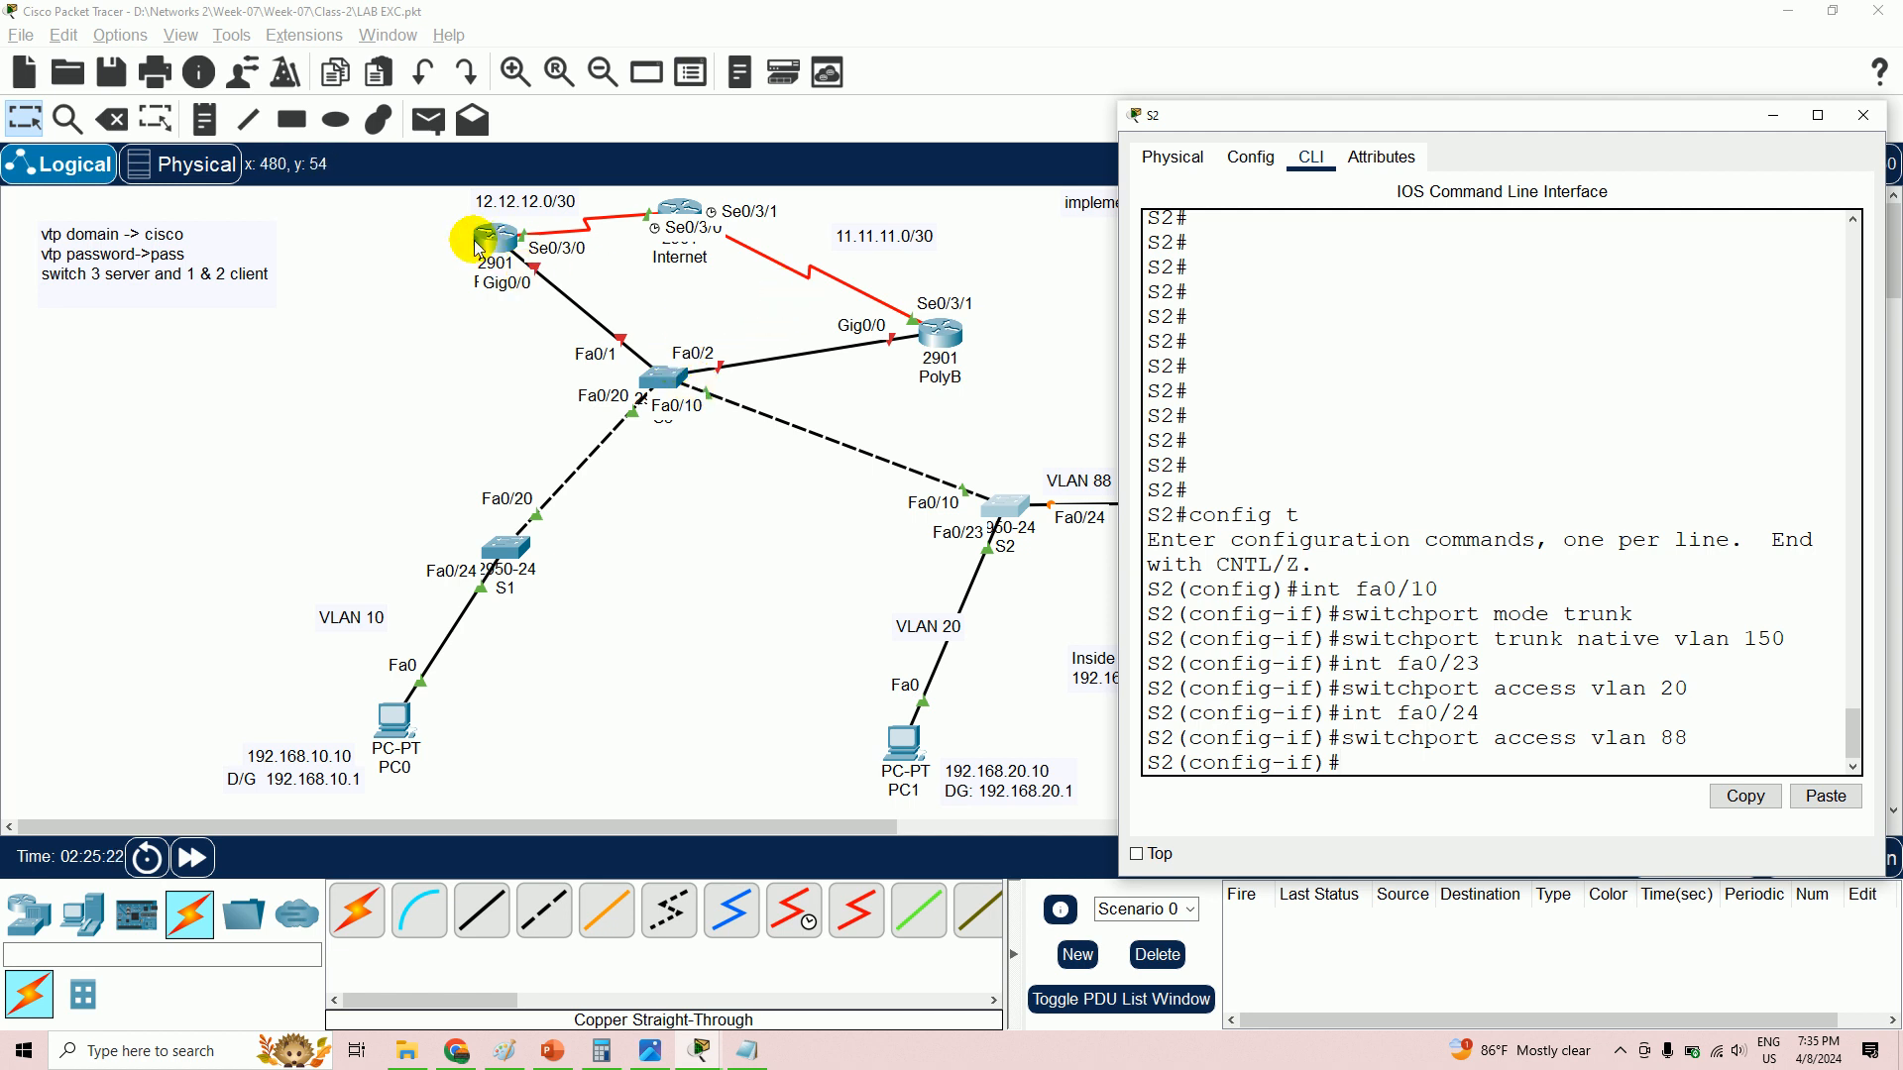
- Drag the PolyA 2901 router slightly down-left on the canvas
mouse_move(493, 253)
left_mouse_down()
mouse_move(469, 289)
mouse_move(482, 274)
left_mouse_up()
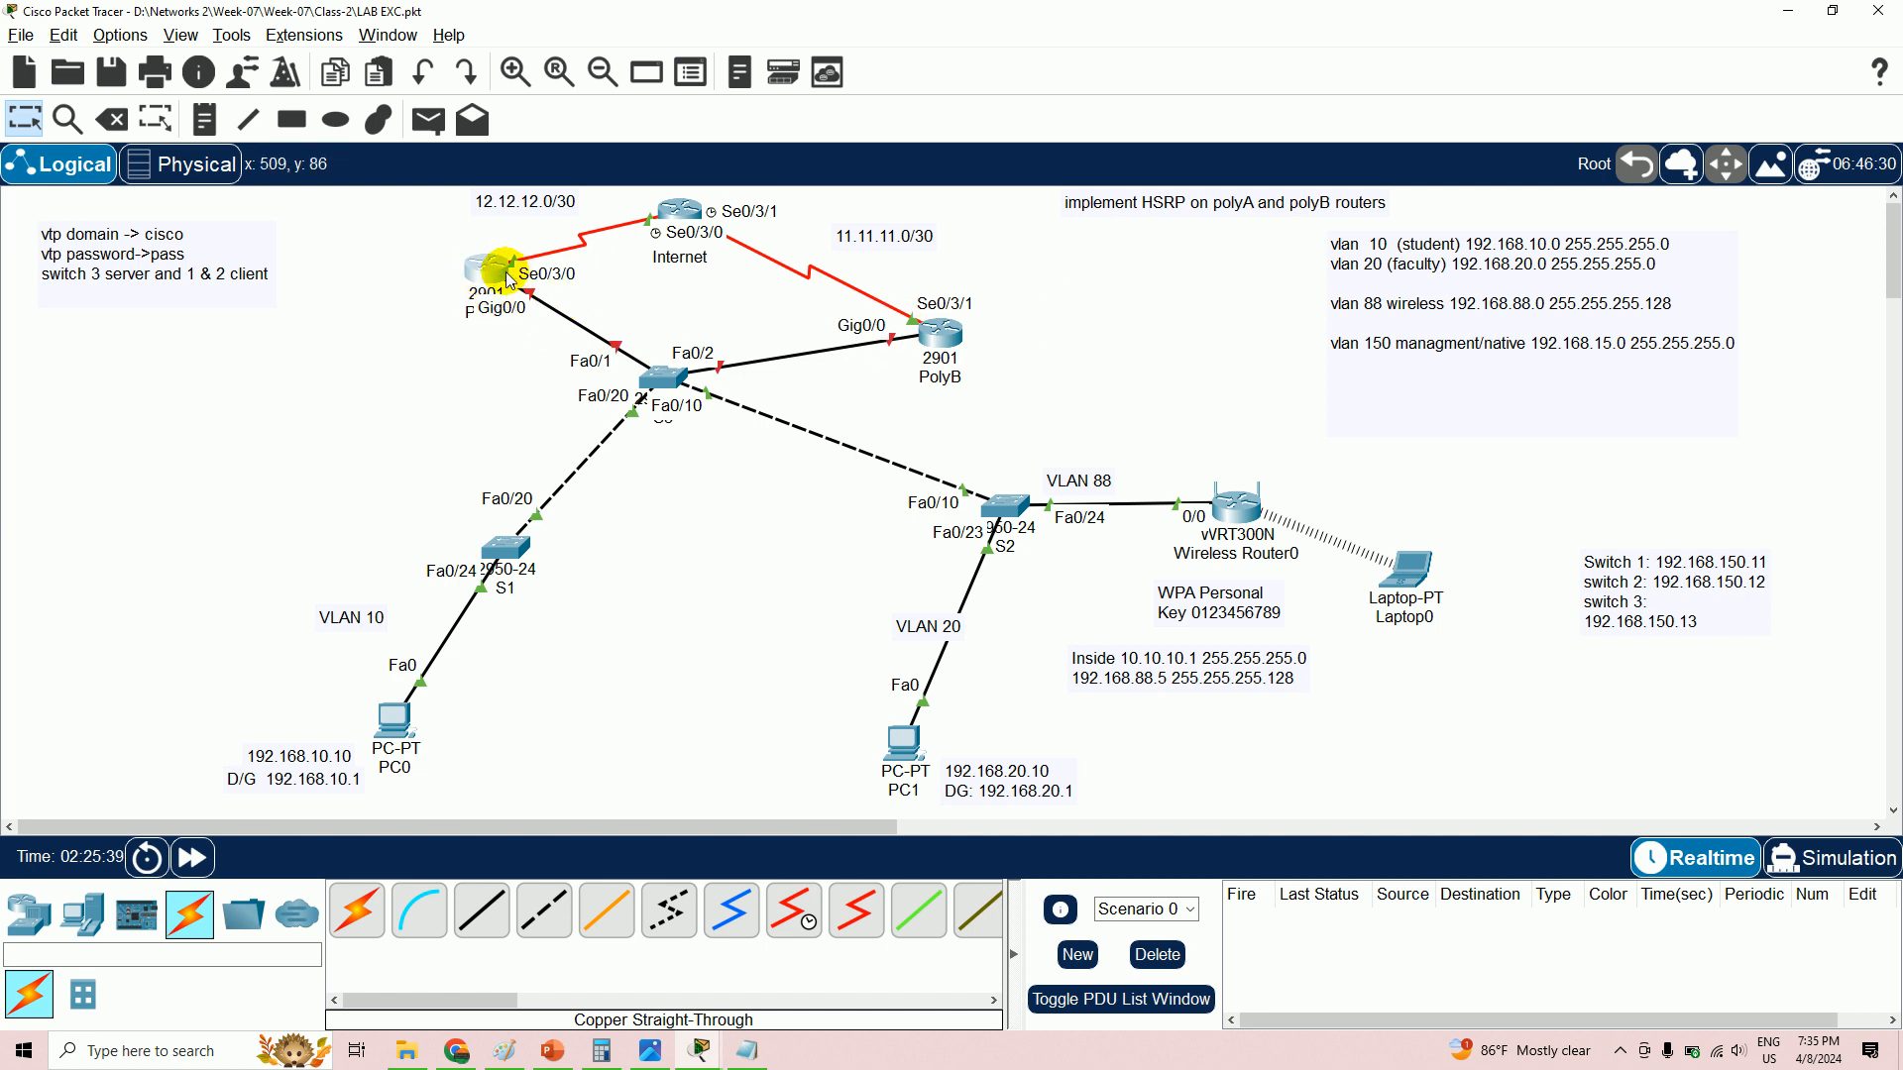
- Open PolyA's CLI and enter privileged then global configuration mode with 'en' and 'config t'
mouse_move(504, 282)
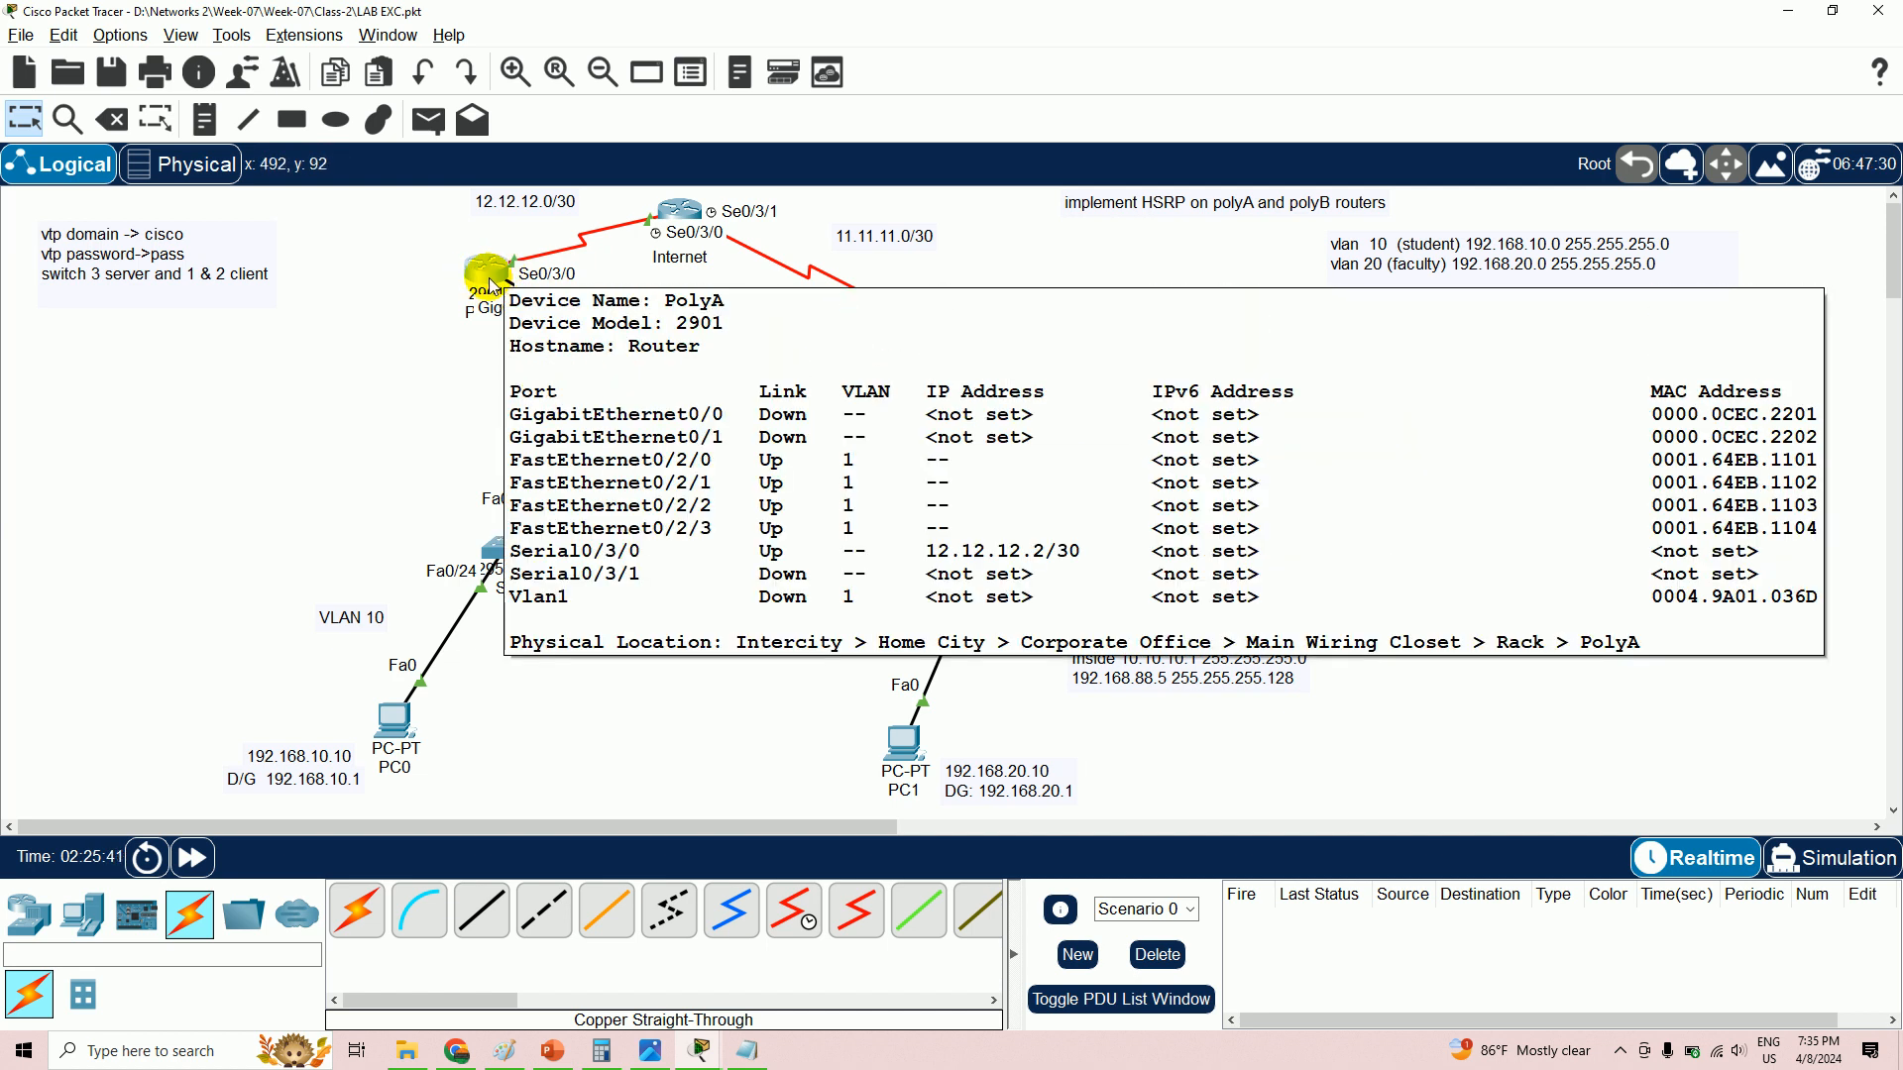
left_click(482, 283)
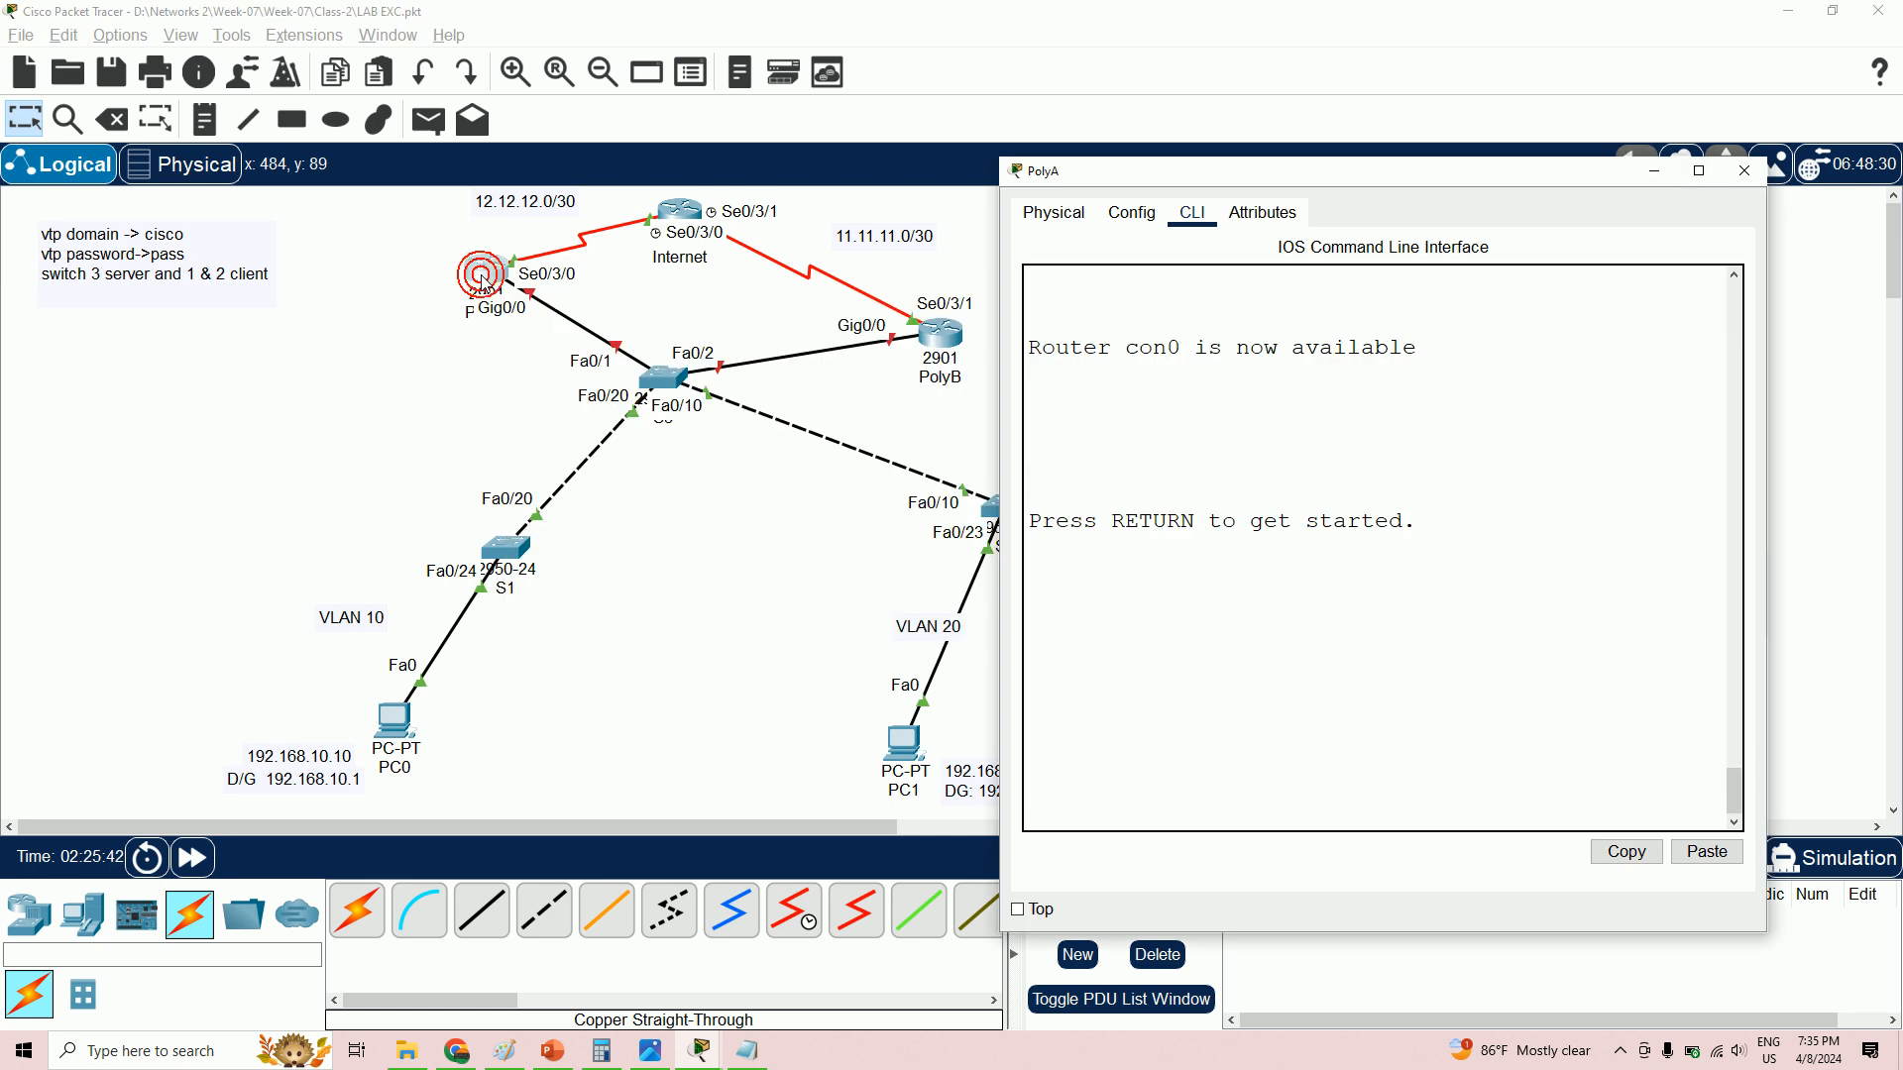
left_click(1633, 691)
key("Return")
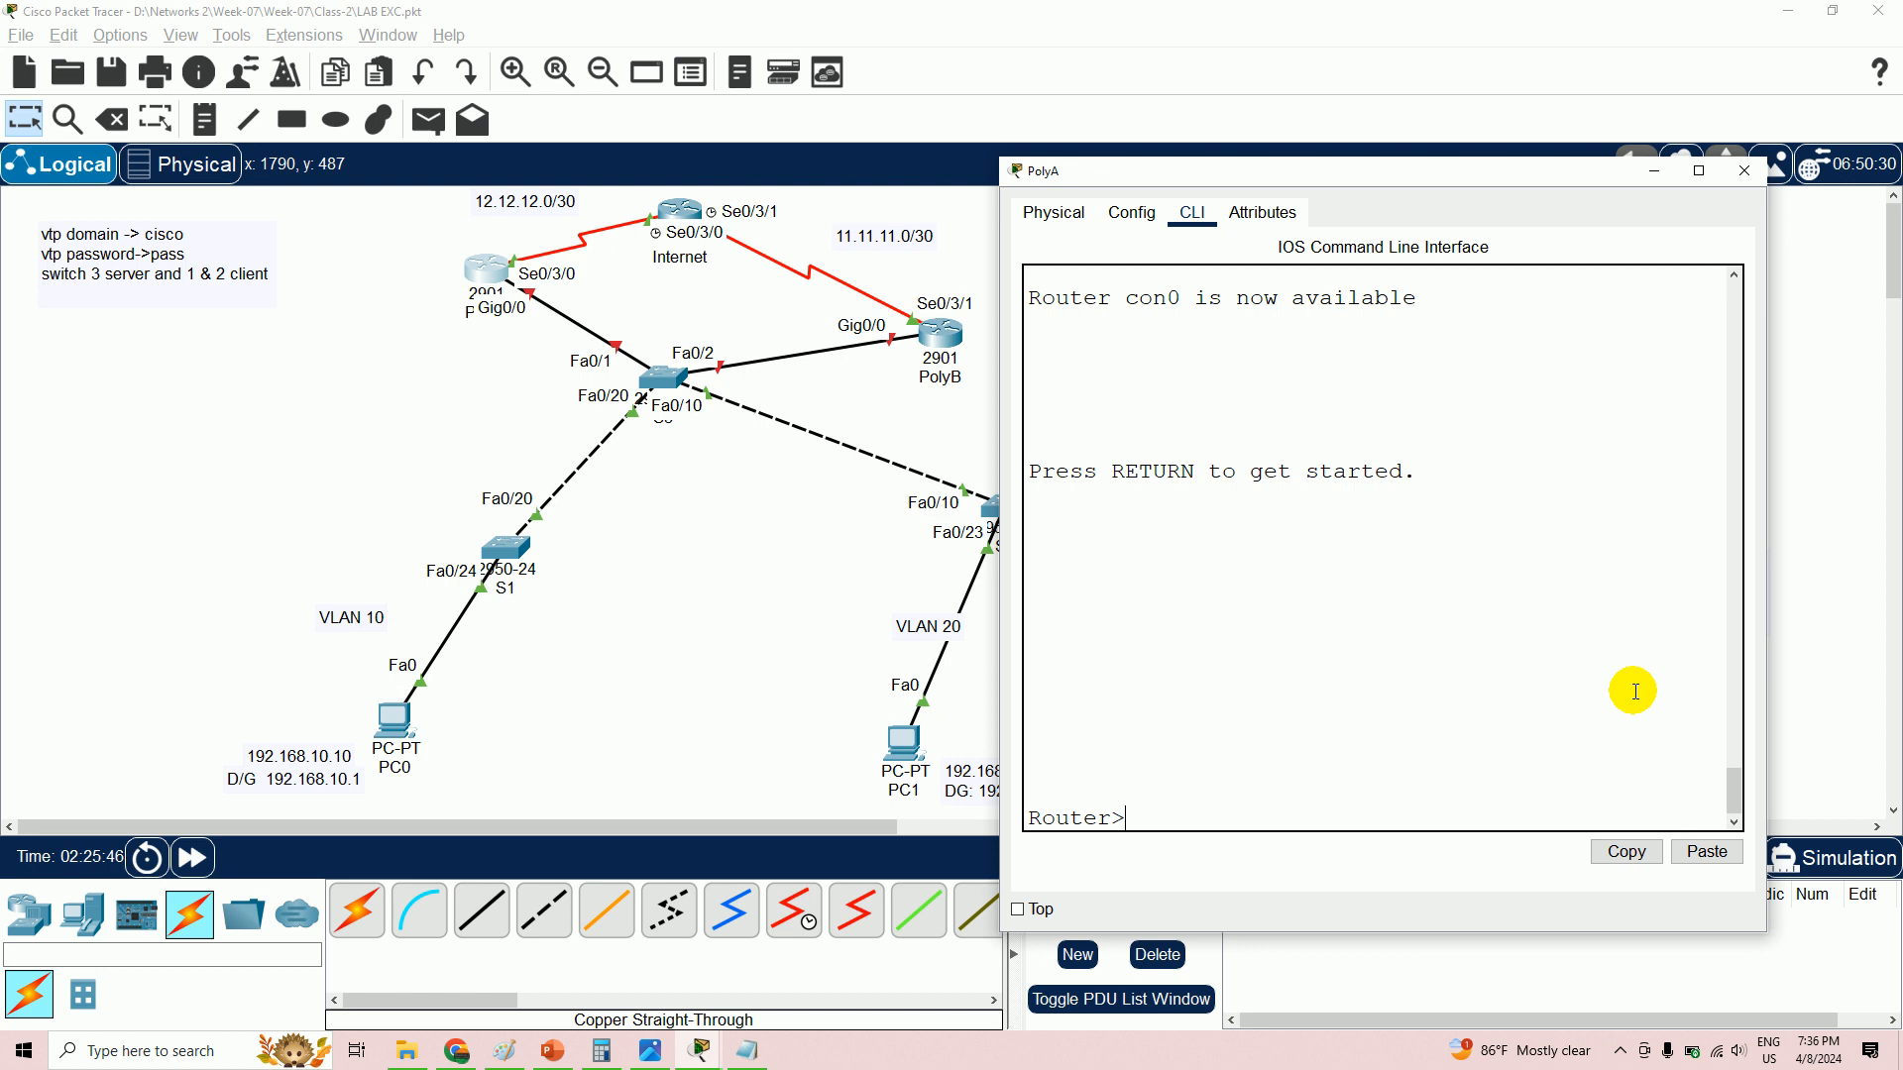
type("en")
key("Return")
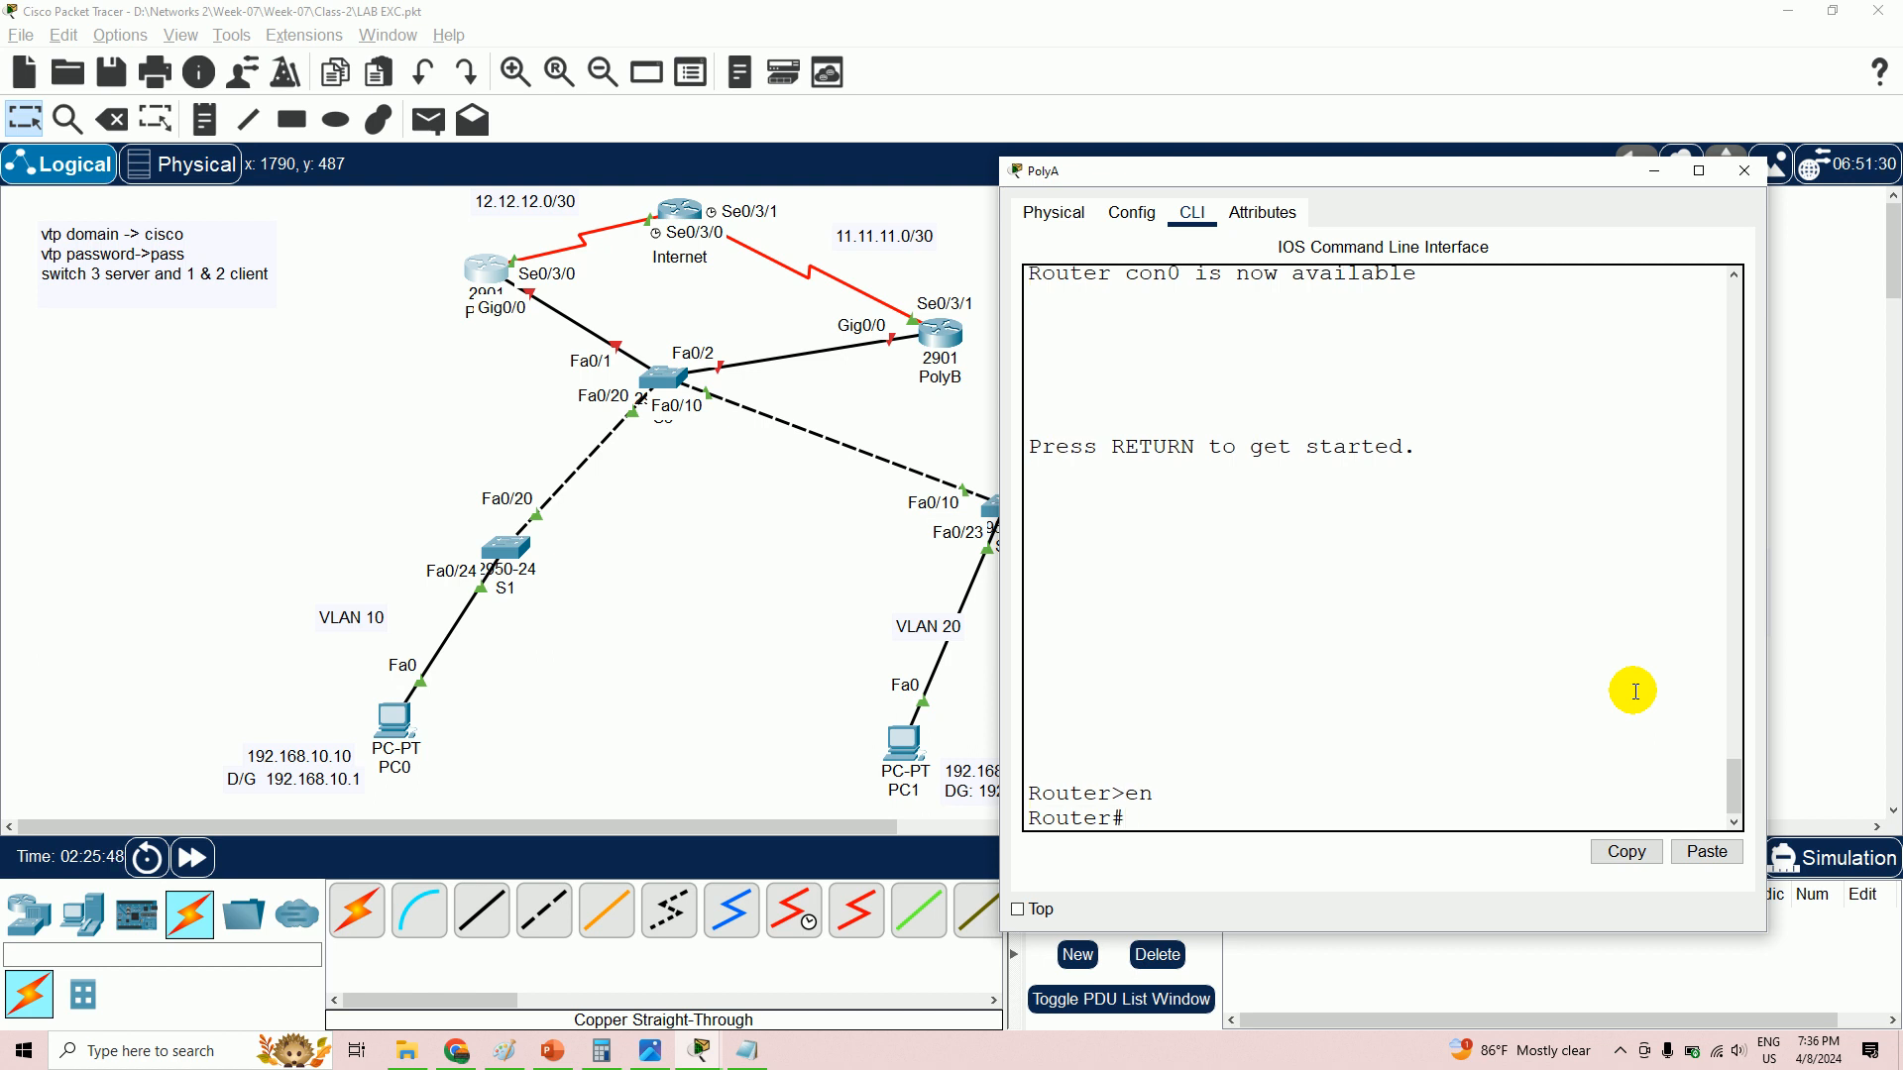
type("config t")
key("Return")
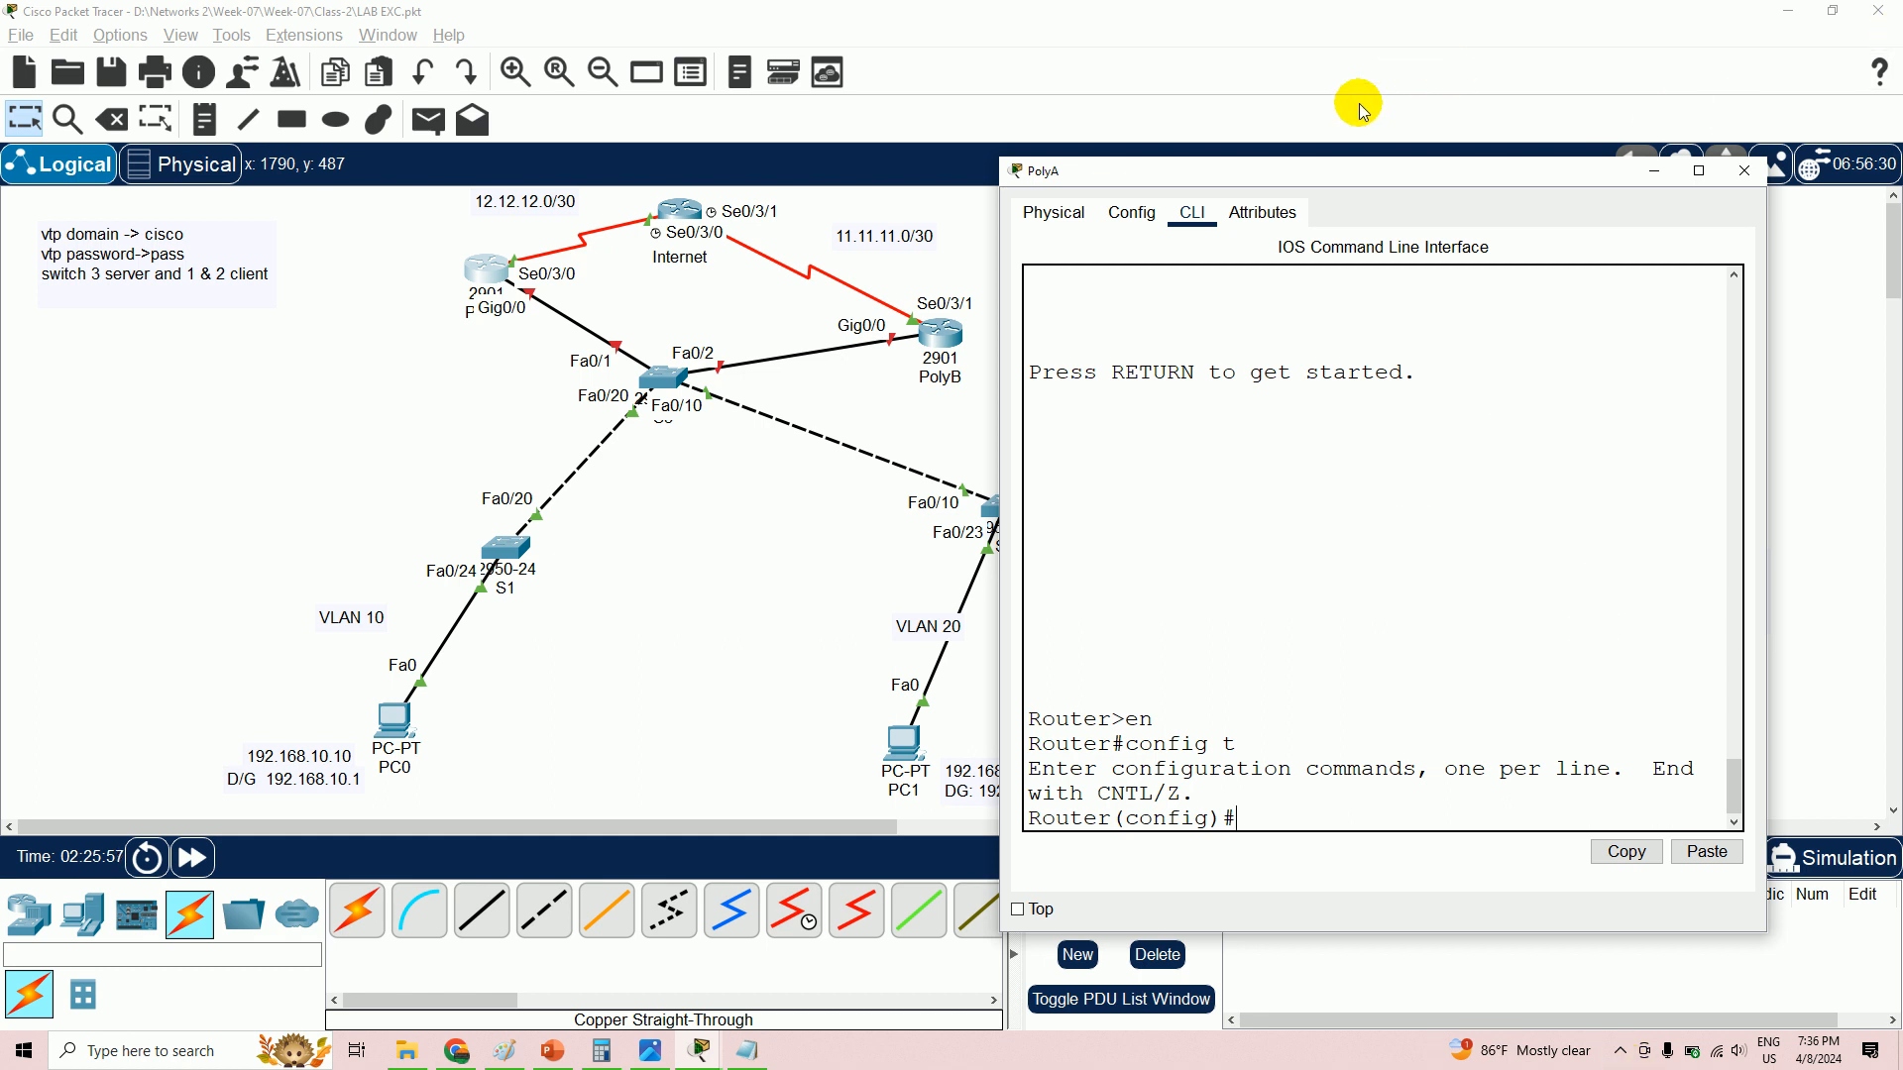
left_click_drag(1333, 182, 1384, 147)
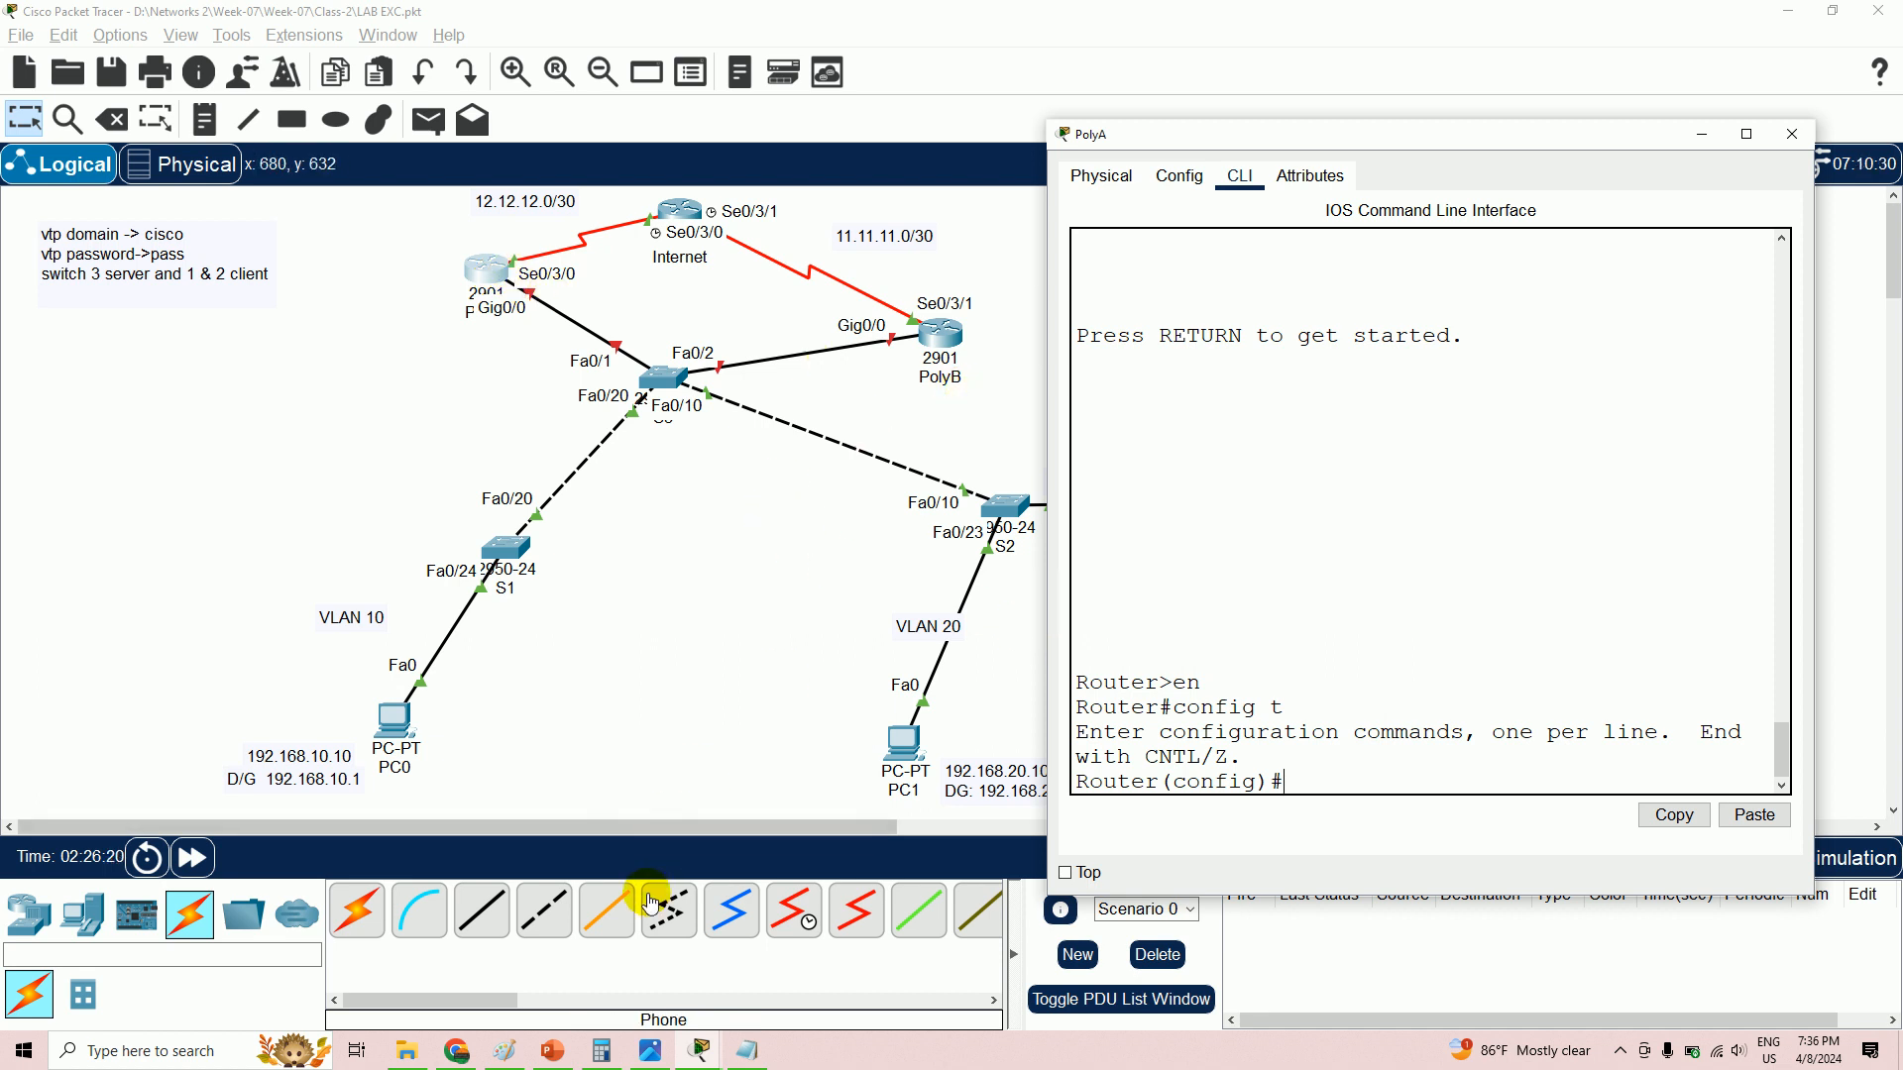
- Pause the screen recording from the system tray recorder controls
left_click(1620, 1051)
left_click(1622, 973)
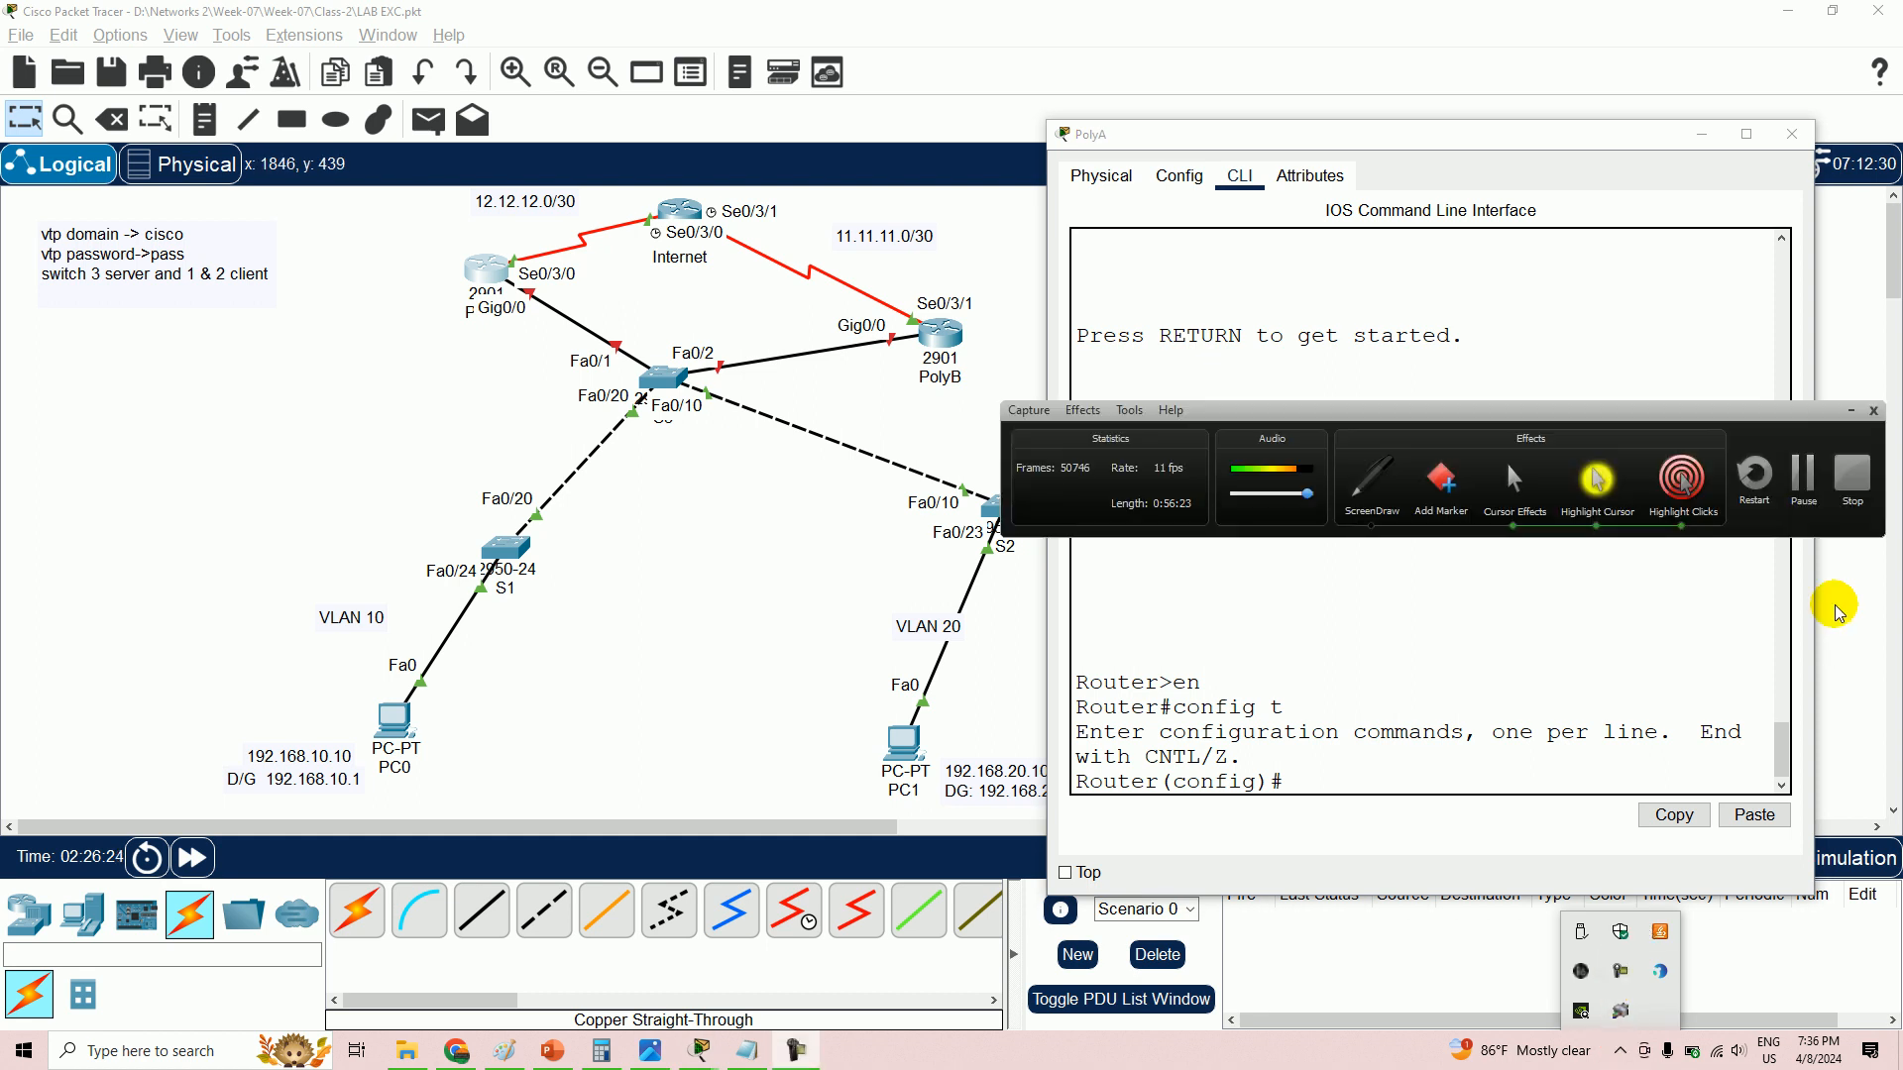
left_click(1814, 486)
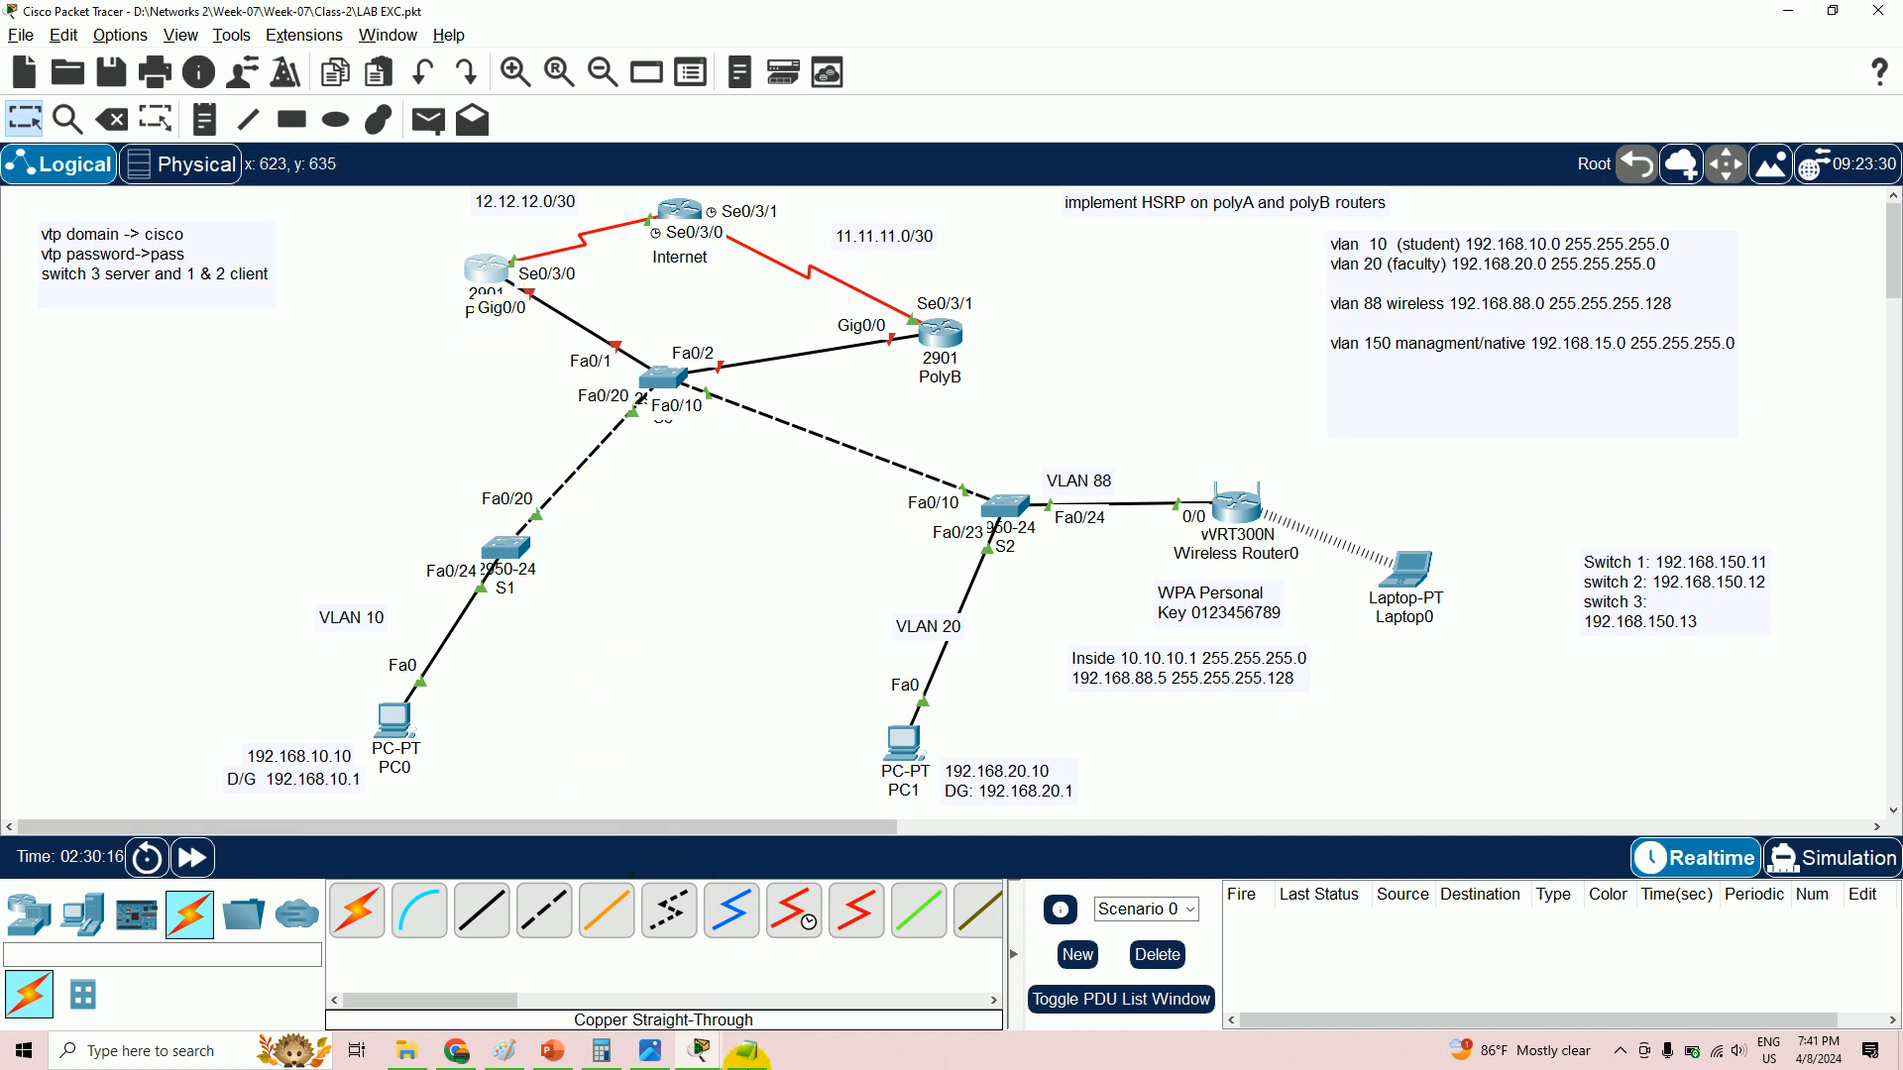
- Start a new blank Notepad document, maximize it, and add one blank line
right_click(753, 1054)
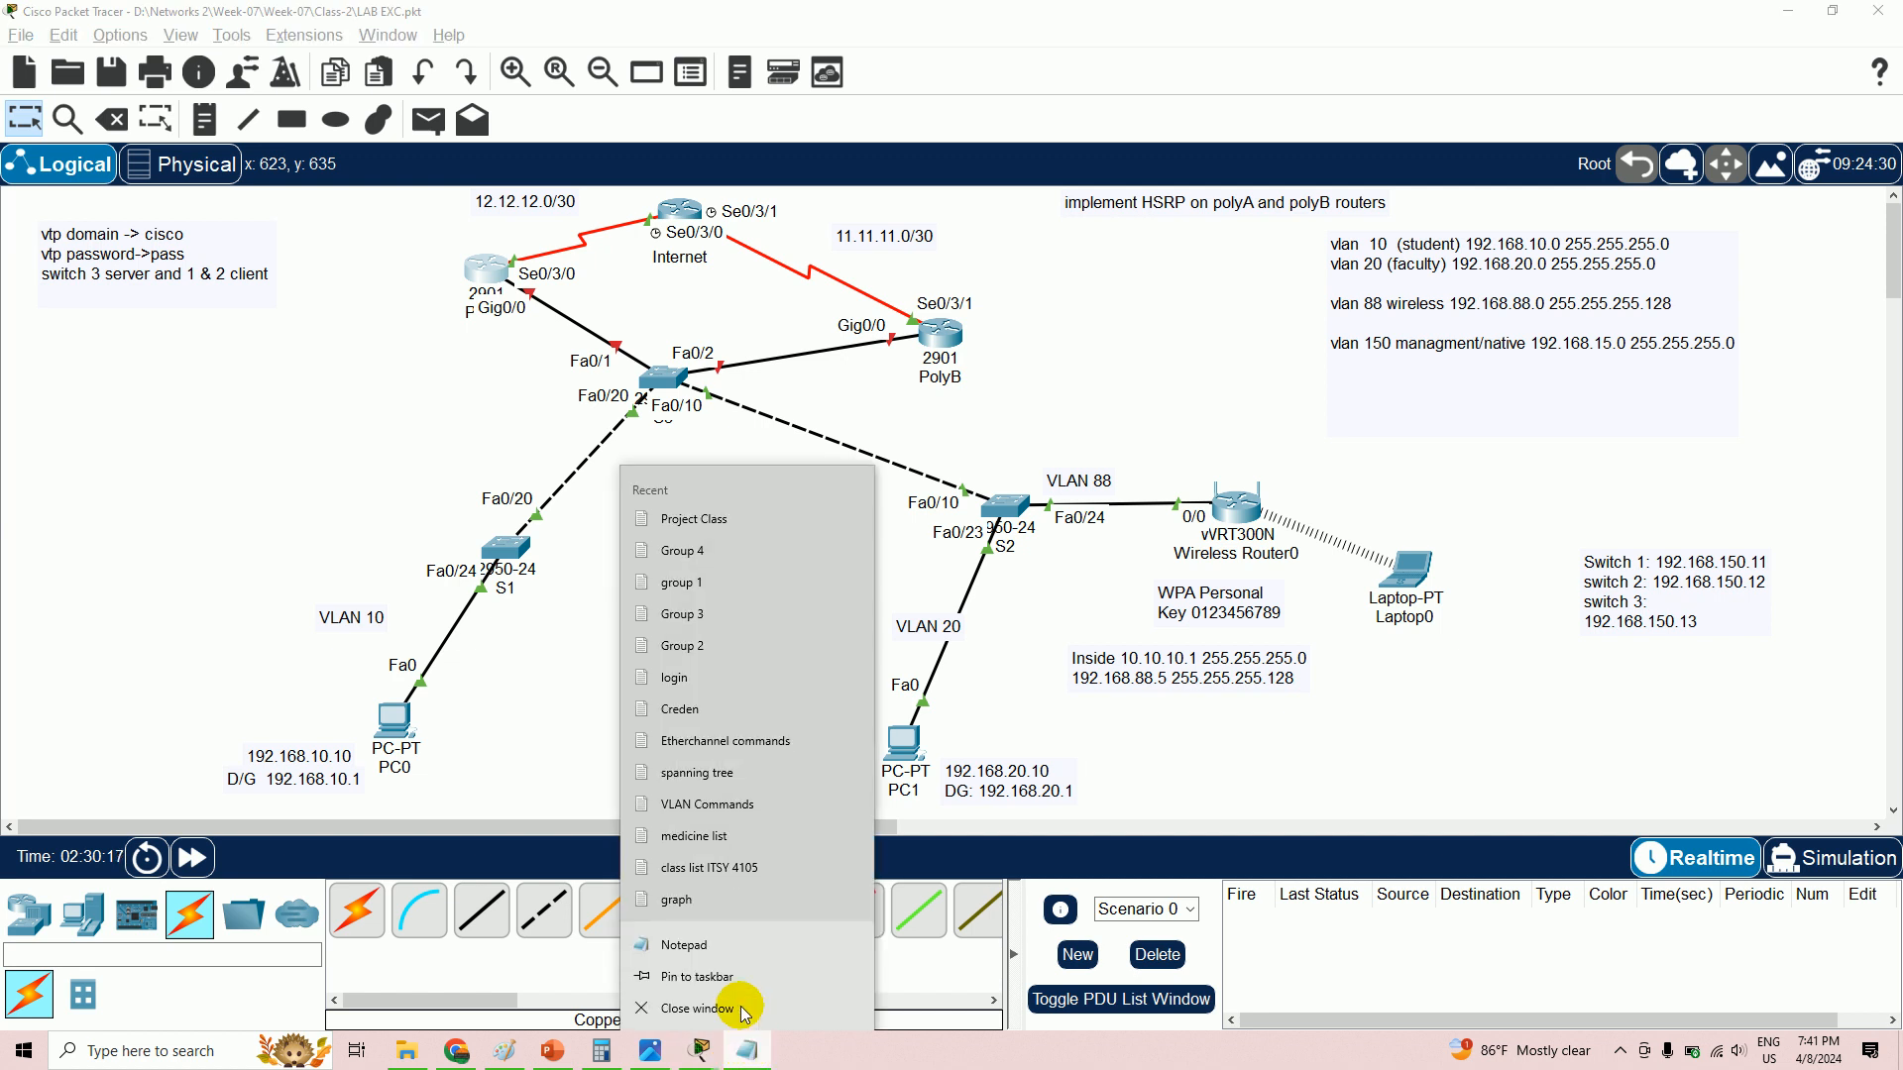
left_click(711, 945)
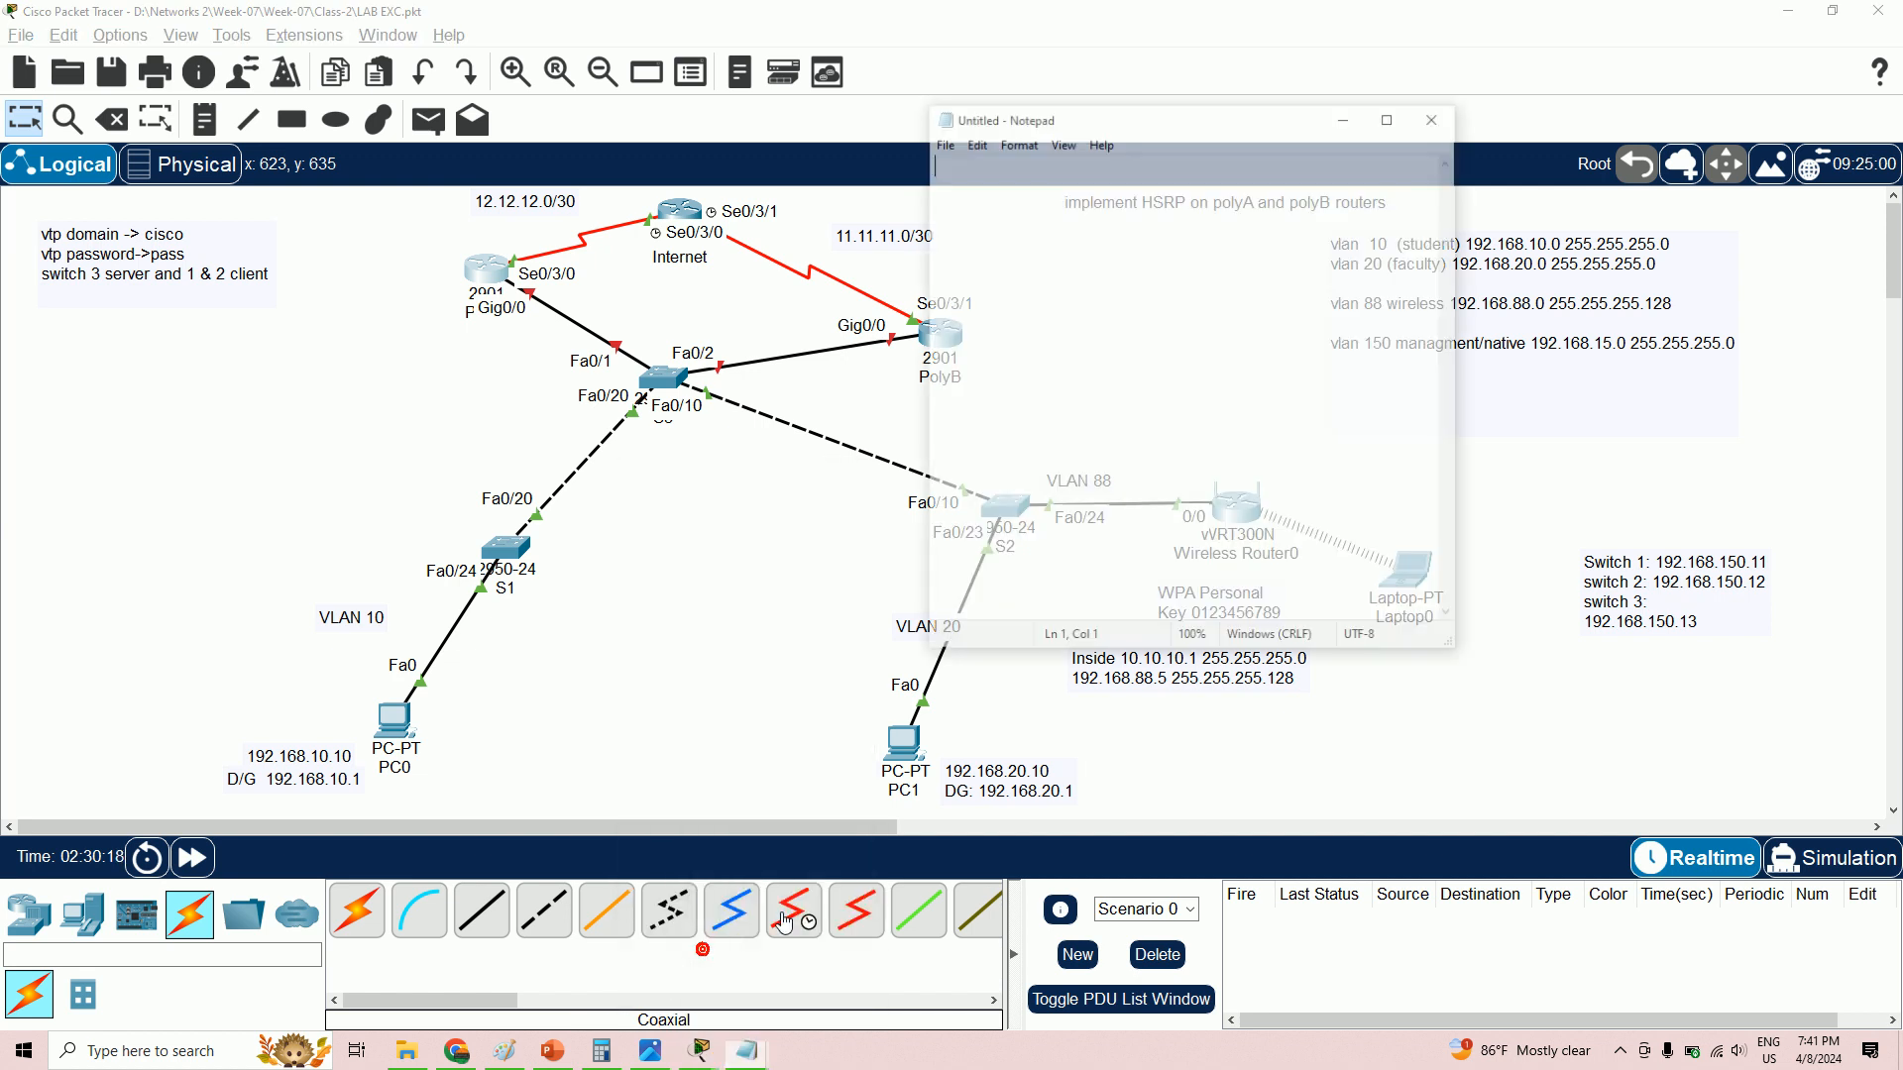
left_click(1392, 116)
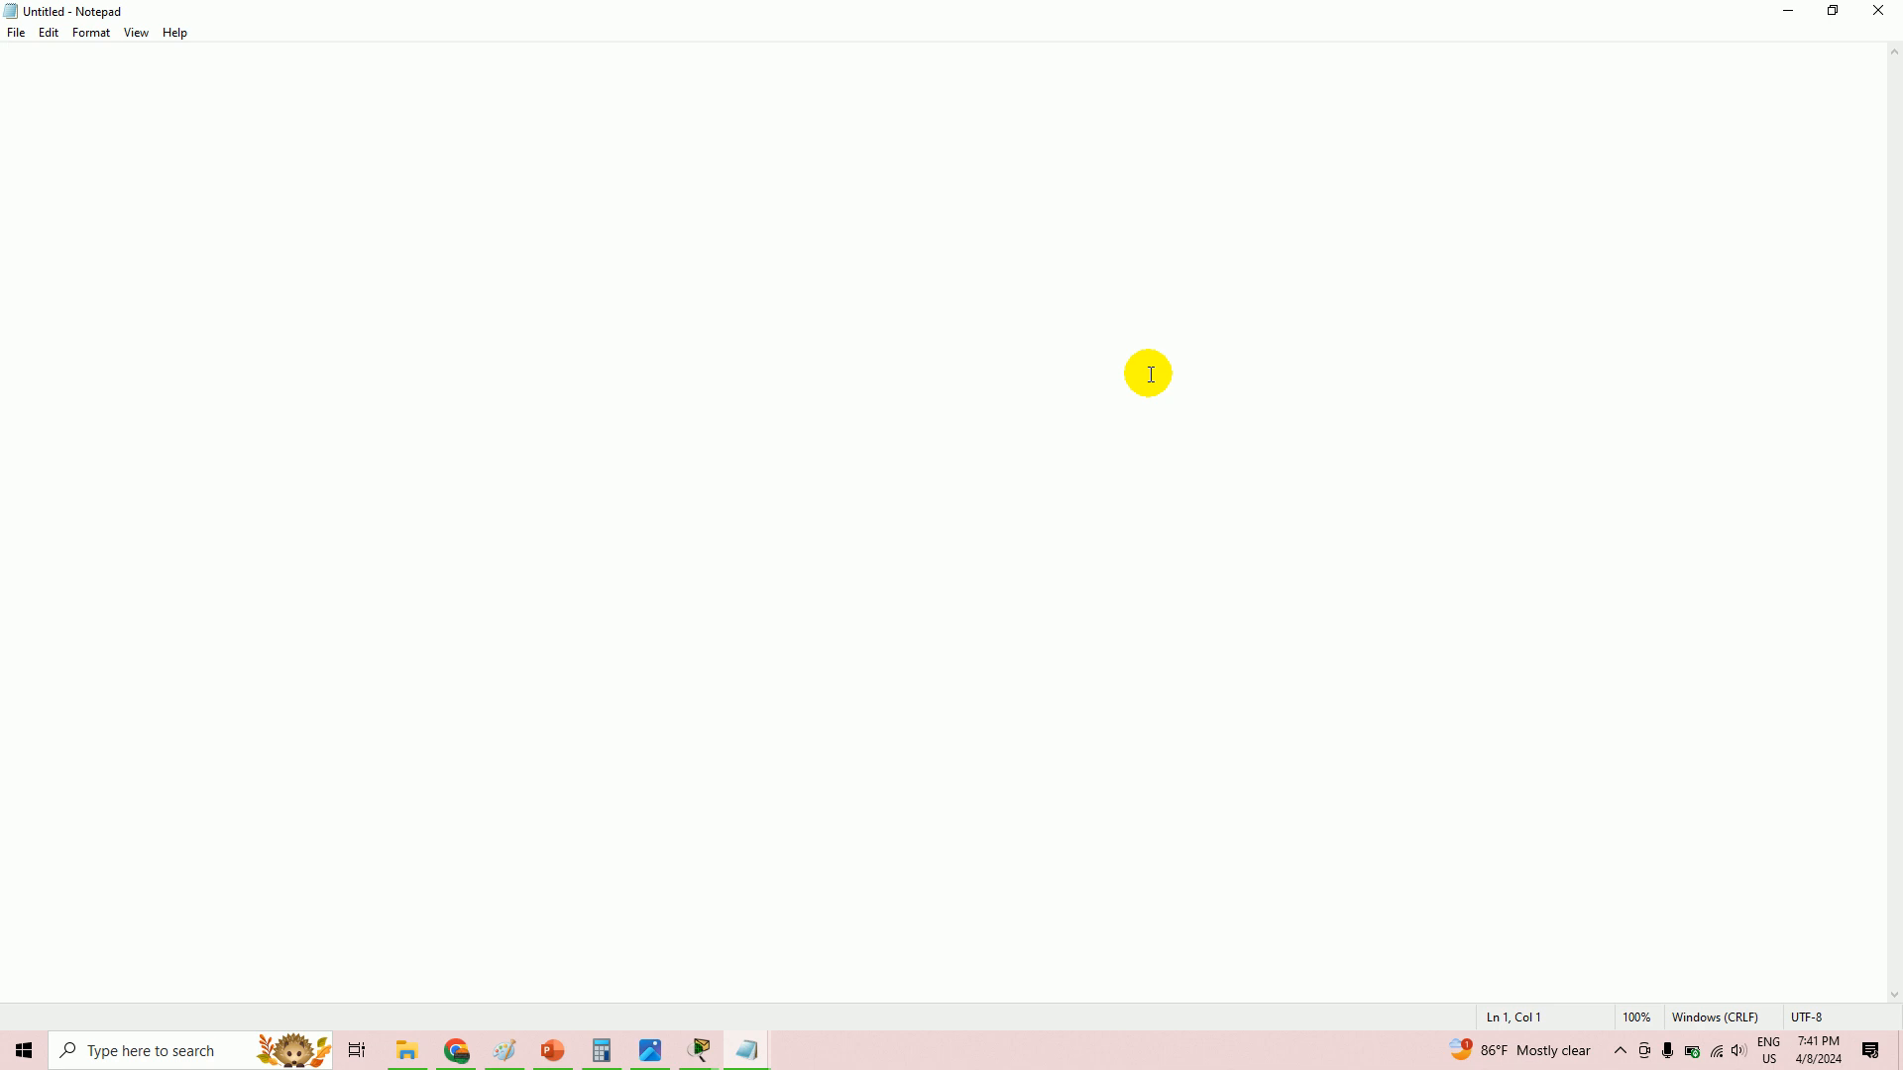
key("Return")
- Set the document's font size to 26
left_click(91, 47)
left_click(91, 32)
left_click(119, 77)
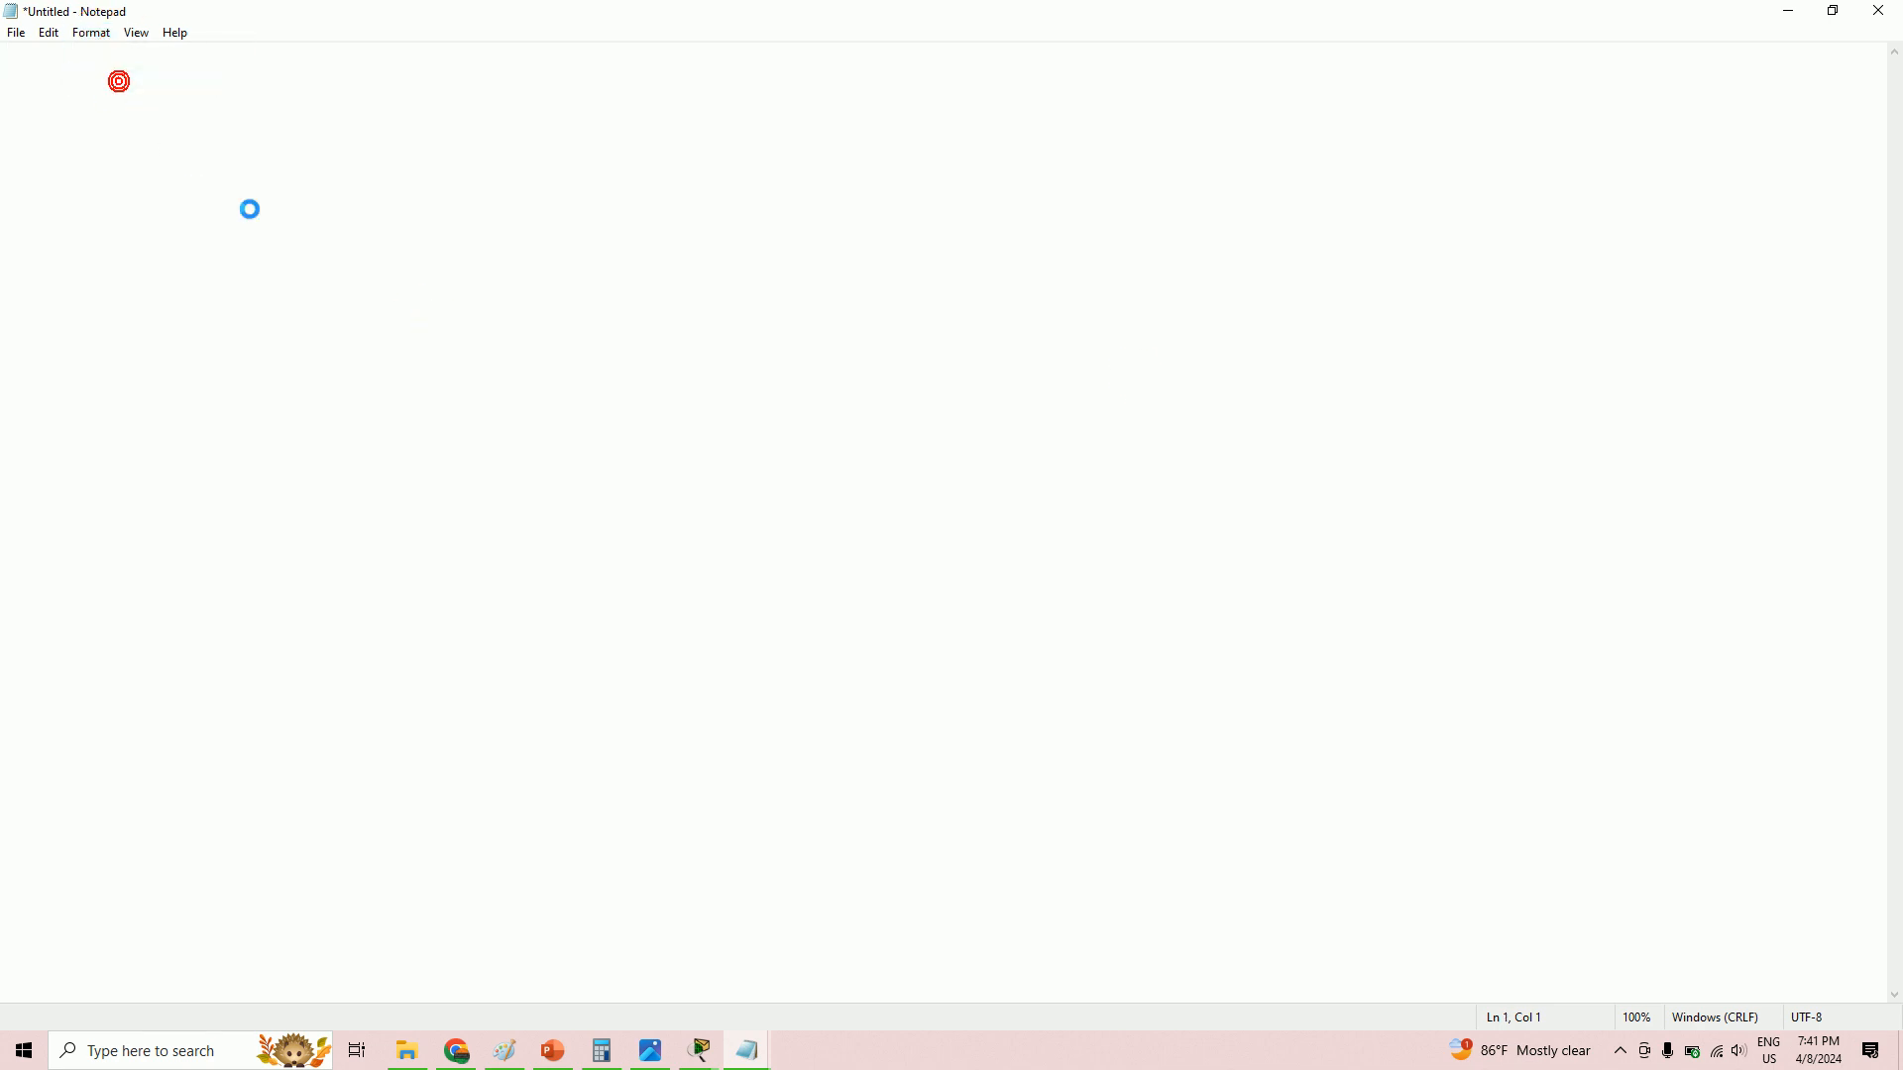
left_click(397, 325)
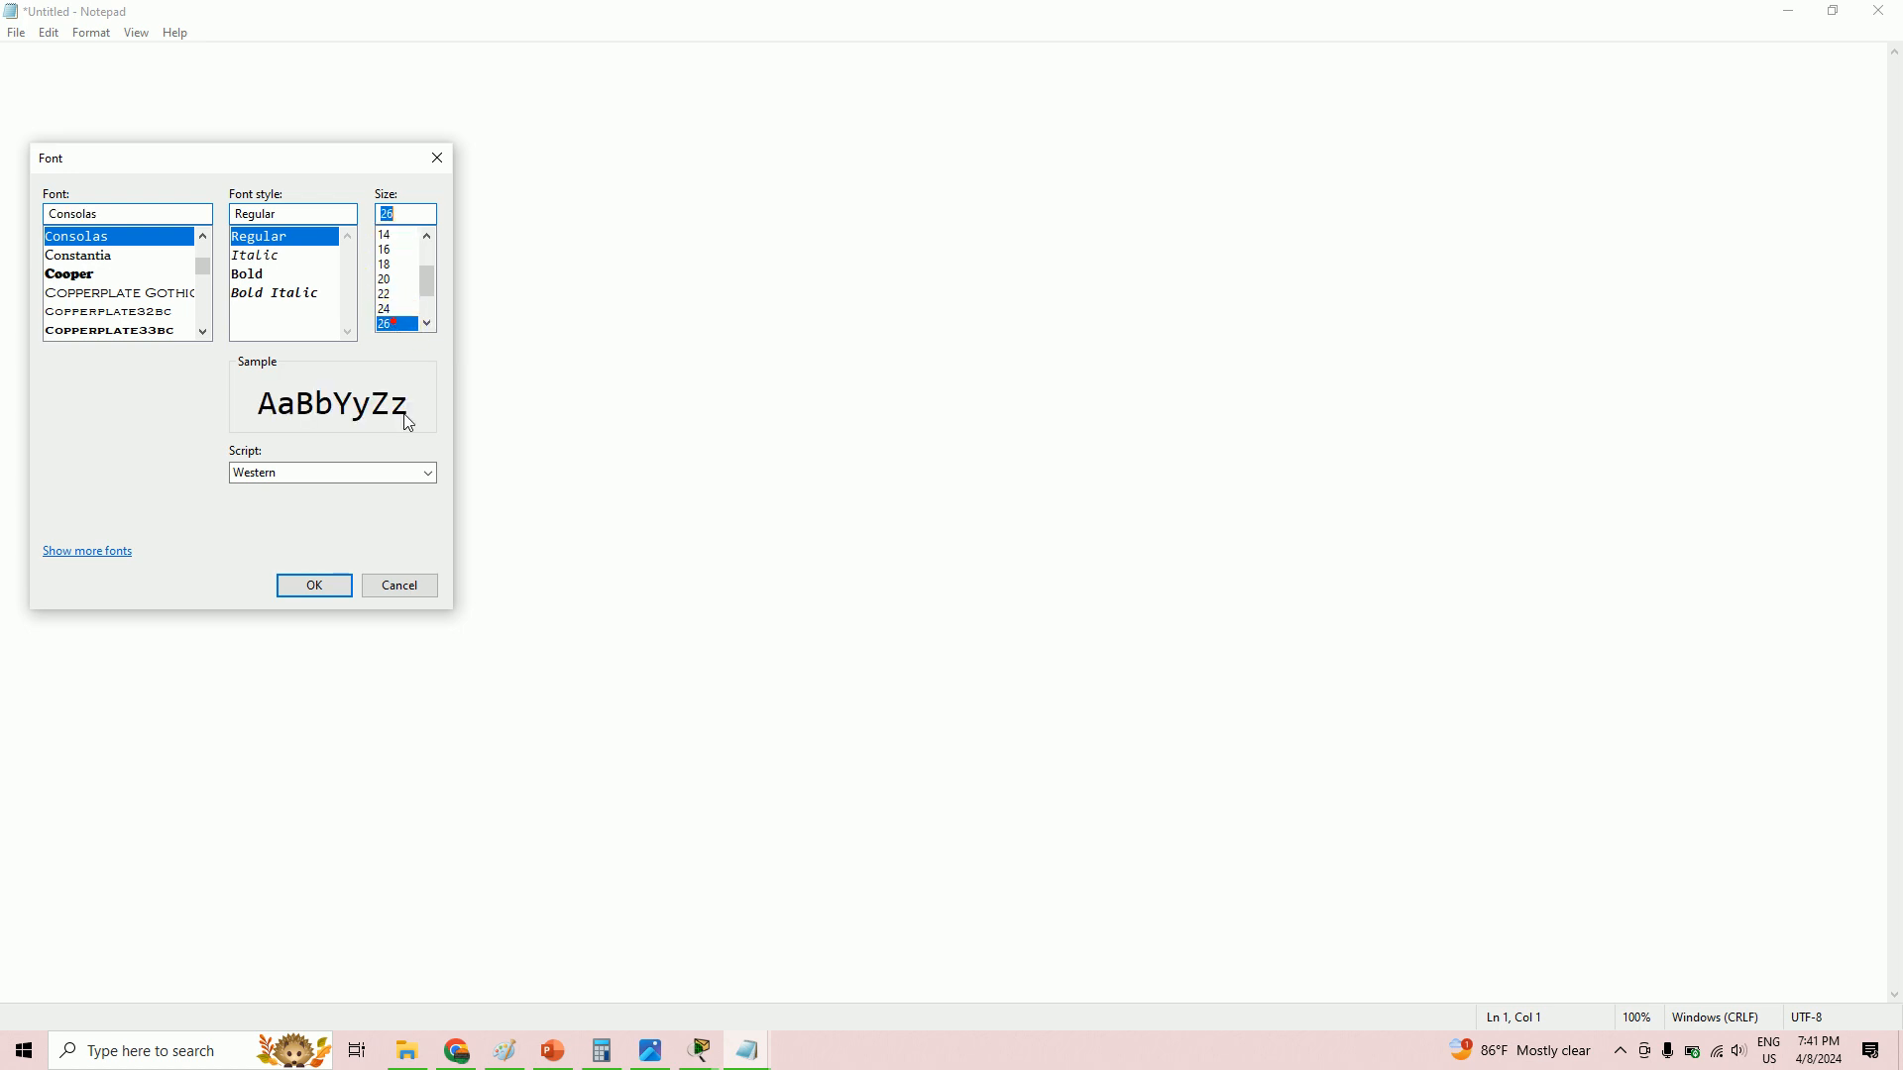
left_click(315, 585)
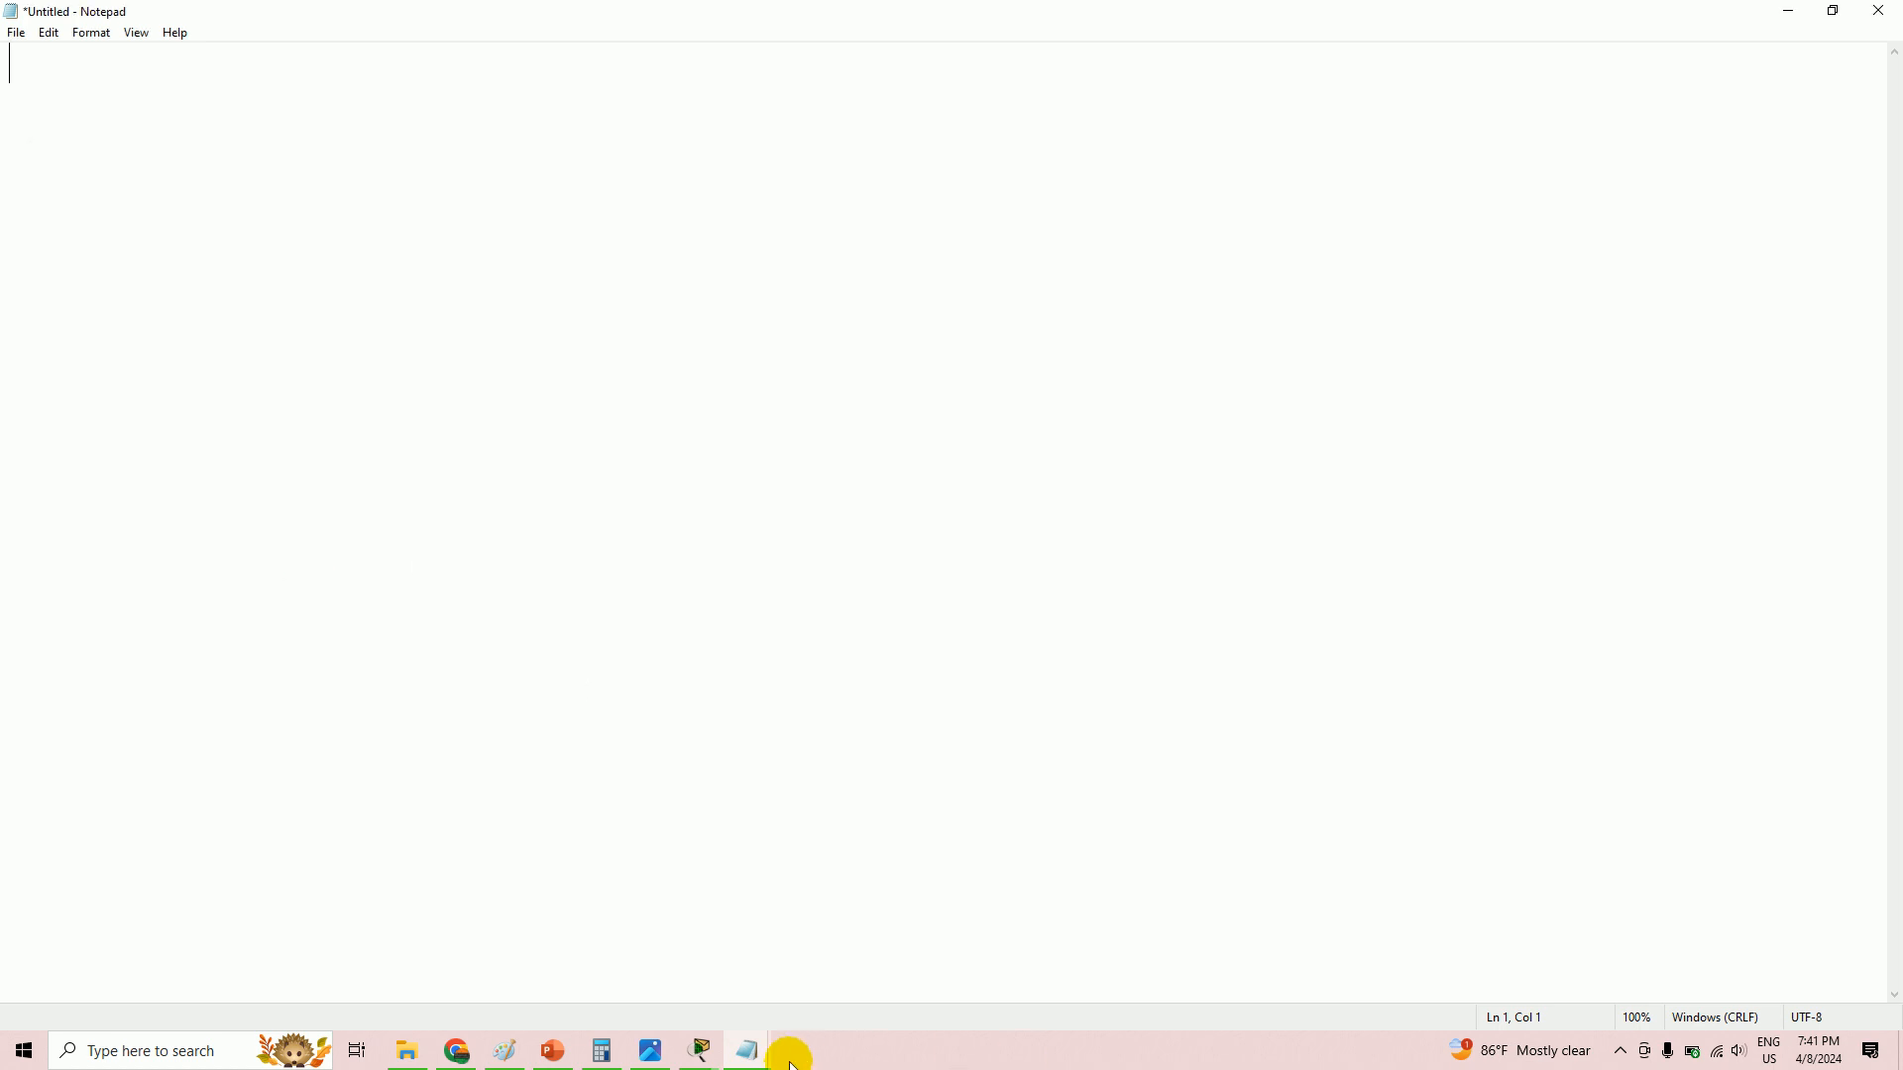
- Hide the screen recorder's toolbar and place the caret at the start of line 2
left_click(1621, 1050)
left_click(1624, 1009)
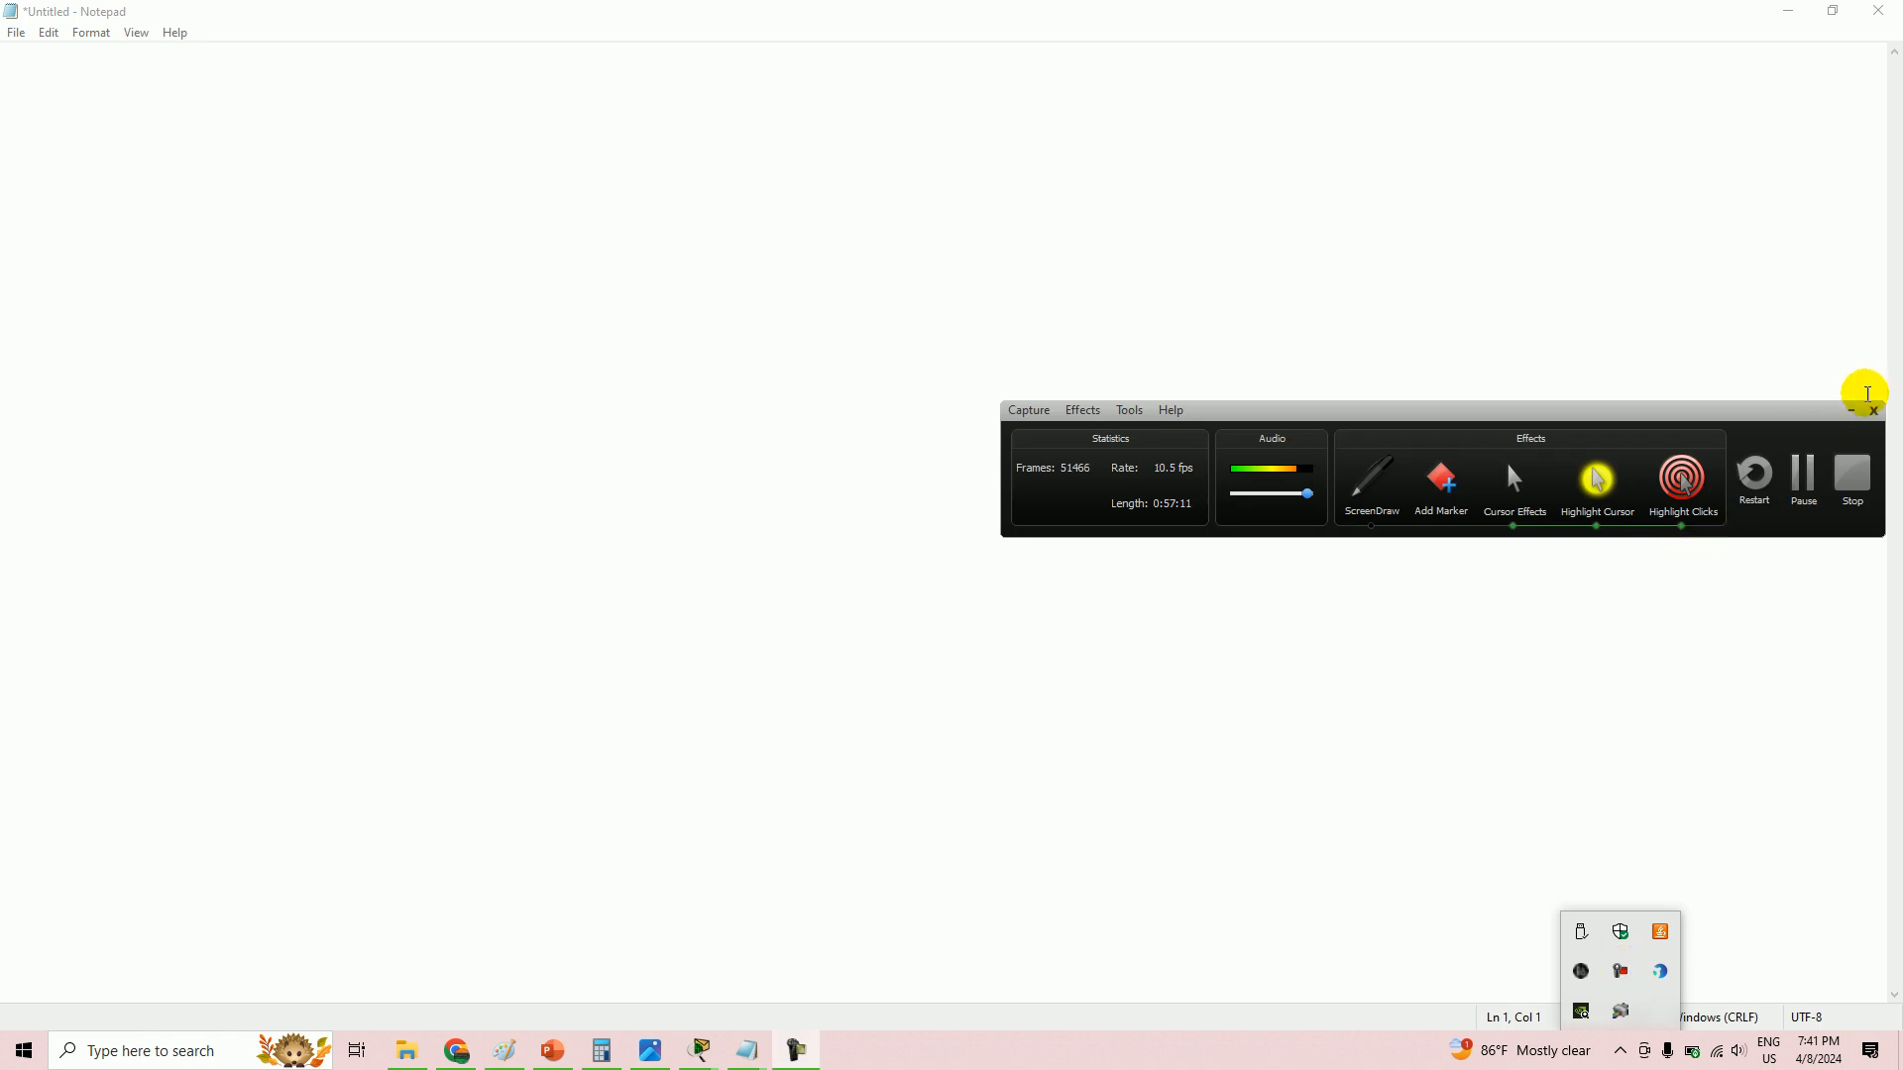
left_click(1851, 412)
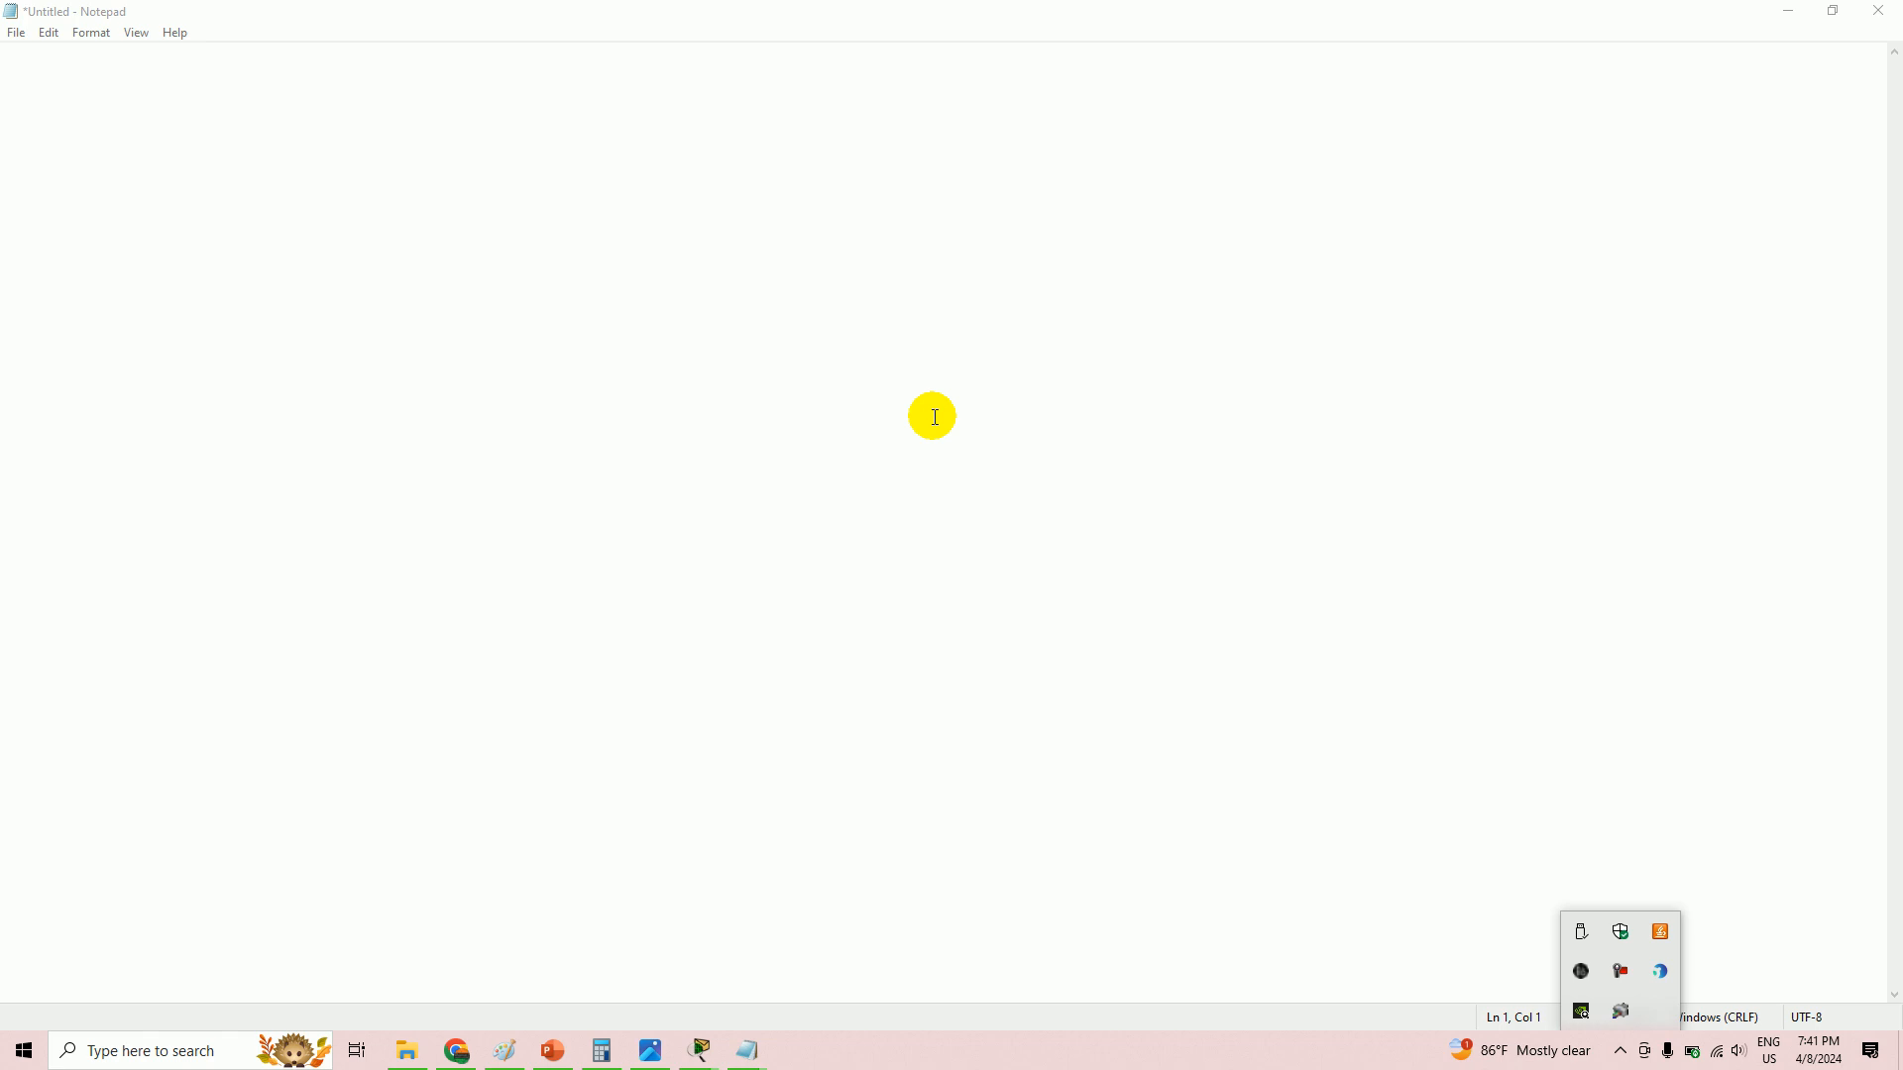
left_click(642, 268)
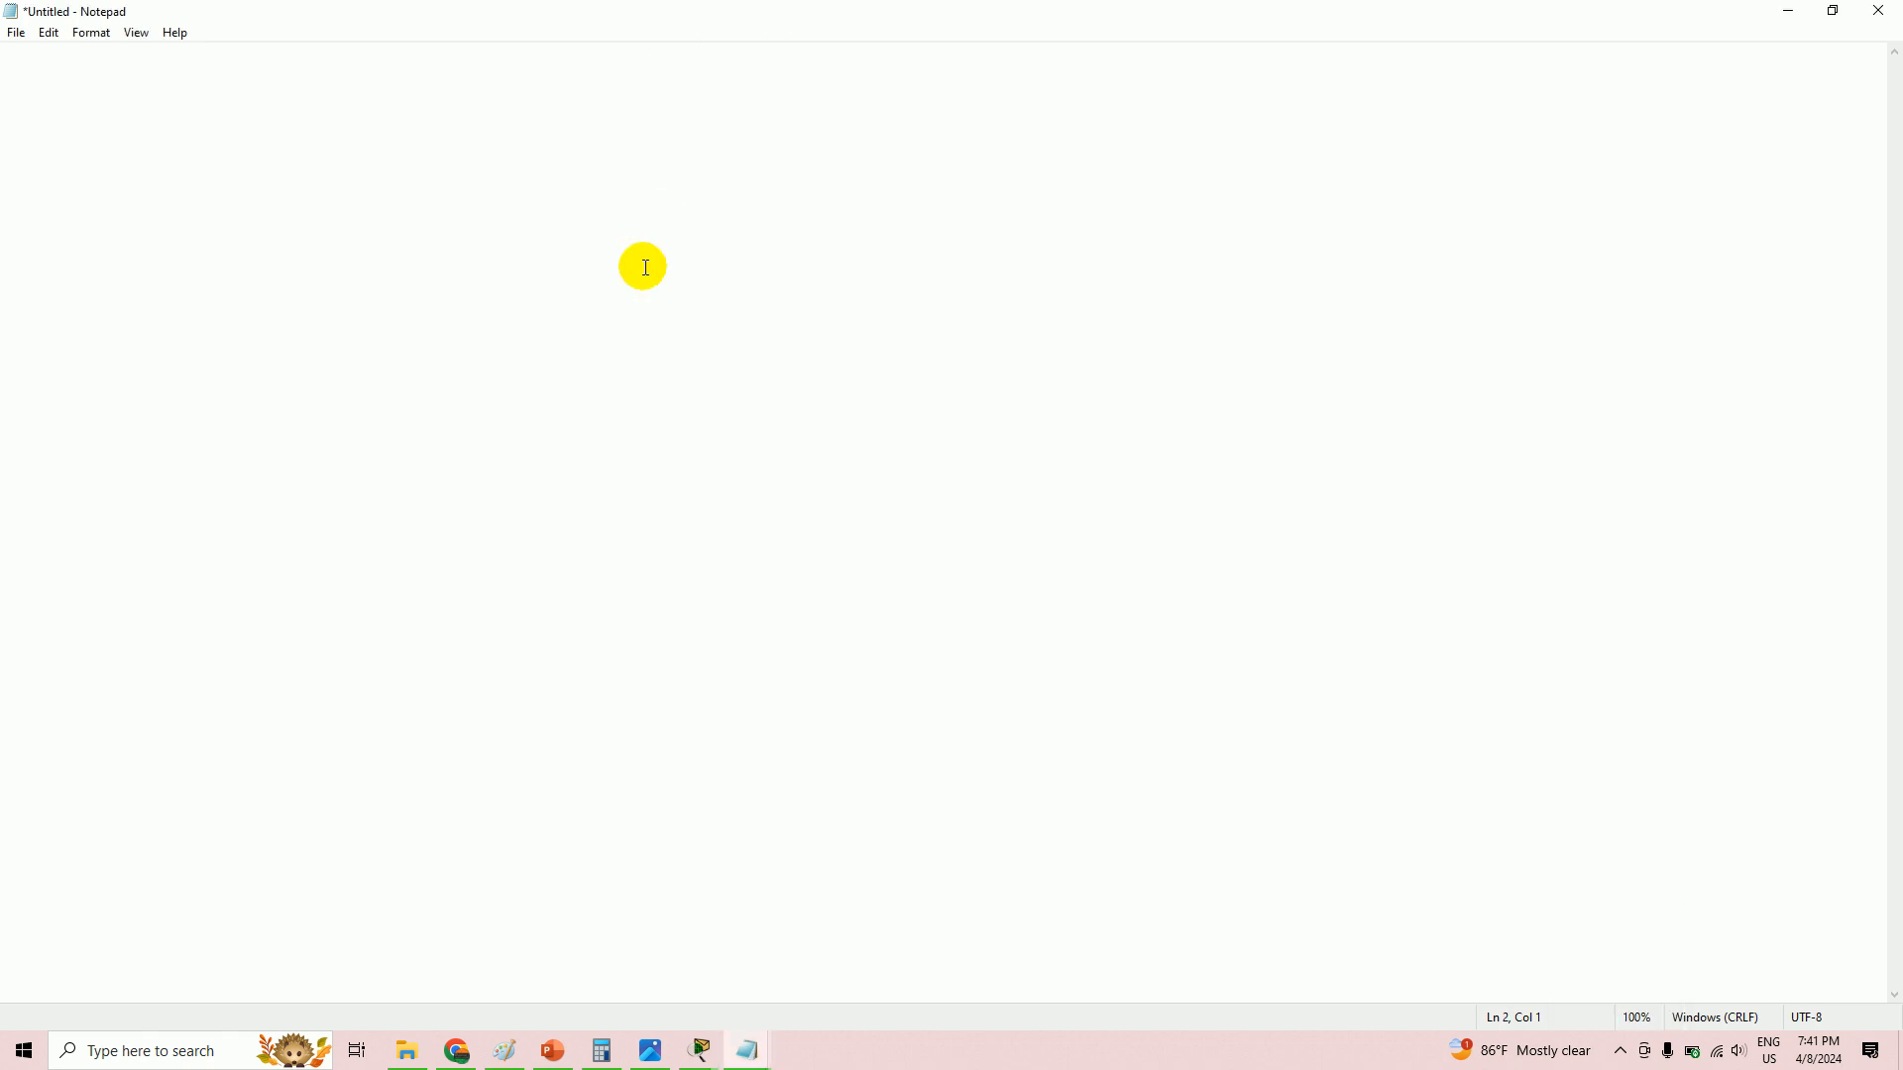
- Note the interfaces 'gig0/0' and 'fa0/0' and the line 'VLAN 10, 20, 88 and 150'
type("gig0/0                 fa0/0")
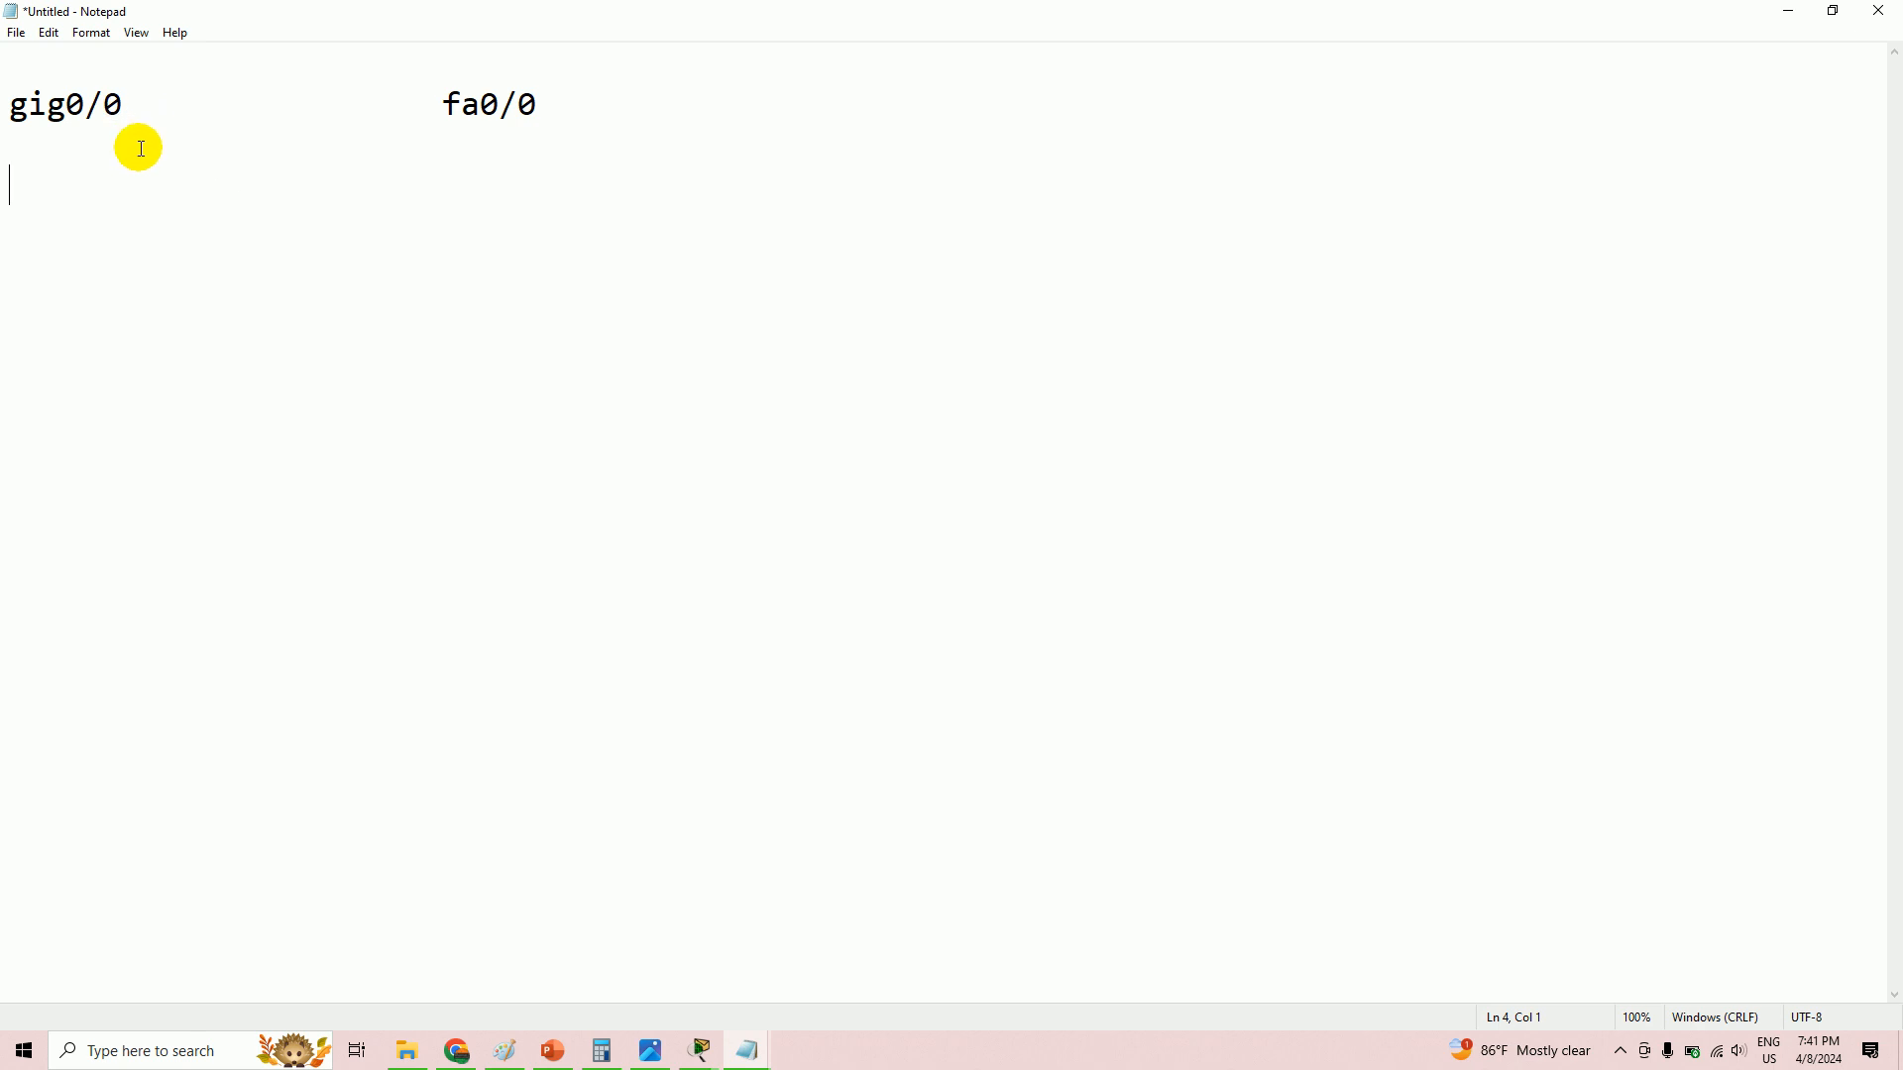
type("VLA")
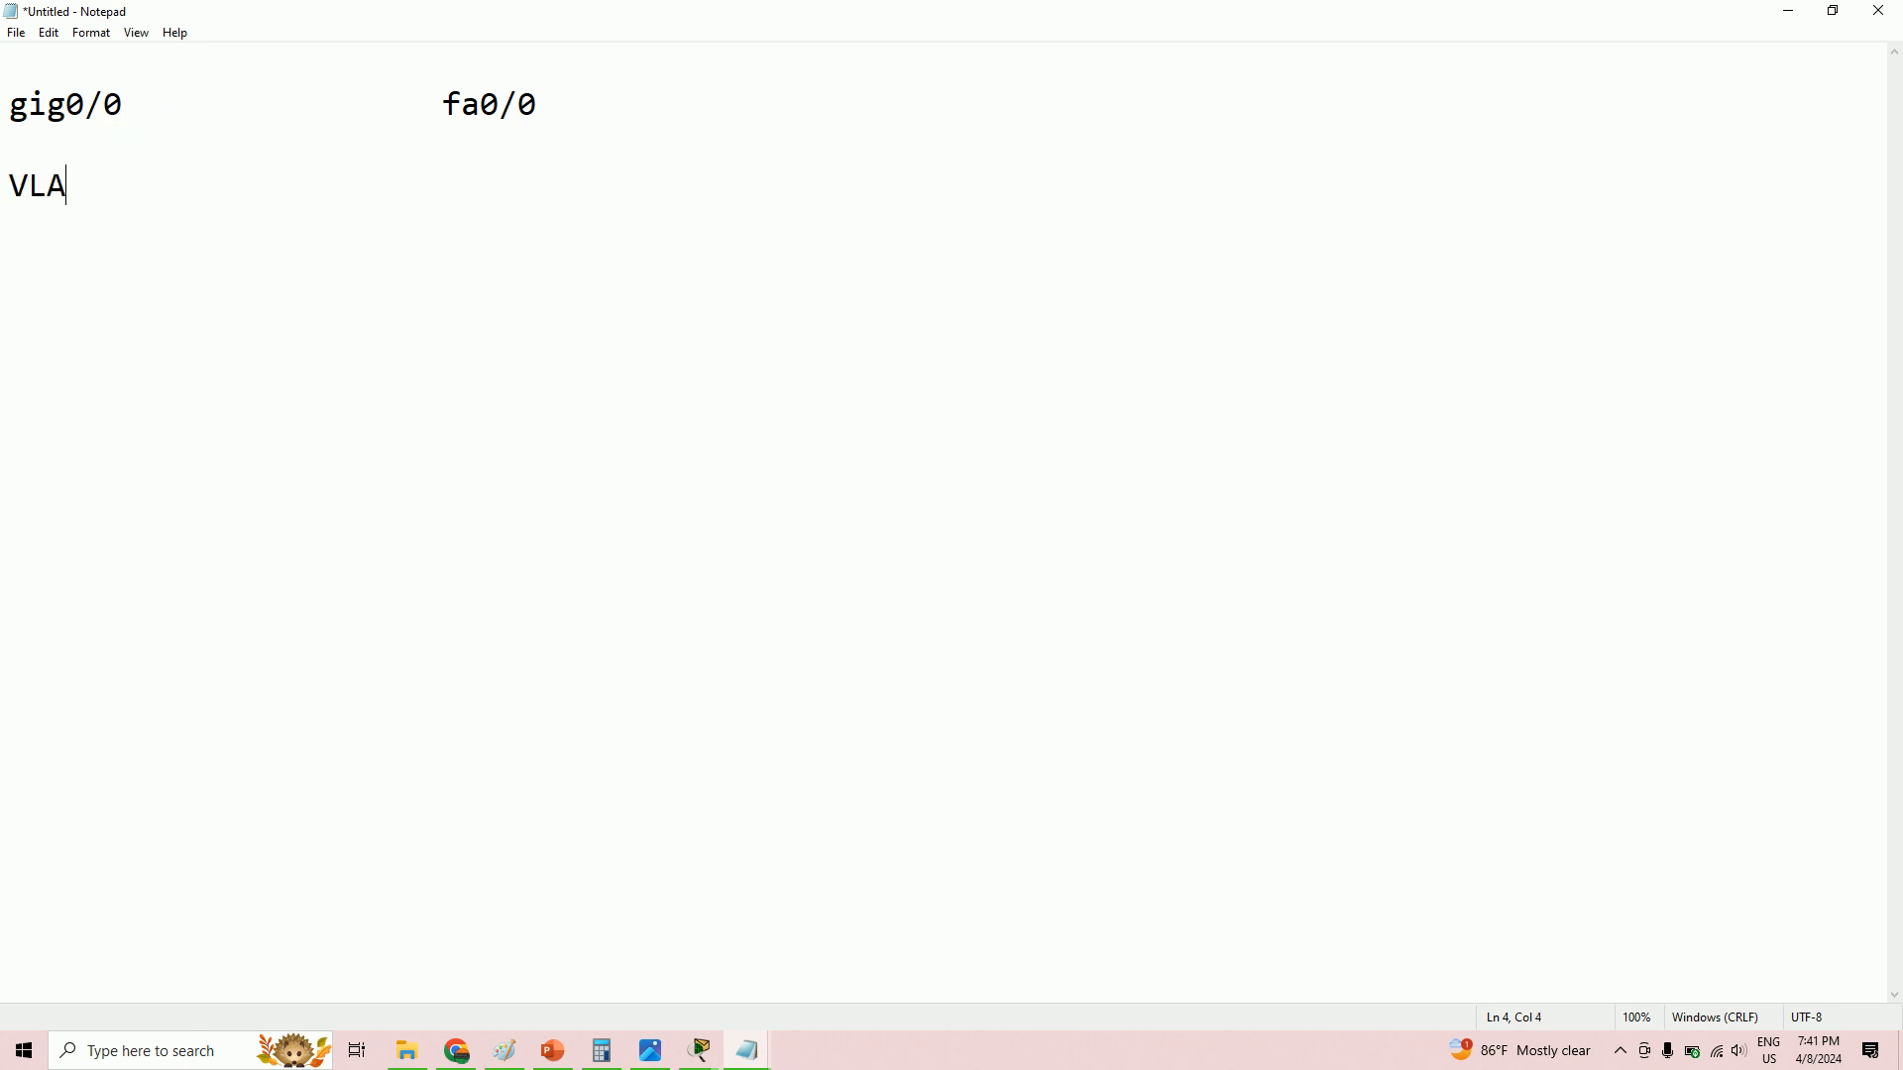
type("N   10 , 20 ")
type(", 9=")
key("BackSpace")
key("BackSpace")
type("8")
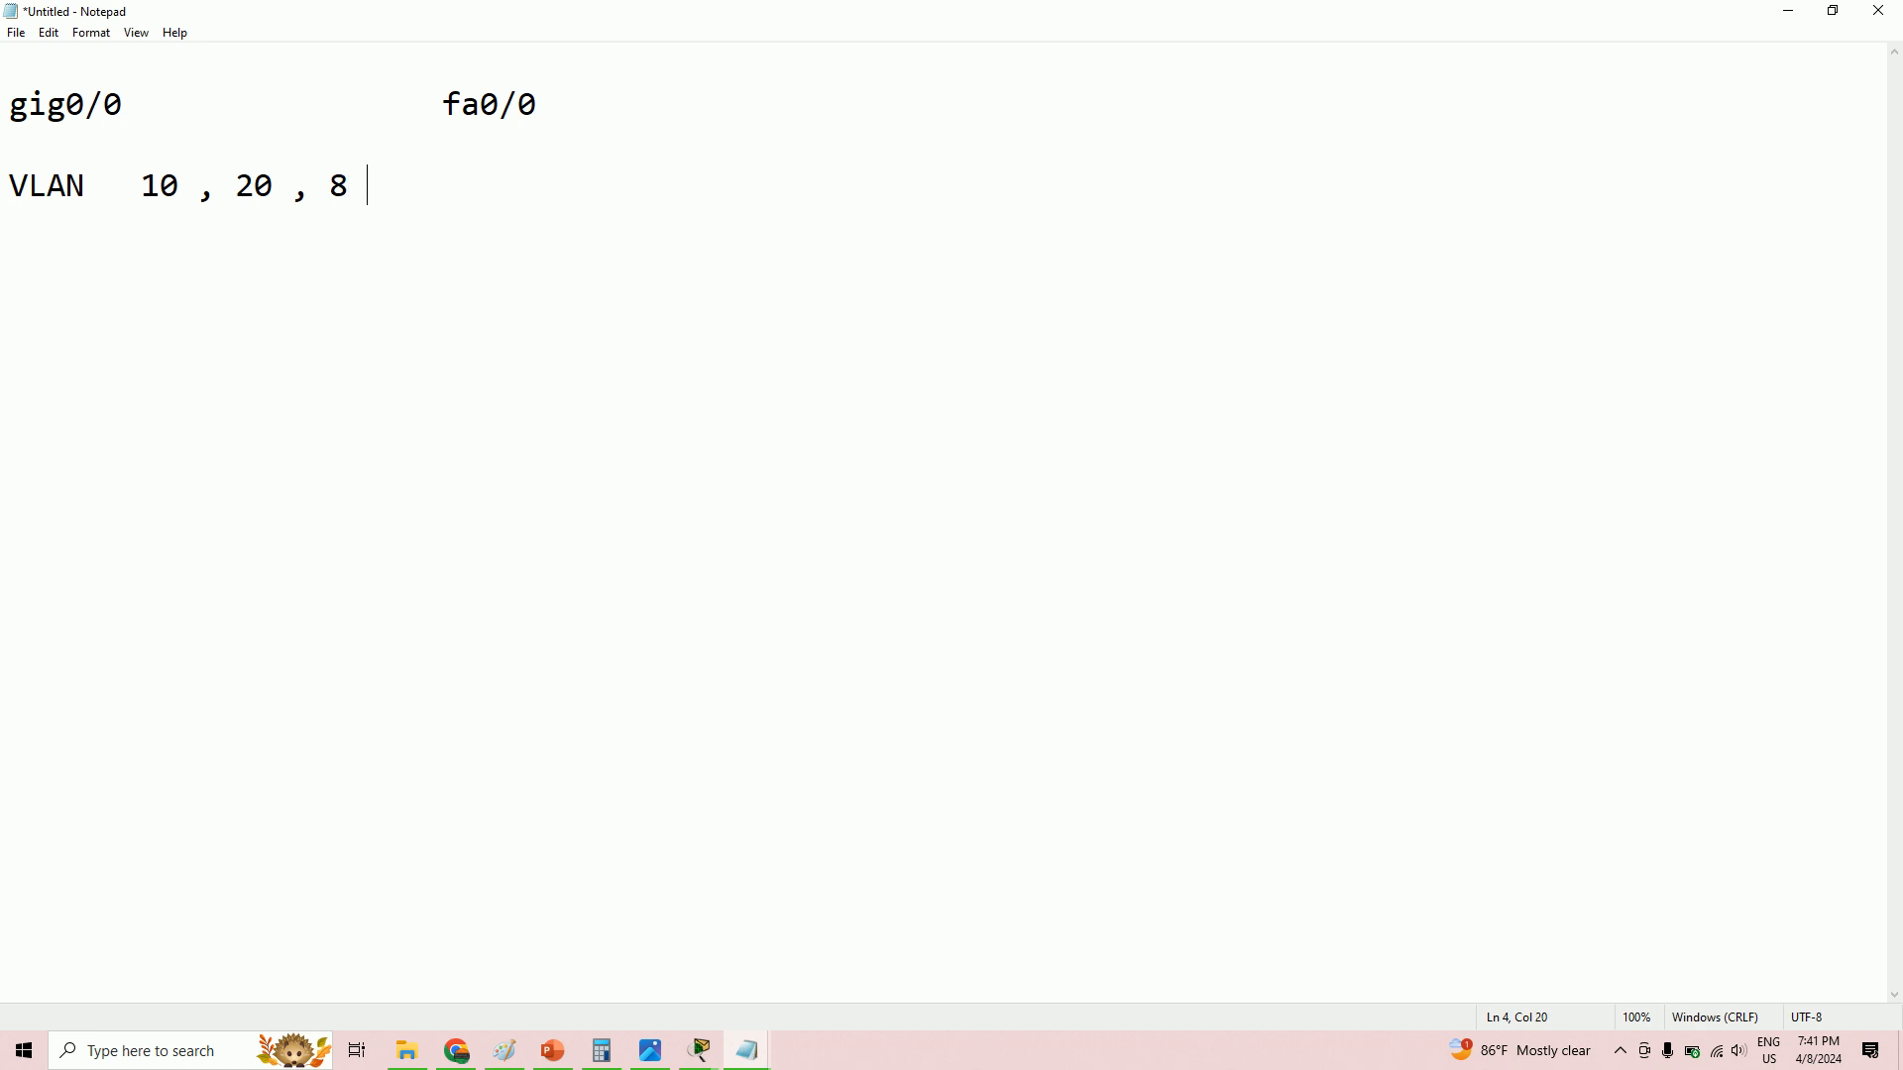
type("8 and 150")
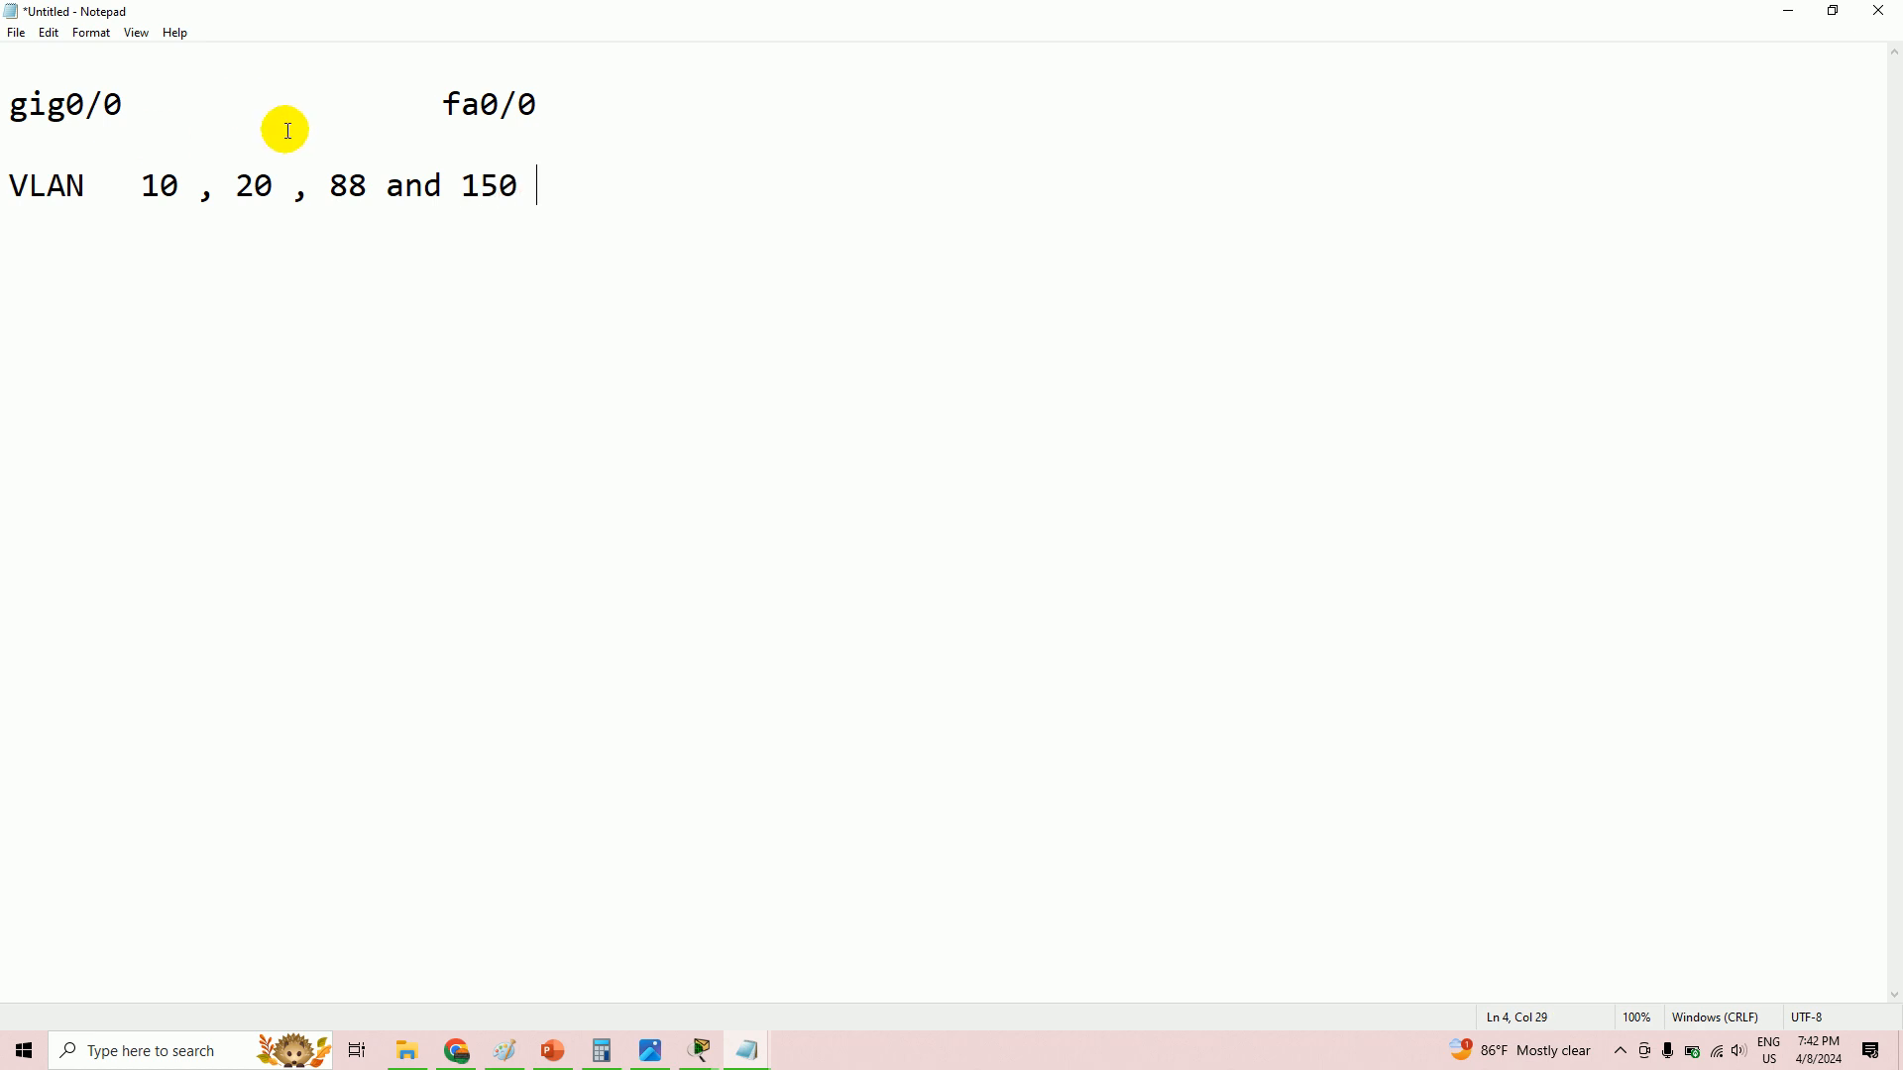
left_click_drag(161, 104, 12, 105)
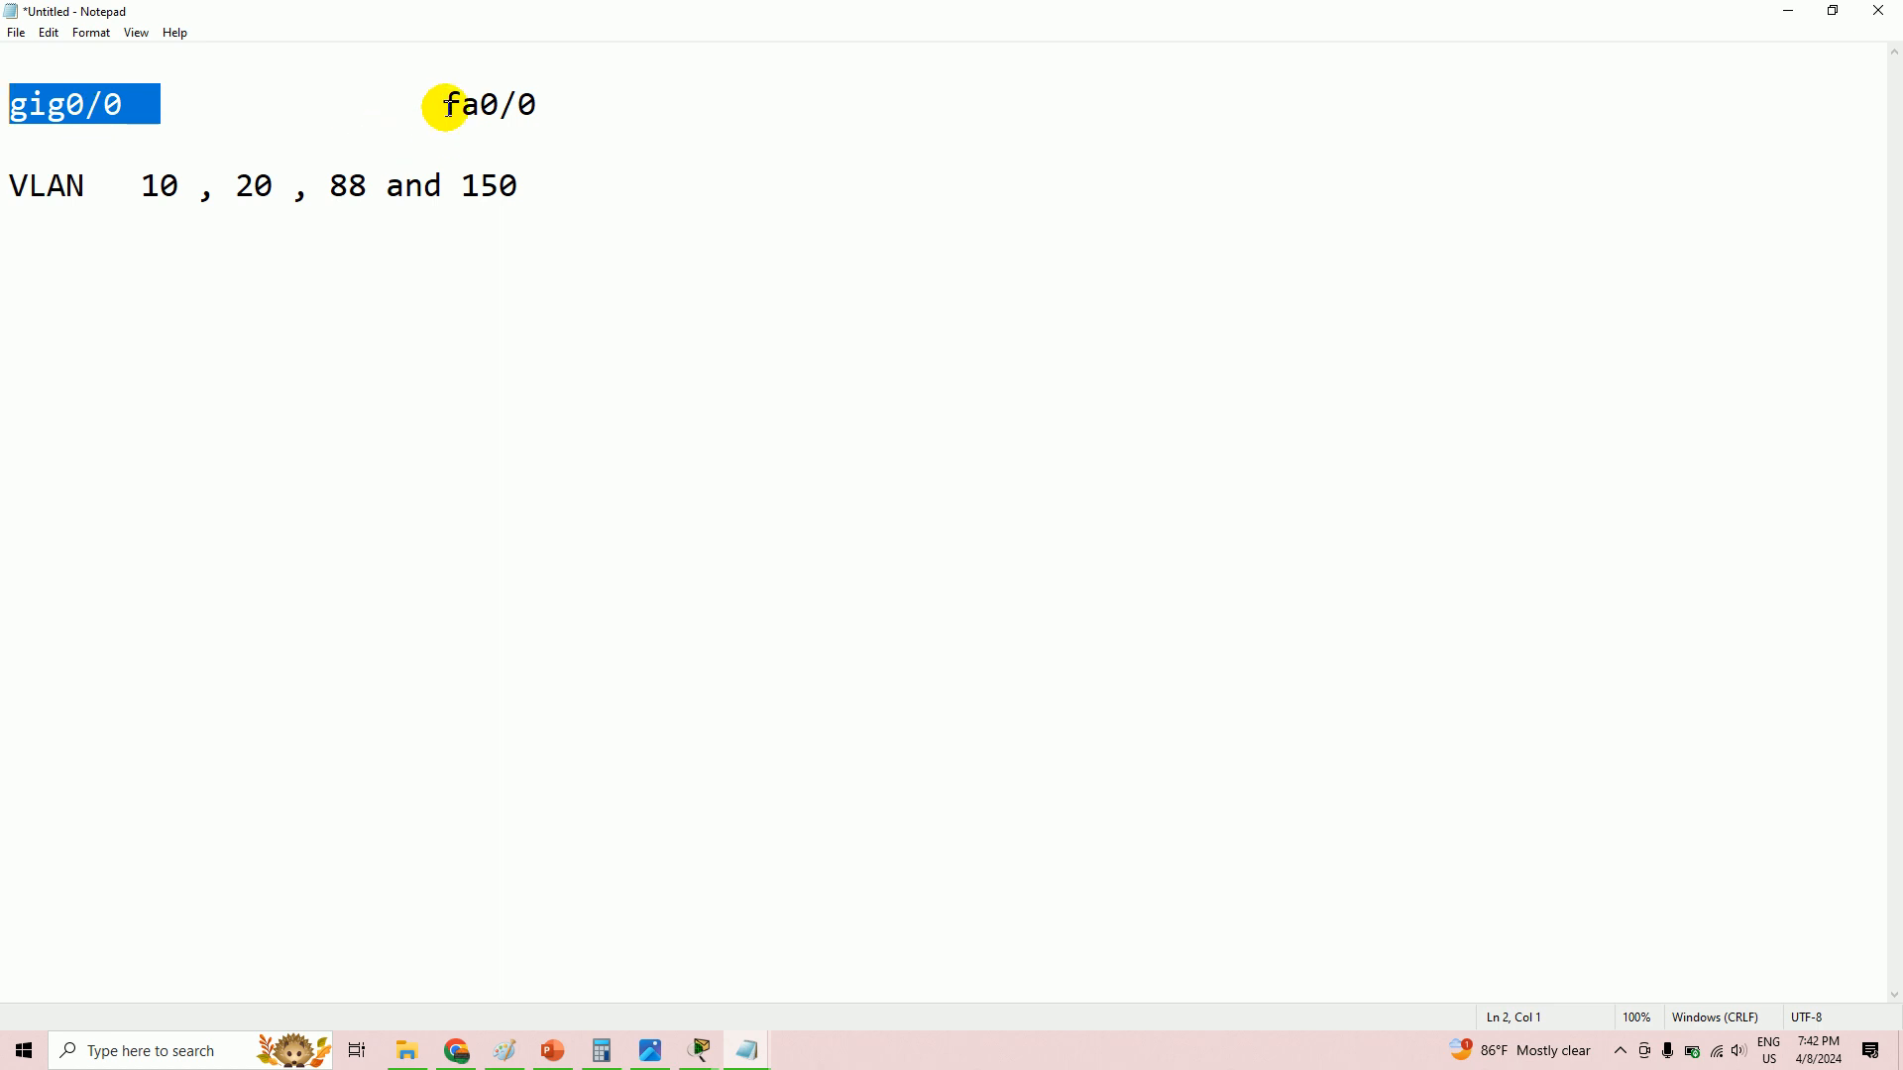
left_click_drag(442, 103, 590, 92)
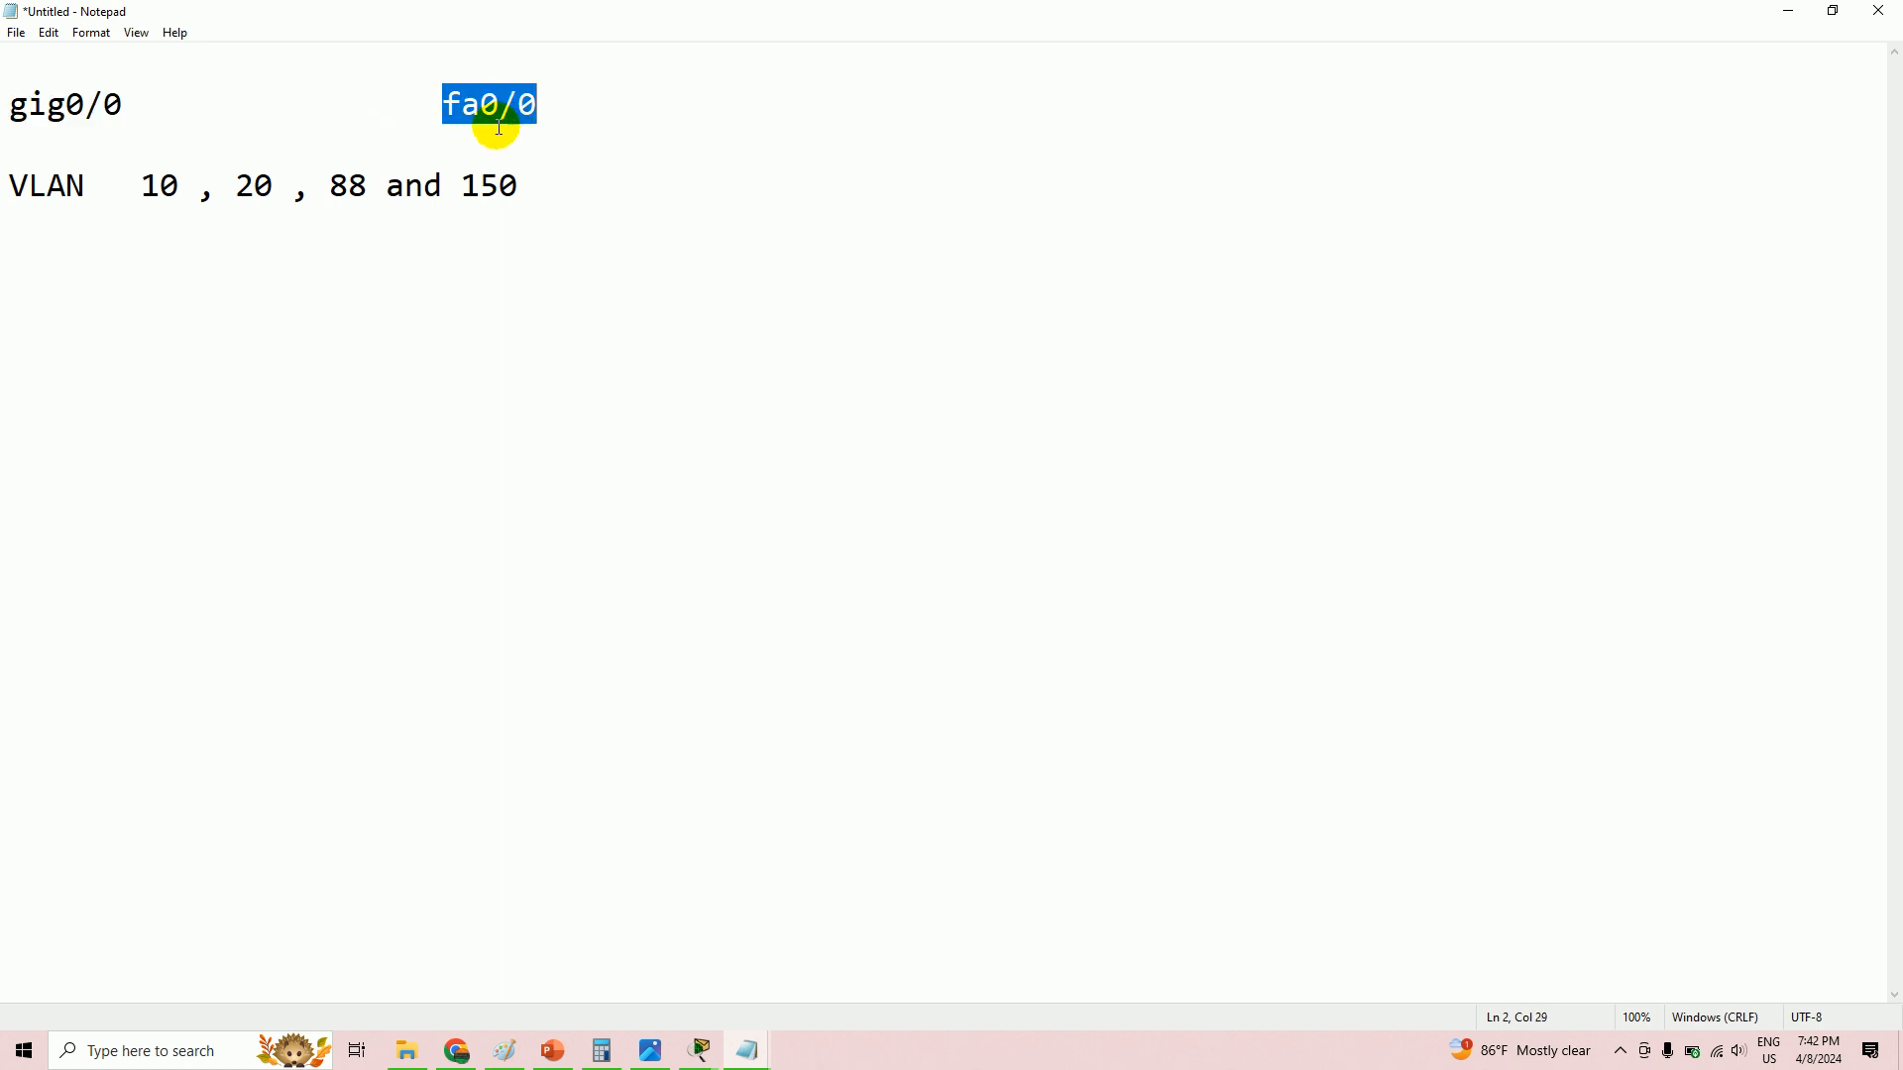
left_click_drag(139, 185, 565, 192)
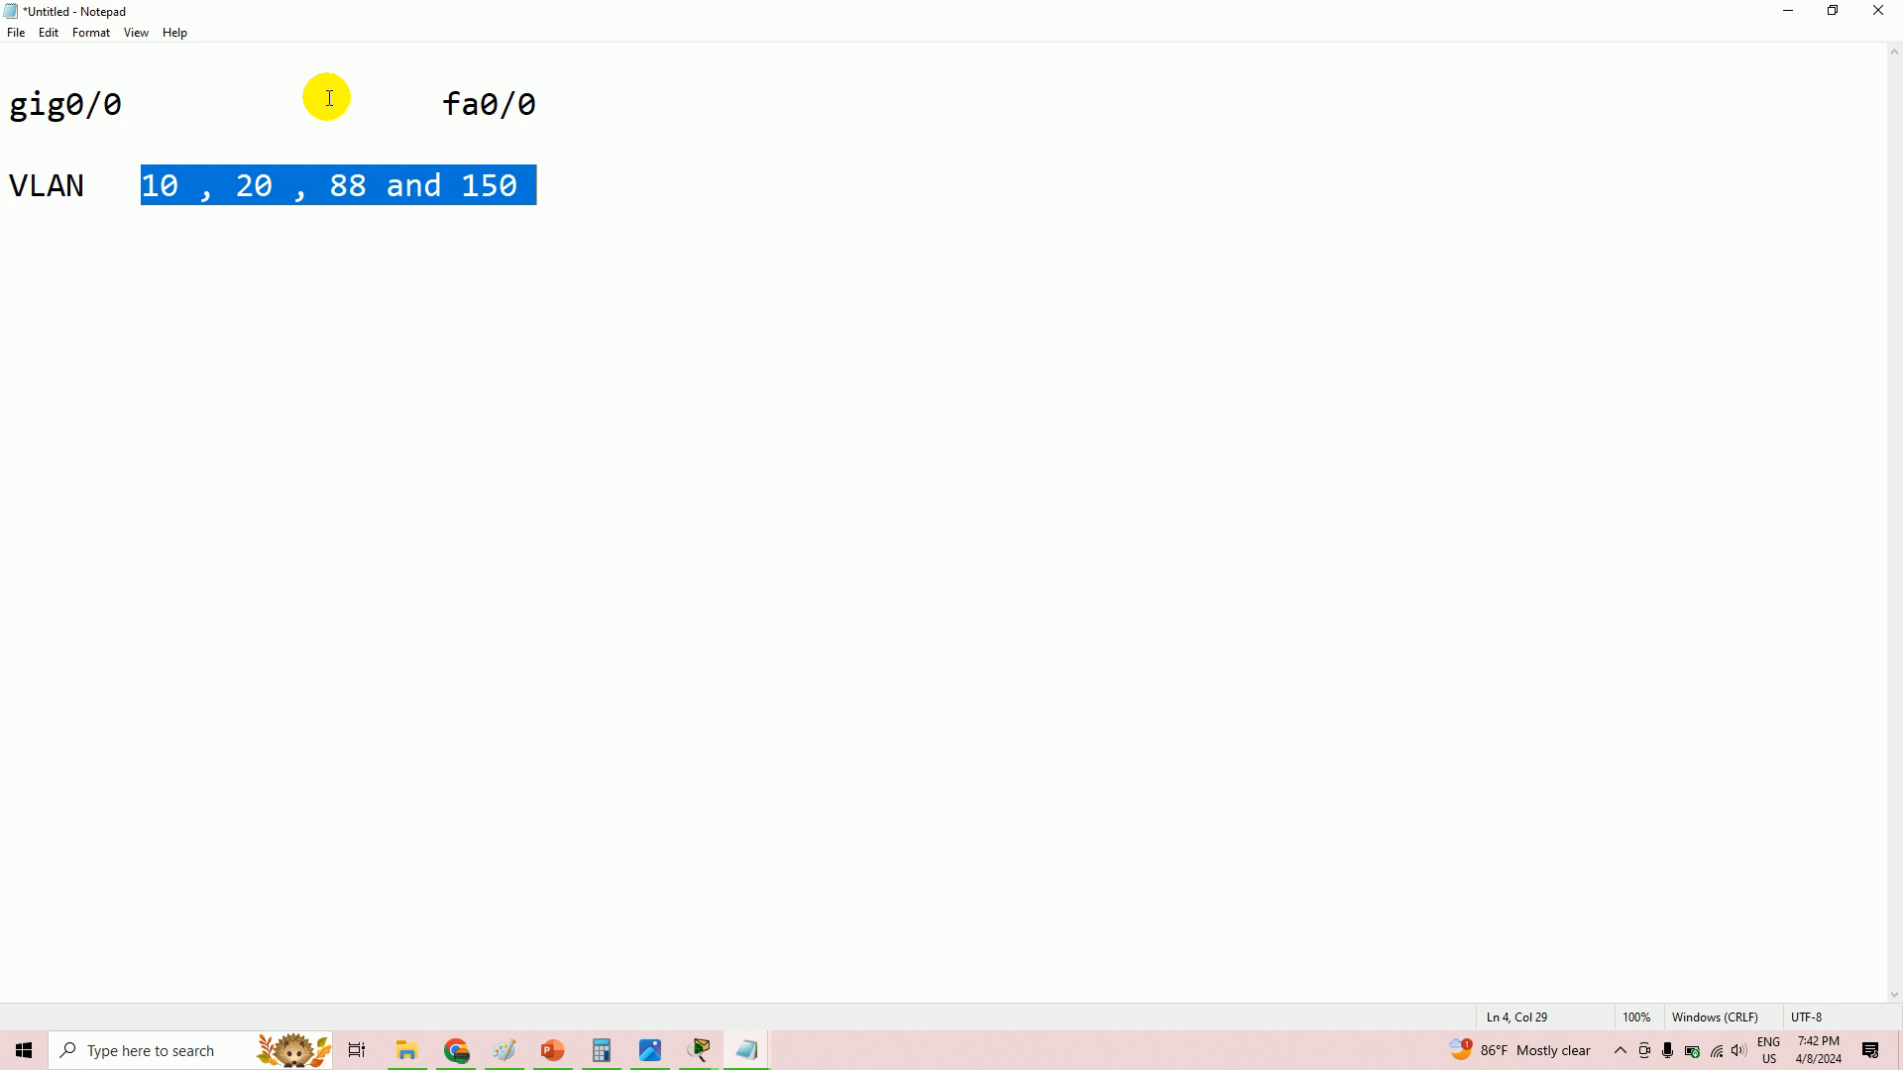
left_click(591, 194)
key("Return")
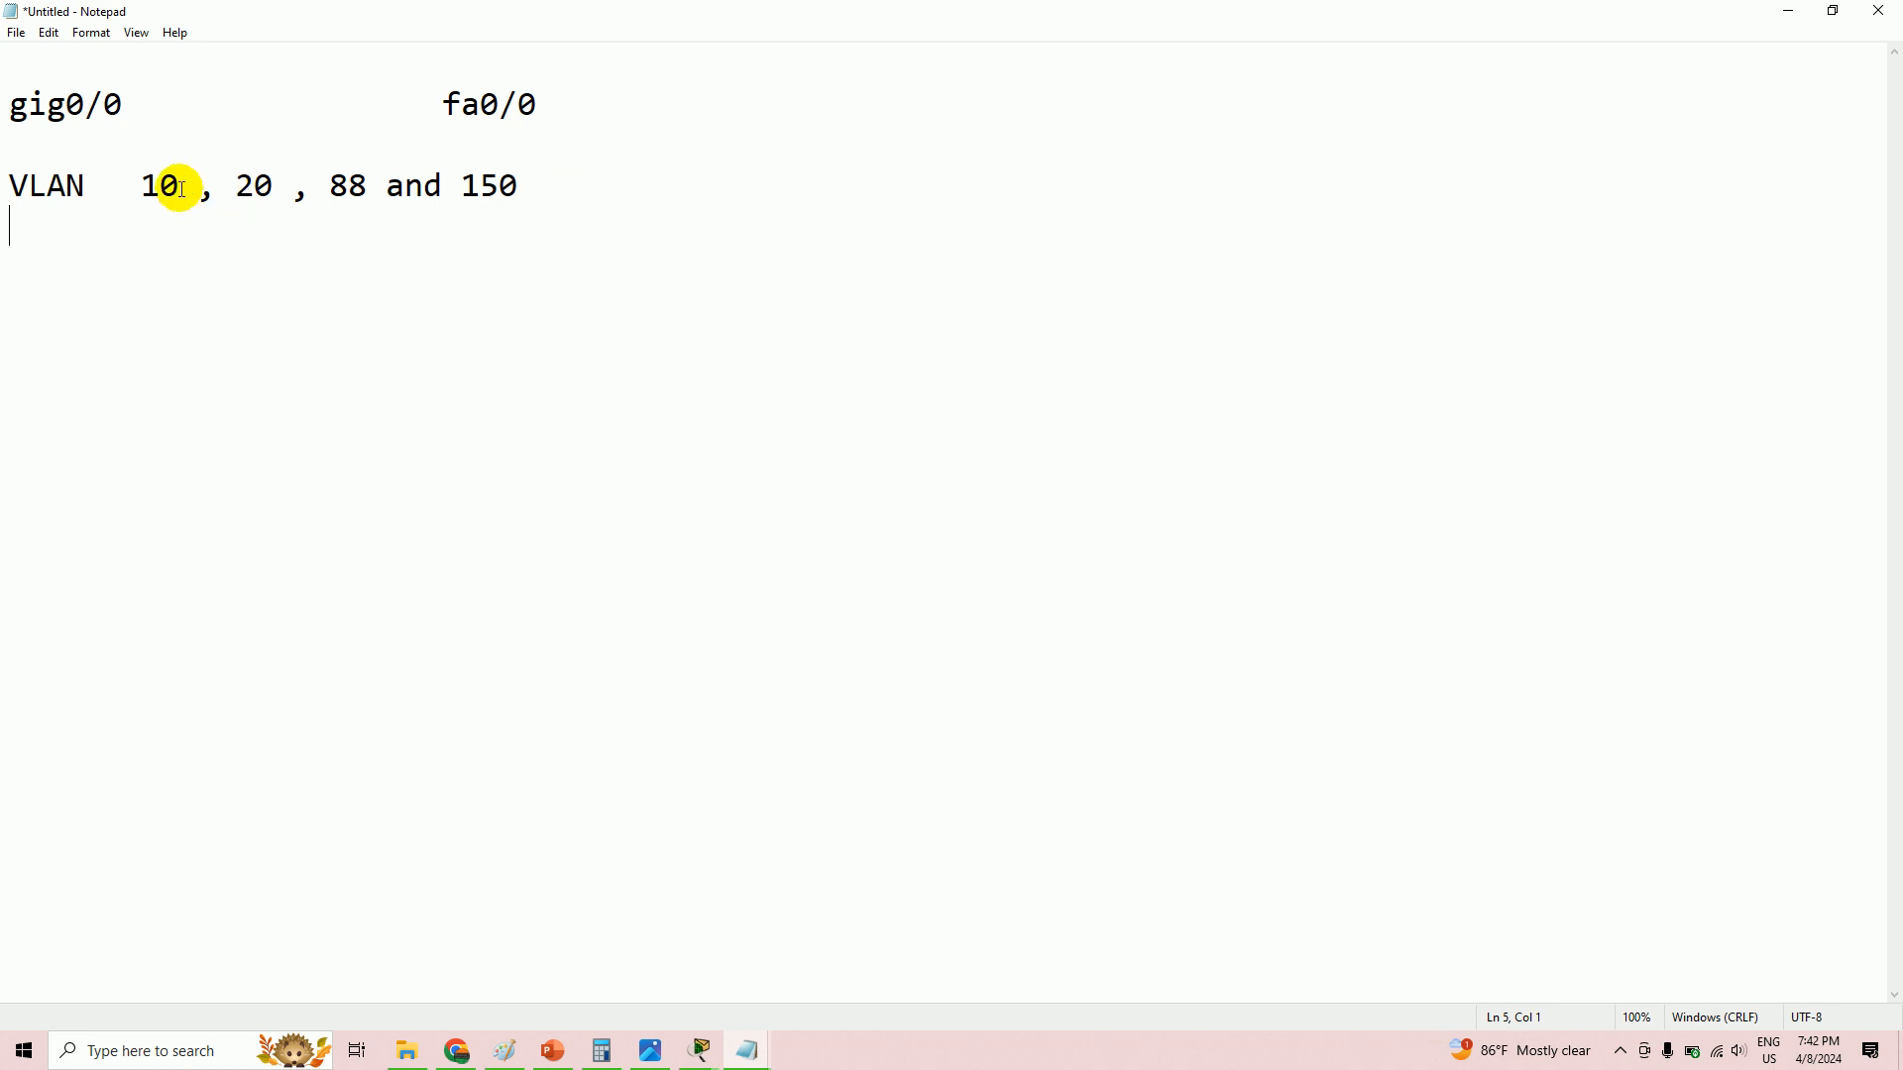
- Type 'int gig0/0.10' and 'ip address' on new lines, checking Packet Tracer
left_click(567, 201)
key("Return")
type("int")
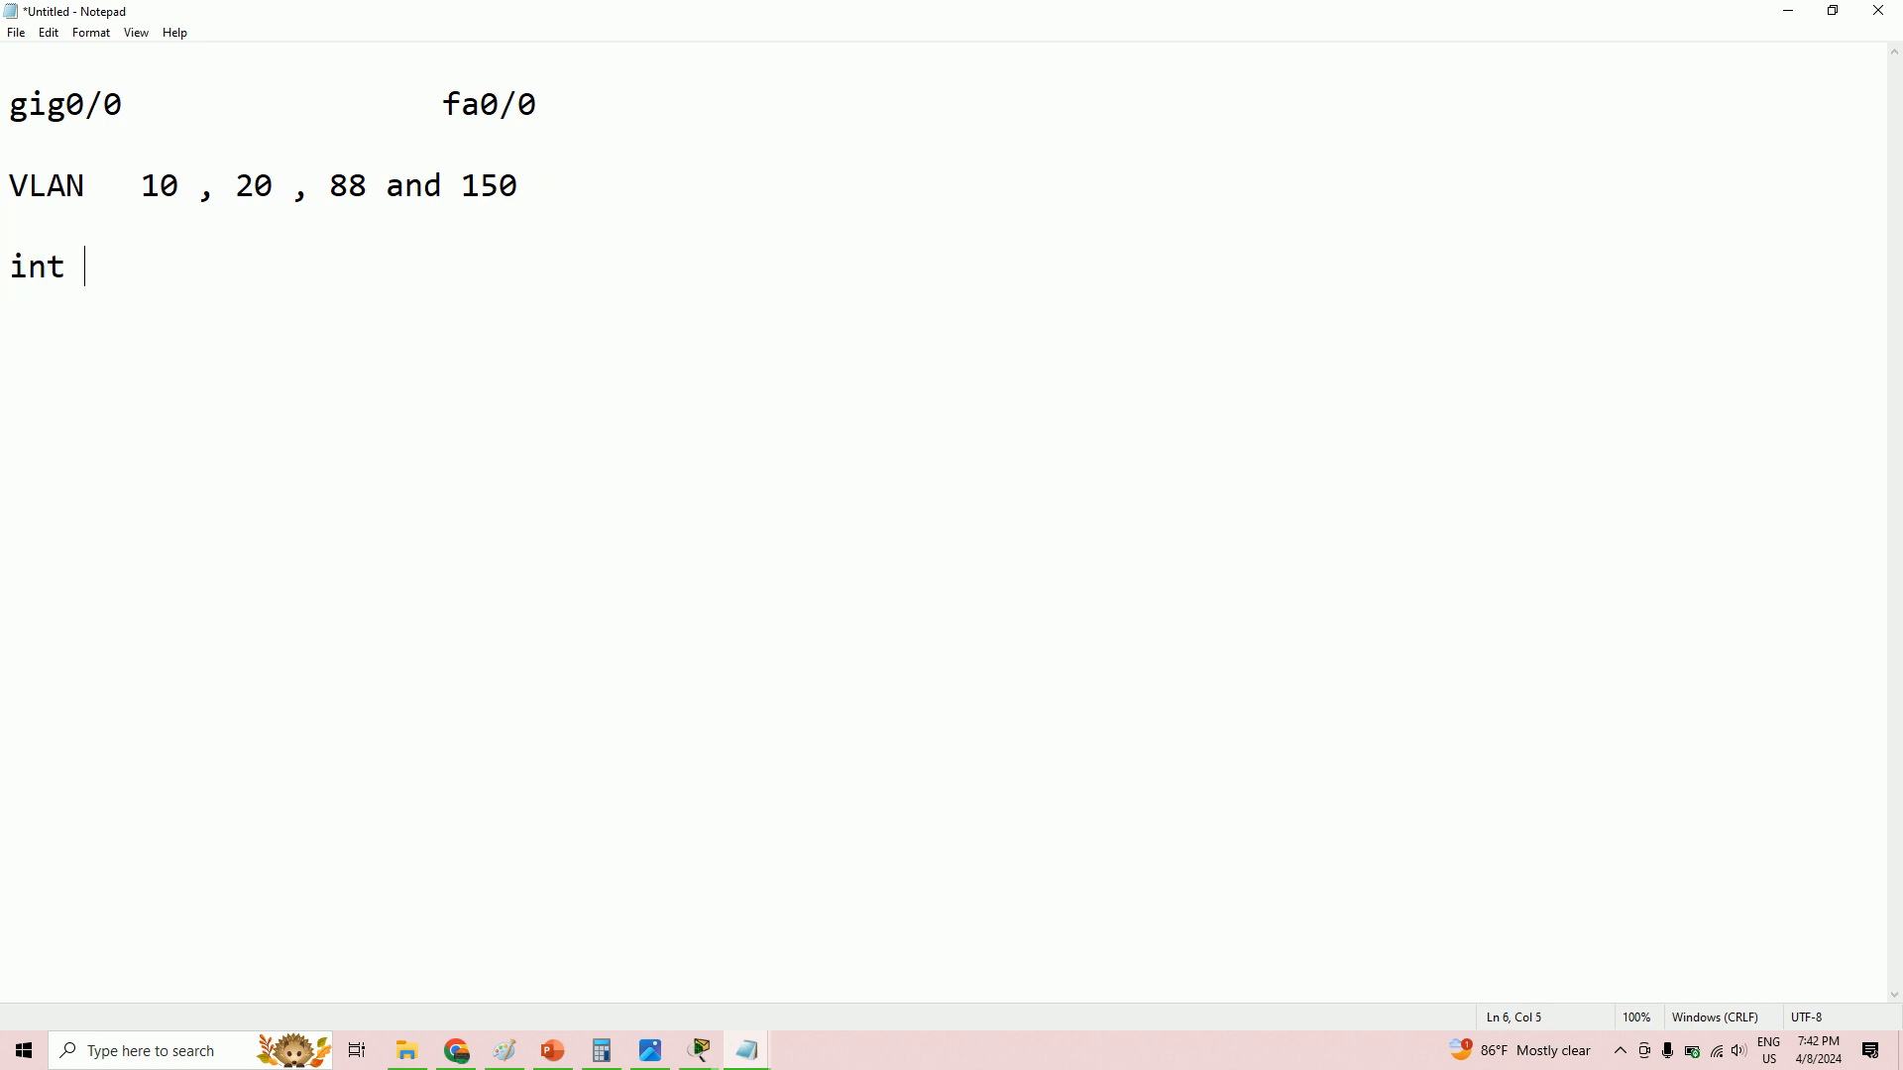
type(" gig0/0")
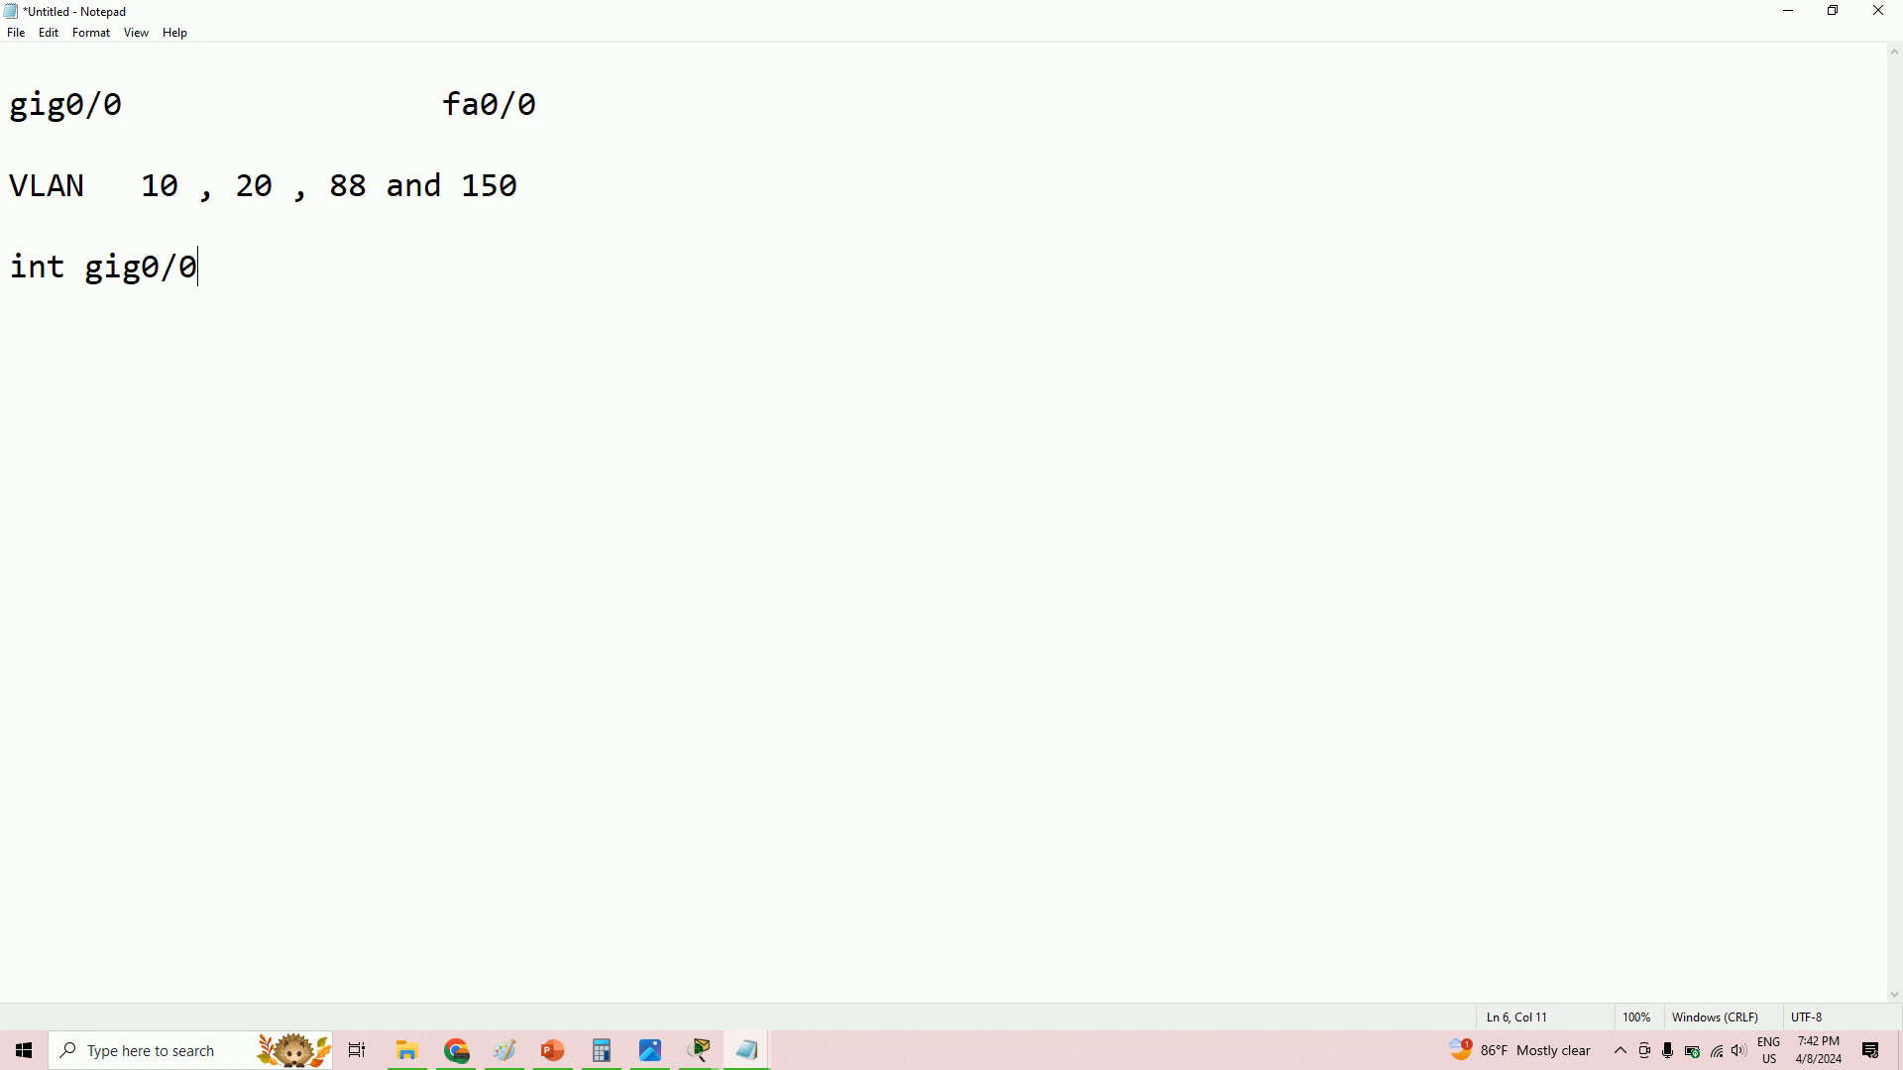
type(".10 ")
type("ip")
type(" address")
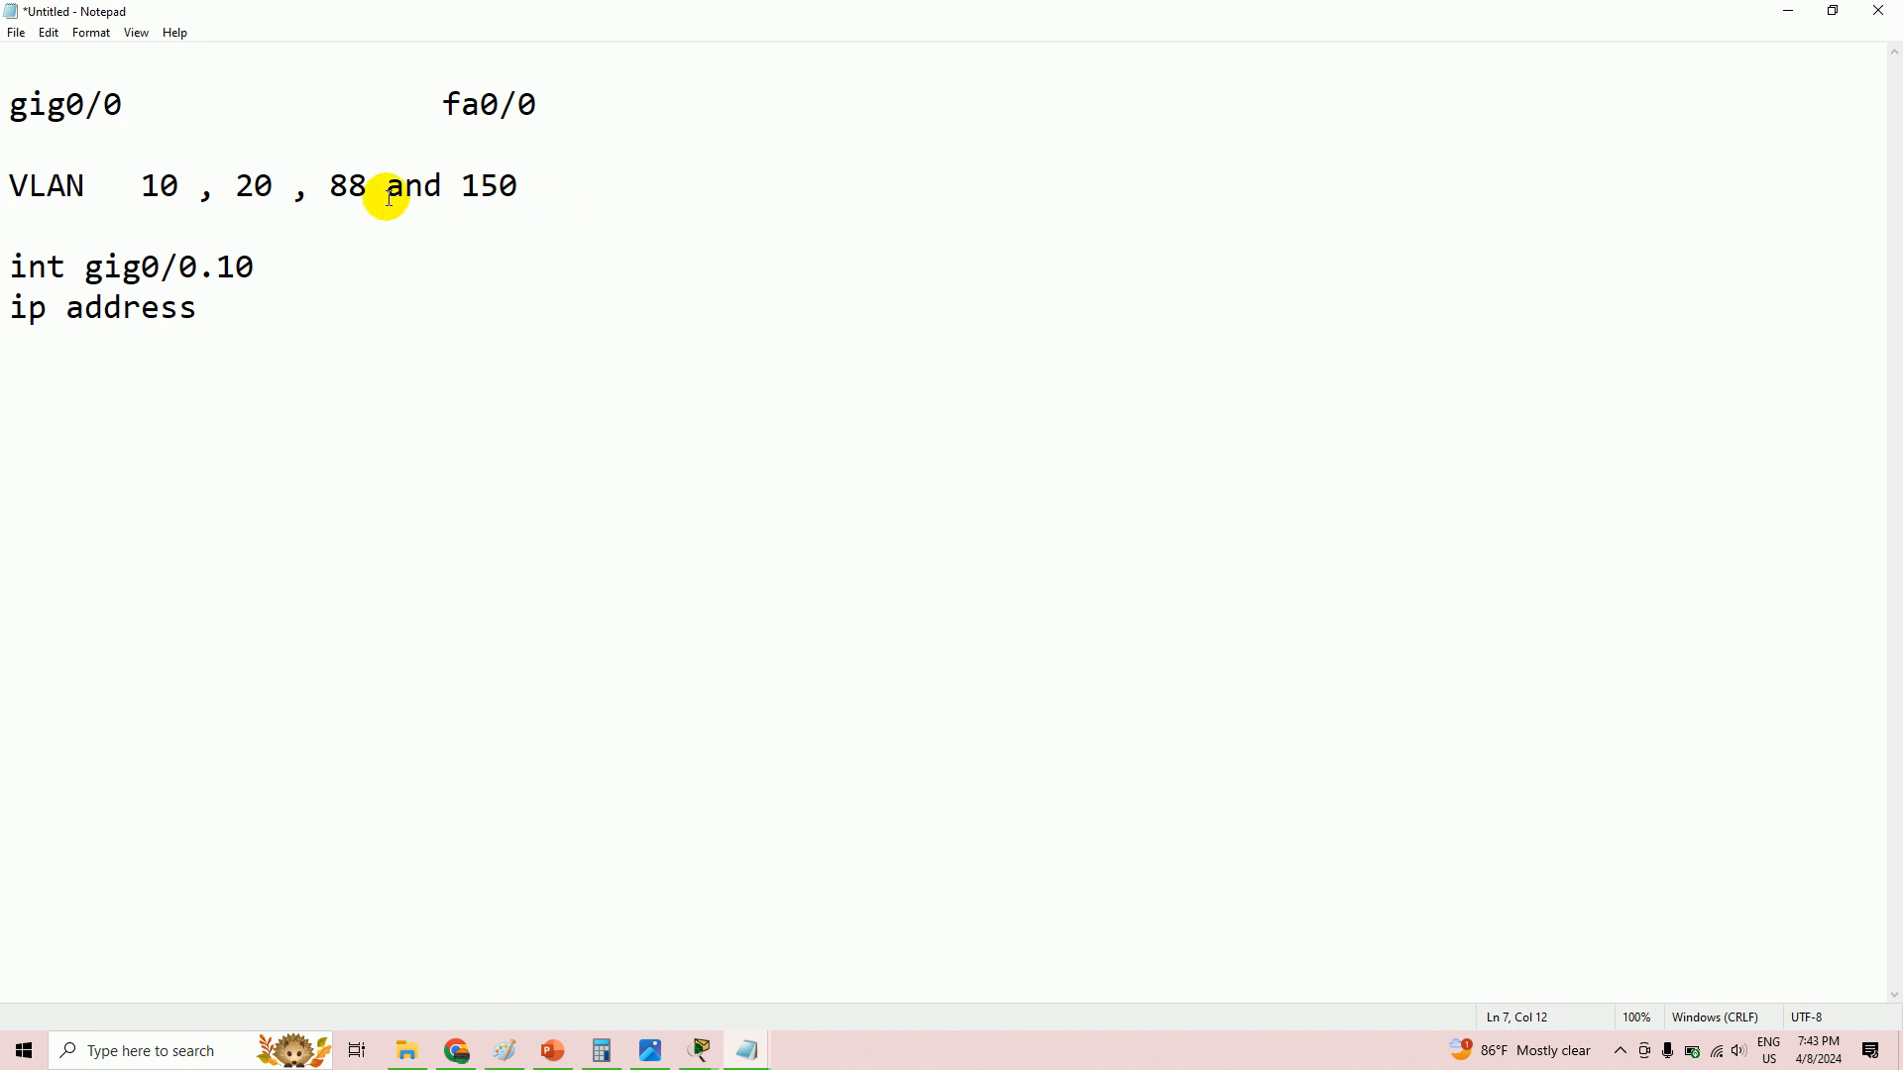
key("alt+Tab")
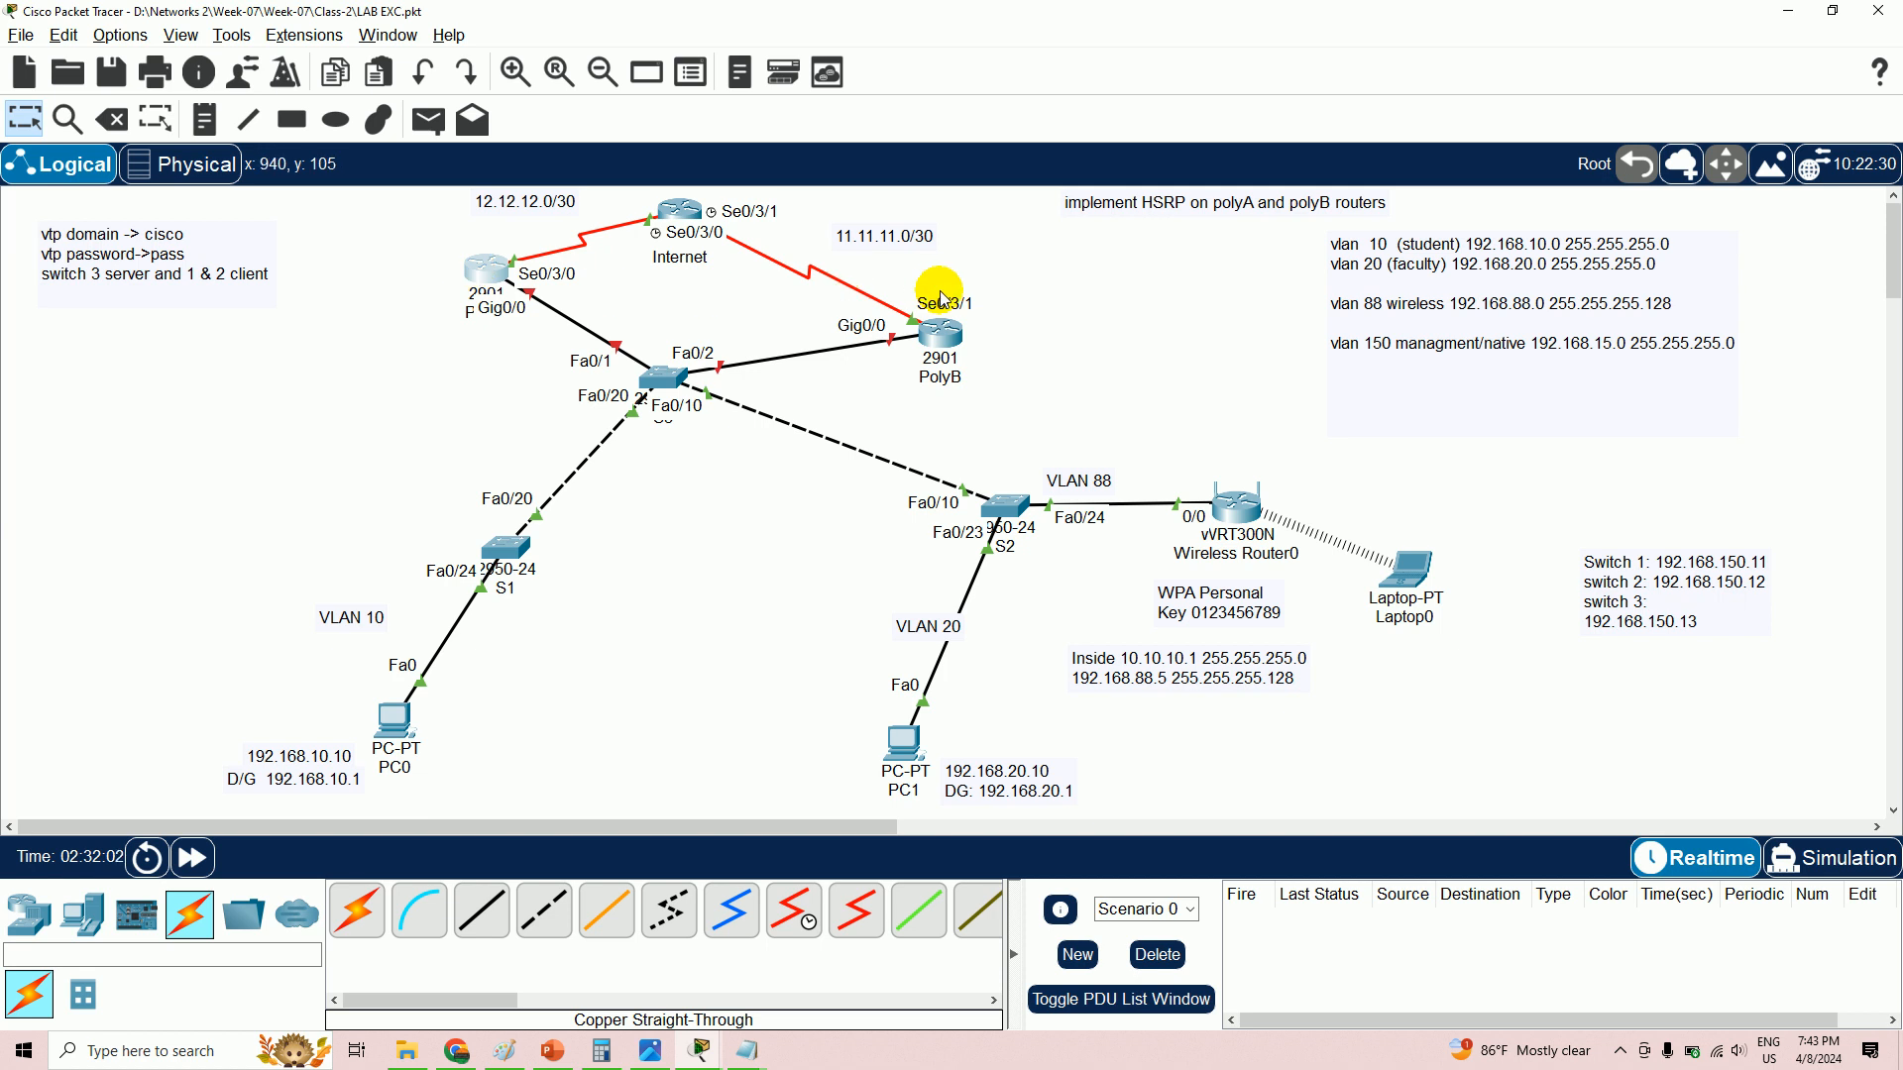
key("alt+Tab")
- Add a 'polyA' heading and complete the address as 192.168.10.2 255.255.255.0
left_click(12, 230)
key("Return")
type("polyA")
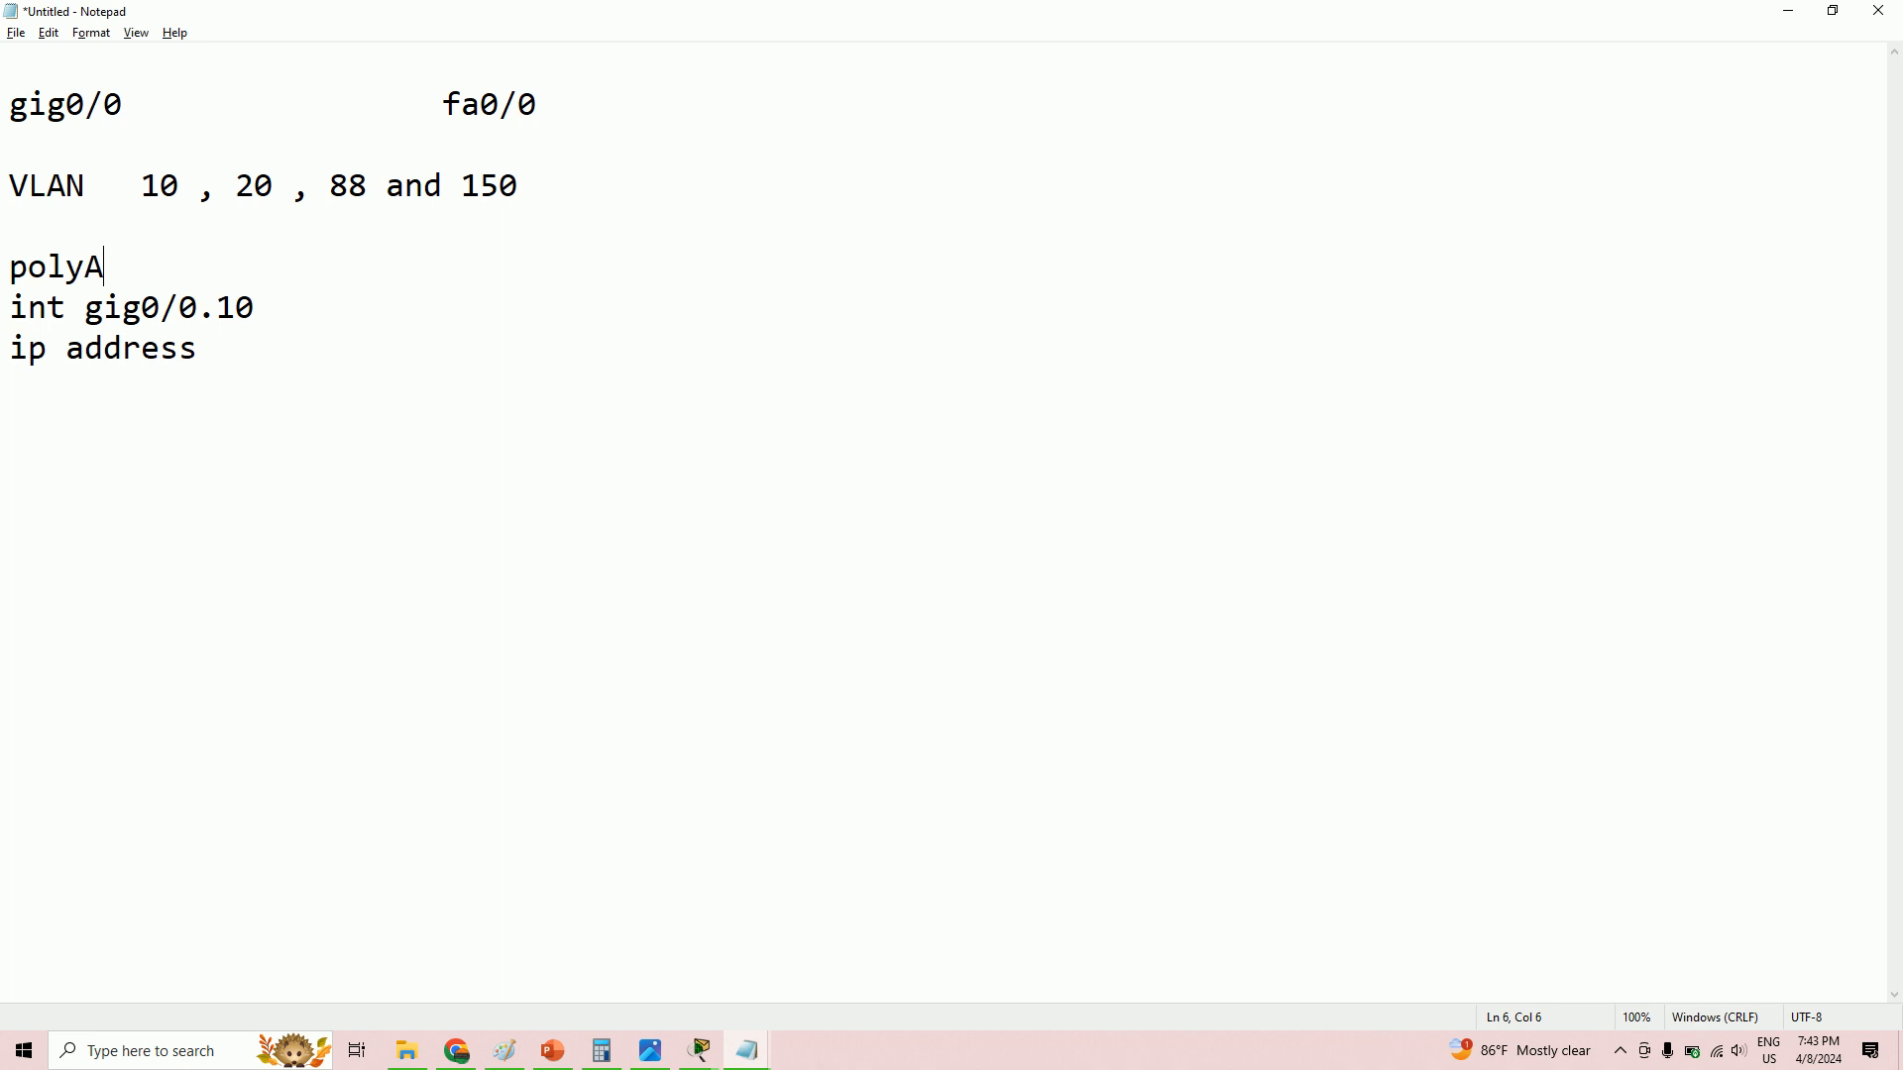
key("Return")
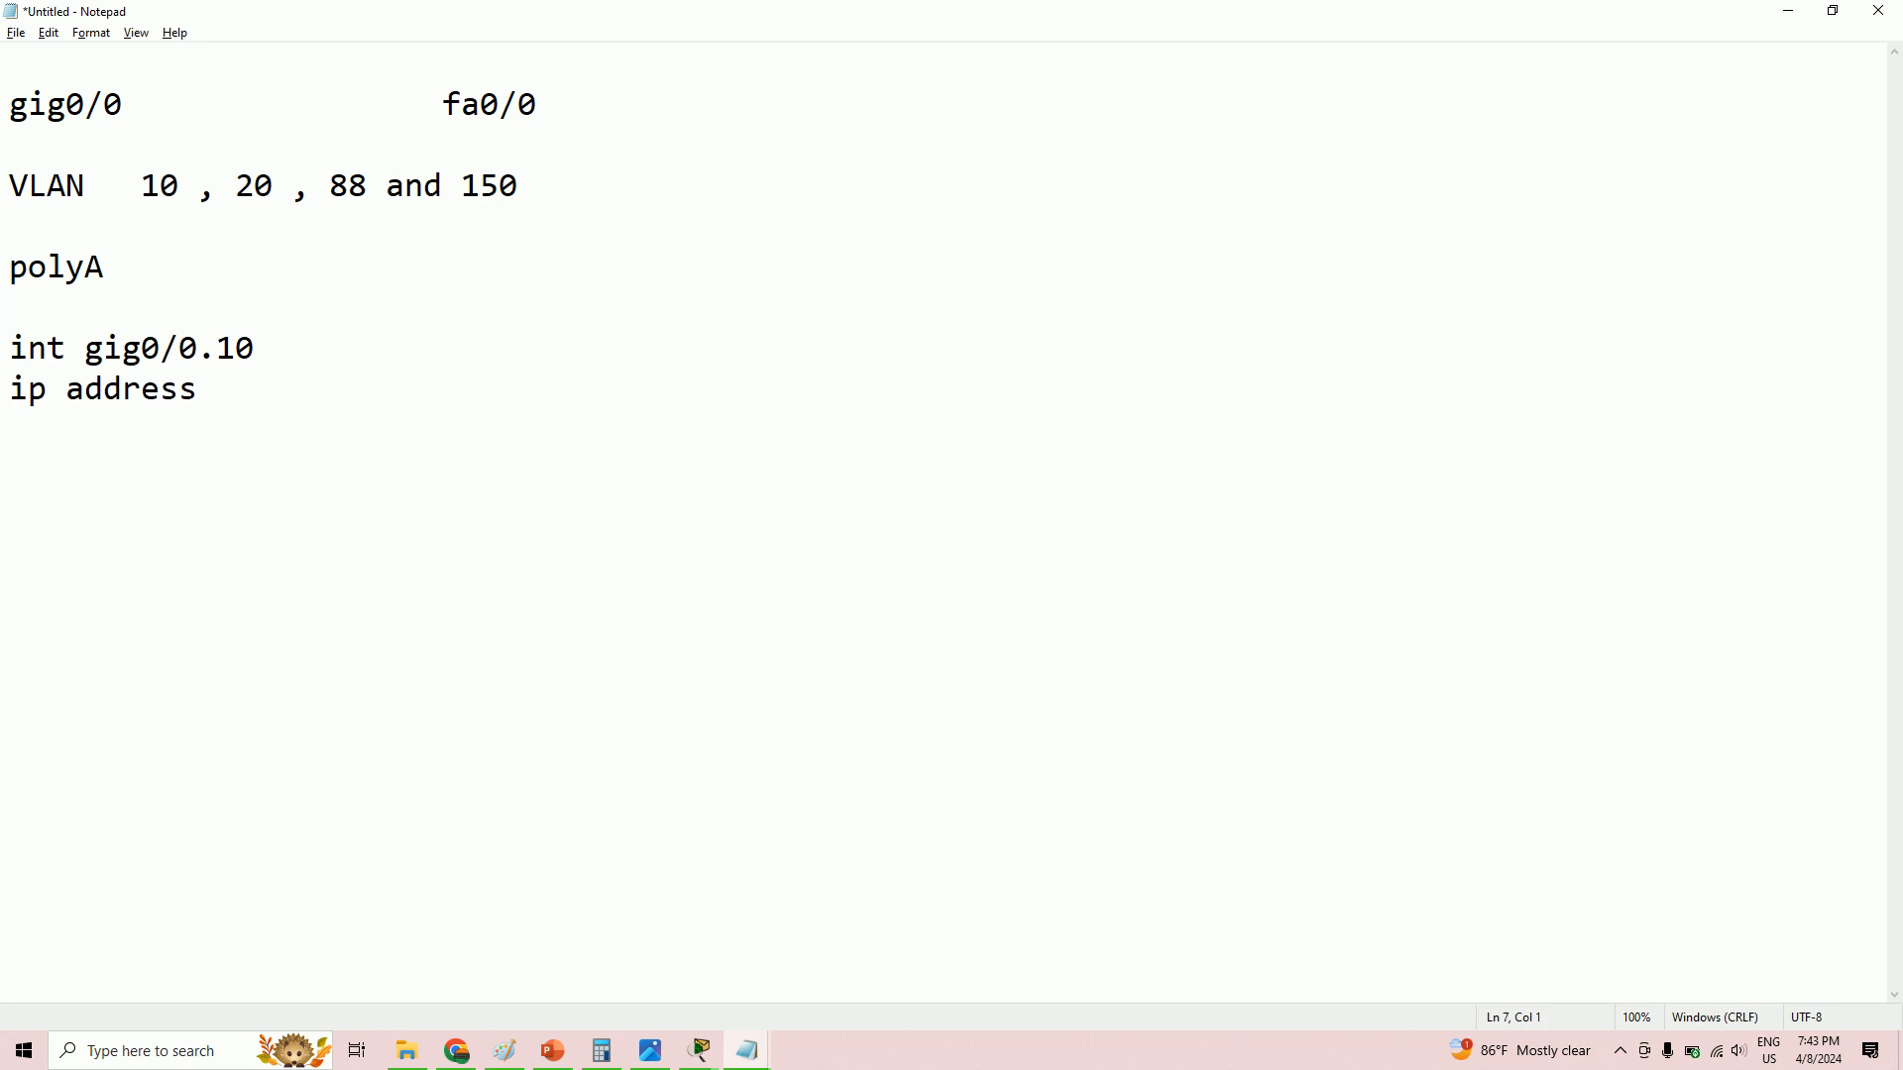
left_click(277, 395)
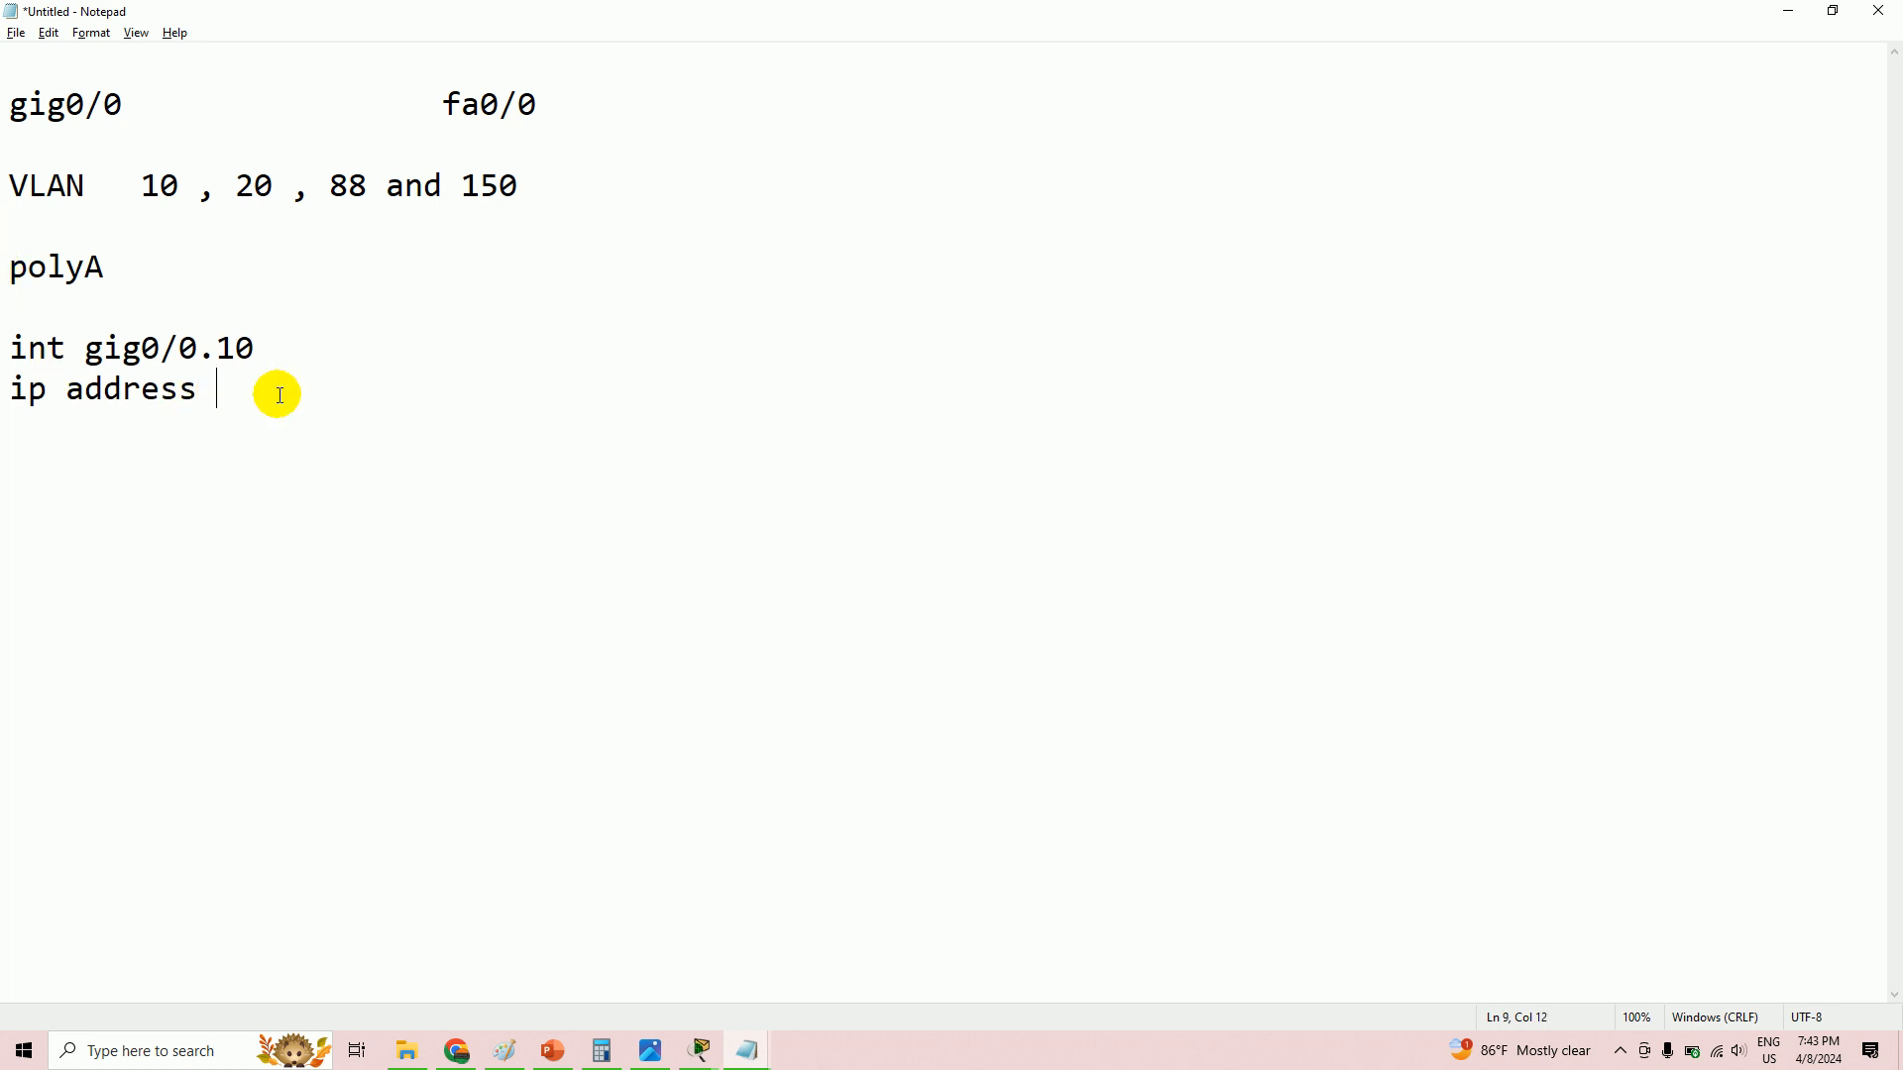
type("192.168")
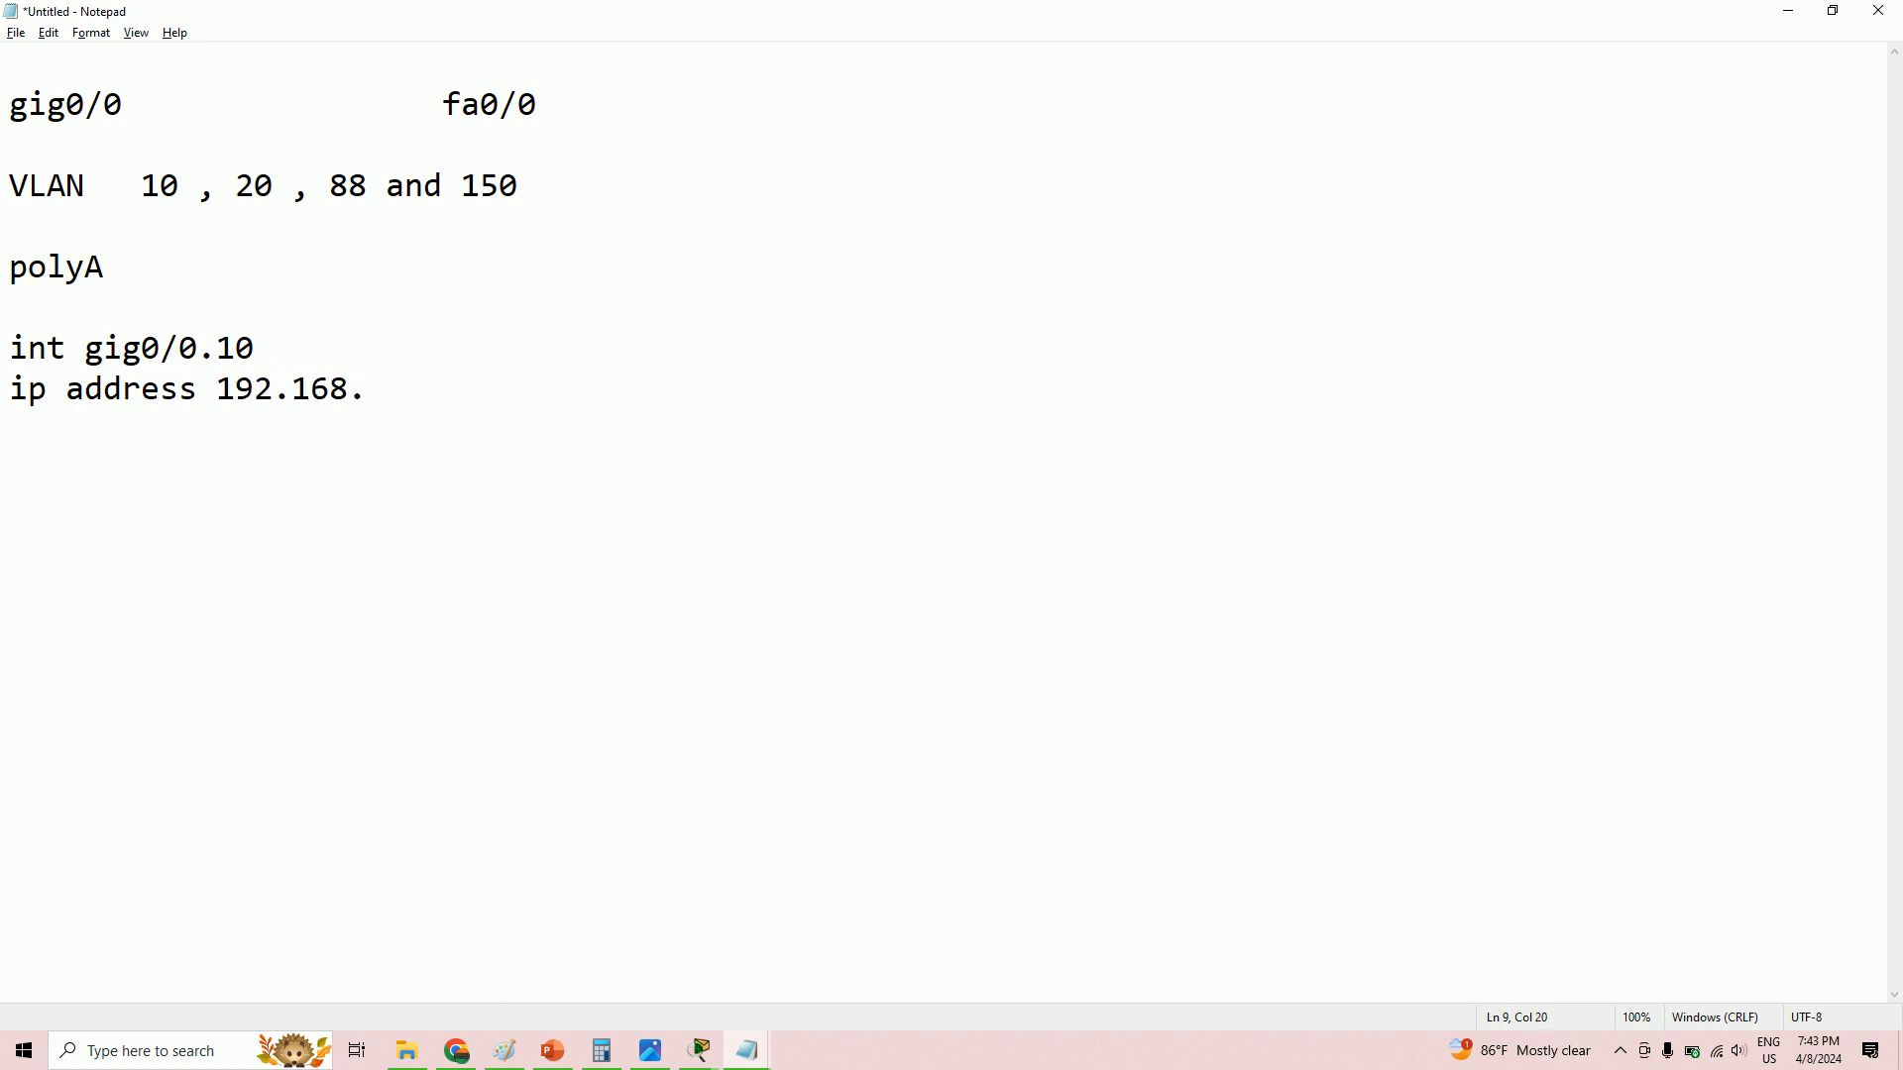
type(".10.2")
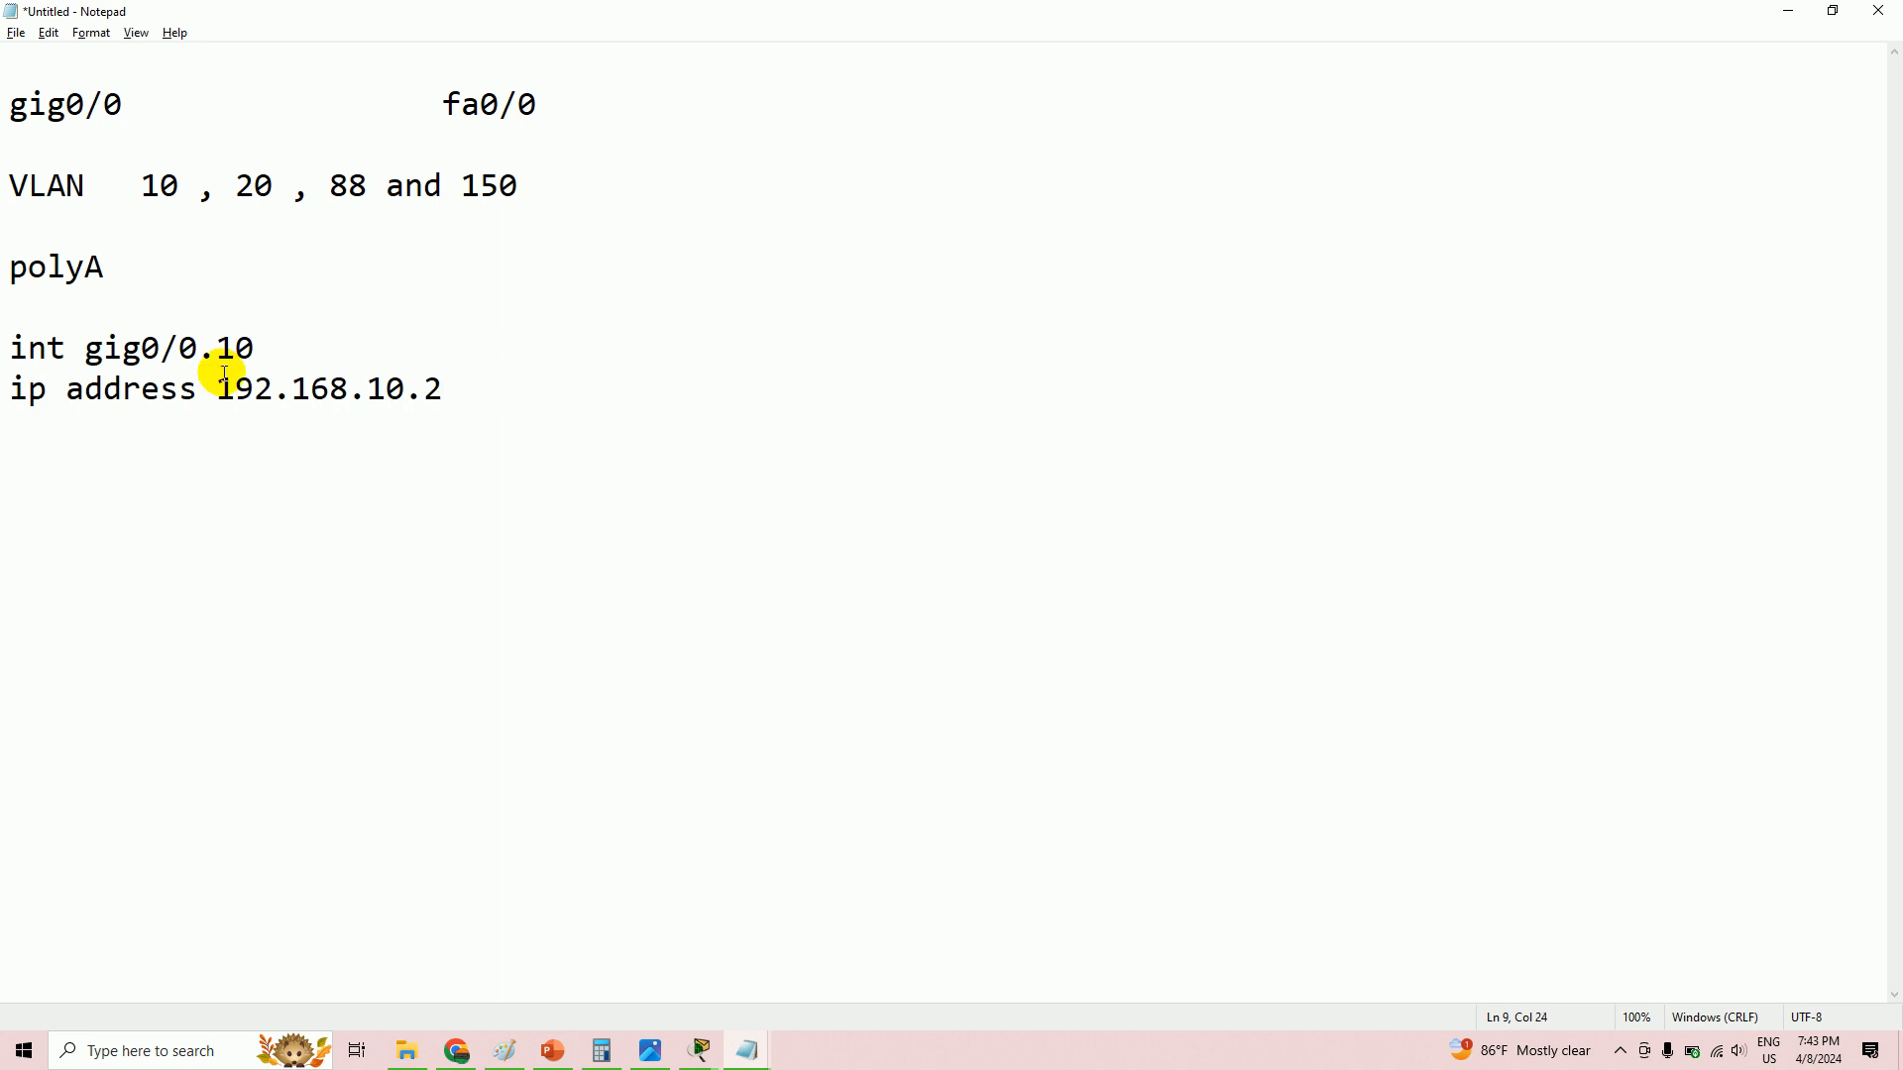
type(" 255.")
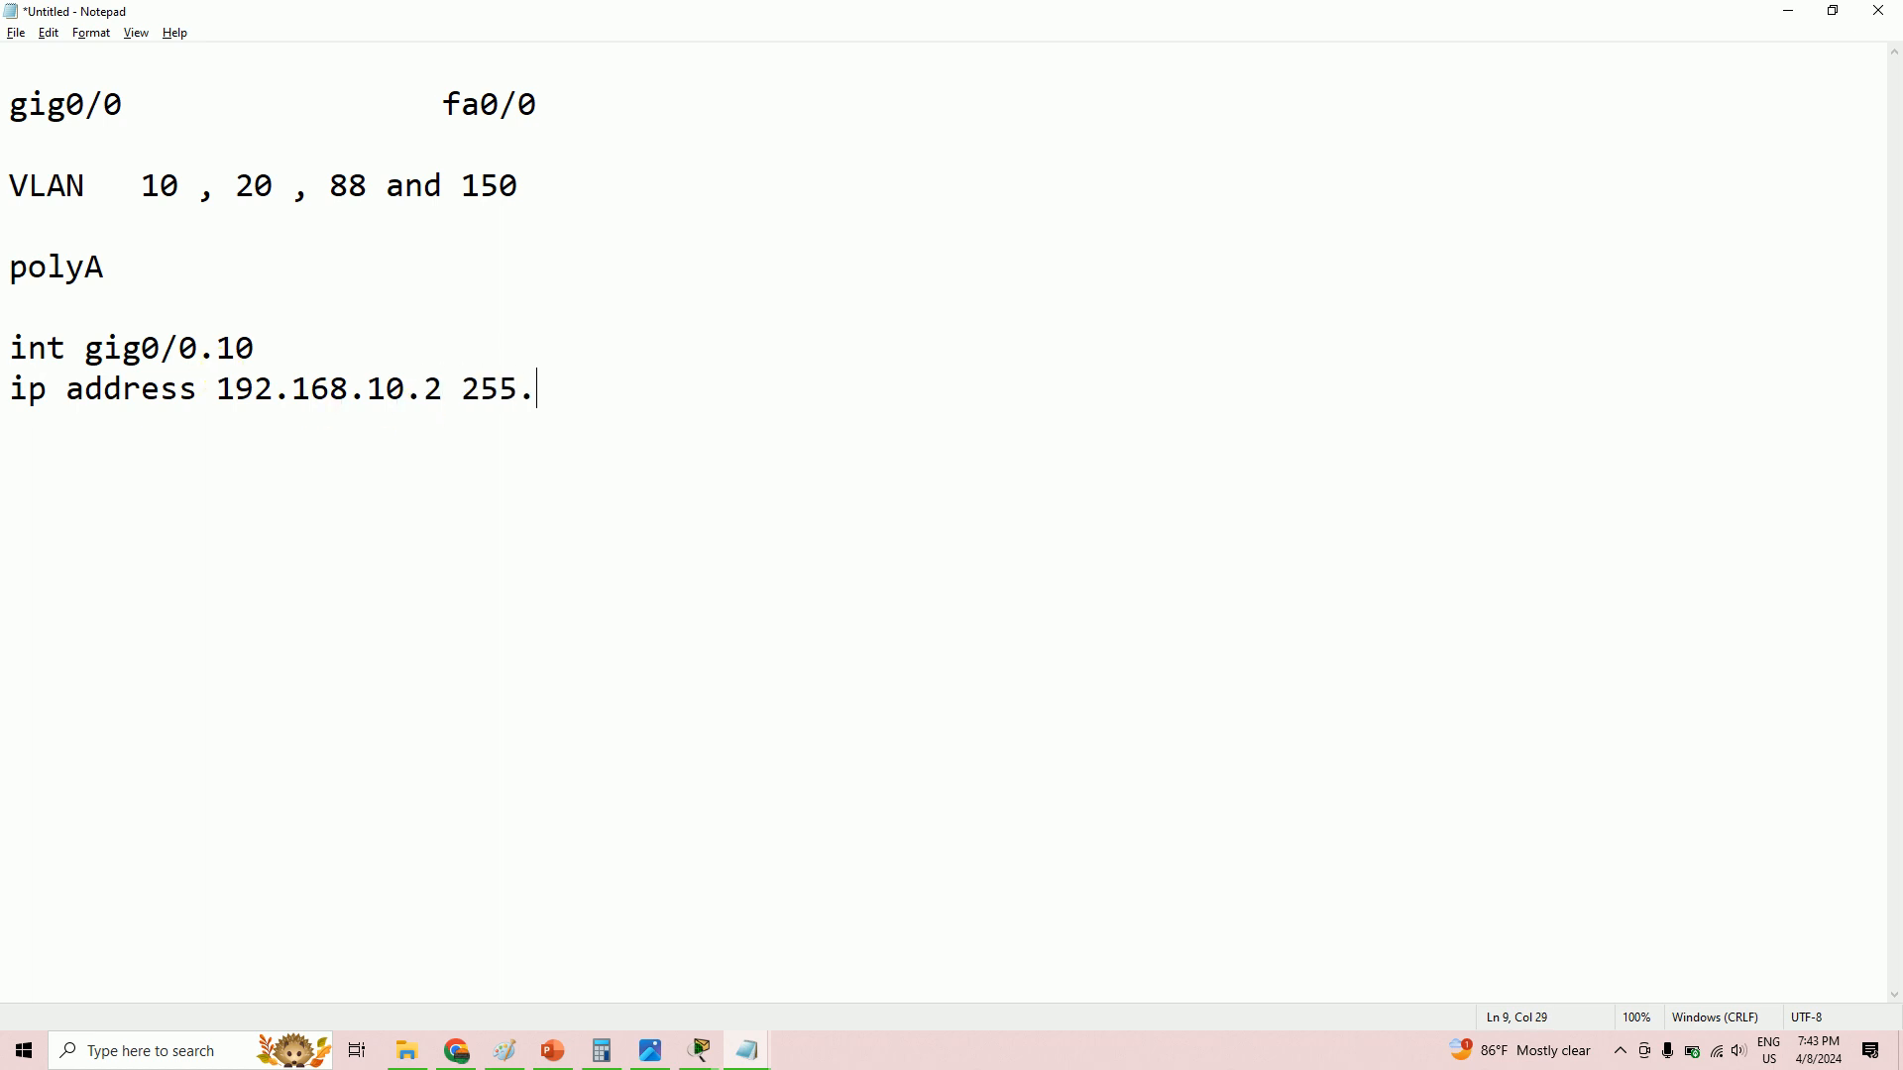
type("255.255.0")
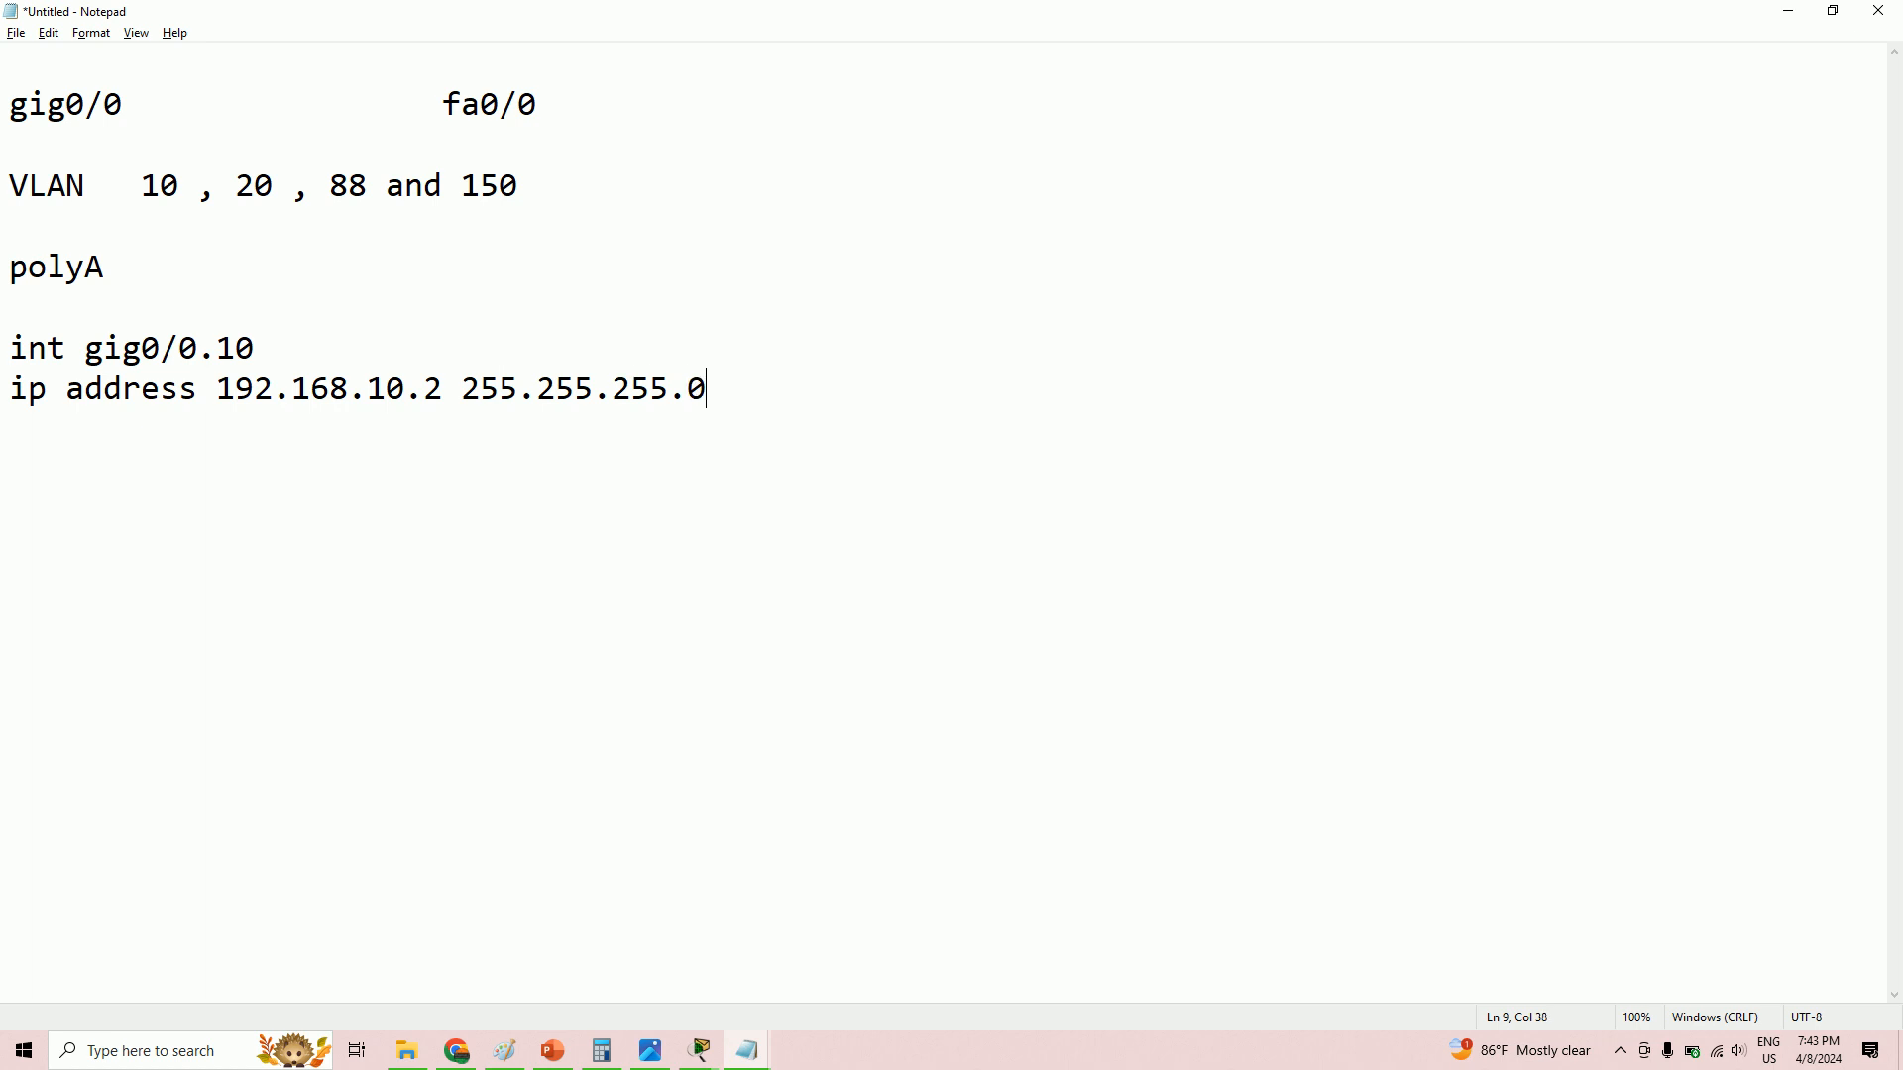
key("alt+Tab")
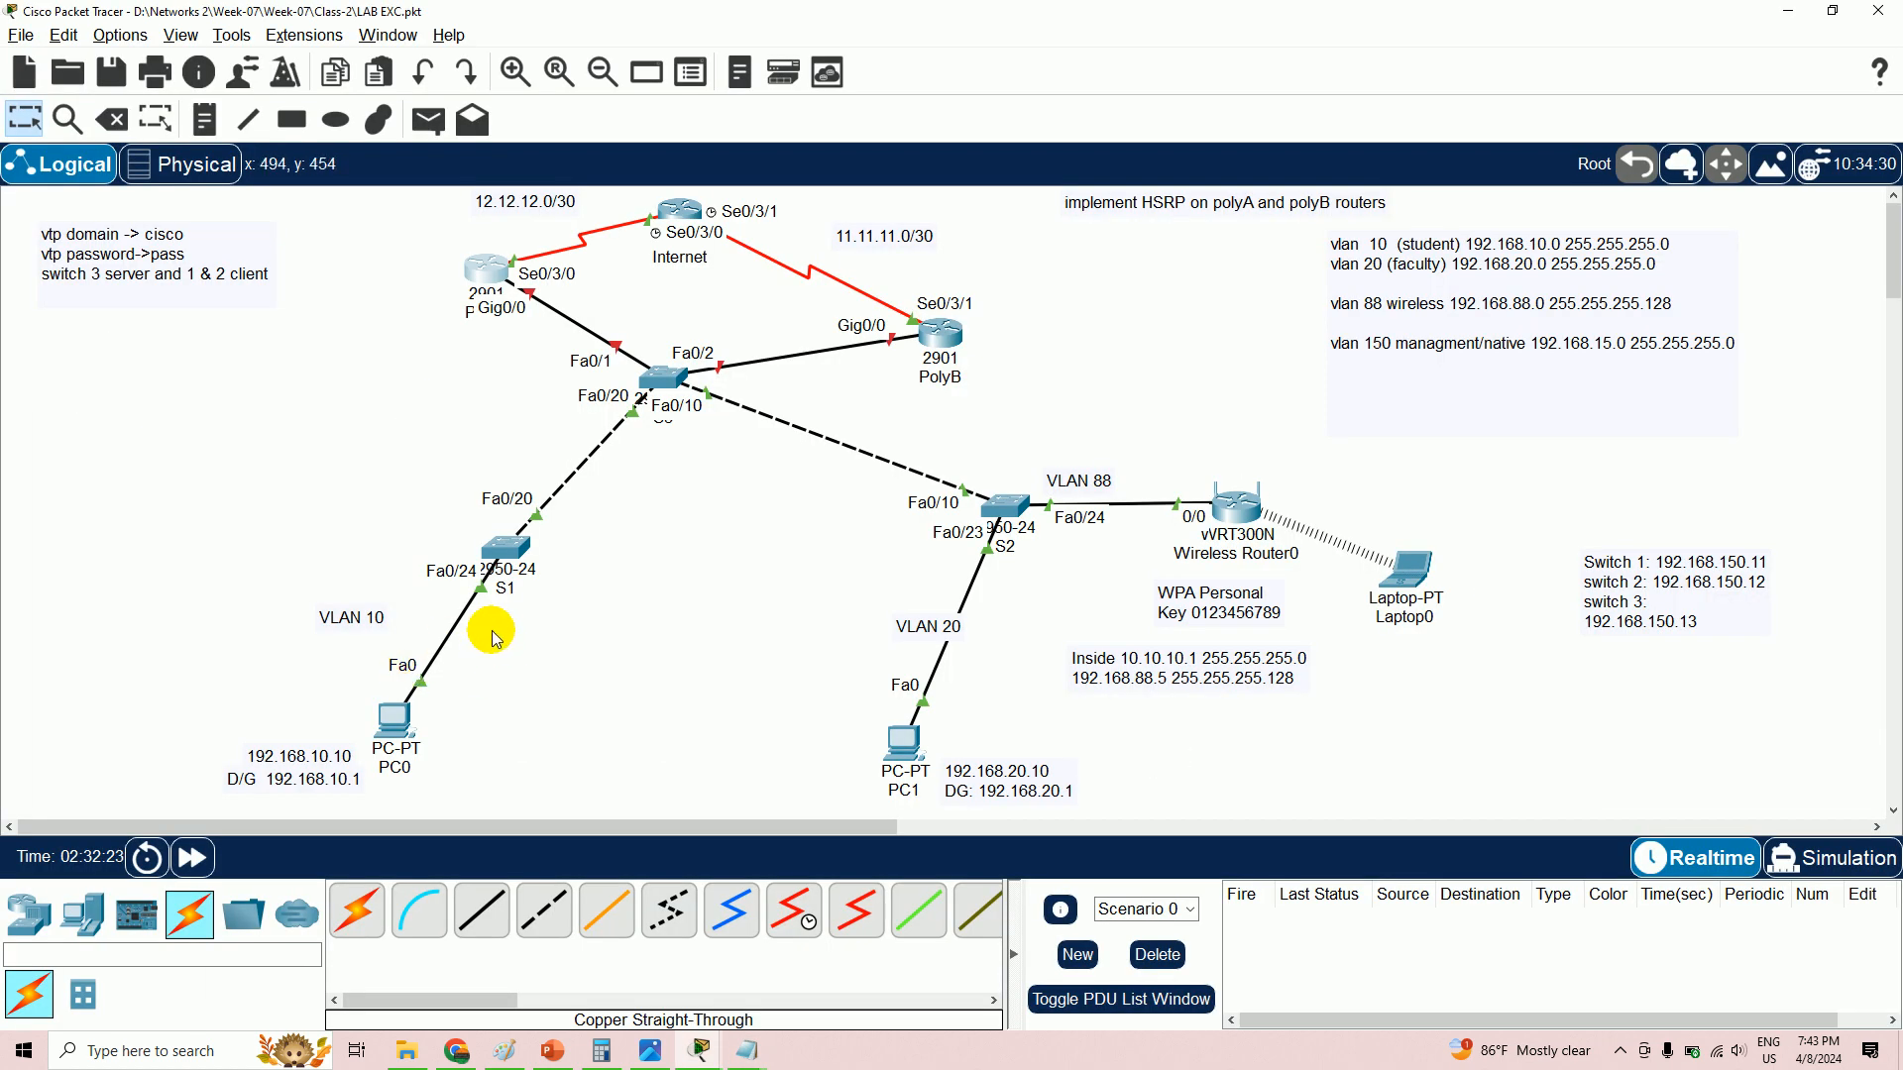
- Check VLAN 10's 192.168.10.0 addressing in the topology image, then return to the polyA draft
left_click(649, 1051)
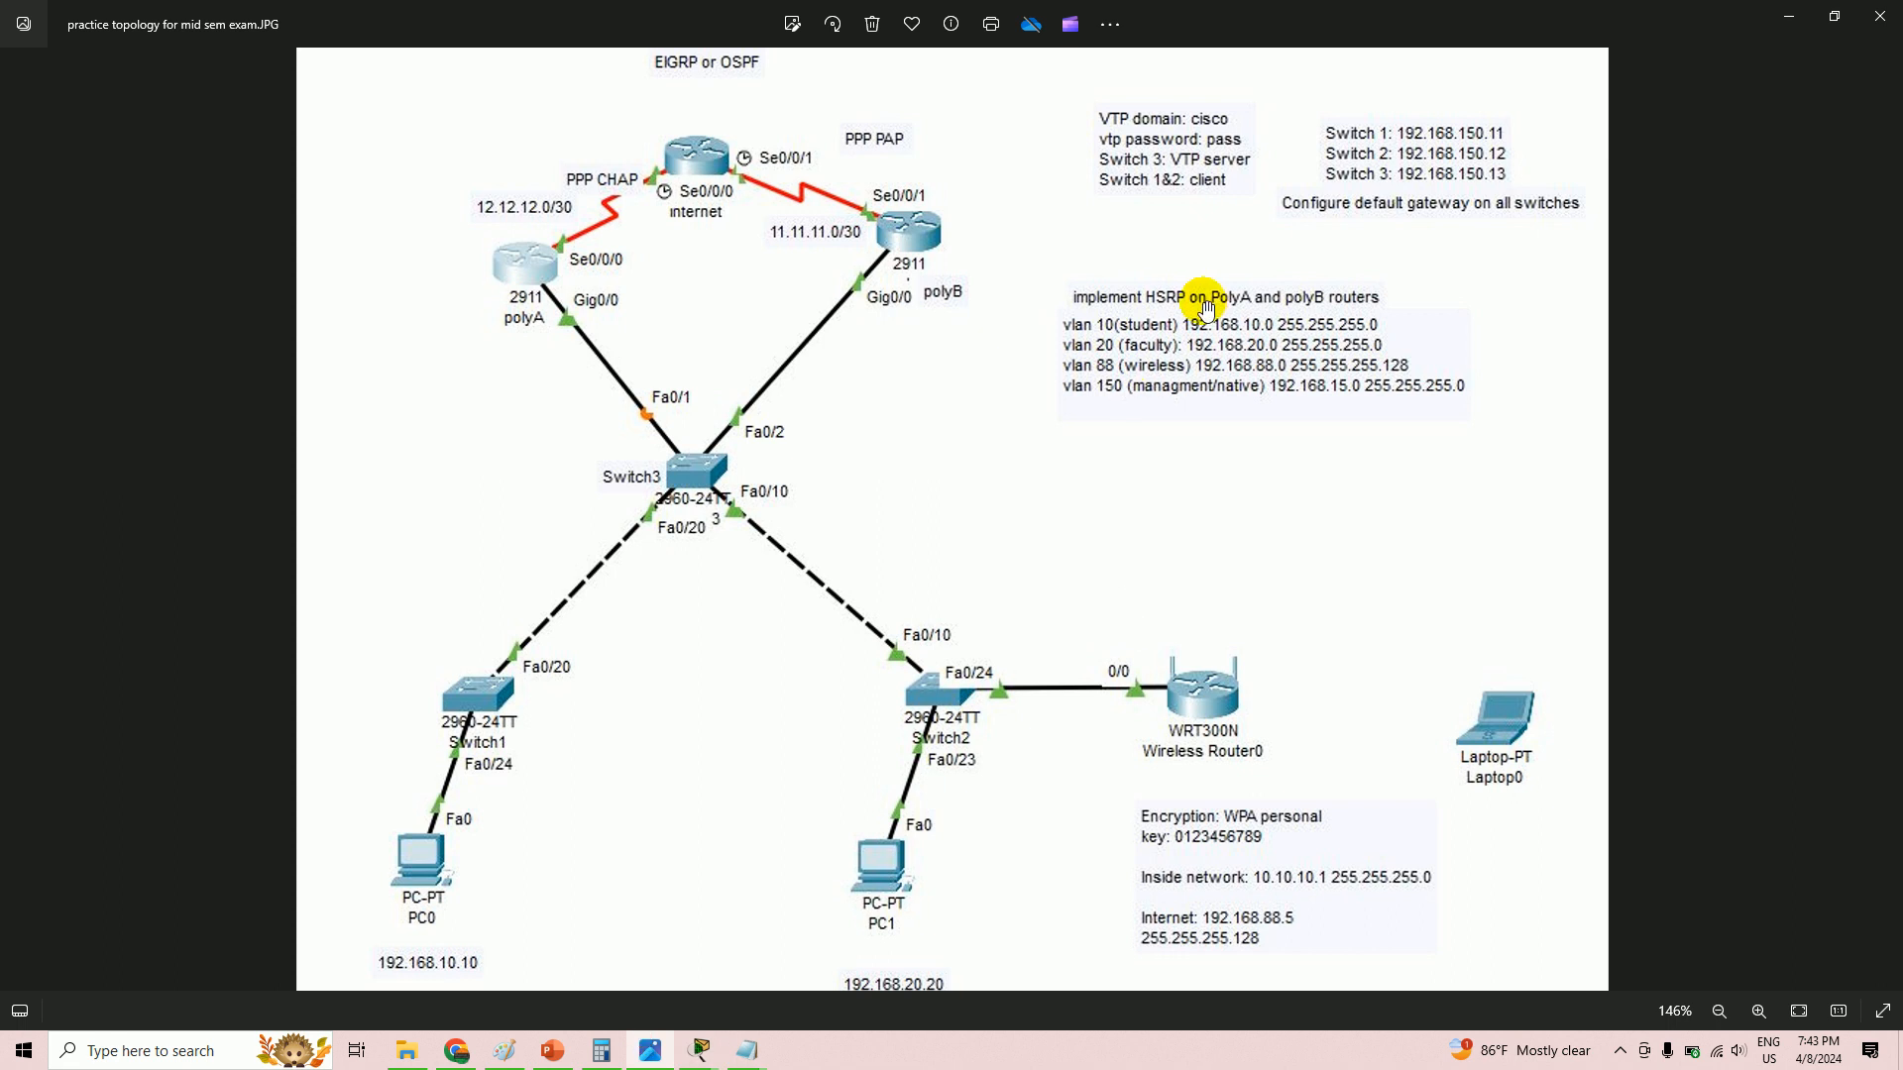
scroll(1215, 338, "up", 1)
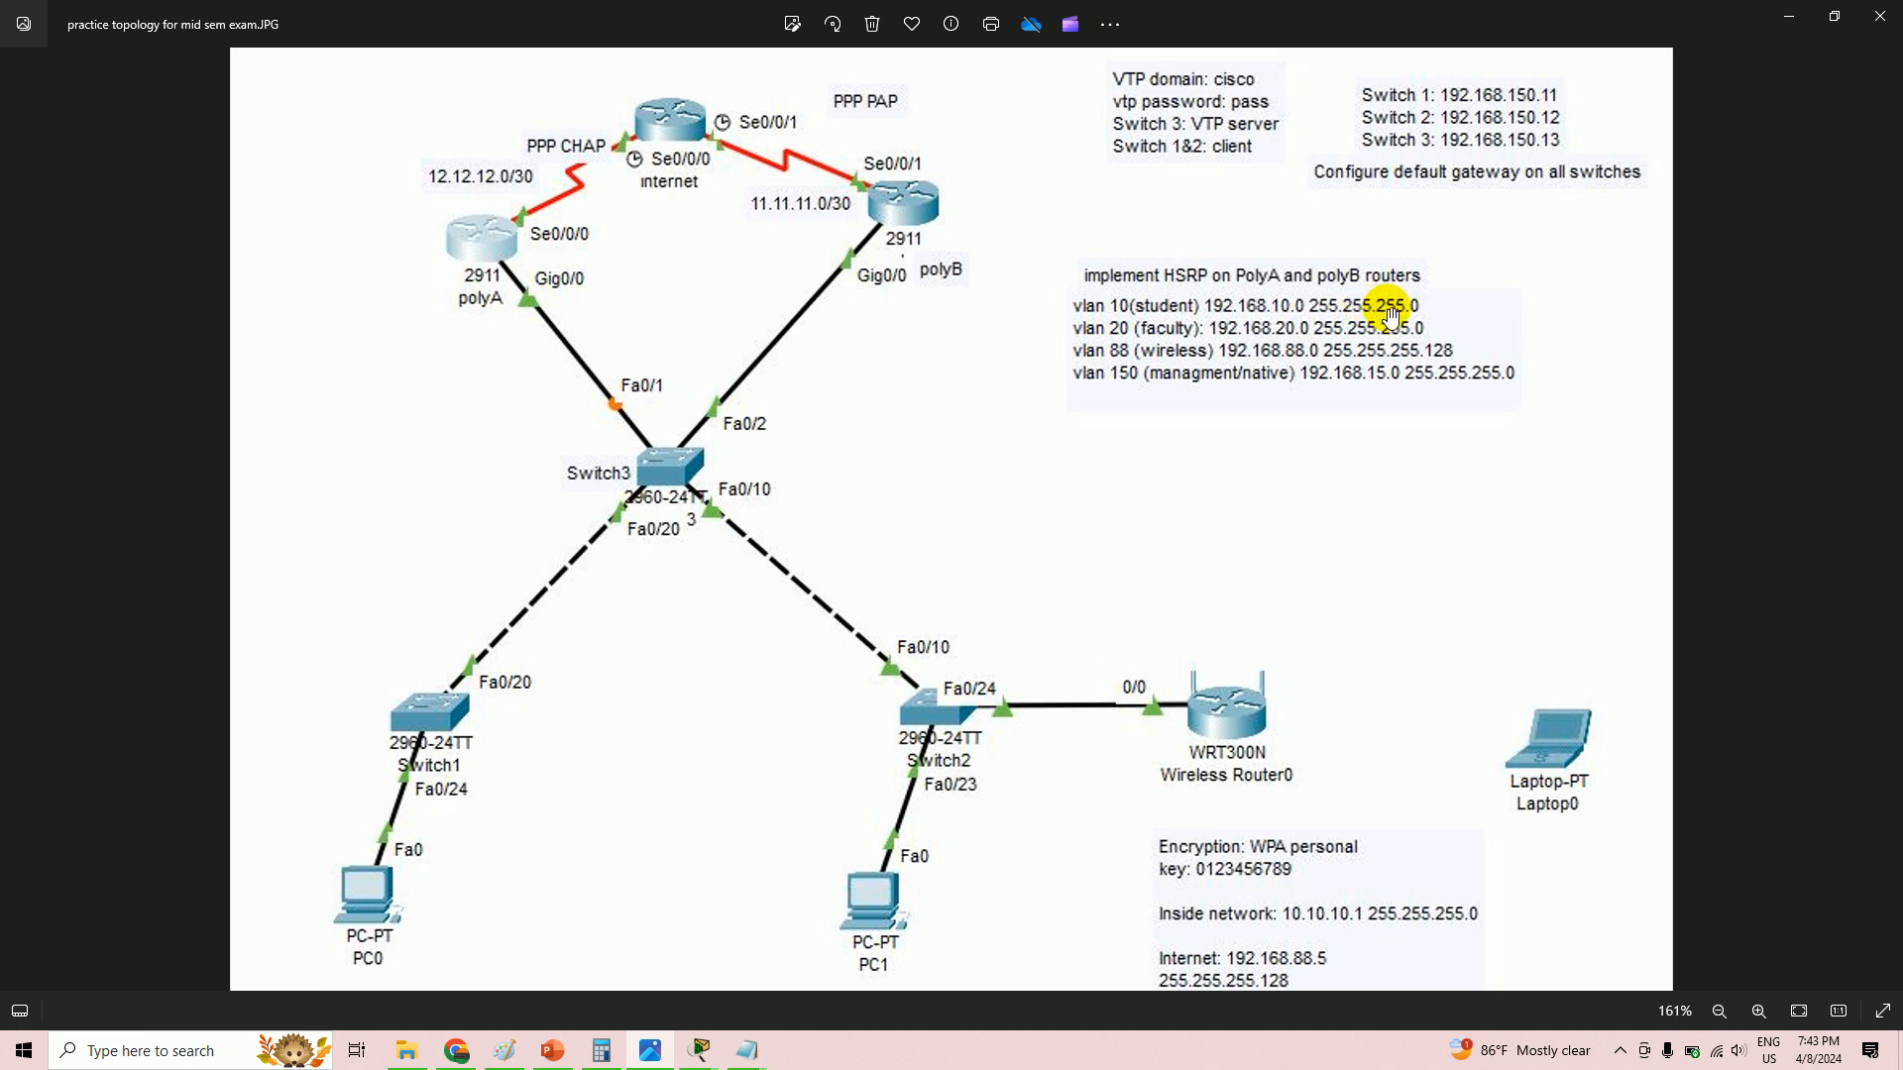
key("alt+Tab")
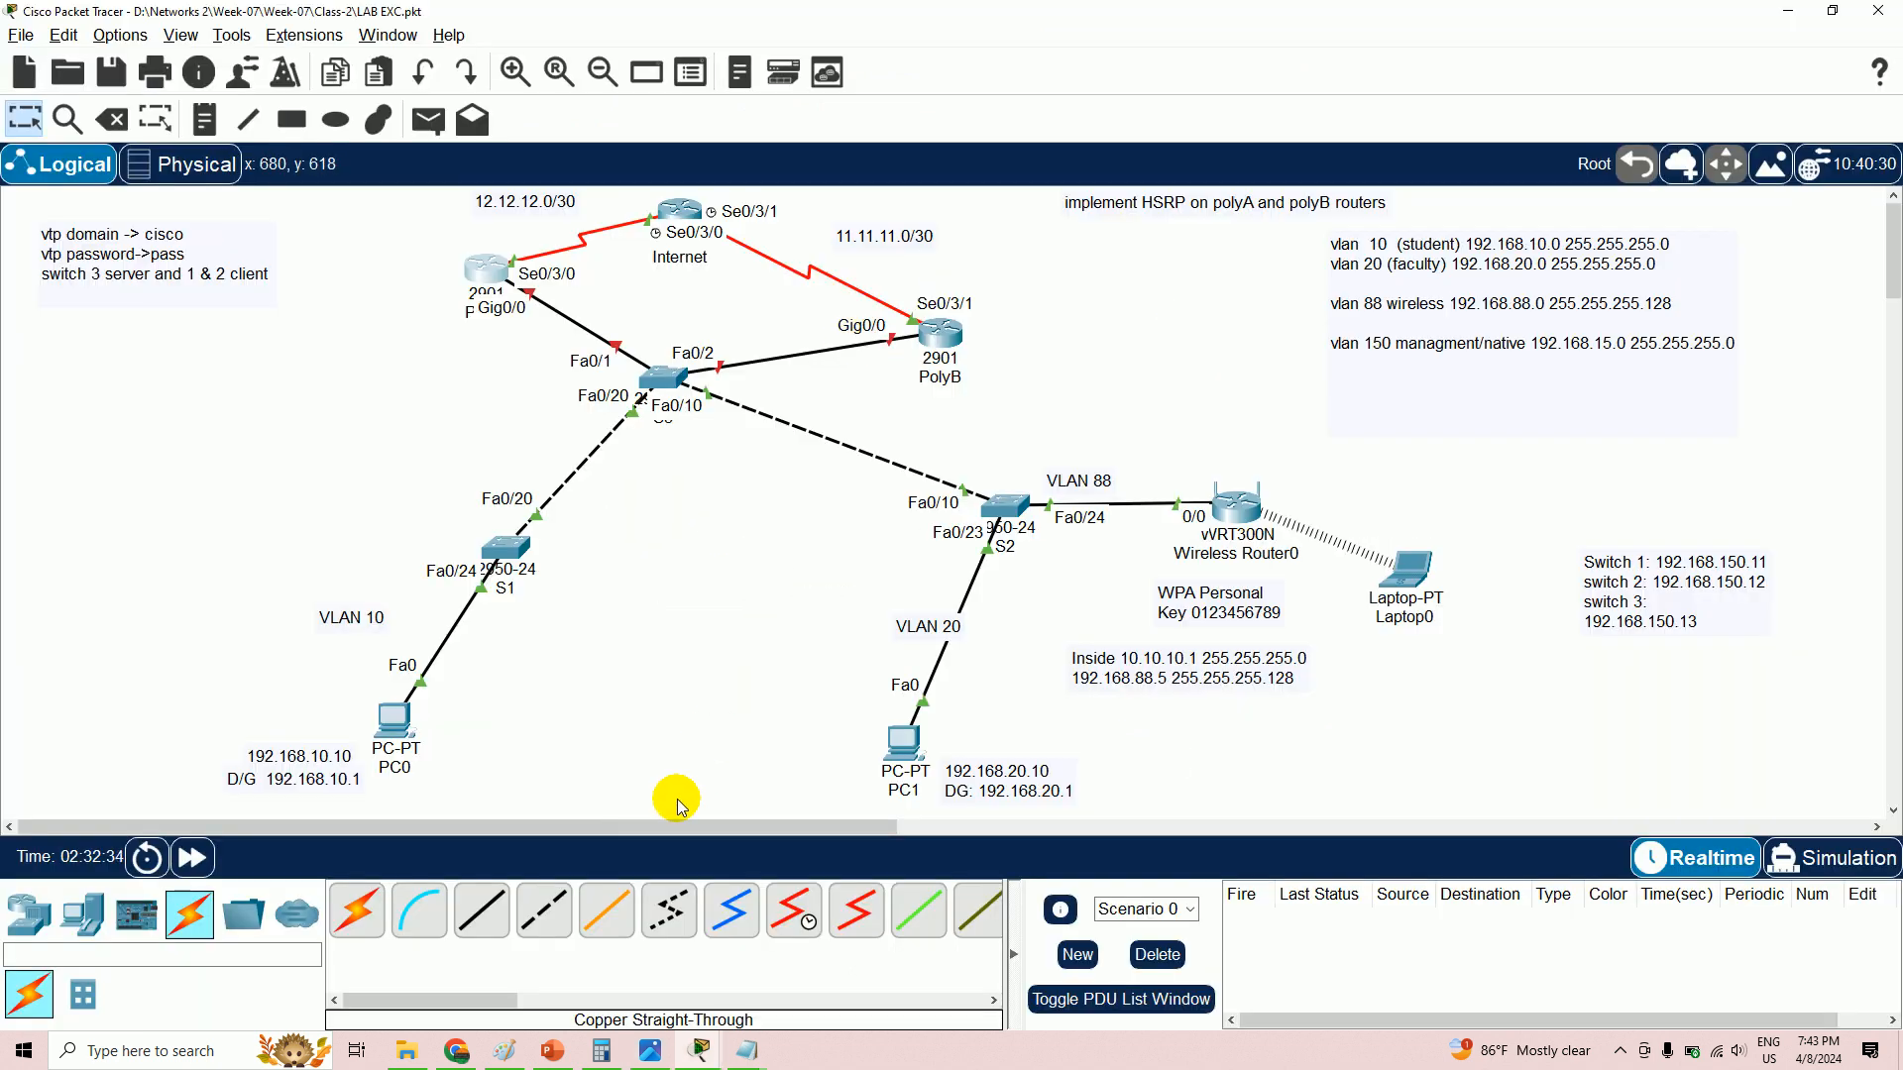
mouse_move(747, 1049)
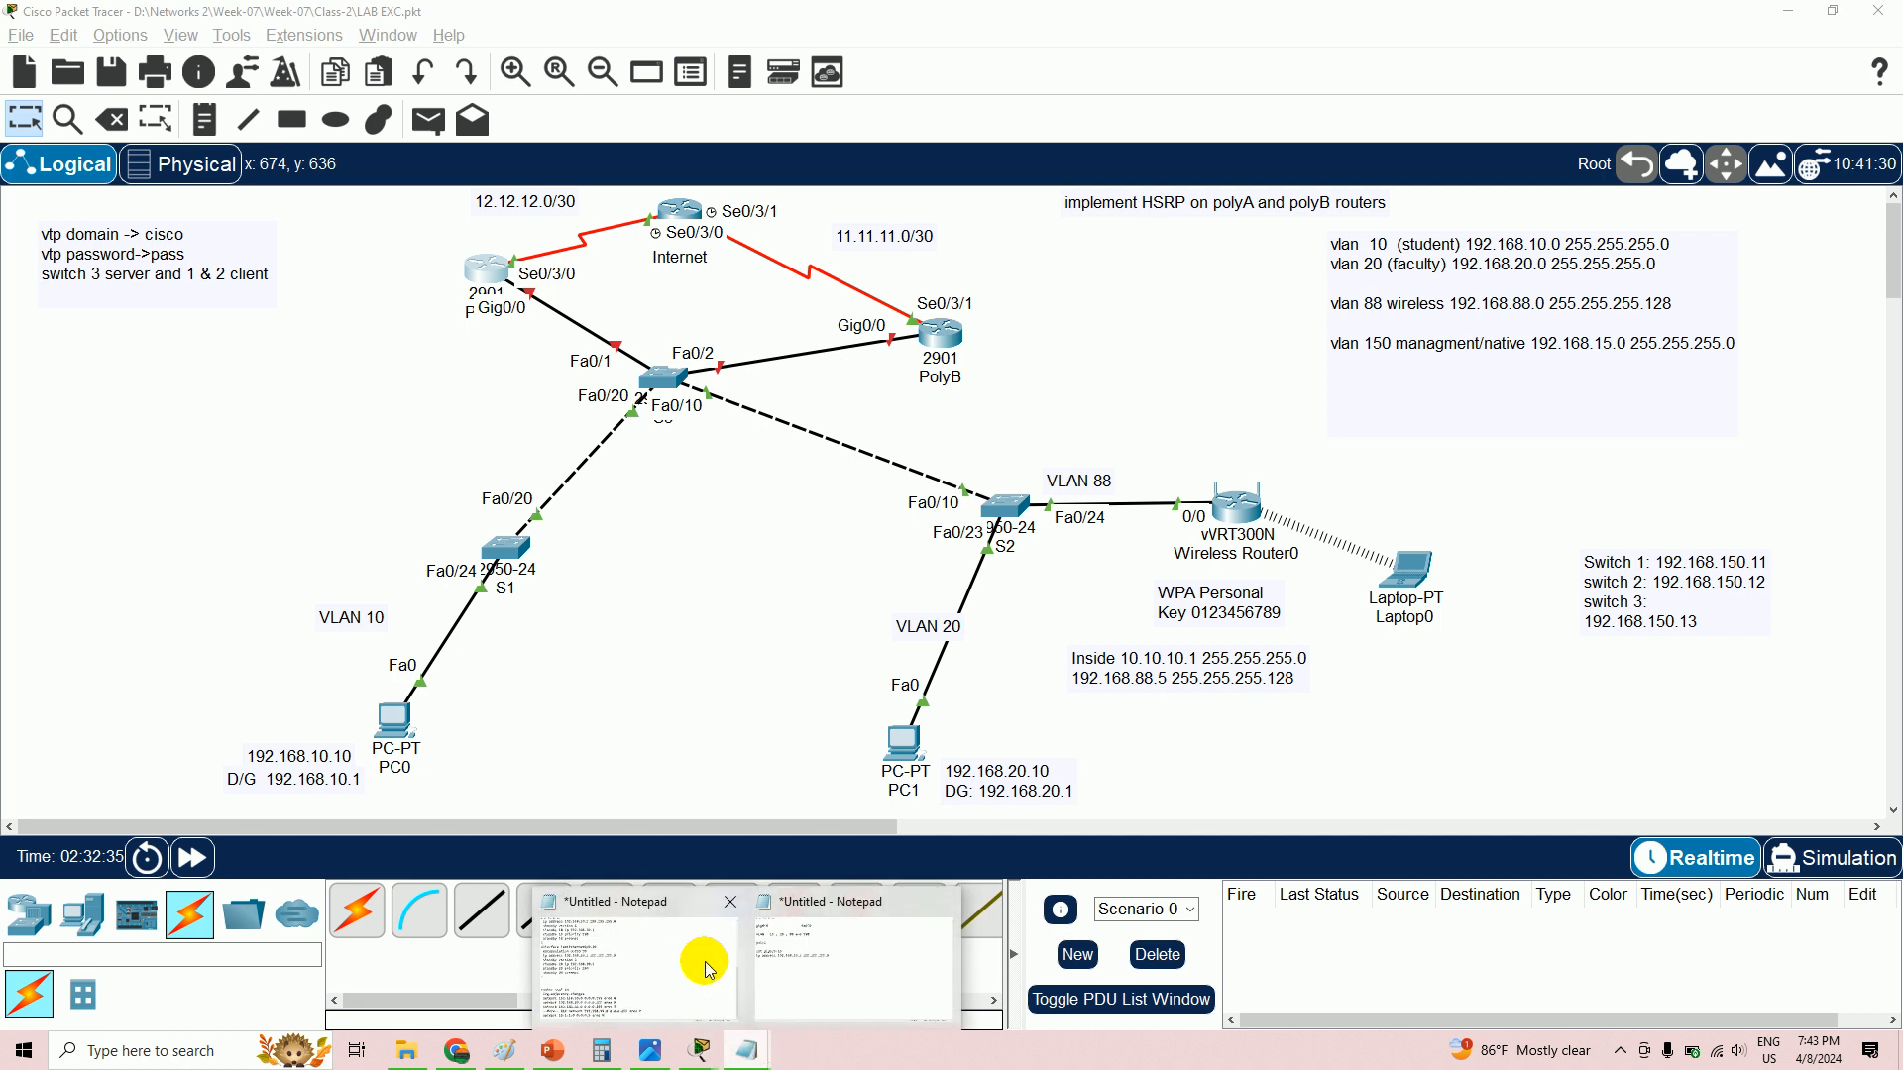
left_click(794, 951)
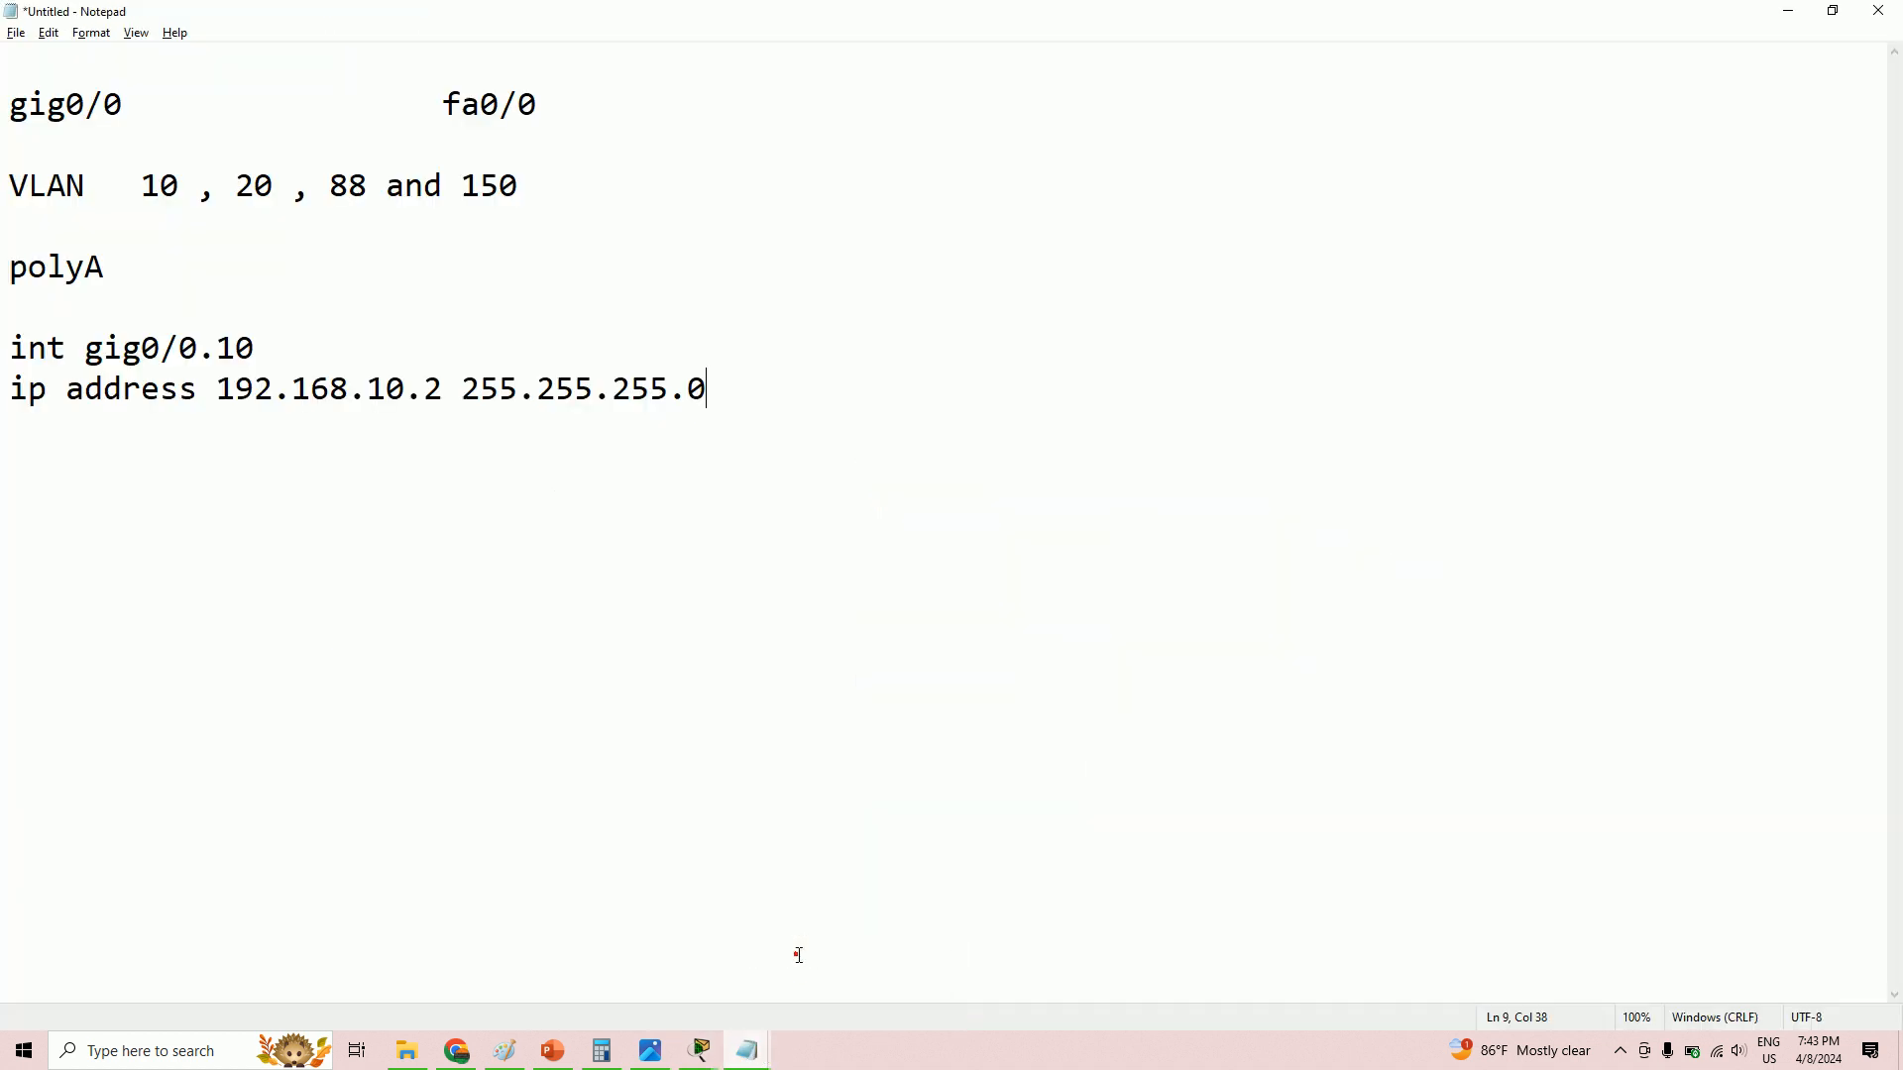
- Insert 'encapsulation dot1Q 10' between 'int gig0/0.10' and its ip address line
left_click_drag(744, 388, 9, 389)
left_click(283, 355)
key("Return")
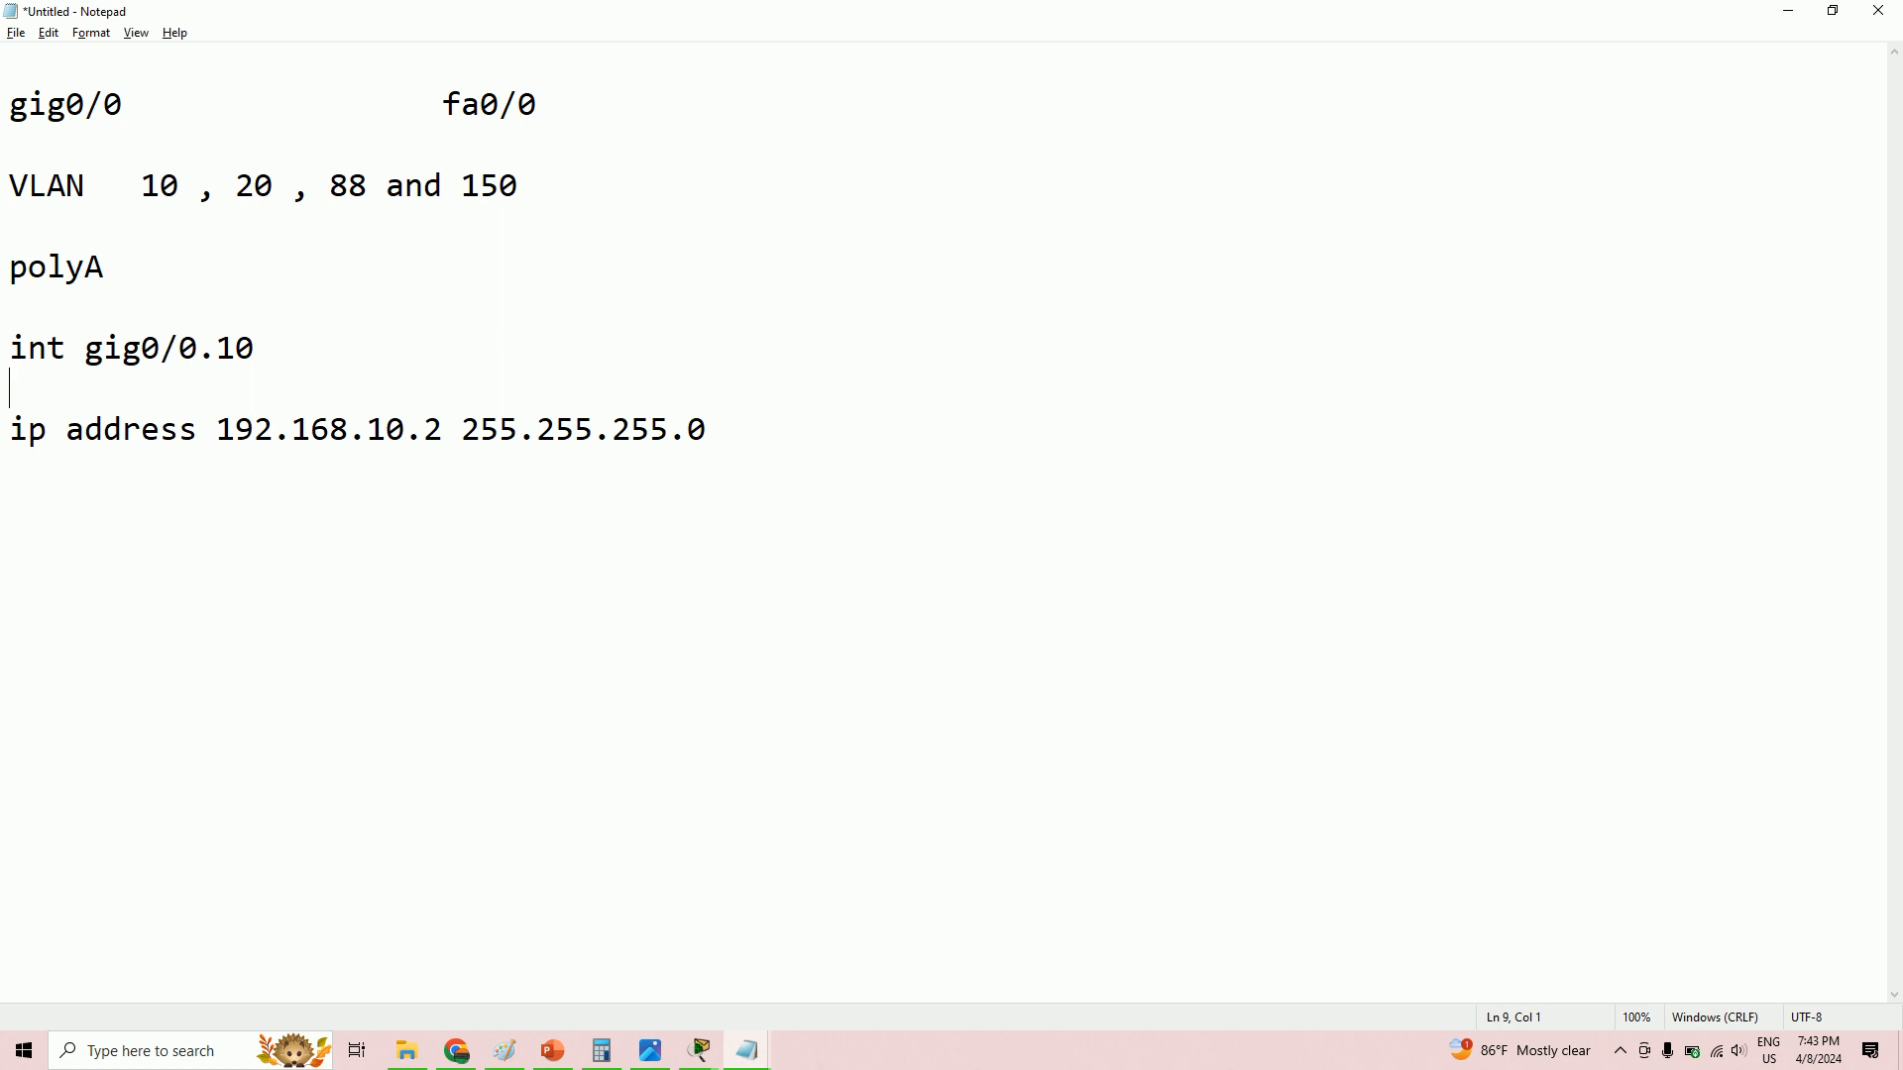
type("encapsulation")
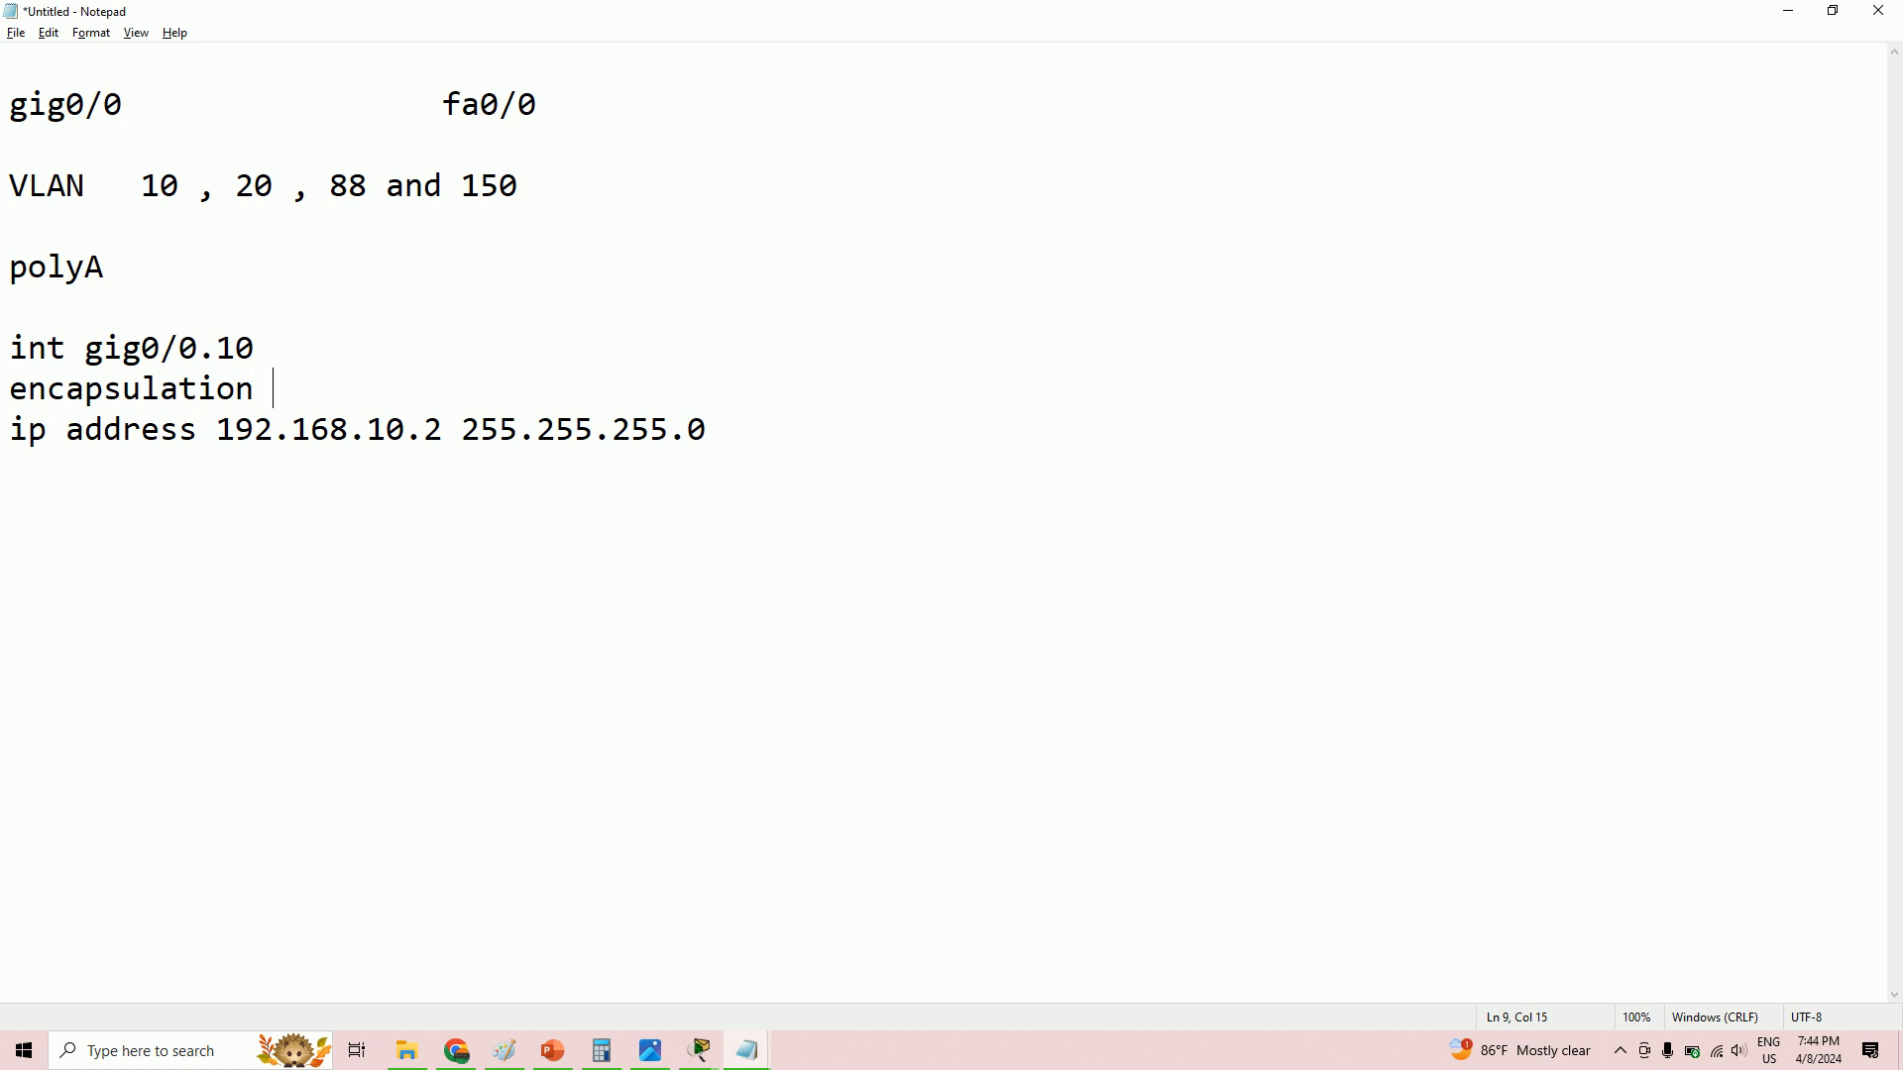
type(" dot1Q 10")
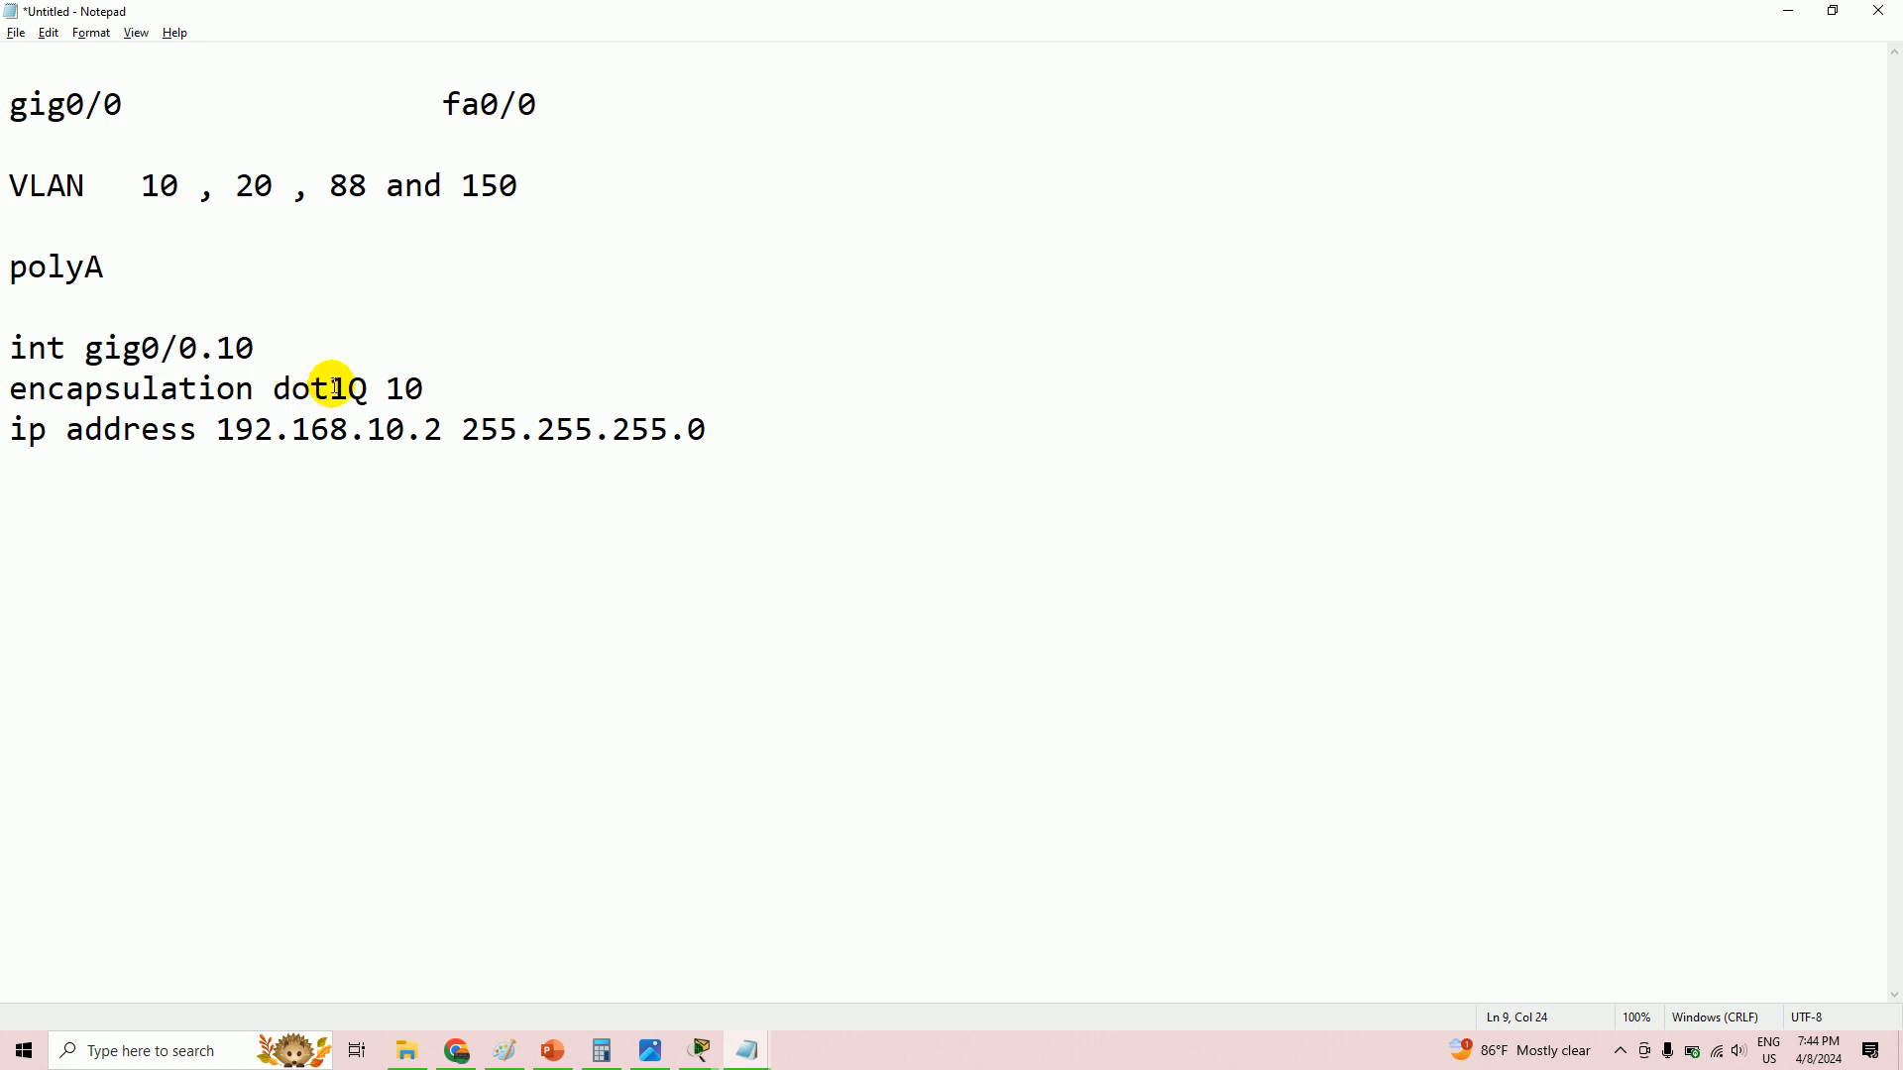
left_click(747, 444)
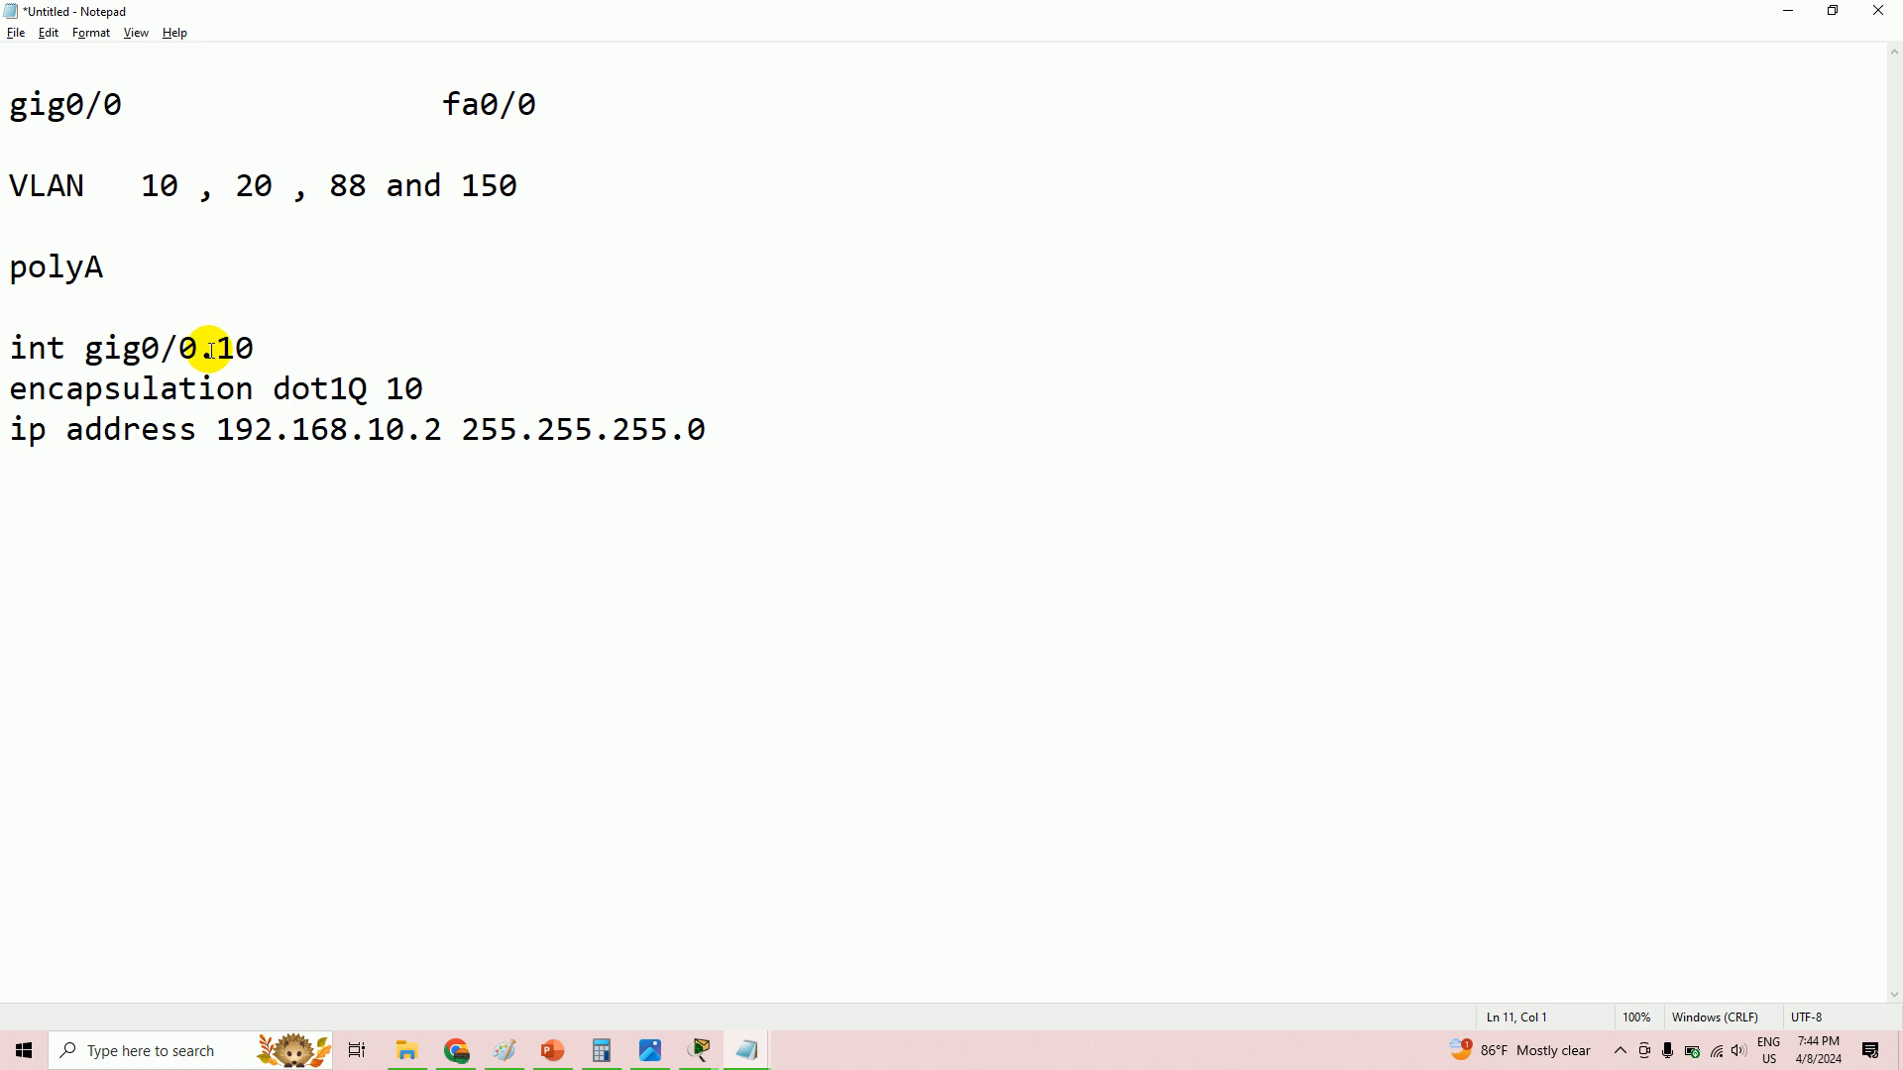
- Select the three subinterface lines and compare them against the LAB EXC topology in Packet Tracer
left_click_drag(7, 357, 760, 439)
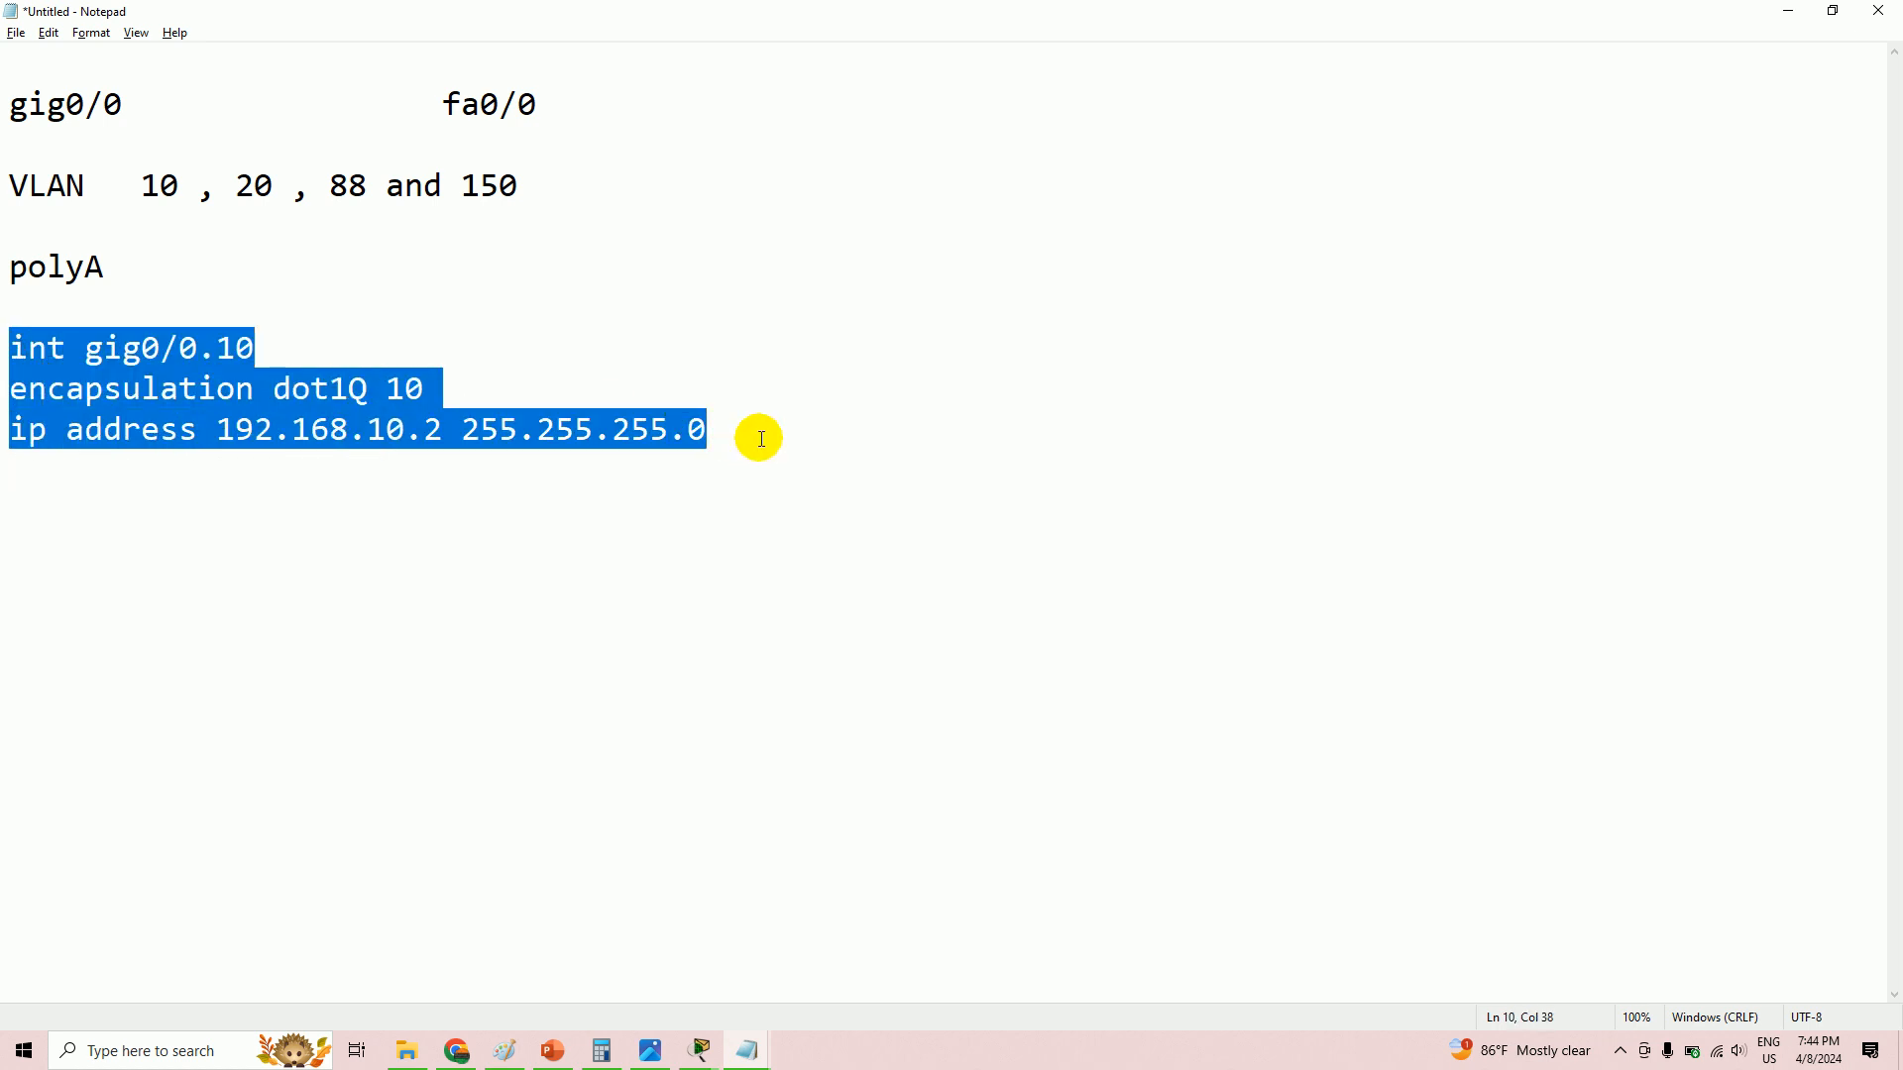
left_click(701, 1052)
left_click(372, 981)
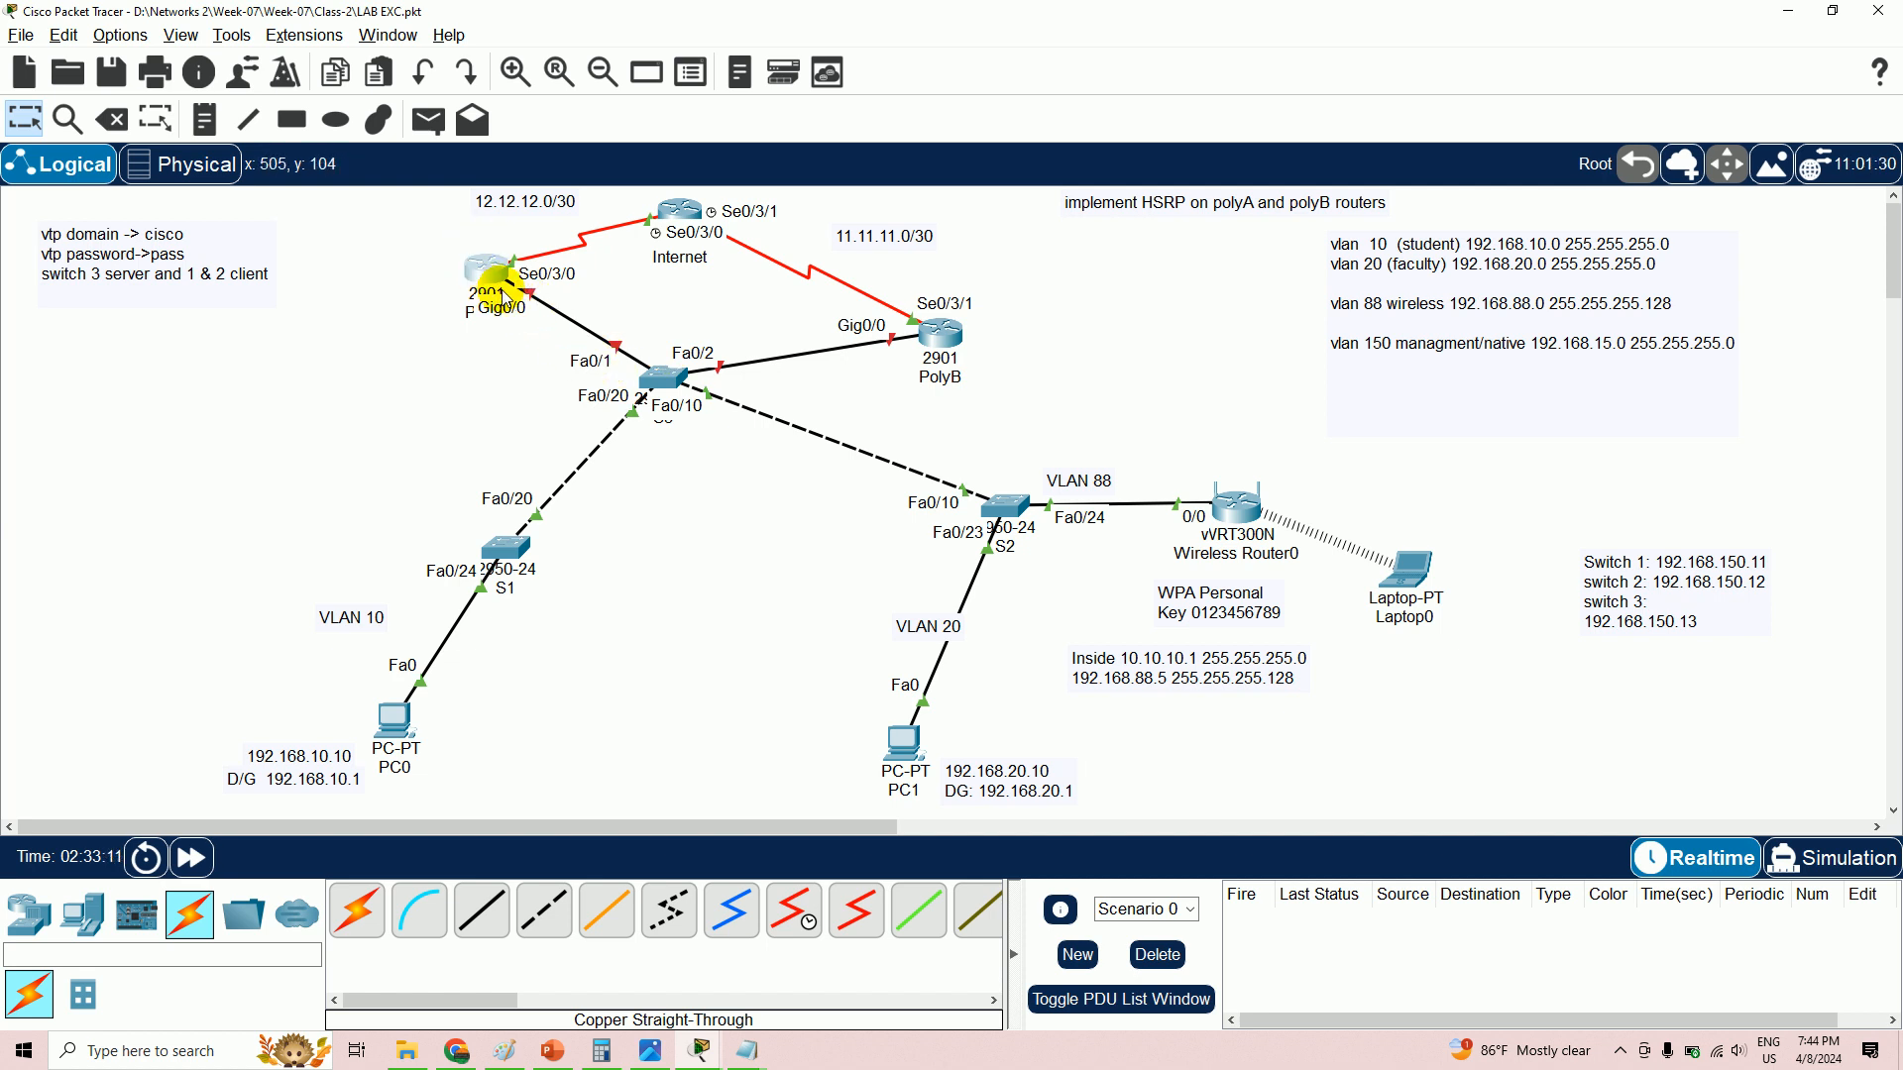
key("alt+Tab")
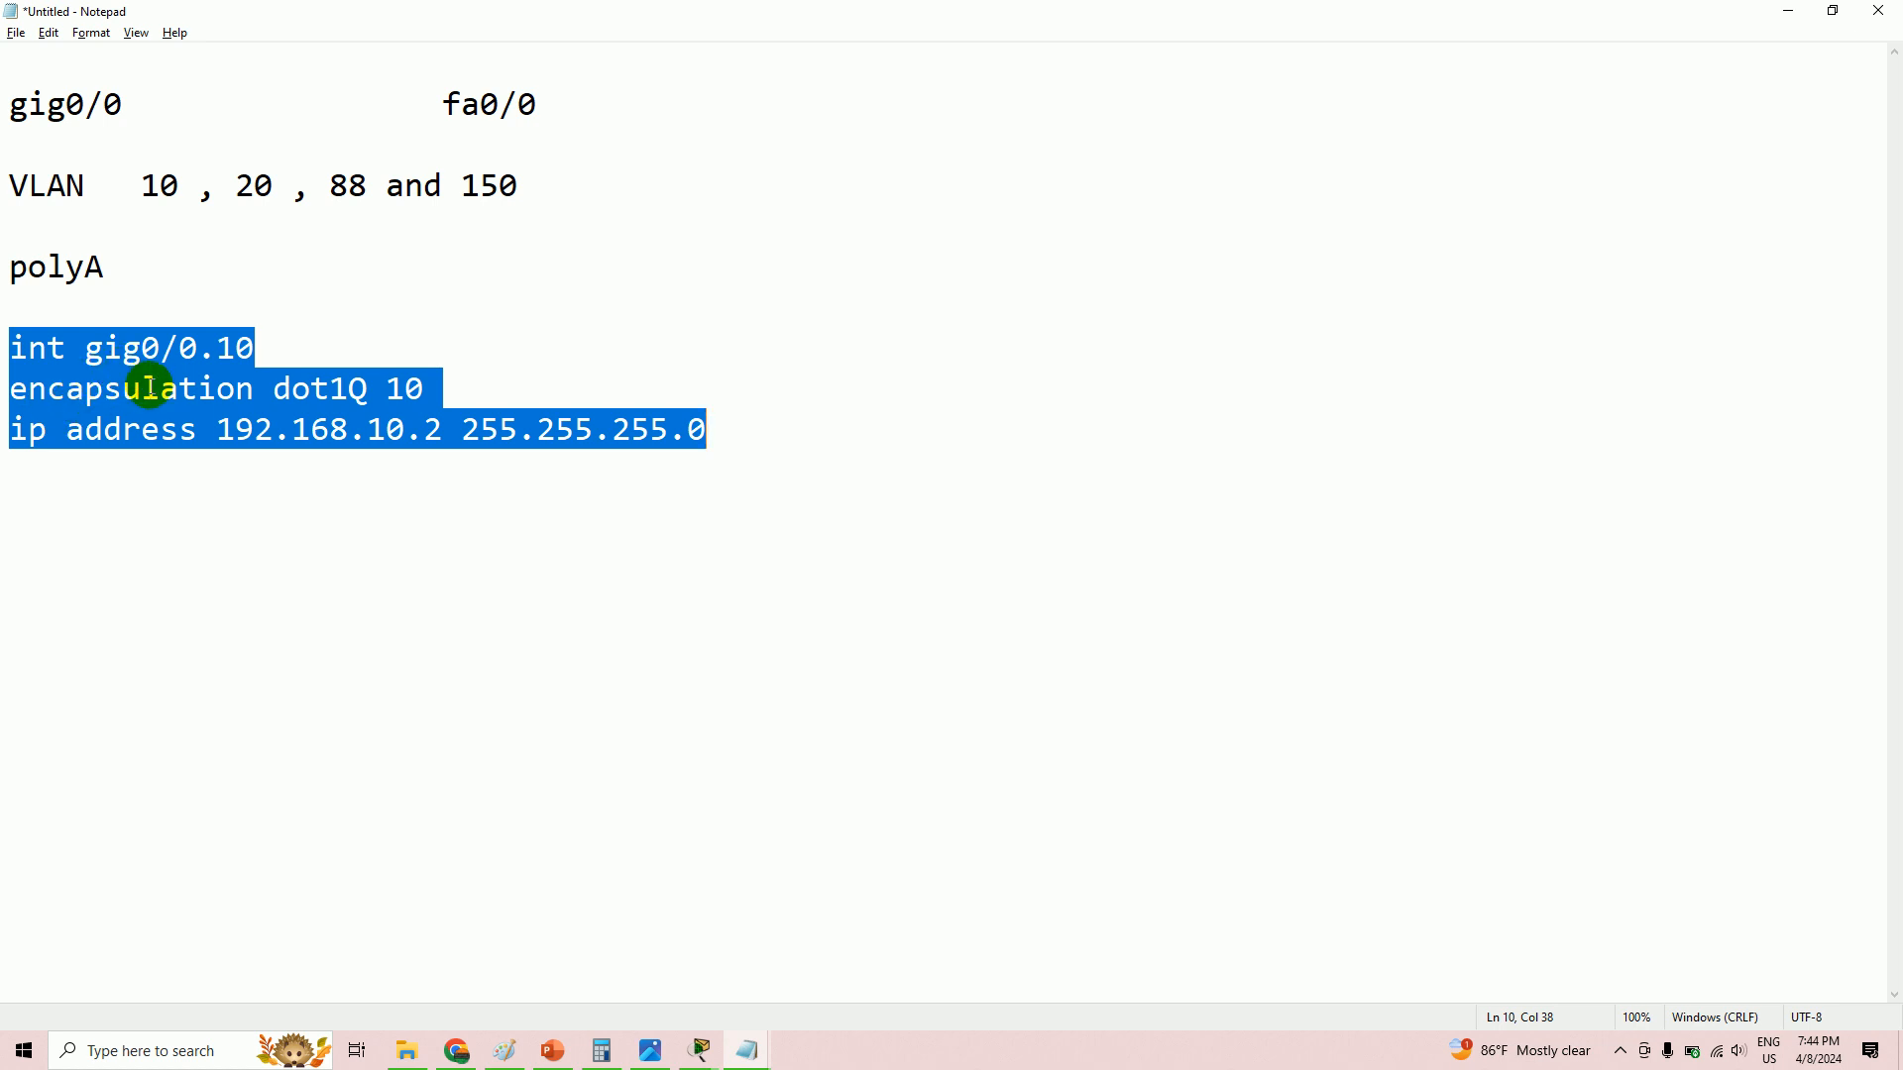
left_click(54, 527)
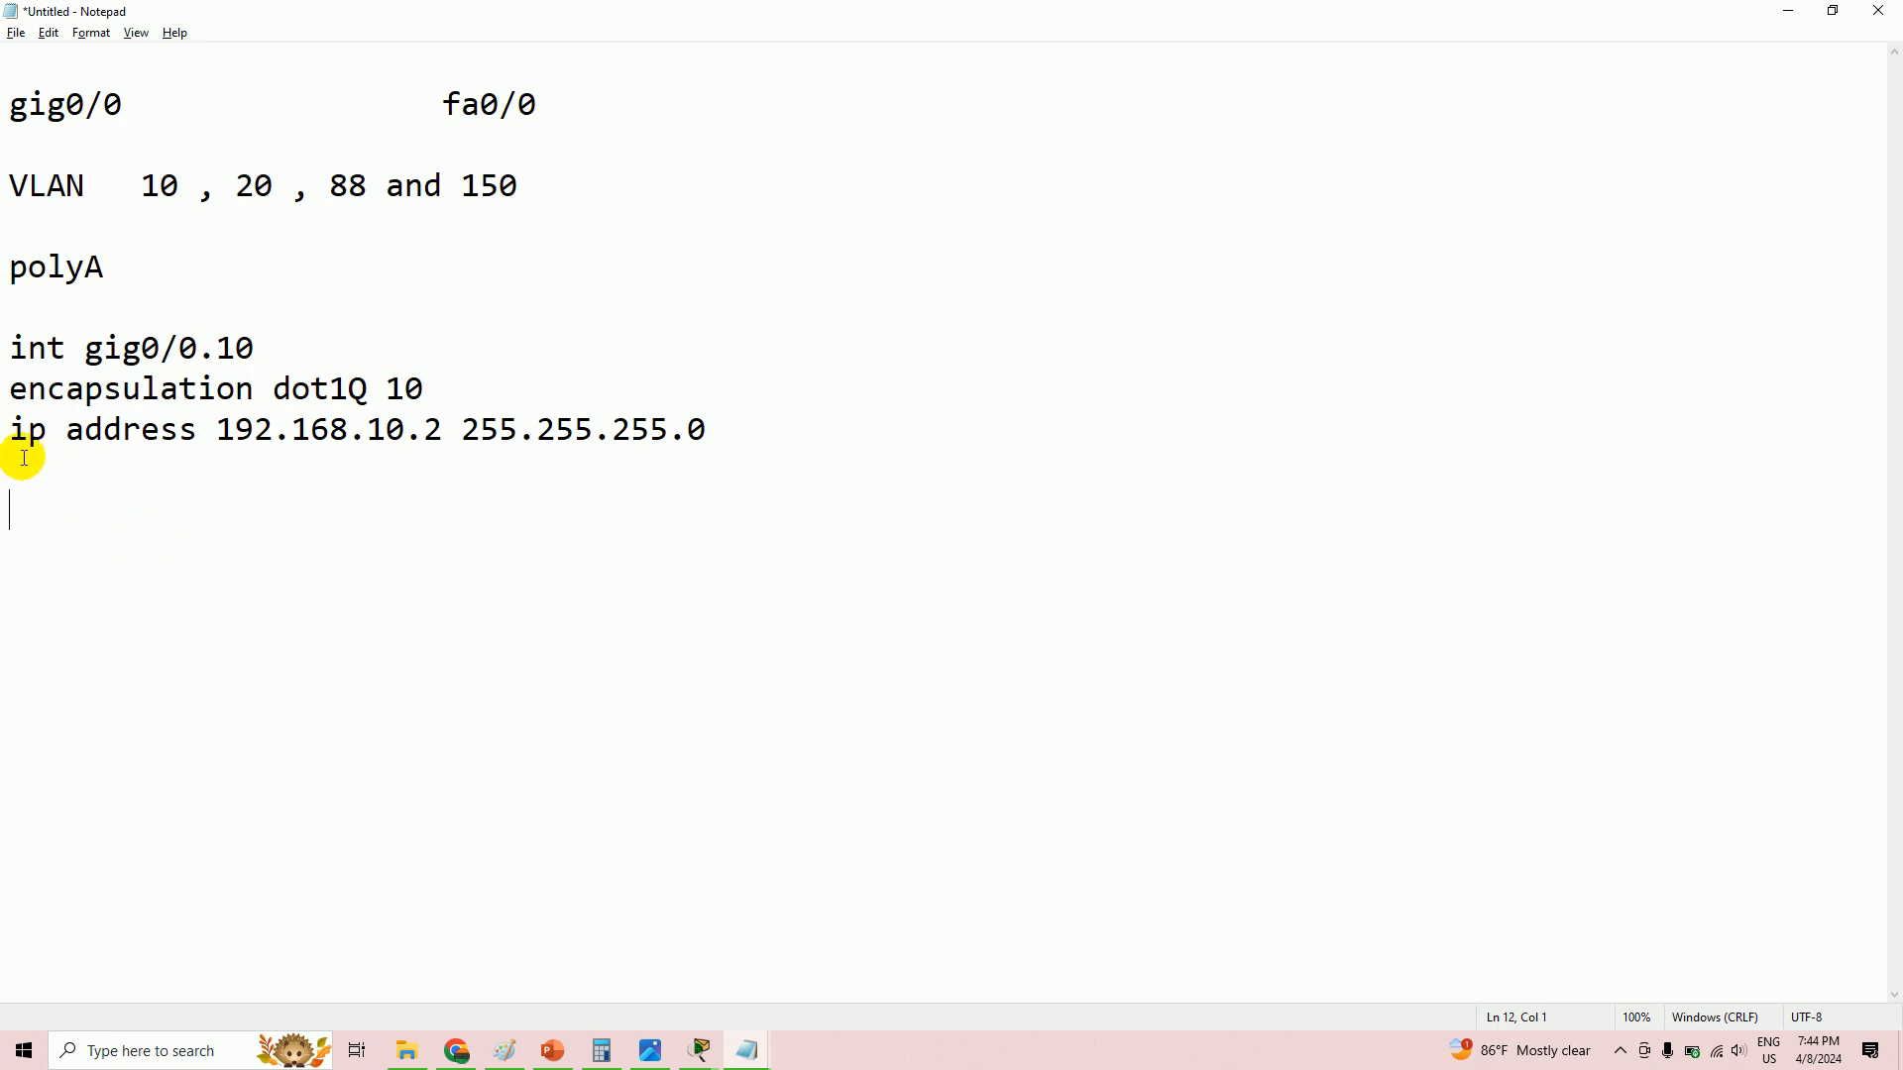
- Copy the three-line VLAN 10 block and paste a duplicate below it
left_click_drag(3, 347, 752, 426)
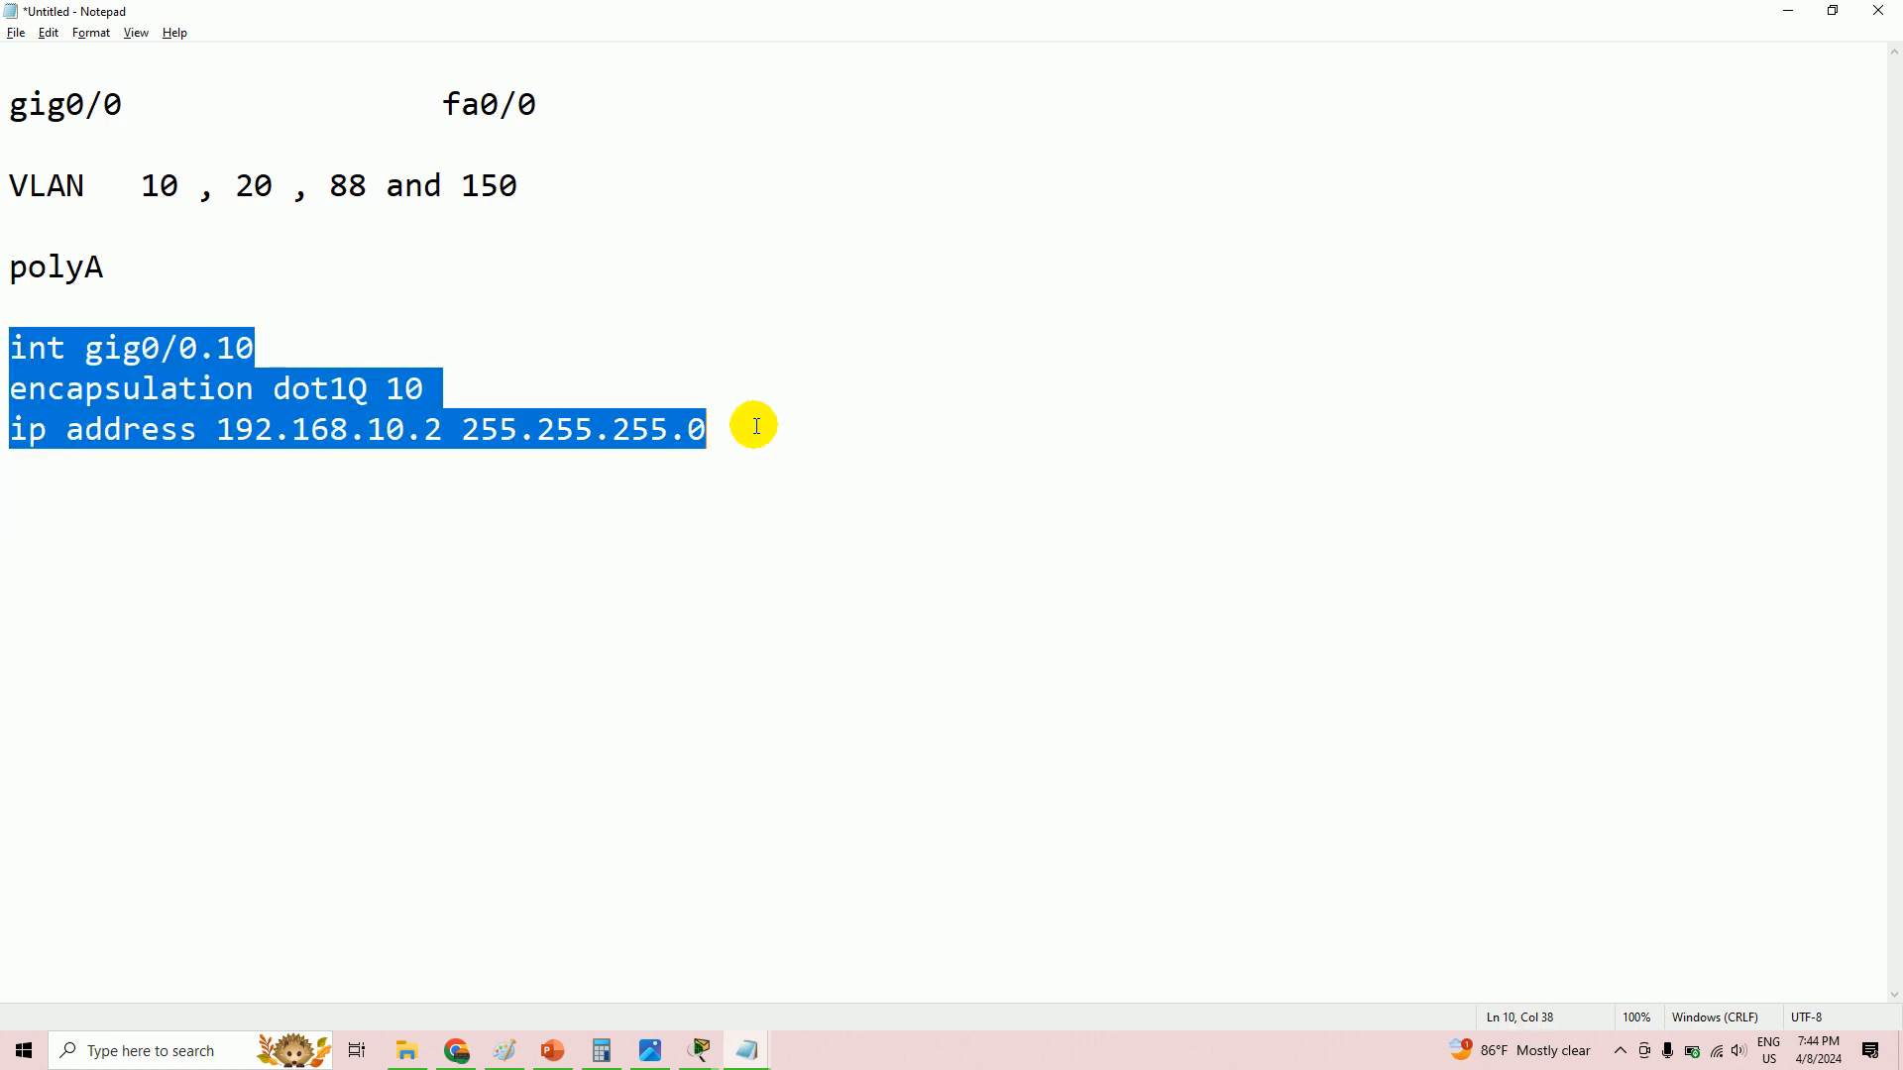
right_click(332, 414)
left_click(382, 478)
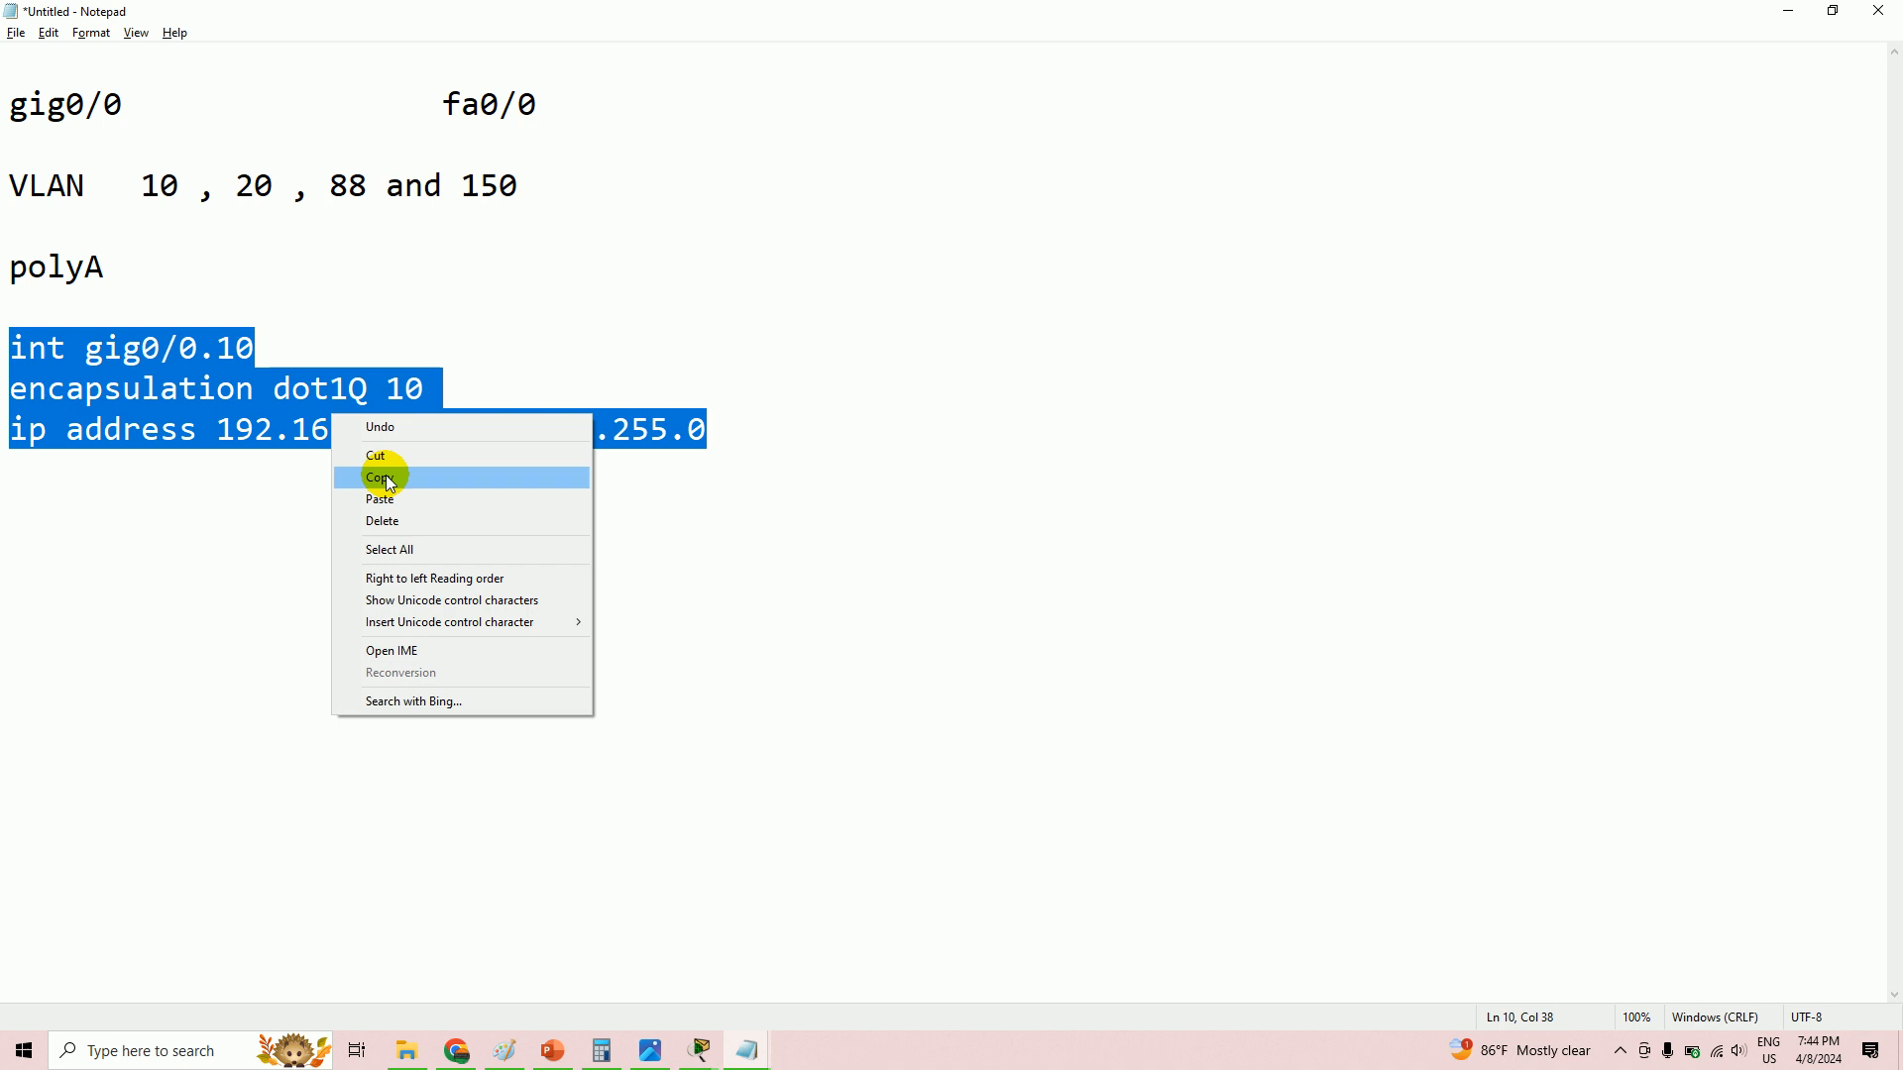
left_click(35, 542)
key("ctrl+v")
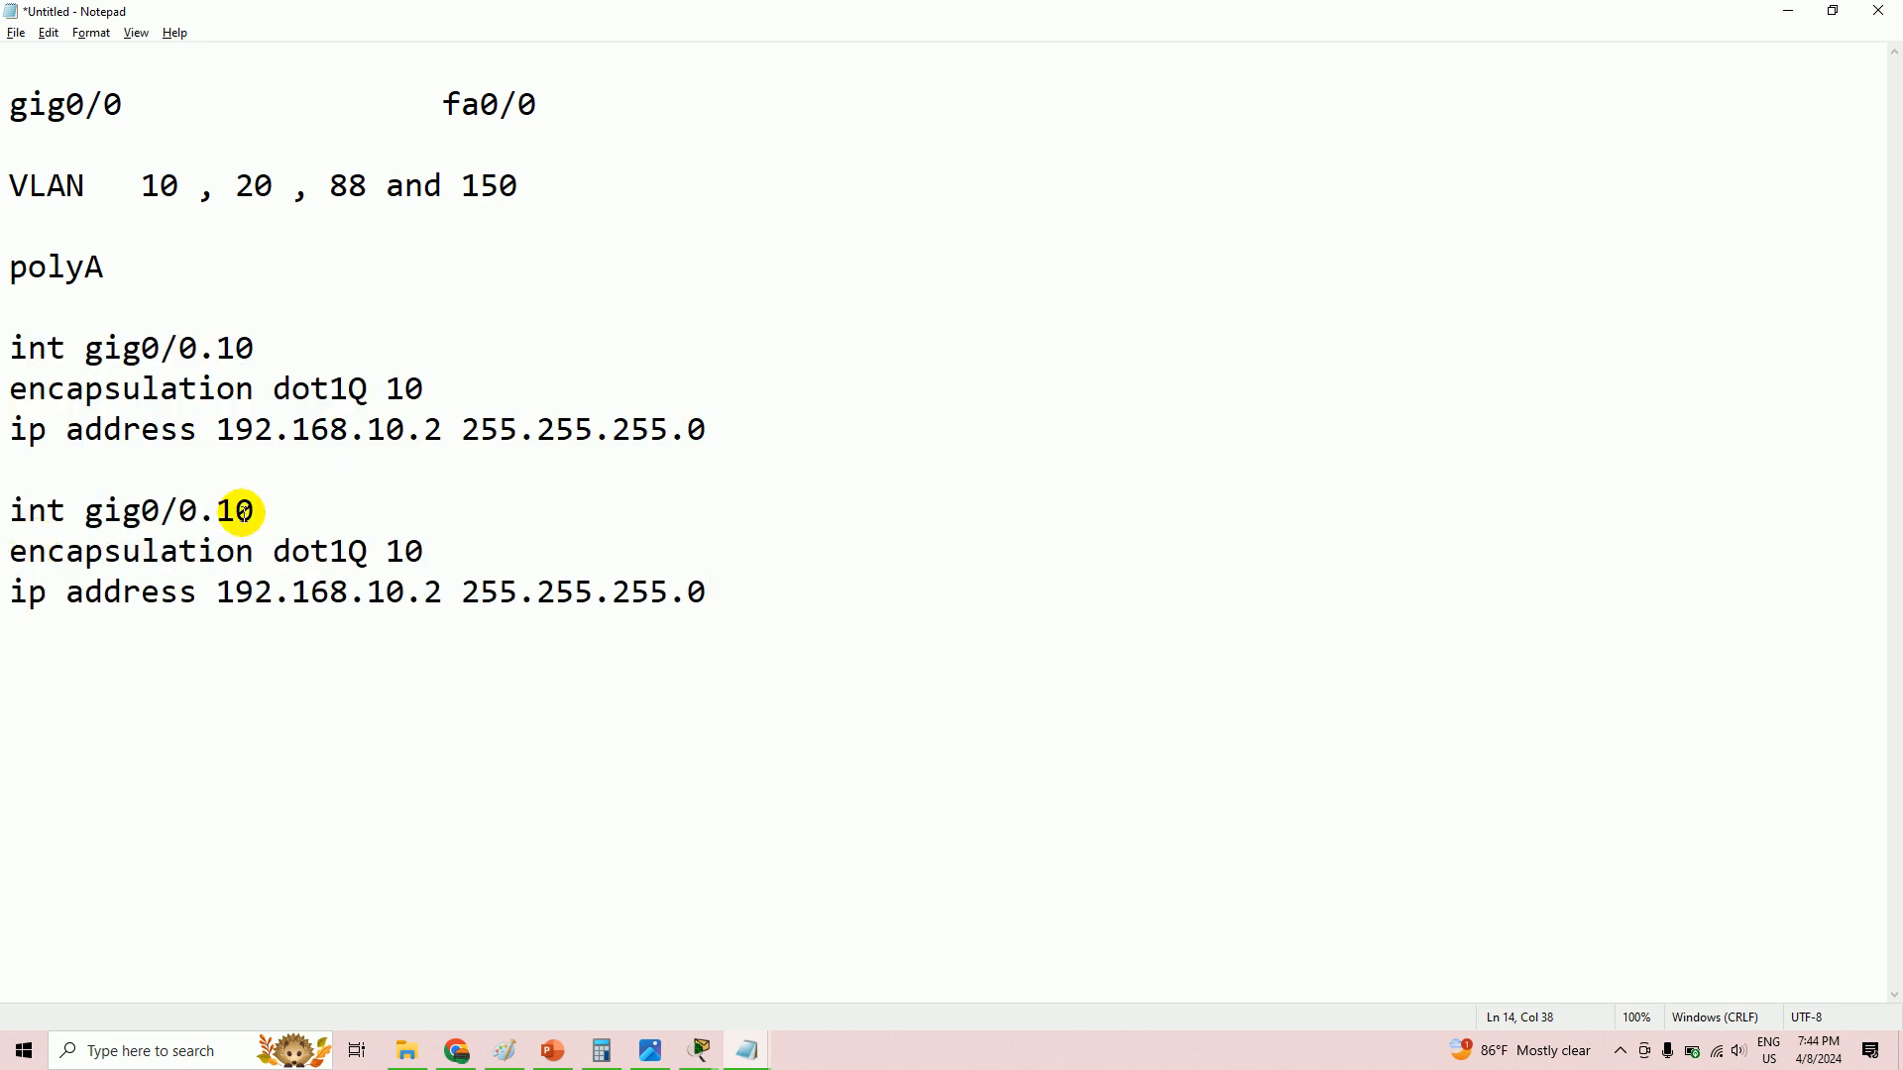
- Change the duplicate to gig0/0.20, dot1Q 20 and 192.168.20.2
left_click(286, 514)
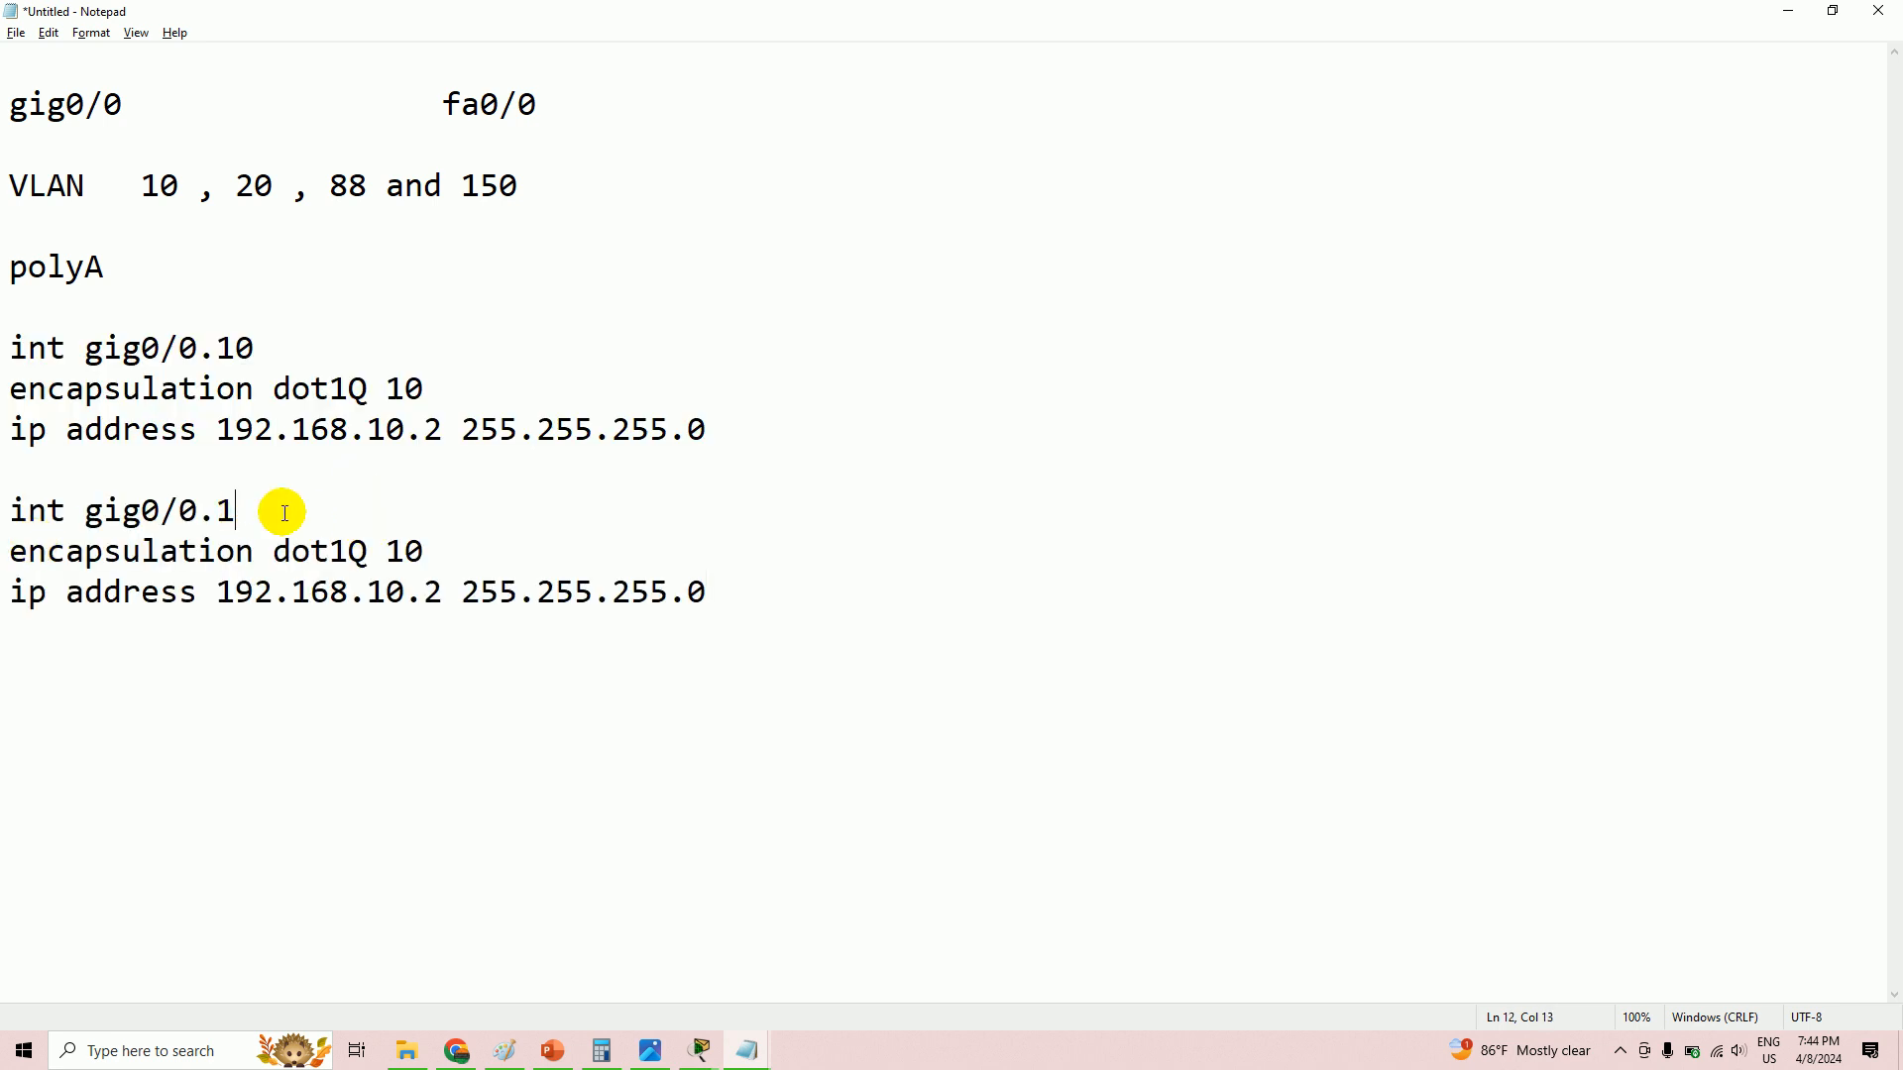
type("20")
left_click_drag(406, 551, 389, 551)
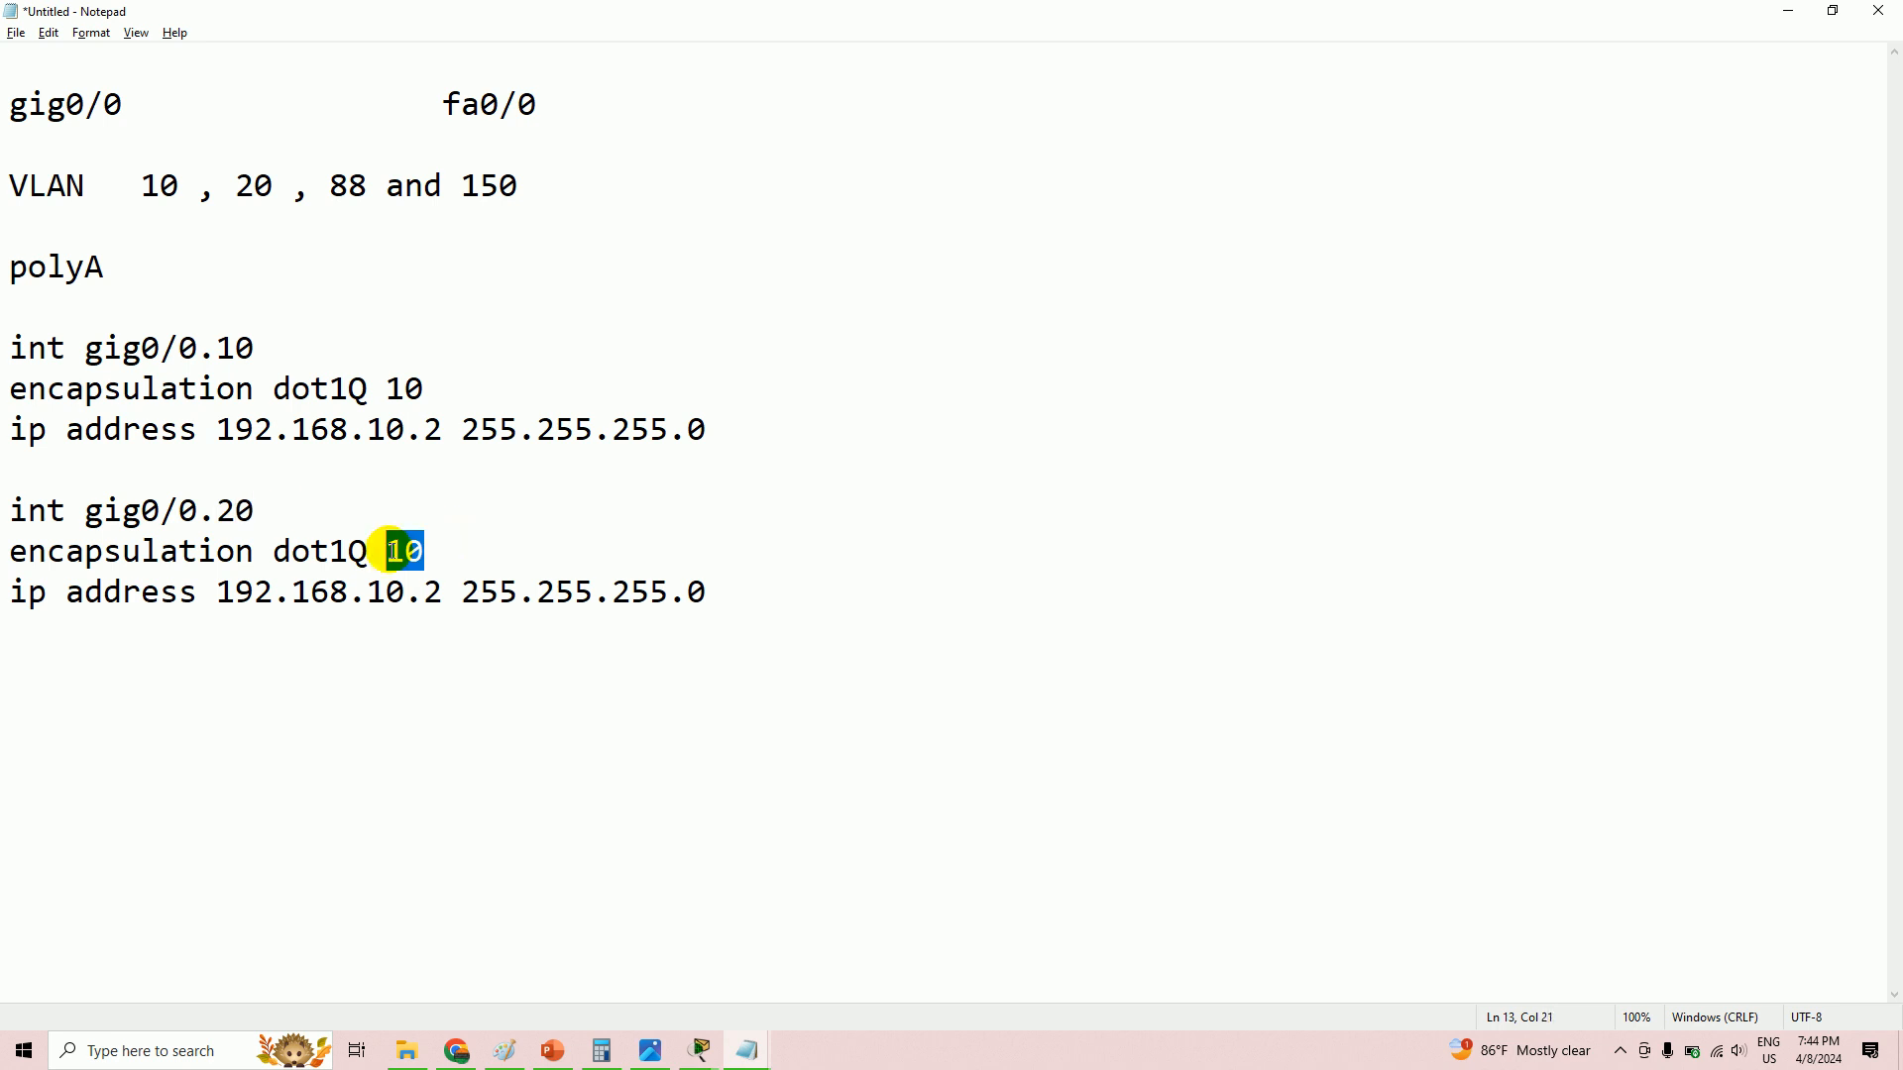
type("20")
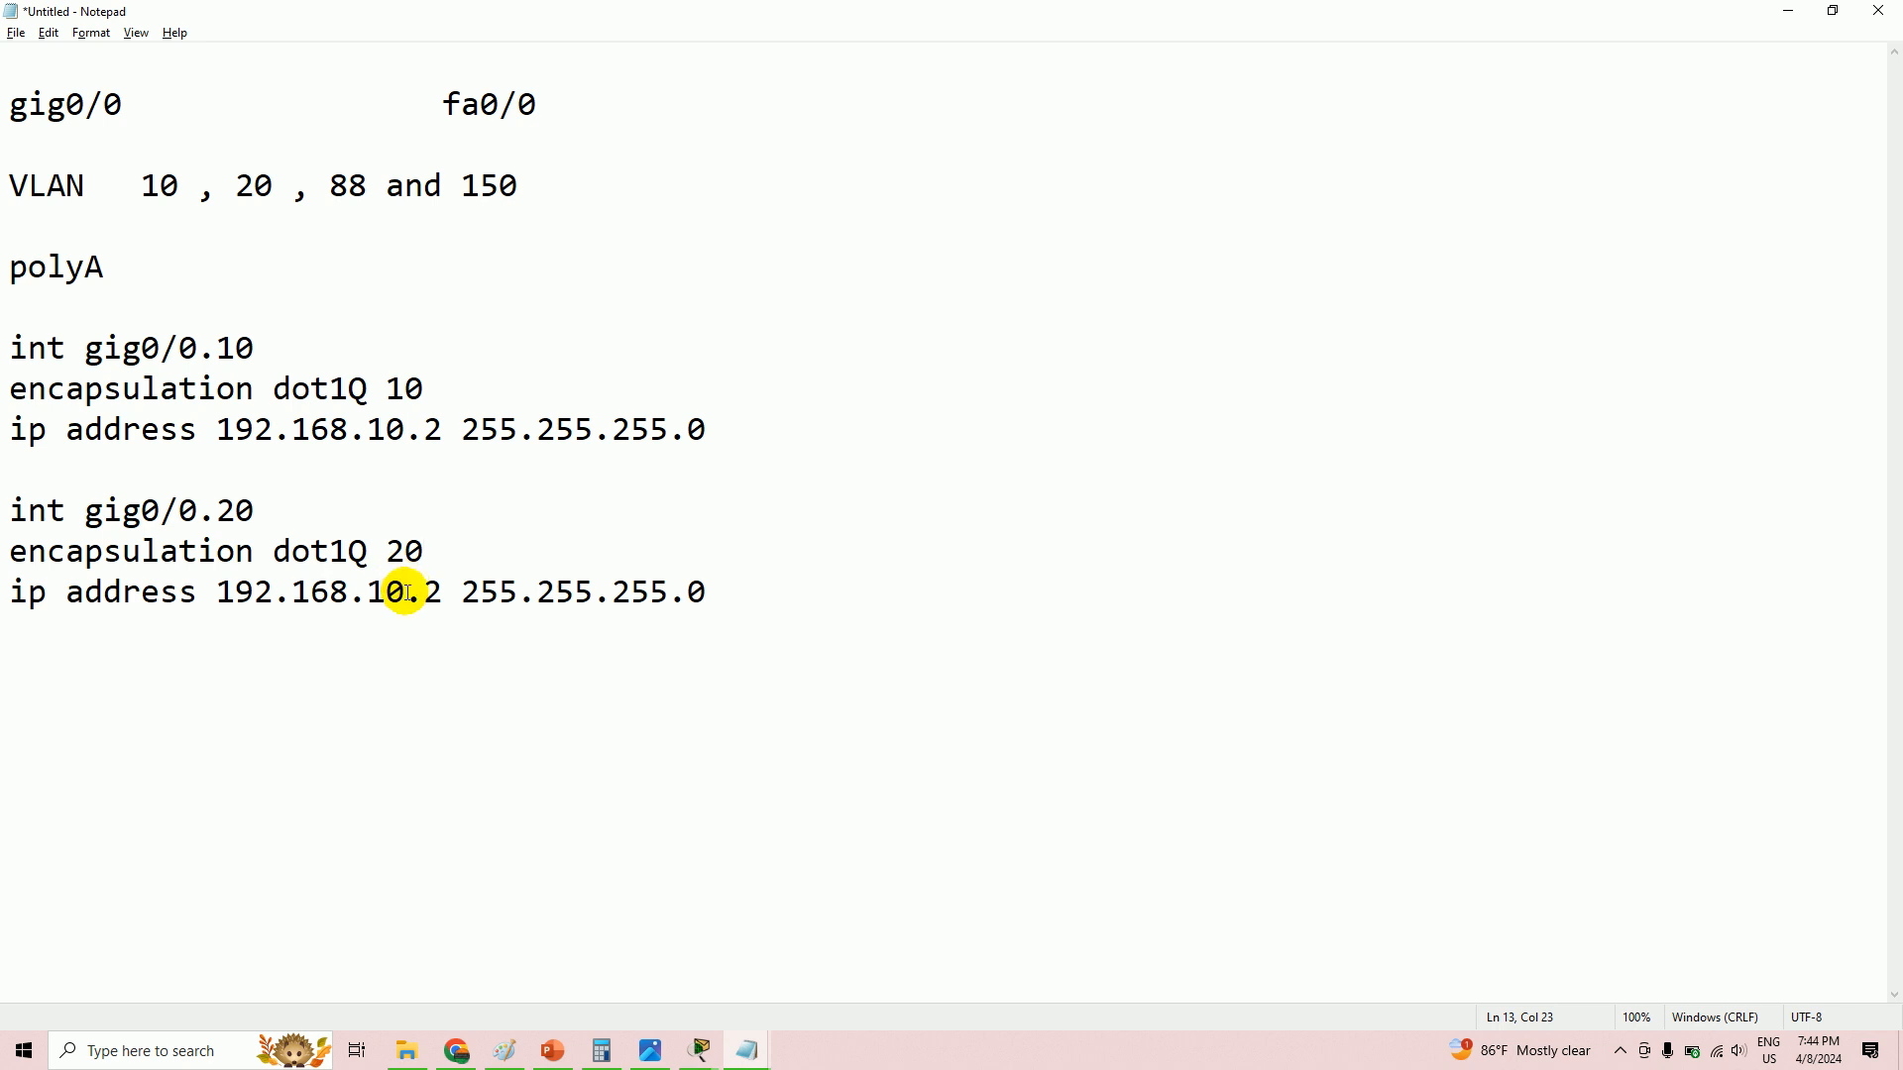
key("alt+Tab")
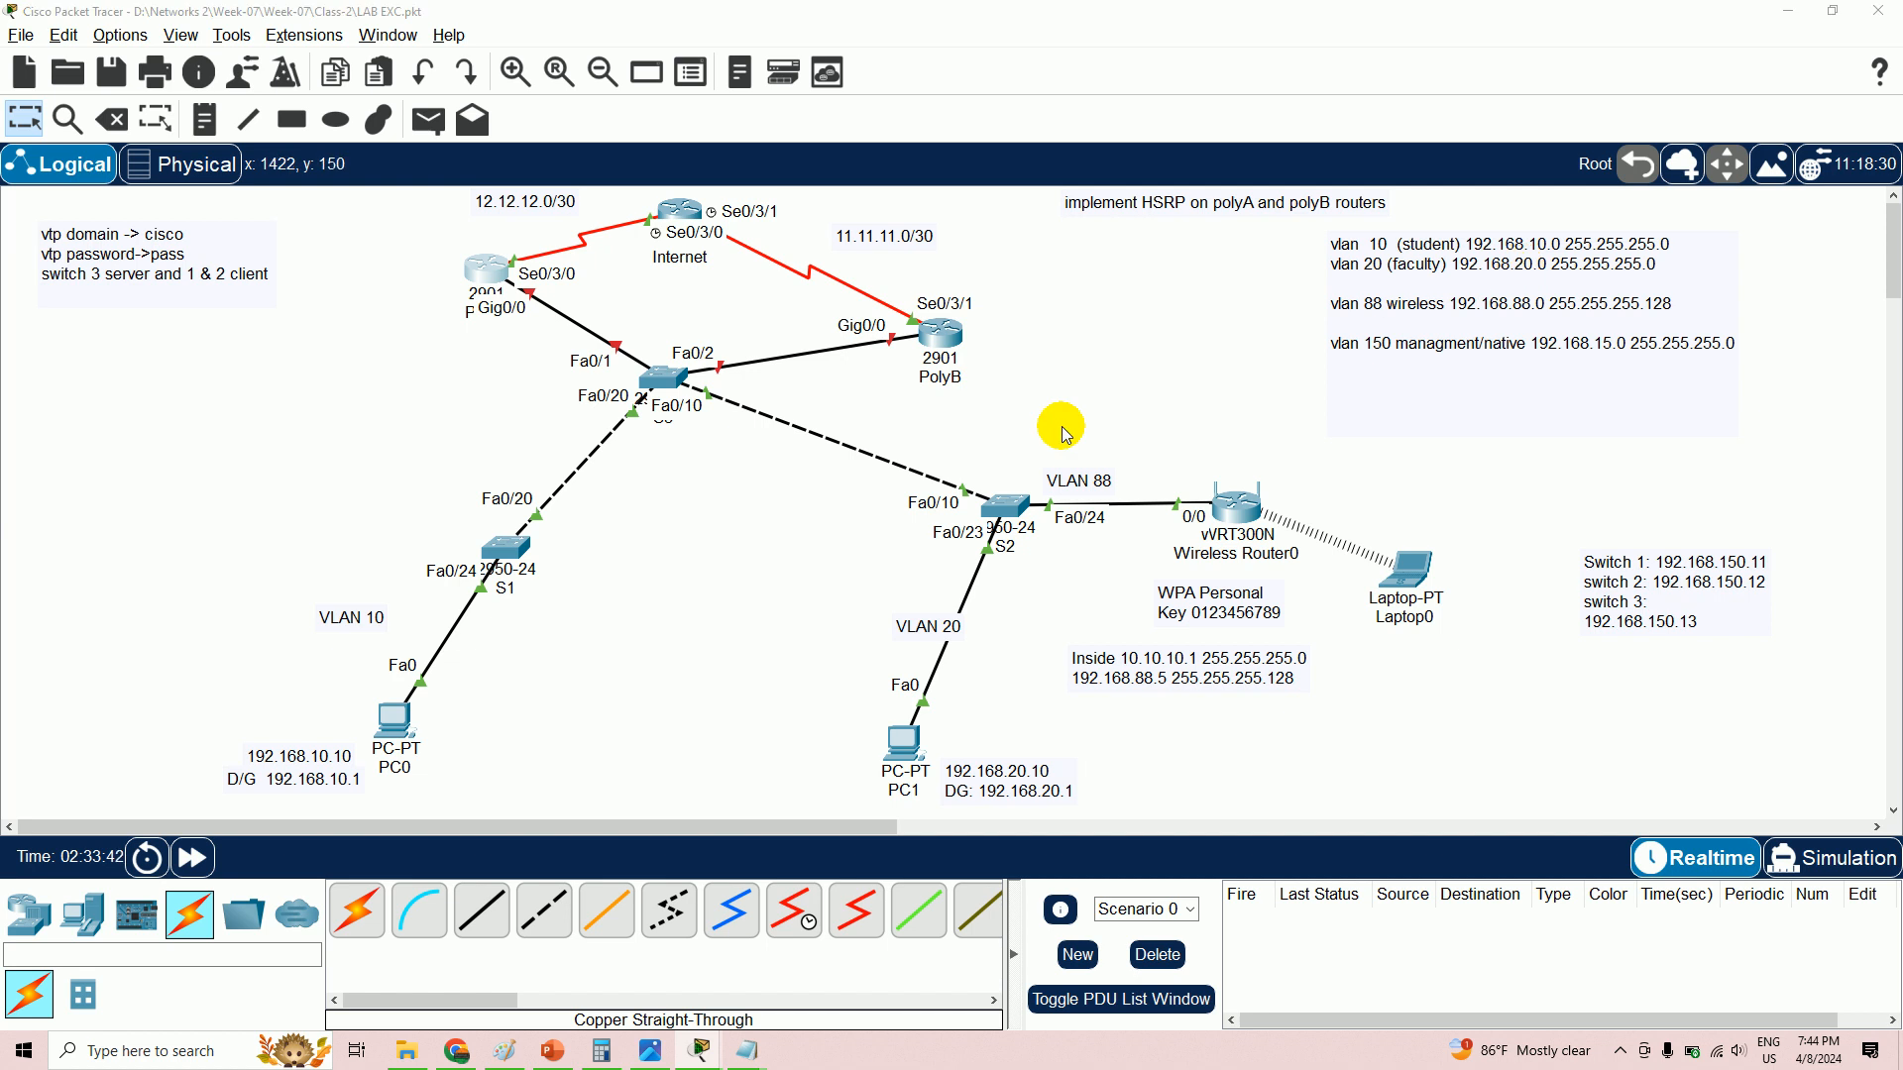
key("alt+Tab")
left_click_drag(408, 595, 381, 598)
type("20")
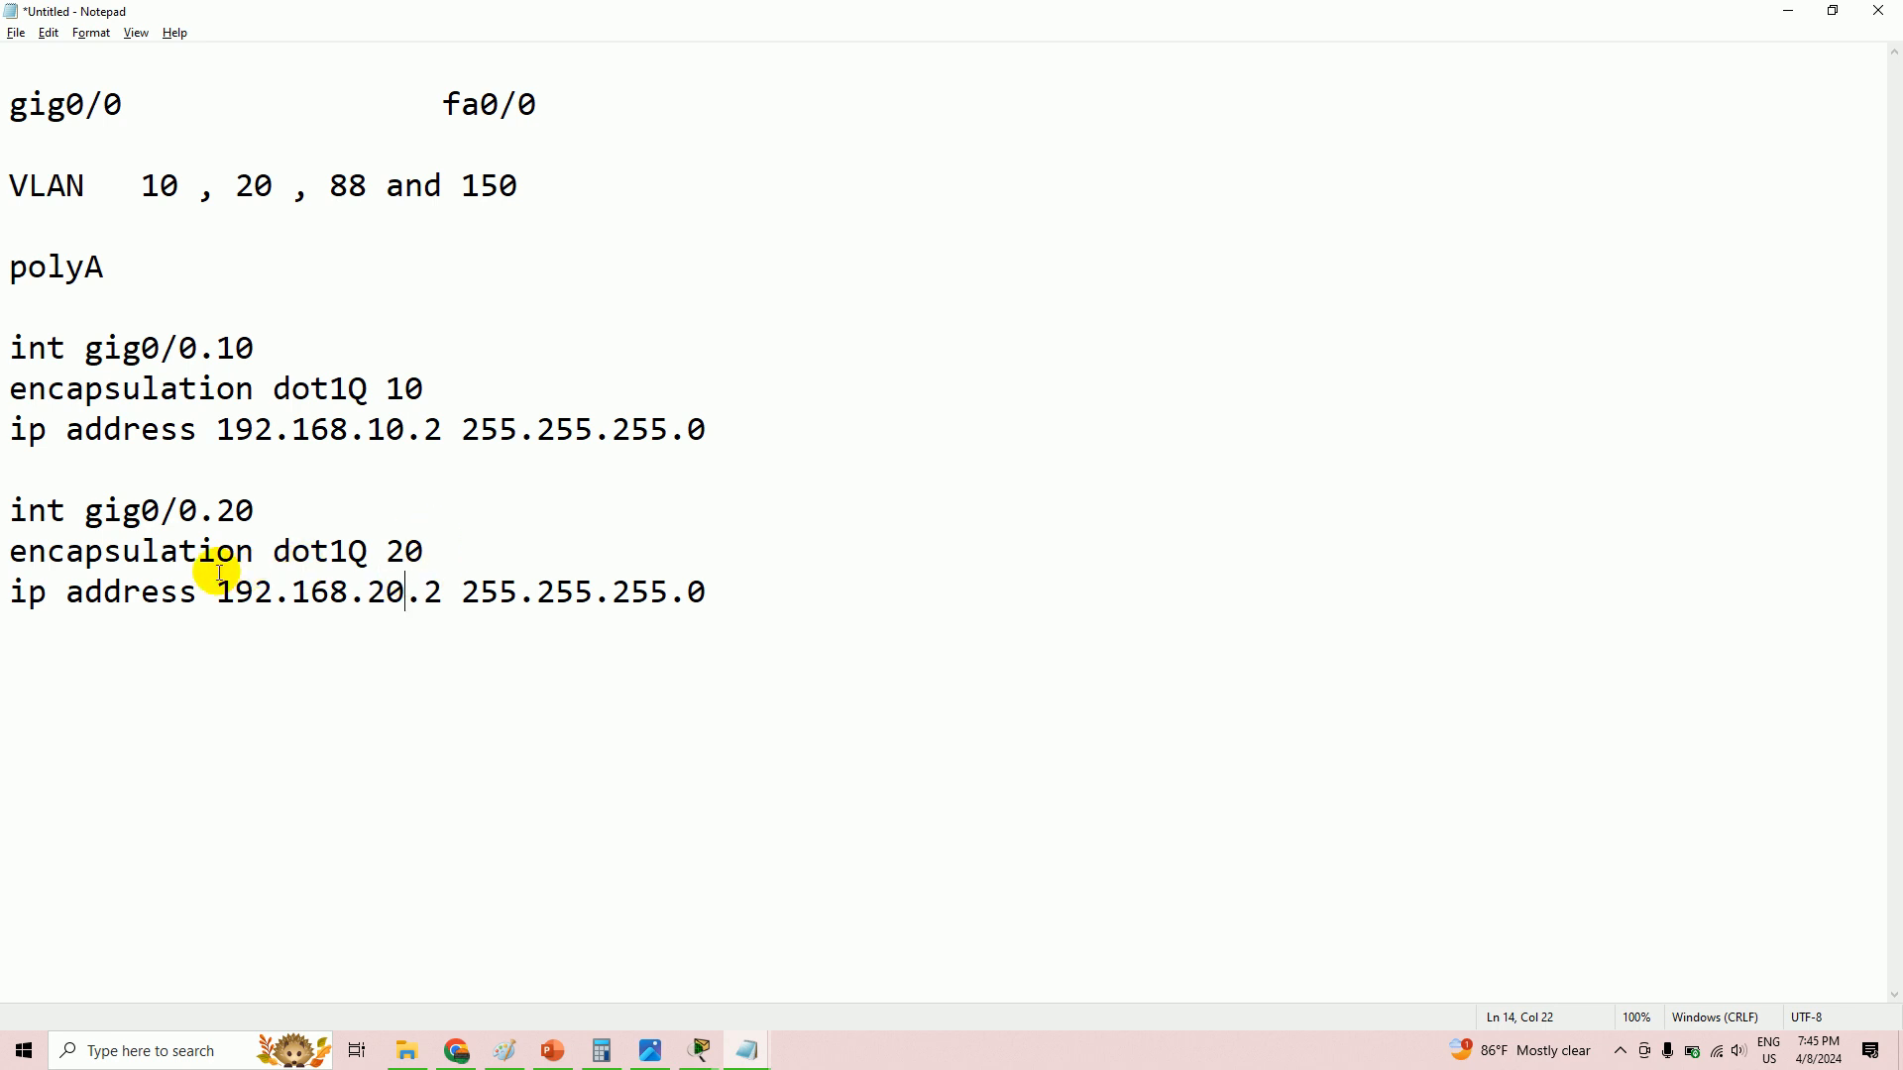
- Paste another copy of the VLAN 10 block below the VLAN 20 block
left_click(33, 587)
left_click(751, 595)
key("Return")
key("ctrl+v")
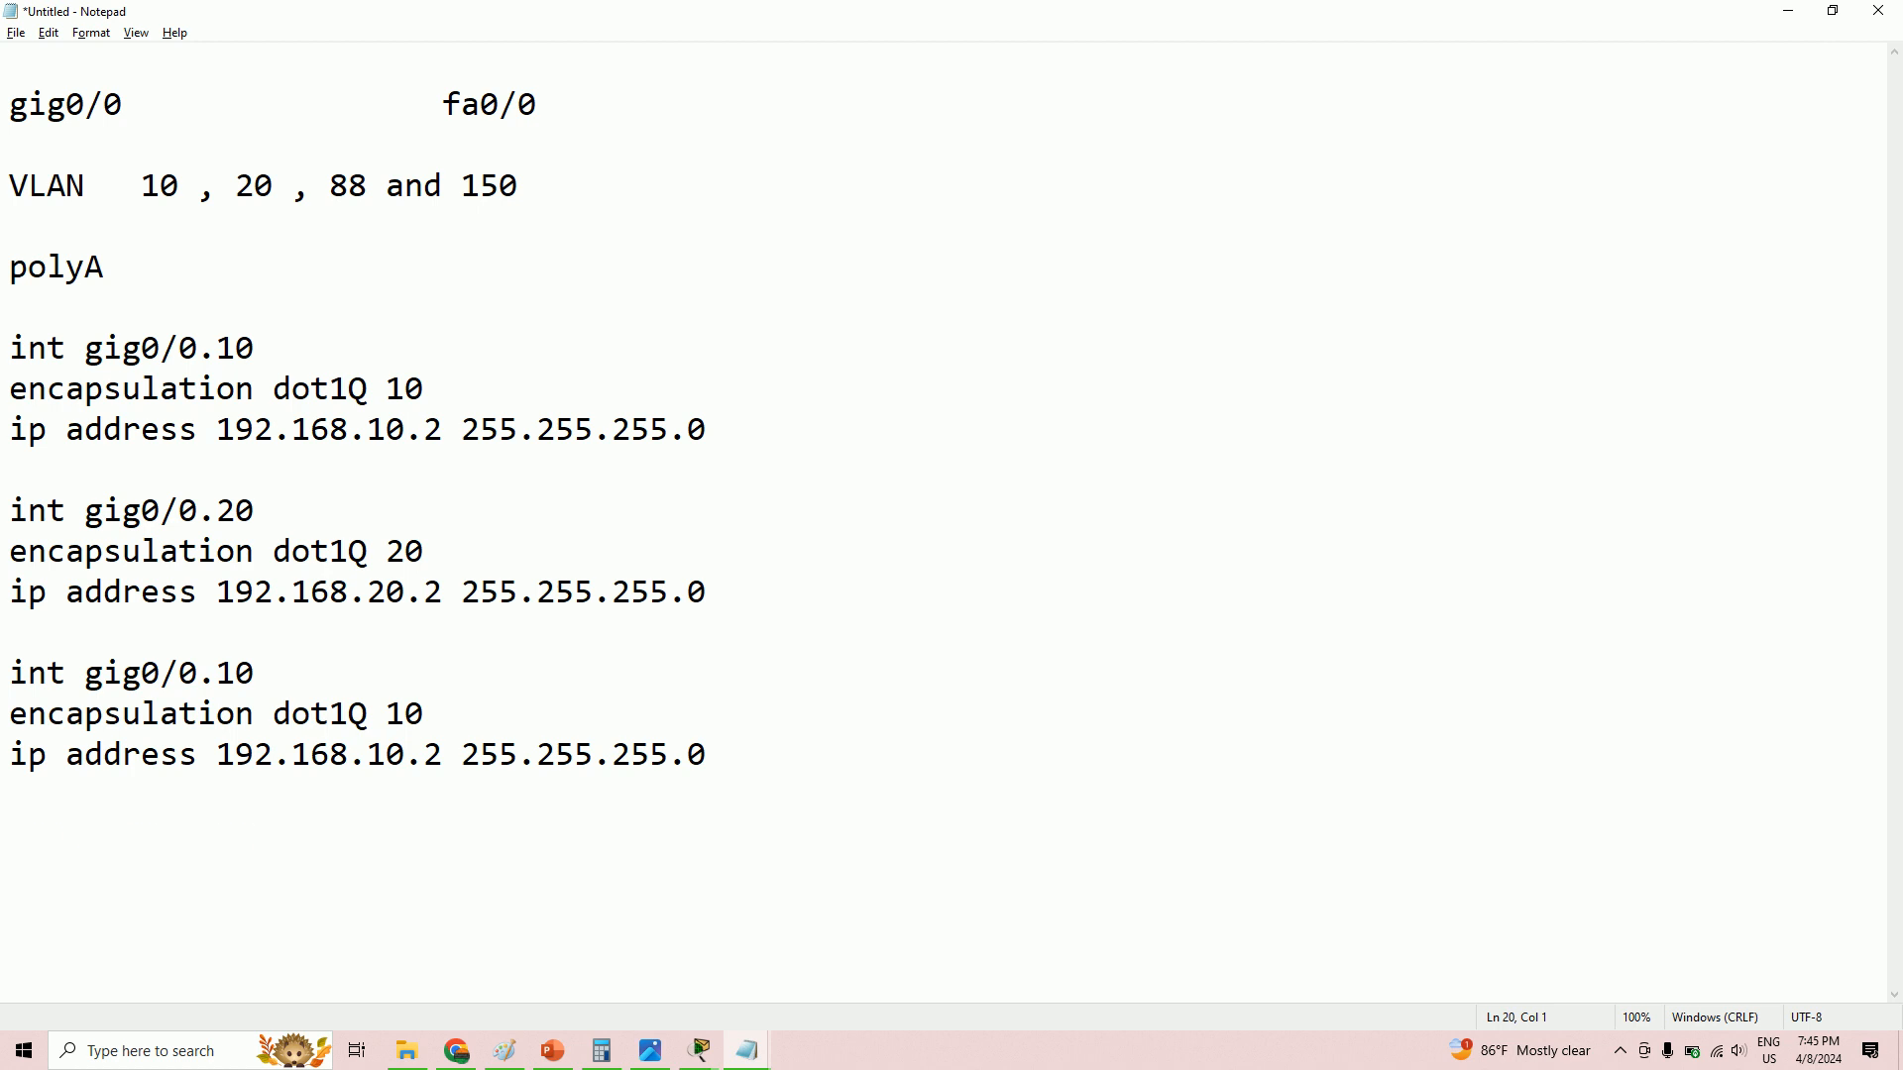
- Paste one more block and set the third block to gig0/0.88, dot1Q 88, 192.168.88.2
key("ctrl+v")
left_click_drag(259, 678, 226, 676)
type("88")
left_click_drag(426, 713, 387, 713)
type("88")
left_click_drag(407, 755, 373, 756)
type("88")
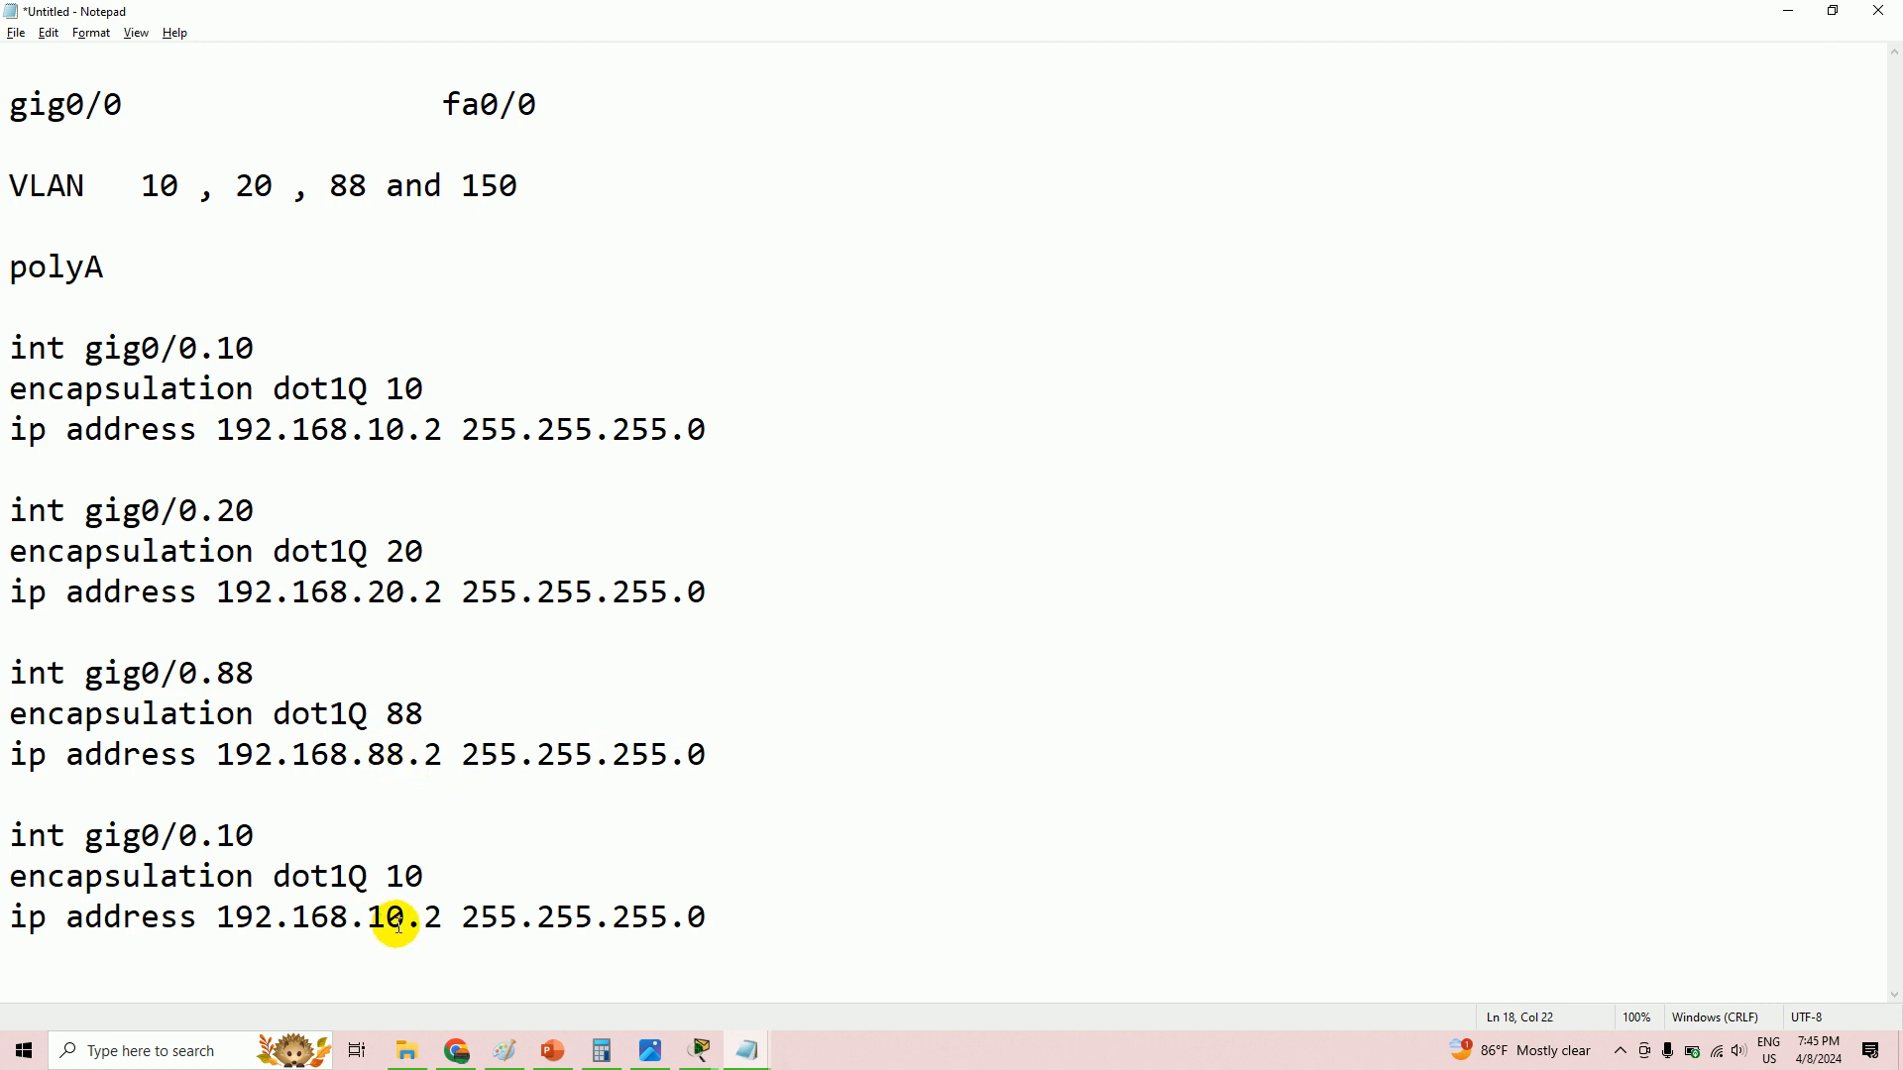
- Change the last block to gig0/0.150, dot1Q 150 and 192.168.150.2
left_click_drag(407, 917, 377, 917)
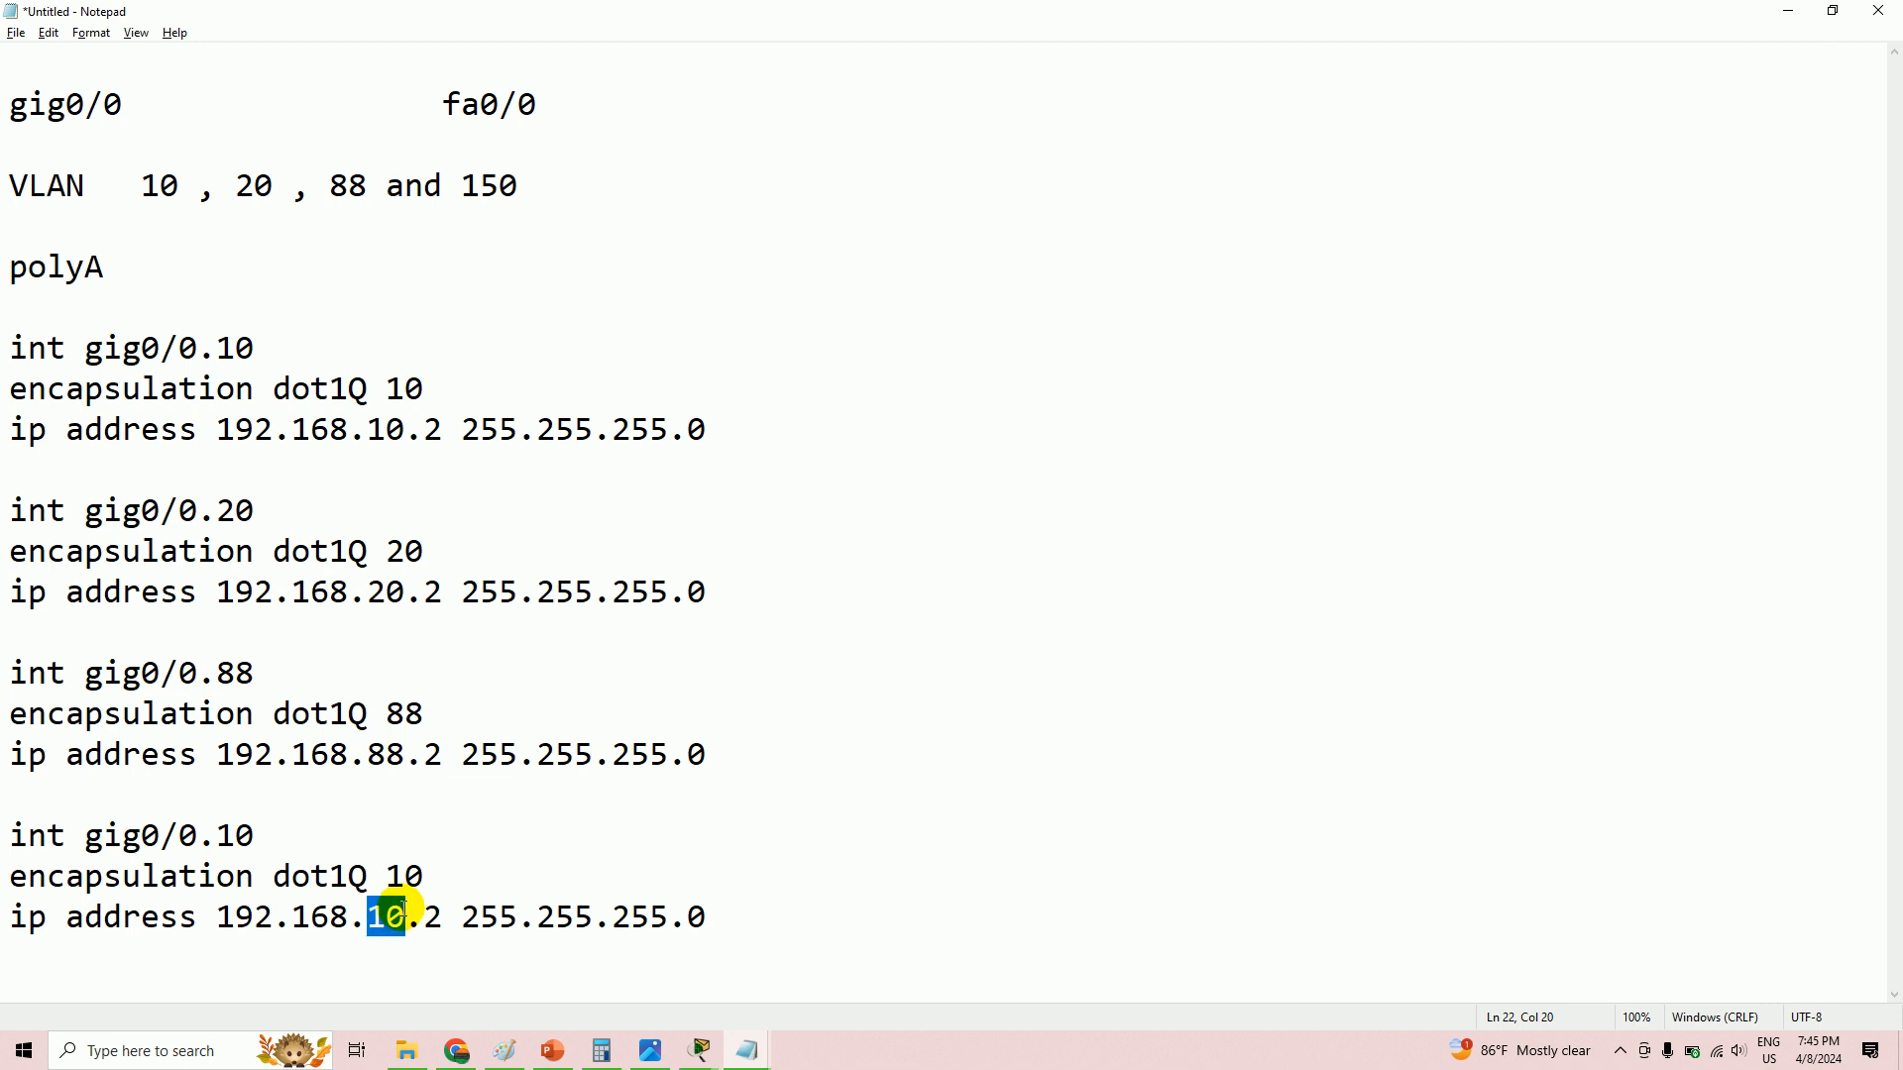
type("150")
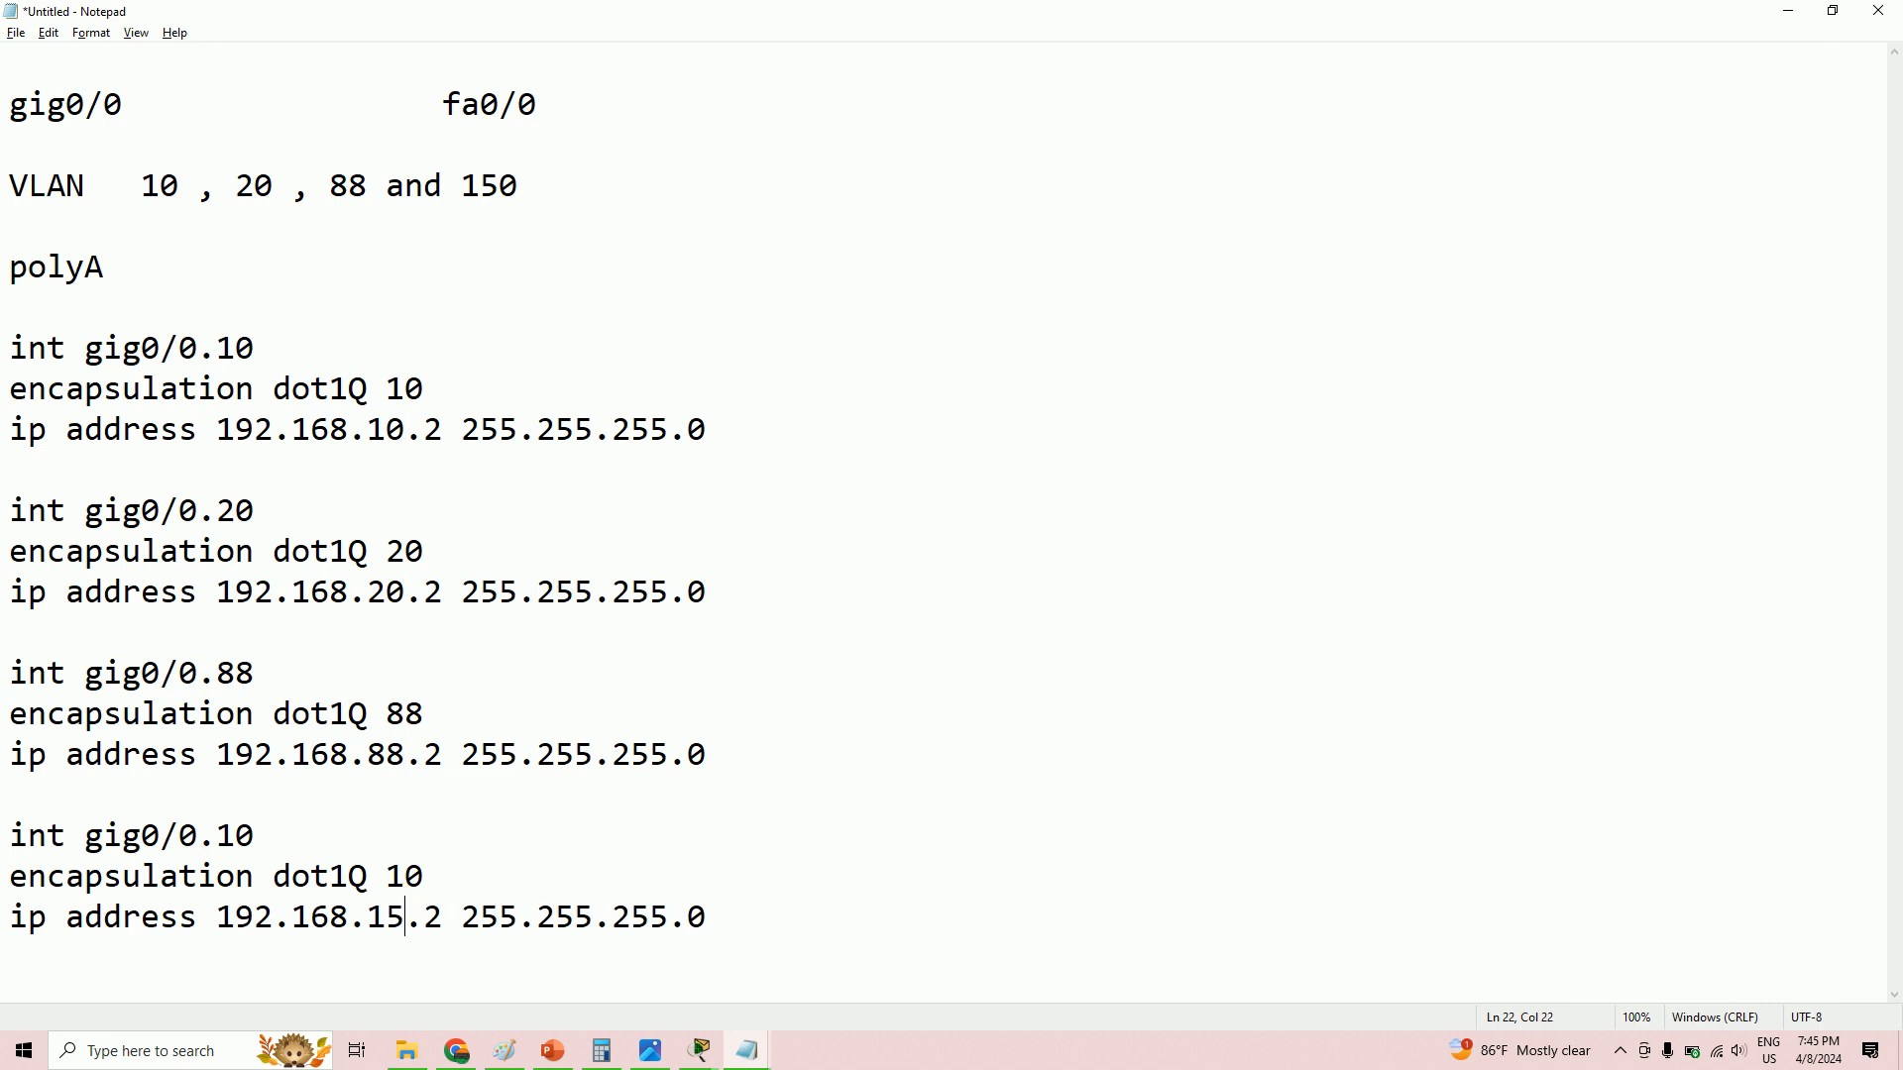
left_click_drag(424, 877, 392, 878)
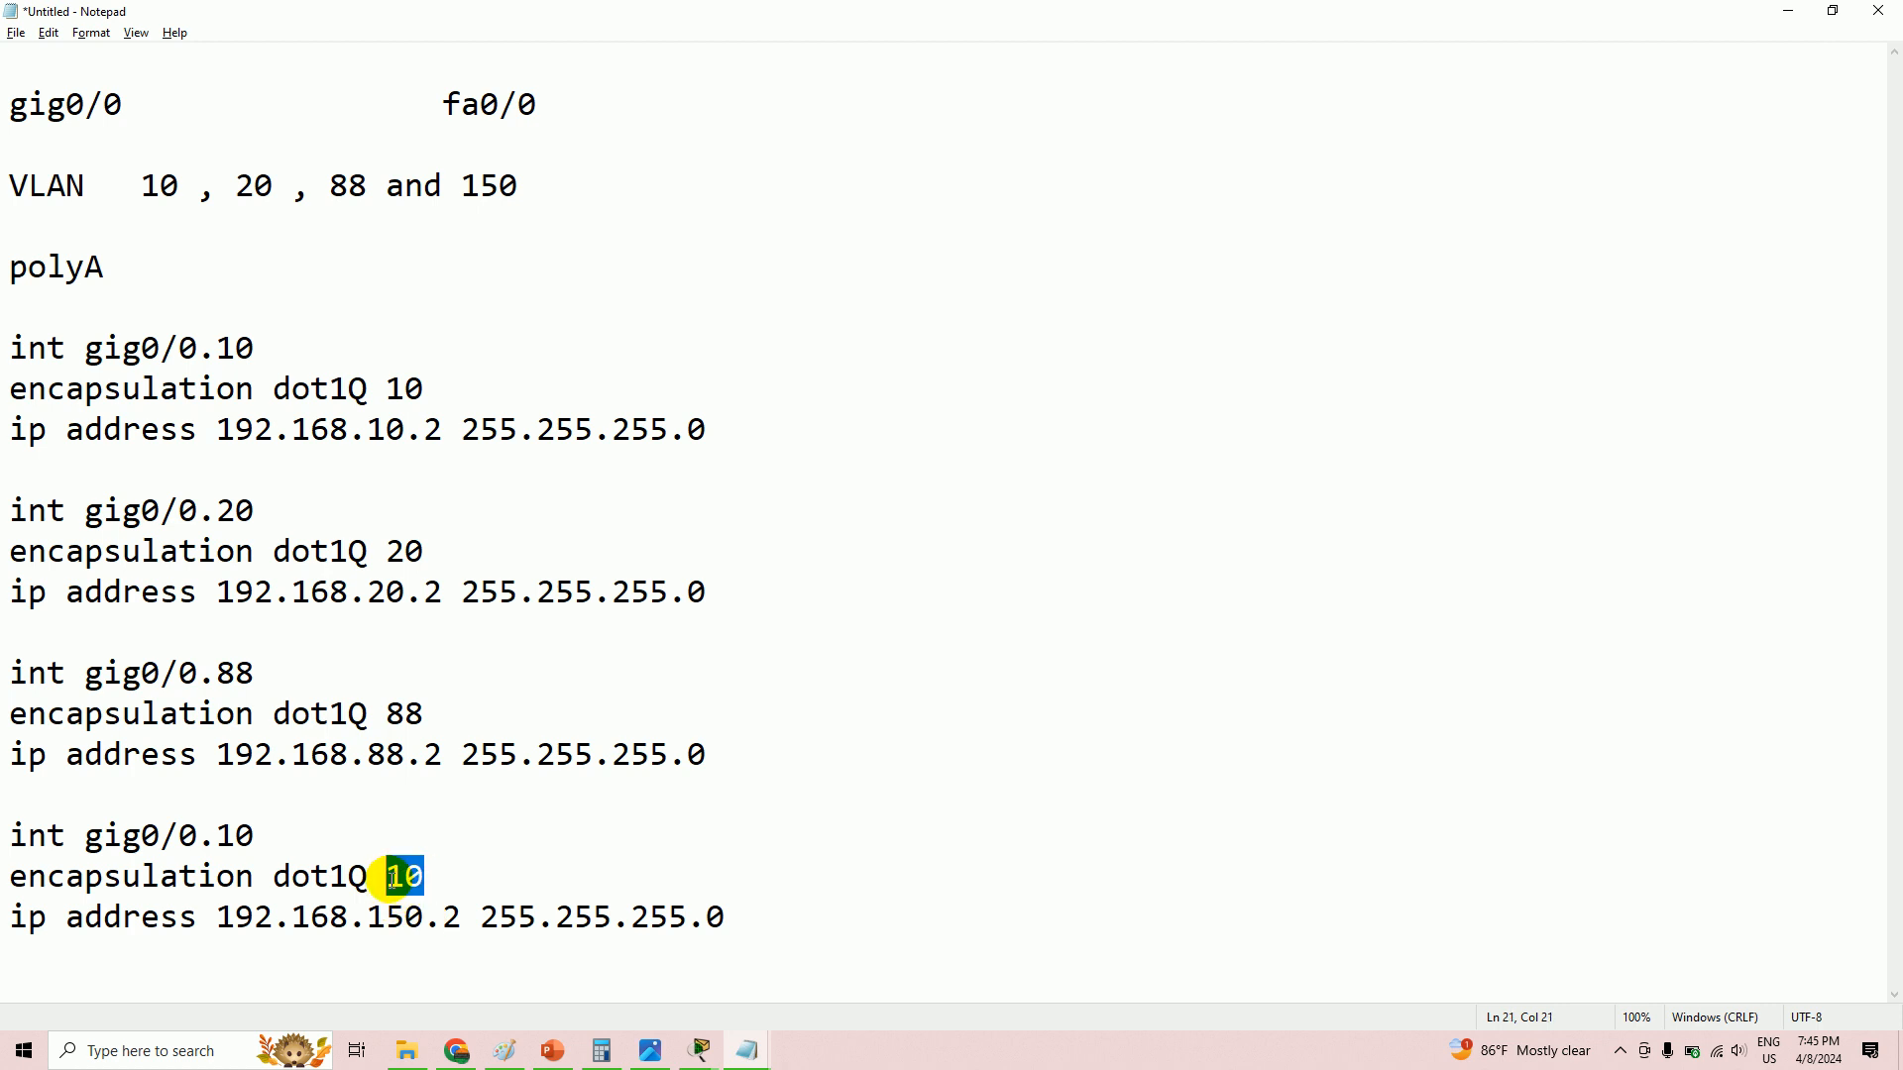
type("15")
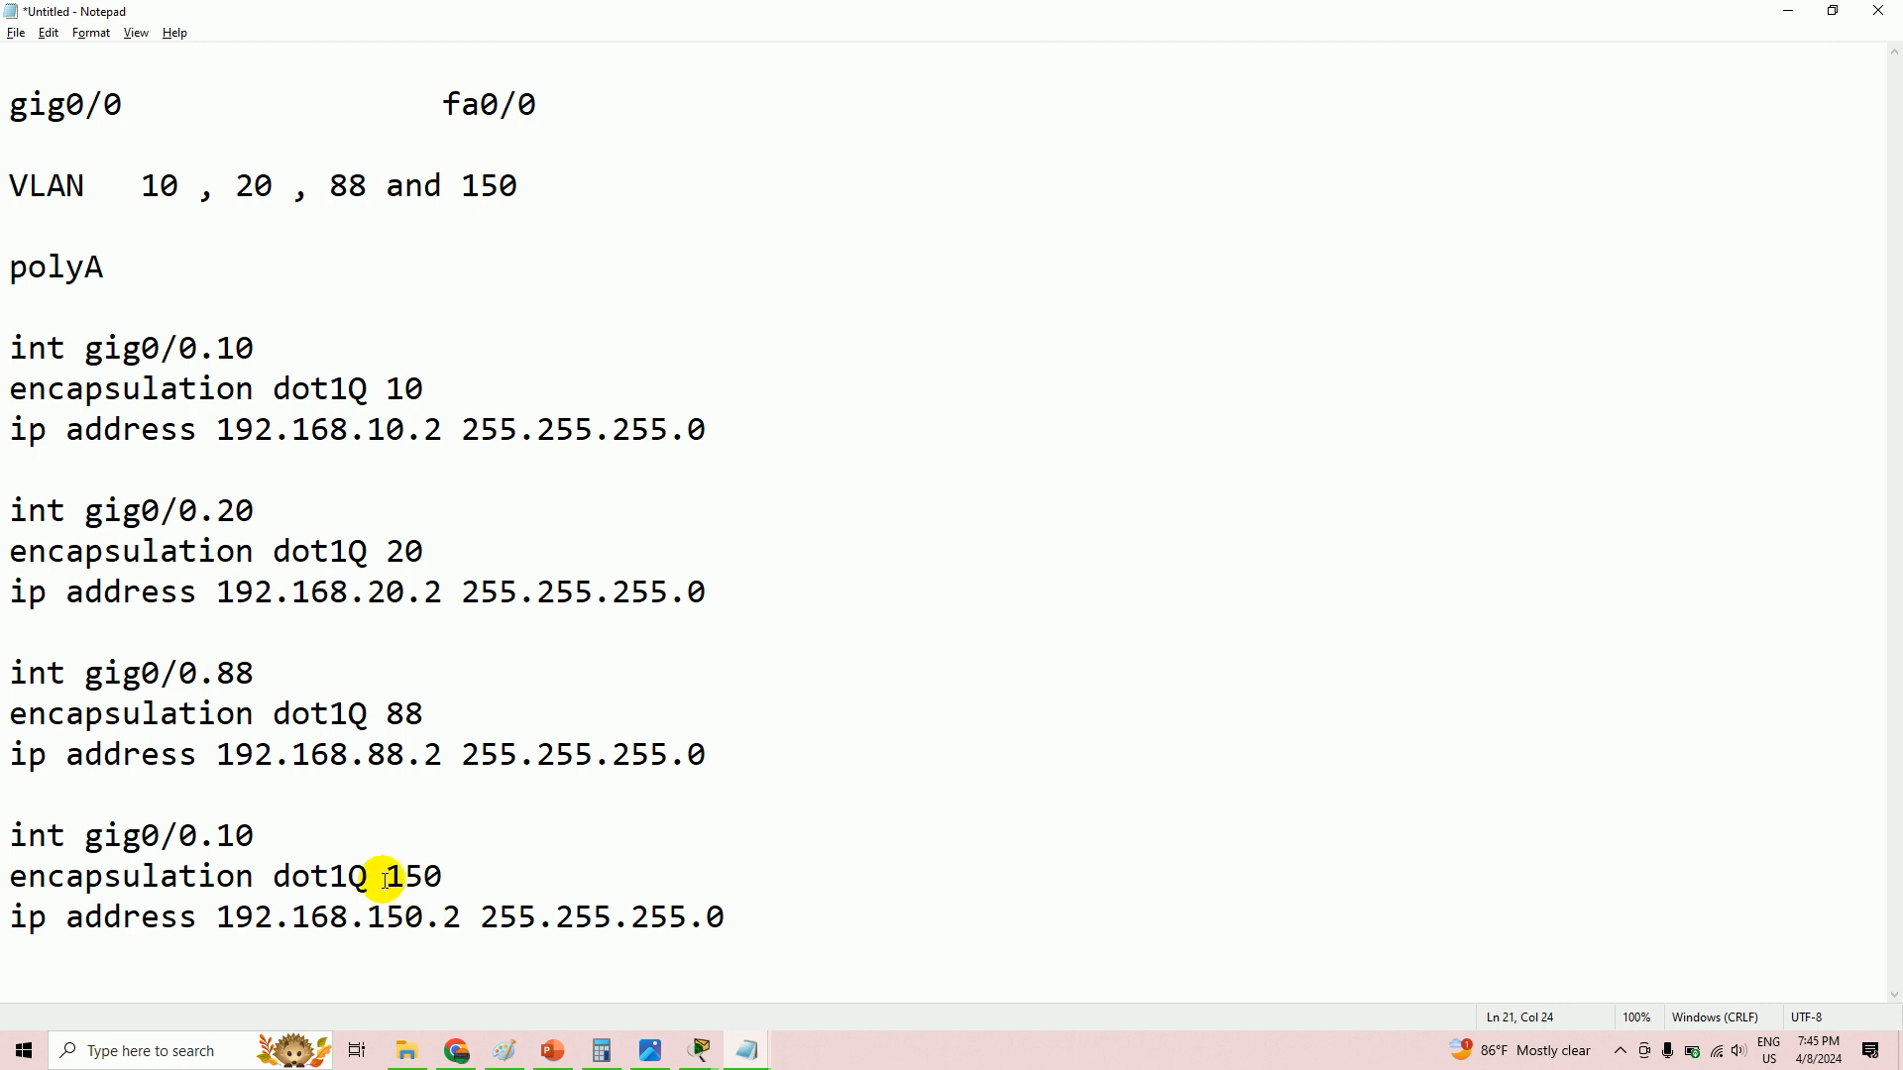
left_click_drag(254, 836, 215, 836)
type("15")
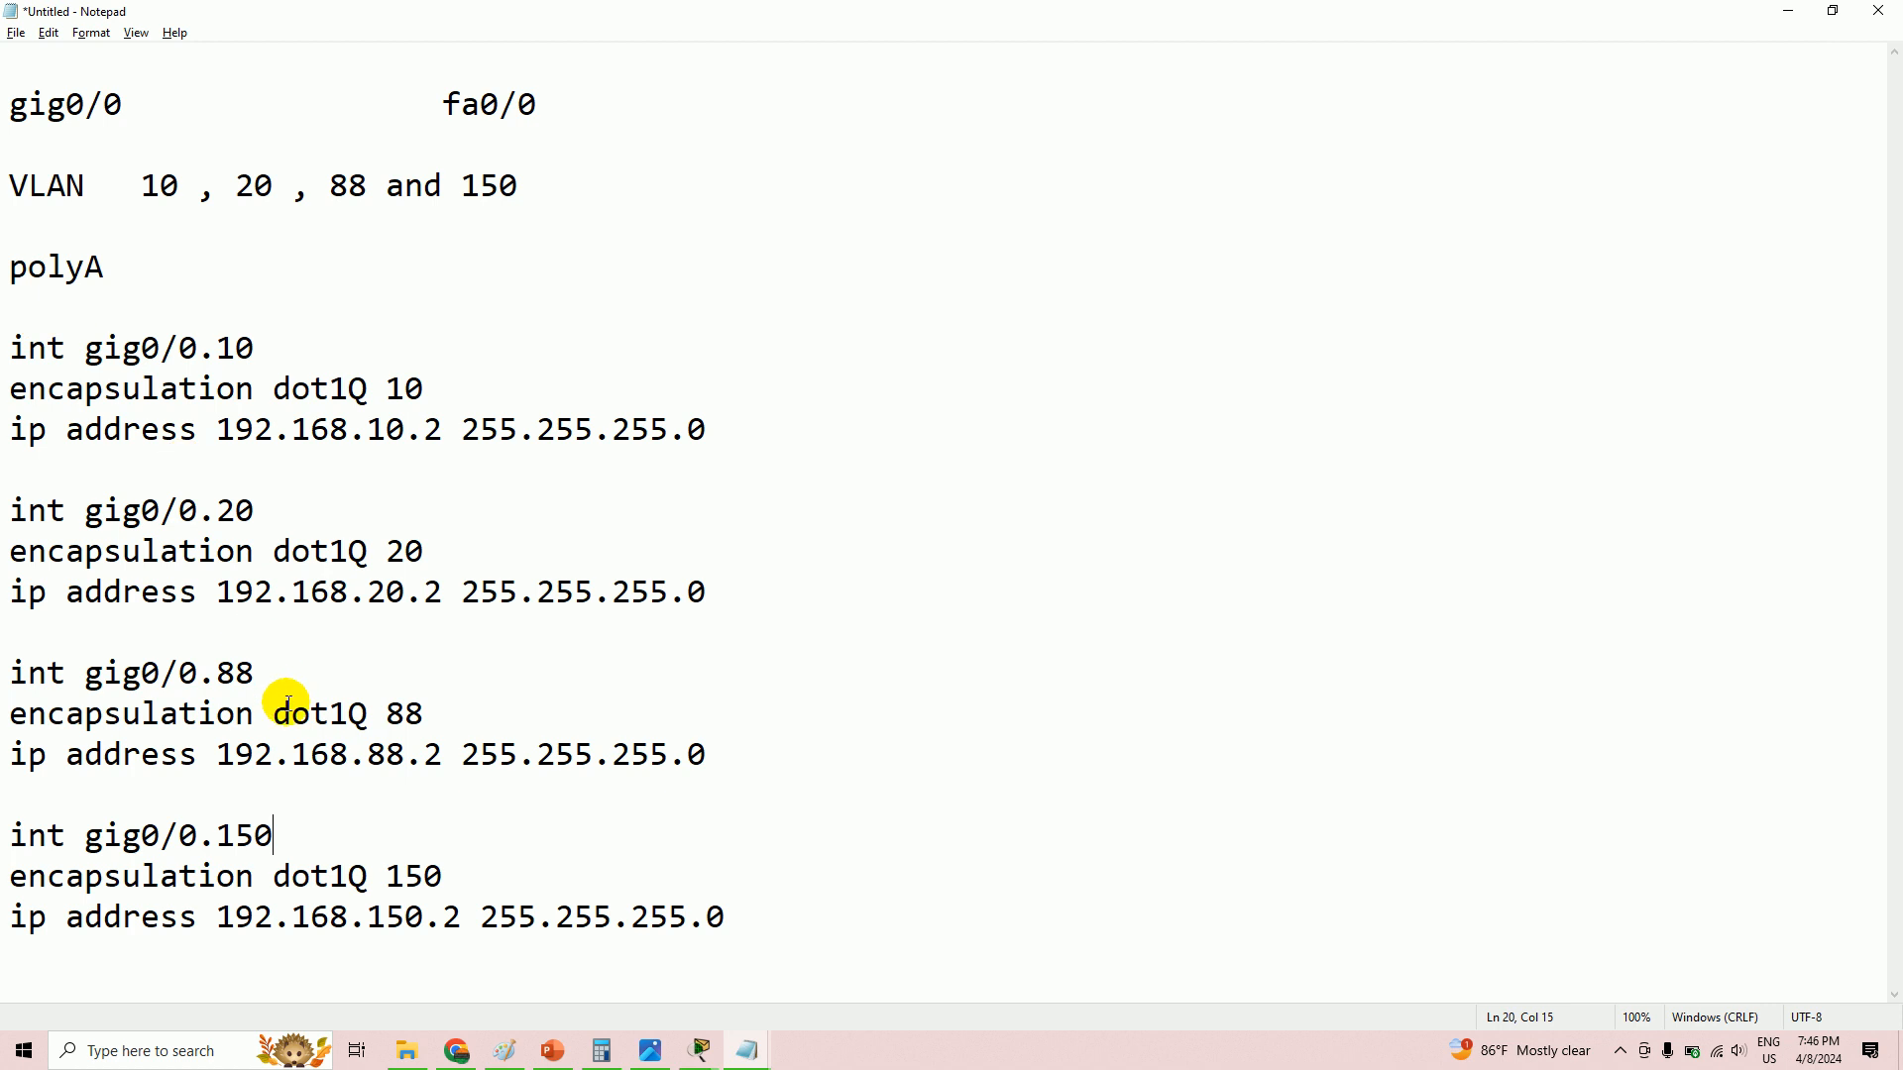
key("alt+Tab")
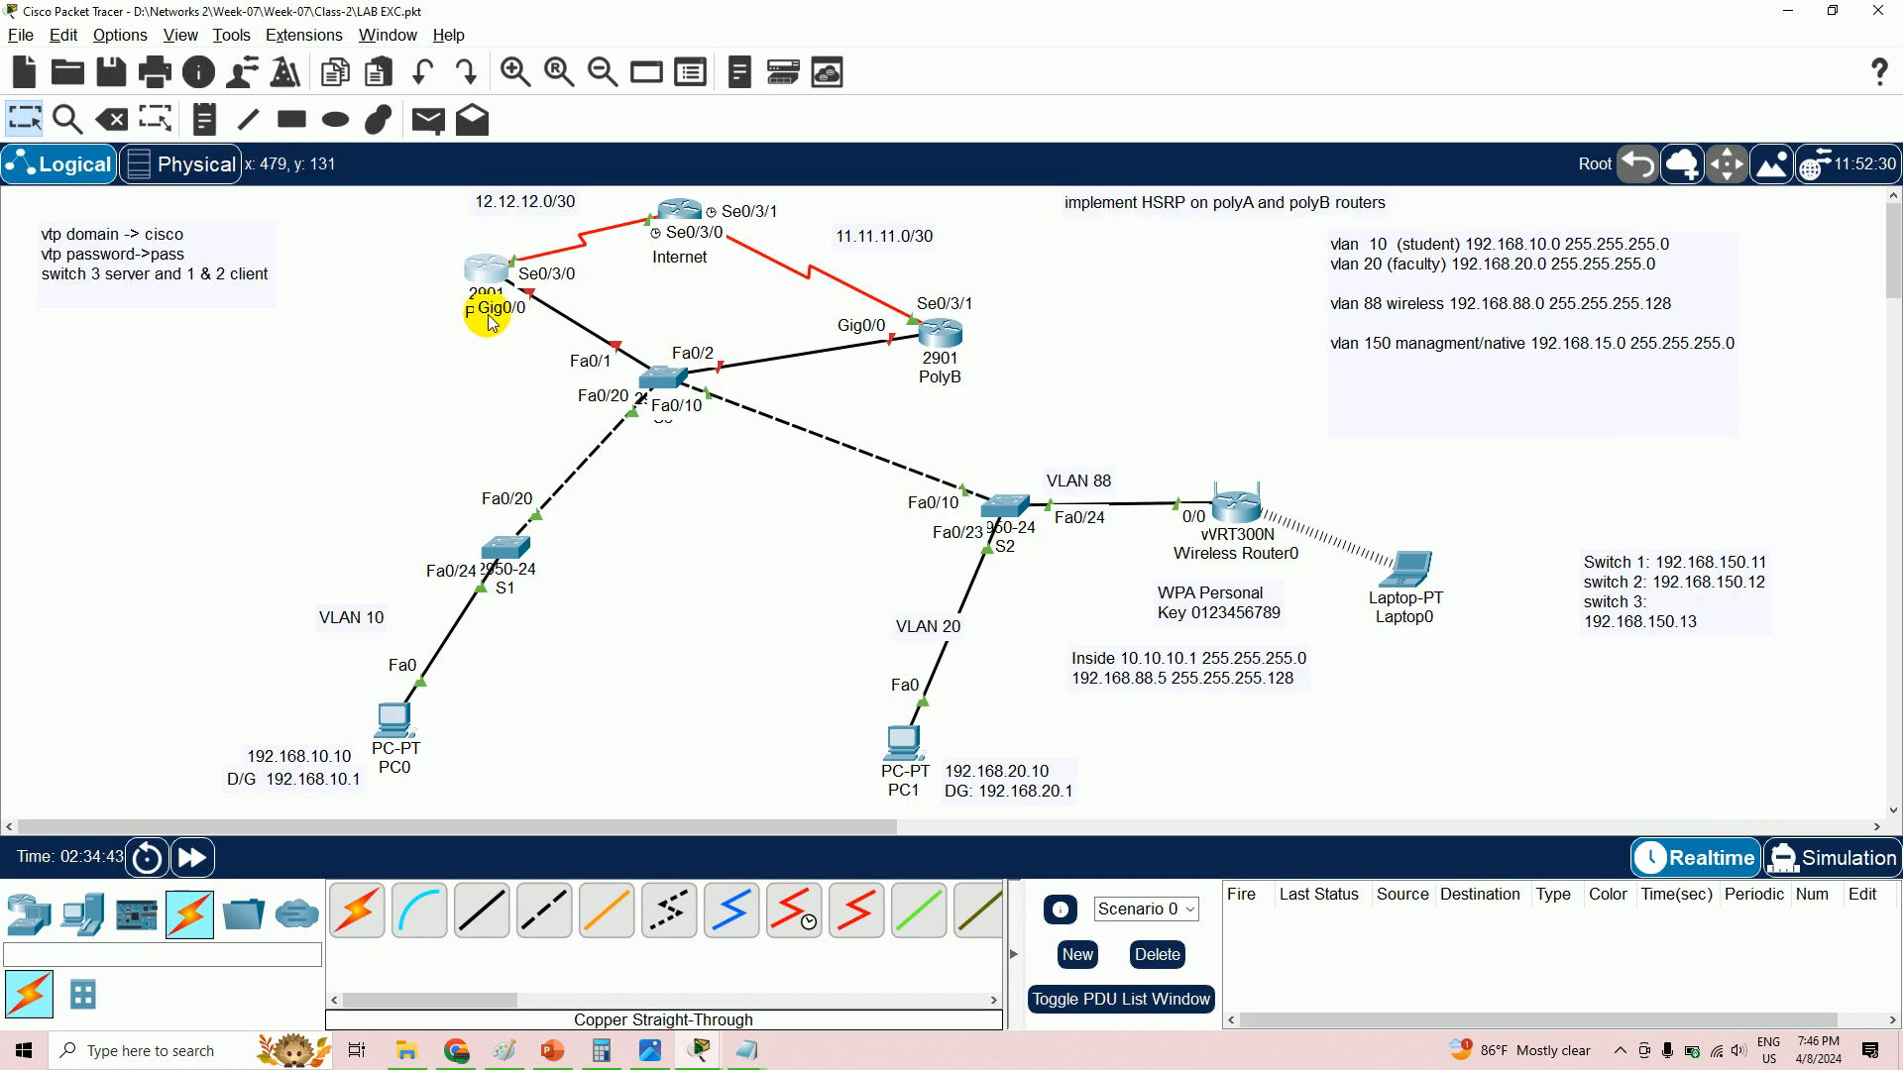
- Open a second maximized blank Notepad document with font size 26
key("alt+Tab")
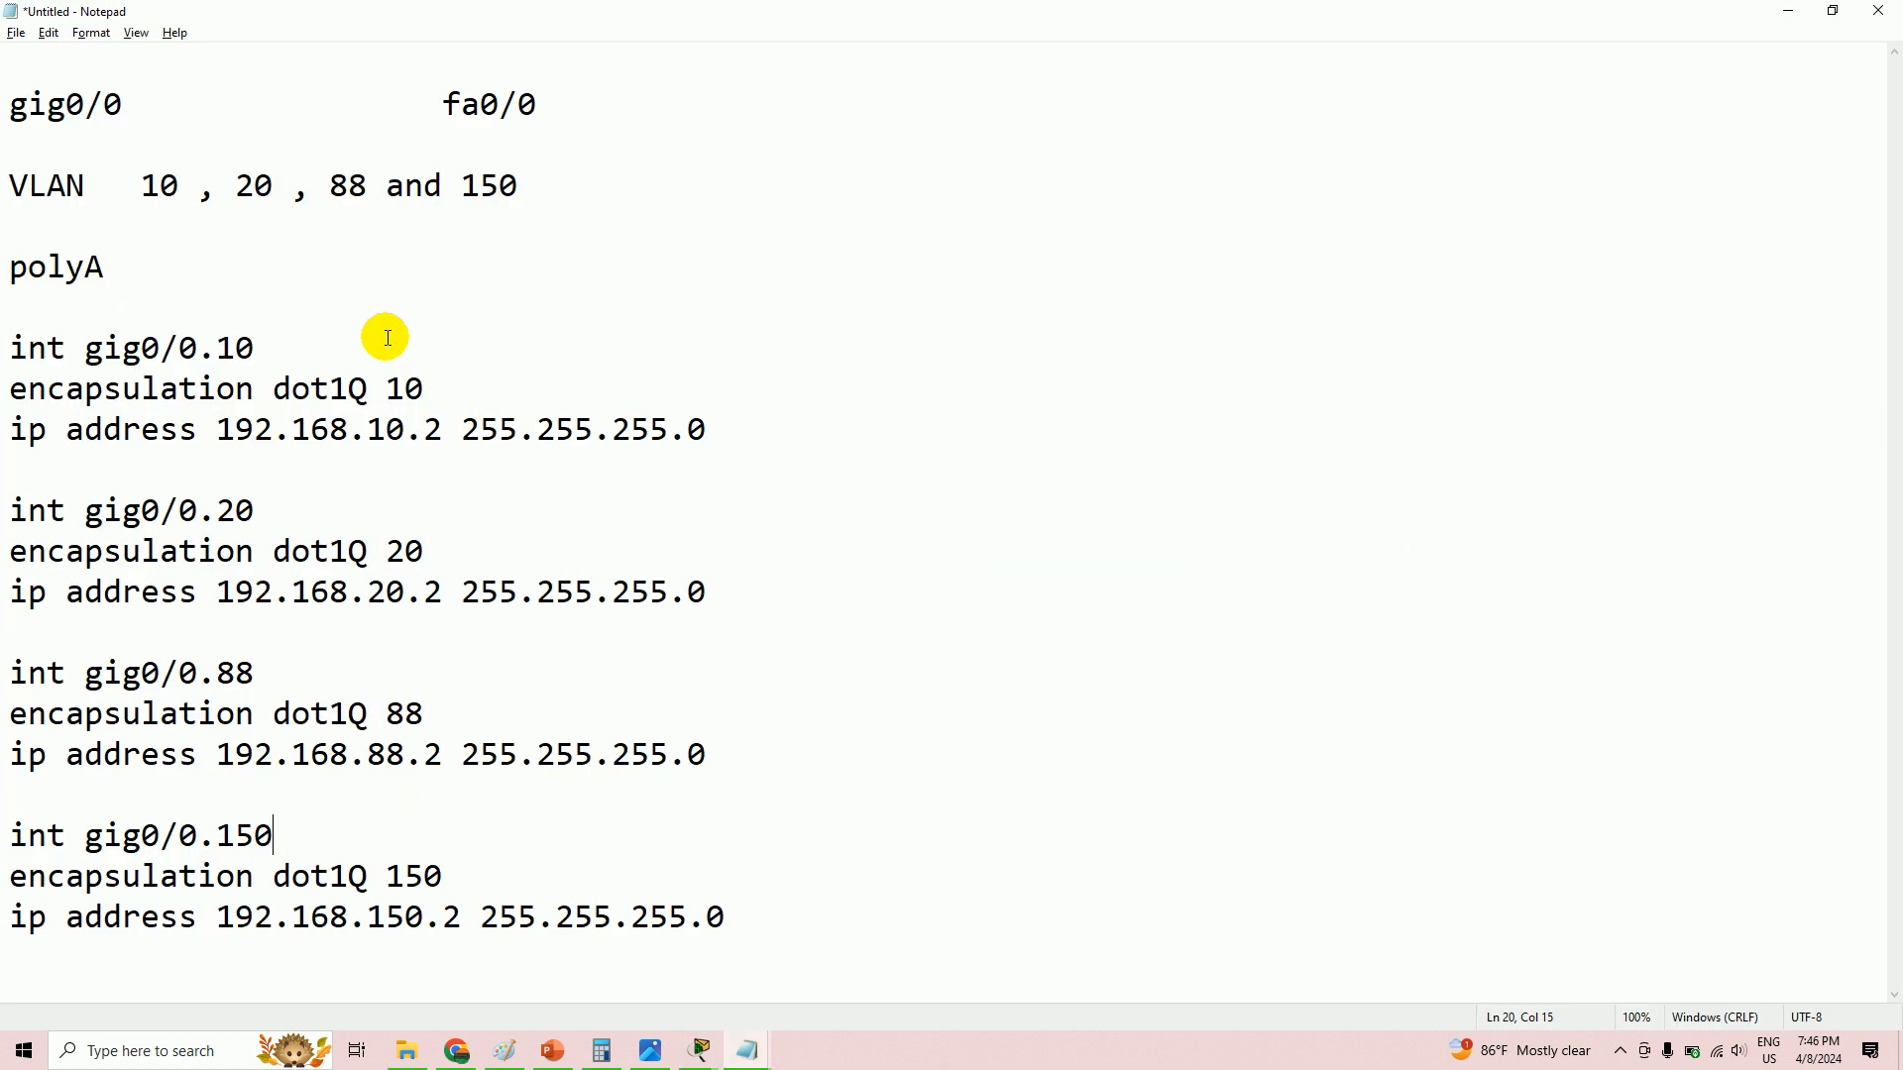
right_click(751, 1051)
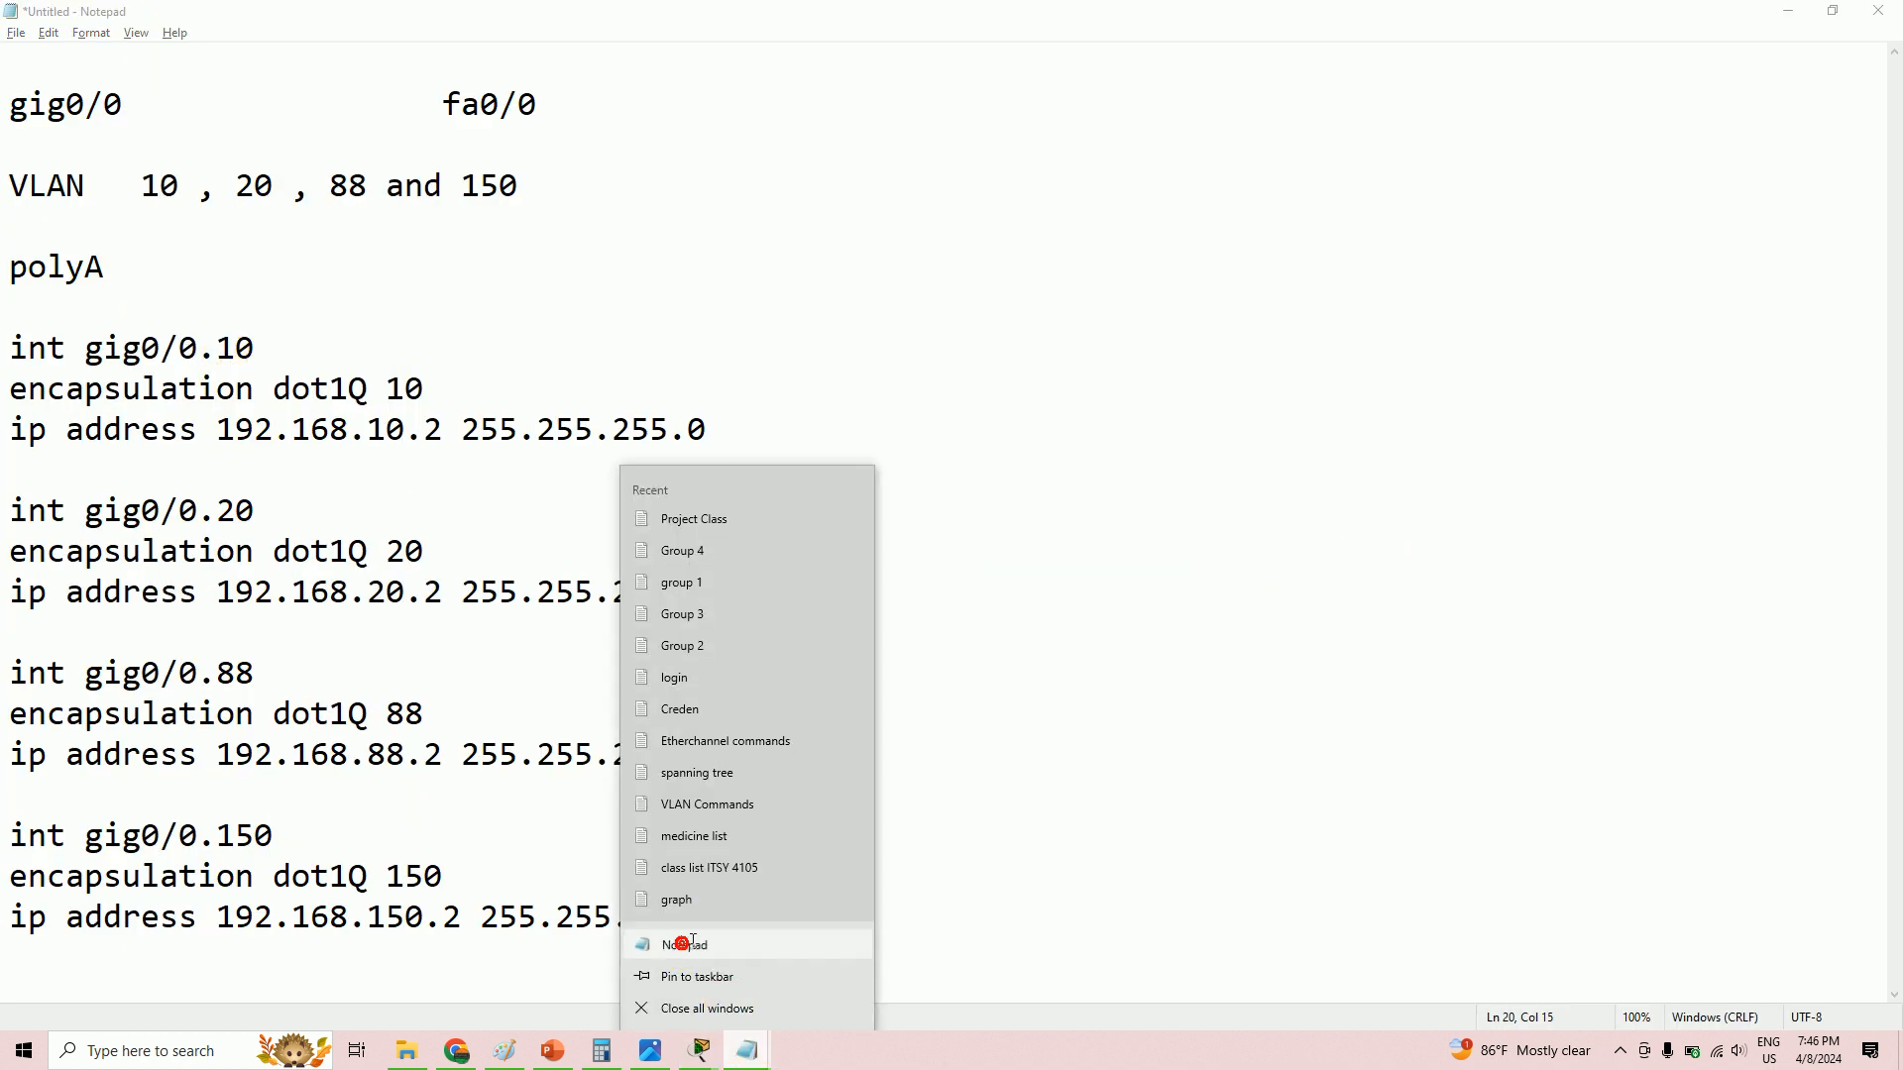
left_click(699, 949)
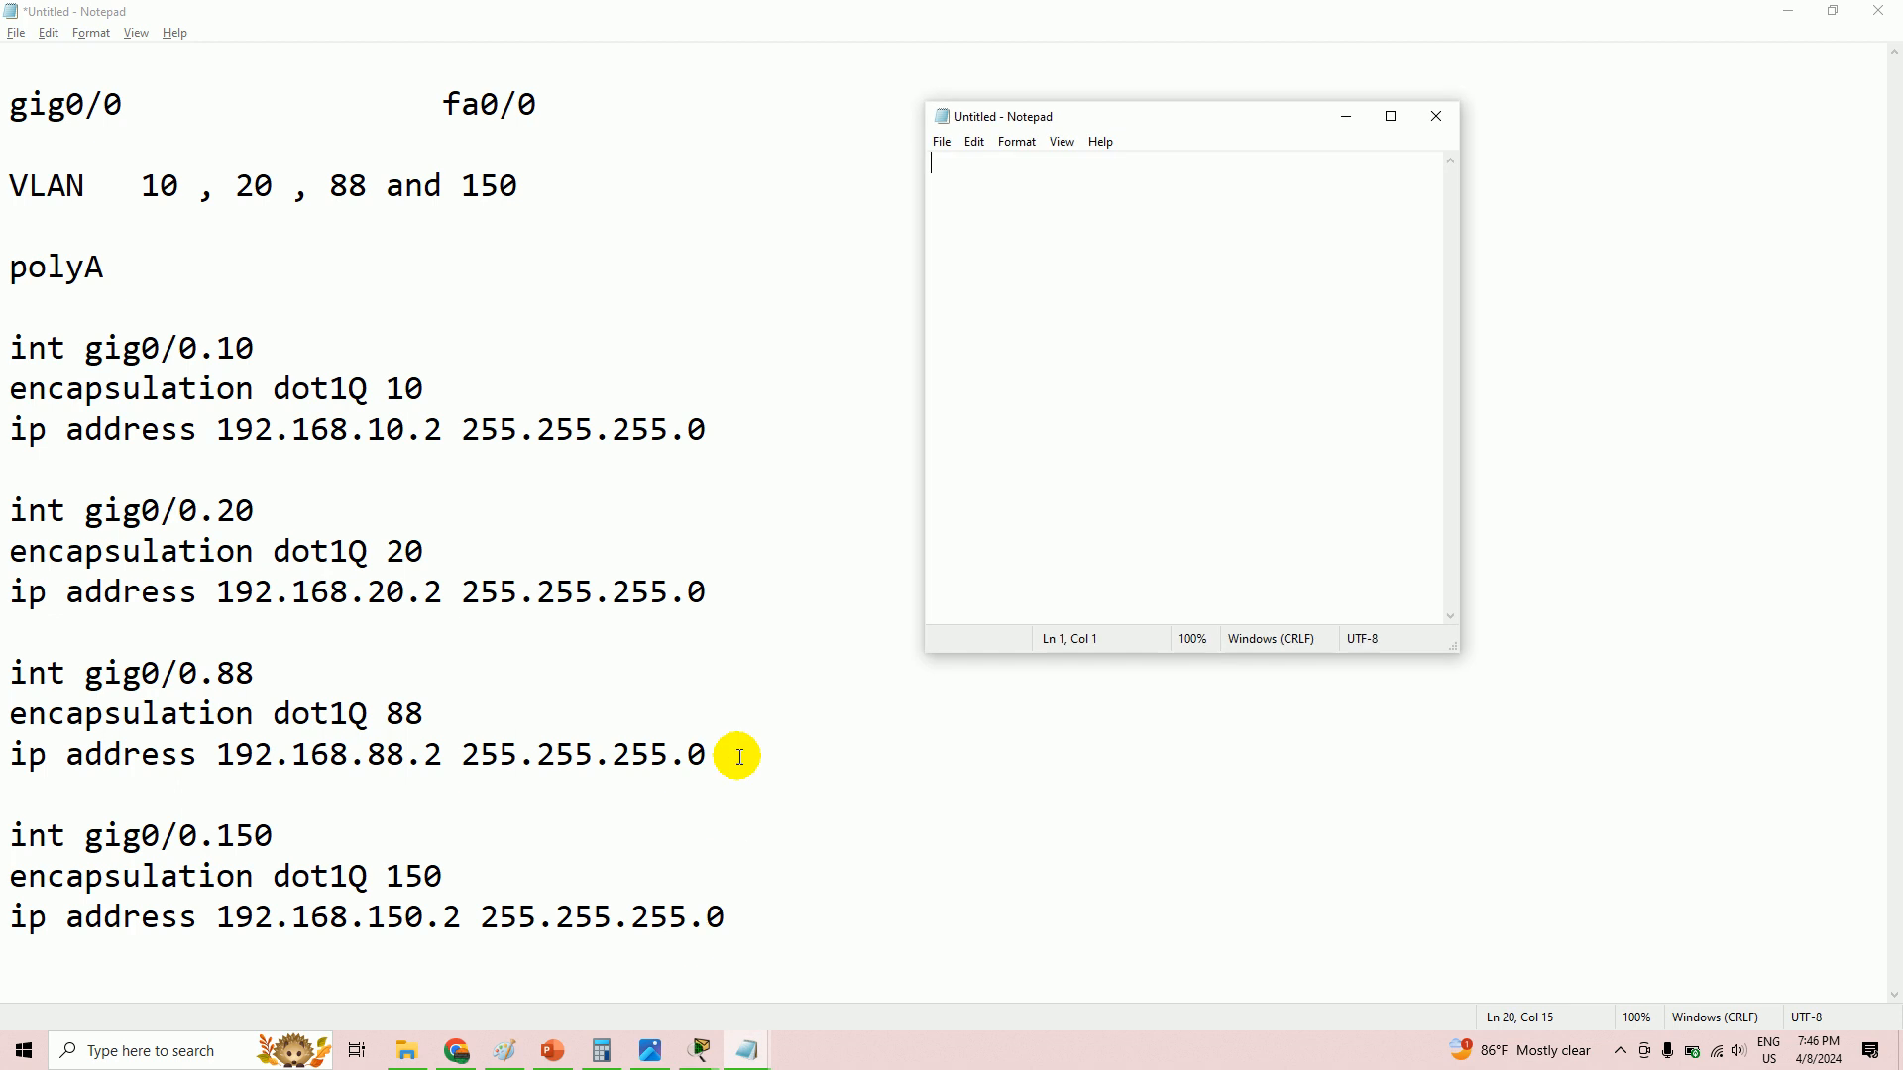
left_click(1391, 117)
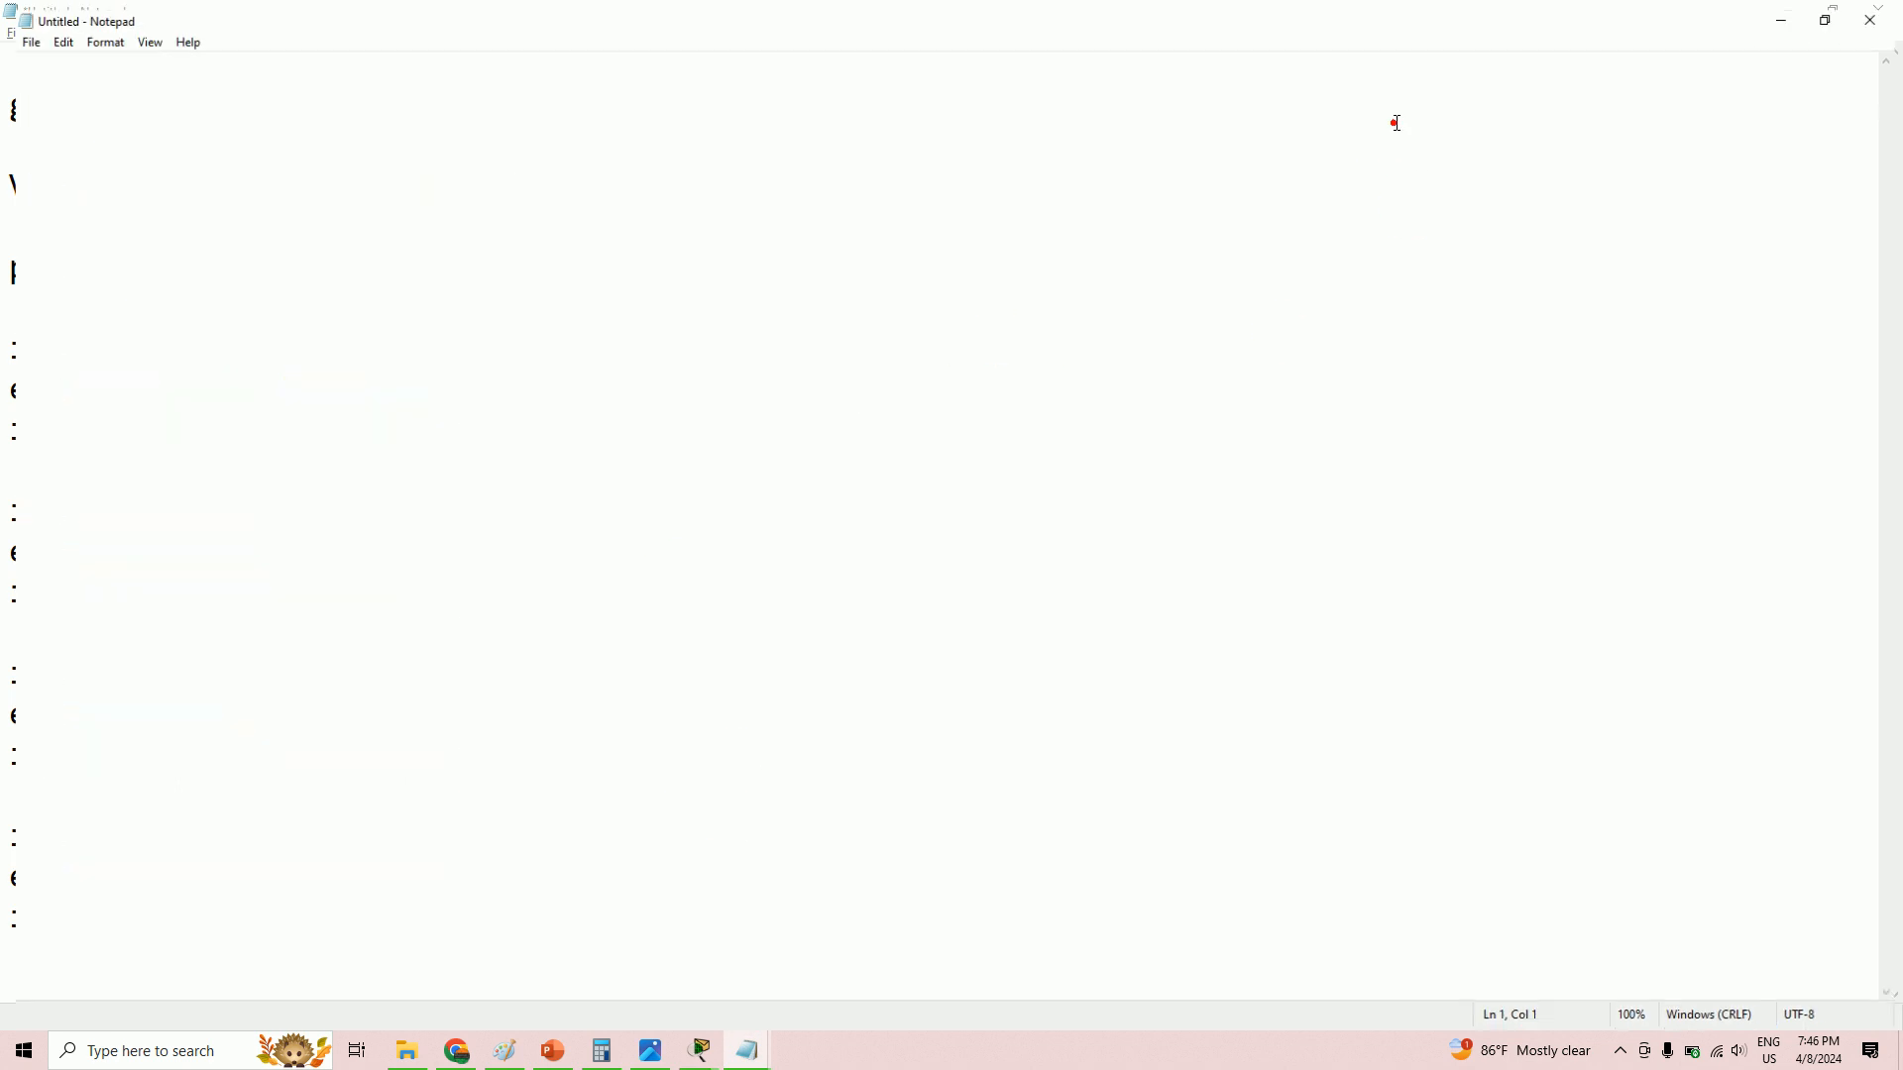
left_click(93, 36)
left_click(111, 76)
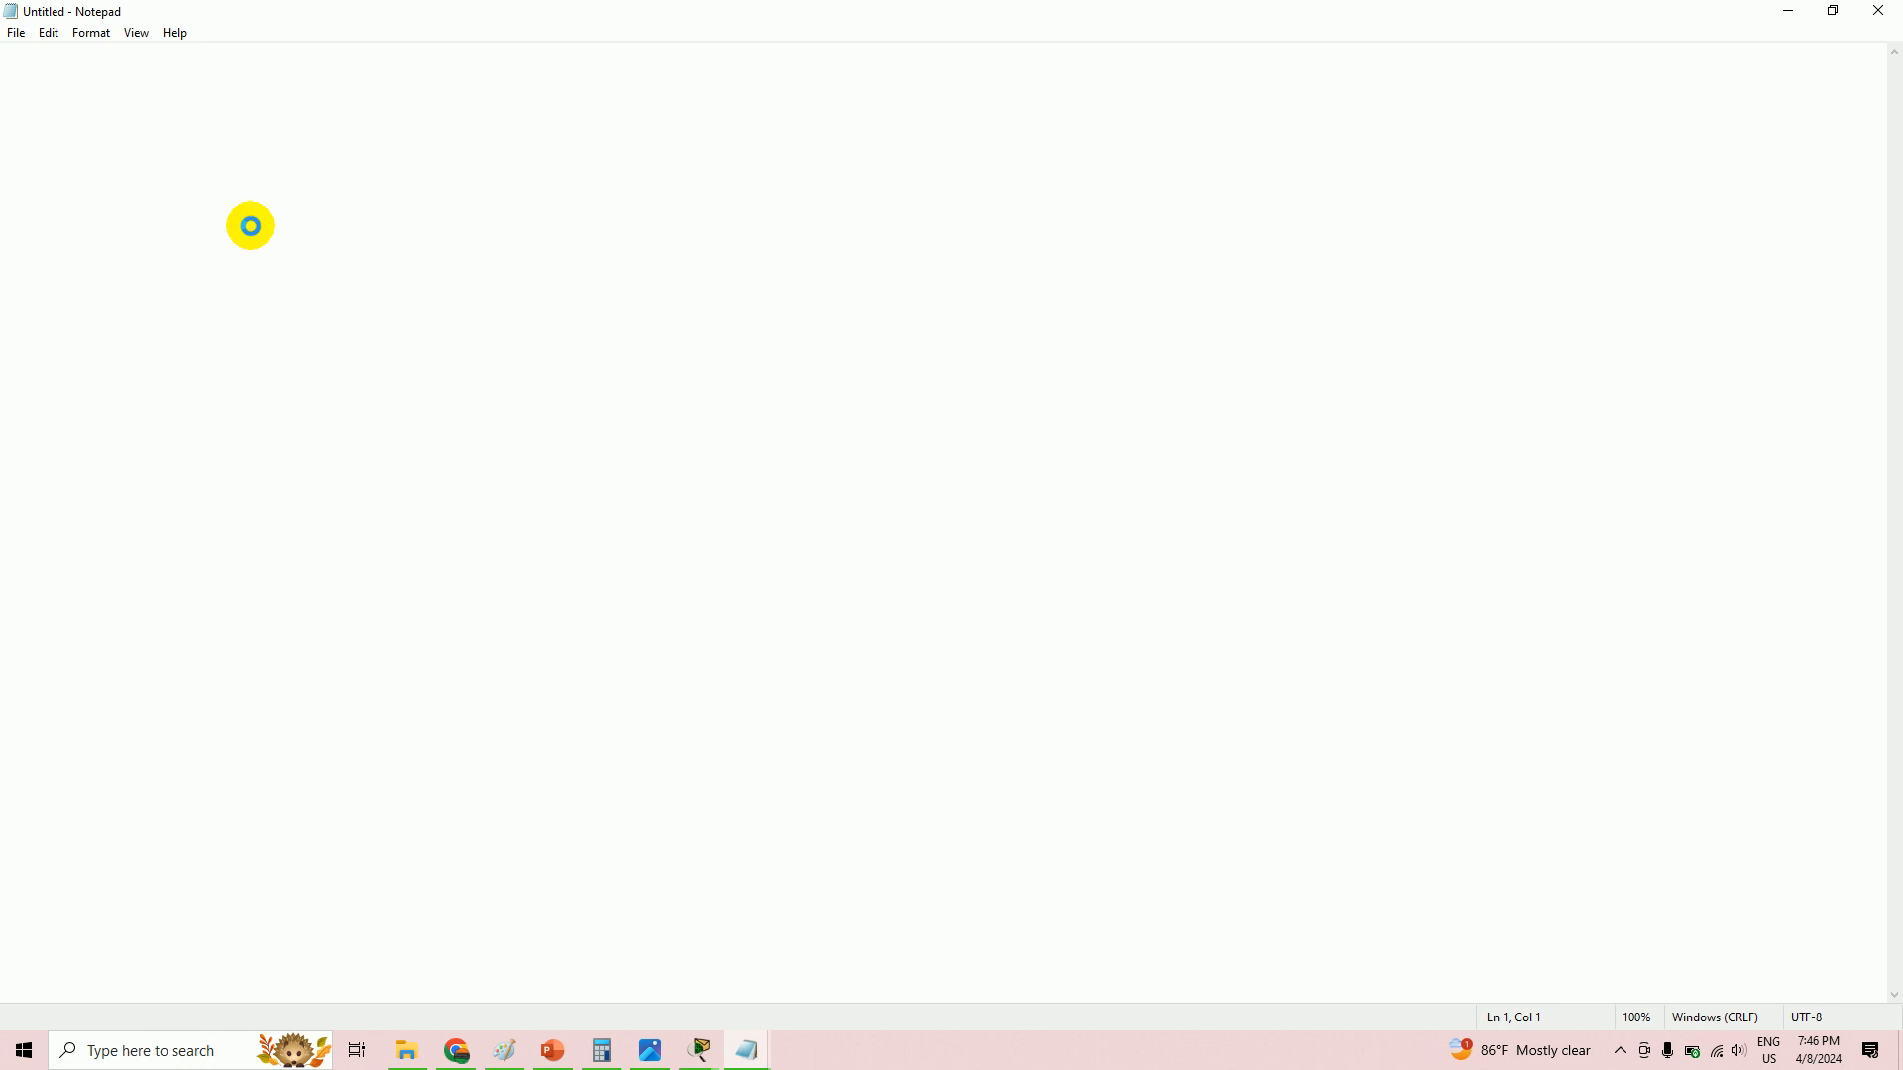
left_click(384, 323)
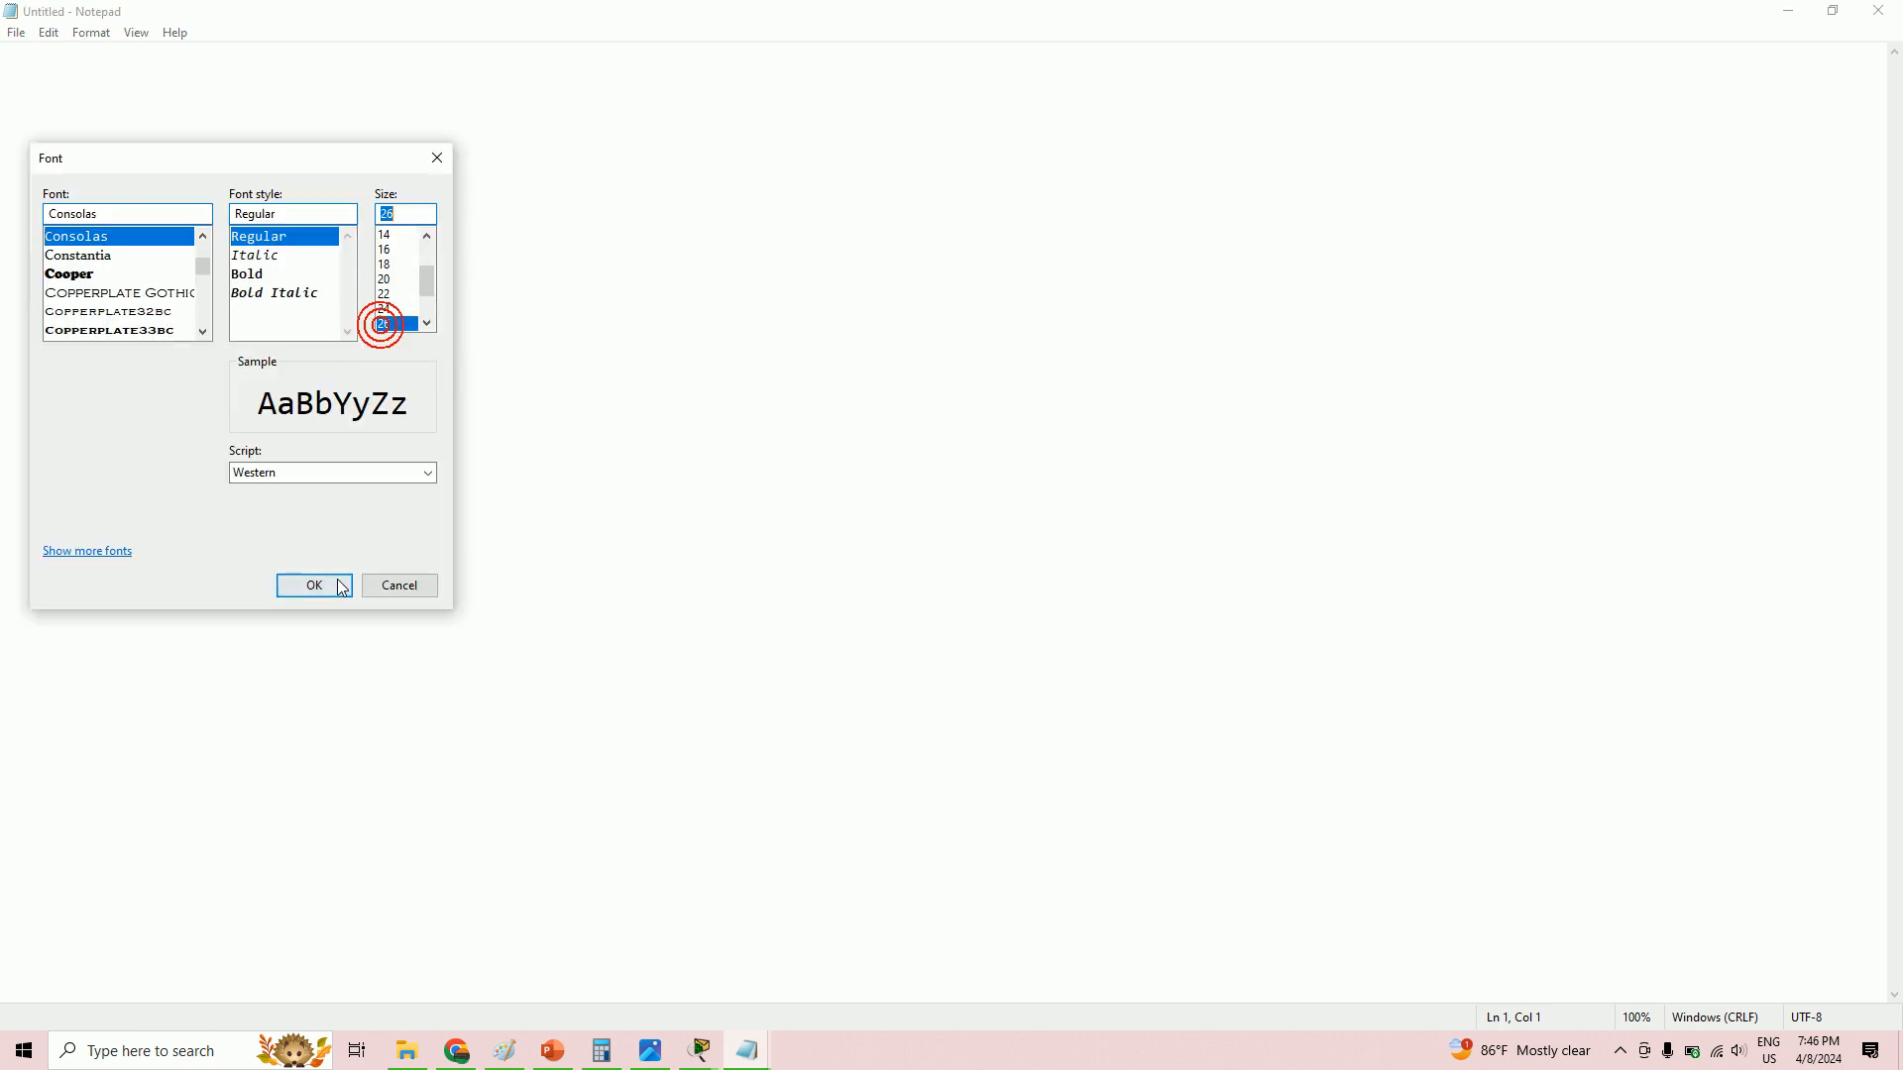
left_click(336, 582)
- Select the whole polyA configuration, from the heading to the last block, in the first draft
key("alt+Tab")
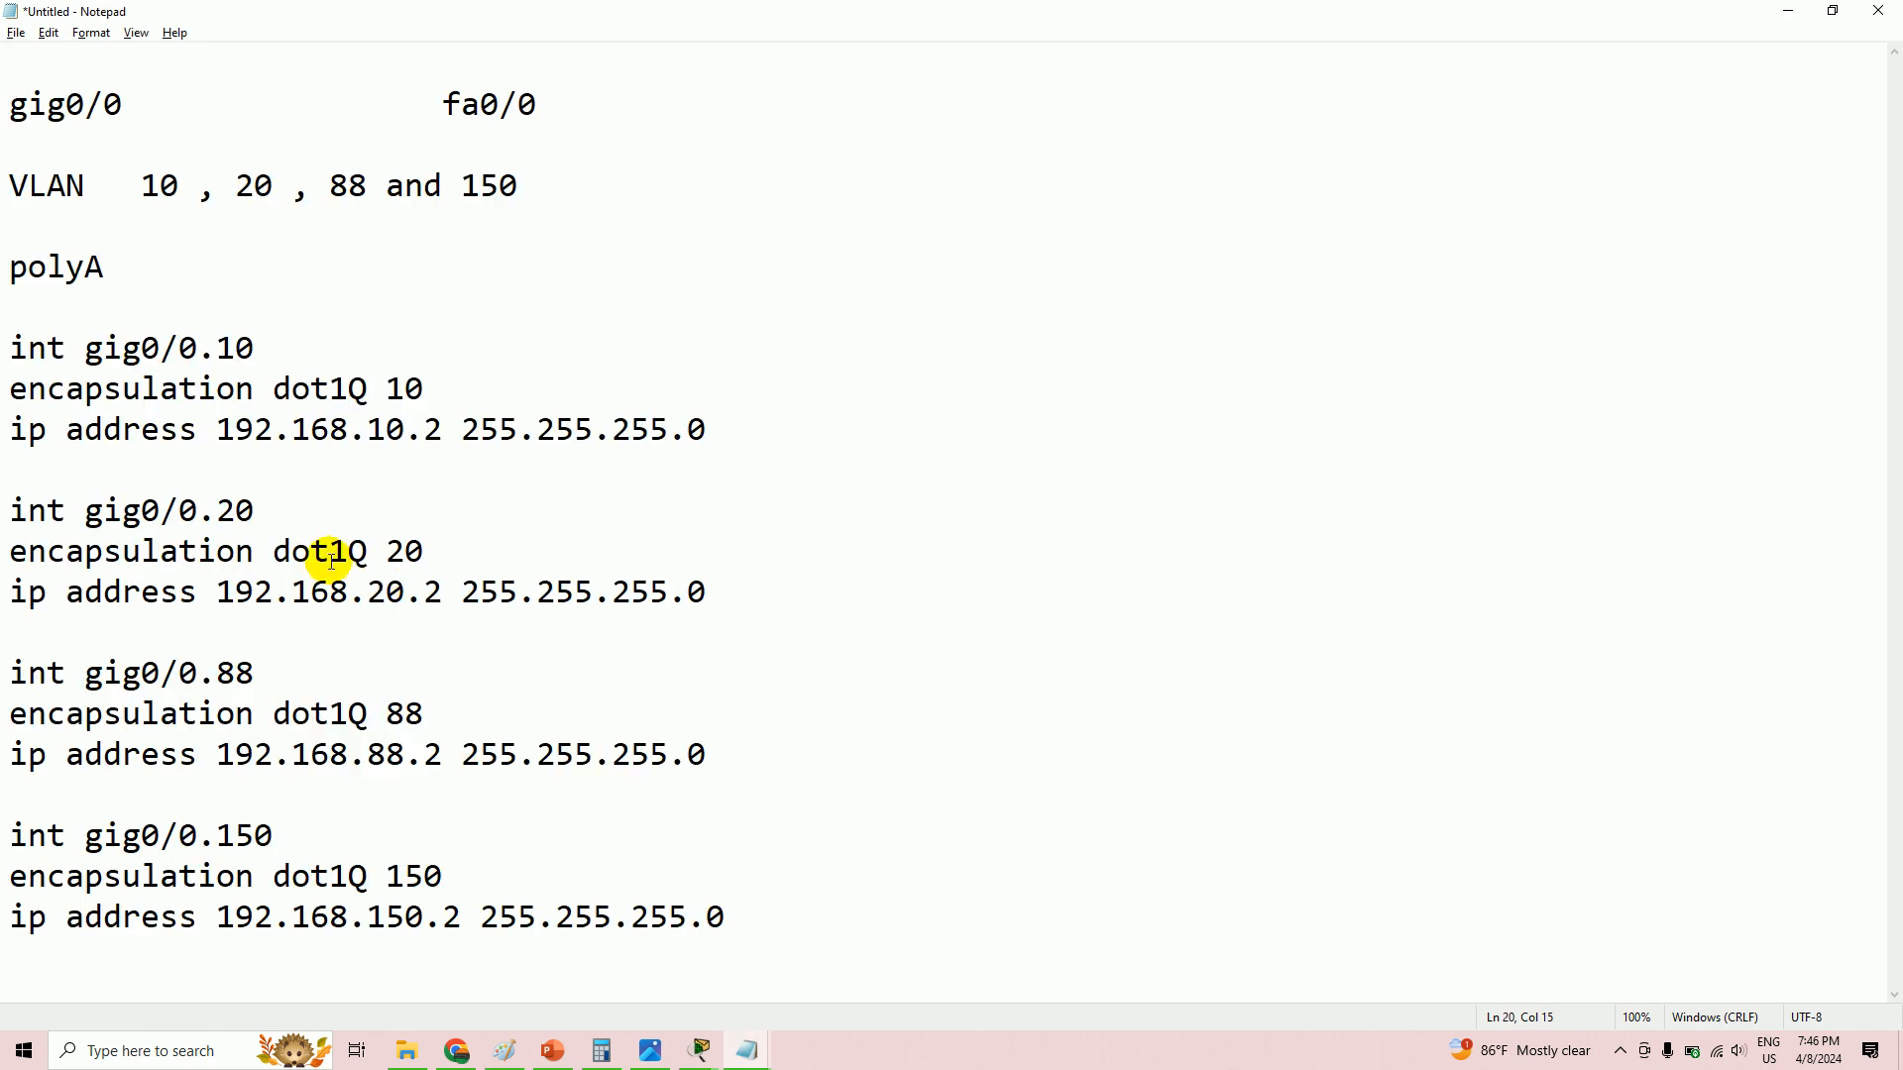
double_click(8, 263)
left_click(990, 904, "shift")
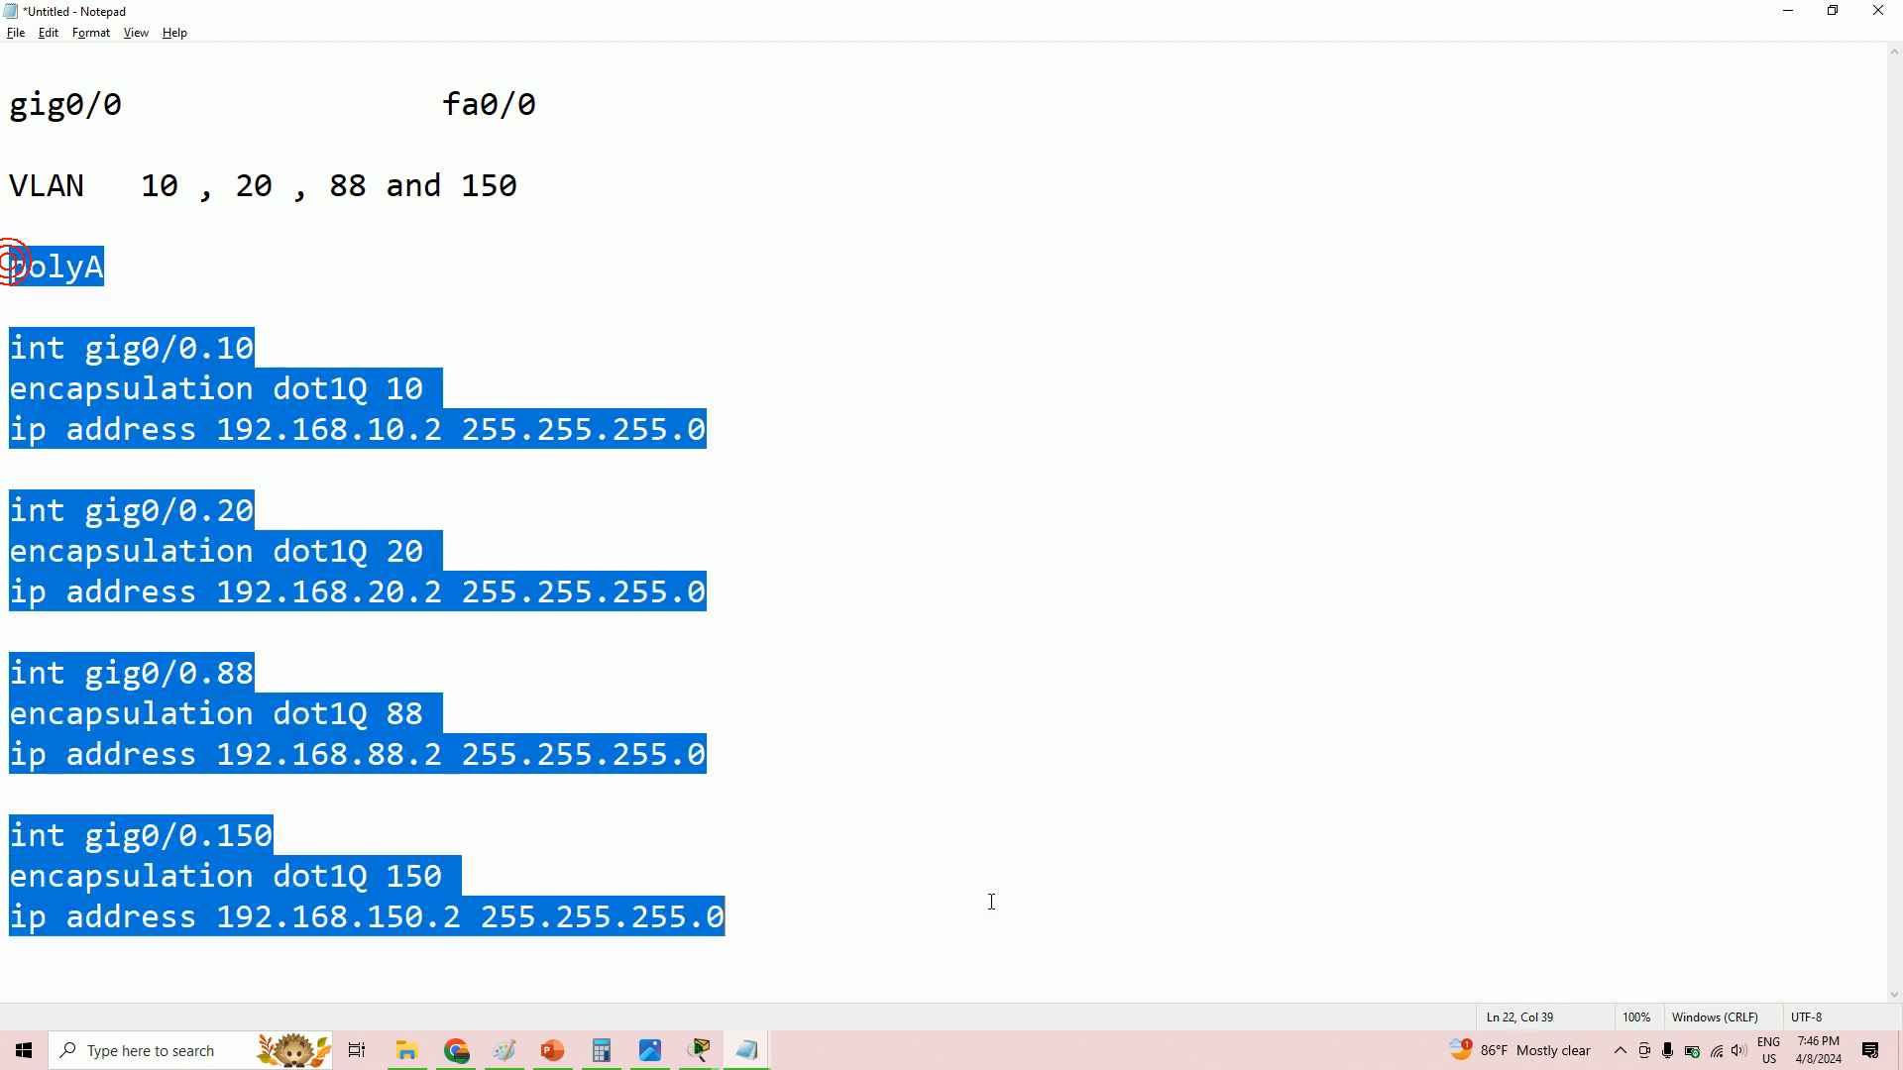
right_click(136, 430)
- Paste the polyA configuration into the new document and rename its heading to polyB
left_click(190, 493)
key("alt+Tab")
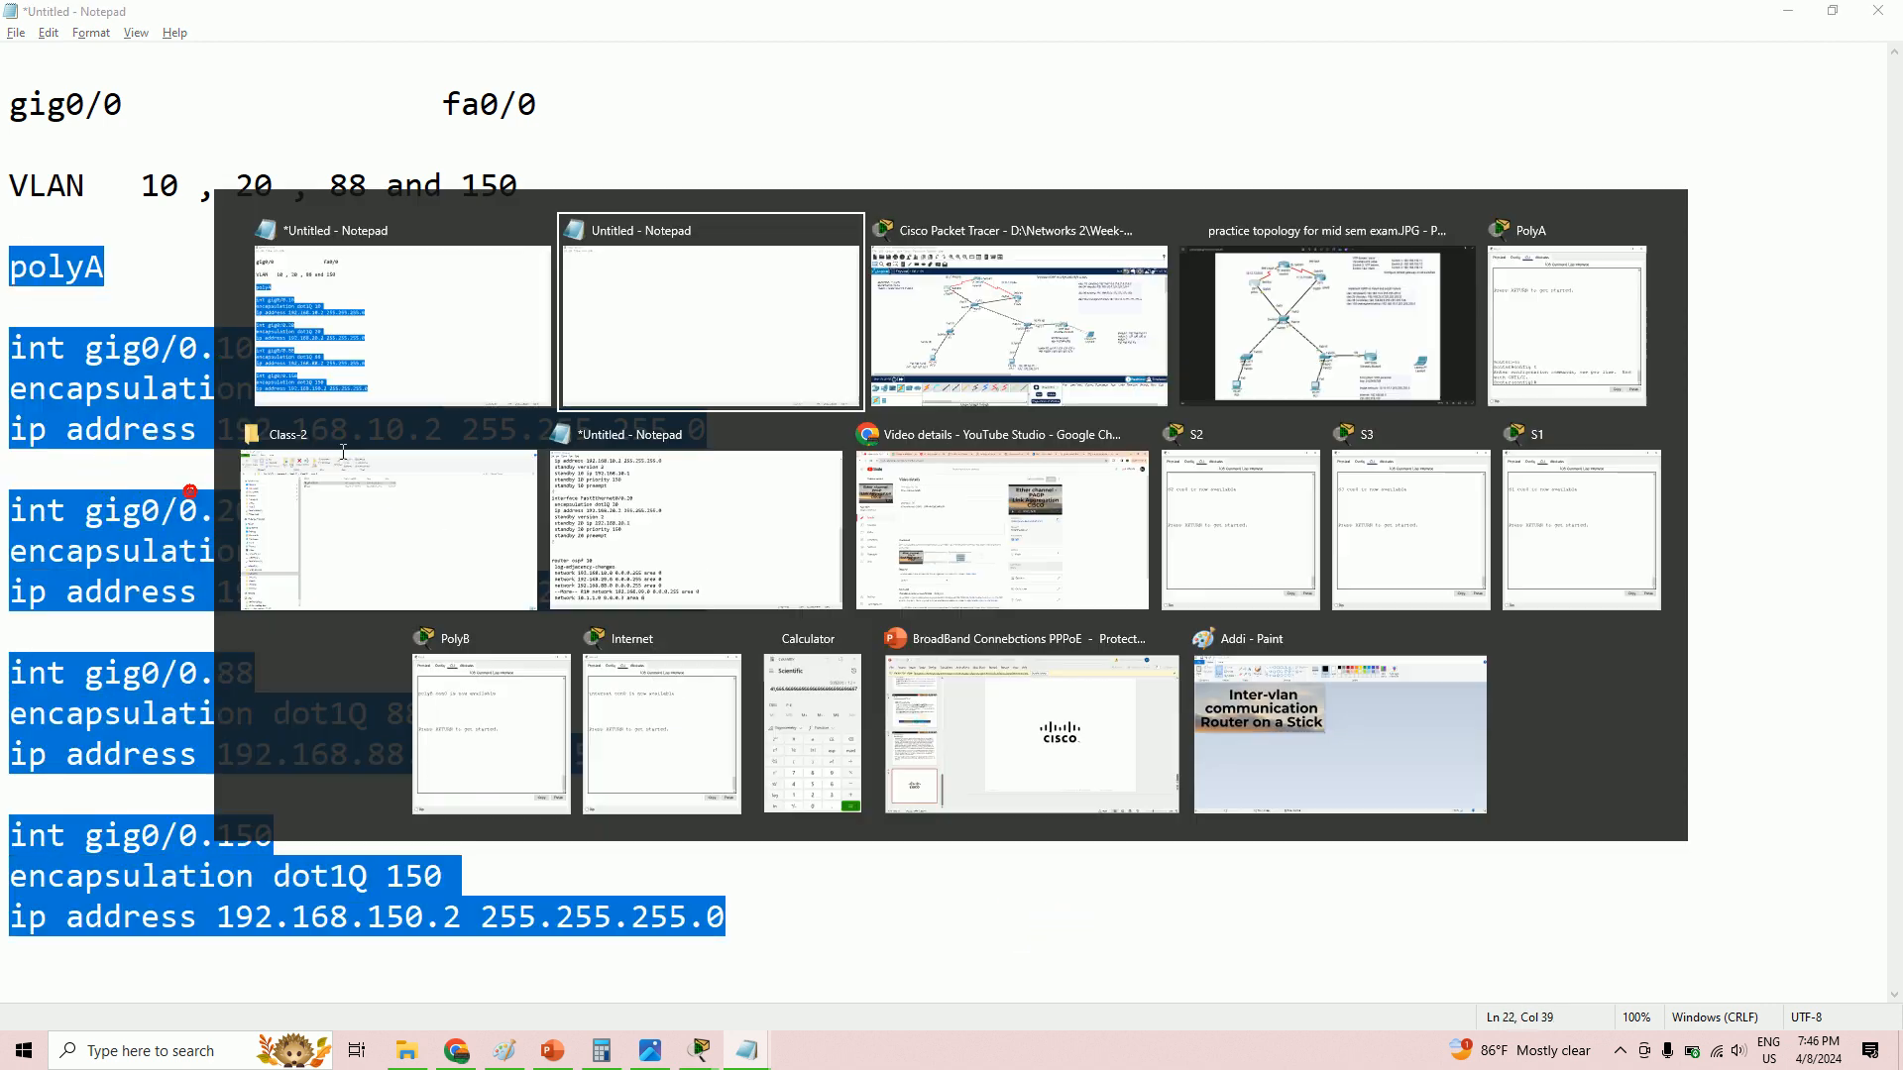
key("ctrl+v")
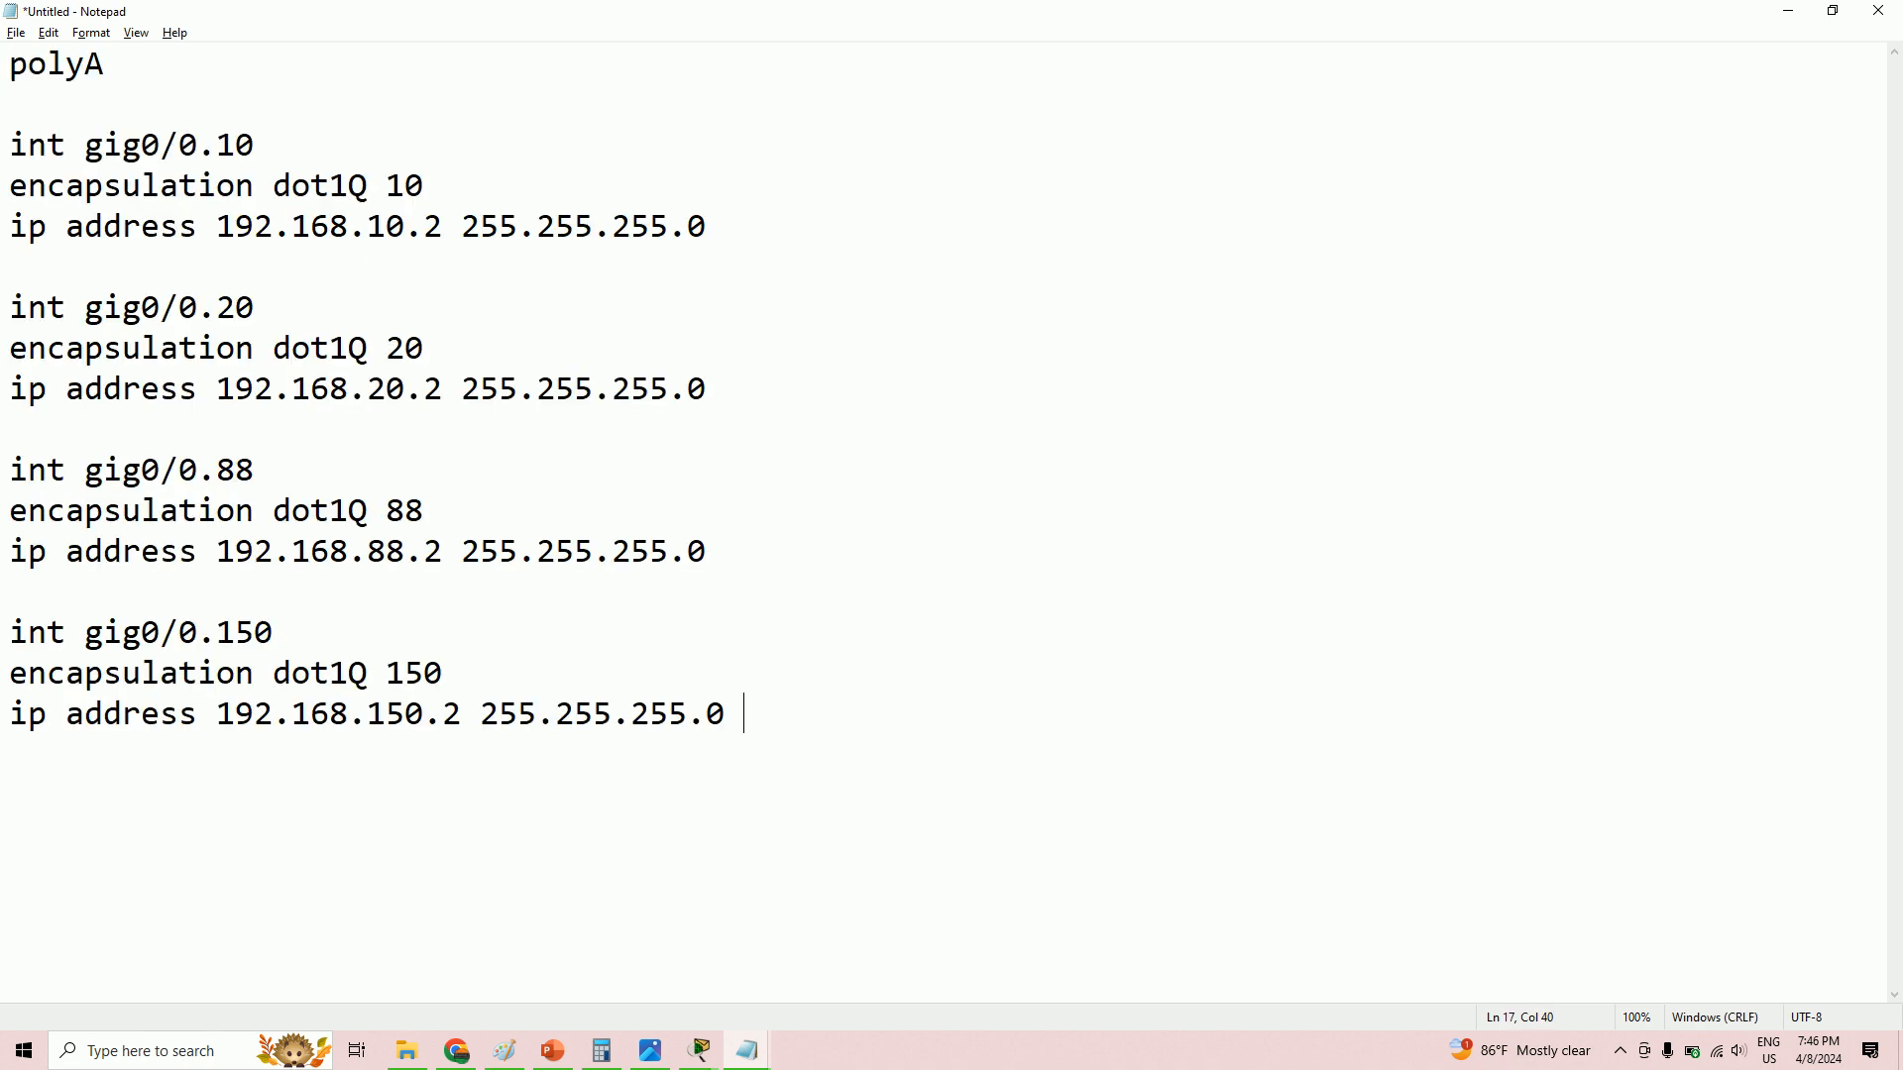
left_click(116, 77)
type("B")
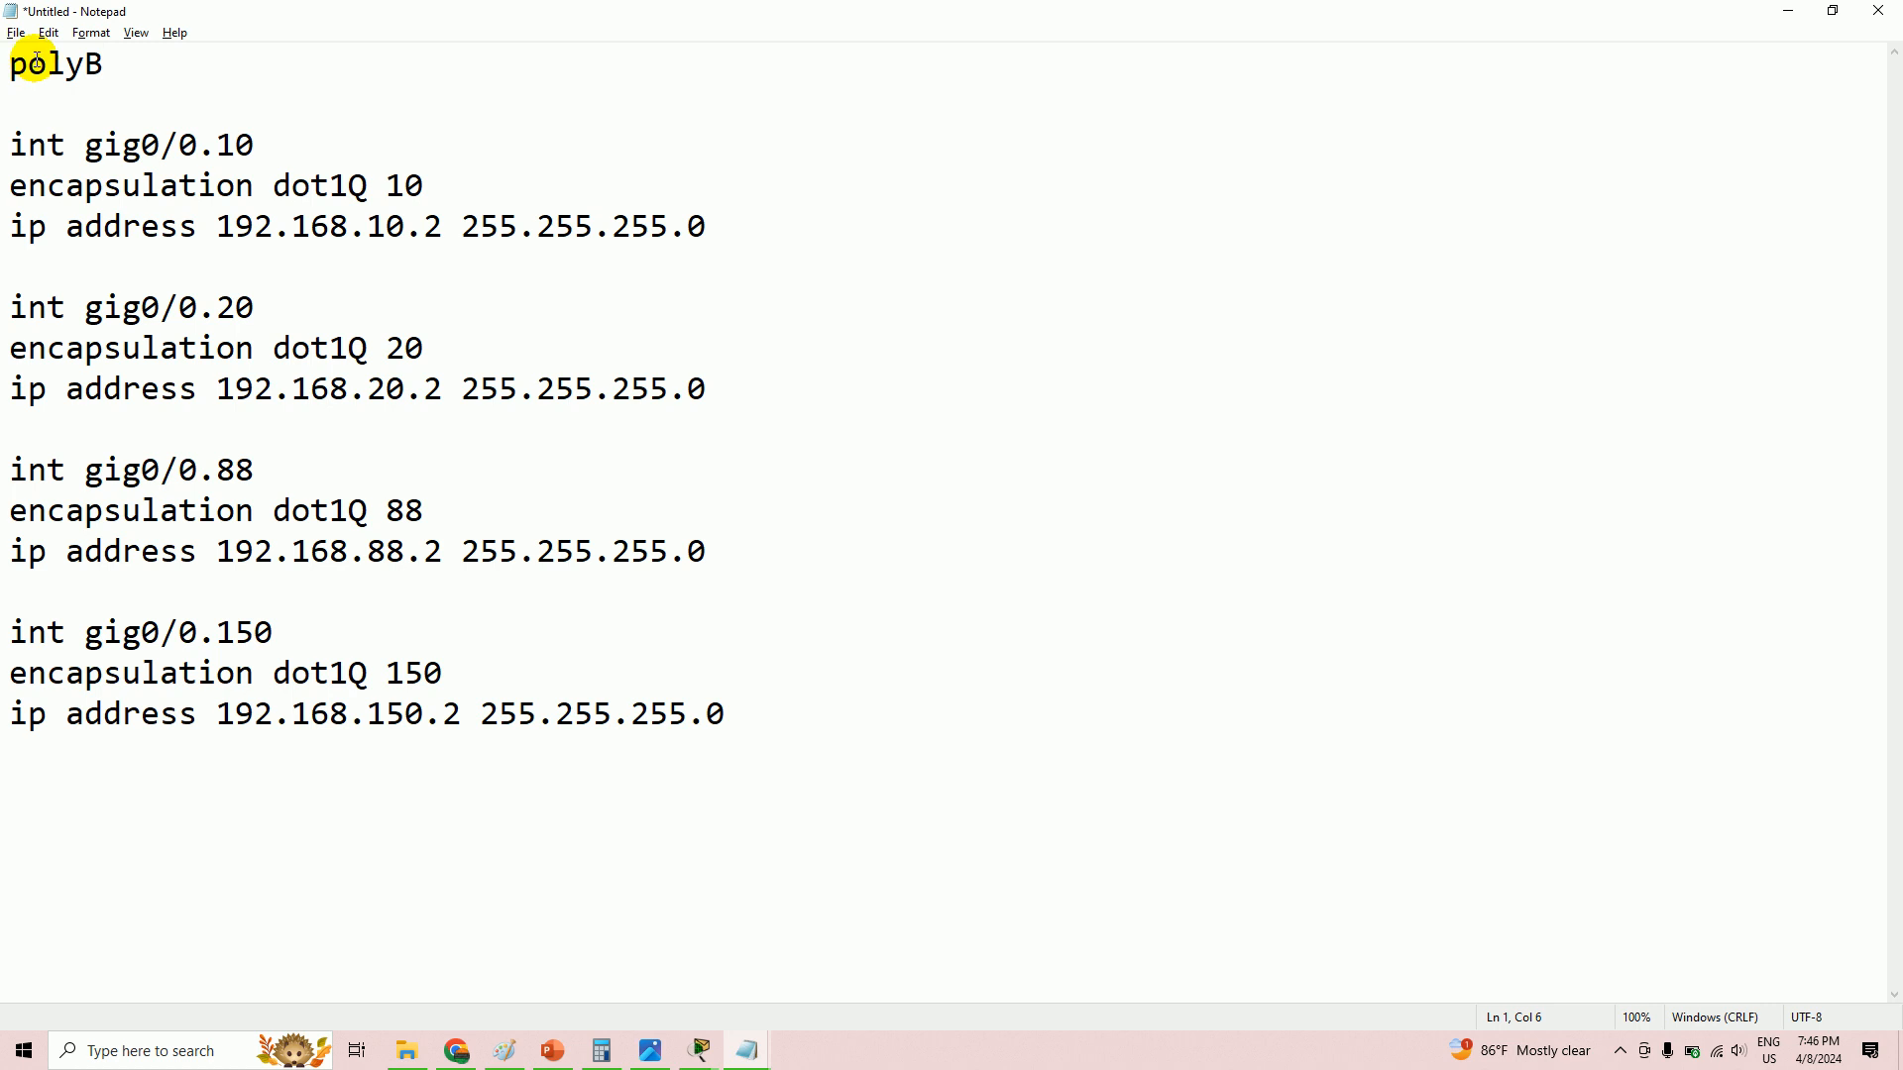
- Change the VLAN 10, 20, 88 and 150 addresses to end in .3
left_click(439, 233)
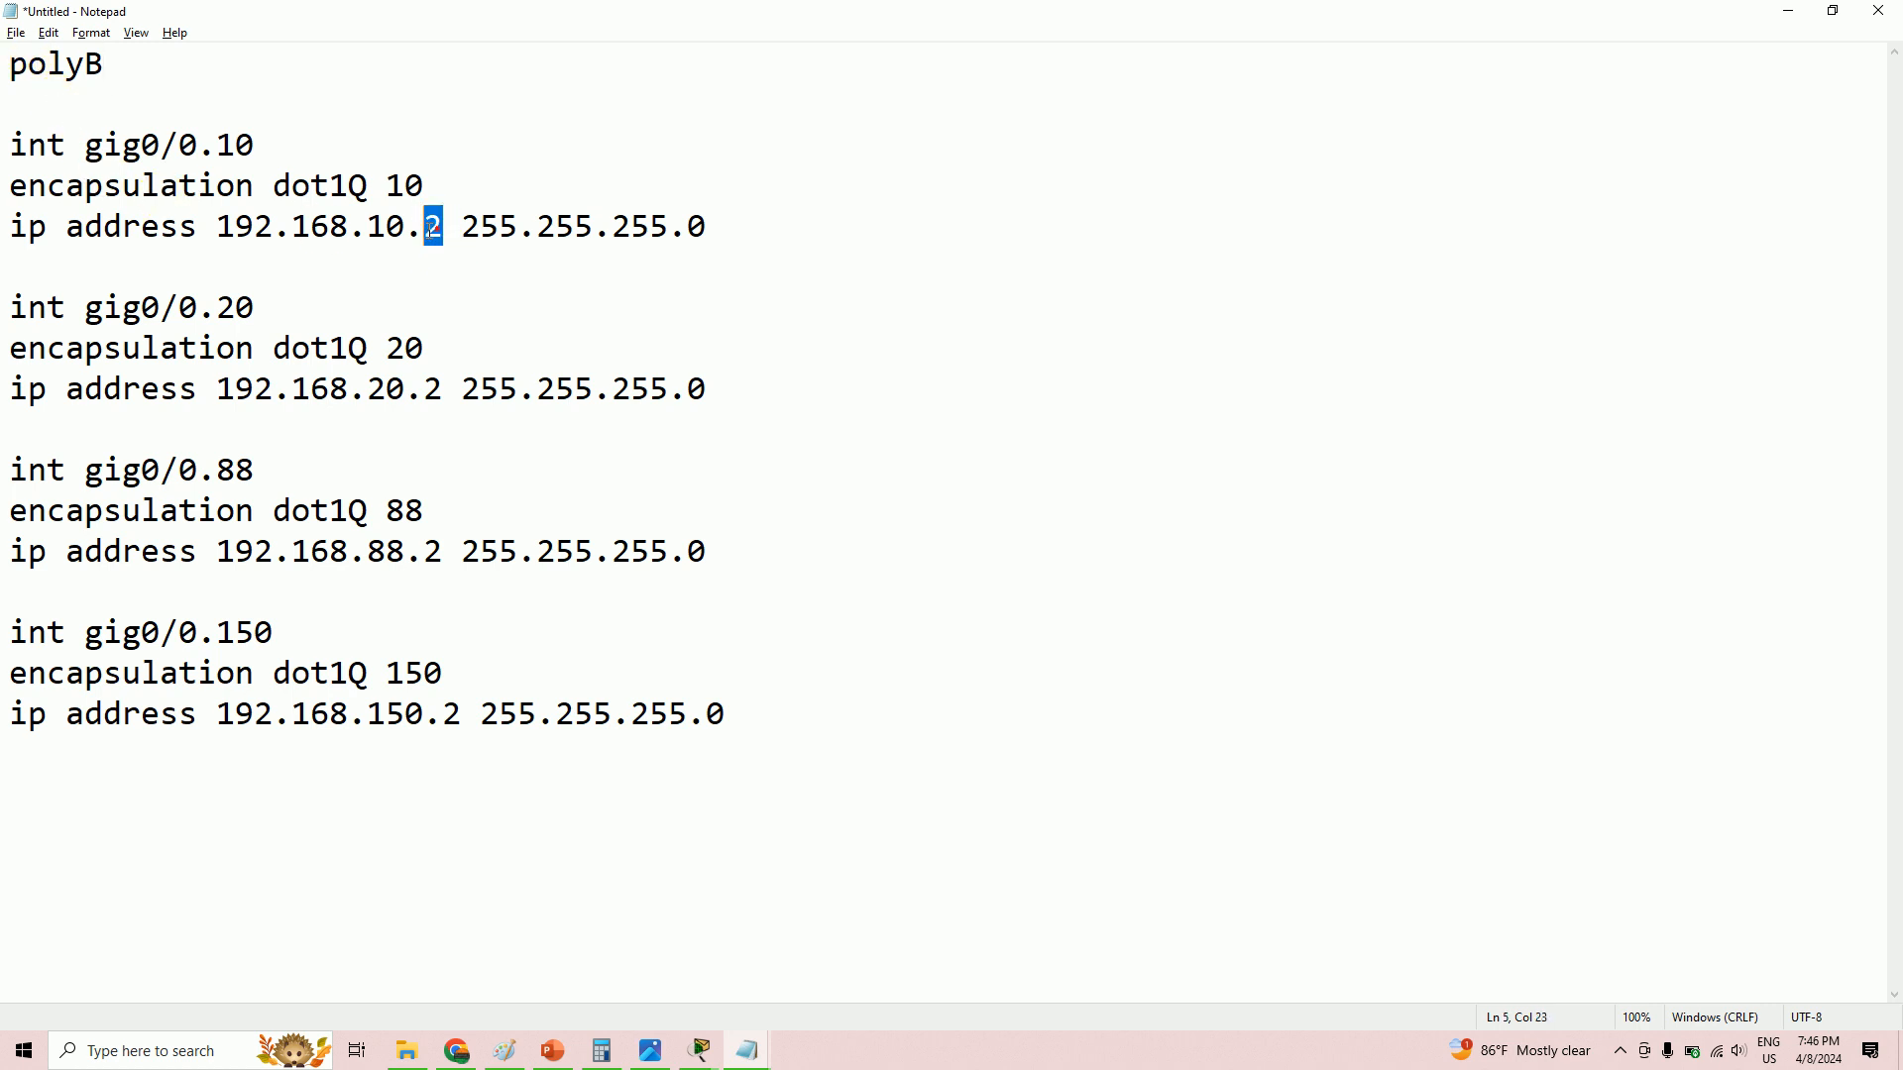
key("BackSpace")
type("3")
left_click_drag(448, 387, 426, 388)
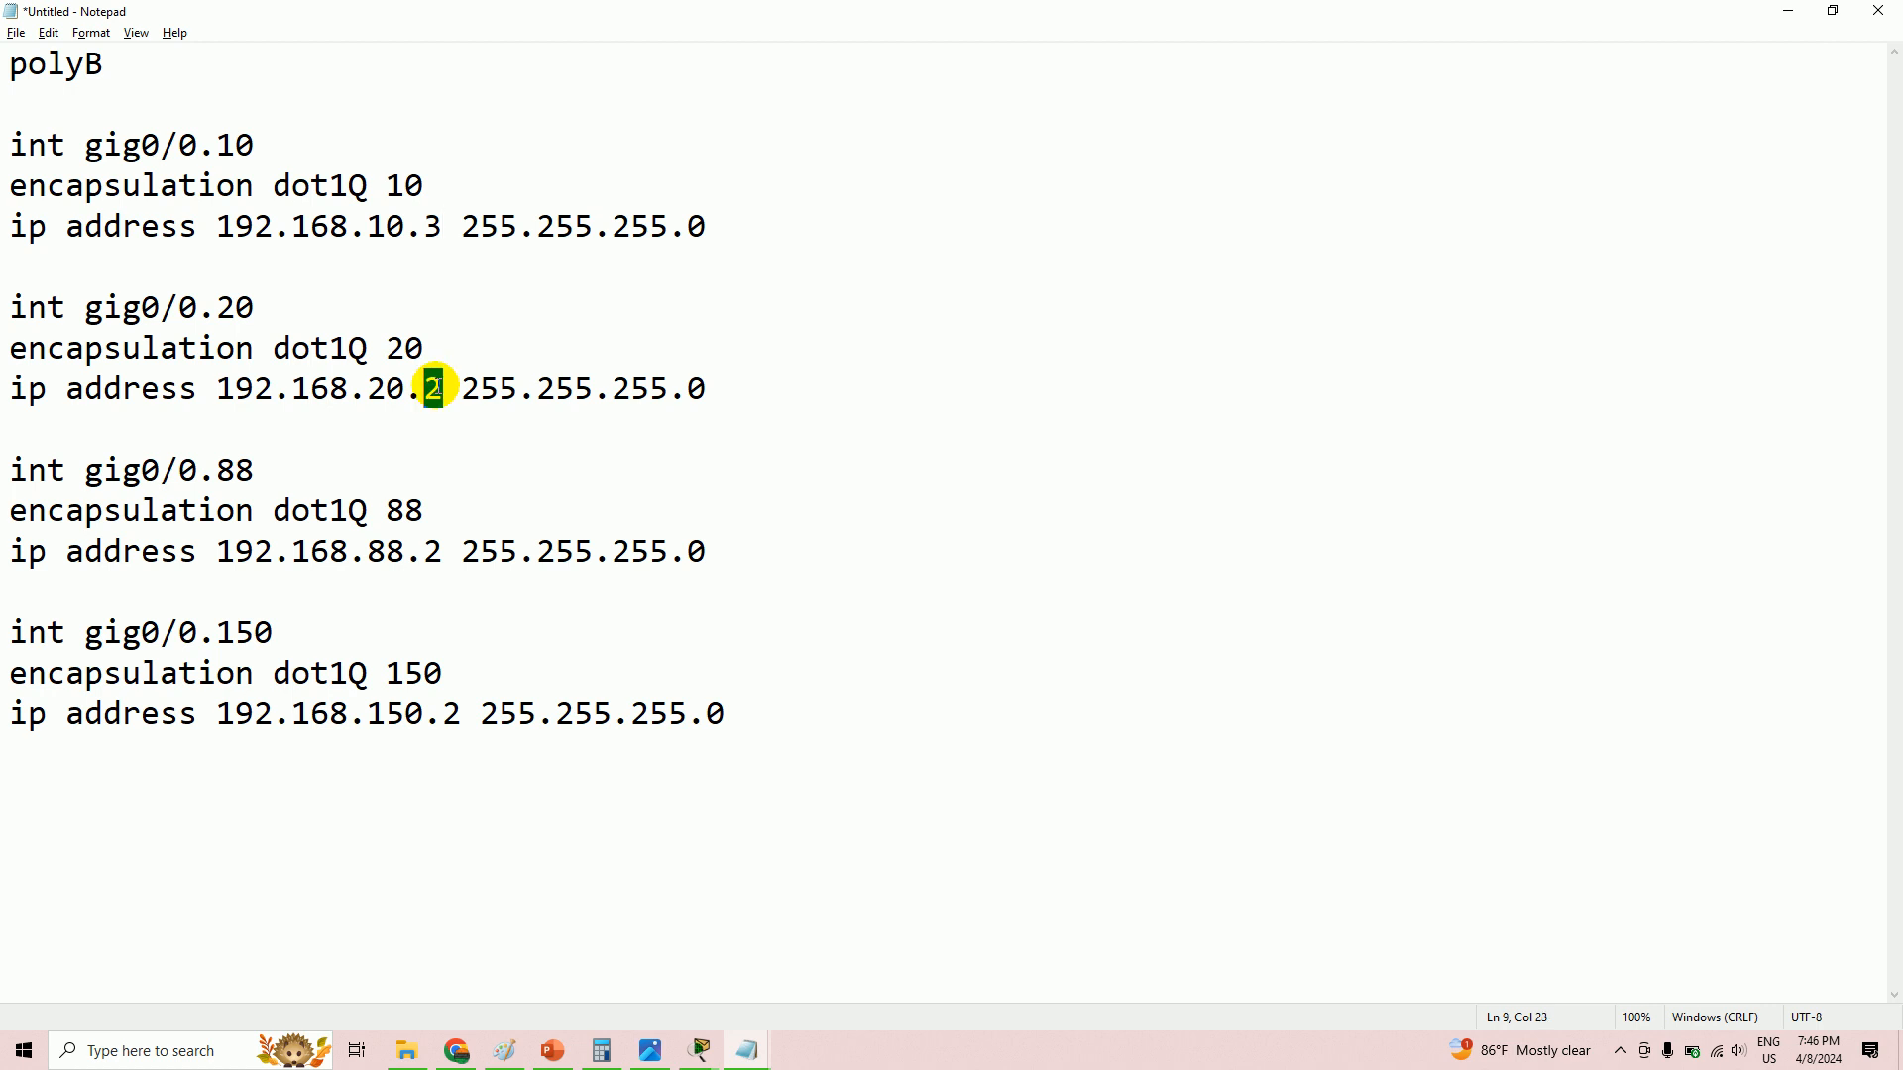
type("3")
left_click_drag(445, 551, 429, 552)
type("3")
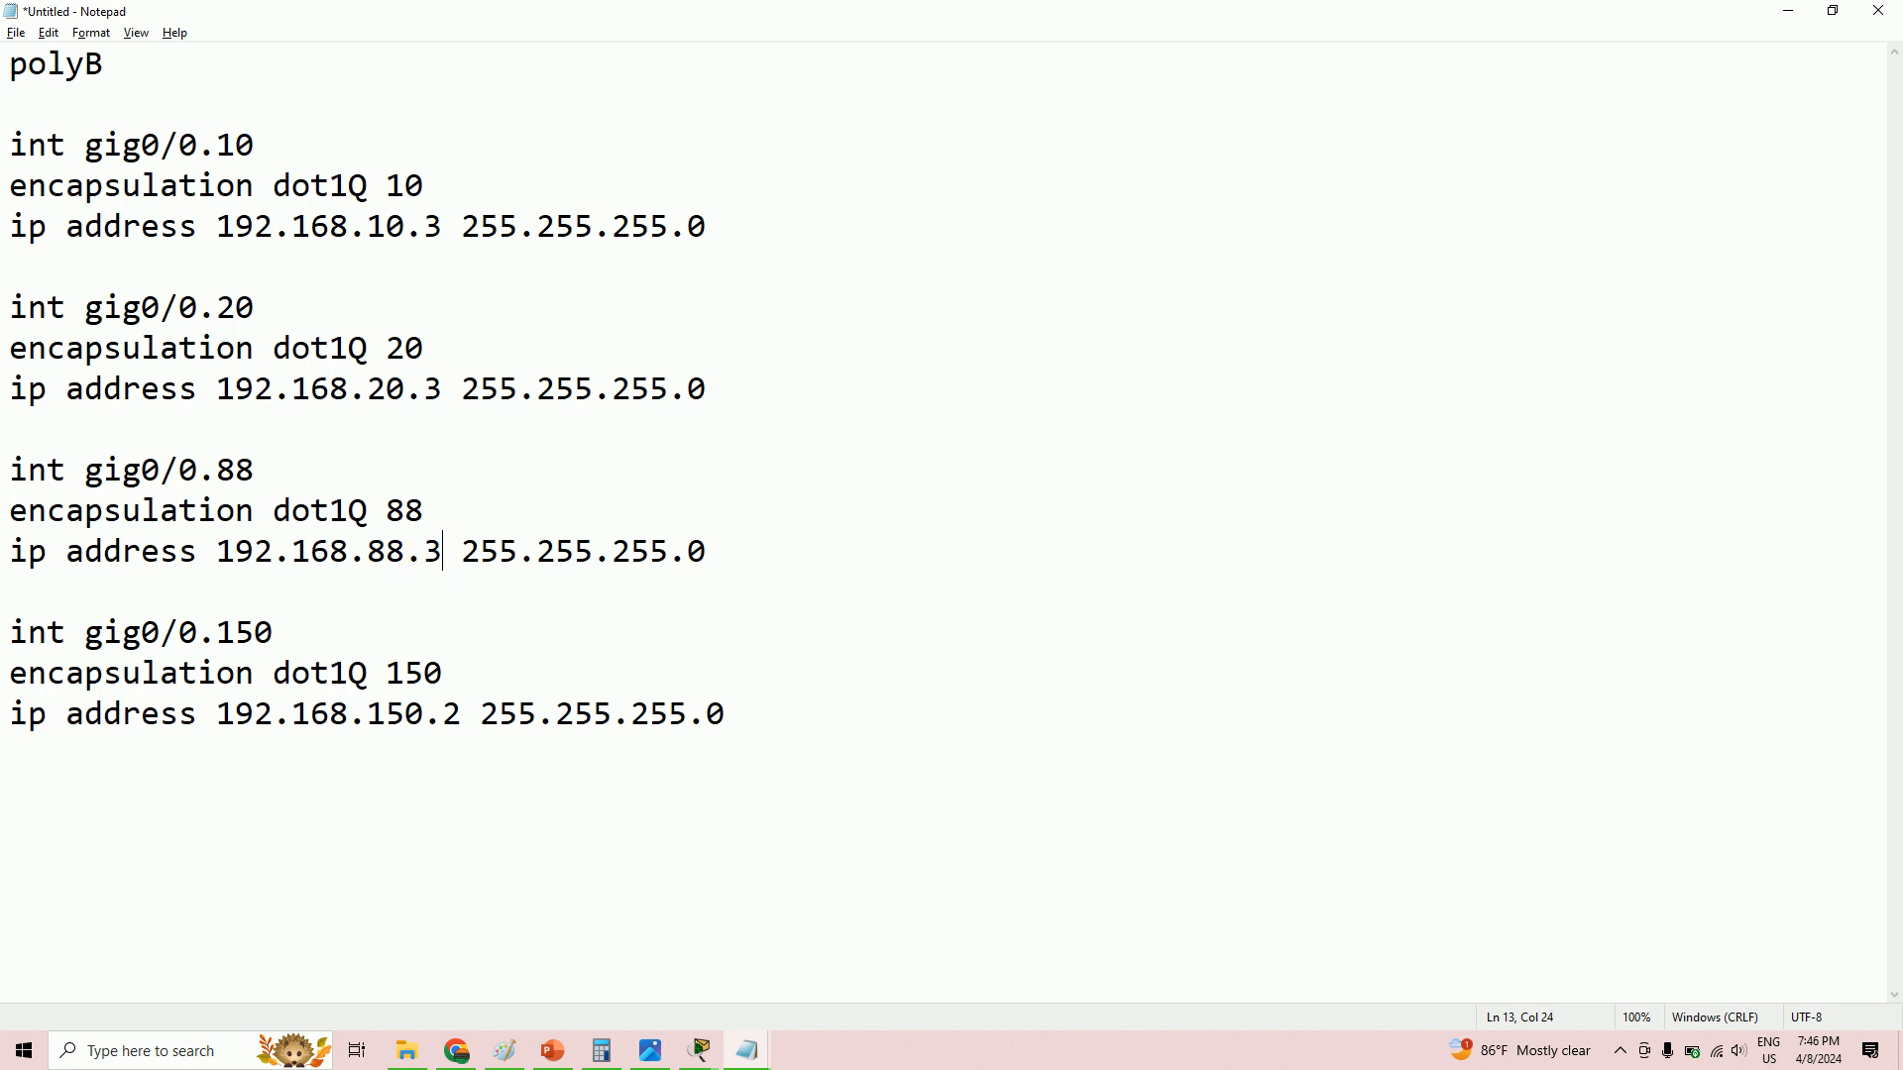
left_click(444, 714)
left_click_drag(449, 716, 454, 715)
type("3")
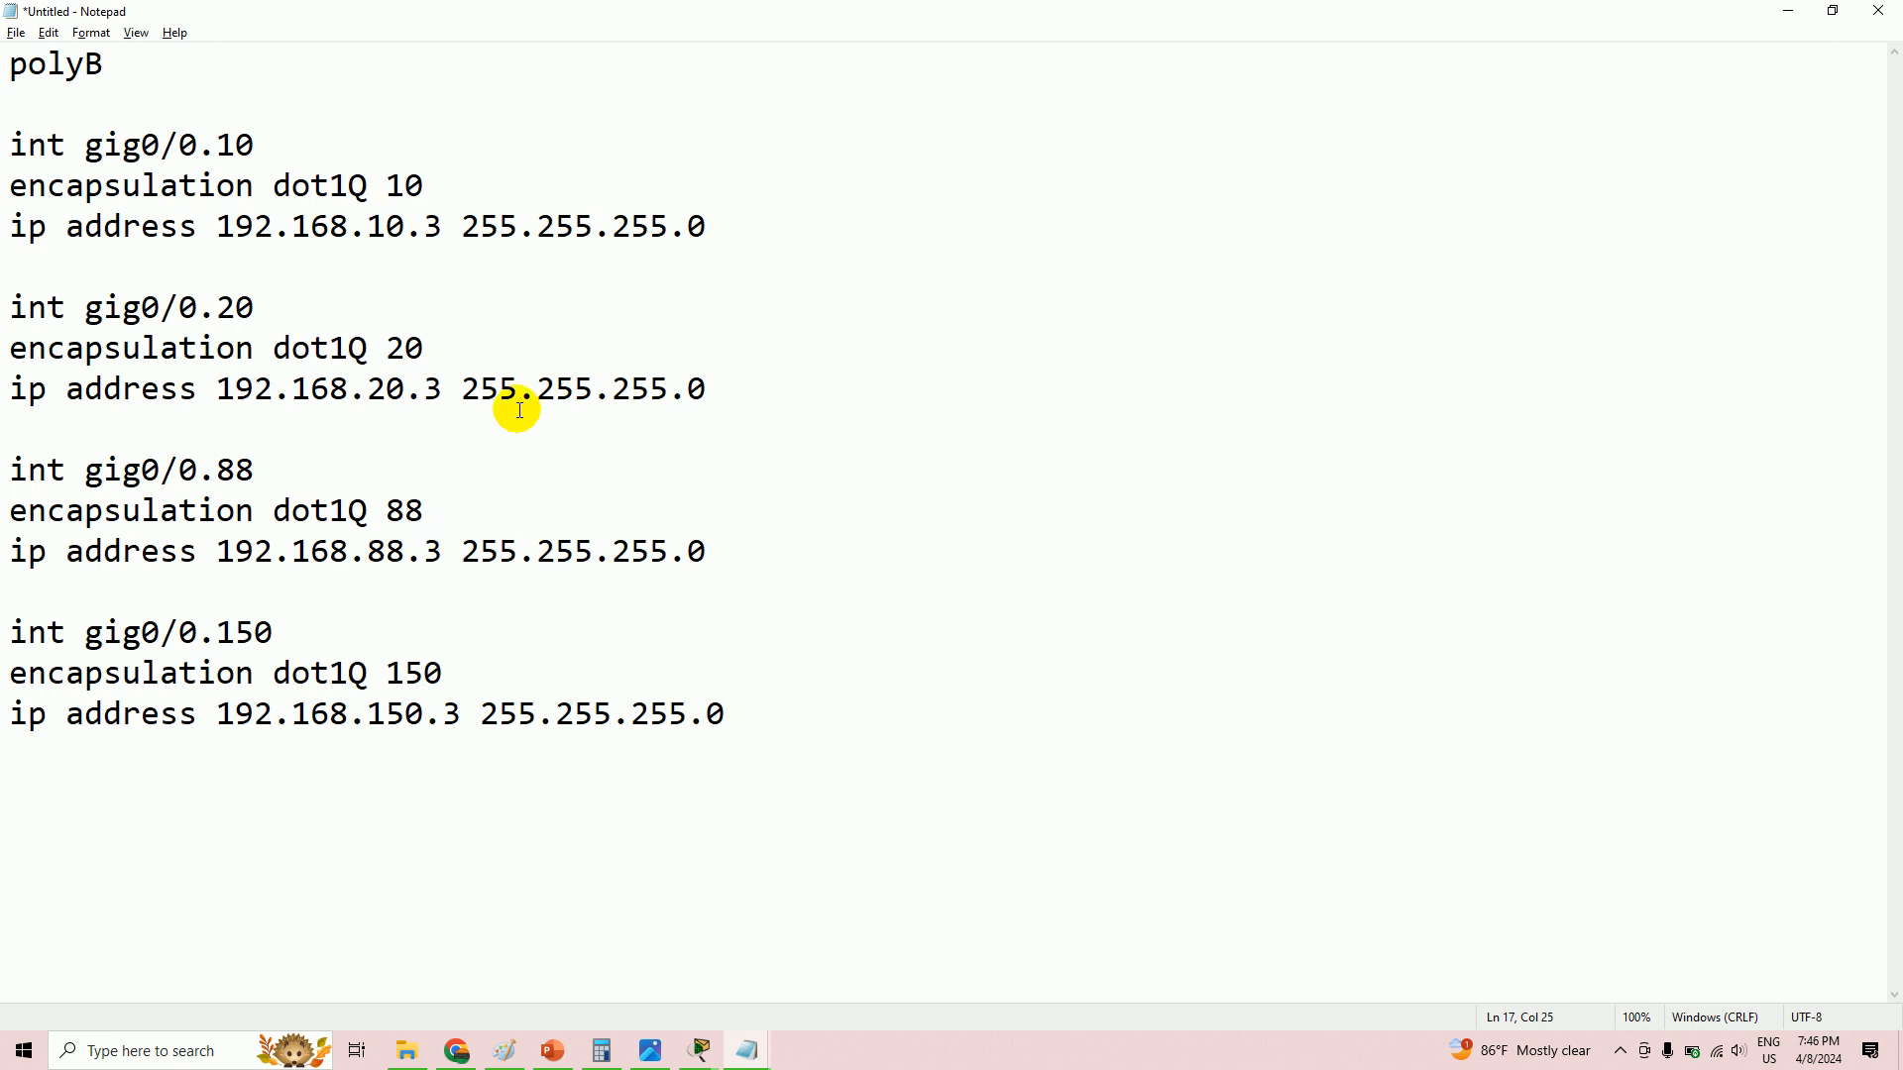
left_click(309, 1034)
key("alt+Tab")
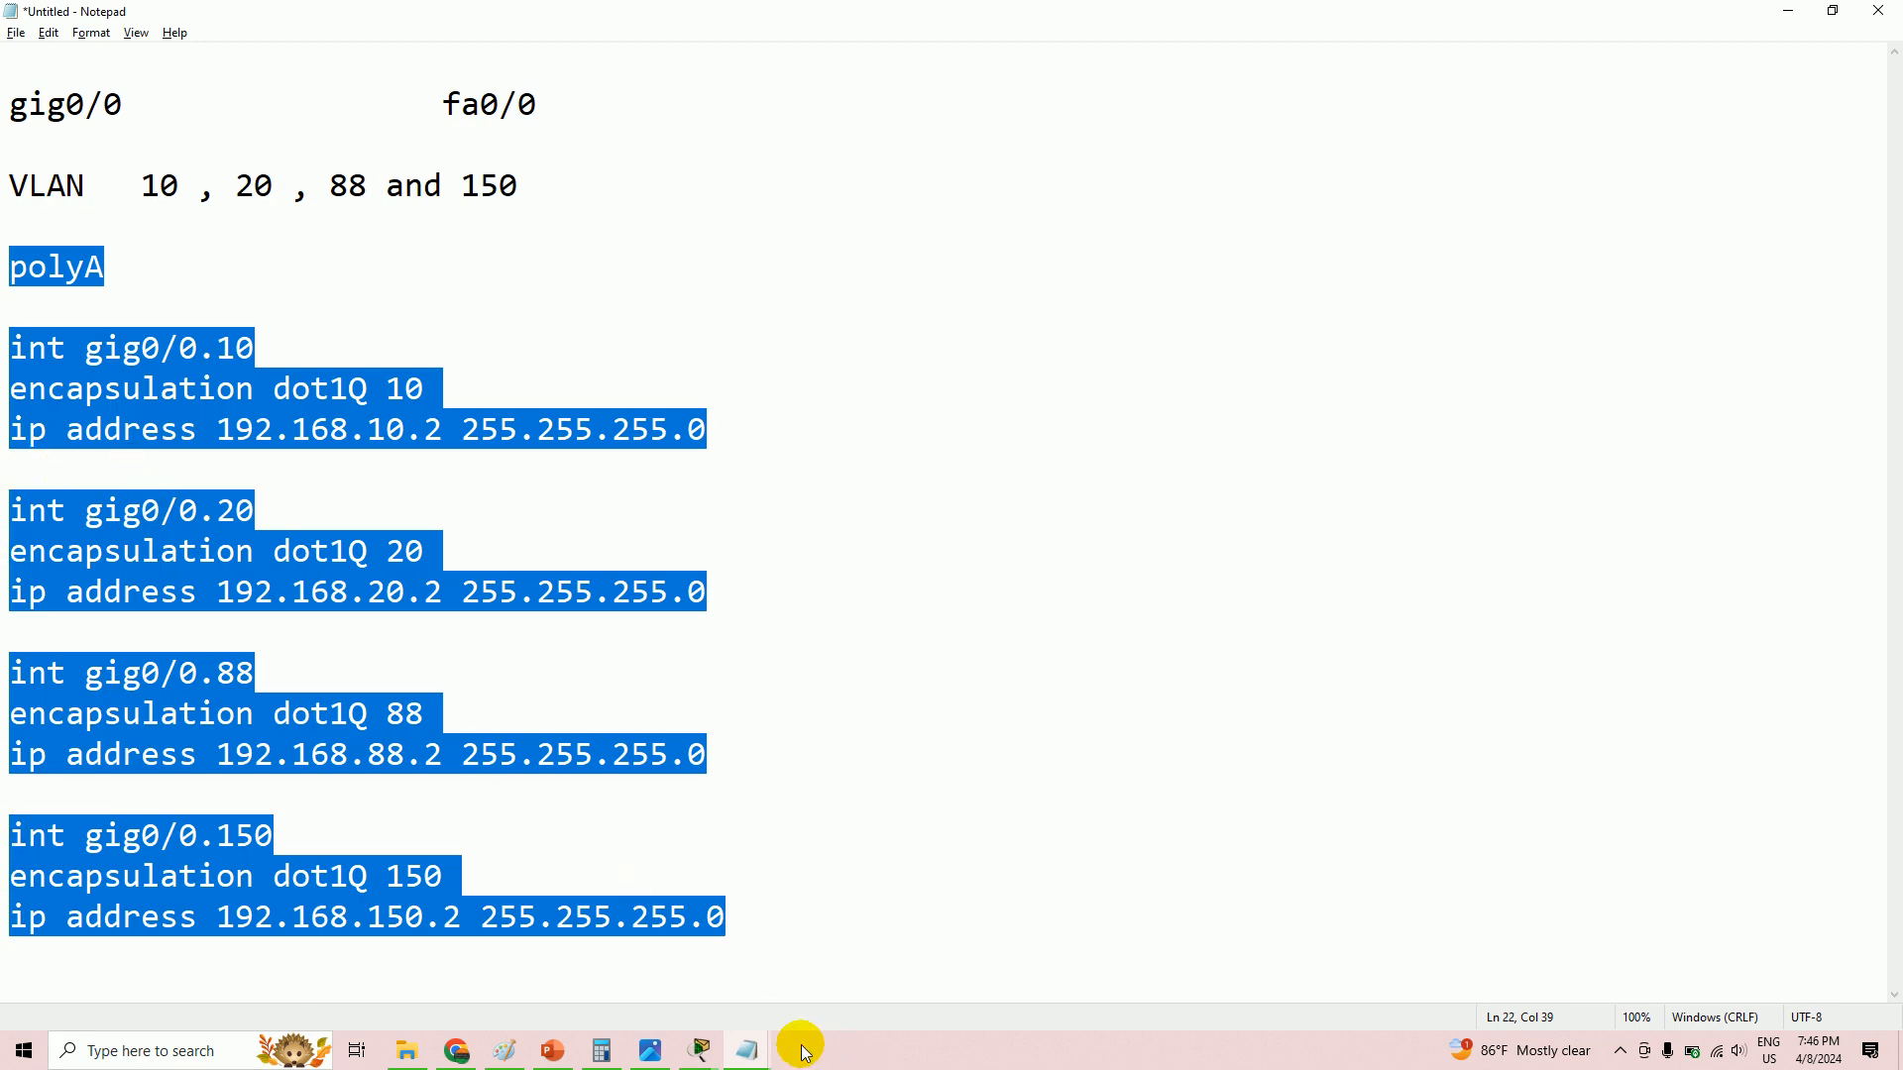
- Glance at the Packet Tracer topology, then return to the polyA draft
left_click(710, 1054)
left_click(289, 968)
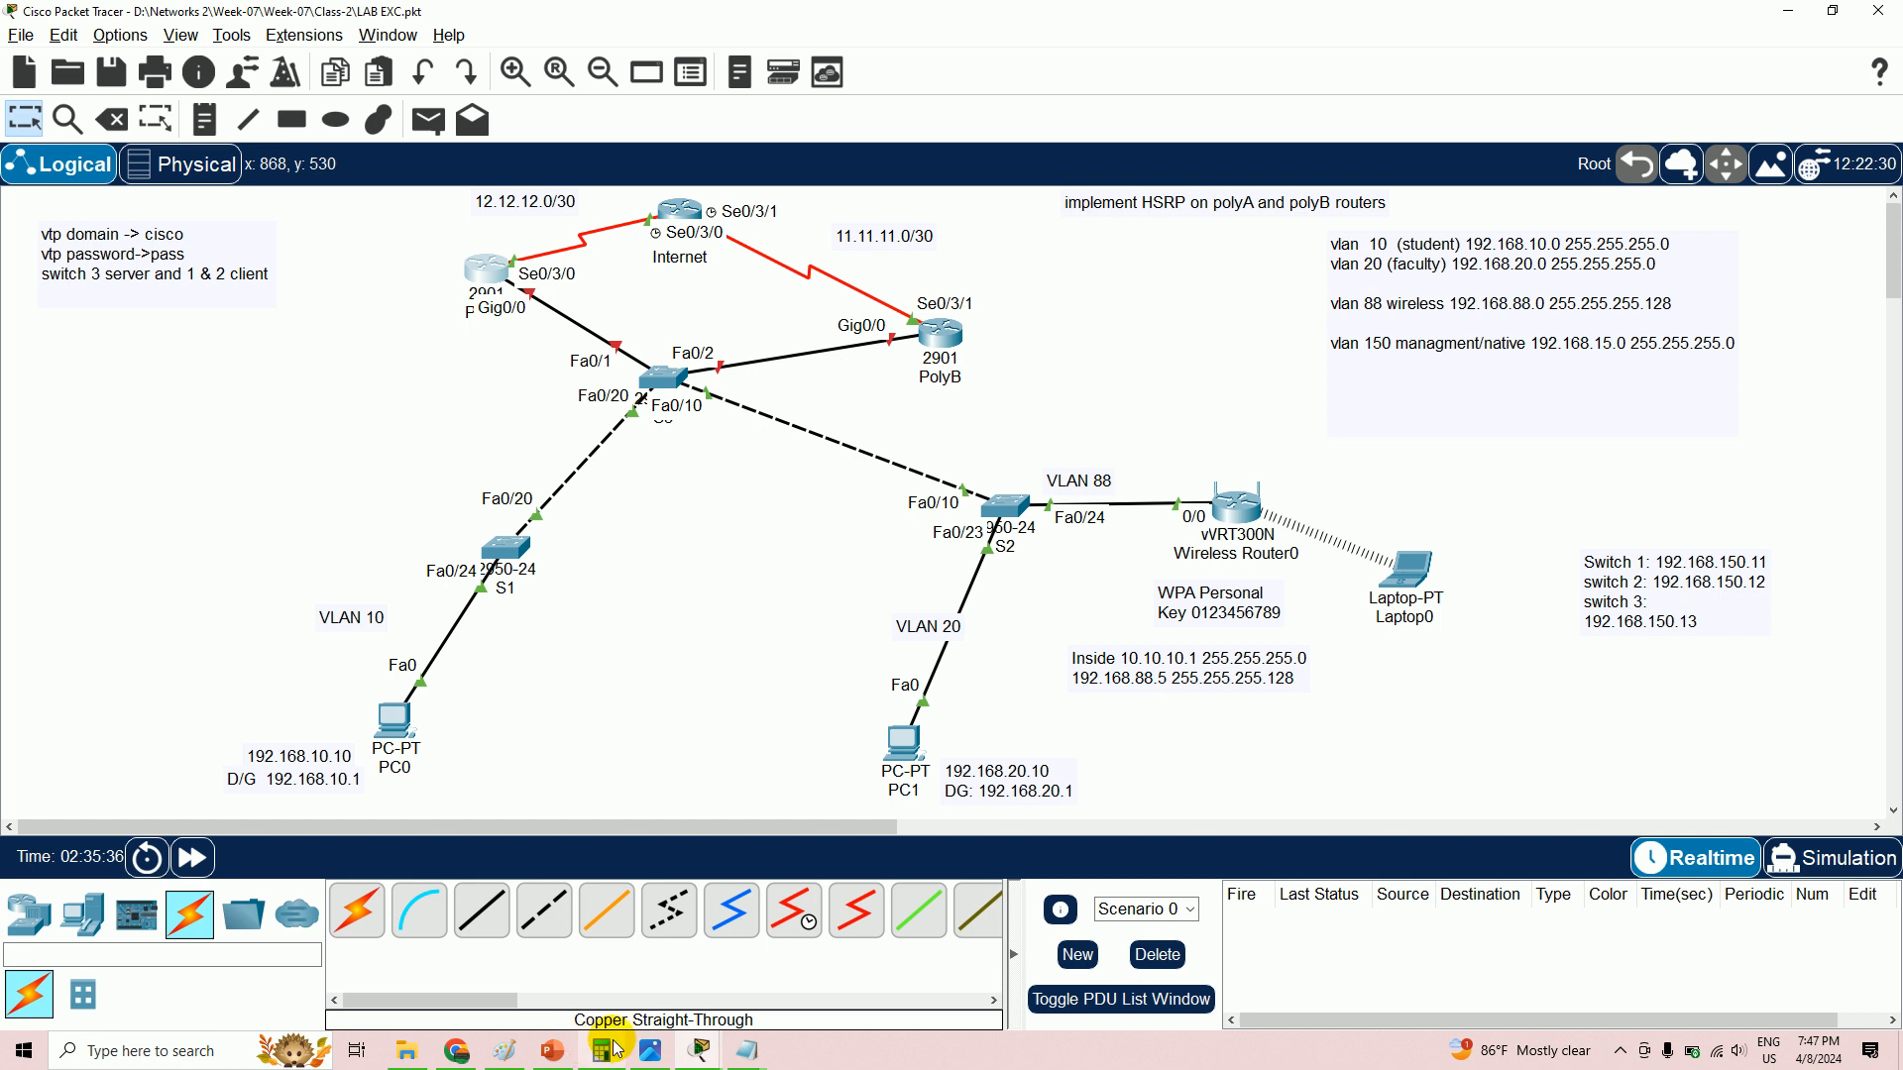
mouse_move(705, 1060)
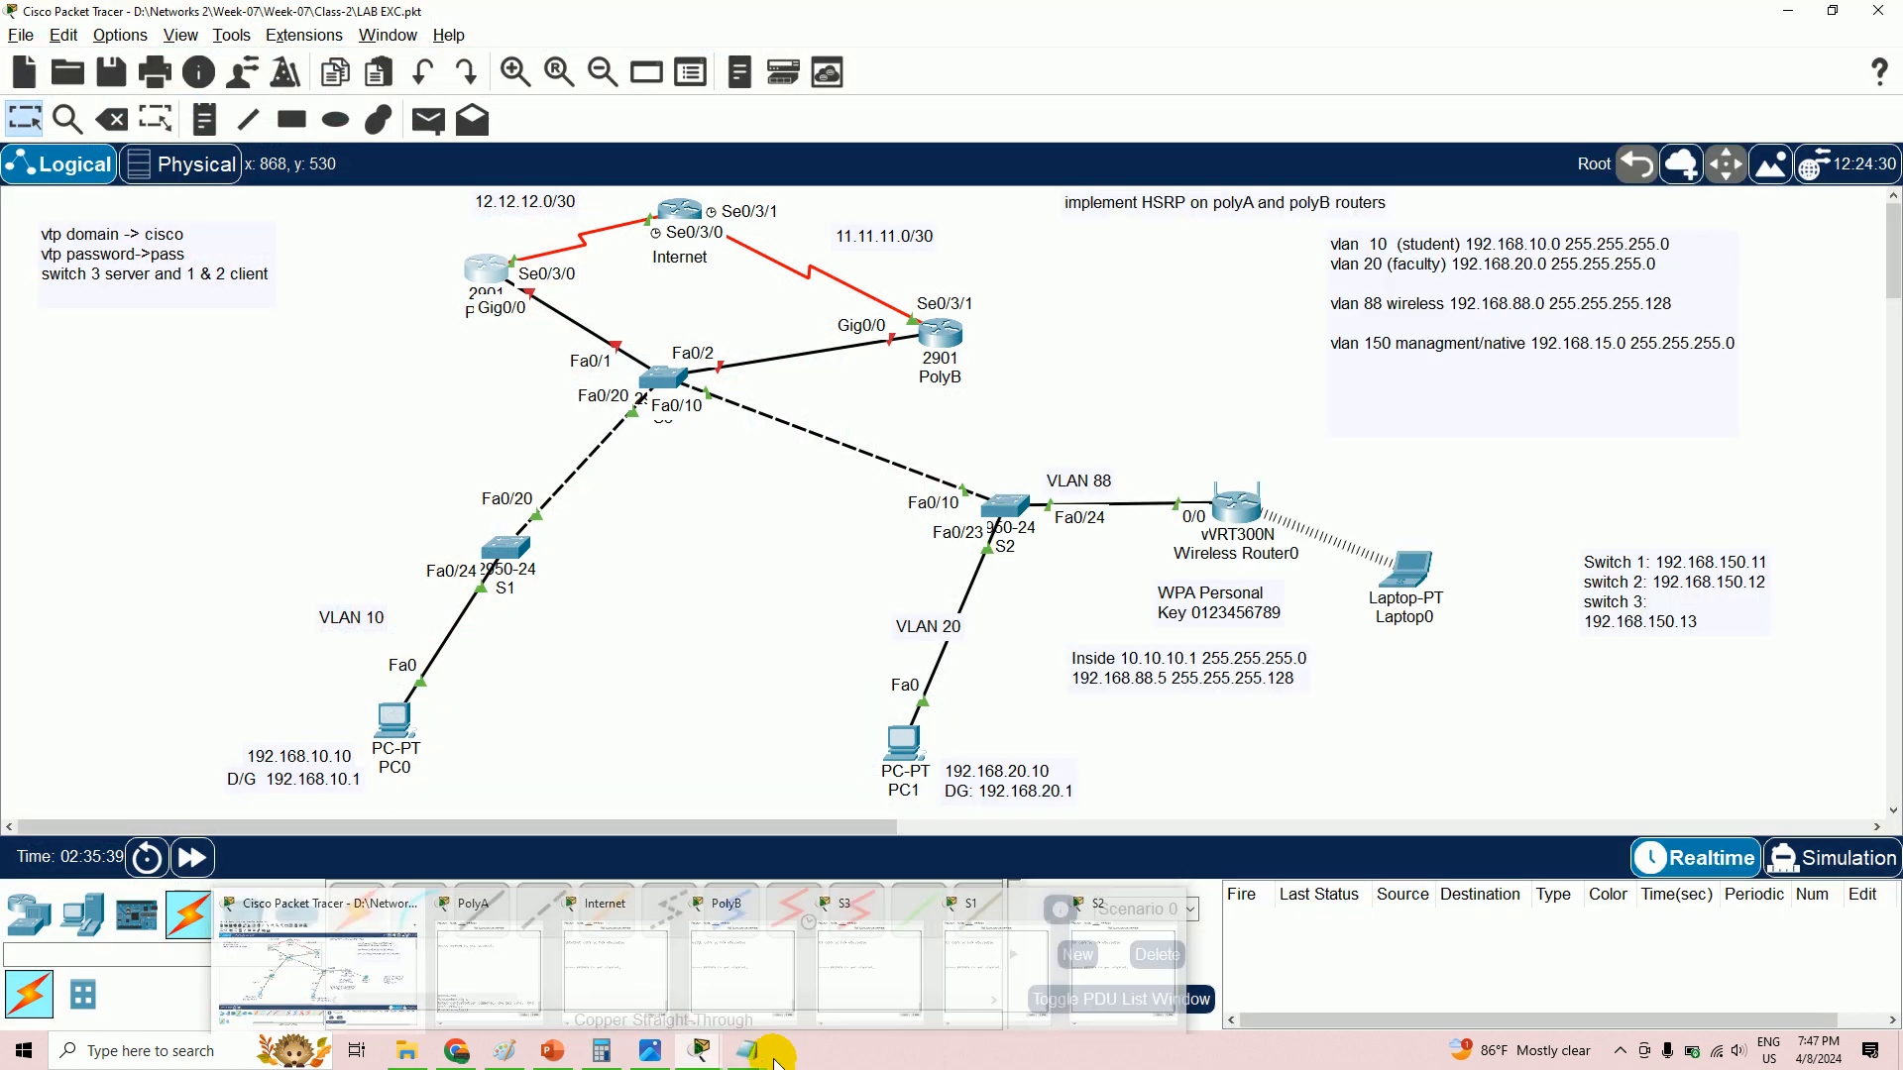
mouse_move(776, 1061)
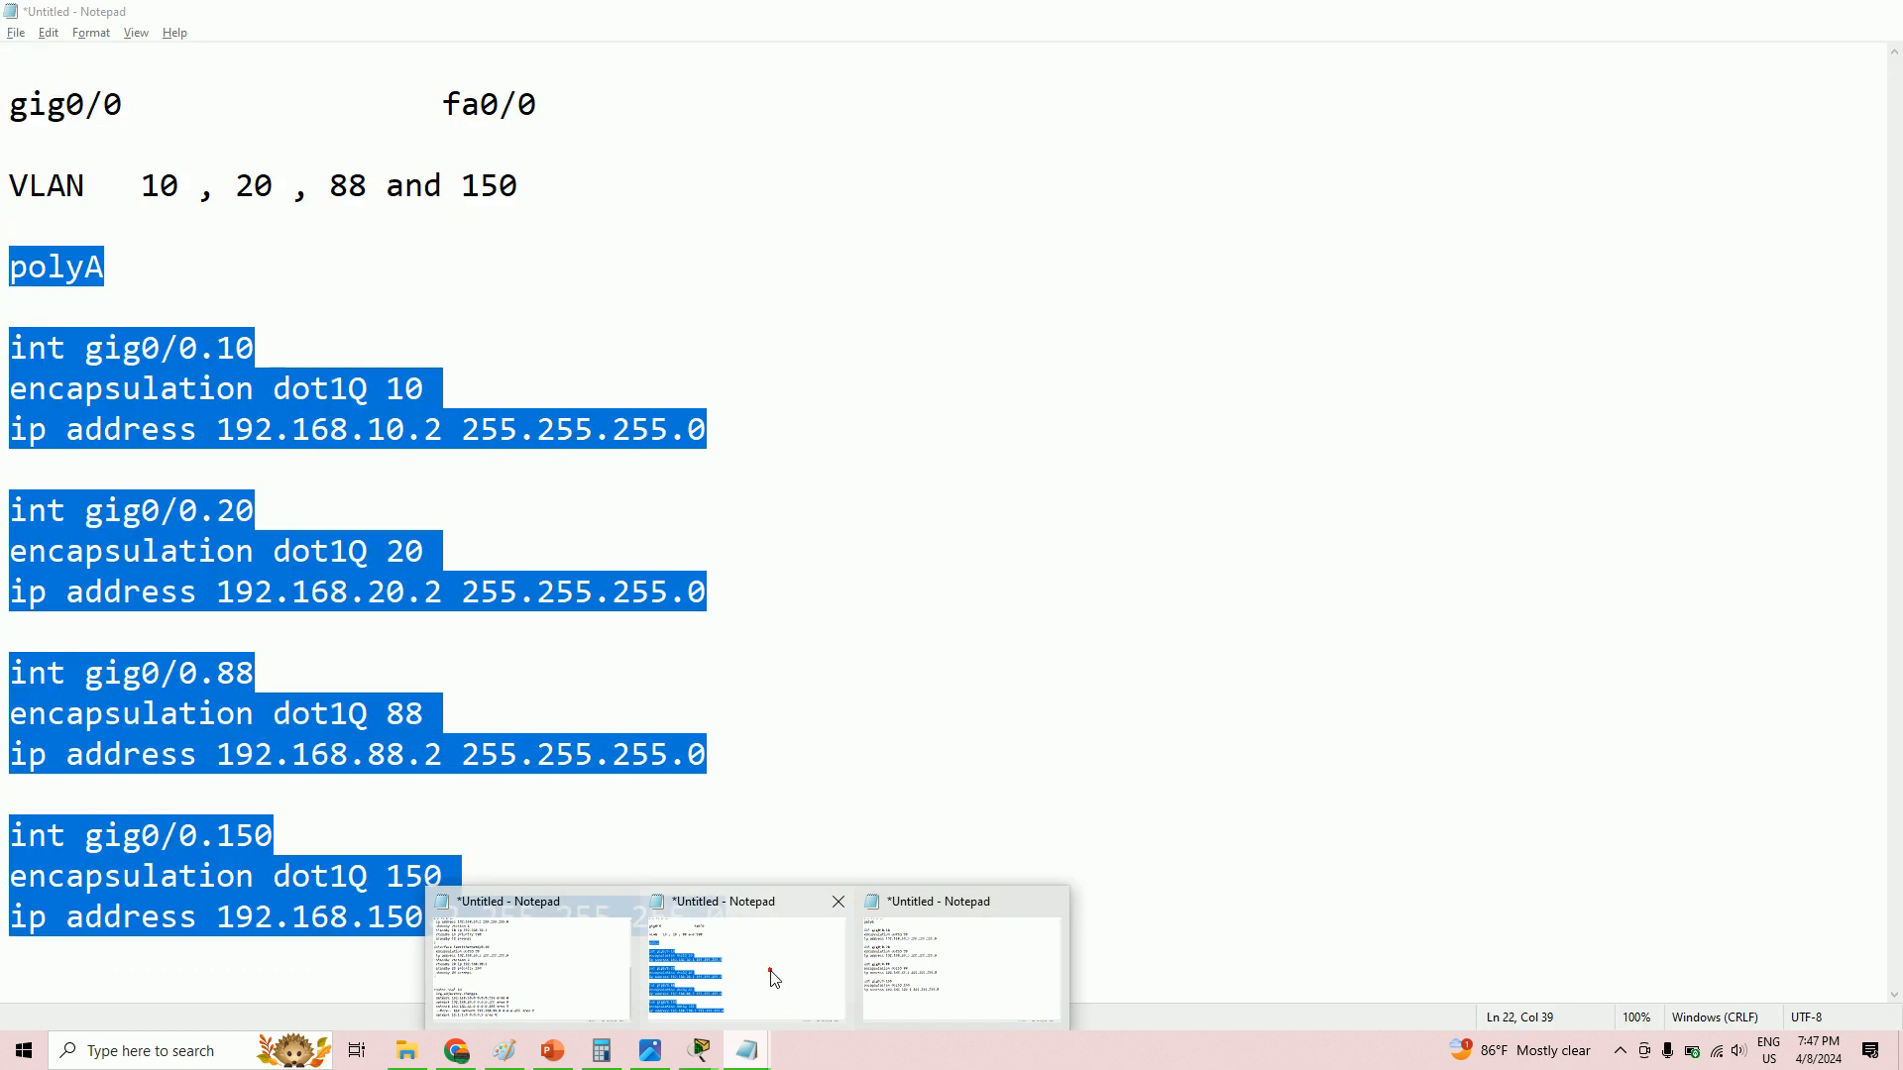
left_click(774, 978)
left_click(86, 394)
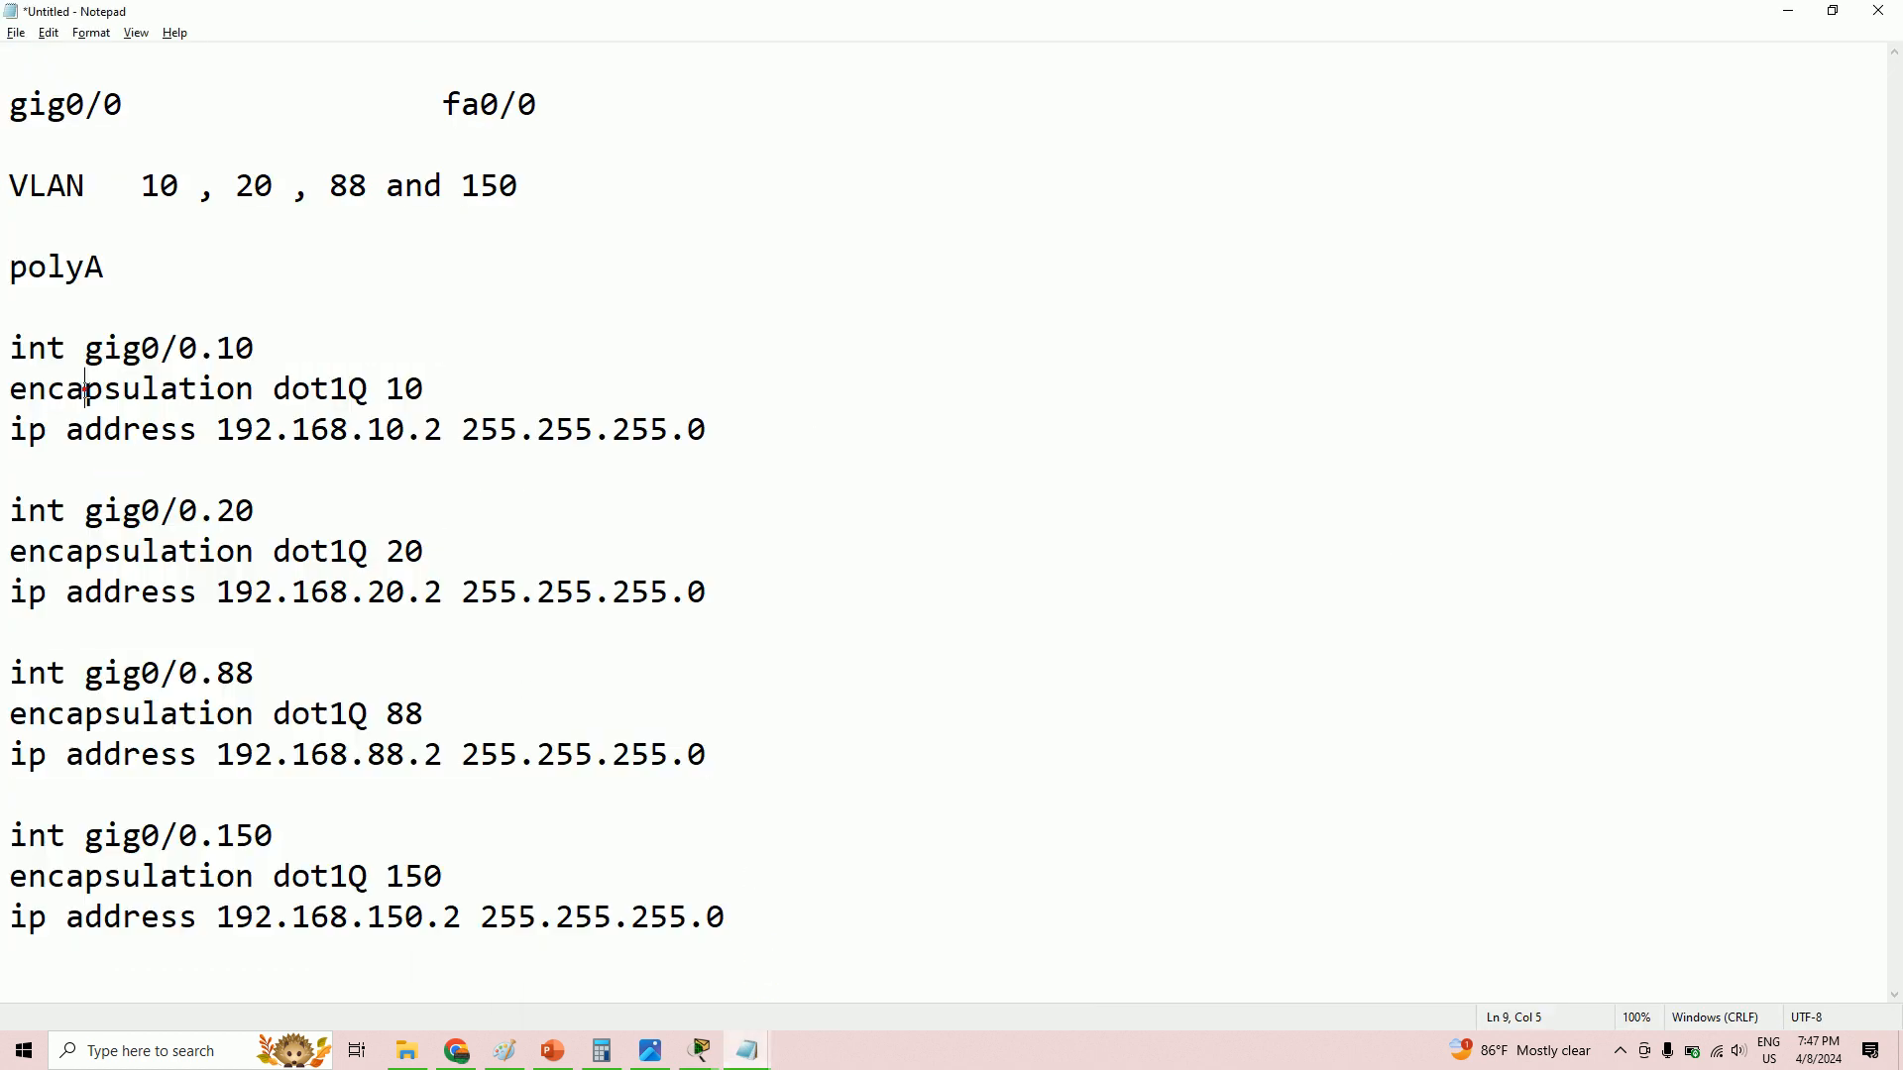
- Review the polyA heading, subinterfaces .10, .20, .88, .150, and VLAN 10's dot1Q and address lines
left_click_drag(10, 265, 139, 263)
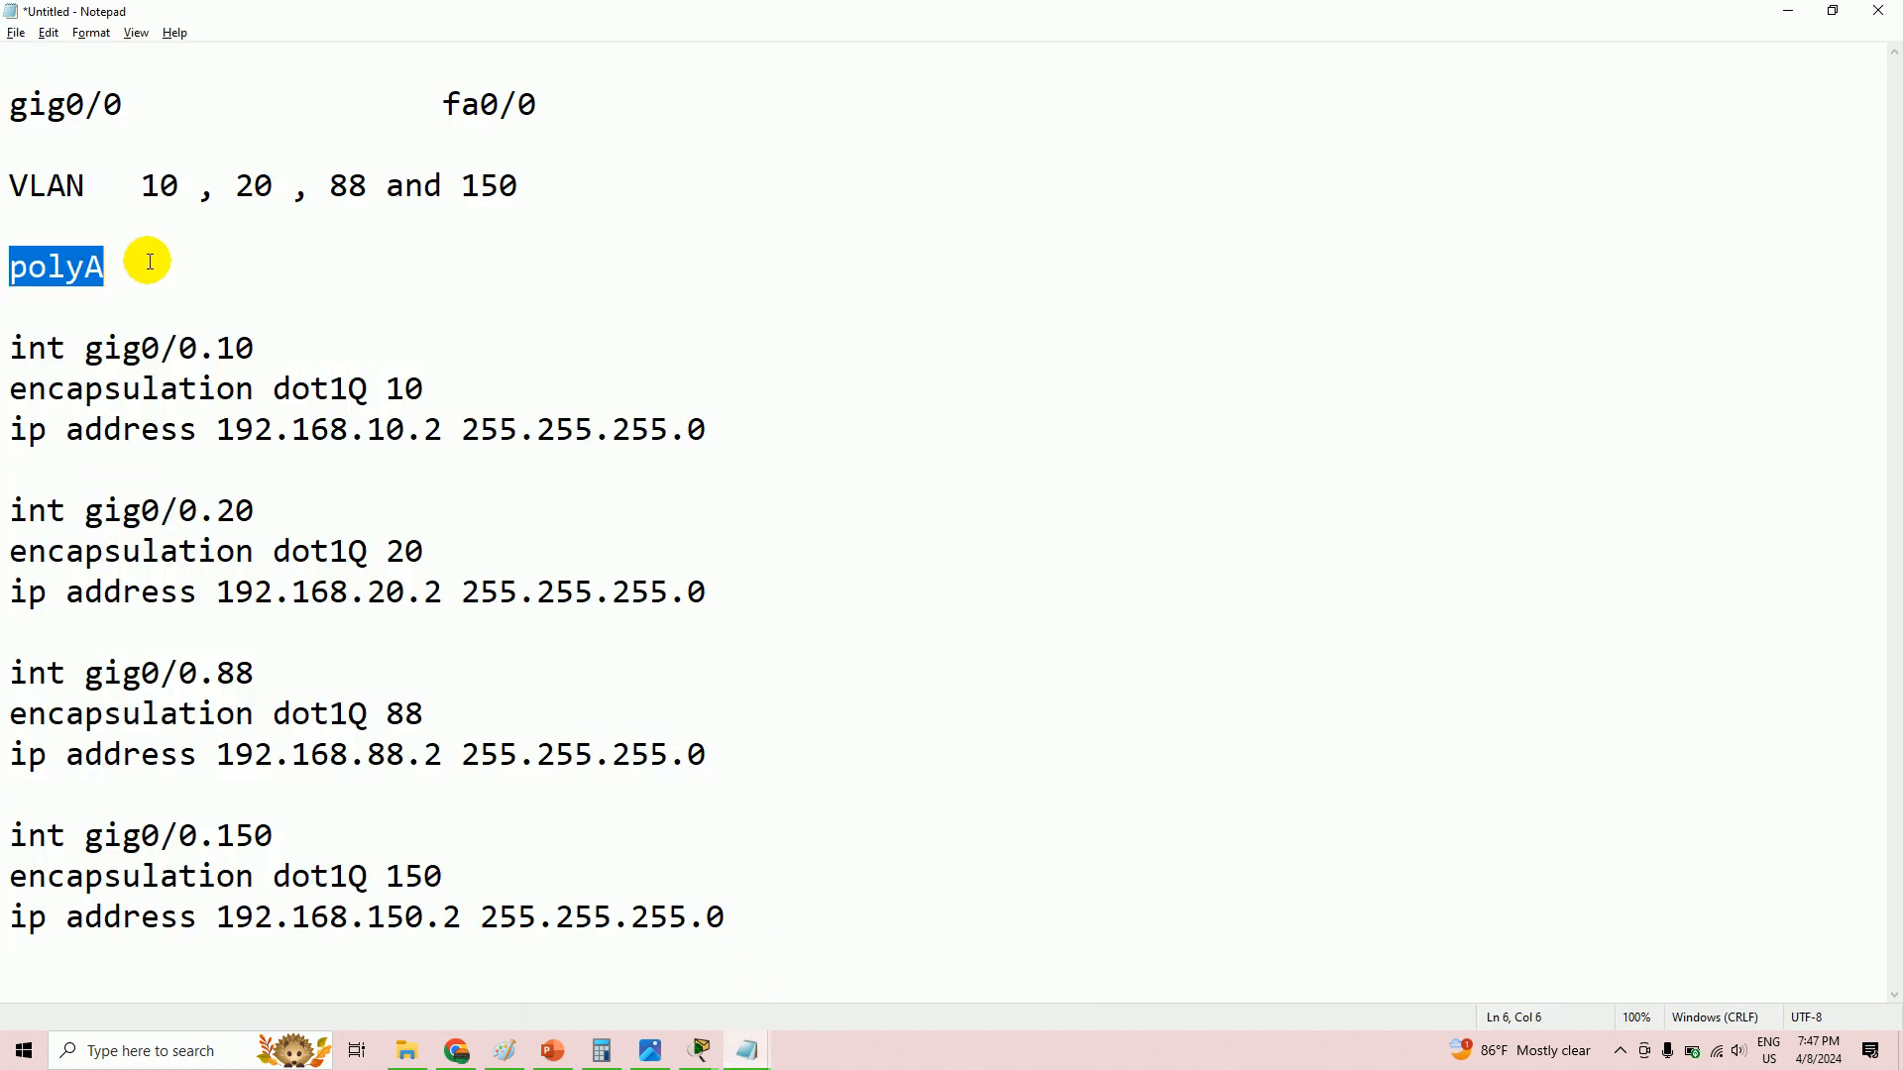
left_click_drag(10, 348, 260, 348)
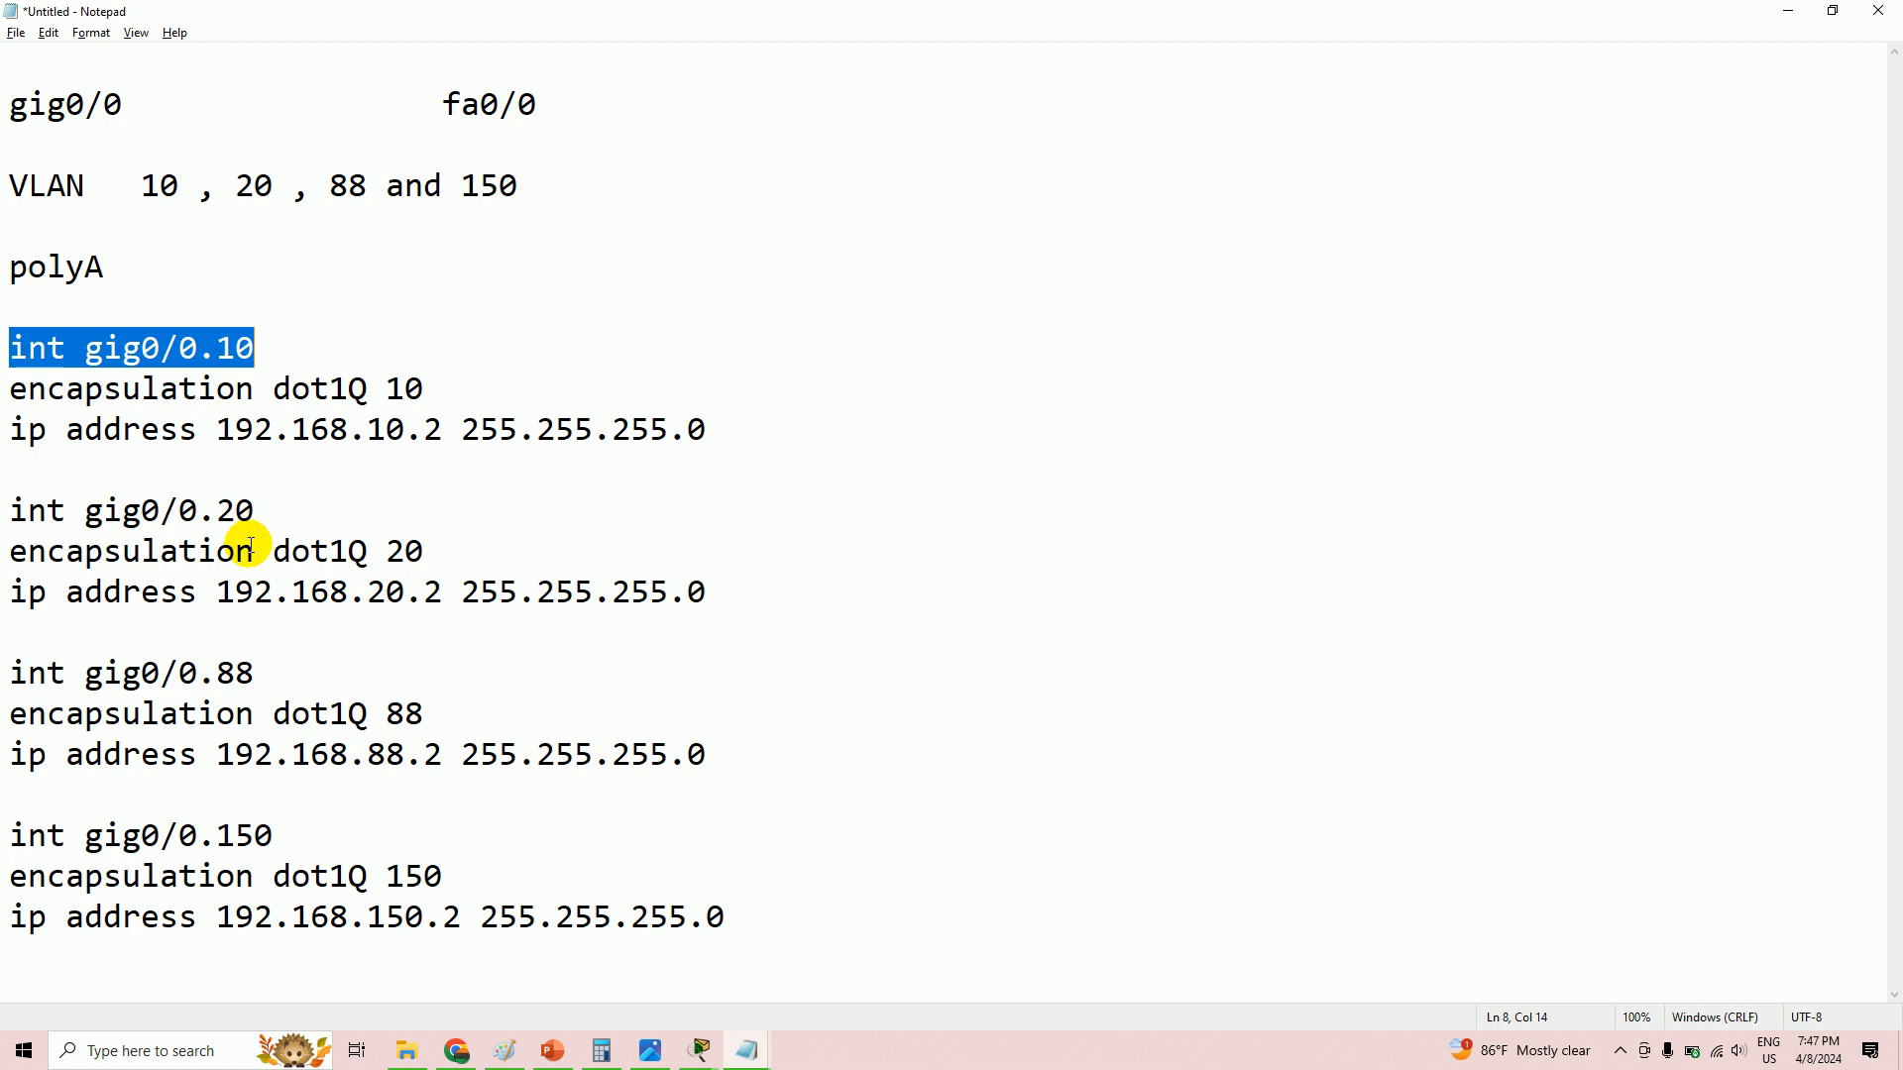
left_click_drag(256, 510, 167, 514)
left_click_drag(254, 674, 178, 674)
left_click_drag(259, 835, 162, 835)
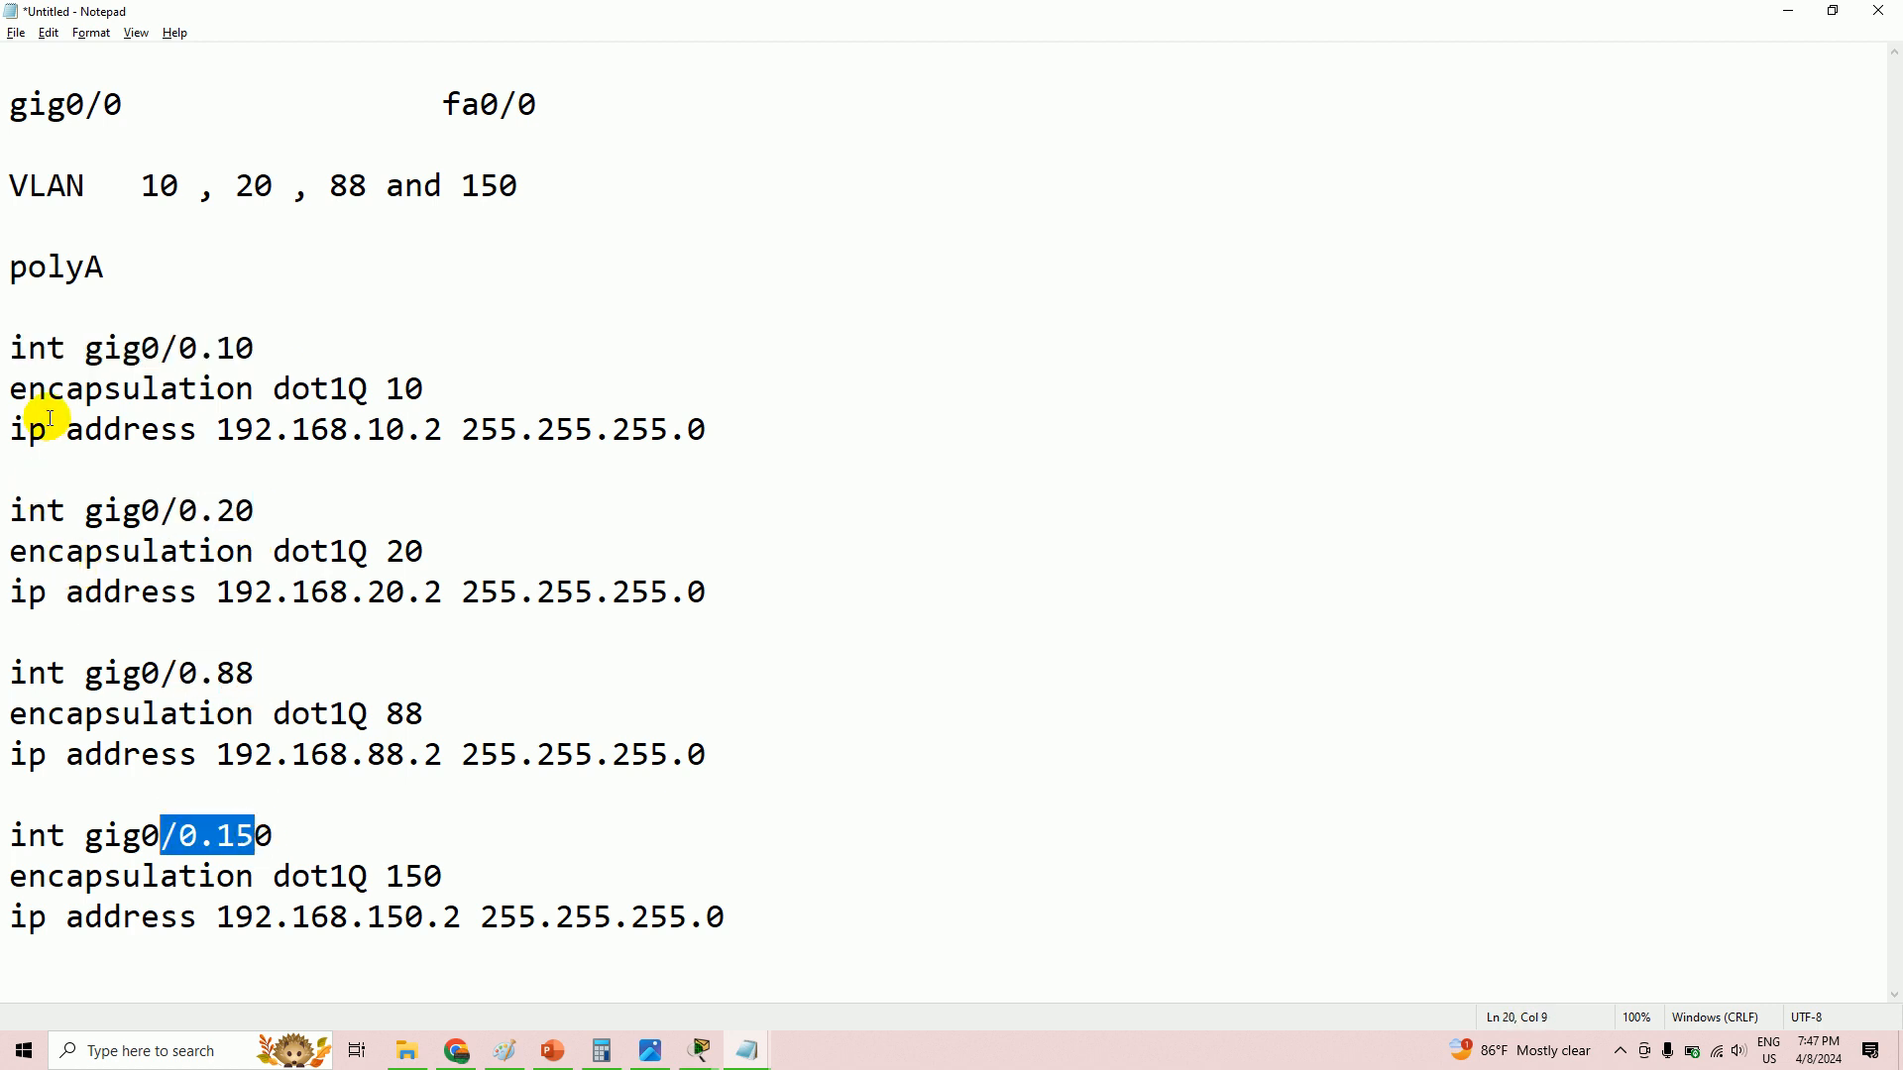
left_click_drag(3, 386, 447, 377)
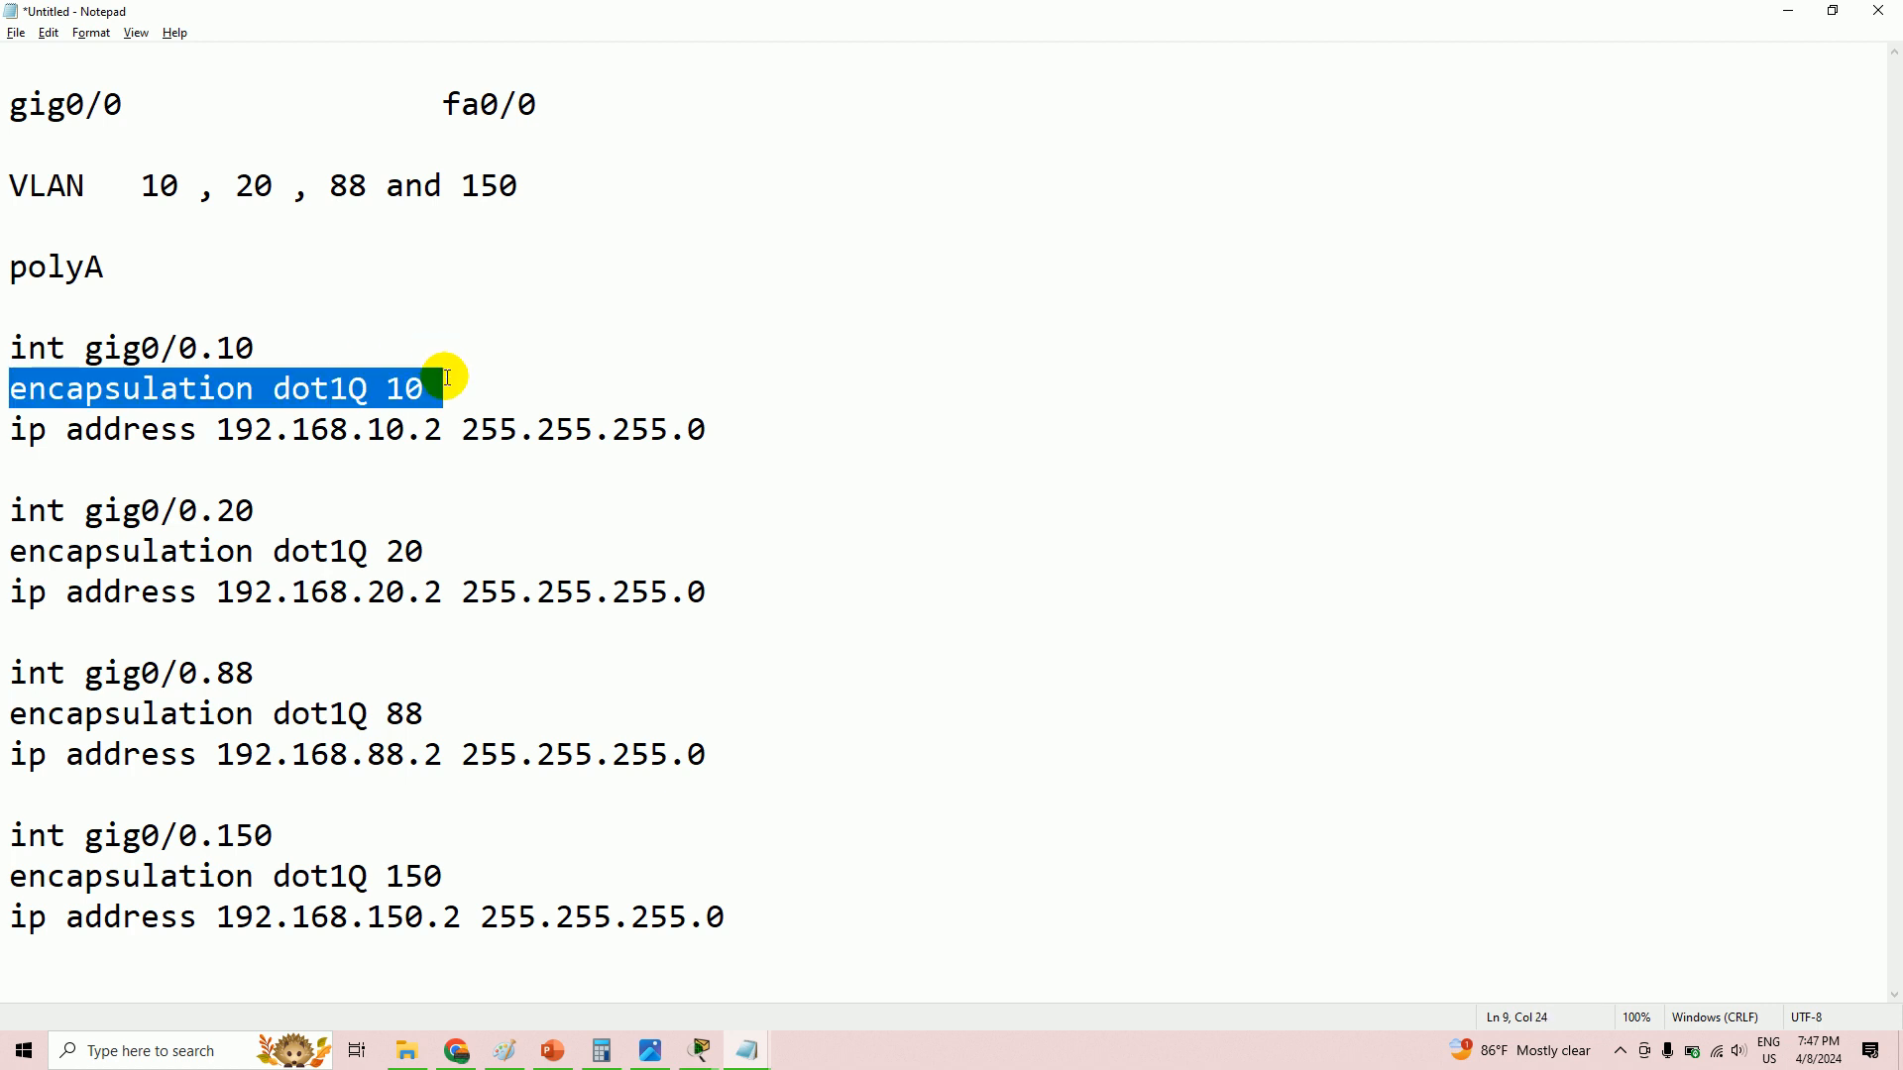
left_click_drag(8, 433, 731, 416)
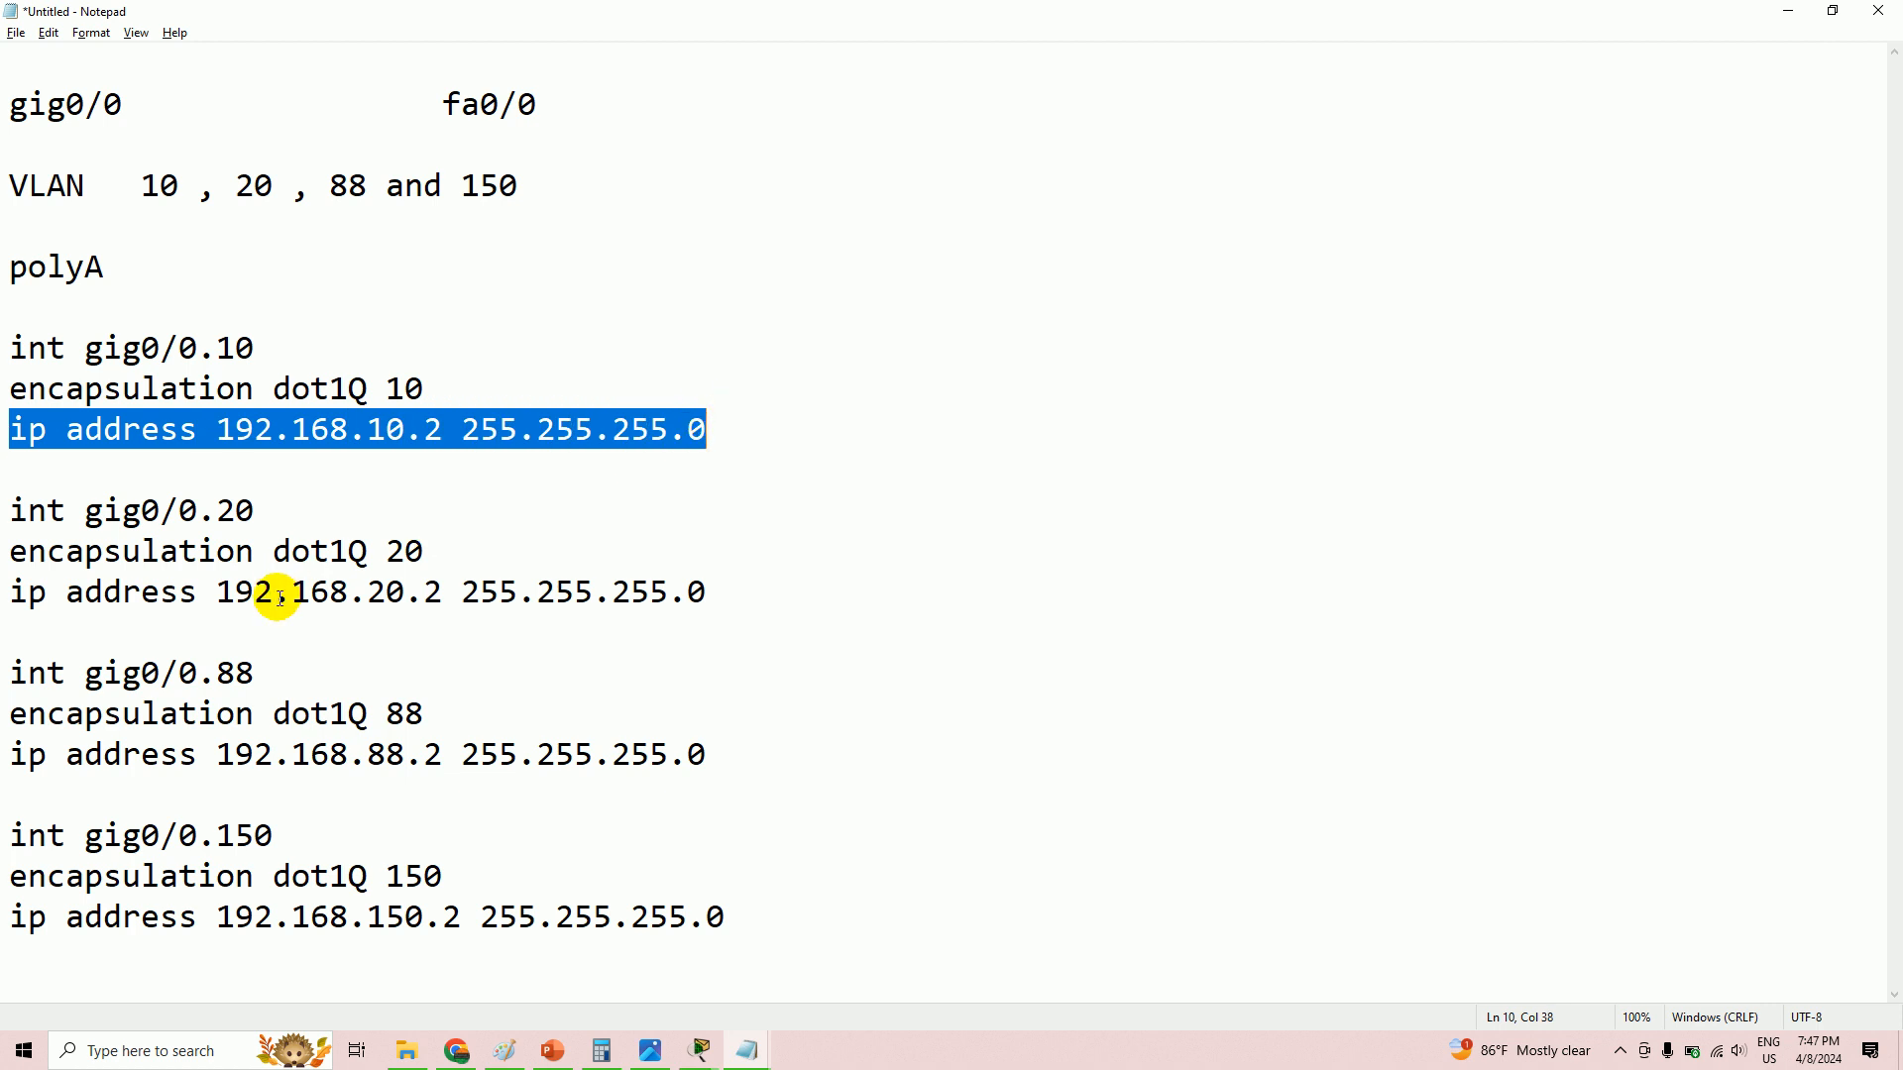
- Add 'int gig/0' and 'no sh' to the end of the polyA draft and copy both lines
left_click(791, 918)
key("Return")
key("Return")
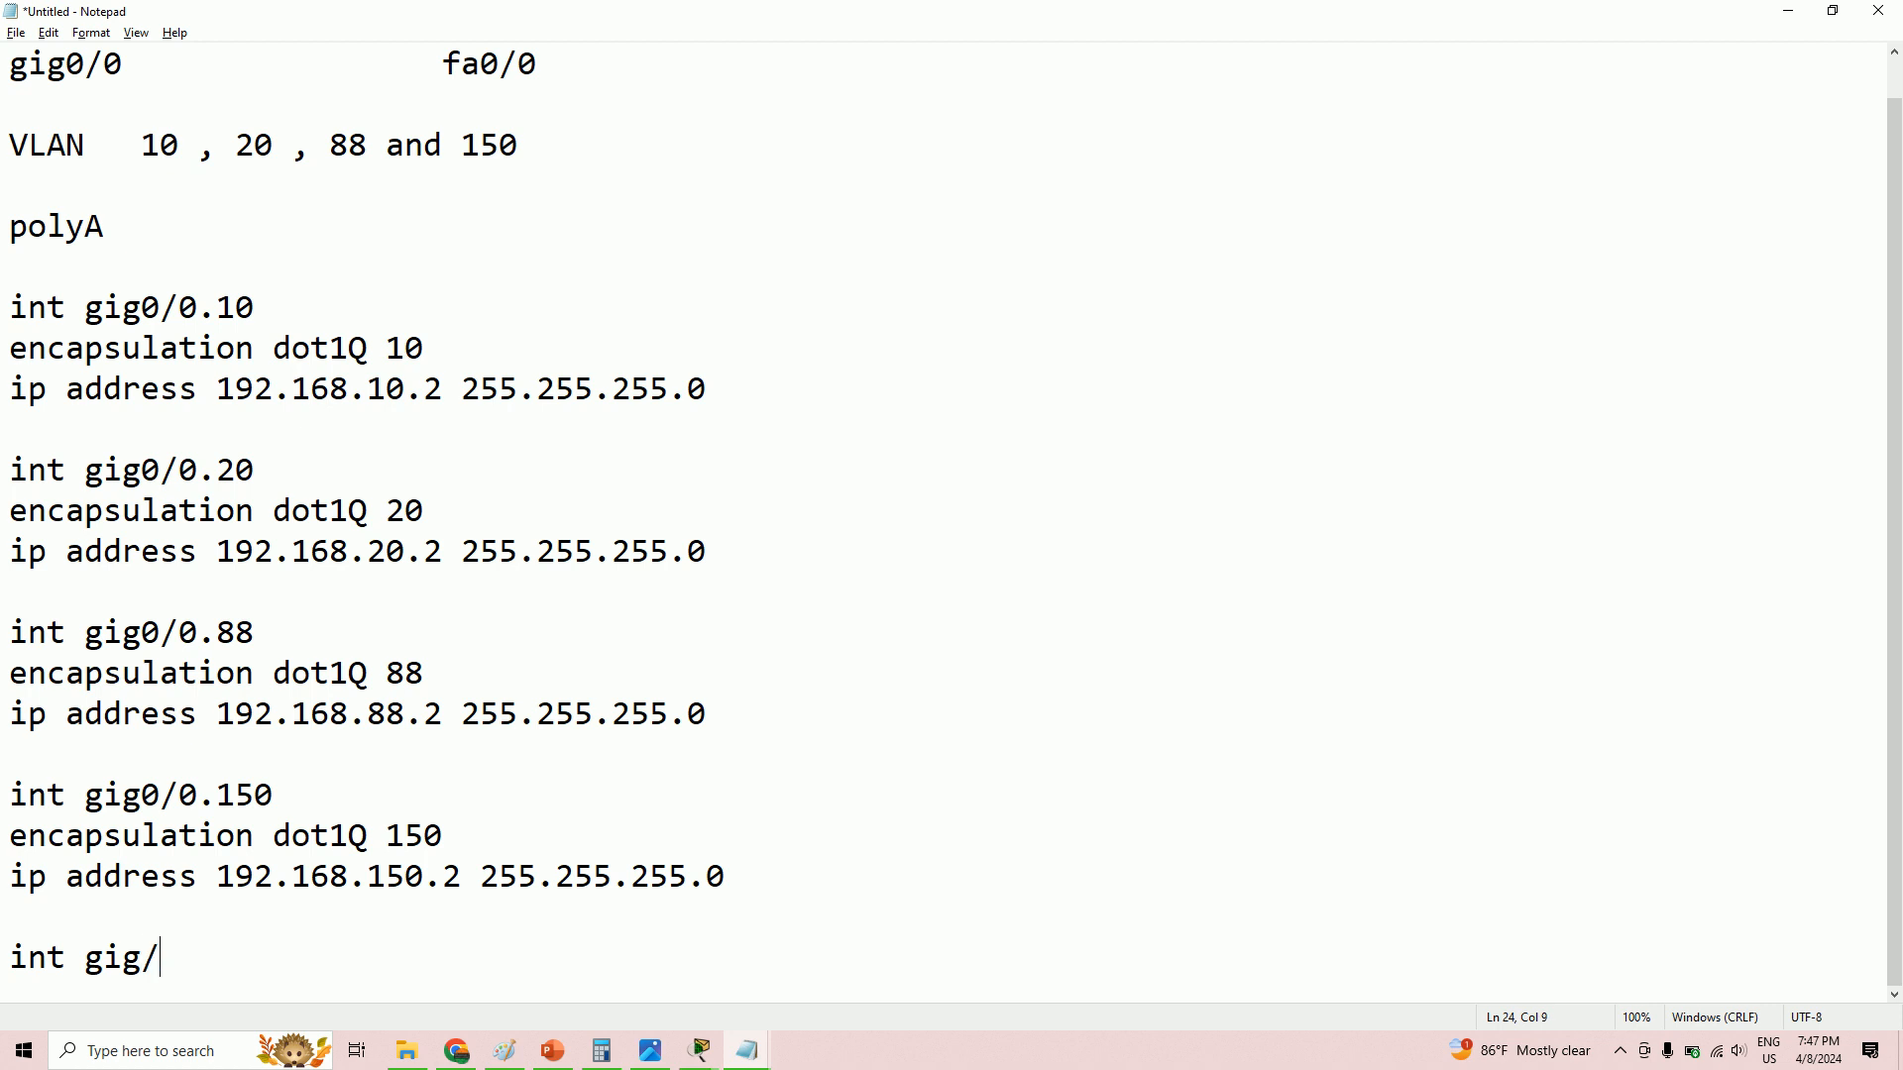
key("Return")
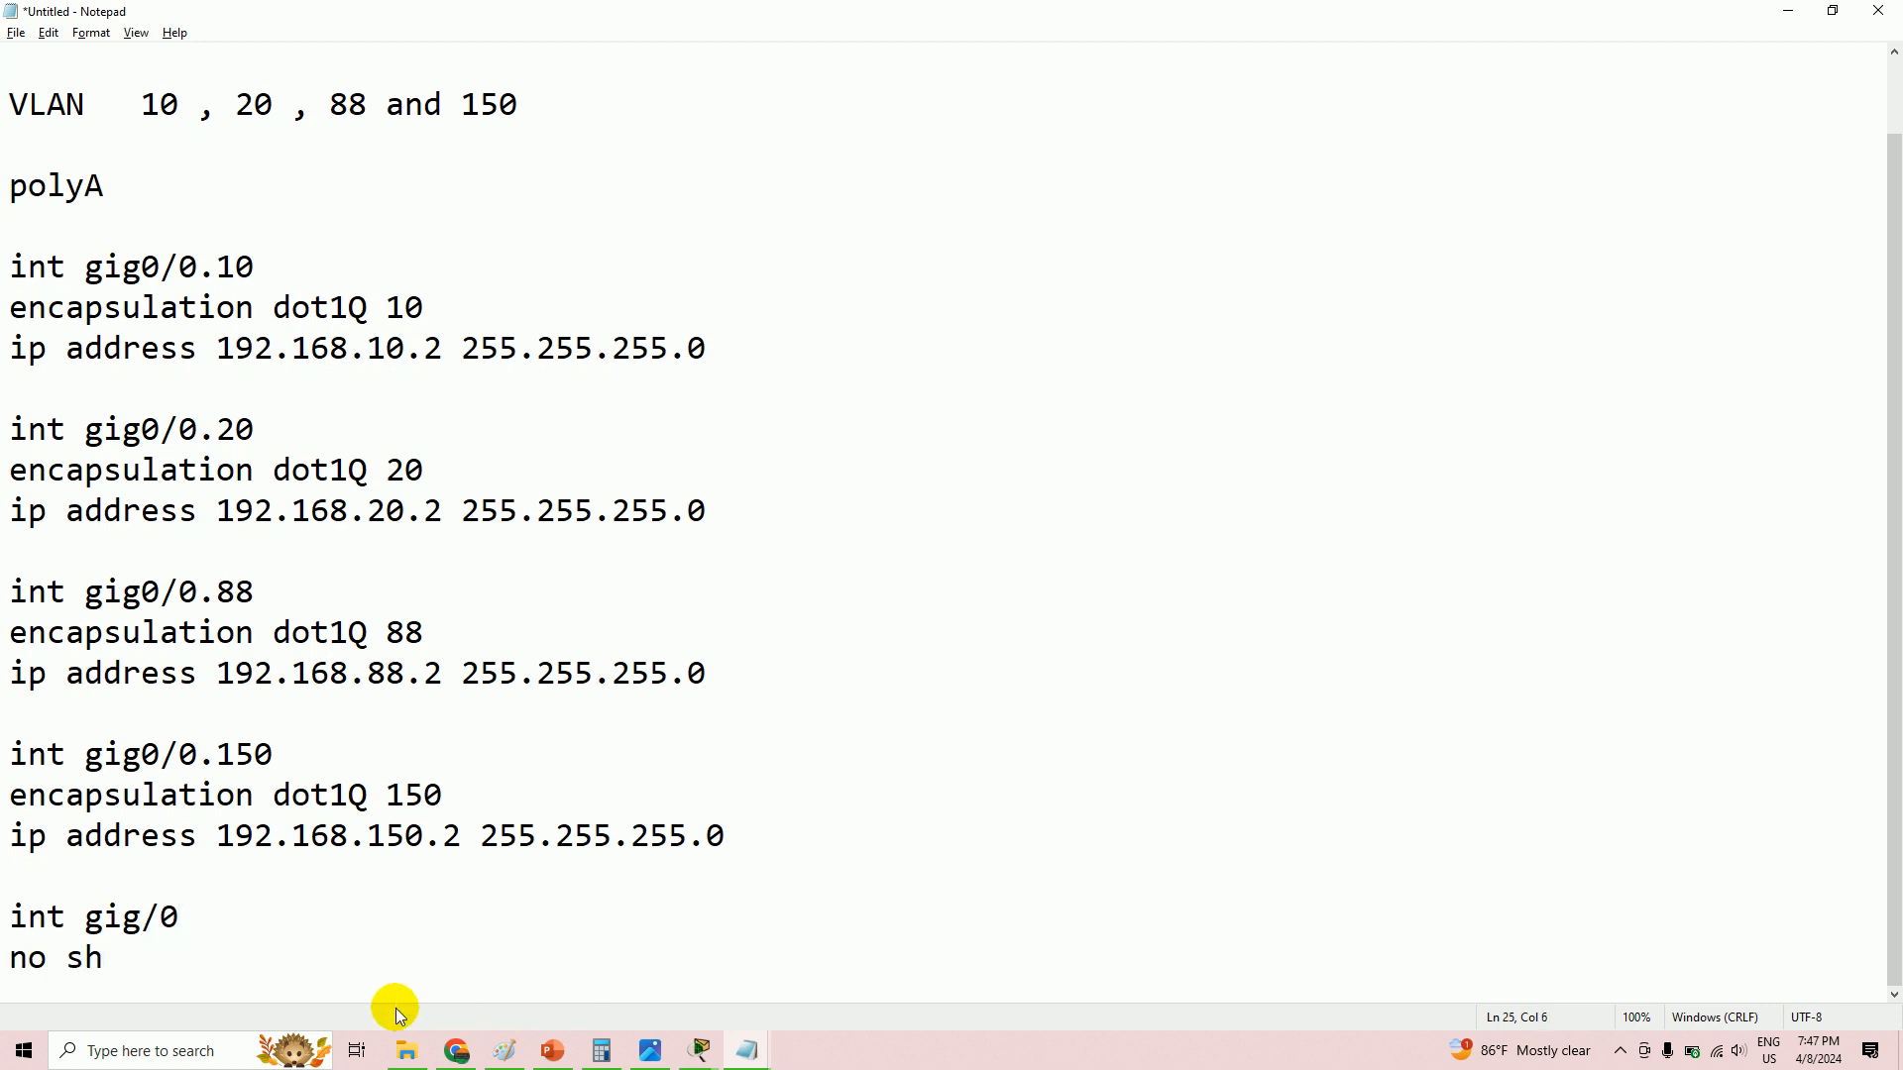
left_click(21, 920)
left_click_drag(21, 920, 159, 969)
right_click(74, 959)
left_click(121, 721)
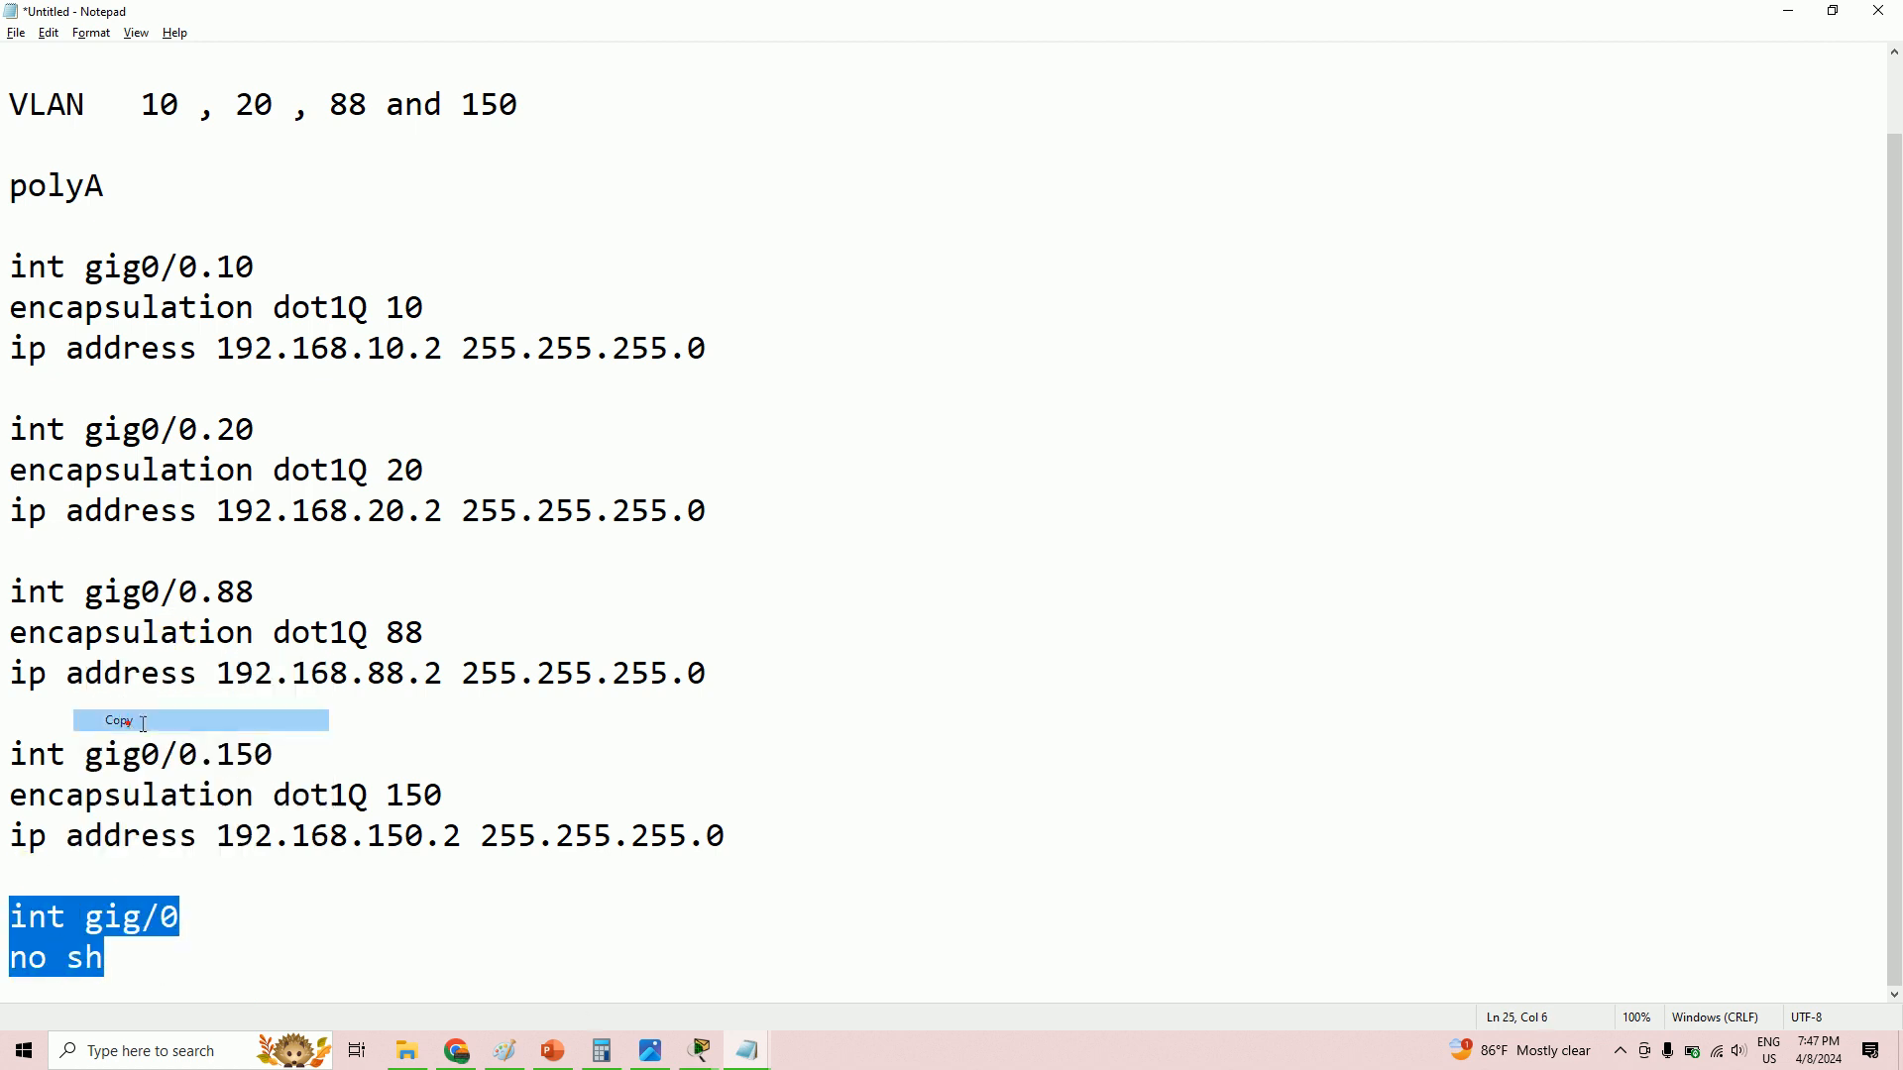
- Append 'int gig/0' and 'no sh' below the last address line of the polyB draft
mouse_move(747, 1048)
left_click(936, 957)
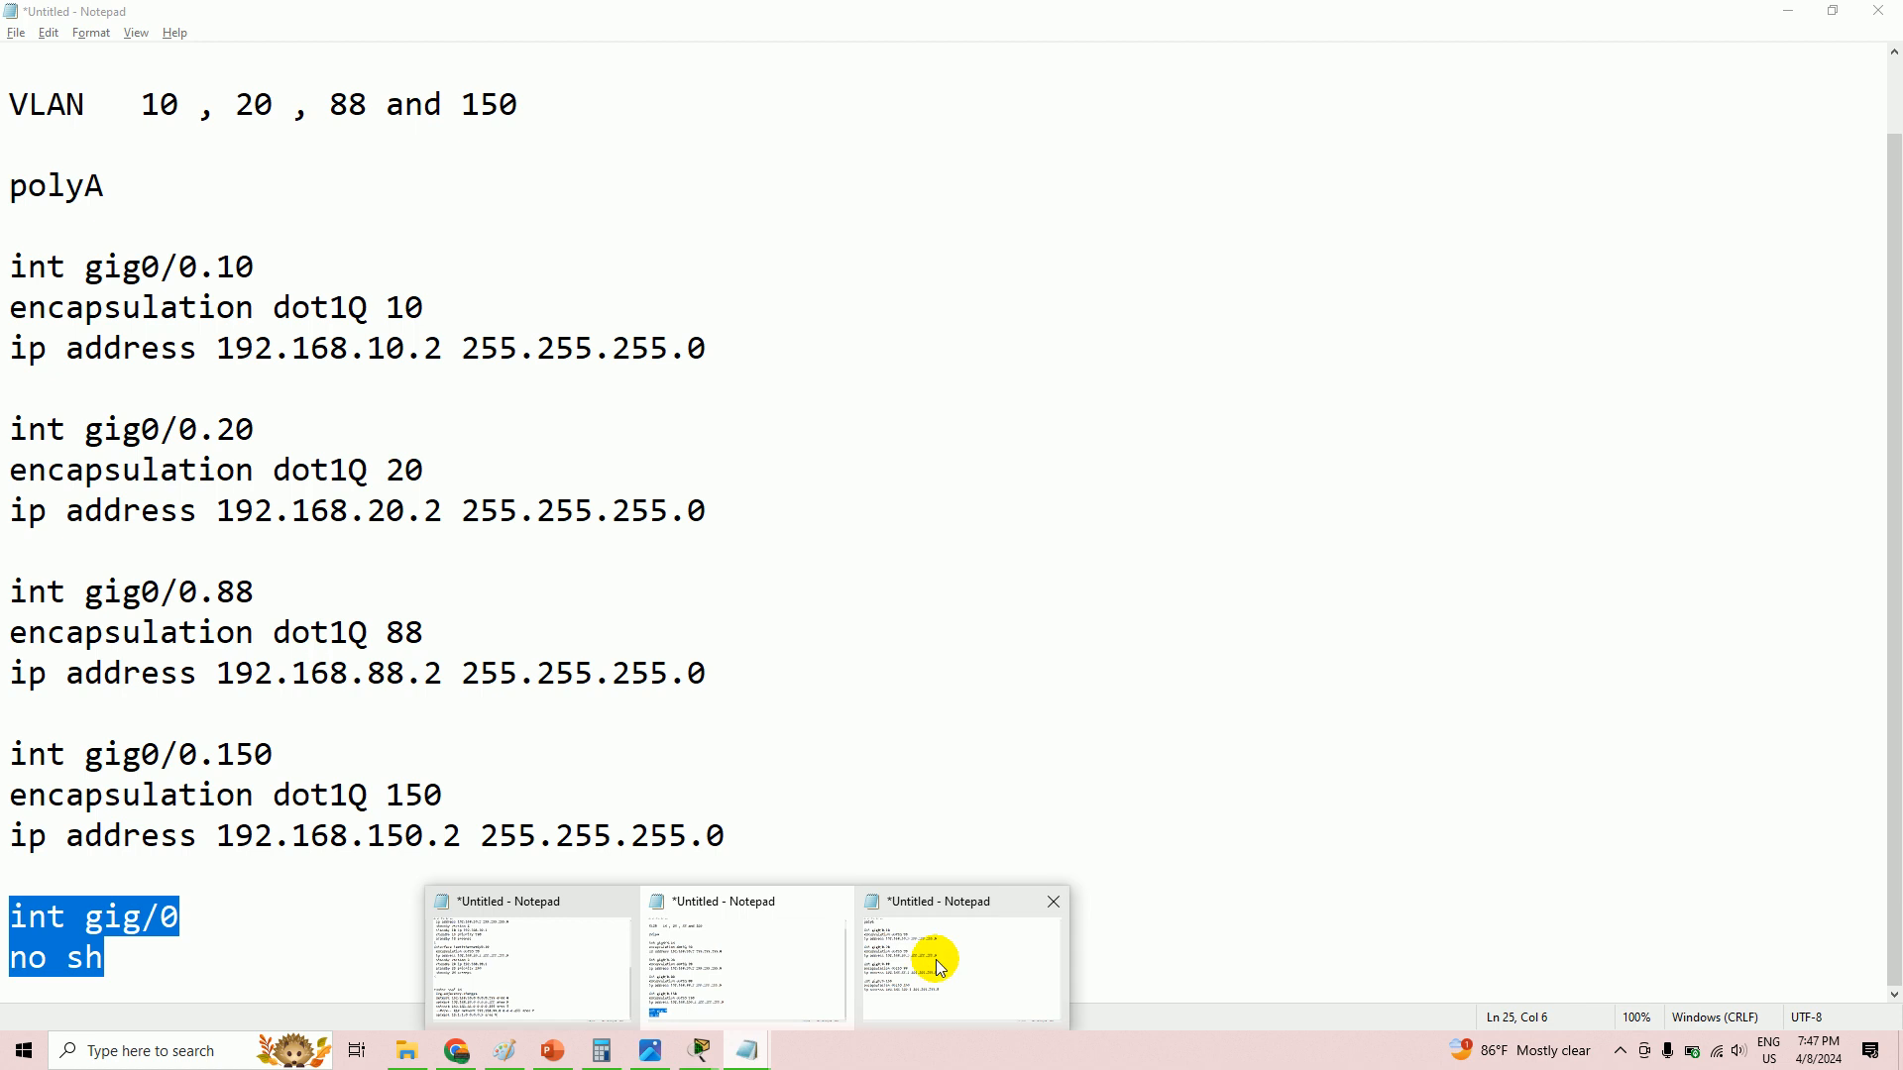
left_click(191, 865)
left_click(852, 720)
key("Return")
key("Return")
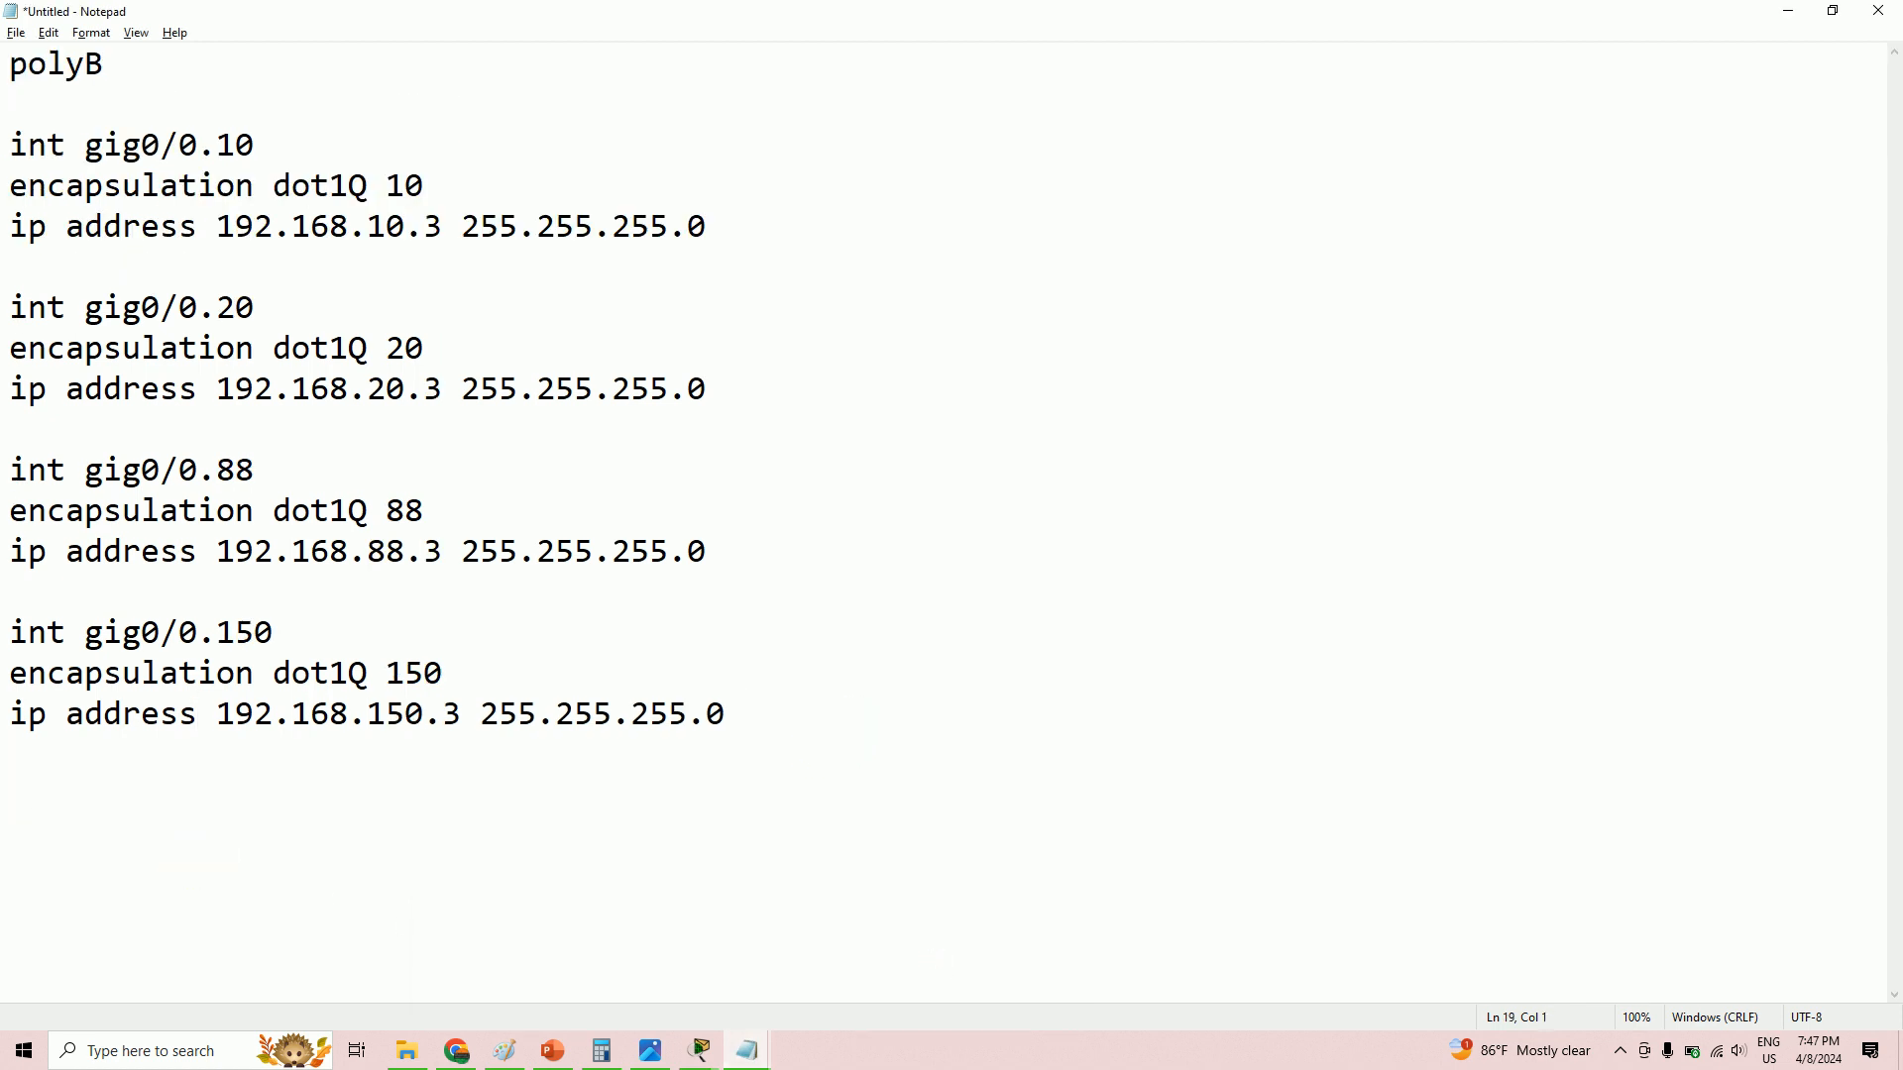
type("int gig/0")
key("Return")
type("no sh")
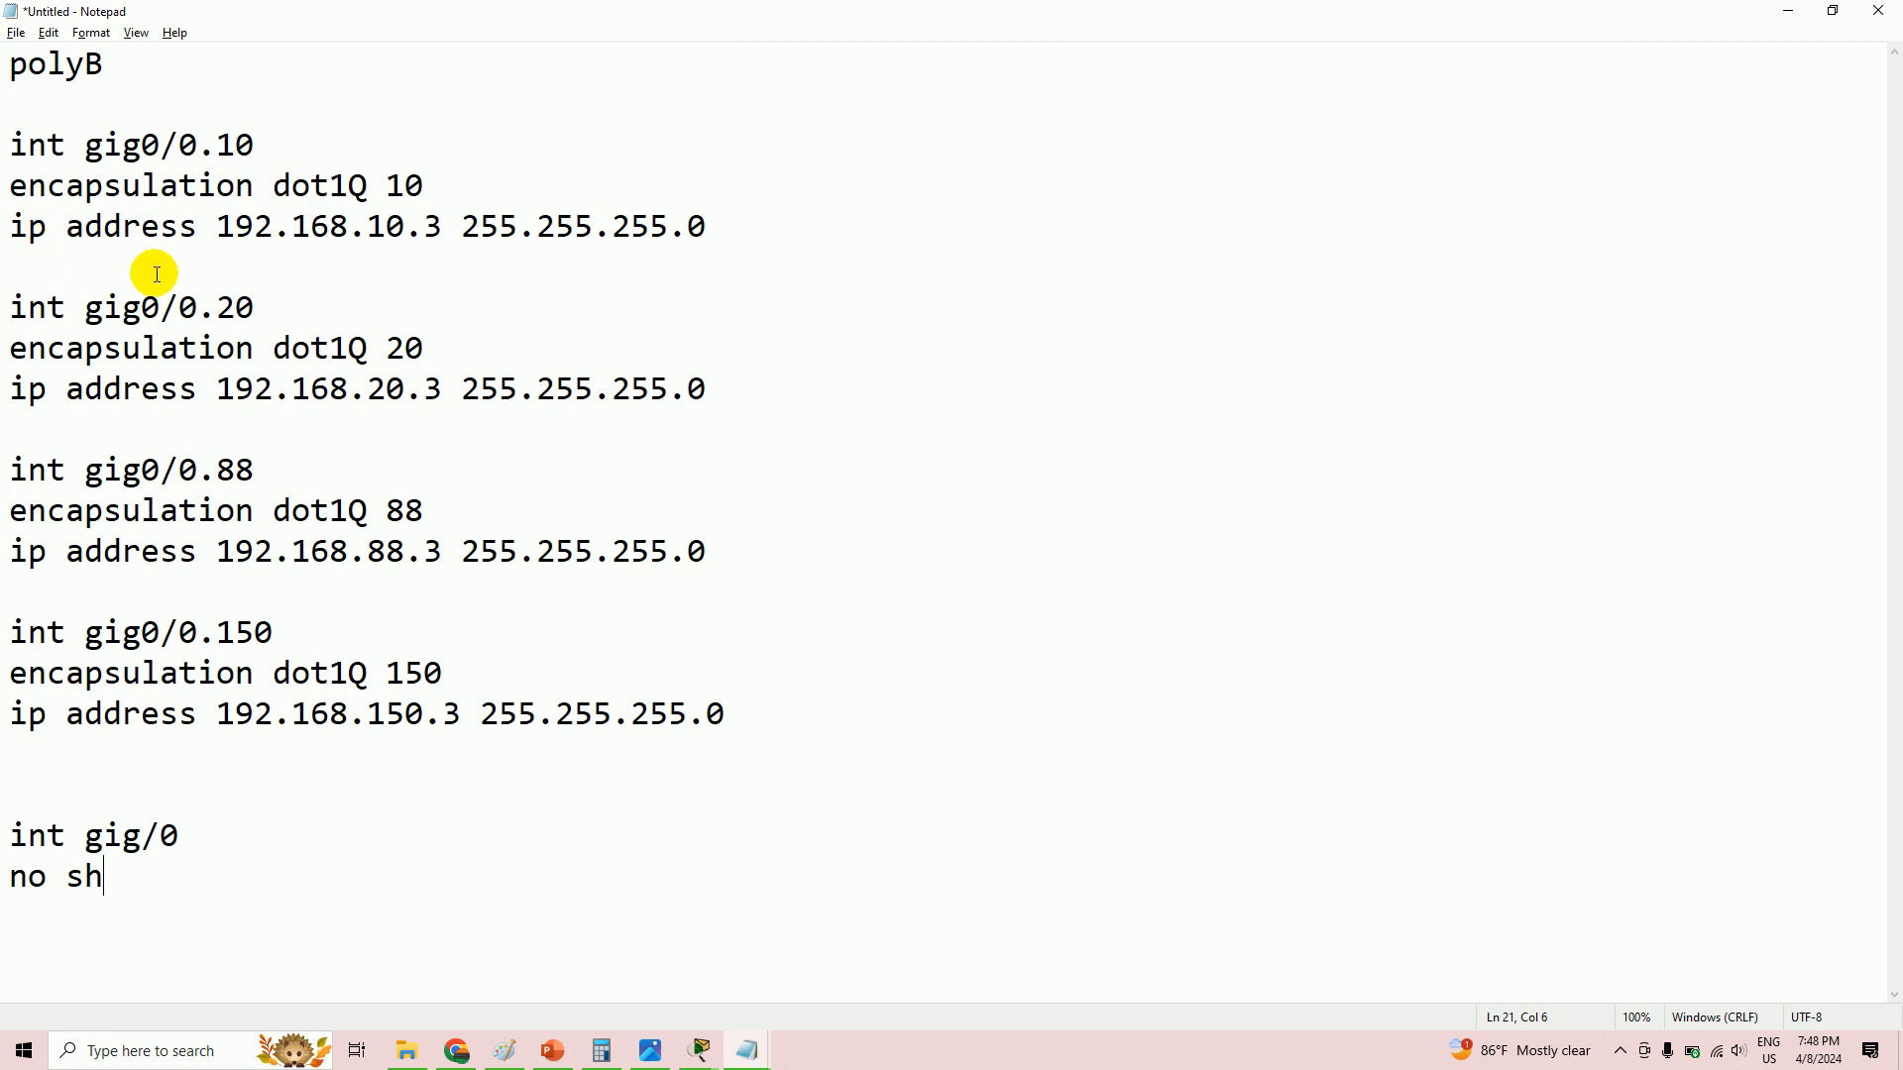
left_click(699, 1056)
- Check PC0's default gateway in its IP Configuration
left_click(236, 943)
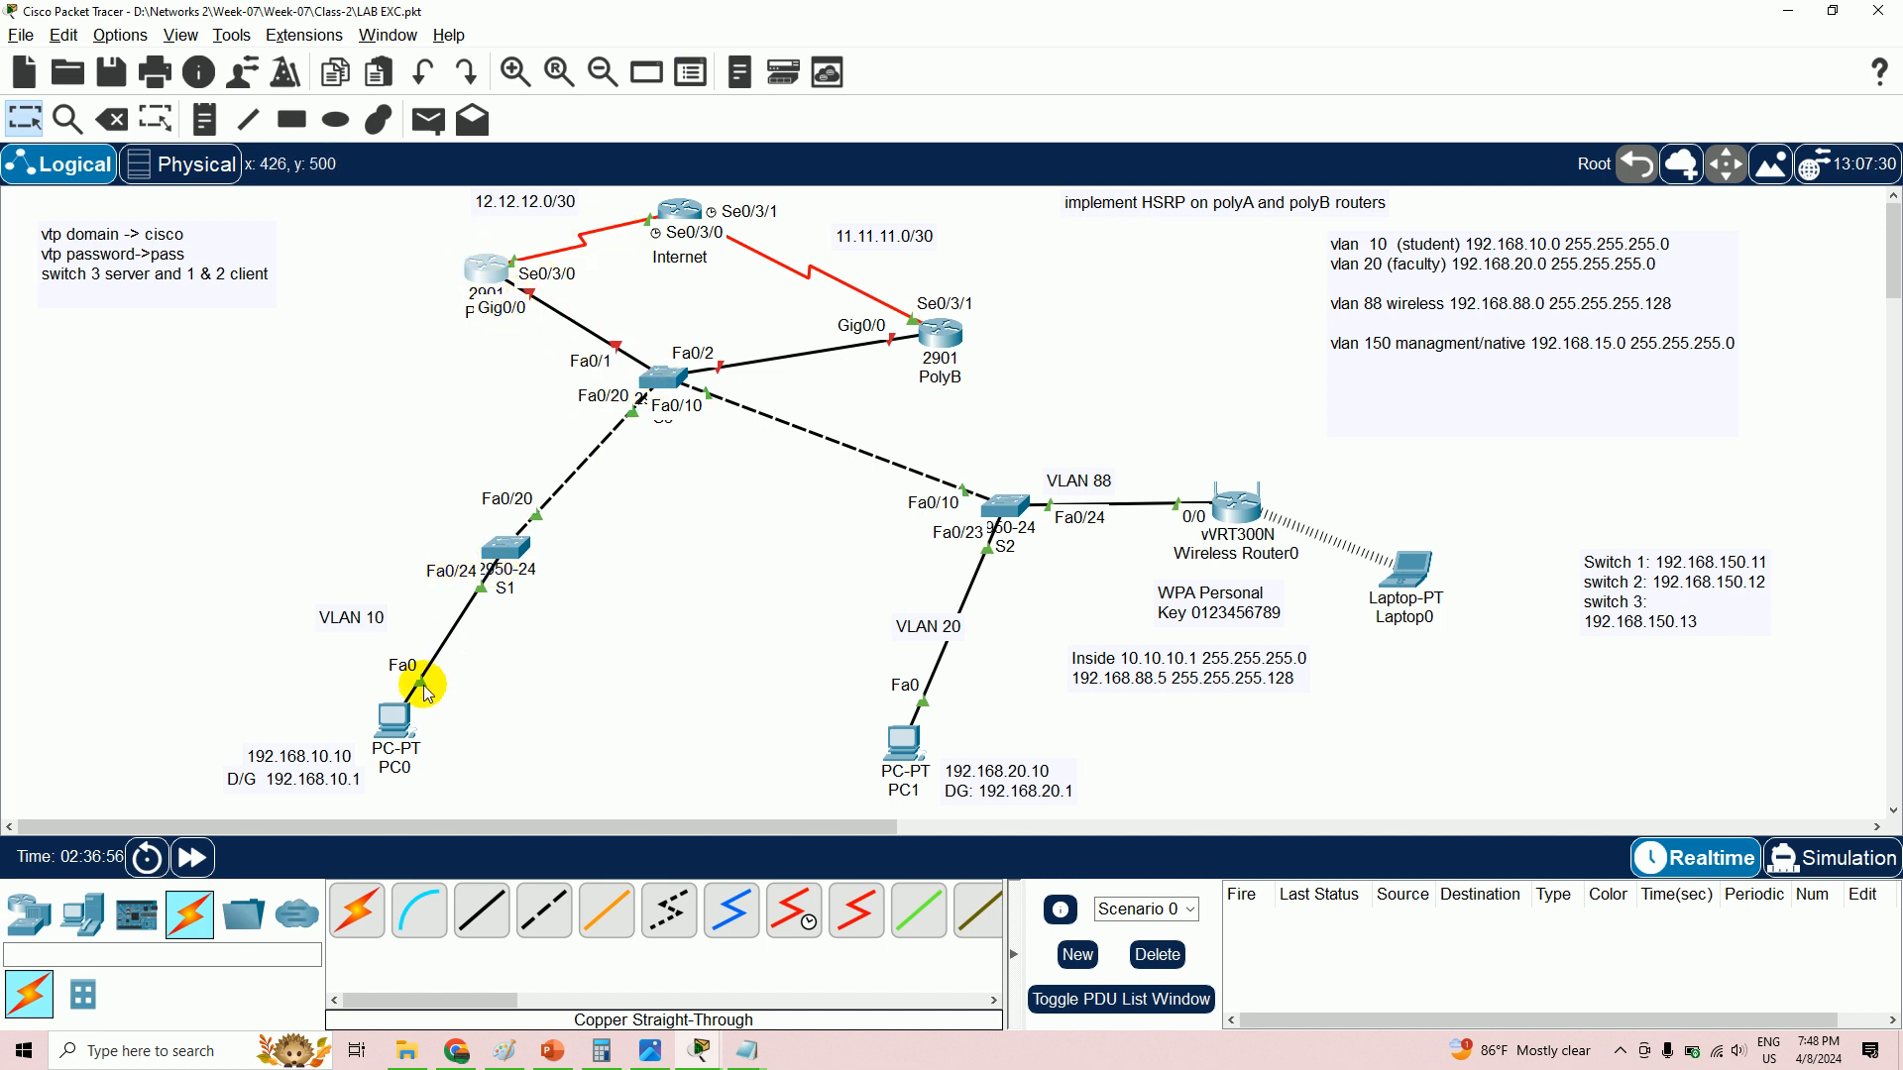
left_click(393, 720)
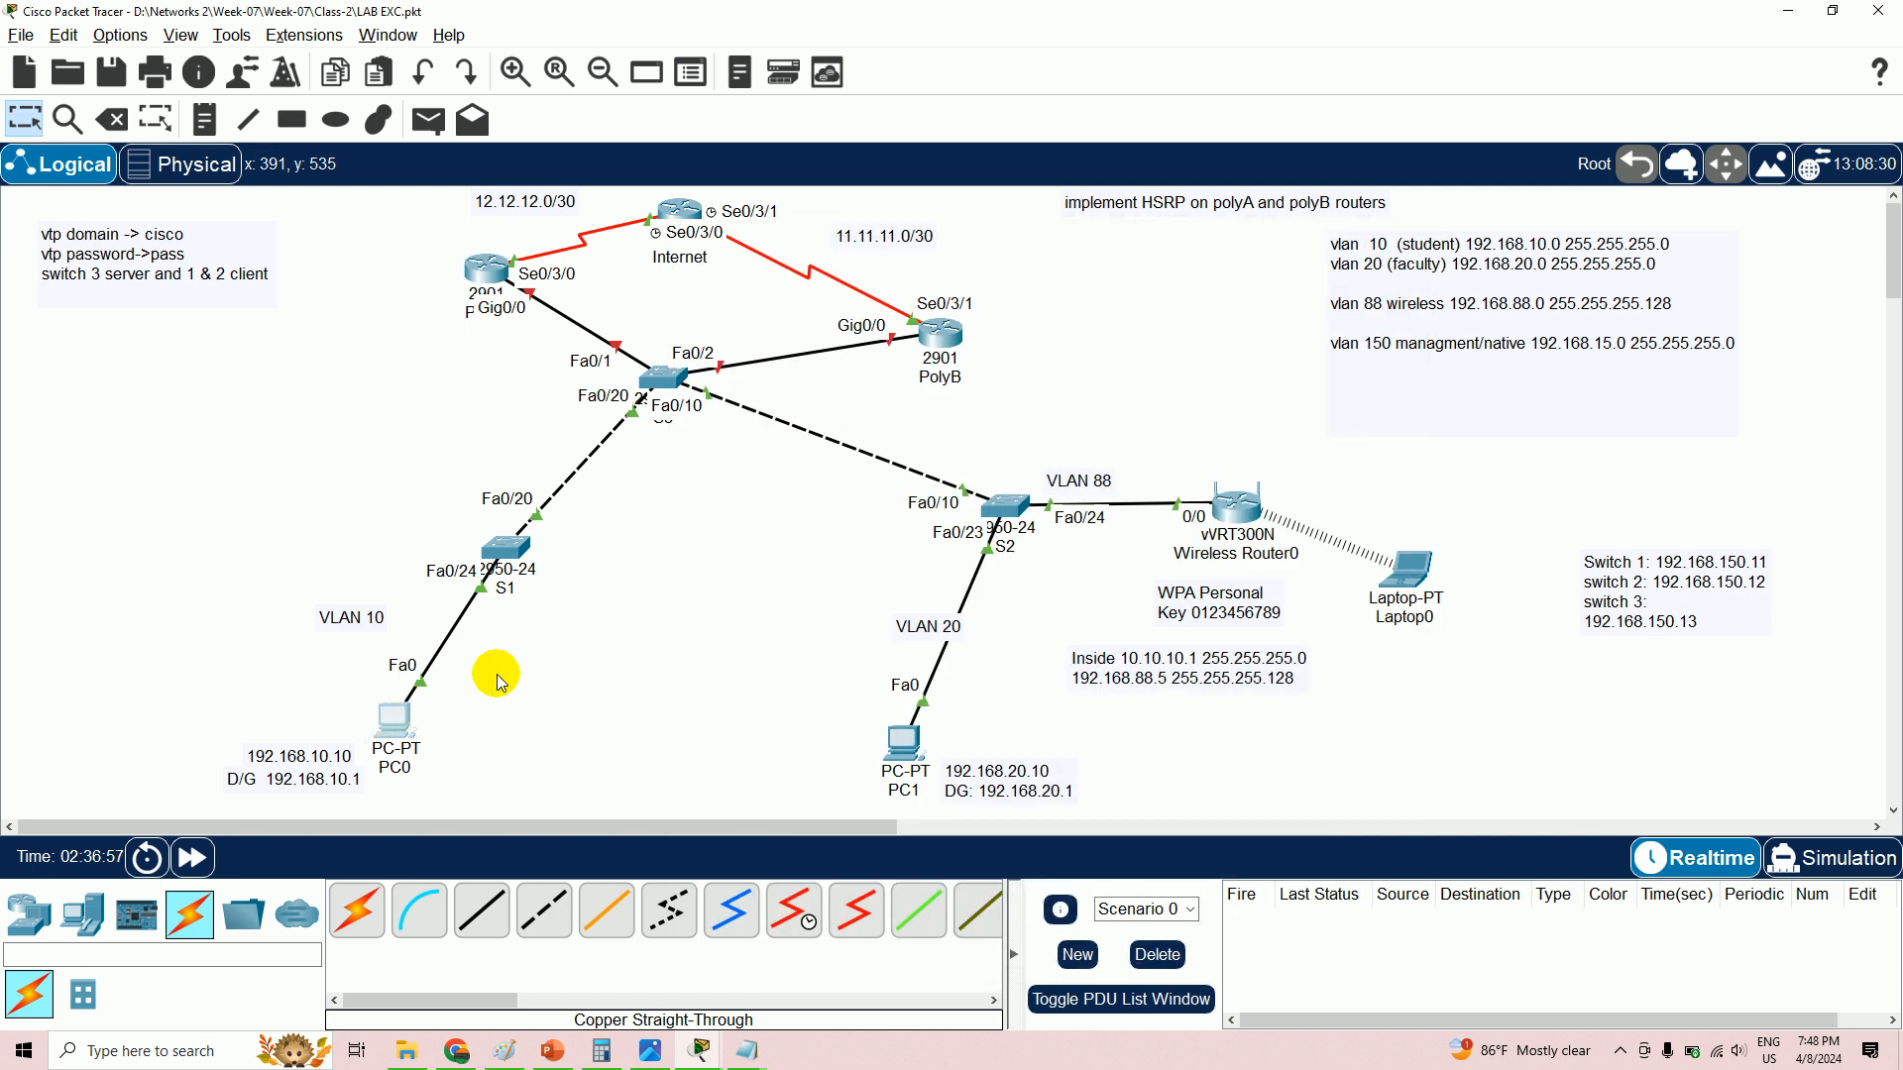
left_click(782, 382)
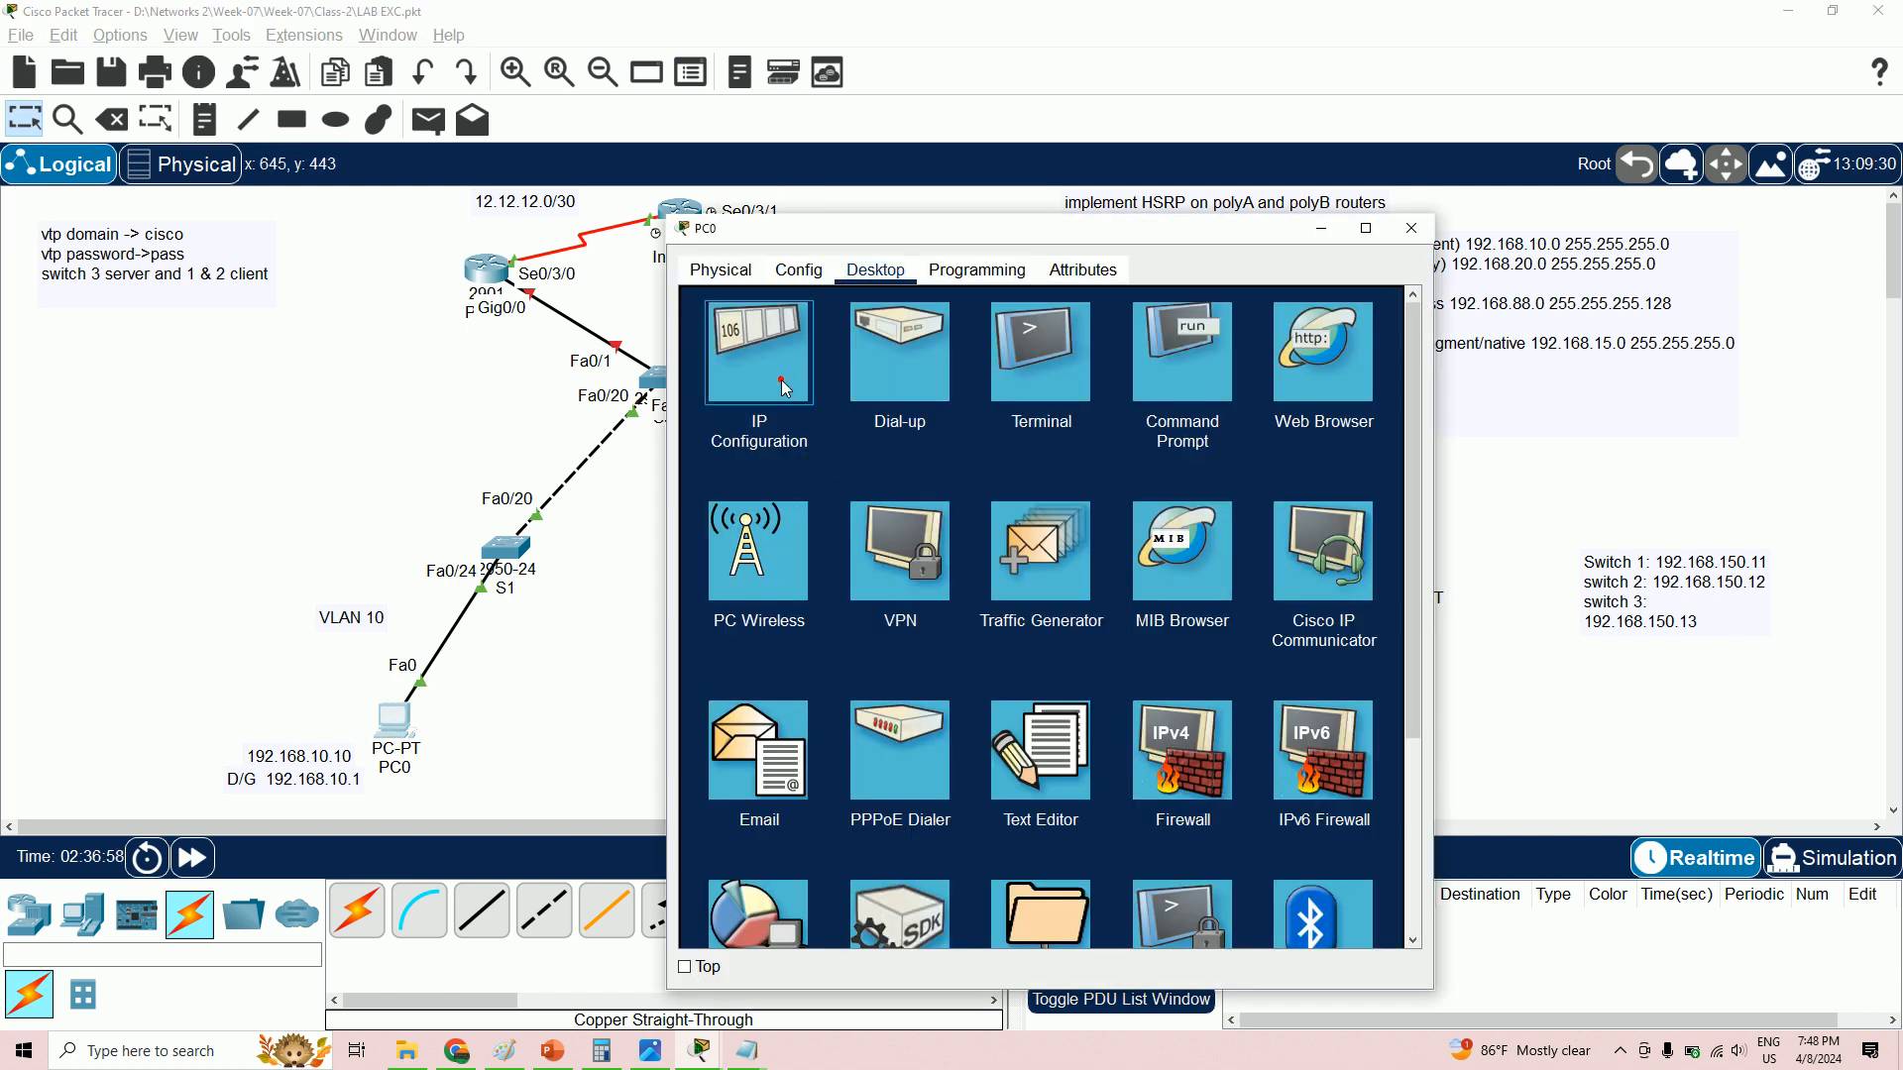
left_click(1054, 483)
double_click(1054, 483)
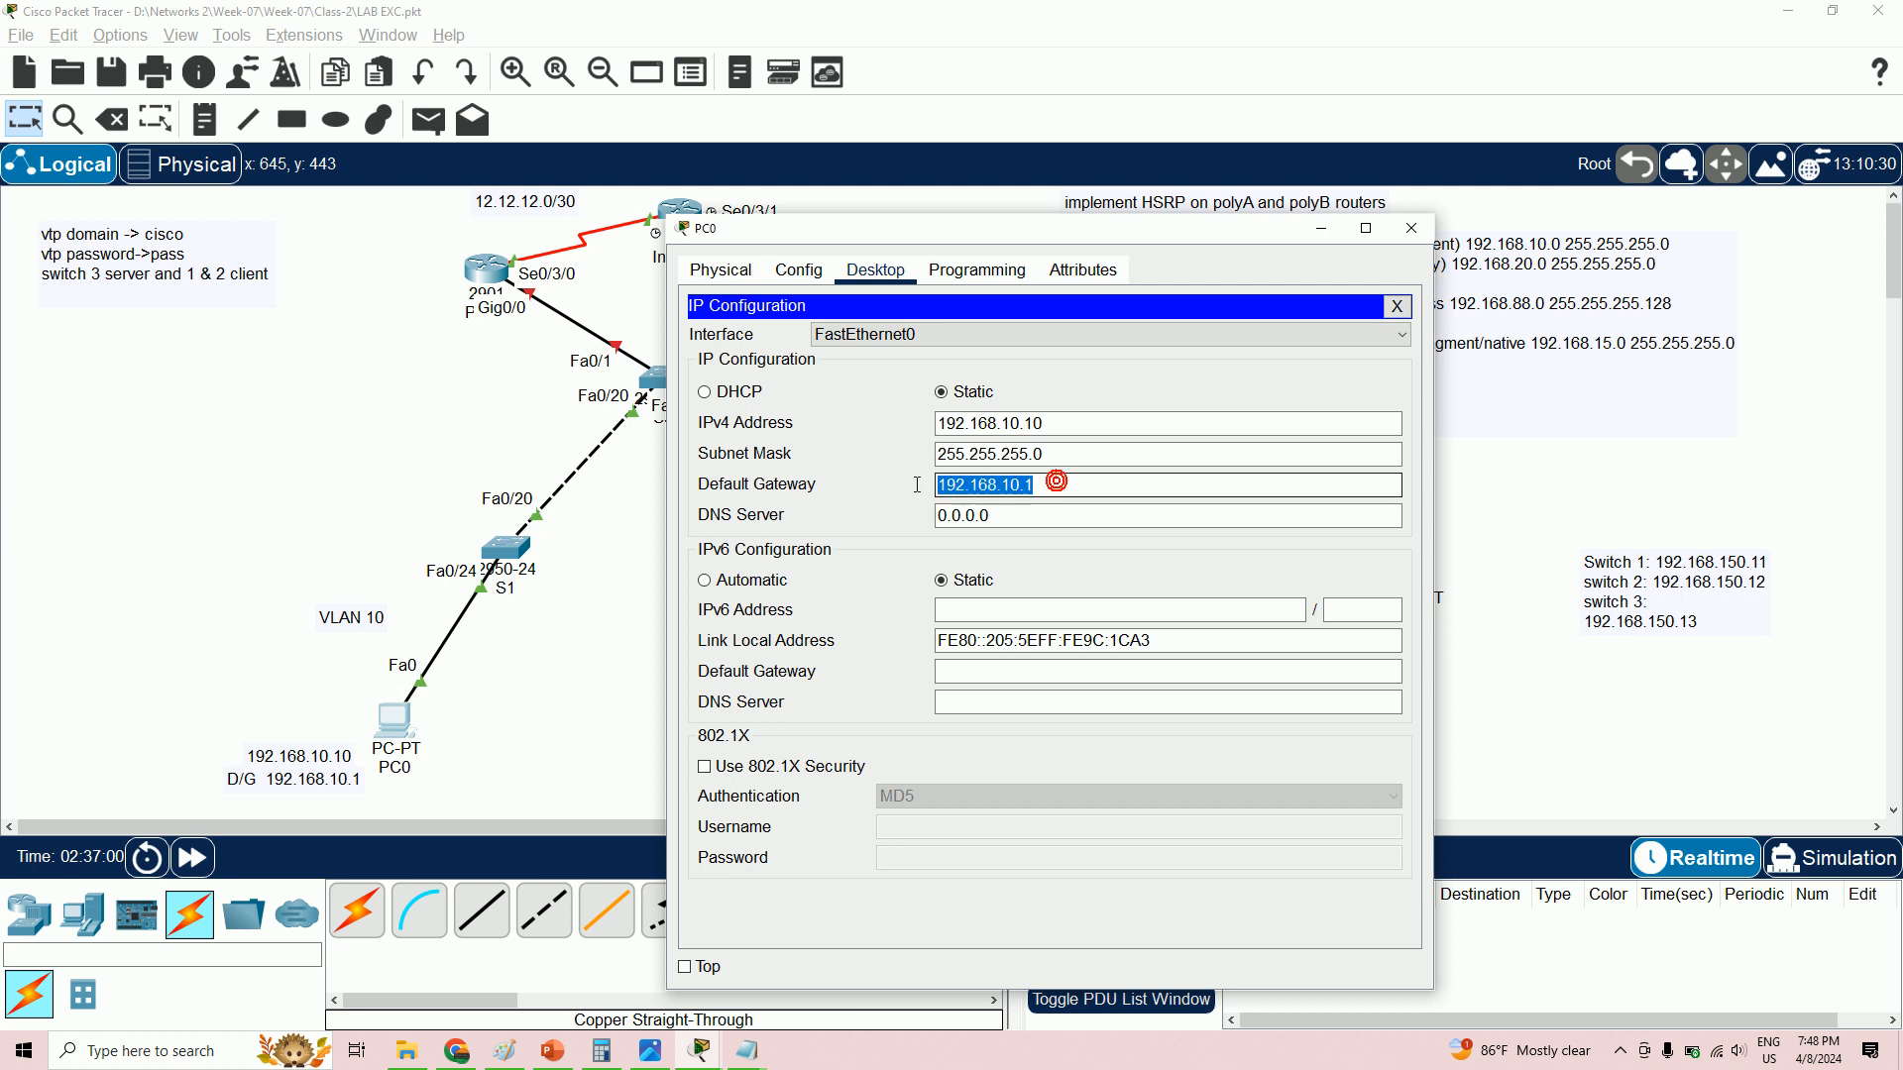
left_click(1412, 231)
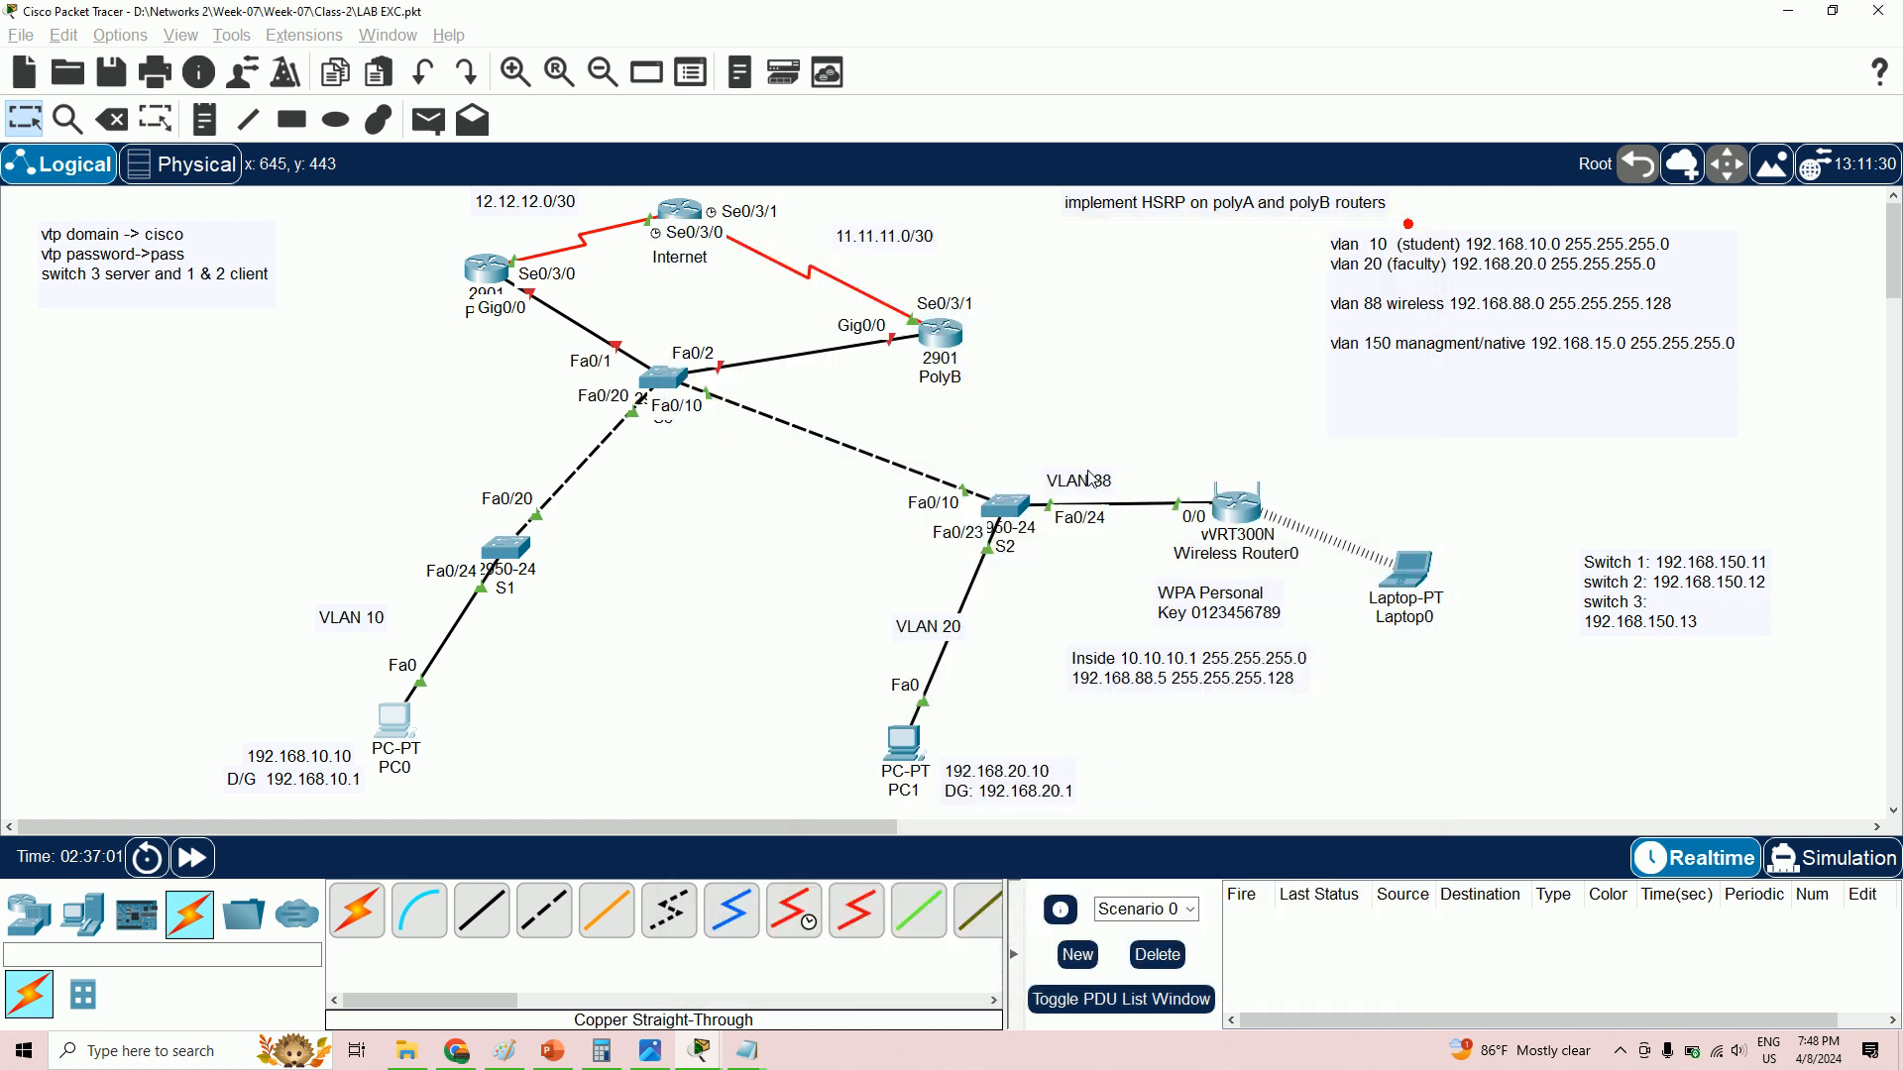
- Check PC1's IP Configuration, dismissing the PPPoE dialer that opened by mistake
left_click(911, 761)
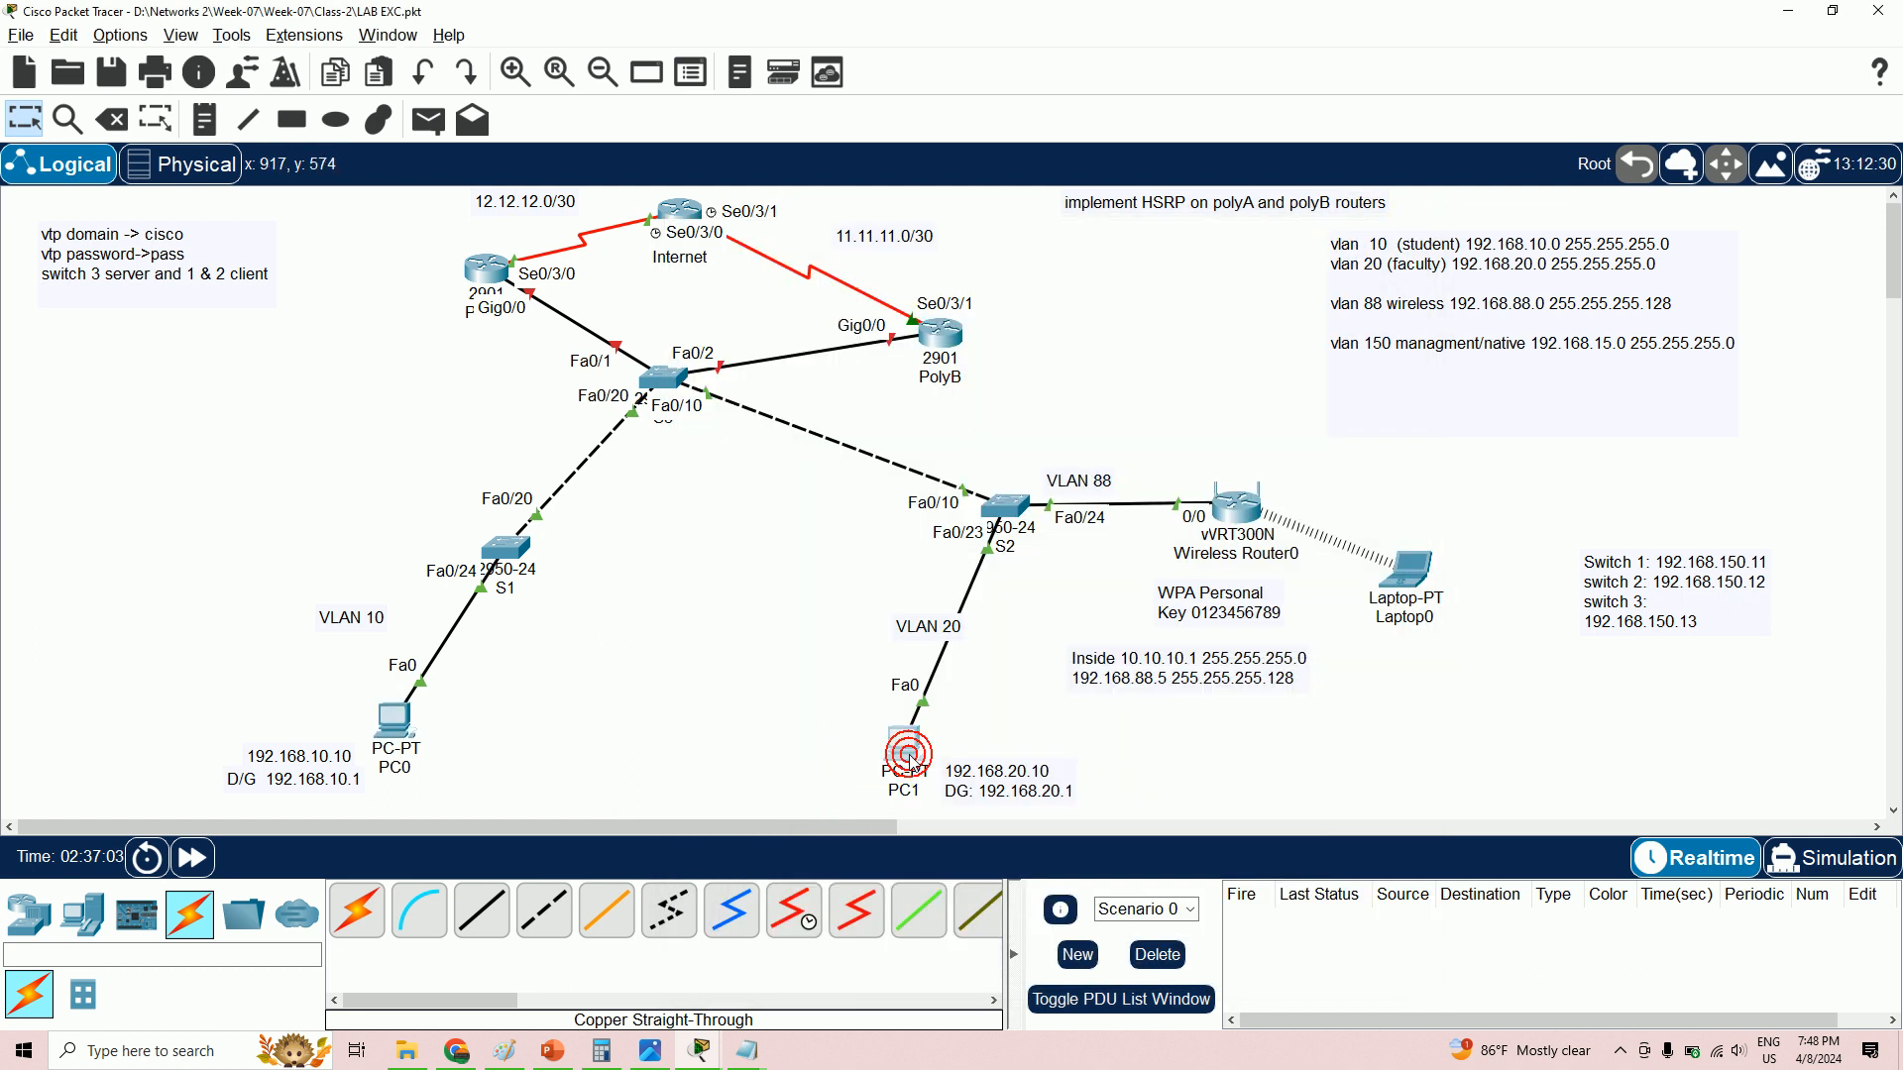
left_click(912, 753)
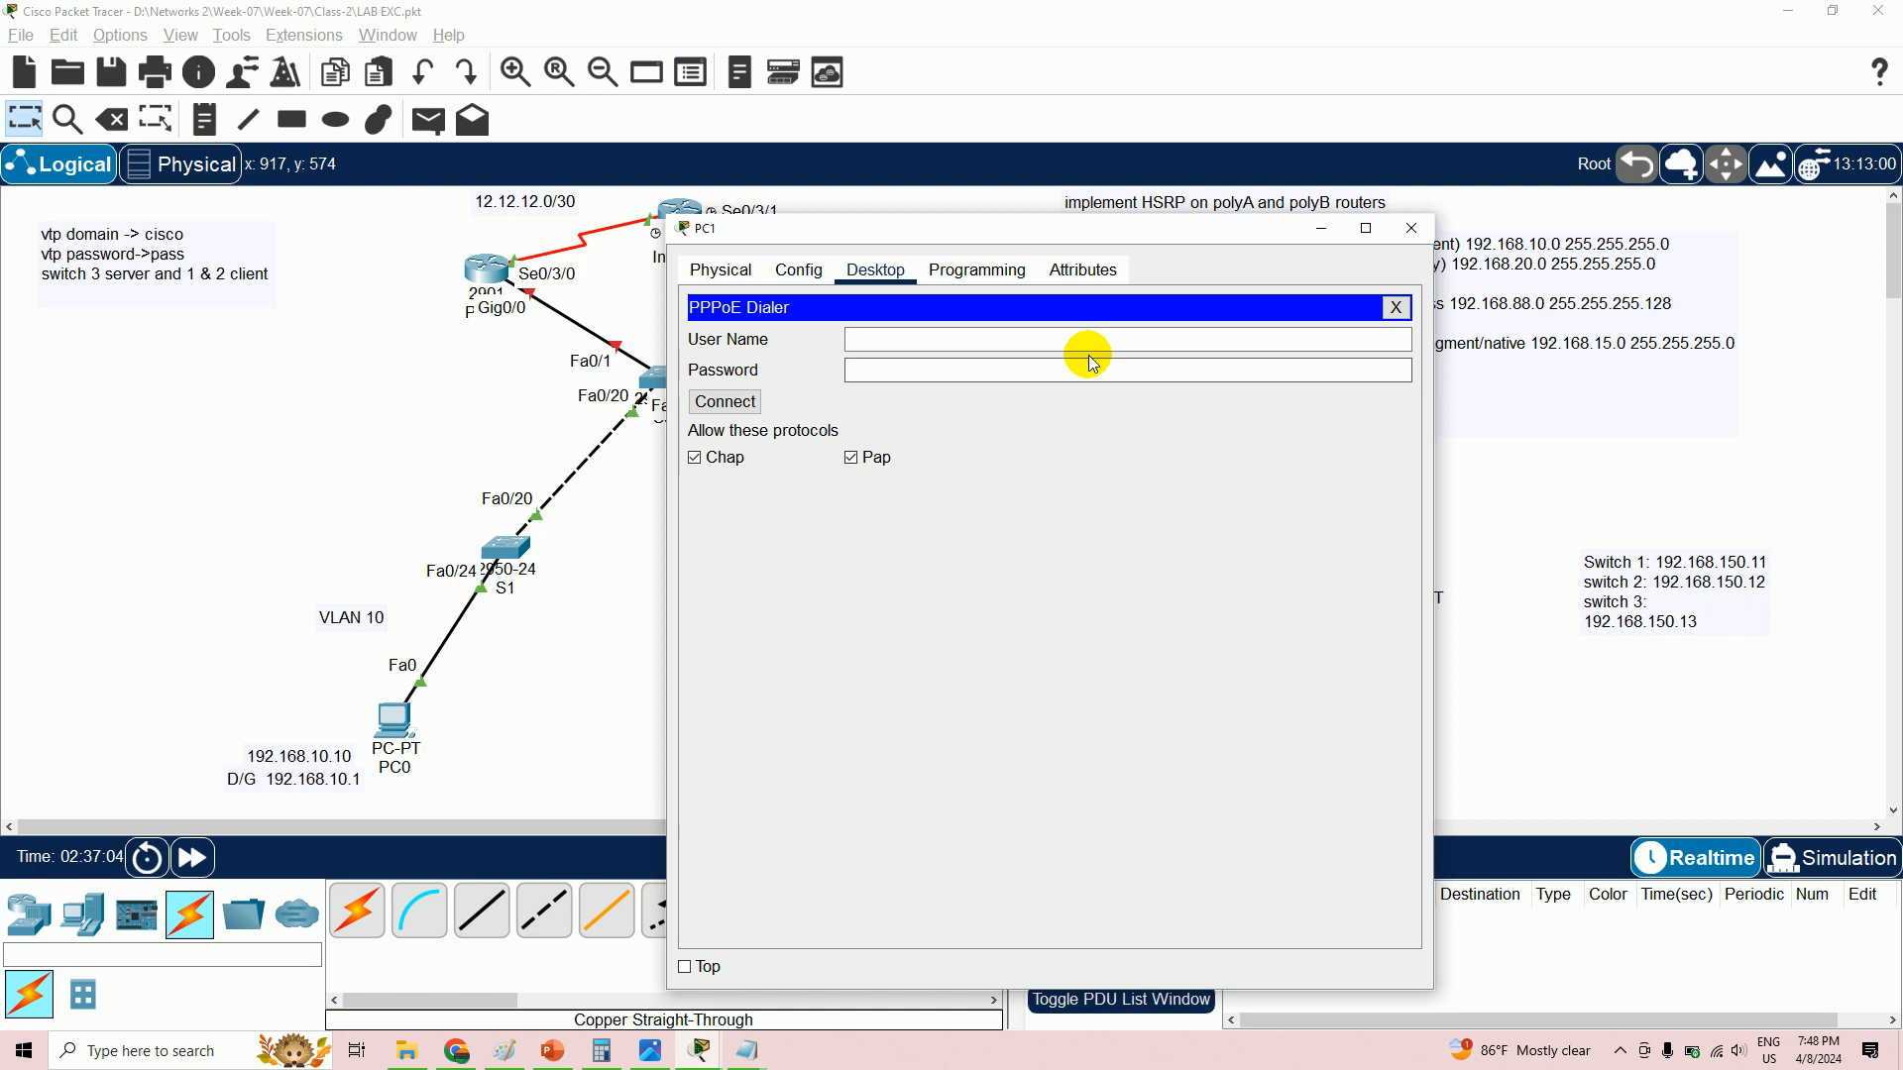
left_click(1397, 308)
left_click(811, 357)
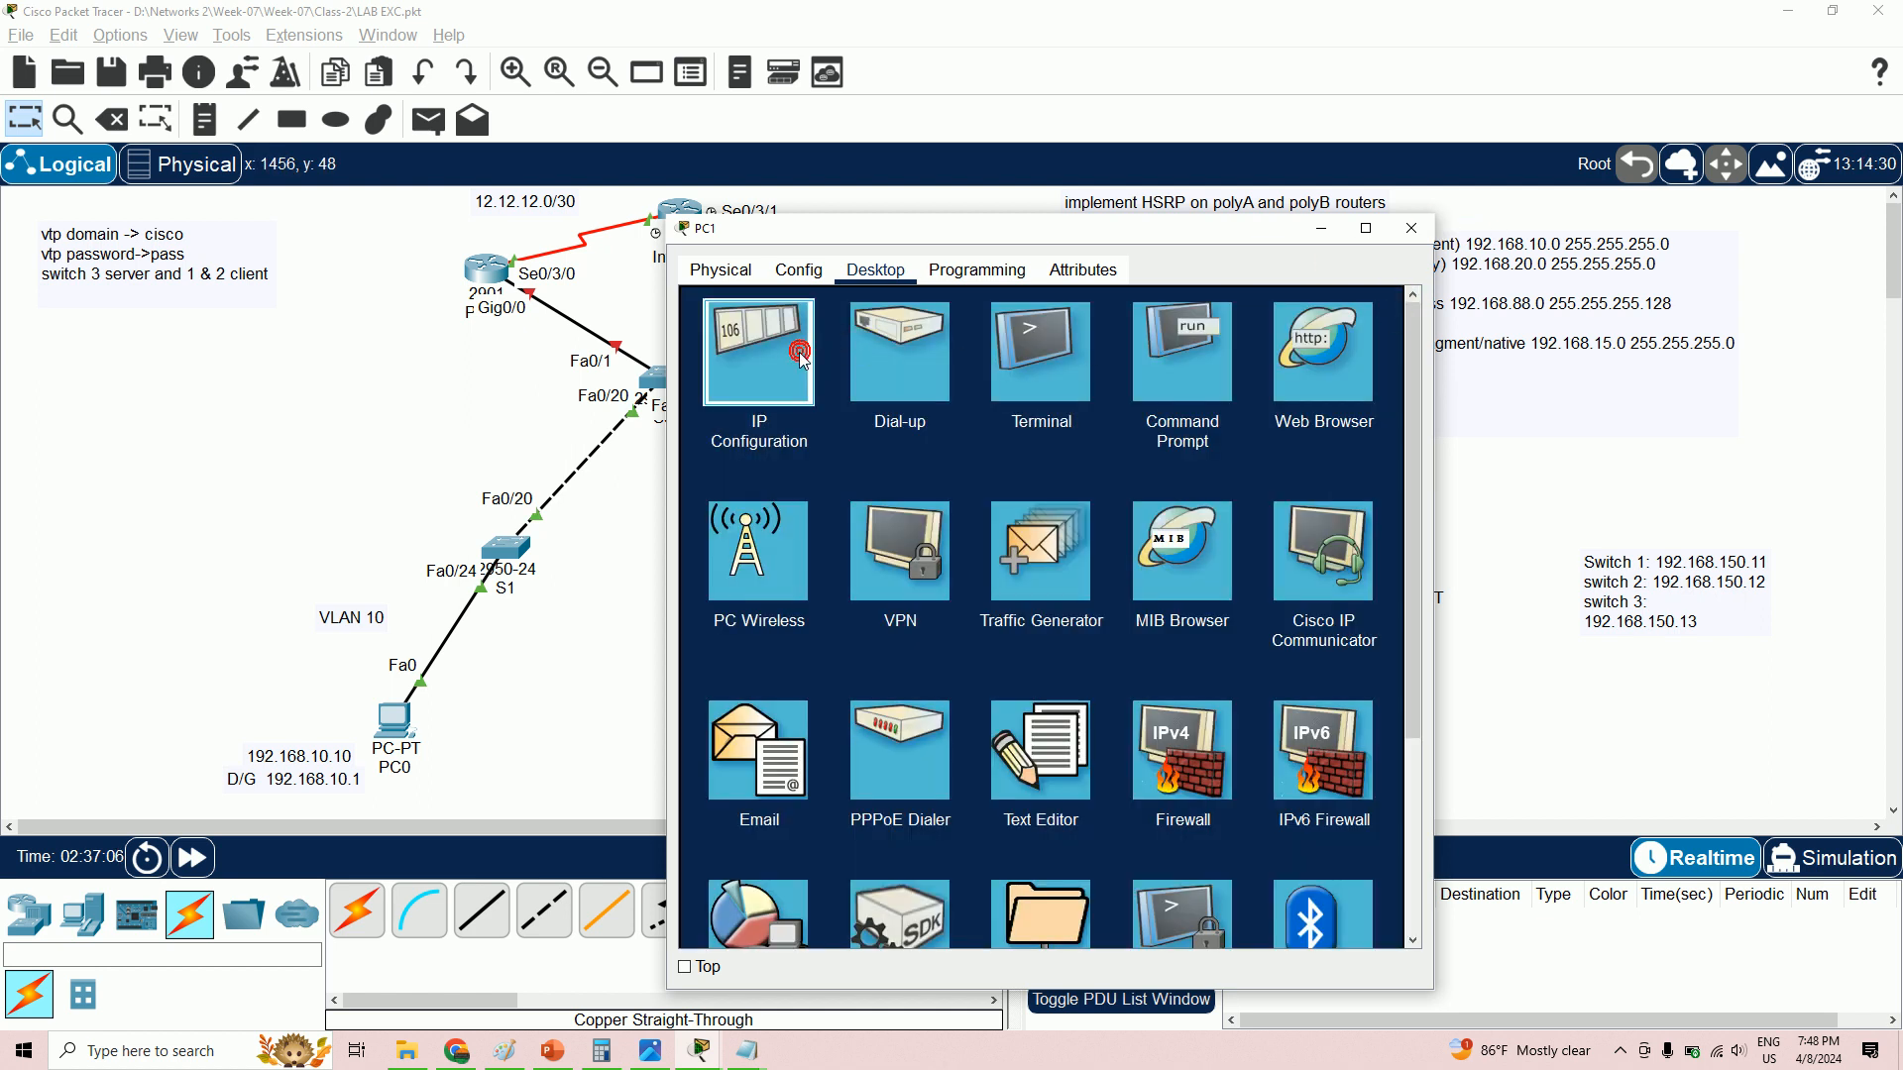
left_click(1415, 230)
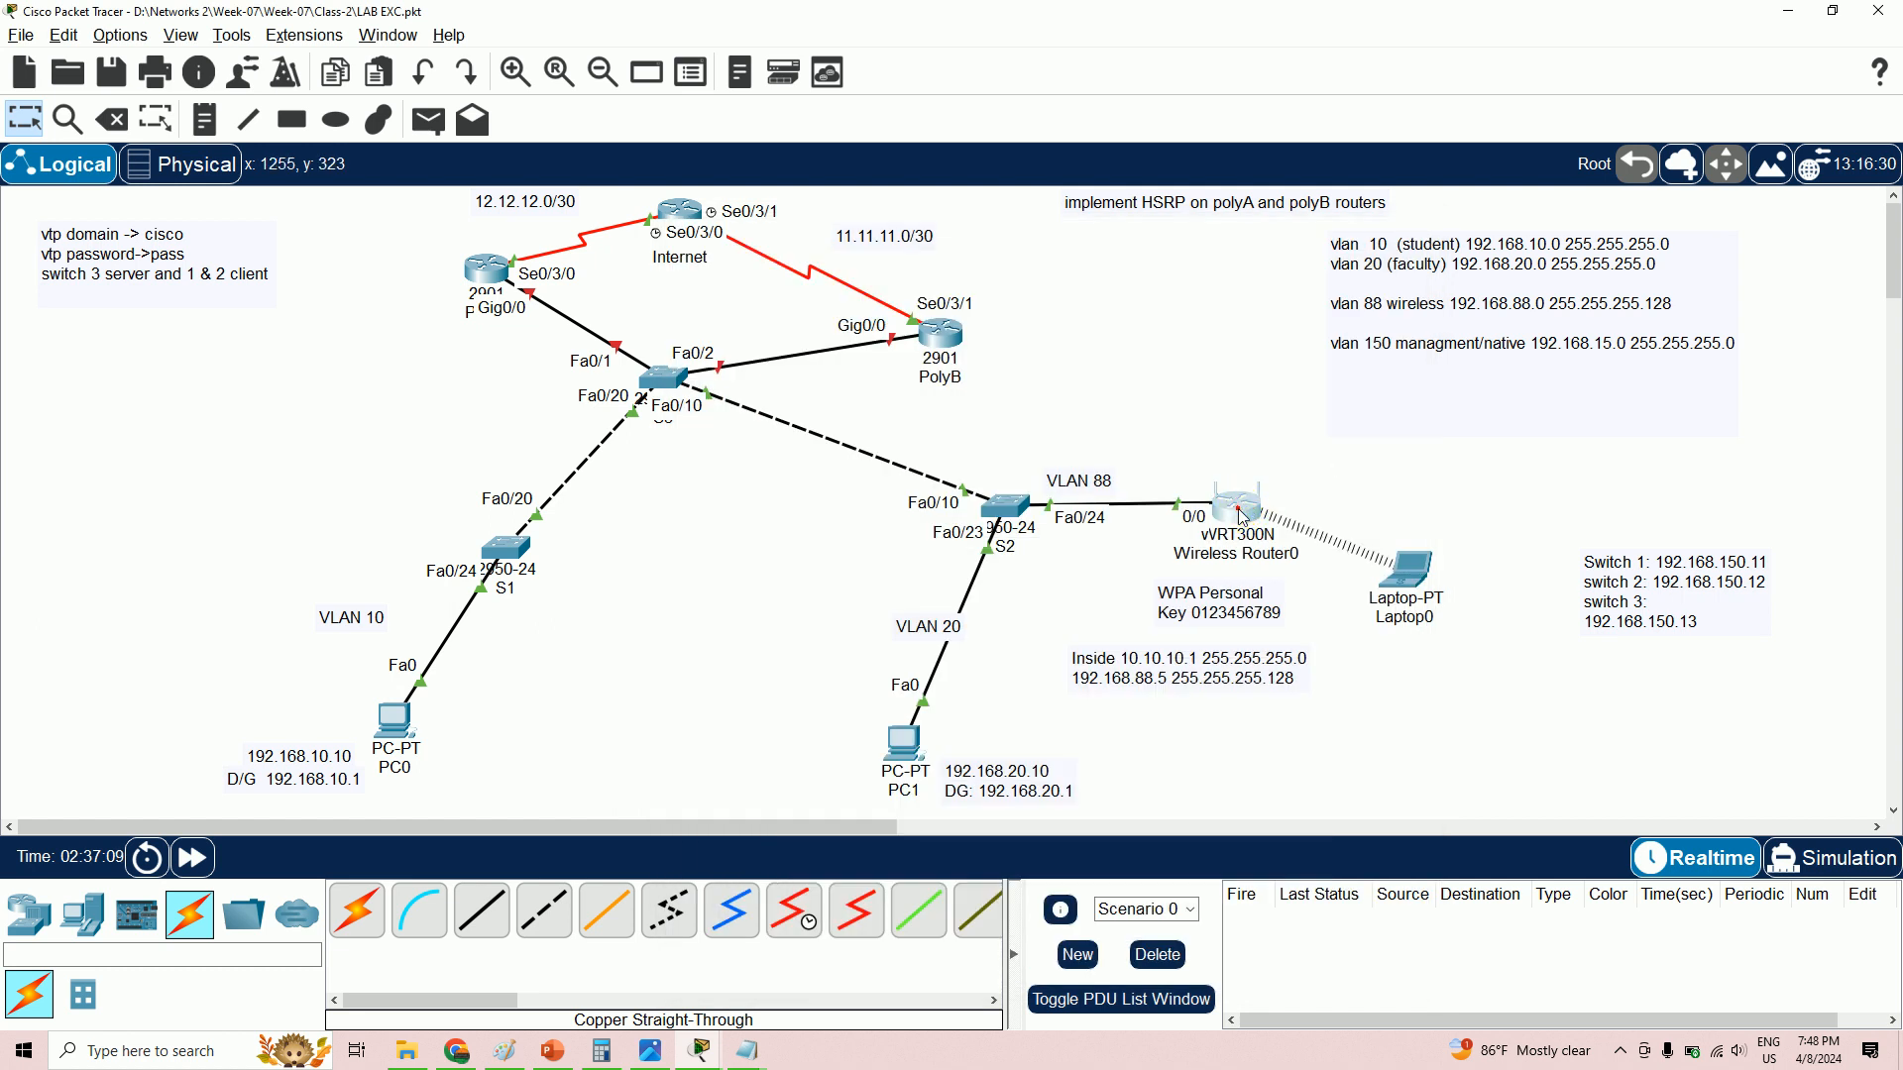
- Review Wireless Router0's 192.168.88.5 static setup, then open the PolyA router's CLI
left_click(1227, 510)
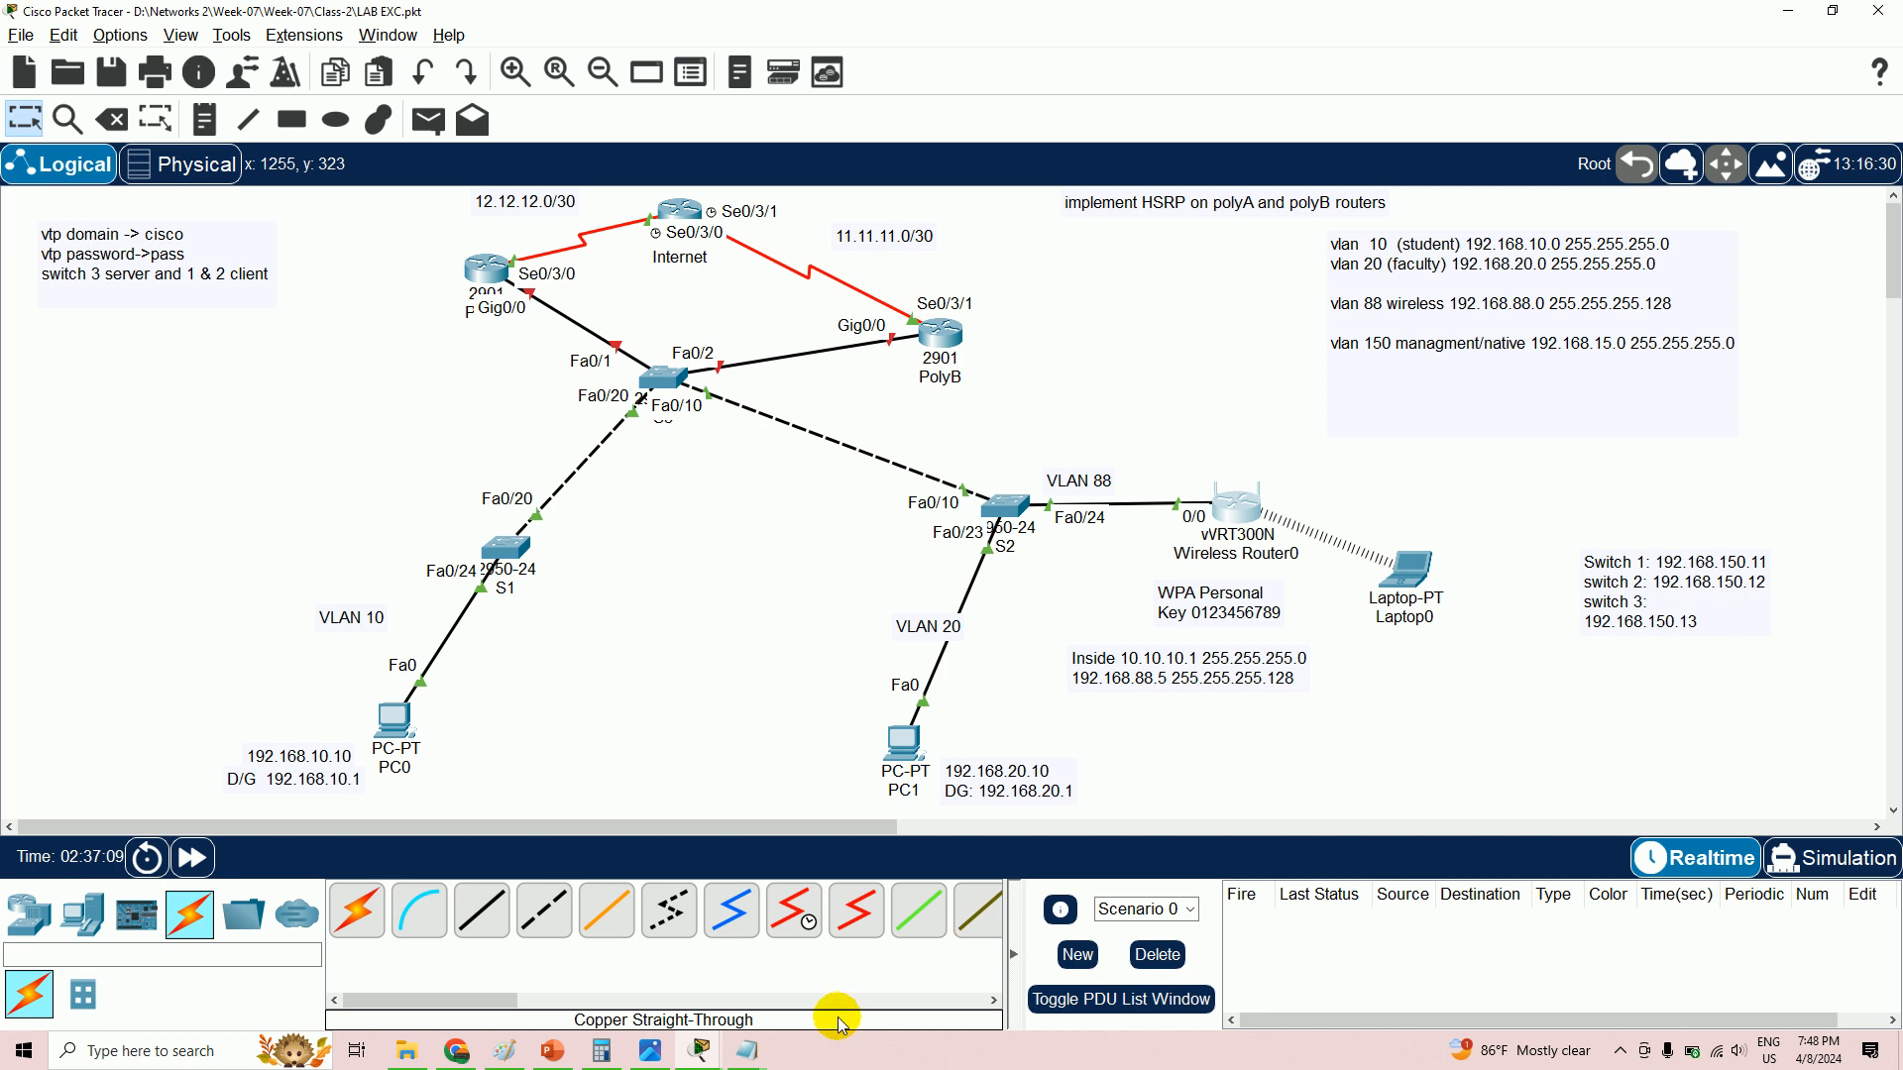
left_click(712, 1049)
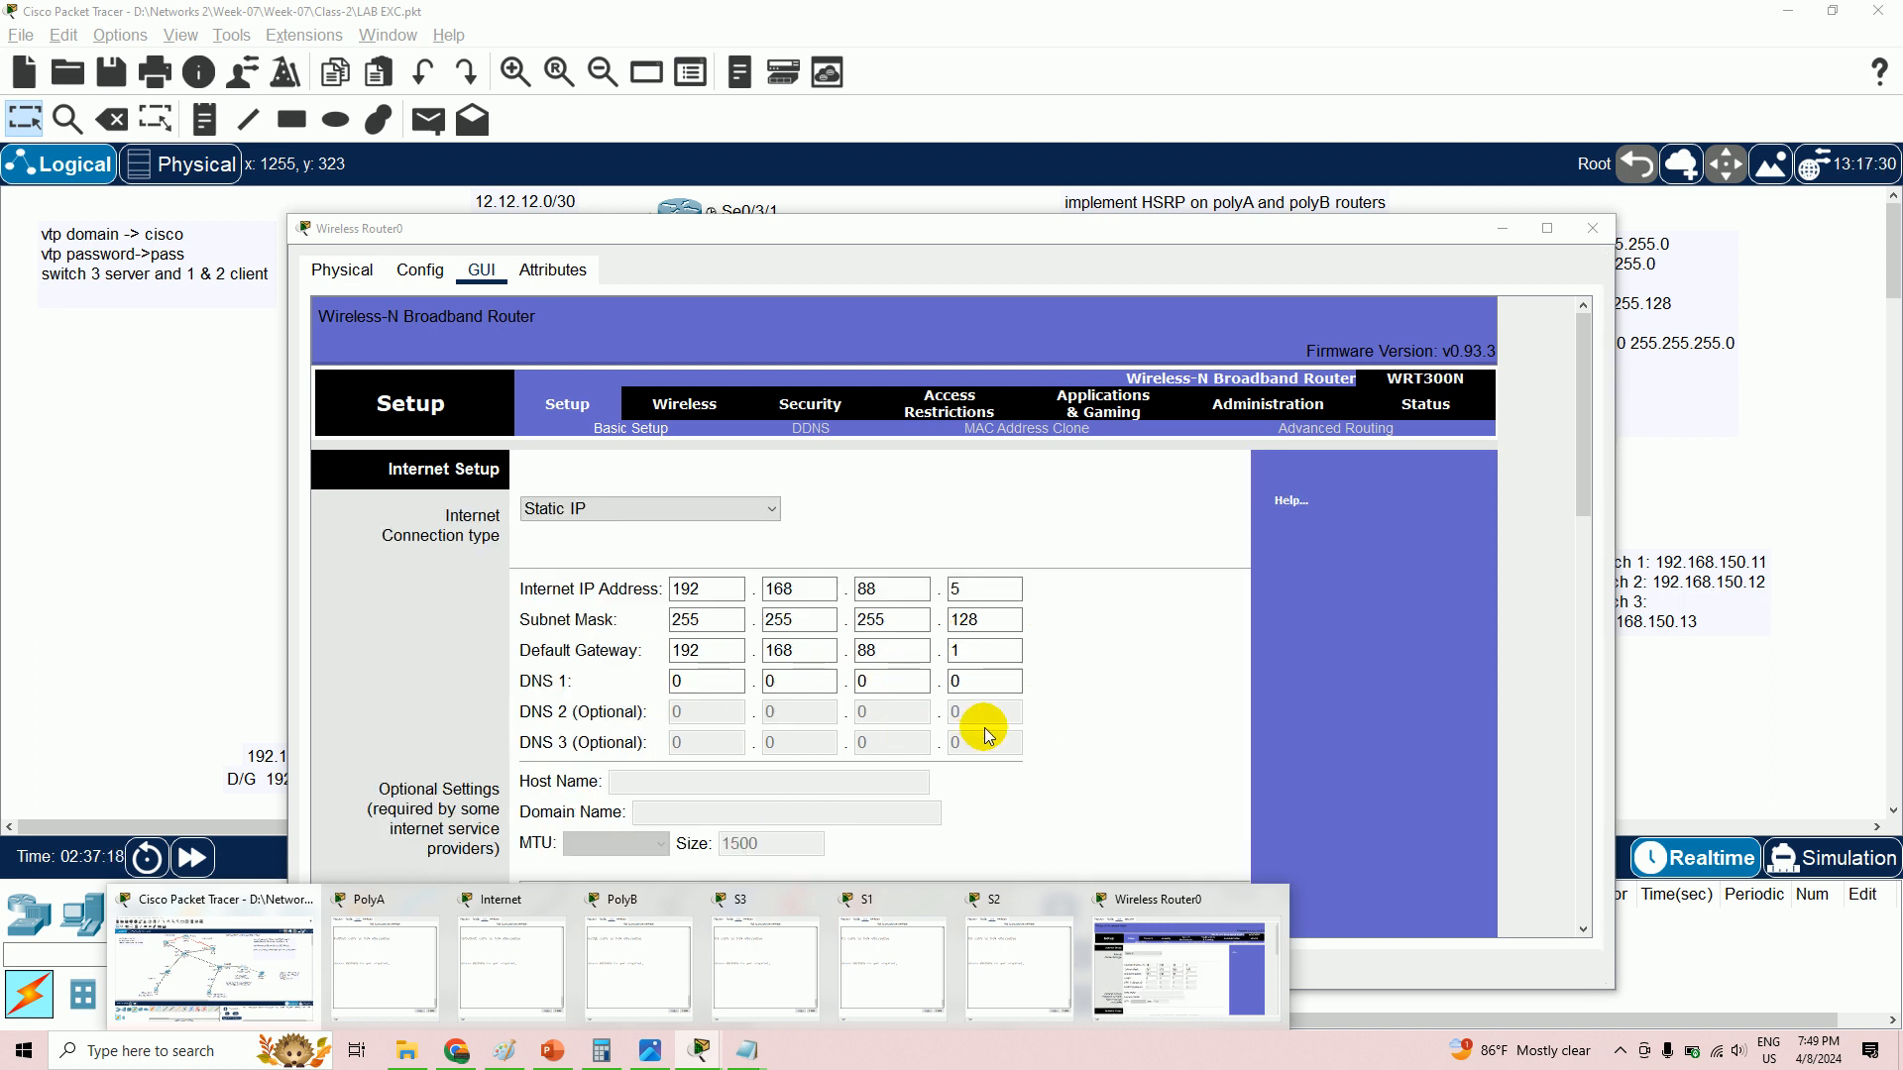
left_click(1593, 230)
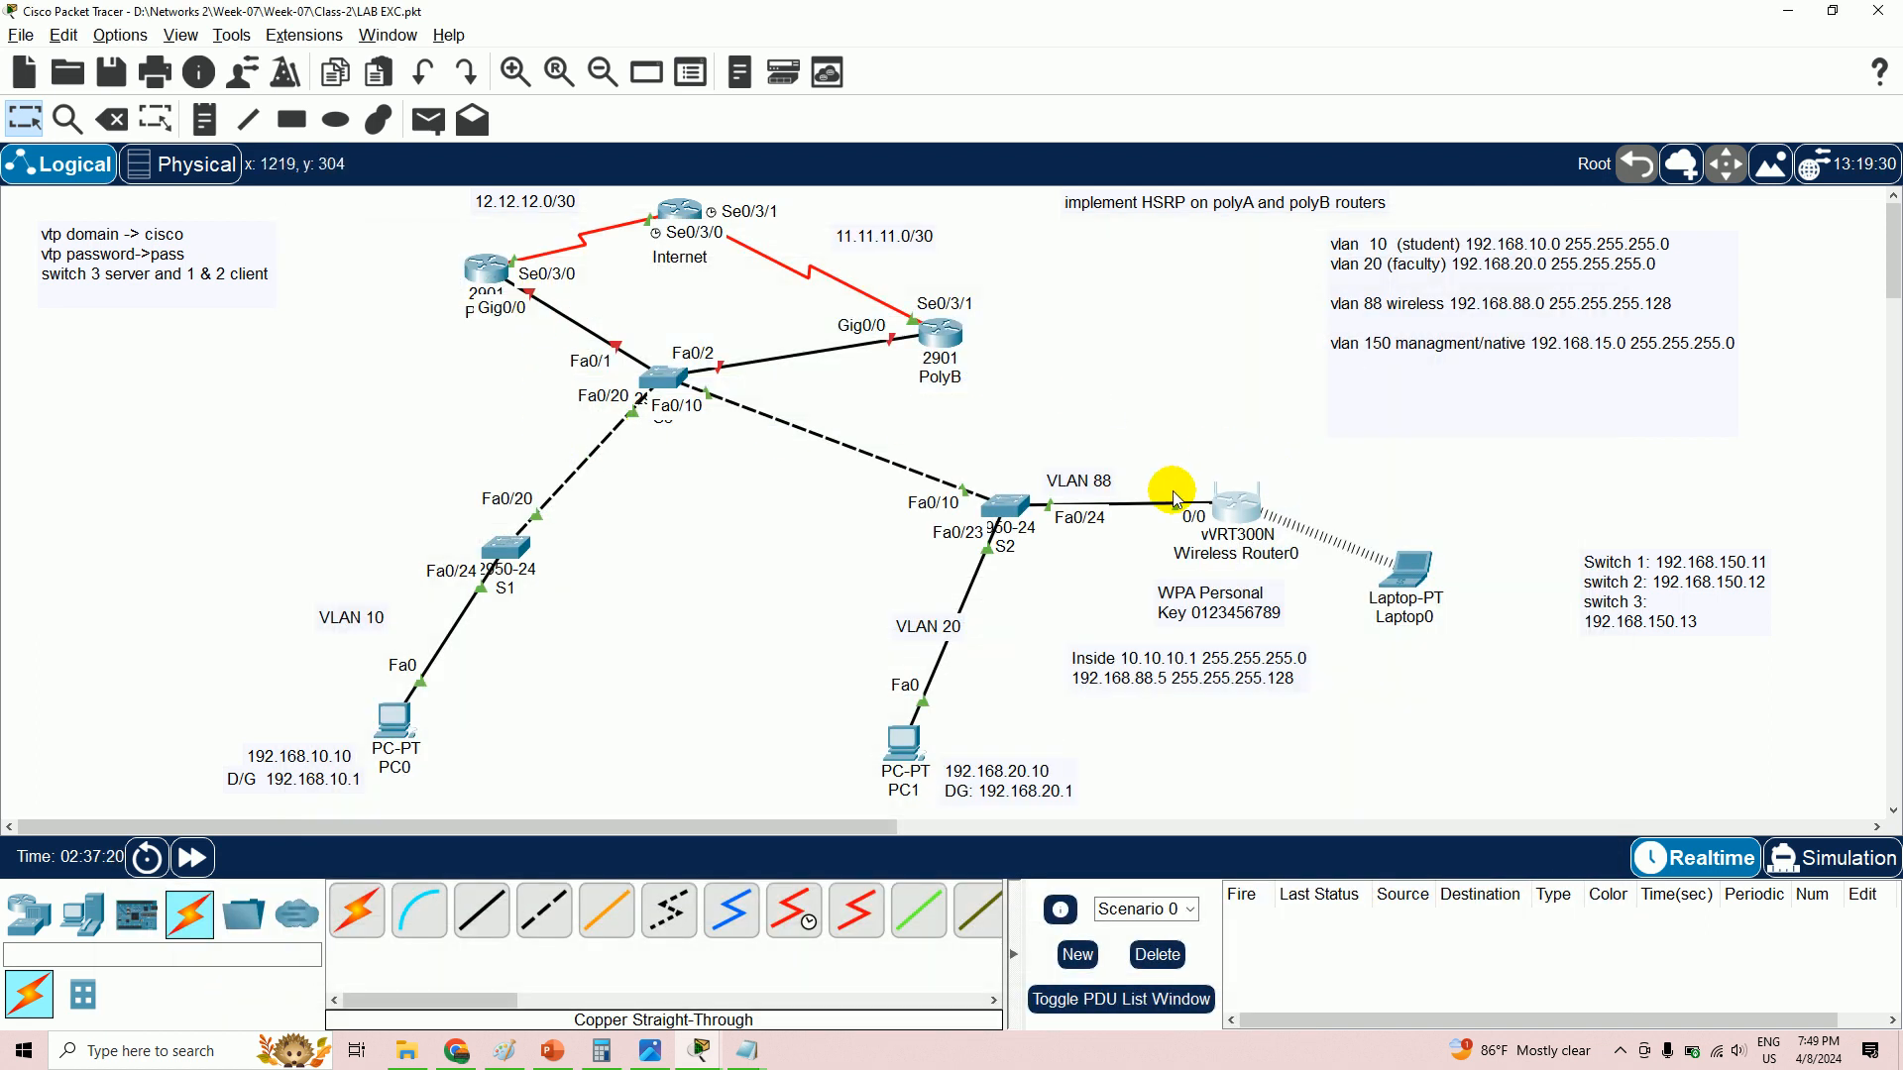
left_click(489, 285)
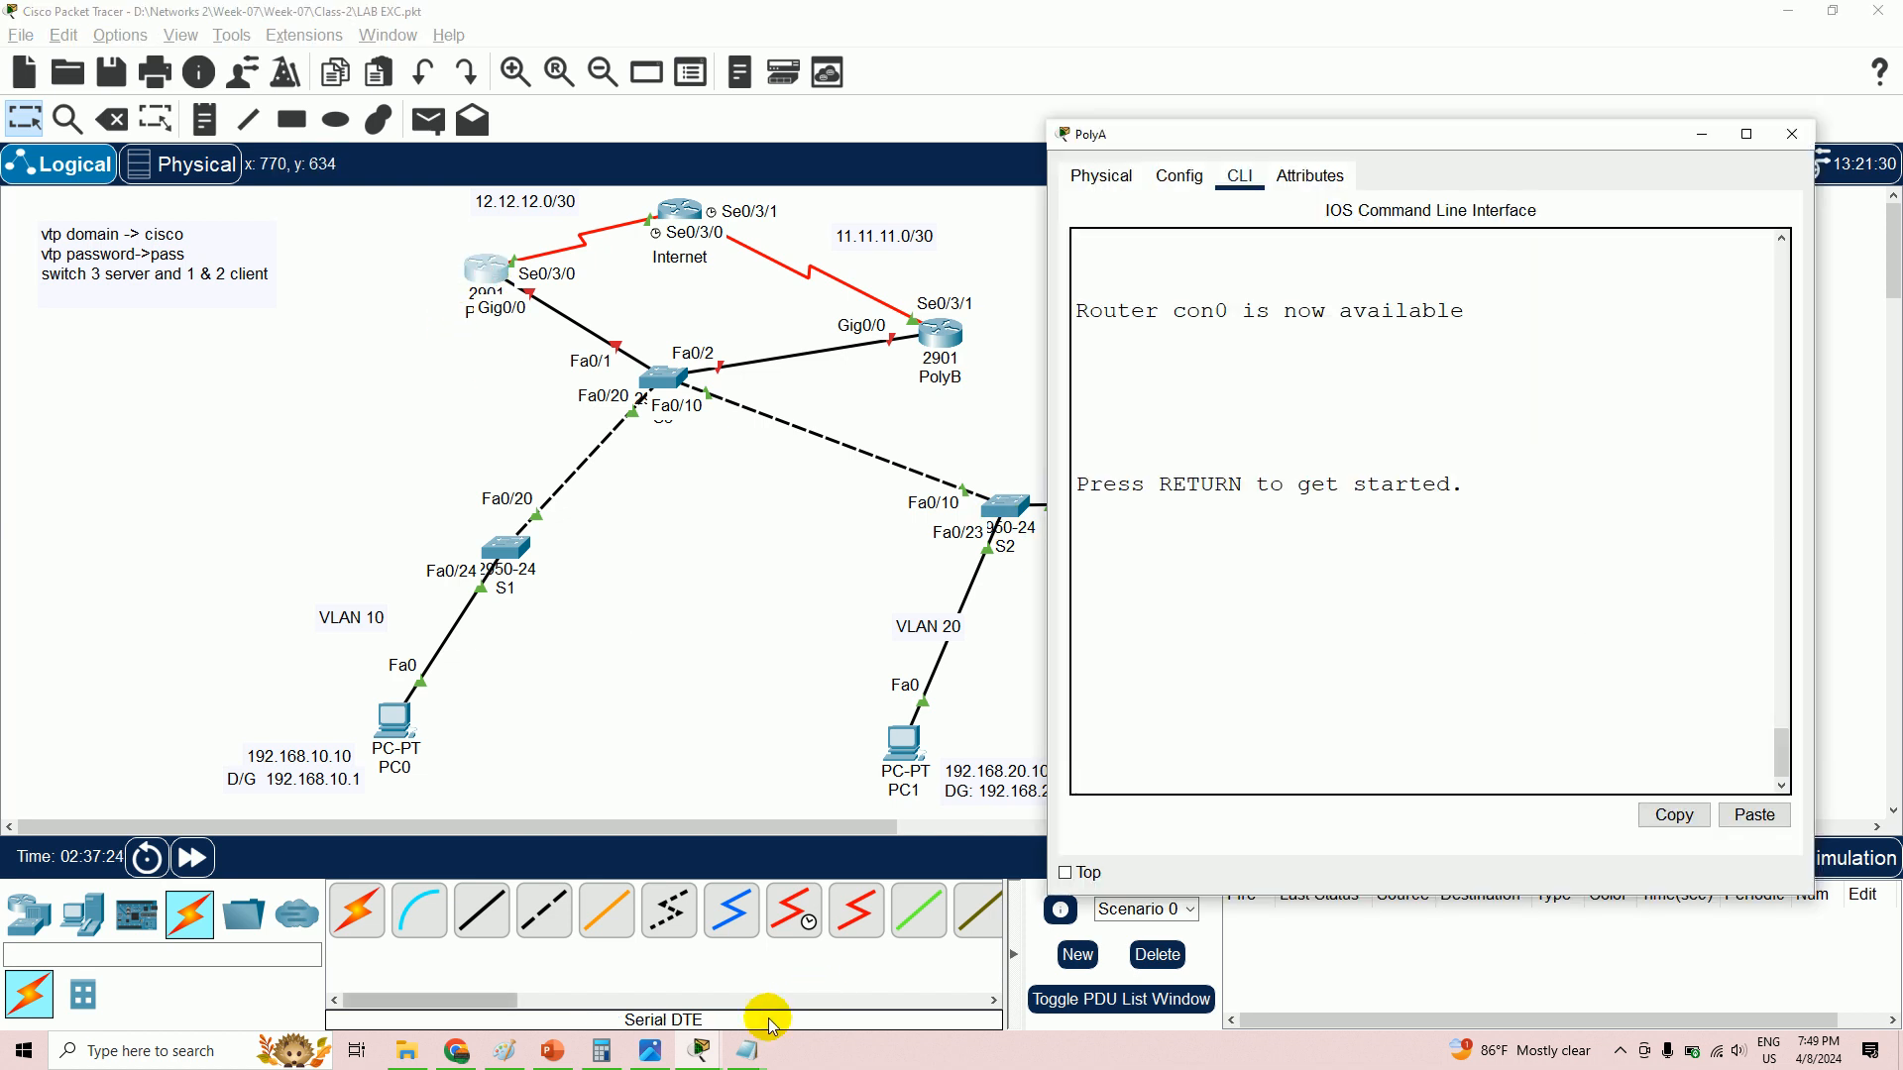
mouse_move(750, 1063)
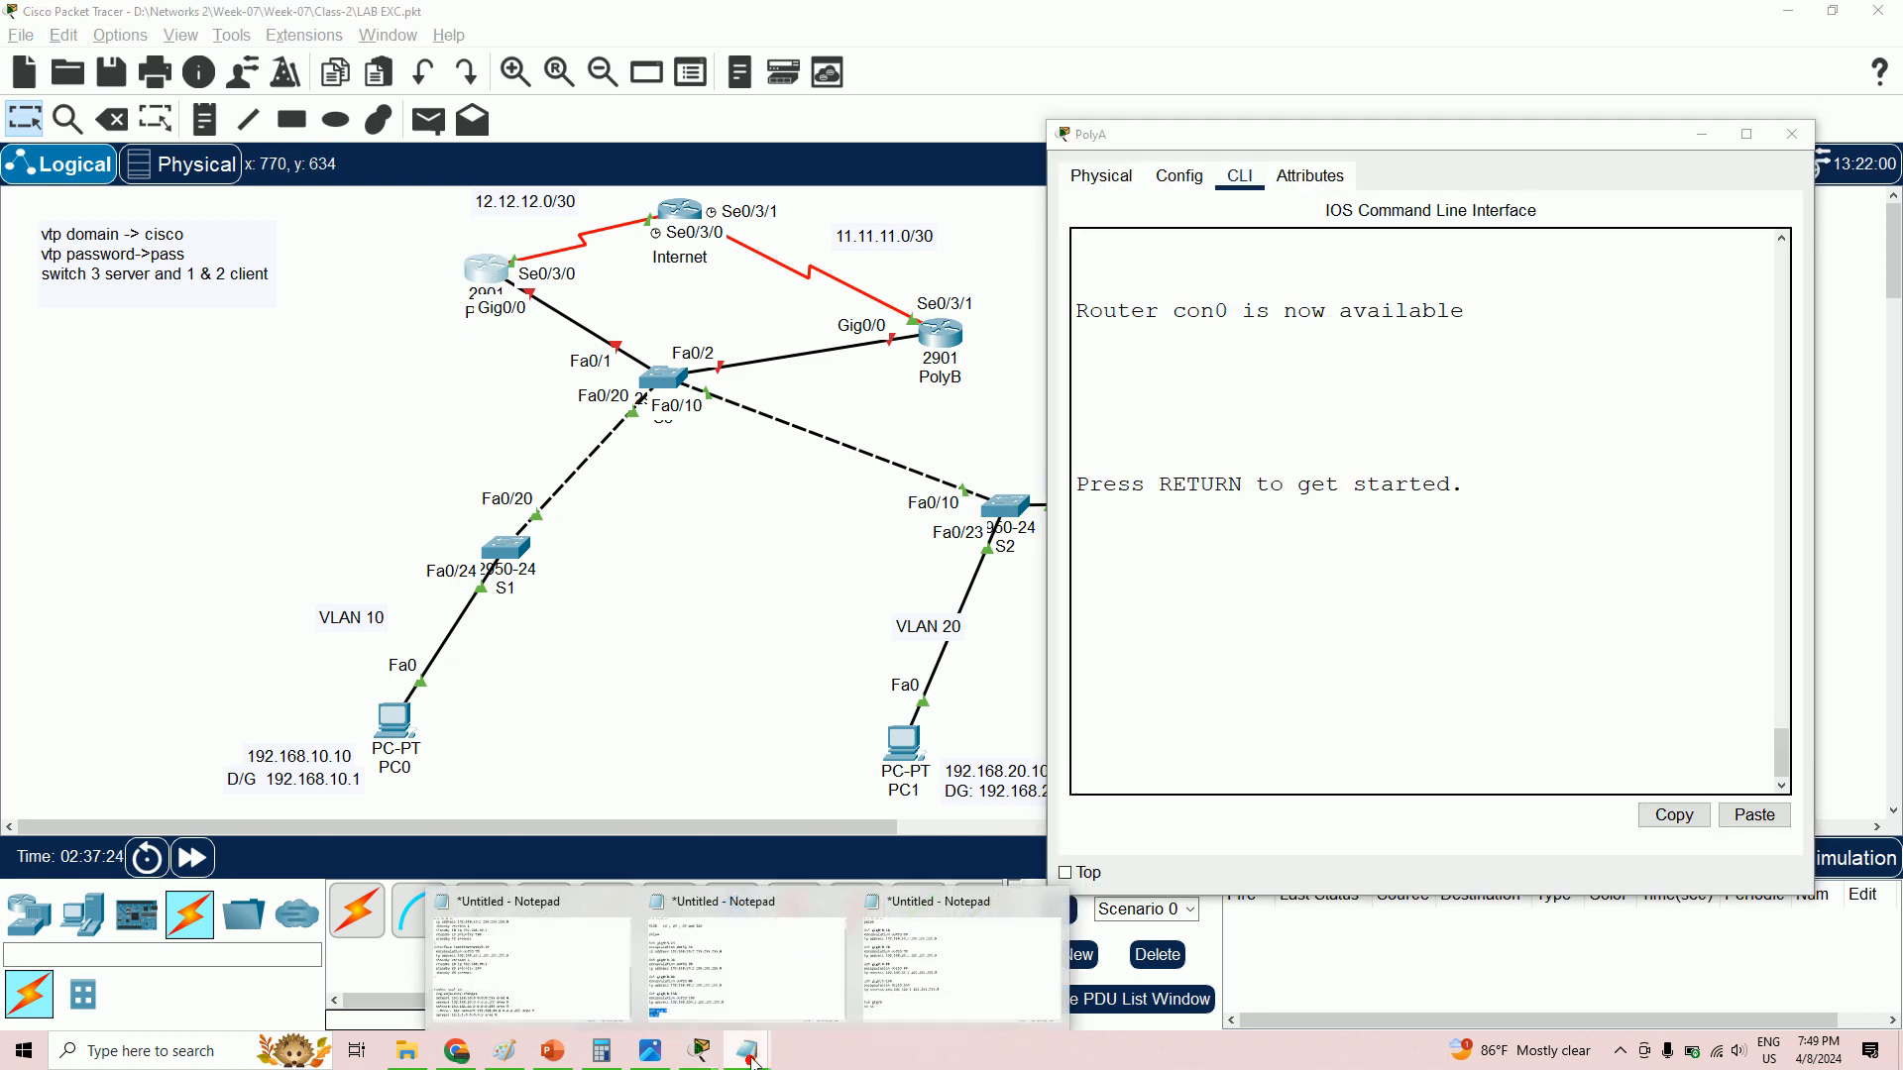
left_click(740, 971)
- Add 'standby version 2' and 'standby 10 ip 192.168.10.1' under the VLAN 10 address
left_click(768, 343)
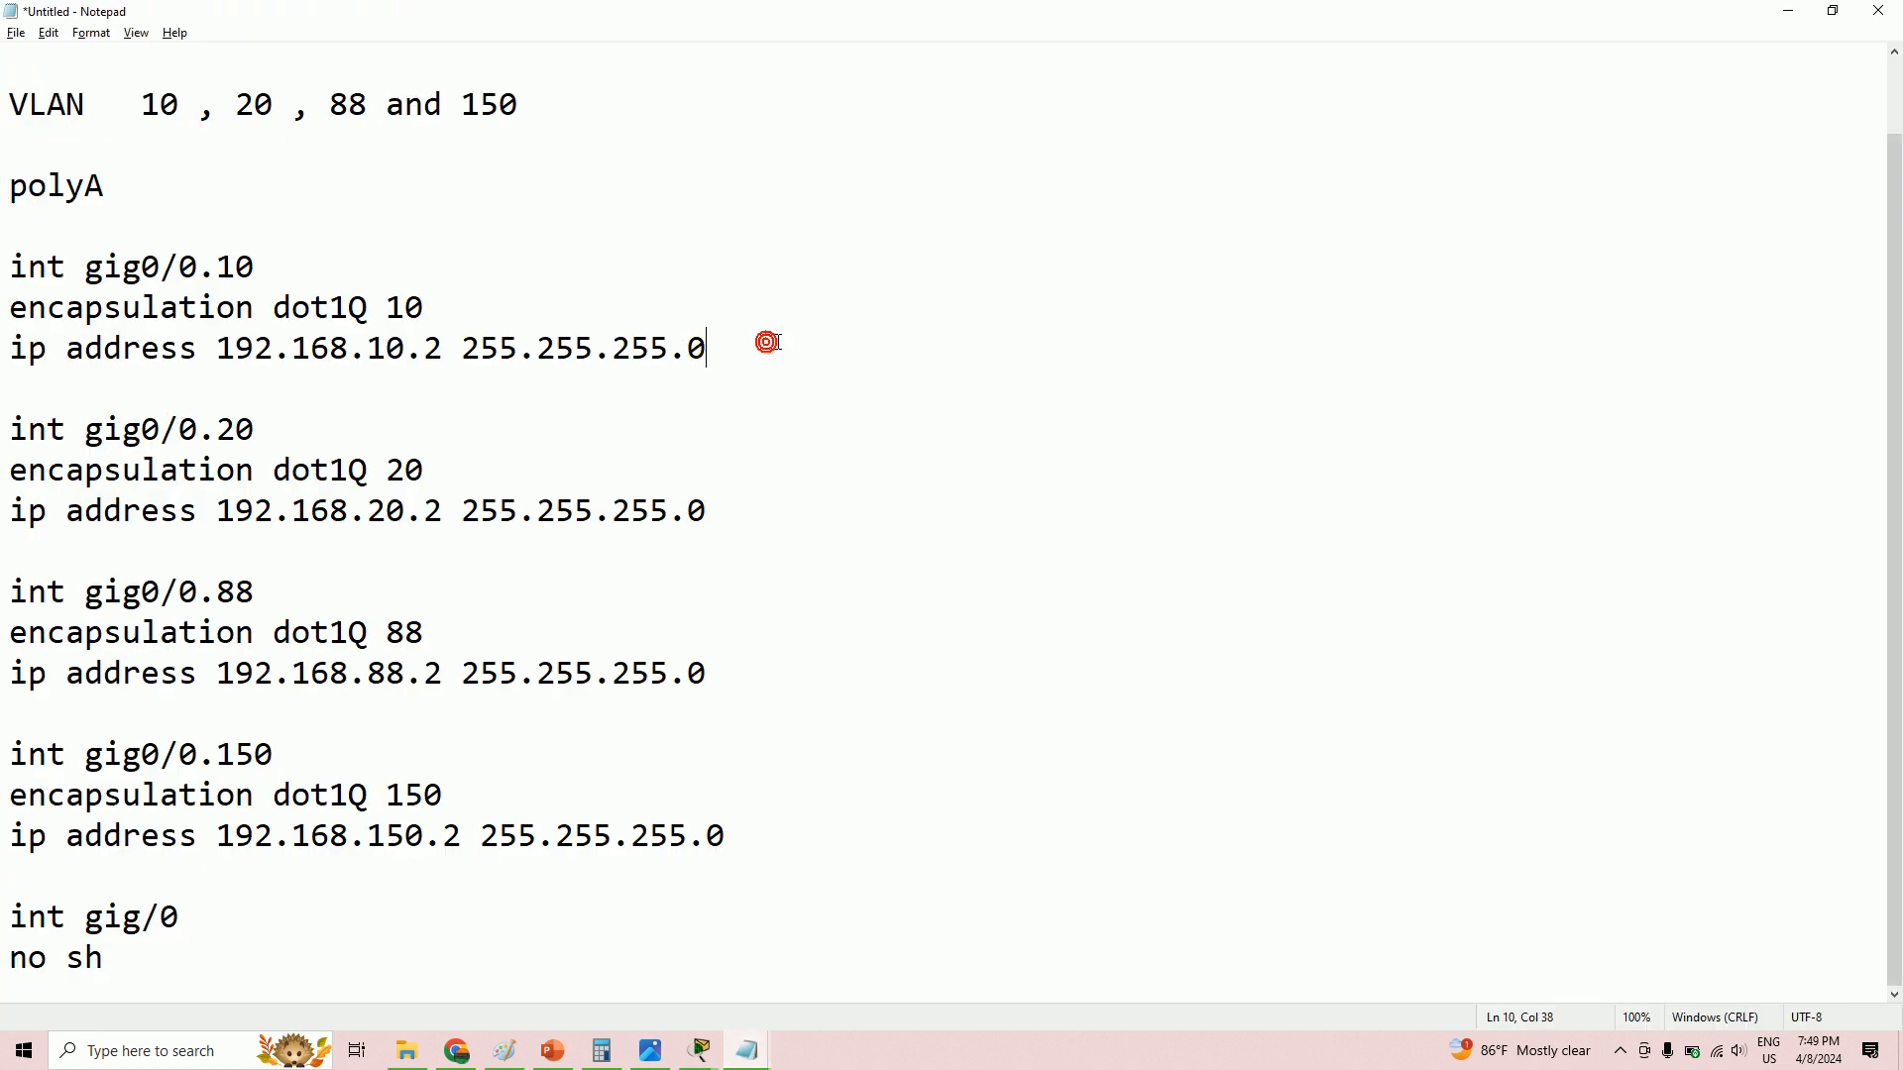
key("Return")
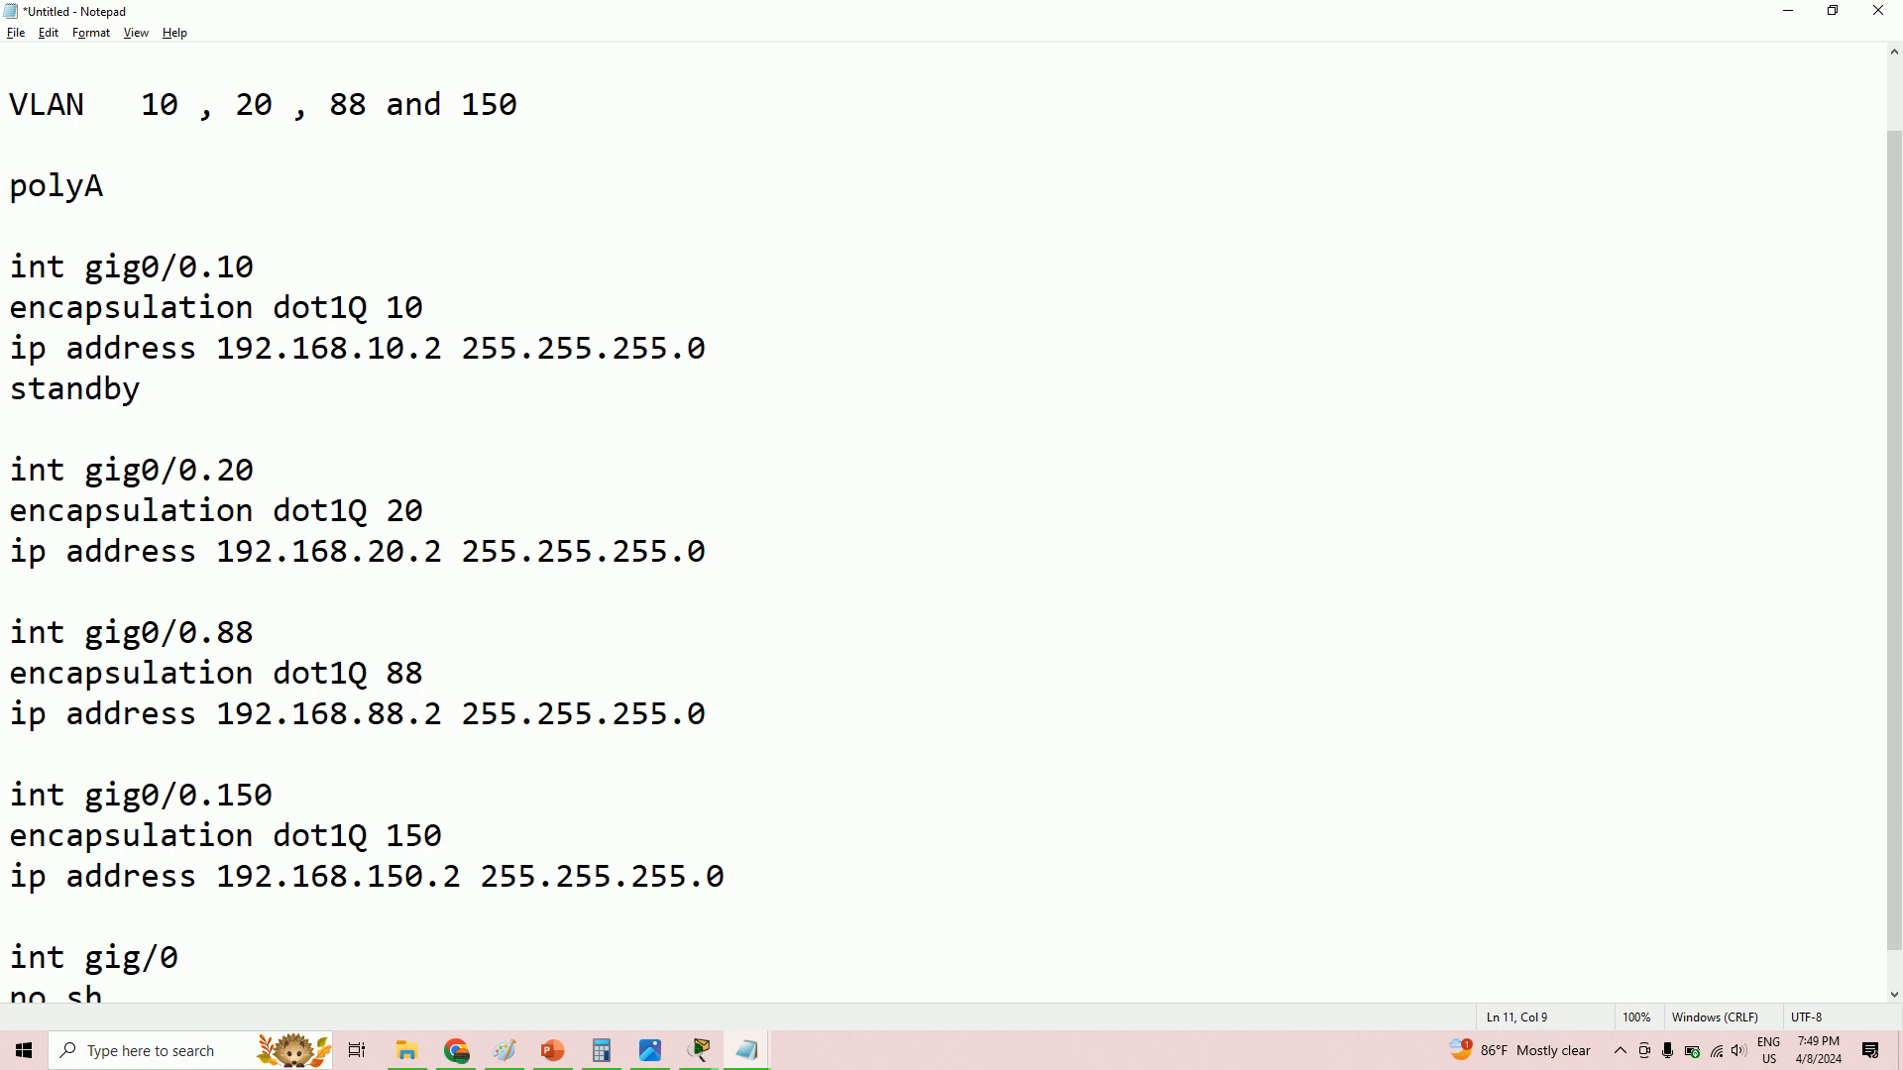
type("2")
key("Return")
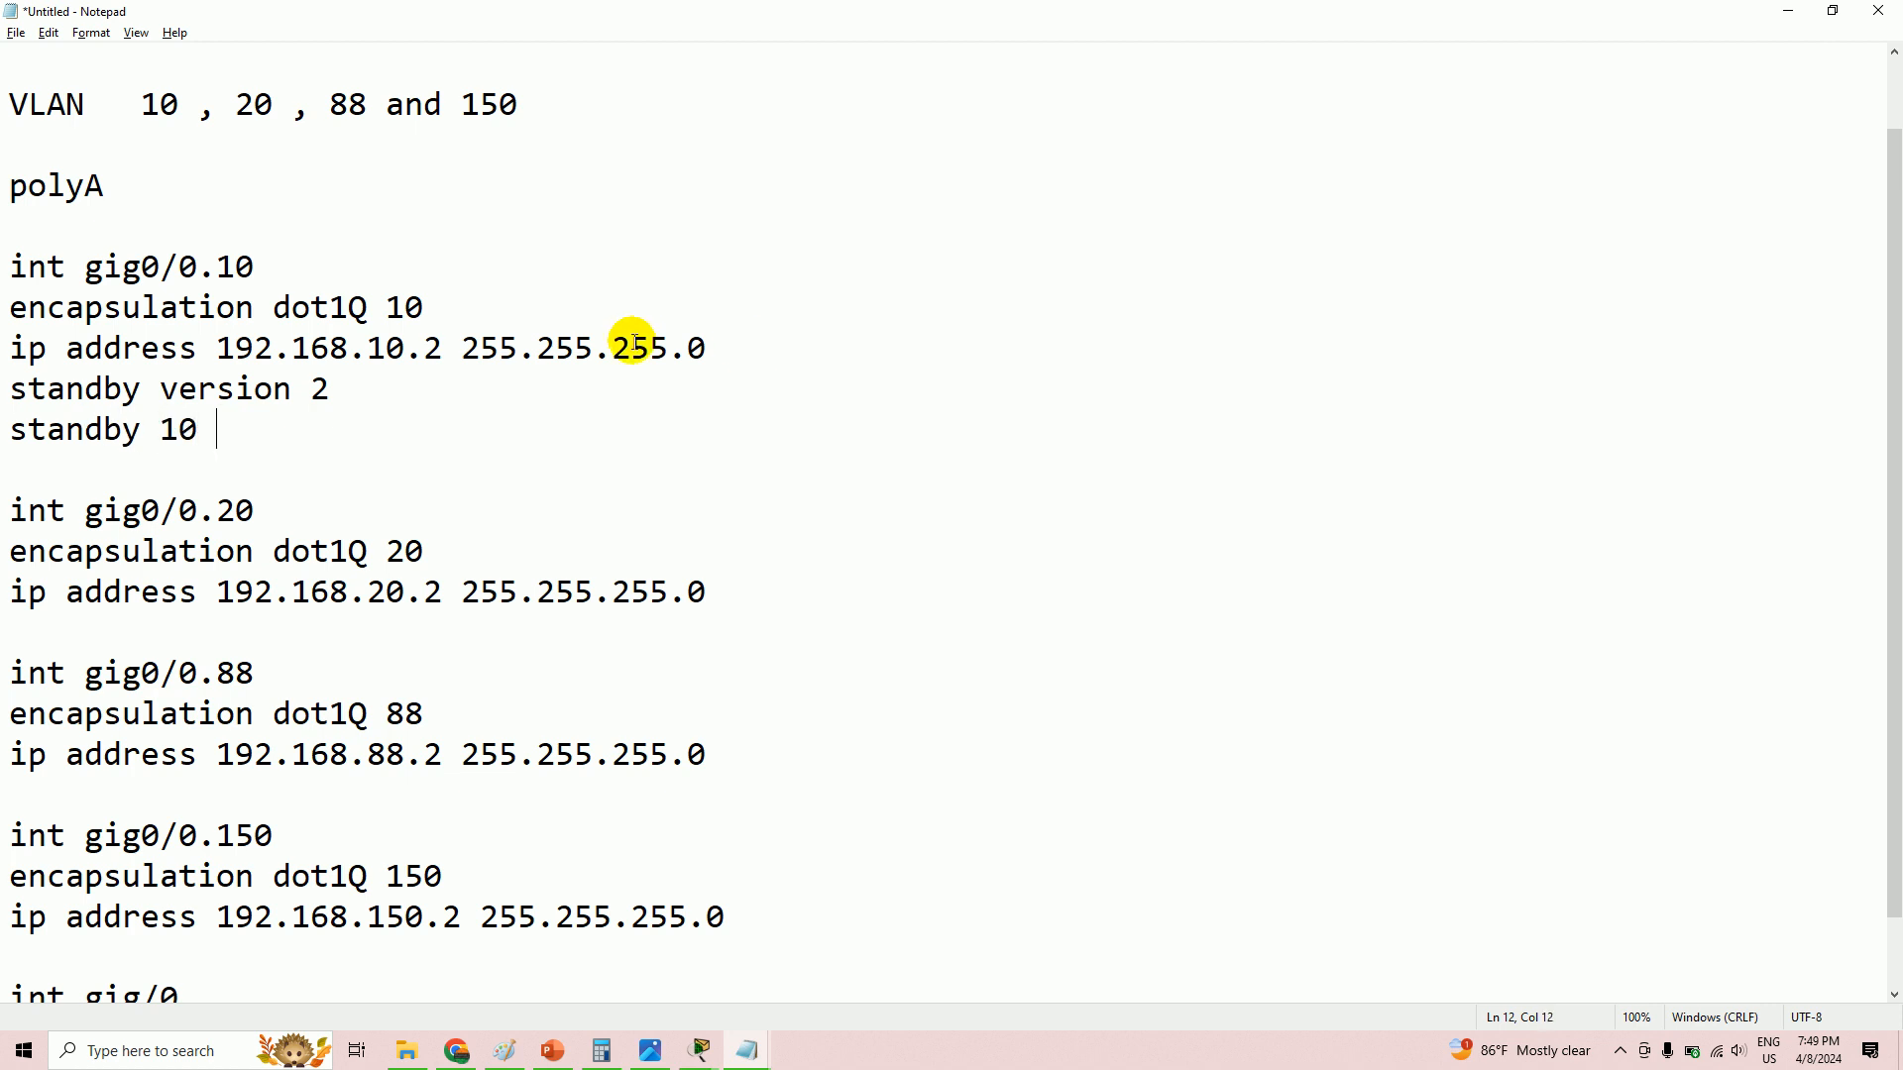
left_click_drag(217, 433, 160, 431)
left_click(229, 441)
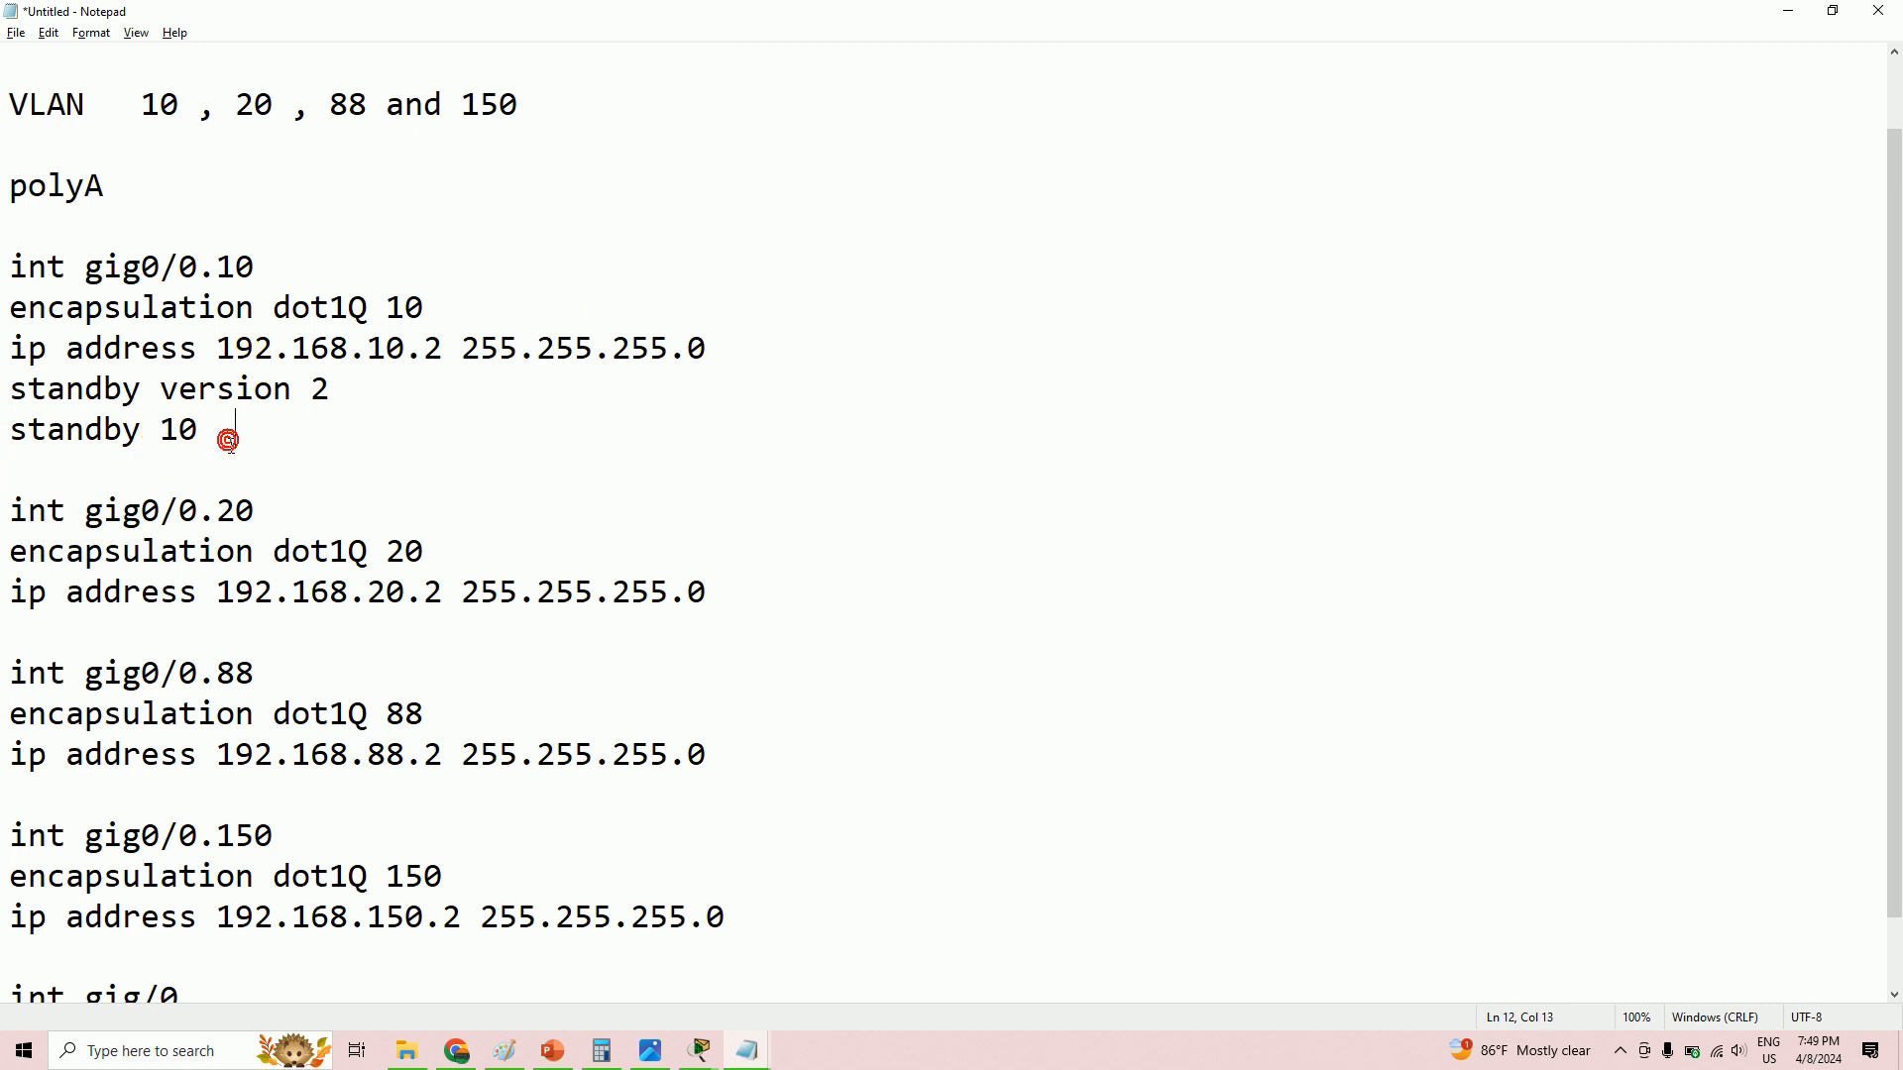
type("ip 192.168.10.1")
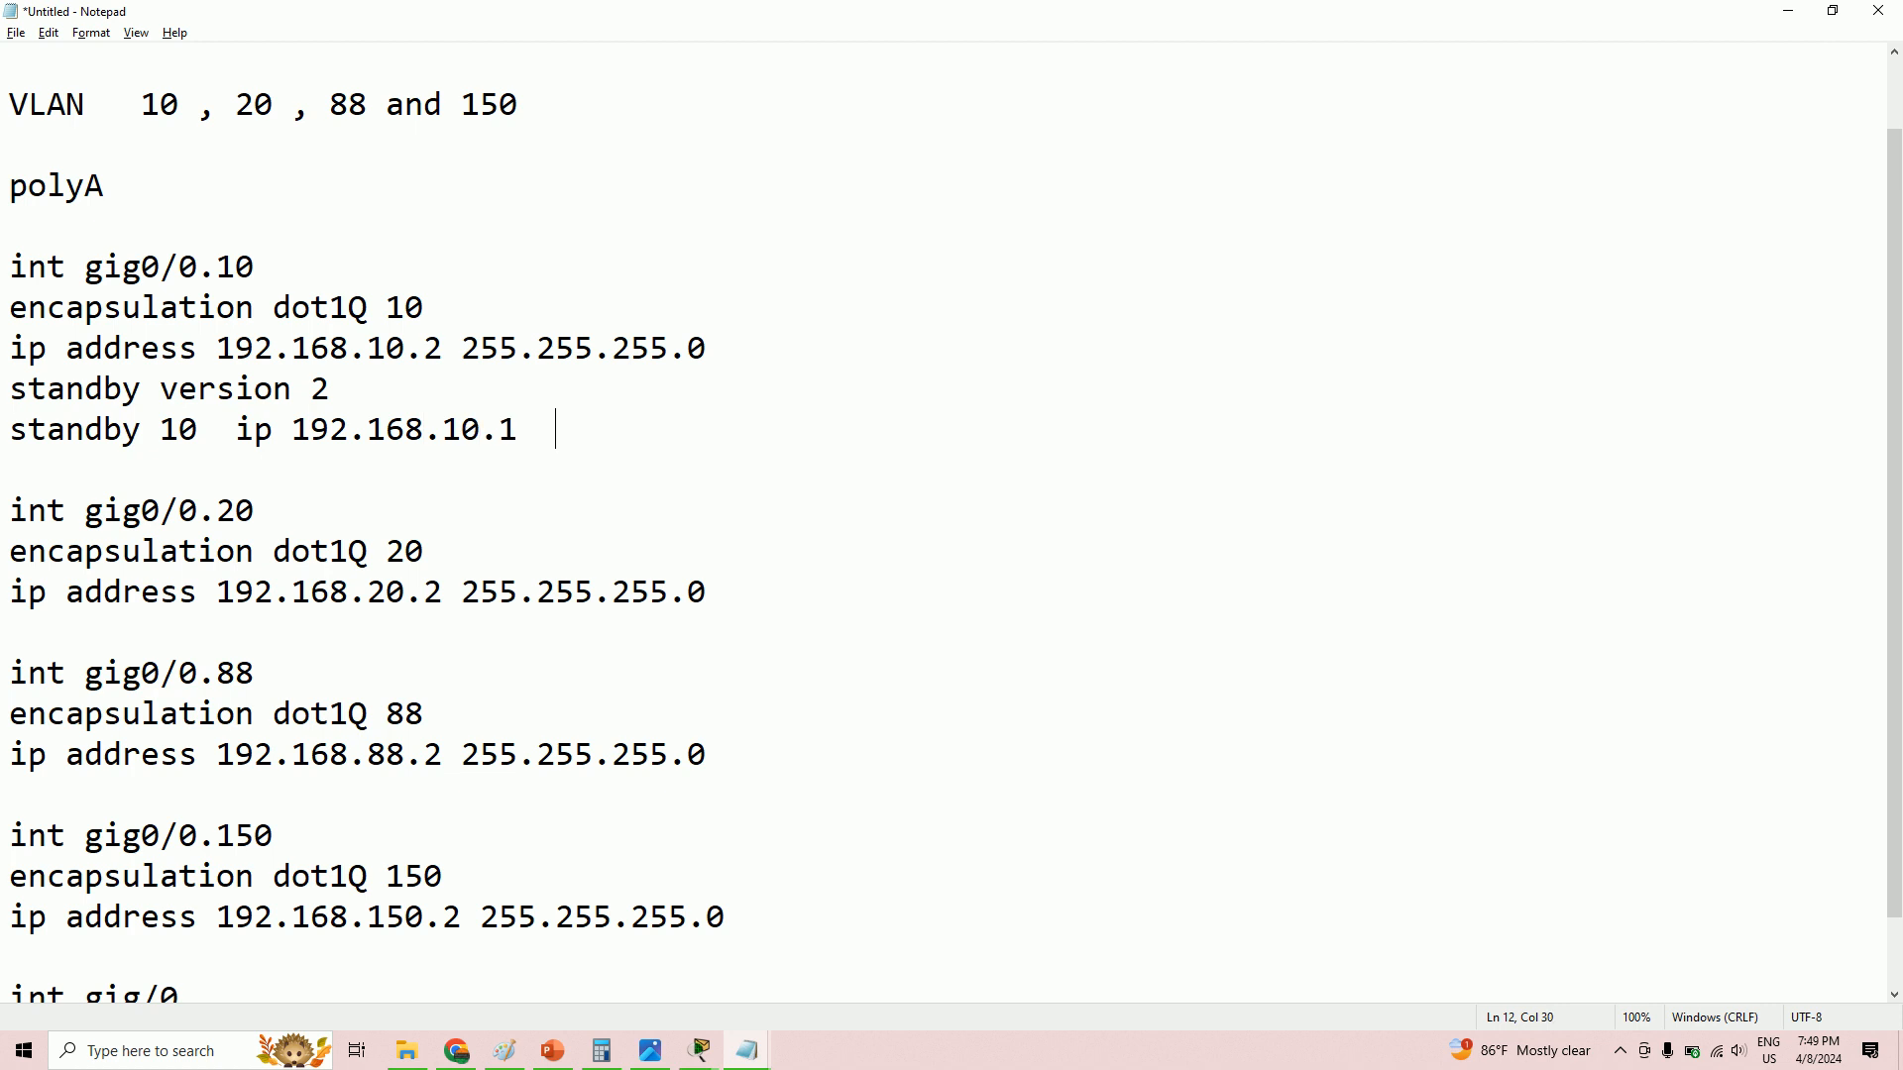
left_click_drag(558, 426, 295, 431)
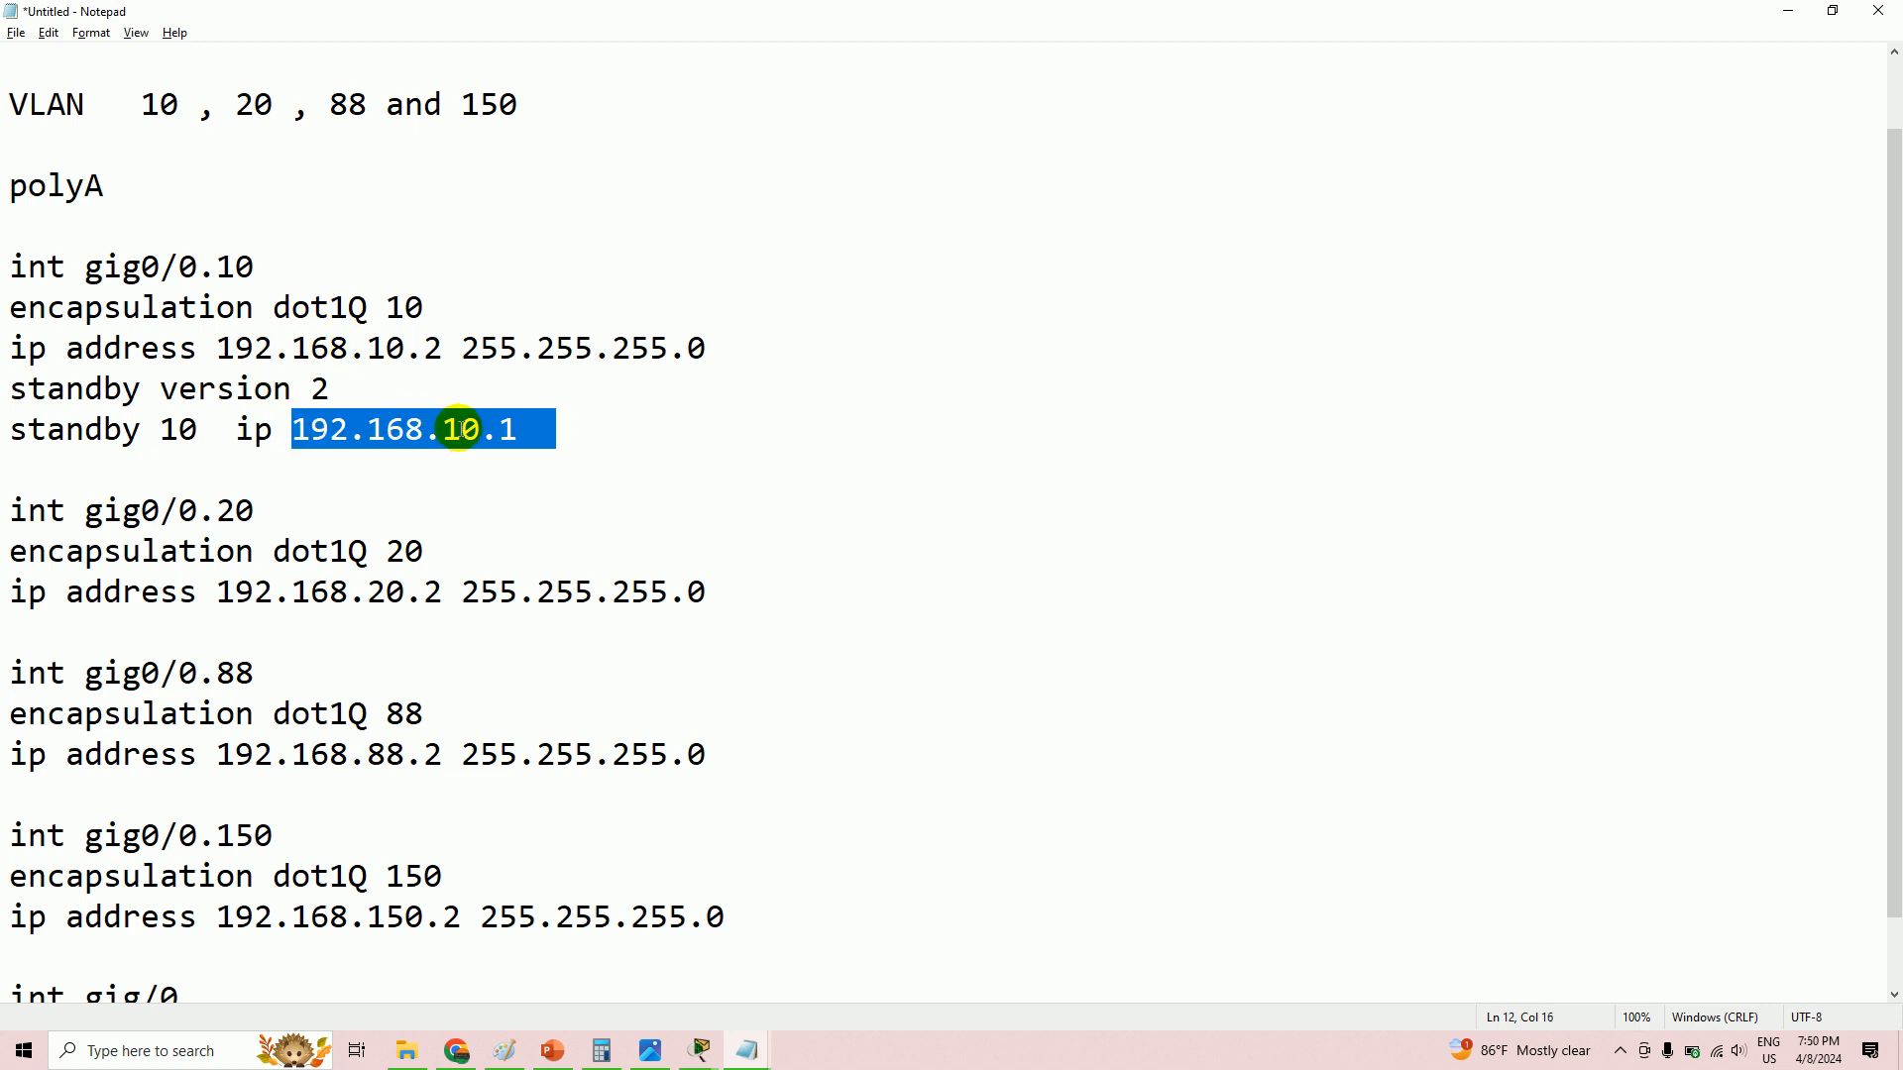
- Add the standby version 2 and standby 20 virtual-IP lines under VLAN 20, then copy them
left_click(726, 582)
key("Return")
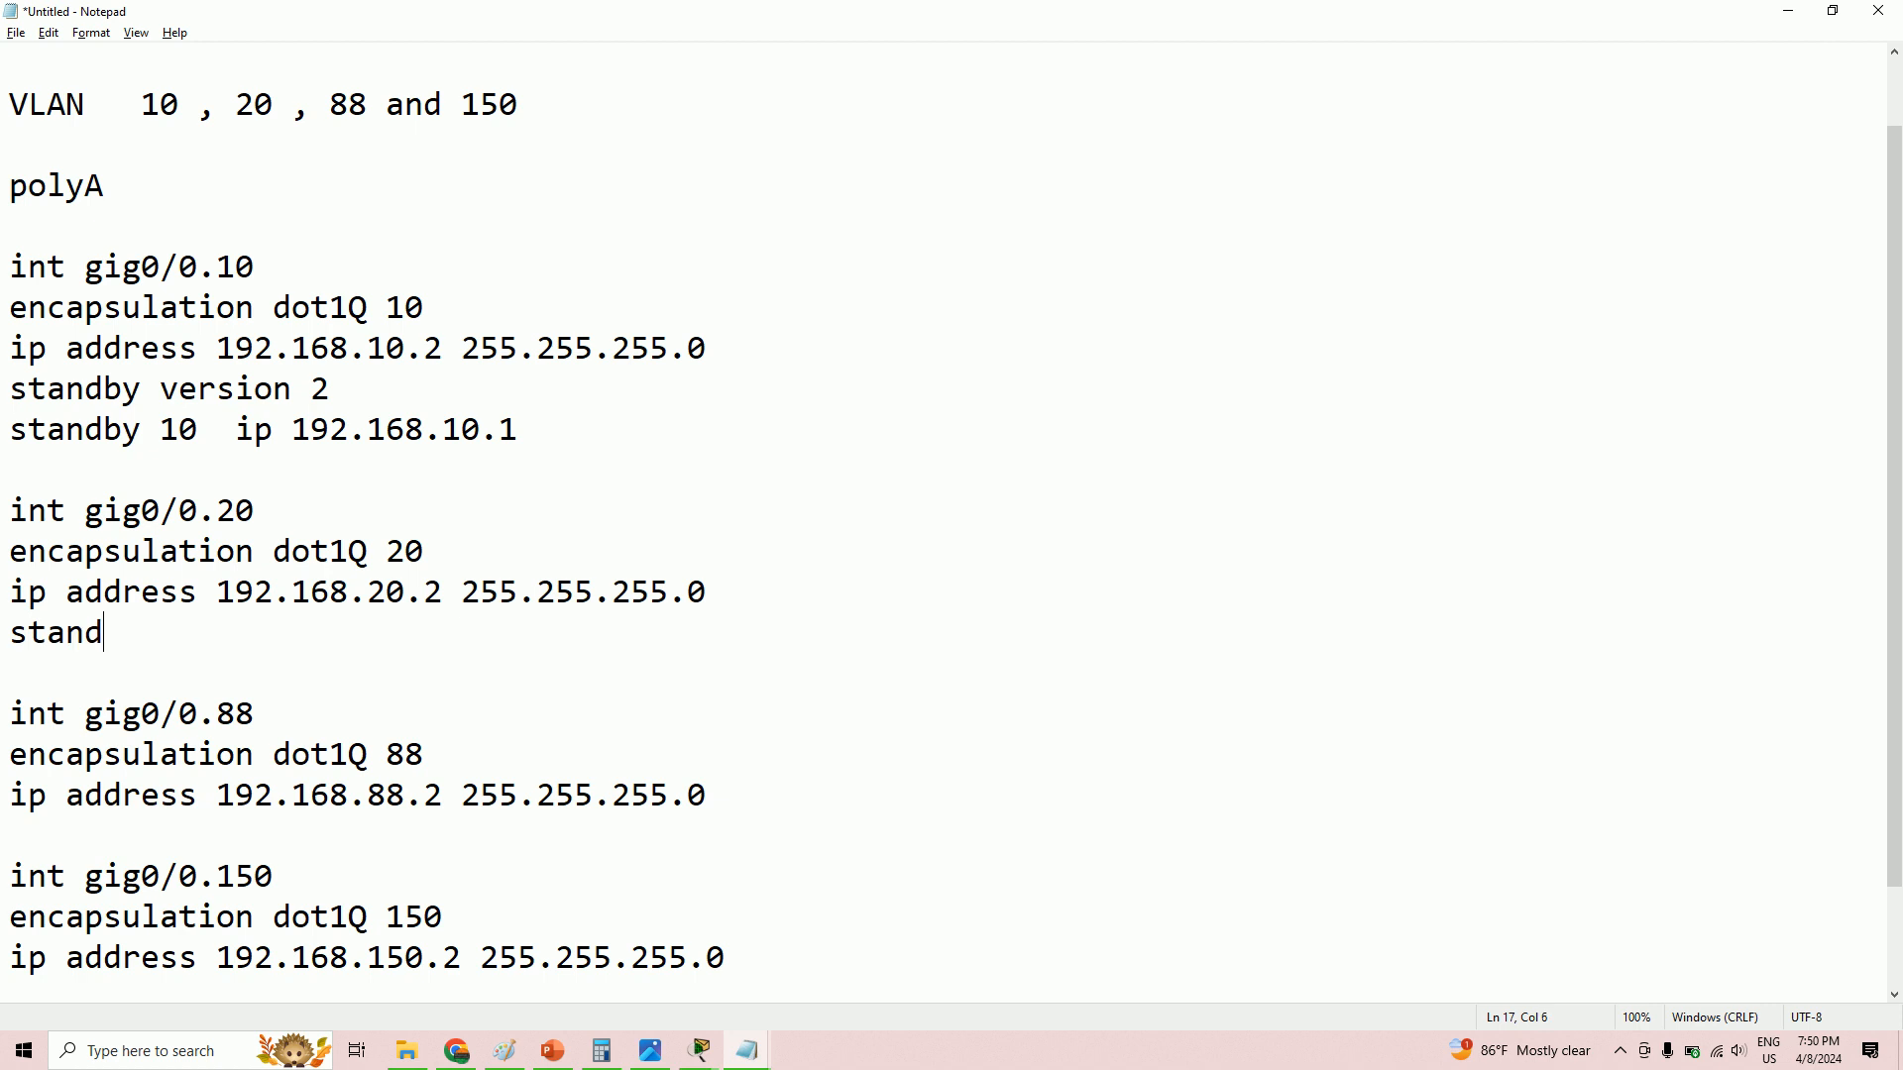
type("standby versio")
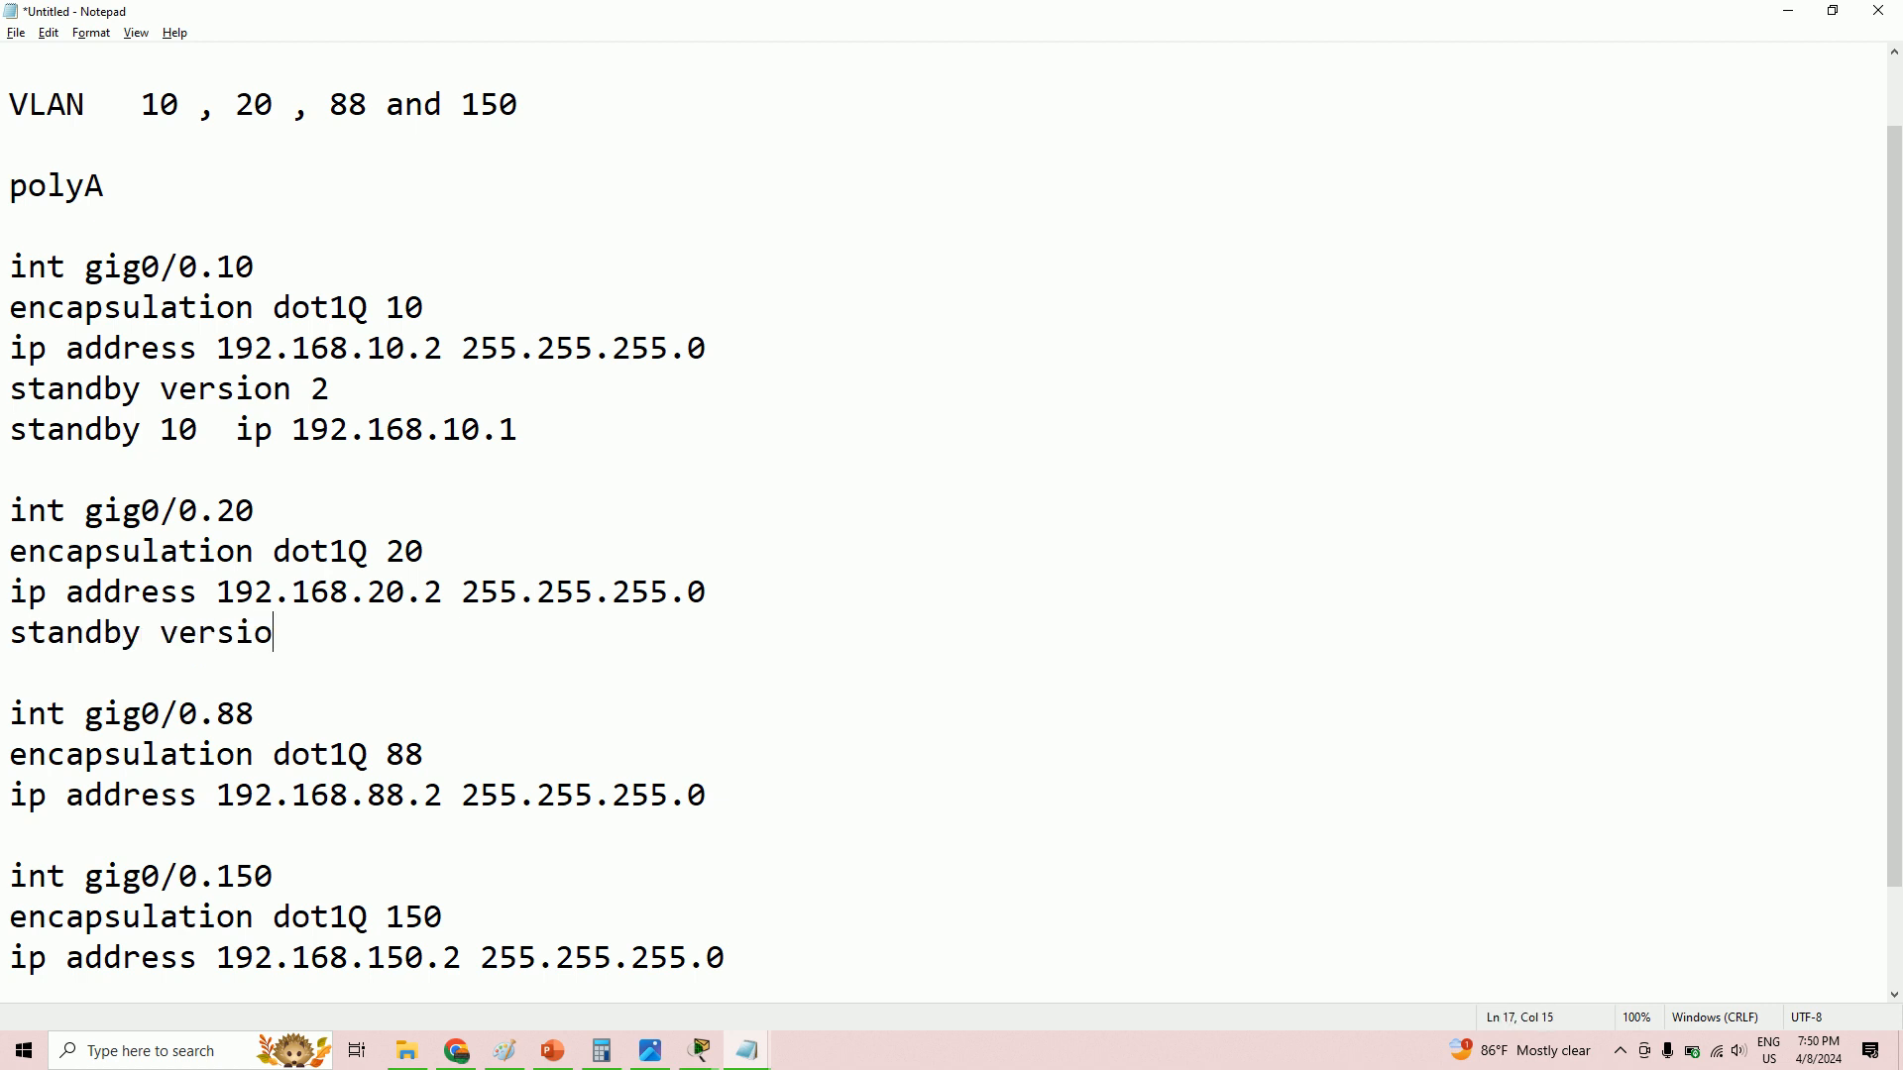
key("Return")
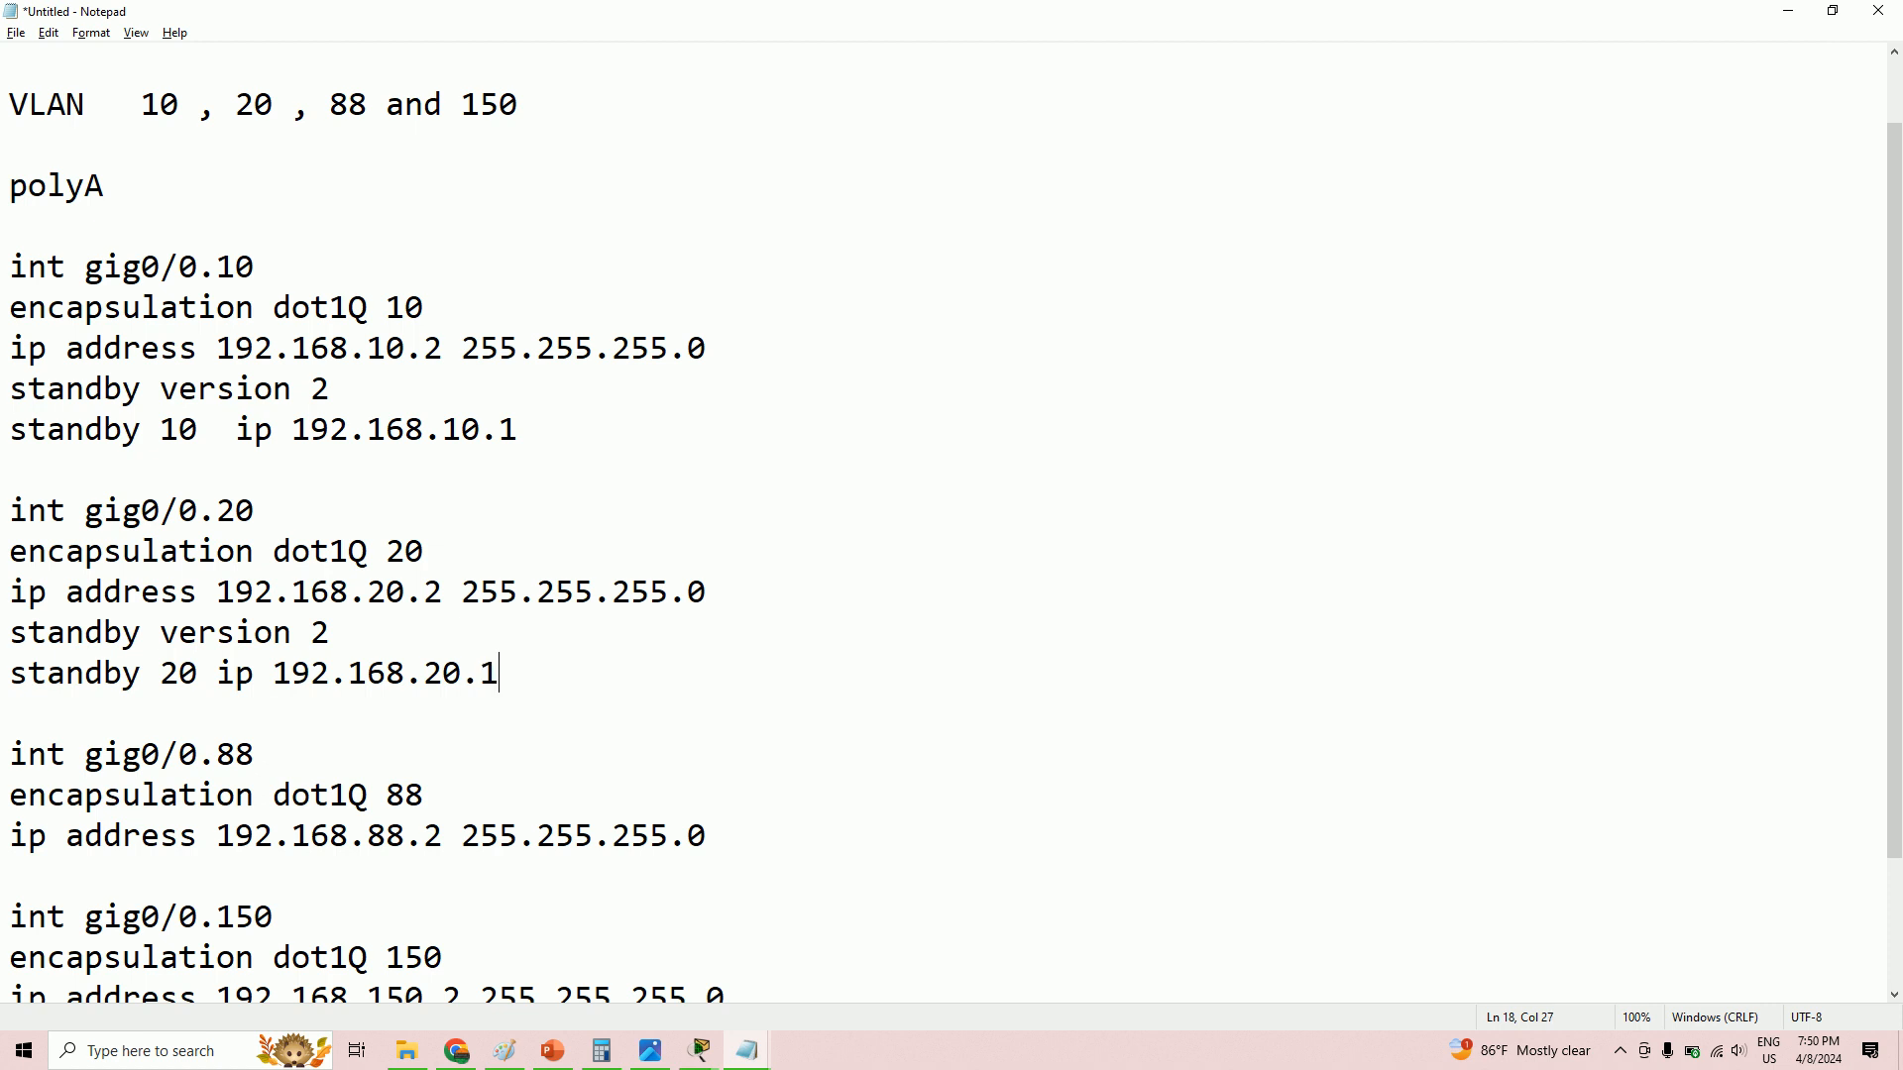
key("Return")
scroll(682, 578, "down", 2)
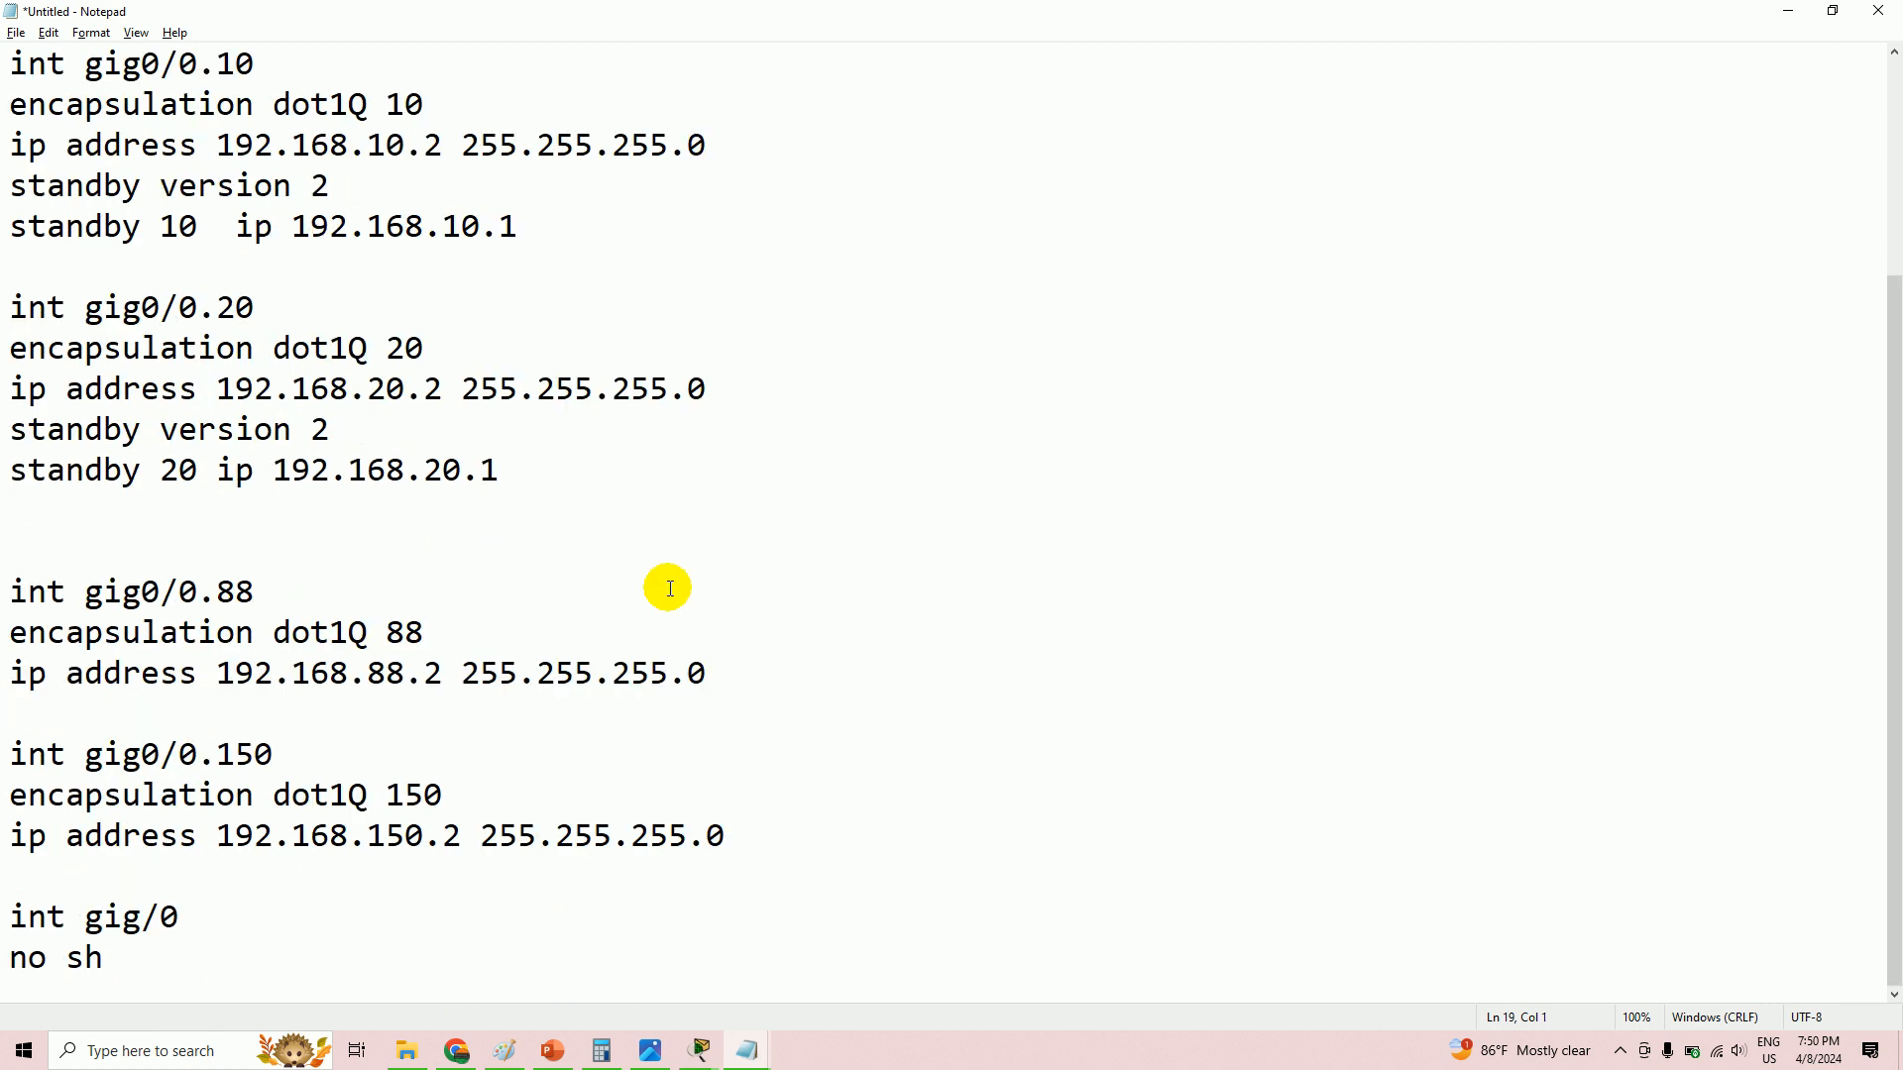
left_click_drag(12, 410, 535, 467)
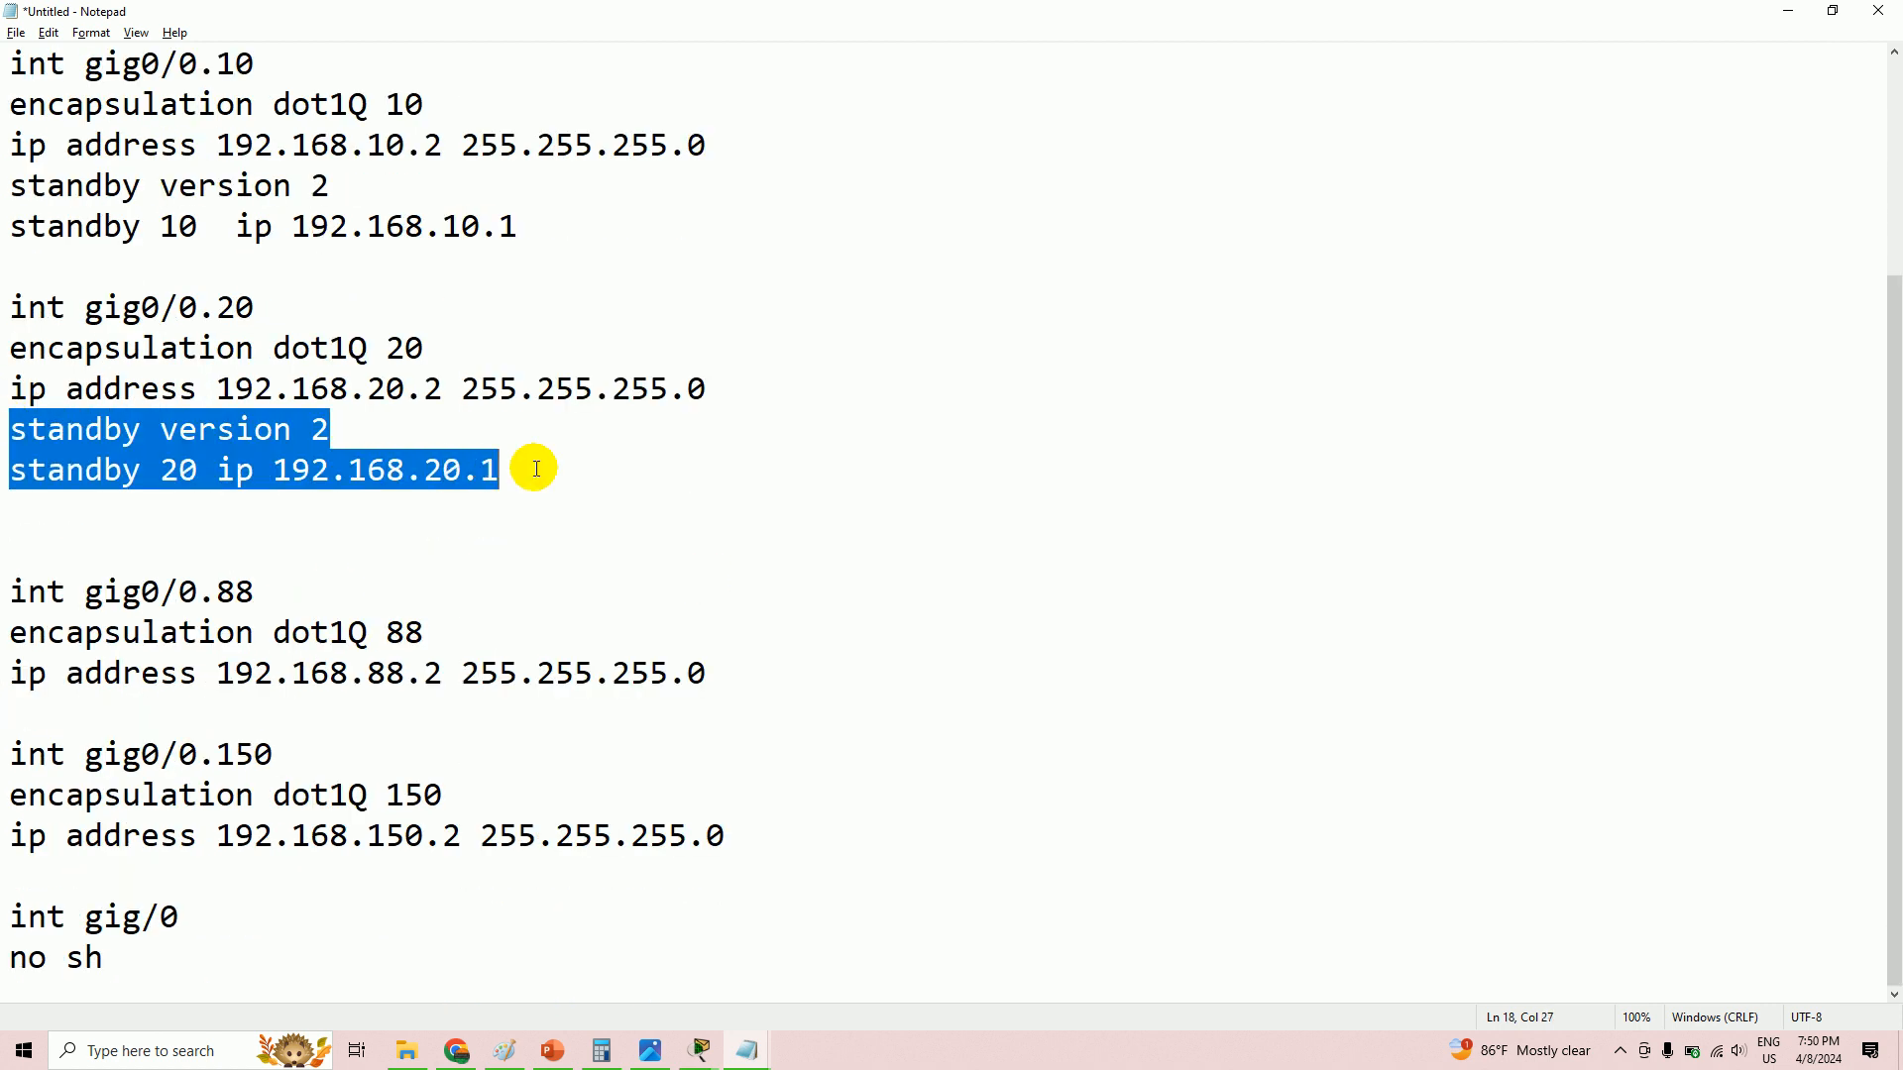
right_click(377, 463)
left_click(462, 527)
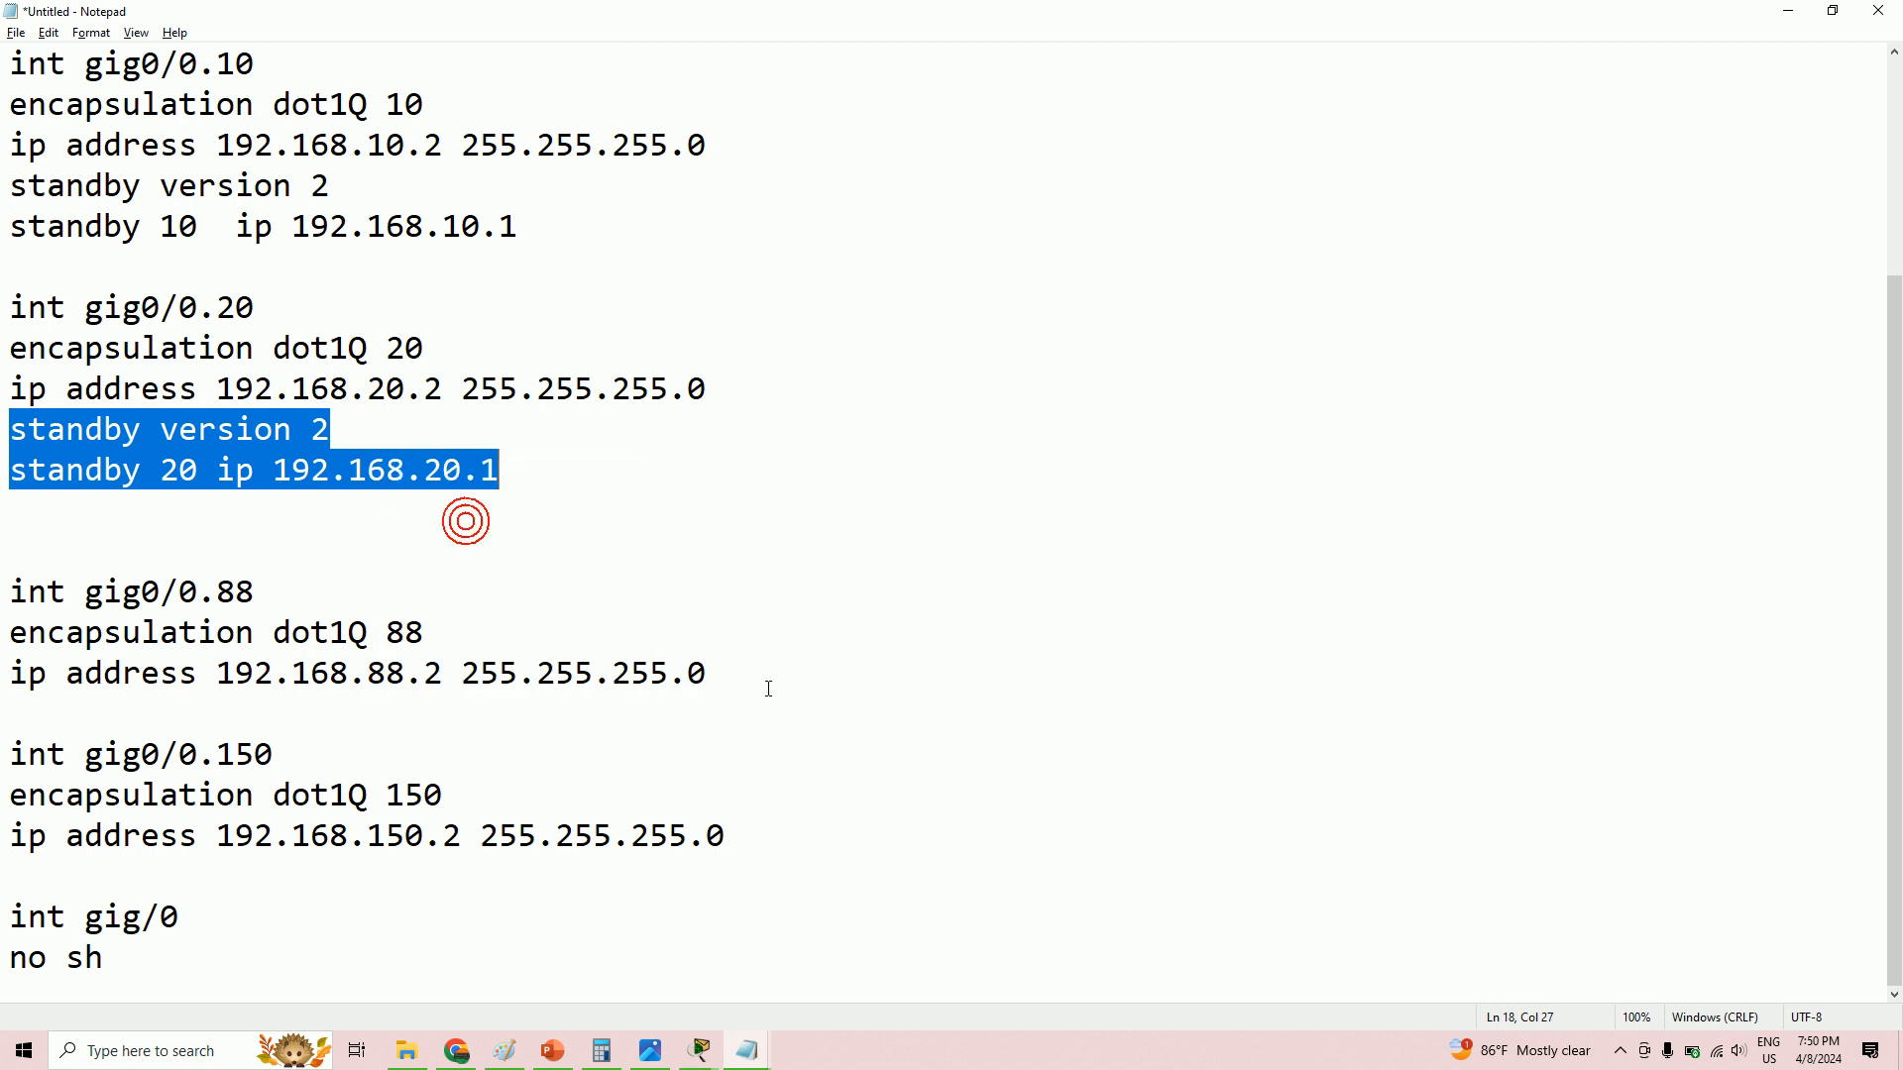
- Paste the standby lines under the VLAN 88 address and change group and IP to 88
left_click(769, 681)
key("Return")
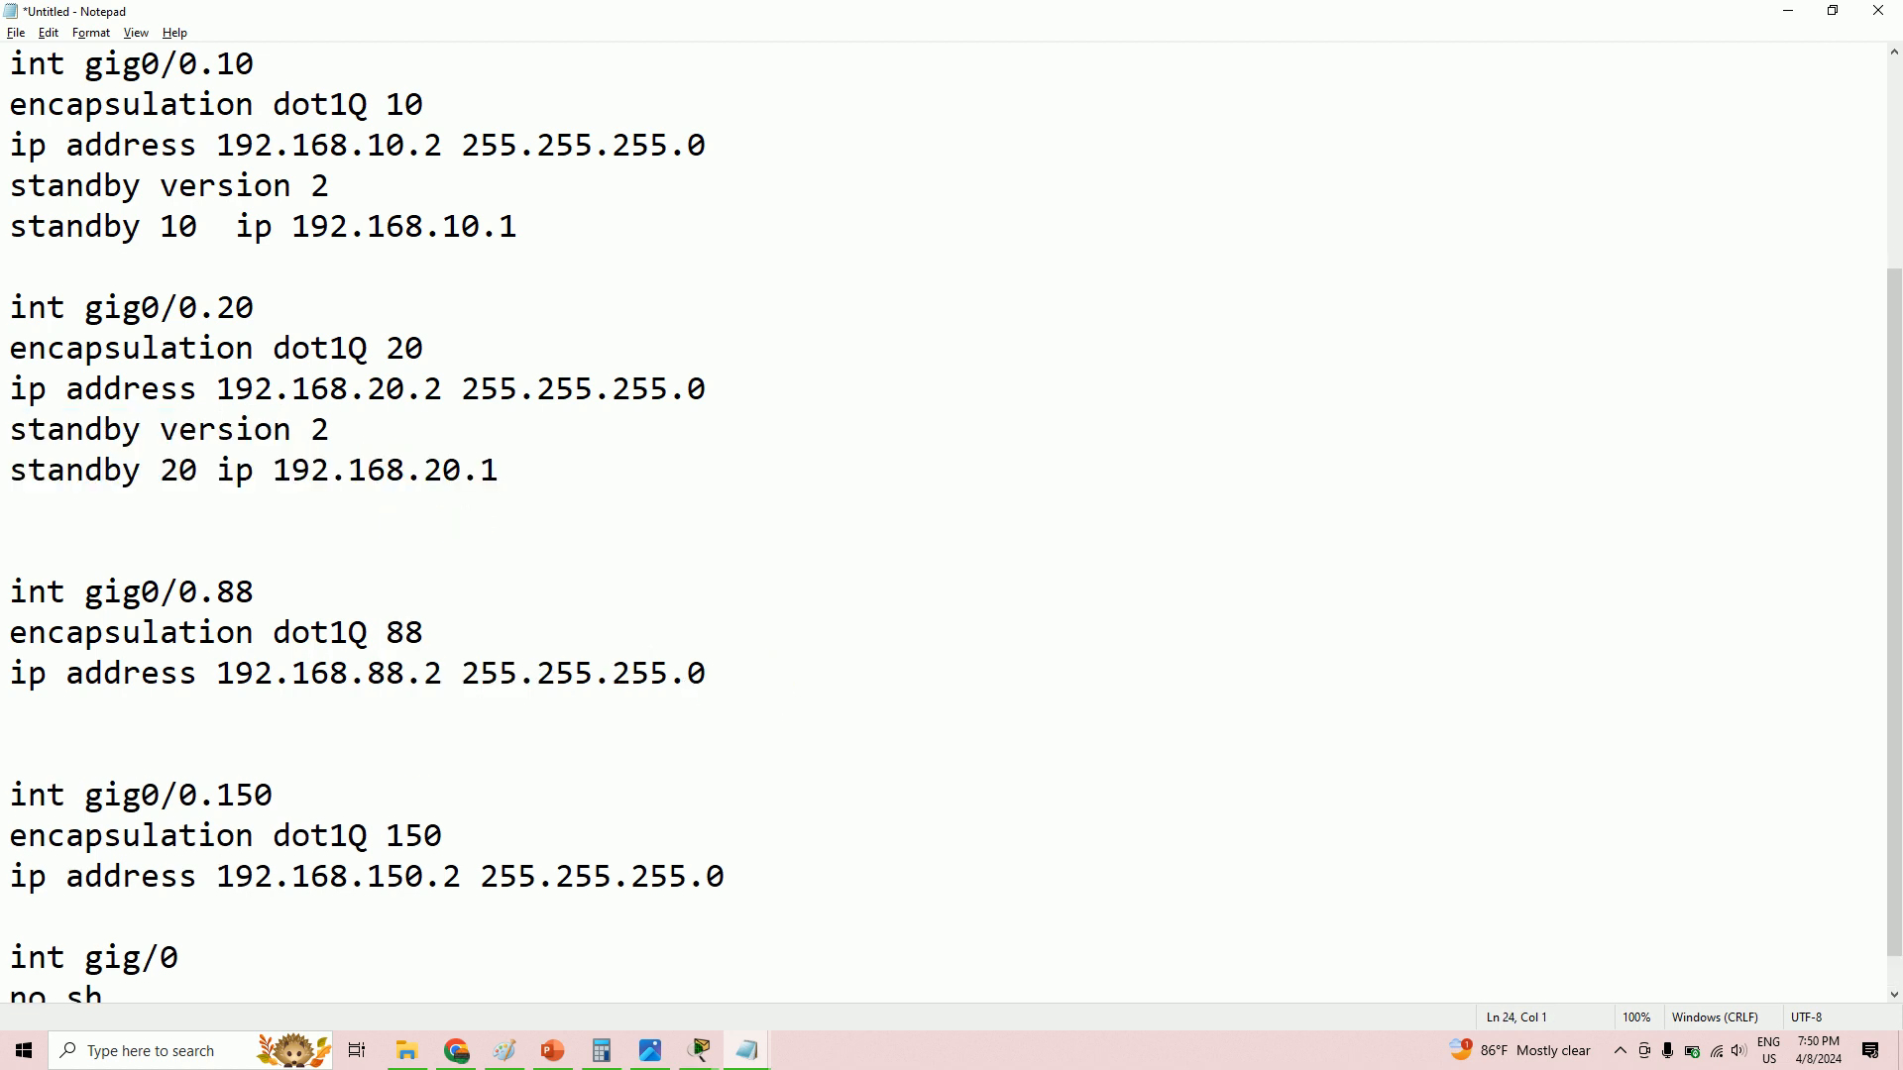
key("ctrl+v")
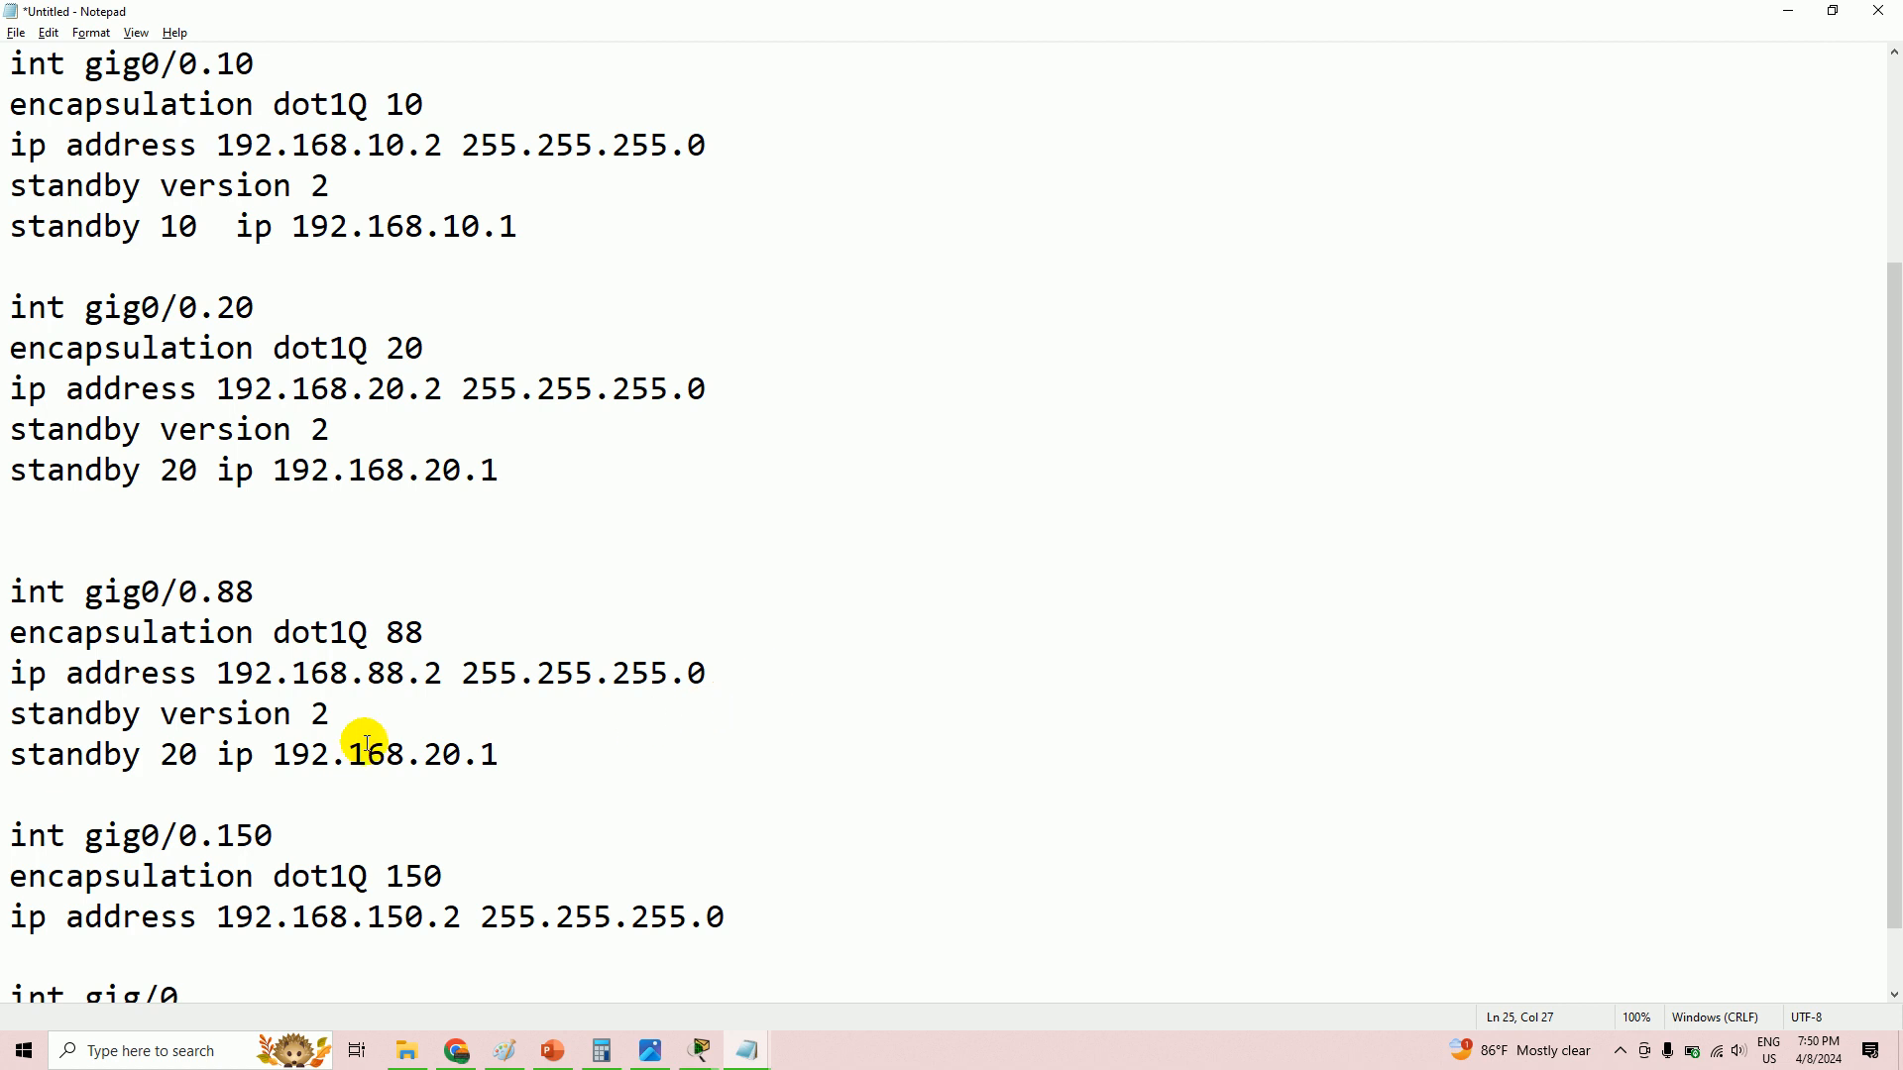
left_click_drag(444, 755, 426, 755)
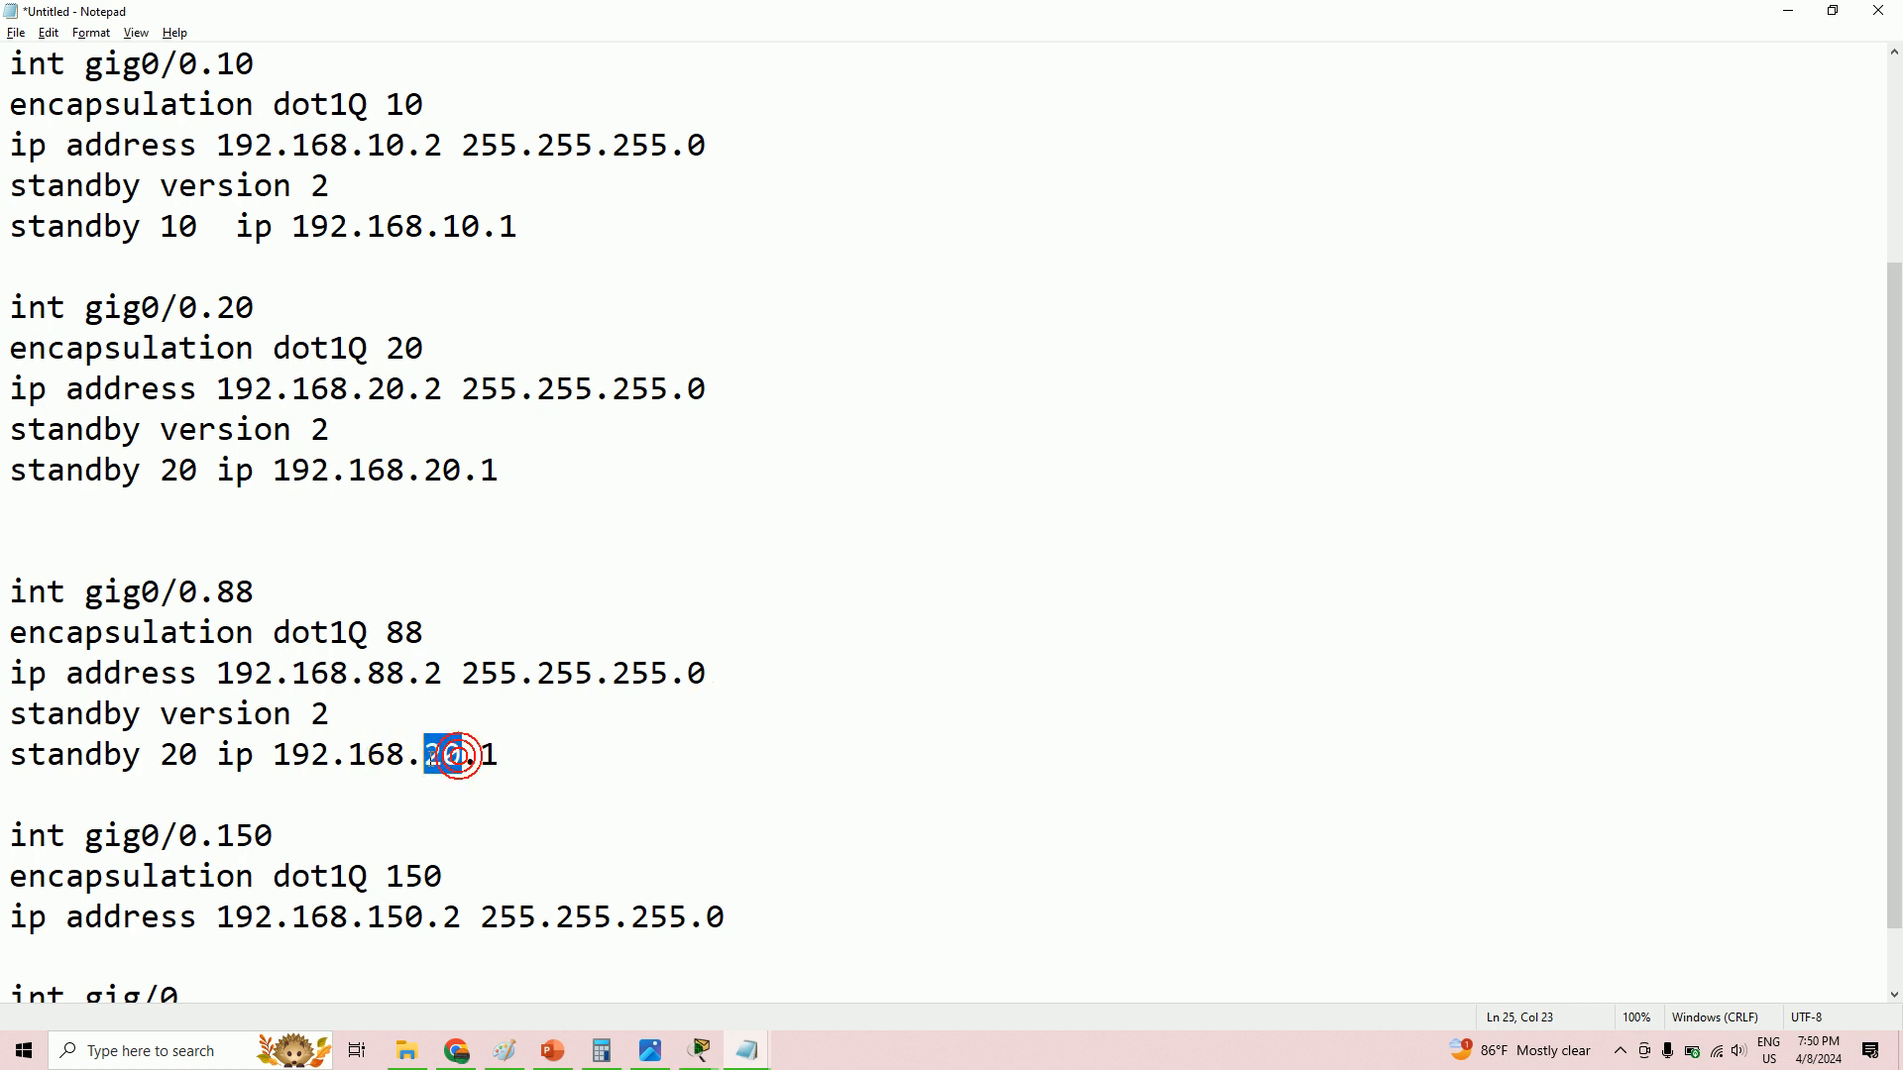
type("88")
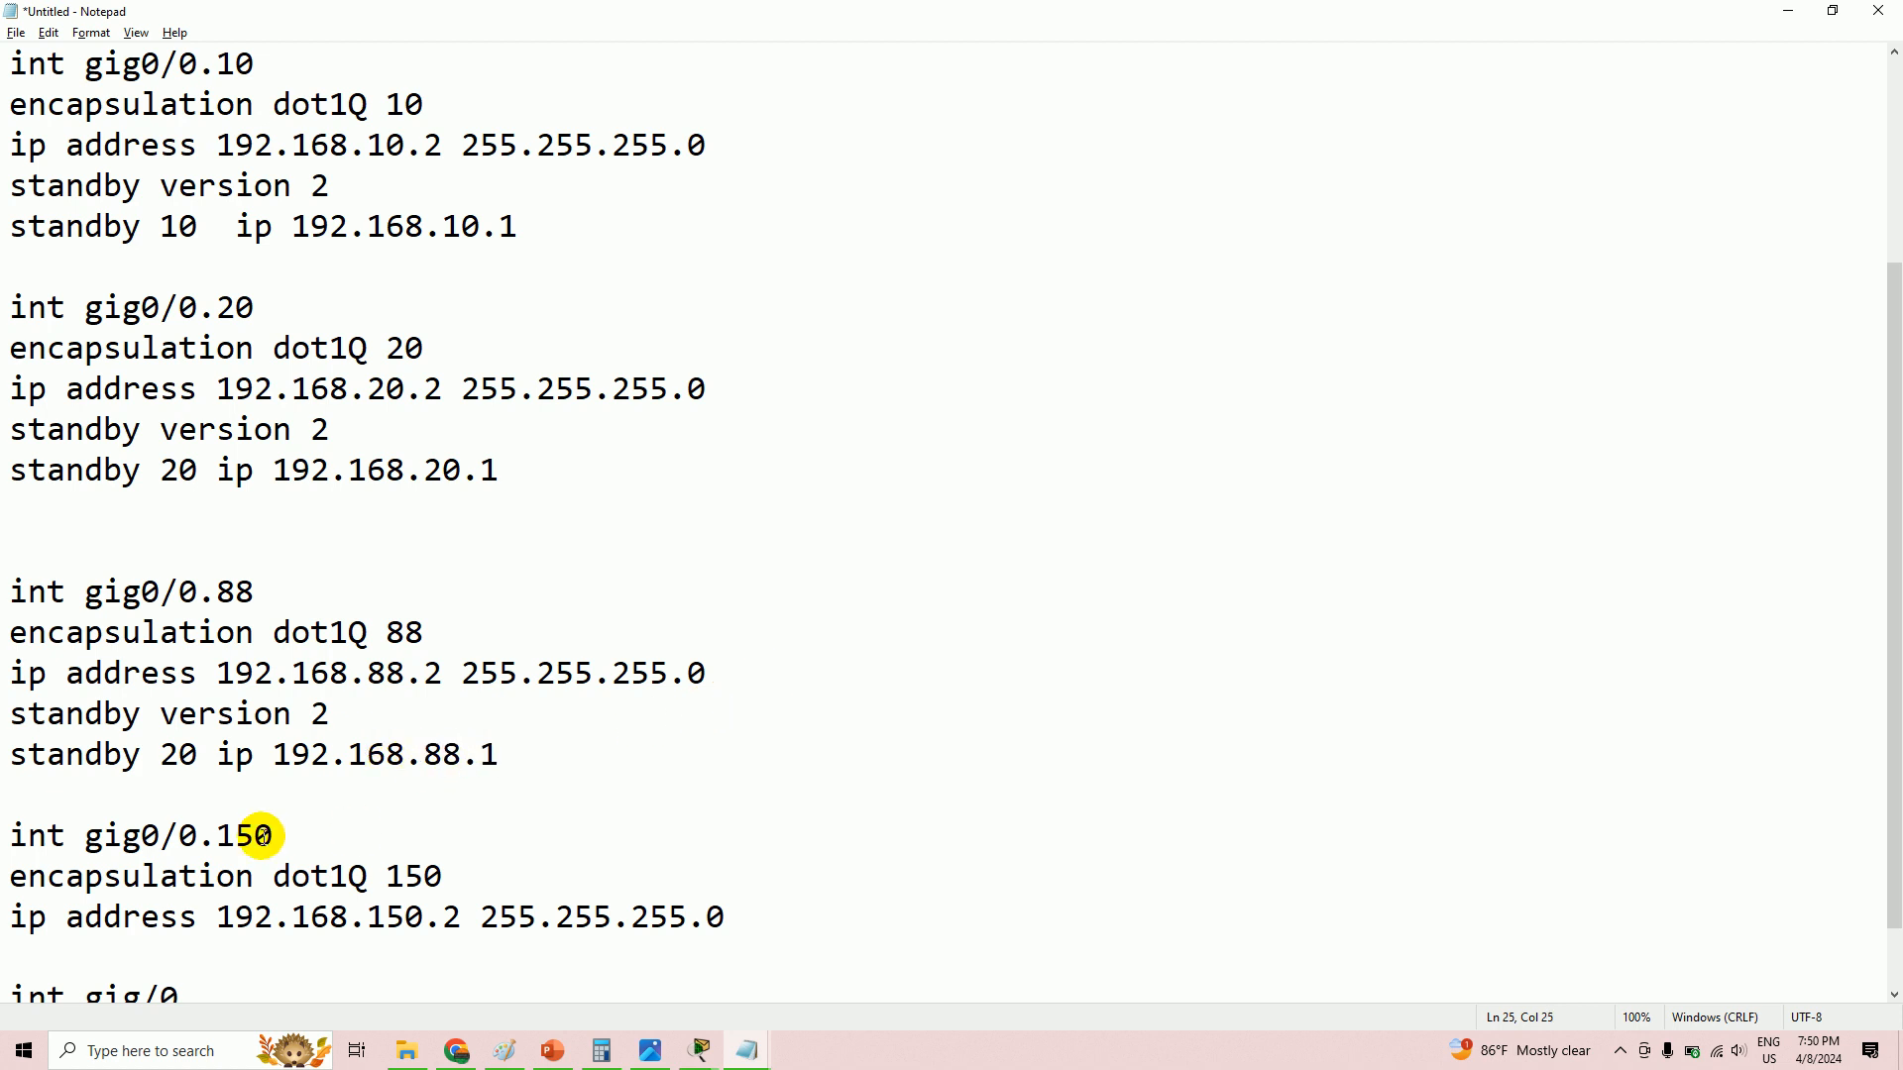
left_click_drag(201, 755, 165, 753)
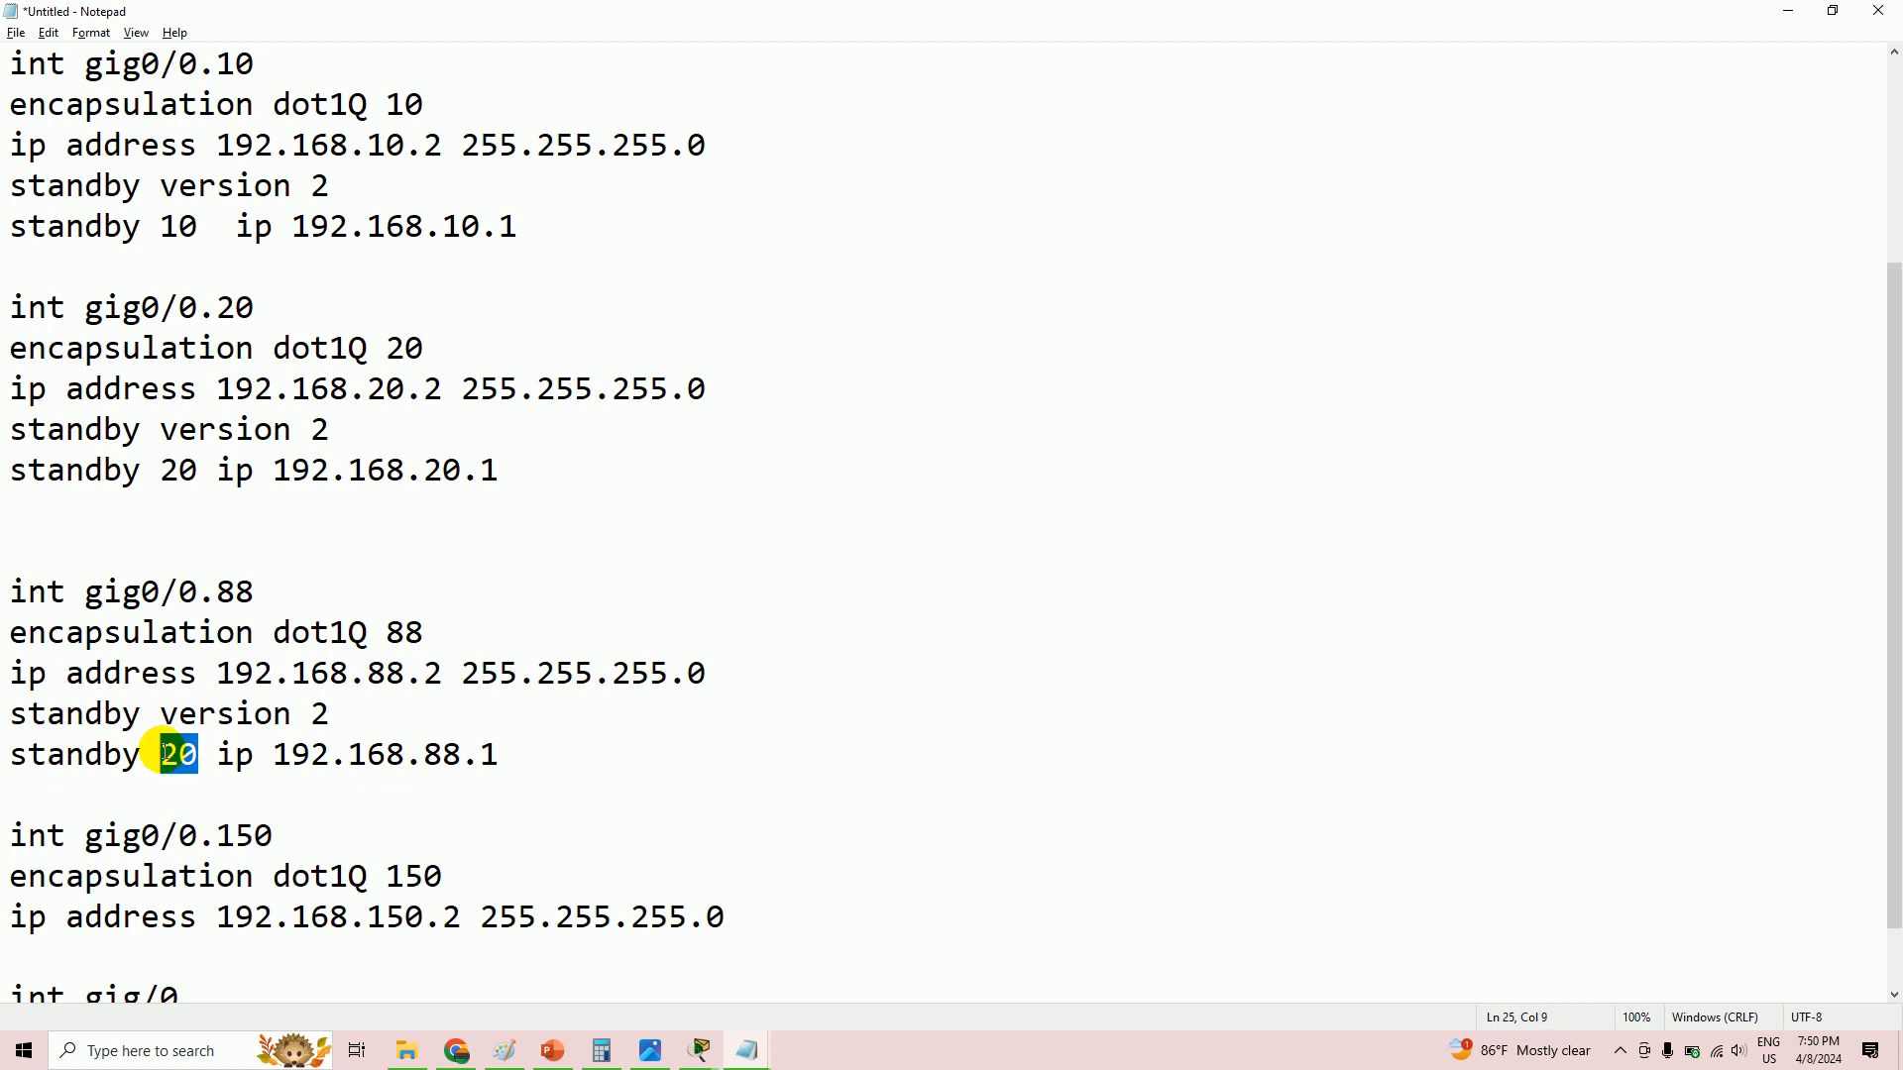
type("88")
- Paste the standby lines under the VLAN 150 address and renumber them for VLAN 150
scroll(188, 764, "down", 1)
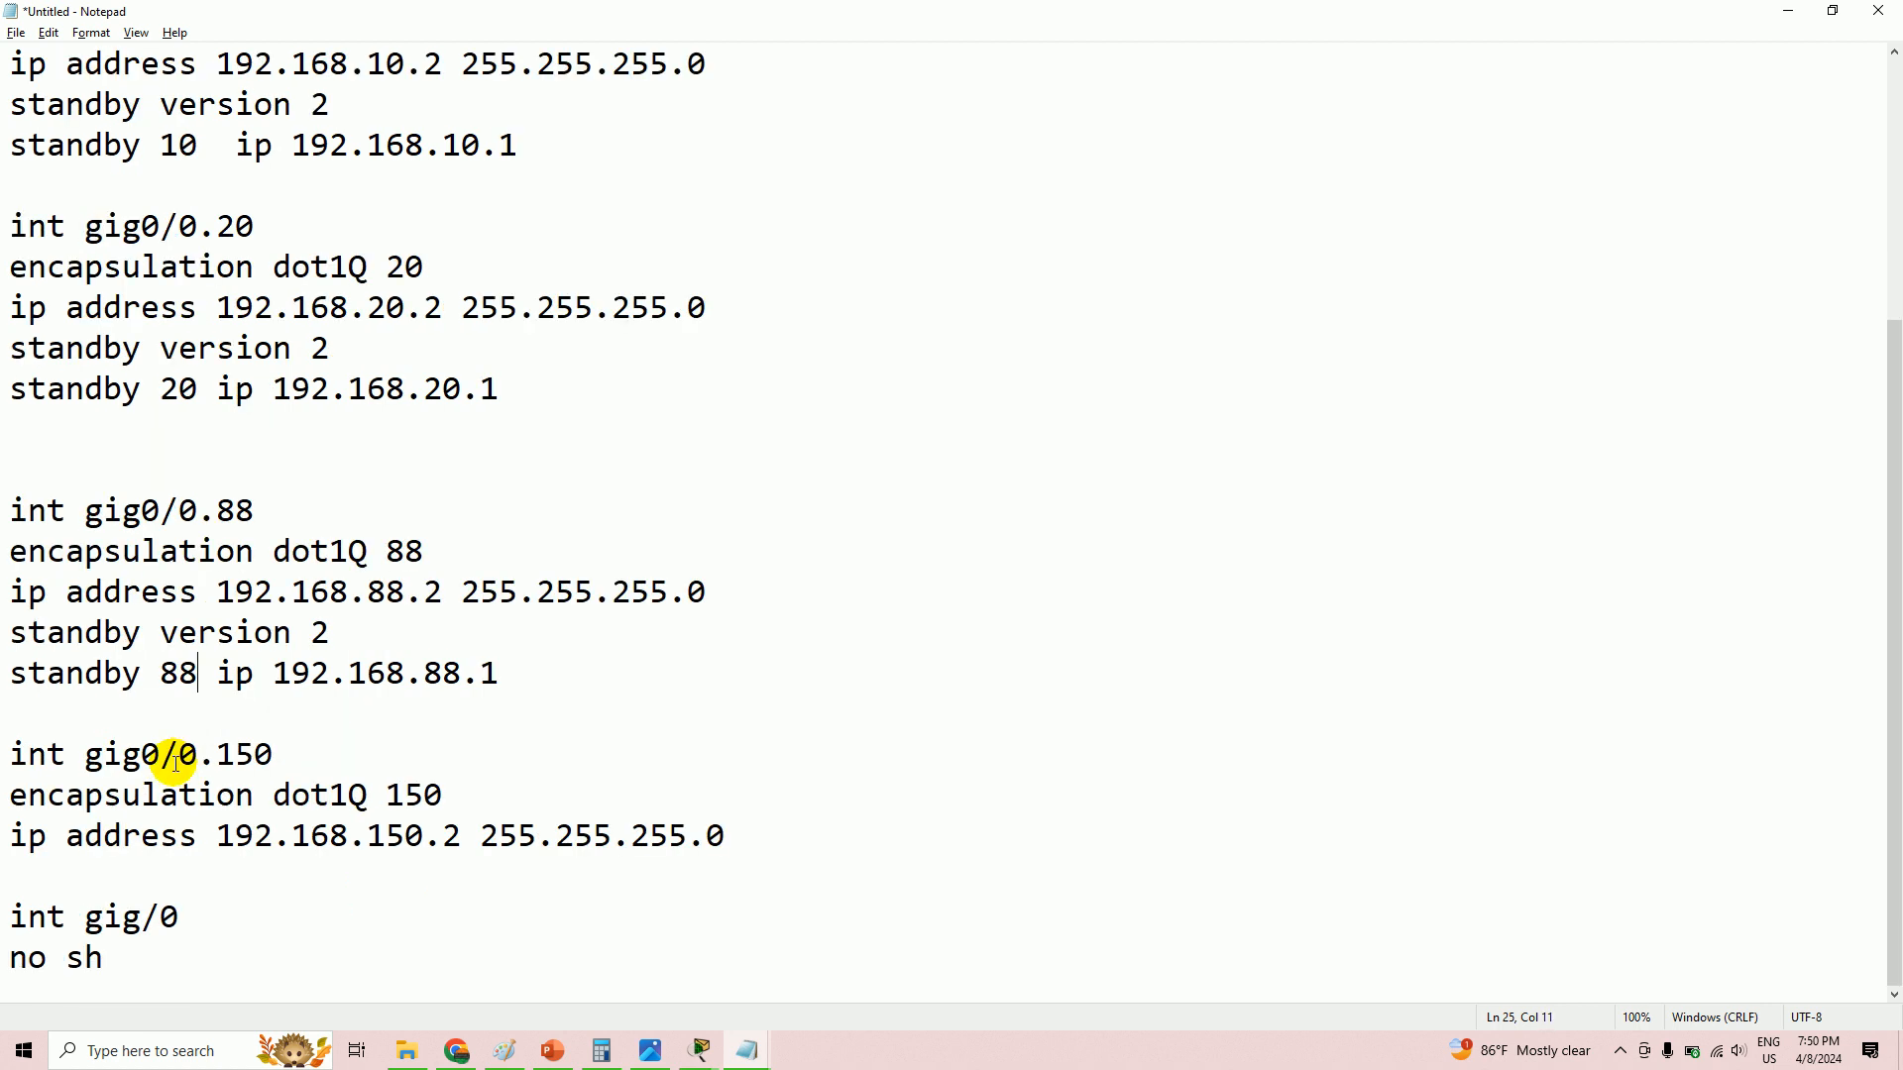
left_click(764, 836)
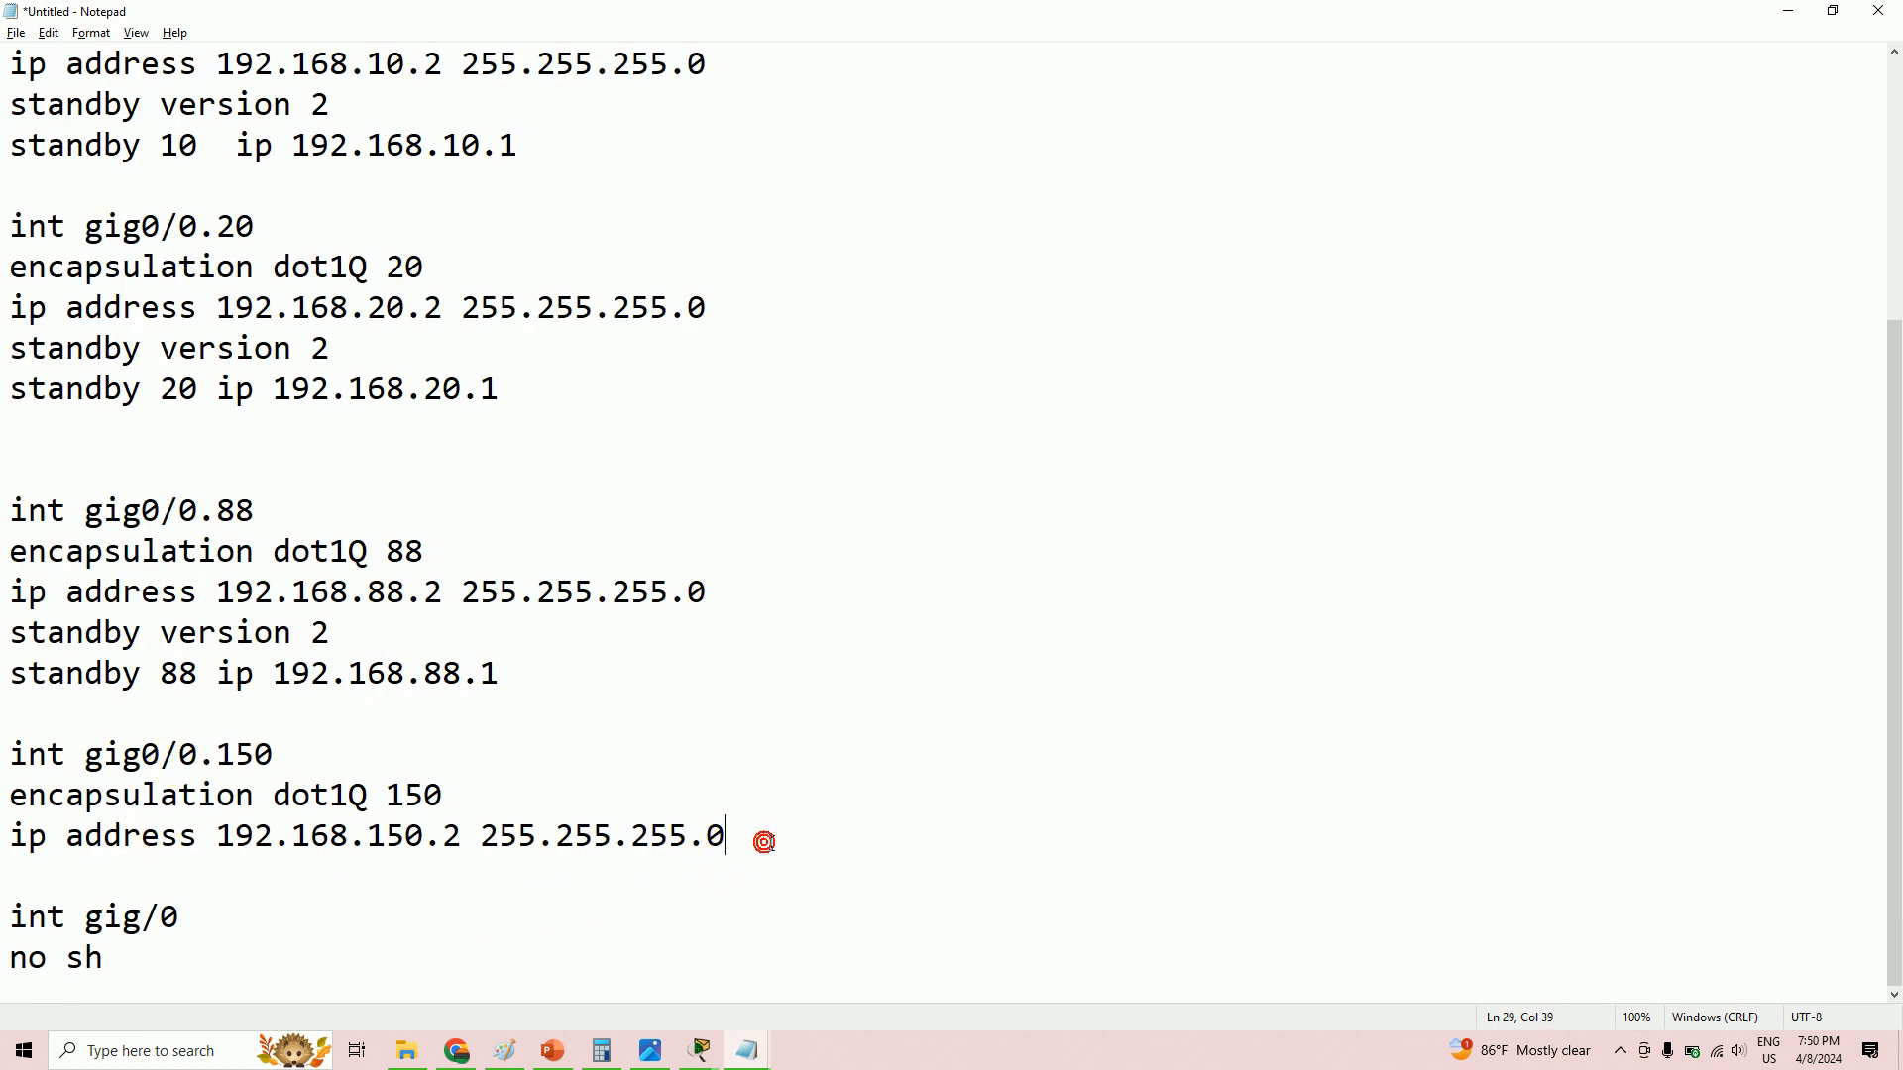
key("Return")
key("ctrl+v")
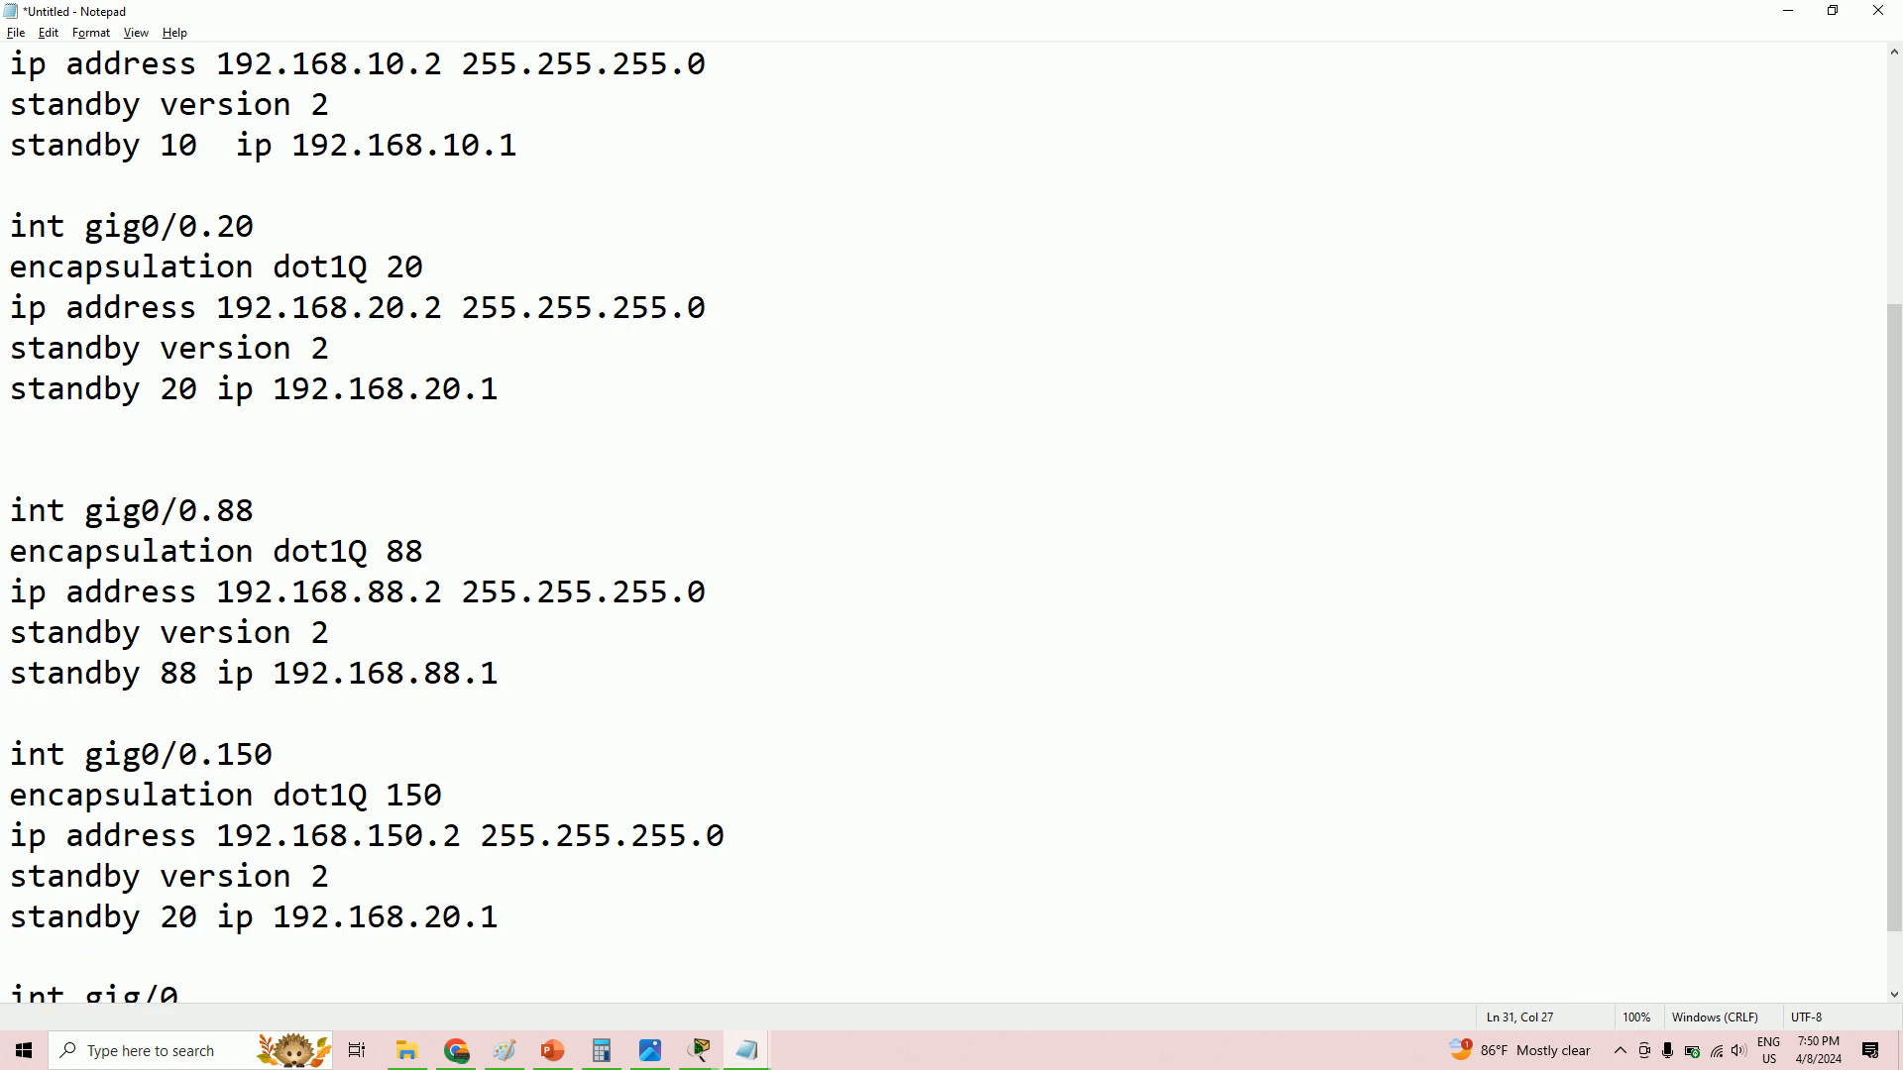
left_click_drag(456, 917, 423, 914)
type("15")
left_click_drag(198, 916, 165, 916)
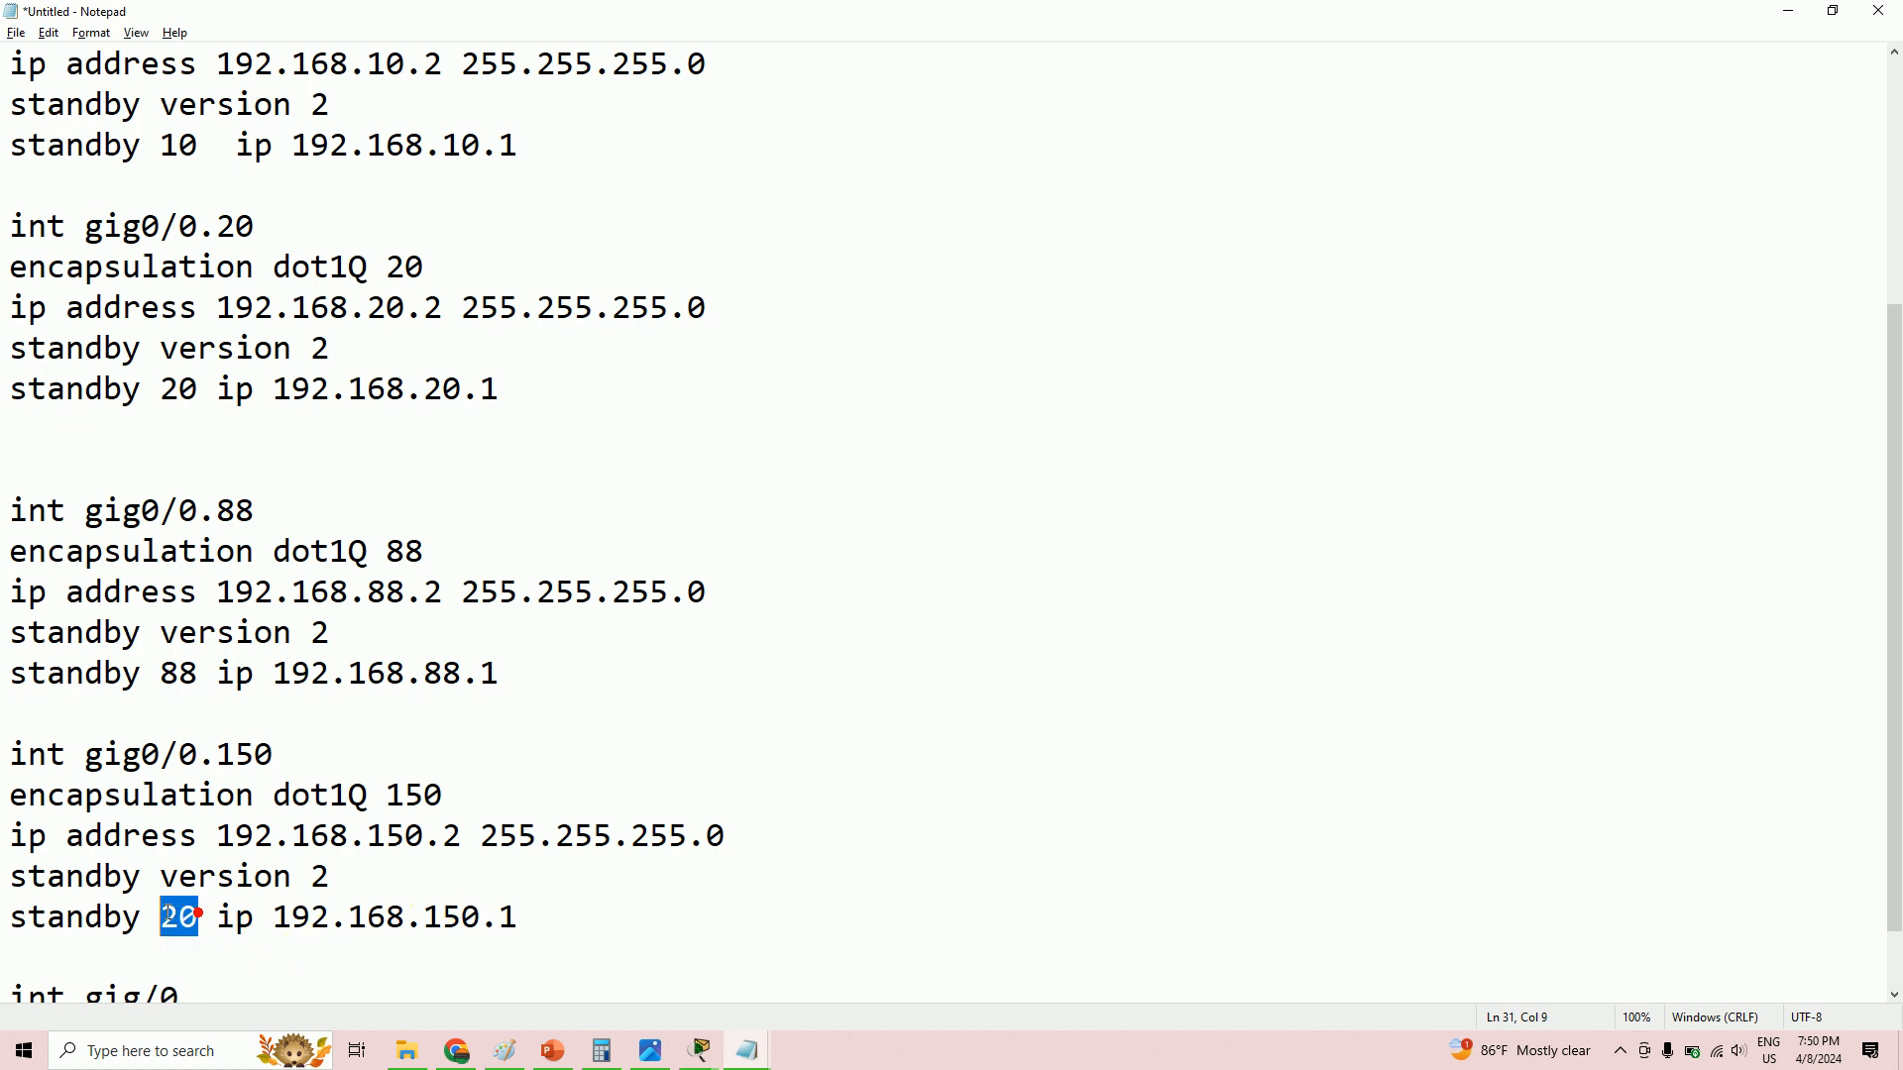
type("150")
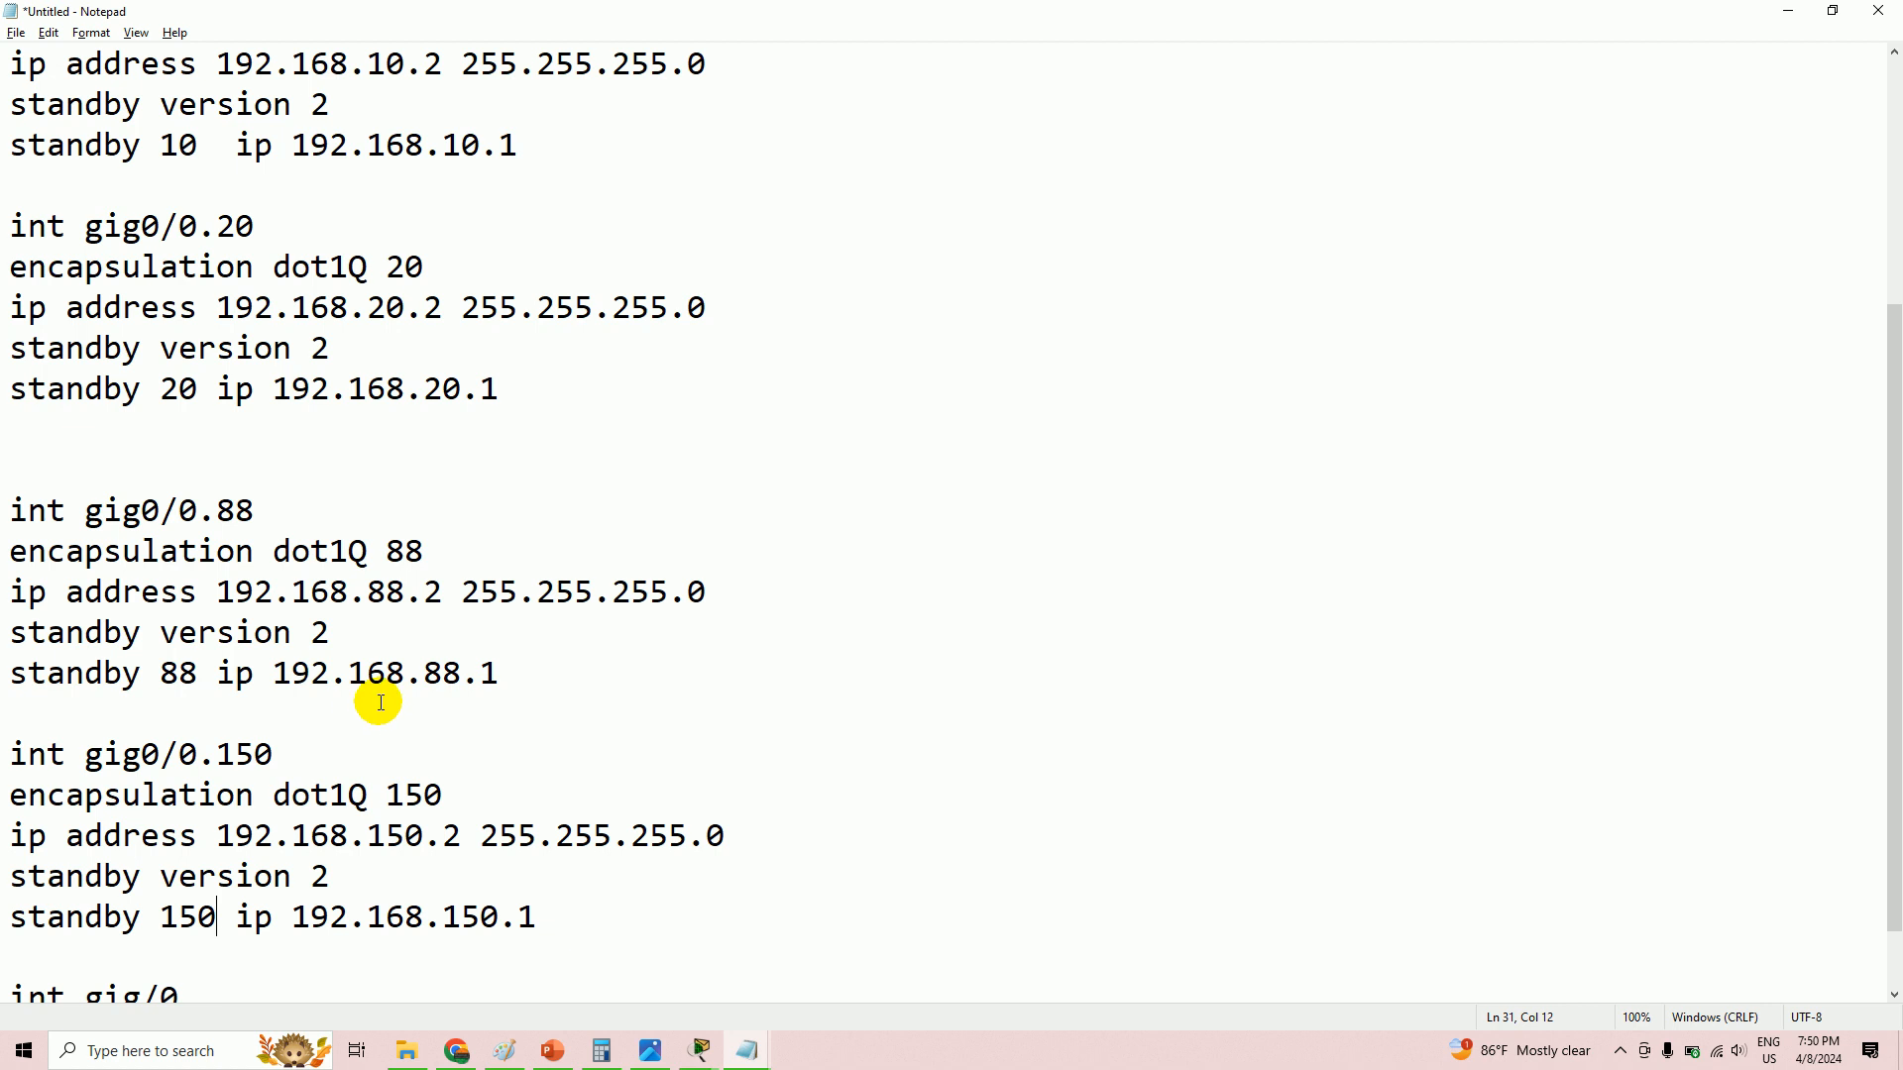
scroll(380, 702, "up", 1)
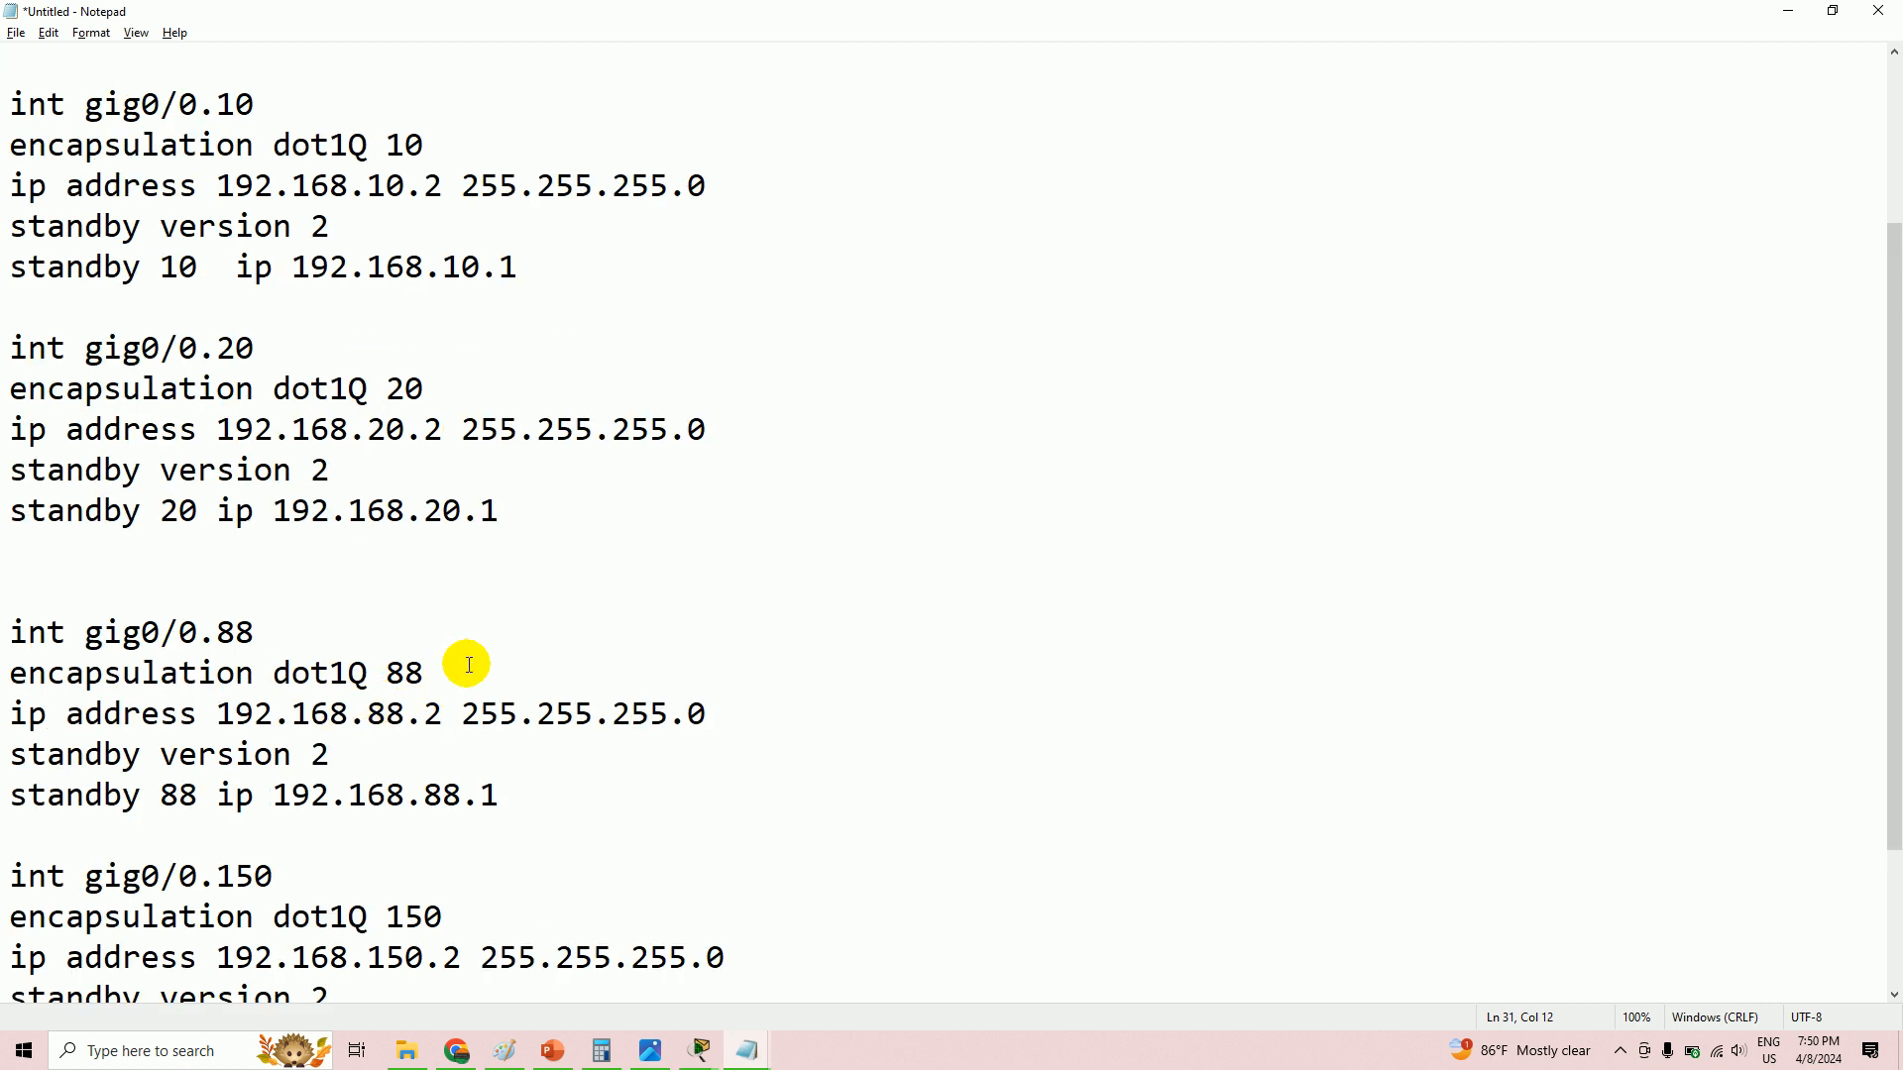
- Copy polyA's 'standby version 2' and 'standby 10 ip 192.168.10.1' lines
scroll(539, 625, "up", 2)
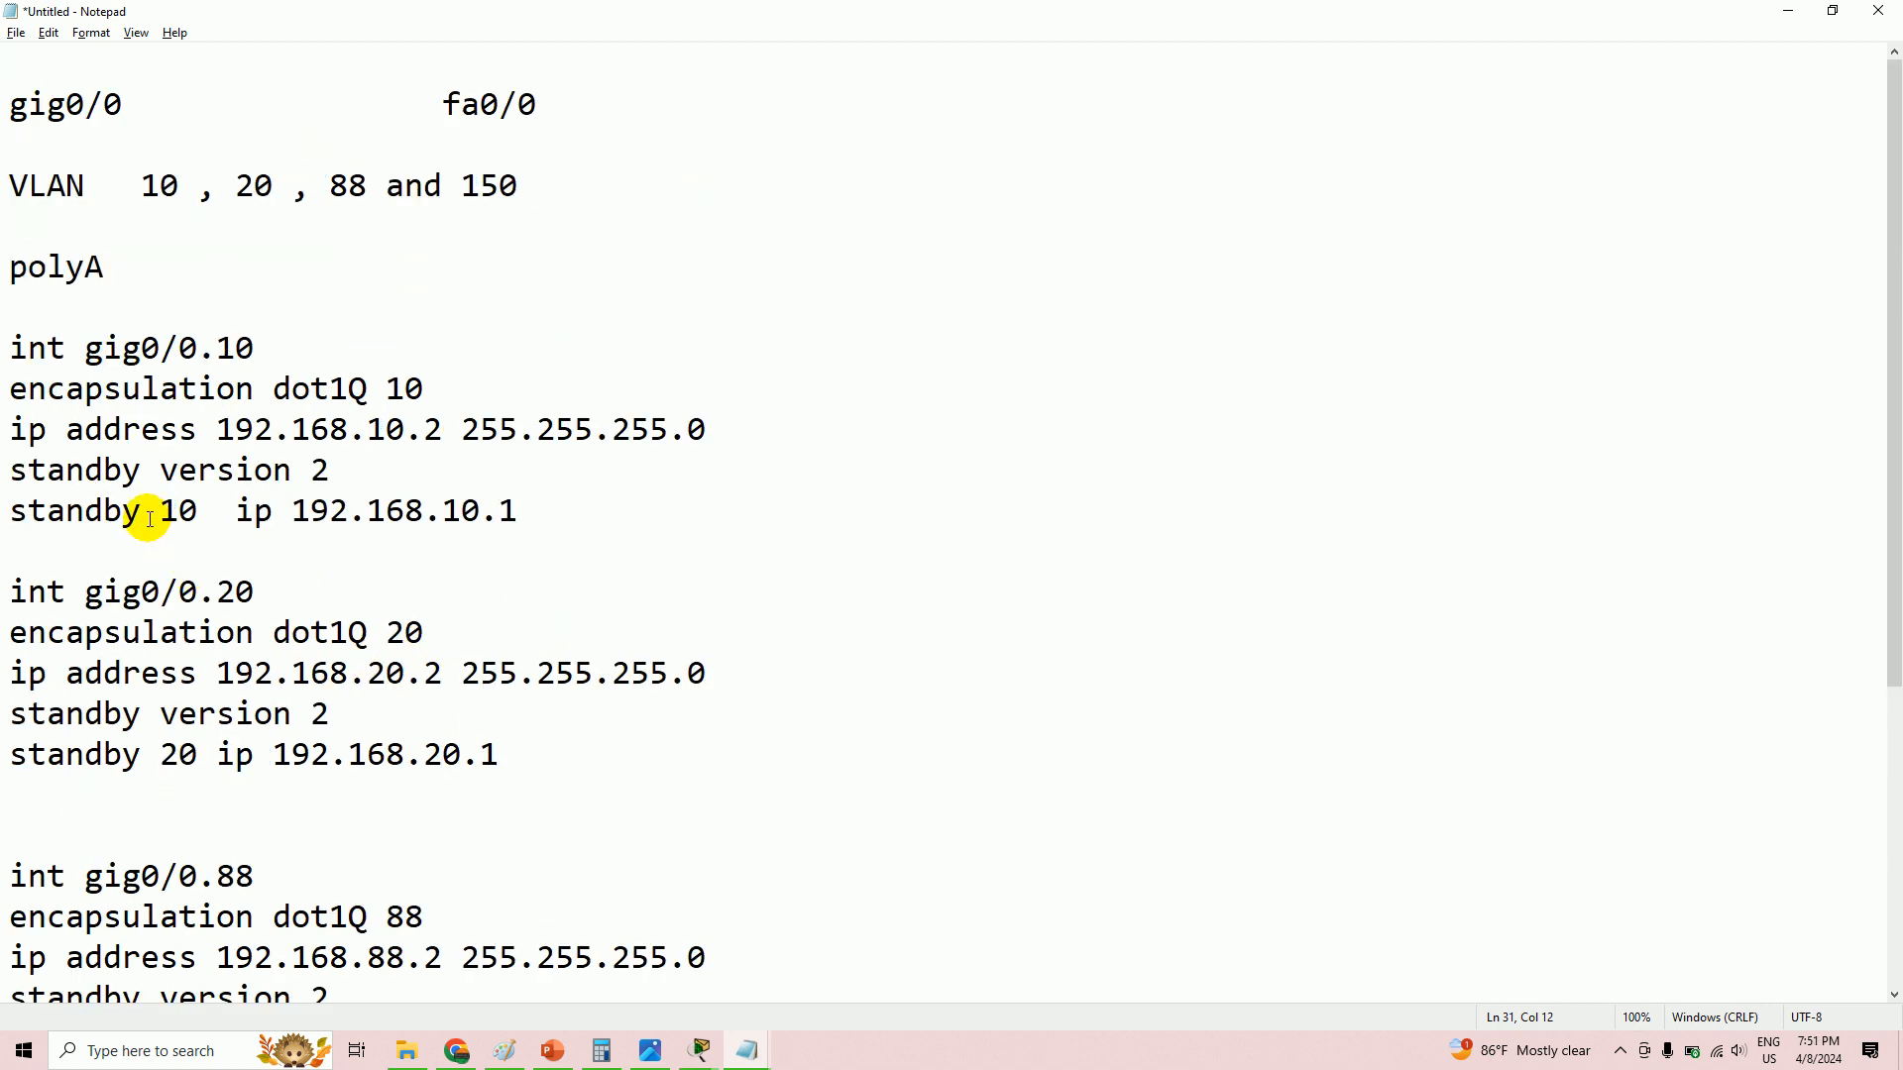
left_click_drag(230, 510, 483, 511)
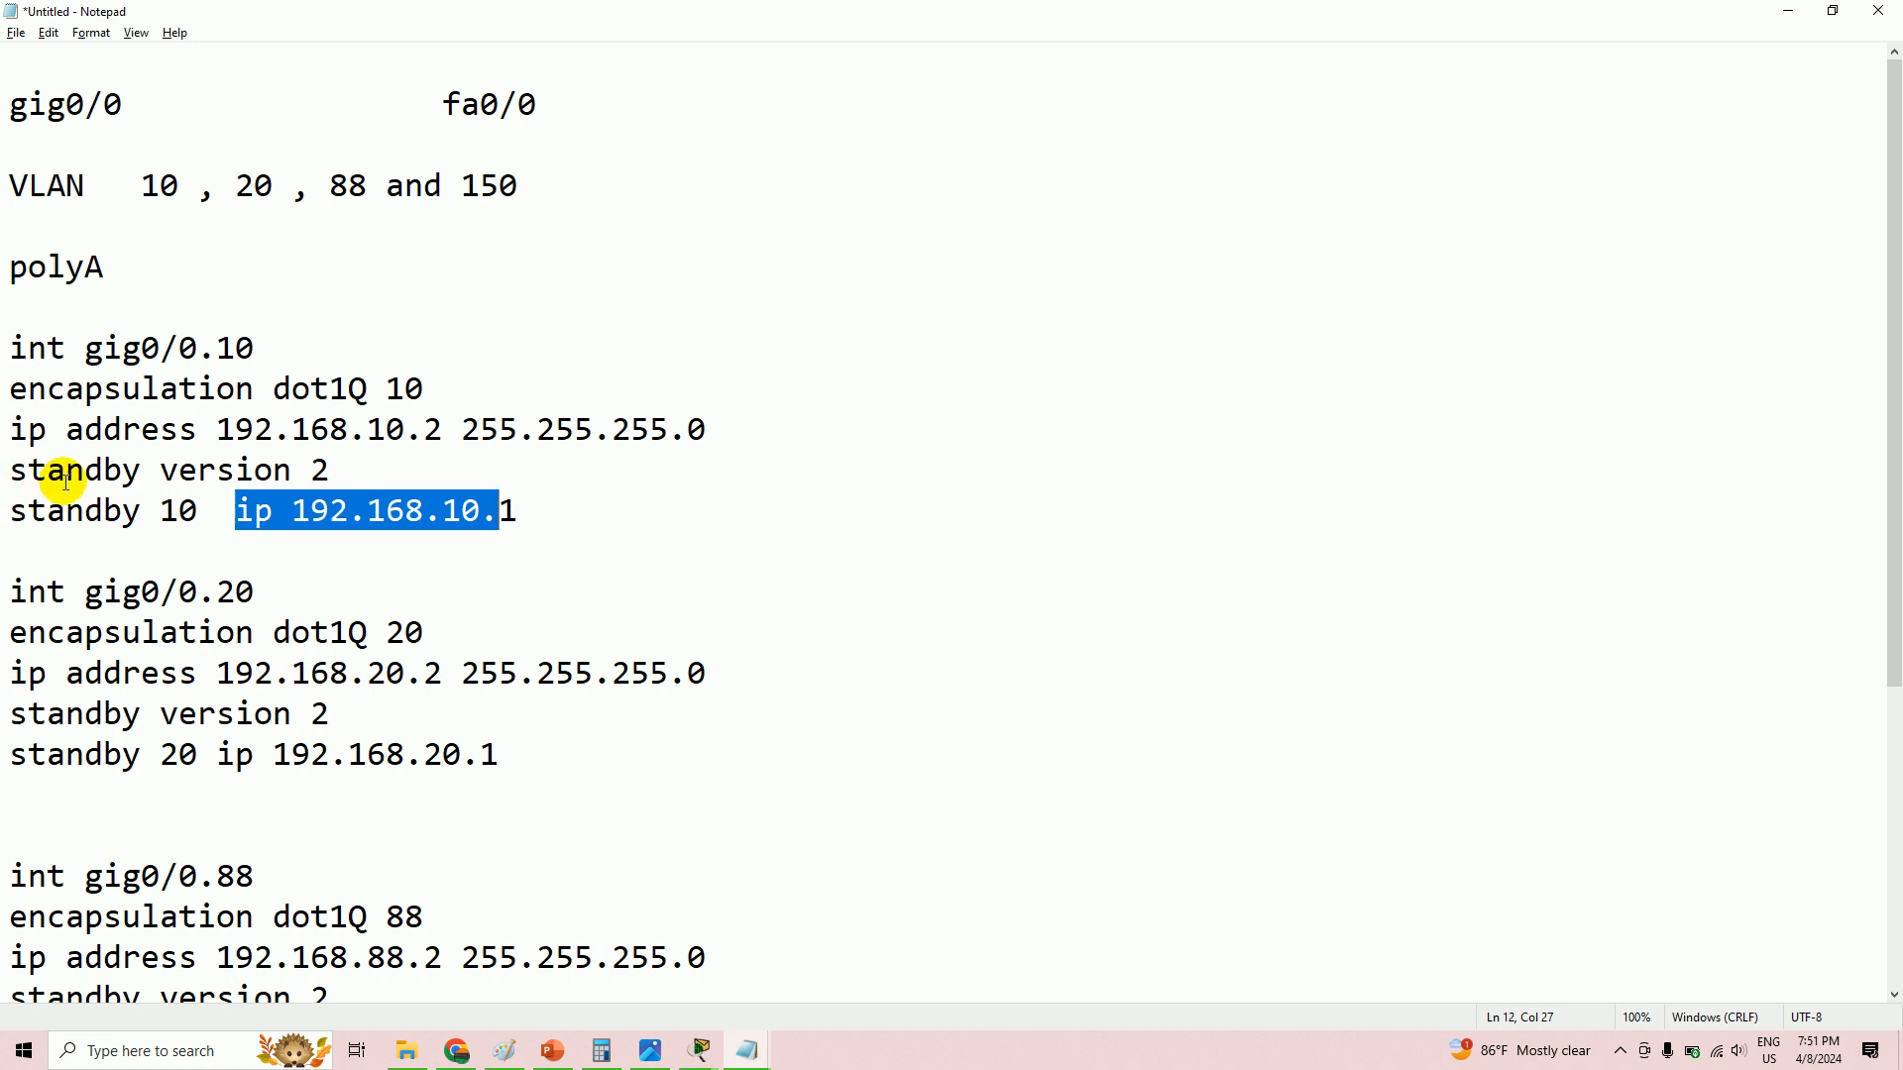
left_click_drag(8, 472, 516, 509)
right_click(249, 498)
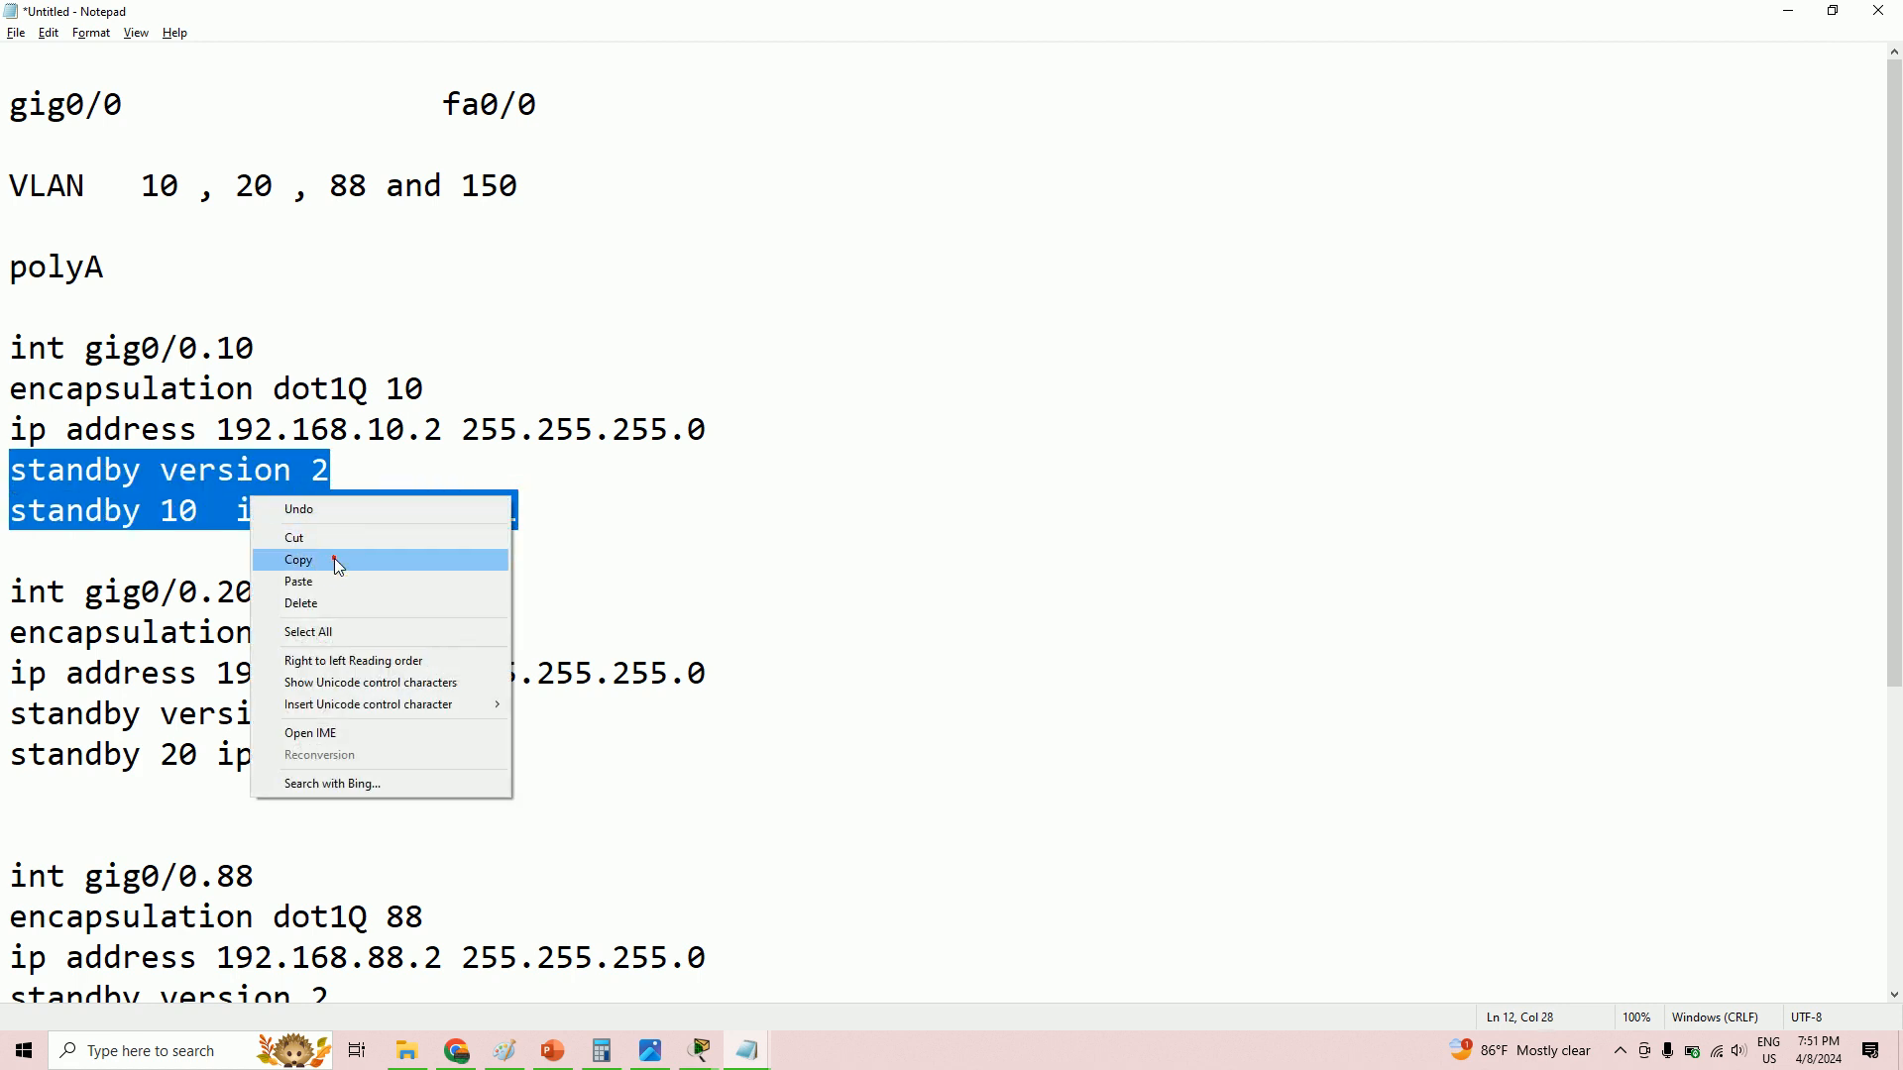
left_click(325, 558)
- Move past the PolyA CLI and Packet Tracer topology to the polyB Notepad draft
key("alt+Tab")
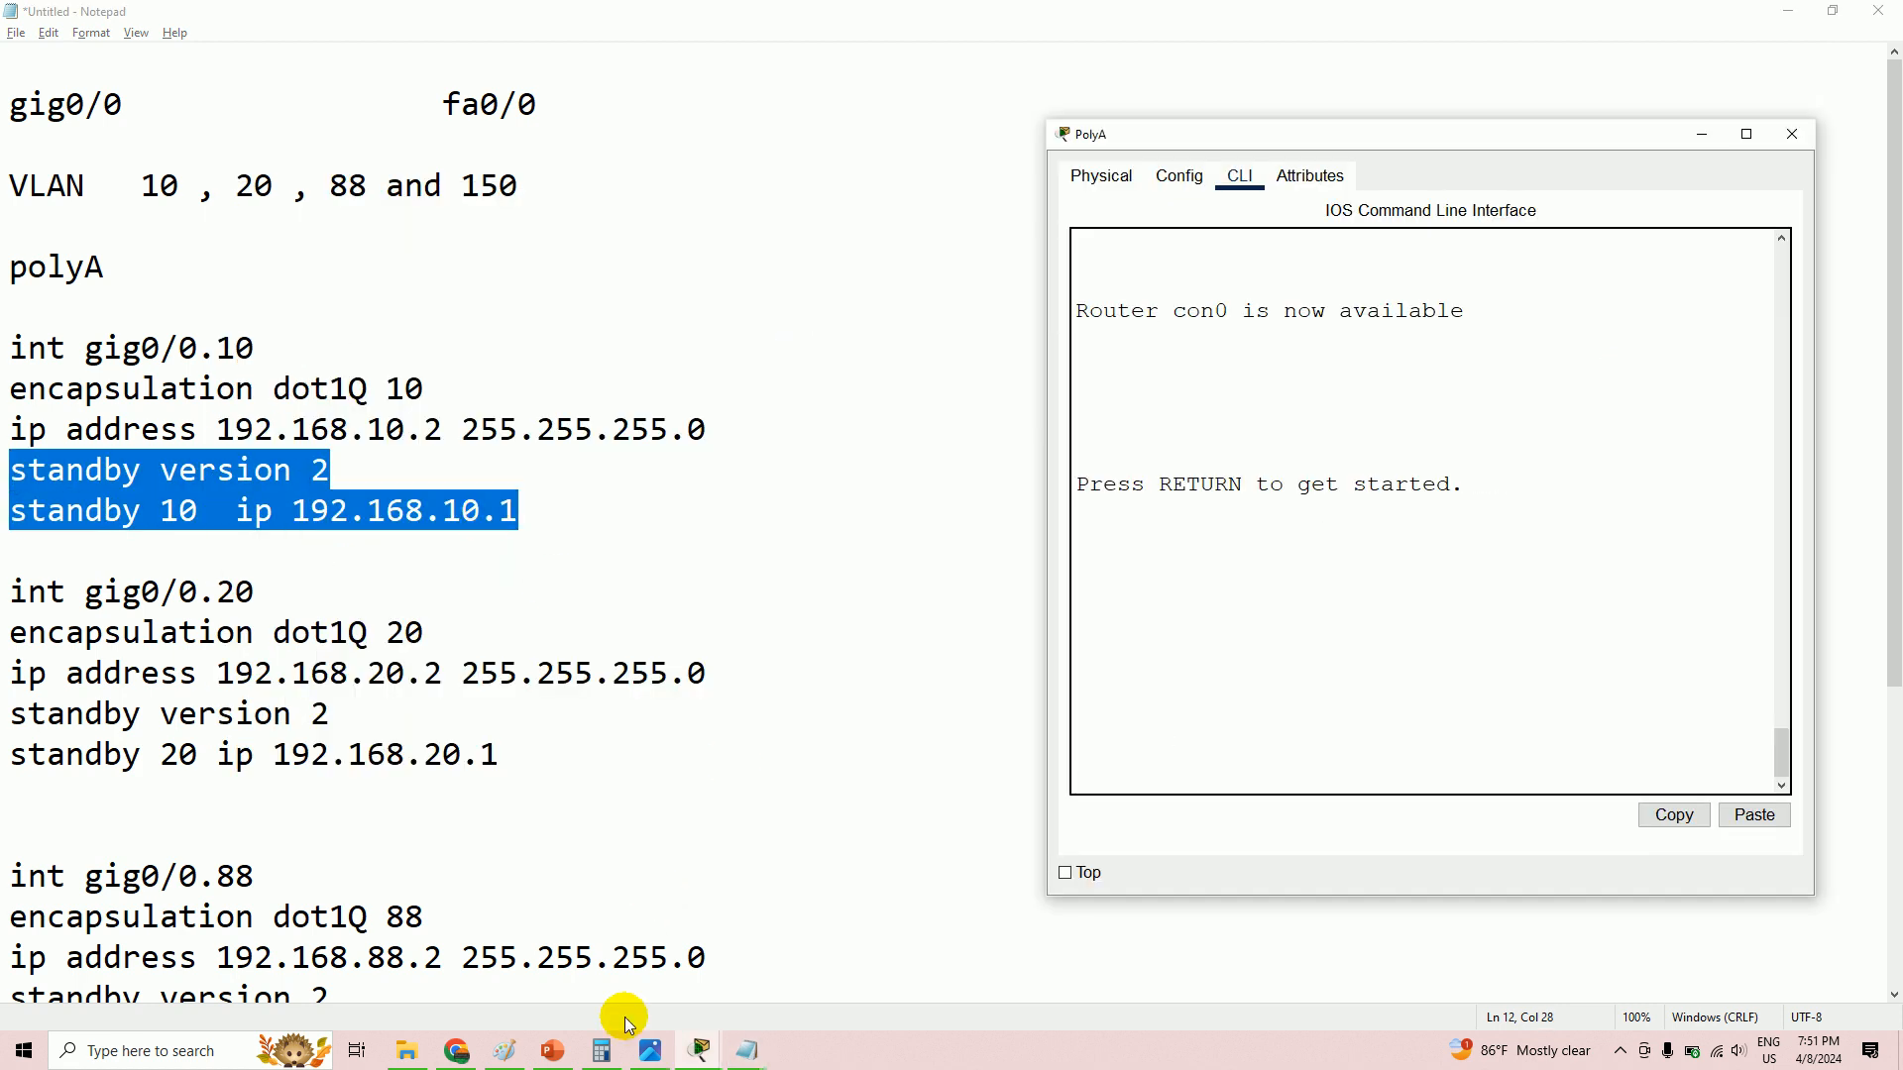
left_click(695, 1052)
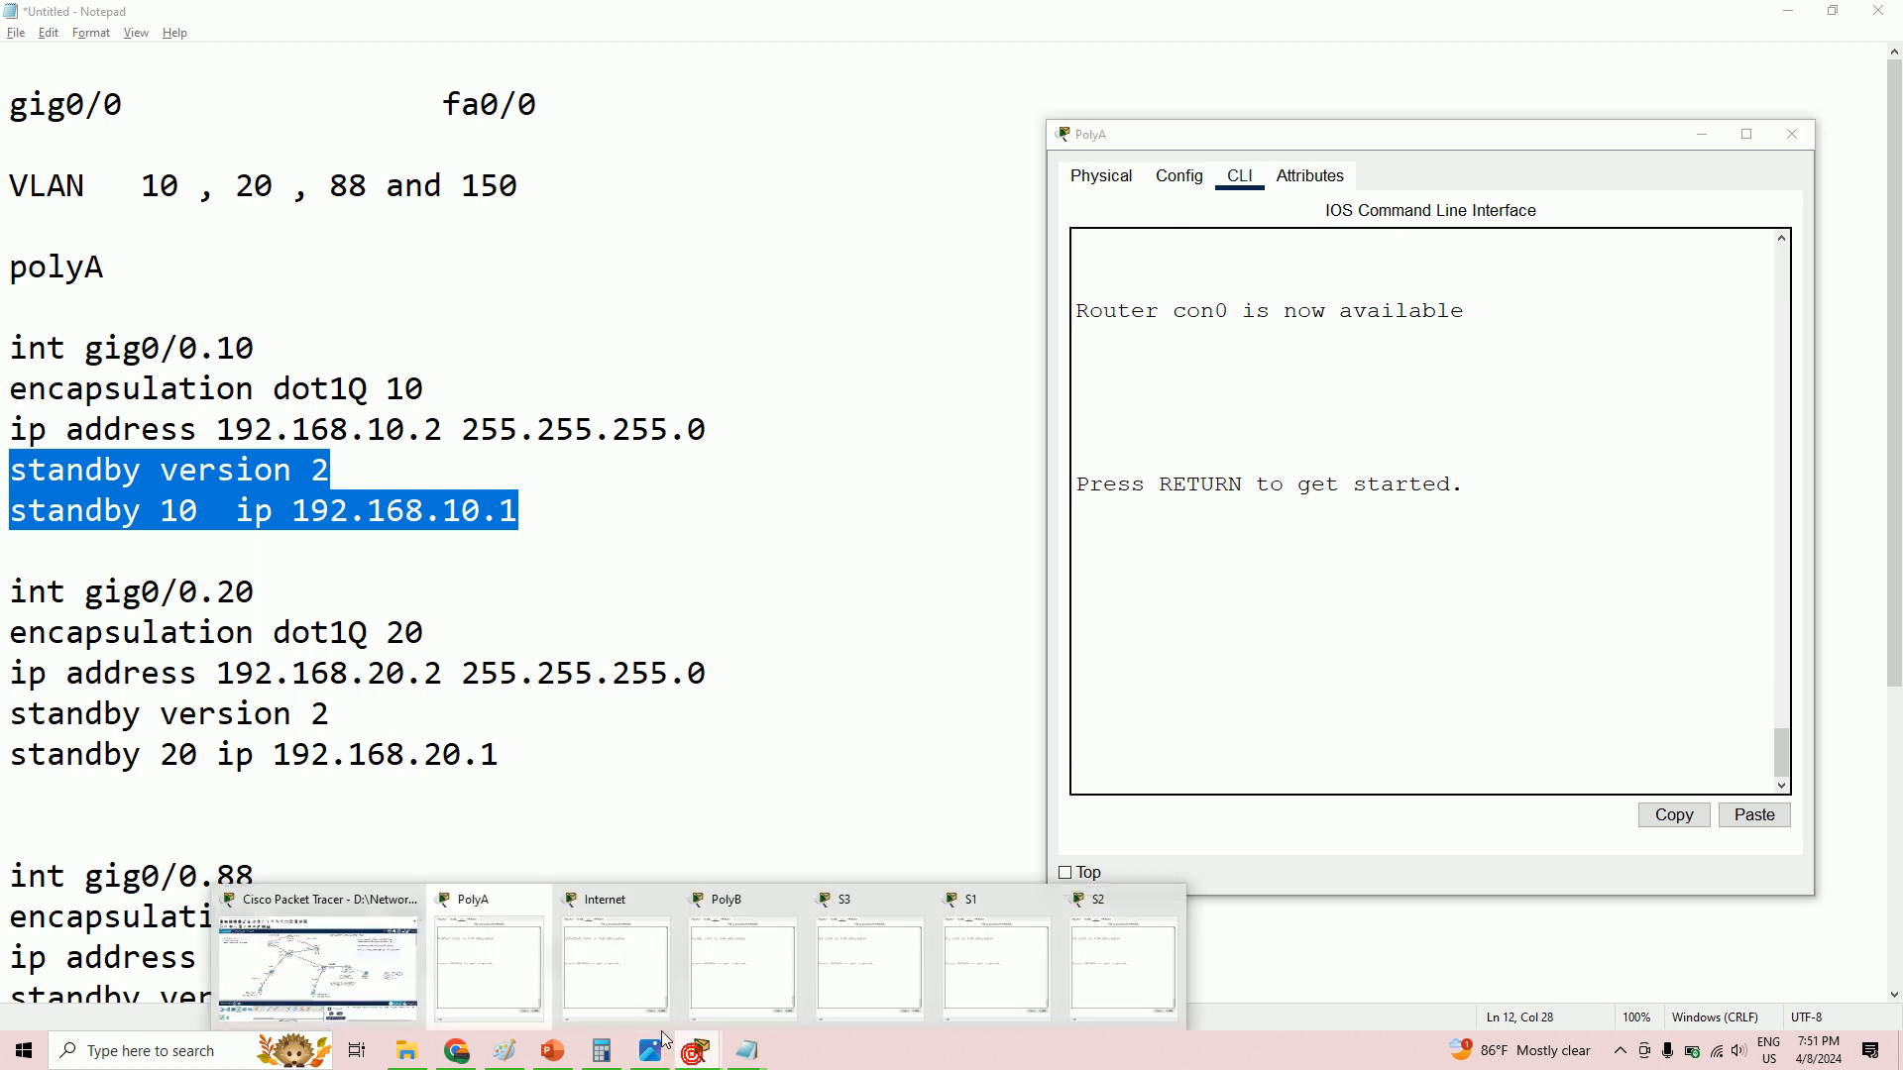
left_click(406, 959)
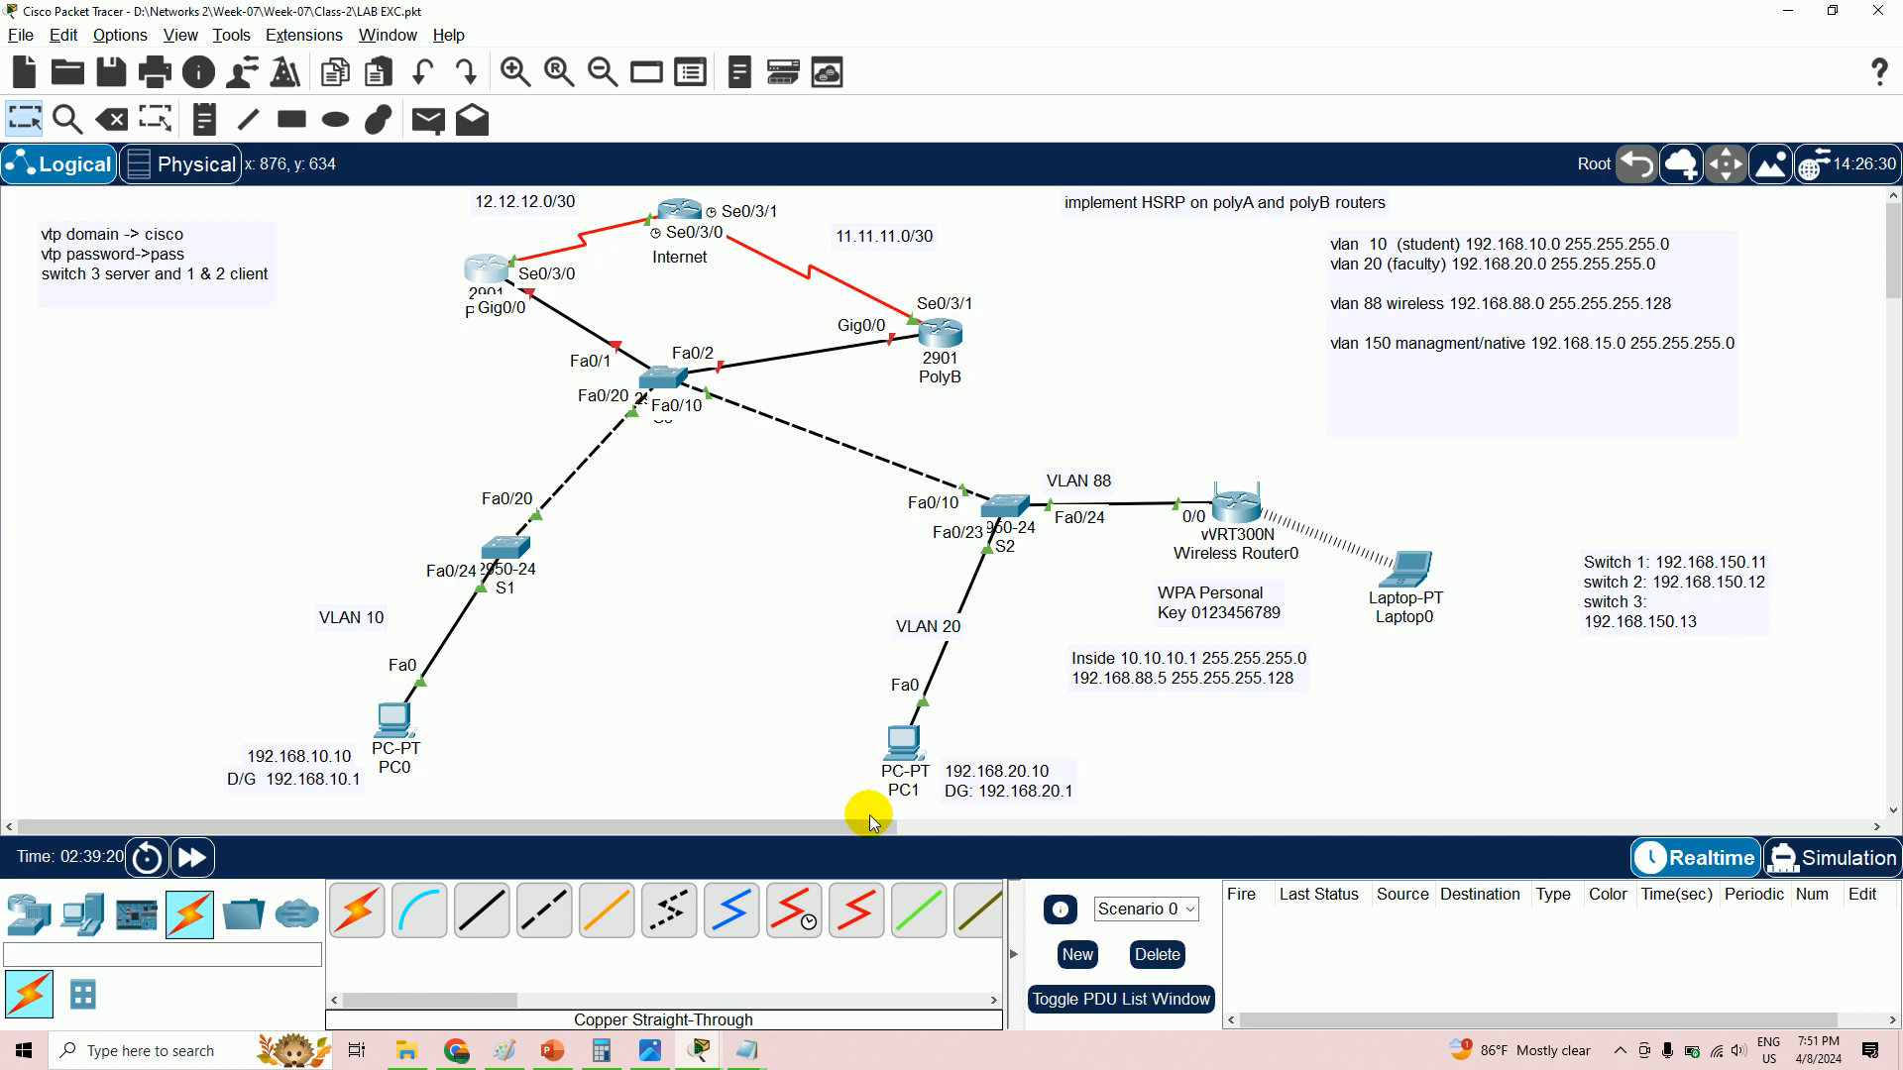
mouse_move(747, 1048)
left_click(952, 961)
- Paste the VLAN 10 standby lines below polyB's 192.168.10.3 address
left_click(62, 259)
key("Return")
key("Return")
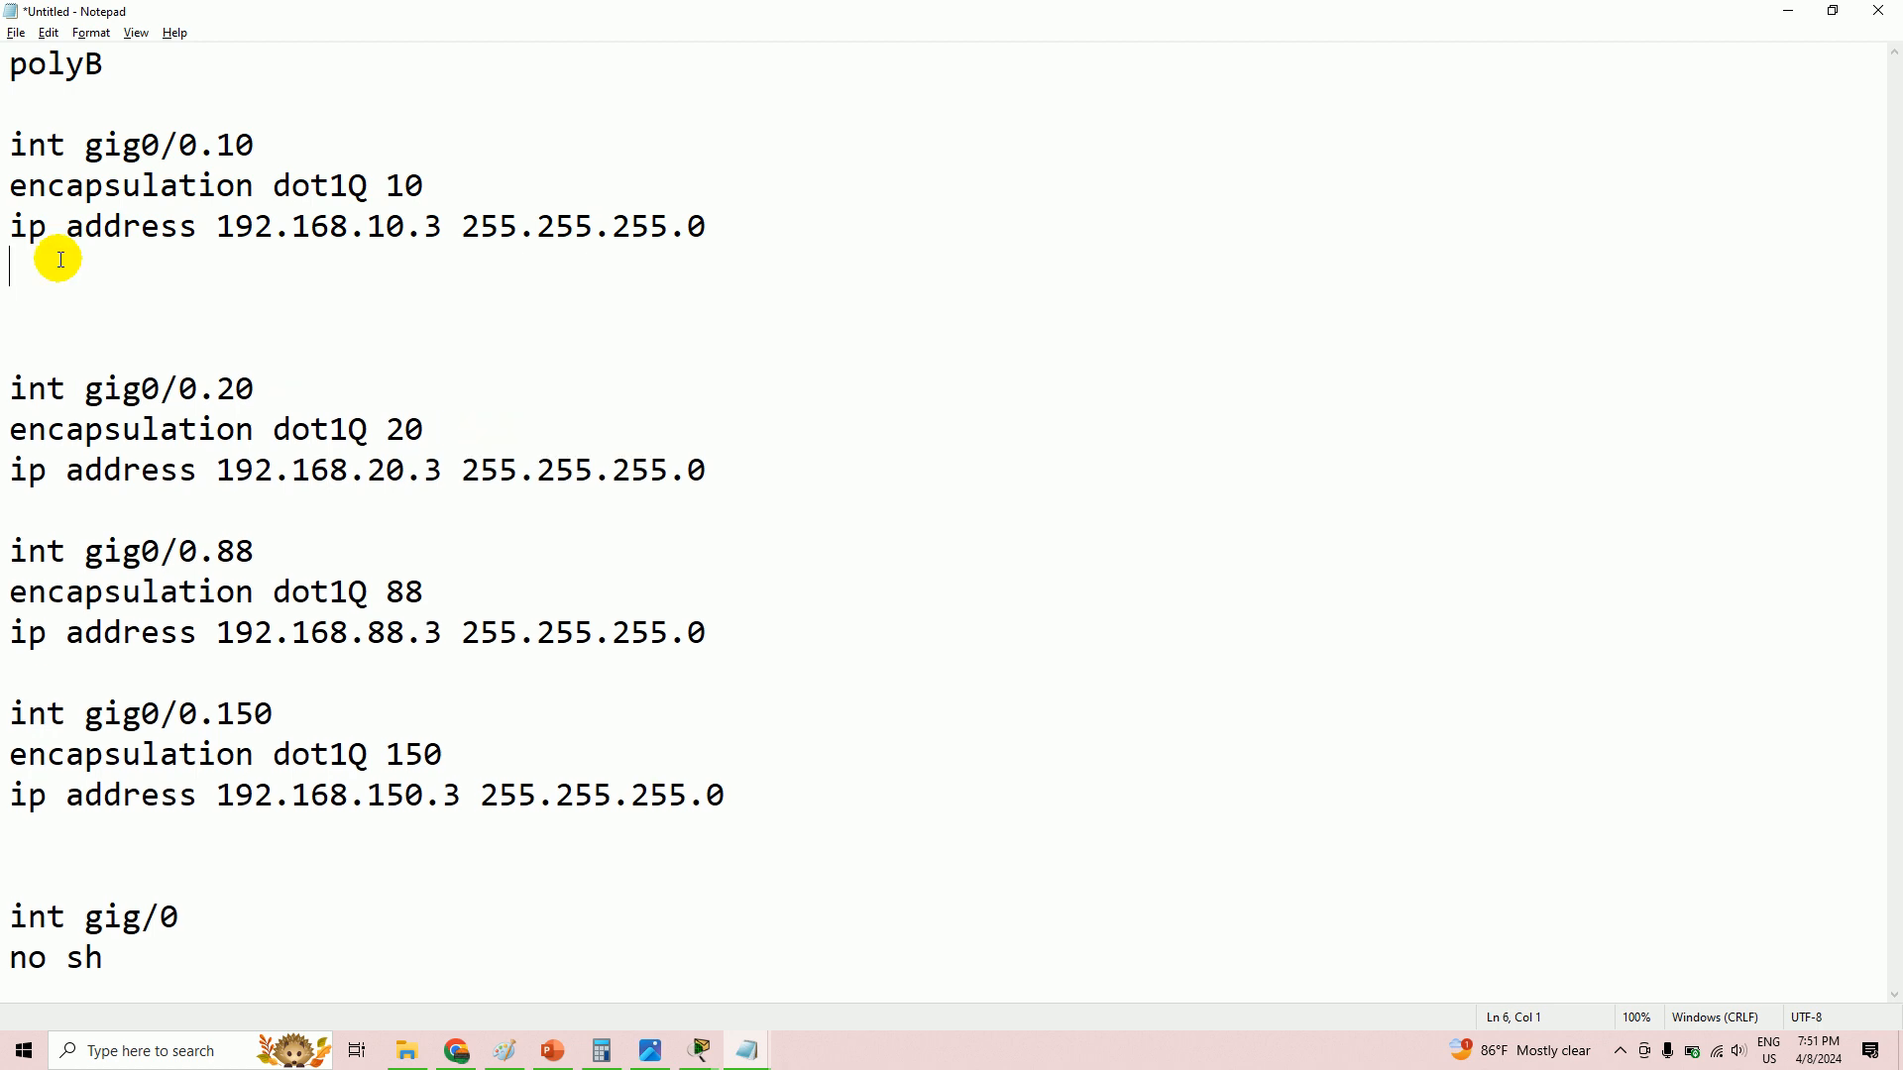
key("ctrl+v")
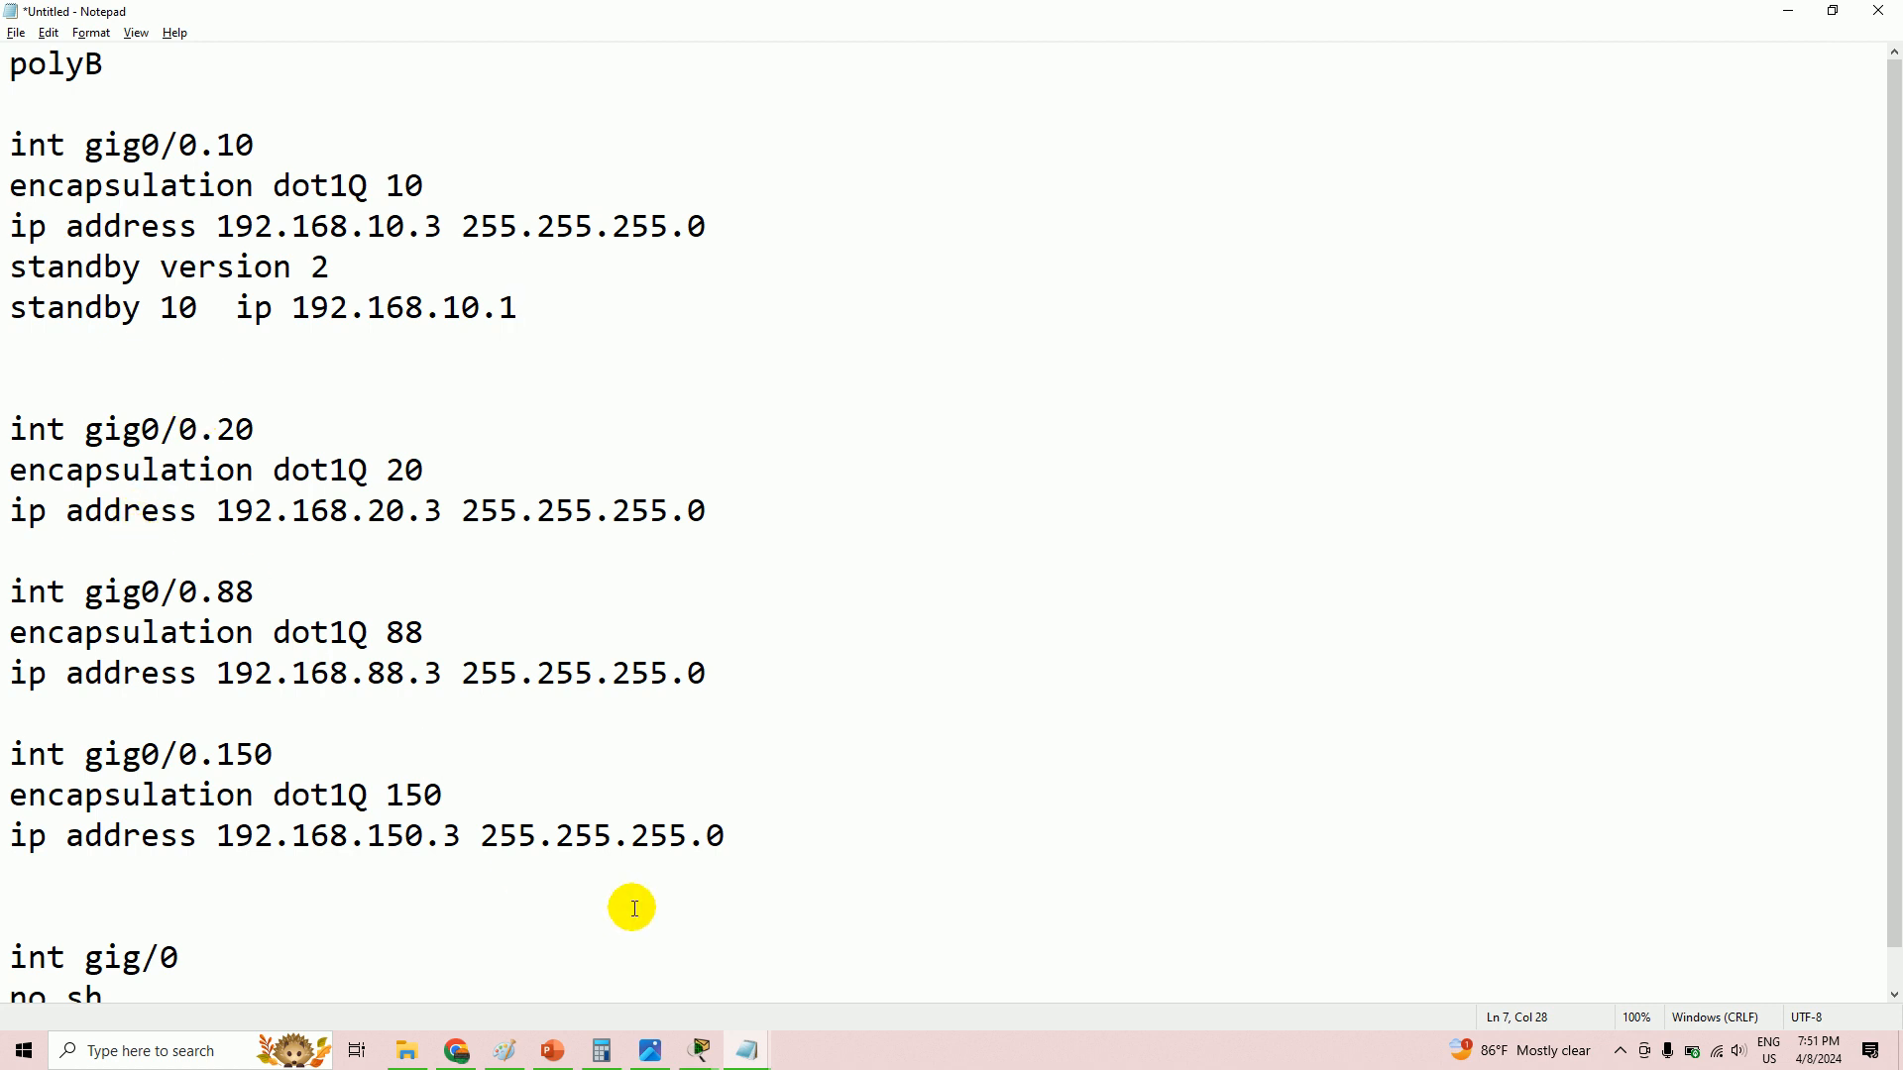
- Copy polyA's VLAN 20 standby lines and paste them below polyB's 192.168.20.3 address
mouse_move(748, 1048)
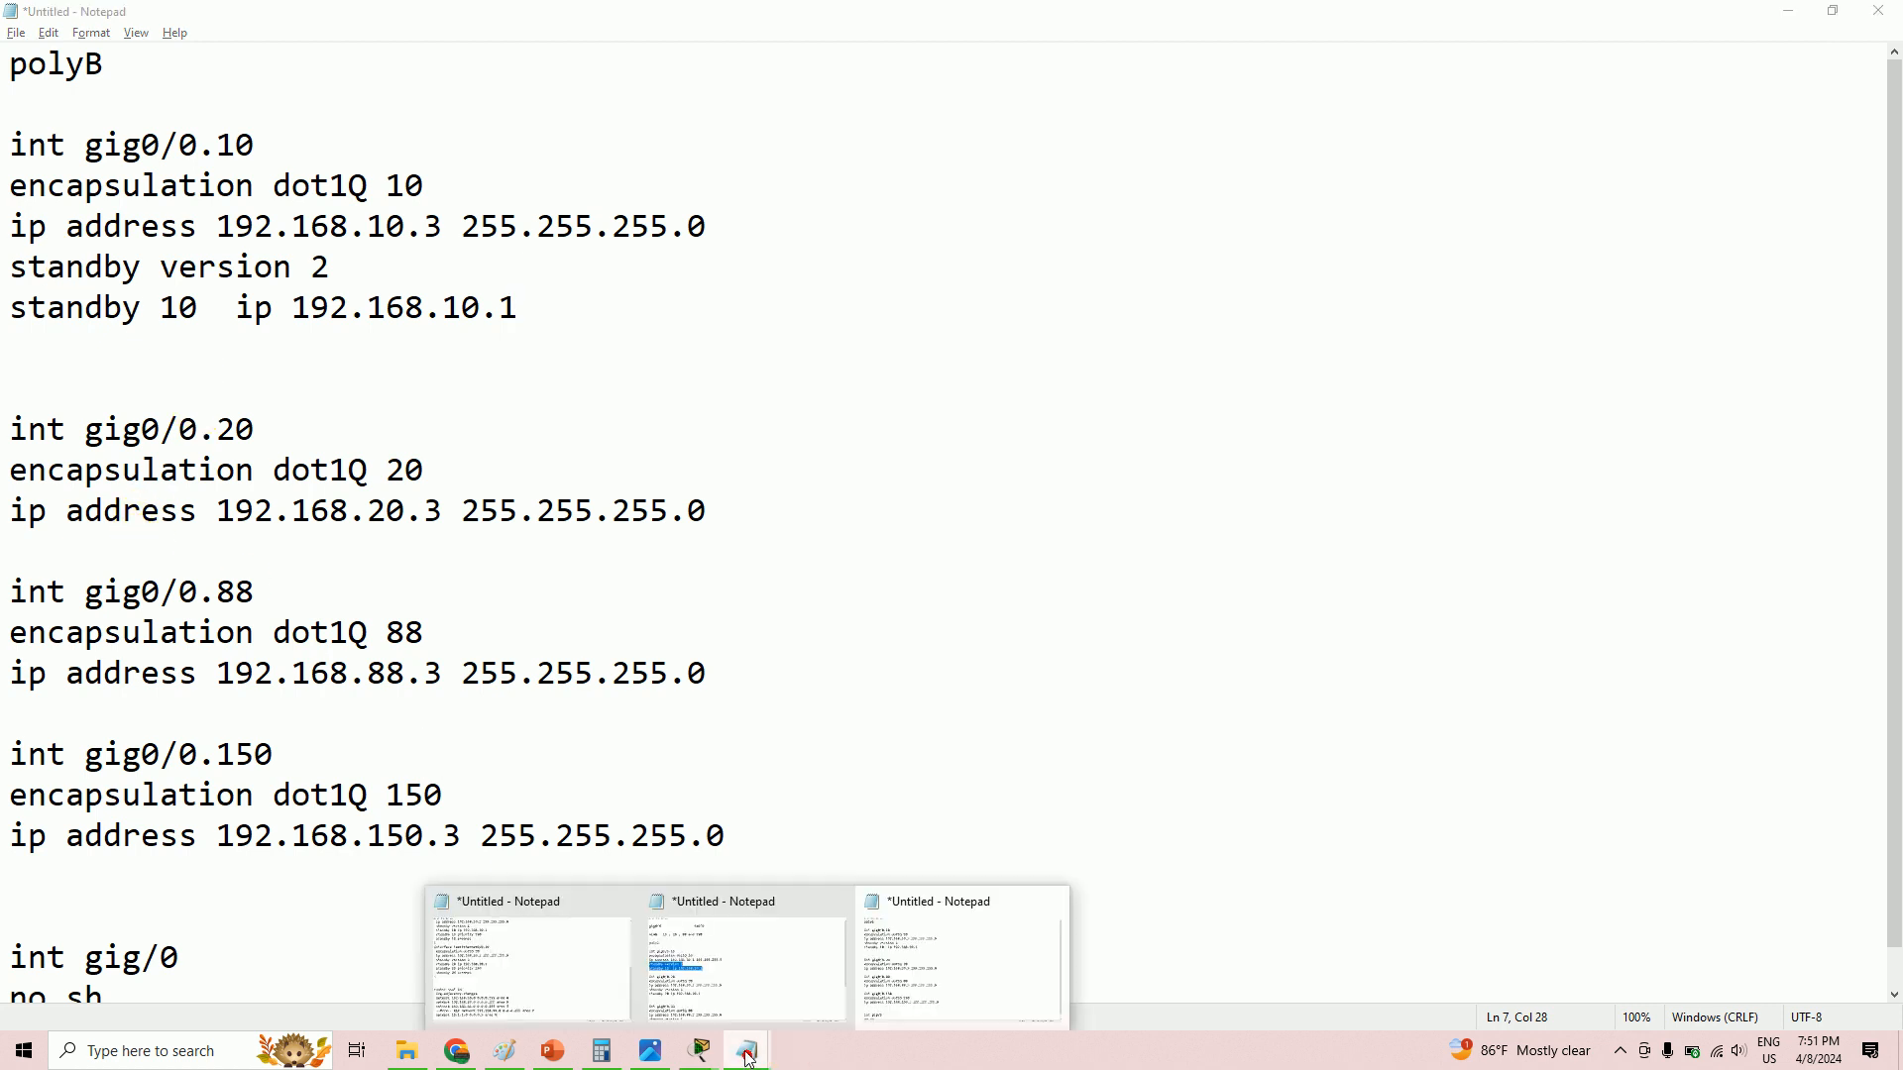
left_click(719, 988)
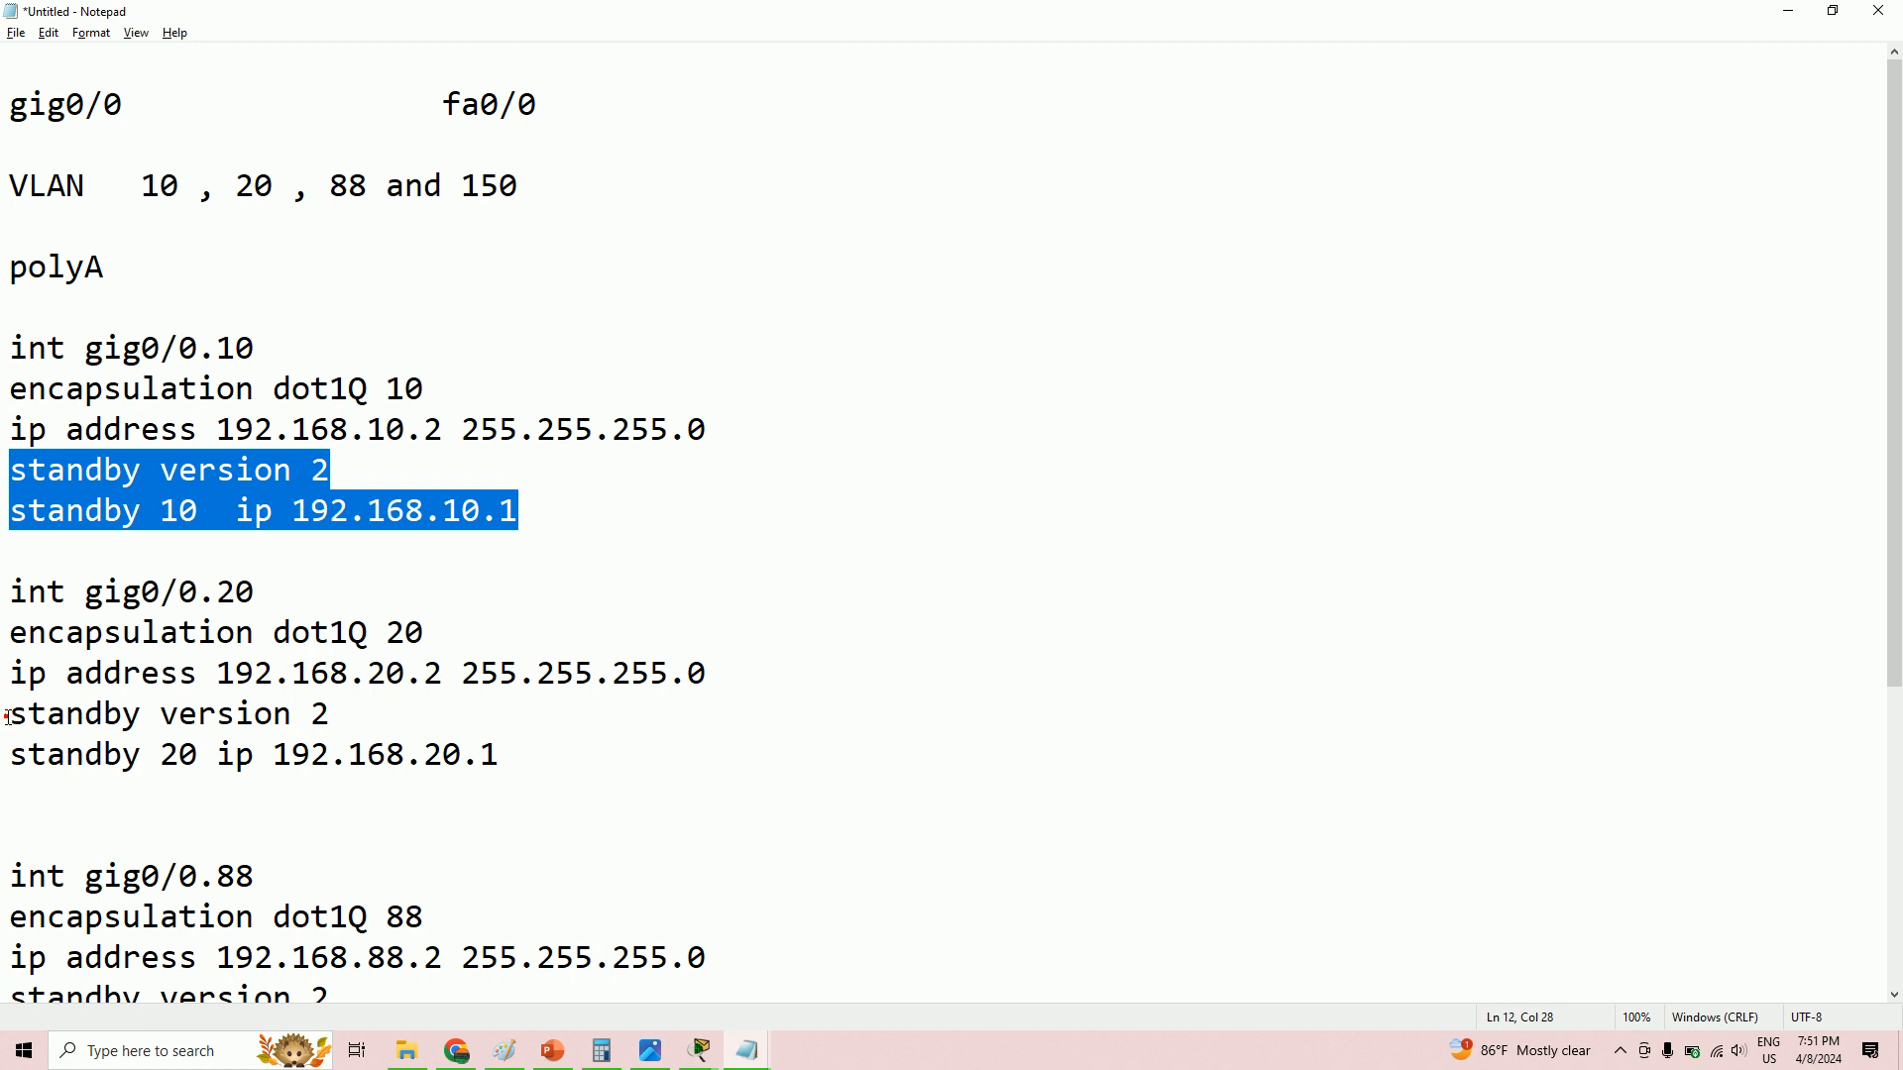
left_click_drag(9, 715, 504, 756)
right_click(248, 738)
left_click(446, 500)
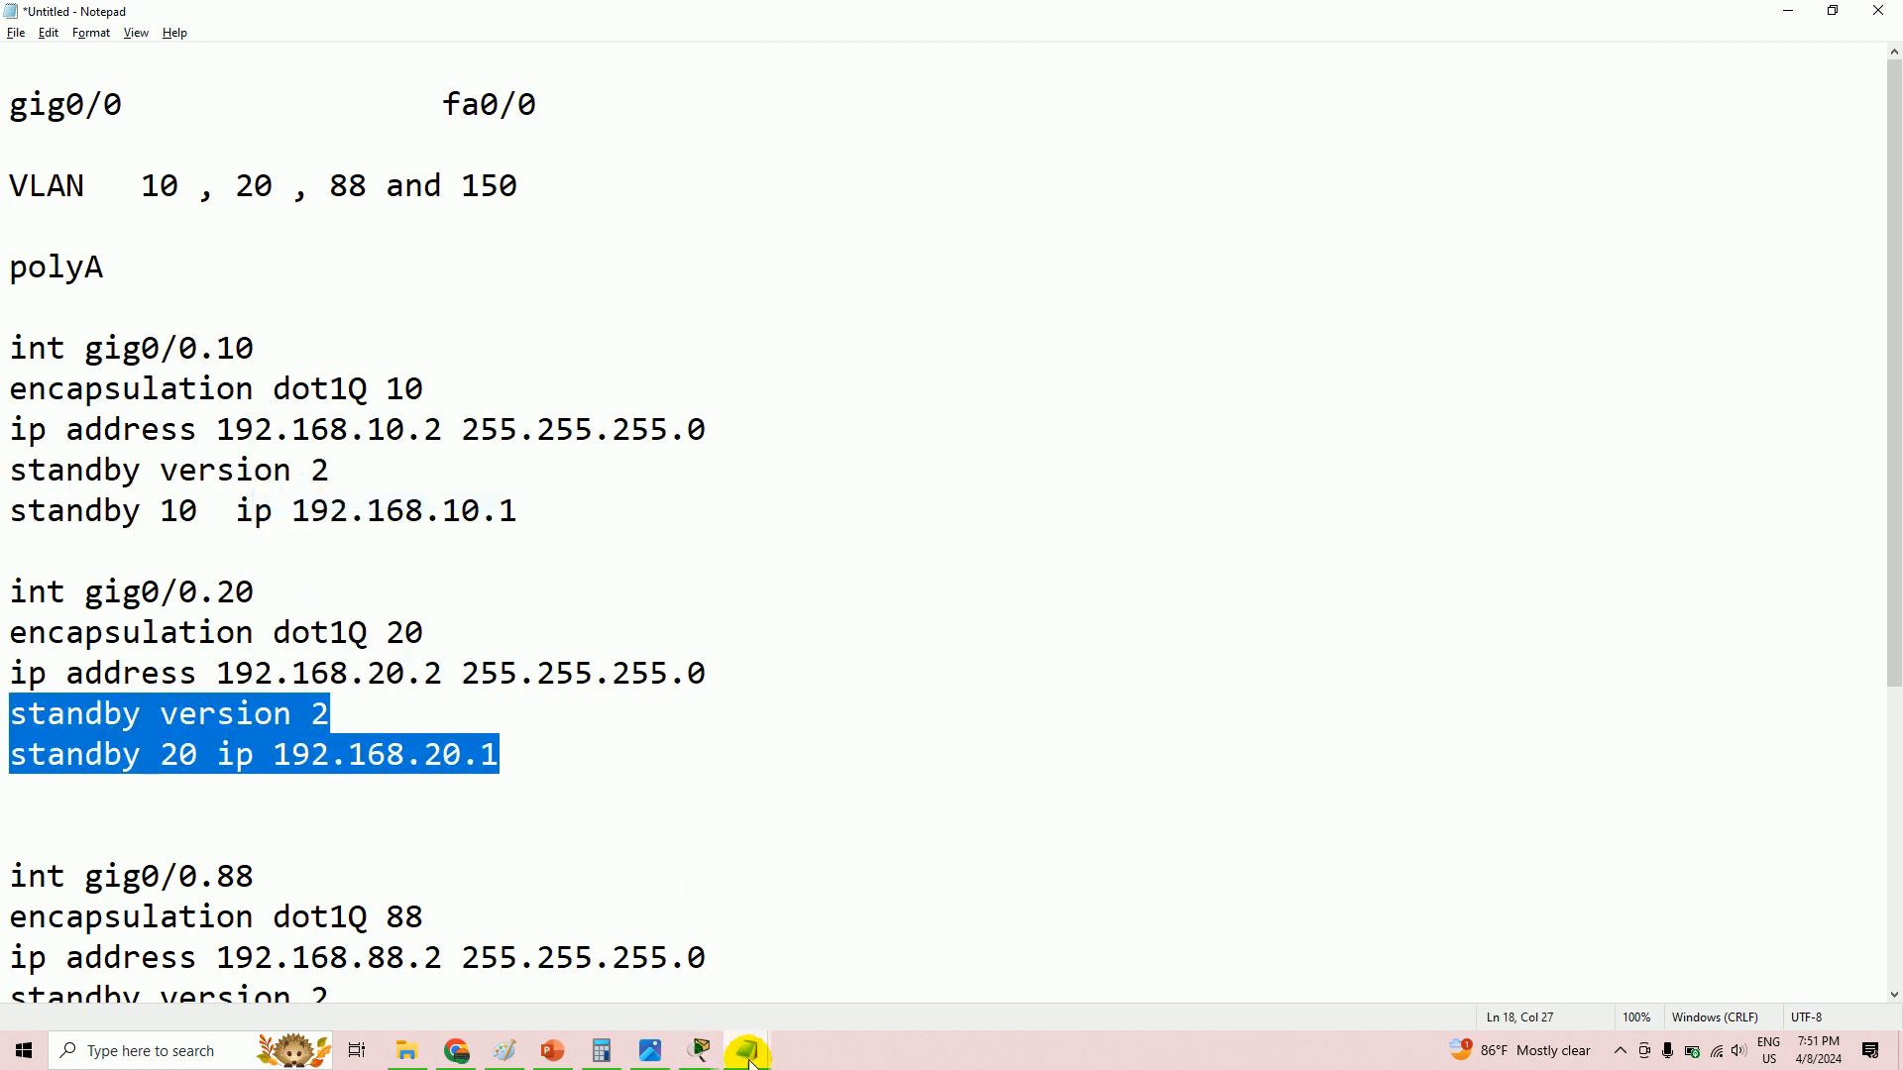
mouse_move(751, 1062)
left_click(907, 969)
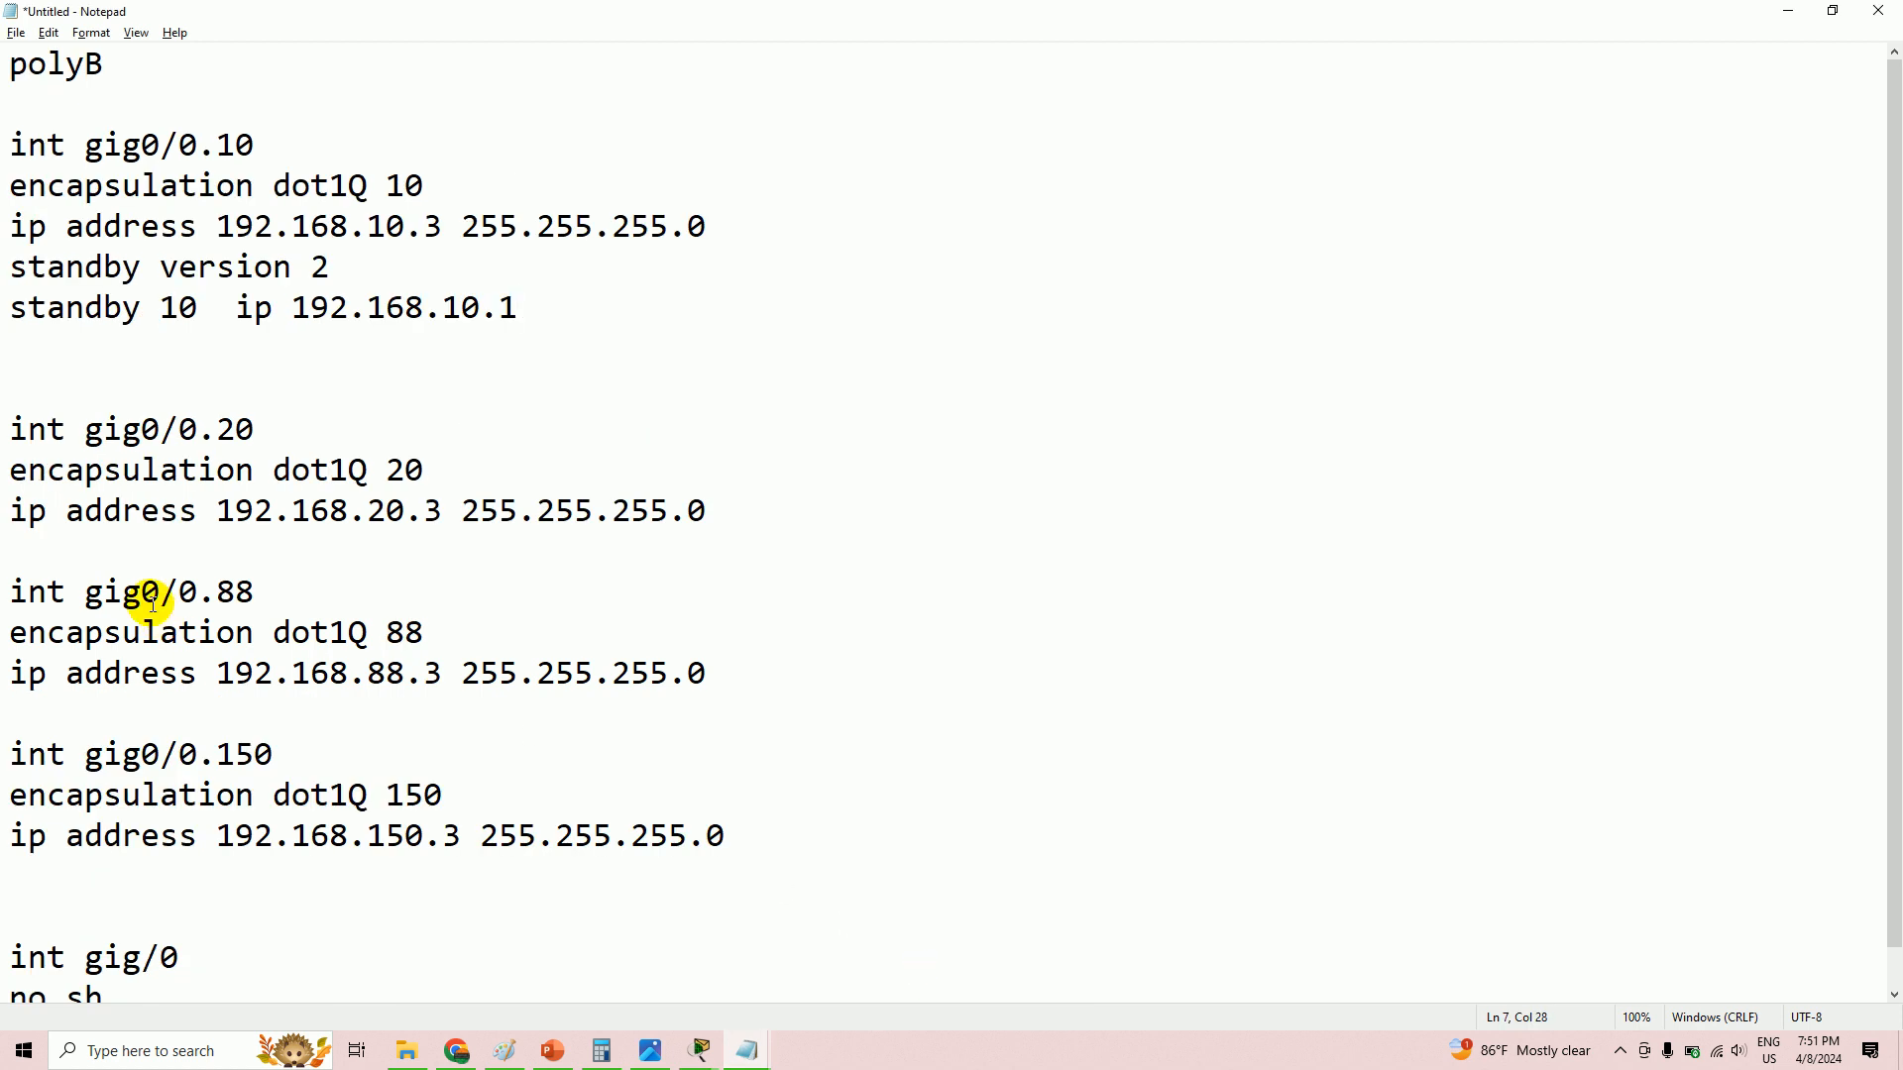
left_click(95, 547)
key("Return")
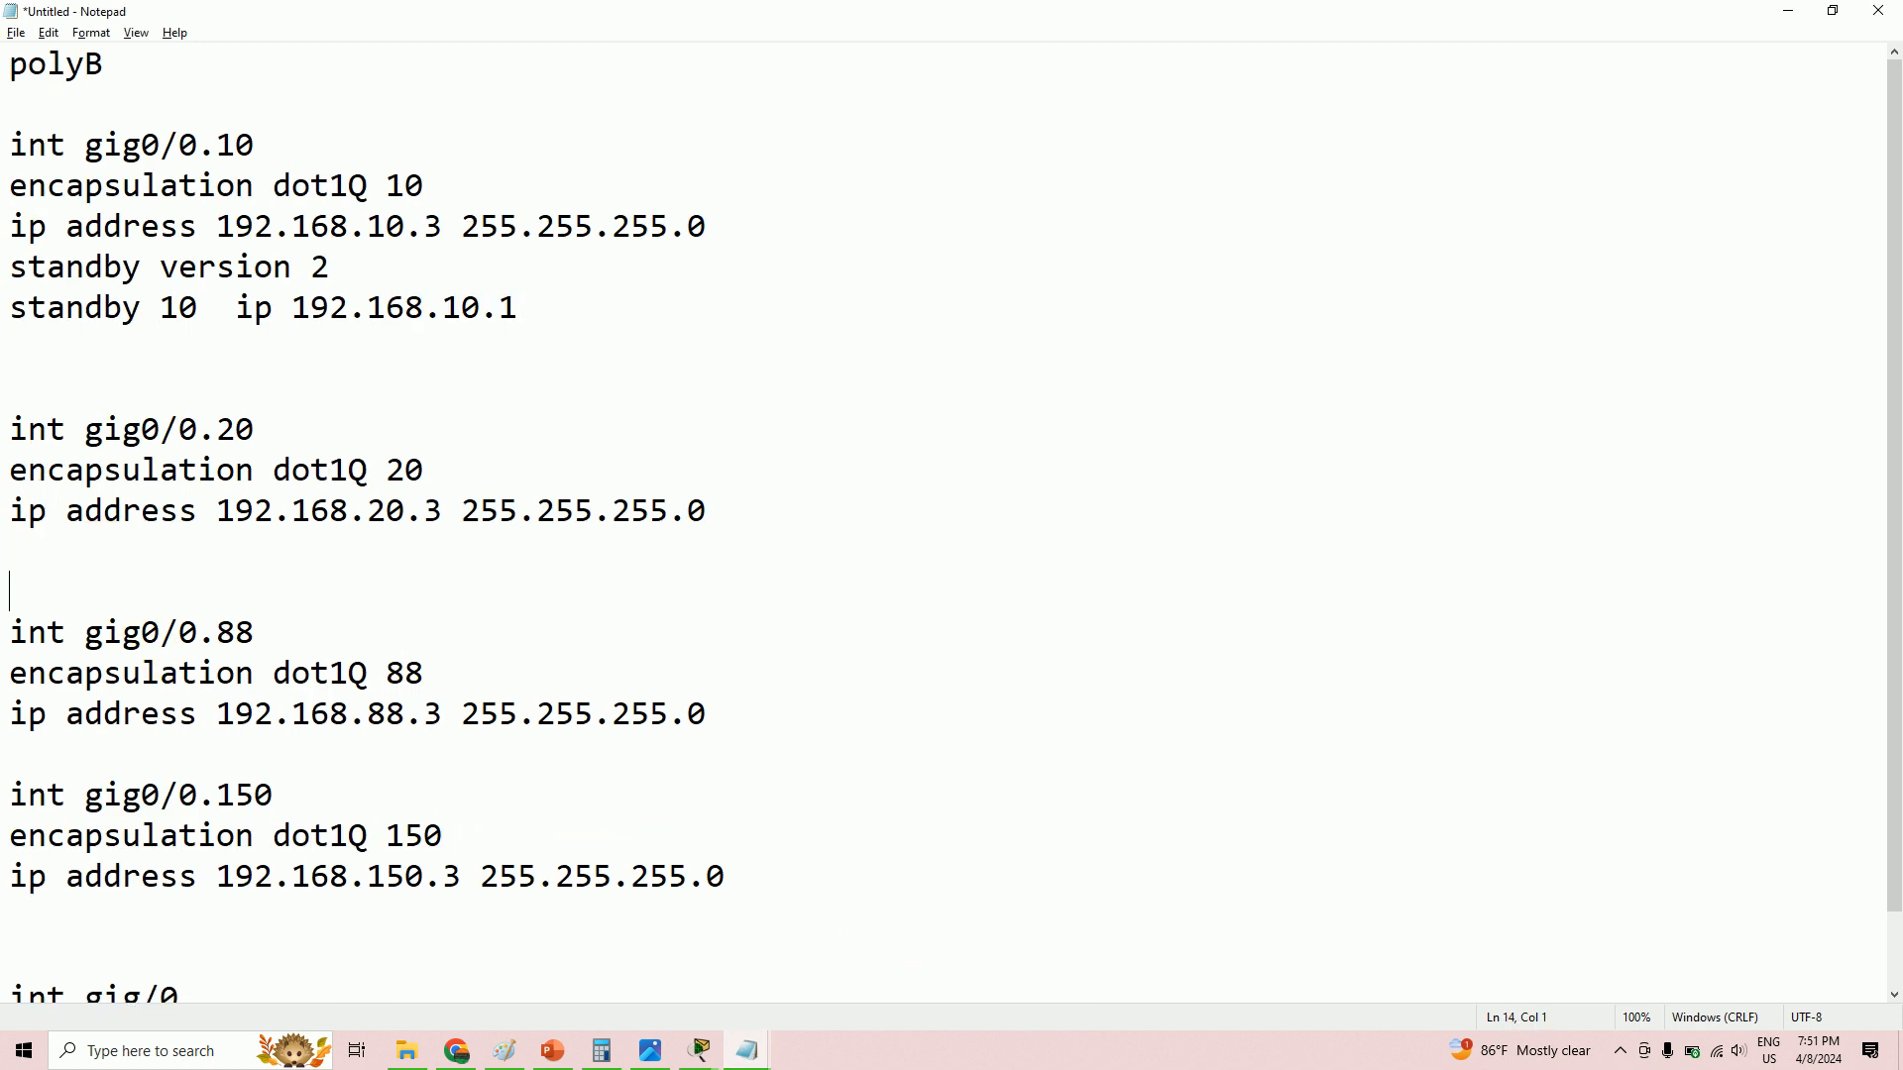
key("Return")
key("Return")
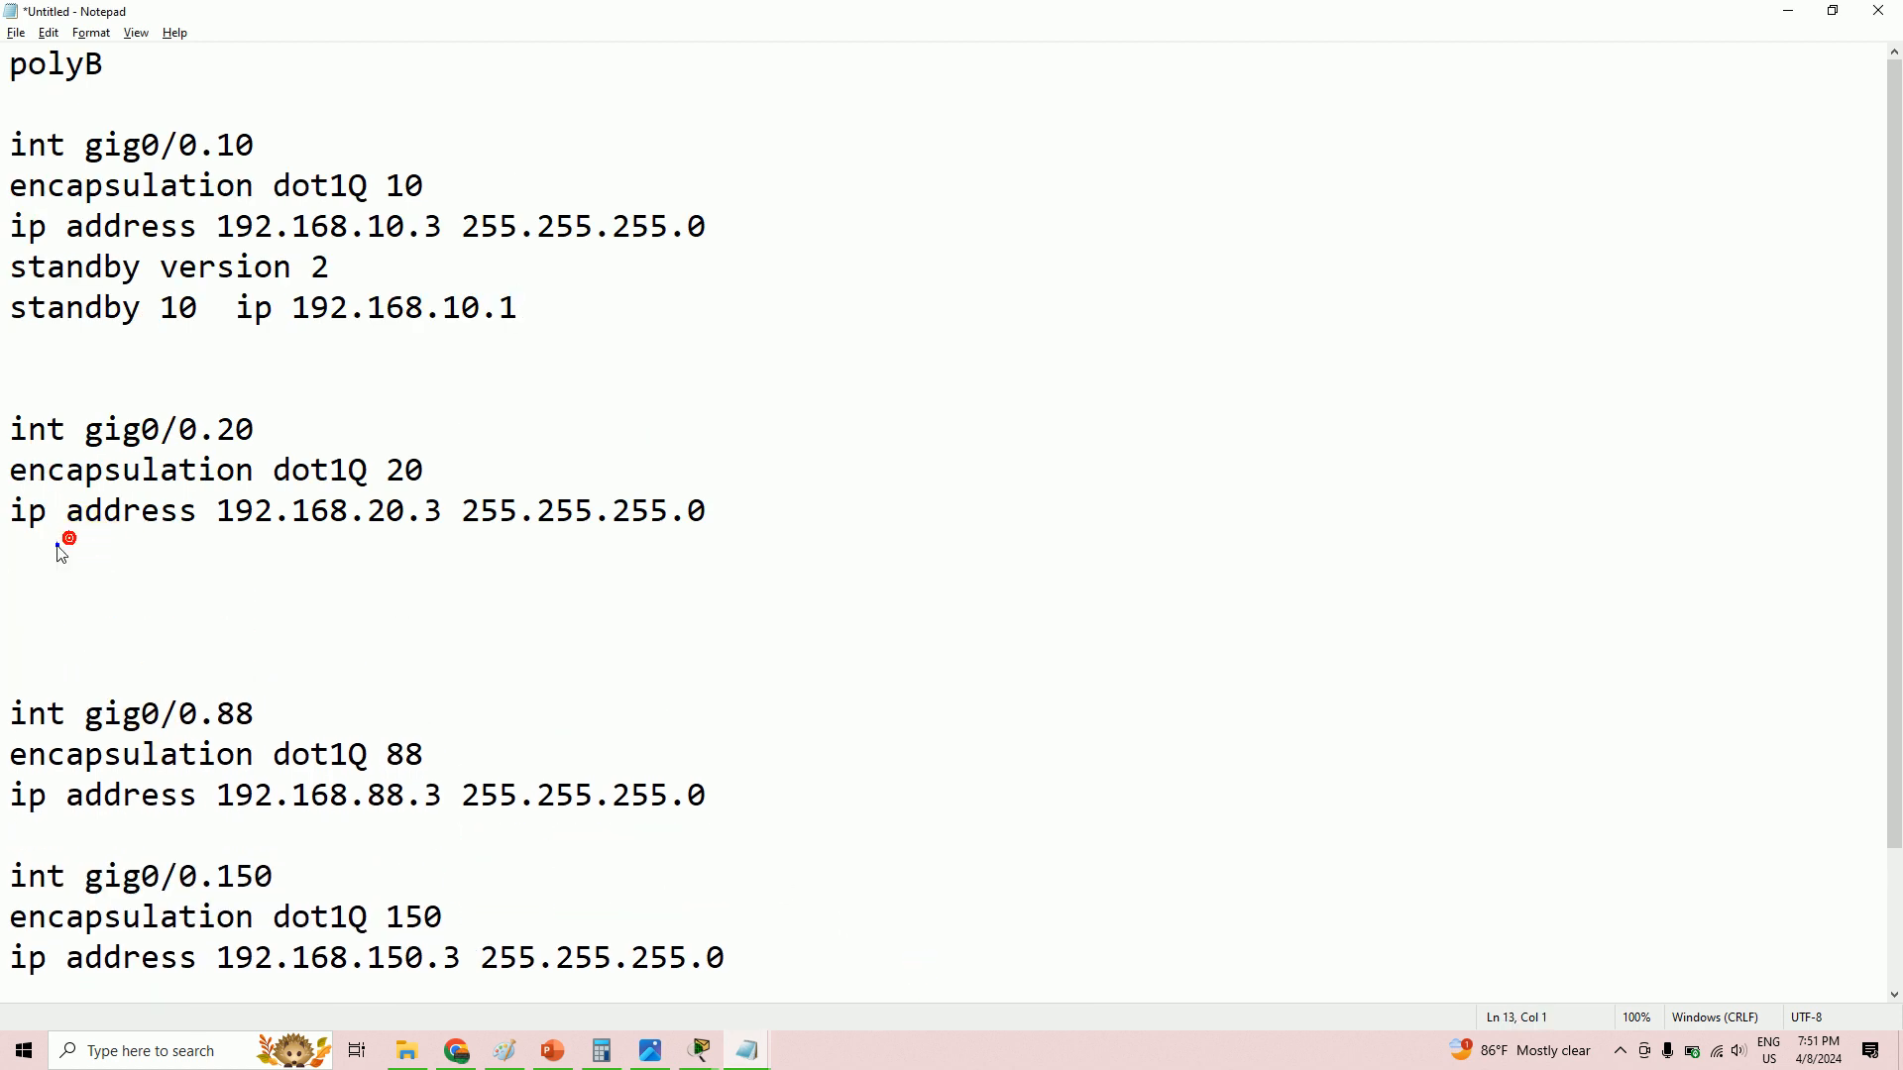
right_click(59, 547)
left_click(129, 624)
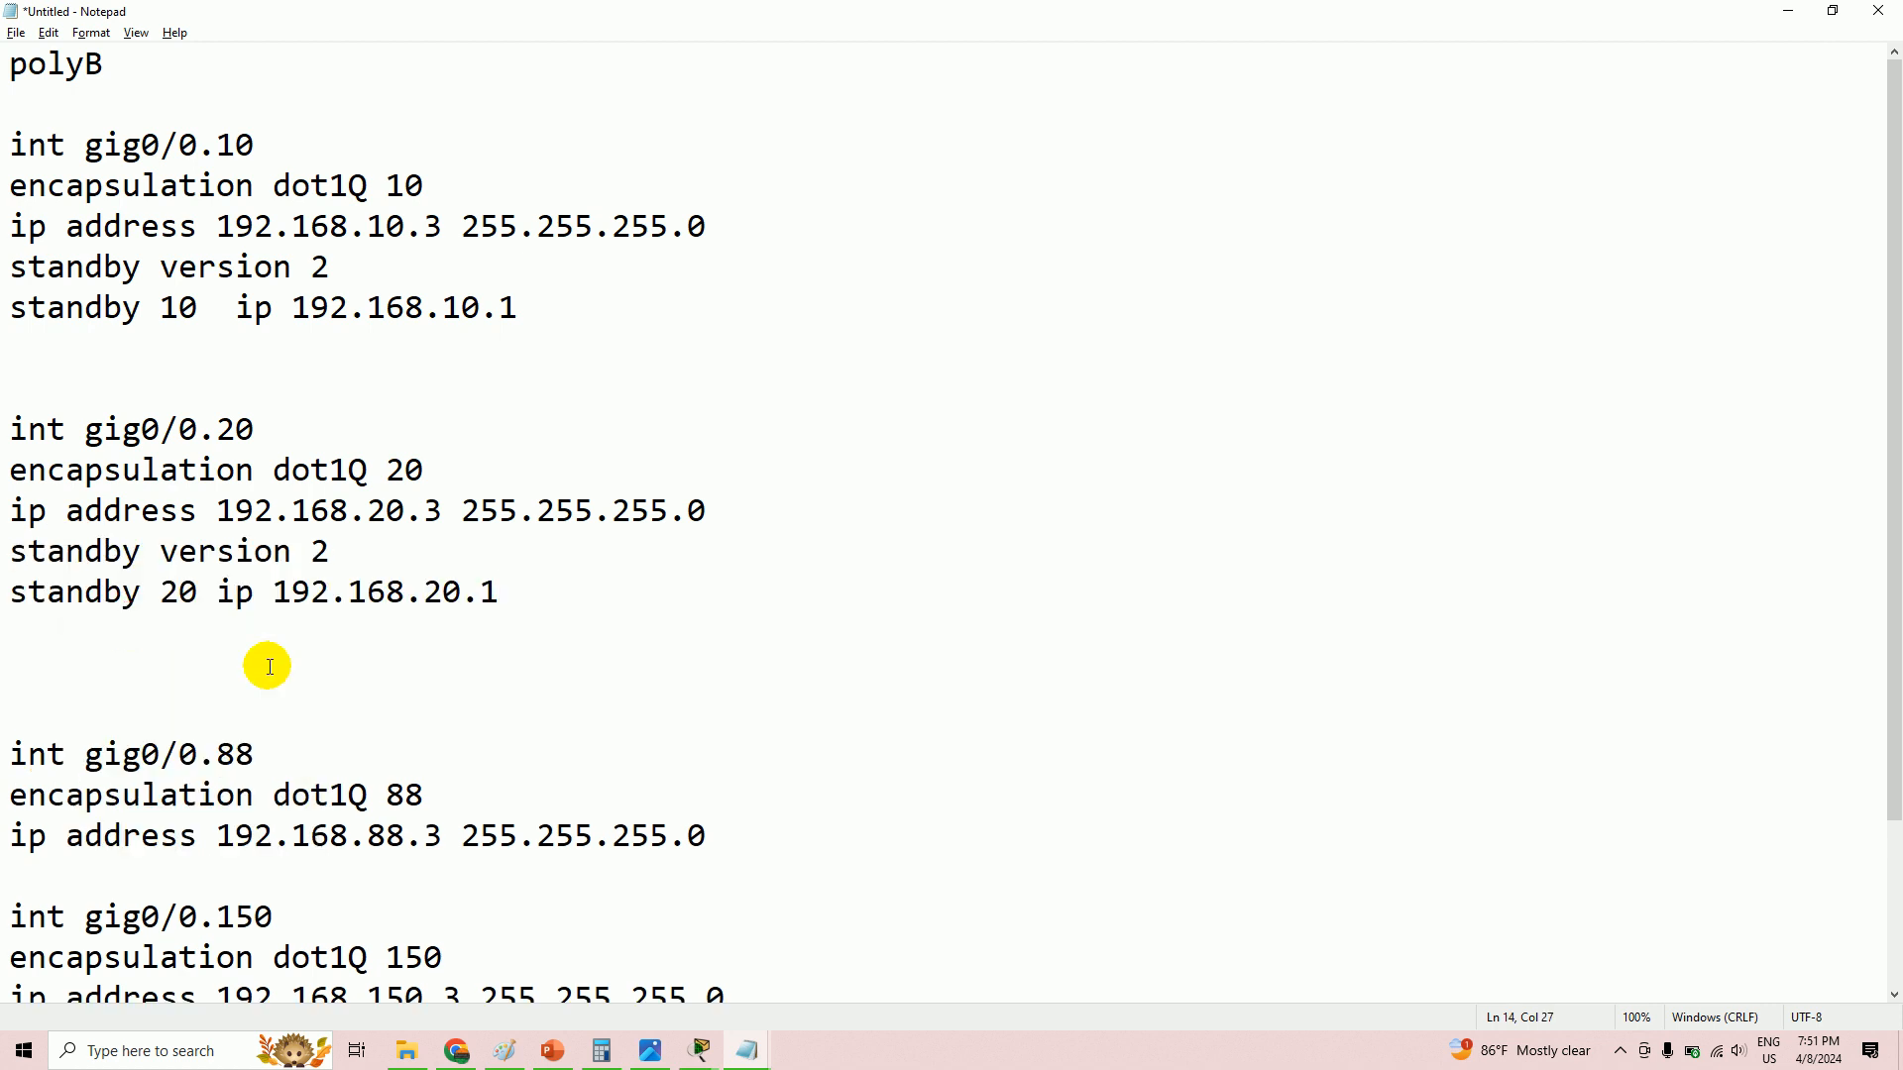
- Copy polyA's VLAN 88 standby lines and paste them below polyB's 192.168.88.3 address
scroll(269, 666, "down", 2)
left_click(218, 670)
key("Return")
key("Return")
key("Return")
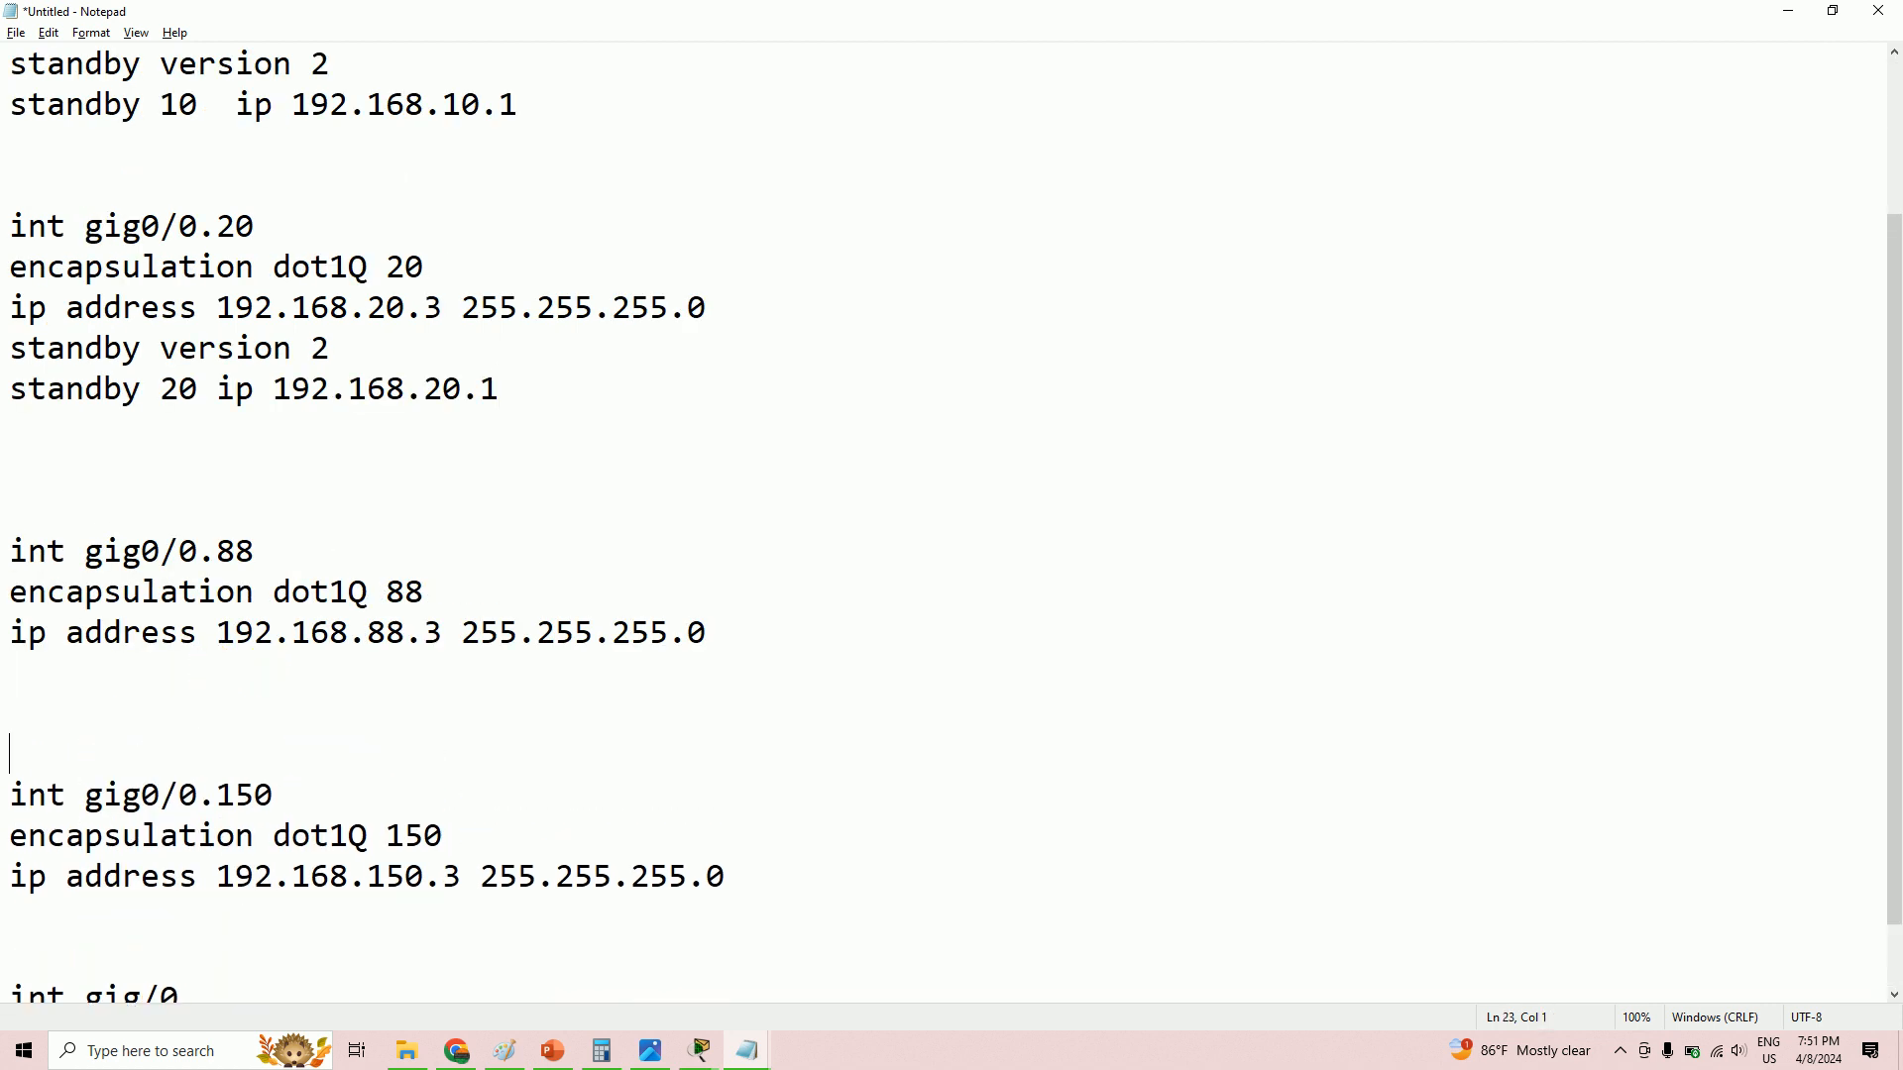
left_click(178, 671)
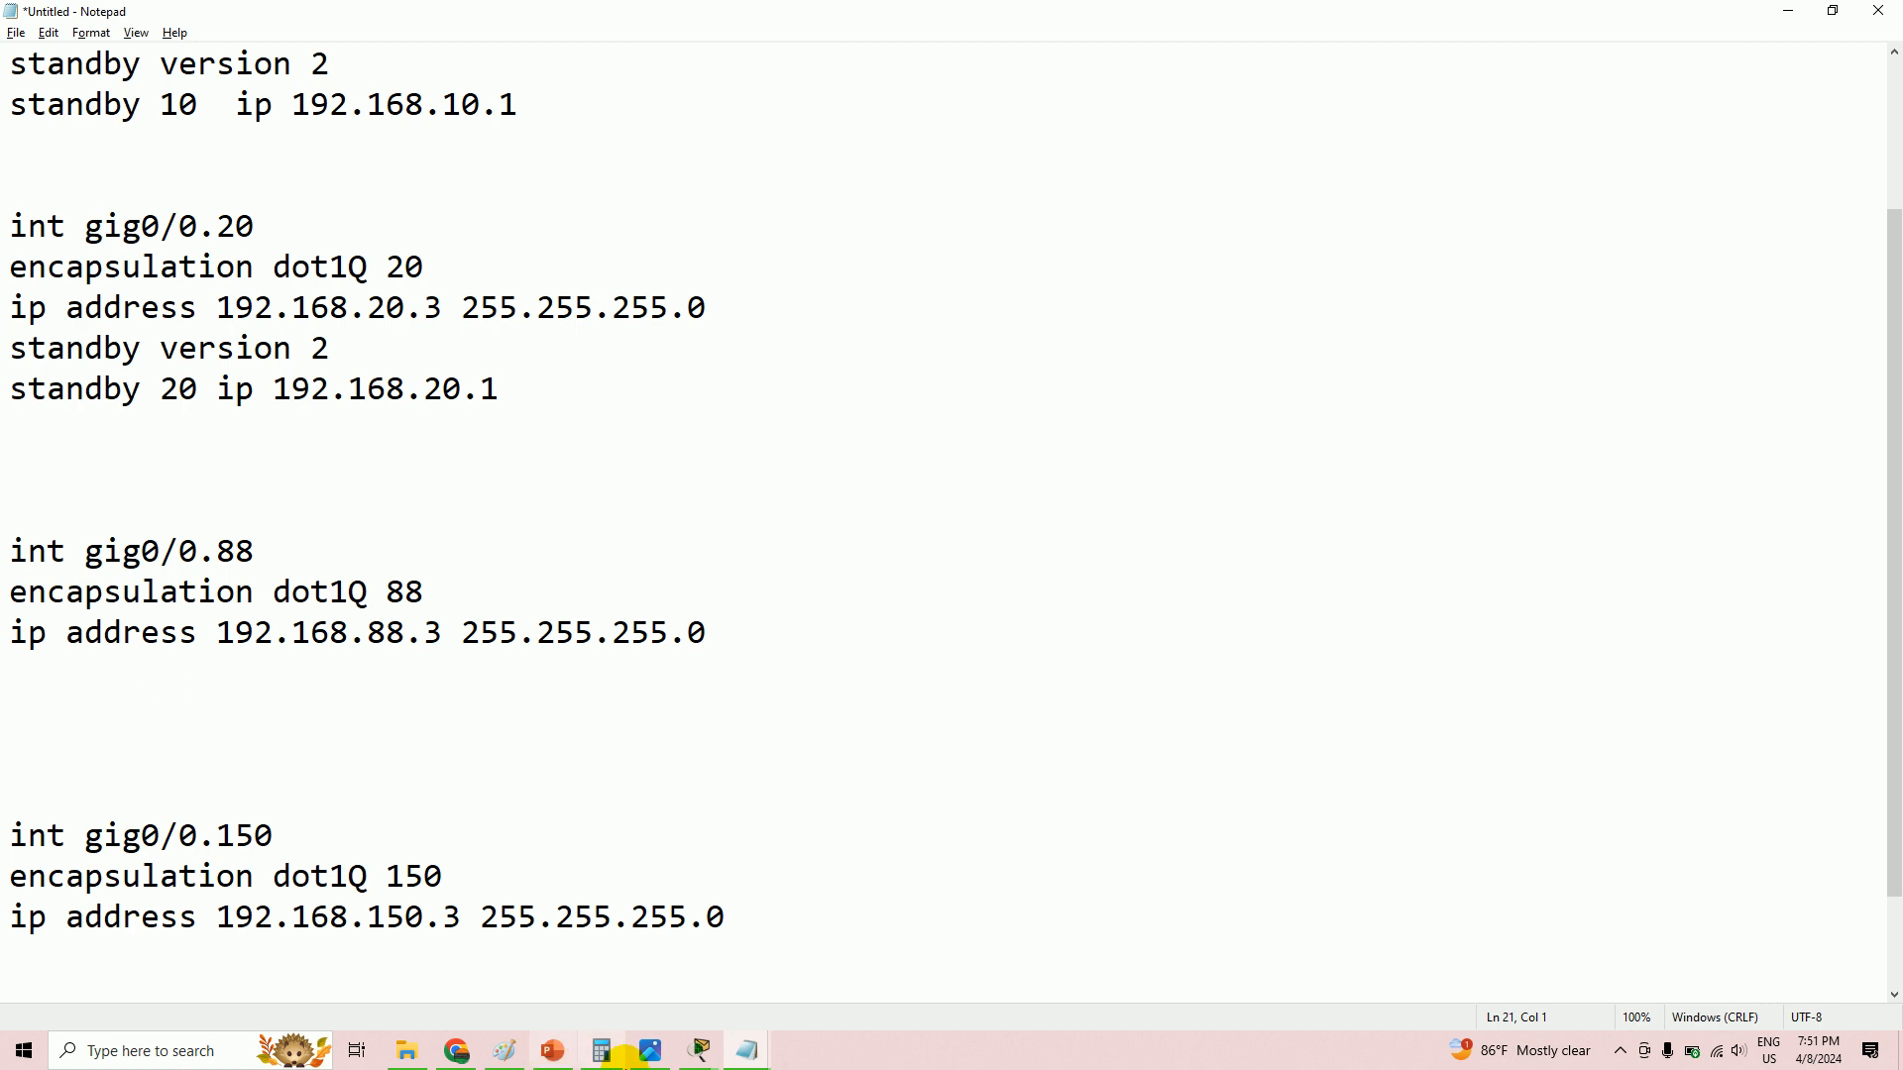
left_click(747, 1050)
left_click(736, 991)
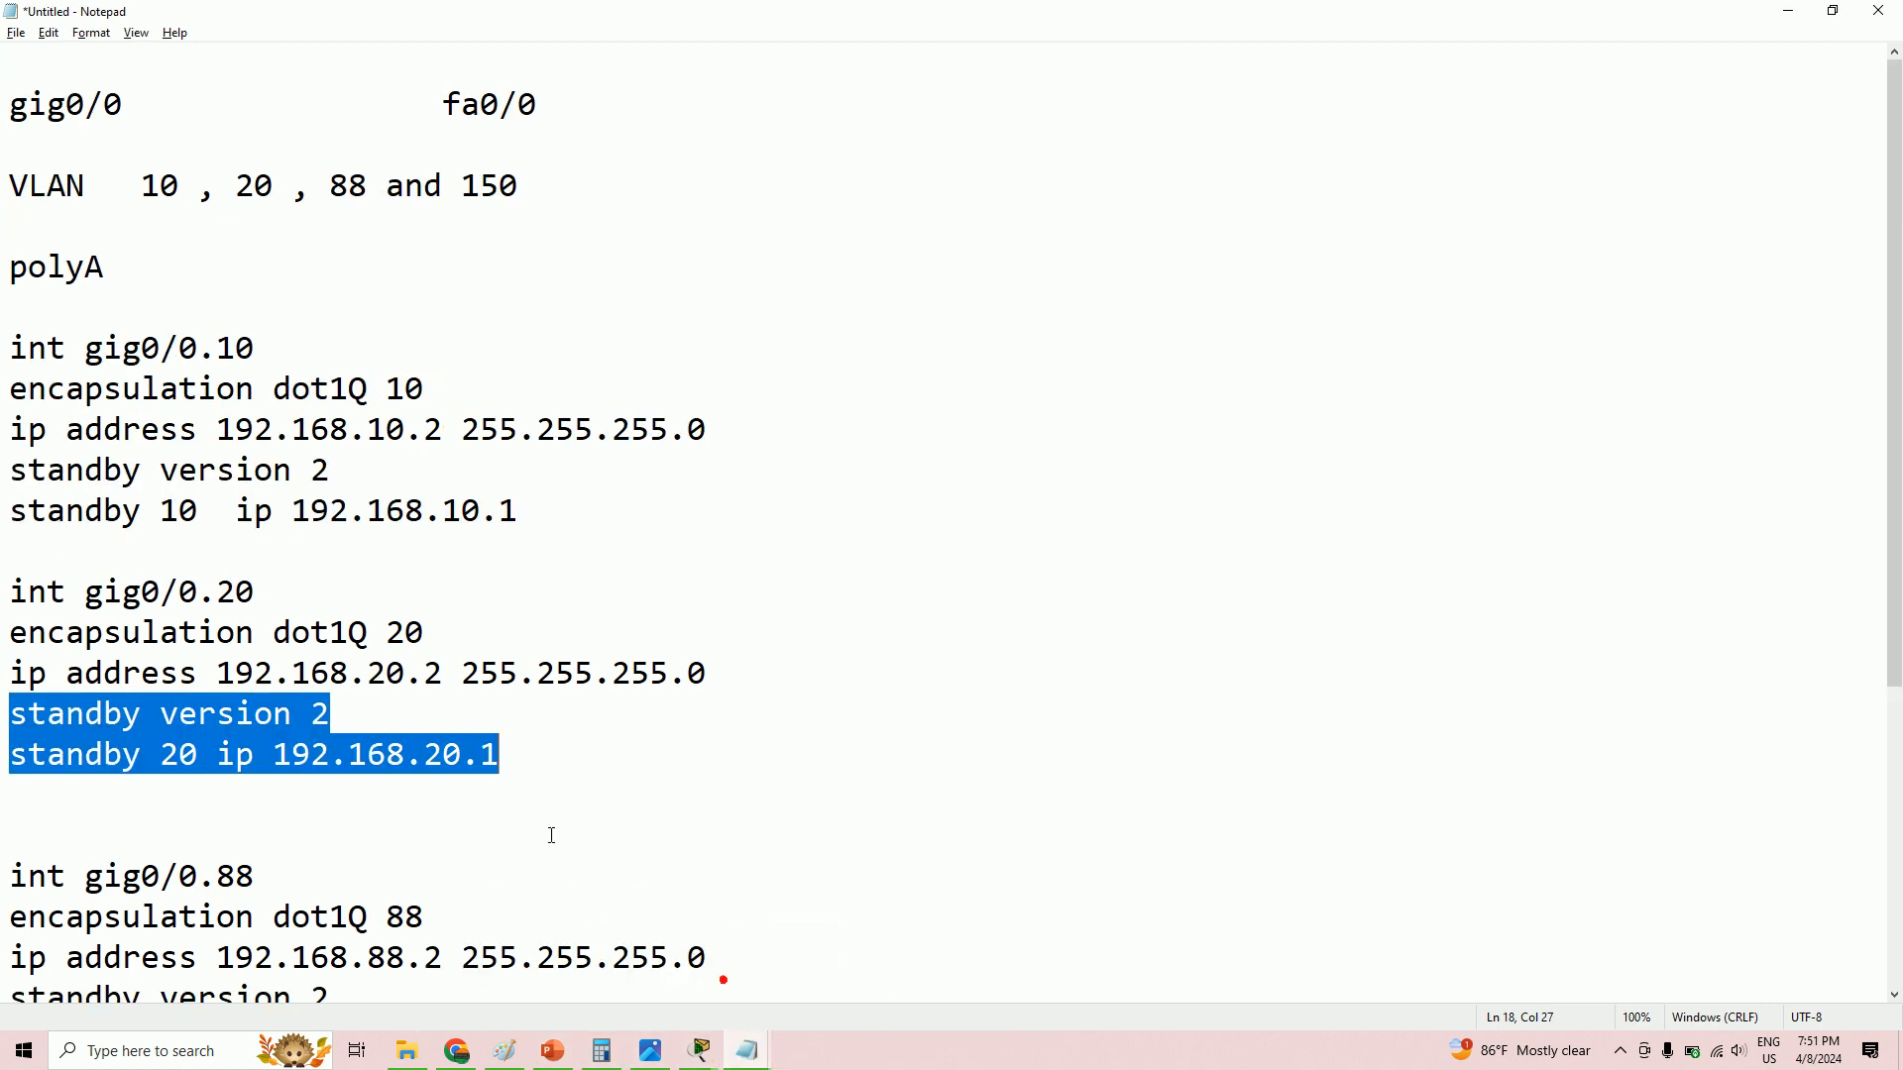
scroll(548, 832, "down", 3)
left_click_drag(10, 551, 500, 592)
right_click(237, 555)
left_click(333, 623)
mouse_move(751, 1052)
left_click(885, 974)
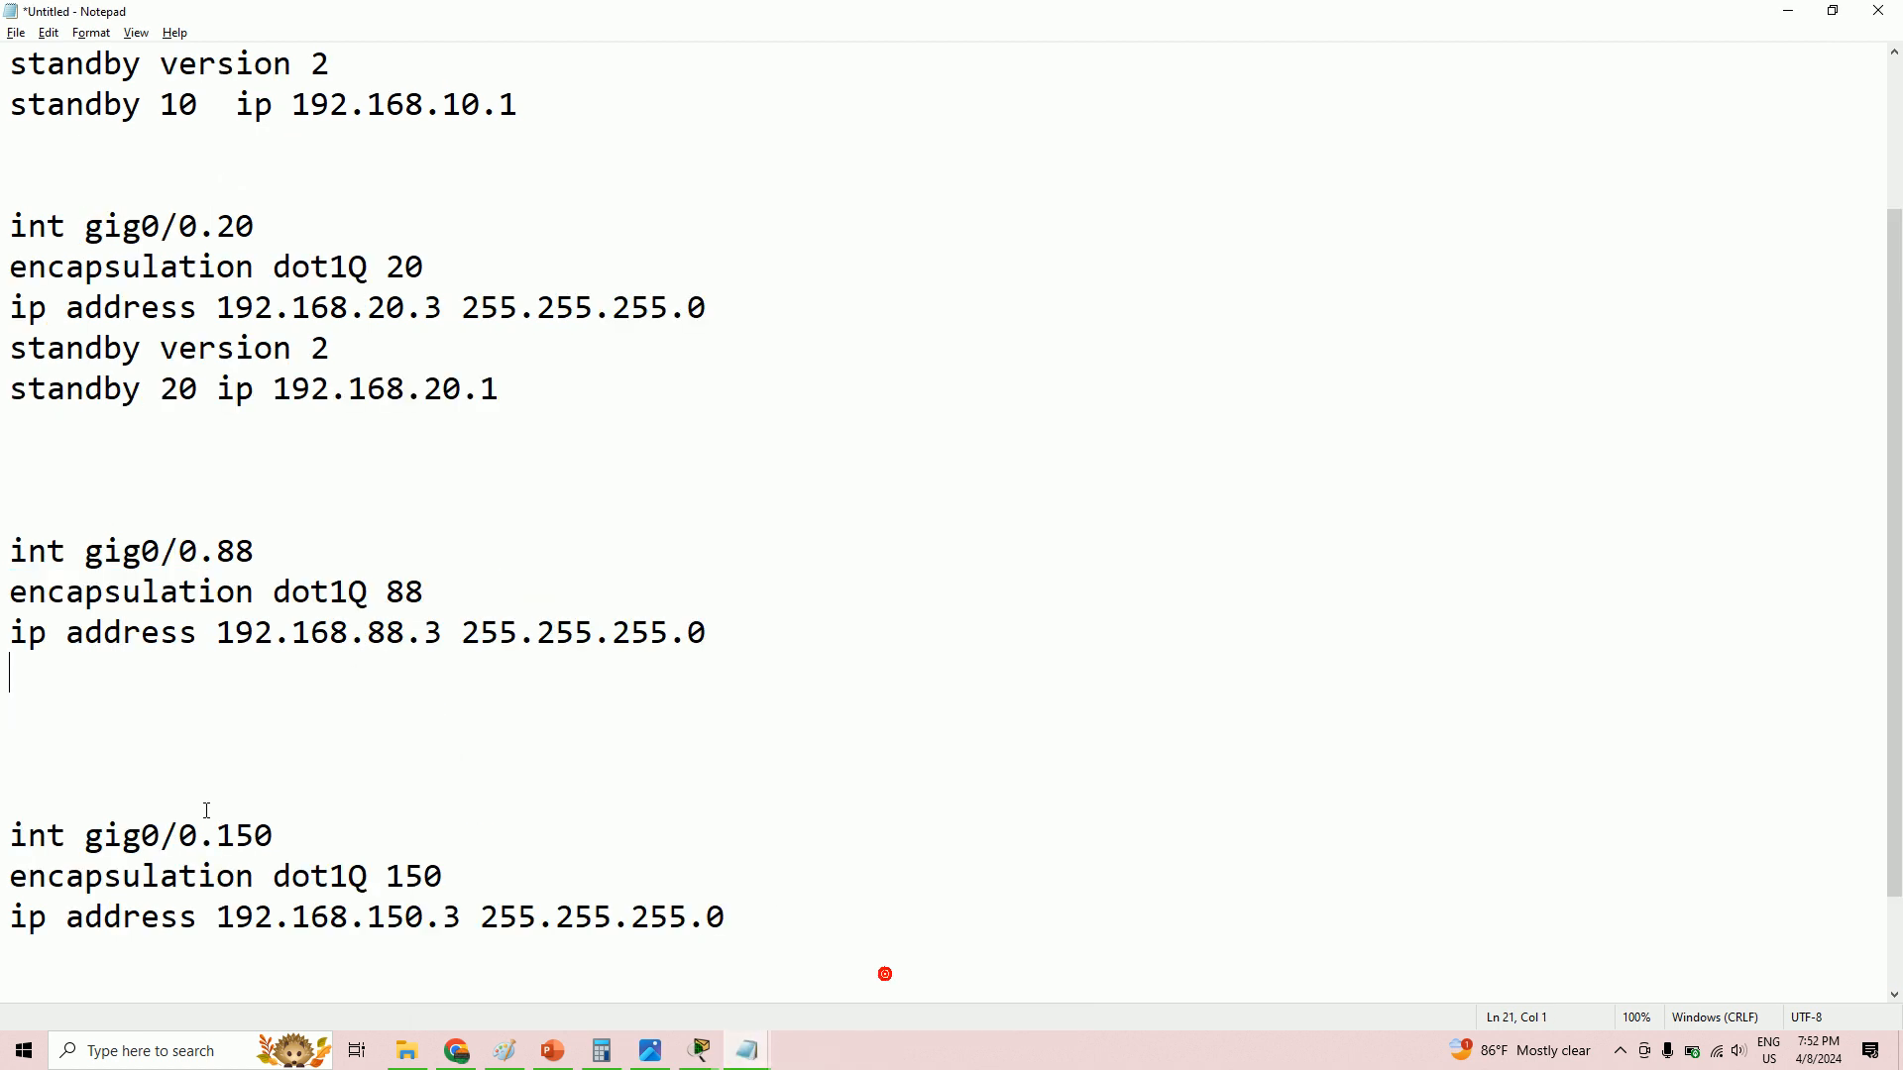
right_click(55, 670)
left_click(130, 755)
- Compare the 192.168.20.1 virtual IP with the 192.168.20.3 interface address in polyB
left_click_drag(503, 389, 417, 381)
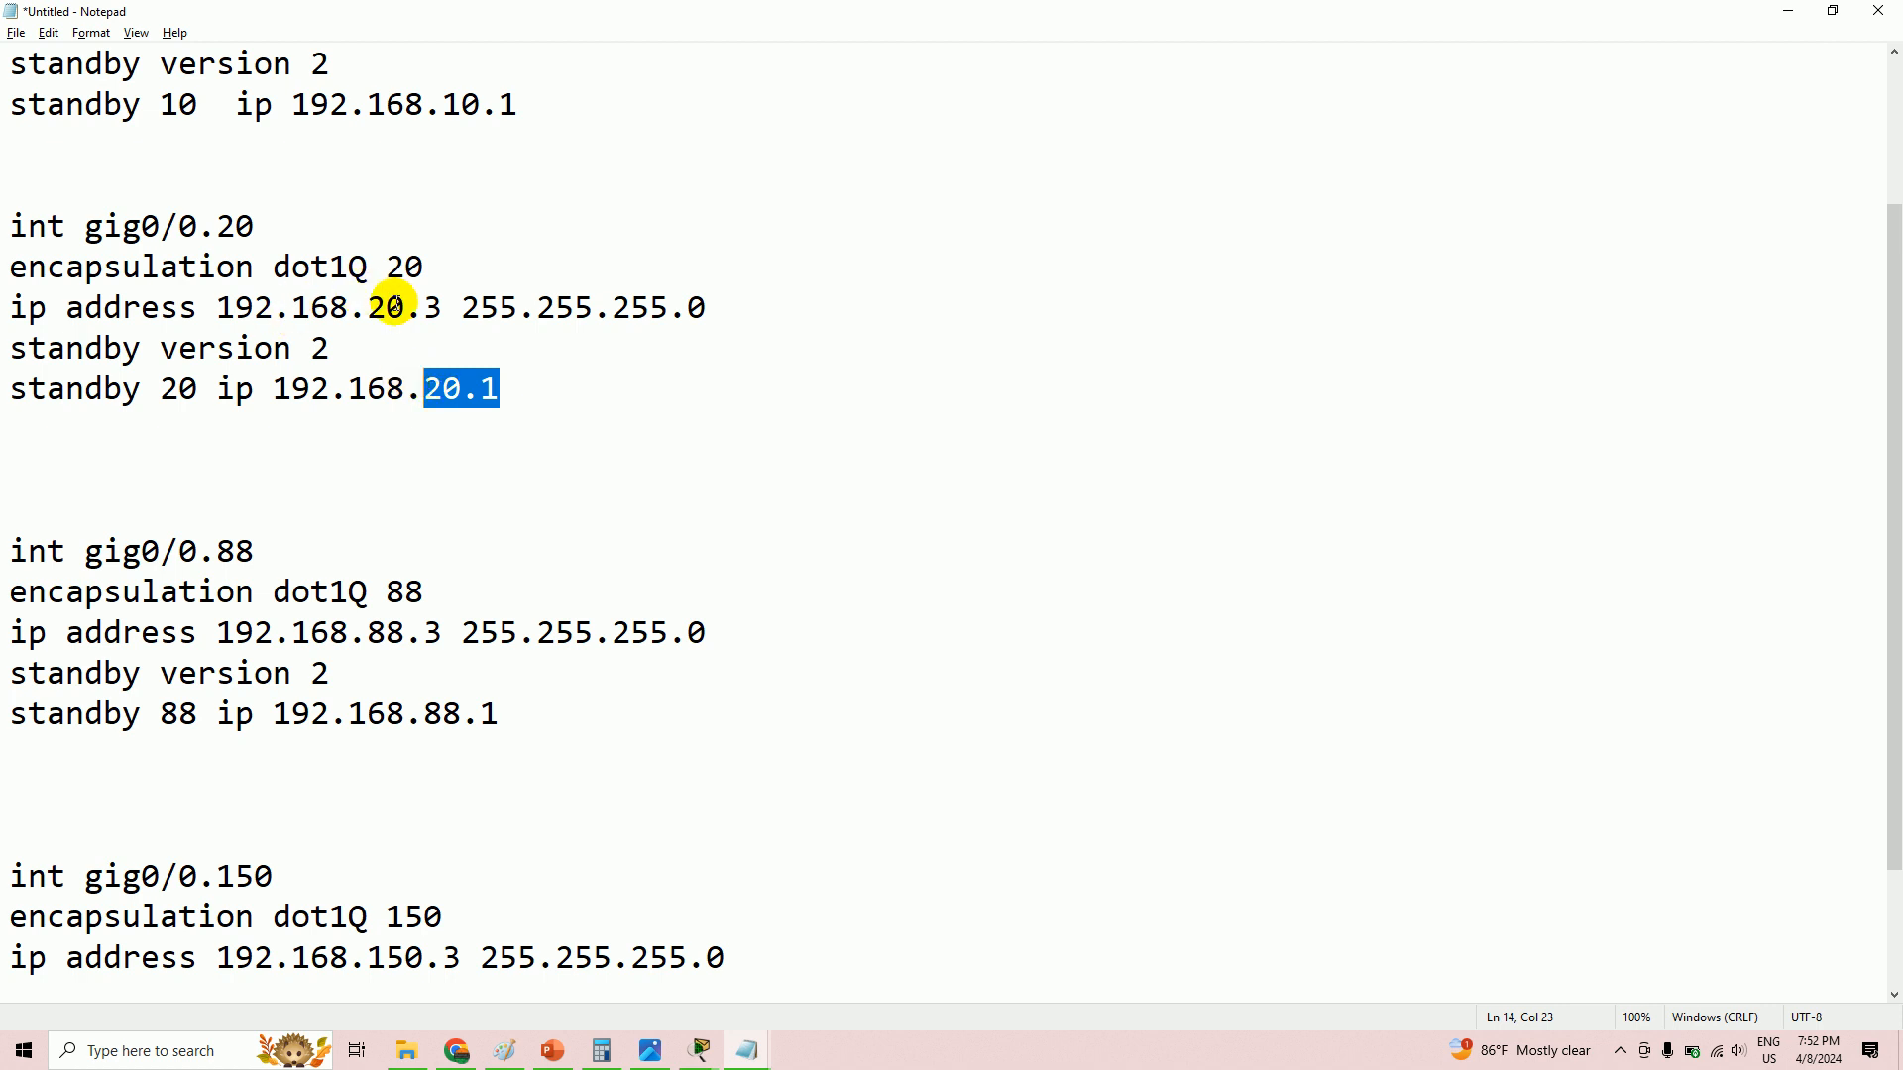
left_click_drag(440, 307, 374, 309)
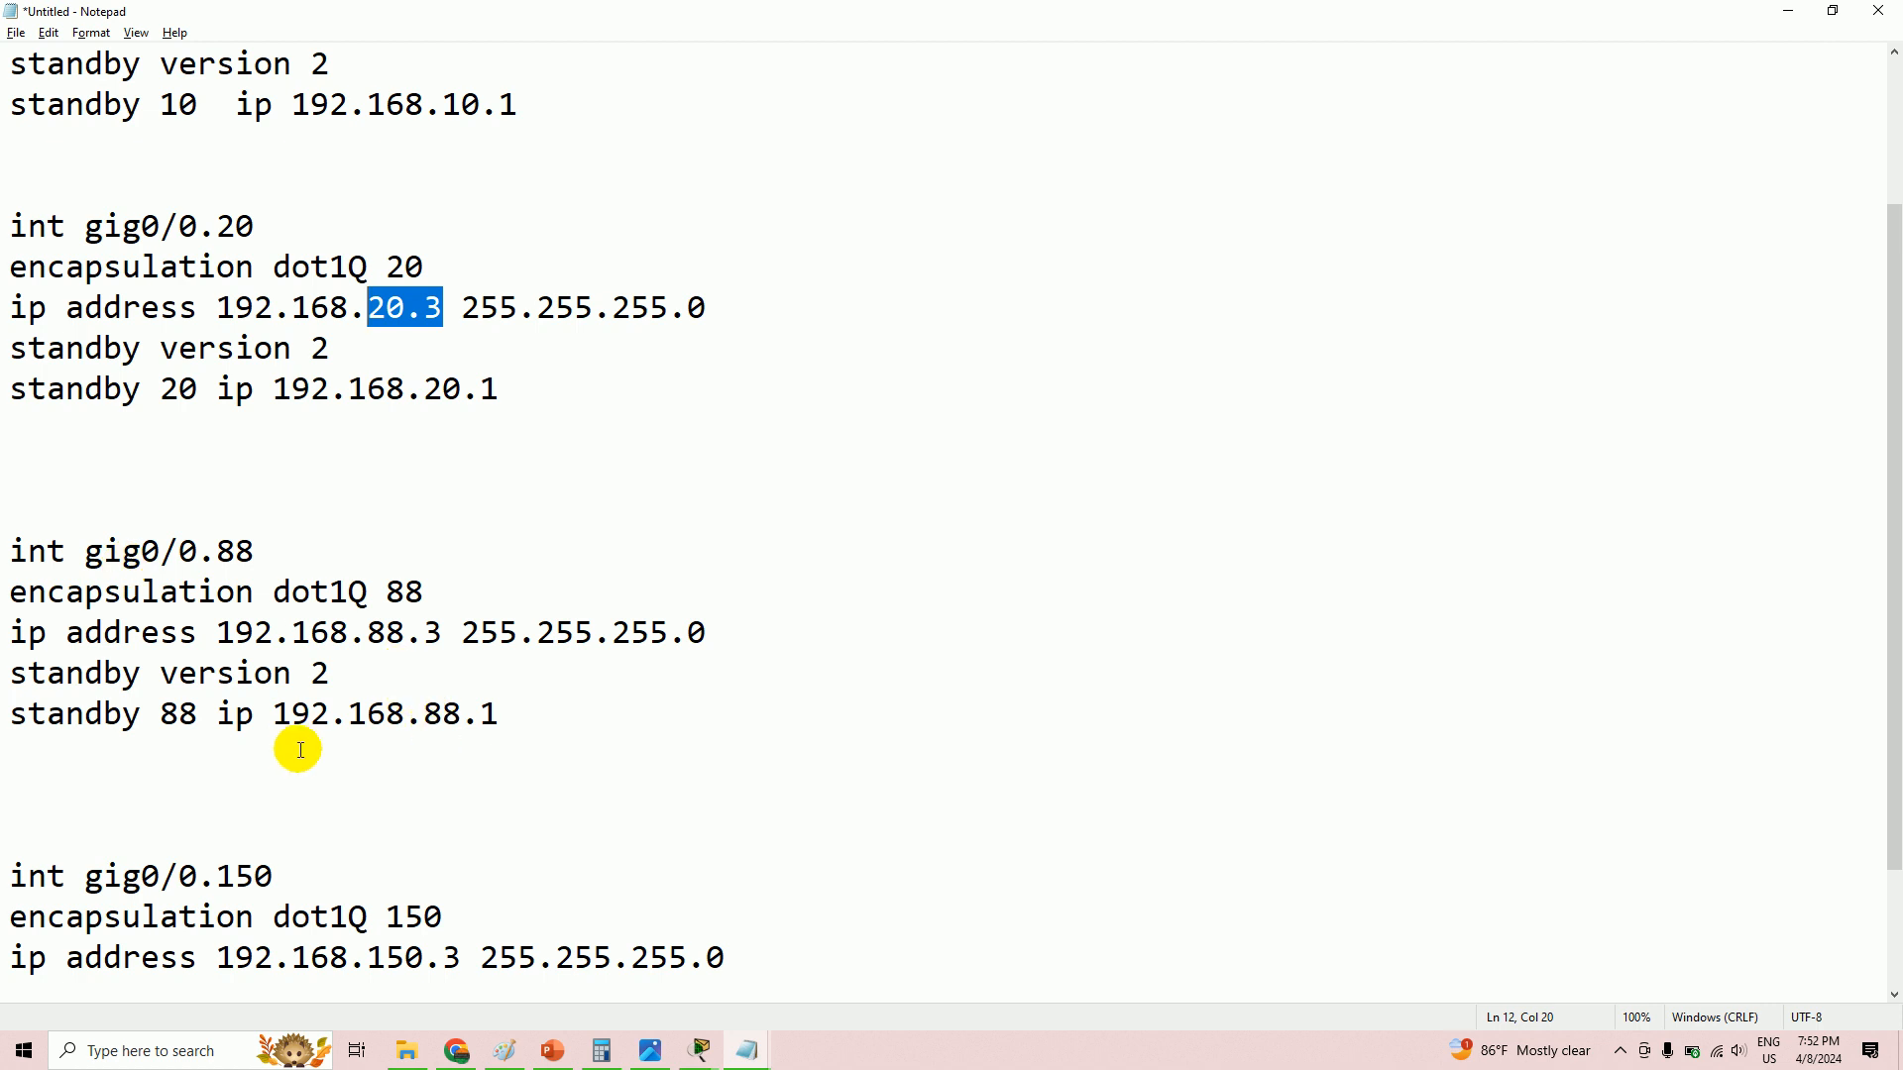
scroll(286, 729, "down", 2)
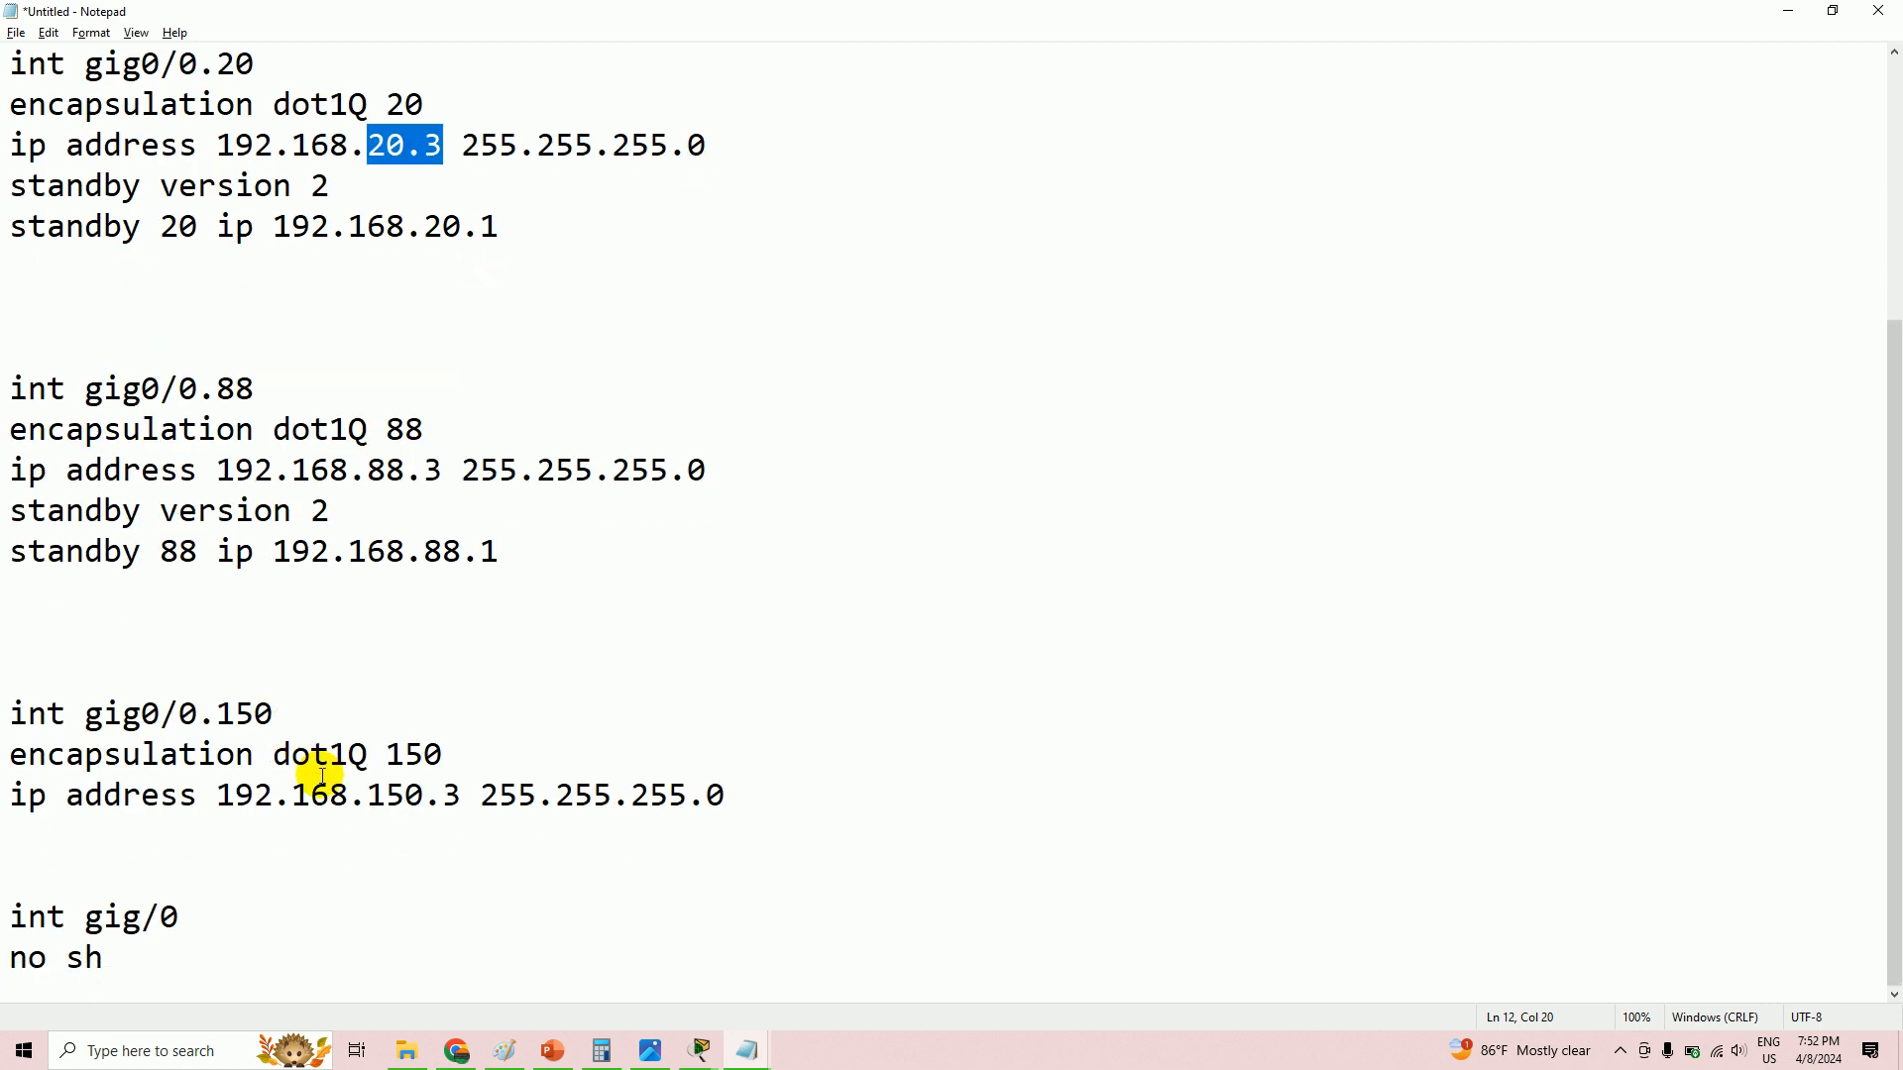
- Cut the VLAN 150 standby lines from the .2 draft and paste them below polyB's 192.168.150.3
mouse_move(747, 1050)
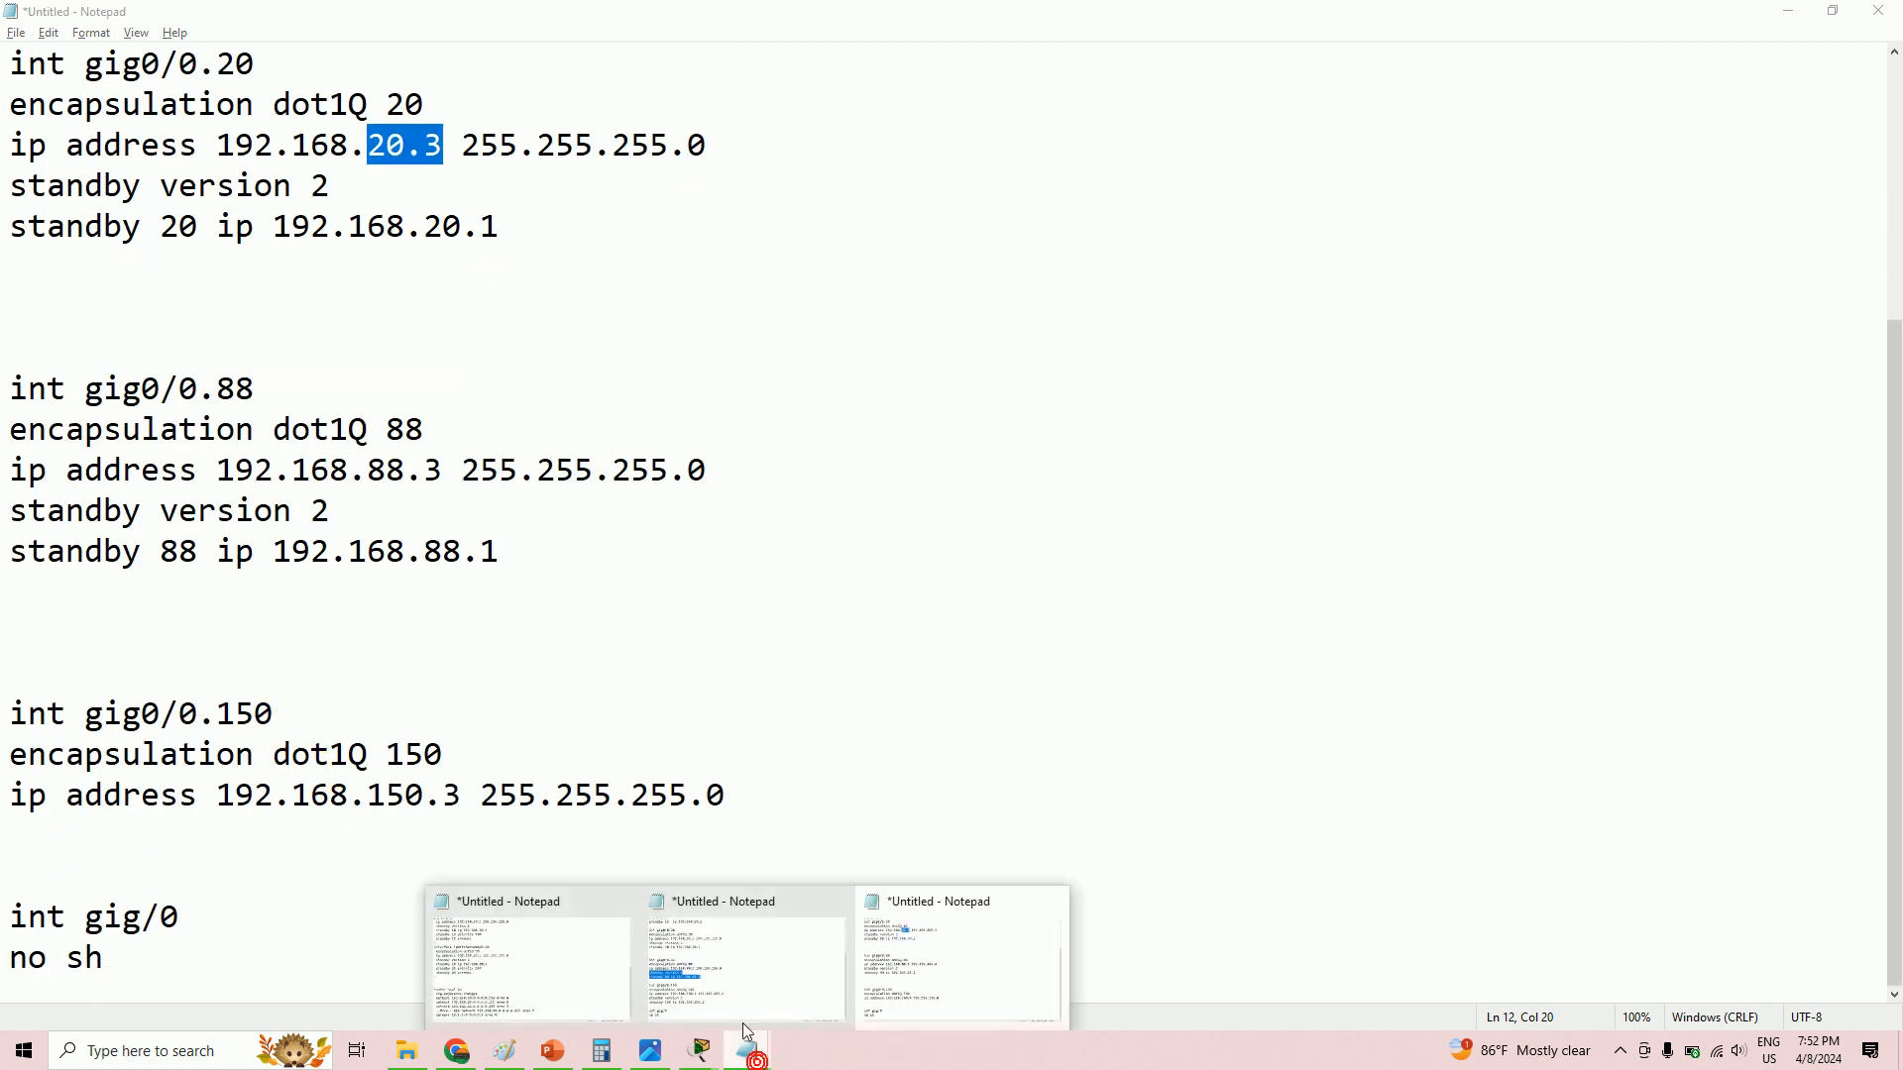
left_click(739, 983)
left_click_drag(573, 835, 8, 798)
right_click(46, 807)
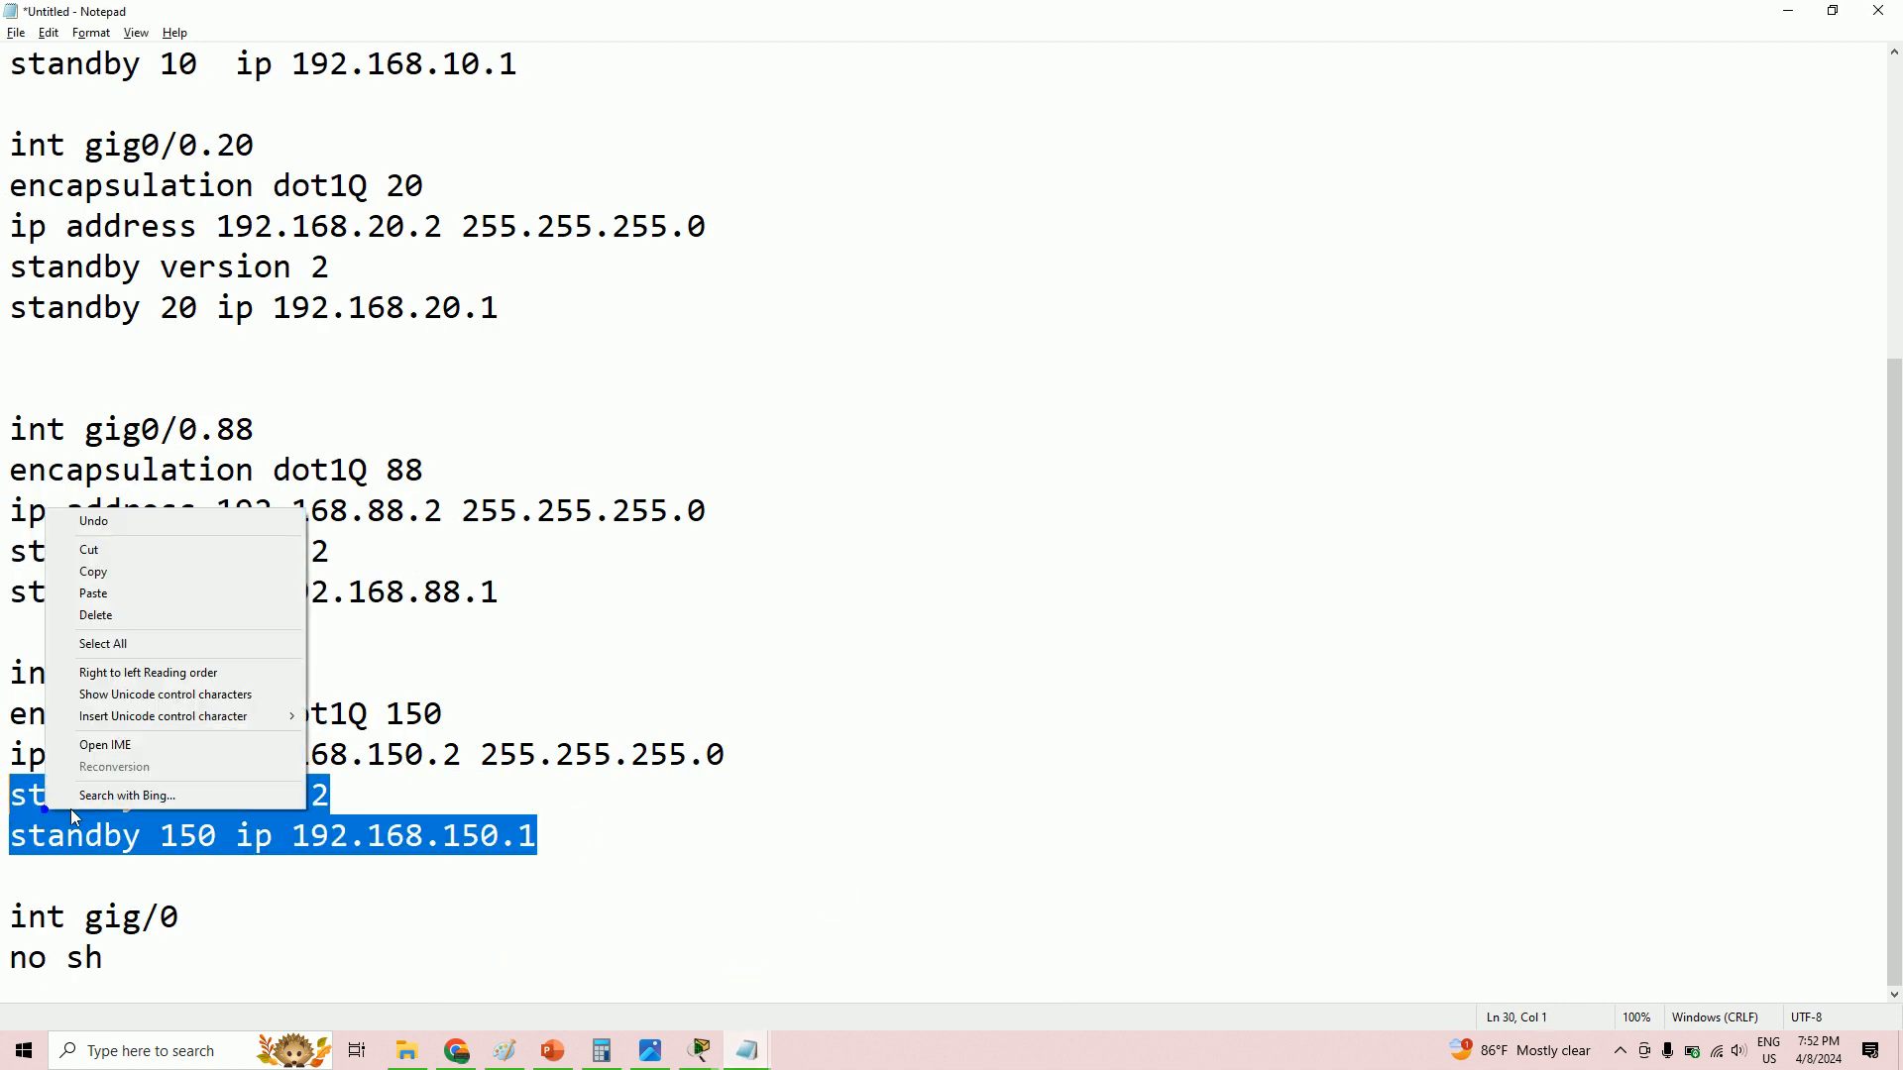
left_click(139, 549)
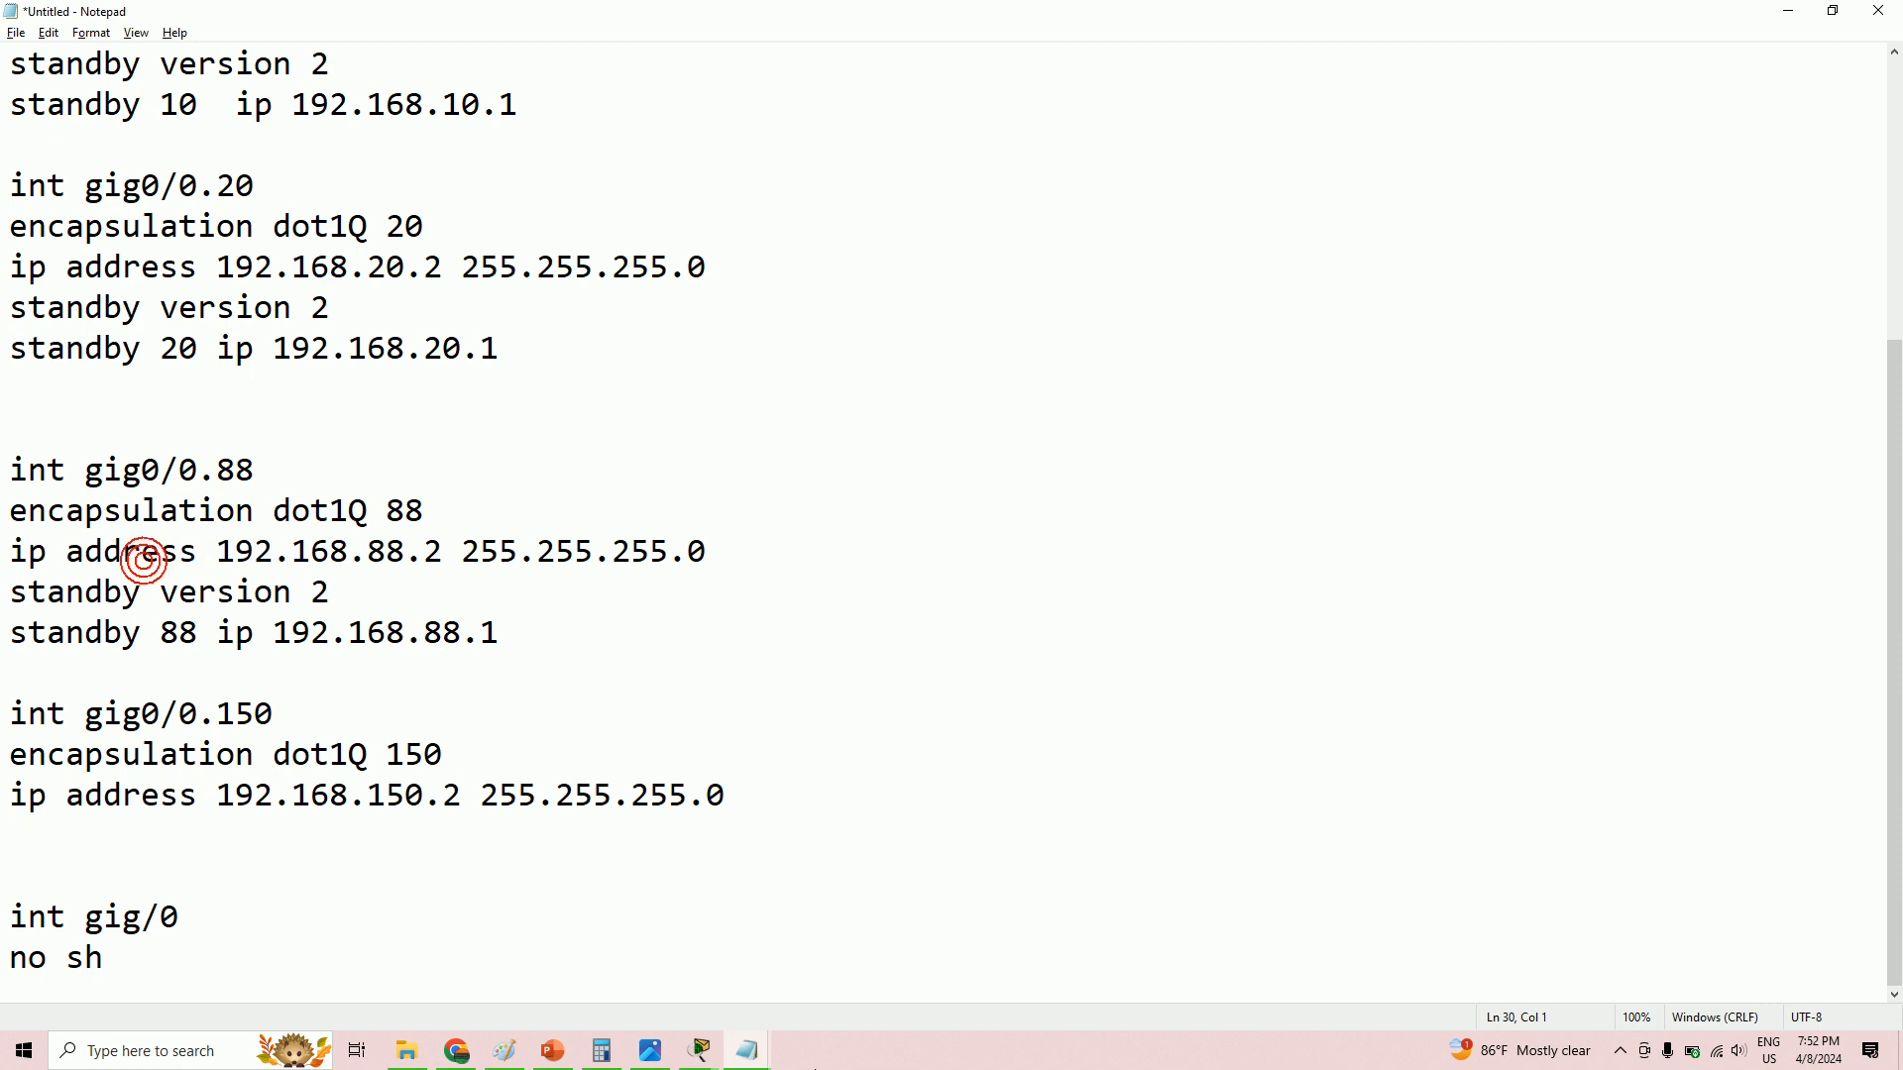
mouse_move(755, 1056)
left_click(960, 973)
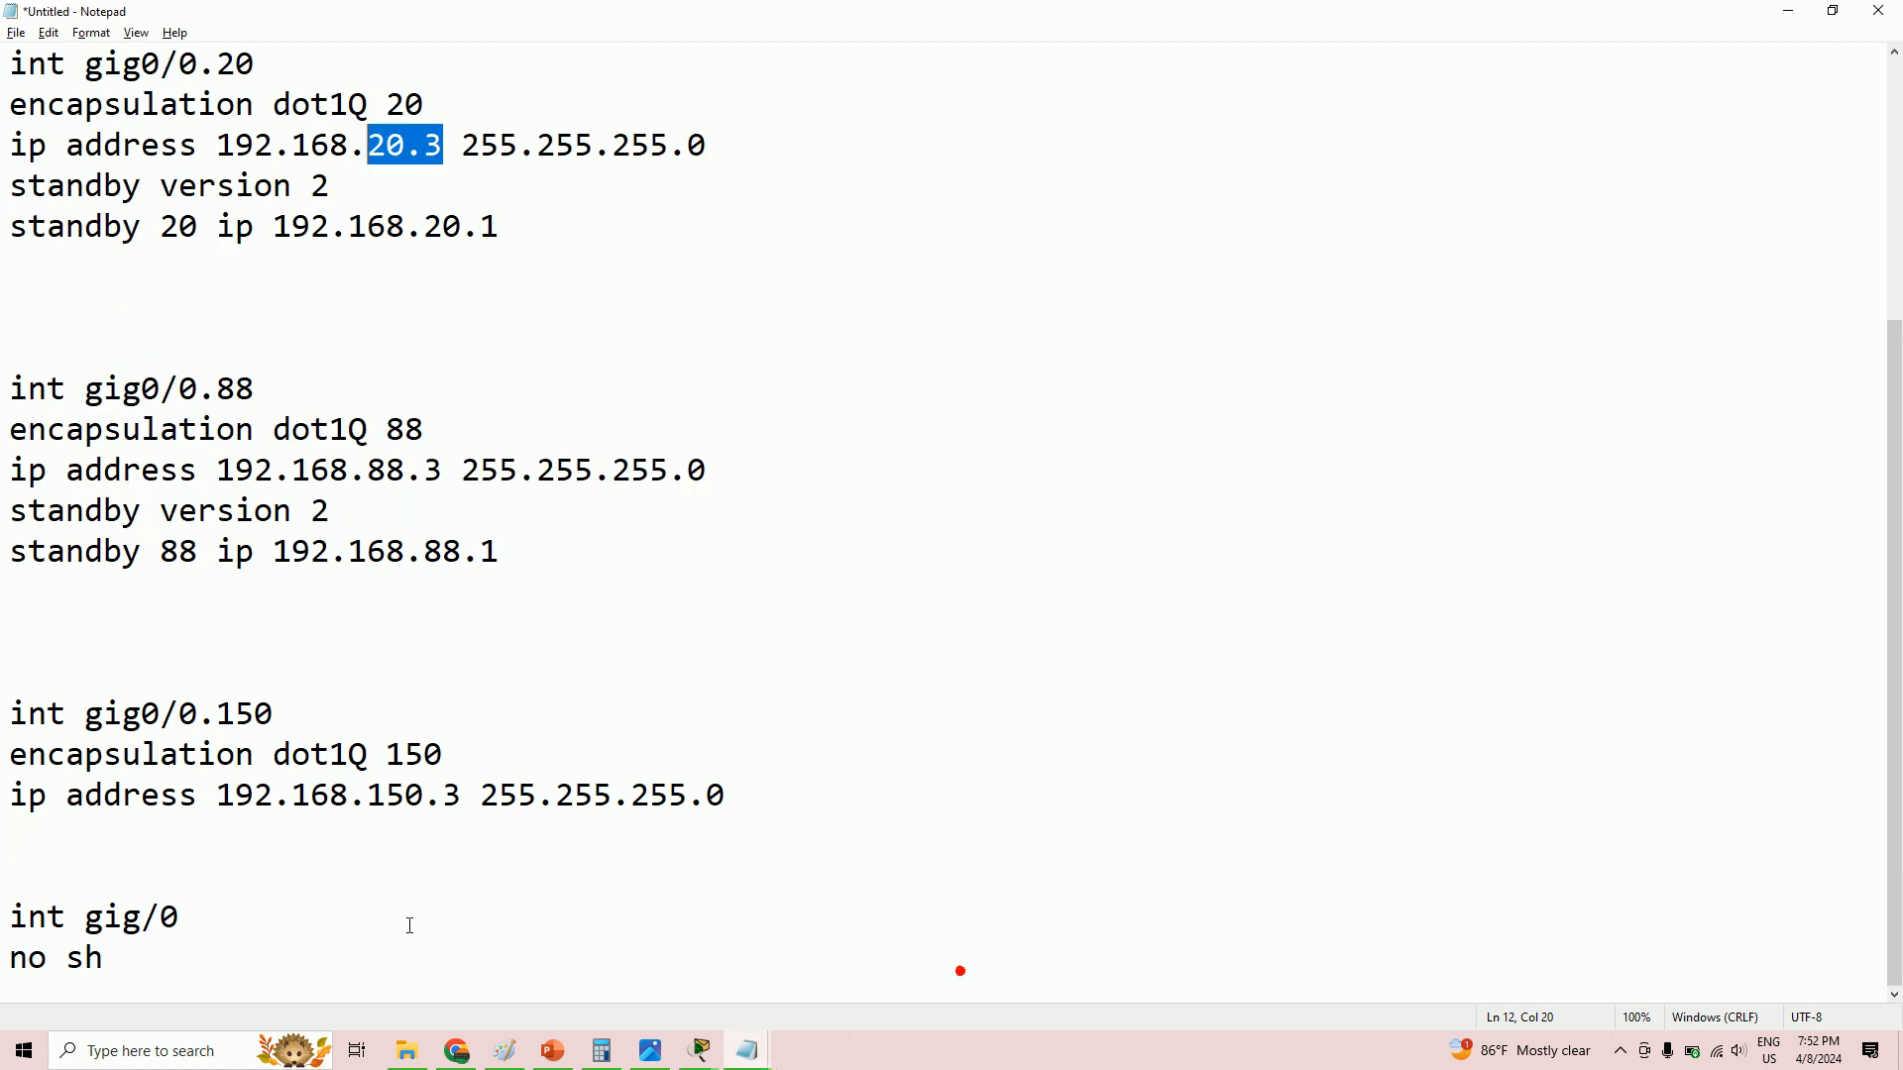
left_click(334, 853)
right_click(334, 852)
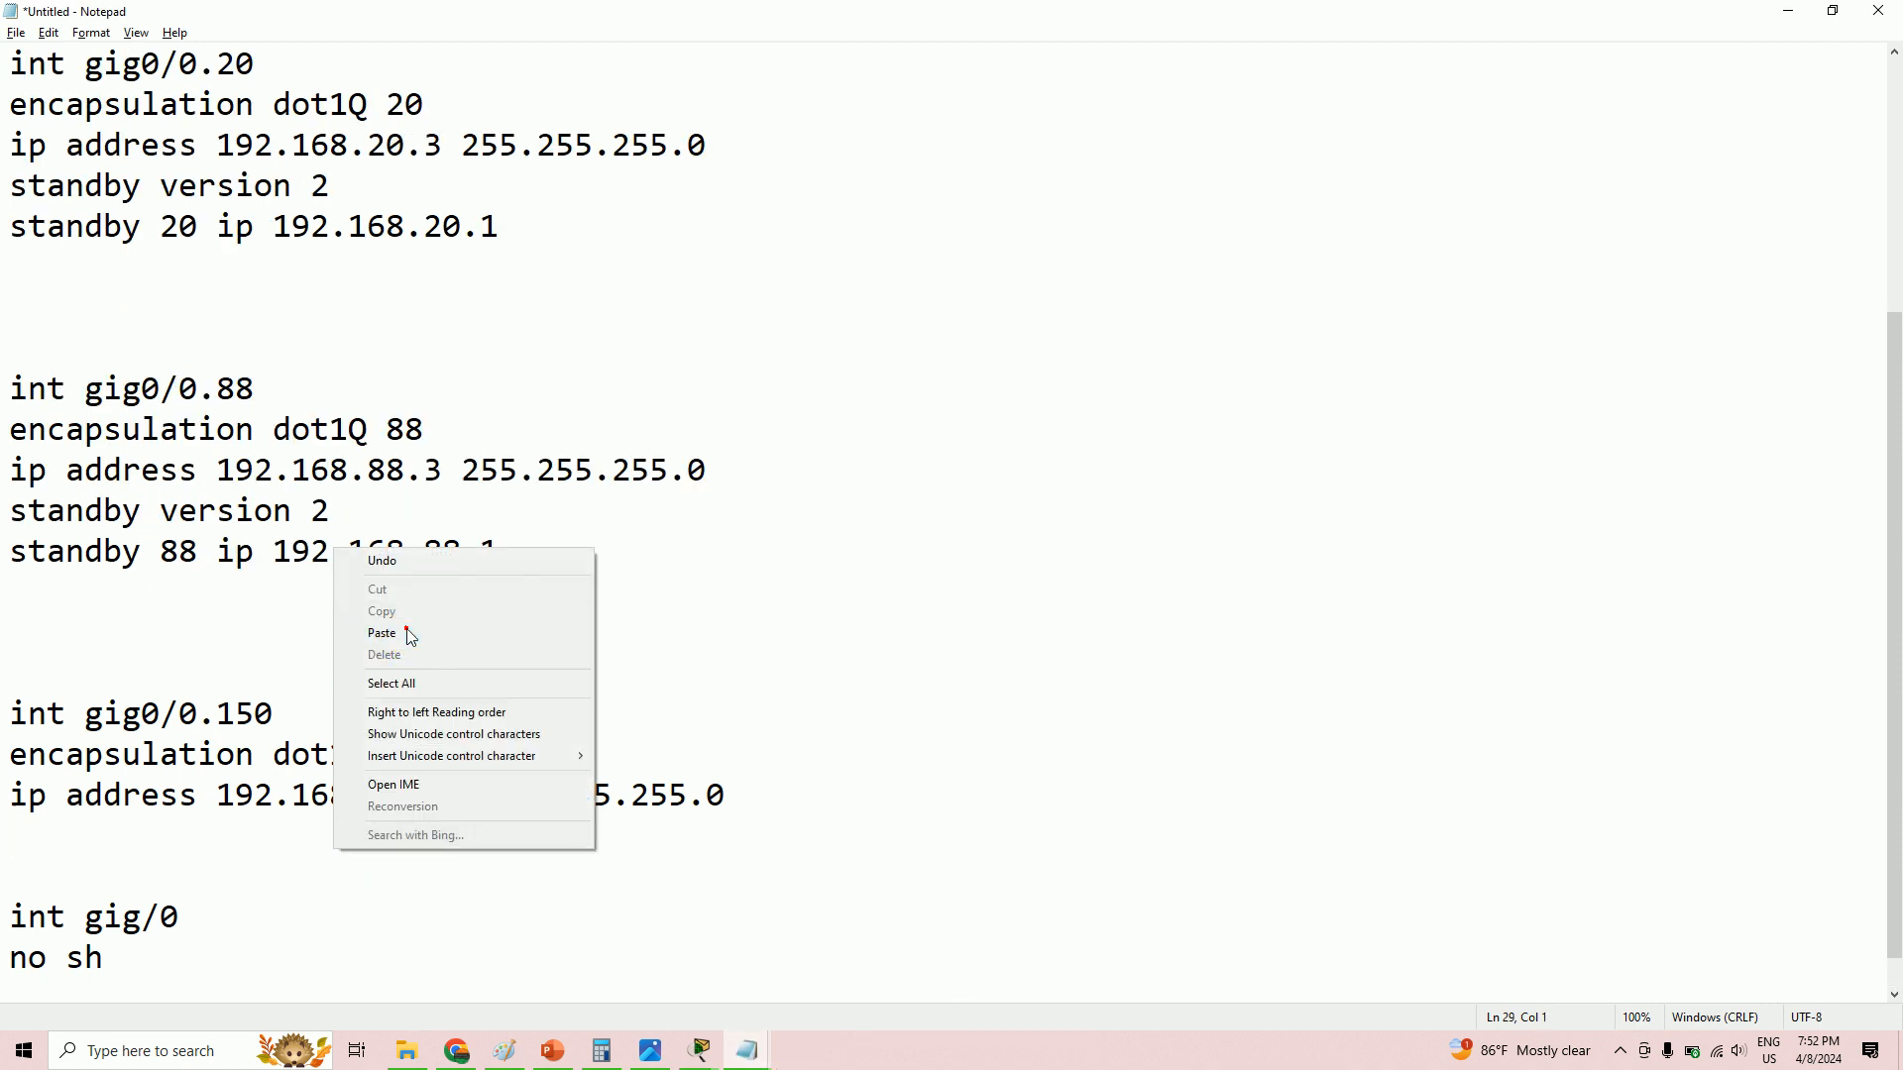
left_click(409, 634)
scroll(451, 750, "up", 3)
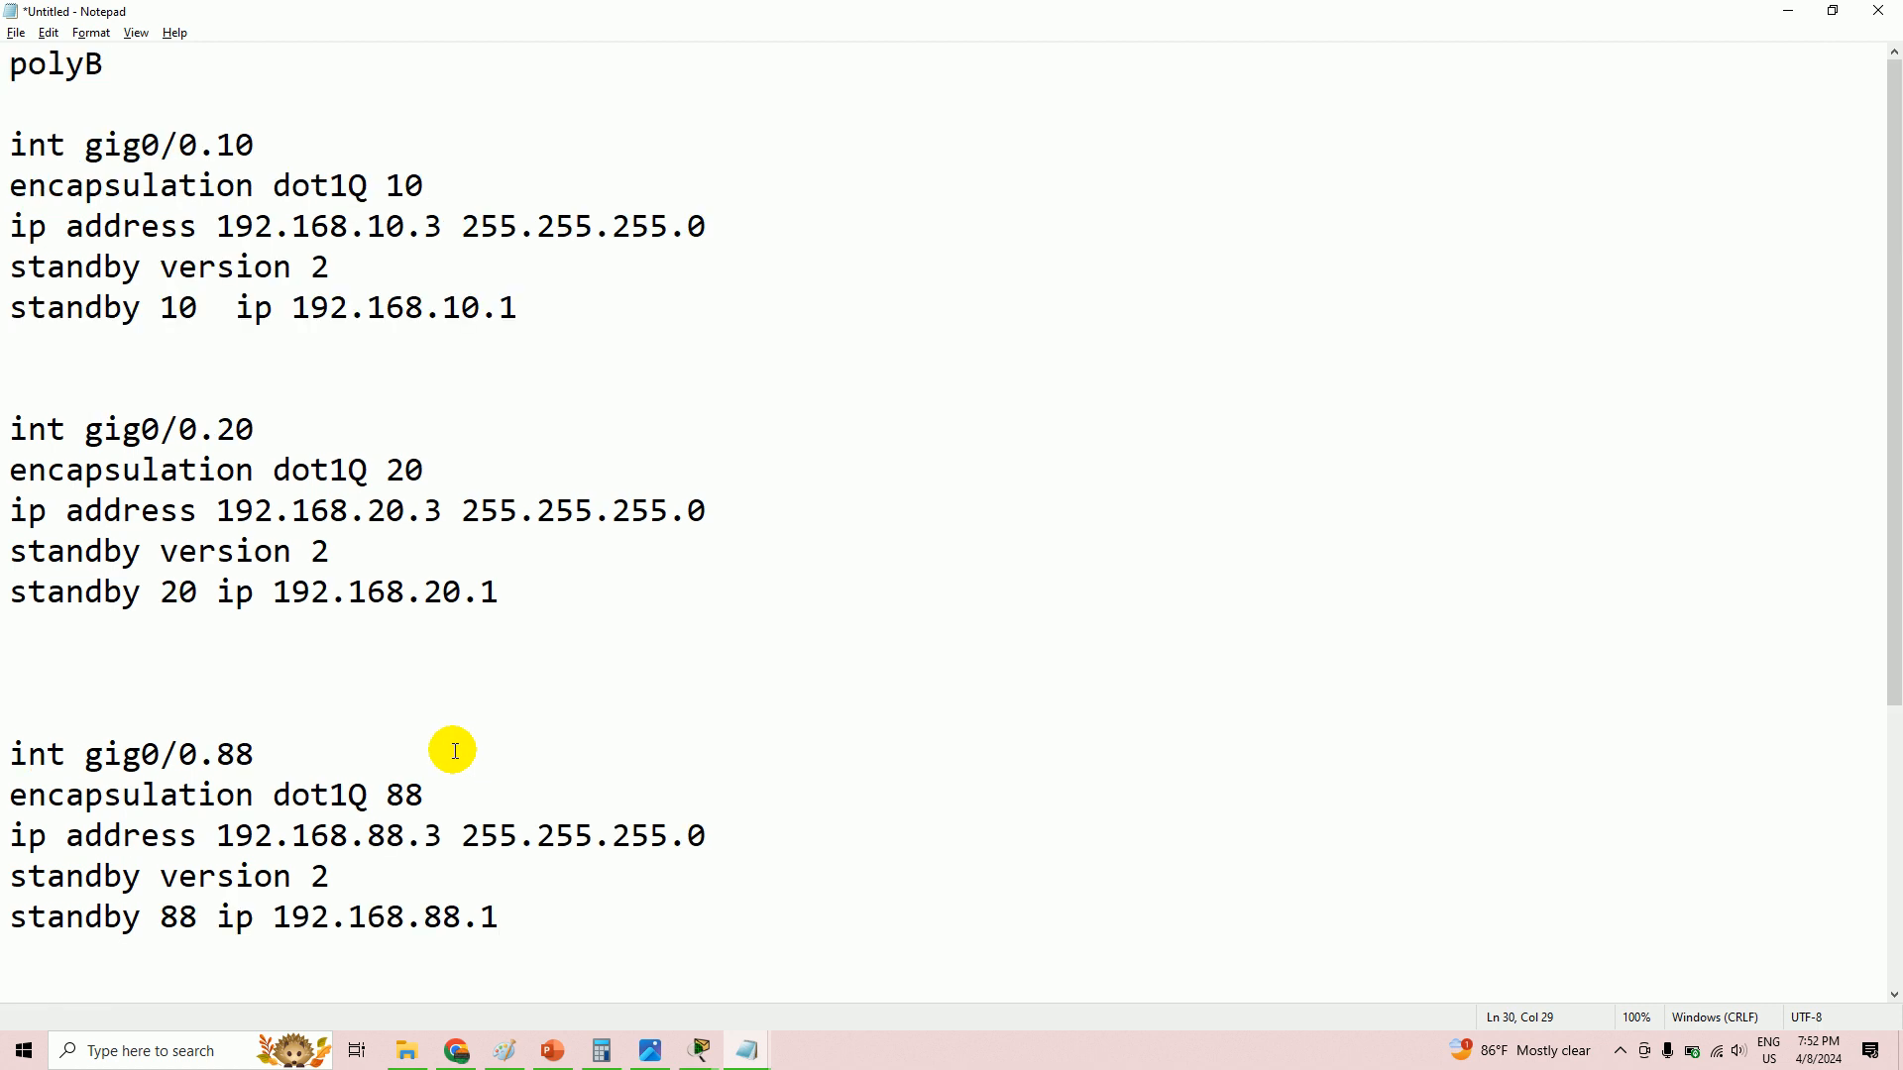
mouse_move(741, 1054)
left_click(714, 965)
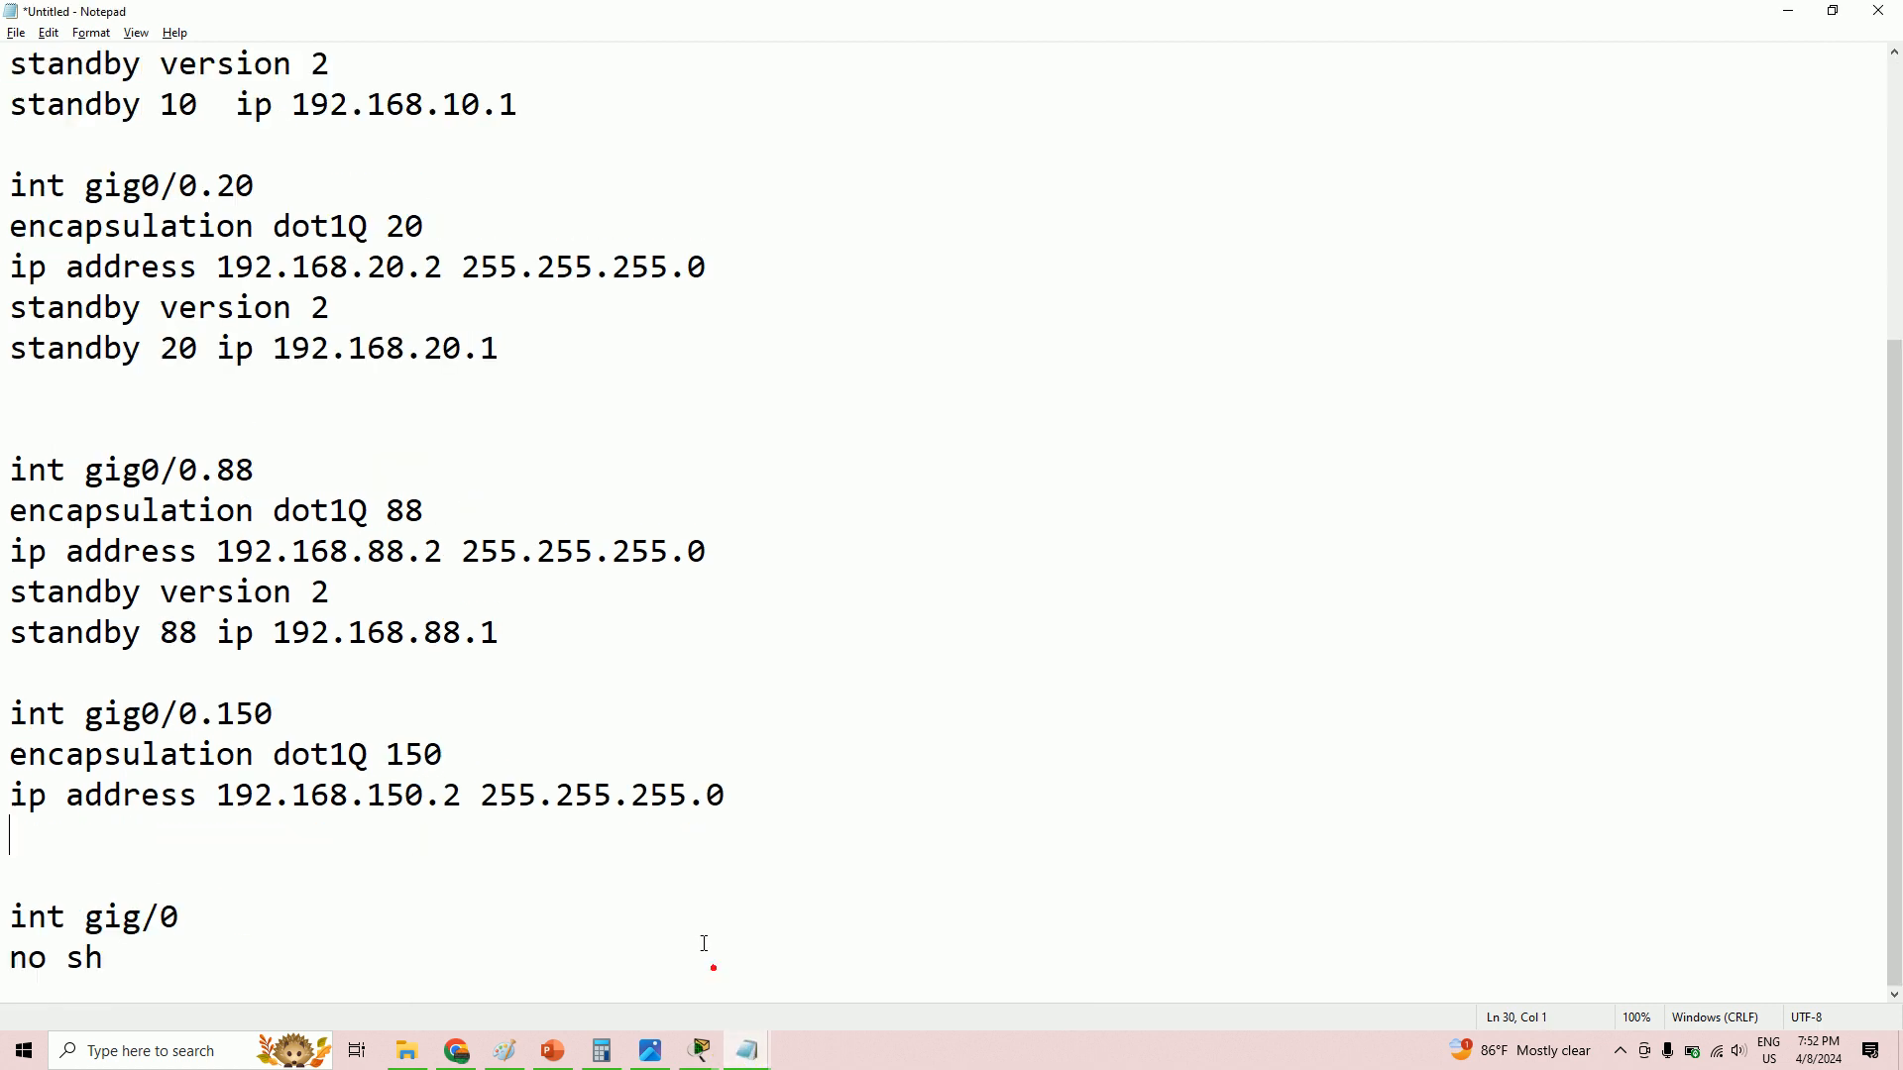
scroll(339, 649, "up", 3)
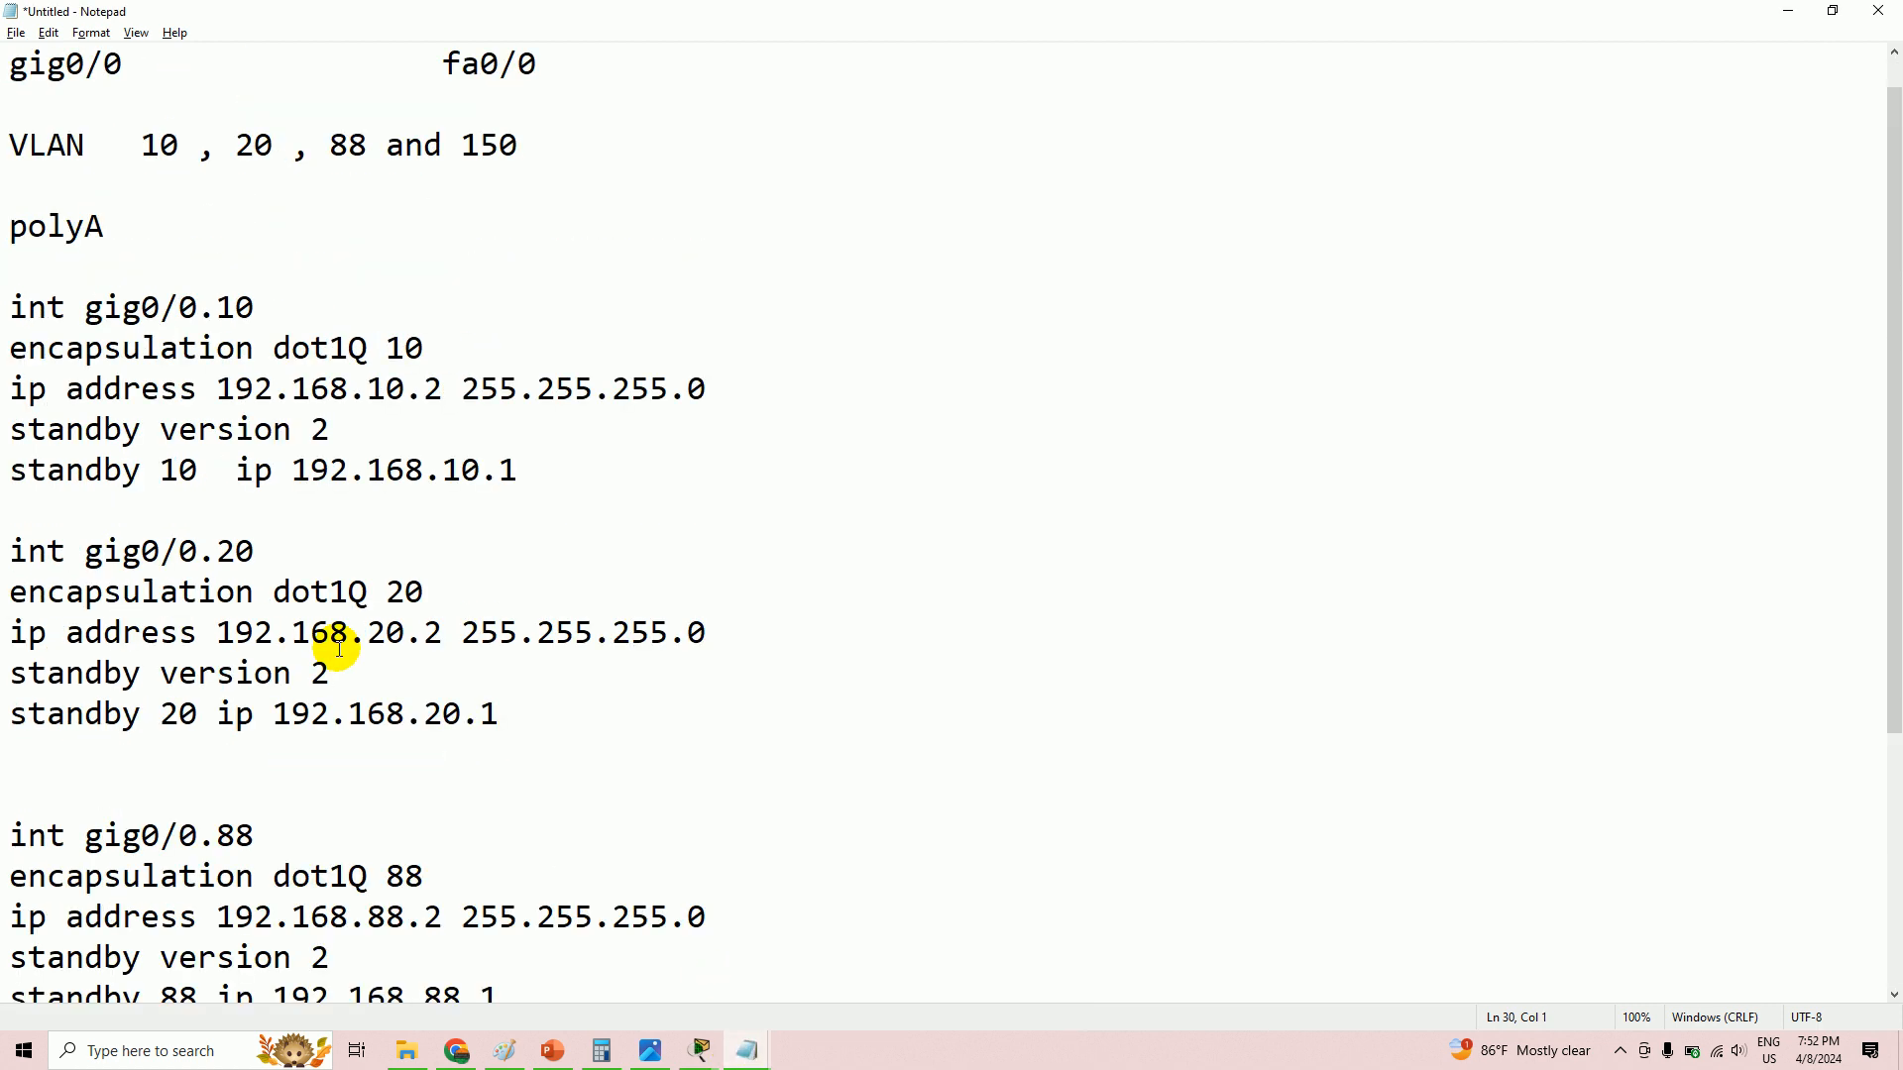
- Open a new line below polyA's 'standby 10 ip 192.168.10.1' after a look at the topology
left_click(682, 454)
key("Return")
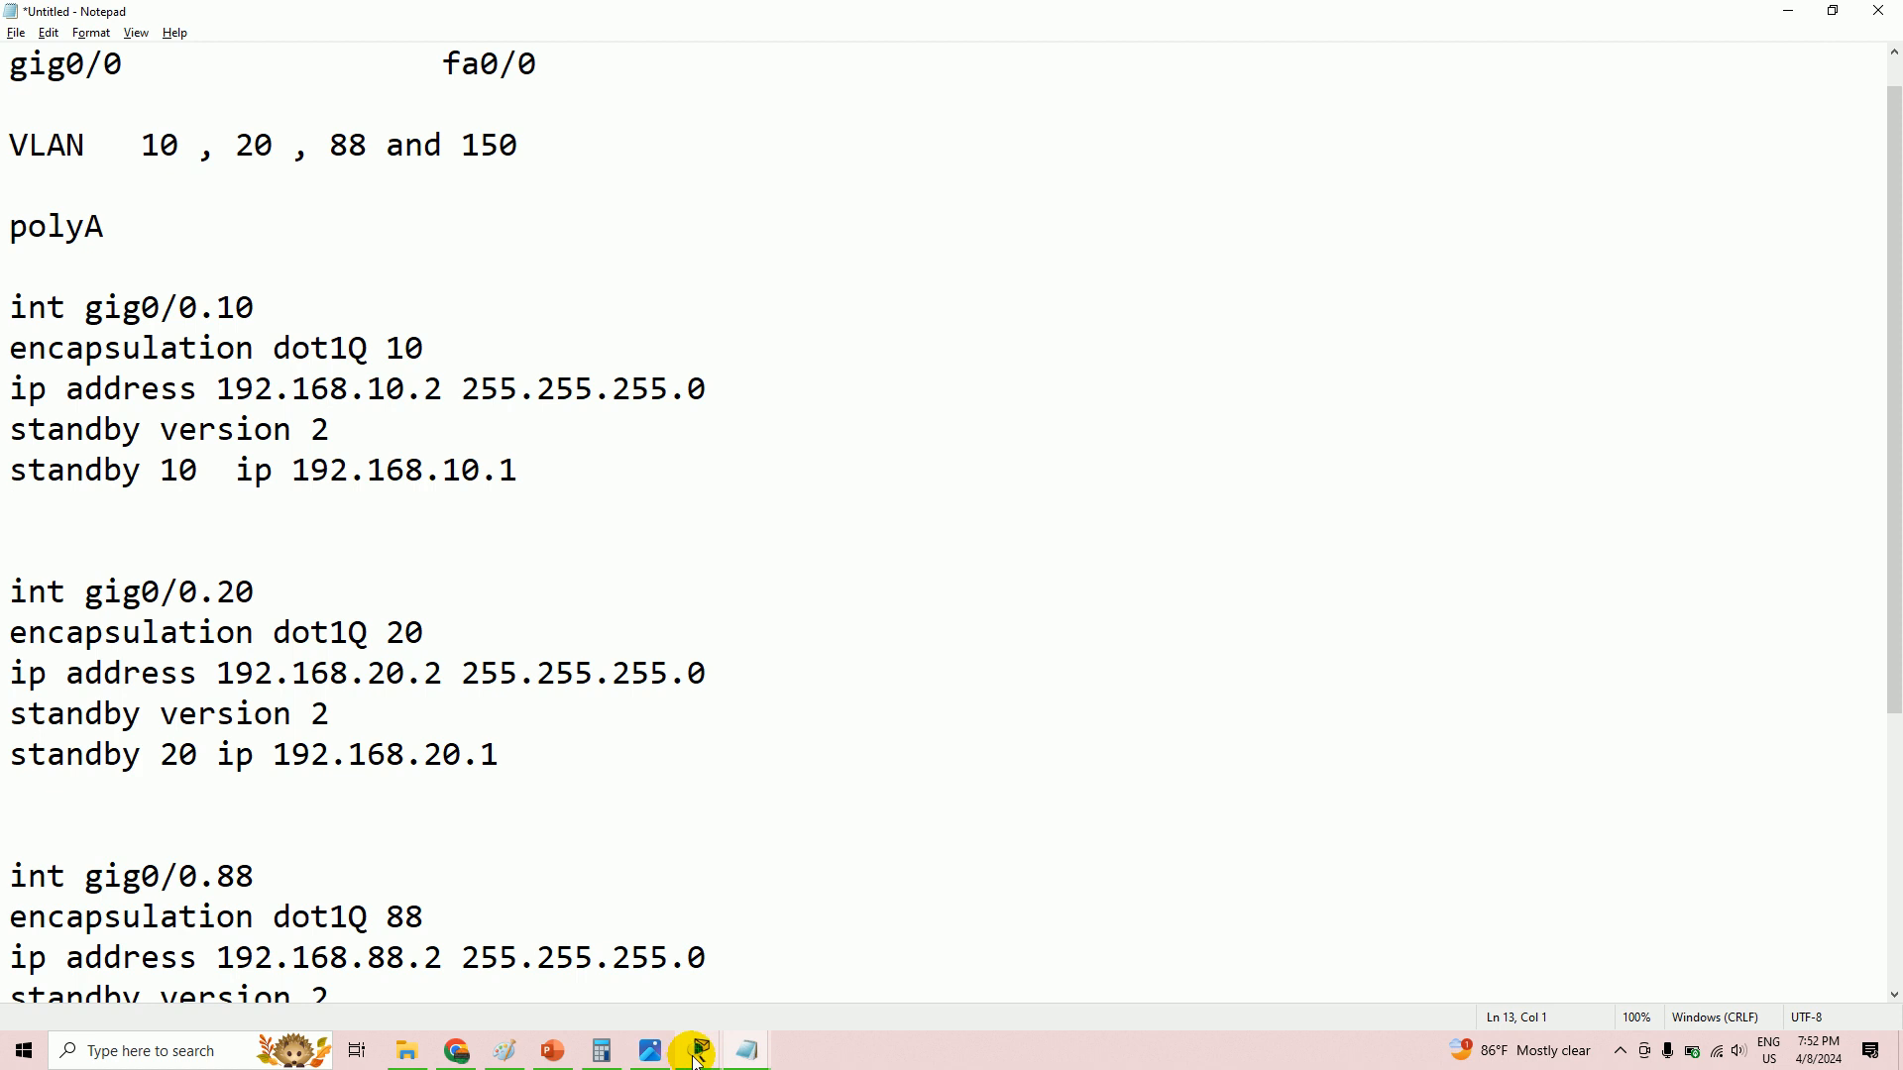
mouse_move(696, 1059)
left_click(327, 946)
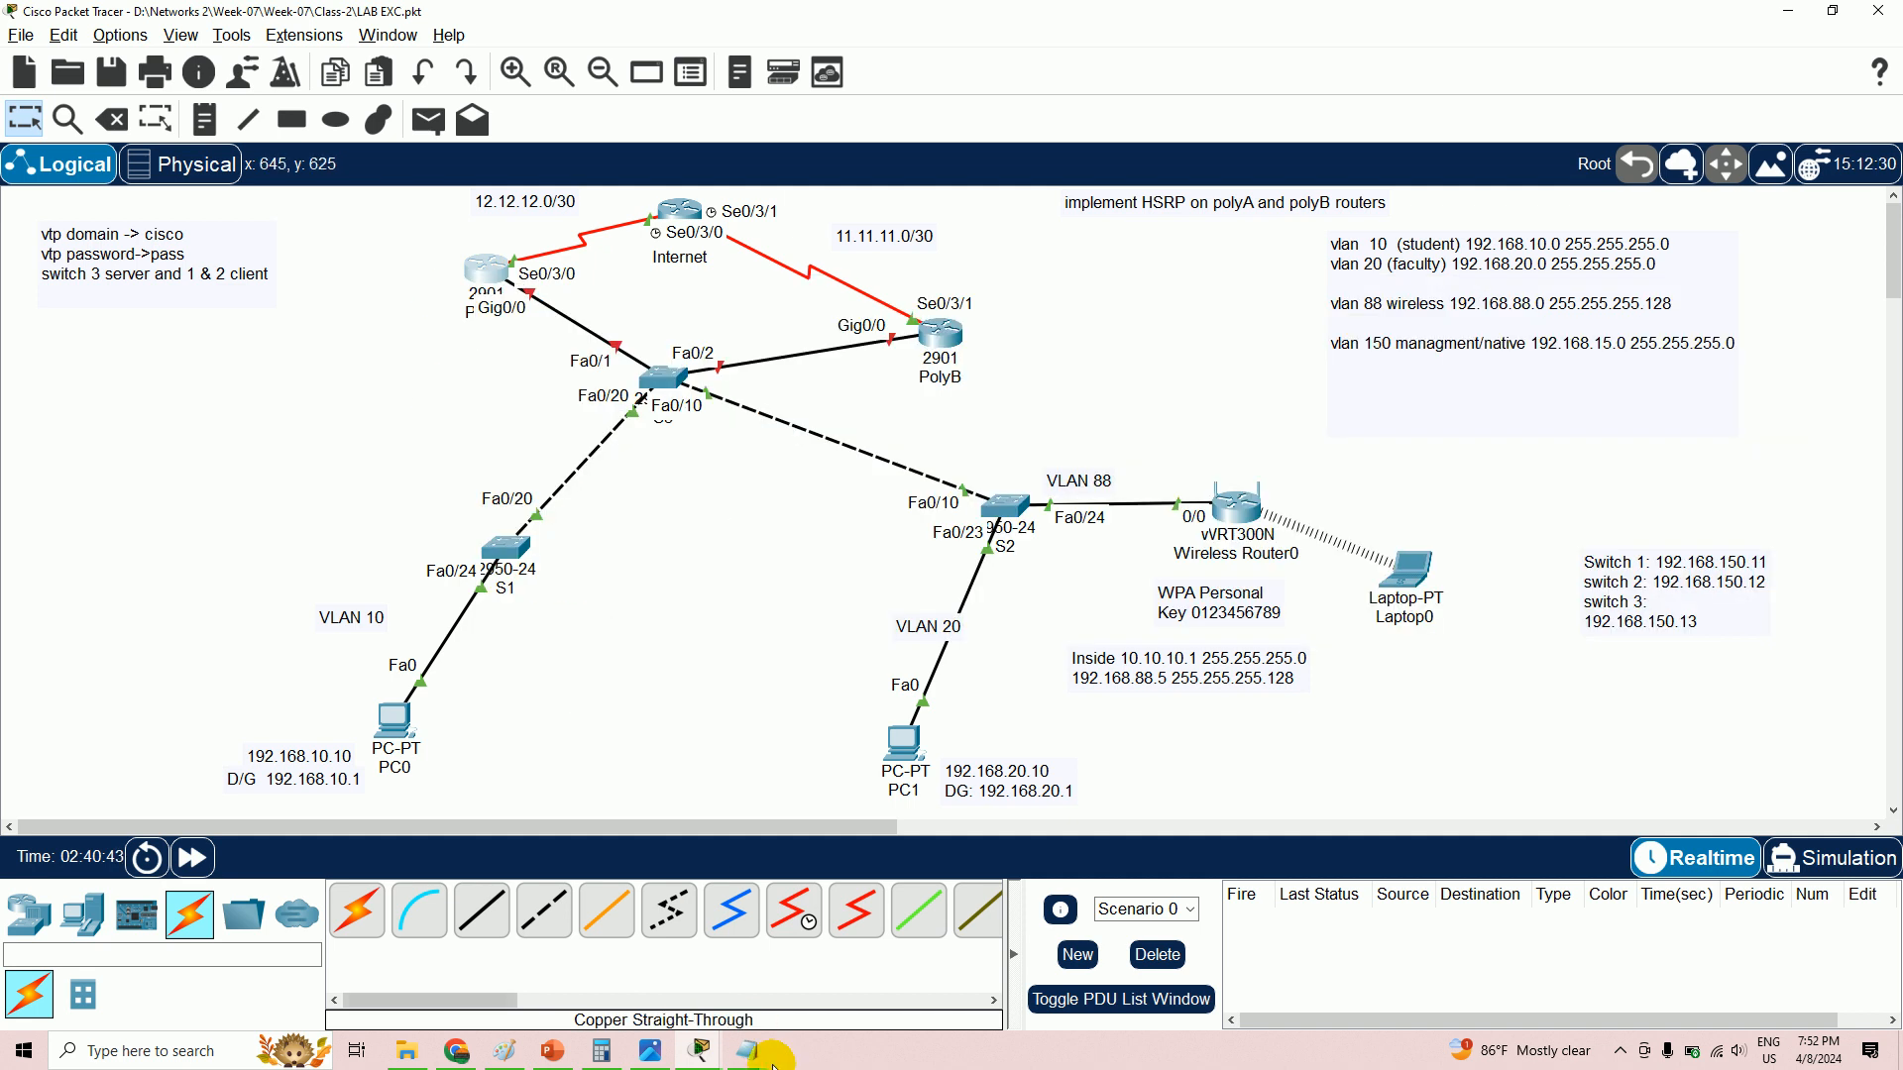
mouse_move(752, 1053)
left_click(720, 982)
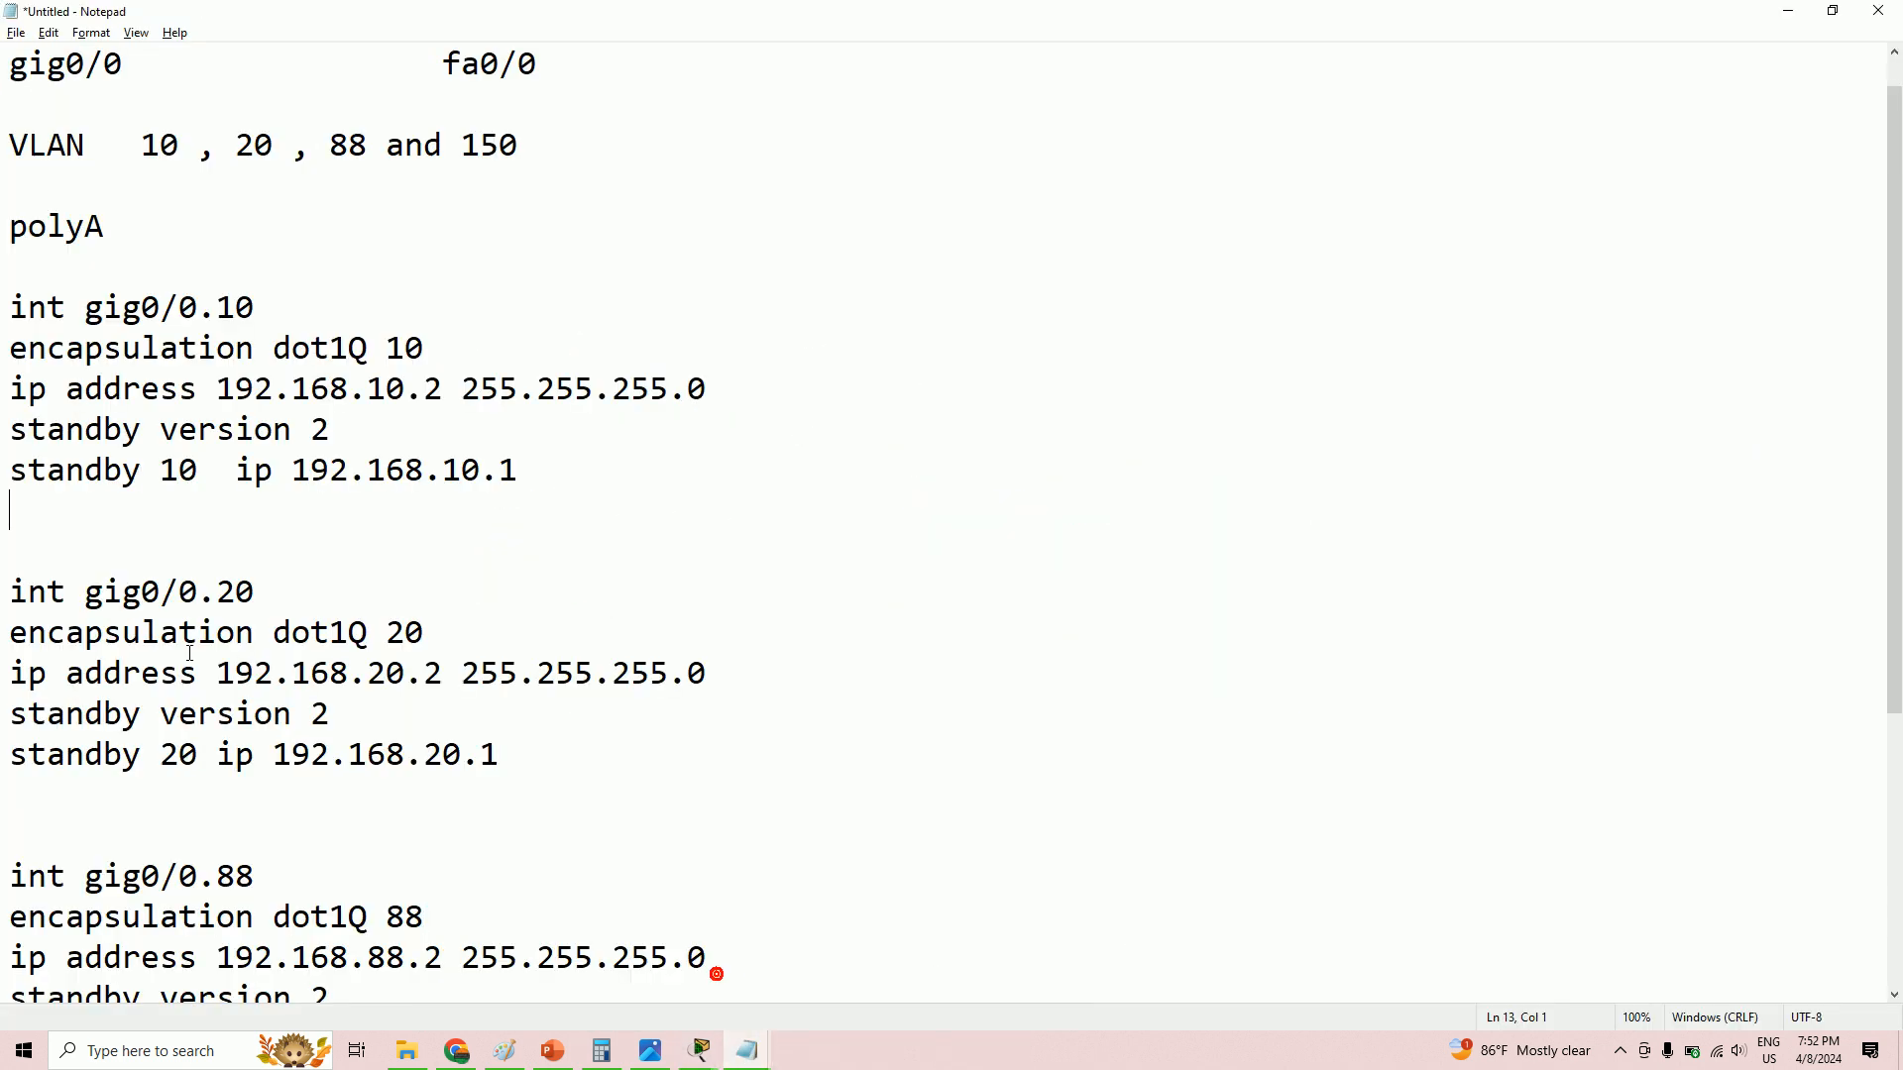
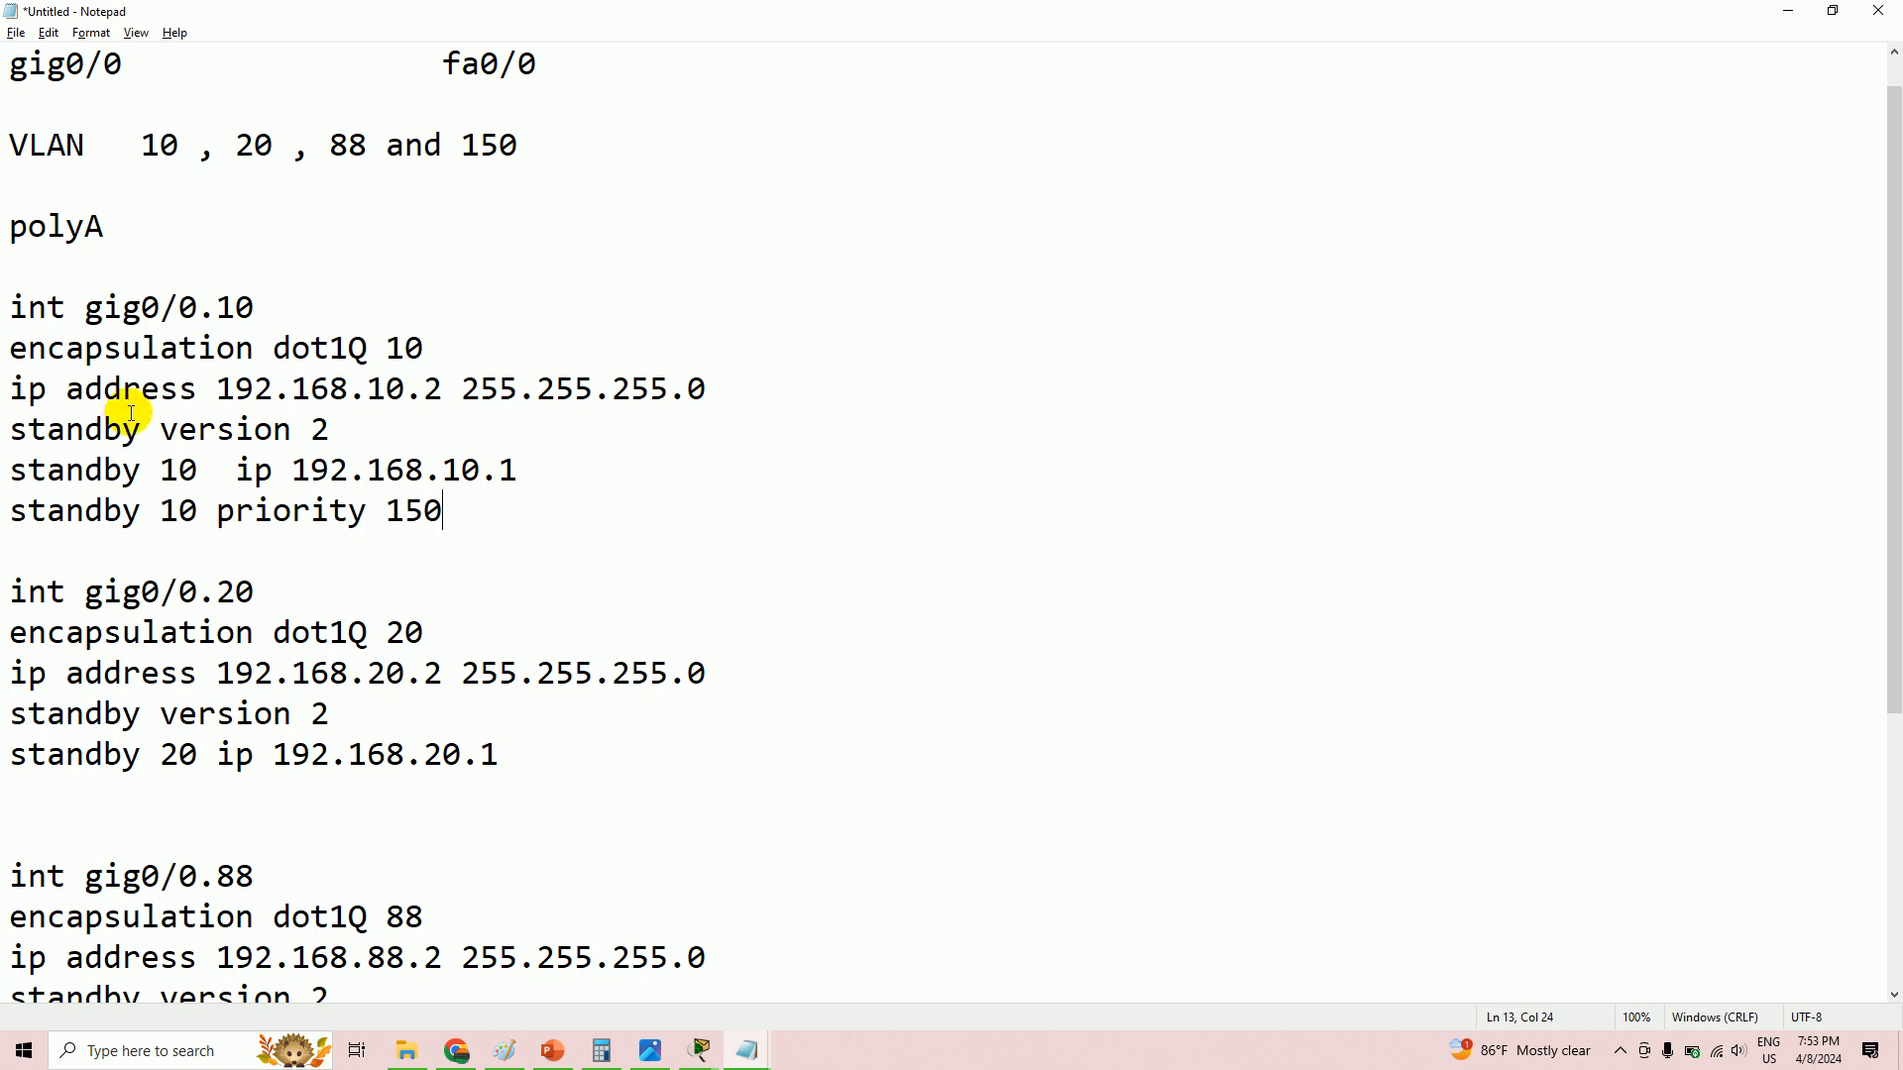
- Copy 'standby 10 priority 150' into the gig0/0.20 block as 'standby 20 priority 150'
scroll(191, 484, "down", 2)
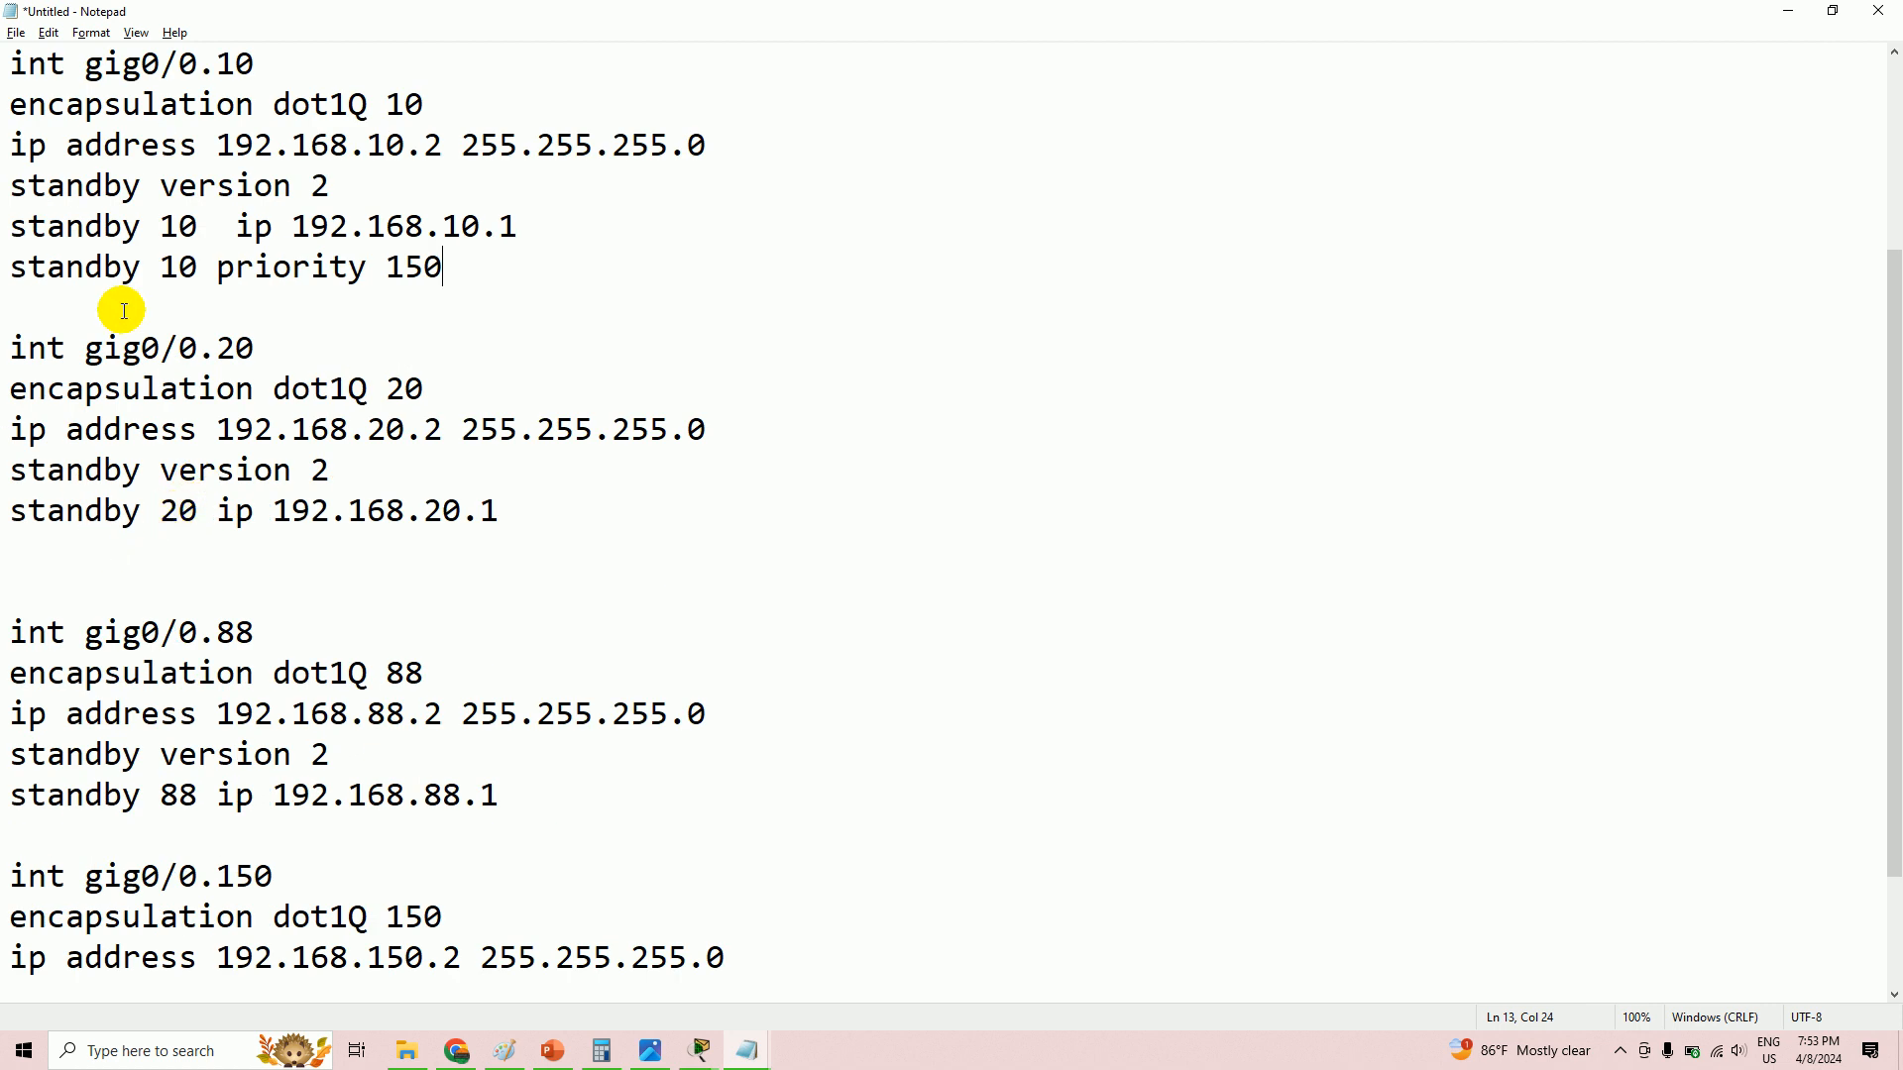
left_click_drag(17, 266, 443, 267)
right_click(371, 261)
left_click(442, 325)
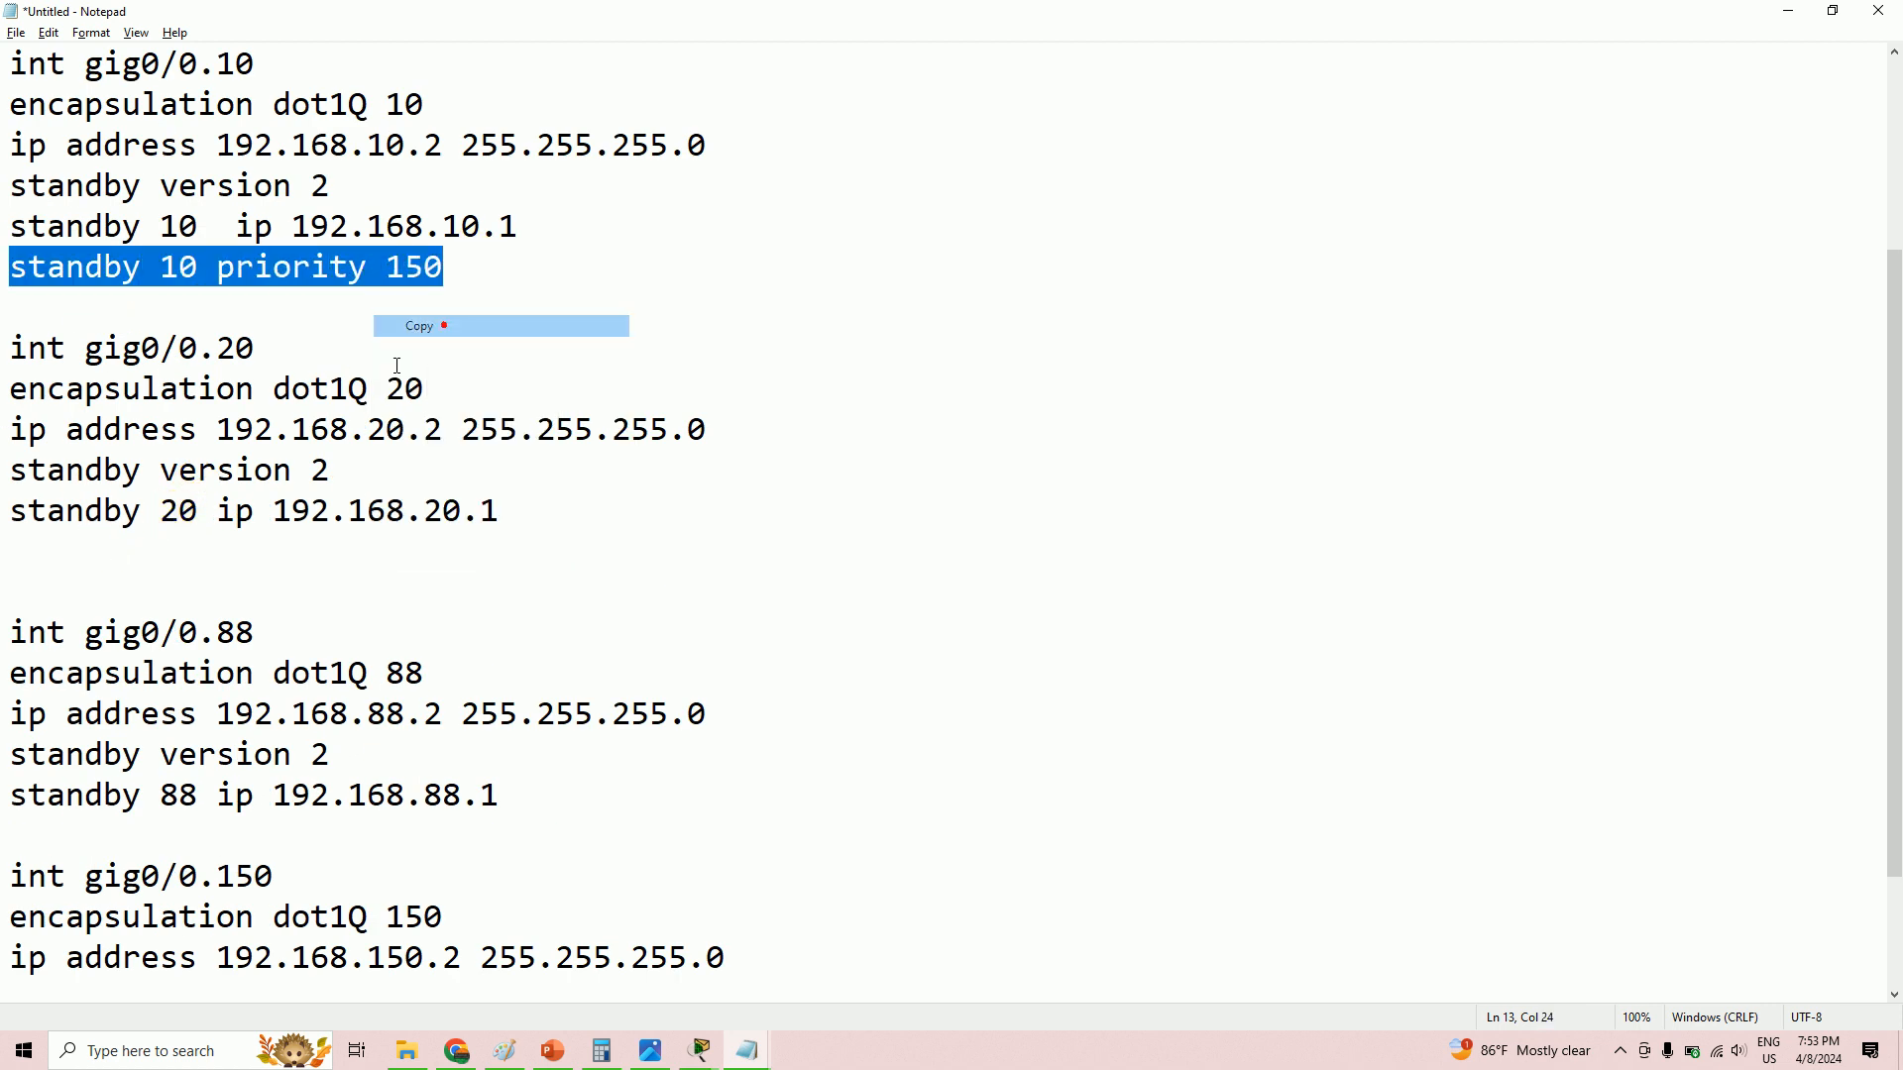
left_click(106, 550)
right_click(105, 553)
left_click(184, 638)
left_click(195, 555)
type("20 priority 150")
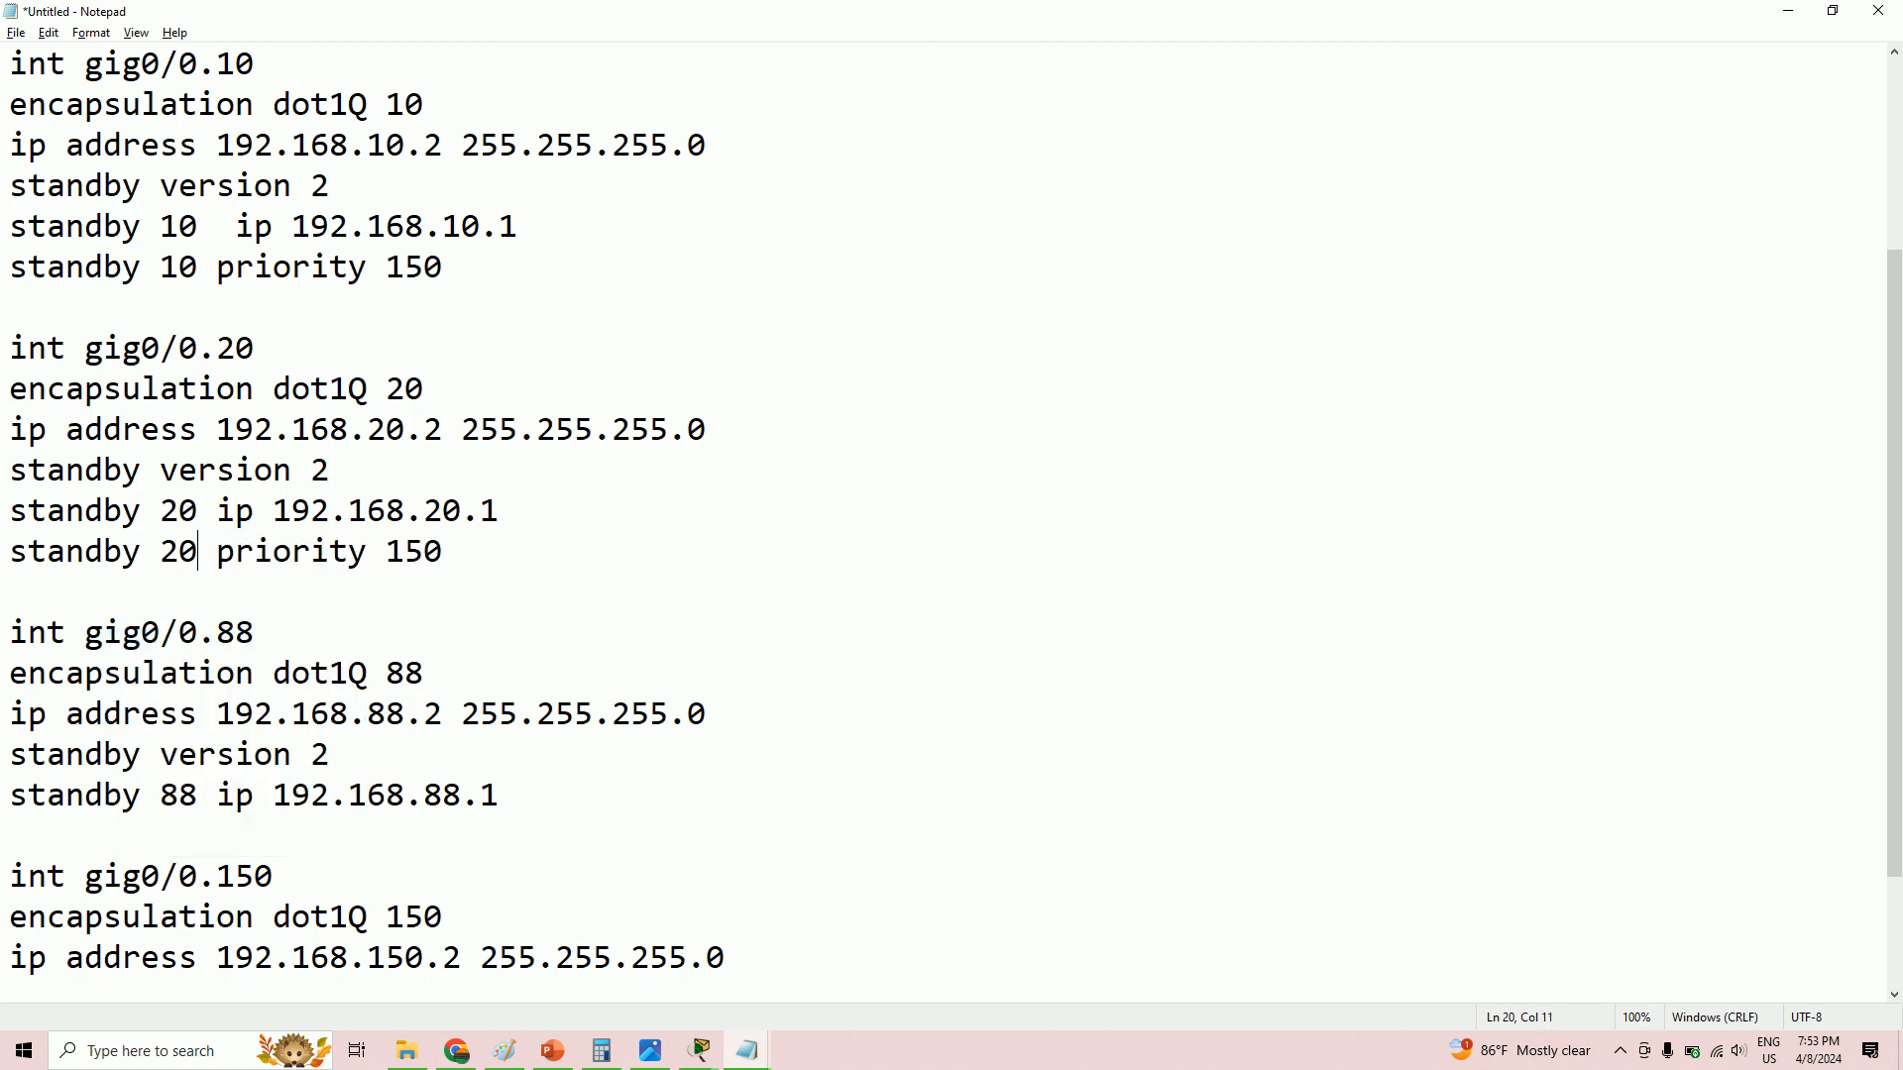
- Add 'standby 88 priority 150' below the standby 88 IP line in the gig0/0.88 block
left_click(527, 799)
key("Return")
key("ctrl+v")
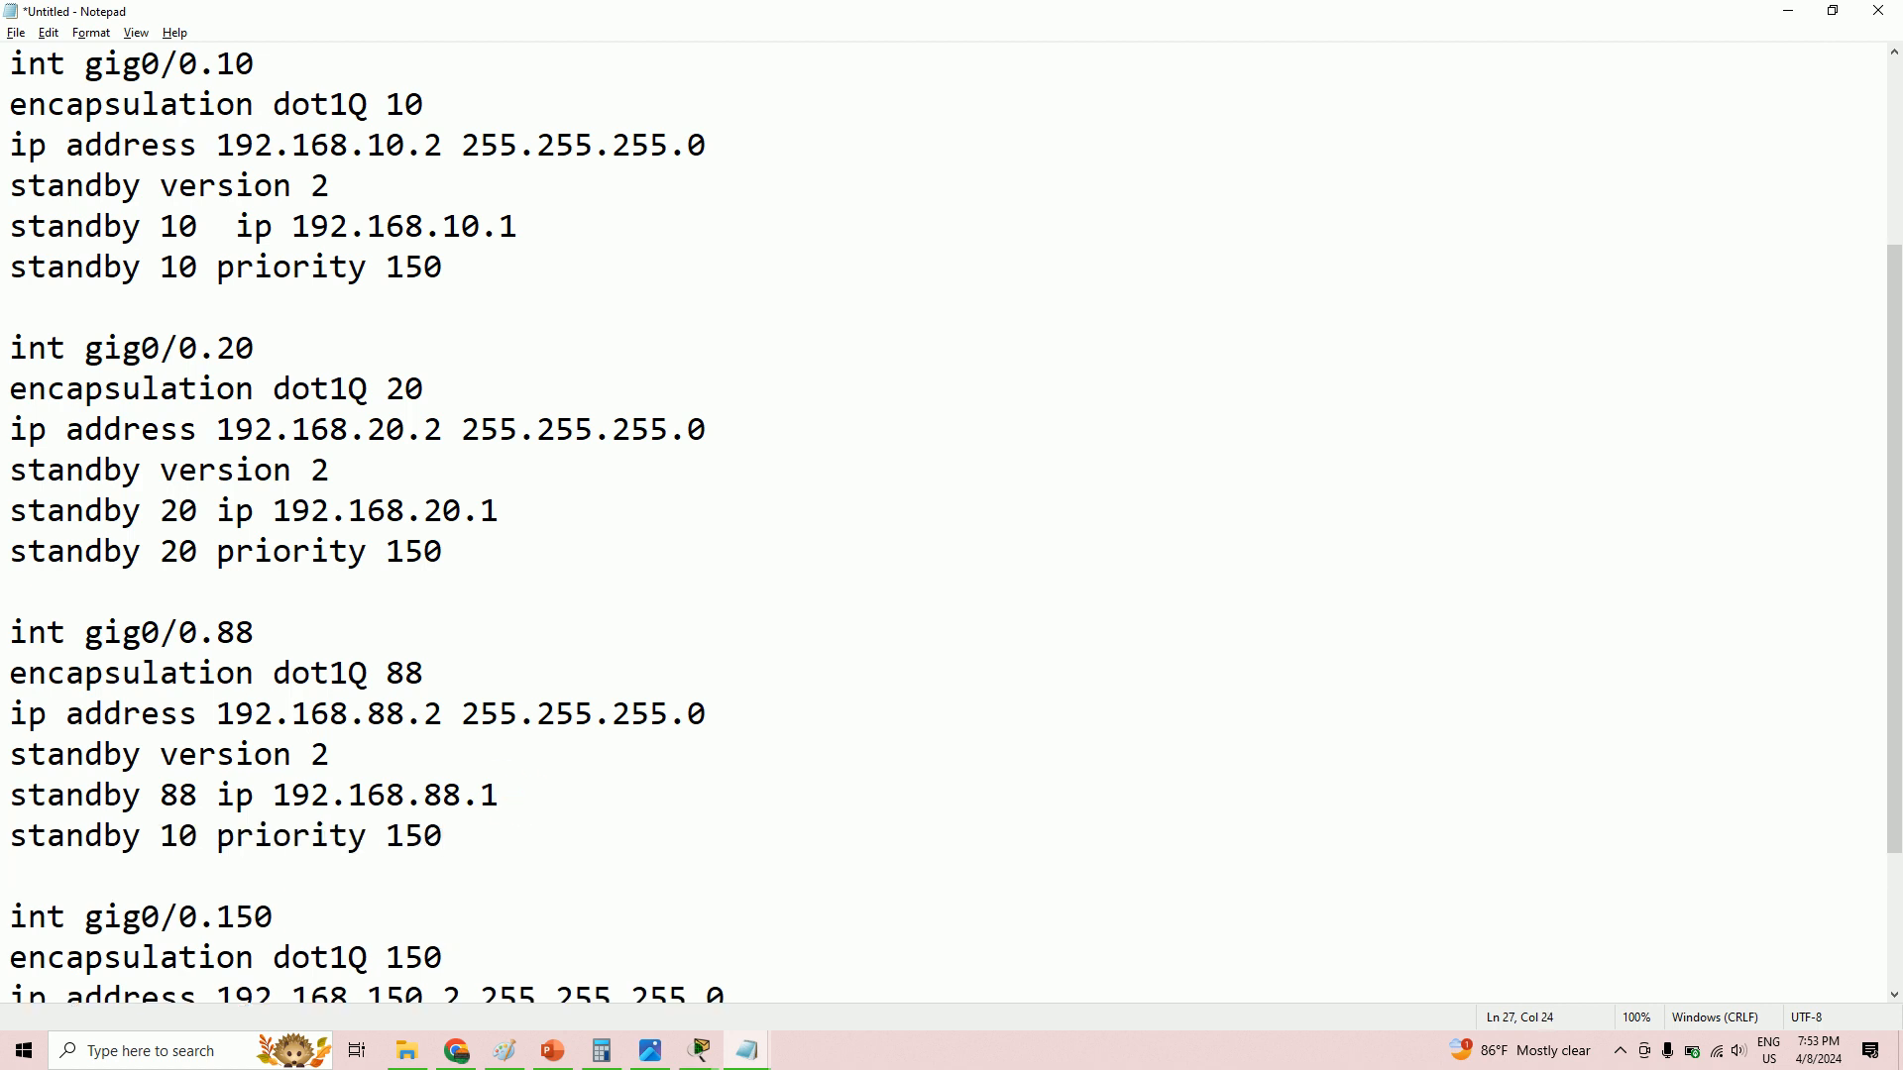
left_click_drag(198, 835, 163, 840)
type("88")
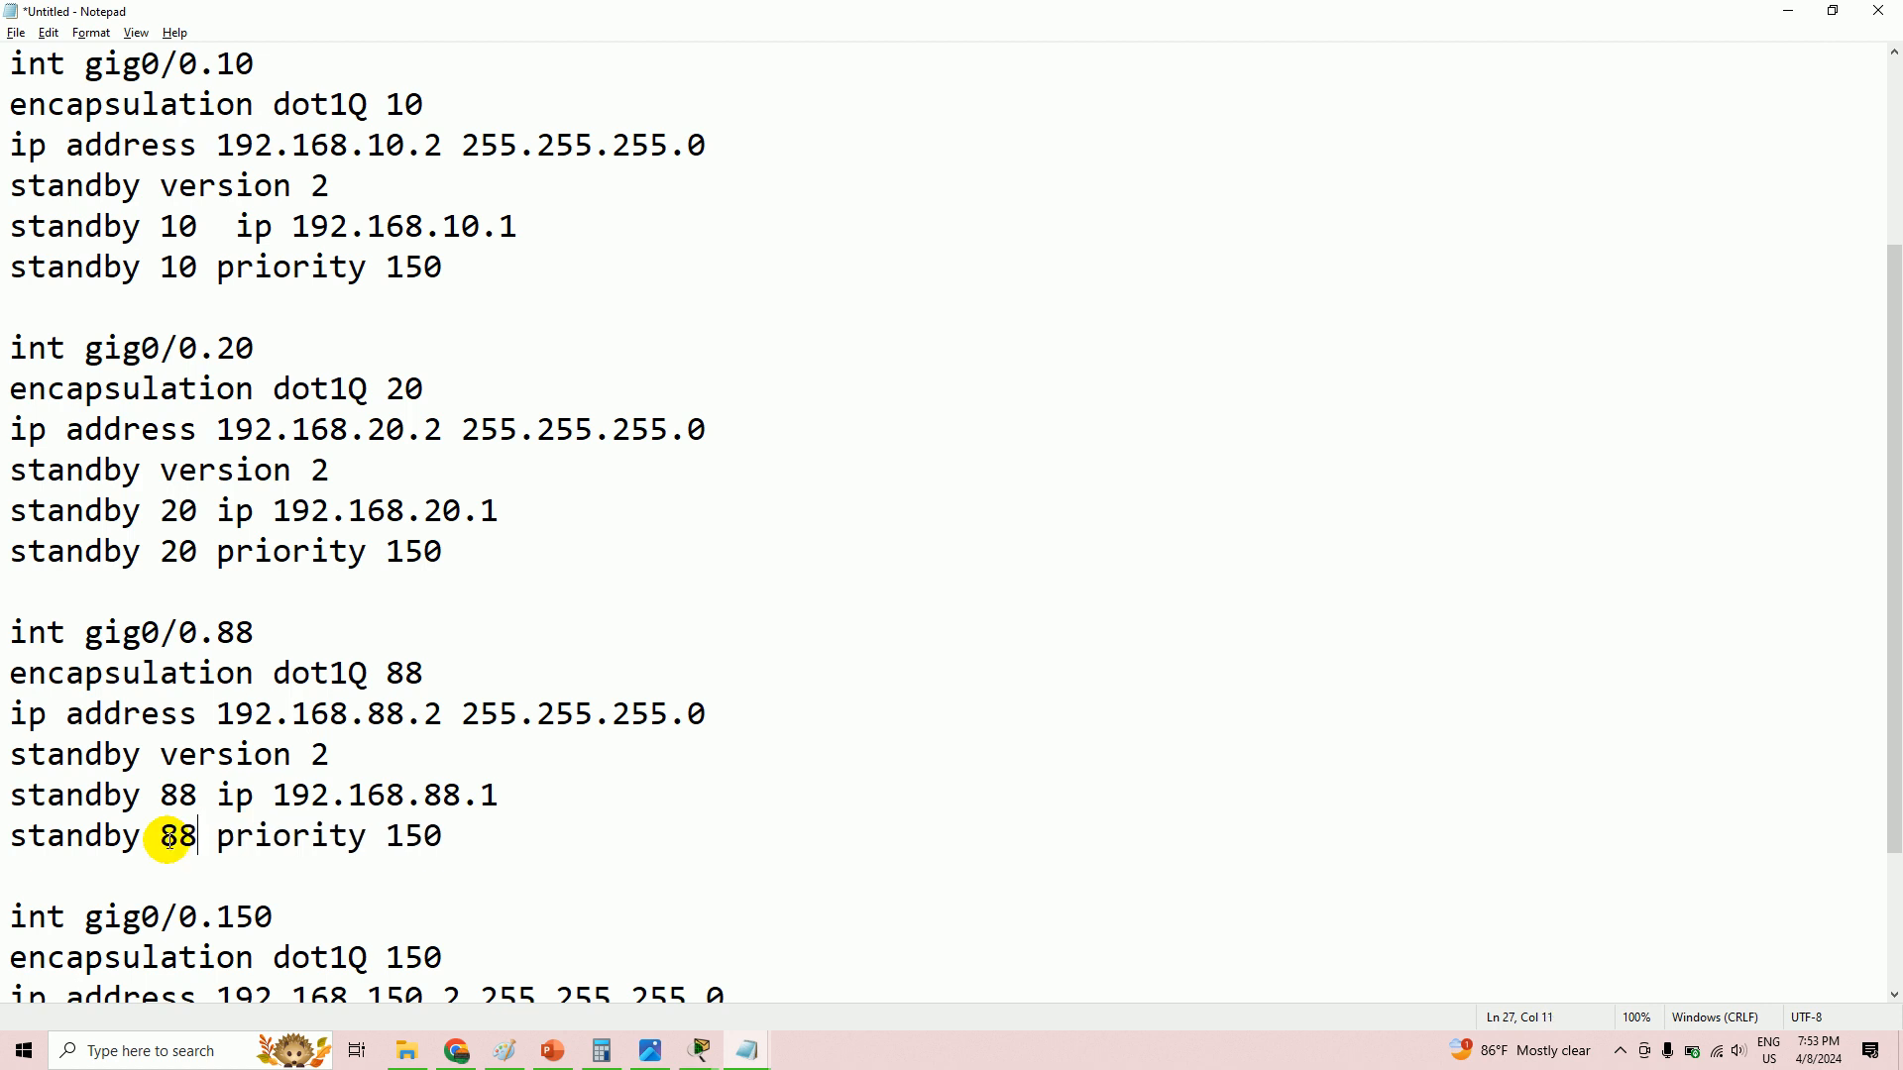
scroll(169, 840, "down", 2)
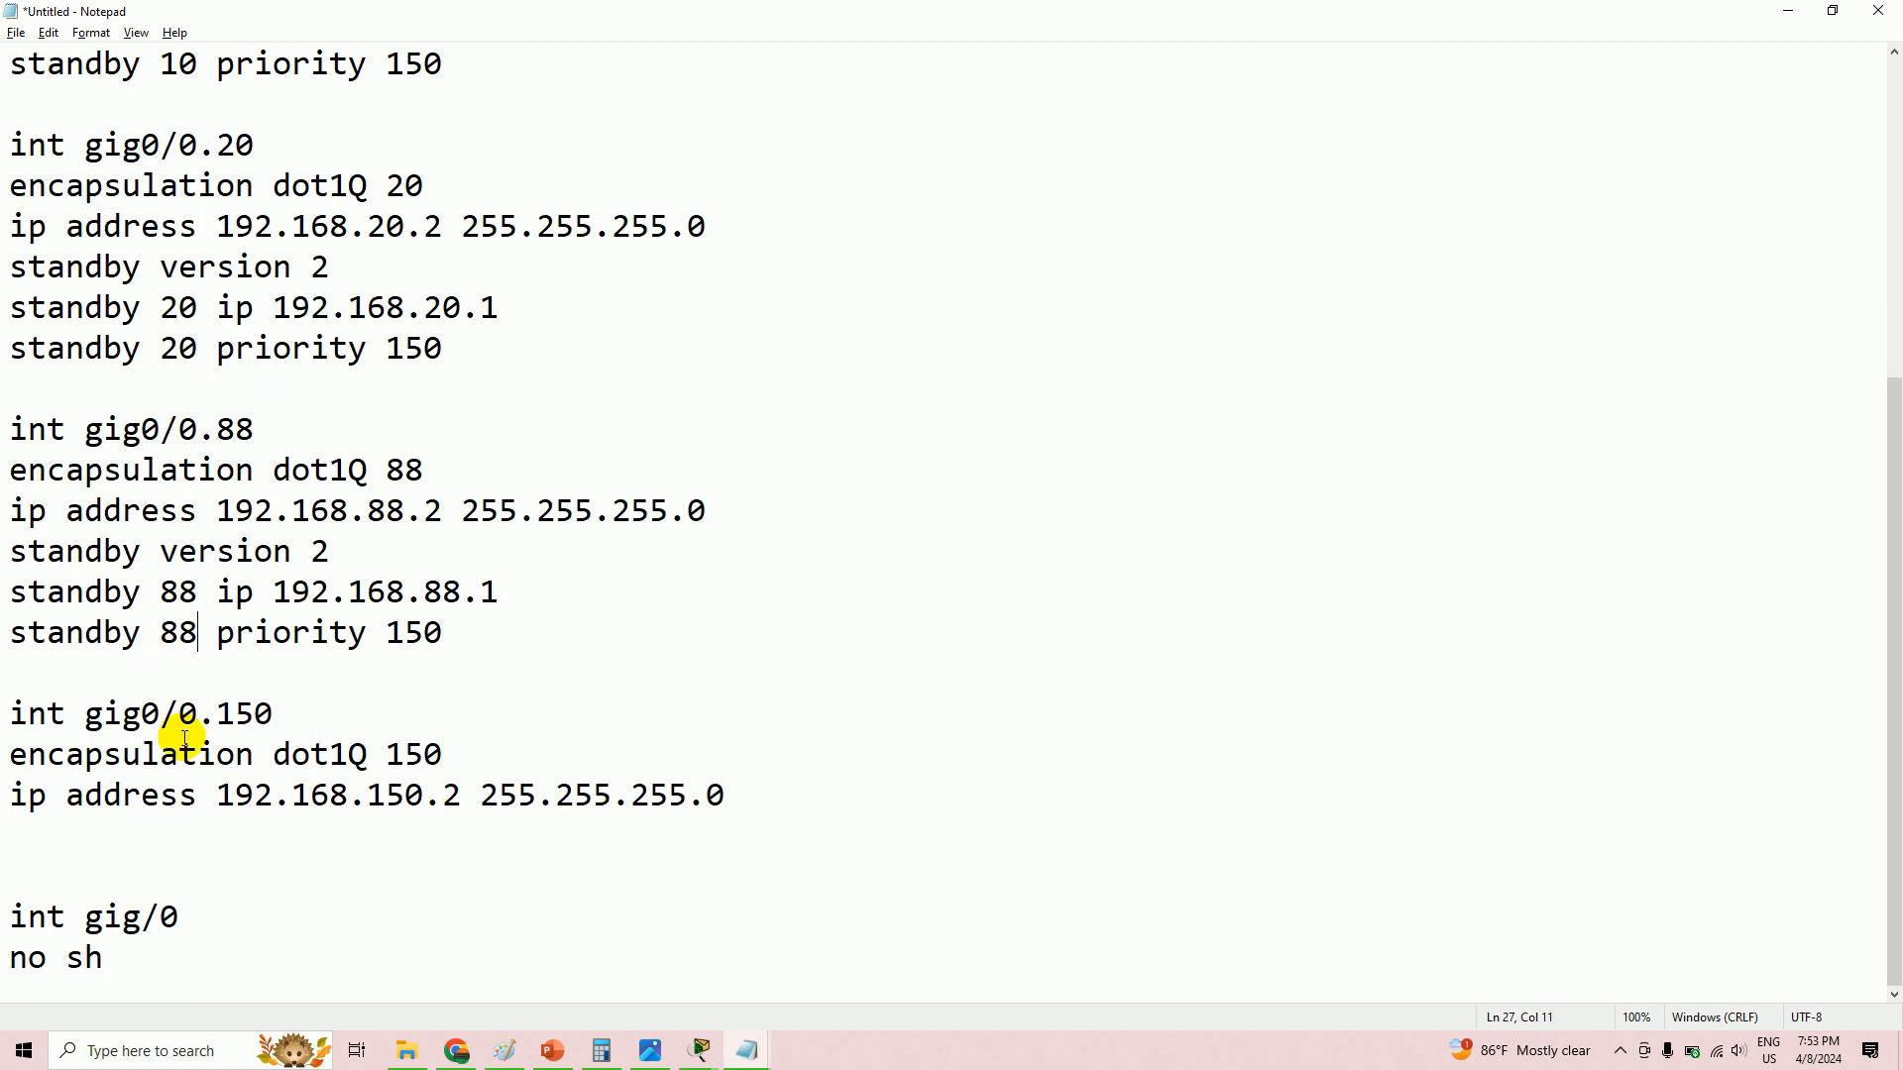
- Copy the standby version 2 and standby IP lines into gig0/0.150, changing them to group 150 with 192.168.150.1
left_click_drag(9, 552, 509, 582)
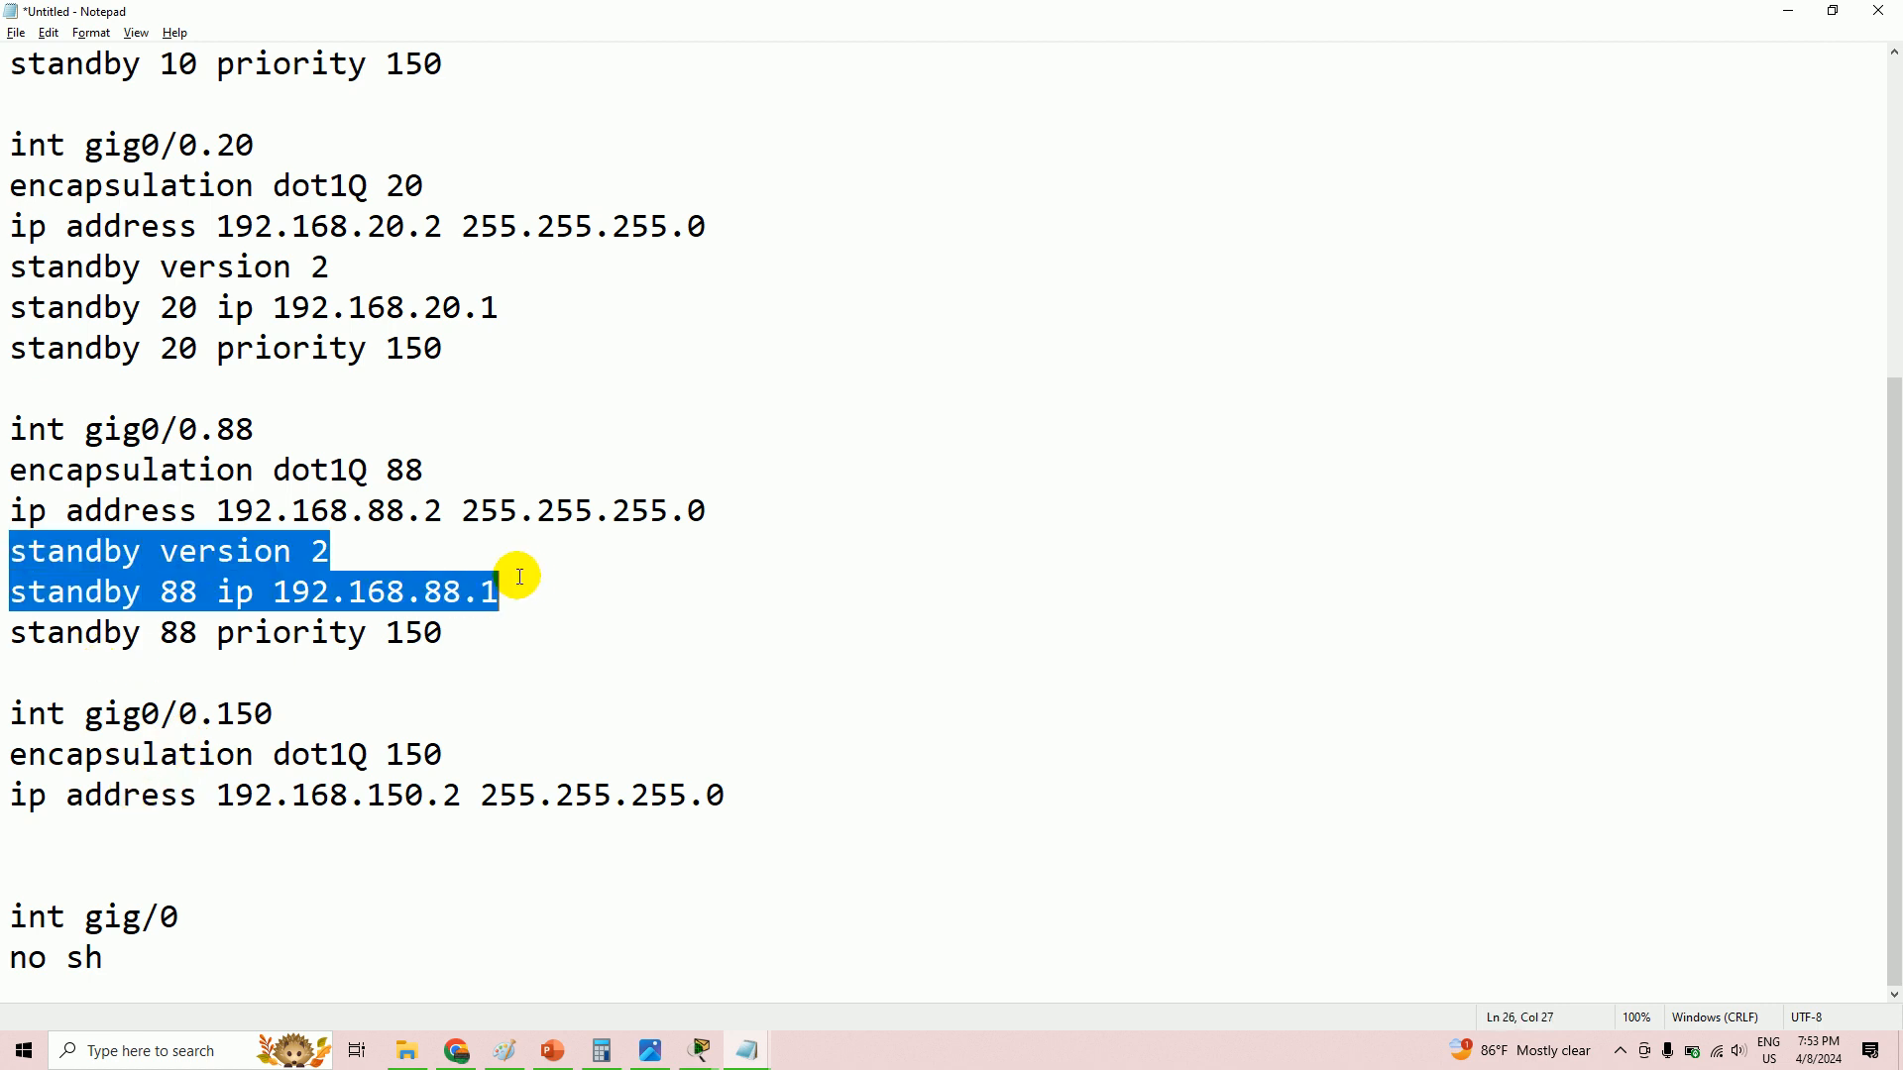
right_click(270, 567)
left_click(354, 632)
left_click(121, 837)
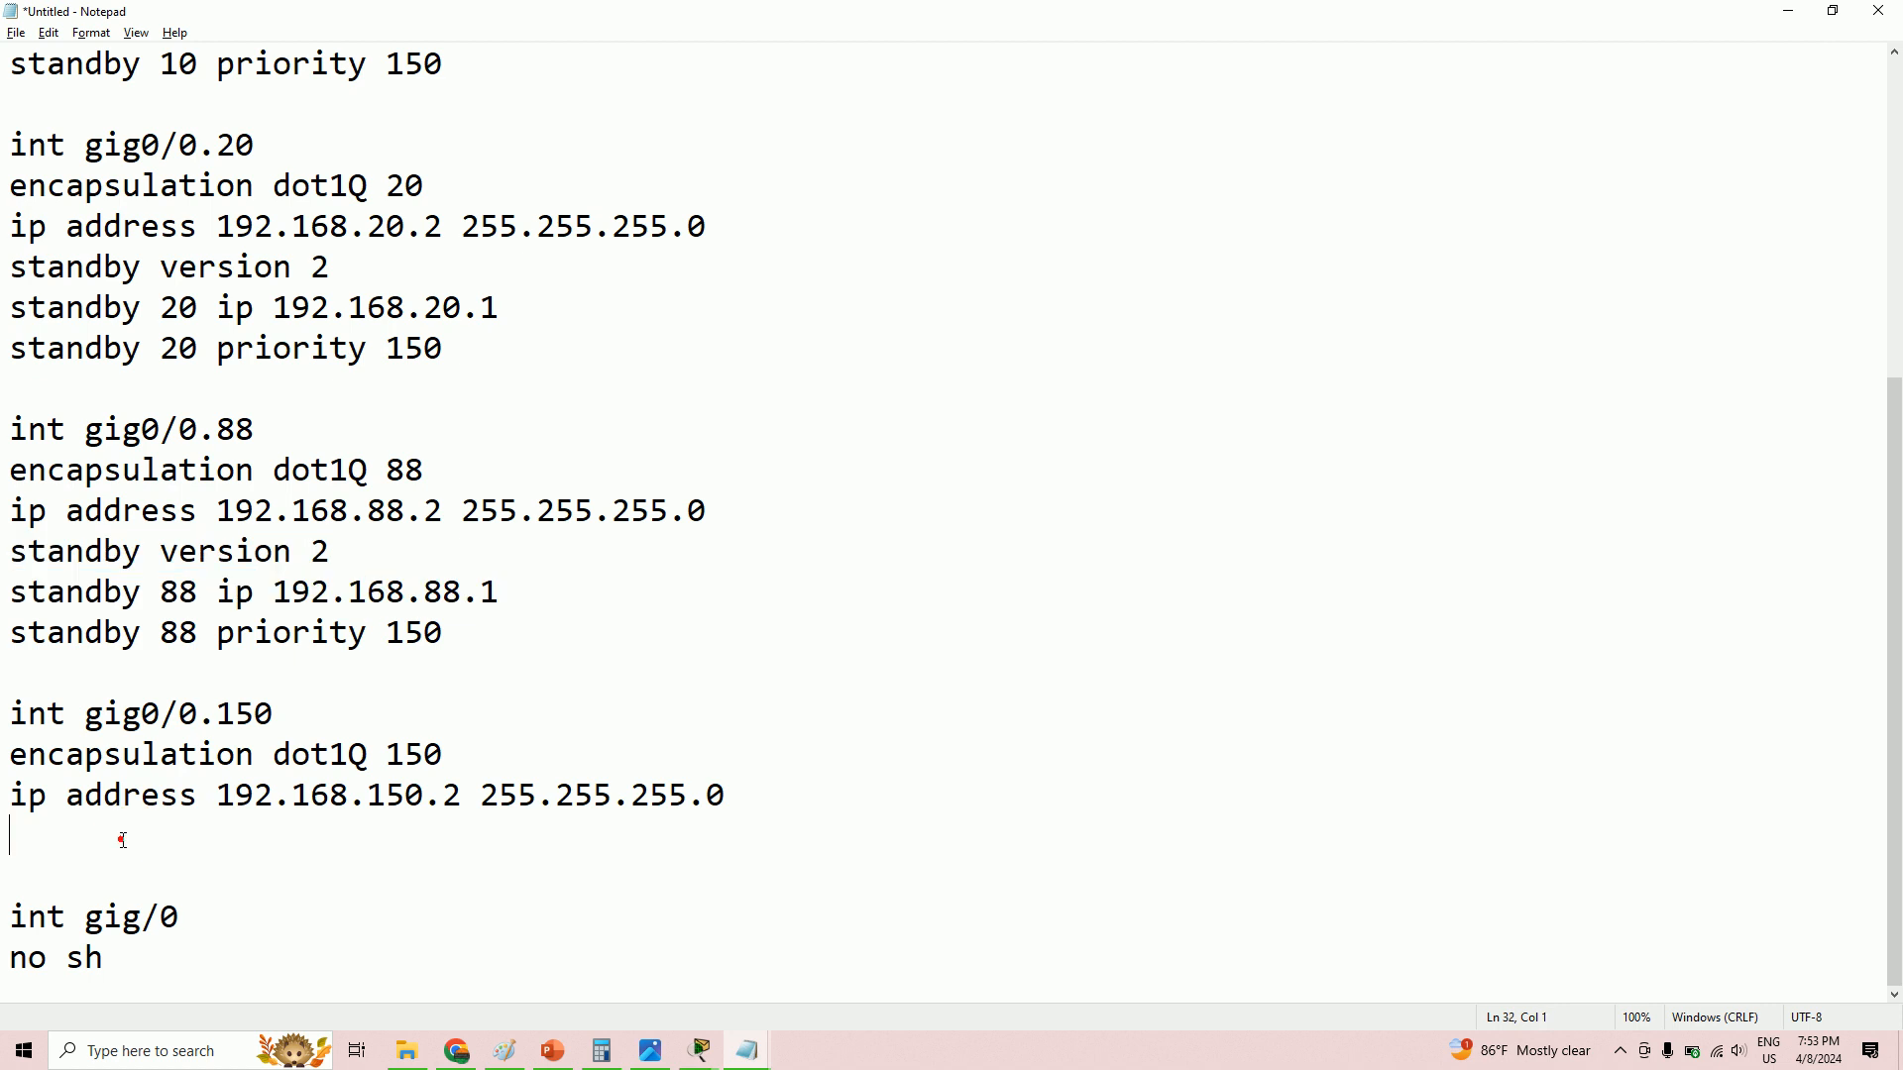
key("ctrl+v")
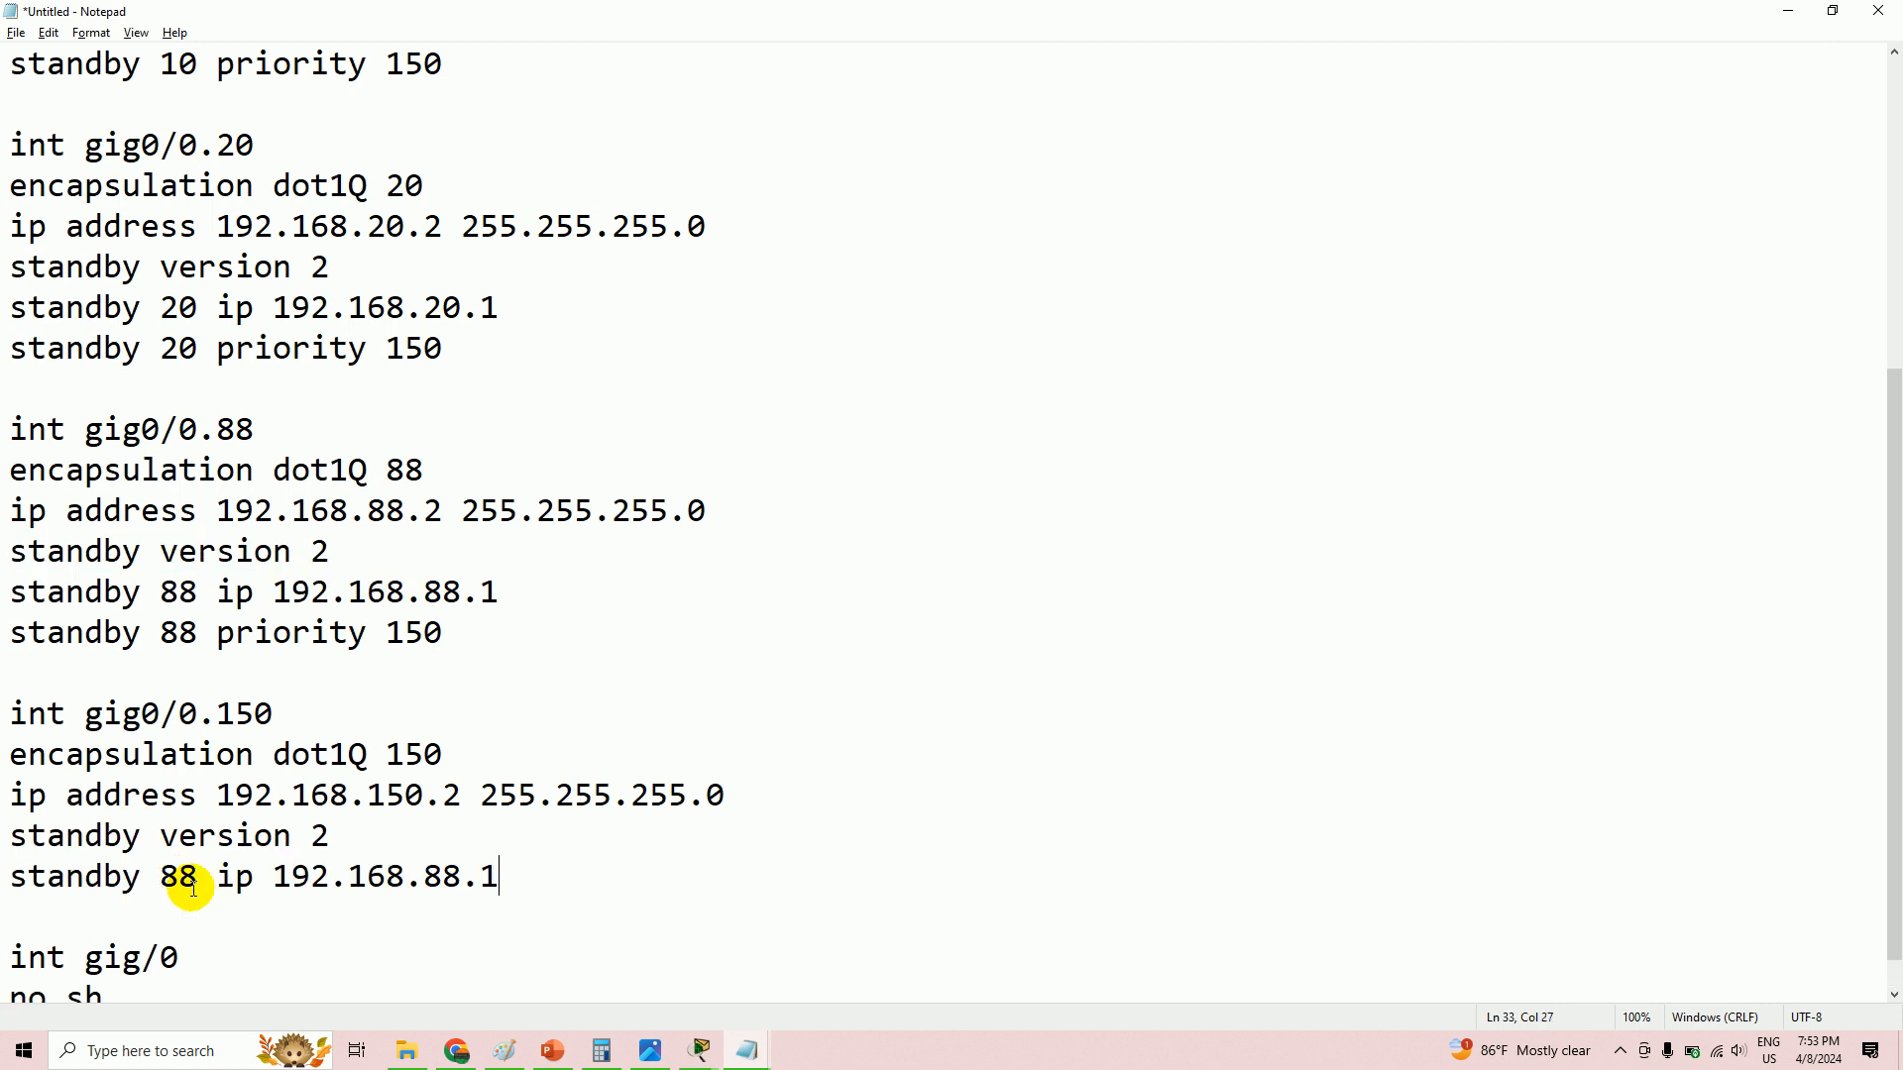
left_click_drag(201, 882, 158, 879)
key("BackSpace")
type("150")
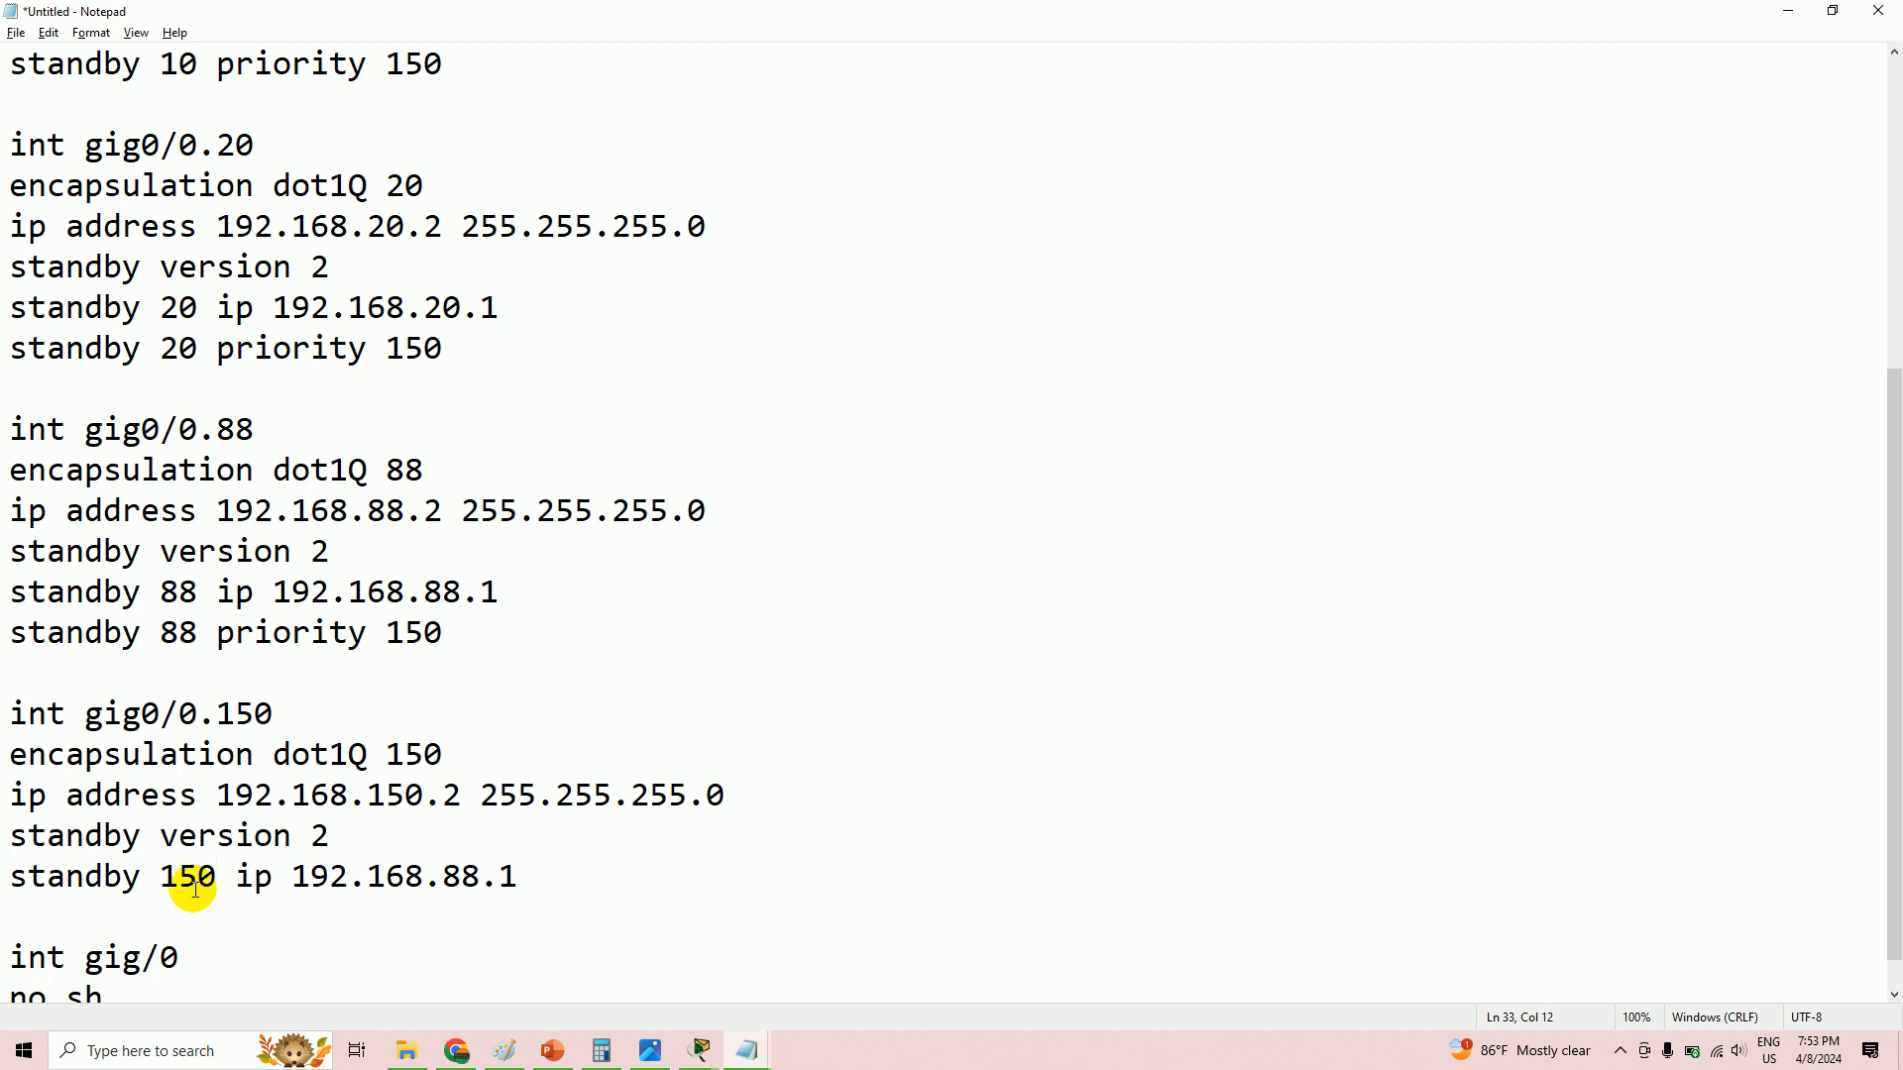
left_click_drag(452, 880, 444, 879)
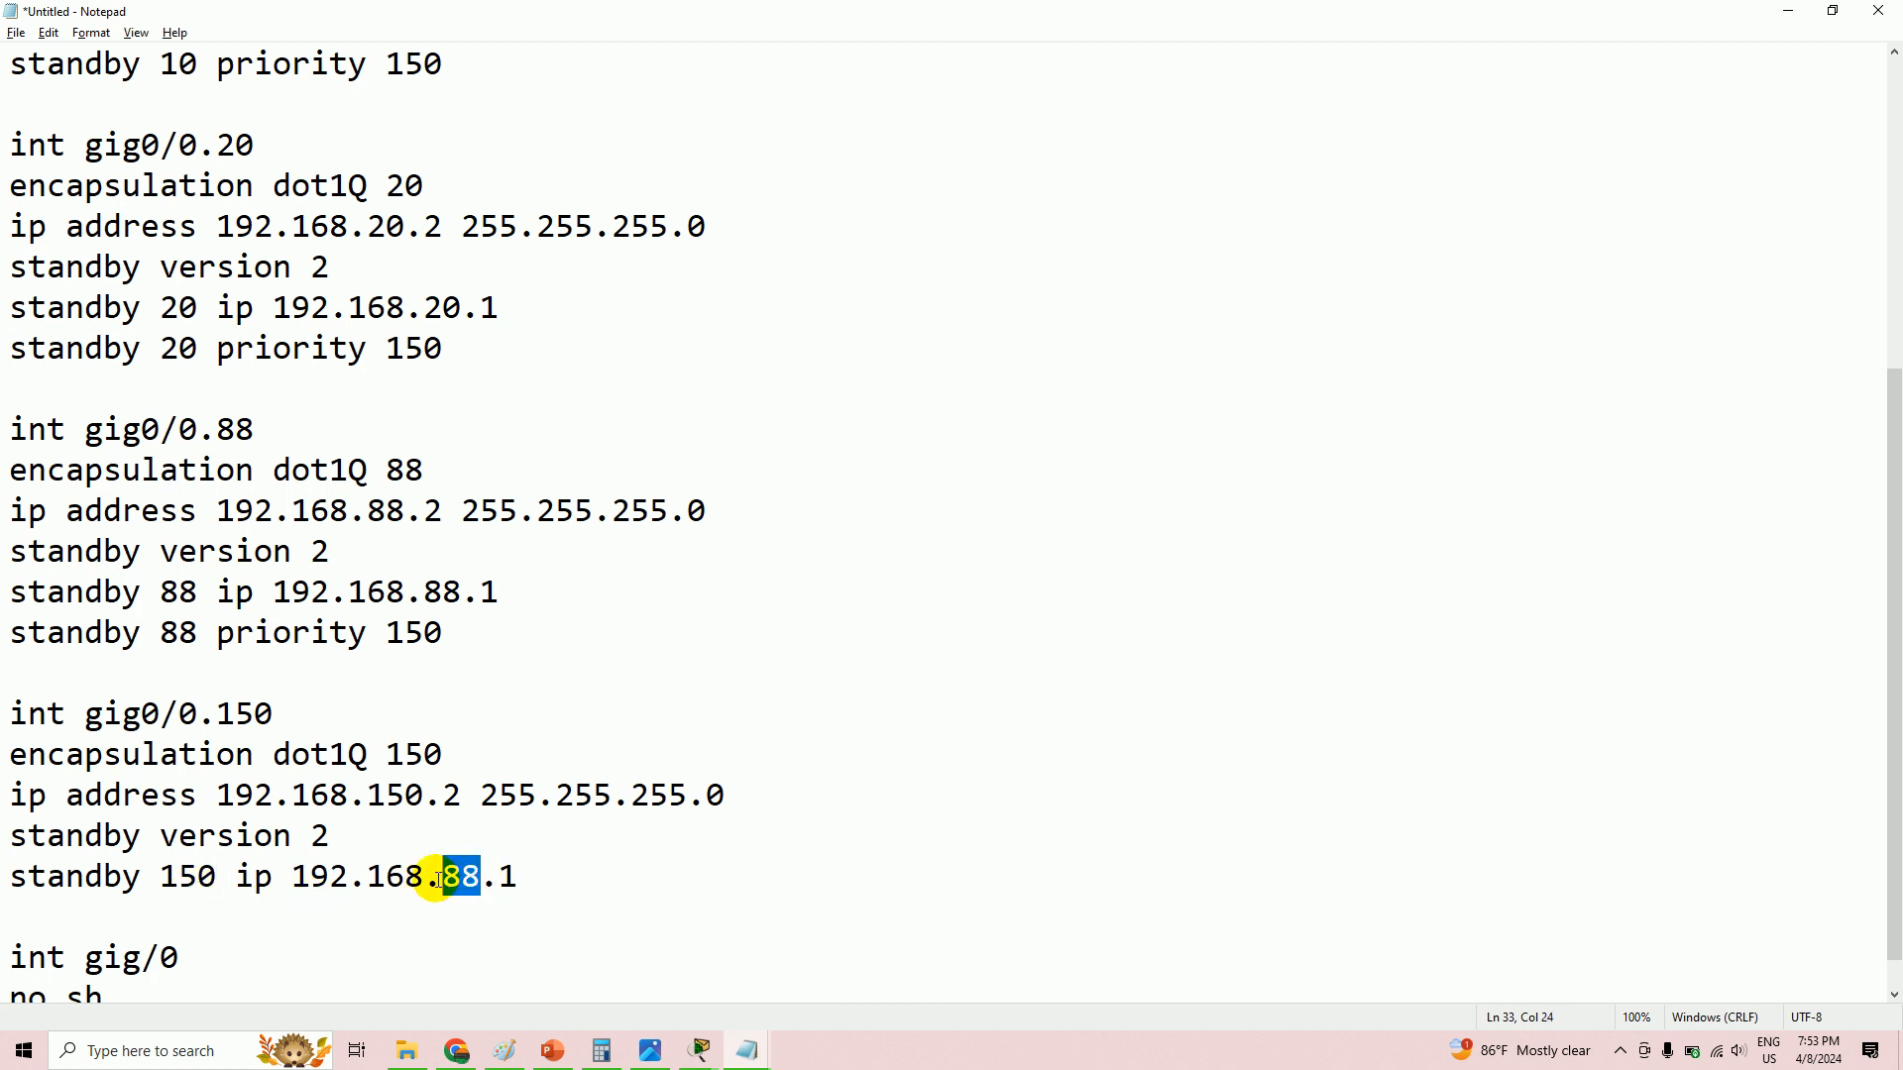
type("150")
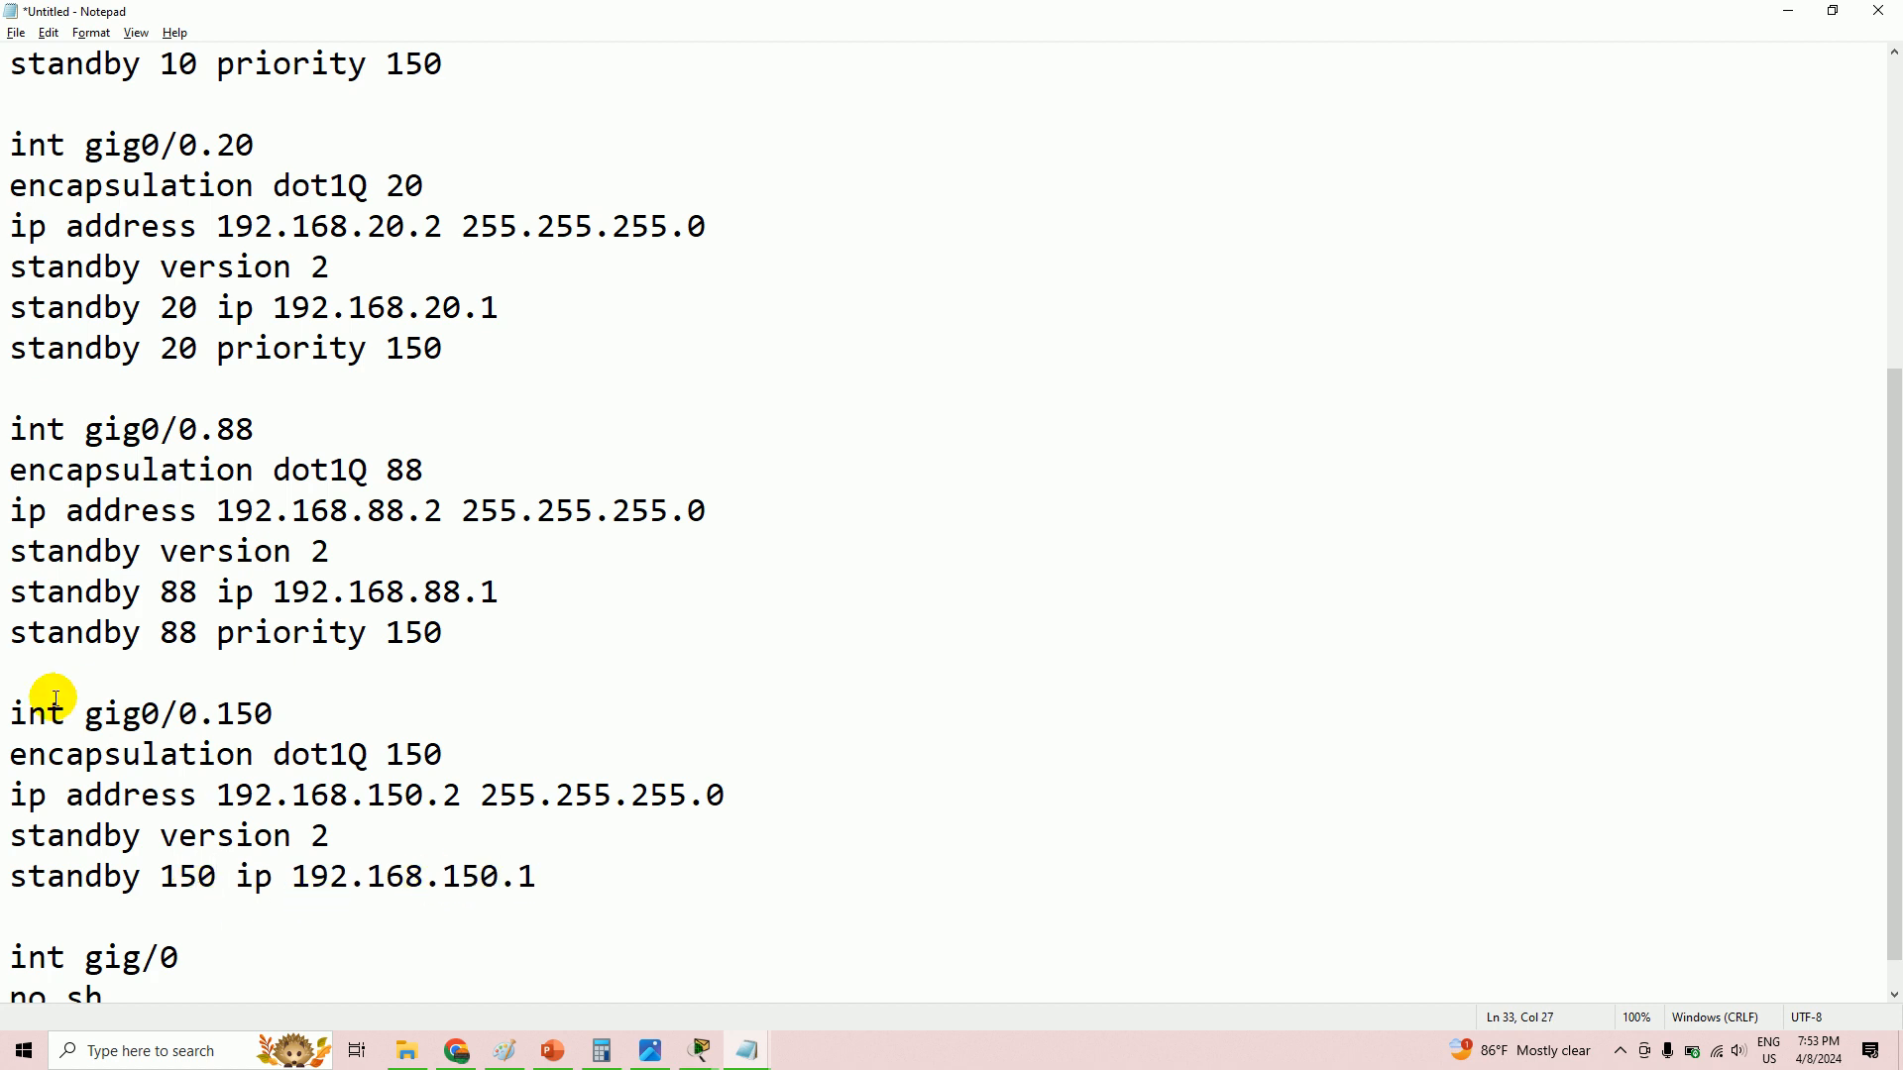
- Add 'standby 150 priority 150' below the standby 150 IP line
left_click_drag(10, 632, 512, 643)
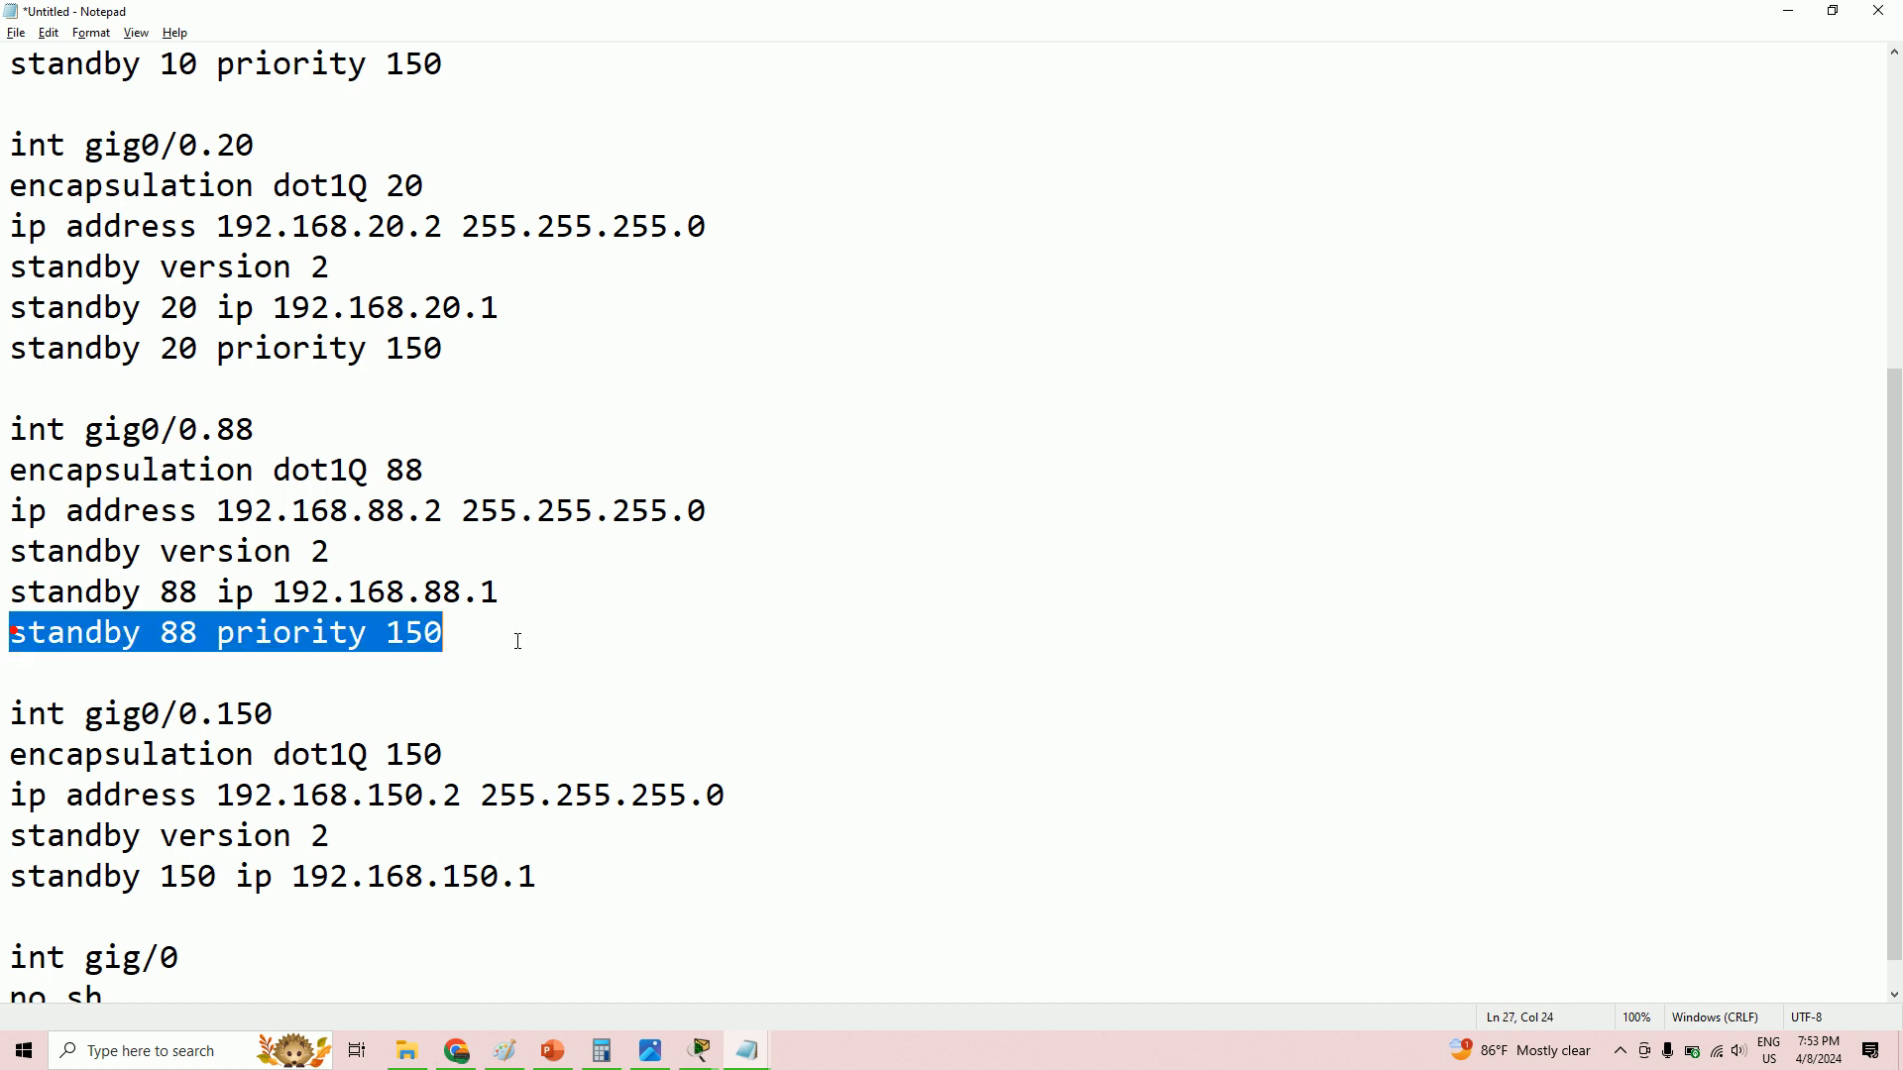
right_click(364, 645)
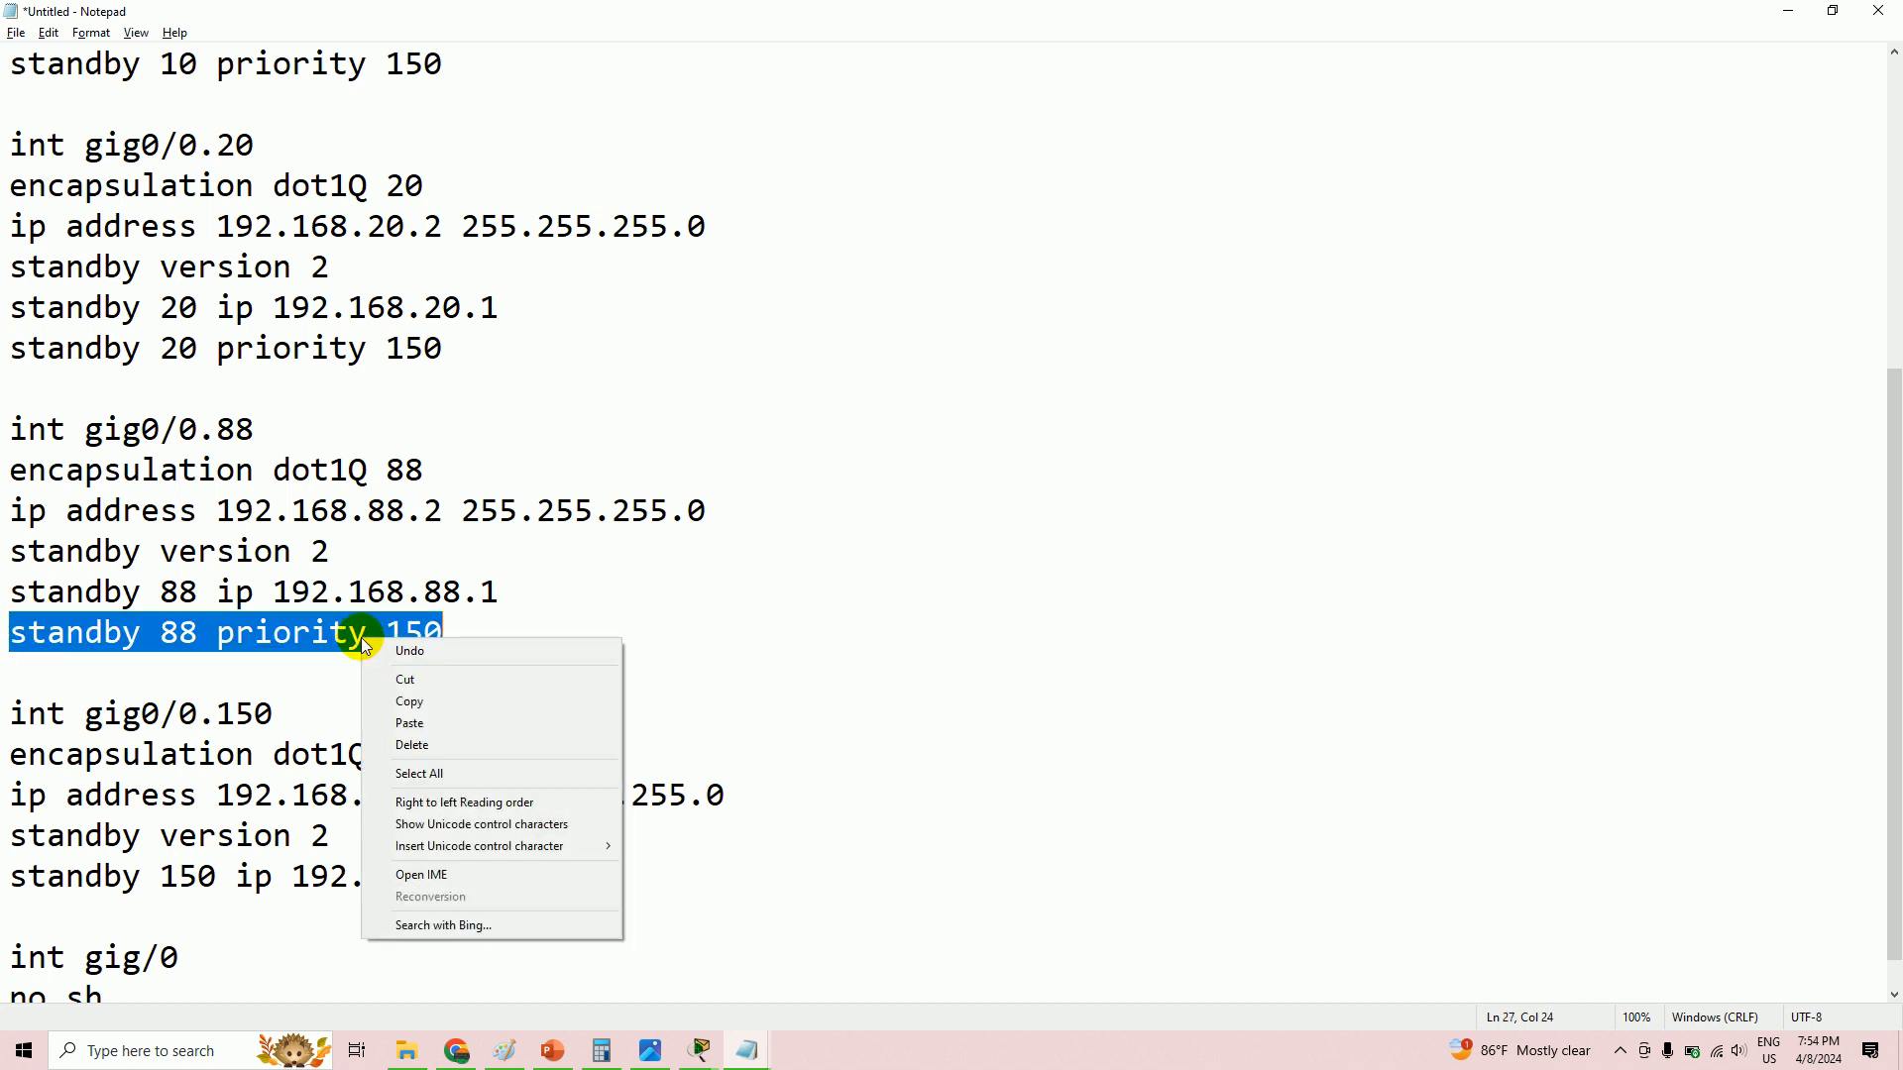
left_click(381, 633)
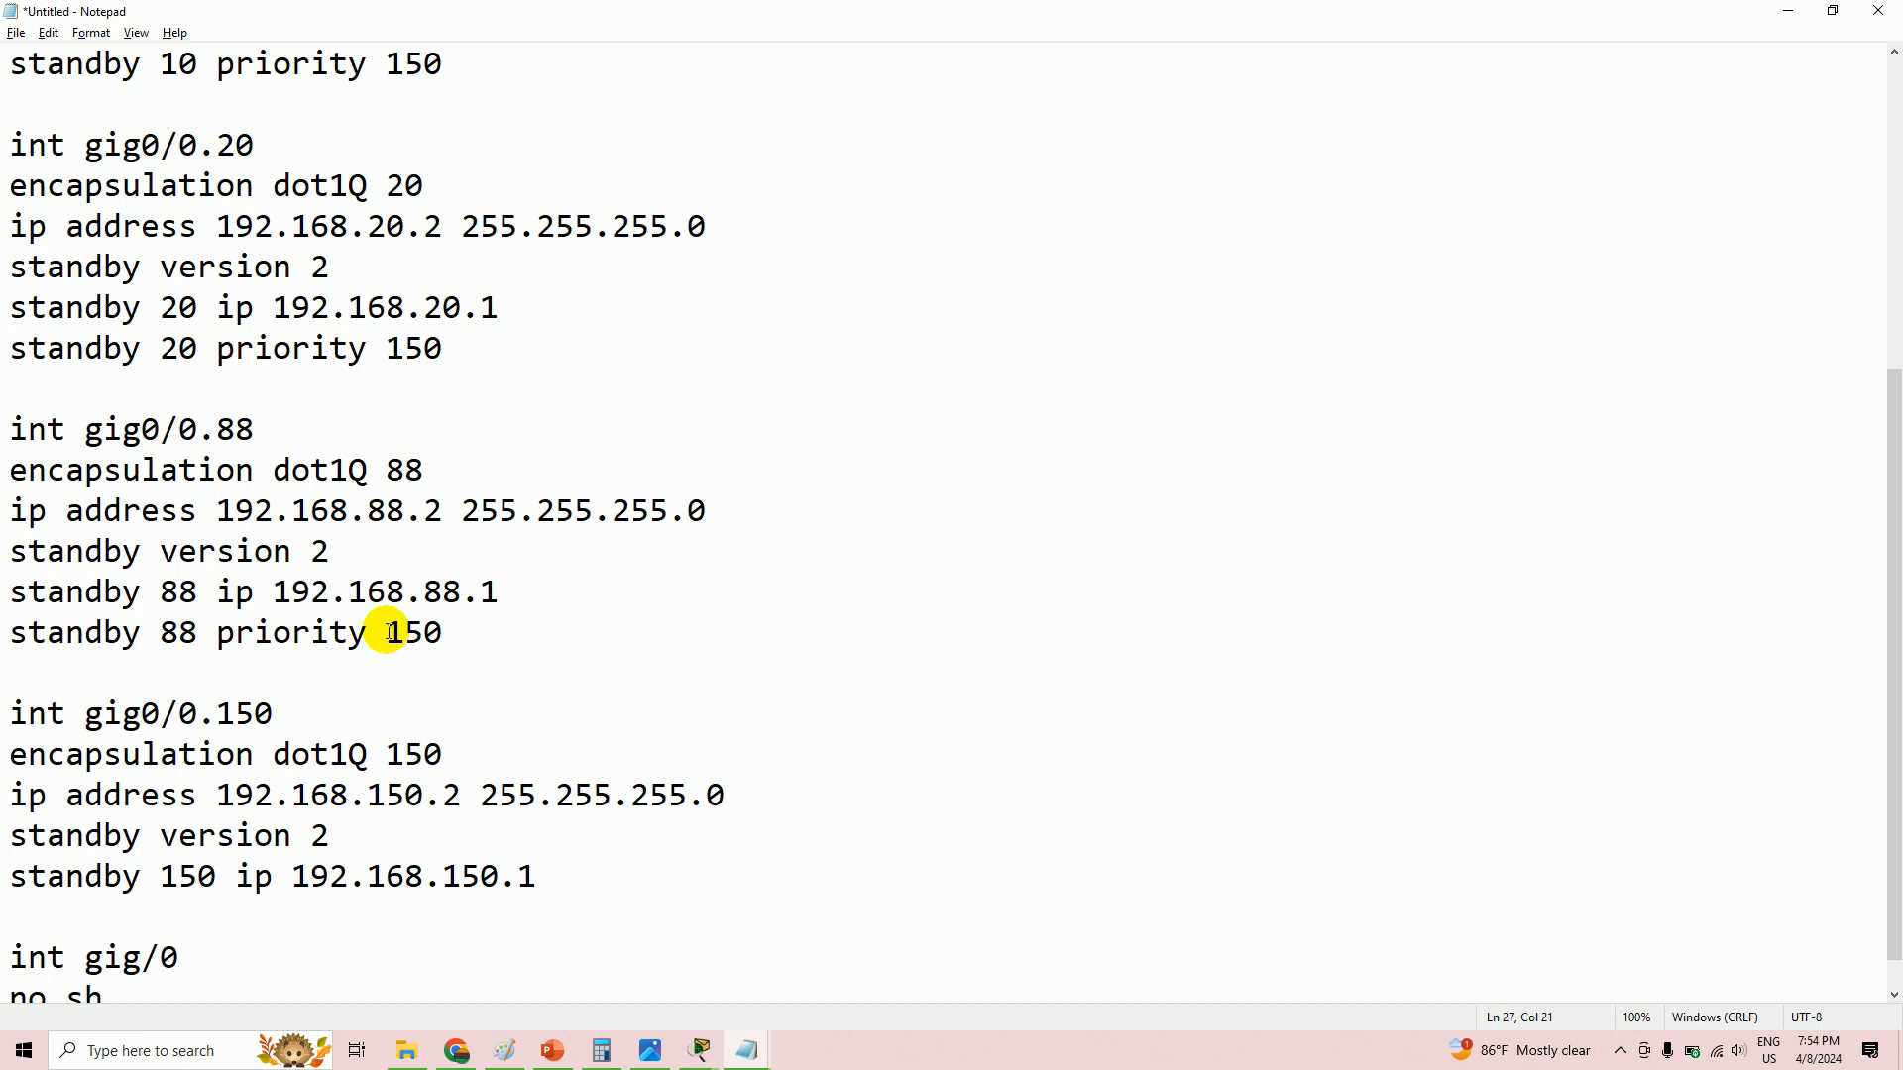
left_click(458, 639)
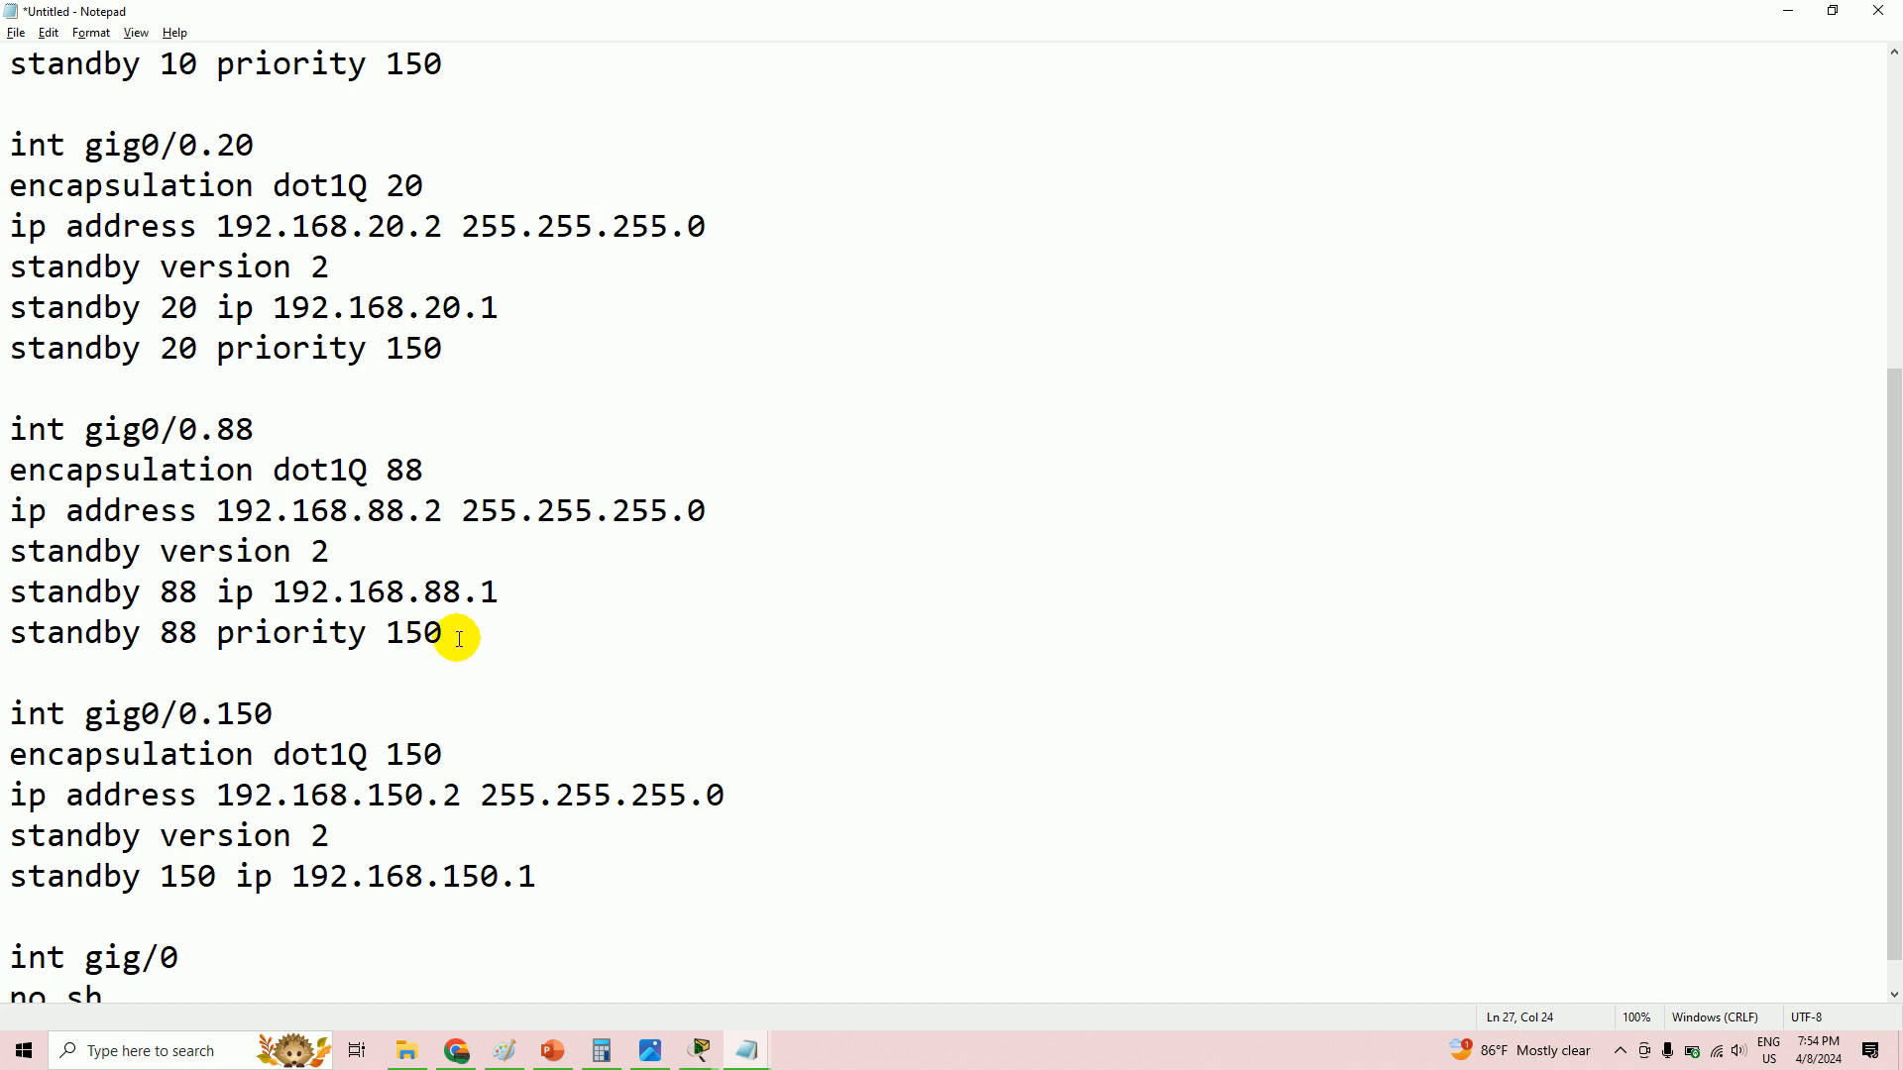
type("15")
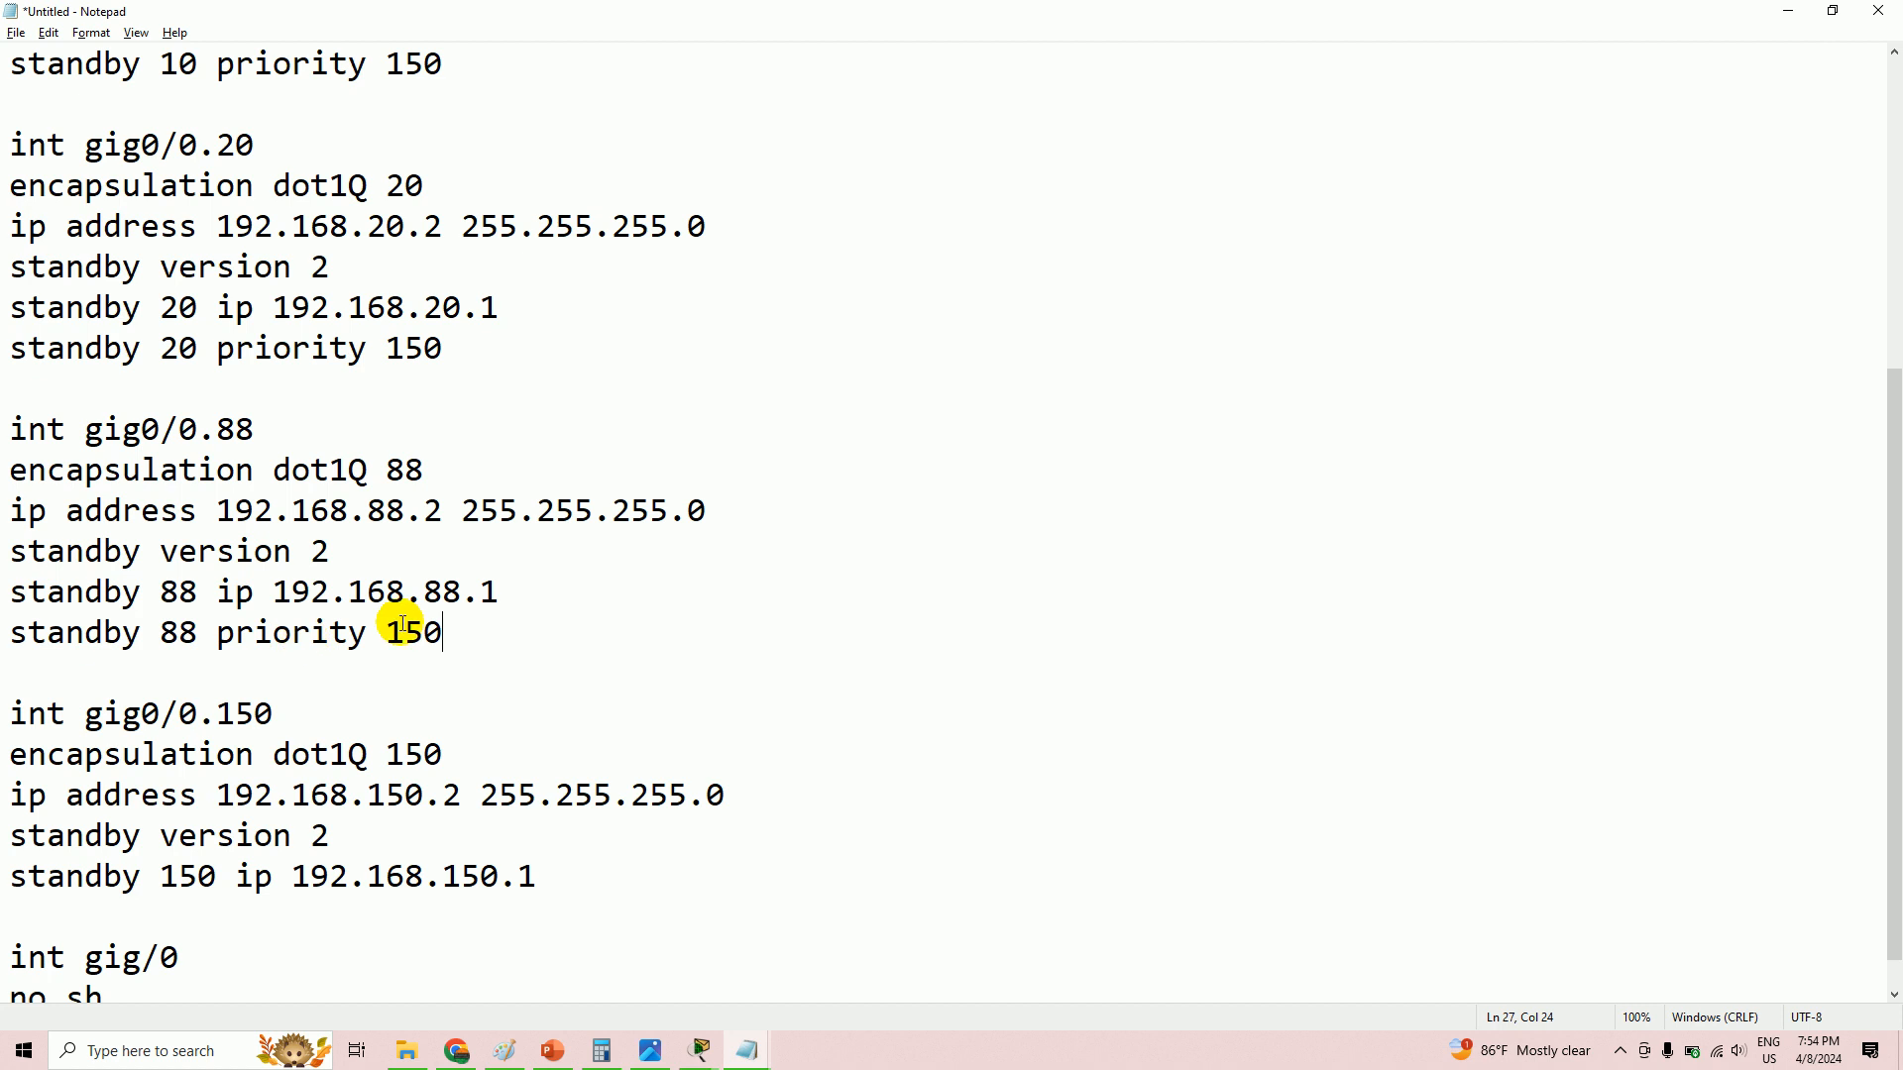
left_click_drag(444, 634, 22, 638)
right_click(10, 639)
left_click(64, 705)
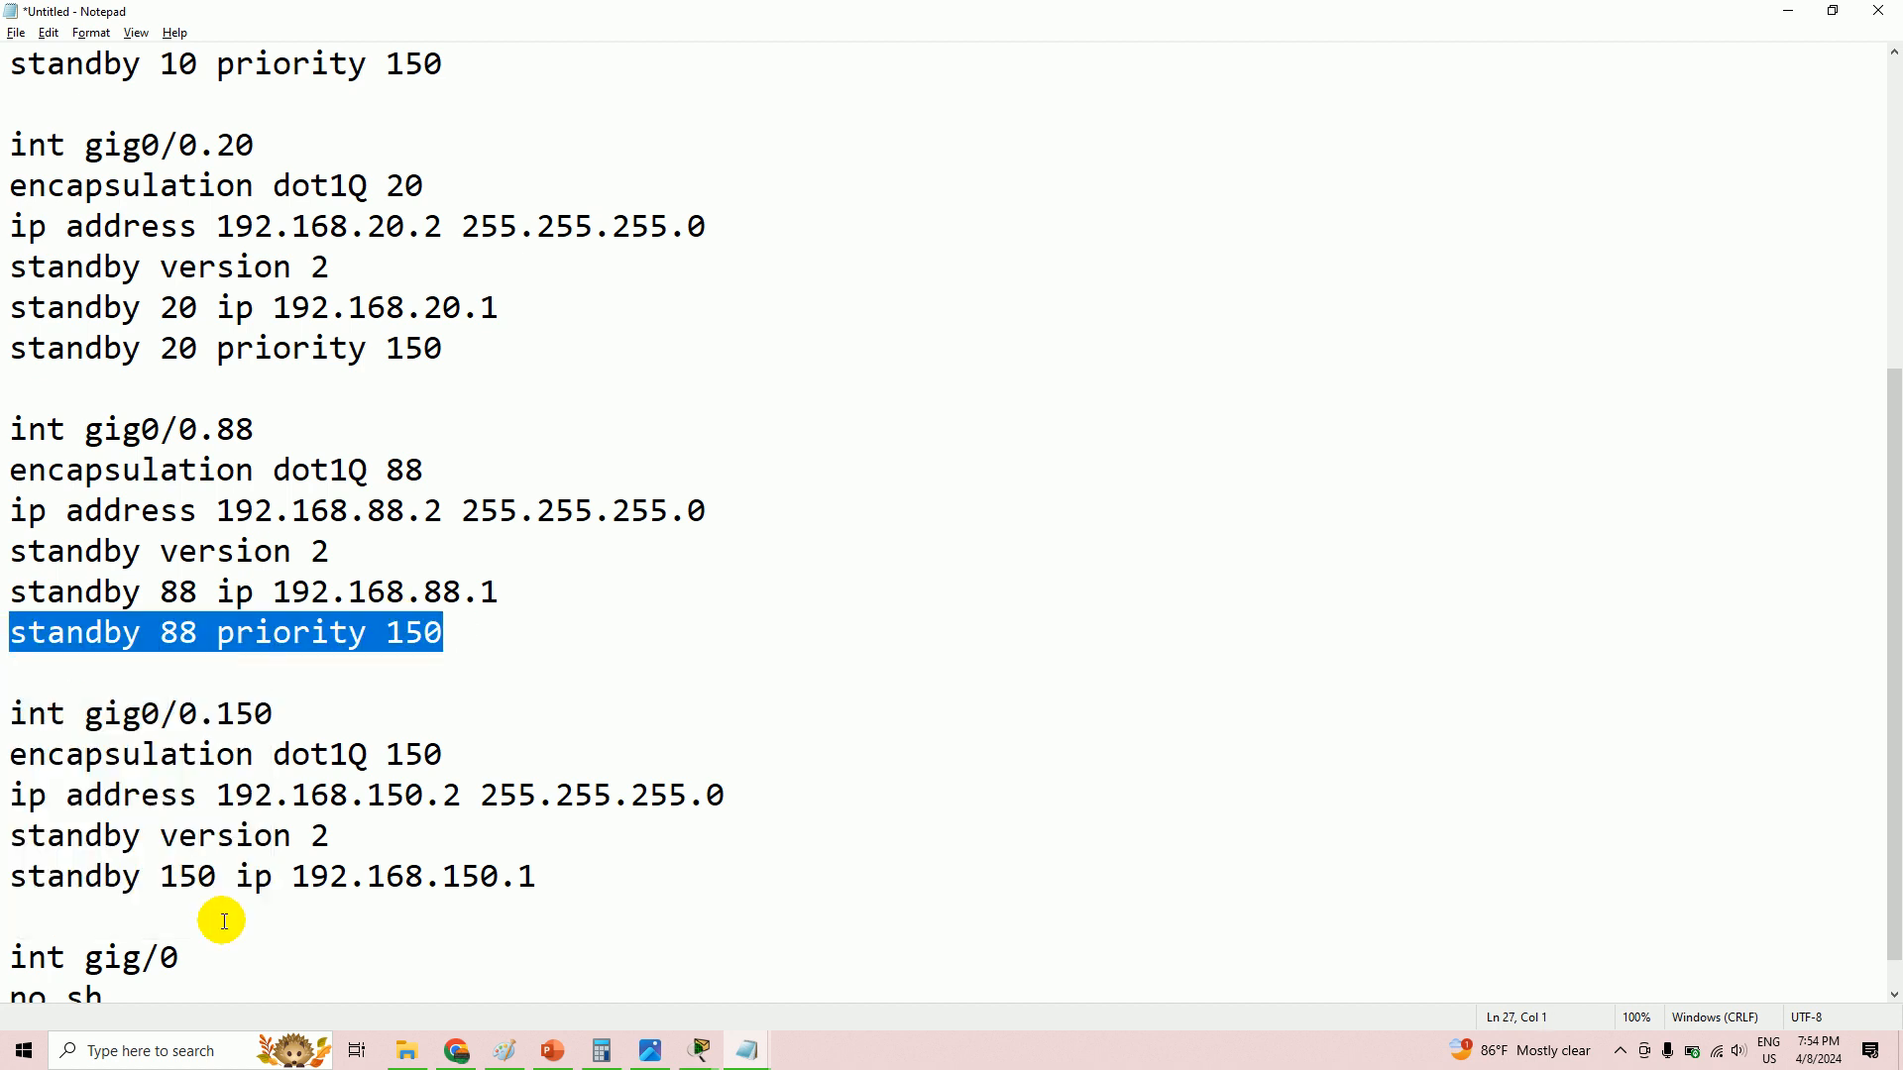
left_click(223, 914)
key("ctrl+v")
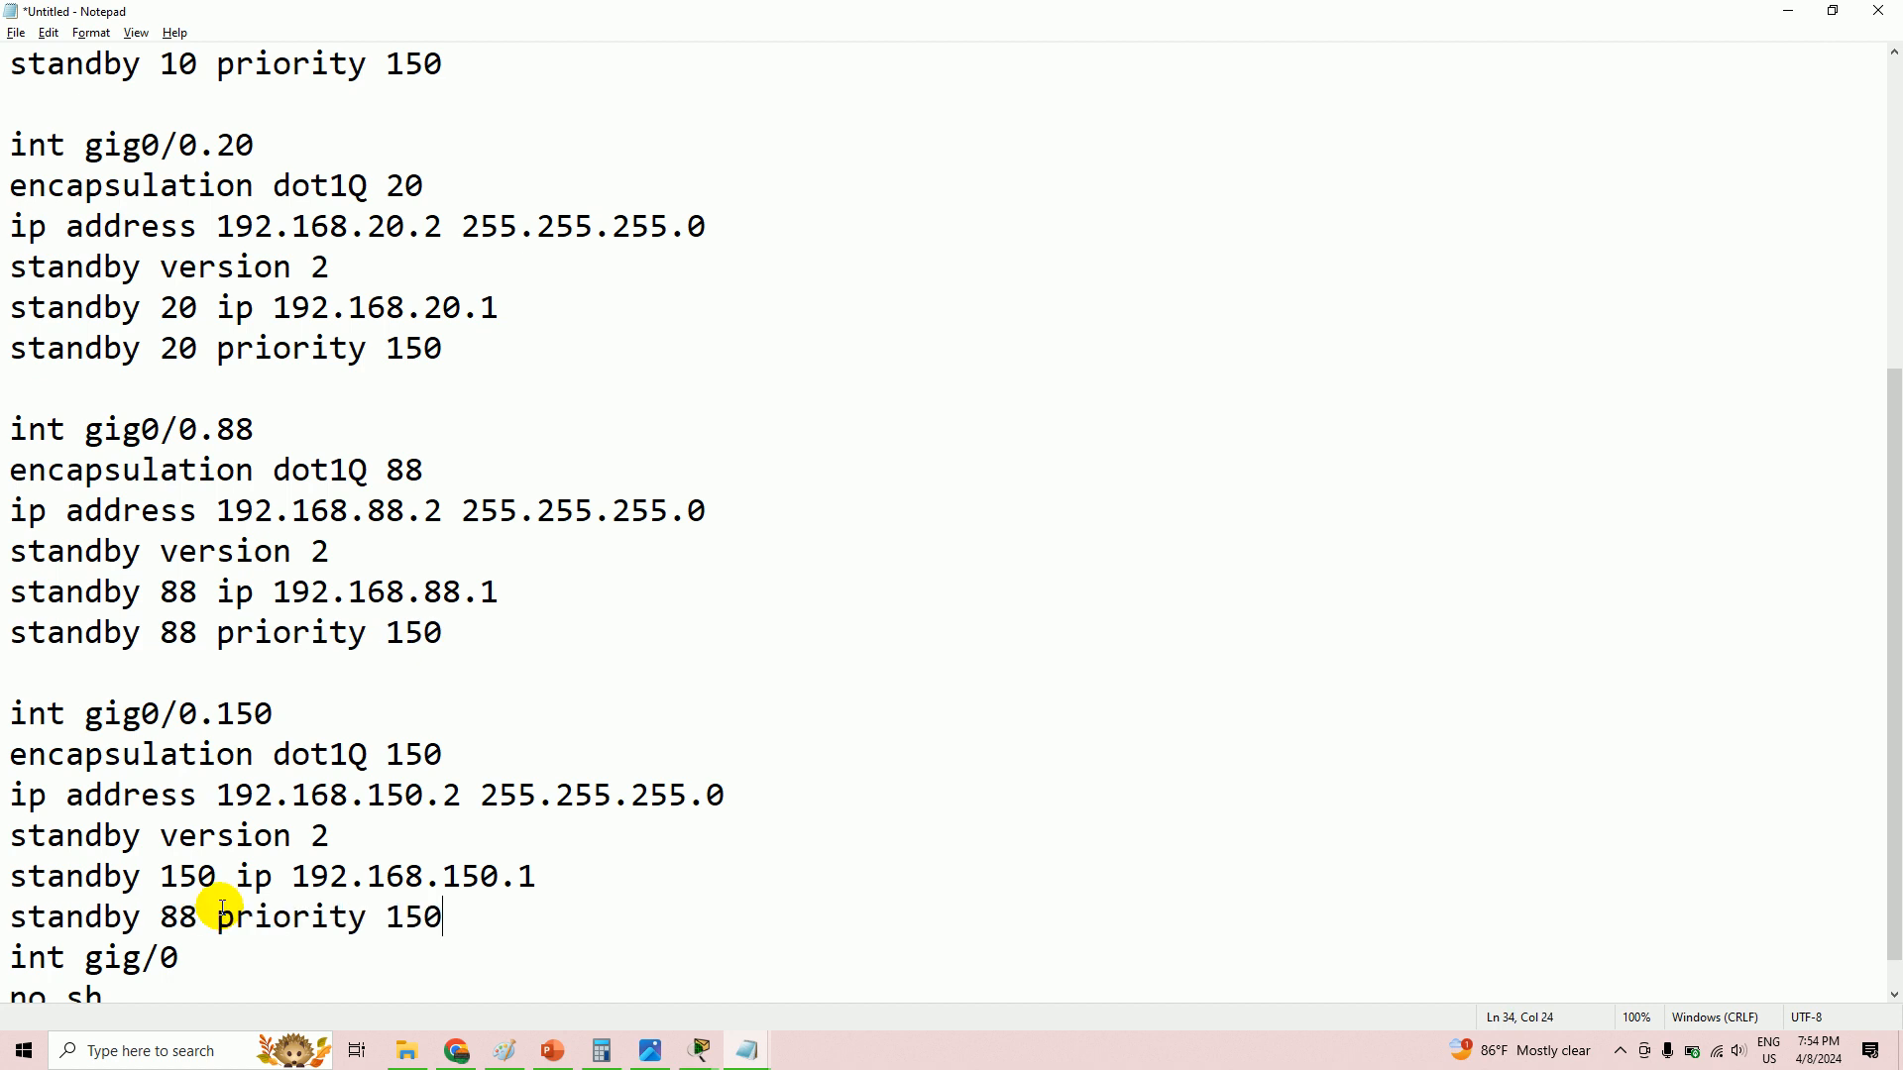
key("Return")
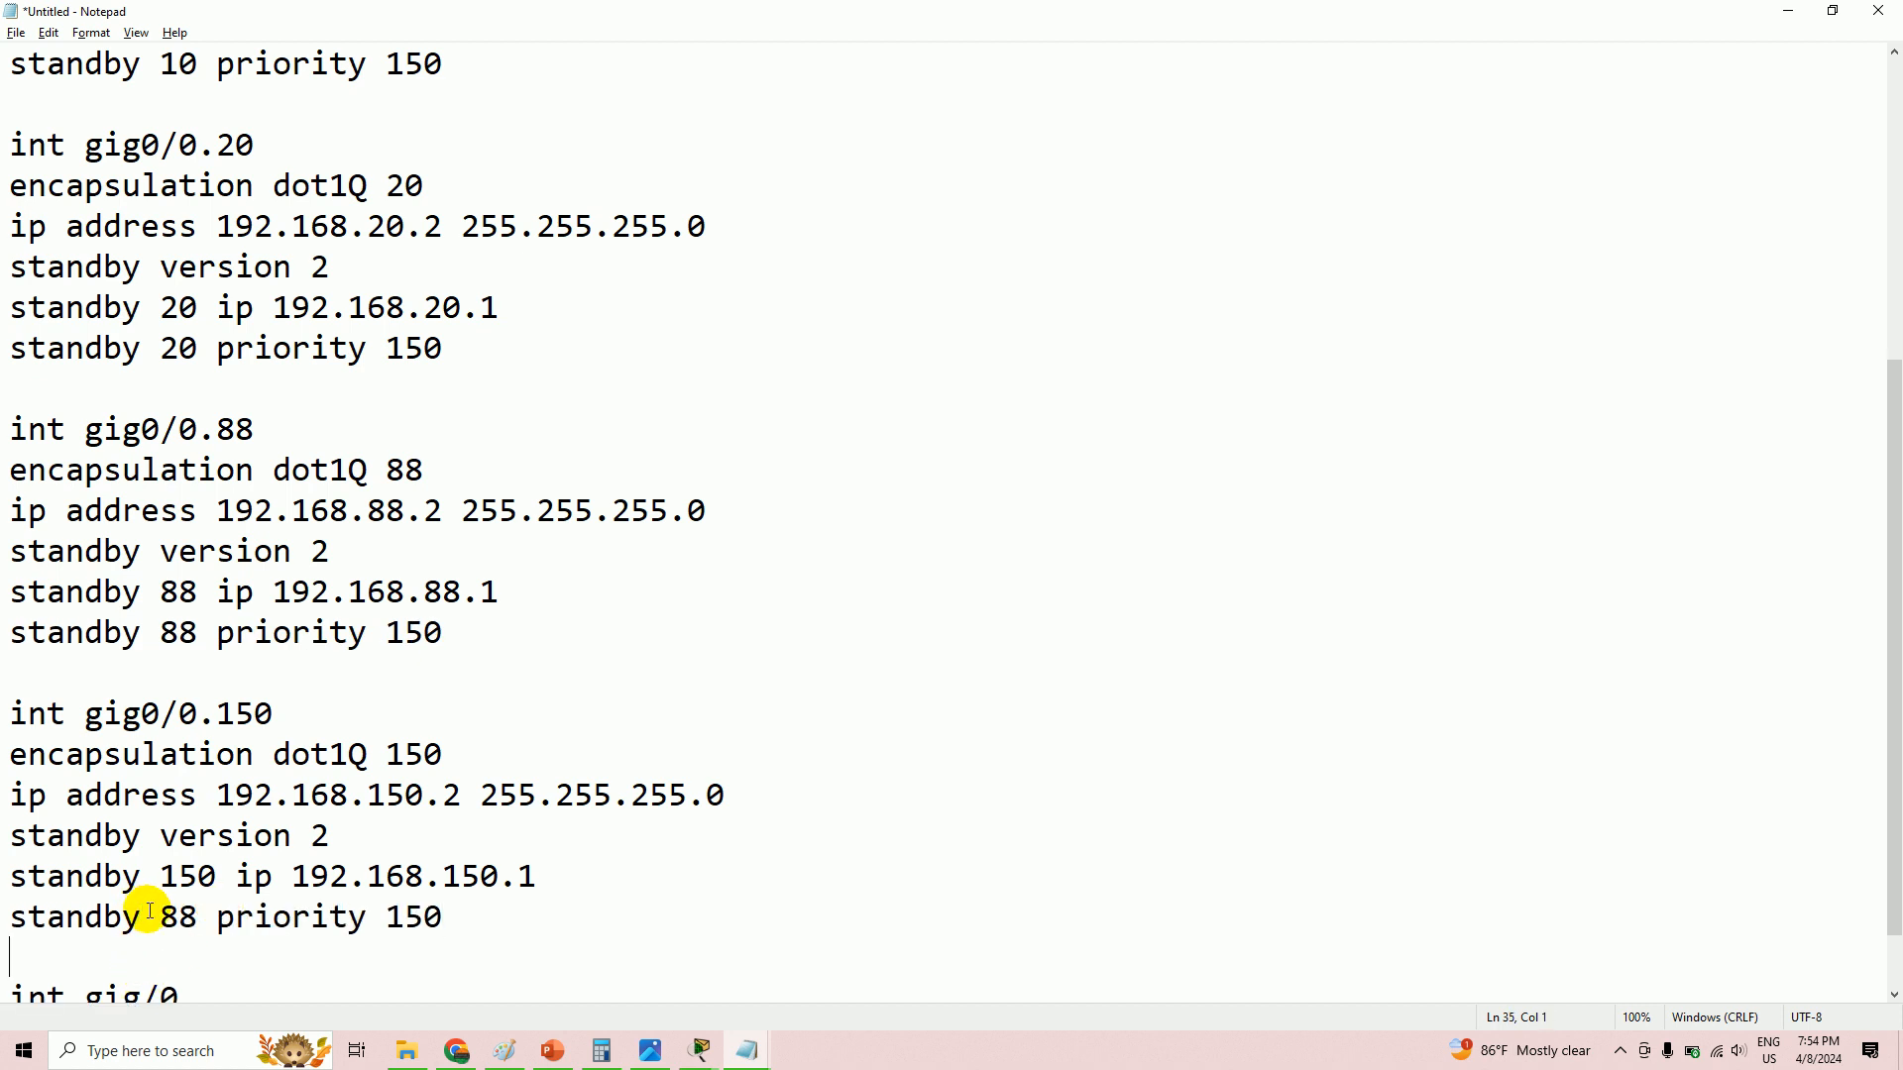
left_click_drag(198, 919, 164, 924)
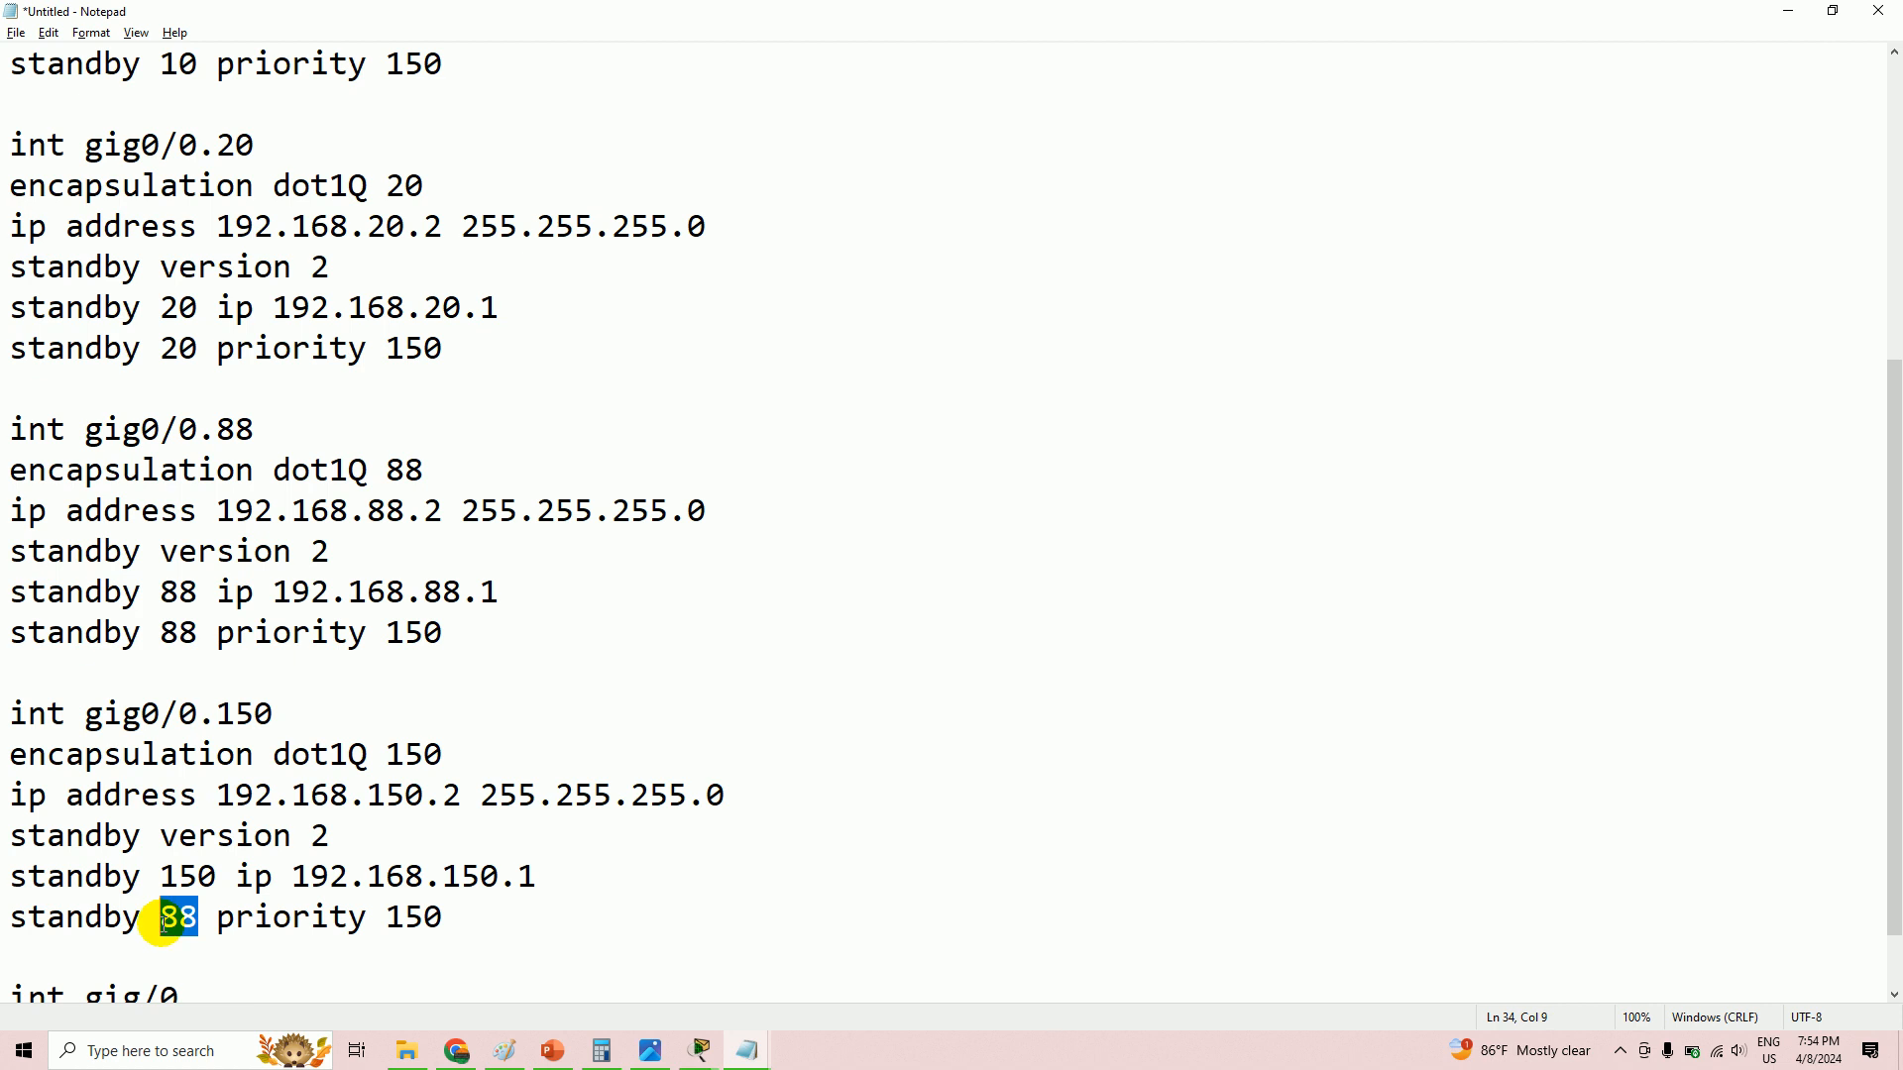
type("15")
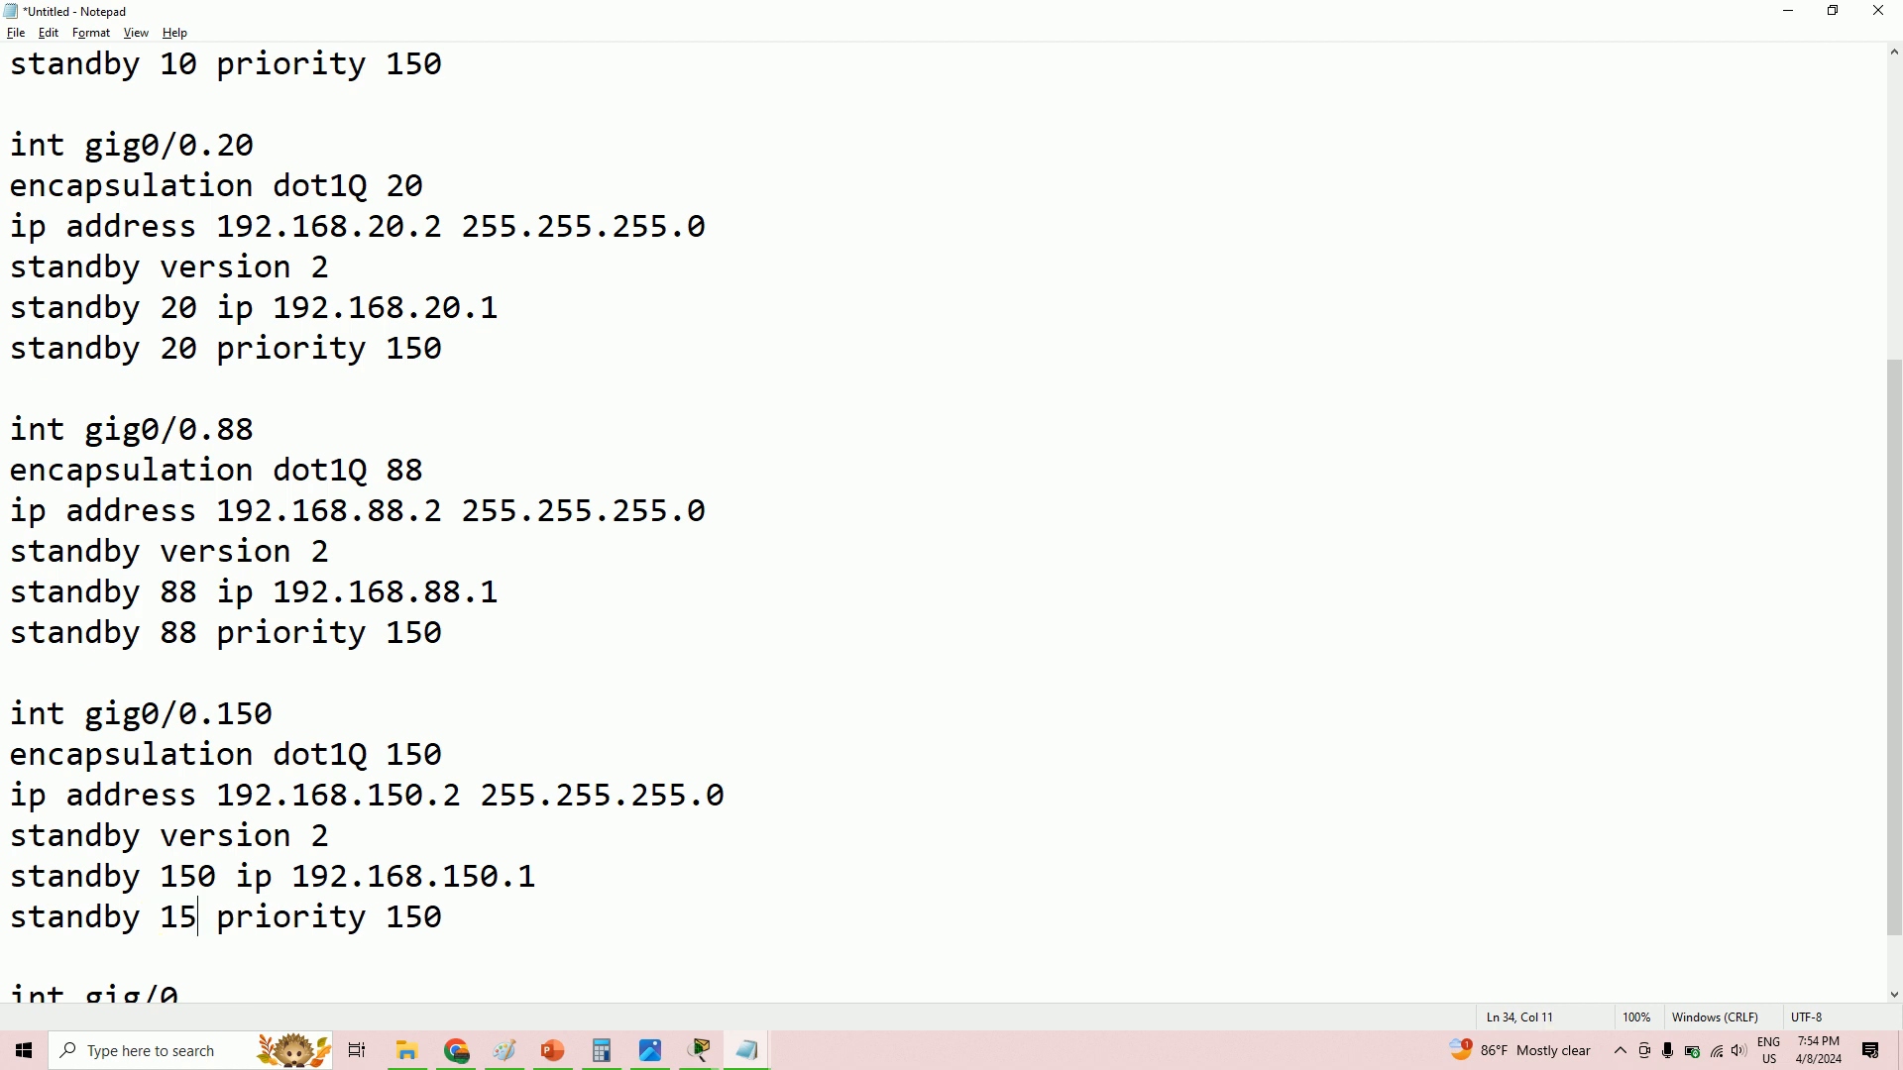
type("0")
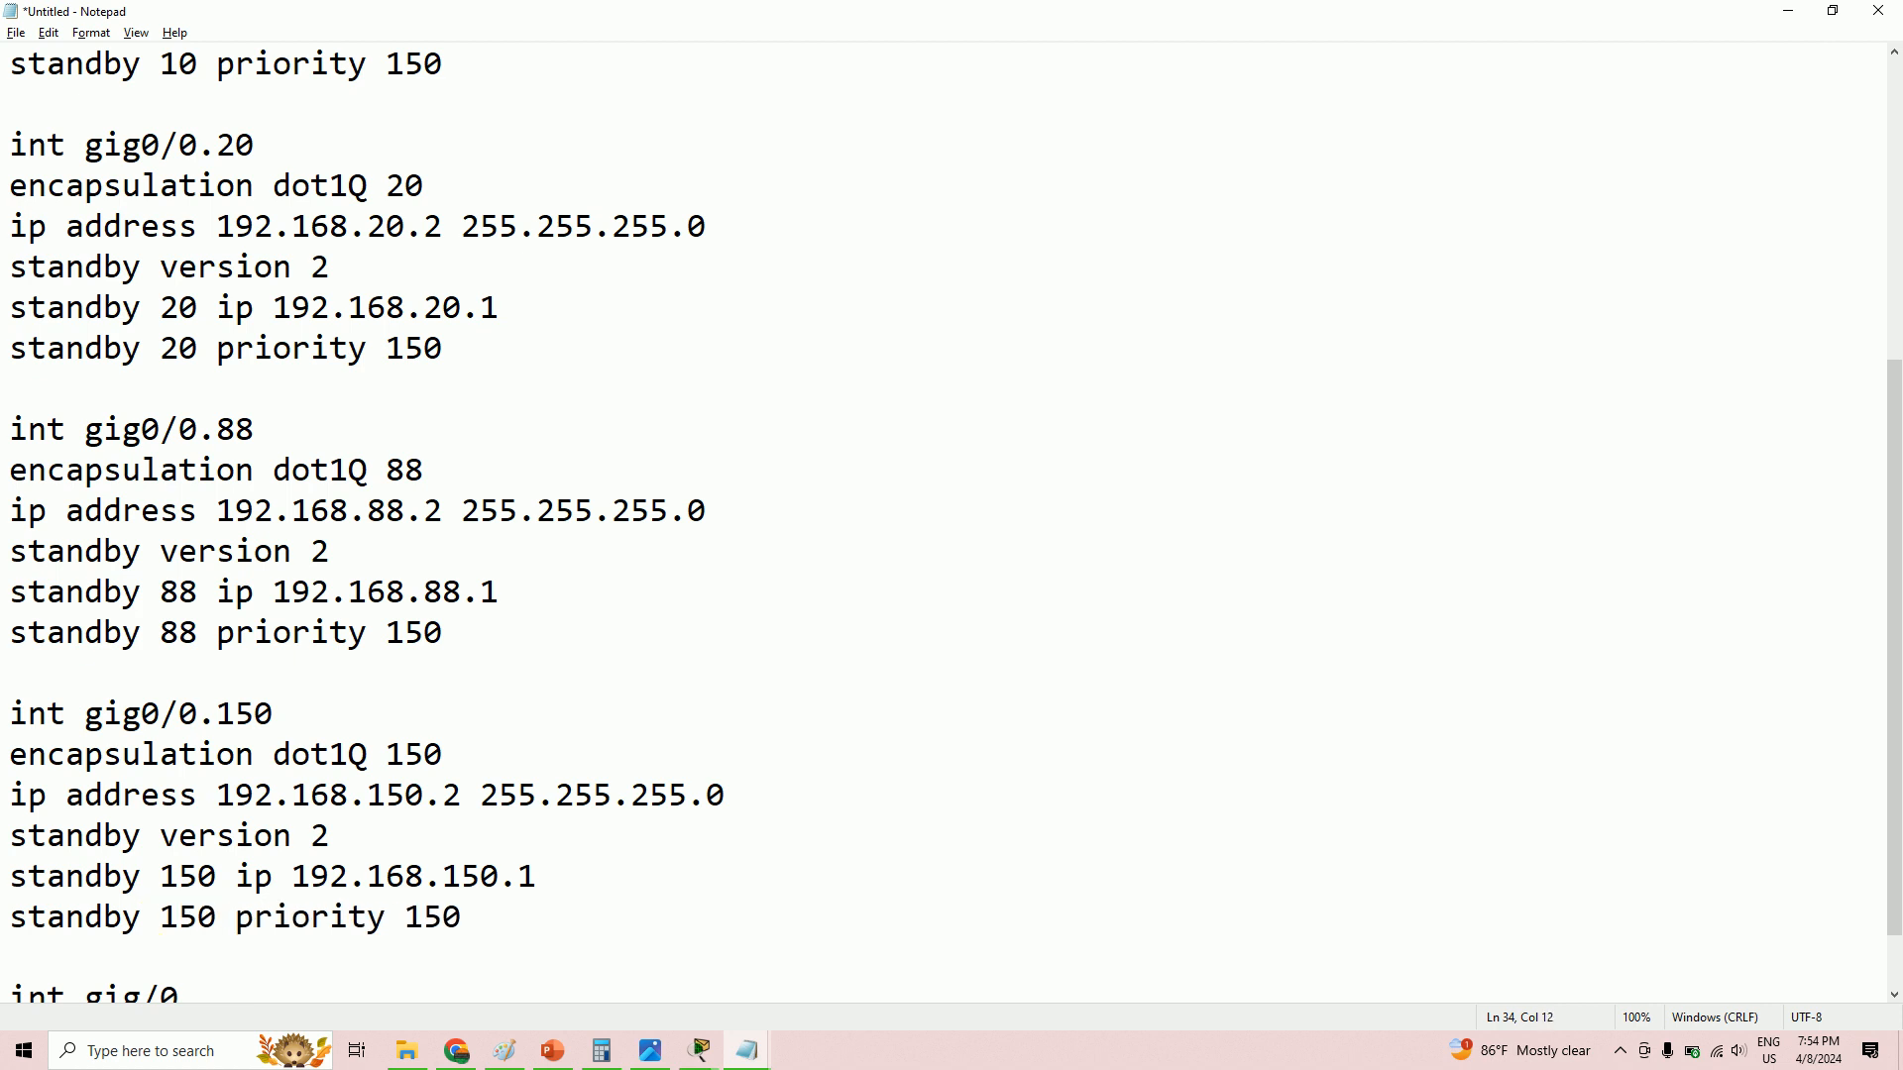
key("BackSpace")
type("0")
- Add 'standby 10 preempt' below 'standby 10 priority 150' in the gig0/0.10 block
scroll(423, 797, "up", 1)
scroll(423, 798, "up", 3)
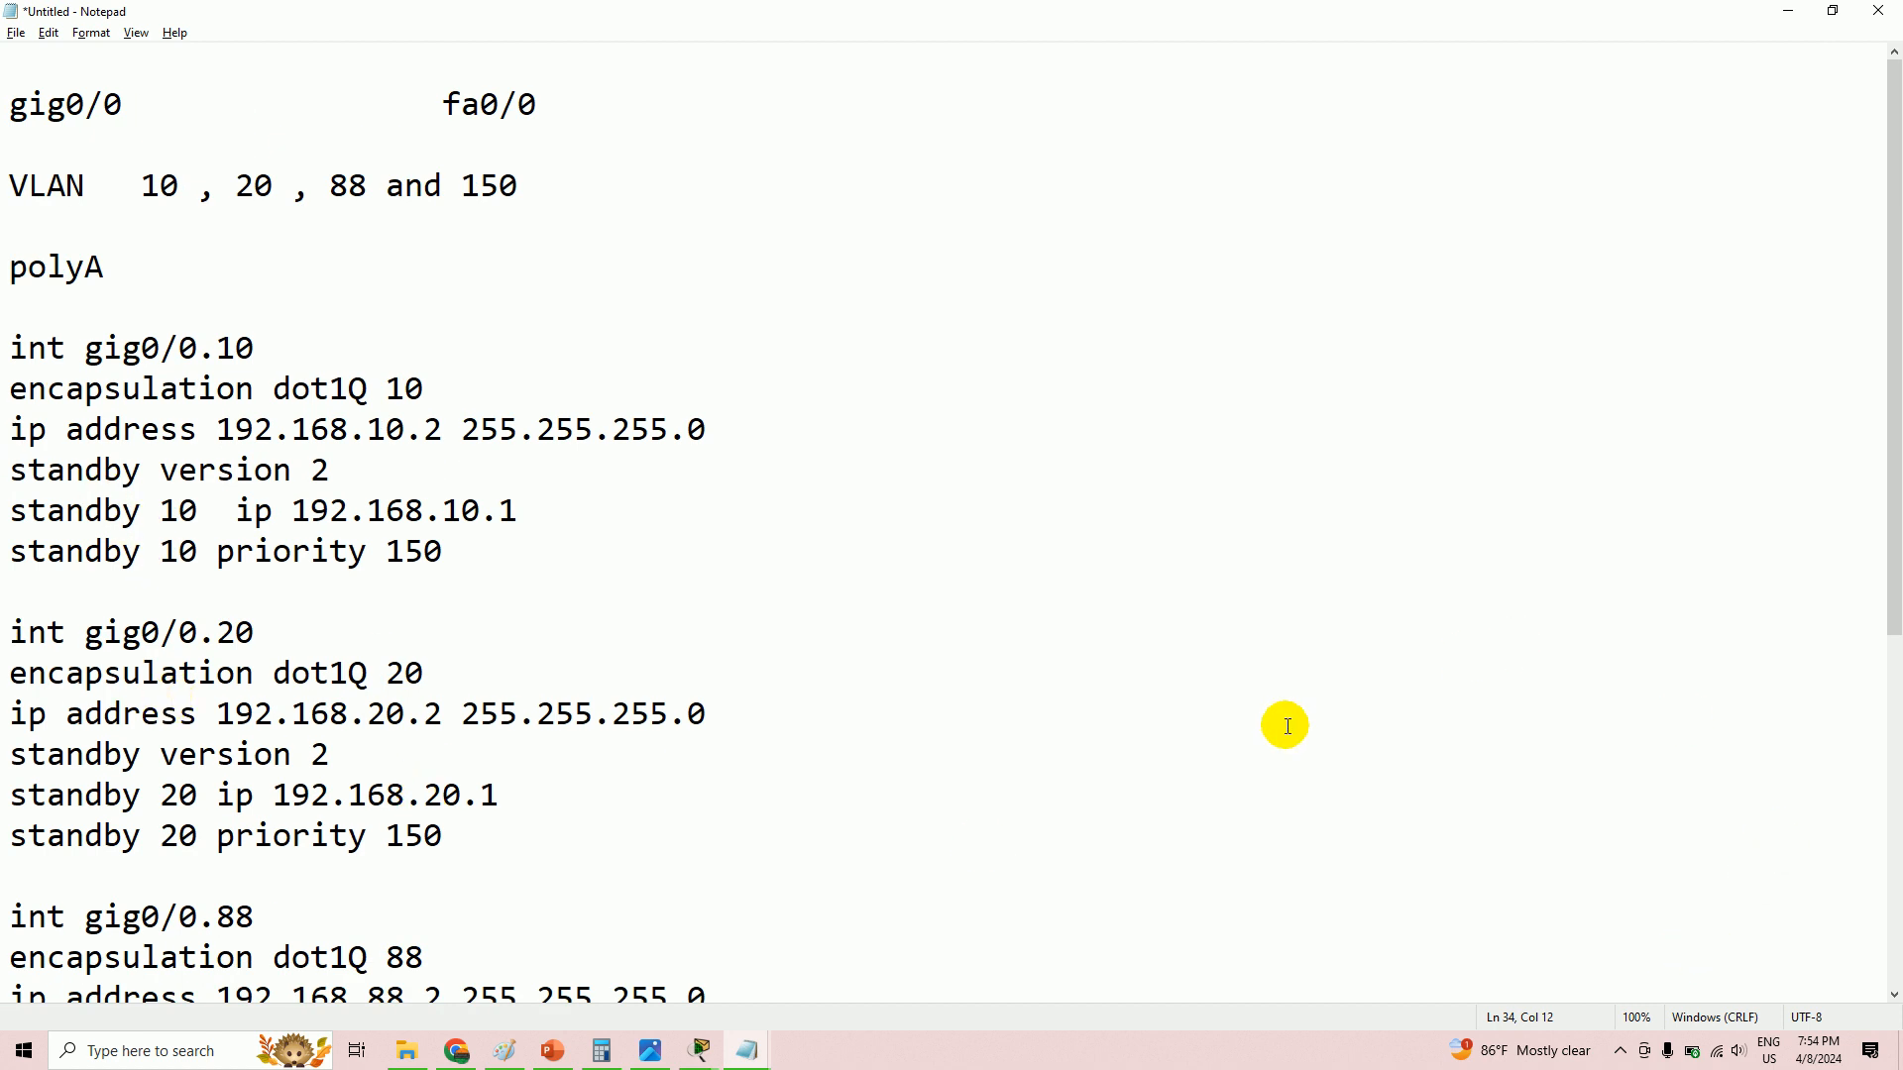
left_click(1401, 862)
left_click(517, 555)
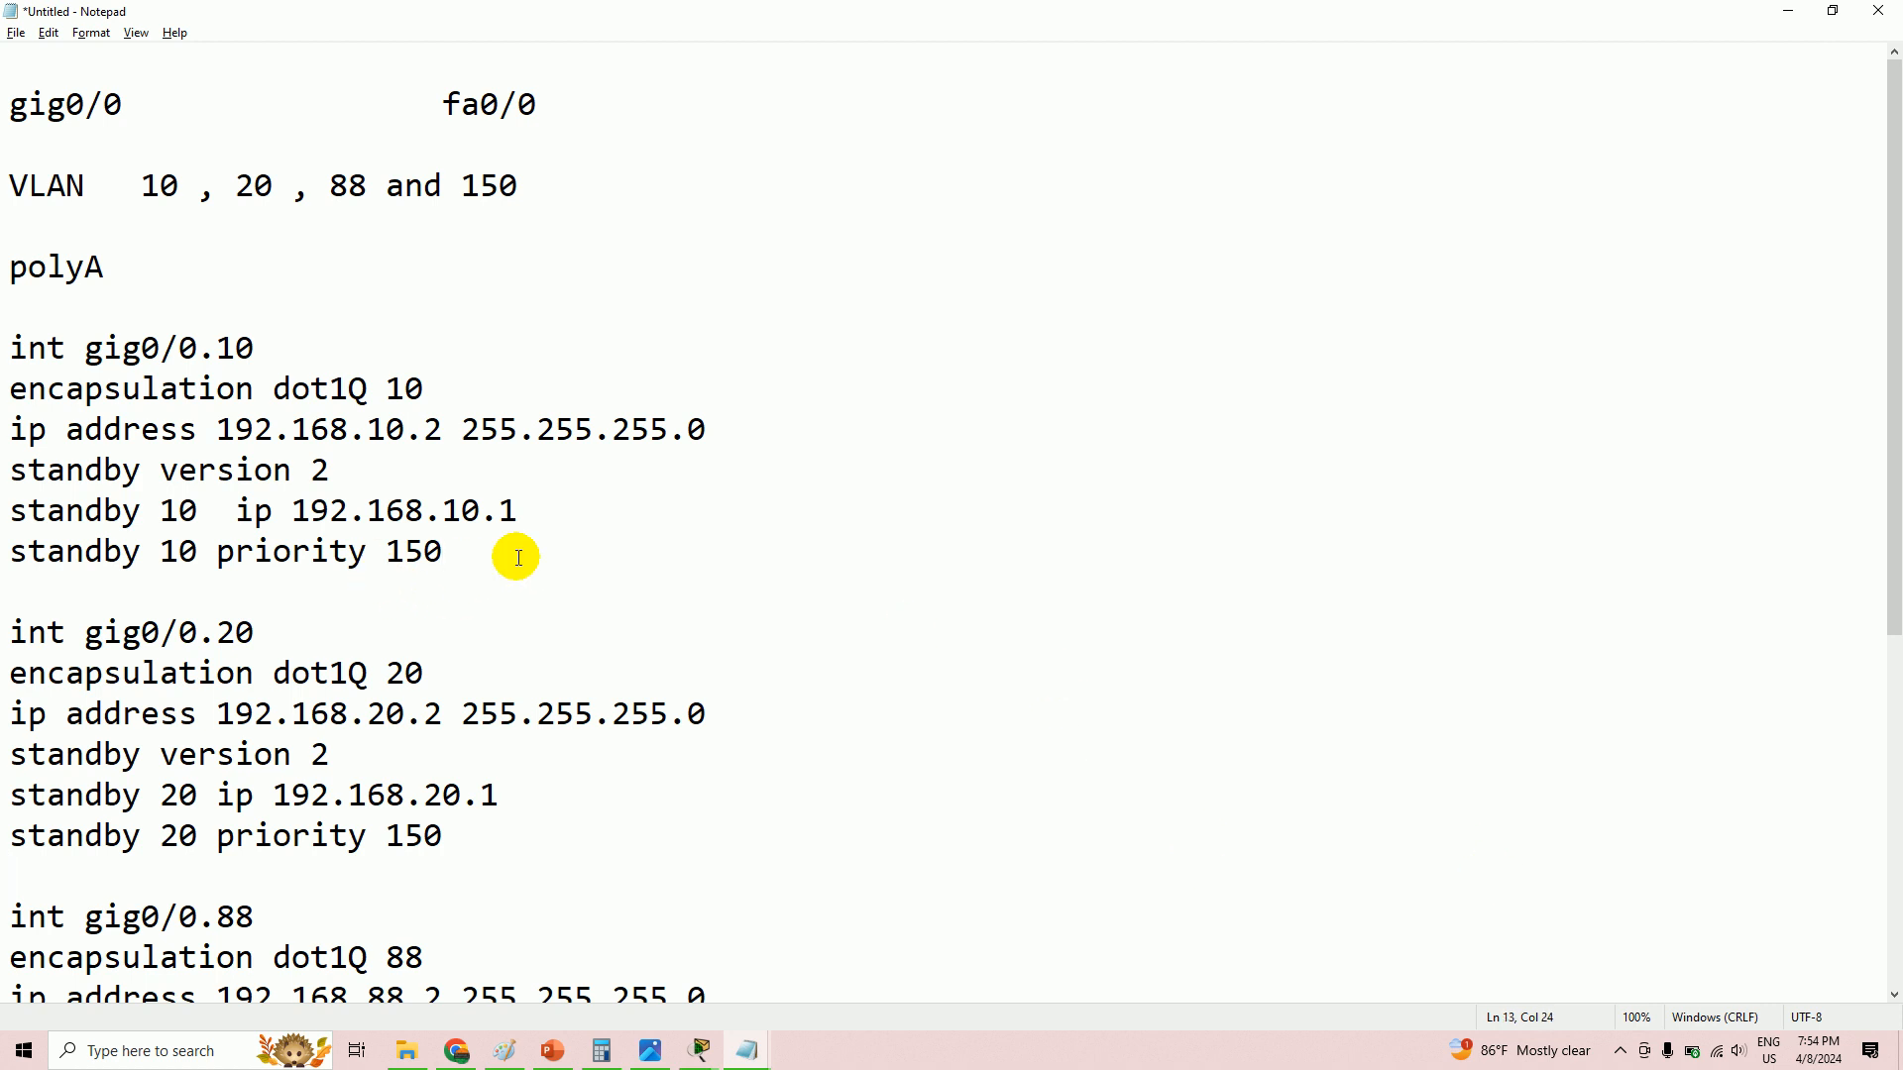
key("Return")
type("stan")
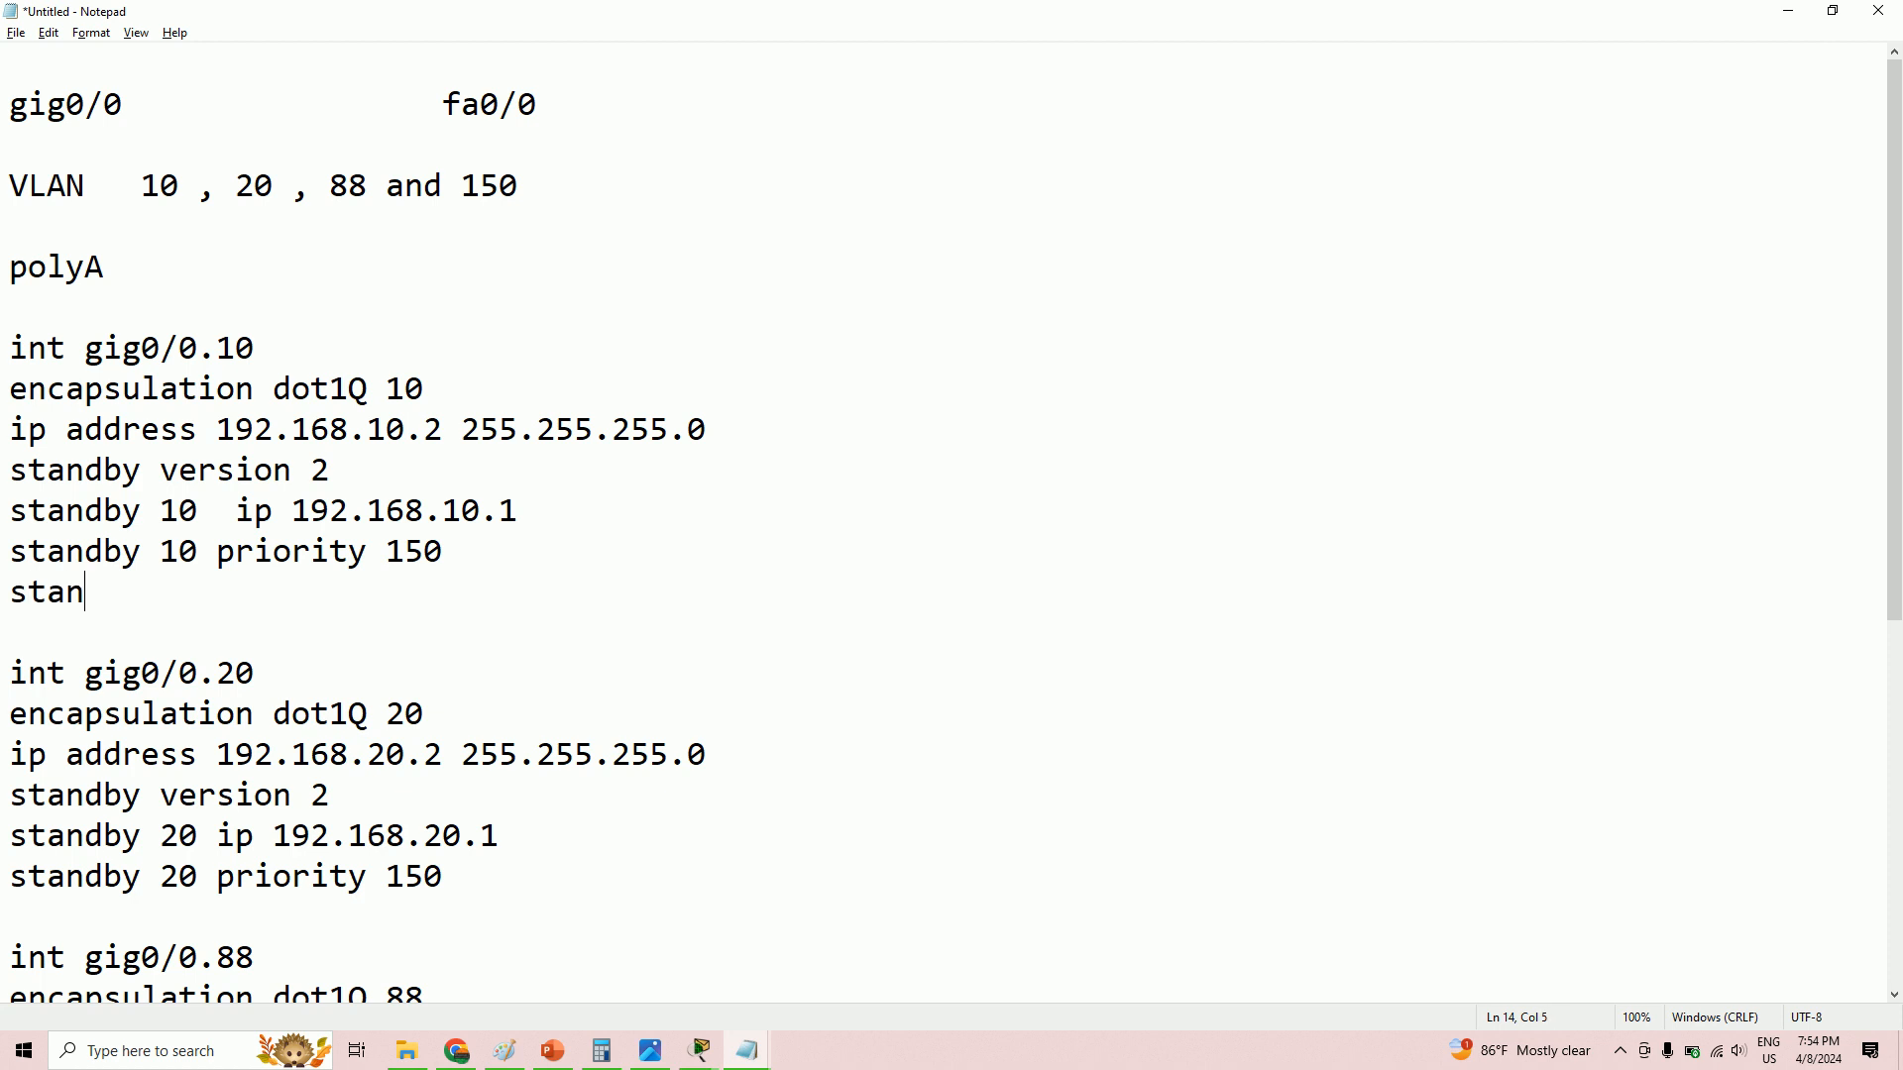
type("dby 10 preemp")
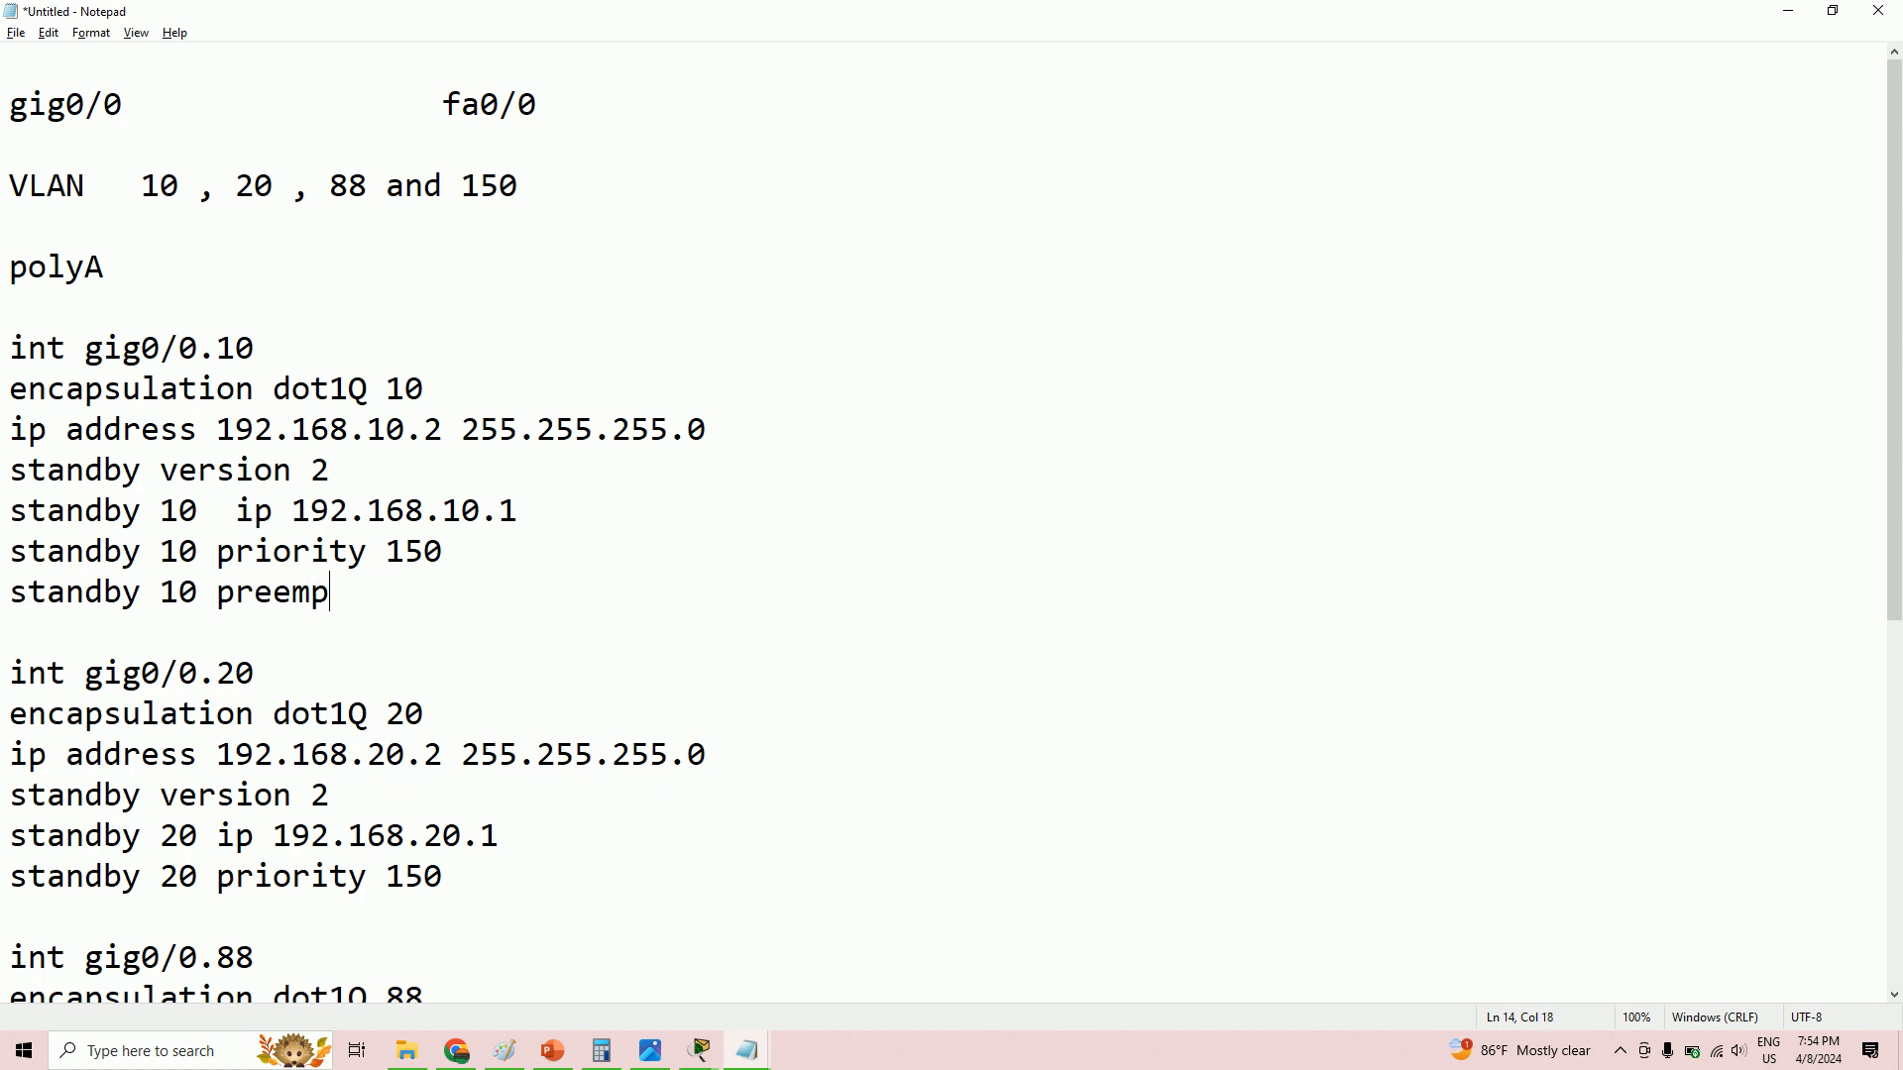
type("t")
scroll(510, 552, "down", 2)
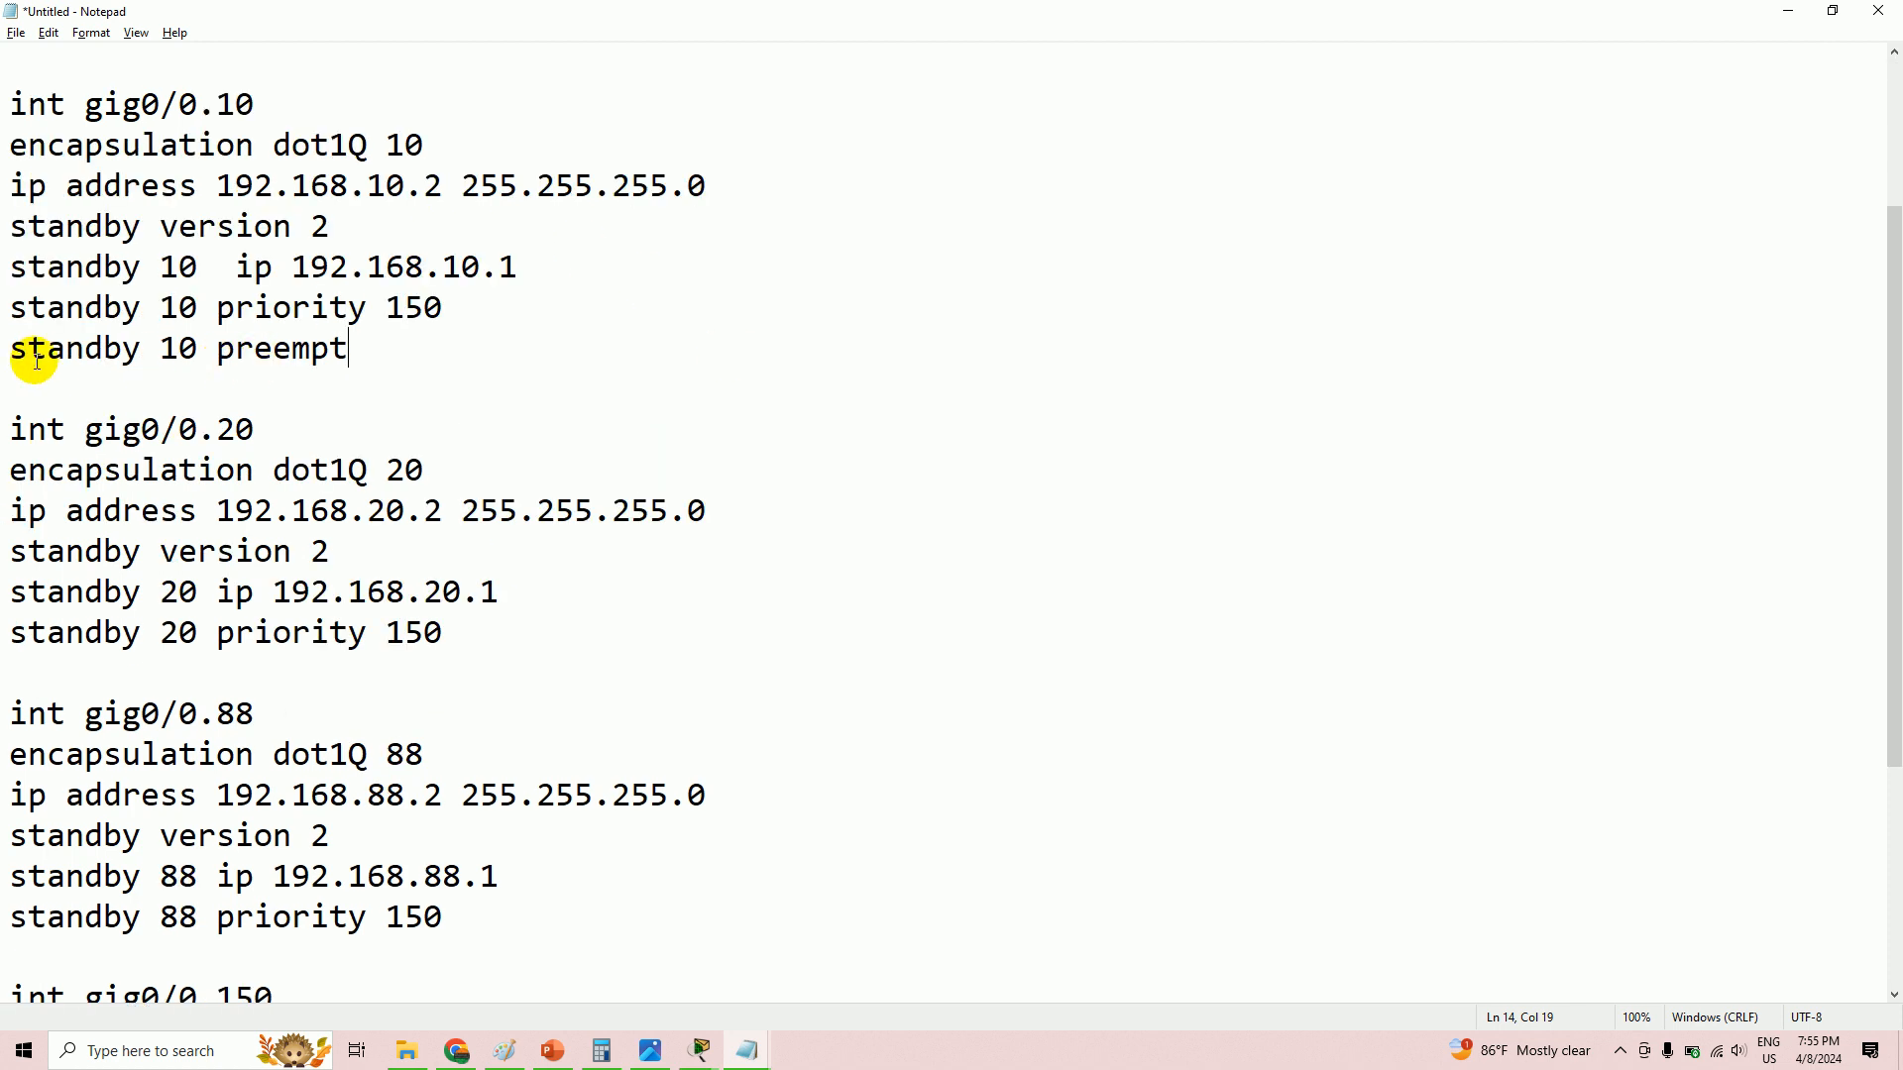
- Copy 'standby 10 preempt' under the VLAN 20 priority line as 'standby 20 preempt'
left_click_drag(5, 351, 370, 348)
right_click(327, 361)
left_click(390, 415)
left_click(479, 646)
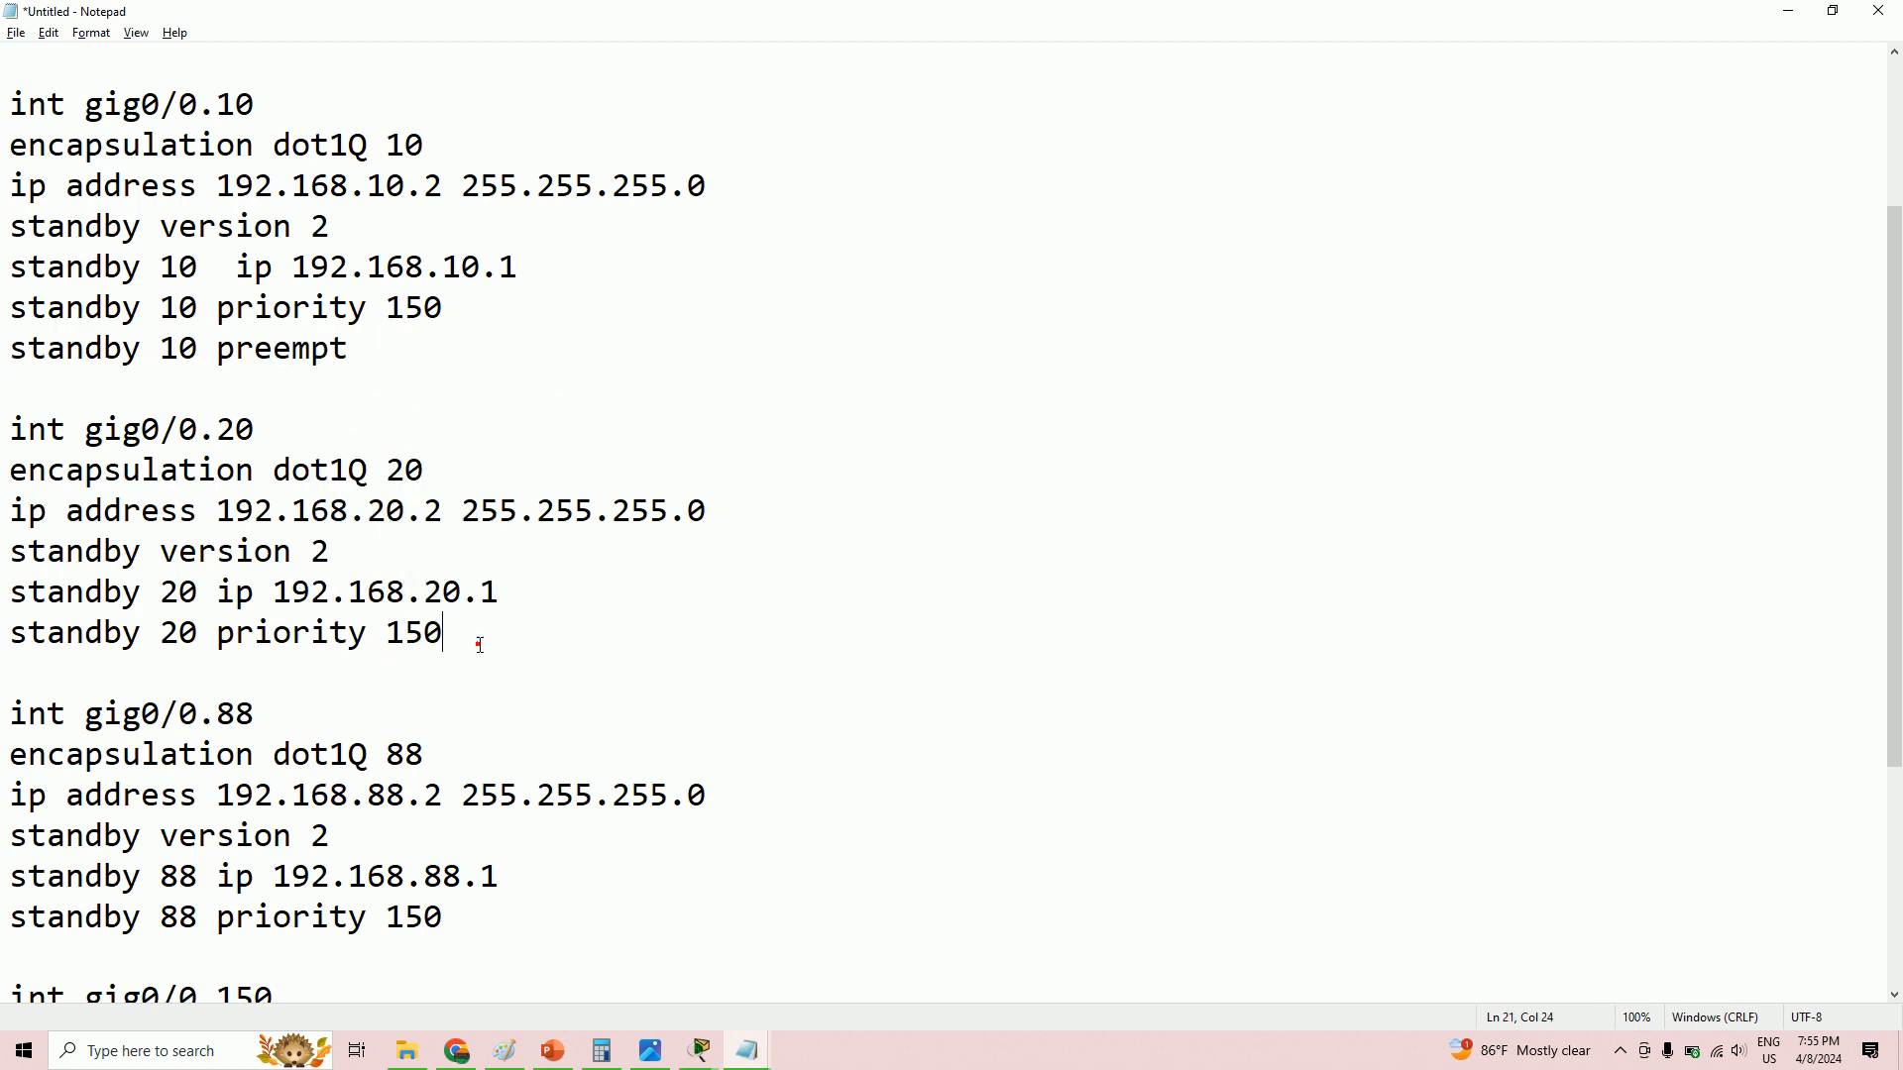
key("Return")
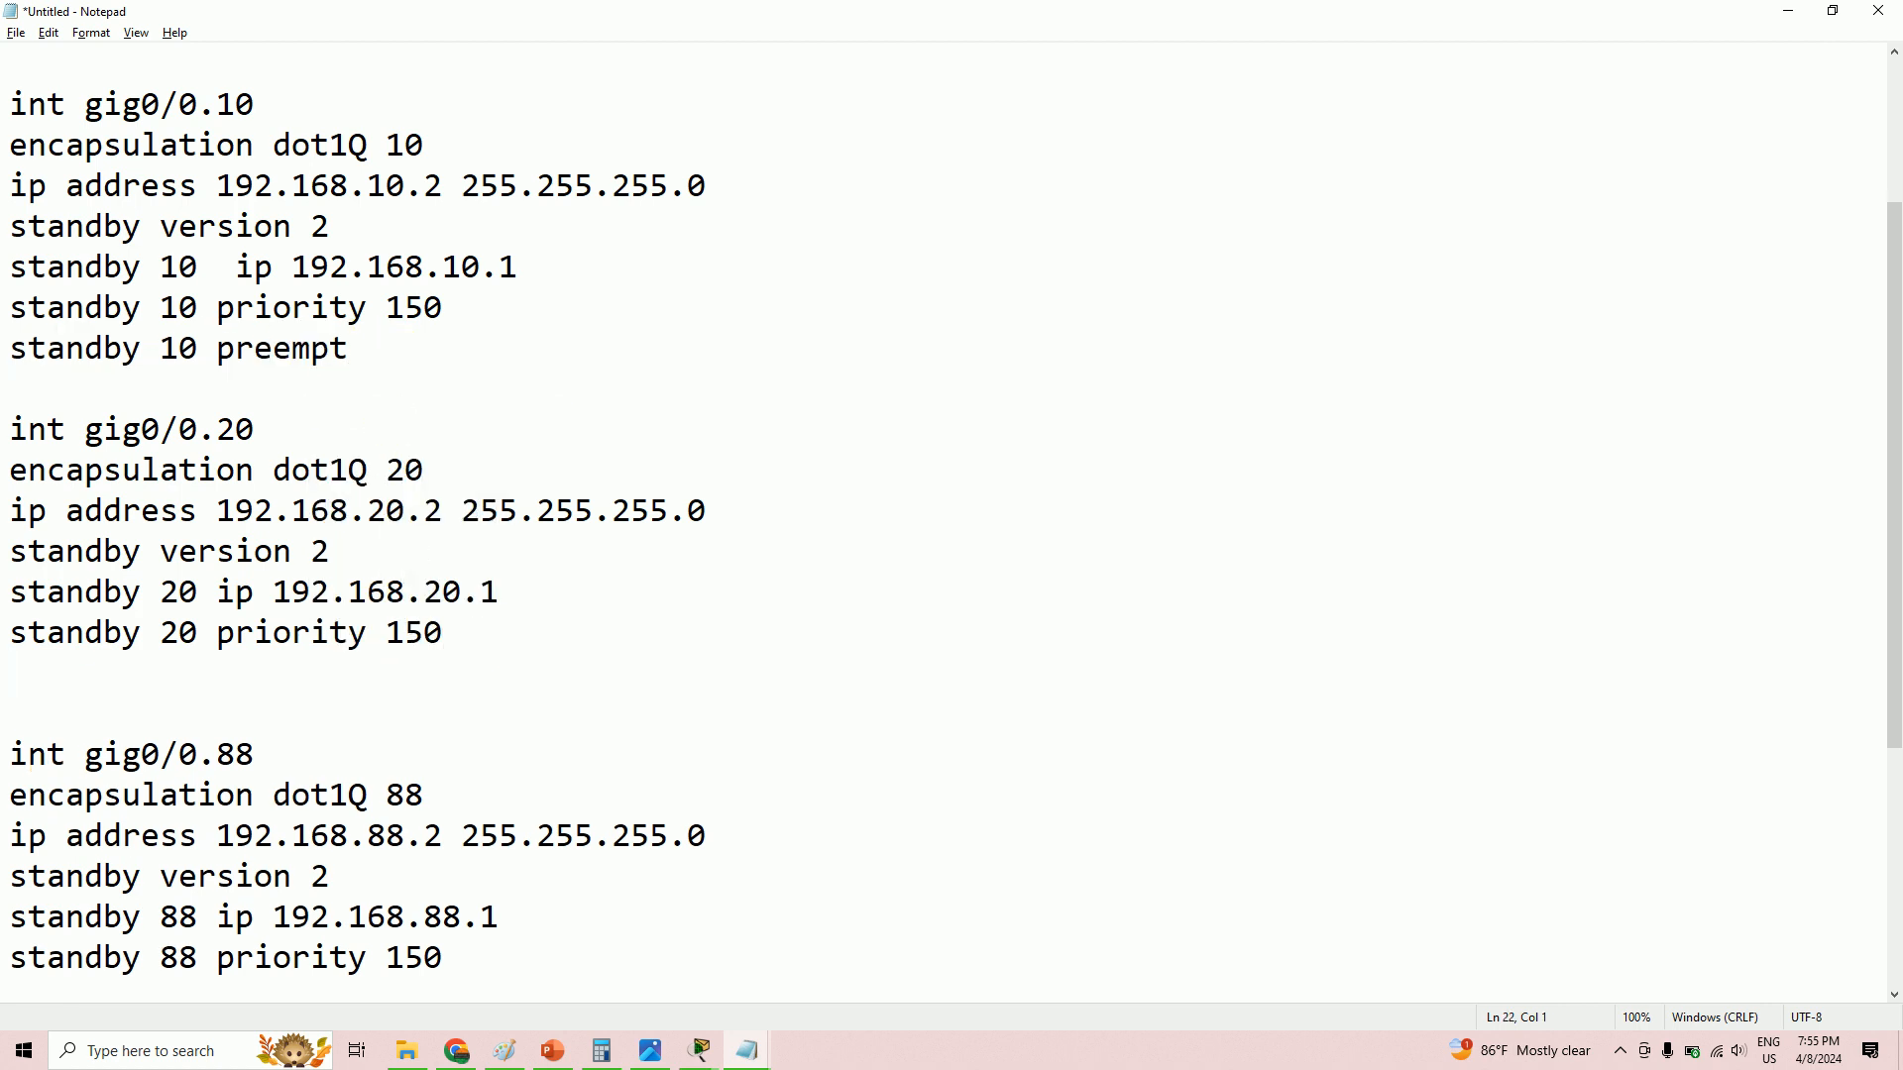
key("ctrl+v")
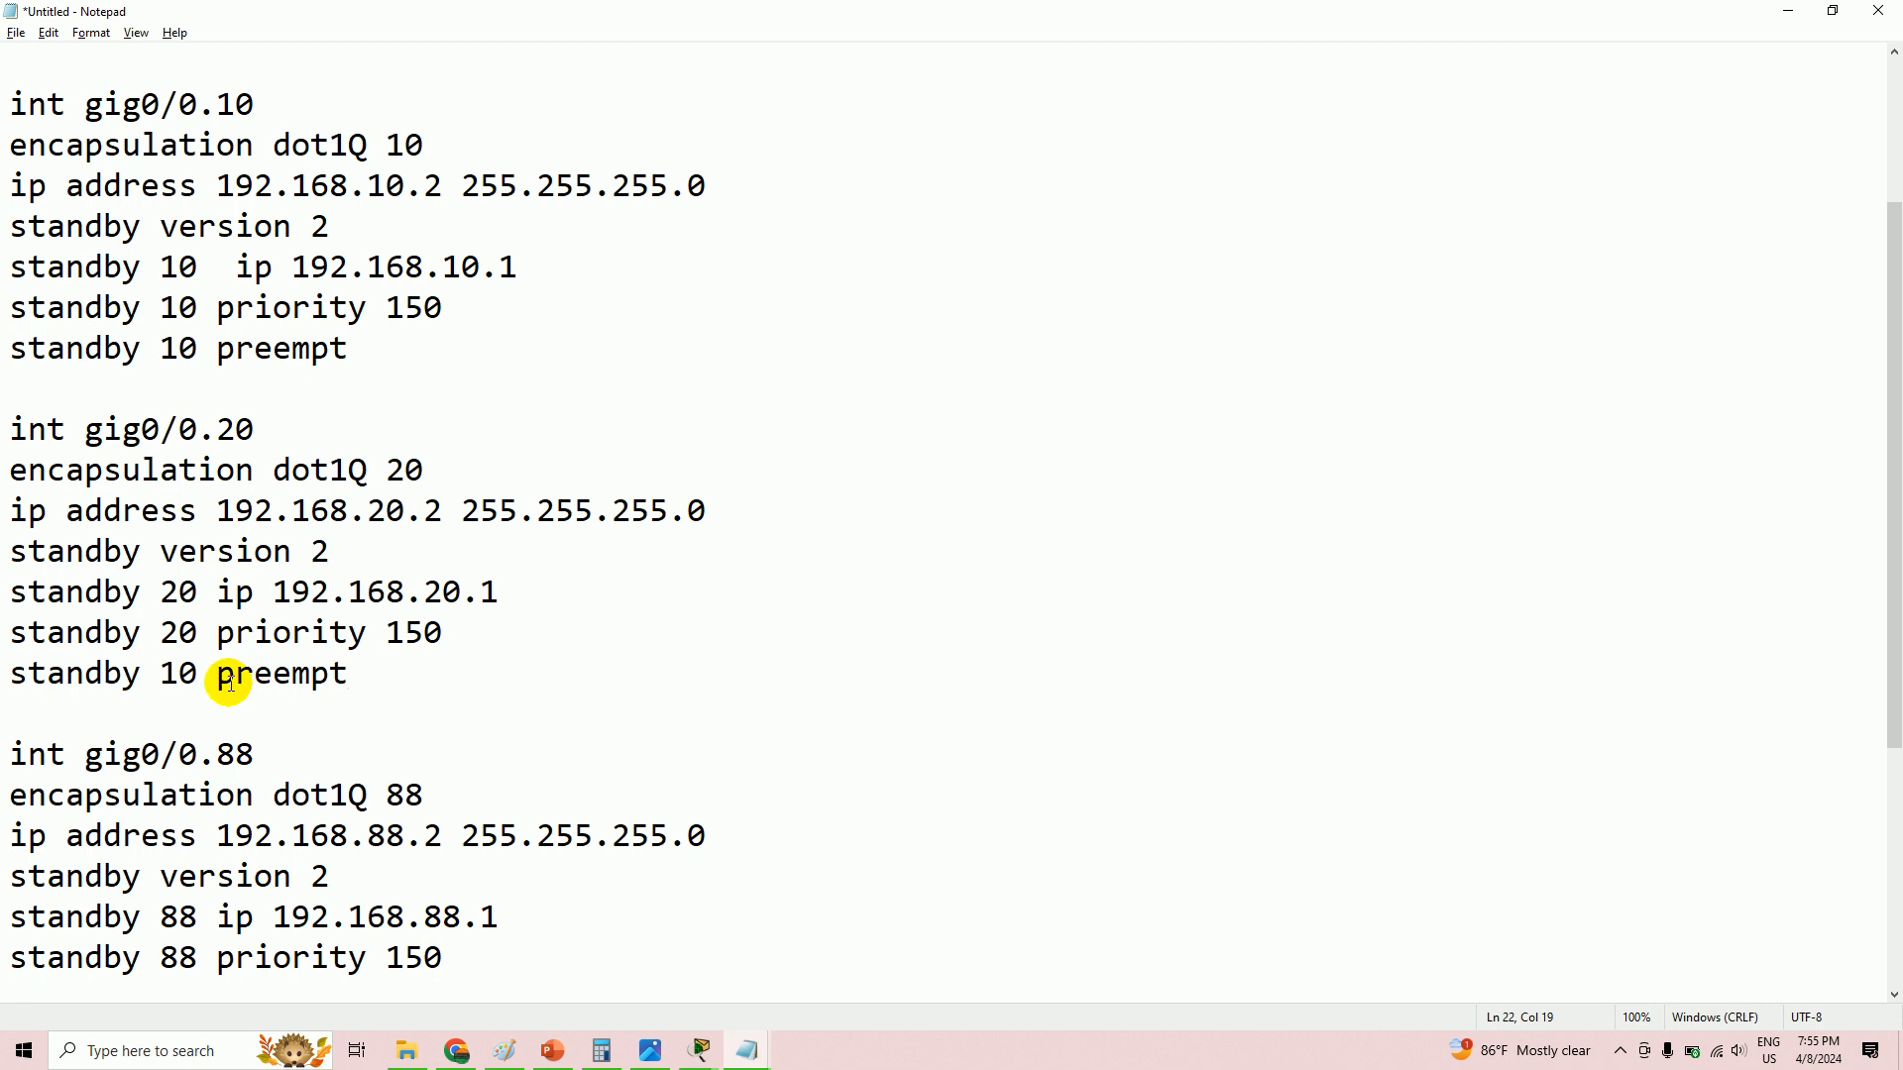
left_click_drag(201, 676, 162, 679)
type("20")
scroll(369, 678, "down", 2)
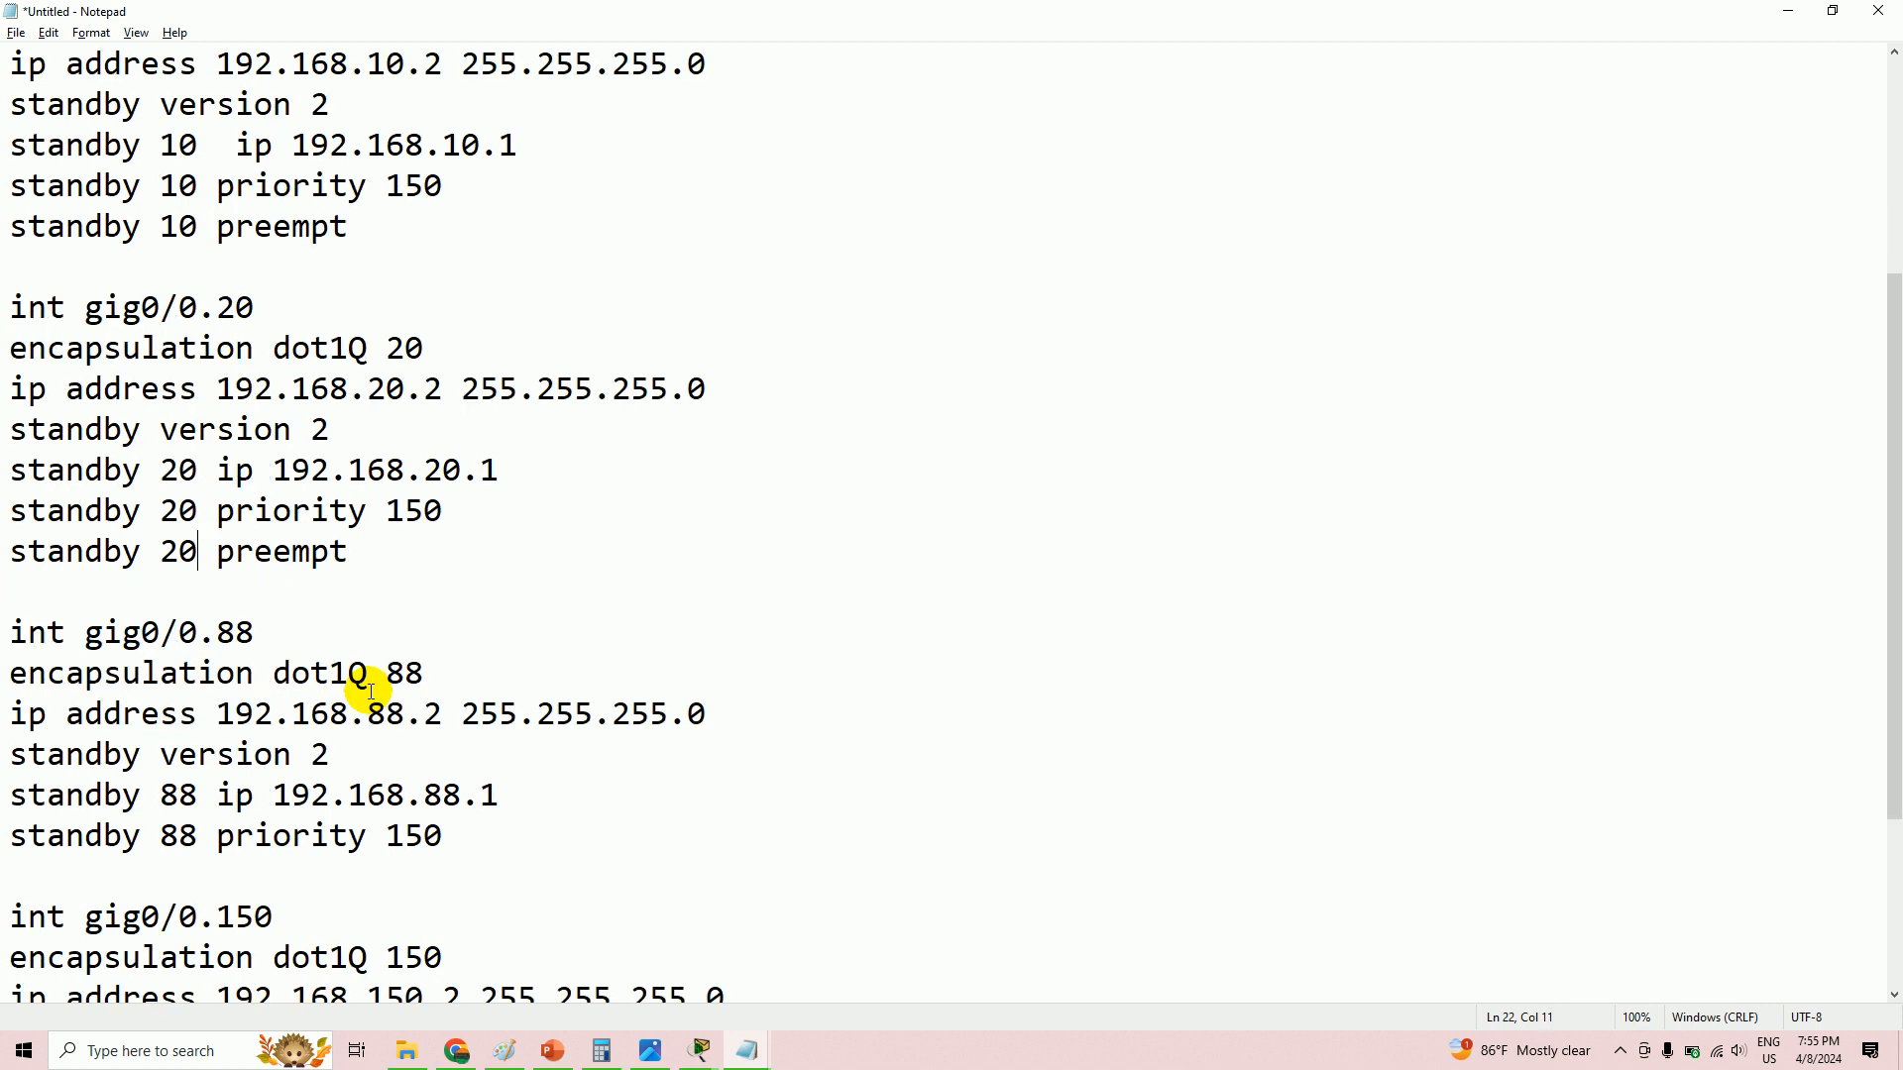
- Add 'standby 88 preempt' below 'standby 88 priority 150'
left_click(488, 729)
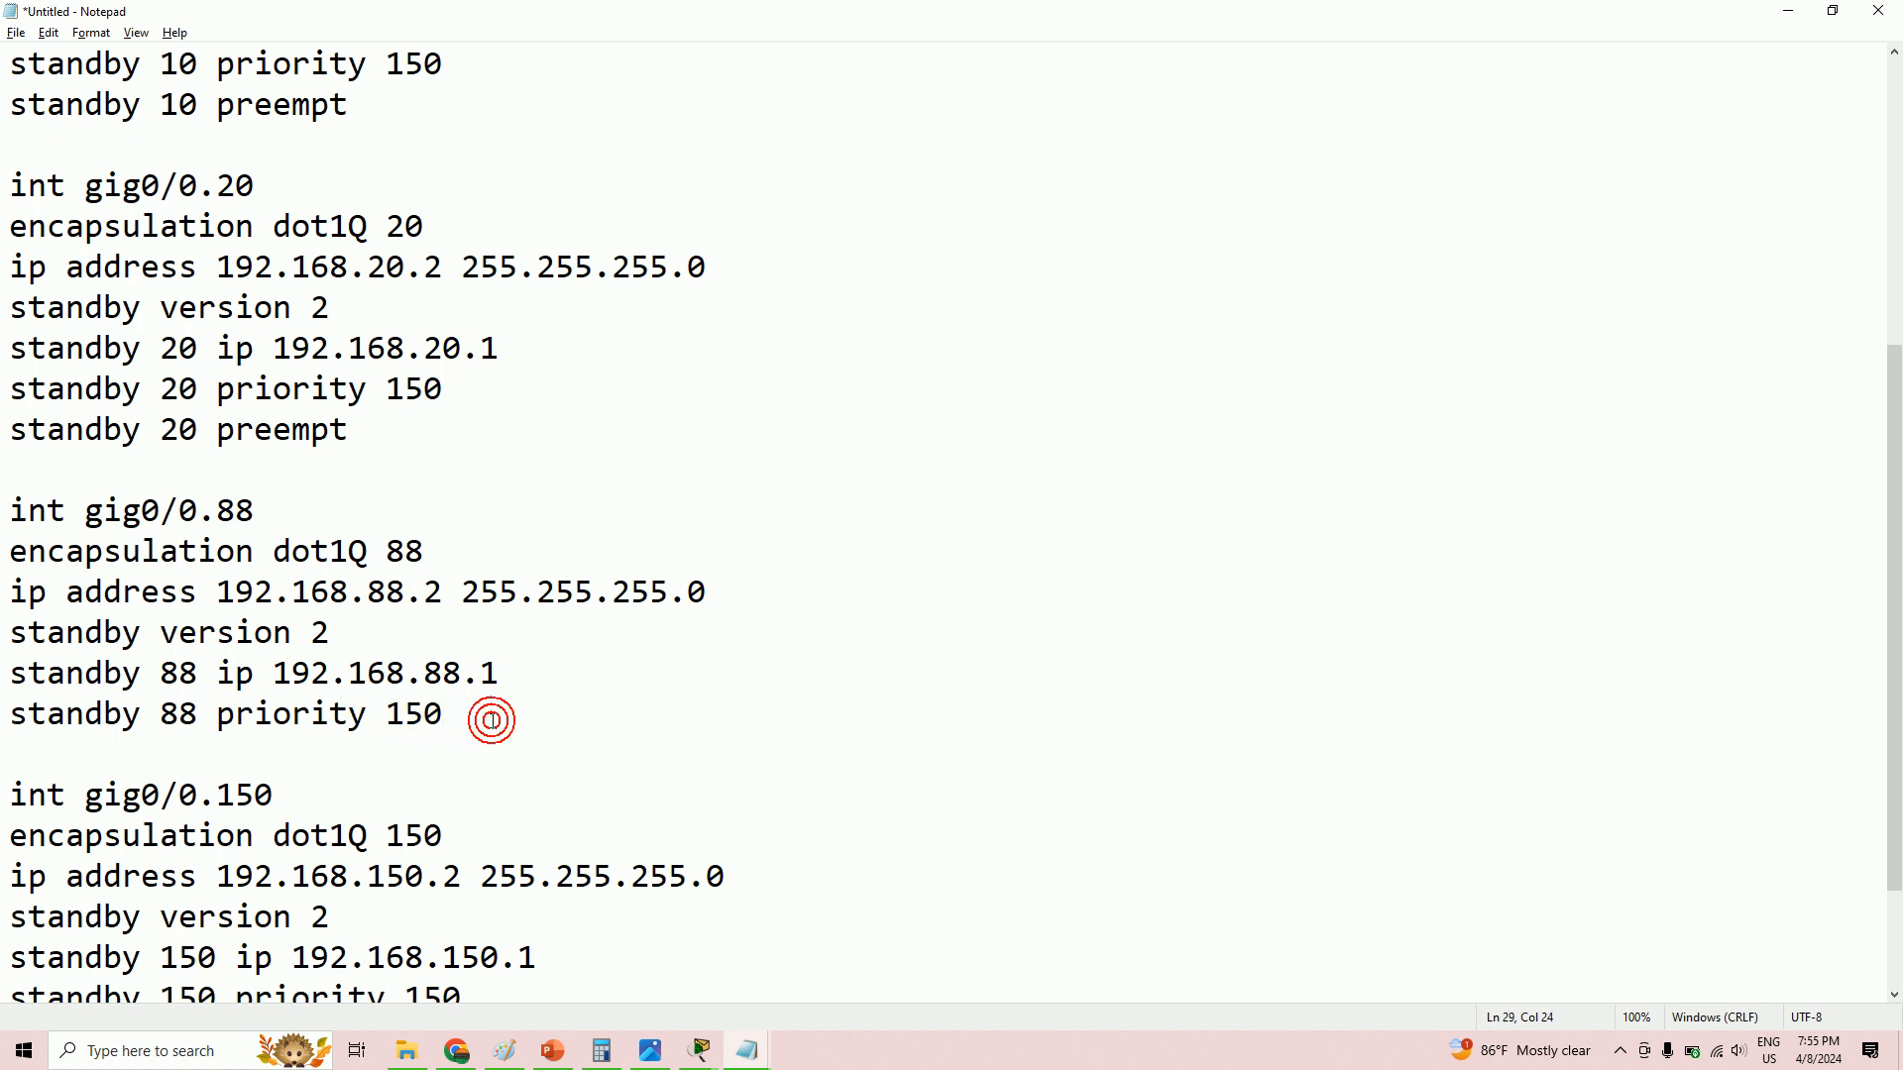
key("Return")
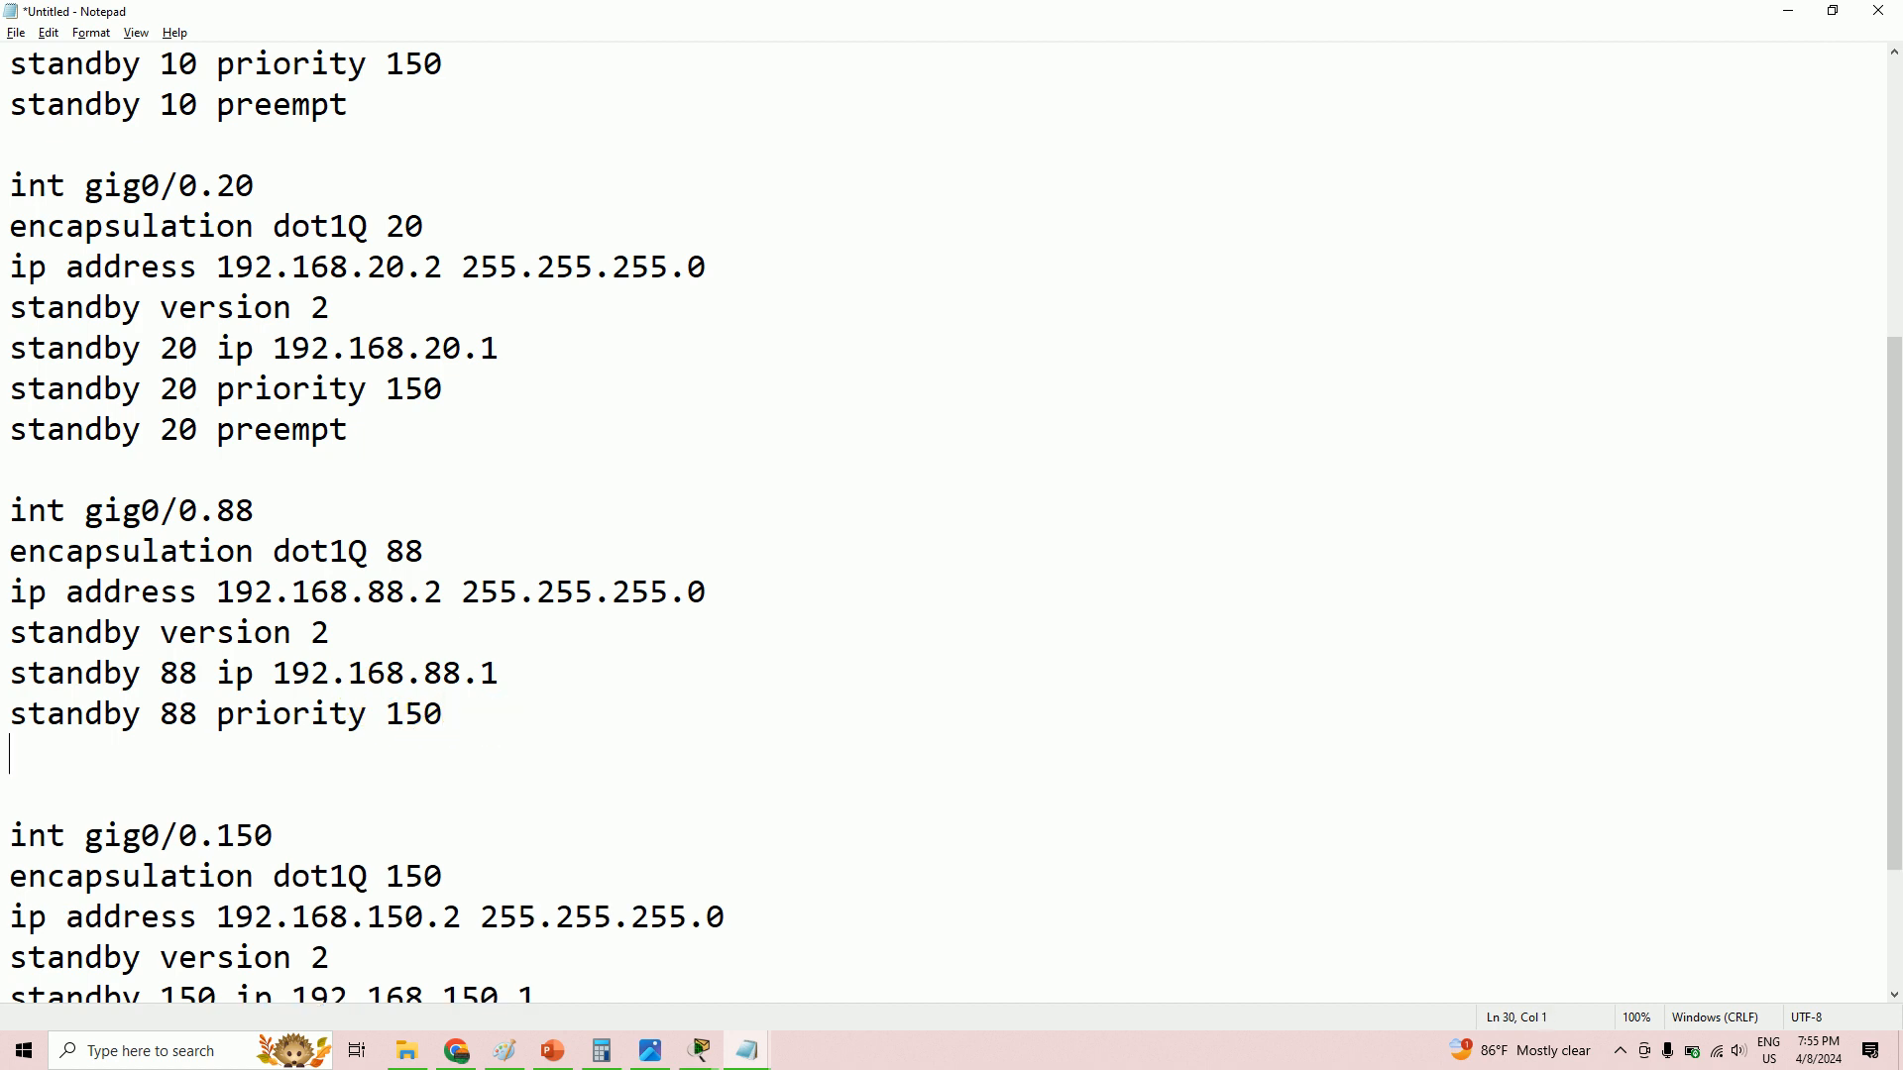
key("ctrl+v")
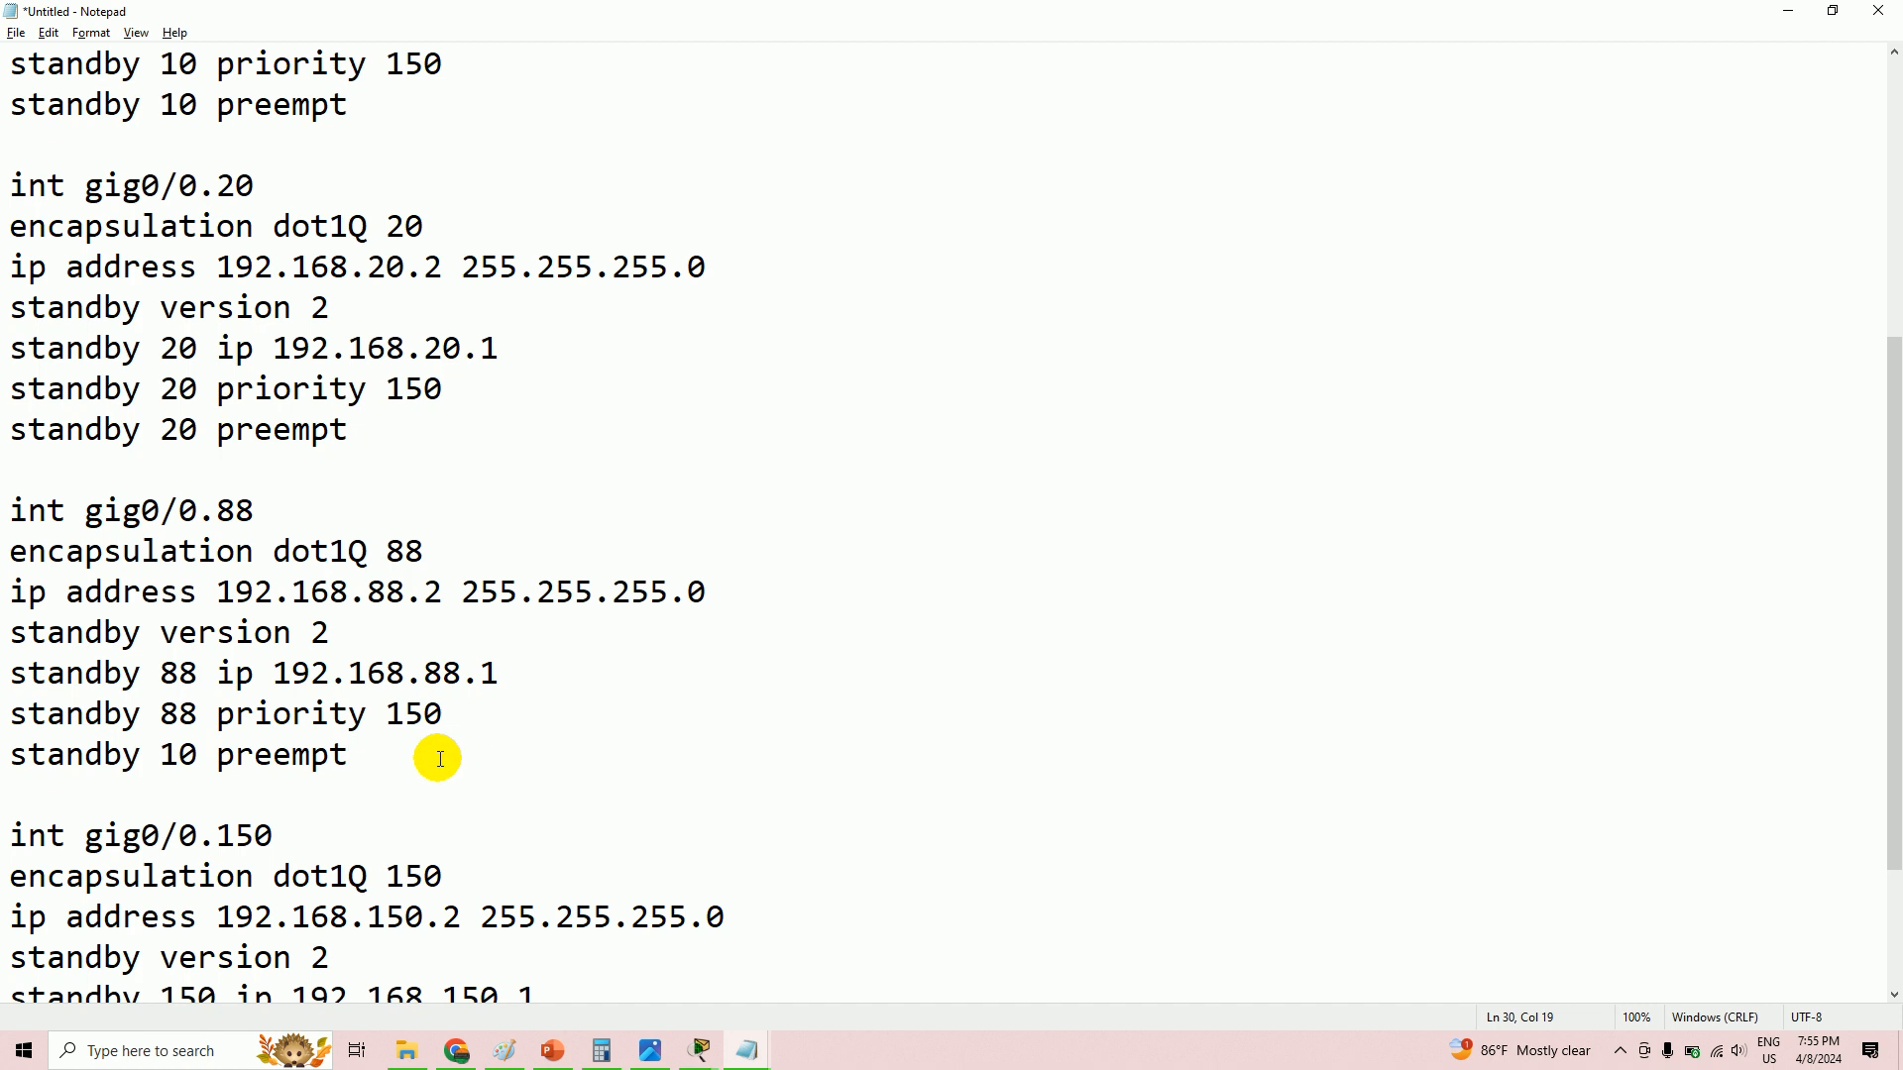
double_click(185, 753)
type("88")
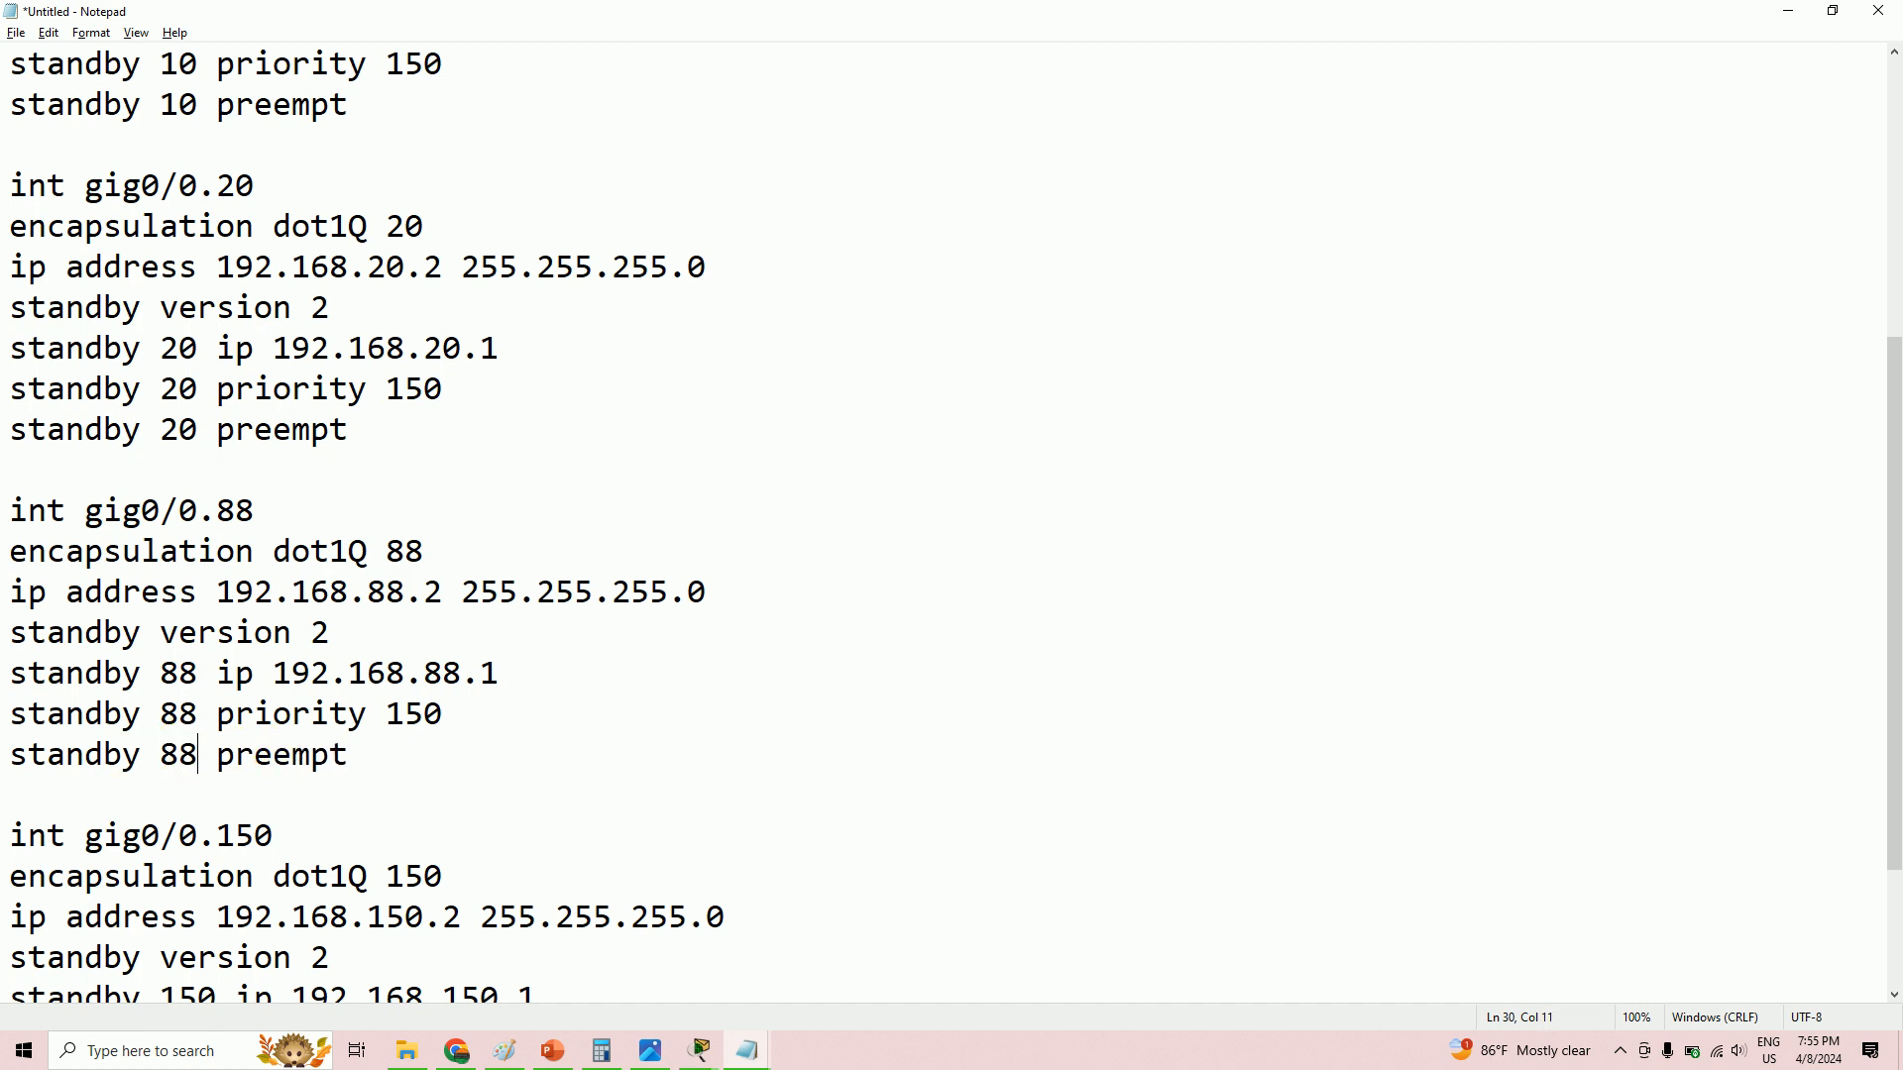
scroll(198, 729, "down", 2)
- Add 'standby 150 preempt' below 'standby 150 priority 150' in the gig0/0.150 block
left_click(196, 872)
key("Return")
left_click(163, 873)
key("ctrl+v")
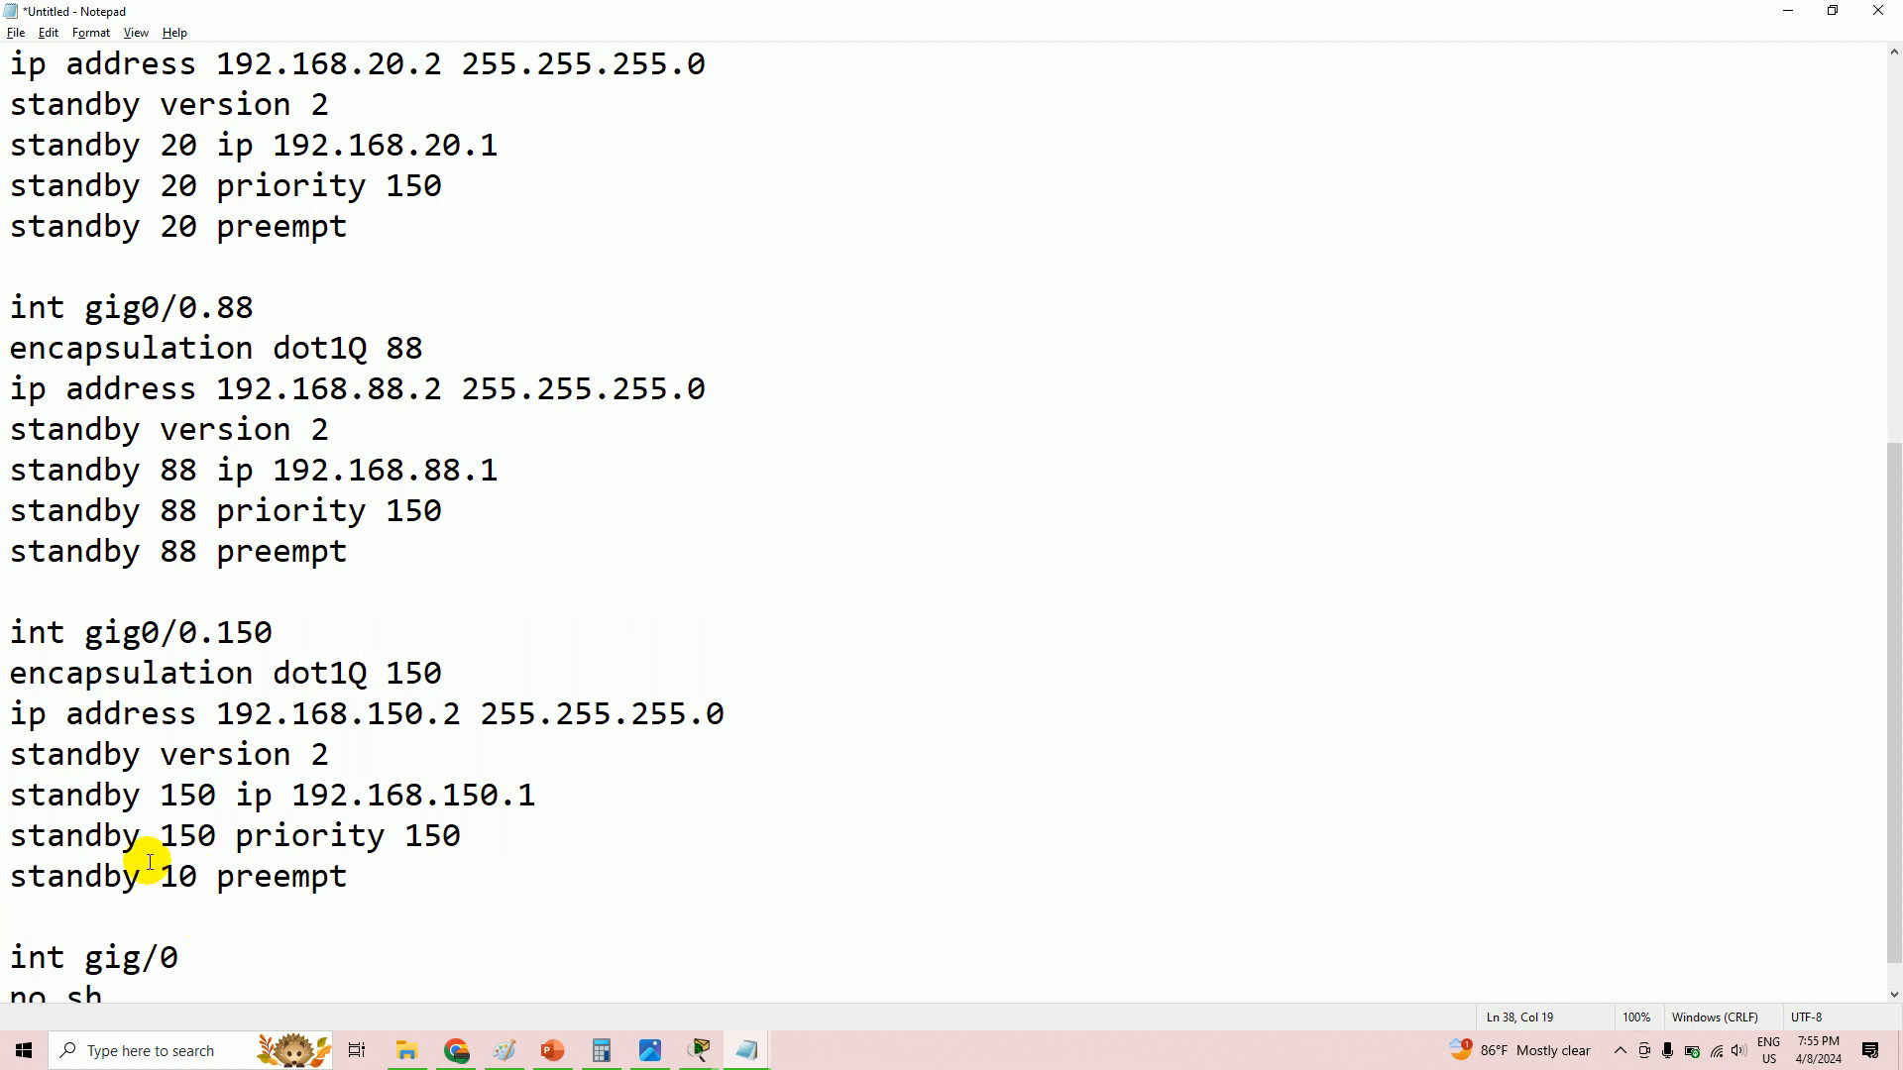
left_click_drag(216, 876, 162, 876)
type("150")
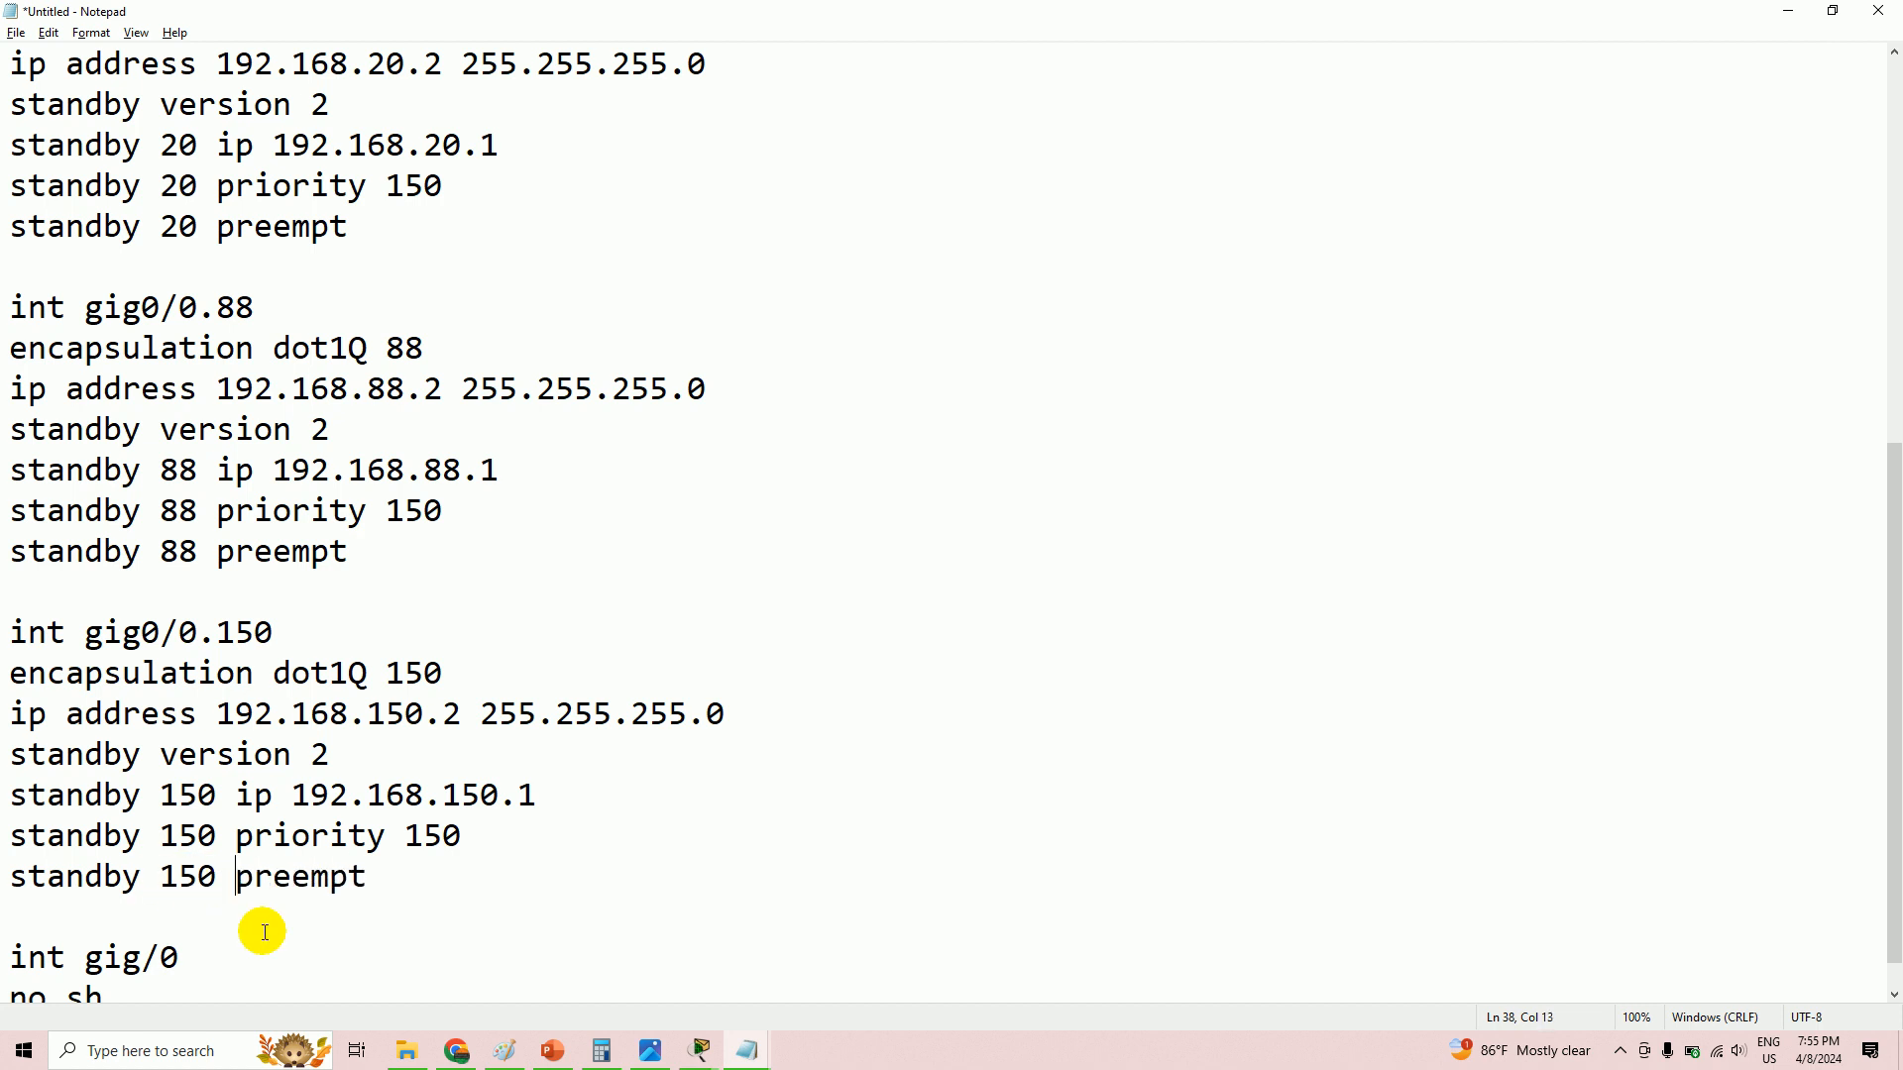
mouse_move(748, 1049)
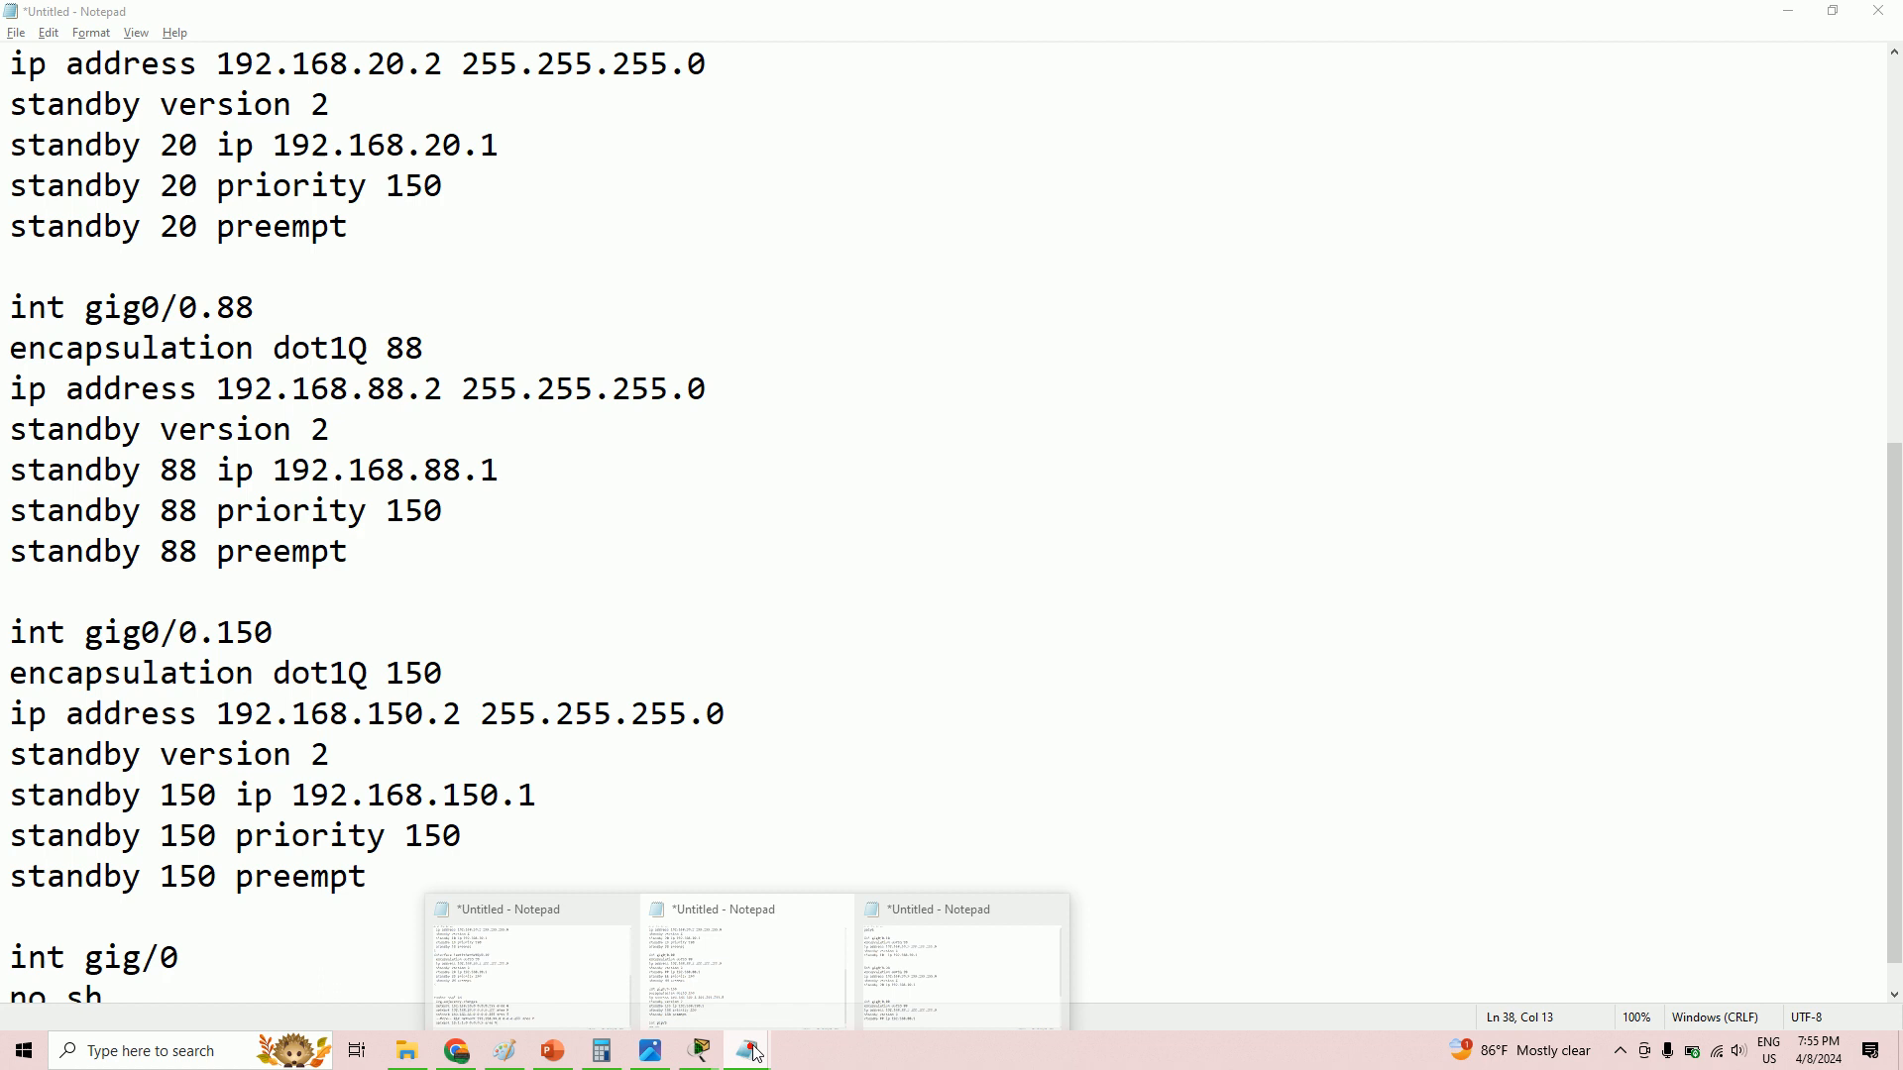
left_click(467, 959)
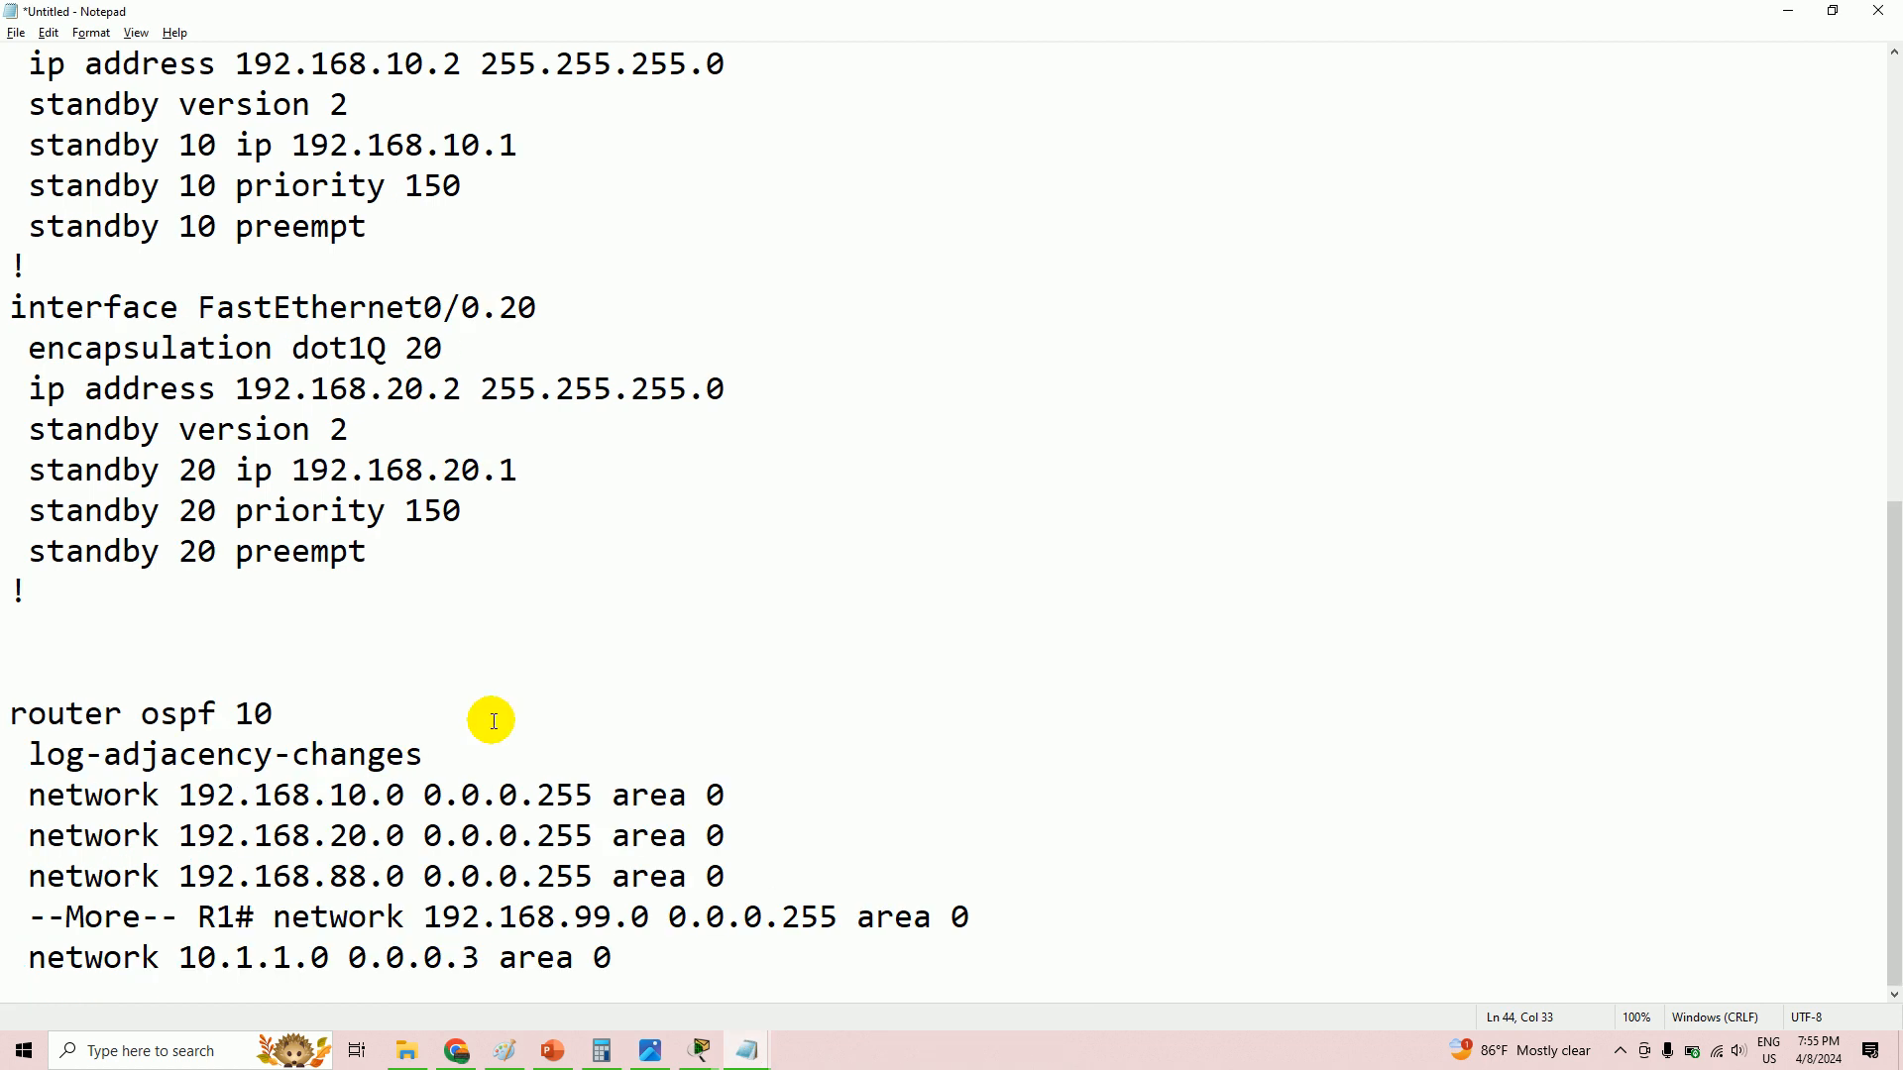
key("alt+Tab")
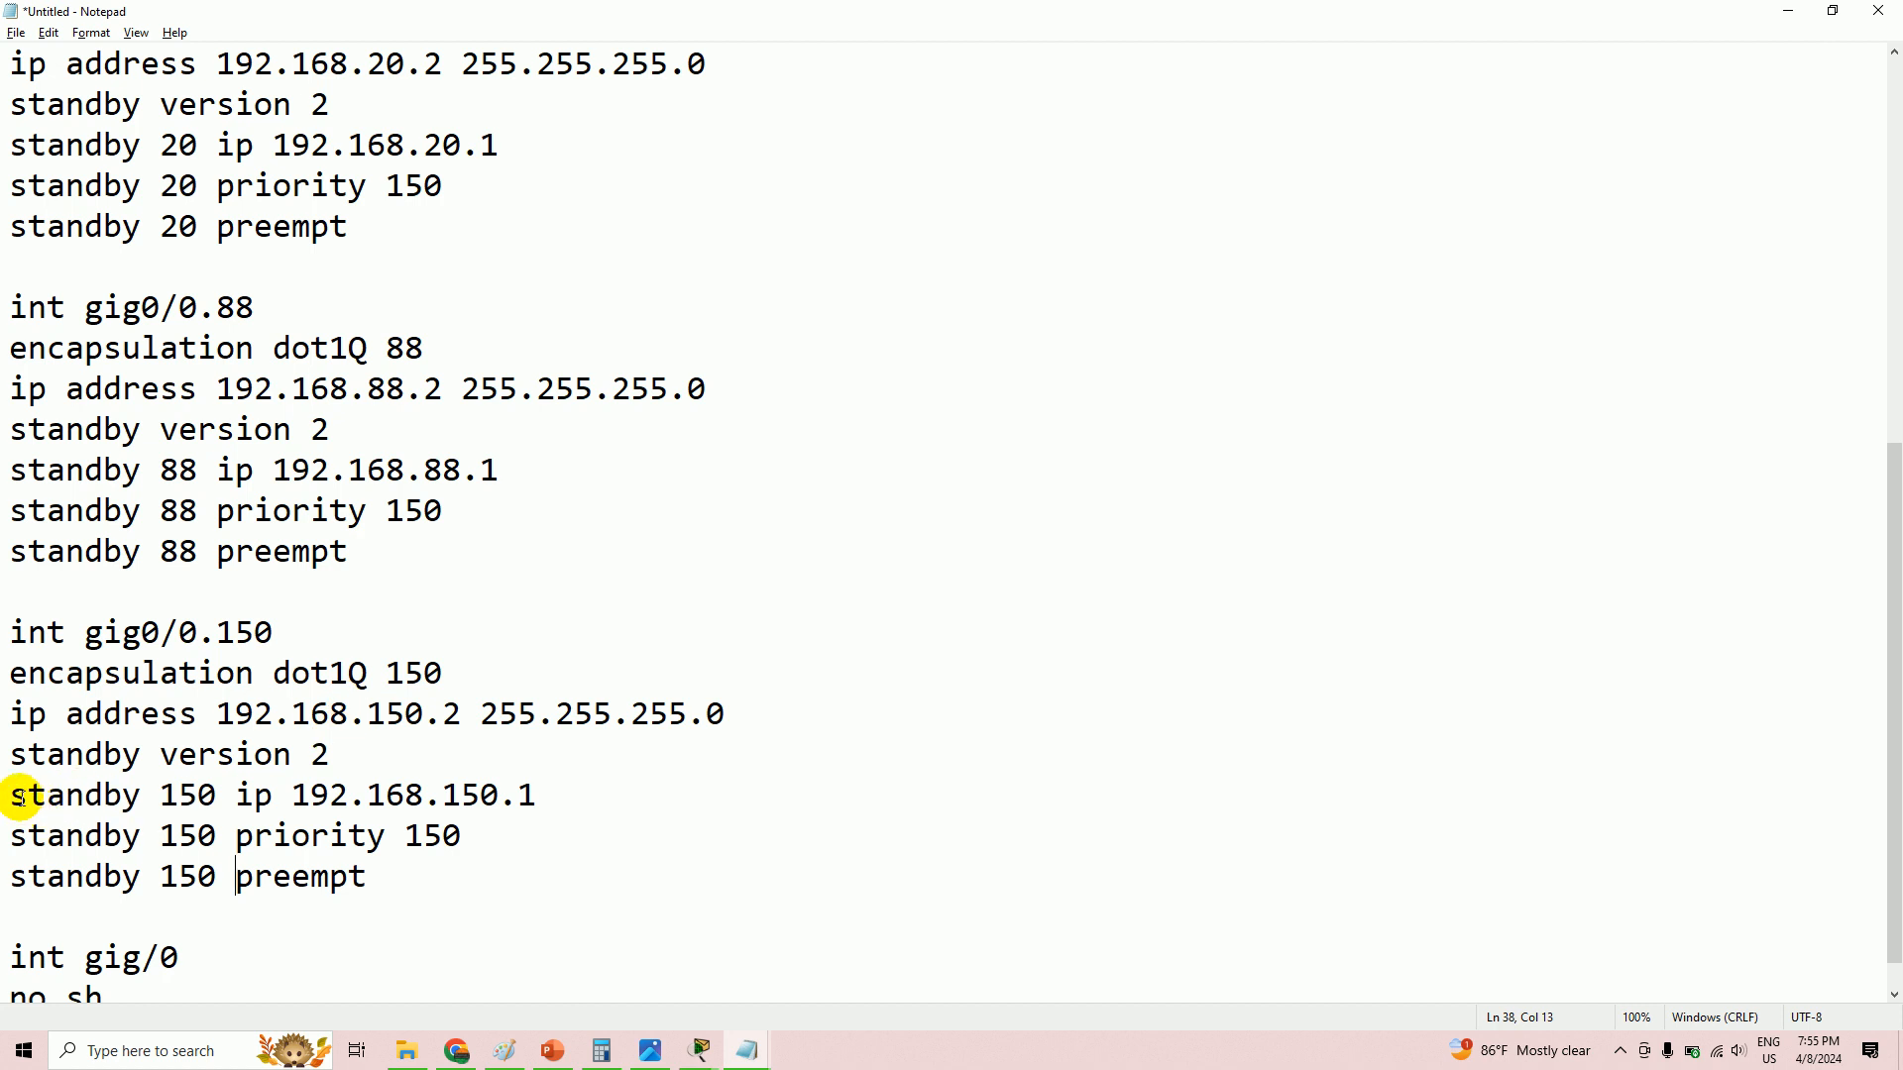
left_click_drag(13, 835, 400, 881)
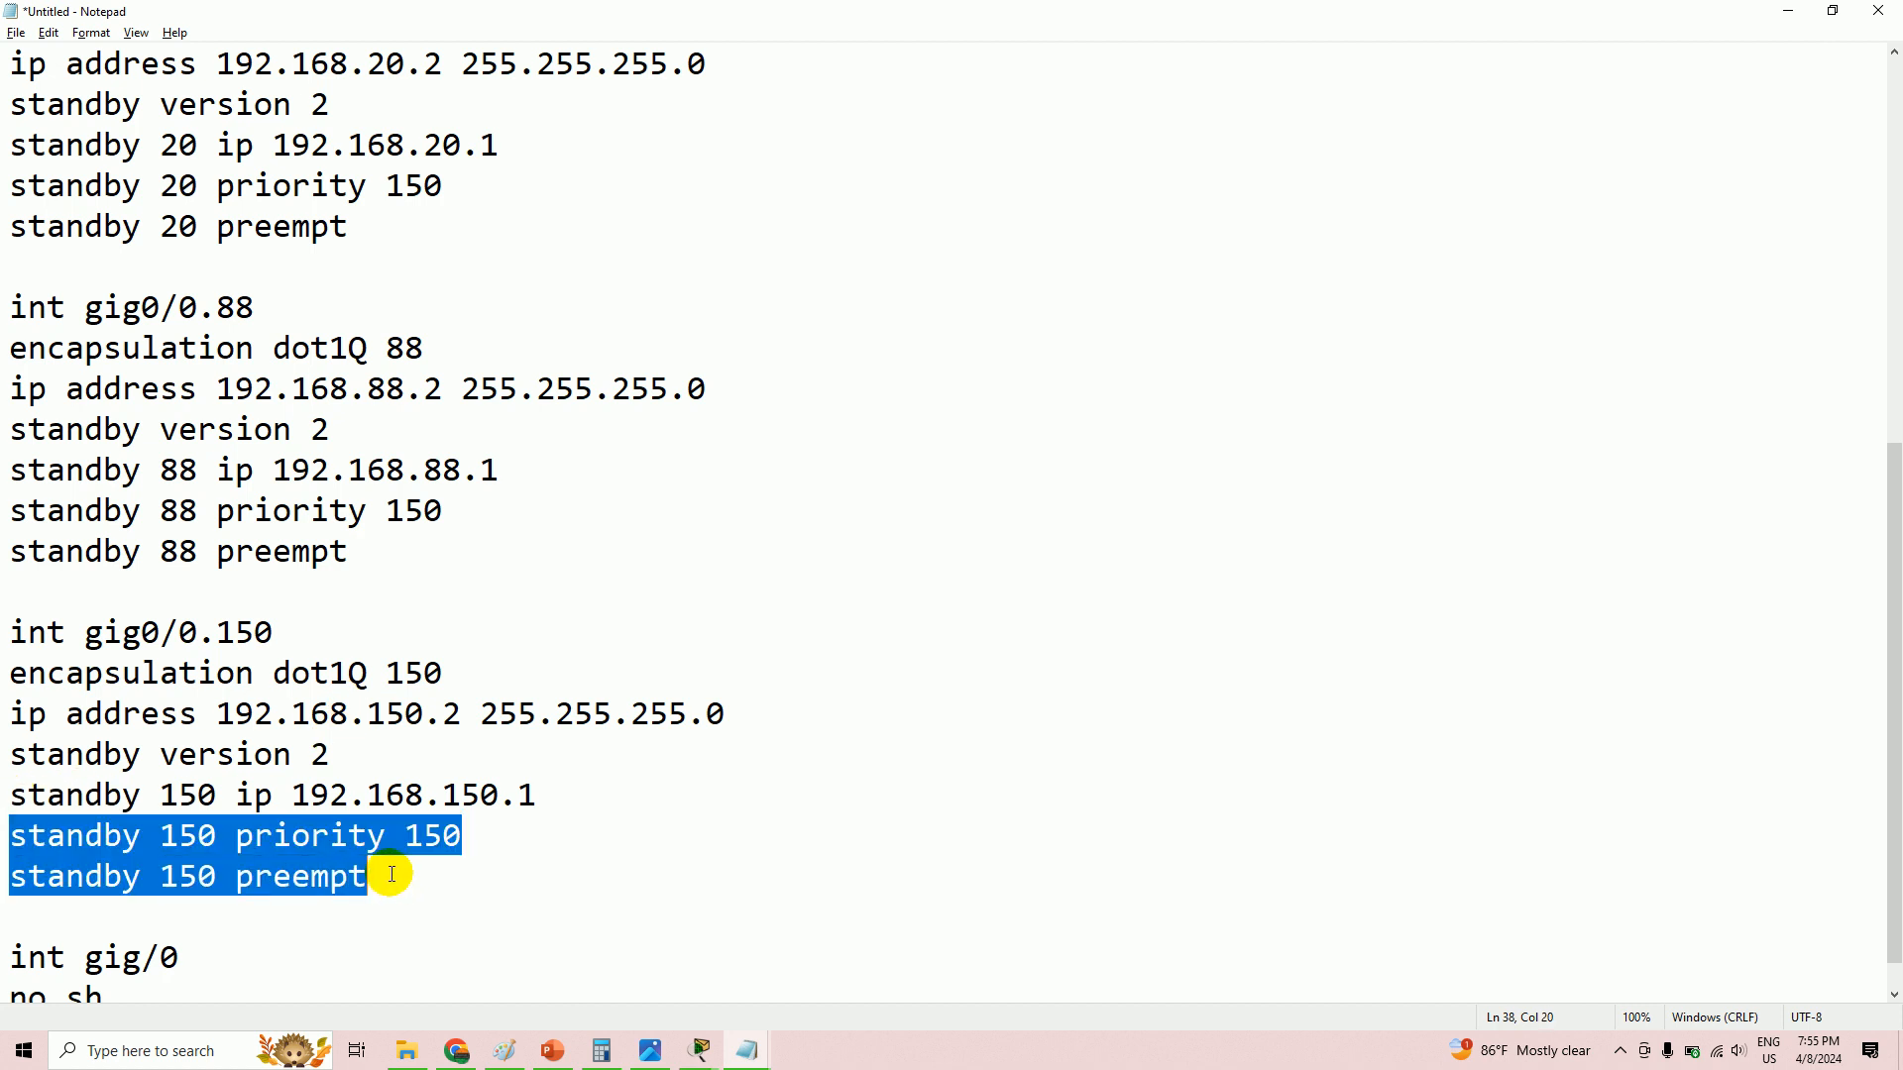
- Compare the polyA and polyB Notepad drafts, then bring up the LAB EXC.pkt topology
mouse_move(750, 1050)
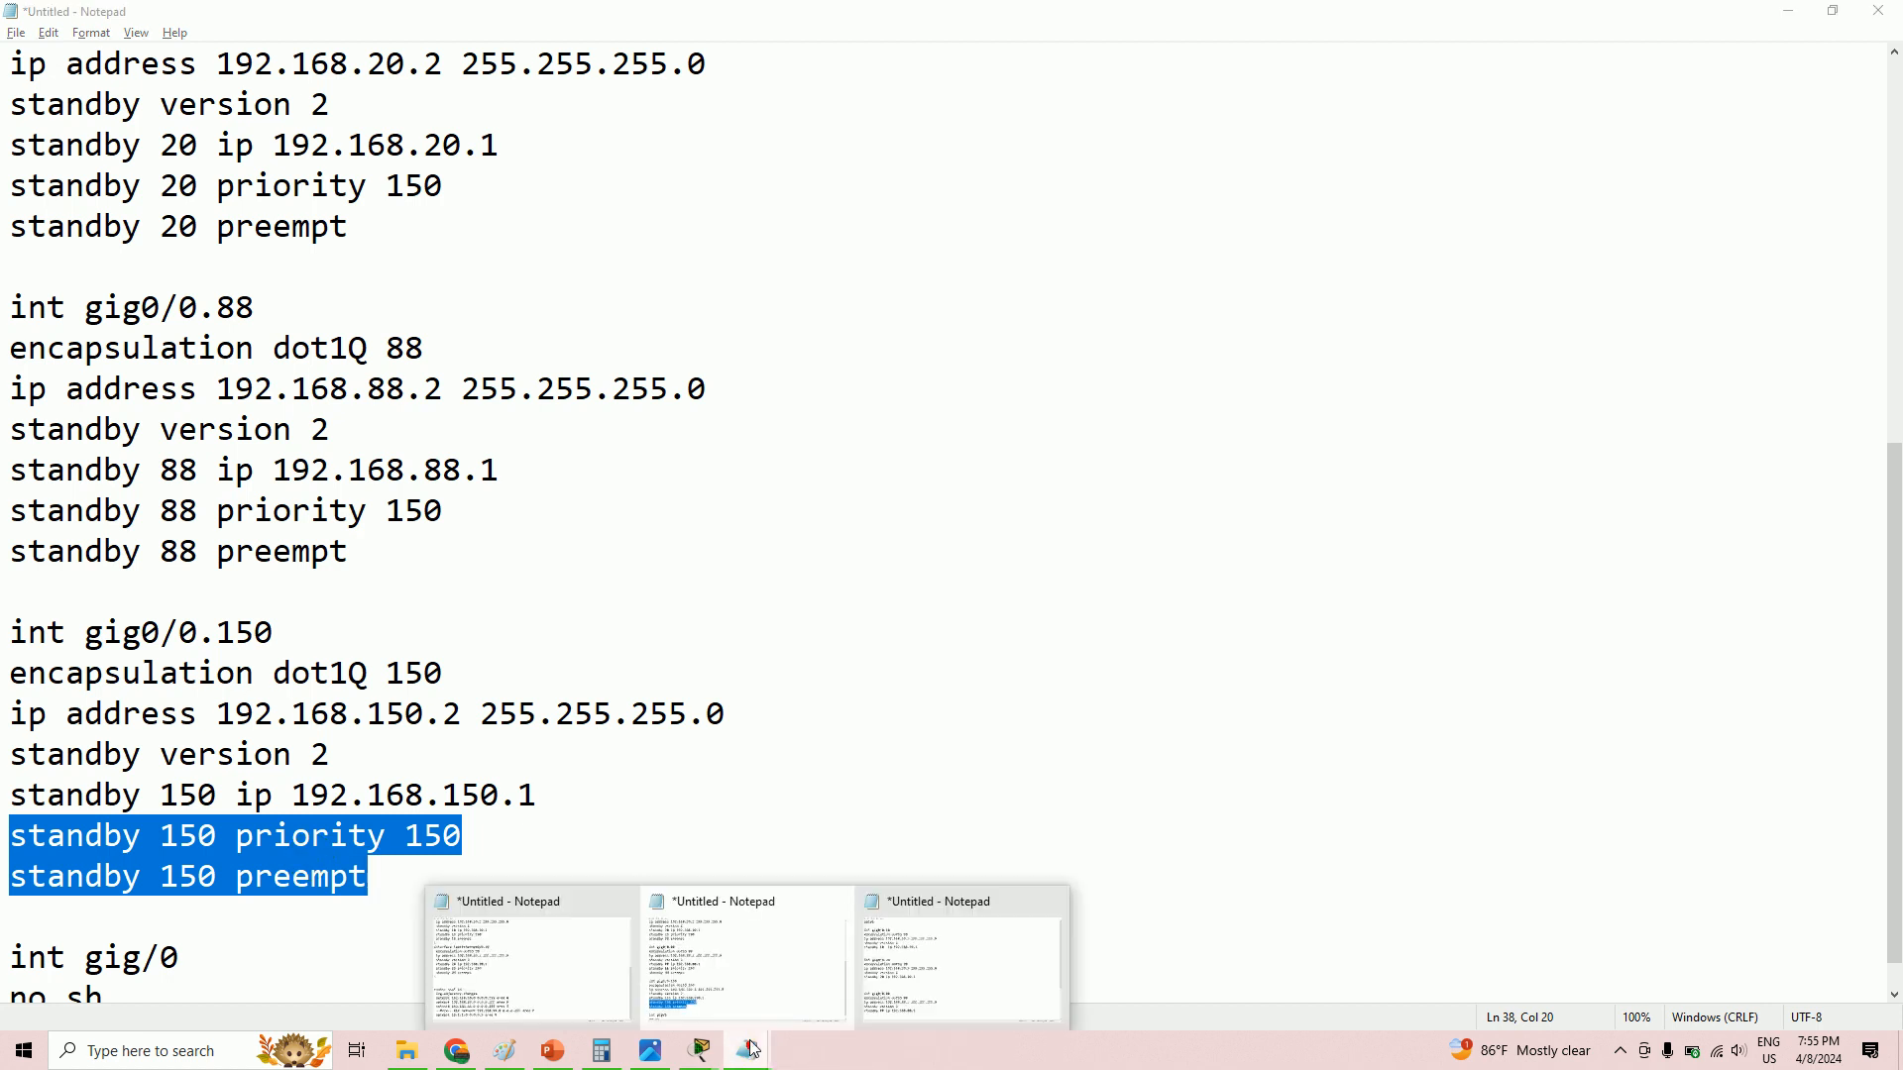
left_click(903, 995)
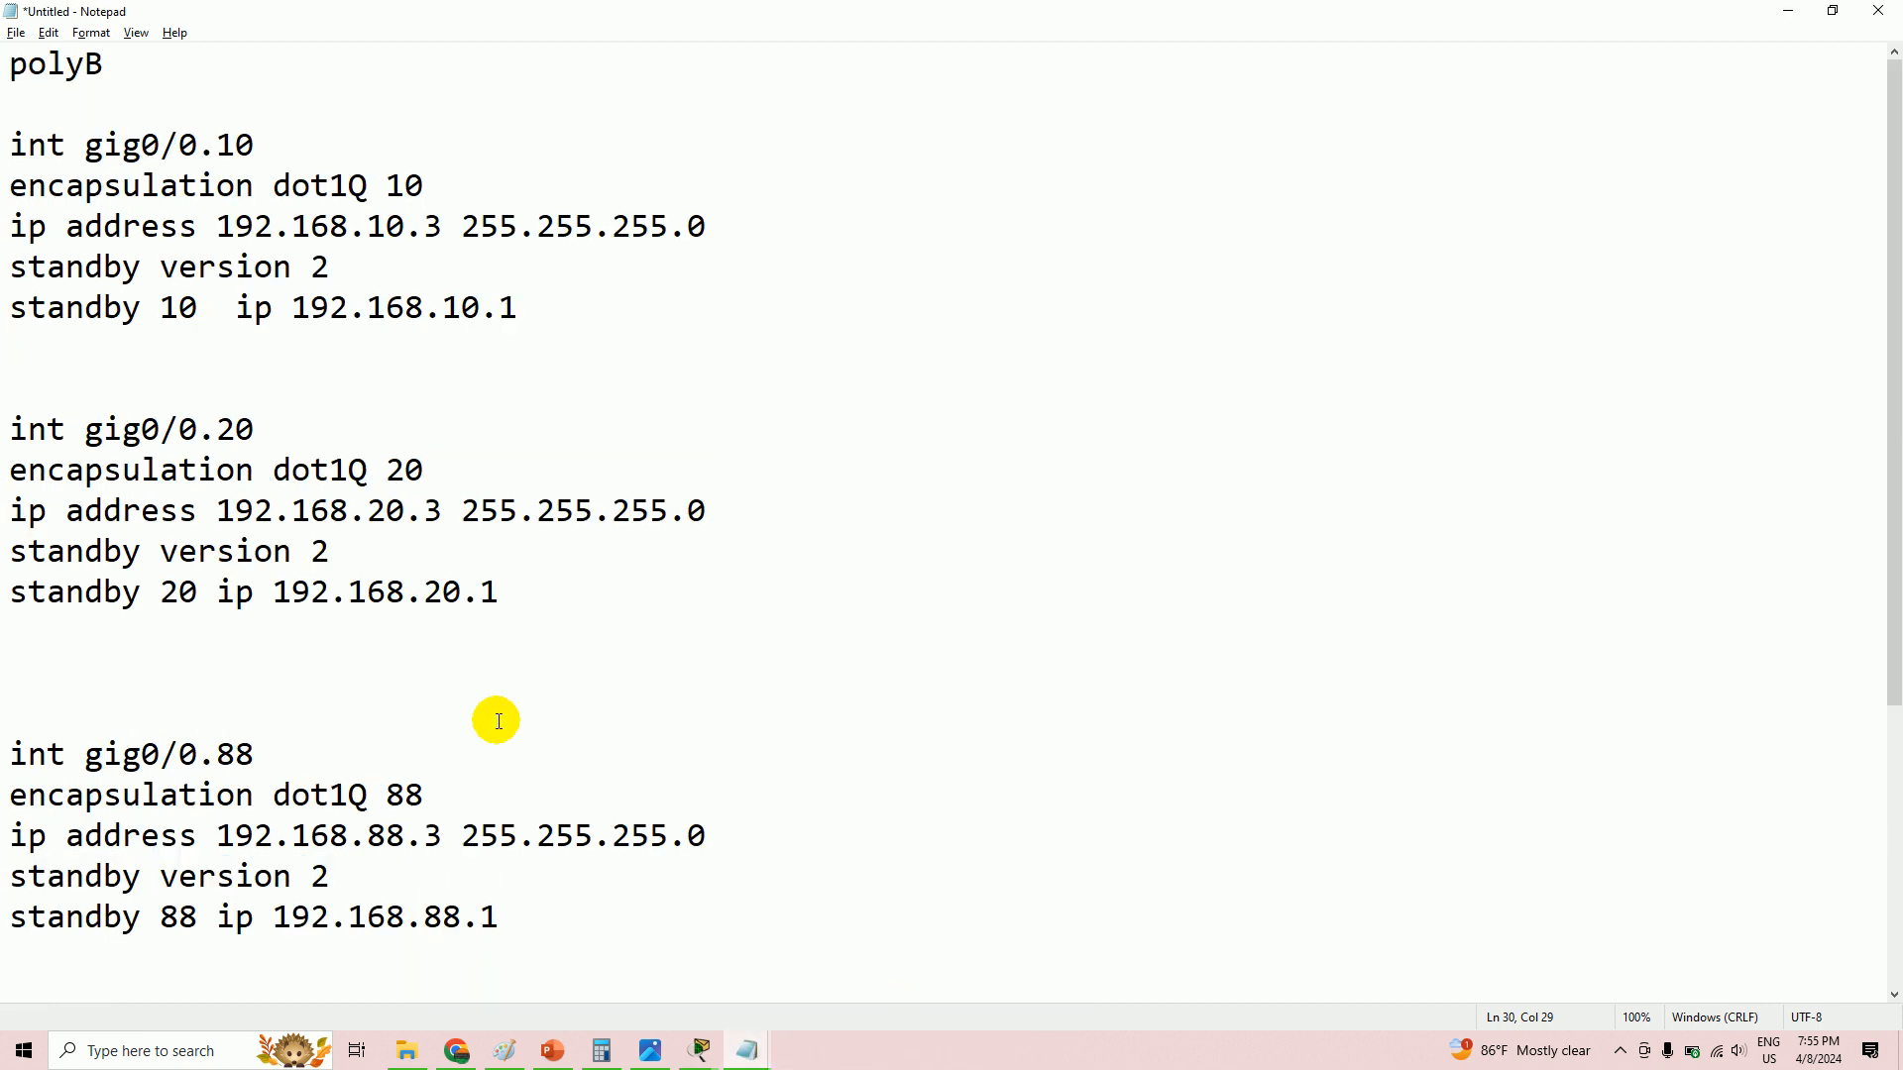
key("alt+Tab")
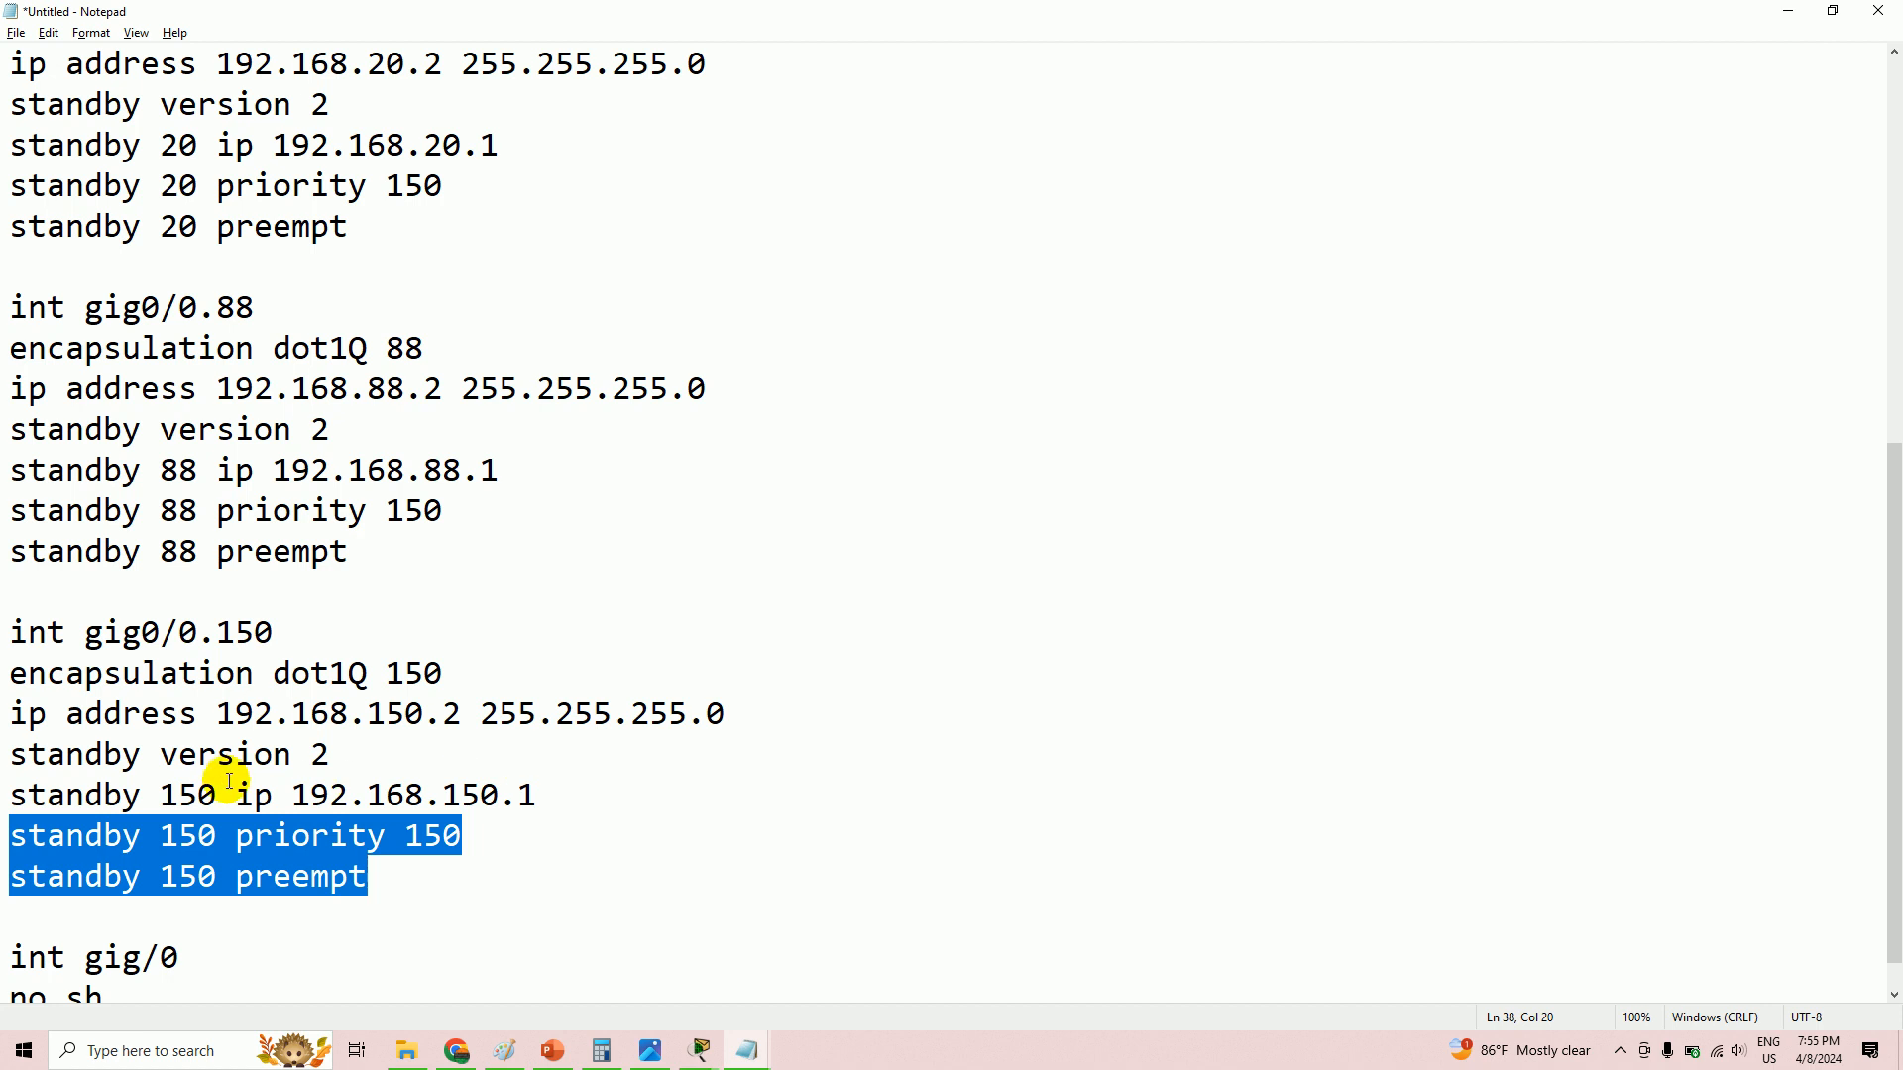
scroll(233, 459, "up", 3)
scroll(233, 459, "up", 3)
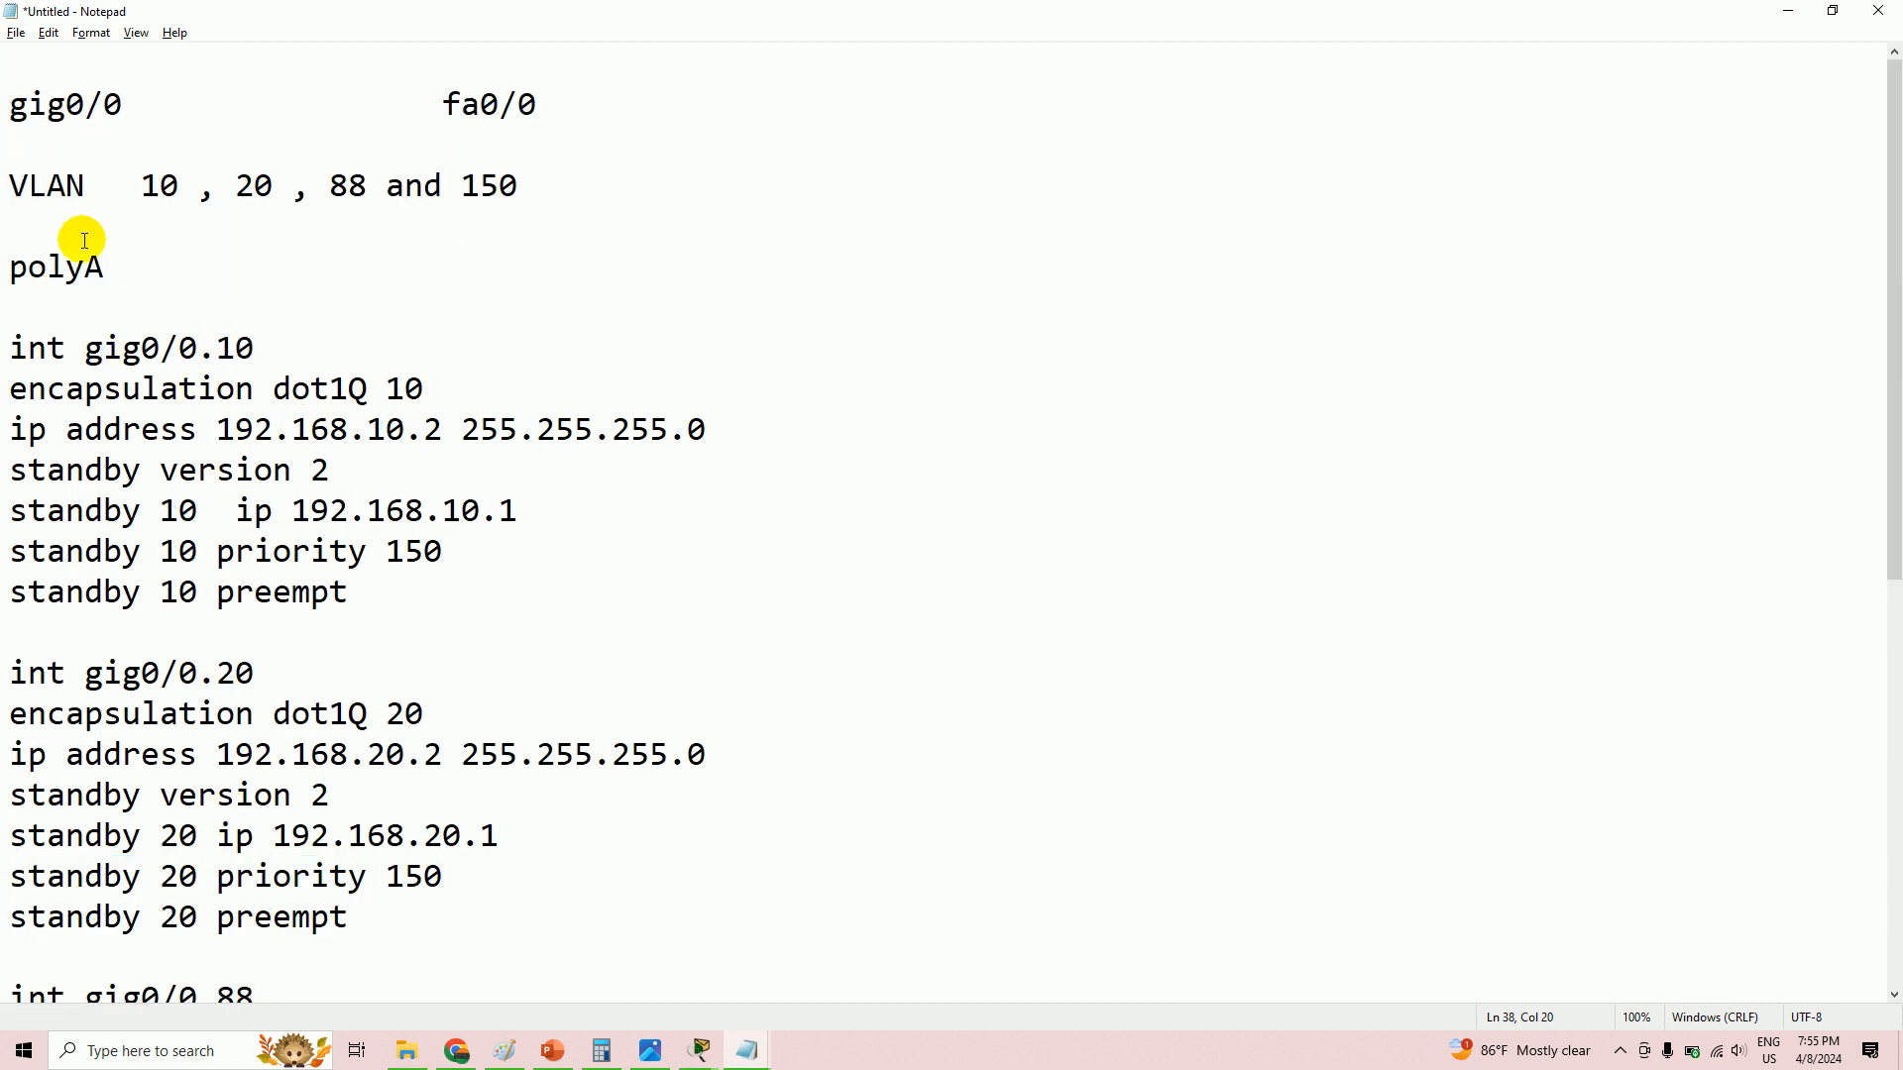
left_click_drag(130, 263, 7, 255)
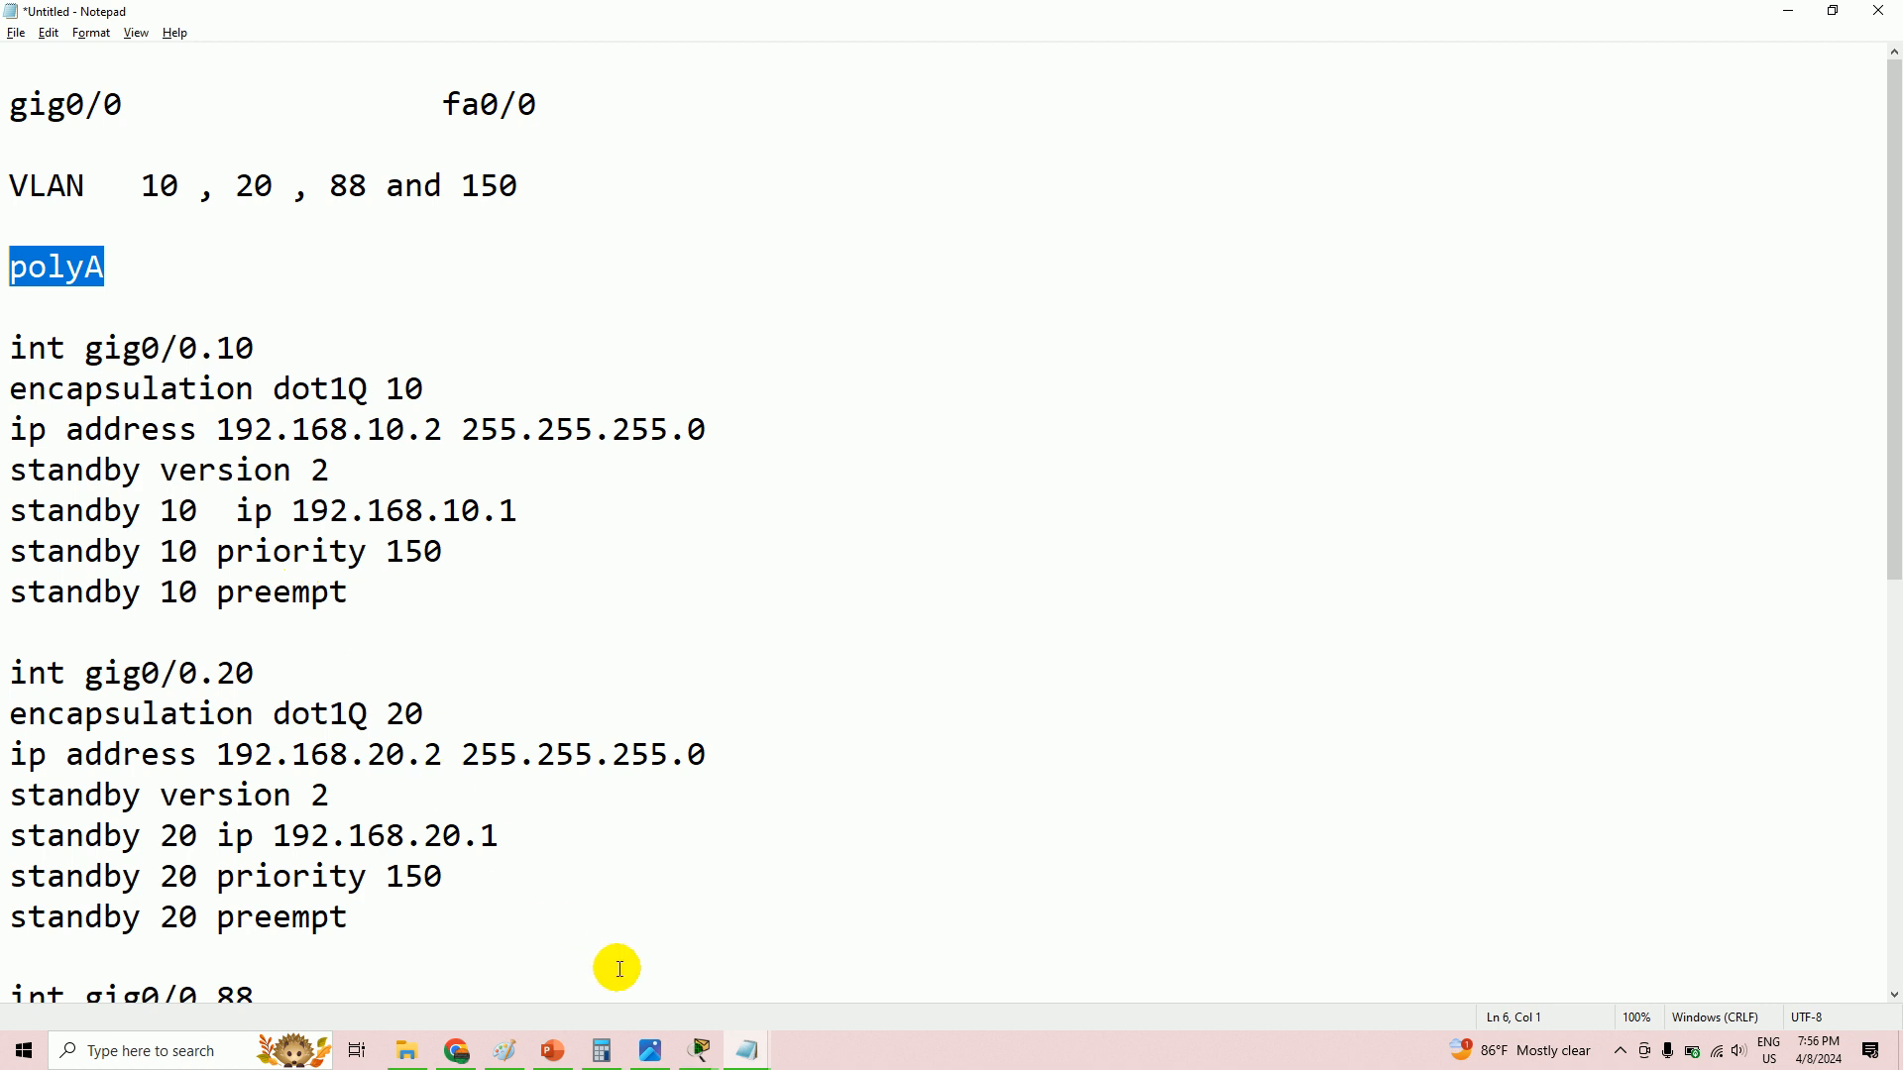
mouse_move(756, 1060)
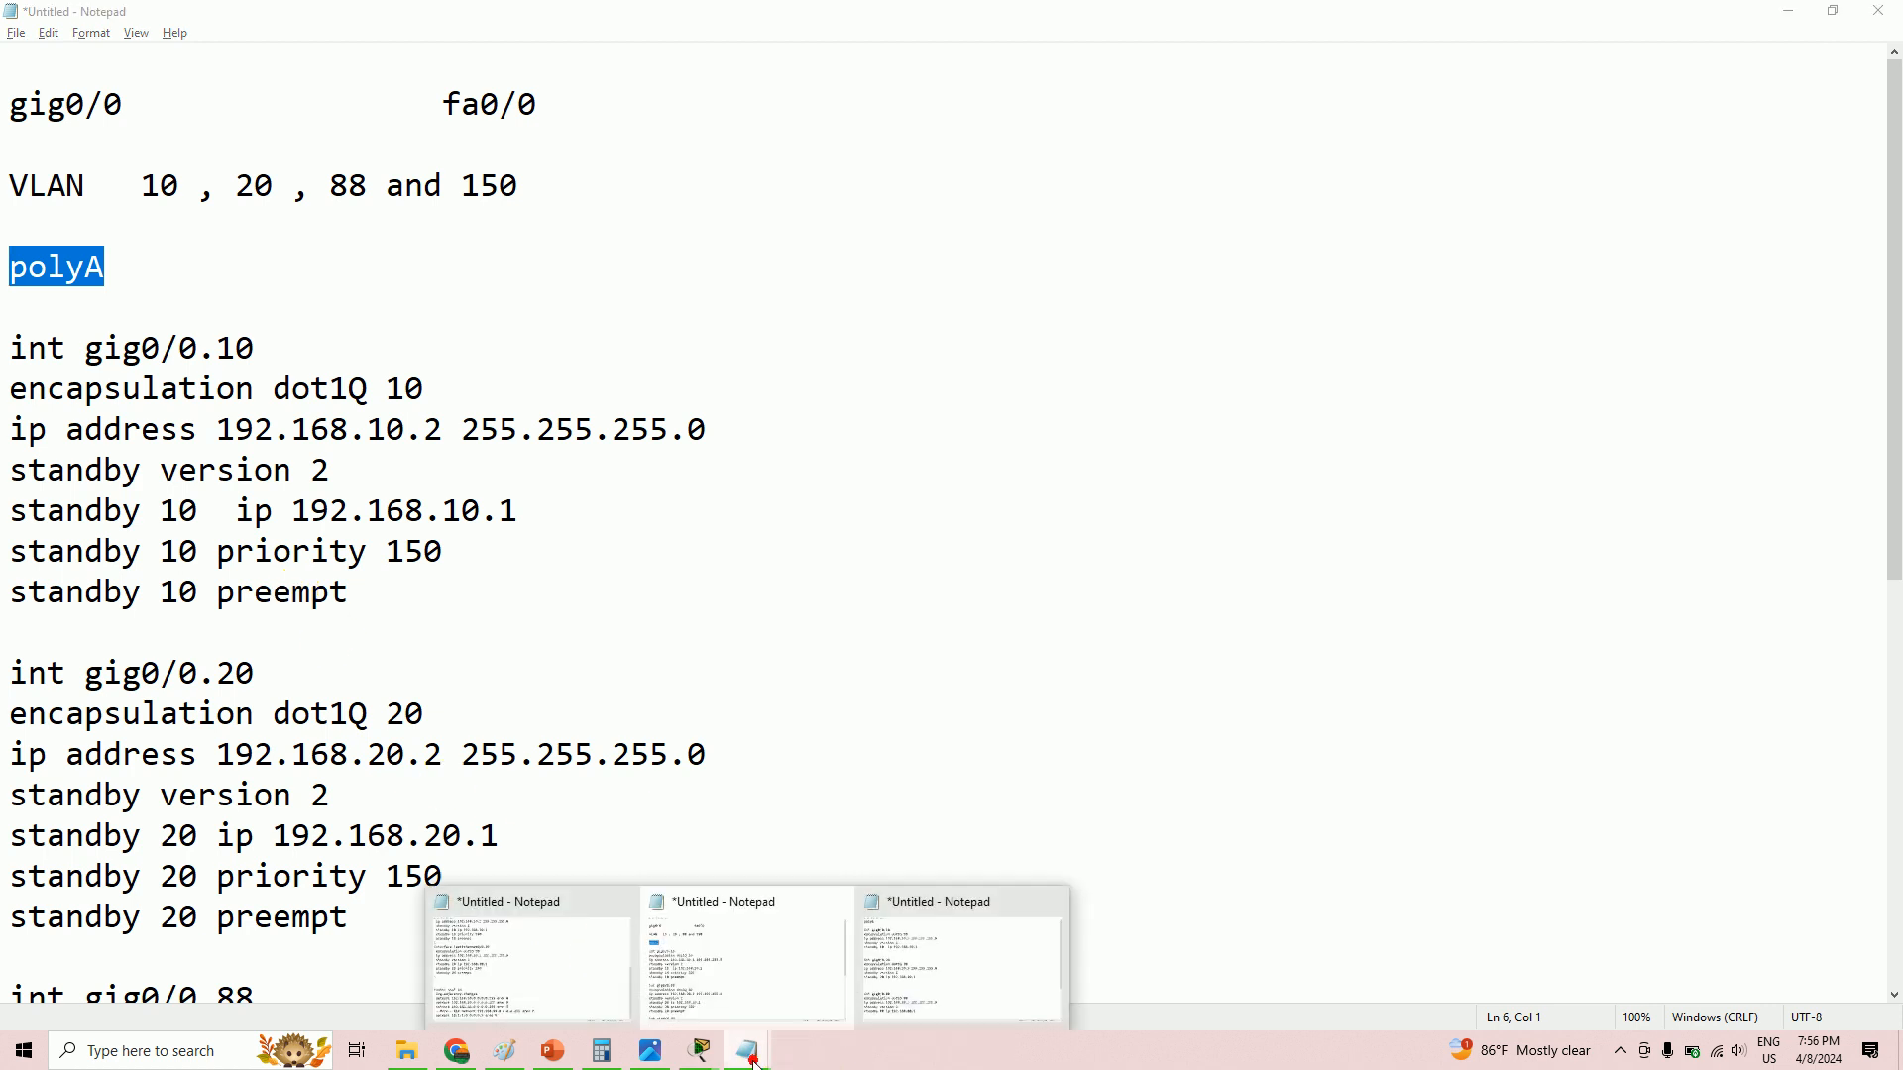
left_click(917, 1003)
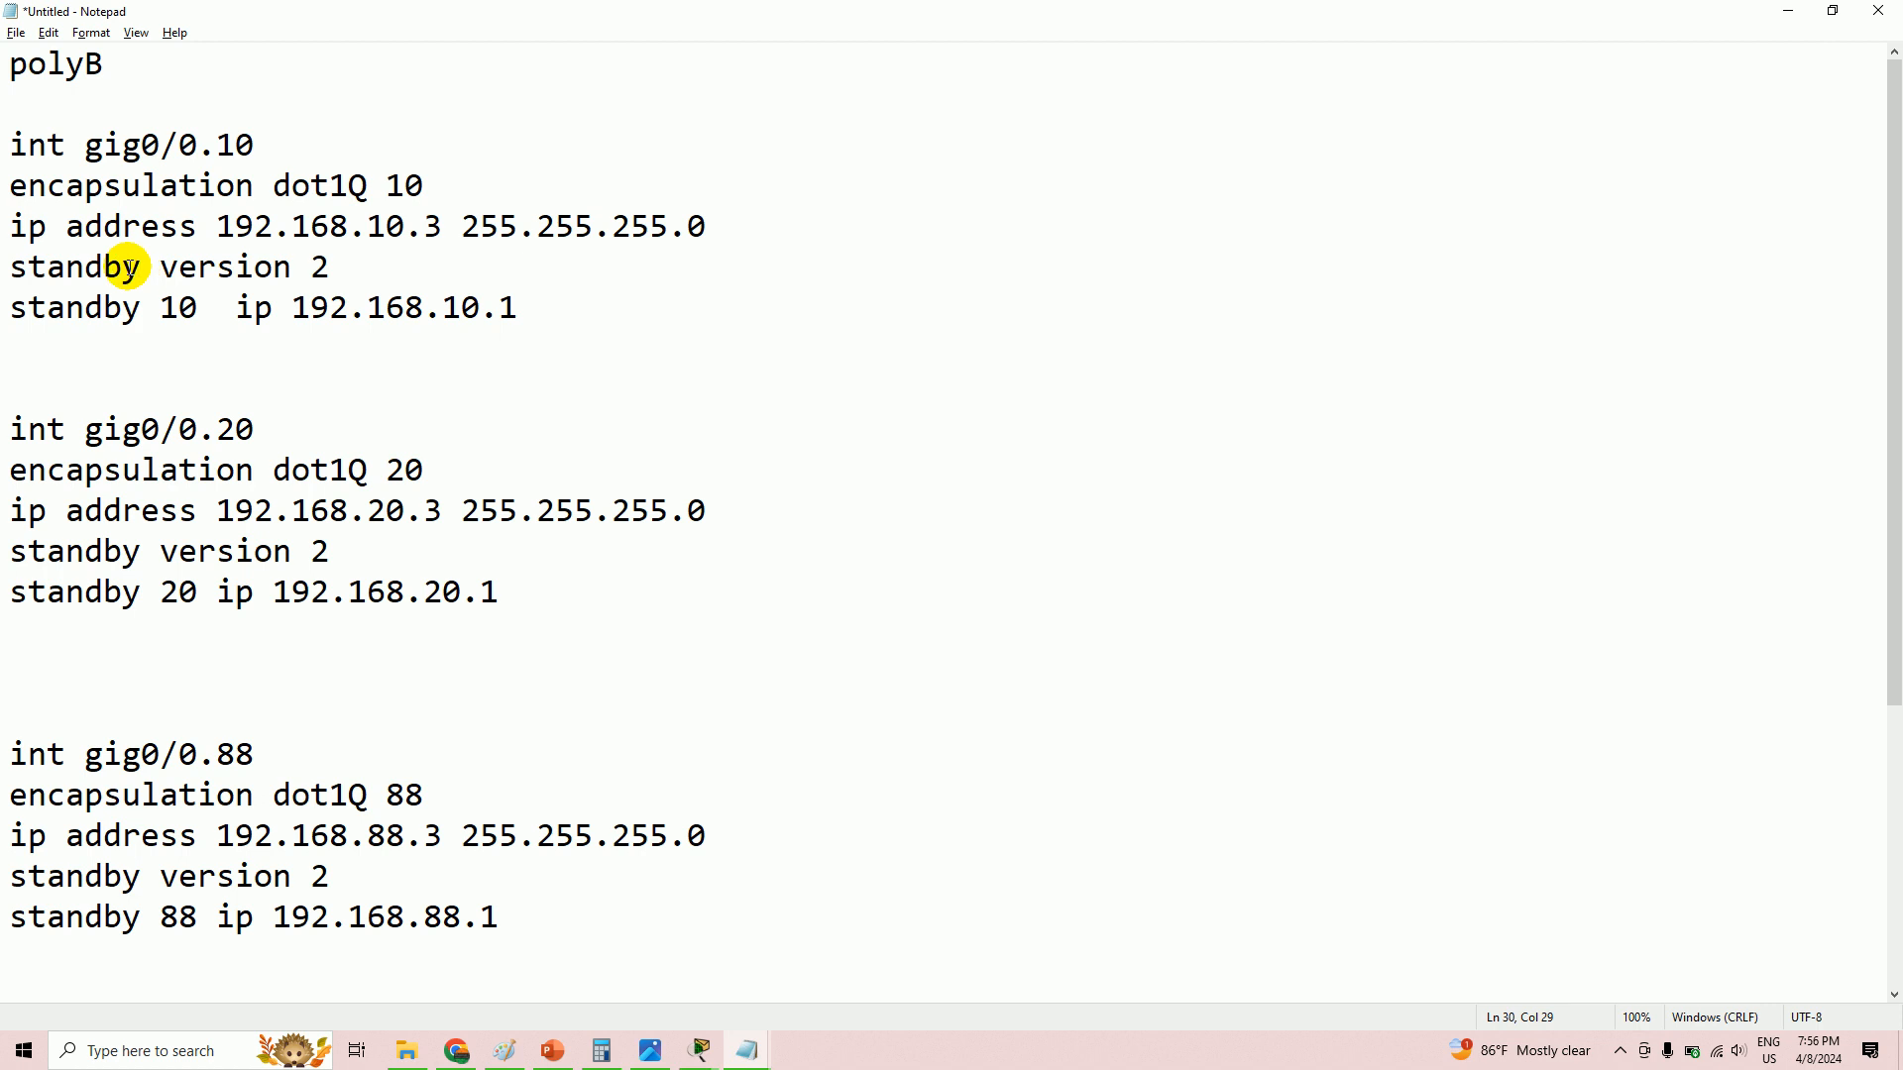
left_click(701, 1051)
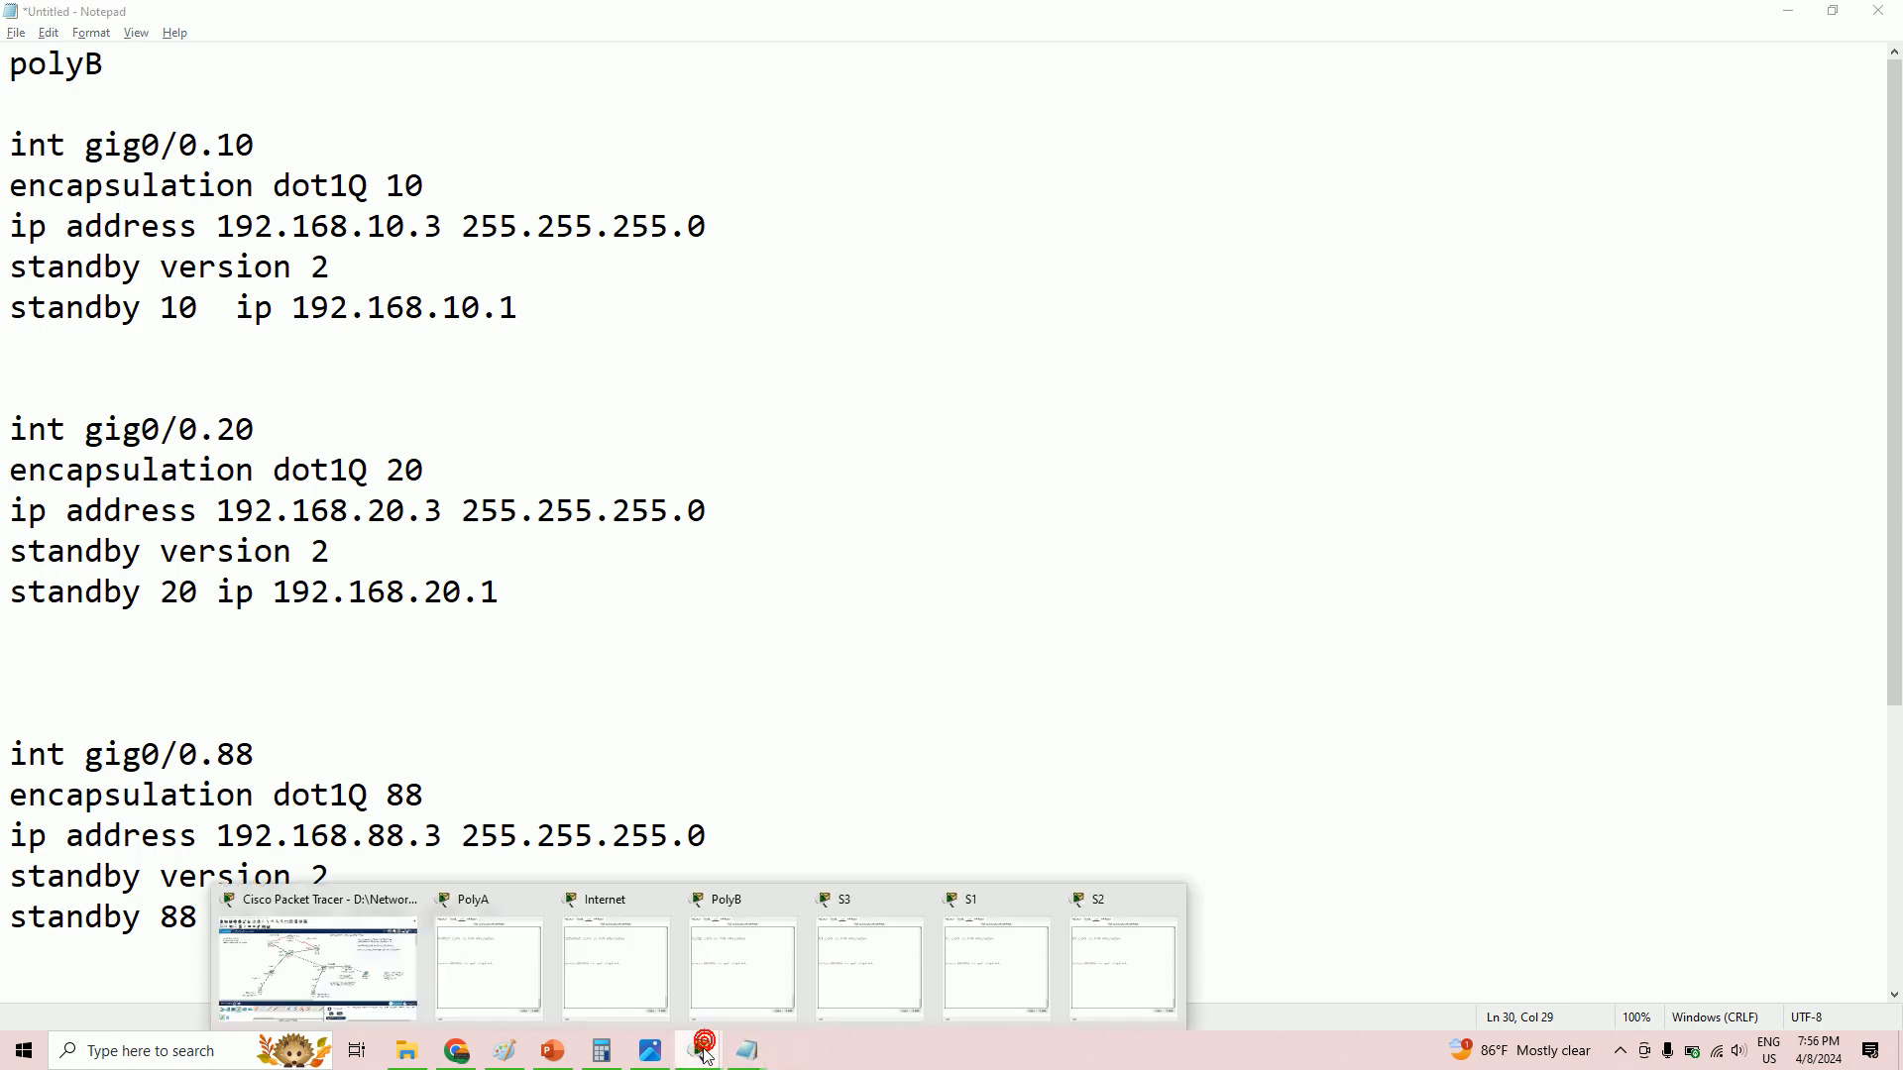
left_click(342, 953)
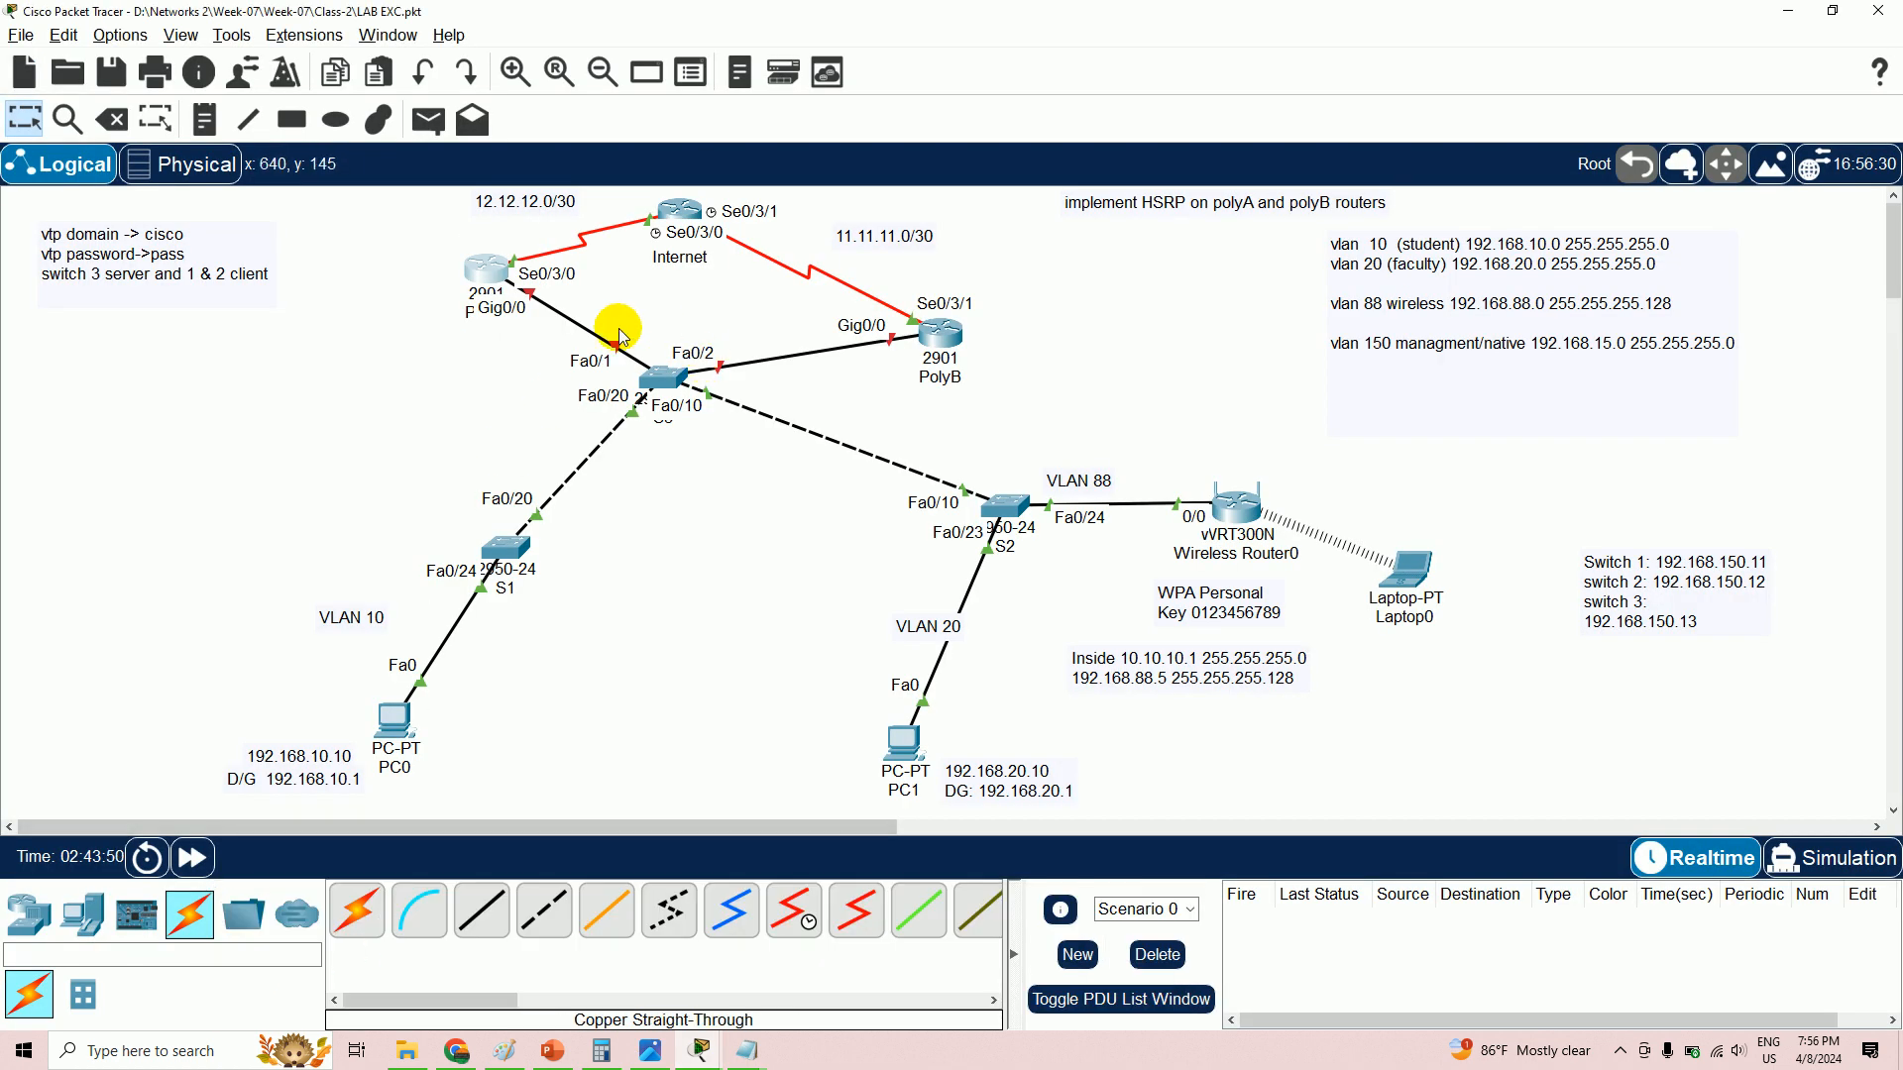
- Open PolyA's CLI, enter global configuration mode and set the hostname to polyA
left_click(477, 260)
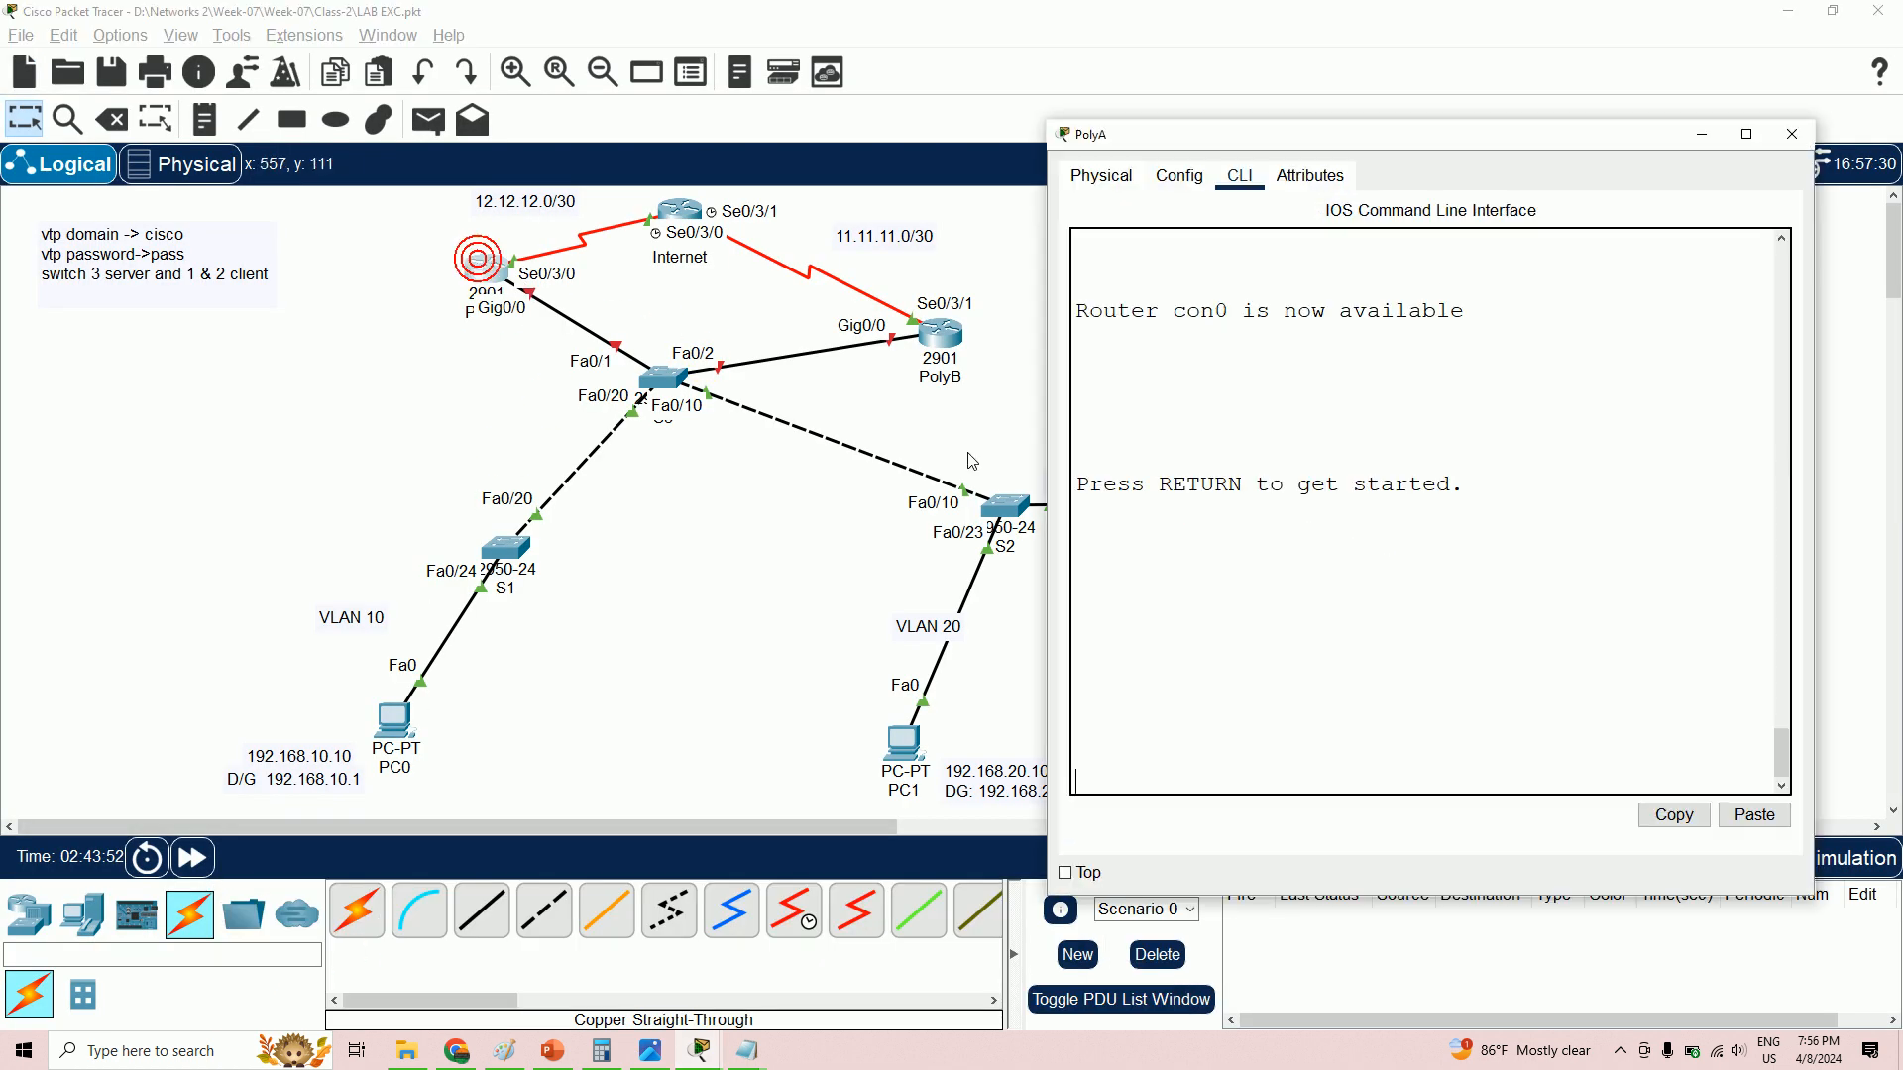
key("Return")
type("en")
key("Return")
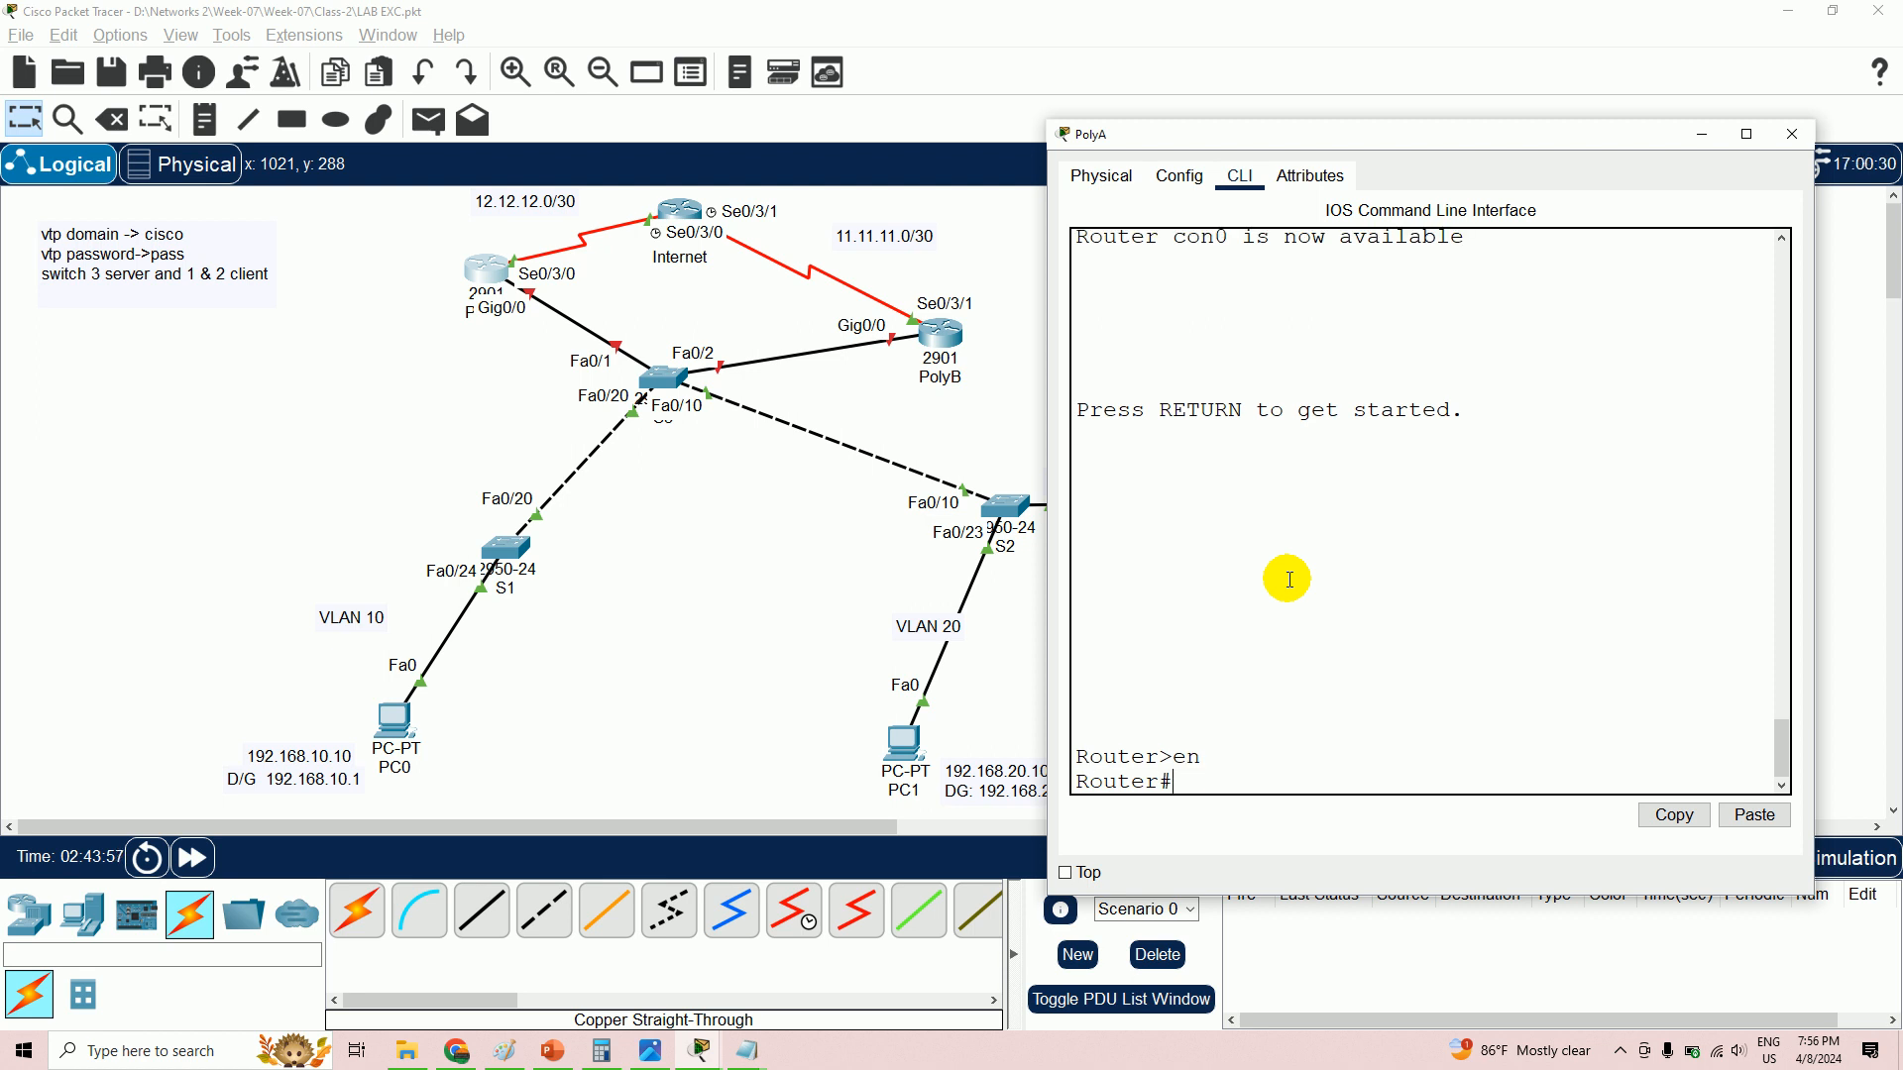
type("config t")
key("Return")
type("hostname")
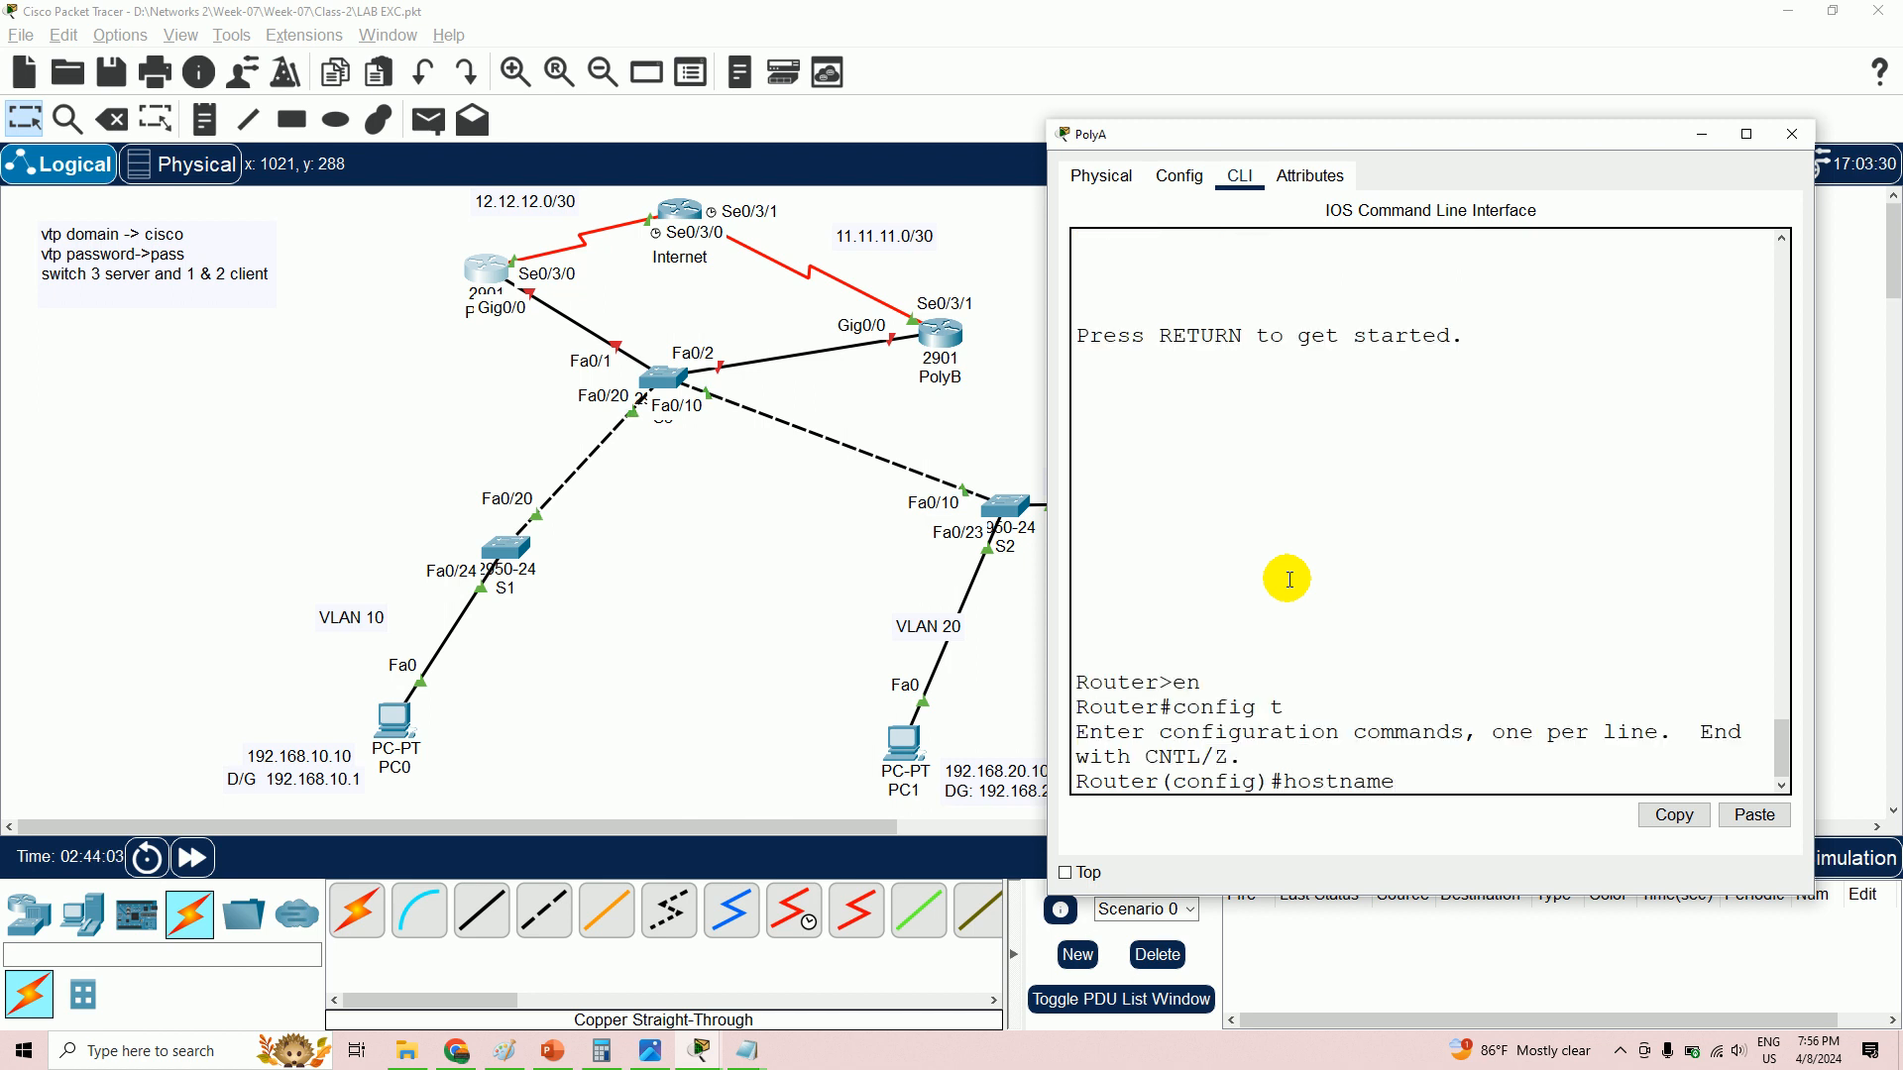
type(" ploy")
key("BackSpace")
key("BackSpace")
key("BackSpace")
type("oply")
key("BackSpace")
key("BackSpace")
key("BackSpace")
key("BackSpace")
type("olyA")
key("Return")
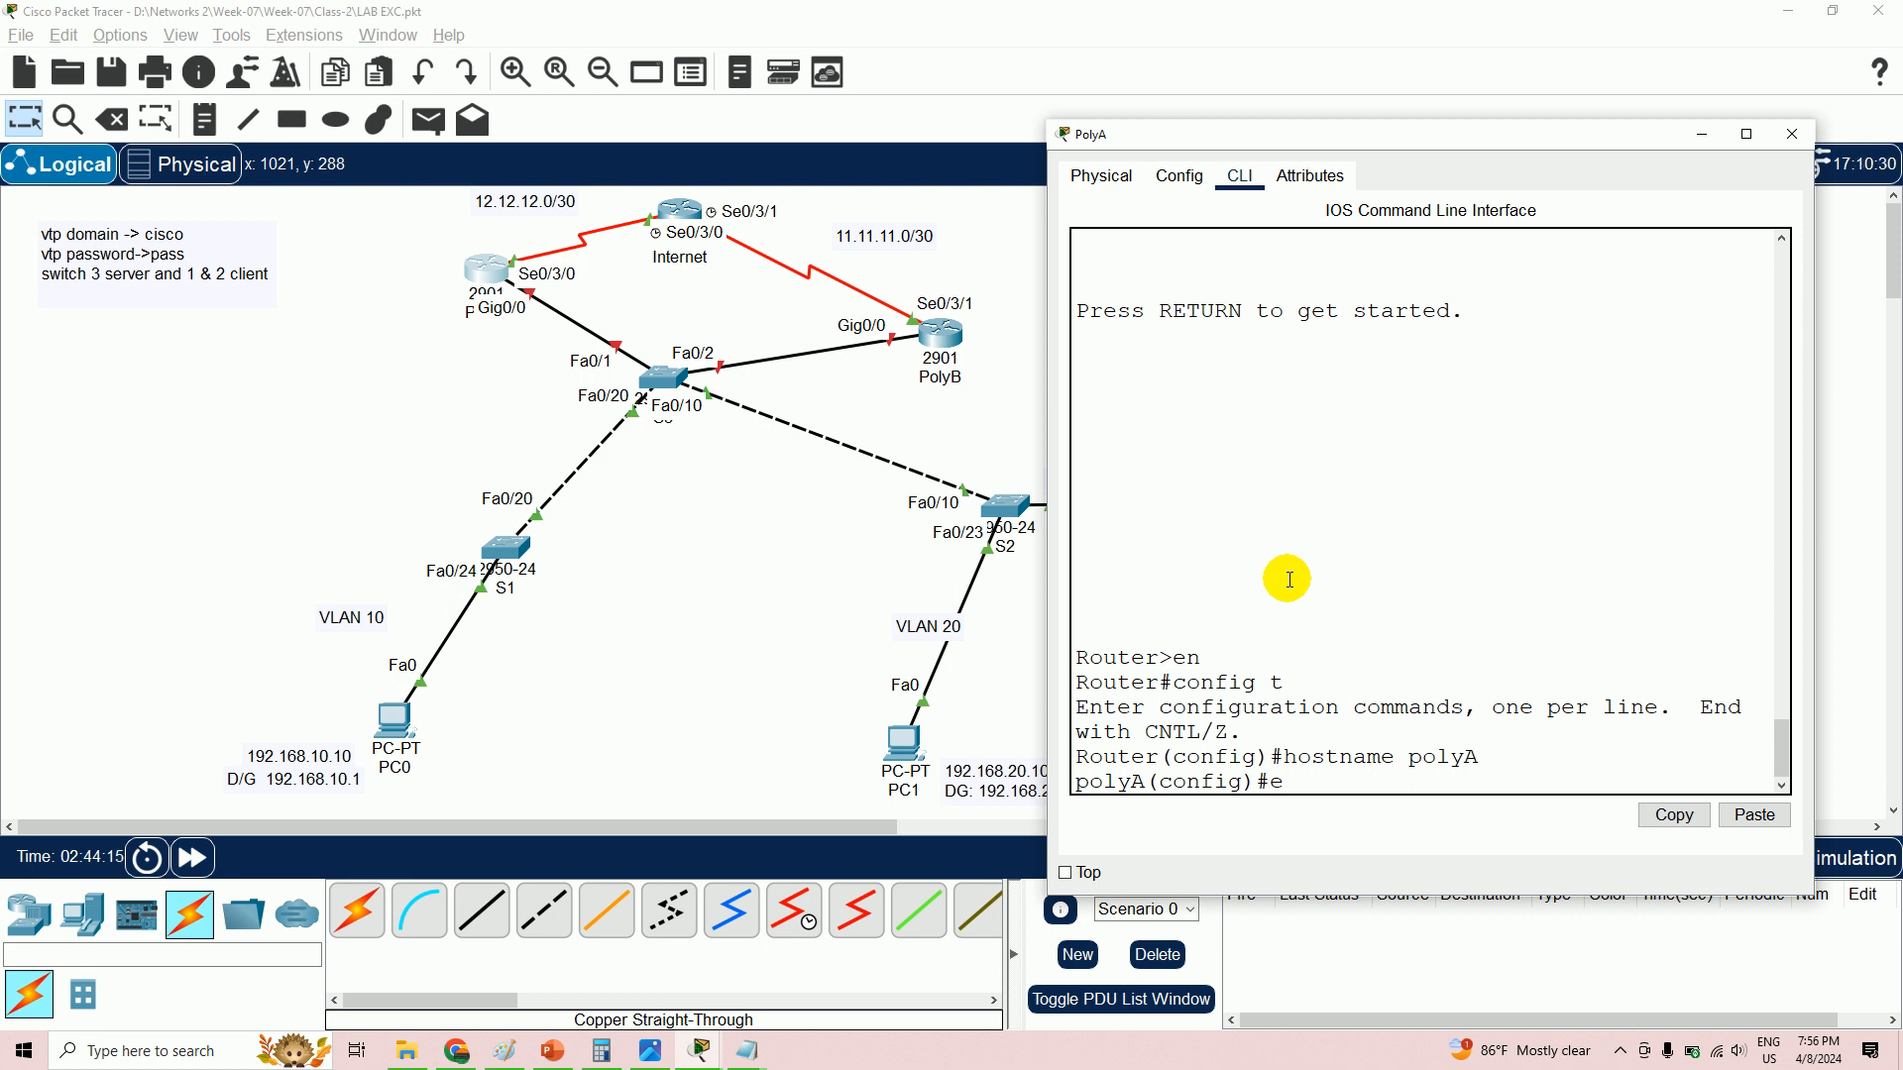
- Enter configuration mode for subinterface gig0/0.10
key("BackSpace")
type("int gig")
type("/0")
key("BackSpace")
key("BackSpace")
key("BackSpace")
type("0/0.10")
key("Return")
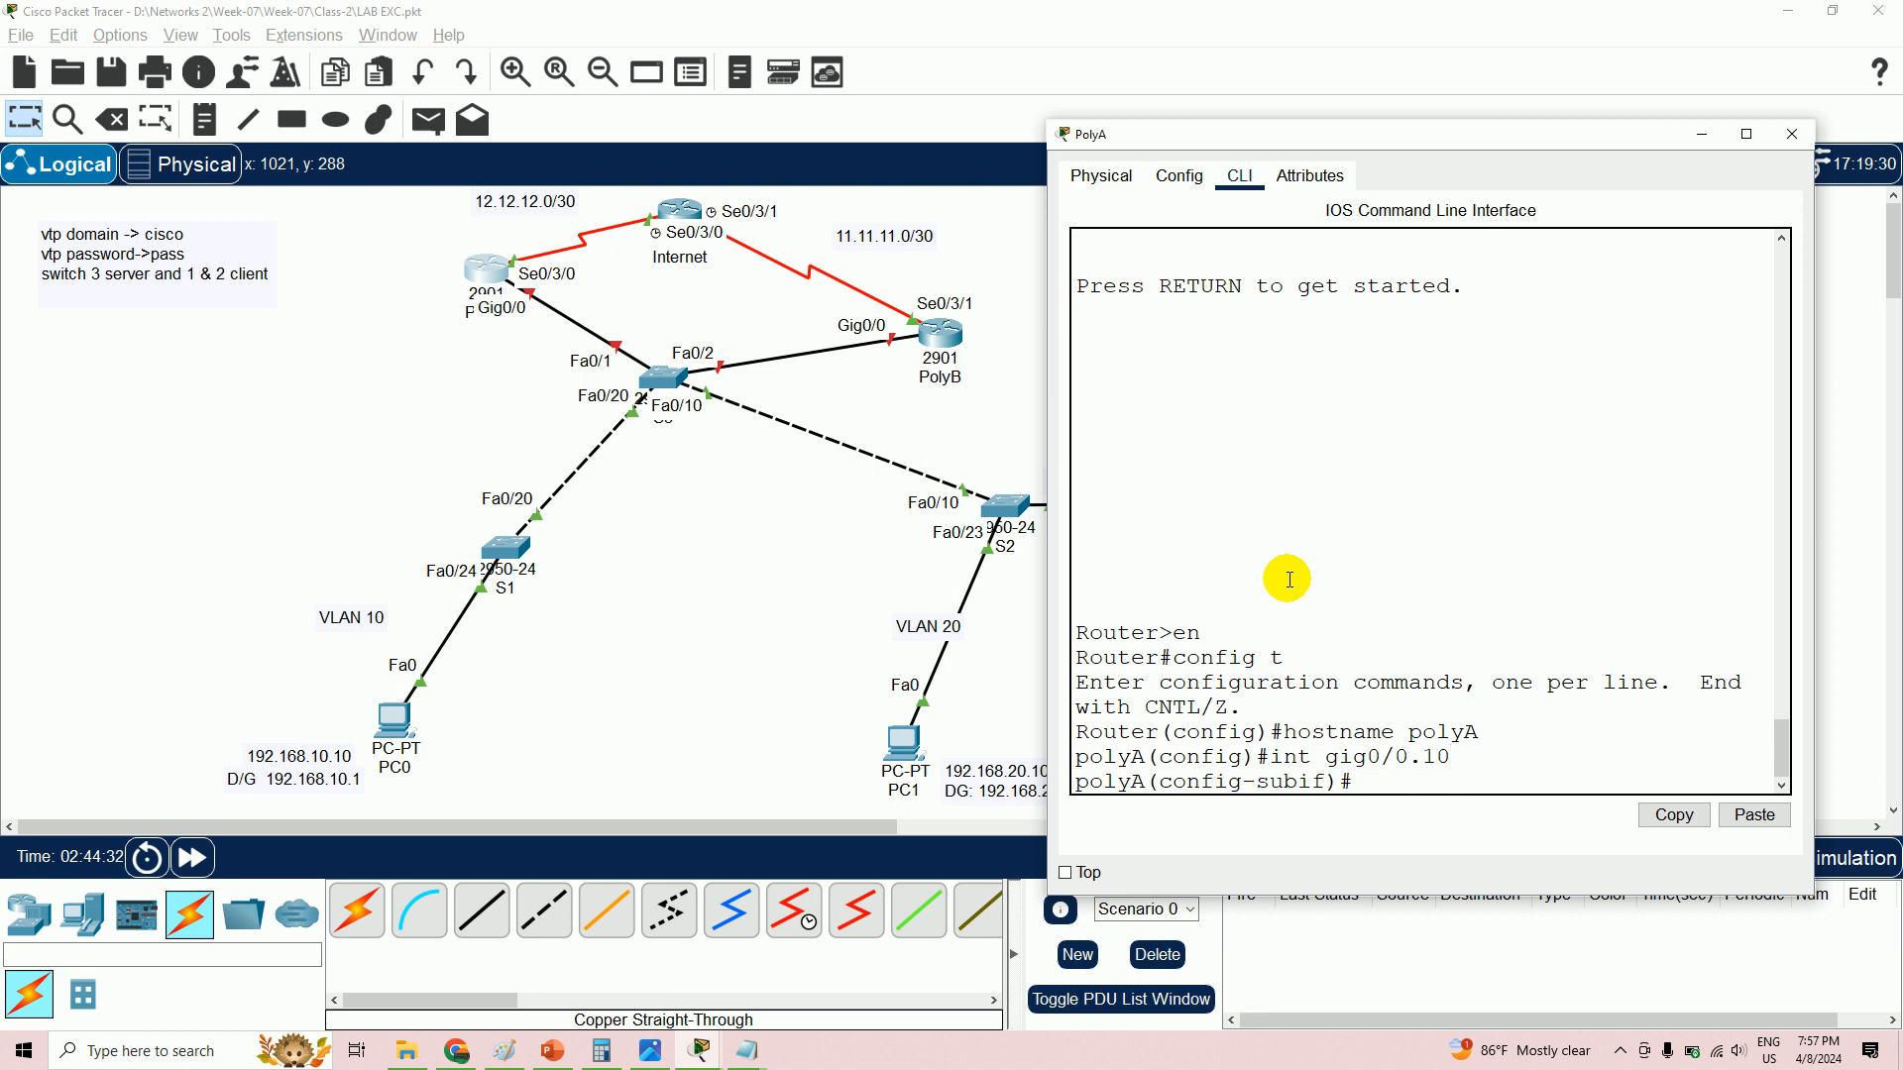
- Set gig0/0.10 to encapsulation dot1Q 10 with address 192.168.10.2 255.255.255.0
type("encapsulation dot1Q")
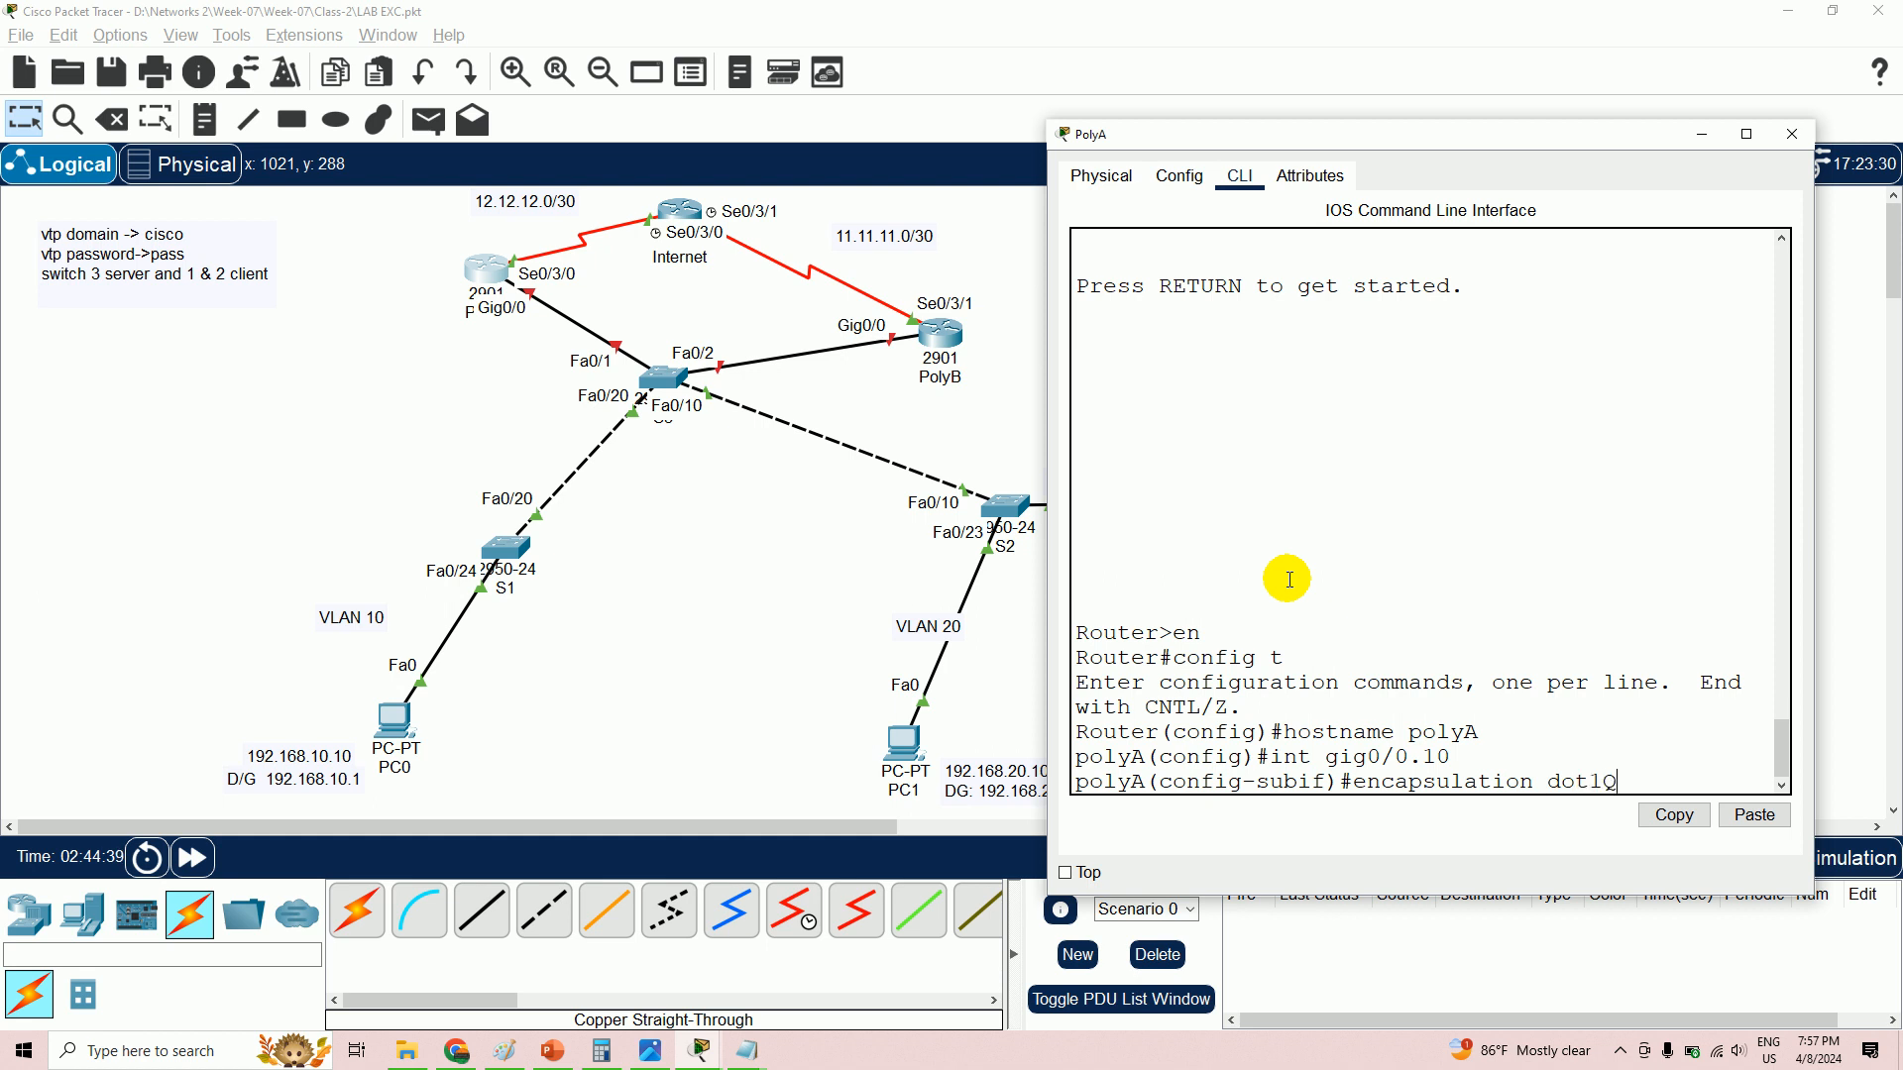
type(" 10")
key("Return")
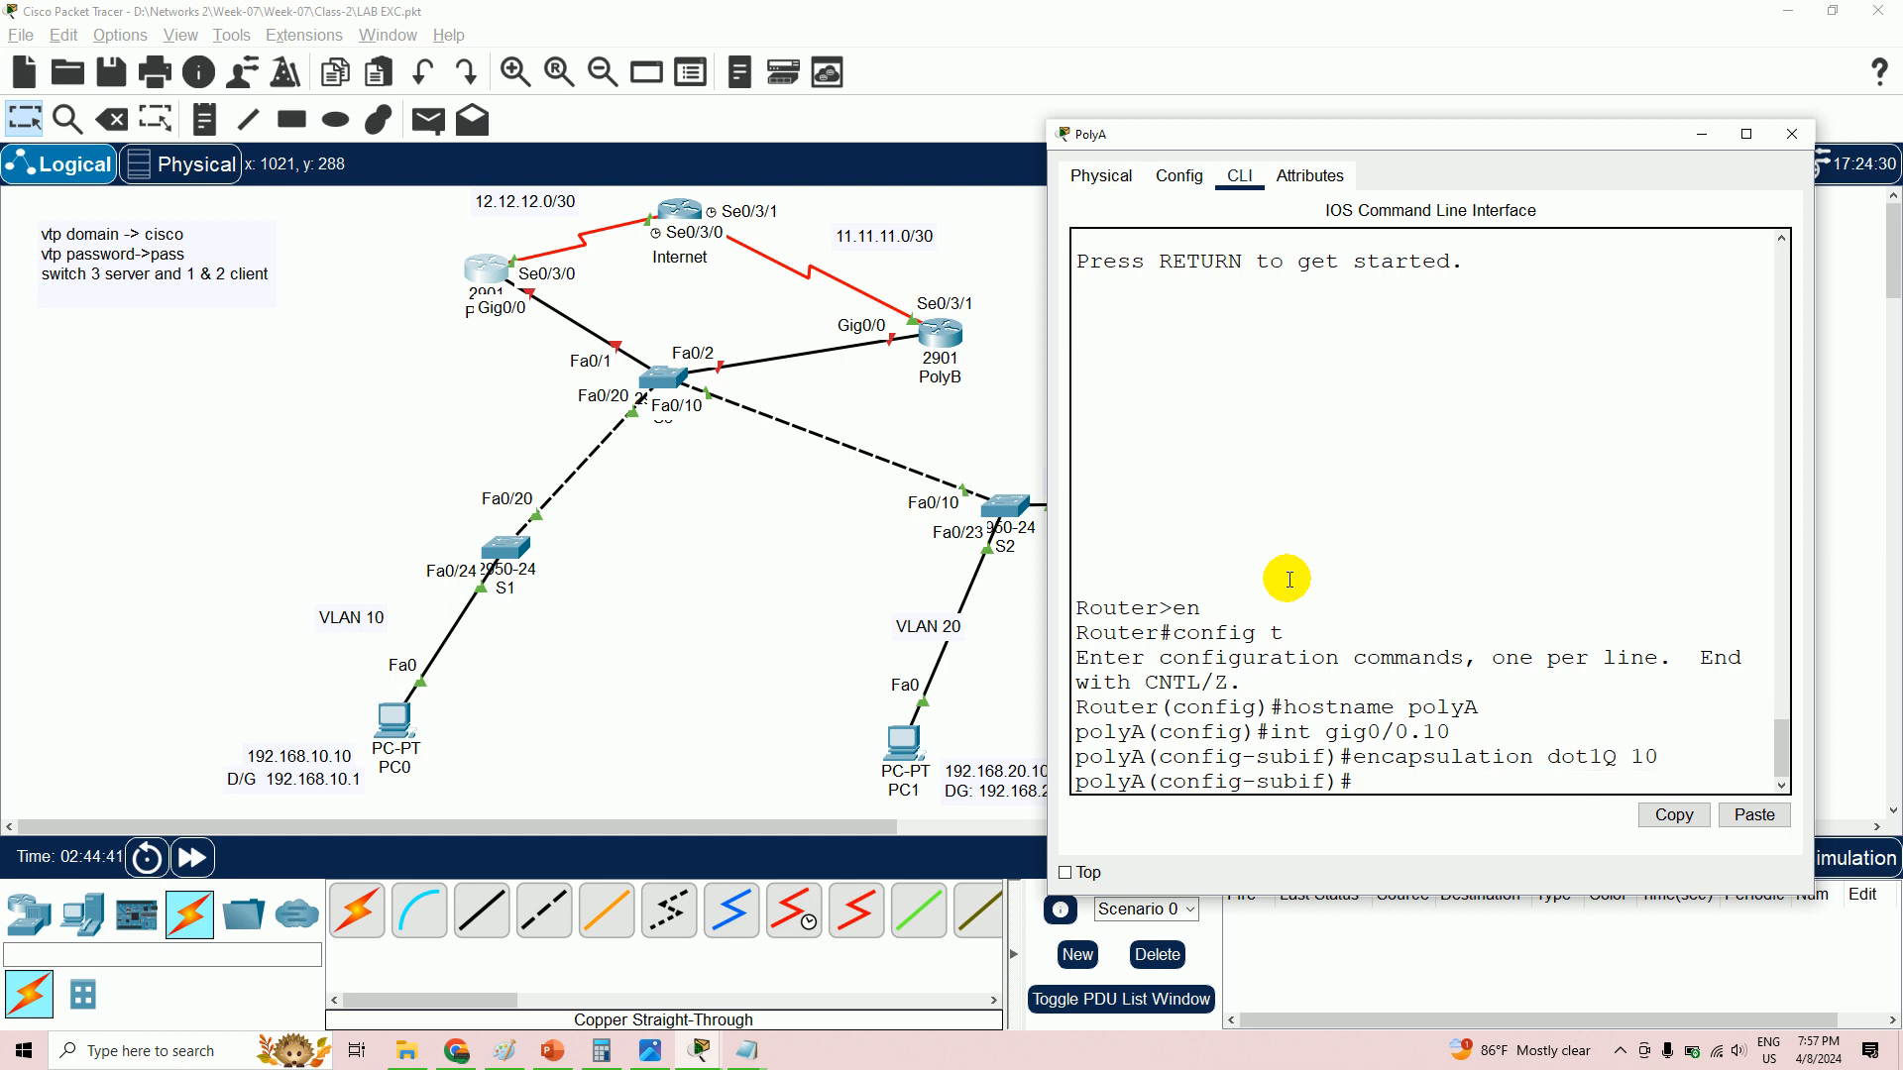
type("ip add 192.168.10.2 255.255.255.0")
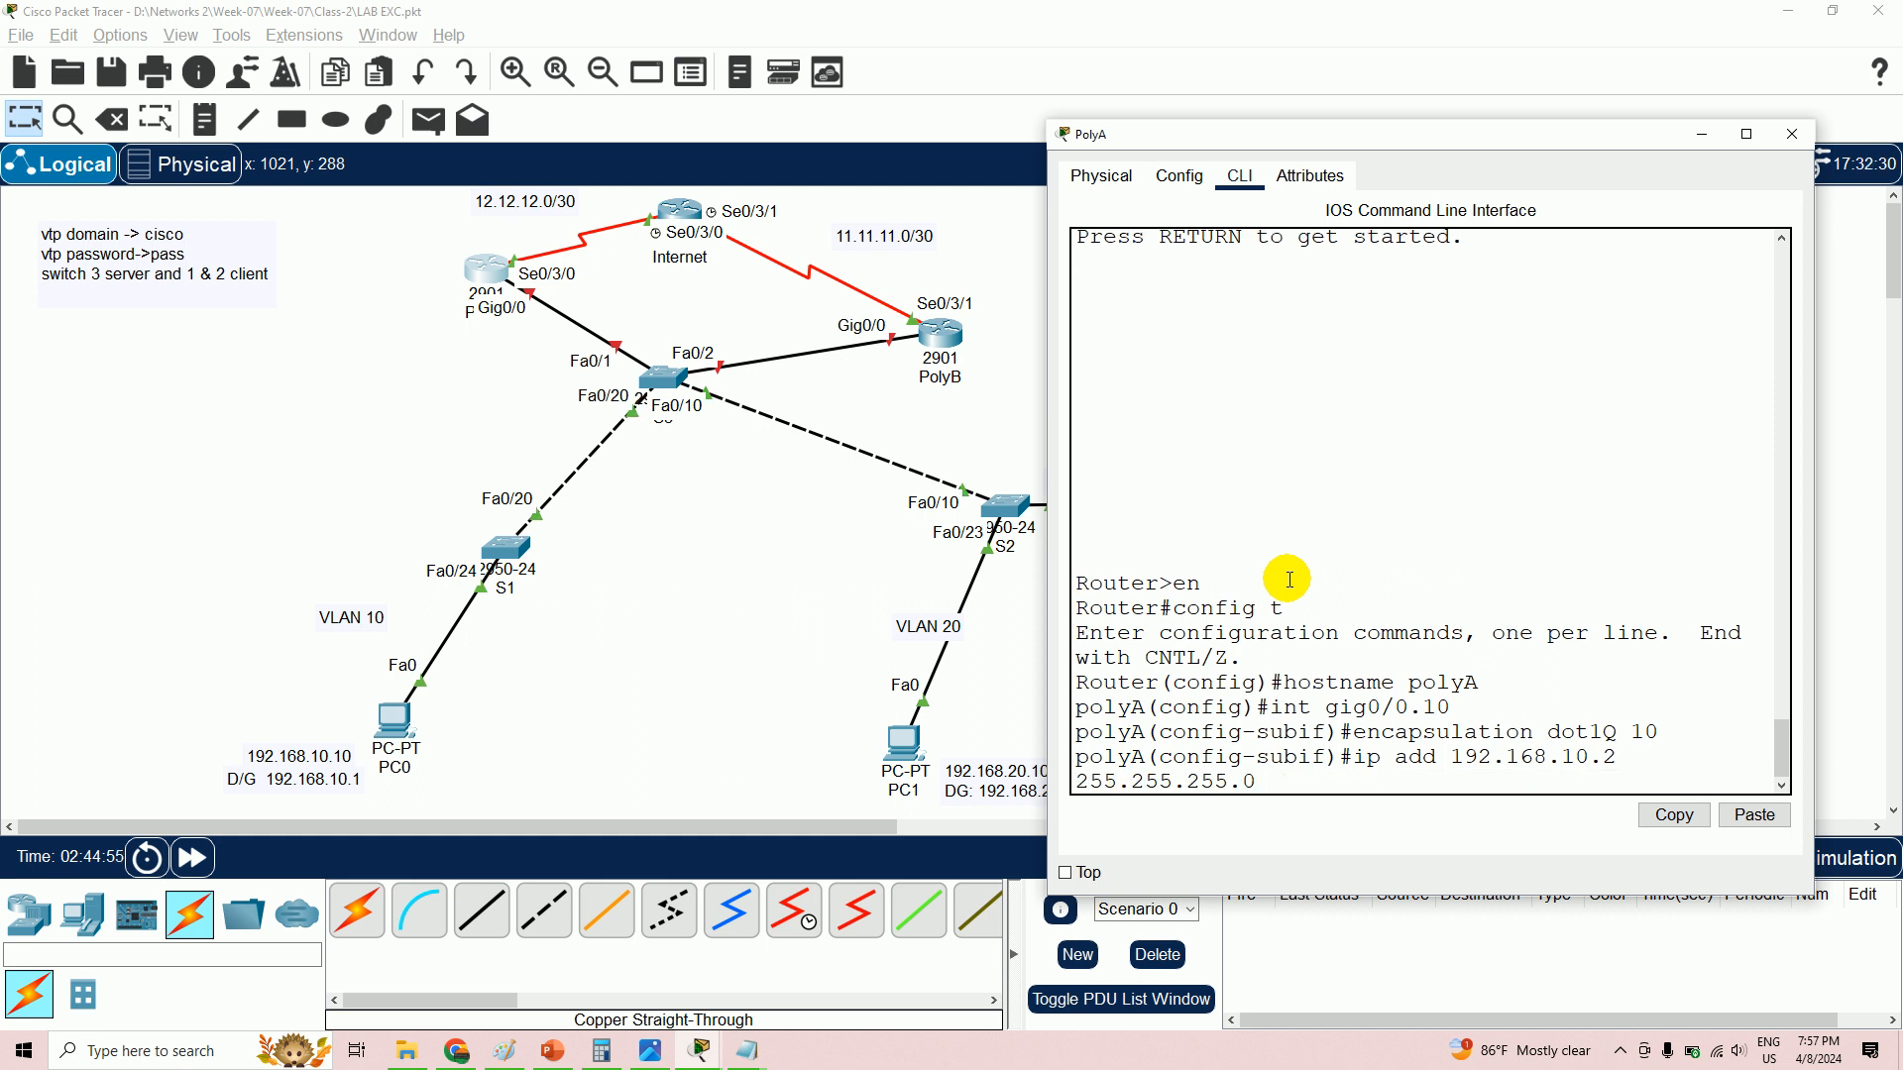
key("Return")
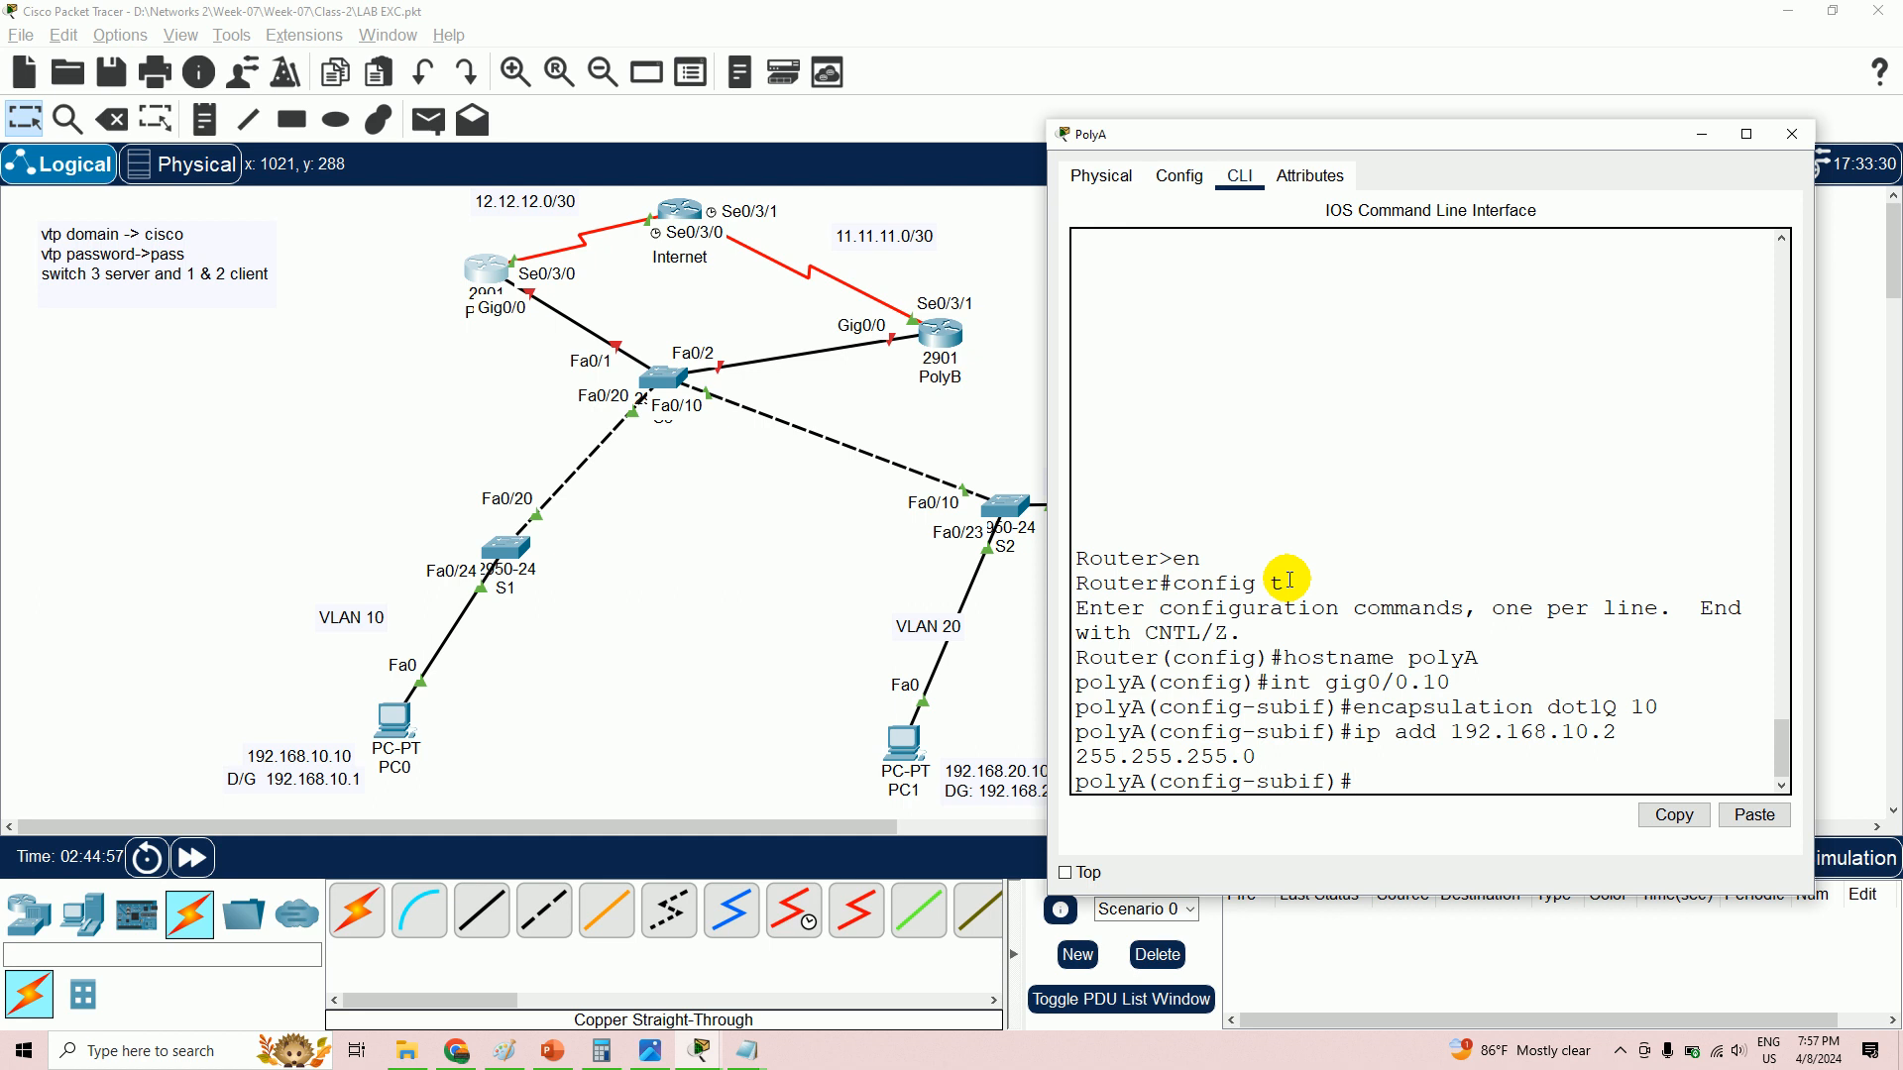
- Enable HSRP version 2 with group 10 virtual IP 192.168.10.1, priority 150 and preempt
type("standby version 2")
key("Return")
type("standb")
type("0 ")
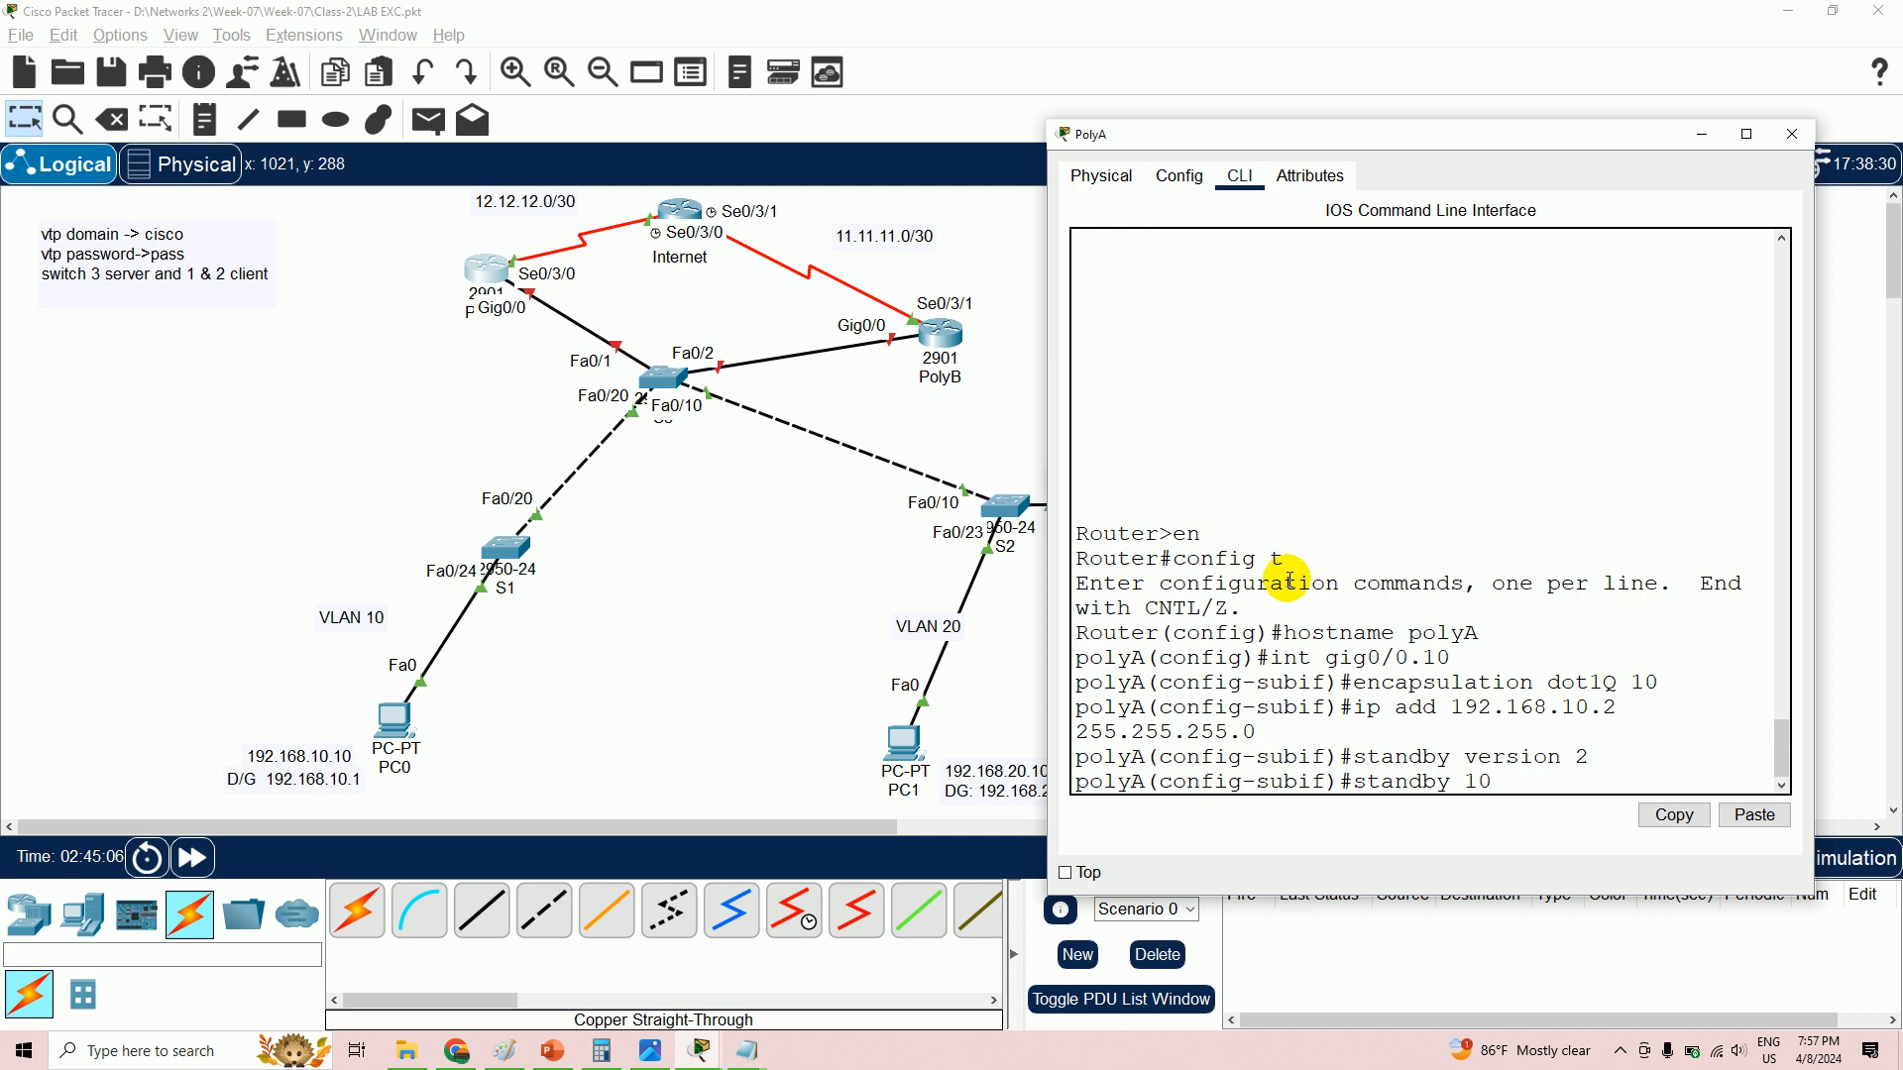
type("i p 192.168.10.1")
key("Return")
key("Return")
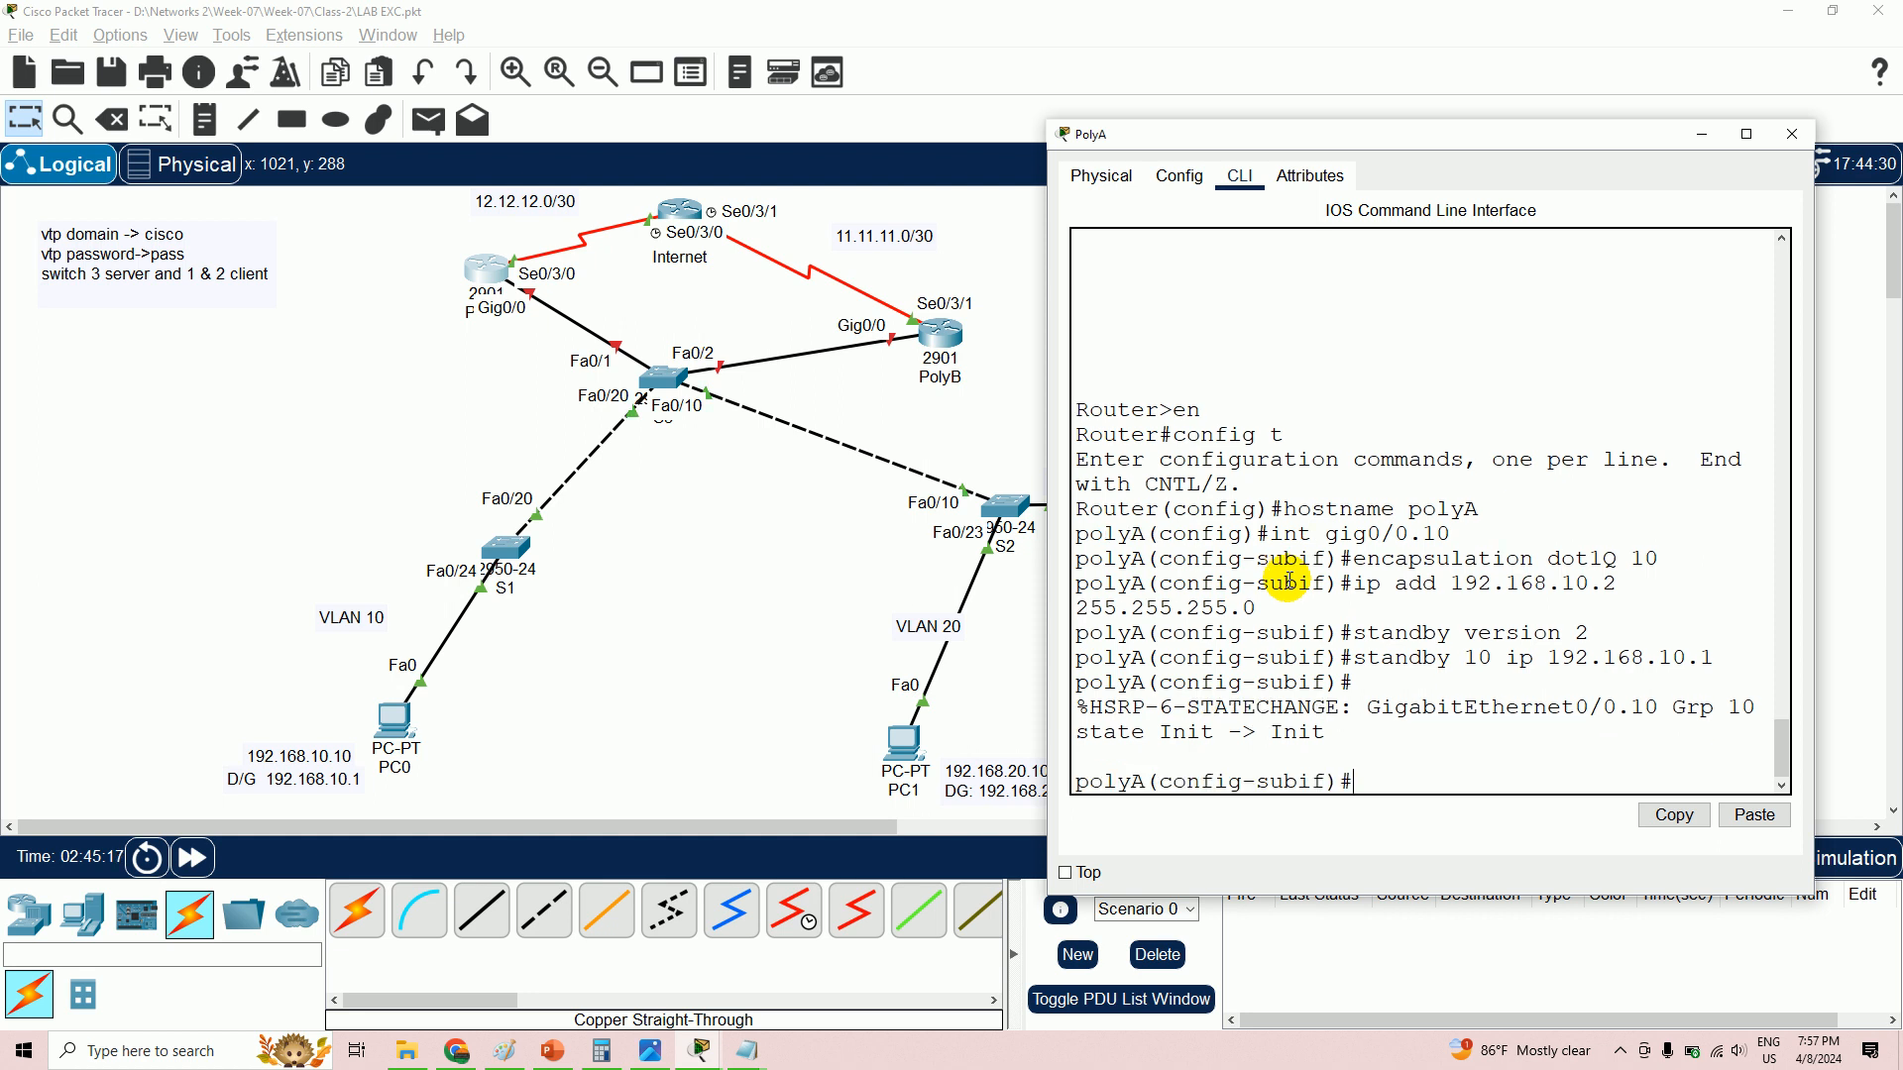
type("standby 10 priority 150")
key("Return")
type("stand")
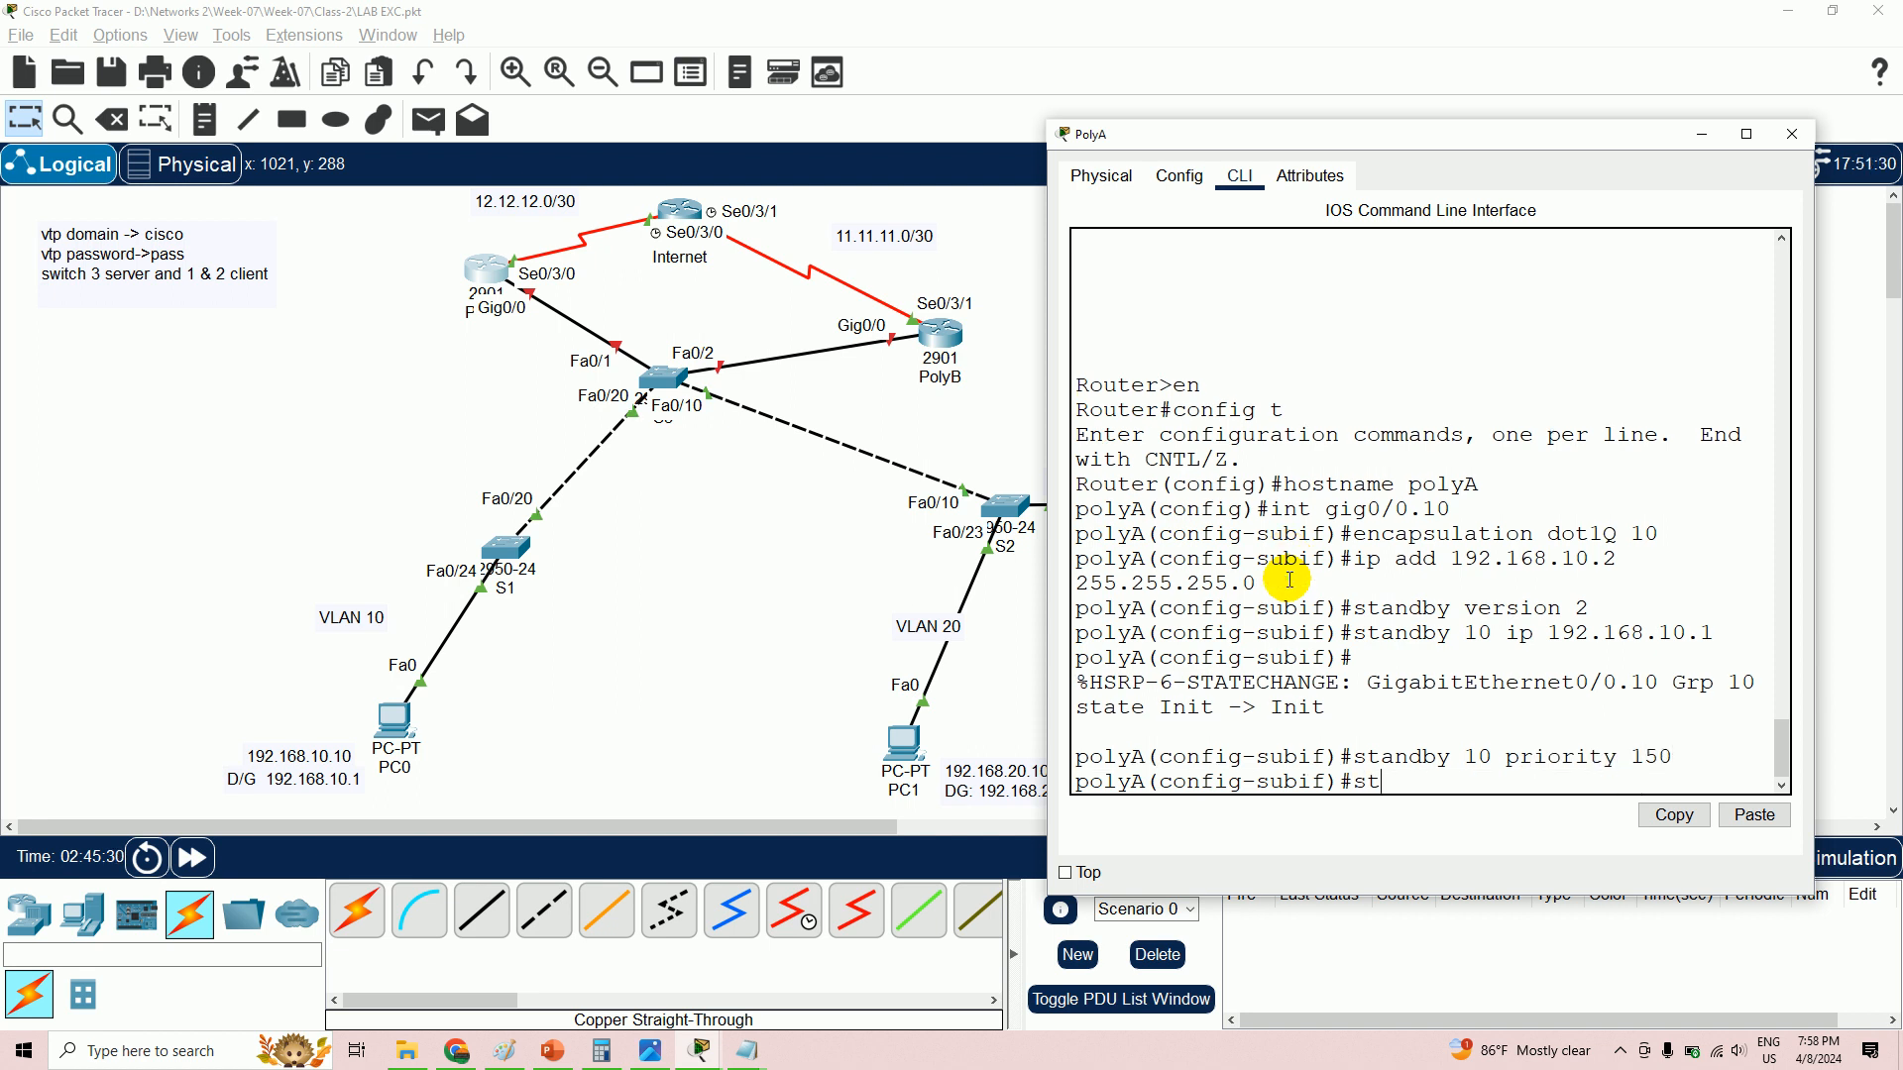
type("by 10 prior")
key("BackSpace")
key("BackSpace")
key("BackSpace")
key("BackSpace")
key("BackSpace")
key("BackSpace")
type("preempt")
key("Return")
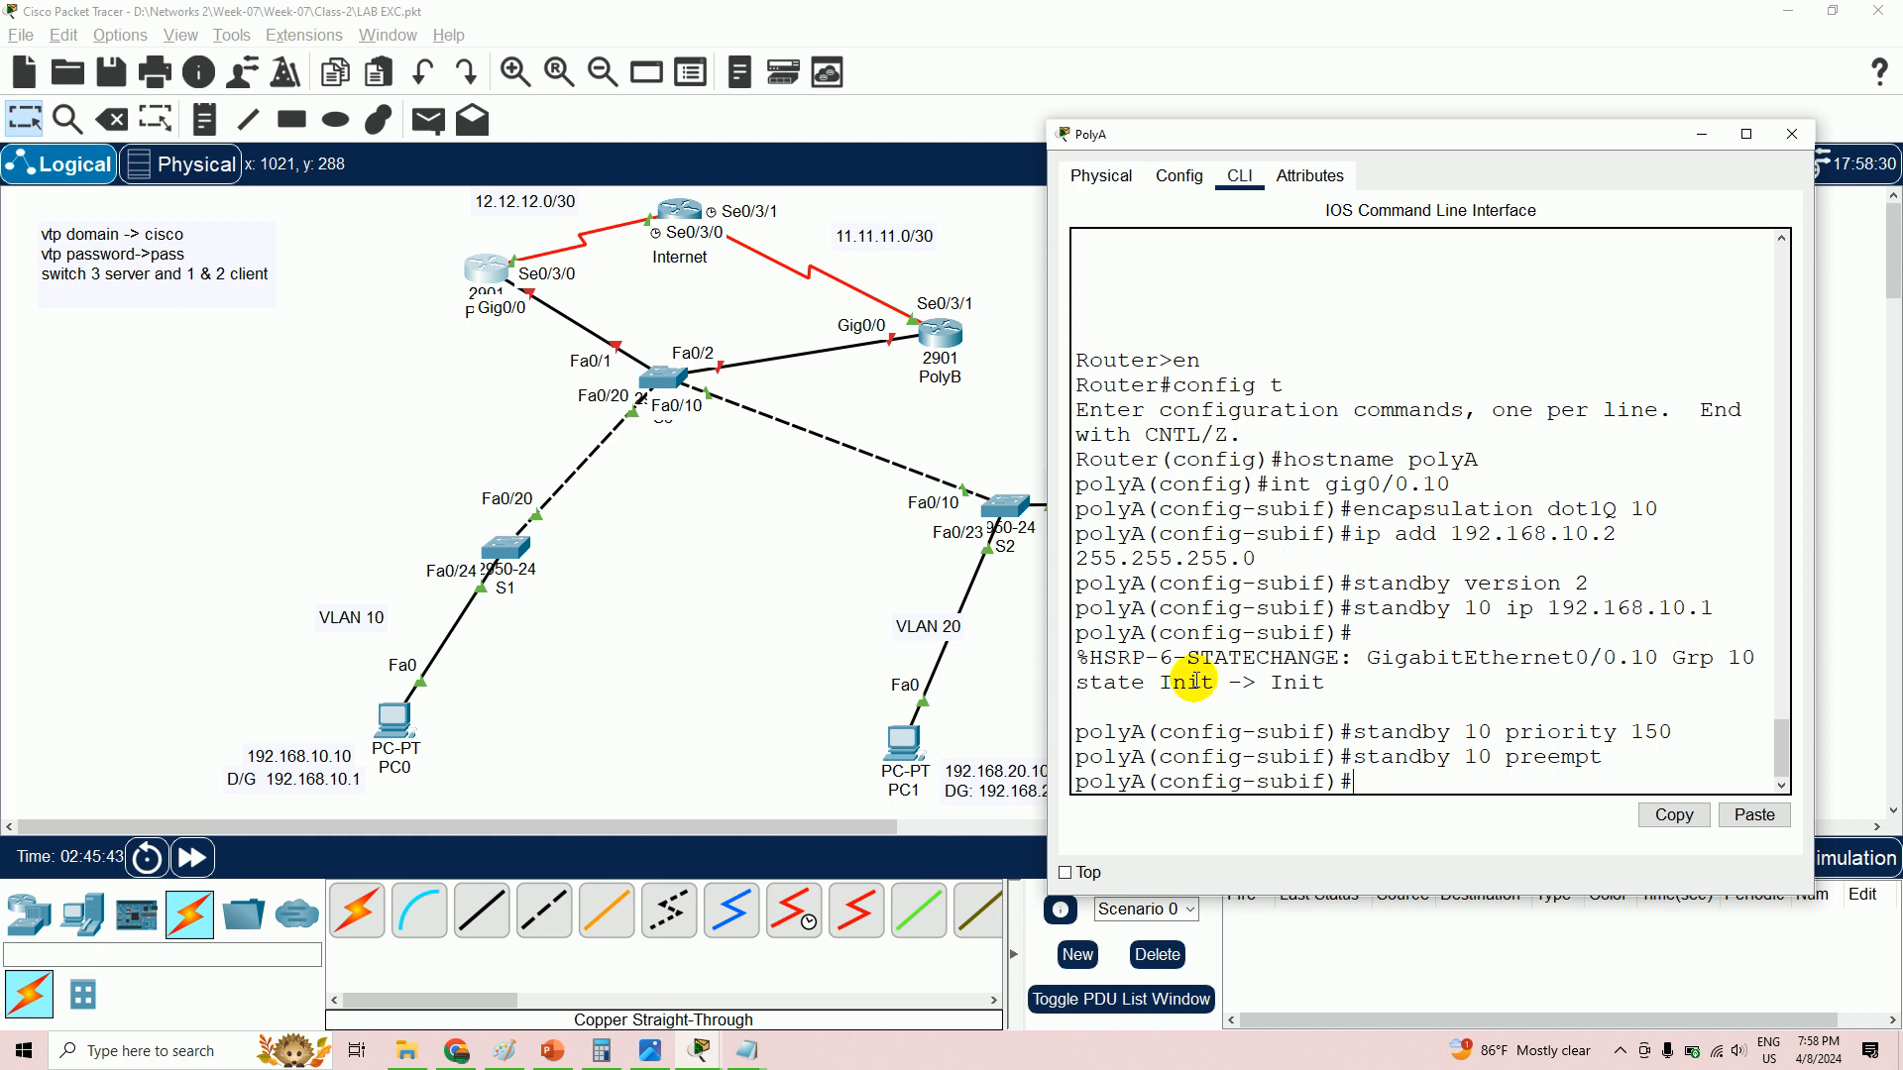
- After checking the Notepad draft, enter PolyA's gig0/0.20 subinterface
mouse_move(758, 1058)
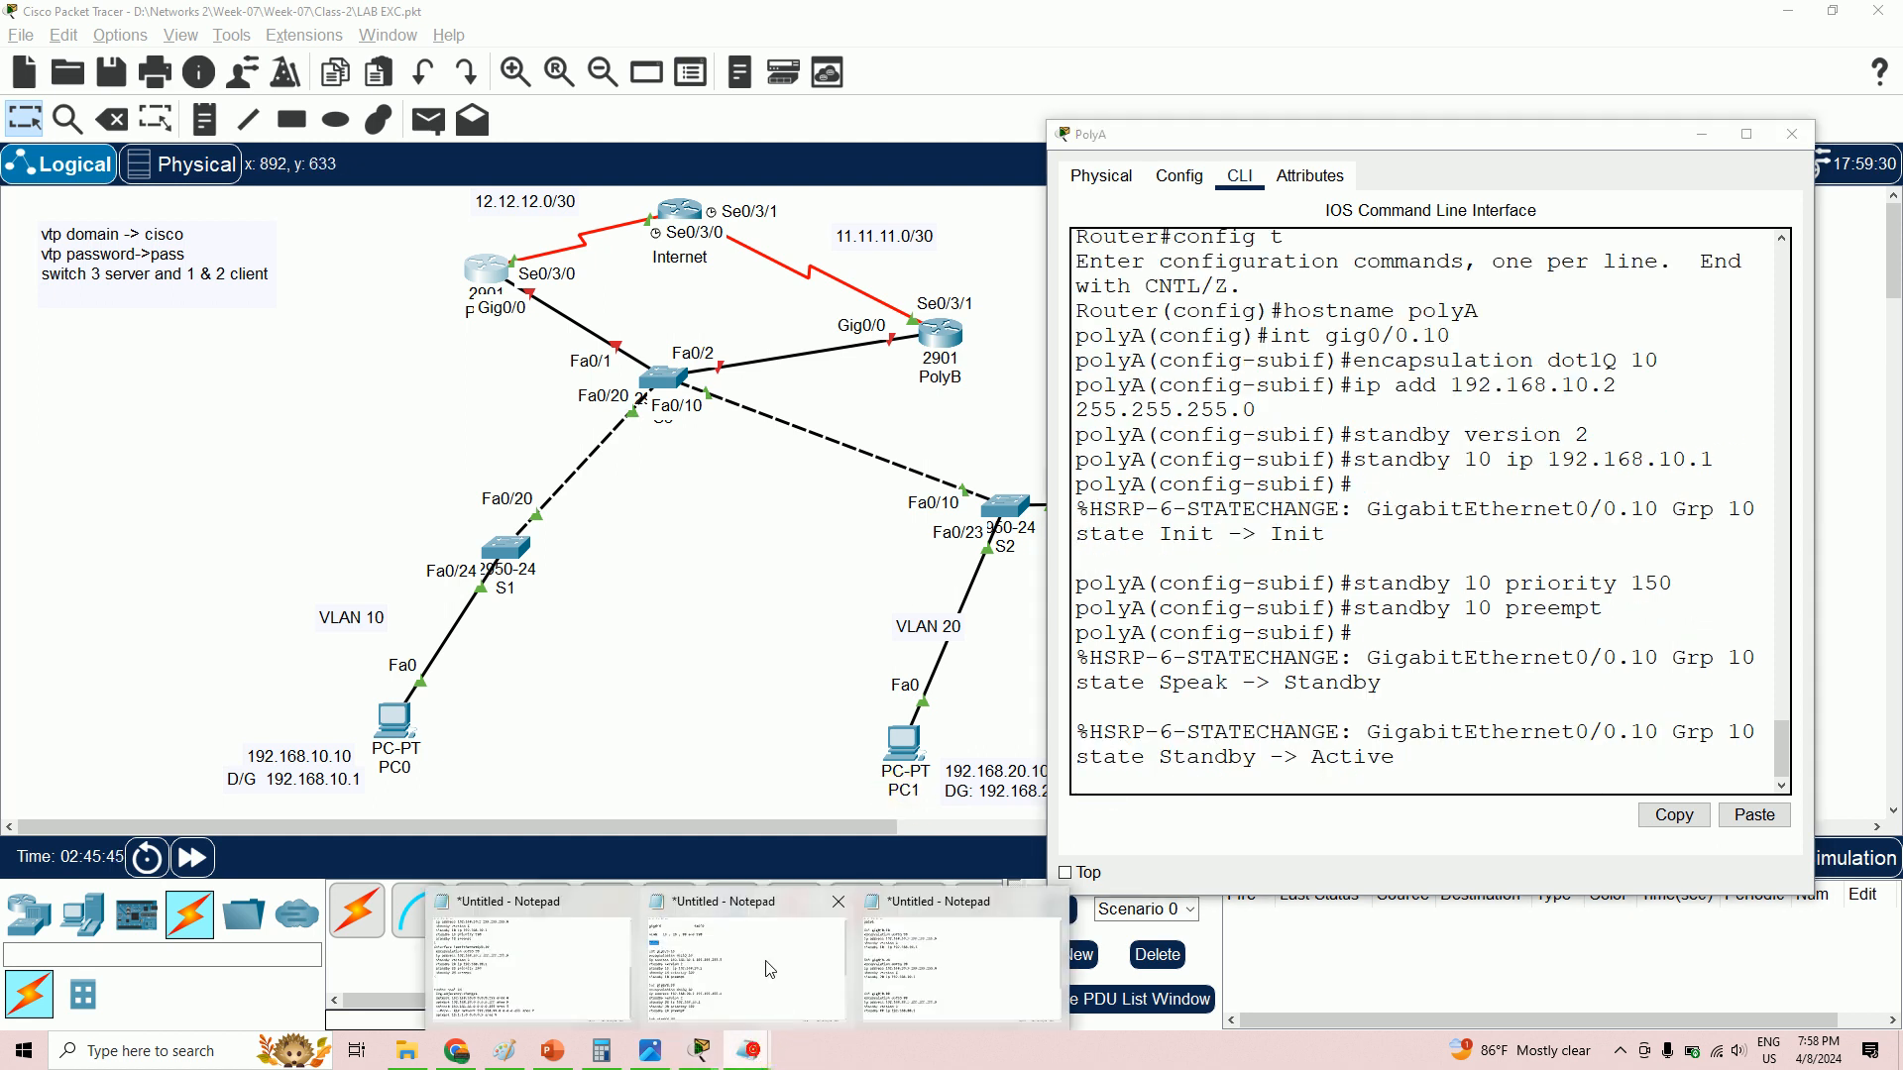
left_click(763, 953)
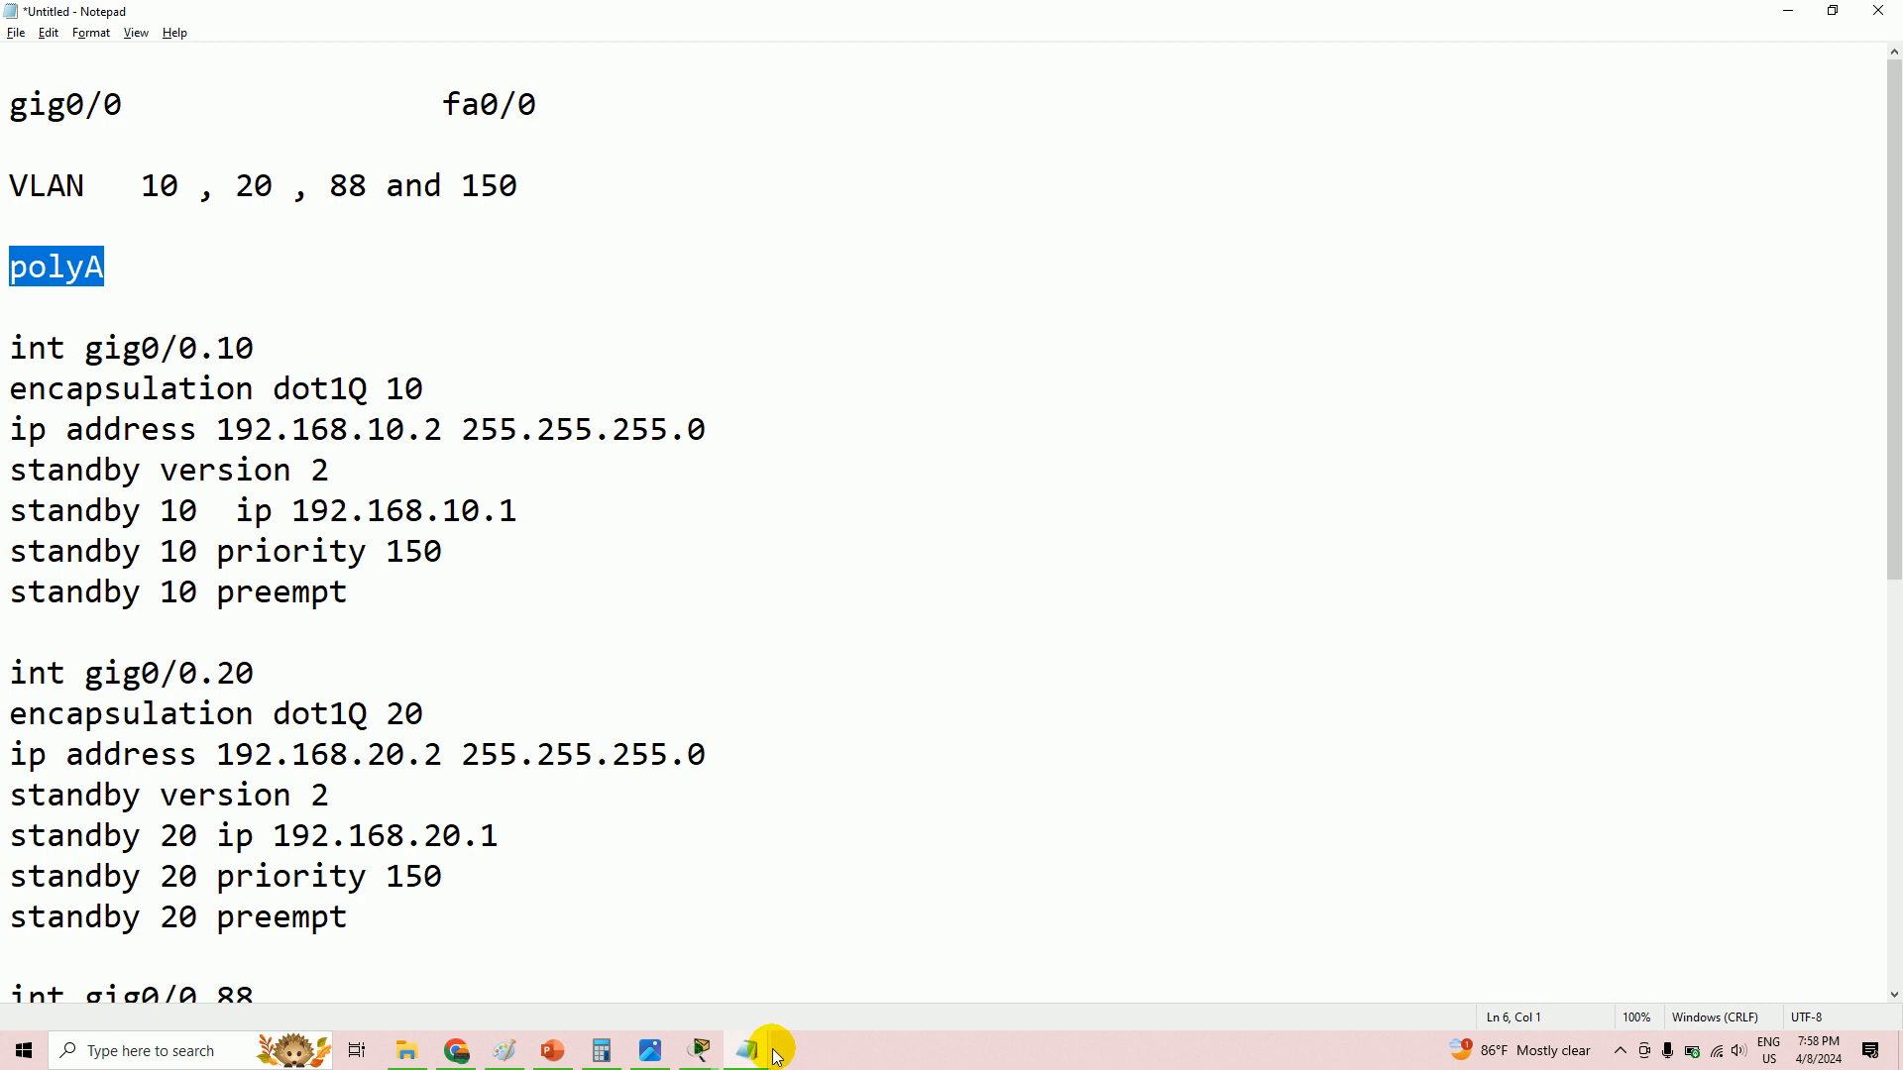
mouse_move(699, 1056)
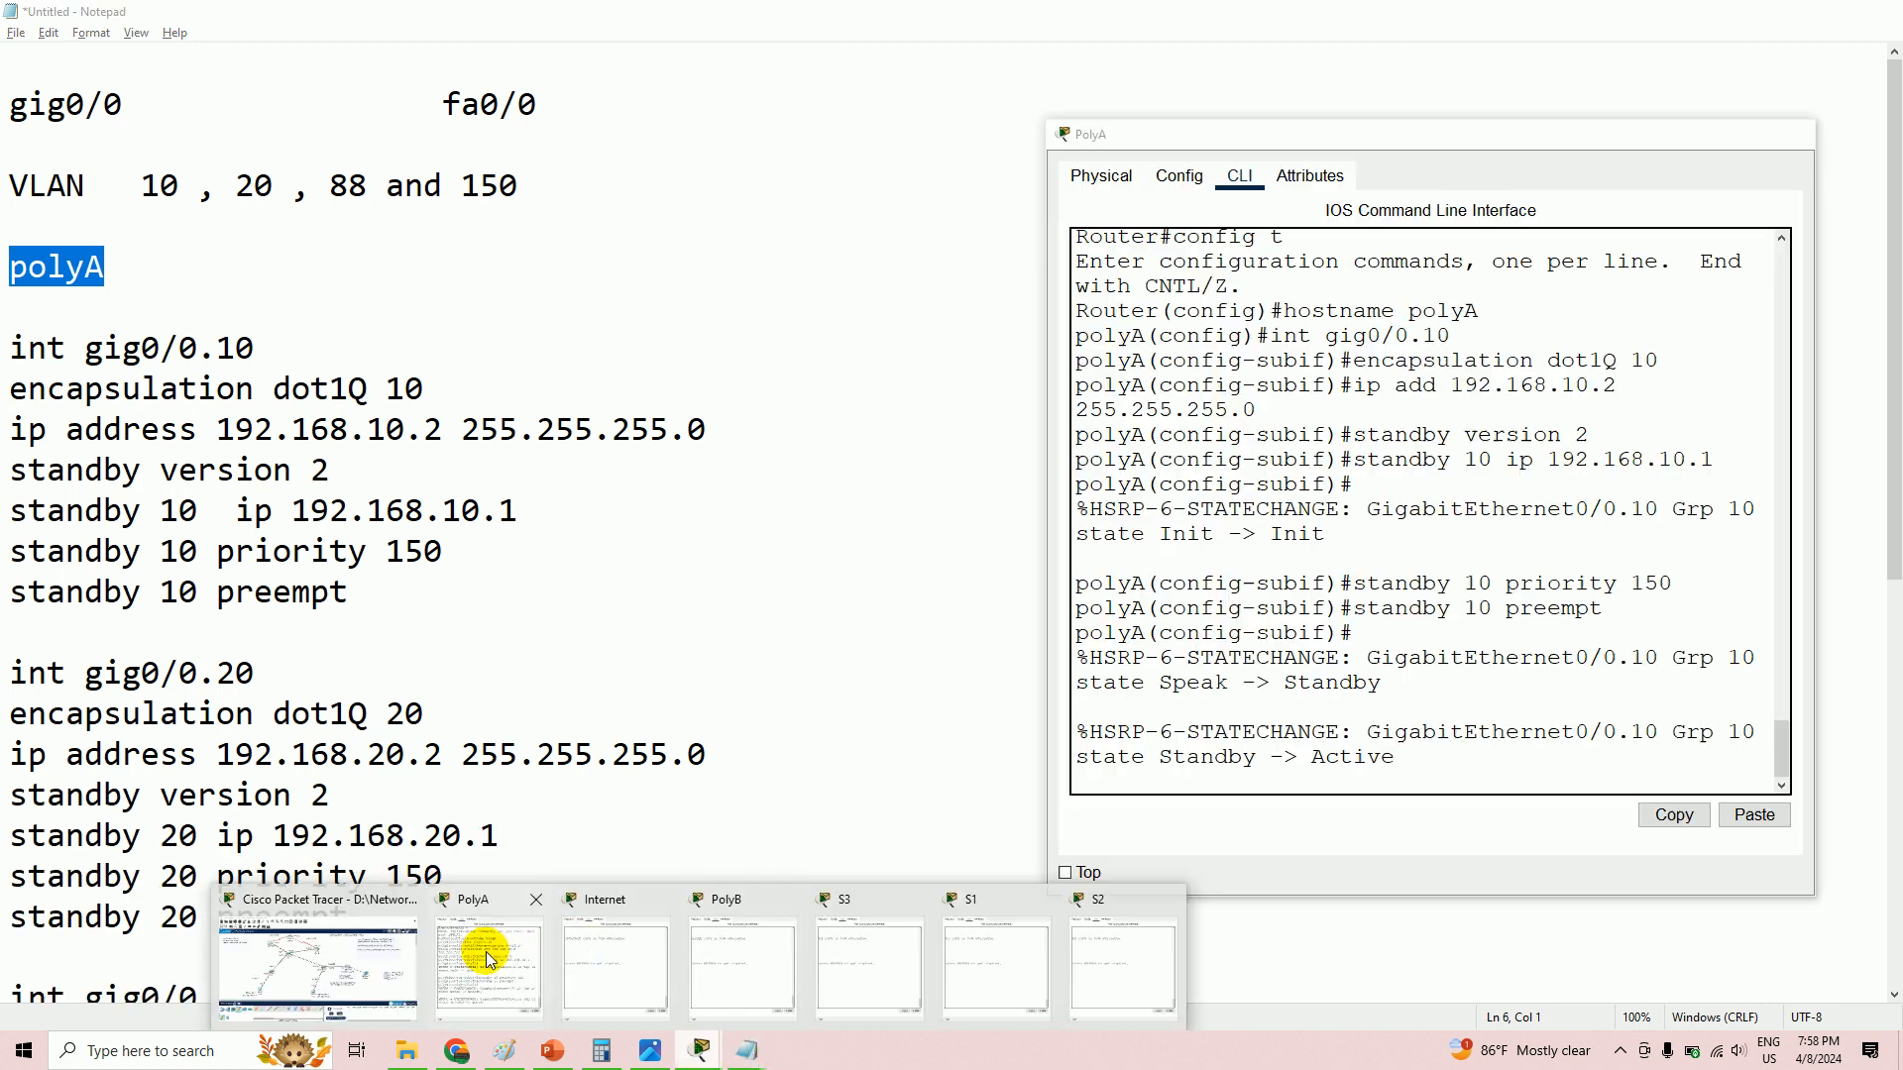
mouse_move(488, 959)
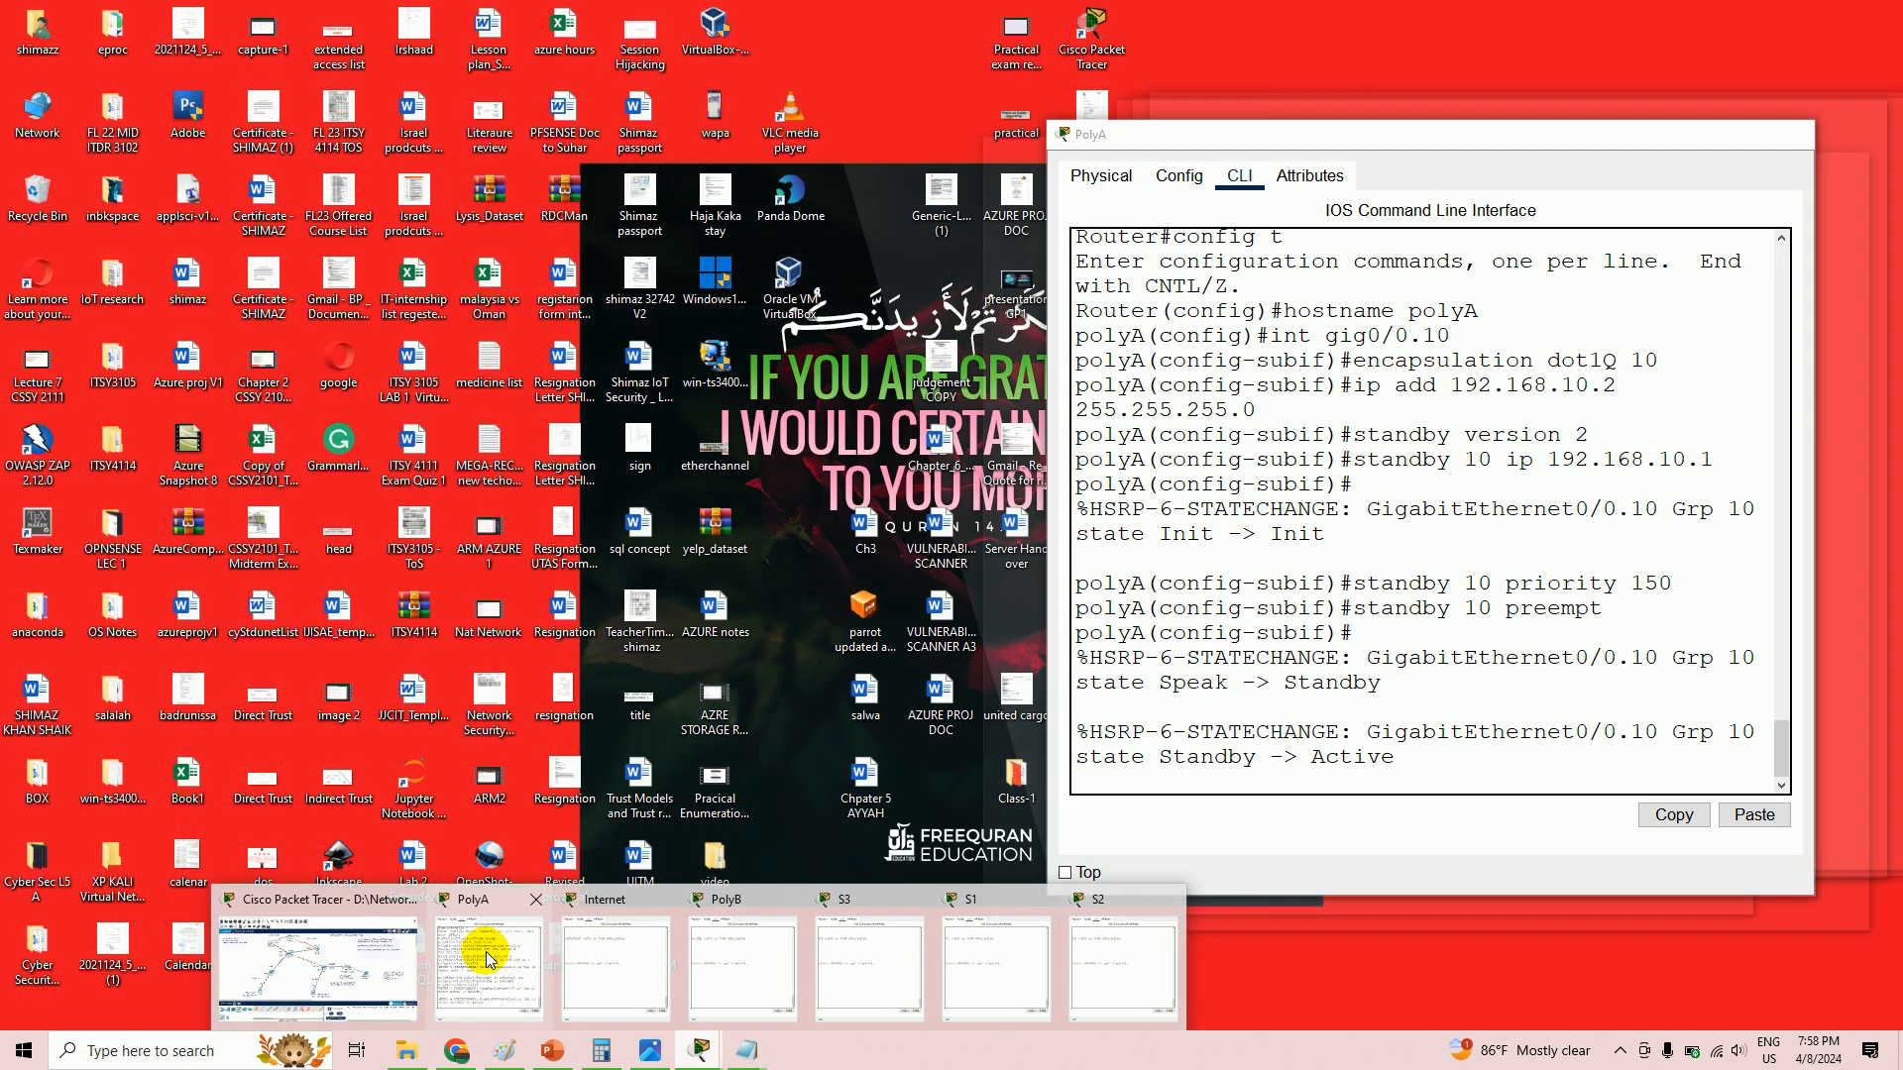
left_click(488, 958)
left_click(1390, 706)
key("Return")
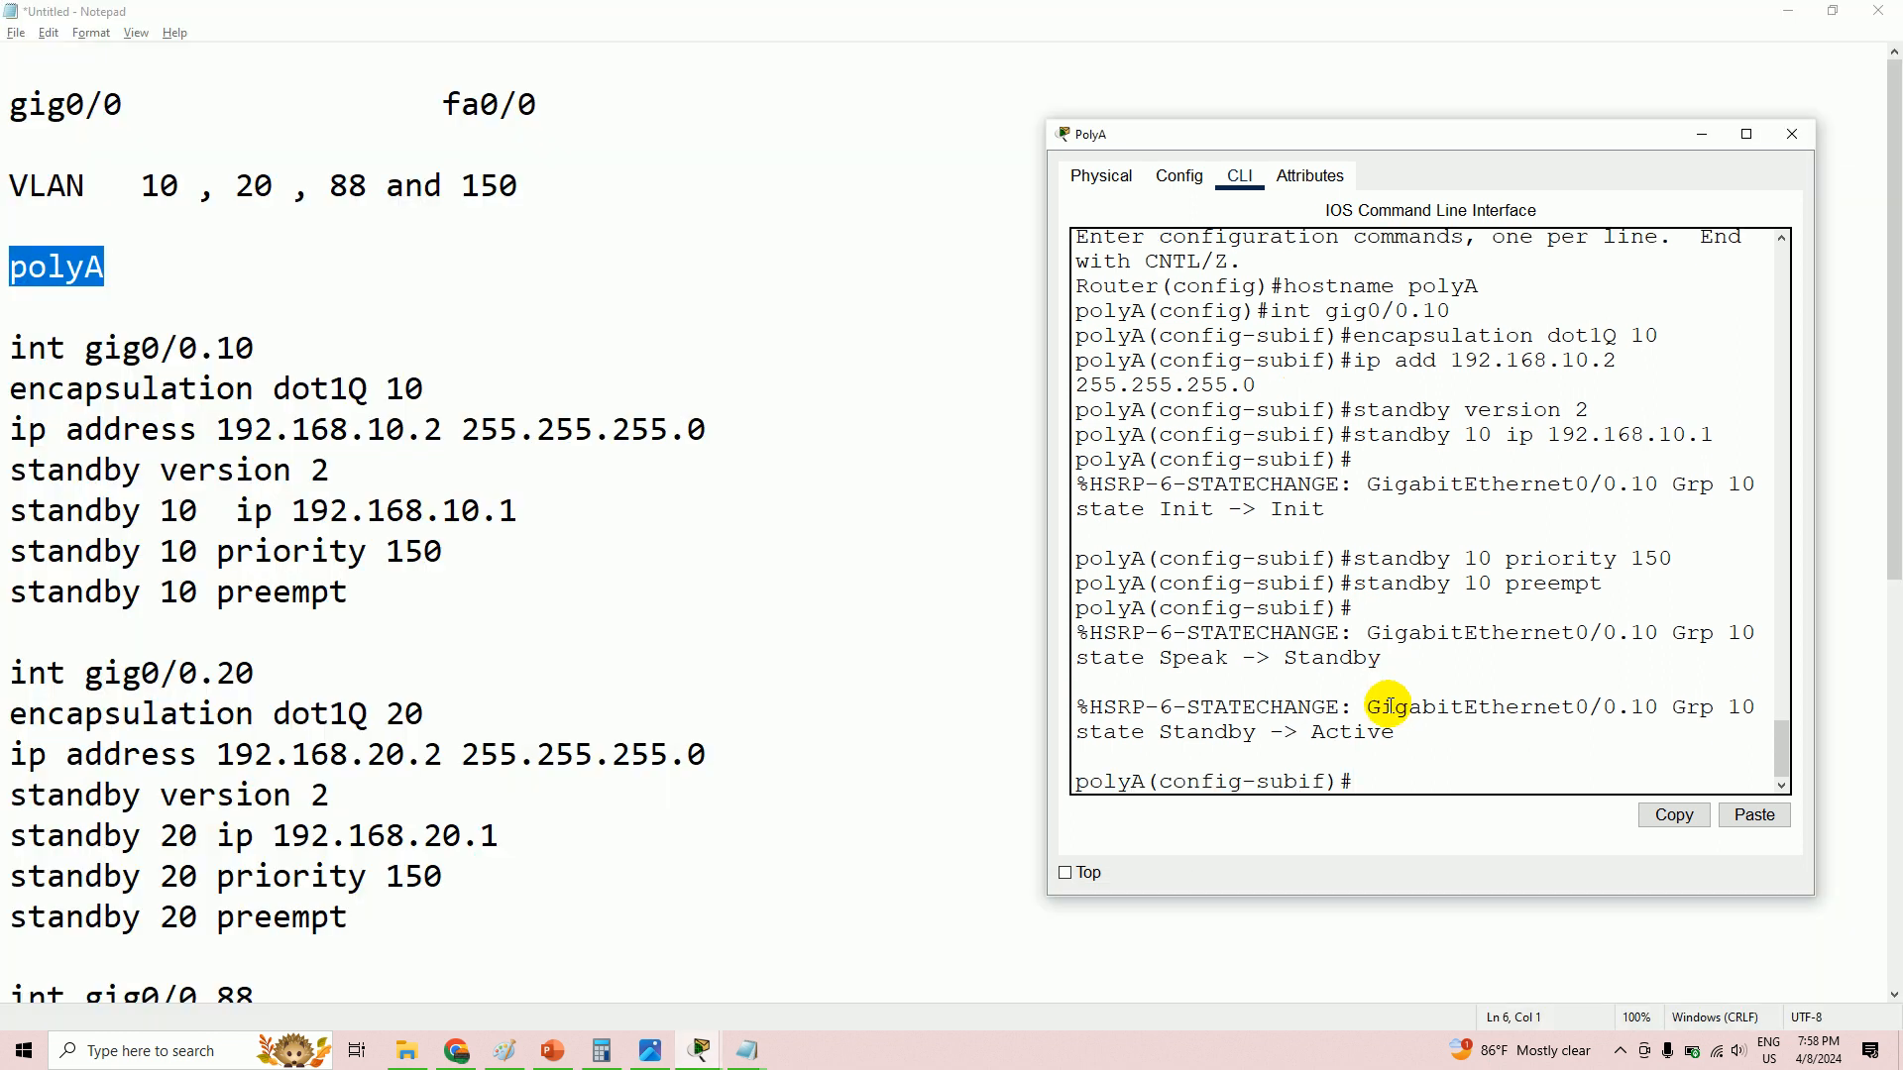
type("int ")
type("fa0")
key("BackSpace")
key("BackSpace")
key("BackSpace")
type("gig0/0.20")
key("Return")
- Set gig0/0.20 to encapsulation dot1Q 20 with address 192.168.20.2 255.255.255.0
type("in")
key("BackSpace")
key("BackSpace")
type("en")
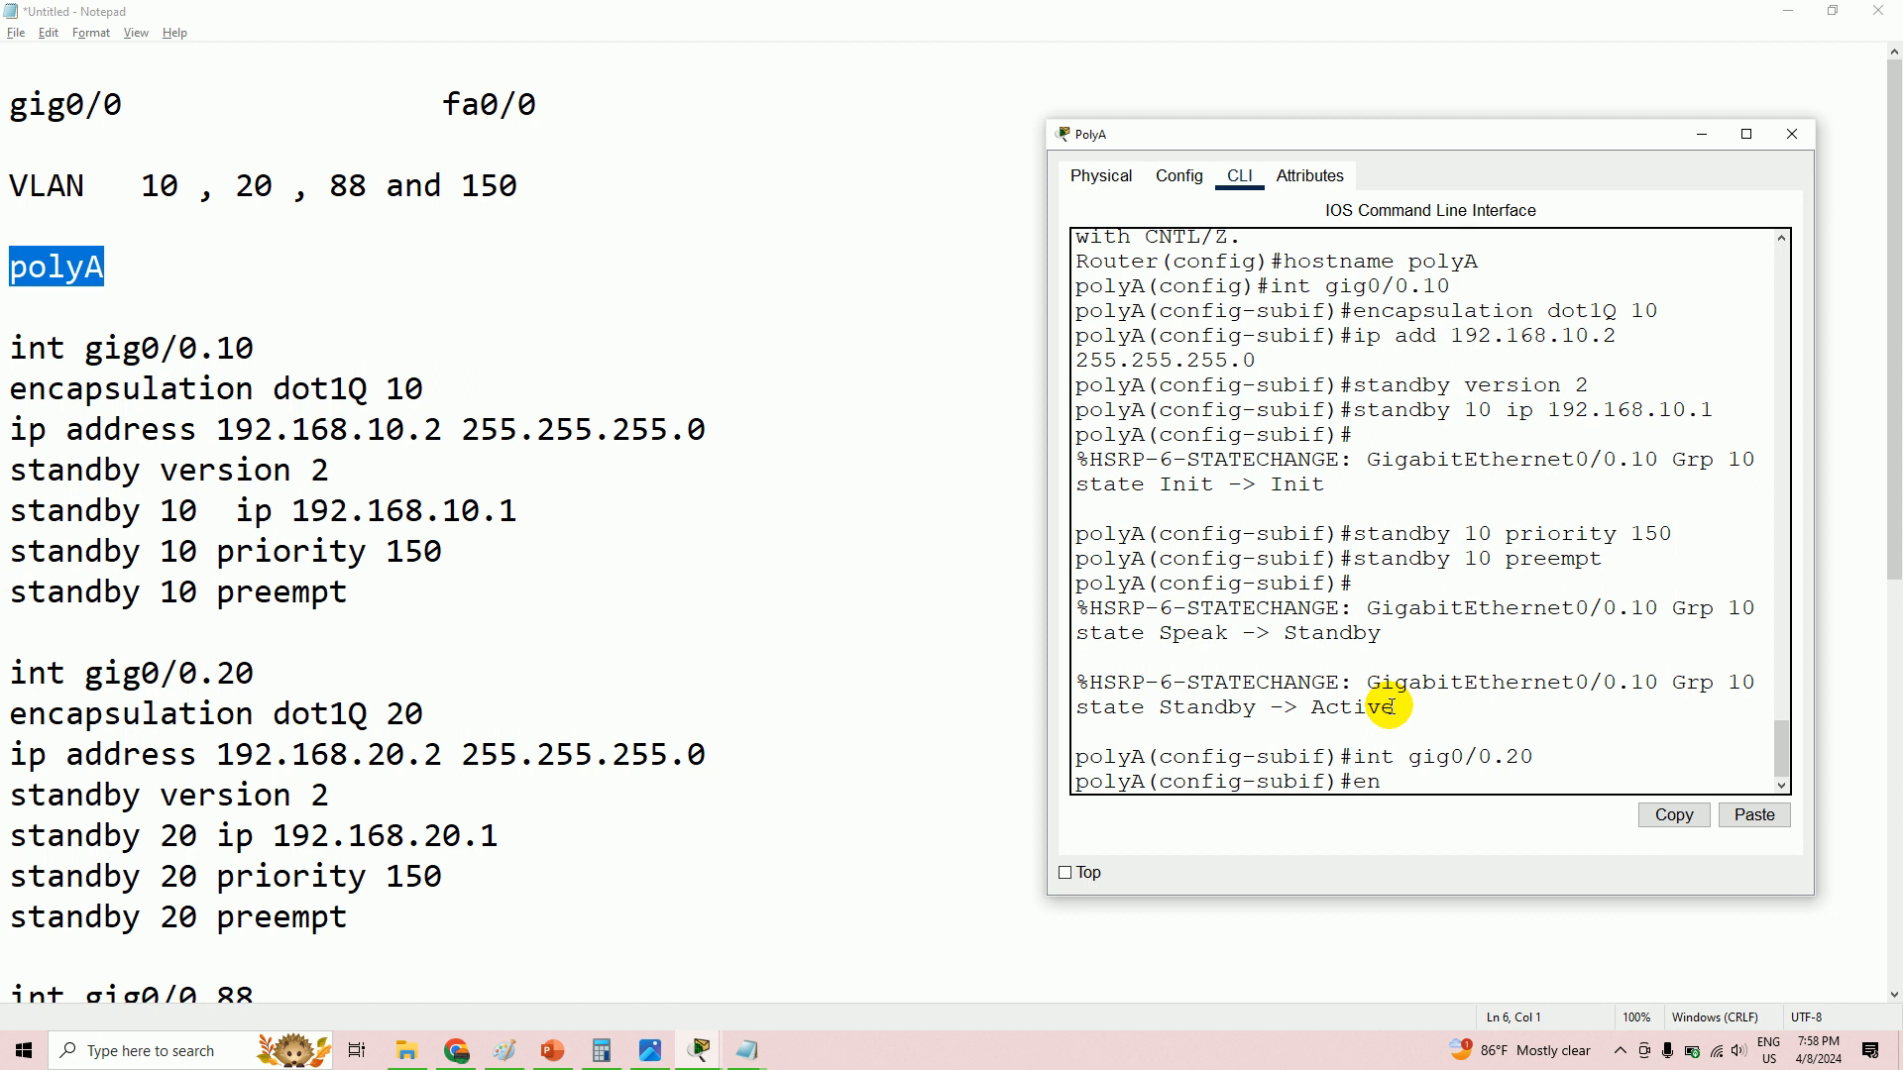
type("capsulation dot1Q 20")
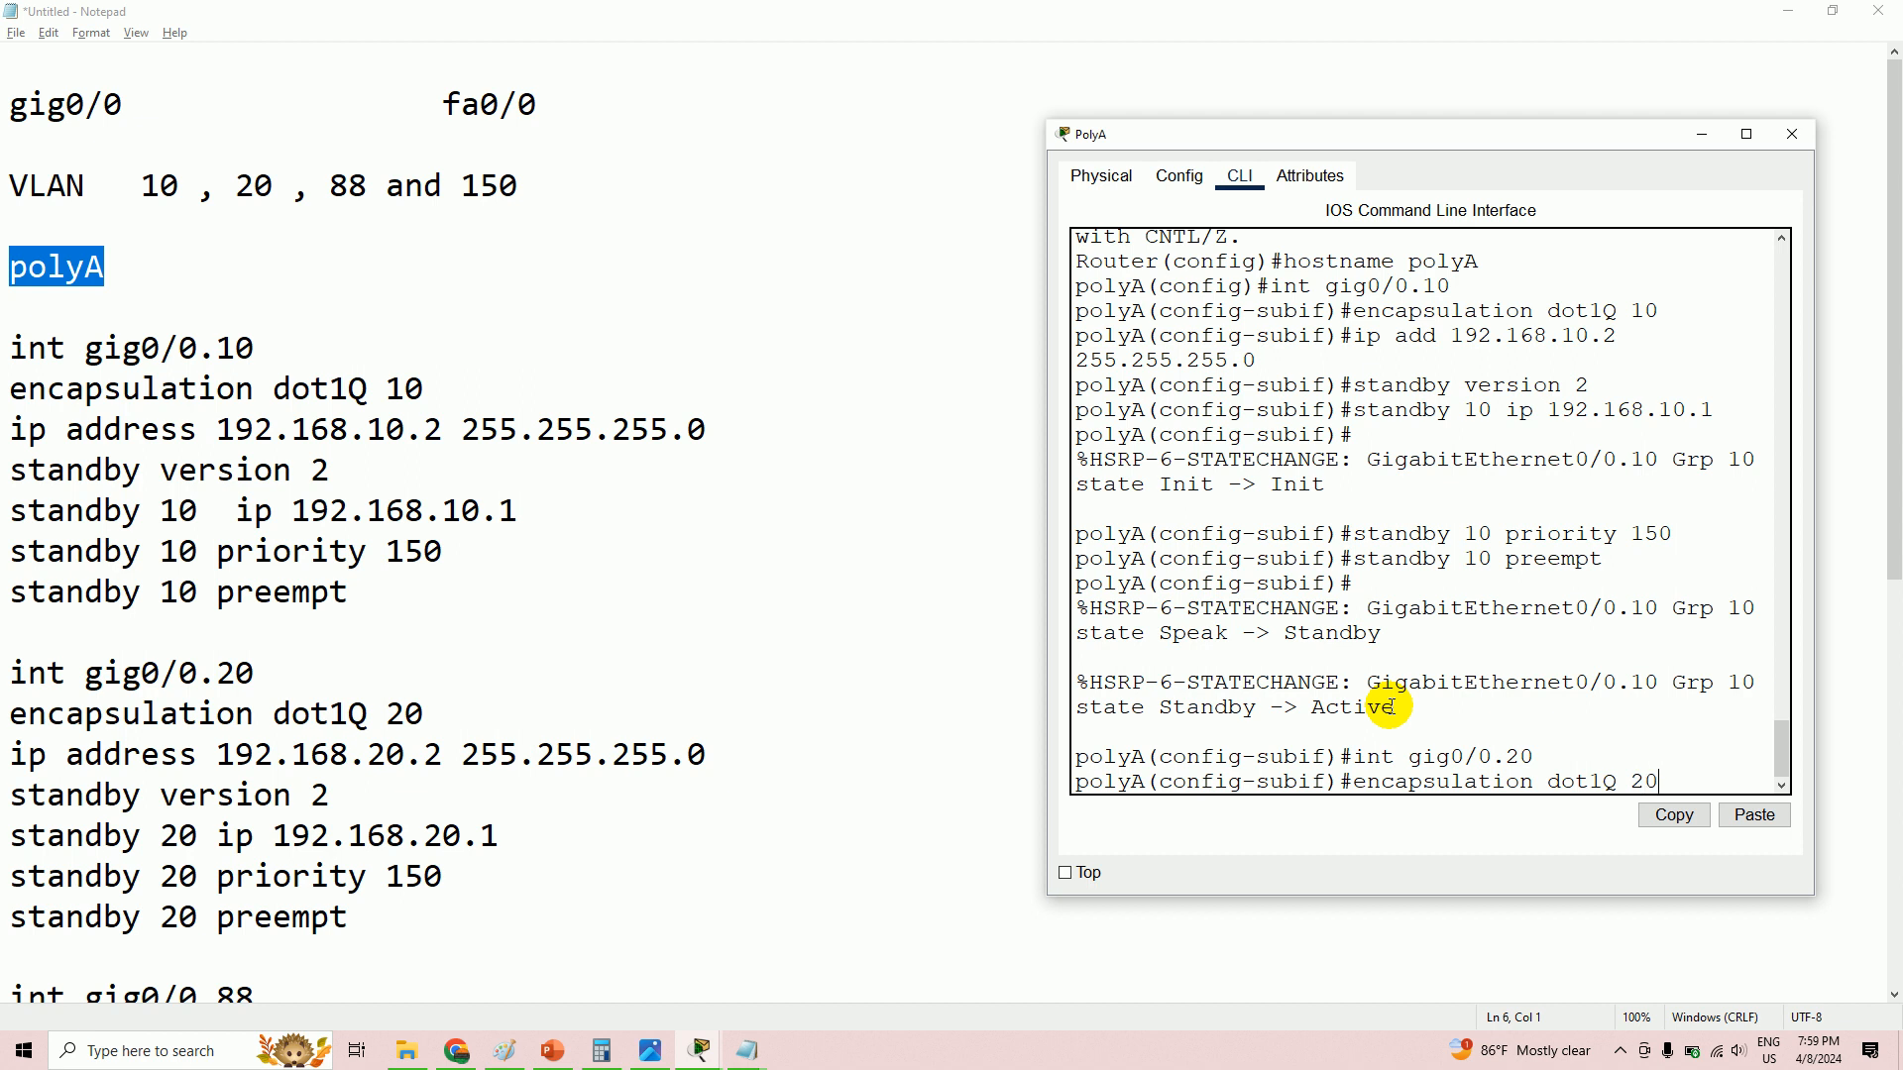
key("Return")
type("i")
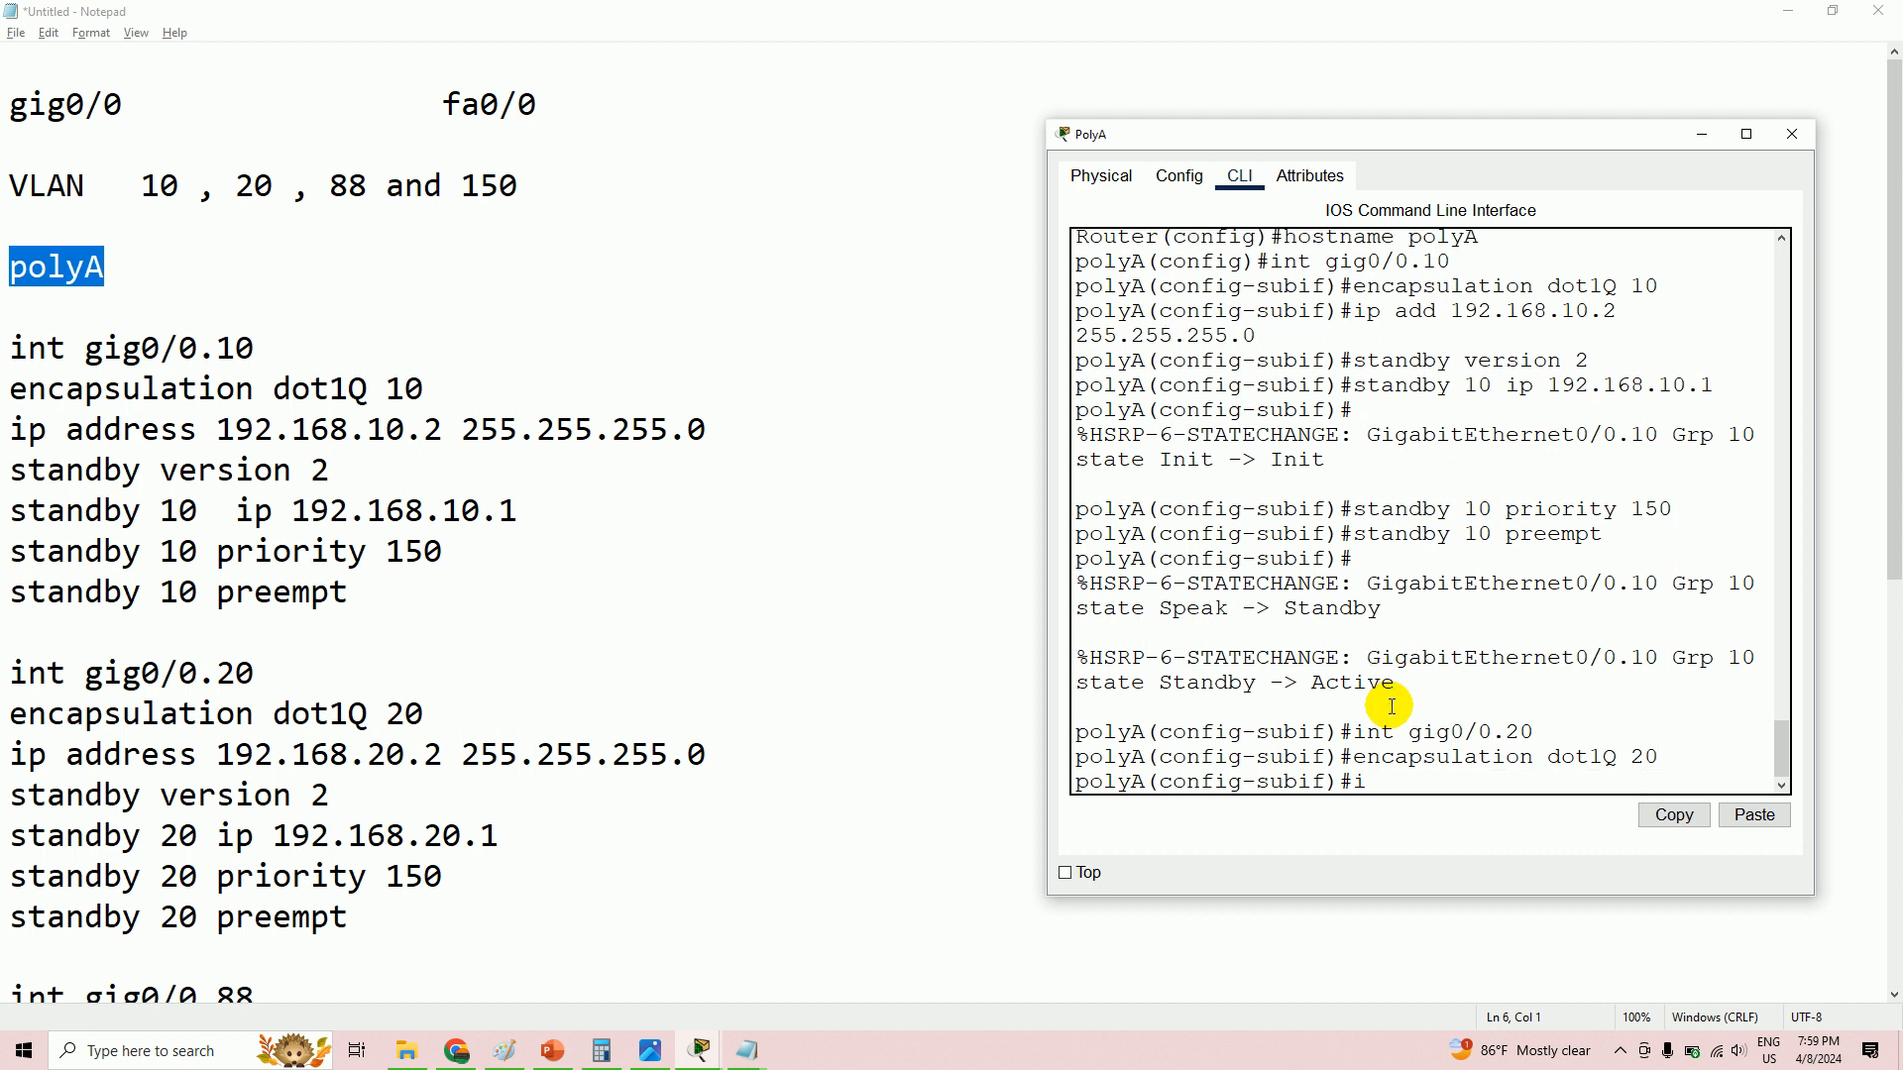
type("p add 192.168.20.2 255.25")
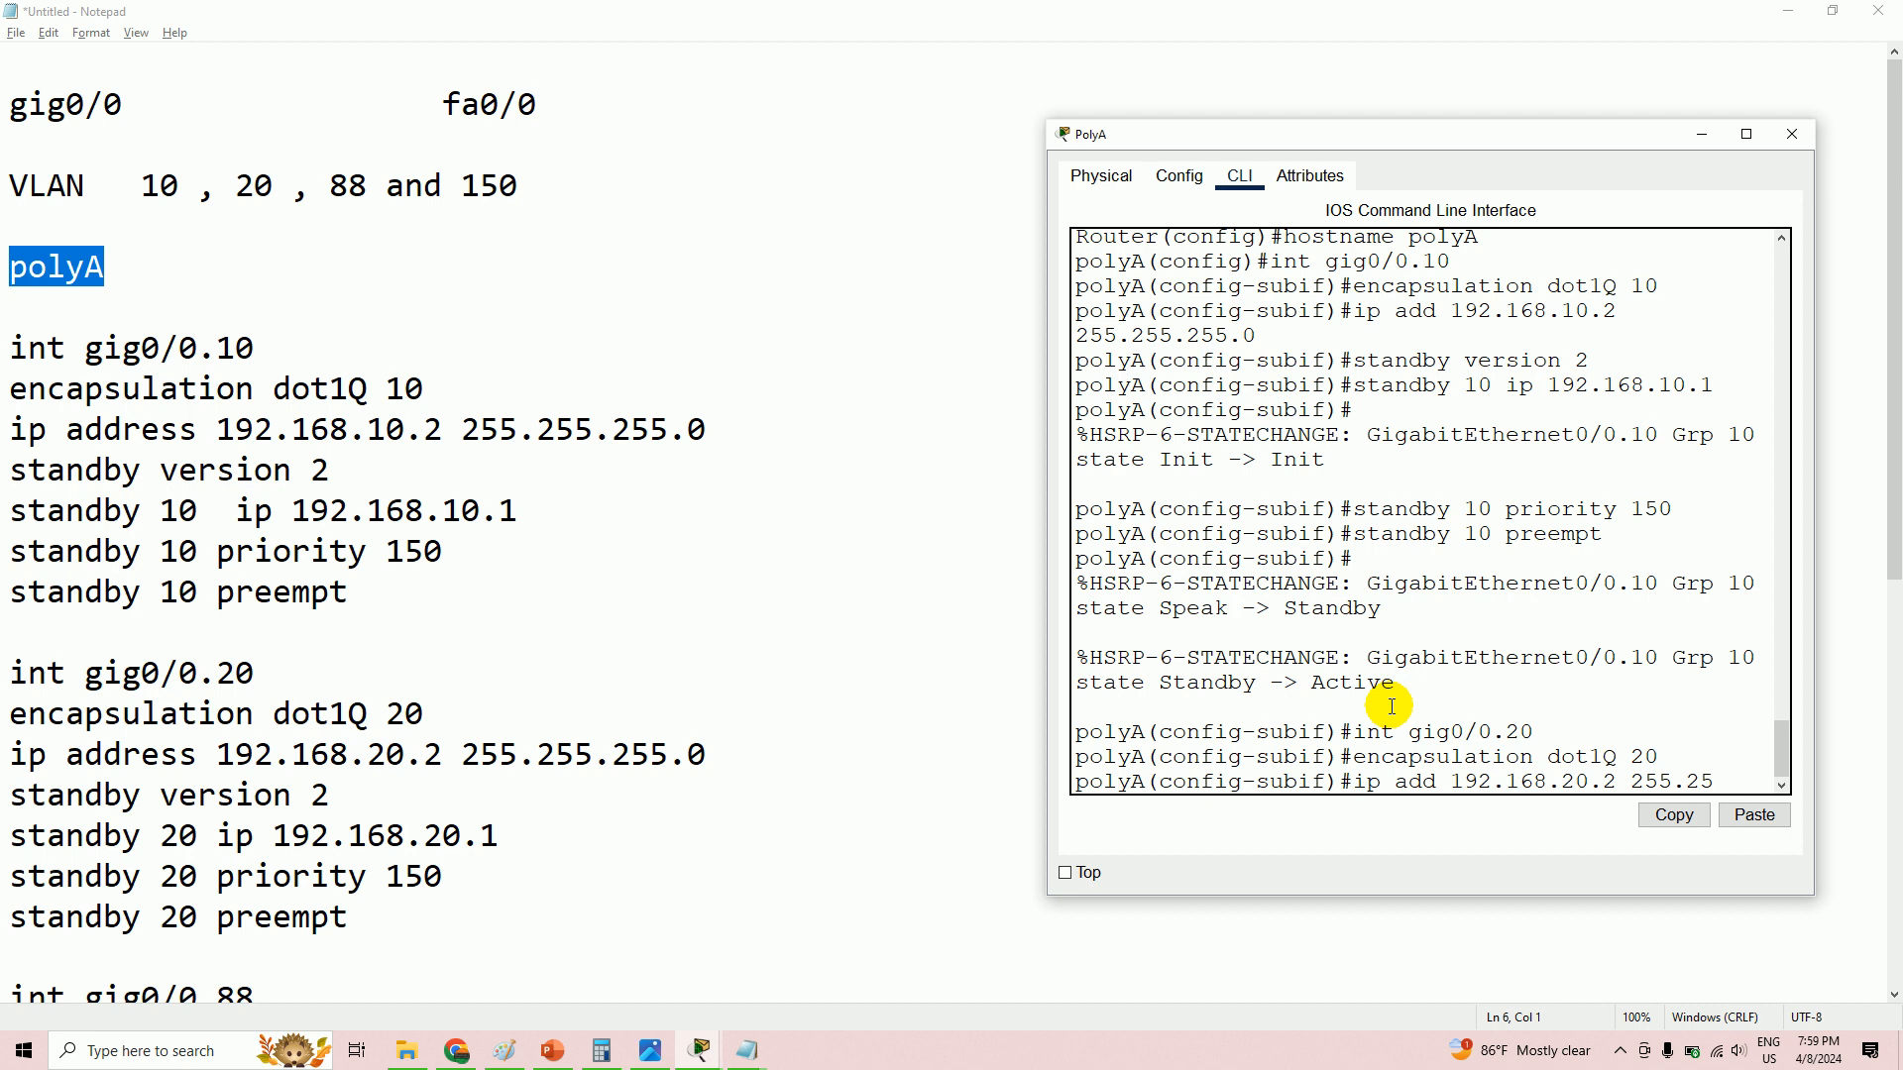
type("5.255.0")
key("Return")
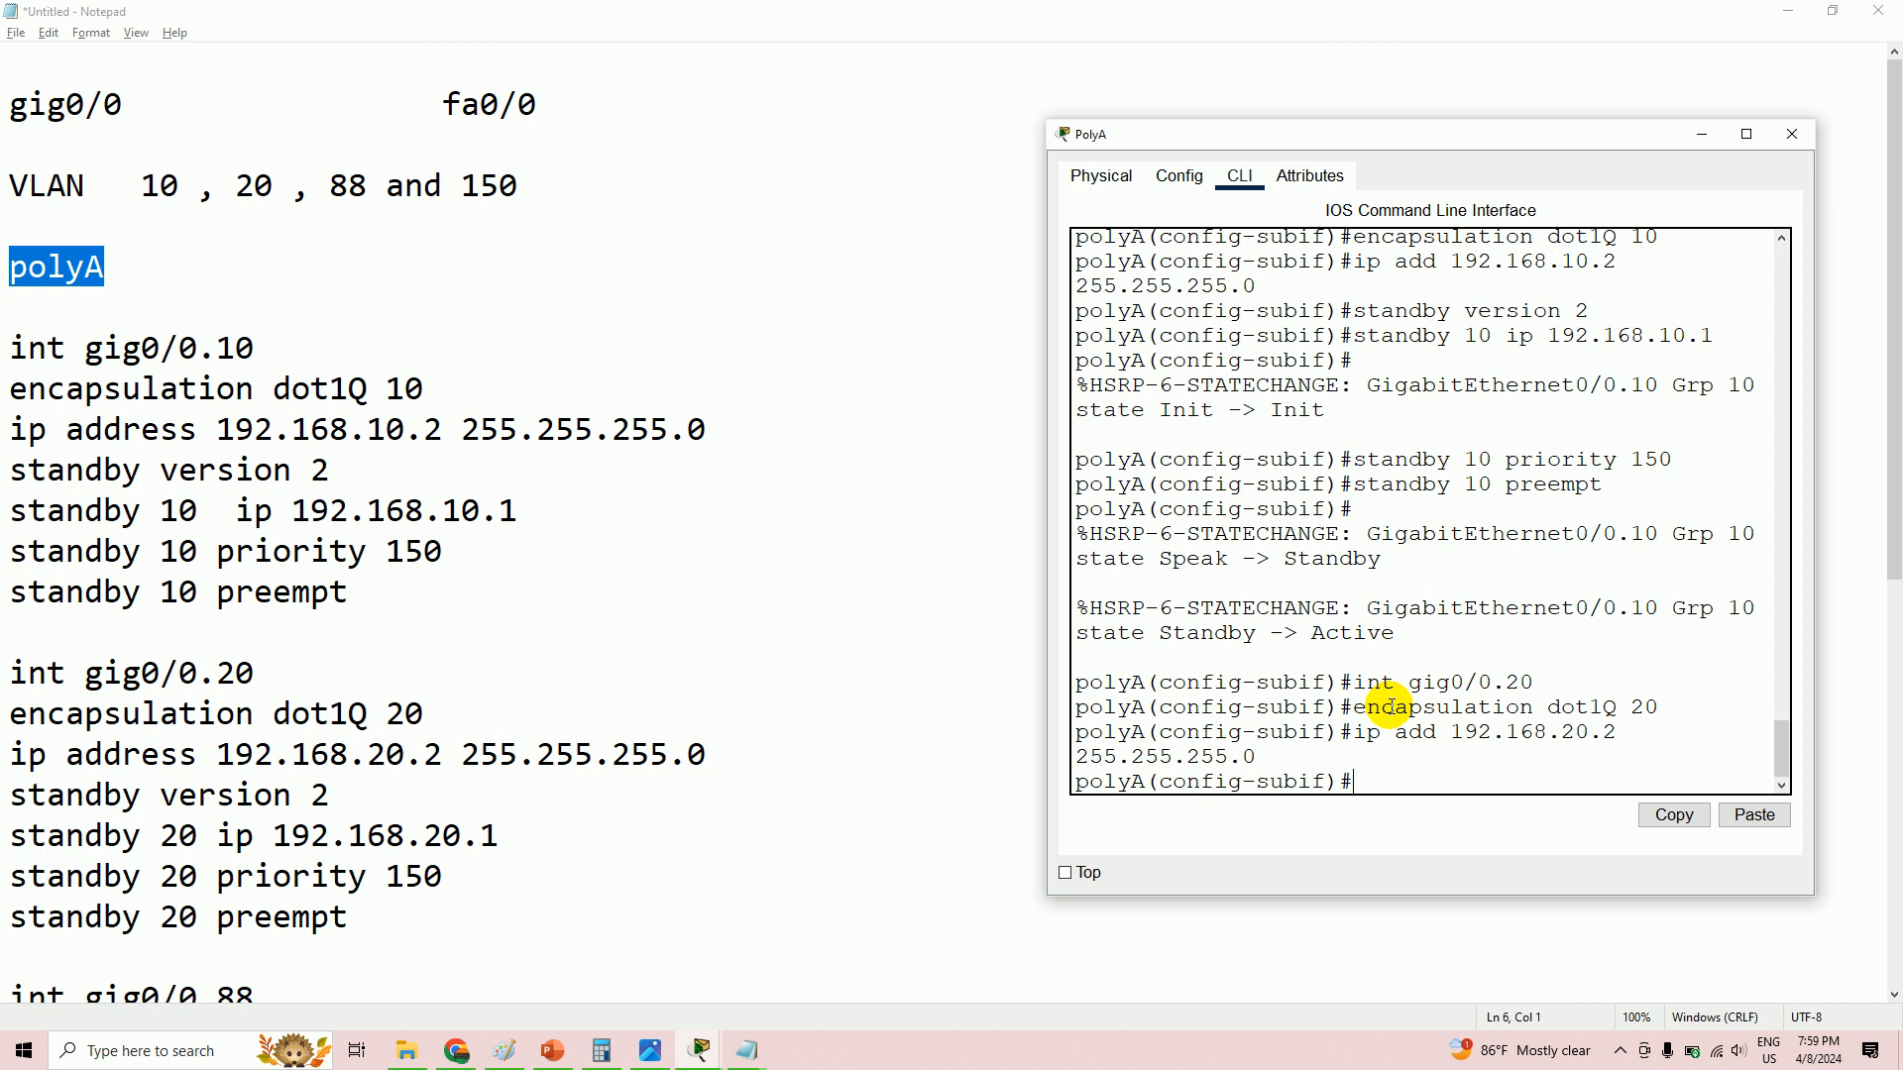
- Enable HSRP version 2 with standby IP 192.168.20.1, registered as group 0
type("standby version 2")
key("Return")
type("standby ")
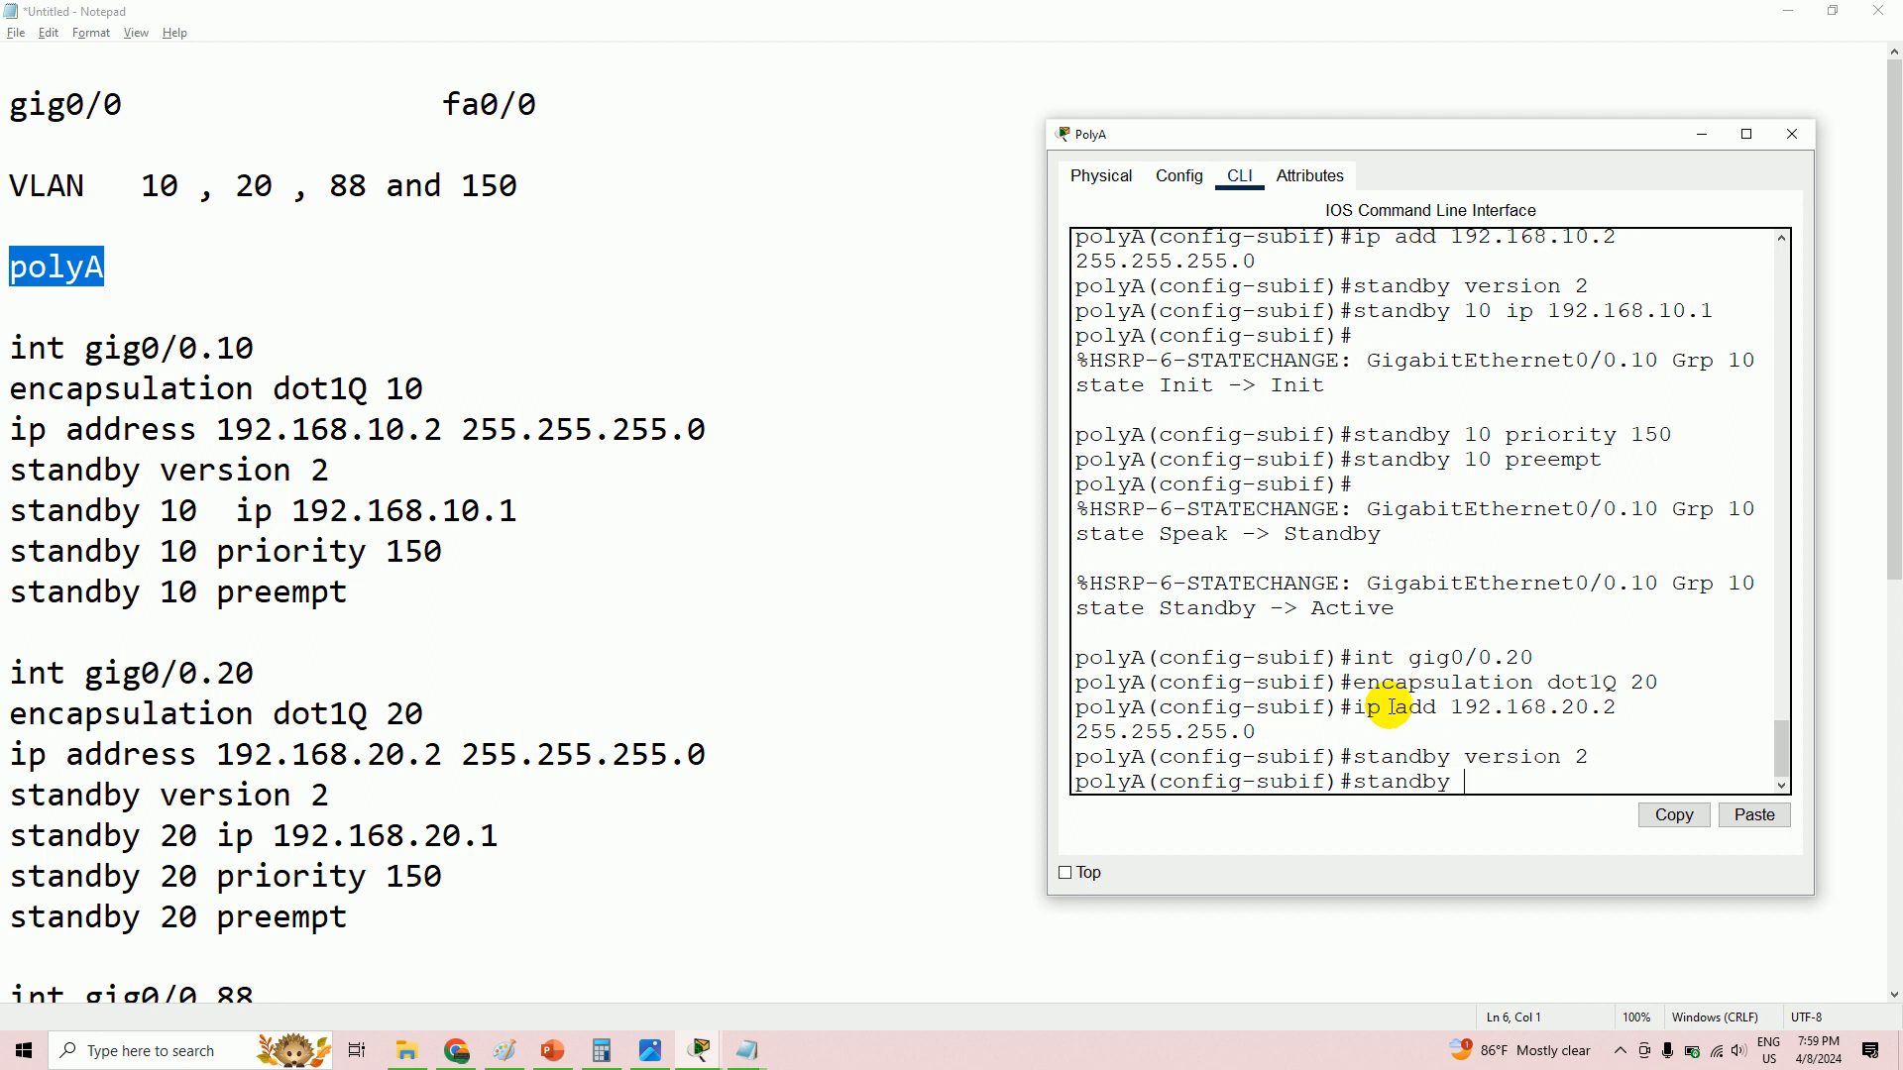
type("ip 192.168.20.1")
key("Return")
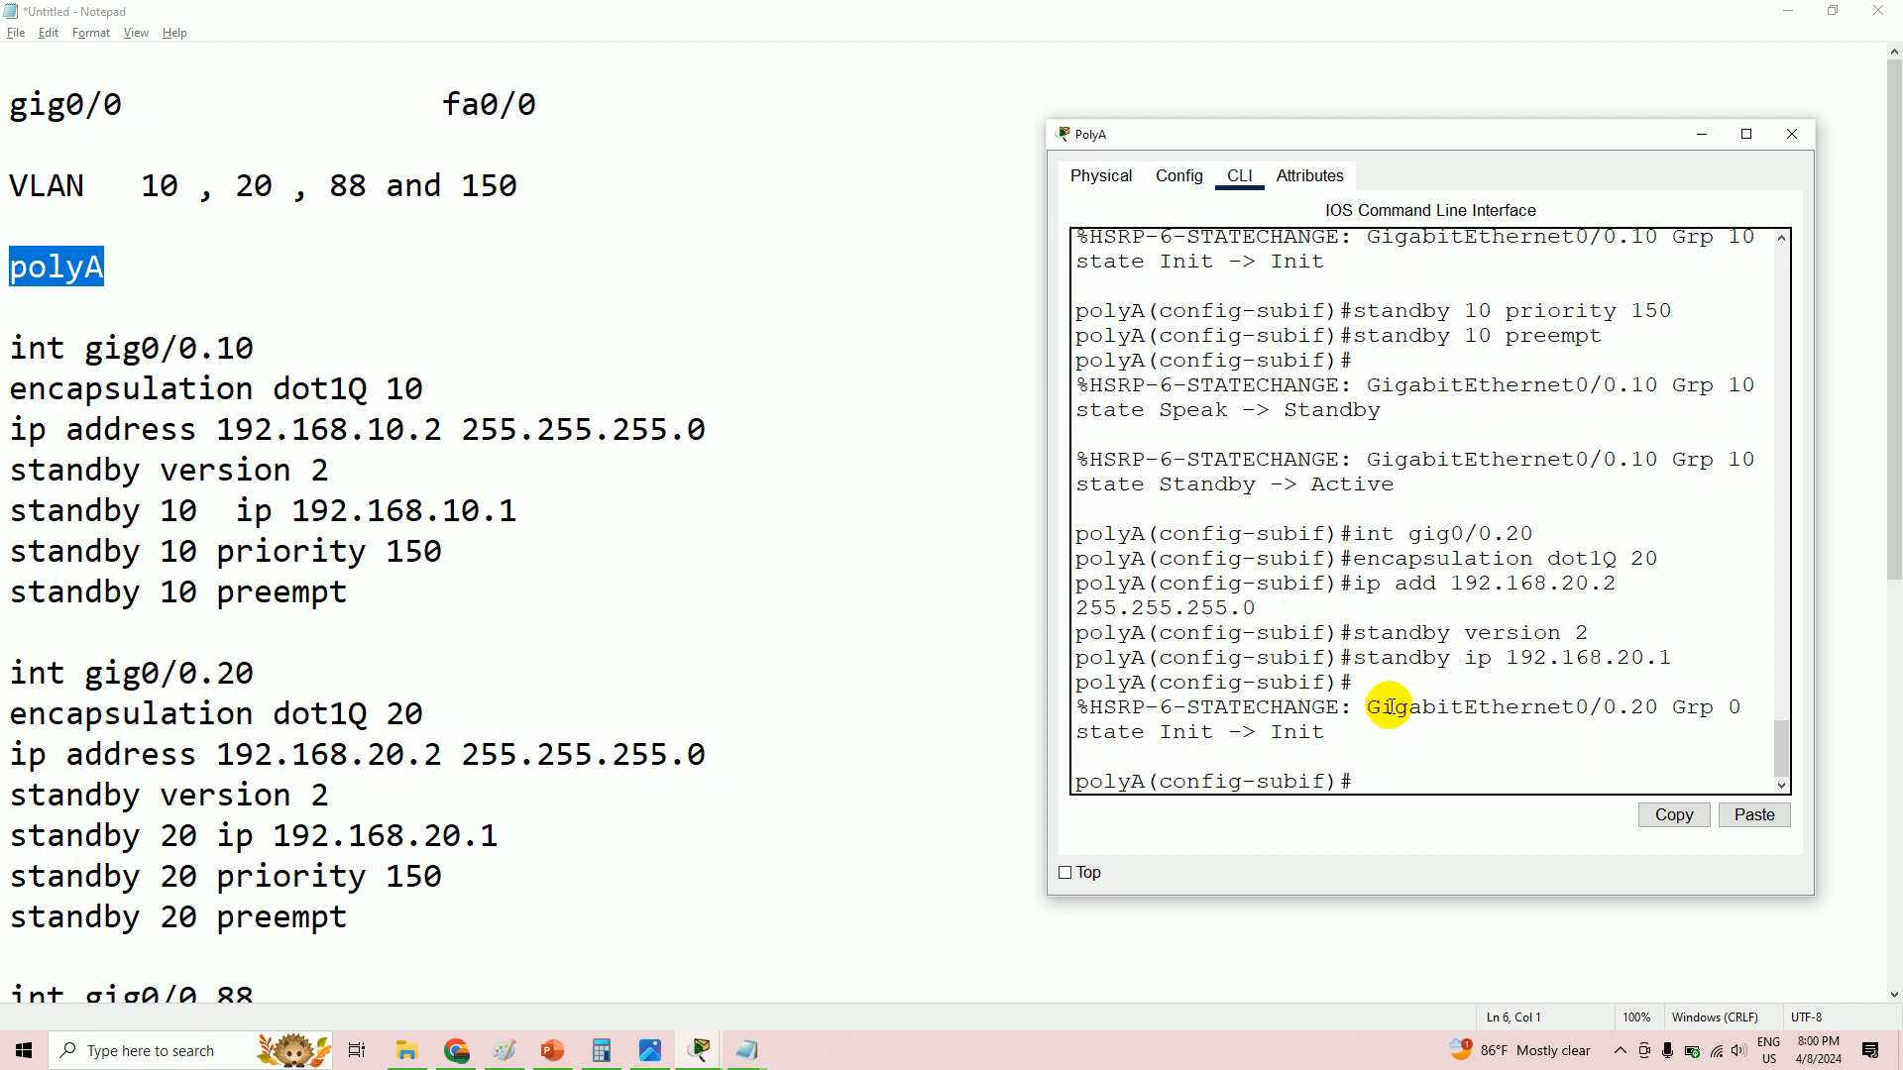
- Try removing the wrong standby address with 'no standby ip 192.168.20.1'
type("standby")
key("Up")
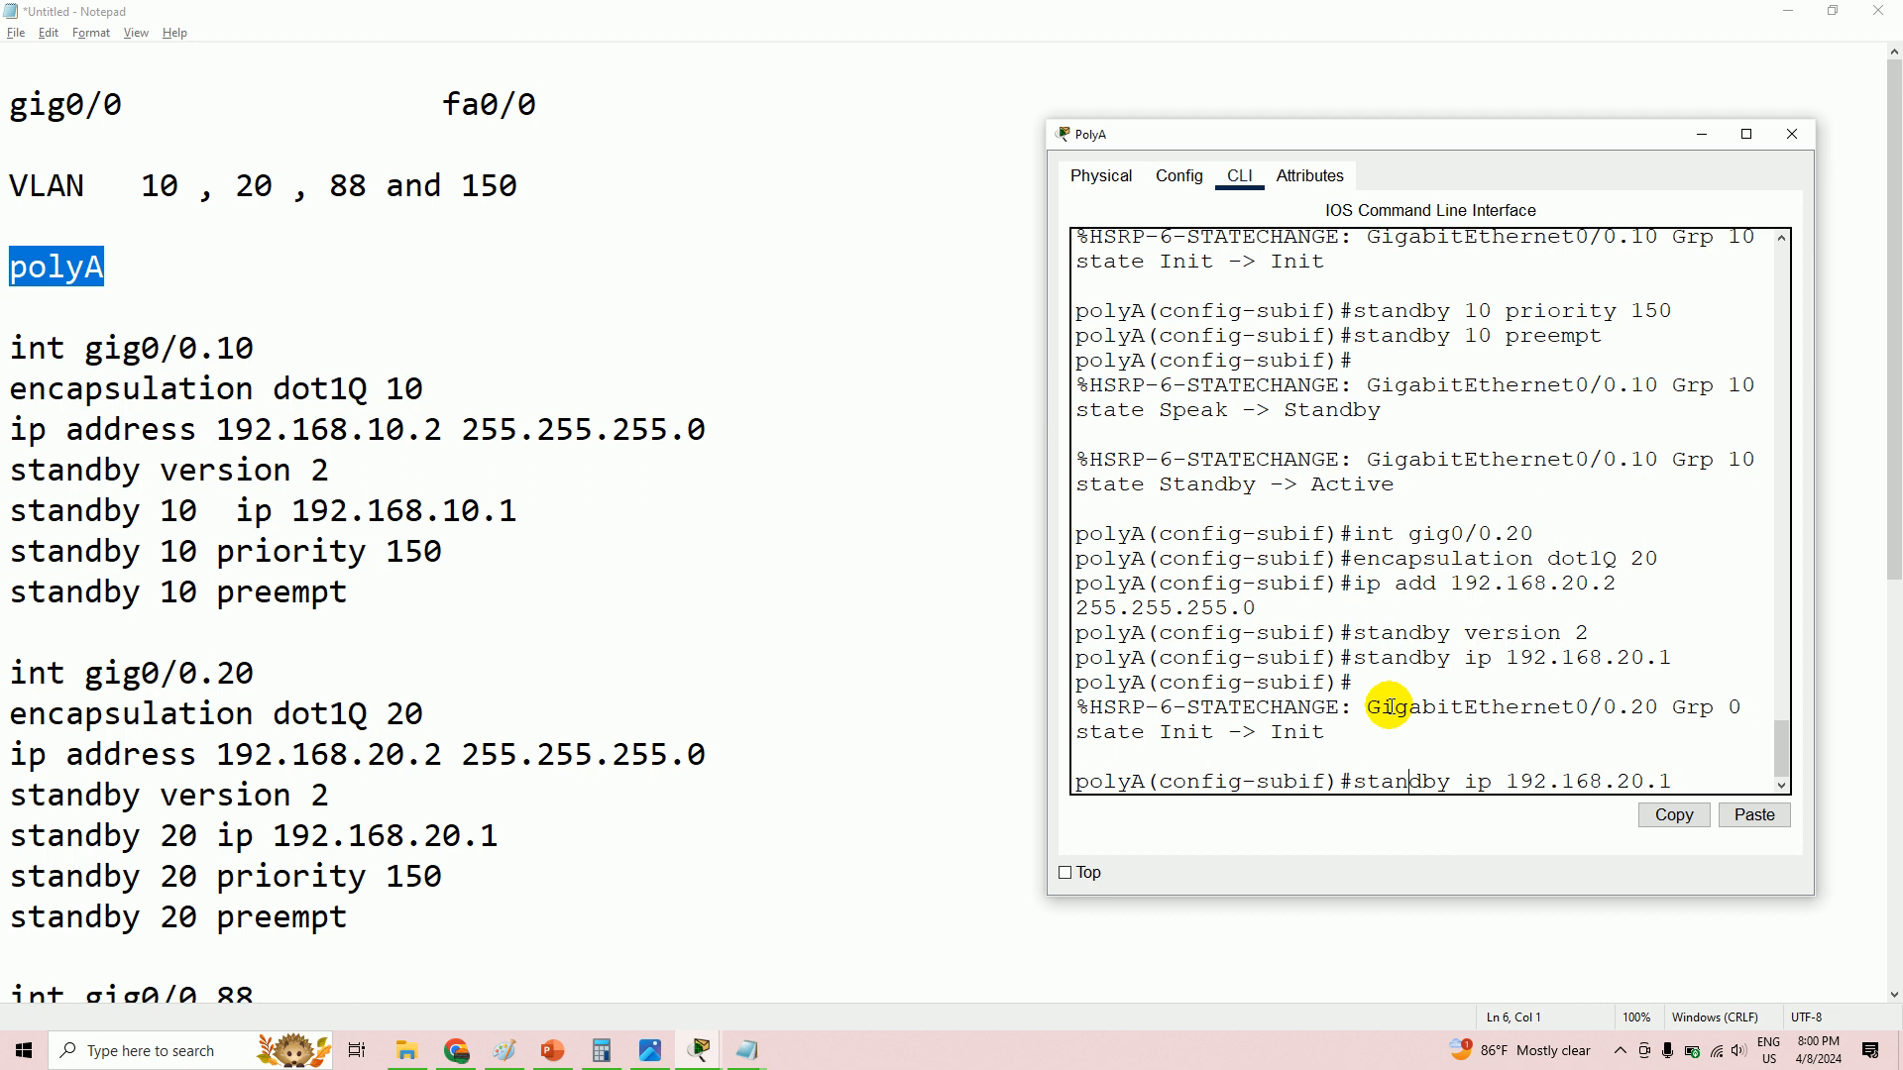
type("no")
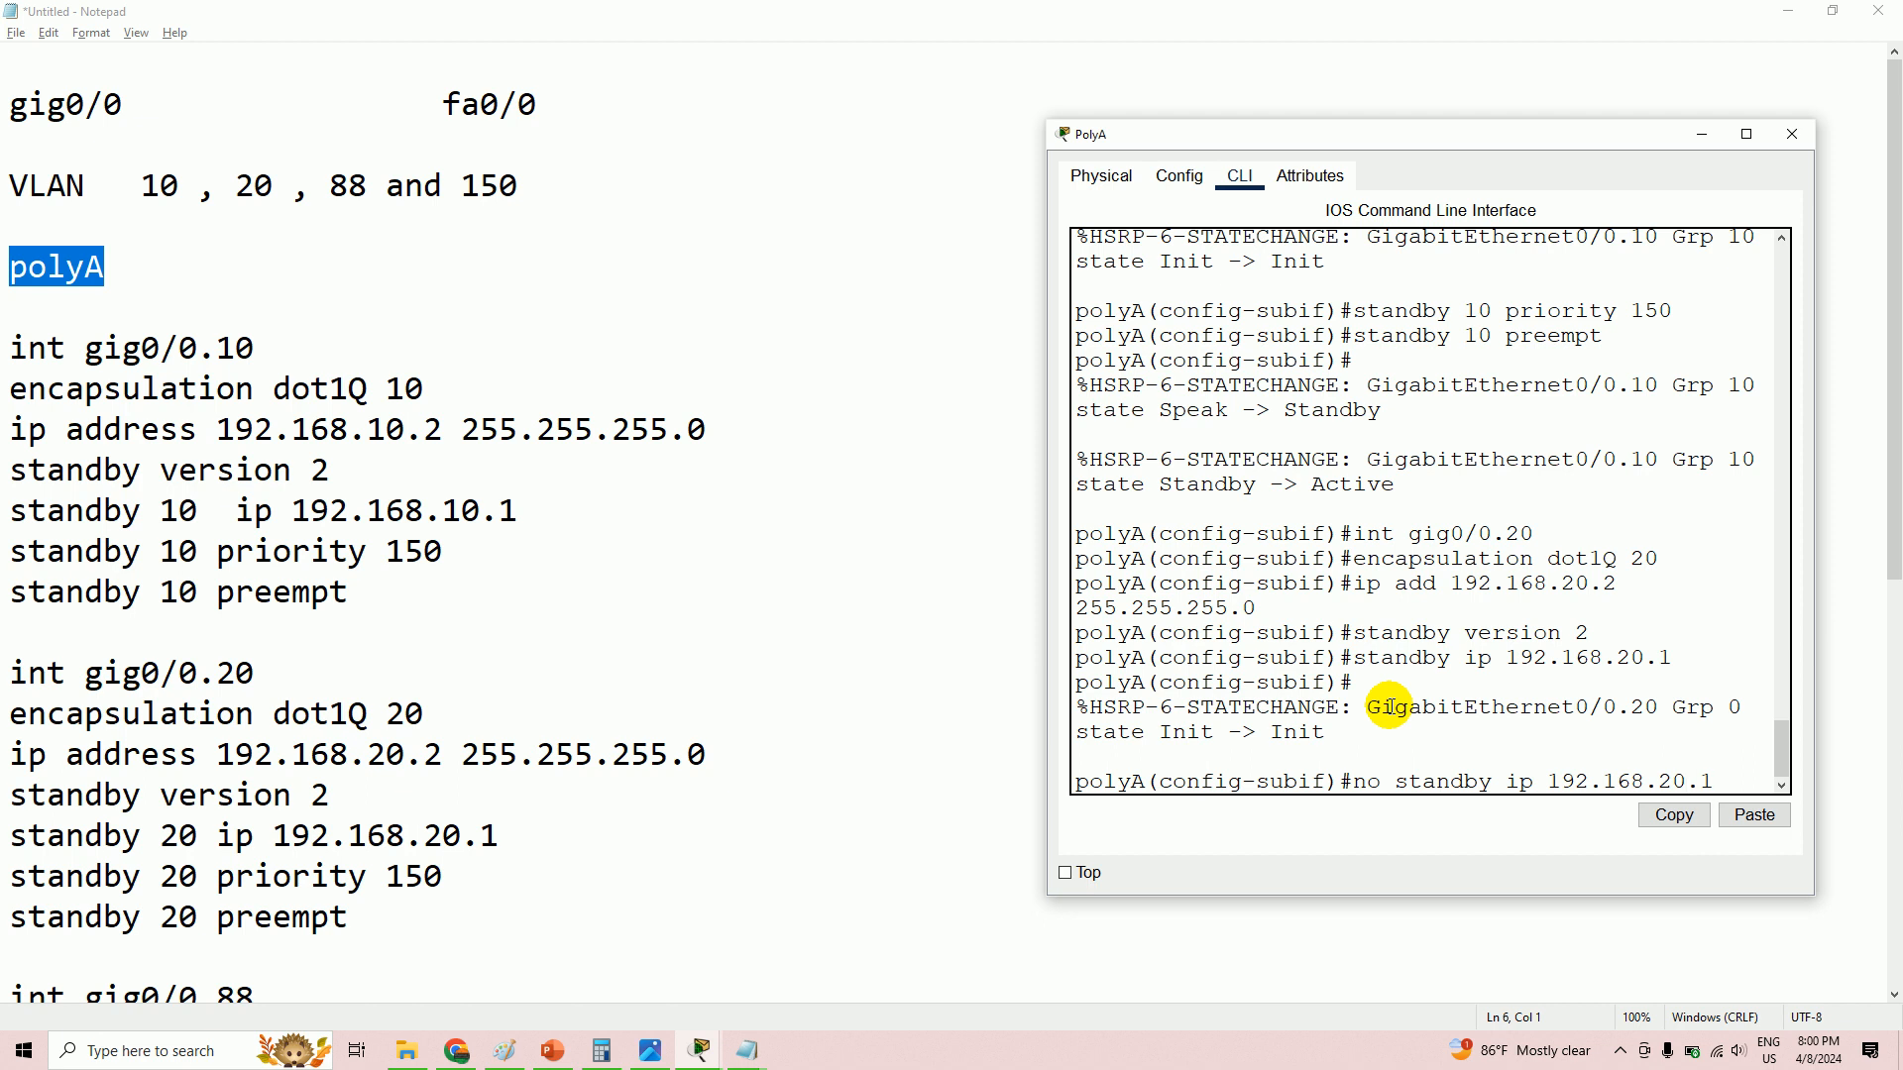
key("Return")
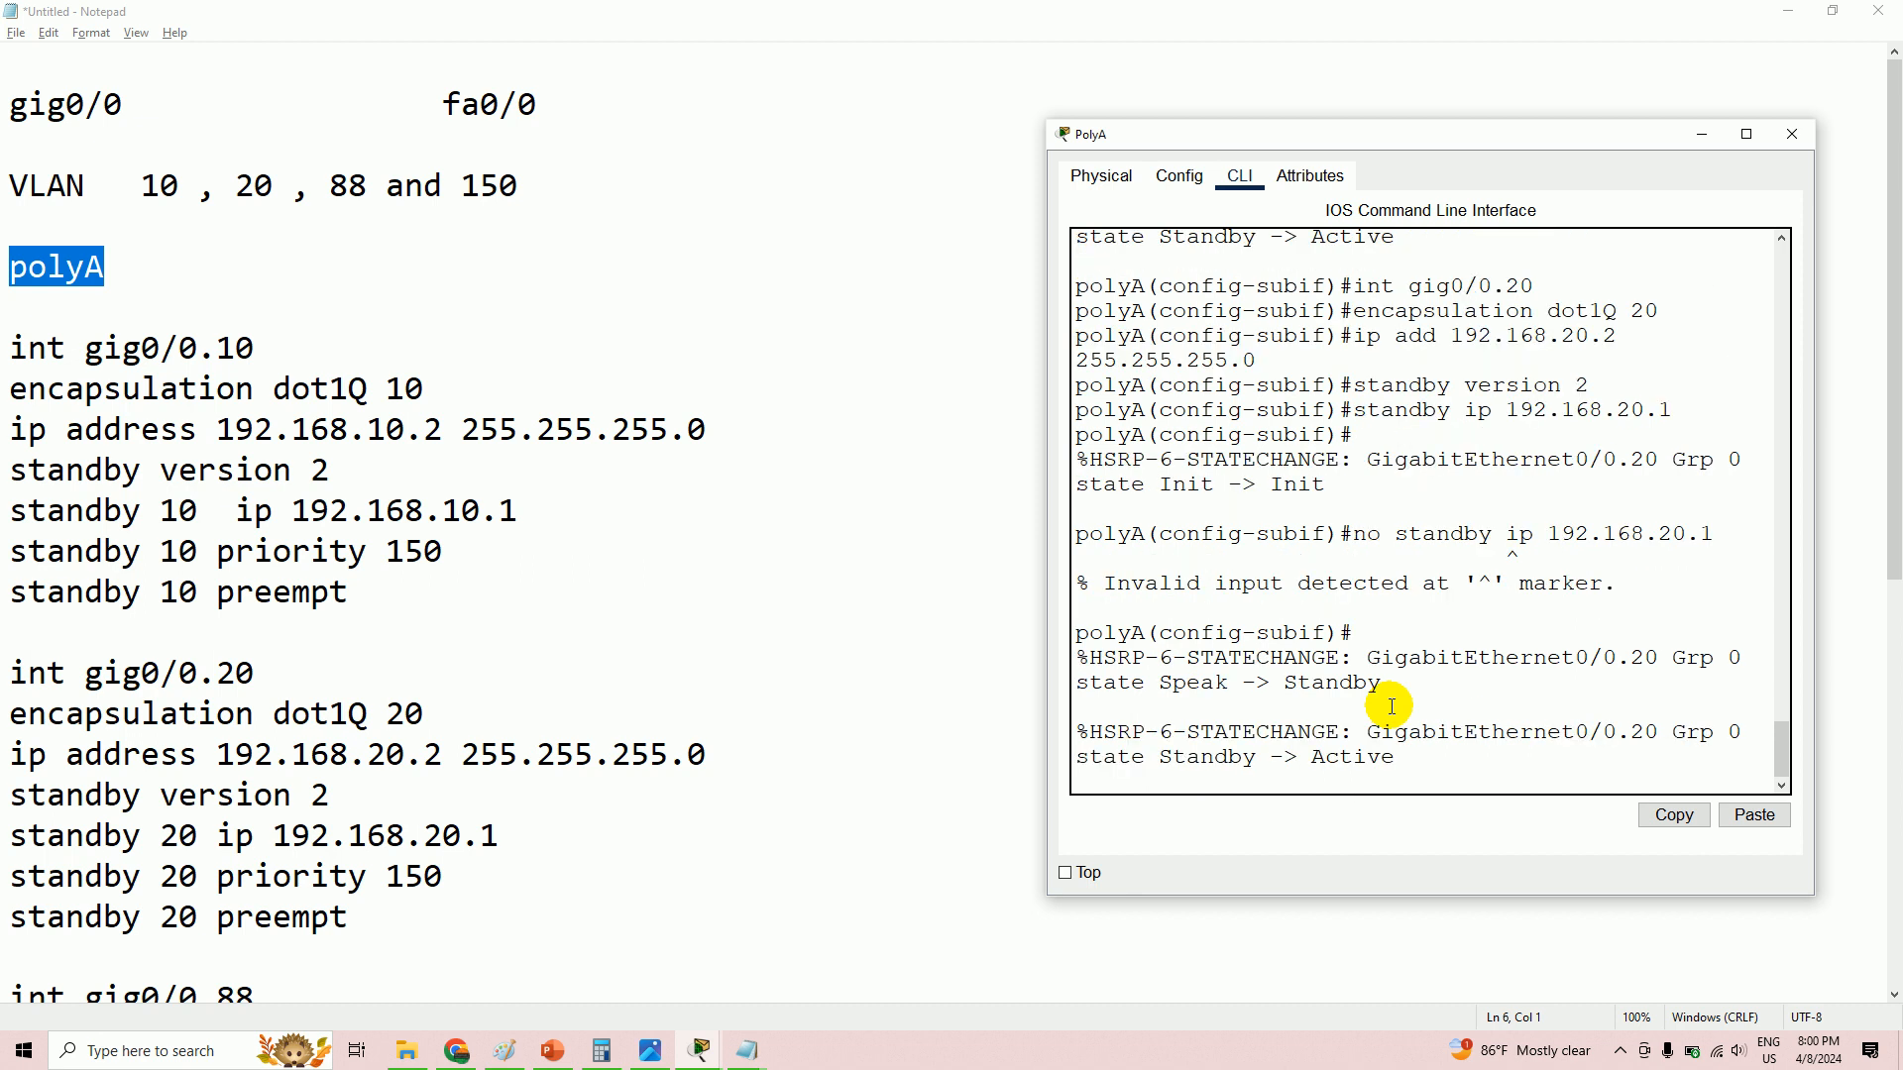
key("Up")
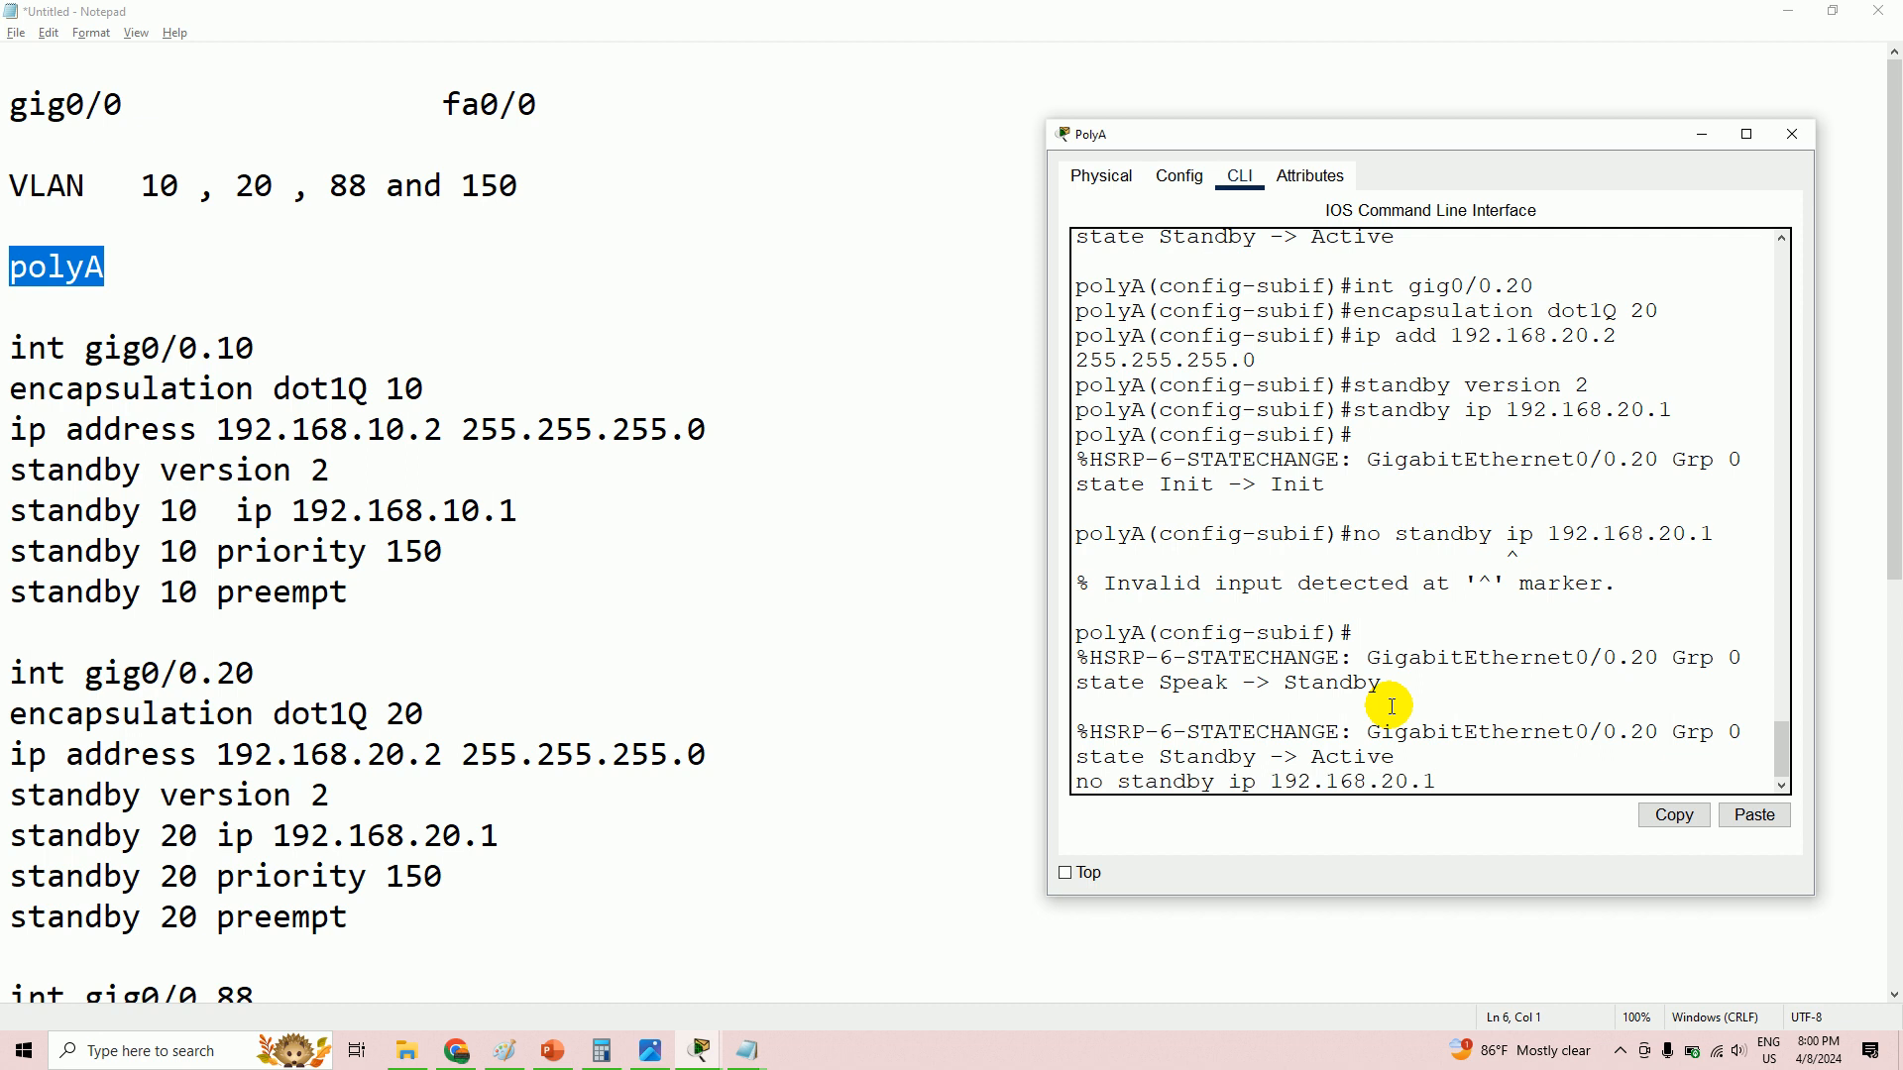
key("Return")
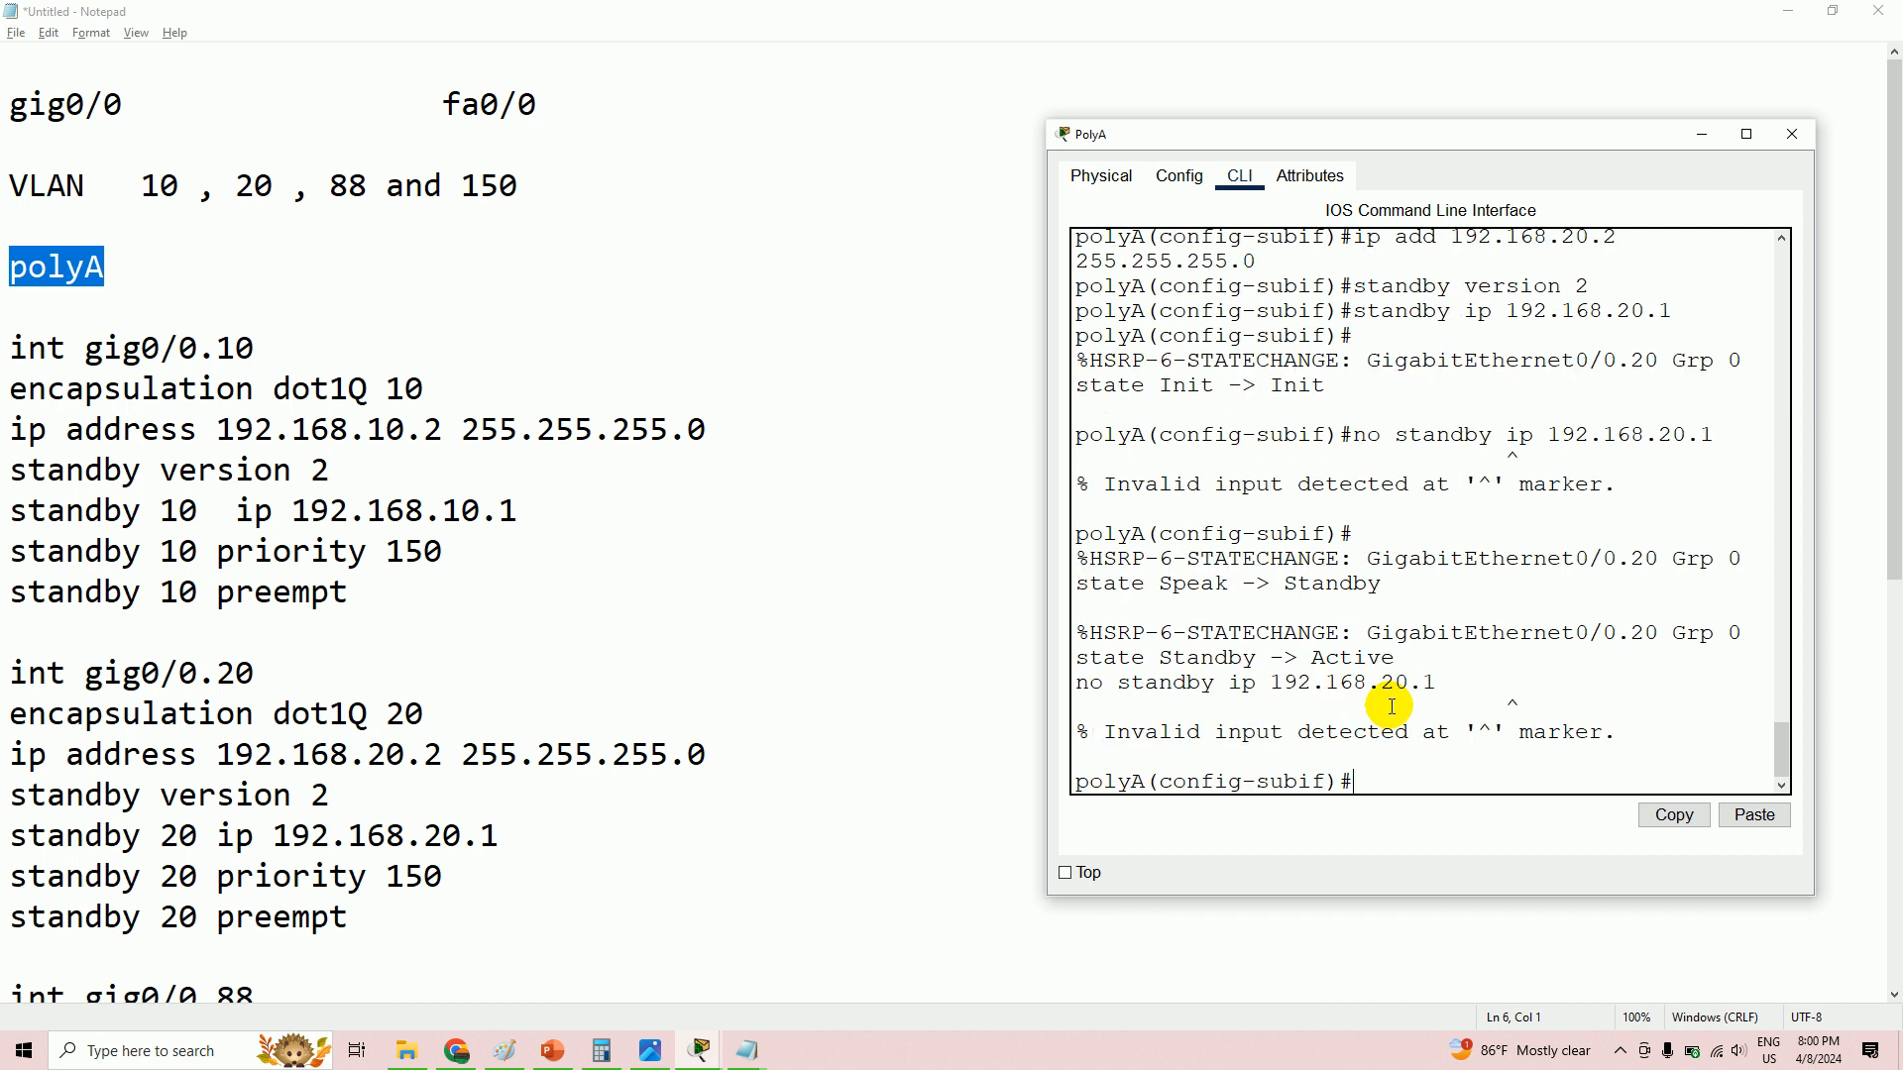
- Assign 192.168.20.1 as the virtual IP of HSRP group 20
type("standby 20 ip 192.168.20.1")
key("Return")
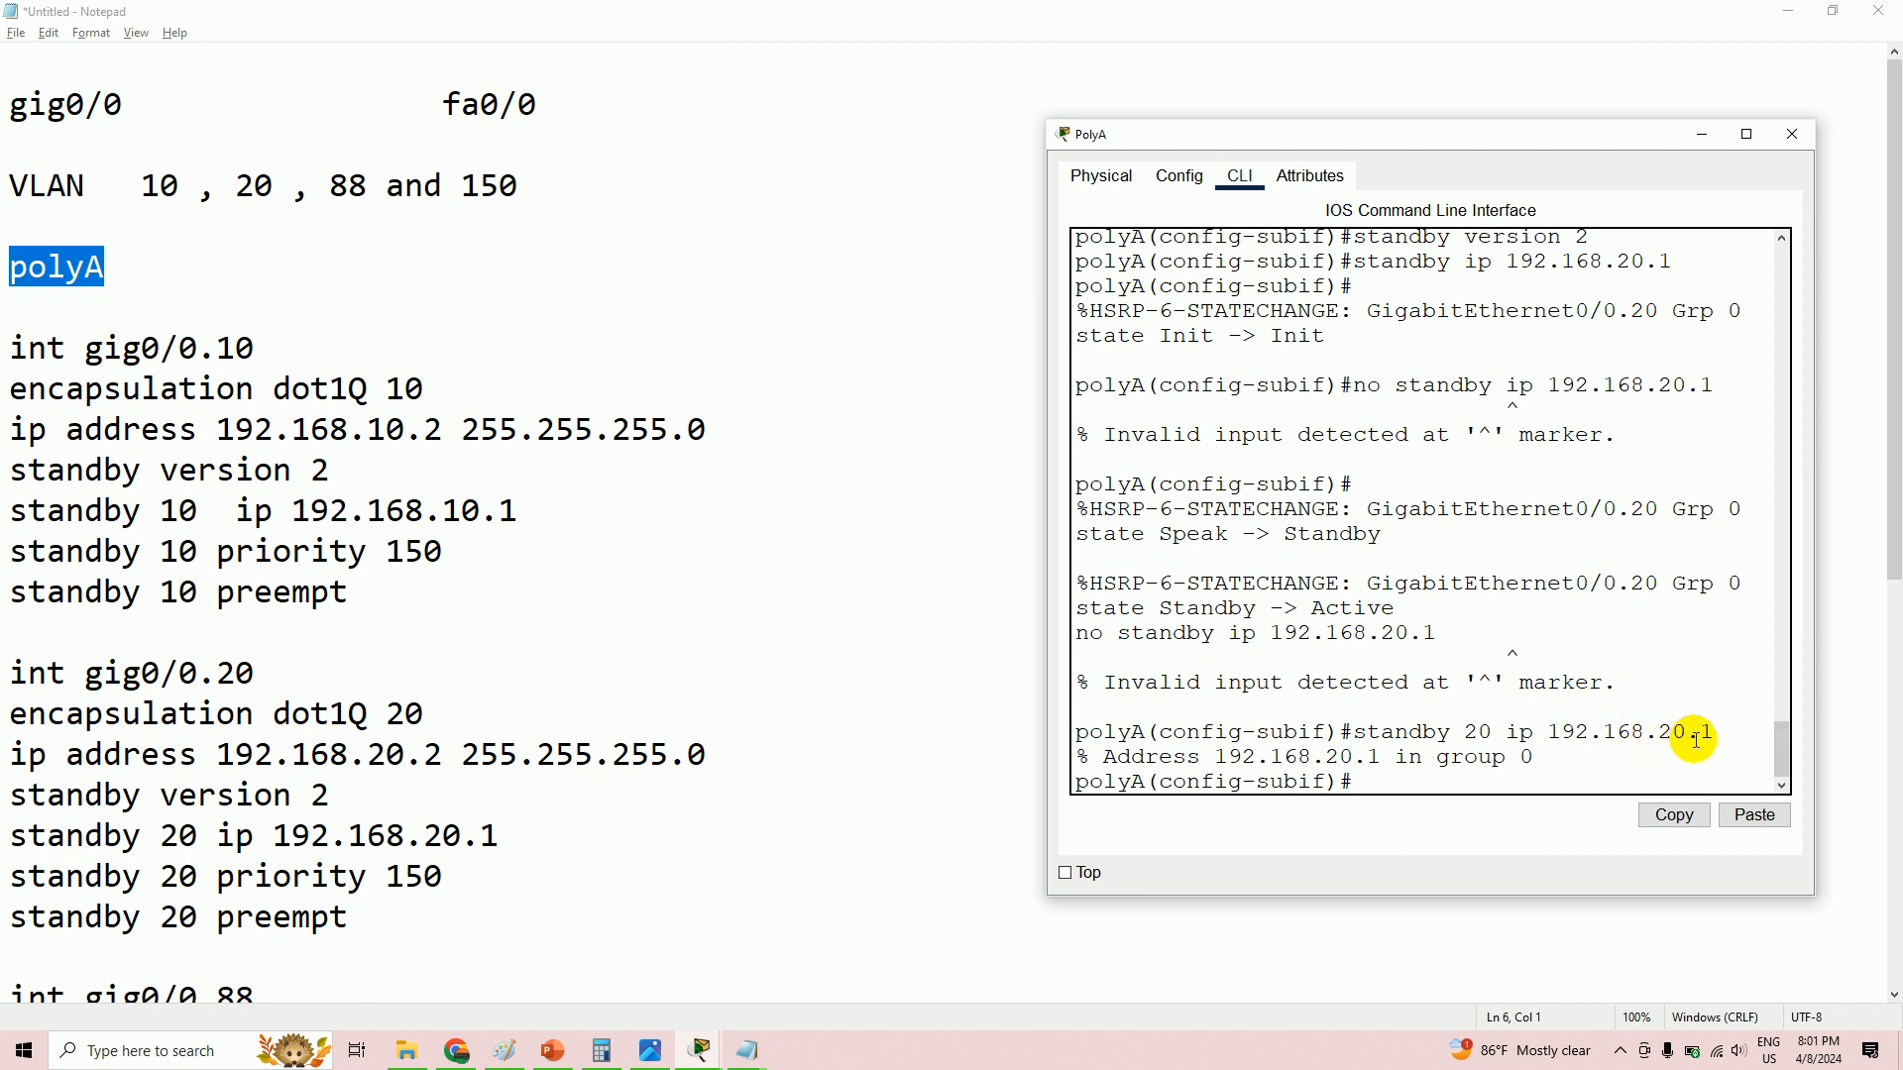
- Remove the leftover group 0 address with 'no standby 0 ip 192.168.20.1', then retype the group 20 command
left_click_drag(1700, 731, 1715, 731)
left_click_drag(1535, 763, 1507, 760)
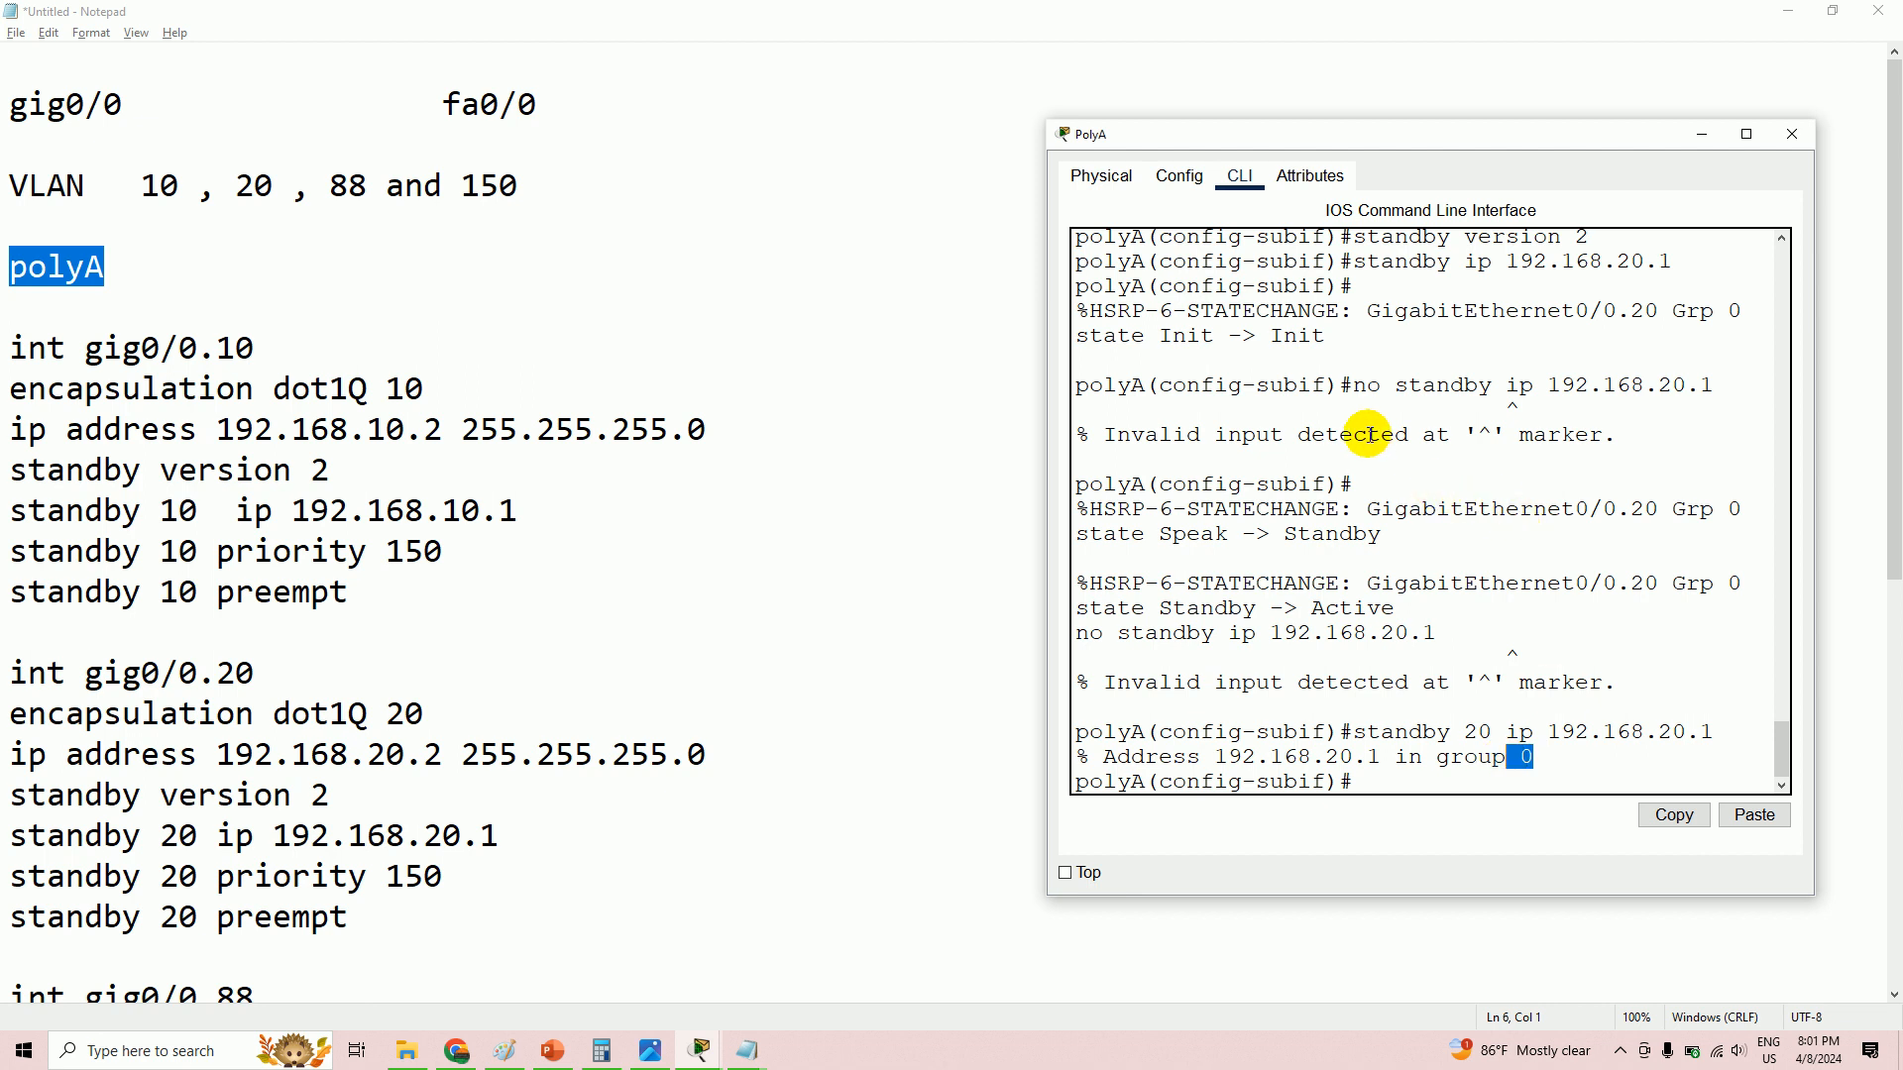
left_click(1410, 771)
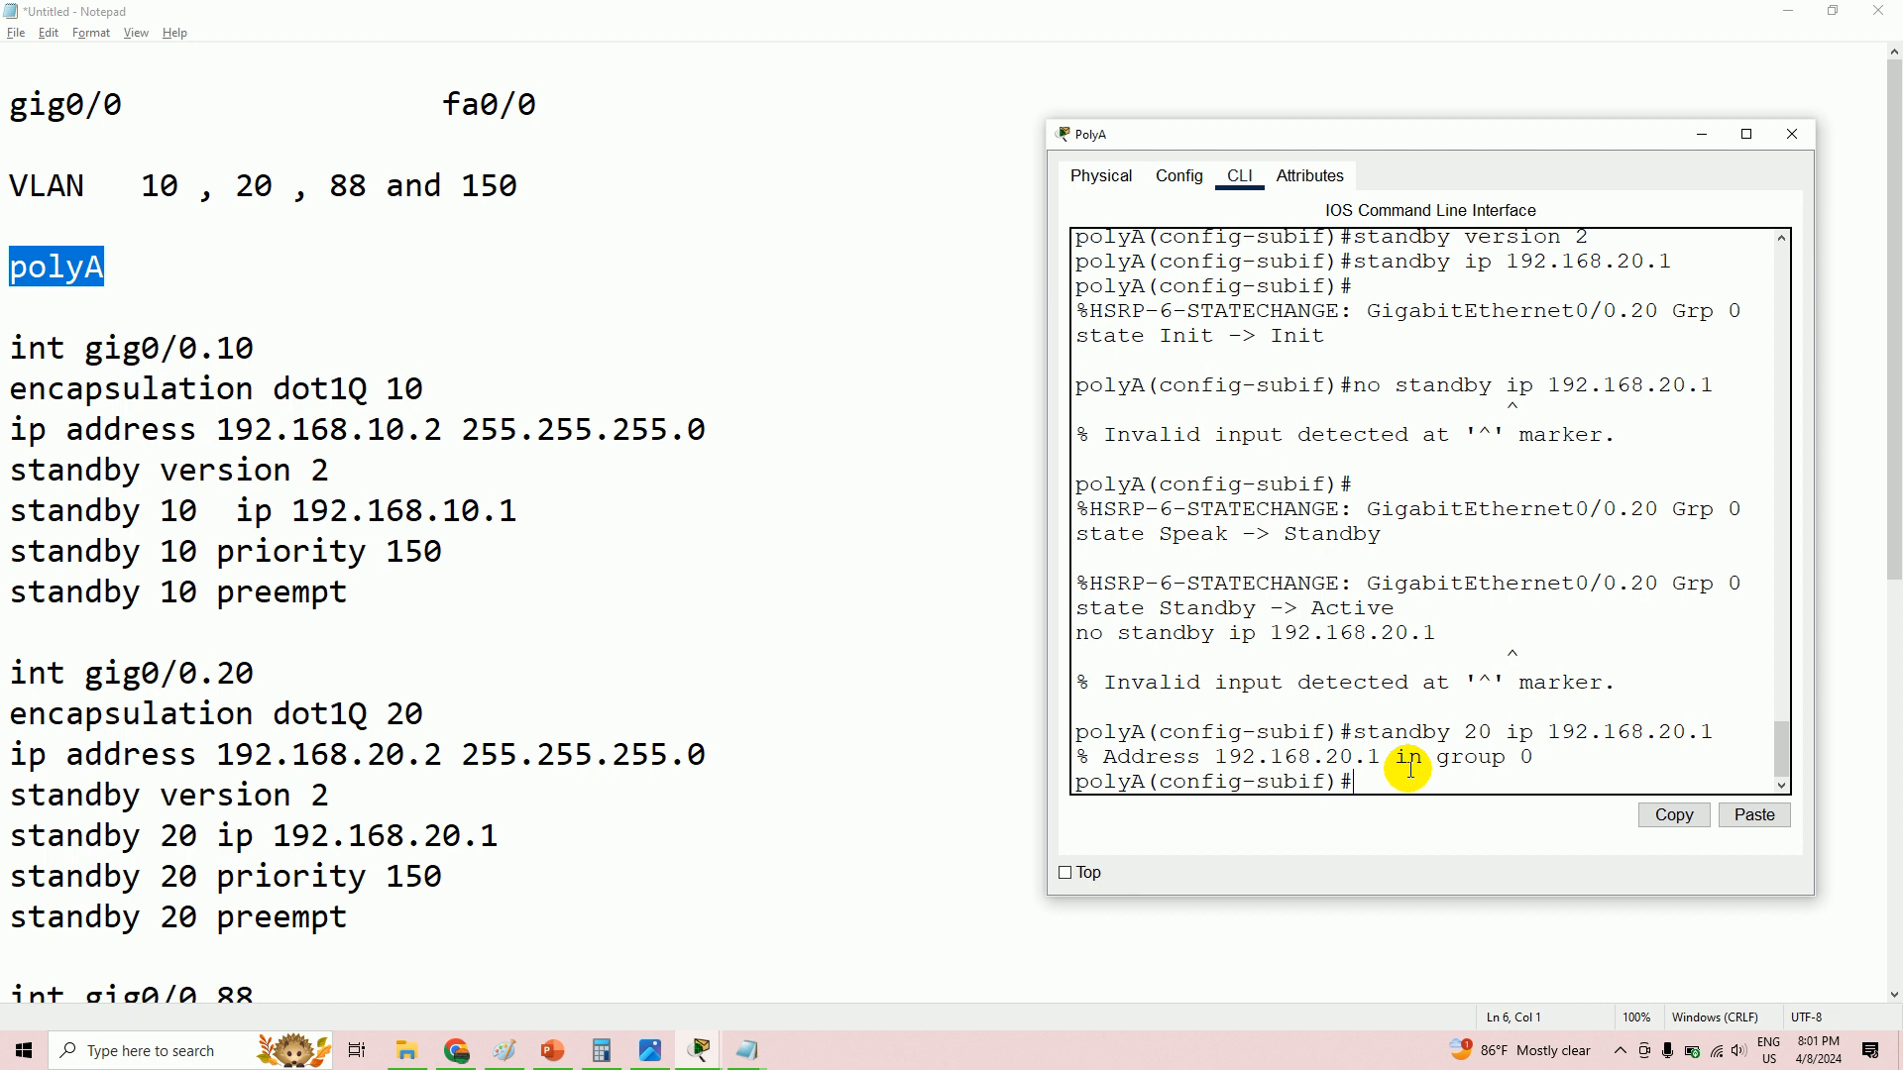
type("standby")
key("ctrl+a")
type("no standby 0 ip 192.168.20.1")
key("Return")
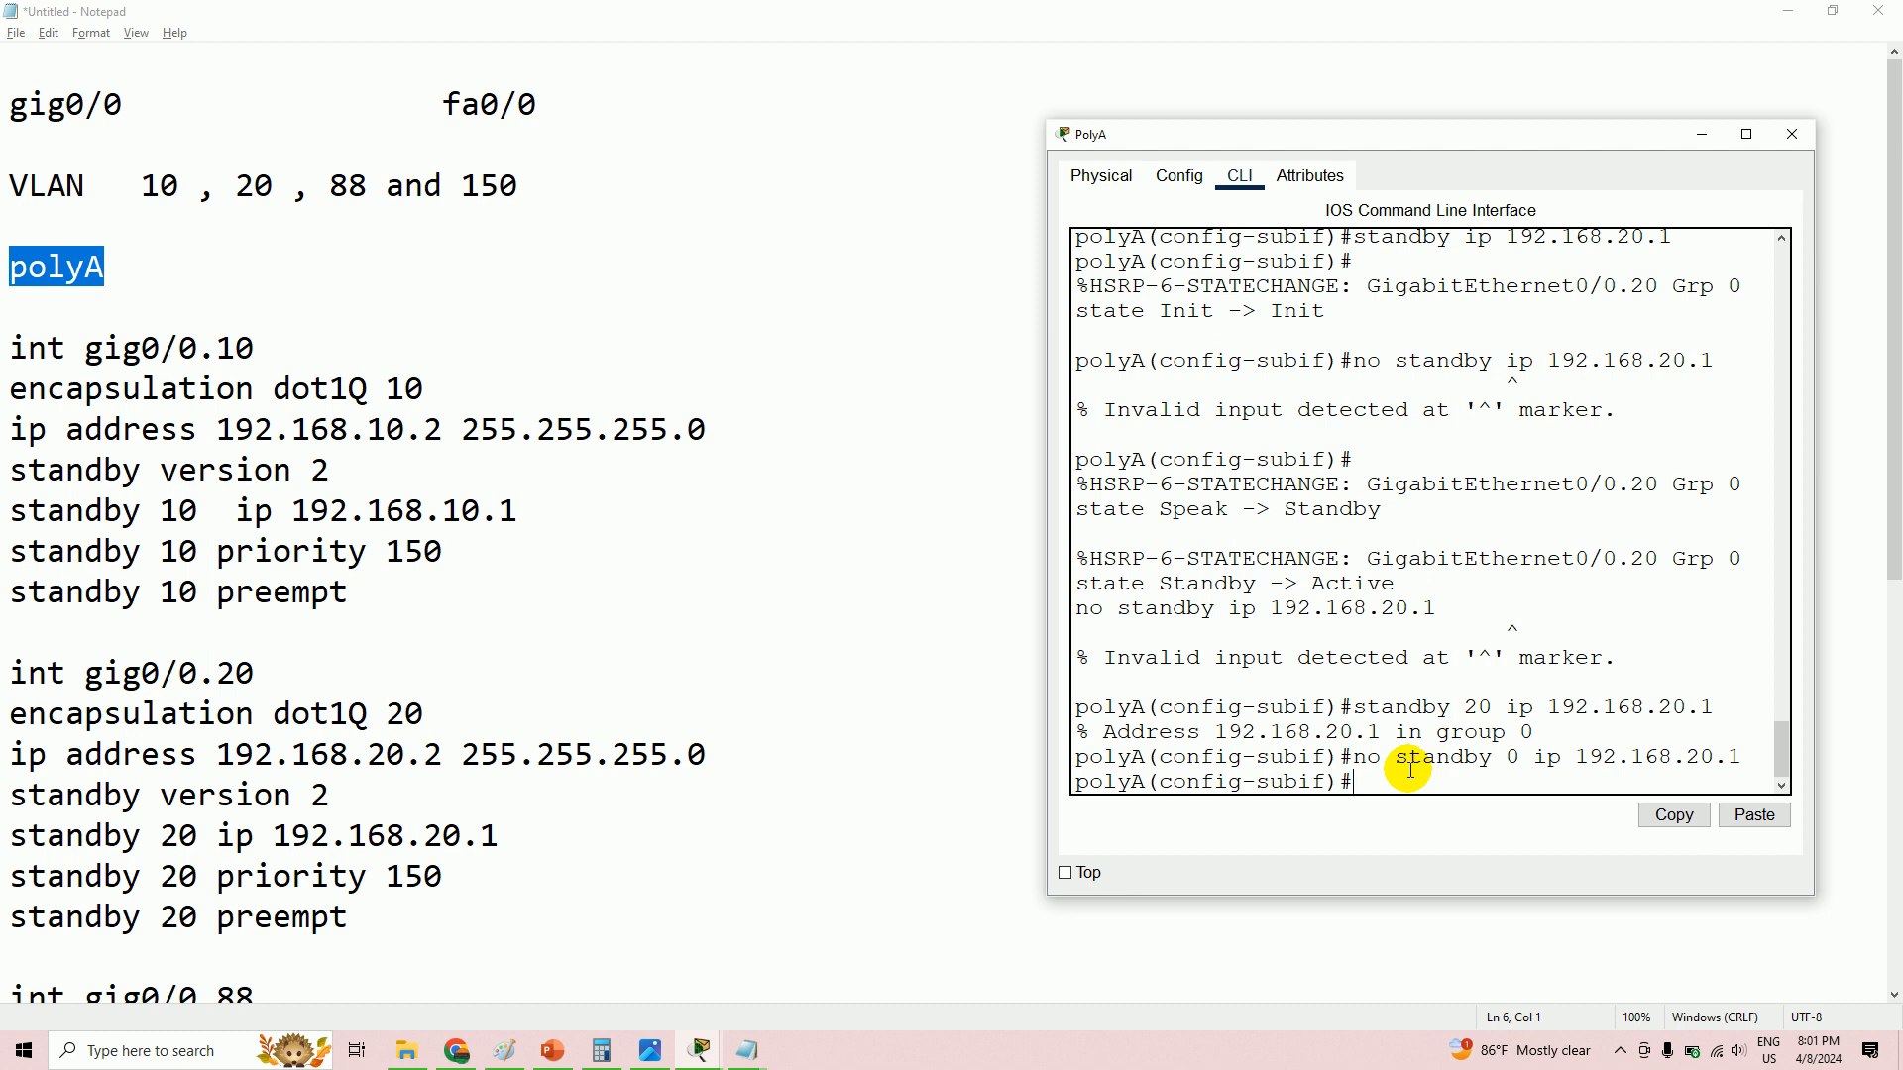
type("standby 20 ip 192.168.20.1")
- Apply group 20 virtual IP 192.168.20.1 with priority 150 and preempt, then enter gig0/0.88
key("Return")
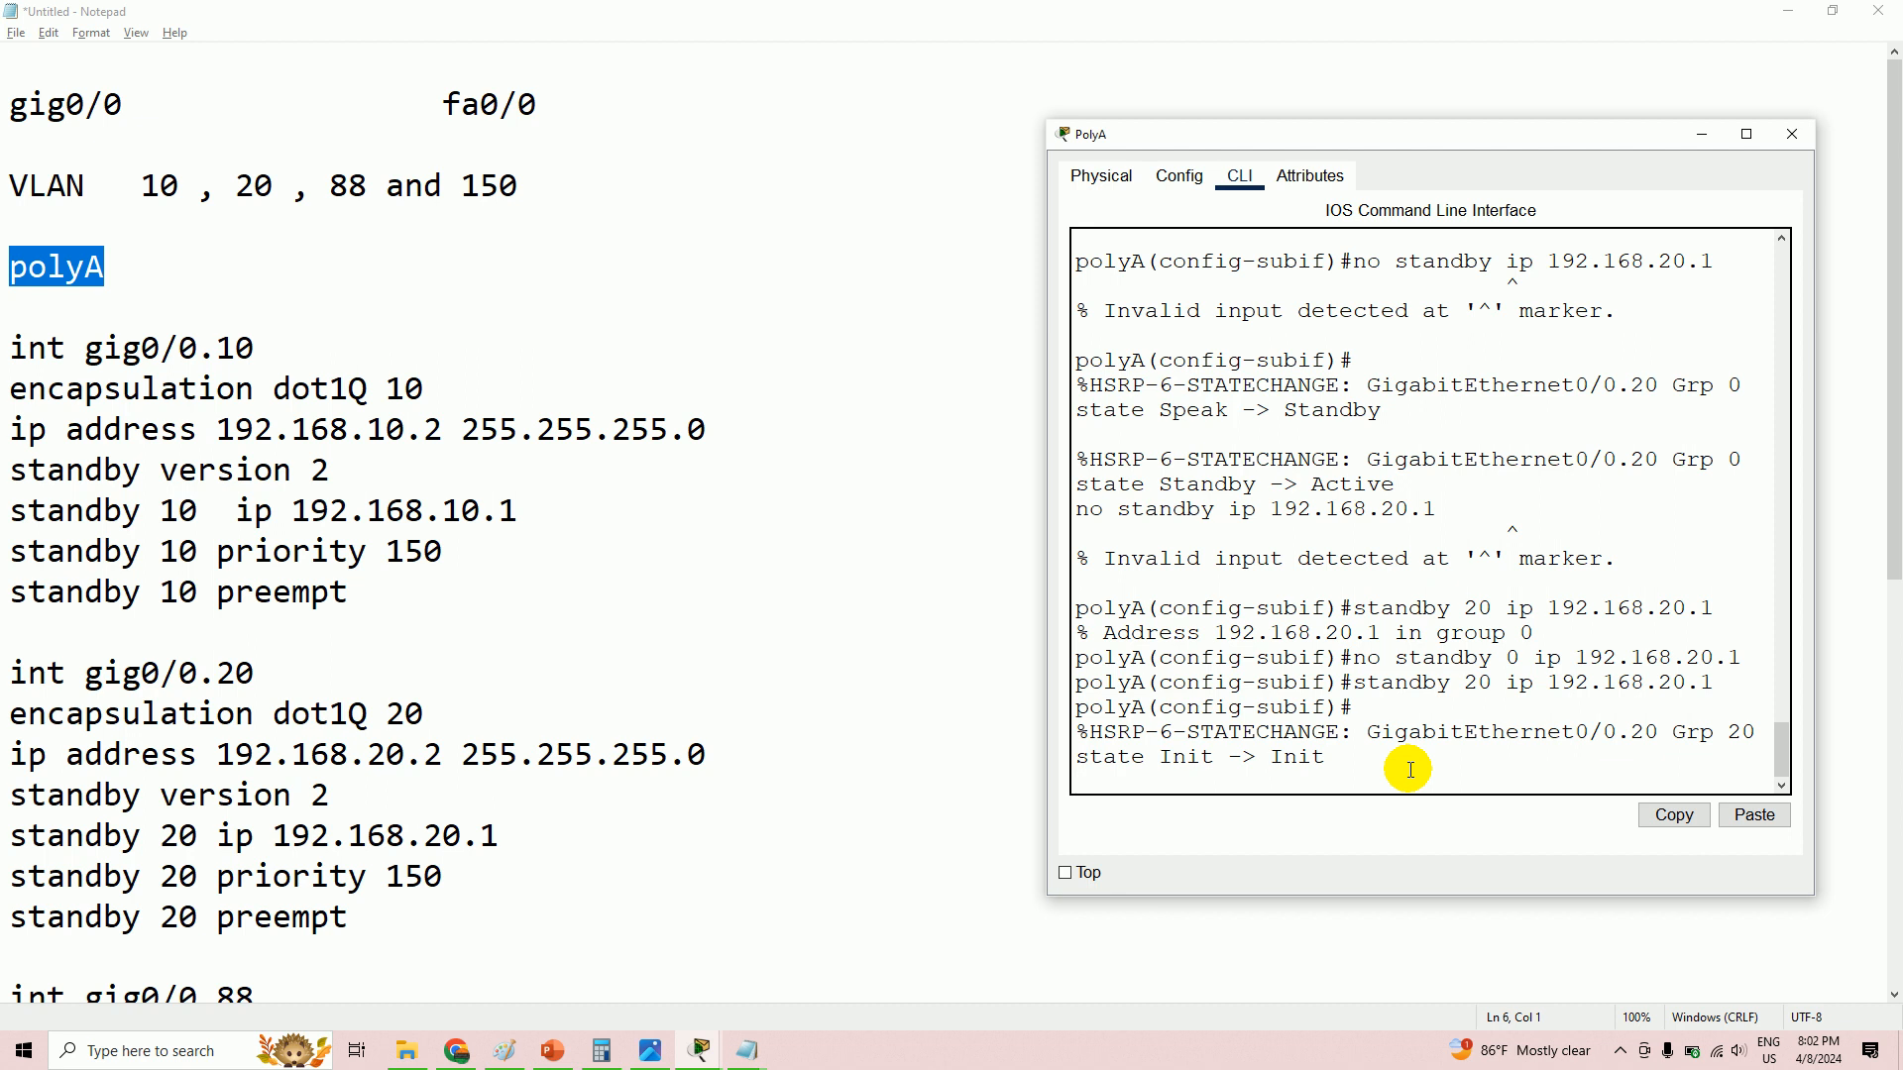
key("Return")
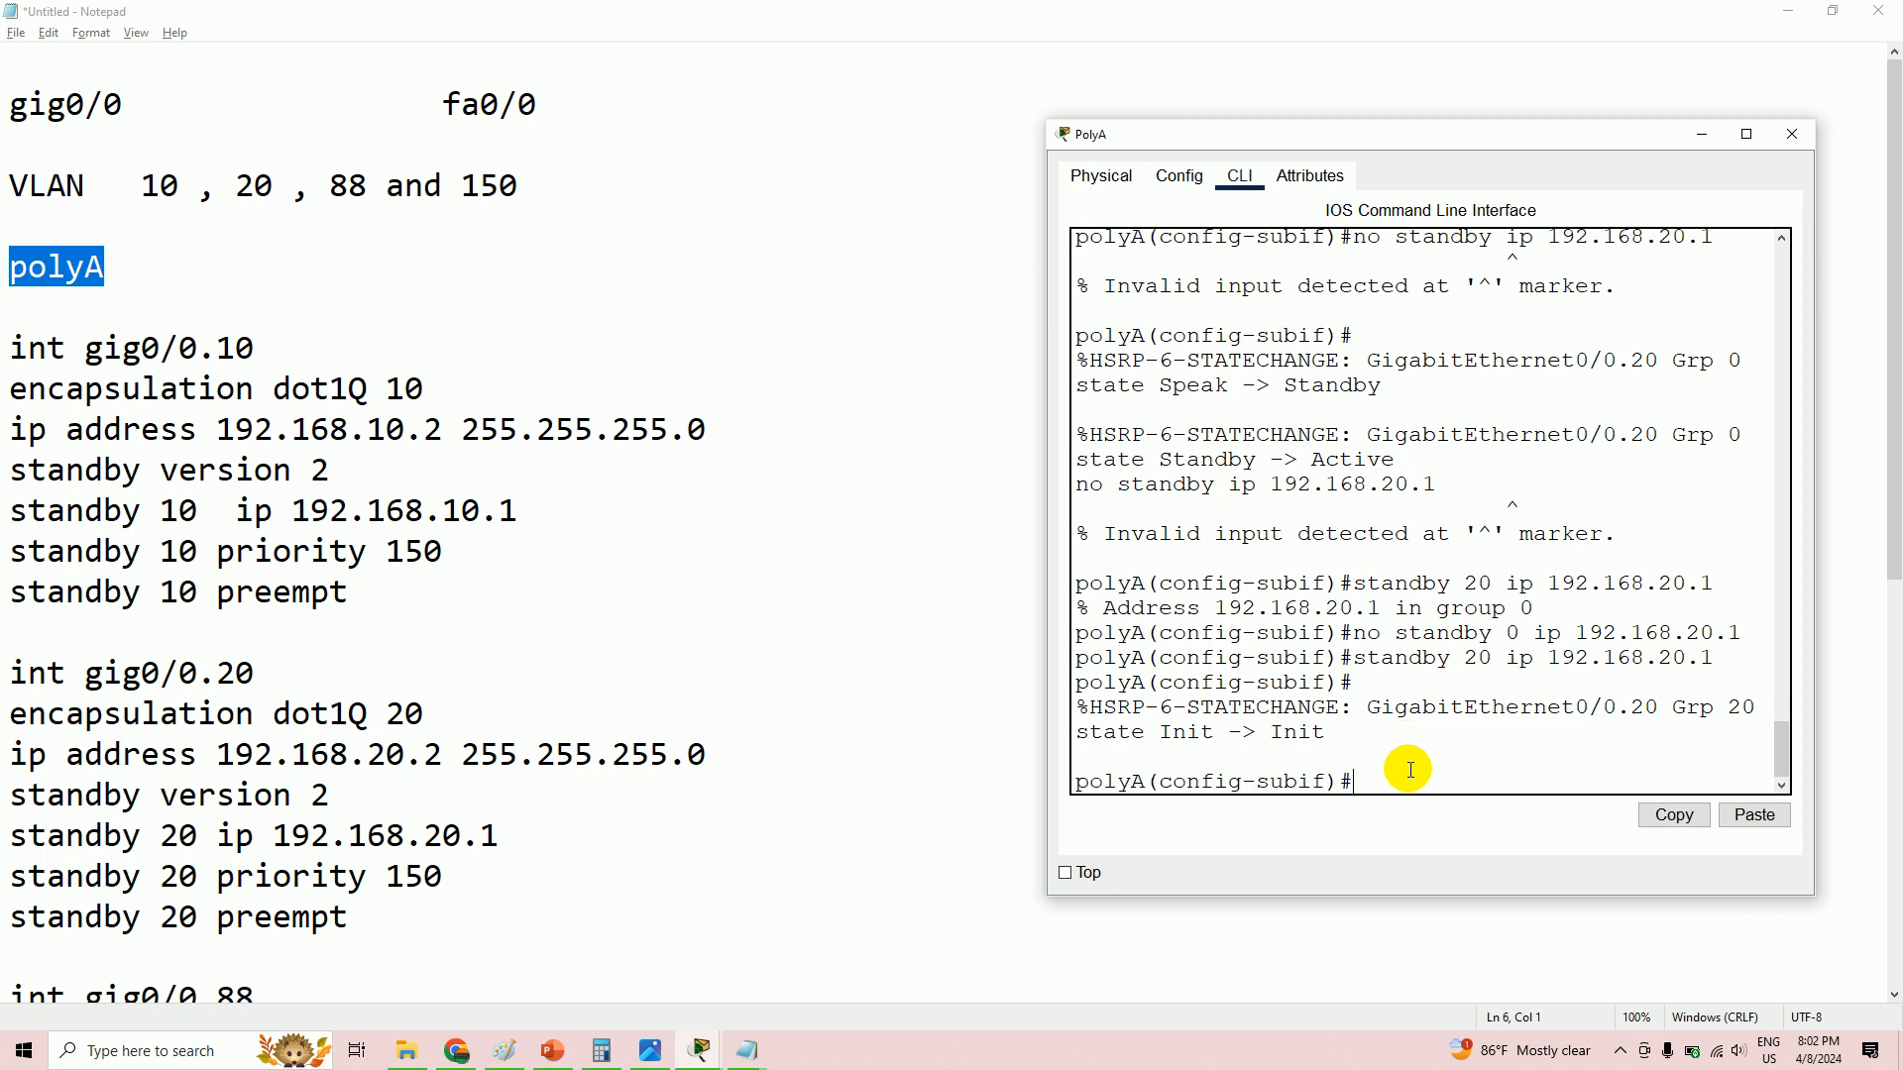
type("standby")
type("20 priority 1")
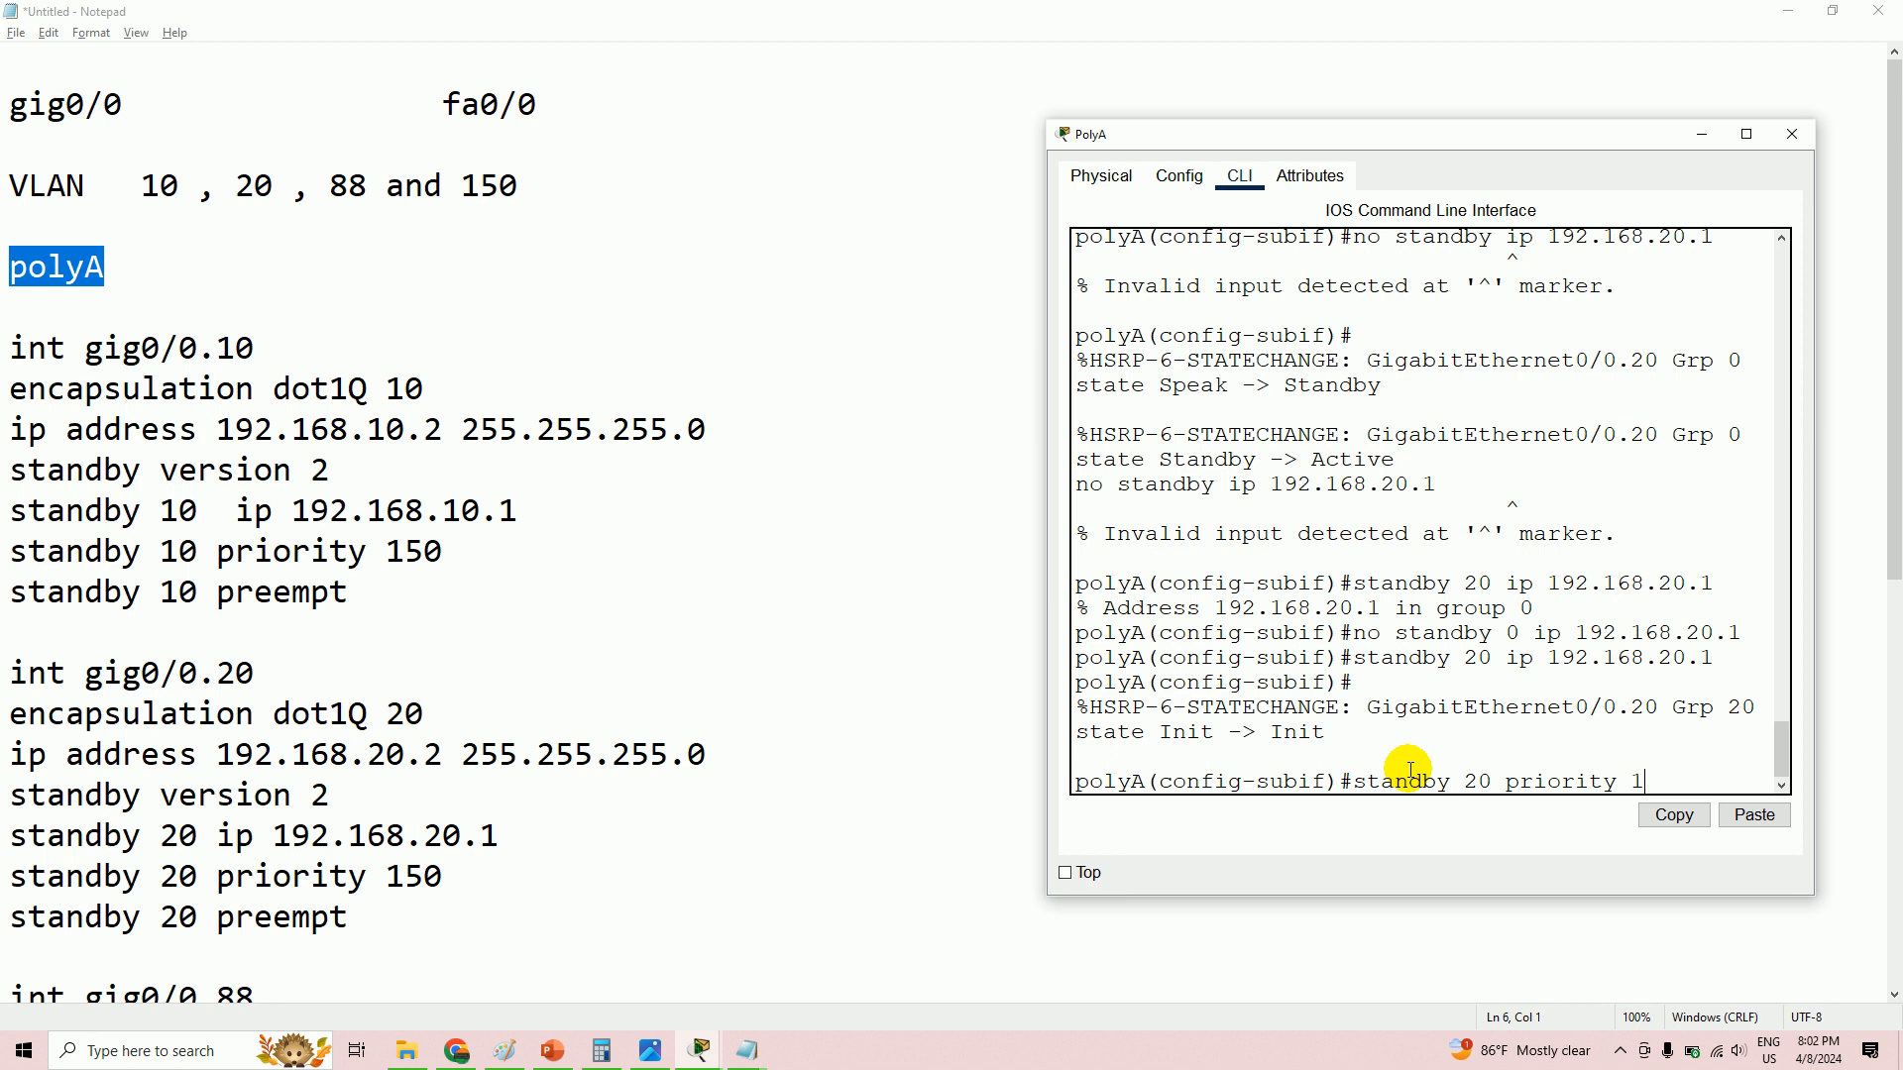
type("50")
key("Return")
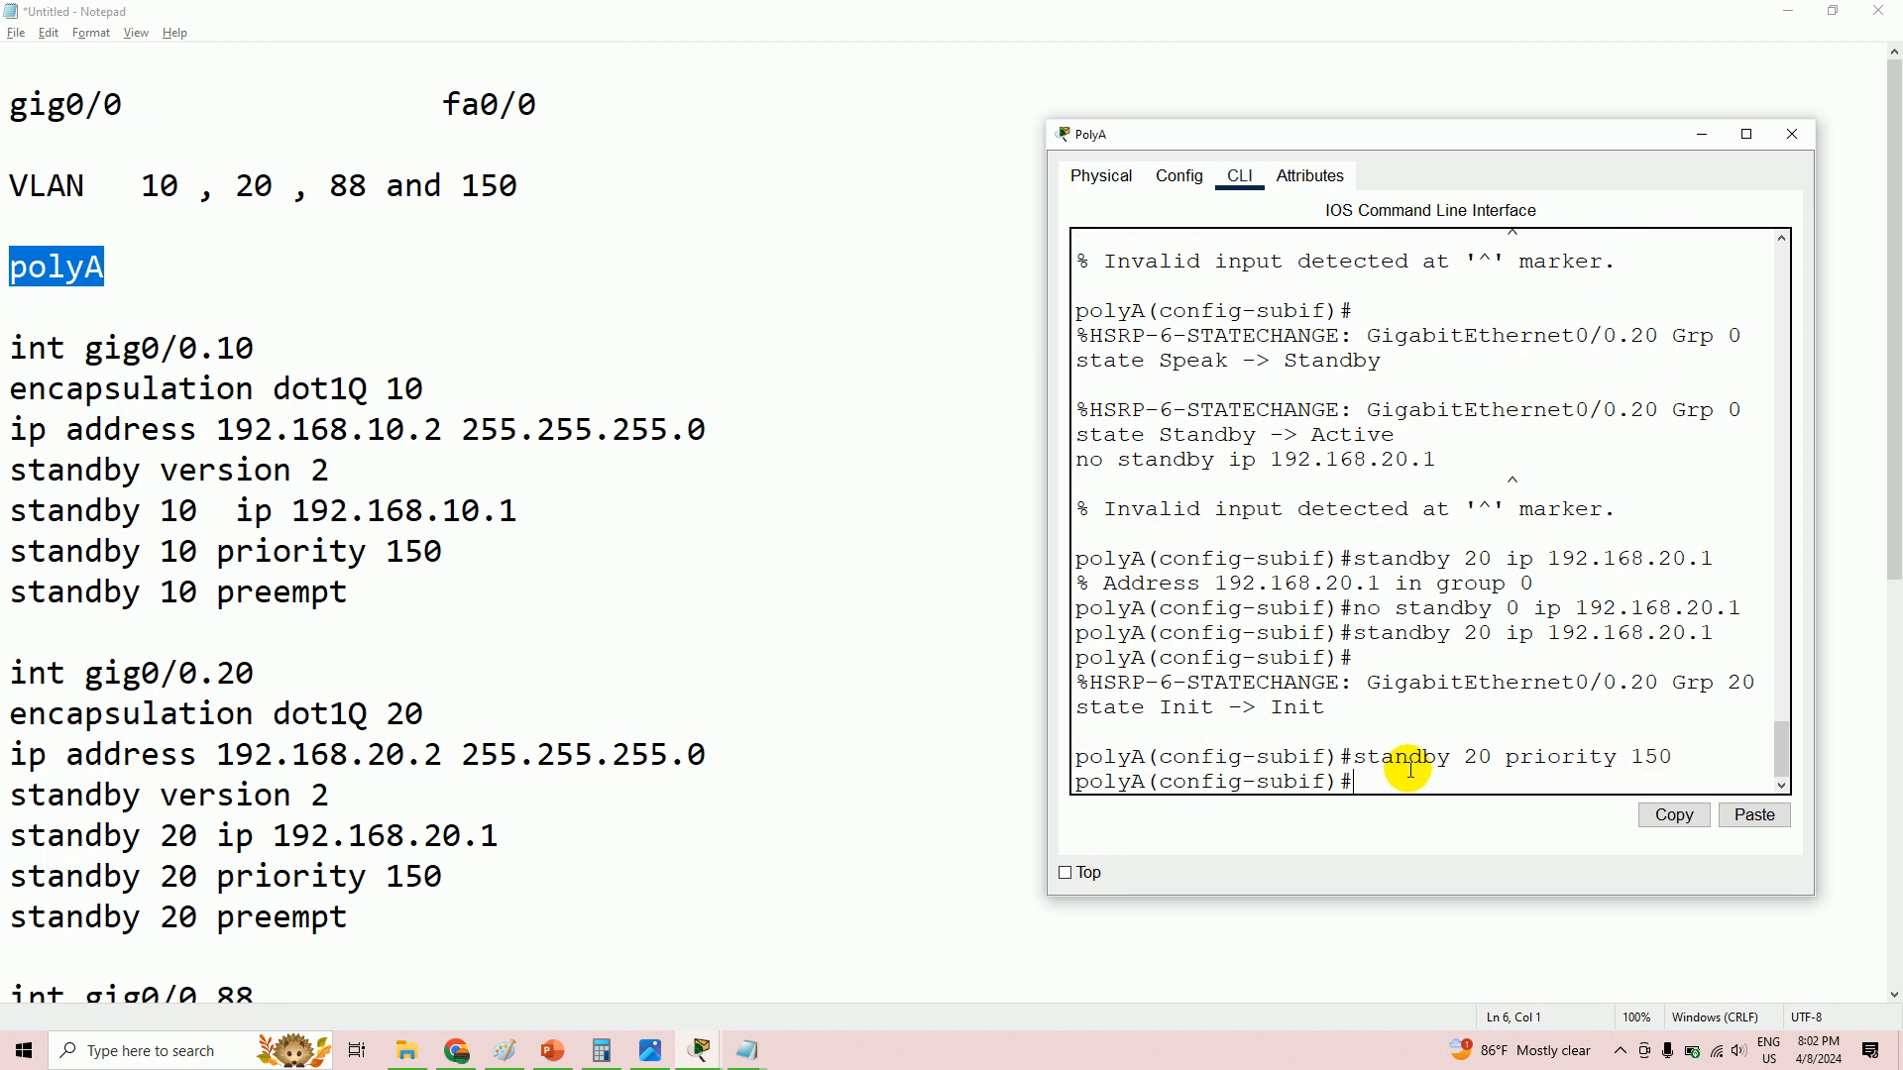
type("standby ")
type("20")
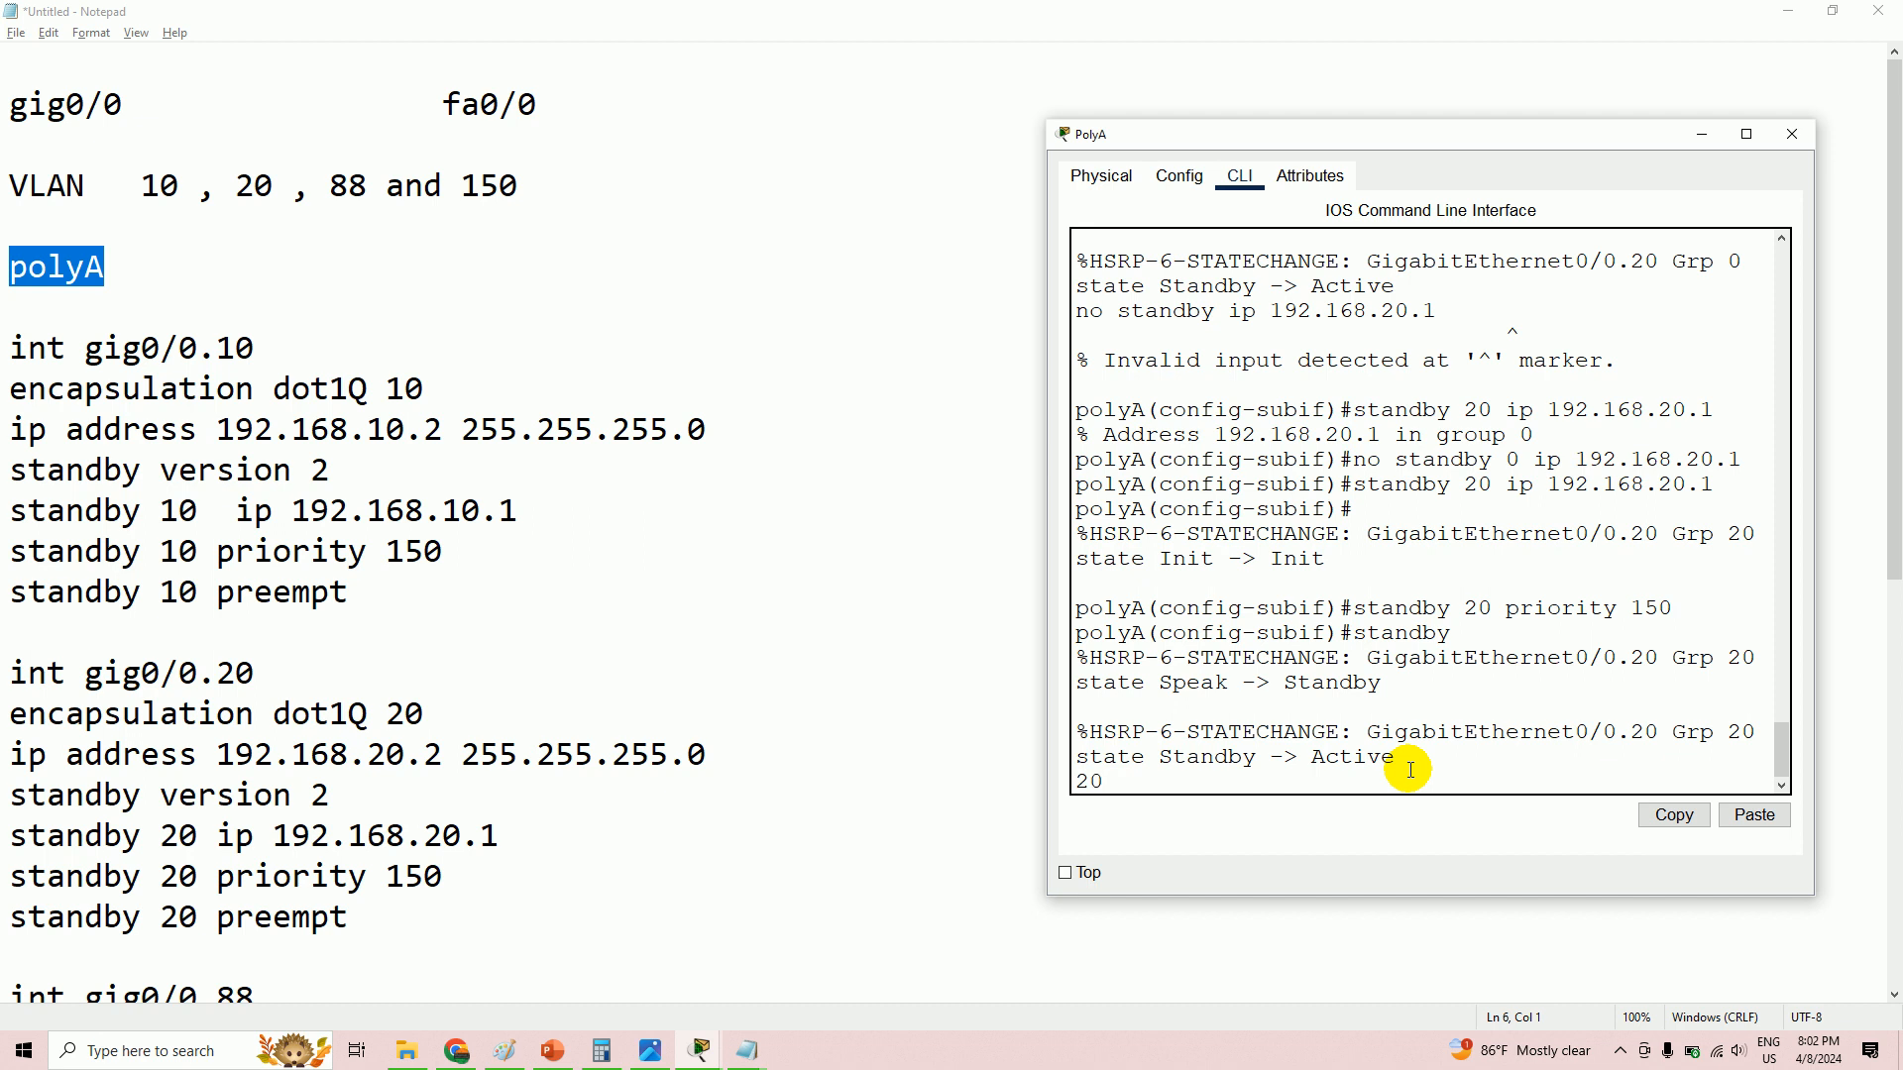
type(" preempt")
key("Return")
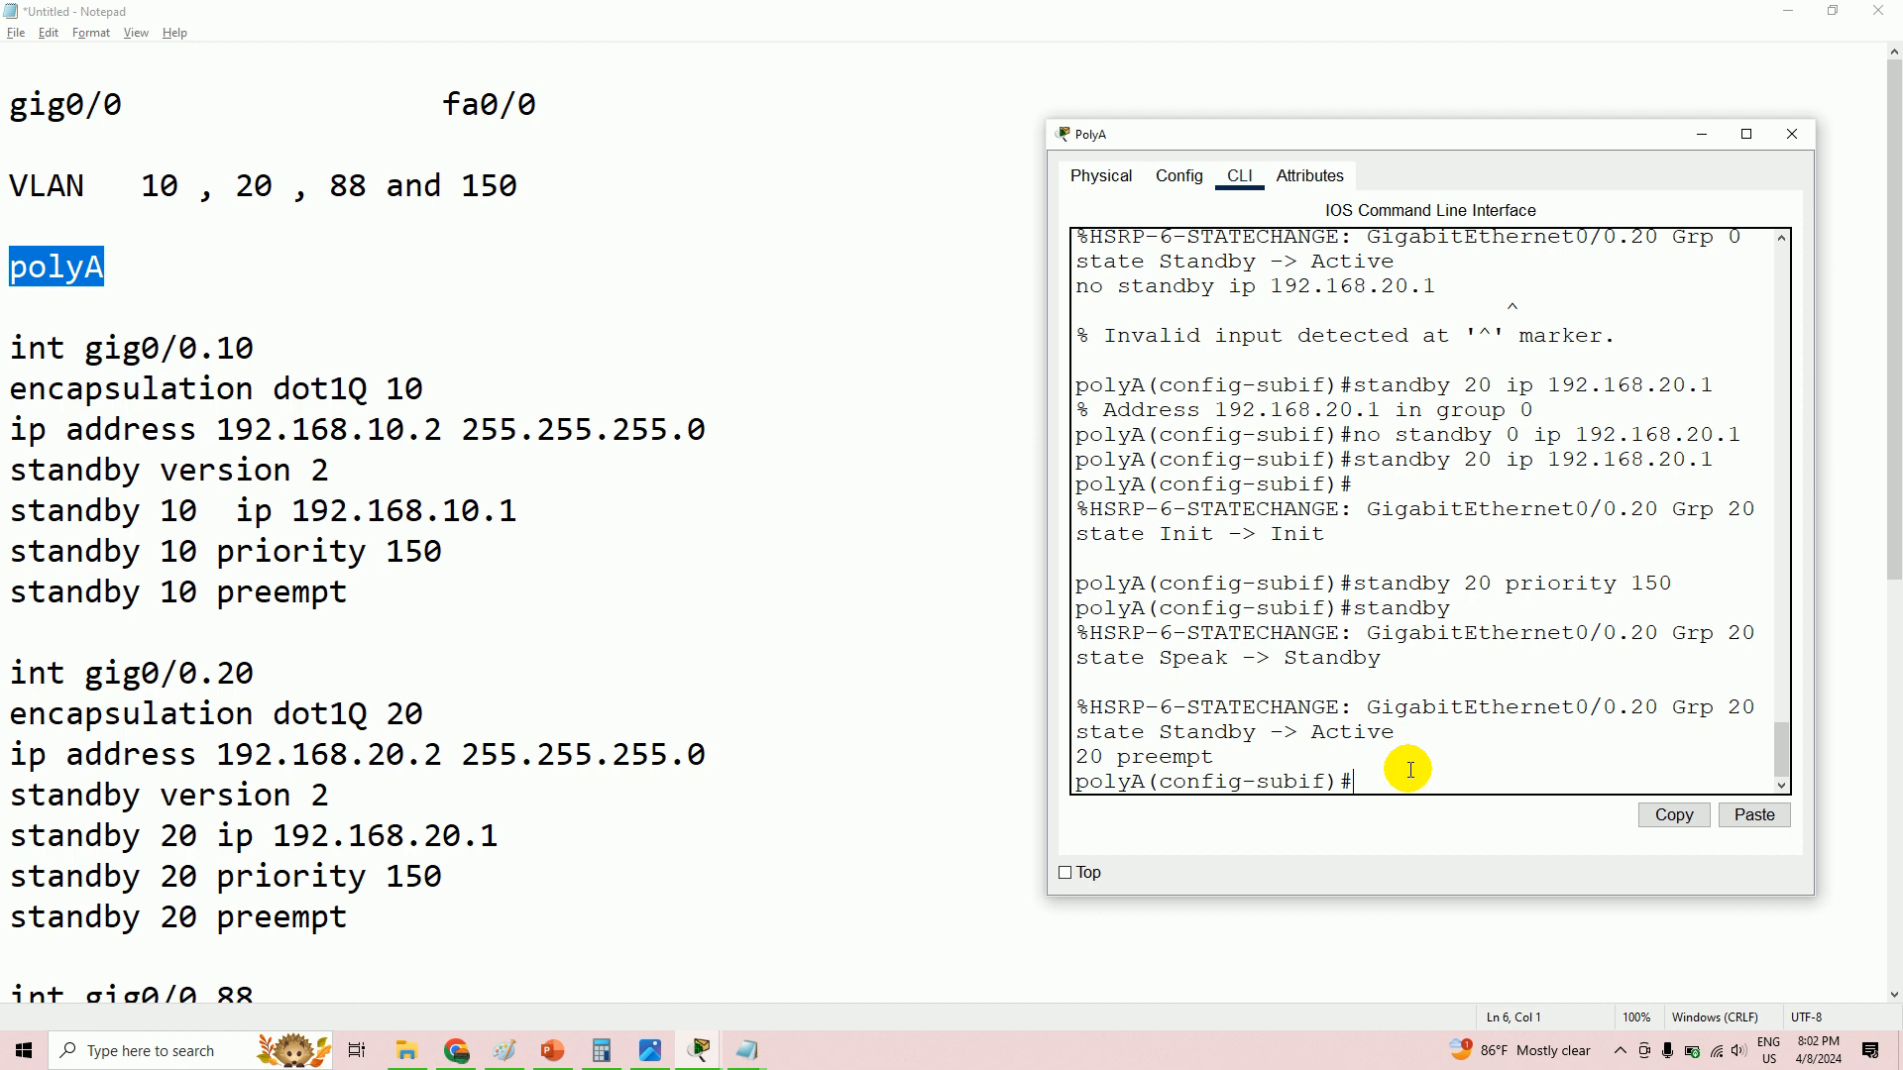
type("int gig0/0.88")
key("Return")
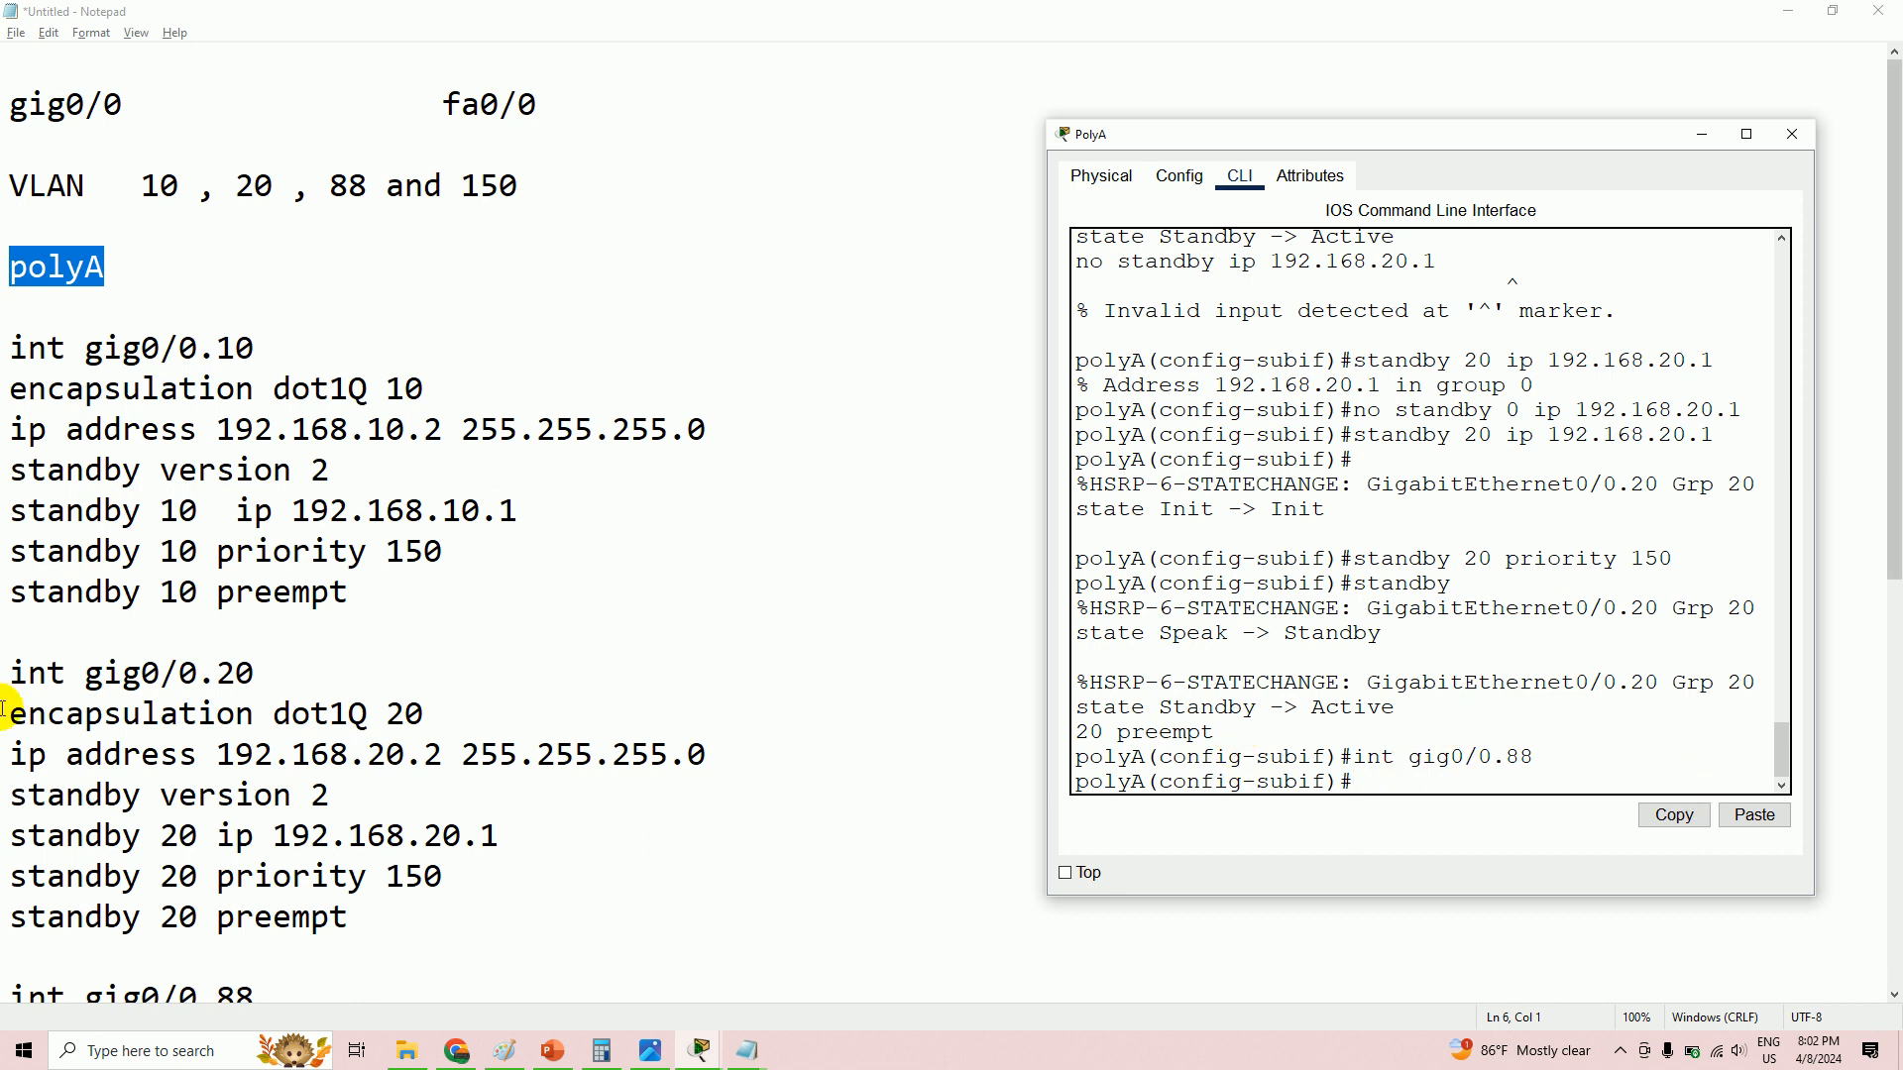
- Check the topology diagram image for the VLAN 88 subnet mask
left_click(175, 795)
scroll(403, 793, "down", 6)
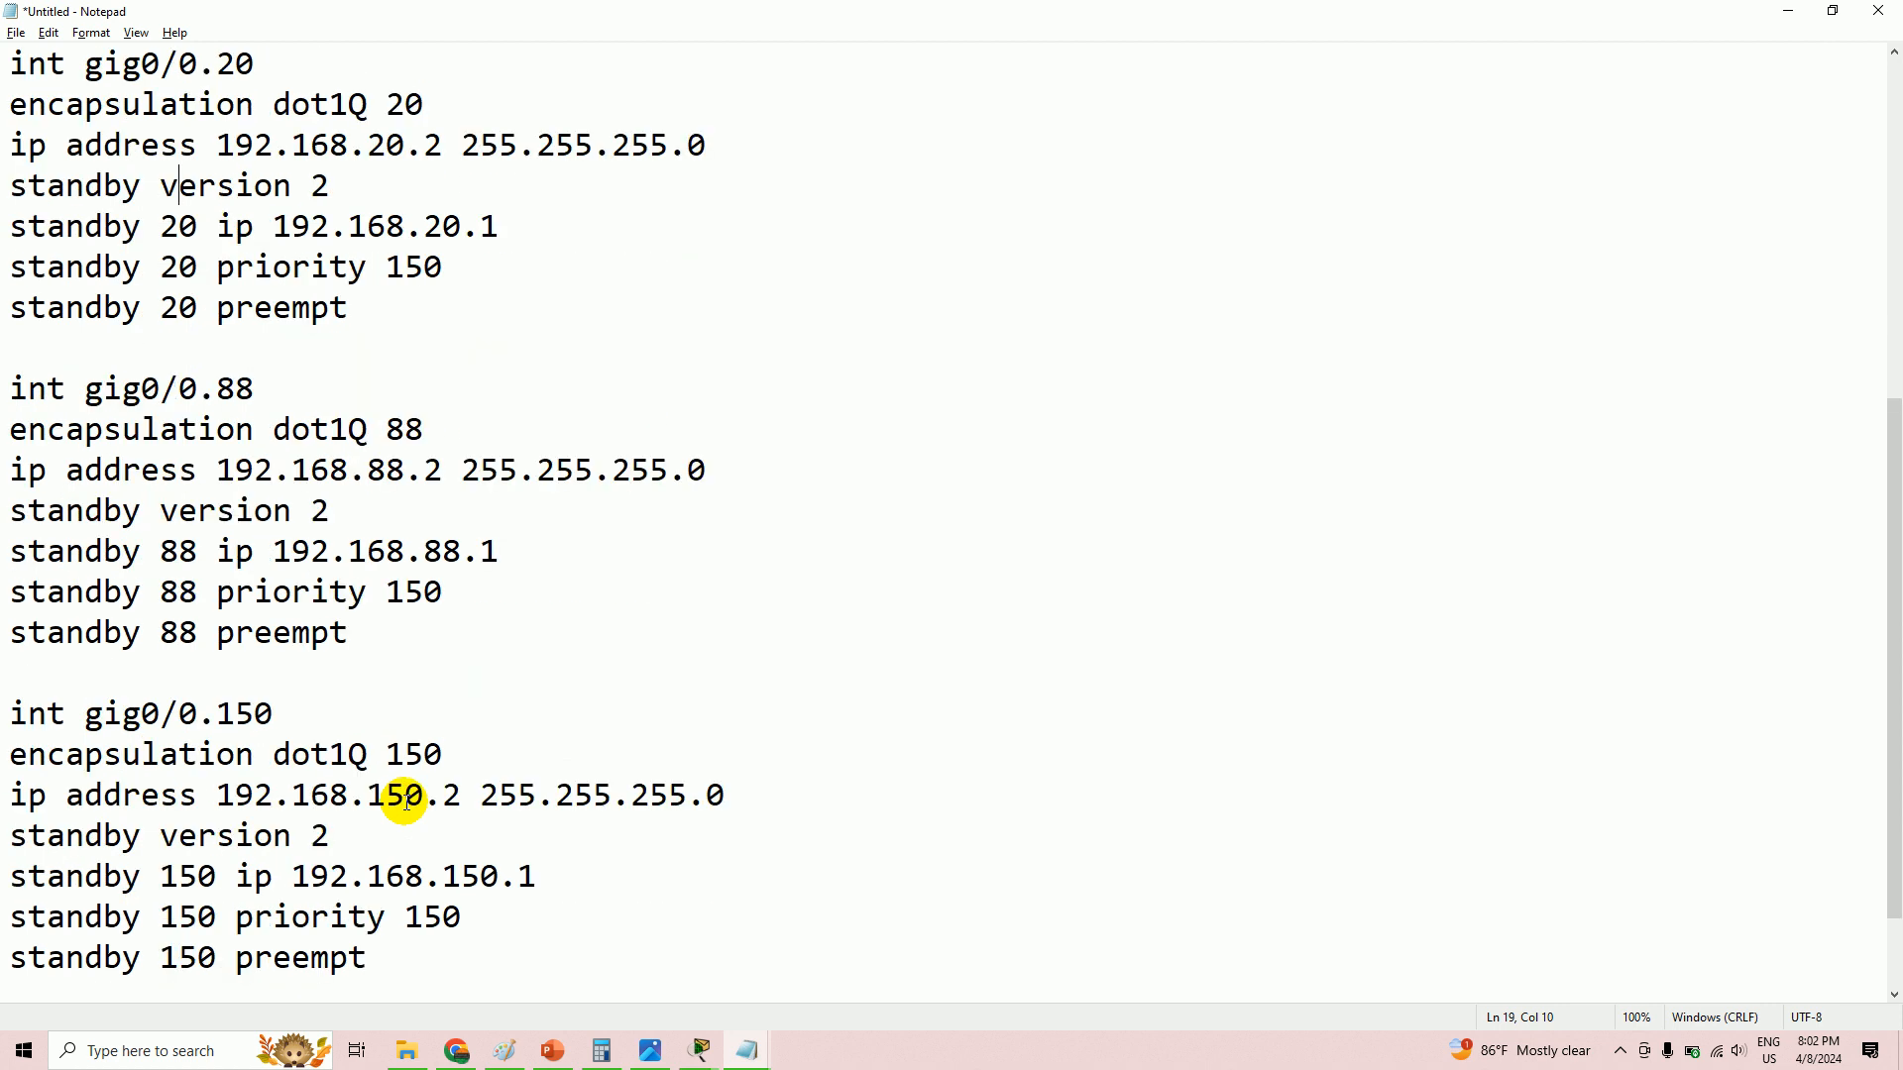
left_click(662, 1059)
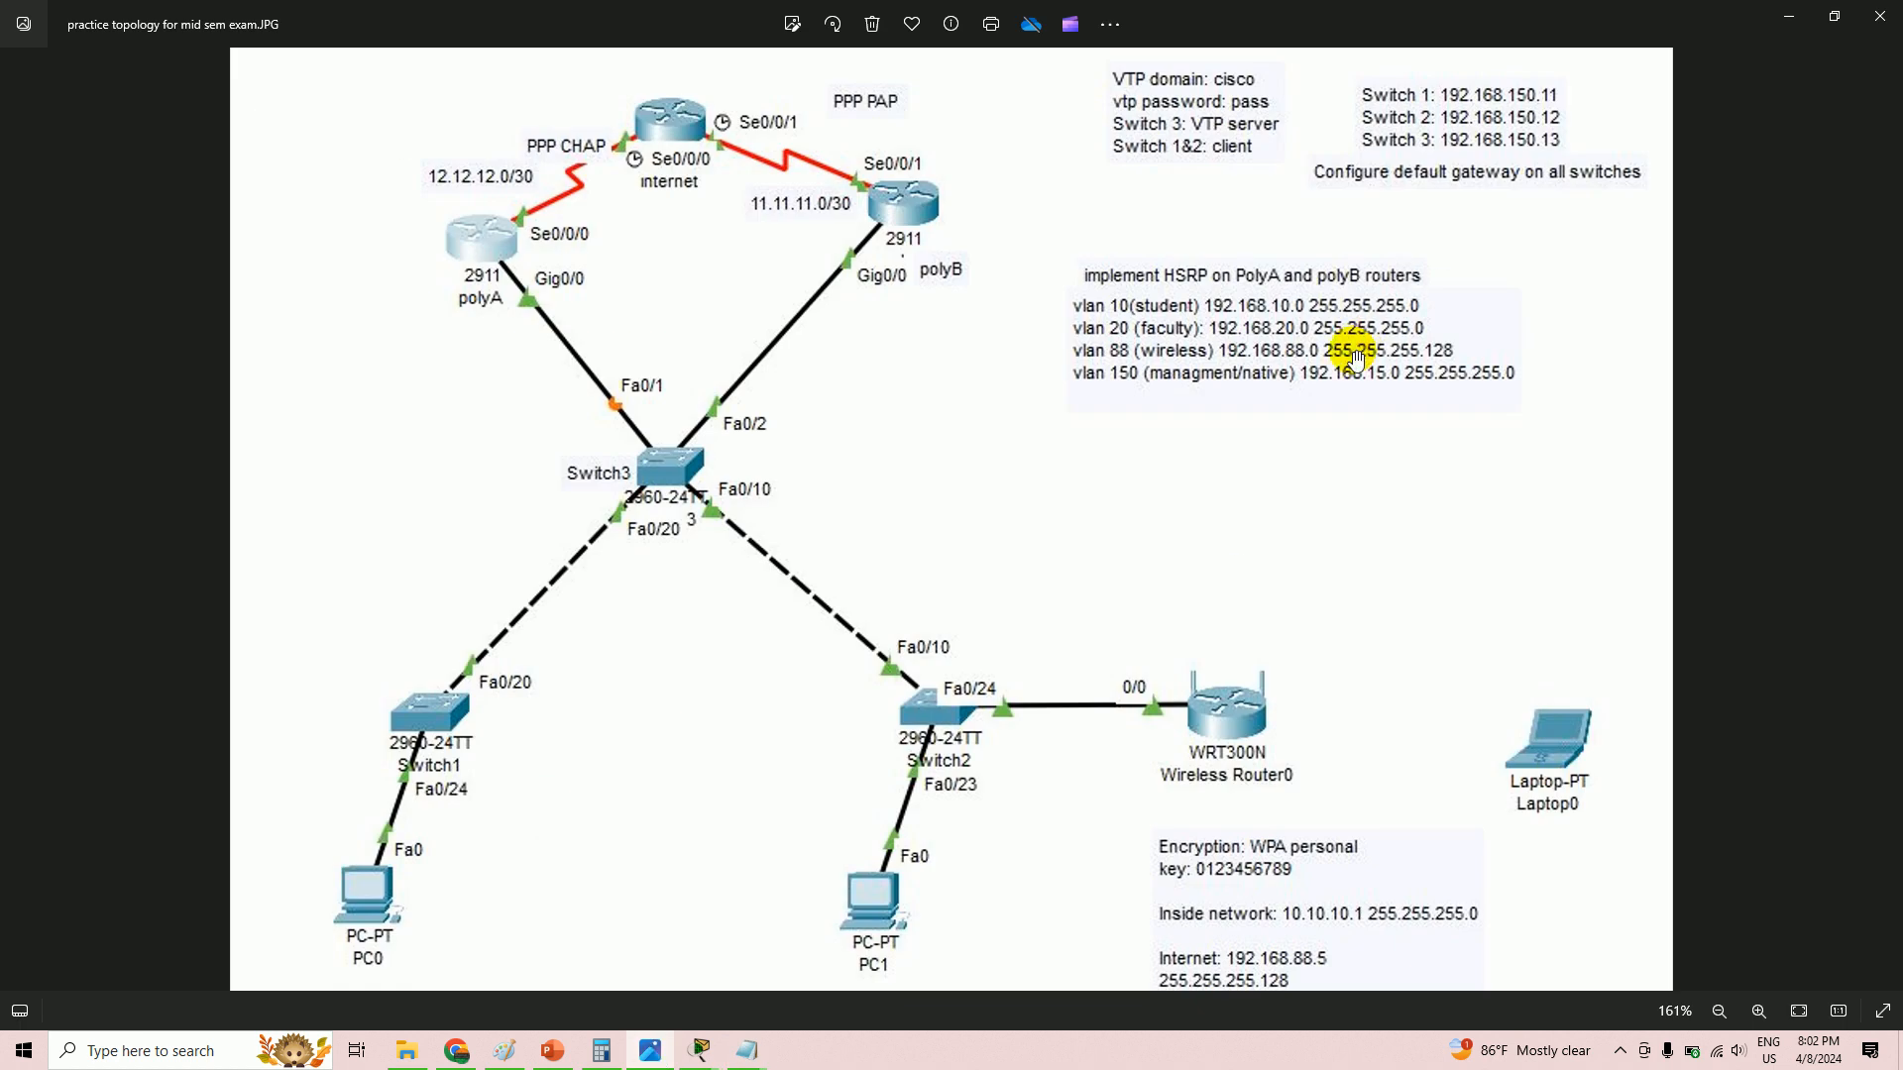
scroll(1329, 369, "up", 3)
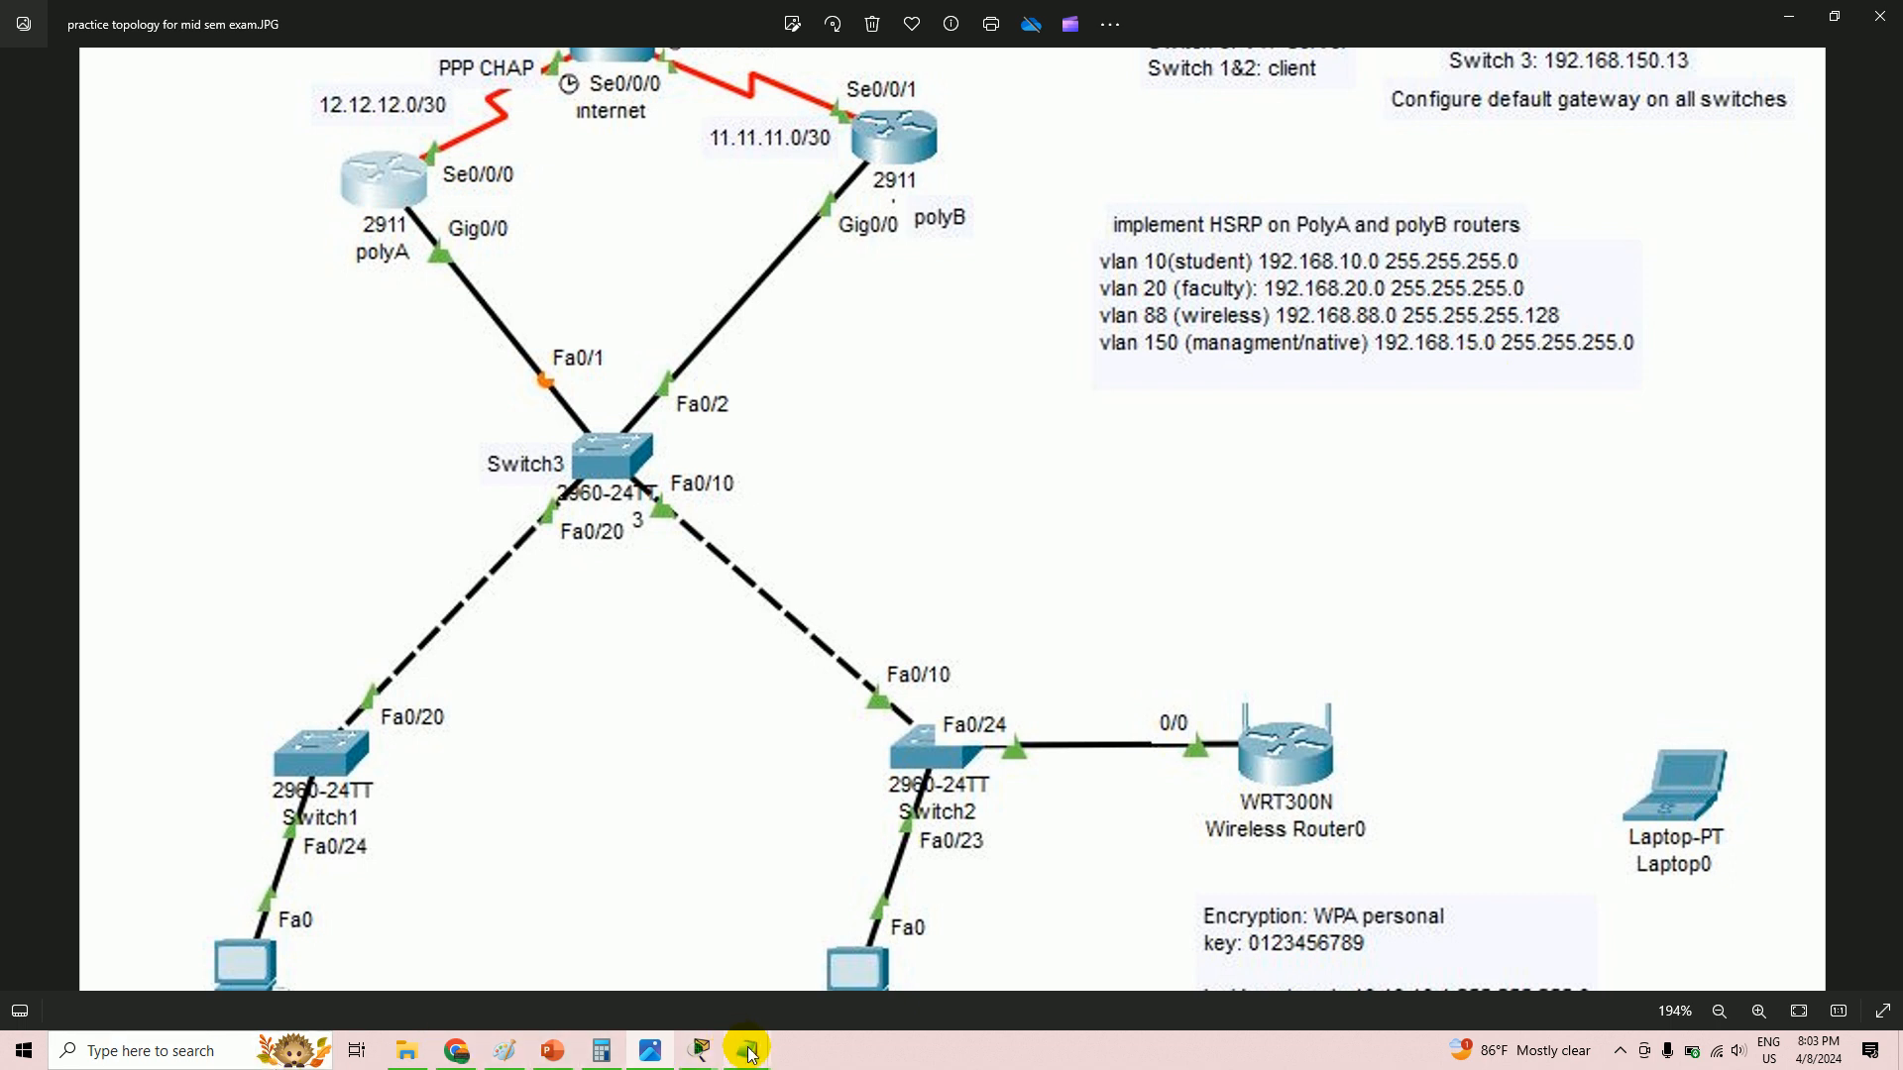
mouse_move(748, 1051)
left_click(706, 952)
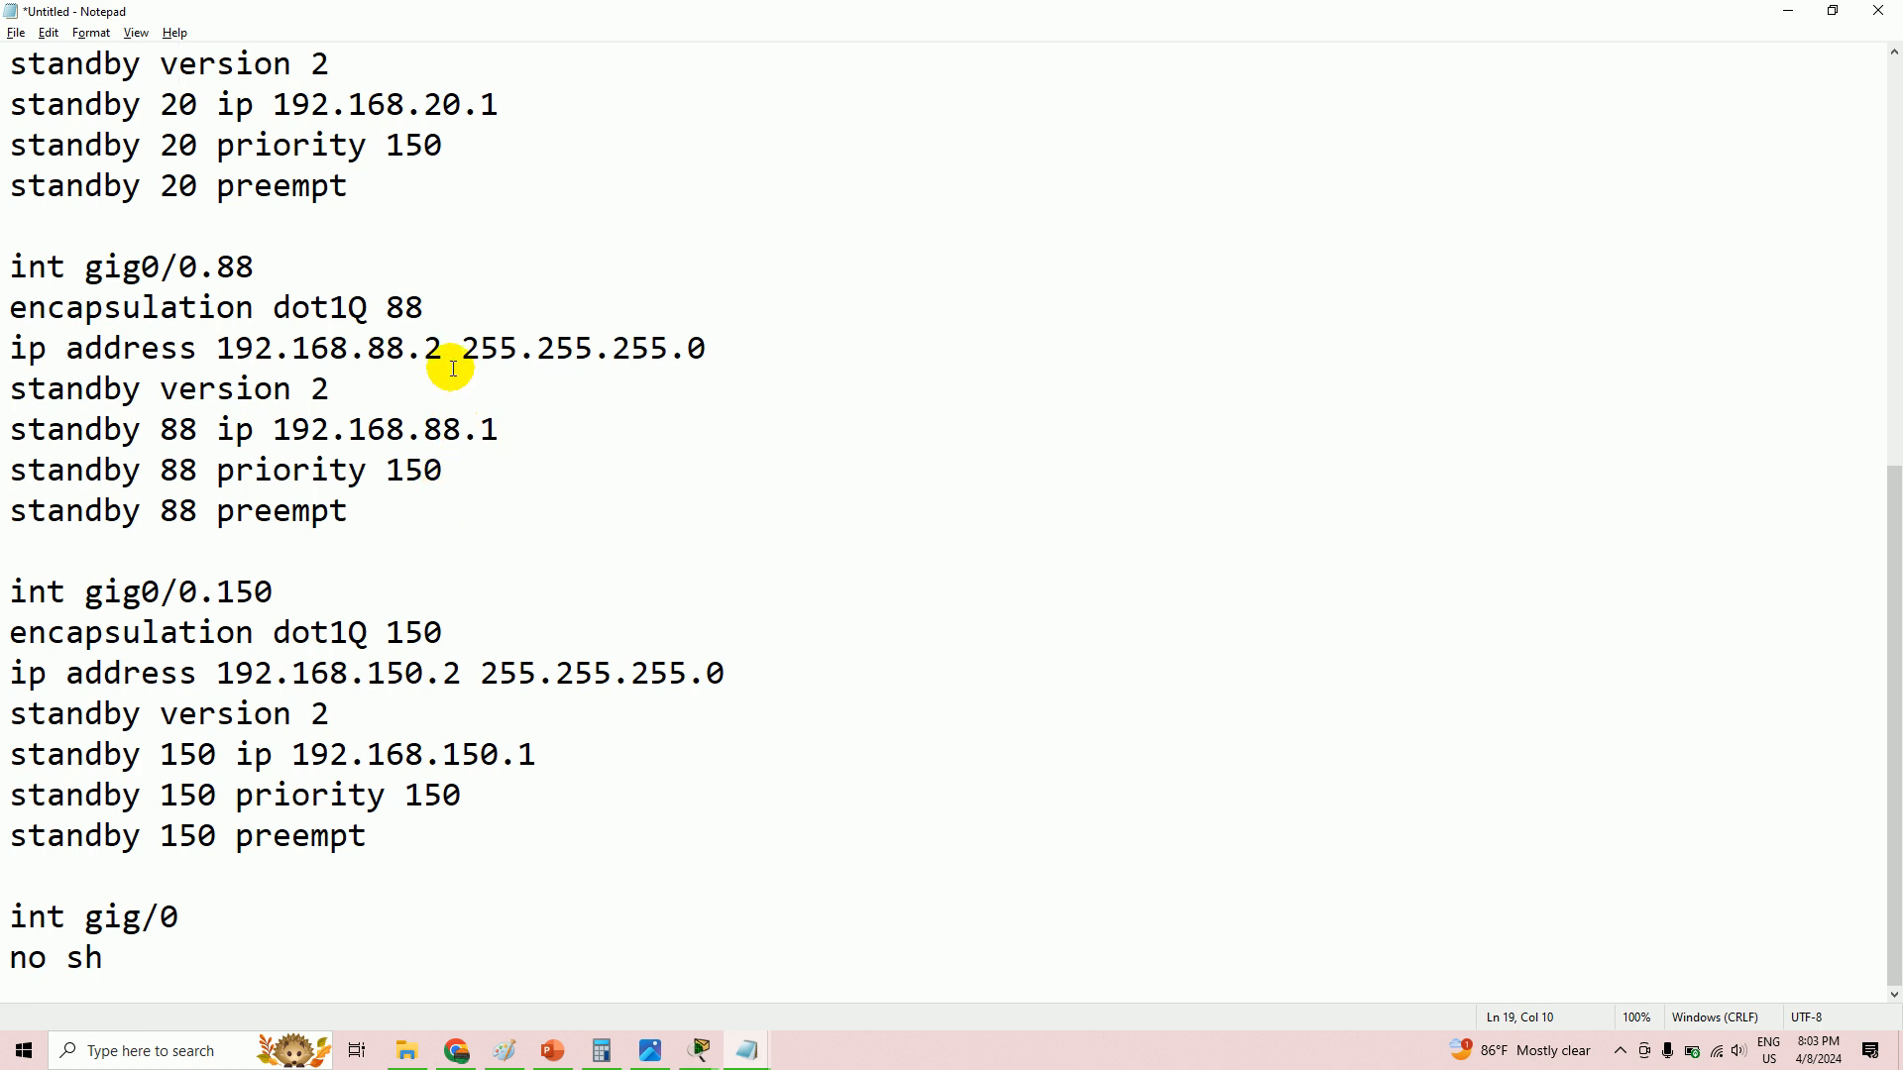
- Correct polyA's VLAN 88 mask in the notes to 255.255.255.128
left_click_drag(722, 345, 697, 348)
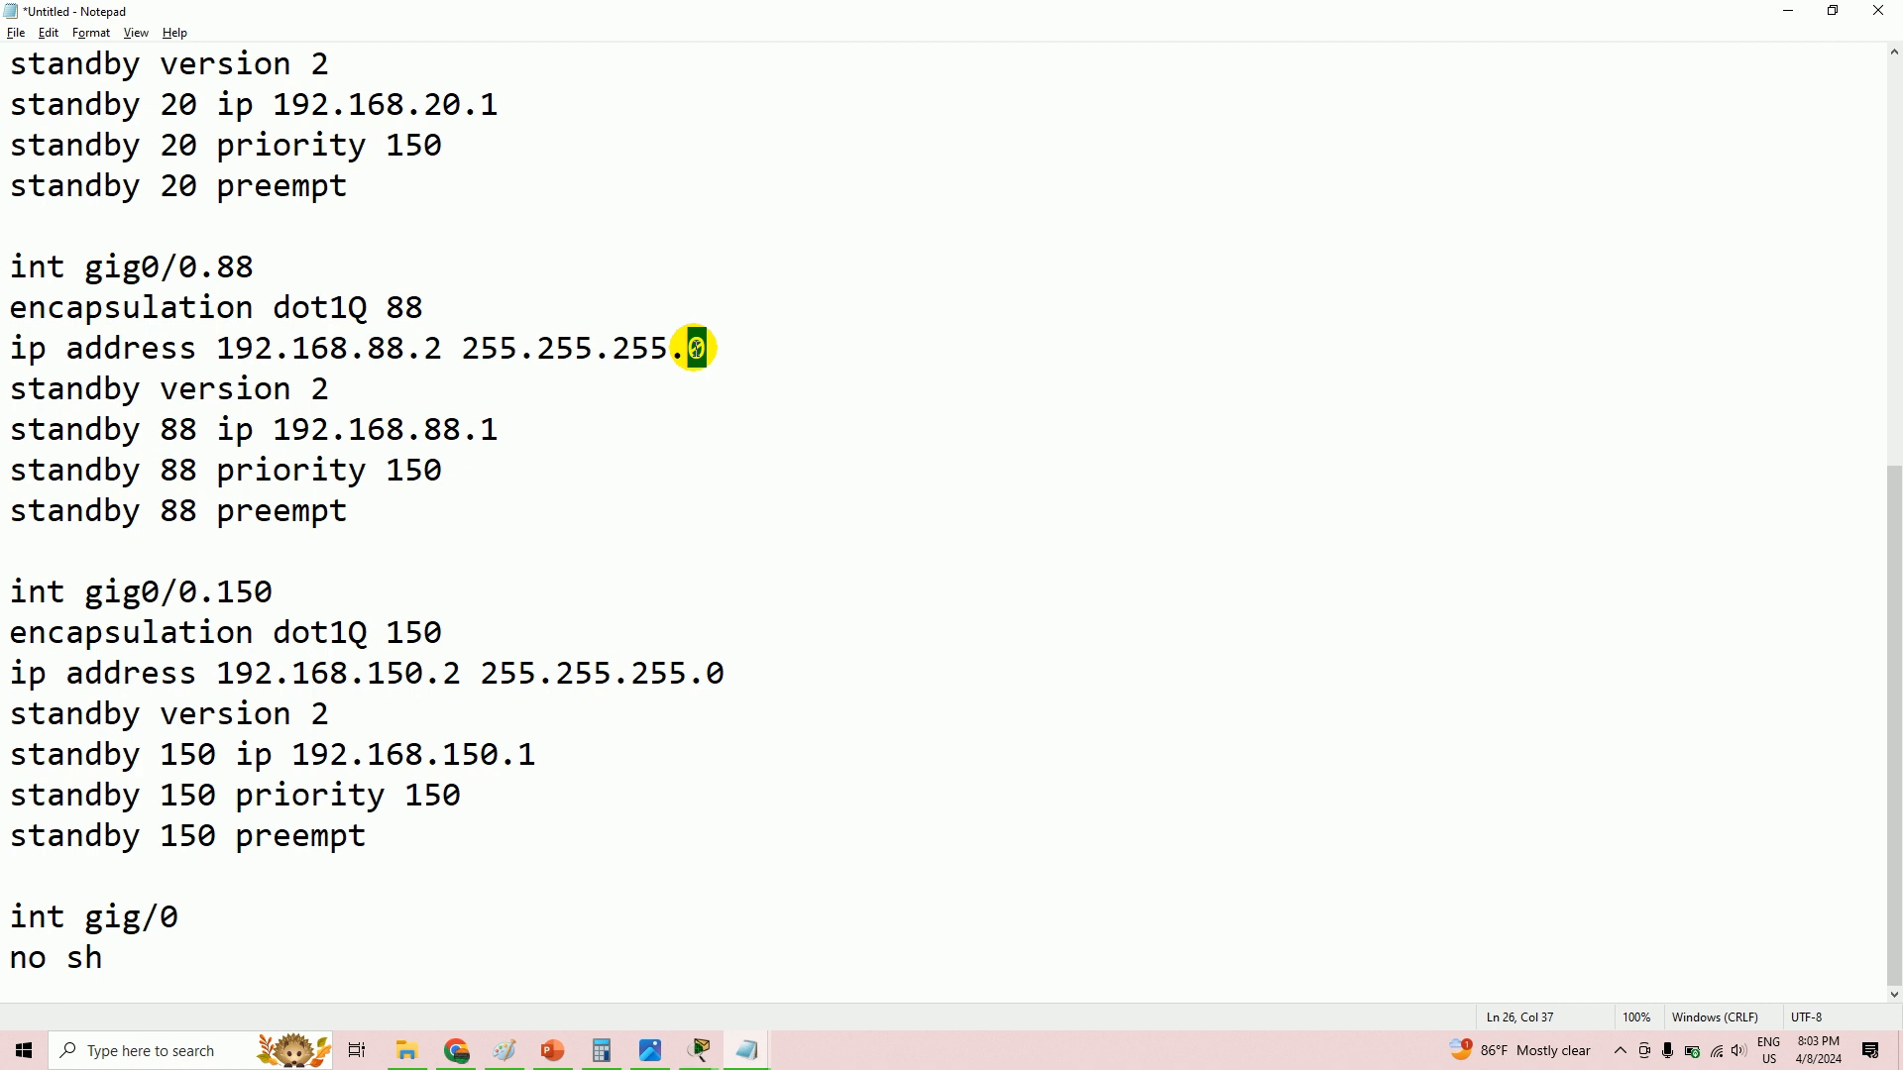
type("22")
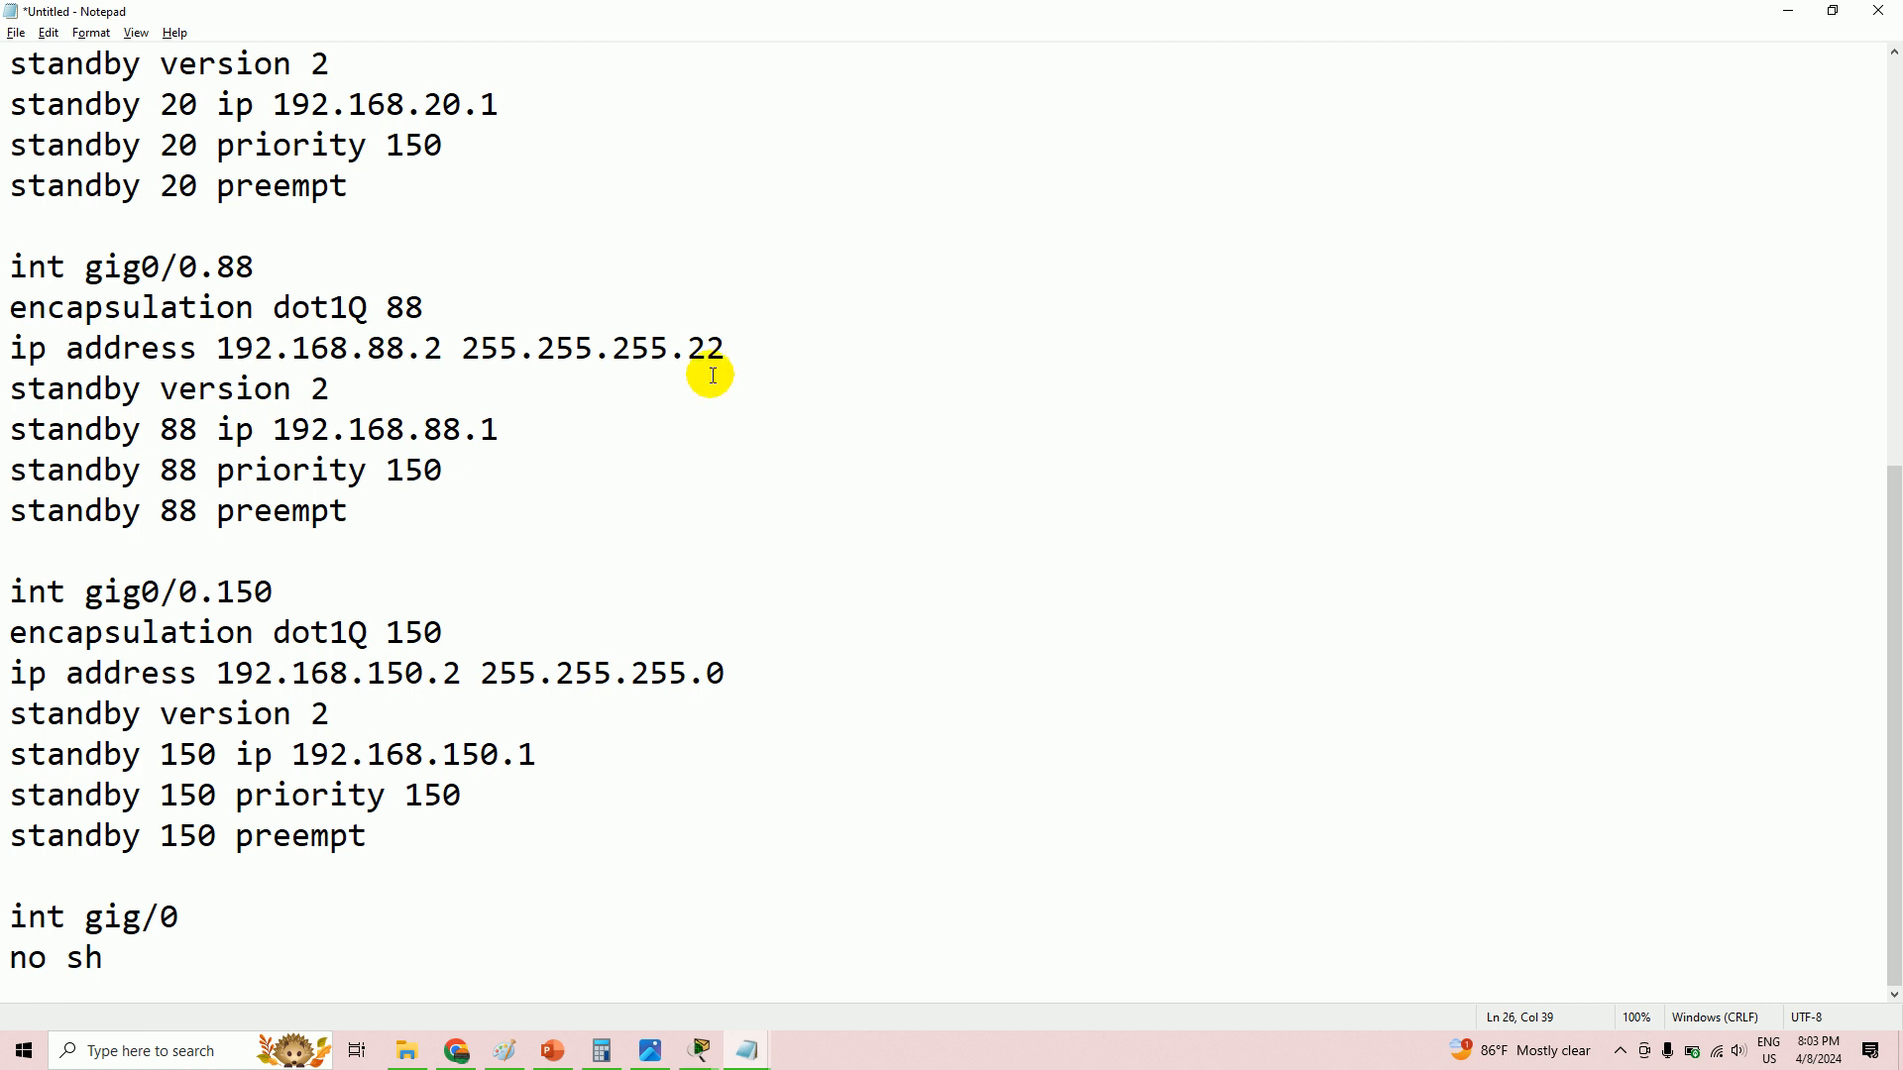
left_click(1621, 1054)
left_click(1621, 971)
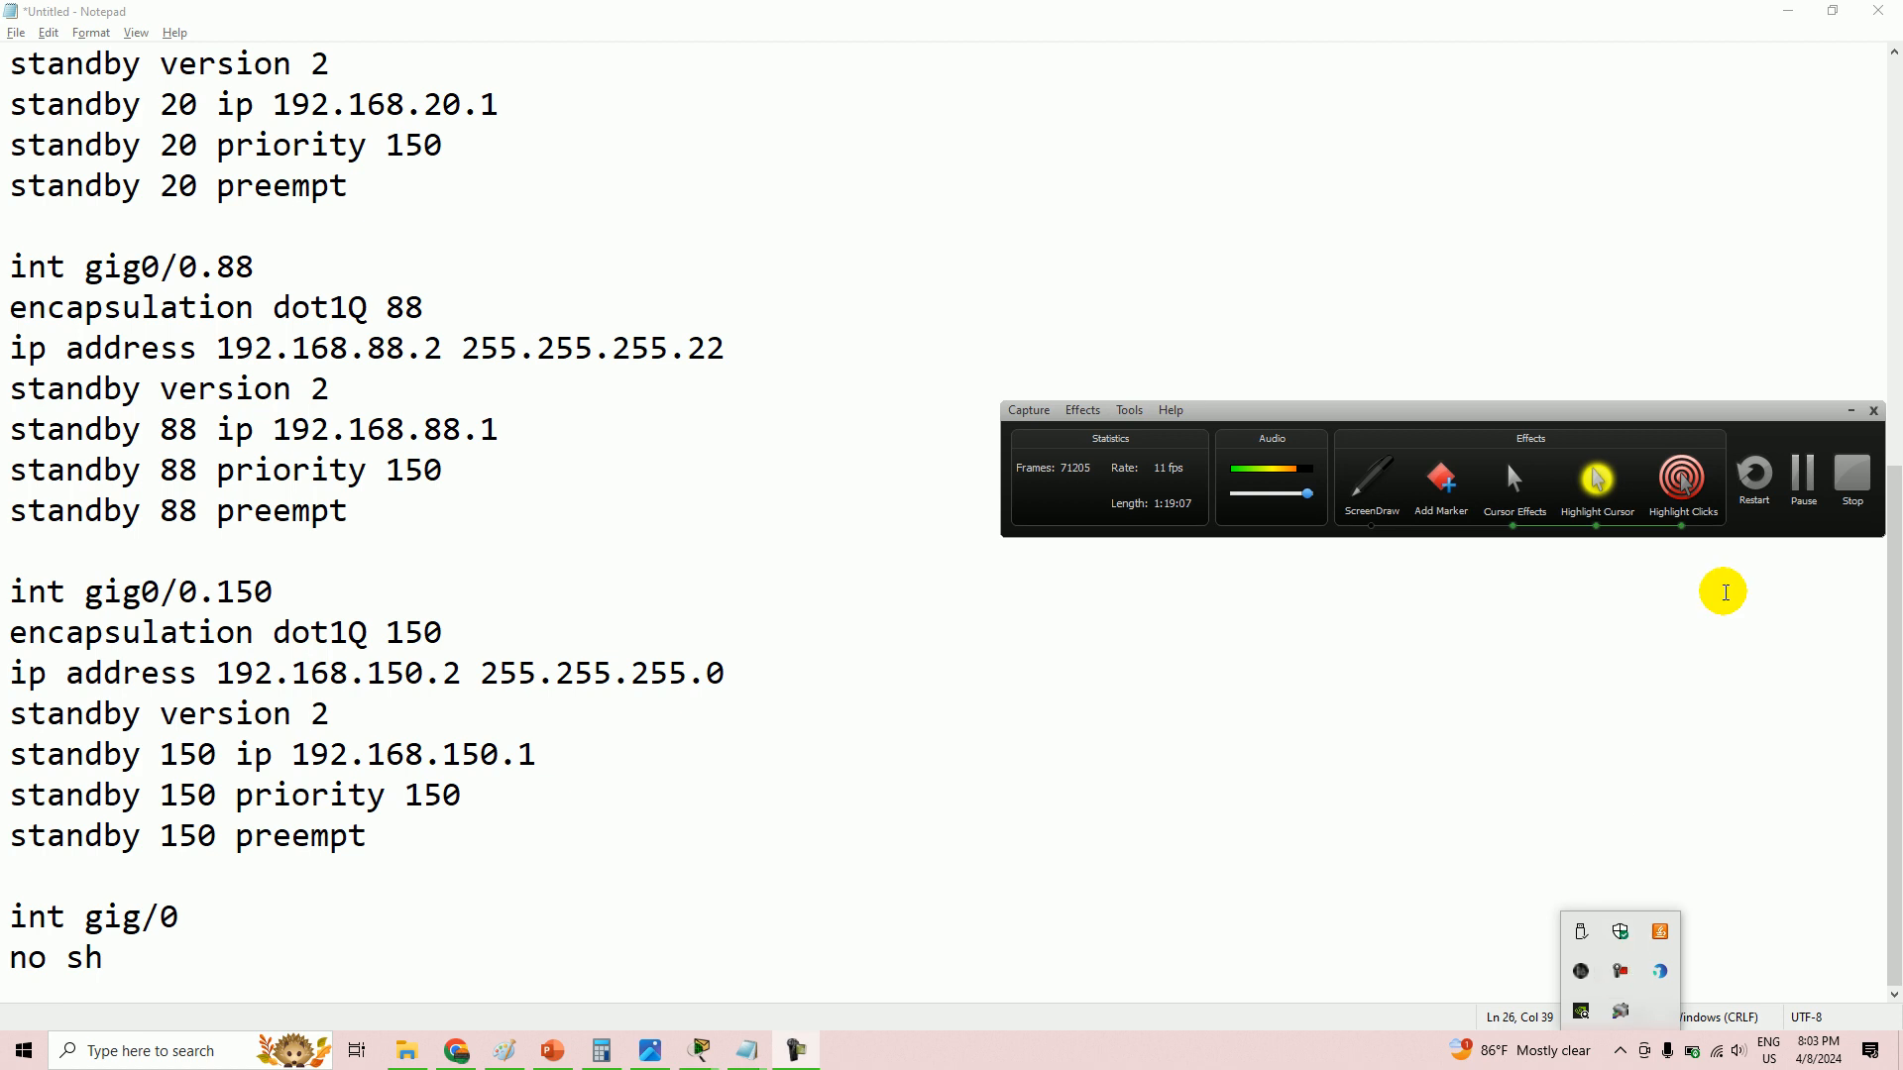
left_click(1803, 474)
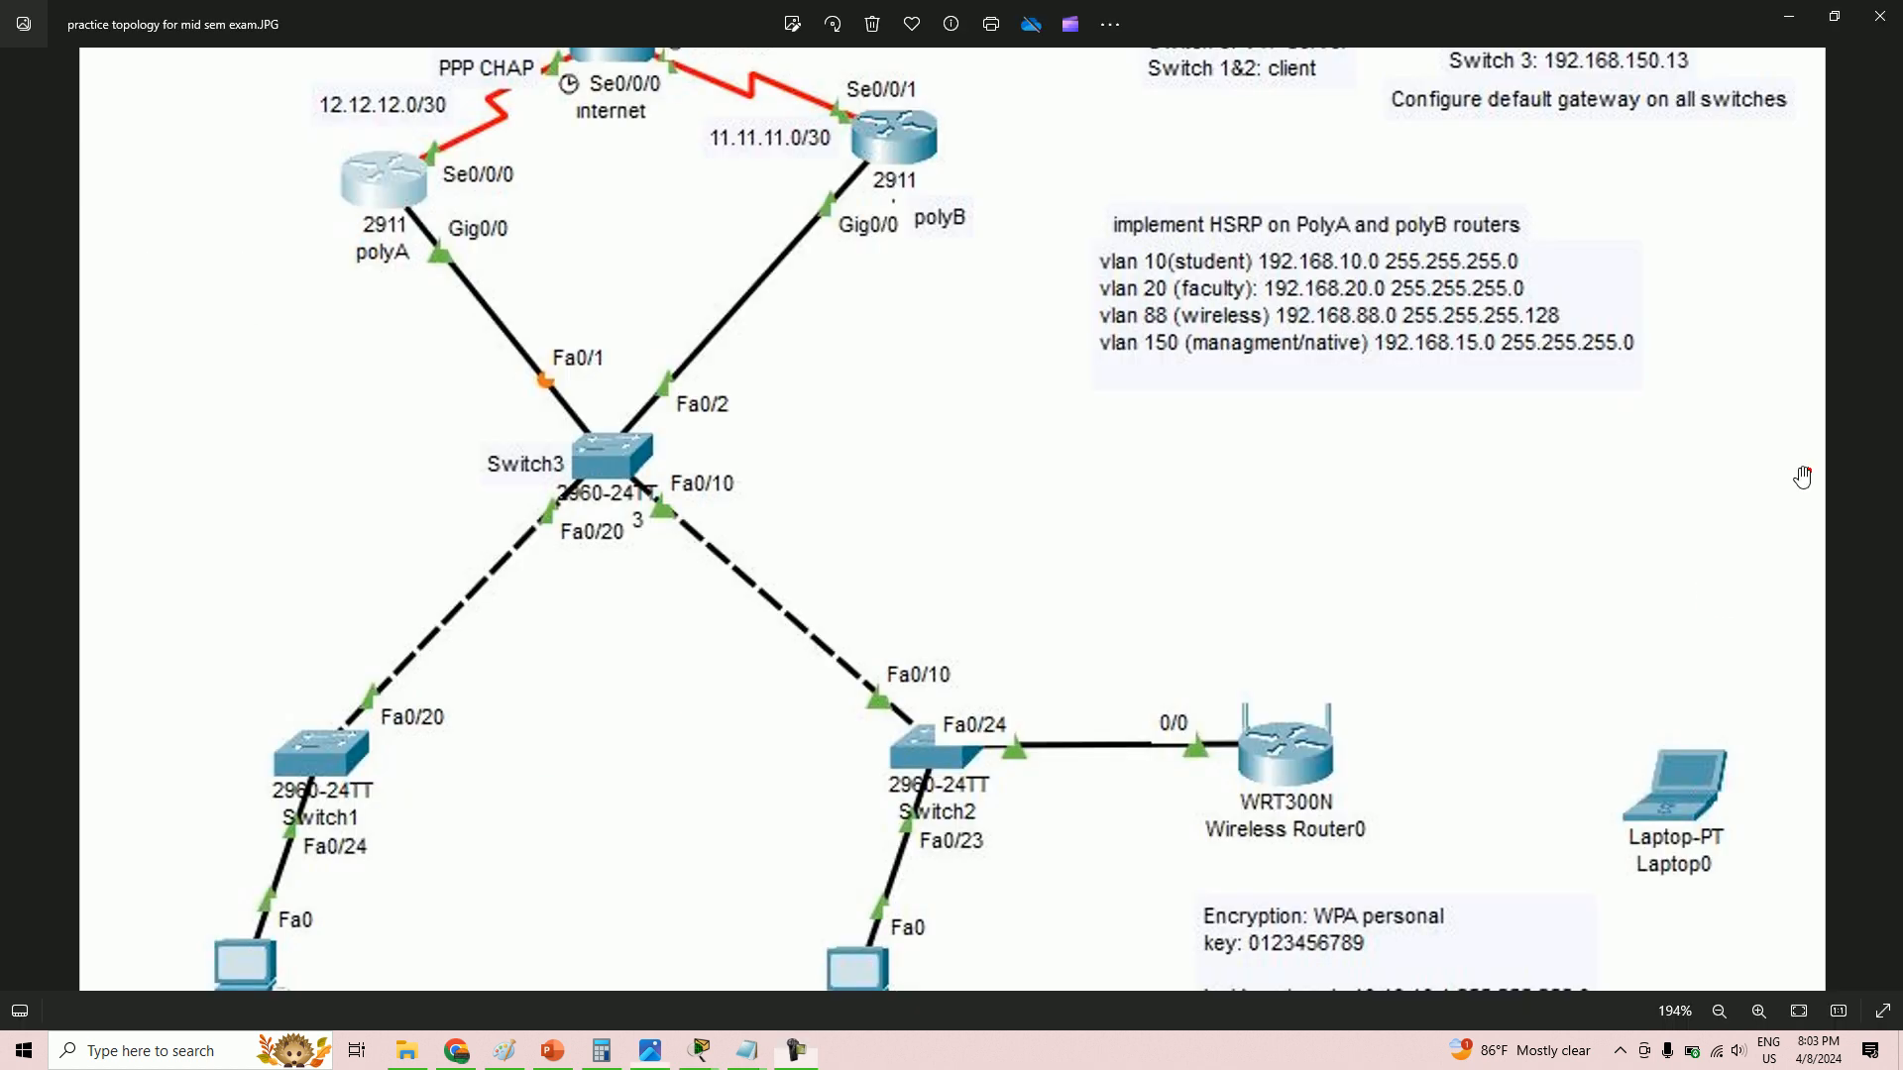
key("alt+Tab")
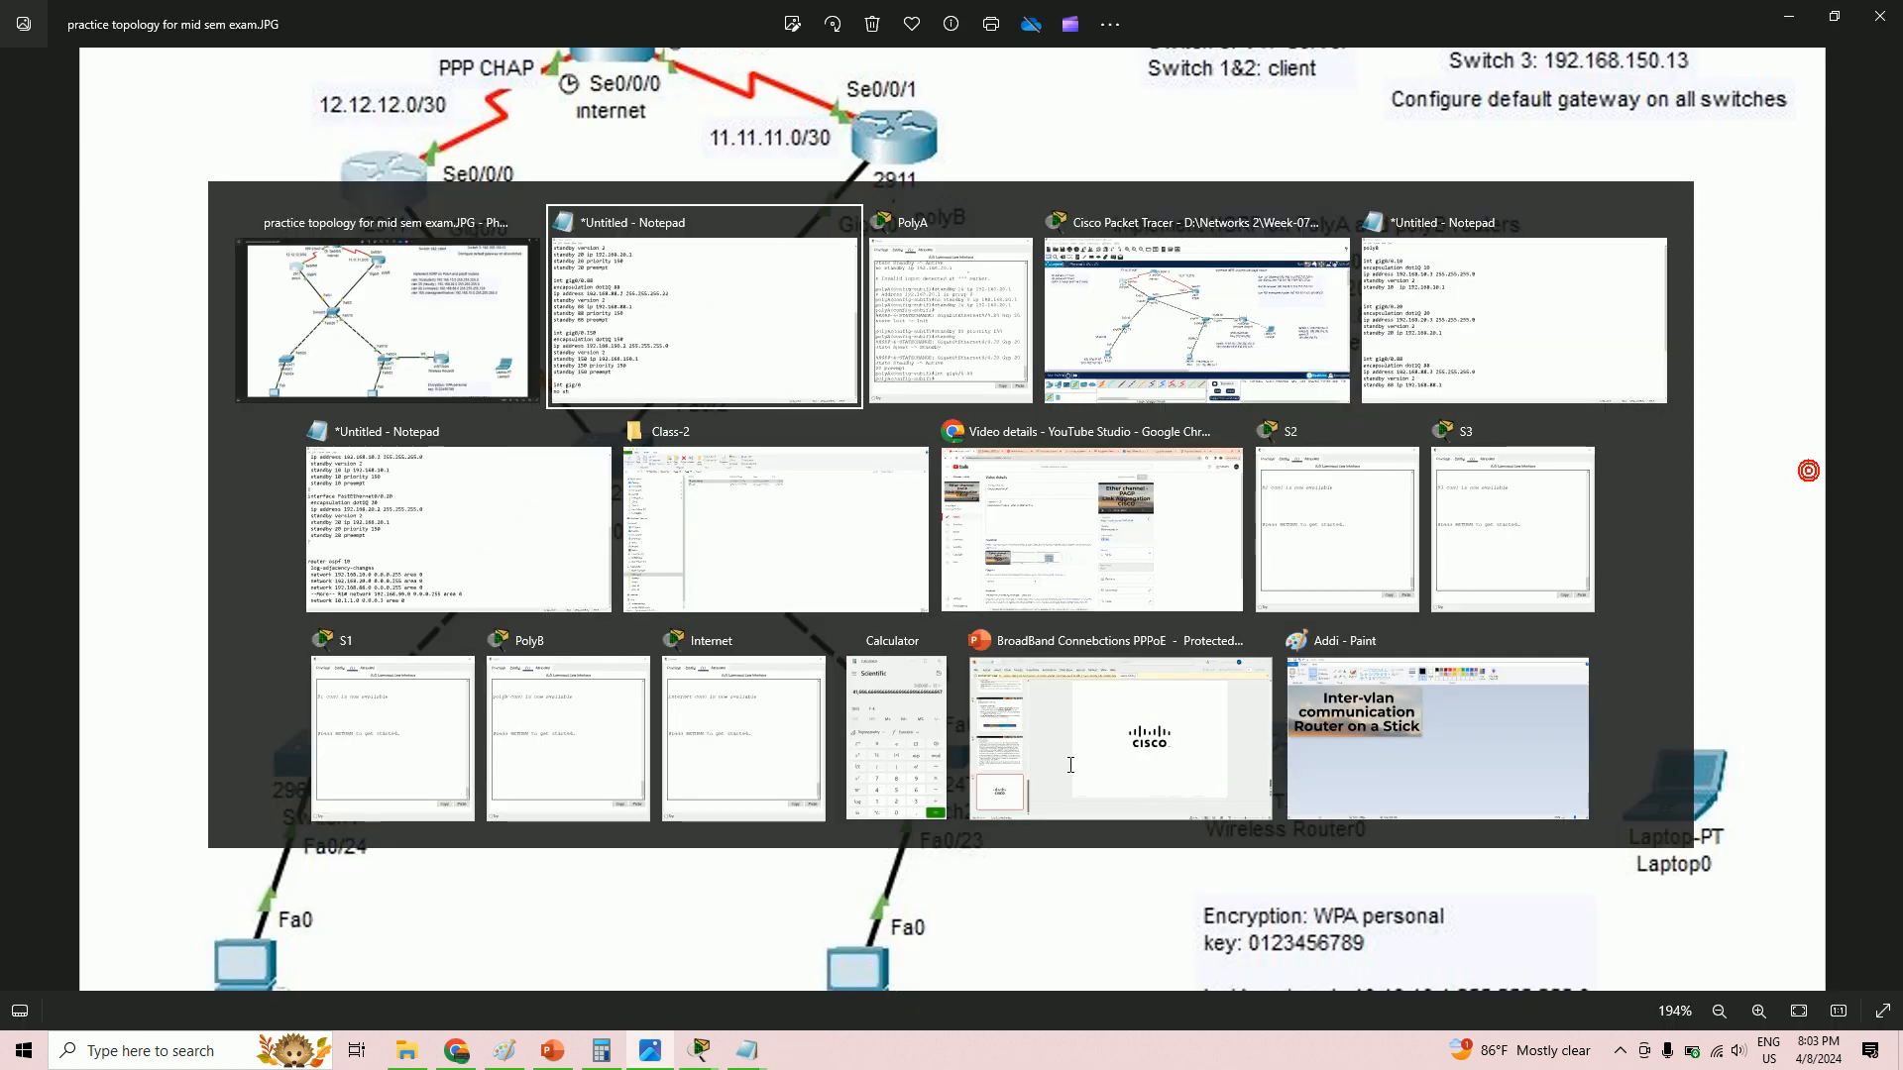
key("BackSpace")
key("BackSpace")
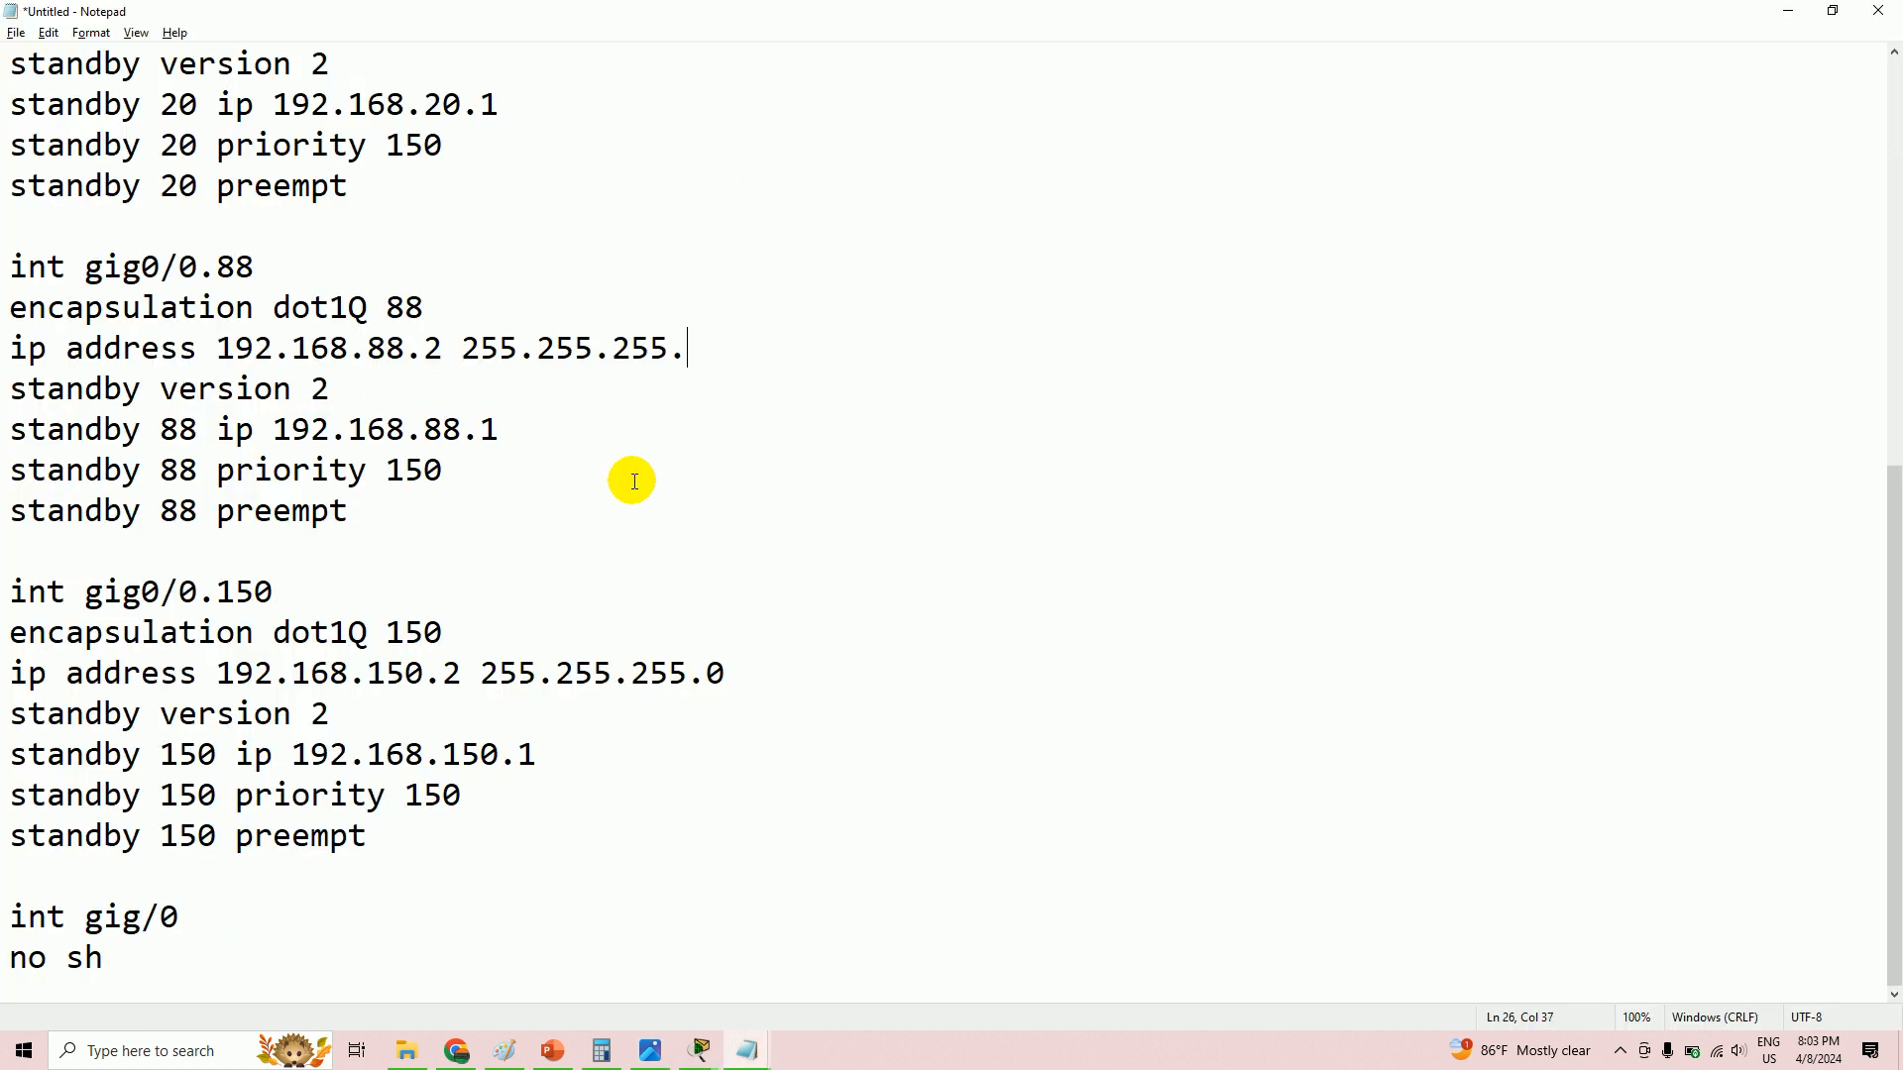
type("128")
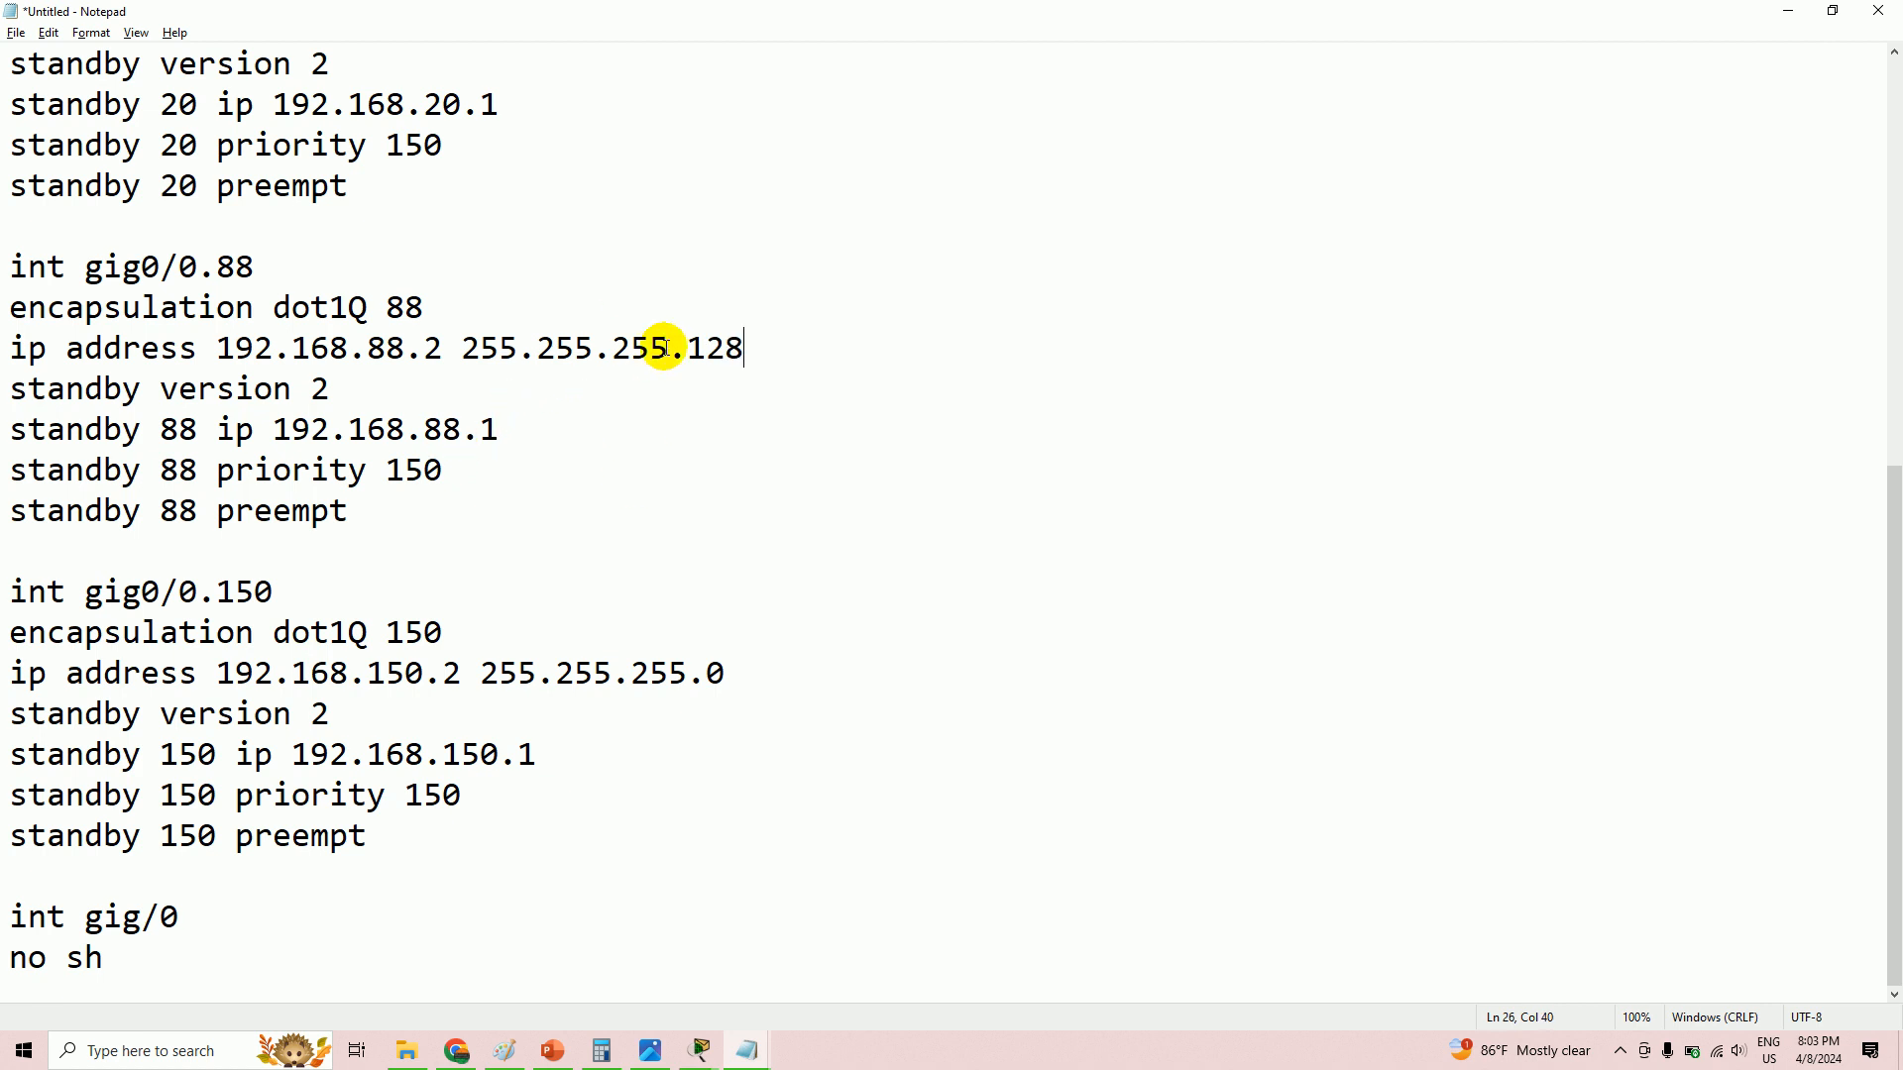
left_click_drag(778, 352, 469, 364)
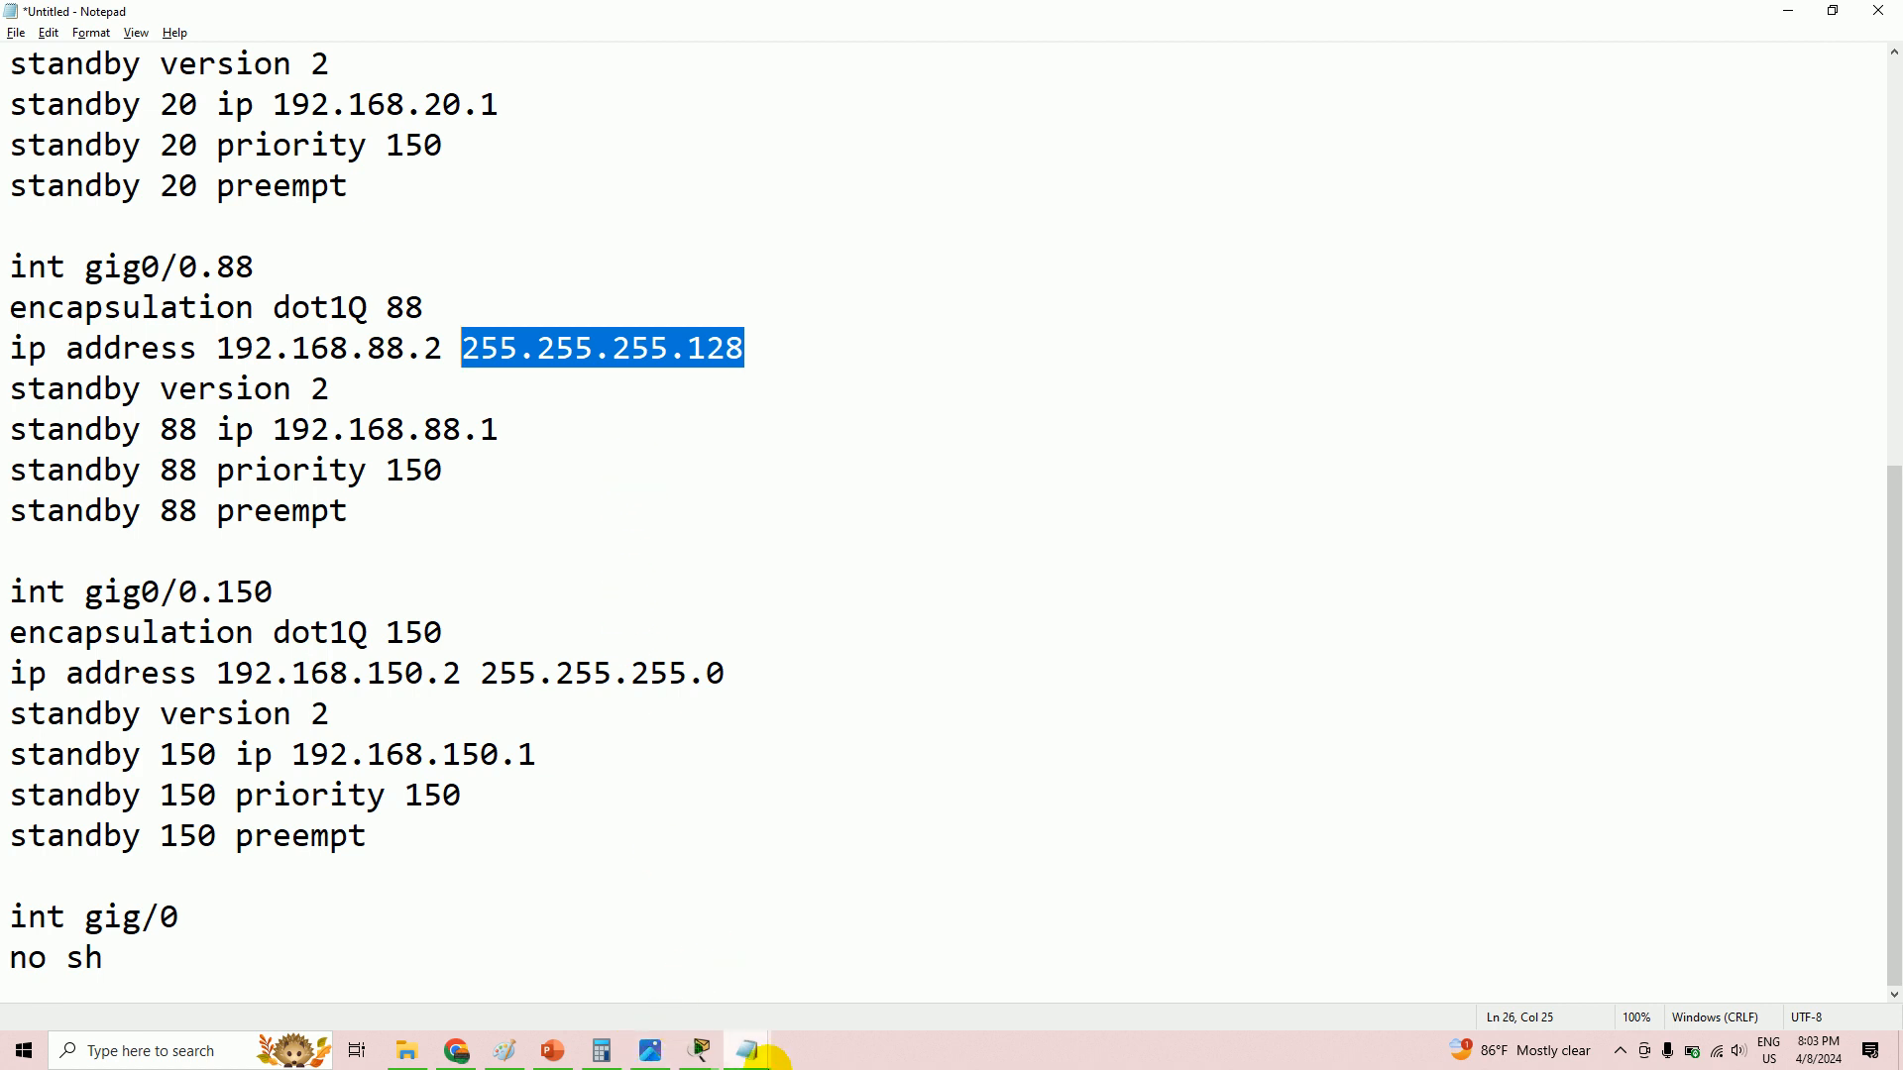
- Change polyB's VLAN 88 mask to 255.255.255.128 and return to the Packet Tracer topology
left_click(750, 1053)
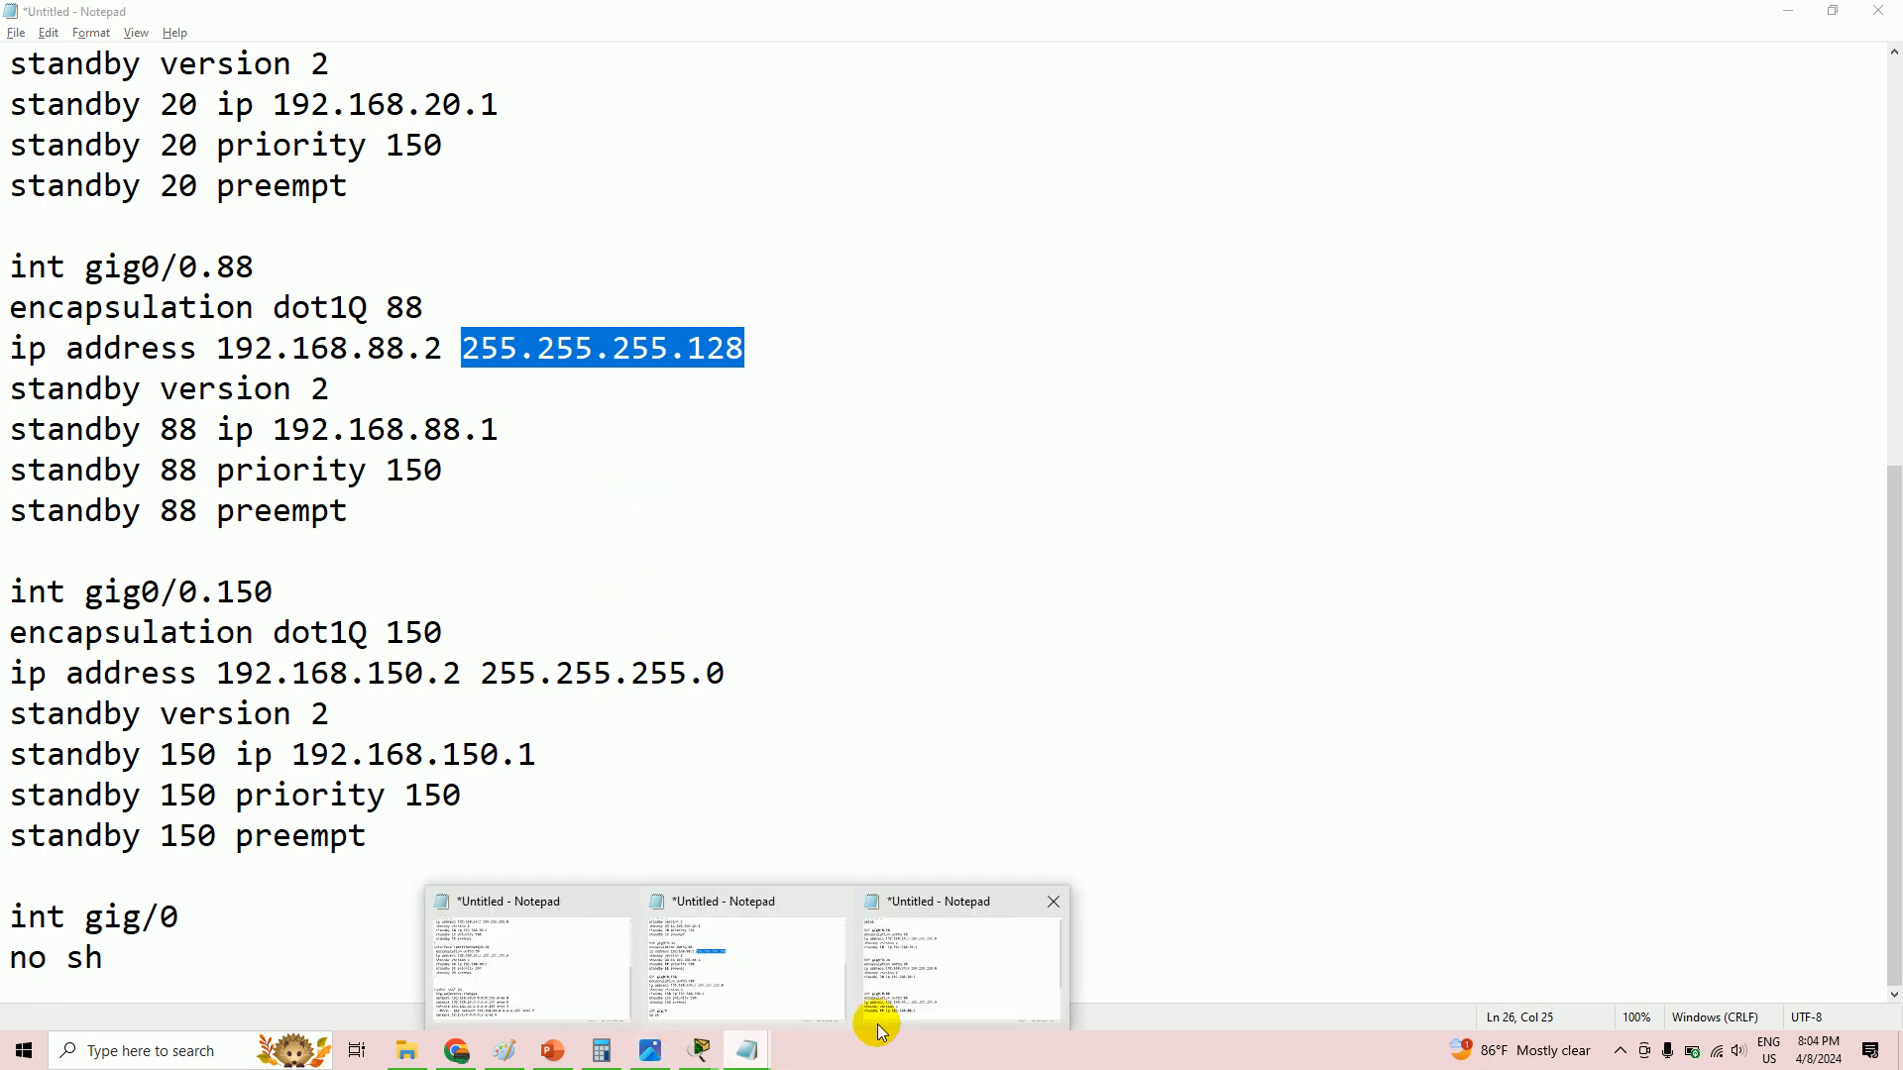
left_click(907, 1001)
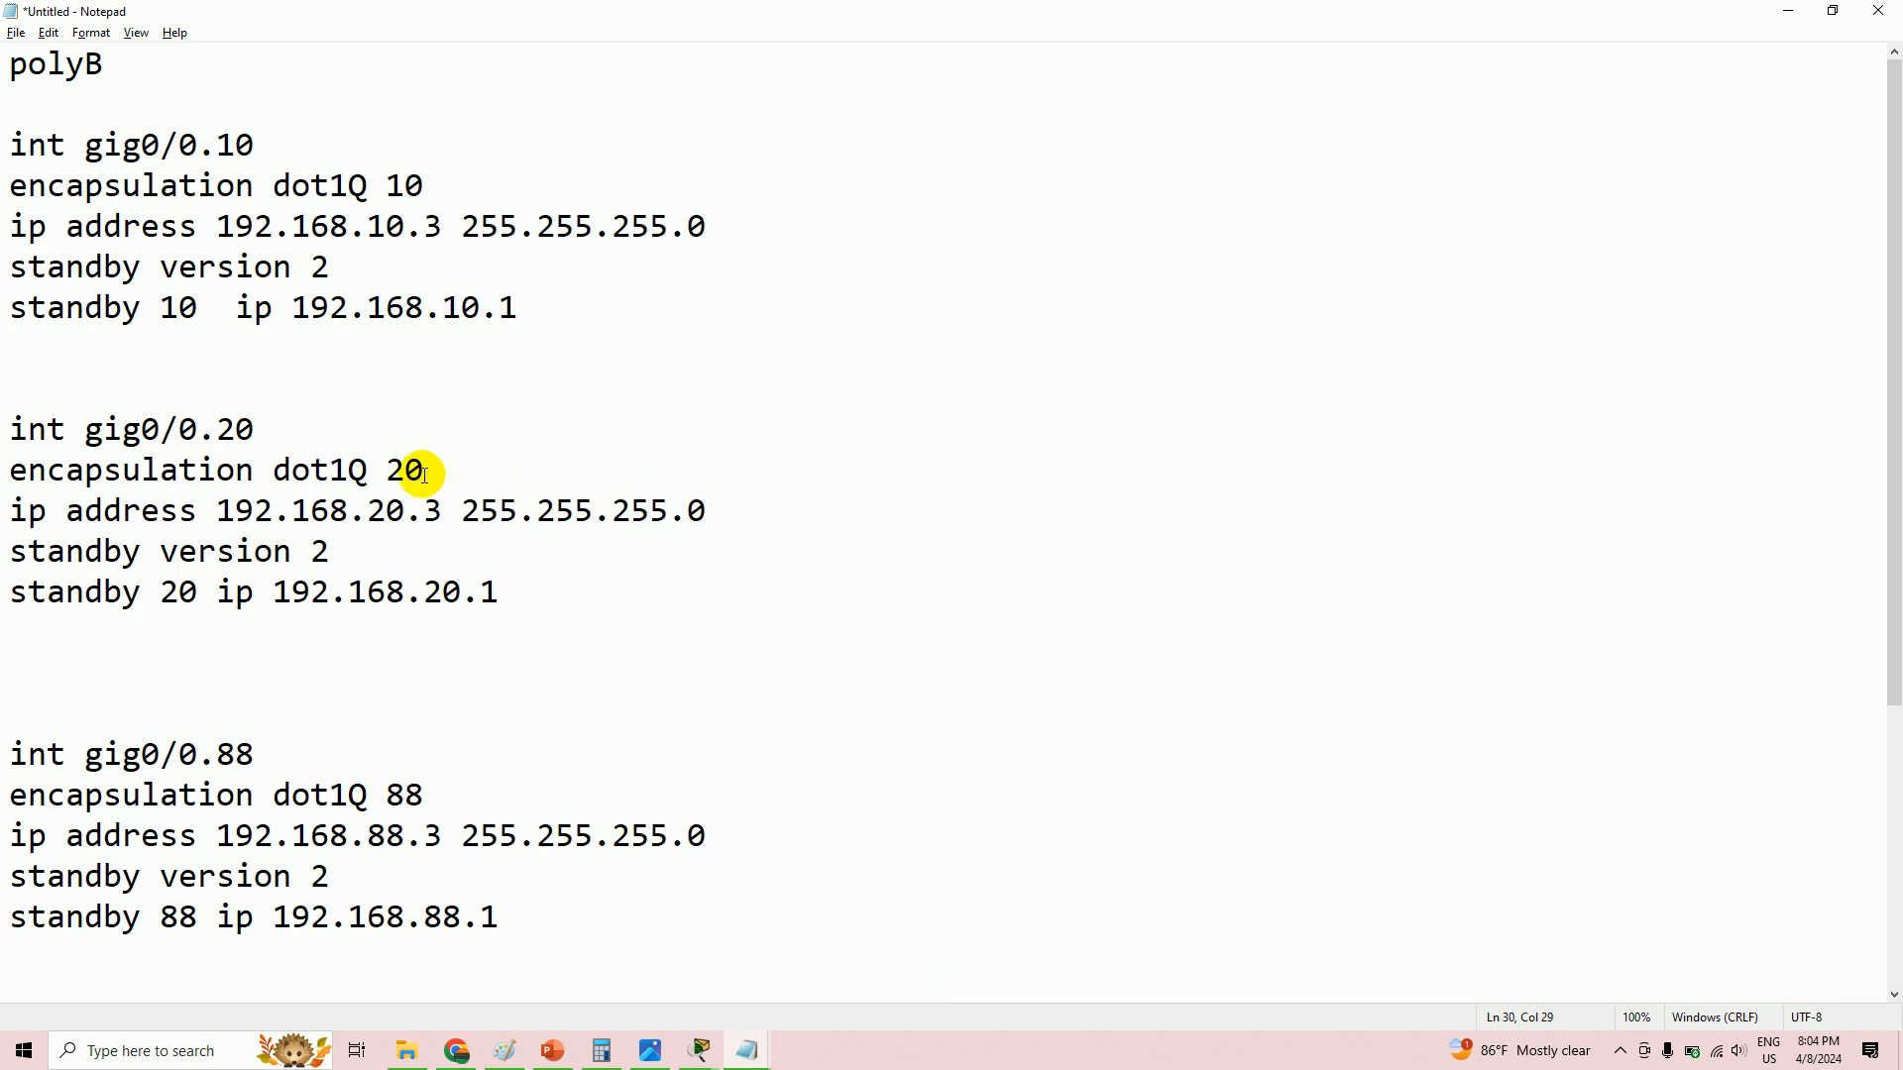
scroll(424, 475, "down", 2)
double_click(697, 592)
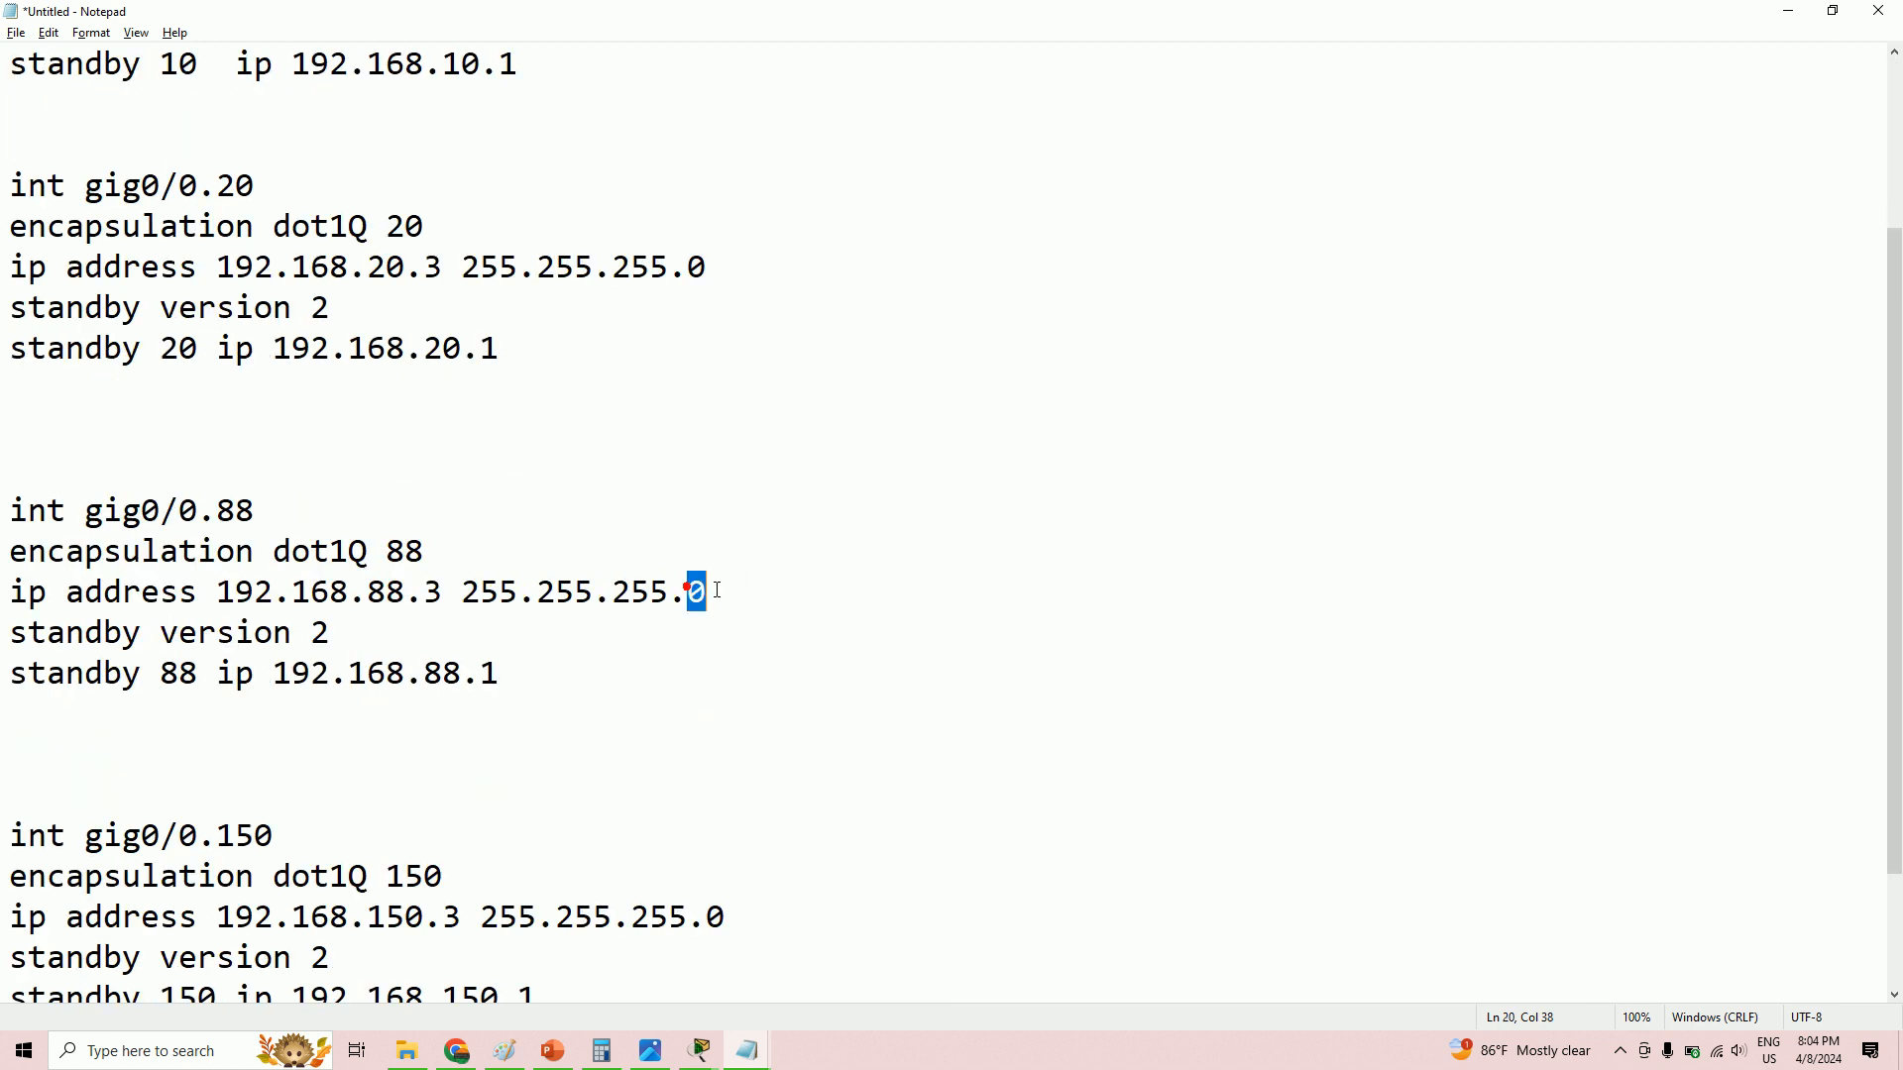
key("BackSpace")
type("128")
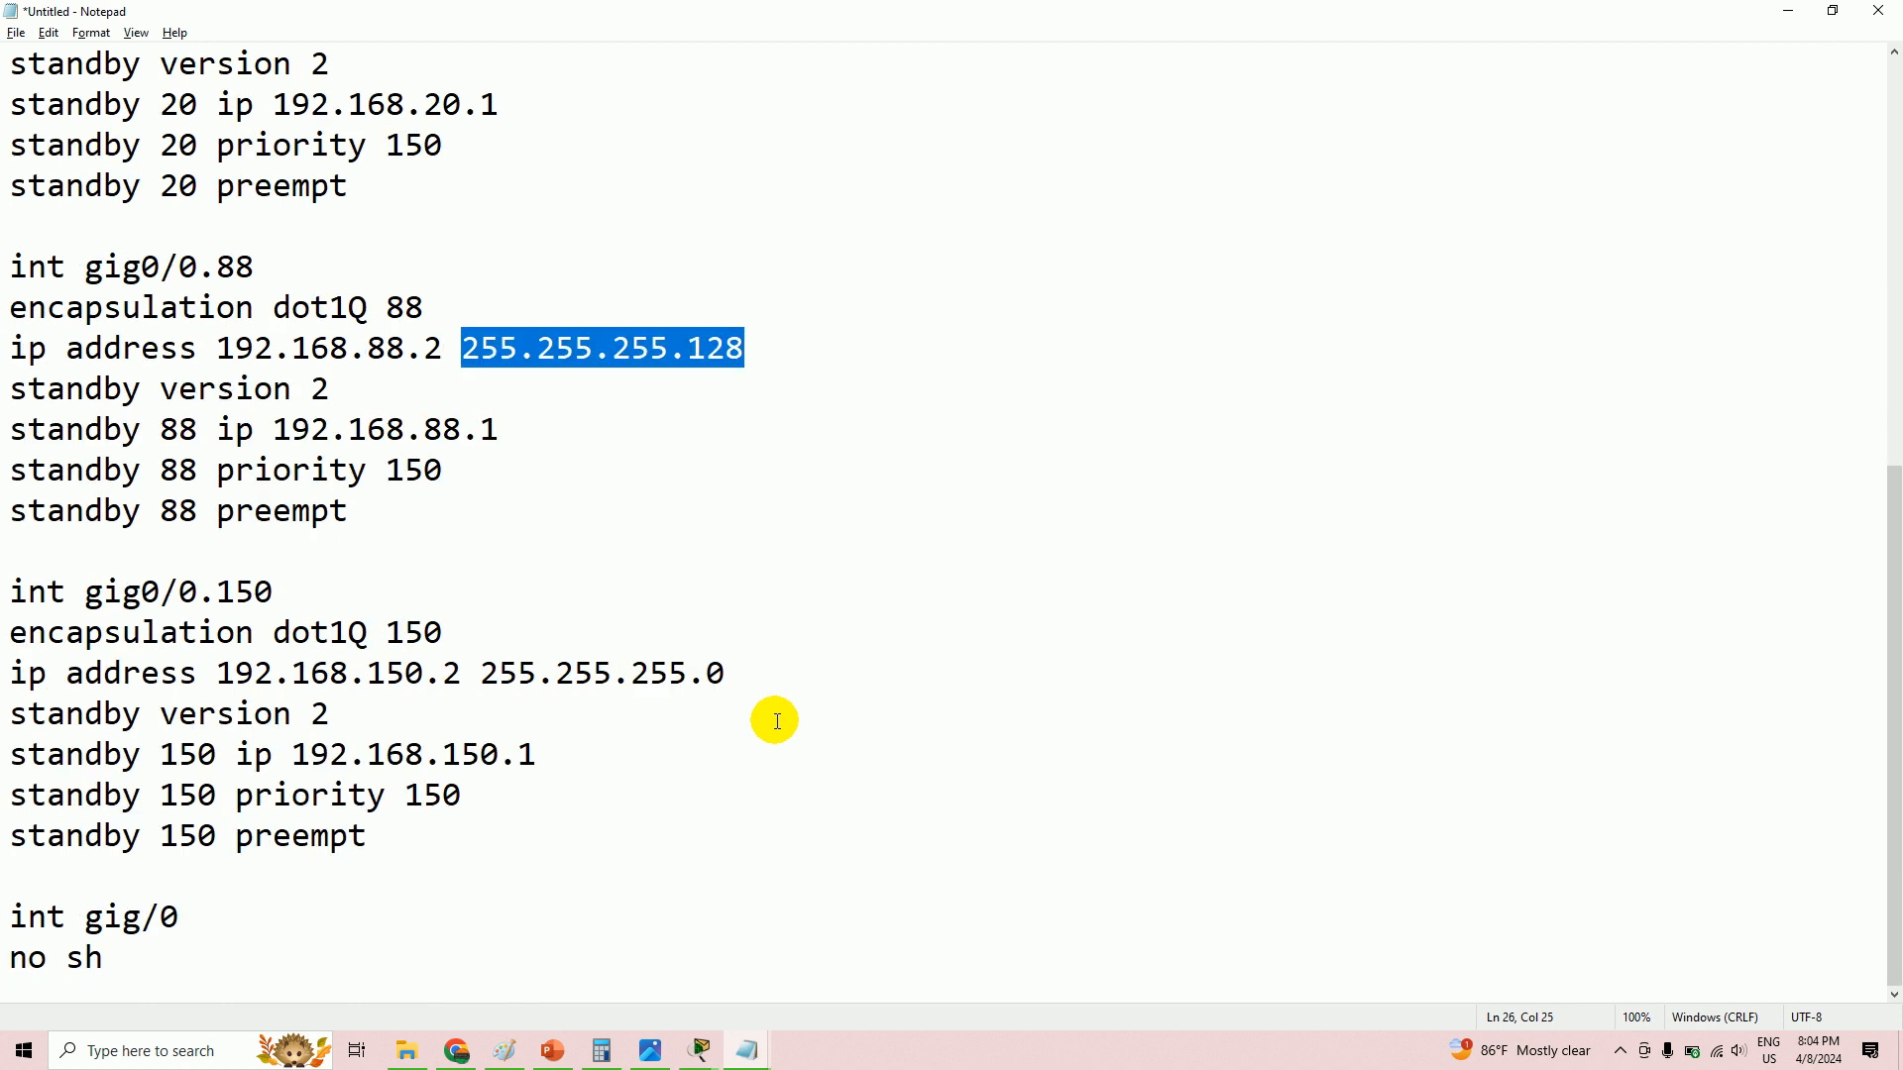
left_click(698, 1050)
left_click(345, 973)
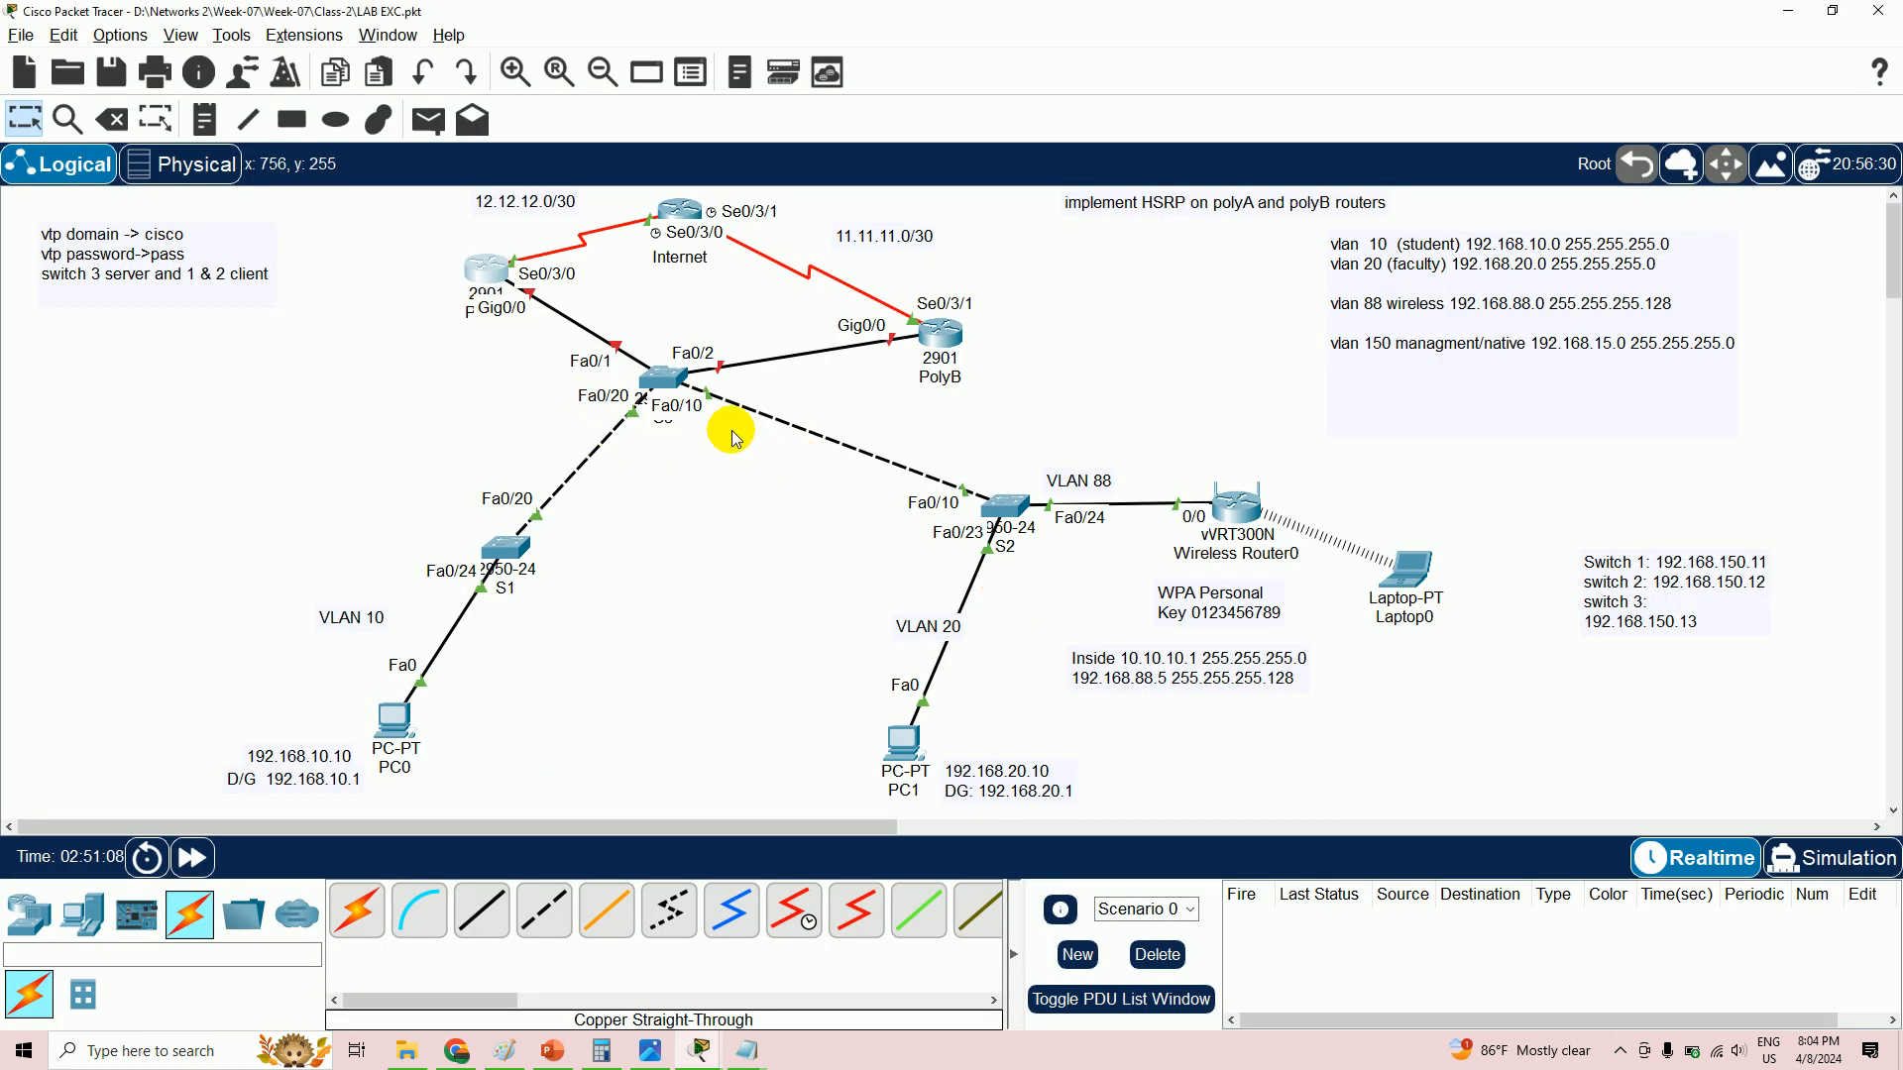
- Verify Wireless Router0's subnet mask ends in .128, then bring PolyA's CLI back up
mouse_move(948, 362)
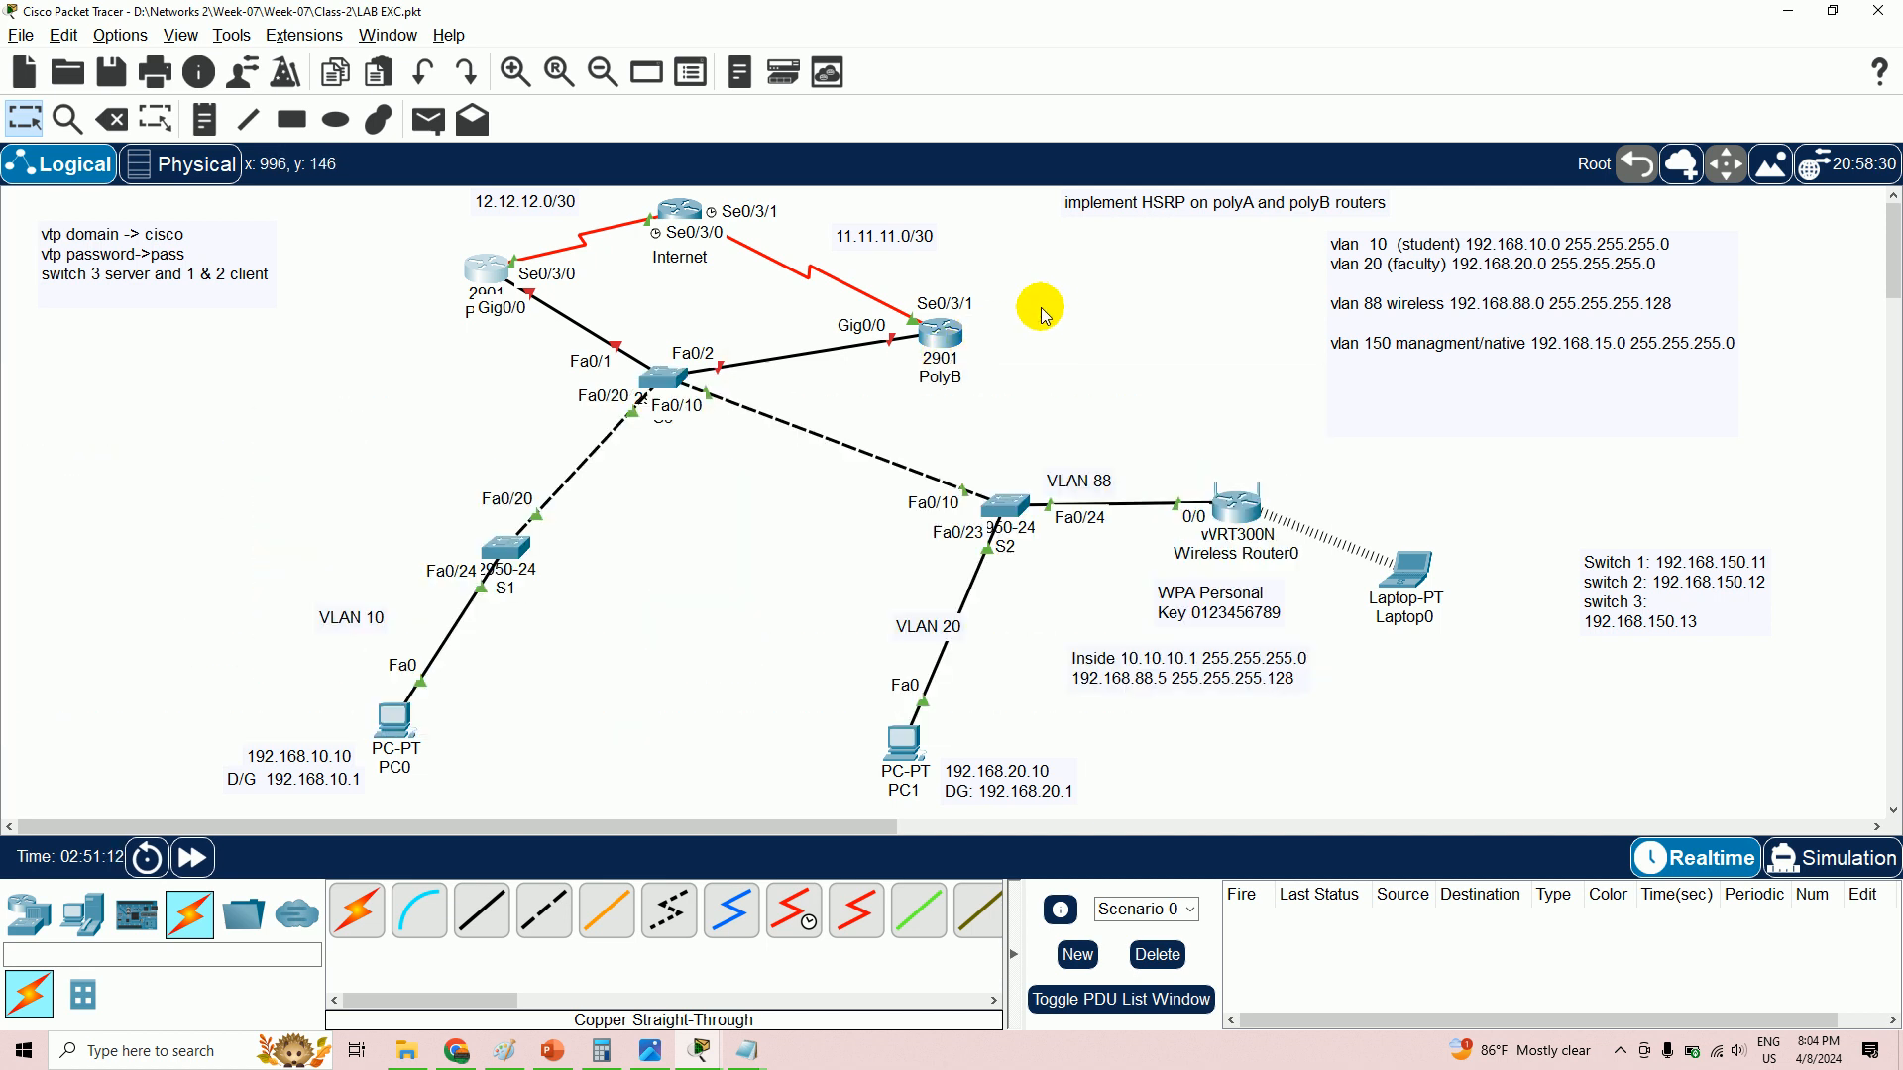
left_click(1236, 506)
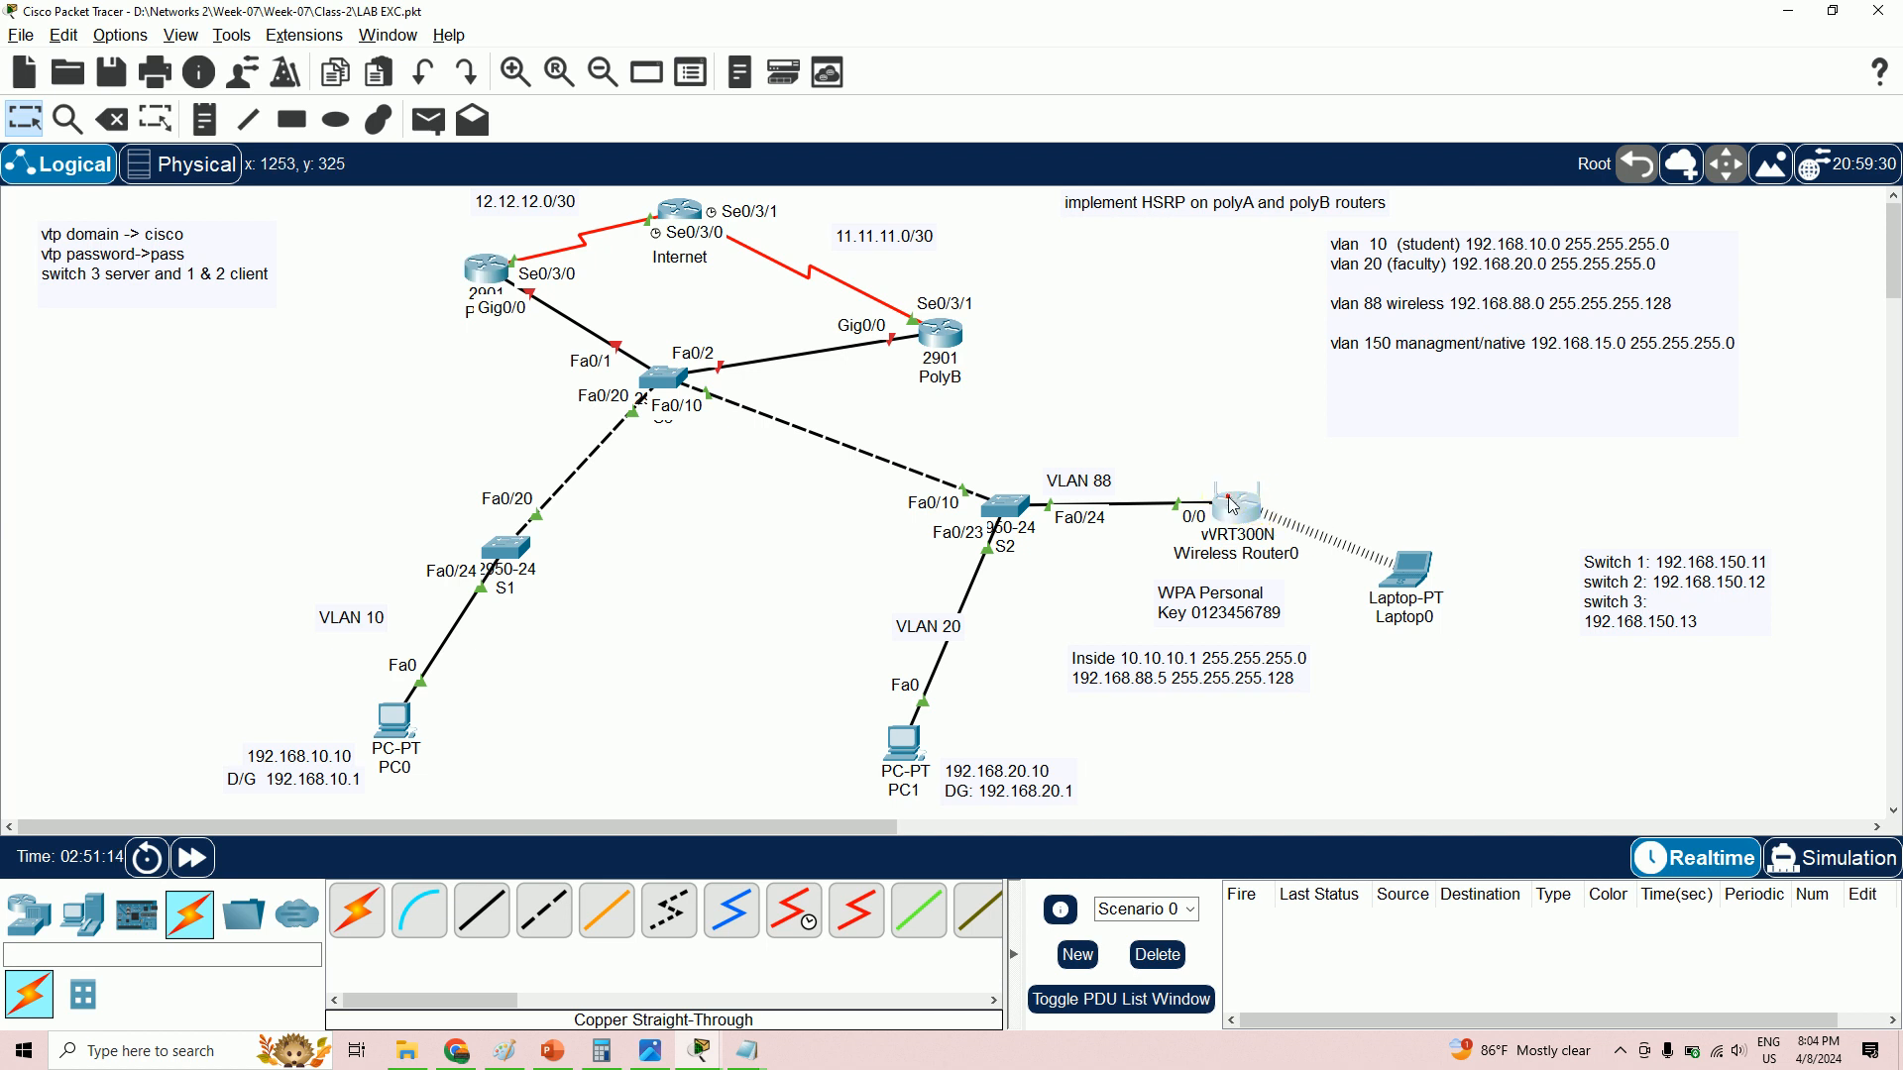
double_click(1236, 501)
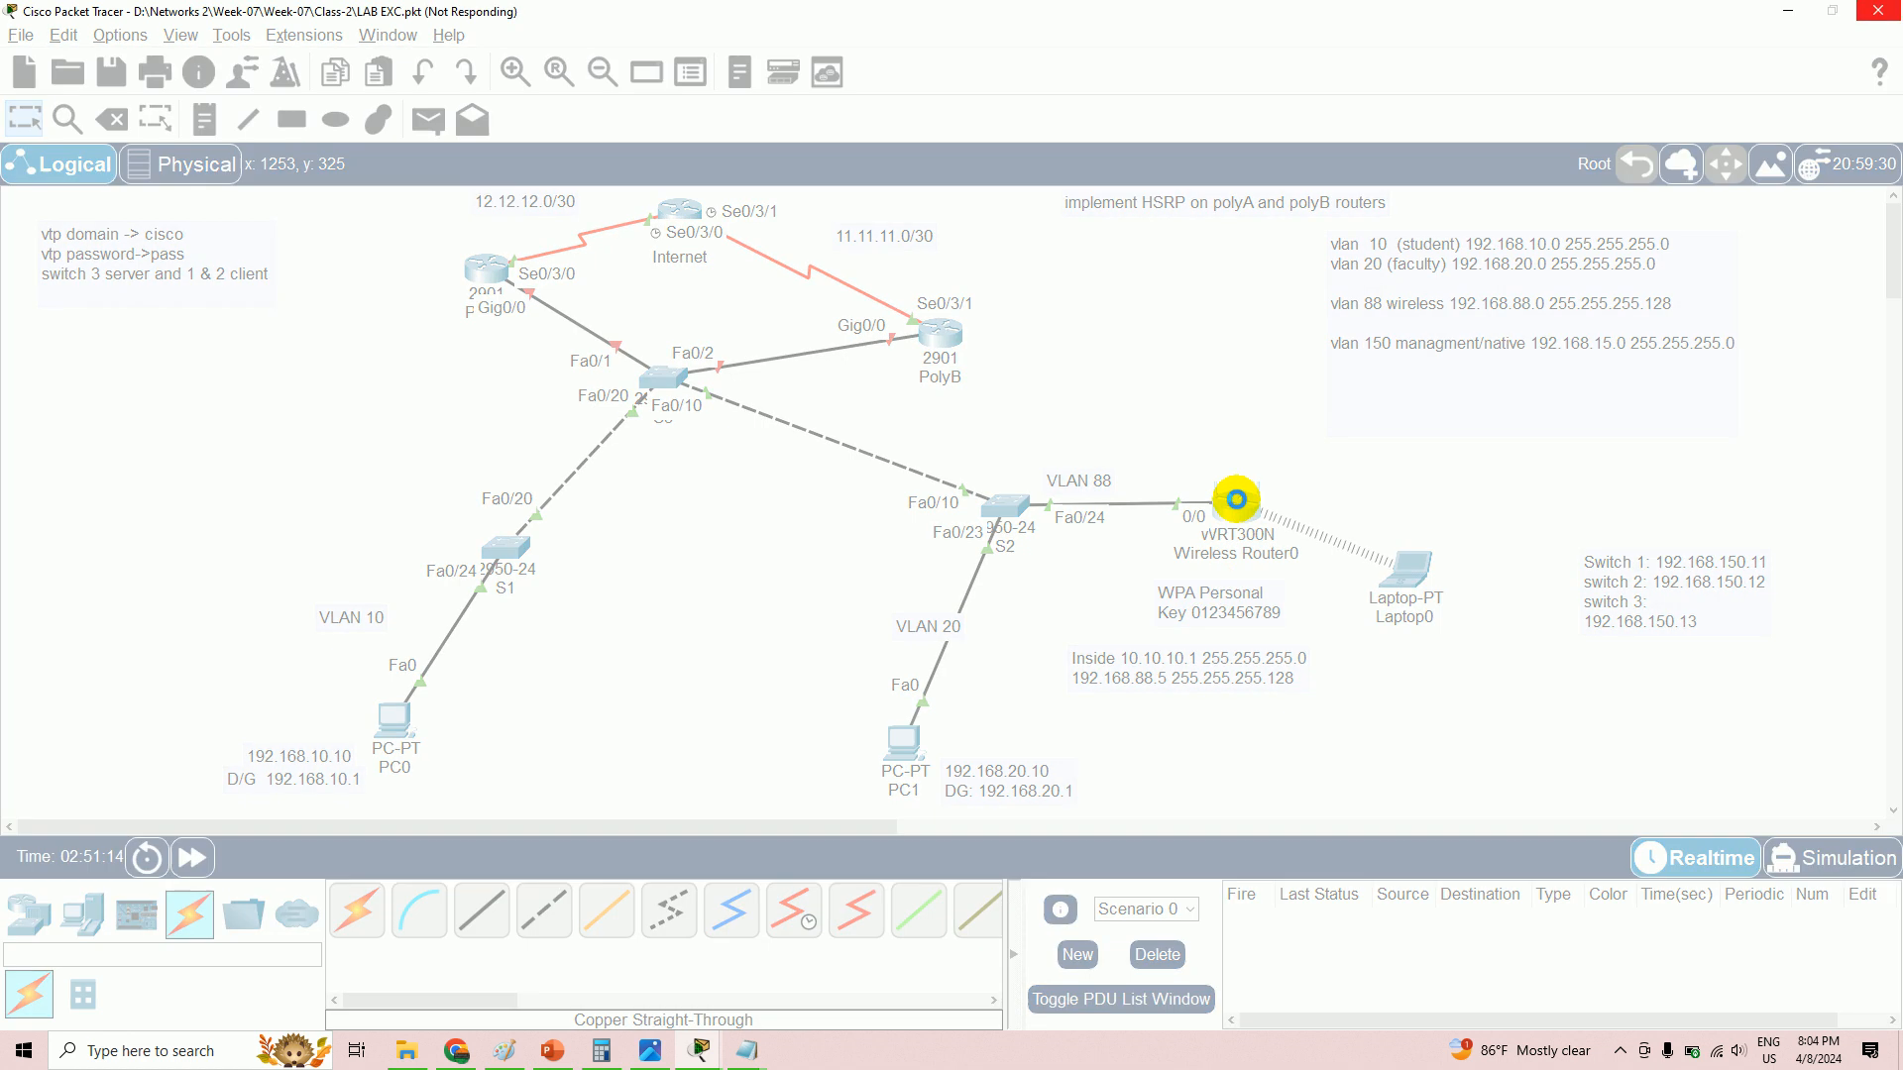
left_click(1236, 500)
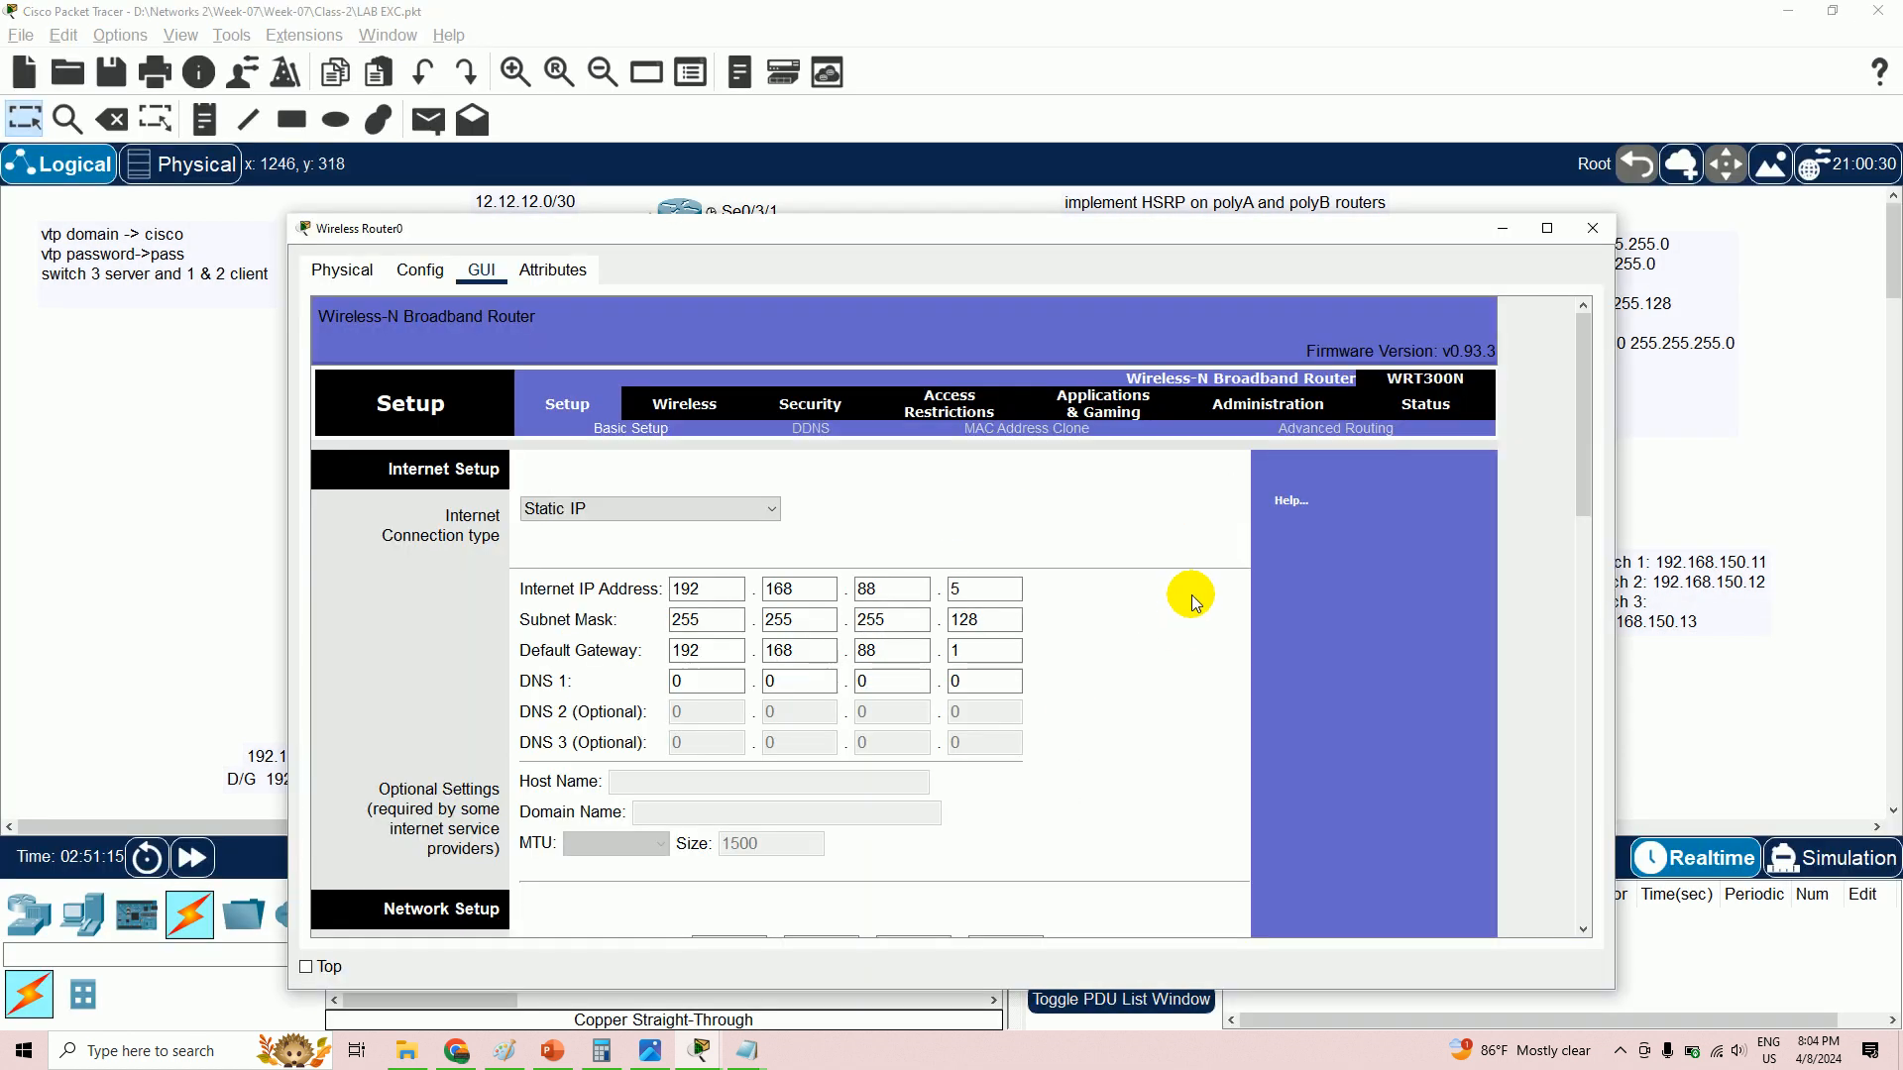
left_click(874, 674)
double_click(976, 619)
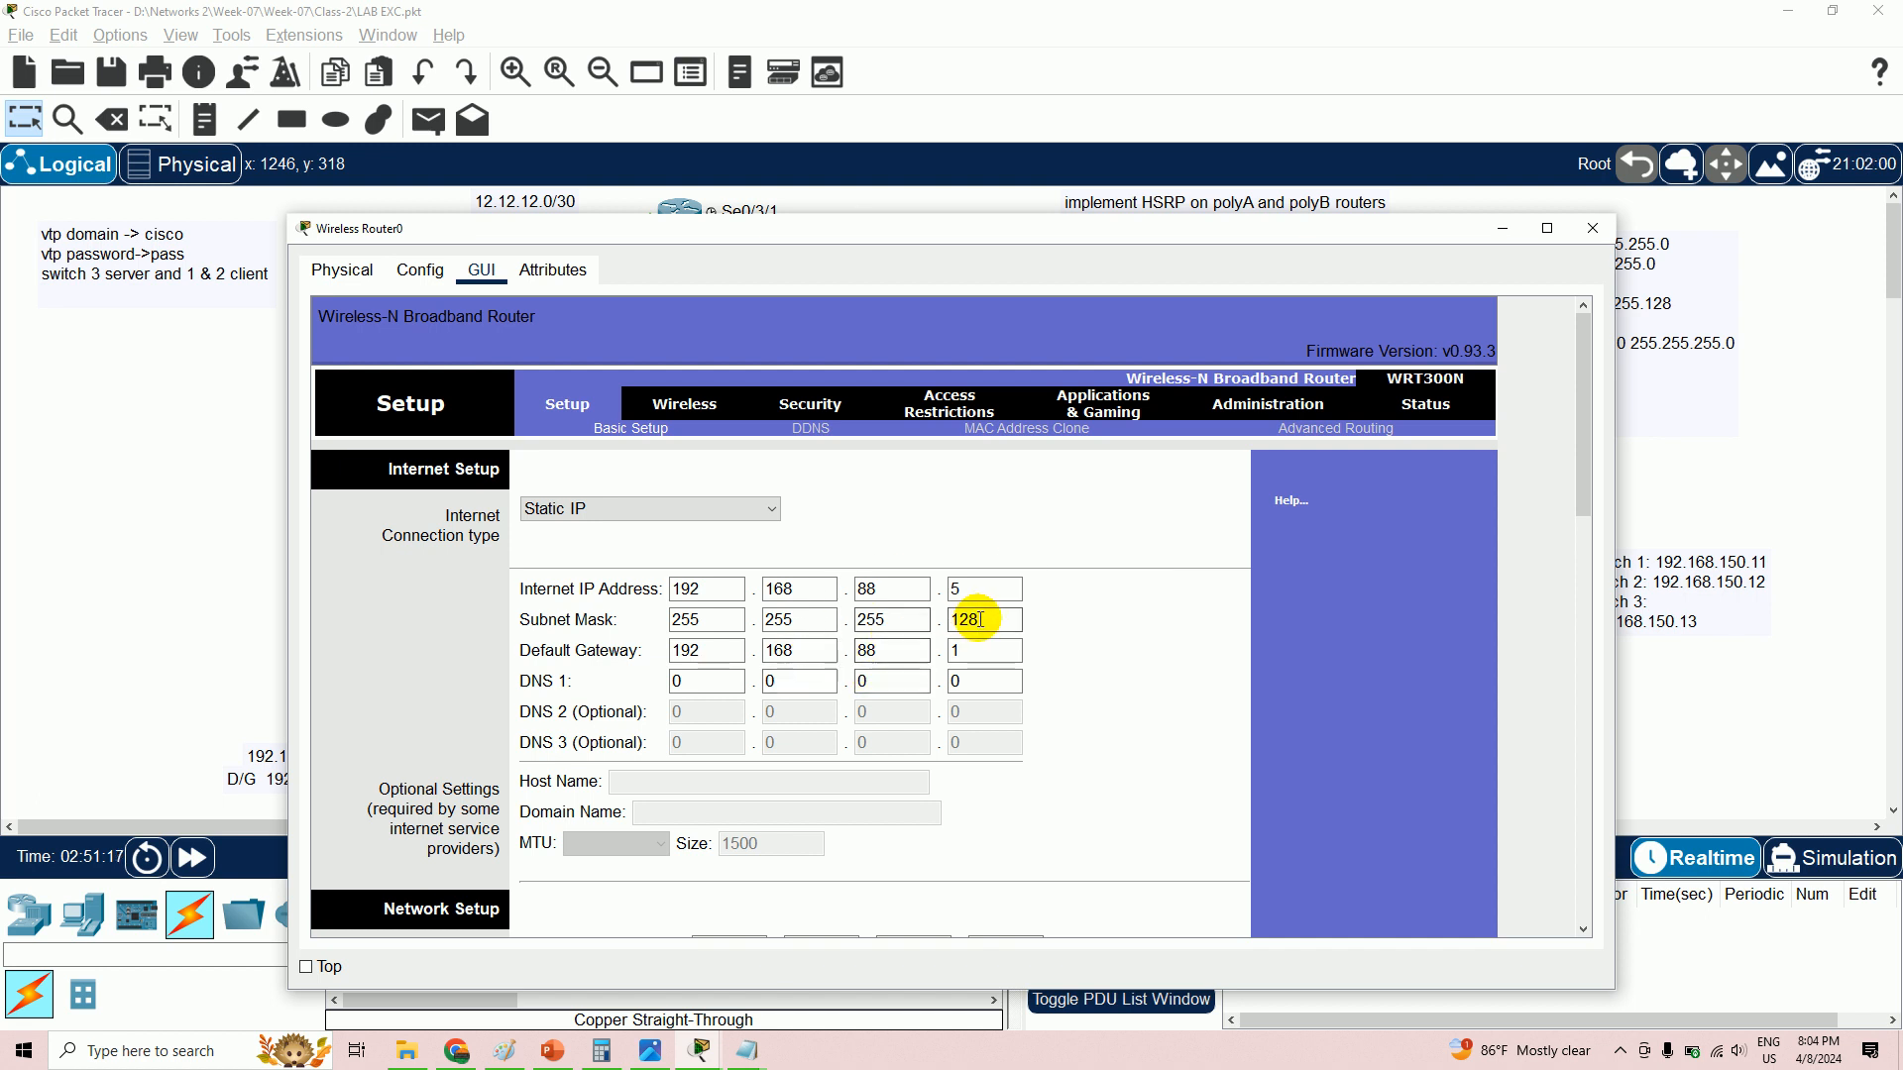
left_click(1501, 228)
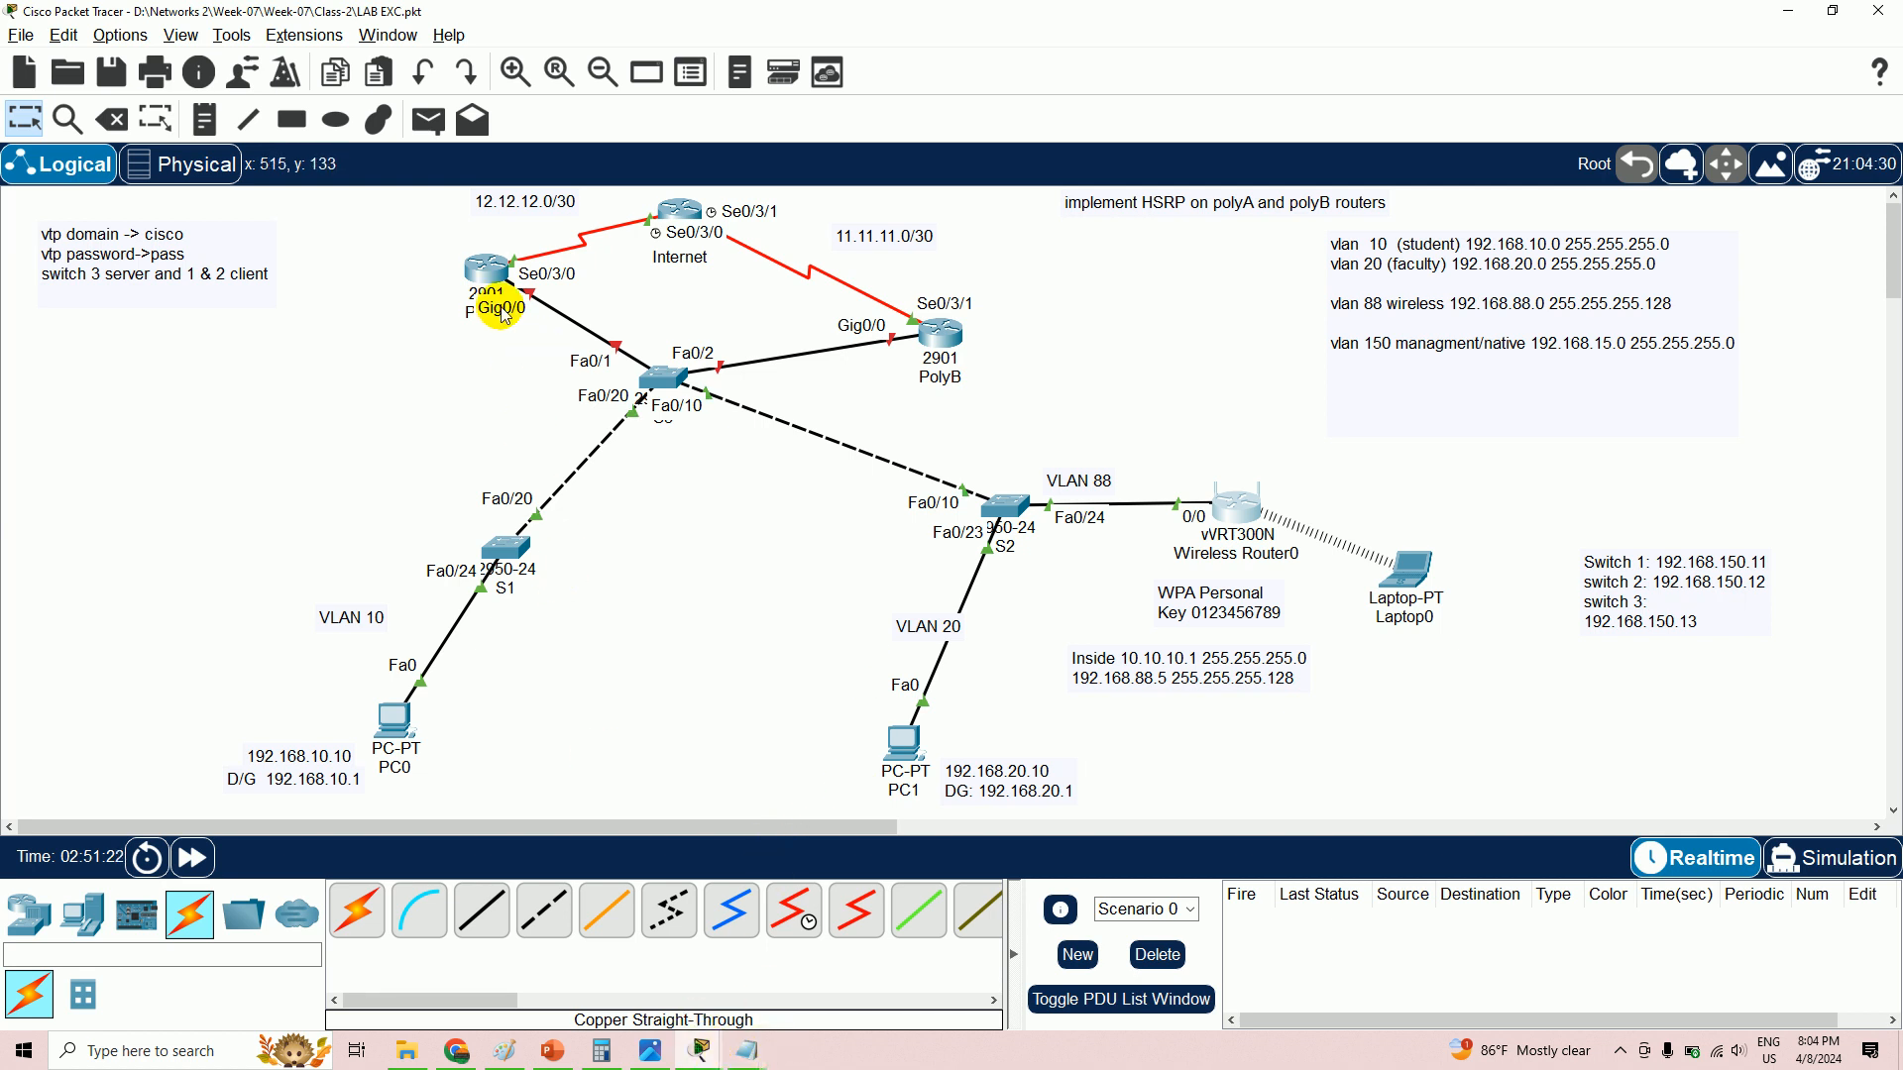
left_click(481, 274)
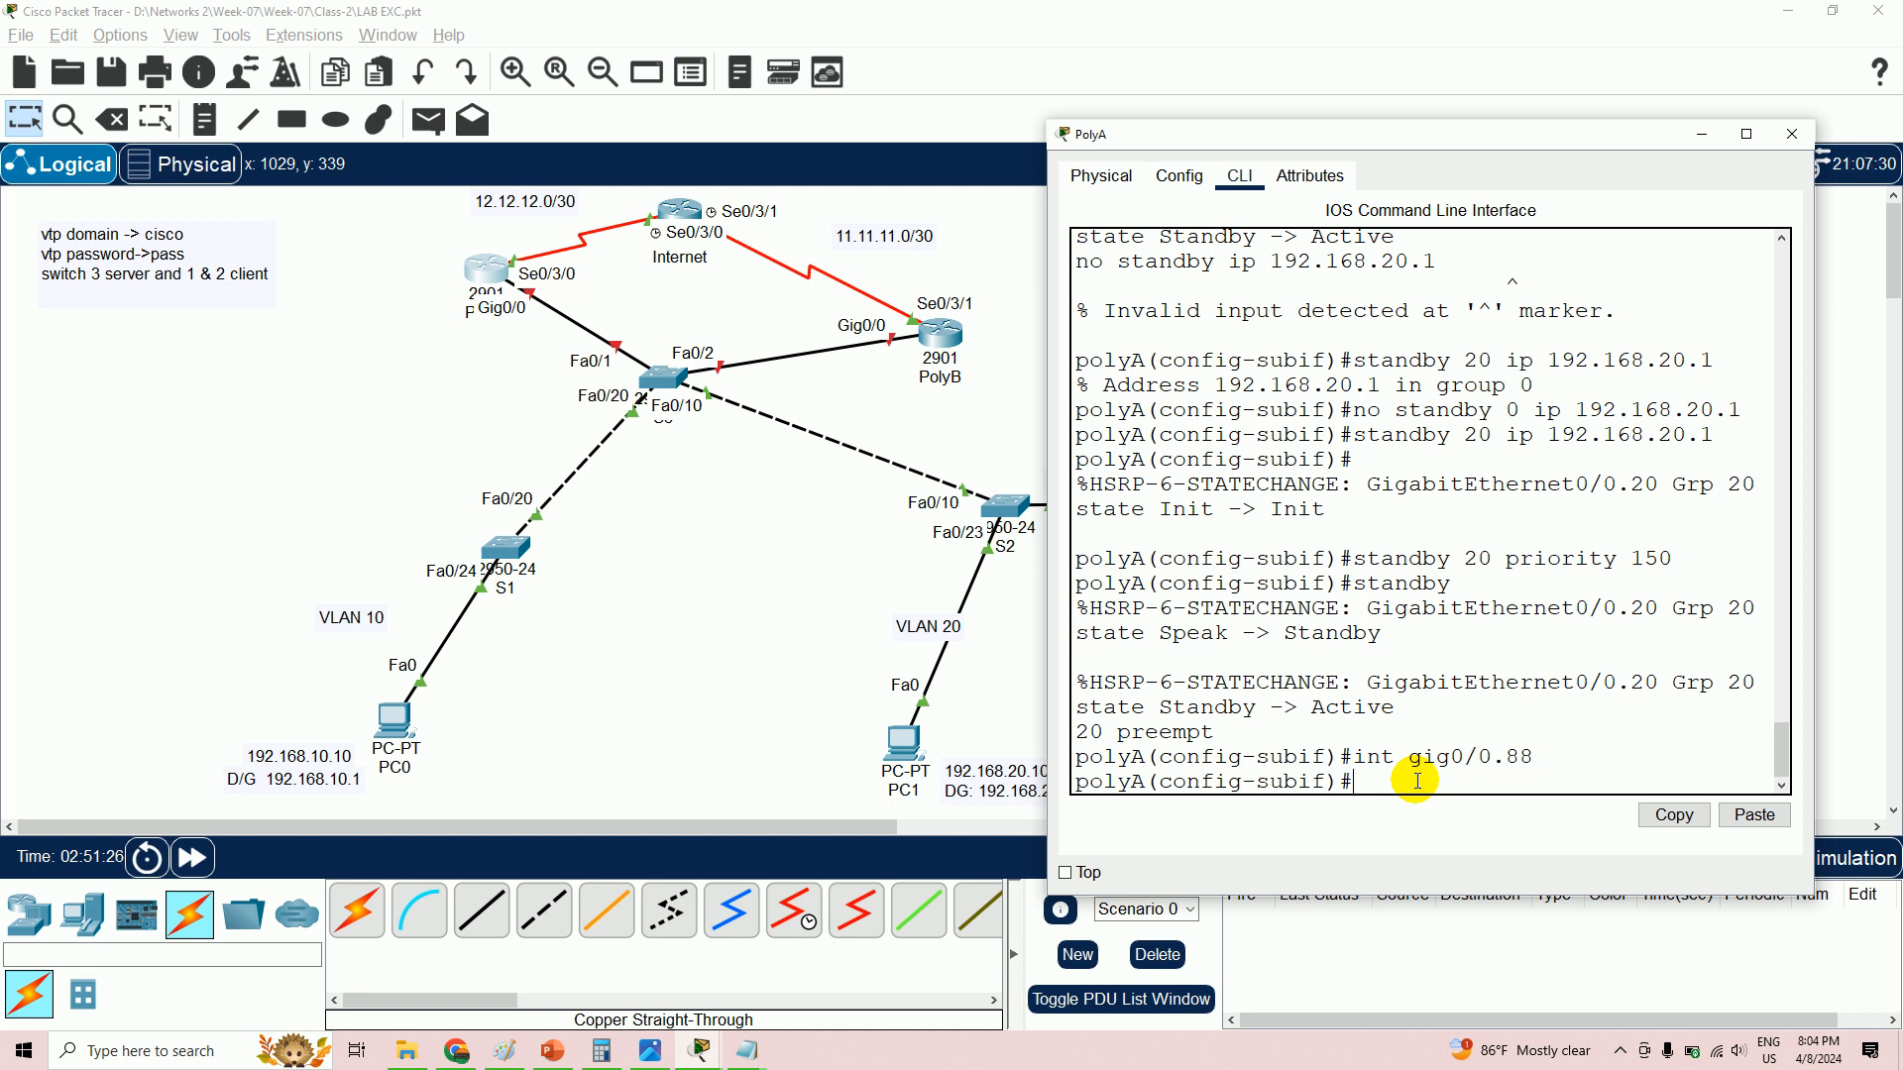
- Tag gig0/0.88 with dot1Q 88 instead of 99 and address it 192.168.88.2 255.255.255.128
type("encapsulation ")
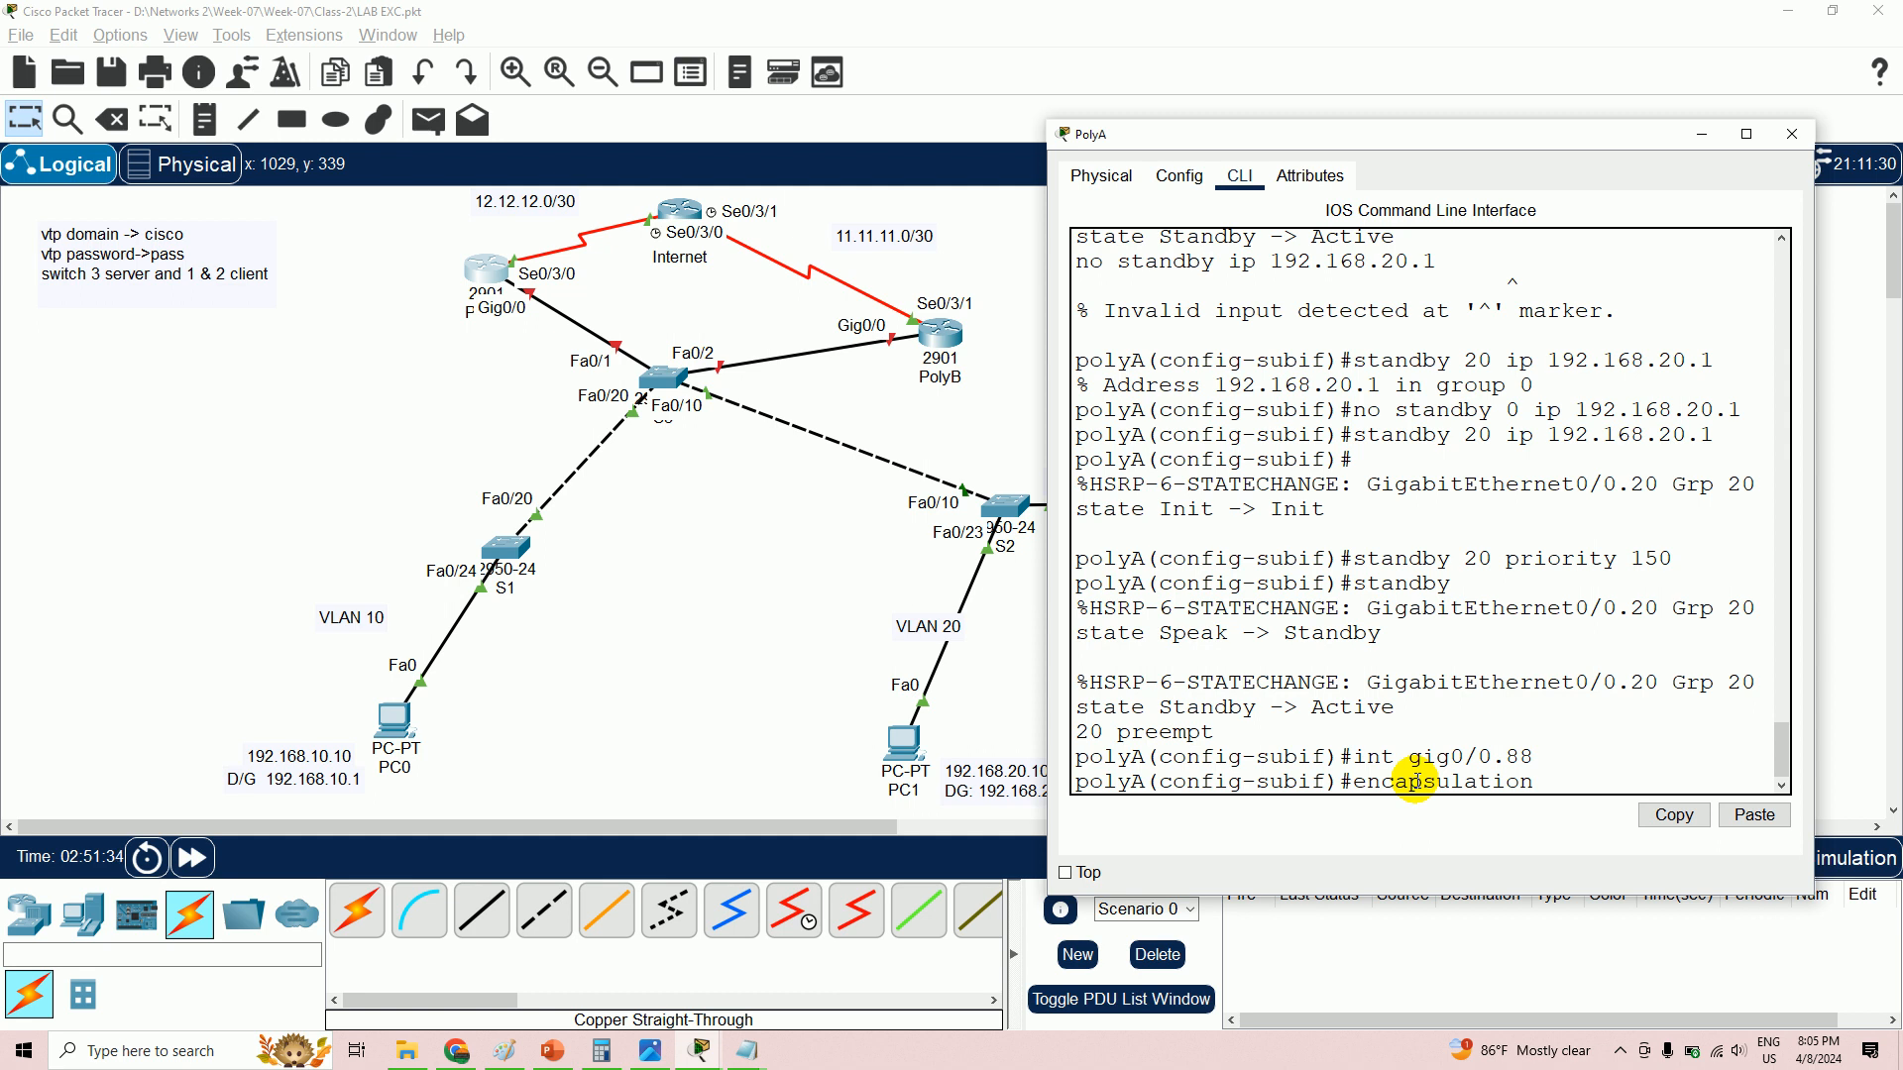
type("dot1Q 99")
key("Return")
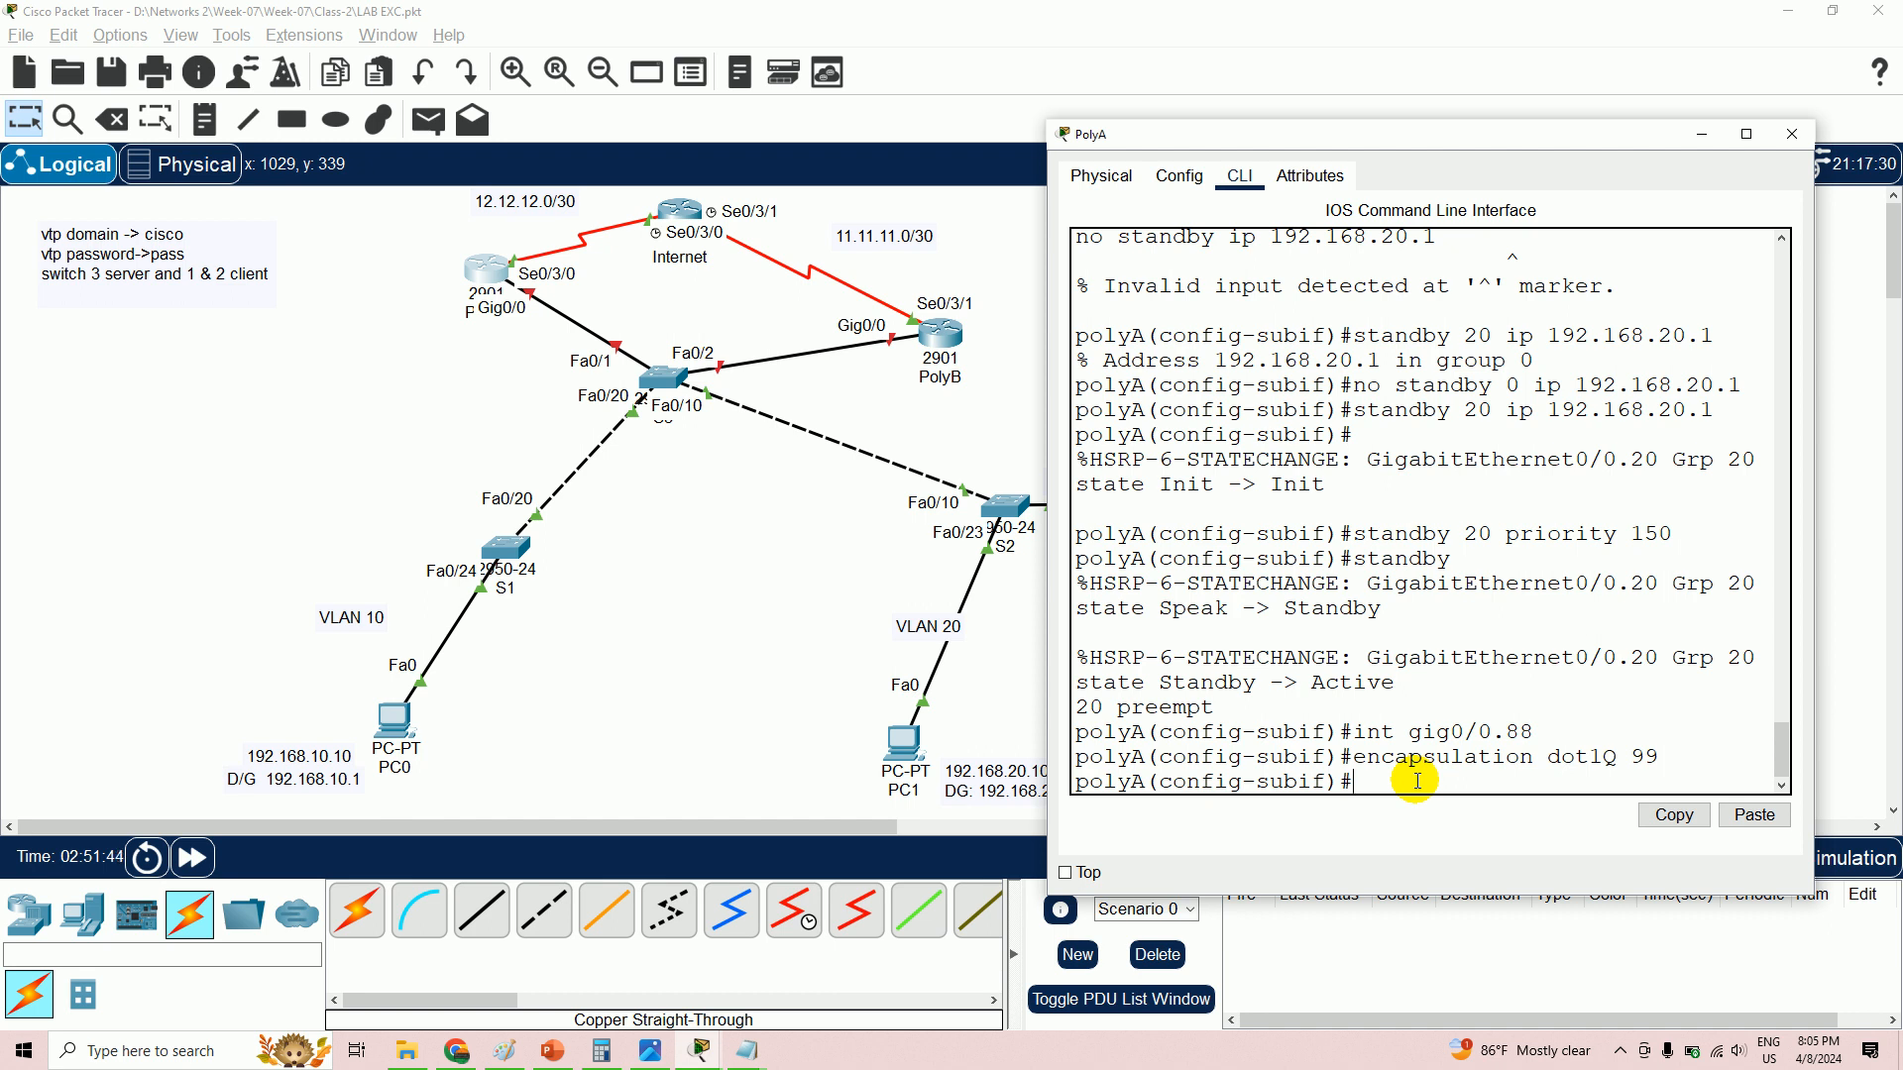
key("Up")
key("BackSpace")
key("BackSpace")
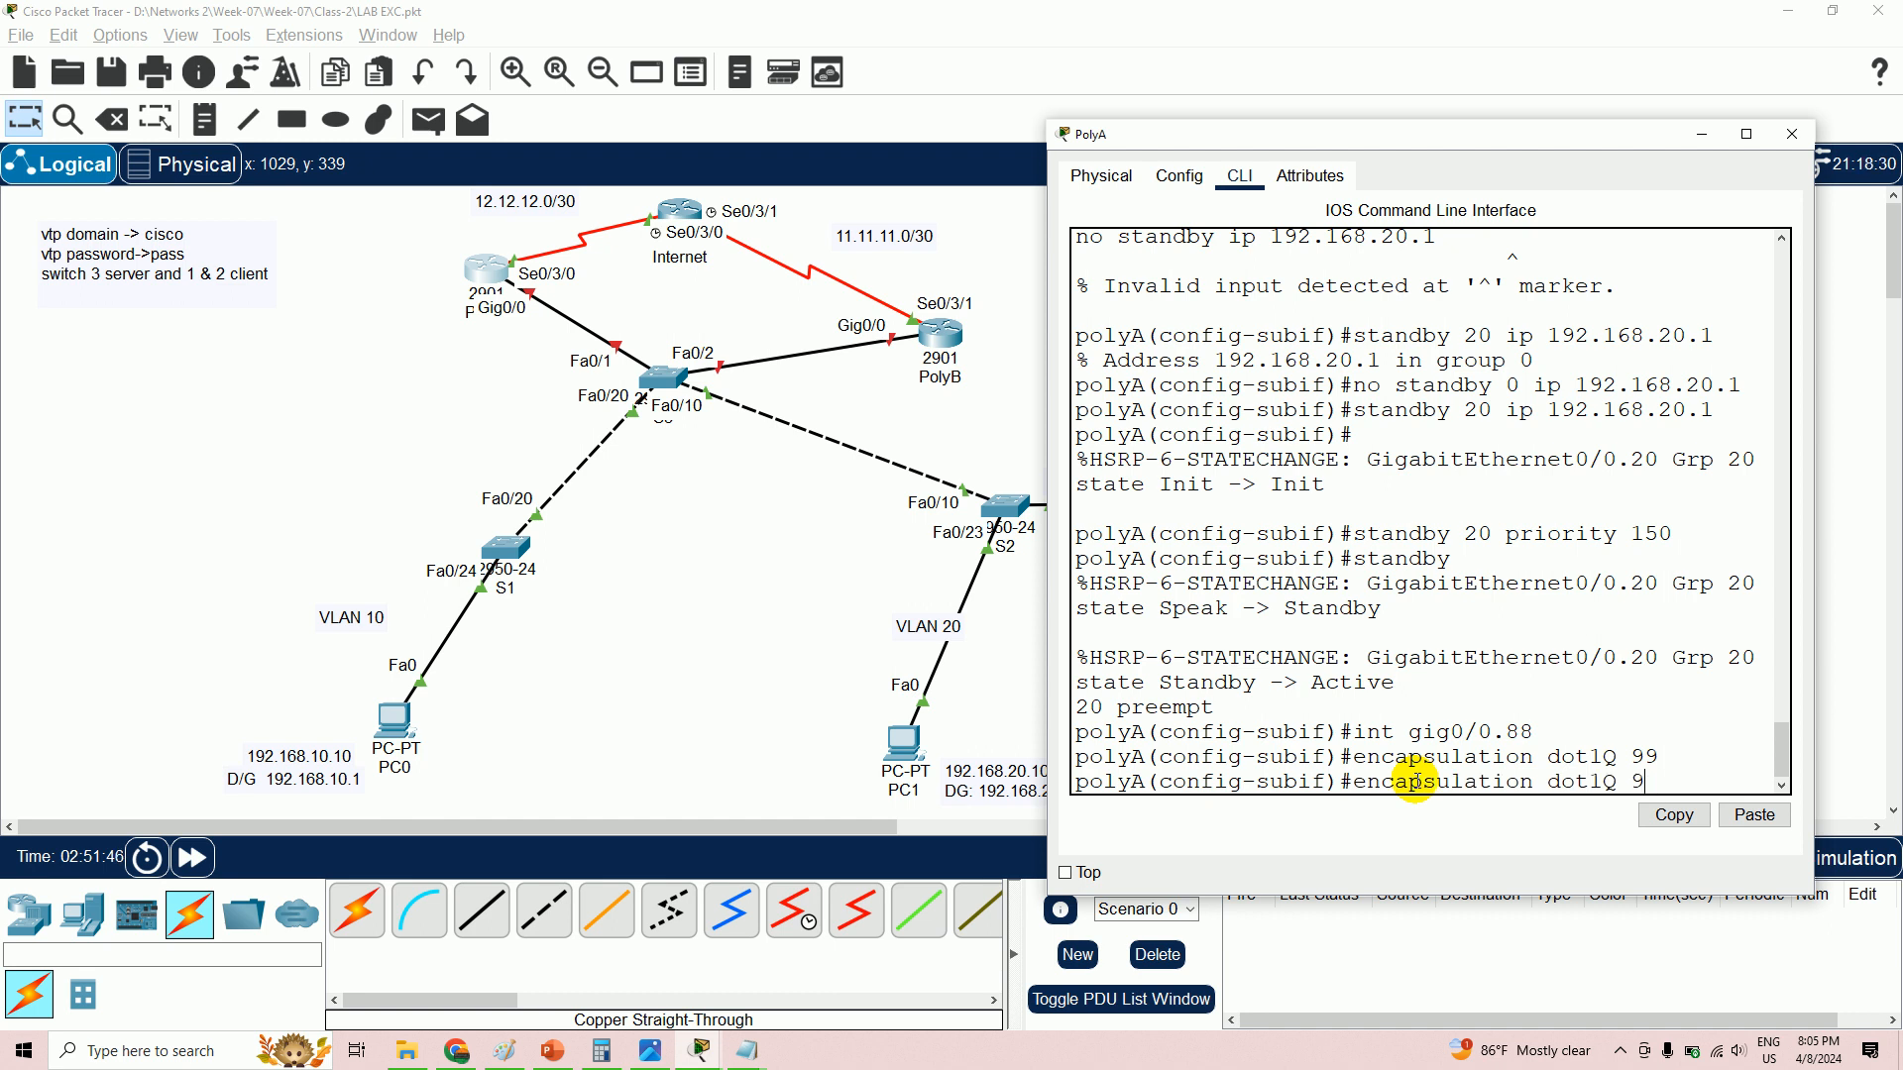
type("88")
key("Return")
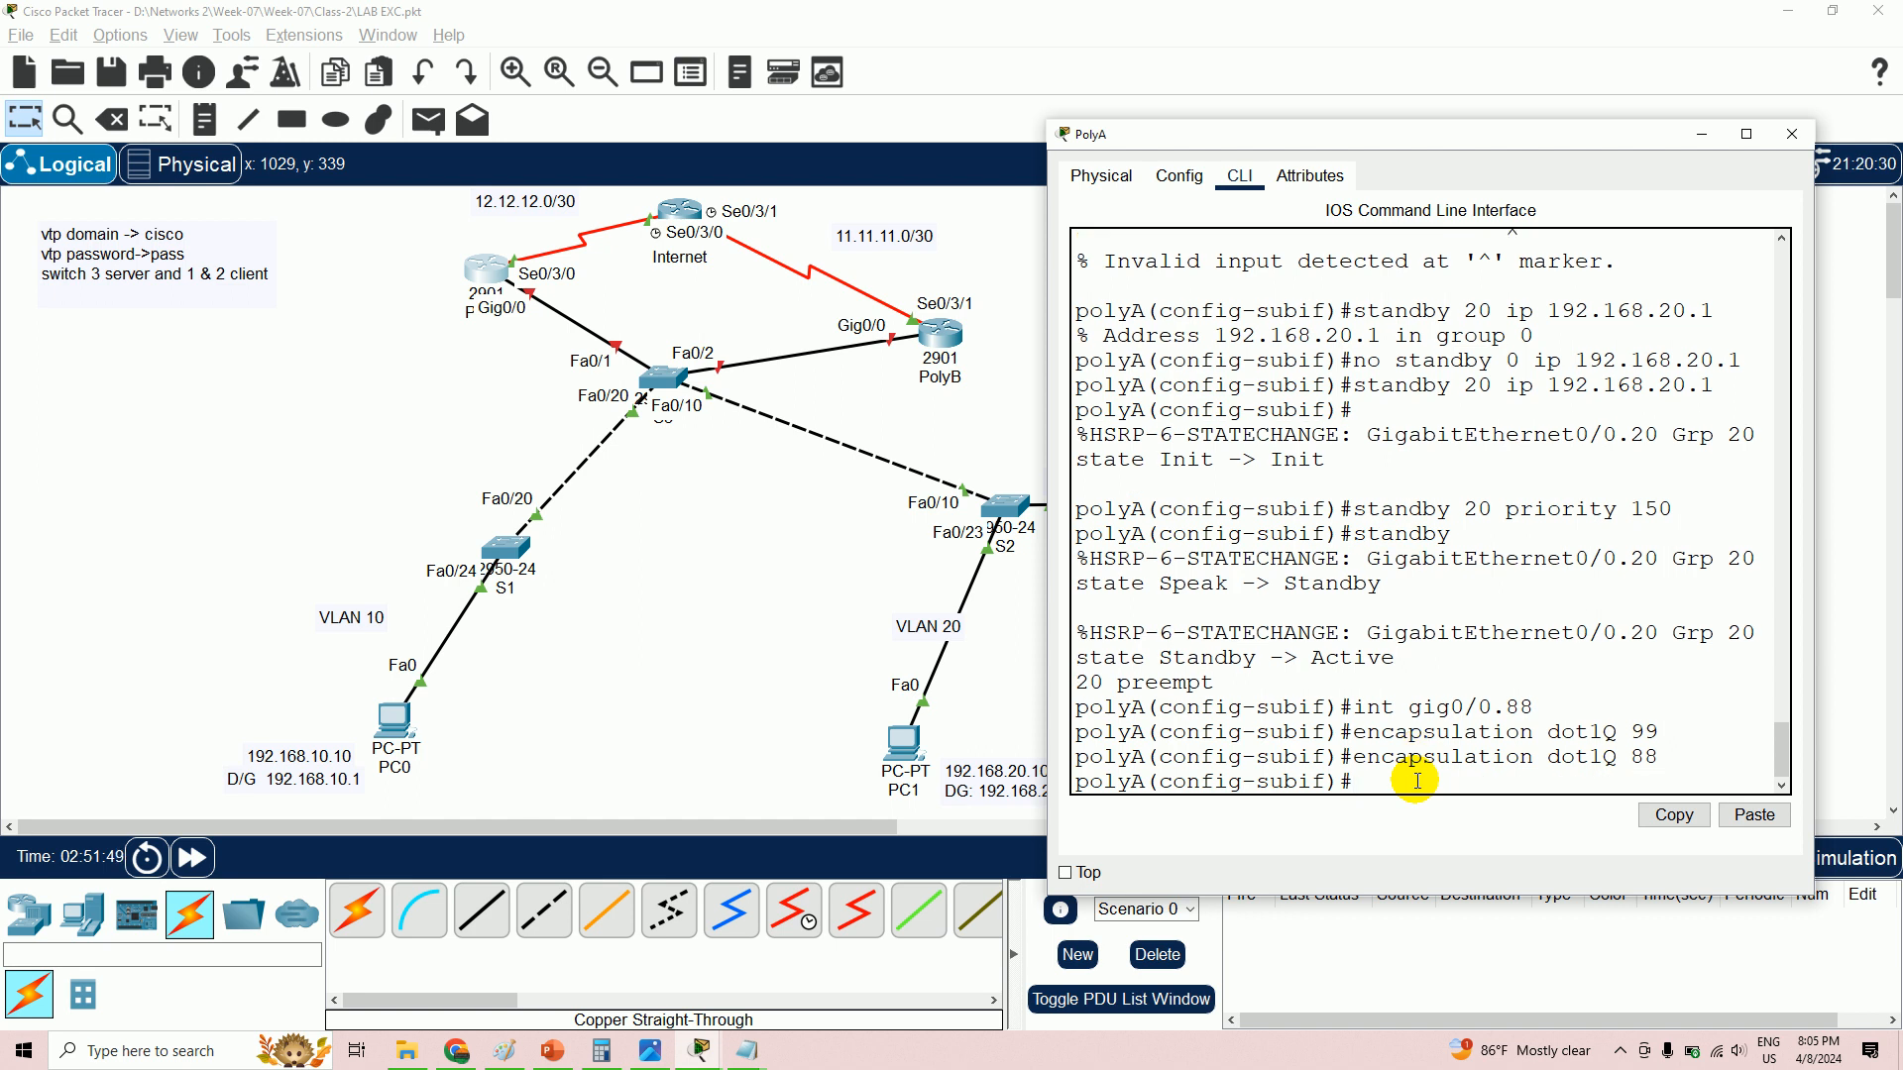
type("ip add 192.168.88.2 255.255.255")
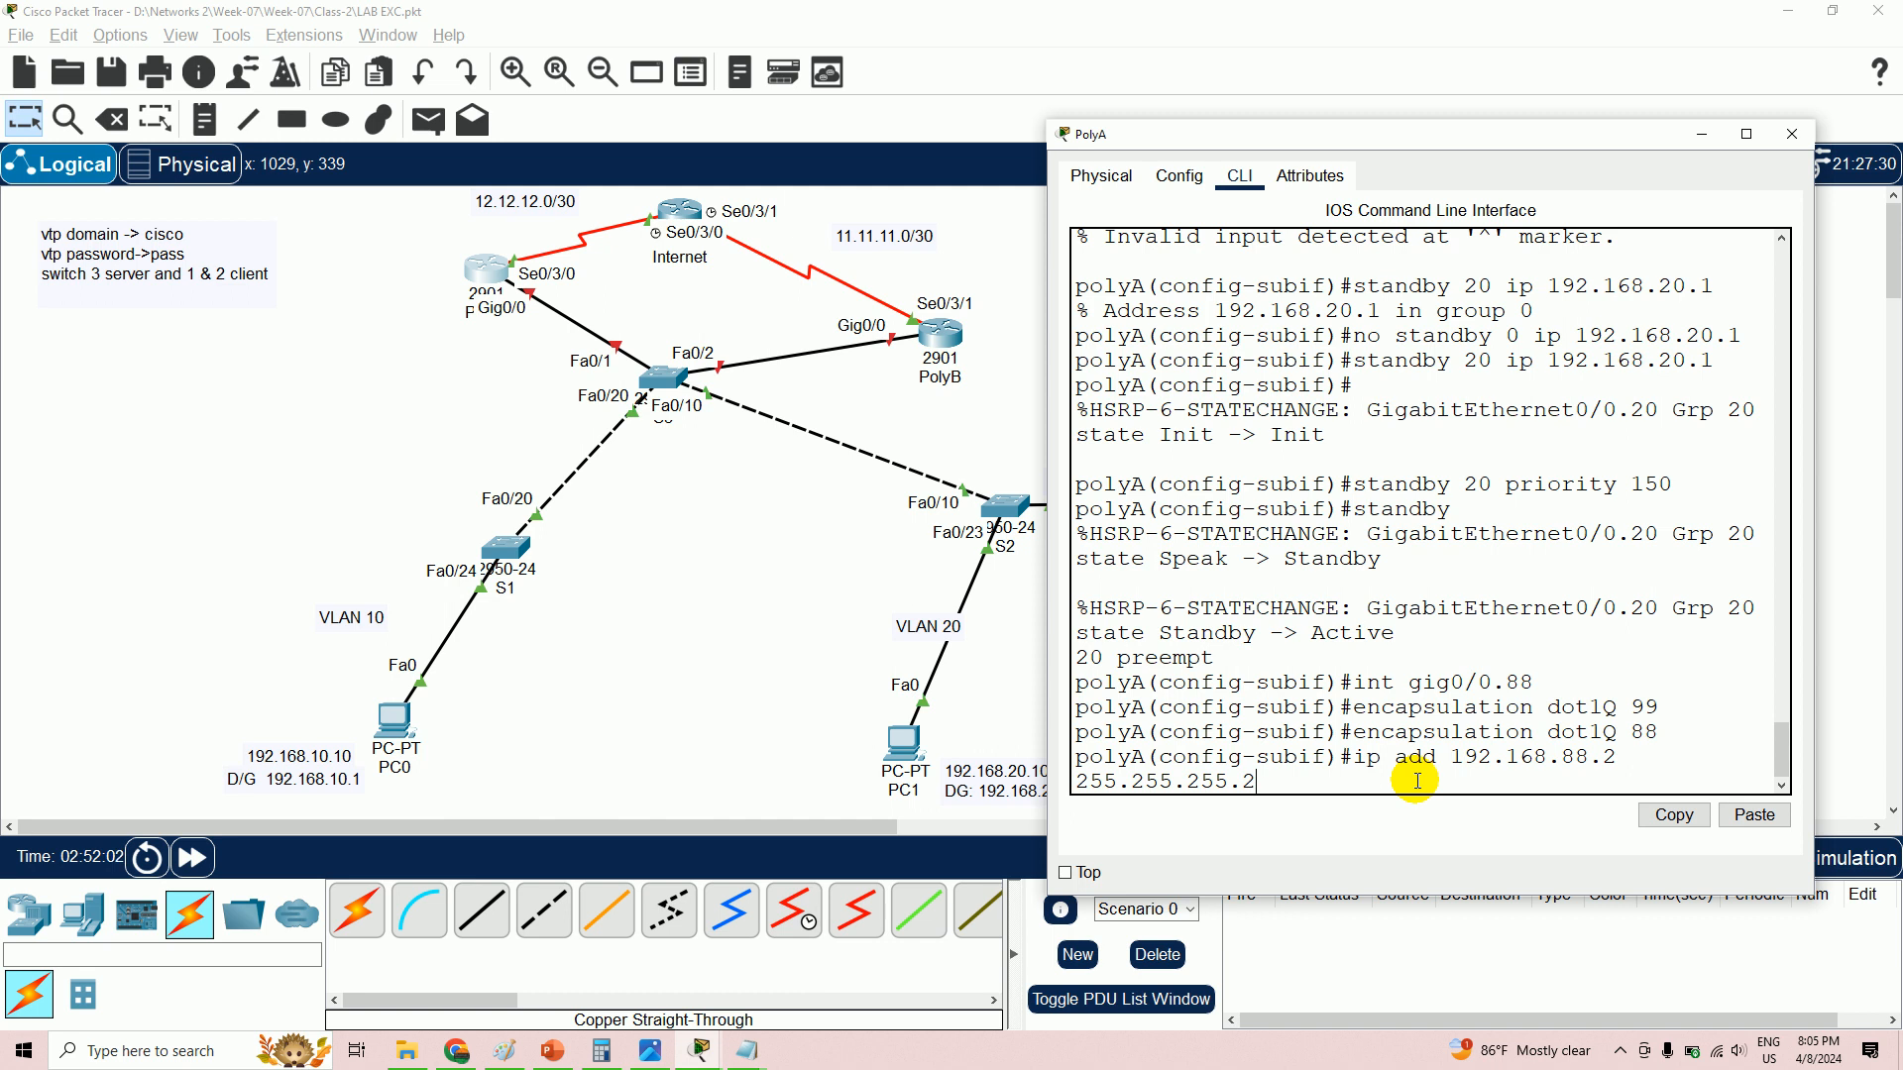
type(".128")
key("Return")
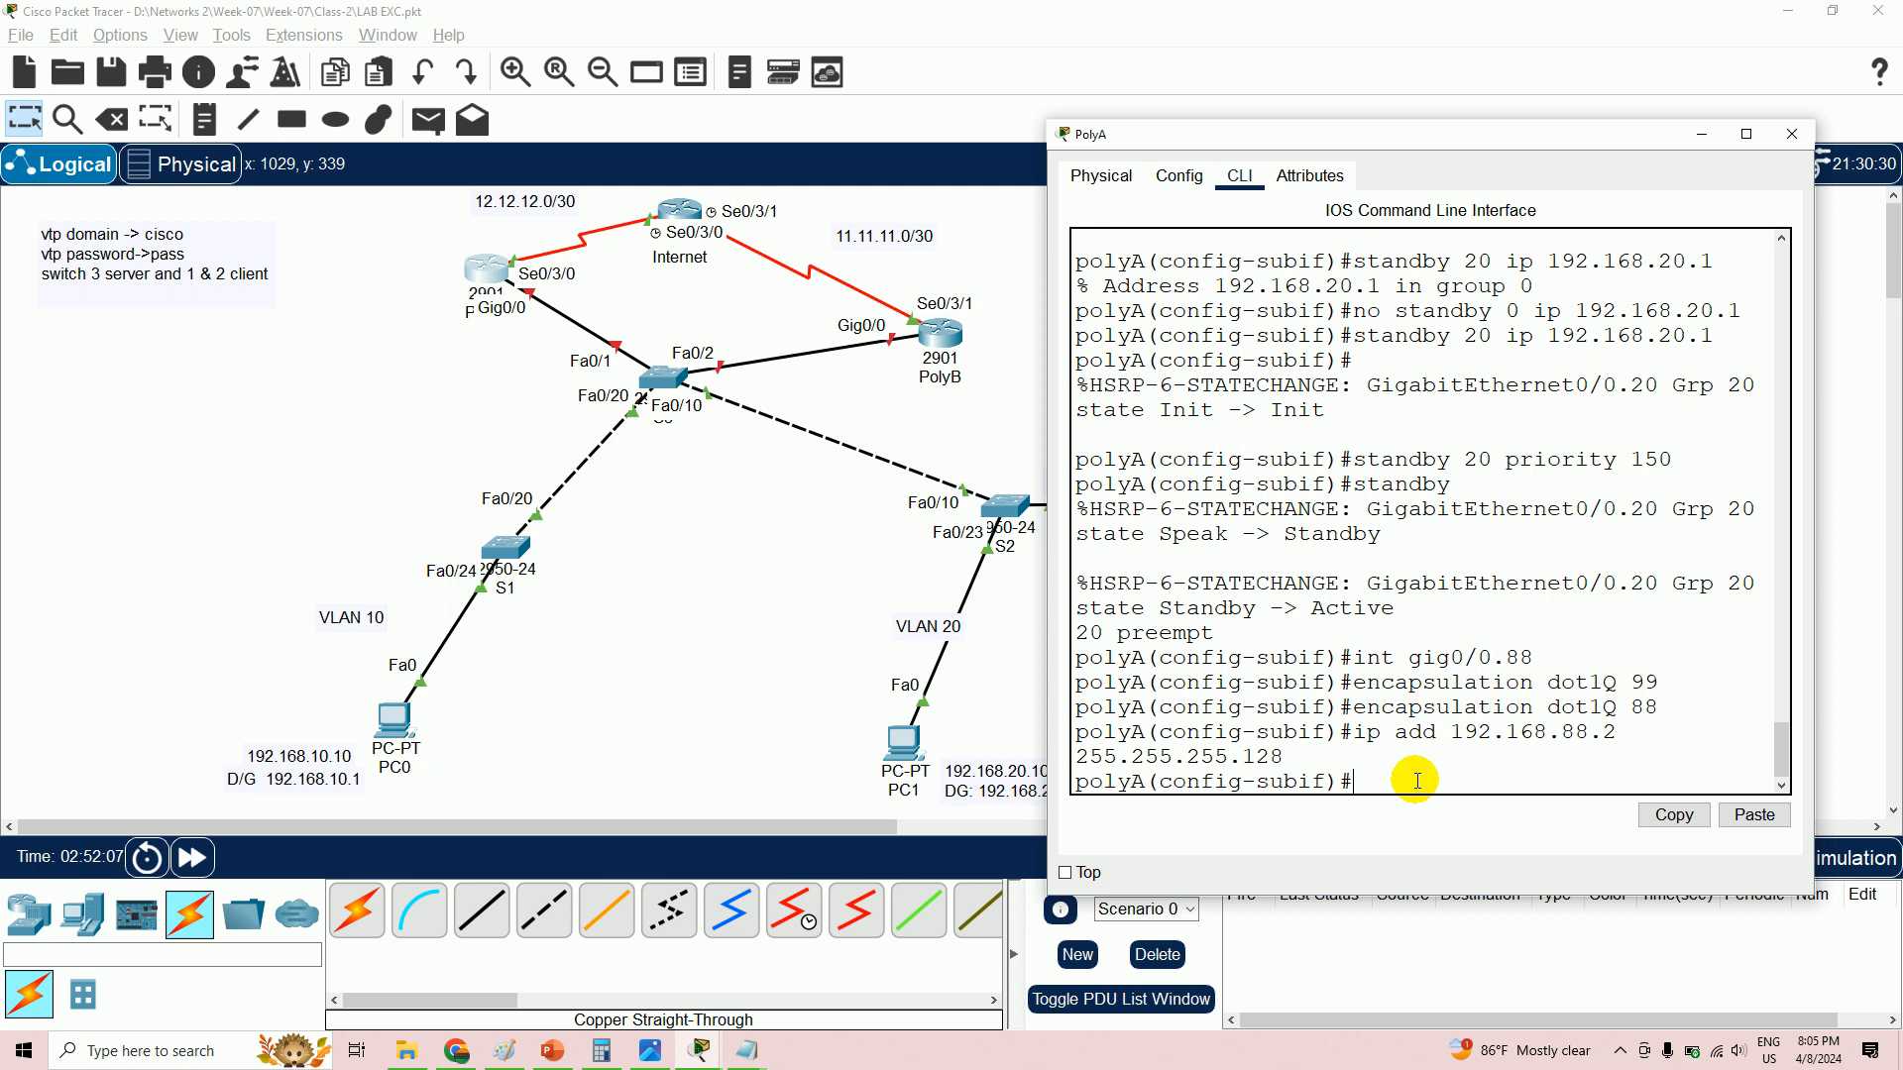
- Enable HSRP version 2 with group 88 virtual IP 192.168.88.1, priority 150 and preempt
type("standby version 2")
key("Return")
type("standby")
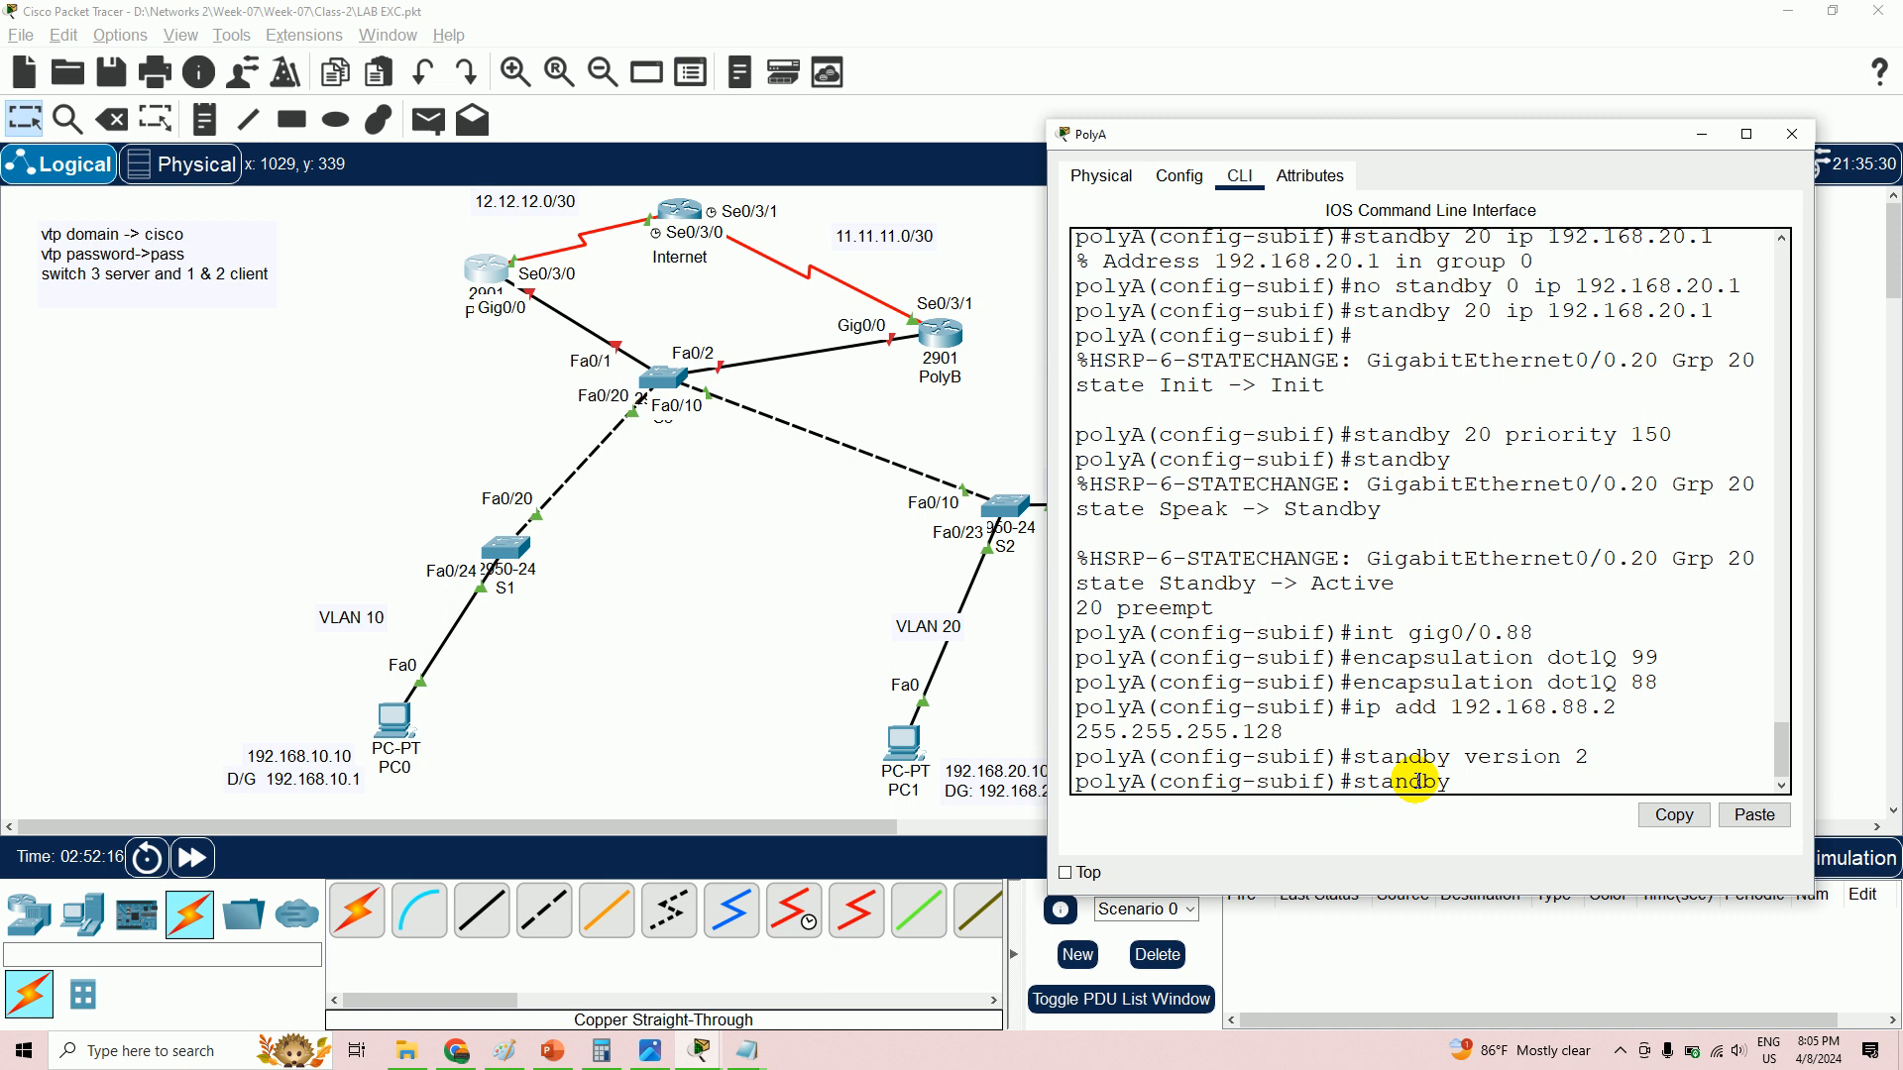
type(" 88 ip 192.168.88.1")
key("Return")
key("Return")
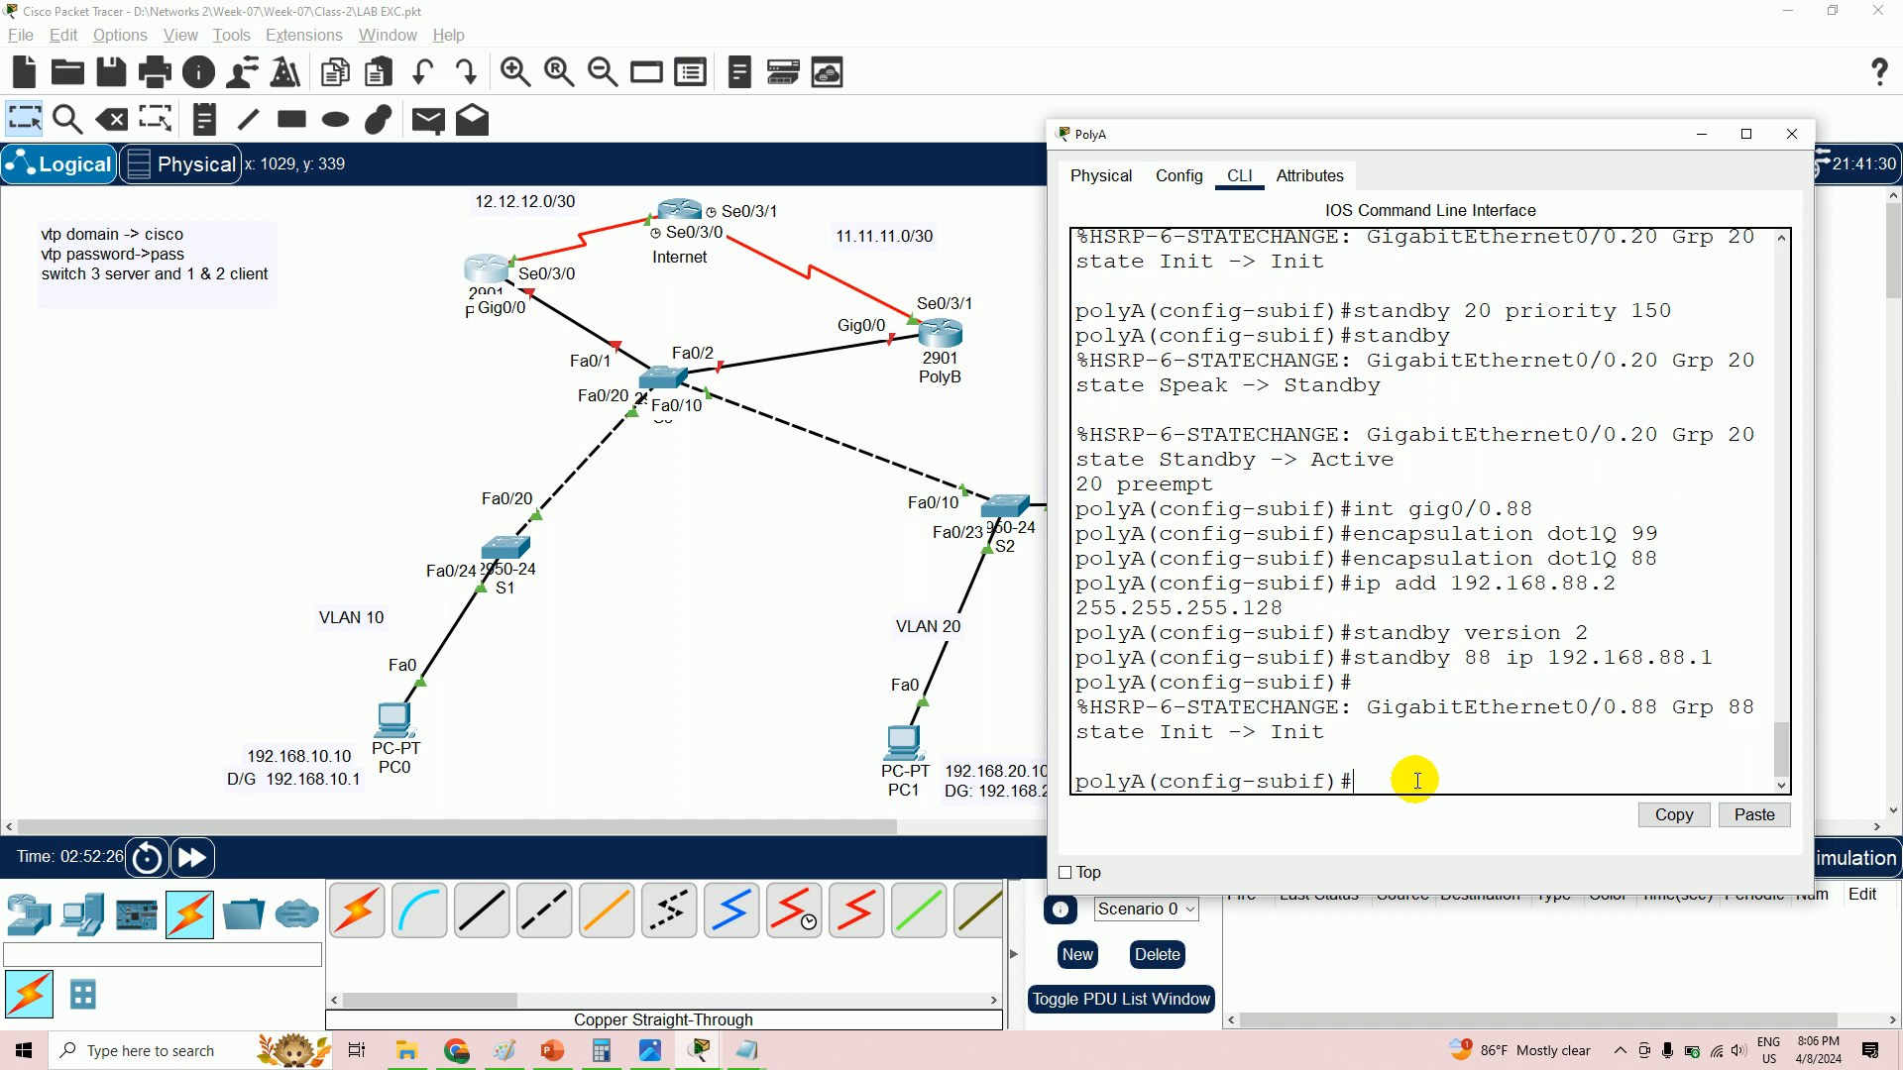
type("standby 88 priority 150")
key("Return")
type("standby")
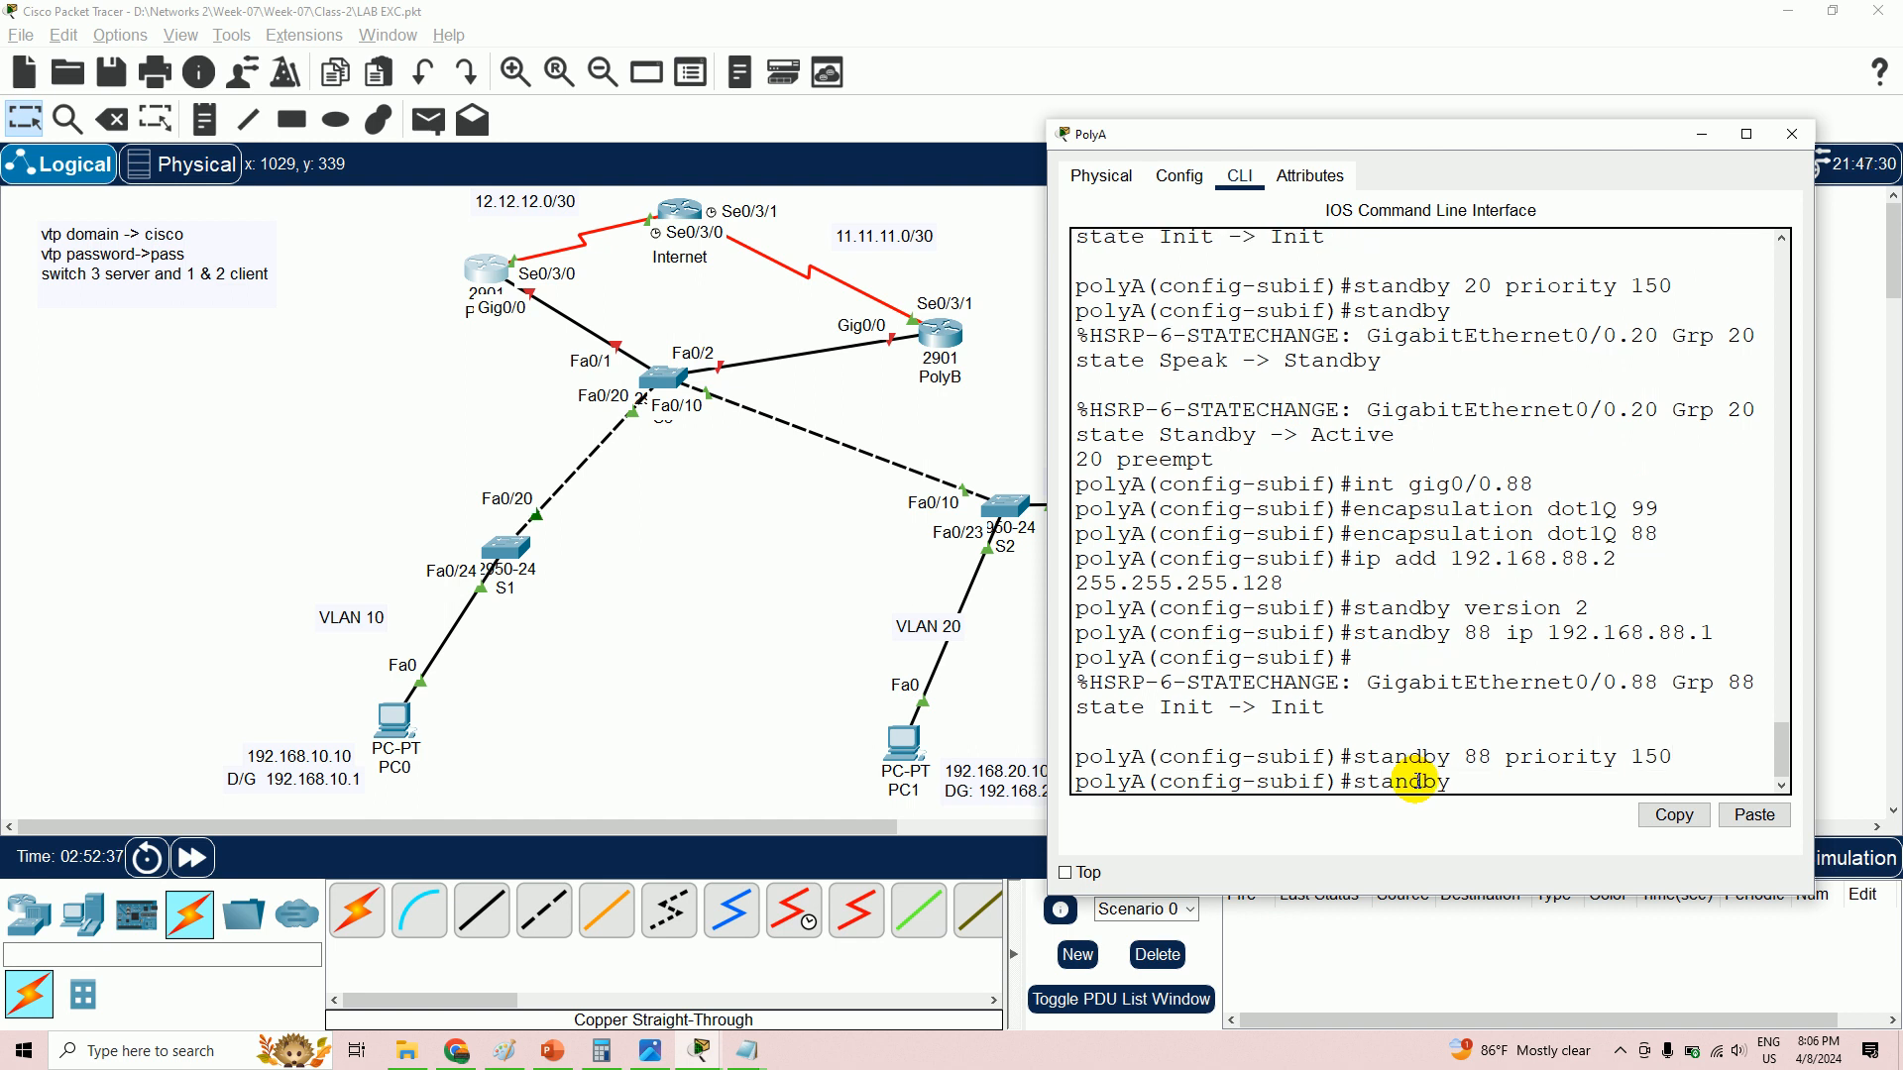
type(" 88 preempt")
key("Return")
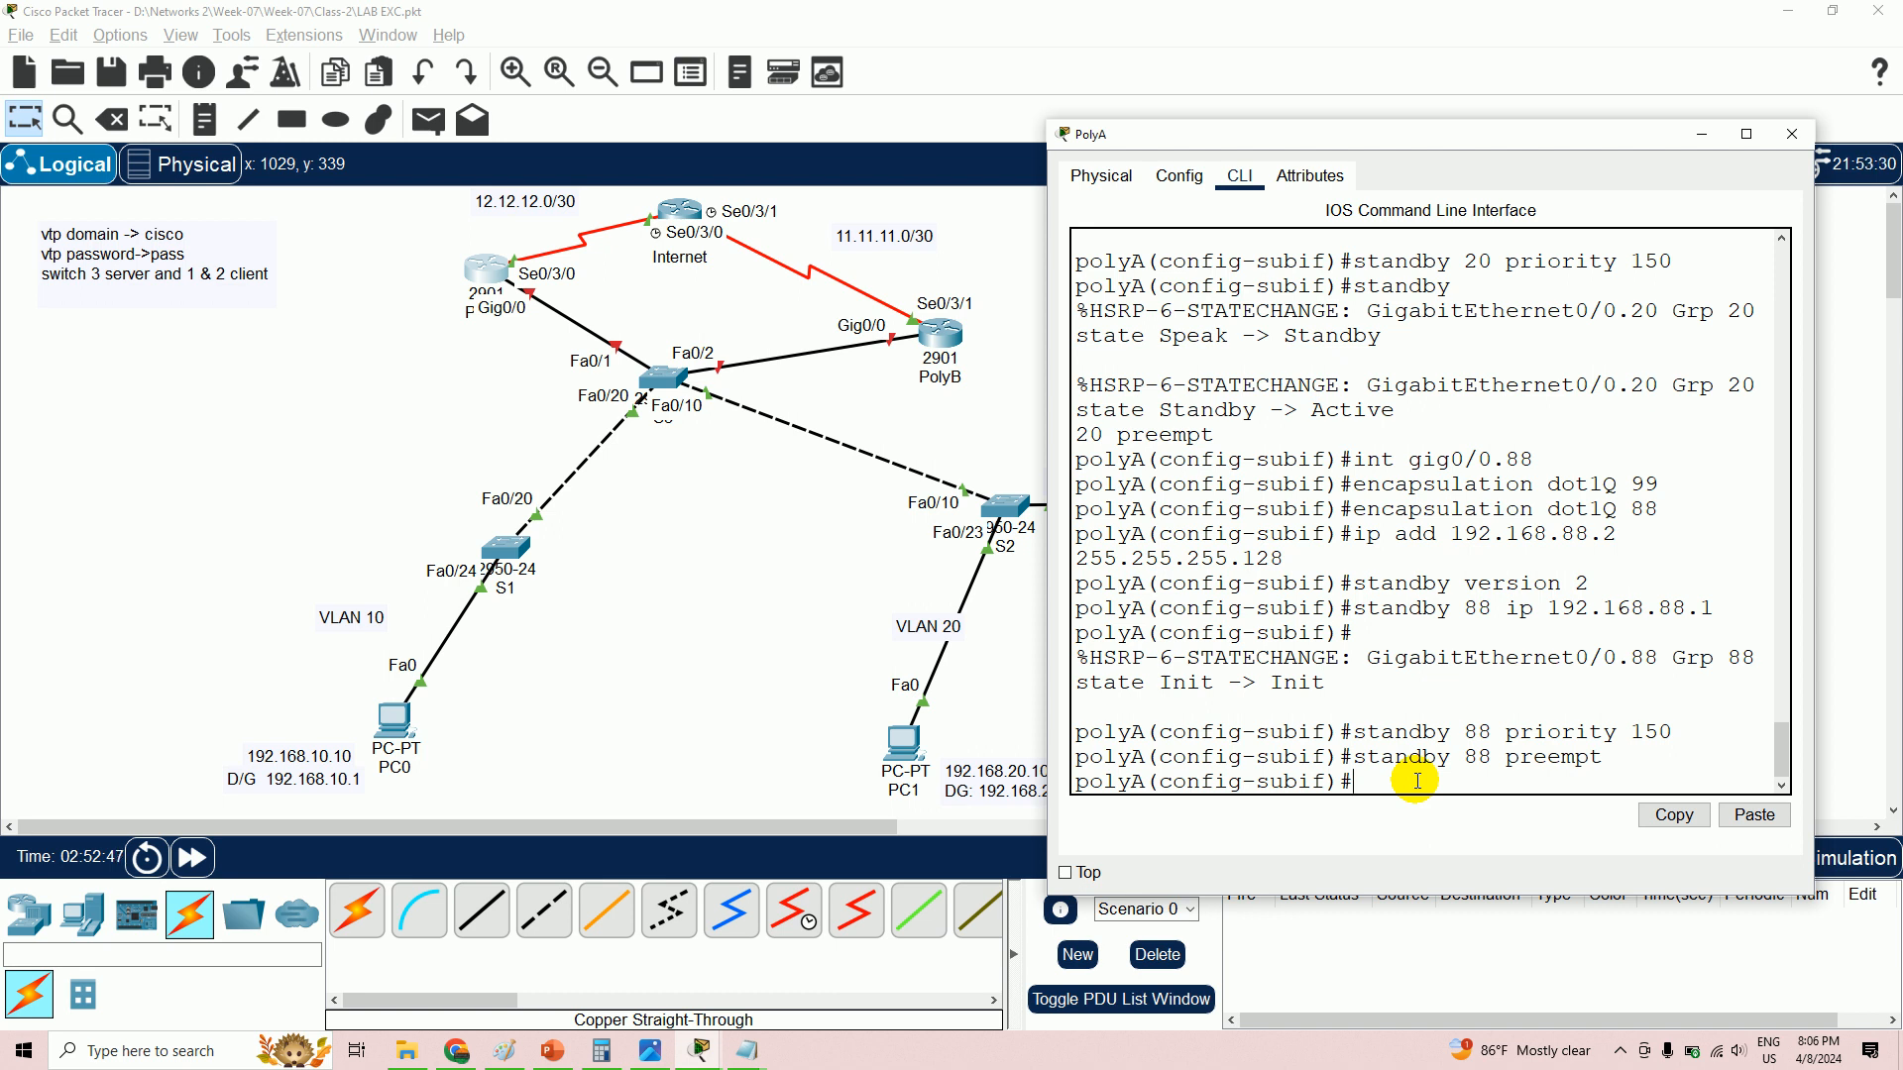
- Begin the command to enter the next subinterface, correcting mistyped interface numbers
type("int")
type(" gig")
type("0/")
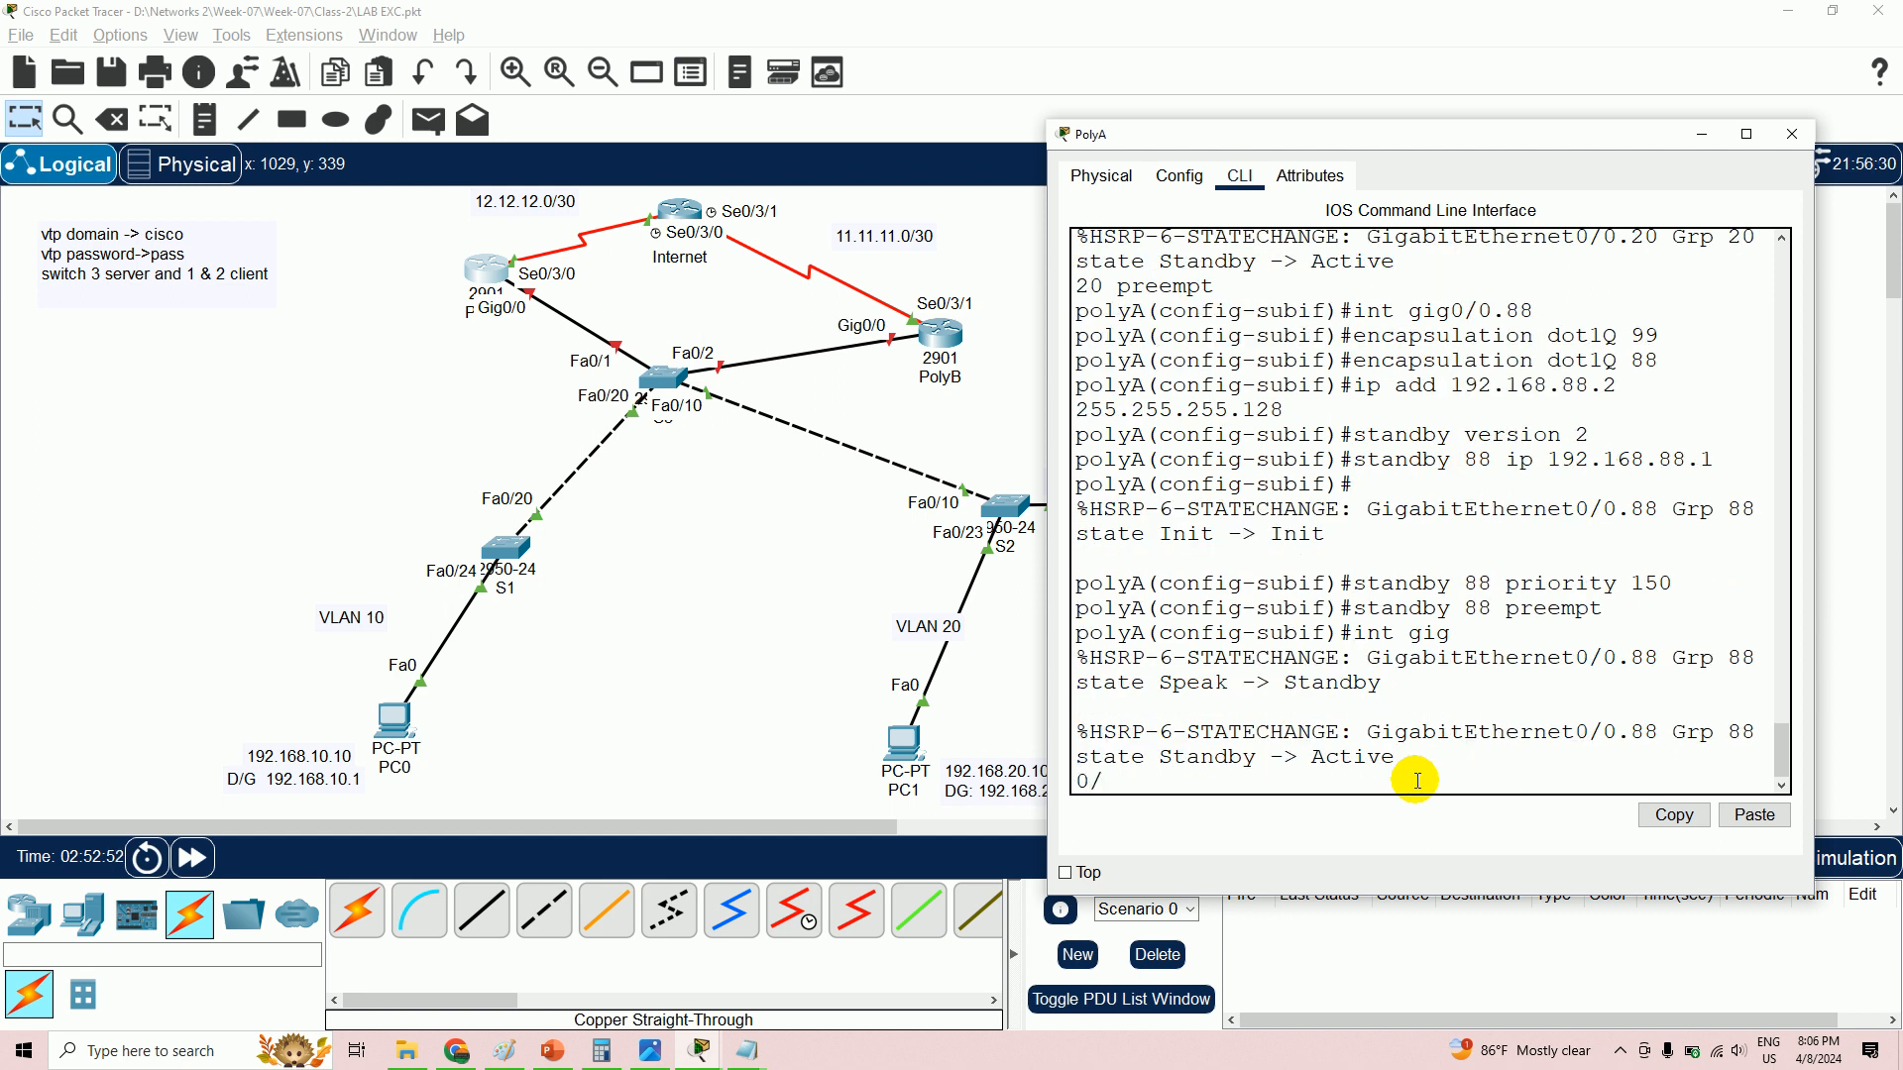
key("BackSpace")
key("BackSpace")
key("BackSpace")
key("BackSpace")
key("BackSpace")
key("BackSpace")
key("BackSpace")
key("BackSpace")
key("BackSpace")
key("Return")
key("Return")
type("int gi")
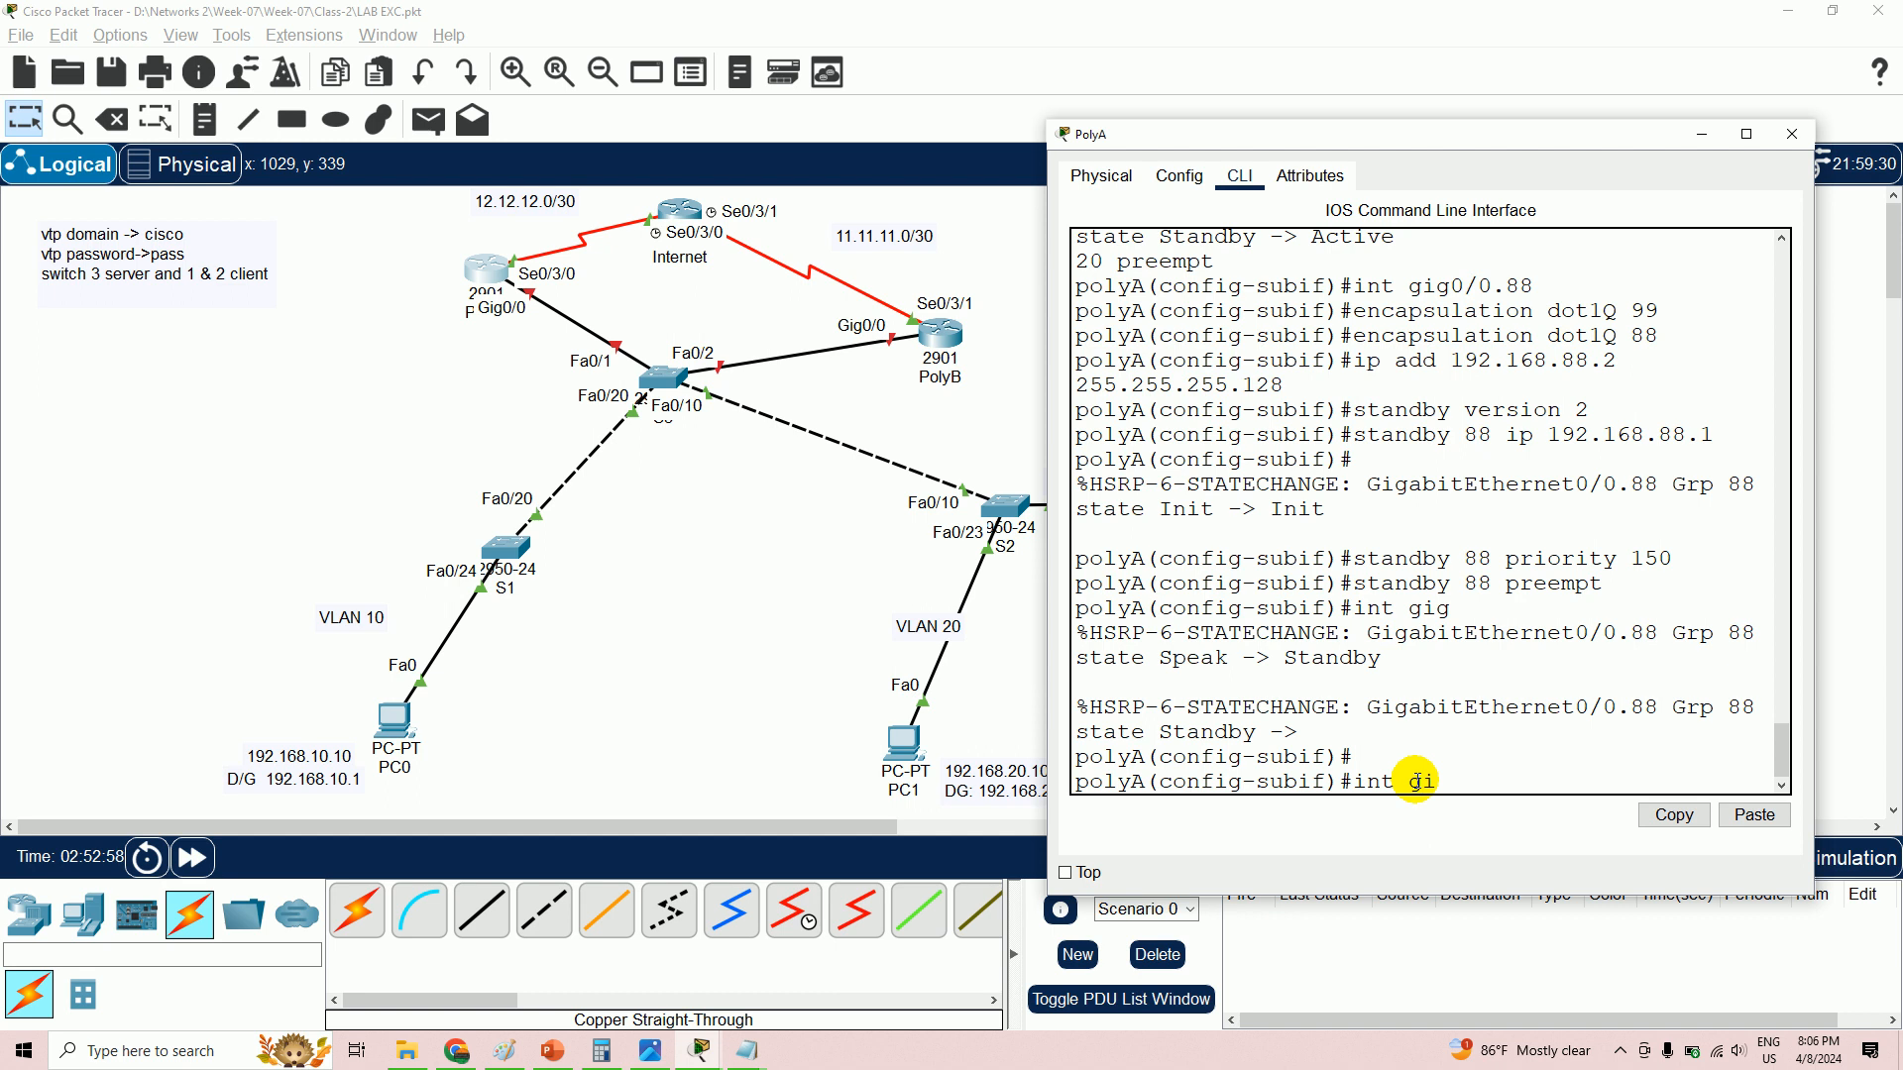
type("g0/0.150")
- Enter subinterface gig0/0.150 and tag it with dot1Q 150
key("Return")
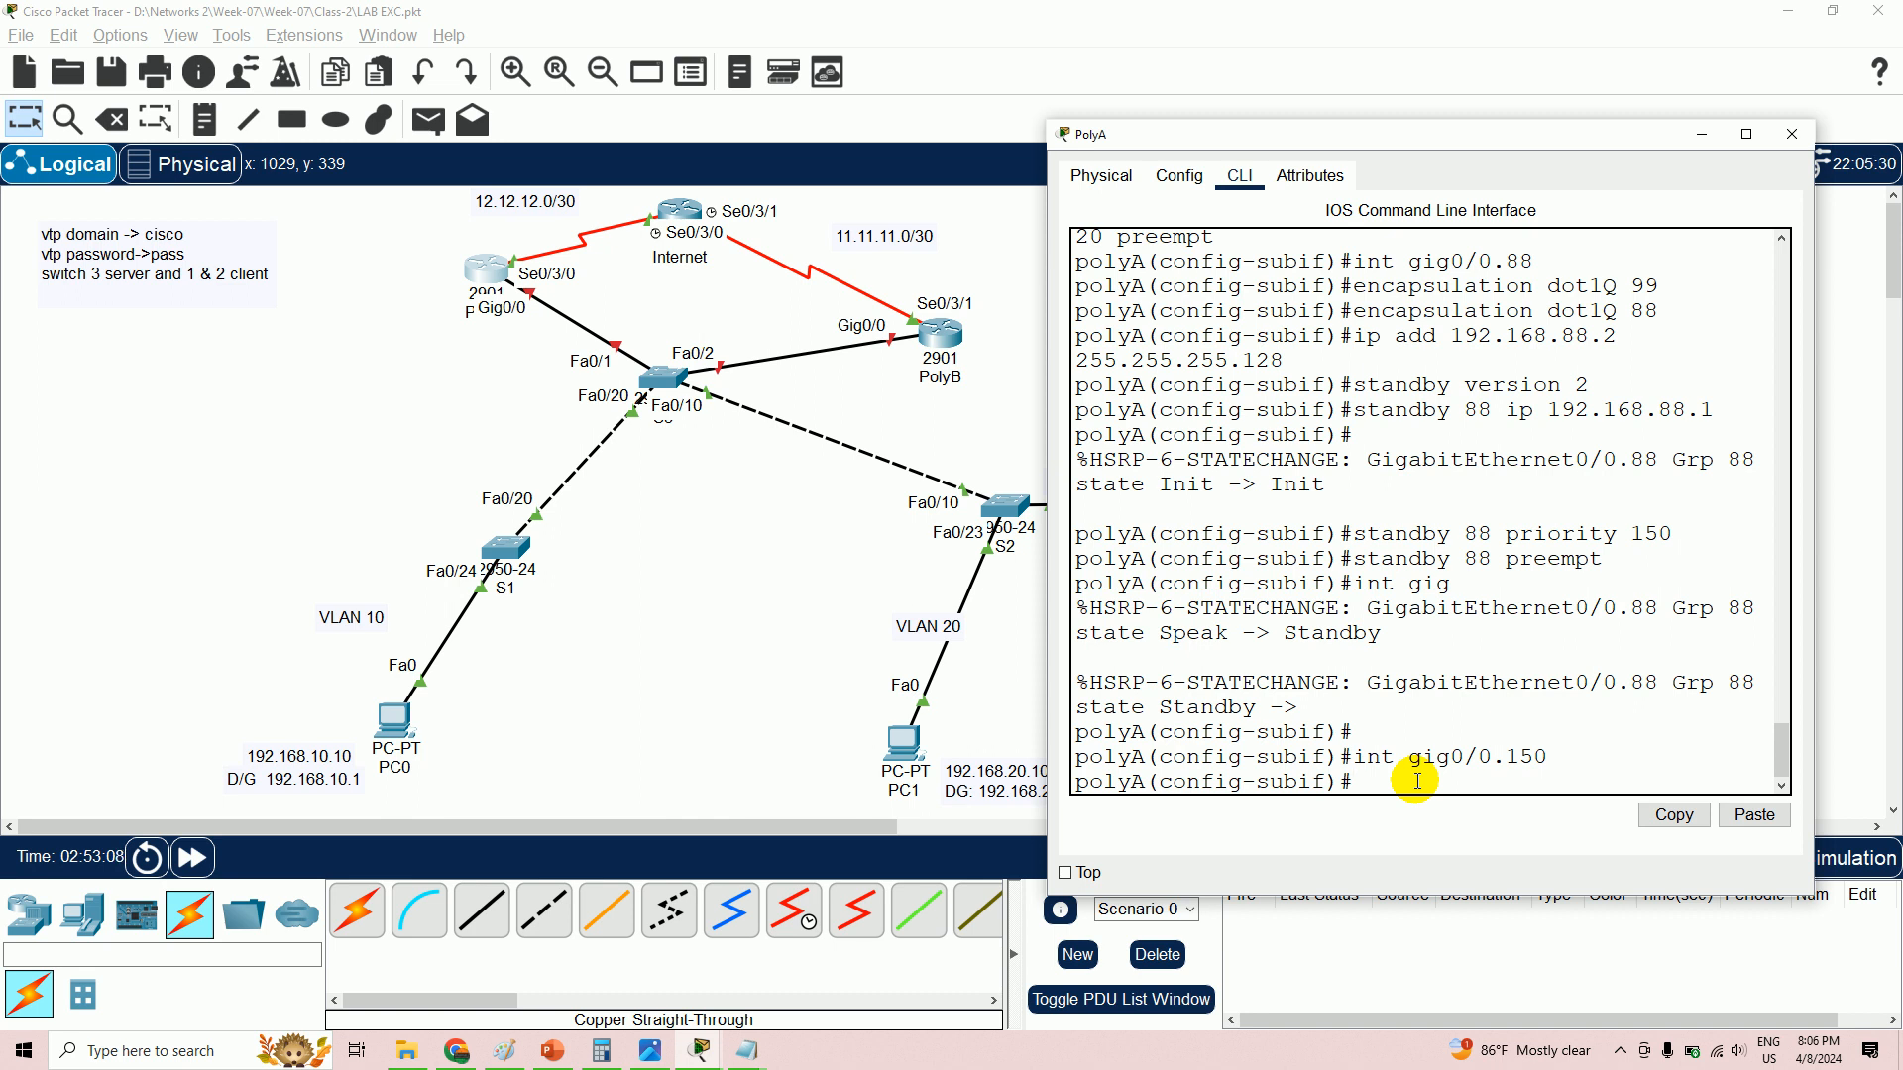
type("encapsulation dot1Q")
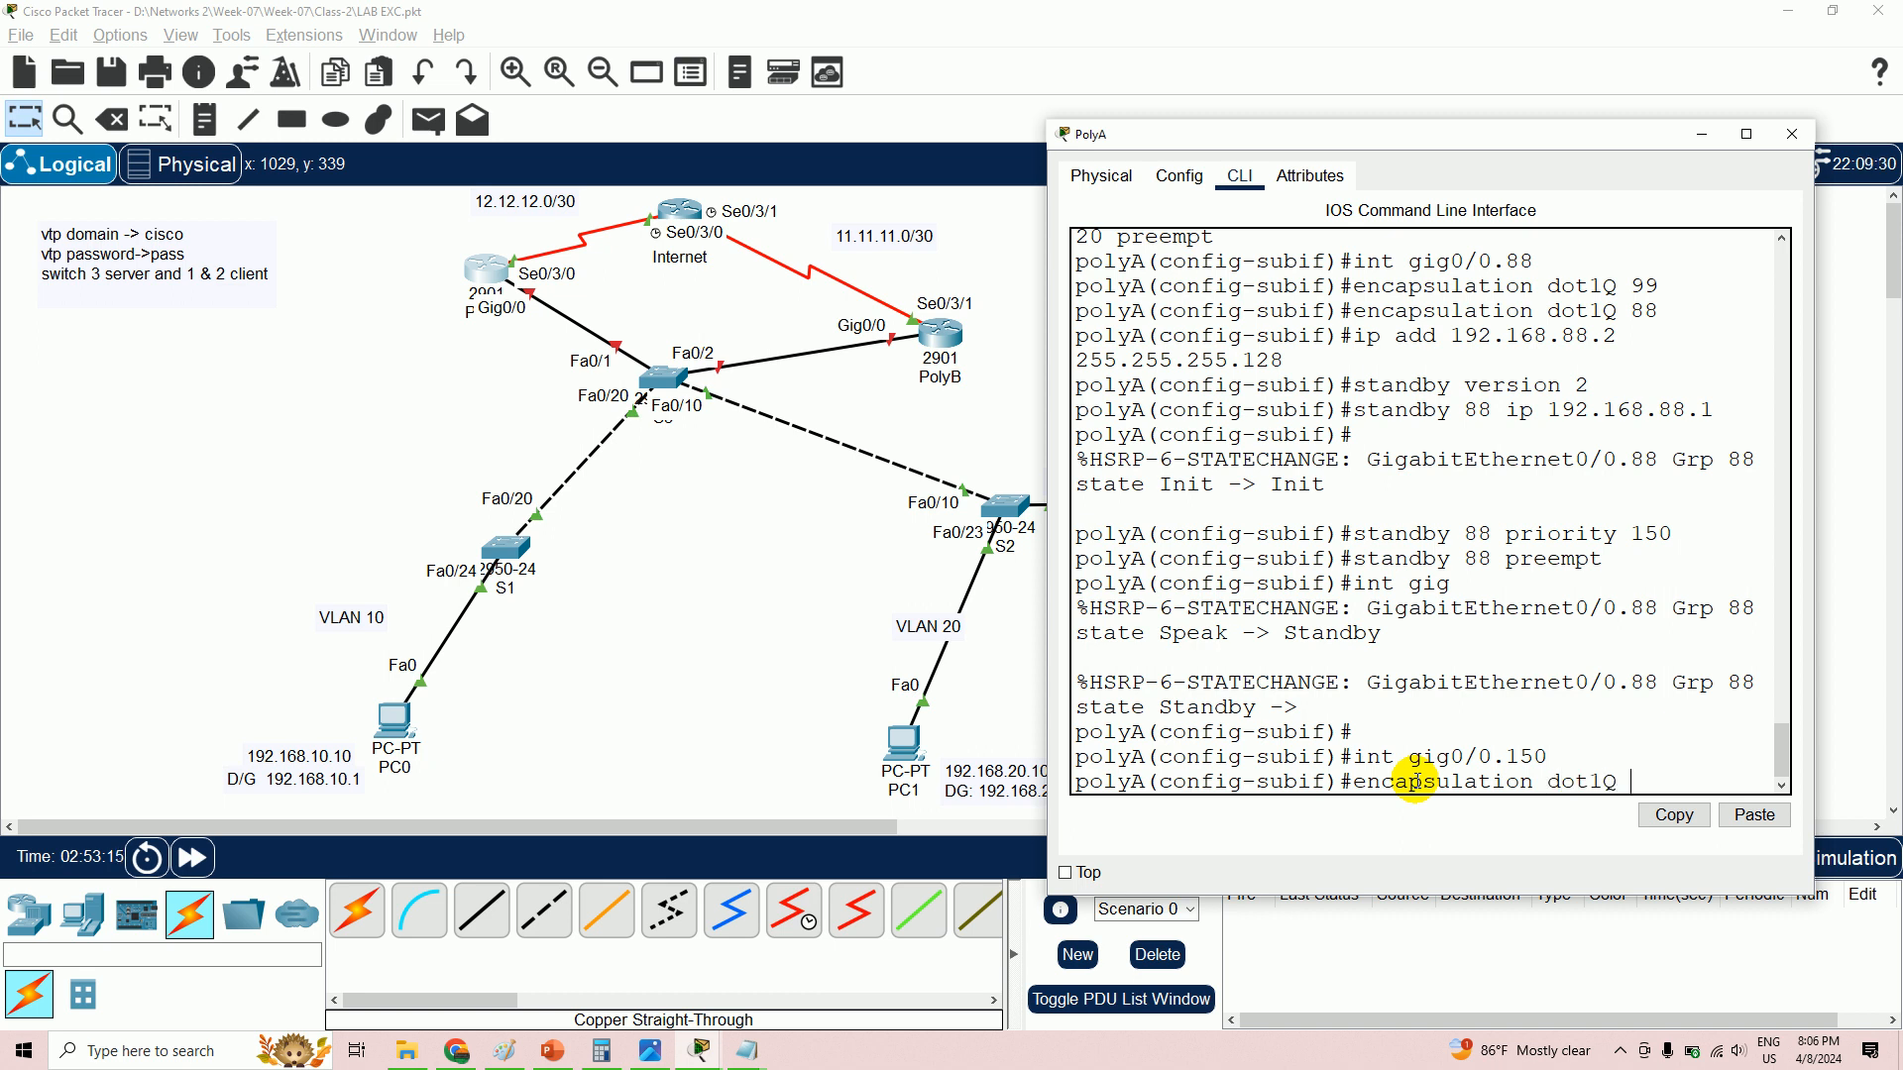
type("50")
key("BackSpace")
key("BackSpace")
type("150")
key("Return")
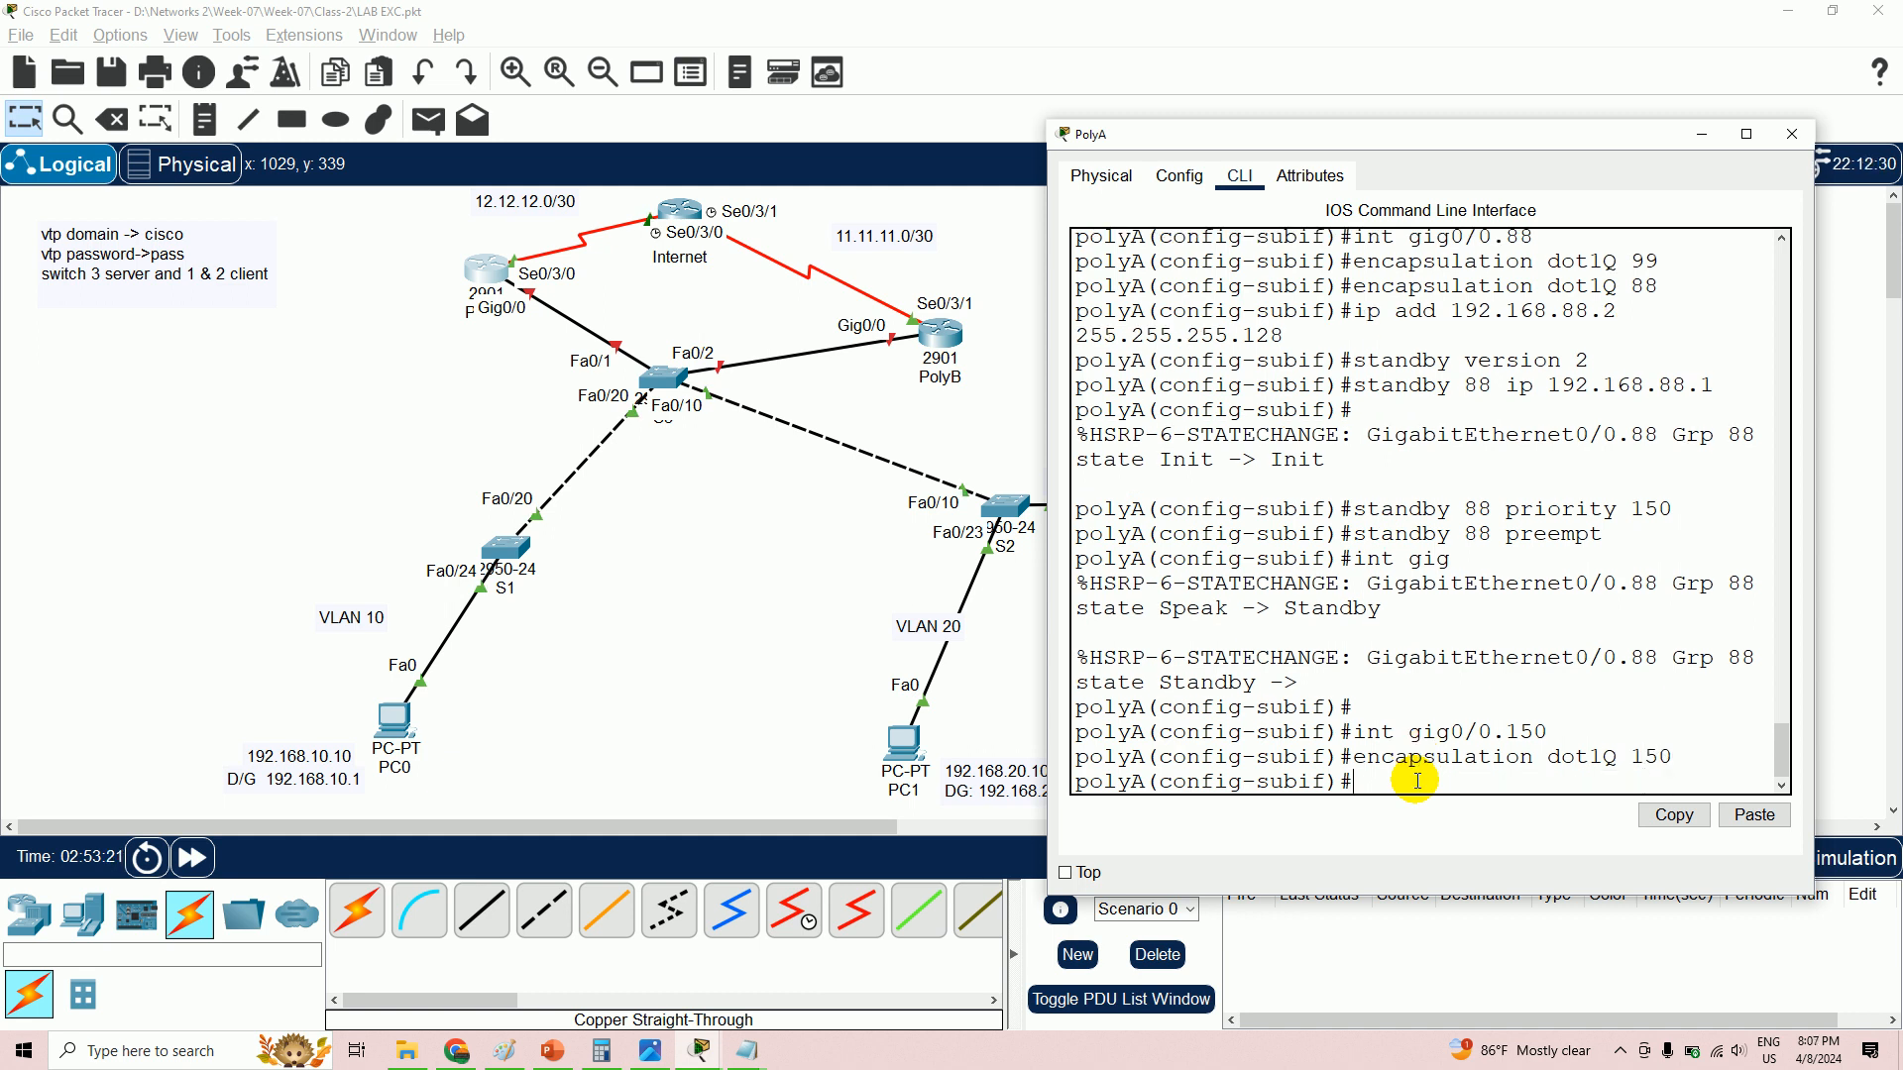
- Address it 192.168.150.2 255.255.255.0 and type 'standby version 2'
type("ip add 192.168.150.")
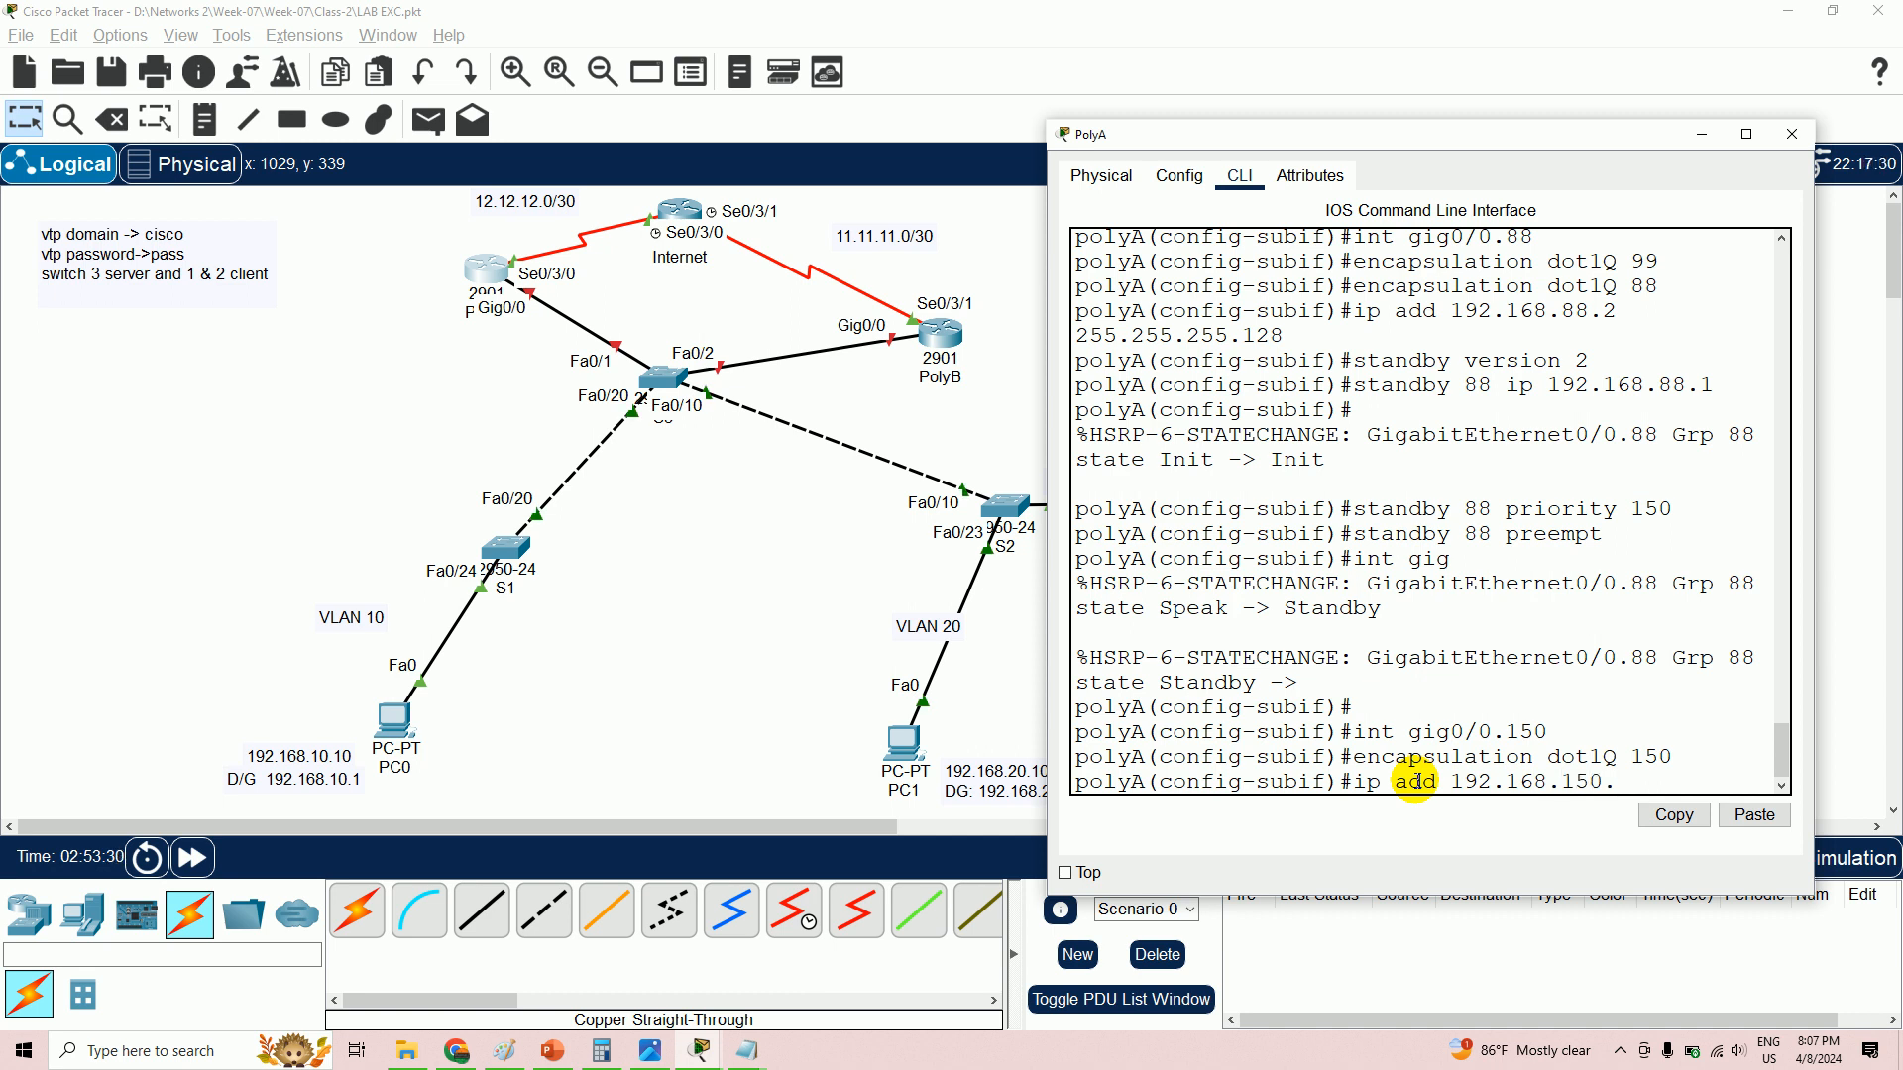
type("2 255255.2")
key("BackSpace")
key("BackSpace")
key("BackSpace")
key("BackSpace")
key("BackSpace")
type(".255.255")
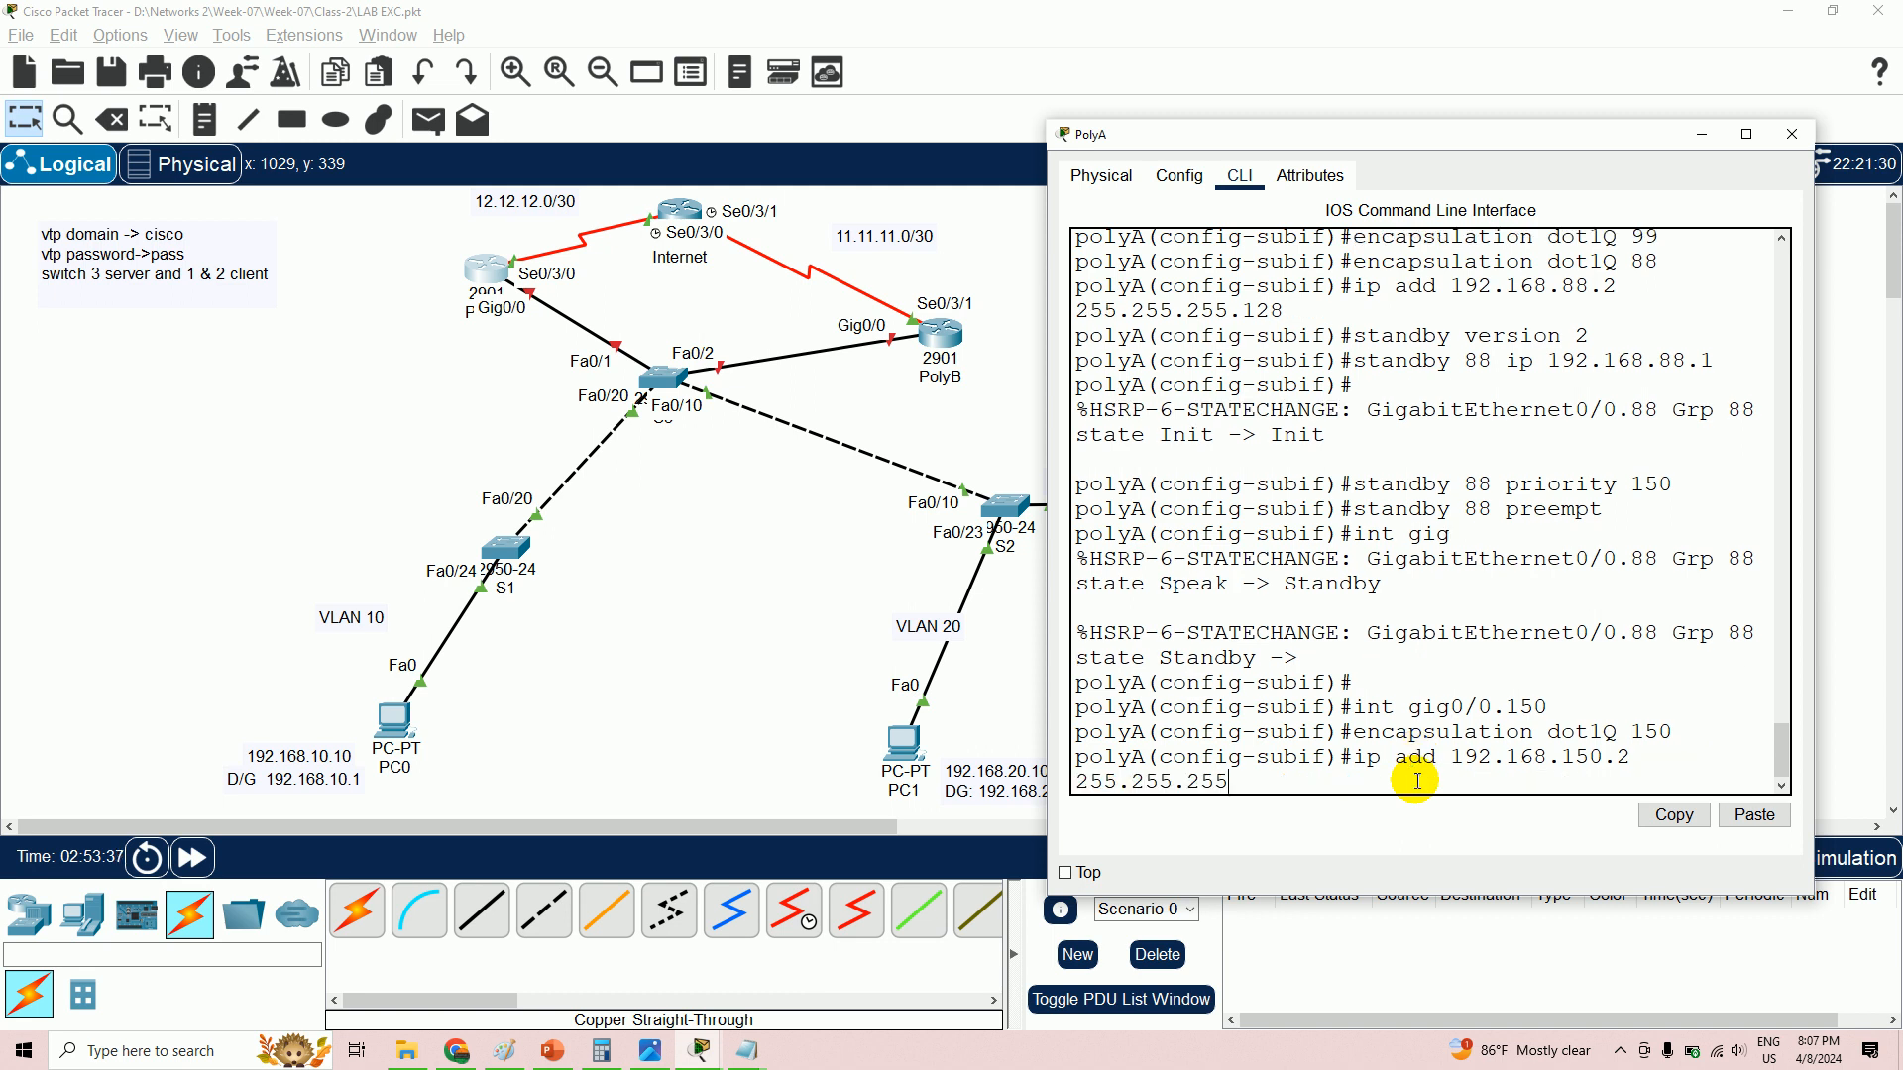
type(".0")
key("Return")
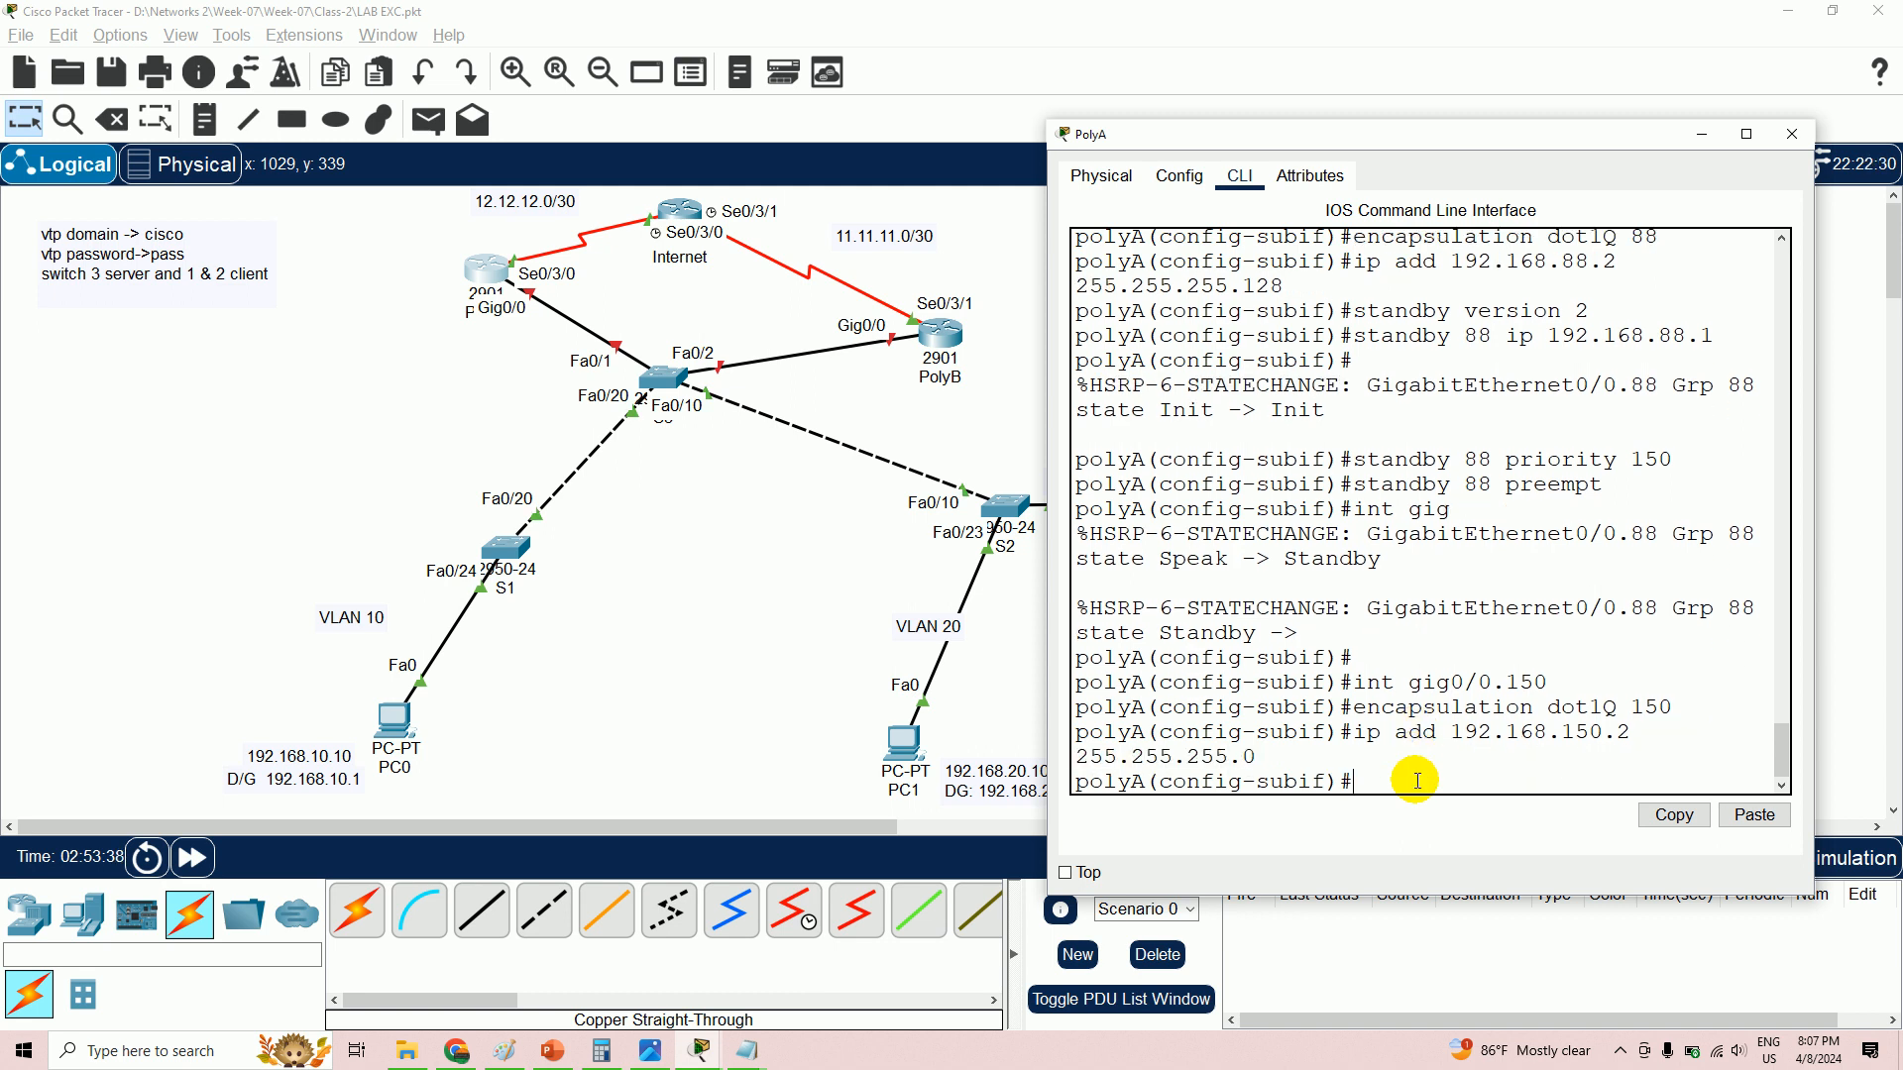
type("sta")
type("ndby")
key("BackSpace")
key("BackSpace")
key("BackSpace")
type("ndby version 2")
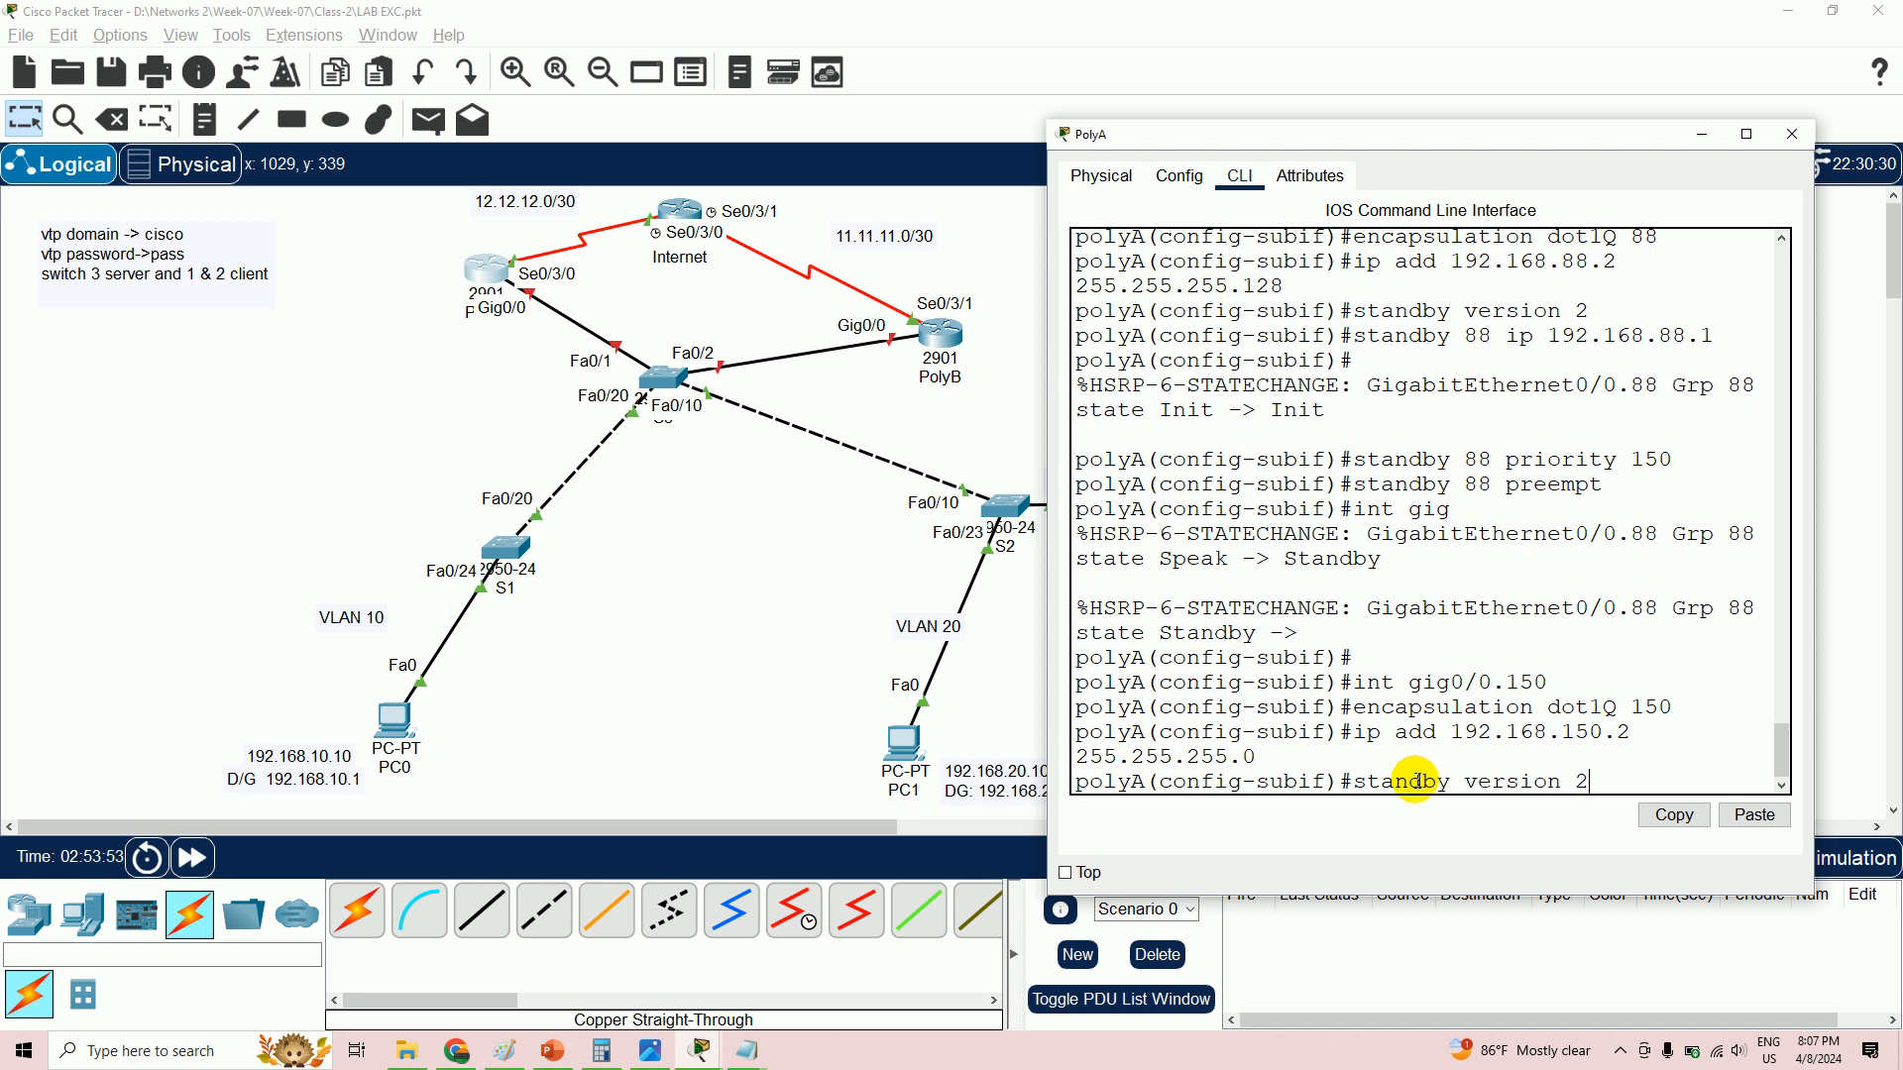
- Apply HSRP version 2 and set 192.168.150.1 as group 150's virtual IP
key("Return")
type("standb")
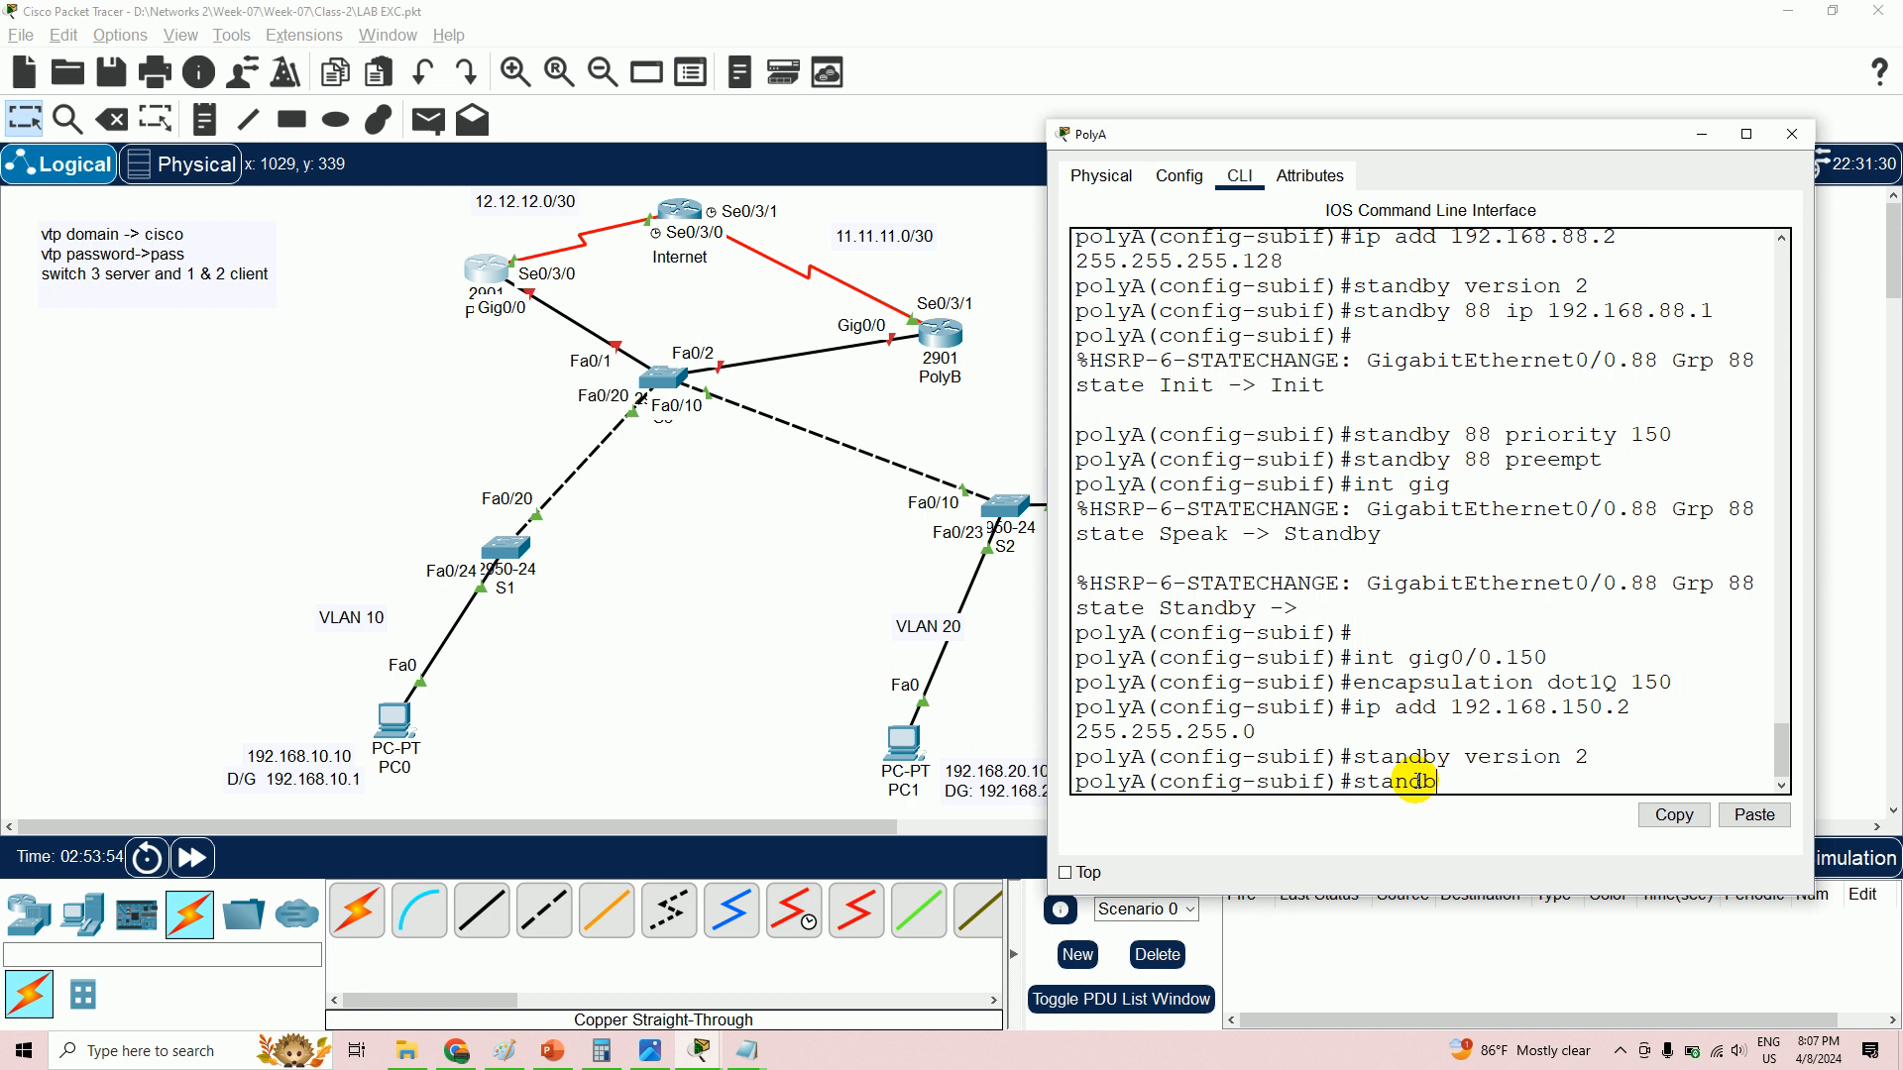
type("y ip")
key("BackSpace")
key("BackSpace")
key("BackSpace")
type("150 ip 192.168.150")
key("Return")
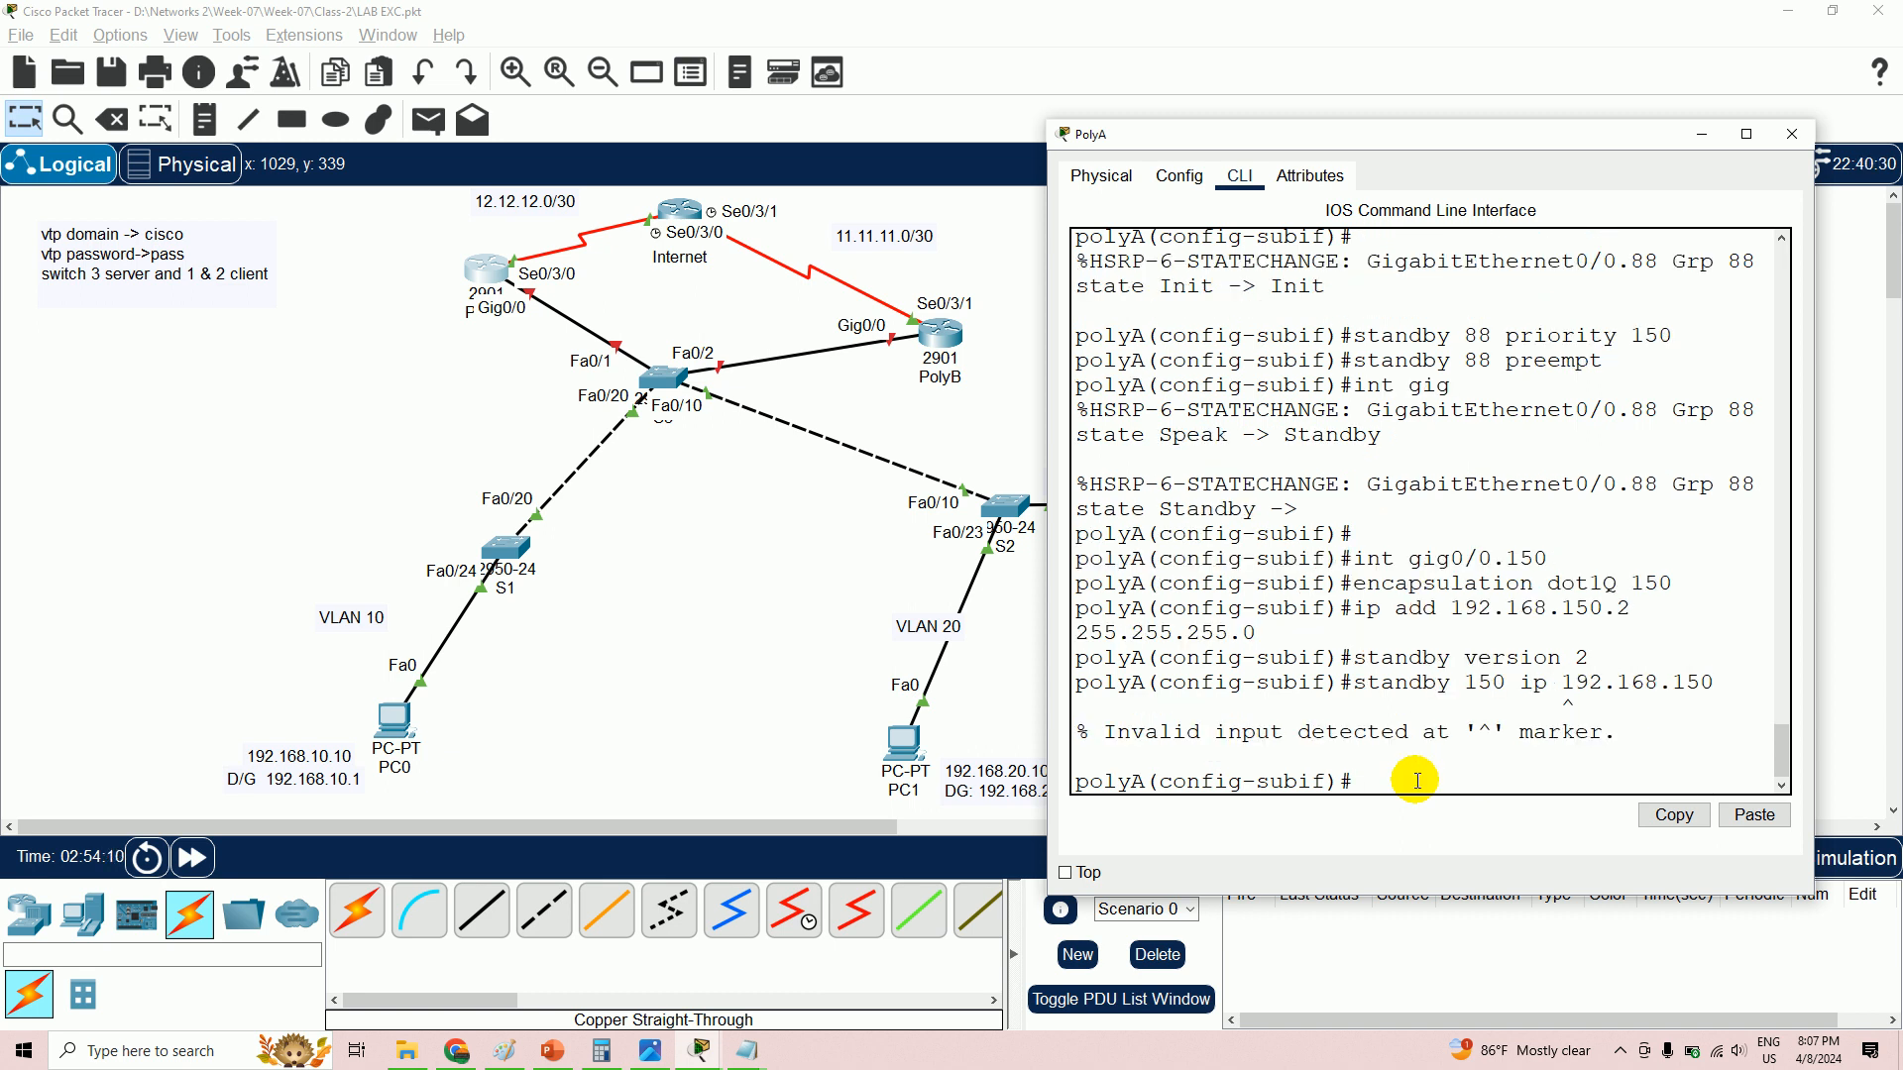
key("Up")
type(".1")
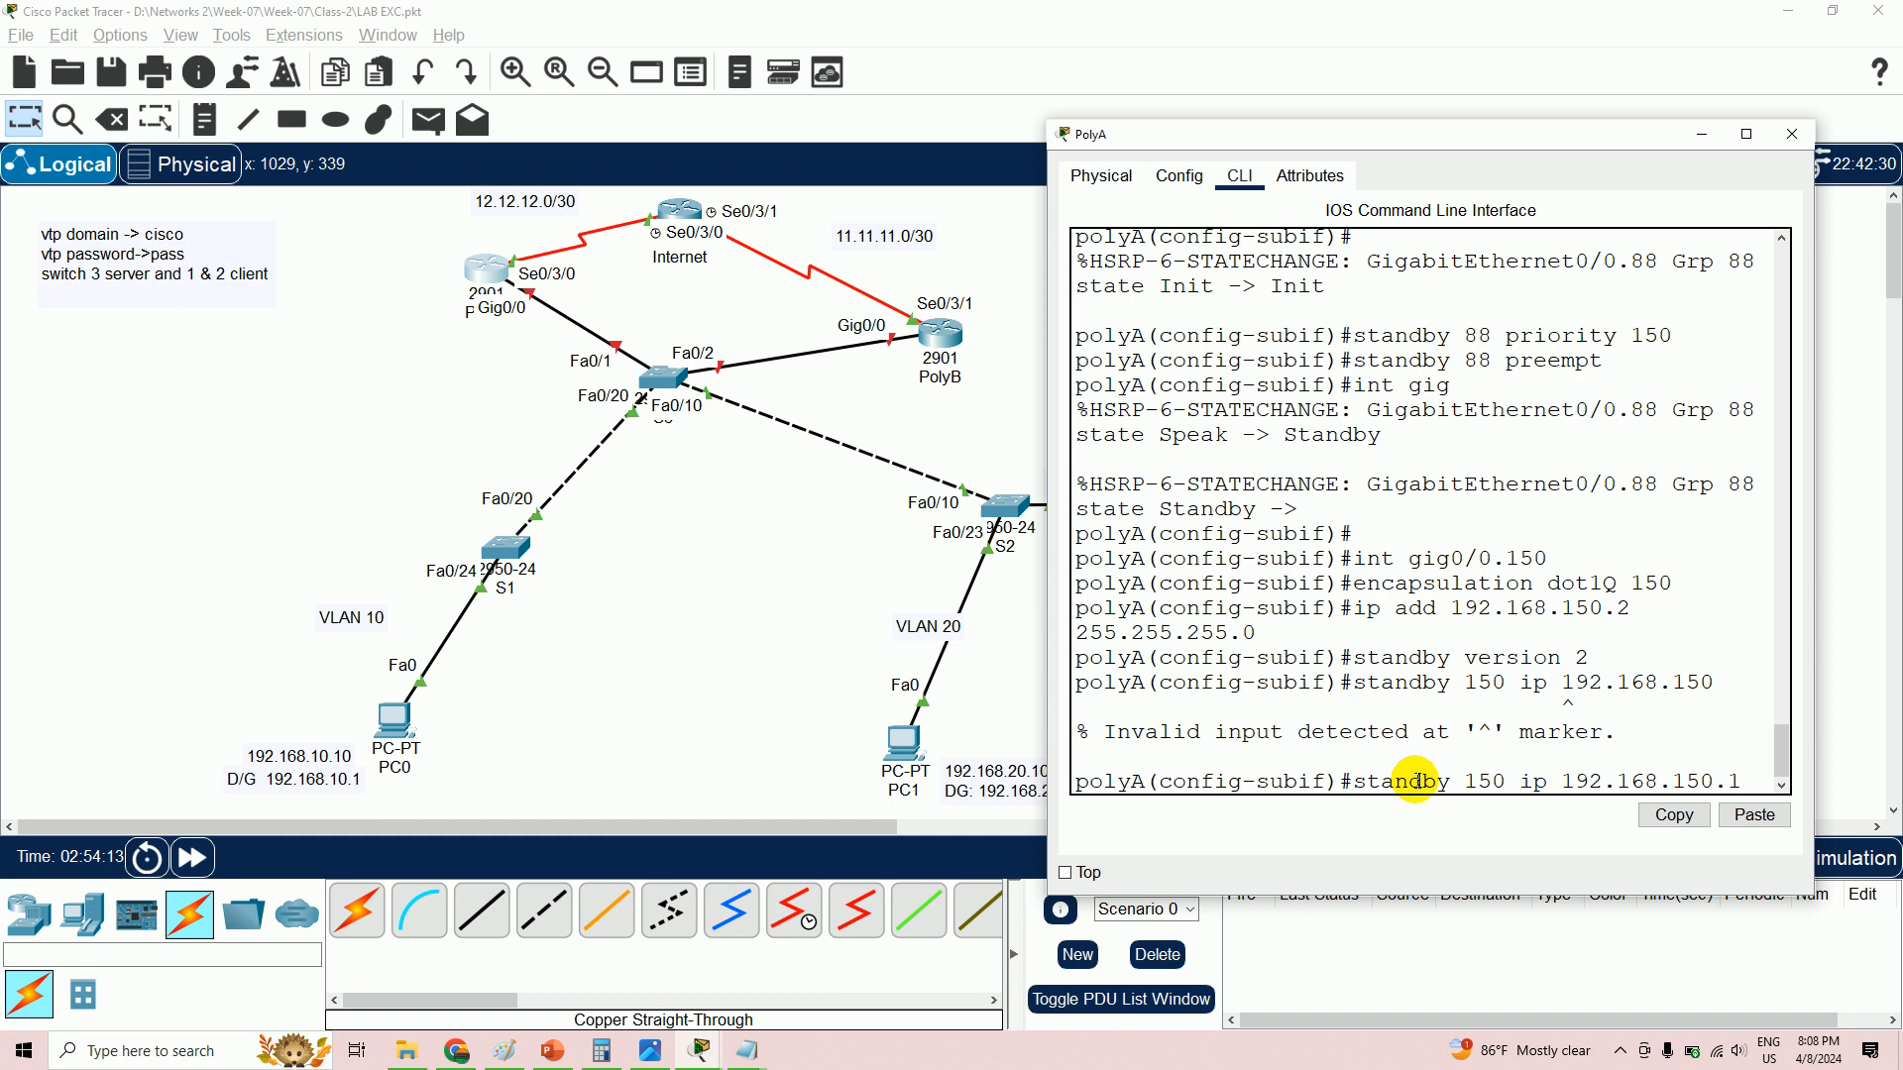
key("Return")
key("Return")
- Give group 150 priority 150 with preempt, then leave configuration mode with 'end'
type("standby ")
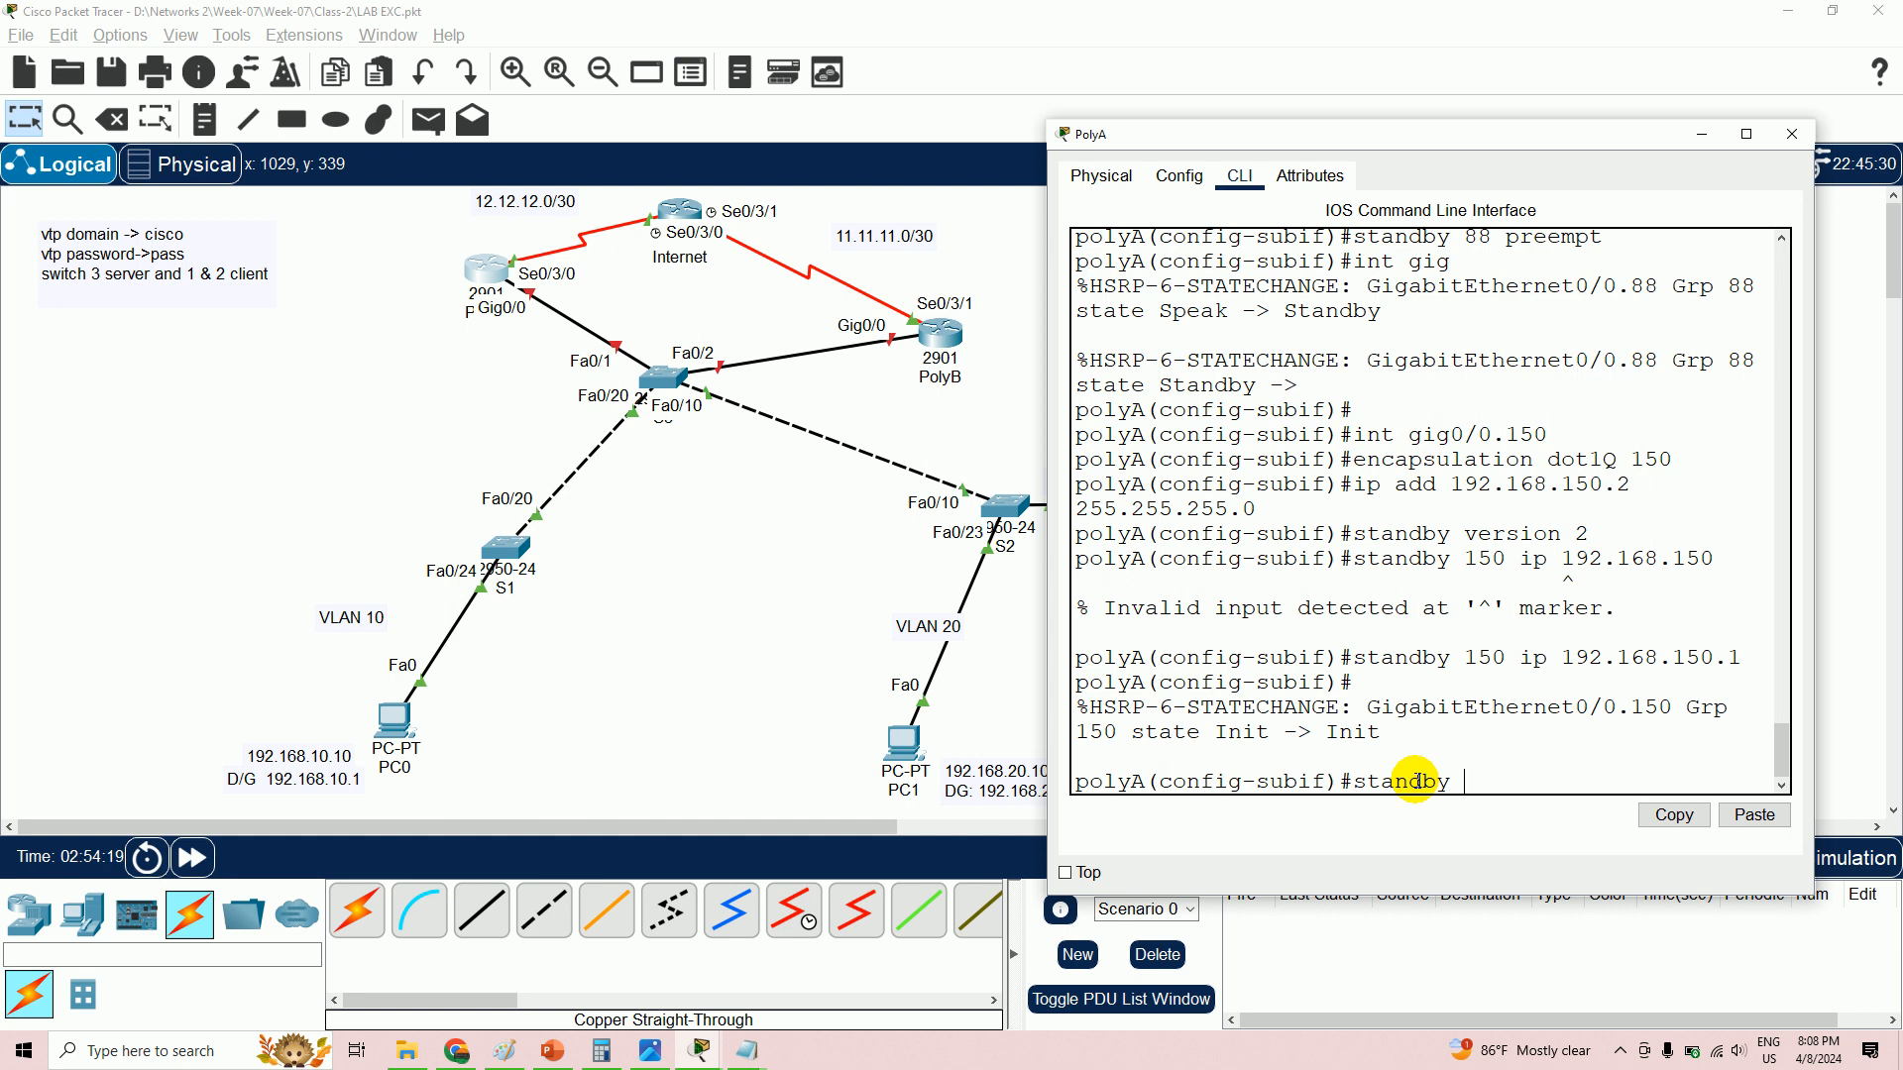
type("150 priority 150")
key("Return")
type("standby")
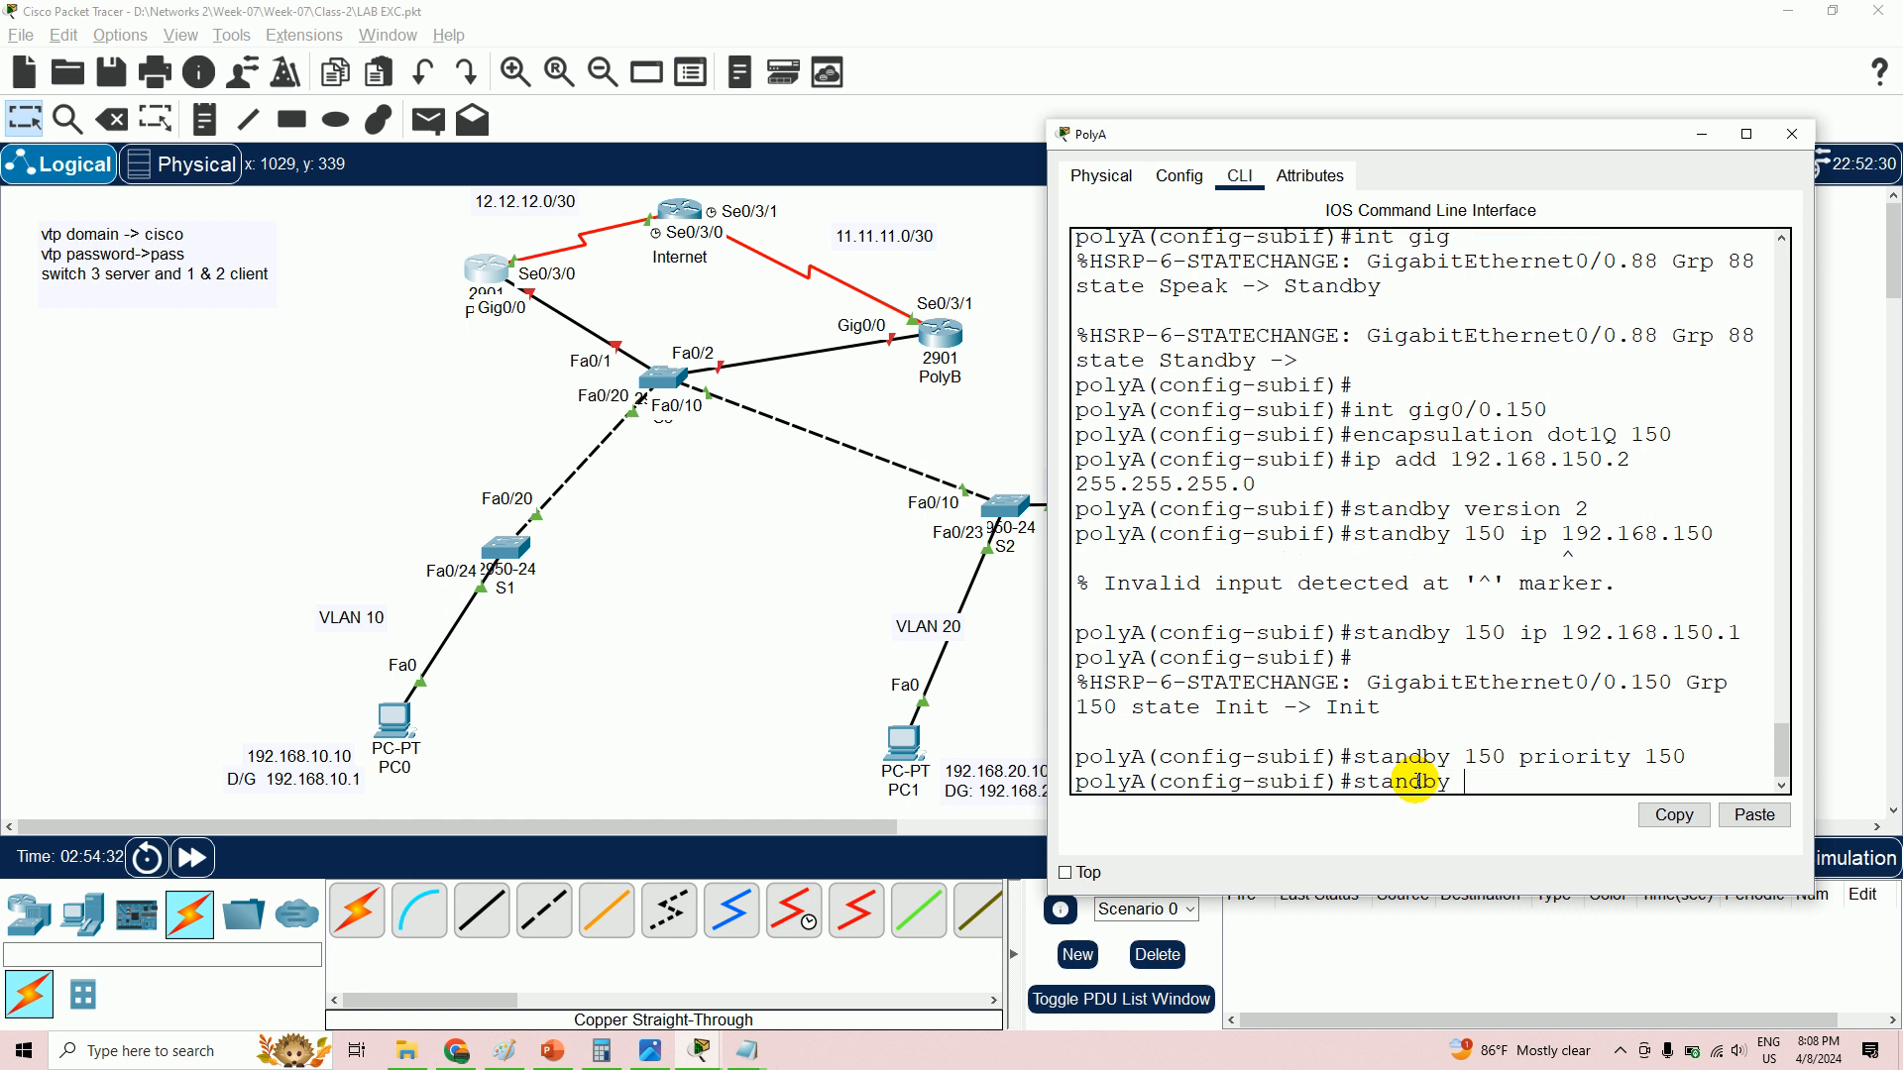
type(" 150")
key("Return")
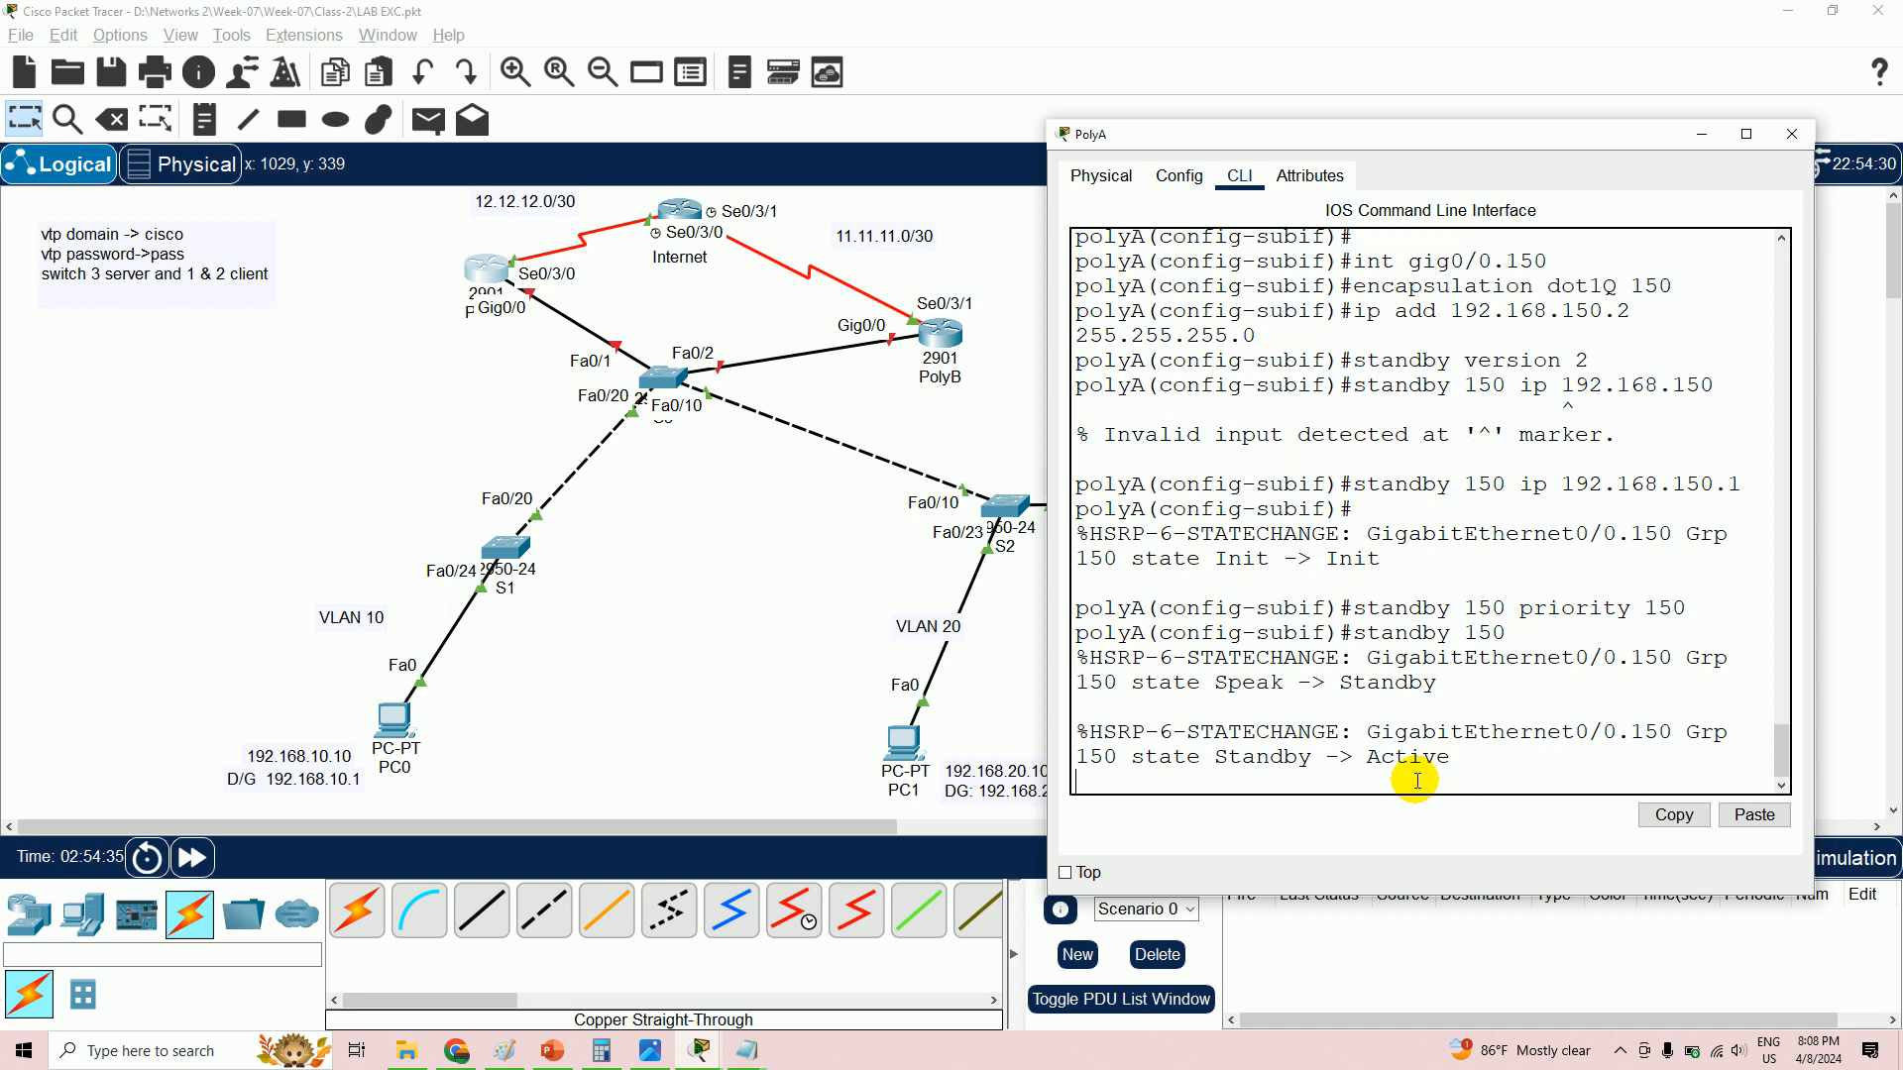
key("Return")
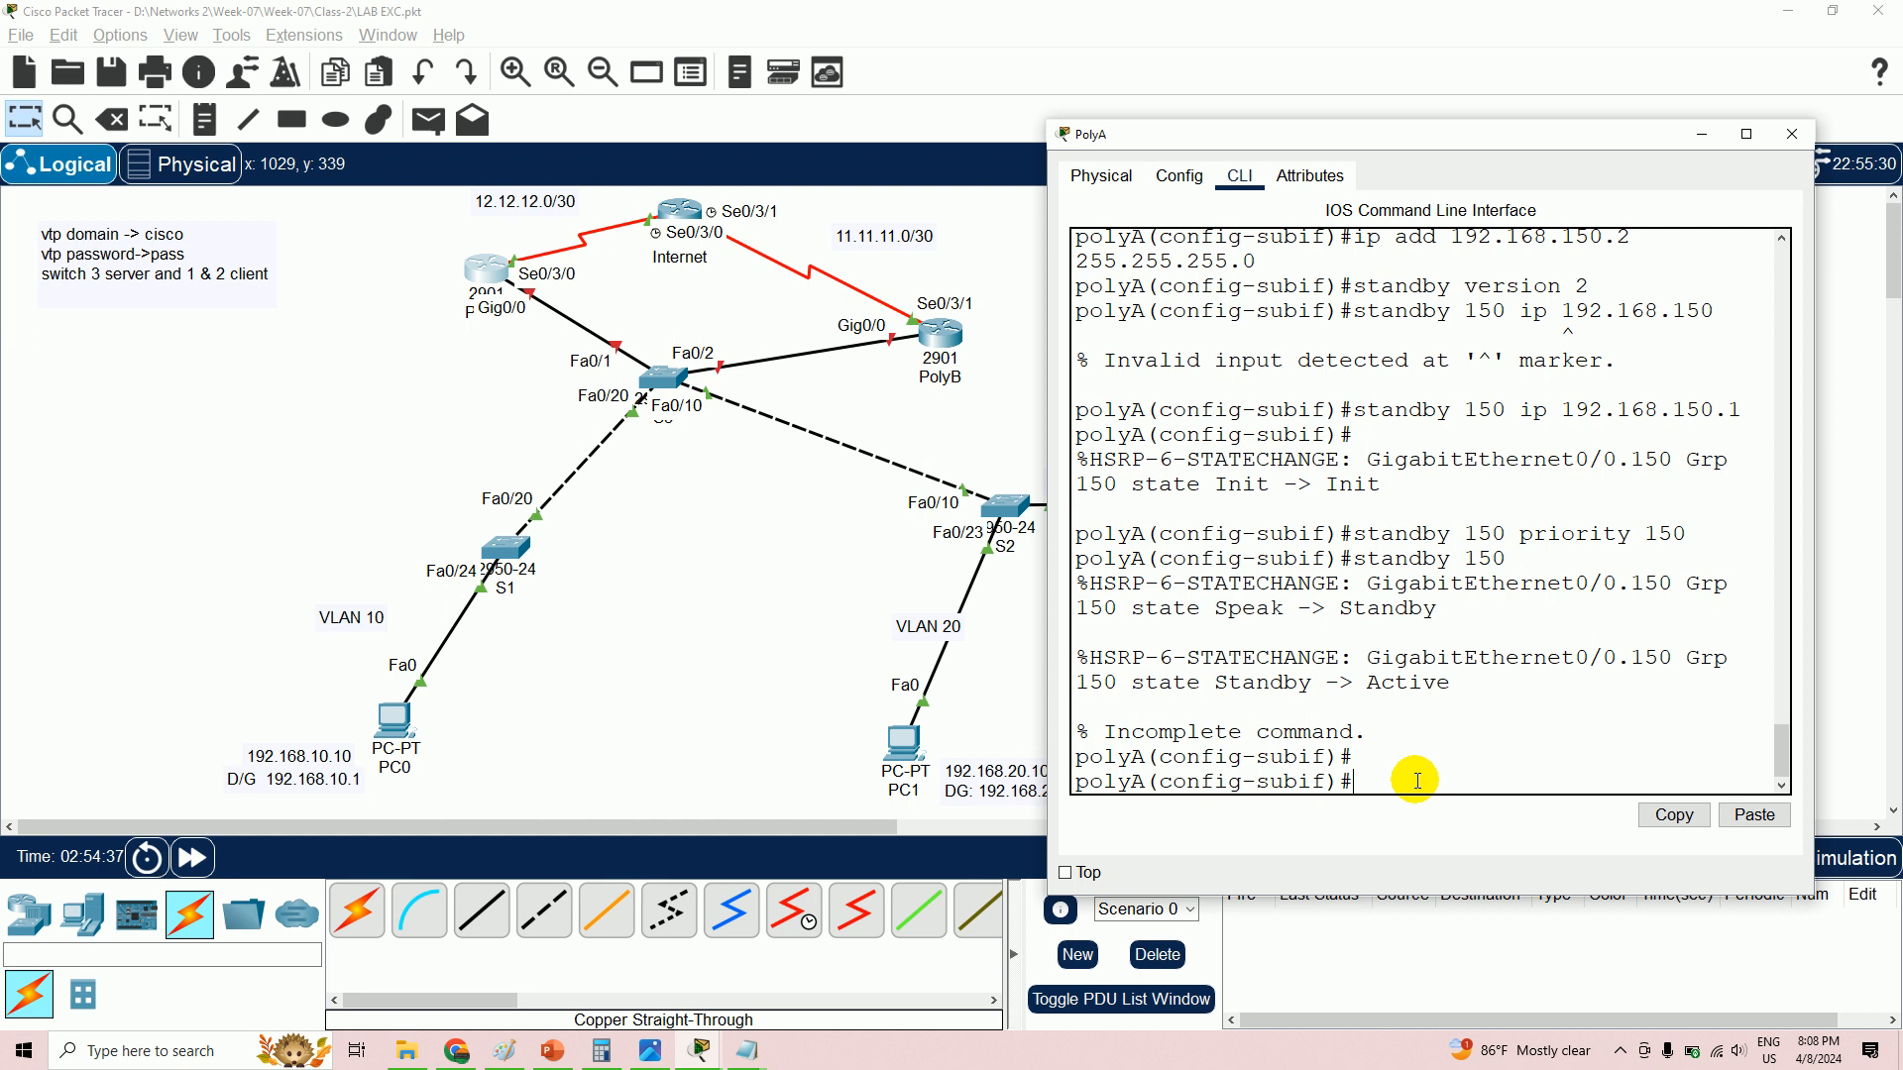
key("Up")
type("preempt")
key("Return")
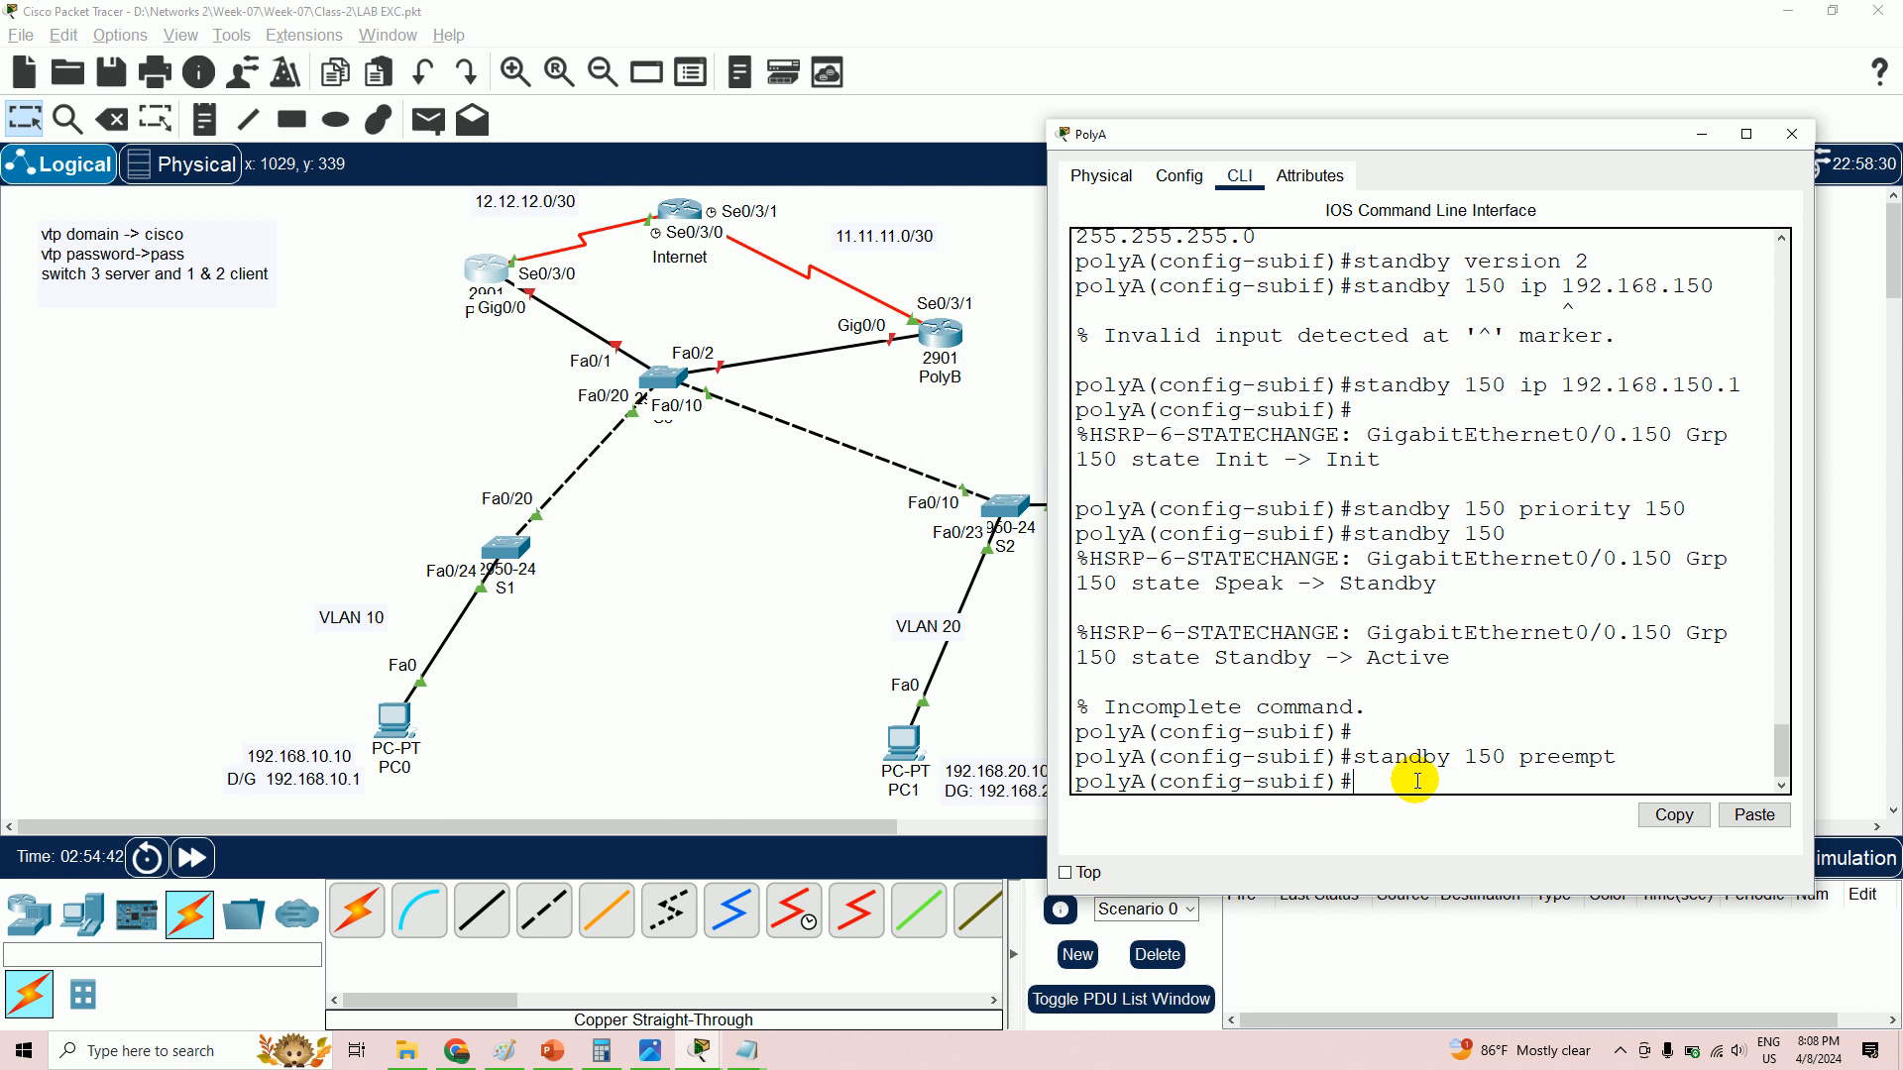
type("end")
key("Return")
- Page through 'sh run' to review the HSRP settings on each subinterface
type("sh")
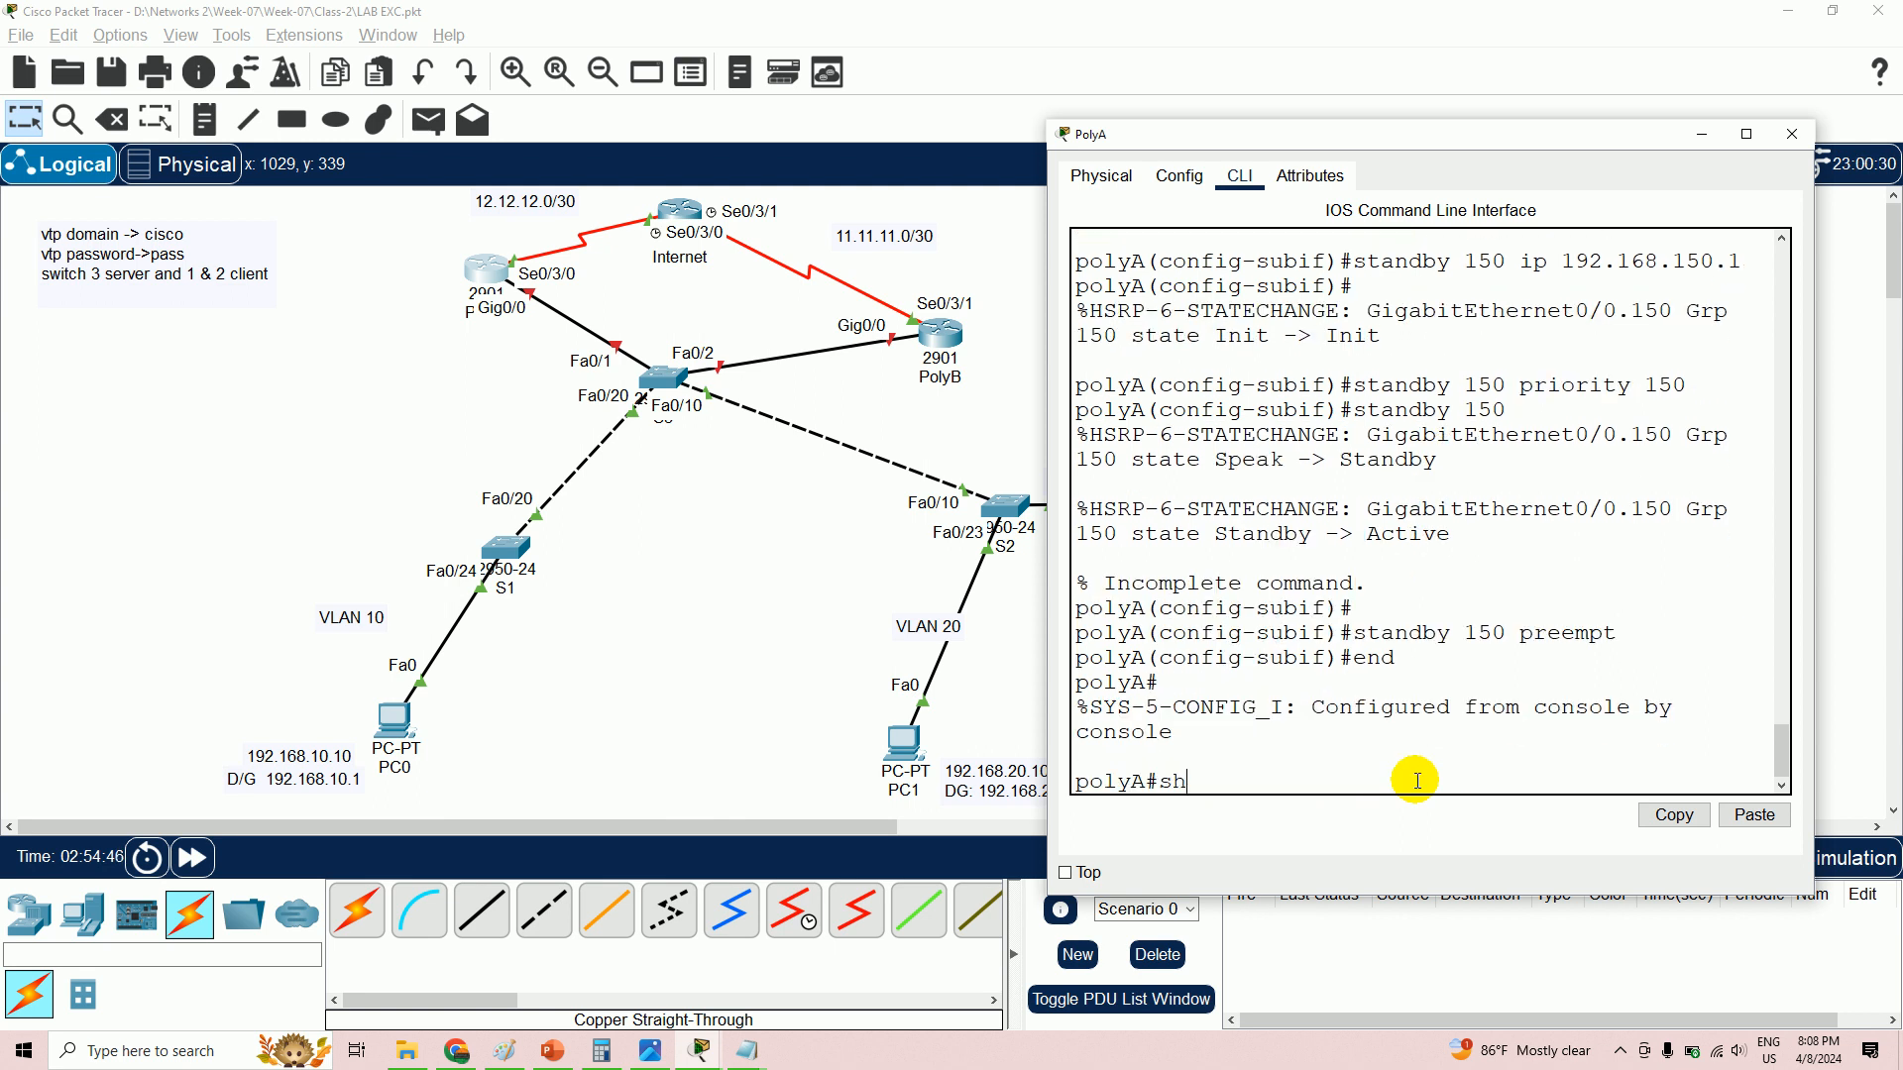
type(" run")
key("Return")
key("Return")
key("Return")
key("Return")
key("Return")
key("Return")
key("Return")
key("Return")
key("Return")
key("Return")
key("Return")
key("Return")
key("Return")
key("Return")
key("Return")
key("Return")
key("Return")
key("Return")
key("Return")
key("Return")
key("Return")
key("Return")
key("Return")
key("Return")
key("Return")
key("Return")
key("Return")
key("Return")
key("Return")
key("Return")
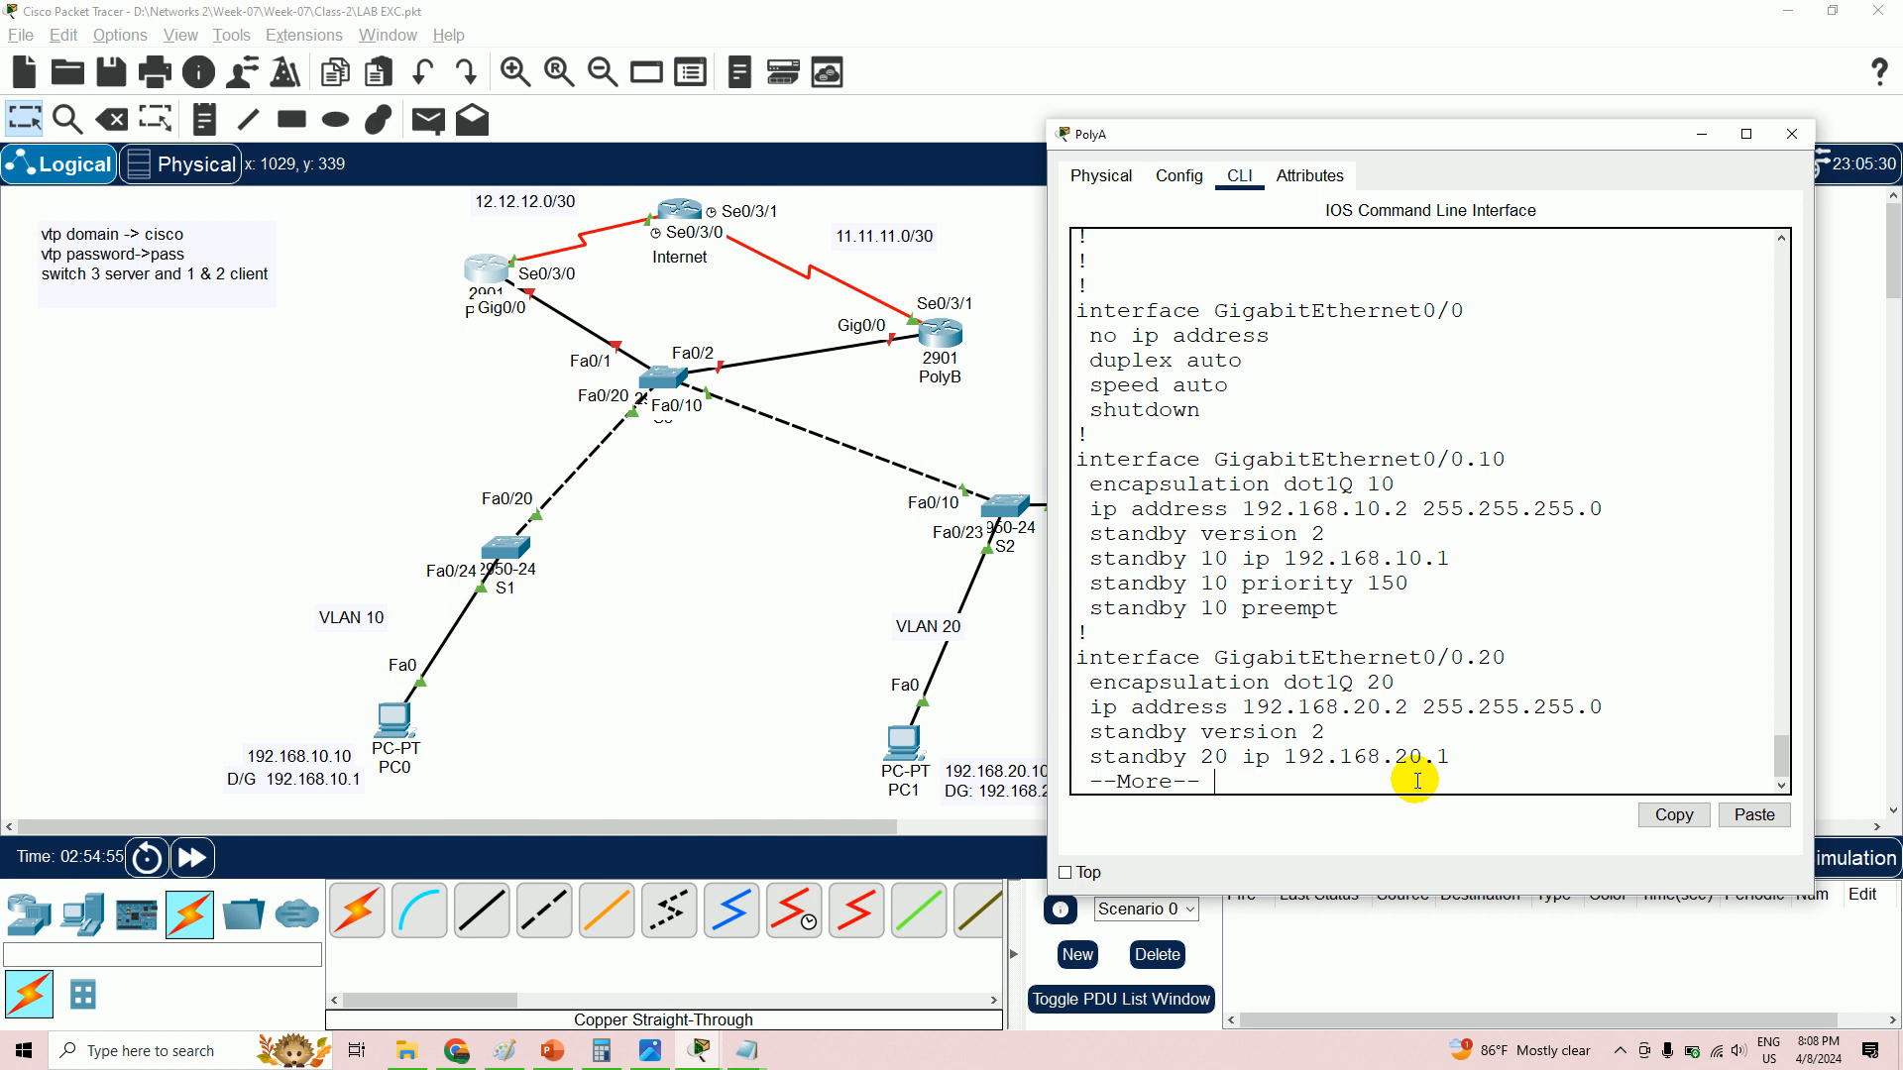
key("Return")
key("Return")
key("Return")
key("Return")
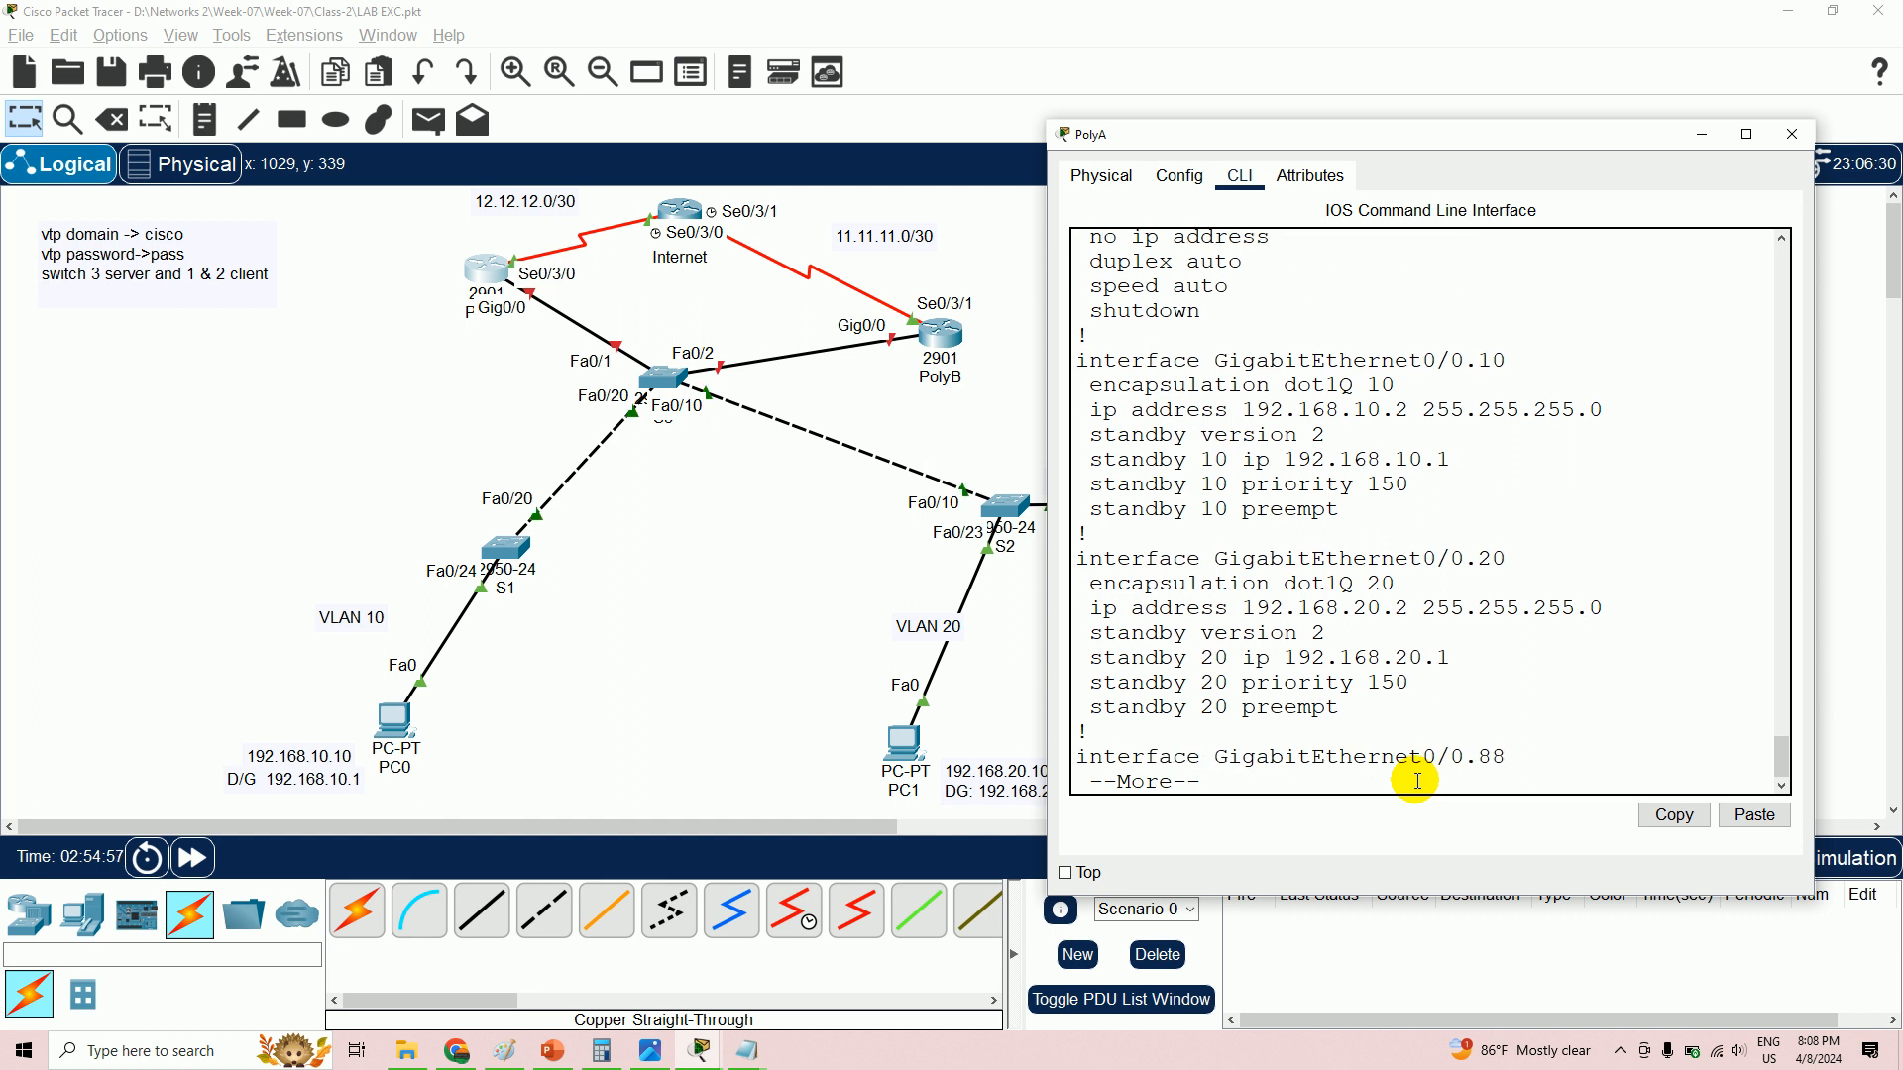
key("Return")
key("Return")
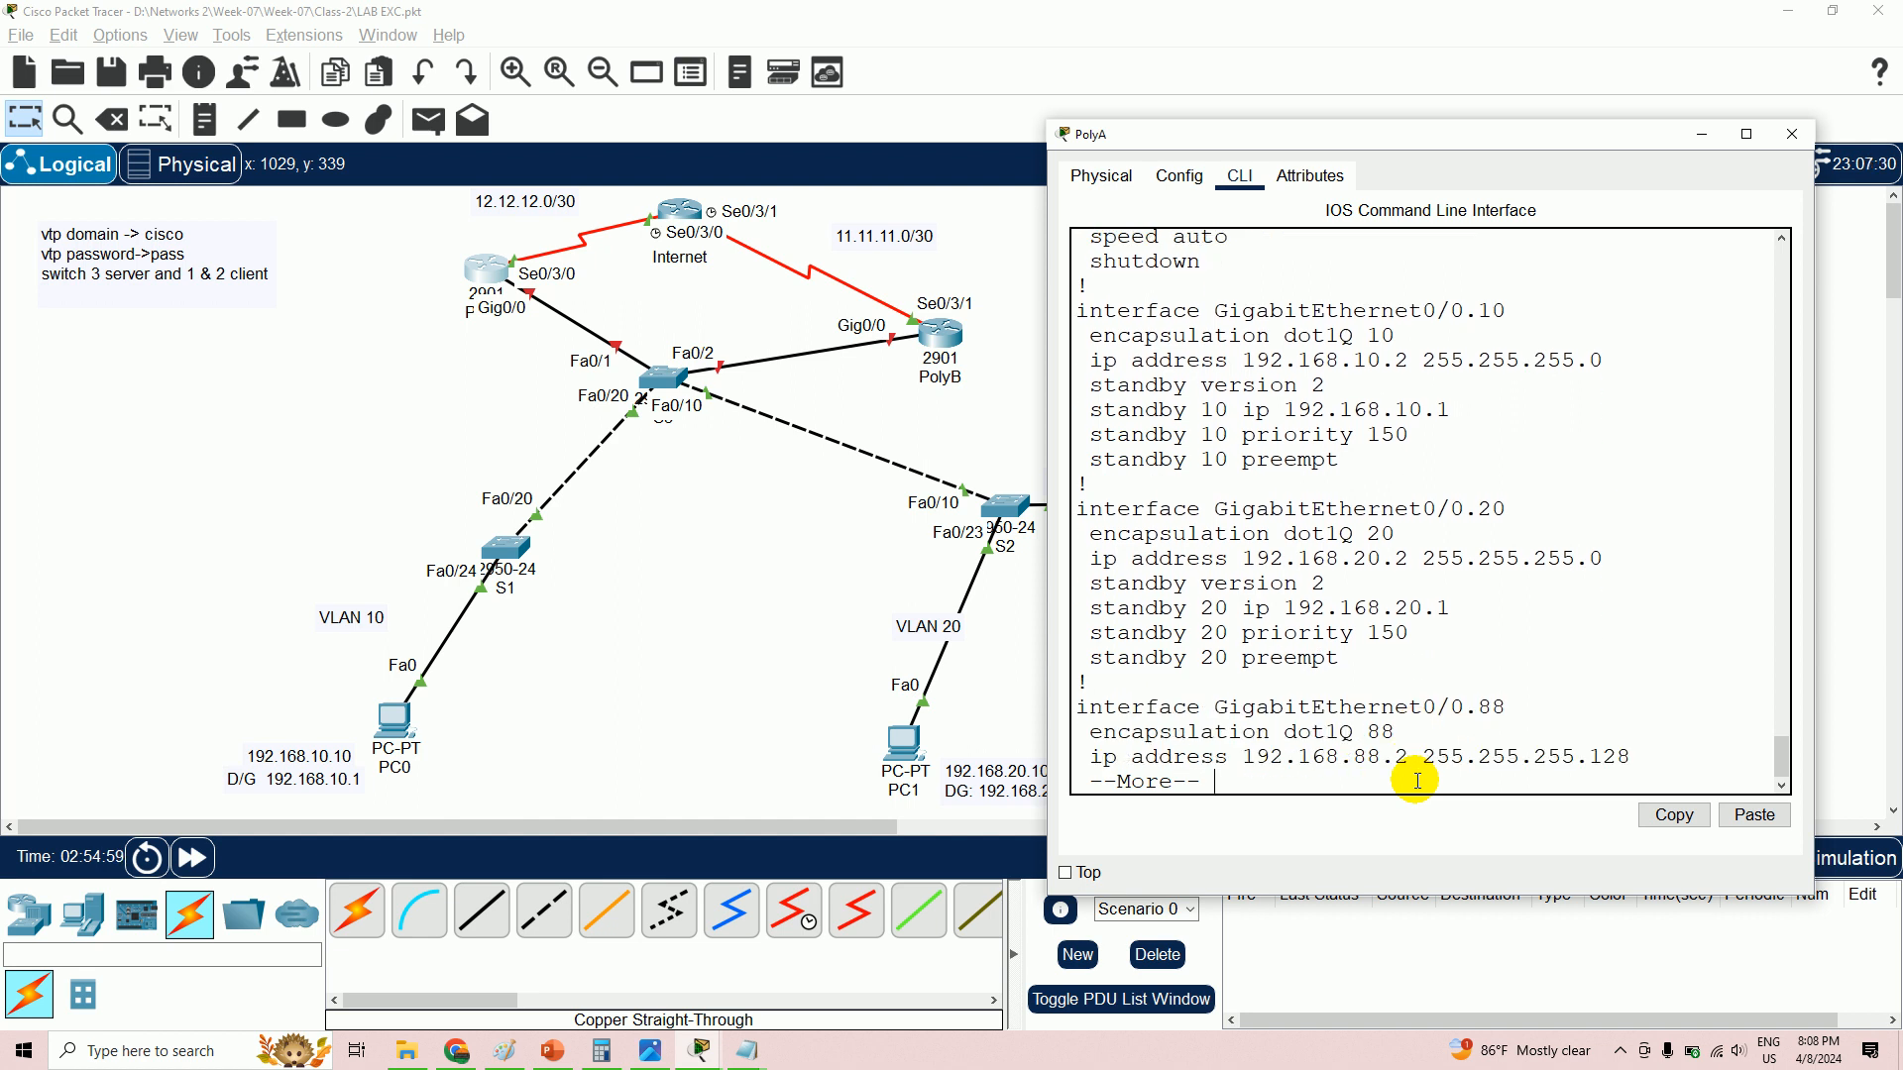
key("Return")
key("Return")
key("Return")
key("Return")
key("Return")
key("Return")
key("Return")
key("Return")
key("Return")
key("Return")
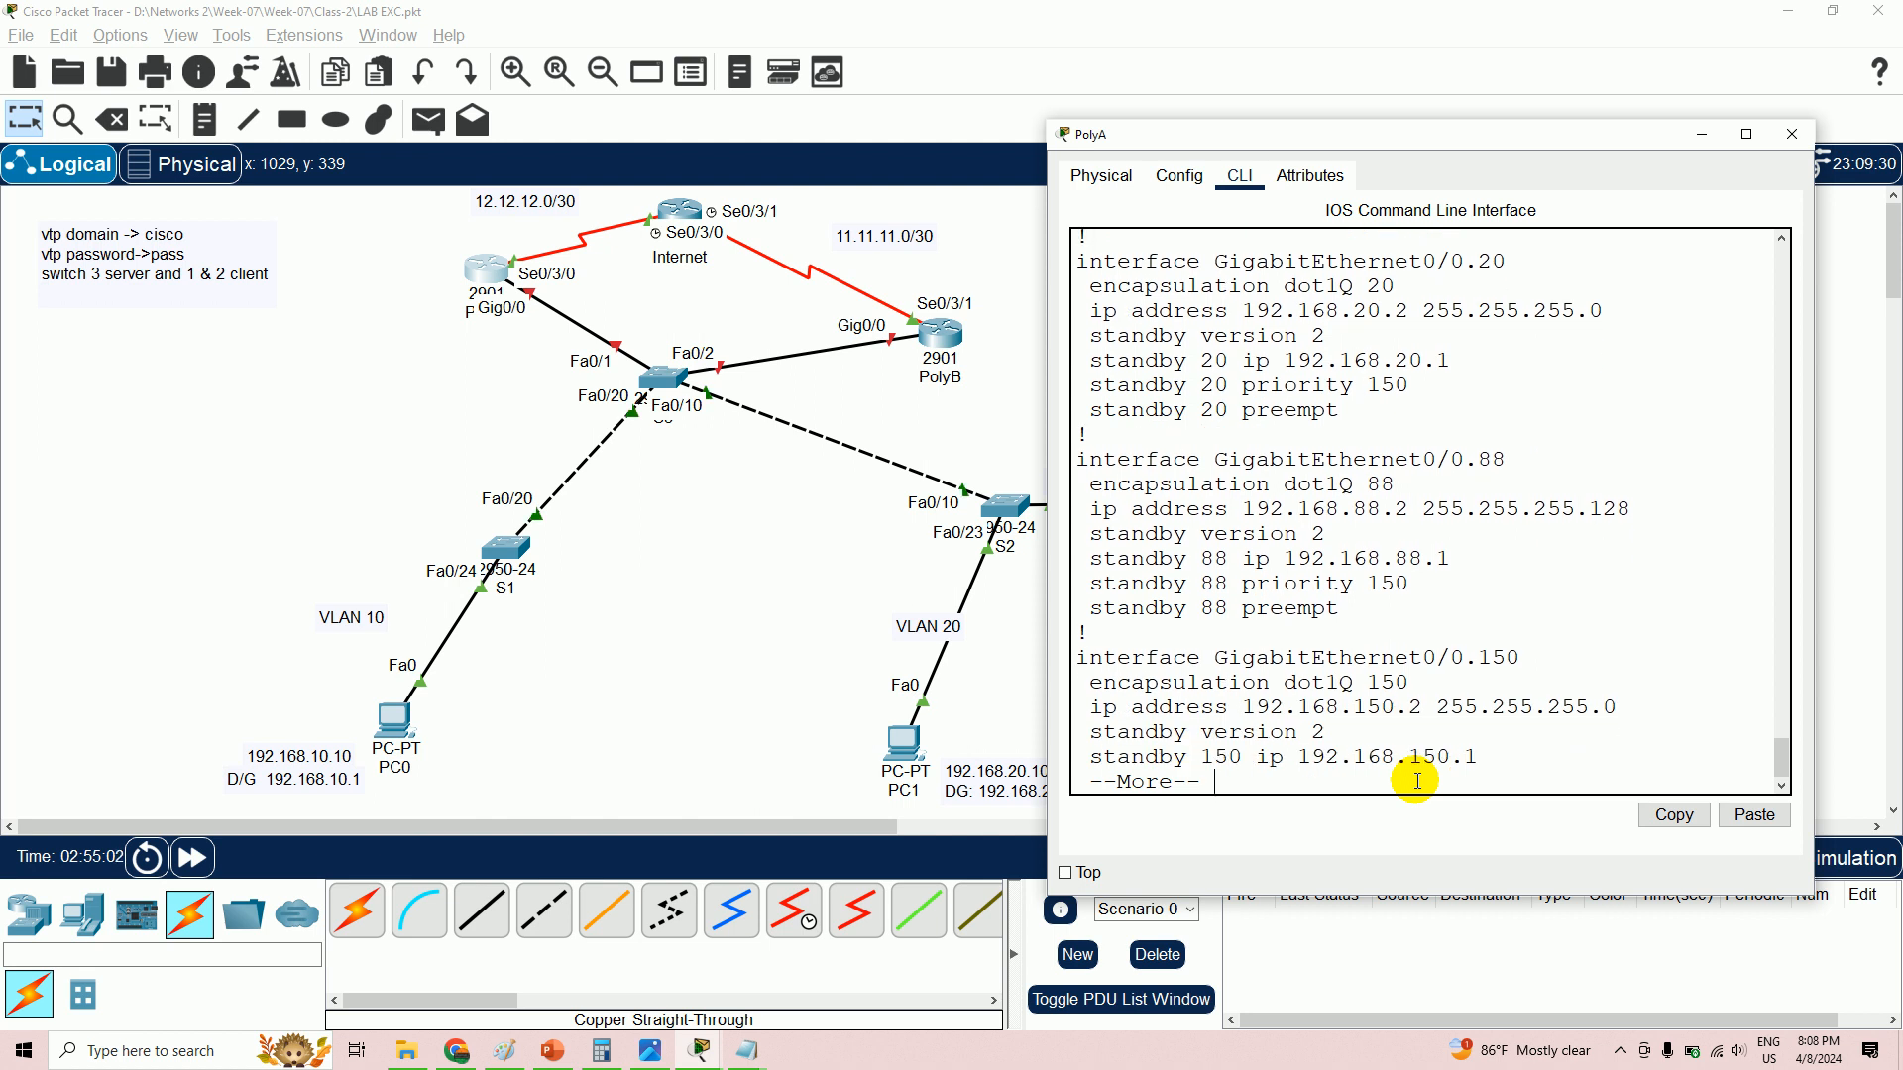
key("Return")
key("Return")
key("Return")
key("Return")
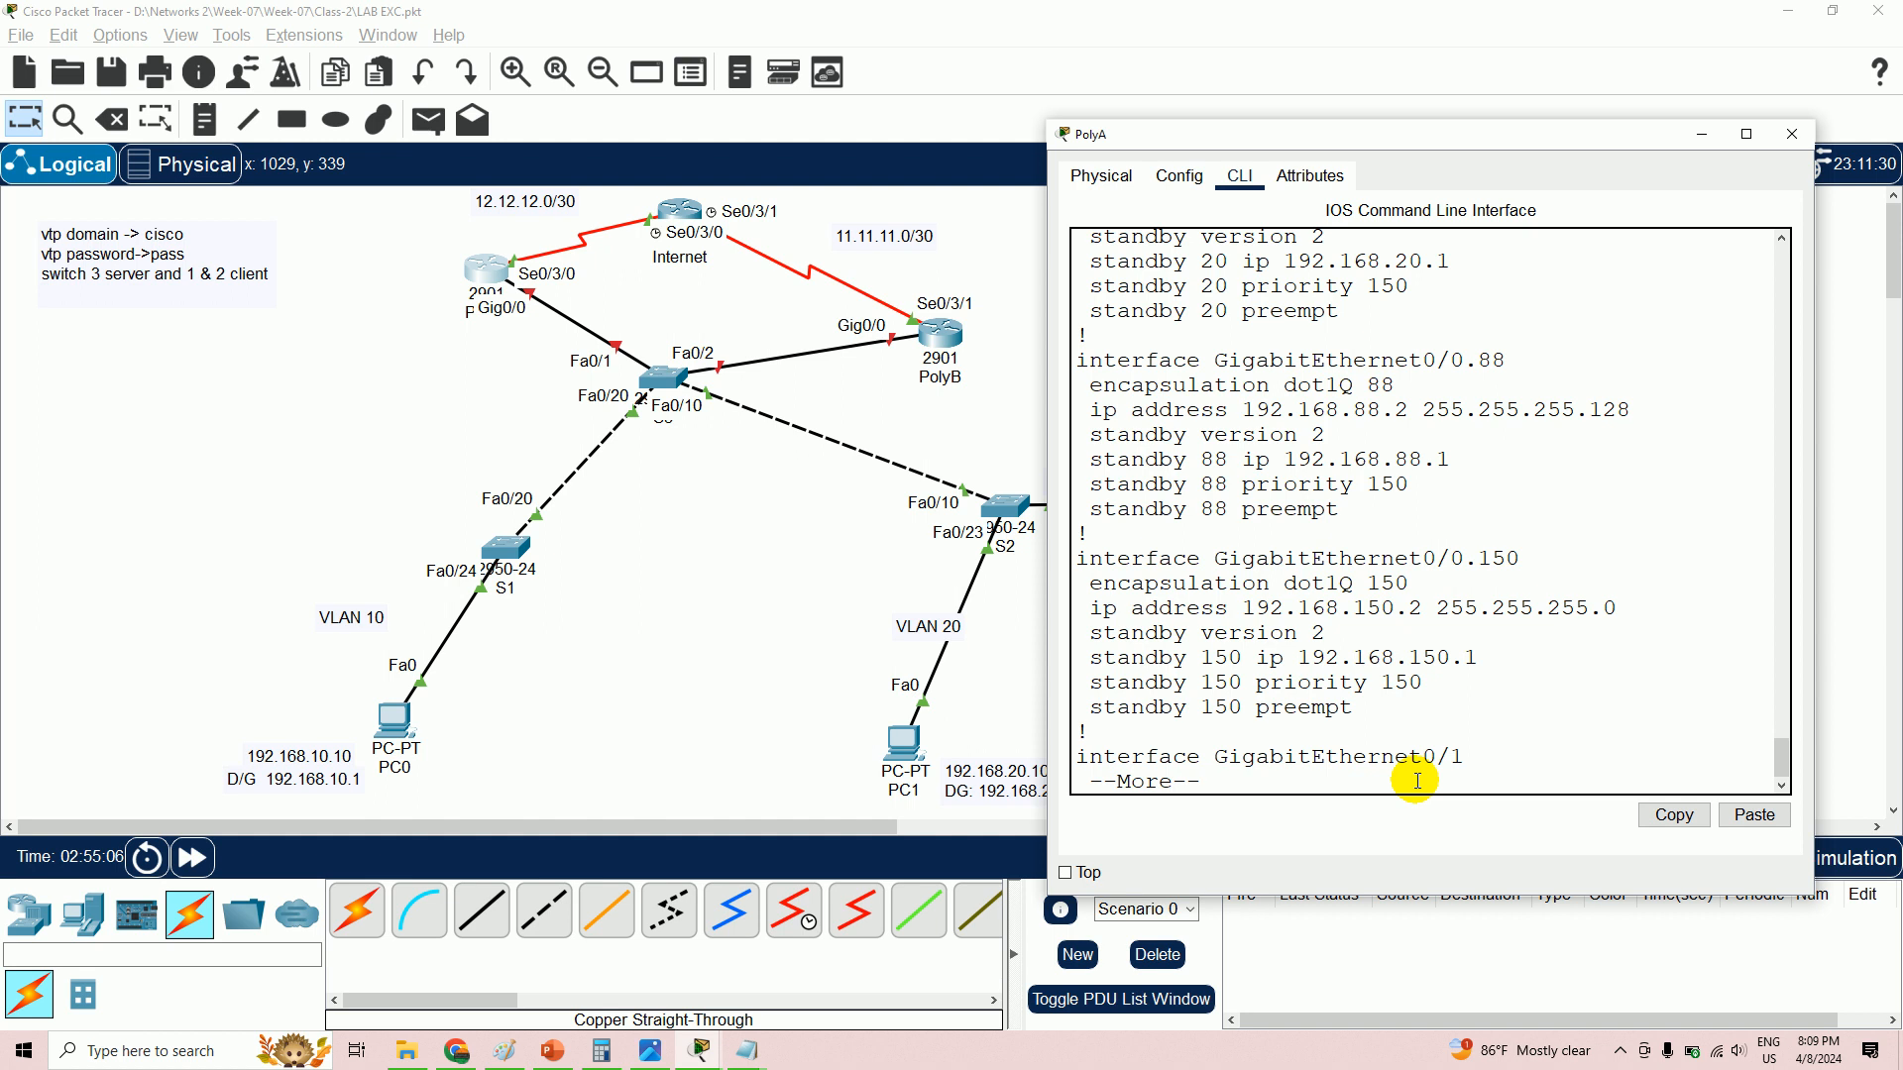
key("Return")
key("Return")
key("Return")
key("Return")
key("Return")
key("Return")
key("Return")
key("Return")
key("Return")
key("Return")
key("Return")
key("Return")
key("Return")
key("Return")
key("Return")
key("Return")
key("Return")
key("Return")
key("Return")
key("Return")
key("Return")
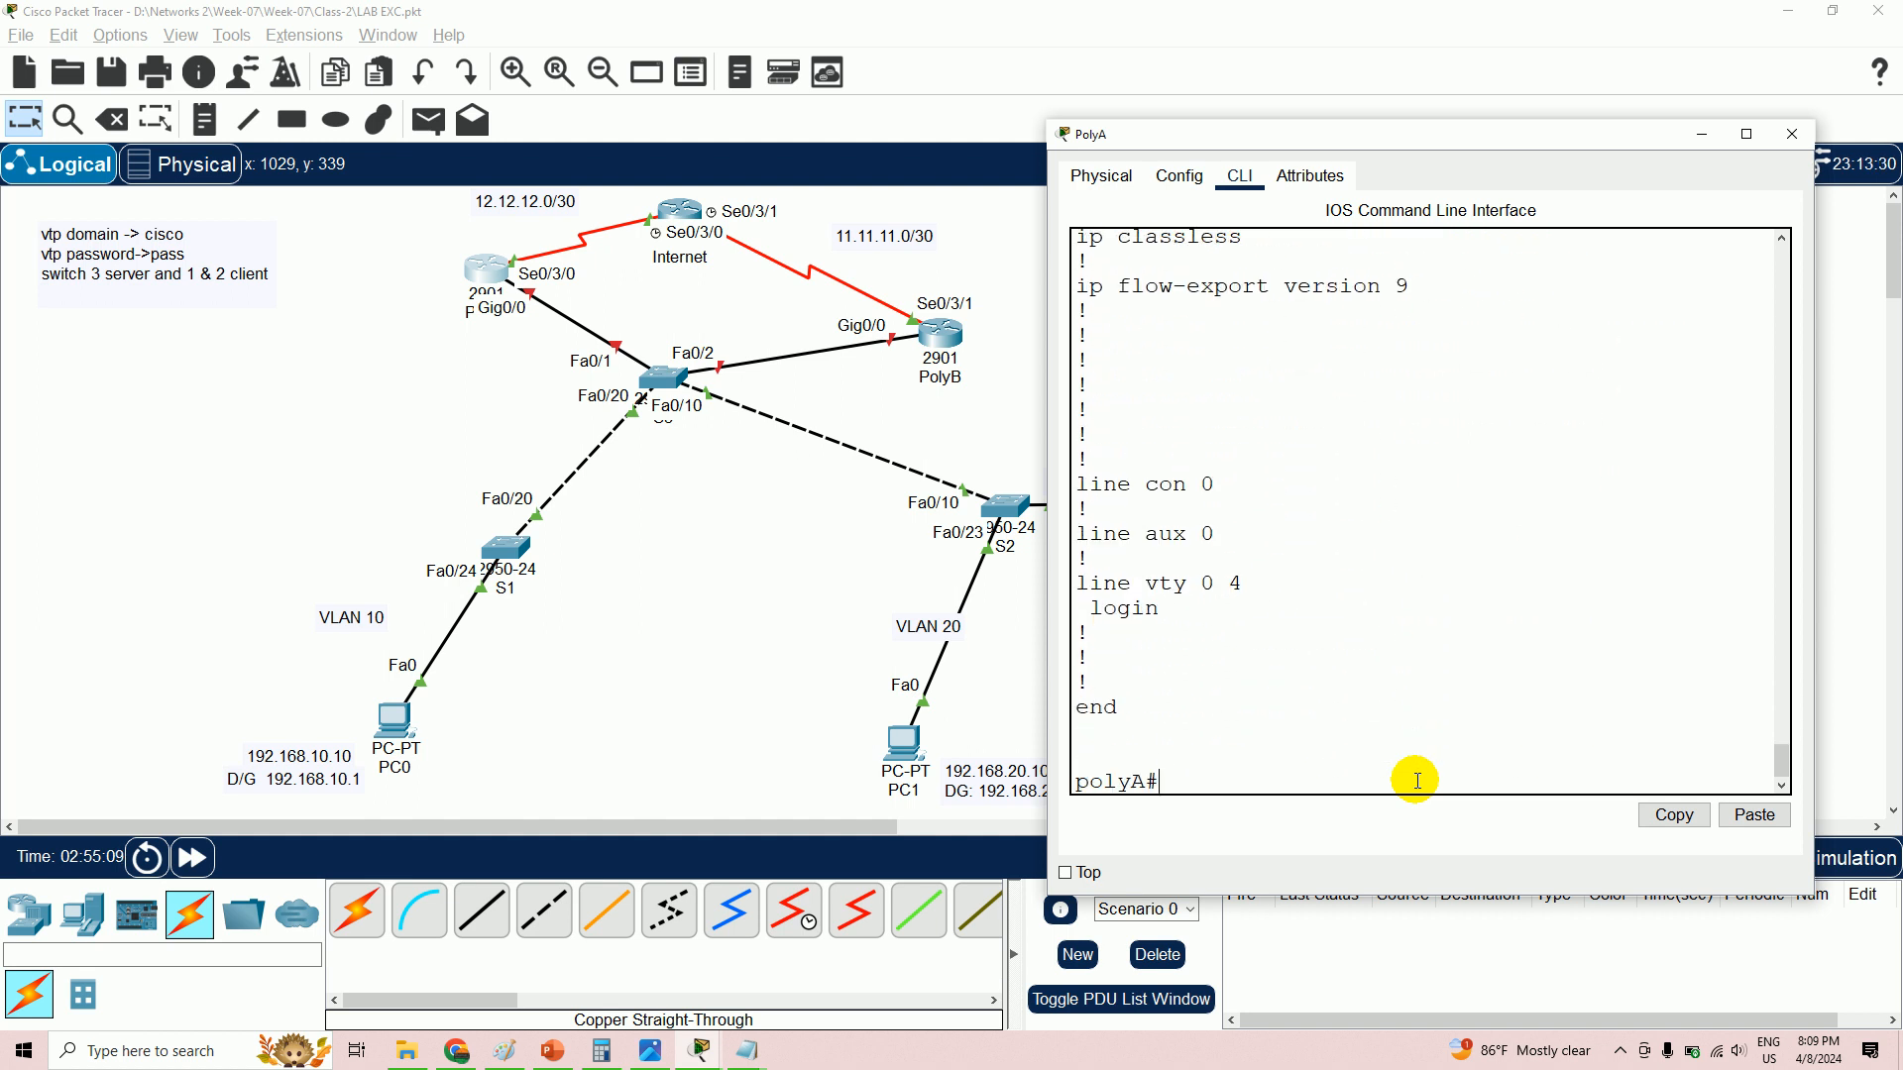
key("Return")
key("Return")
key("Return")
key("Return")
key("Return")
key("Return")
key("Return")
key("Return")
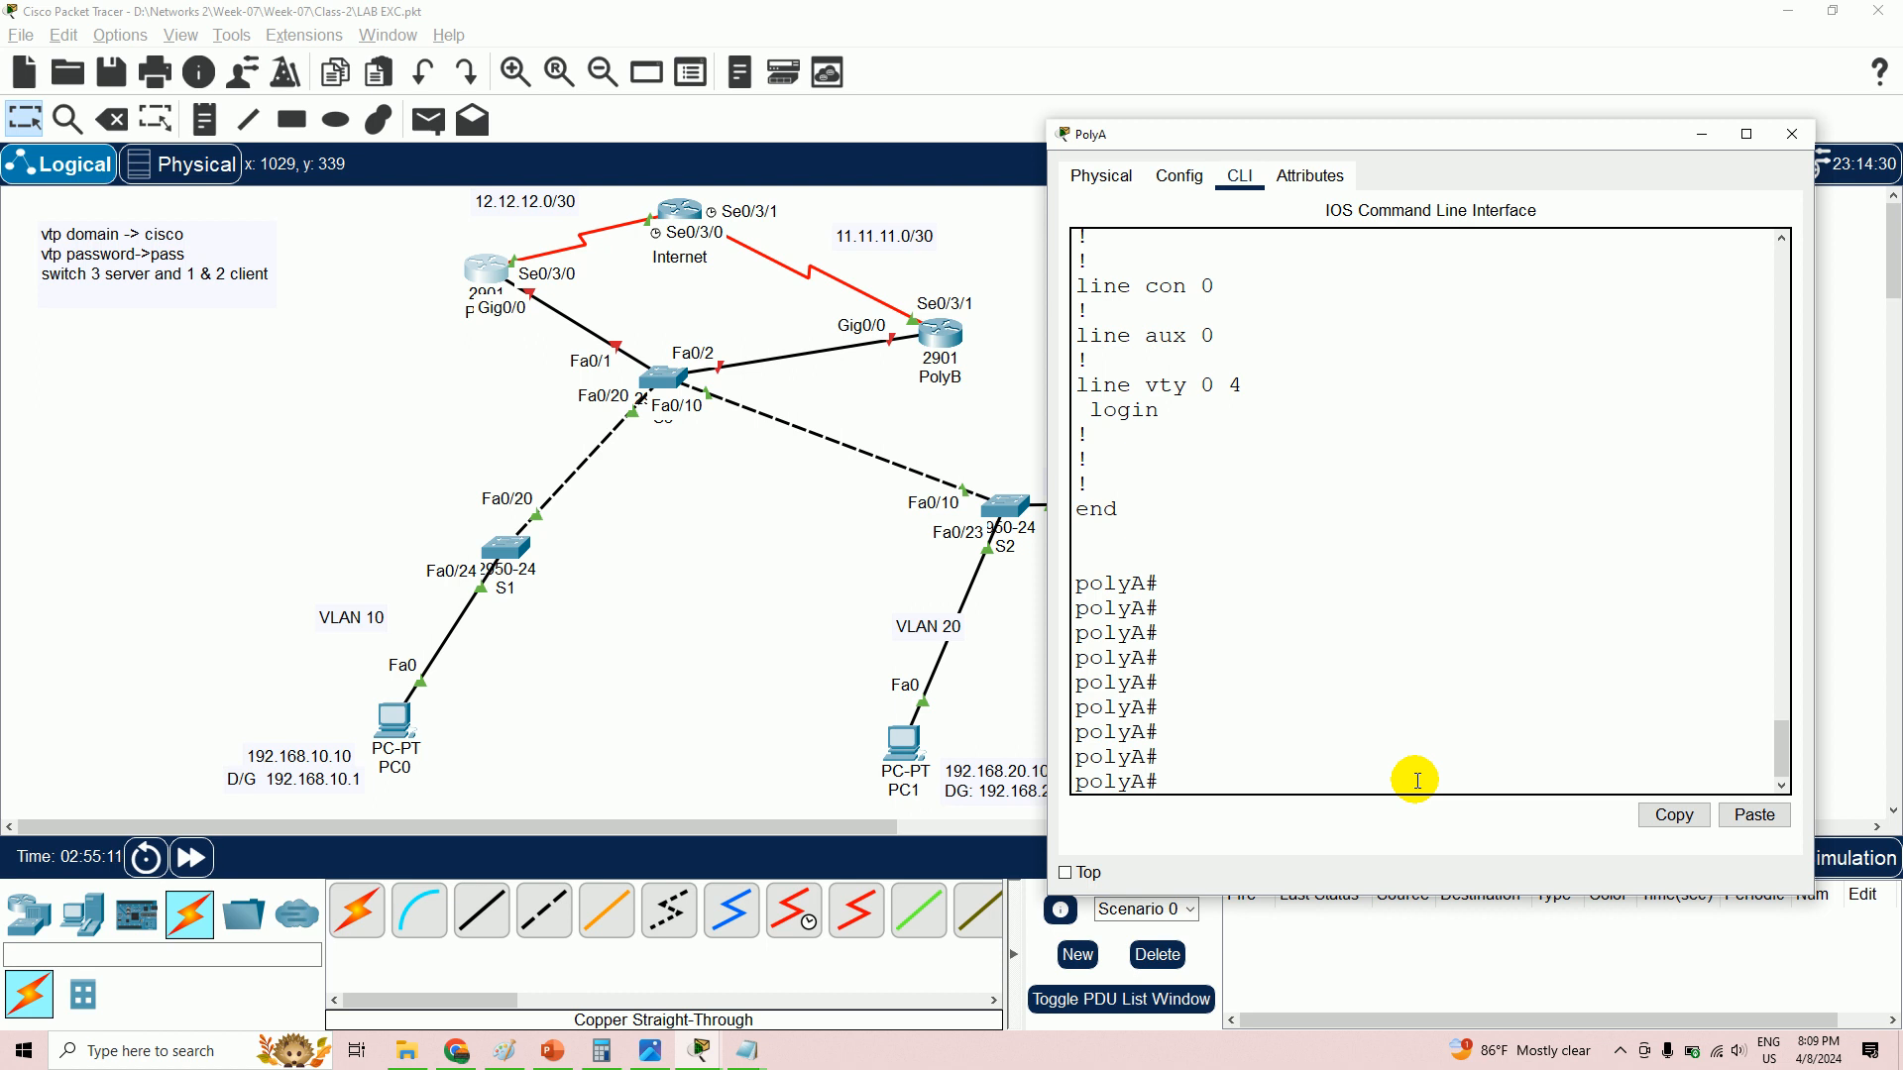
- Save PolyA's running configuration with 'wr'
type("wr")
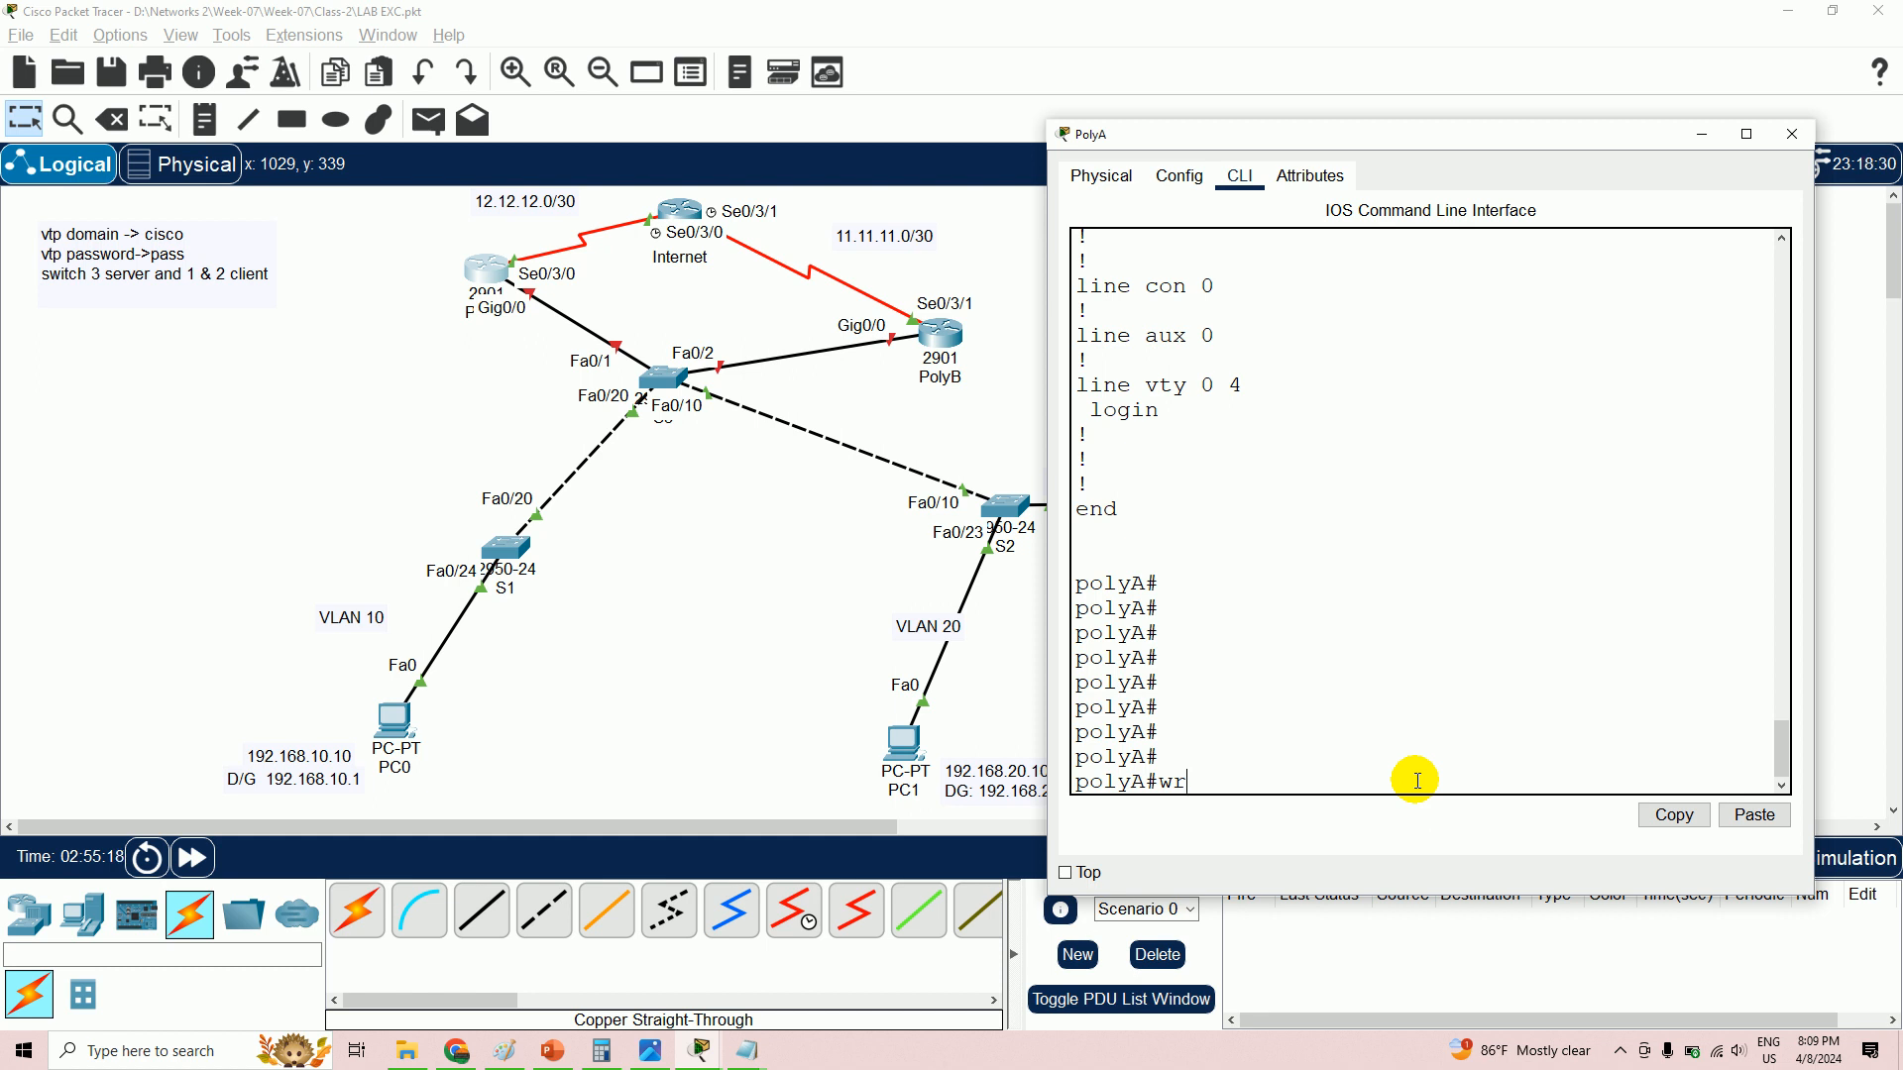
key("Return")
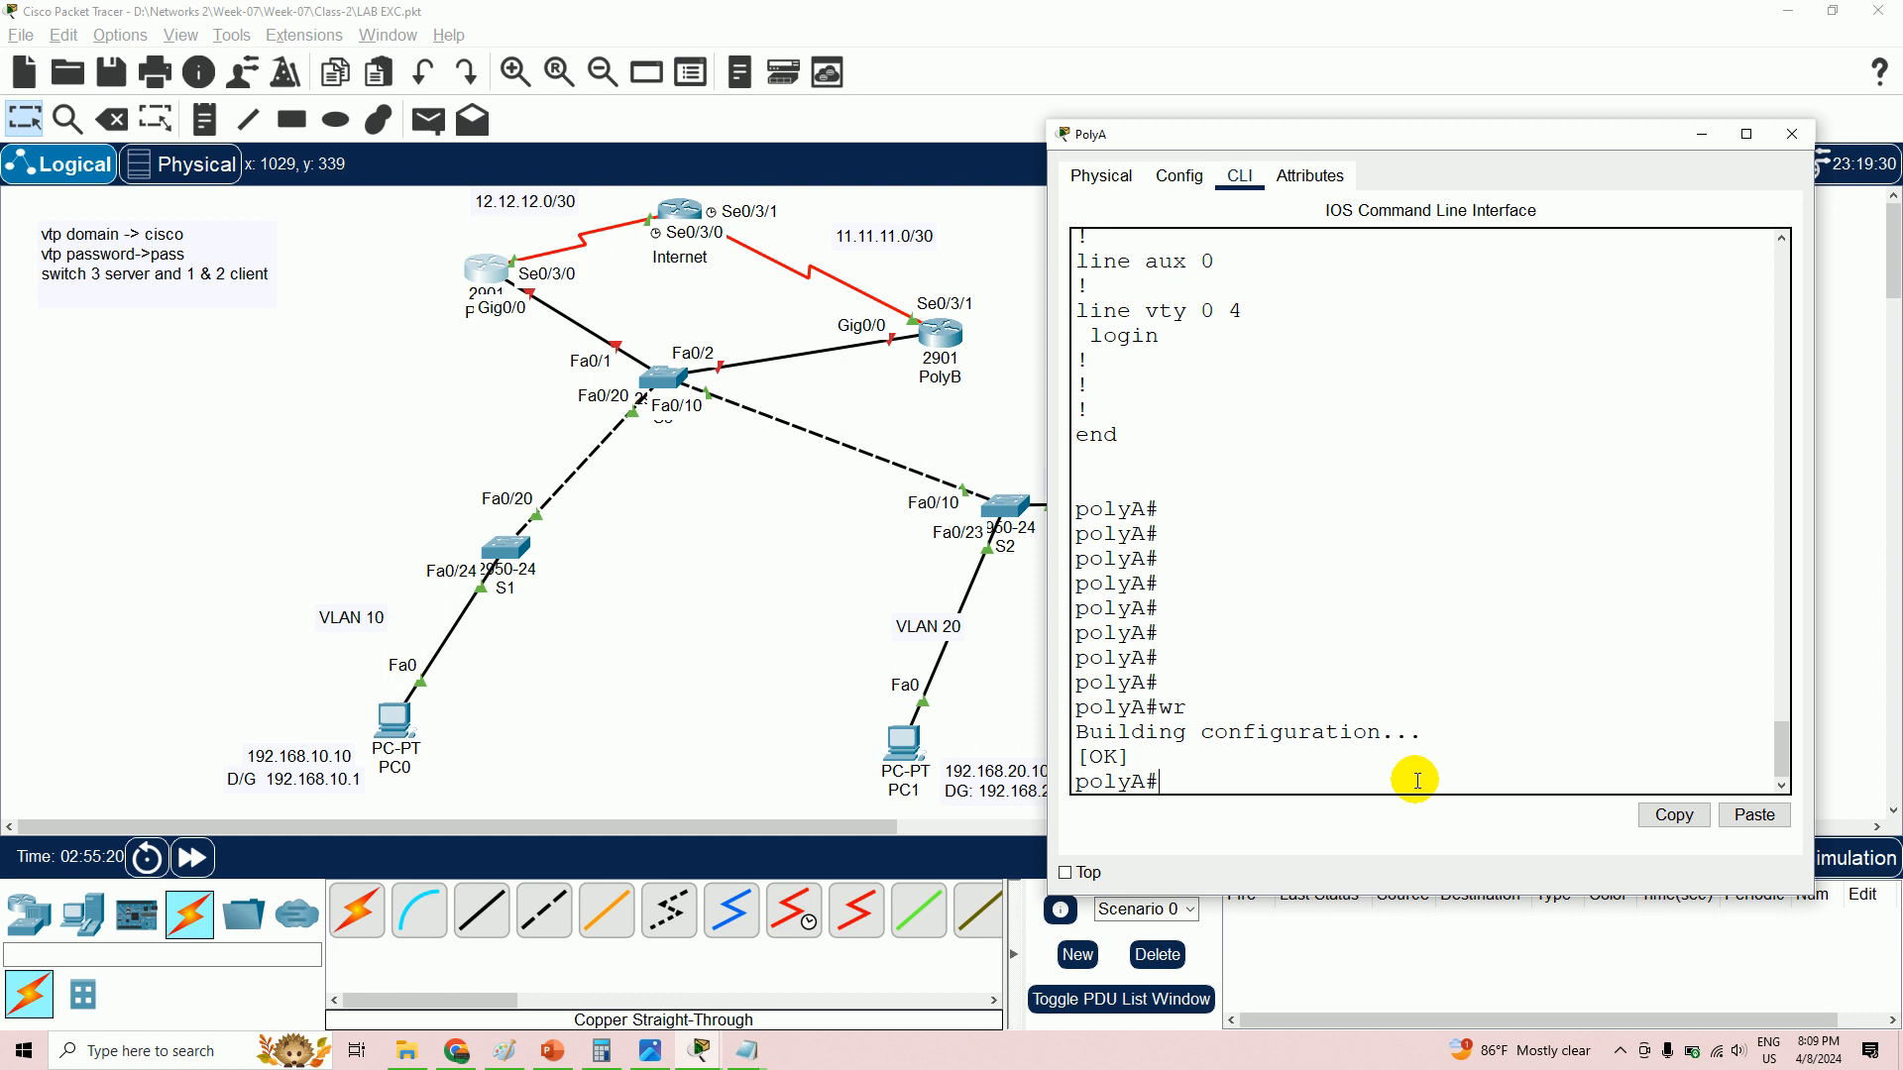
type("wr")
key("Return")
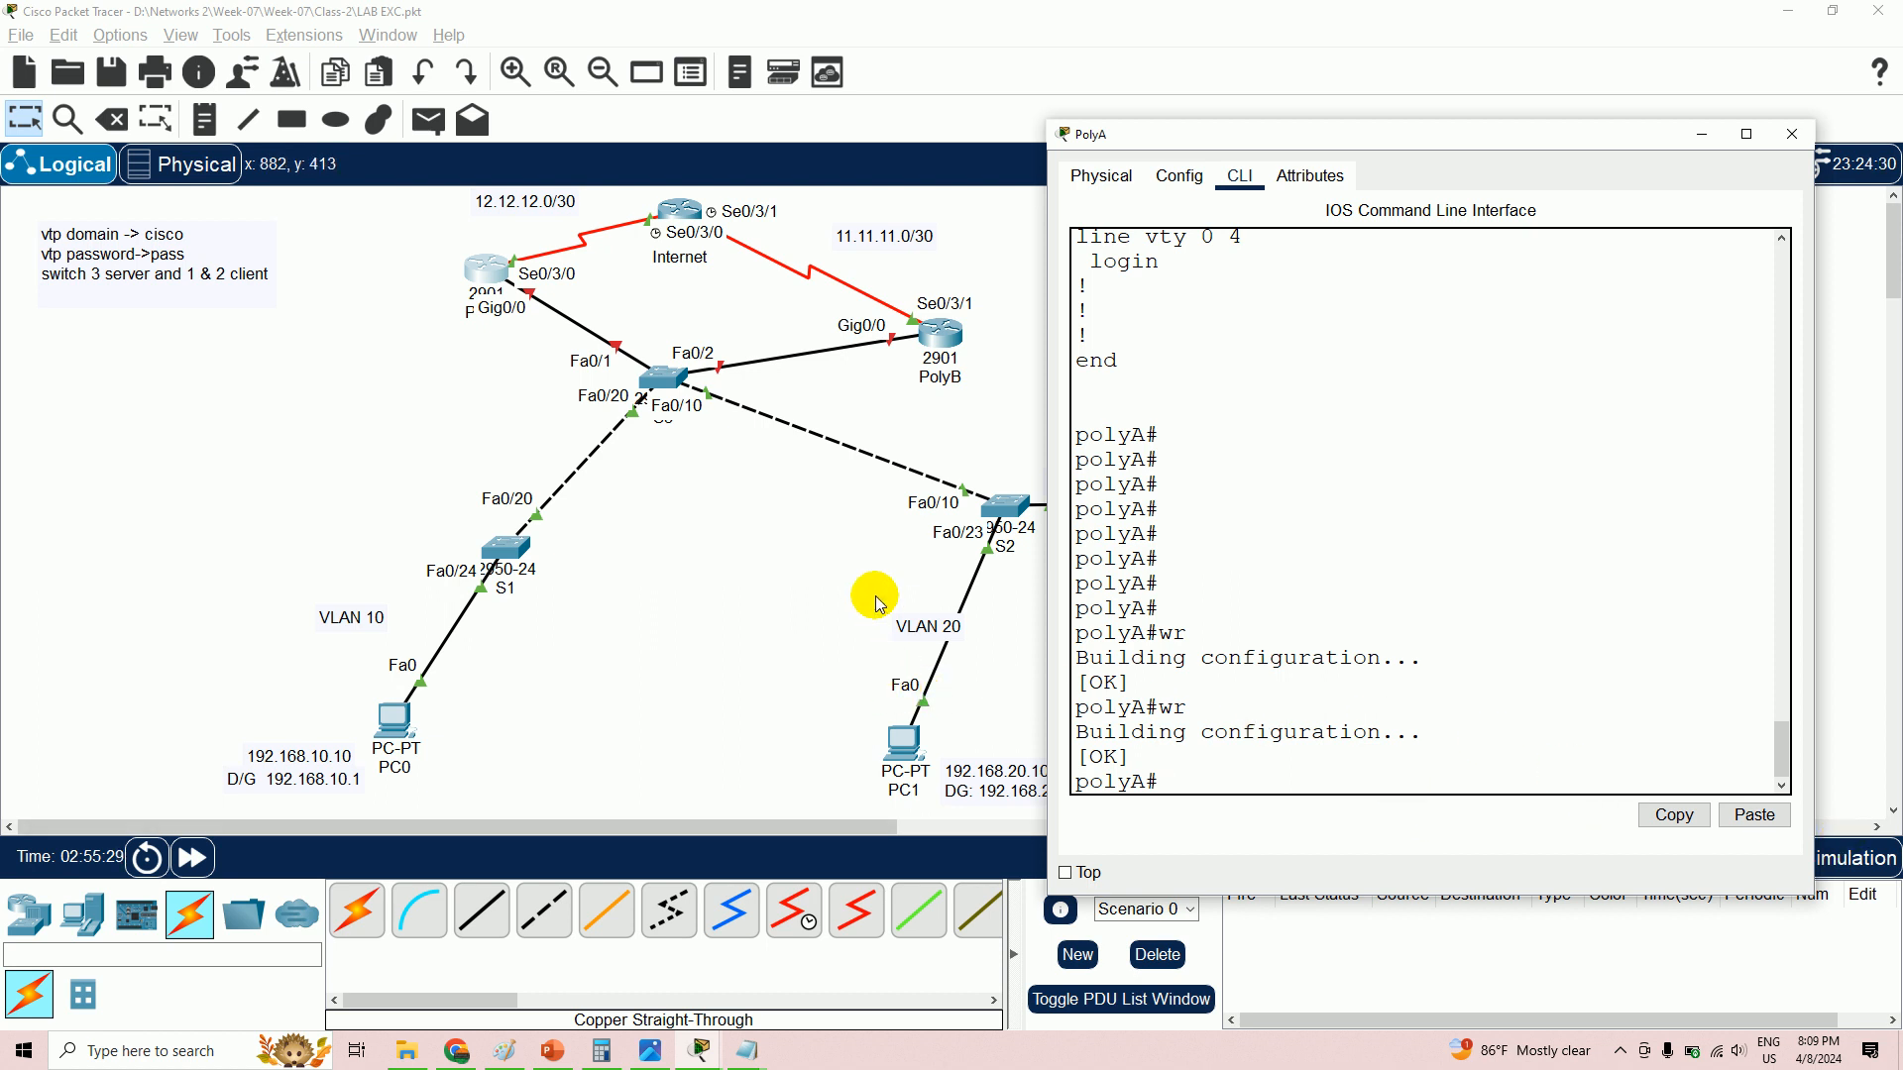
- Open PolyB's CLI and enter privileged mode and global configuration mode
left_click(939, 346)
left_click(1625, 465)
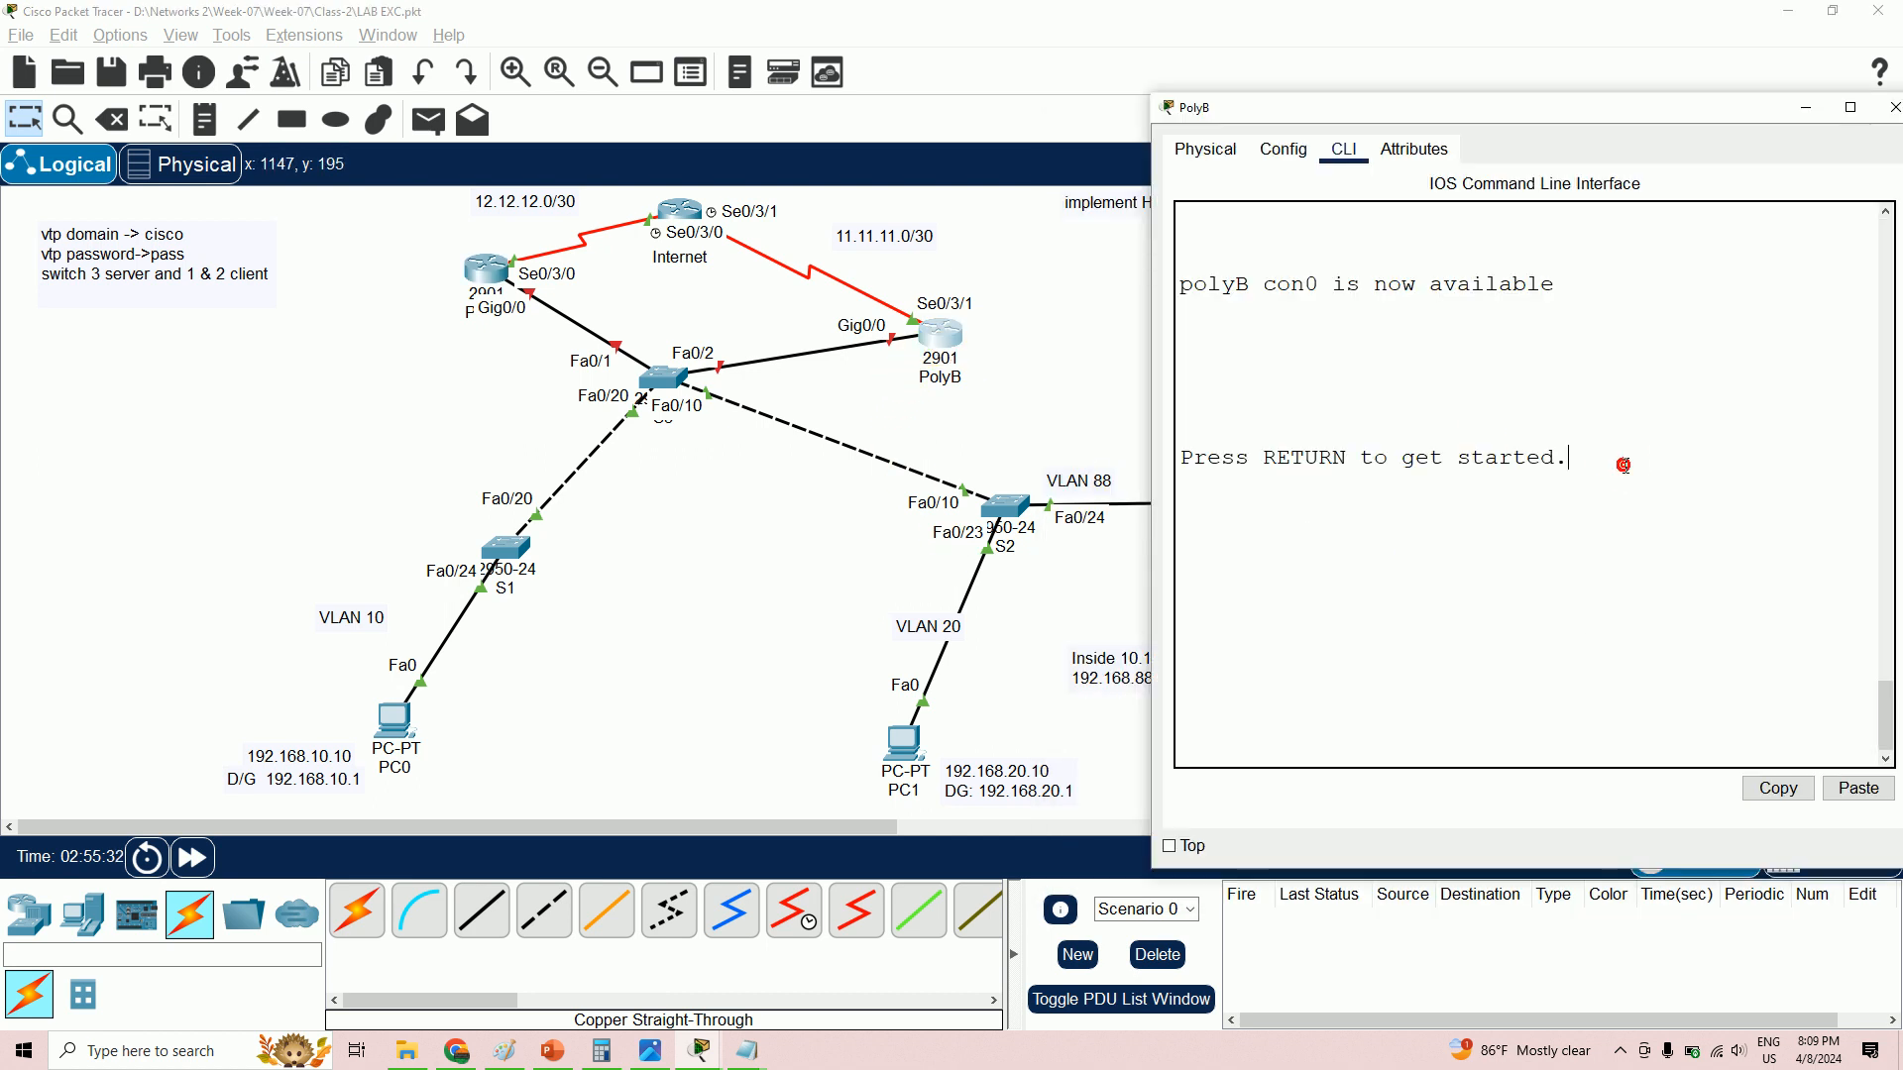
key("Return")
type("en")
key("Return")
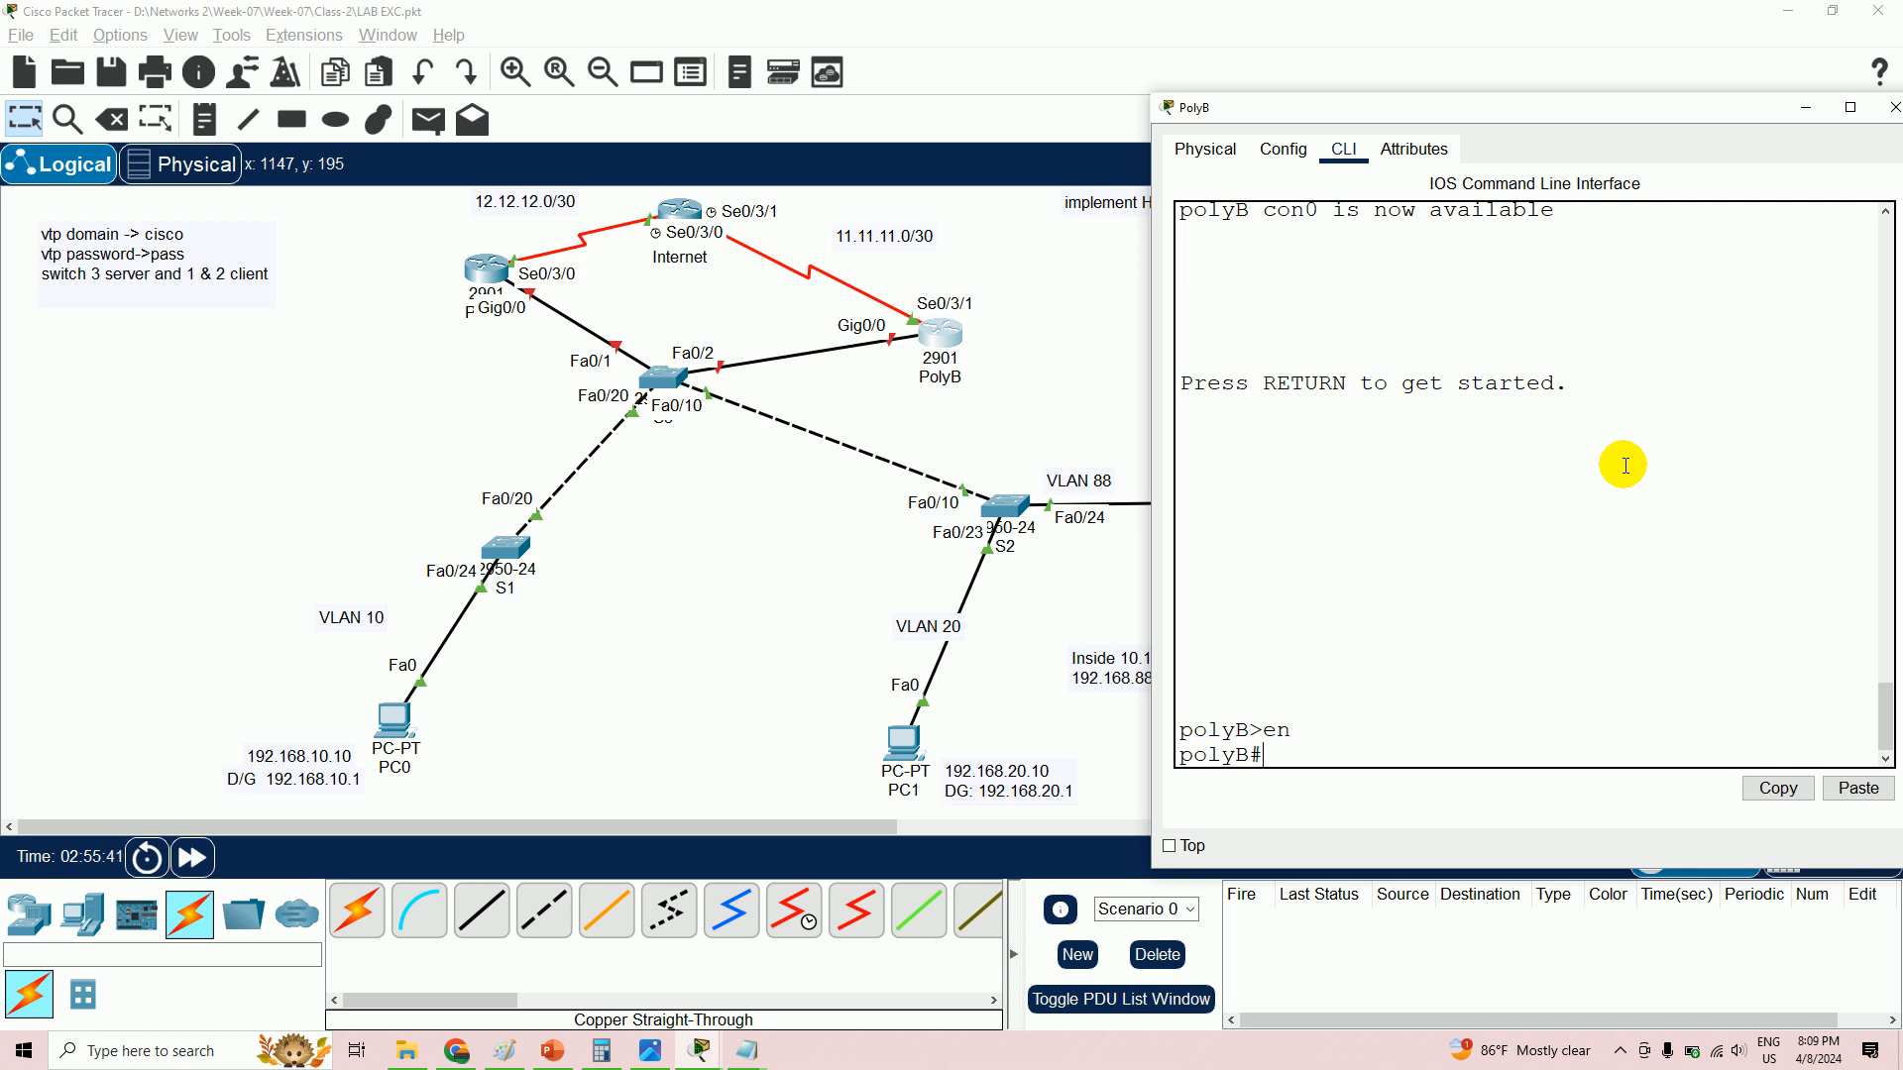
type("config t")
key("Return")
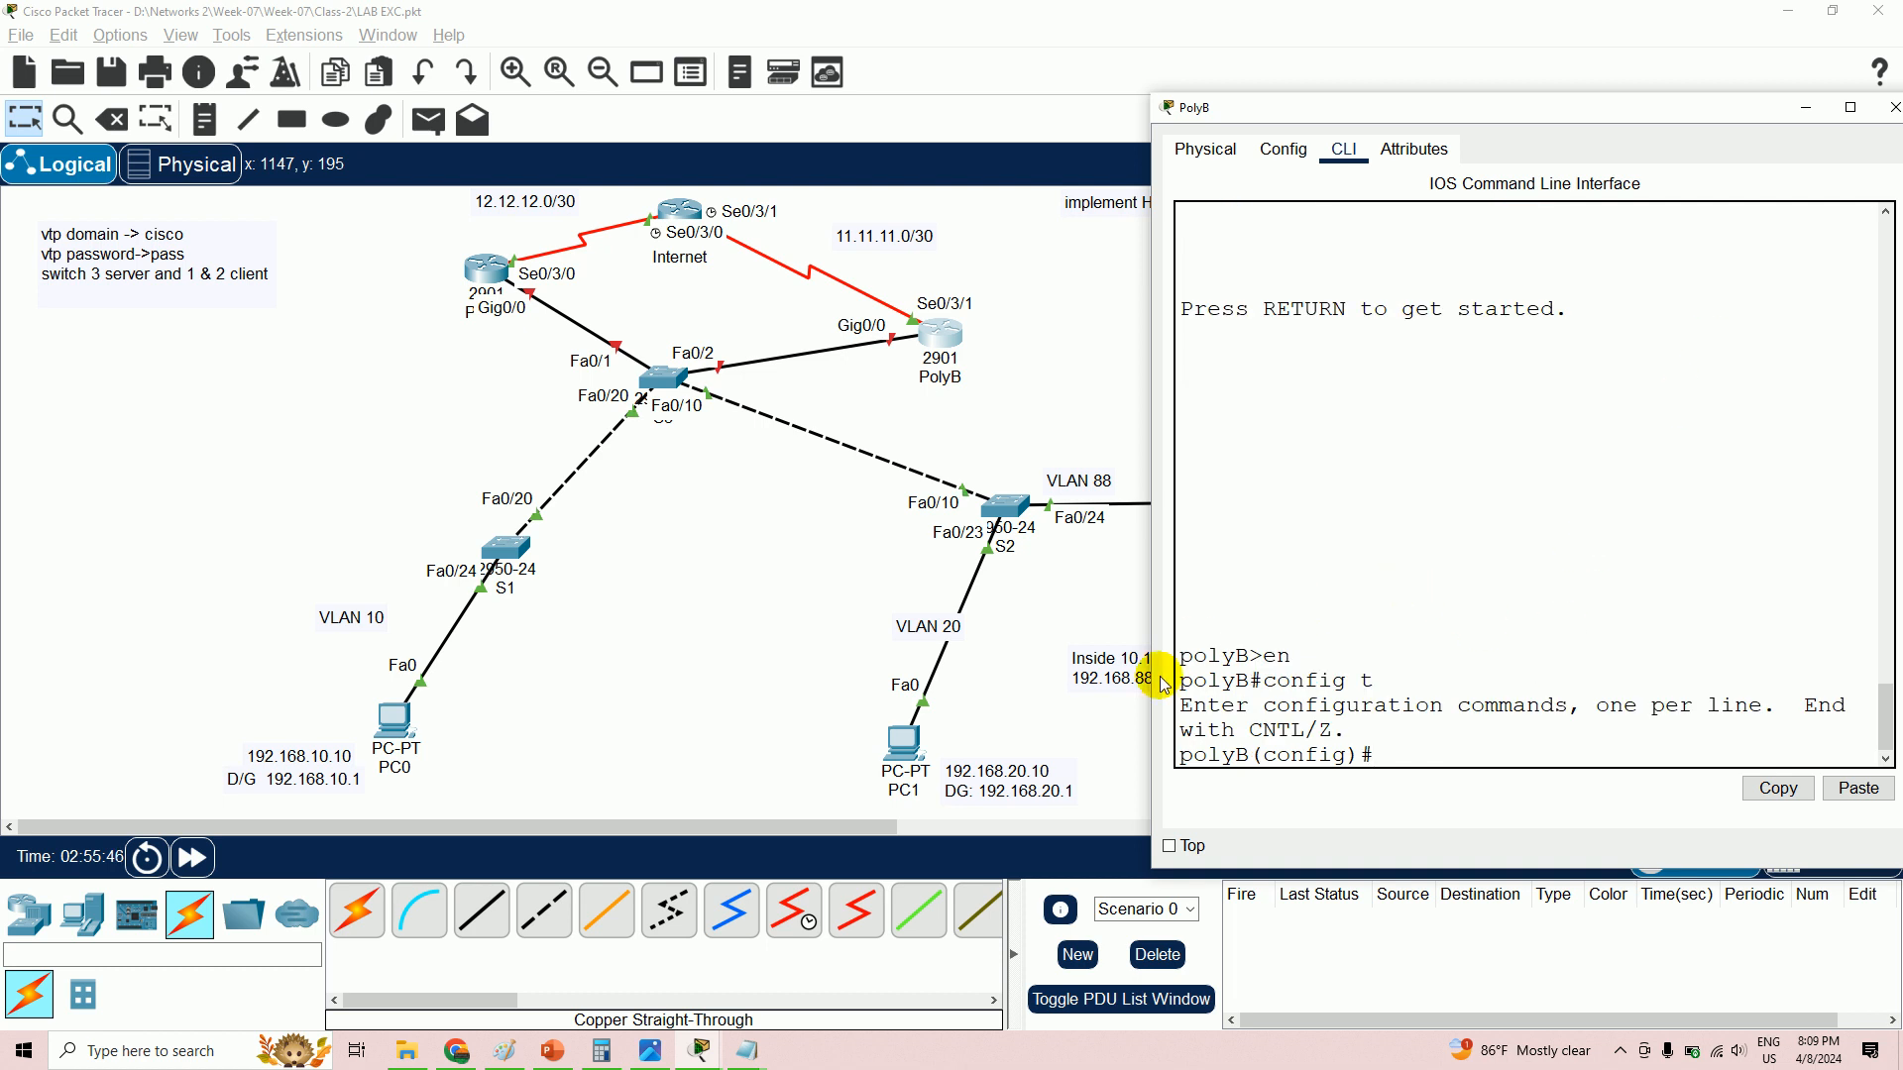
- After checking the notes, enter subinterface gig0/0.10 and start the encapsulation command
left_click(748, 1049)
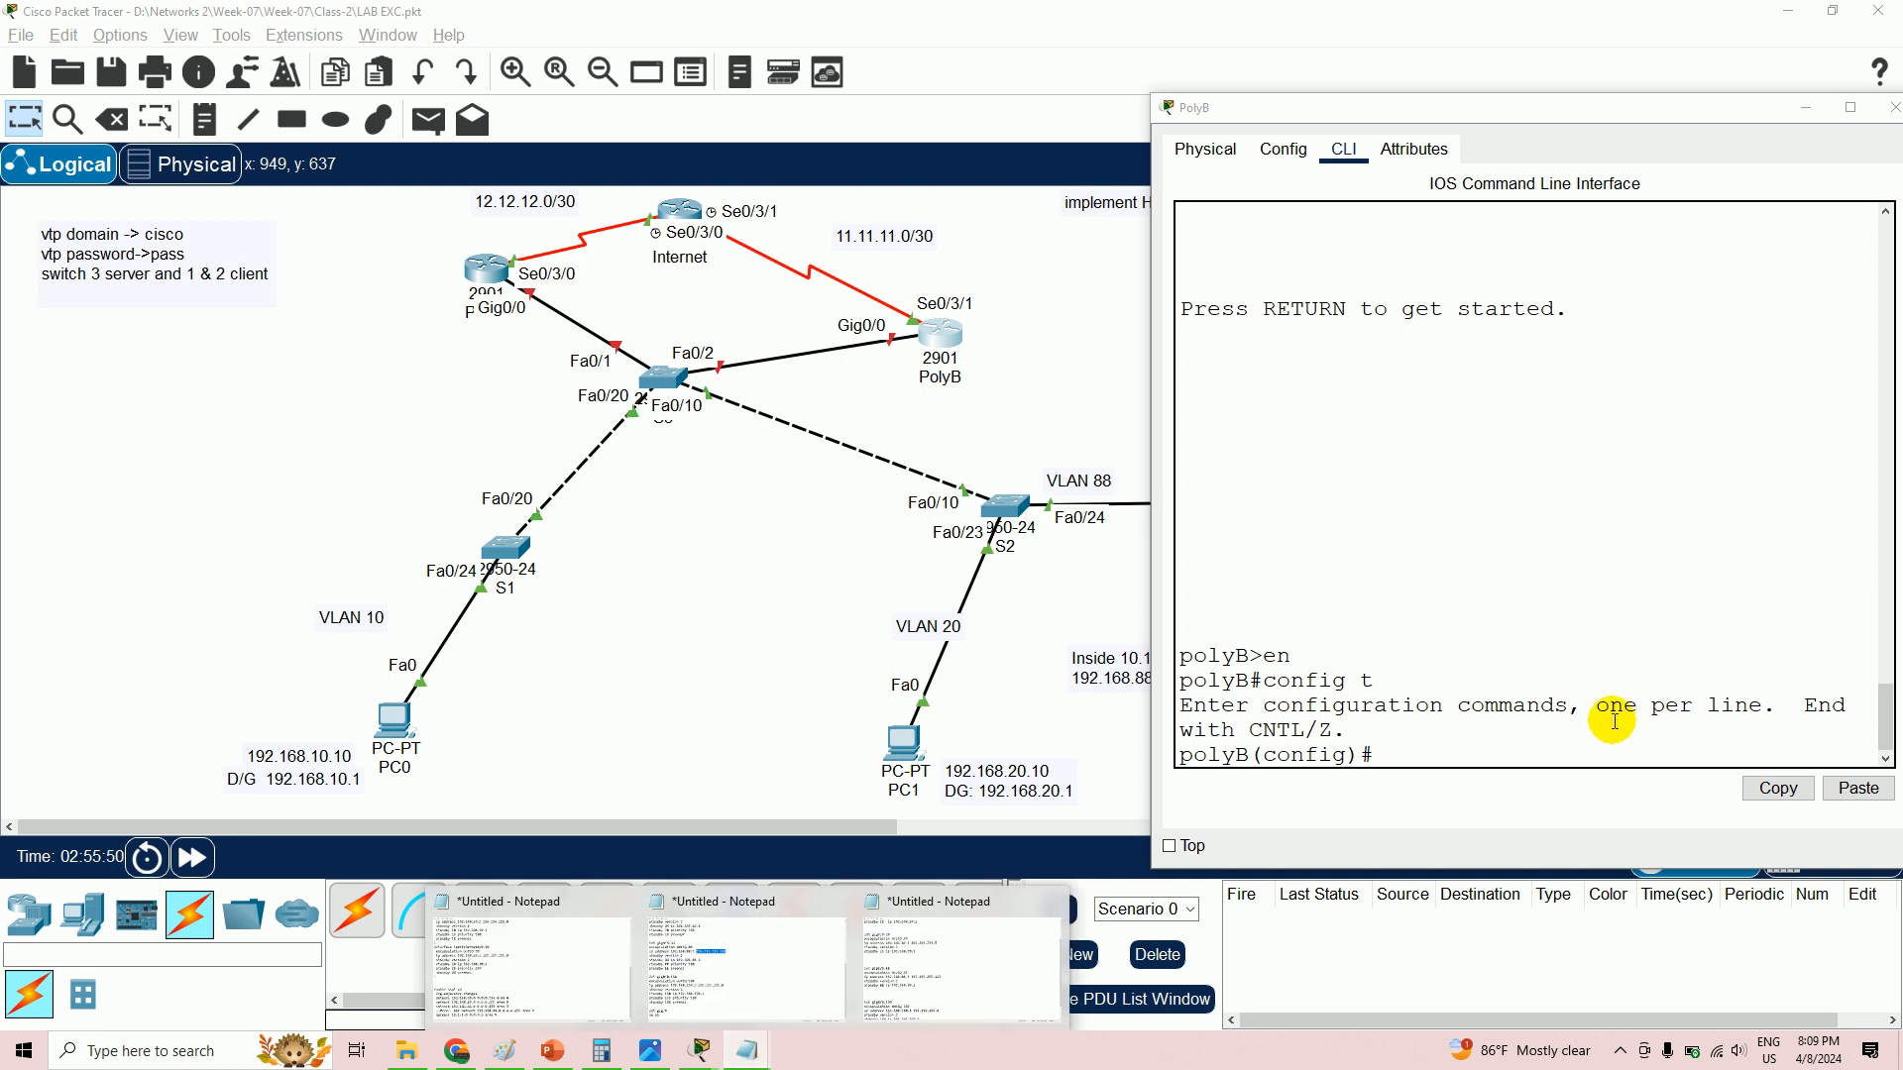
left_click(1579, 744)
left_click(1578, 743)
key("Return")
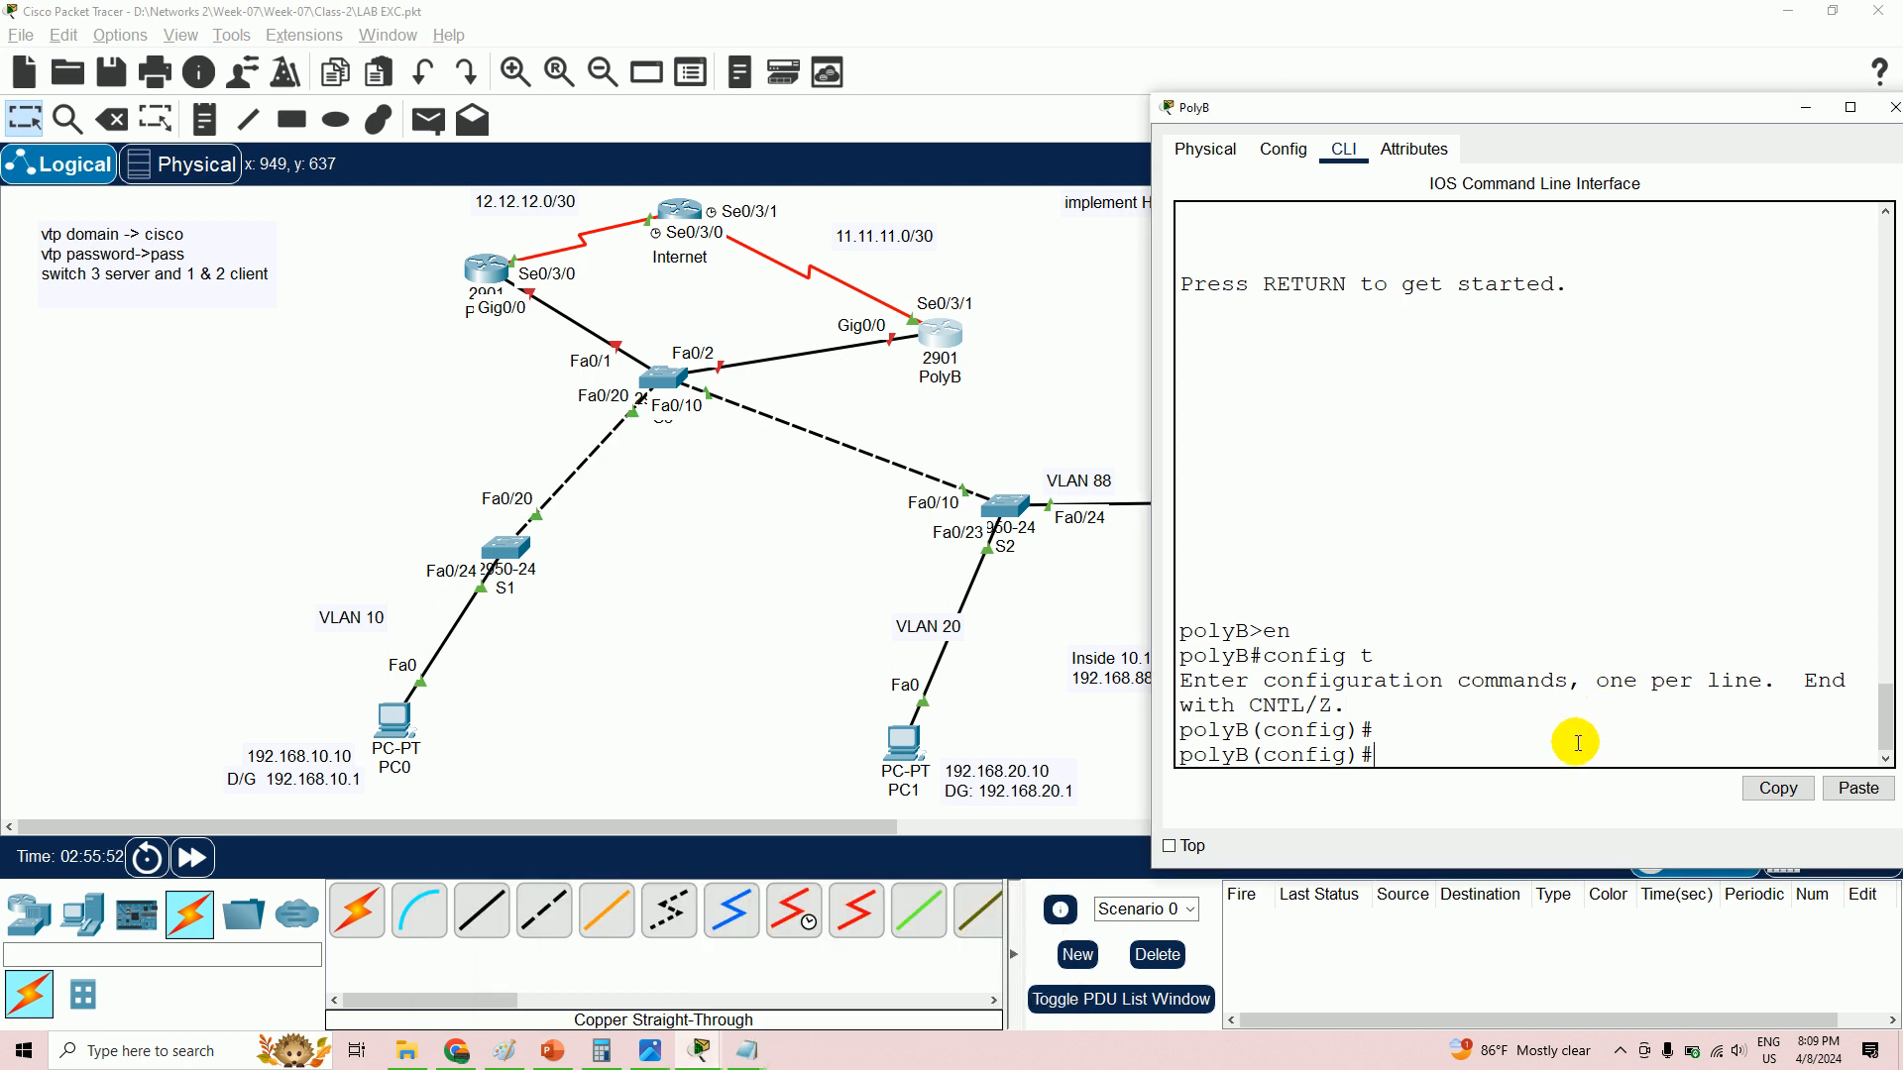
type("int gig0/0.10")
key("Return")
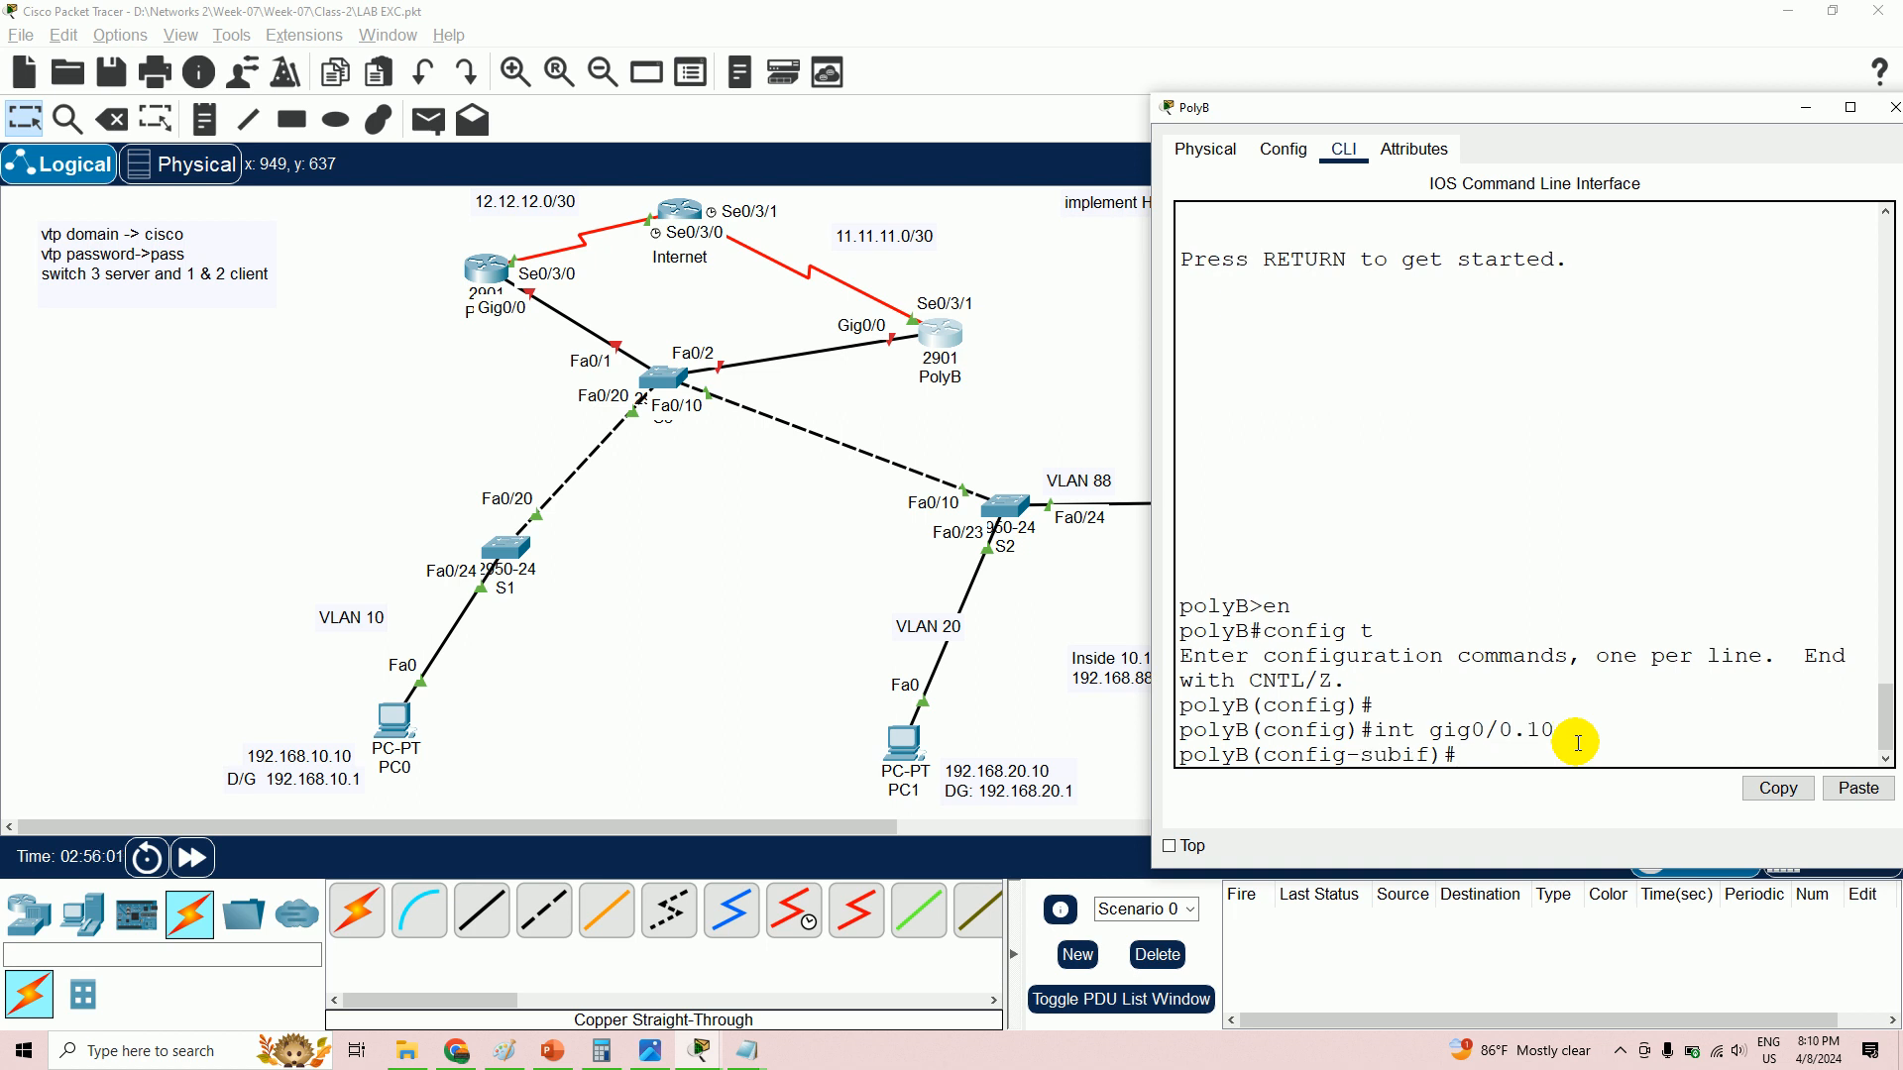
type("encapsulation")
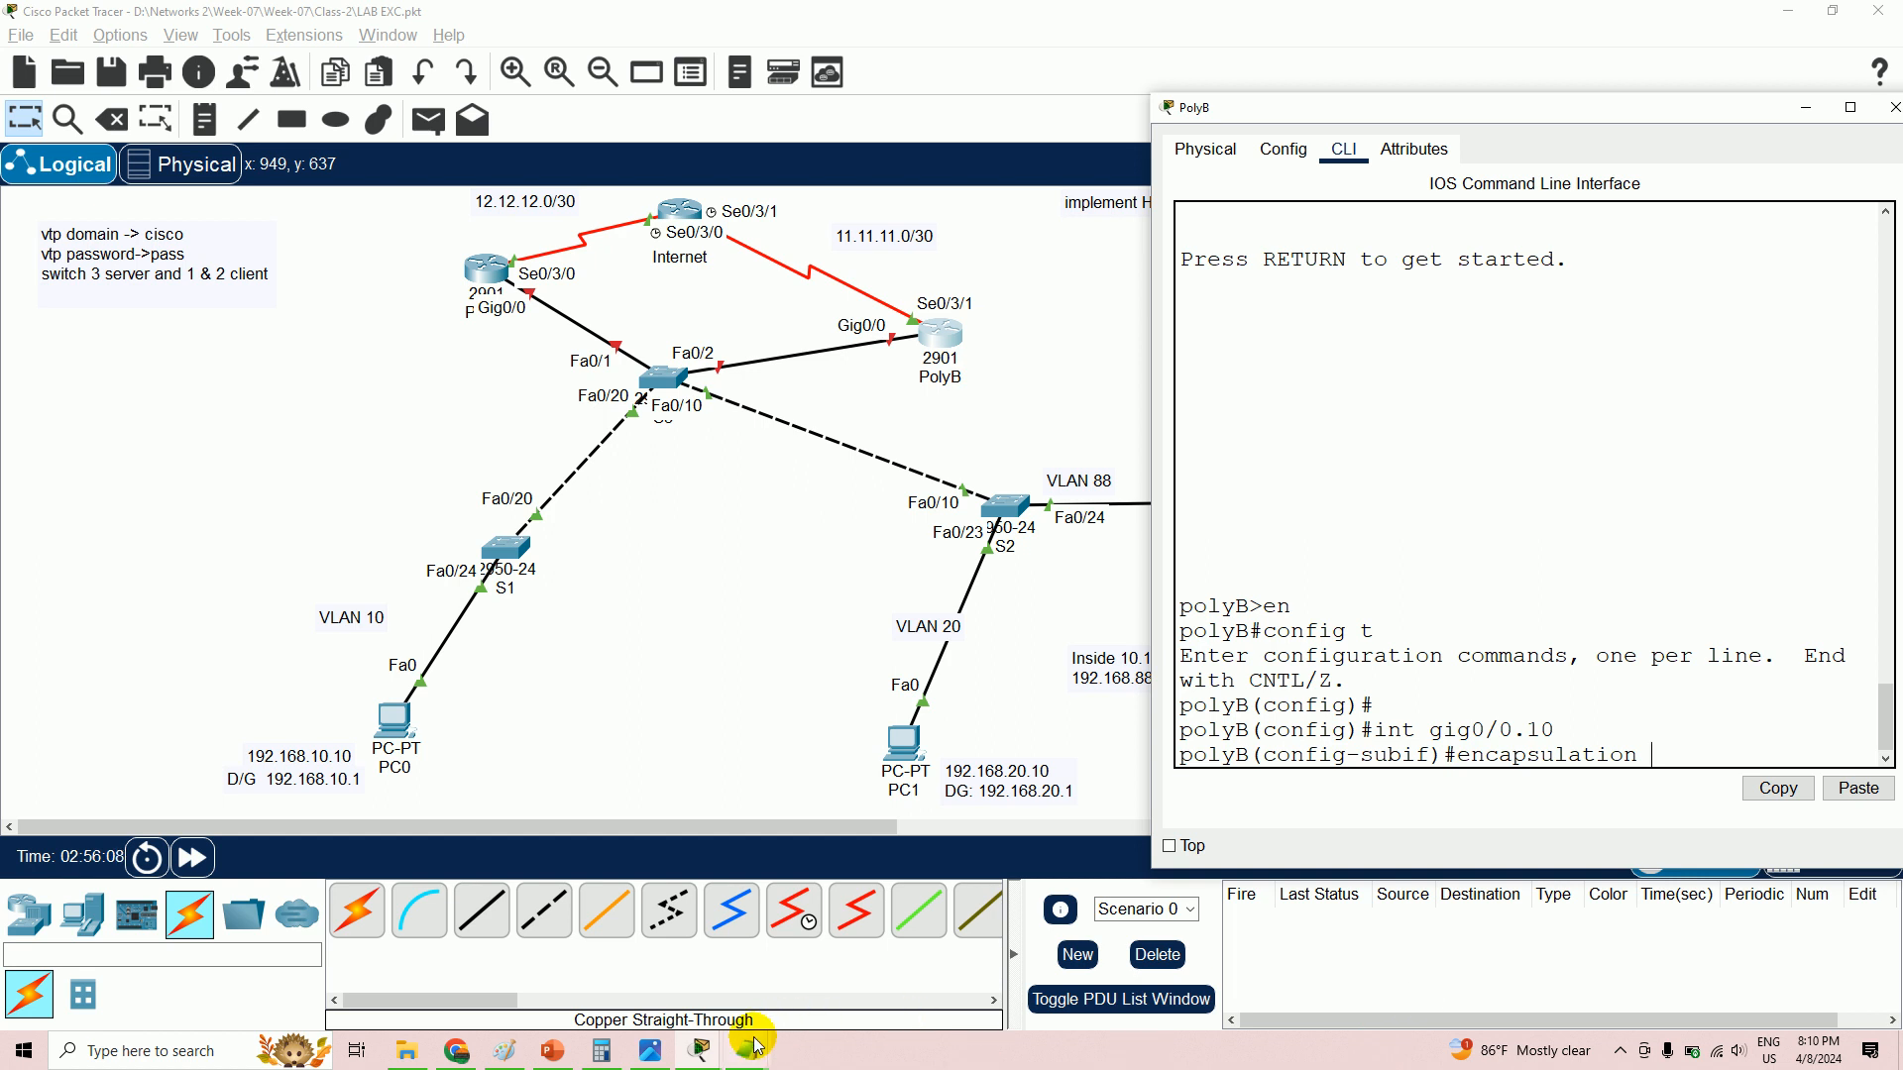
- Copy the gig0/0.20 VLAN 20 command lines from the Notepad notes
left_click(966, 927)
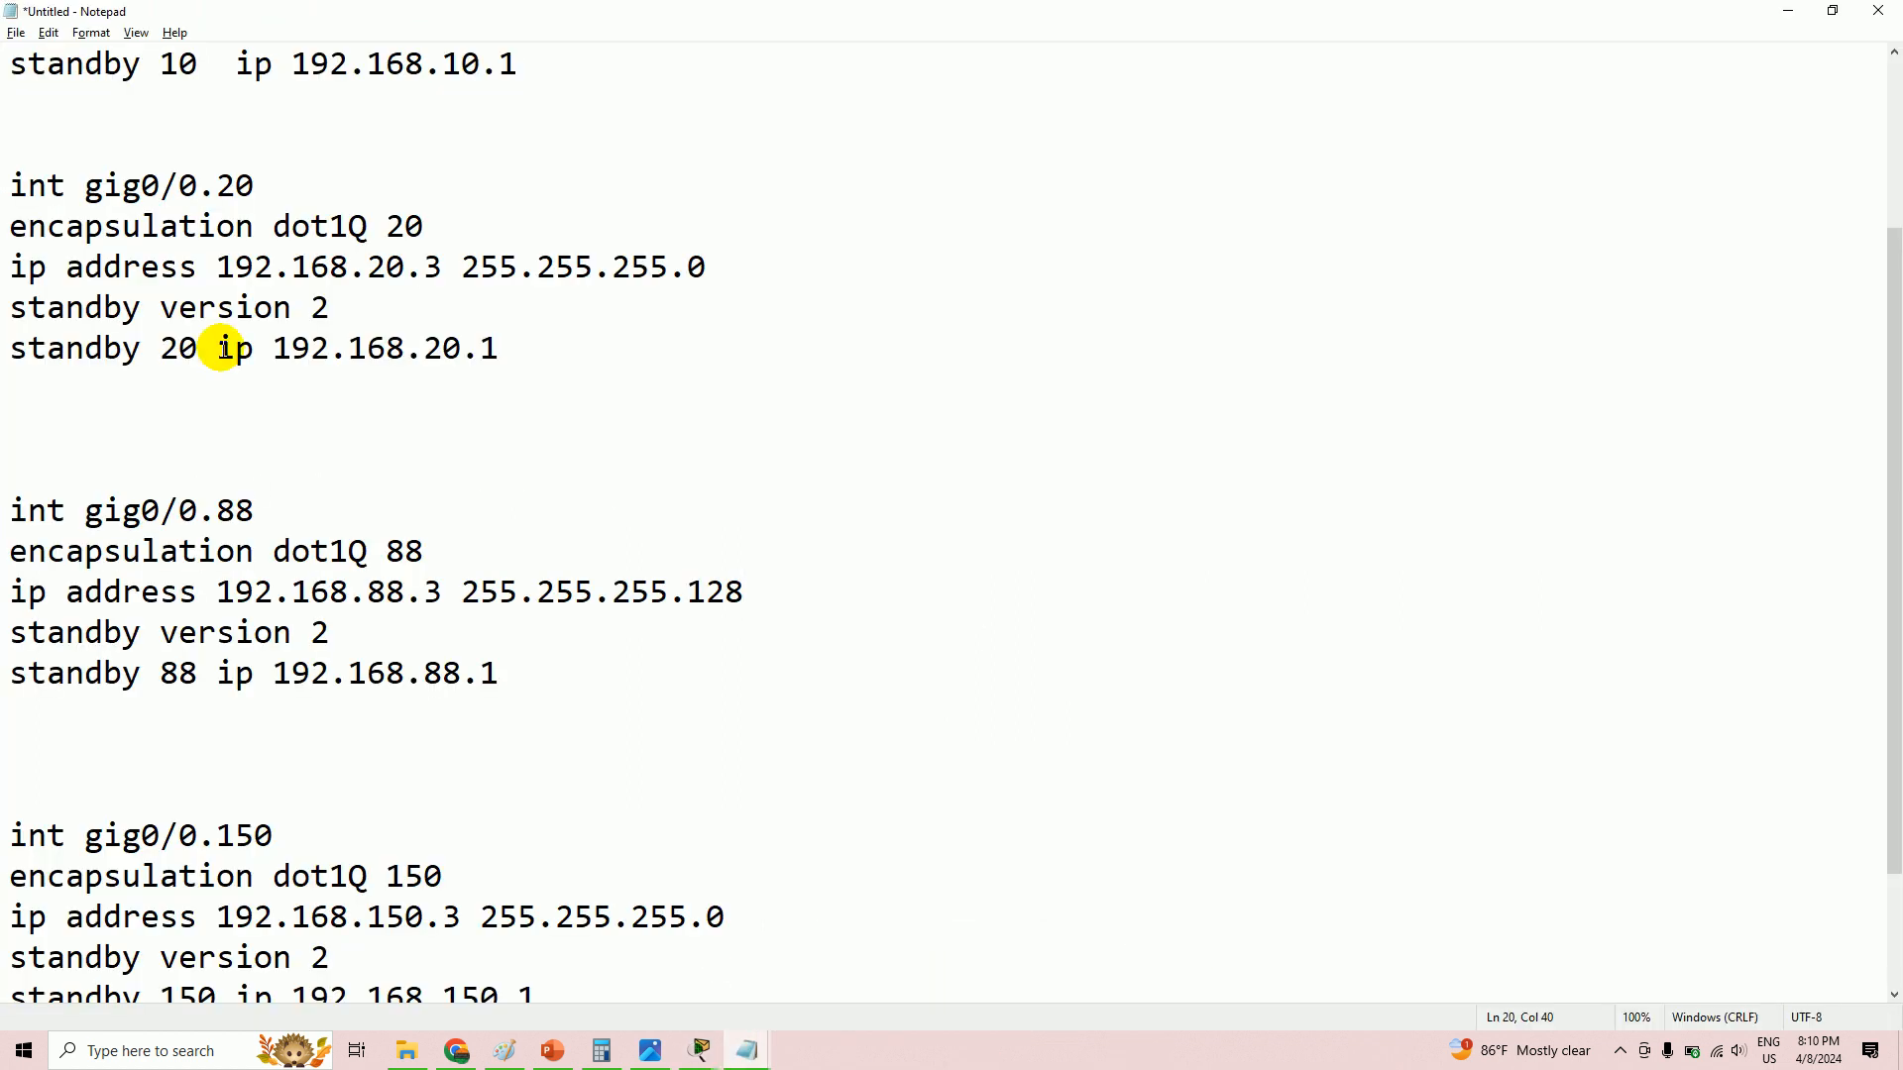
left_click_drag(9, 224, 574, 352)
right_click(376, 277)
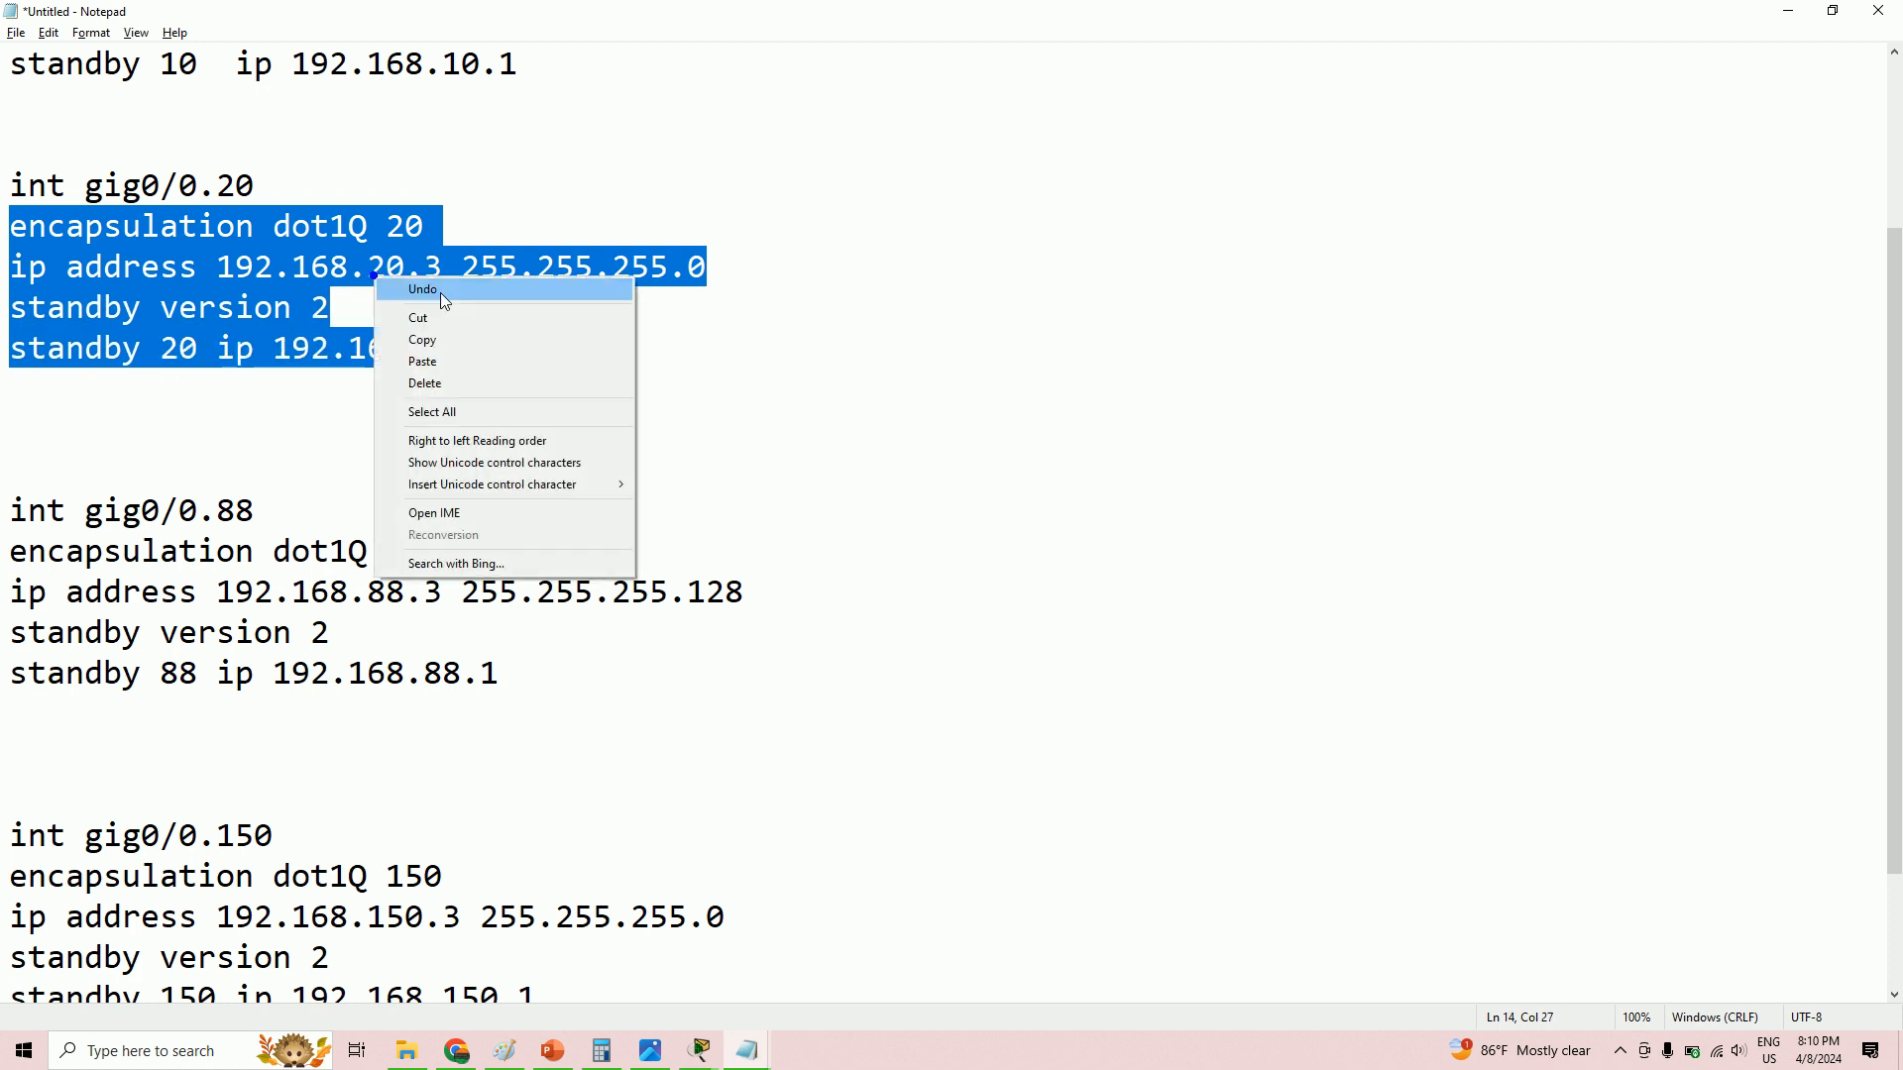
left_click(448, 337)
- In PolyB's command line, select and copy the partly typed encapsulation command
mouse_move(699, 1052)
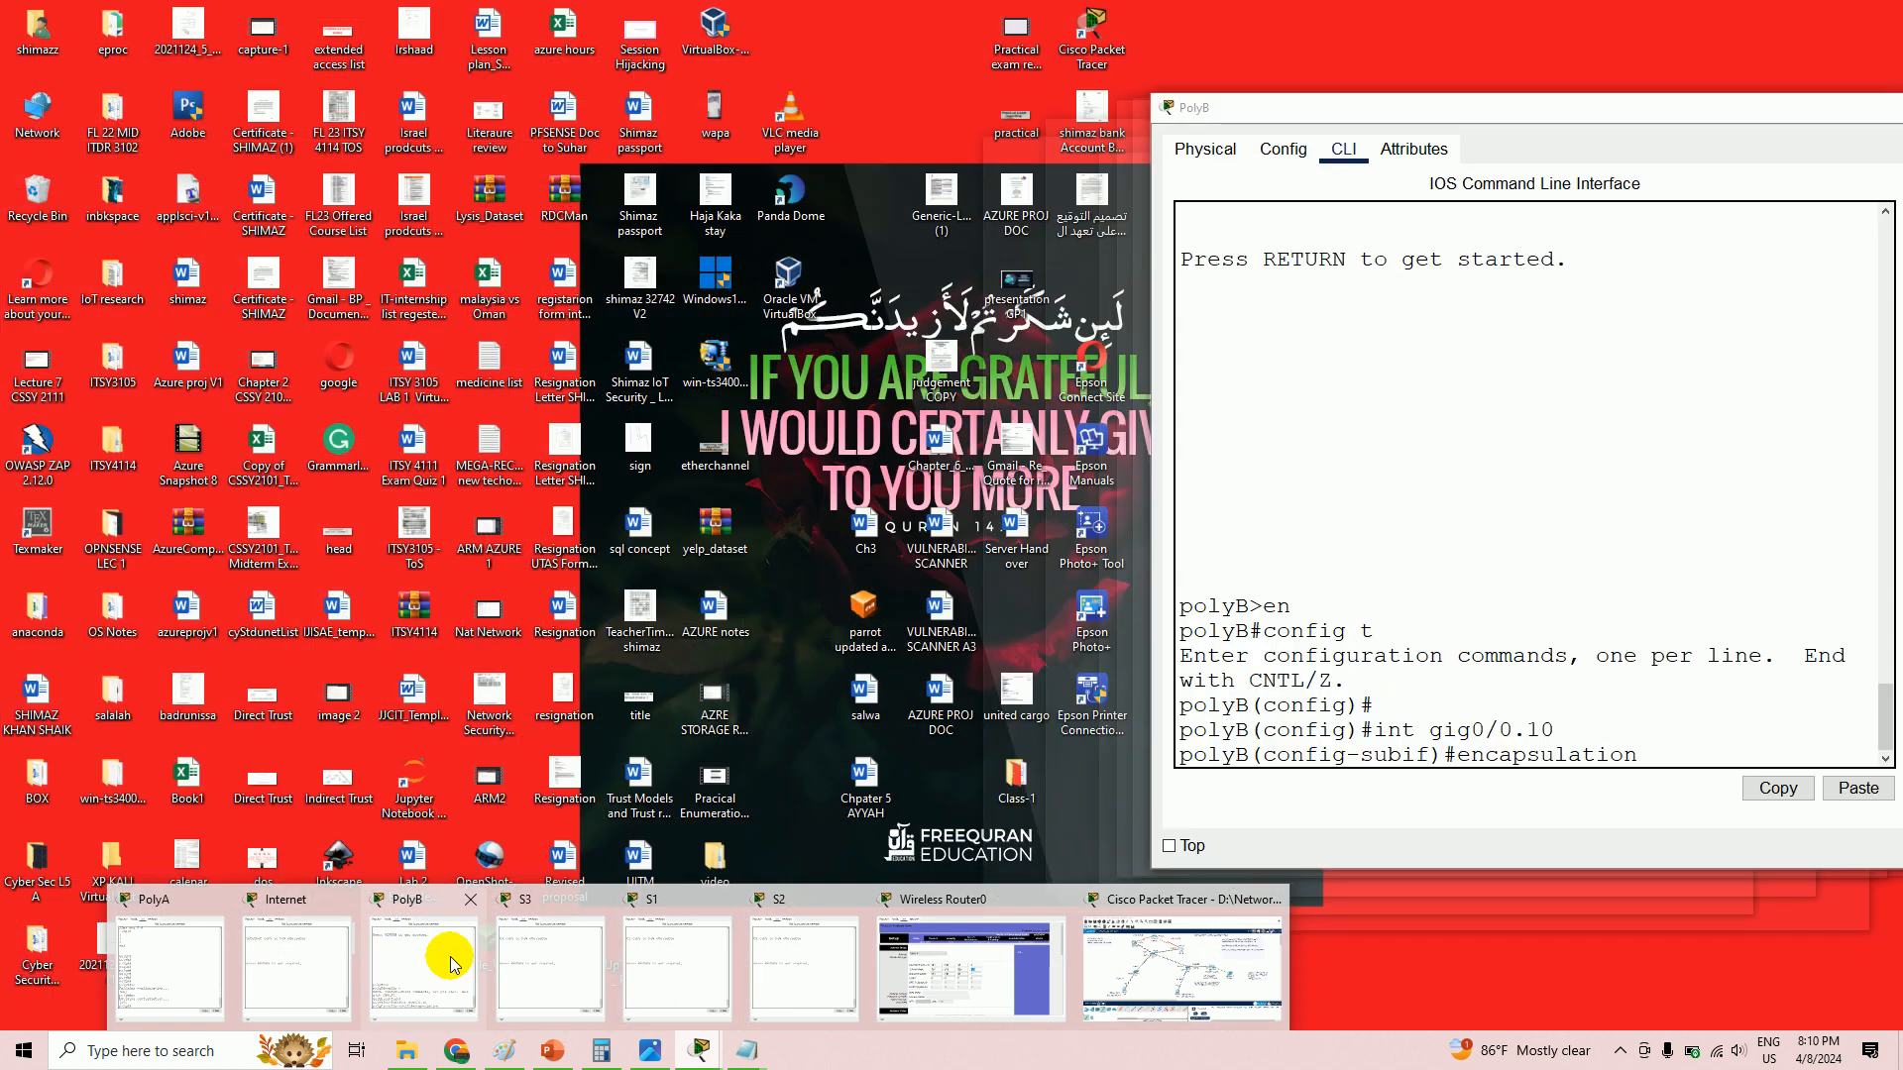
left_click(445, 957)
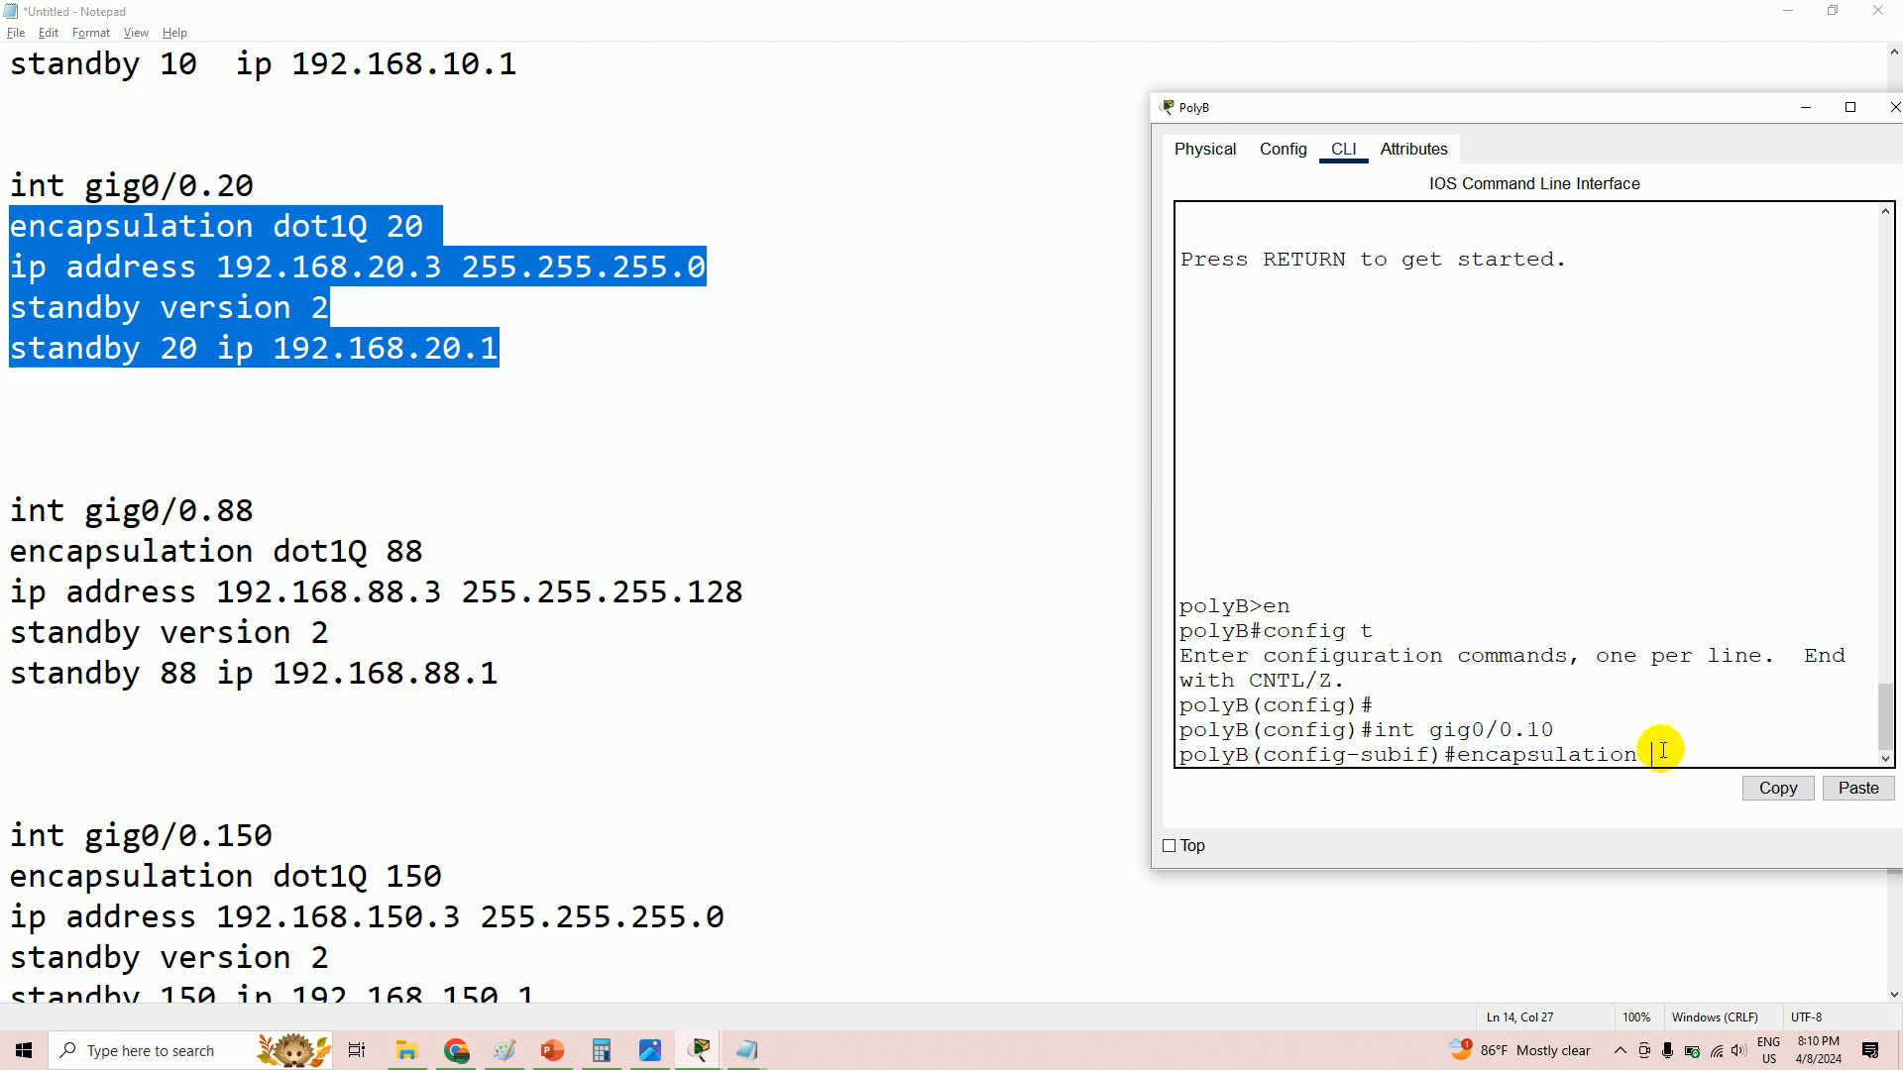
left_click_drag(1454, 755, 1651, 752)
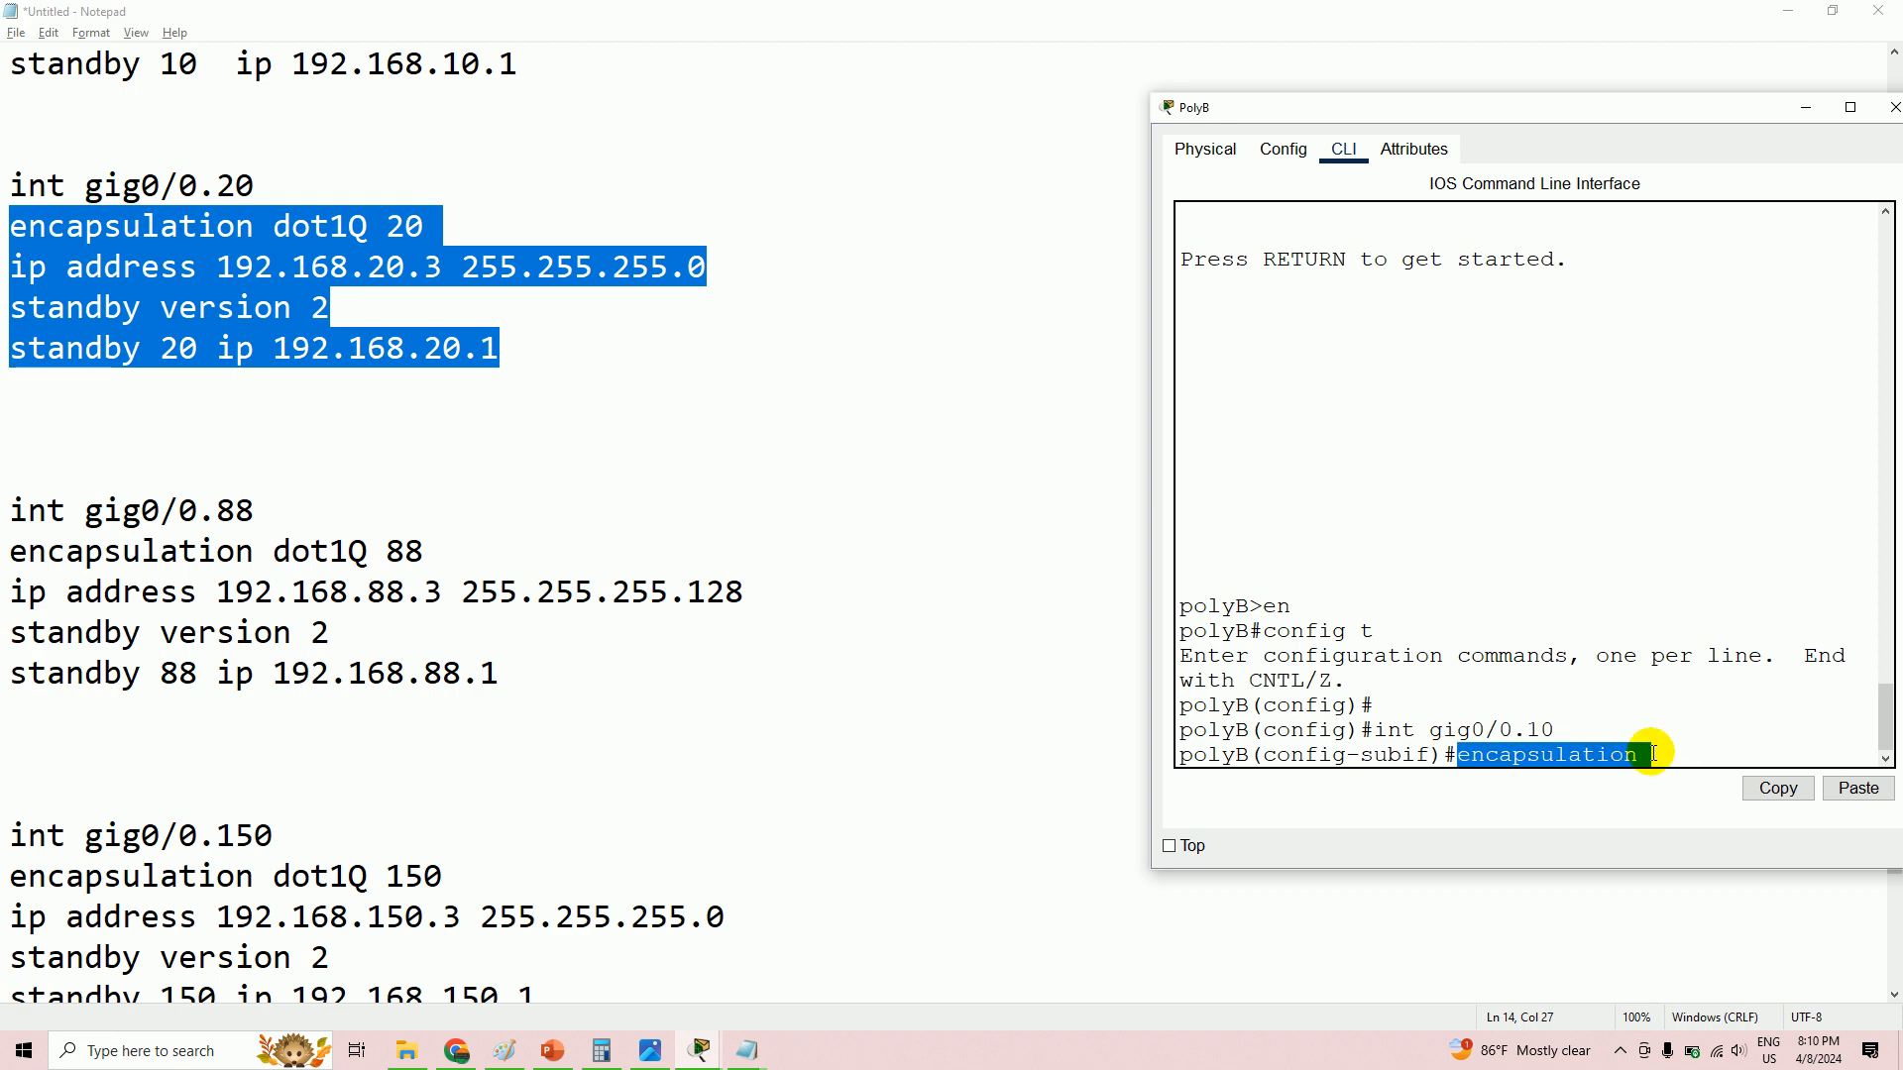
right_click(1589, 753)
left_click(1635, 765)
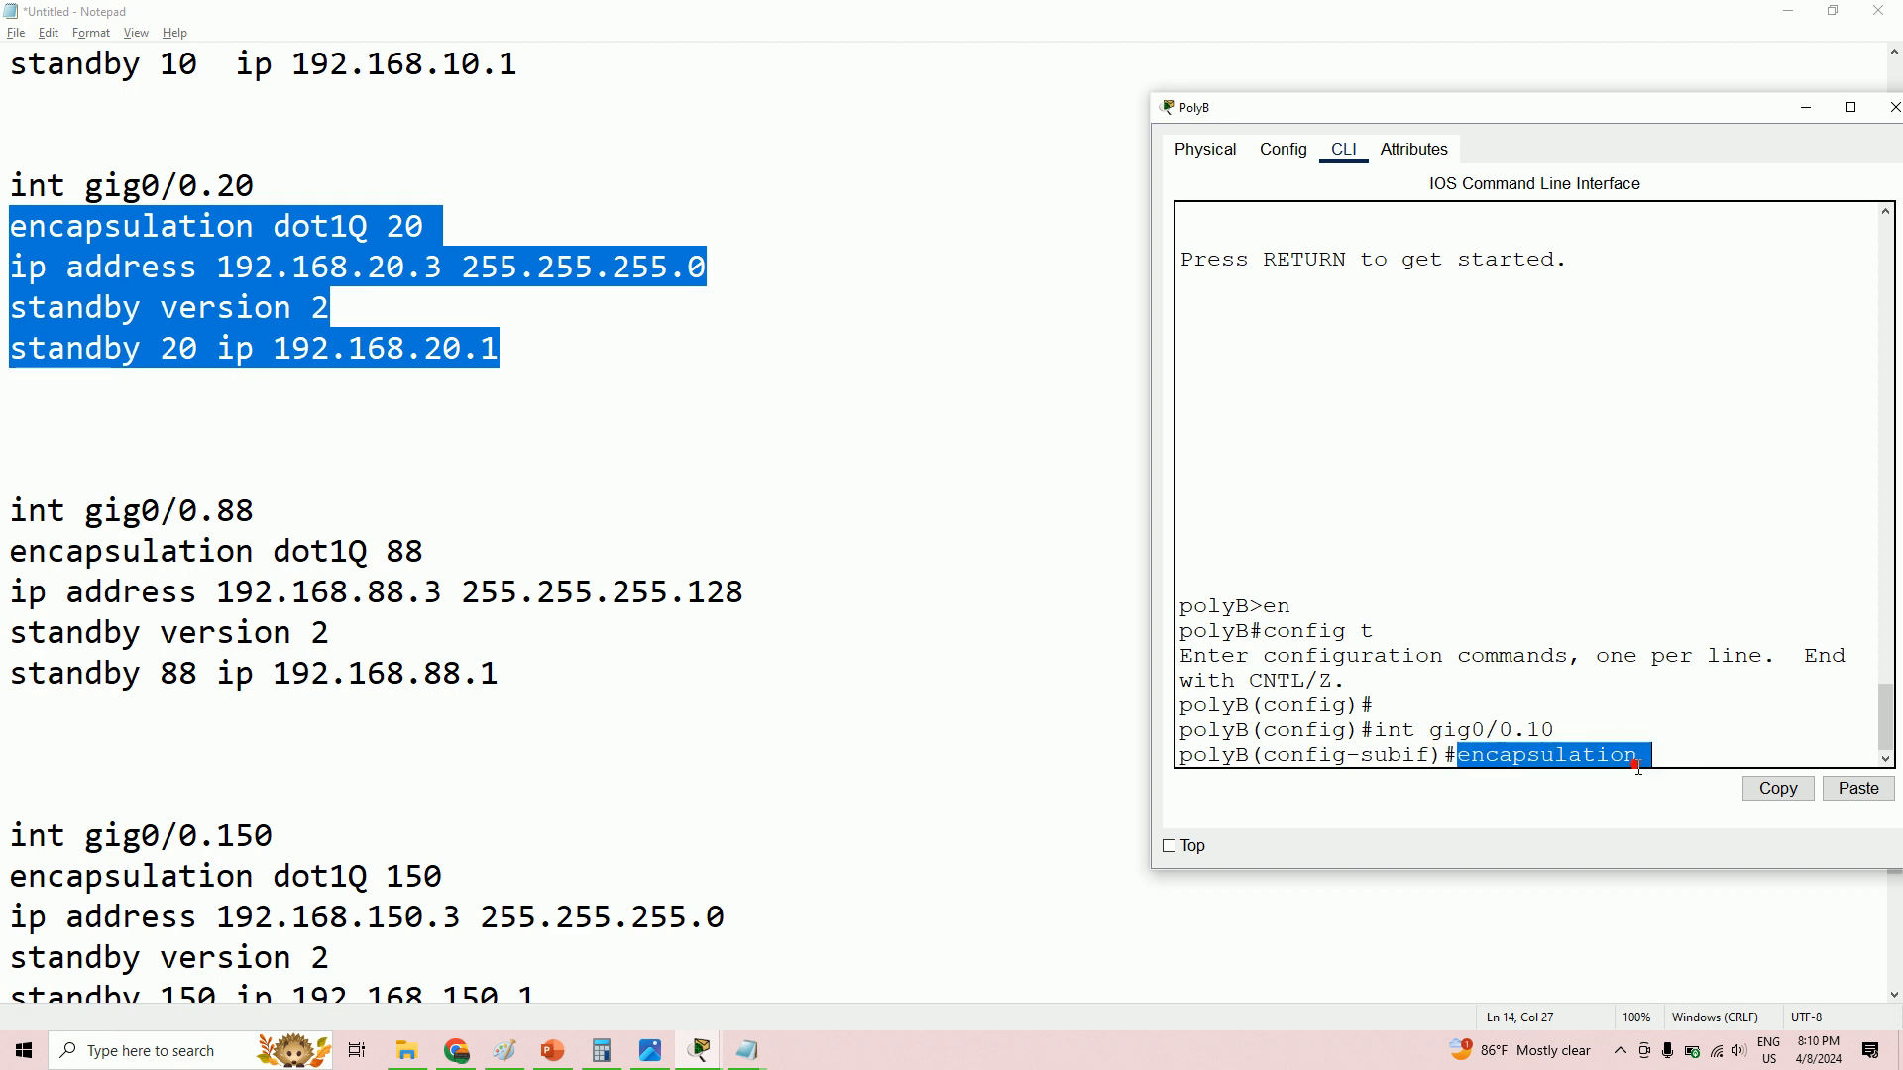
right_click(1586, 753)
left_click(1613, 769)
- Re-copy the VLAN 20 commands from Notepad and paste them into PolyB's command line
key("alt+Tab")
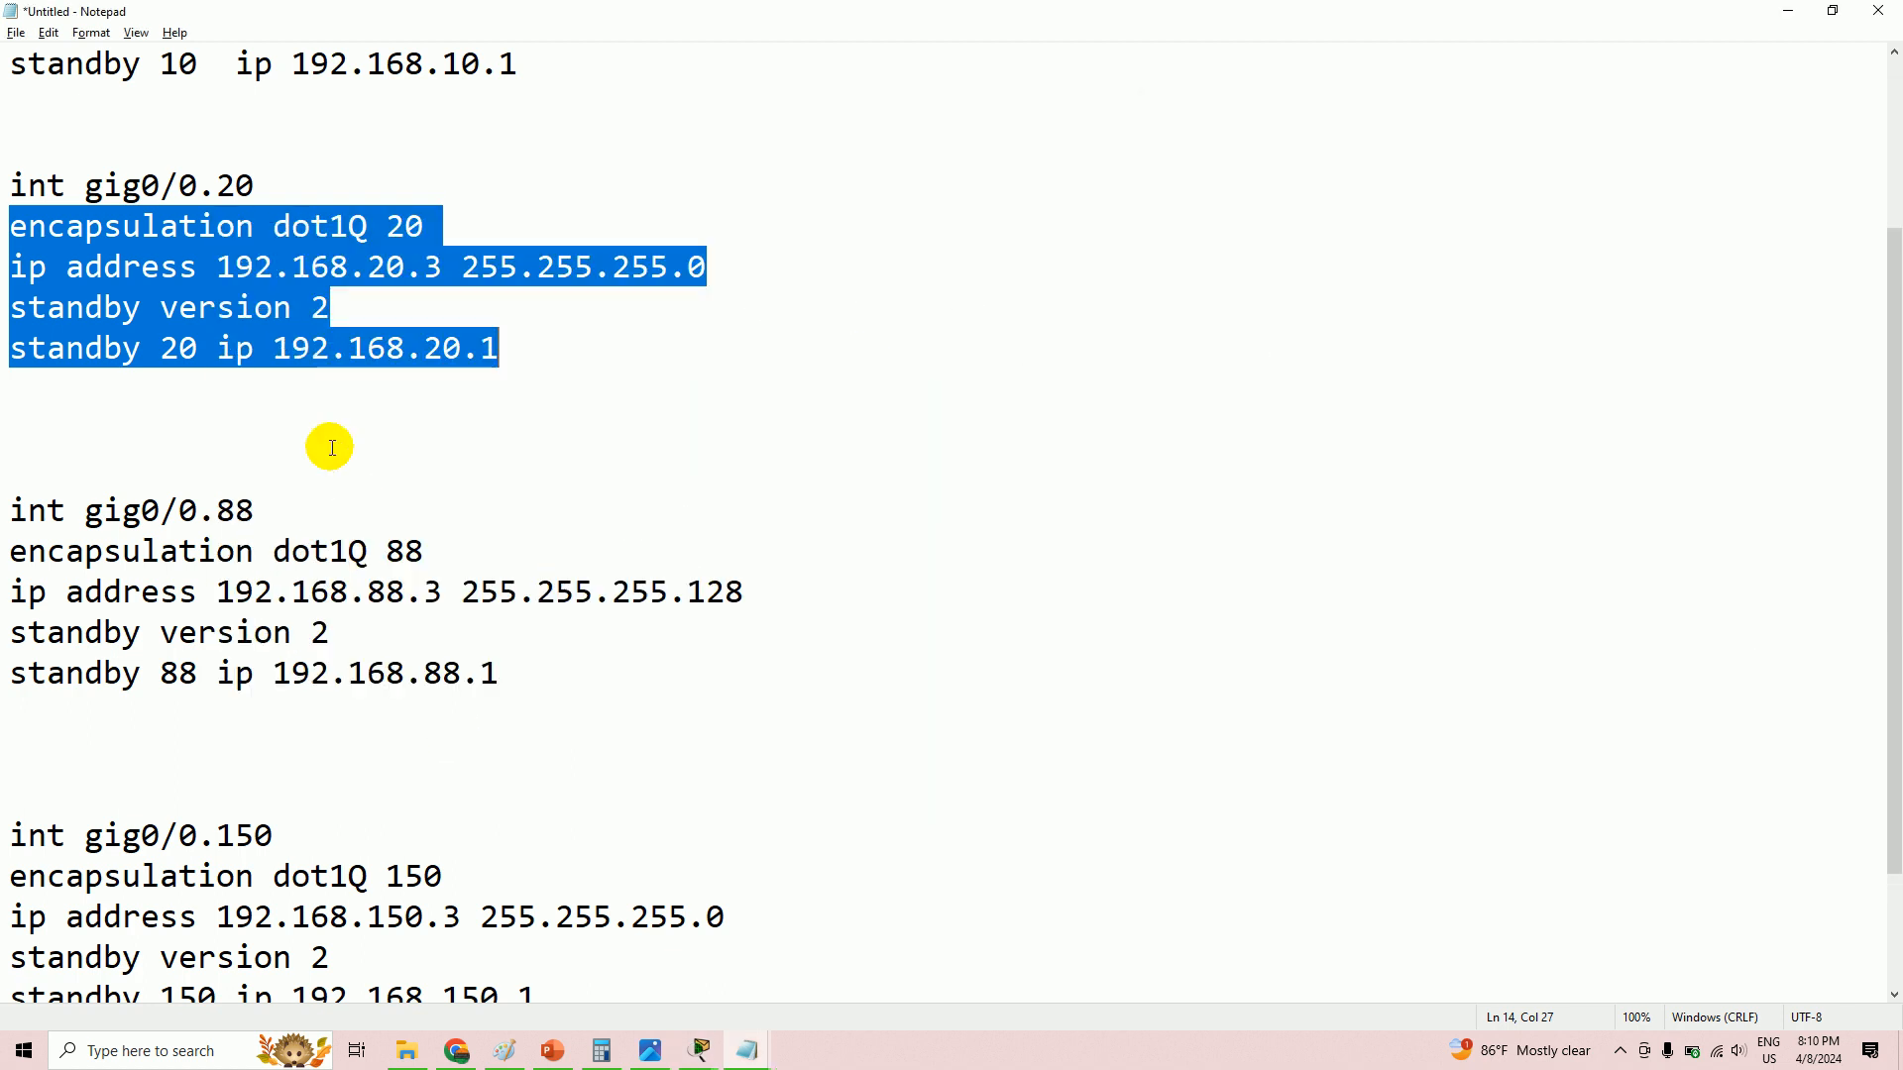
right_click(232, 234)
left_click(300, 298)
key("alt+Tab")
right_click(1617, 763)
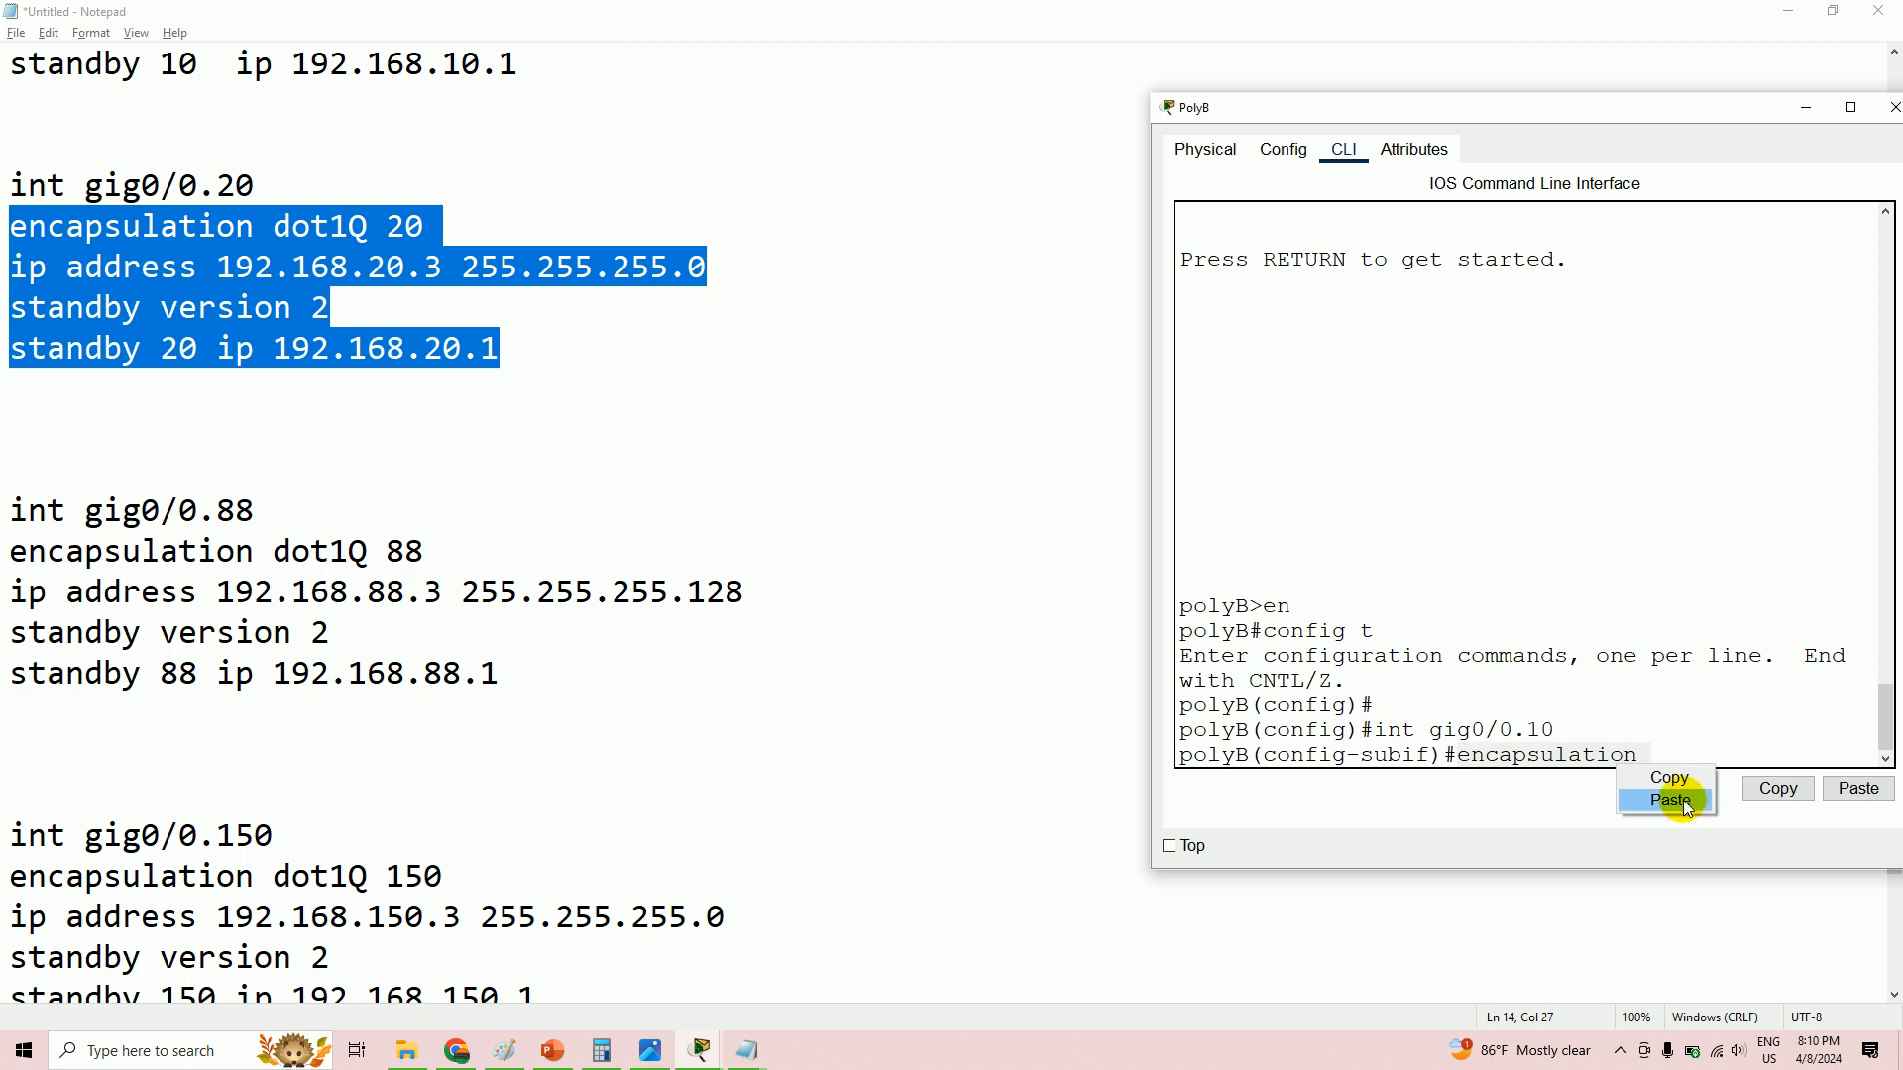
left_click(1685, 804)
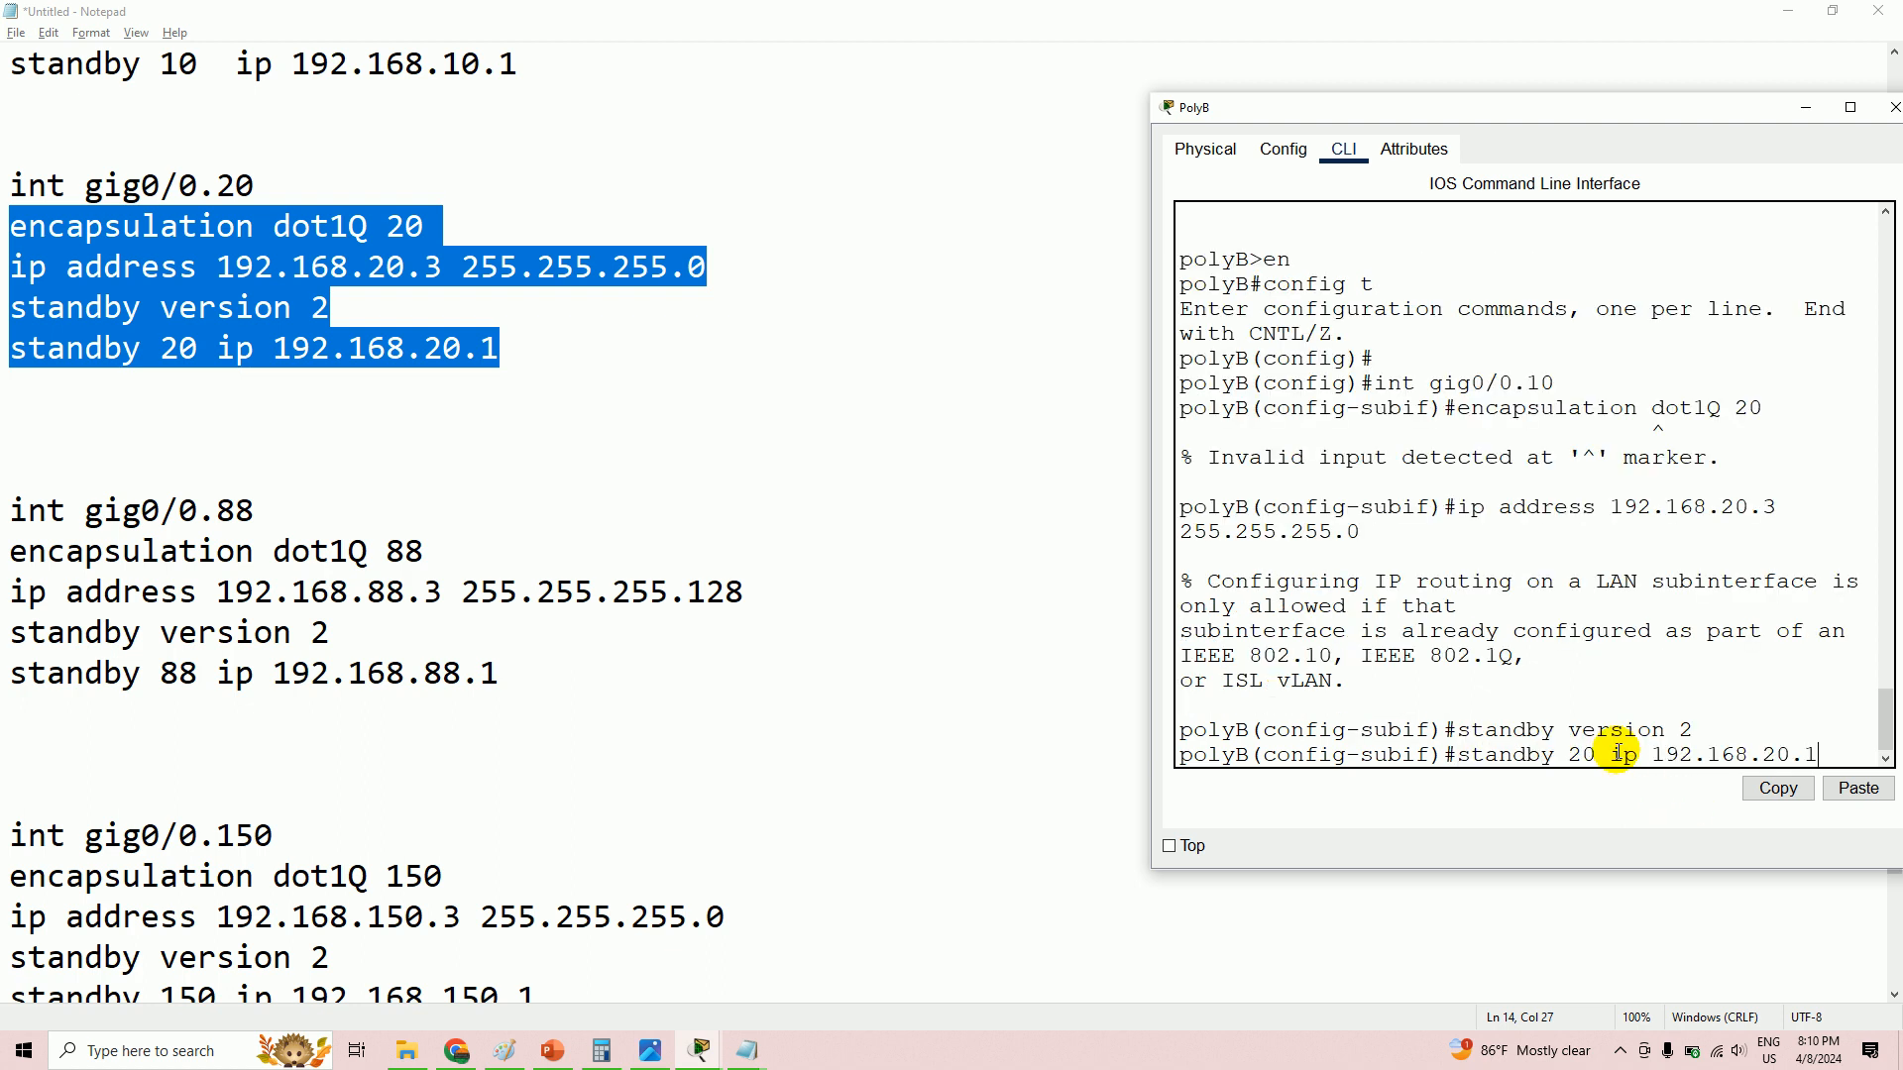
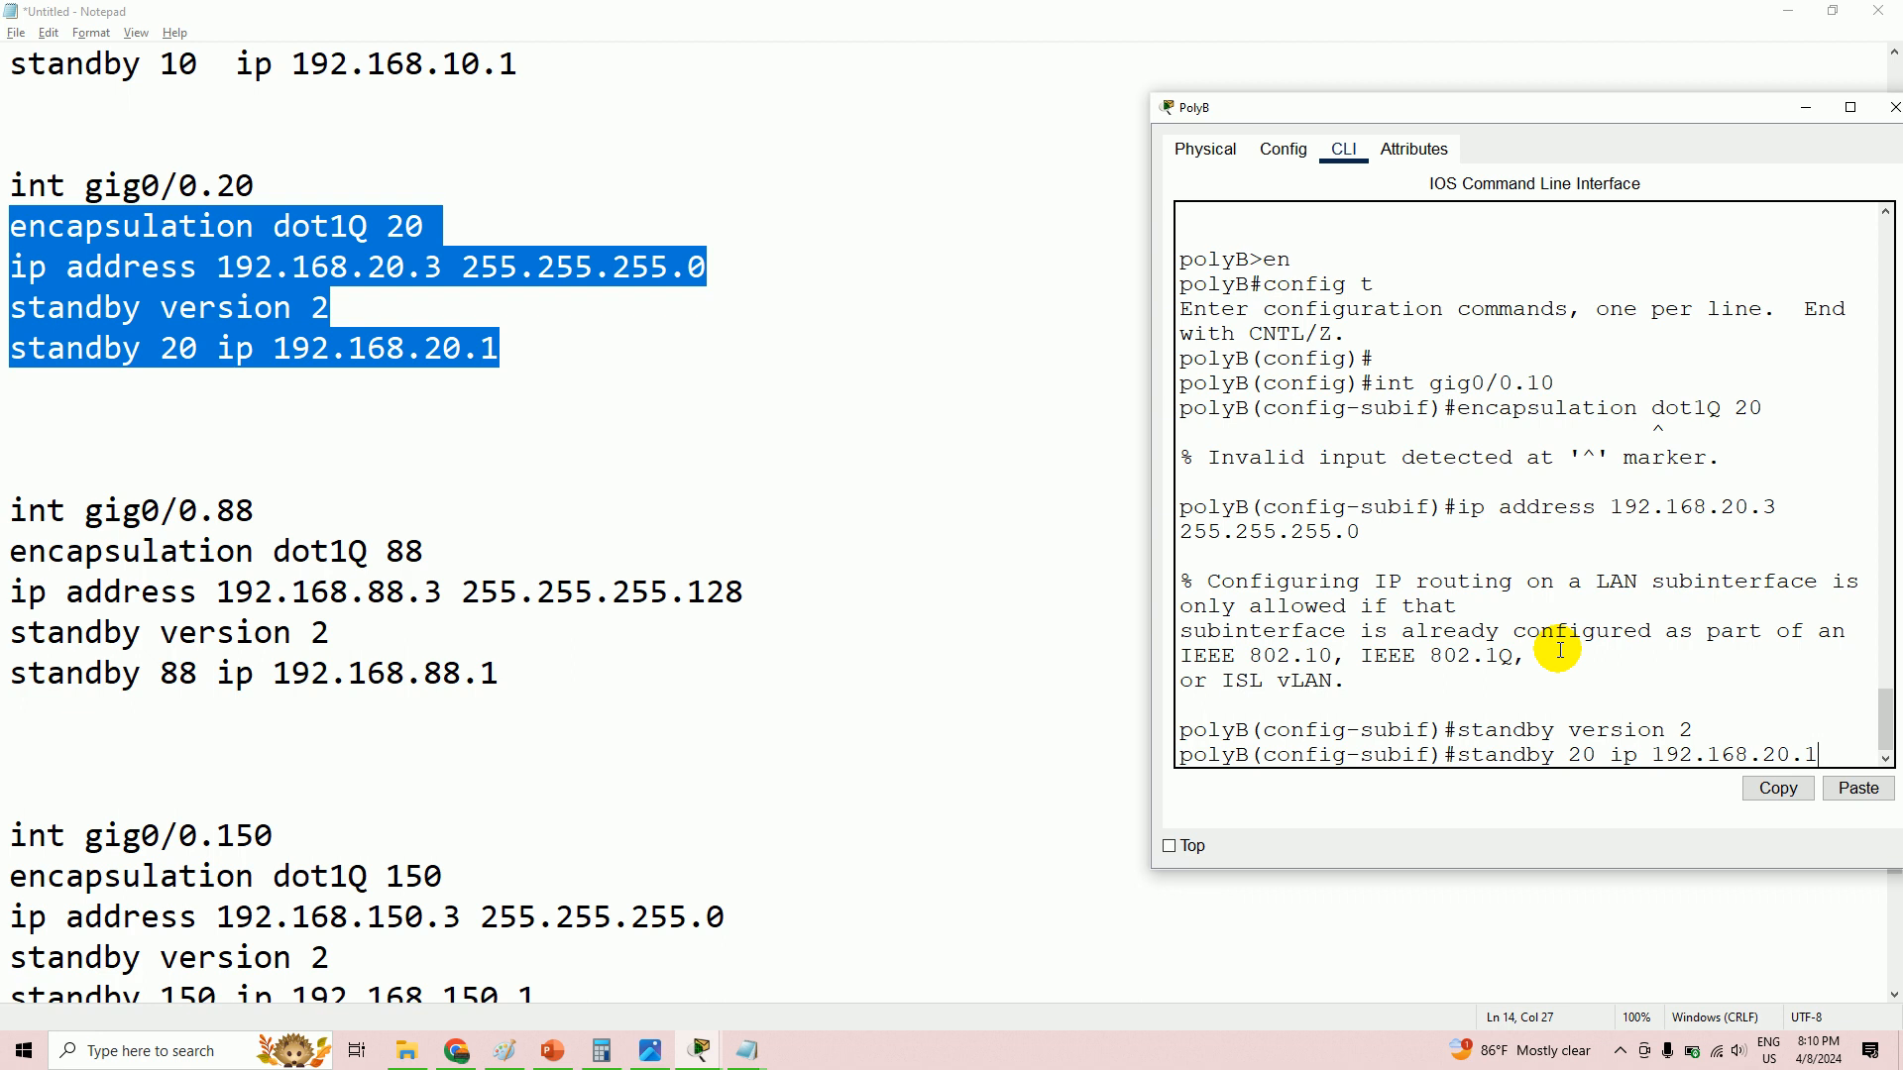
- On PolyB, submit the pending standby line and enter subinterface gig0/0.10
type("x`")
scroll(48, 257, "up", 2)
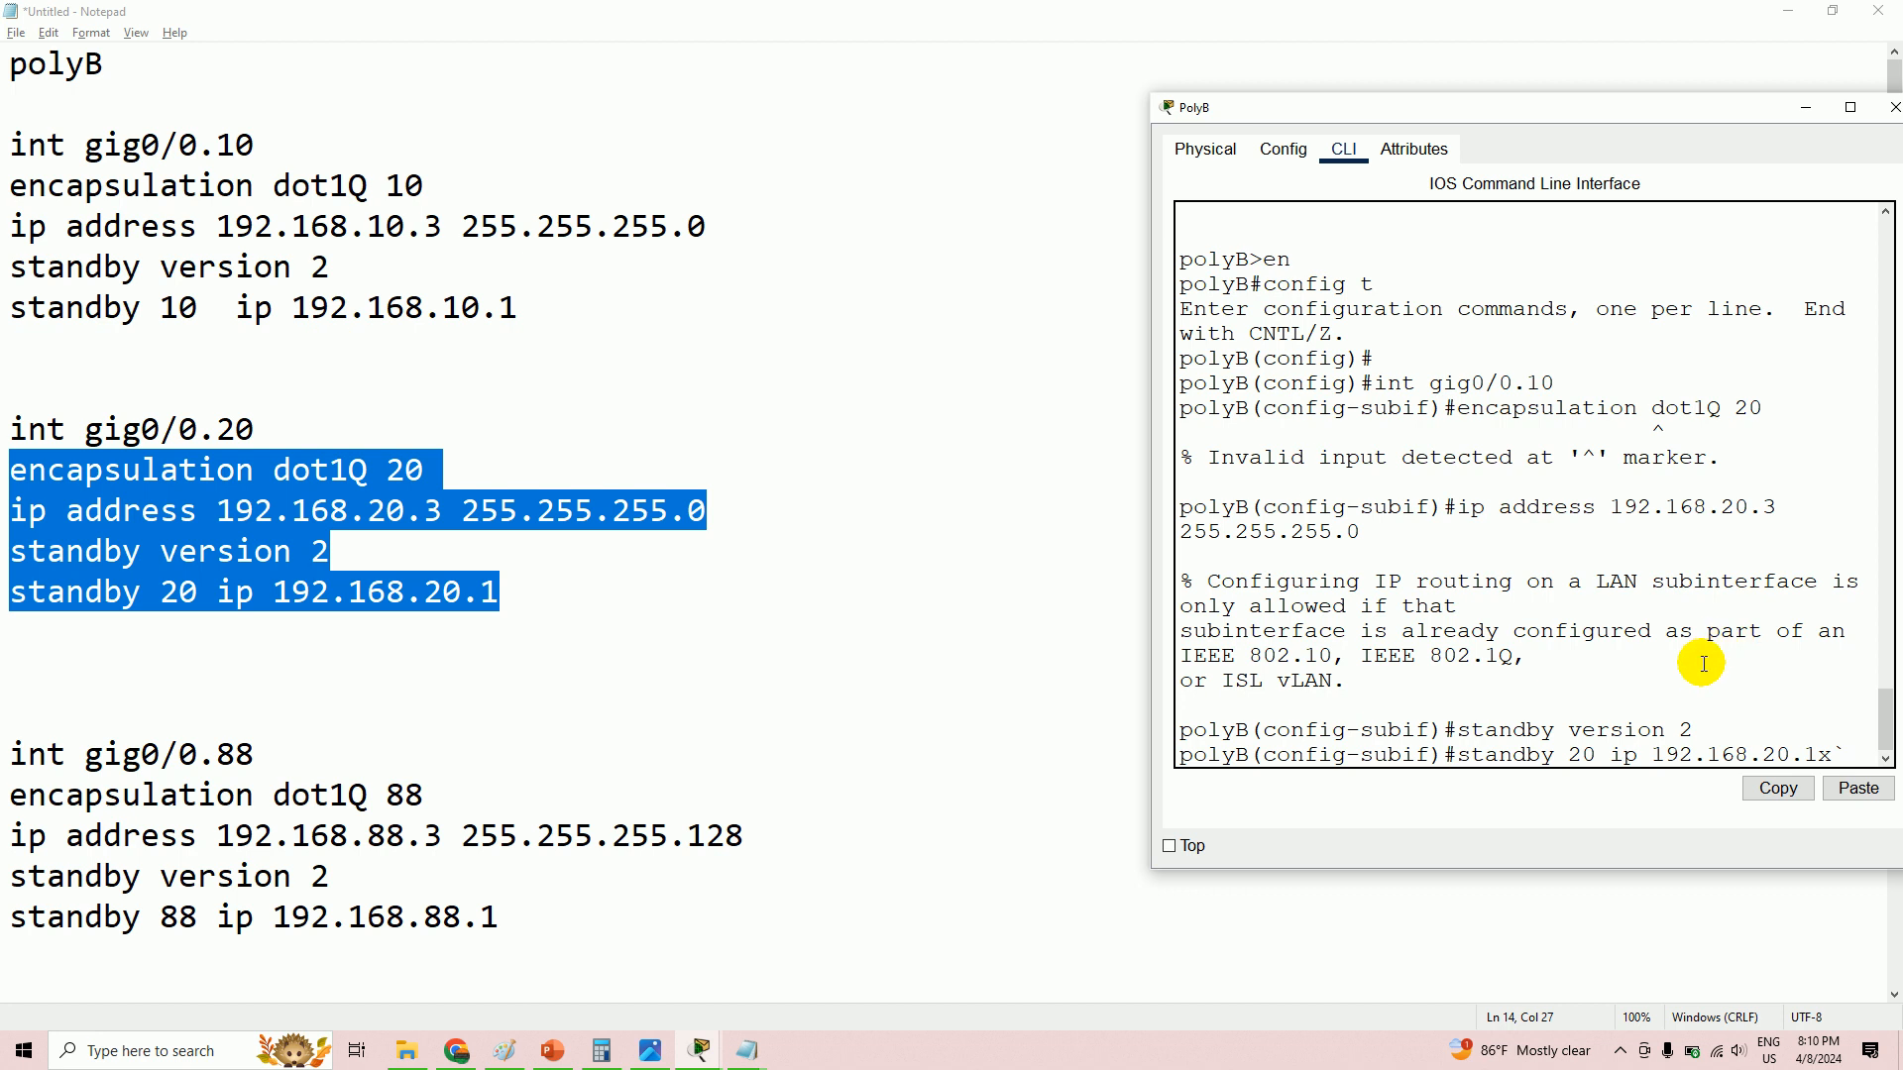
key("Return")
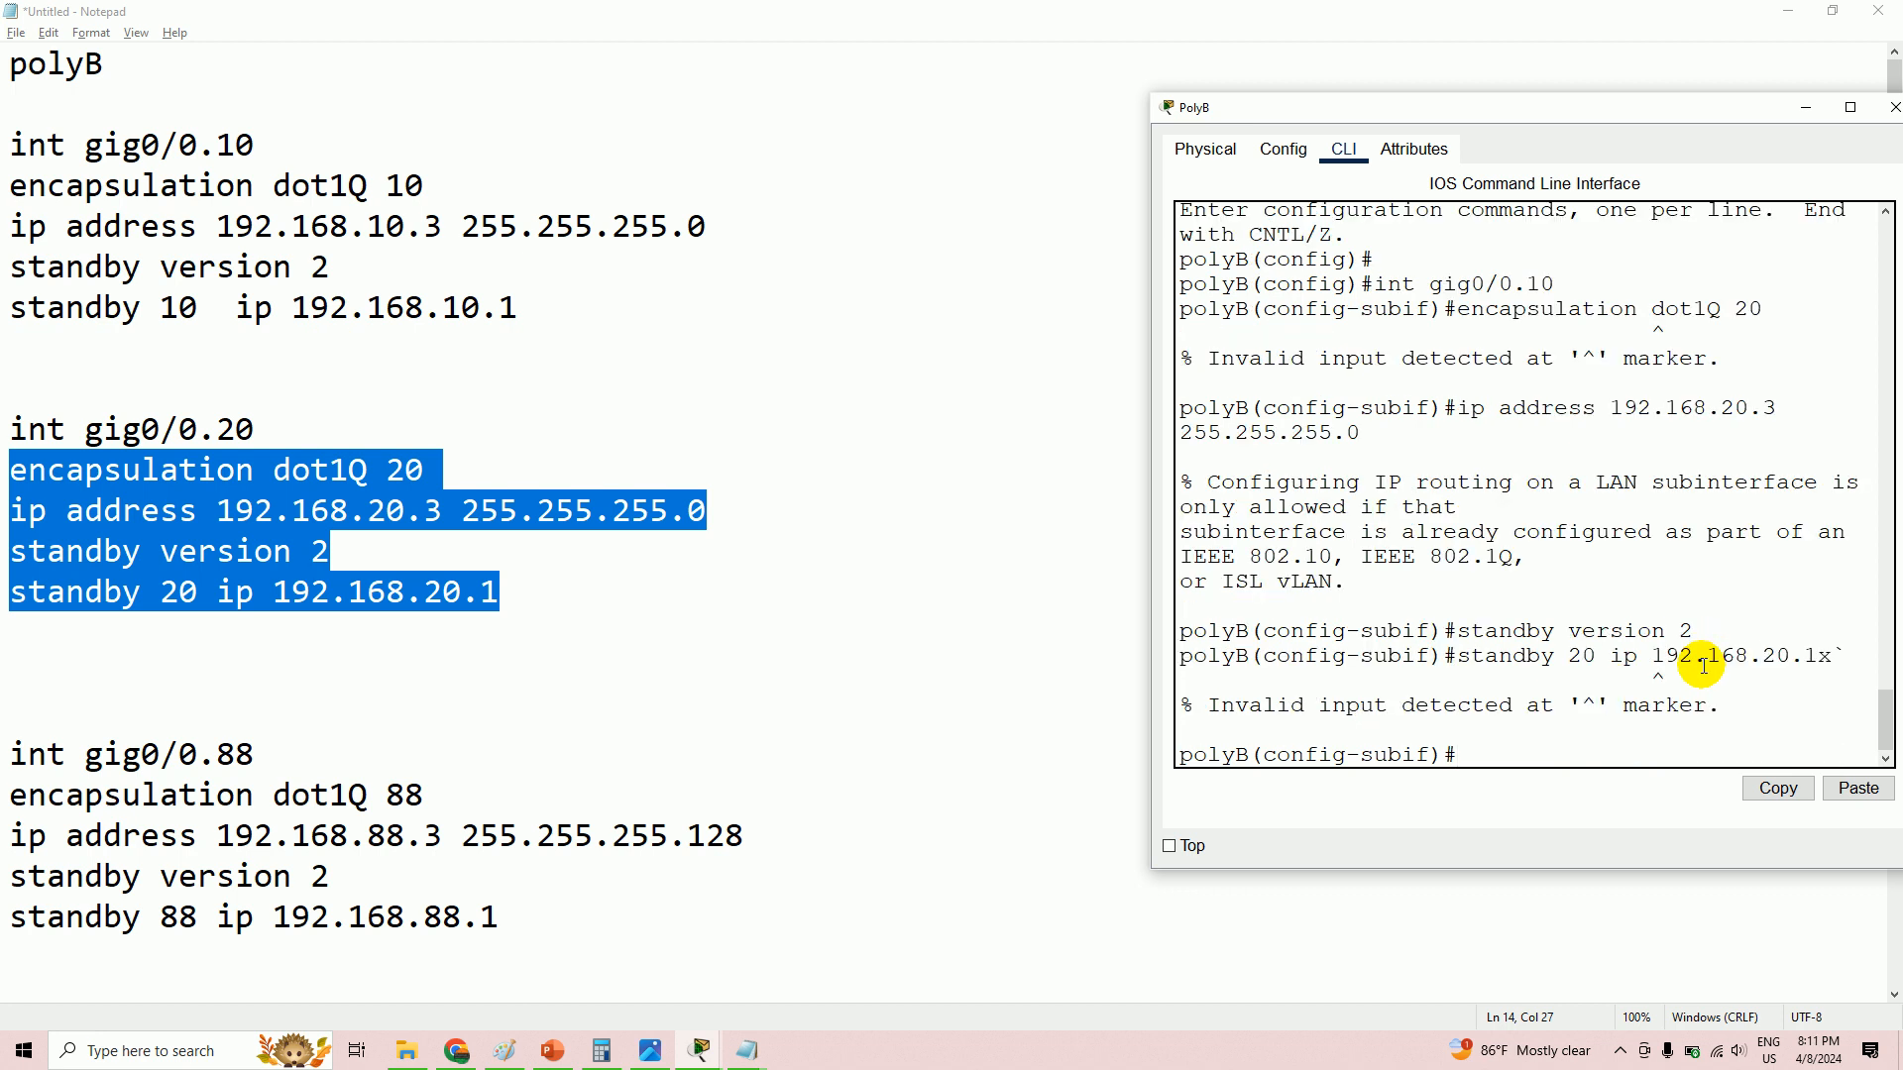
type("int gig0/0.10")
key("Return")
- Set gig0/0.10 encapsulation to dot1Q 10, correcting the misspelled command
type("e")
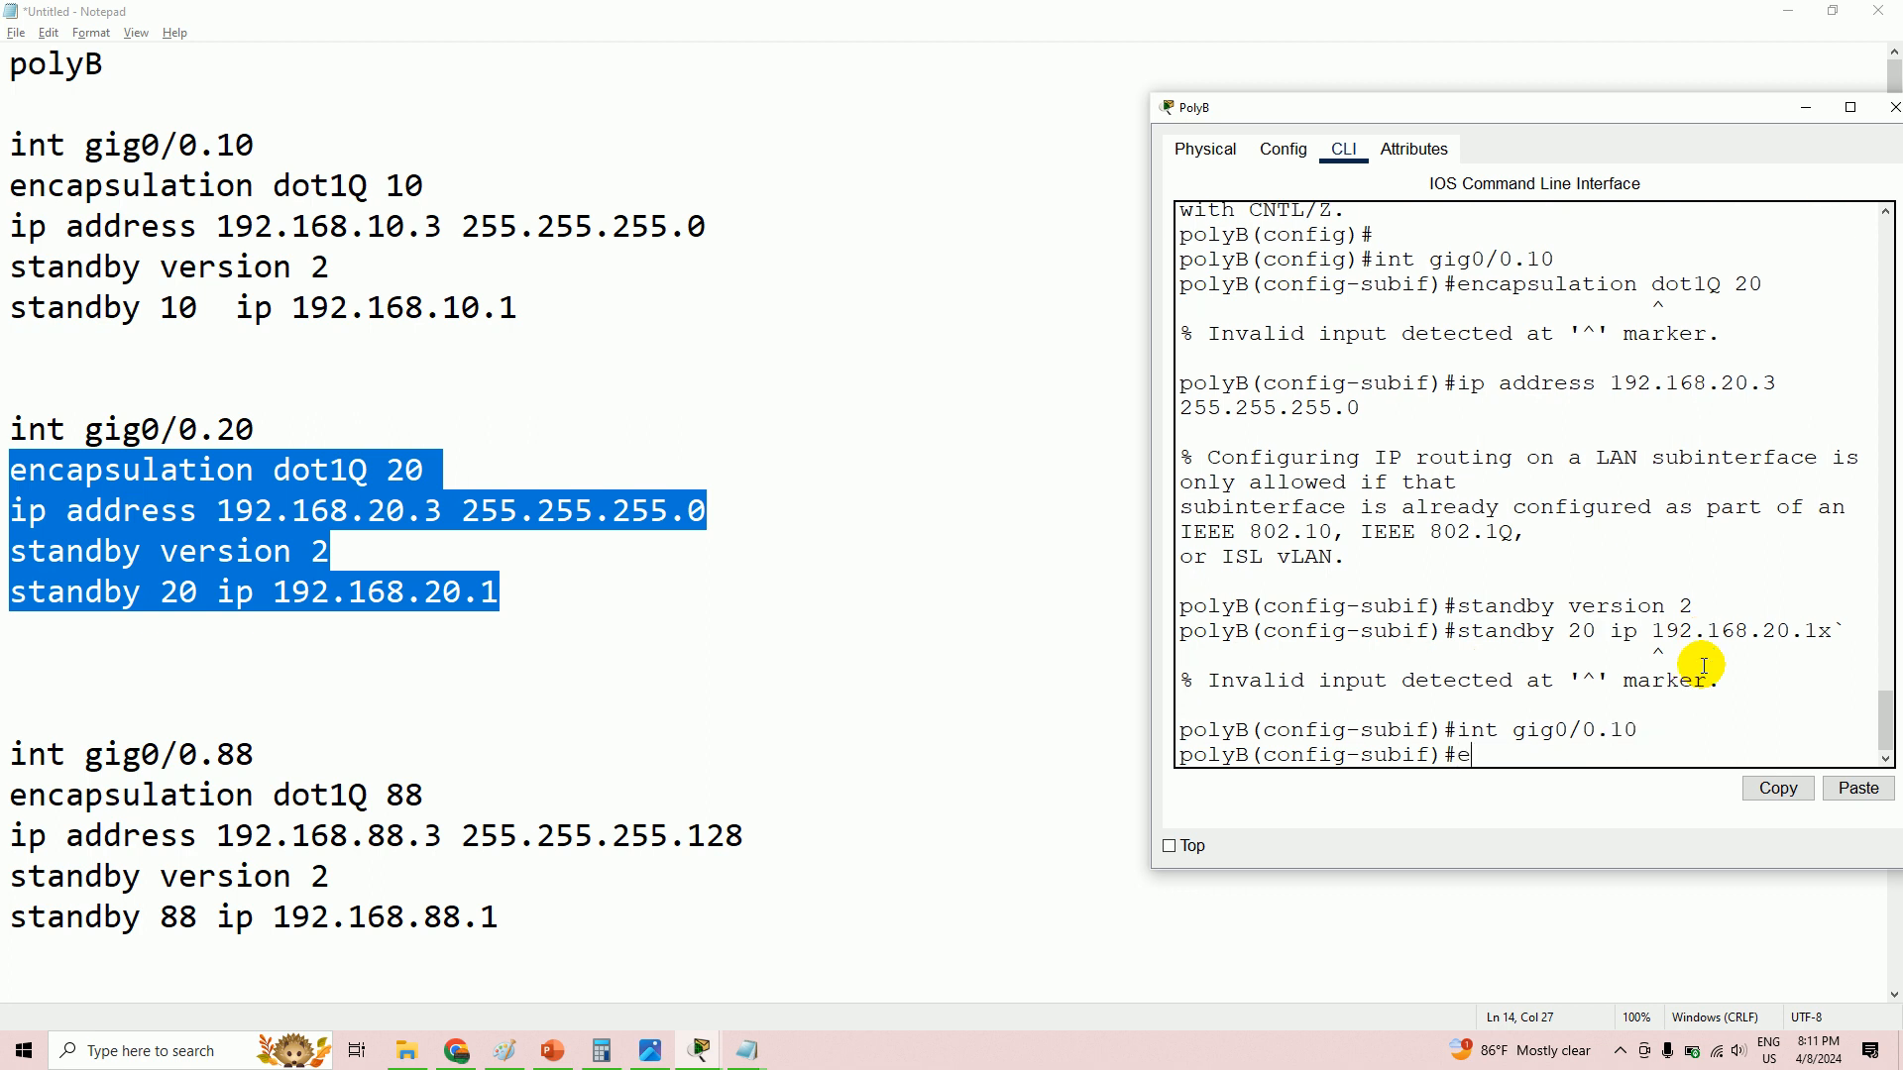
type("ncapsualation dot1Q 10")
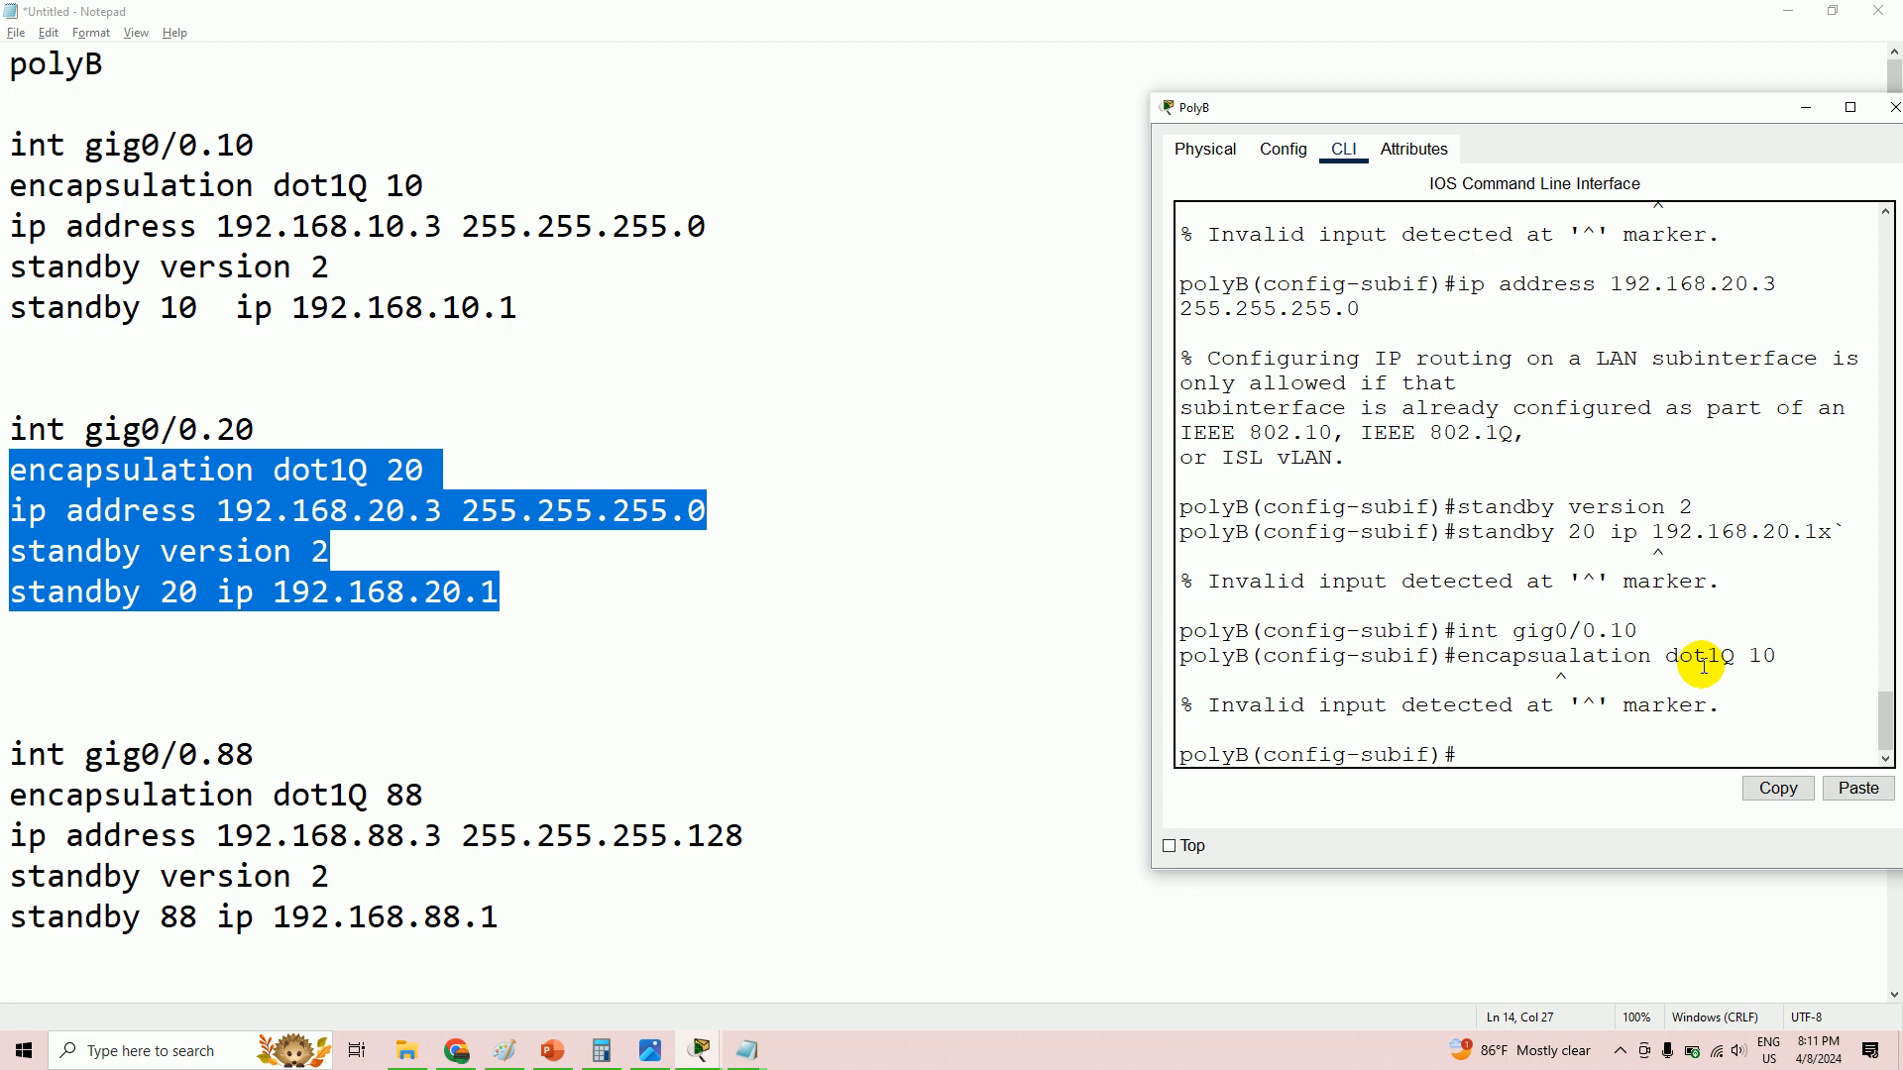
key("Up")
key("Left")
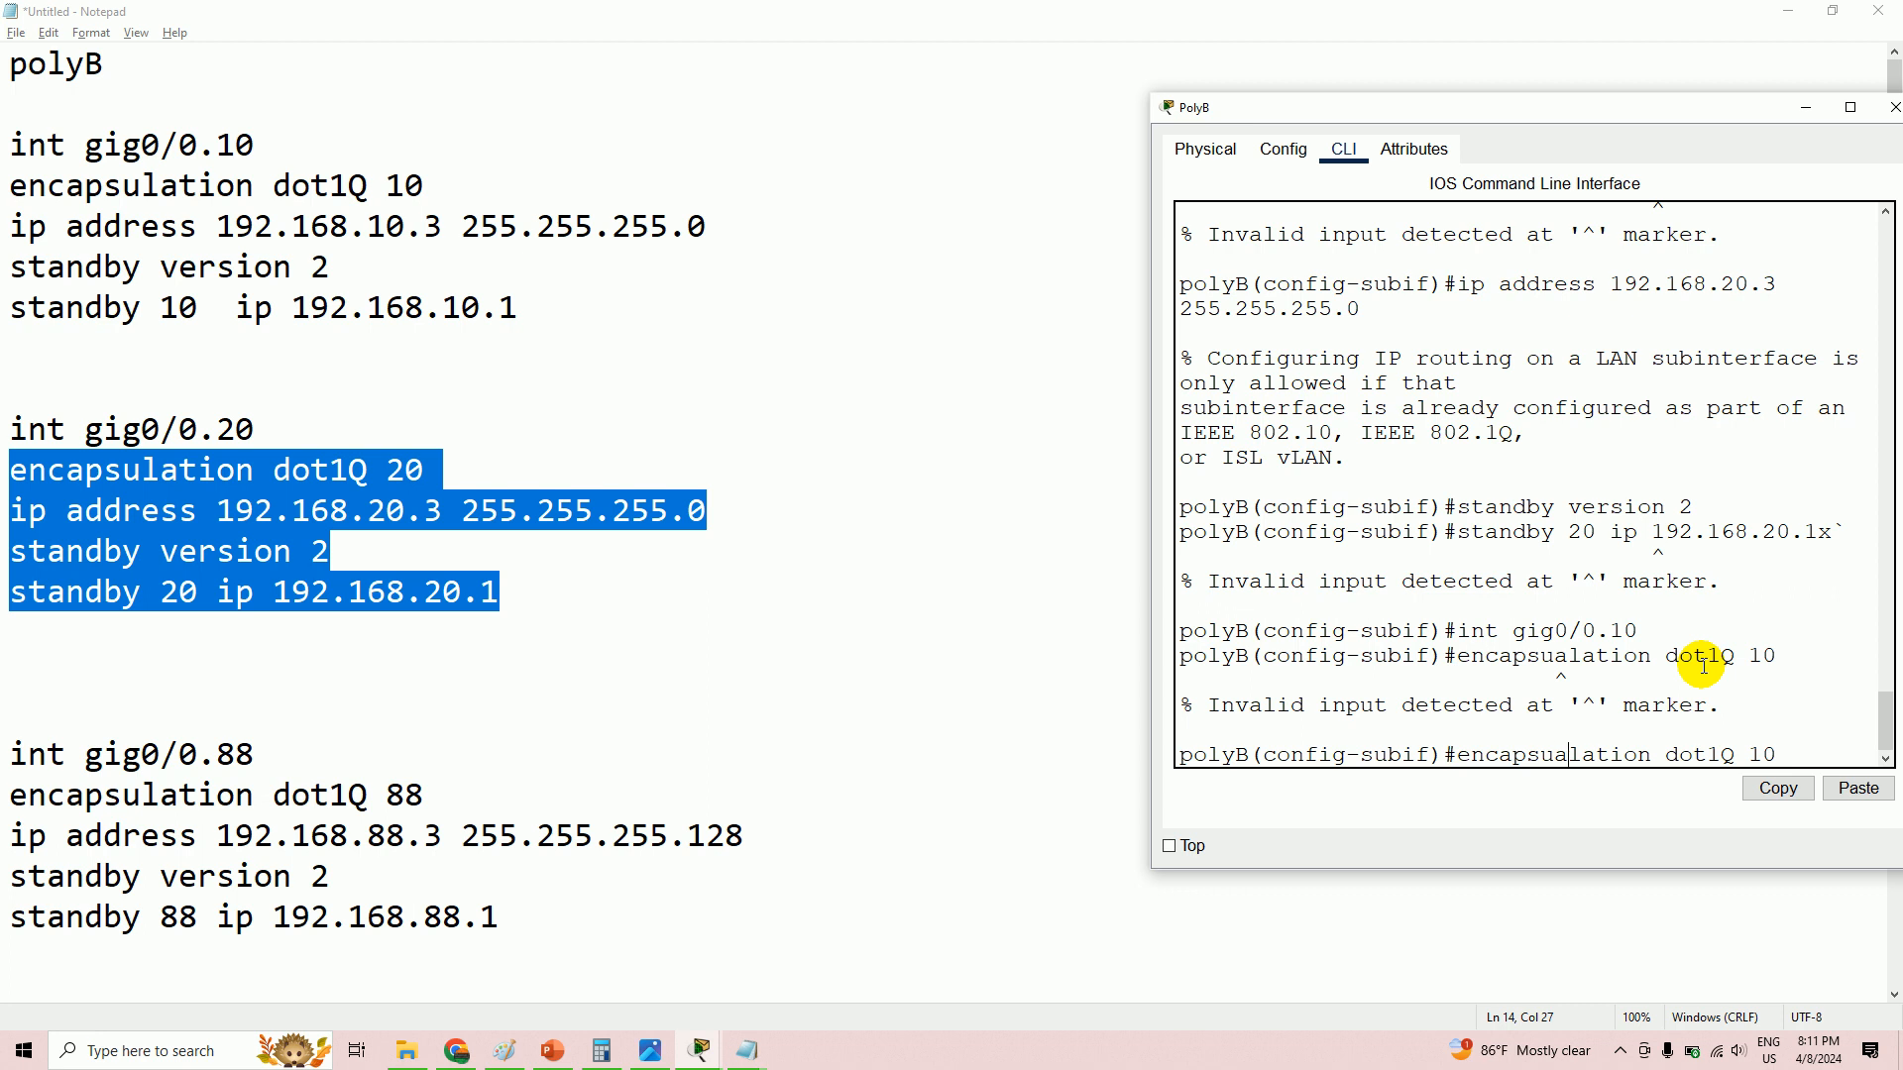
key("BackSpace")
key("Return")
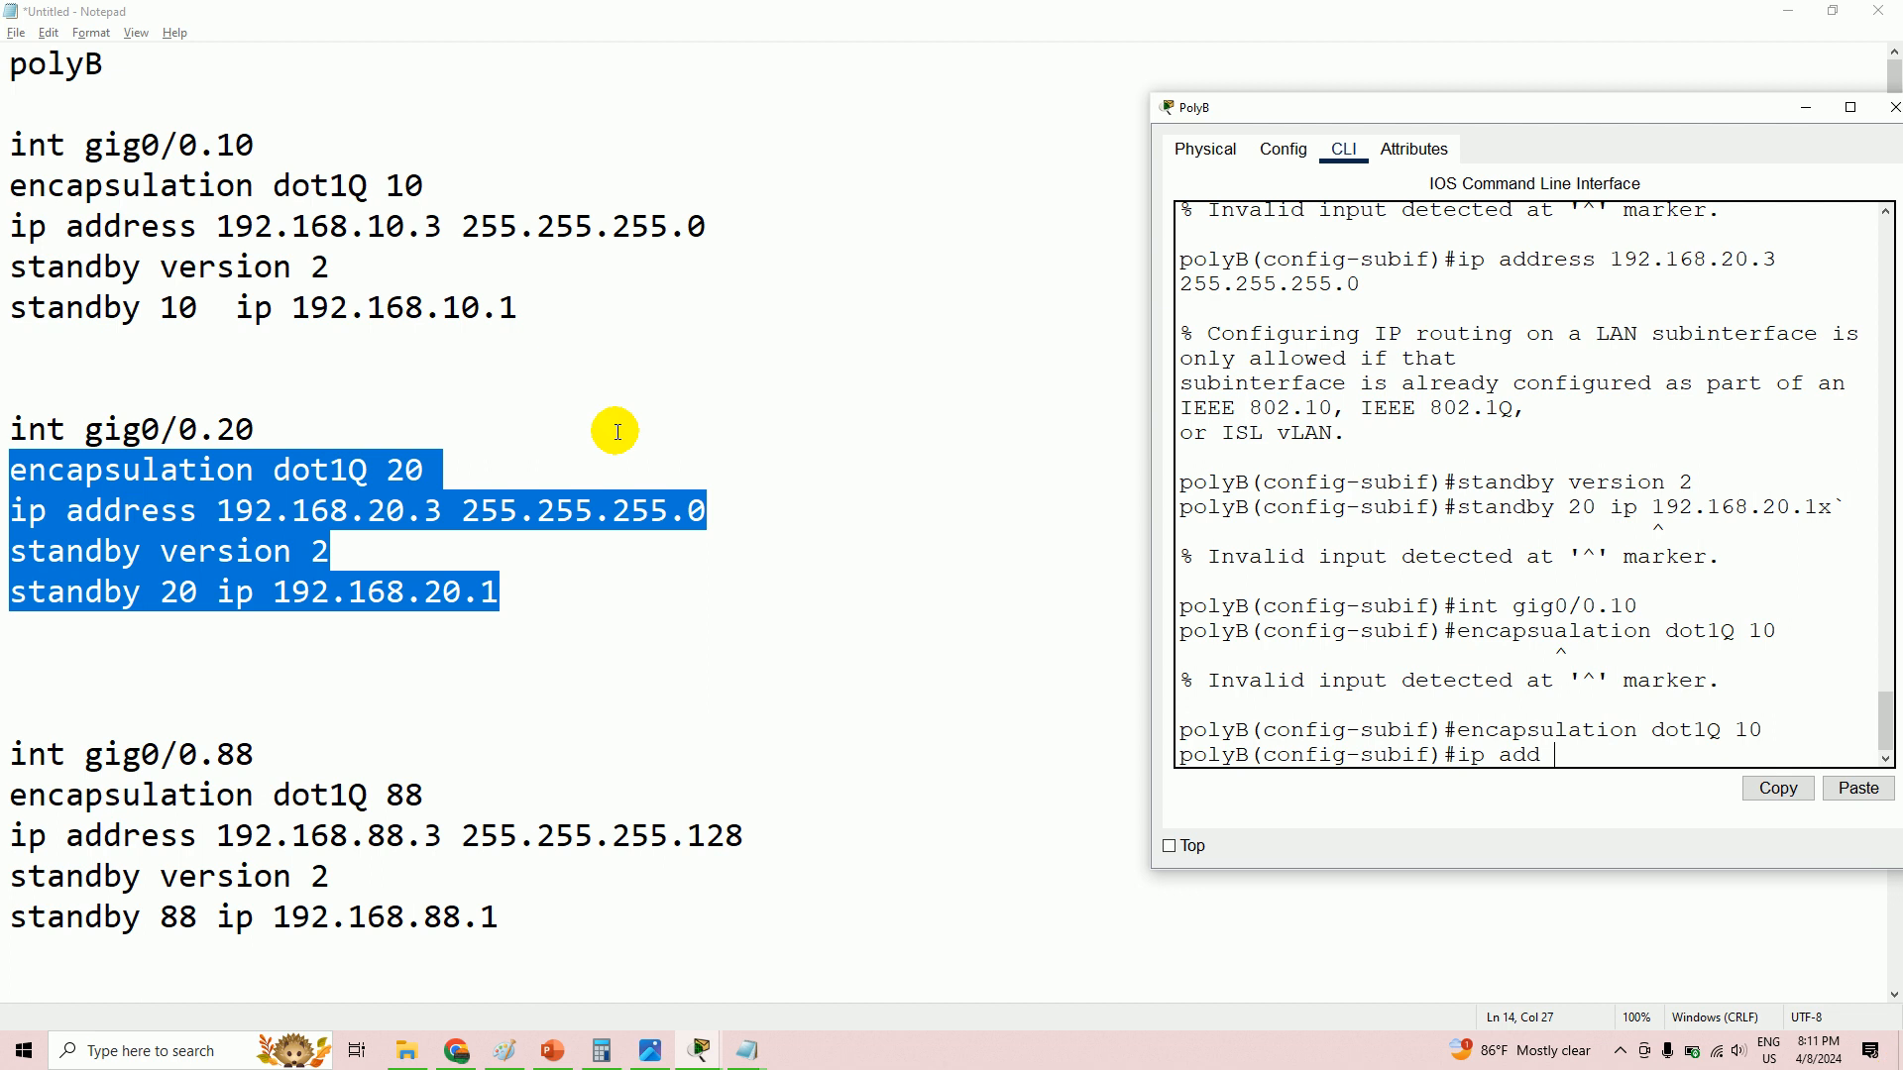
left_click(294, 614)
- Paste the notes' address command to give gig0/0.10 IP 192.168.10.3 255.255.255.0
left_click_drag(5, 226, 732, 232)
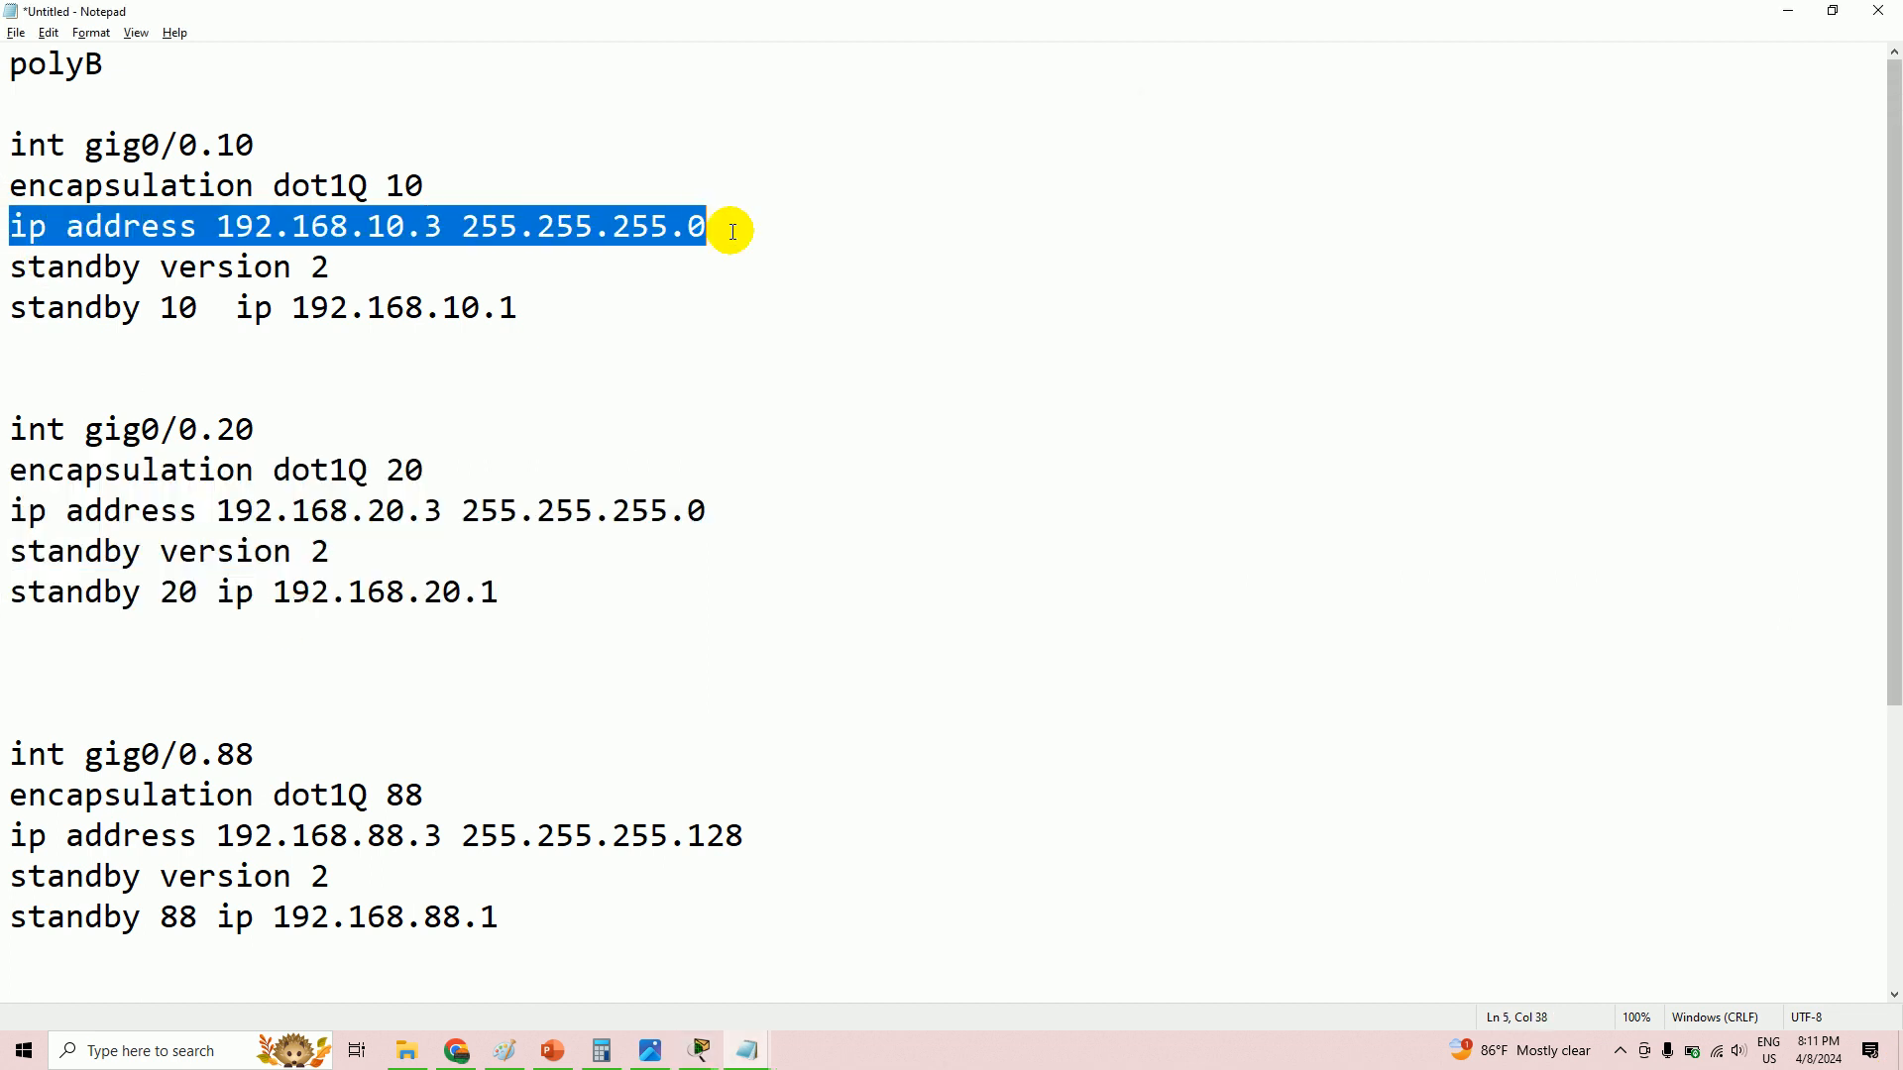
right_click(654, 226)
left_click(722, 294)
key("alt+Tab")
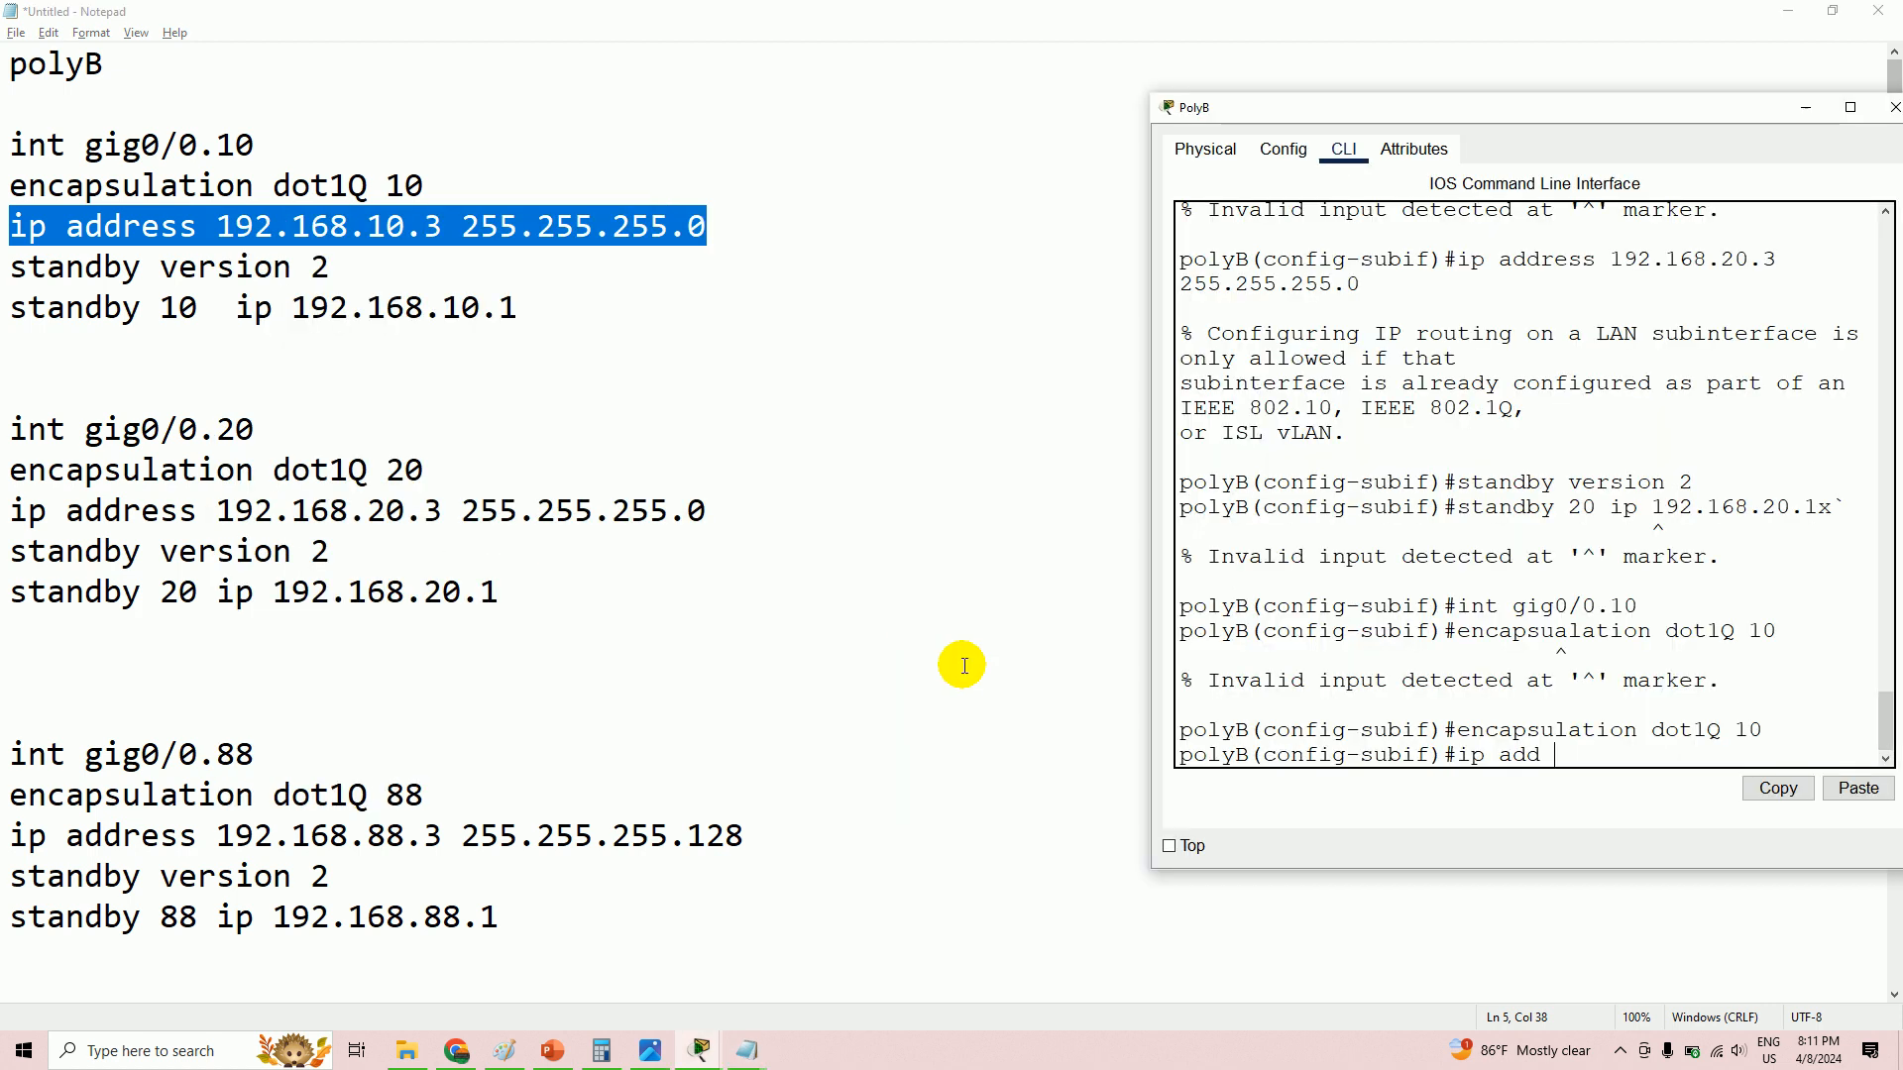
left_click_drag(1463, 756, 1554, 757)
right_click(1546, 759)
left_click(1584, 790)
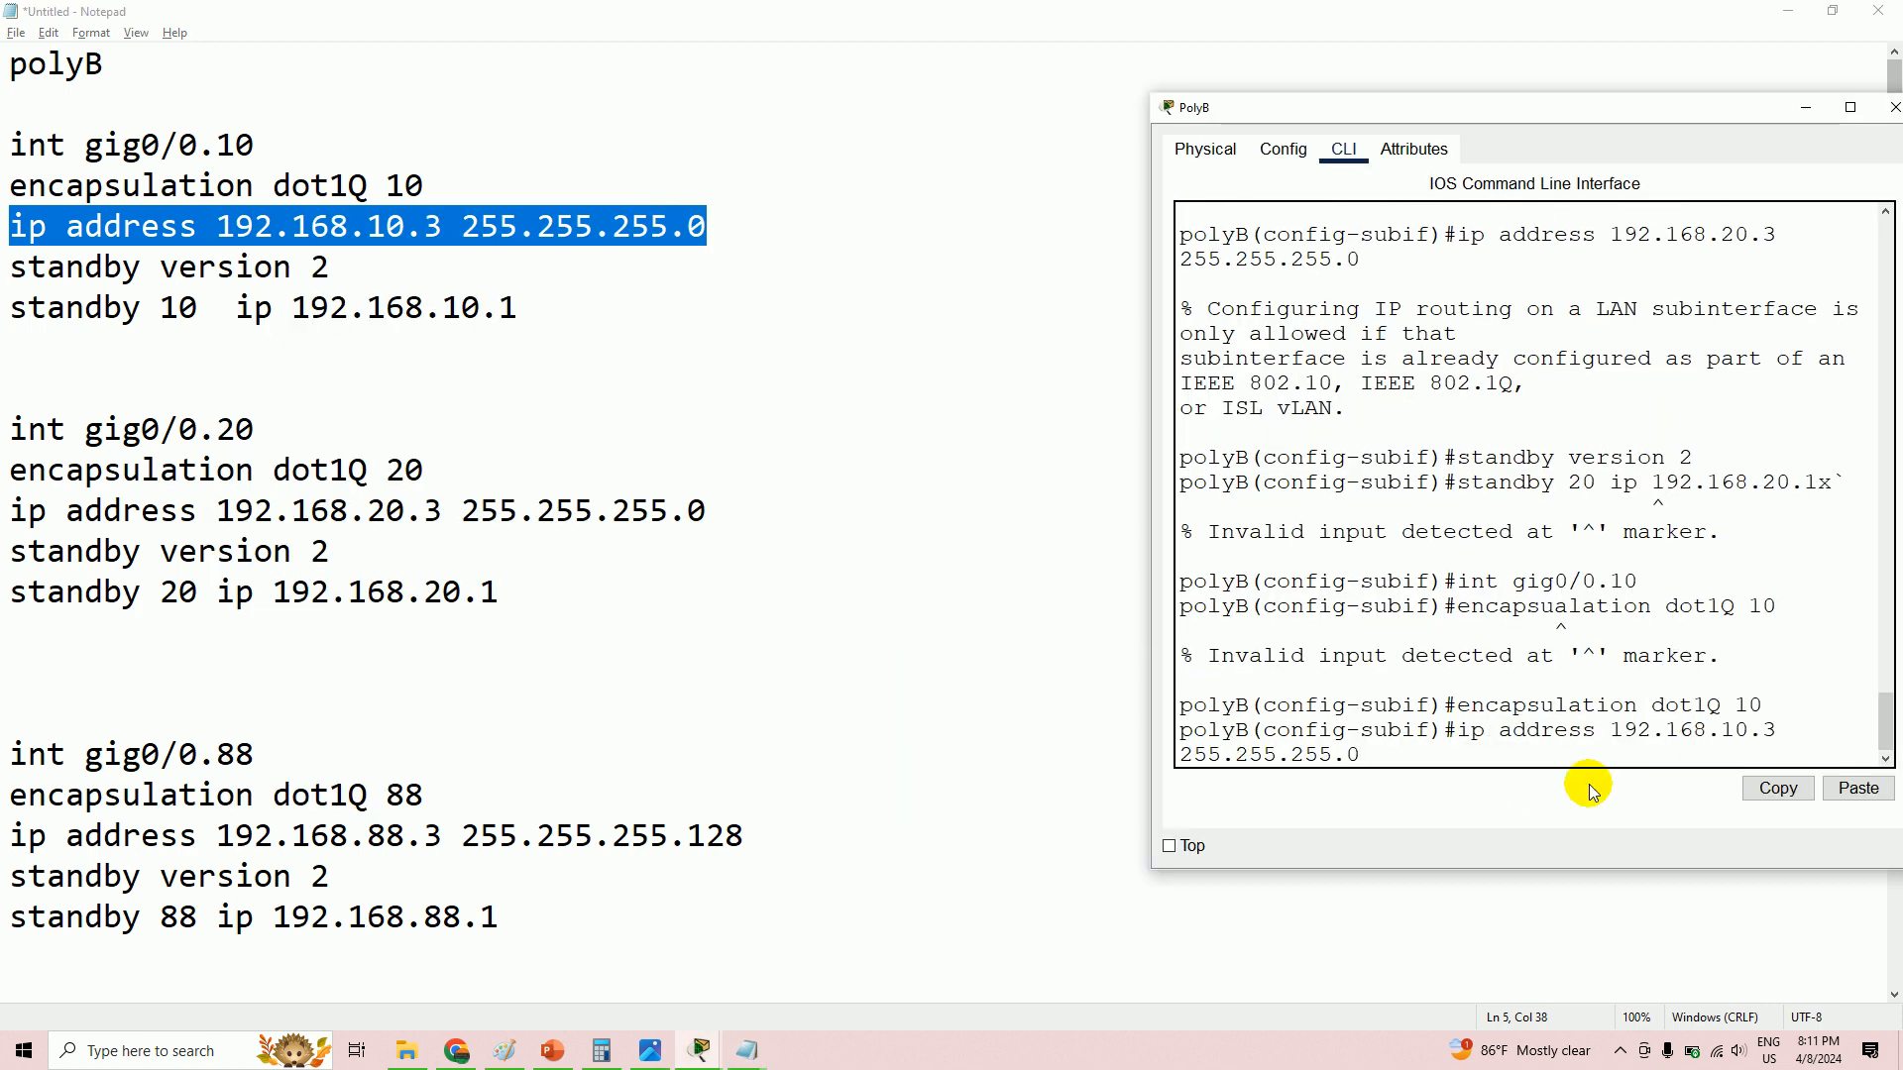
key("Return")
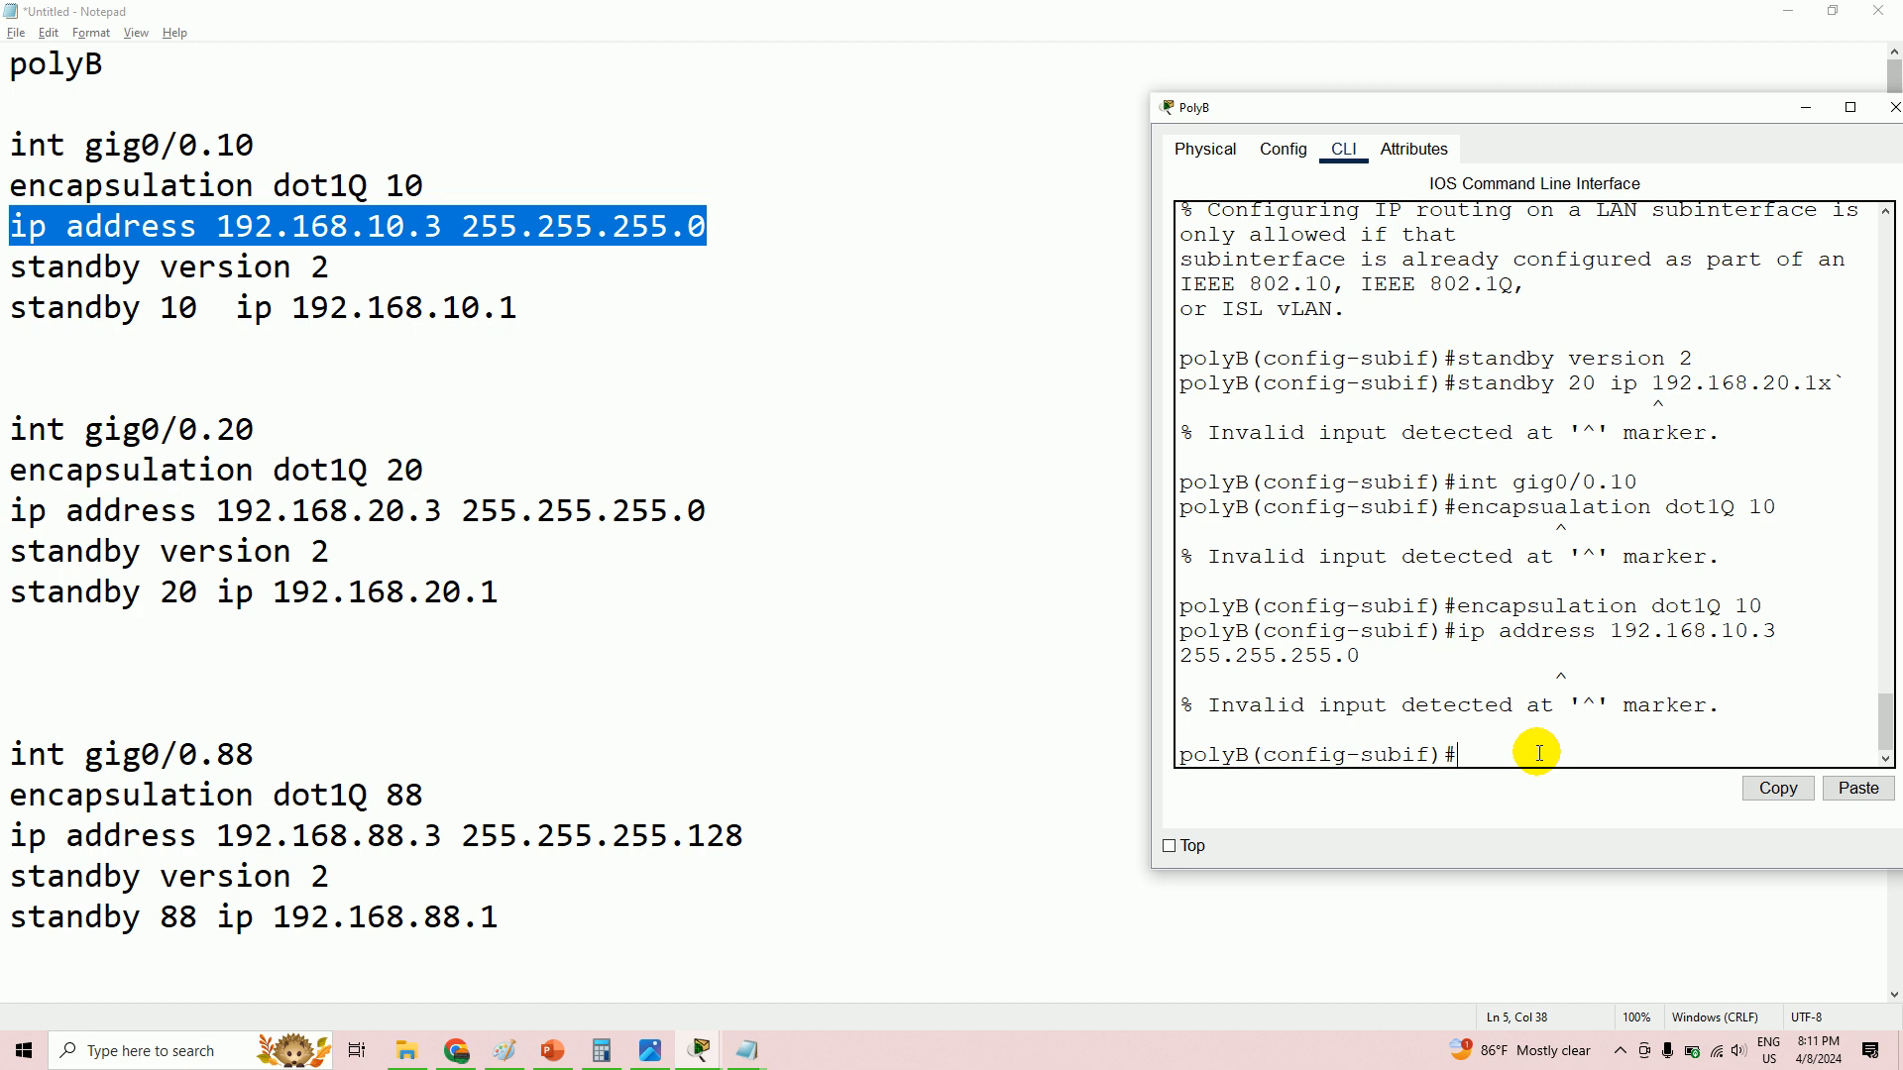
key("Up")
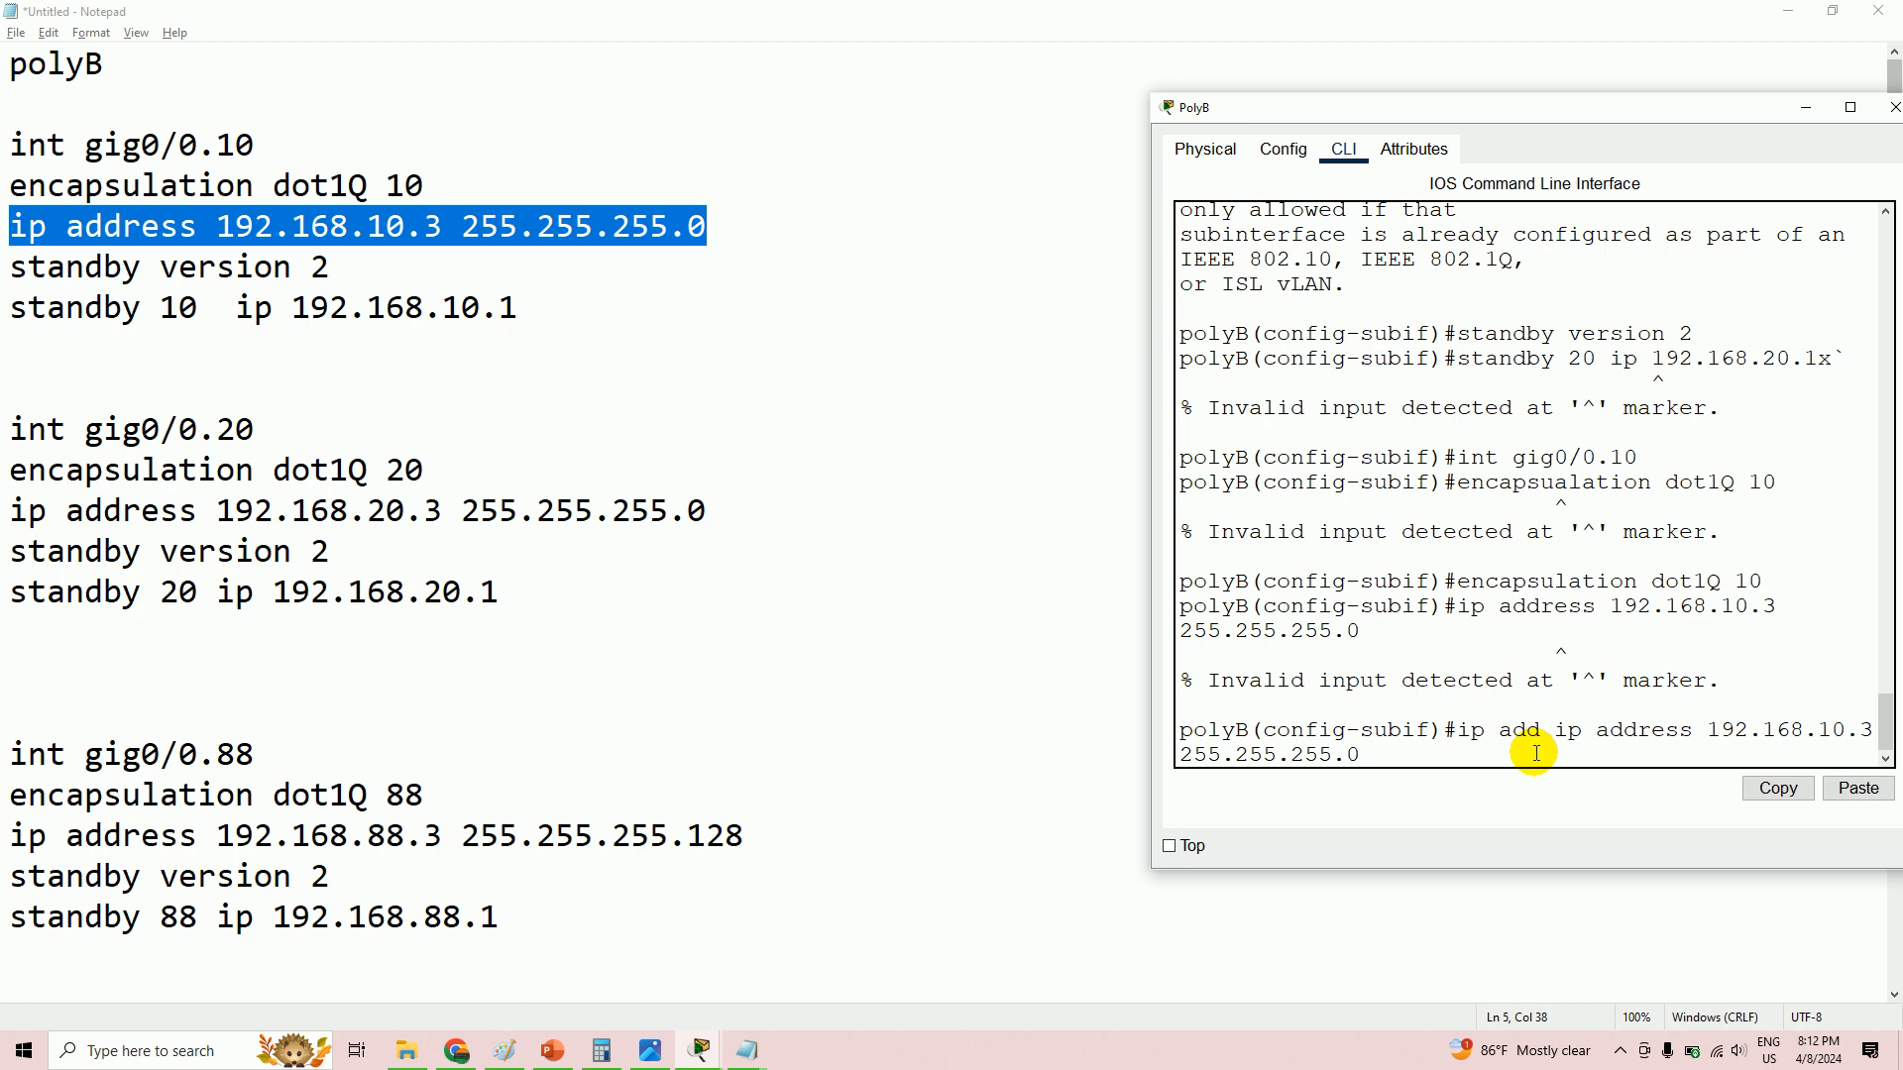
key("BackSpace")
key("BackSpace")
key("BackSpace")
key("BackSpace")
key("BackSpace")
key("BackSpace")
key("BackSpace")
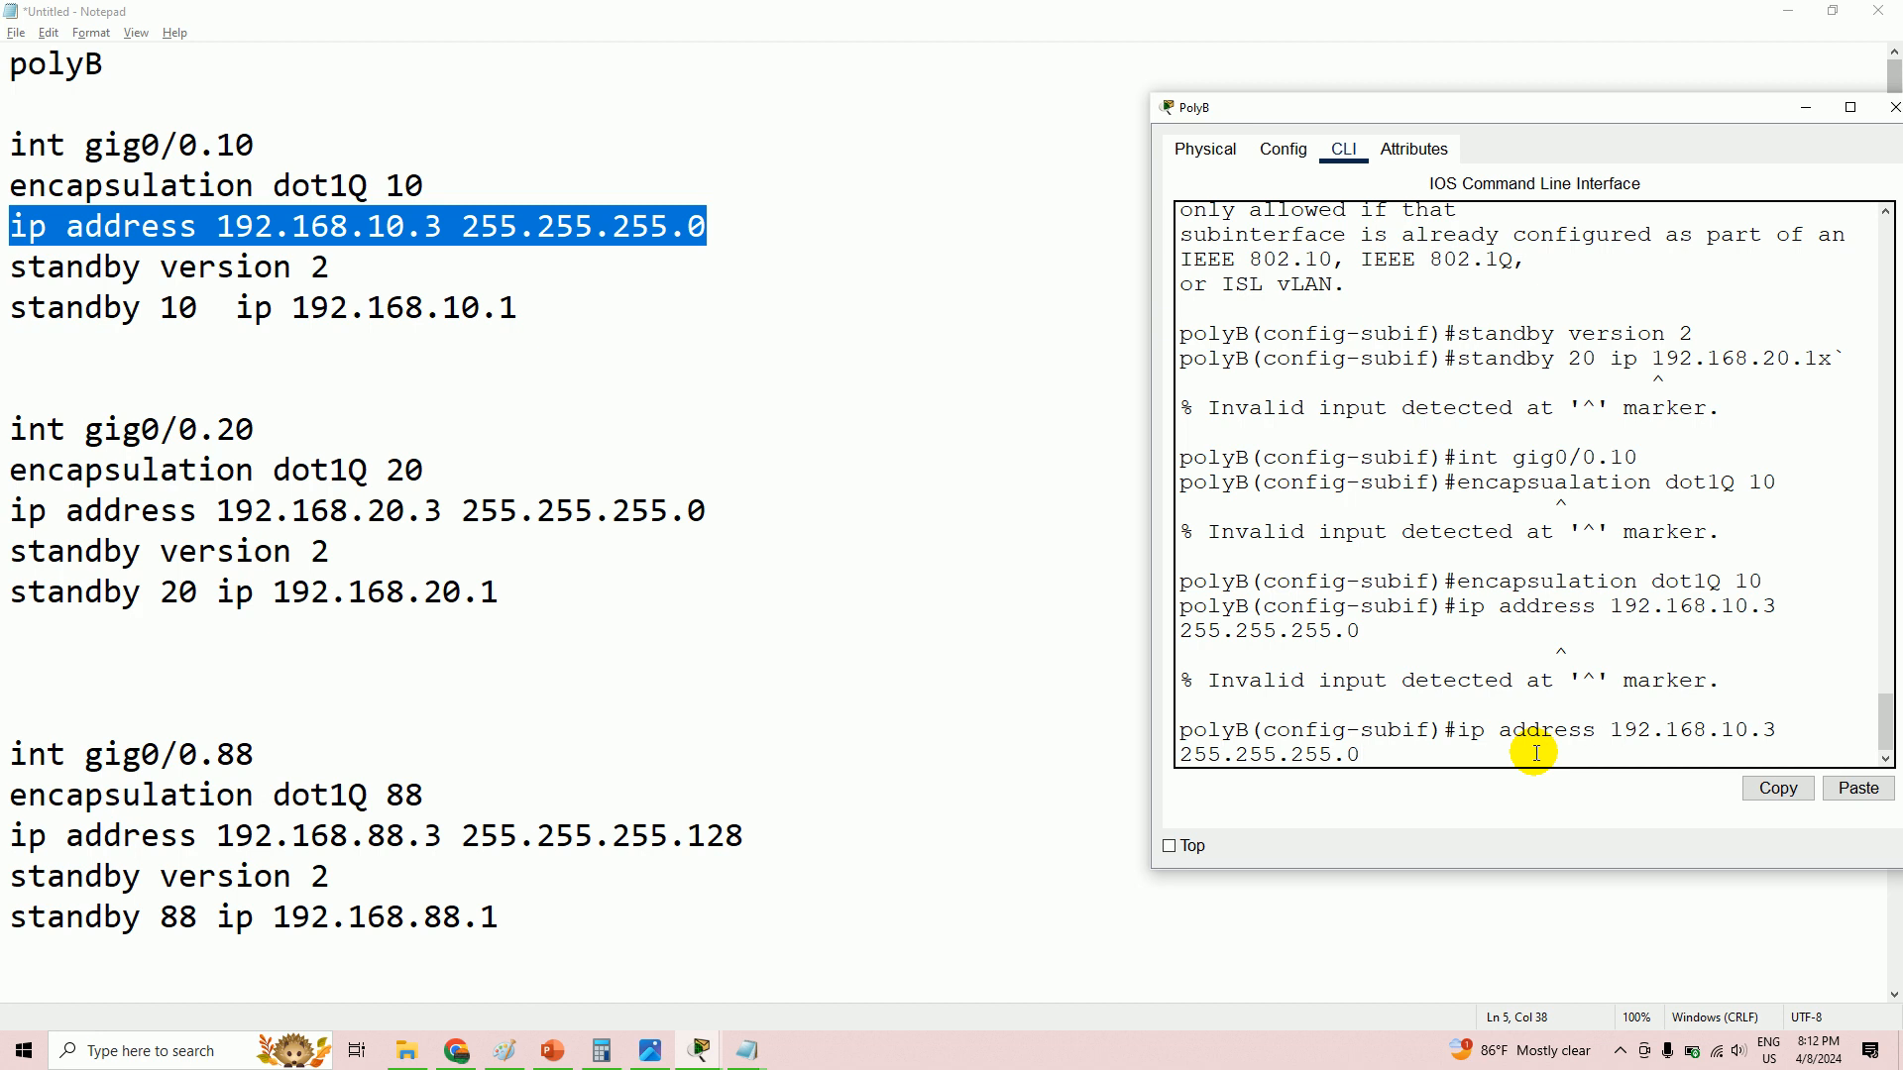
key("Return")
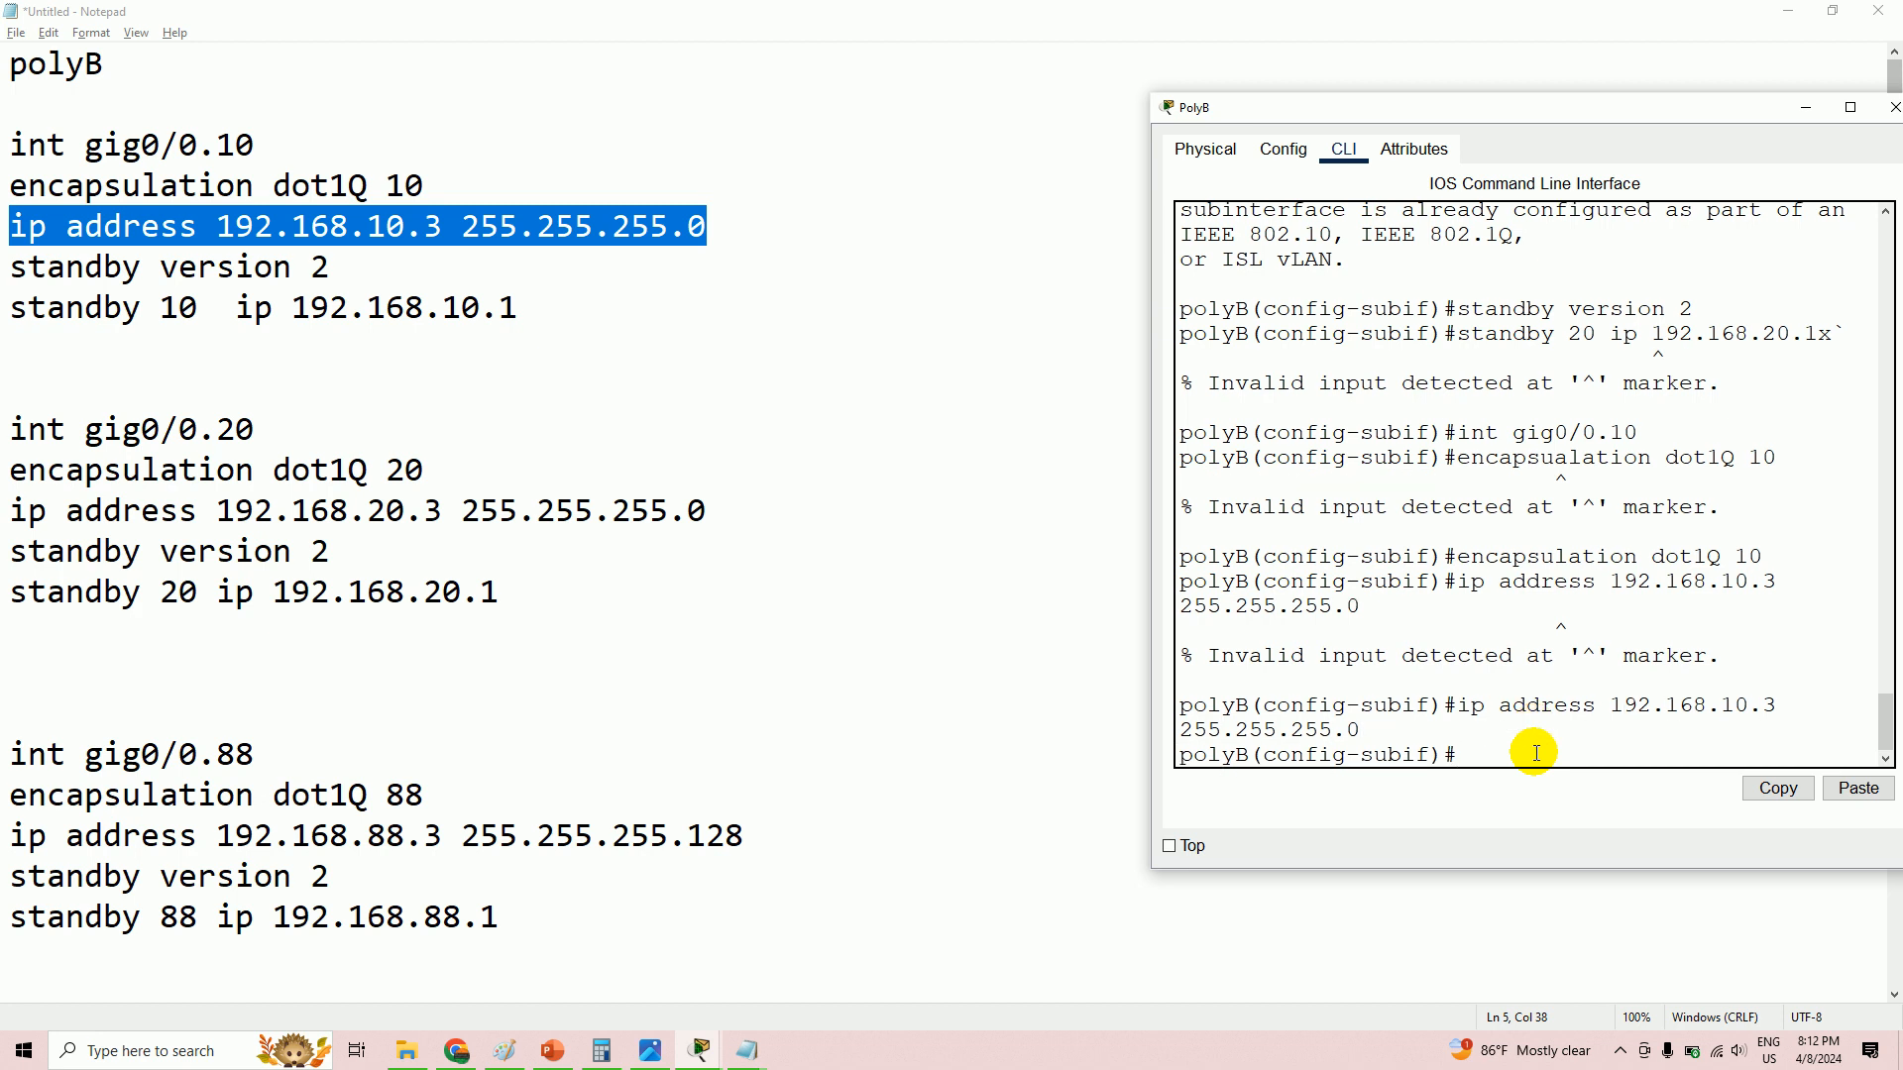
- Apply standby version 2 to gig0/0.10 from the notes
left_click_drag(9, 265, 307, 266)
right_click(303, 268)
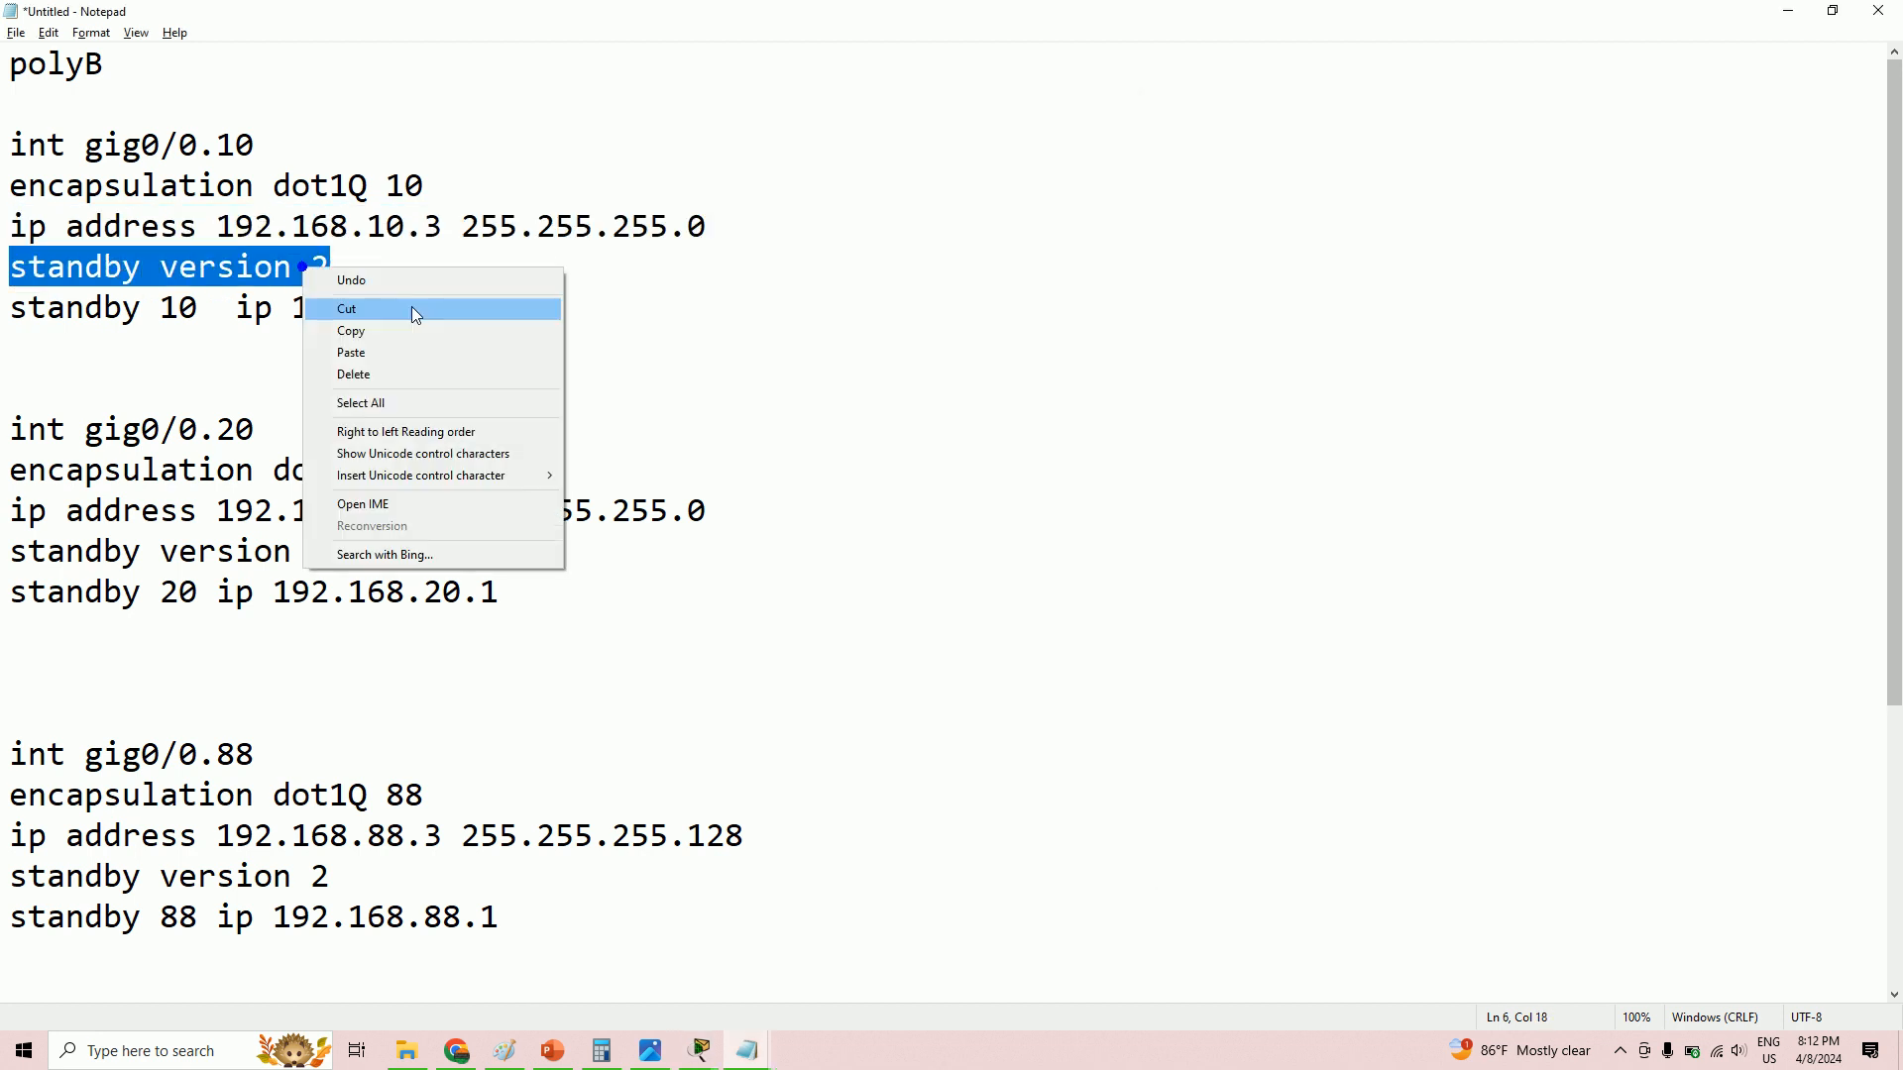
left_click(375, 333)
key("alt+Tab")
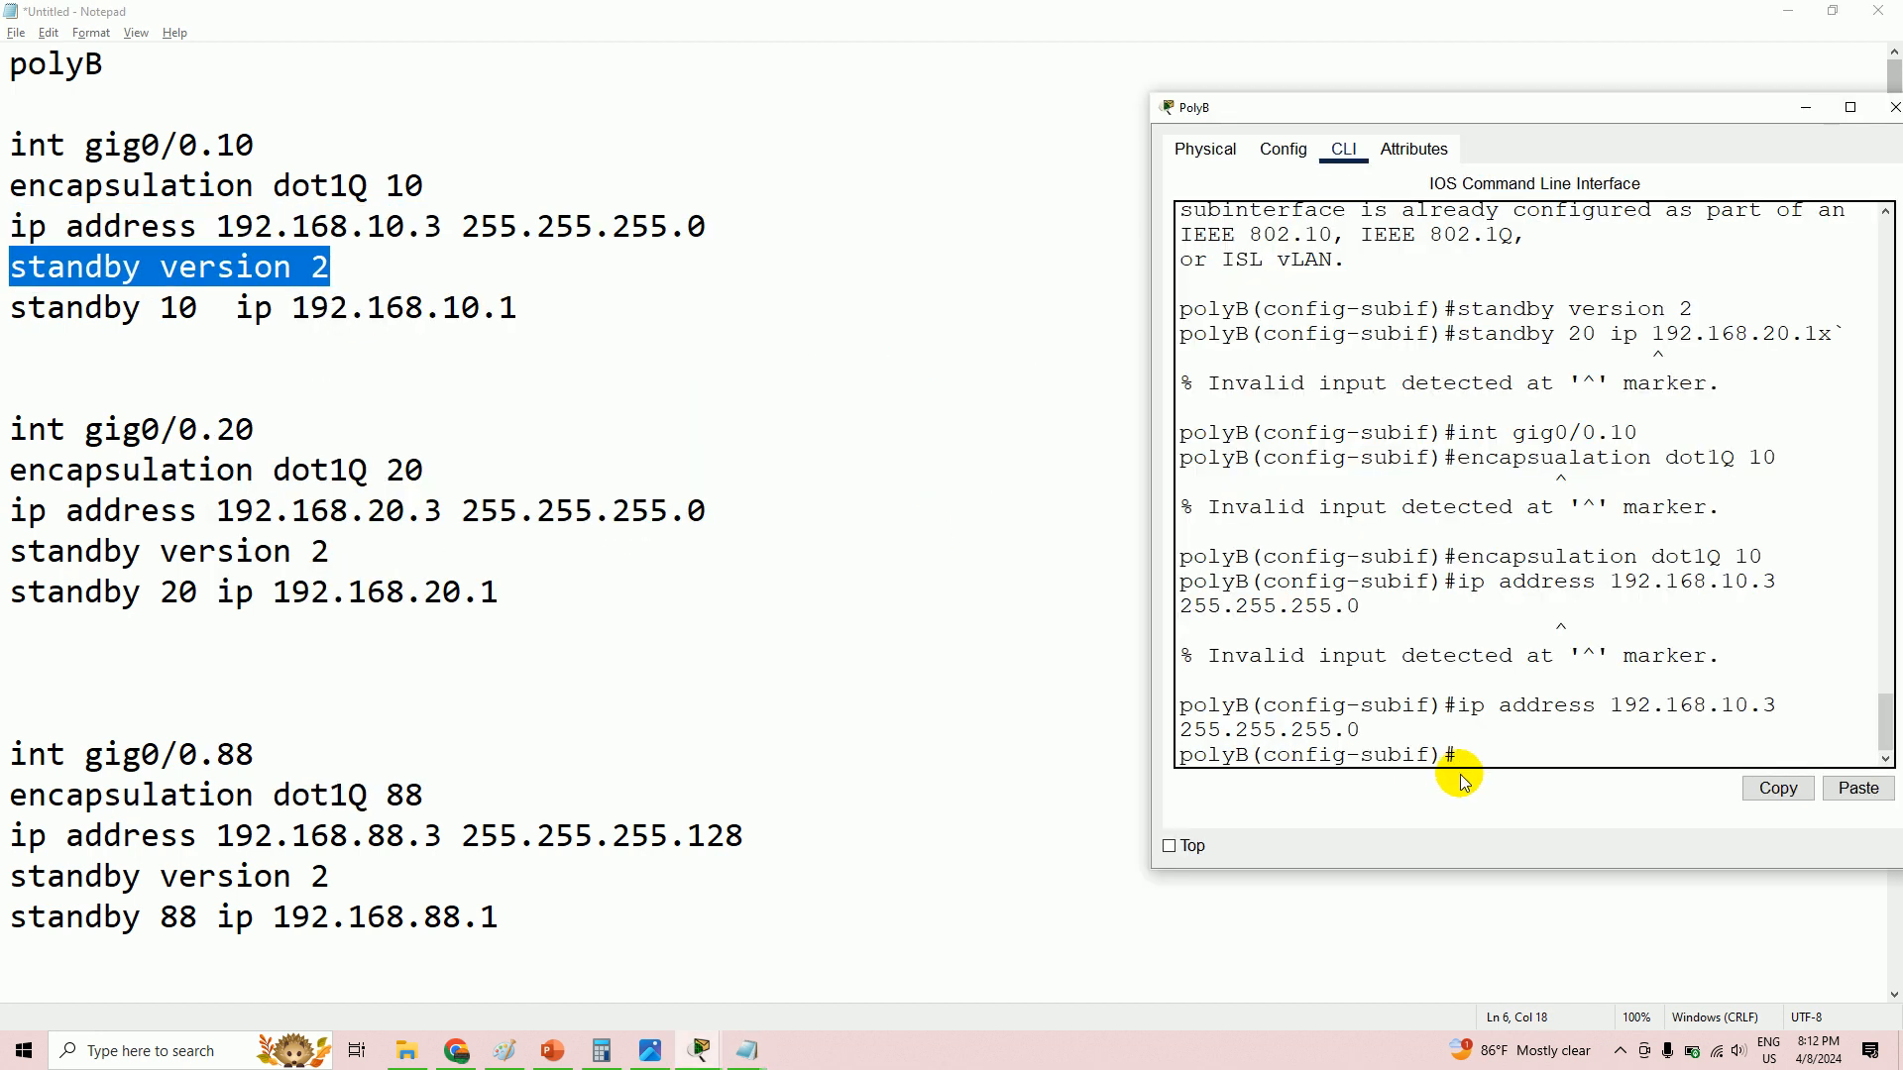
right_click(1509, 753)
left_click(1563, 789)
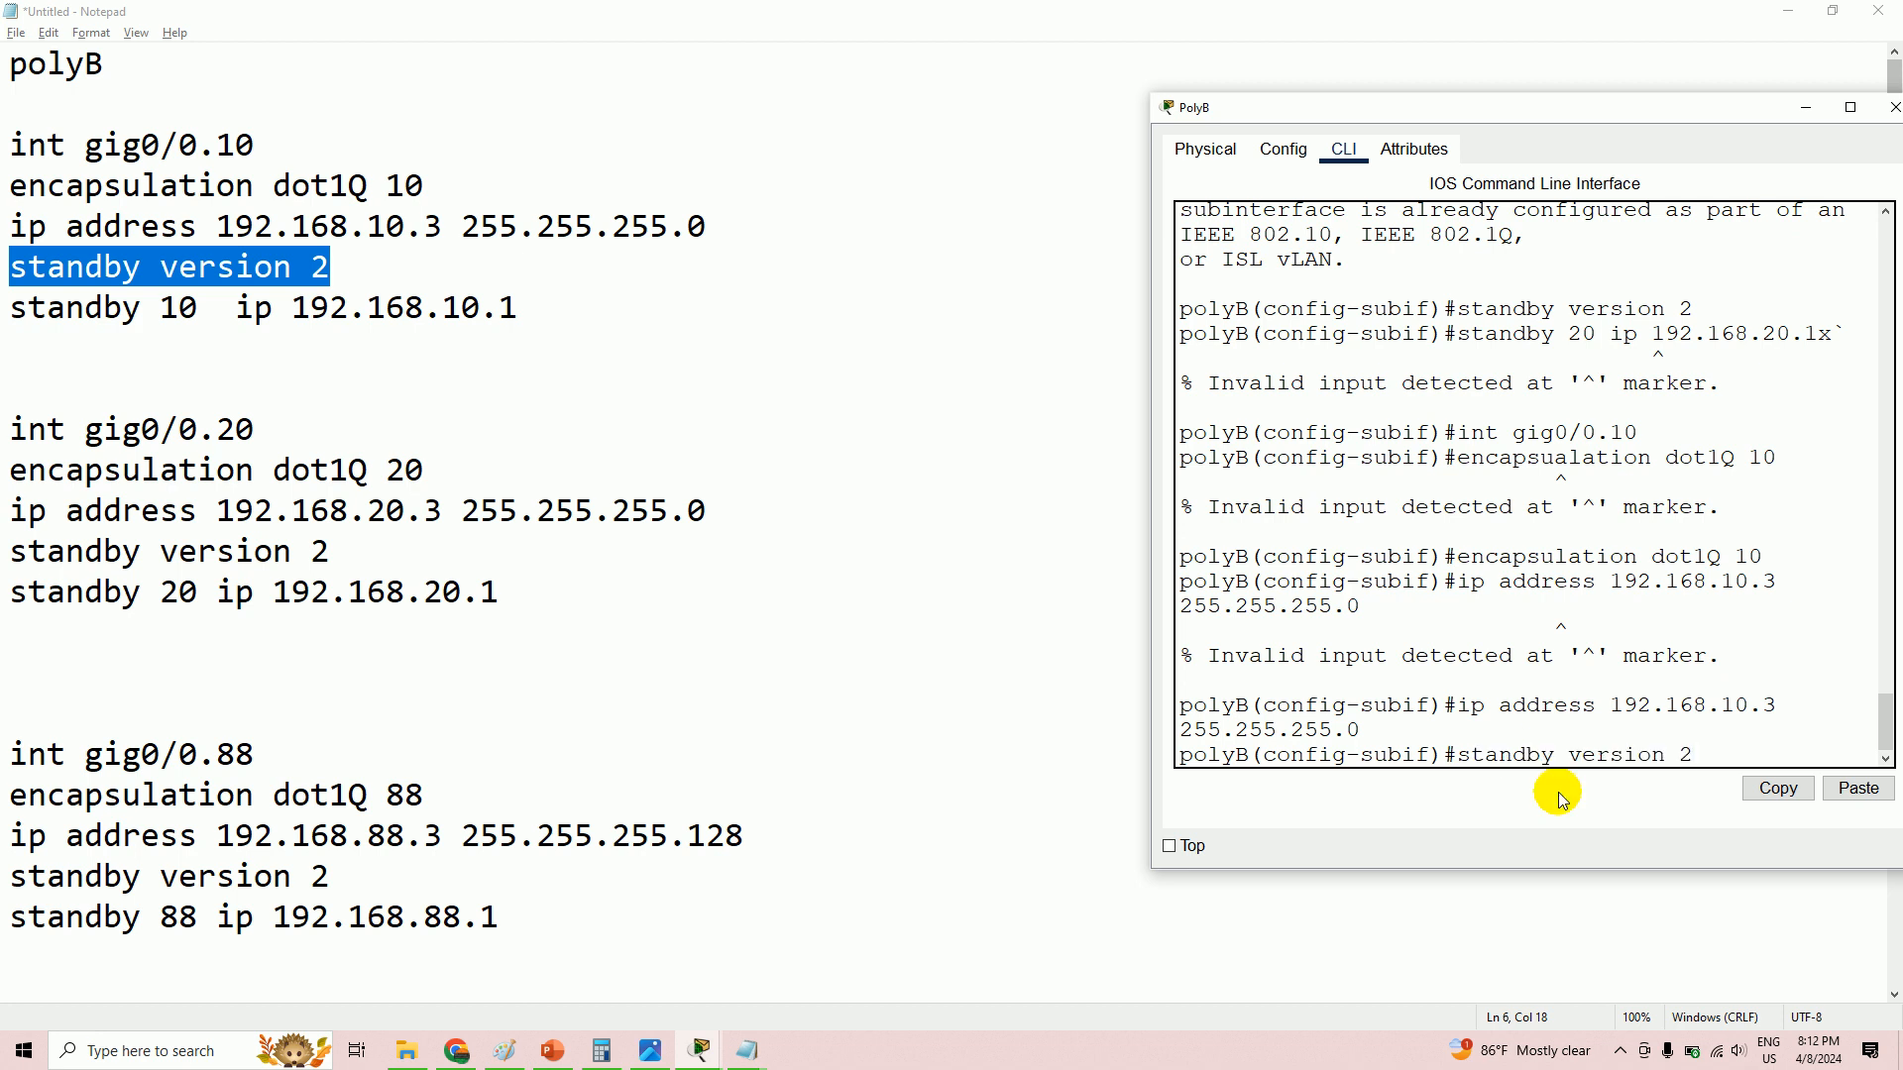
key("Return")
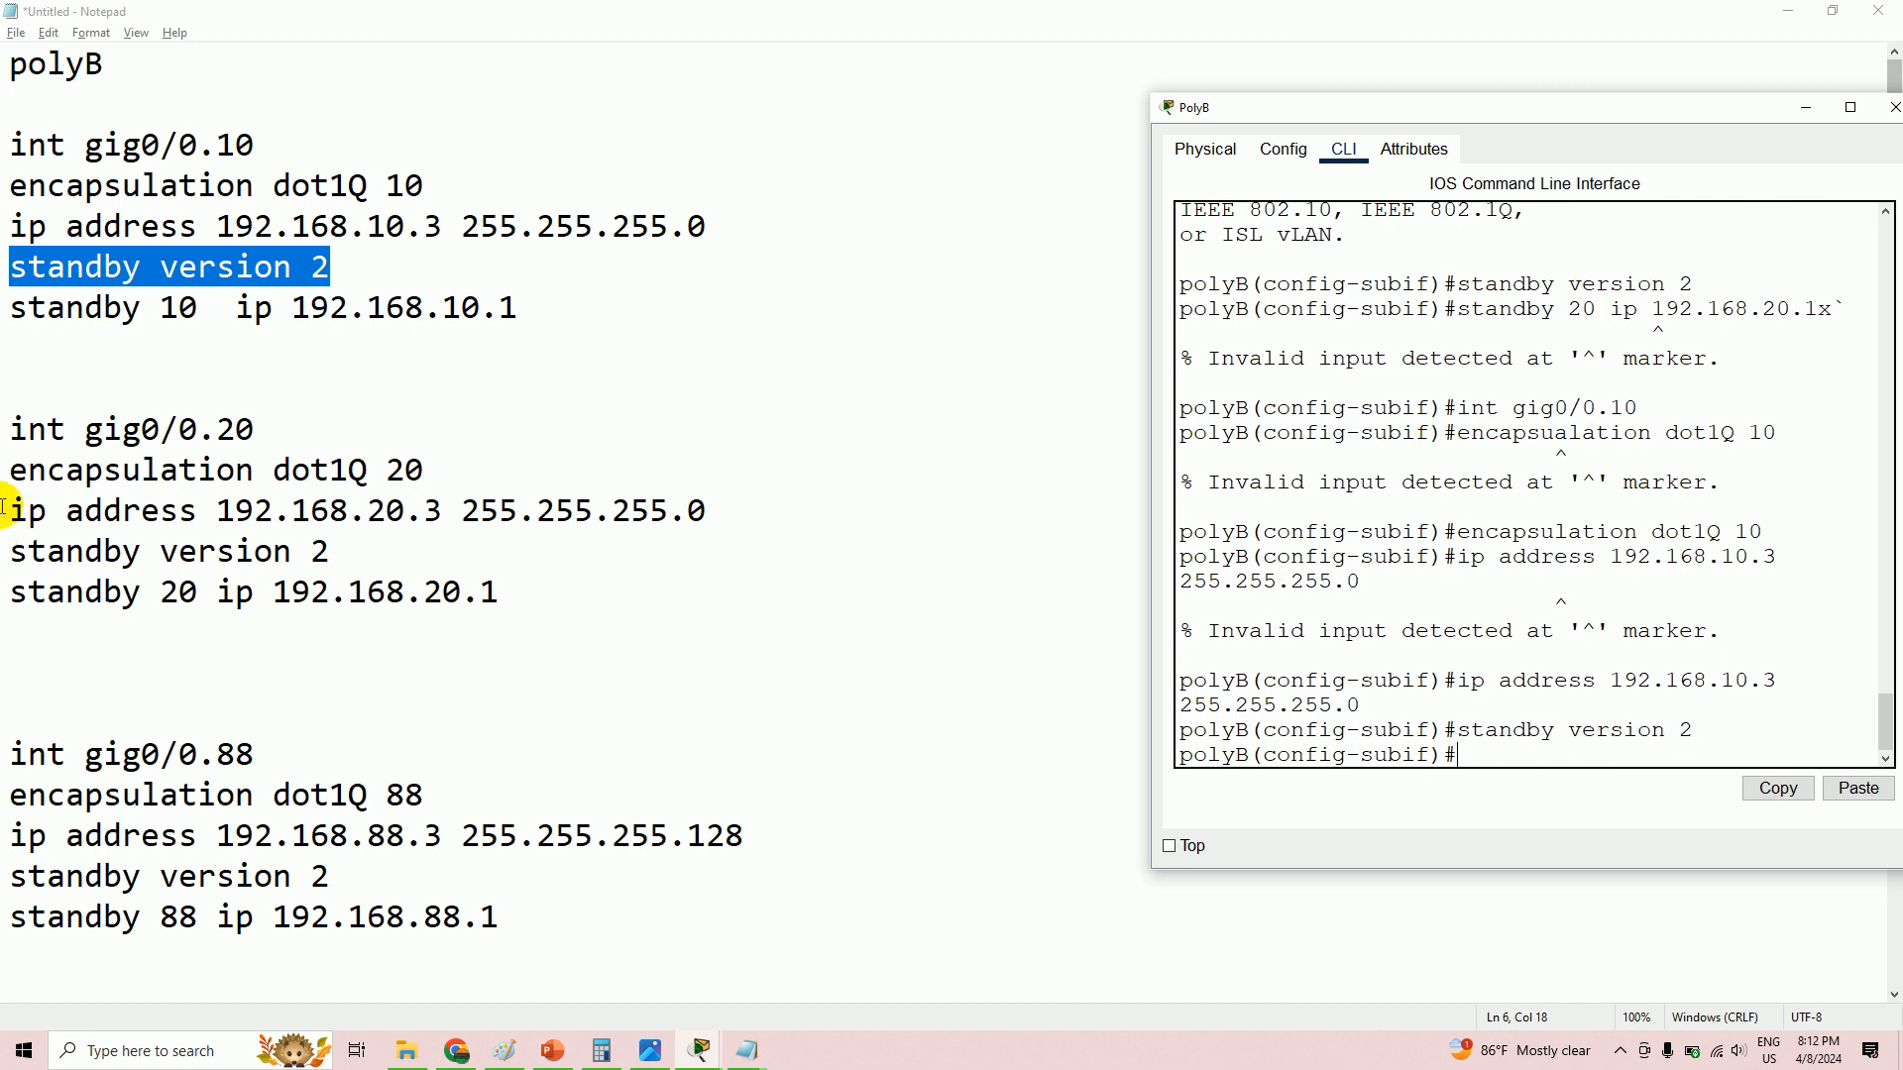
- Configure HSRP standby group 10 with virtual IP 192.168.10.1 on gig0/0.10
left_click_drag(8, 309, 537, 316)
right_click(471, 307)
left_click(521, 373)
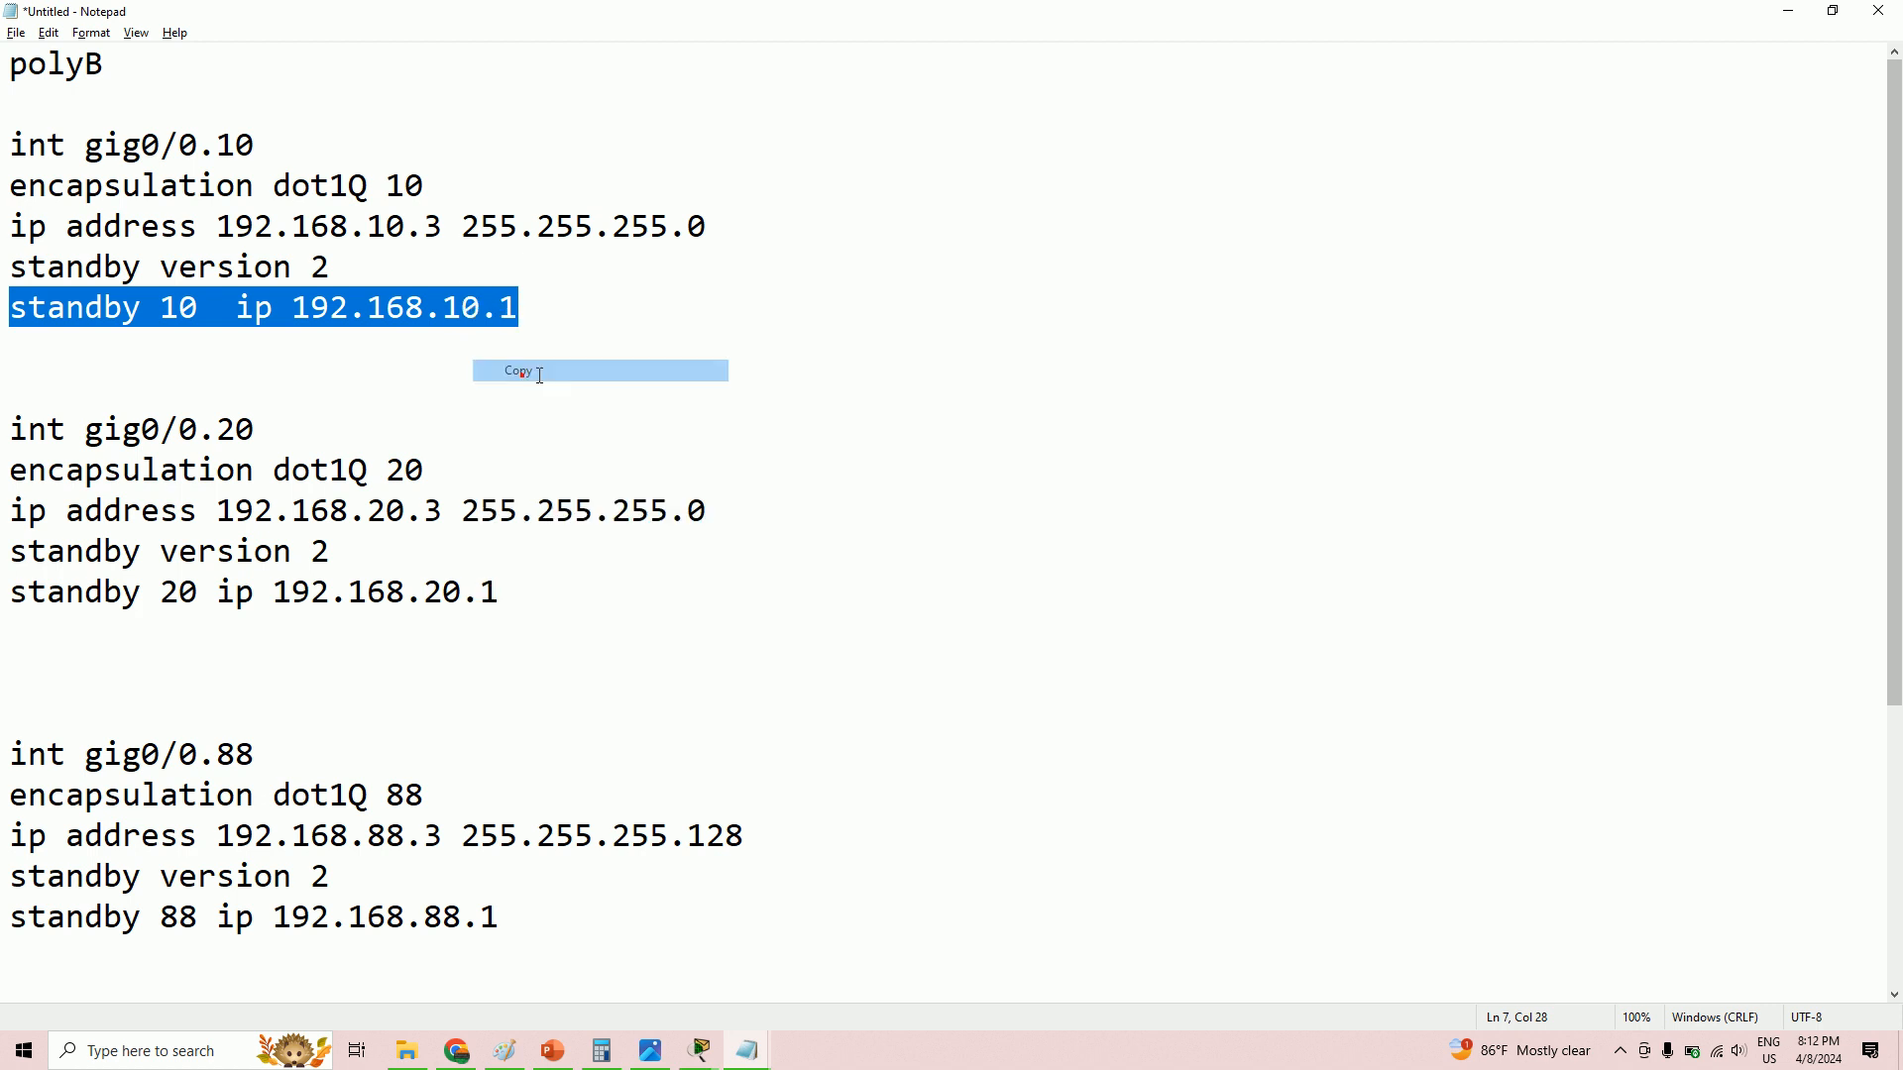
key("alt+Tab")
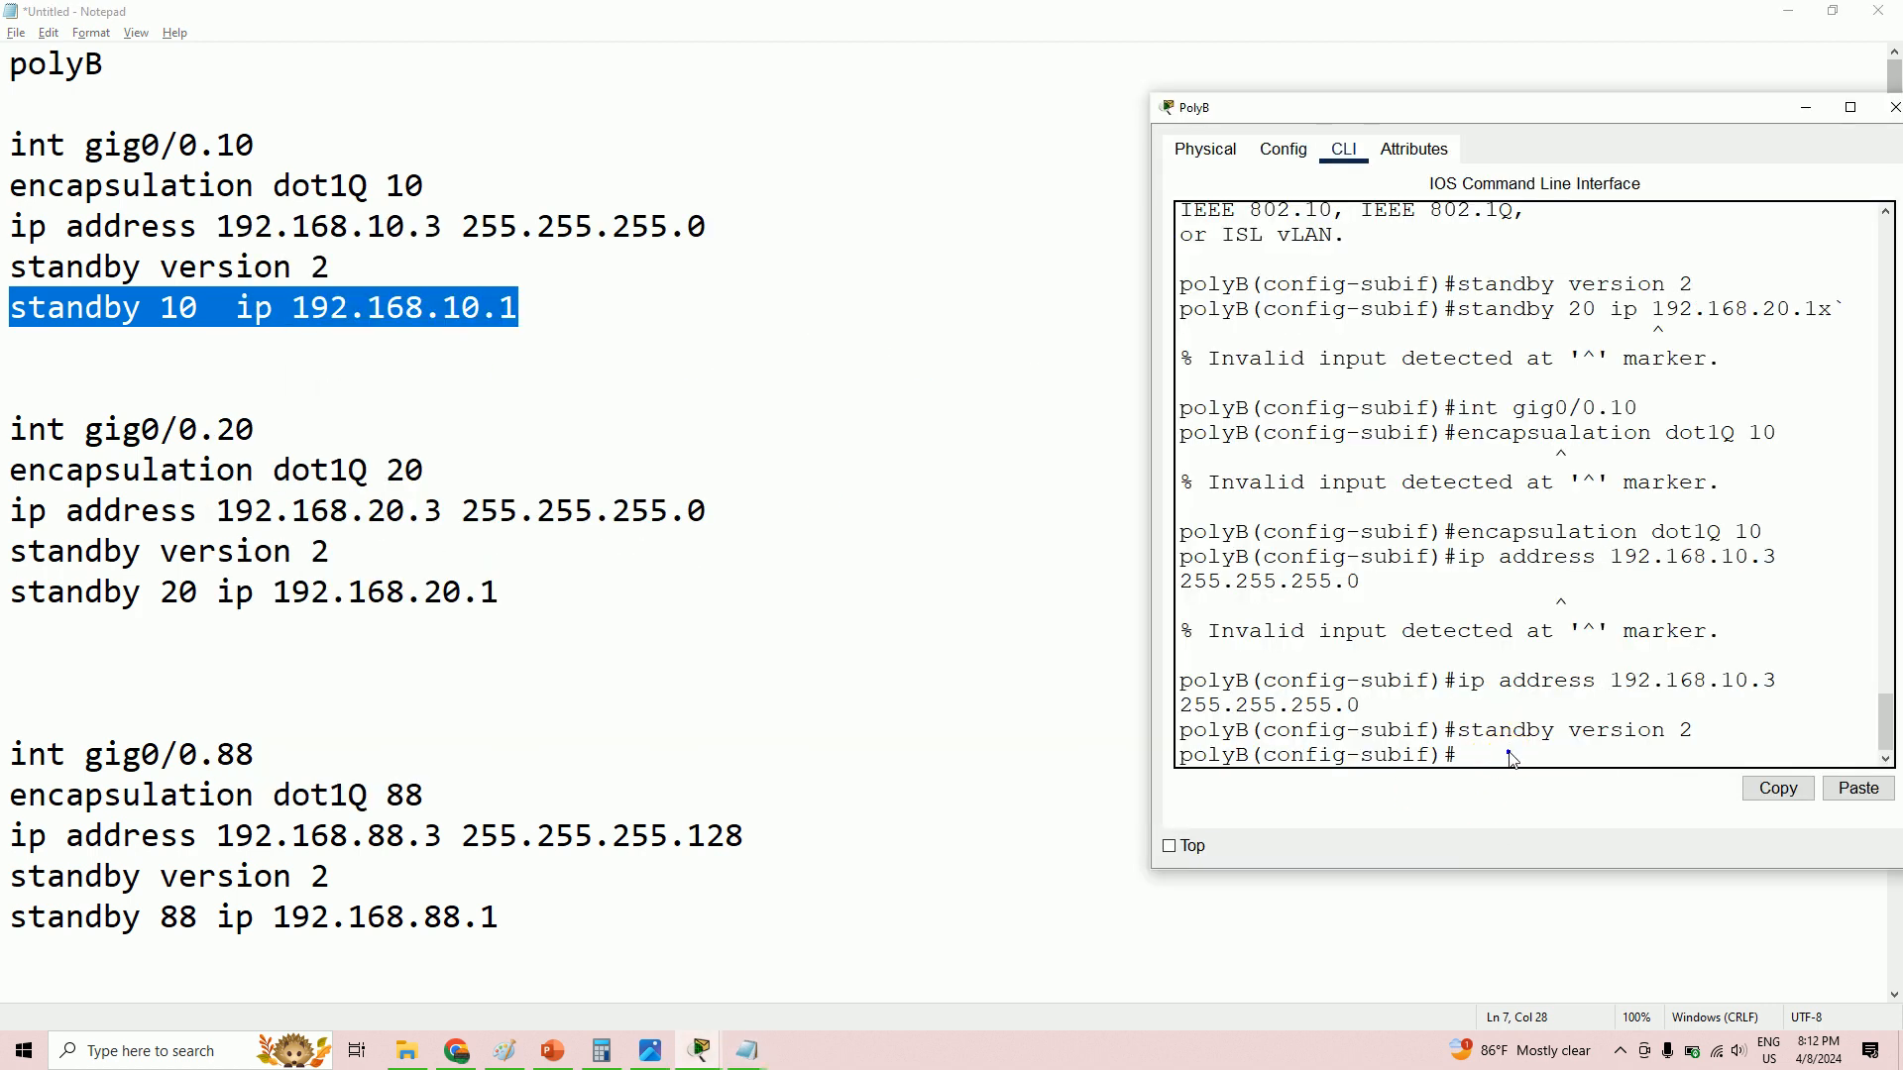
left_click(1570, 790)
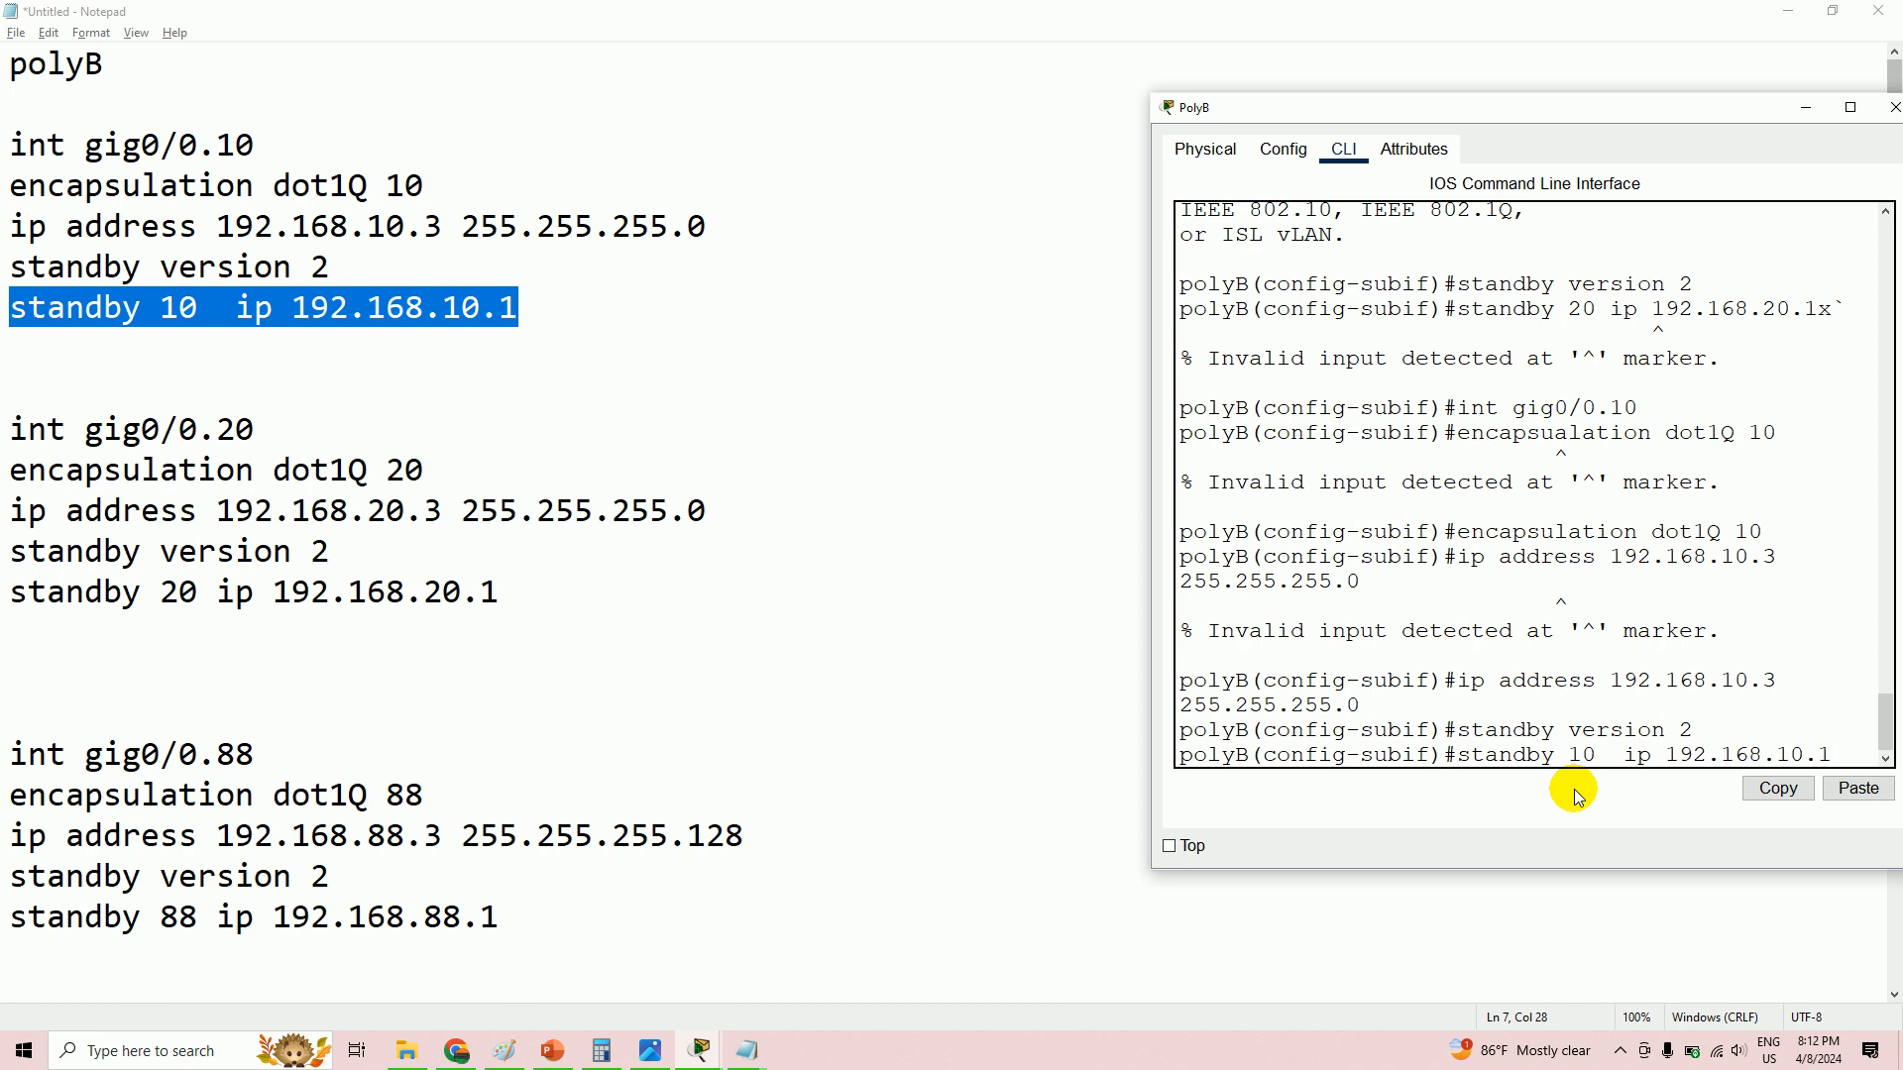
key("Return")
key("Return")
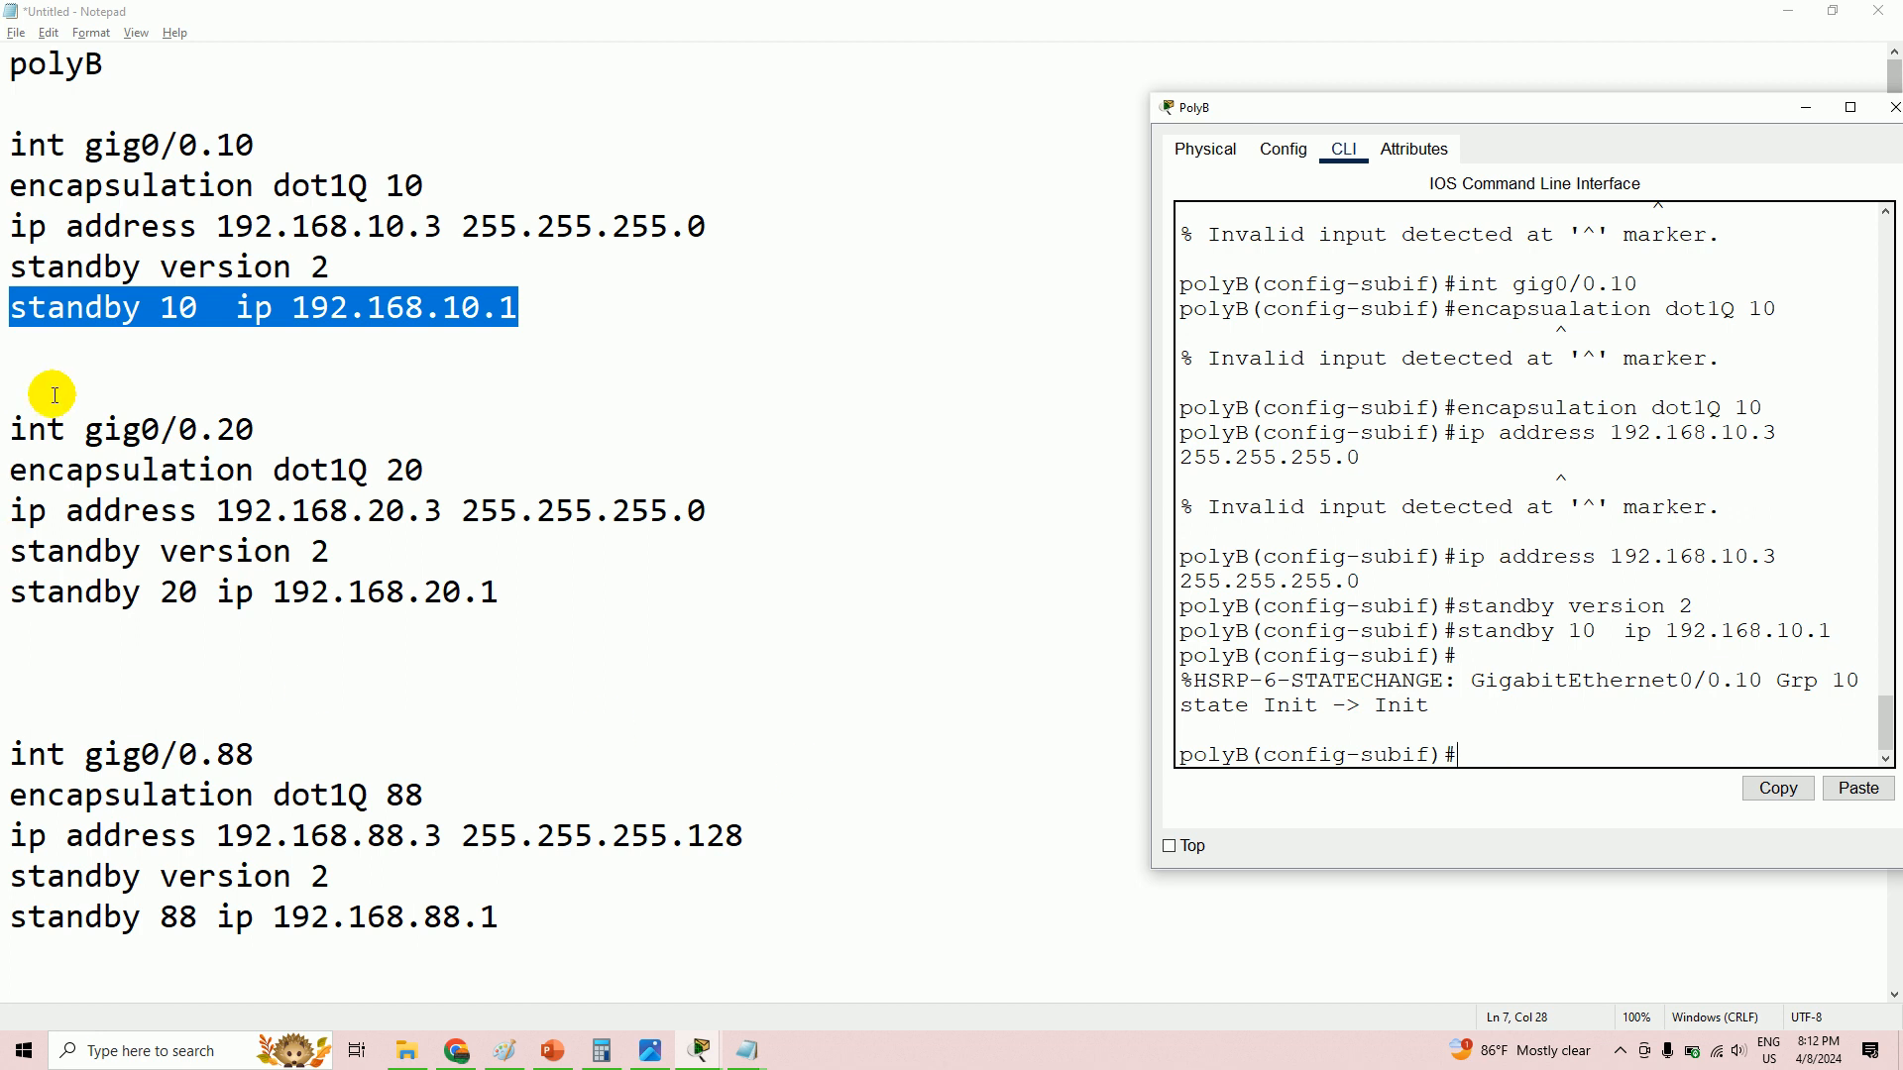
- Enter subinterface gig0/0.20 on PolyB using the command copied from the notes
left_click_drag(12, 429, 259, 428)
right_click(195, 431)
left_click(248, 496)
key("alt+Tab")
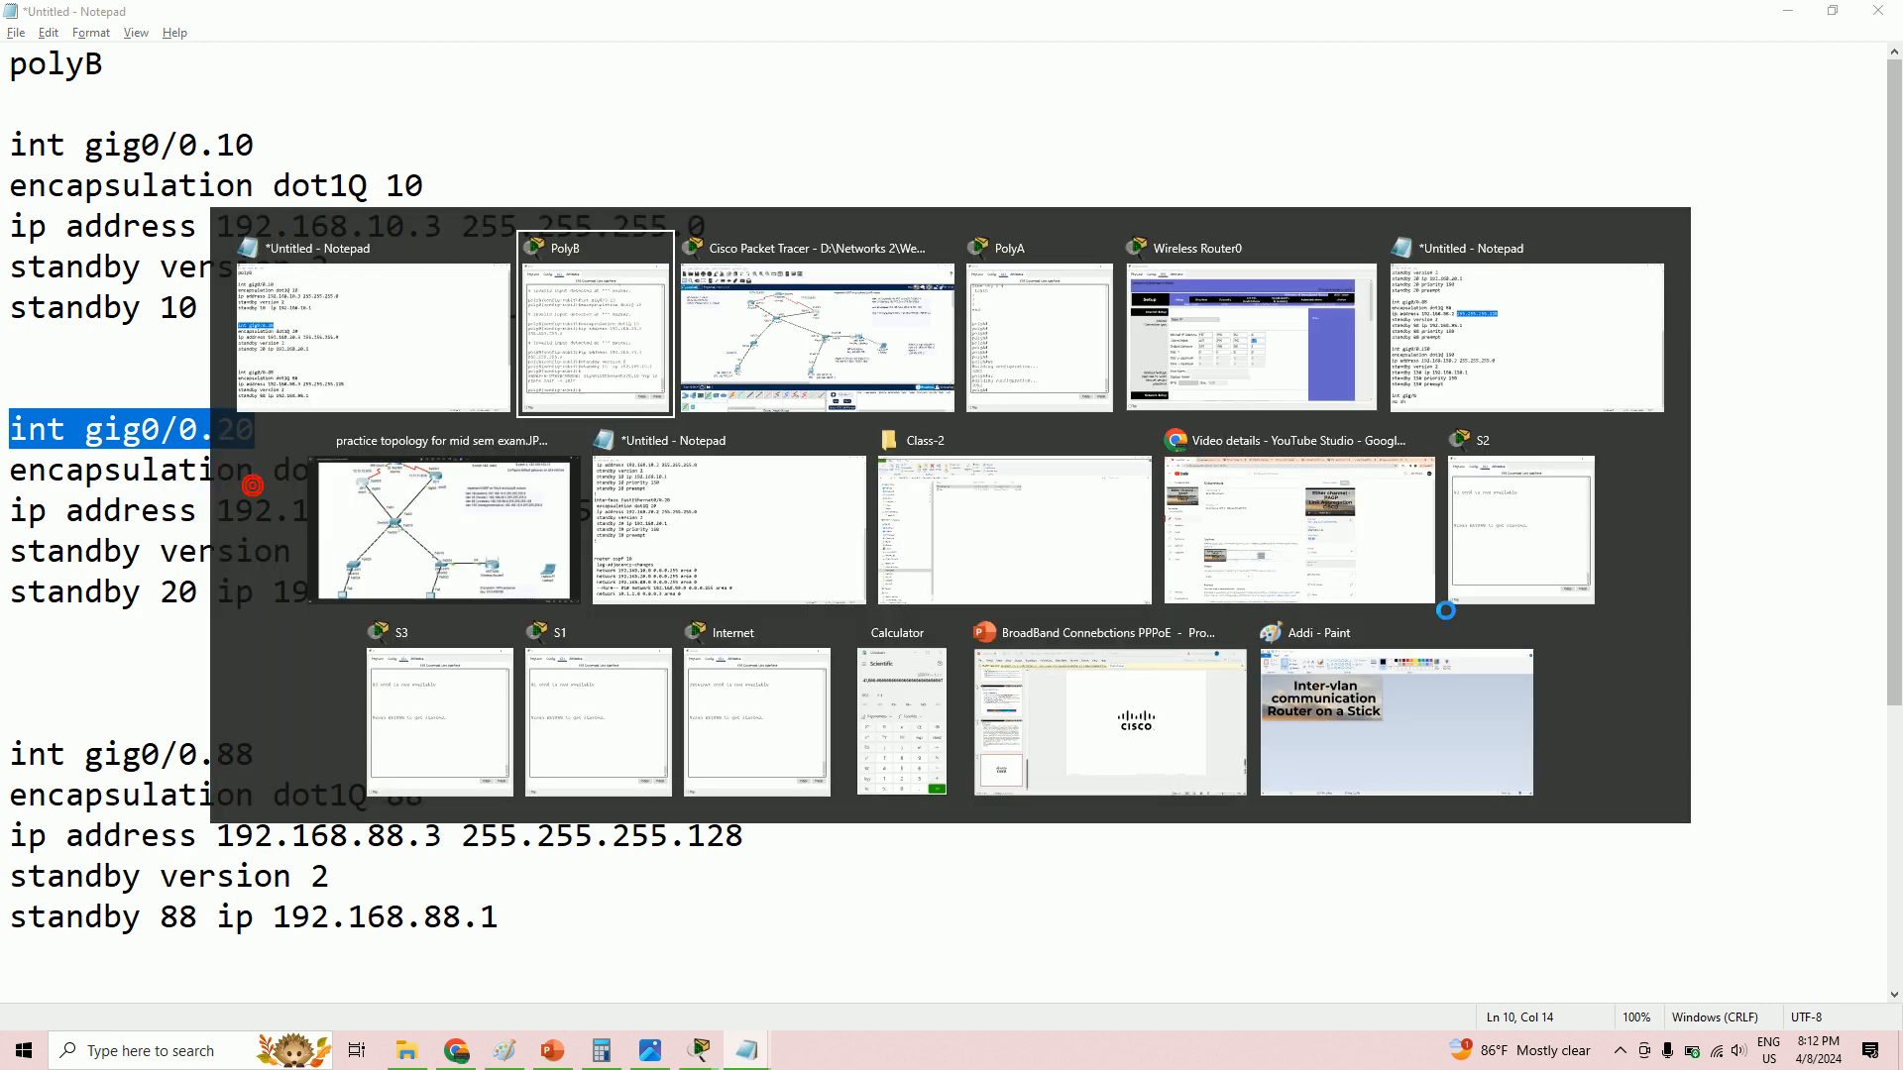
right_click(1506, 770)
left_click(1559, 792)
key("Return")
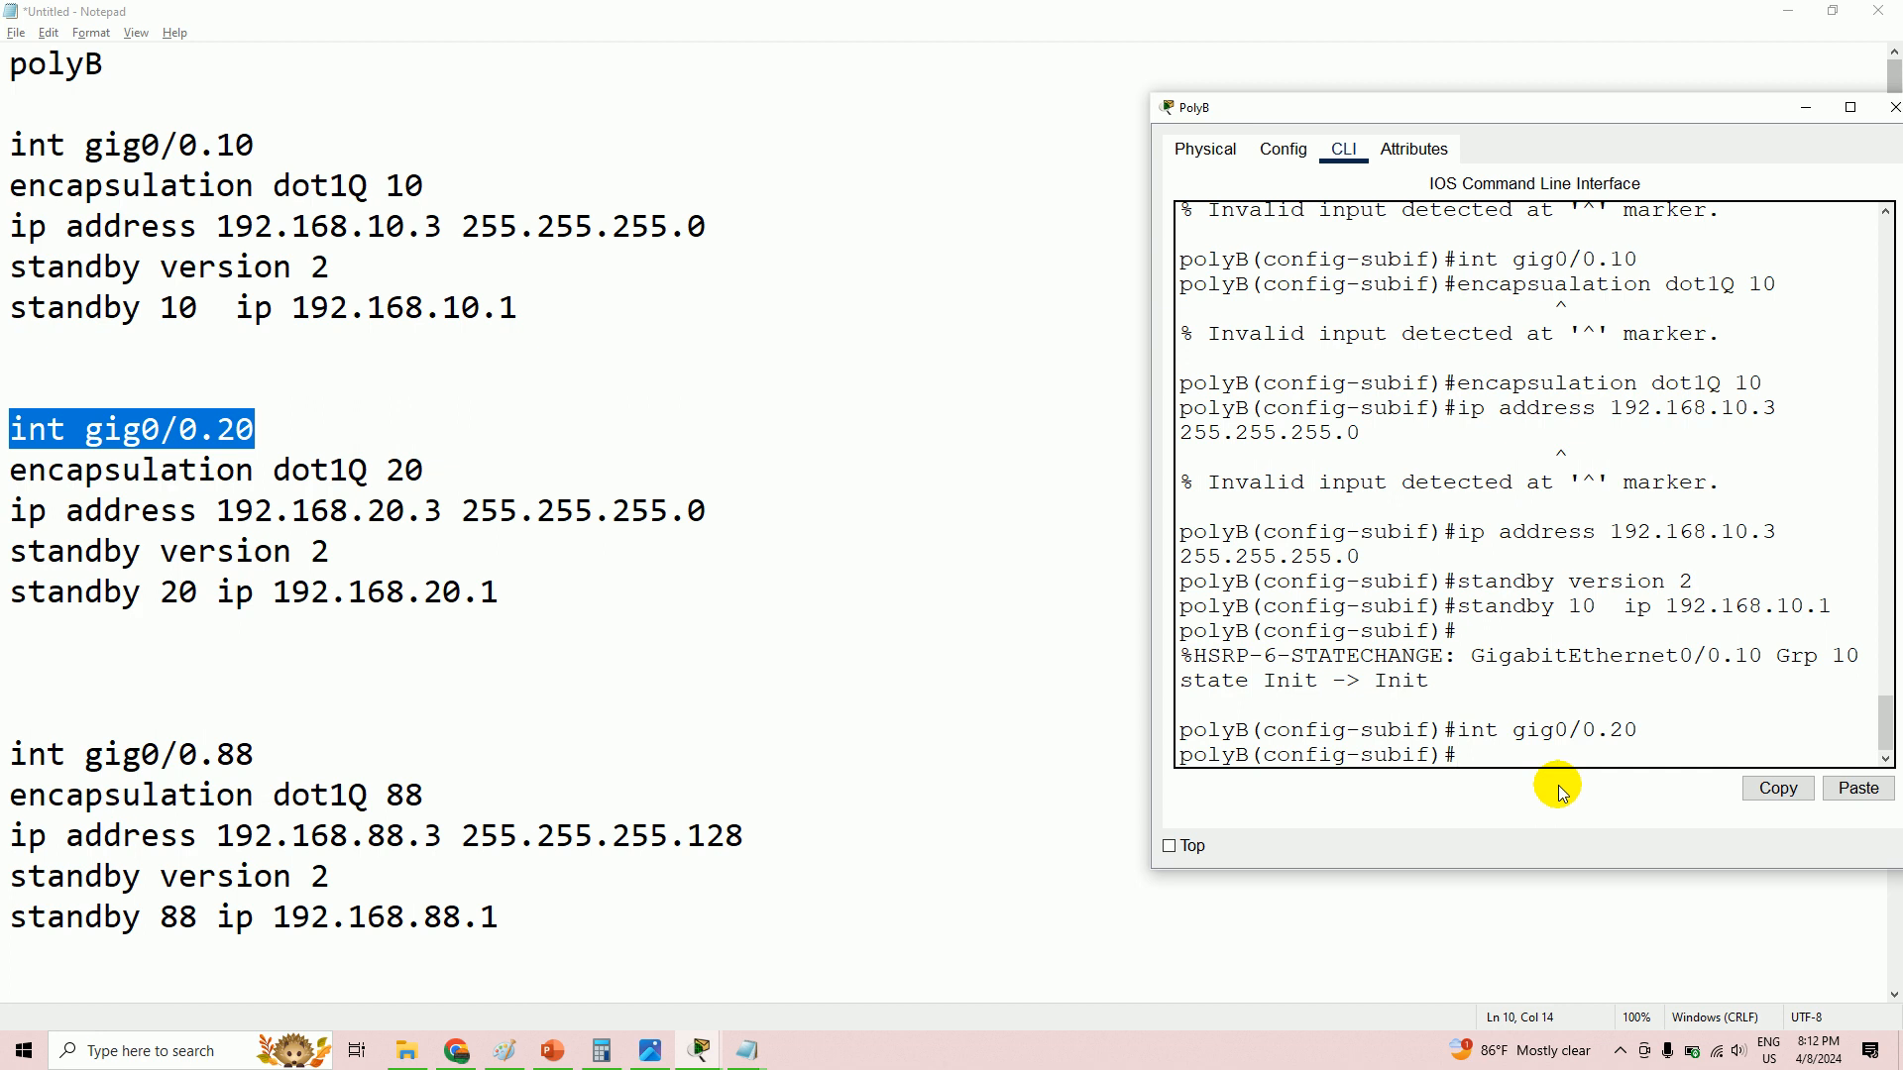
- Set gig0/0.20 encapsulation to dot1Q 20
left_click_drag(10, 471, 466, 470)
right_click(407, 475)
left_click(458, 537)
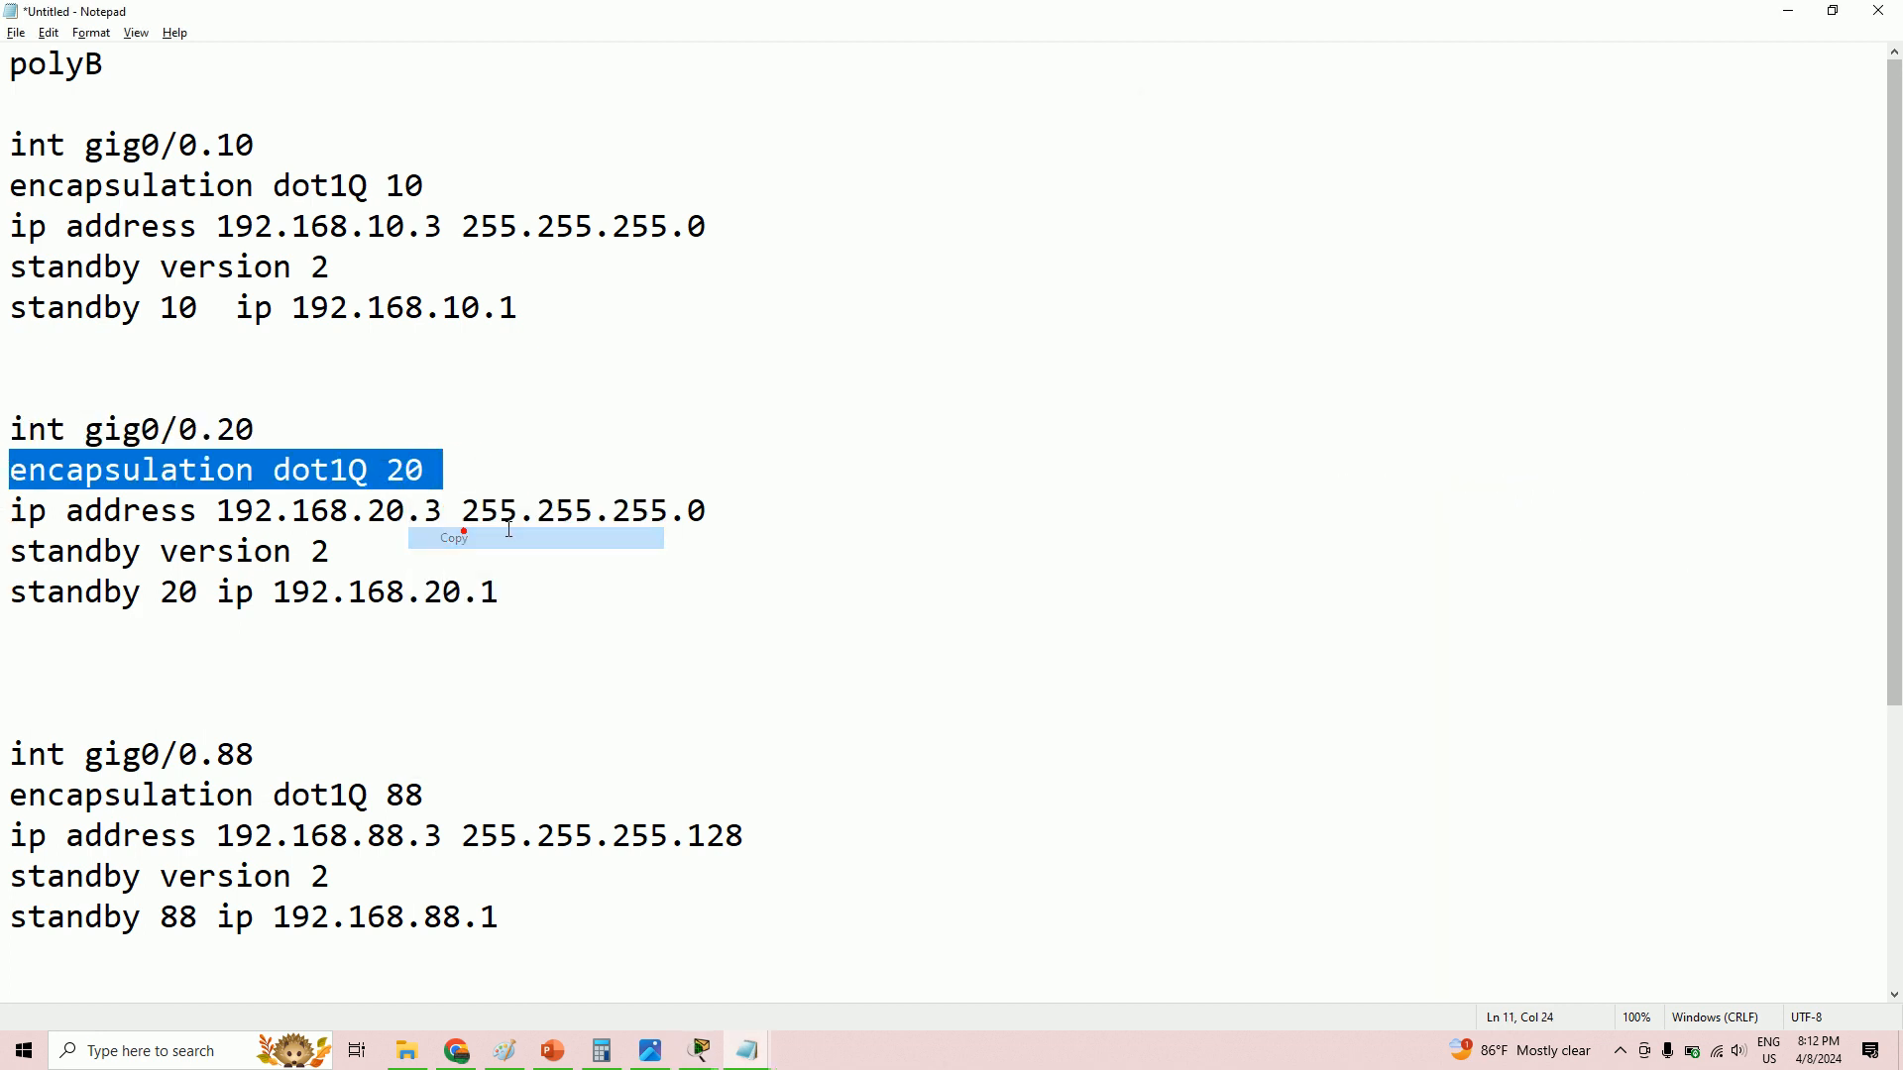
key("alt+Tab")
right_click(1501, 755)
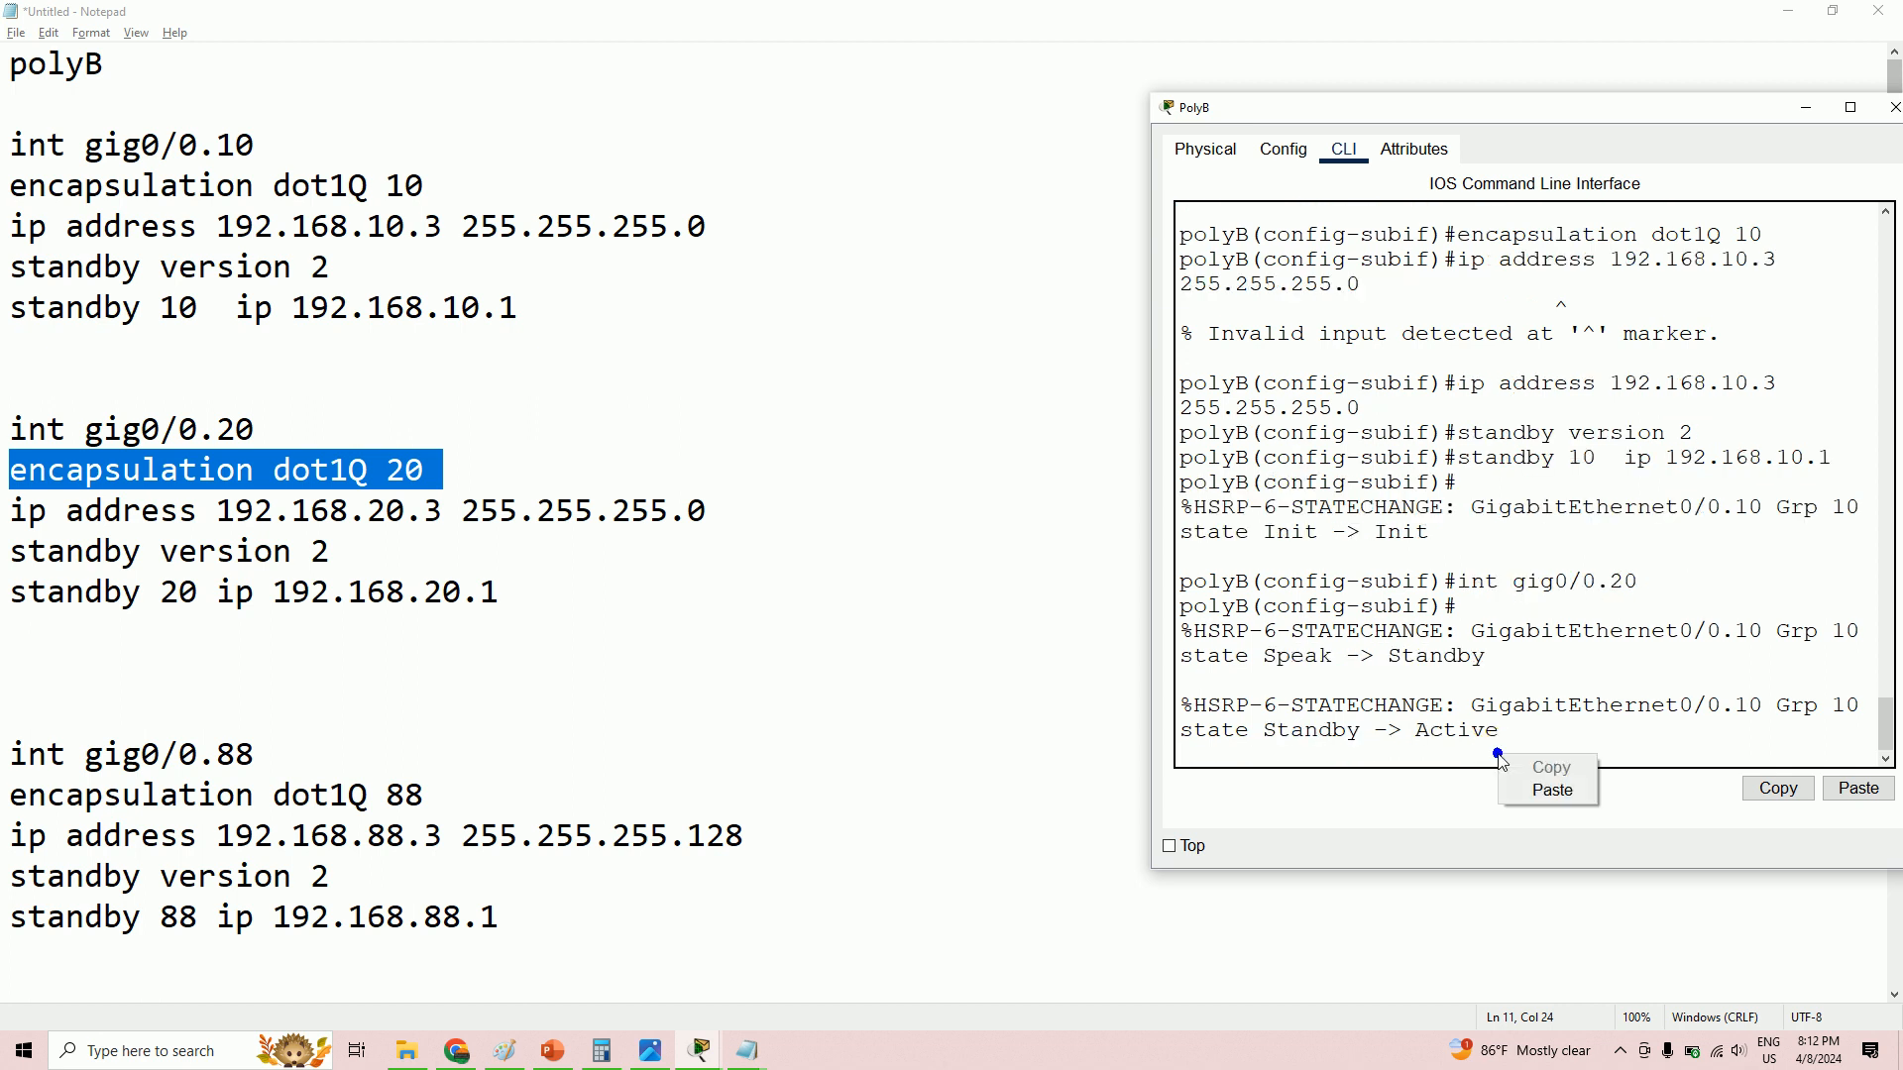
left_click(1537, 790)
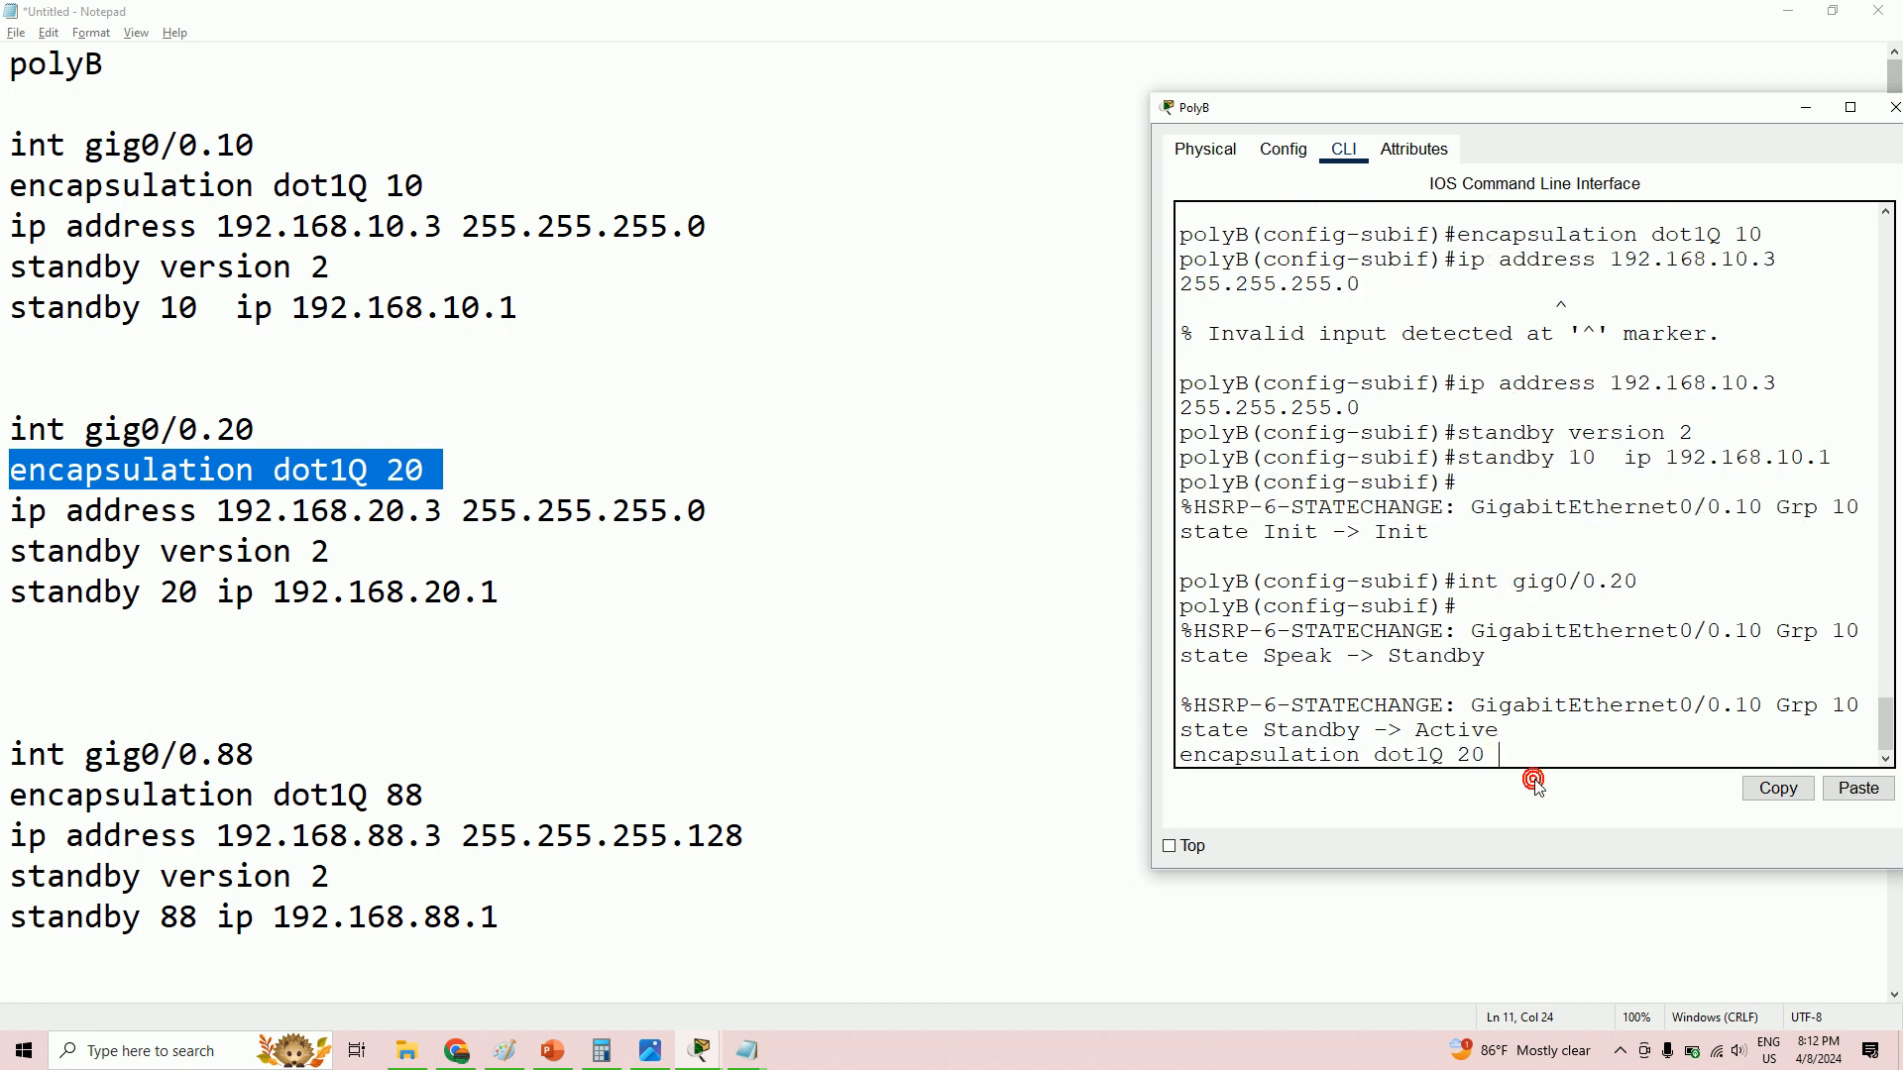
key("Return")
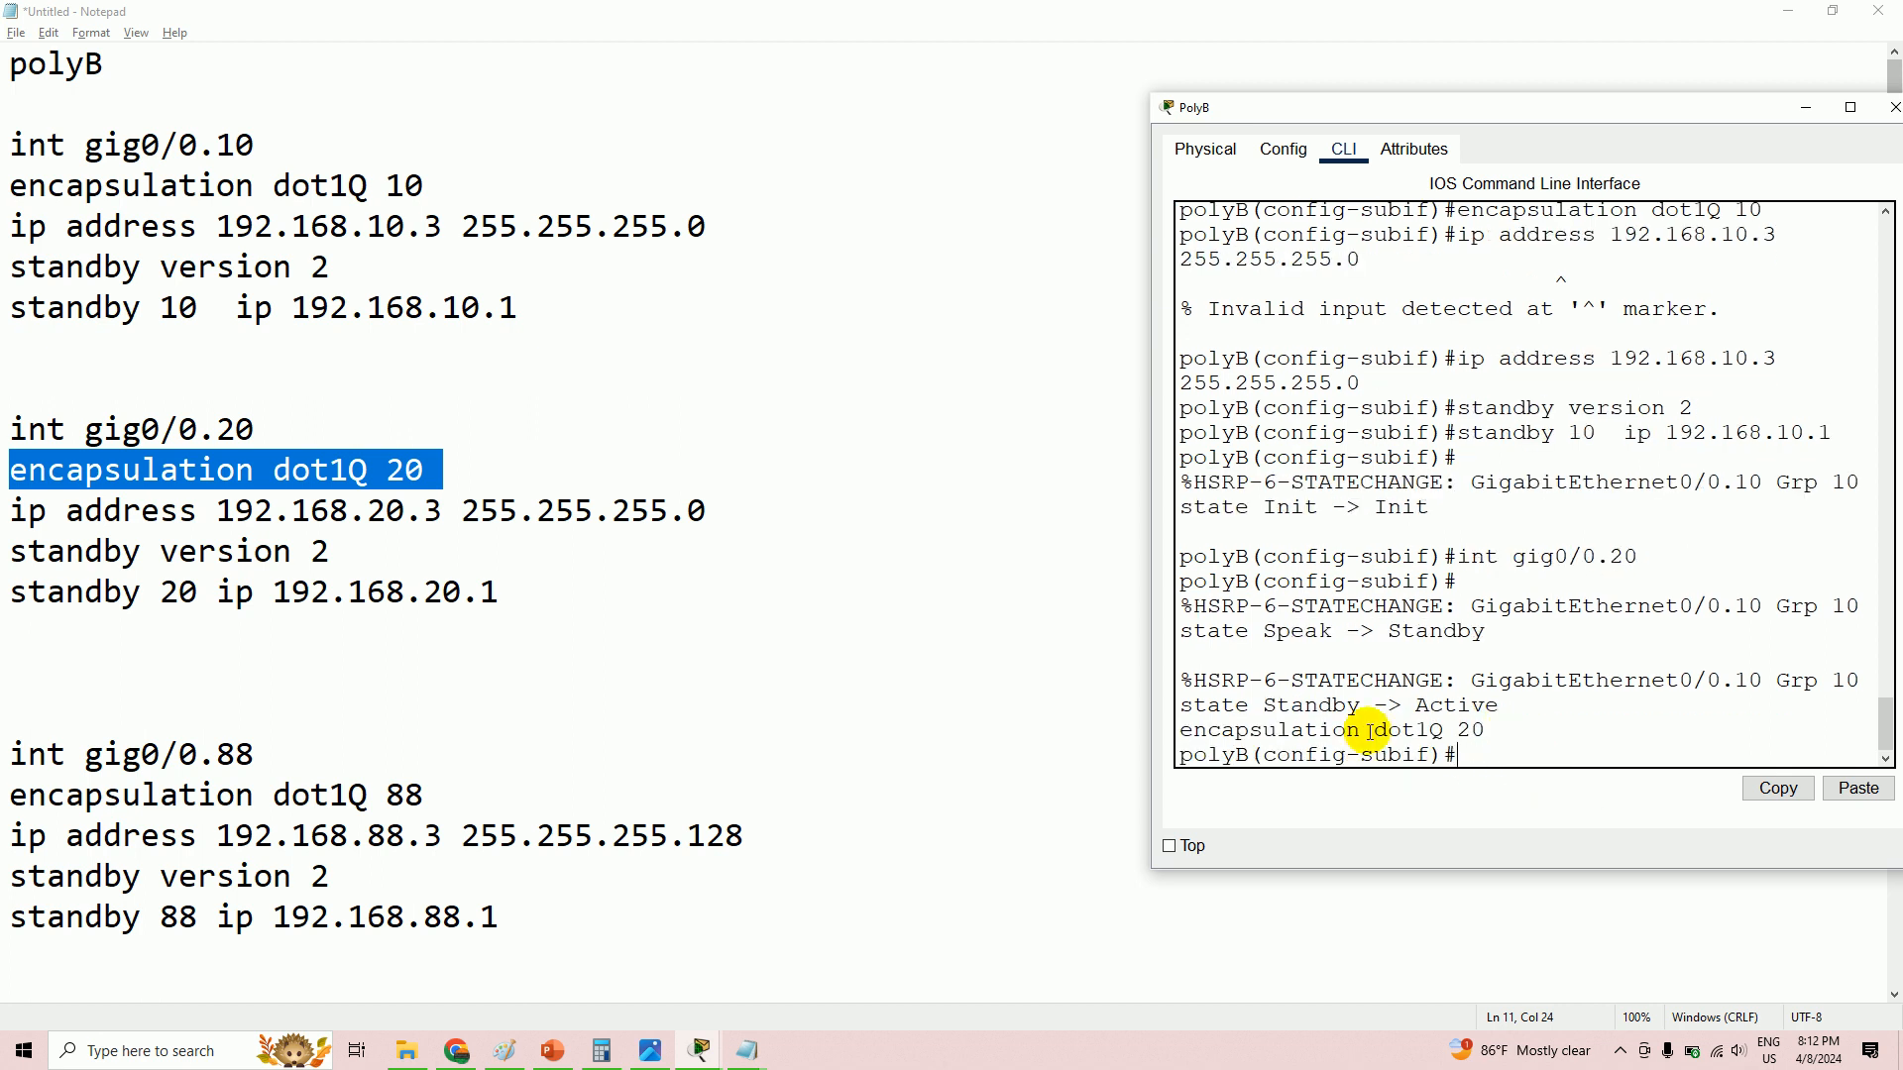
- Assign IP address 192.168.20.3 255.255.255.0 to gig0/0.20
left_click_drag(19, 514, 790, 501)
right_click(550, 508)
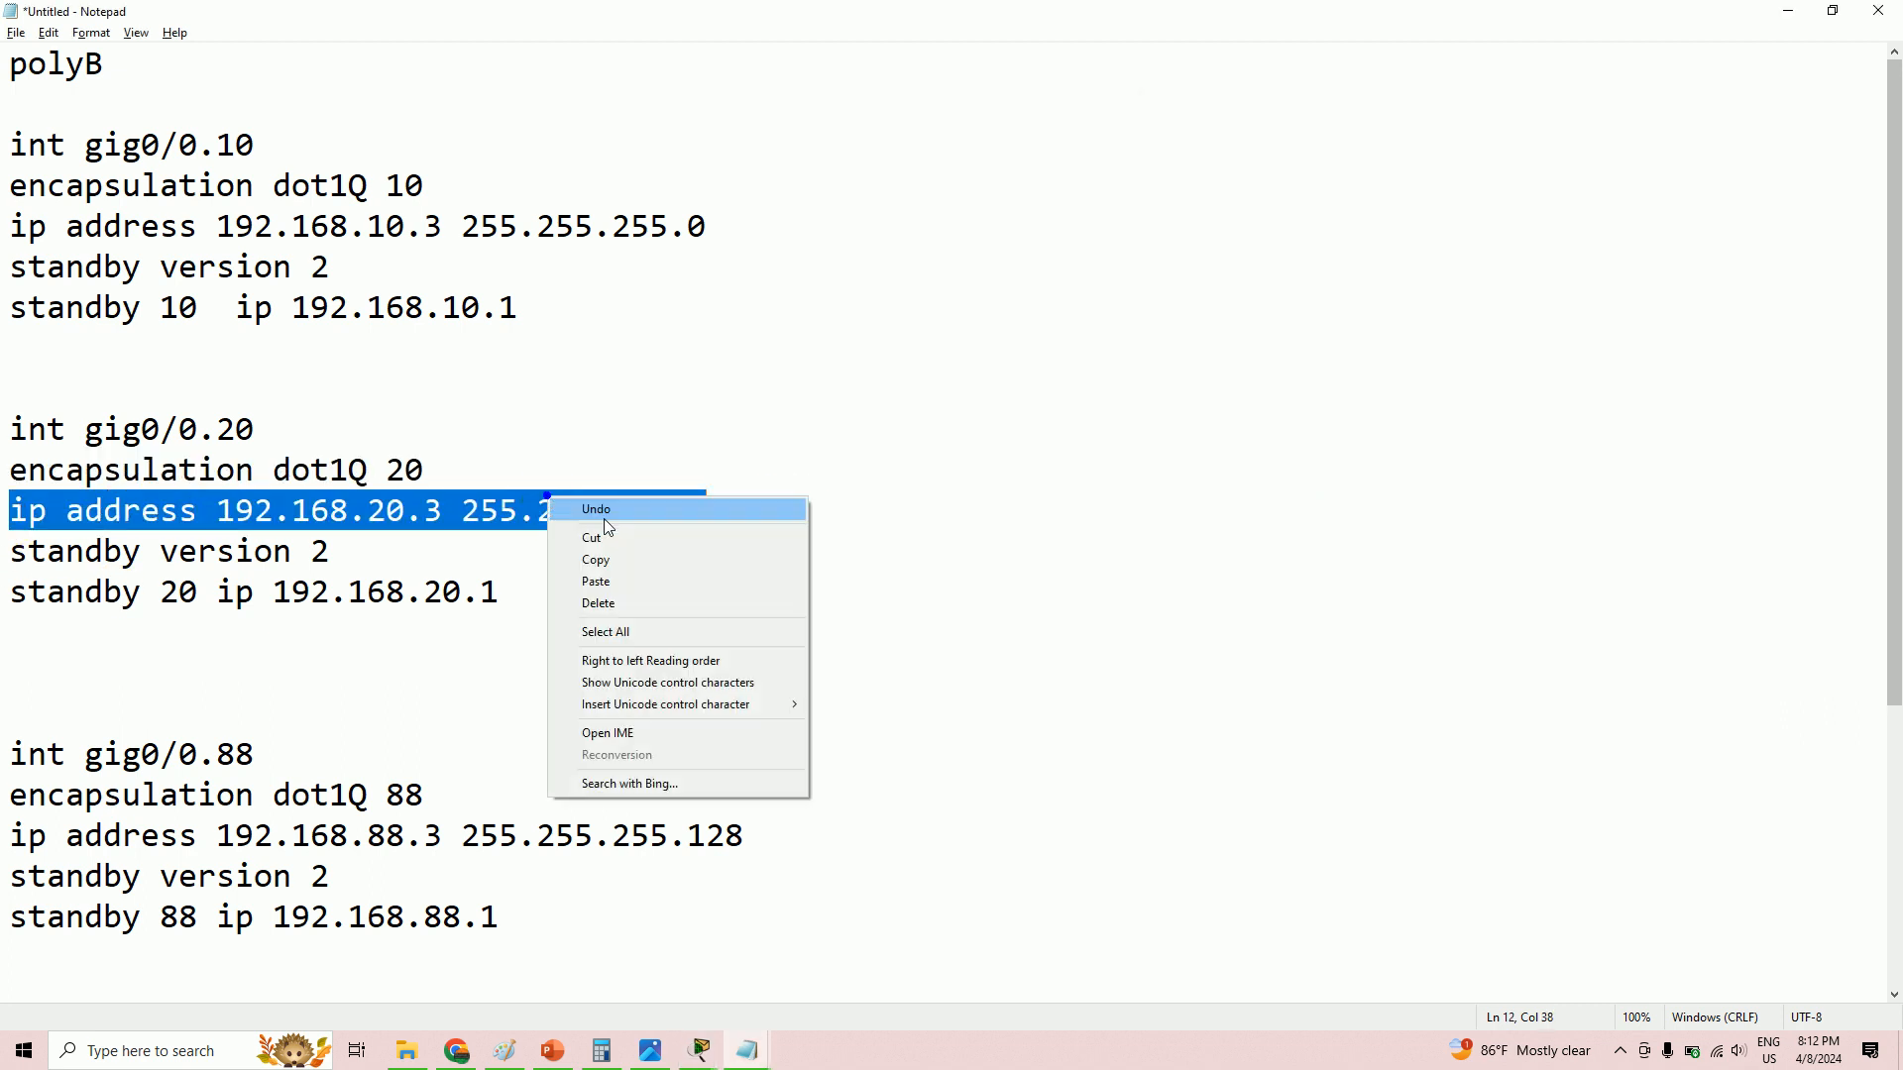
left_click(638, 557)
key("alt+Tab")
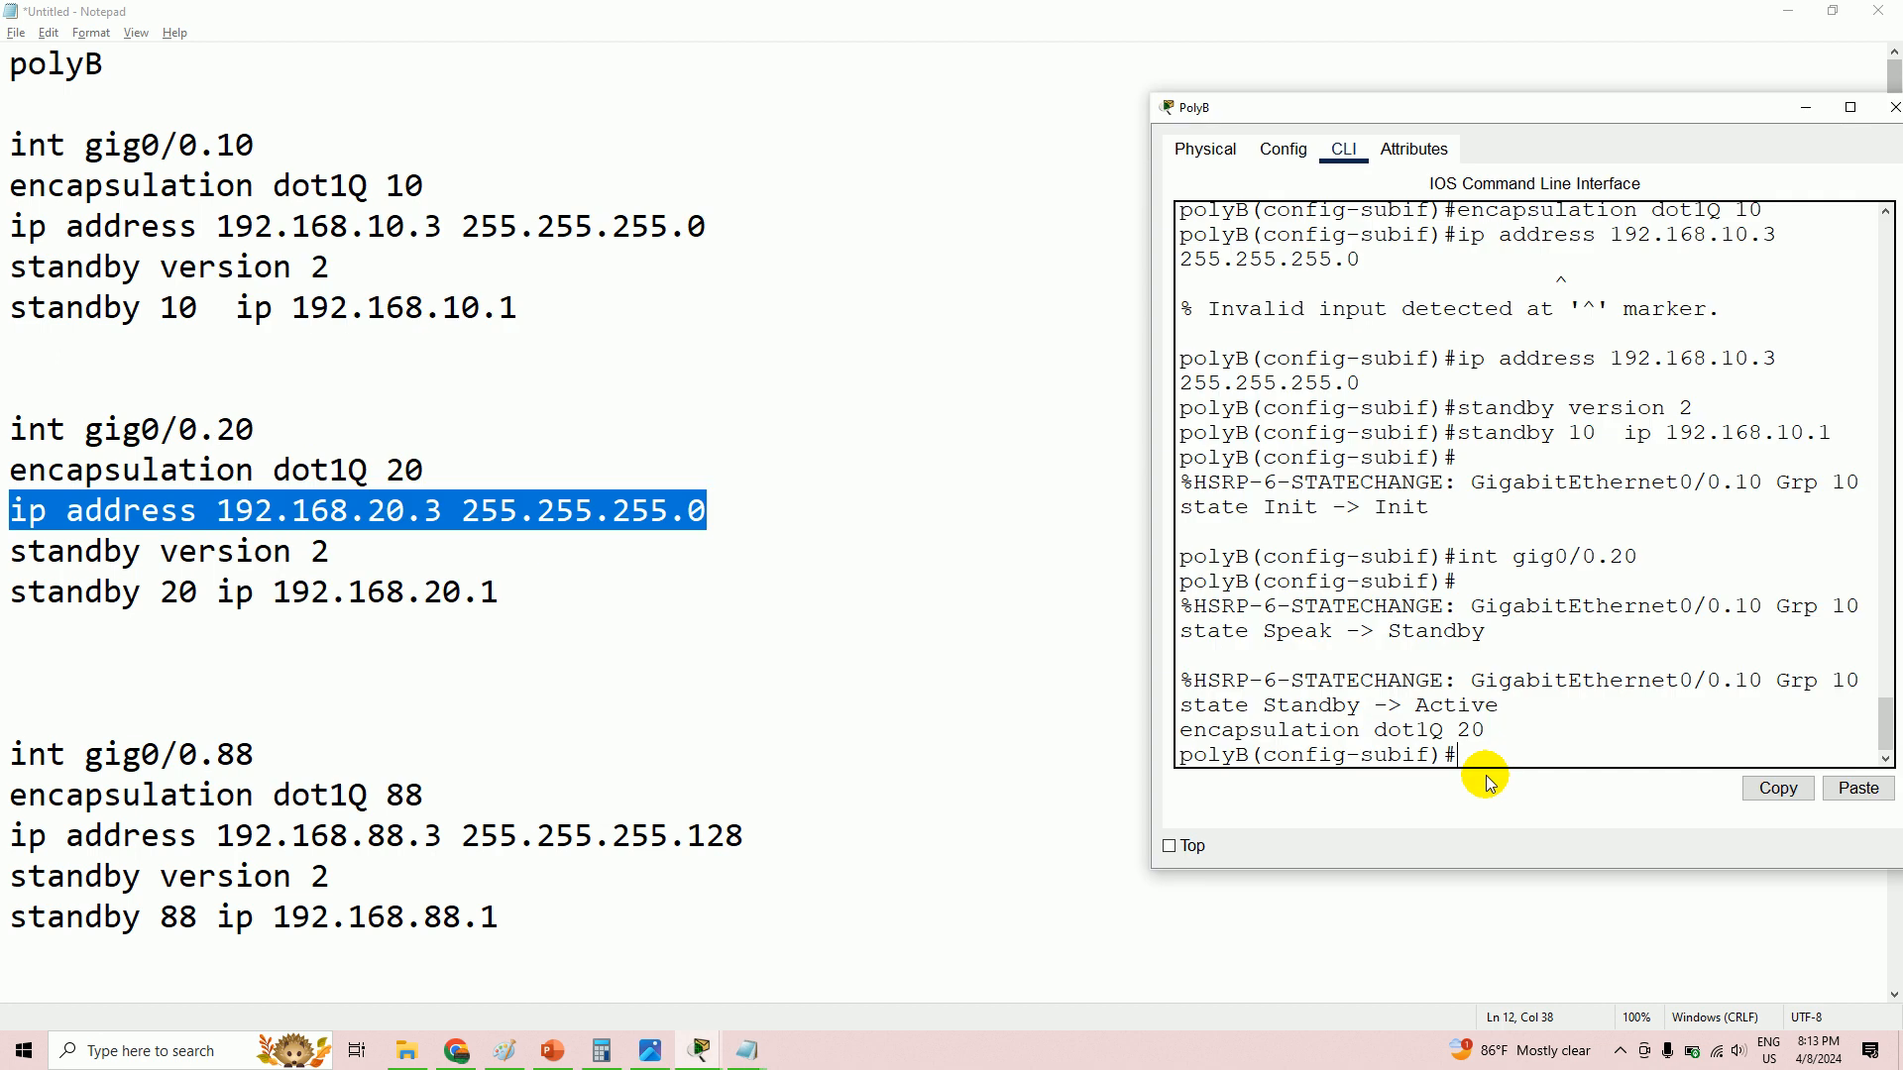
right_click(1481, 764)
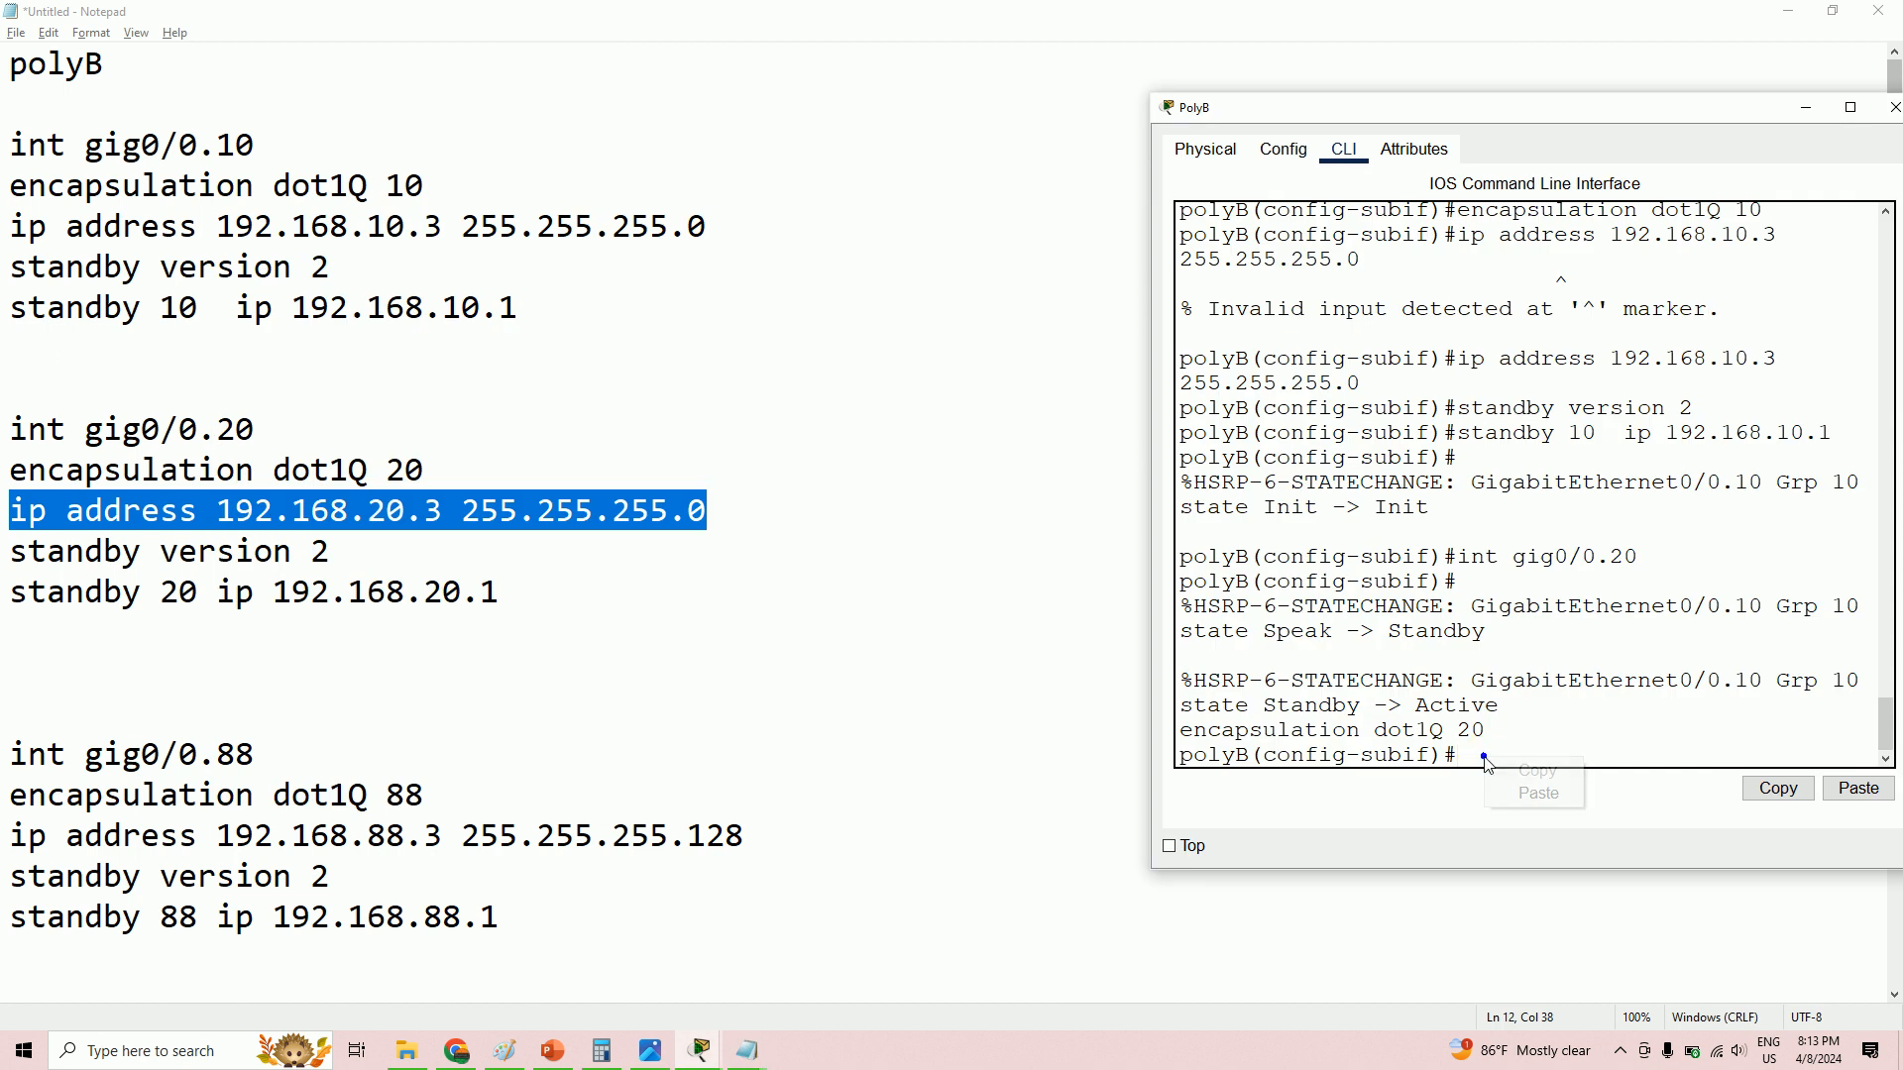
left_click(1546, 793)
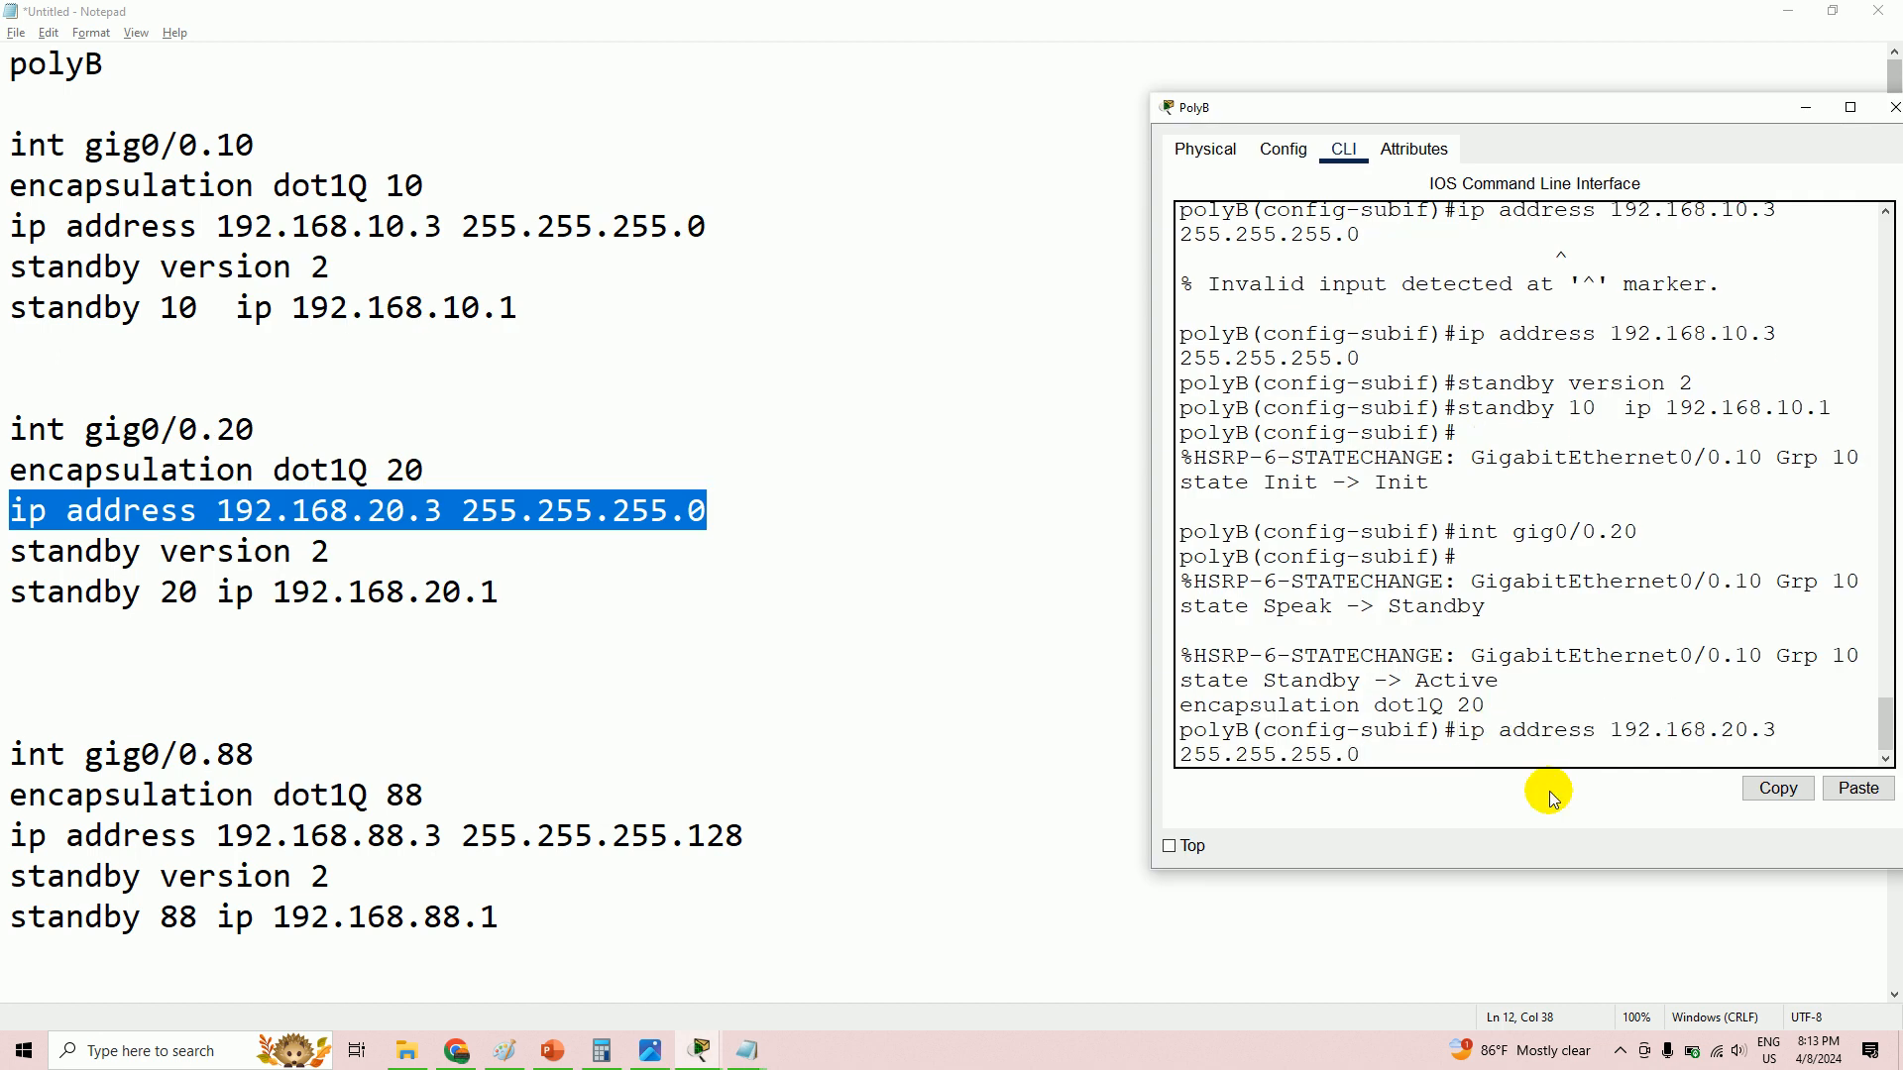
key("Return")
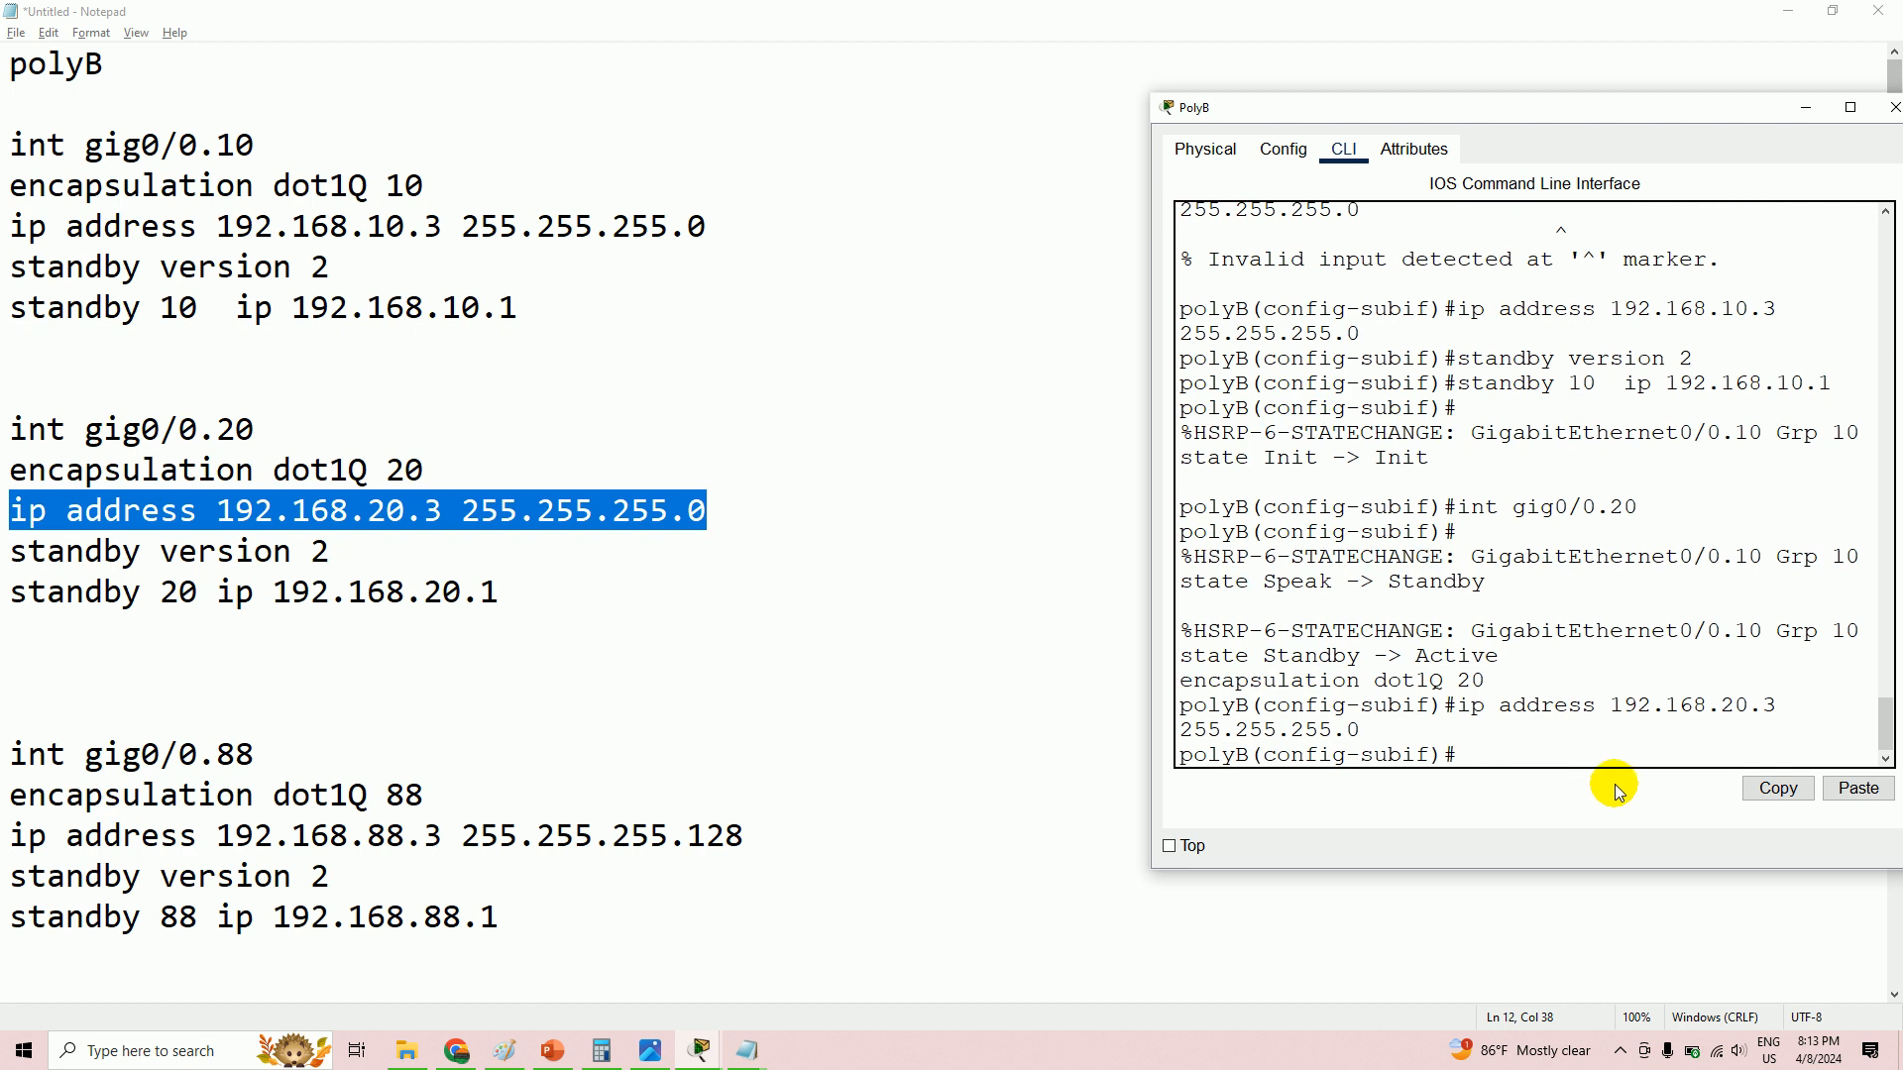
- Apply standby version 2 to gig0/0.20
left_click_drag(9, 551, 329, 551)
right_click(294, 555)
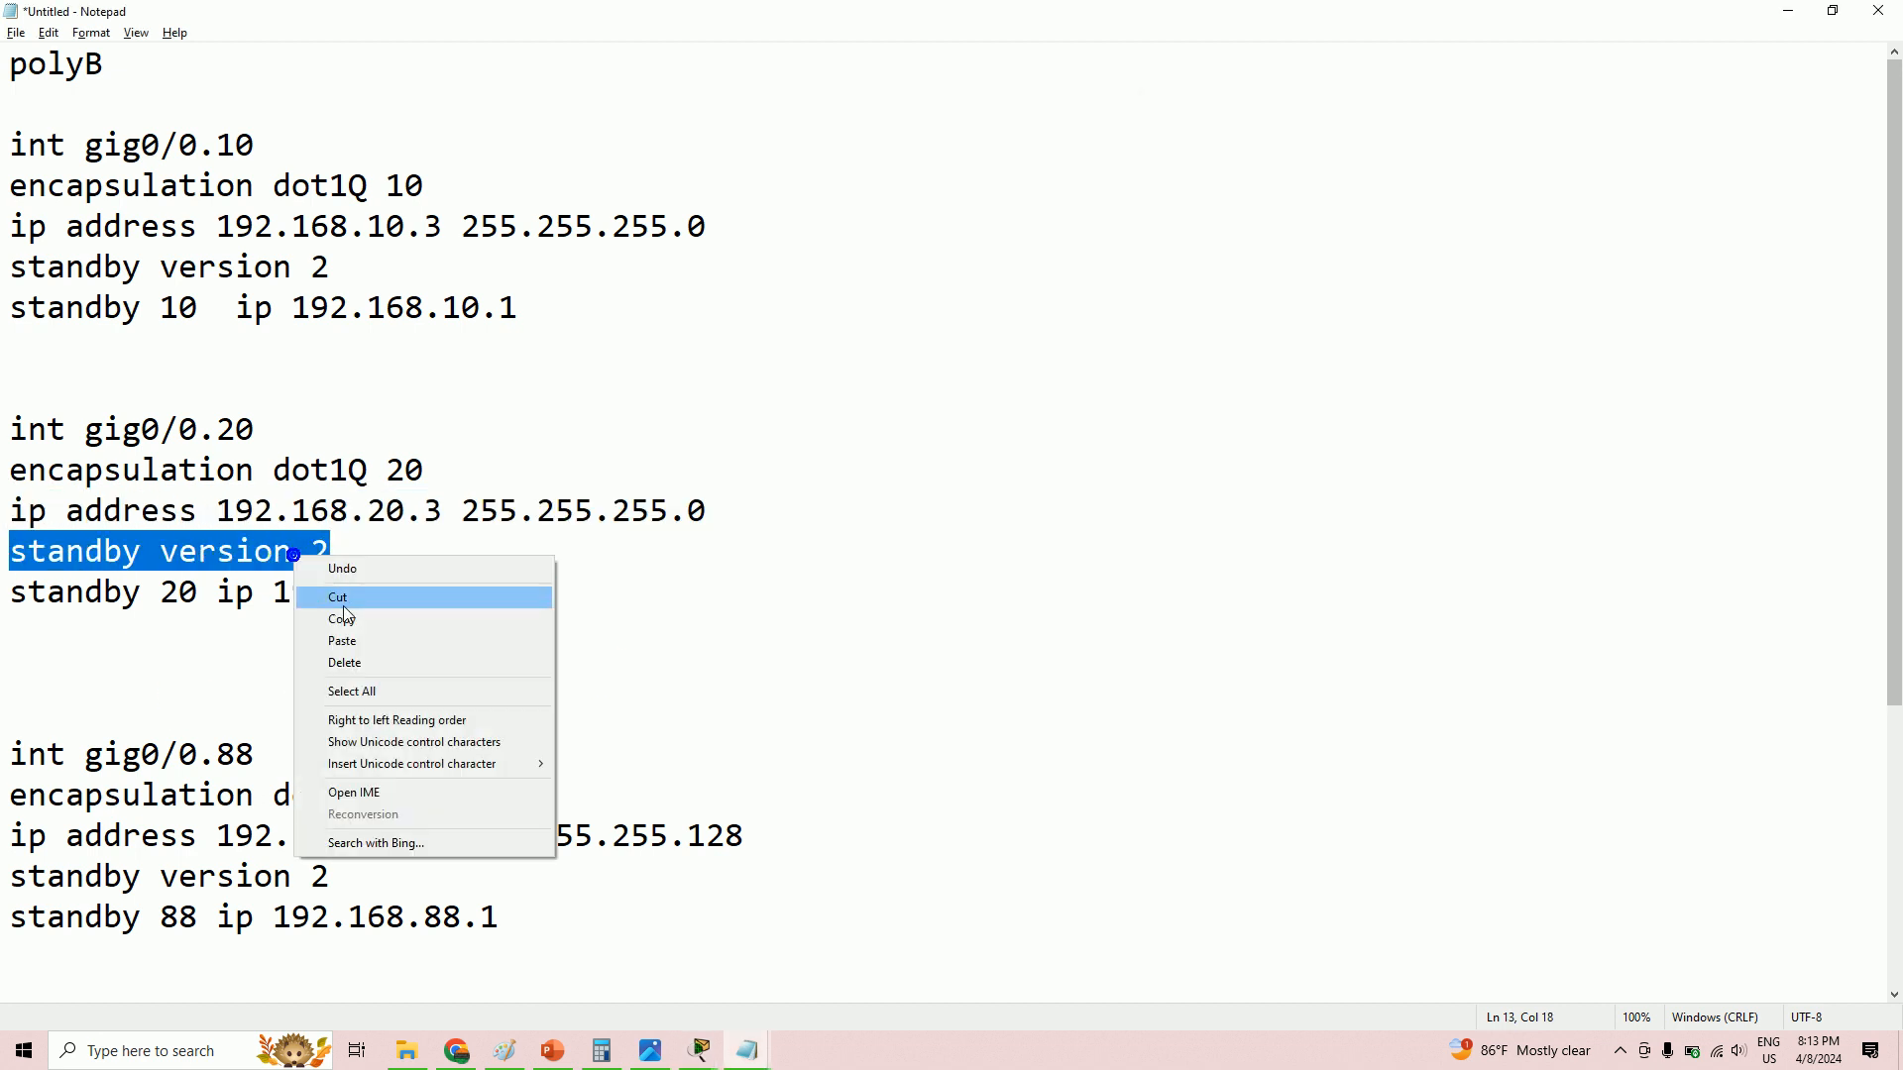
left_click(342, 620)
key("alt+Tab")
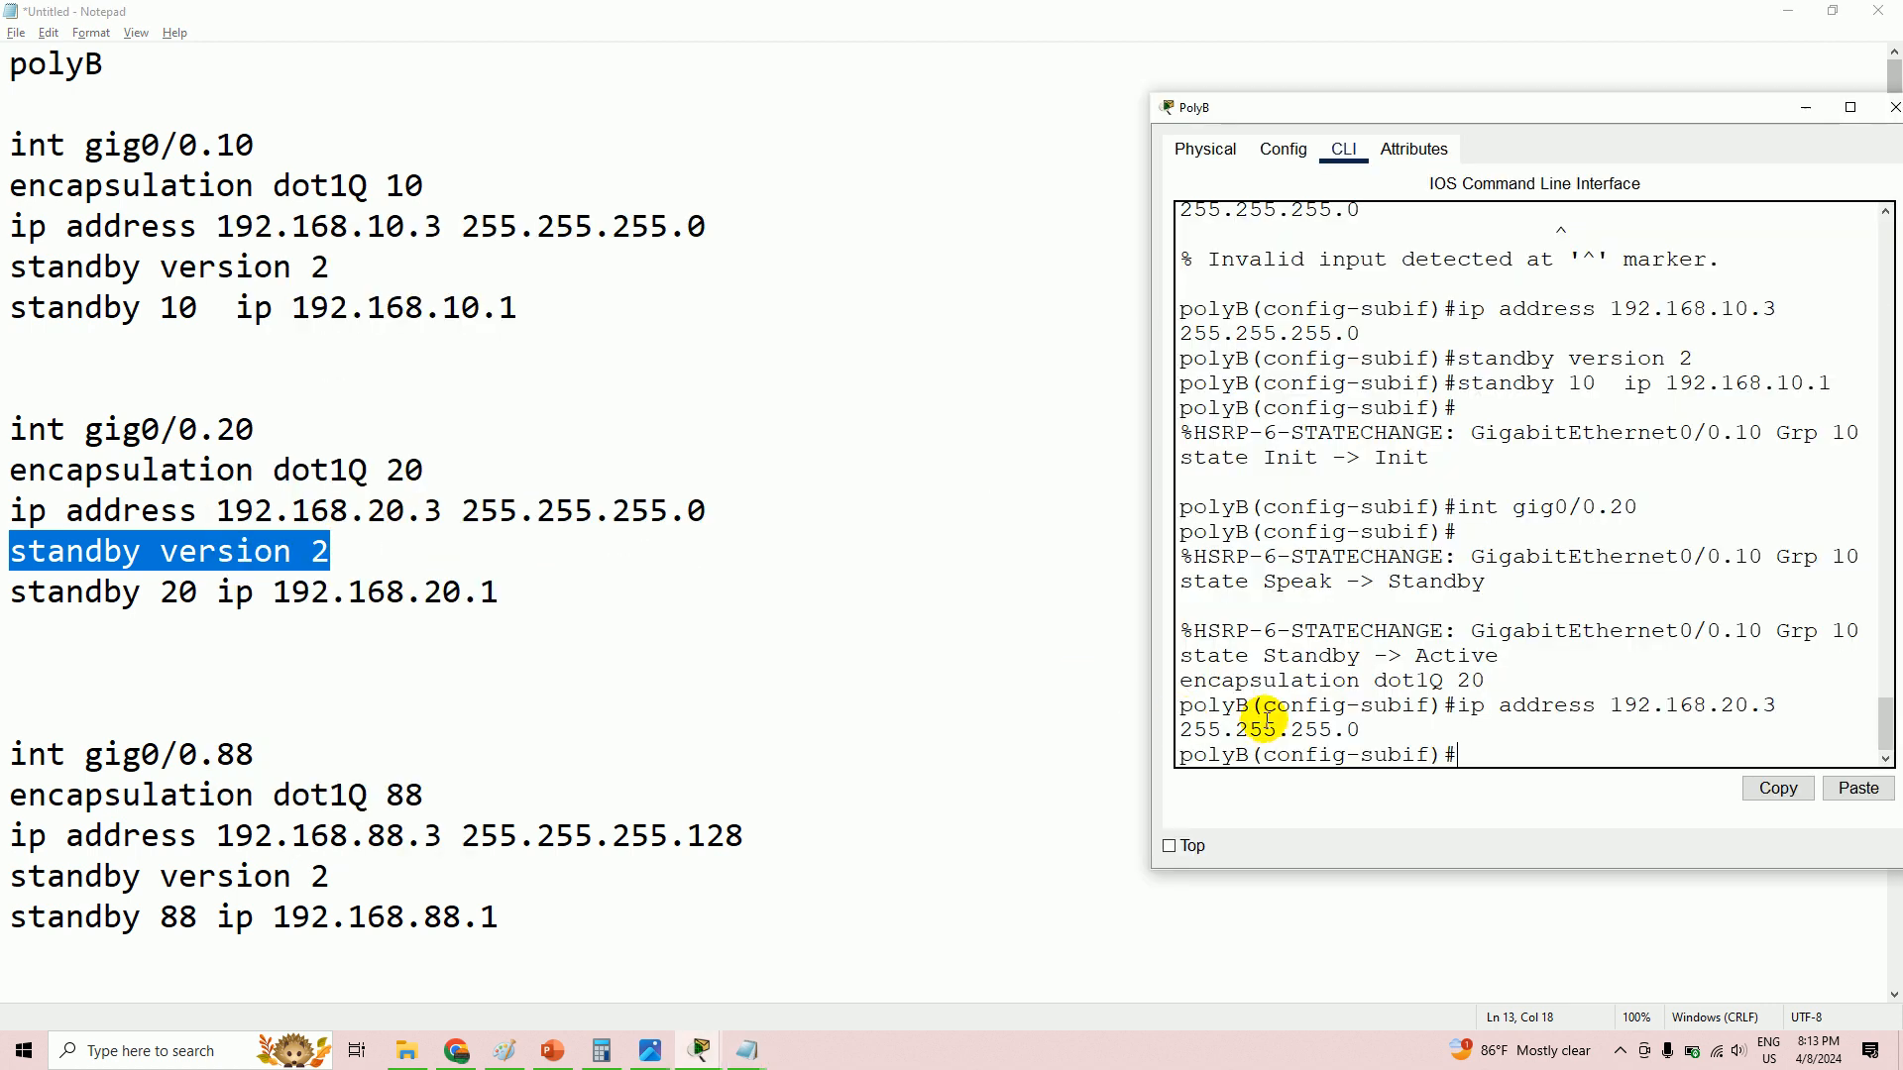
right_click(1454, 747)
left_click(1536, 797)
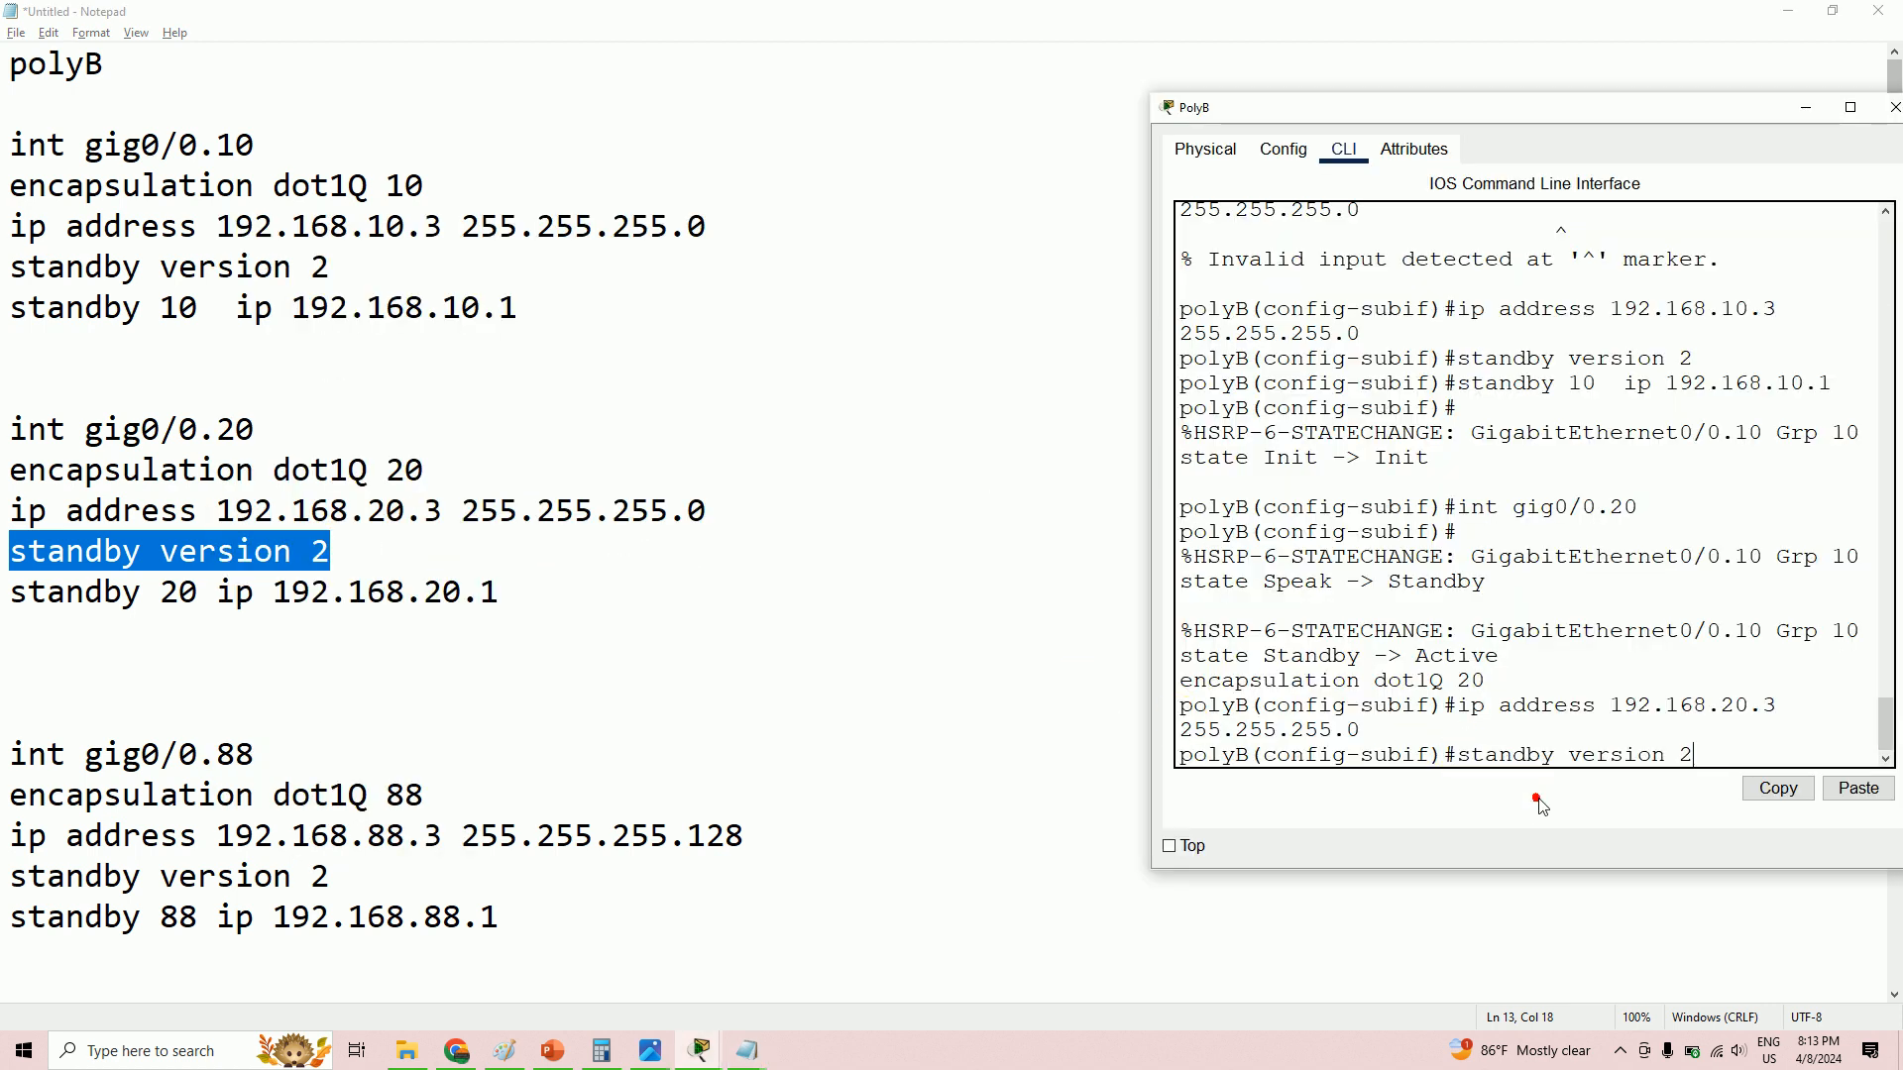
key("Return")
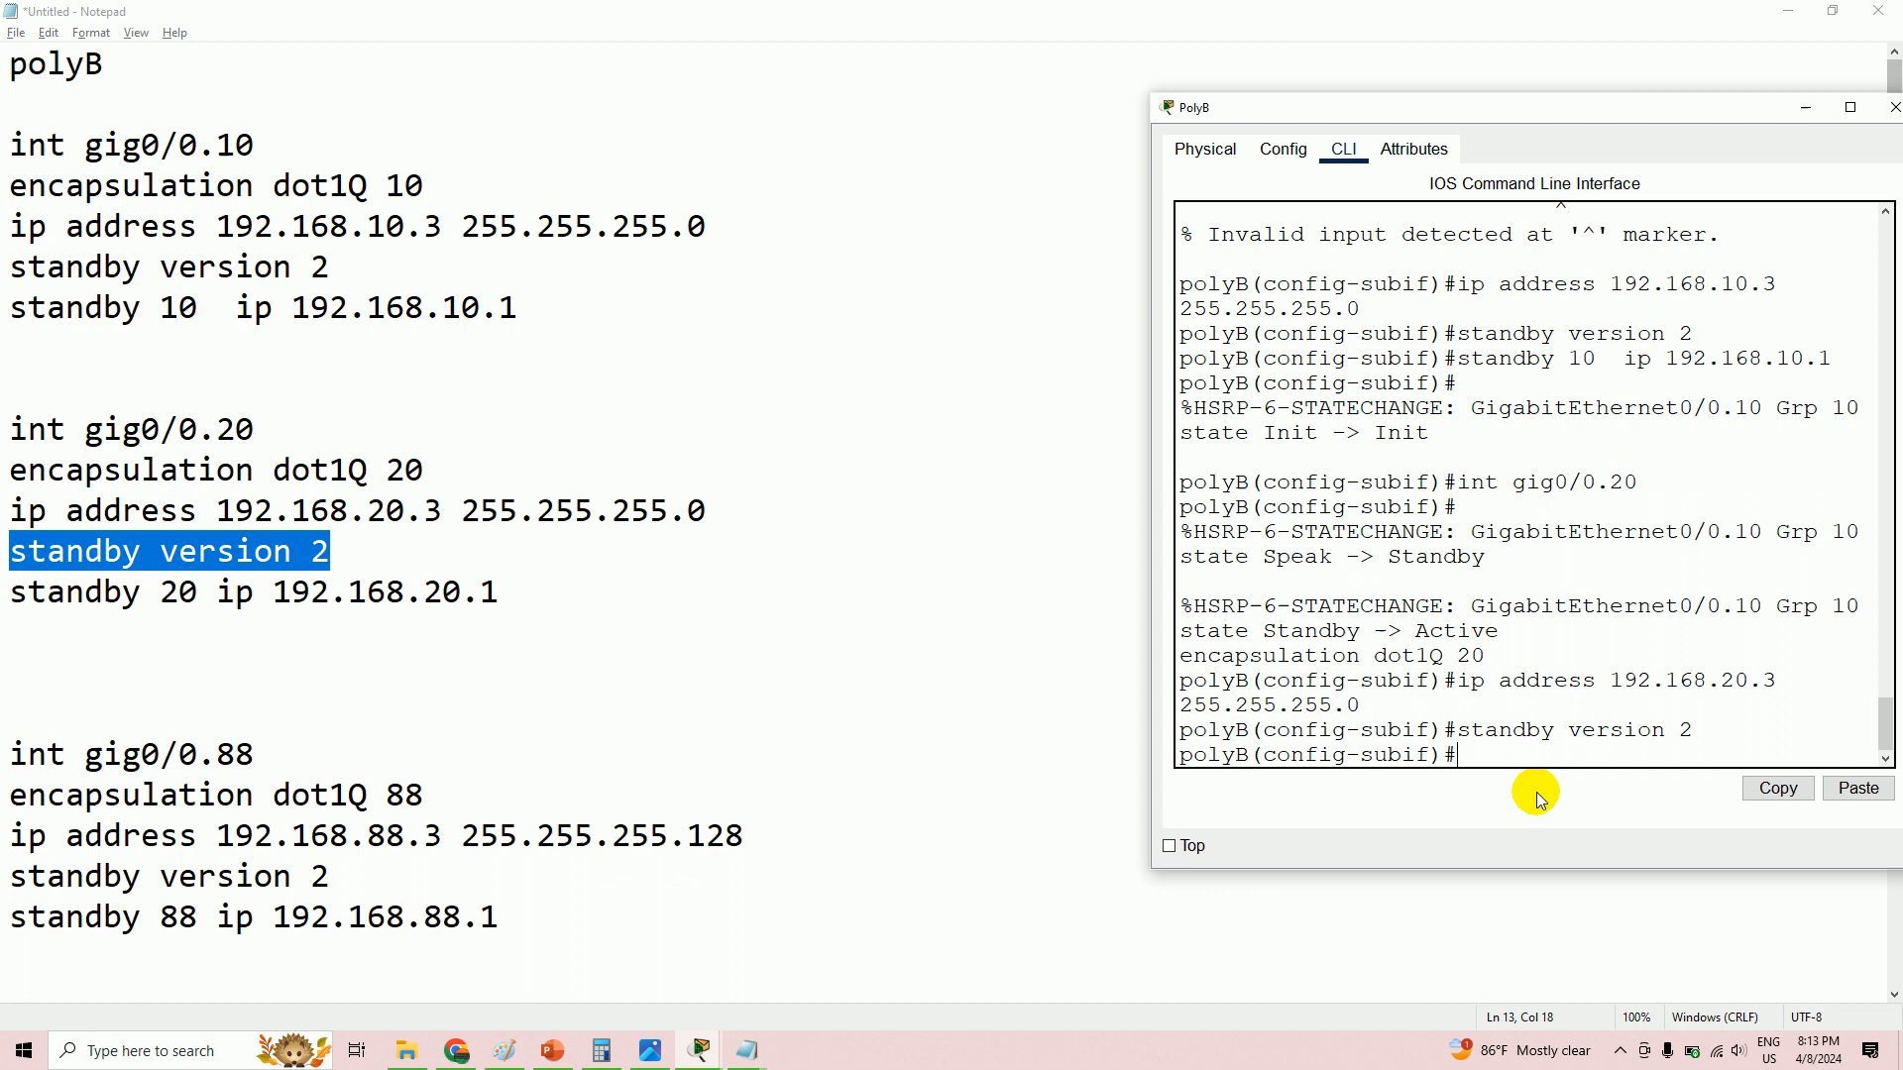
- Configure HSRP standby group 20 with virtual IP 192.168.20.1 on gig0/0.20
left_click(15, 592)
left_click_drag(15, 592, 502, 592)
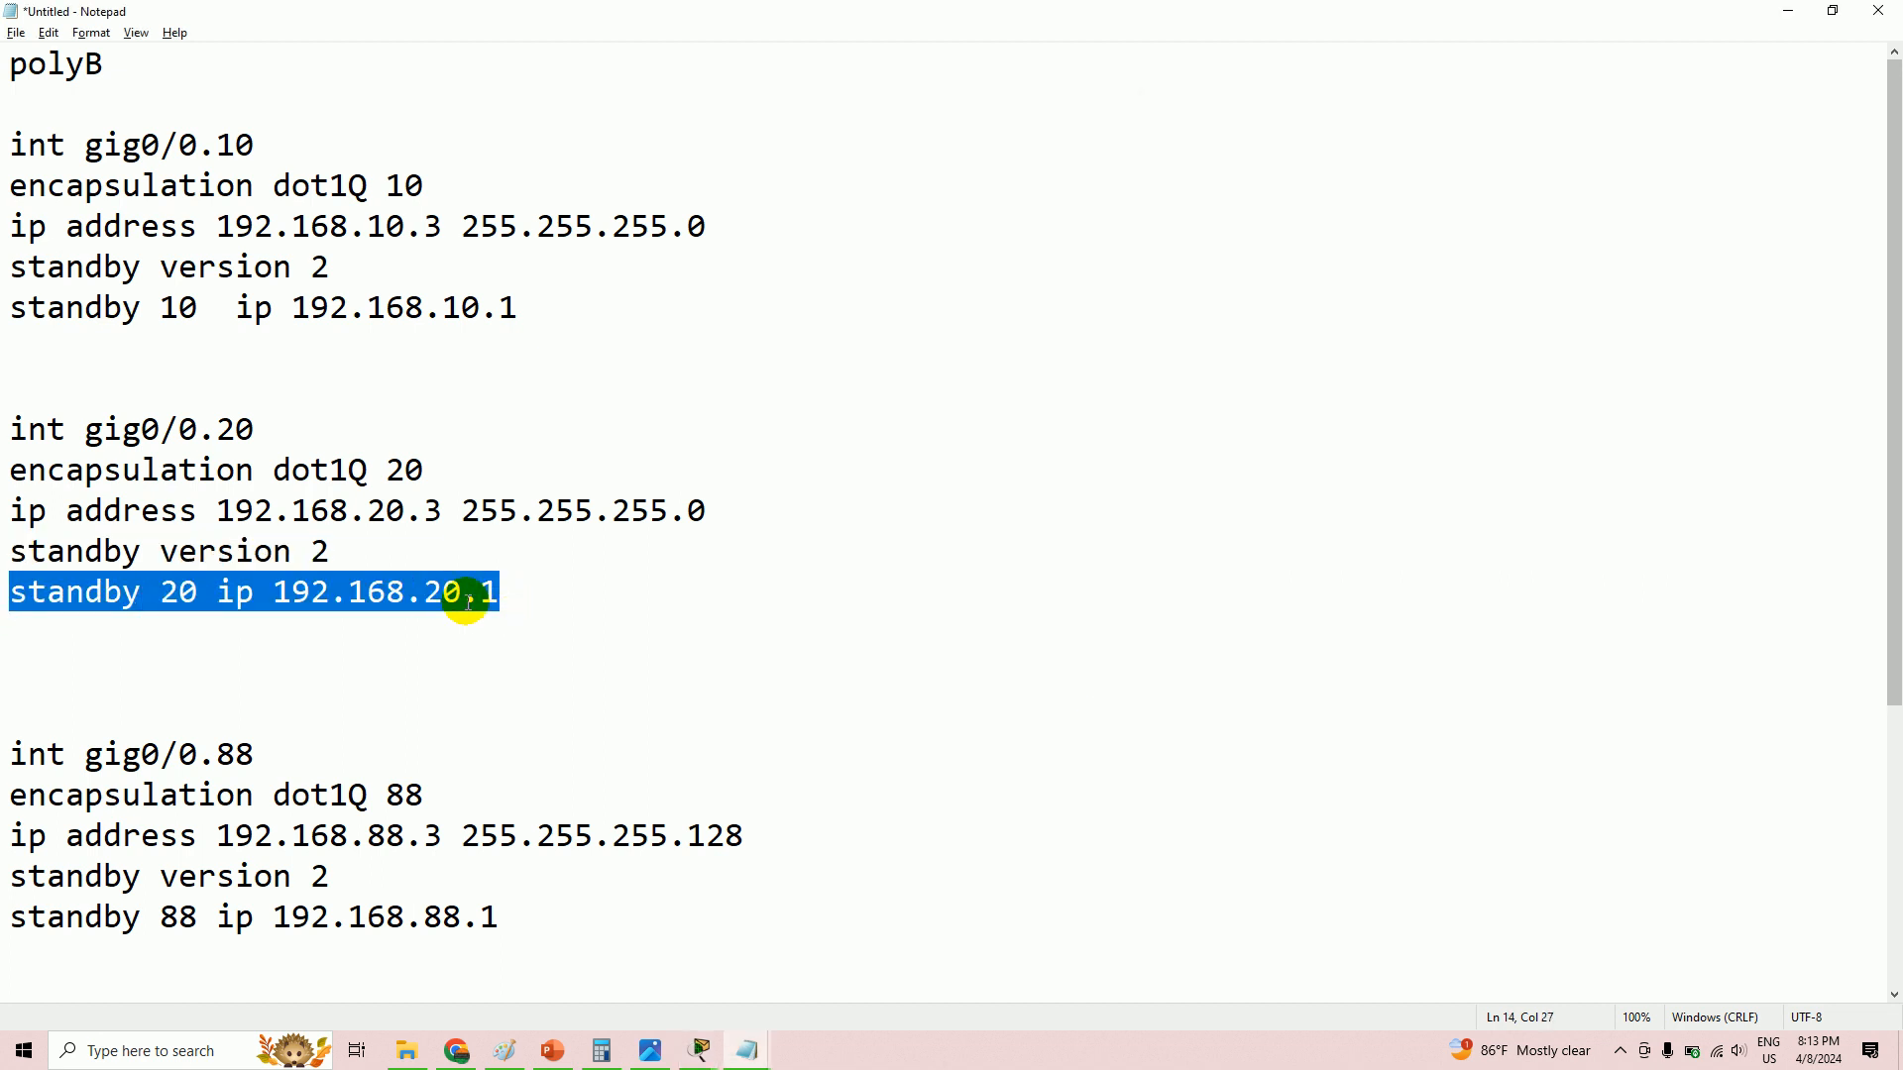
right_click(465, 602)
left_click(521, 666)
key("alt+Tab")
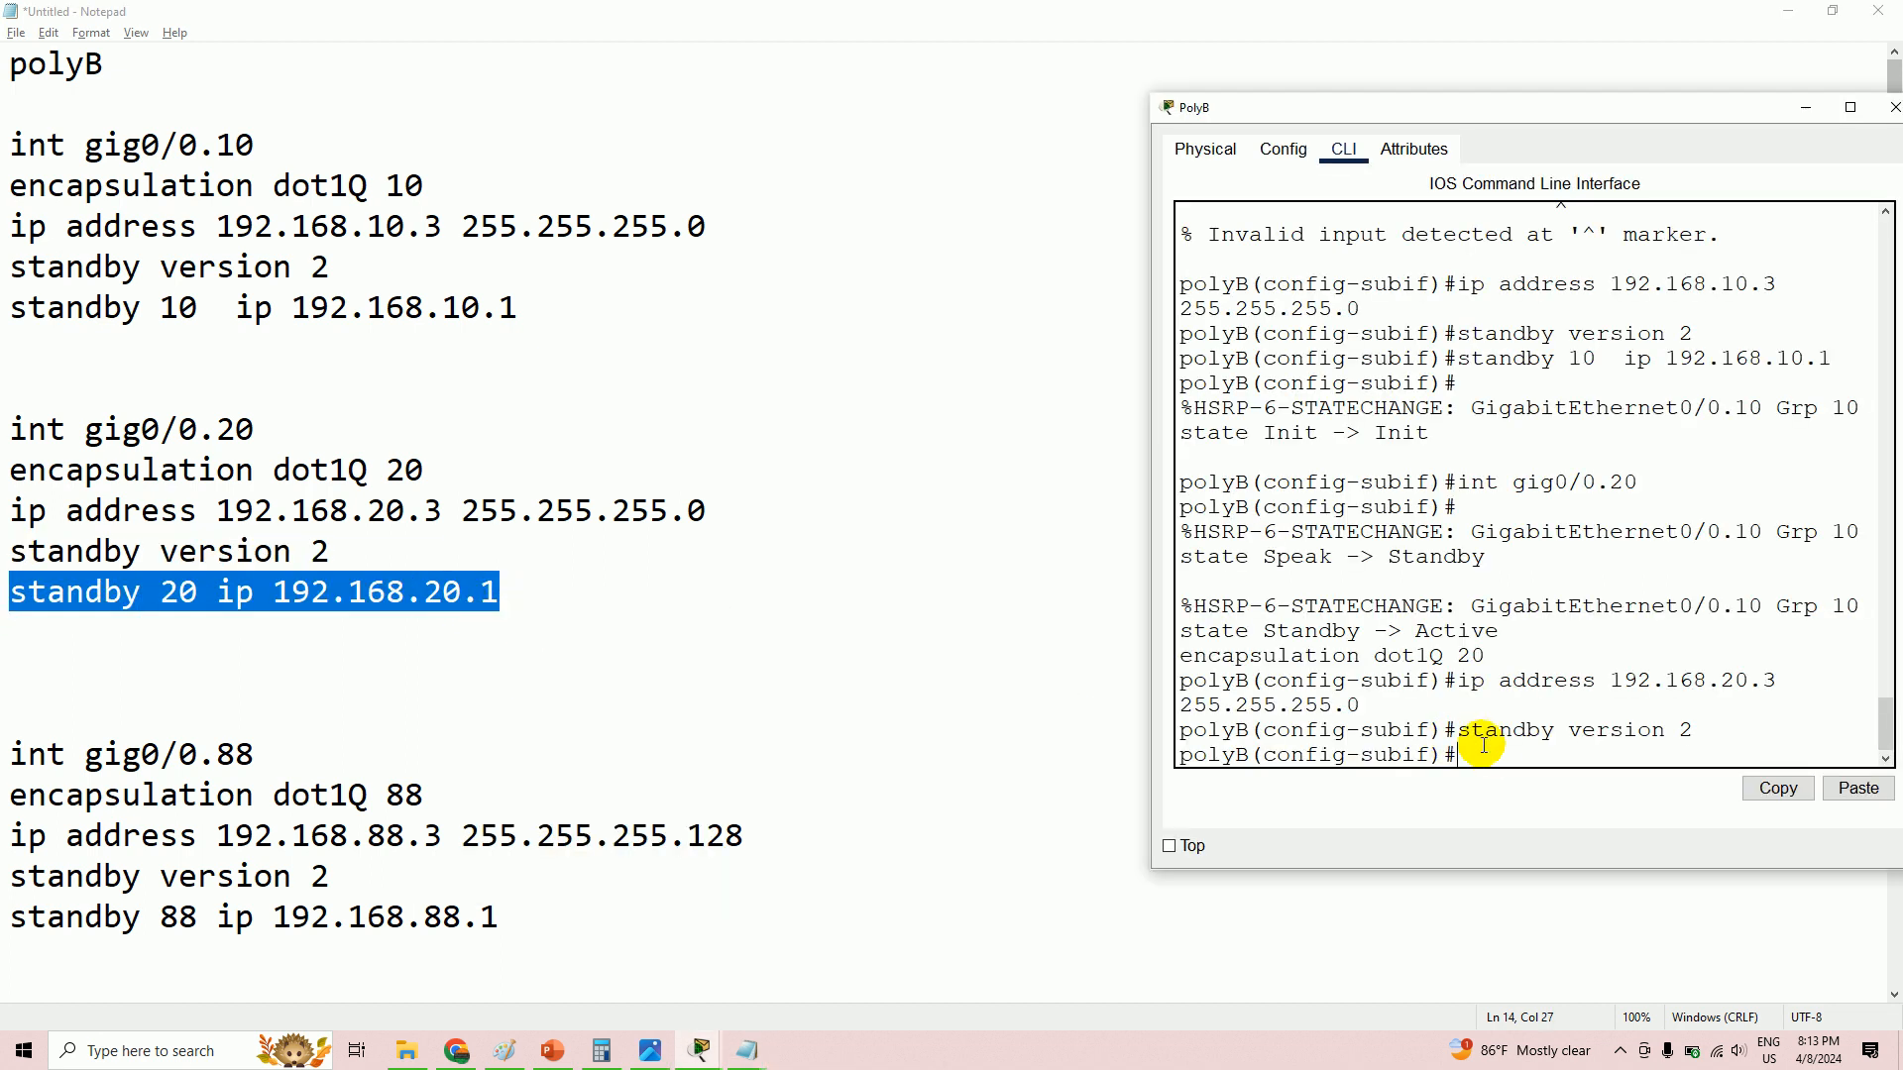
right_click(1494, 756)
left_click(1546, 794)
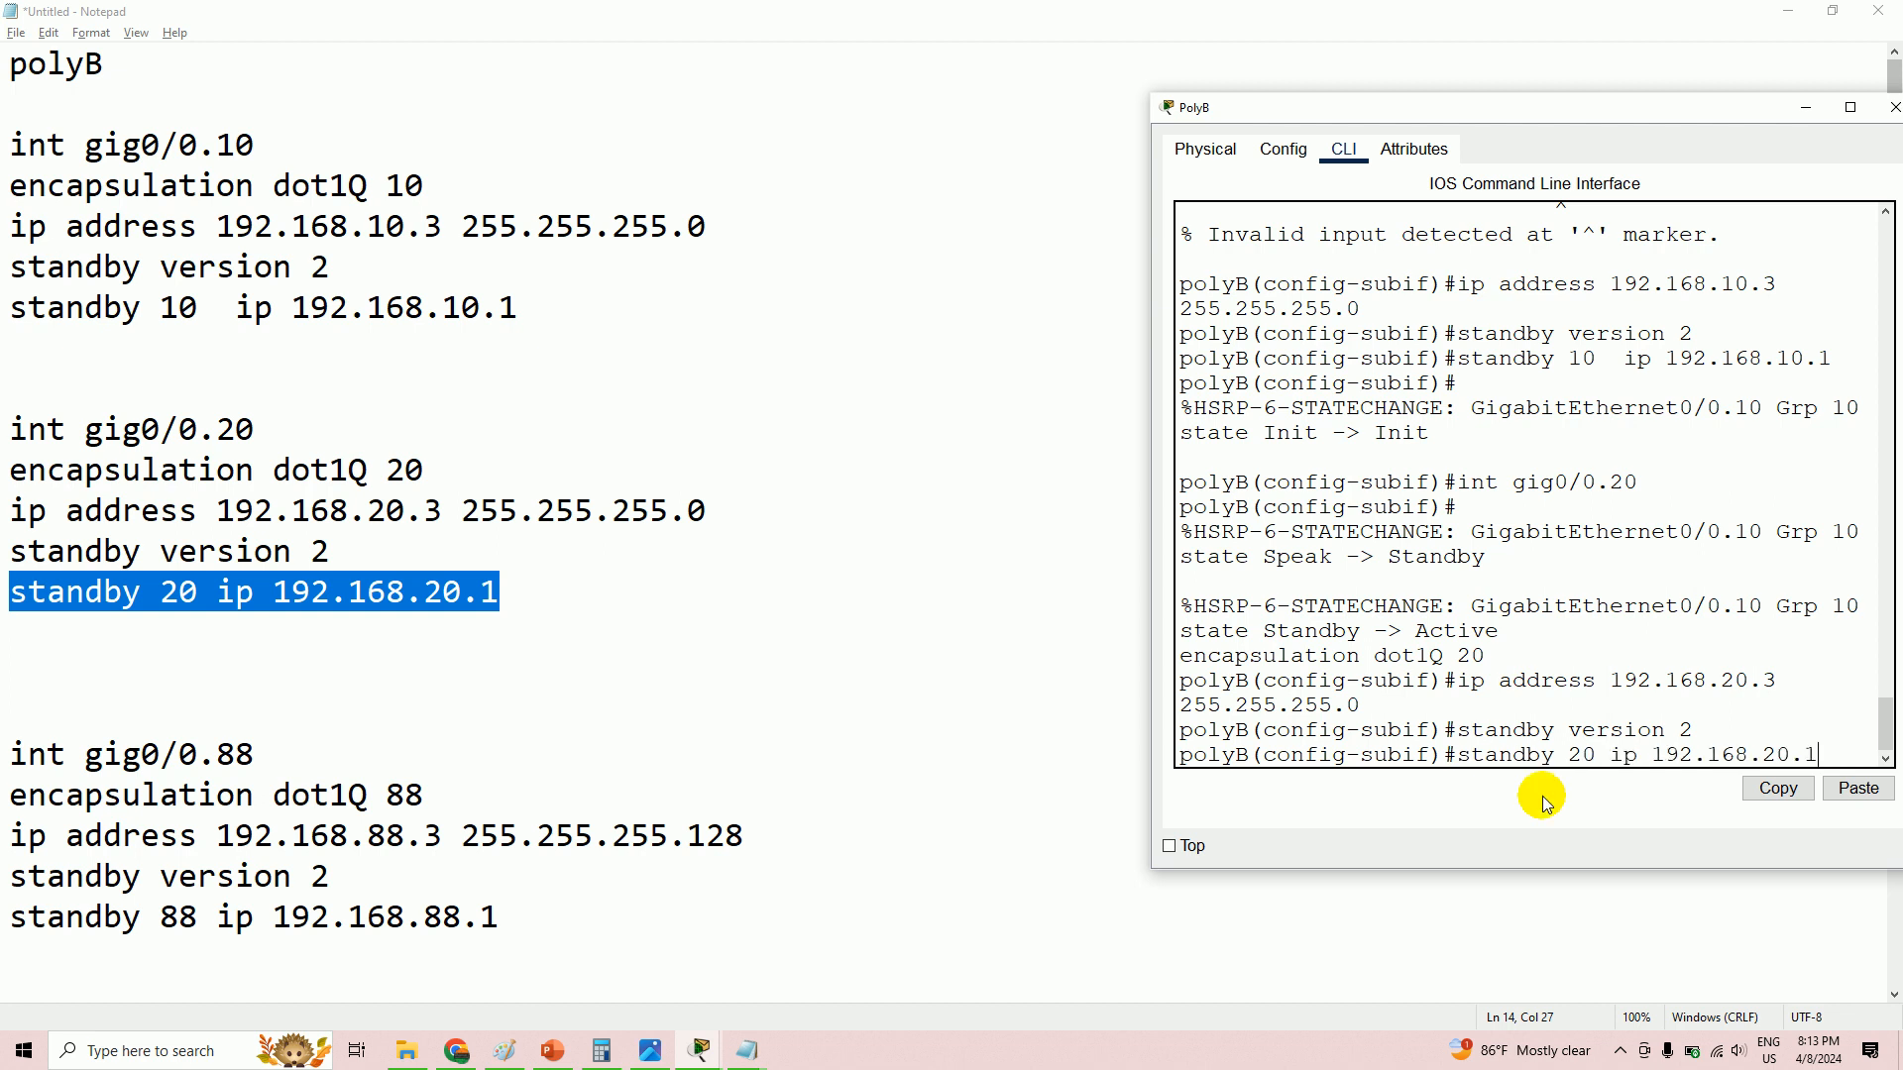
key("Return")
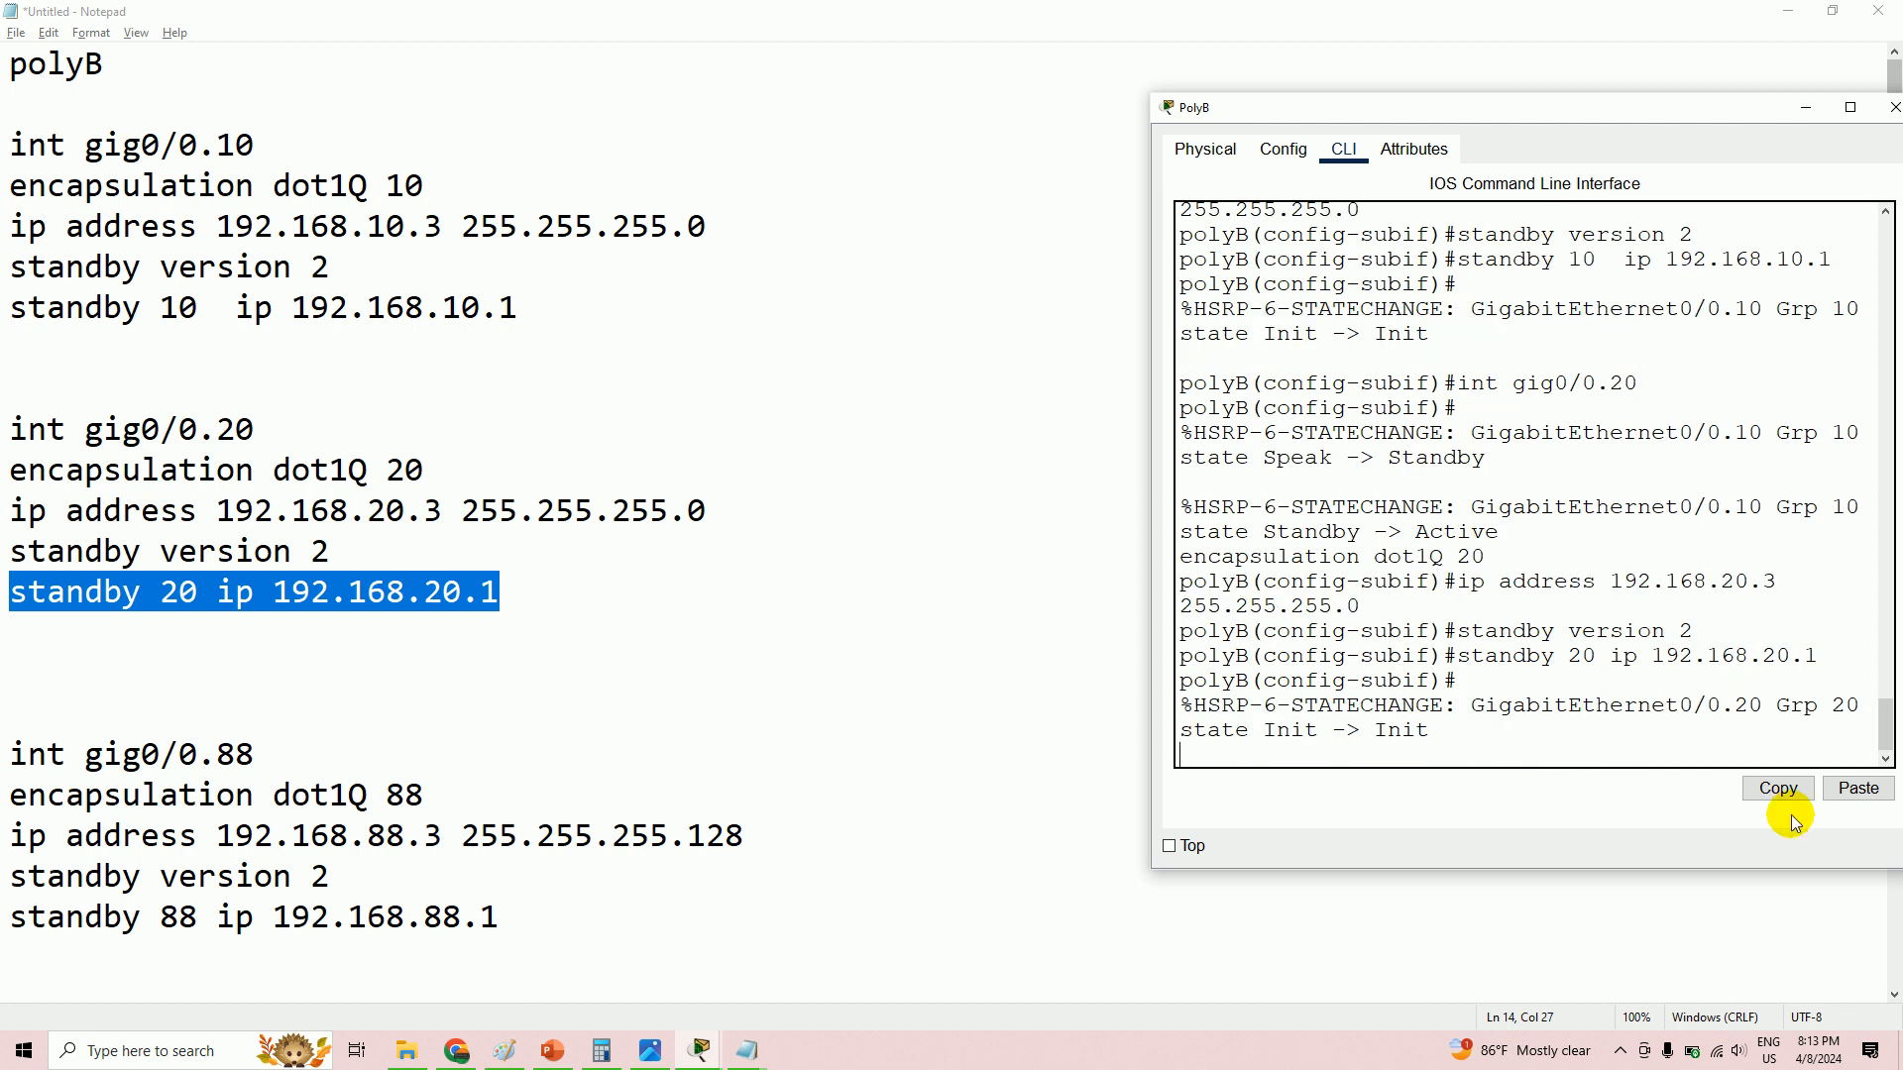
key("Return")
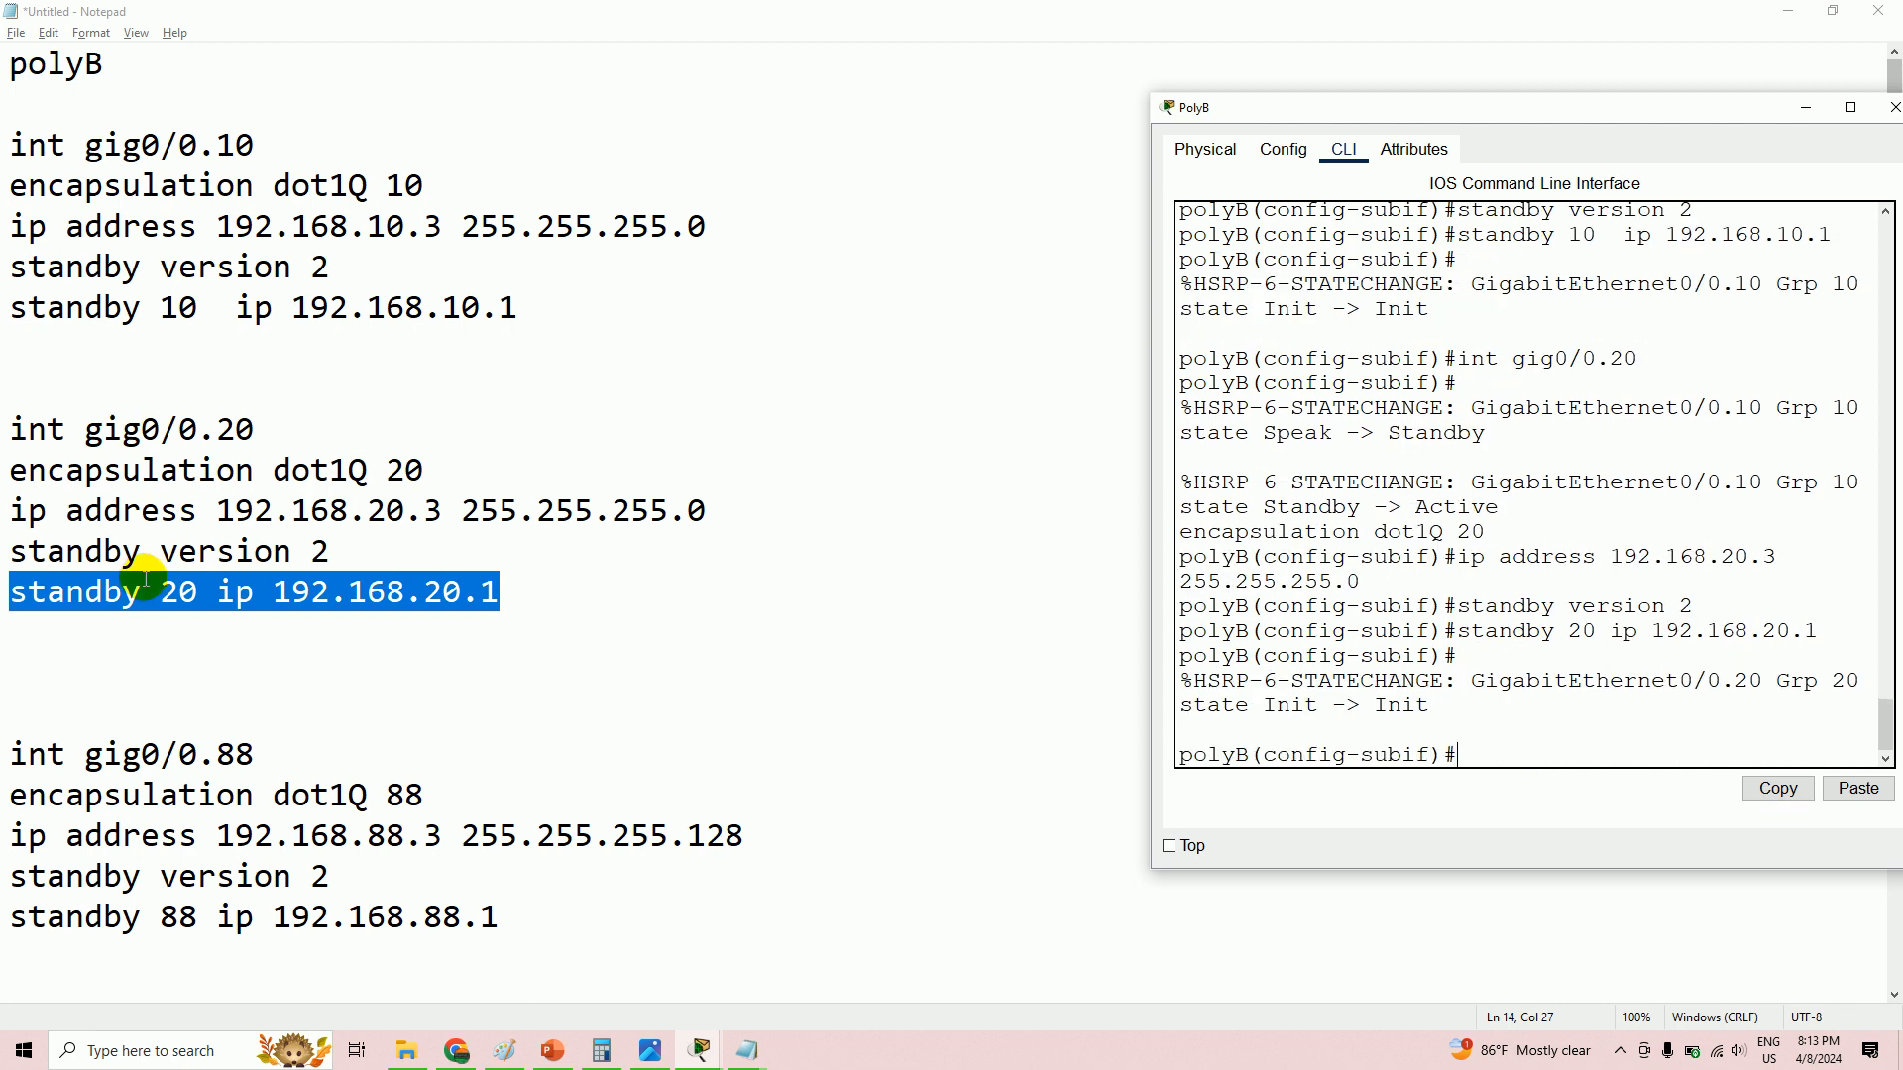
scroll(134, 649, "down", 3)
- Enter subinterface gig0/0.88 on PolyB using the command copied from the notes
left_click_drag(12, 395, 310, 391)
right_click(222, 391)
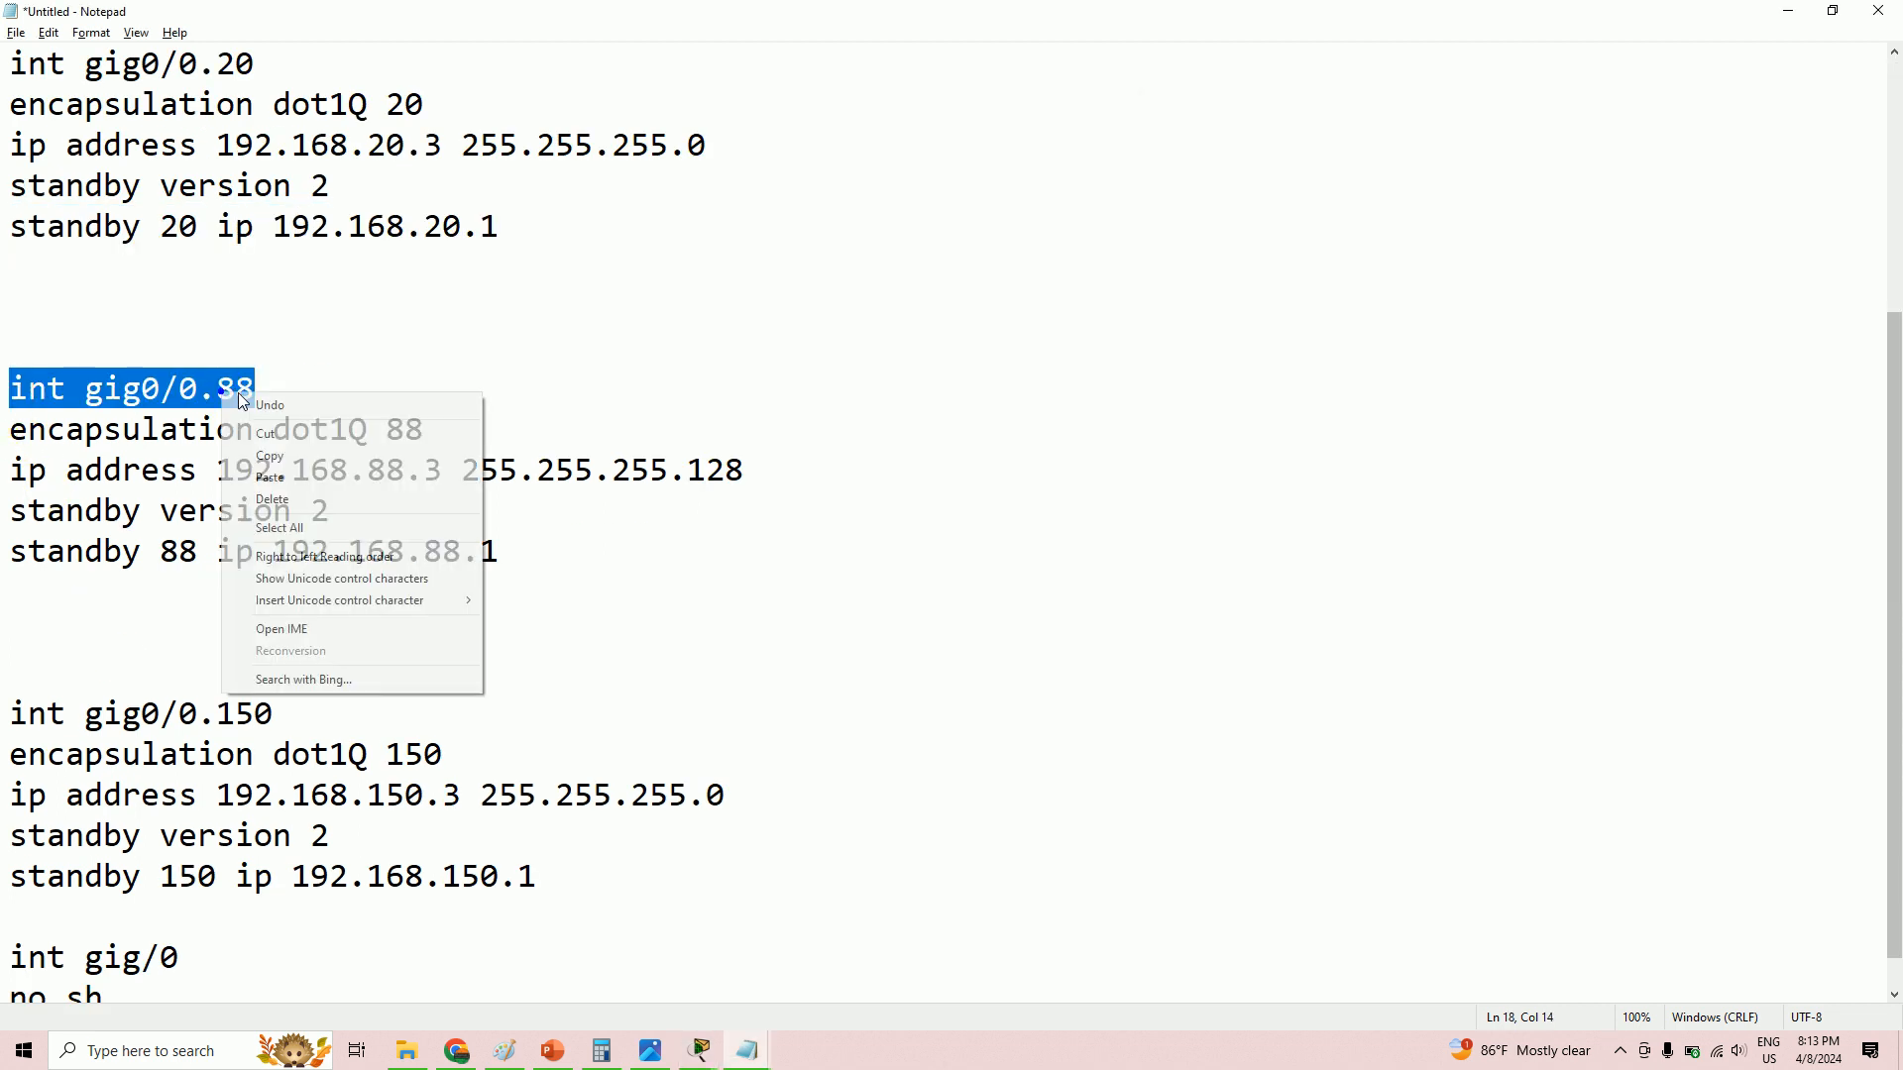
left_click(303, 456)
key("alt+Tab")
left_click(1467, 756)
right_click(1471, 756)
left_click(1523, 792)
key("Return")
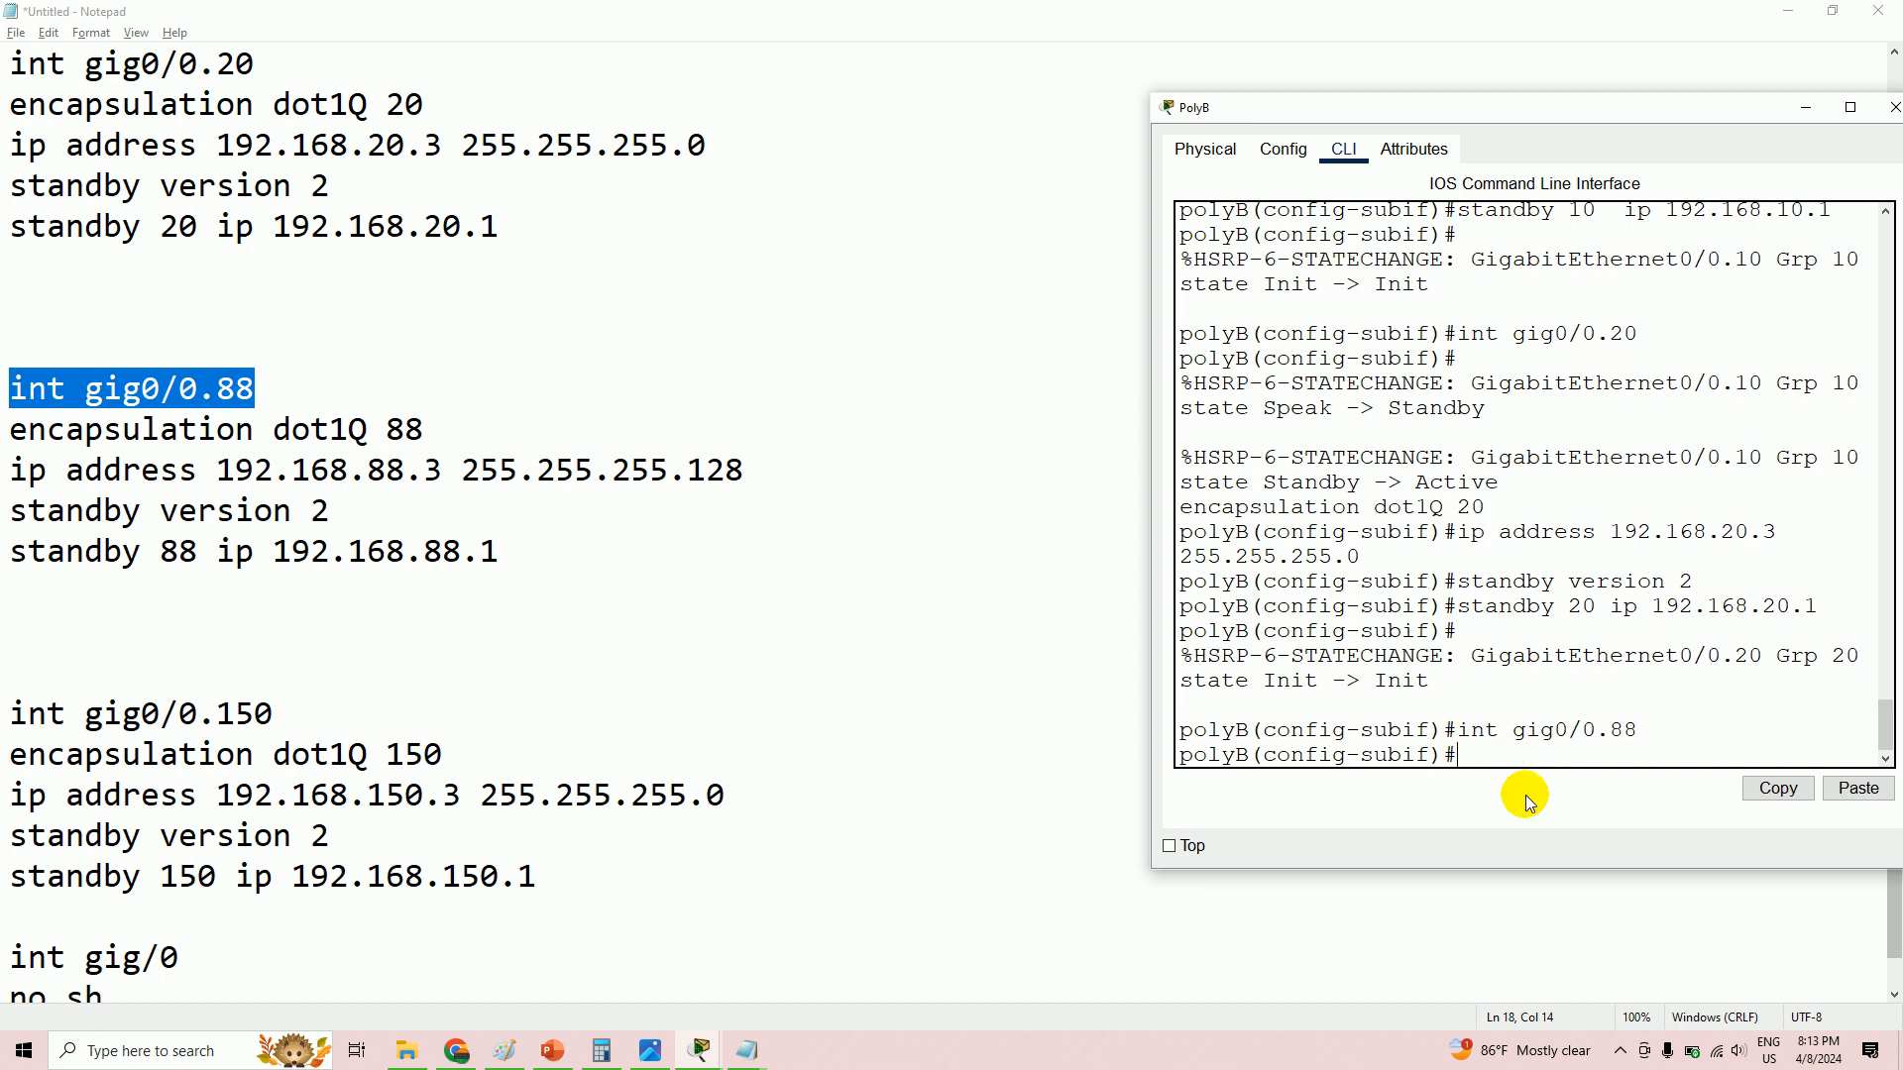
- Set gig0/0.88 encapsulation to dot1Q 88
left_click(19, 428)
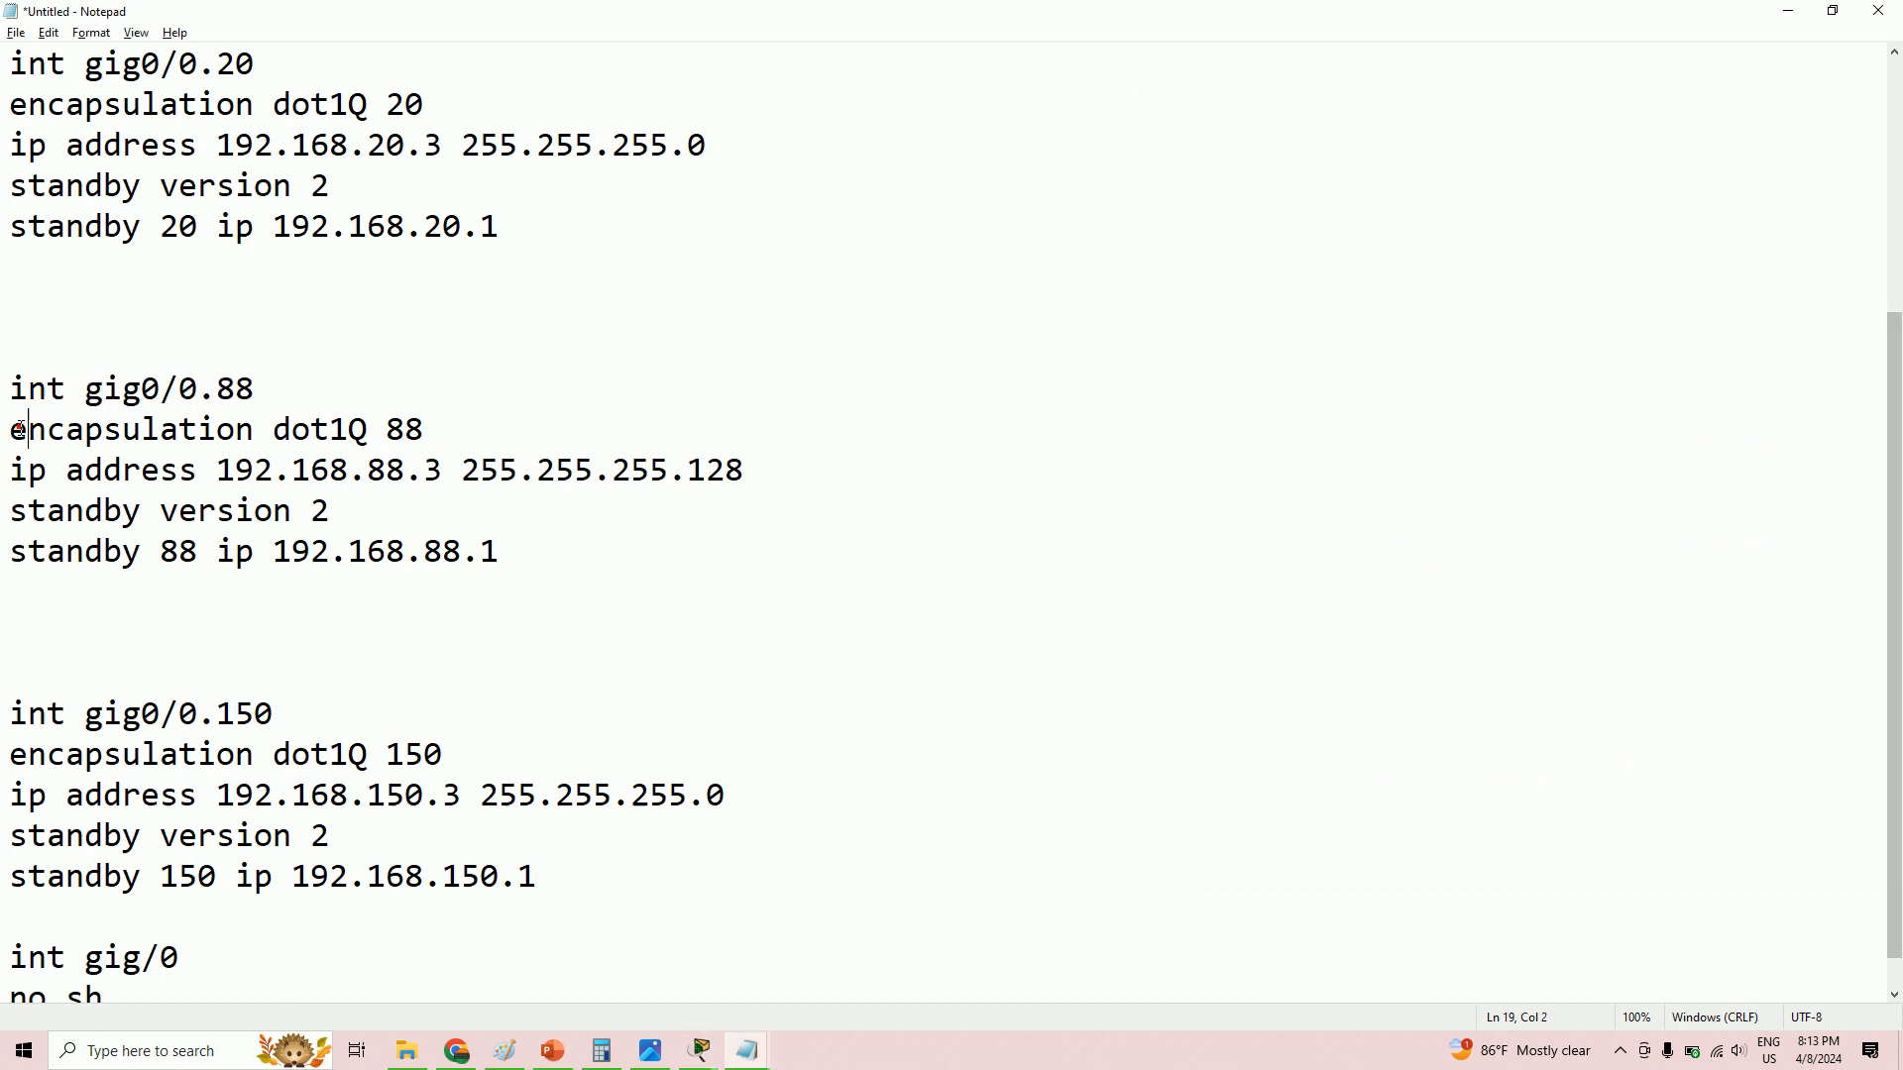
key("shift+End")
right_click(412, 432)
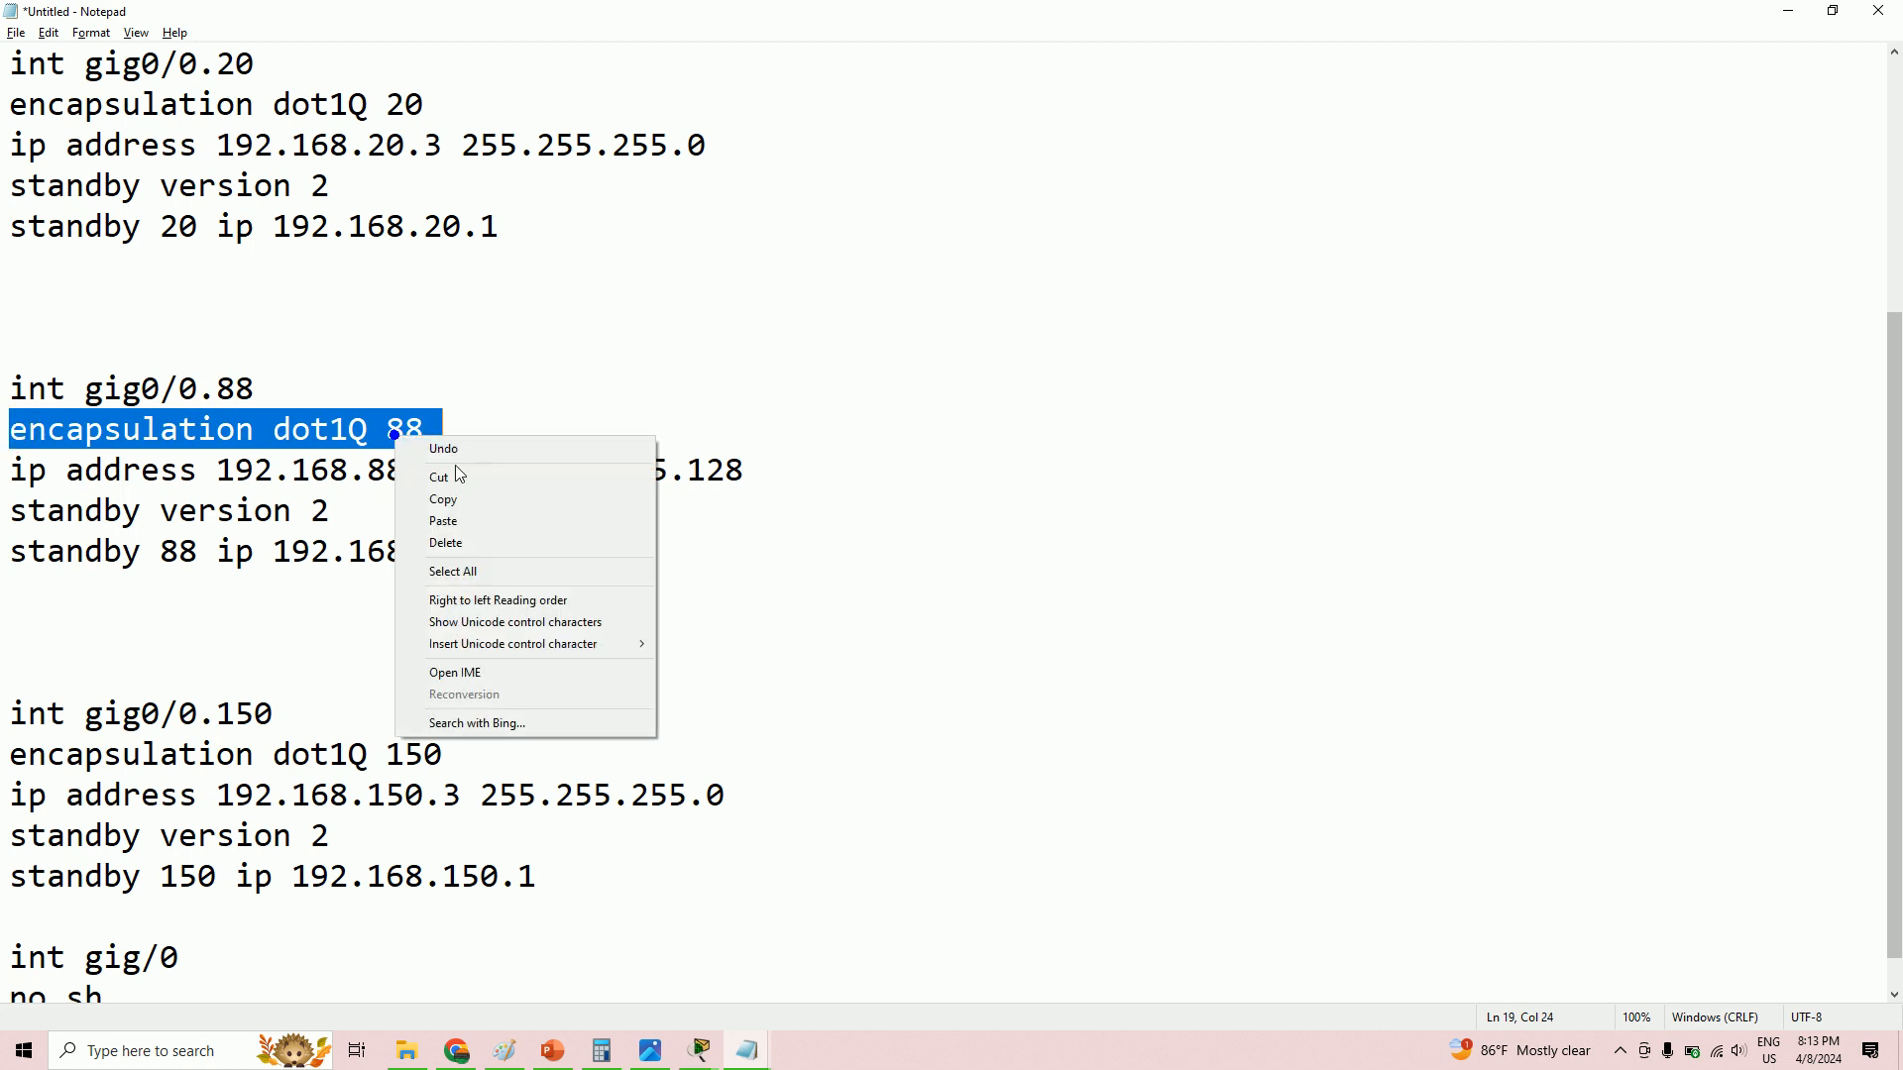
left_click(477, 496)
key("alt+Tab")
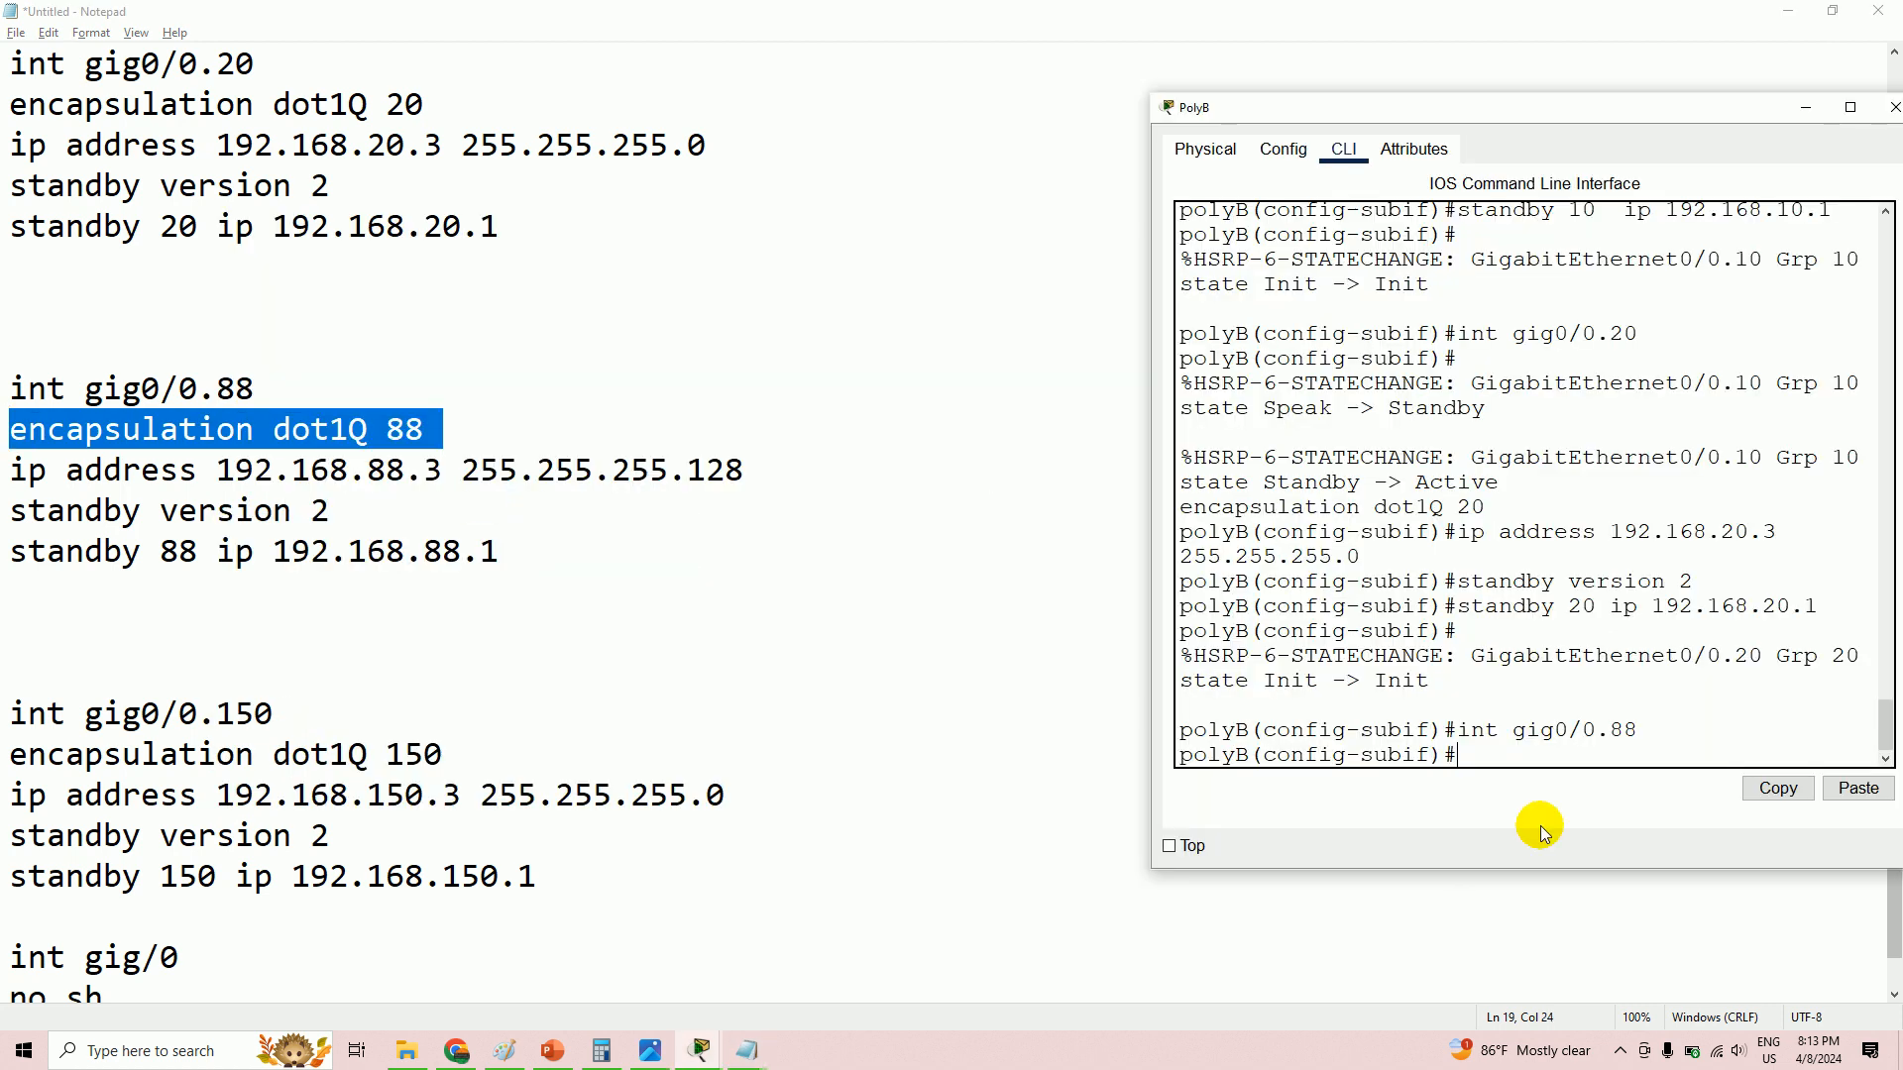
right_click(1488, 755)
left_click(1543, 791)
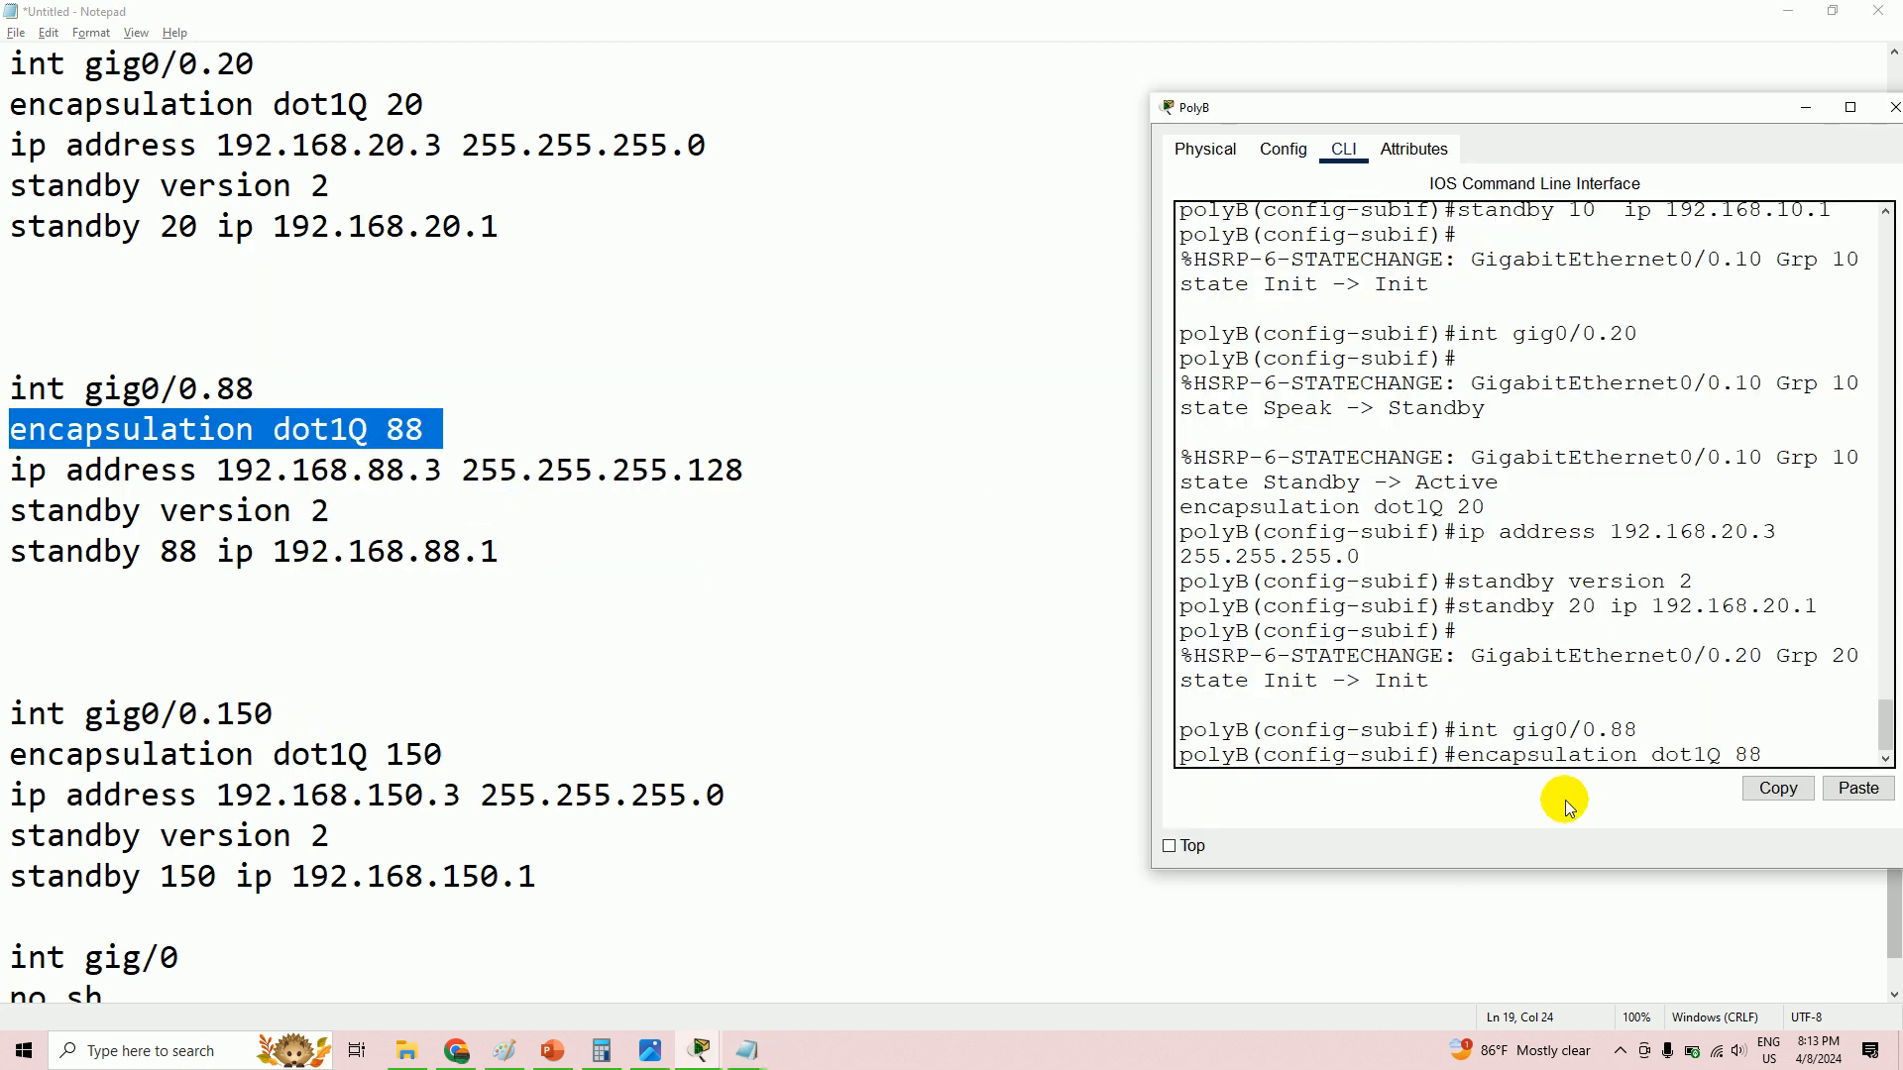
key("Return")
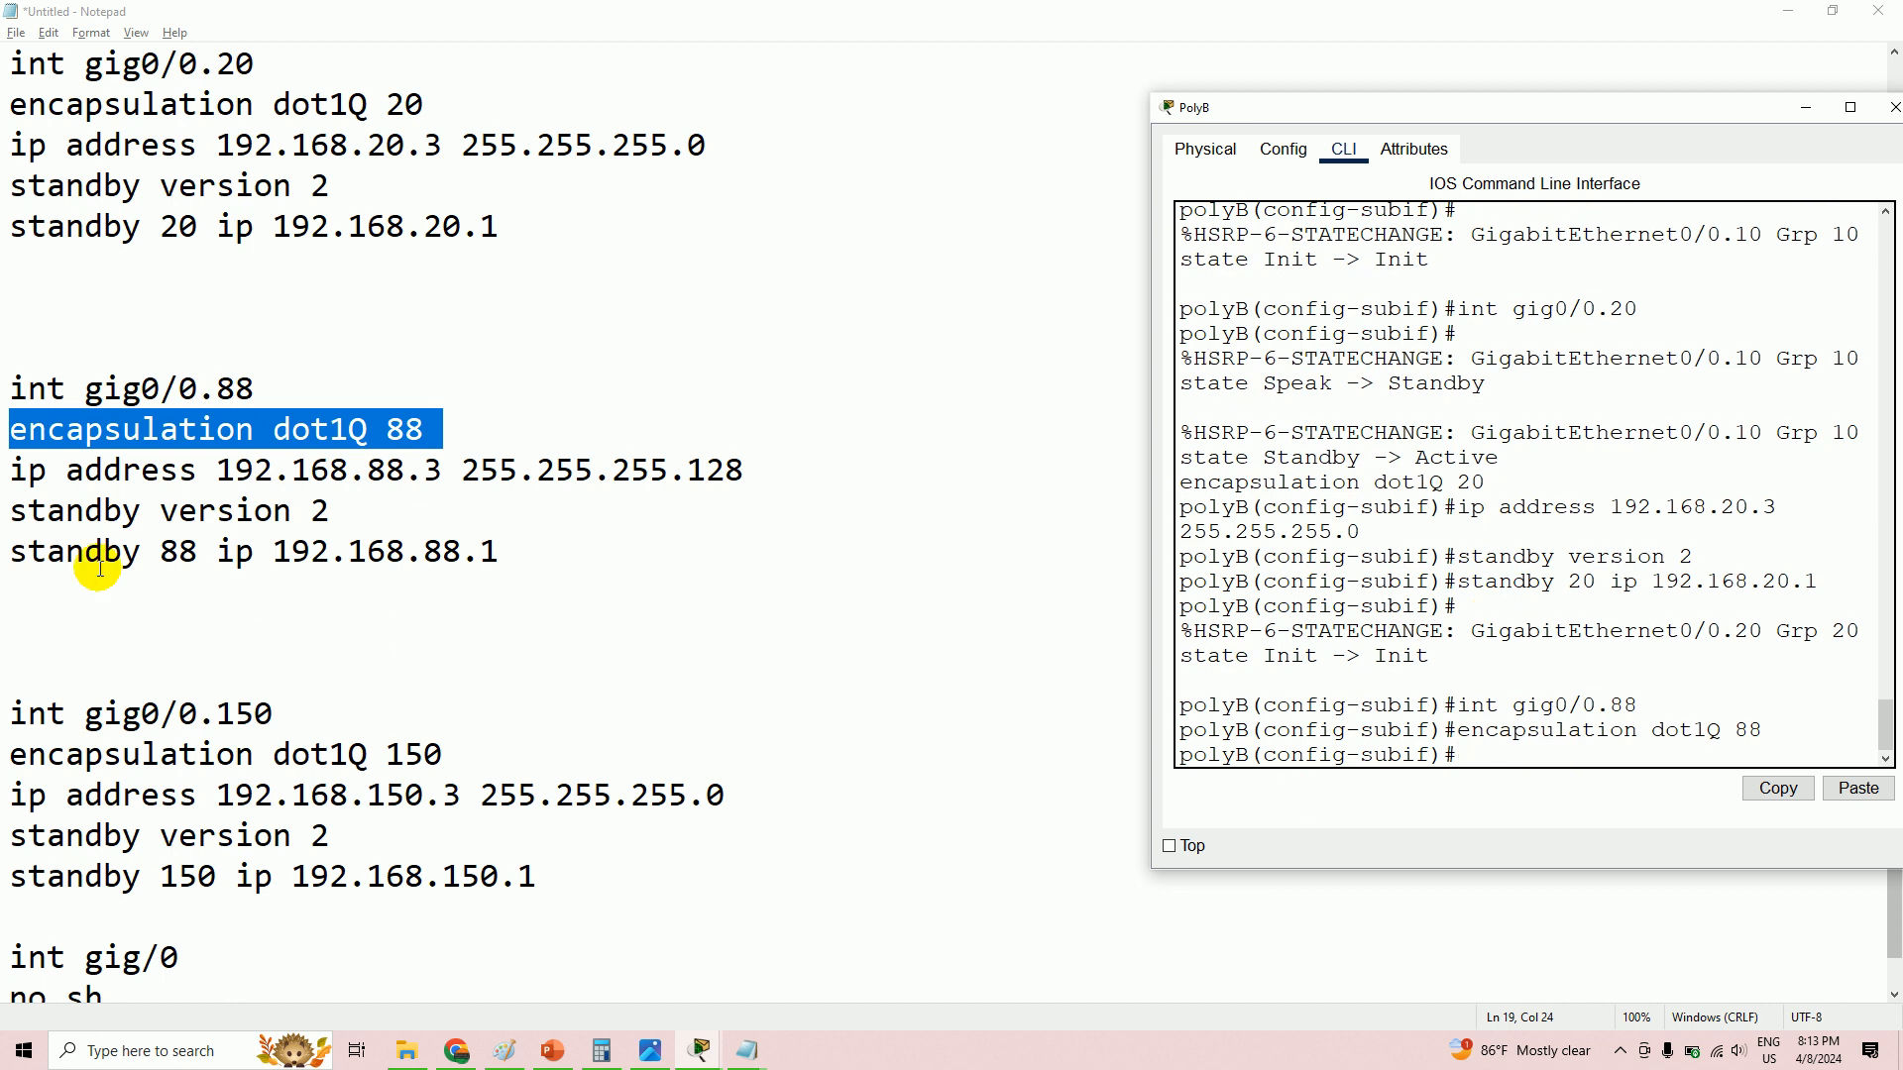
- Assign IP address 192.168.88.3 255.255.255.128 to gig0/0.88
left_click_drag(11, 468, 756, 469)
right_click(710, 469)
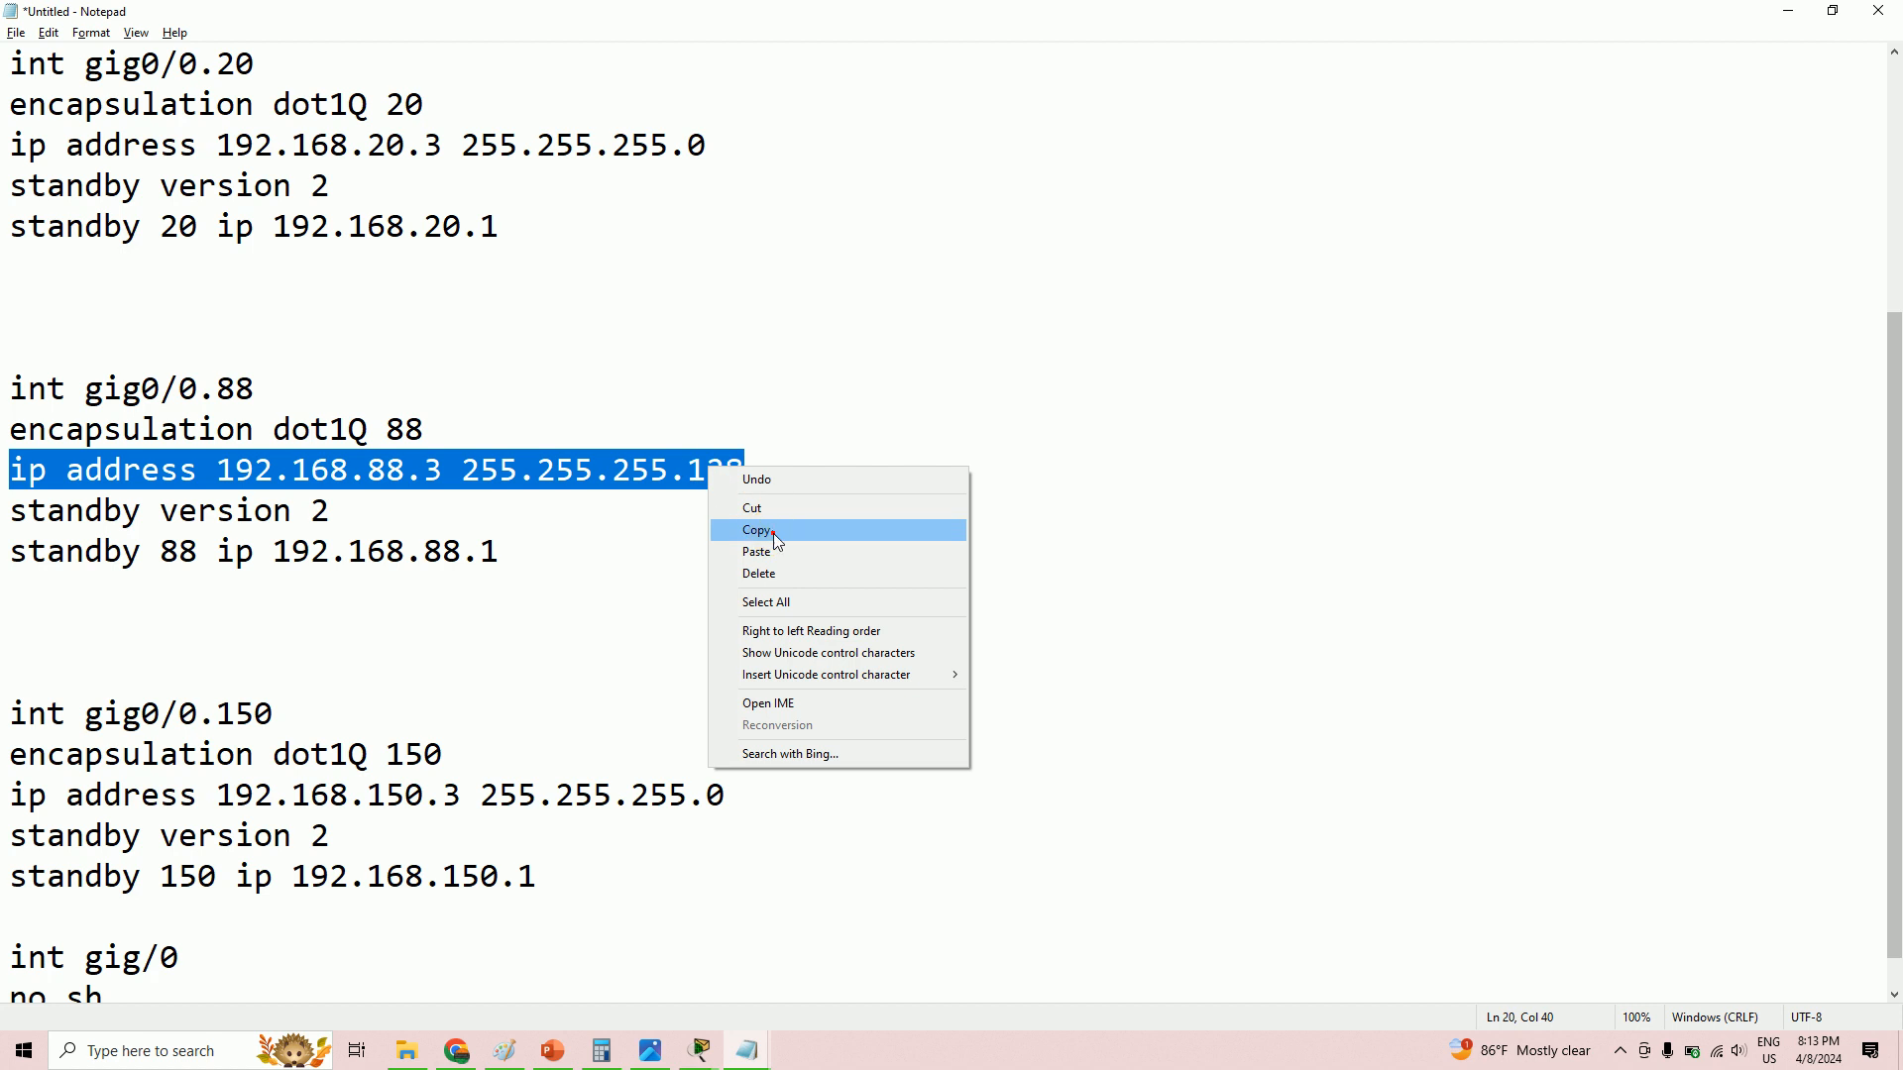
left_click(773, 527)
key("alt+Tab")
right_click(1498, 756)
left_click(1553, 791)
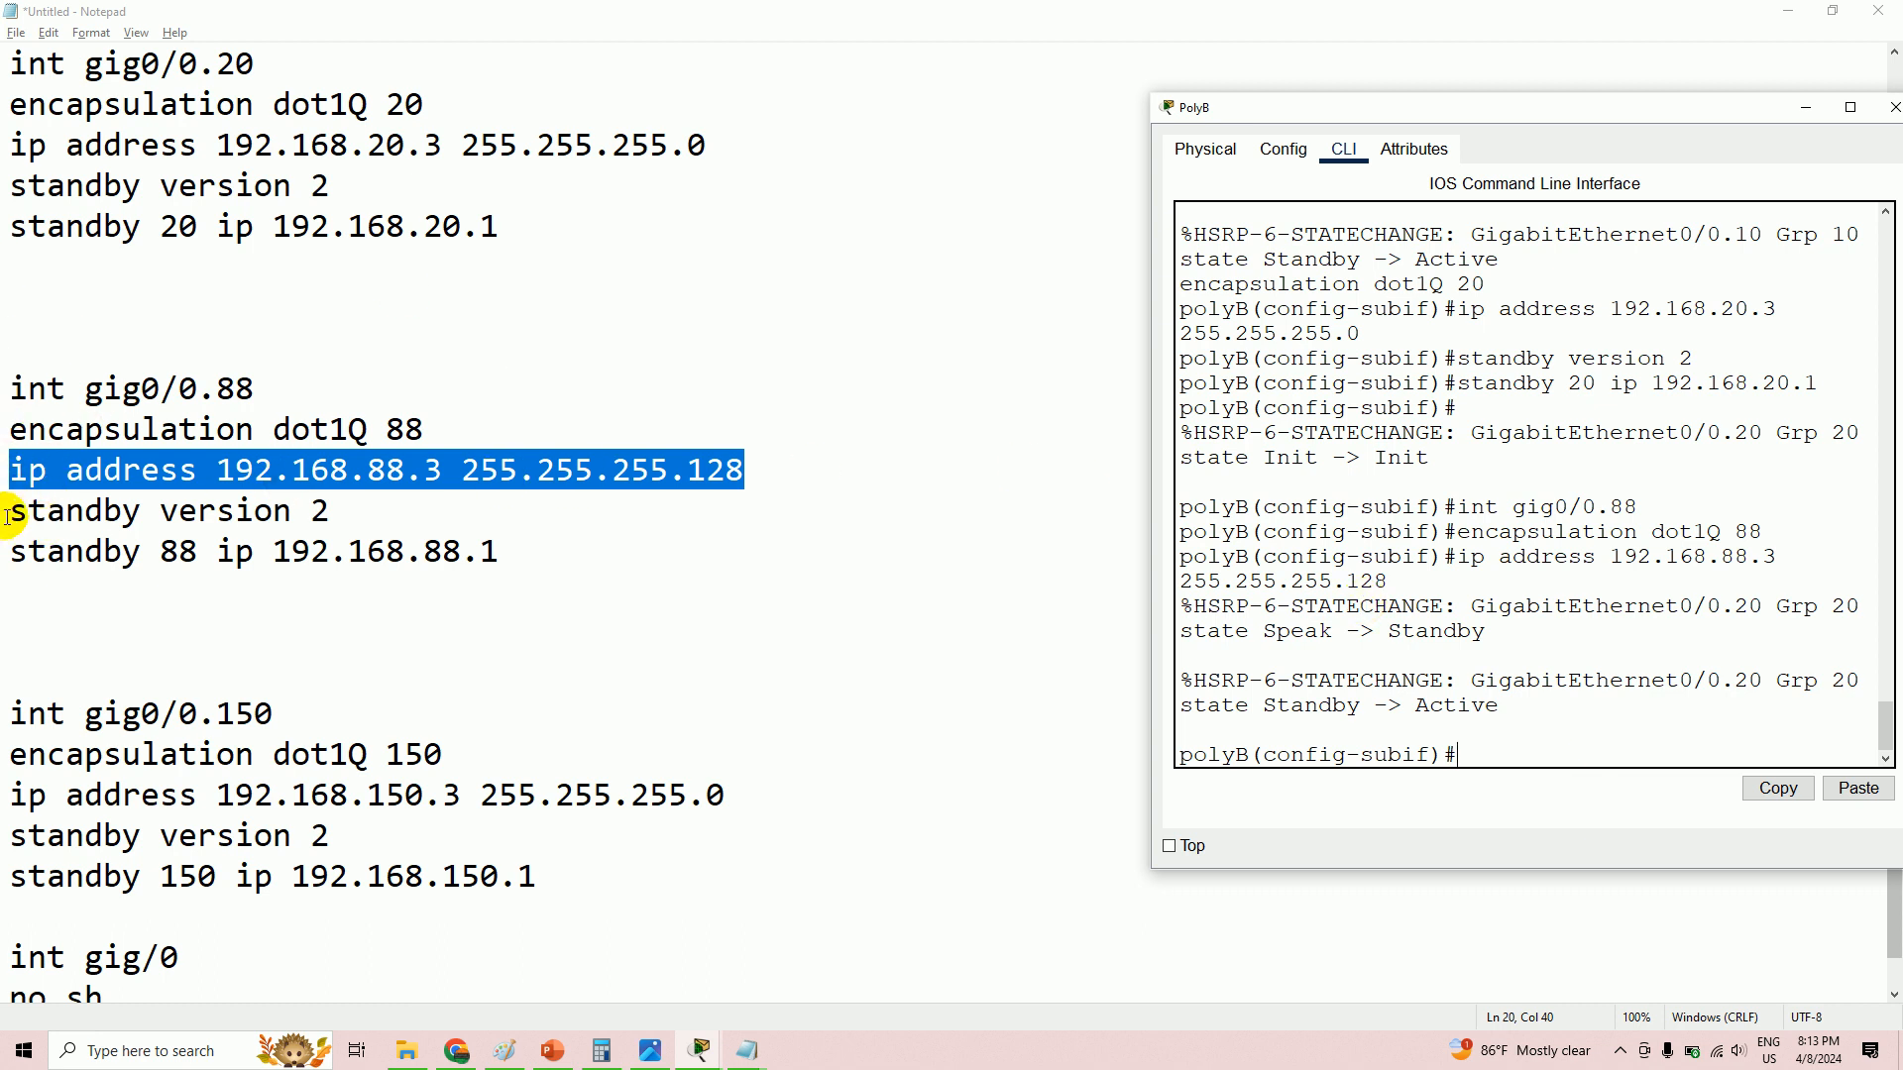
- Apply standby version 2 to gig0/0.88
left_click_drag(8, 518, 311, 509)
right_click(305, 500)
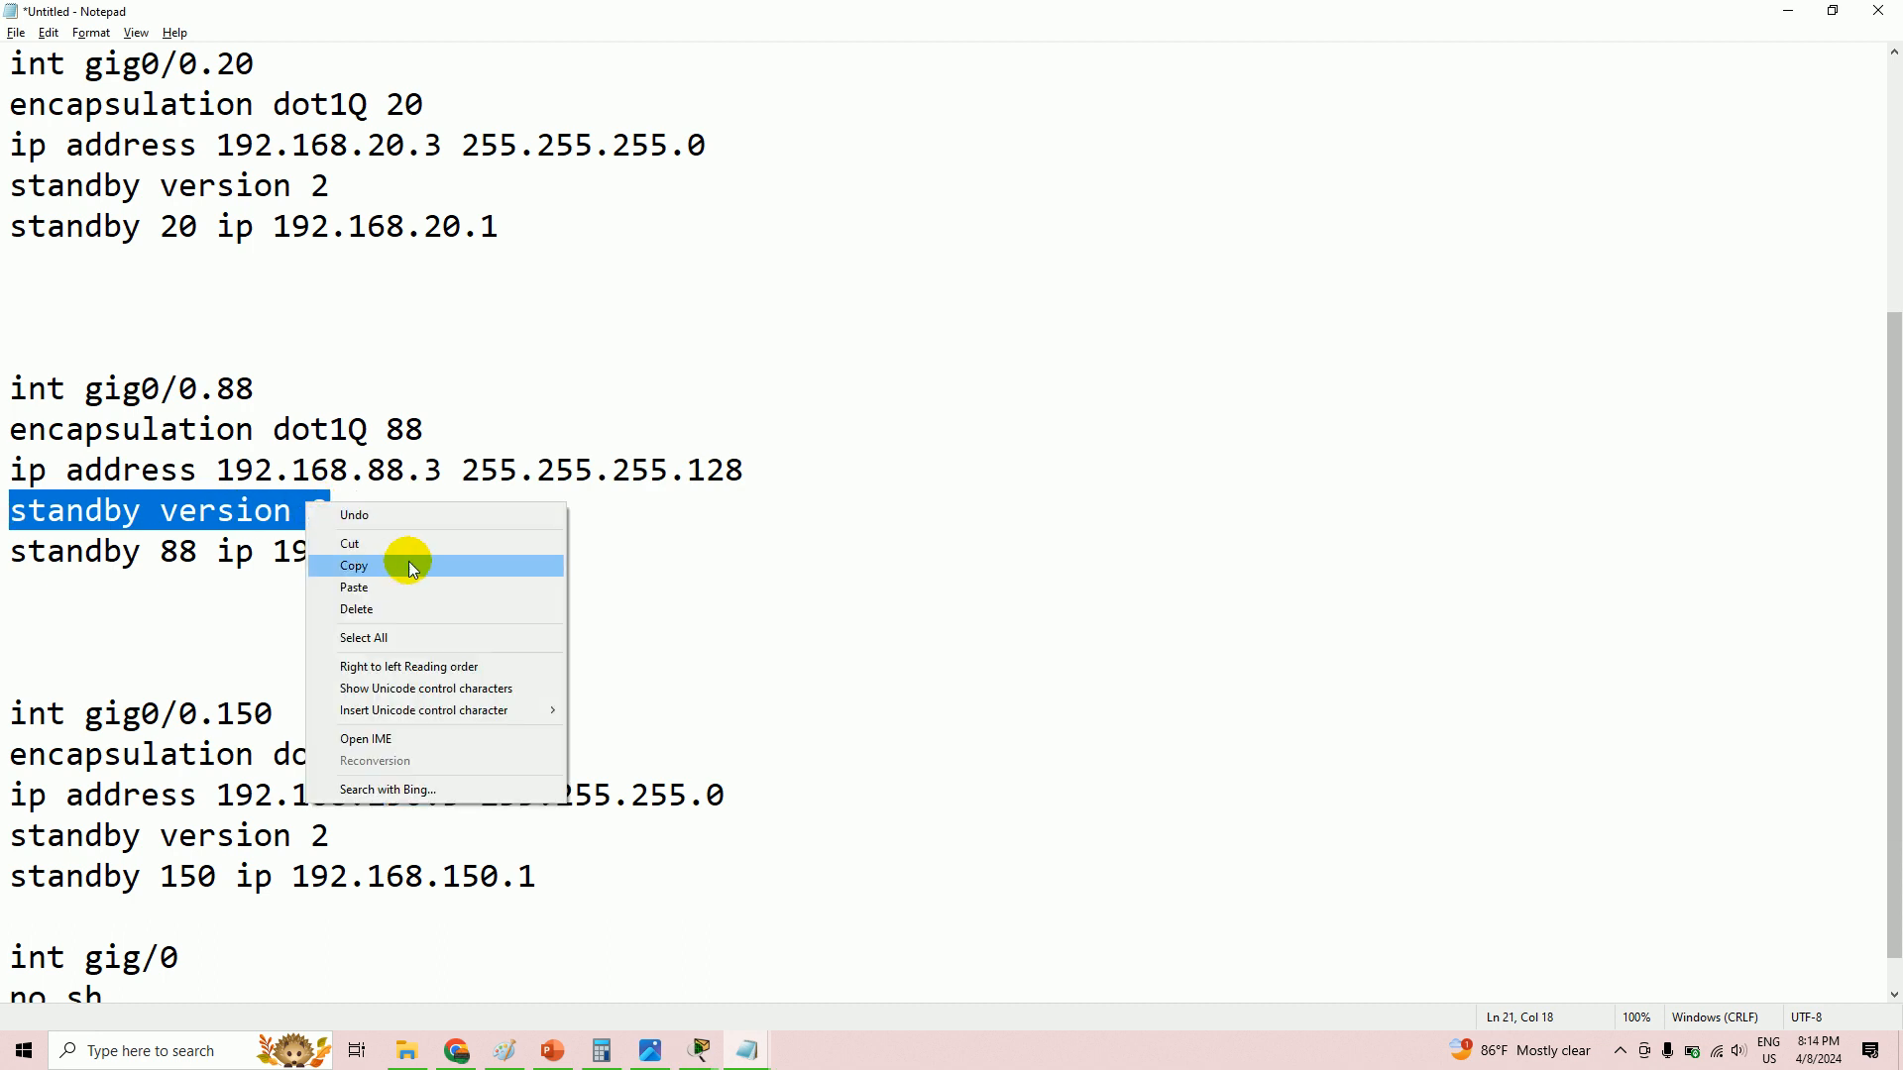
left_click(401, 564)
key("alt+Tab")
right_click(1506, 756)
left_click(1555, 790)
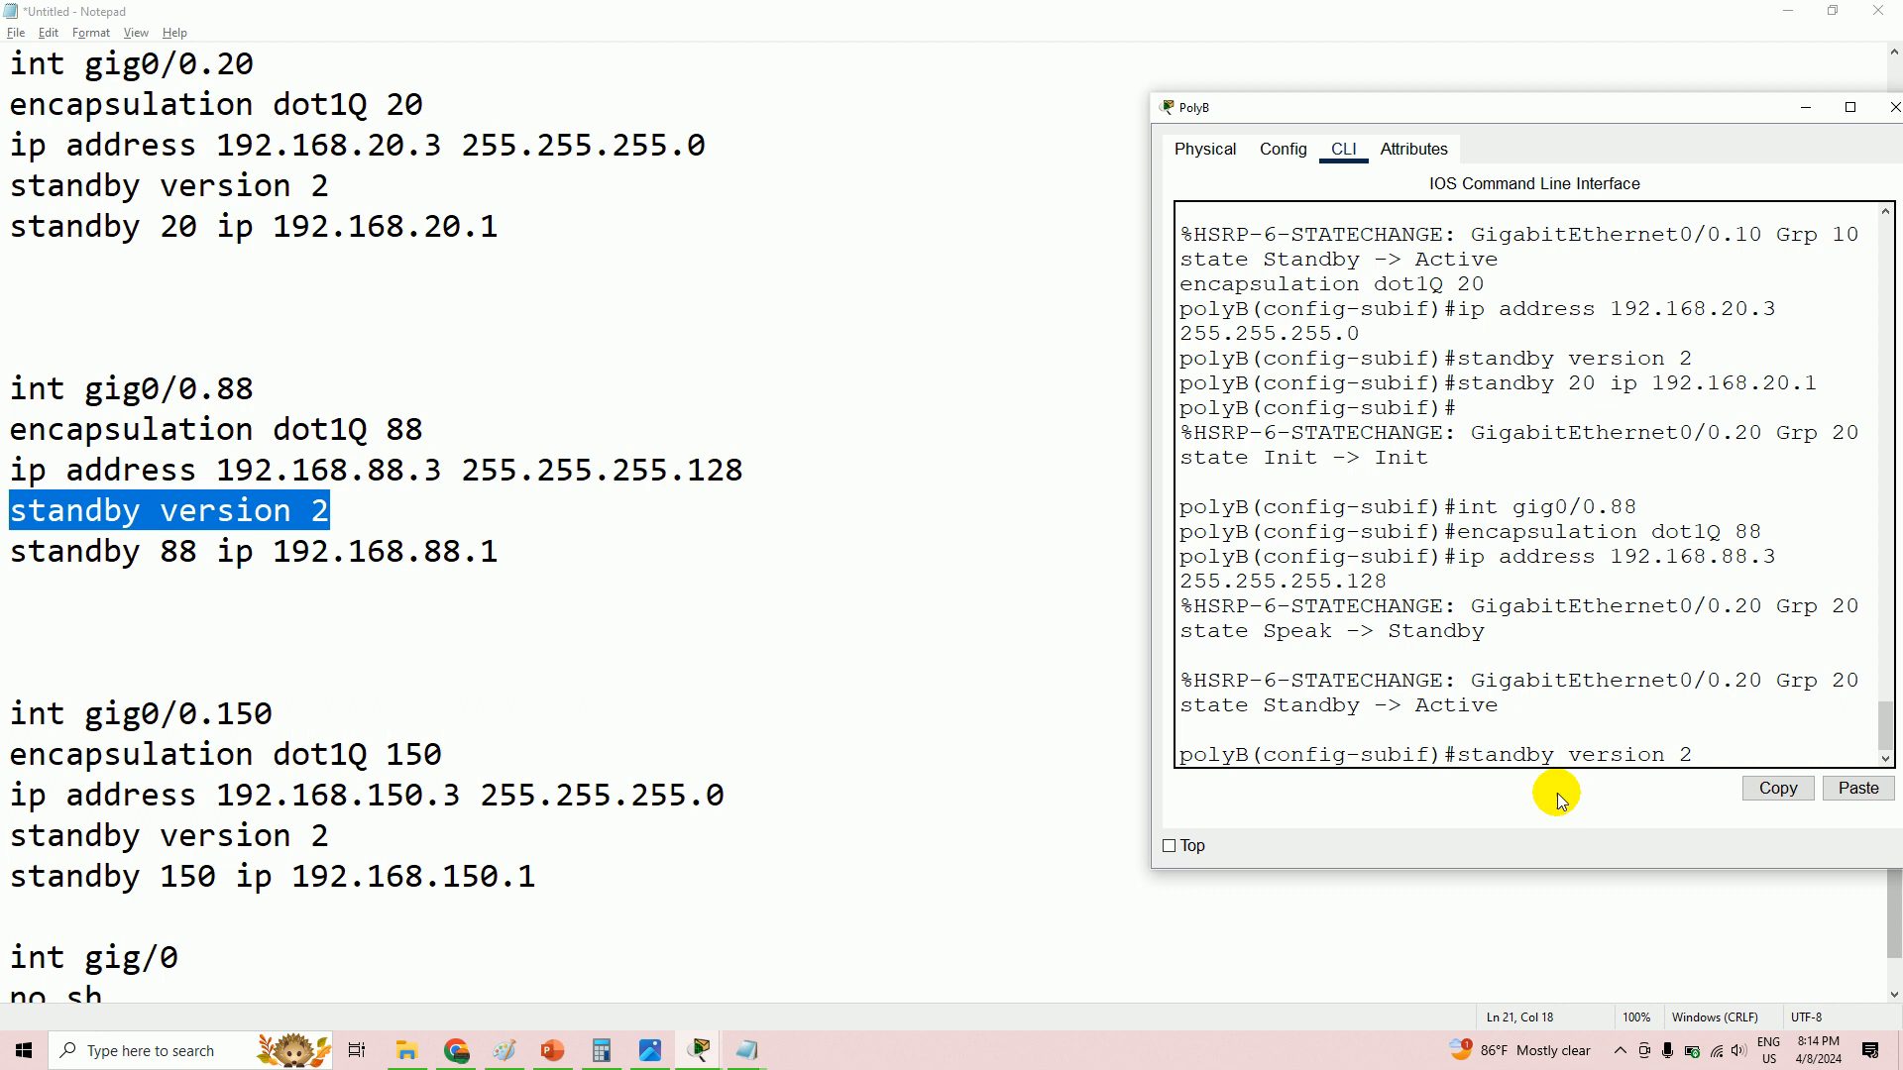
key("Return")
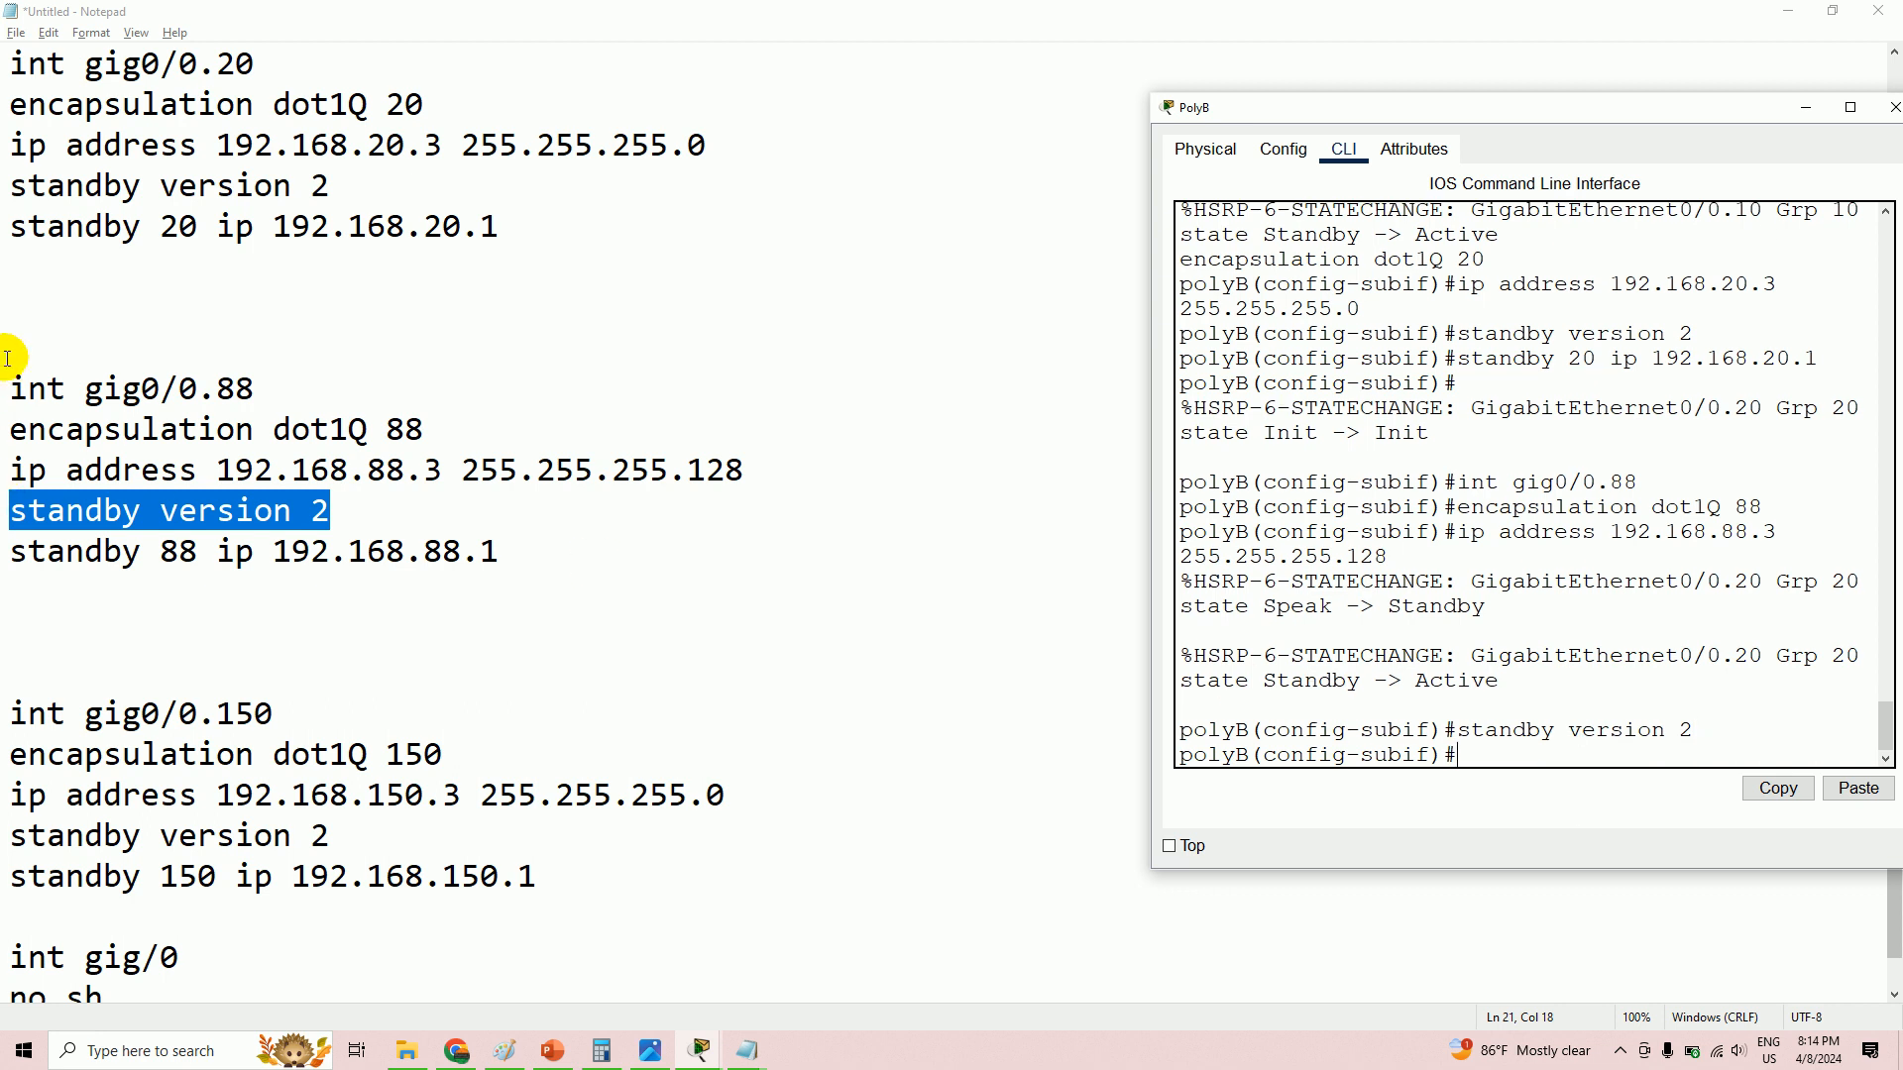
- Configure HSRP standby group 88 with virtual IP 192.168.88.1 on gig0/0.88
left_click_drag(10, 553, 545, 571)
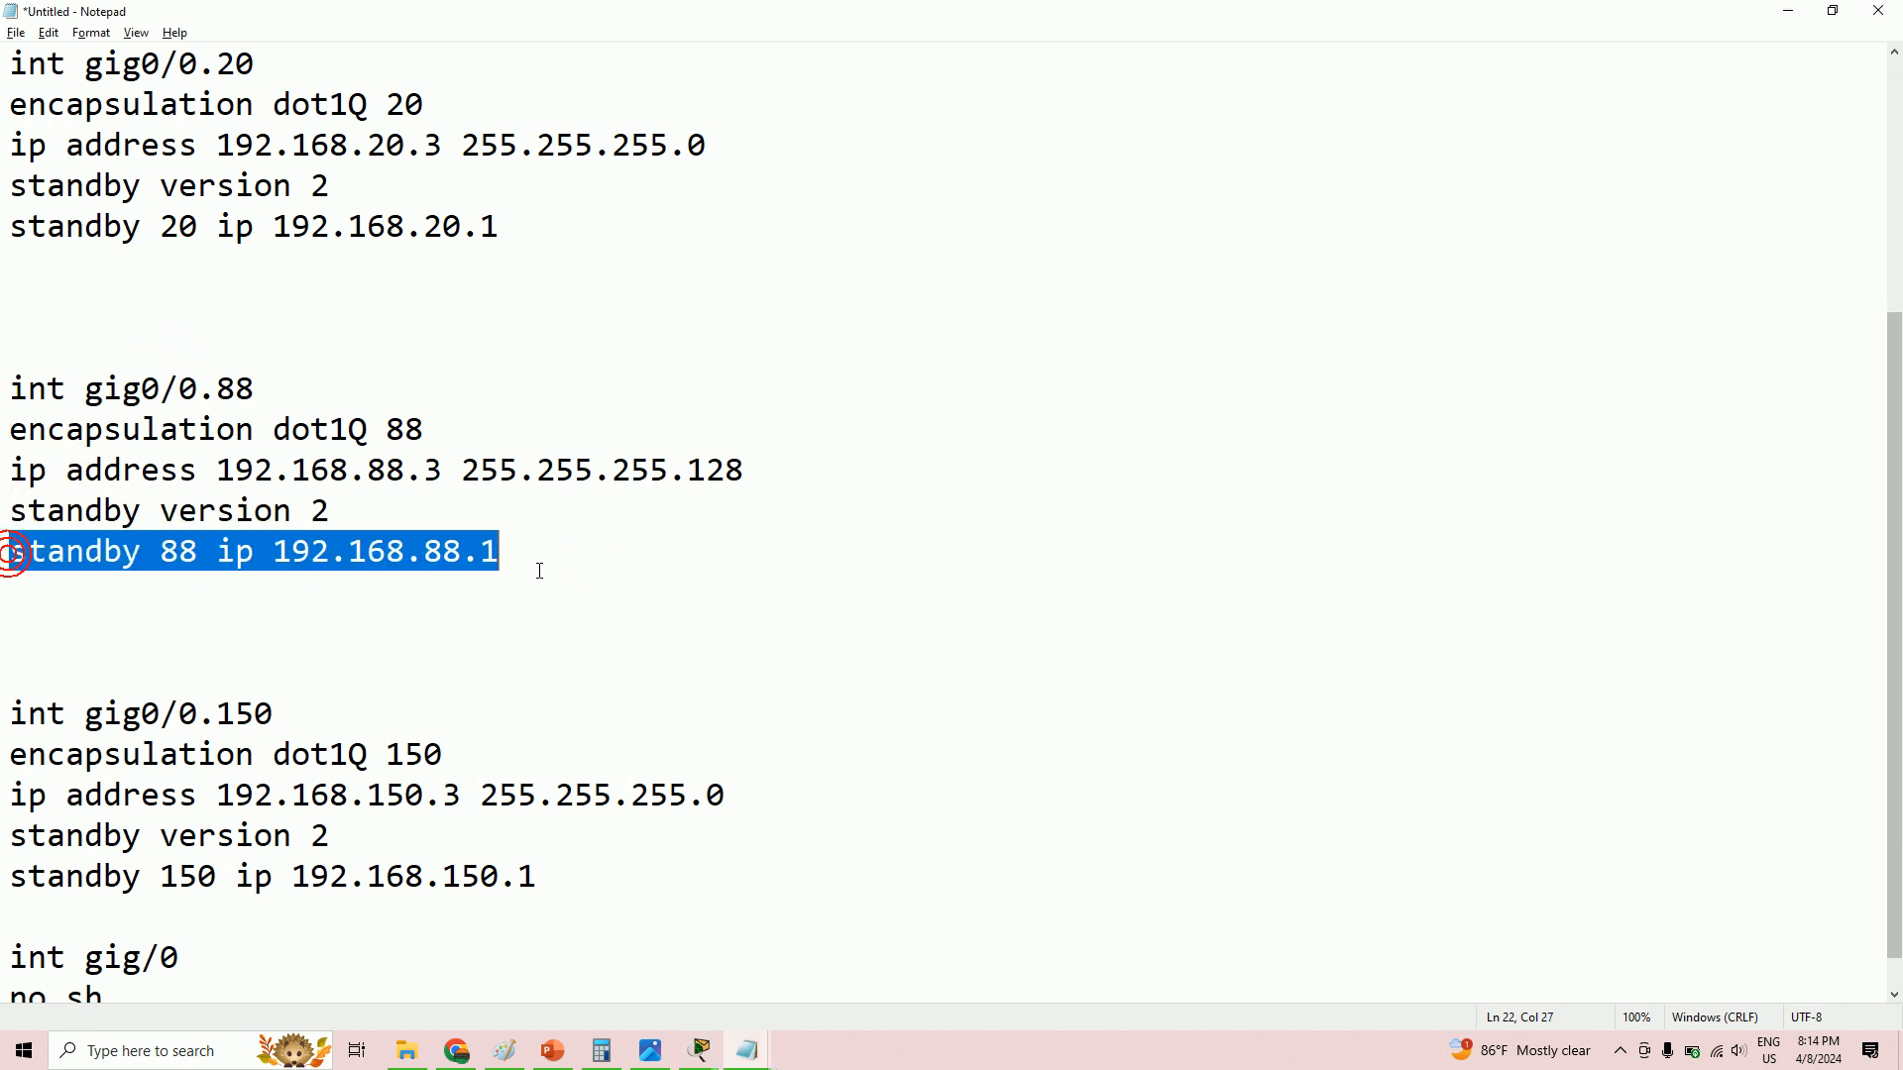
right_click(420, 553)
left_click(490, 618)
key("alt+Tab")
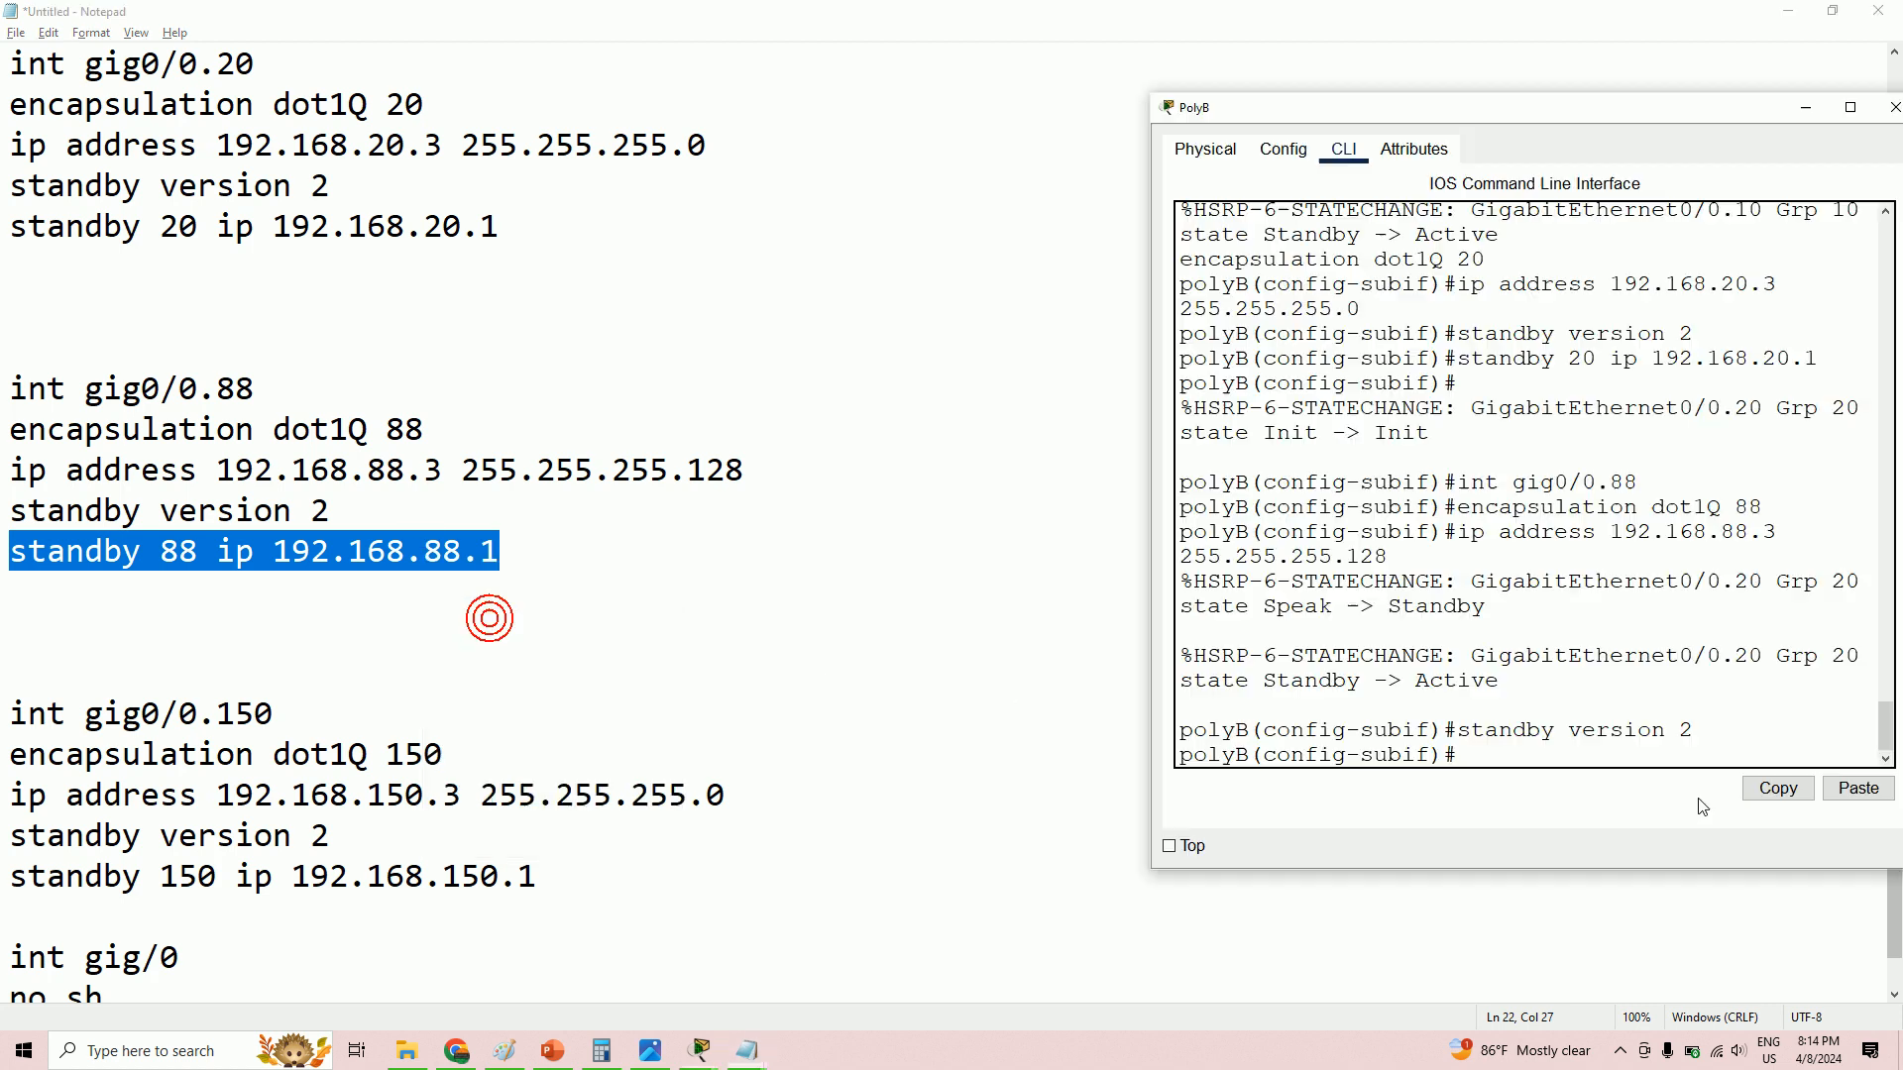
right_click(1552, 757)
left_click(1602, 789)
key("Return")
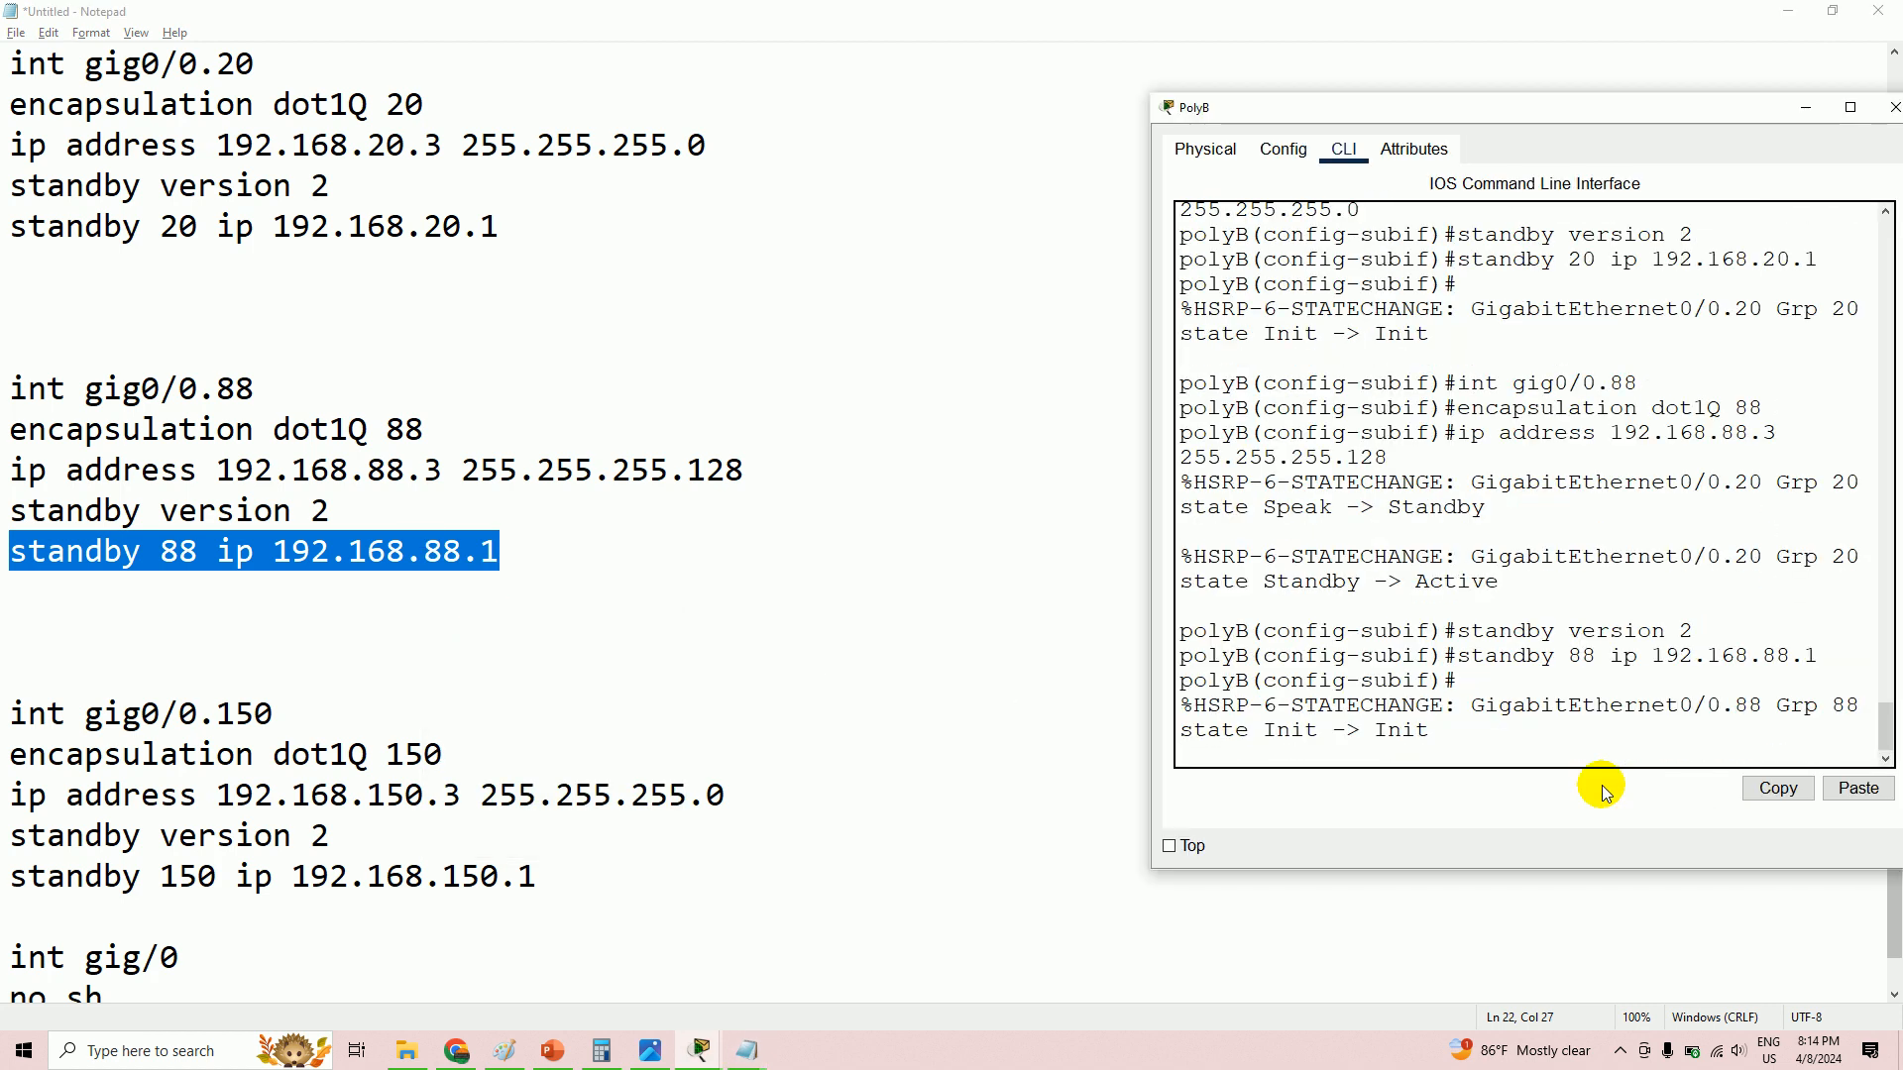
key("Return")
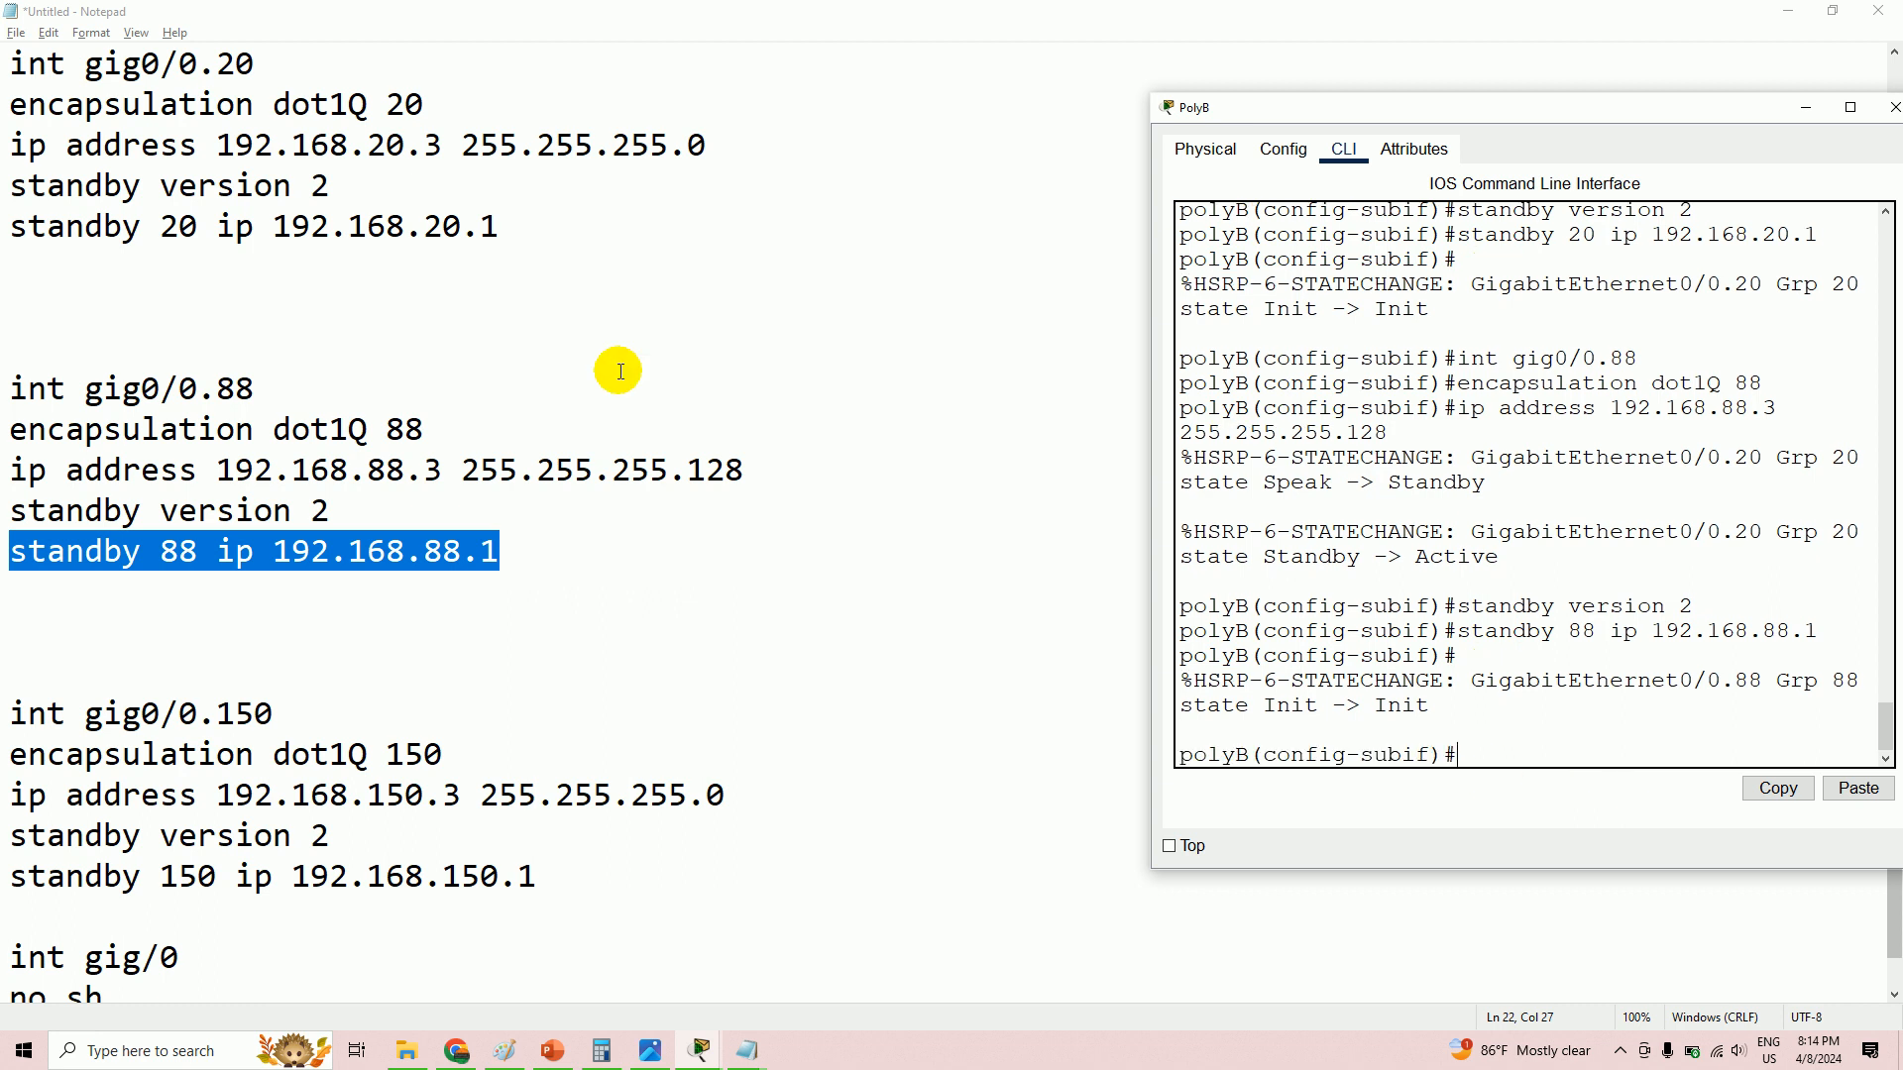
scroll(367, 584, "down", 1)
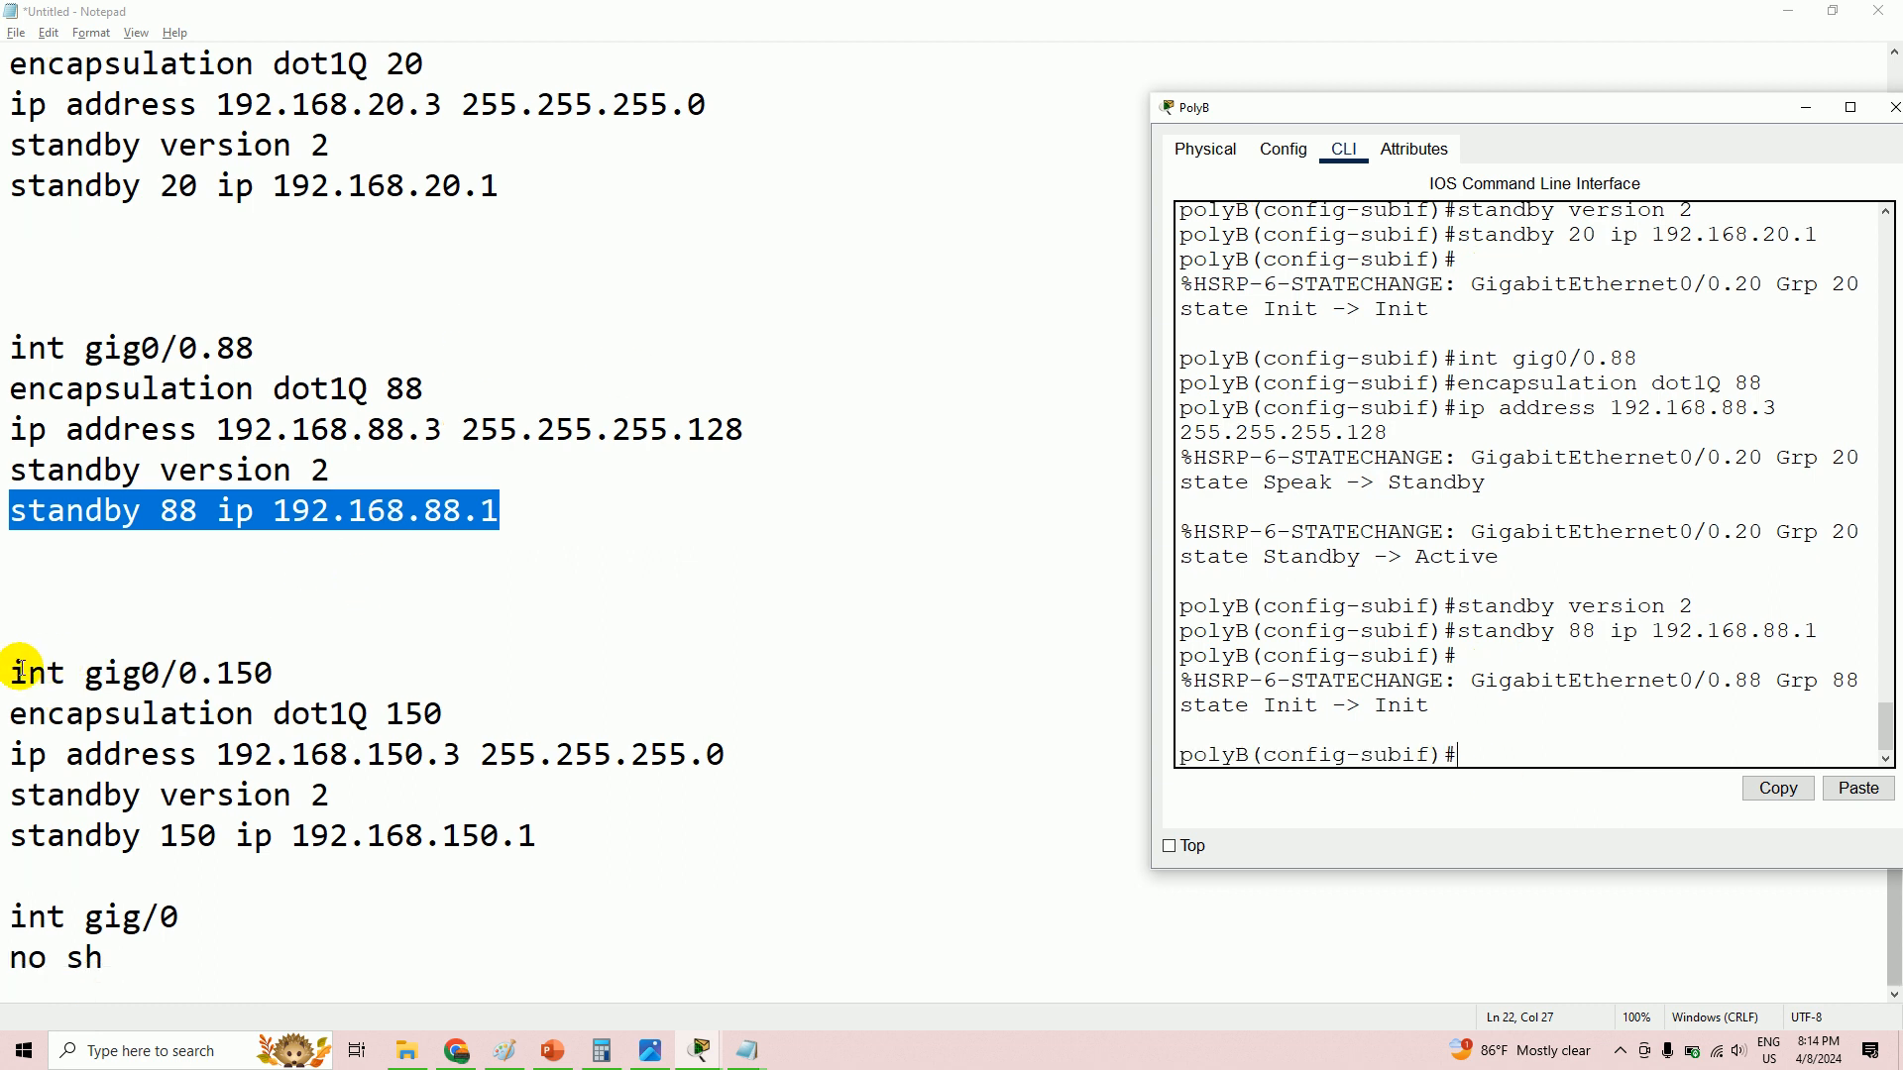
- Paste 'int gig0/0.150' from Notepad into PolyB's CLI to enter the subinterface
left_click_drag(13, 673, 328, 681)
right_click(262, 674)
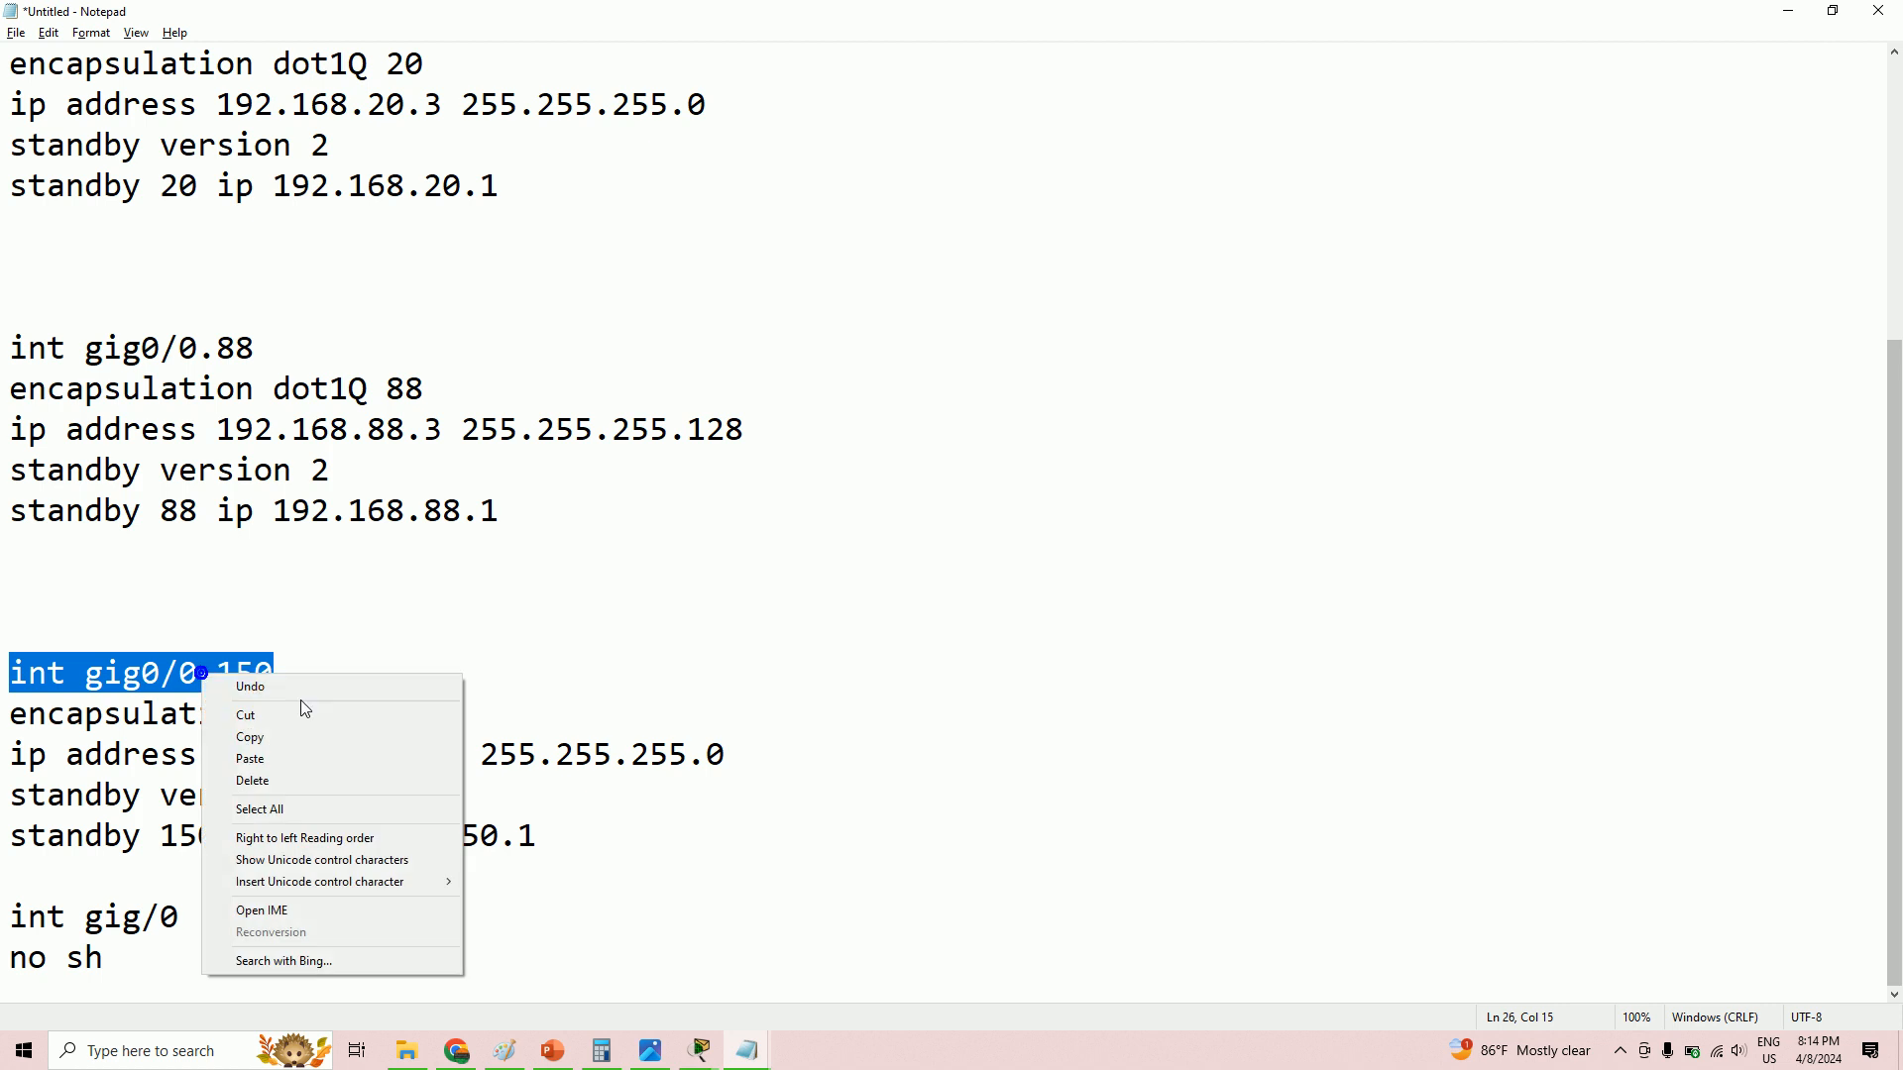
left_click(277, 735)
key("alt+Tab")
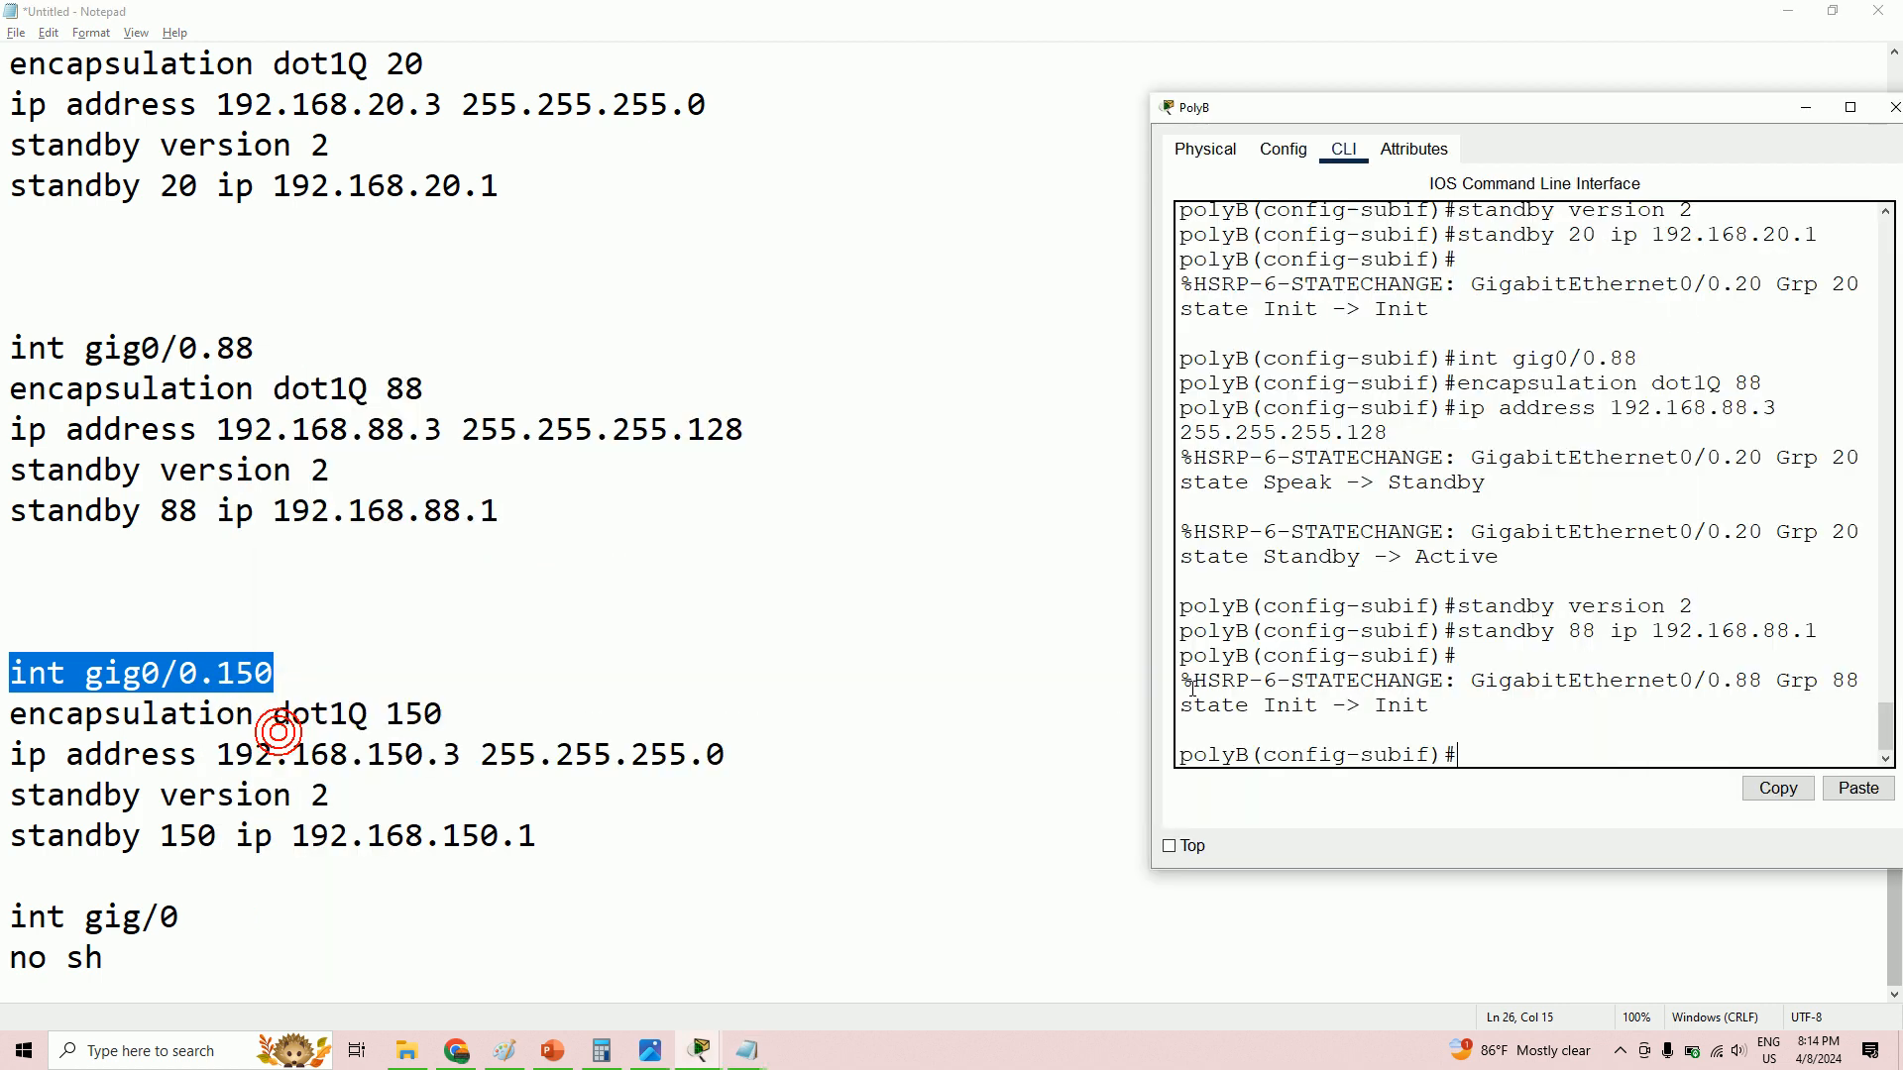
right_click(1497, 758)
left_click(1546, 790)
key("Return")
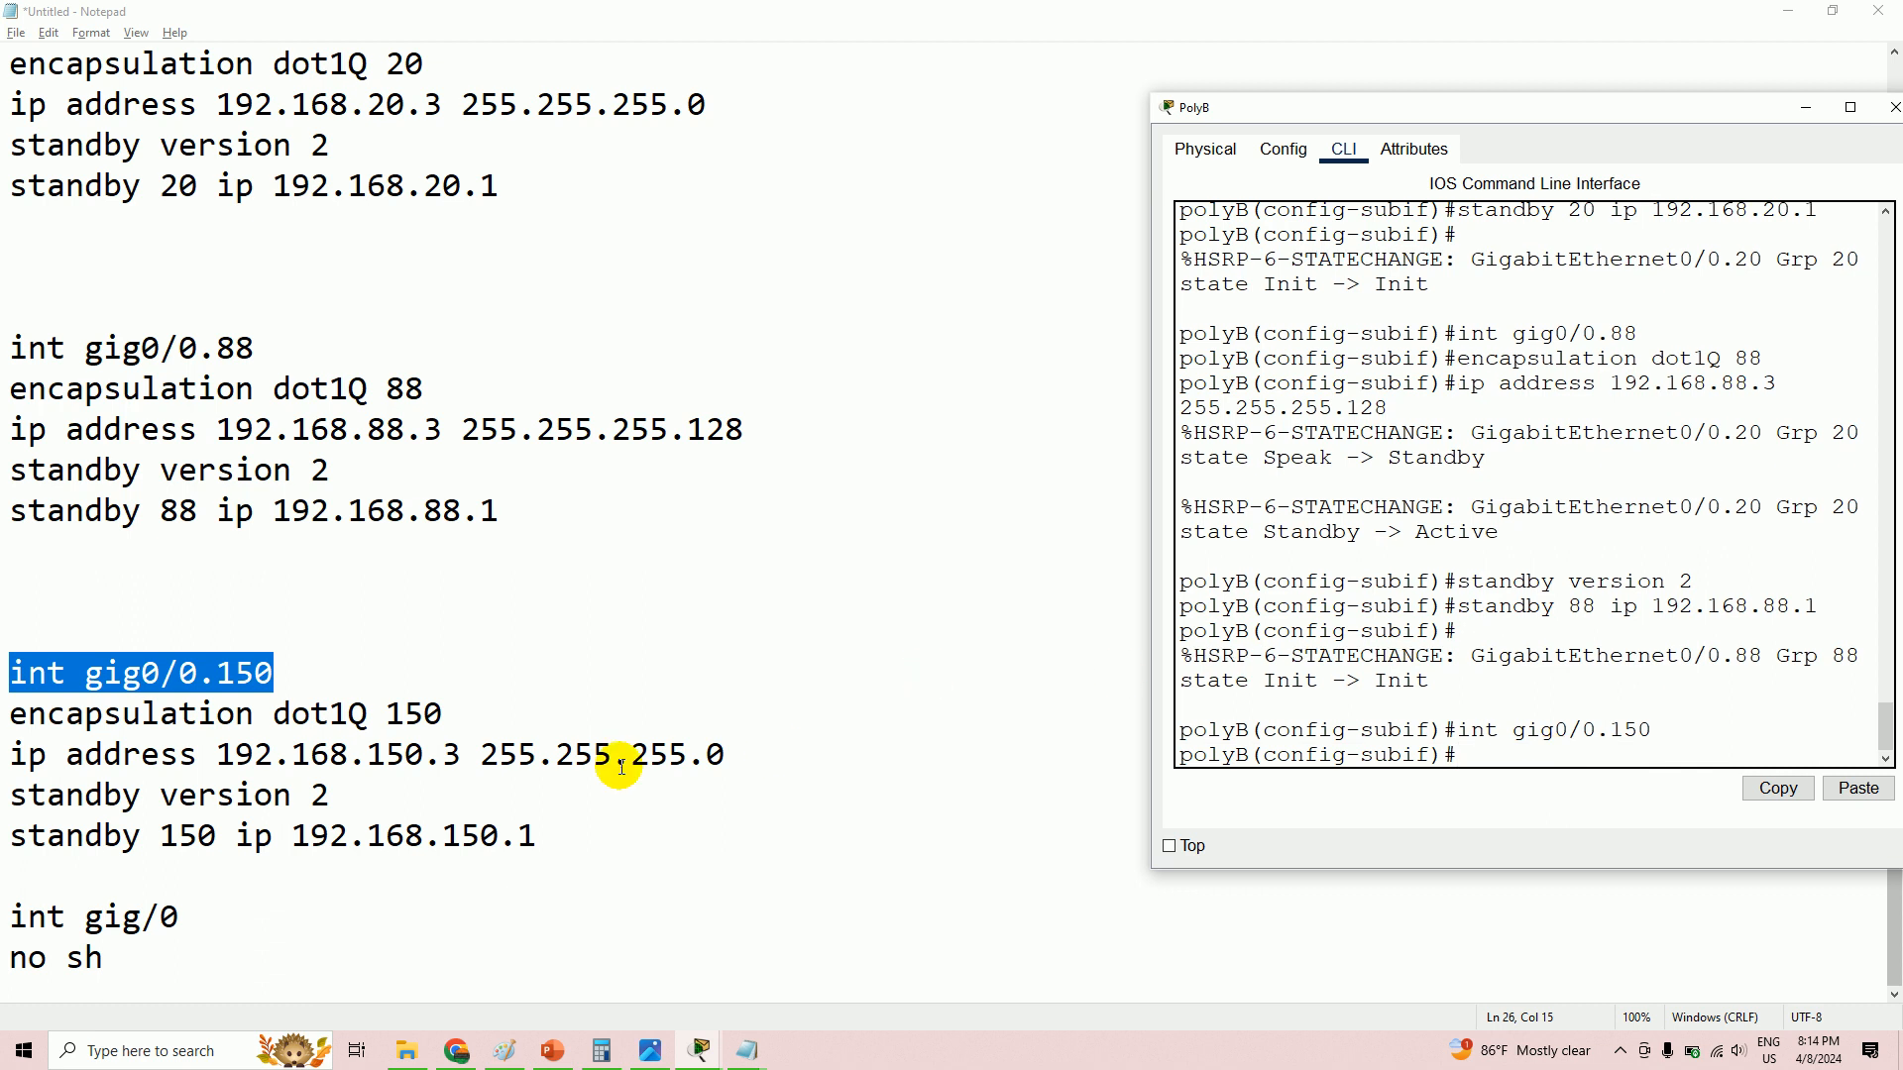
- Set 'encapsulation dot1Q 150' on PolyB's gig0/0.150
left_click_drag(12, 720, 480, 722)
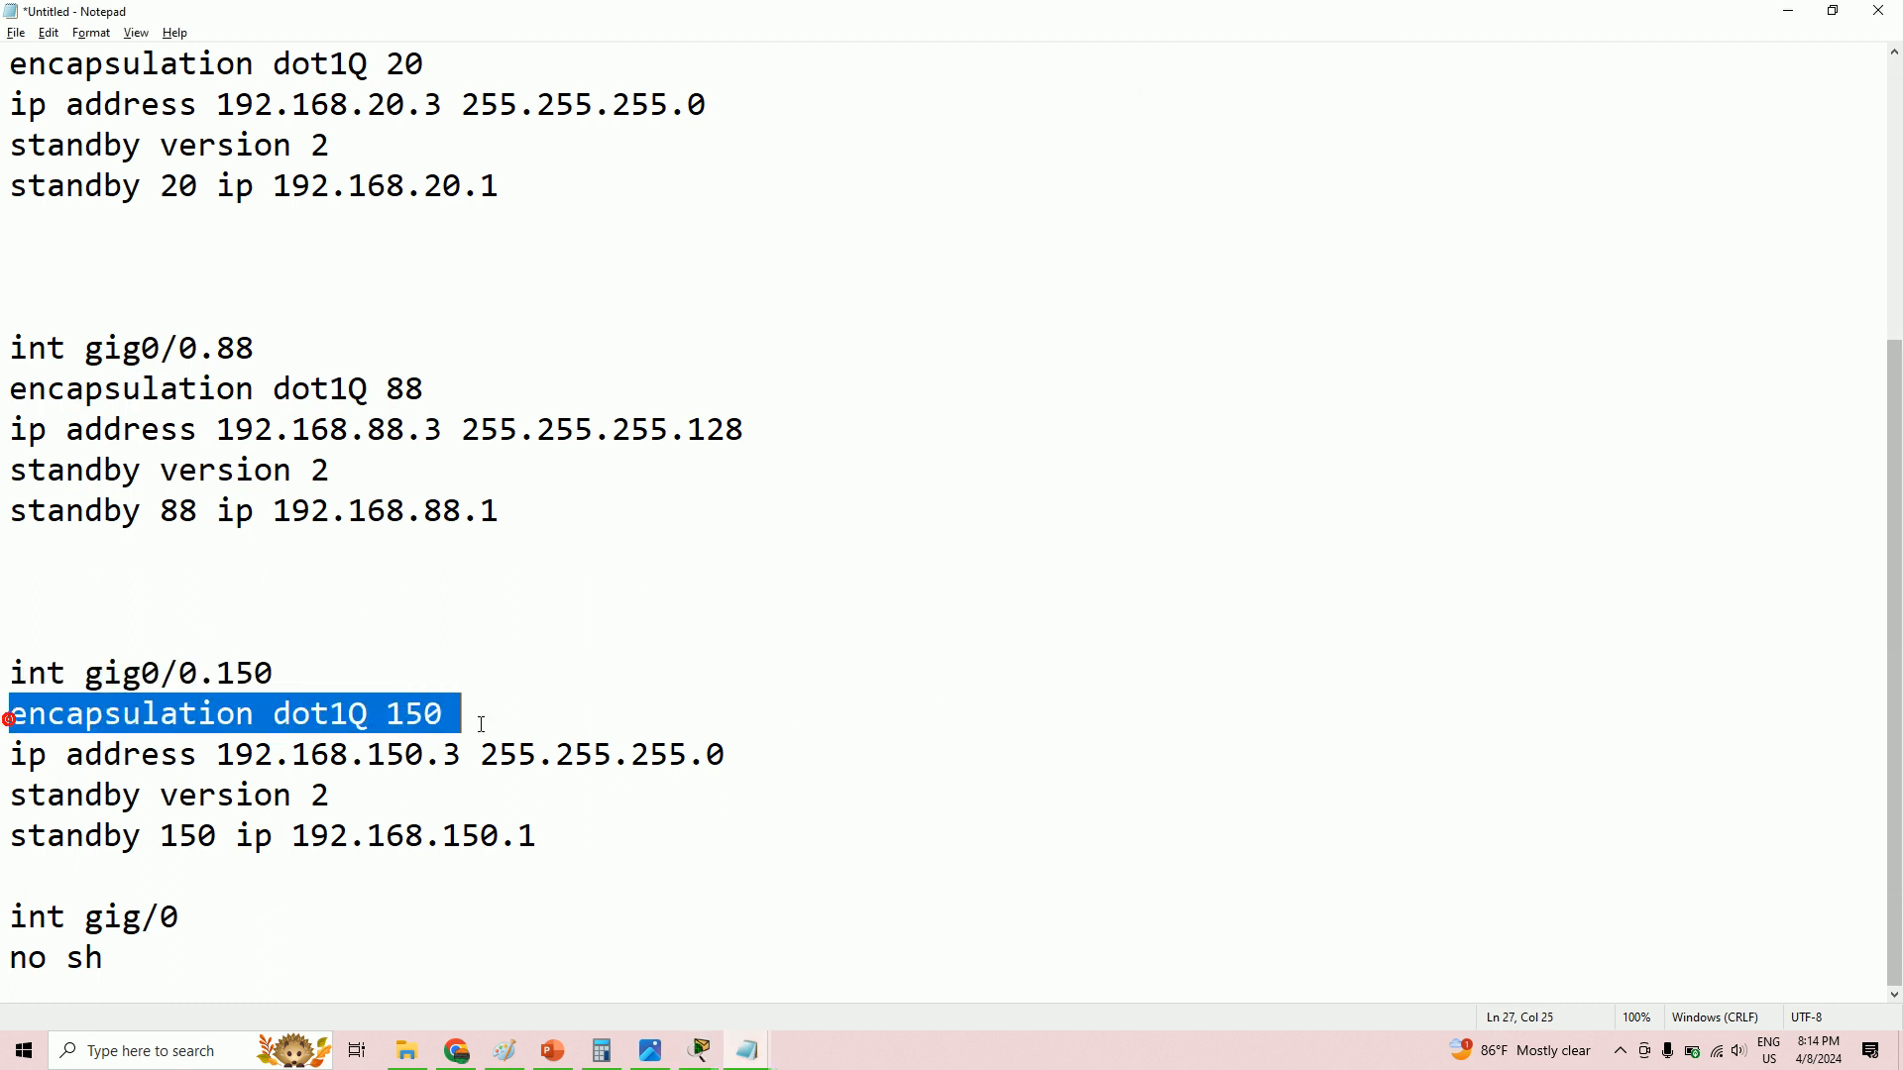
right_click(346, 722)
left_click(392, 786)
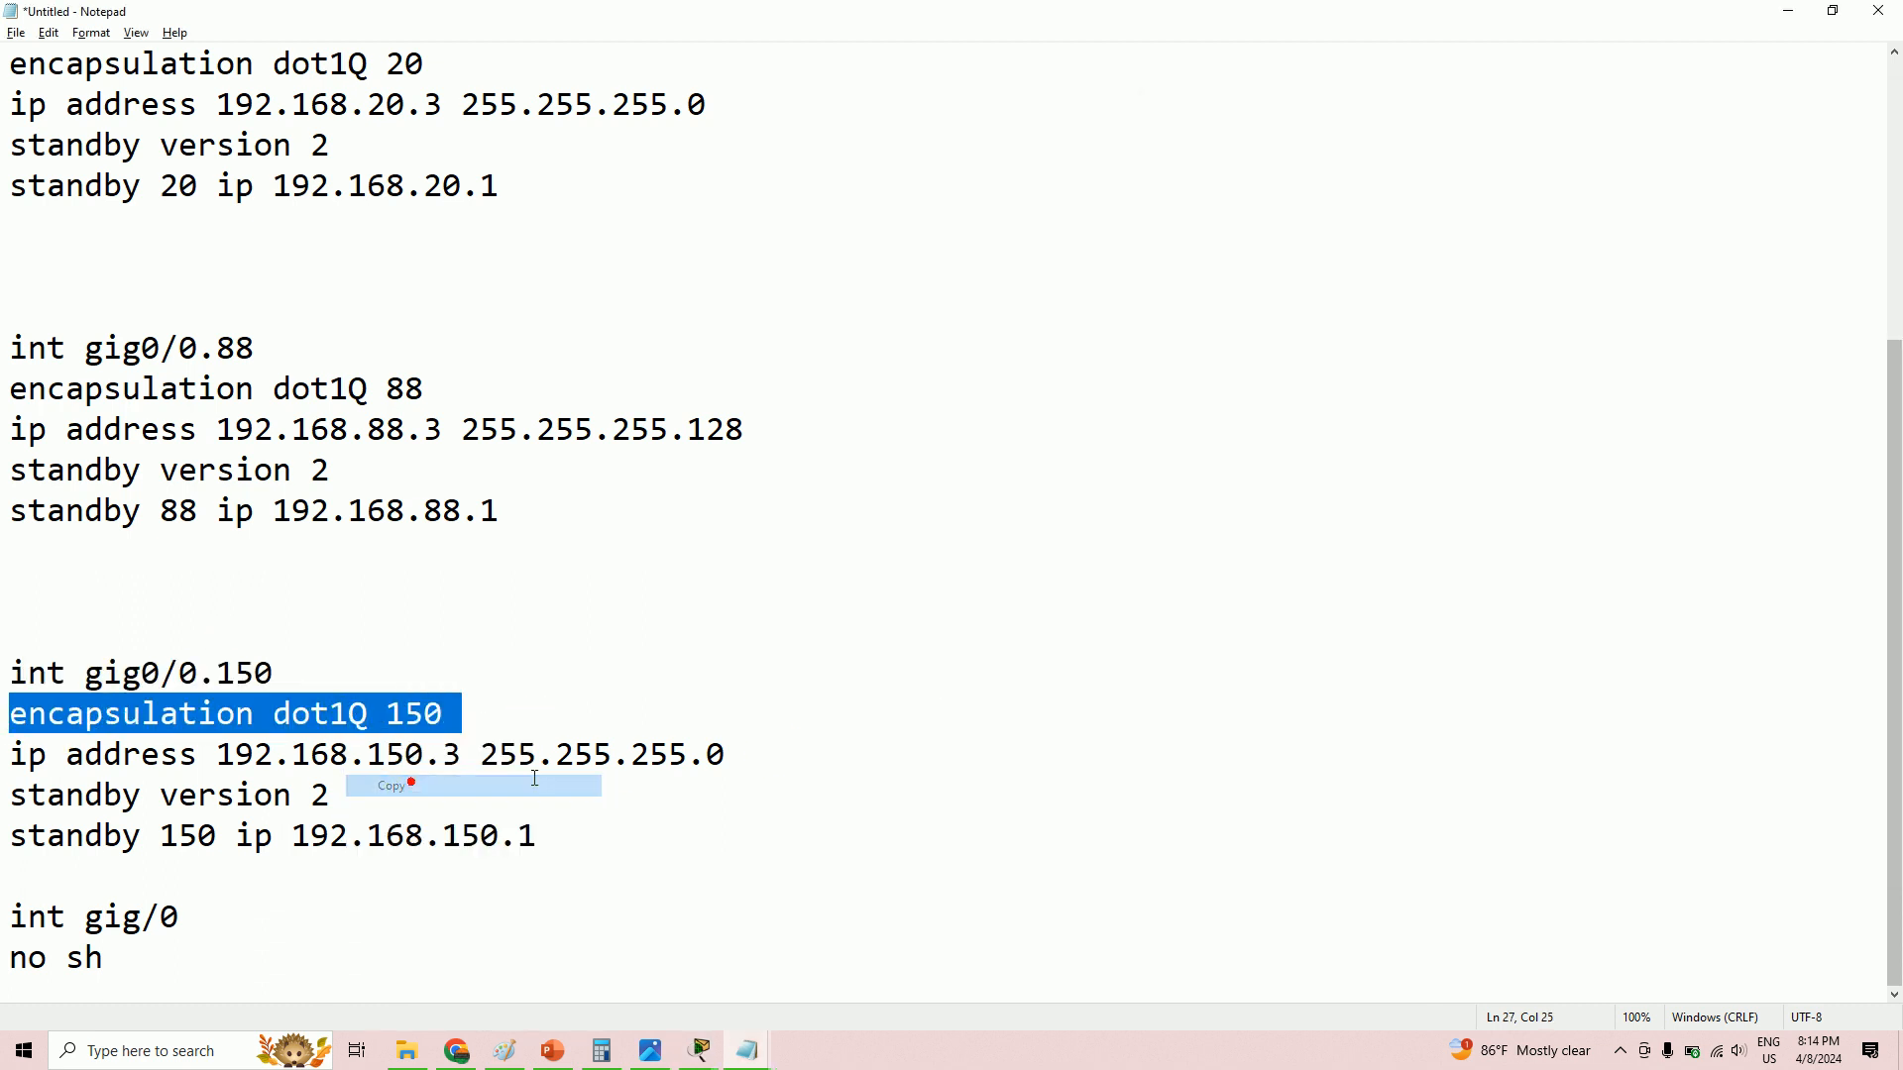
key("alt+Tab")
right_click(1499, 753)
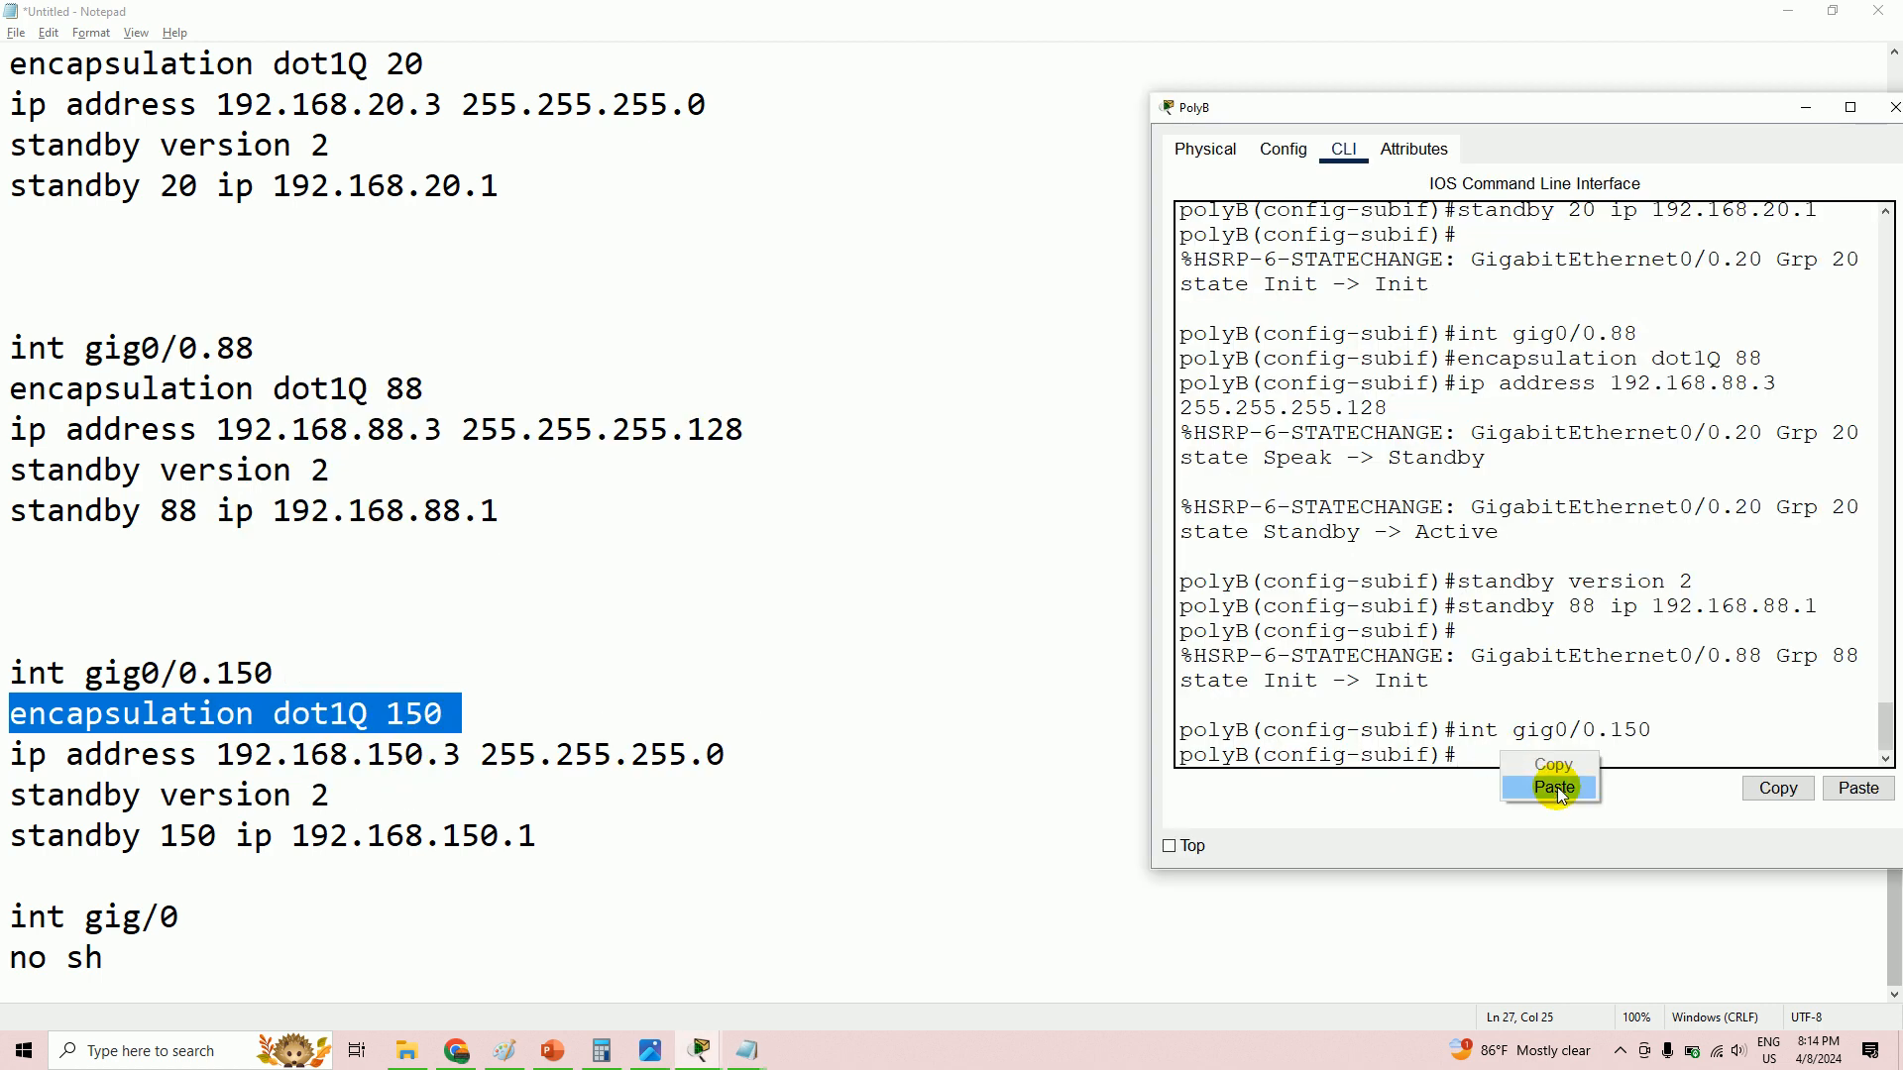
left_click(1567, 799)
key("Return")
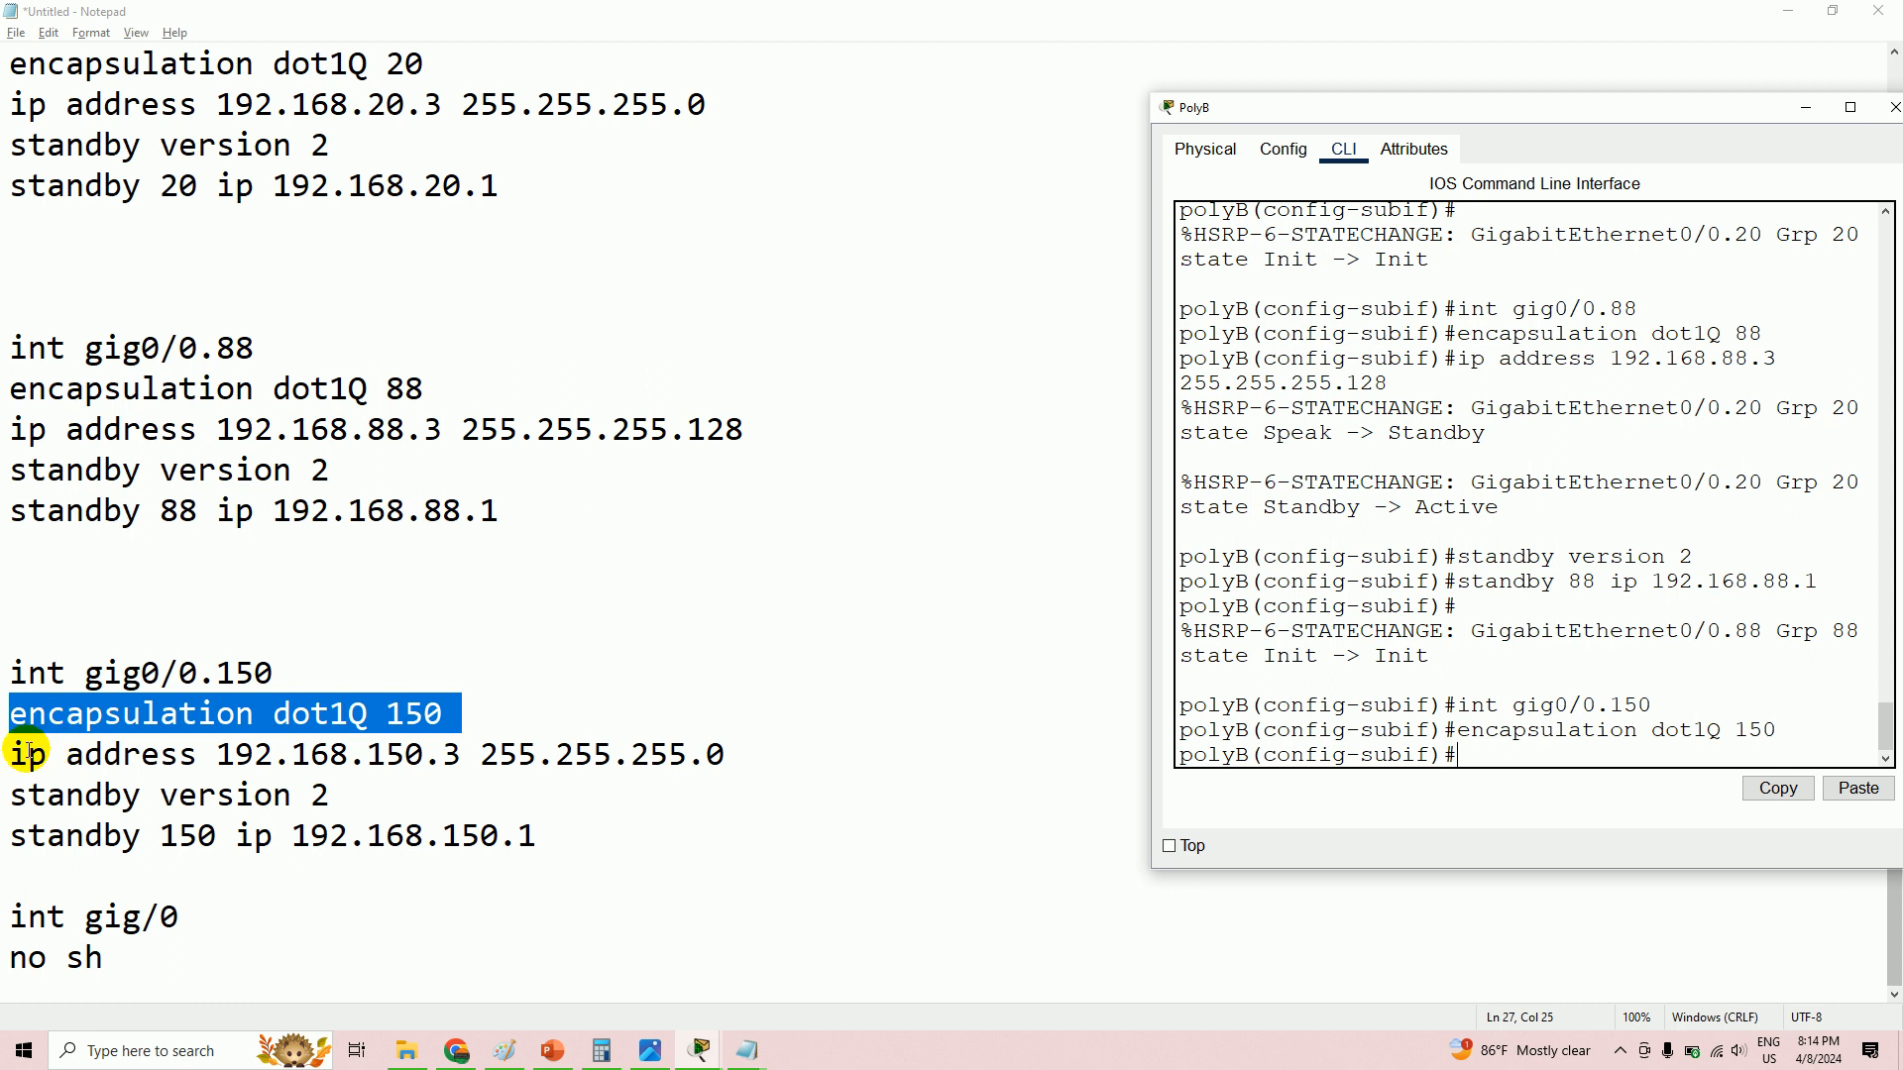
- Assign IP address 192.168.150.3 255.255.255.0 to gig0/0.150
left_click_drag(12, 756, 730, 755)
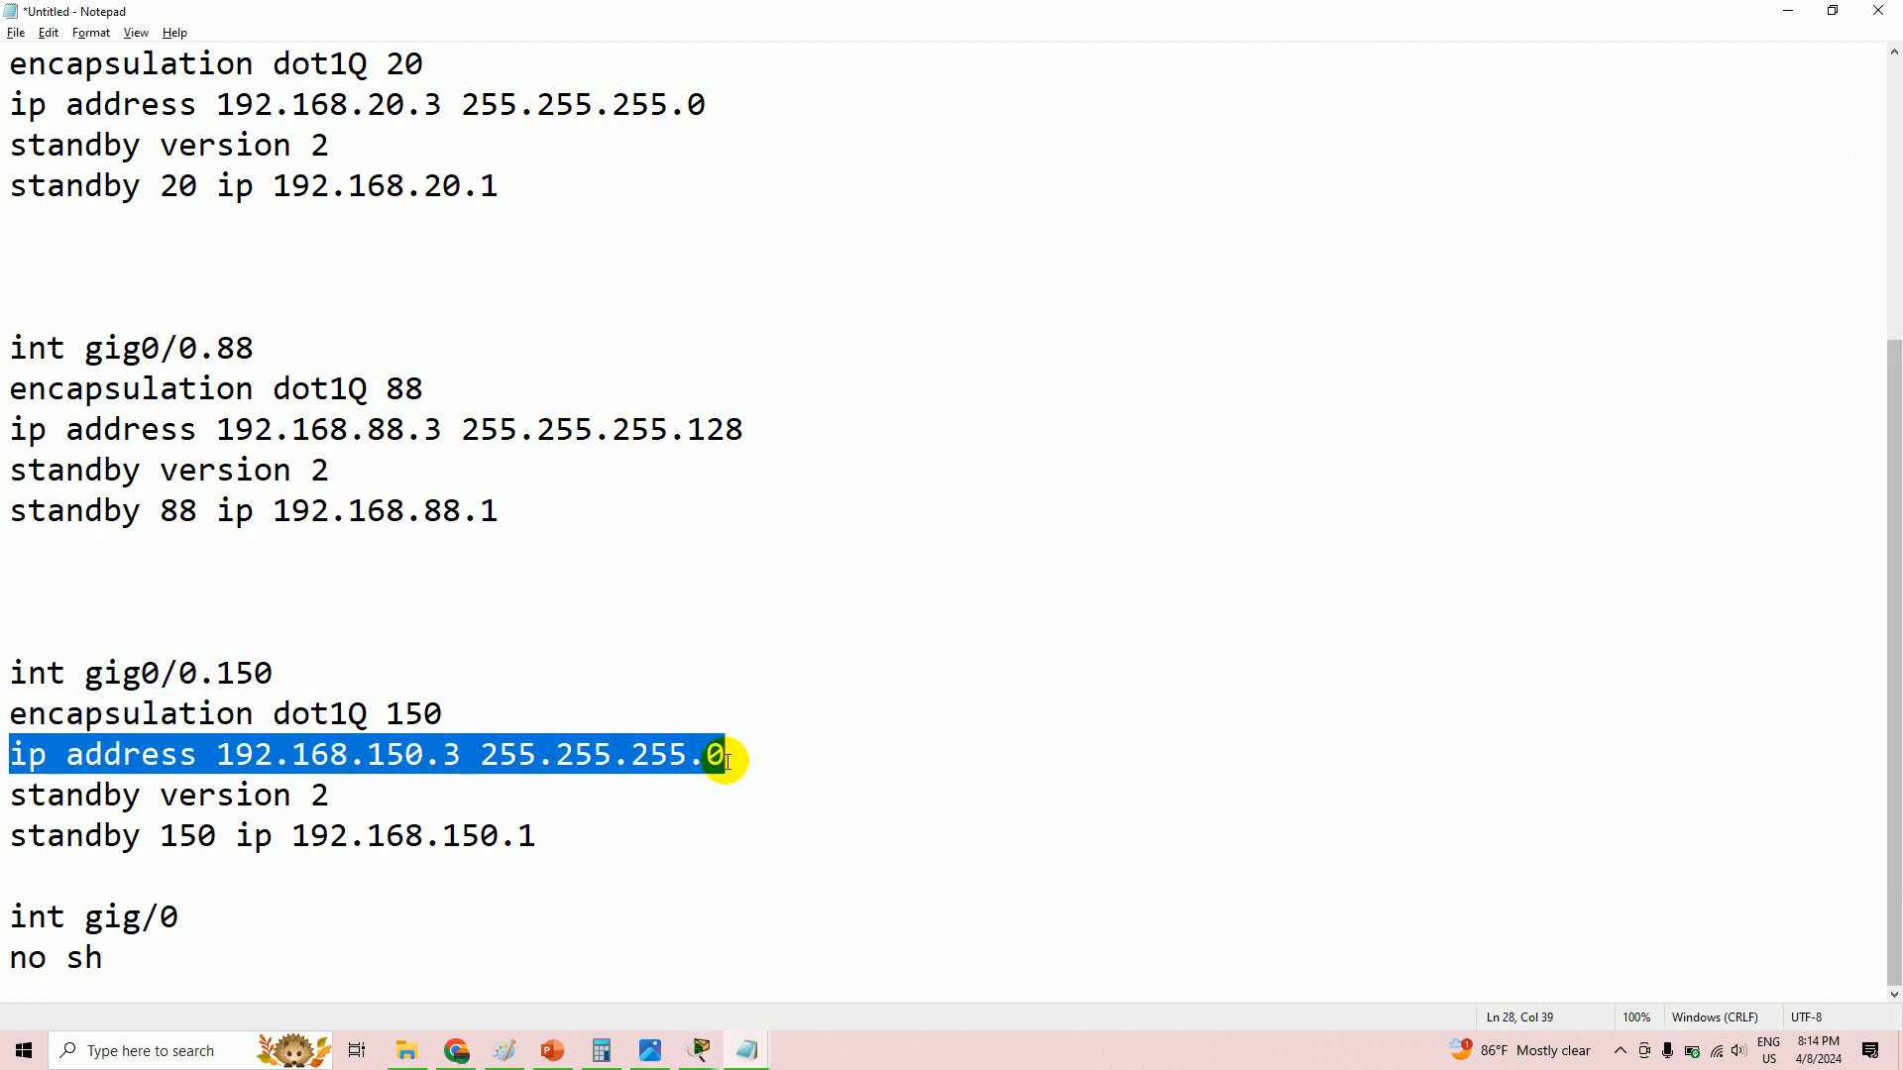
right_click(669, 750)
left_click(719, 511)
key("alt+Tab")
left_click(1494, 776)
right_click(1494, 762)
left_click(1574, 799)
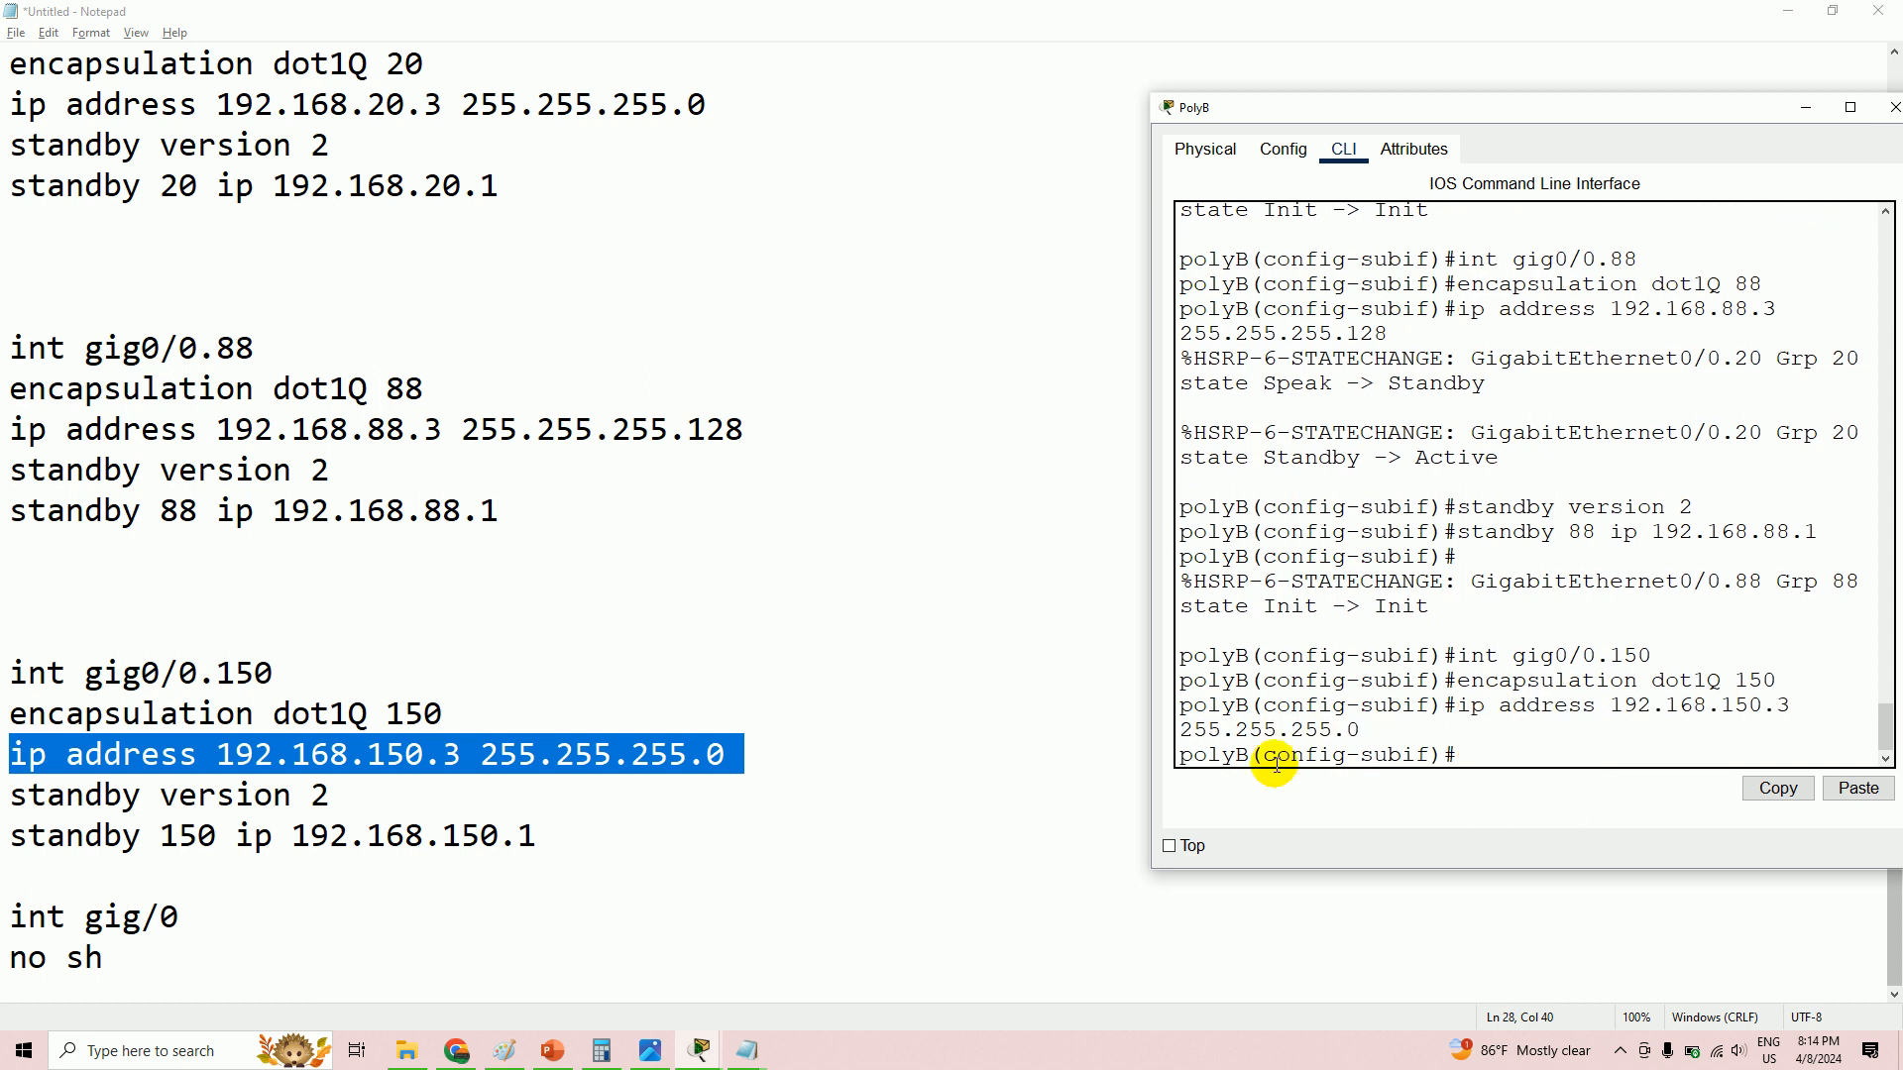
- Apply 'standby version 2' to gig0/0.150
left_click_drag(16, 795, 337, 792)
right_click(303, 788)
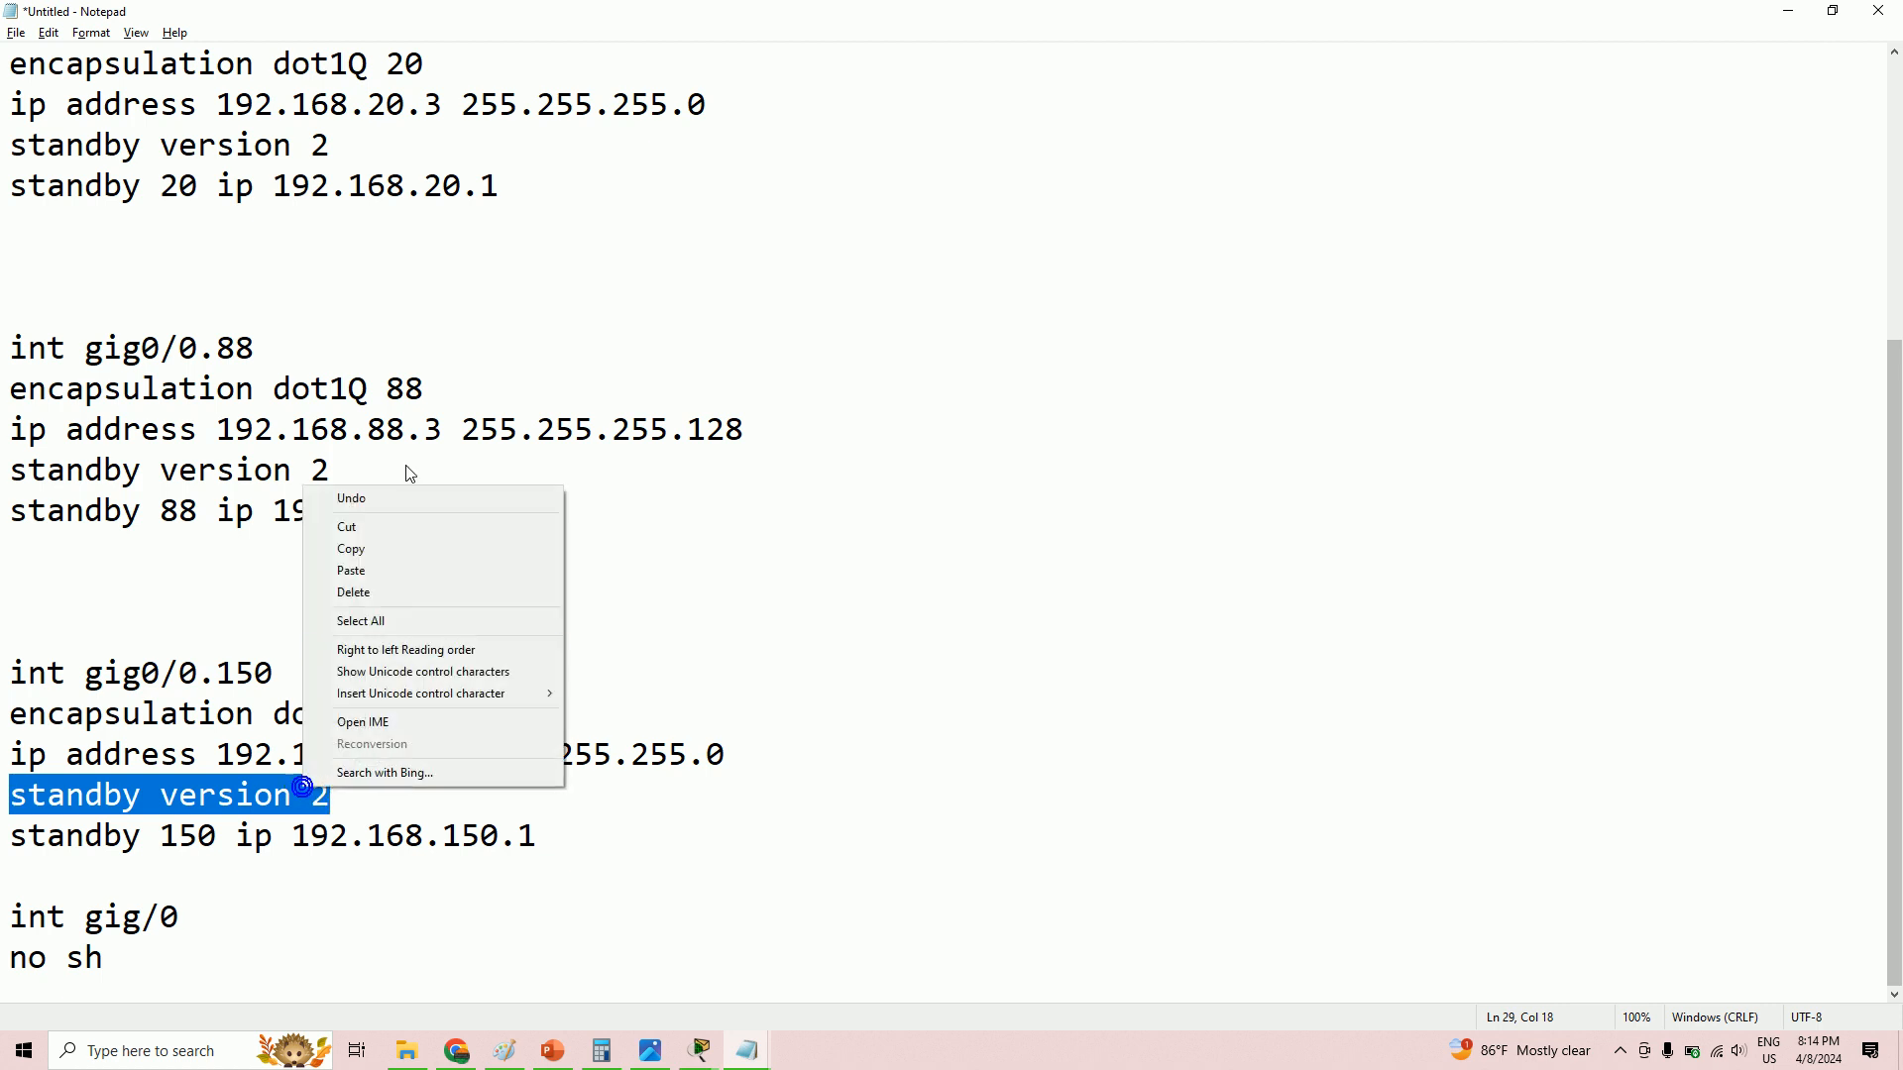
left_click(351, 548)
key("alt+Tab")
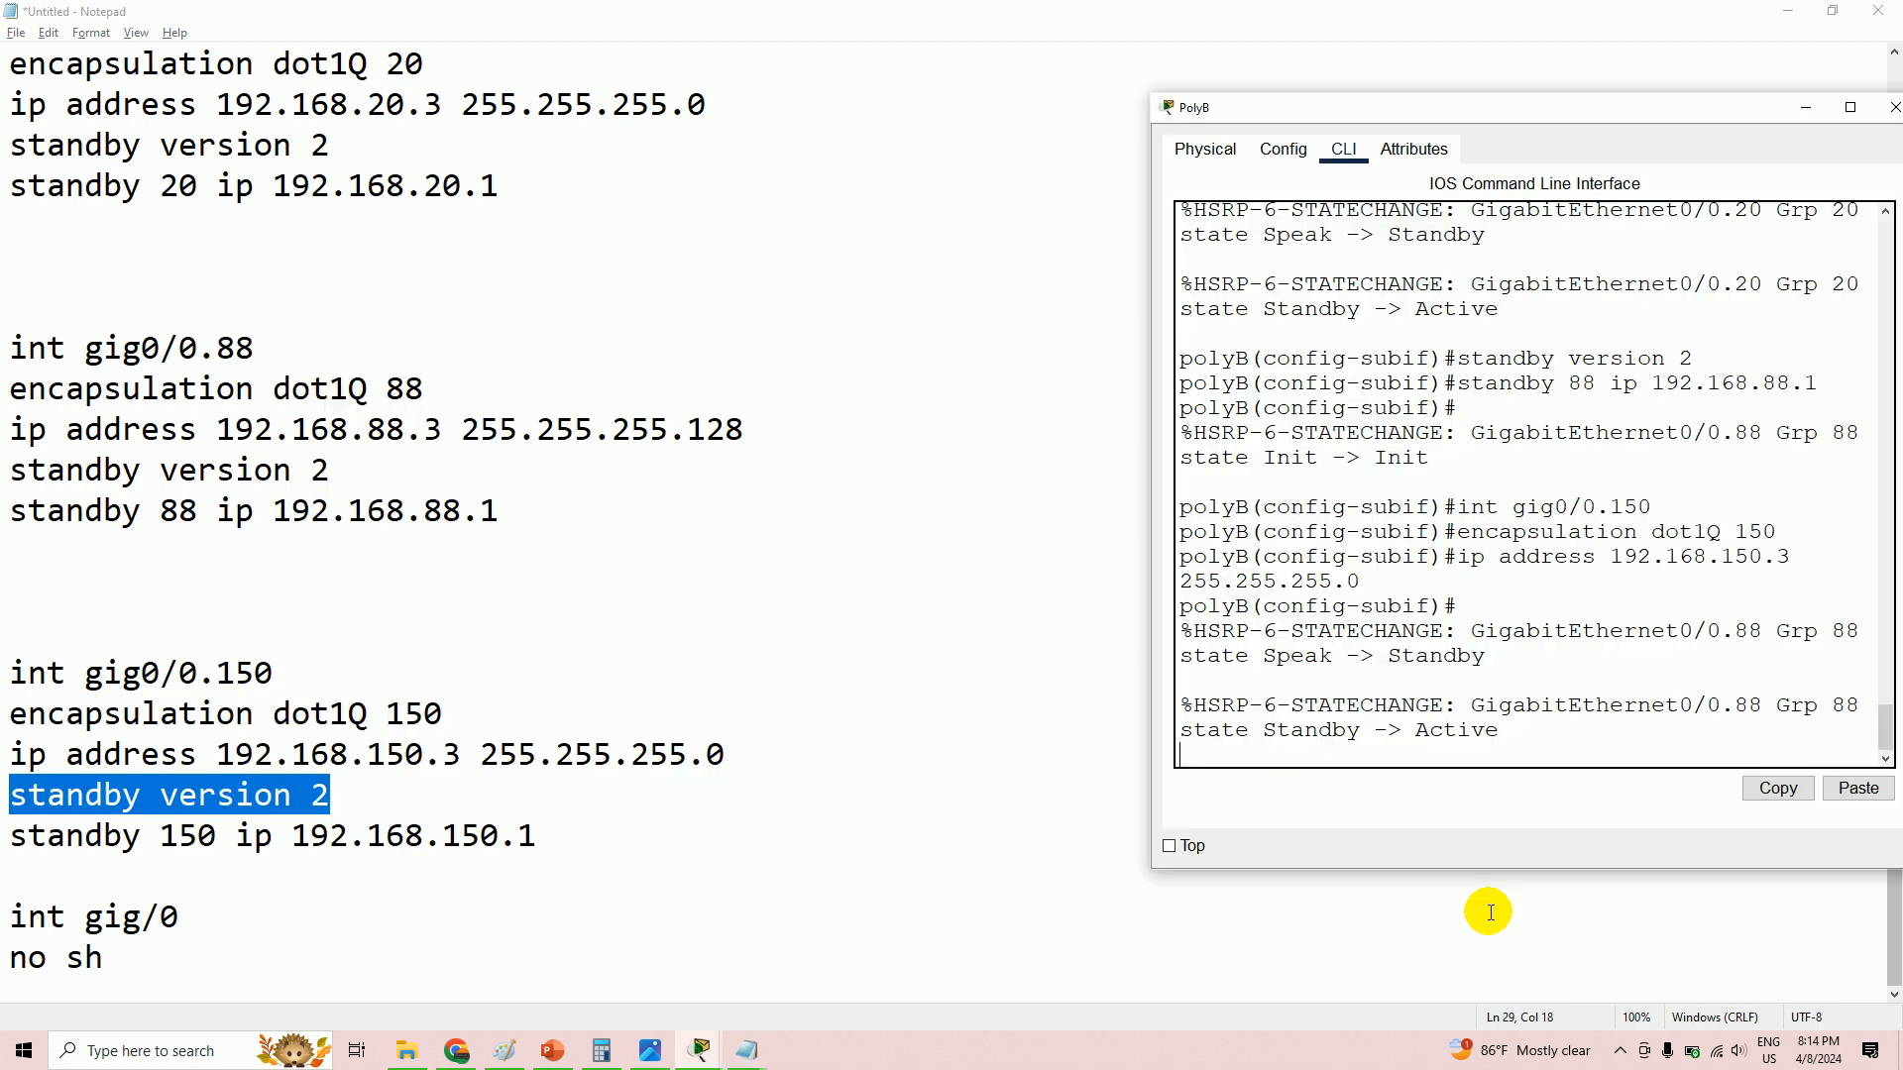
right_click(1522, 750)
left_click(1601, 790)
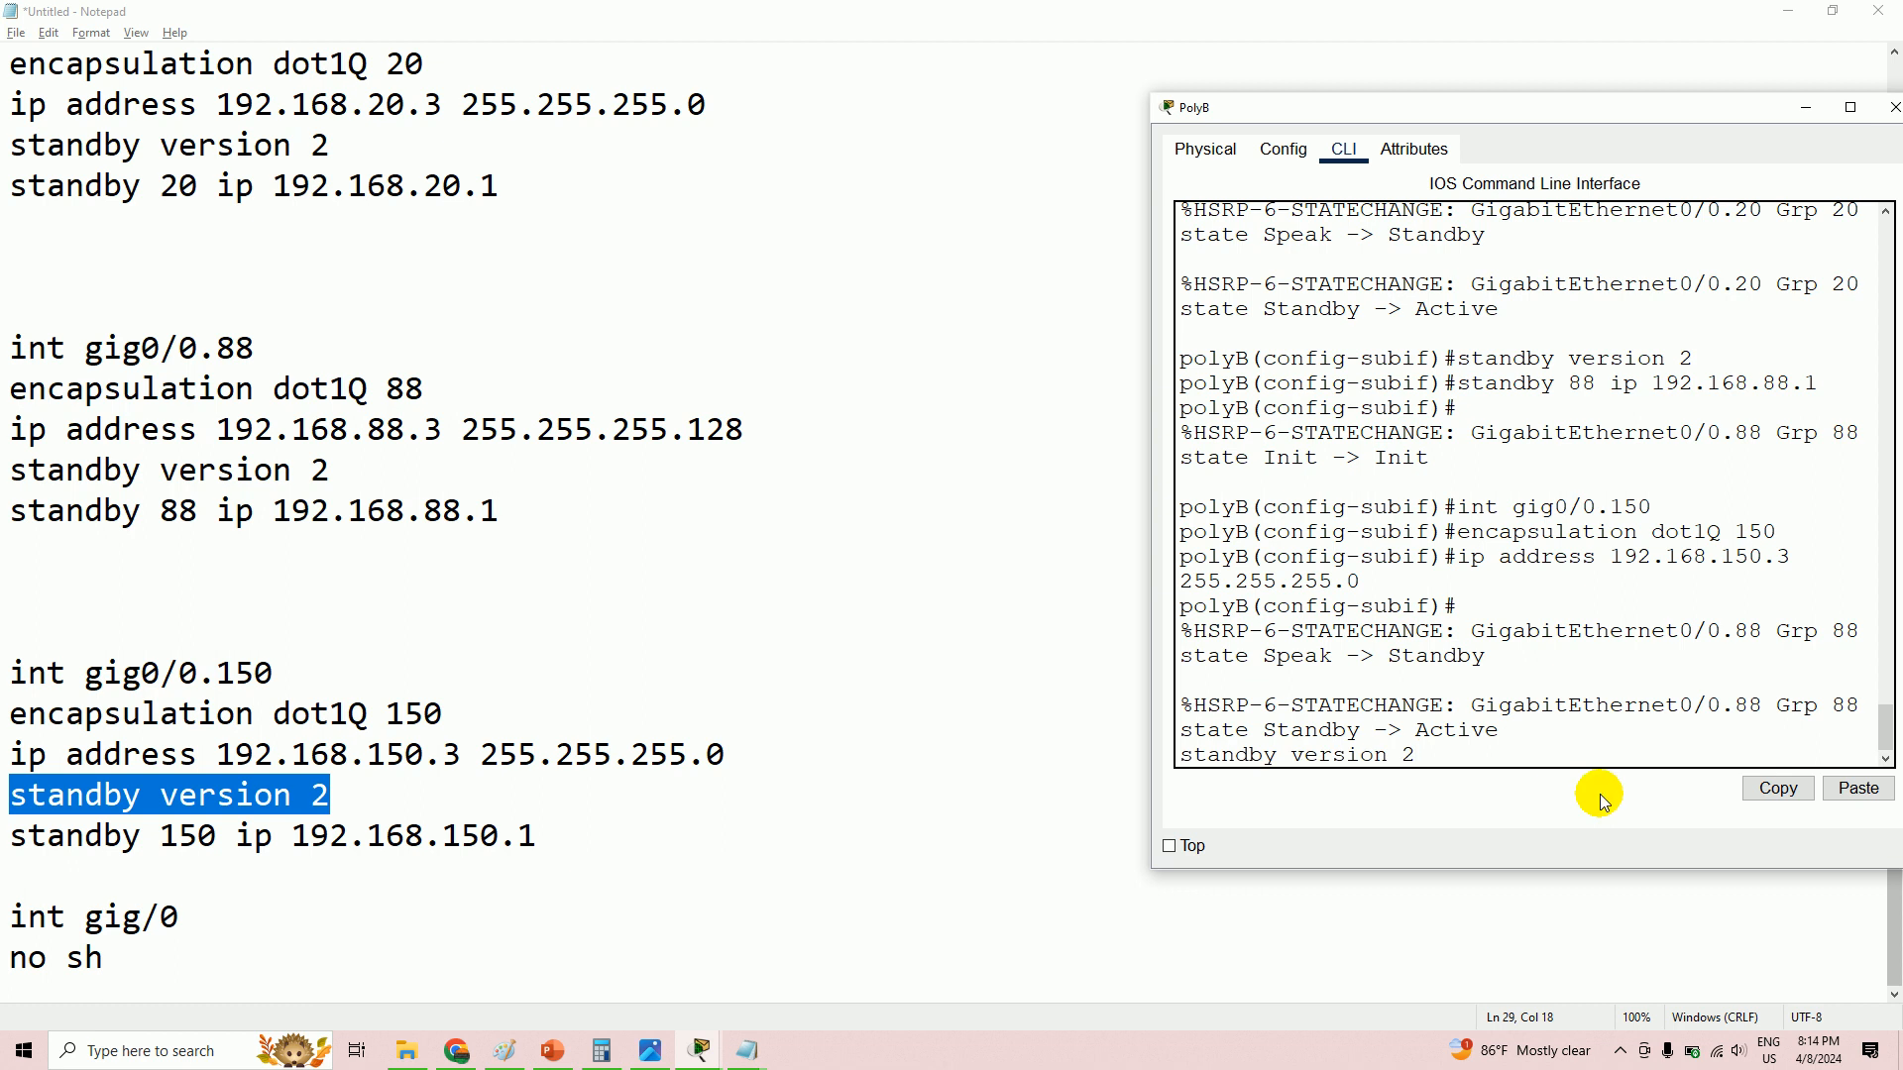
- Configure HSRP group 150 with virtual IP 192.168.150.1 on gig0/0.150
left_click_drag(17, 839, 586, 839)
right_click(520, 841)
left_click(568, 604)
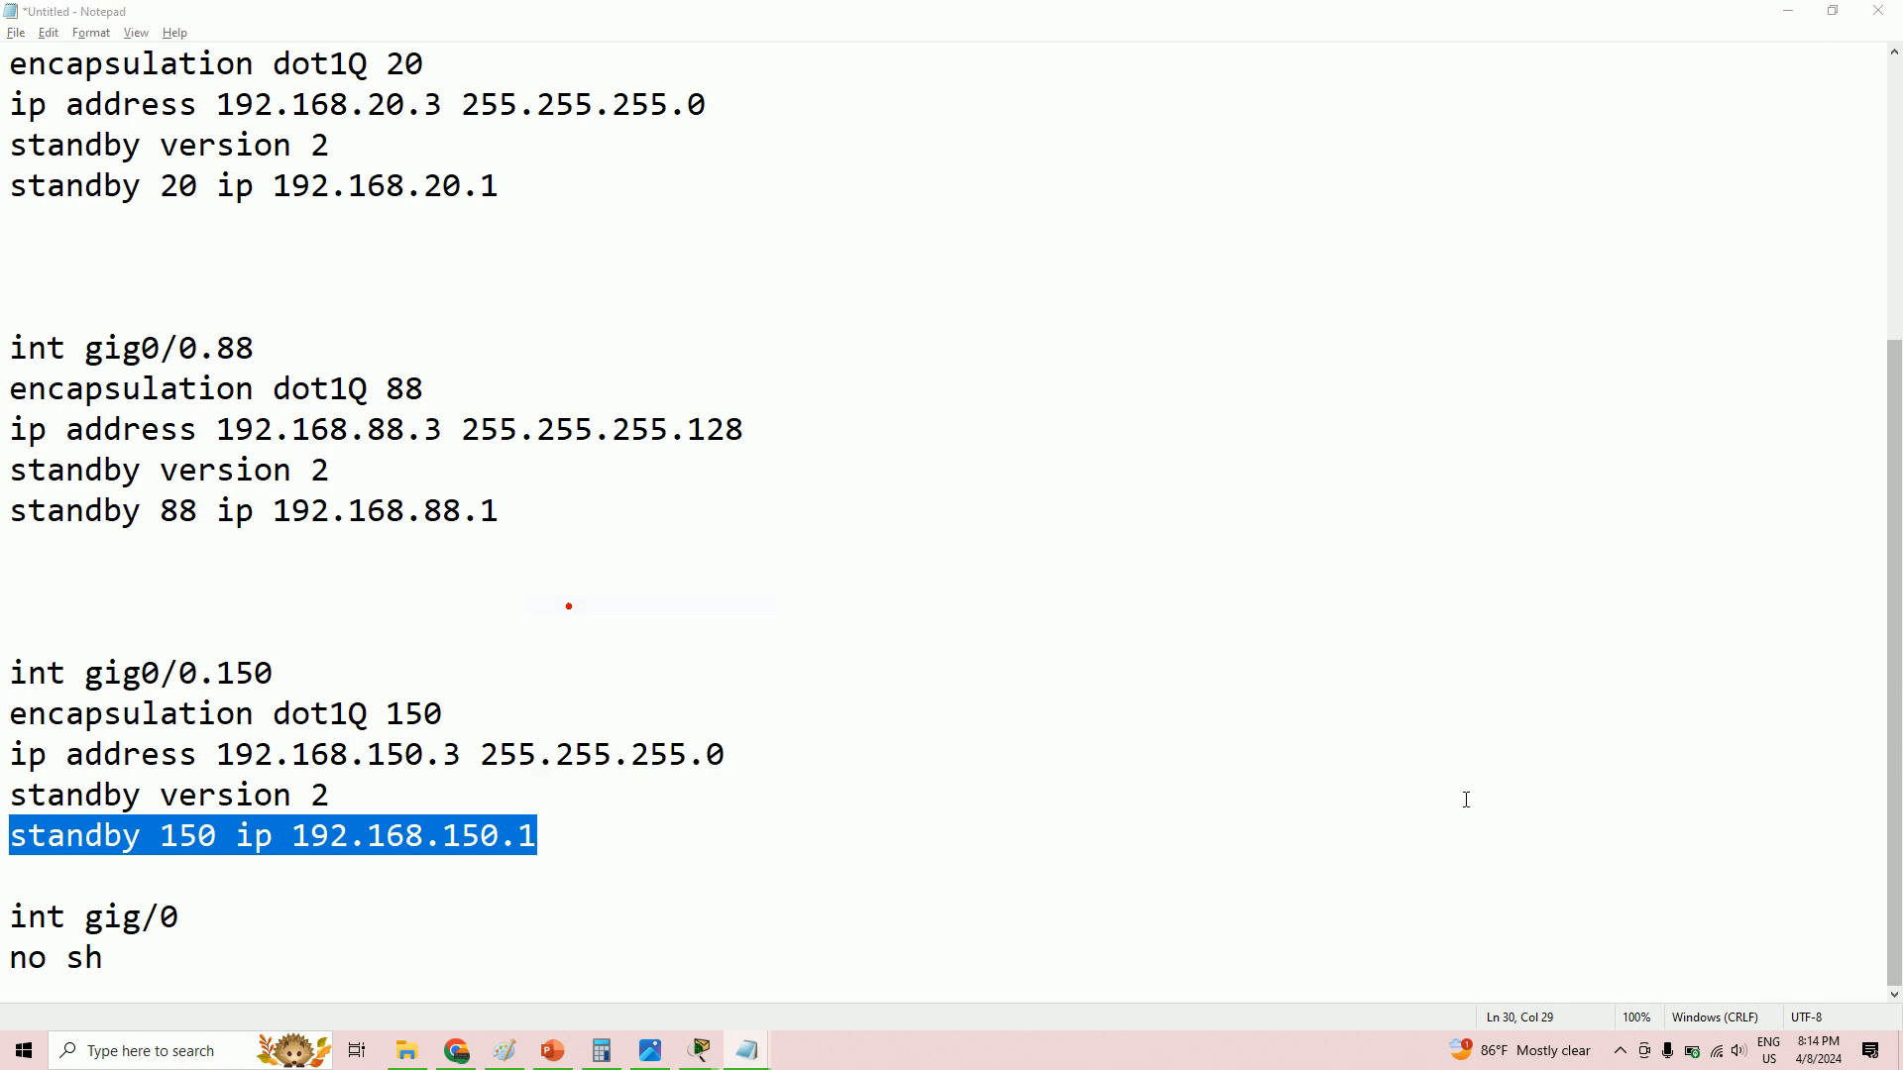
key("alt+Tab")
right_click(1533, 774)
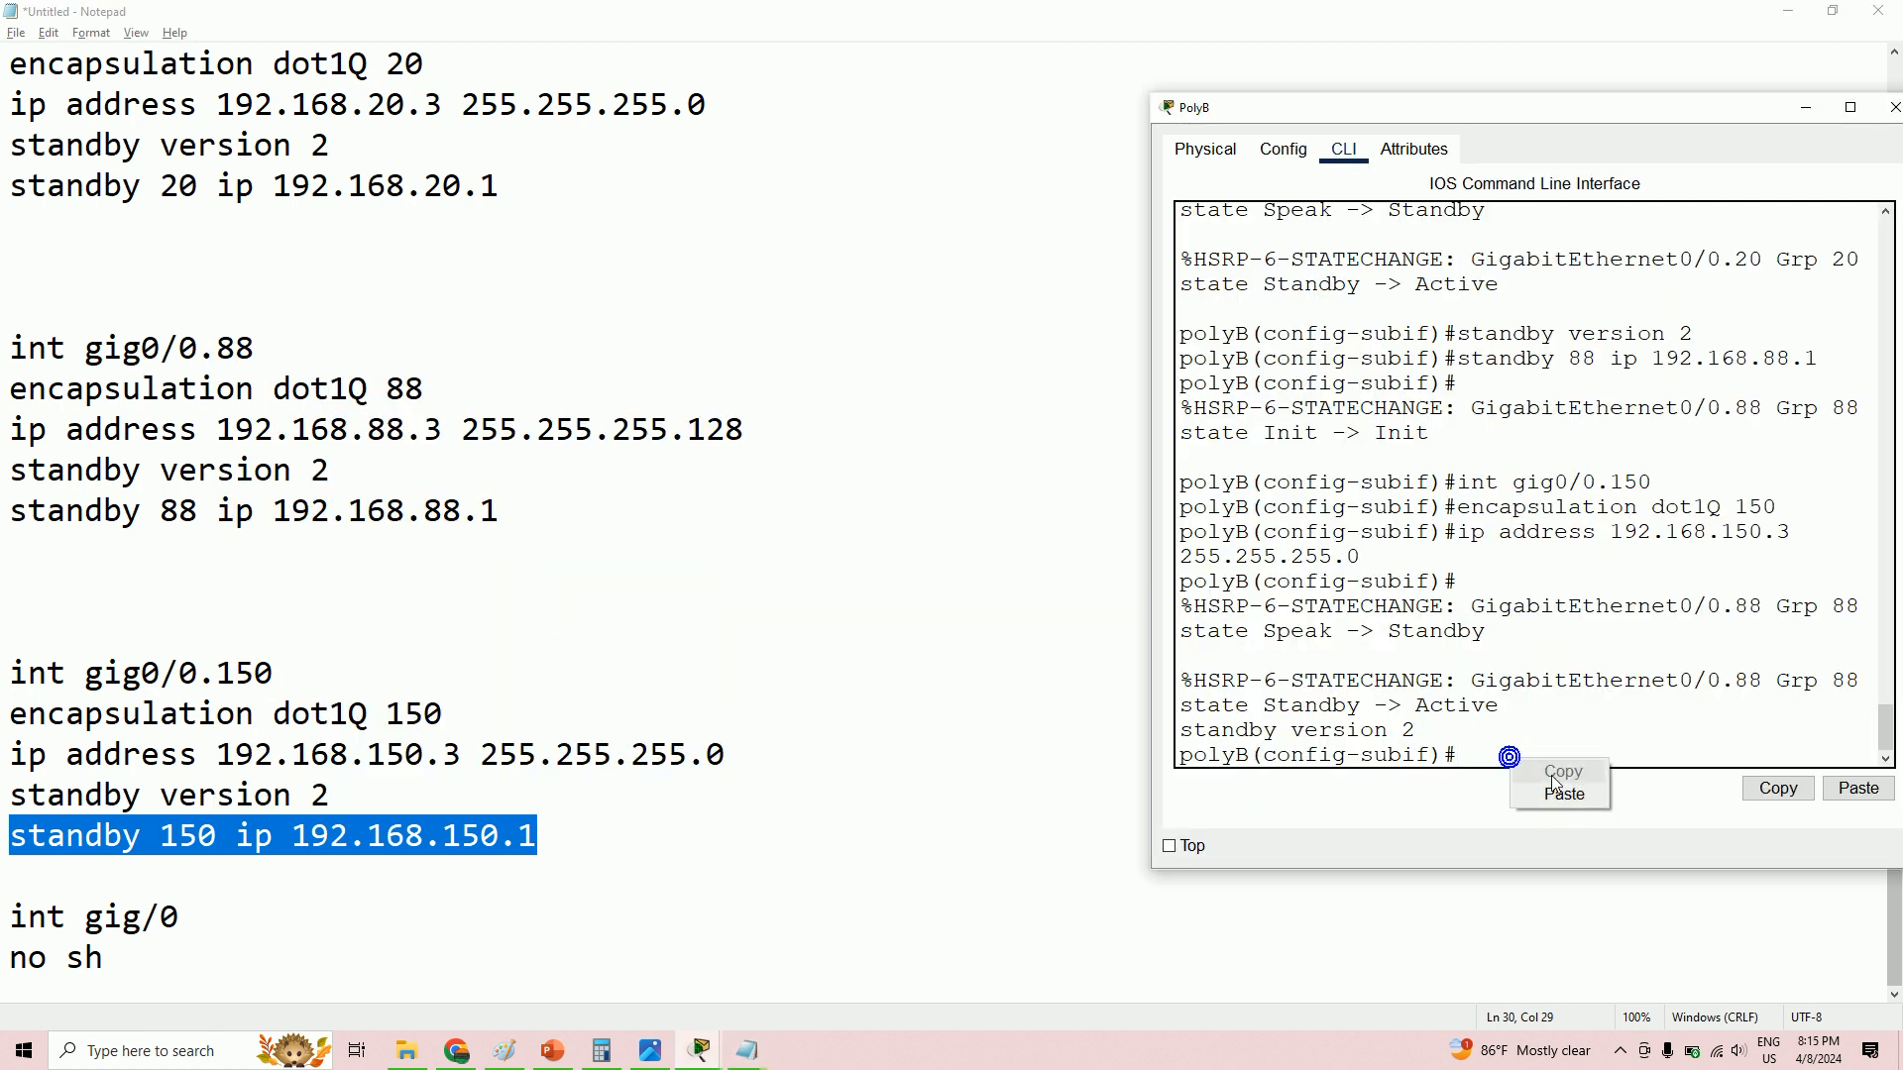
left_click(1561, 796)
key("Return")
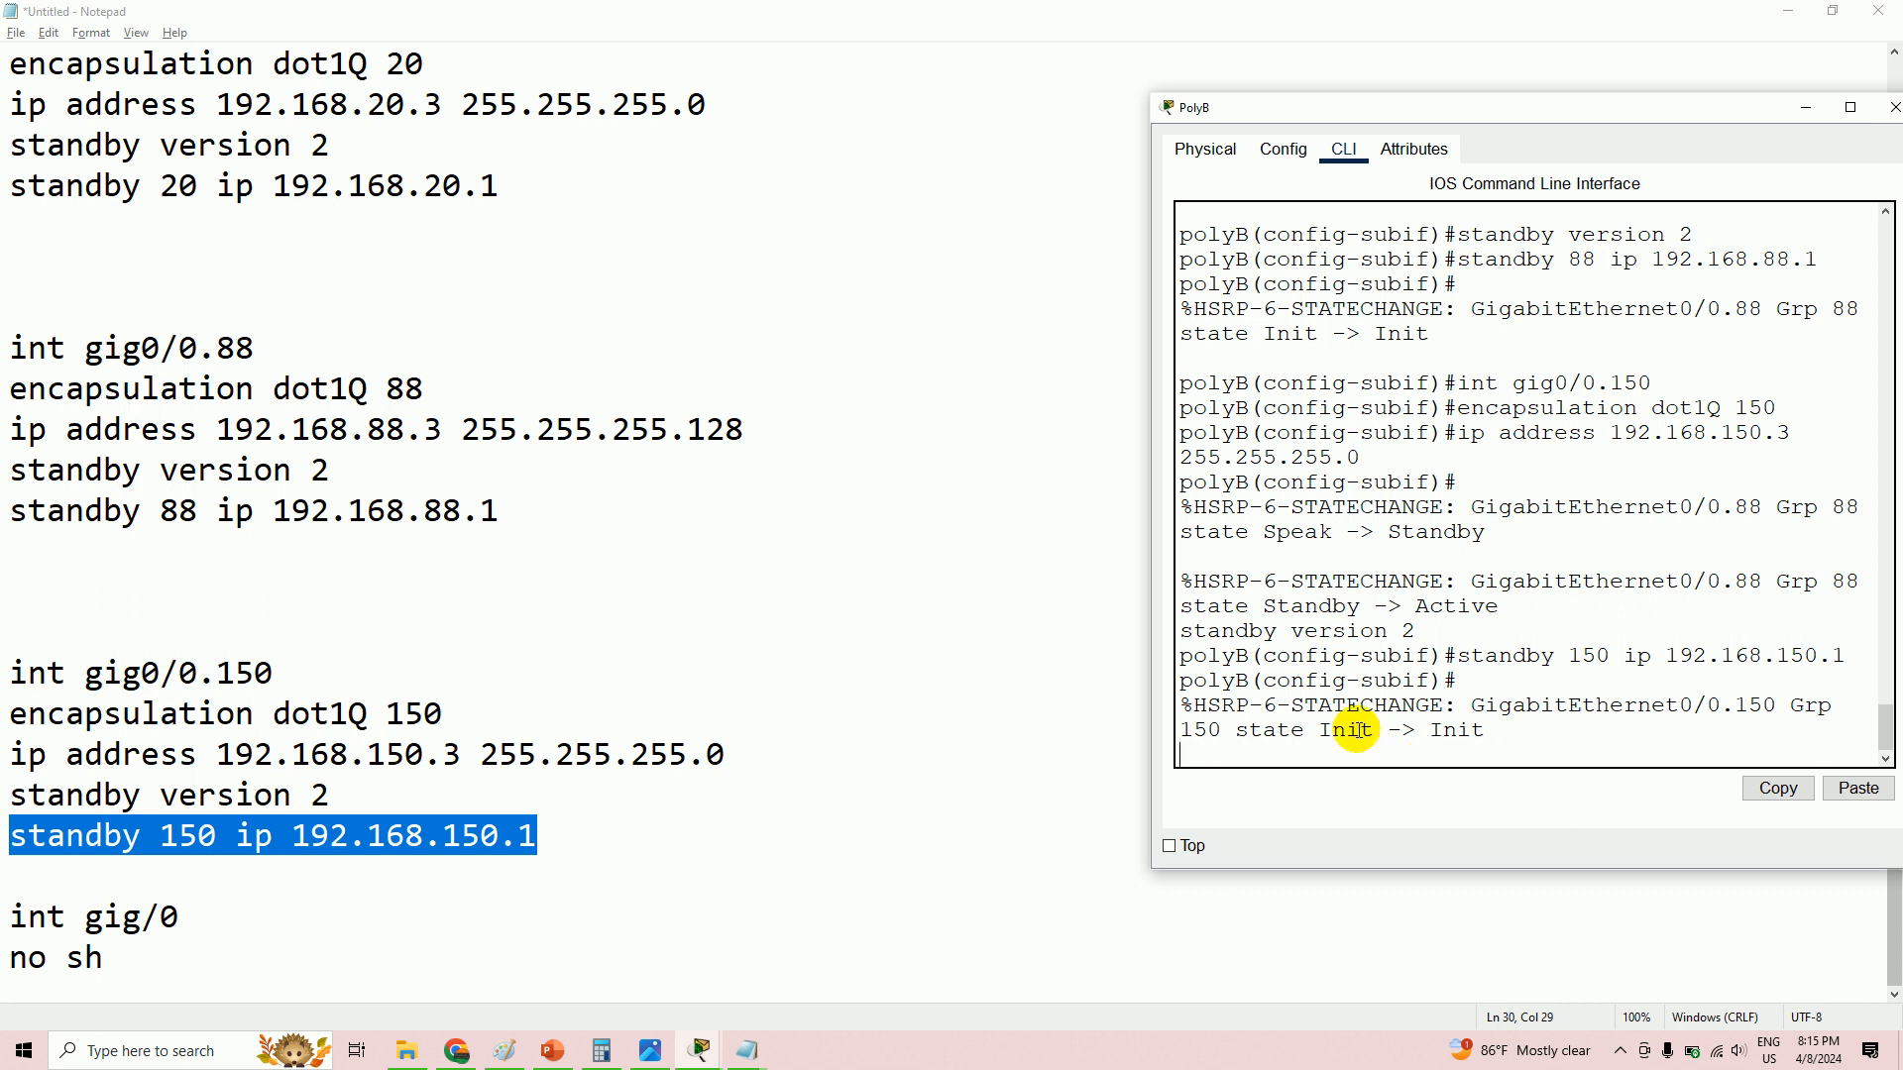
key("Return")
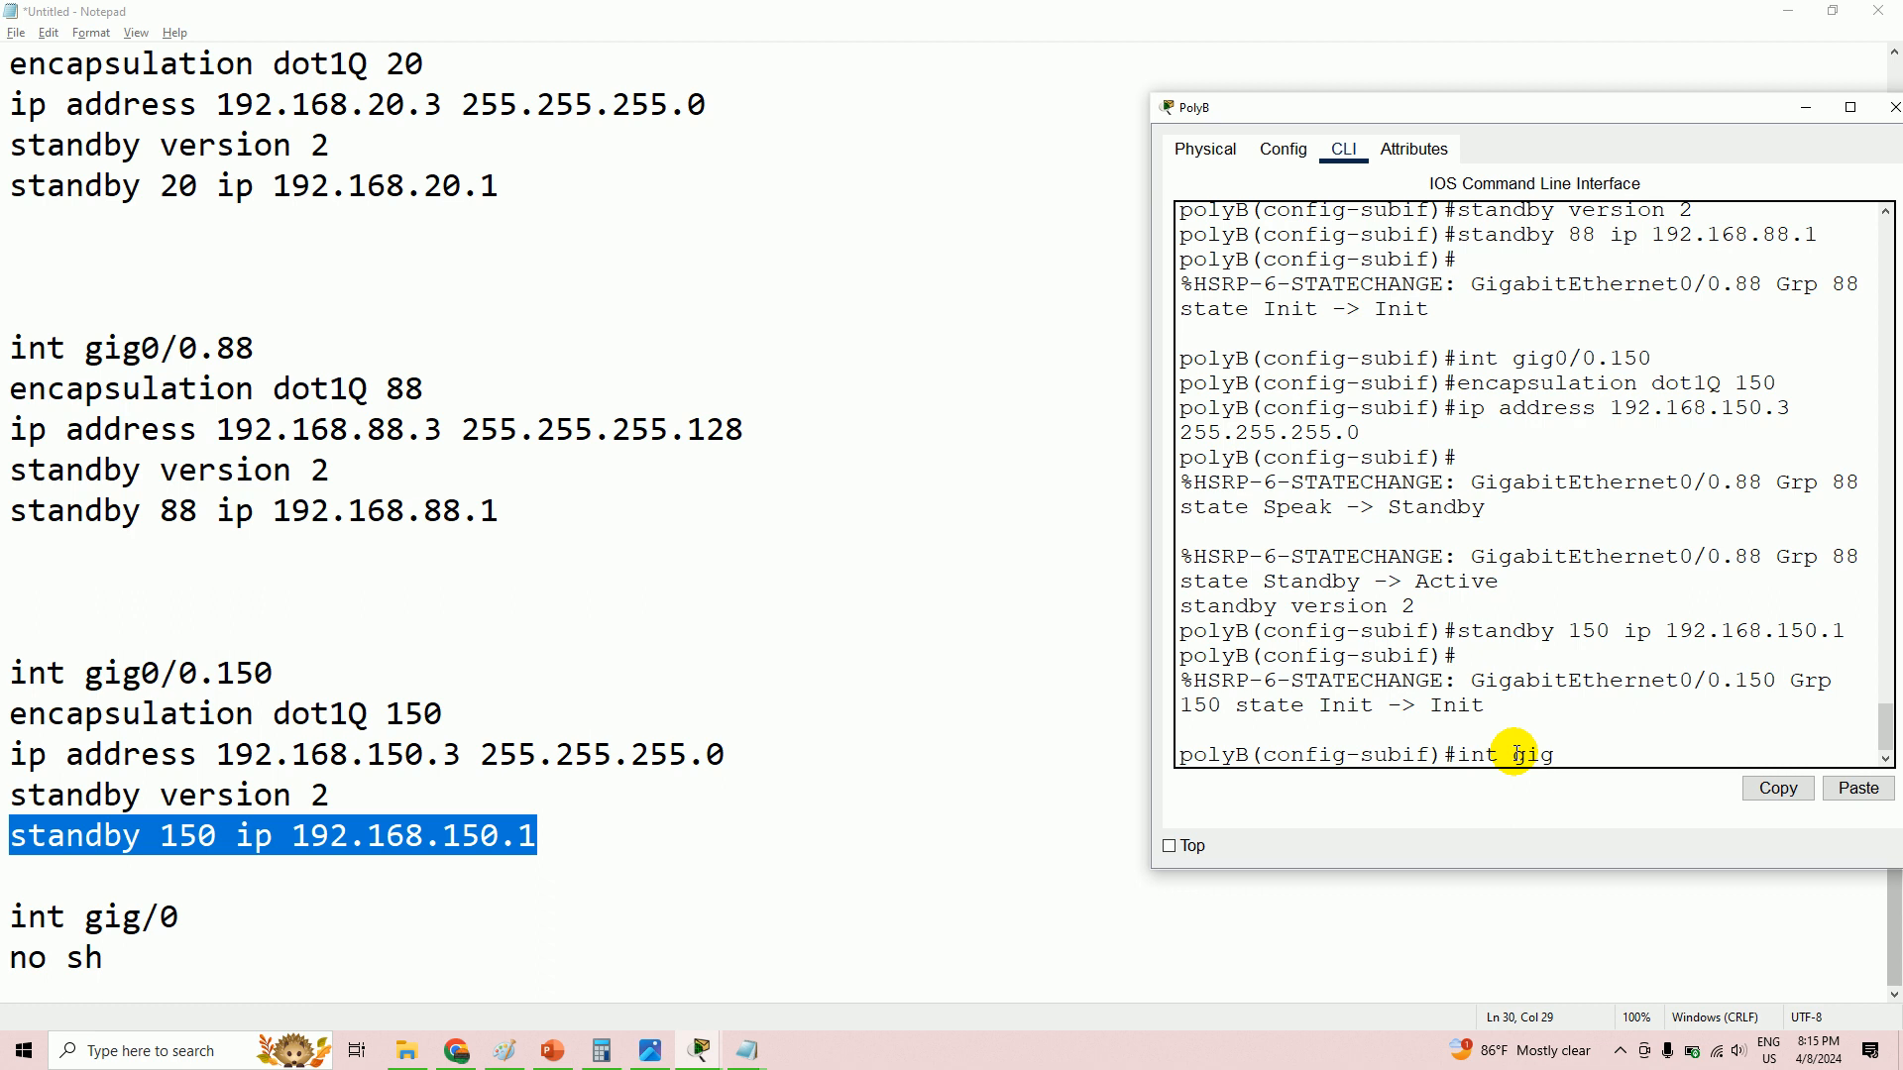
- Enter PolyB's interface gig0/0 and enable it with 'no shutdown'
key("Return")
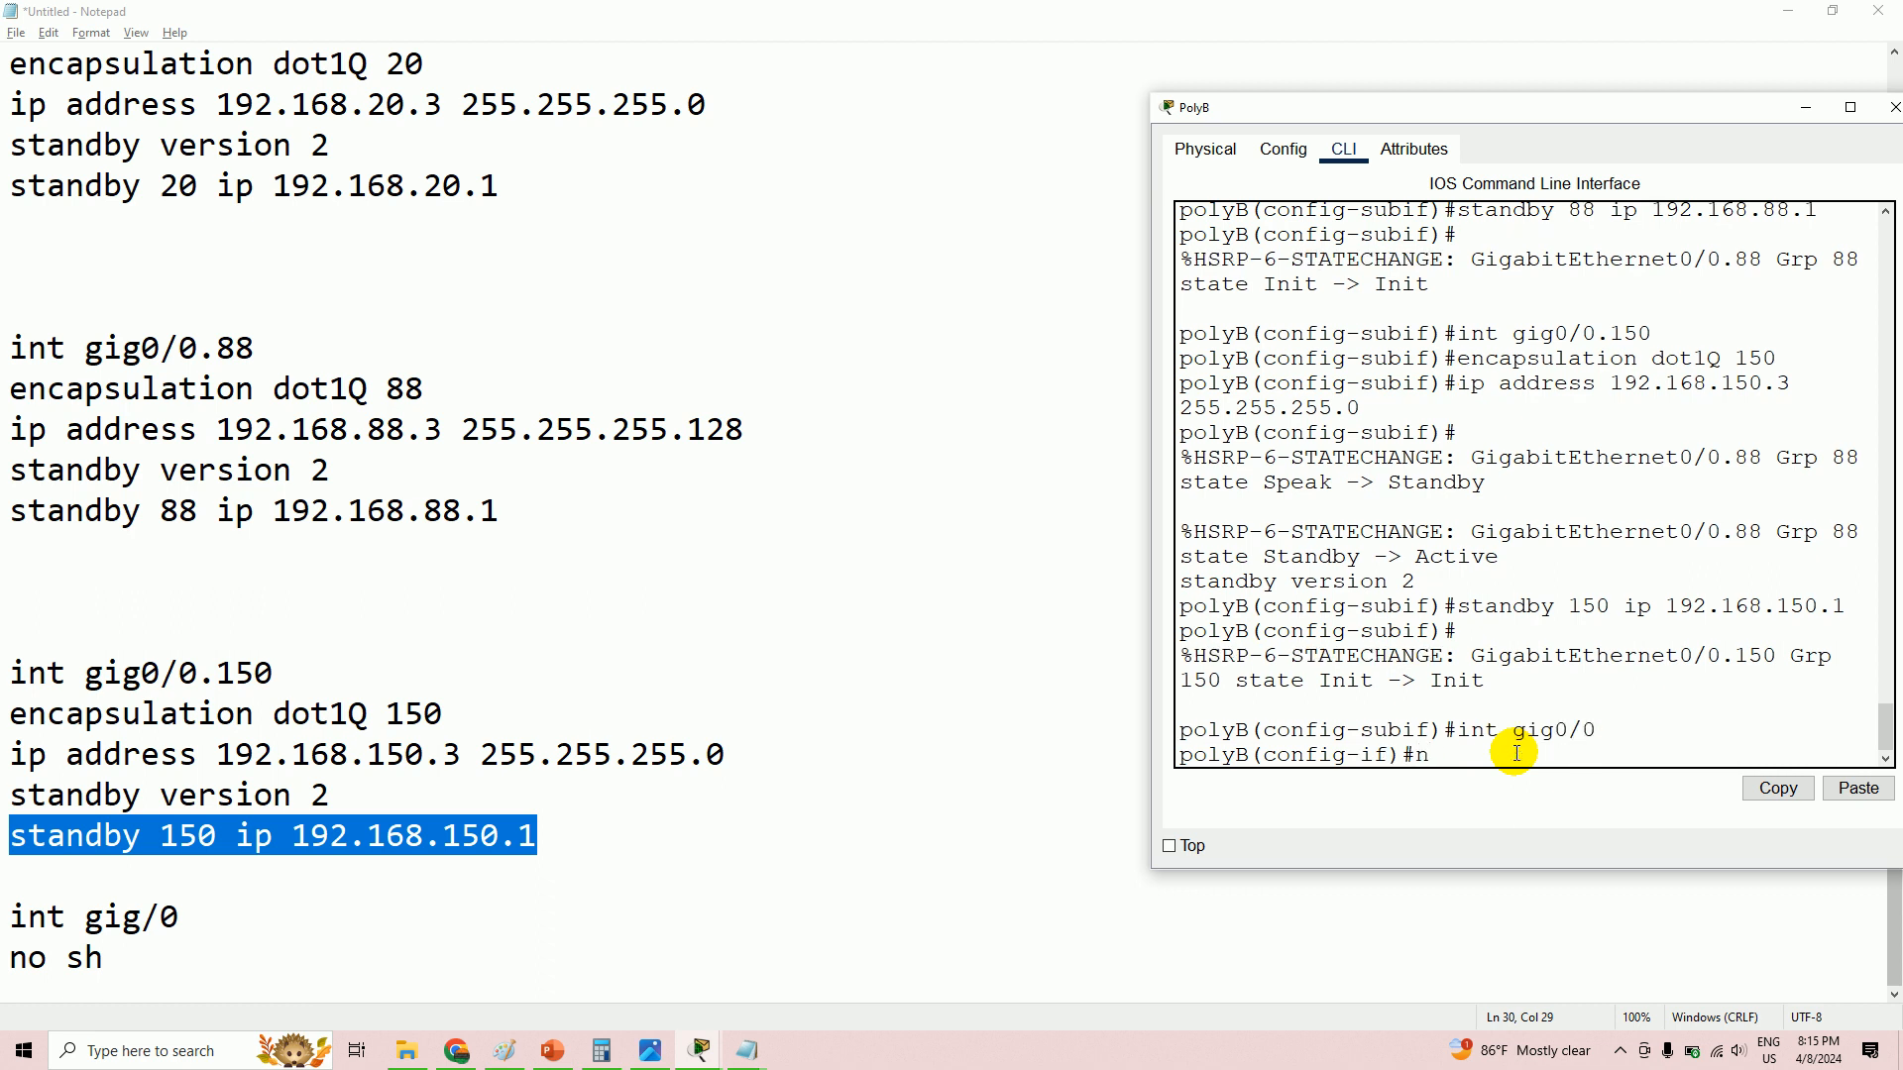
type("no sh")
key("Return")
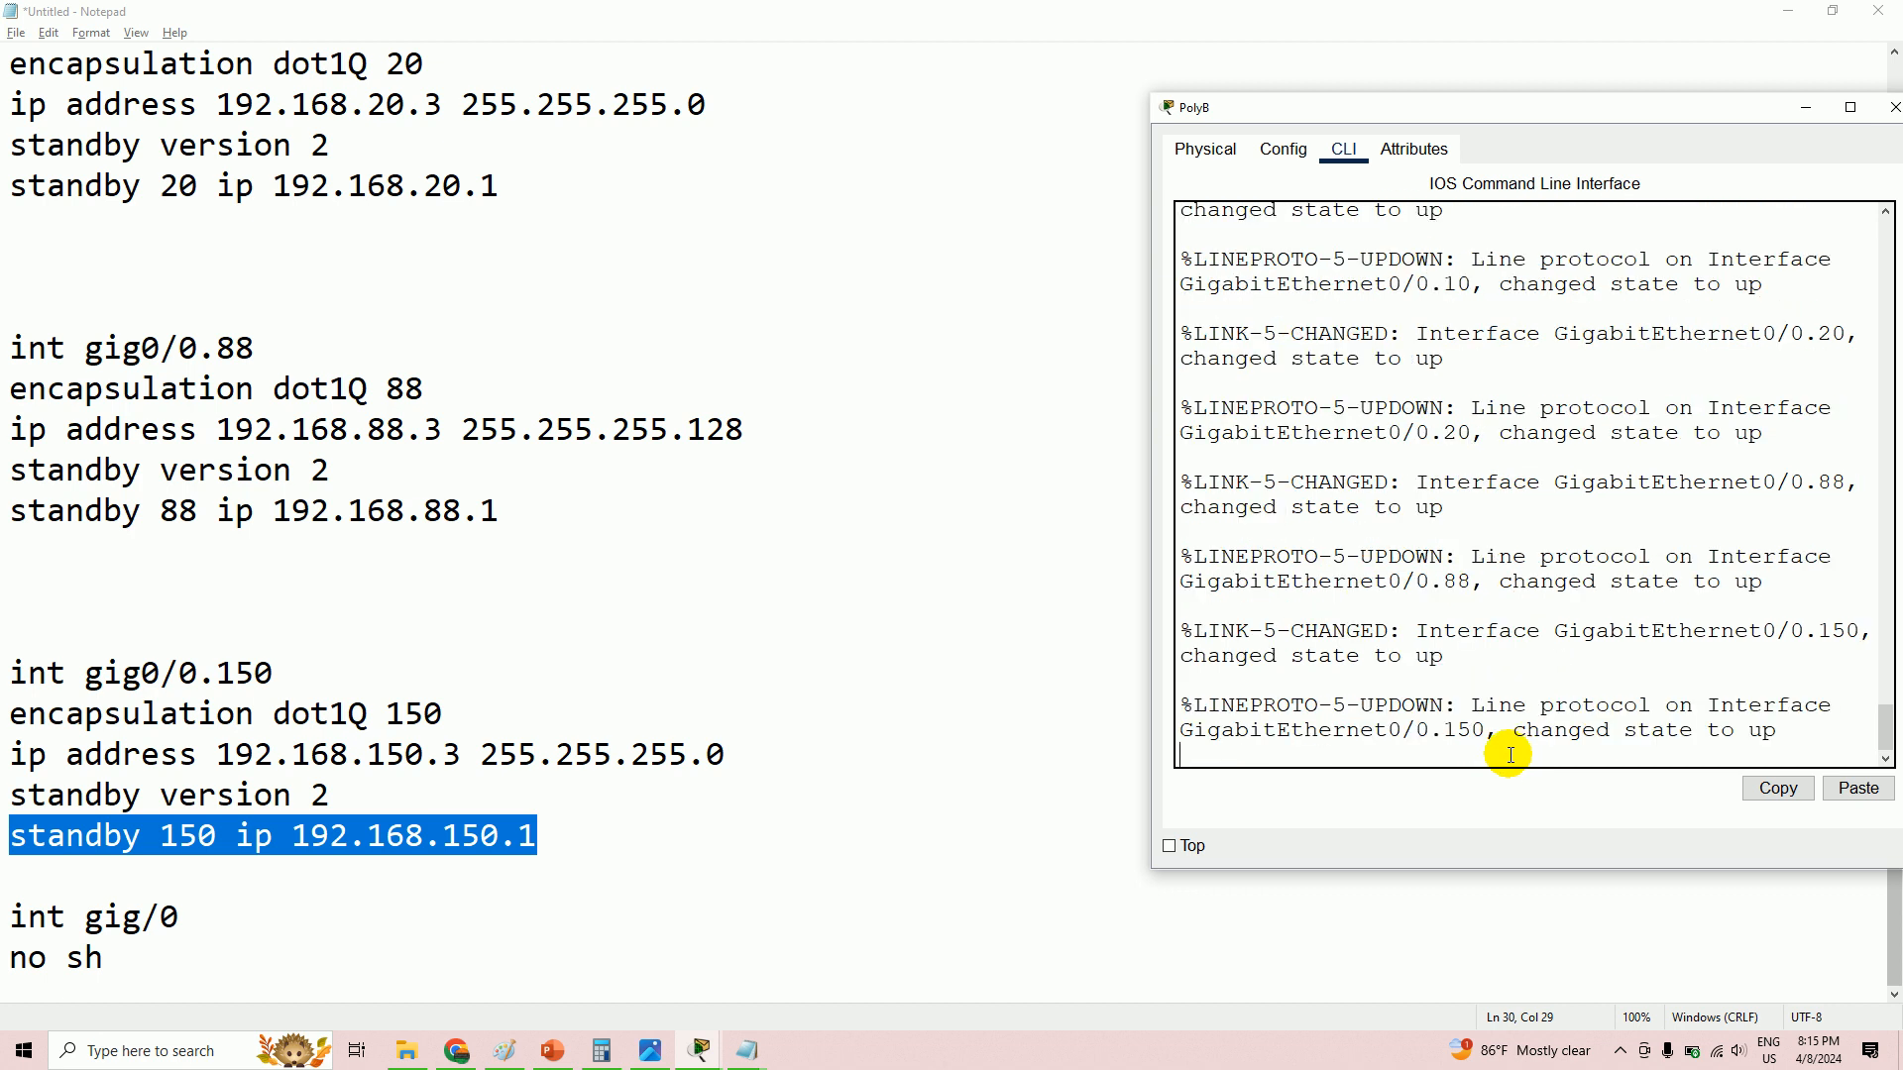
key("Return")
- Exit configuration mode, page through PolyB's running config, and save it with wr
type("en")
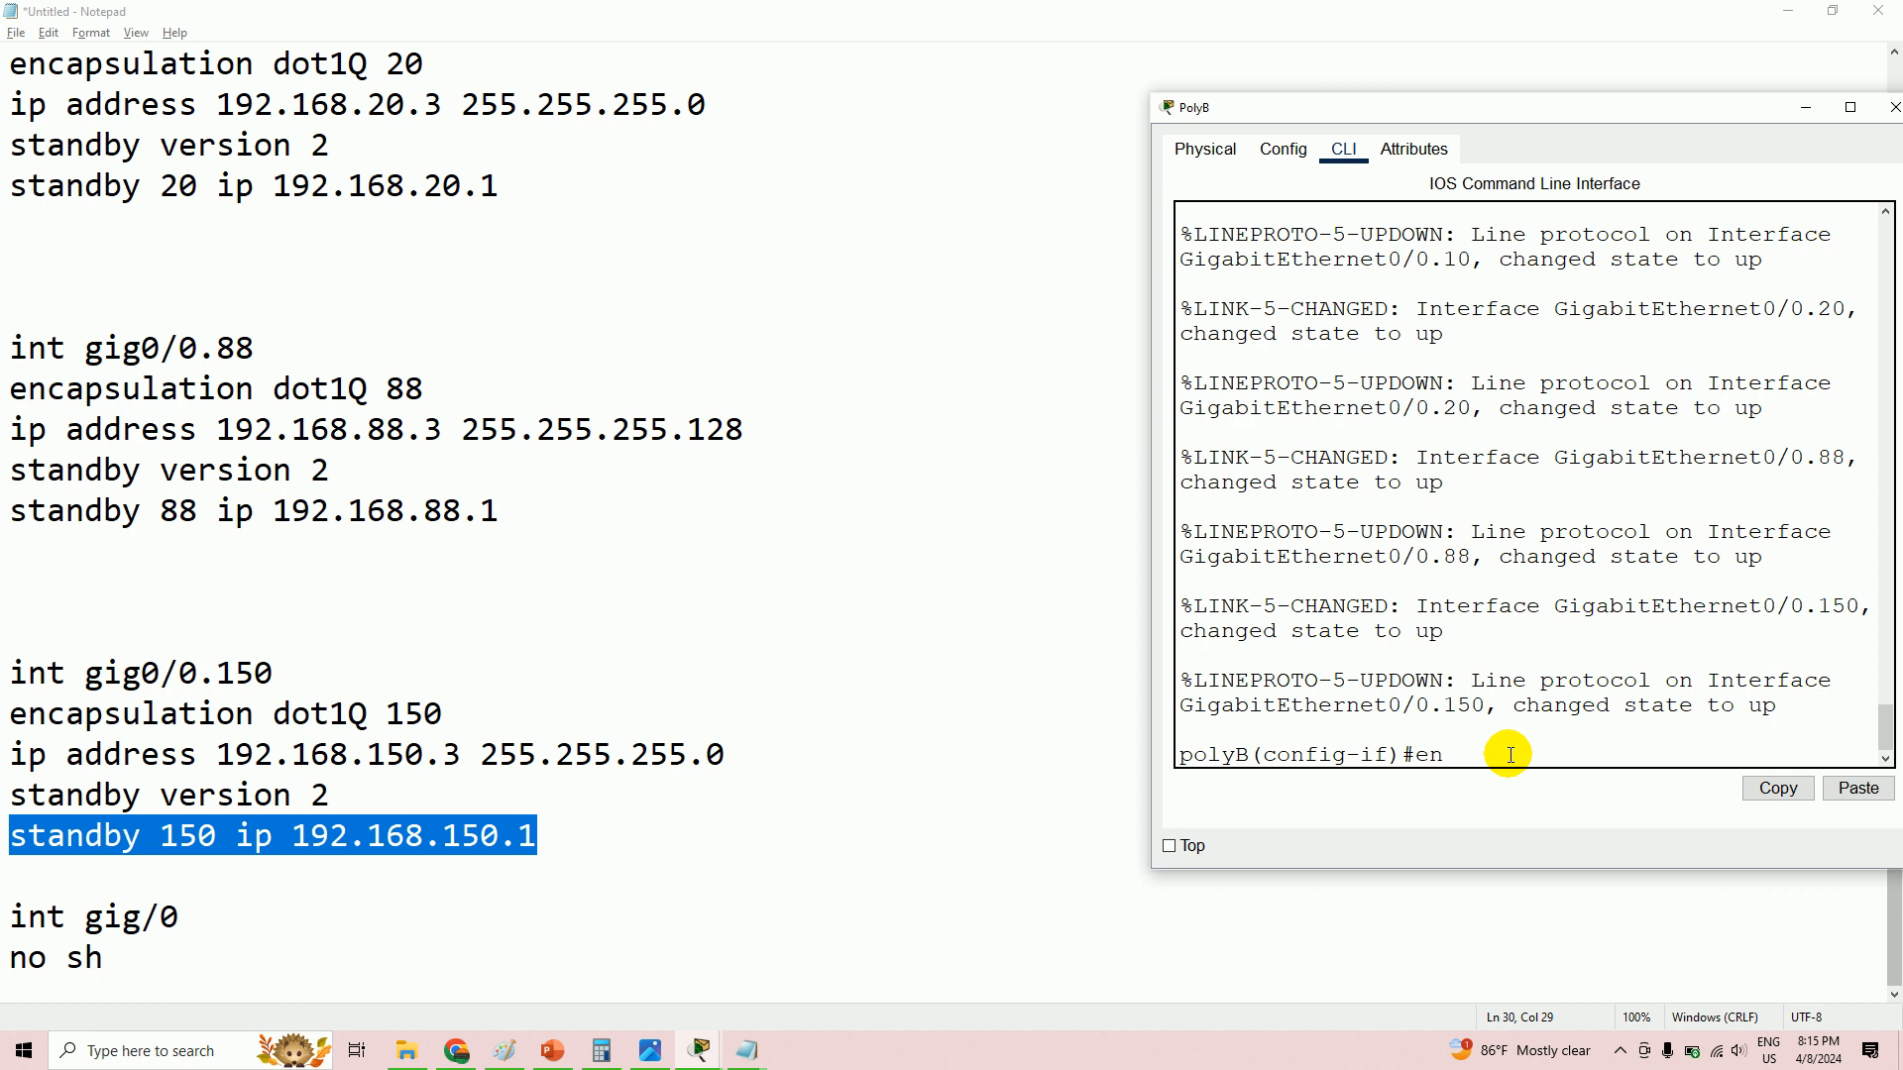
type("d")
key("Return")
key("Return")
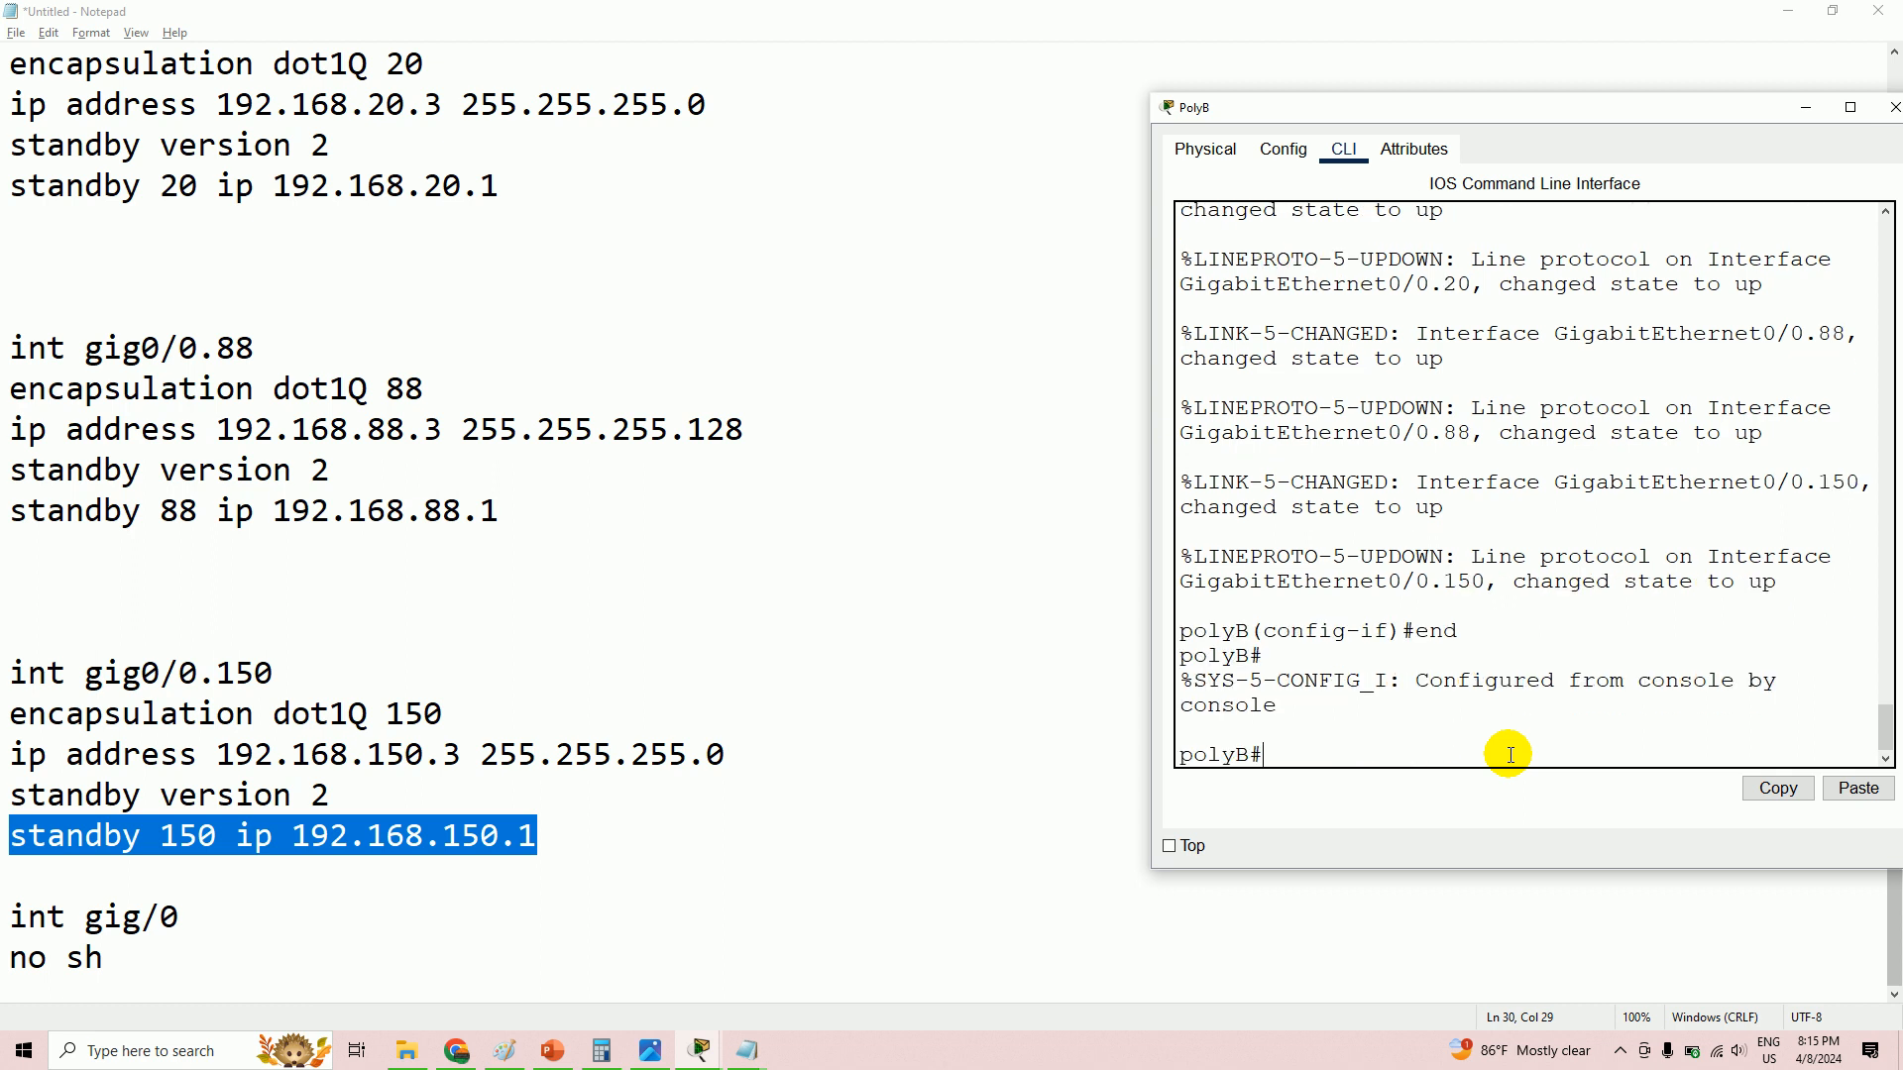
key("Return")
key("Return")
key("Return")
key("Return")
key("Return")
key("Return")
key("Return")
key("Return")
key("Return")
key("Return")
key("Return")
key("Return")
key("Return")
key("Return")
key("Return")
key("Return")
key("Return")
key("Return")
key("Return")
key("Return")
key("Return")
key("Return")
key("Return")
key("Return")
key("Return")
key("Return")
key("Return")
key("Return")
key("Return")
key("Return")
key("Return")
key("Return")
key("Return")
key("Return")
key("Return")
key("Return")
key("Return")
key("Return")
key("Return")
key("Return")
key("Return")
key("Return")
key("Return")
key("Return")
key("Return")
key("Return")
key("Return")
key("Return")
key("Return")
key("Return")
key("Return")
key("Return")
key("Return")
key("Return")
key("Return")
key("Return")
key("Return")
key("Return")
key("Return")
key("Return")
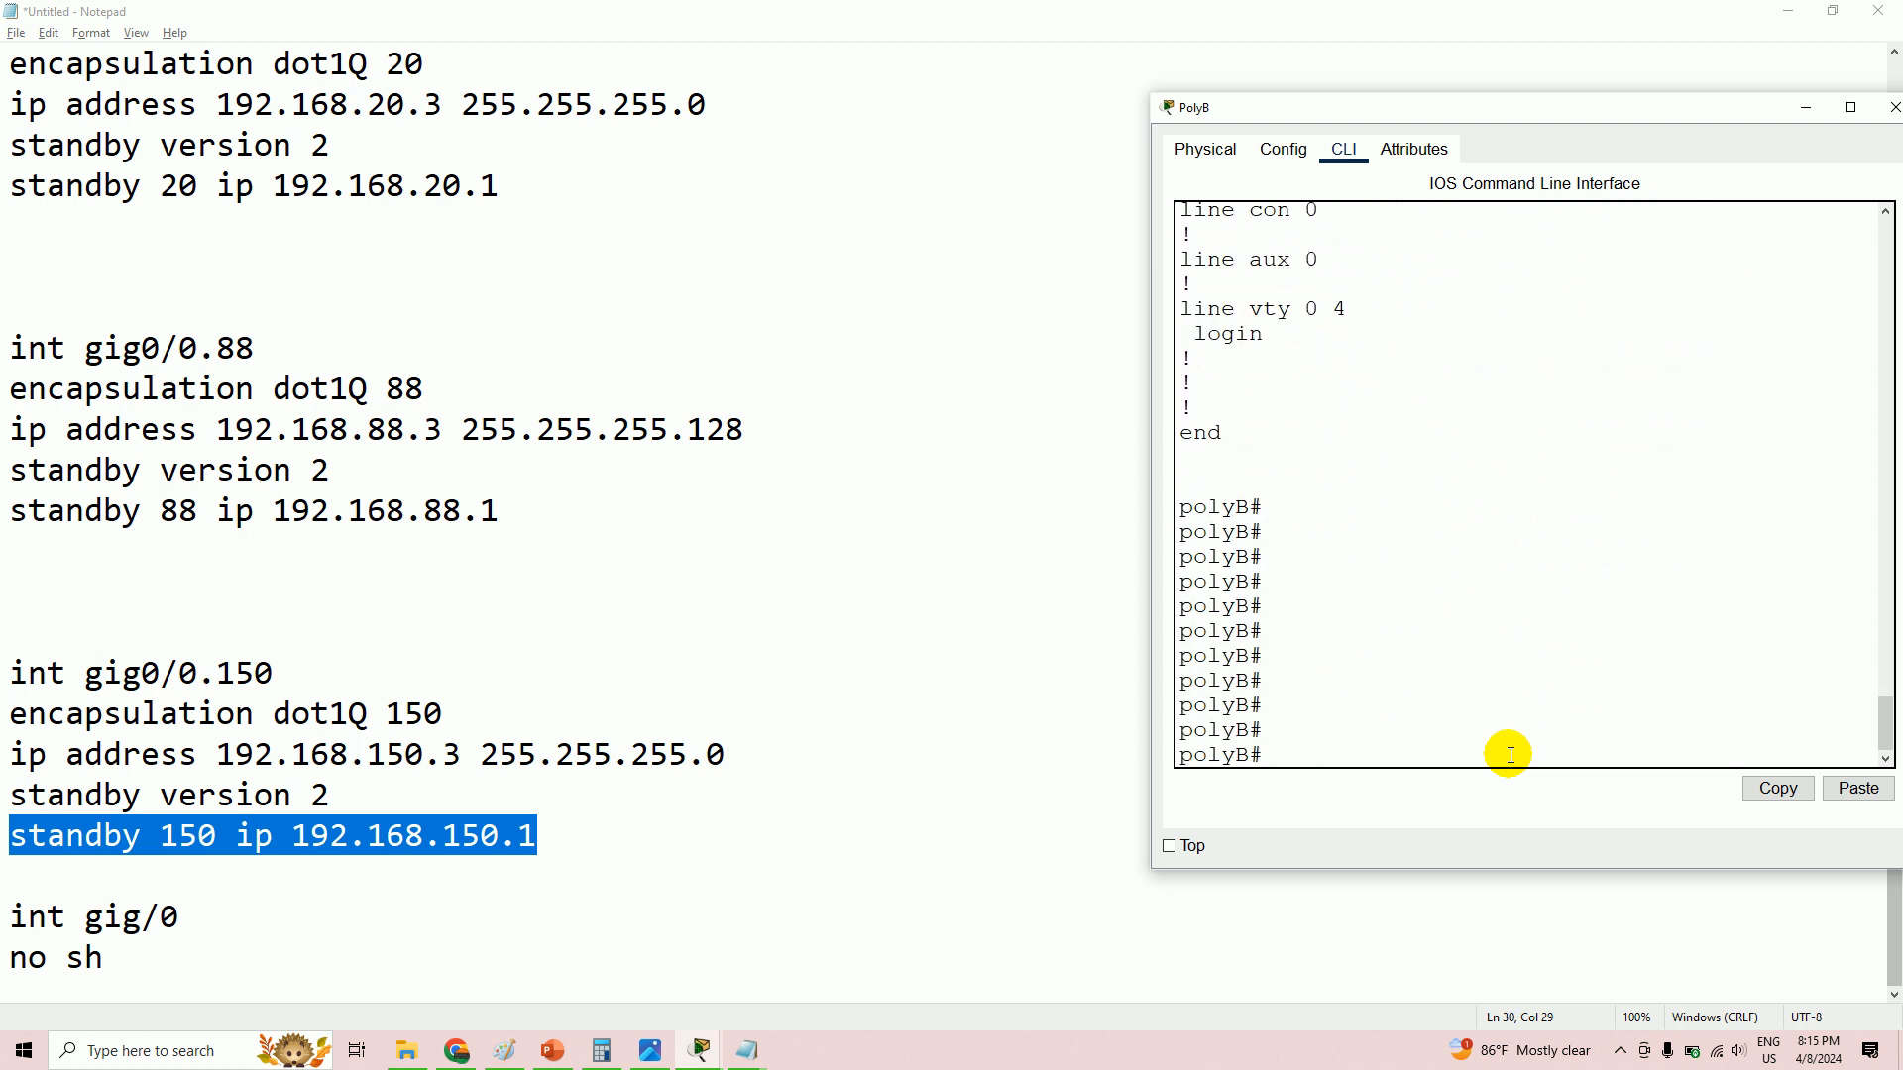
key("Return")
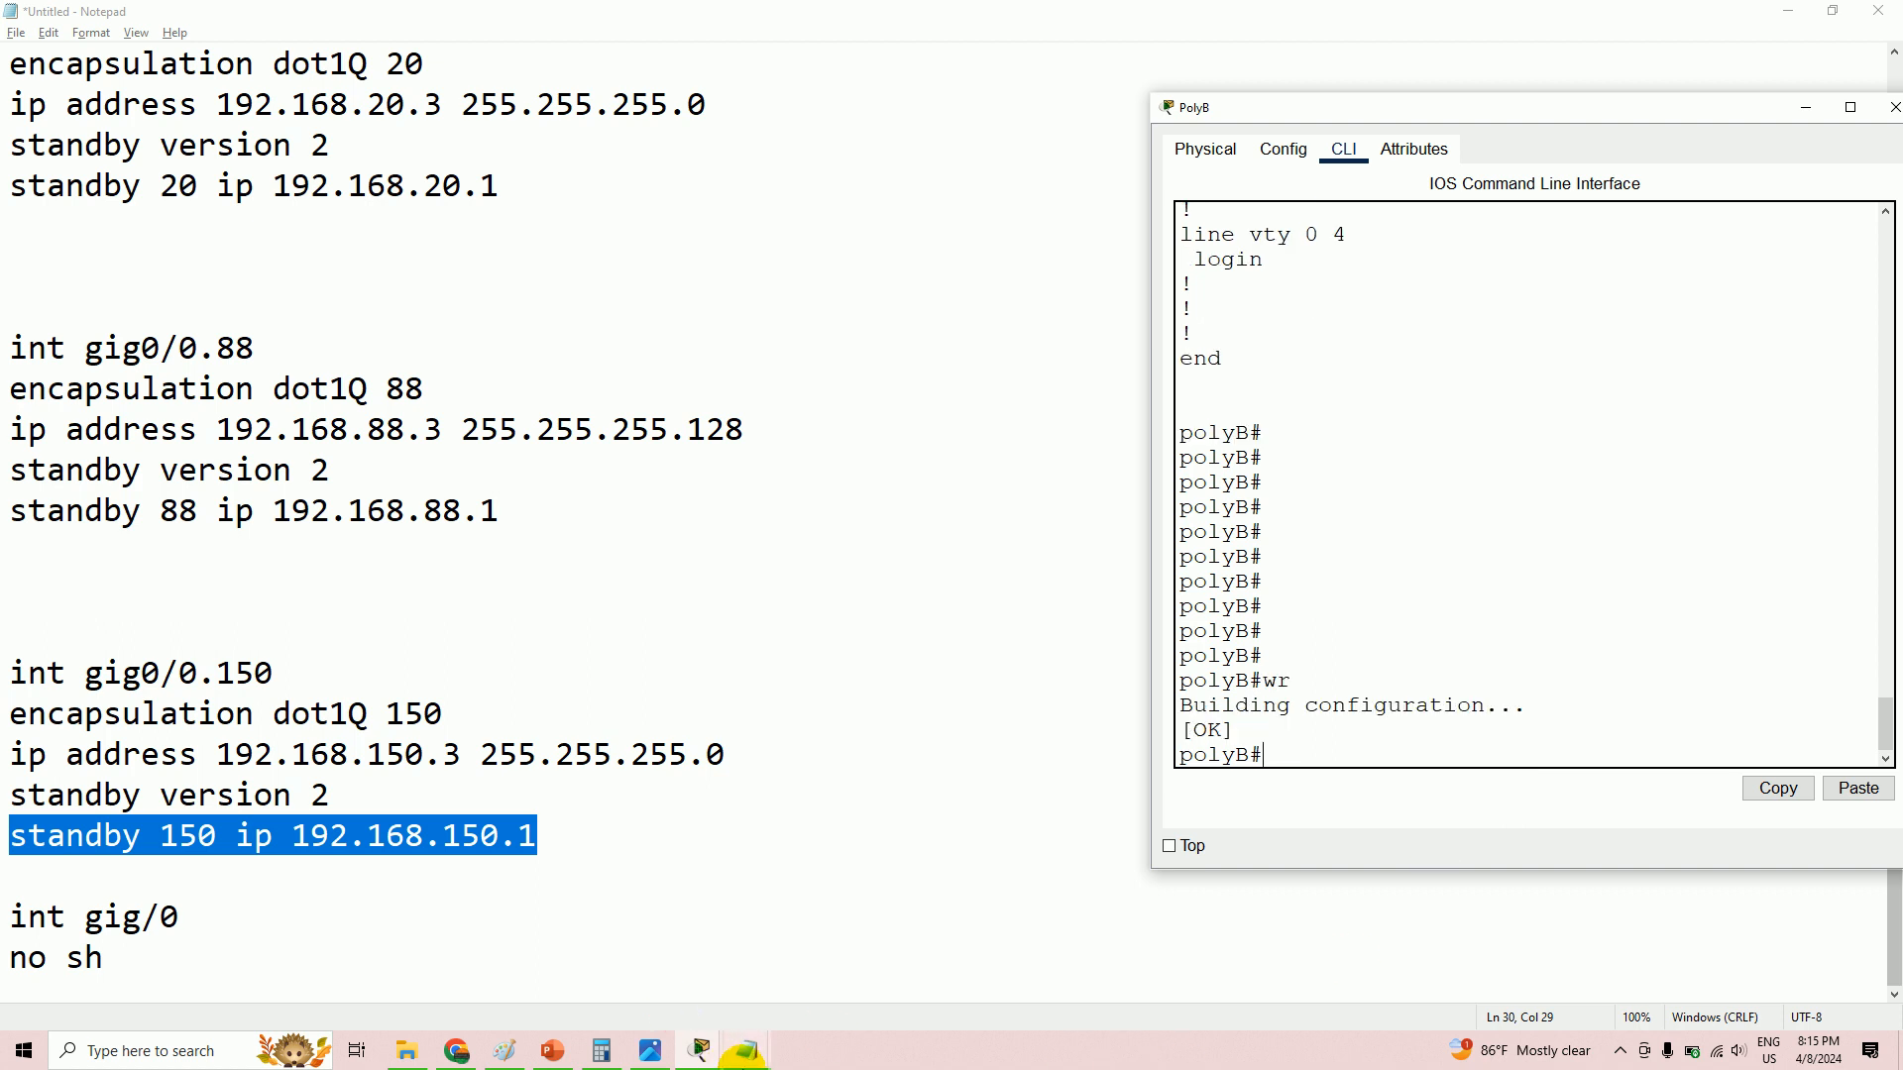
mouse_move(712, 1056)
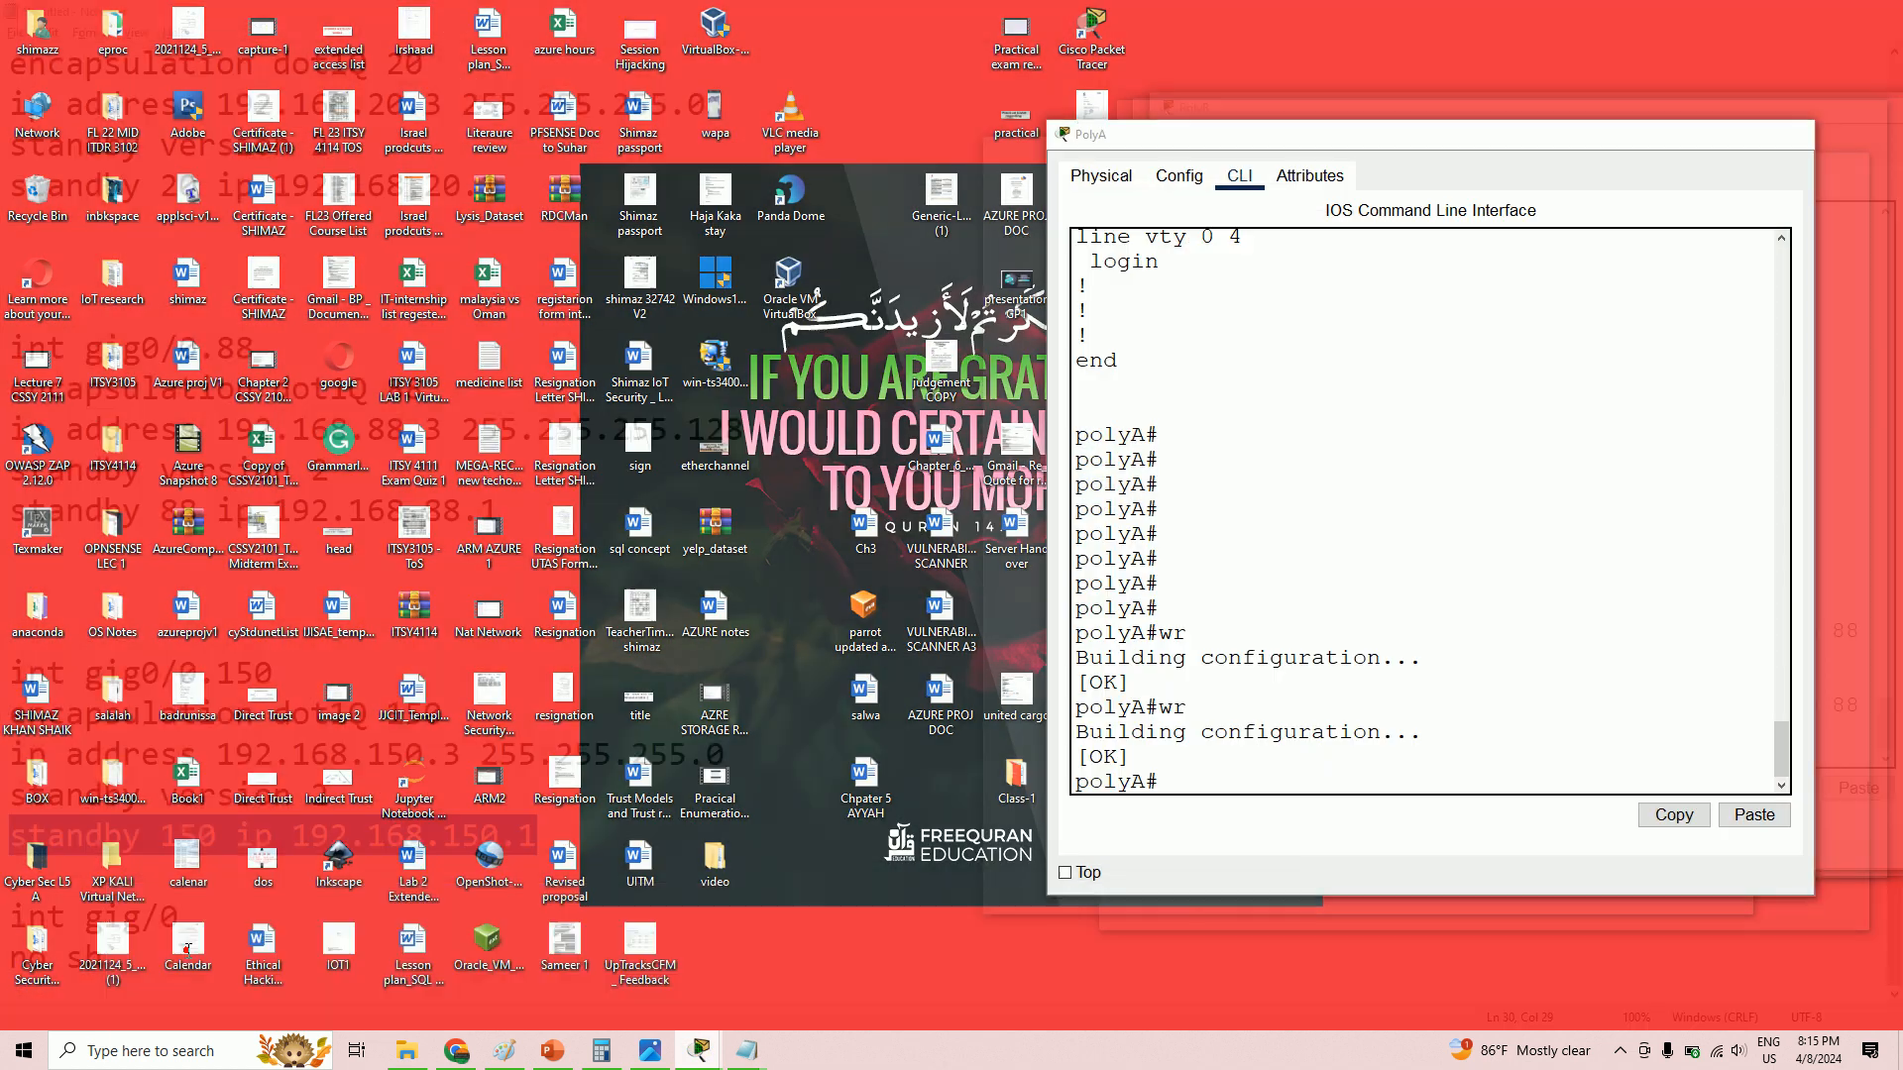
- Switch to the main topology window, then bring PolyA's CLI window forward over it
left_click(169, 957)
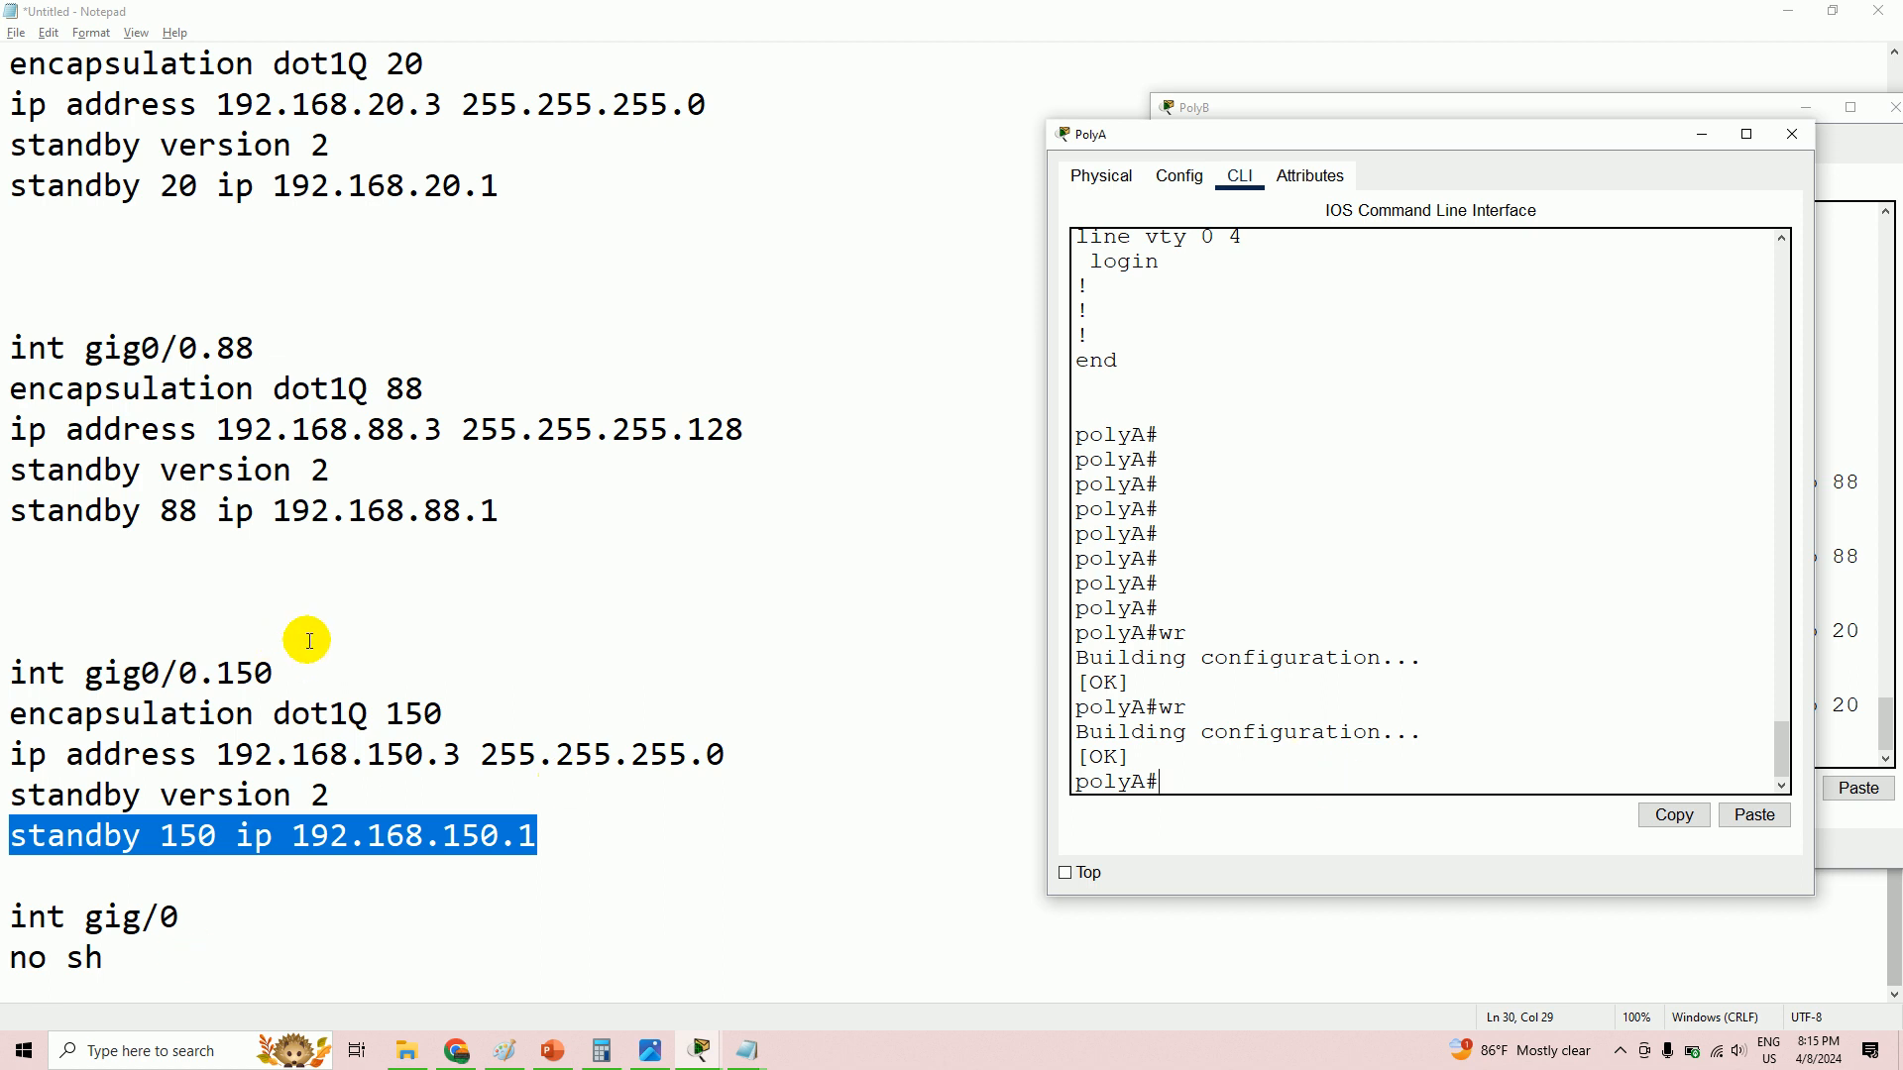
scroll(309, 641, "up", 4)
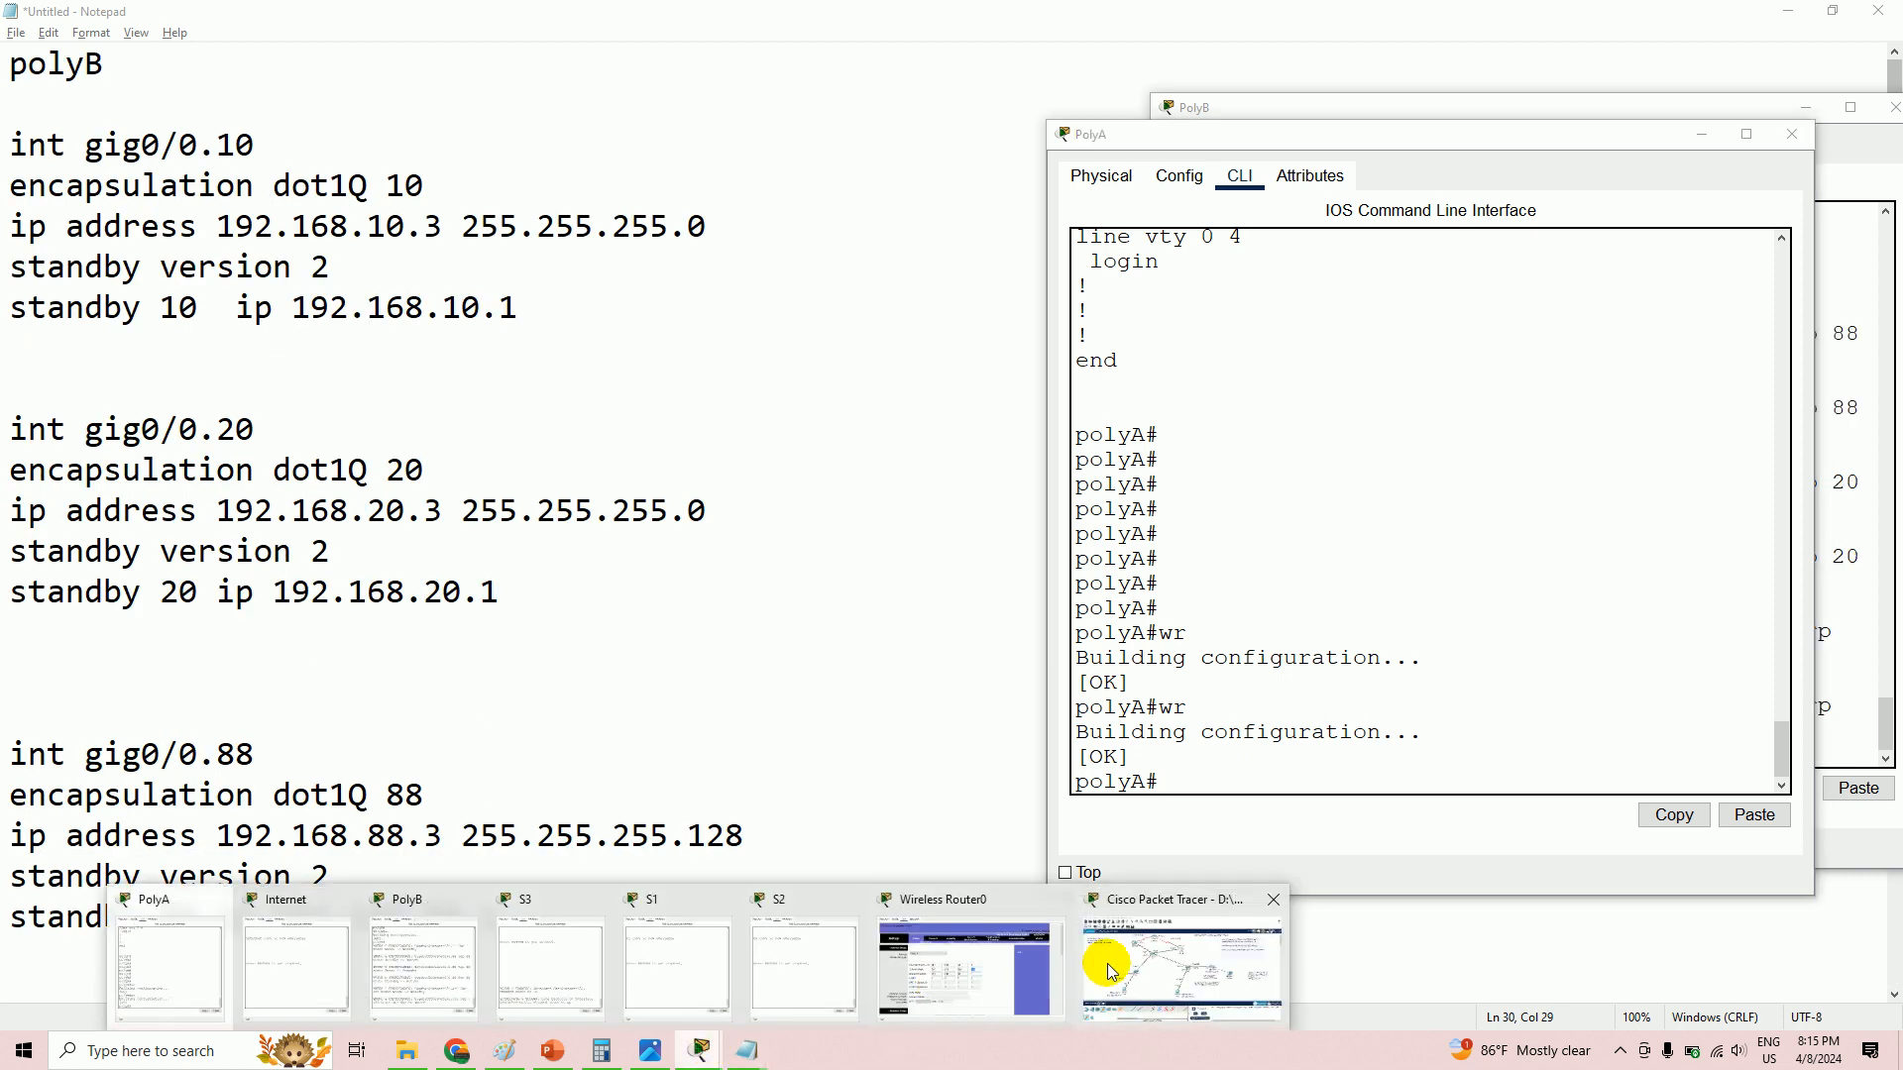
left_click(1107, 961)
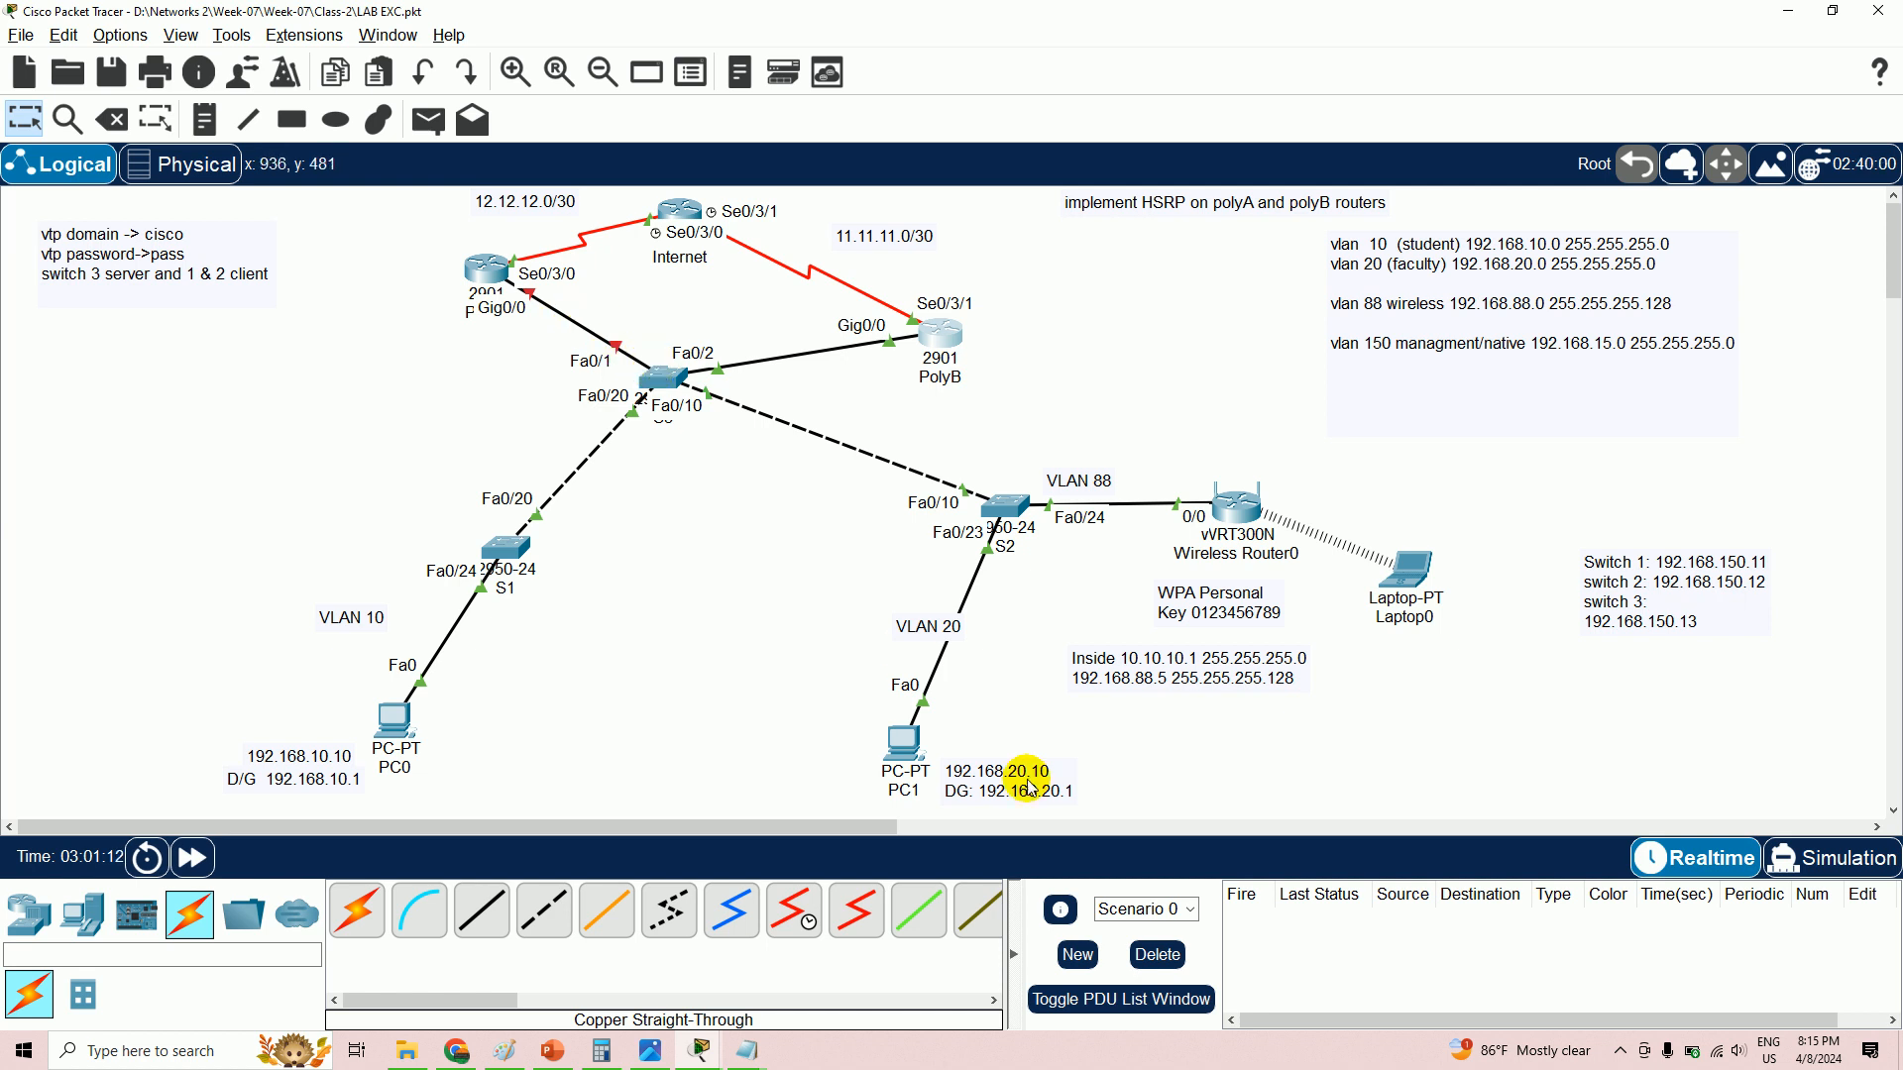
left_click(698, 1052)
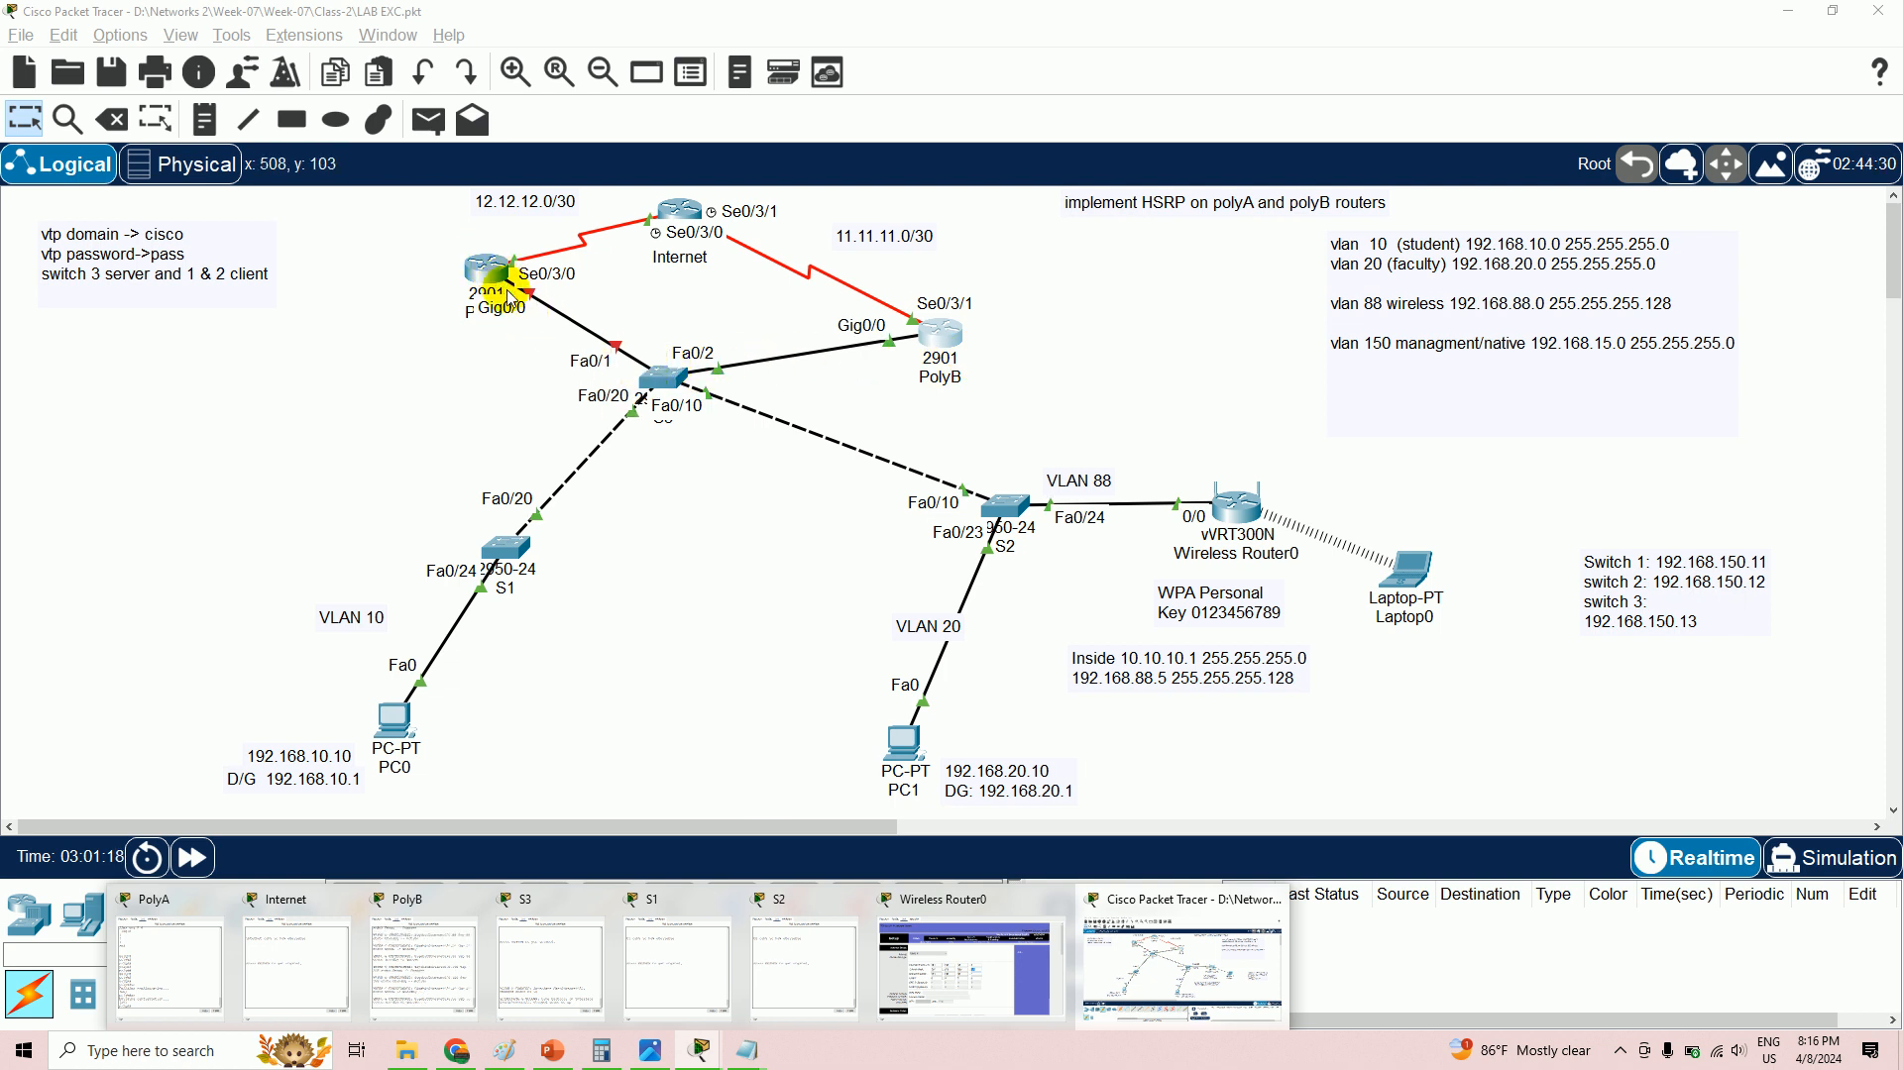
left_click(700, 1052)
left_click(700, 1050)
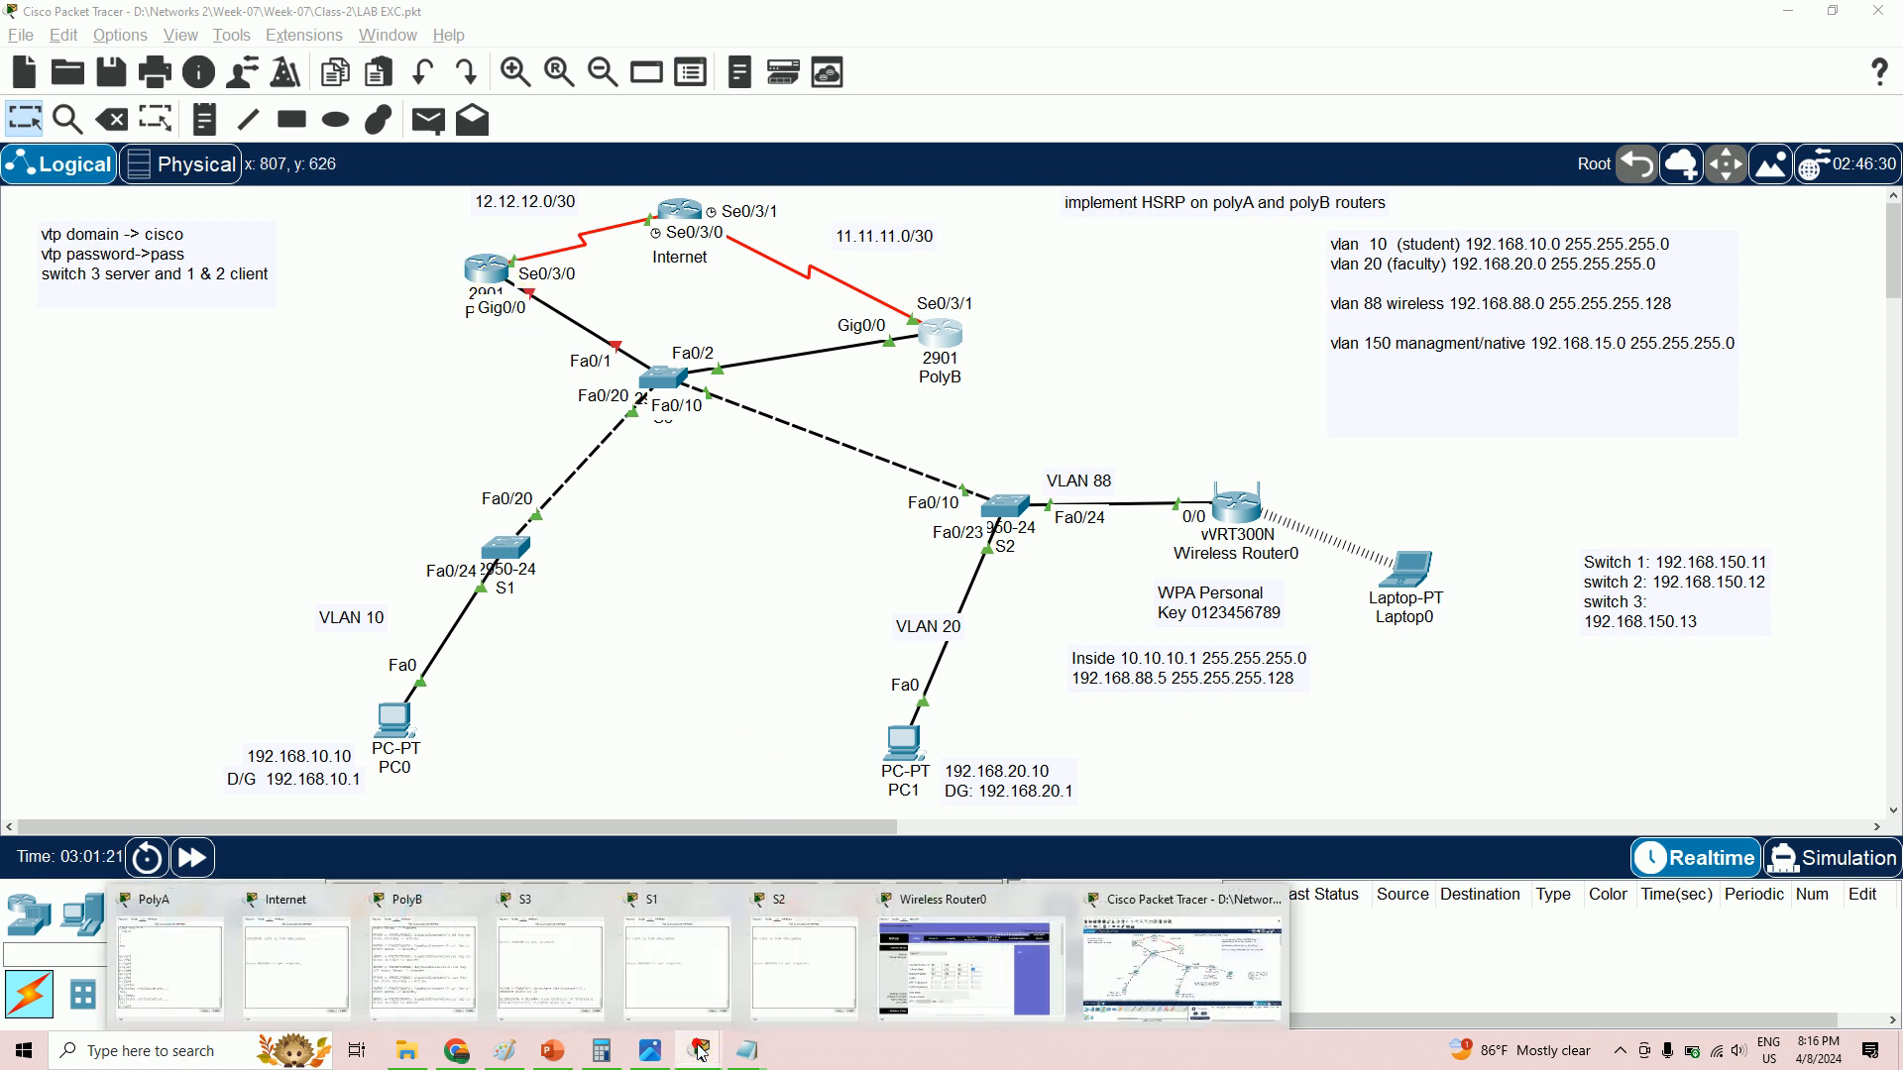
left_click(213, 947)
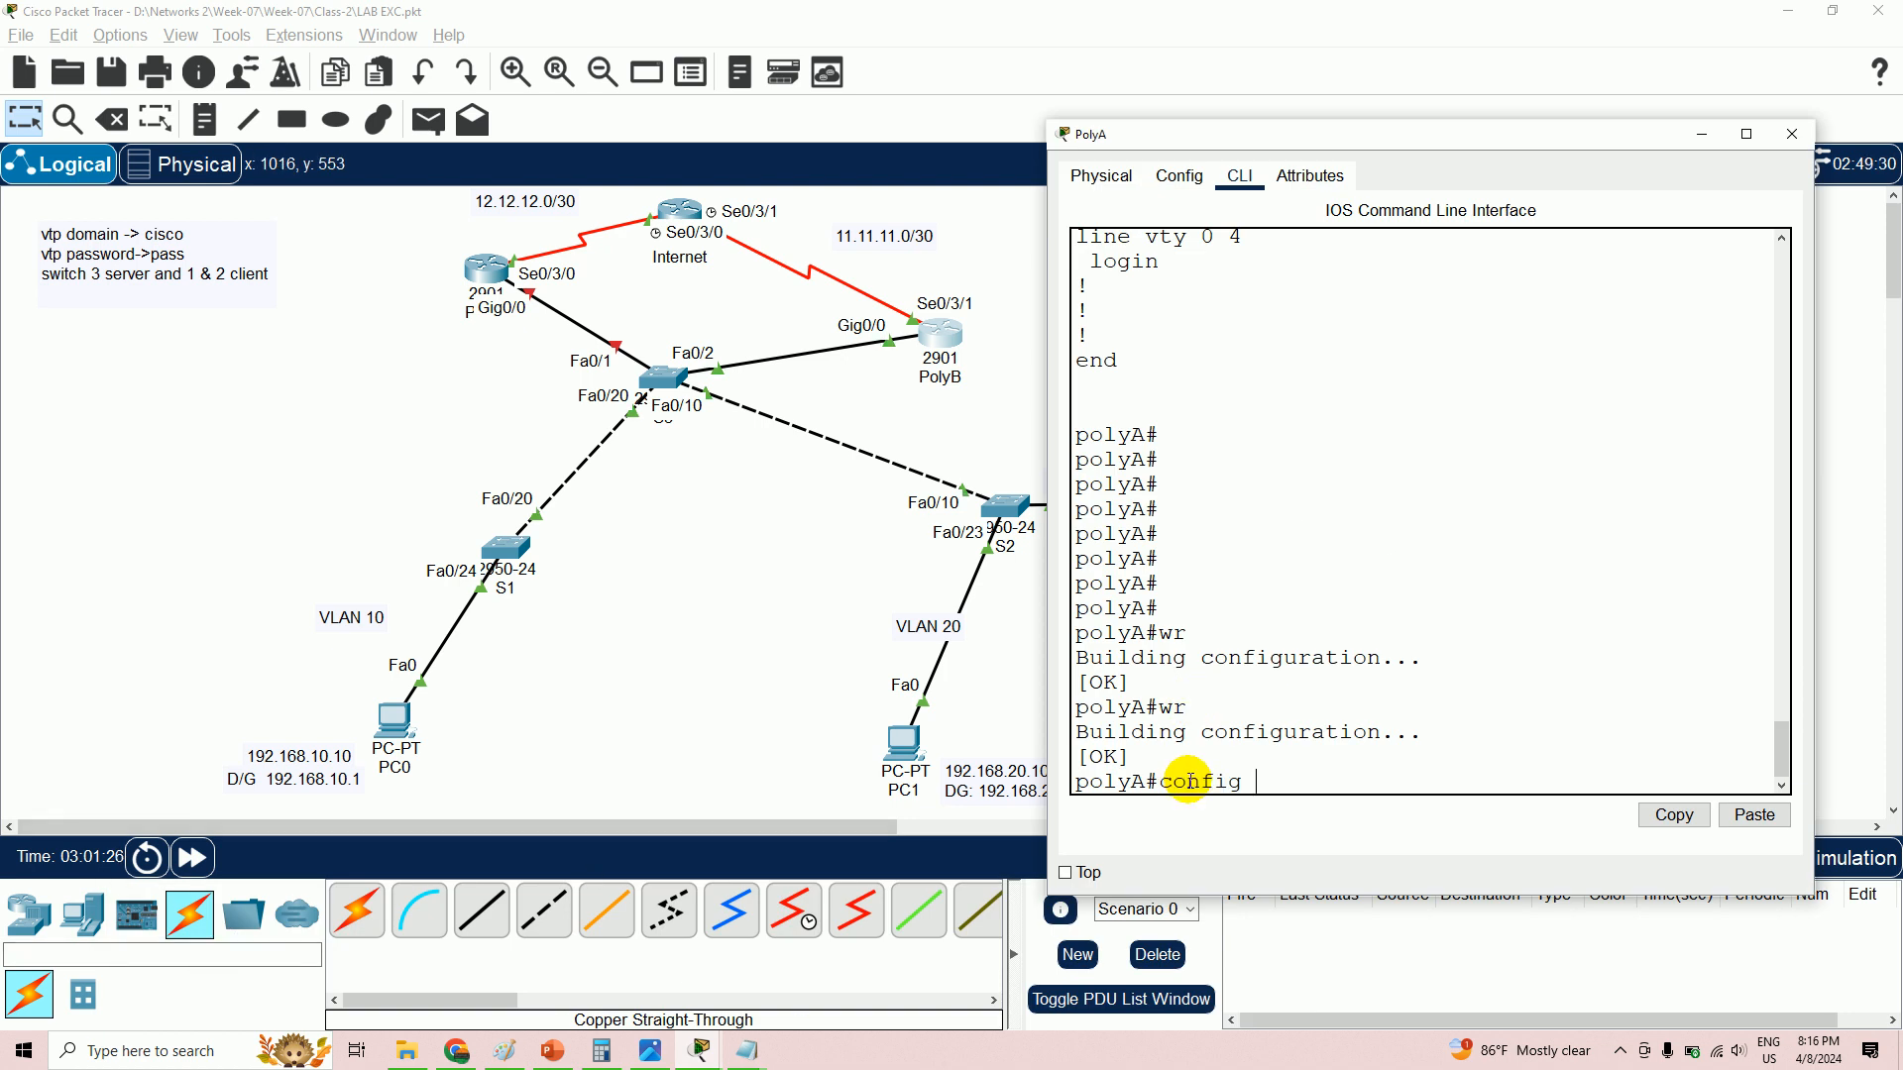
- Run config t, int gig0/0 and no shutdown on PolyA; HSRP groups 88, 10, 150 become Active
type("config t")
key("Return")
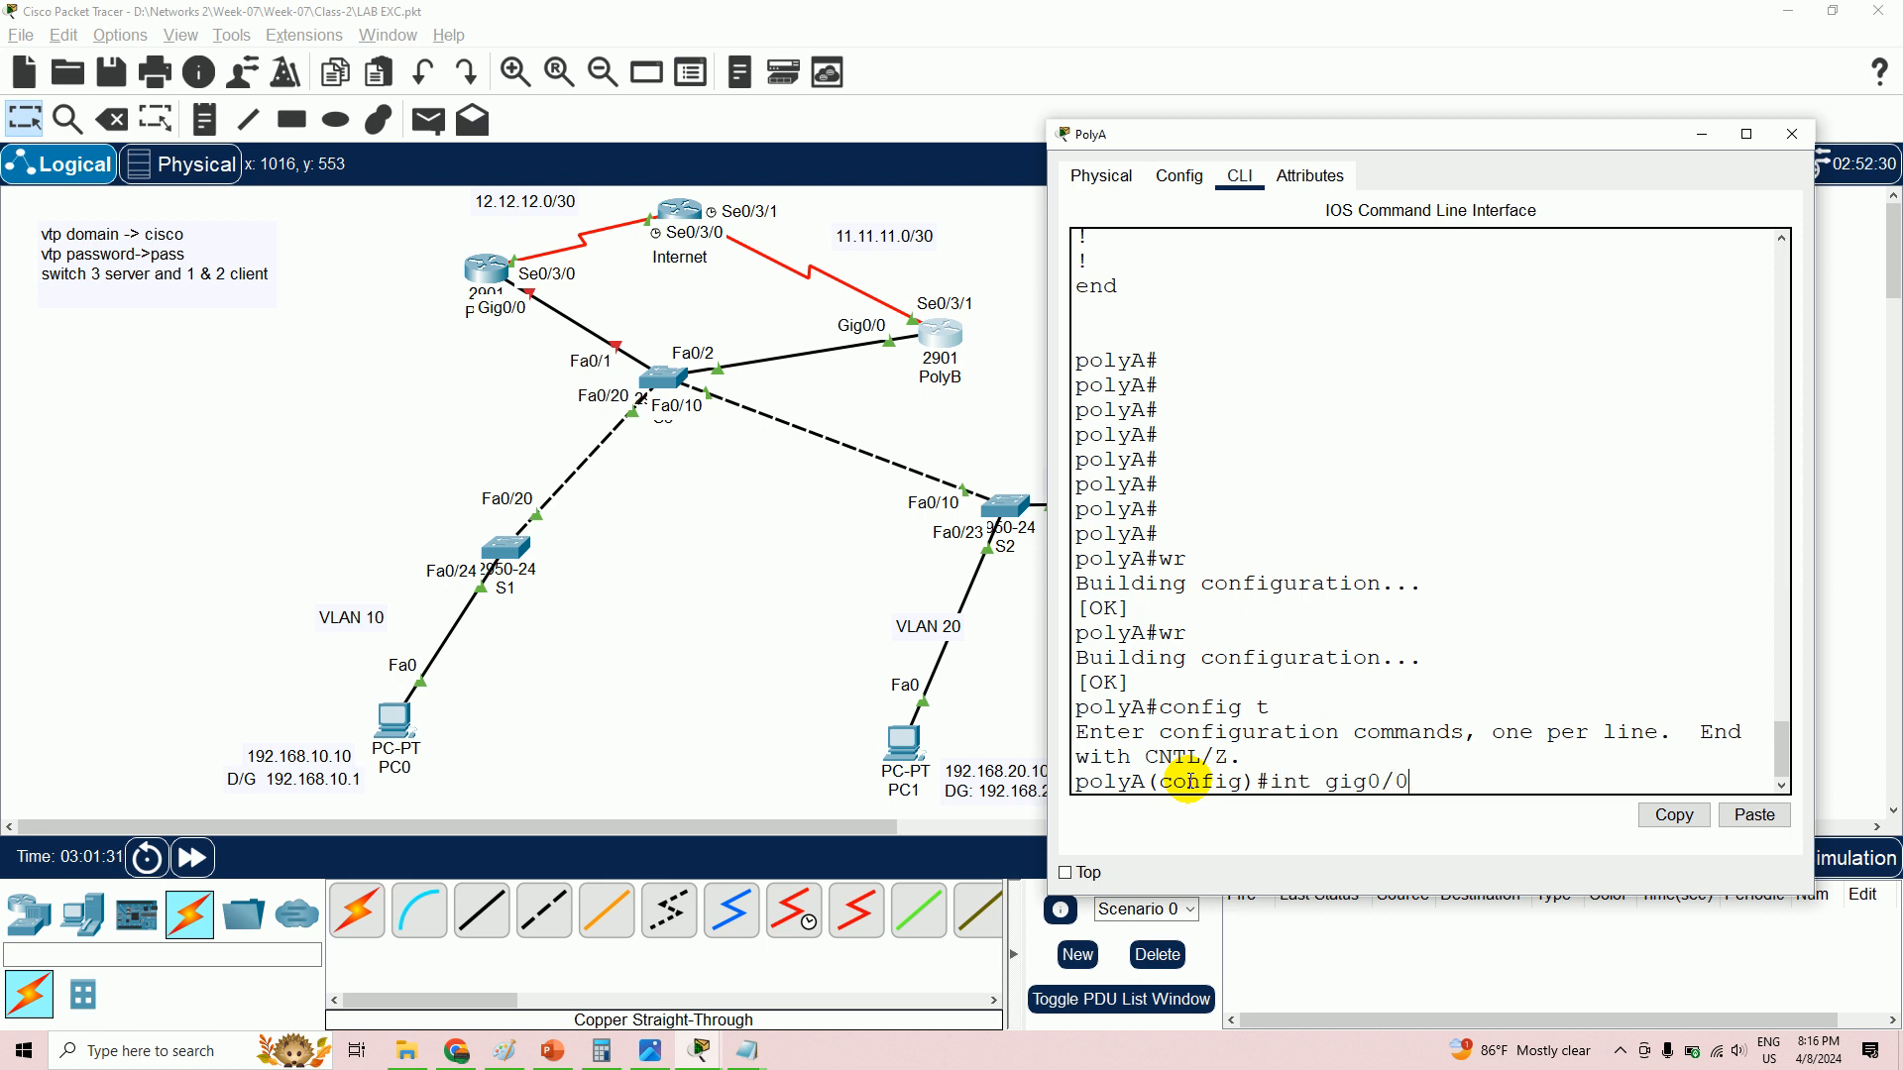
key("Return")
type("no s")
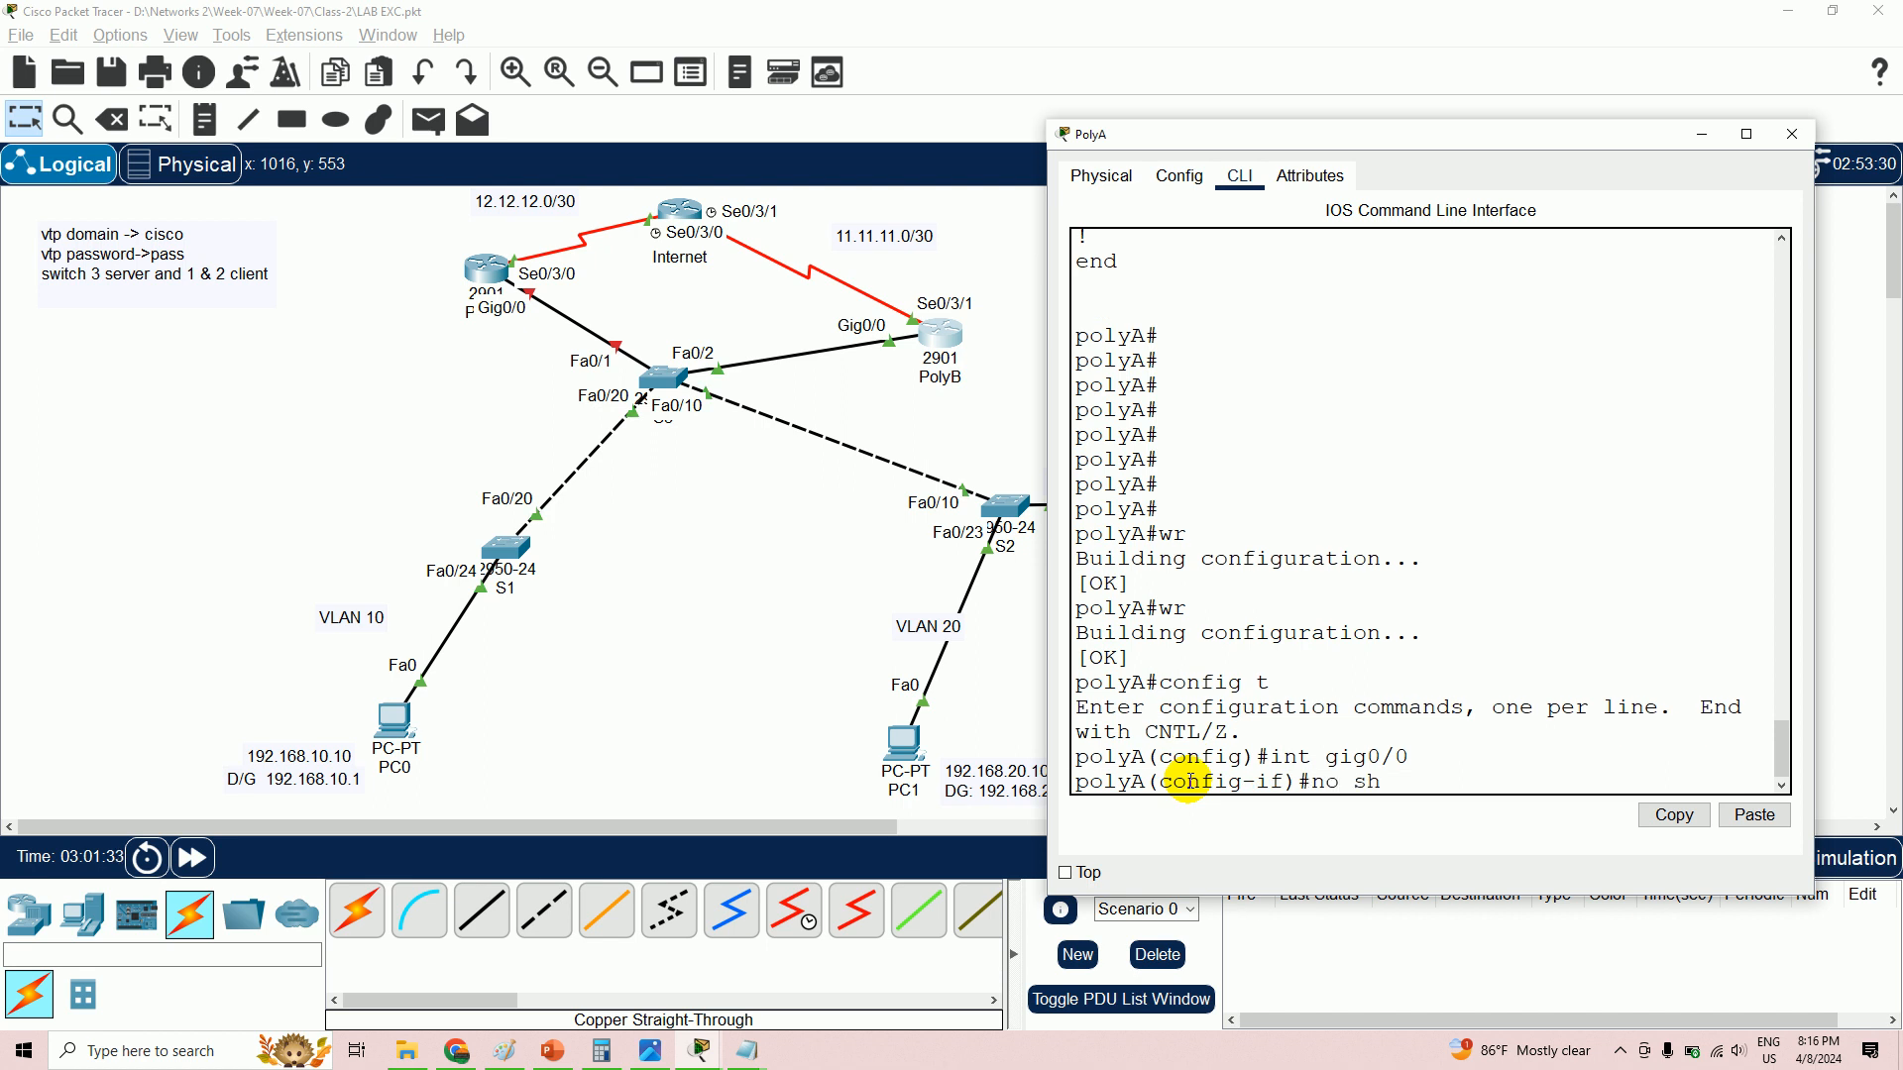
type("h")
key("Return")
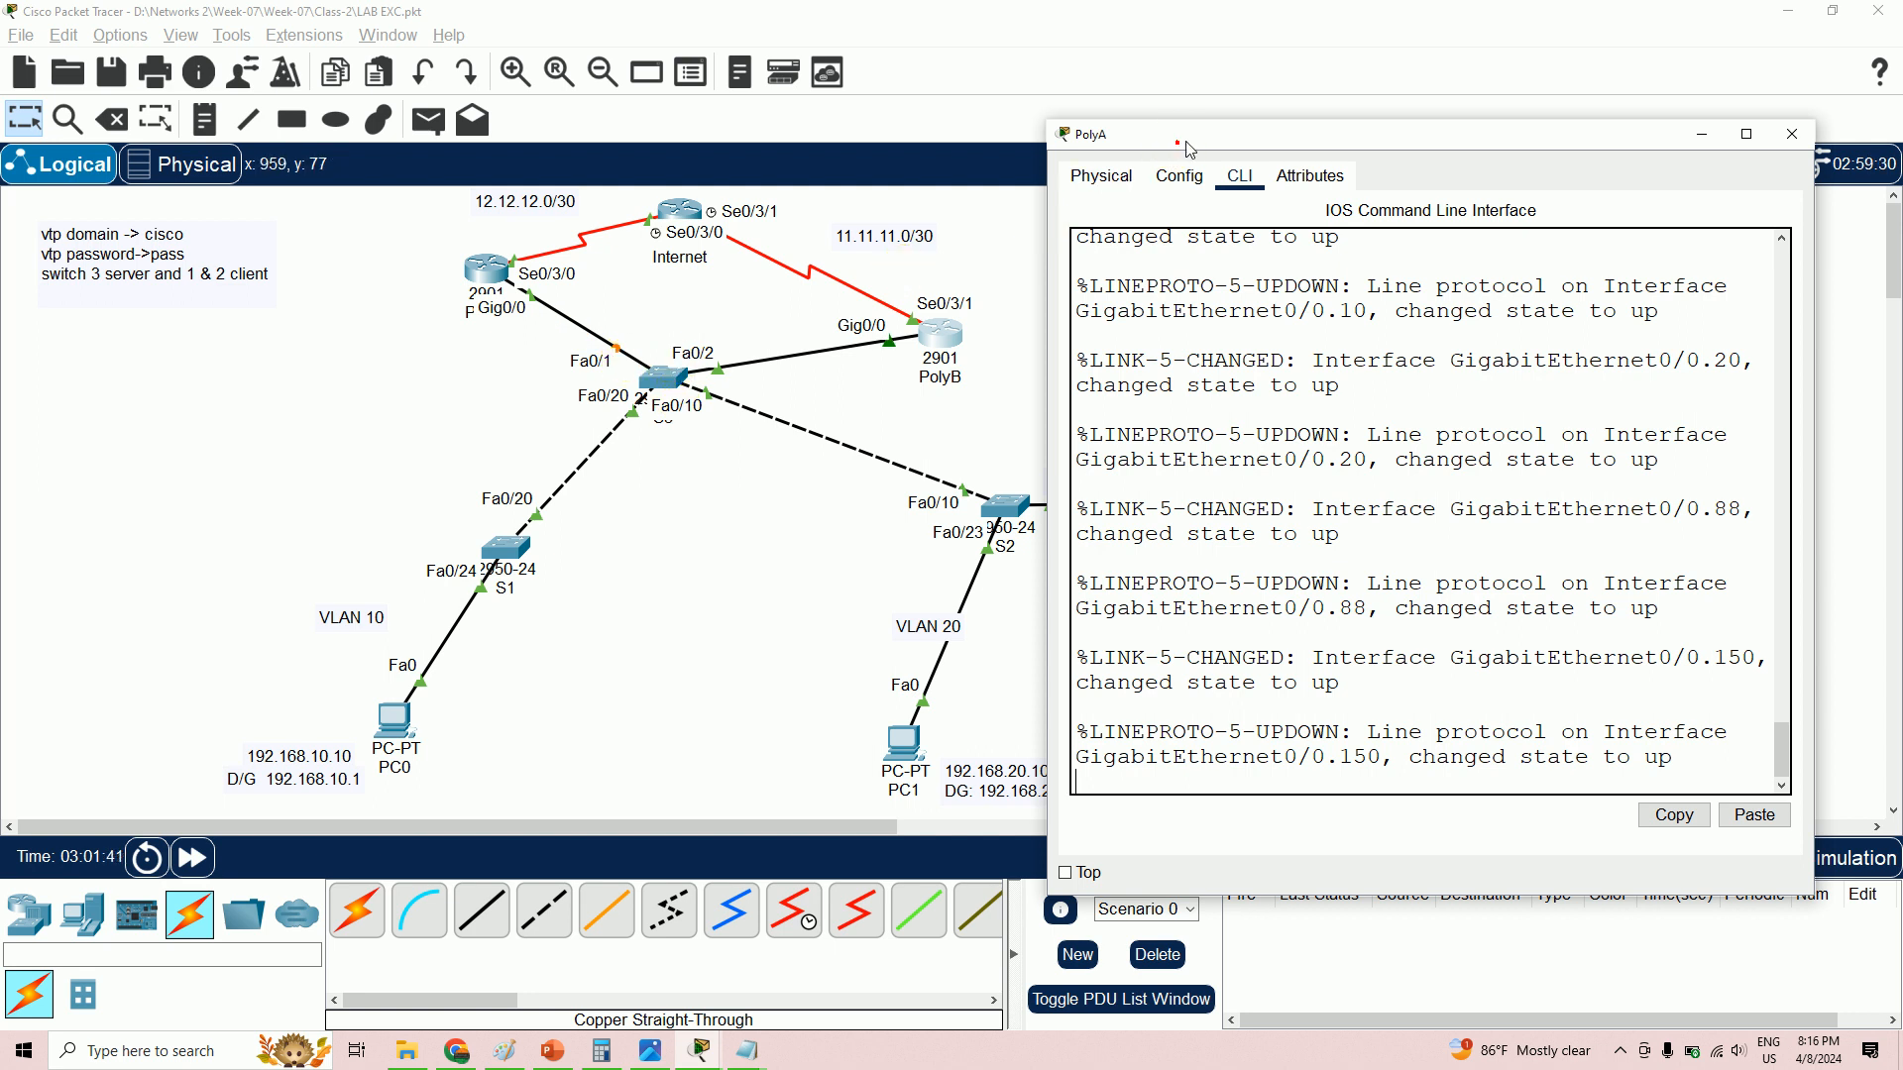
left_click_drag(1177, 144, 1391, 113)
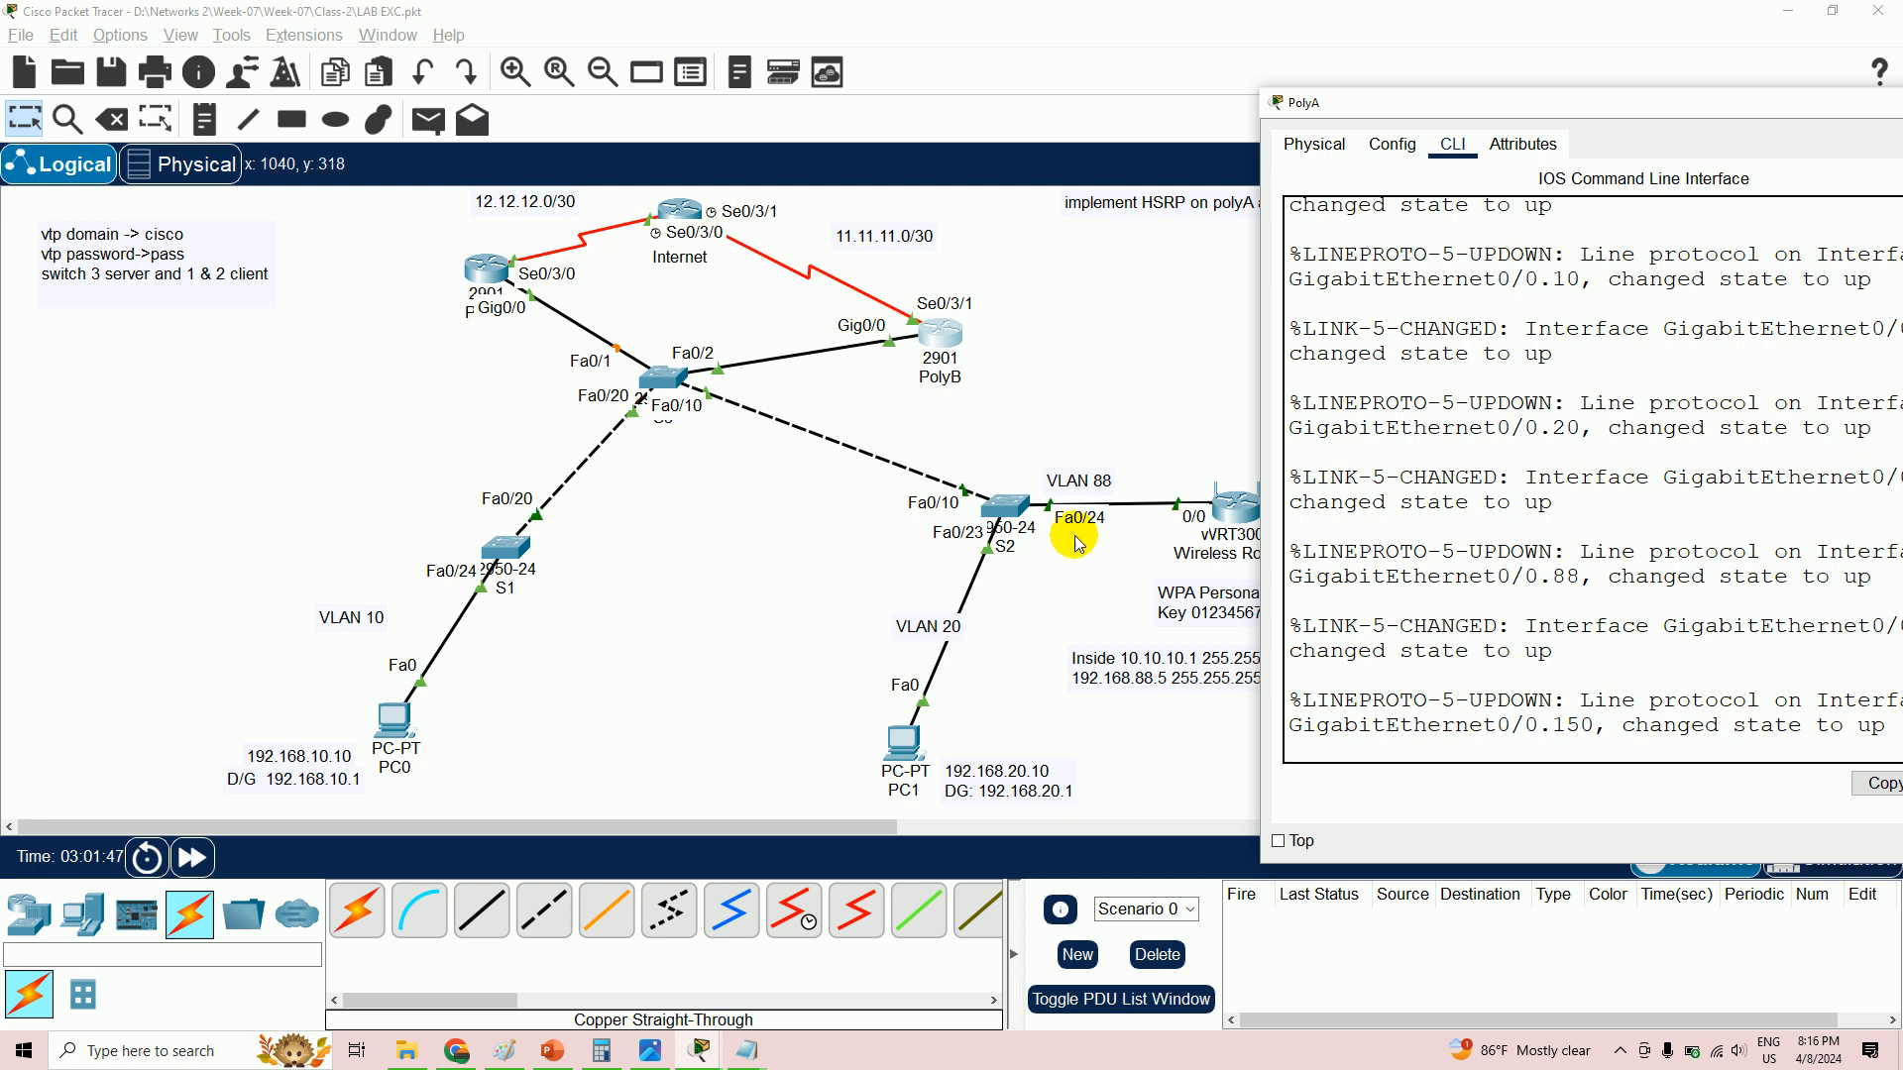
key("Return")
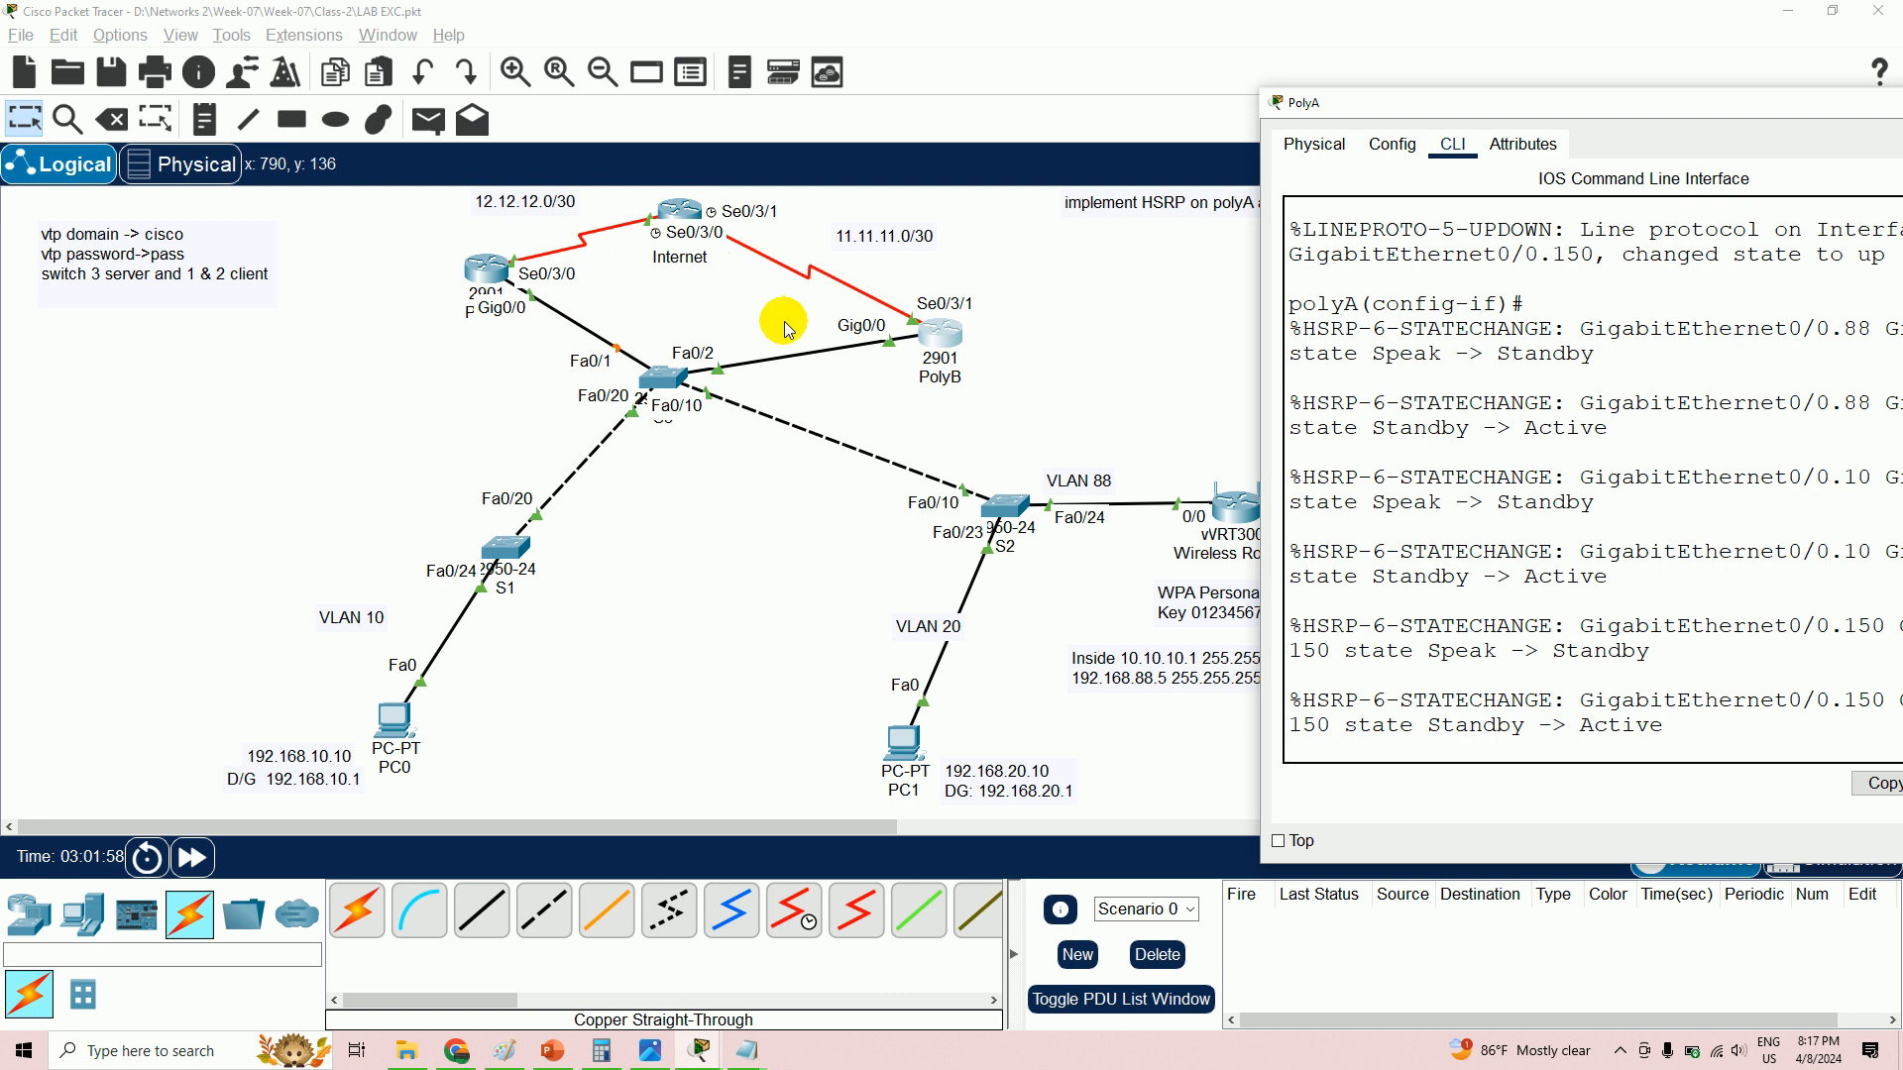
- Save the lab as 'LAB EXC EIGRP' in the Week-07\Class-2 folder
left_click(21, 35)
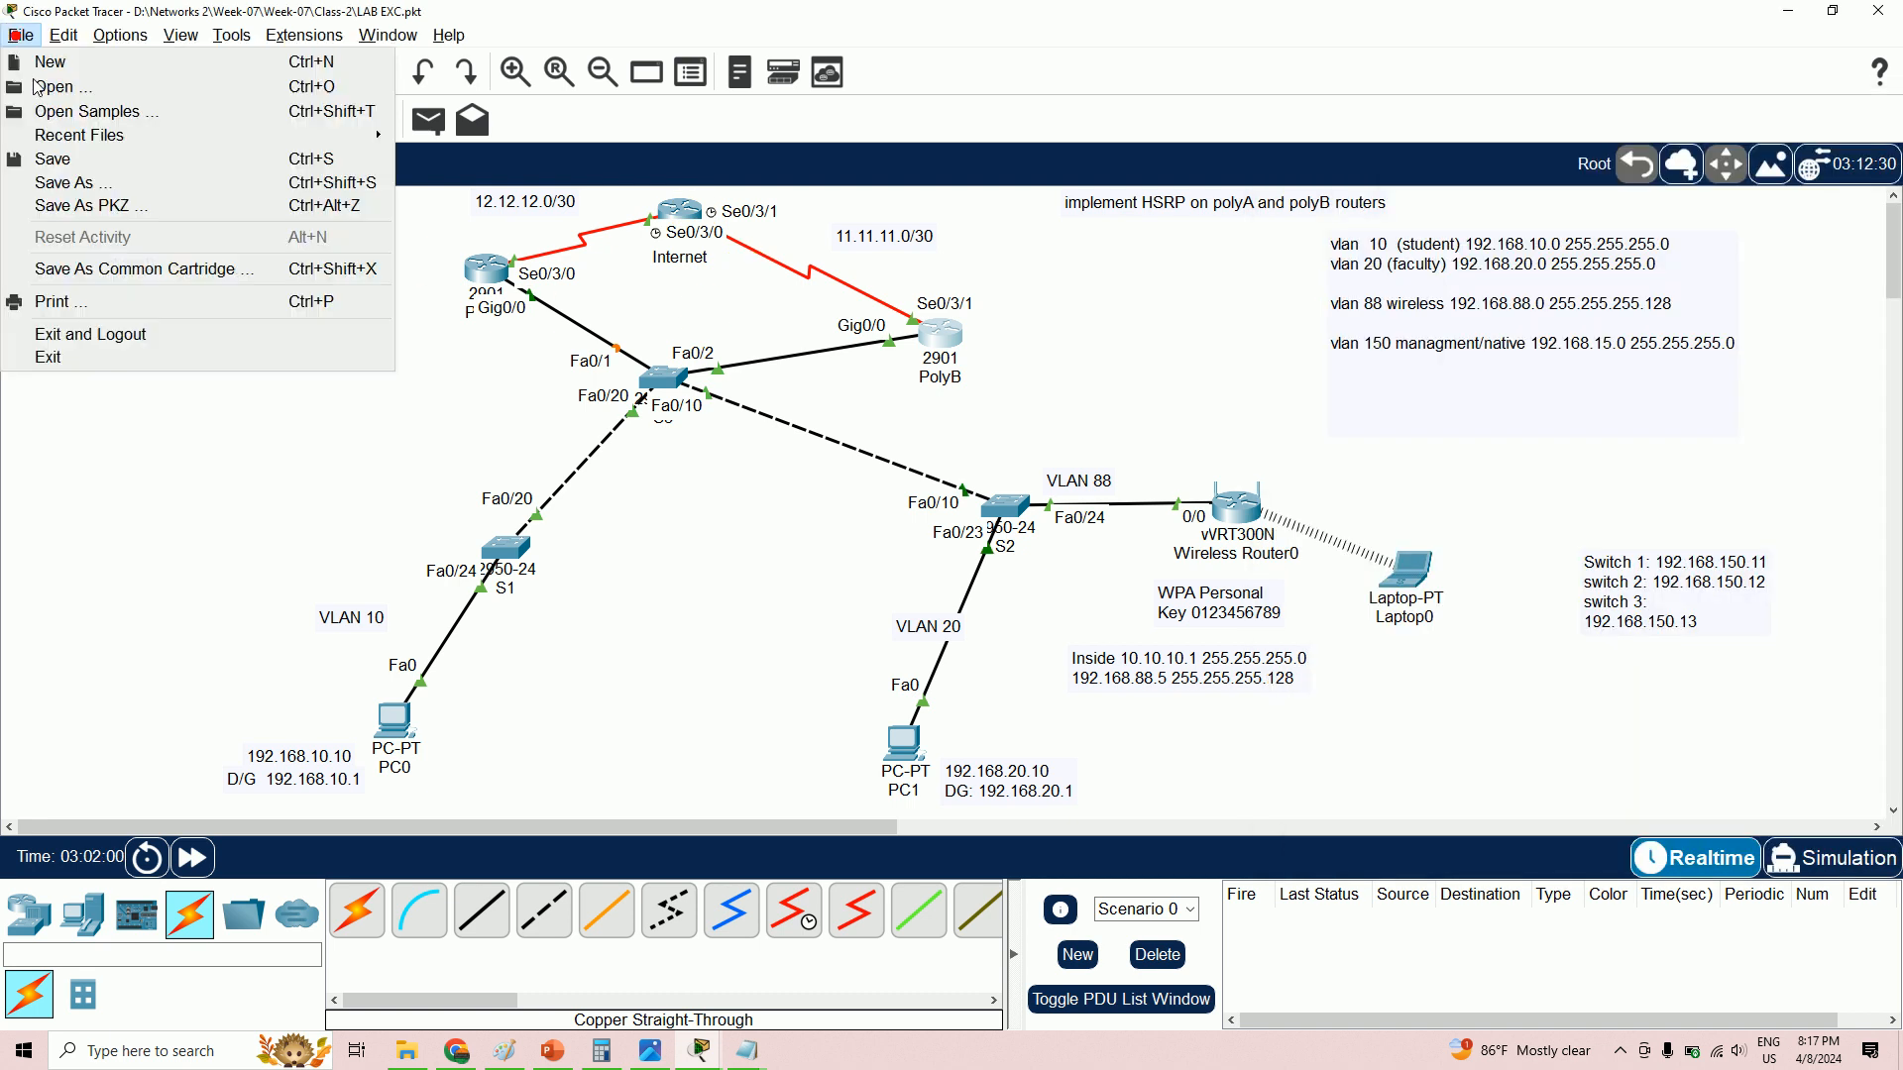
left_click(107, 184)
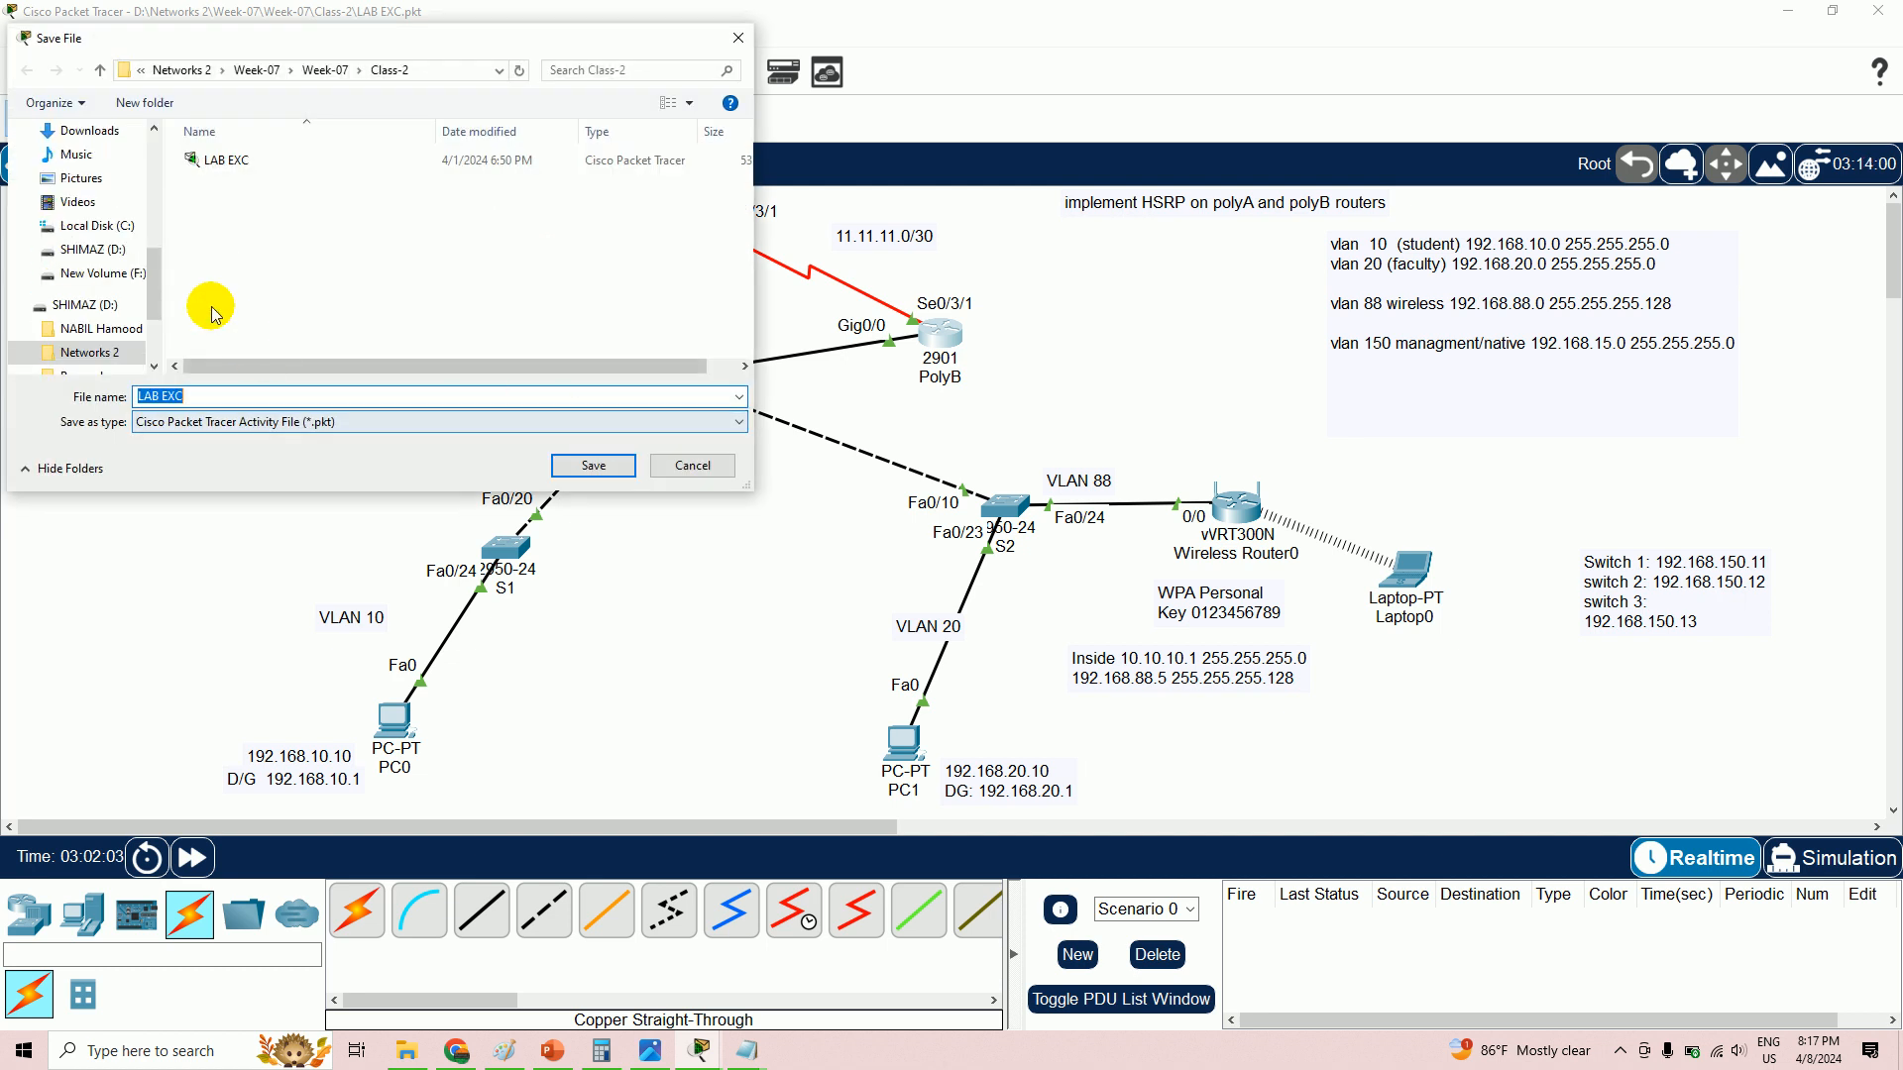
left_click(97, 352)
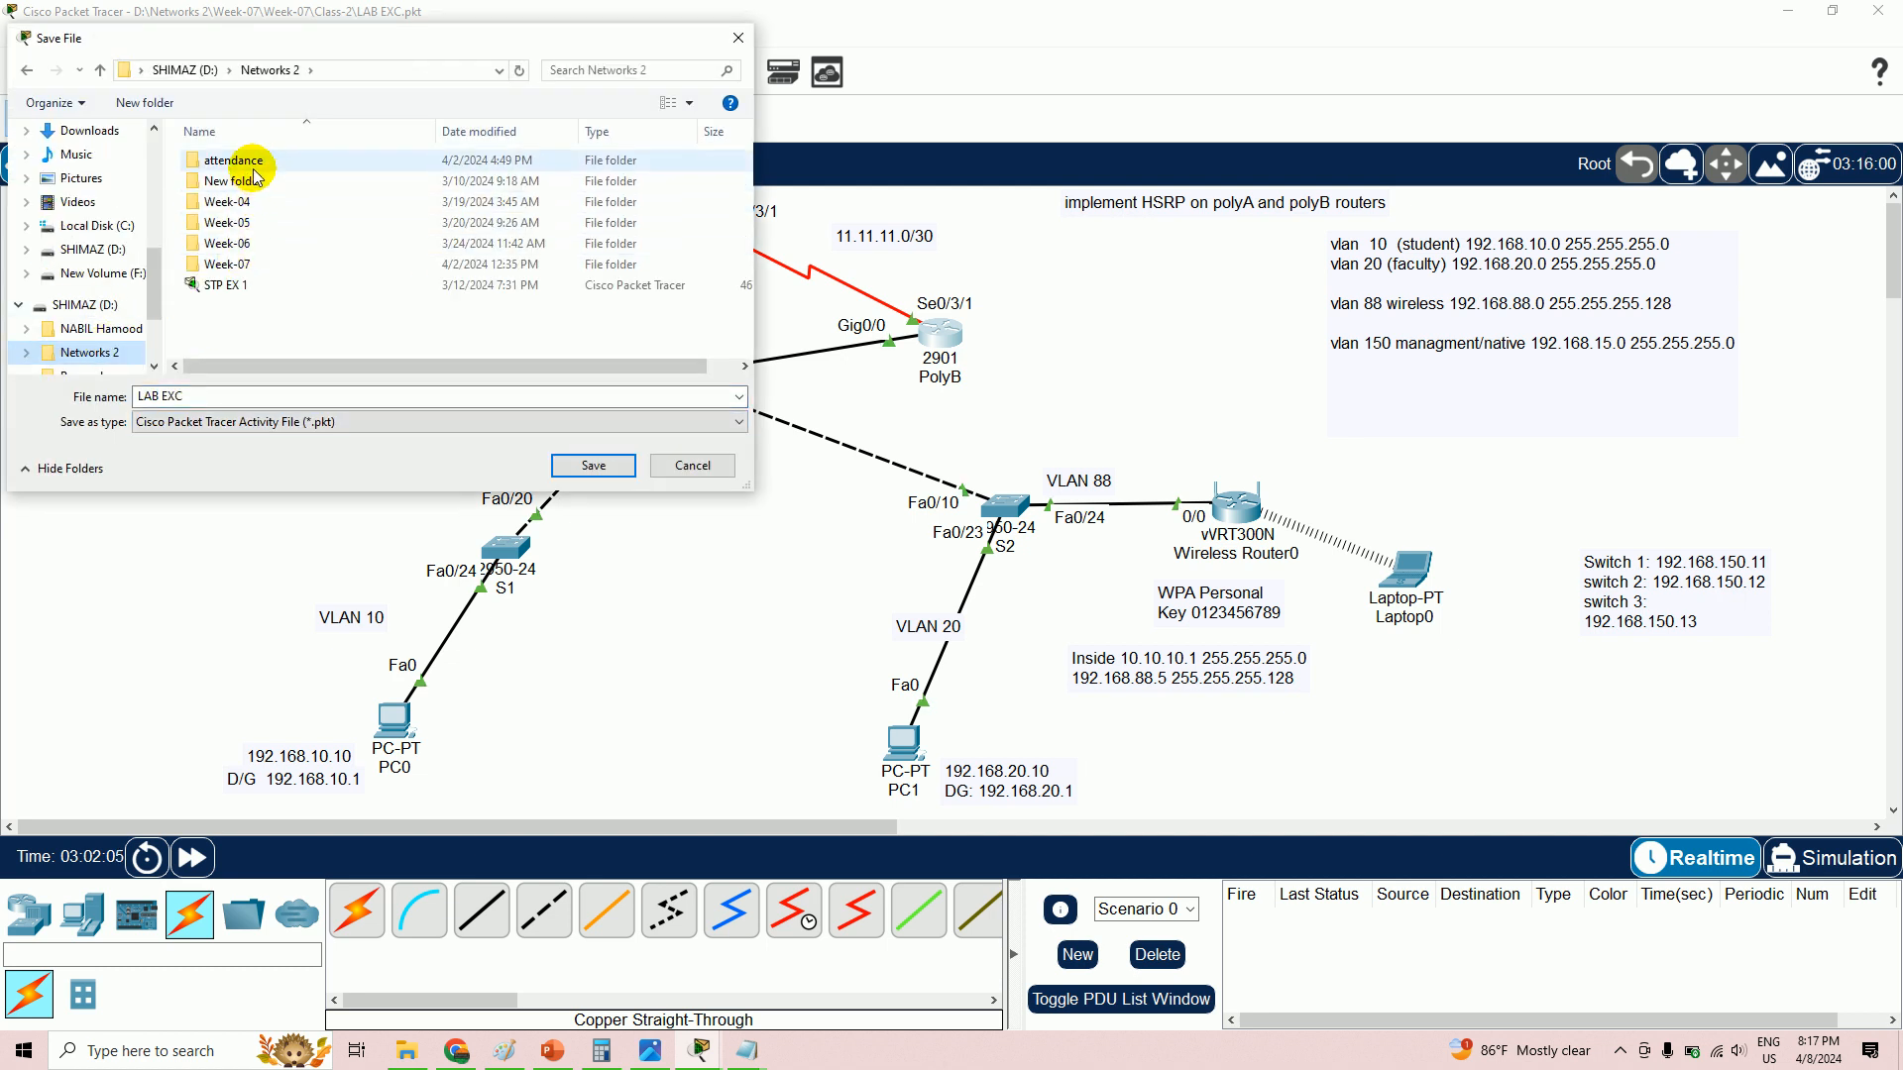
left_click(252, 266)
double_click(253, 267)
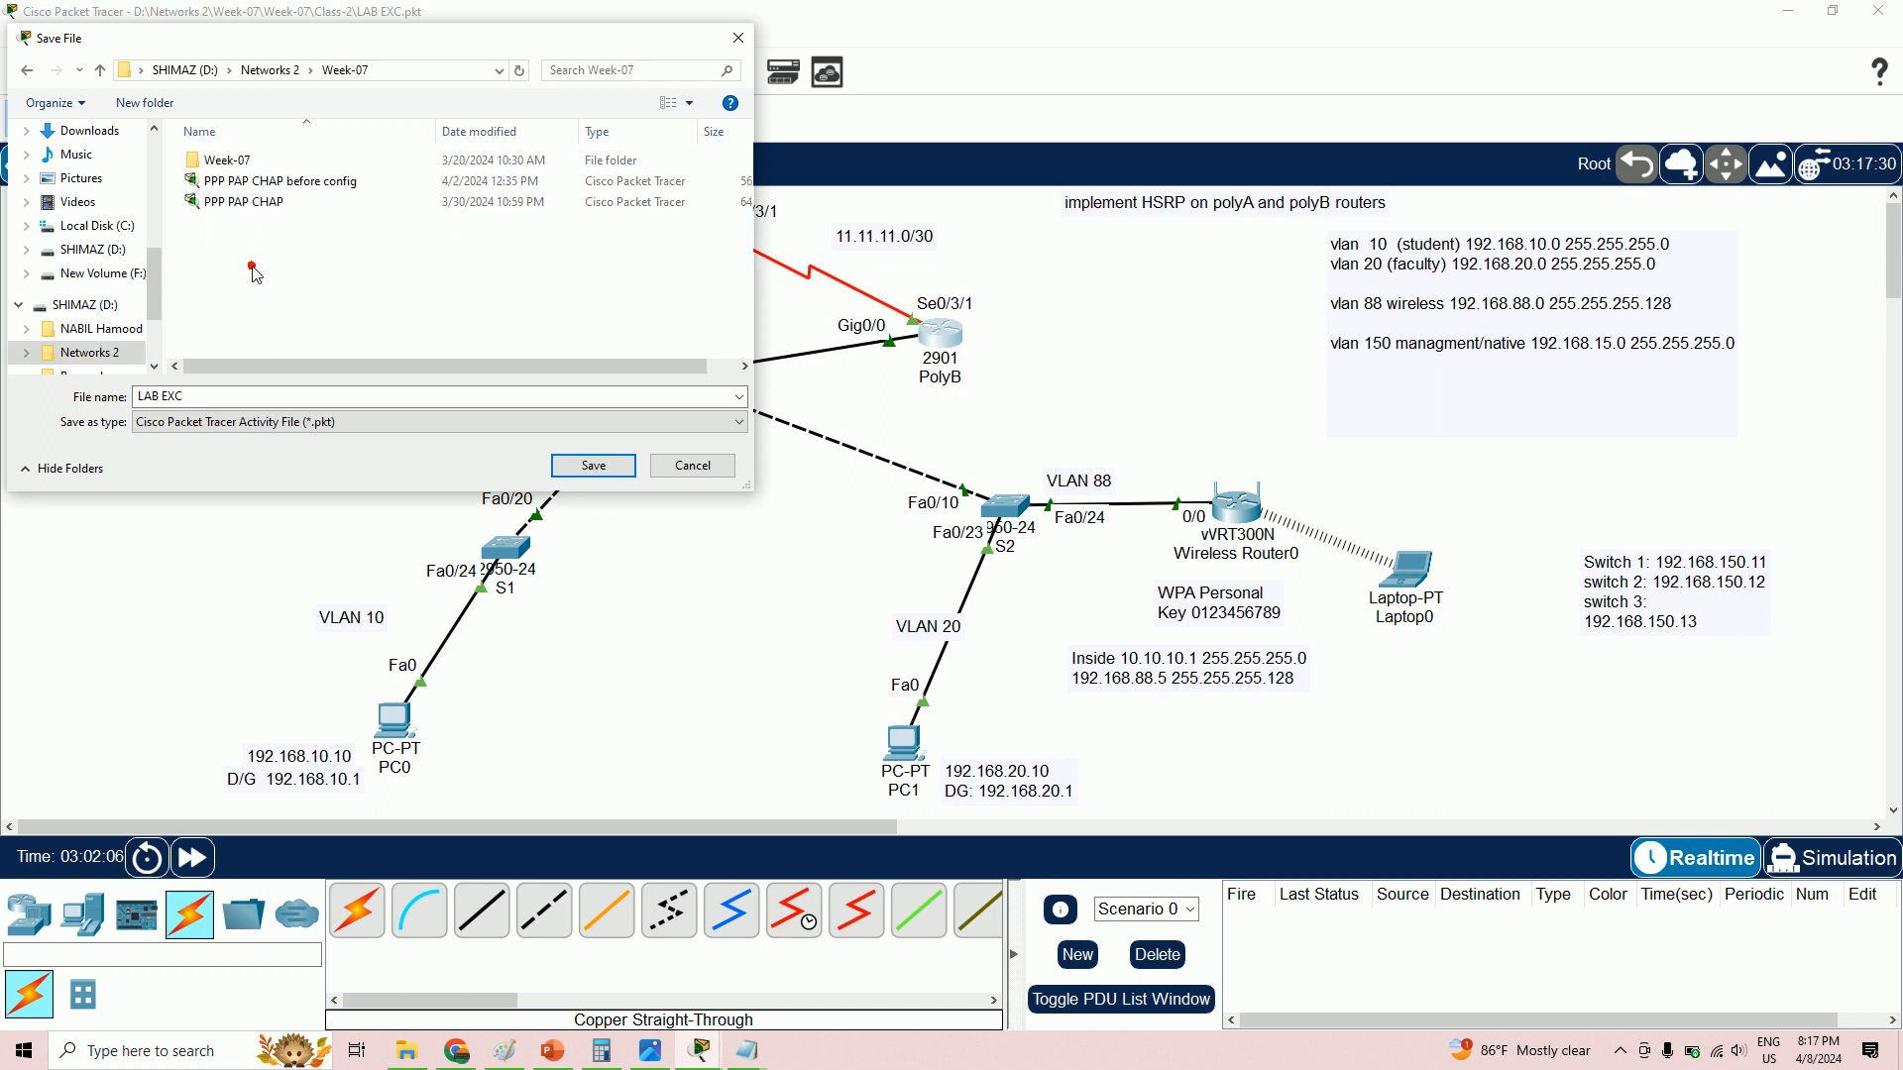
double_click(261, 163)
left_click(237, 186)
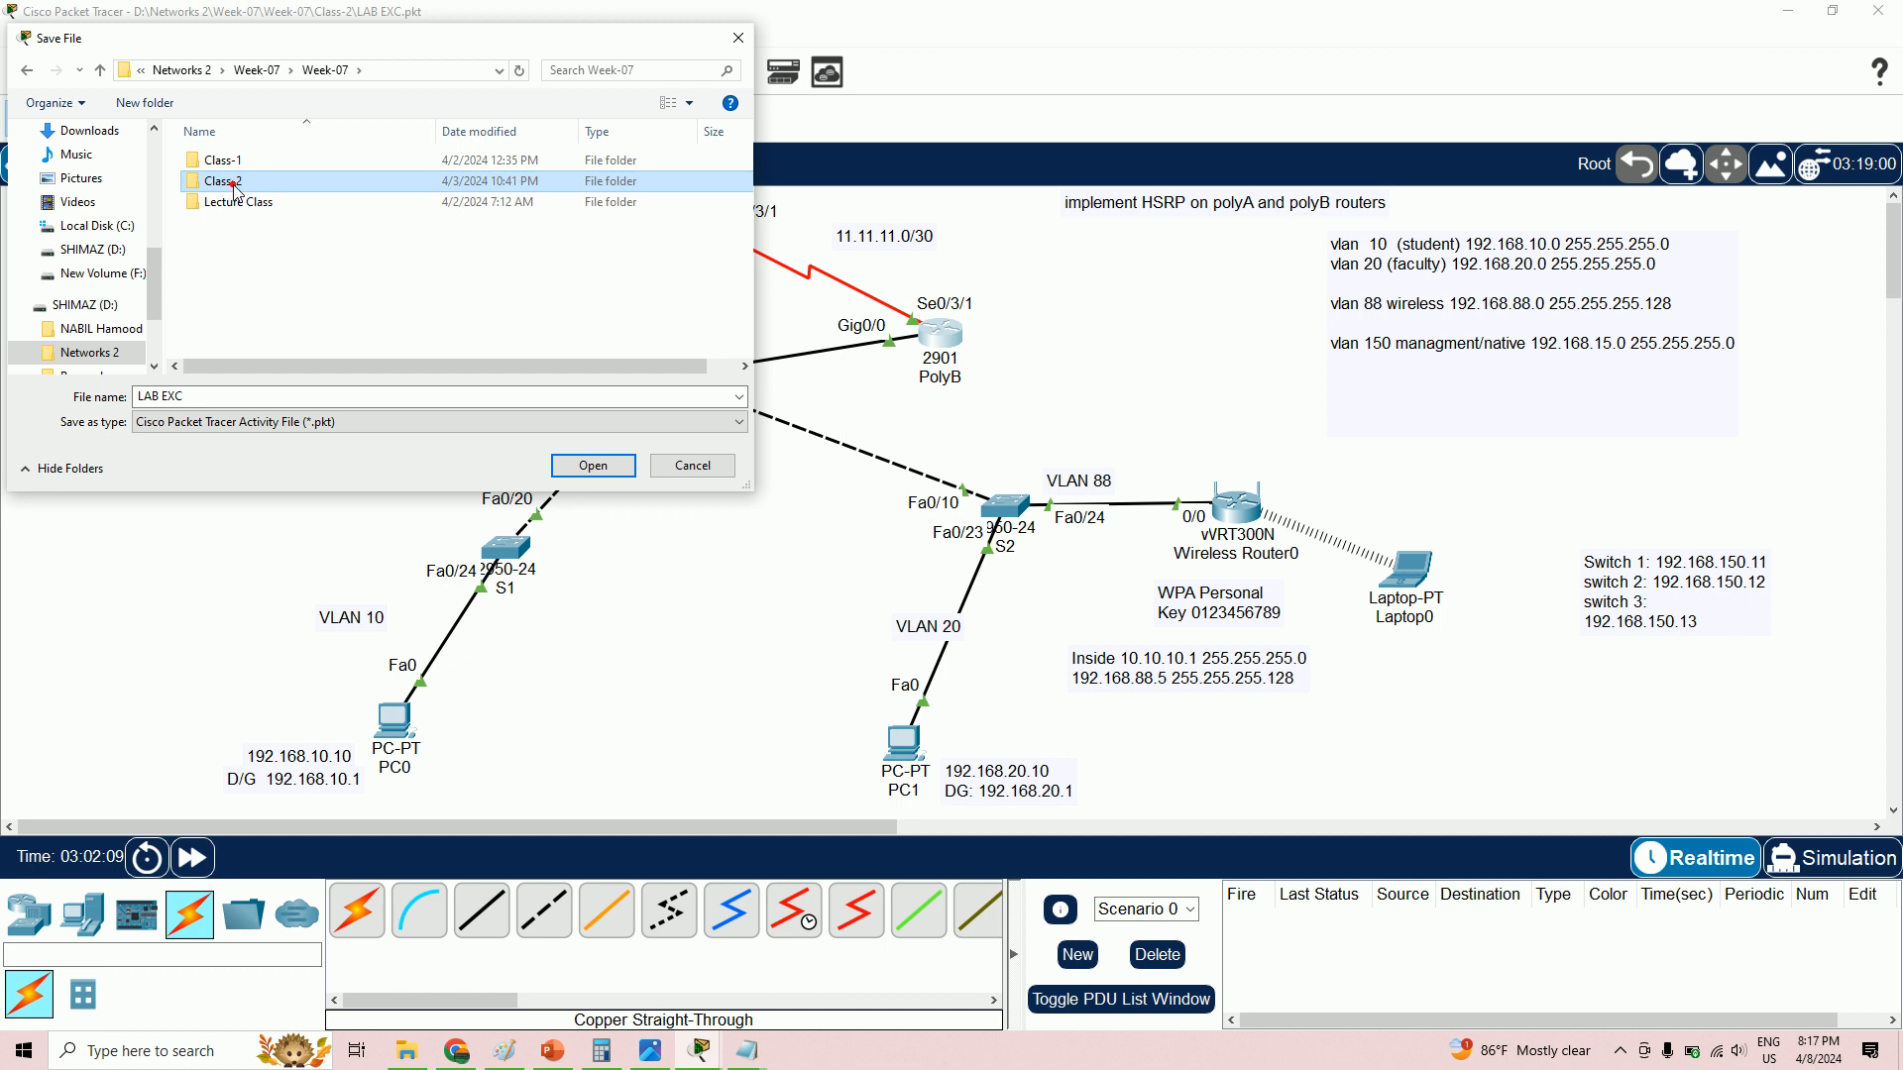
double_click(237, 189)
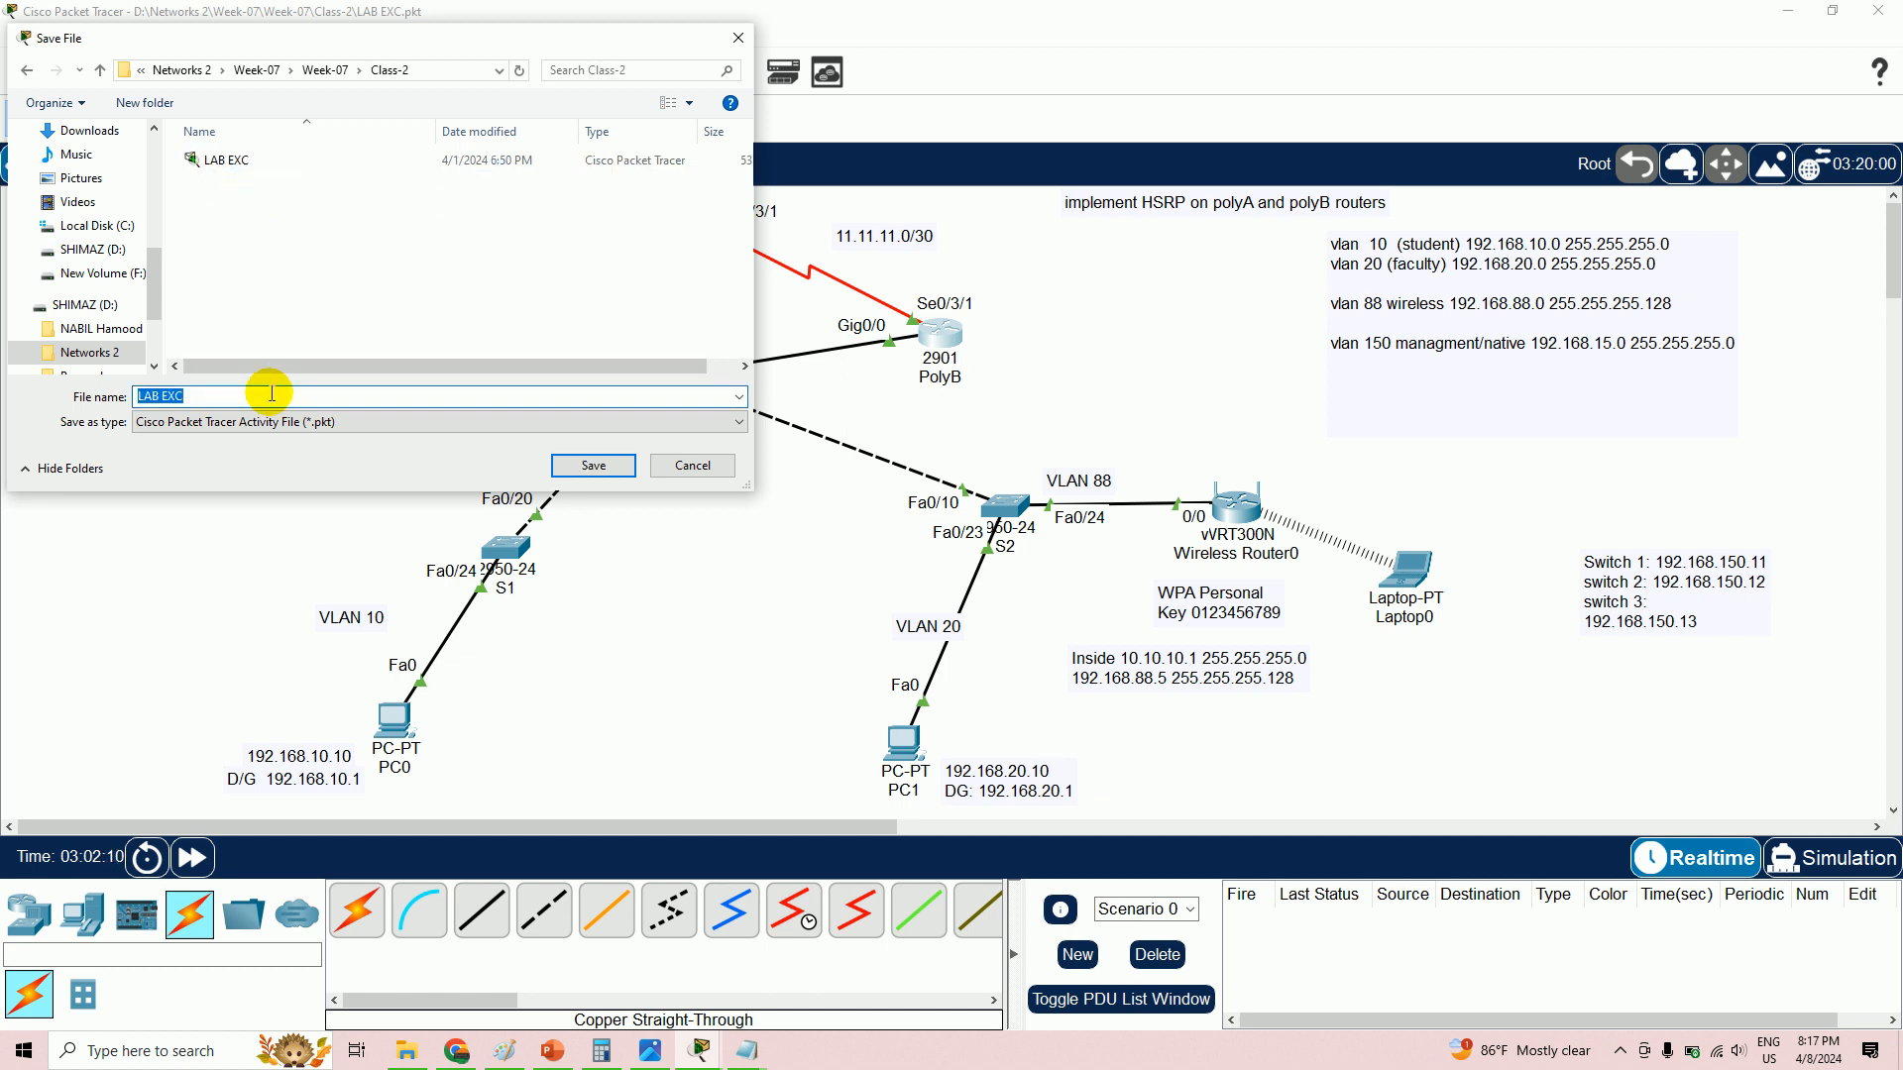
left_click(271, 393)
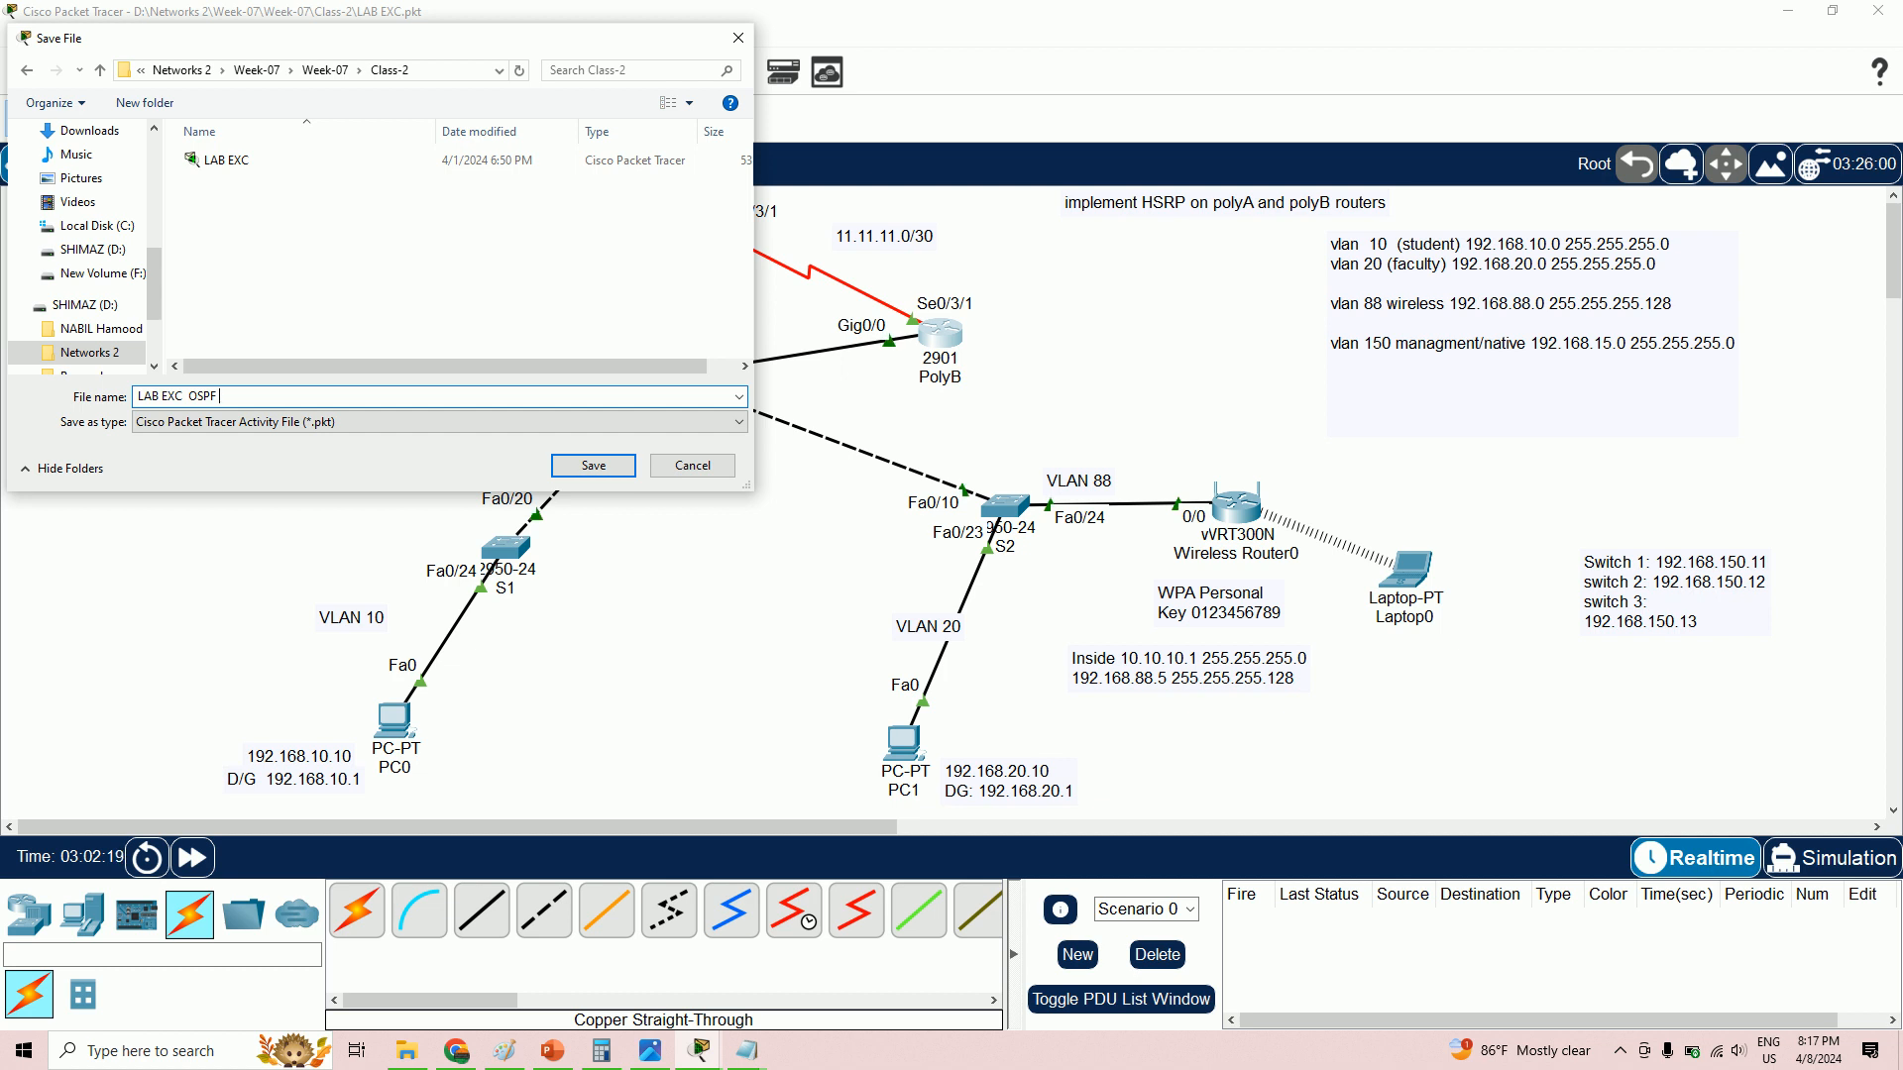
key("BackSpace")
type("EIGRP")
key("Return")
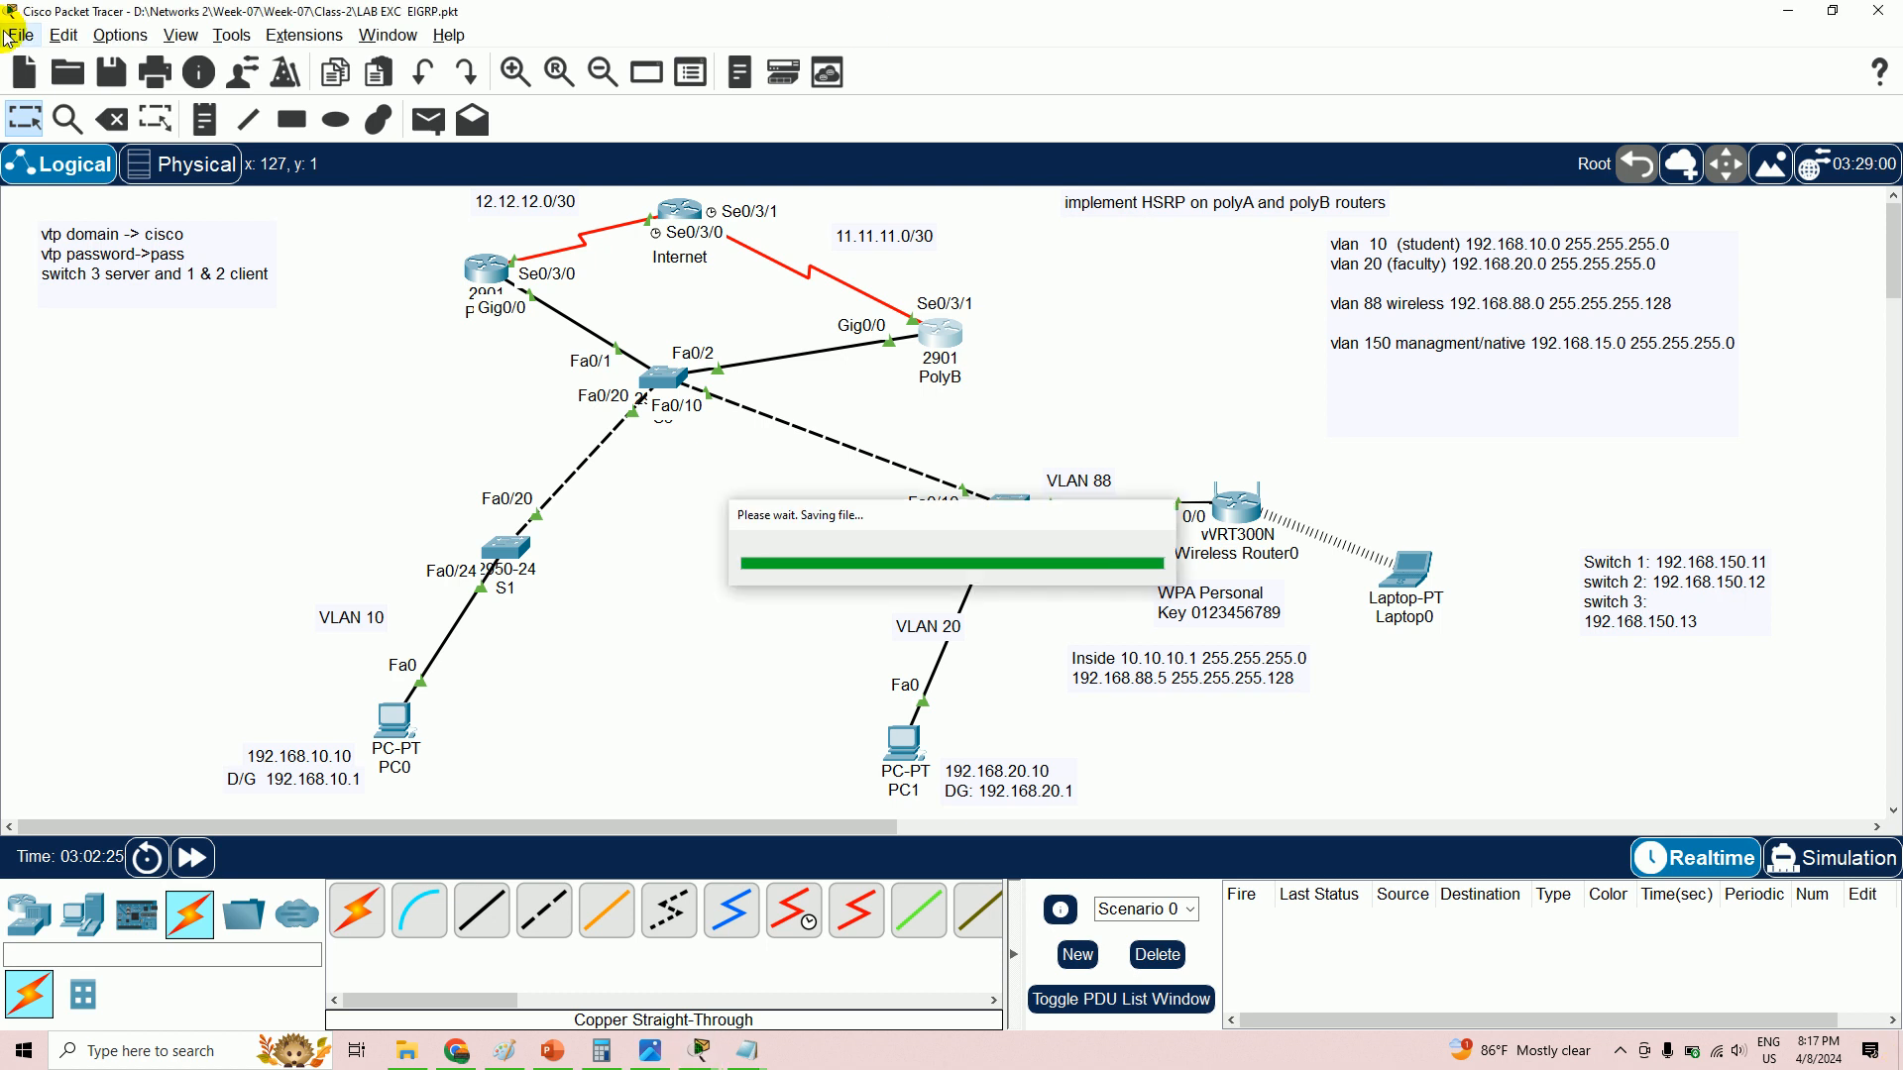
- Save another copy of the lab as 'LAB EXC OSPF'
left_click(24, 37)
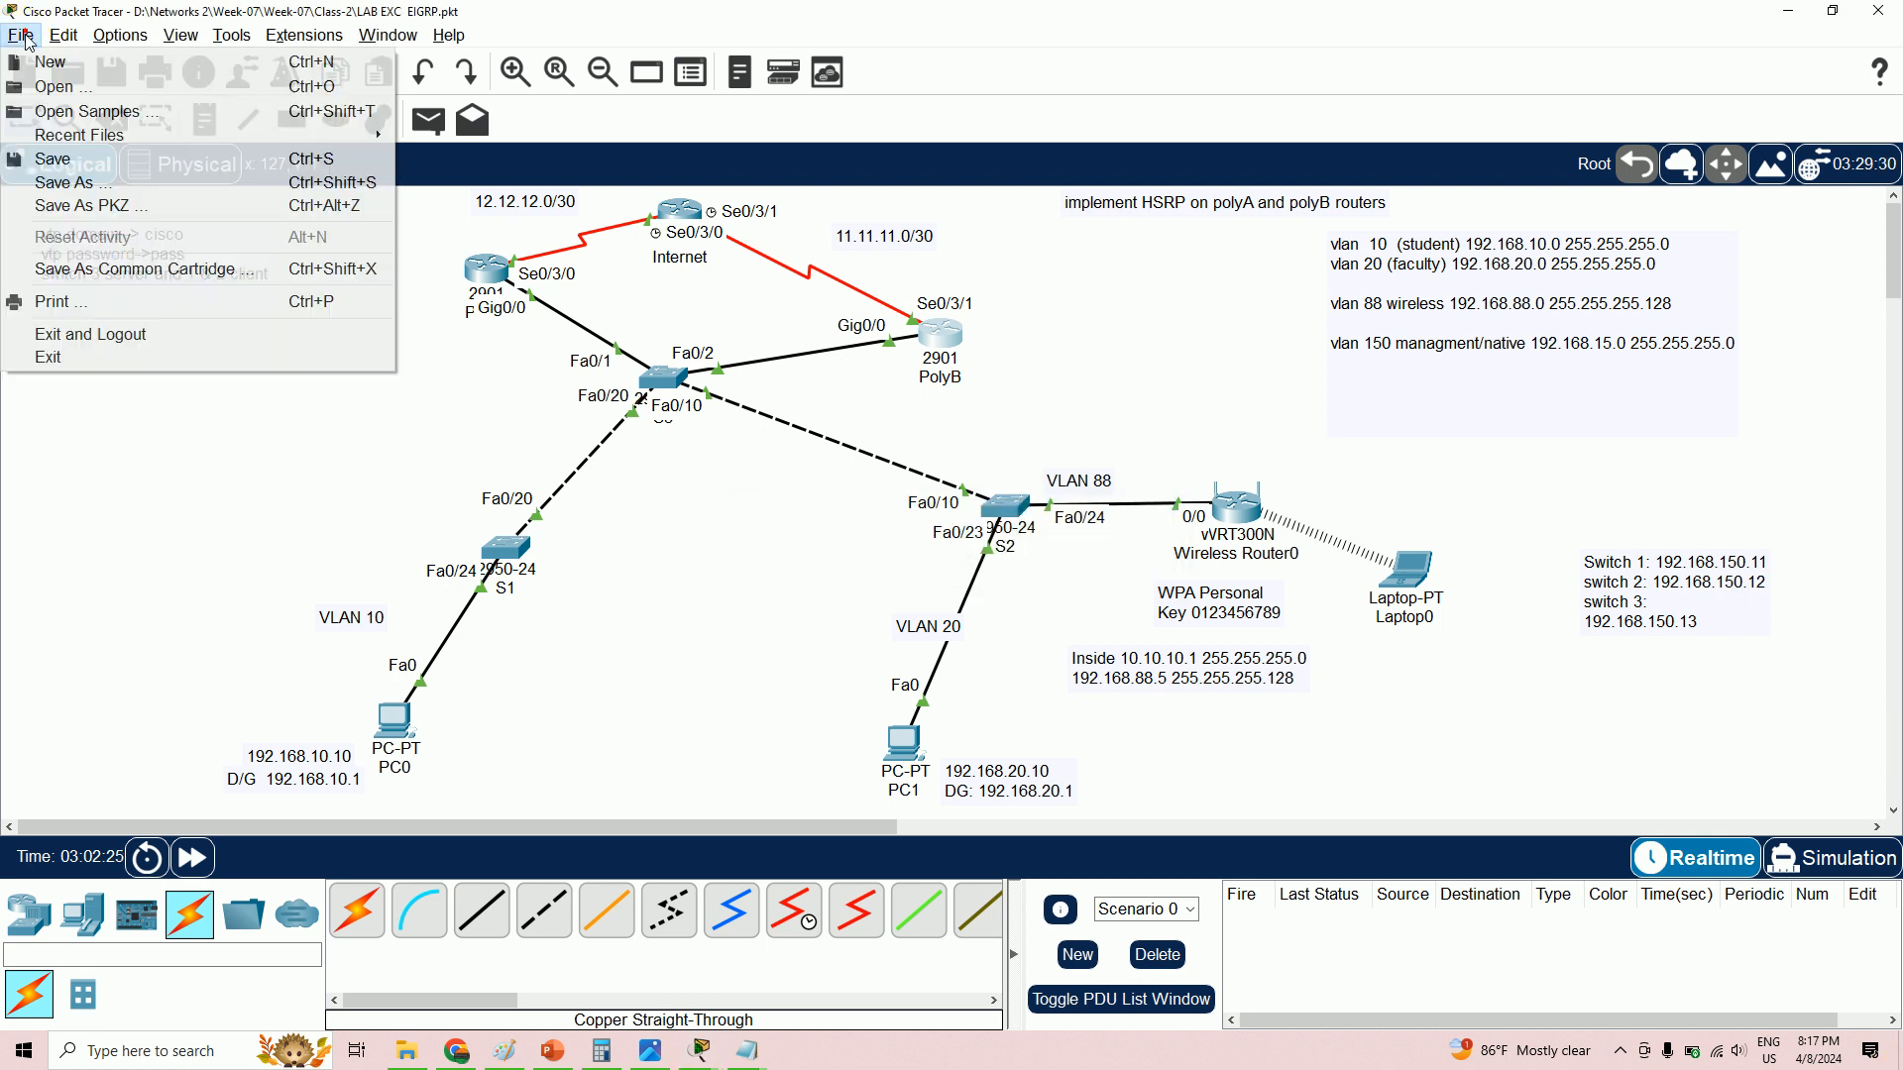
left_click(86, 179)
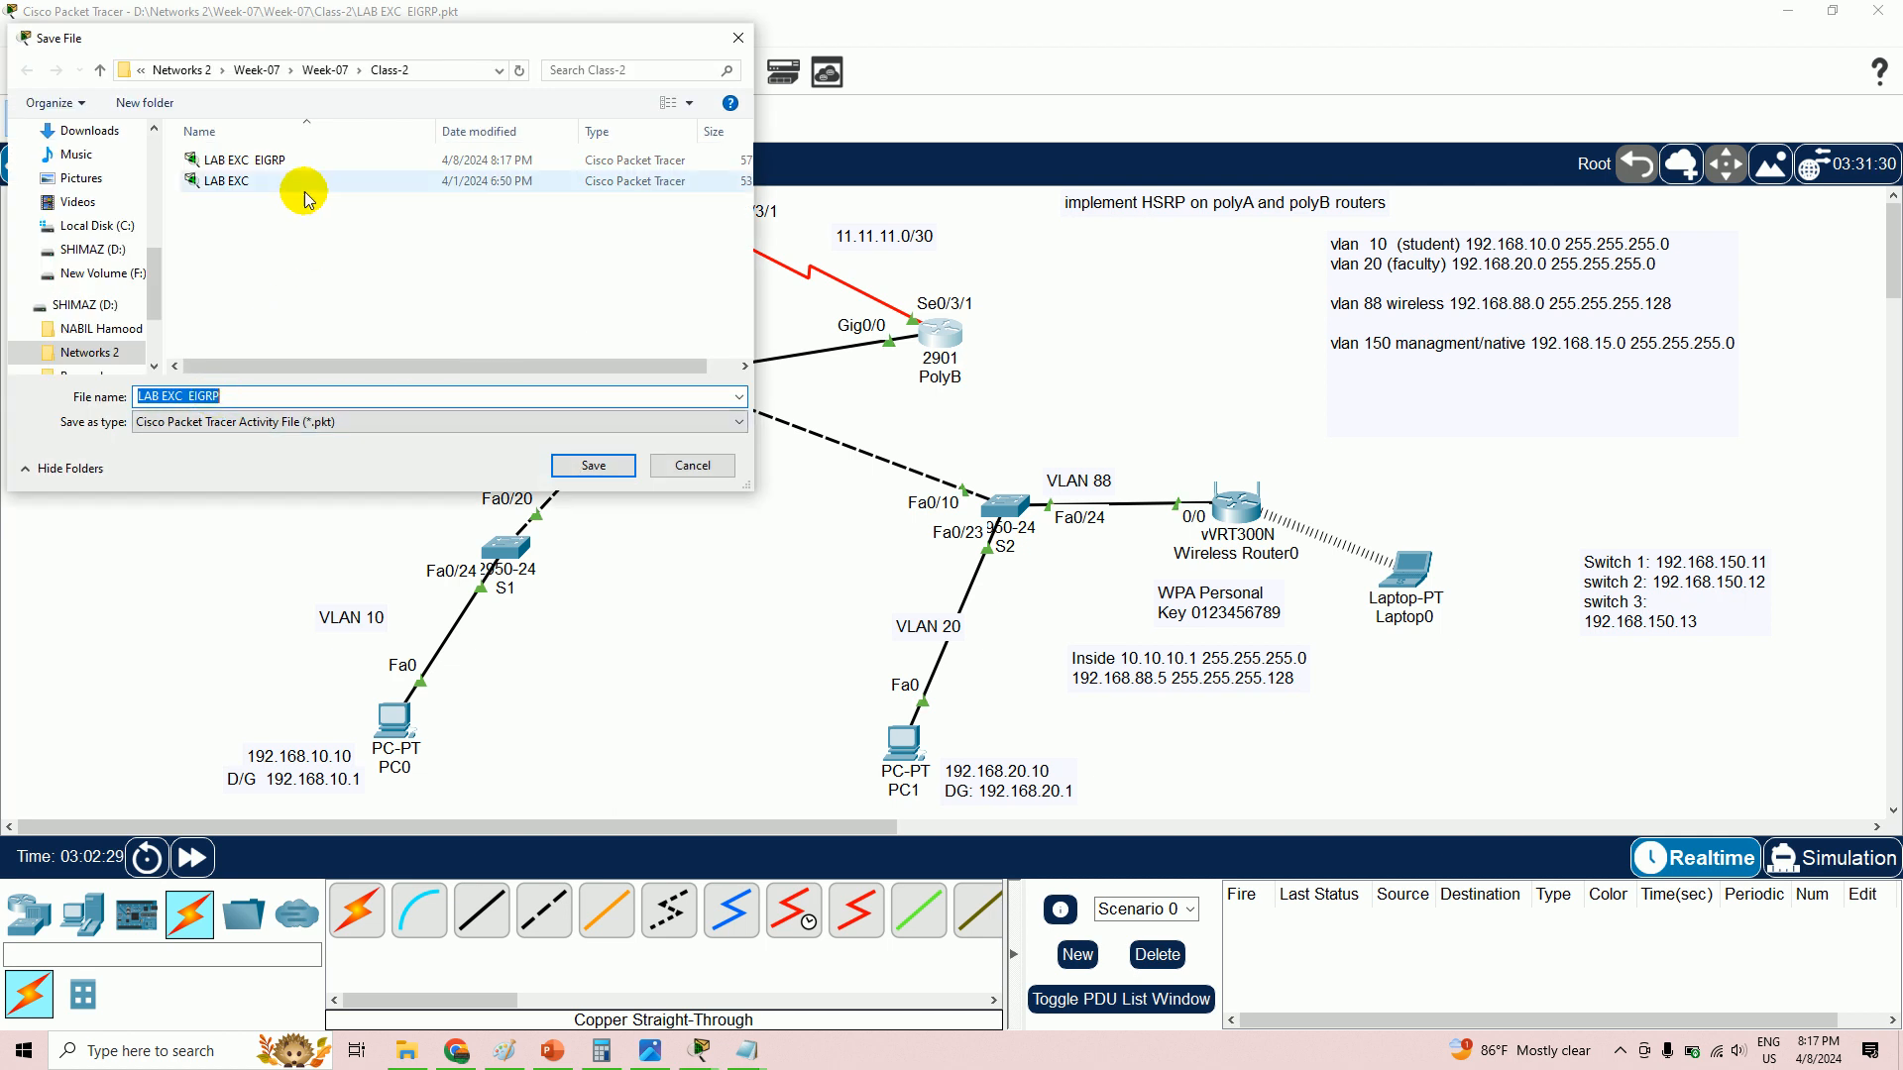
left_click(261, 406)
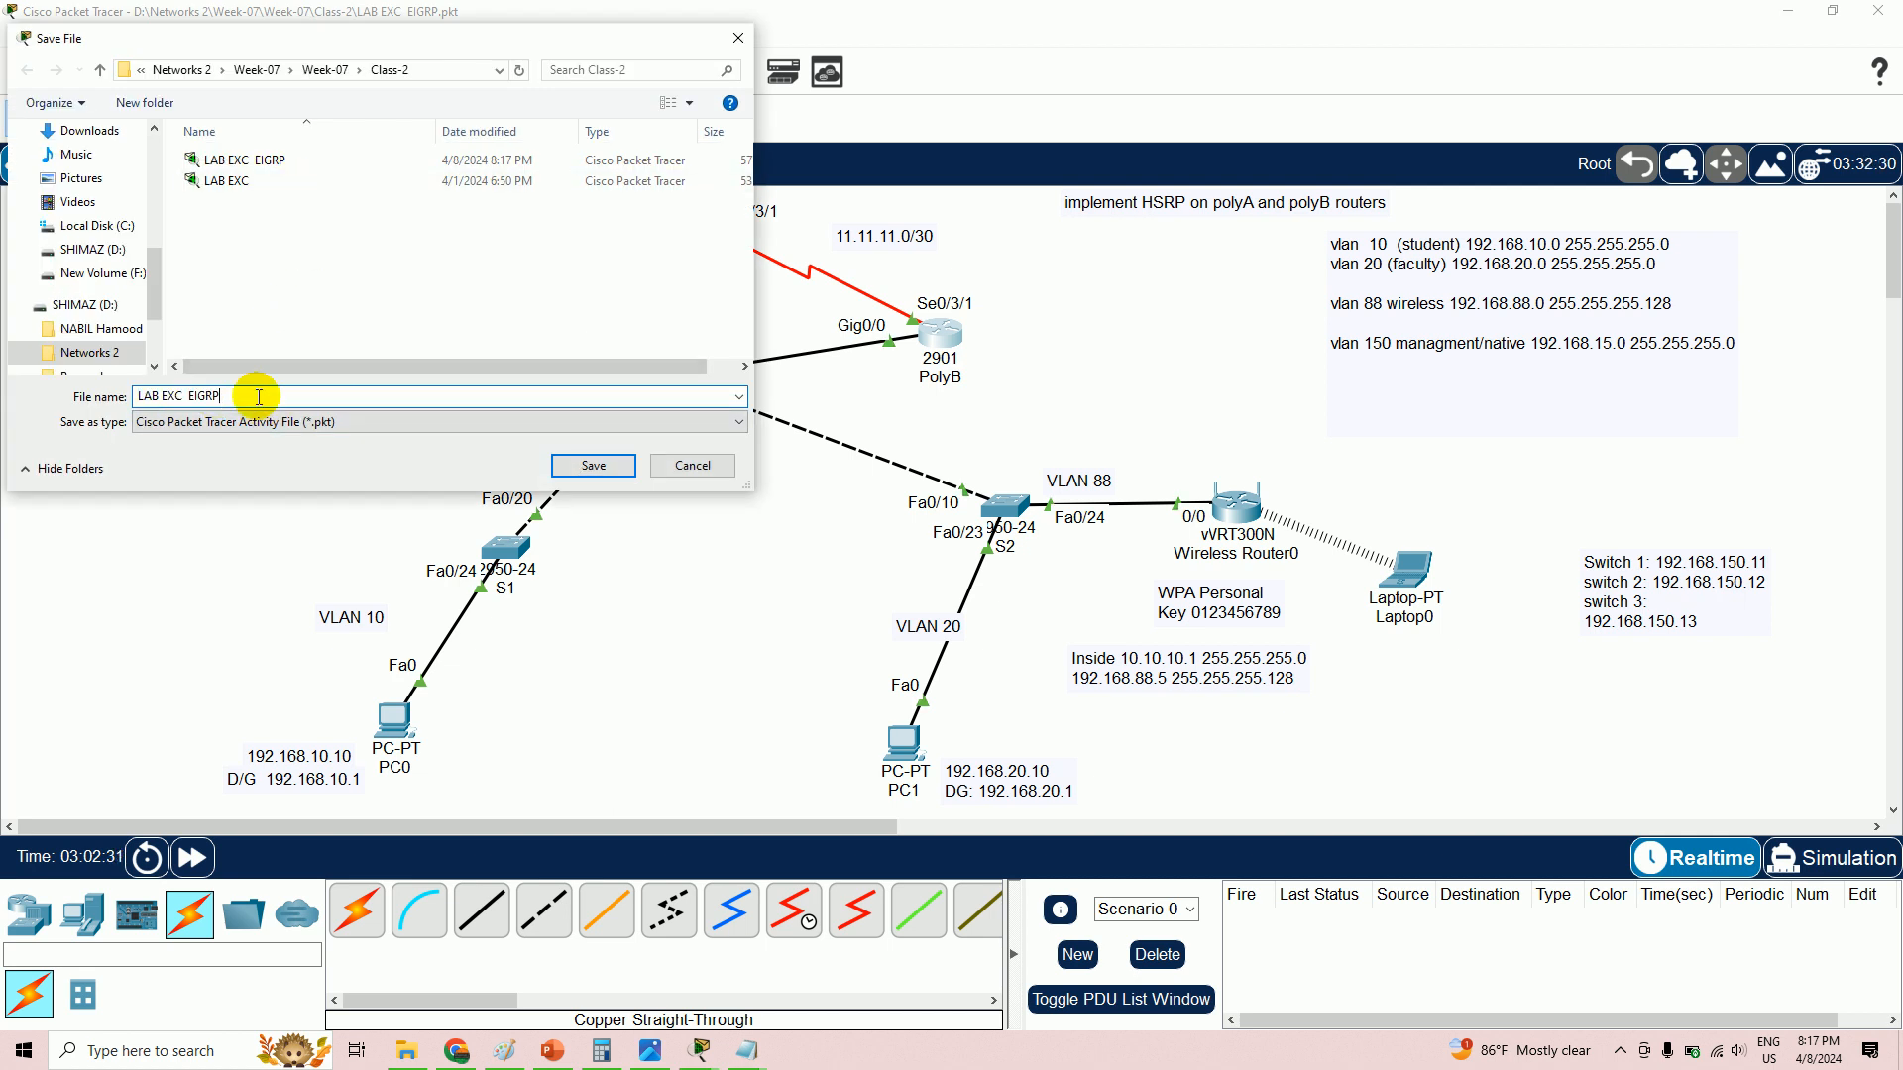
key("BackSpace")
key("BackSpace")
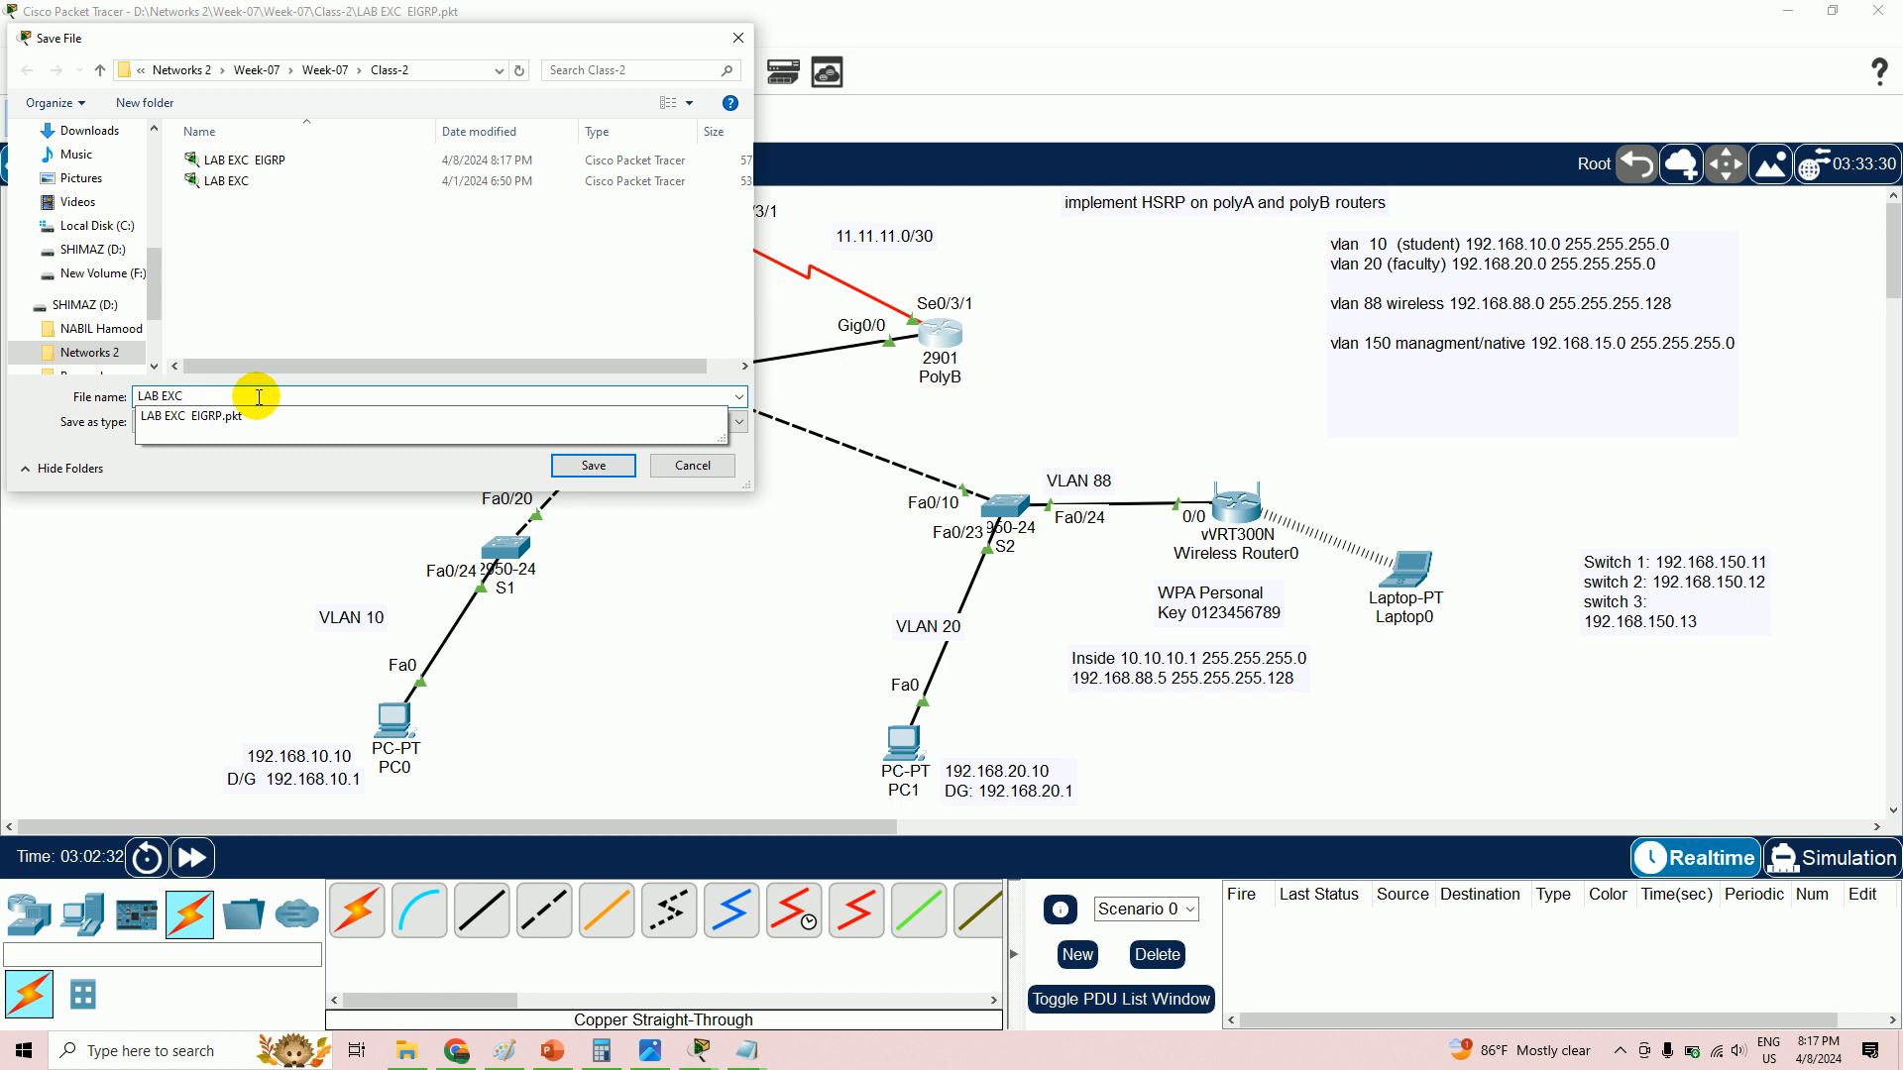
type("OSPF")
key("Return")
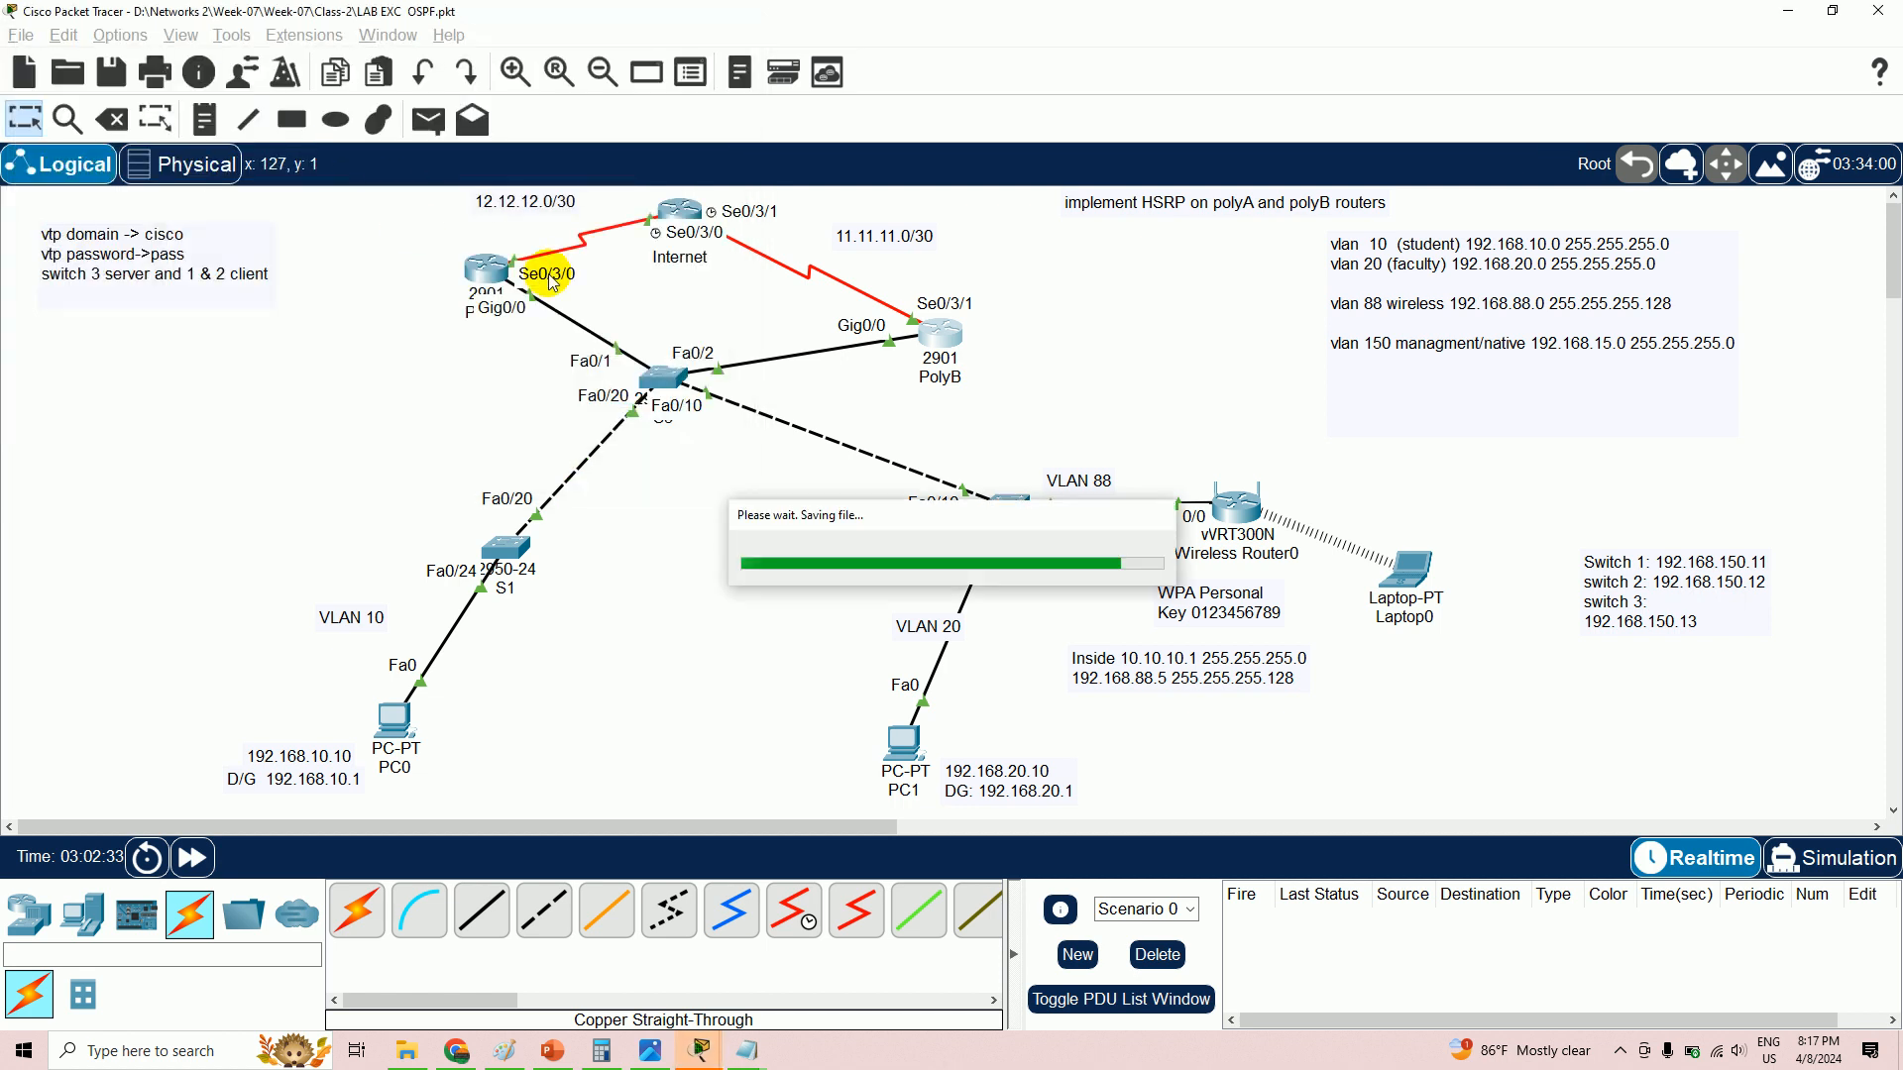
- Change the VLAN 150 note's network from 192.168.15.0 to 192.168.150.0
left_click(679, 222)
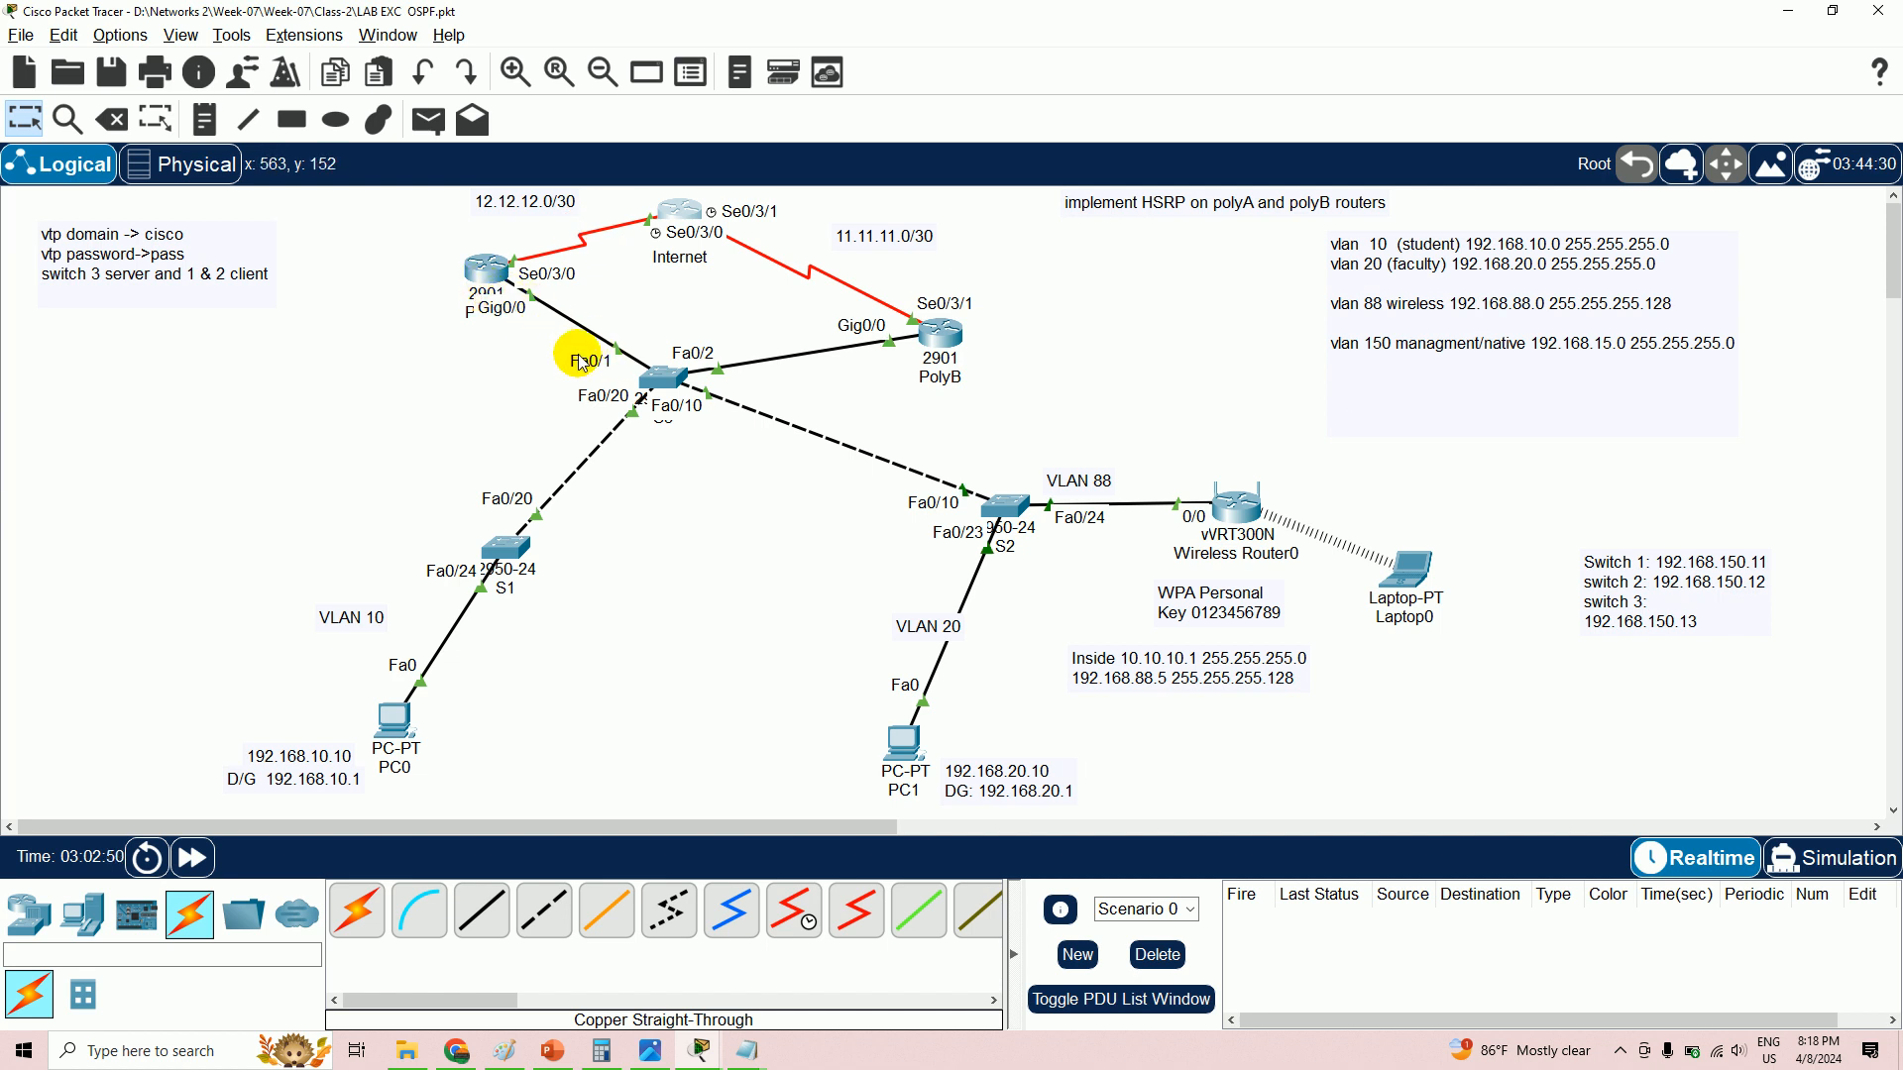
mouse_move(492, 297)
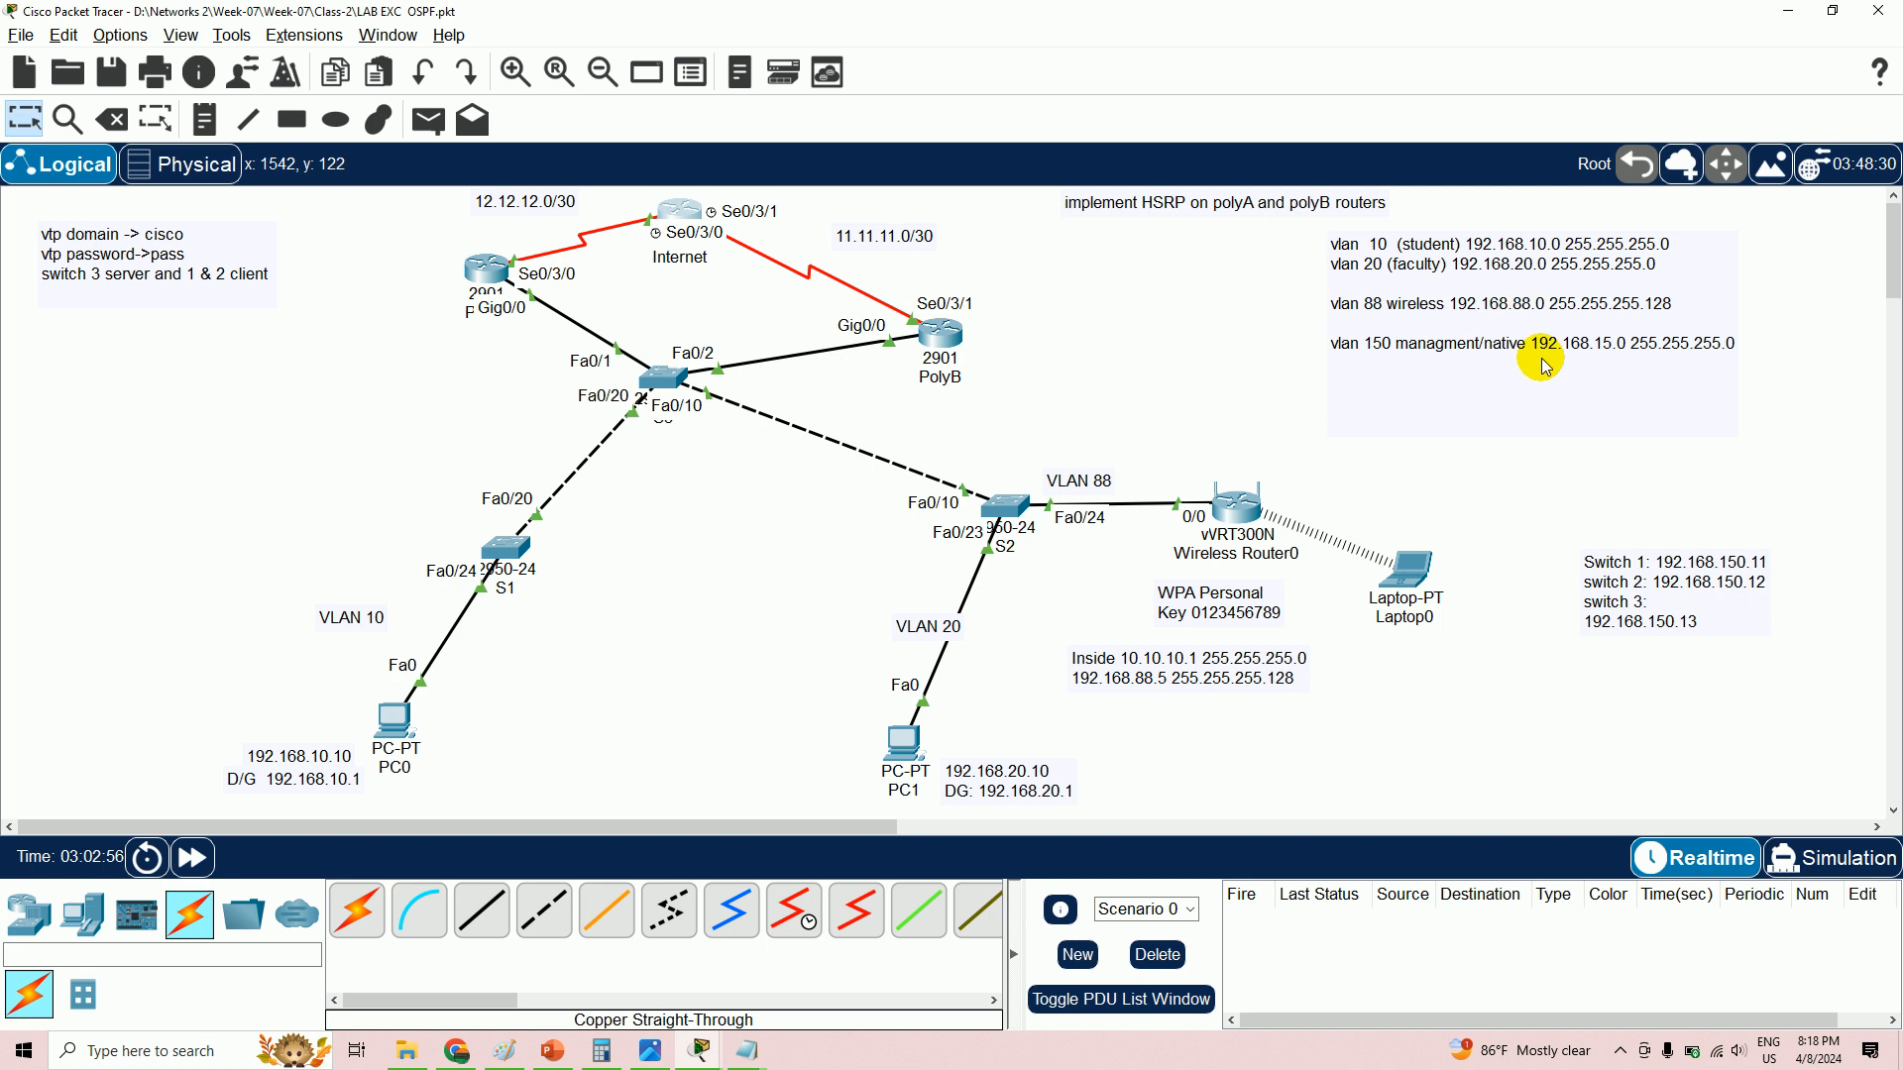
double_click(1608, 361)
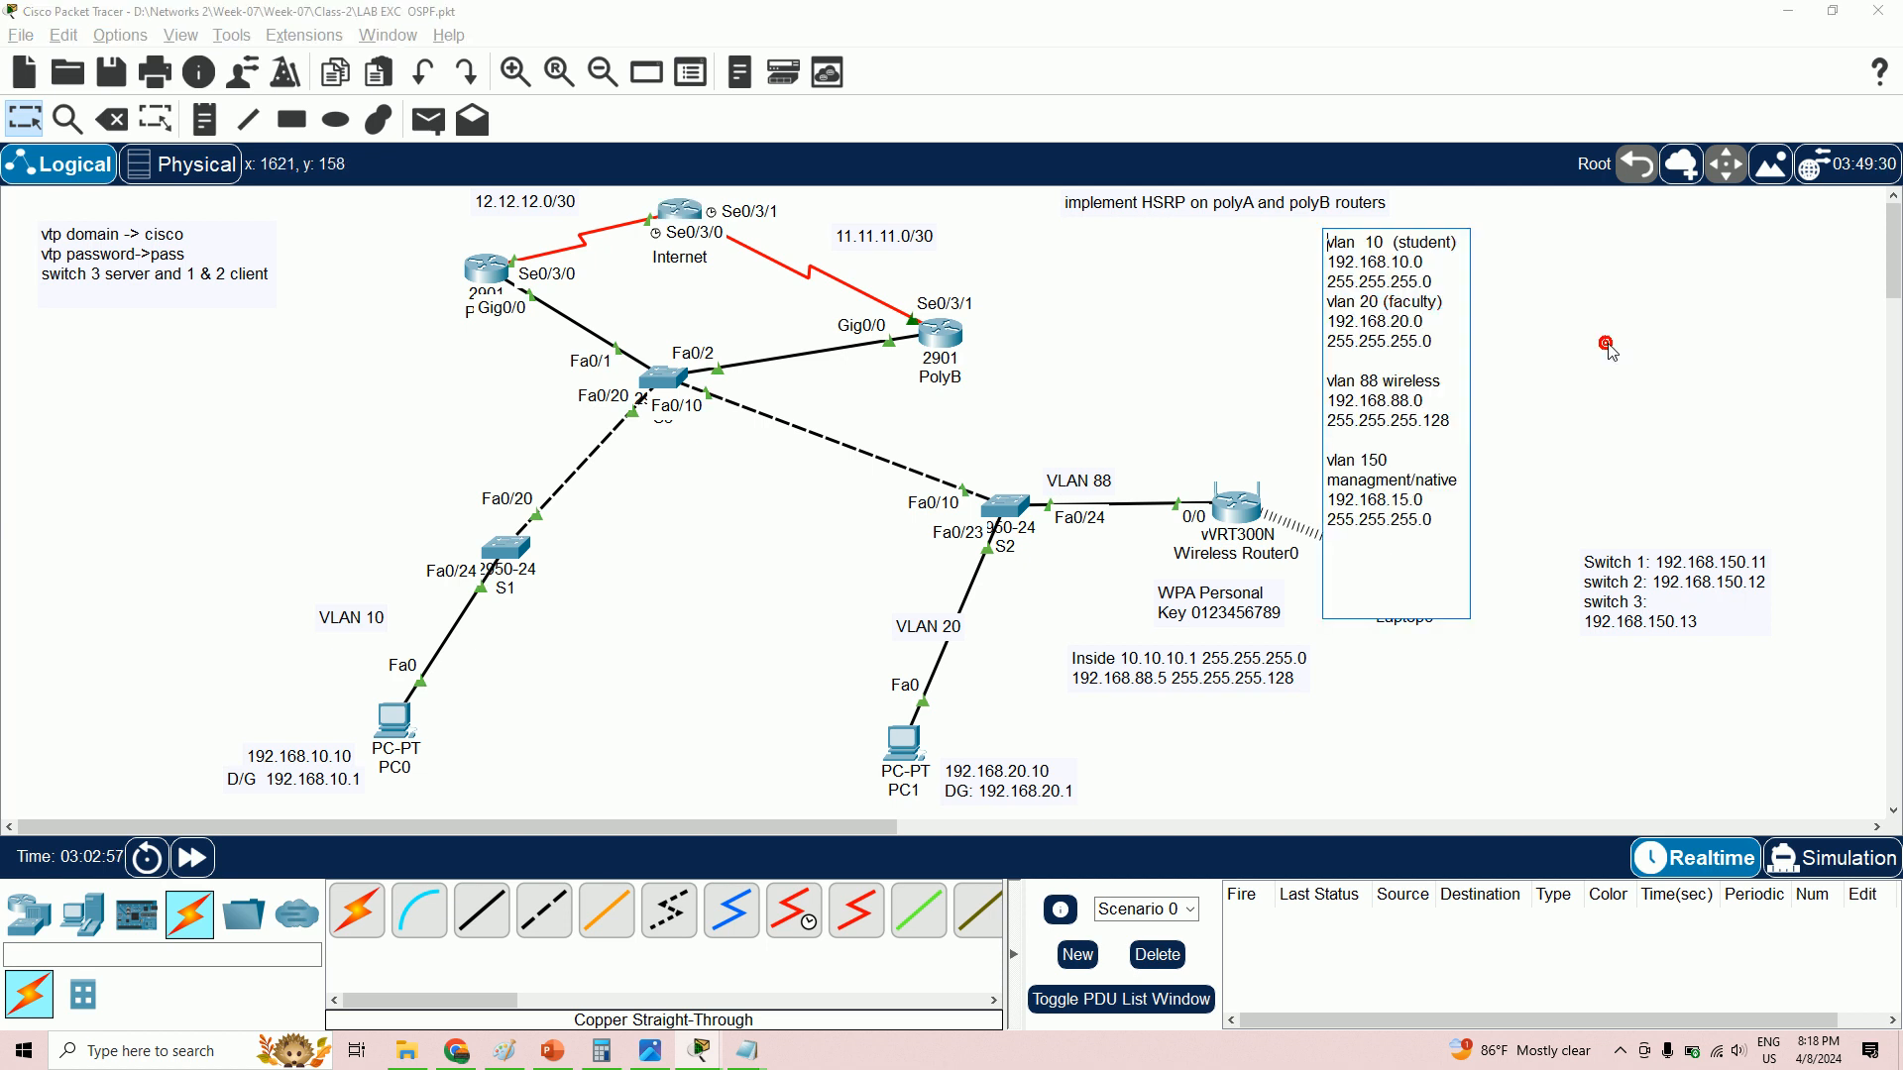
left_click(1408, 501)
type("0")
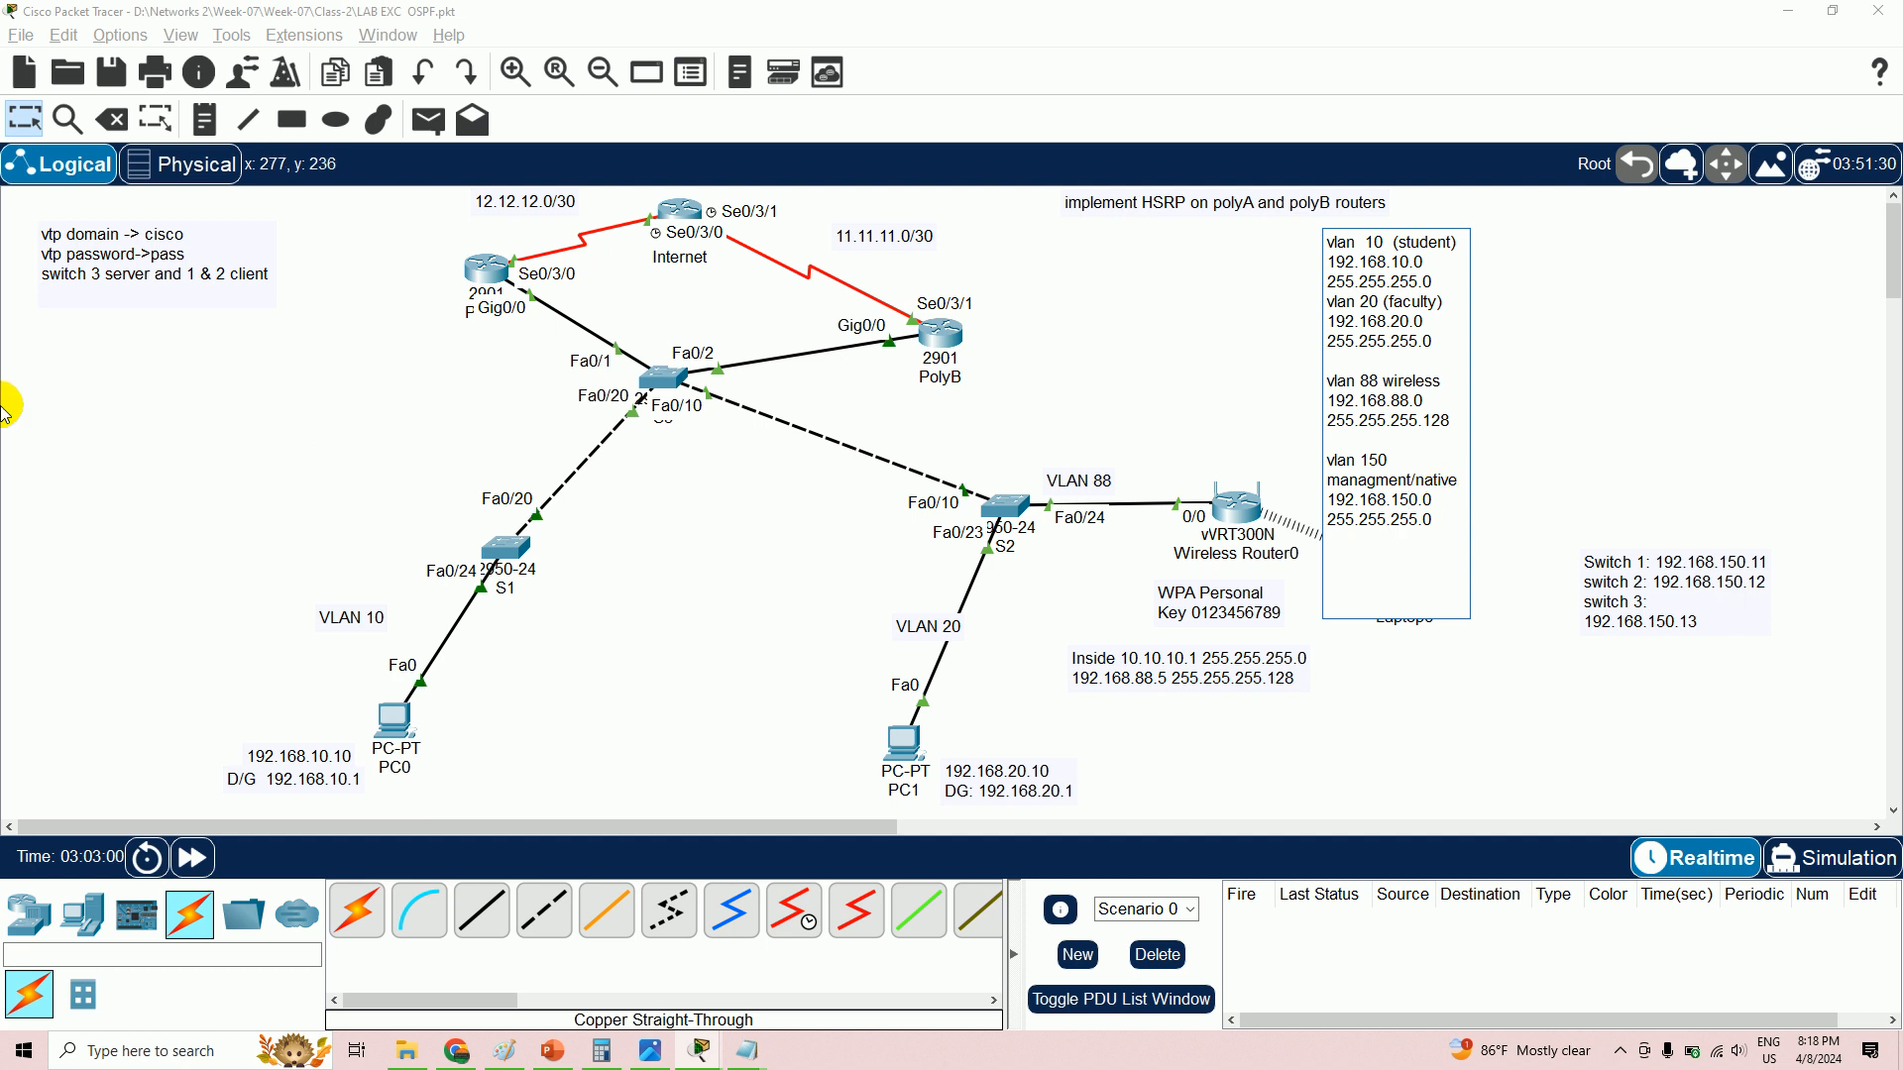
left_click(148, 473)
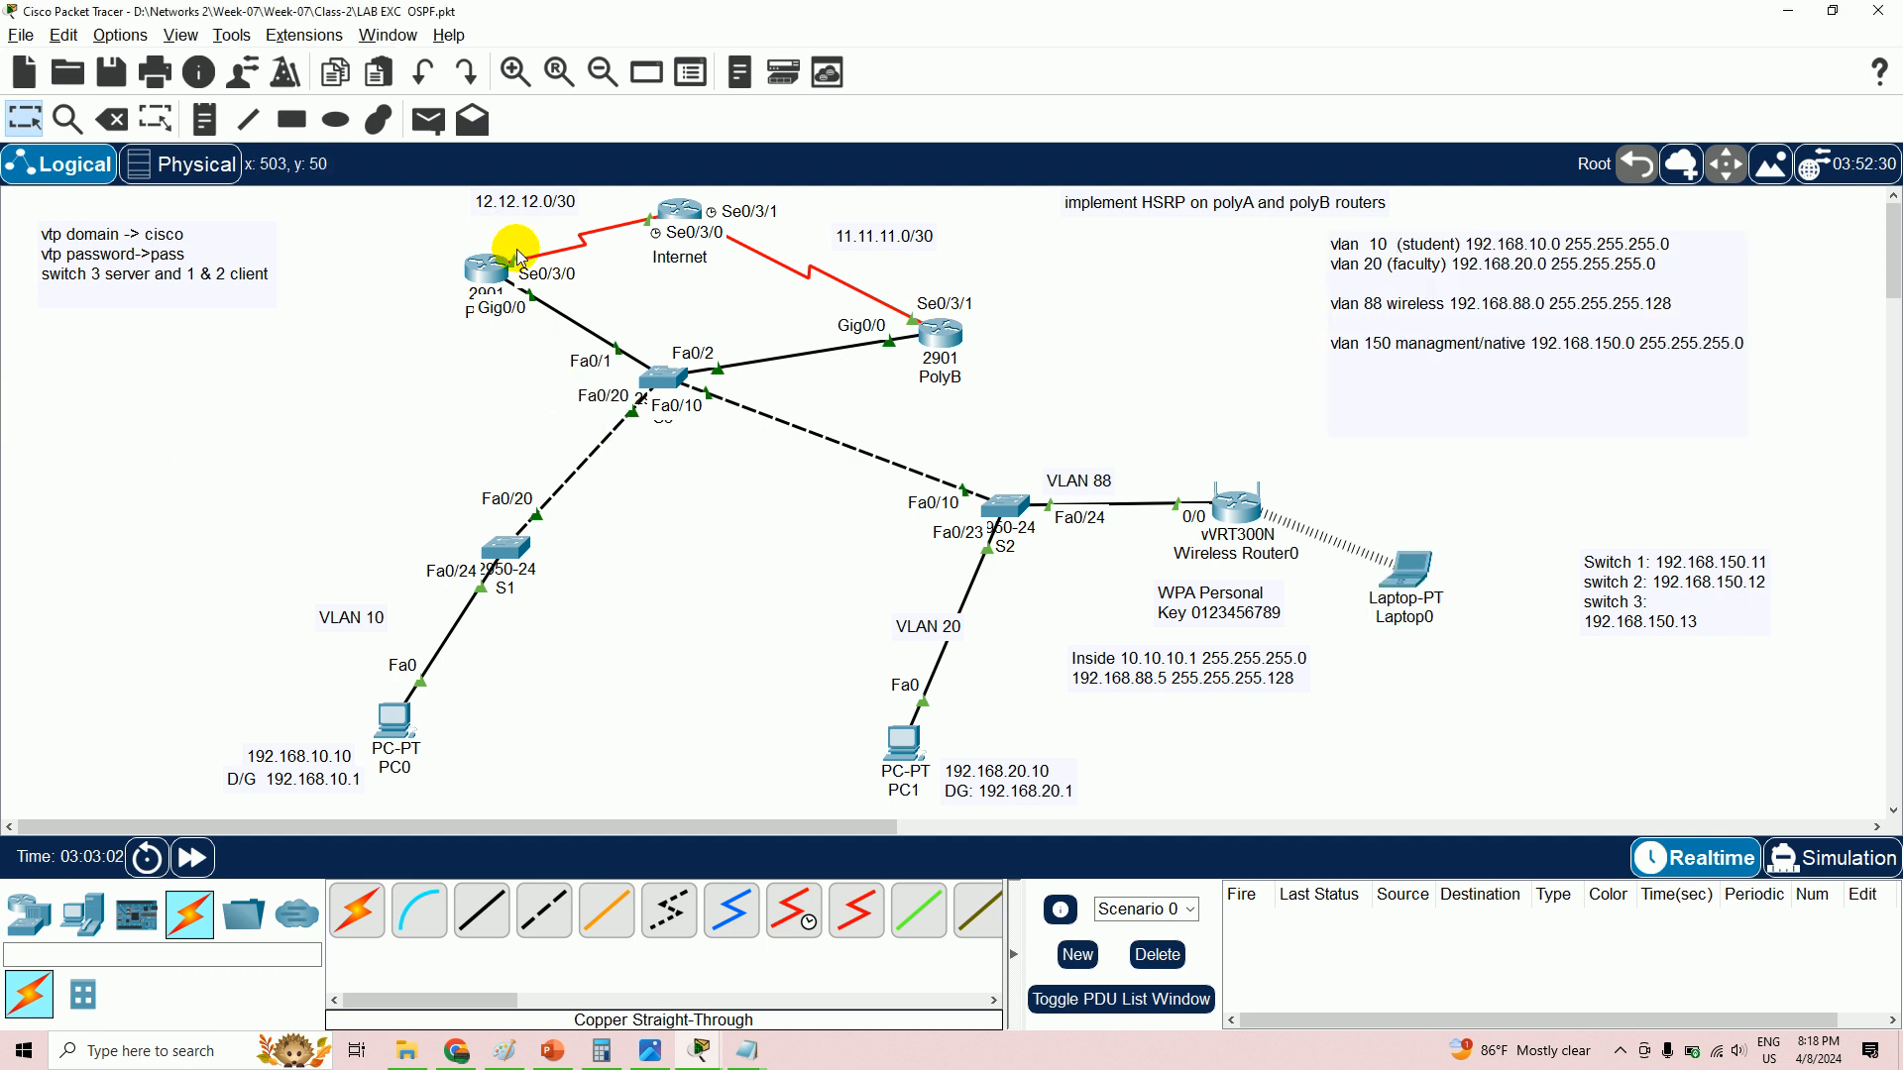
- Open the Internet router's CLI, enter privileged mode, and save its configuration with wr
left_click(684, 213)
left_click(1375, 425)
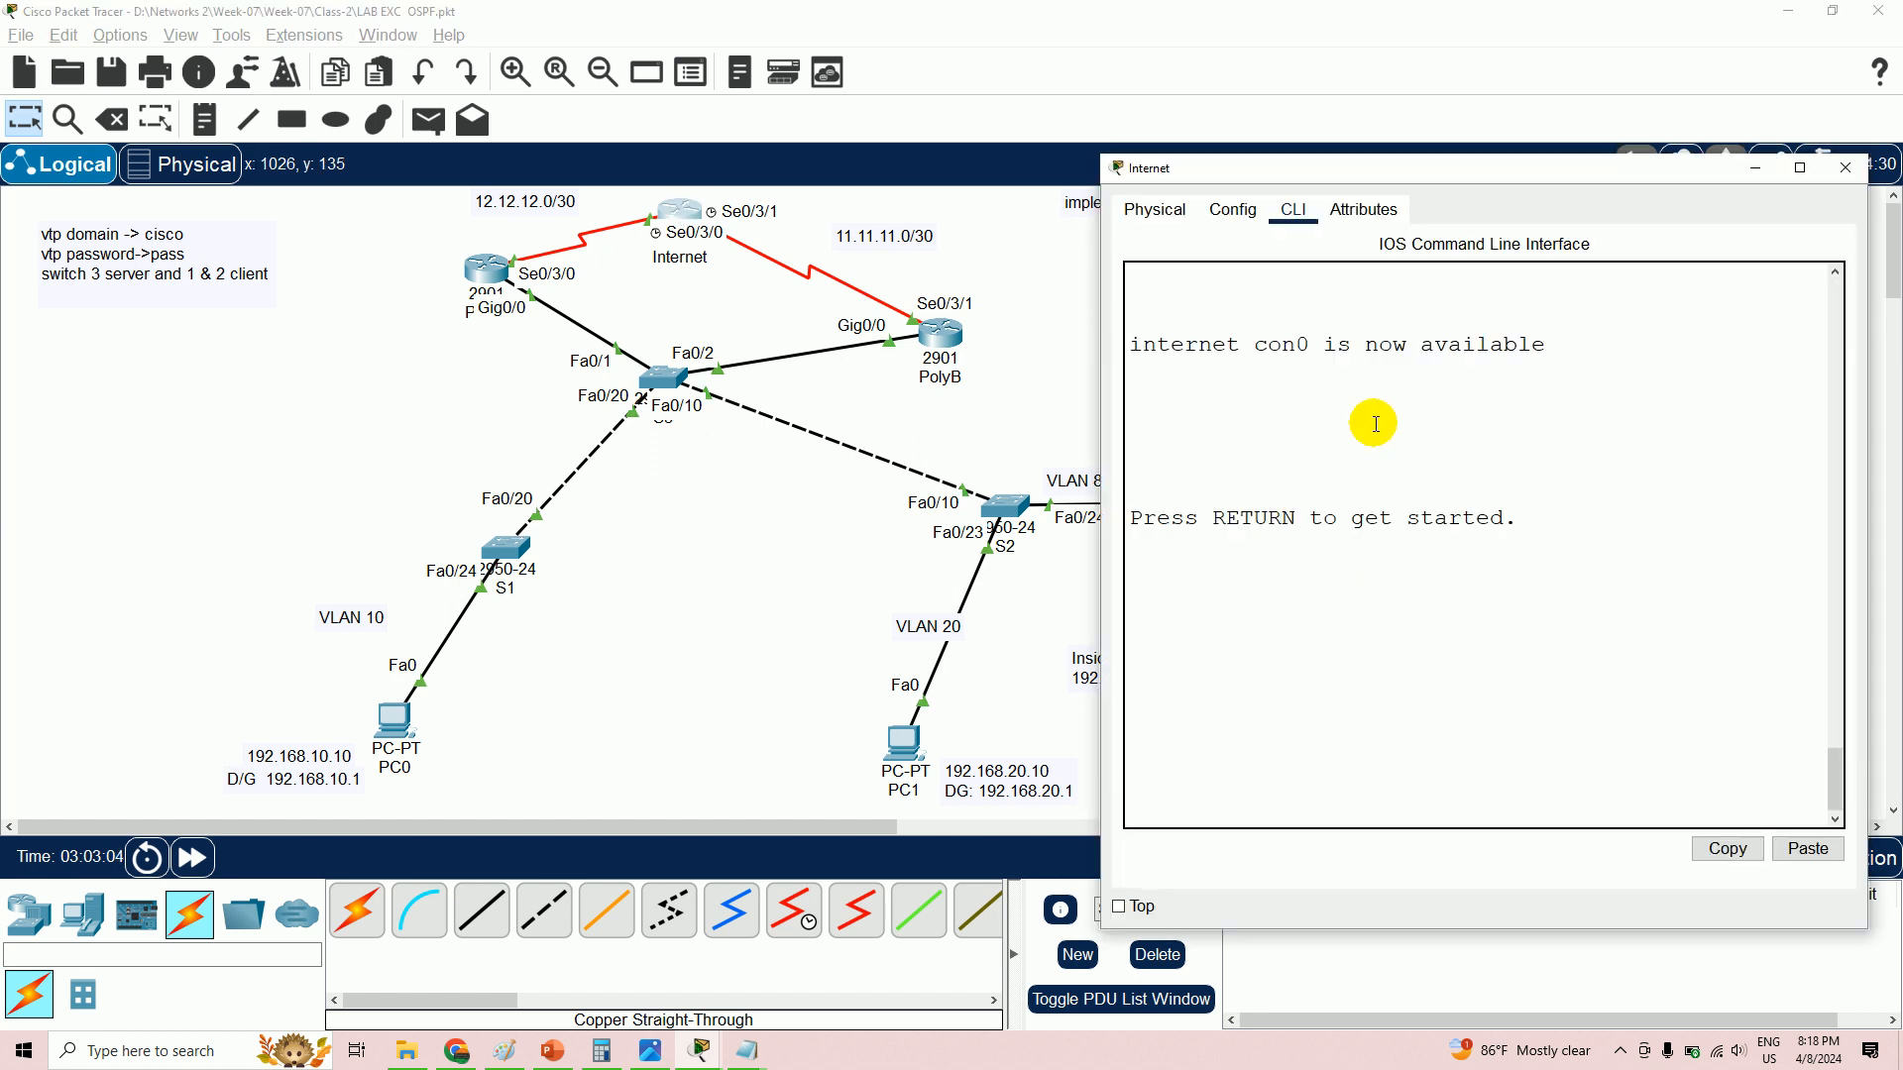
key("Return")
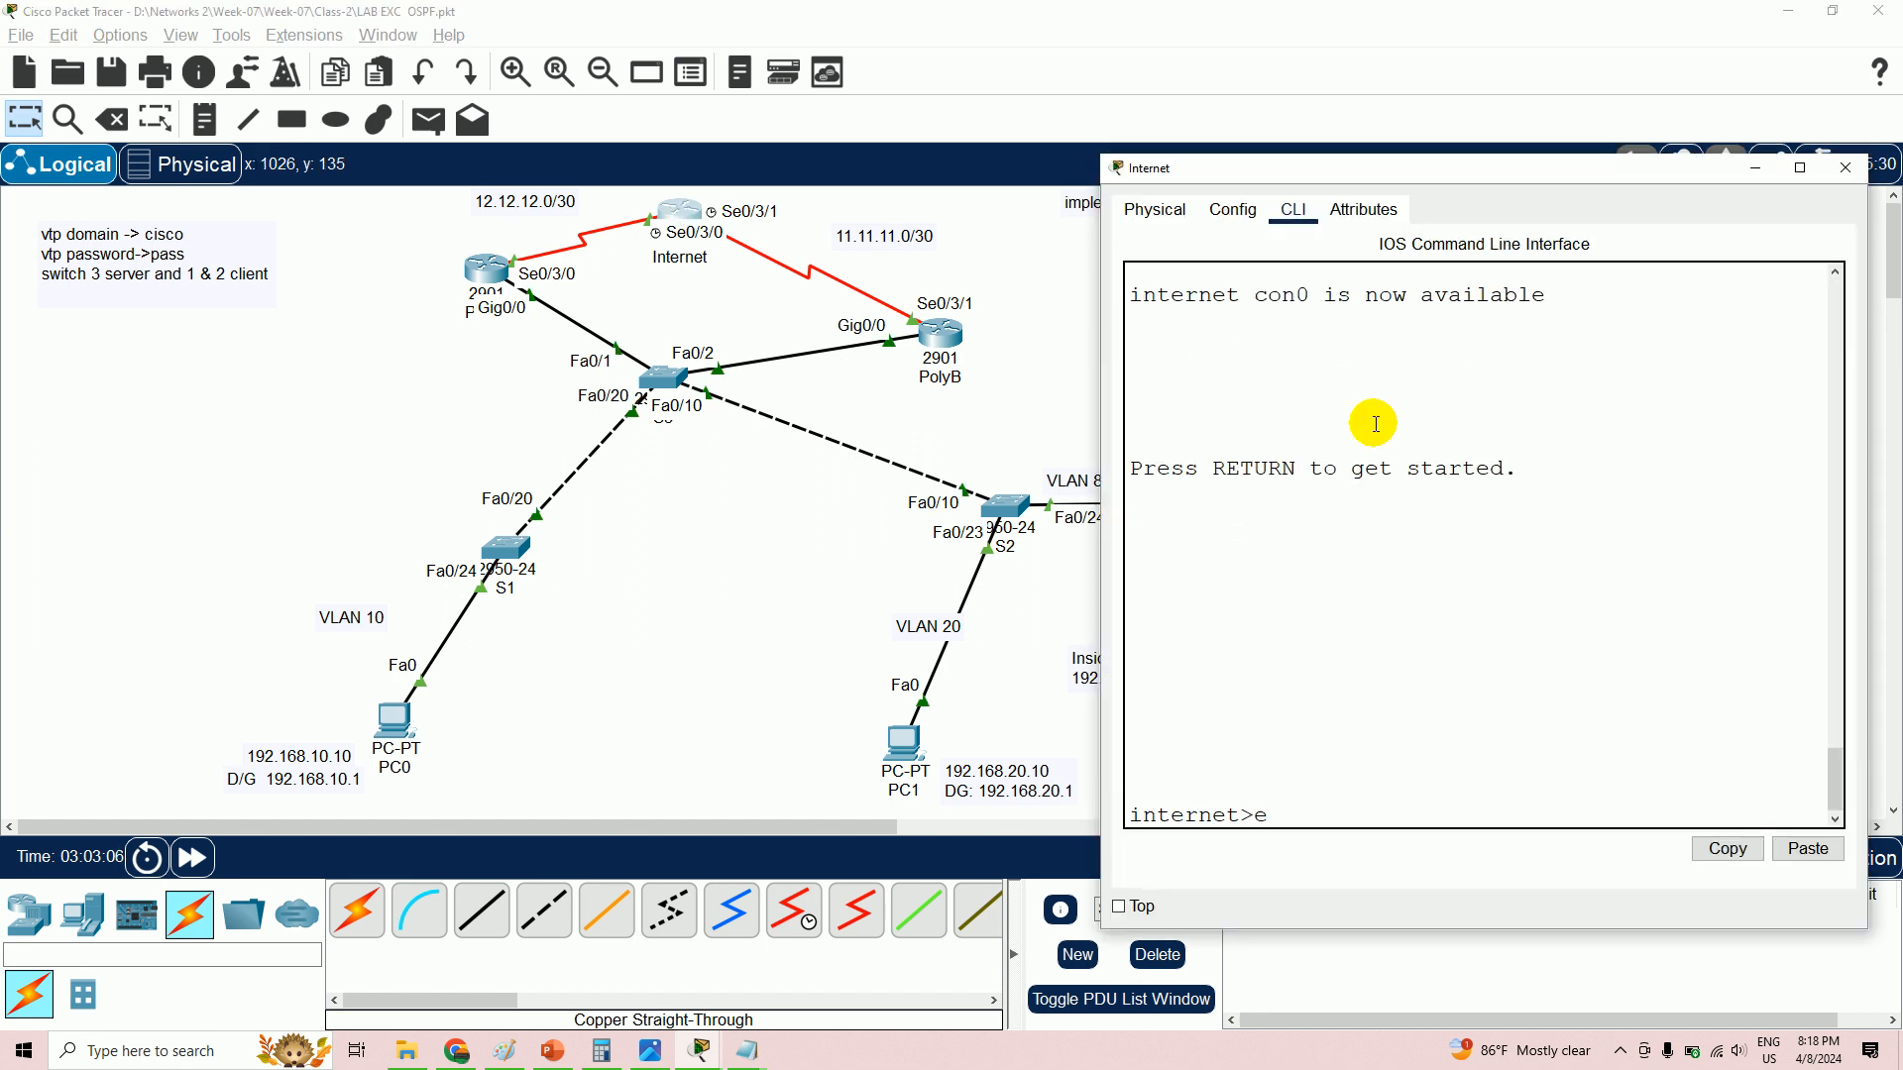
type("en")
key("Return")
type("wr")
key("Return")
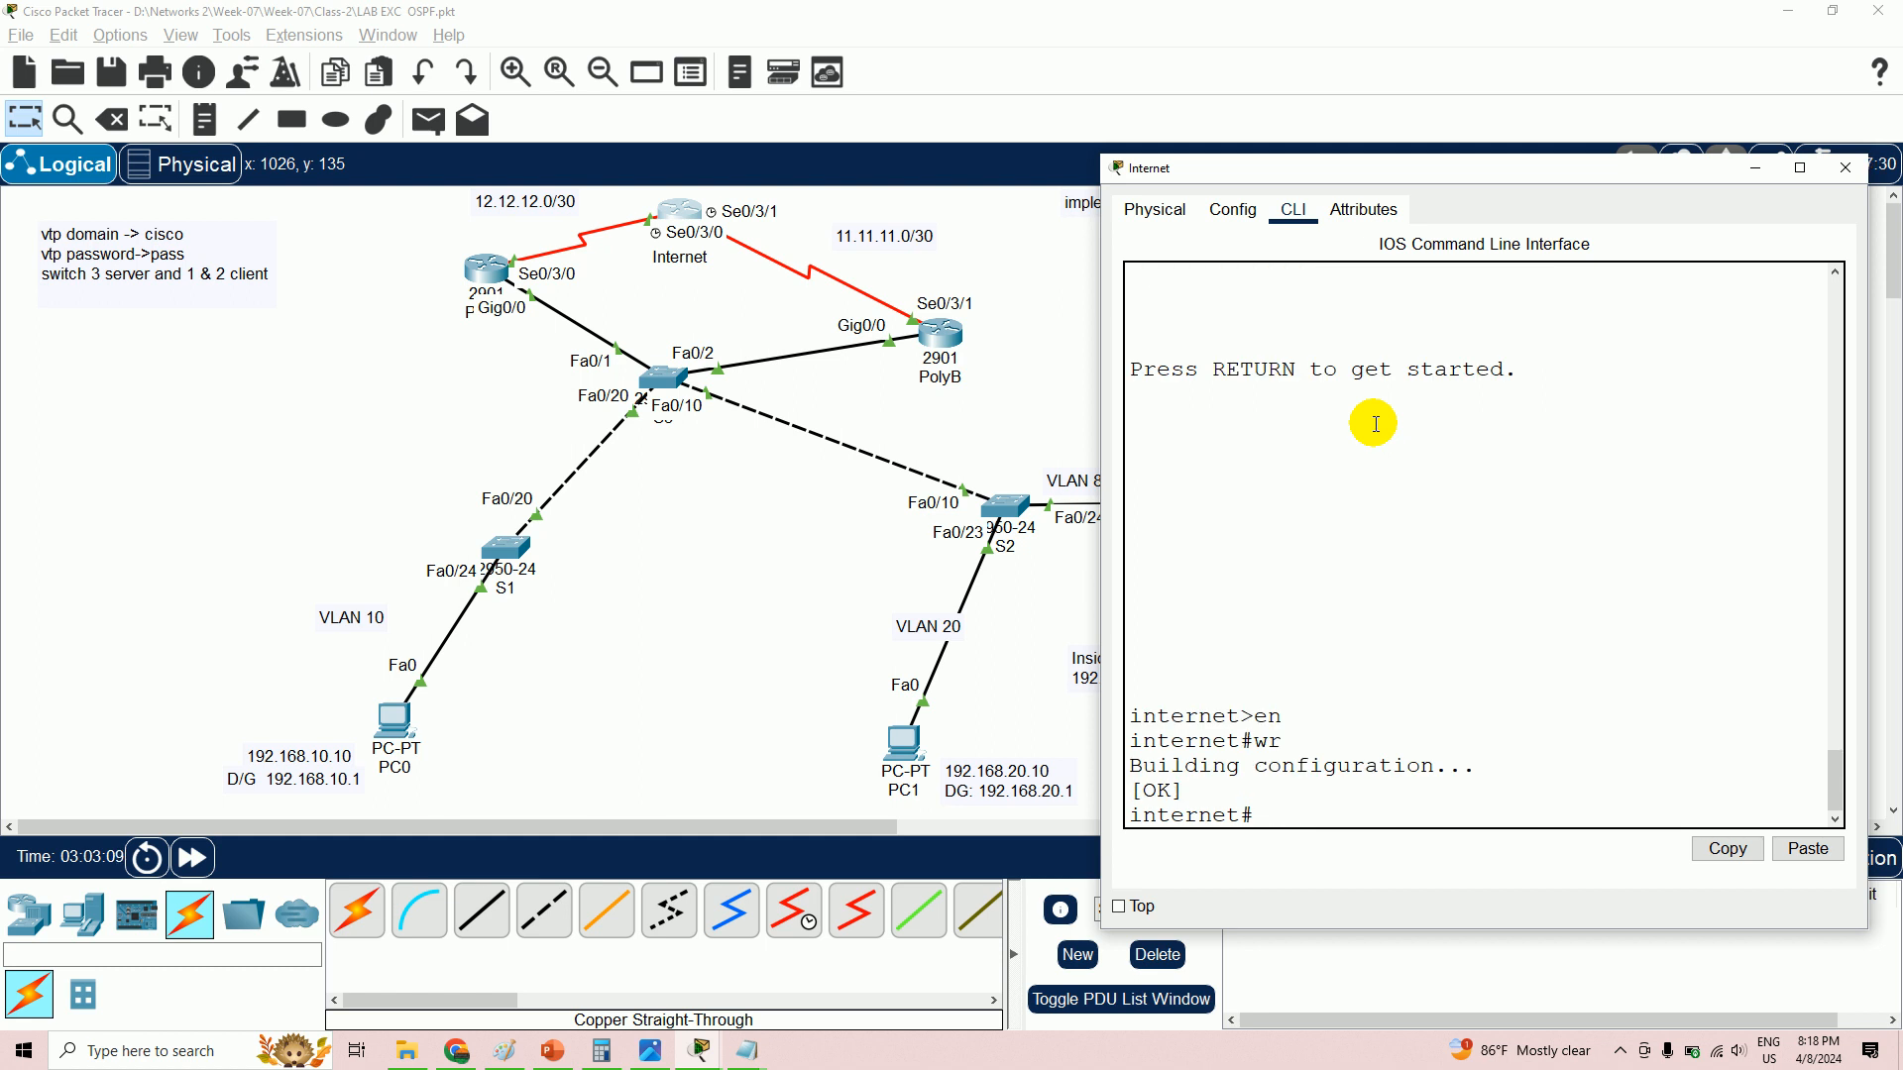
- Enter 'router ospf 10' from global configuration and begin typing a network 0.0.0.3 statement
type("config t")
key("Return")
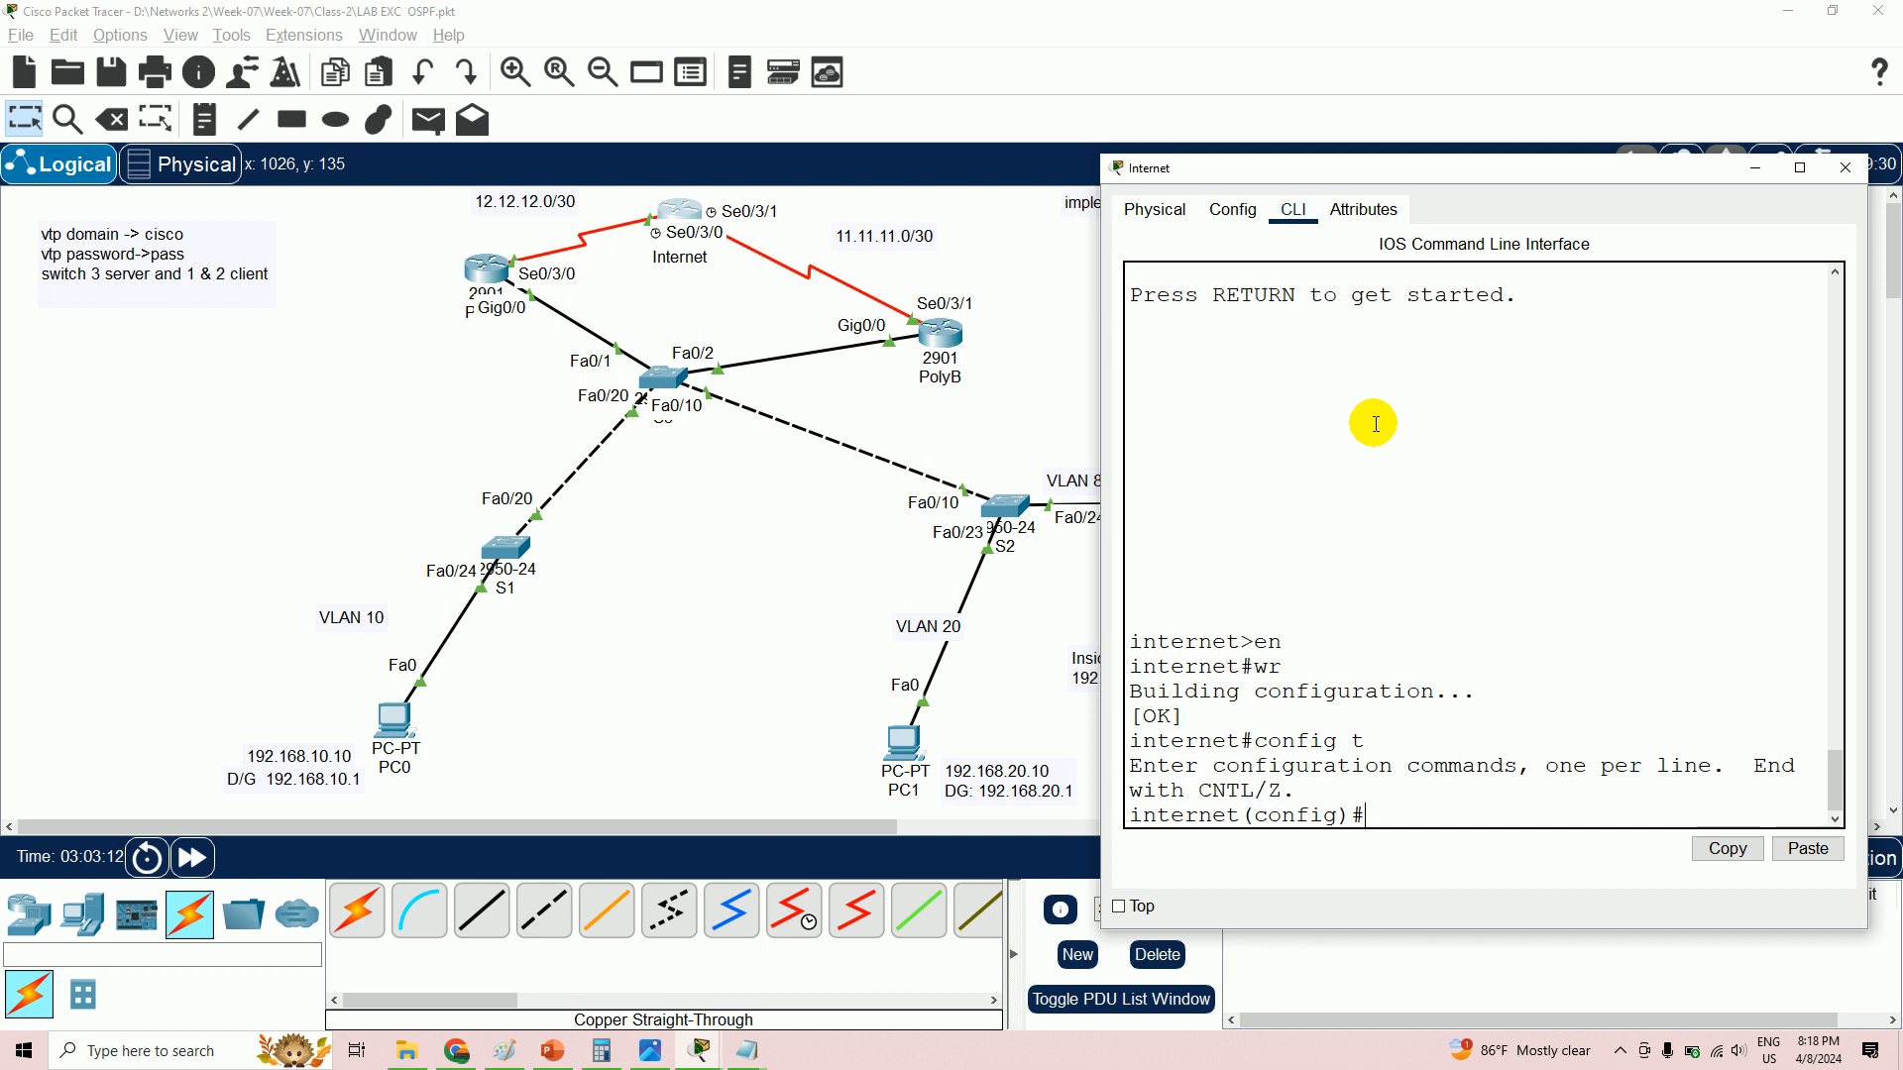
type("router ospf 10")
key("Return")
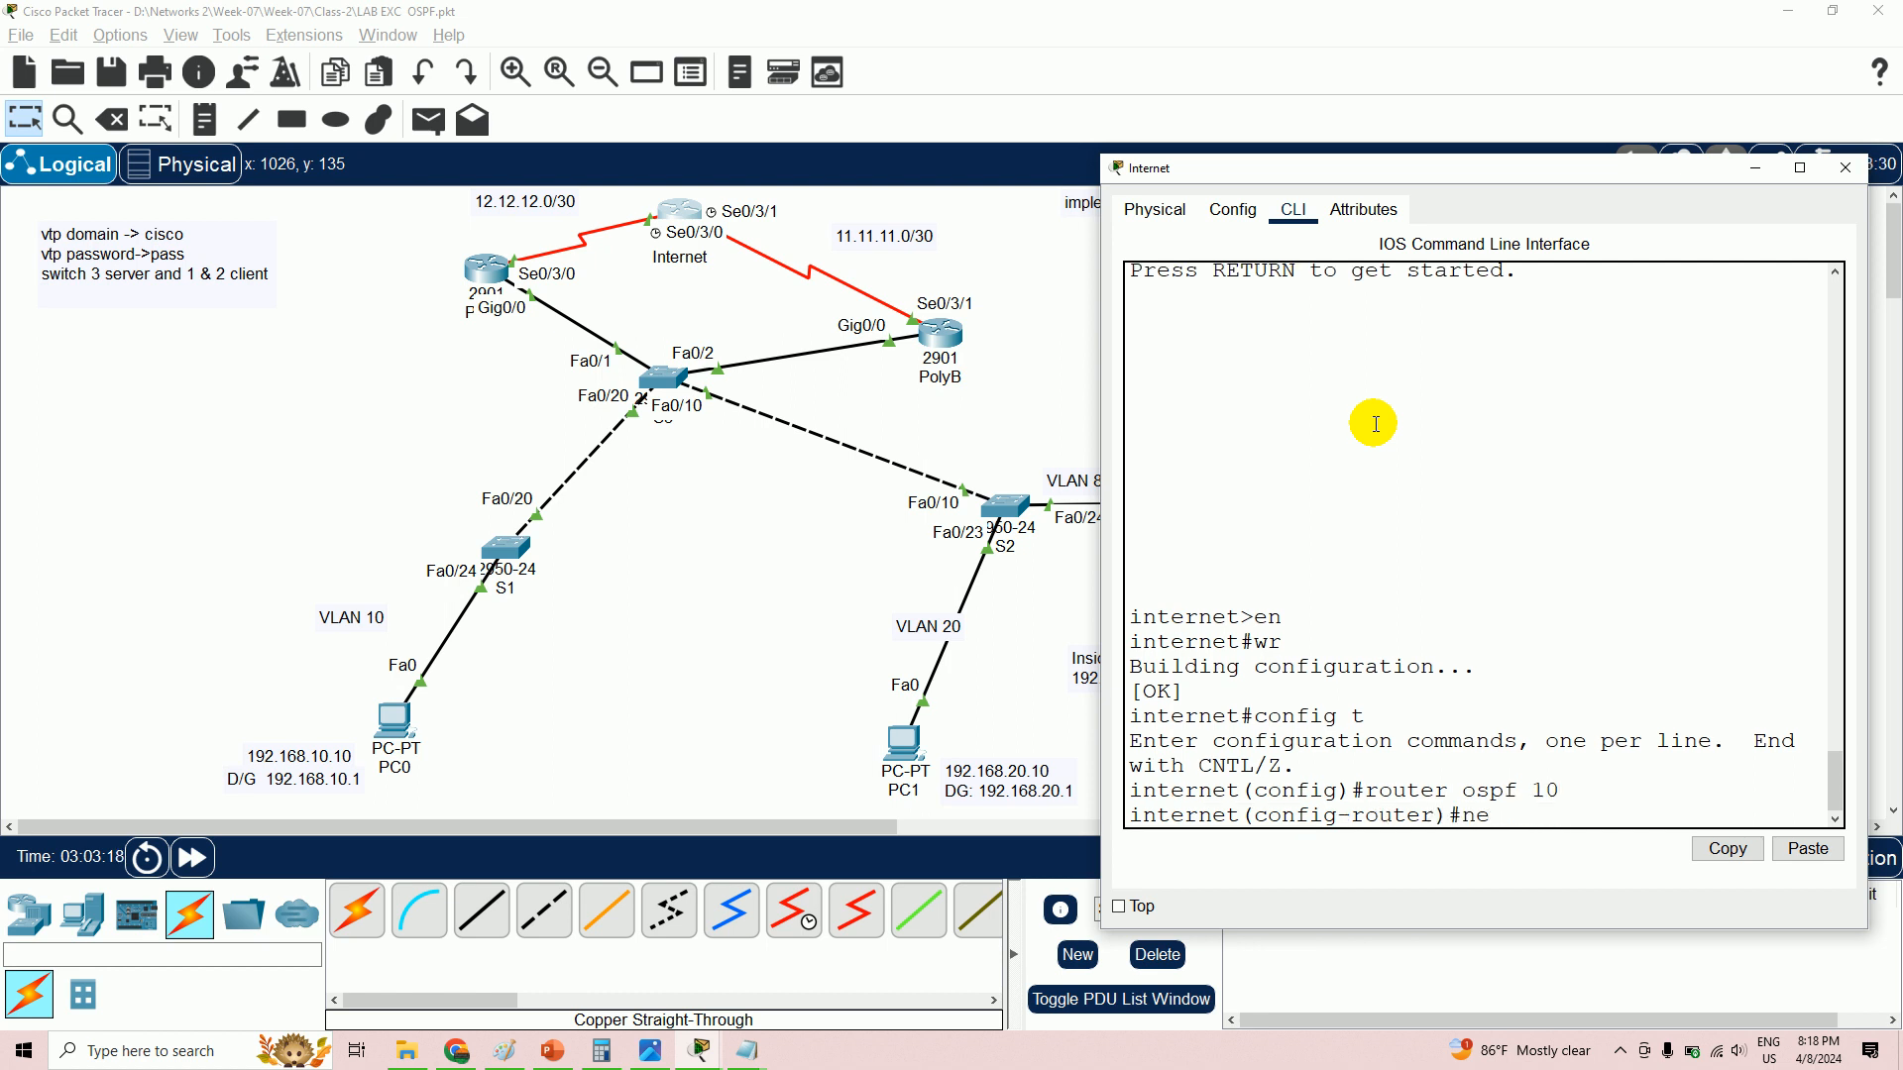
type("network 12.12.1.2.0 0.0.0.")
type("3")
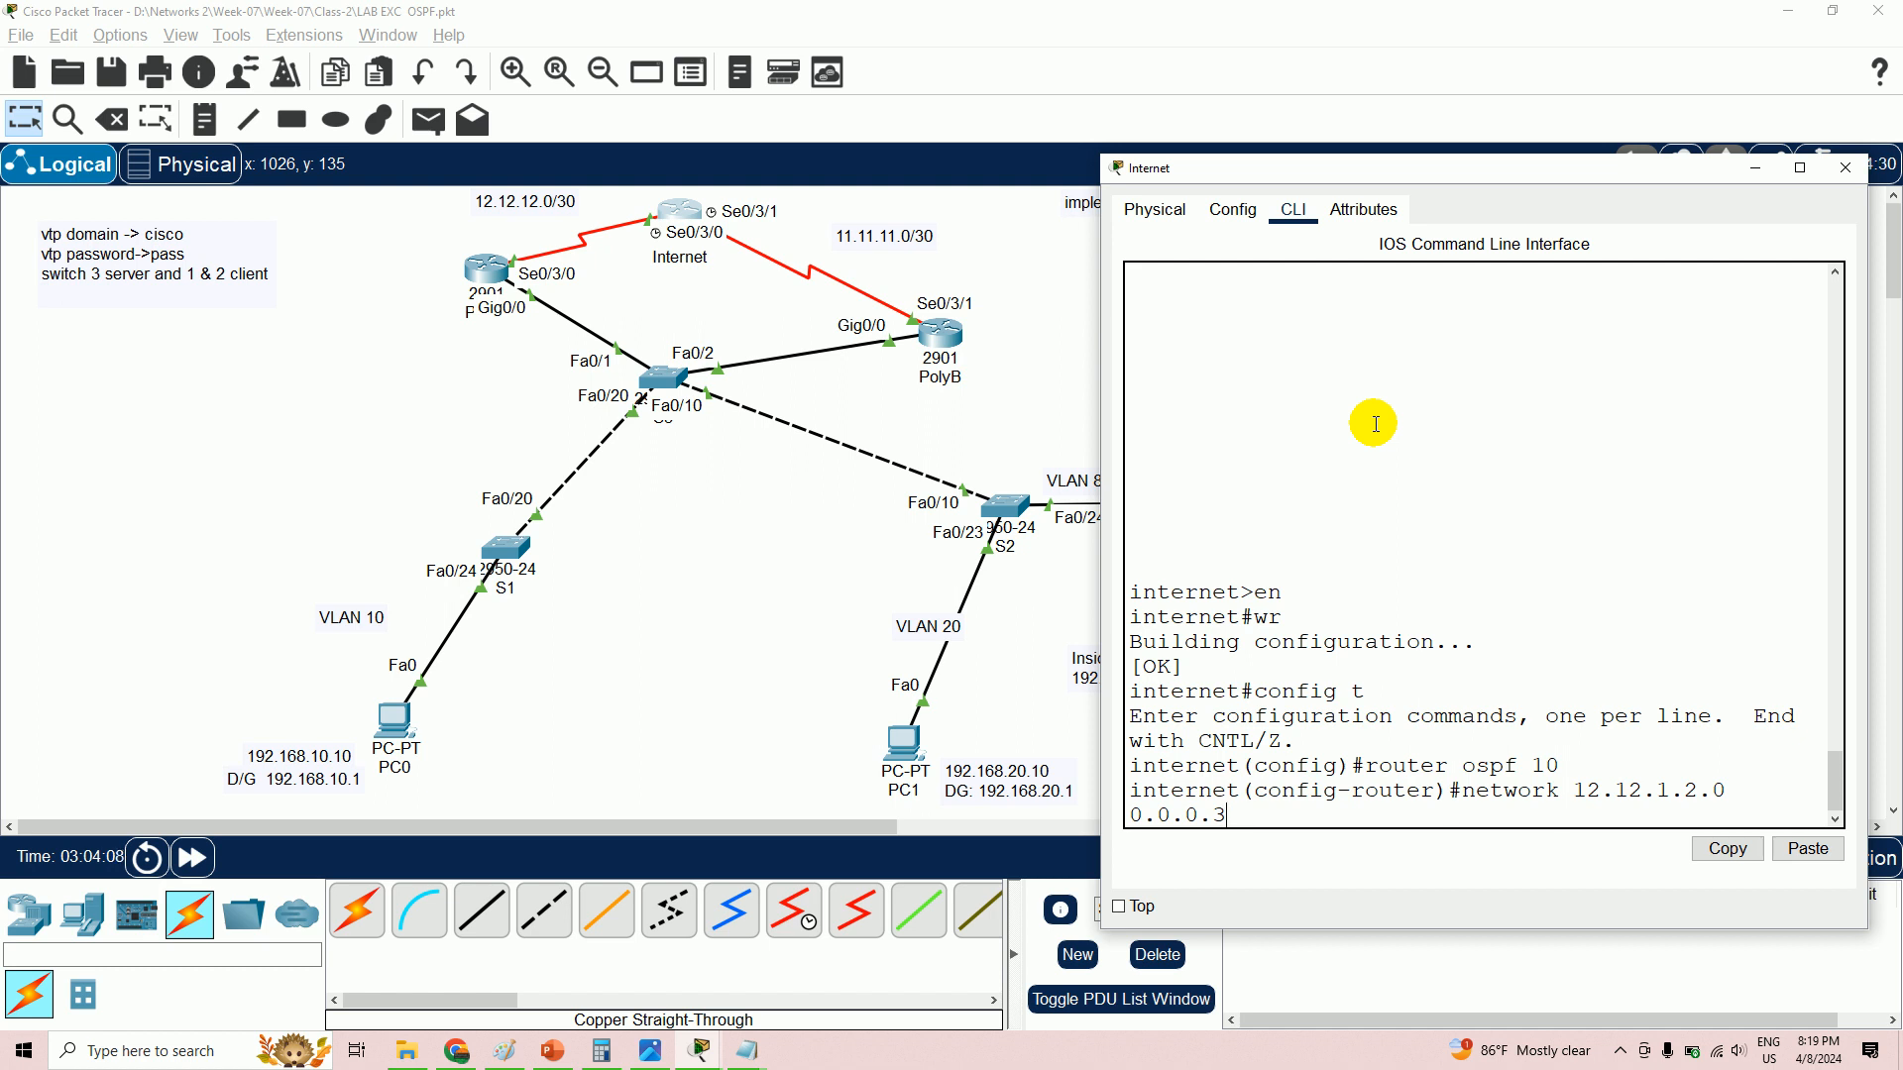
- Correct and enter 'network 12.12.12.0 0.0.0.3 area 0' on the Internet router
key("Return")
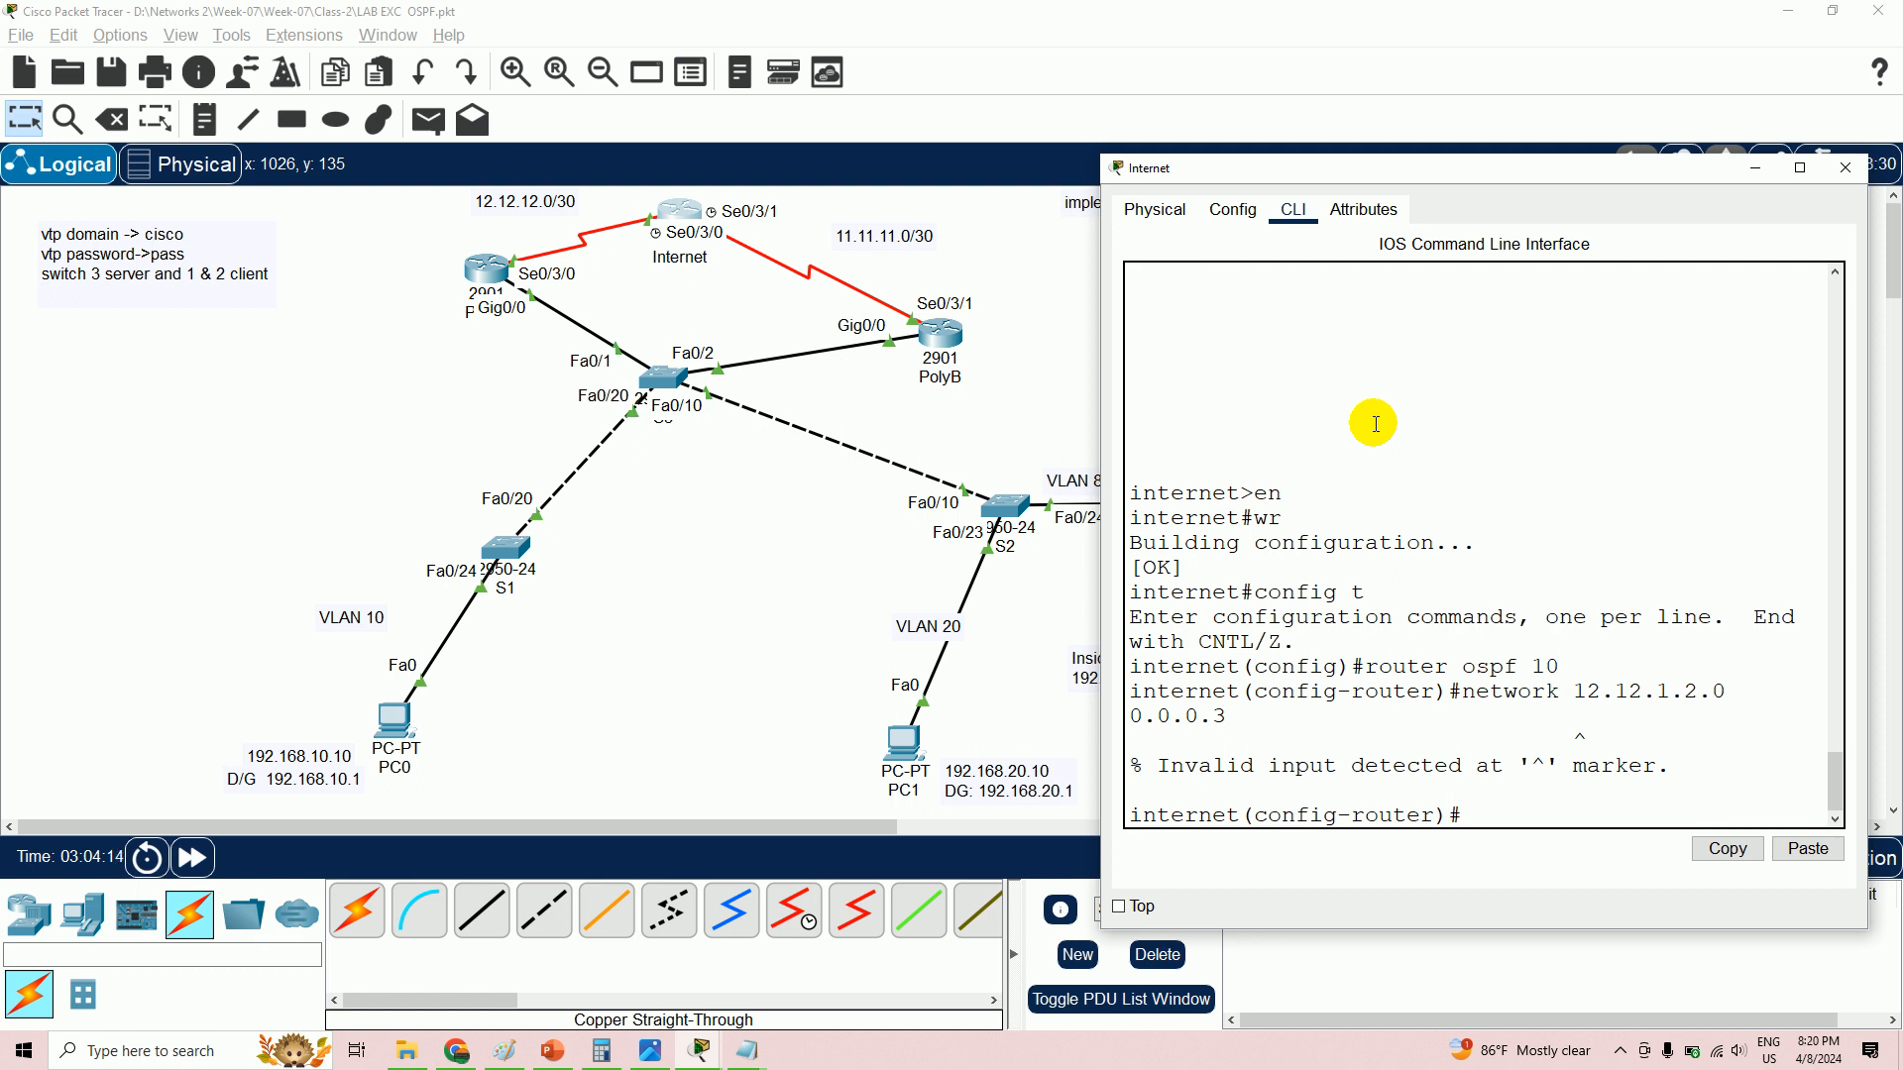
key("Up")
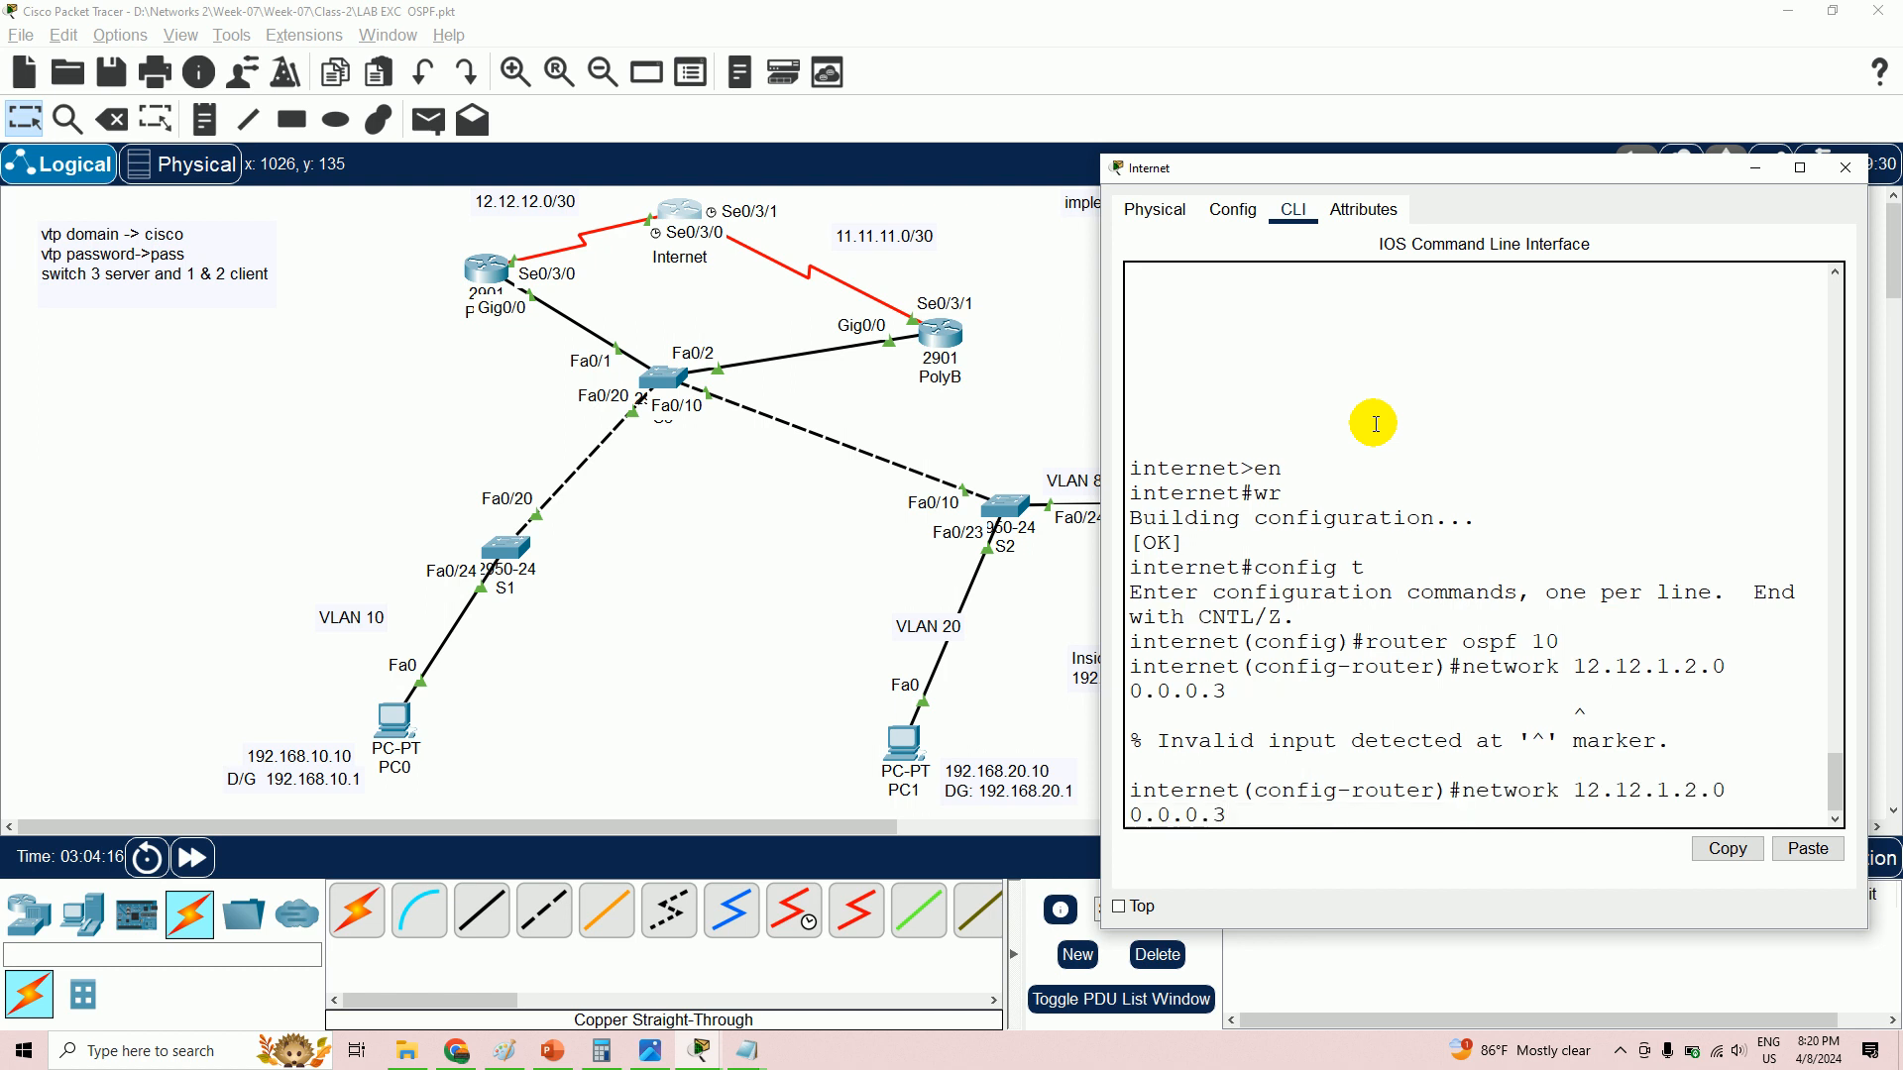
type("area 0")
key("Return")
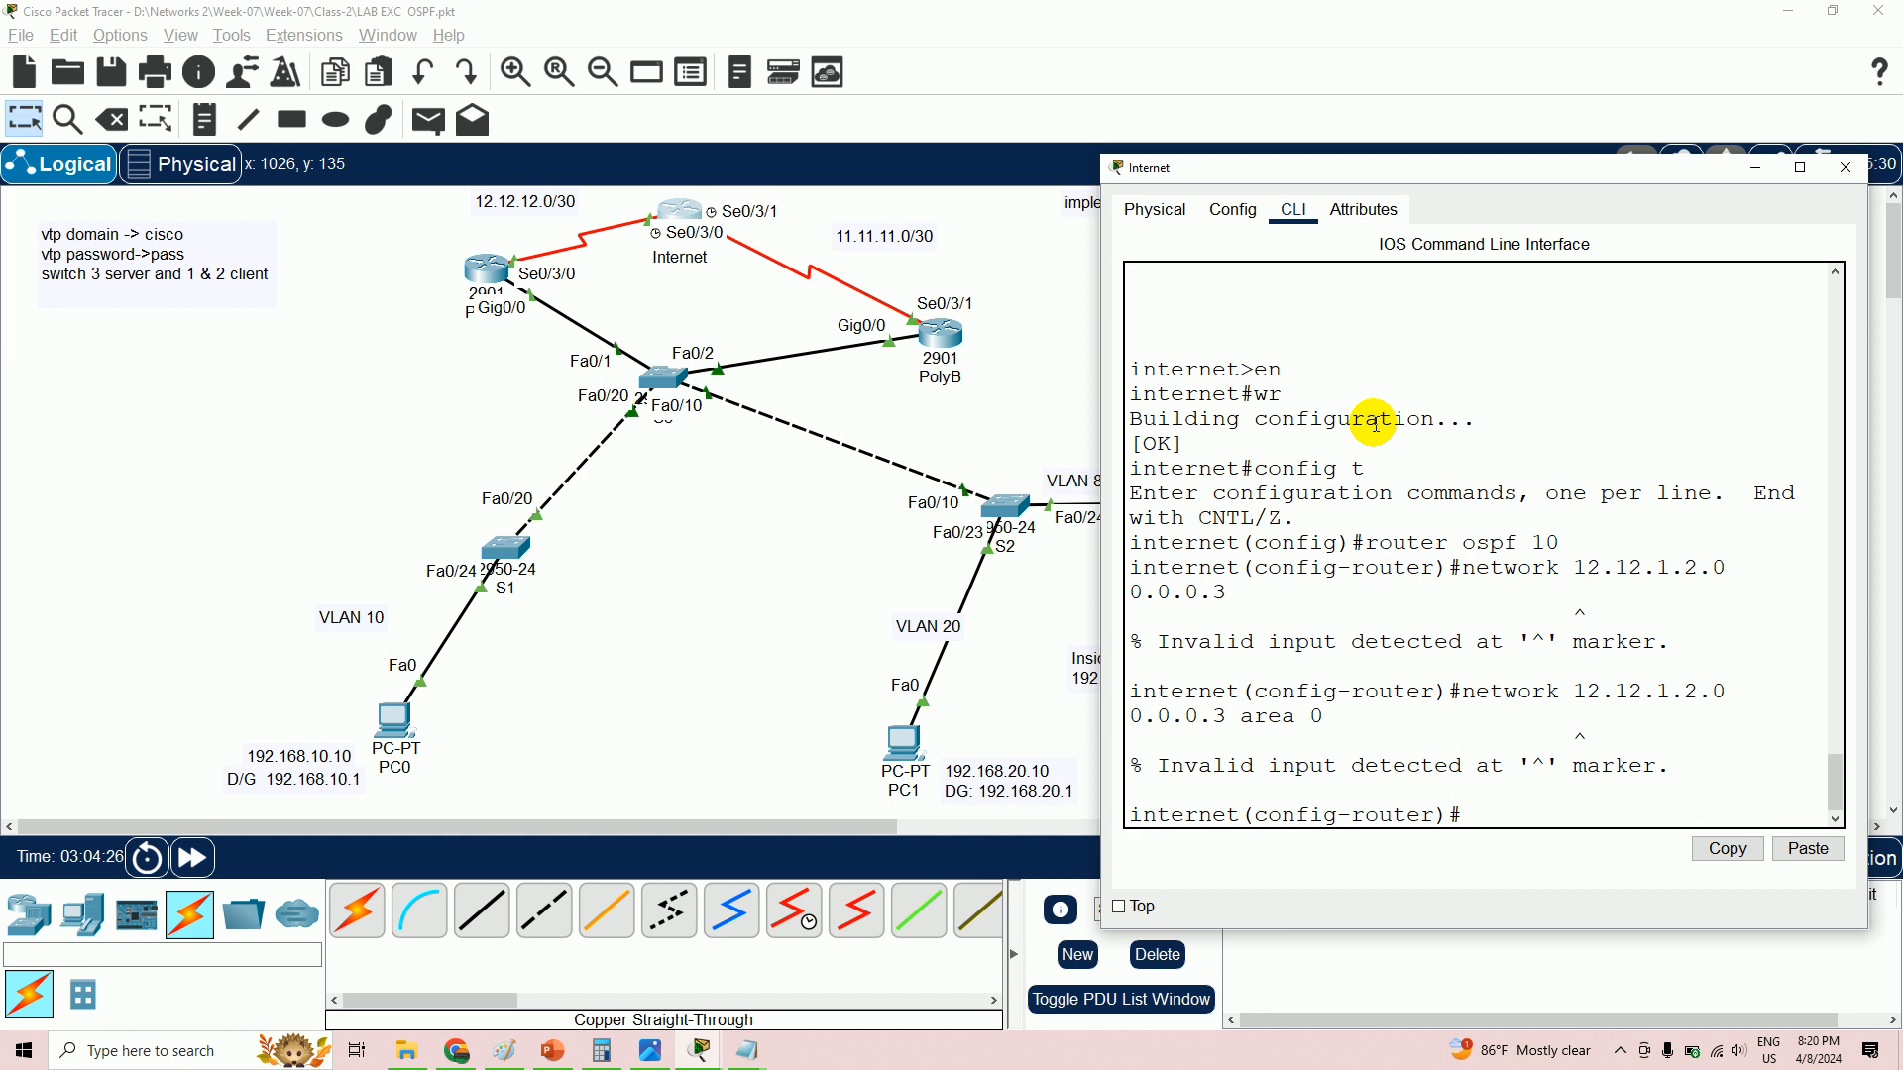
key("Up")
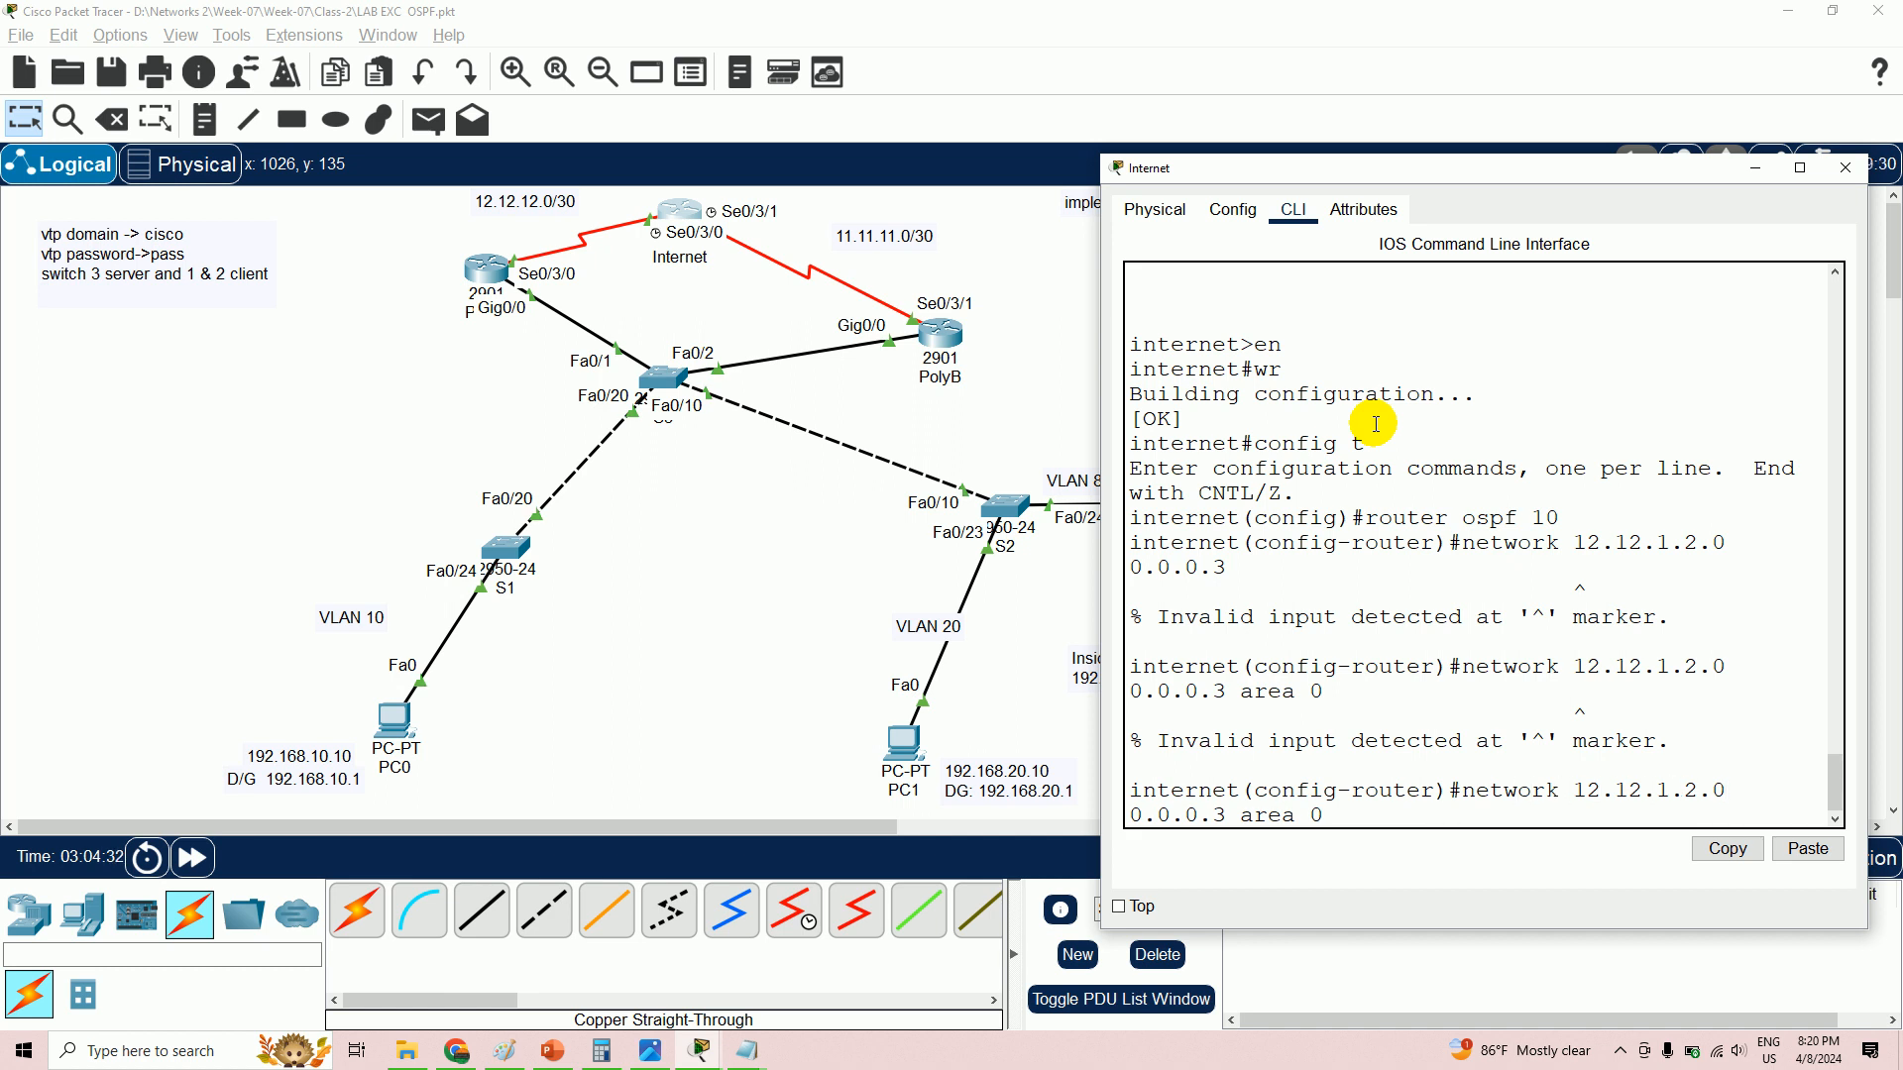
key("Left")
key("Left")
key("Left")
key("Left")
key("Left")
key("Left")
key("Left")
key("Left")
key("Left")
key("Left")
key("Left")
key("Left")
key("Left")
key("Left")
key("Left")
key("Left")
key("Left")
key("Left")
key("BackSpace")
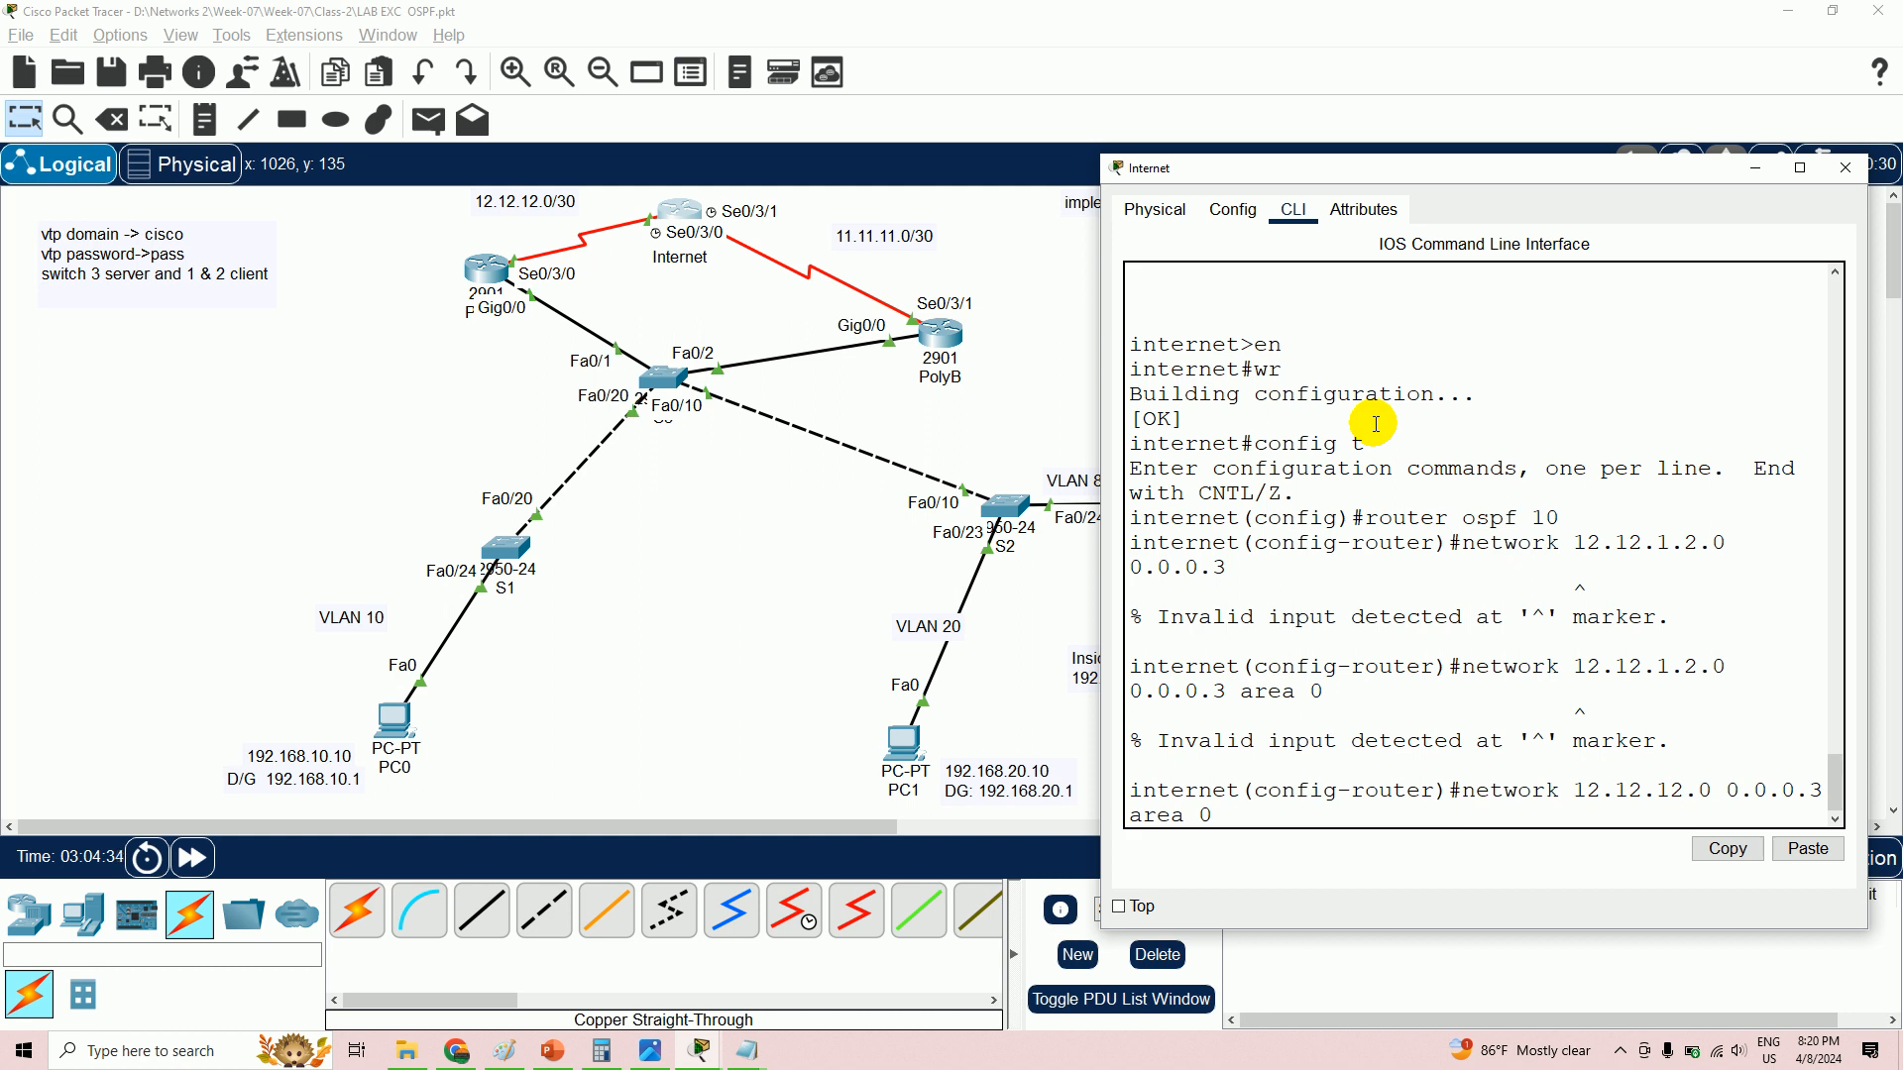
key("Return")
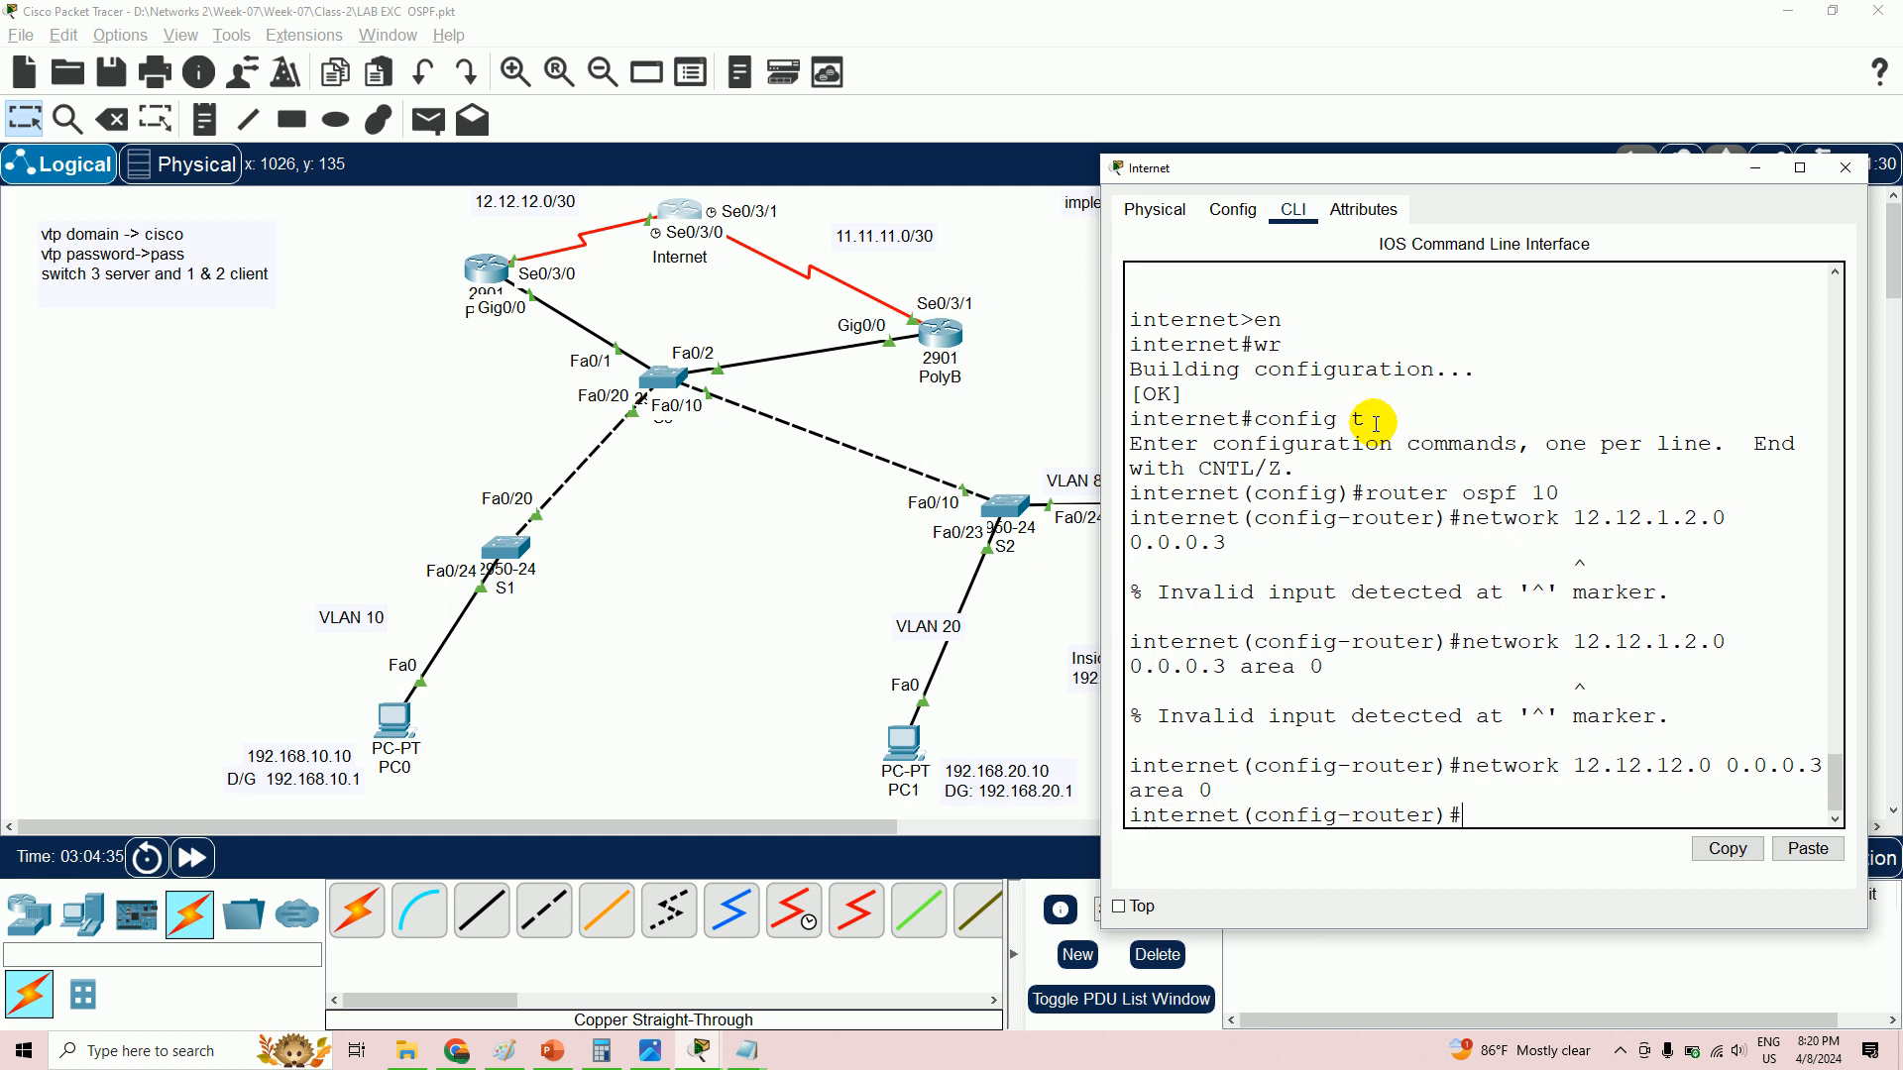
- Add 'network 11.11.11.0 0.0.0.3 area 0', then open a blank Notepad
type("network 11.11.11.0 0.0.0.3")
key("Return")
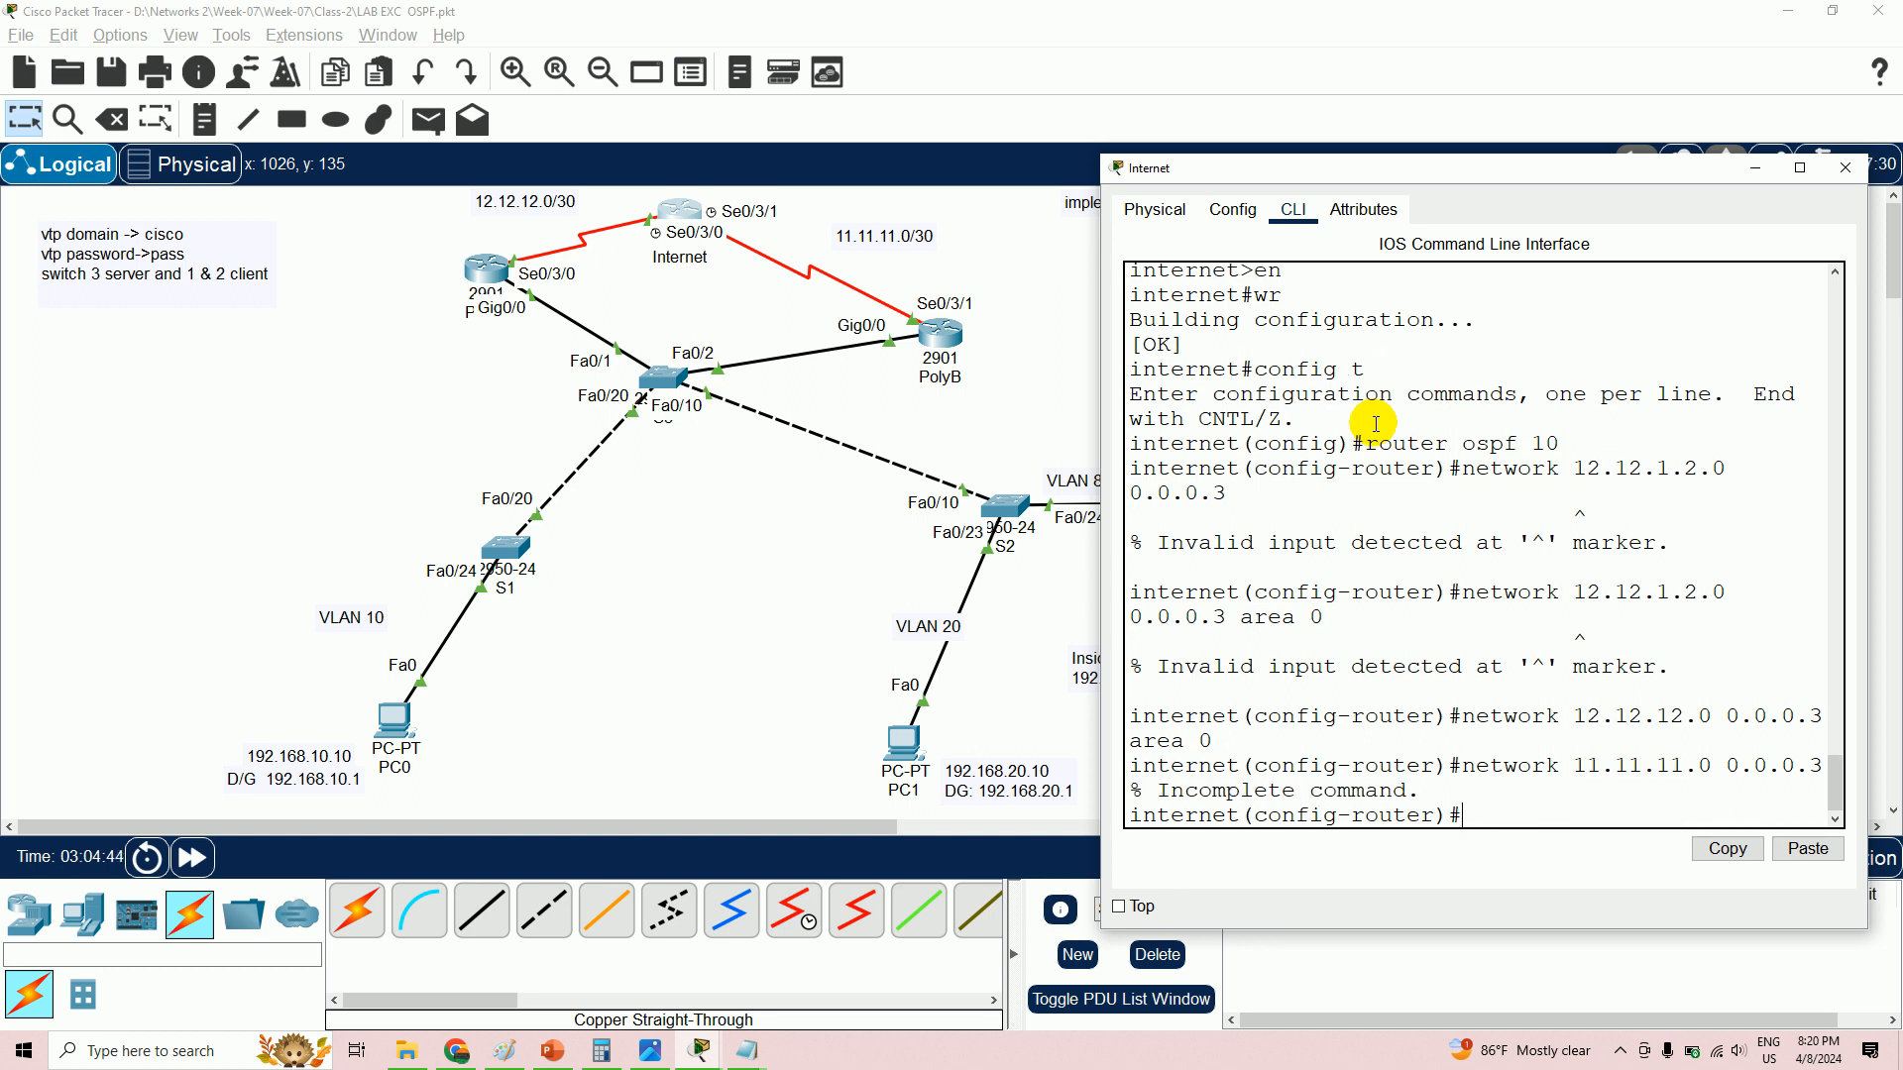
key("Up")
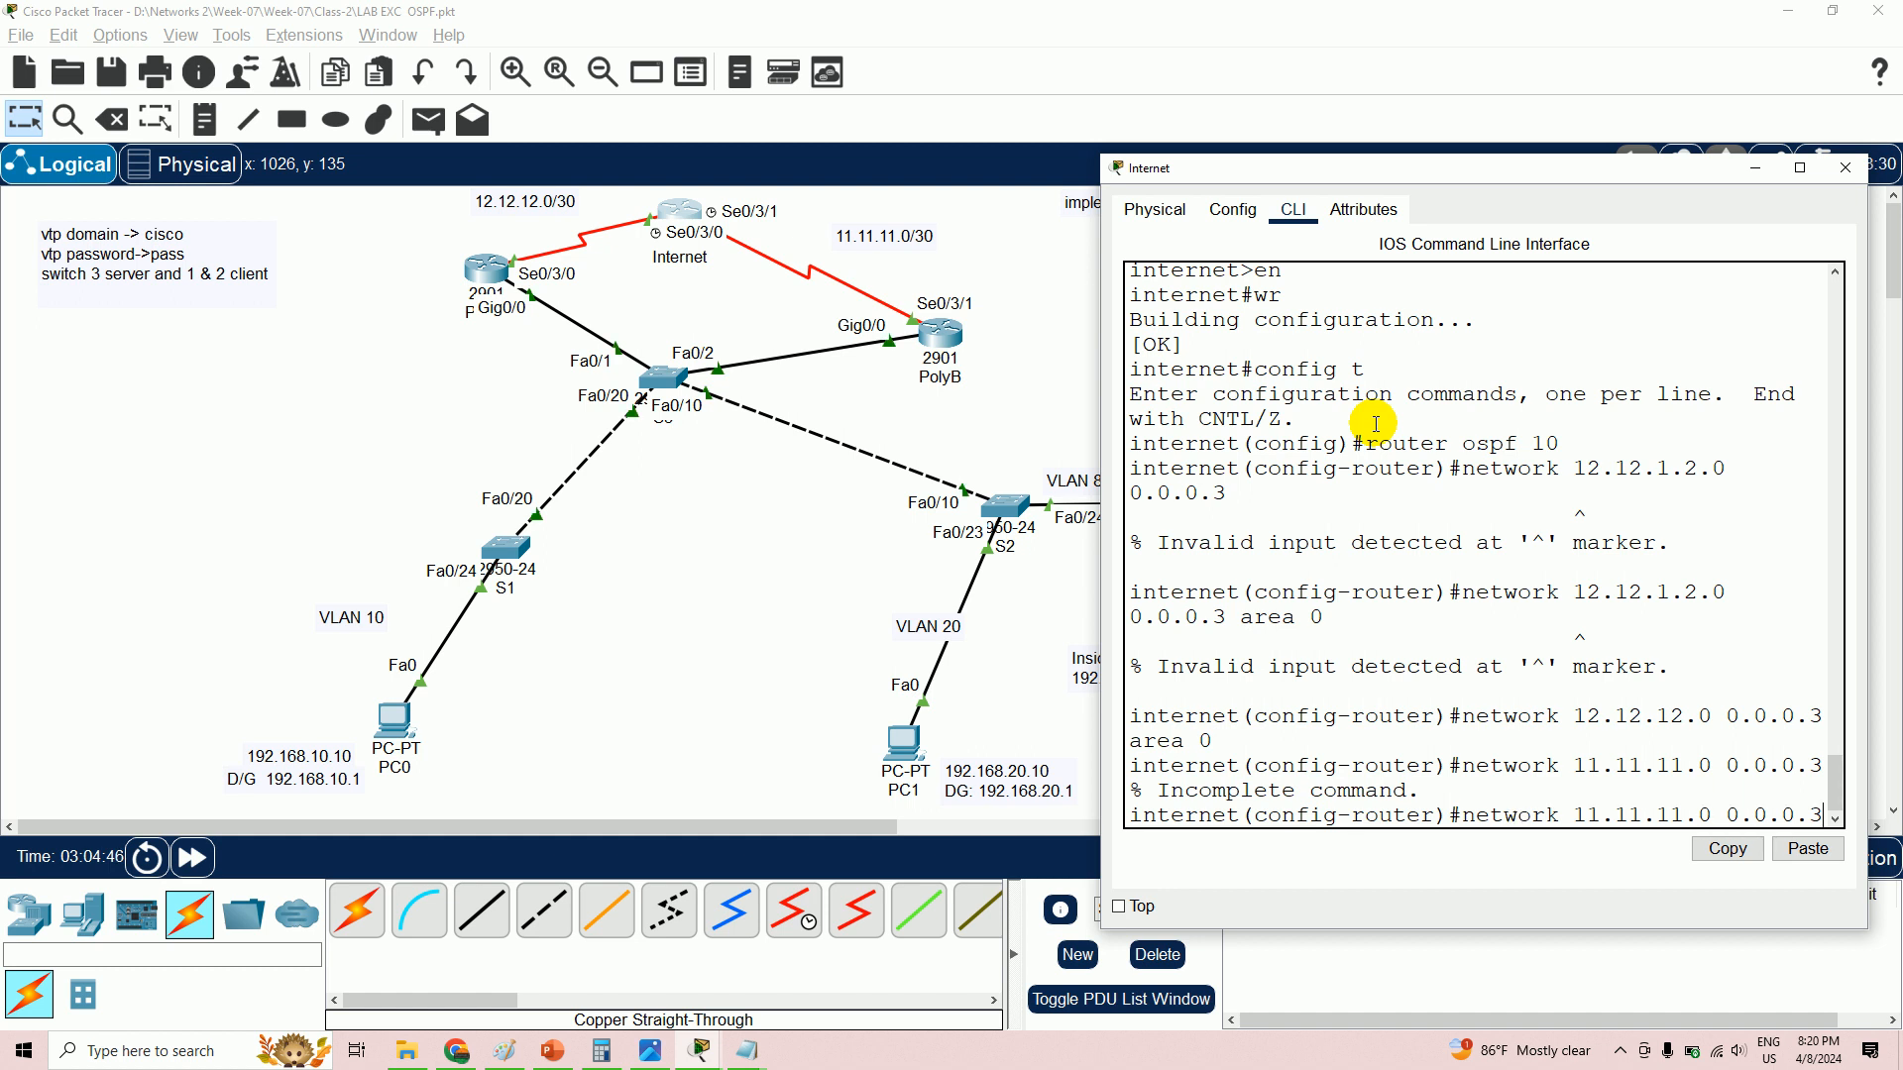
type("area")
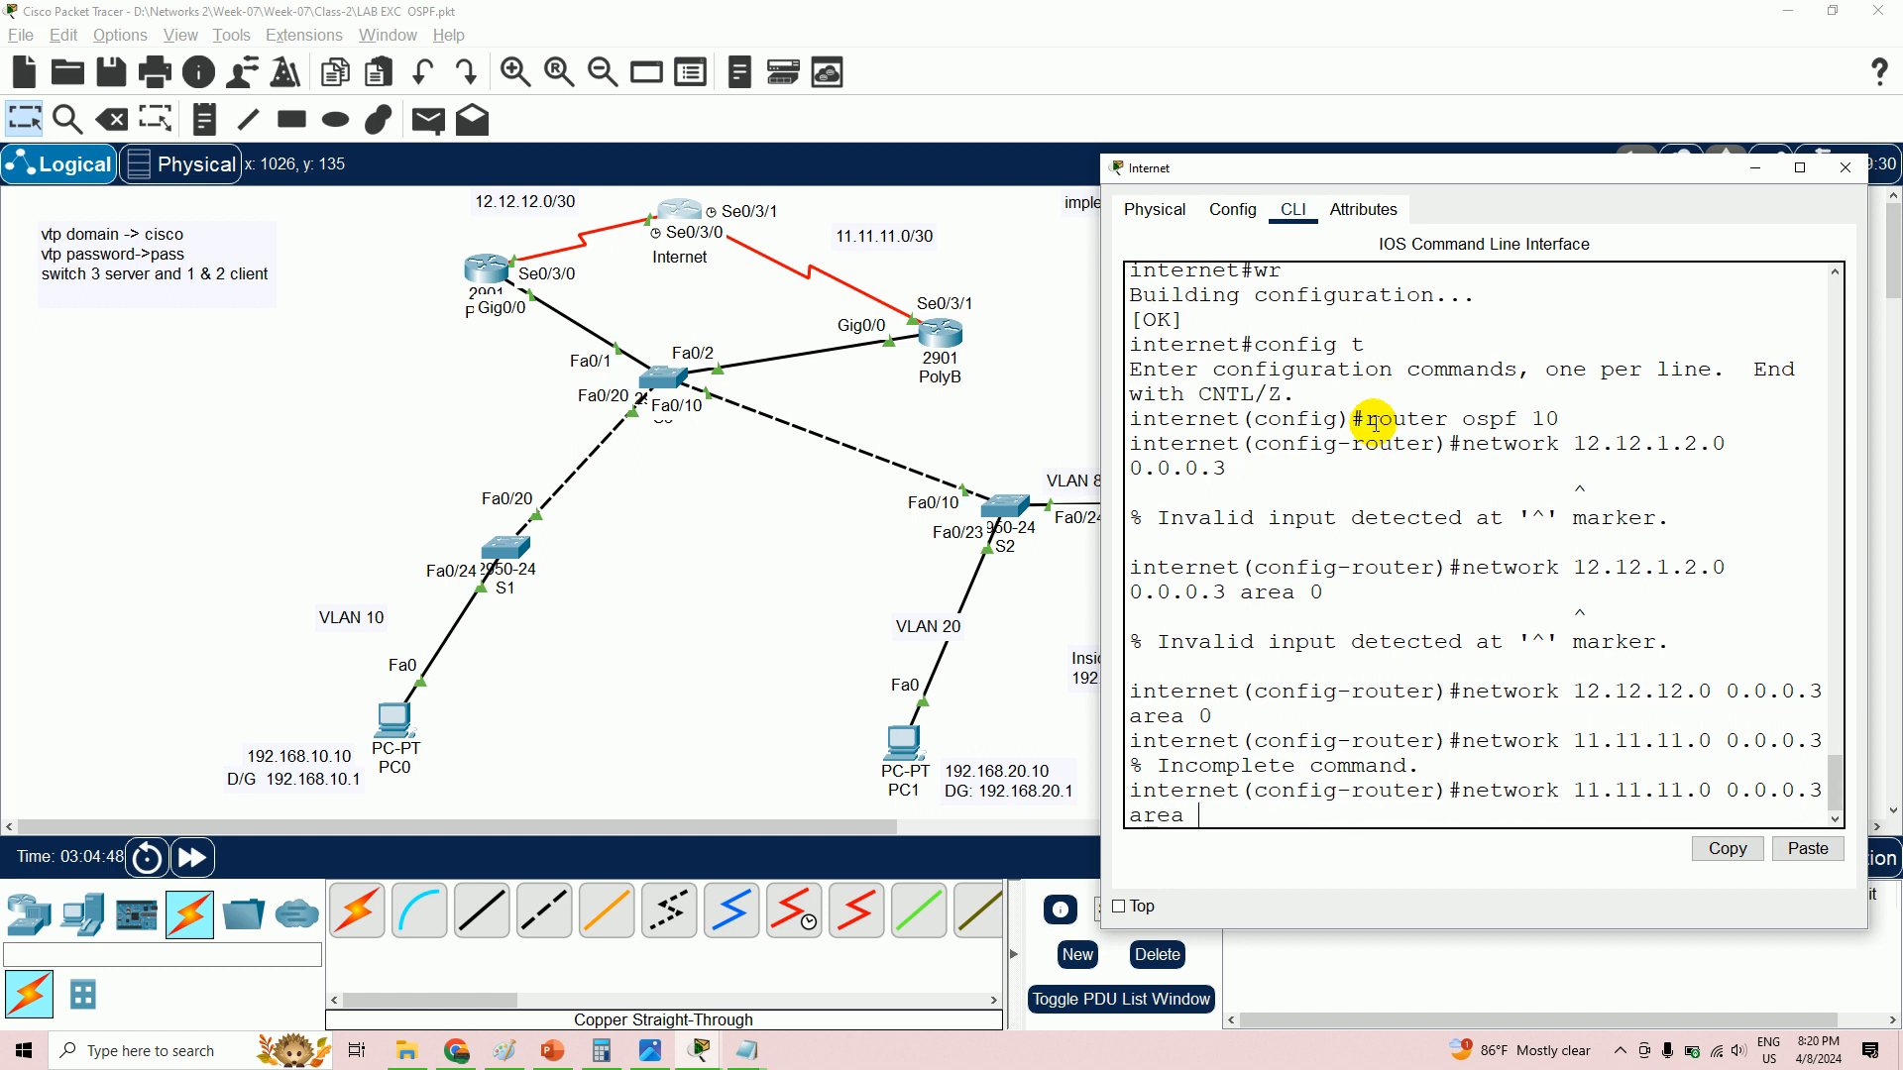
type(" 0")
key("Return")
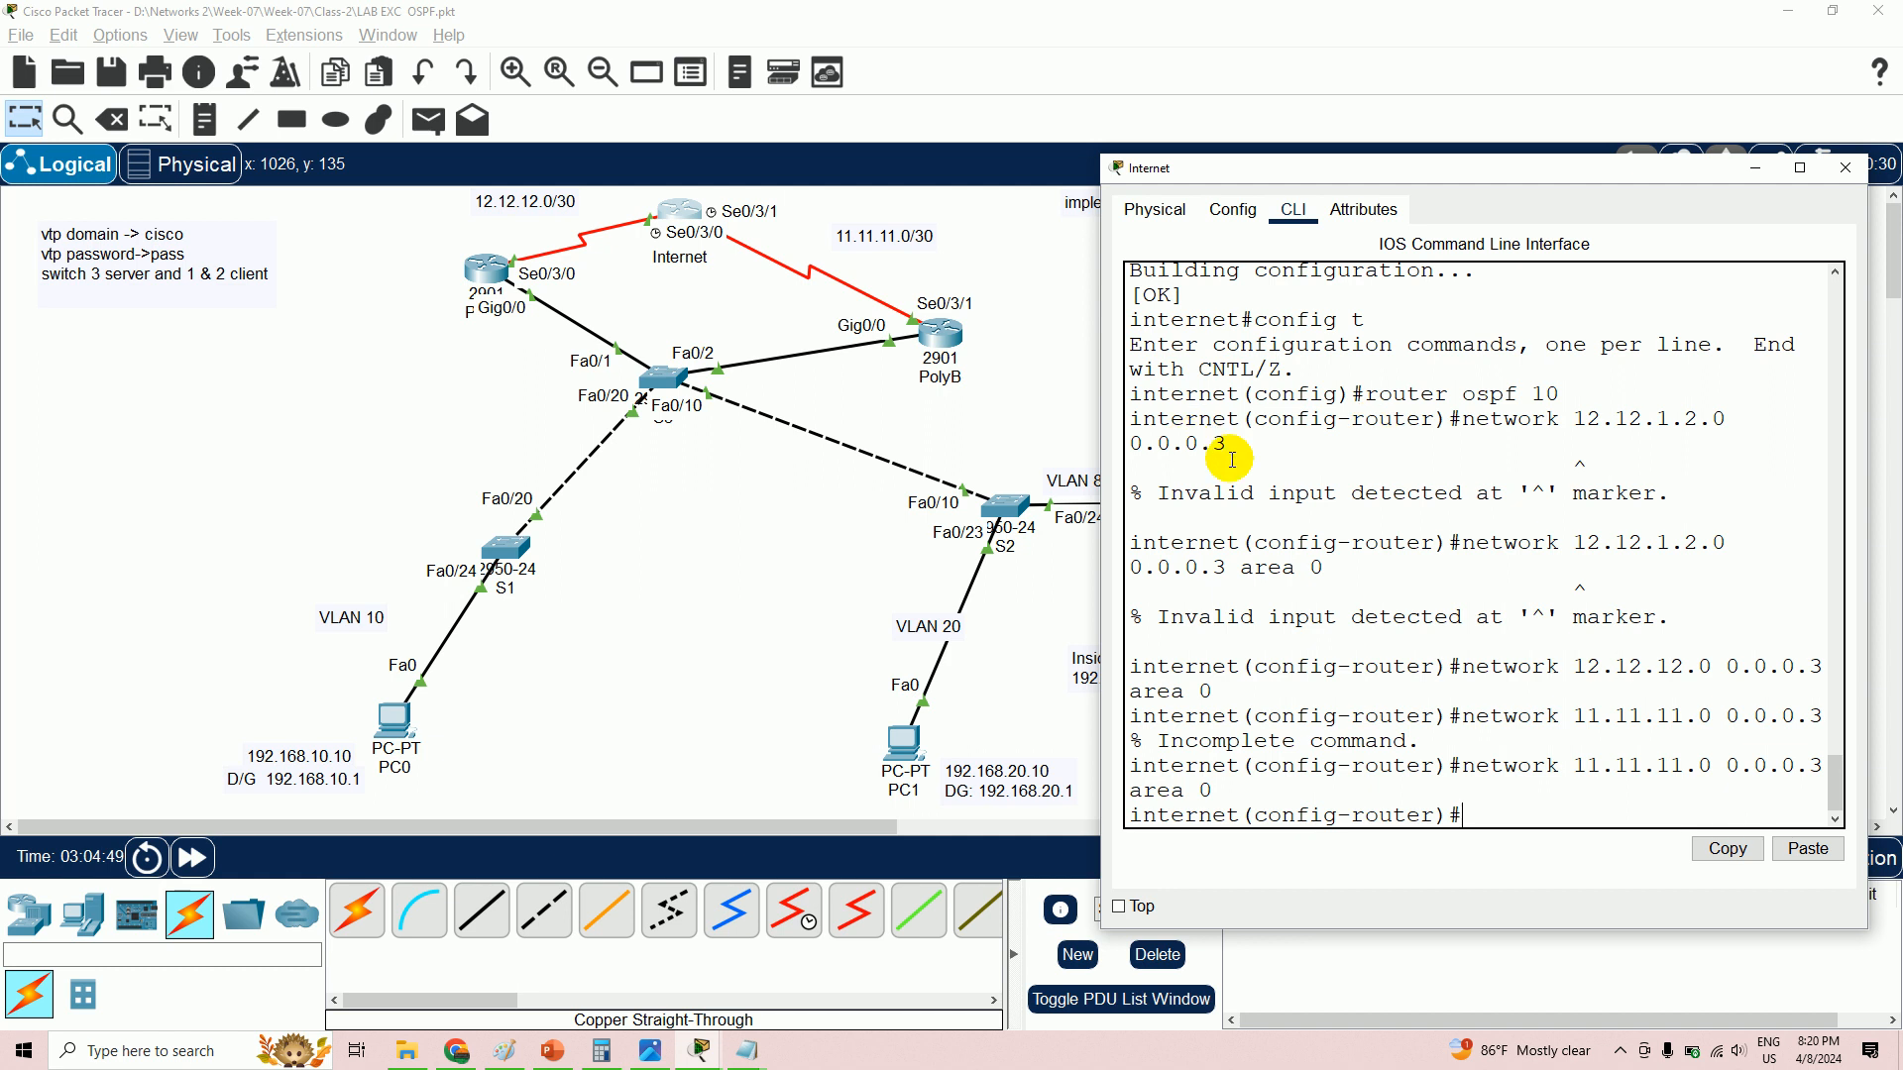
right_click(738, 1048)
left_click(724, 950)
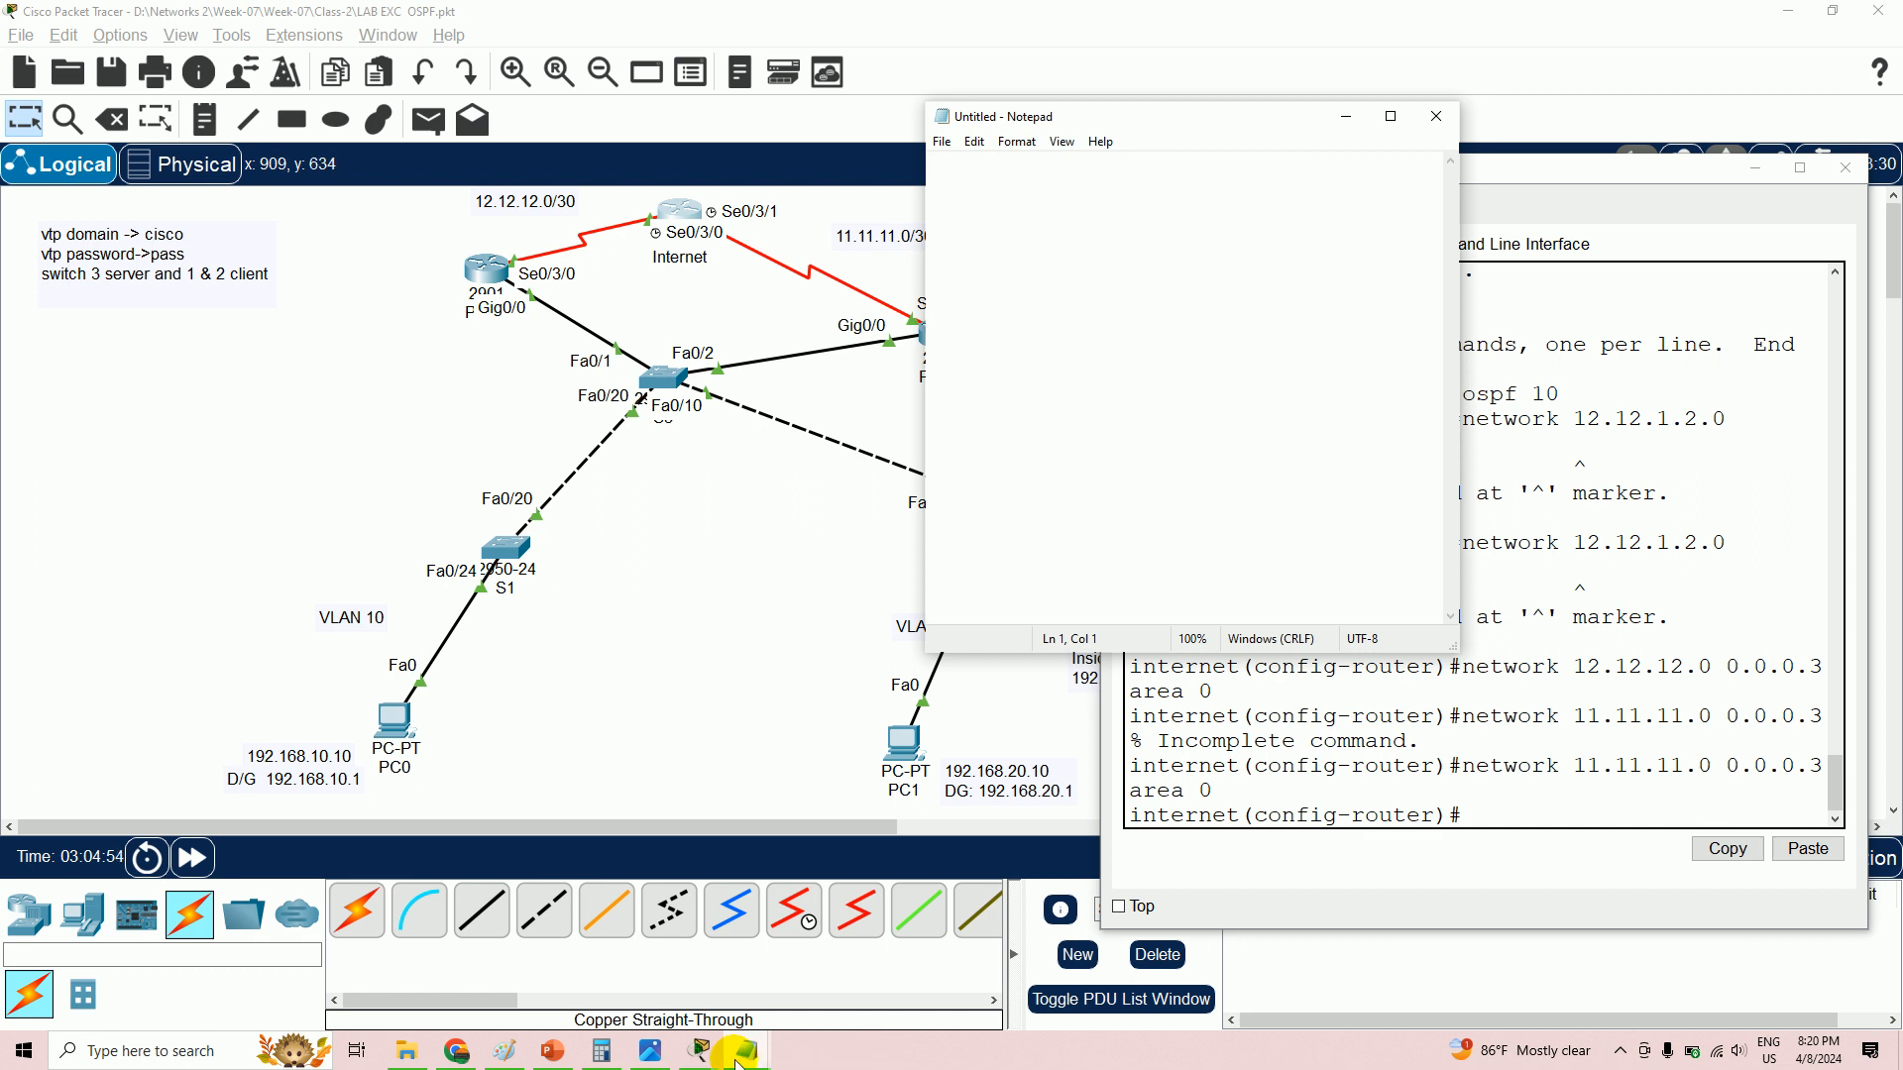
- Add the note 'WILD CARD = 255.255.255.255 - 255.255.255.252 = 0.0.0.3' below the config notes
mouse_move(749, 1049)
left_click(788, 1003)
scroll(813, 991, "down", 4)
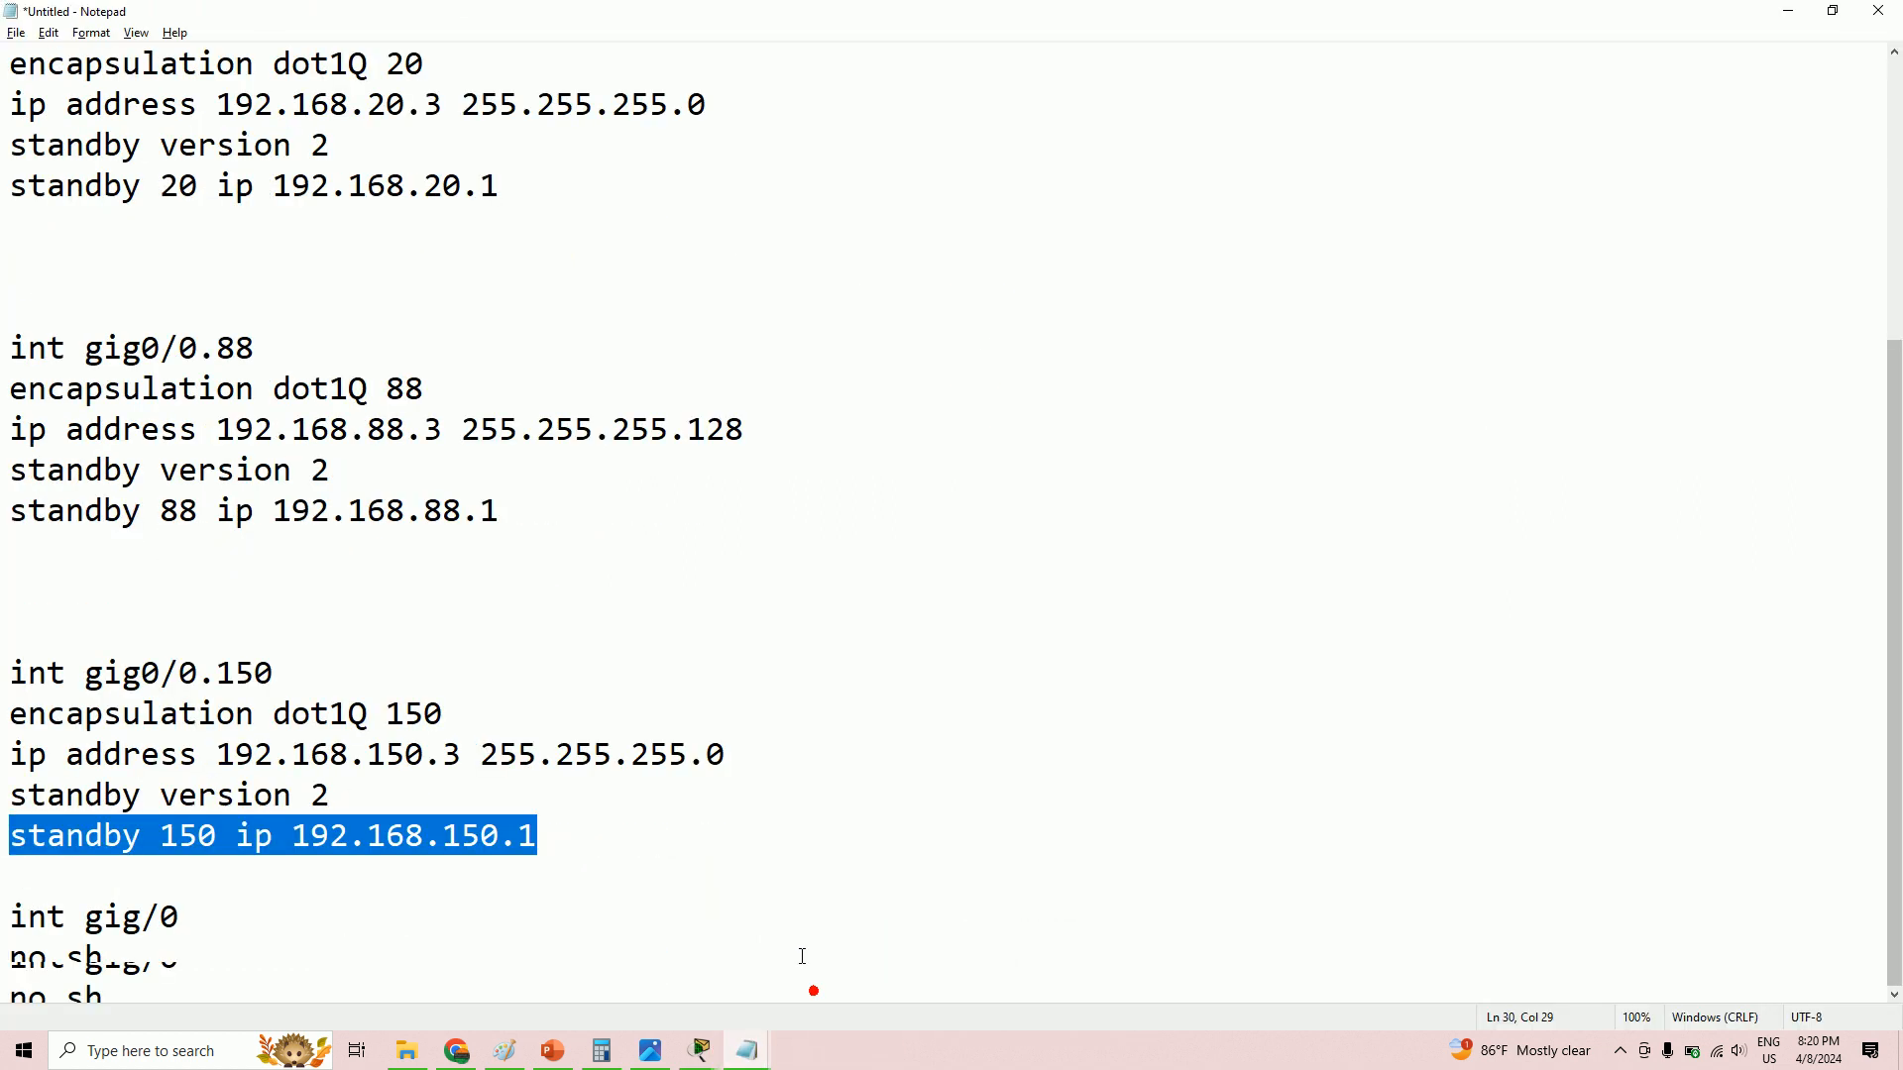
left_click(333, 980)
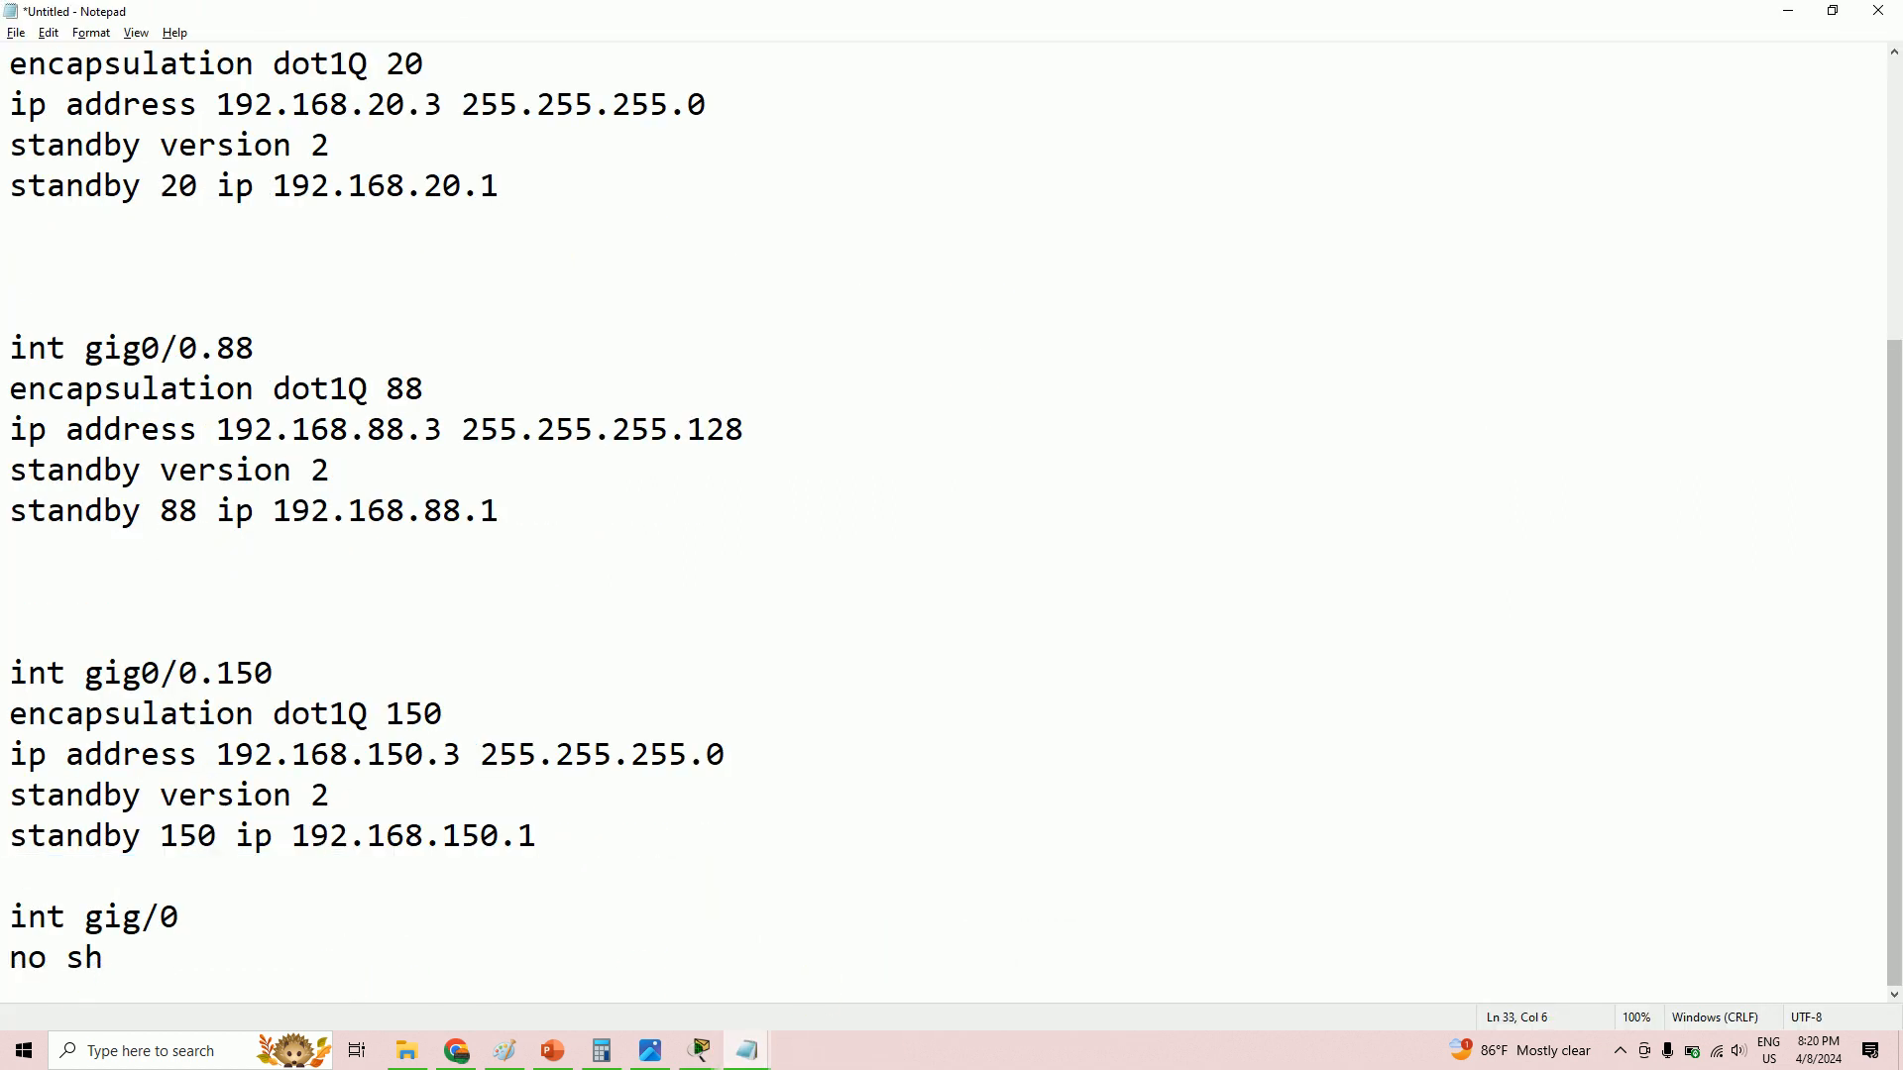
key("Return")
key("Return")
key("Return")
key("Return")
key("Return")
type("WILD ")
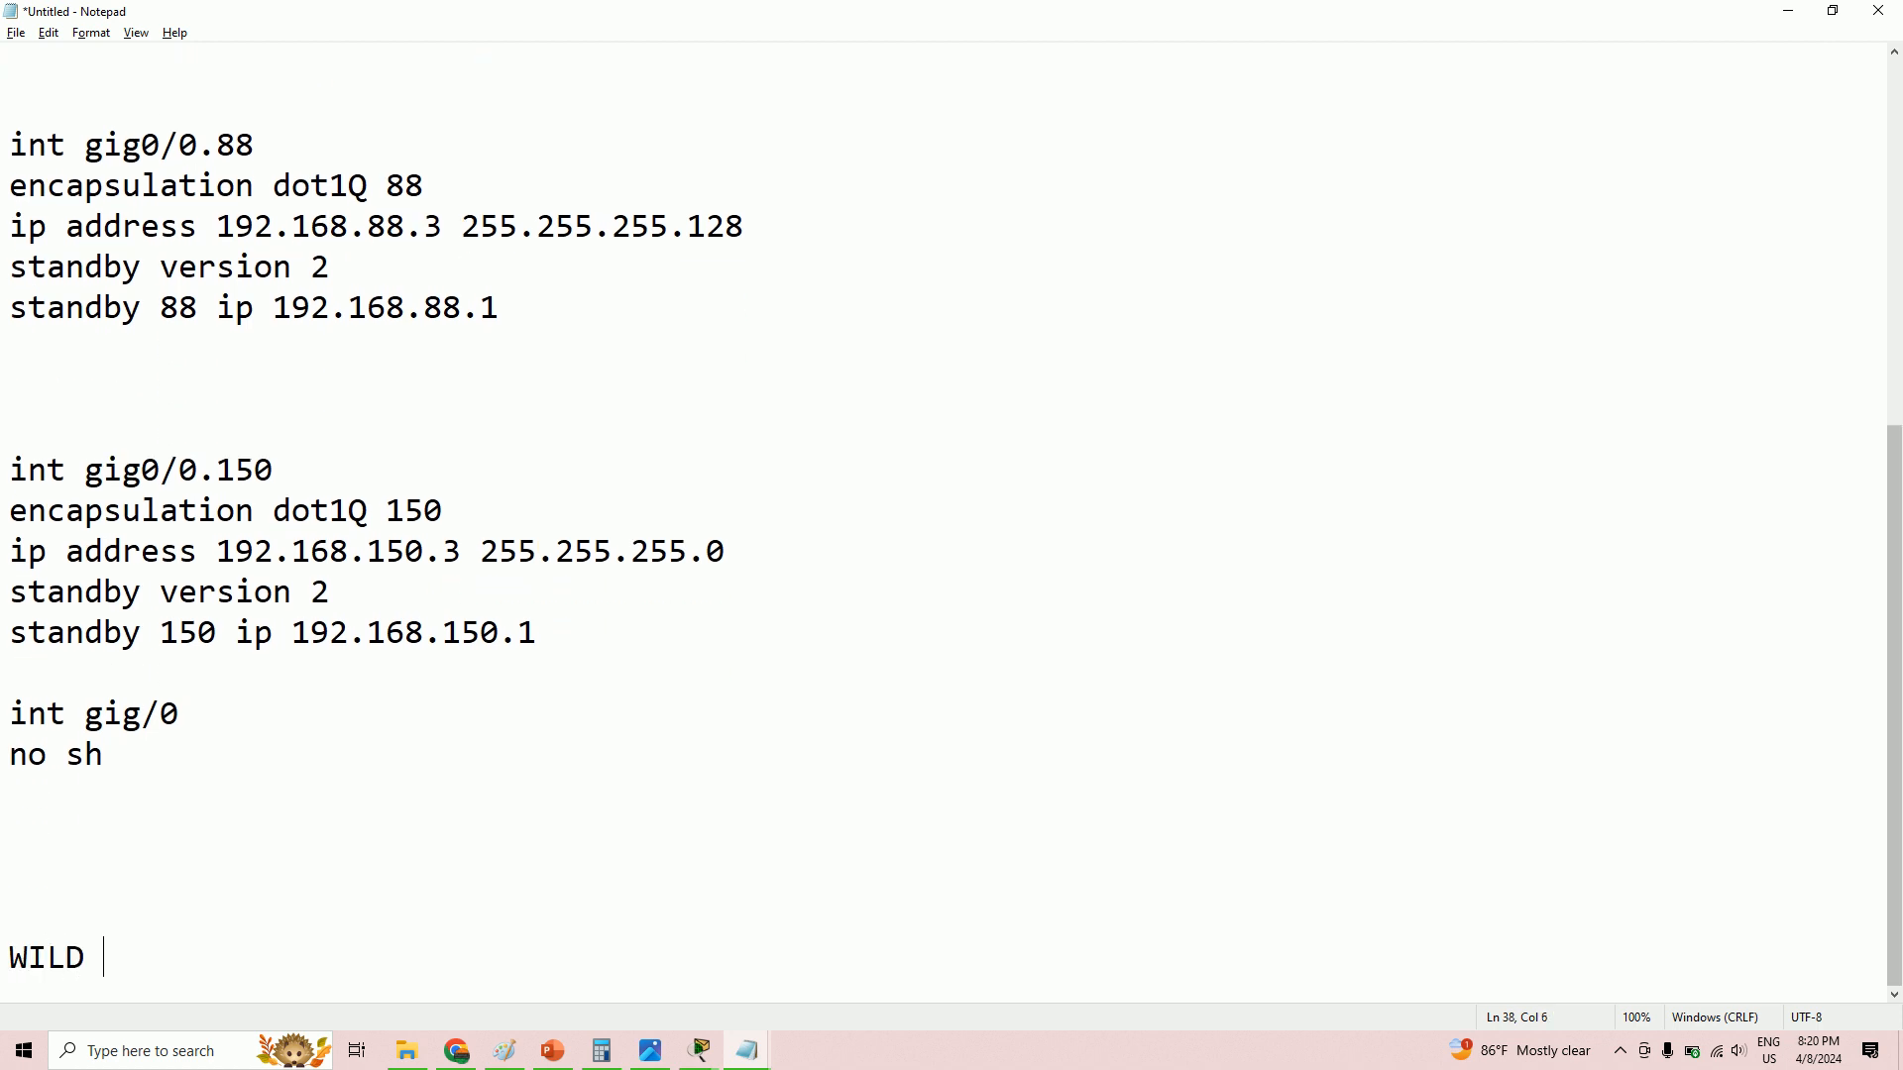
type("CARD = 255.25")
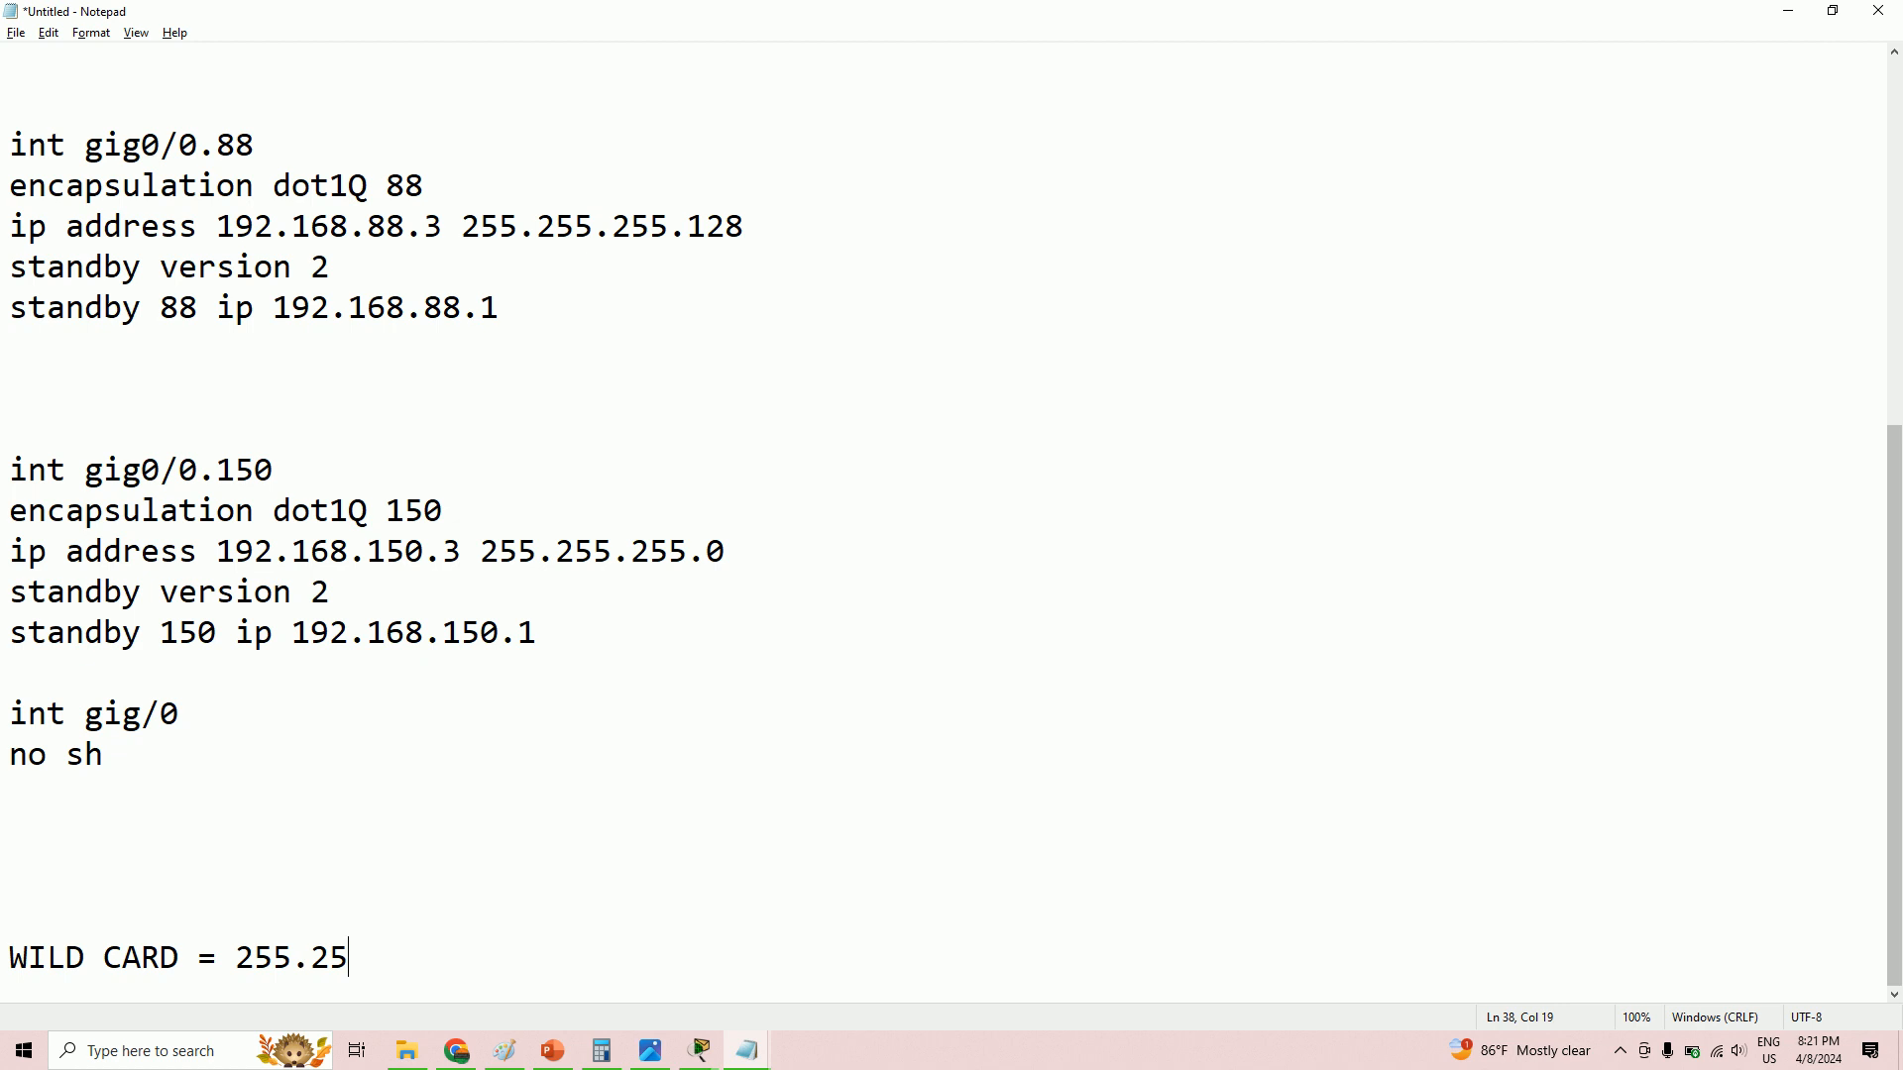
type("5.255.255")
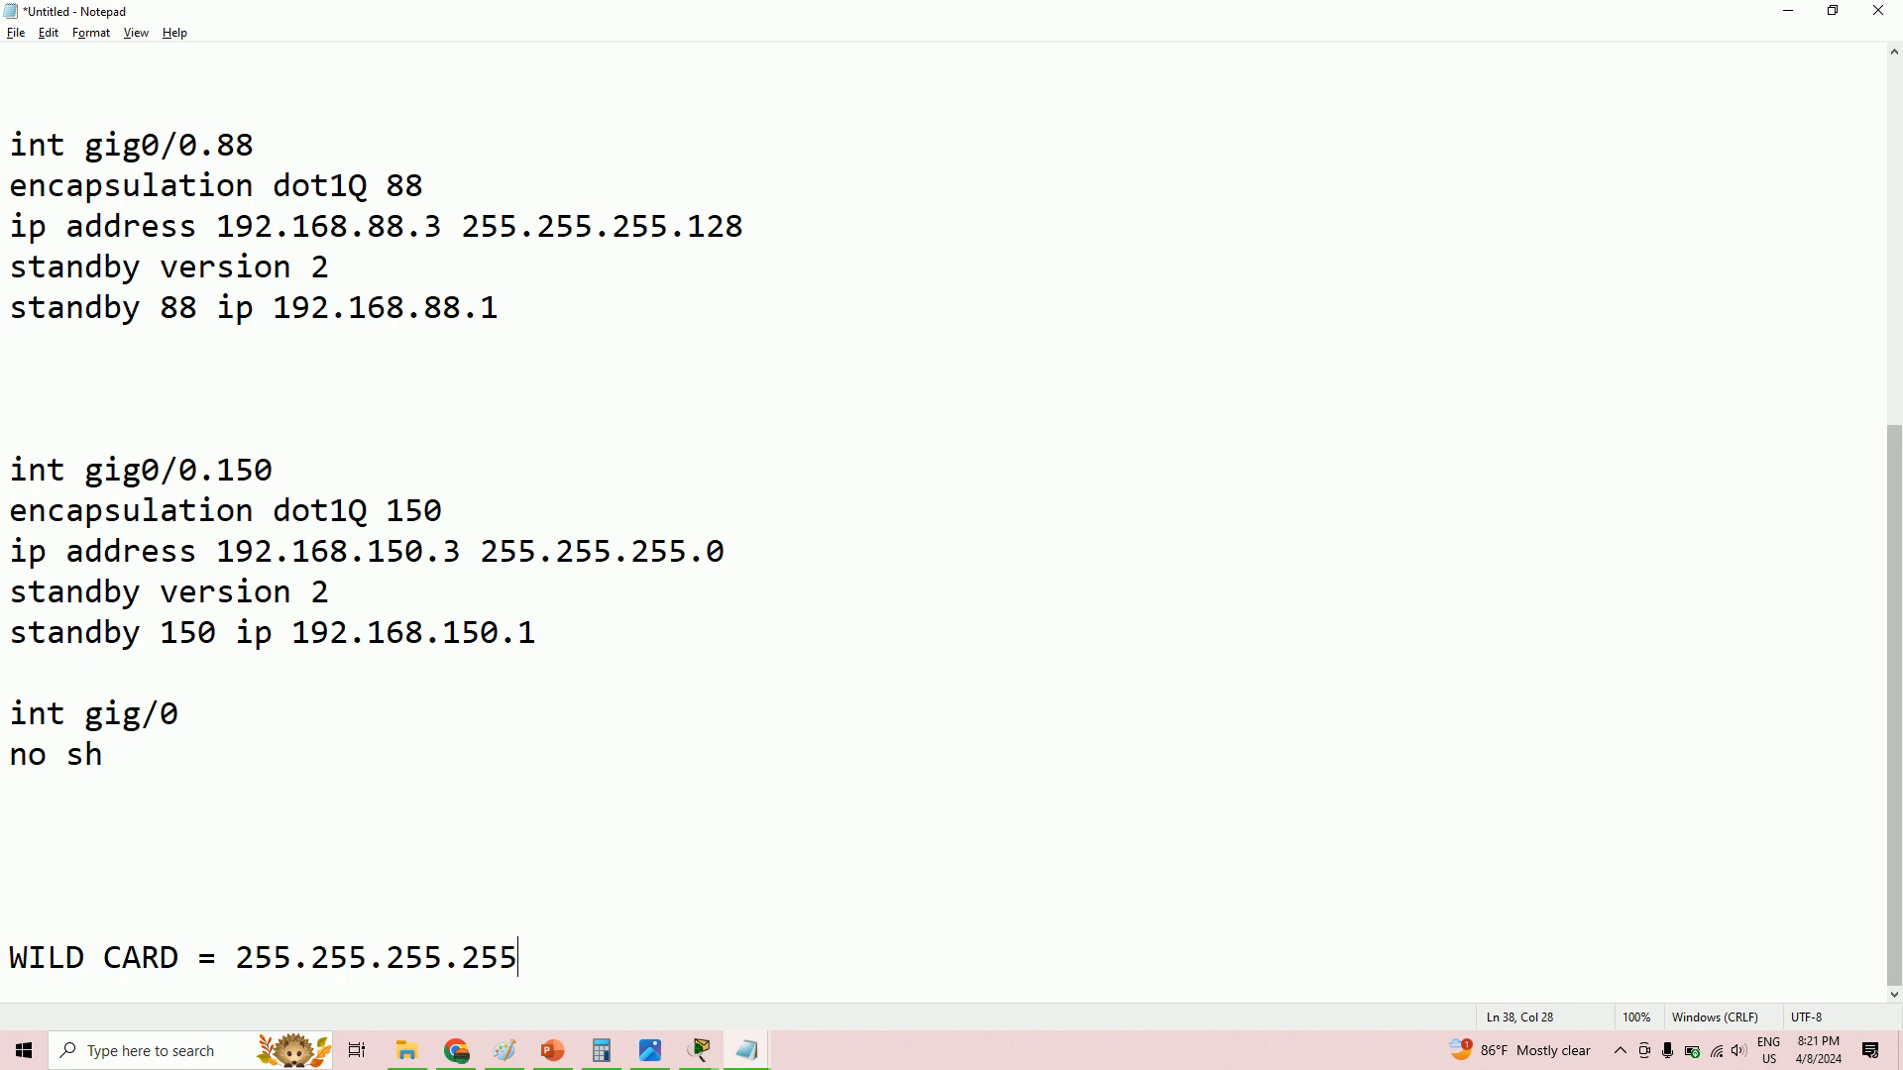
type("  - 255.255.255.252 = 0.0.0.3")
- Open a new blank Notepad window, then bring Packet Tracer's main topology to the front
key("ctrl+shift+n")
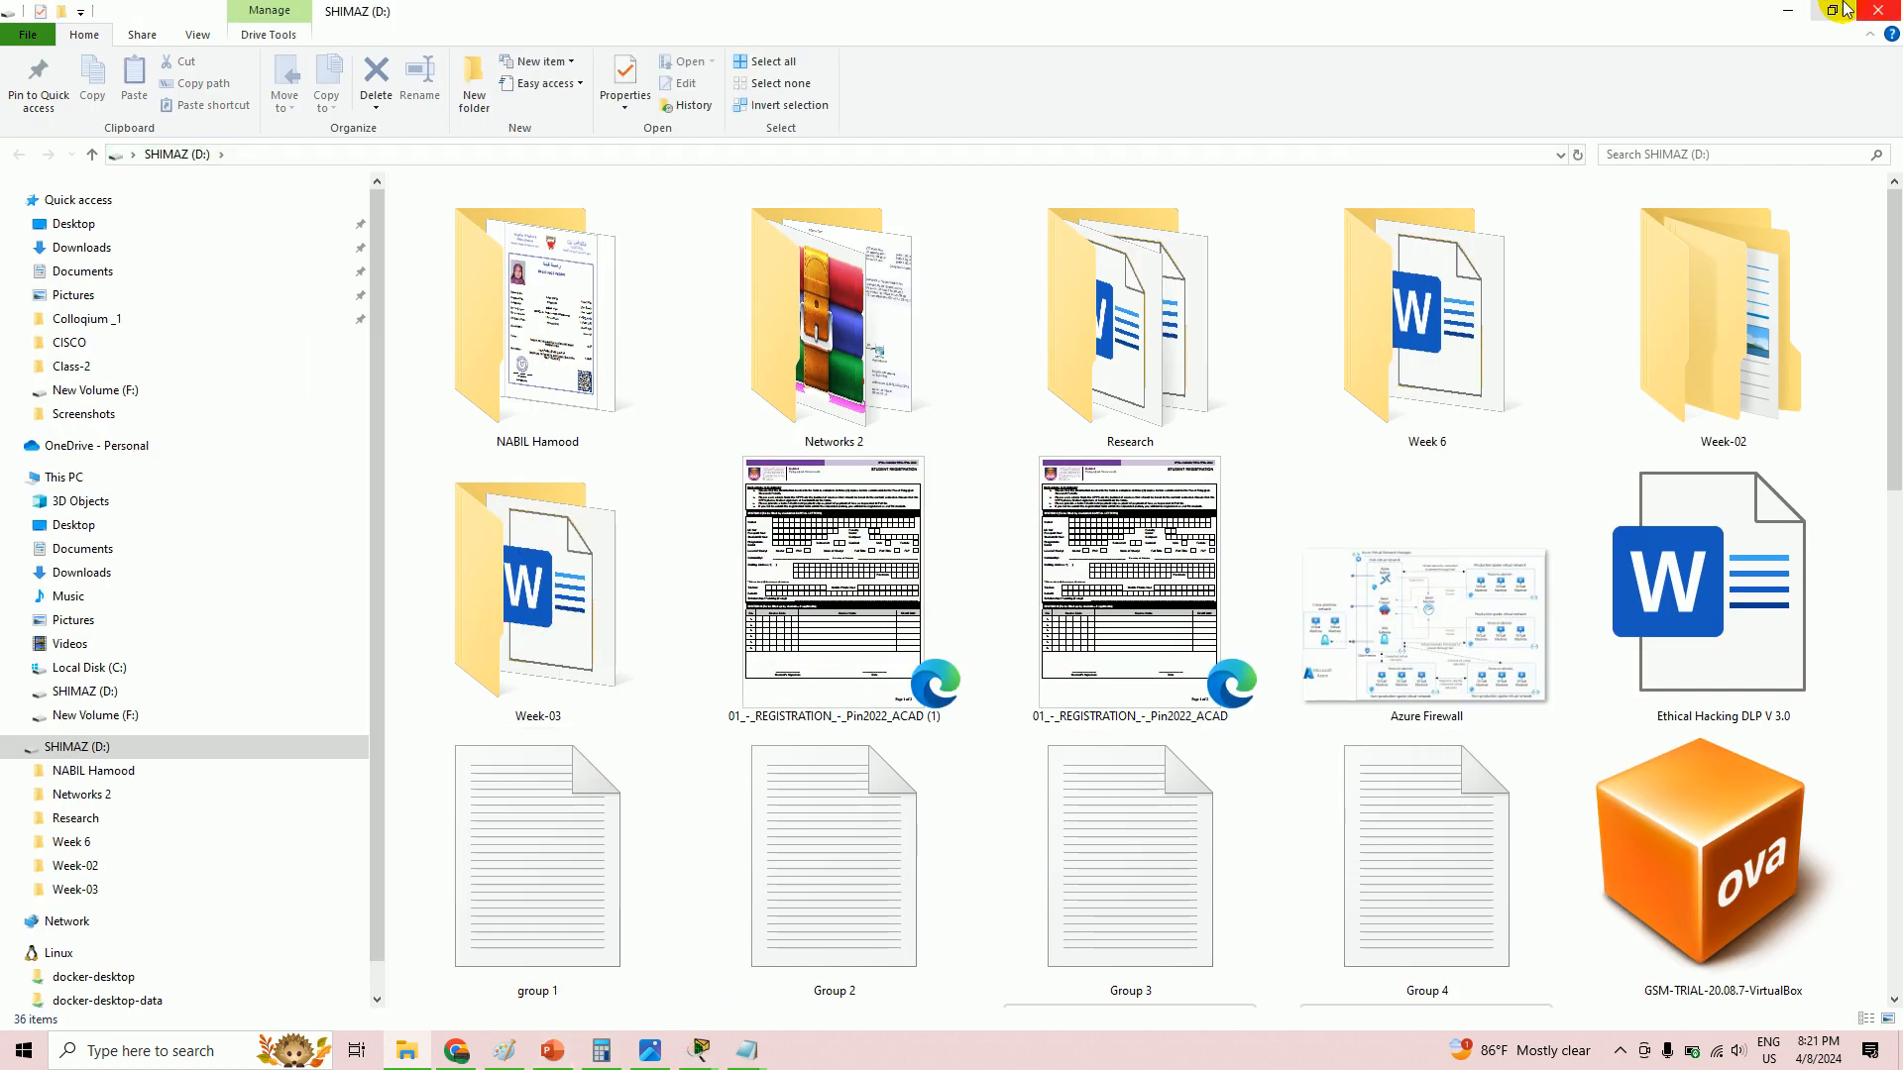
left_click(1786, 10)
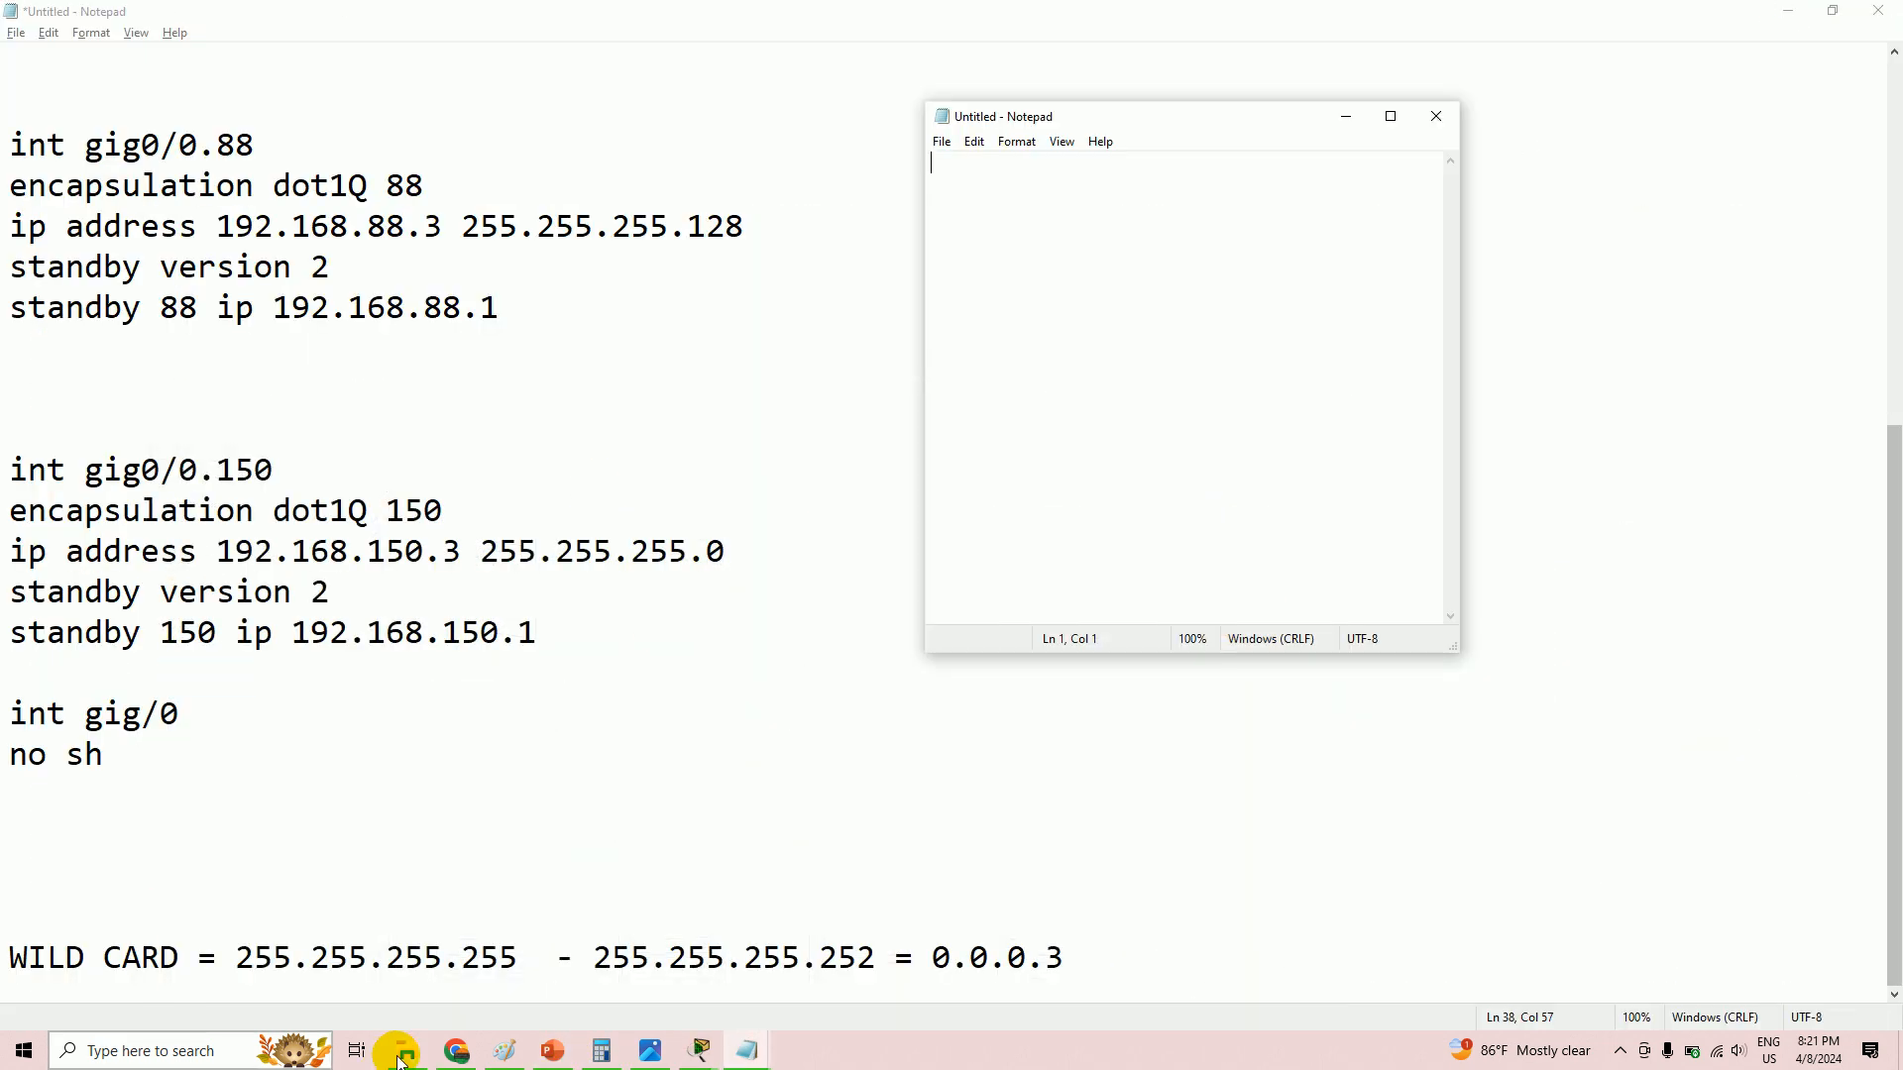
left_click(706, 1048)
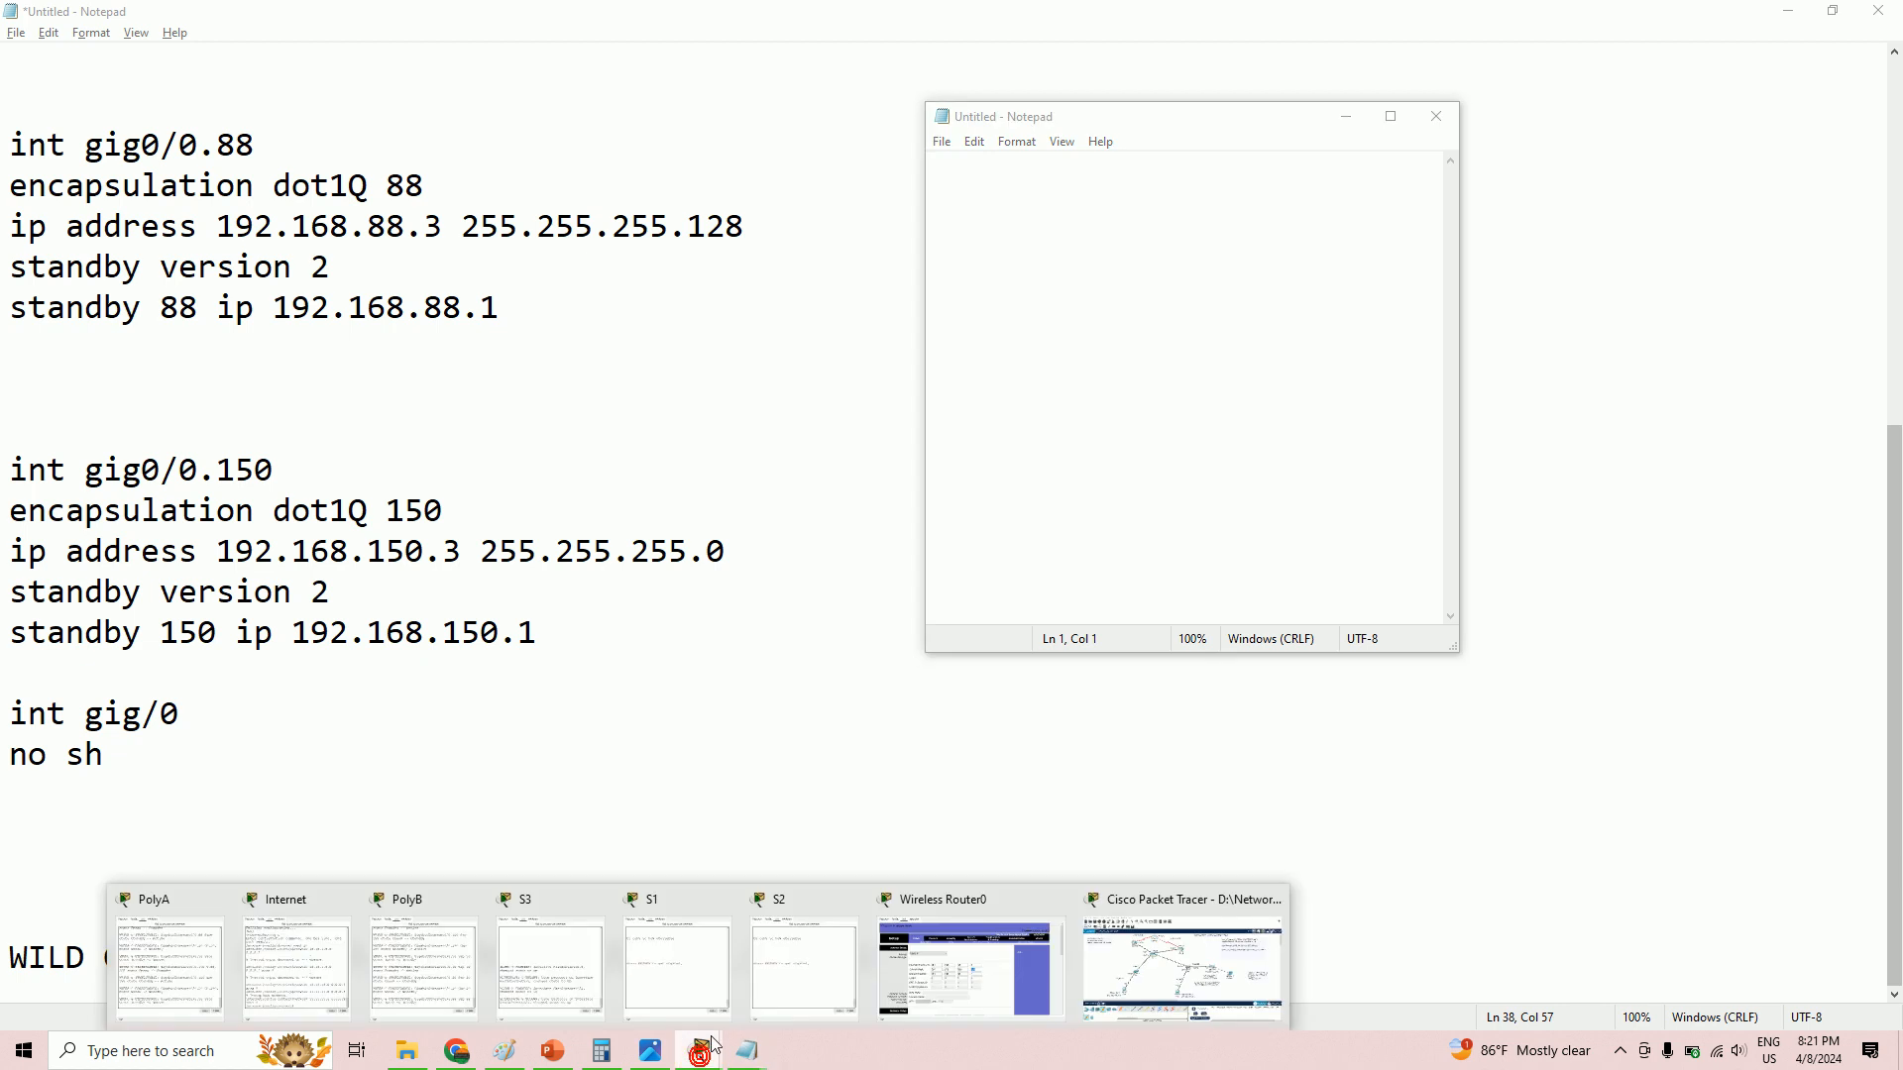
left_click(1105, 970)
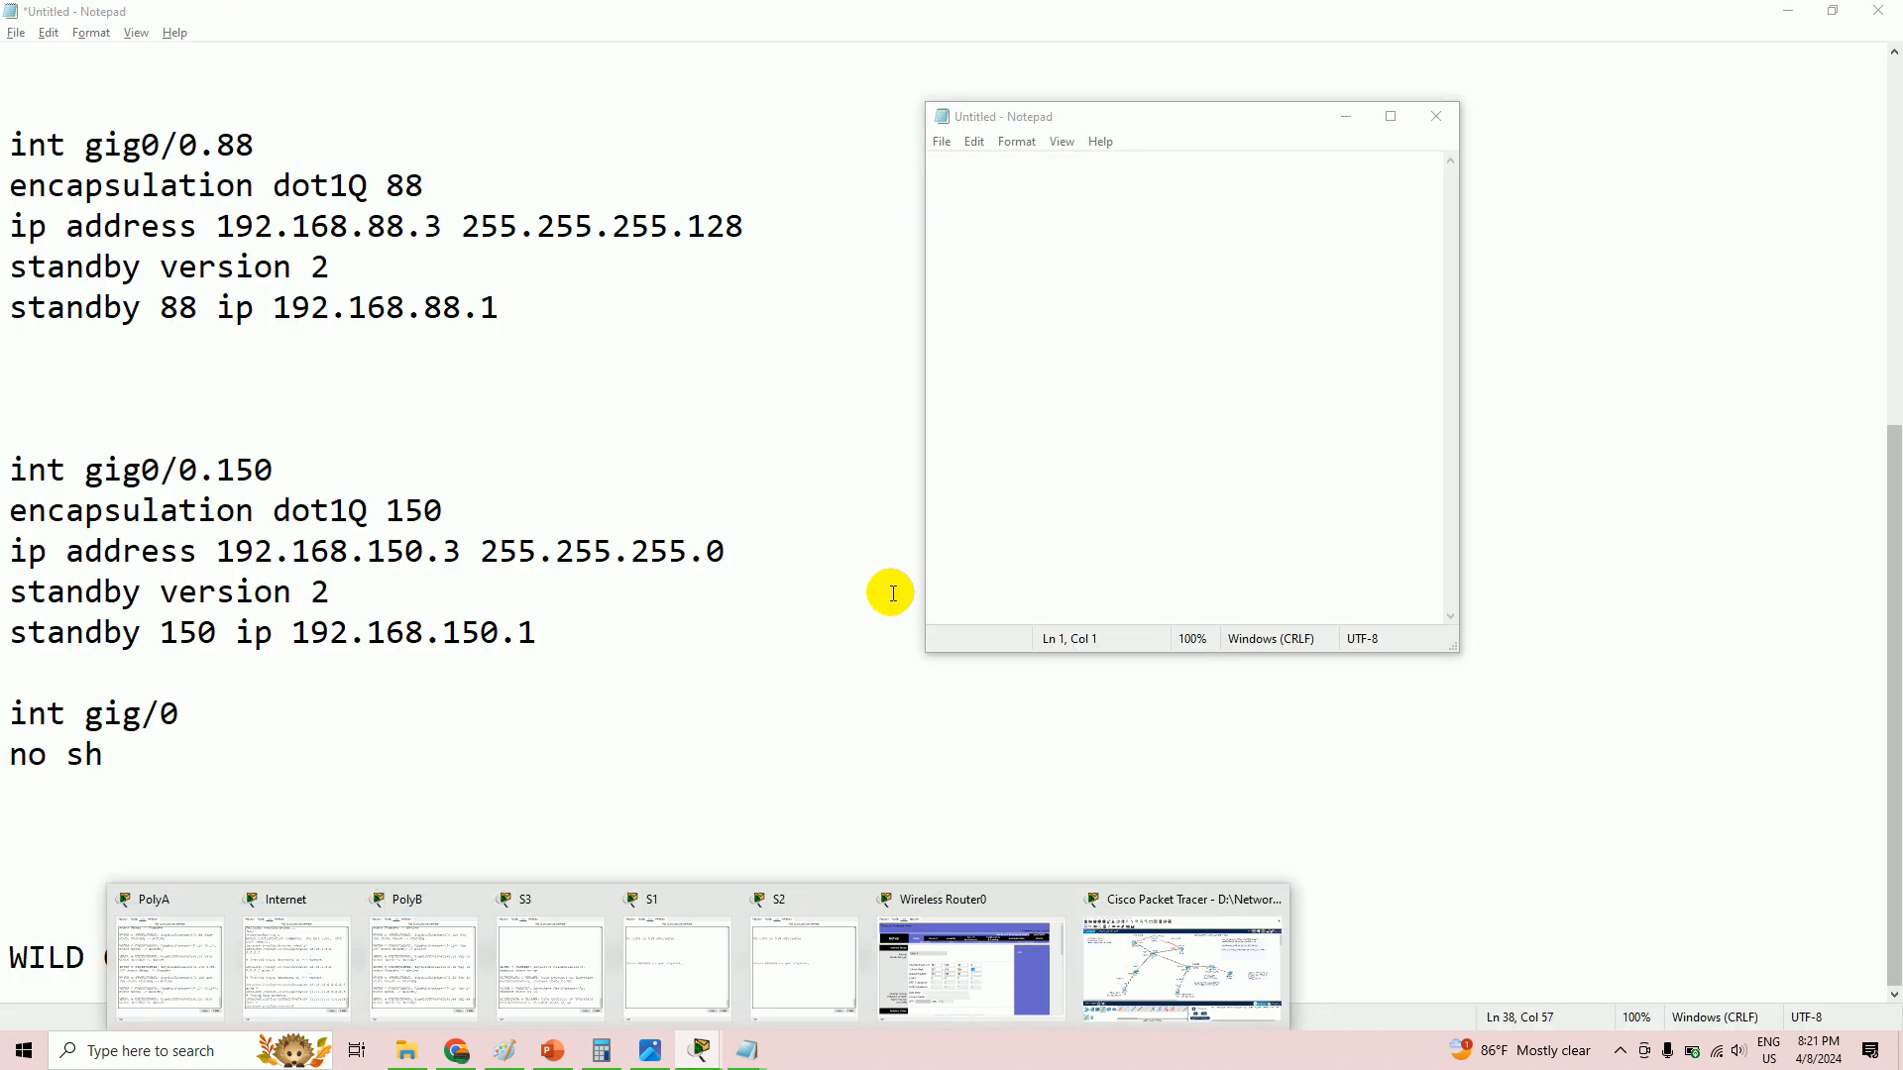
left_click(1193, 992)
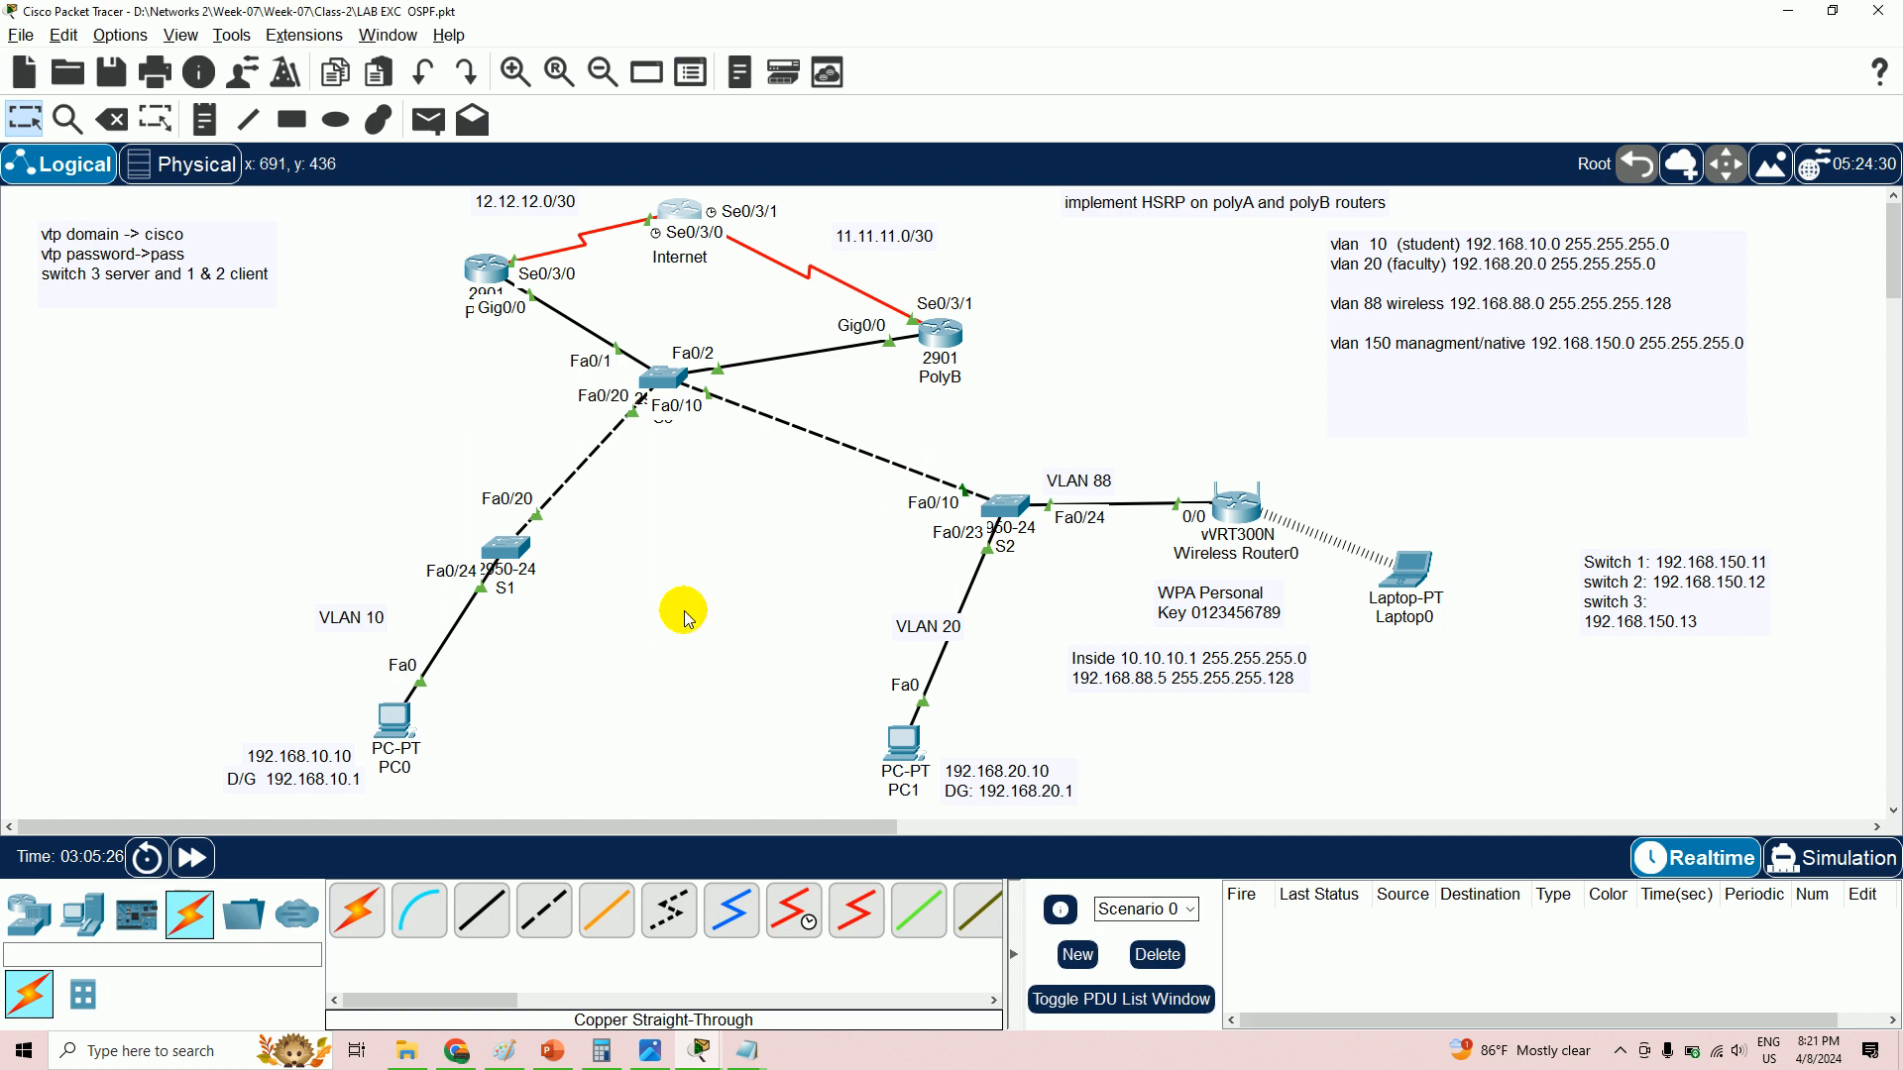
- Exit config mode and page through sh run to confirm OSPF networks 12.12.12.0 and 11.11.11.0
left_click(682, 211)
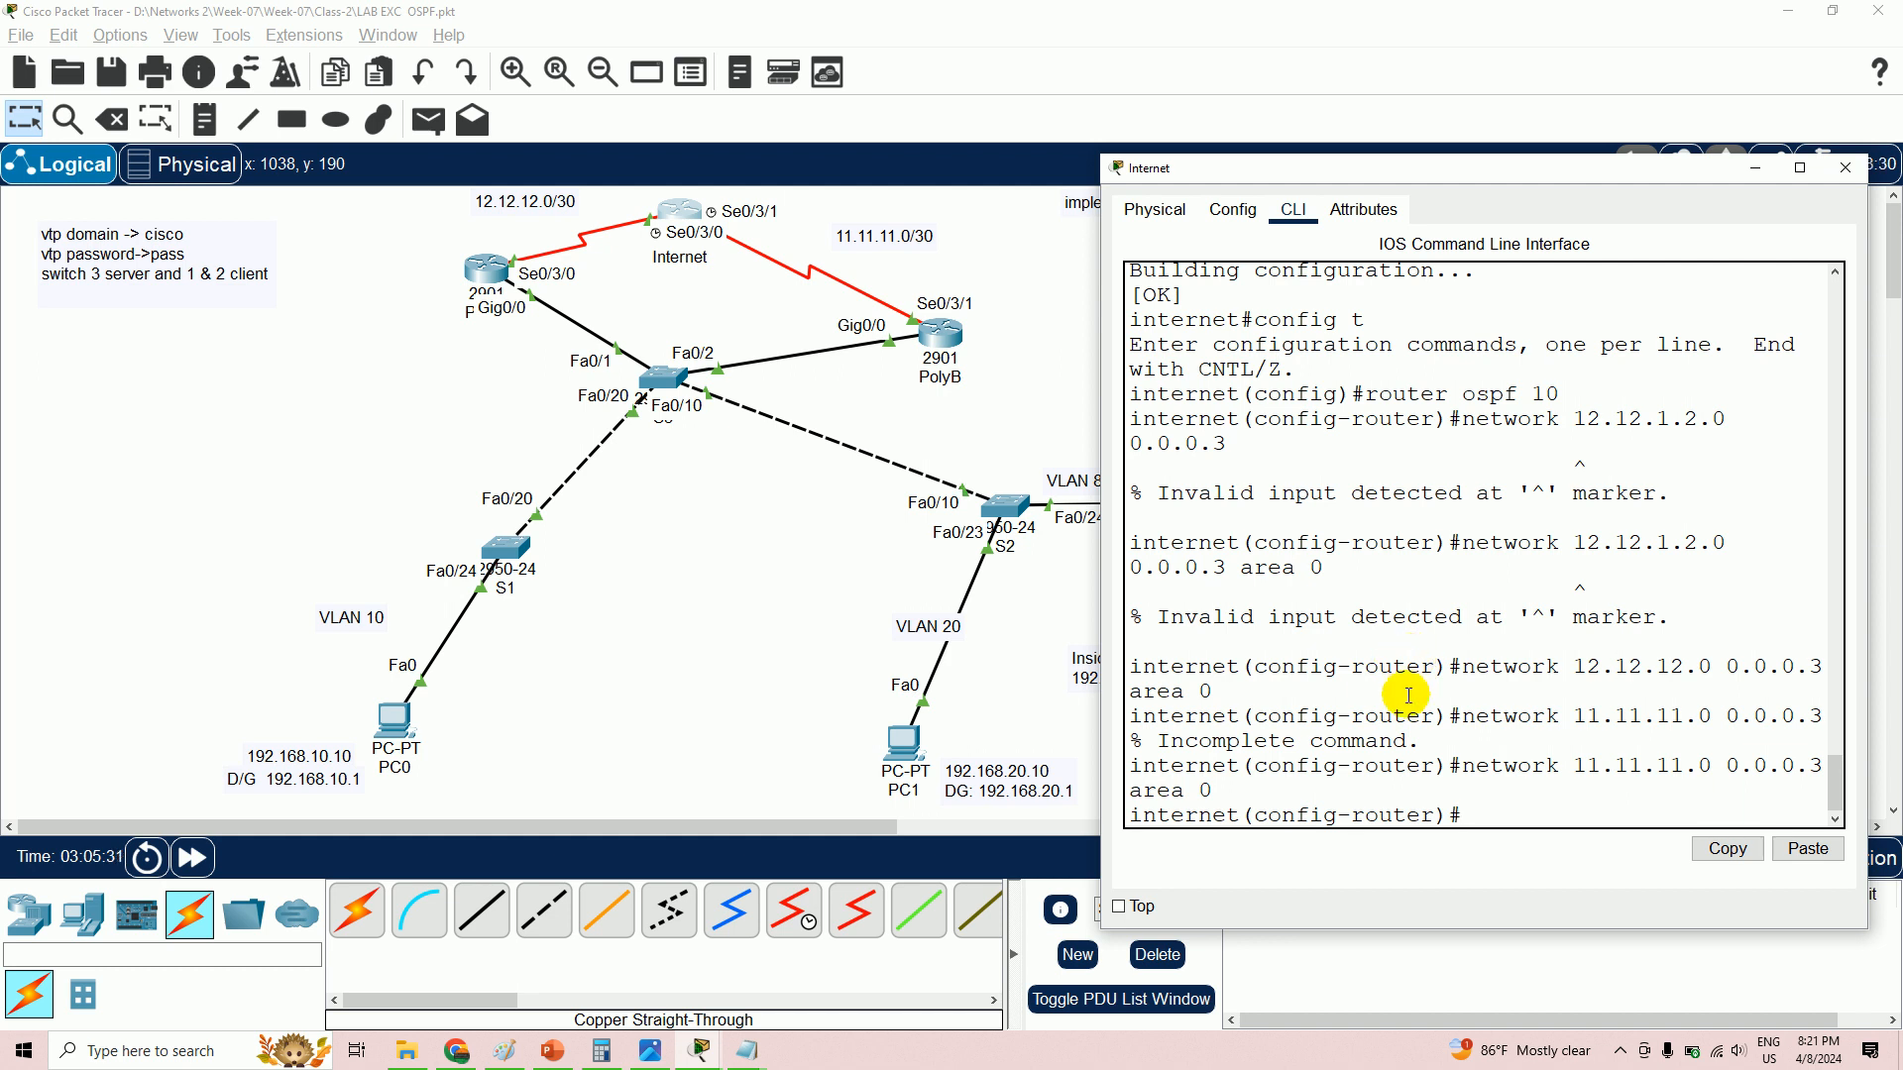
type("nd")
key("Return")
type("sh run")
key("Return")
key("Return")
key("Return")
key("Return")
key("Return")
key("Return")
key("Return")
key("Return")
key("Return")
key("Return")
key("Return")
key("Return")
key("Return")
key("Return")
key("Return")
key("Return")
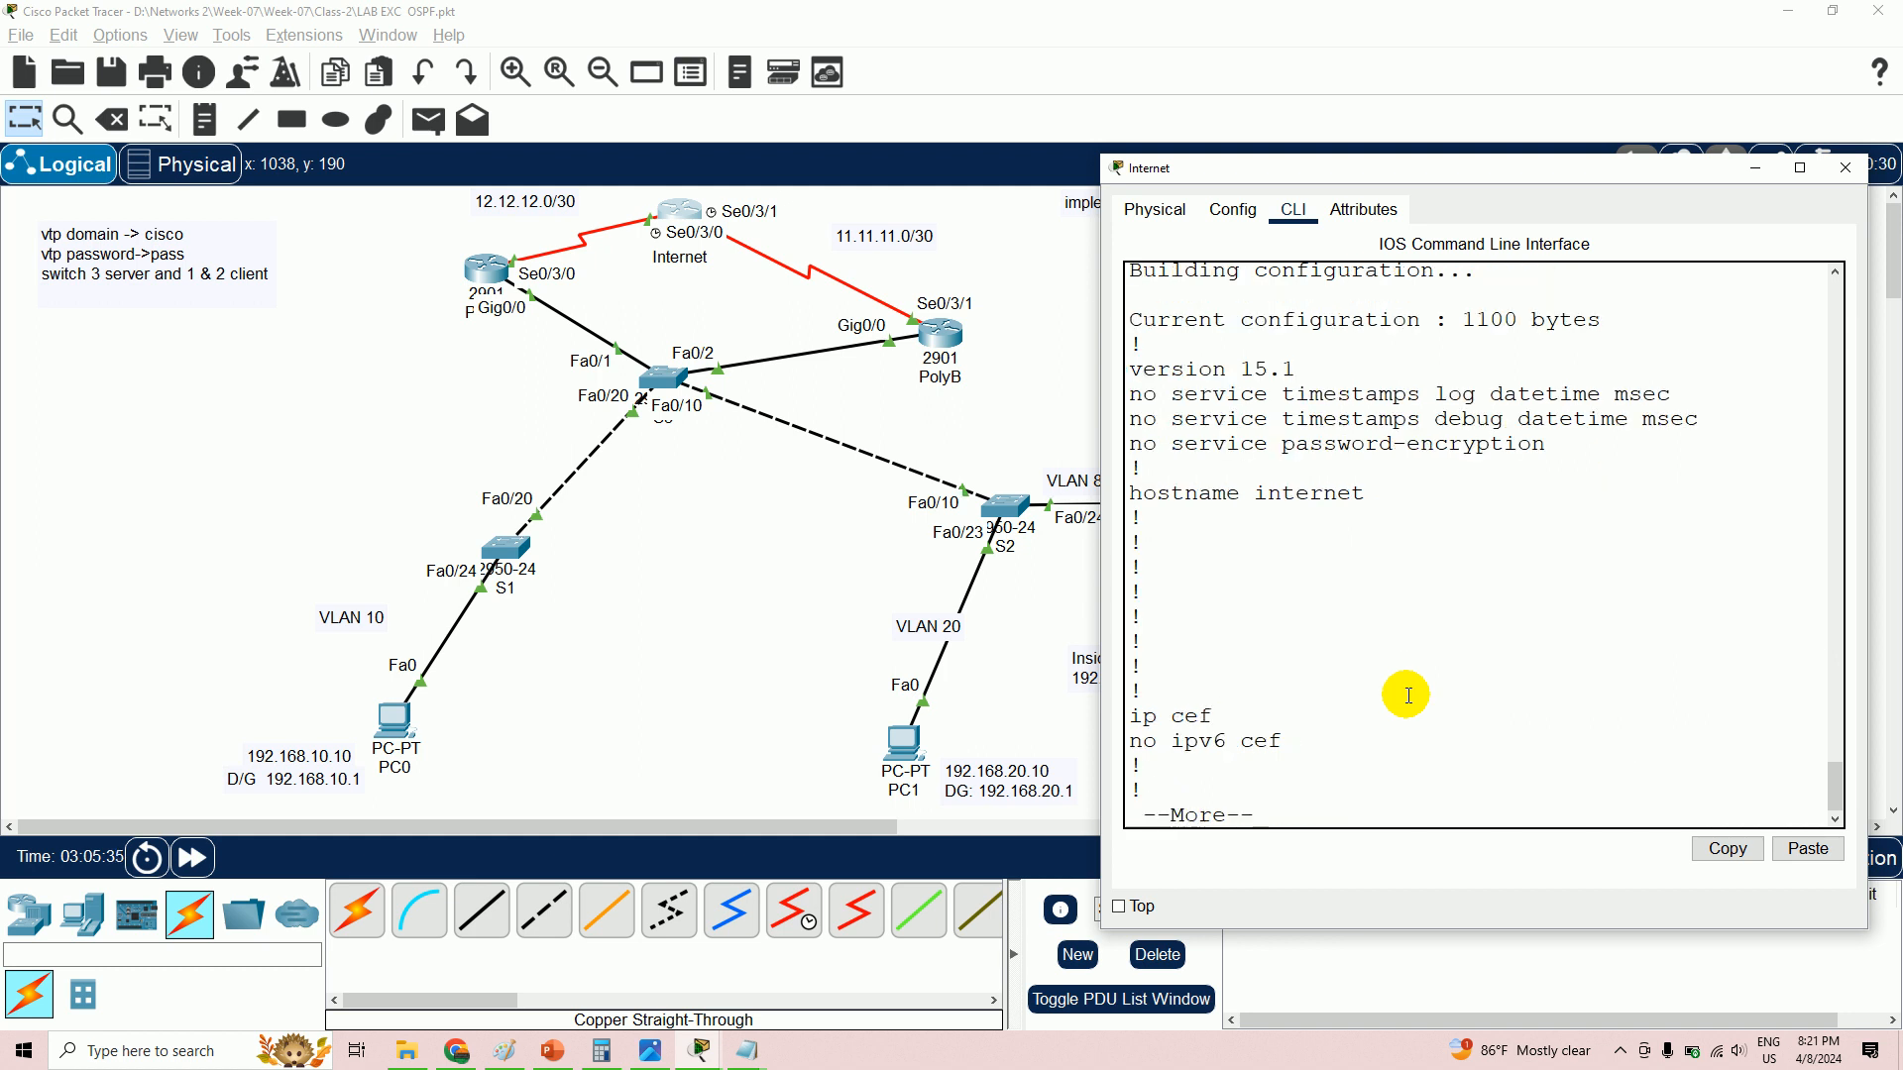
key("Return")
key("Return")
key("Return")
key("Return")
key("Return")
key("Return")
key("Return")
key("Return")
key("Return")
key("Return")
key("Return")
key("Return")
key("Return")
key("Return")
key("Return")
key("Return")
key("Return")
key("Return")
key("Return")
key("Return")
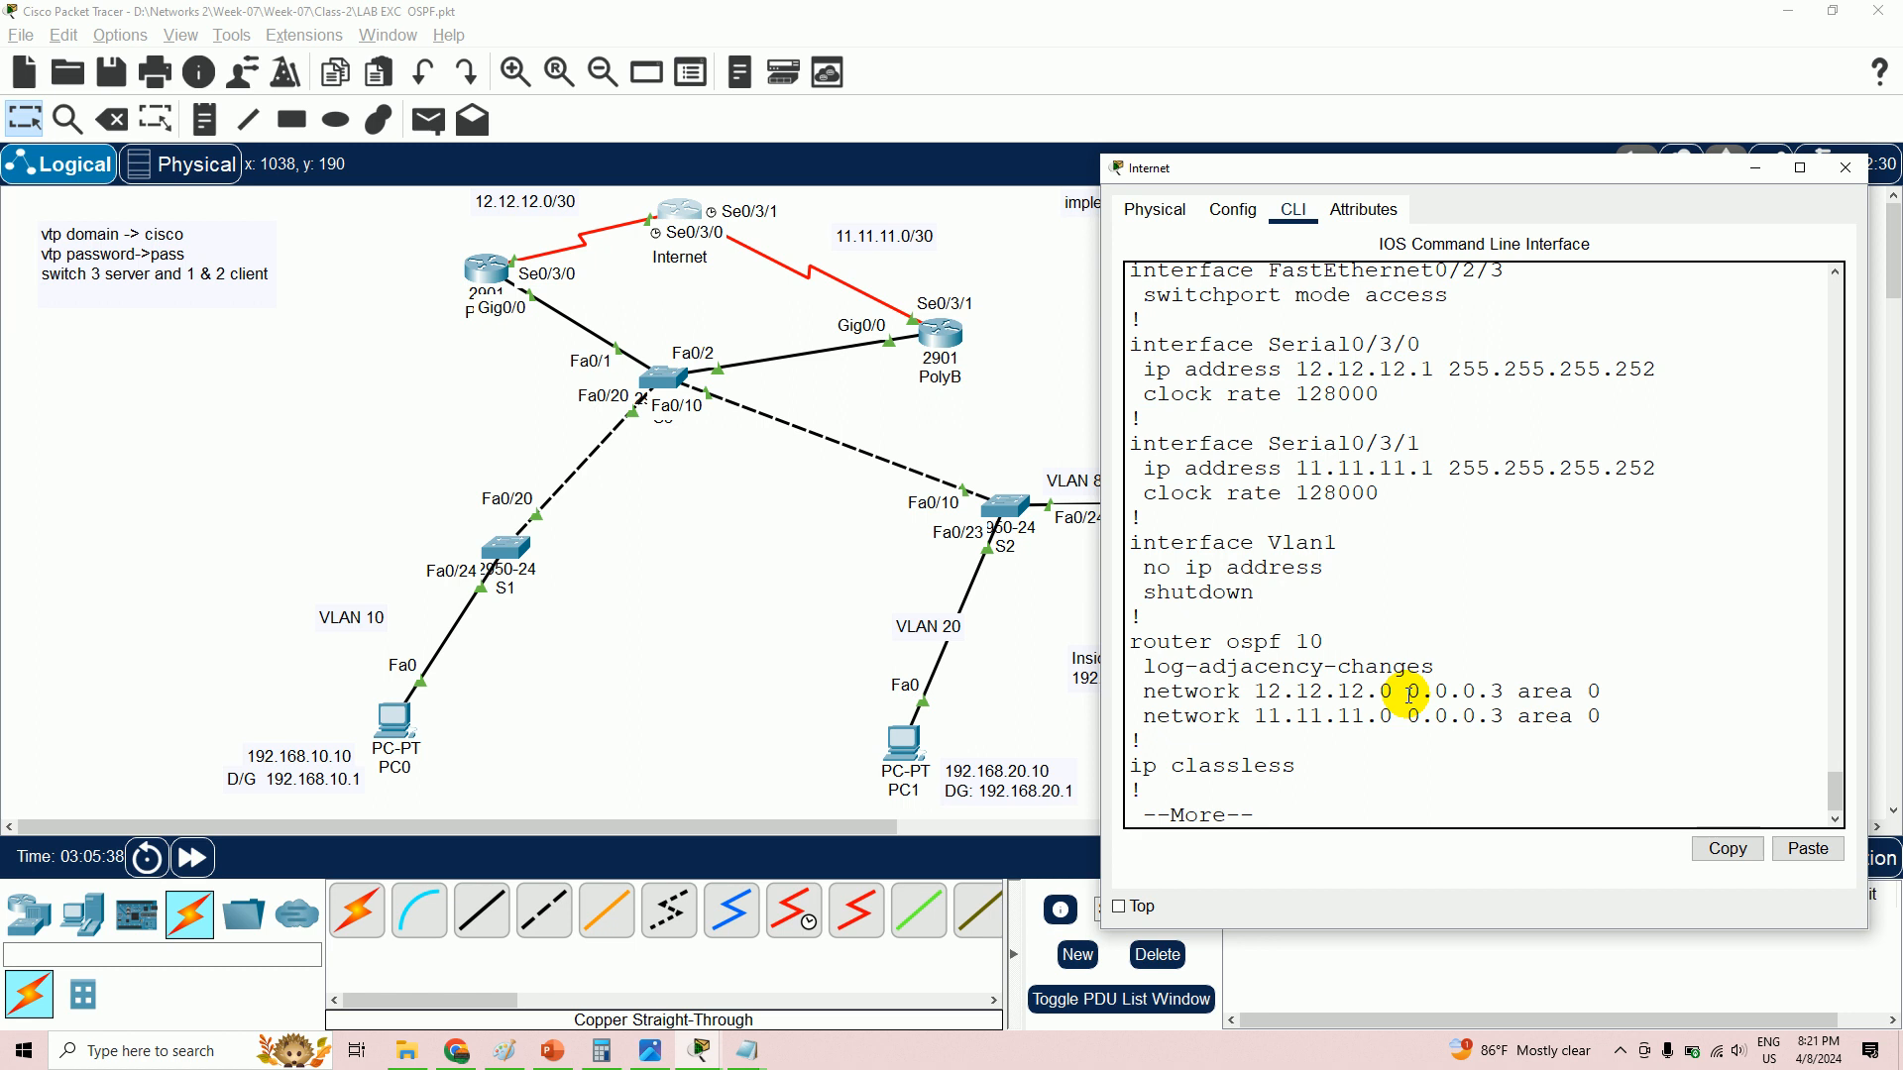
left_click_drag(1301, 691, 1440, 693)
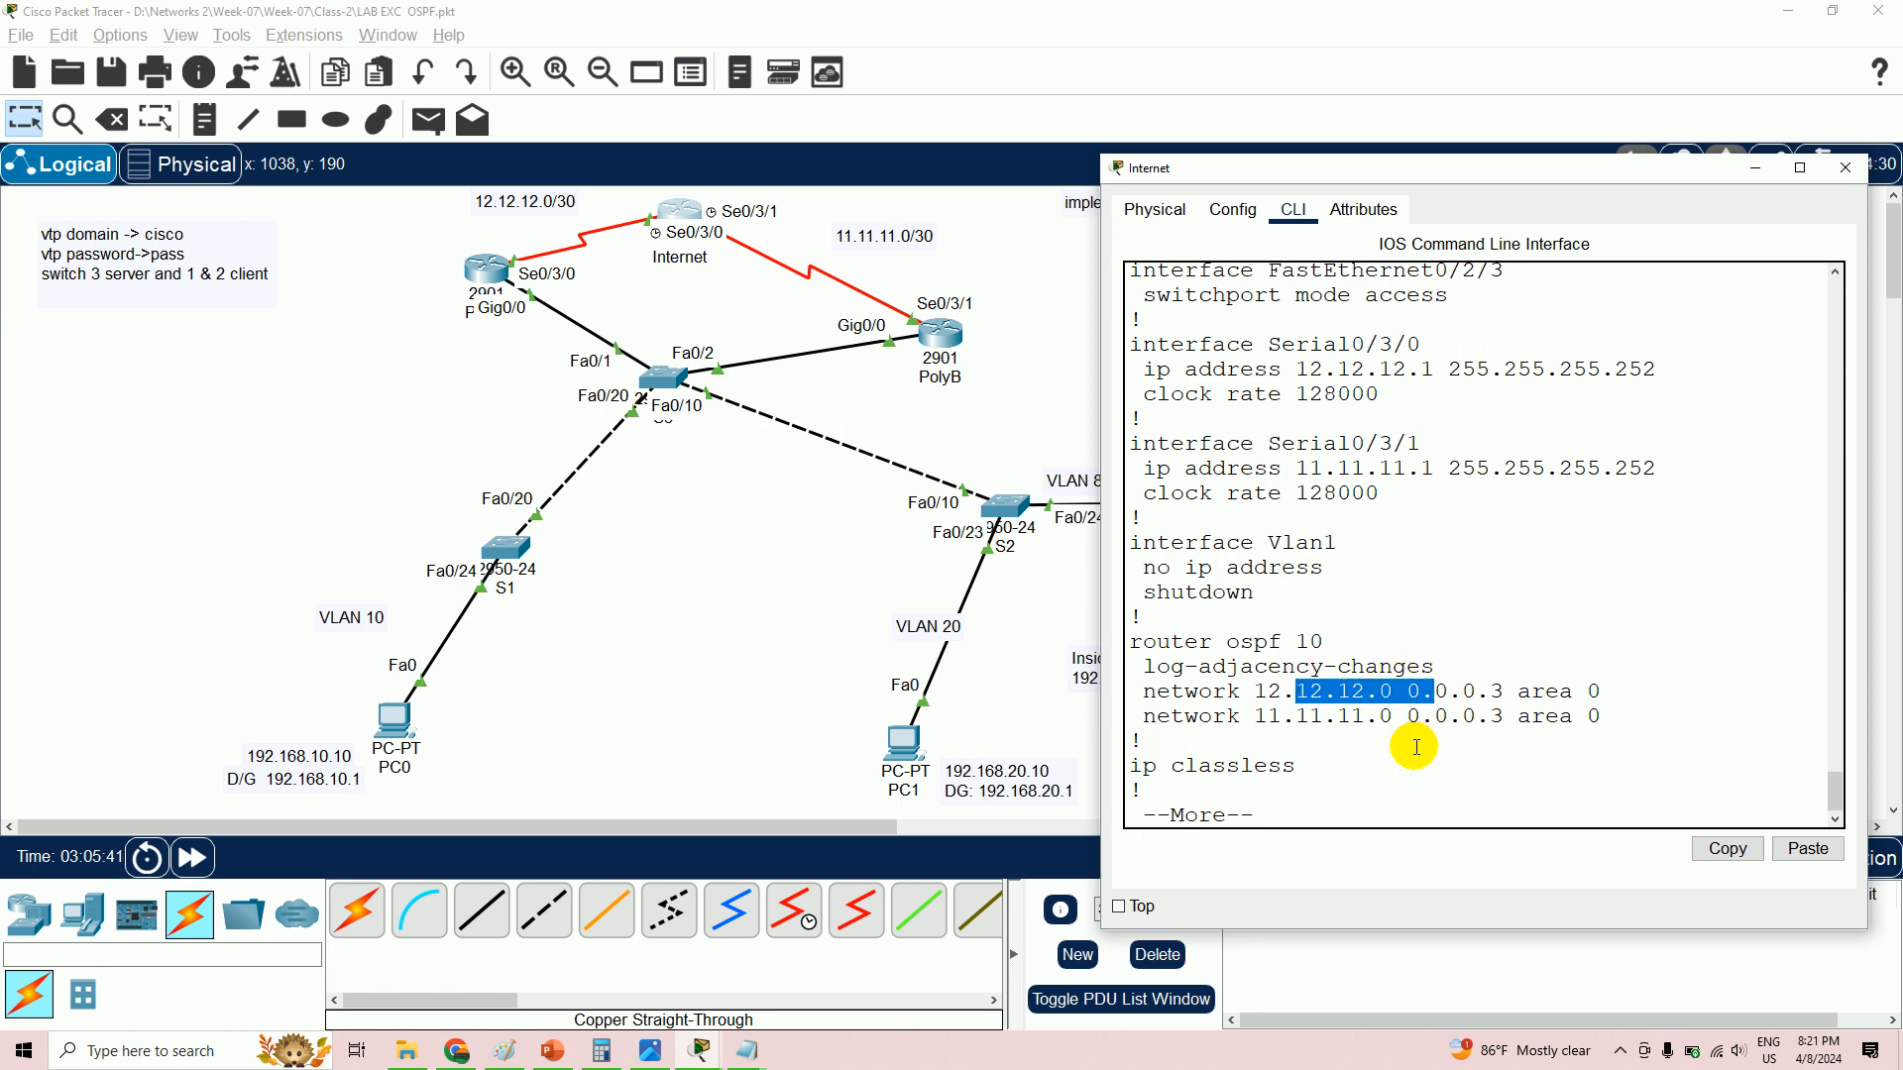
key("Return")
key("Return")
key("Return")
key("Return")
key("Return")
key("Return")
key("Return")
key("Return")
key("Return")
key("Return")
key("Return")
key("Return")
key("Return")
key("Return")
key("Return")
key("Return")
key("Return")
key("Return")
key("Return")
key("Return")
key("Return")
key("Return")
key("Return")
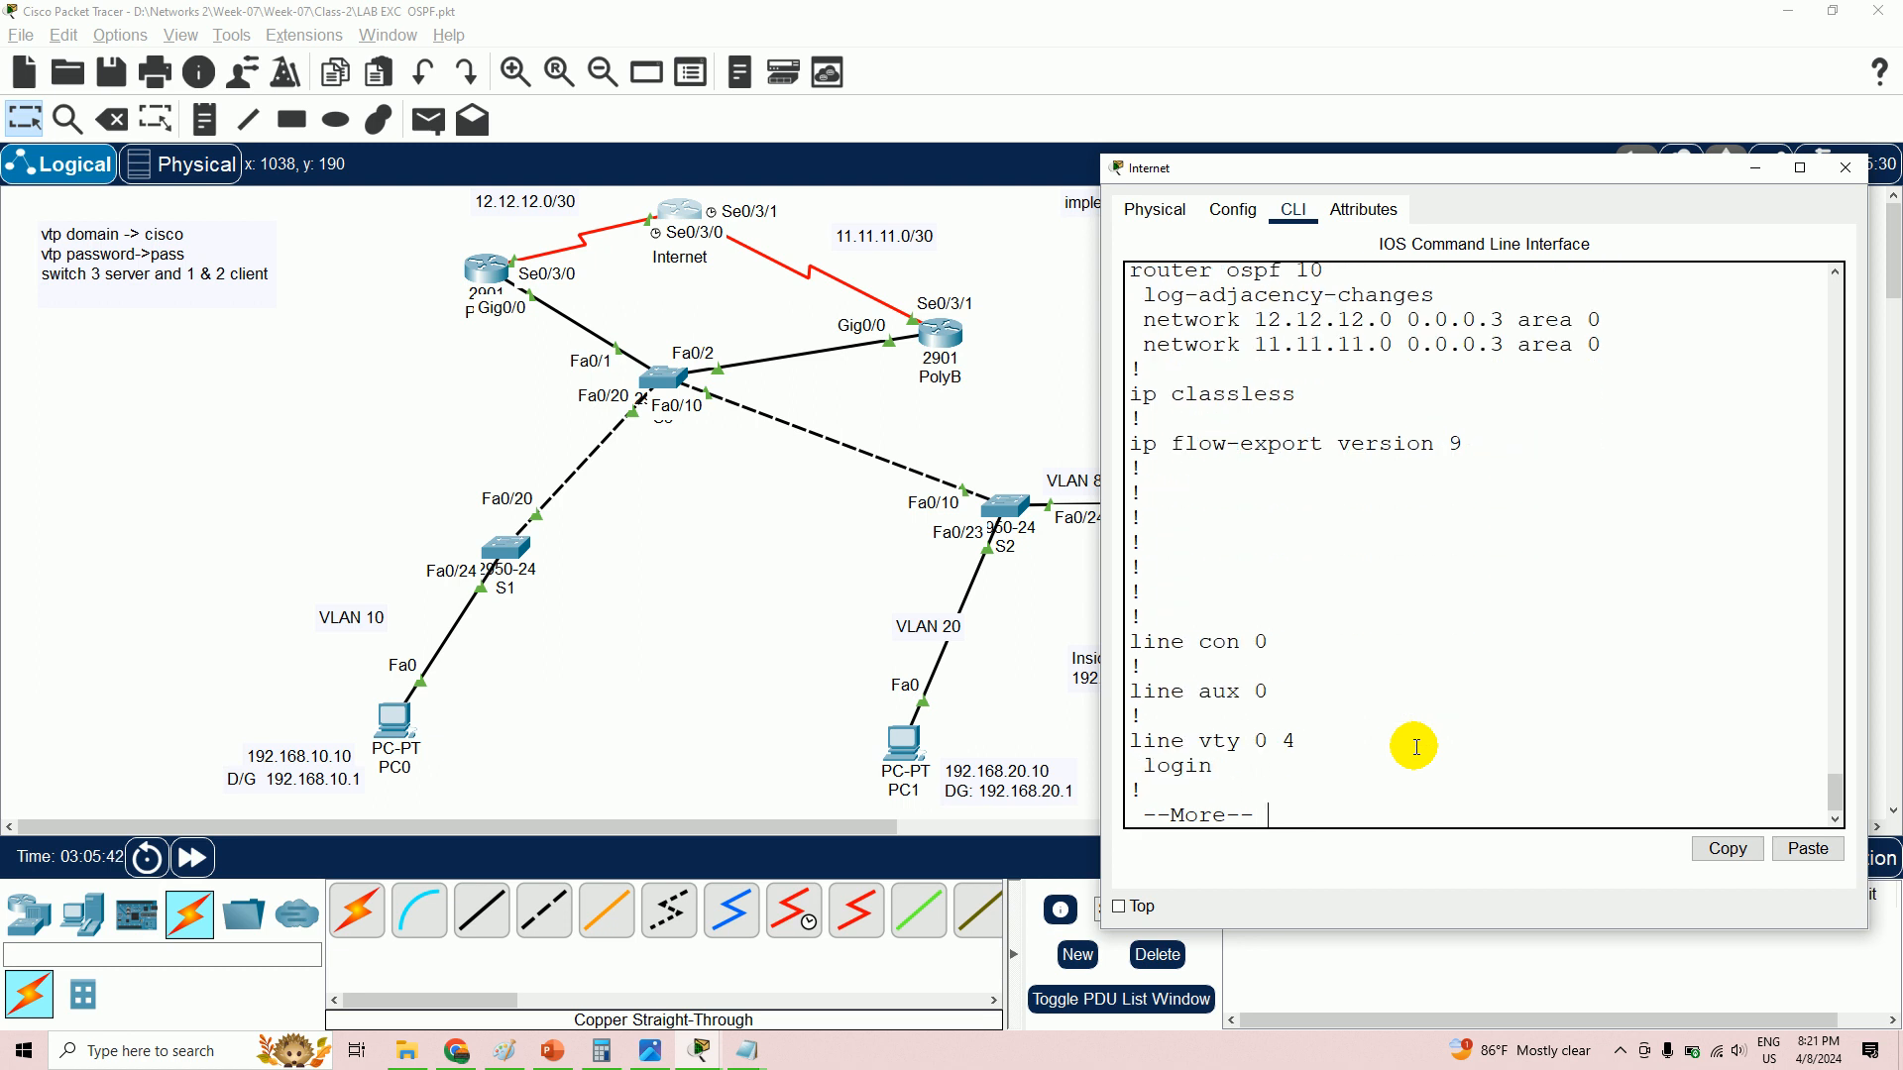
- Save the Internet router's configuration with wr and return to the main topology
key("Return")
type("wr")
key("Return")
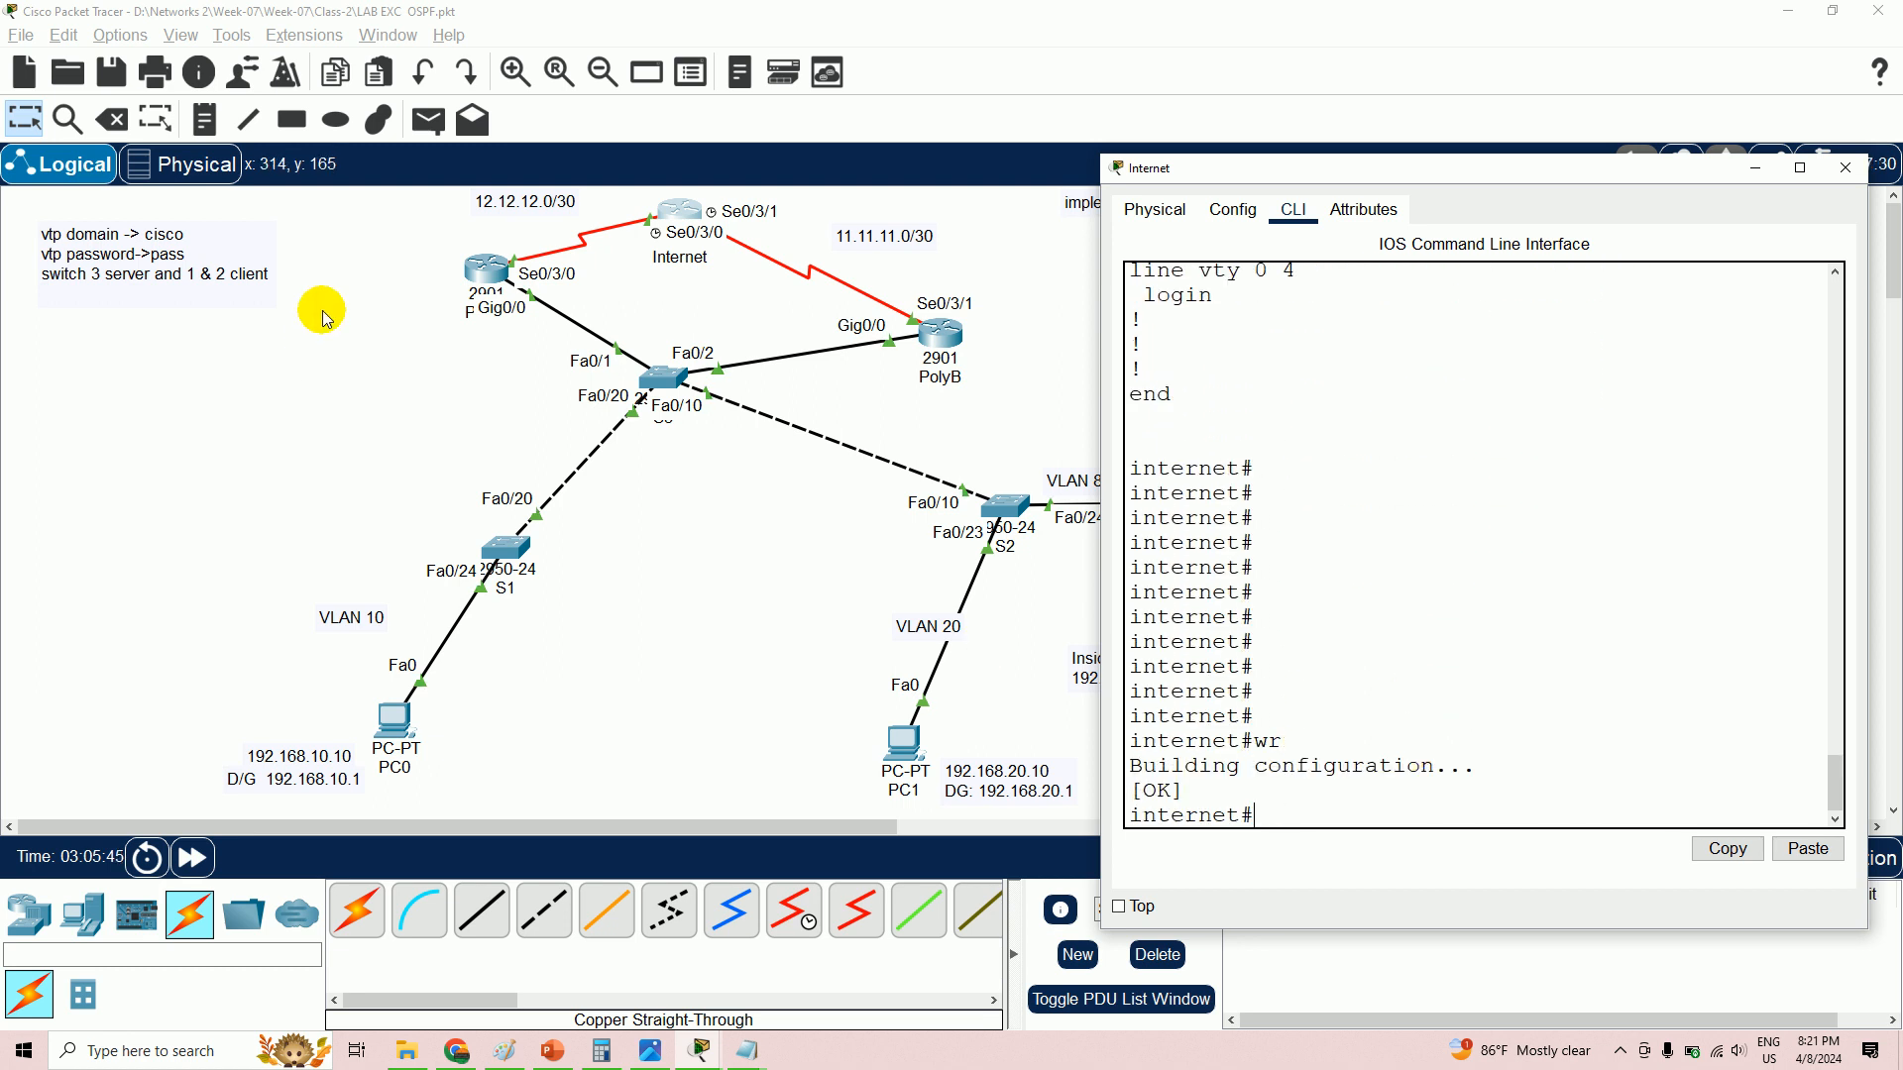
left_click(482, 274)
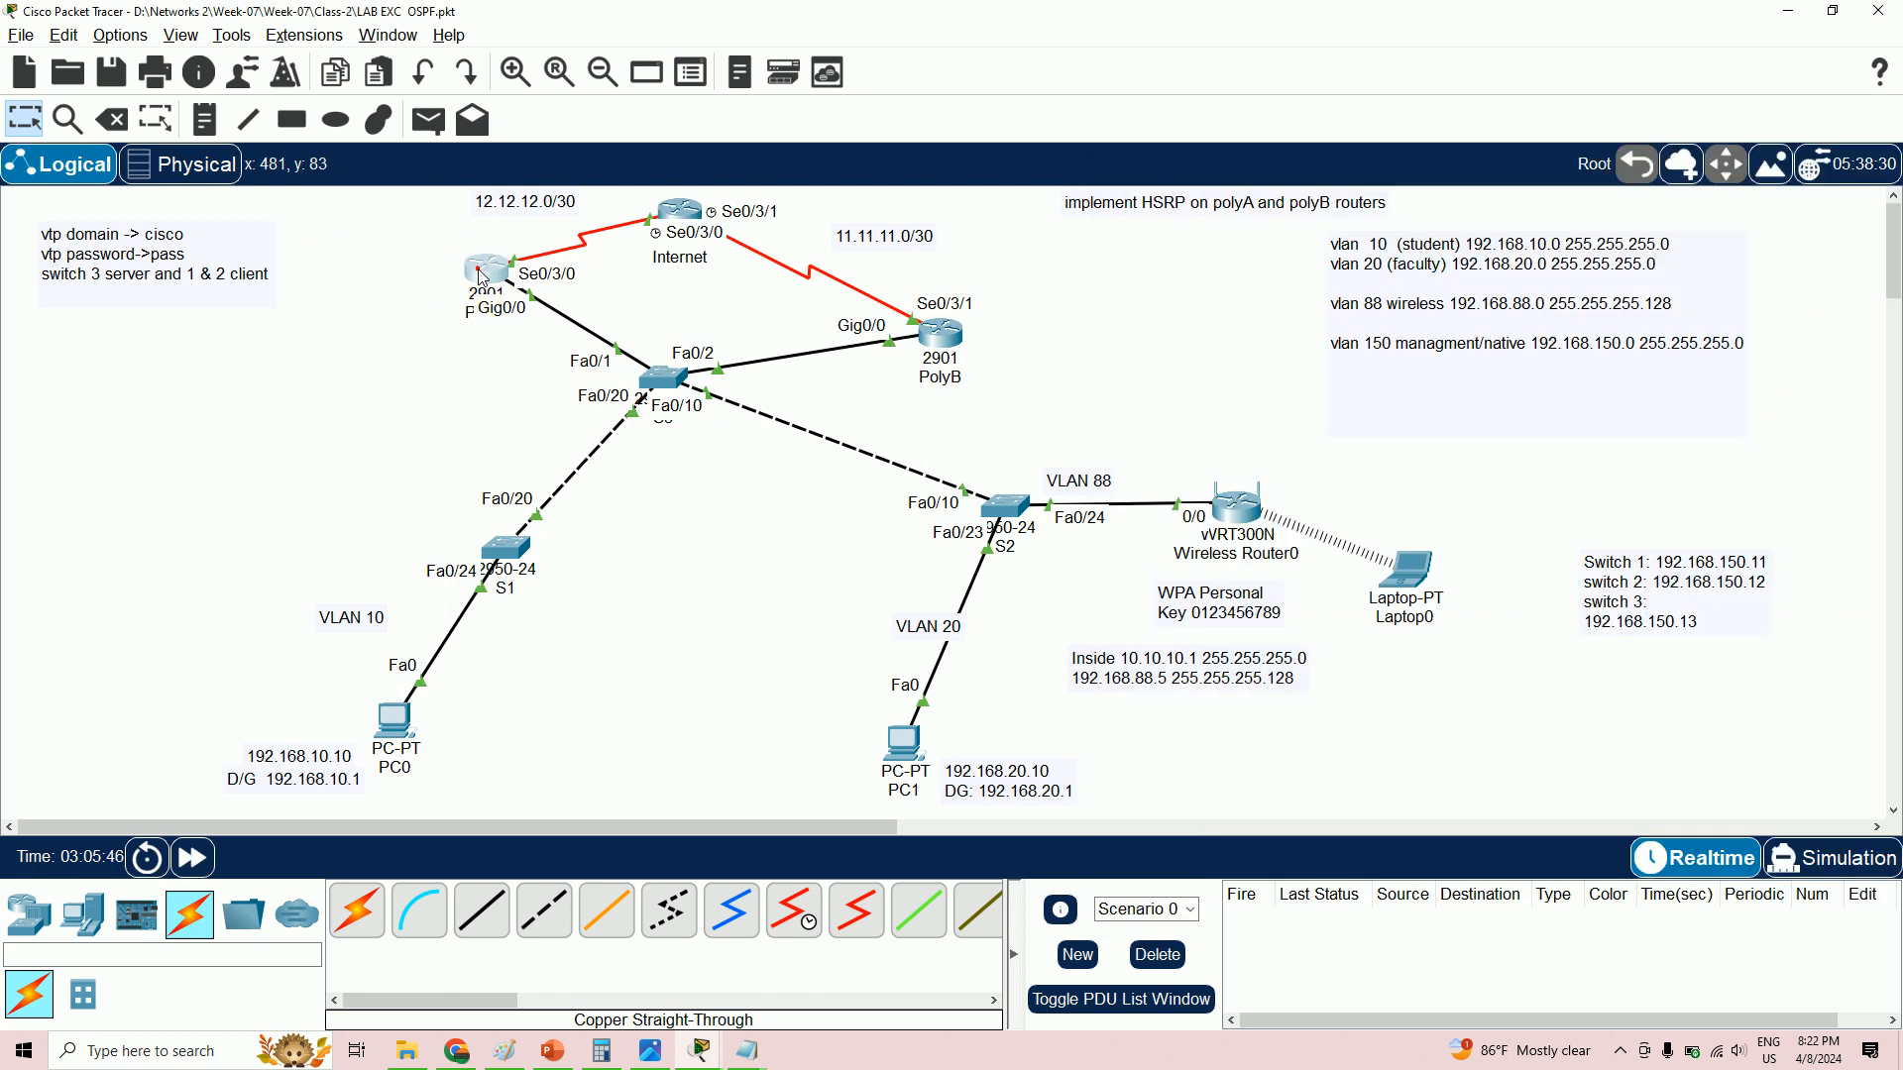
- Leave interface mode on PolyA and start OSPF process 10
key("Return")
key("Return")
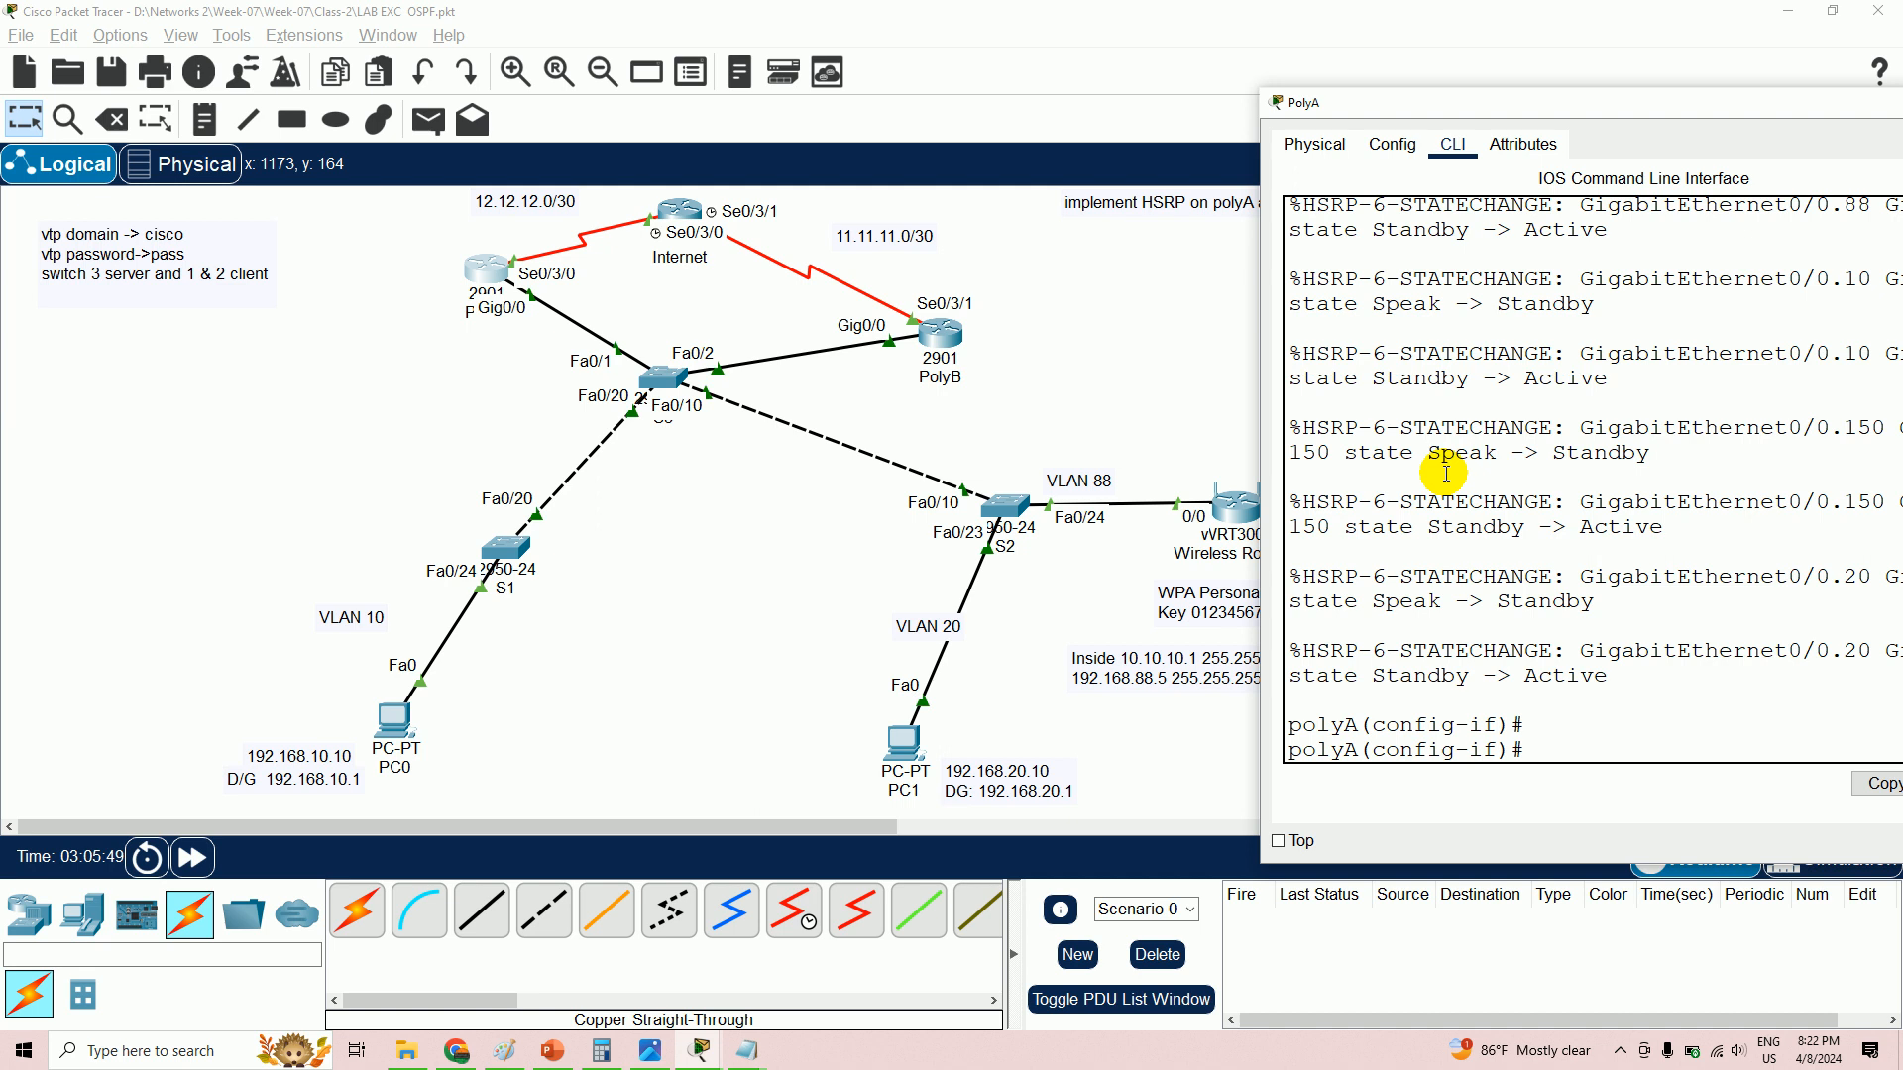
type("exit")
key("Return")
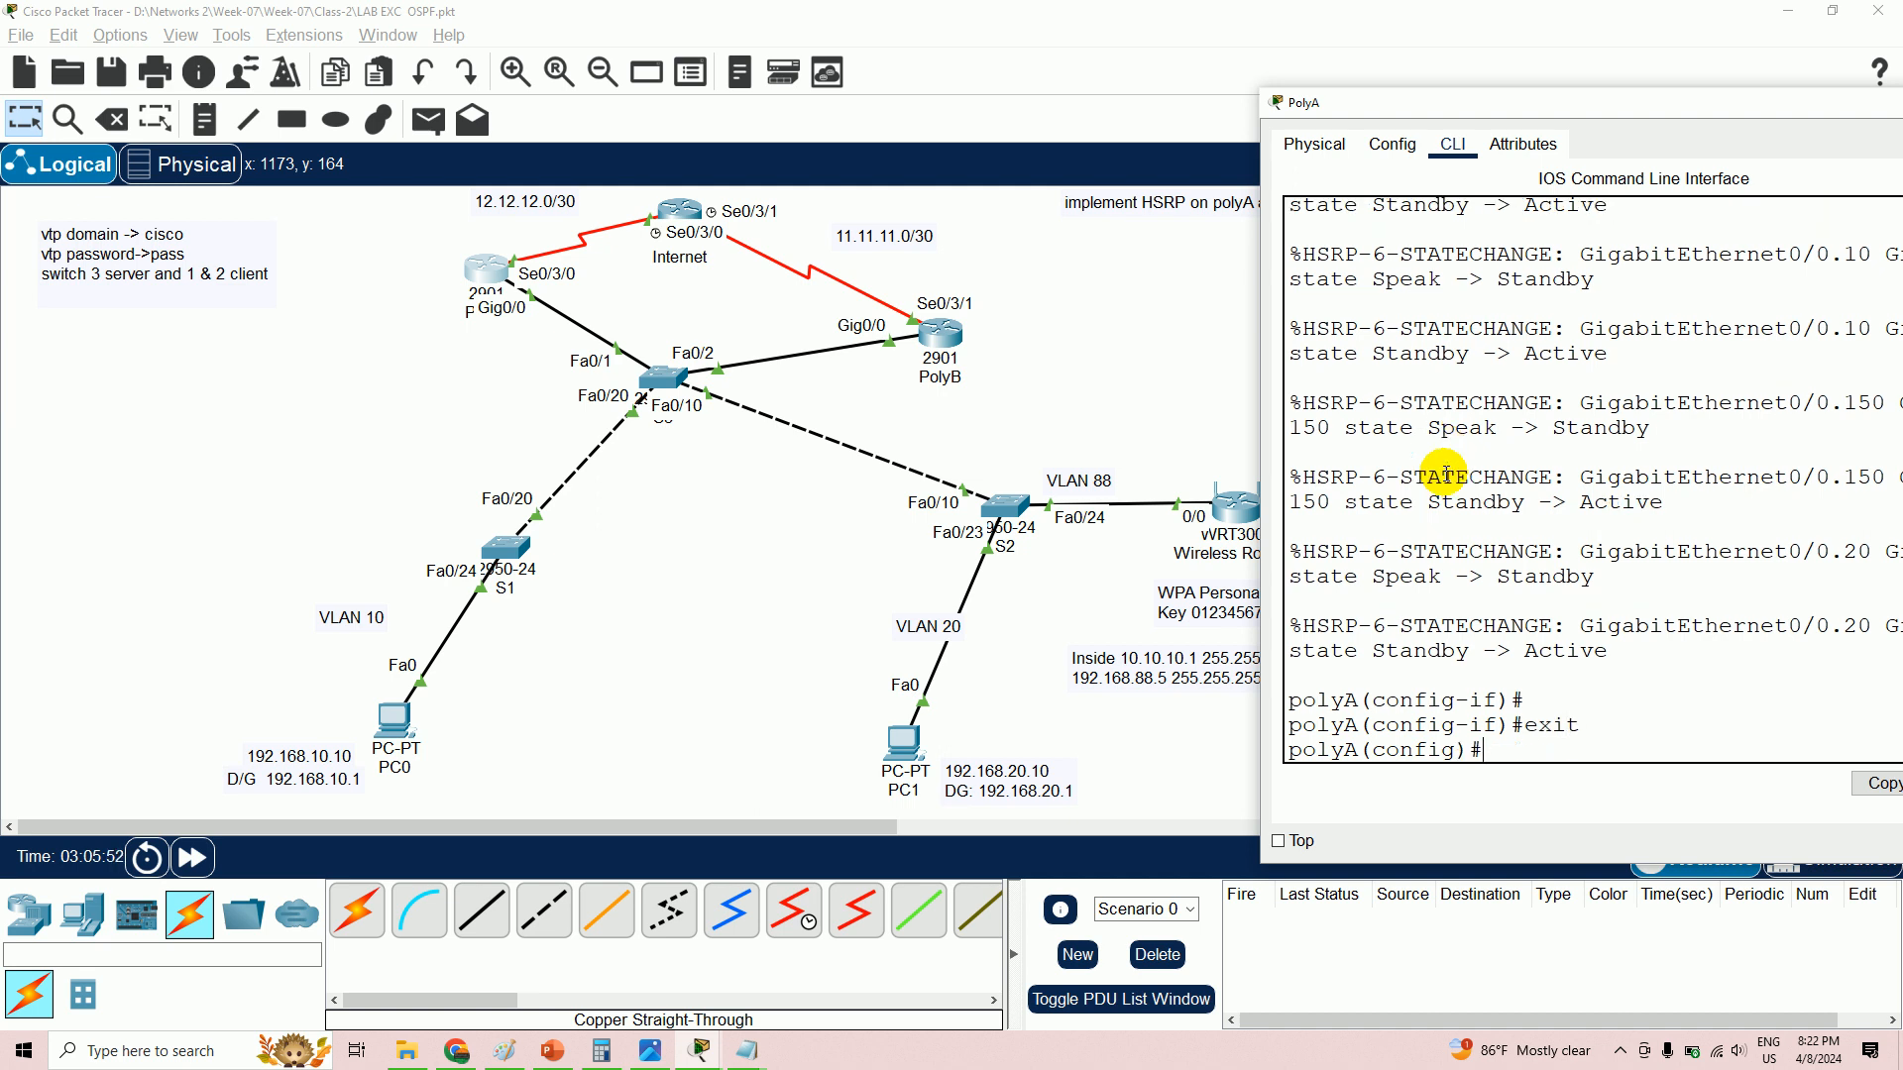
type("router ospf 10")
key("Return")
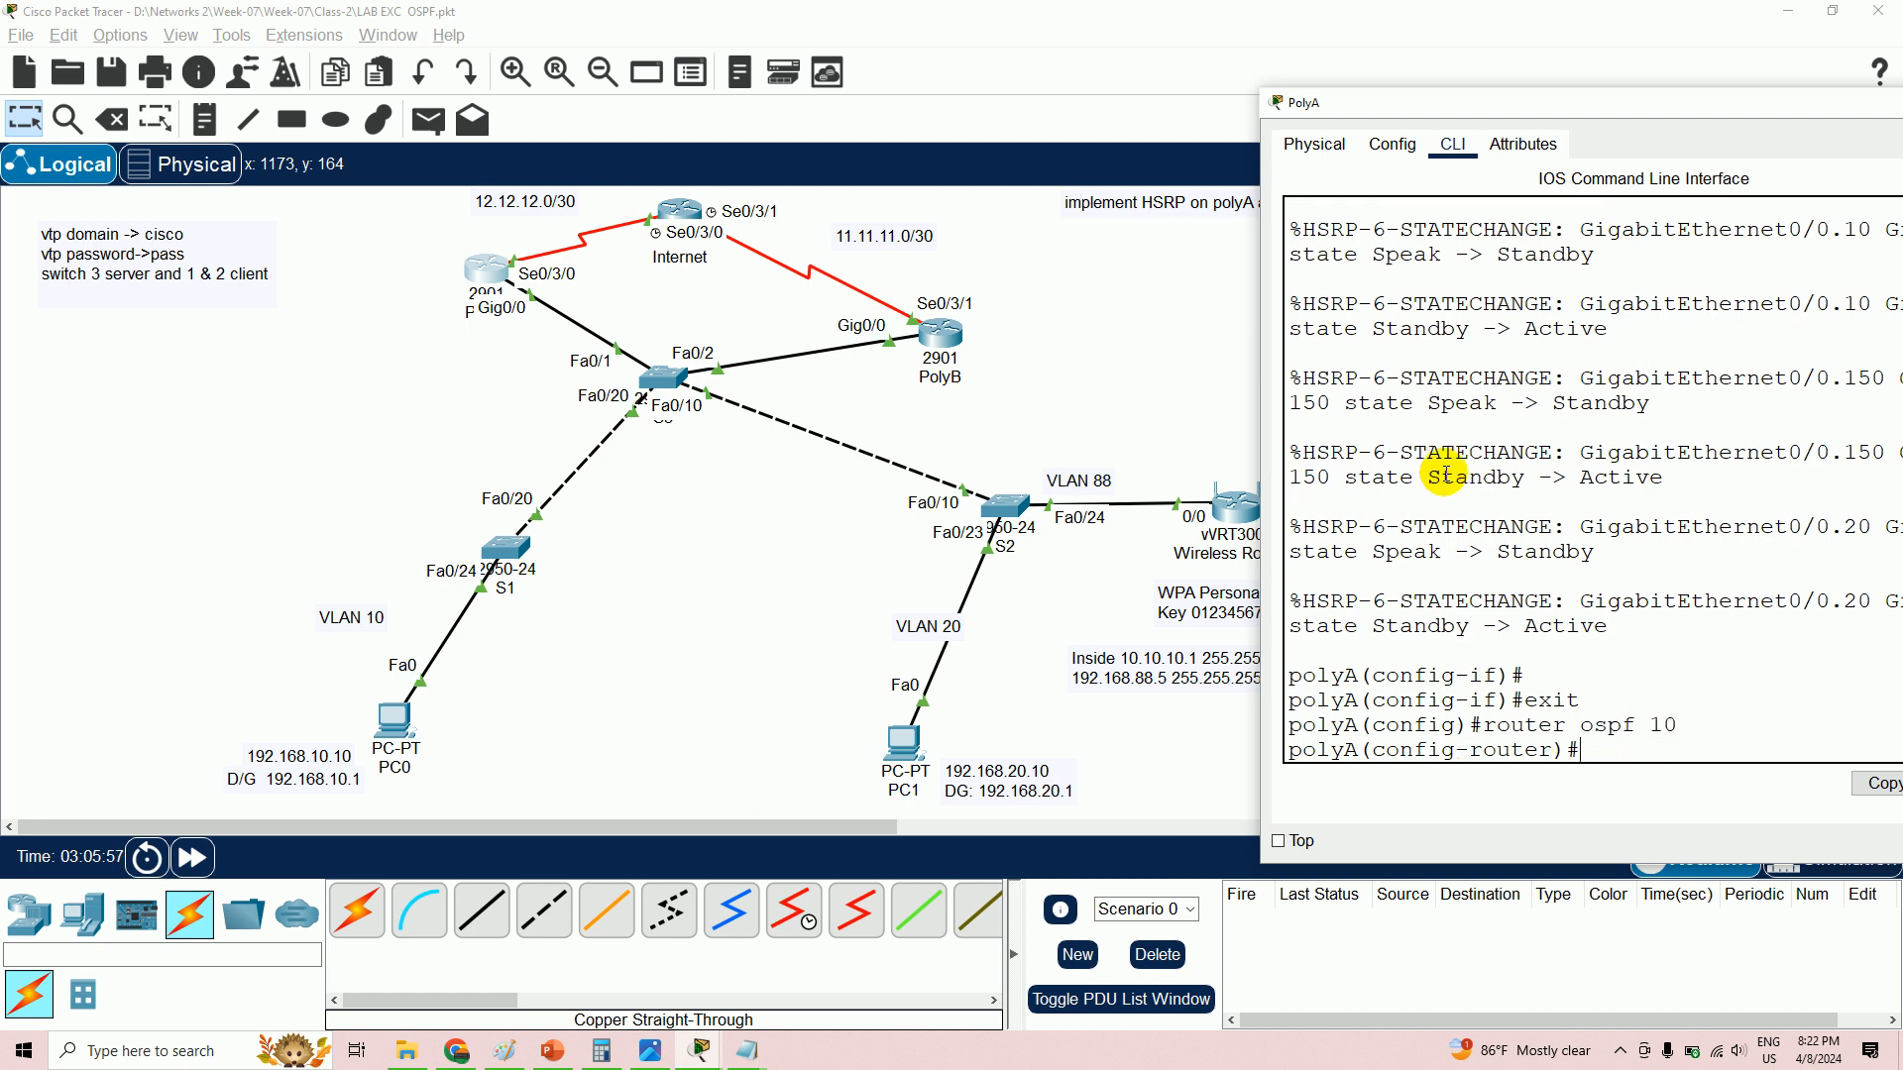
- Advertise 12.12.12.0 0.0.0.3 in area 0, completing the statement after a partial attempt
type("network")
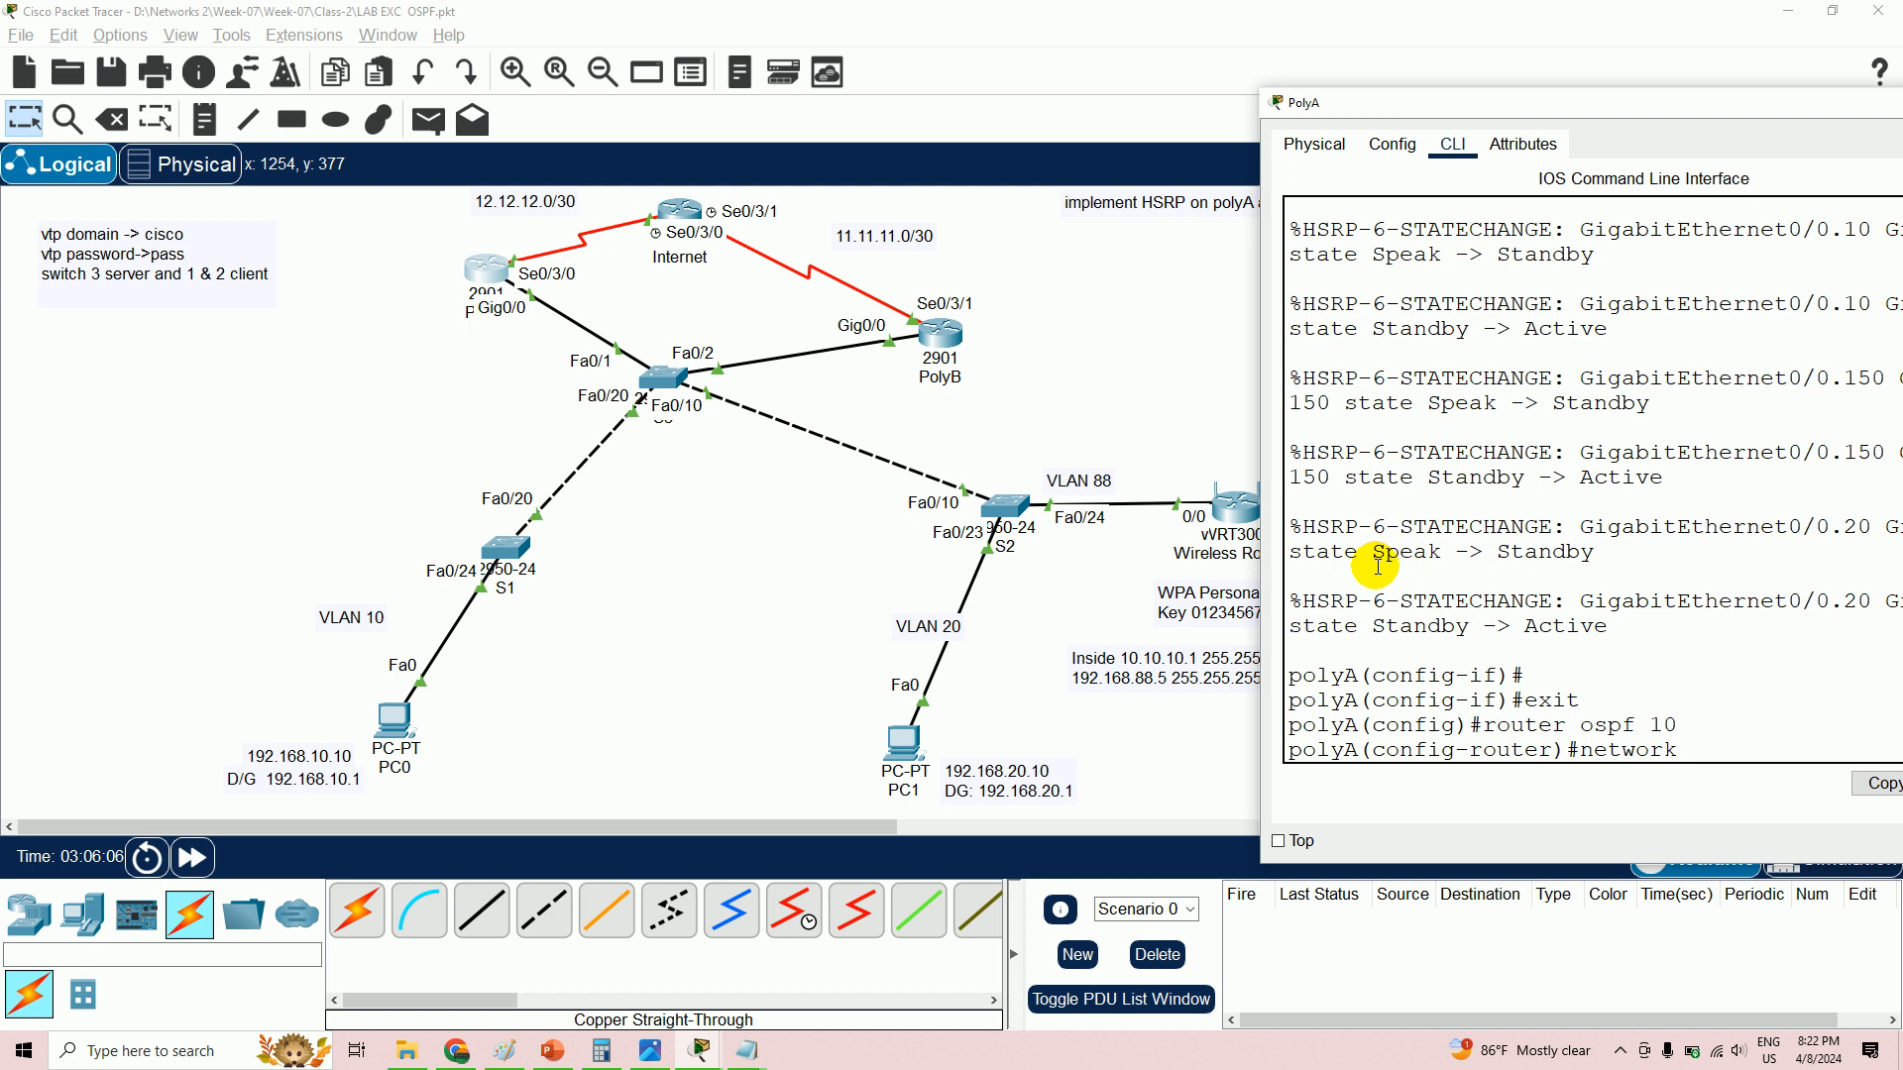
type("12.12.12.0 0.0.")
key("Return")
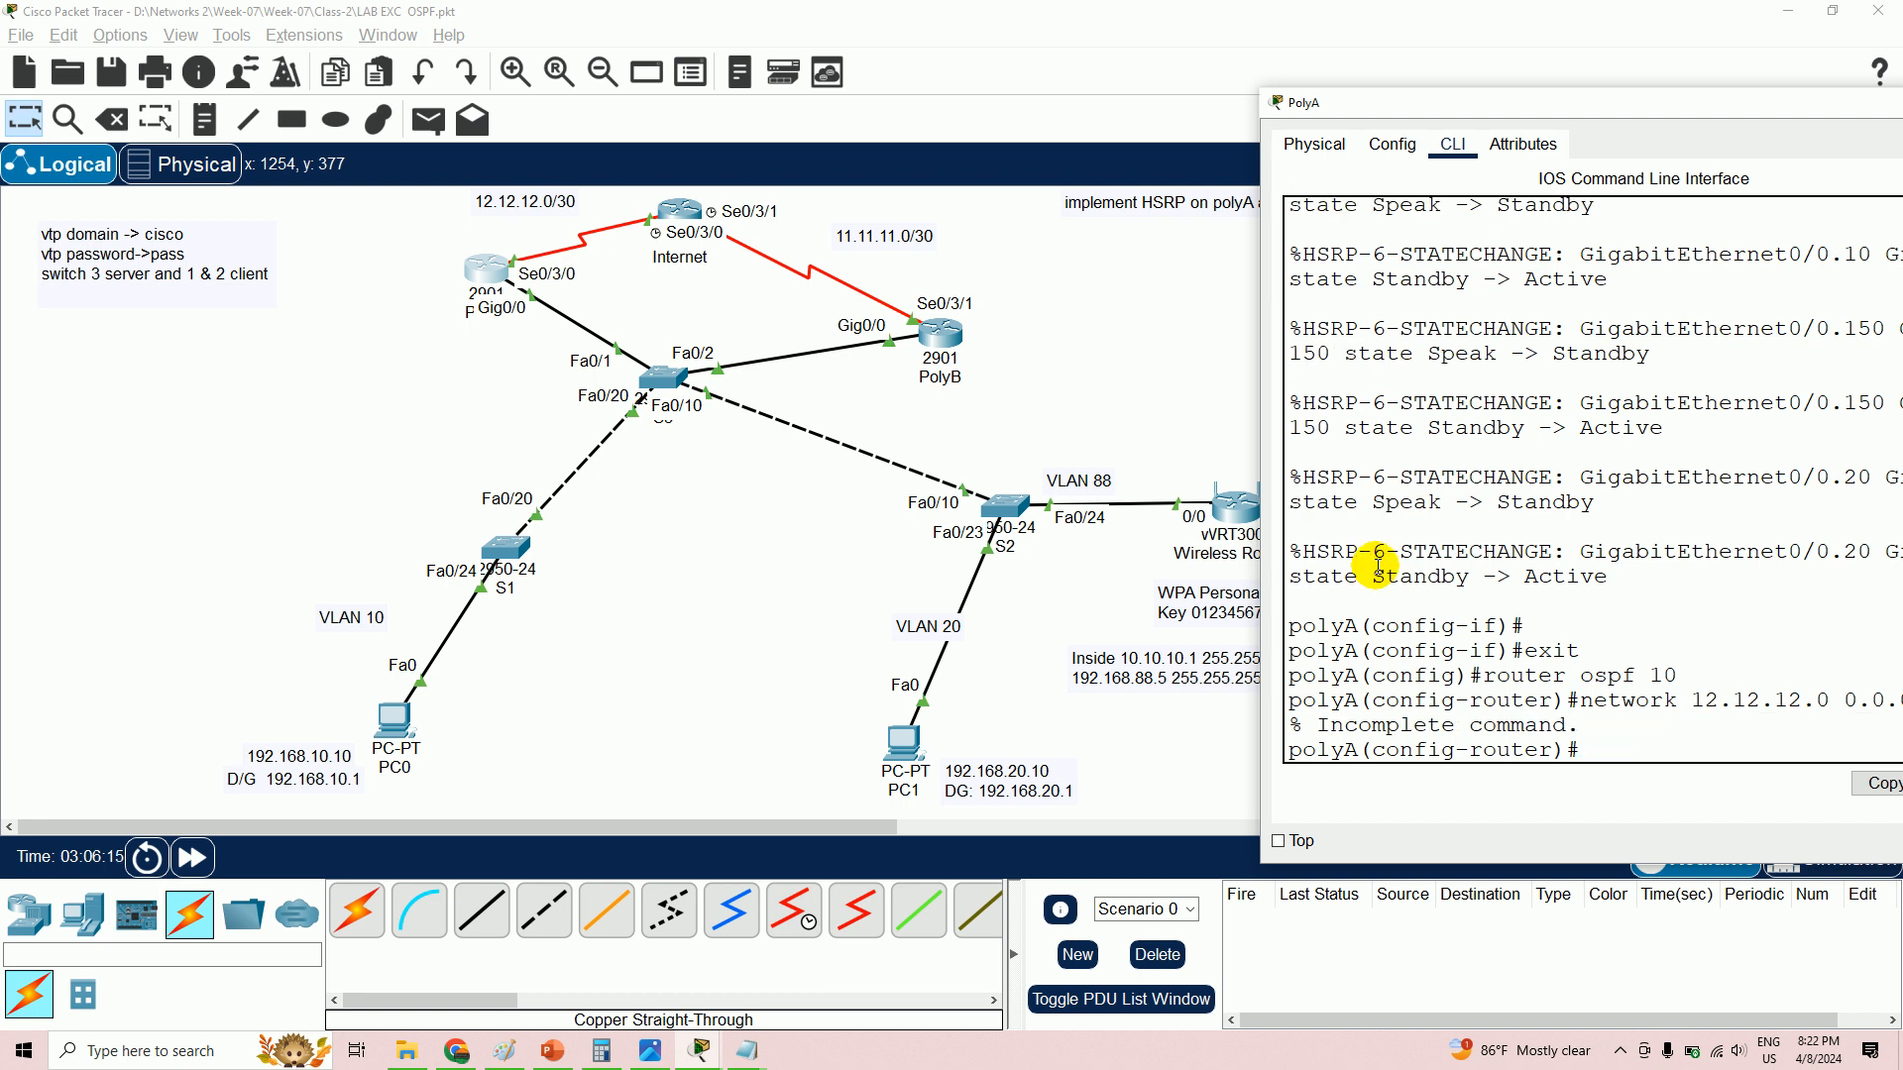
key("Up")
key("Up")
key("Down")
type("area 0")
key("Return")
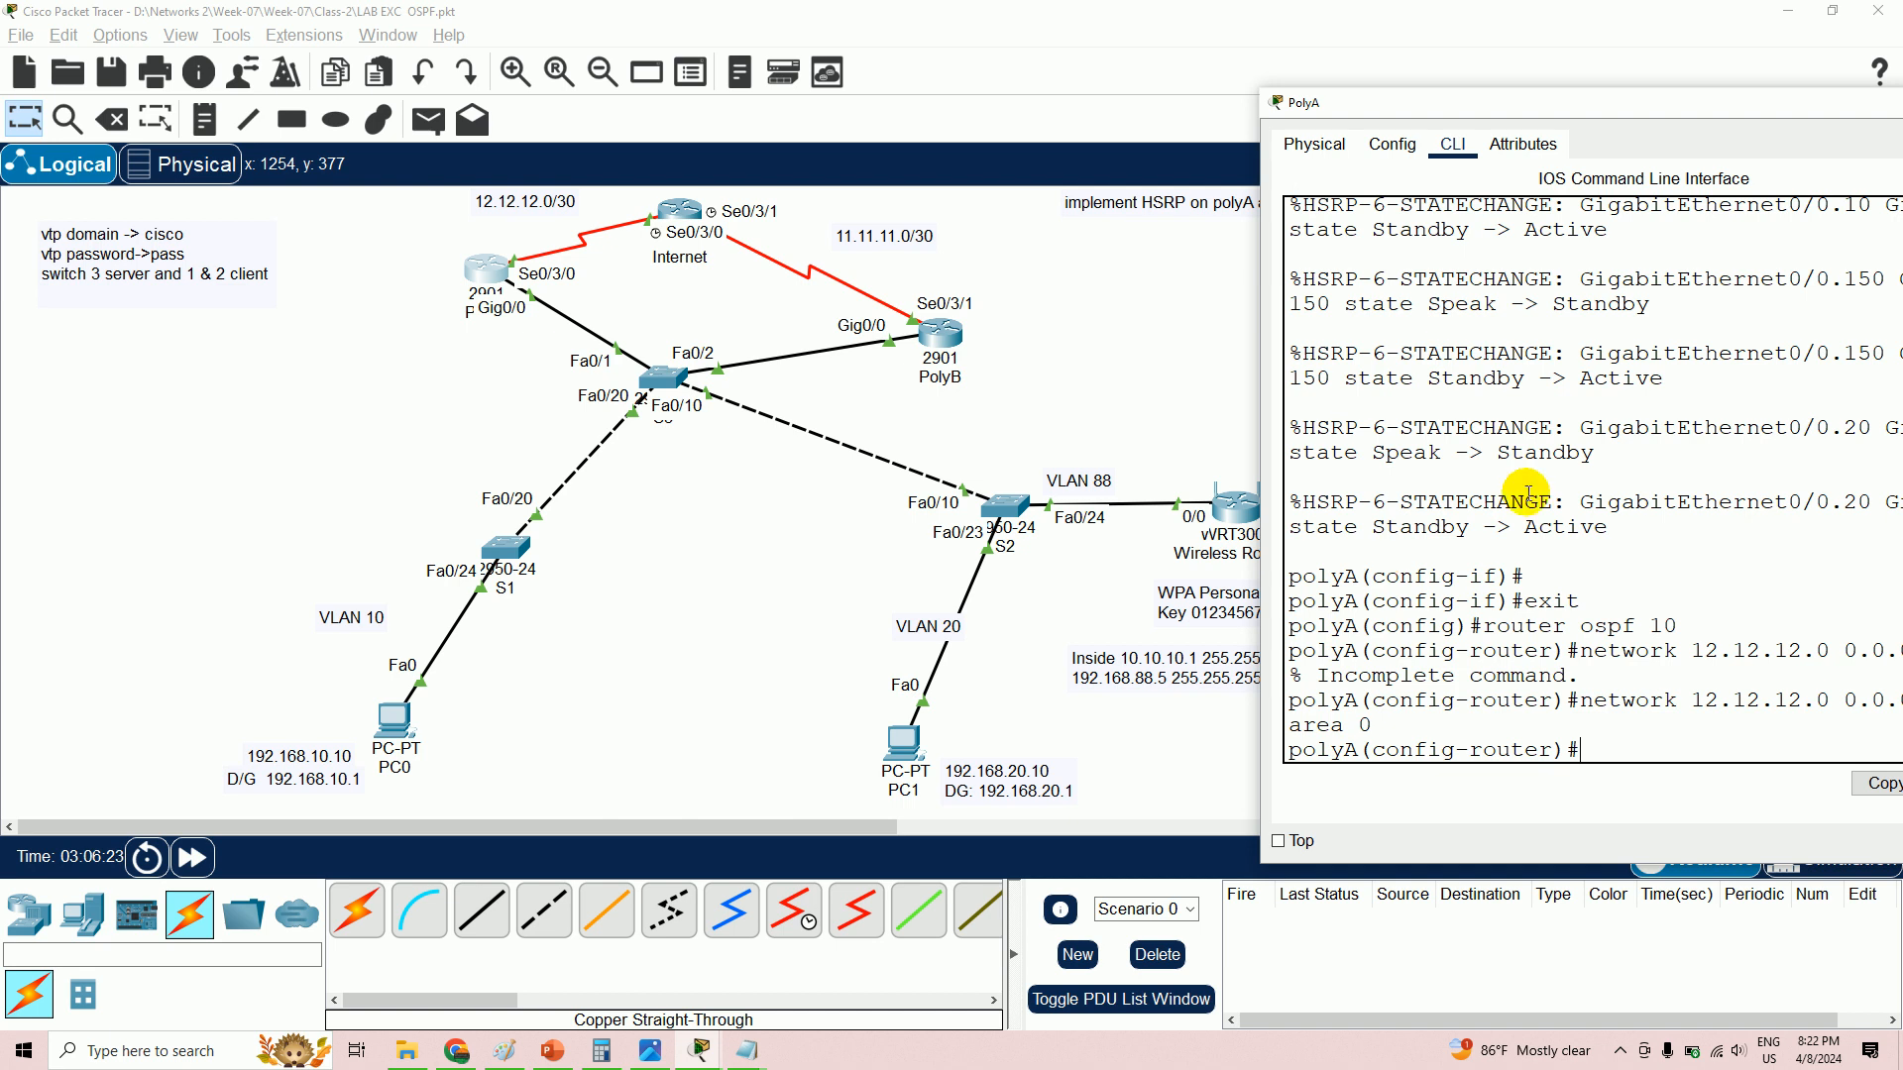
left_click_drag(1428, 103, 1243, 110)
- In the notes, review PolyA's subinterface addresses for VLANs 10, 20 and 150
left_click(751, 1058)
left_click(688, 964)
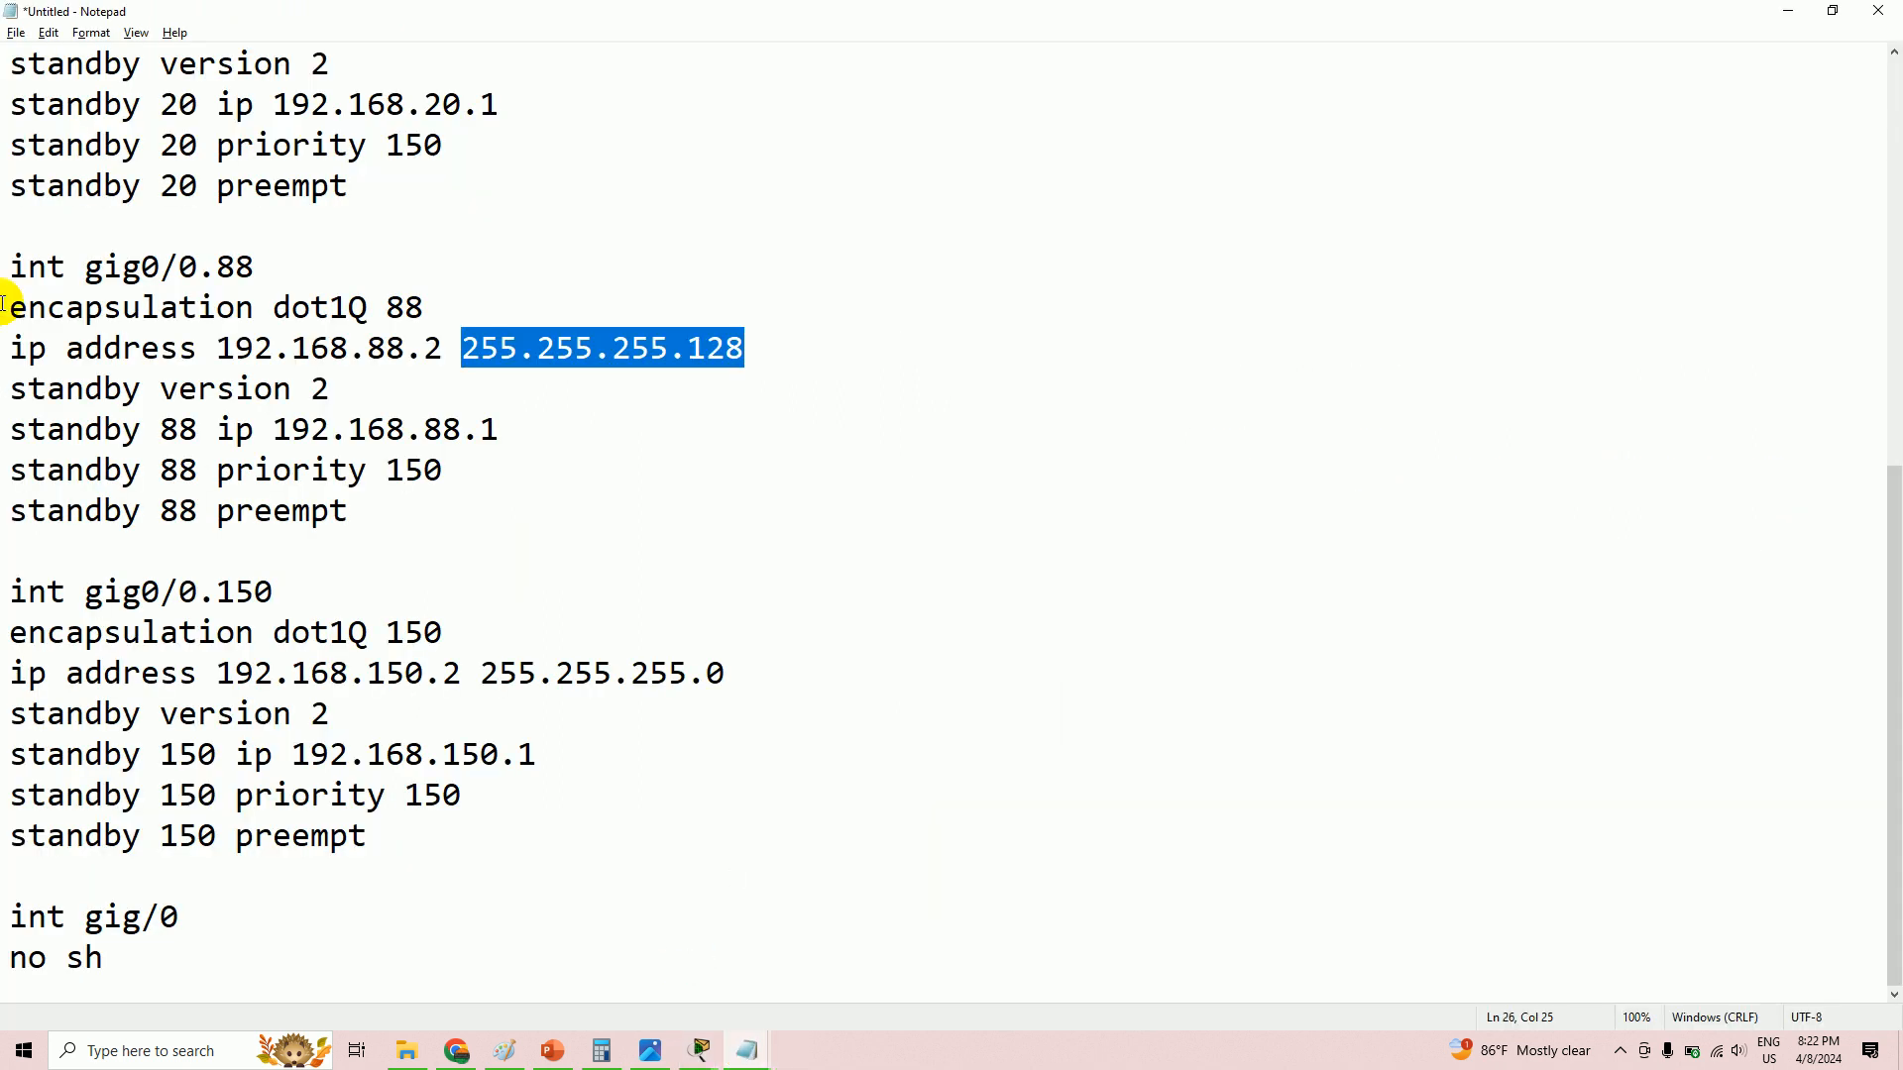
scroll(164, 308, "up", 4)
scroll(149, 337, "up", 2)
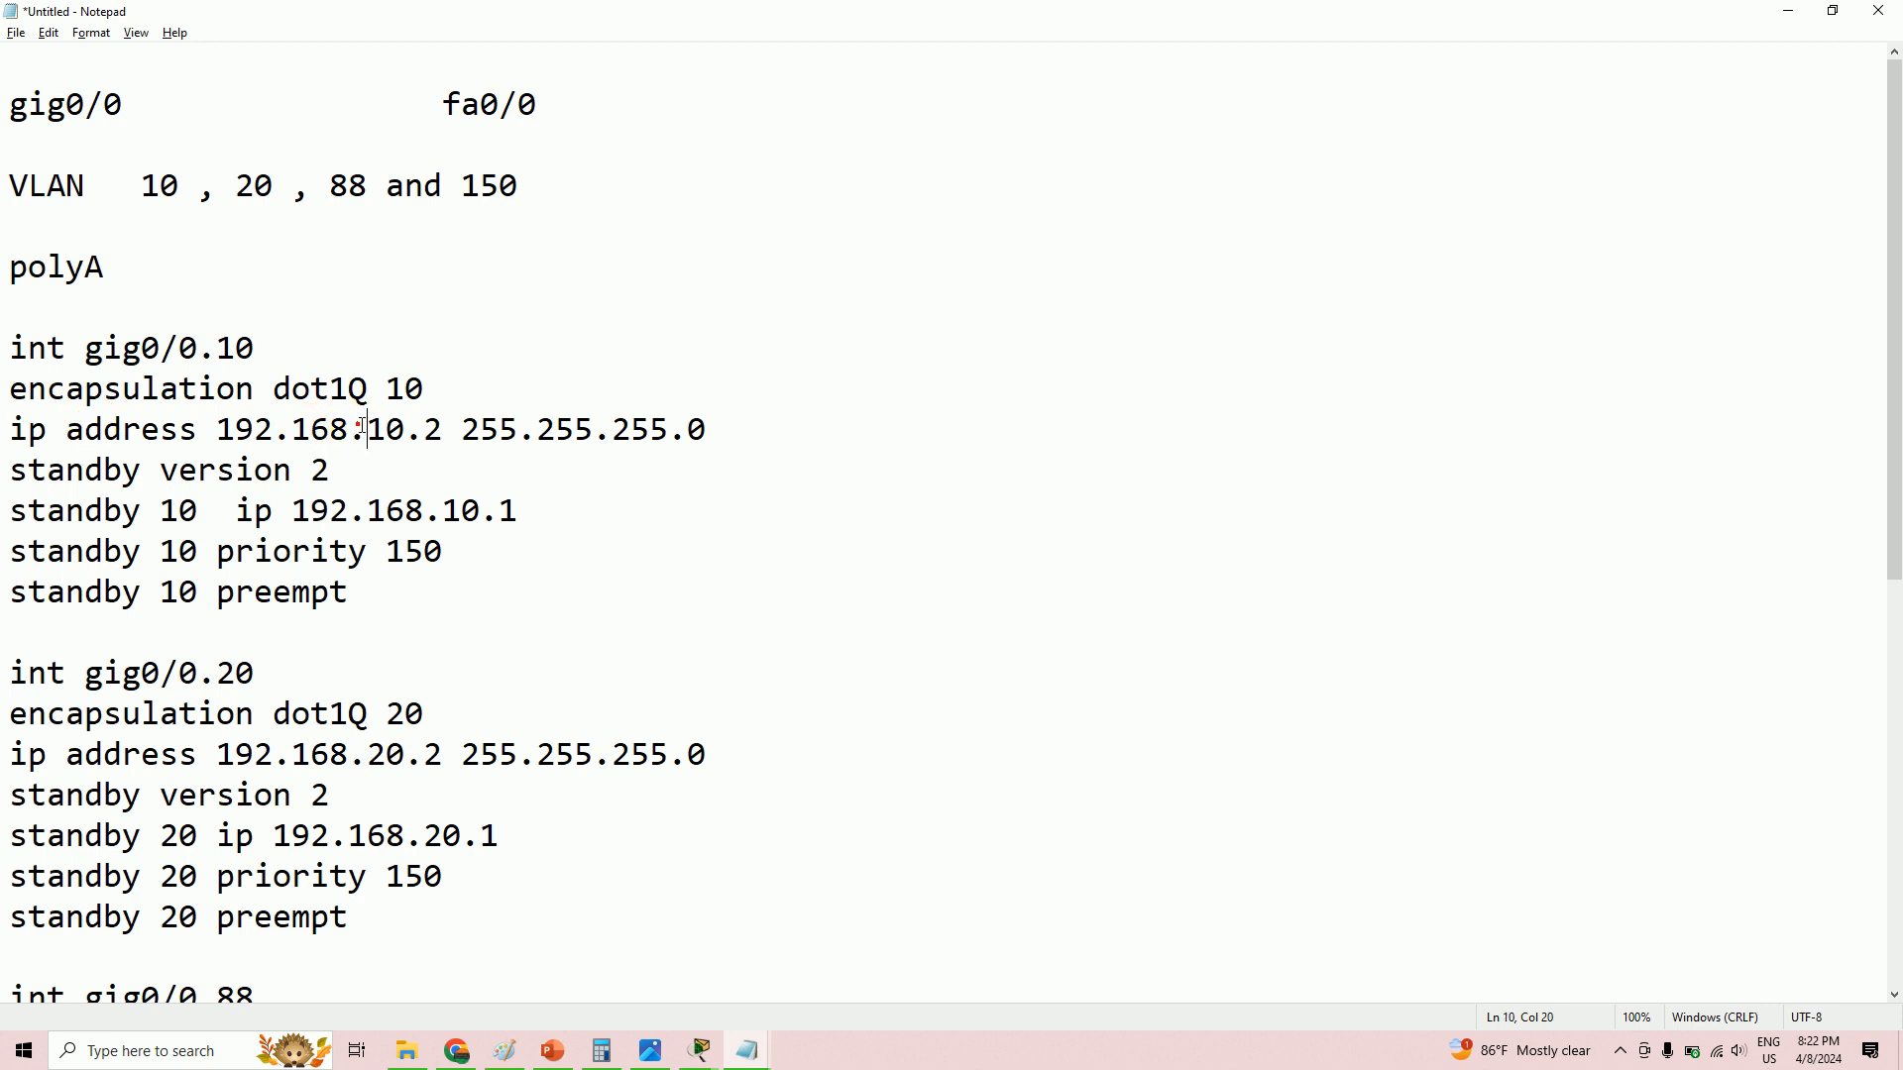
double_click(359, 429)
left_click(370, 754)
left_click_drag(370, 753, 443, 756)
scroll(366, 664, "down", 4)
left_click_drag(330, 594, 500, 594)
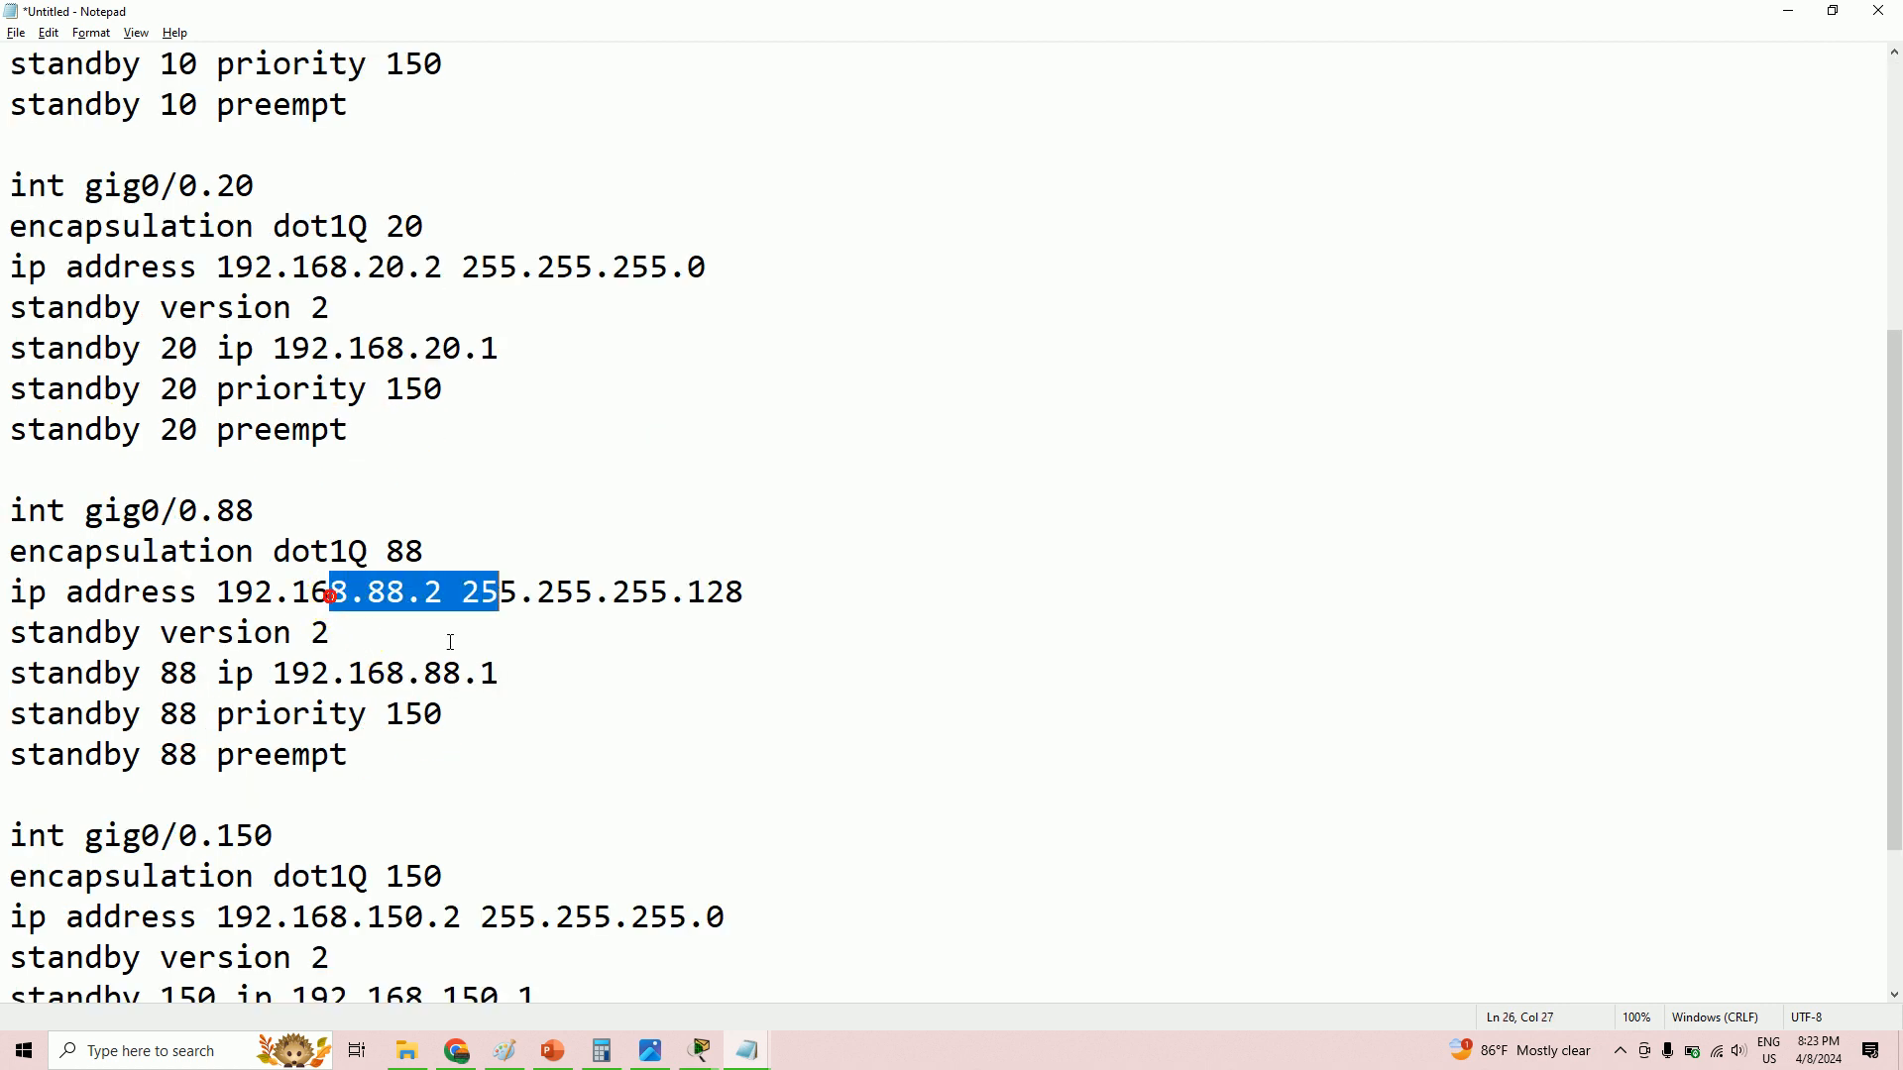
left_click_drag(386, 916, 481, 917)
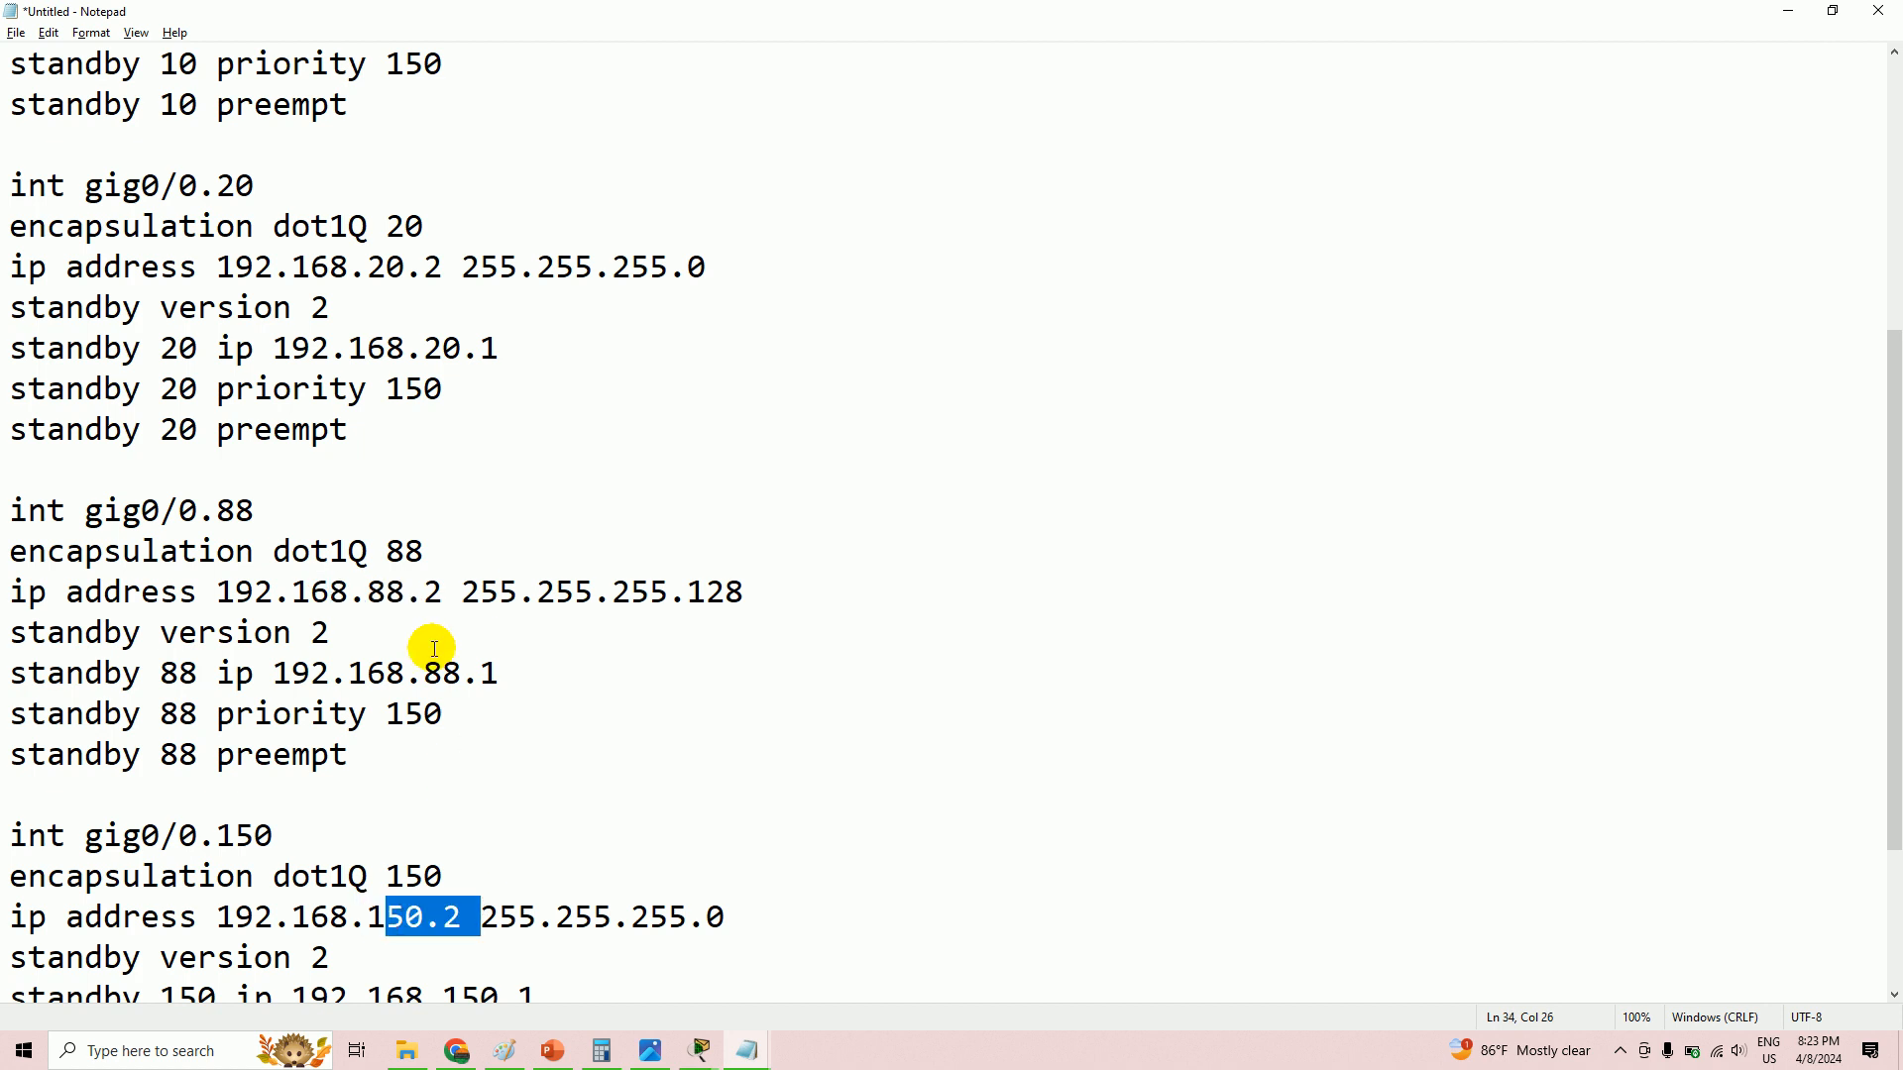
scroll(434, 650, "up", 2)
scroll(421, 567, "up", 2)
- Highlight the 192.168.x network portions of each VLAN address, then return to the Packet Tracer topology
left_click(220, 429)
left_click_drag(220, 429, 413, 434)
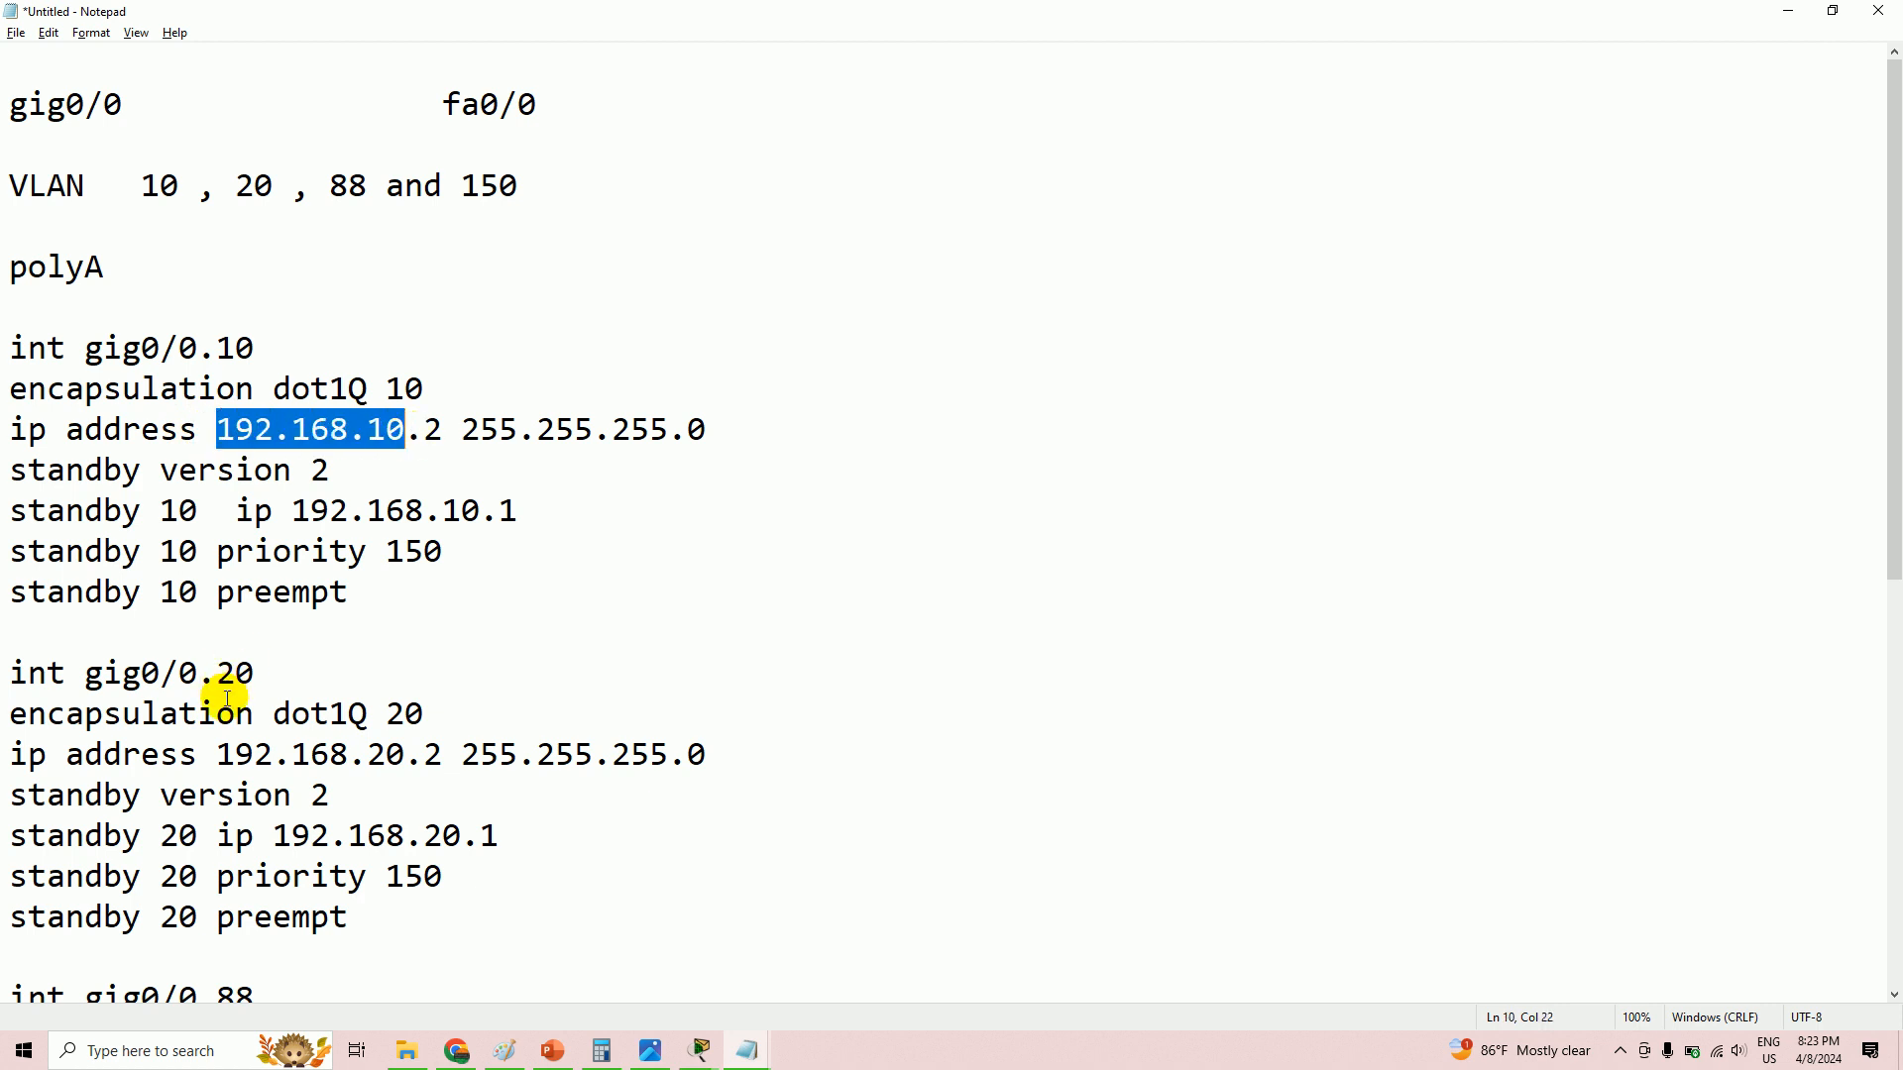
left_click_drag(220, 753, 404, 755)
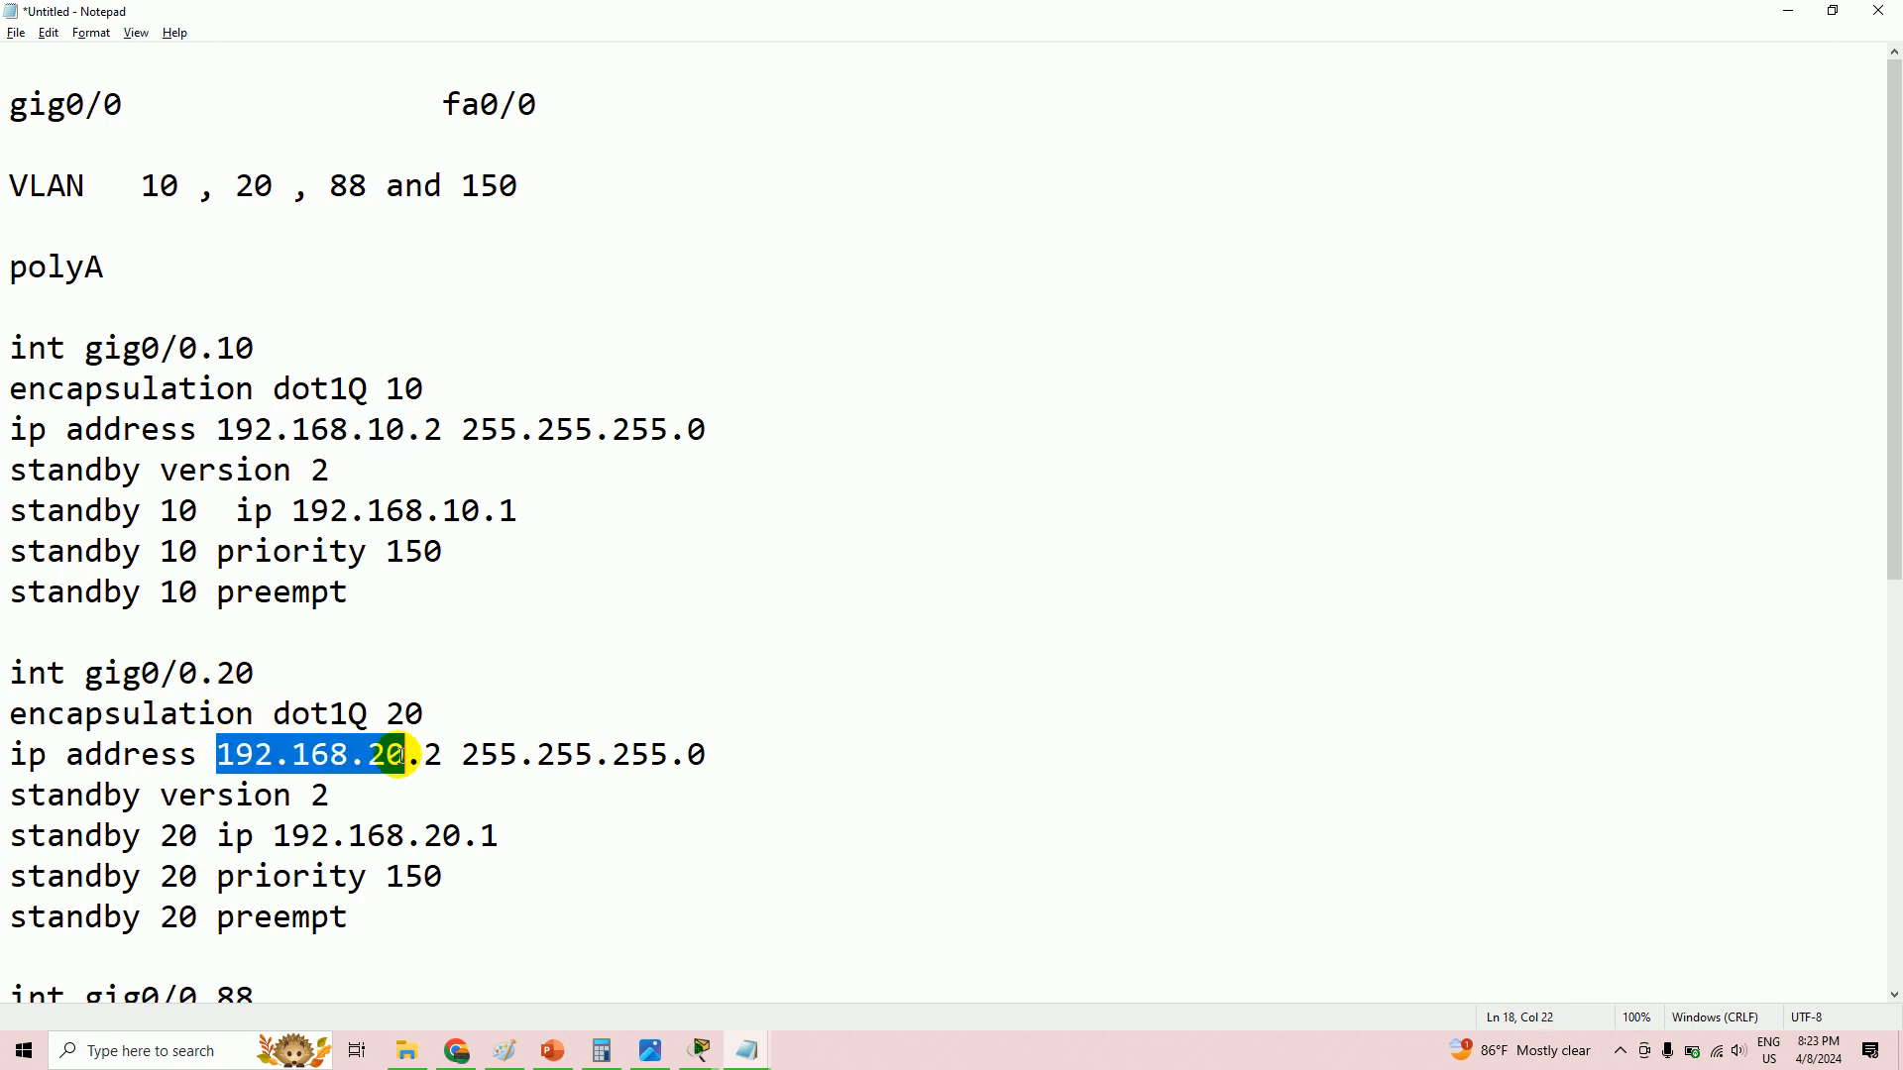
scroll(396, 753, "down", 4)
left_click_drag(214, 592, 366, 593)
scroll(297, 654, "down", 2)
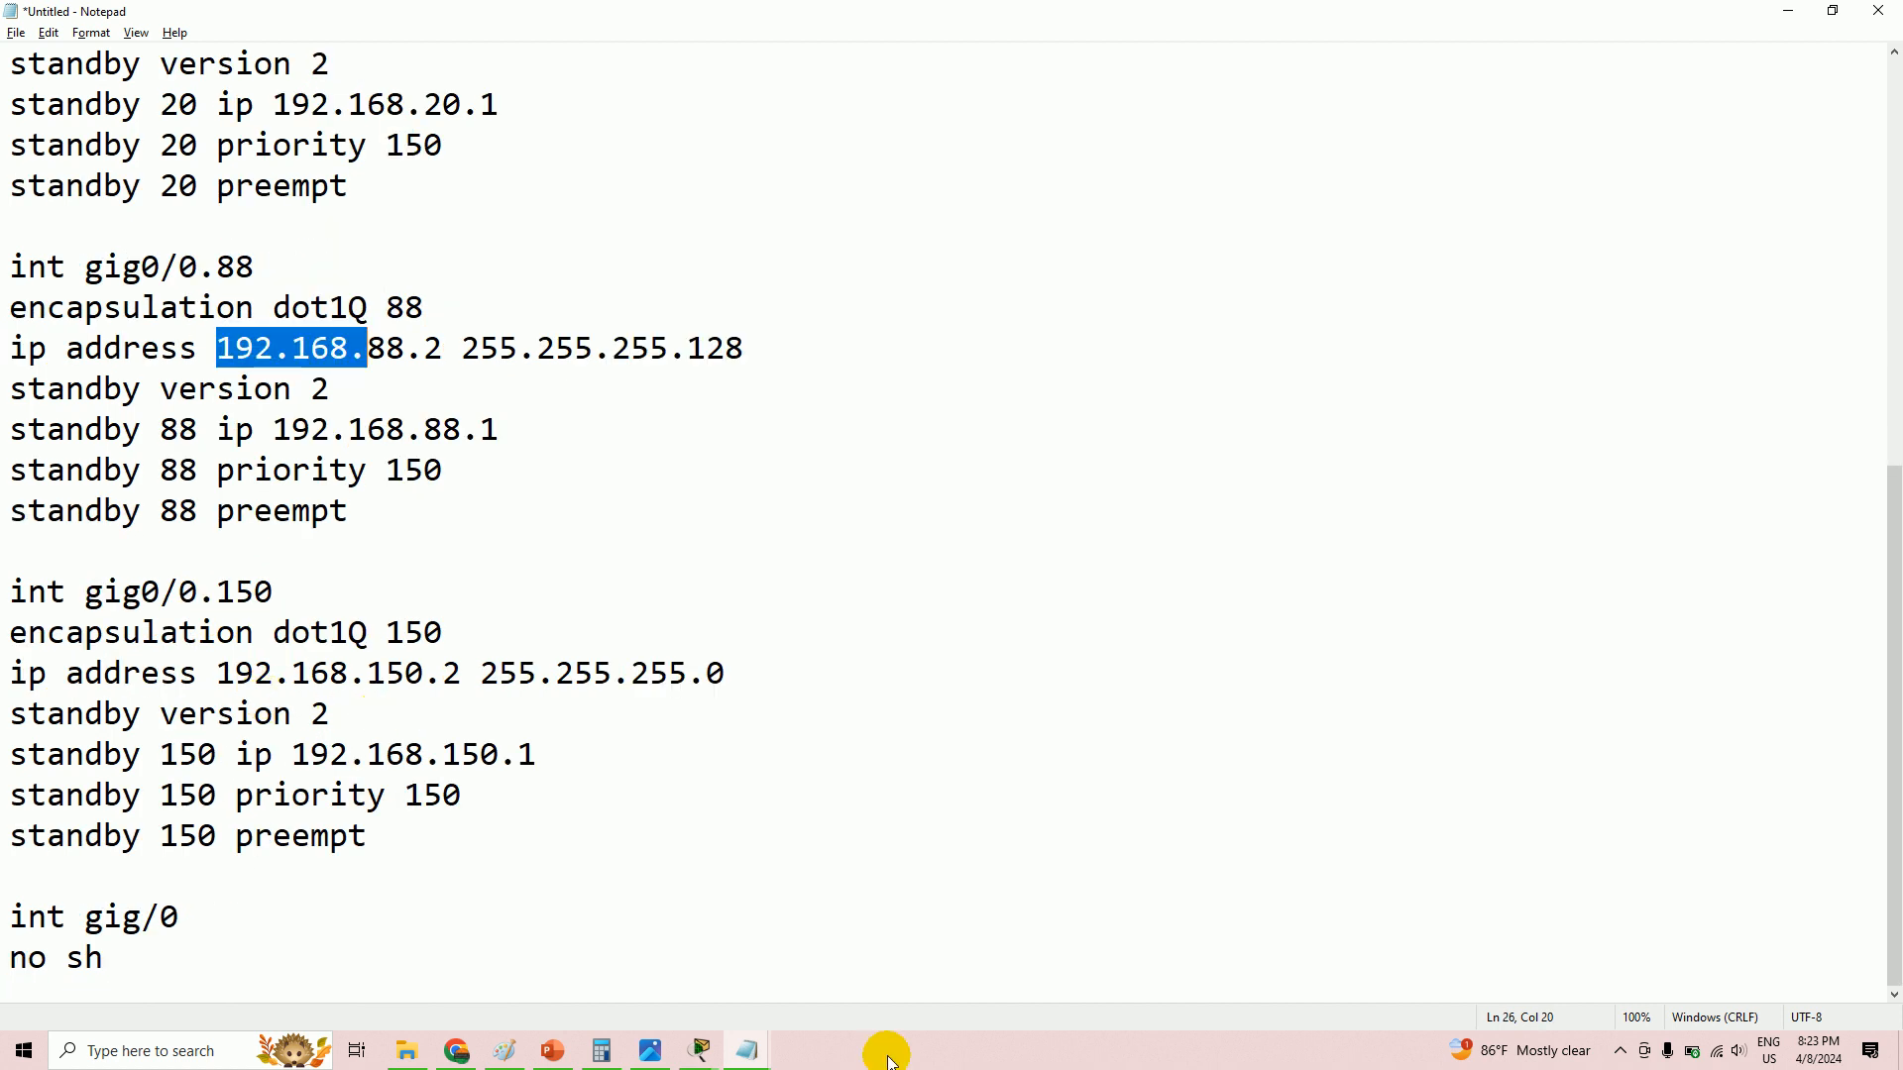
left_click(700, 1055)
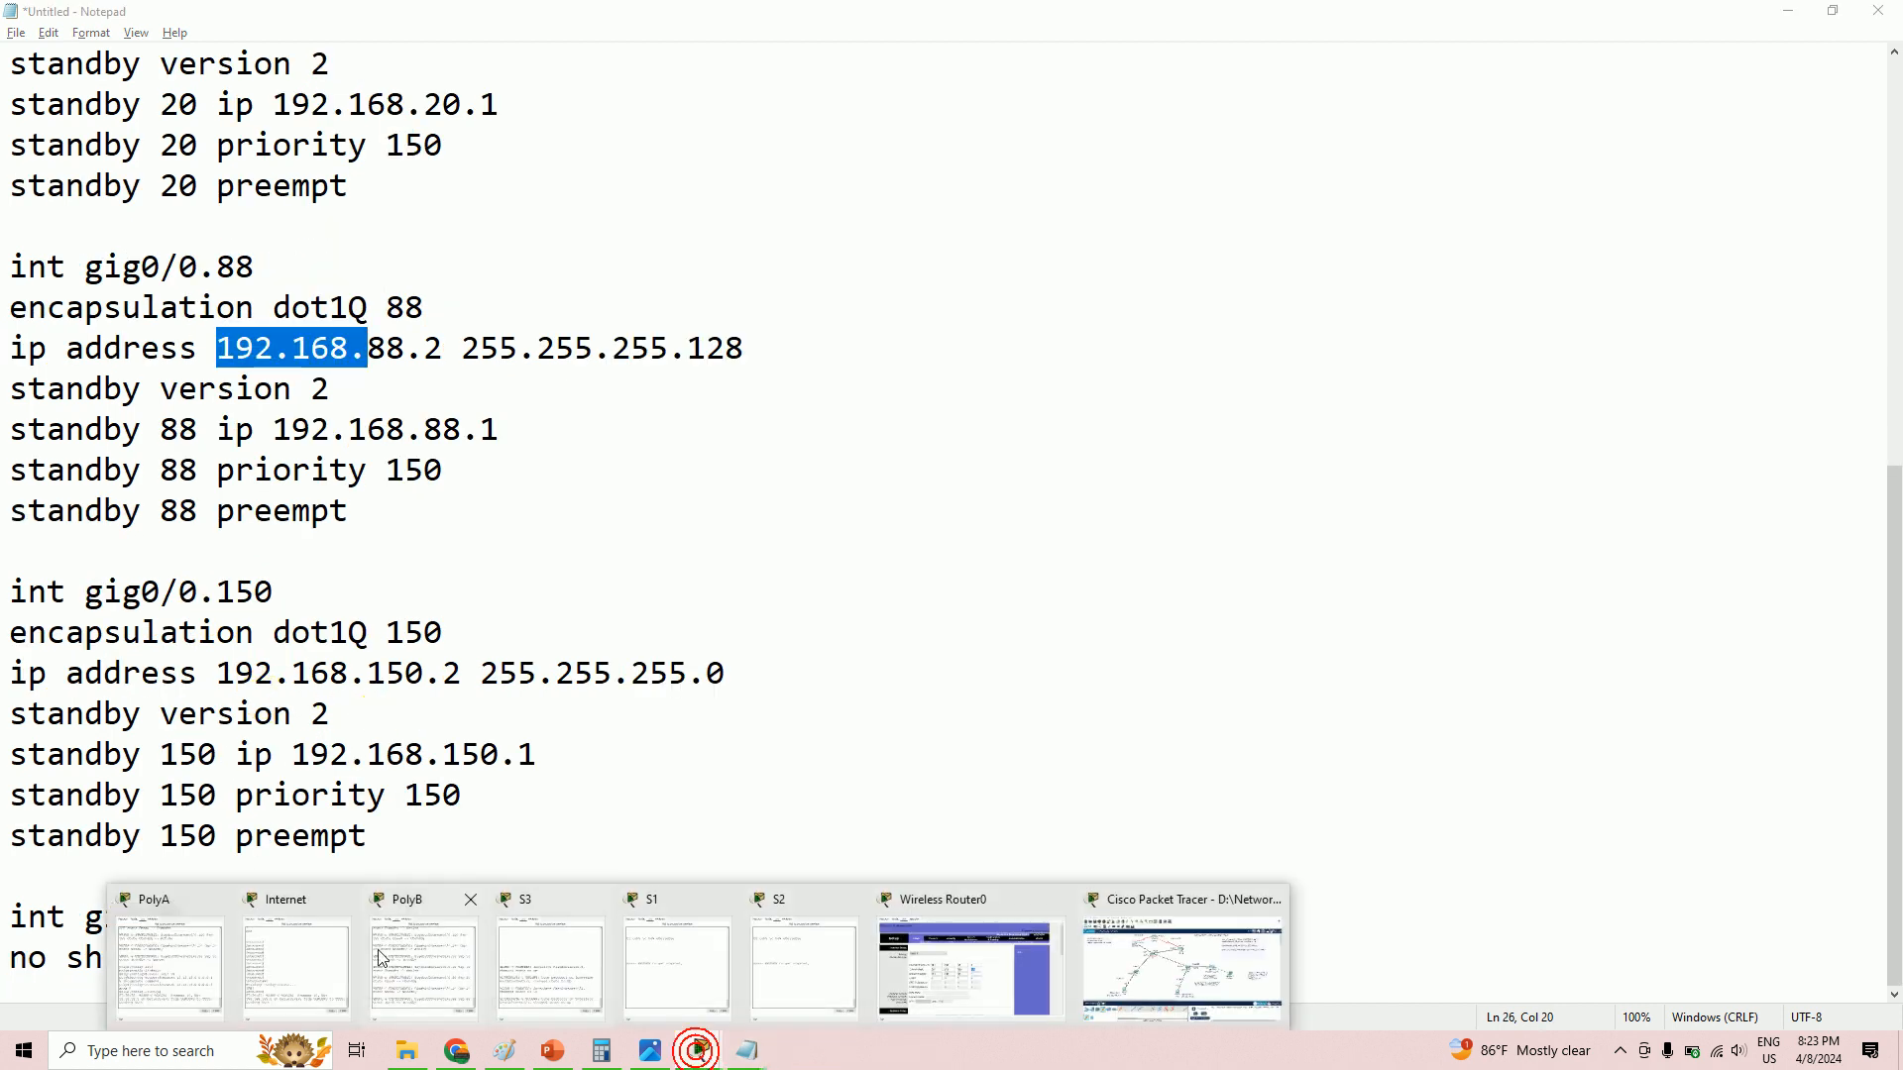
left_click(1112, 956)
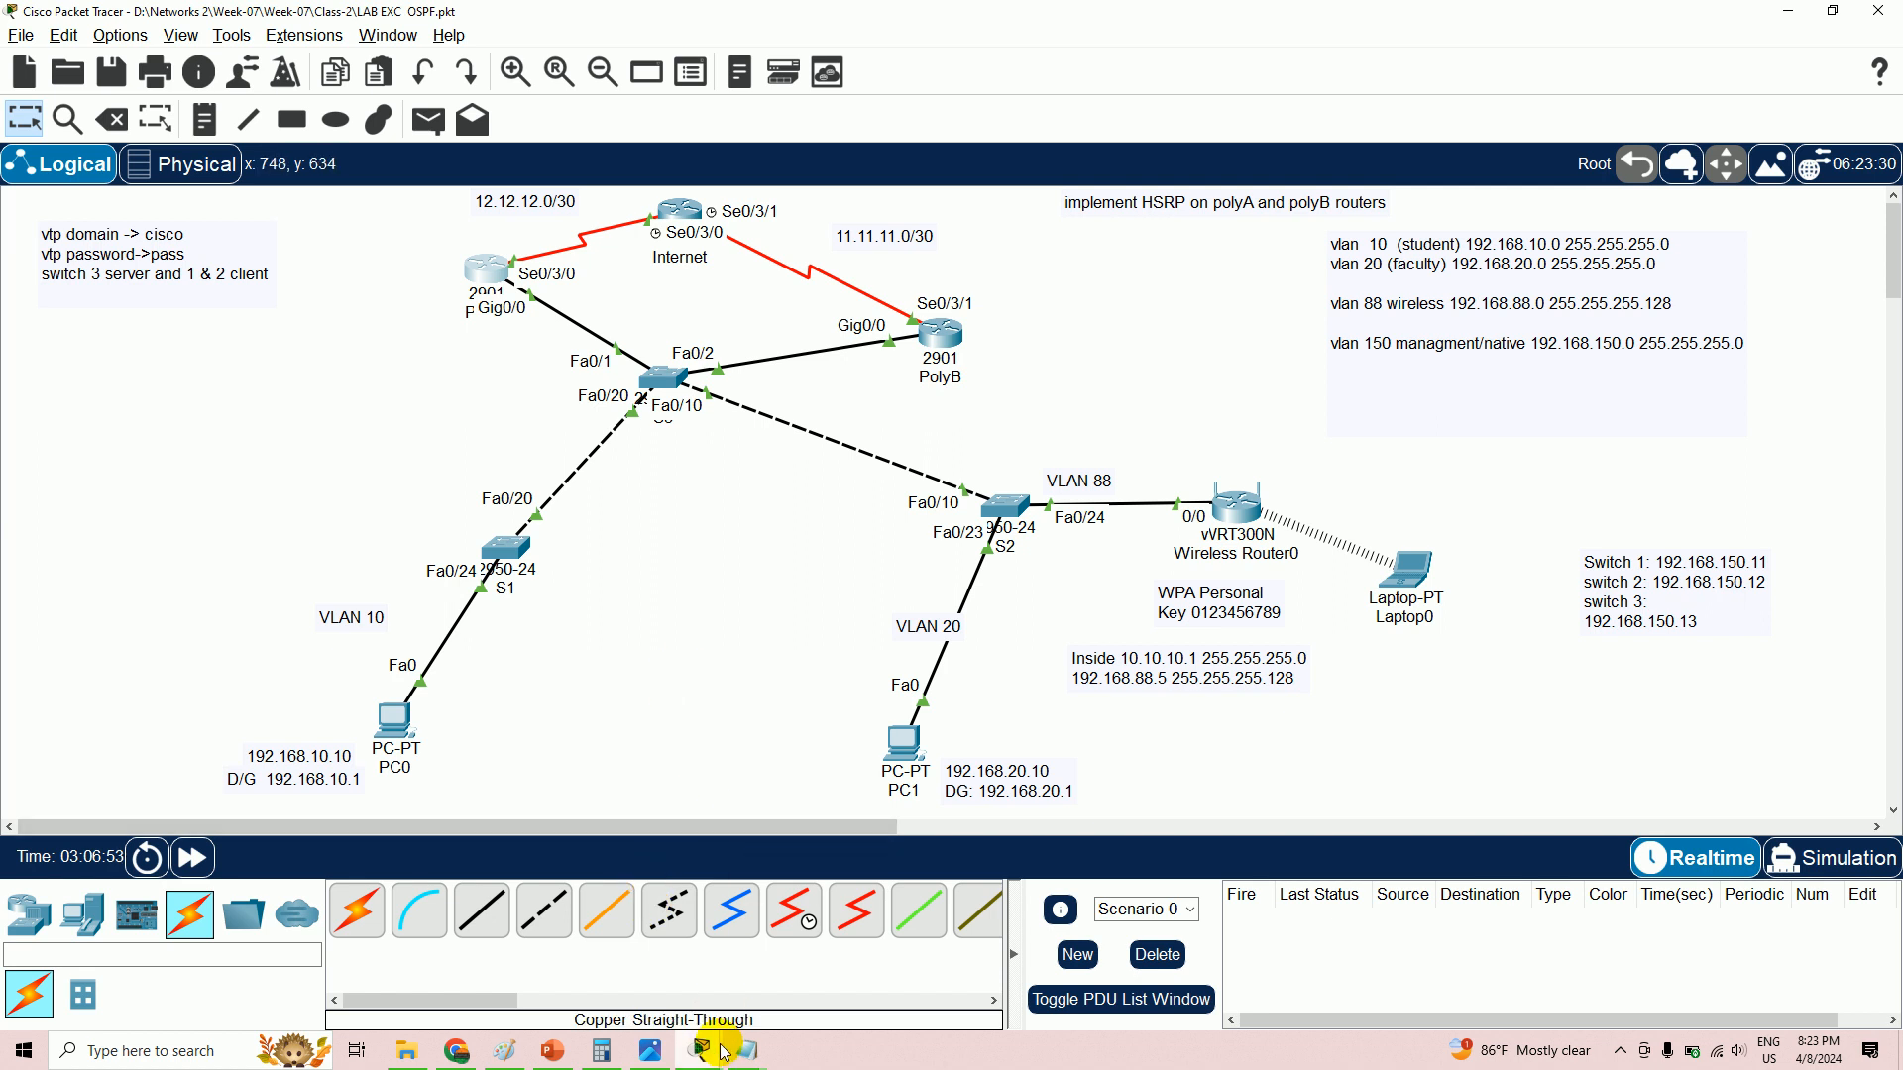
- Begin typing 'network 192.168' at PolyA's OSPF prompt and open the practice topology image
mouse_move(700, 1049)
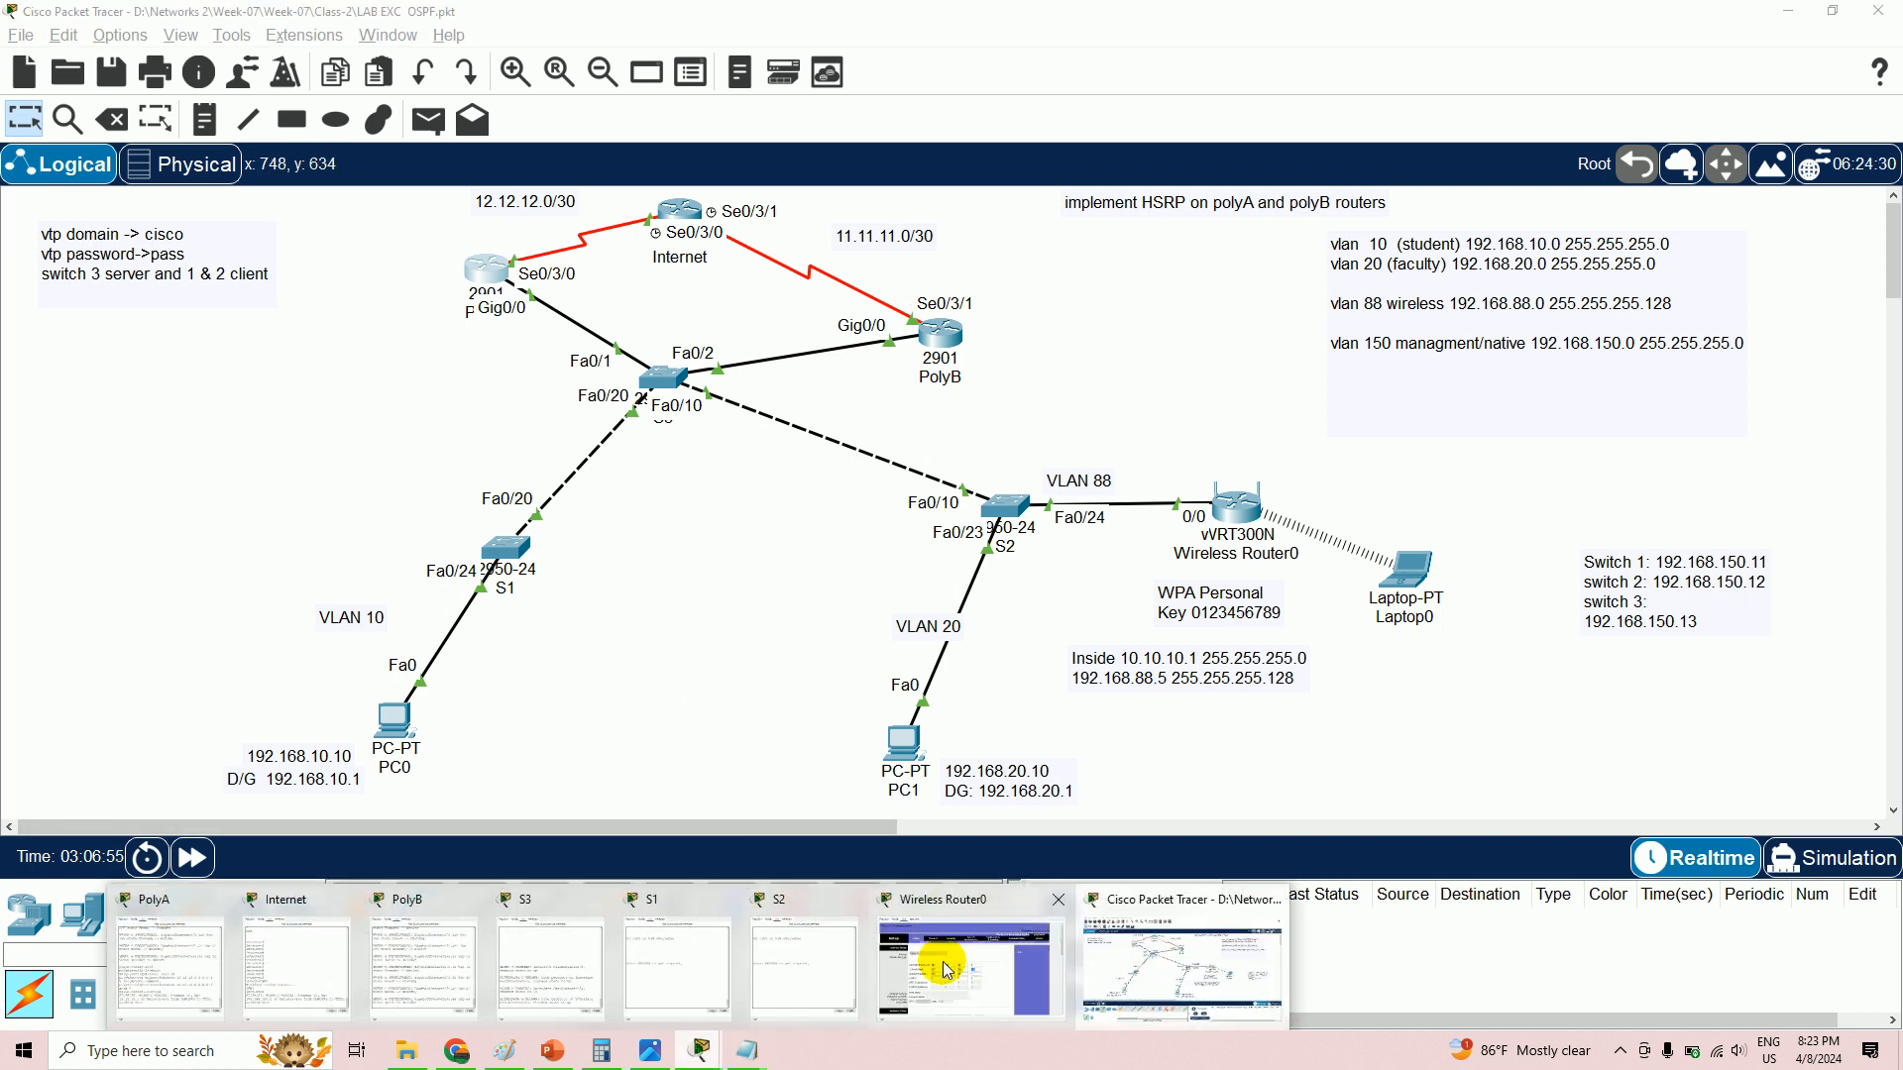
mouse_move(828, 952)
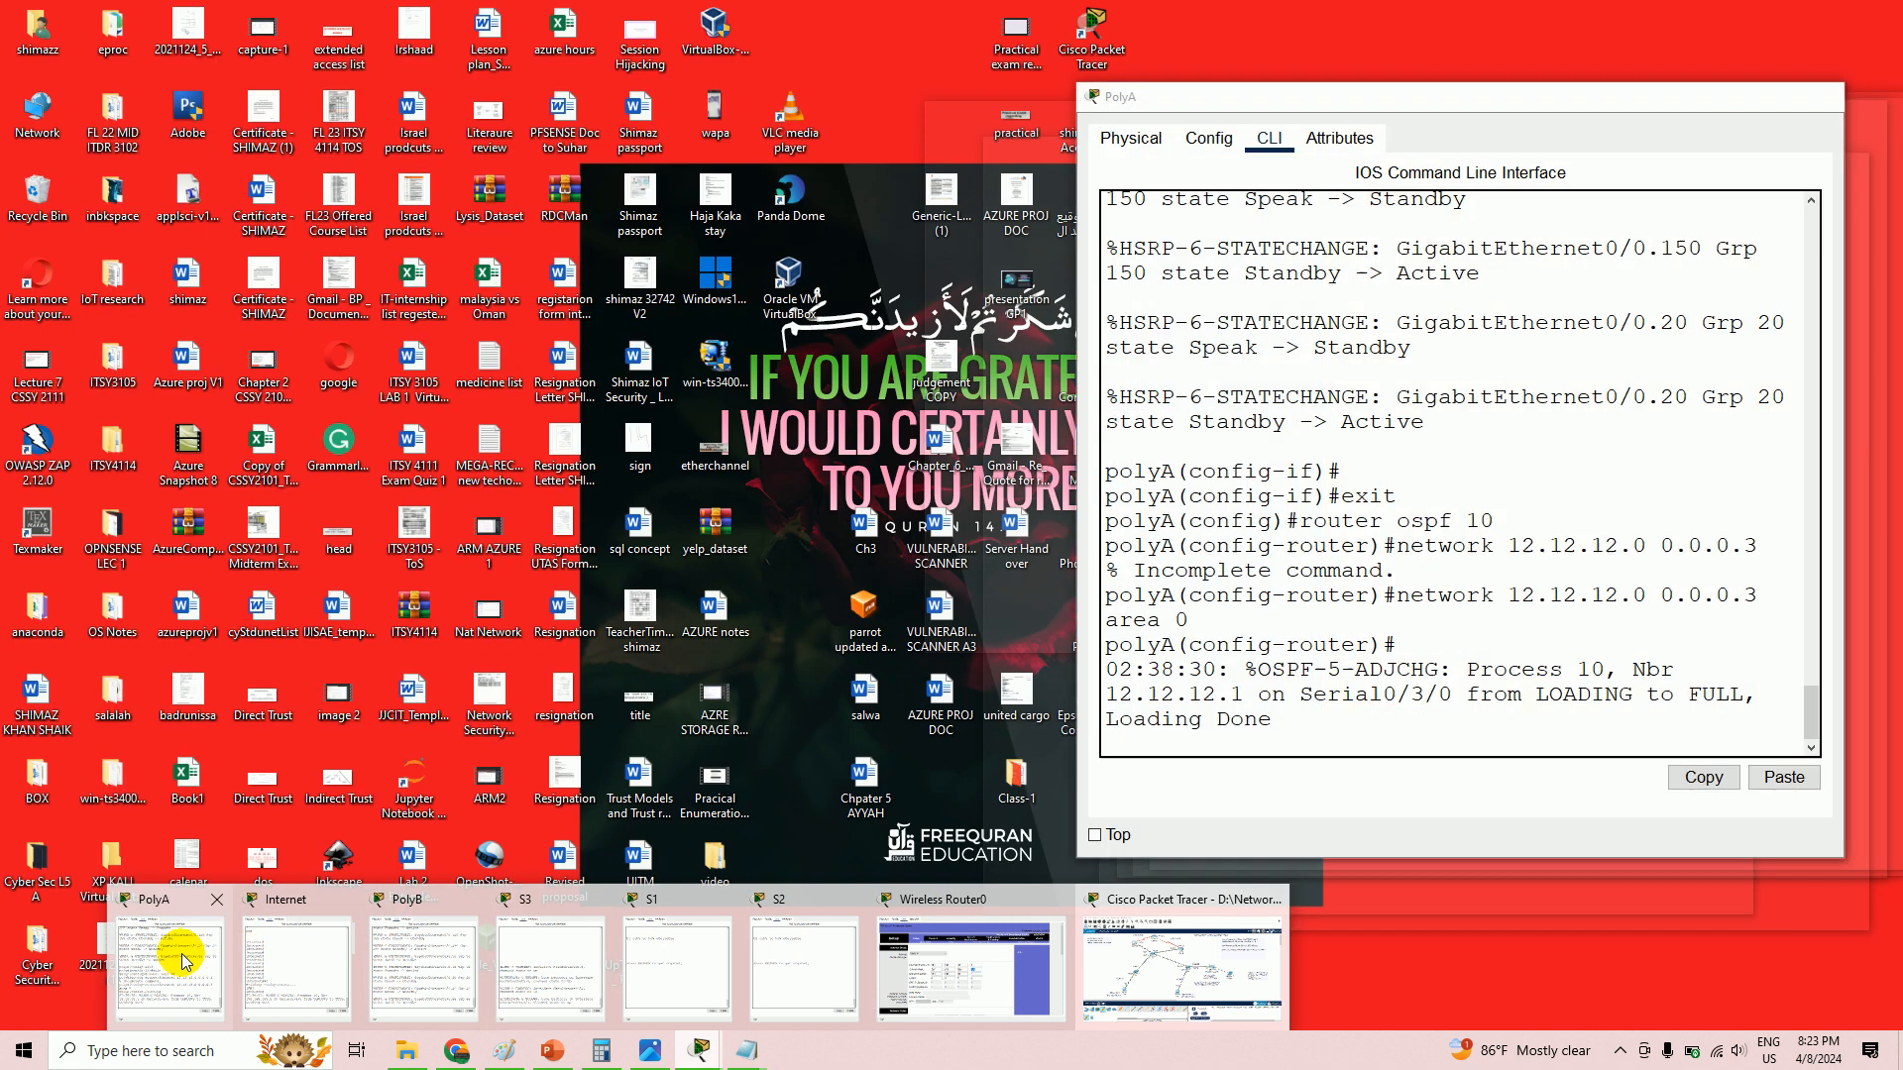
left_click(181, 950)
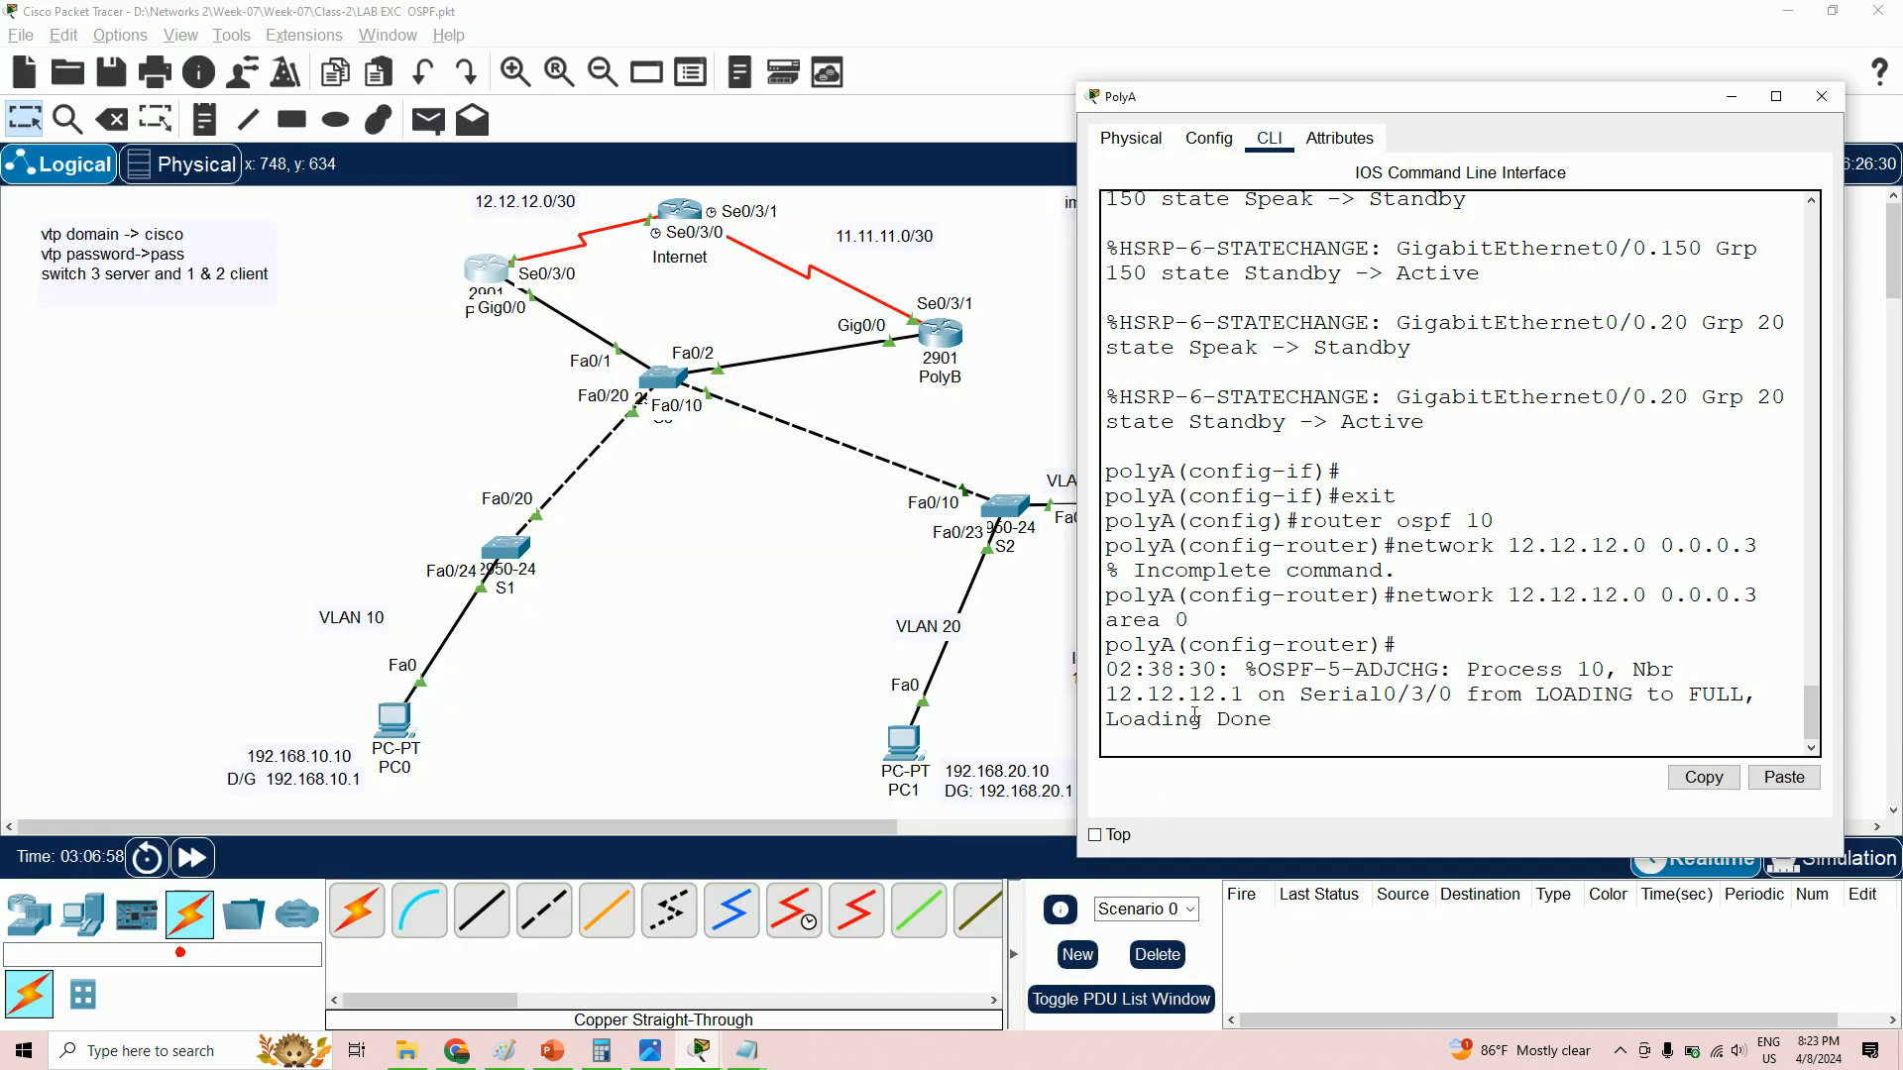
key("Return")
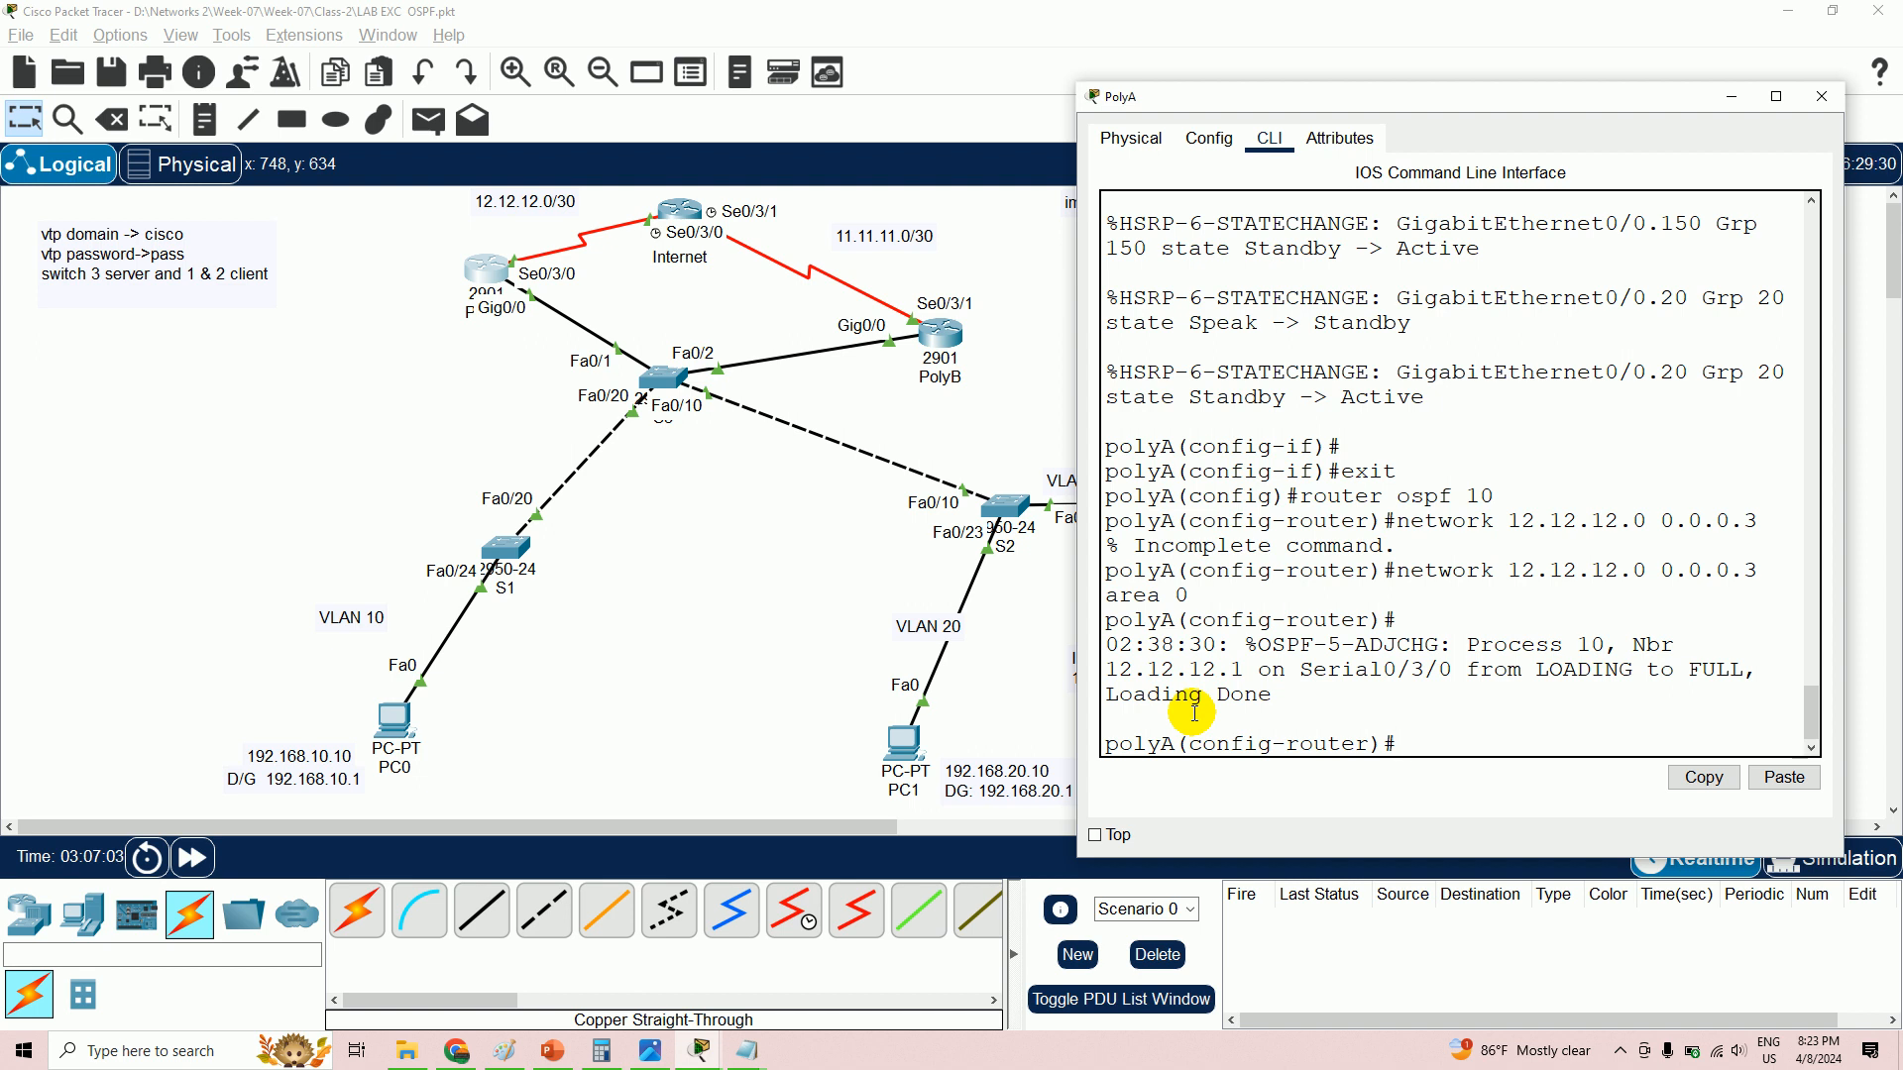
type("network 192.168.10.0")
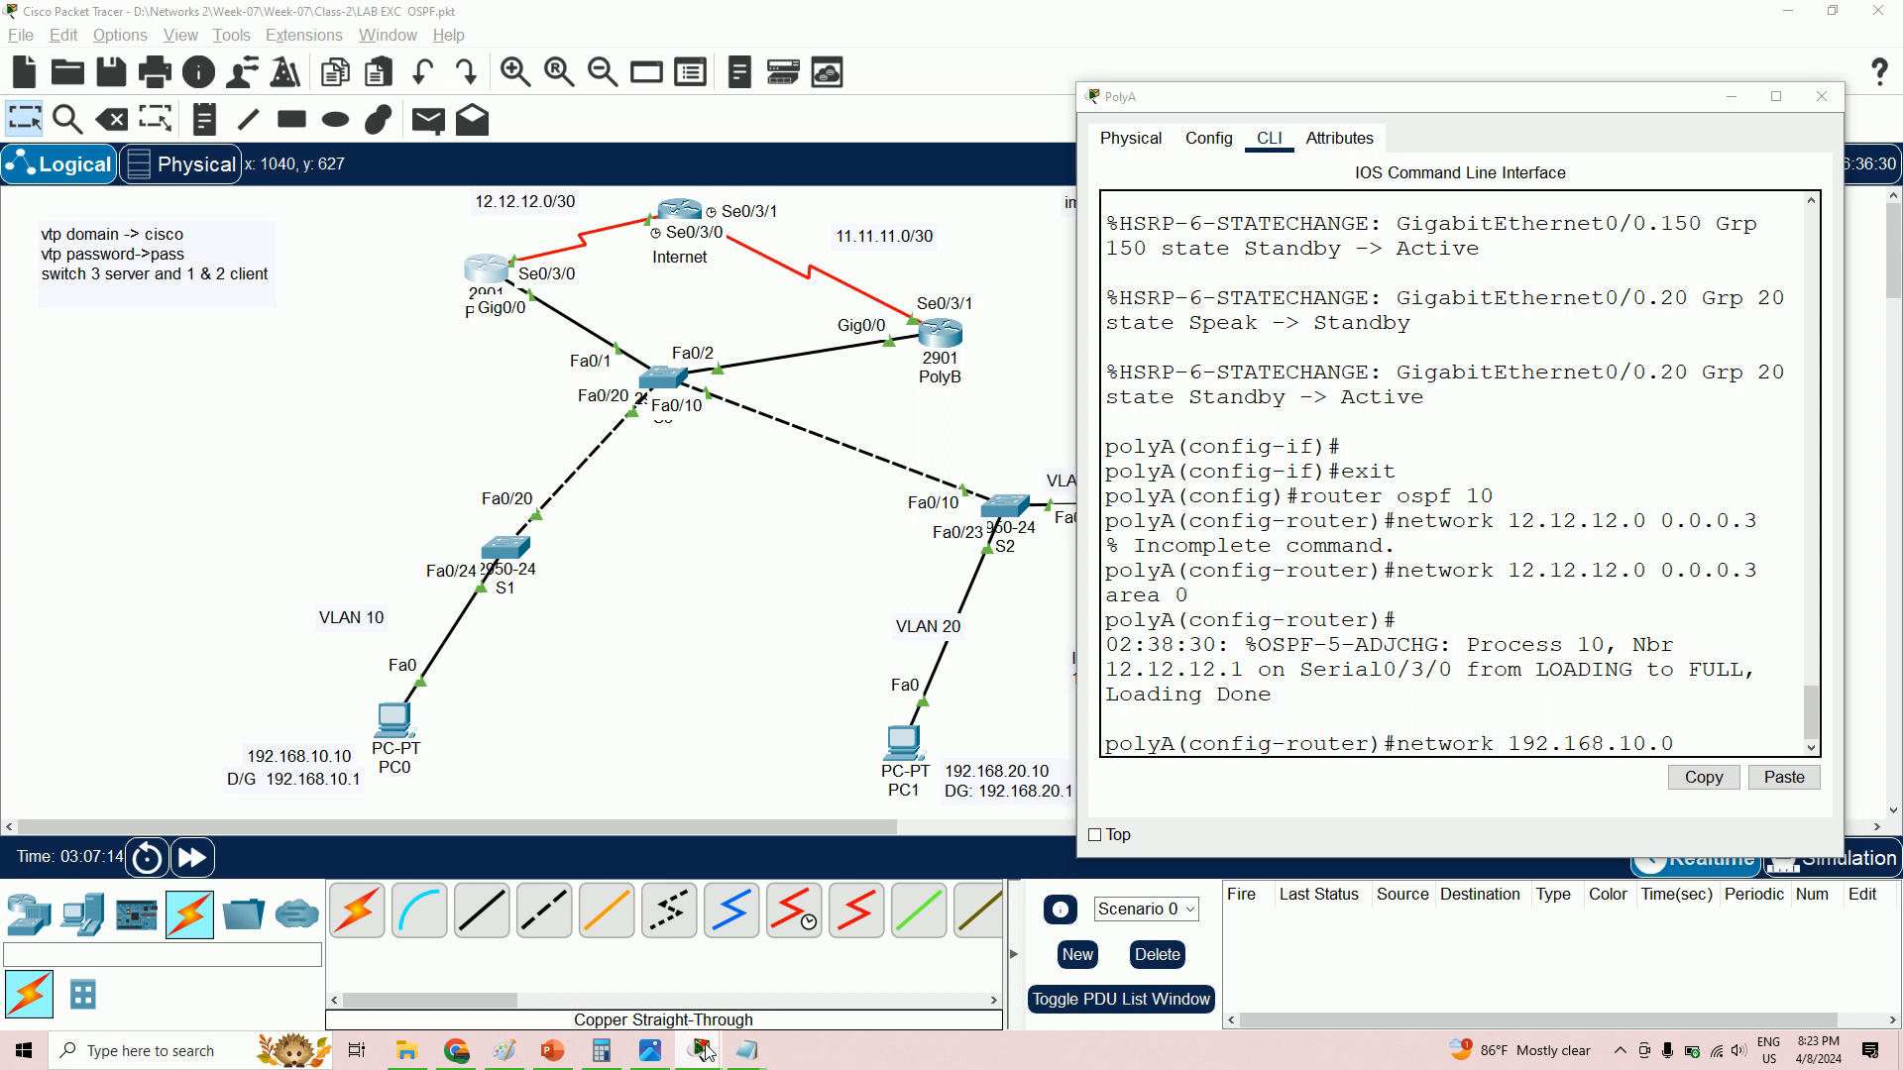
mouse_move(717, 1053)
left_click(647, 1054)
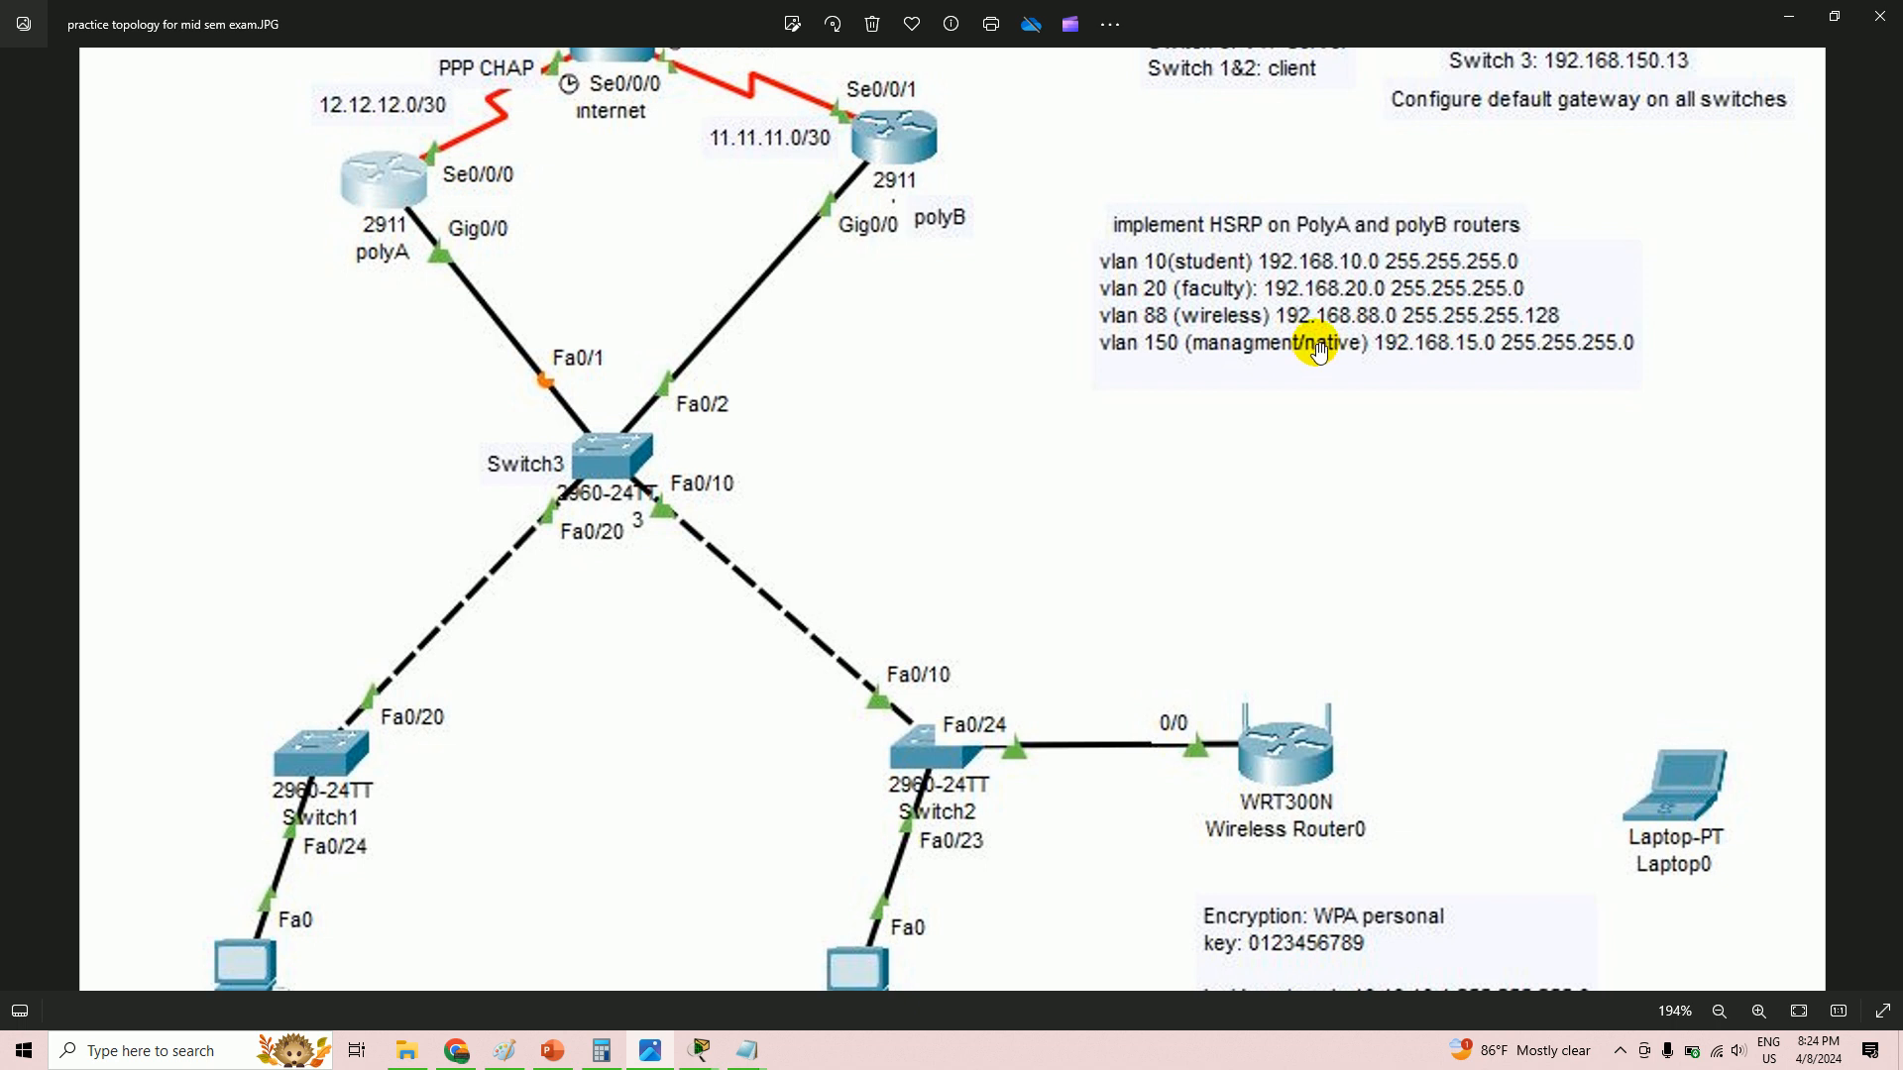
- Advertise 192.168.10.0 and 192.168.20.0 with wildcard 0.0.0.255 in area 0 on PolyA
key("alt+Tab")
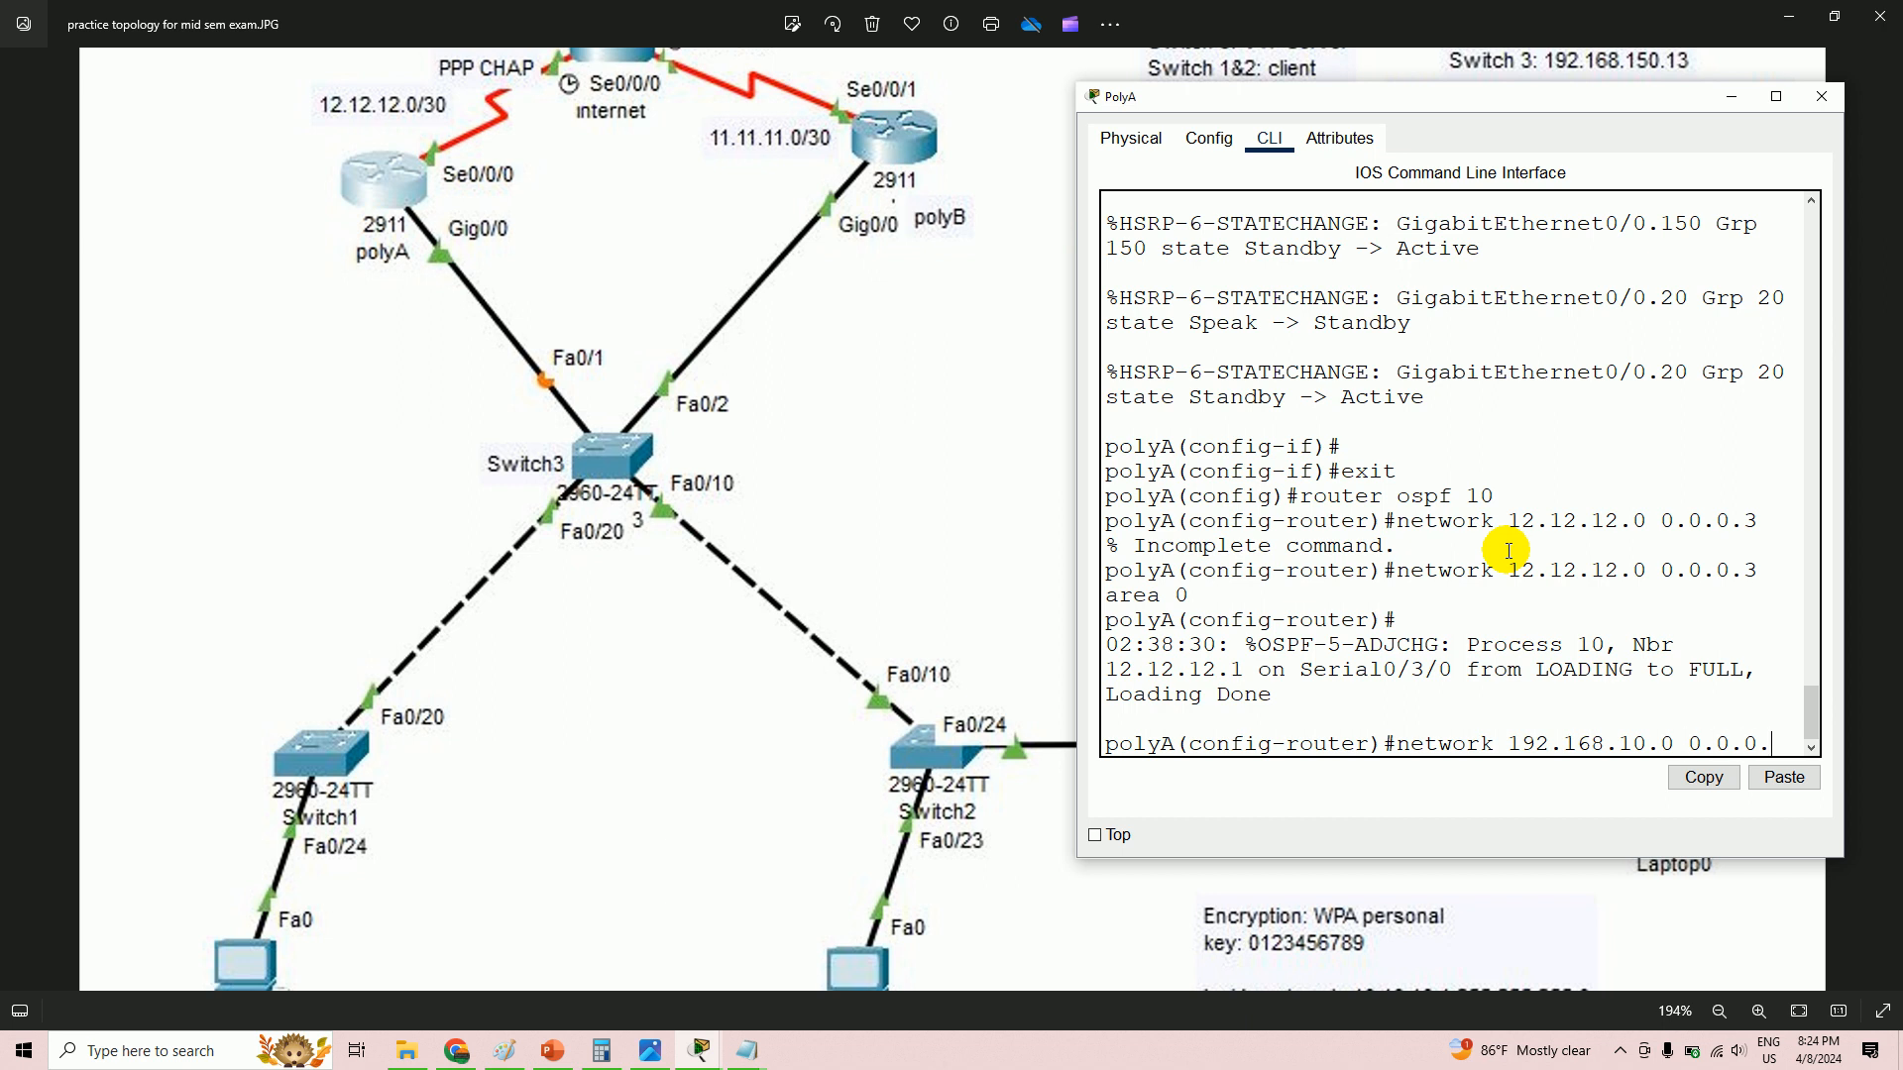
type("0.0.0.255")
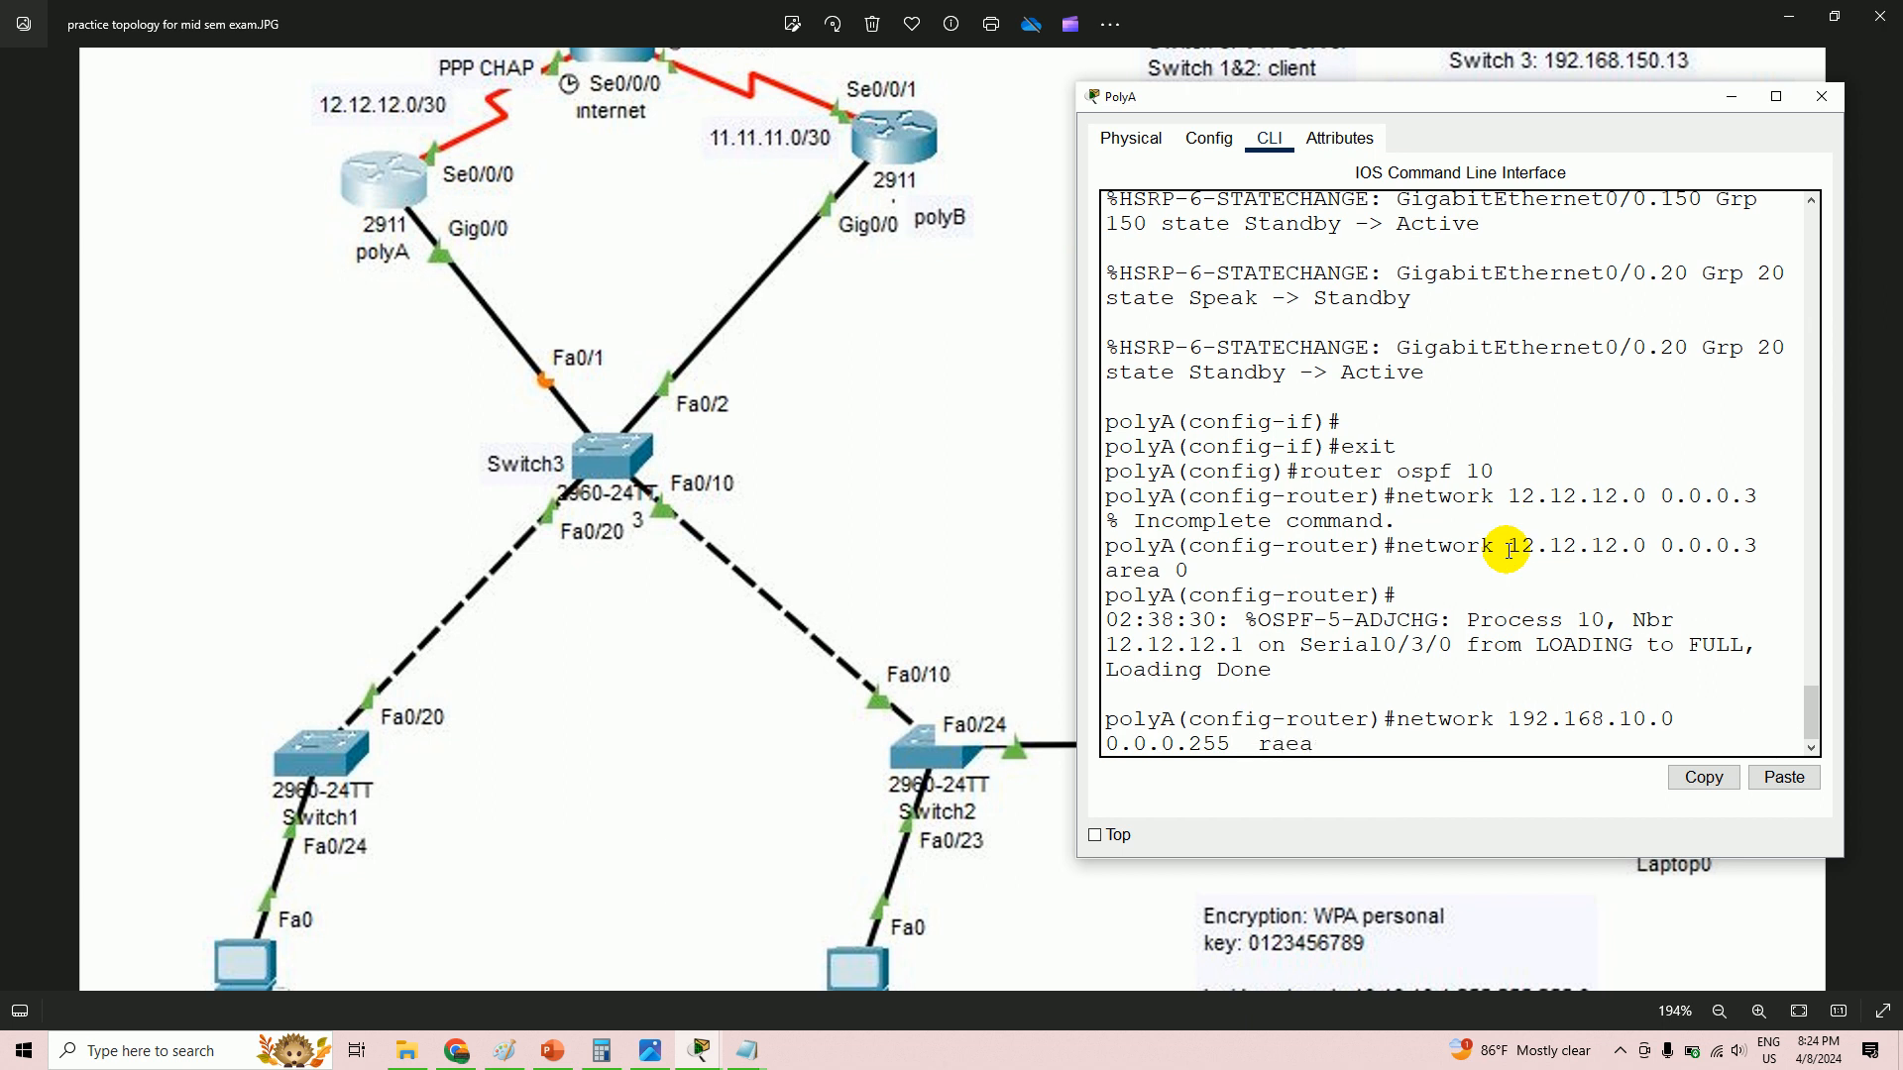
type("  area 0")
key("Return")
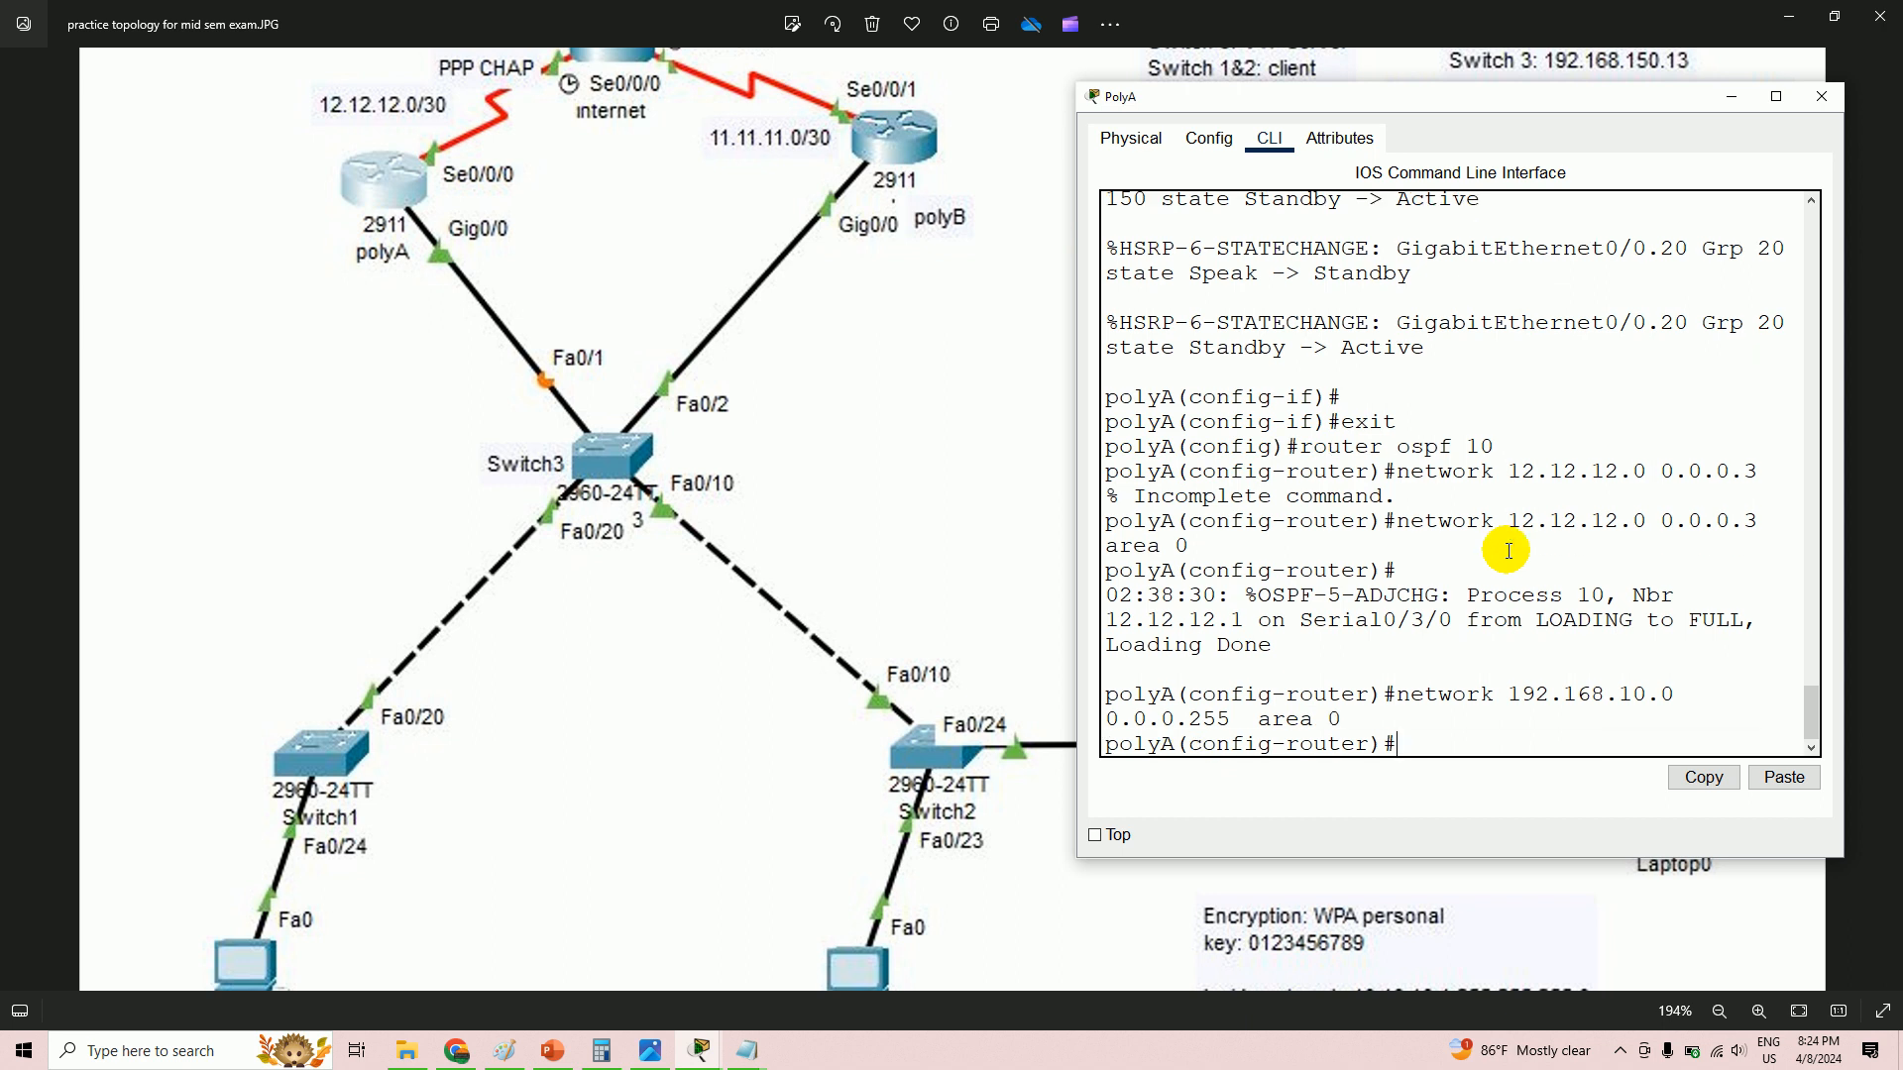
type("network 192.168.")
key("Return")
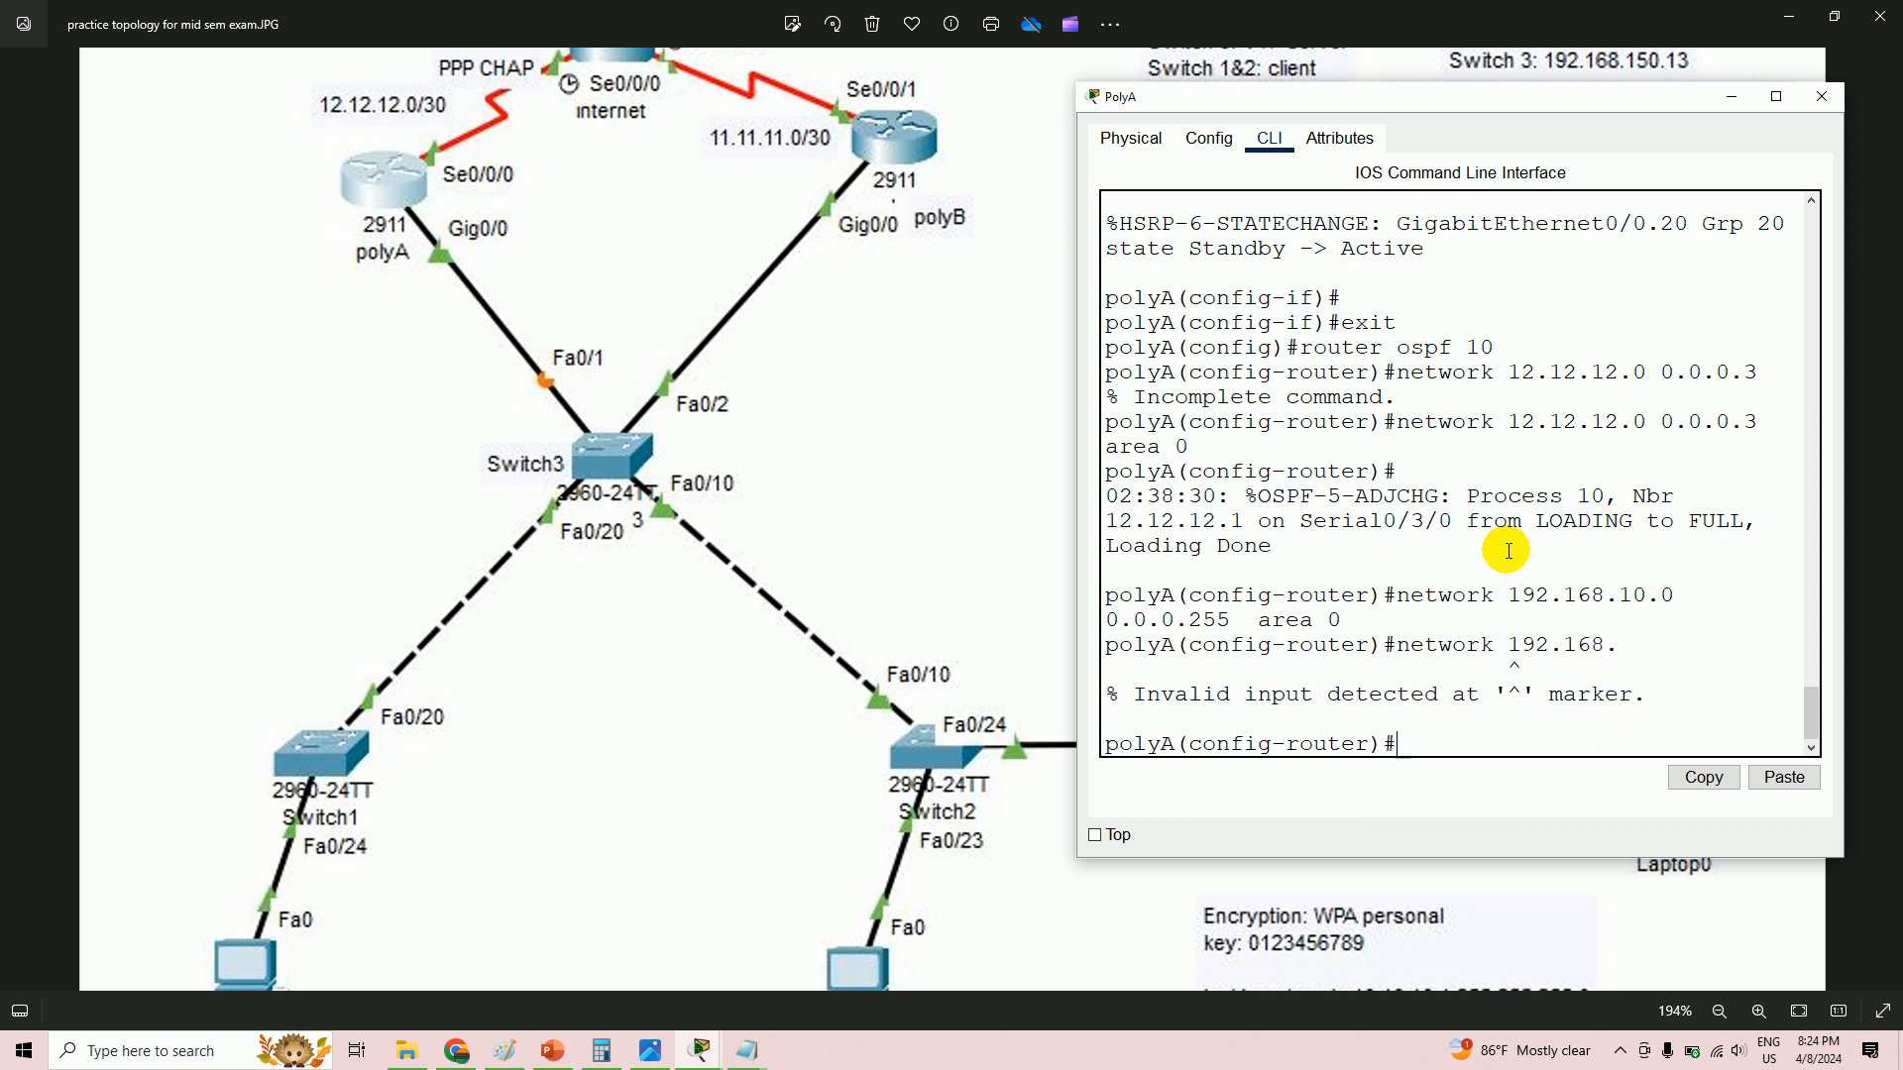
key("Up")
type("20.0 0.0.0.255")
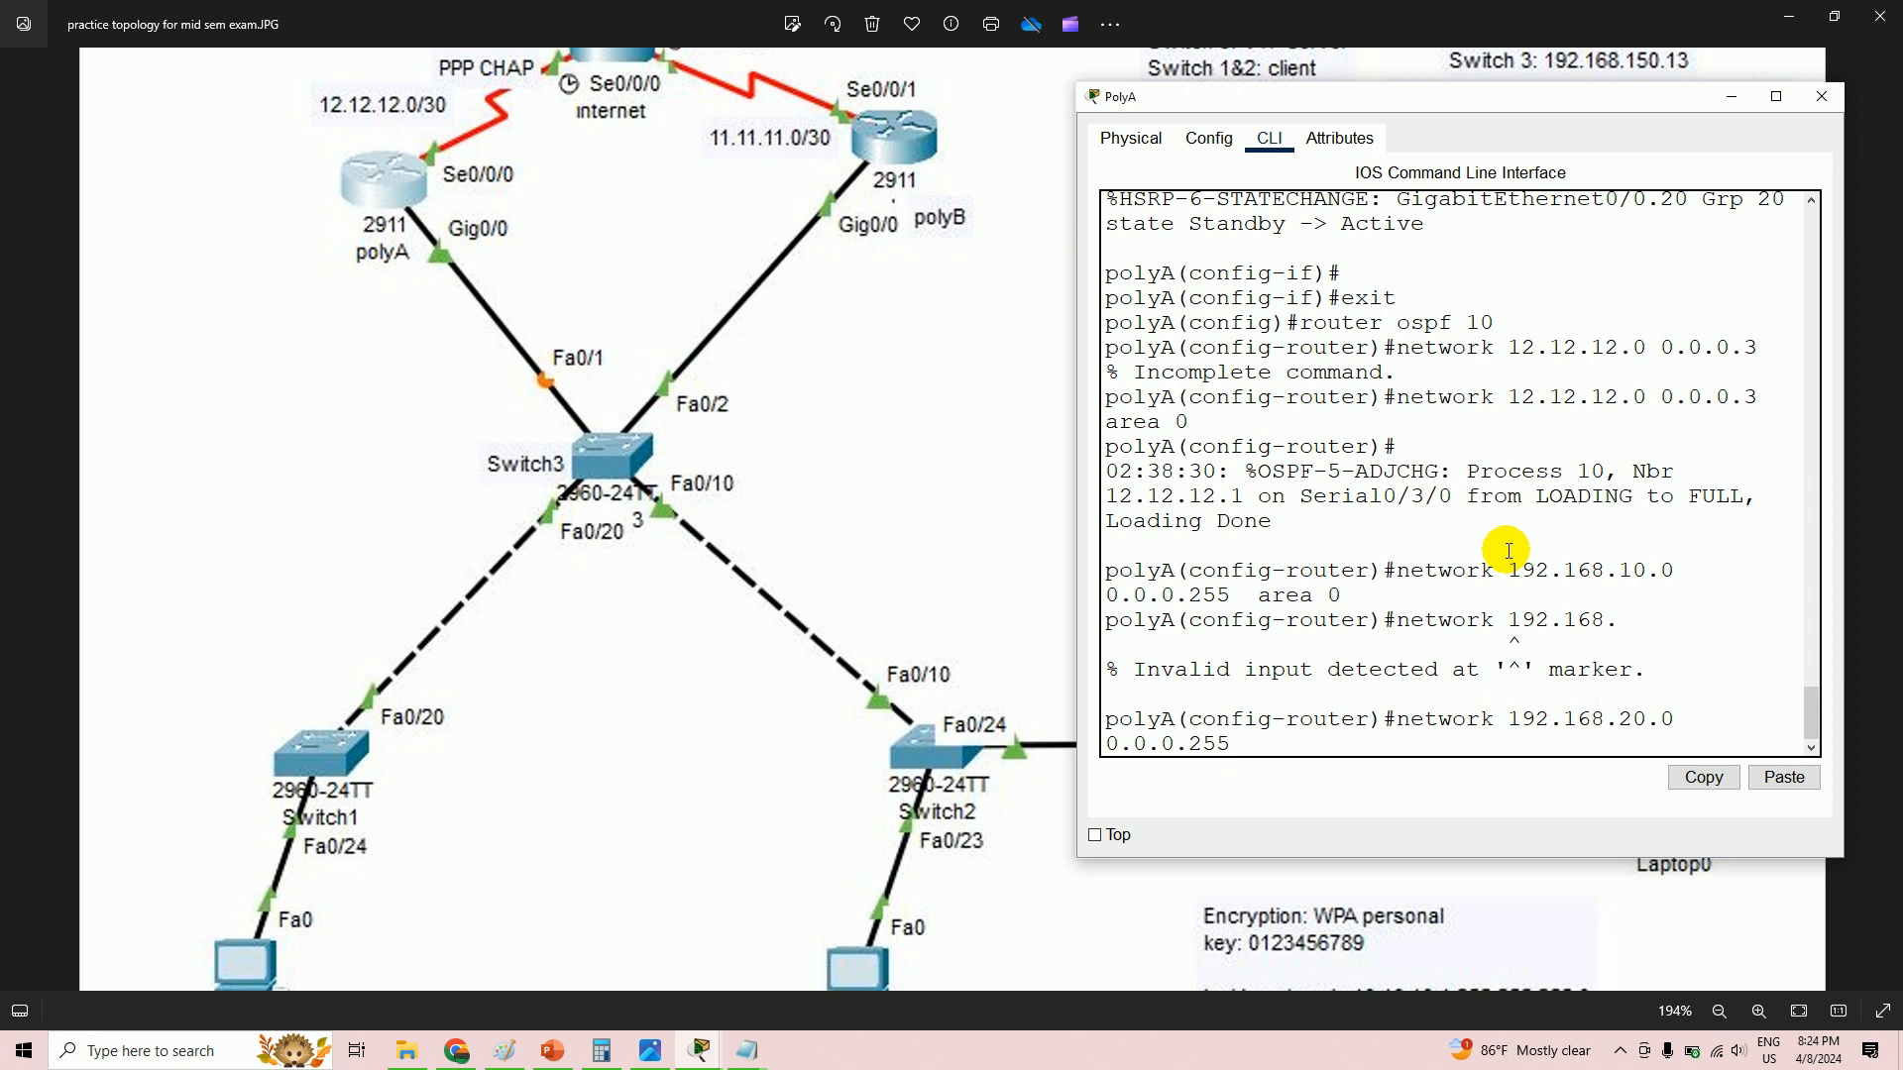
key("Return")
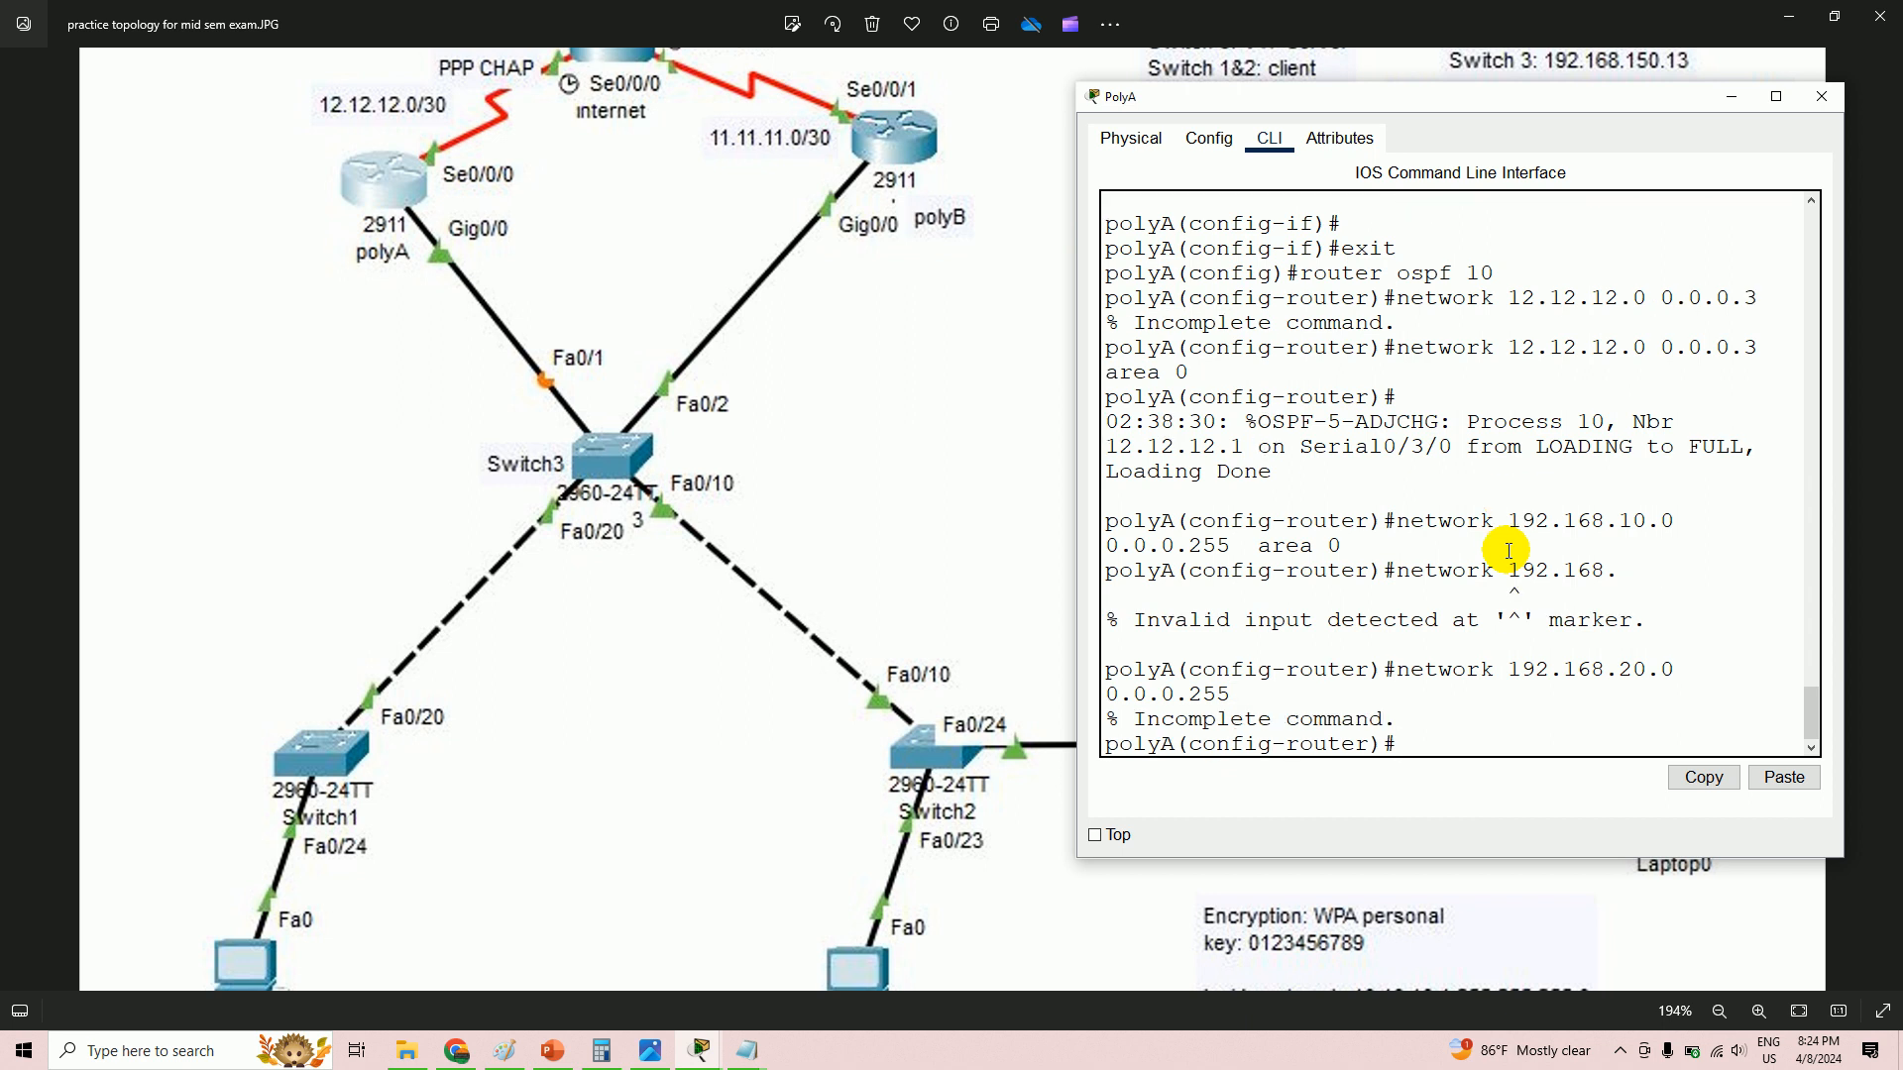
key("Up")
type("area 0")
key("Return")
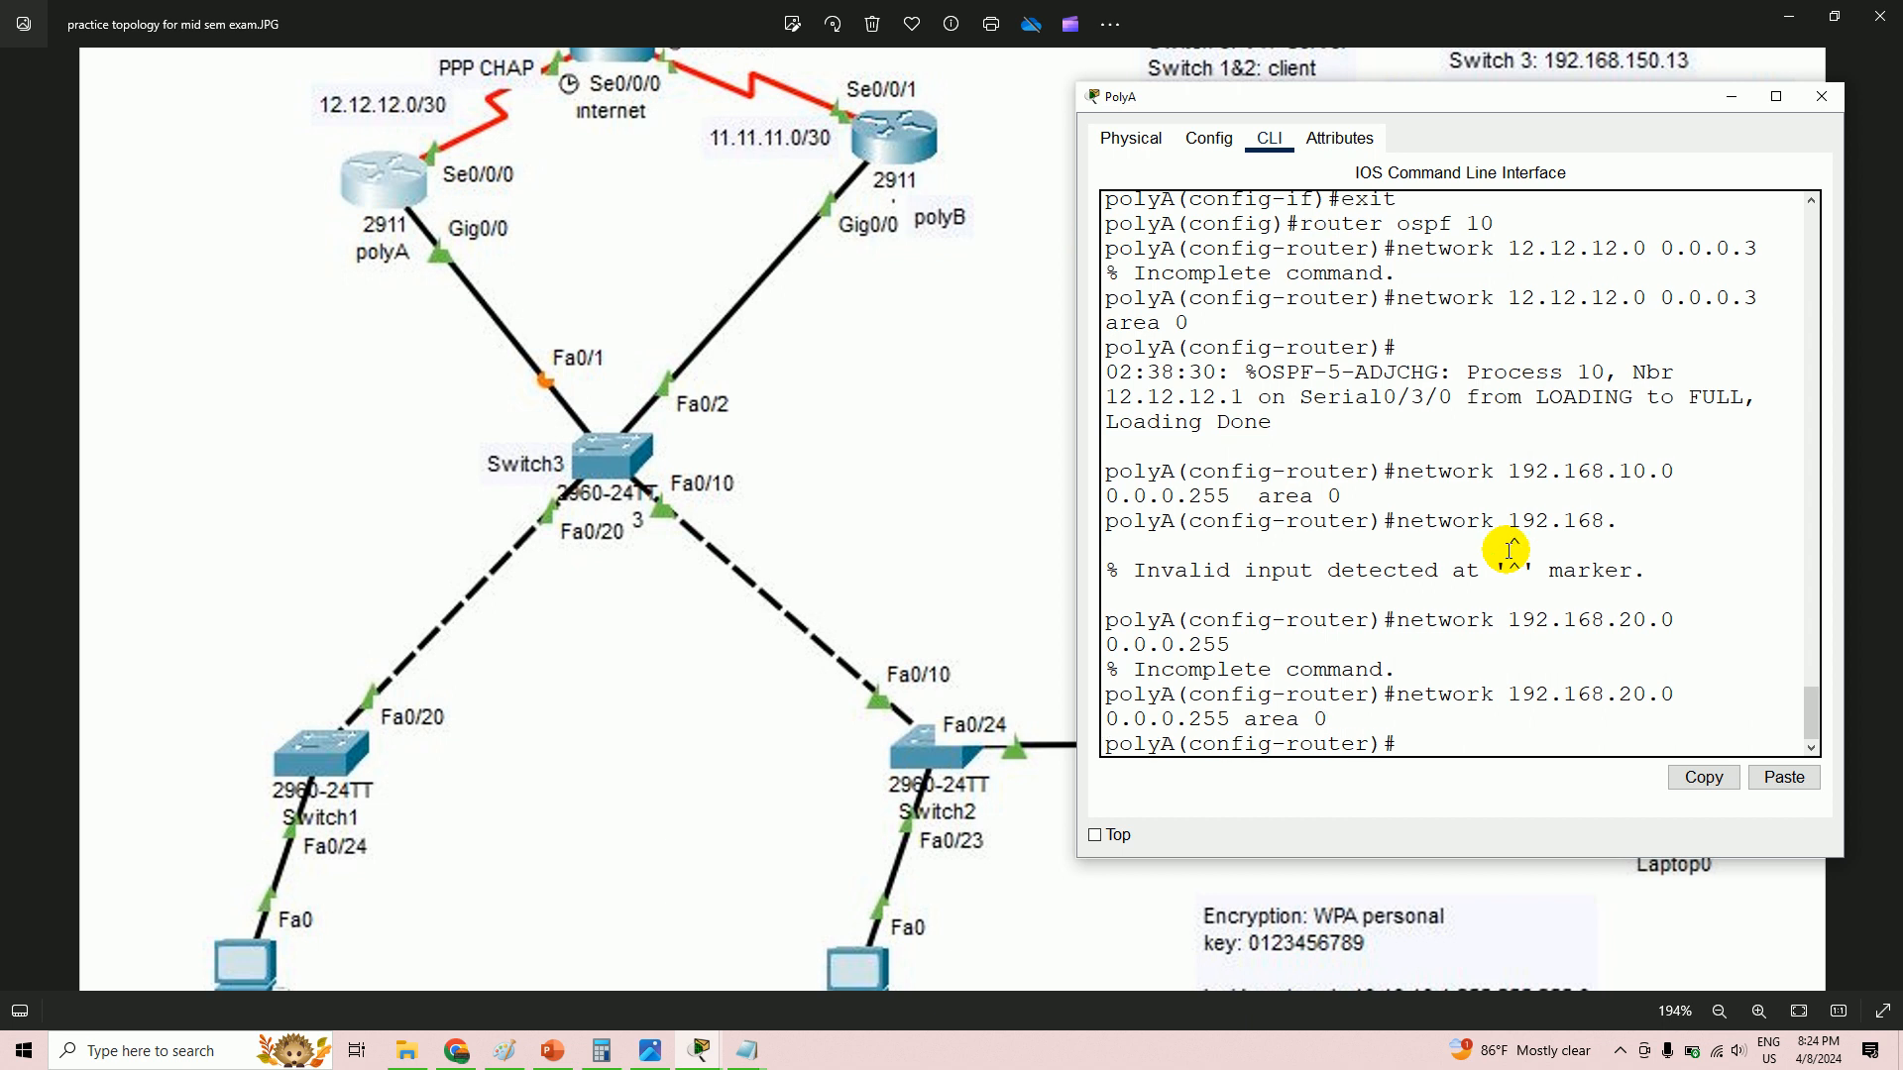
- Advertise 192.168.88.0 with wildcard 0.0.0.127 in area 0
key("Up")
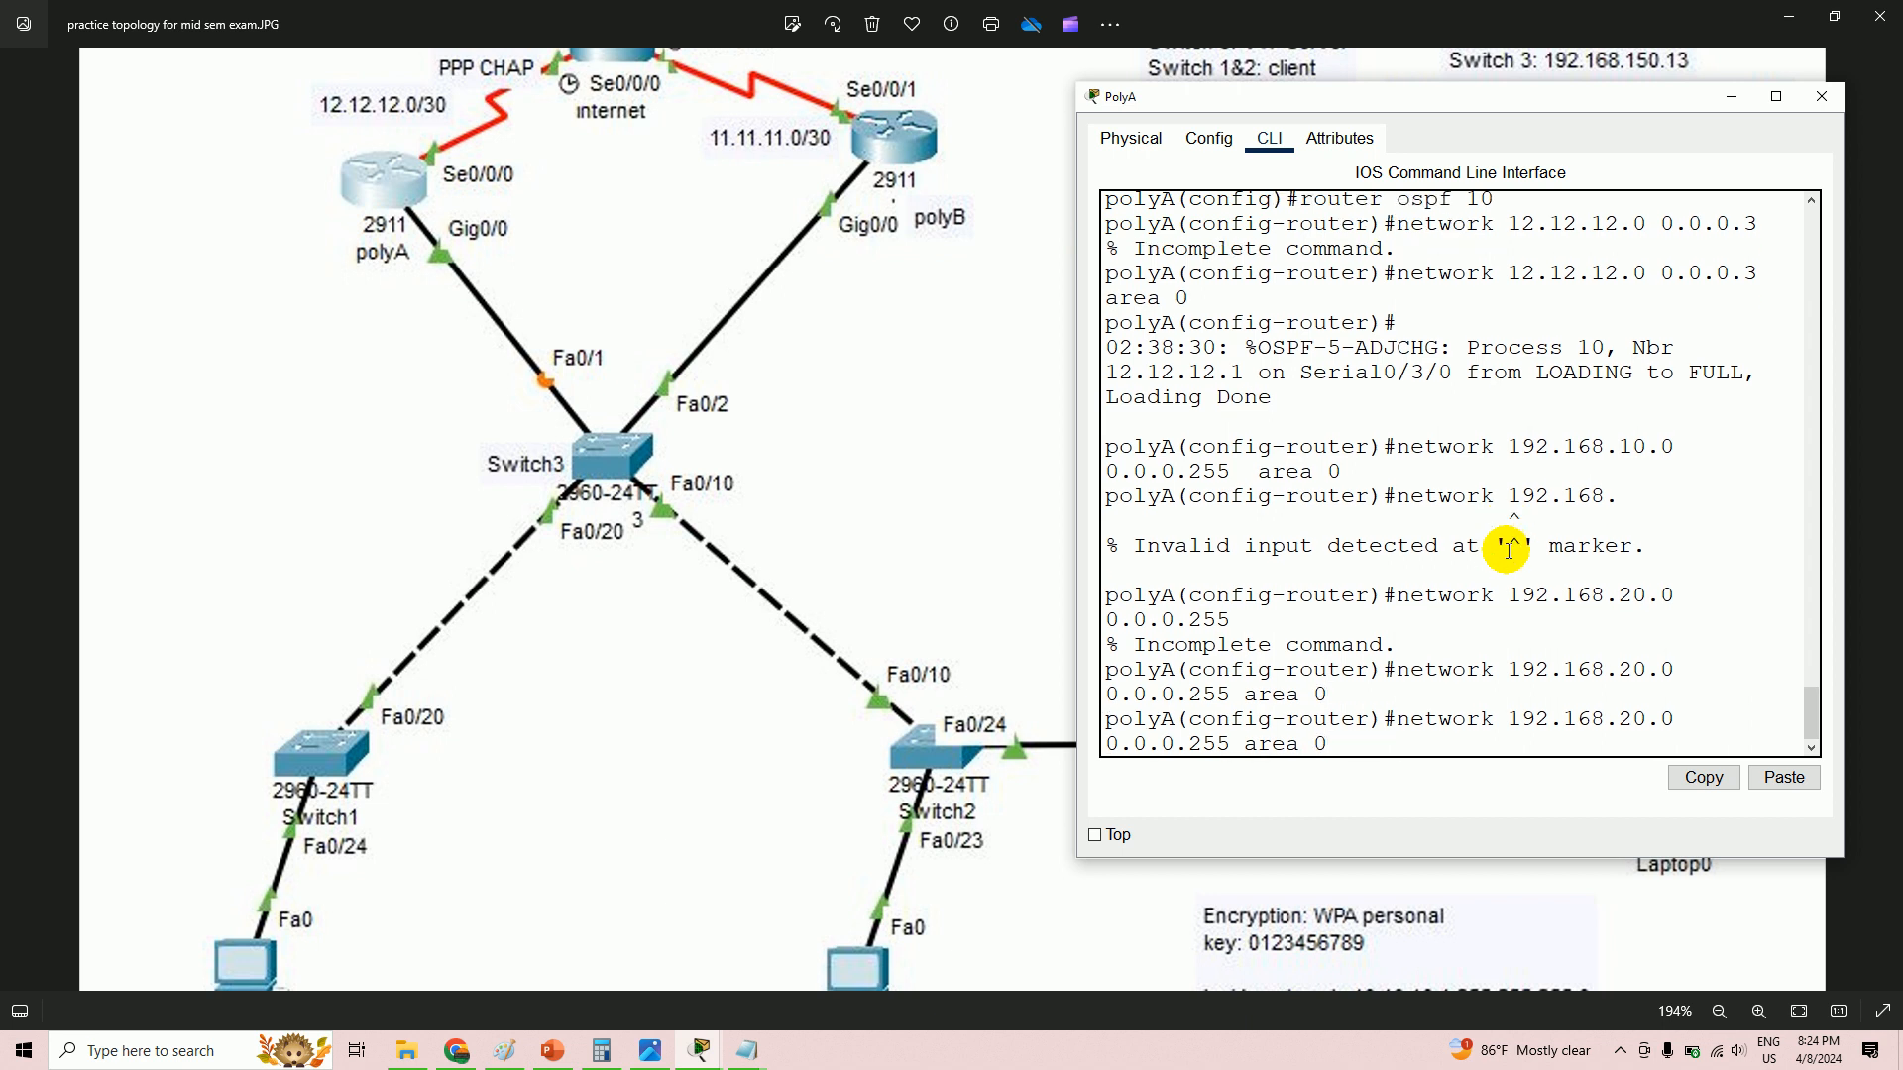
key("BackSpace")
key("BackSpace")
key("BackSpace")
key("BackSpace")
key("BackSpace")
key("BackSpace")
key("BackSpace")
key("BackSpace")
key("BackSpace")
key("BackSpace")
key("BackSpace")
key("BackSpace")
key("BackSpace")
key("BackSpace")
key("BackSpace")
key("BackSpace")
key("BackSpace")
key("BackSpace")
key("BackSpace")
key("BackSpace")
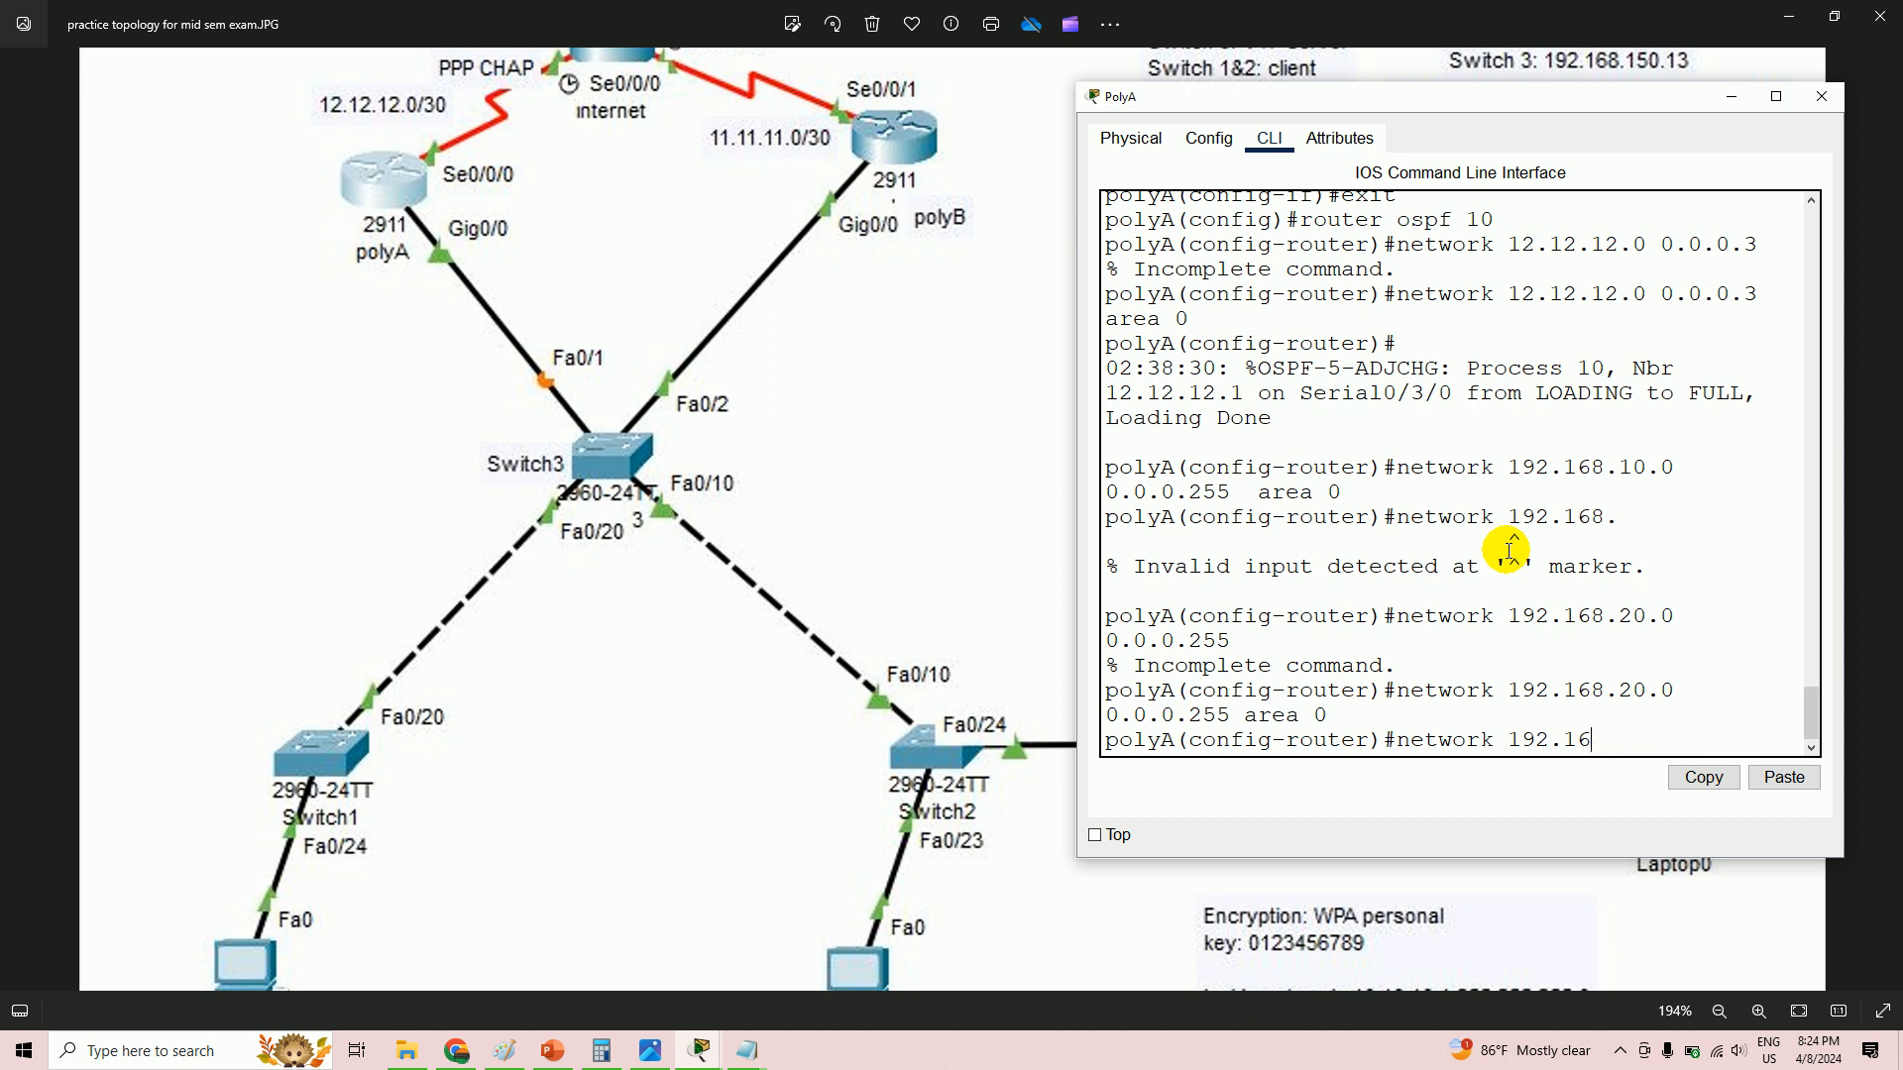
type("8.88.0 area")
key("BackSpace")
key("BackSpace")
key("BackSpace")
type("0.0.127 area 0")
key("Return")
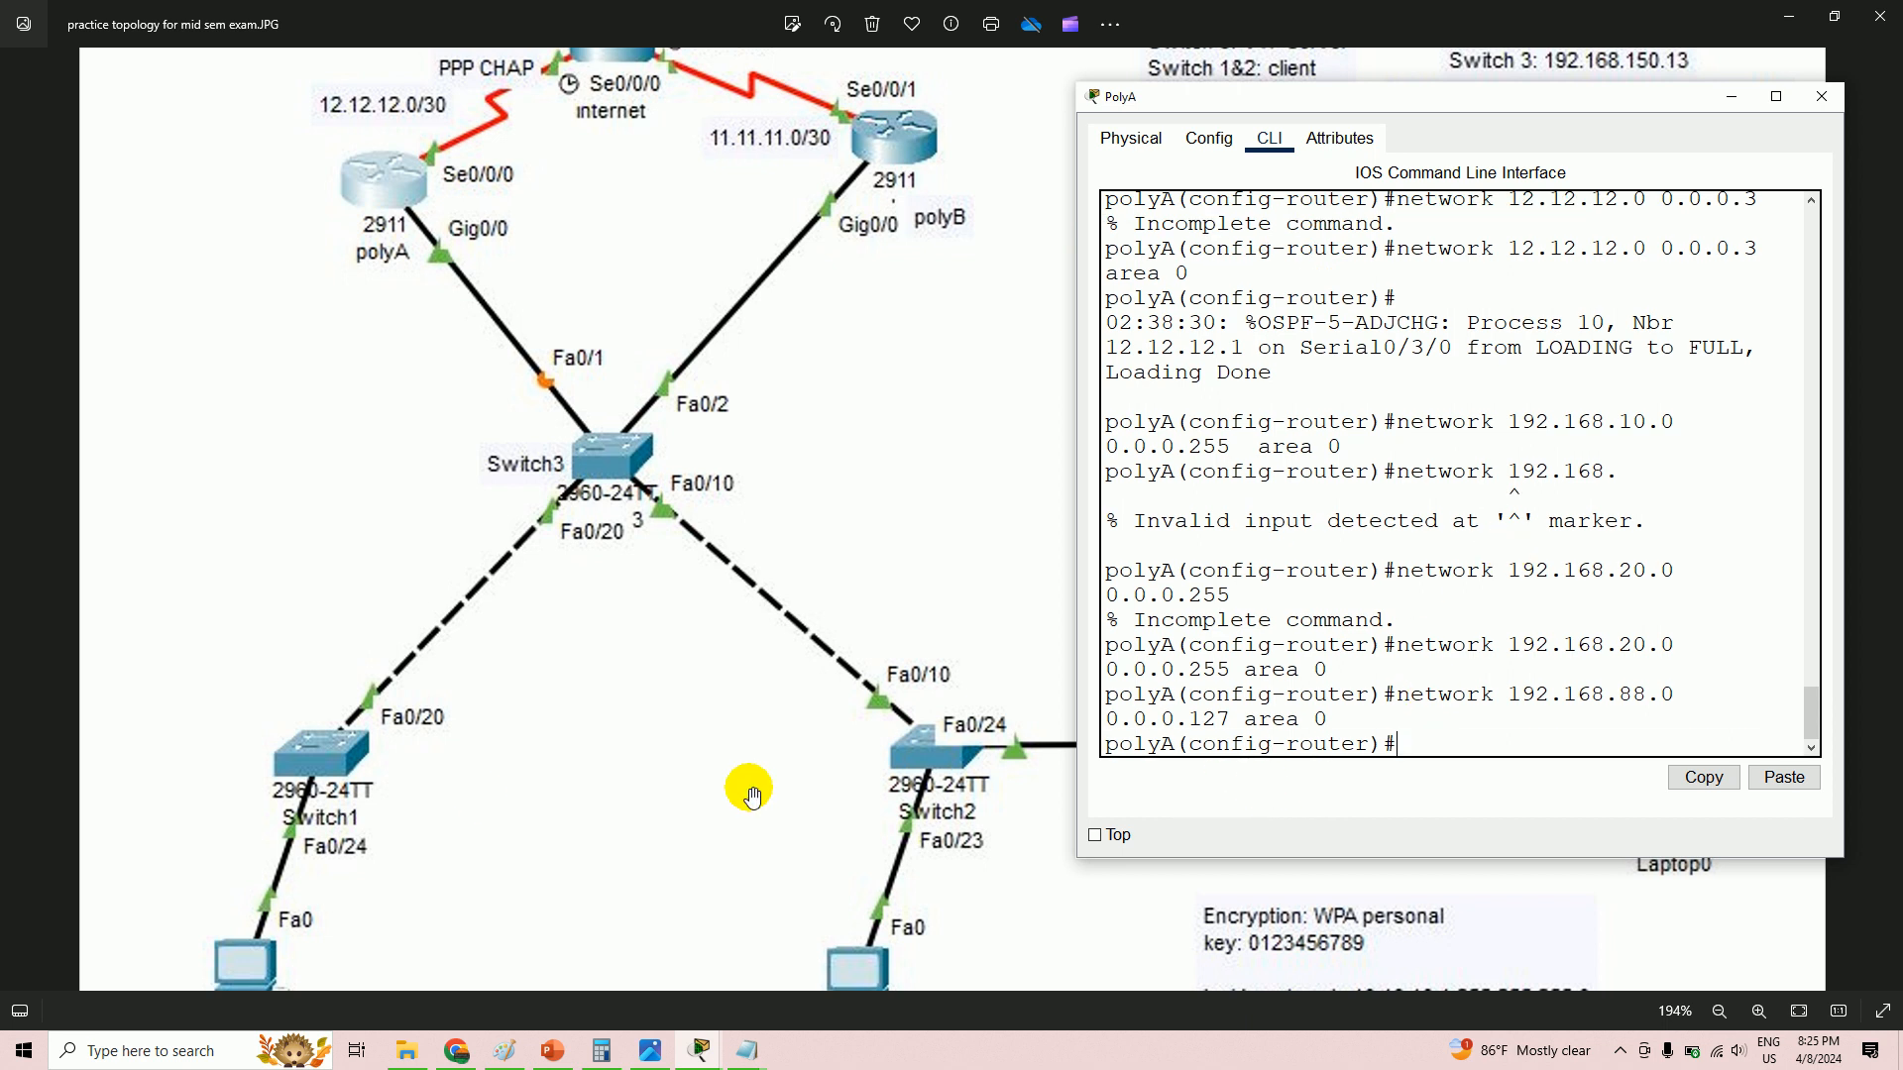
- Compute 255 − 128 = 127 in Calculator to verify the 0.0.0.127 wildcard, then return to PolyA
left_click(601, 1051)
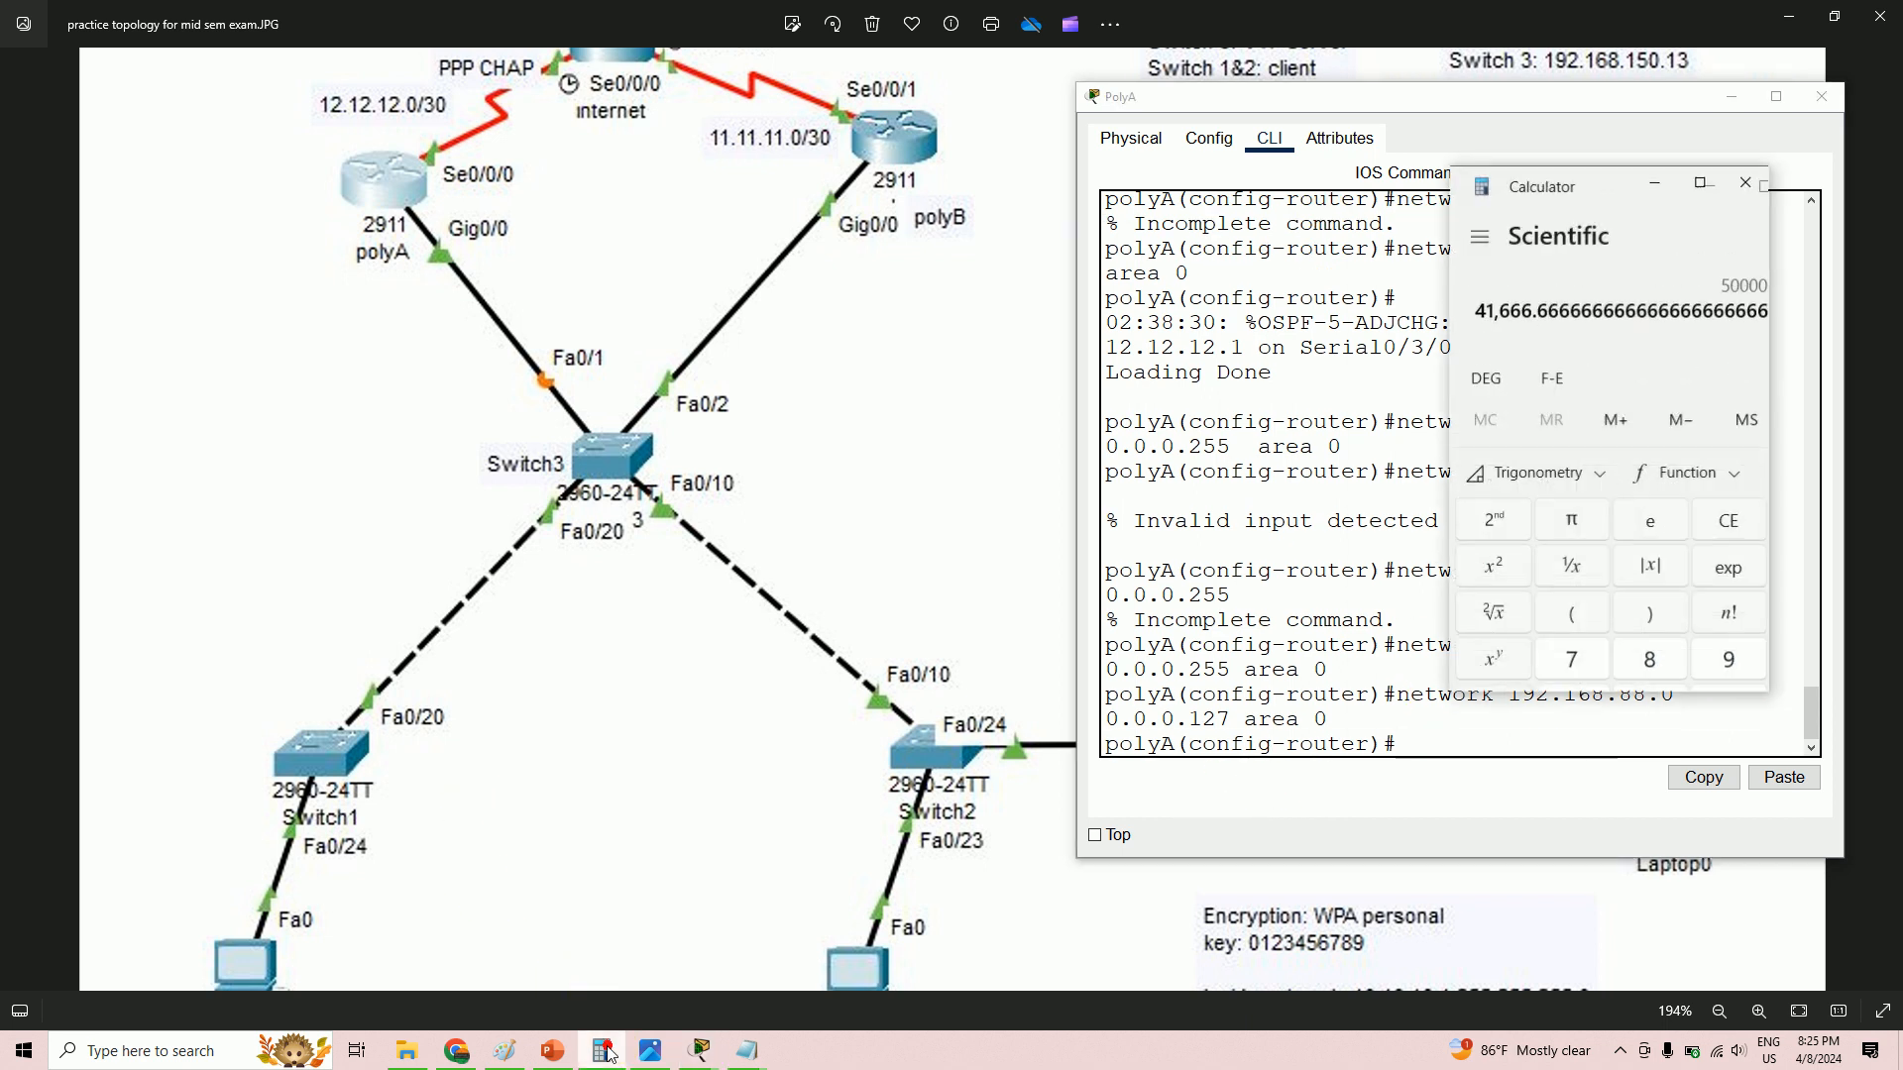
key("Escape")
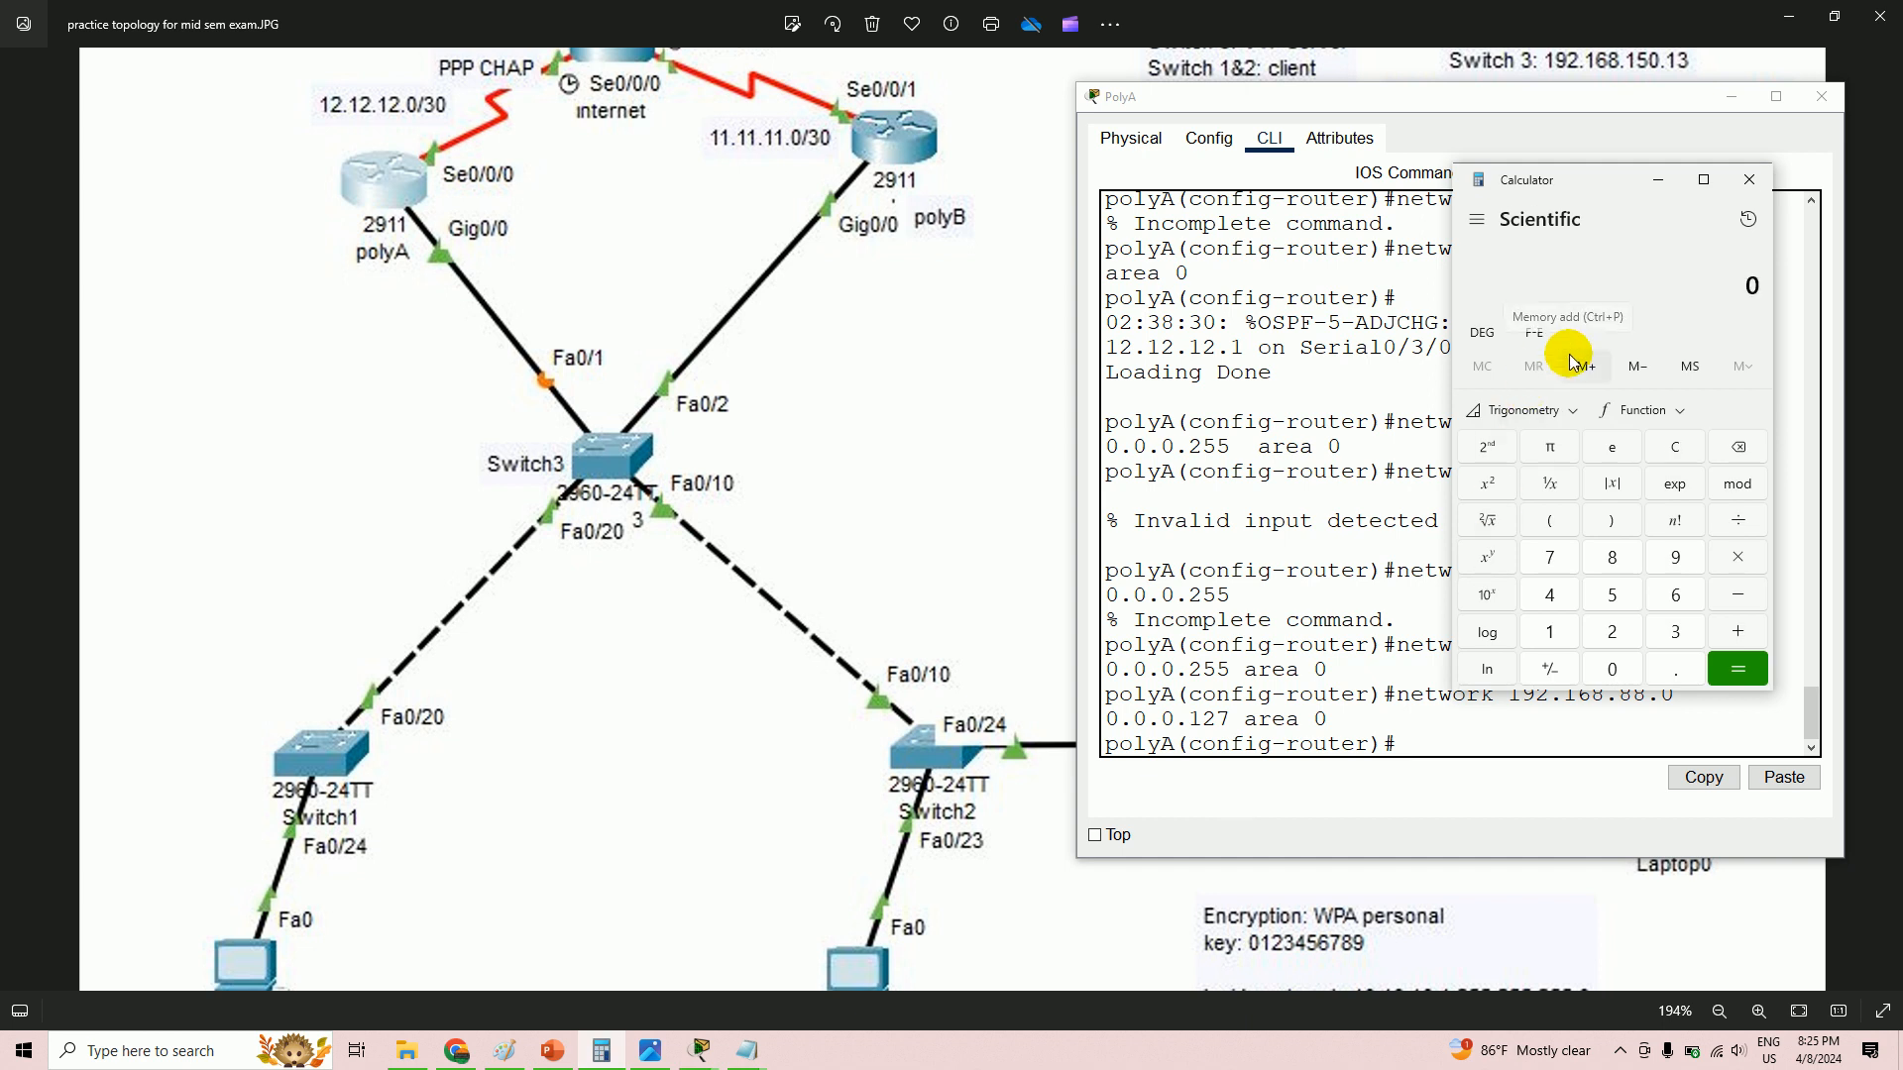
type("255")
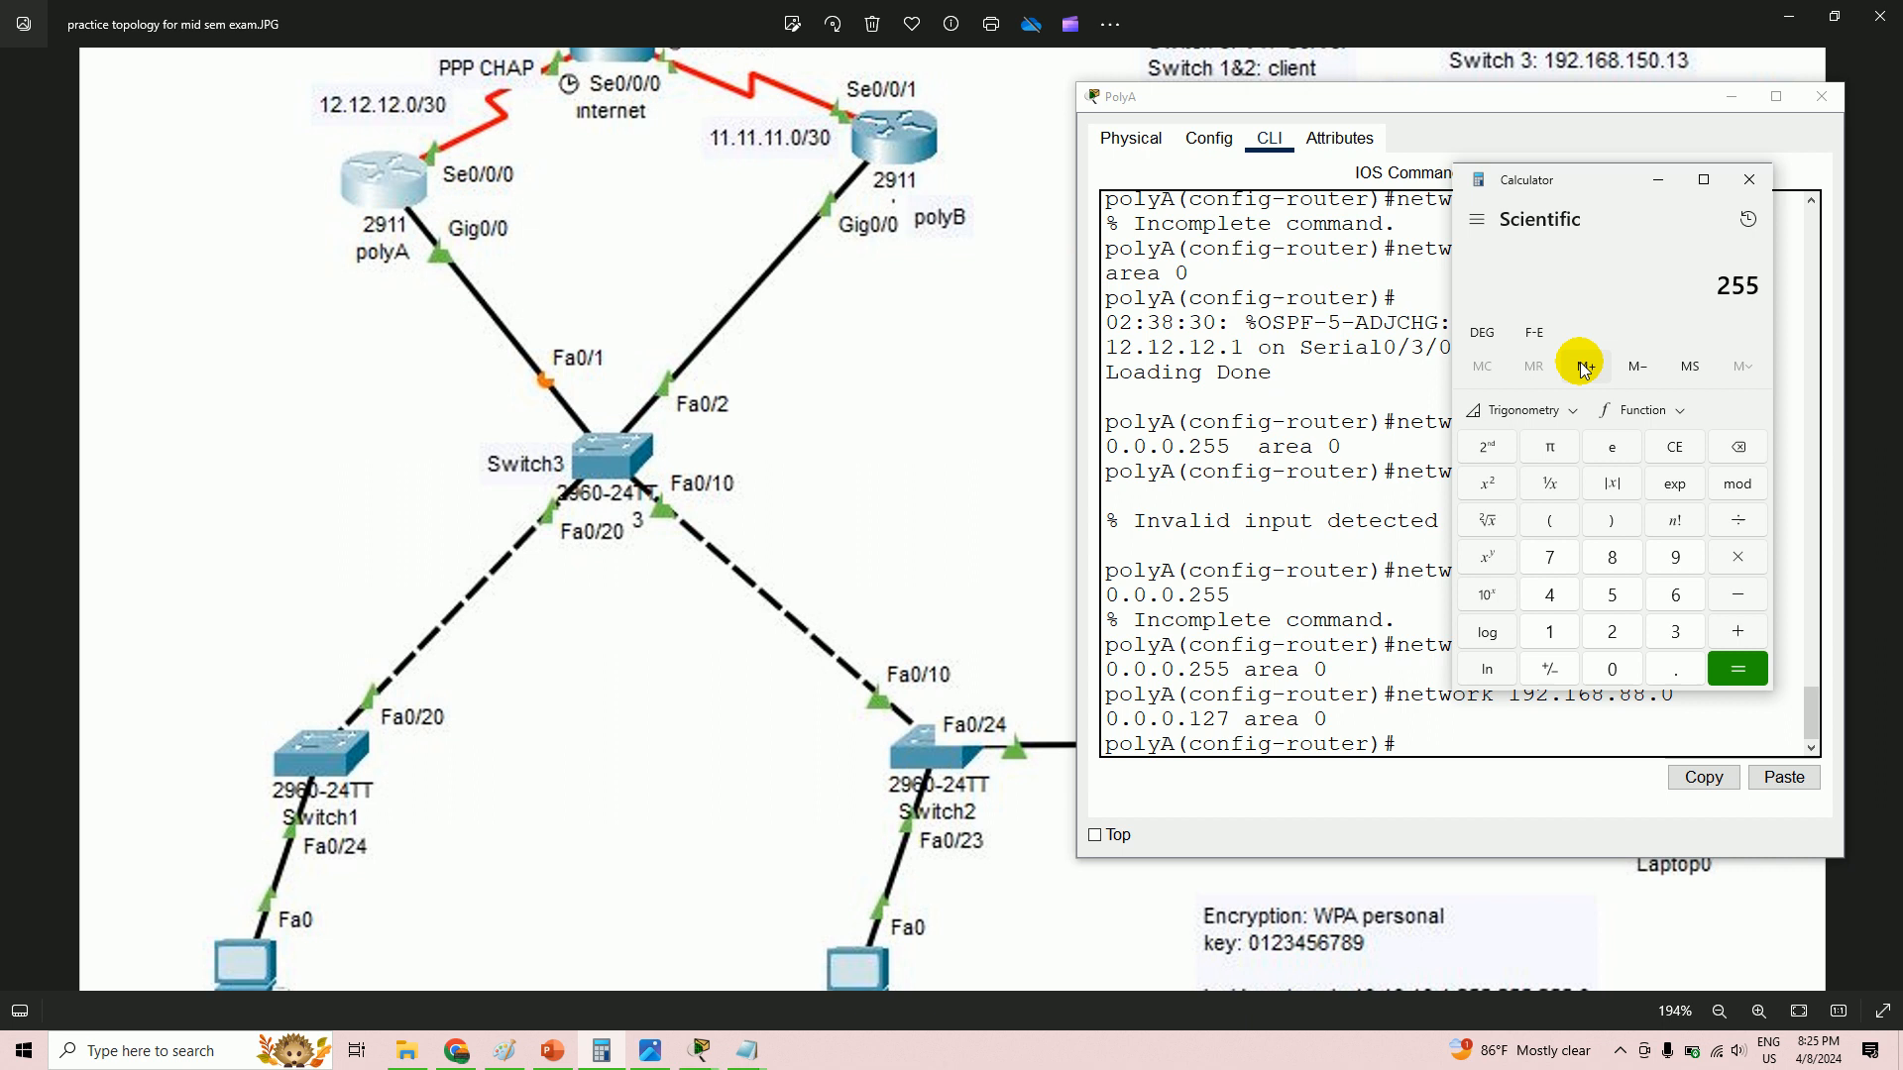
key("minus")
type("128")
key("Return")
key("Escape")
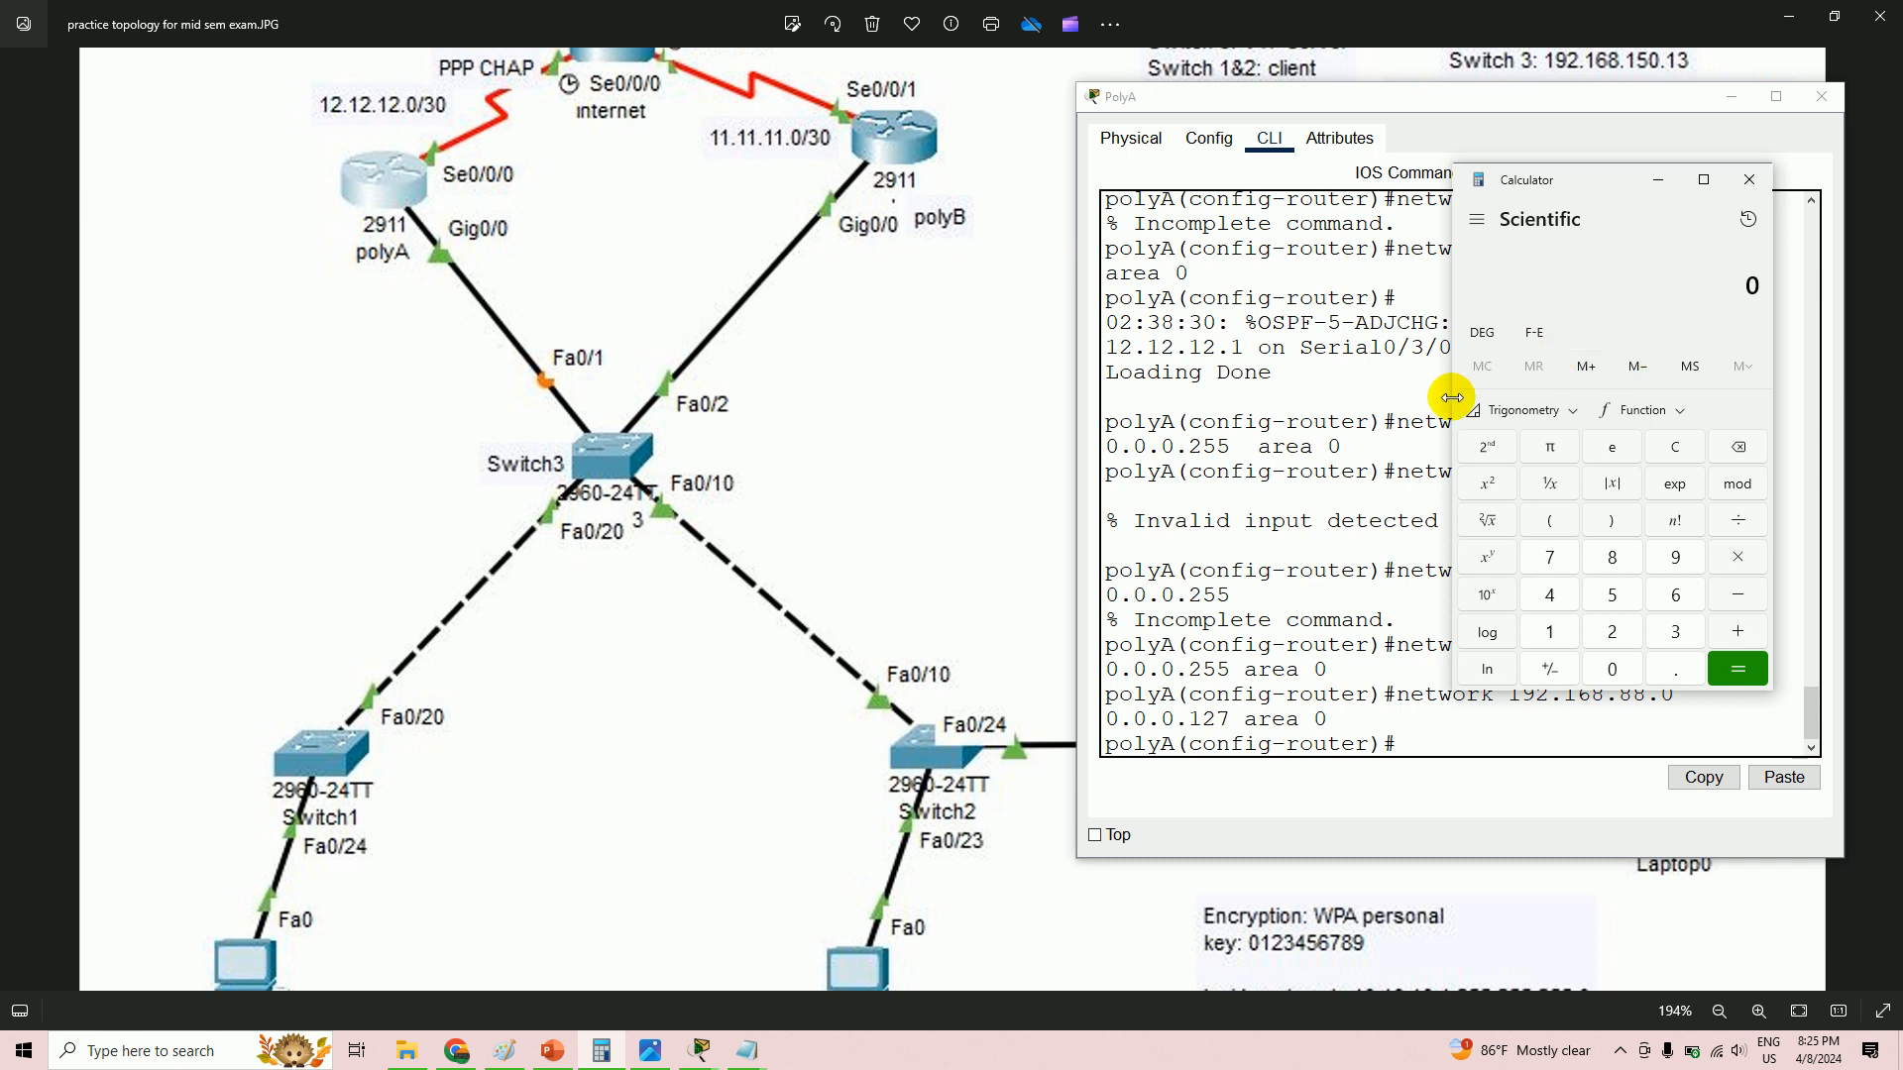
left_click(1427, 745)
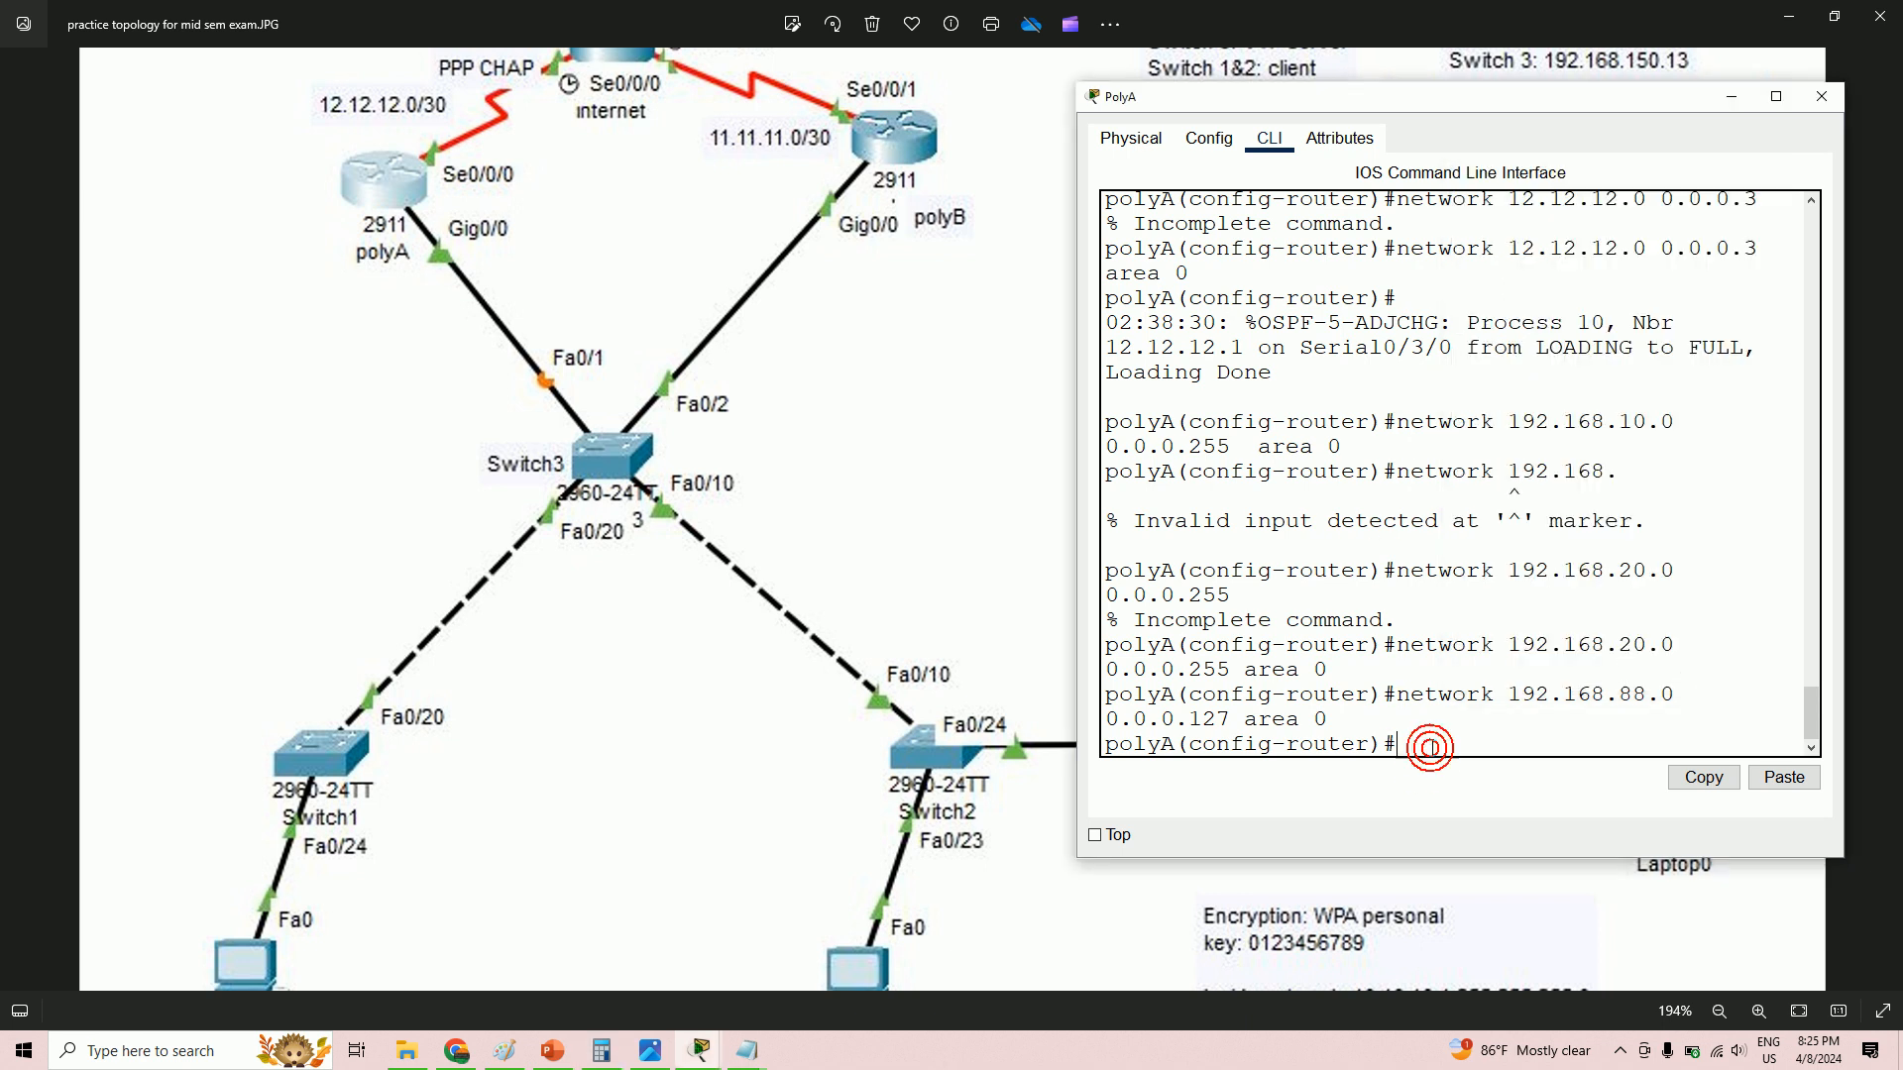
- Enter 'network 192.168.150.0 0.0.0.255 area 0' on PolyA
type("network")
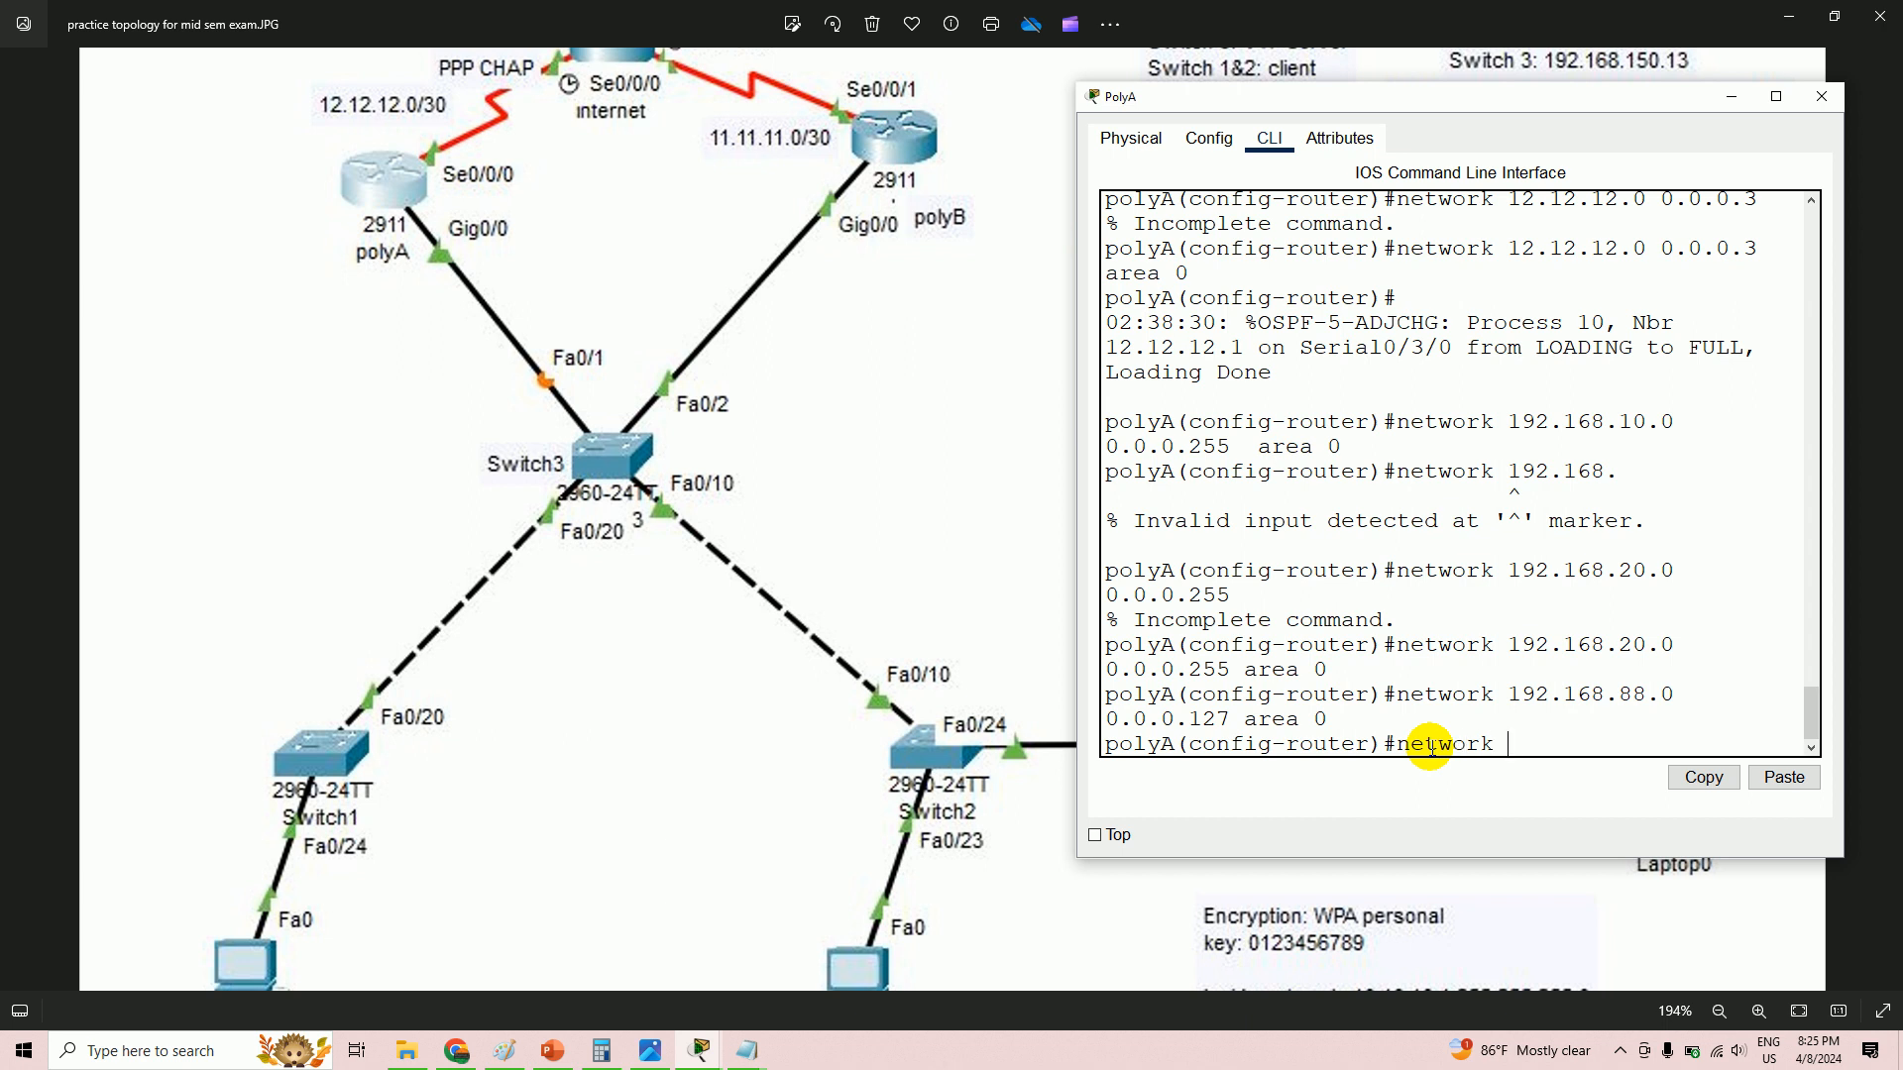
type(" 192.168.150.0 0.0.0.255")
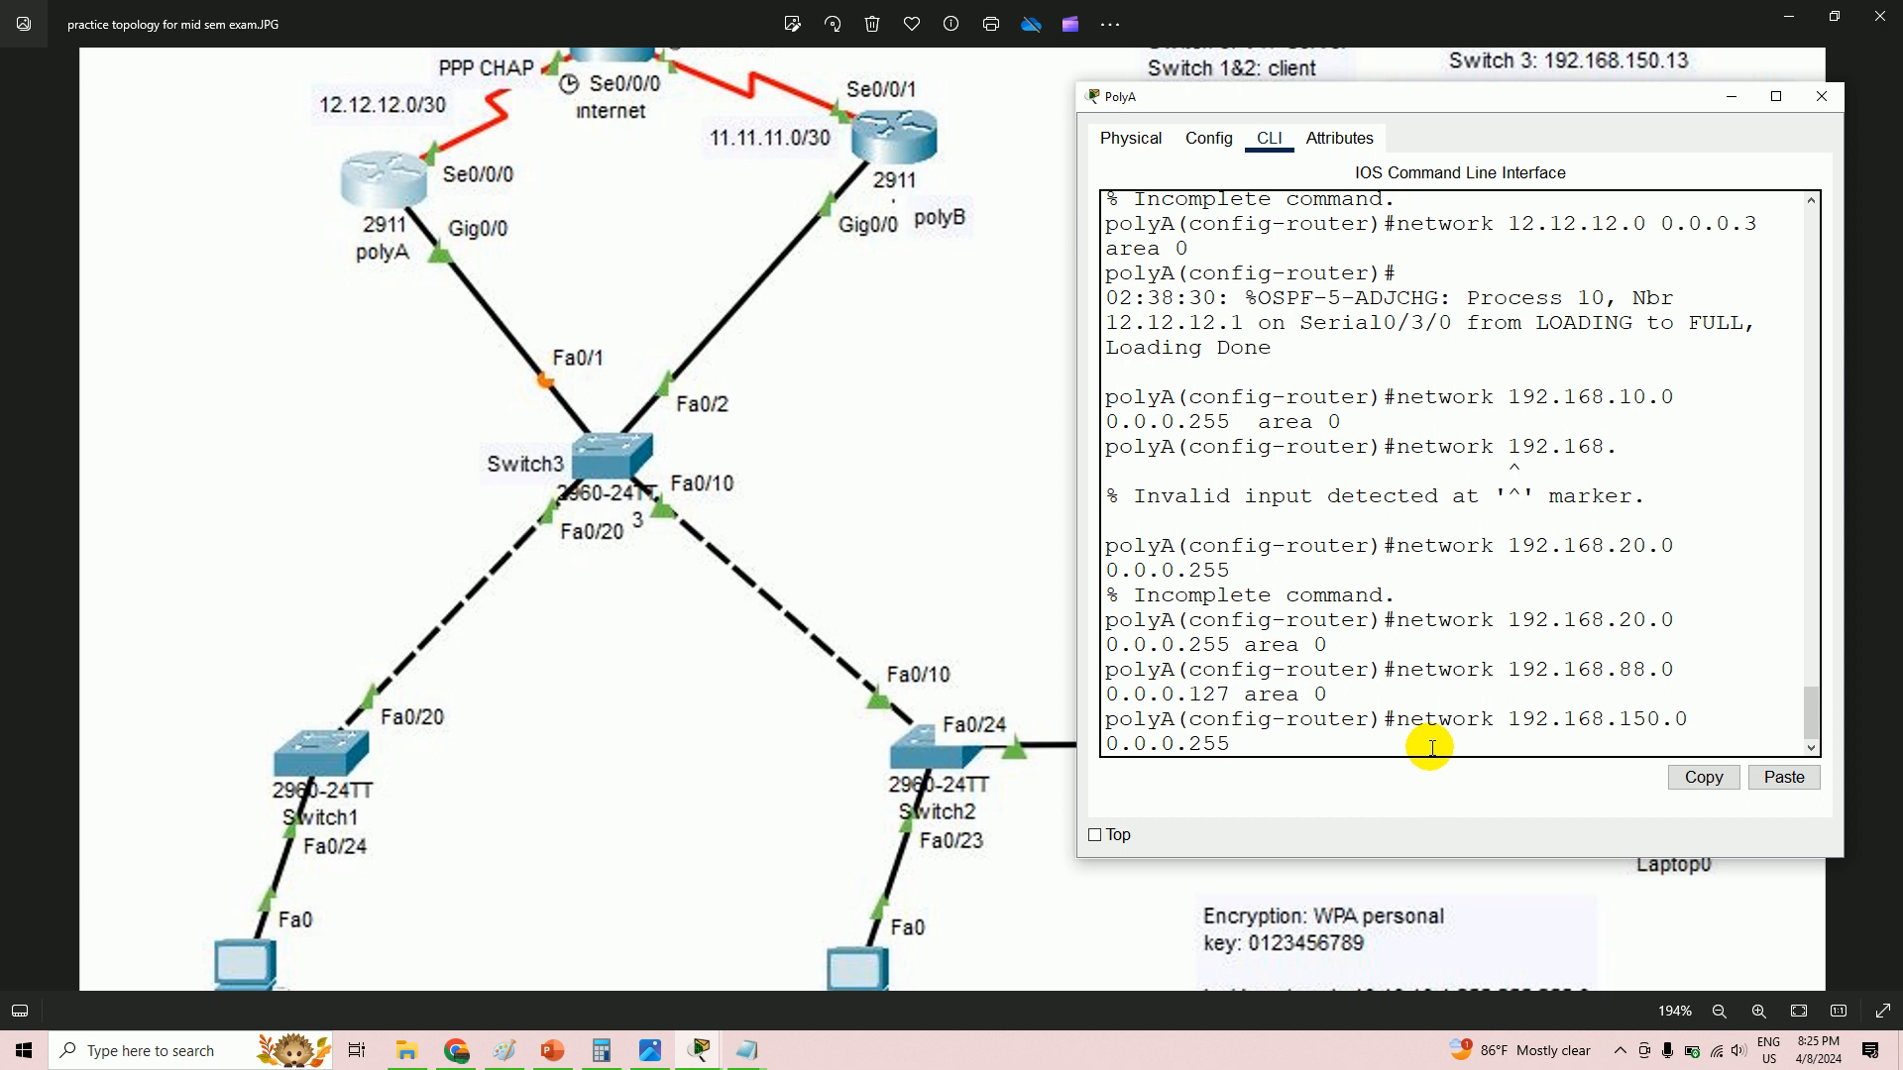
type(" area 0")
key("Return")
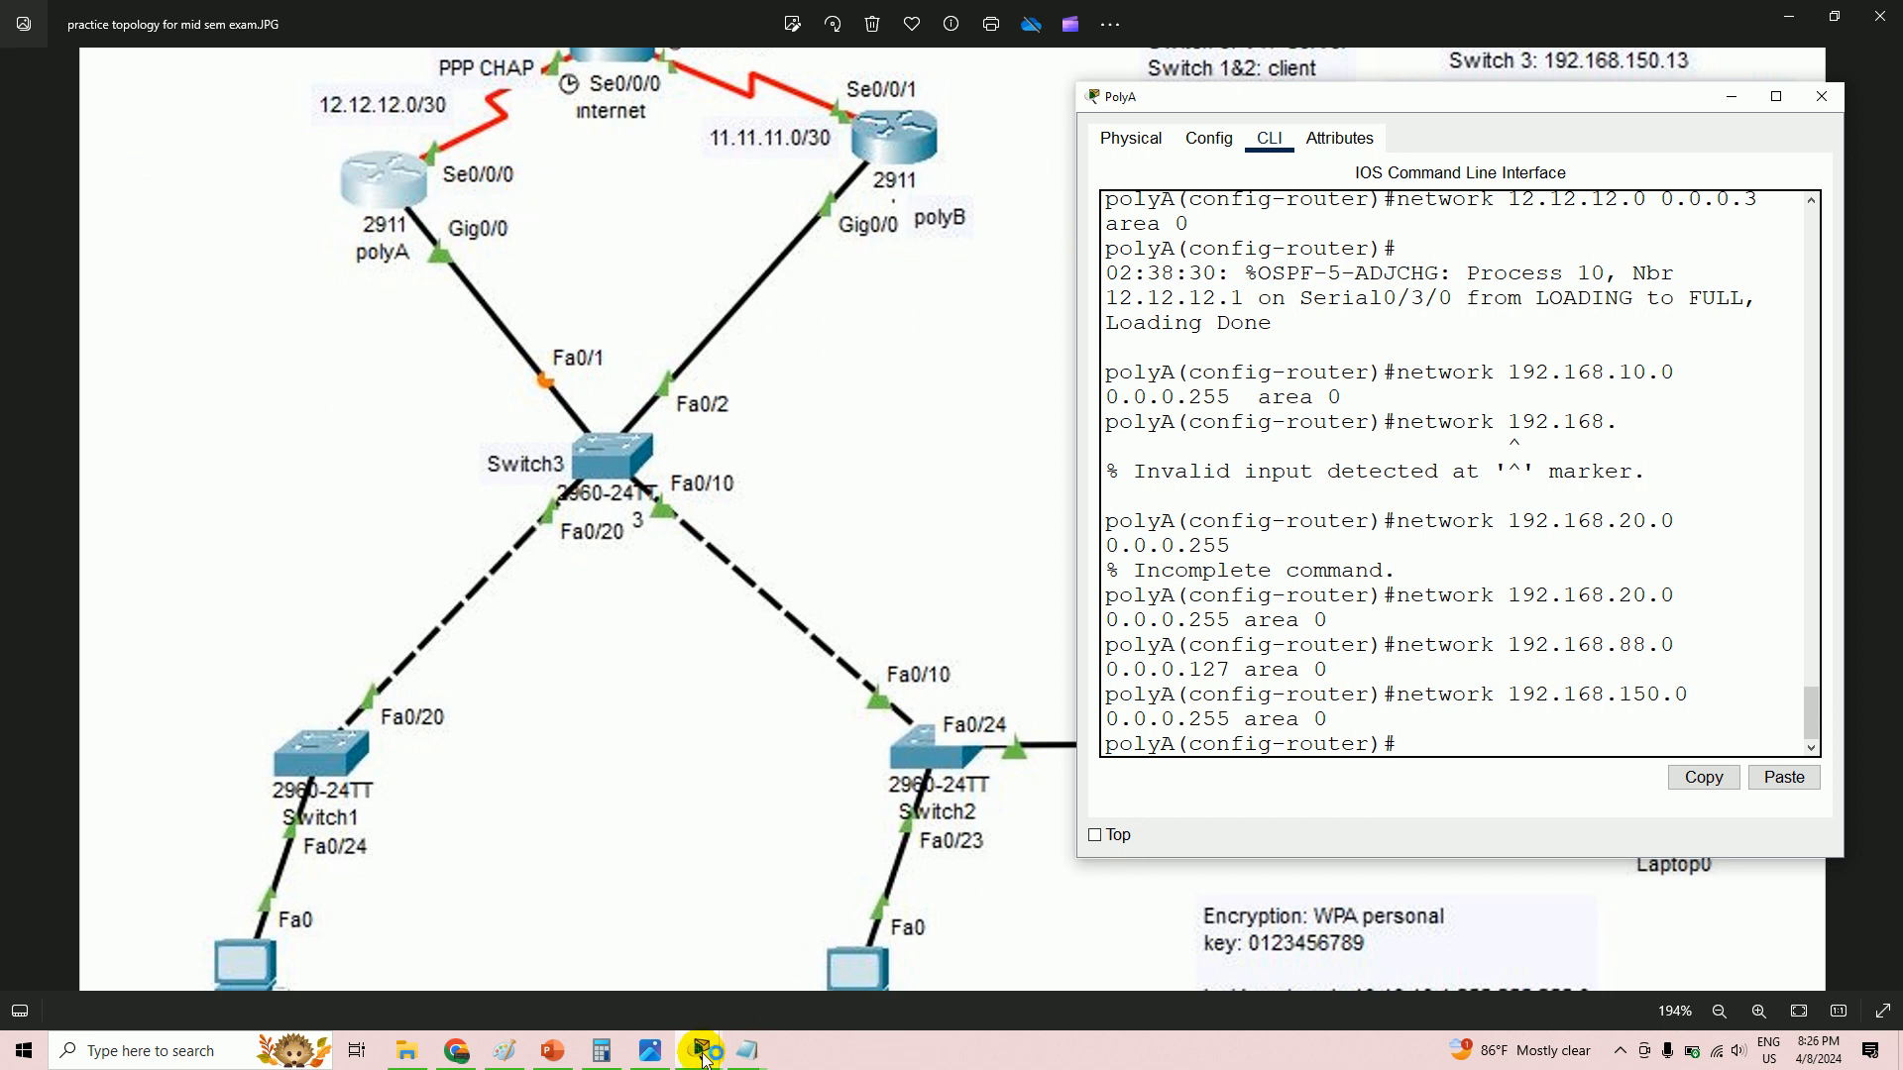
- Return to PolyA's command line and exit configuration mode with end
mouse_move(710, 1060)
left_click(1149, 986)
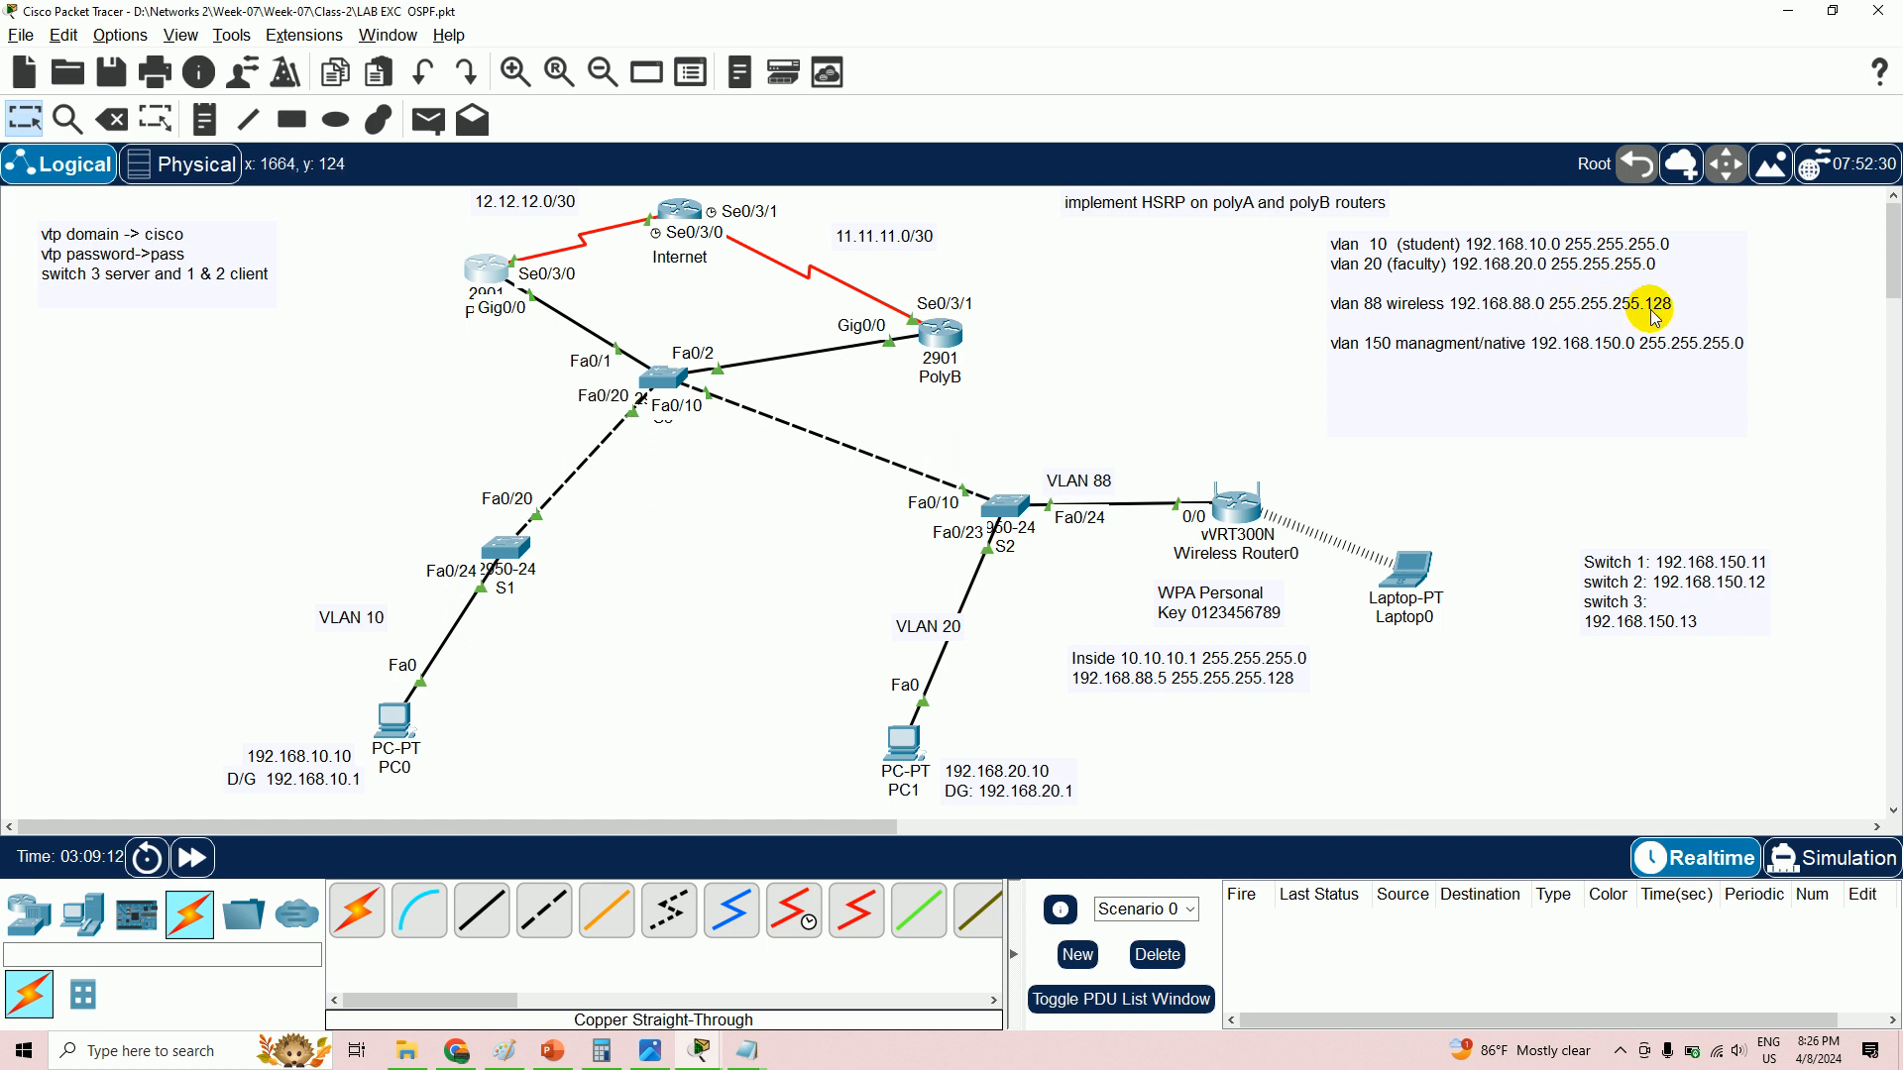
left_click(951, 342)
left_click(476, 283)
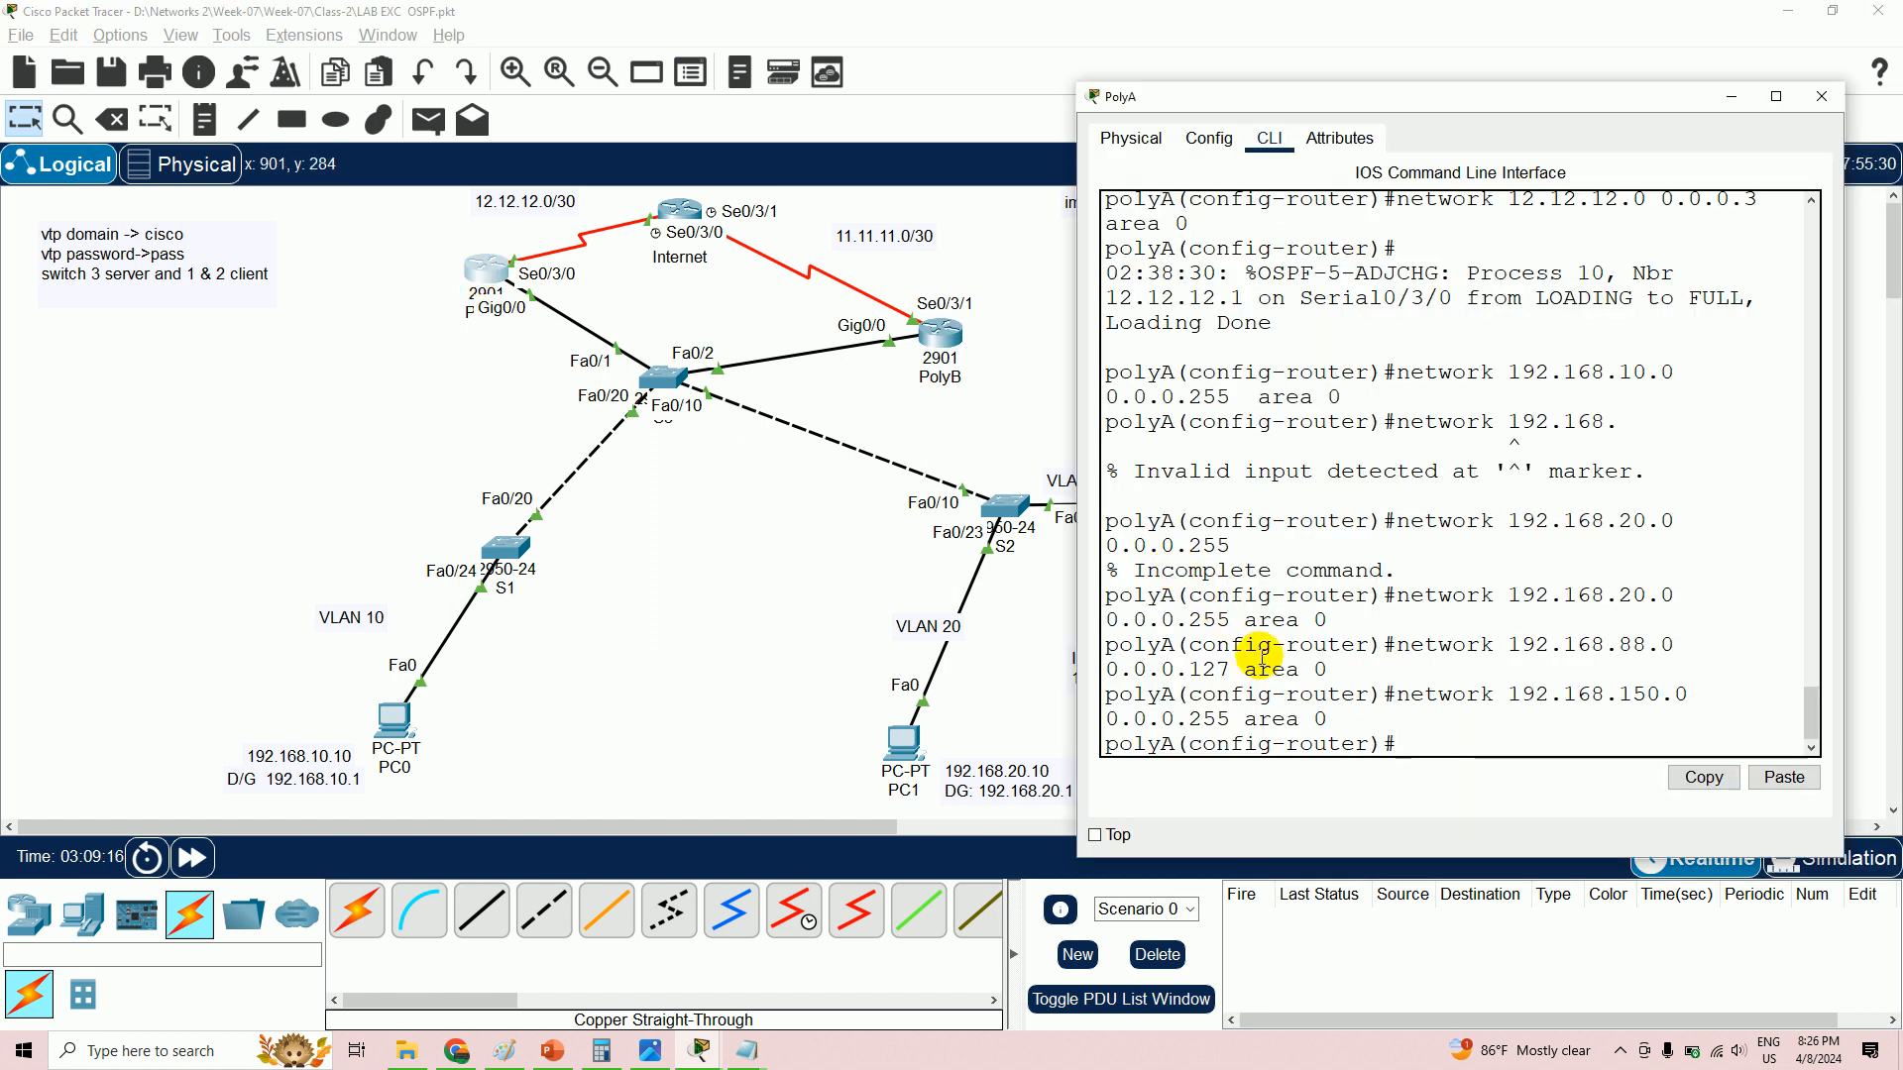
type("end")
key("Return")
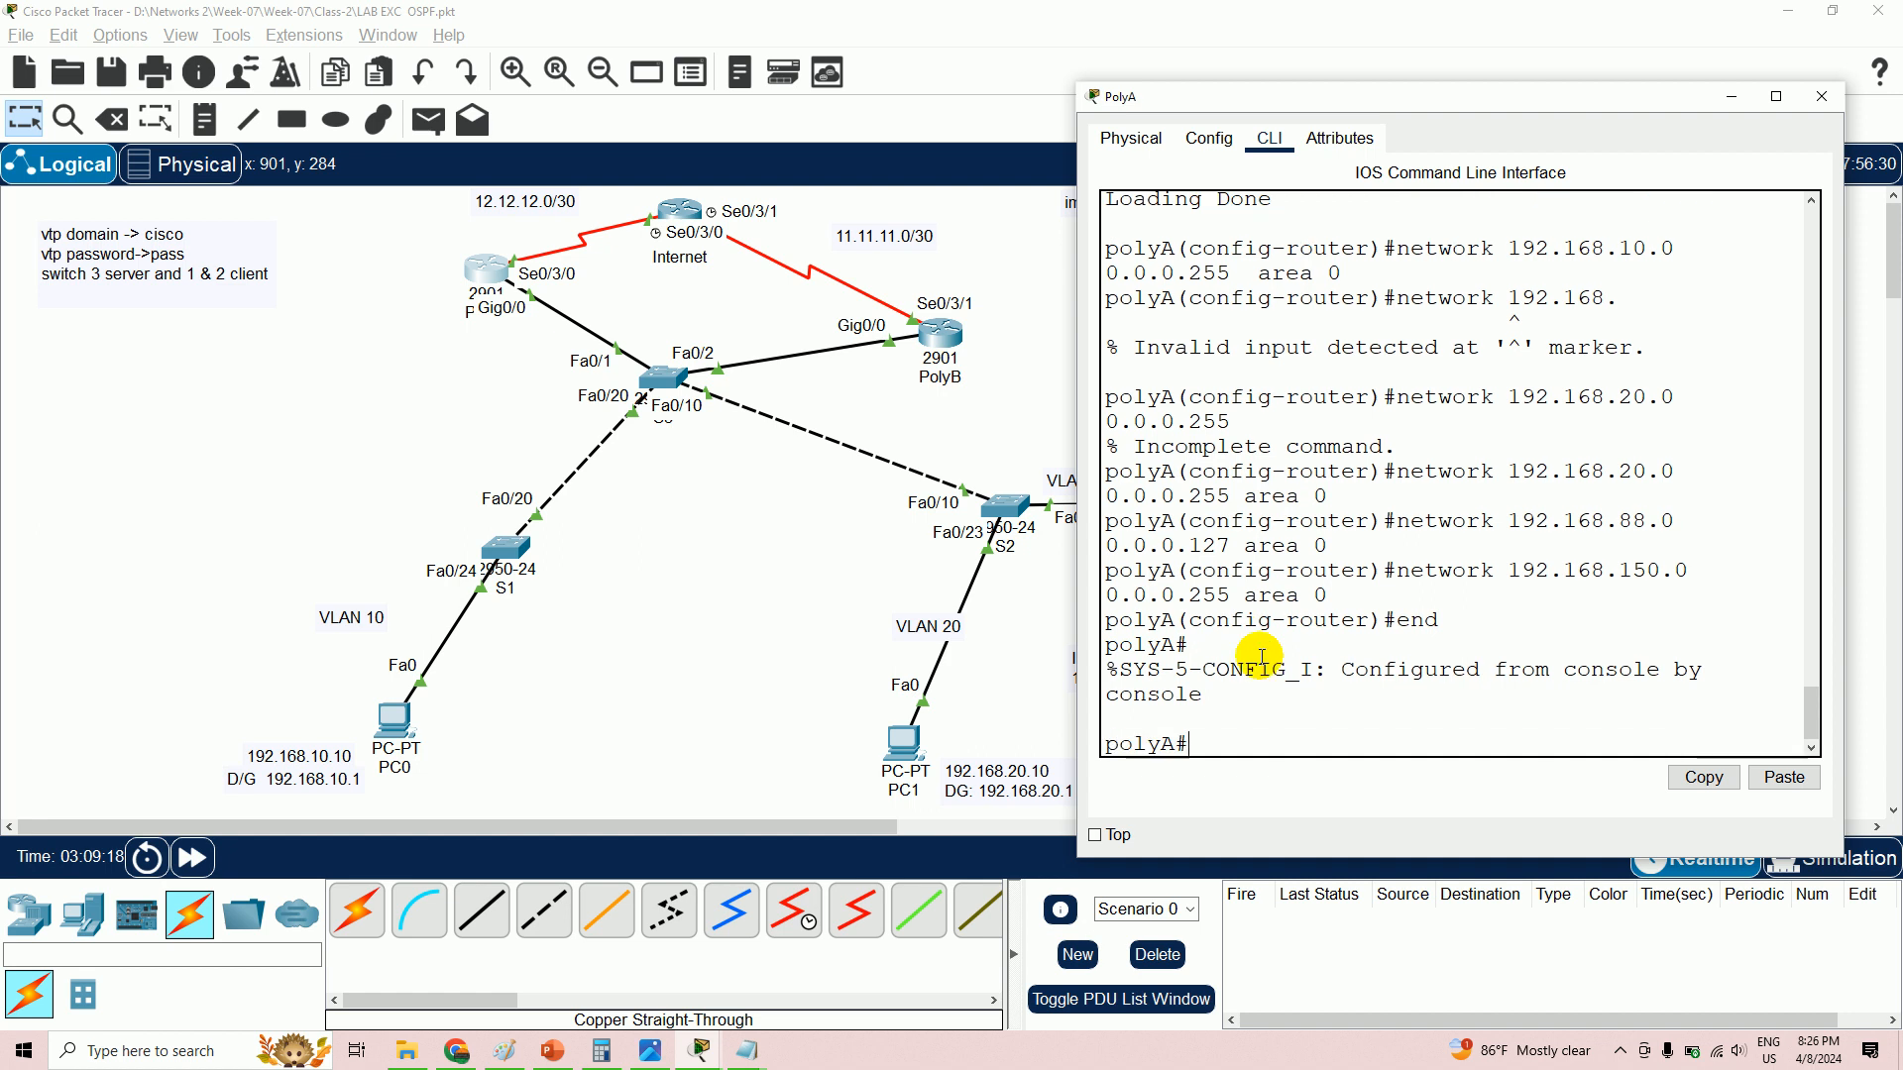
- Review PolyA's running configuration down to the OSPF section and save it with wr
type("sh run")
key("Return")
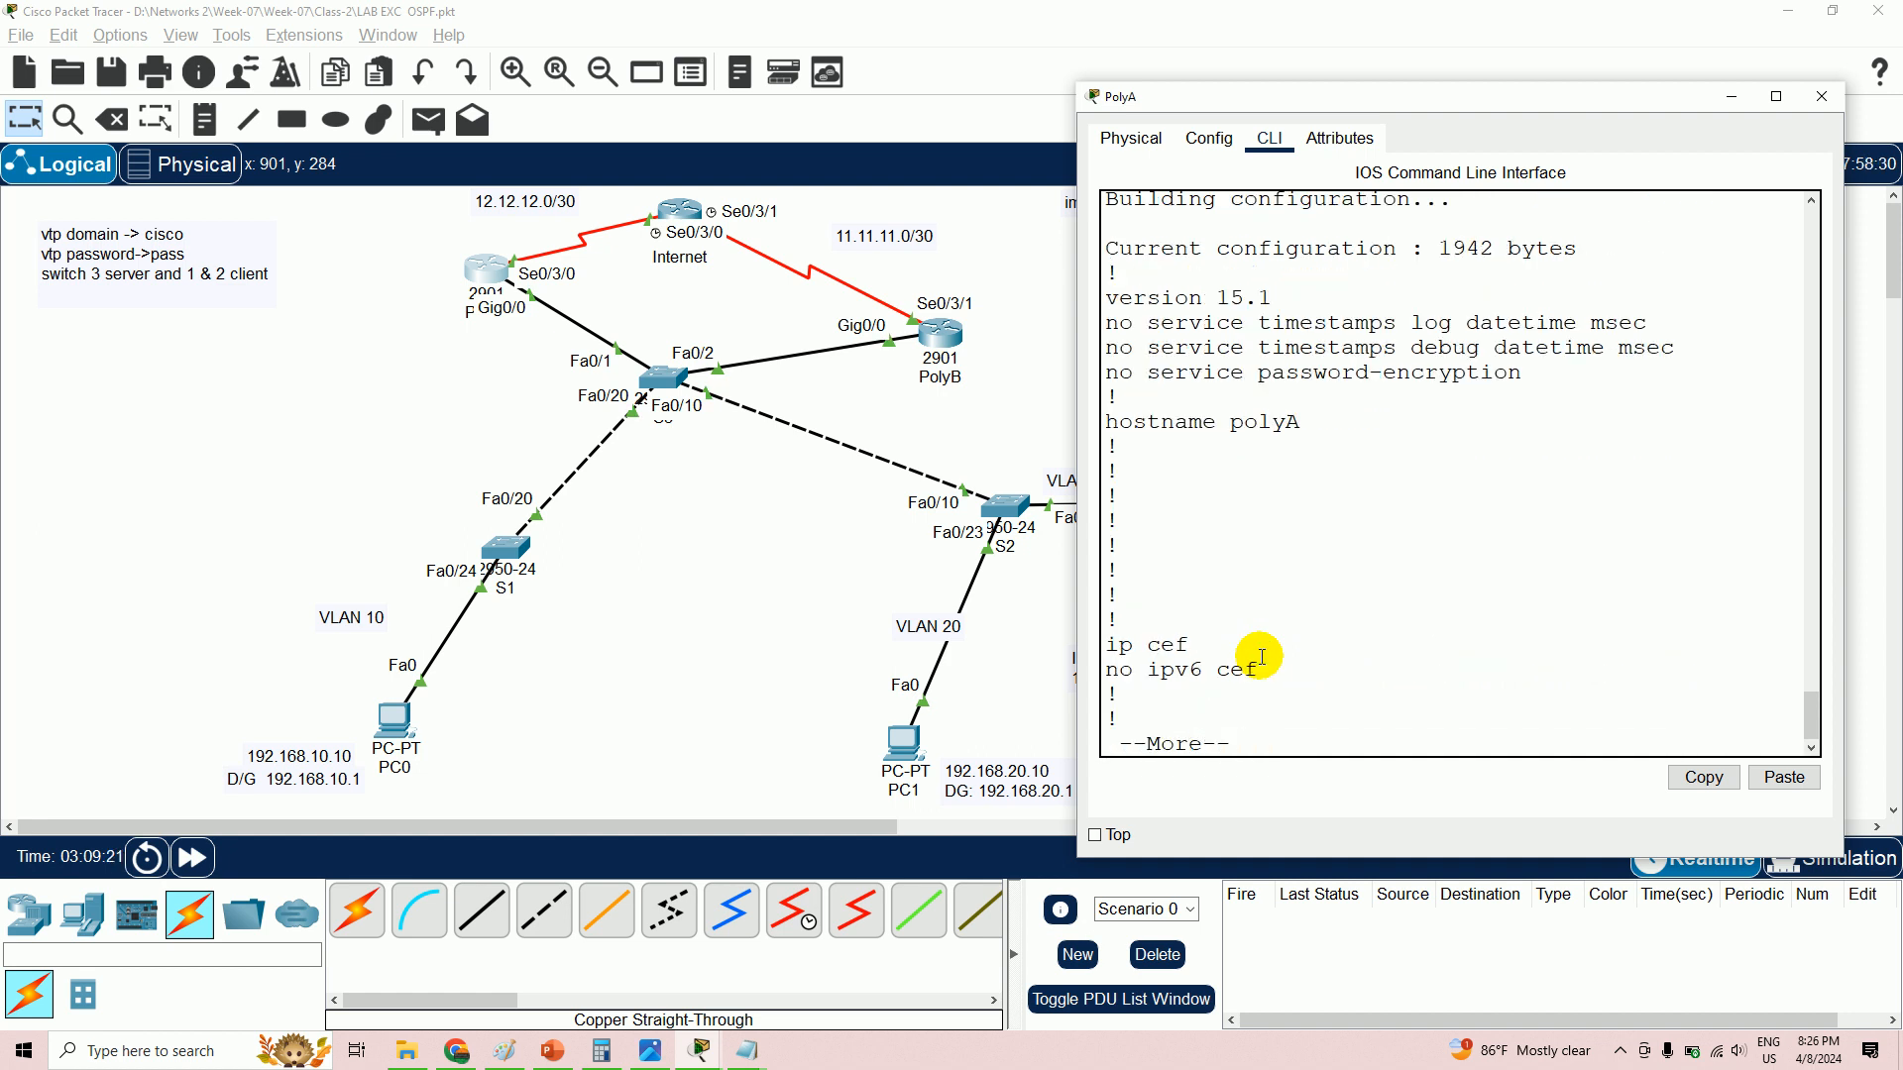
key("Return")
key("Return")
key("Return")
key("Return")
key("Return")
key("Return")
key("Return")
key("Return")
key("Return")
key("Return")
key("Return")
key("Return")
key("Return")
key("Return")
key("Return")
key("Return")
key("Return")
key("Return")
key("Return")
key("Return")
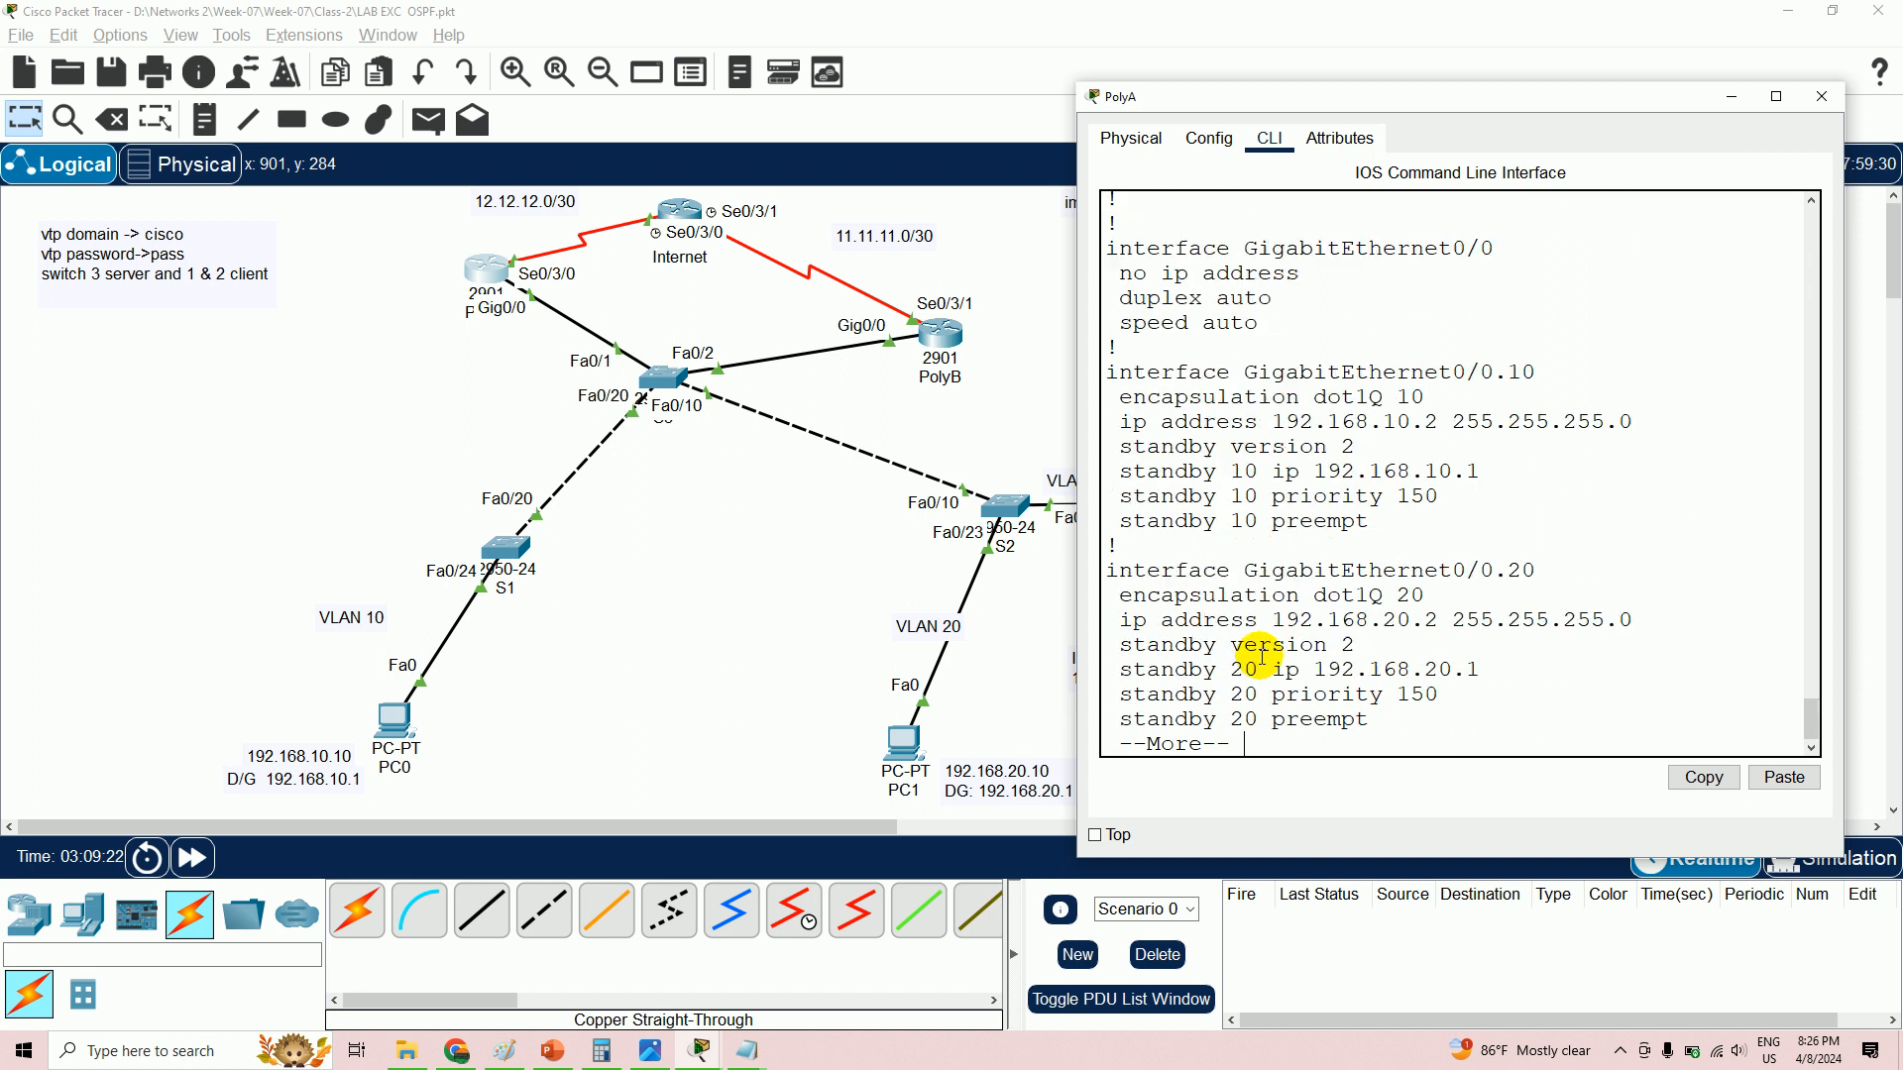
key("Return")
key("Return")
key("Return")
key("Return")
key("Return")
key("Return")
key("Return")
key("Return")
key("Return")
key("Return")
key("Return")
key("Return")
key("Return")
key("Return")
key("Return")
key("Return")
key("Return")
key("Return")
key("Return")
key("Return")
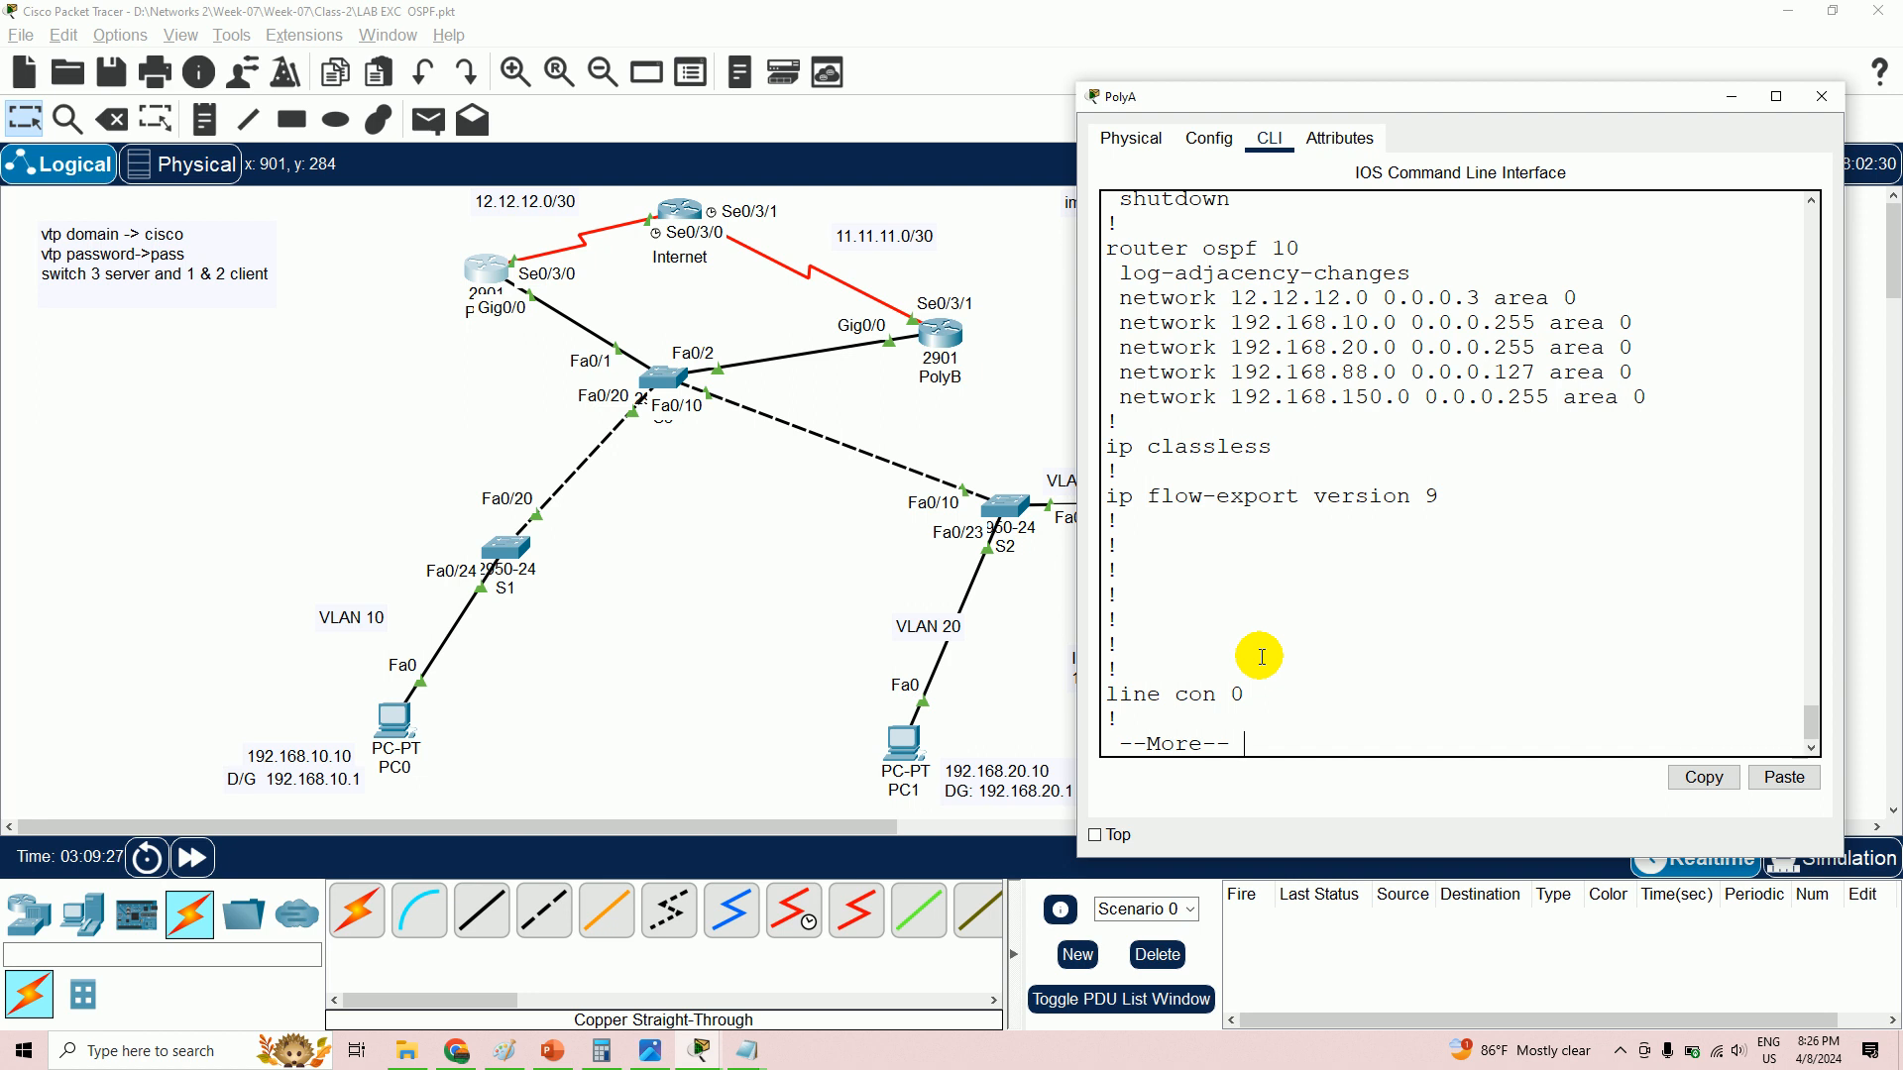
key("Return")
key("Return")
key("Return")
key("Return")
key("Return")
key("Return")
key("Return")
key("Return")
key("Return")
key("Return")
key("Return")
key("Return")
key("Return")
key("Return")
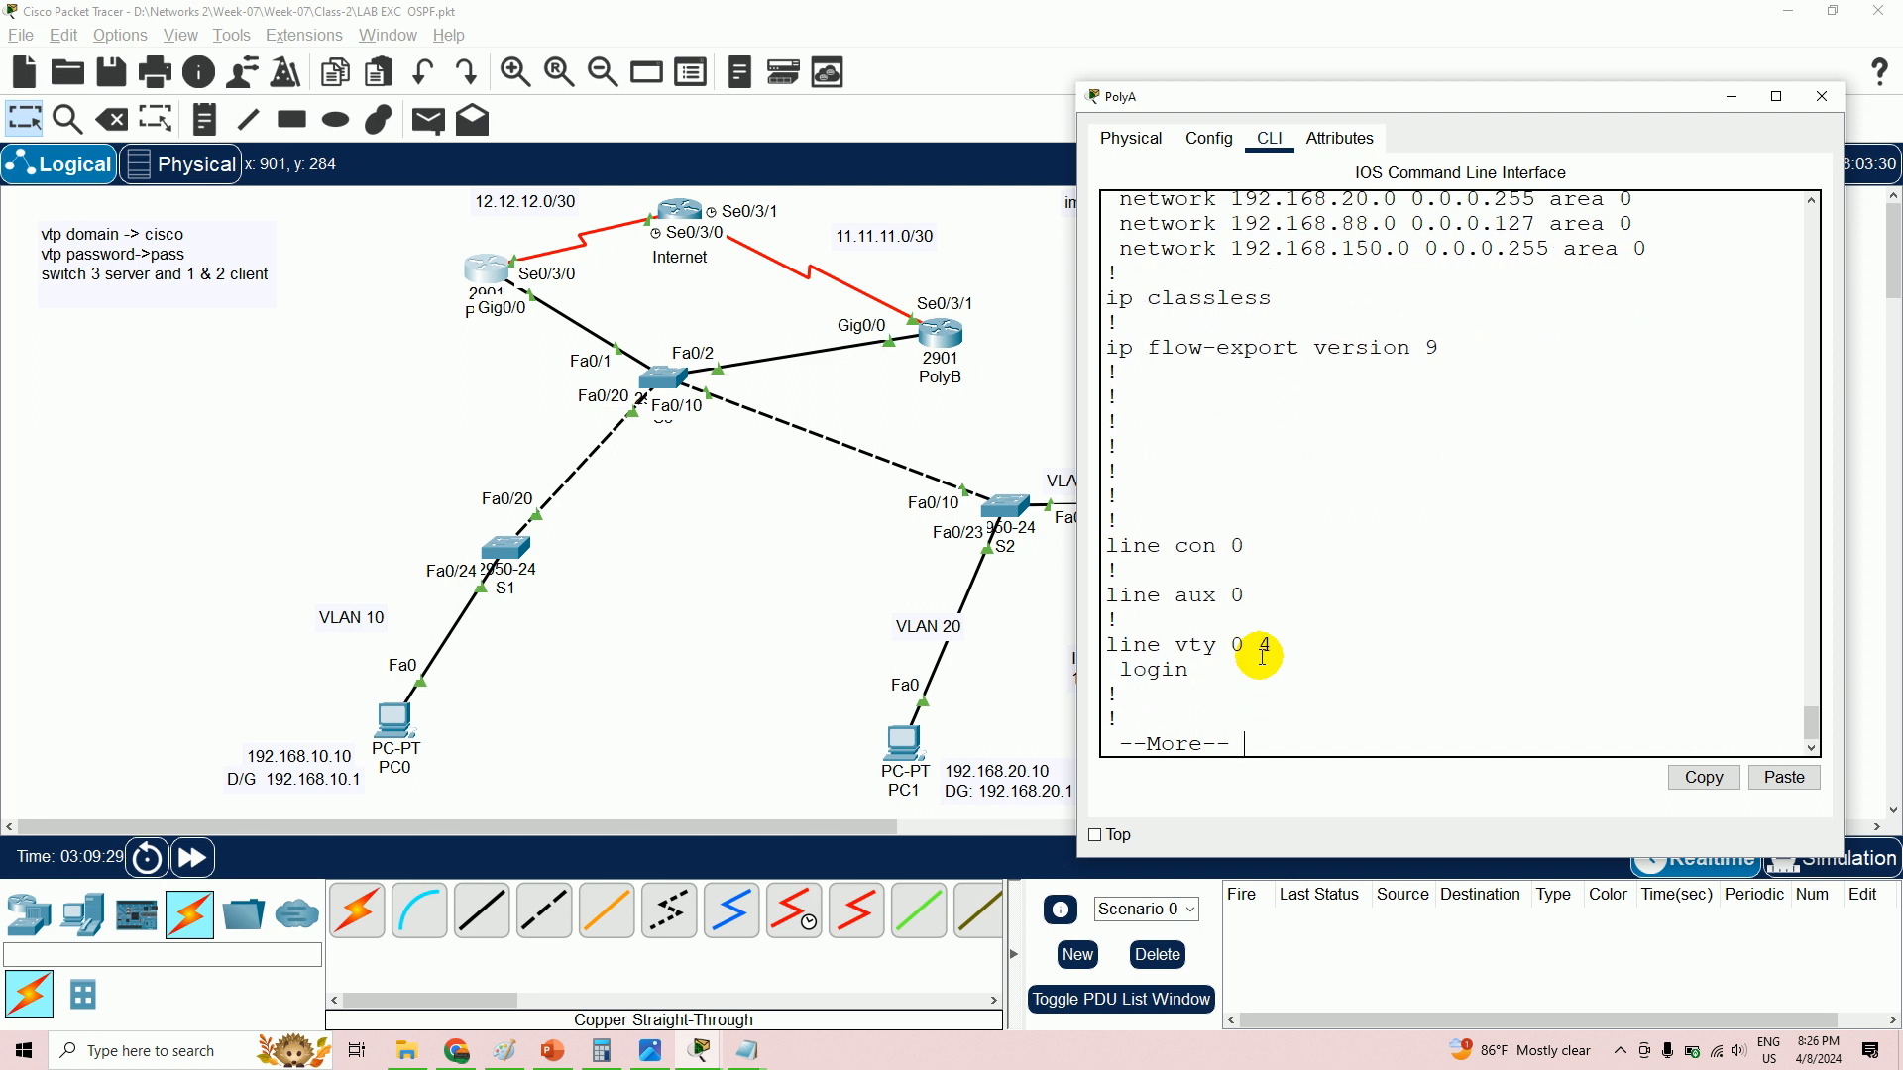
key("Return")
key("Return")
key("Return")
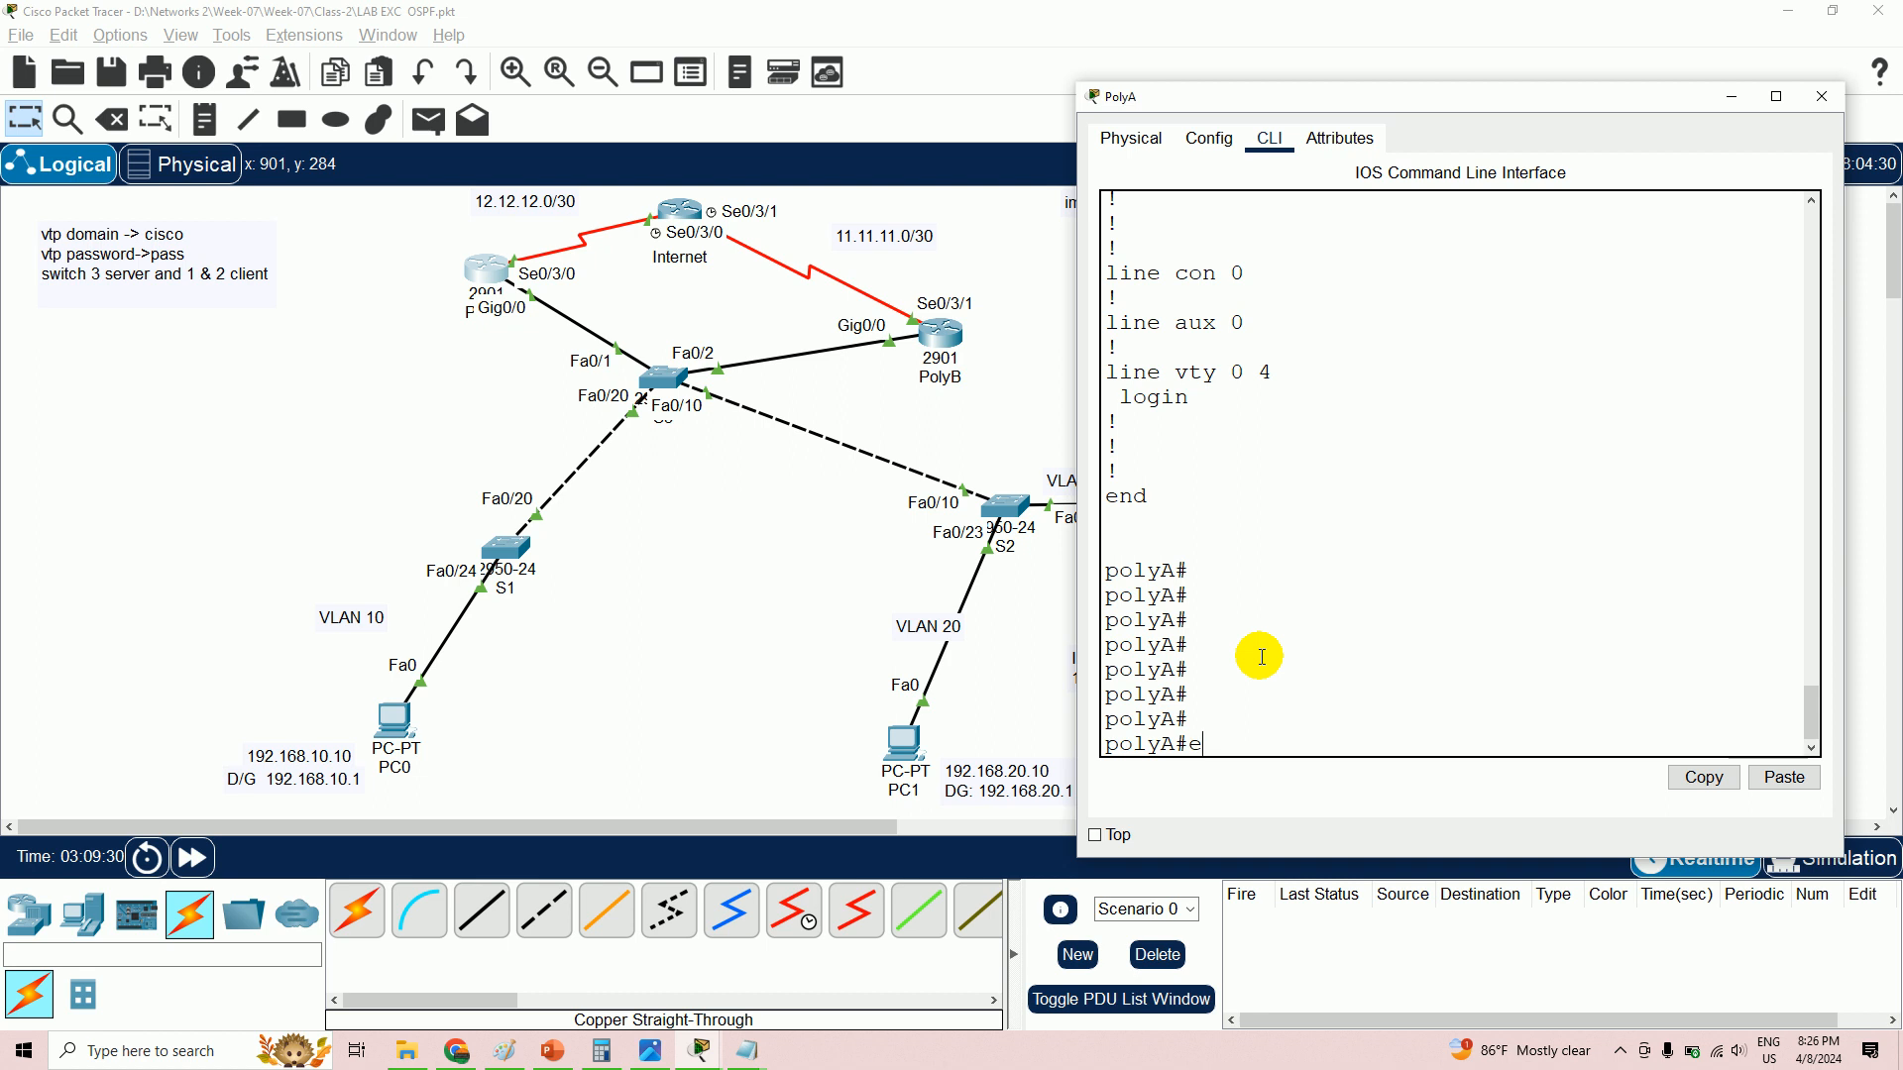
type("wr")
key("Return")
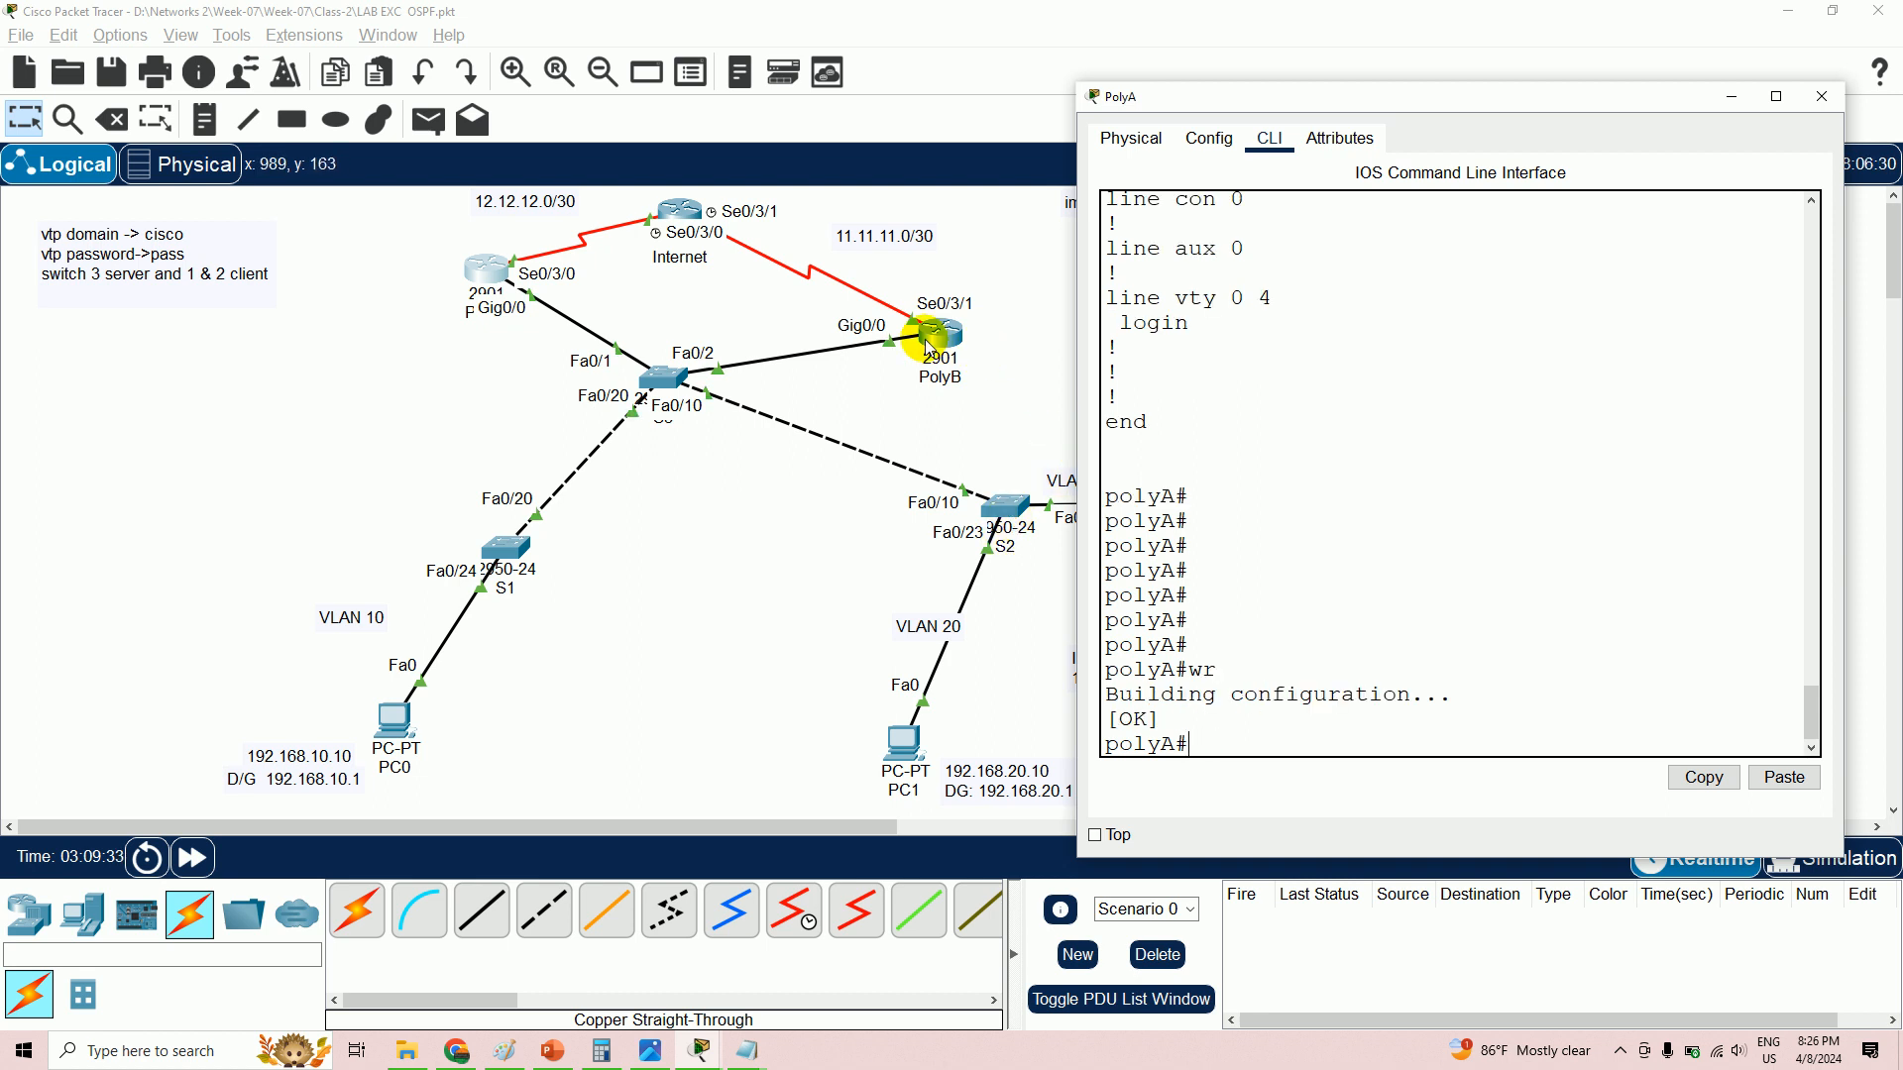
left_click(929, 342)
- On PolyB's command line, enter global configuration and start OSPF process 10
left_click(930, 343)
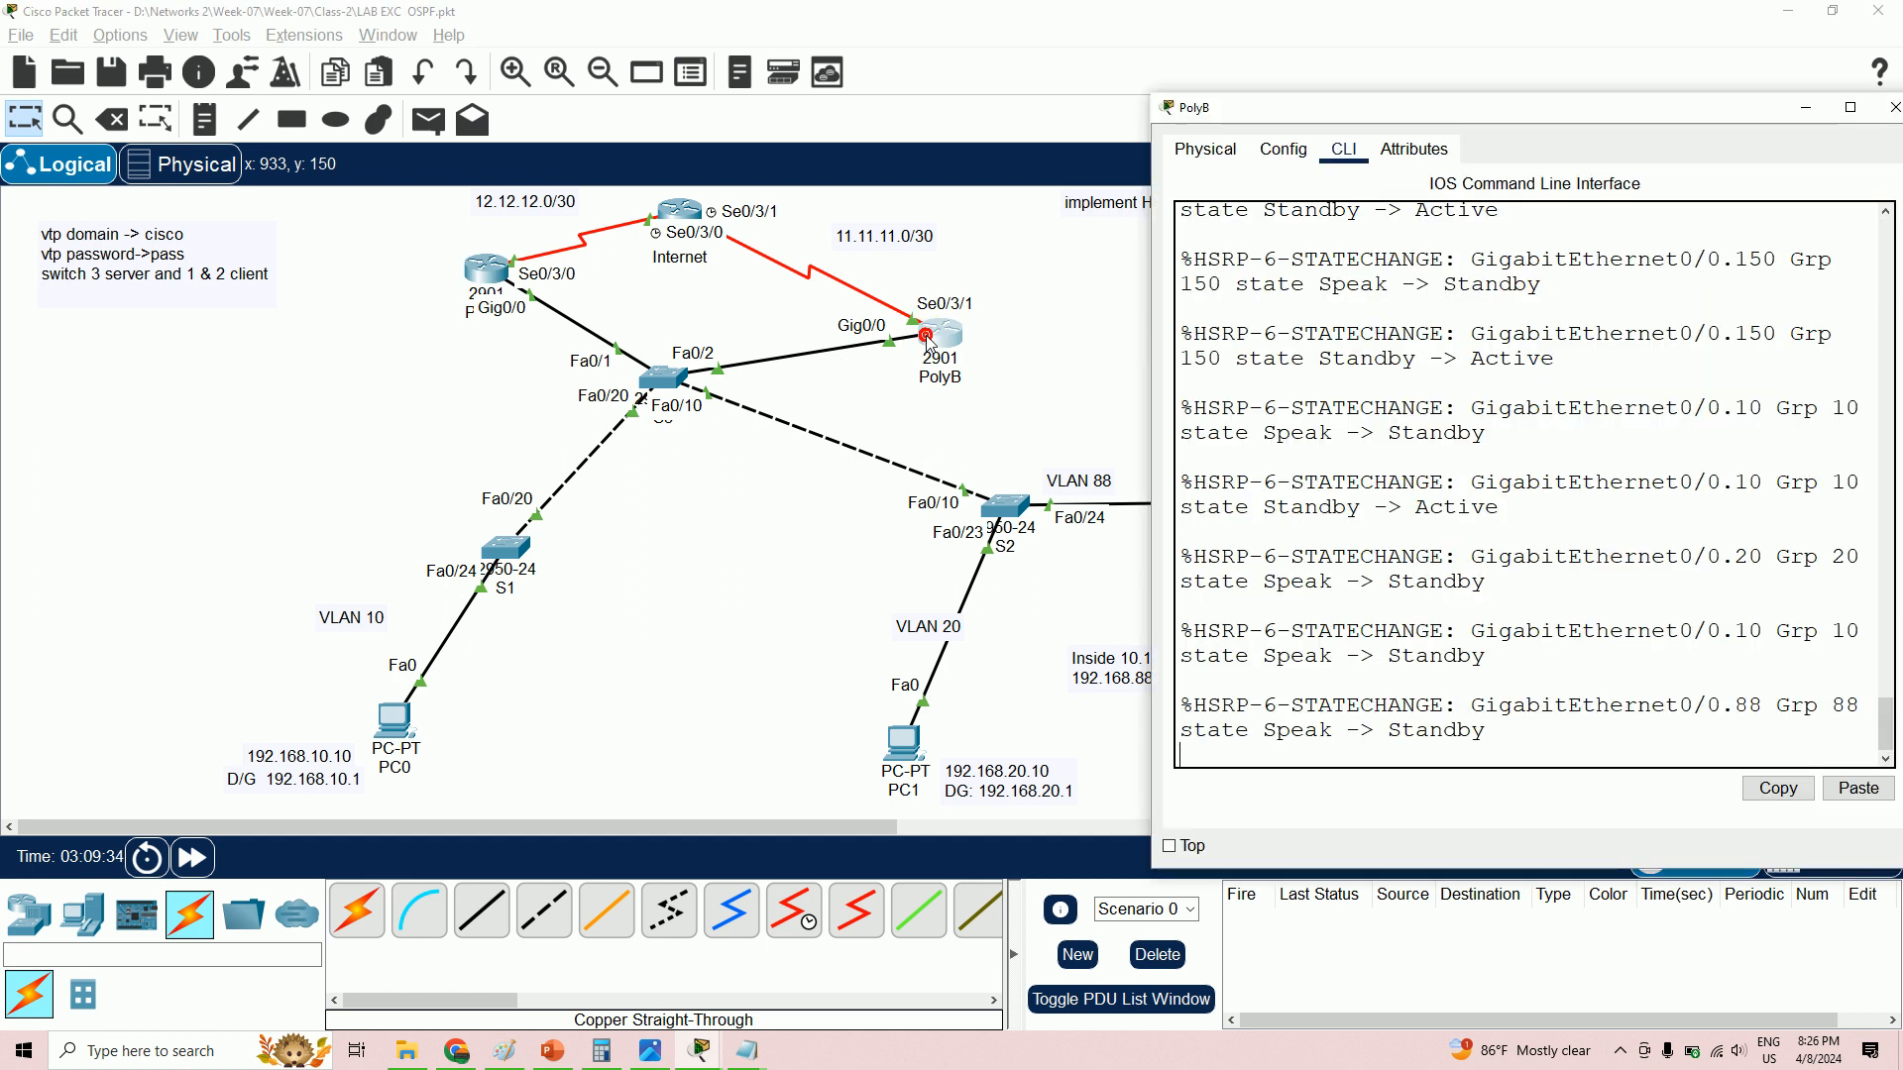
key("Return")
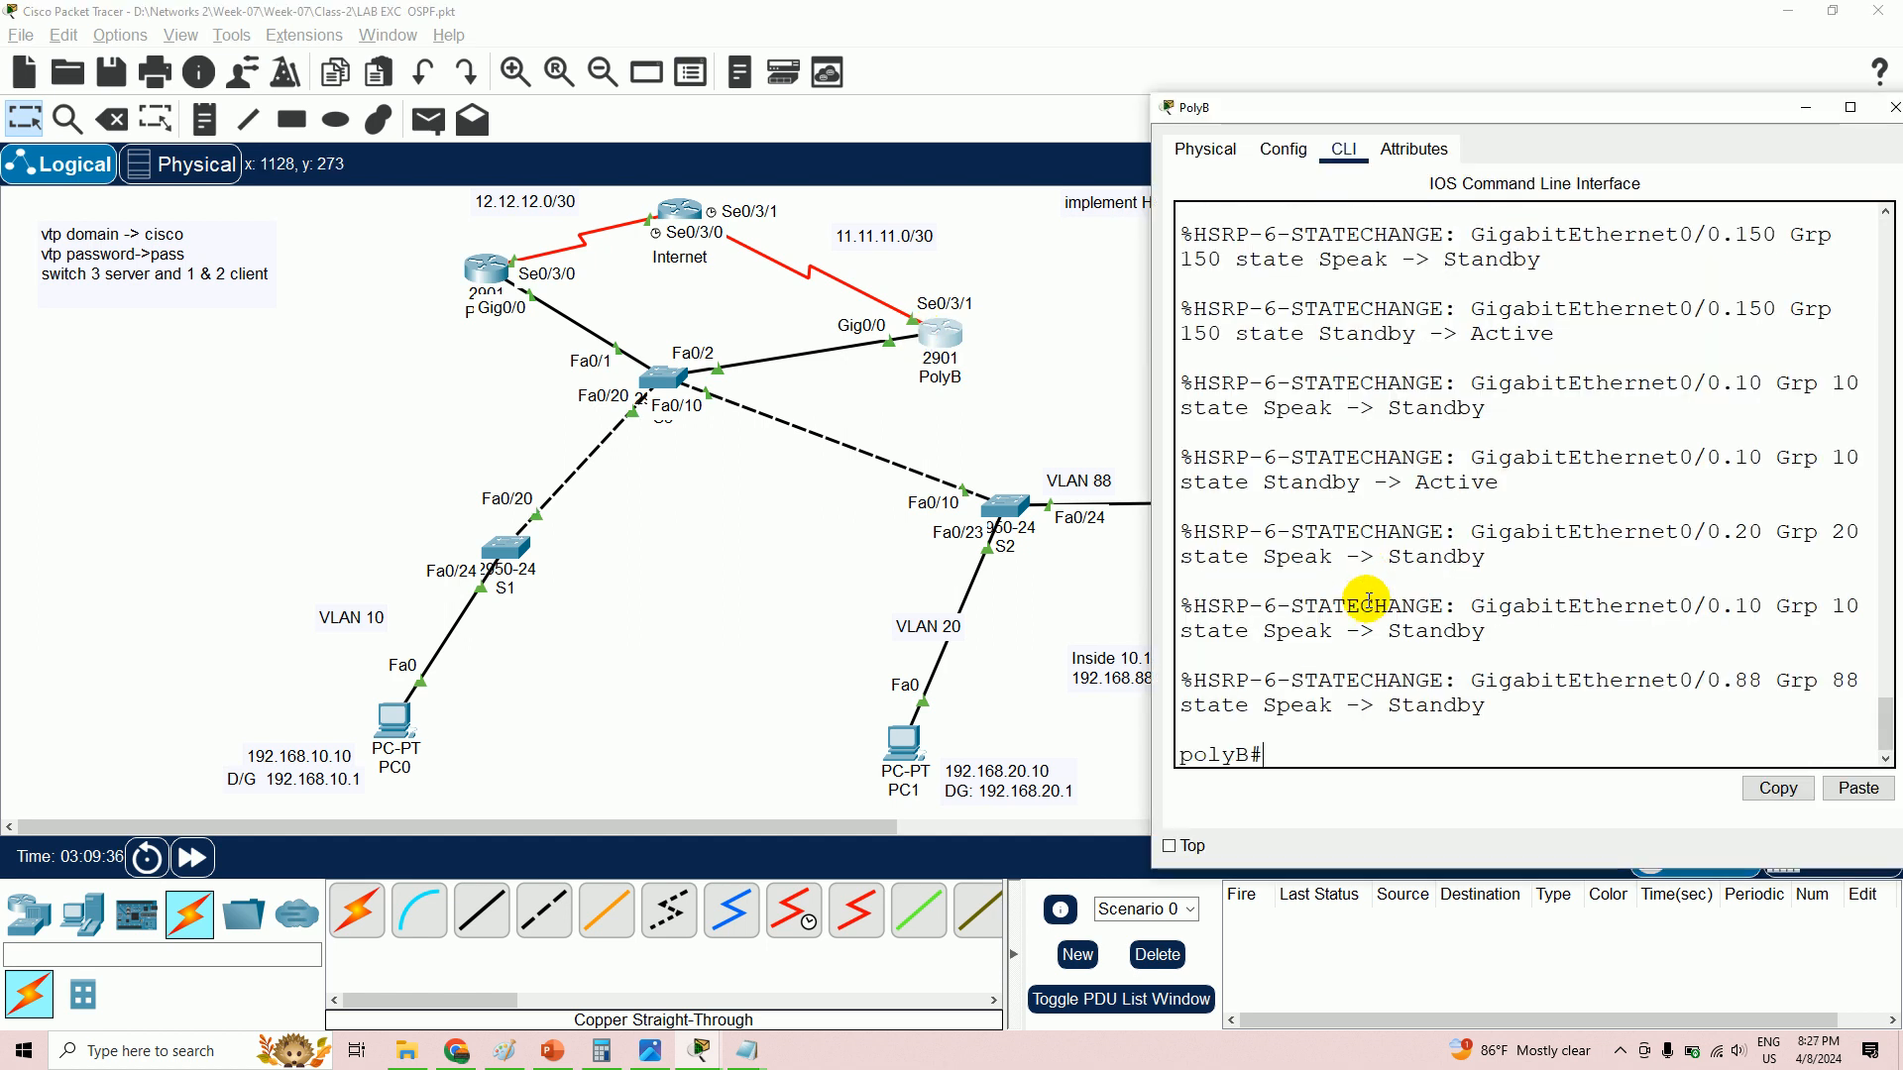
type("config t")
key("Return")
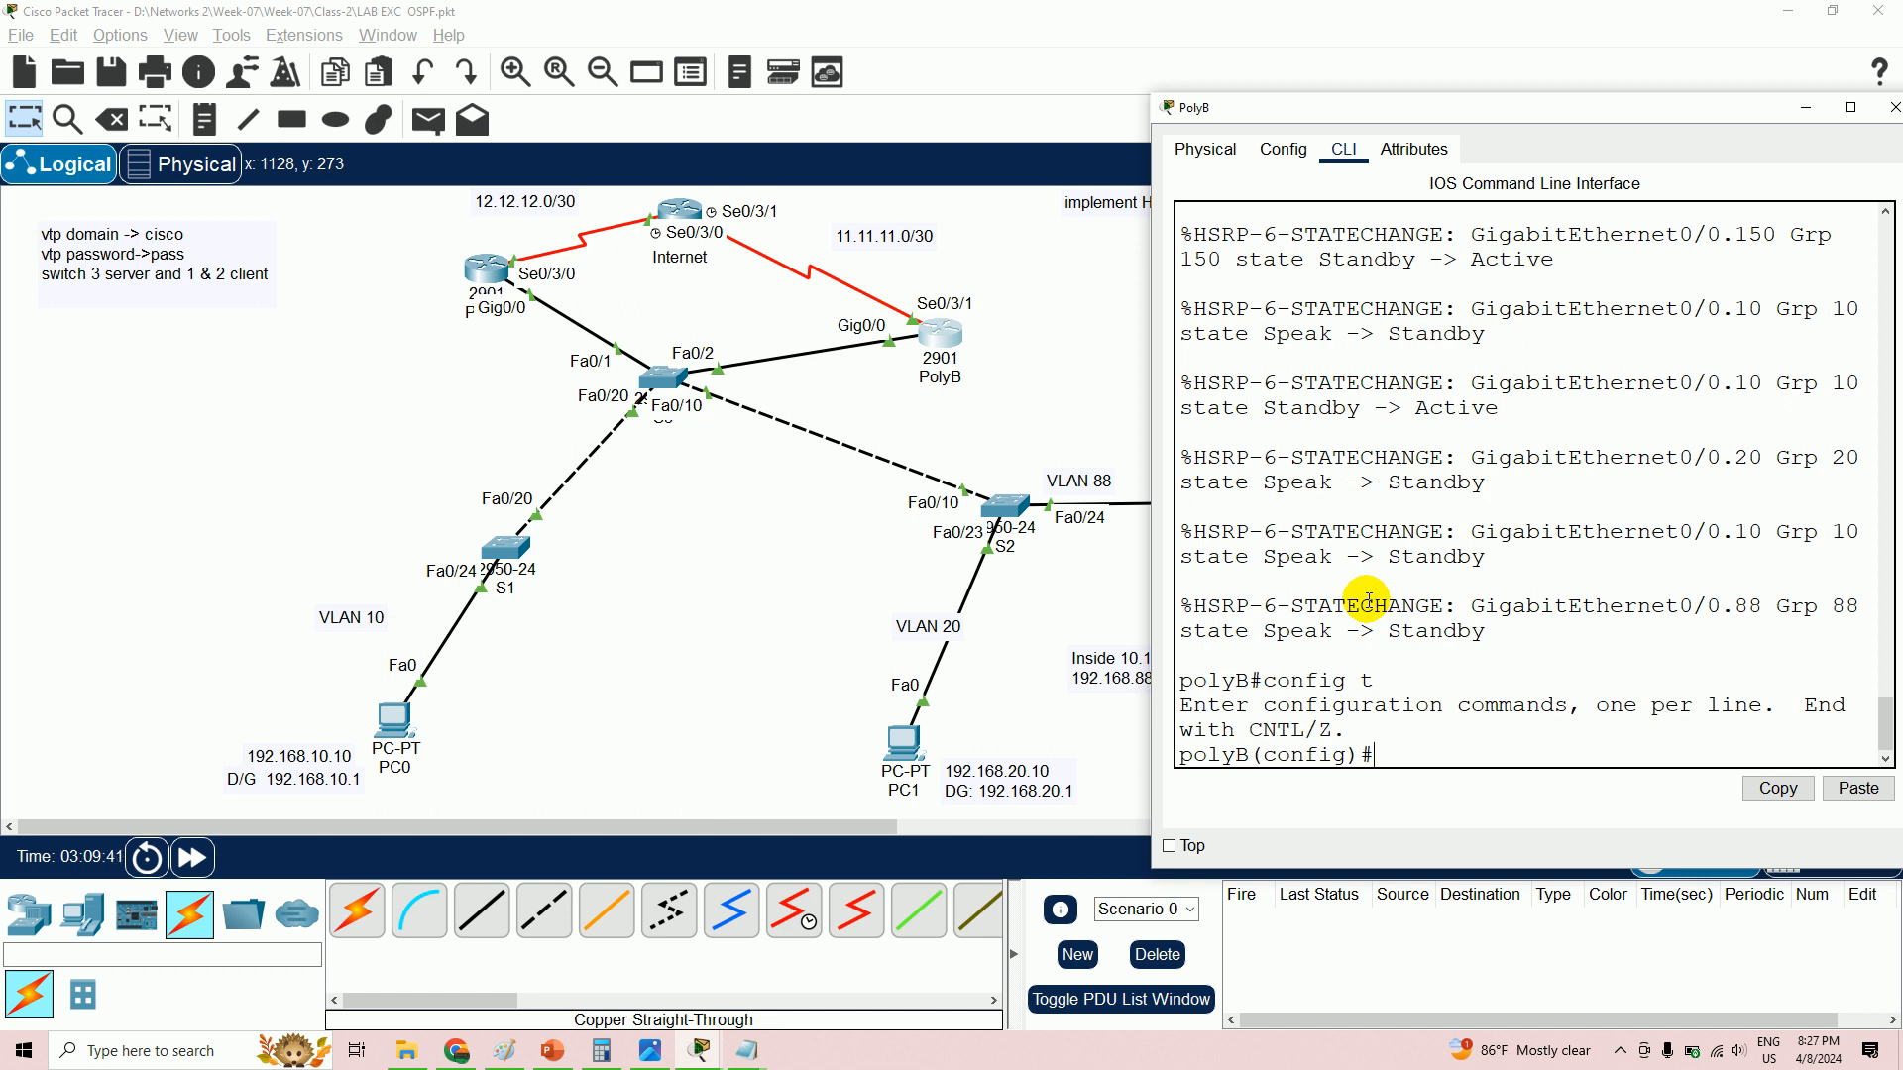
type("router ospf 10")
key("Return")
- Advertise 11.11.11.0 0.0.0.3 in area 0, completing the statement on a second try
type("netw")
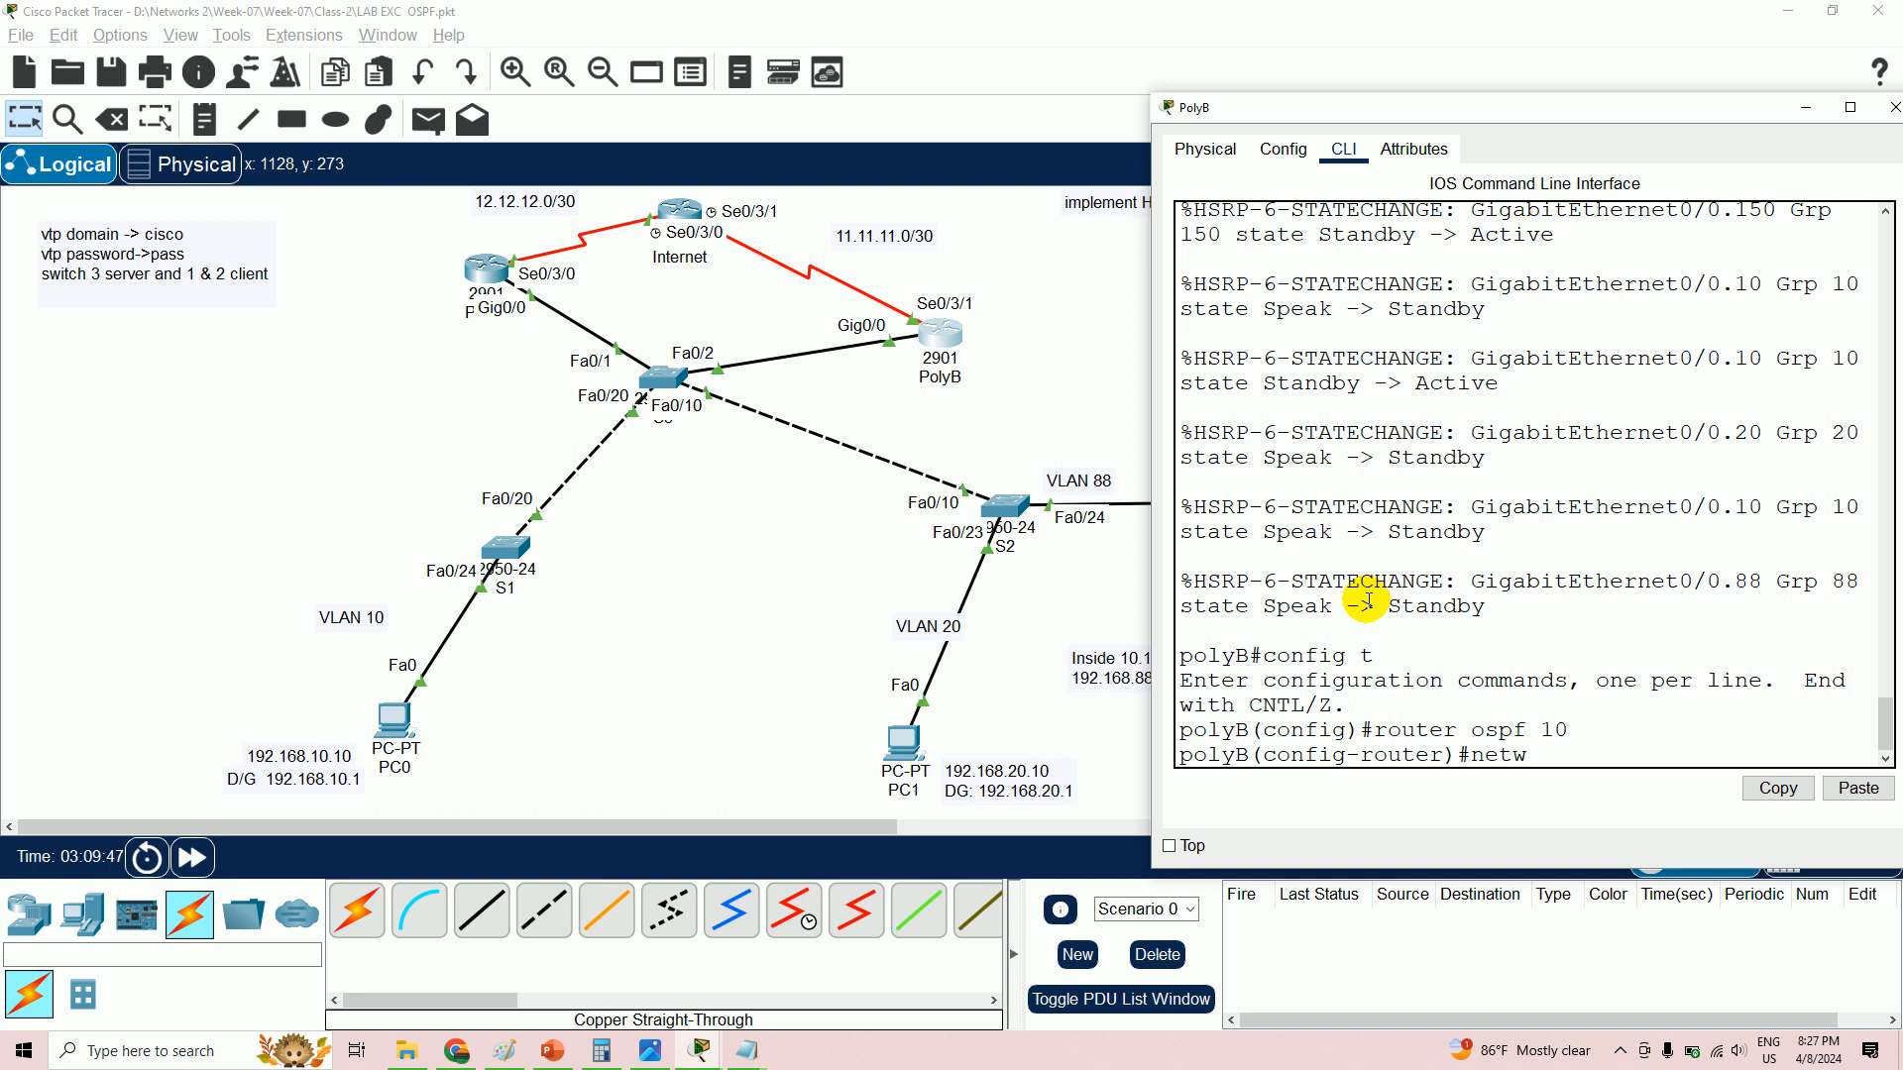
type("ork 11.11.11.0 0.0.0.3")
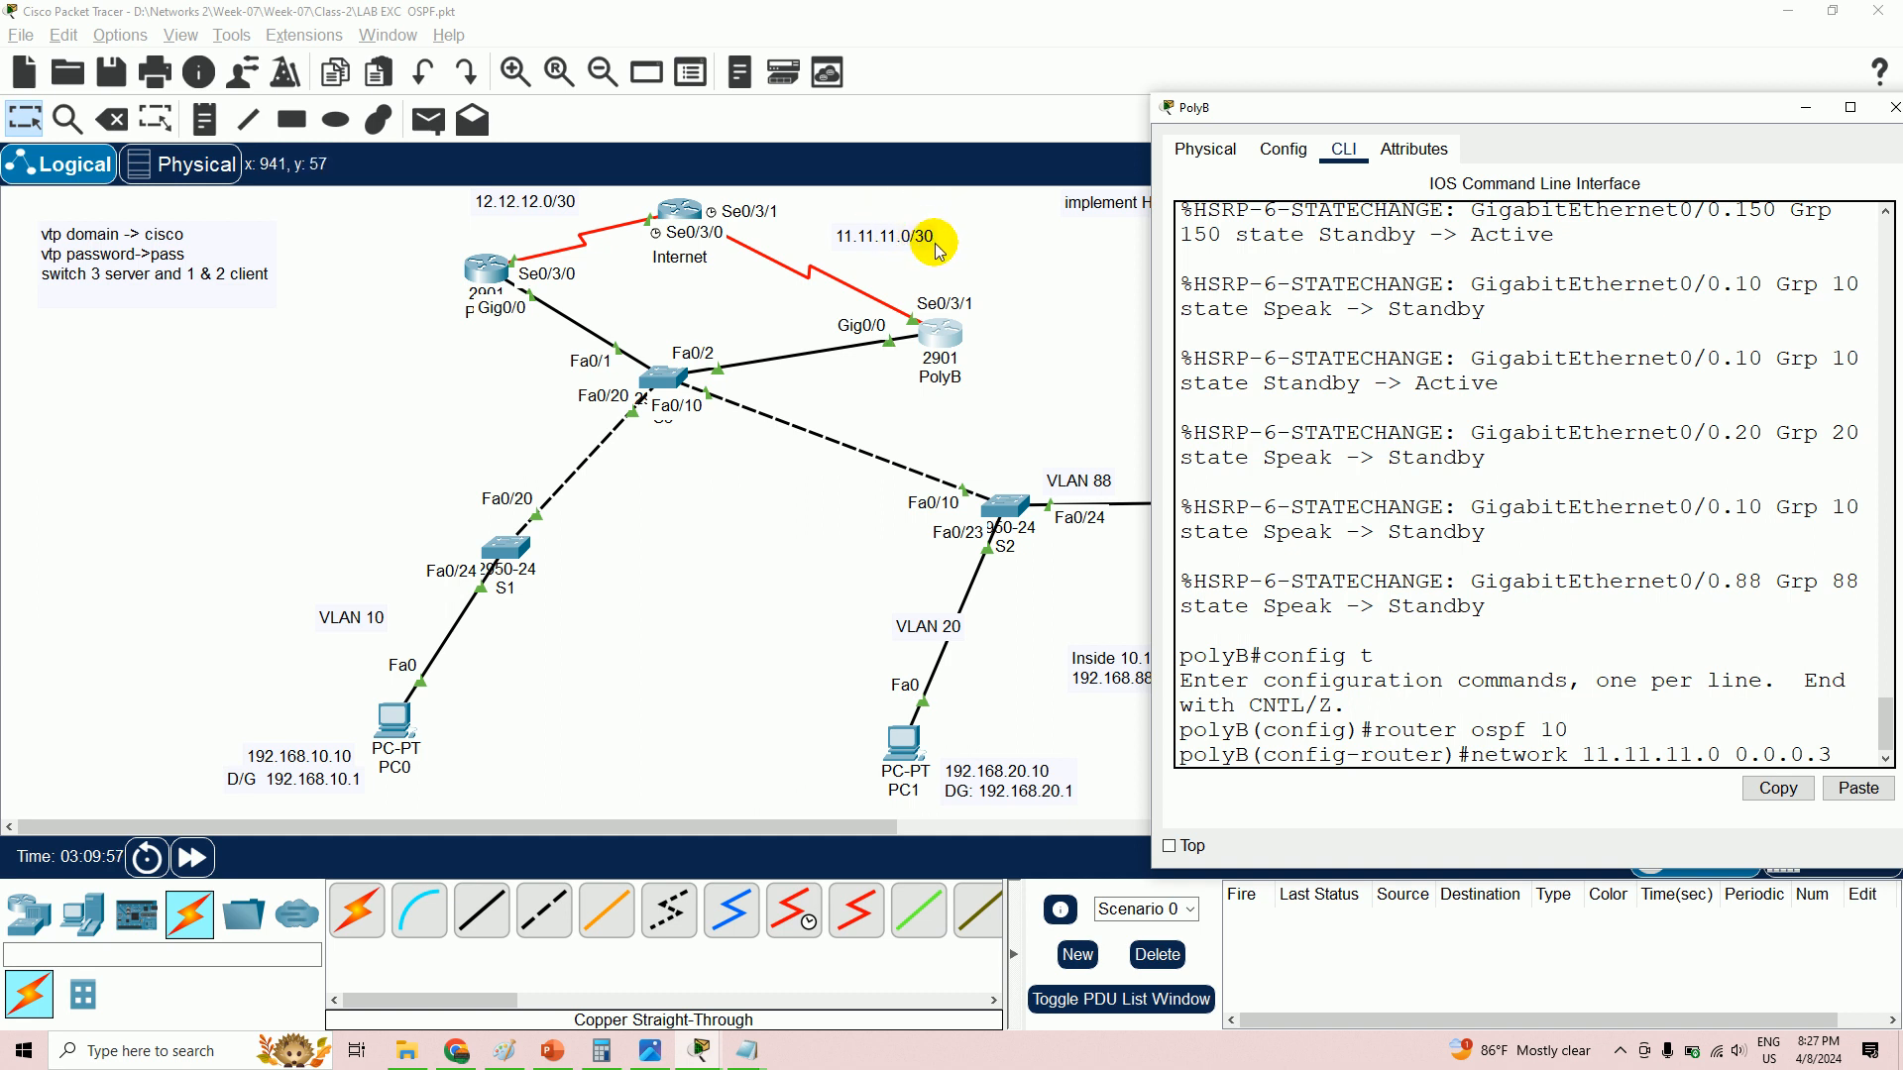
key("Return")
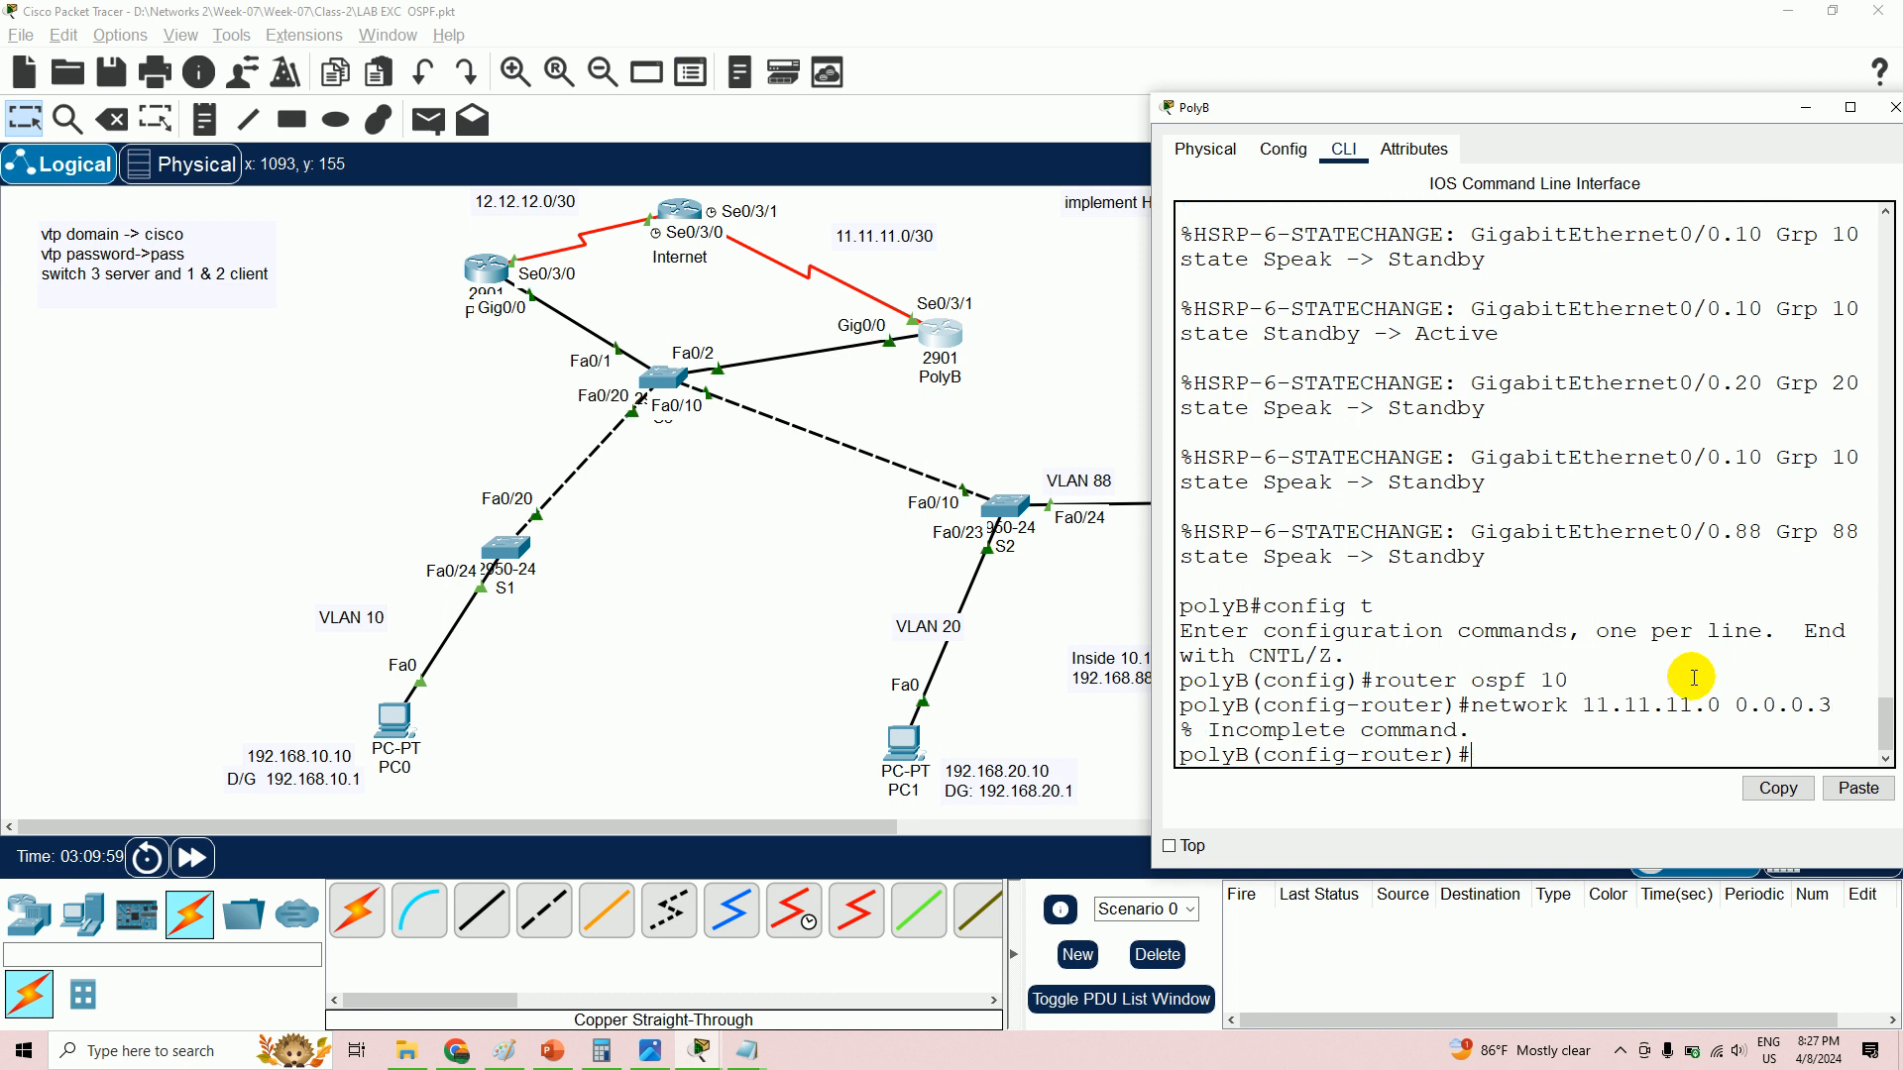
key("Up")
type("area 0")
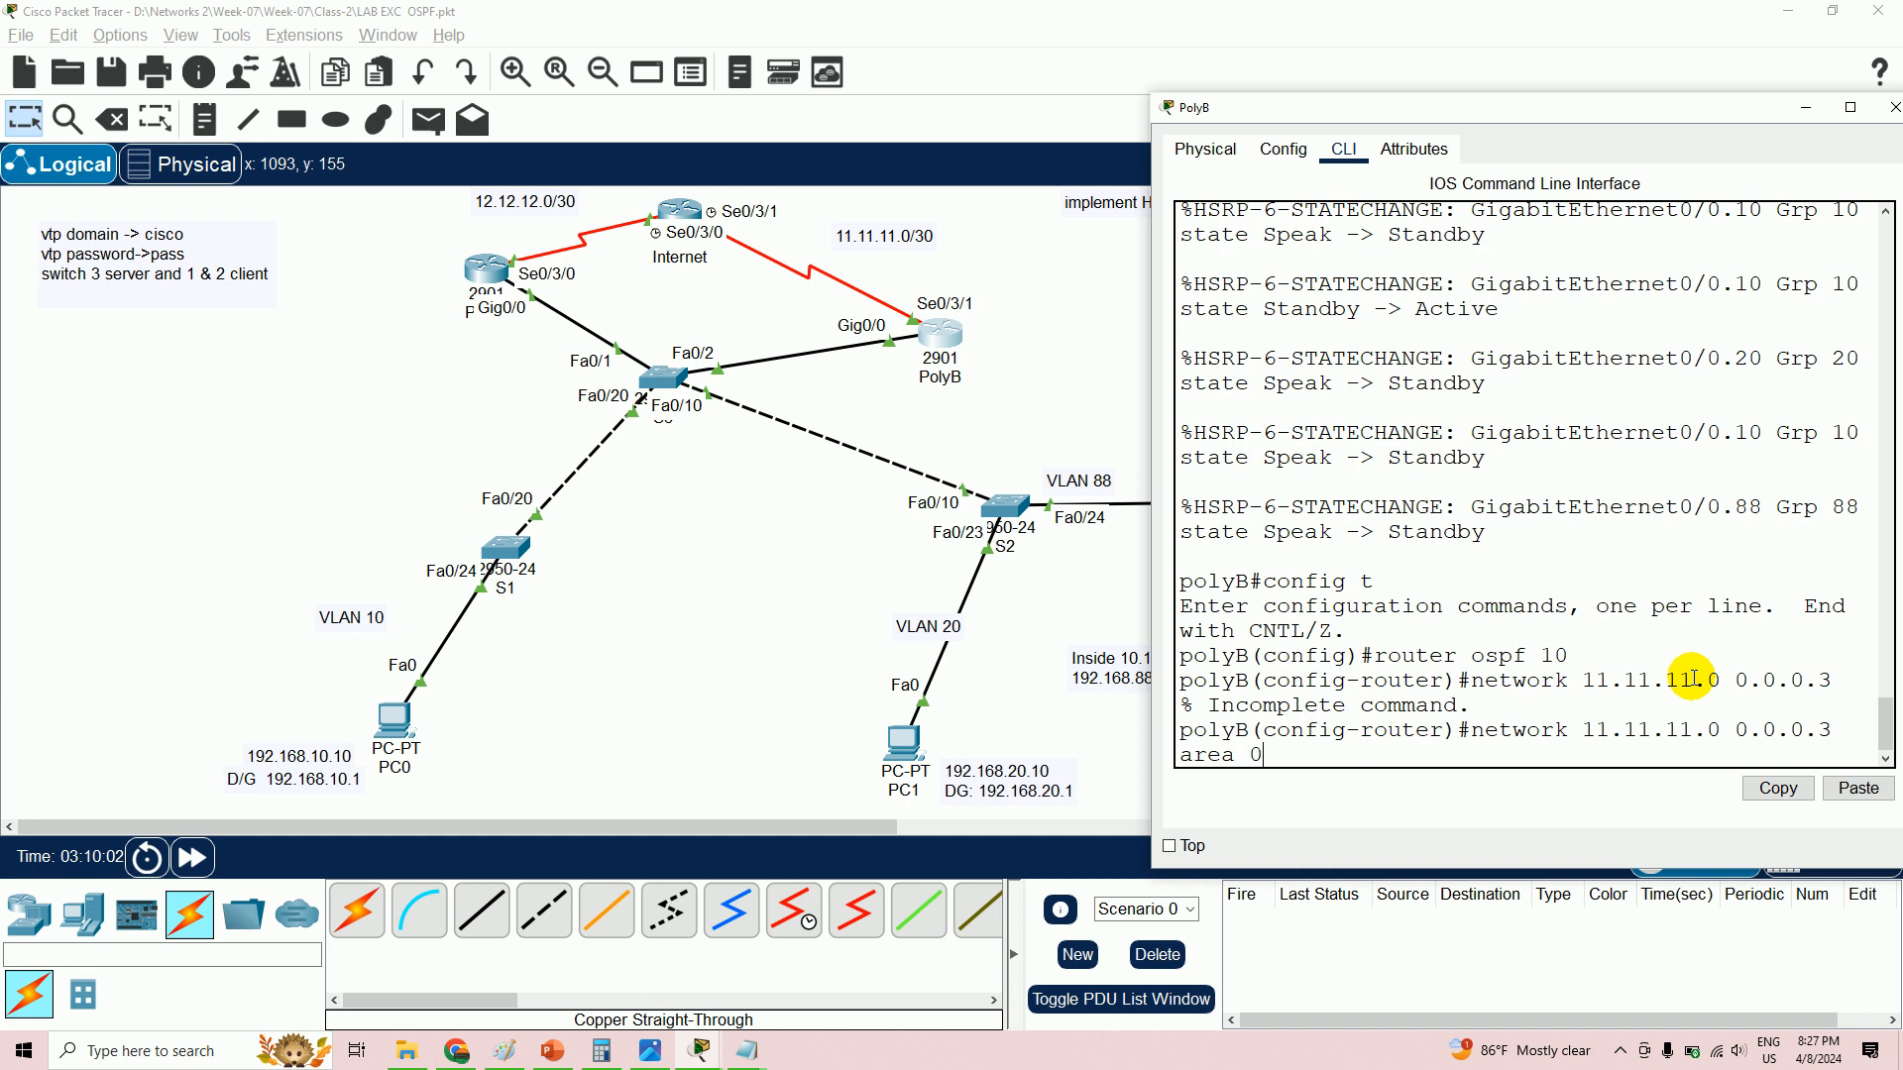
key("Return")
type("network")
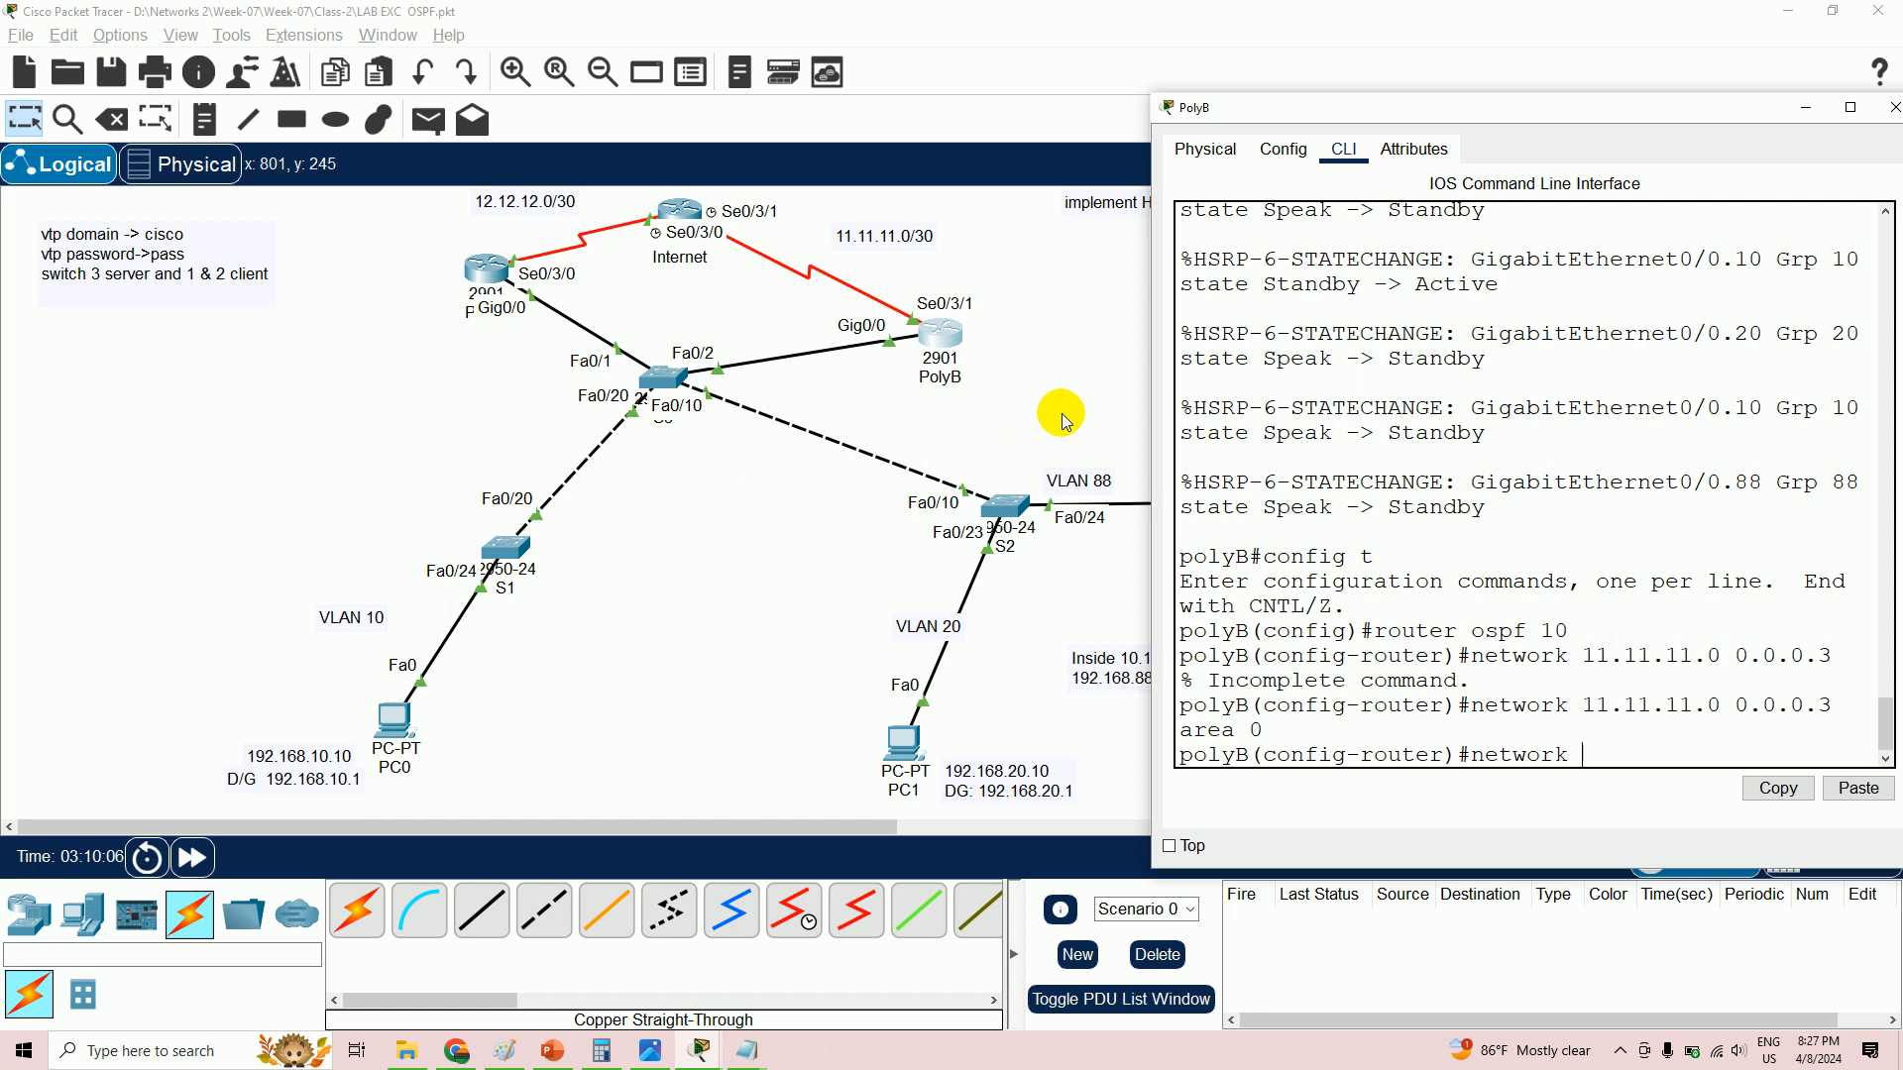
- Advertise 192.168.10.0 and 192.168.20.0 with wildcard 0.0.0.255 in area 0 on PolyB
left_click_drag(1434, 107, 527, 103)
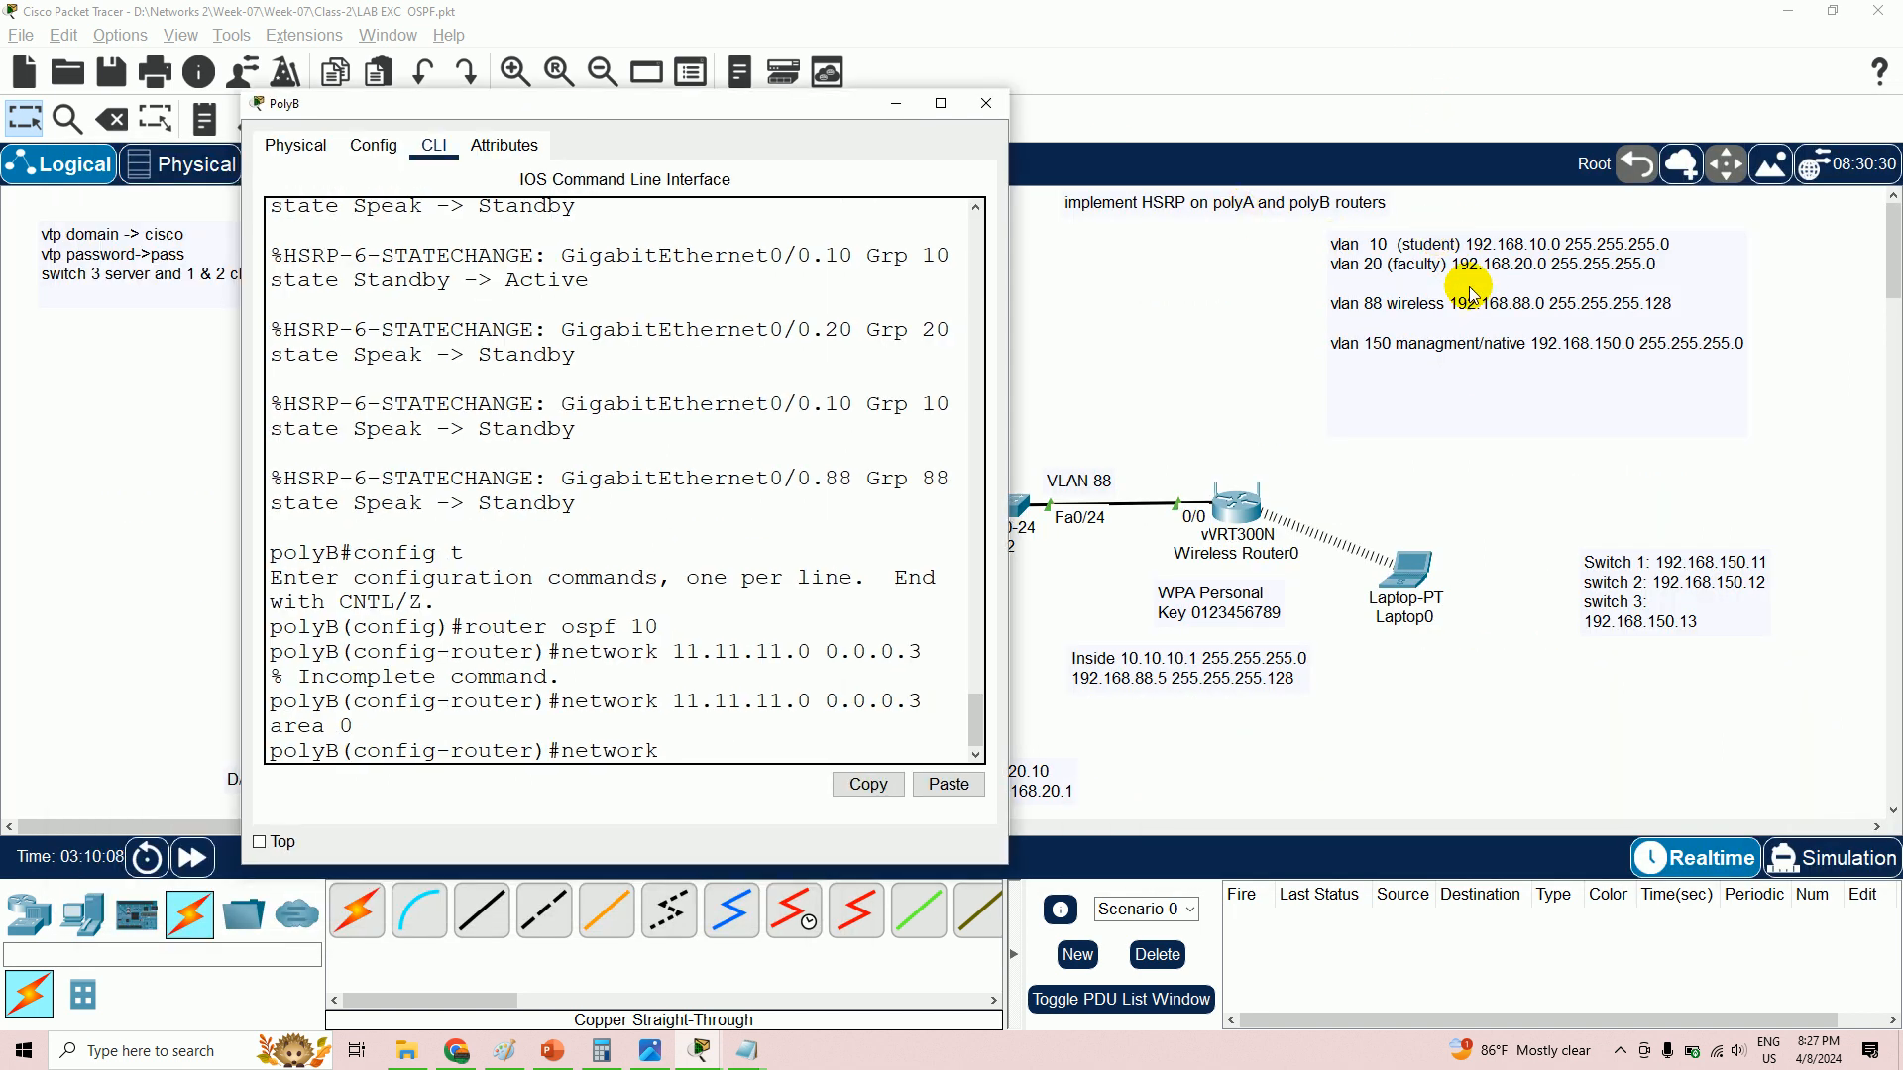
key("Return")
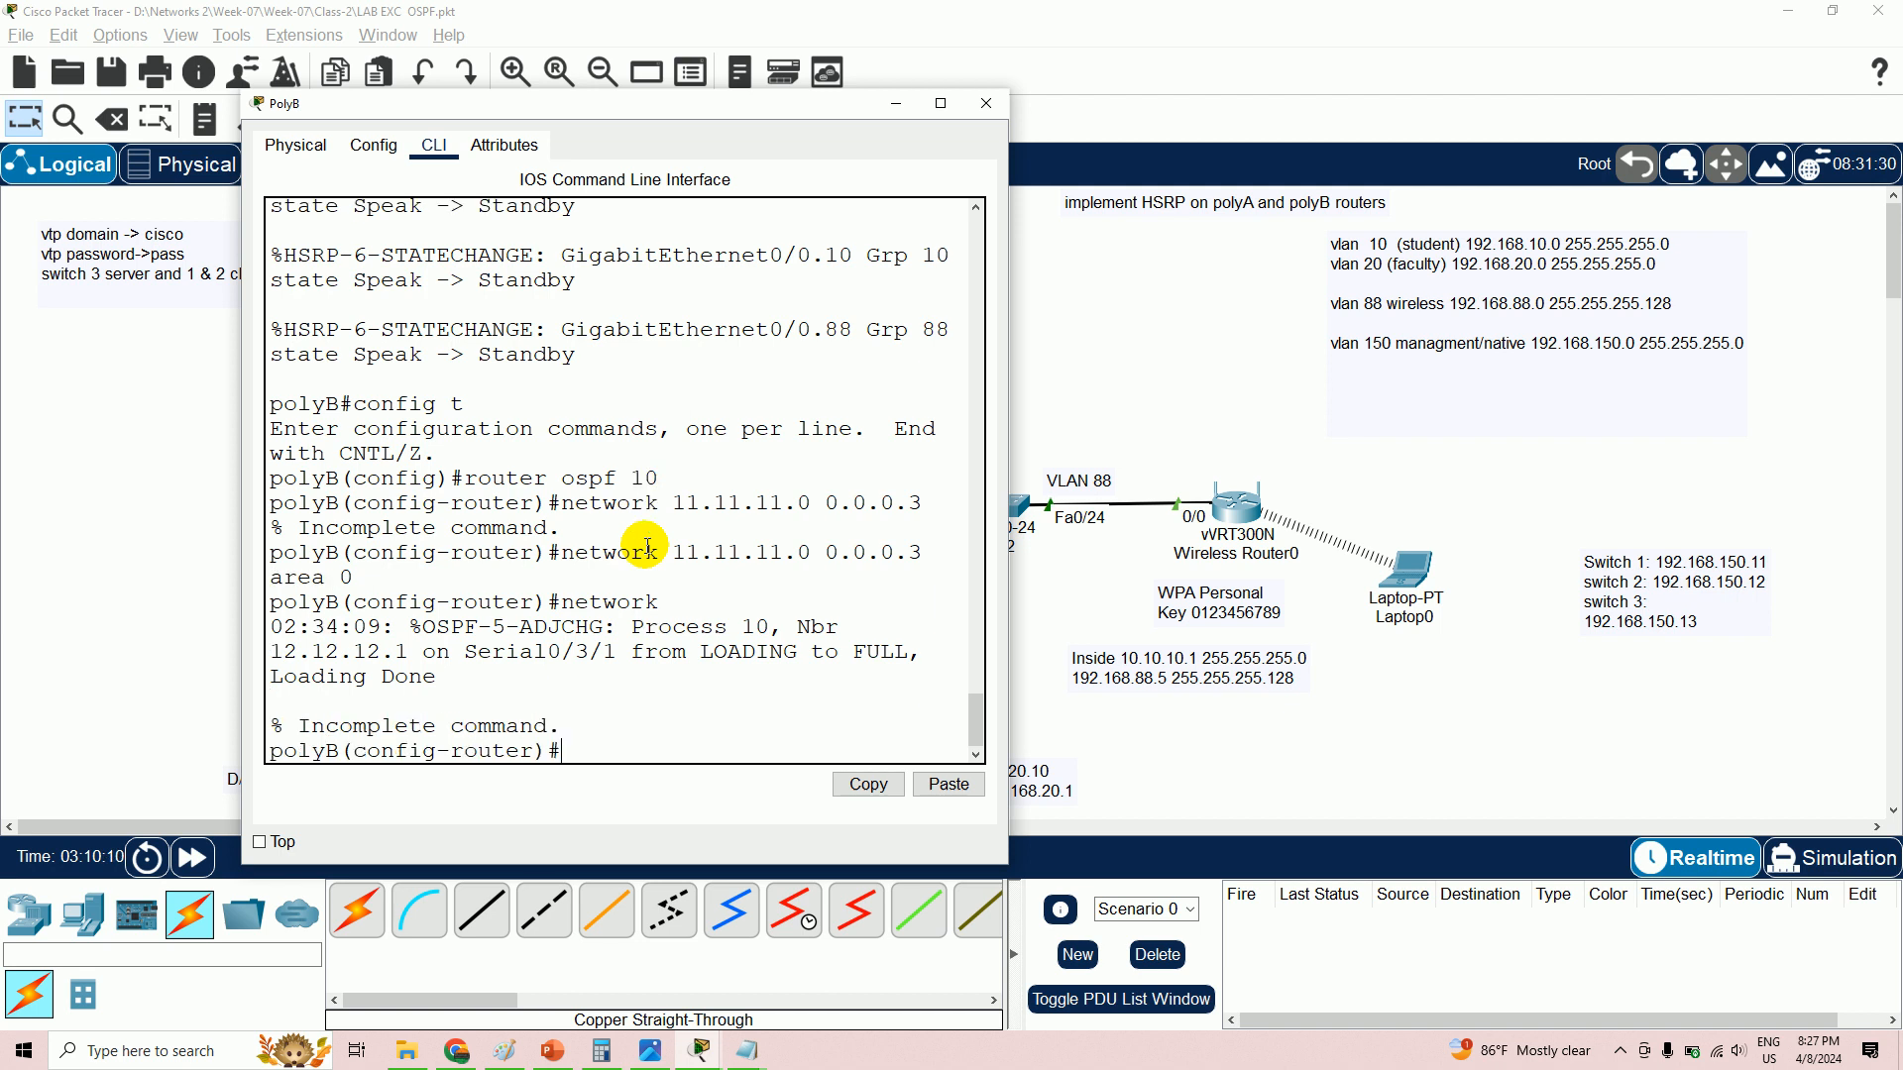
type("network 192.168.10.0 0.0.0.255 area 0")
key("Return")
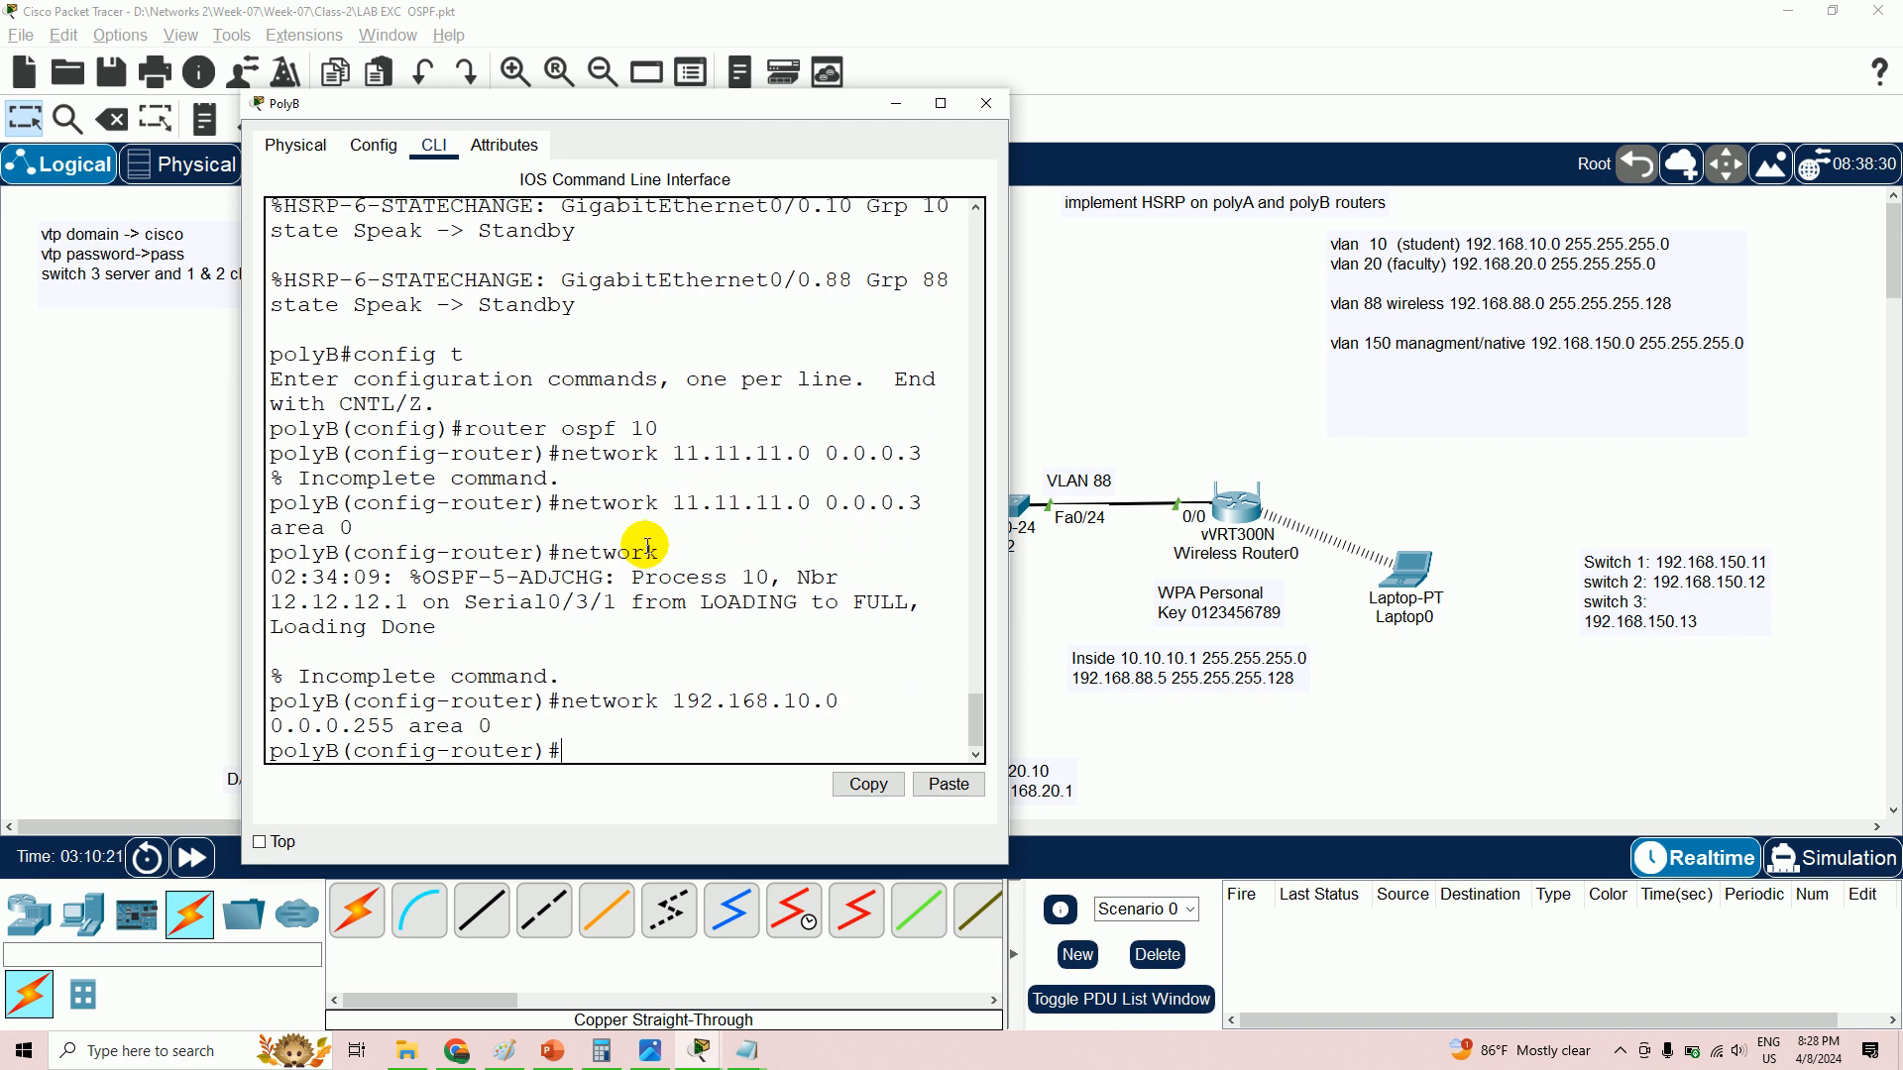
type("network 1")
type("92.168.20.0 0.0.0.")
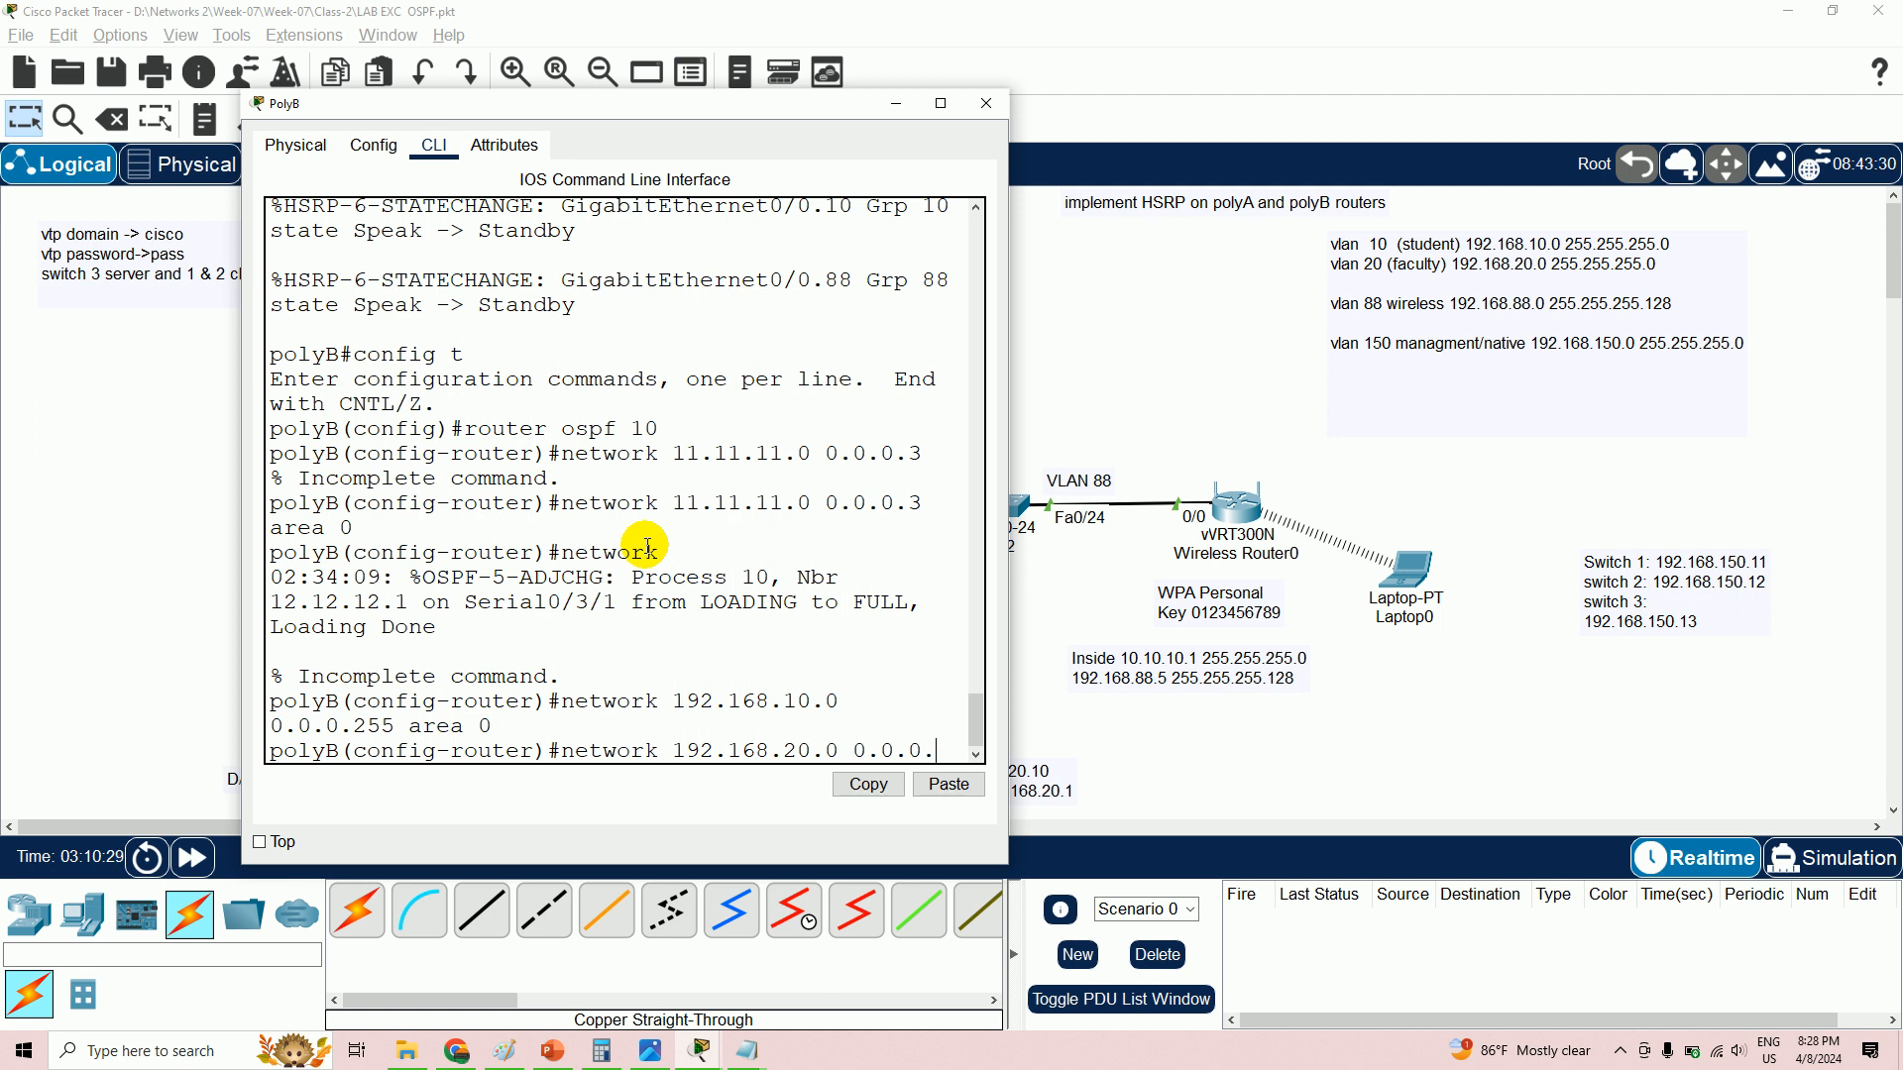
type("255 are")
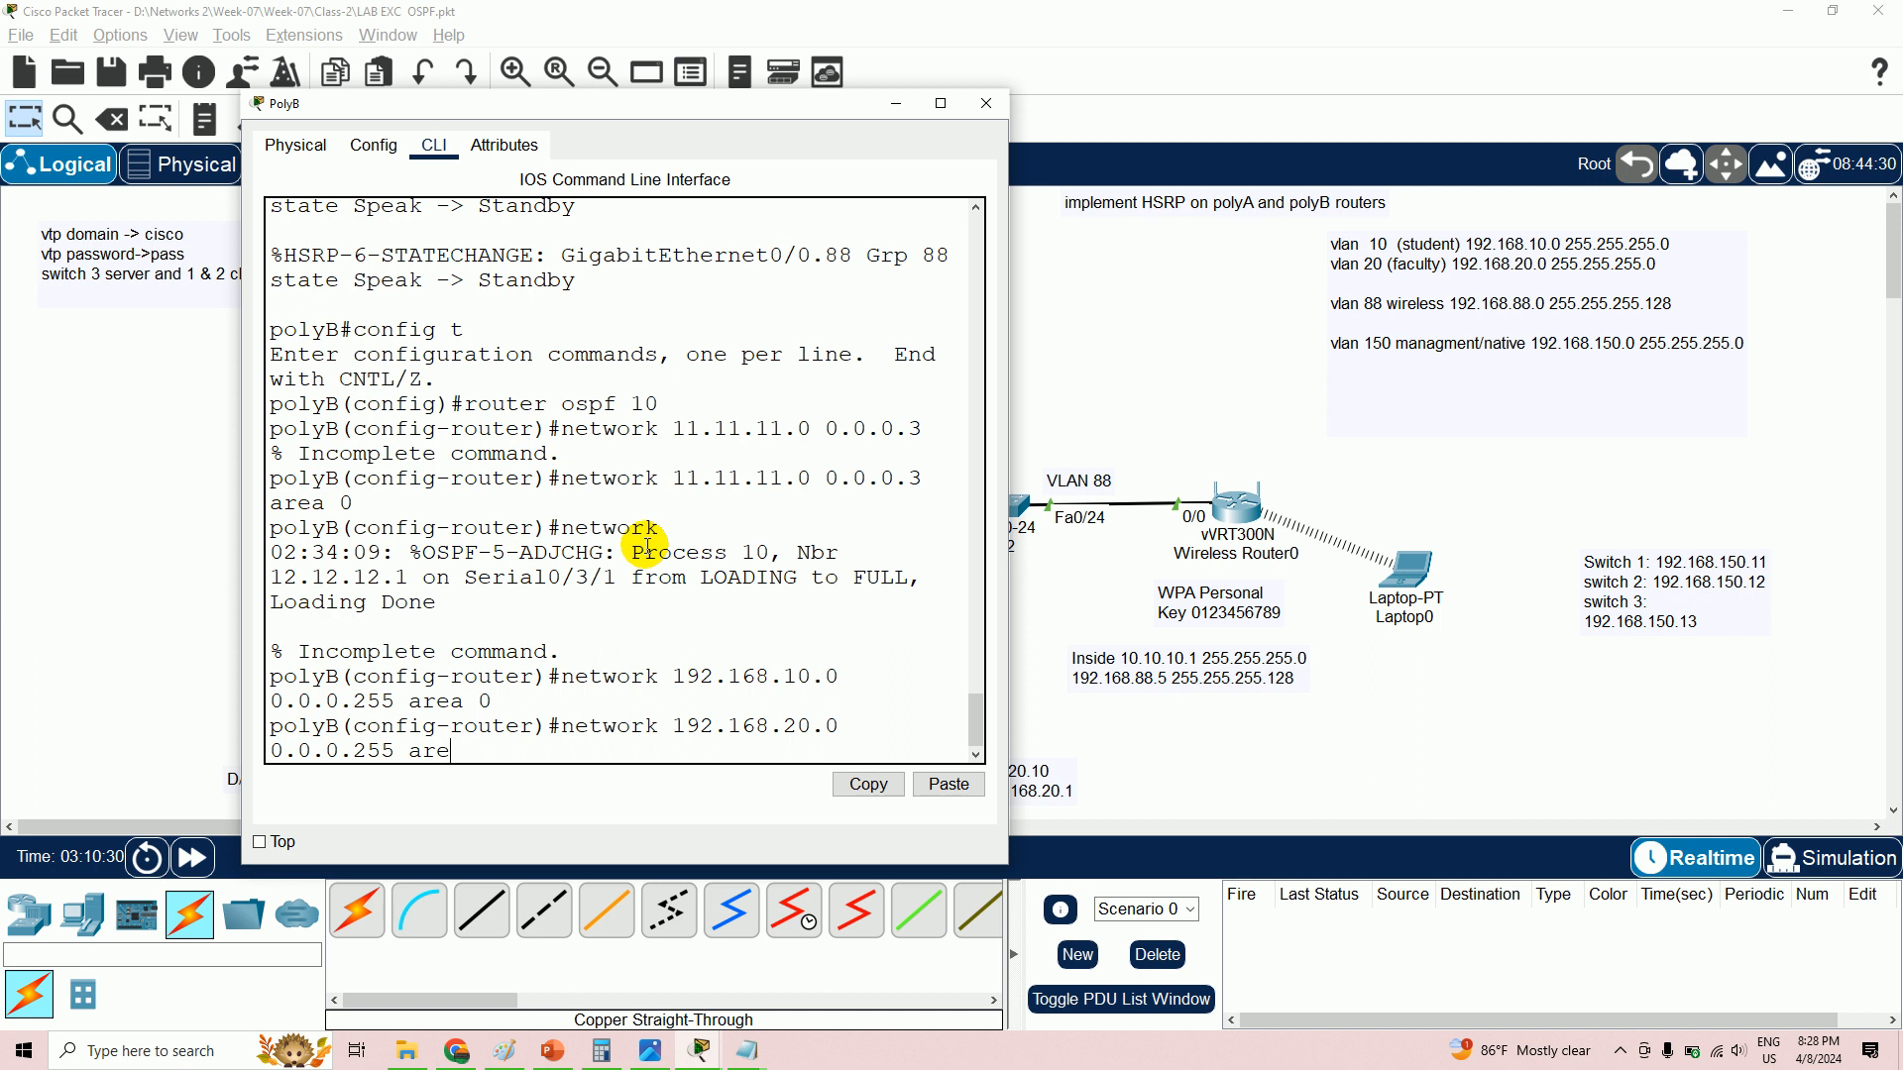
type("a 0")
key("Return")
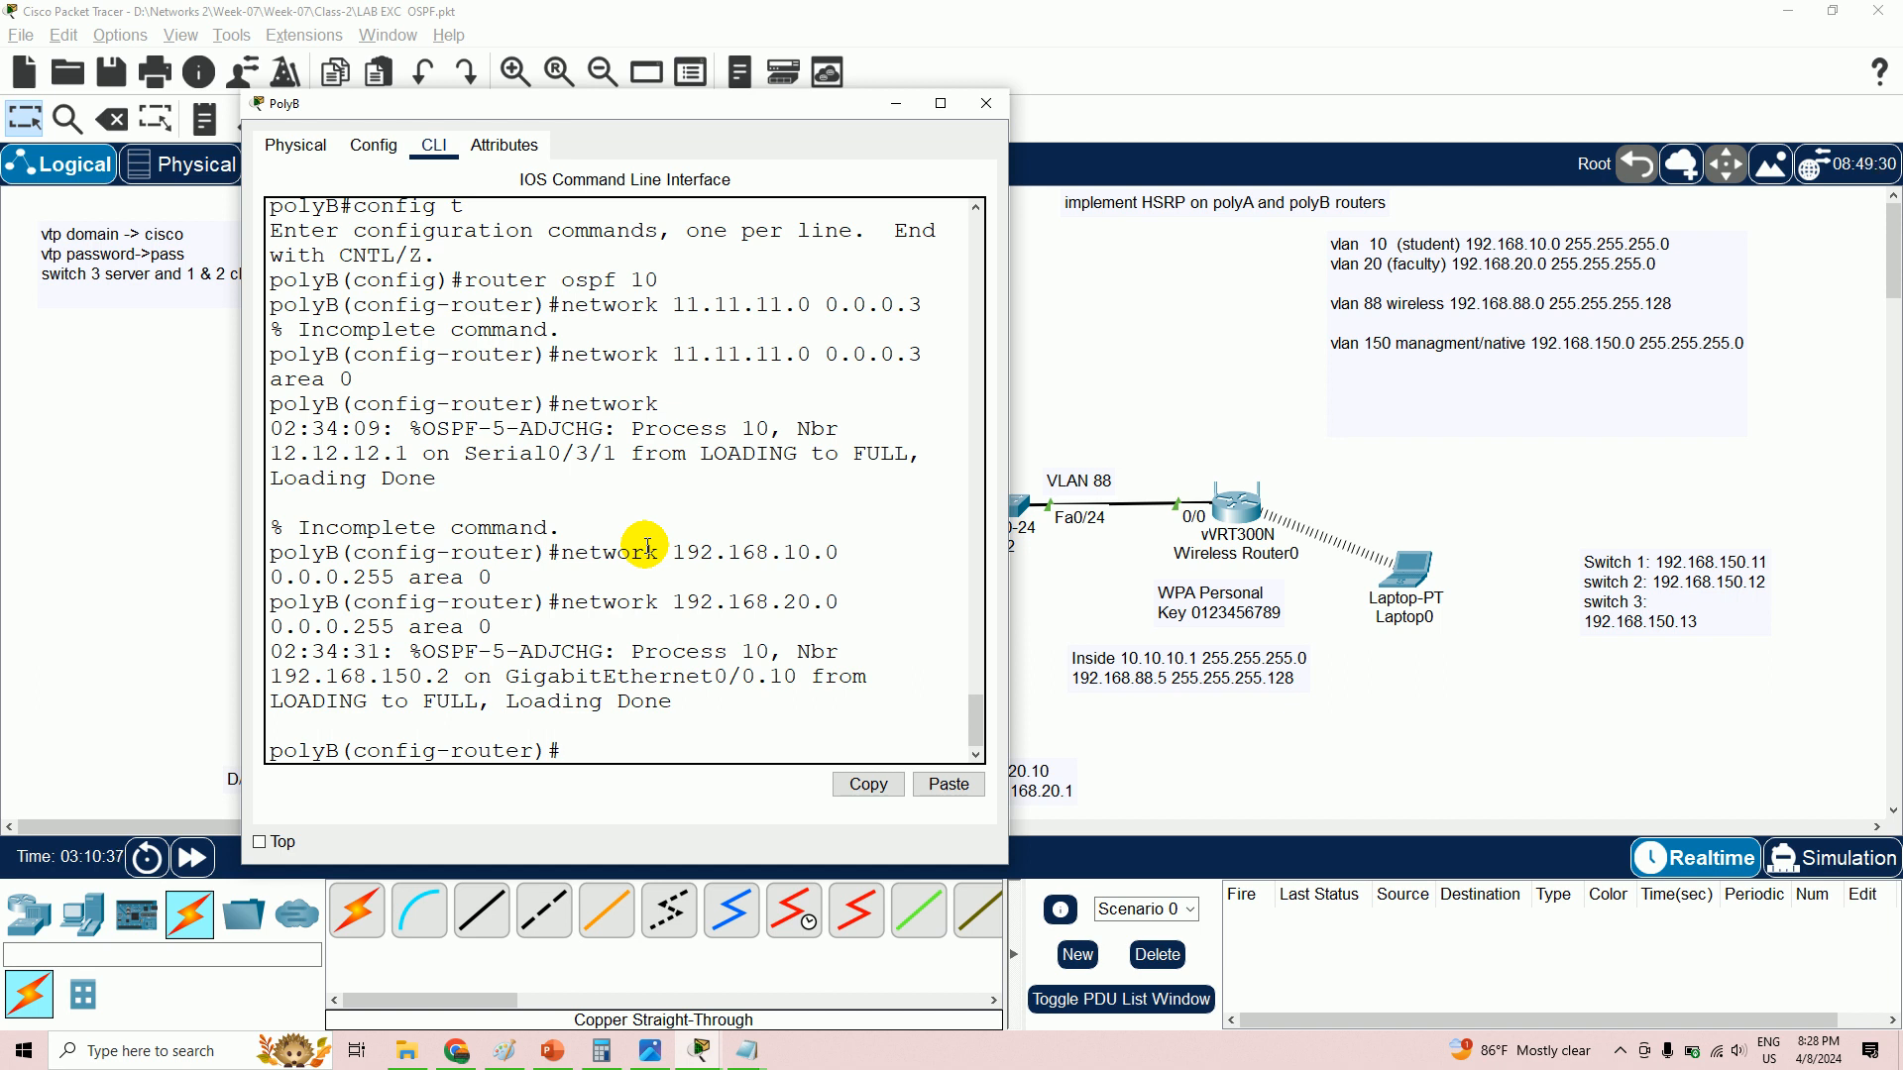
- Add 192.168.88.0 with wildcard 0.0.0.127 in area 0
key("Up")
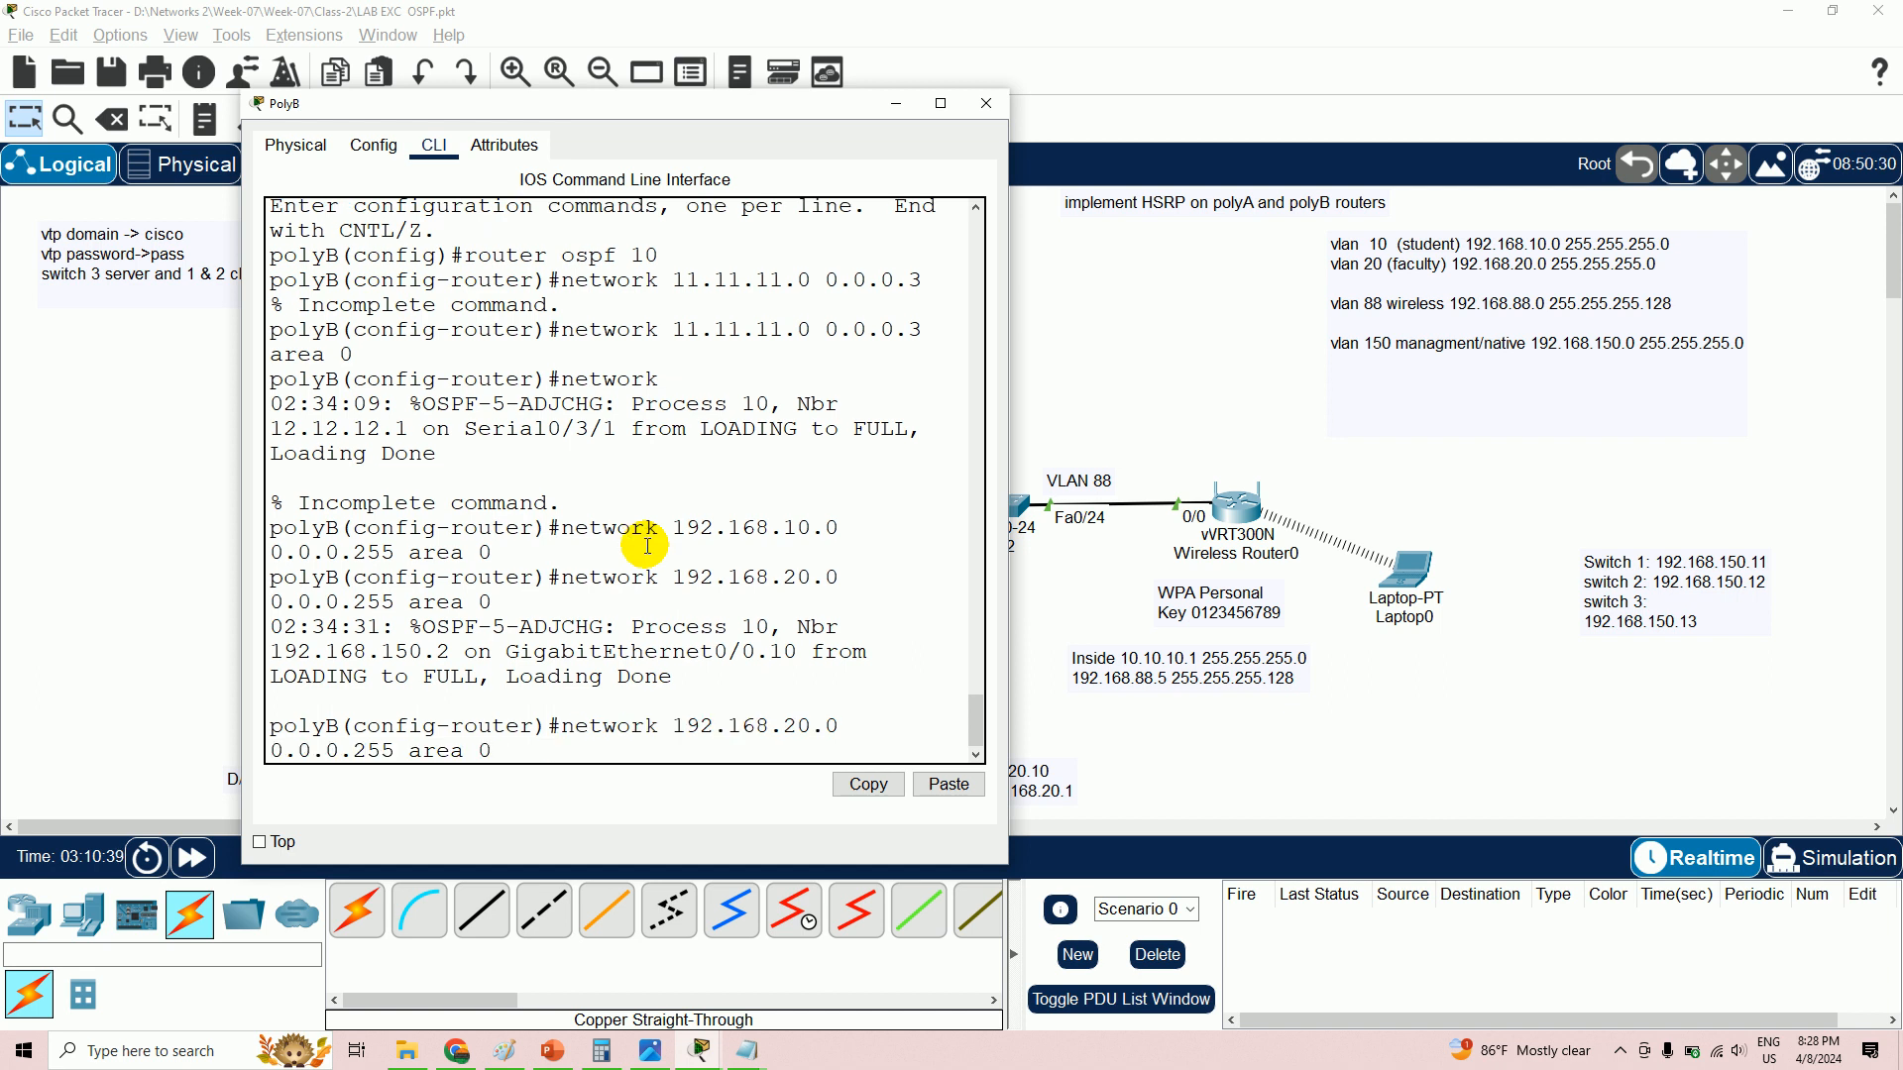
key("Return")
key("Up")
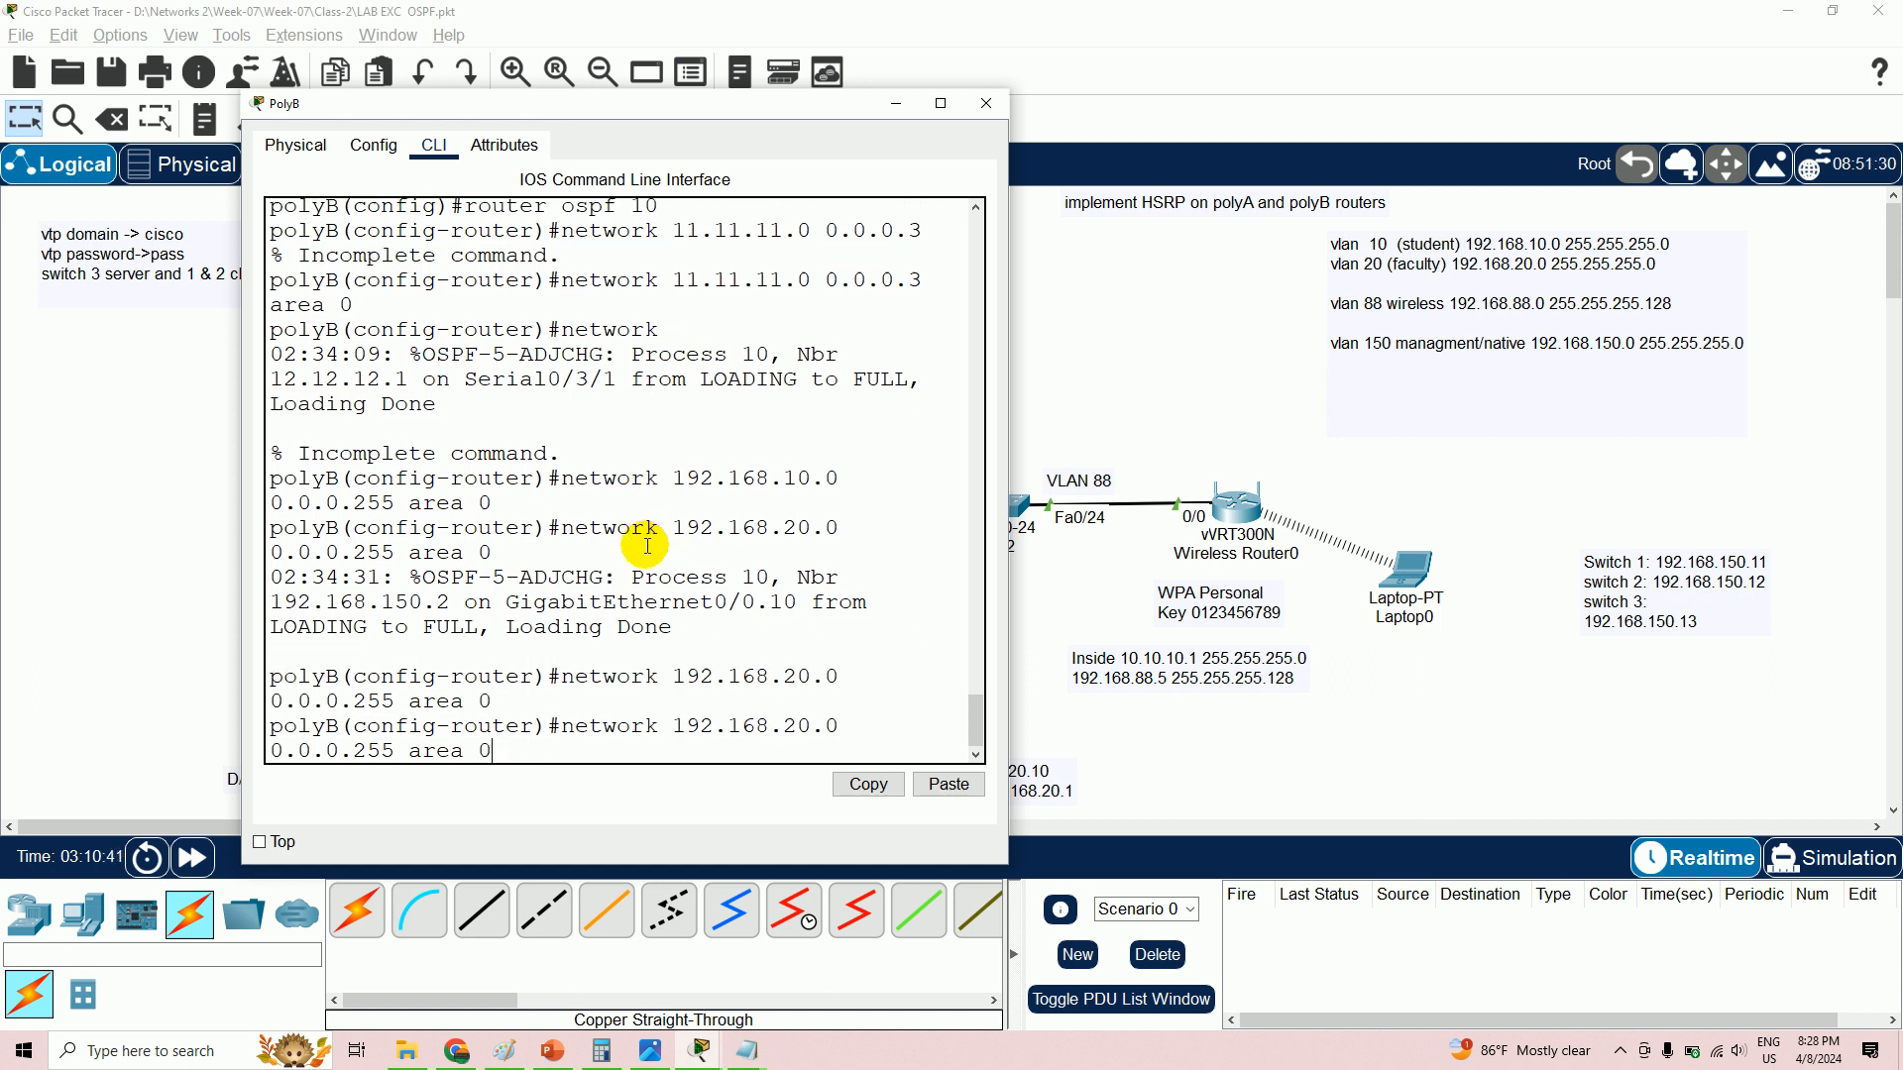
key("Return")
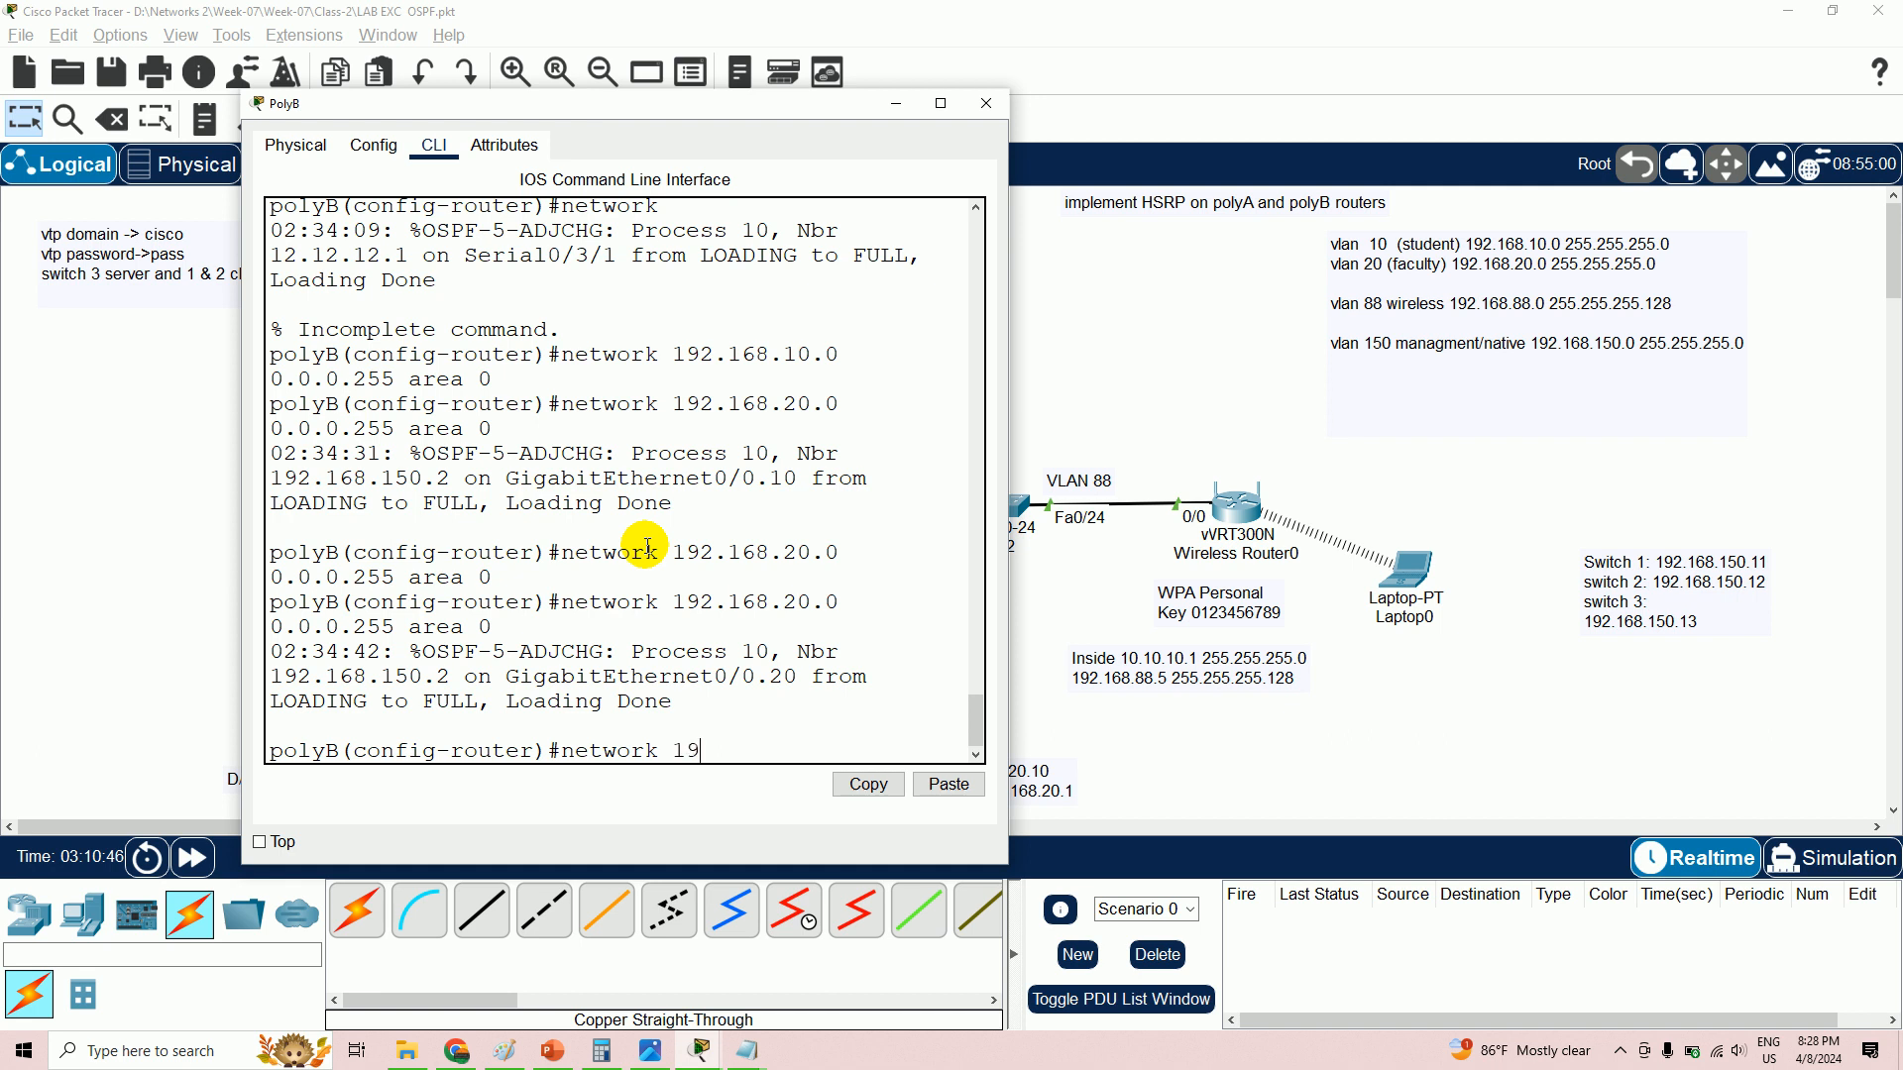
type("88.0 0.0.0.127")
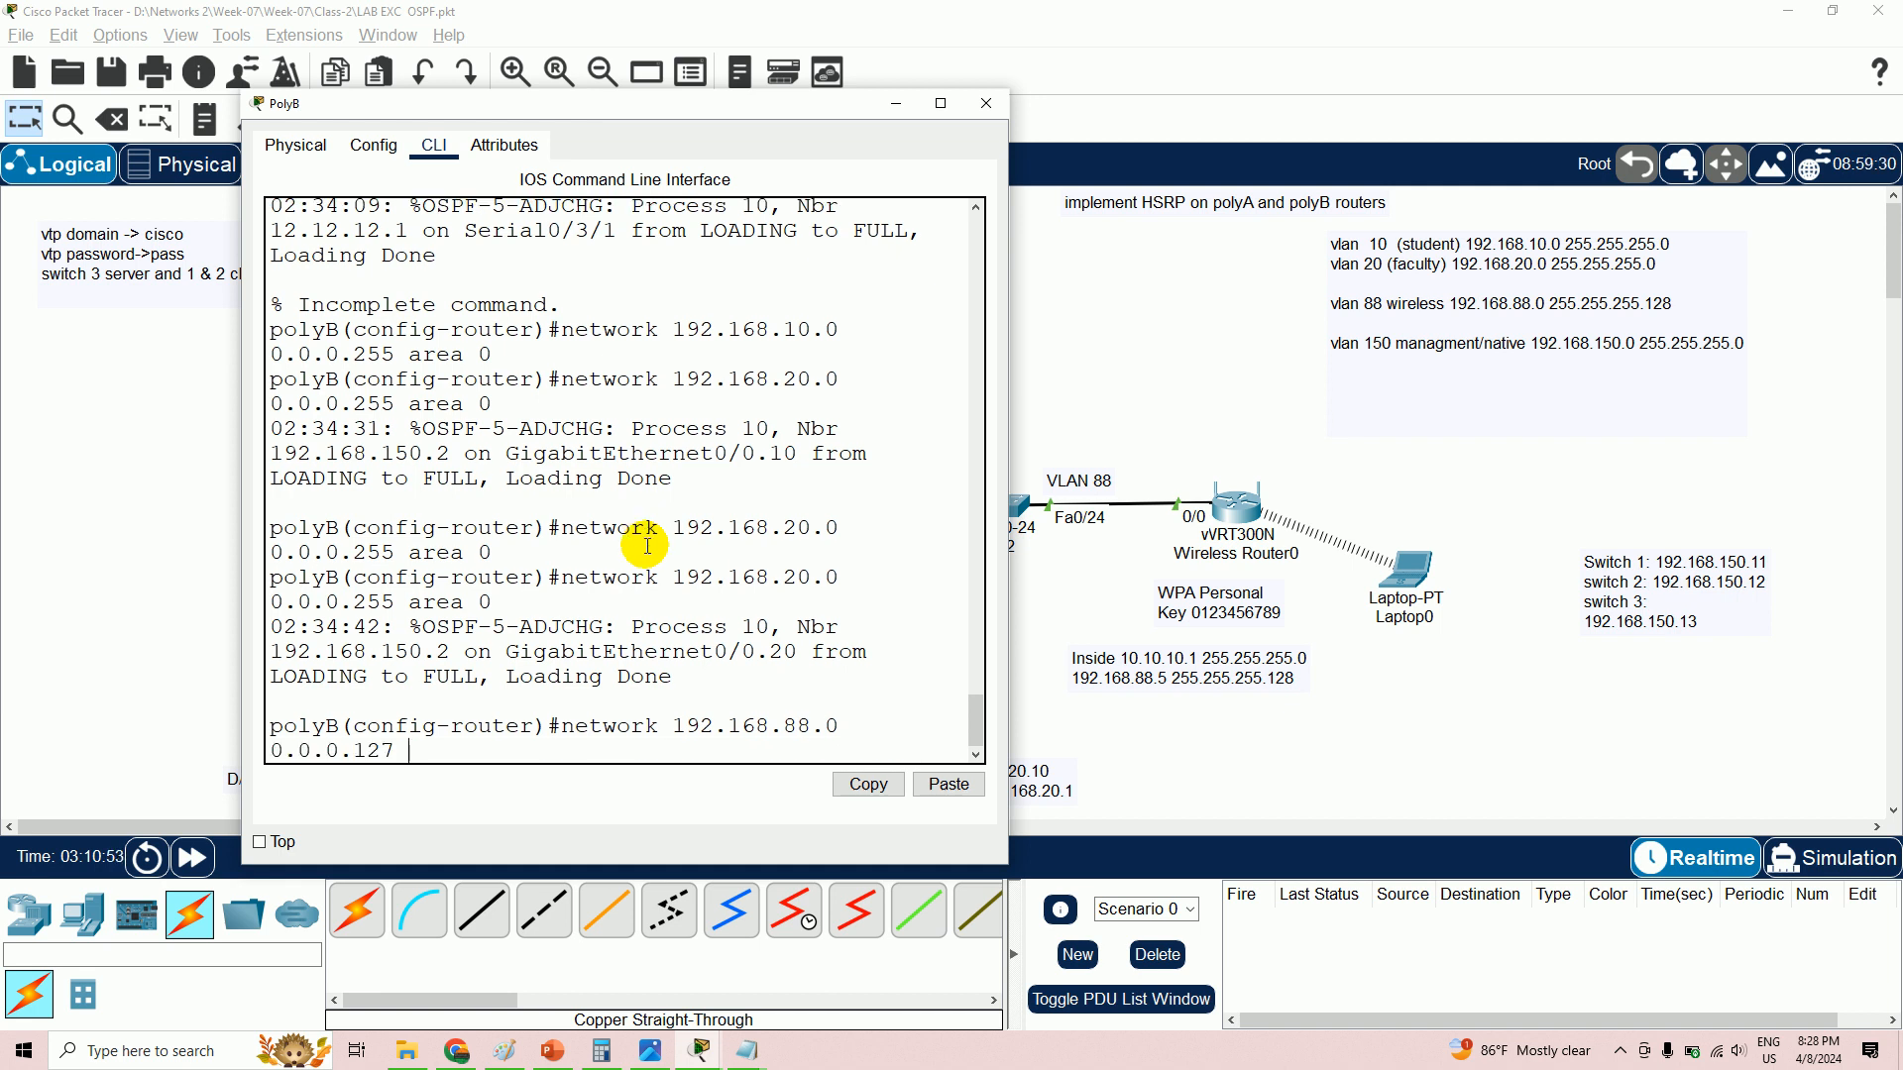
type(" area 0")
key("Return")
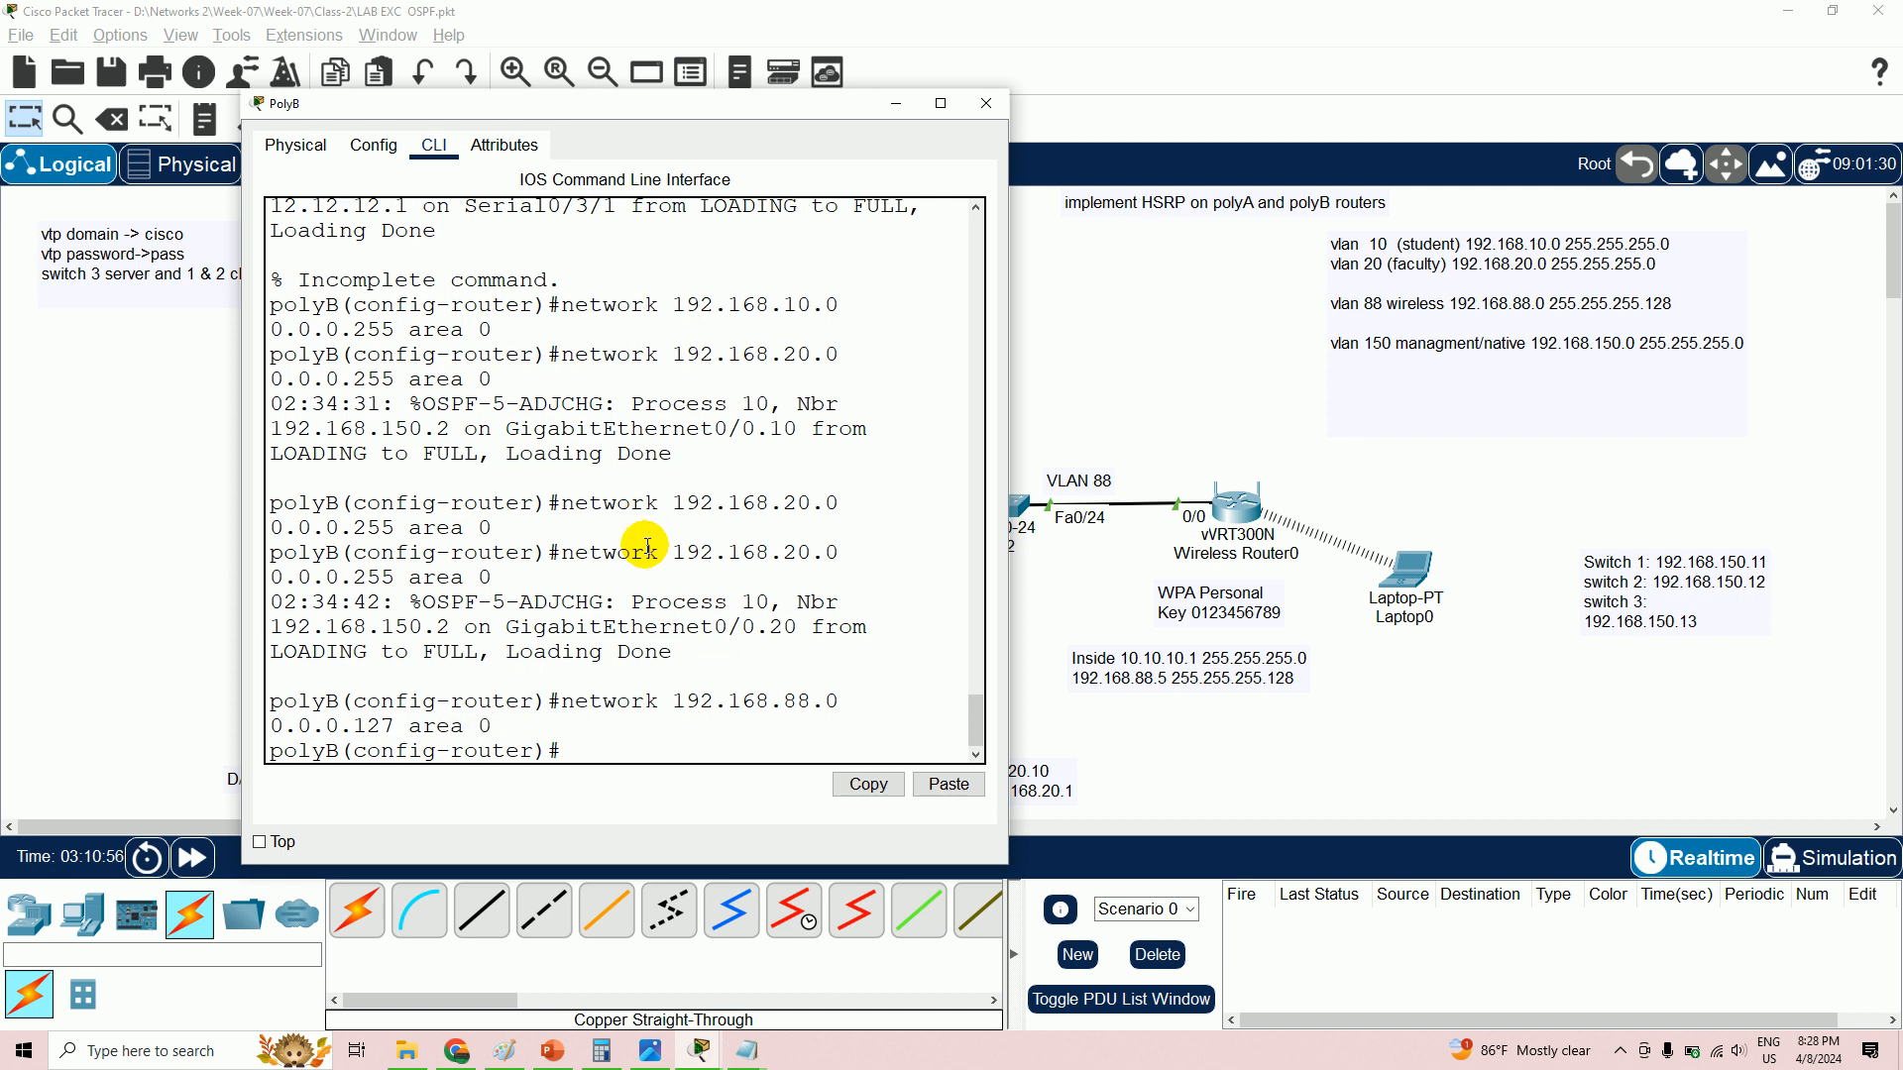
- Add 192.168.150.0 0.0.0.255 in area 0, then exit and show the running configuration
key("BackSpace")
type("network 192.16")
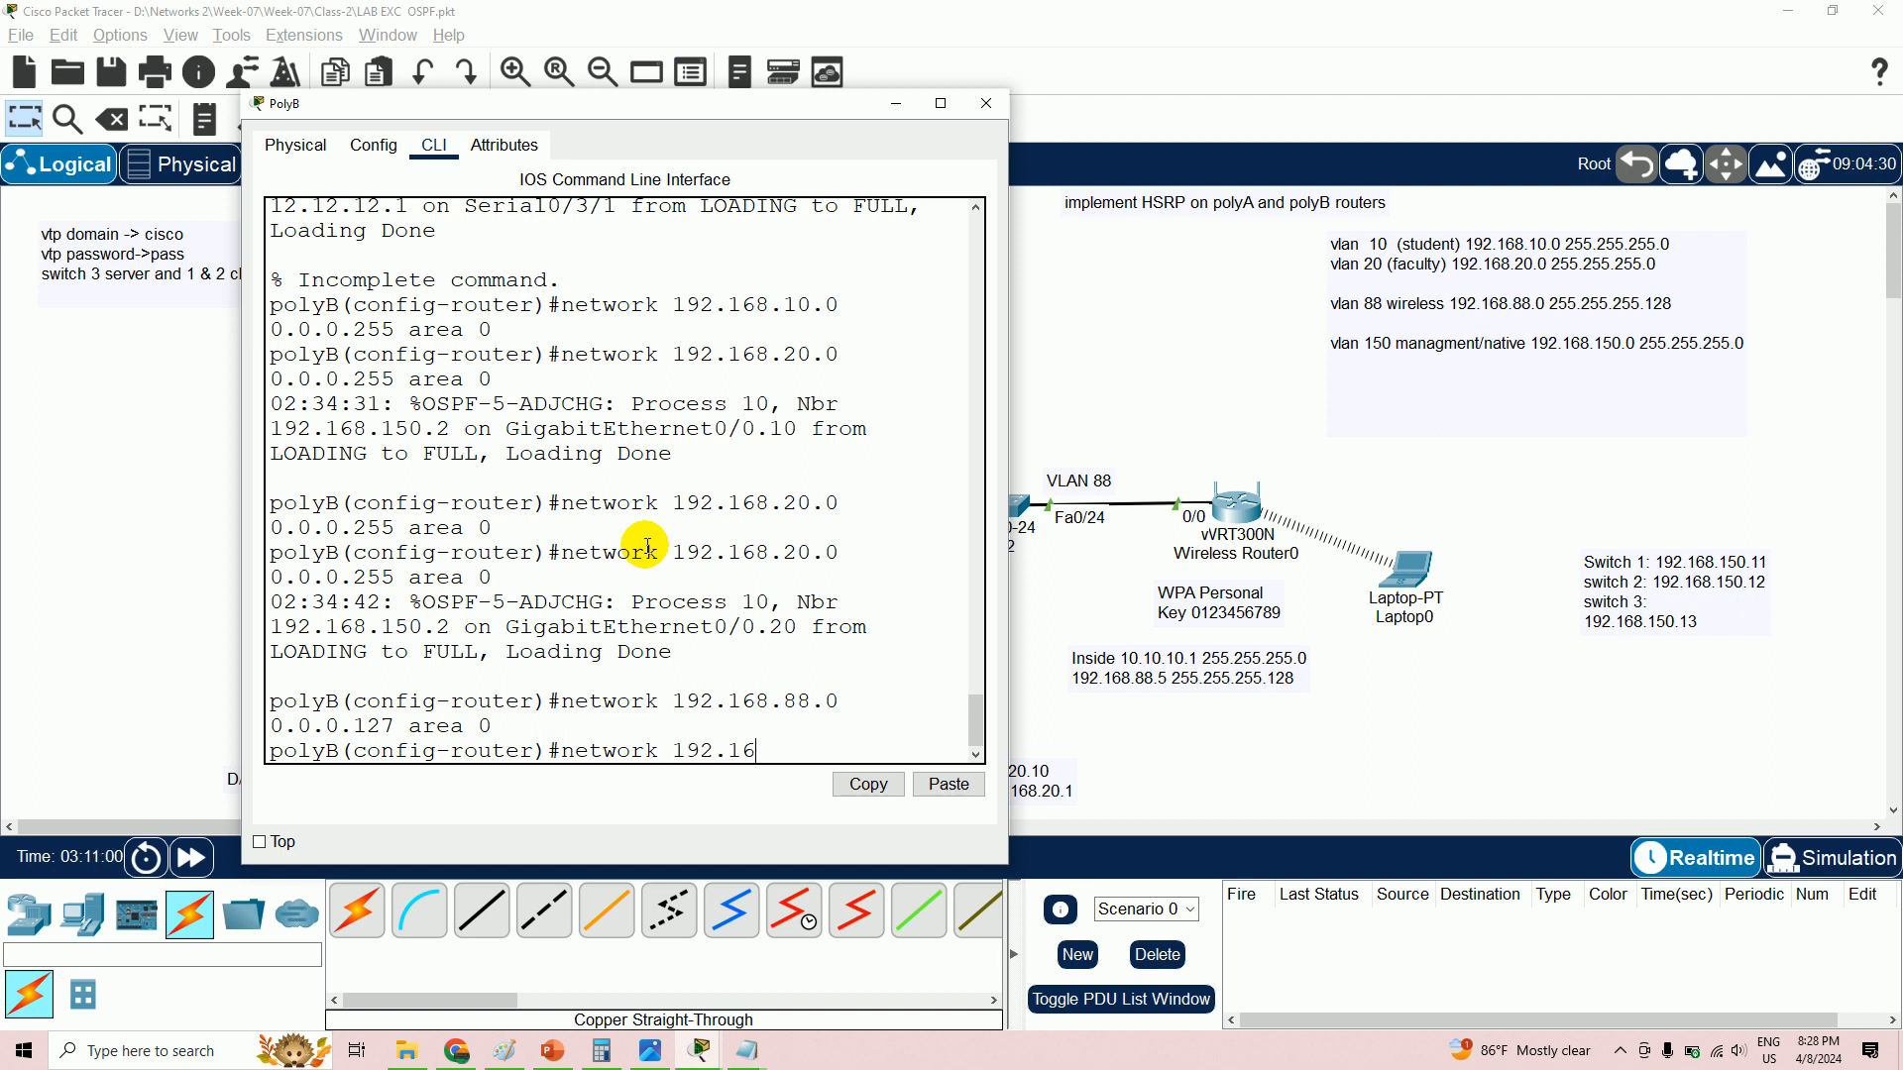
type("8.15")
type("0.0 0.0.0.255")
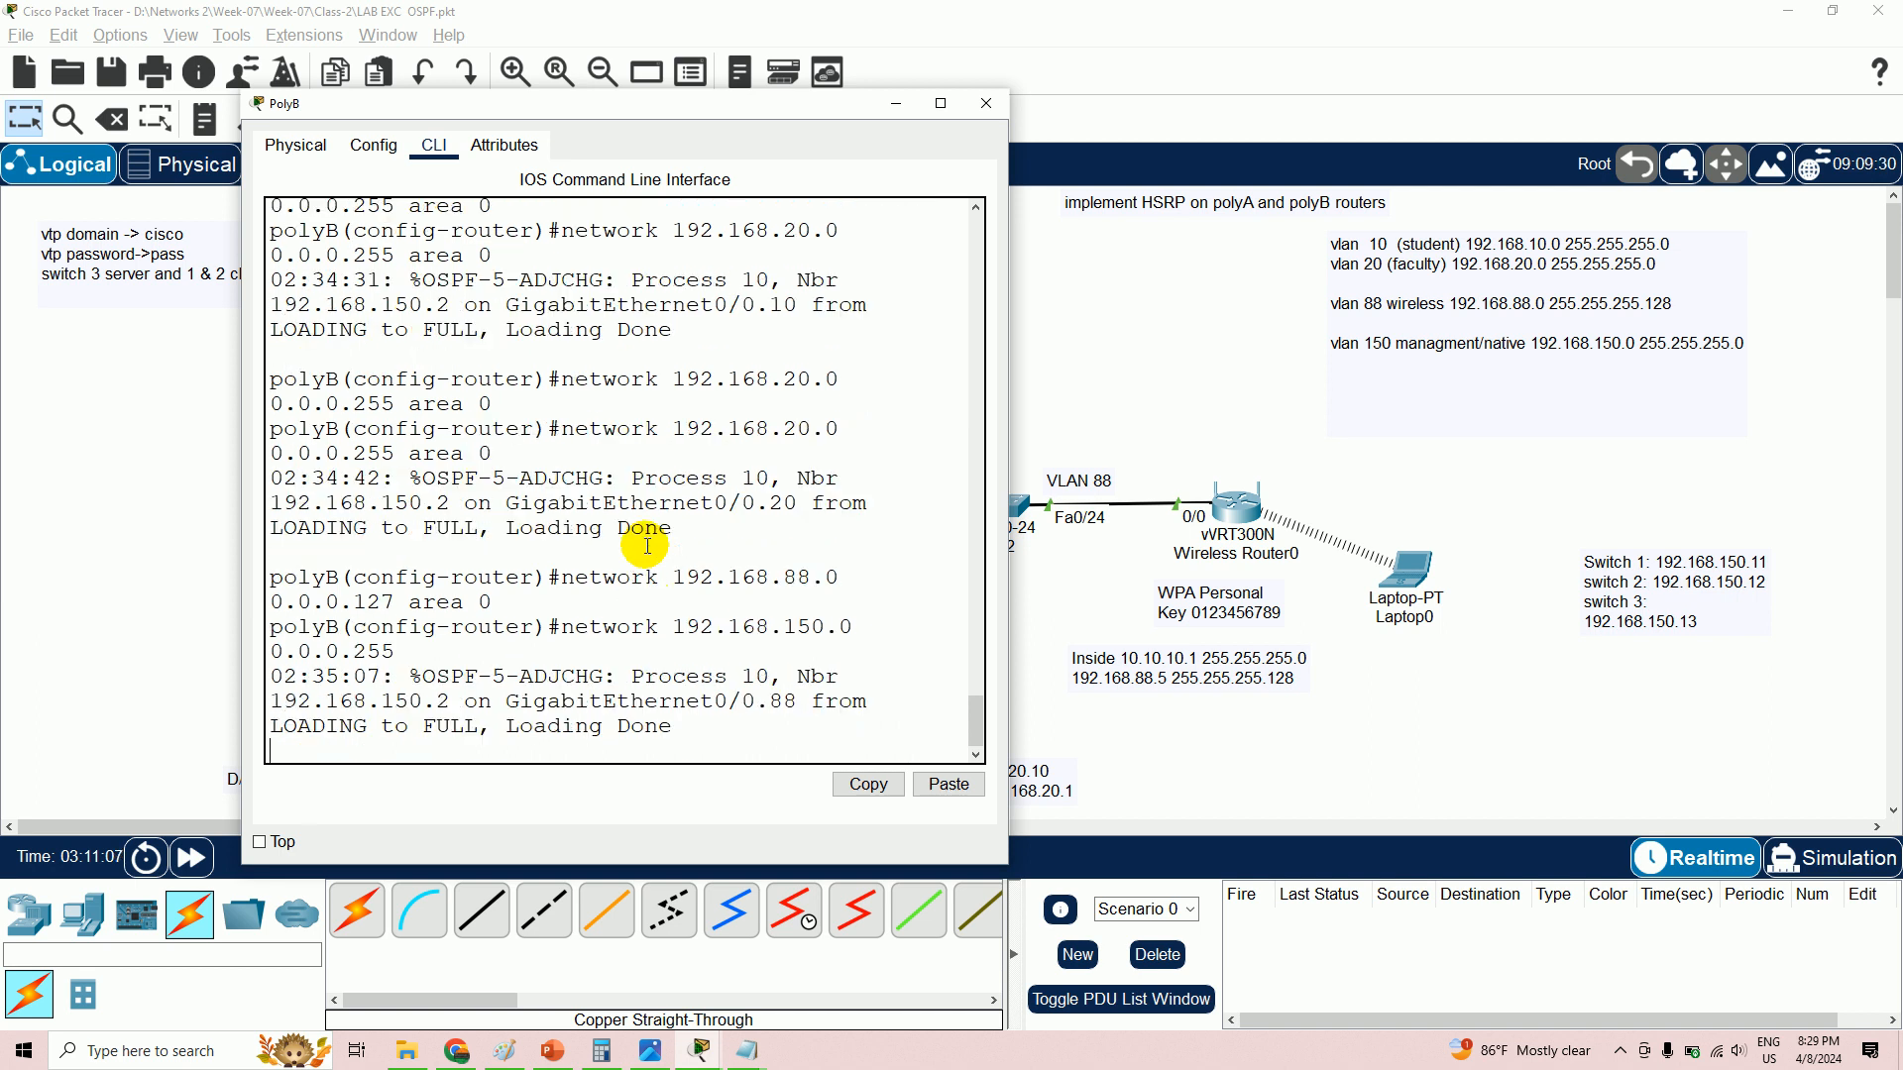
type(" area 0")
key("Return")
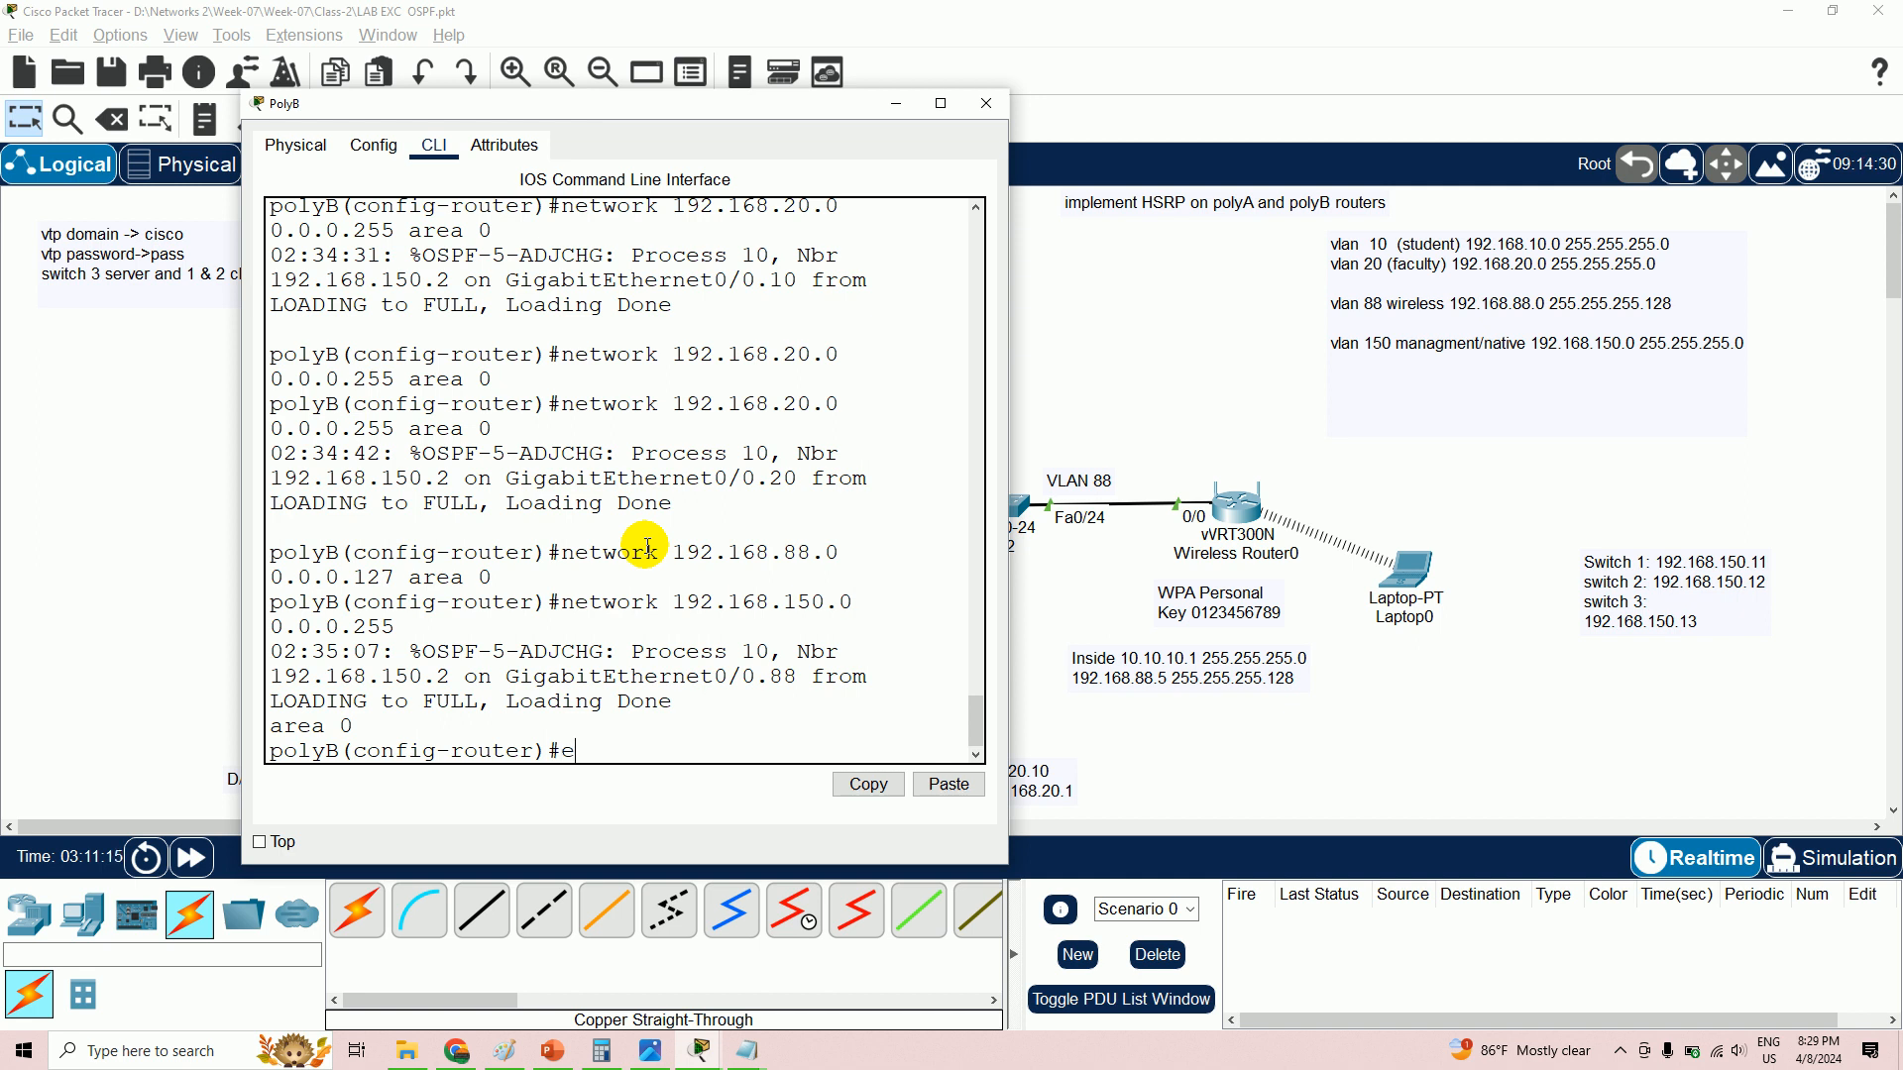
type("nd")
key("Return")
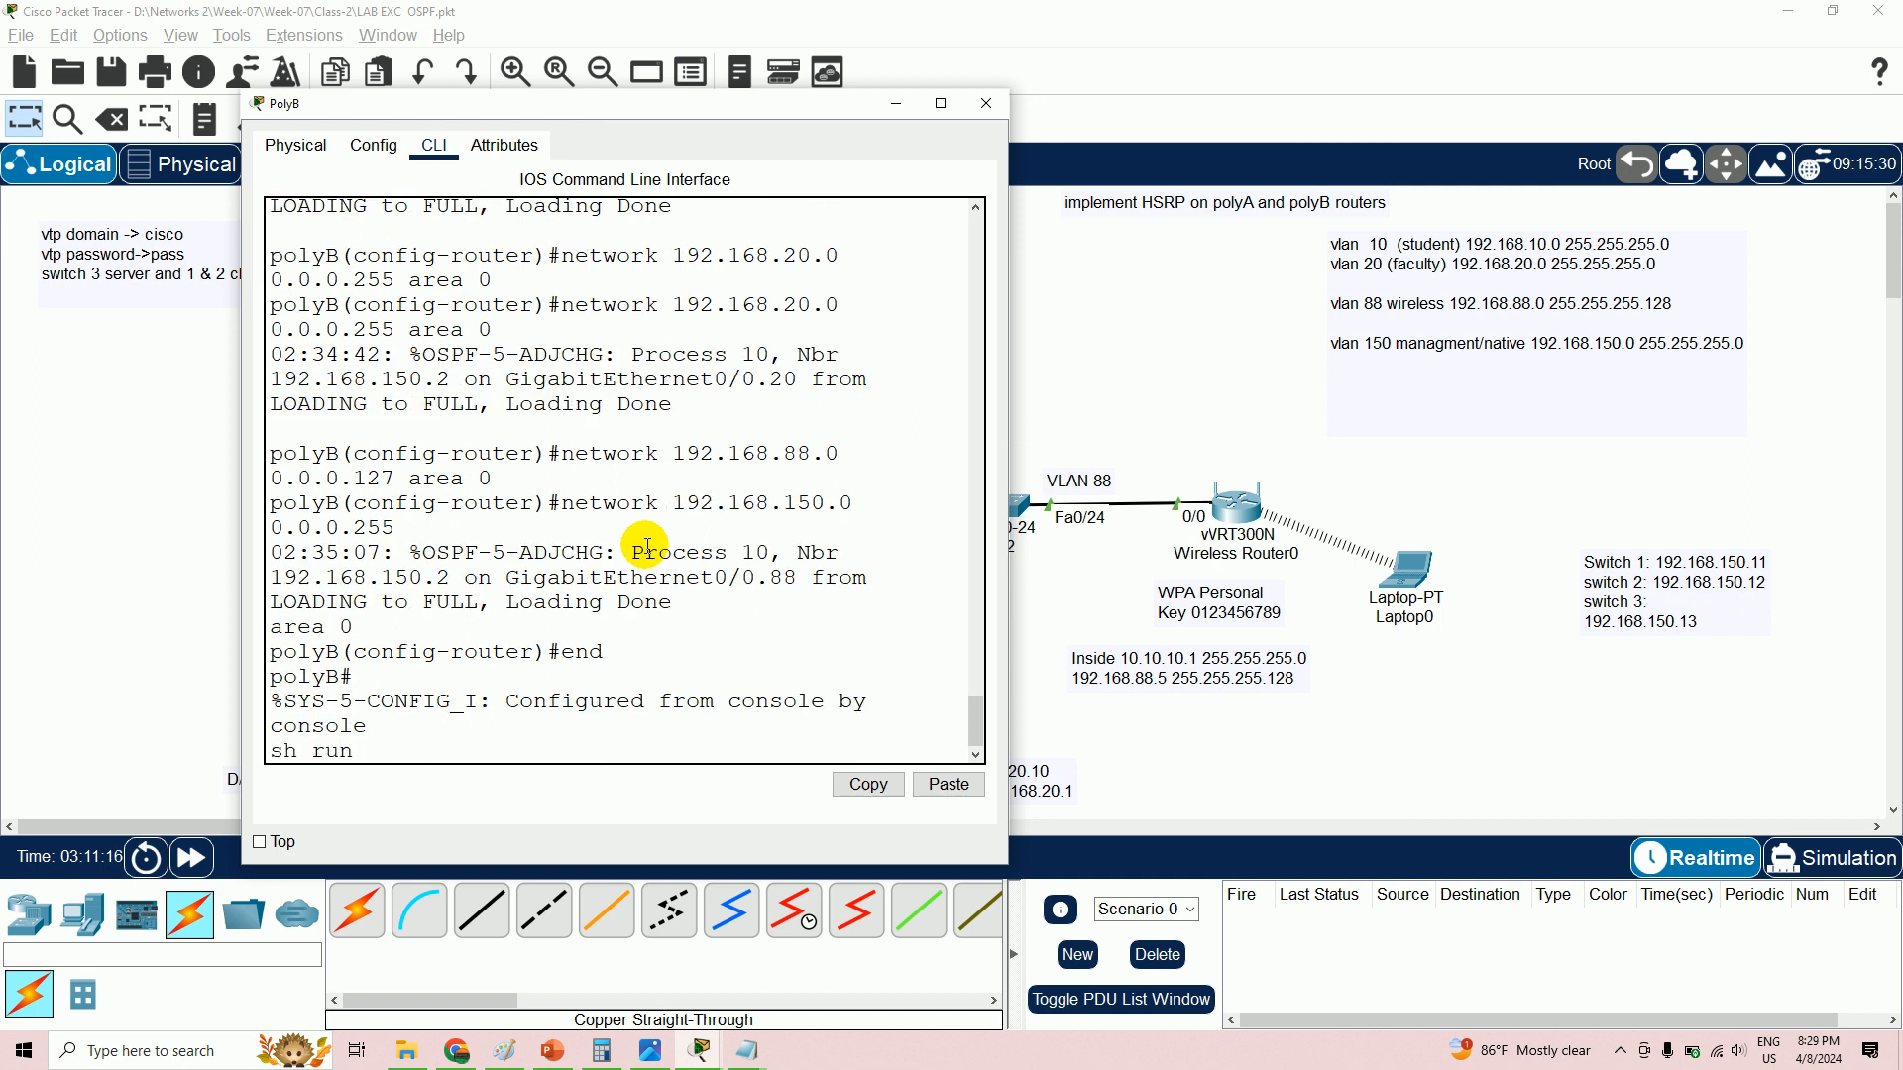
type("sh run")
key("Return")
key("Return")
key("Return")
key("Return")
key("Return")
key("Return")
key("Return")
key("Return")
key("Return")
key("Return")
key("Return")
key("Return")
key("Return")
key("Return")
key("Return")
key("Return")
key("Return")
key("Return")
key("Return")
key("Return")
key("Return")
key("Return")
key("Return")
key("Return")
key("Return")
key("Return")
key("Return")
key("Return")
key("Return")
key("Return")
key("Return")
key("Return")
key("Return")
key("Return")
key("Return")
key("Return")
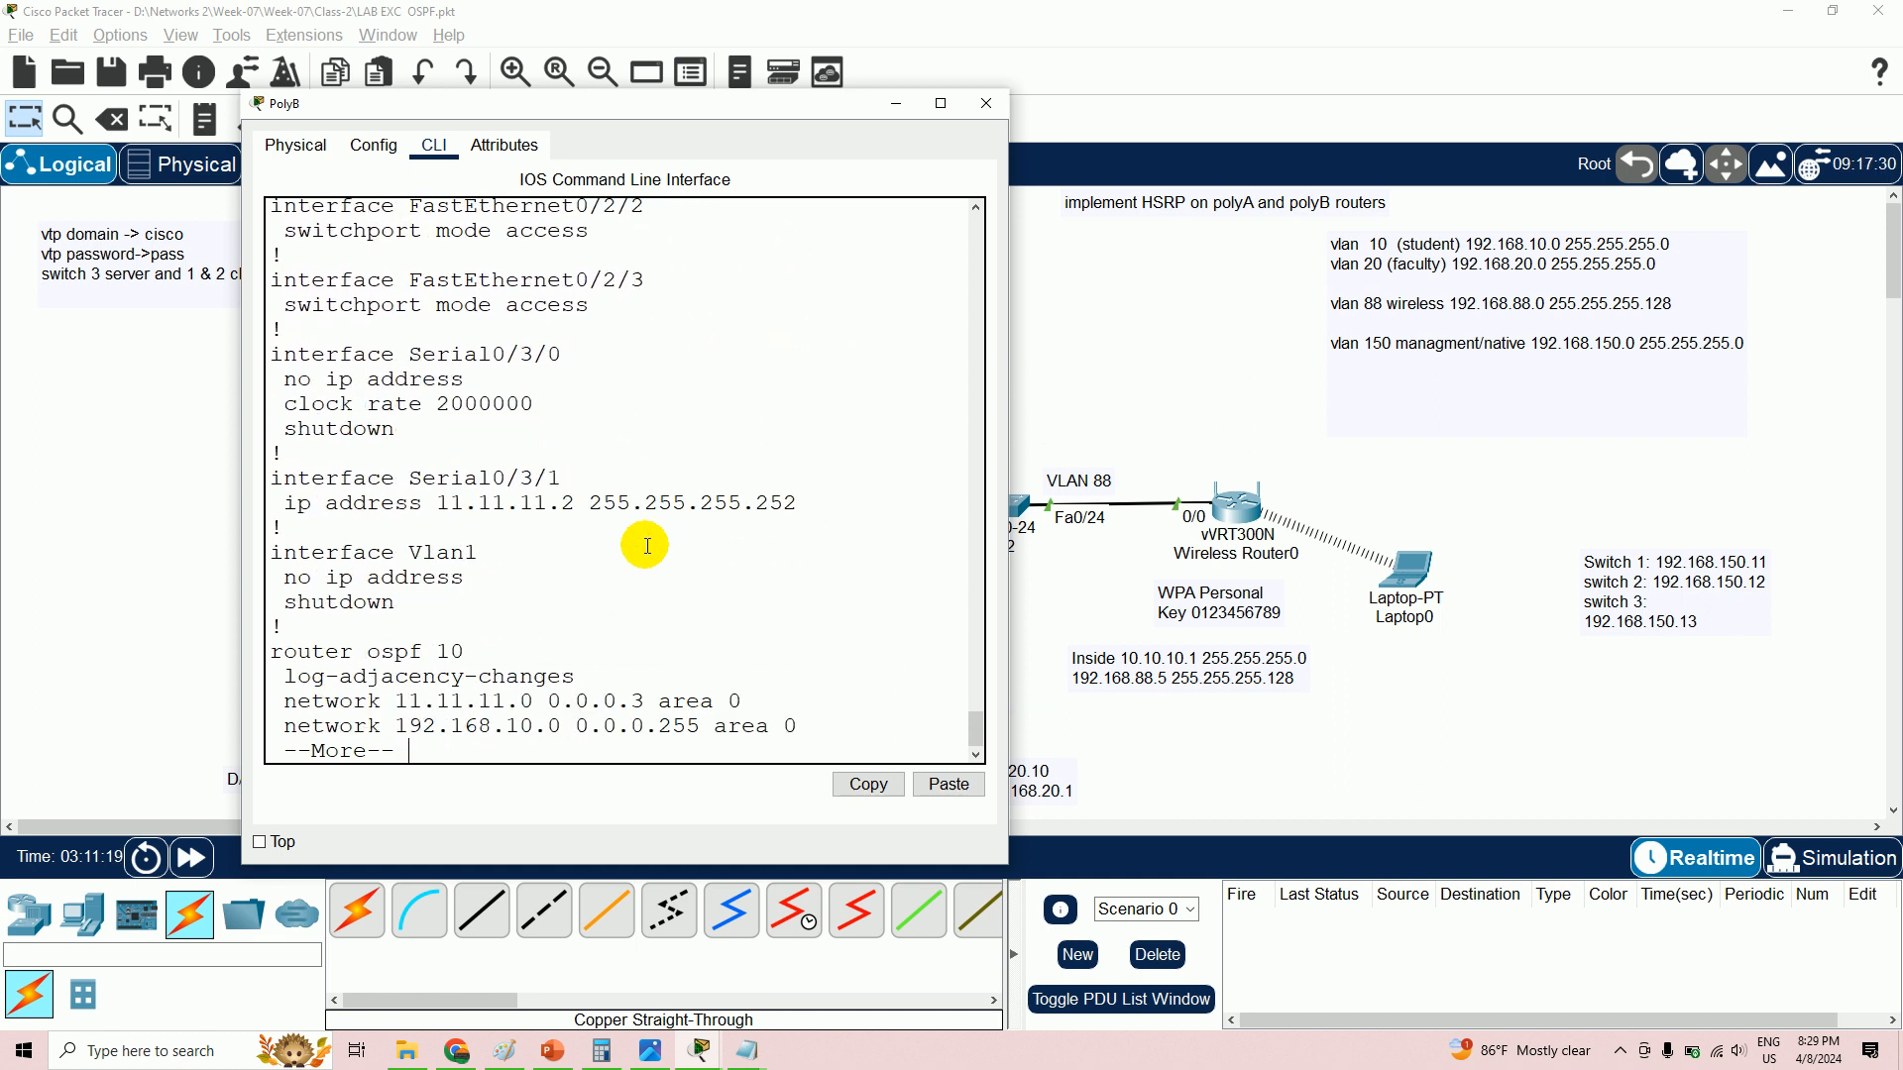
- Finish paging the configuration, save PolyB's settings with wr, and minimise its window
key("Return")
key("Return")
key("Return")
key("Return")
key("Return")
key("Return")
key("Return")
key("Return")
key("Return")
key("Return")
key("Return")
key("Return")
key("Return")
key("Return")
key("Return")
key("Return")
key("Return")
key("Return")
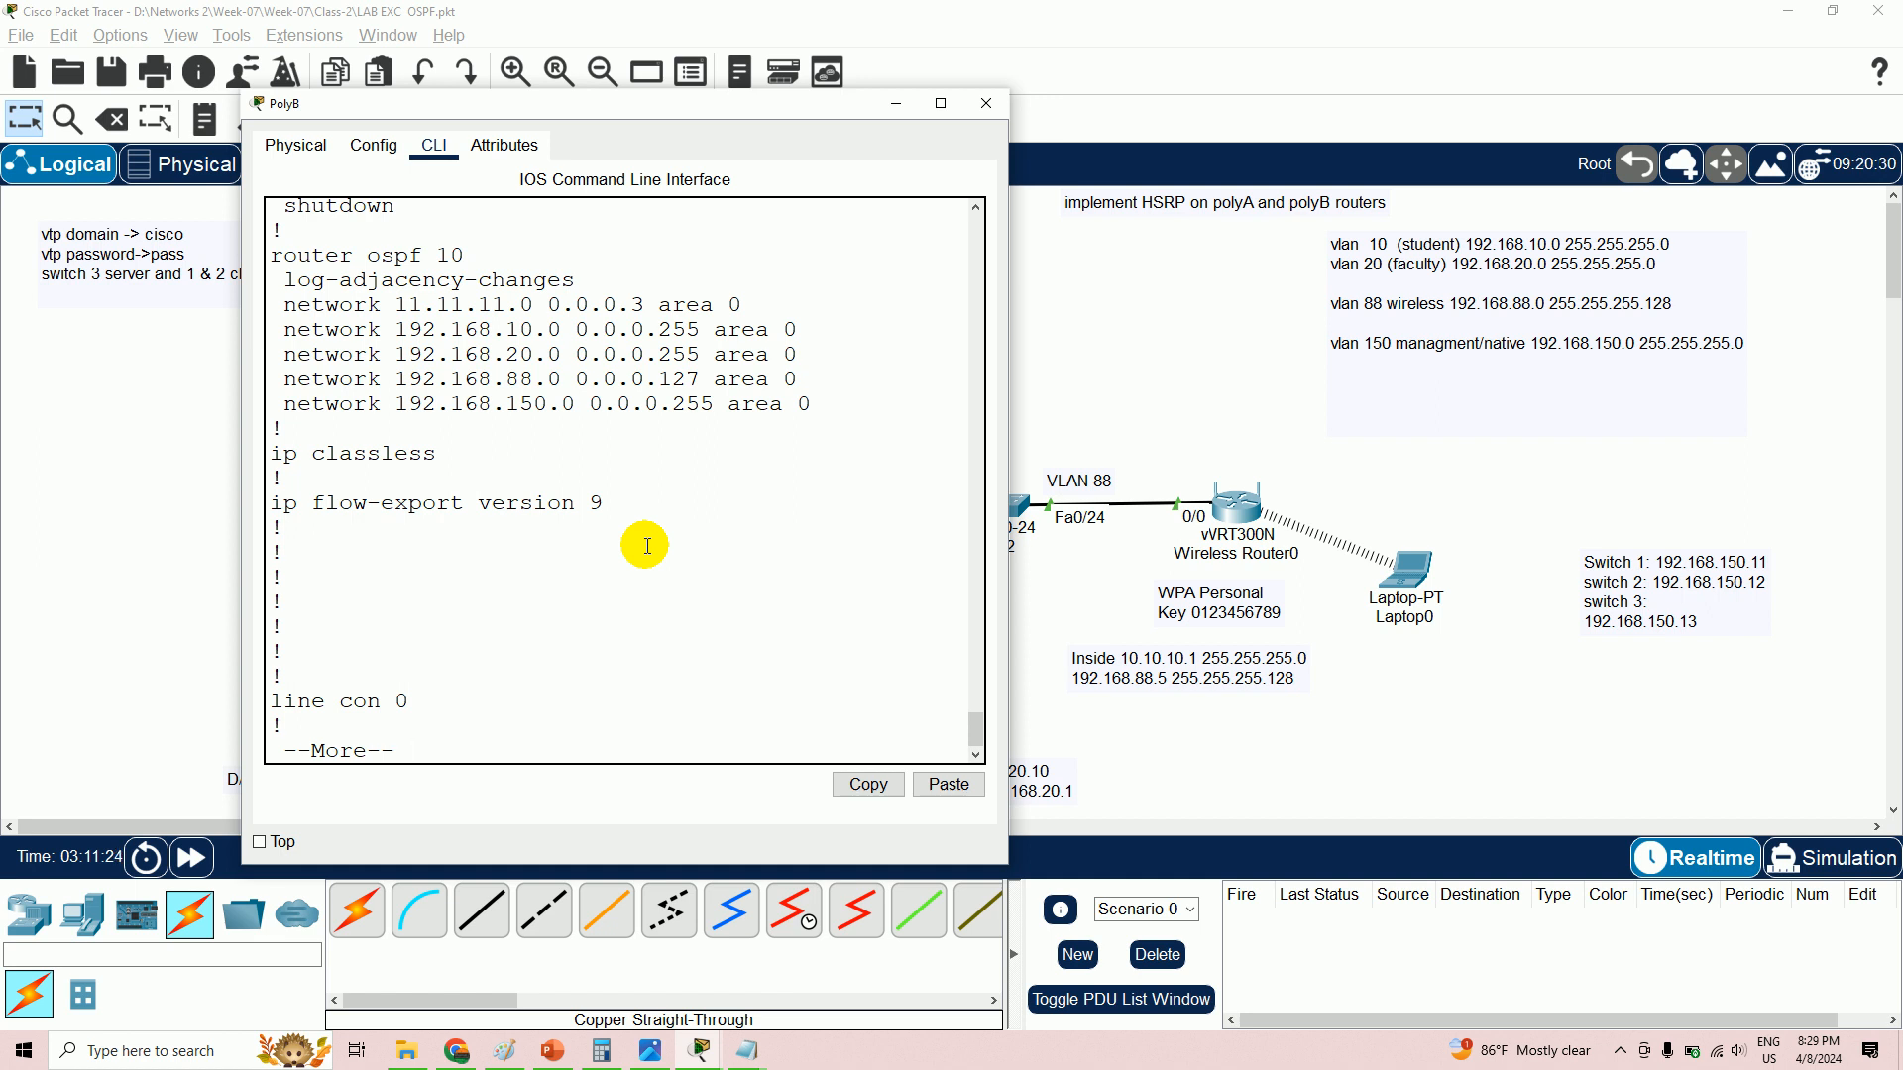
key("Return")
key("Return")
key("Return")
key("Return")
key("Return")
key("Return")
key("Return")
key("Return")
key("Return")
key("Return")
key("Return")
key("Return")
key("Return")
key("Return")
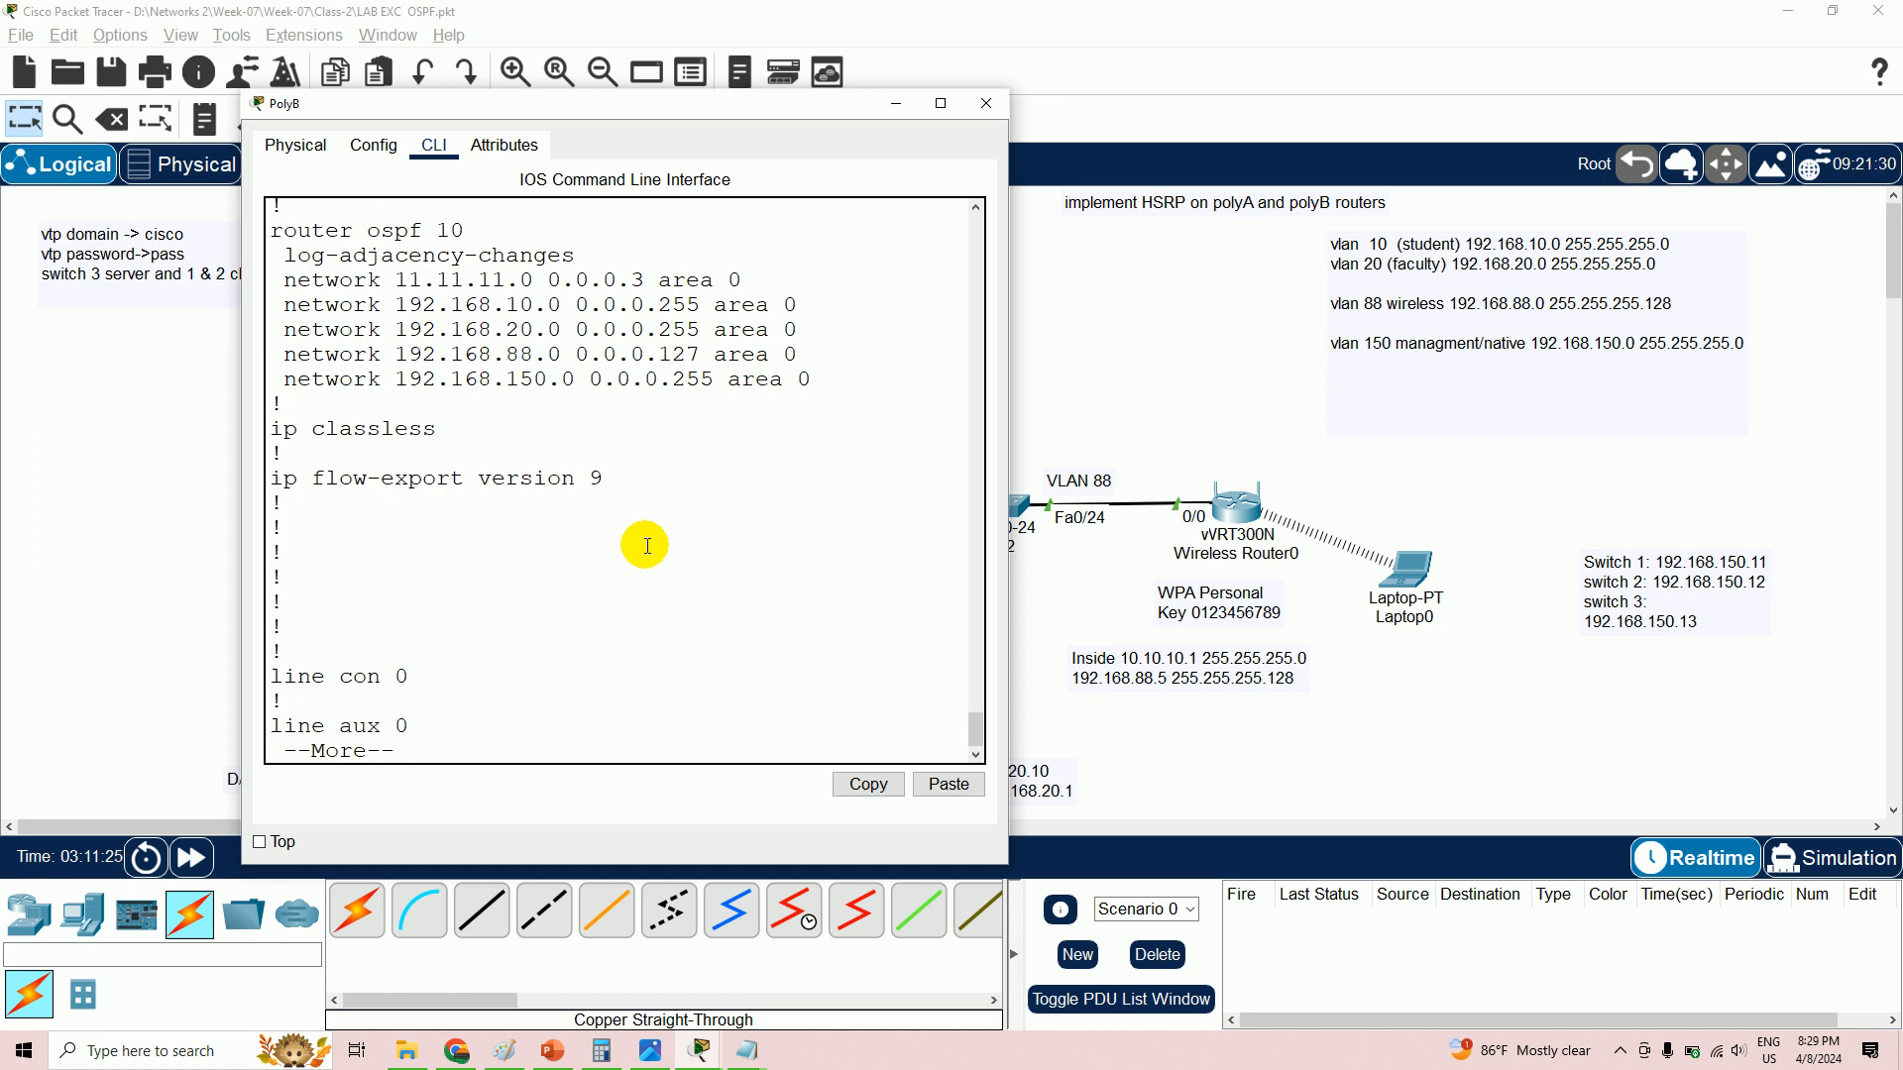
type("wr")
key("Return")
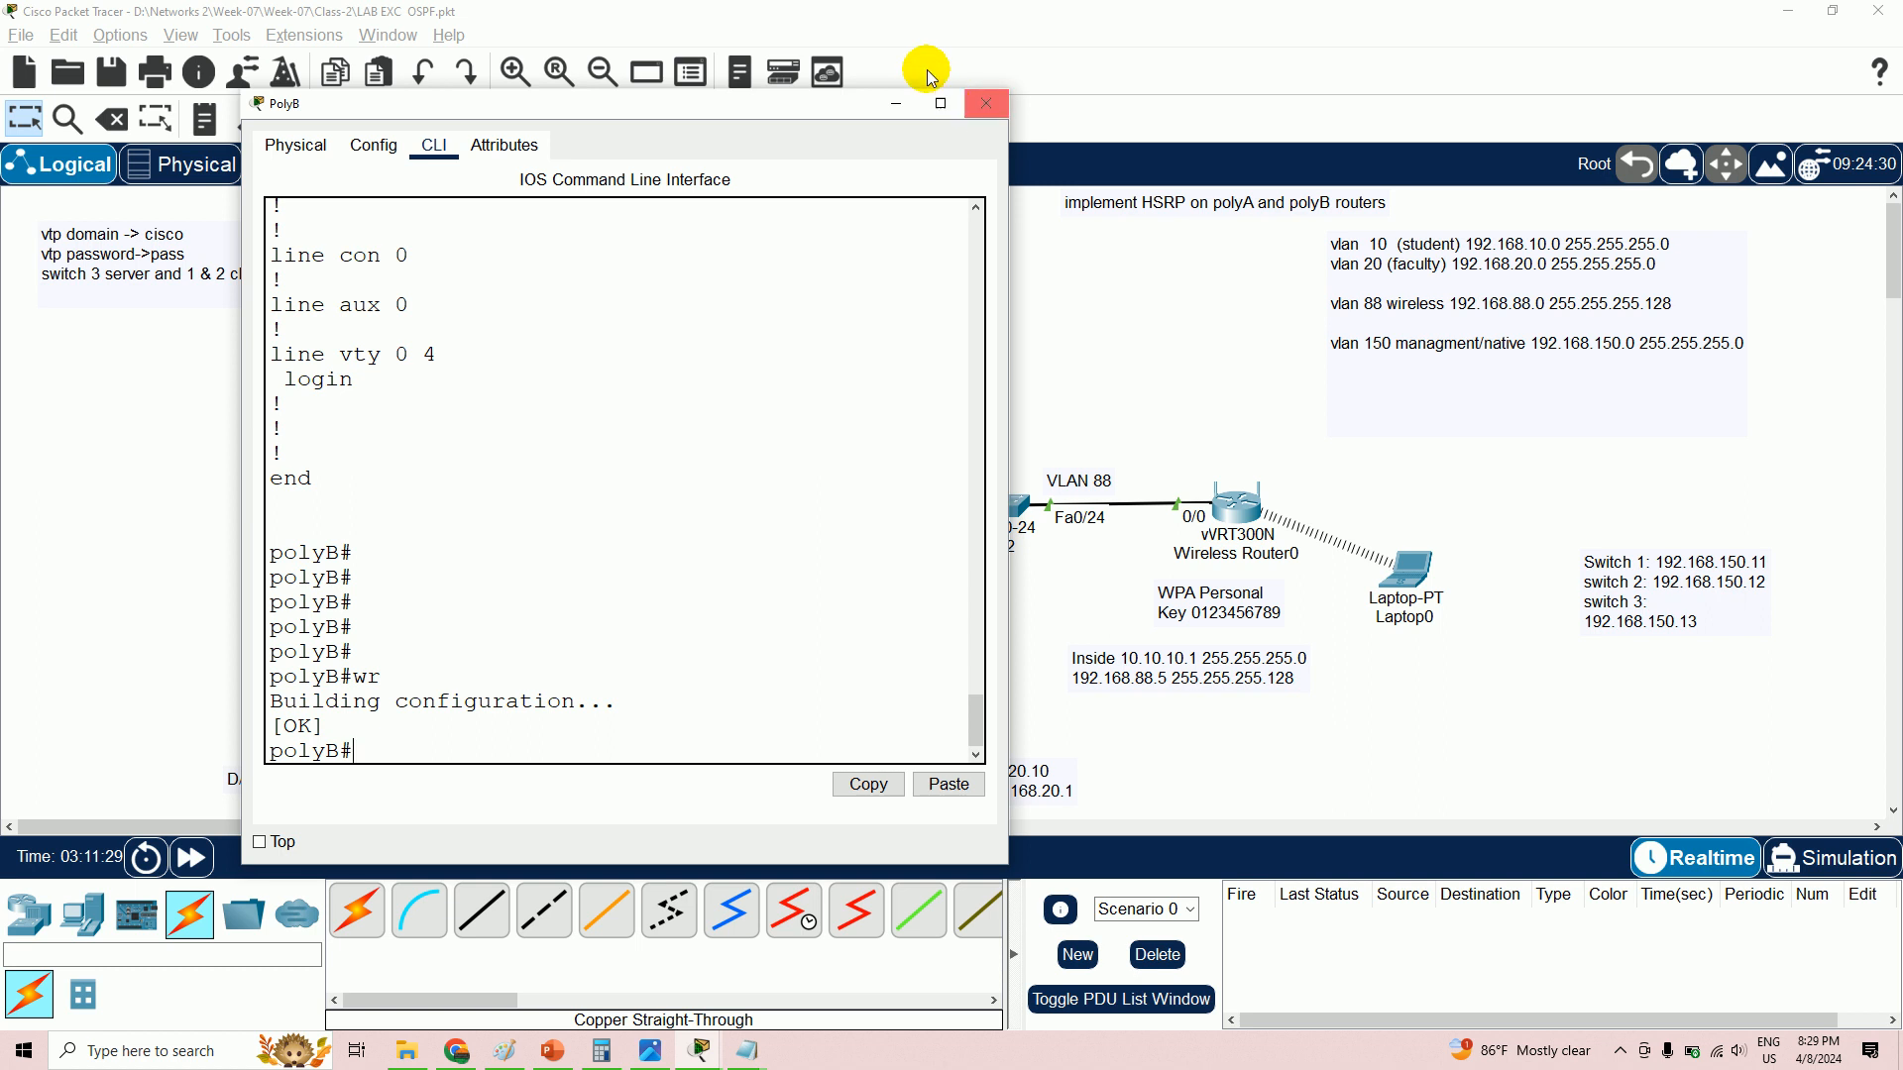
left_click(898, 103)
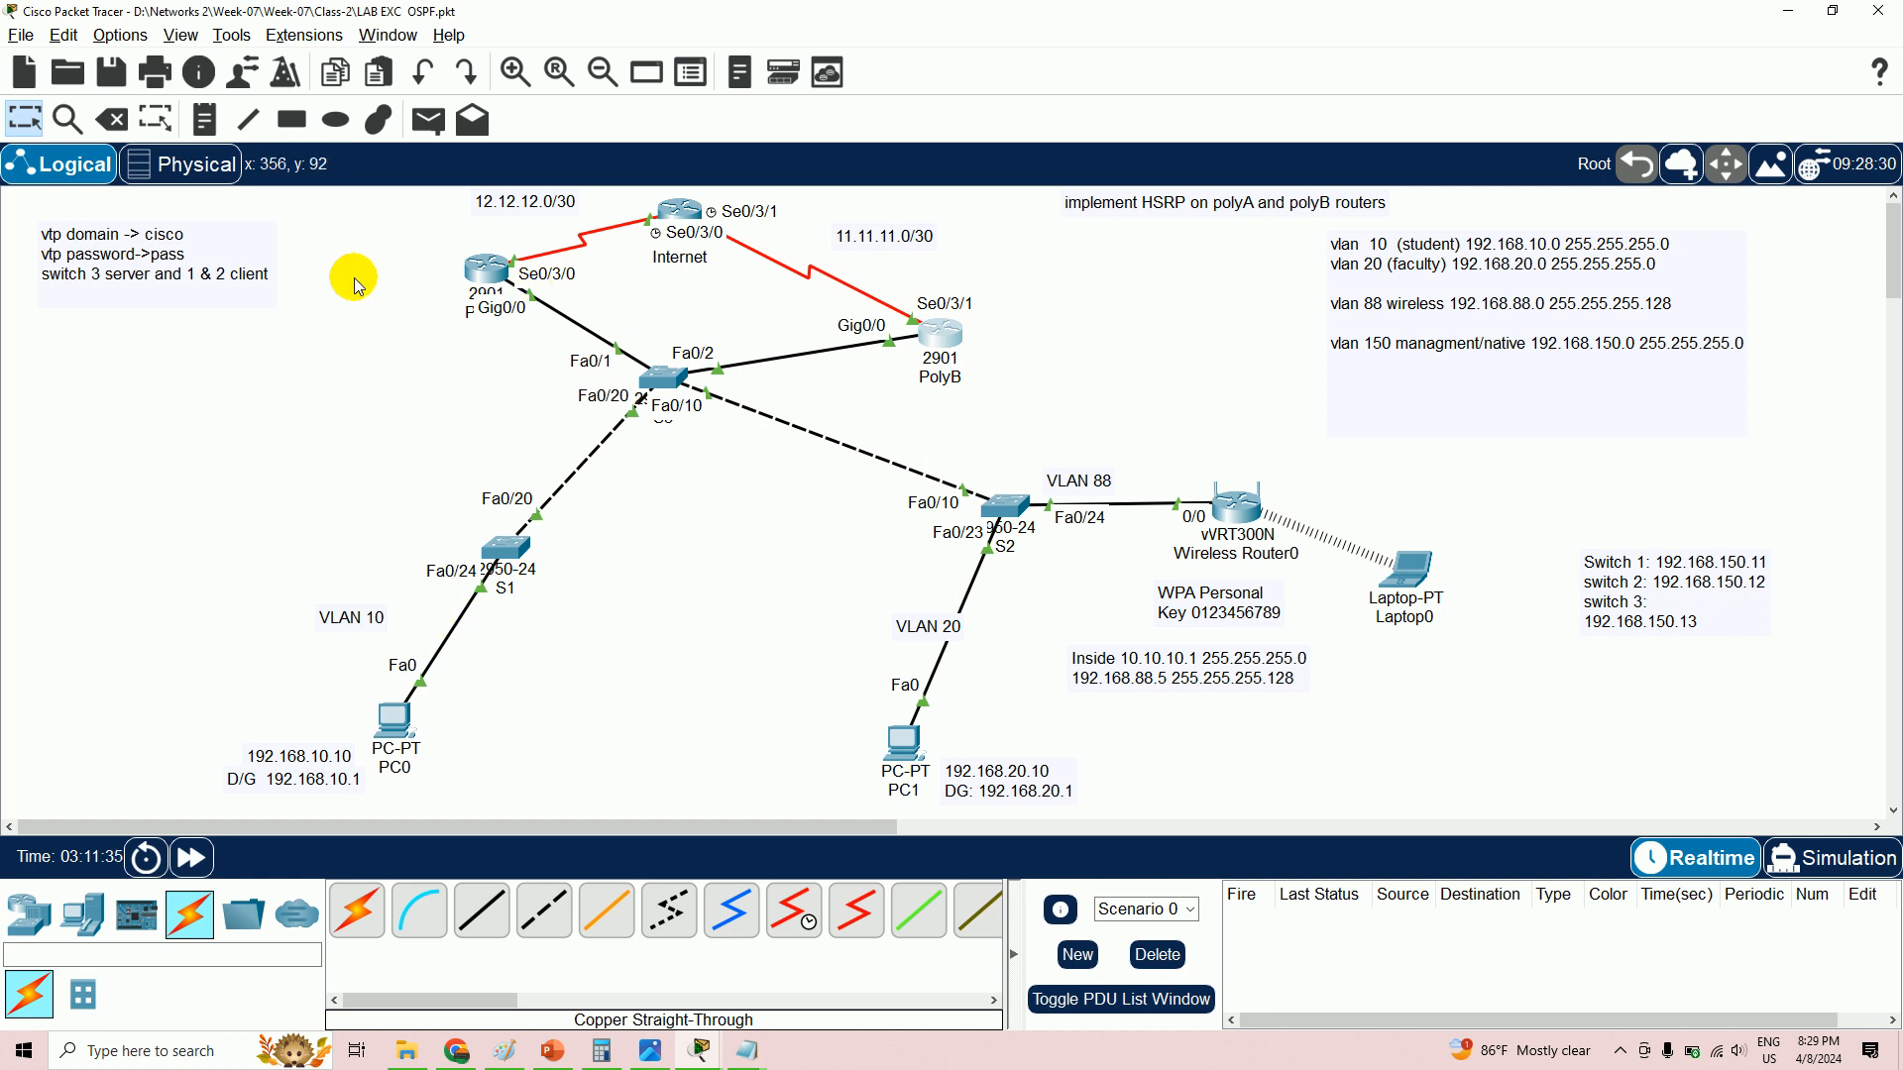
- Review the top of the mid sem exam practice topology image, then bring Packet Tracer forward
left_click(649, 1053)
scroll(459, 242, "up", 2)
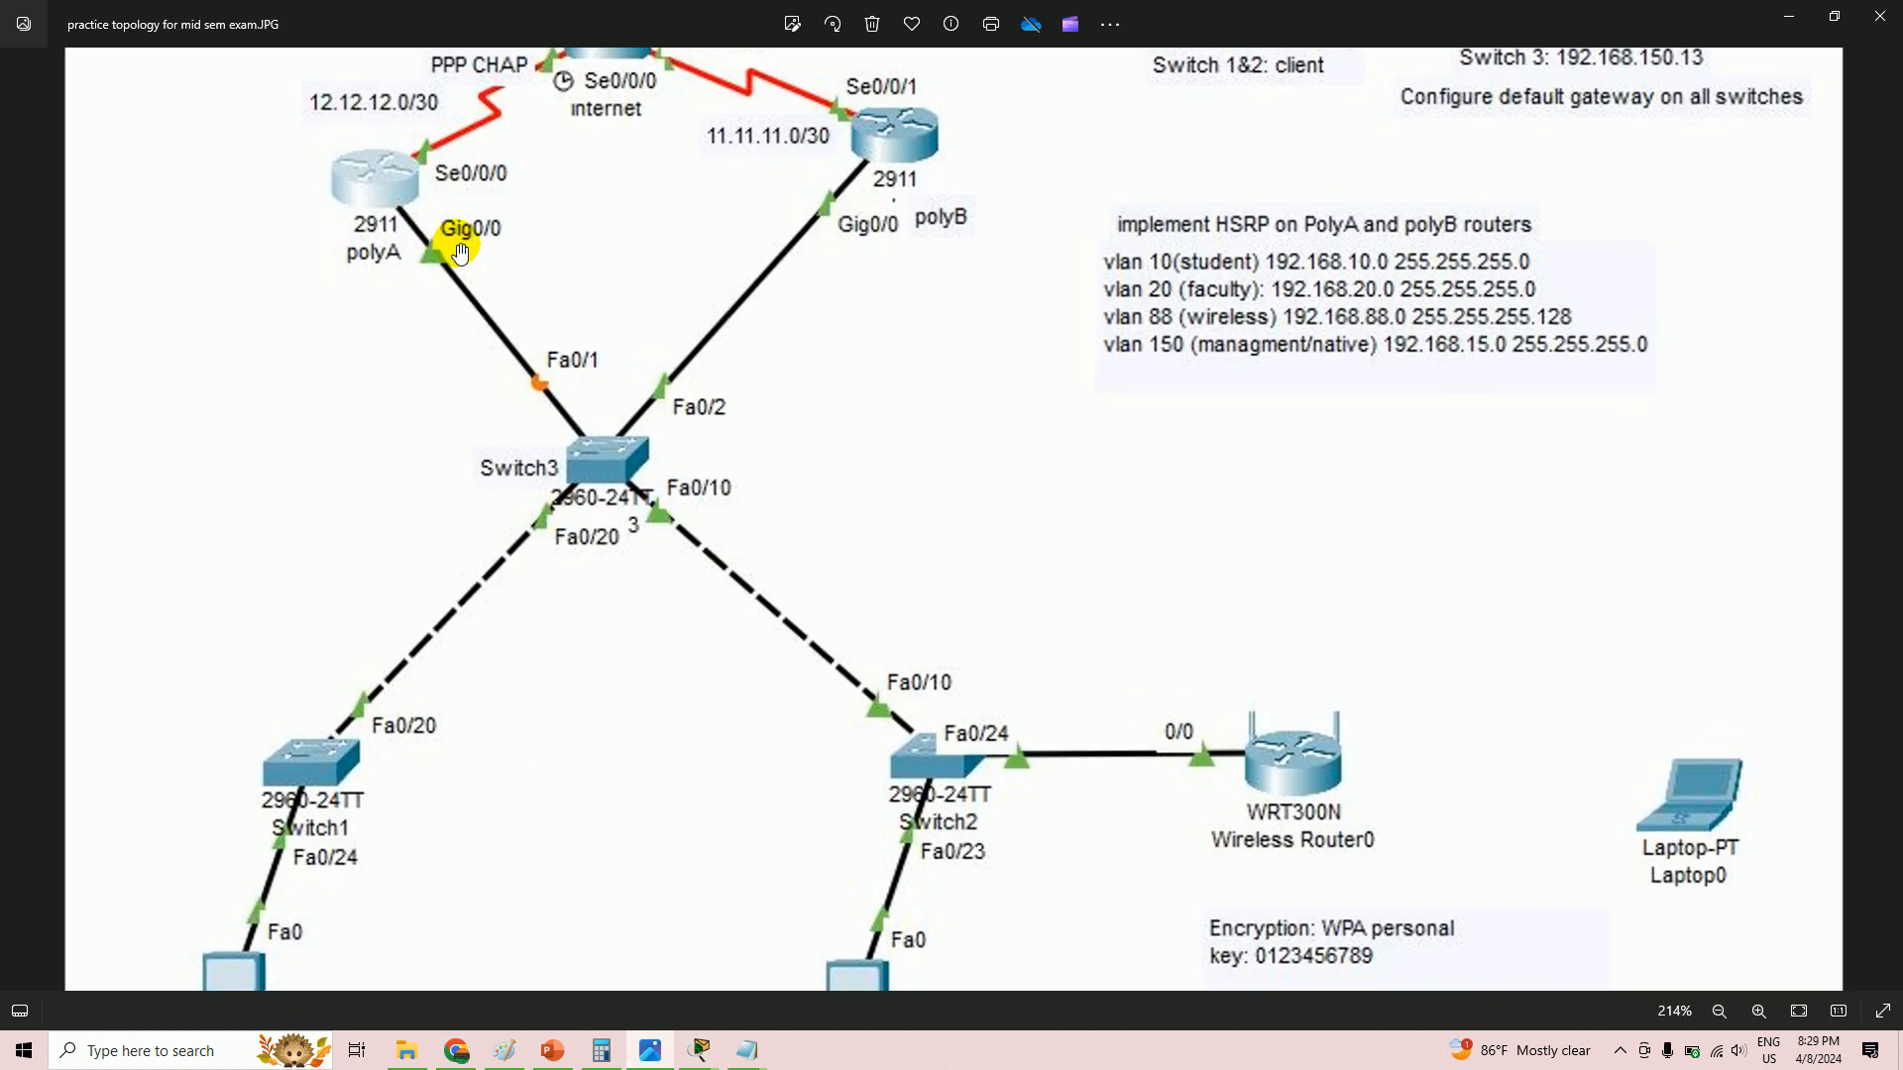
scroll(486, 176, "down", 2)
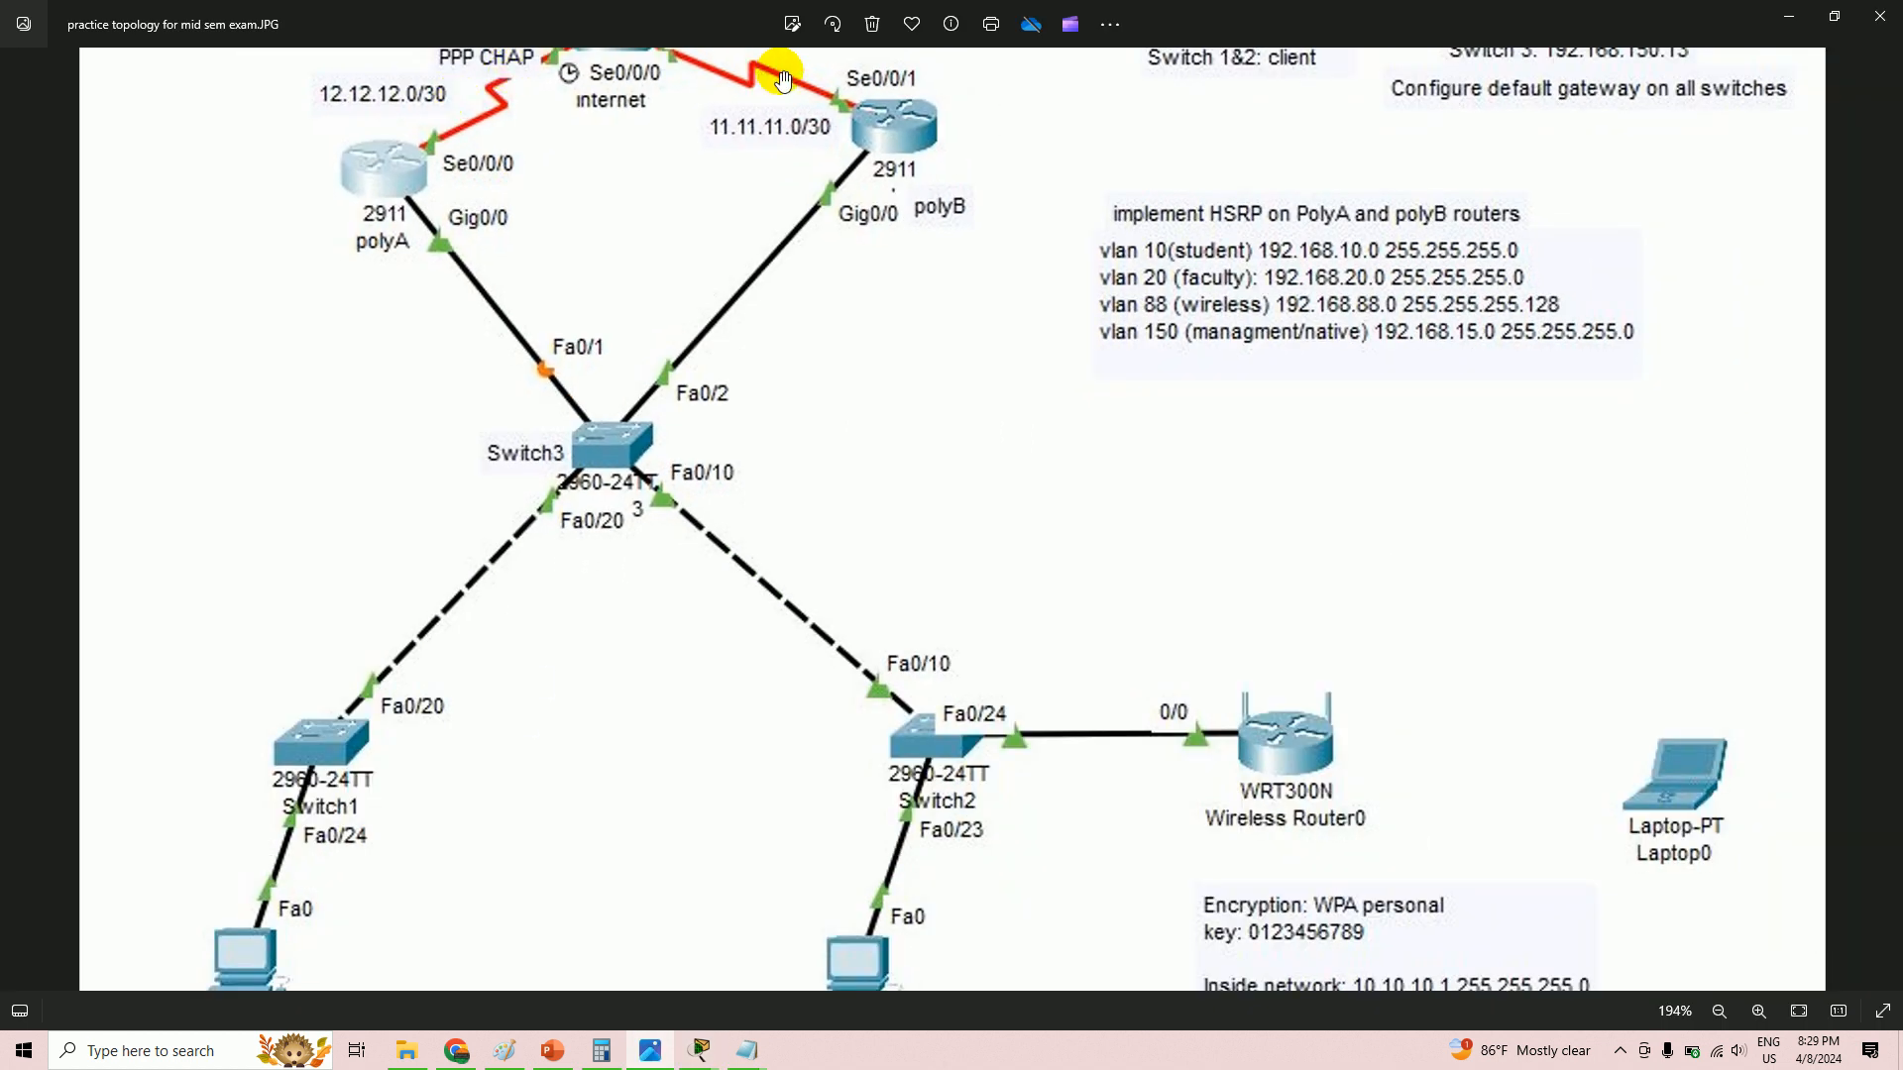
left_click_drag(1313, 369, 1332, 629)
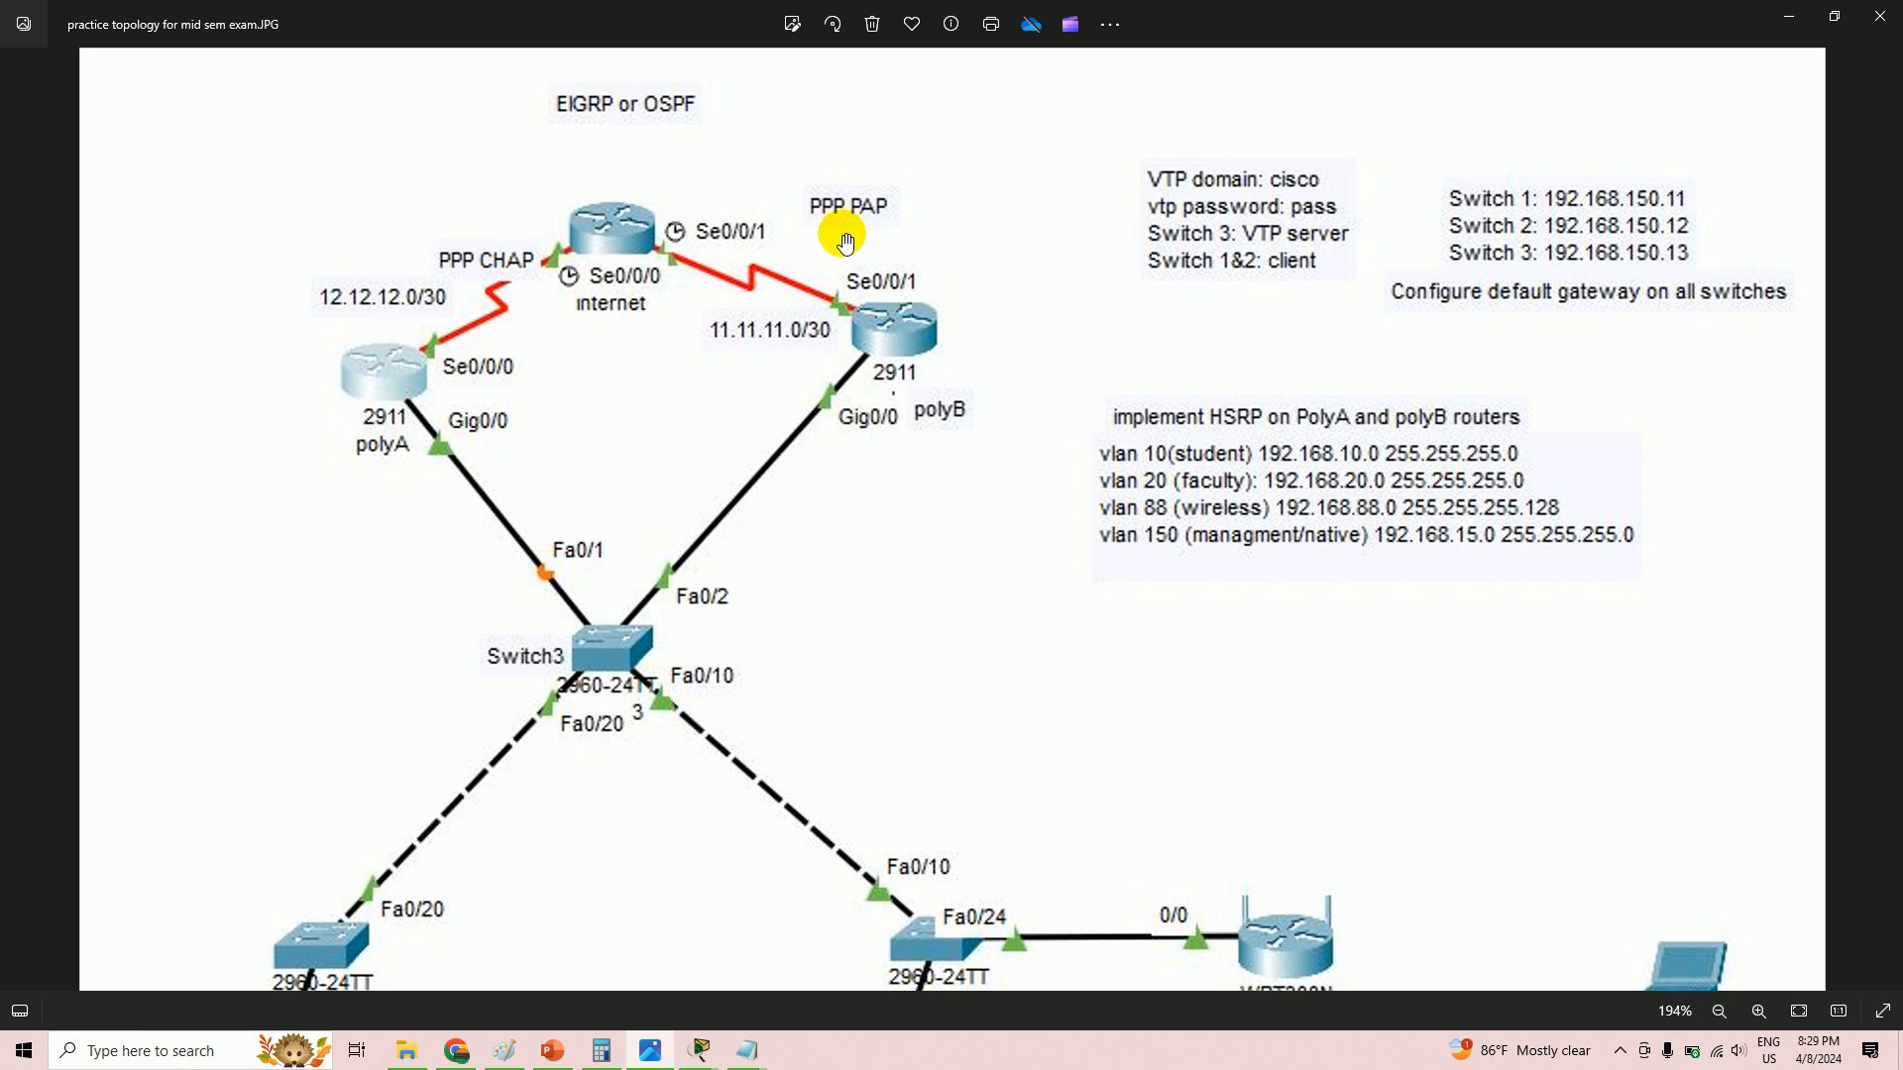
mouse_move(713, 1057)
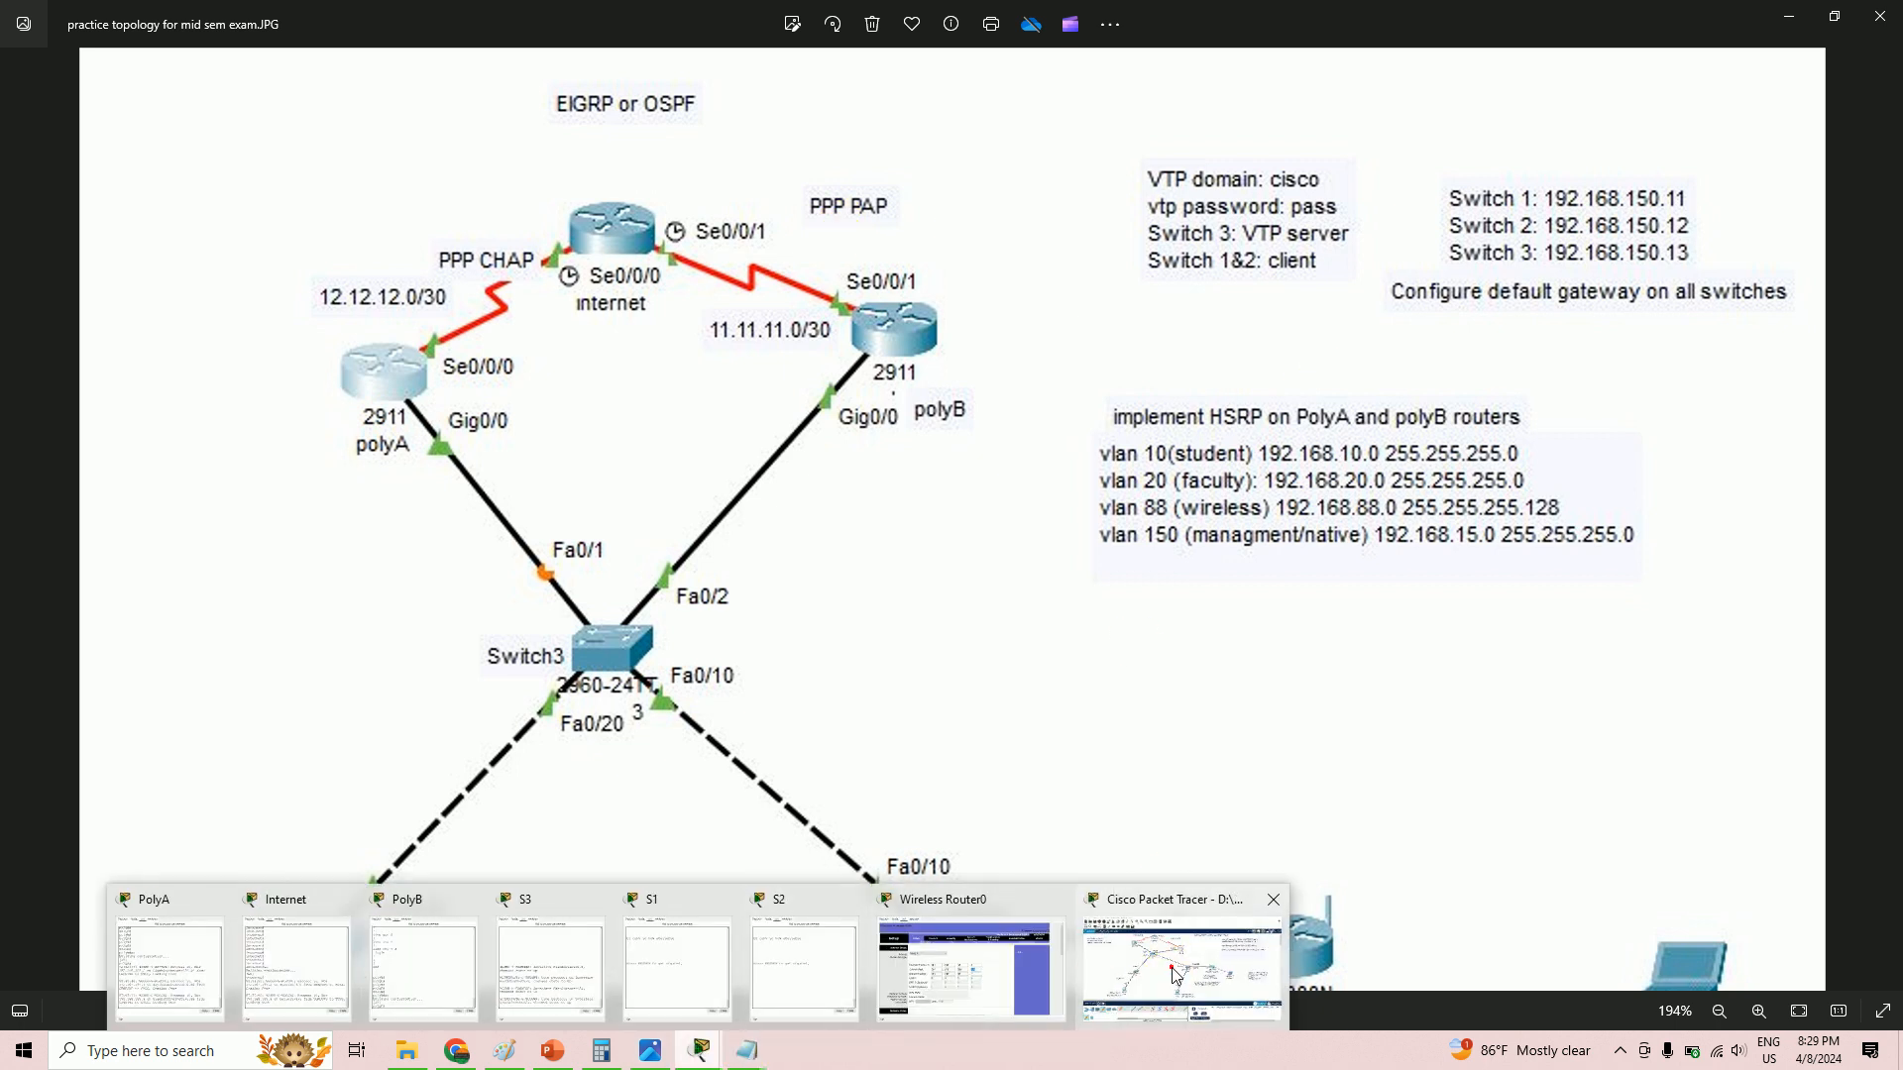
left_click(1169, 971)
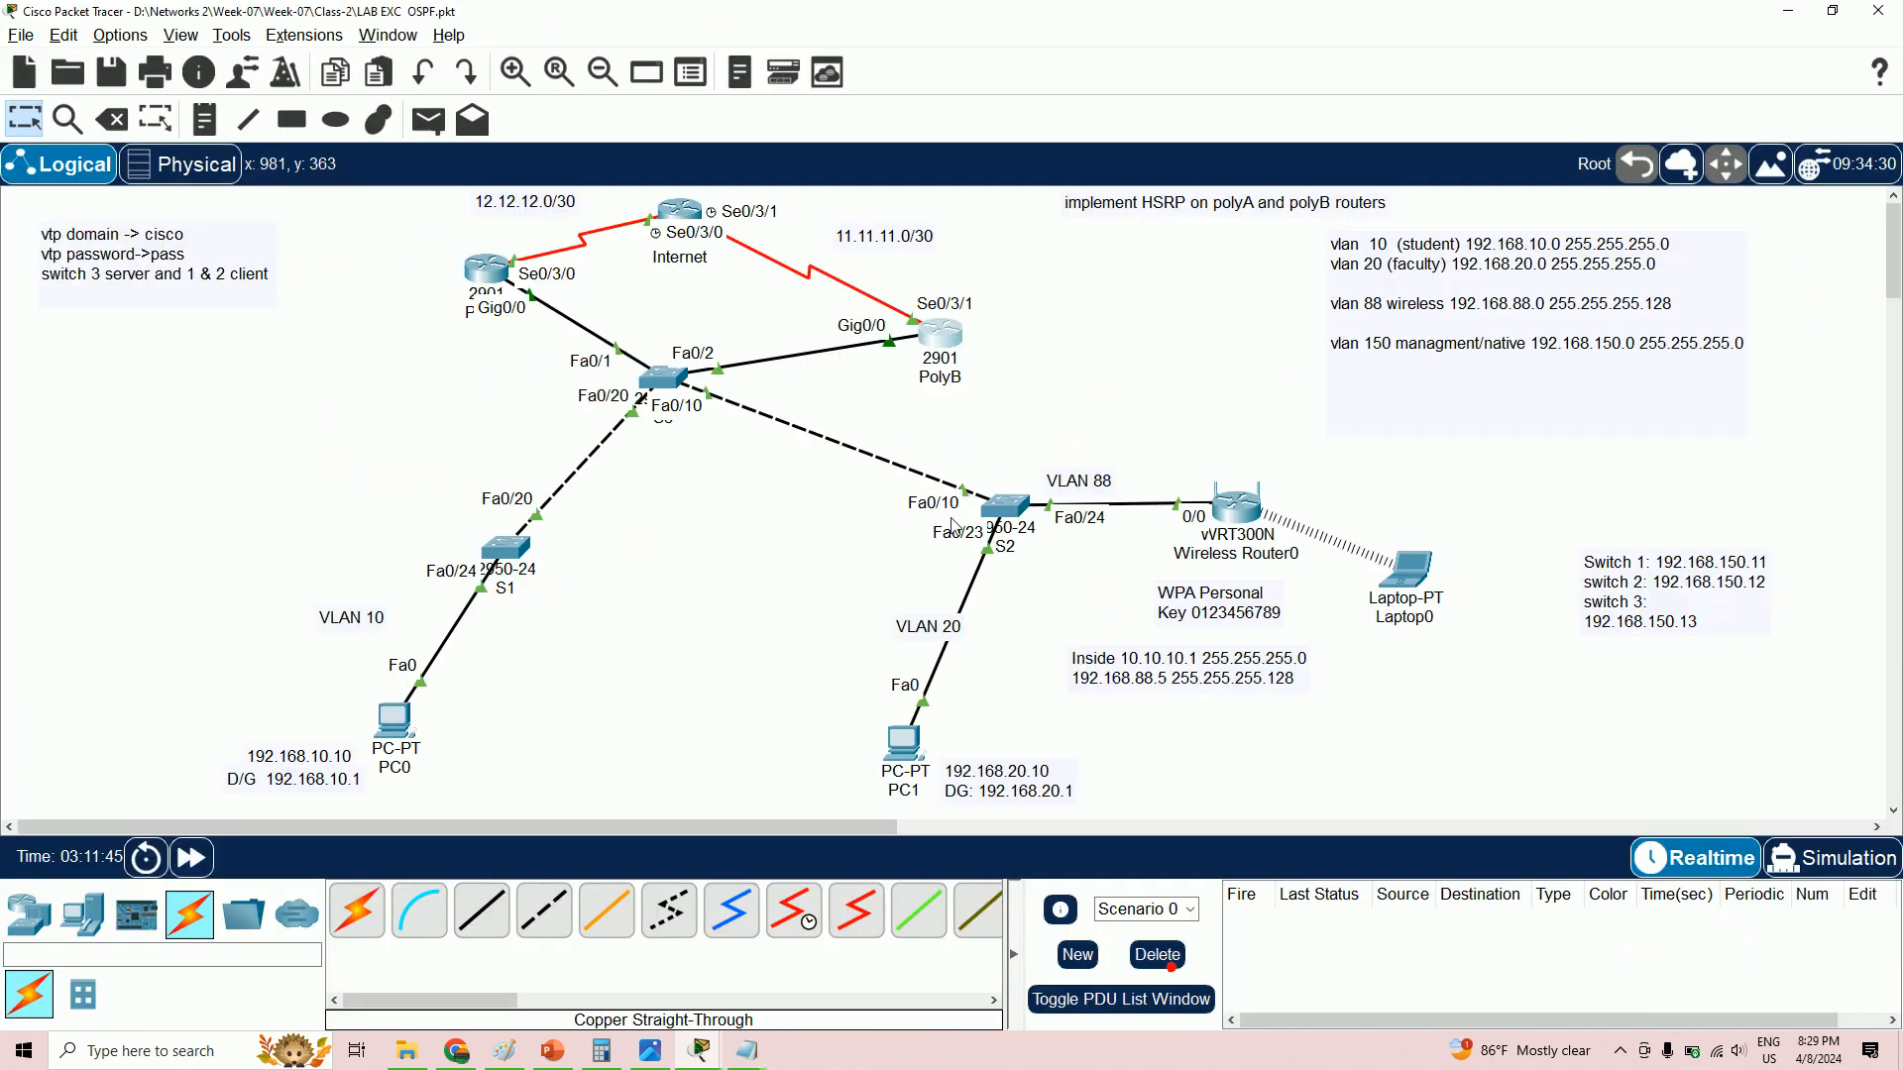
- Add a 'PAP' note beside the Internet–PolyB serial link
left_click(649, 1054)
left_click(649, 1055)
left_click(191, 805)
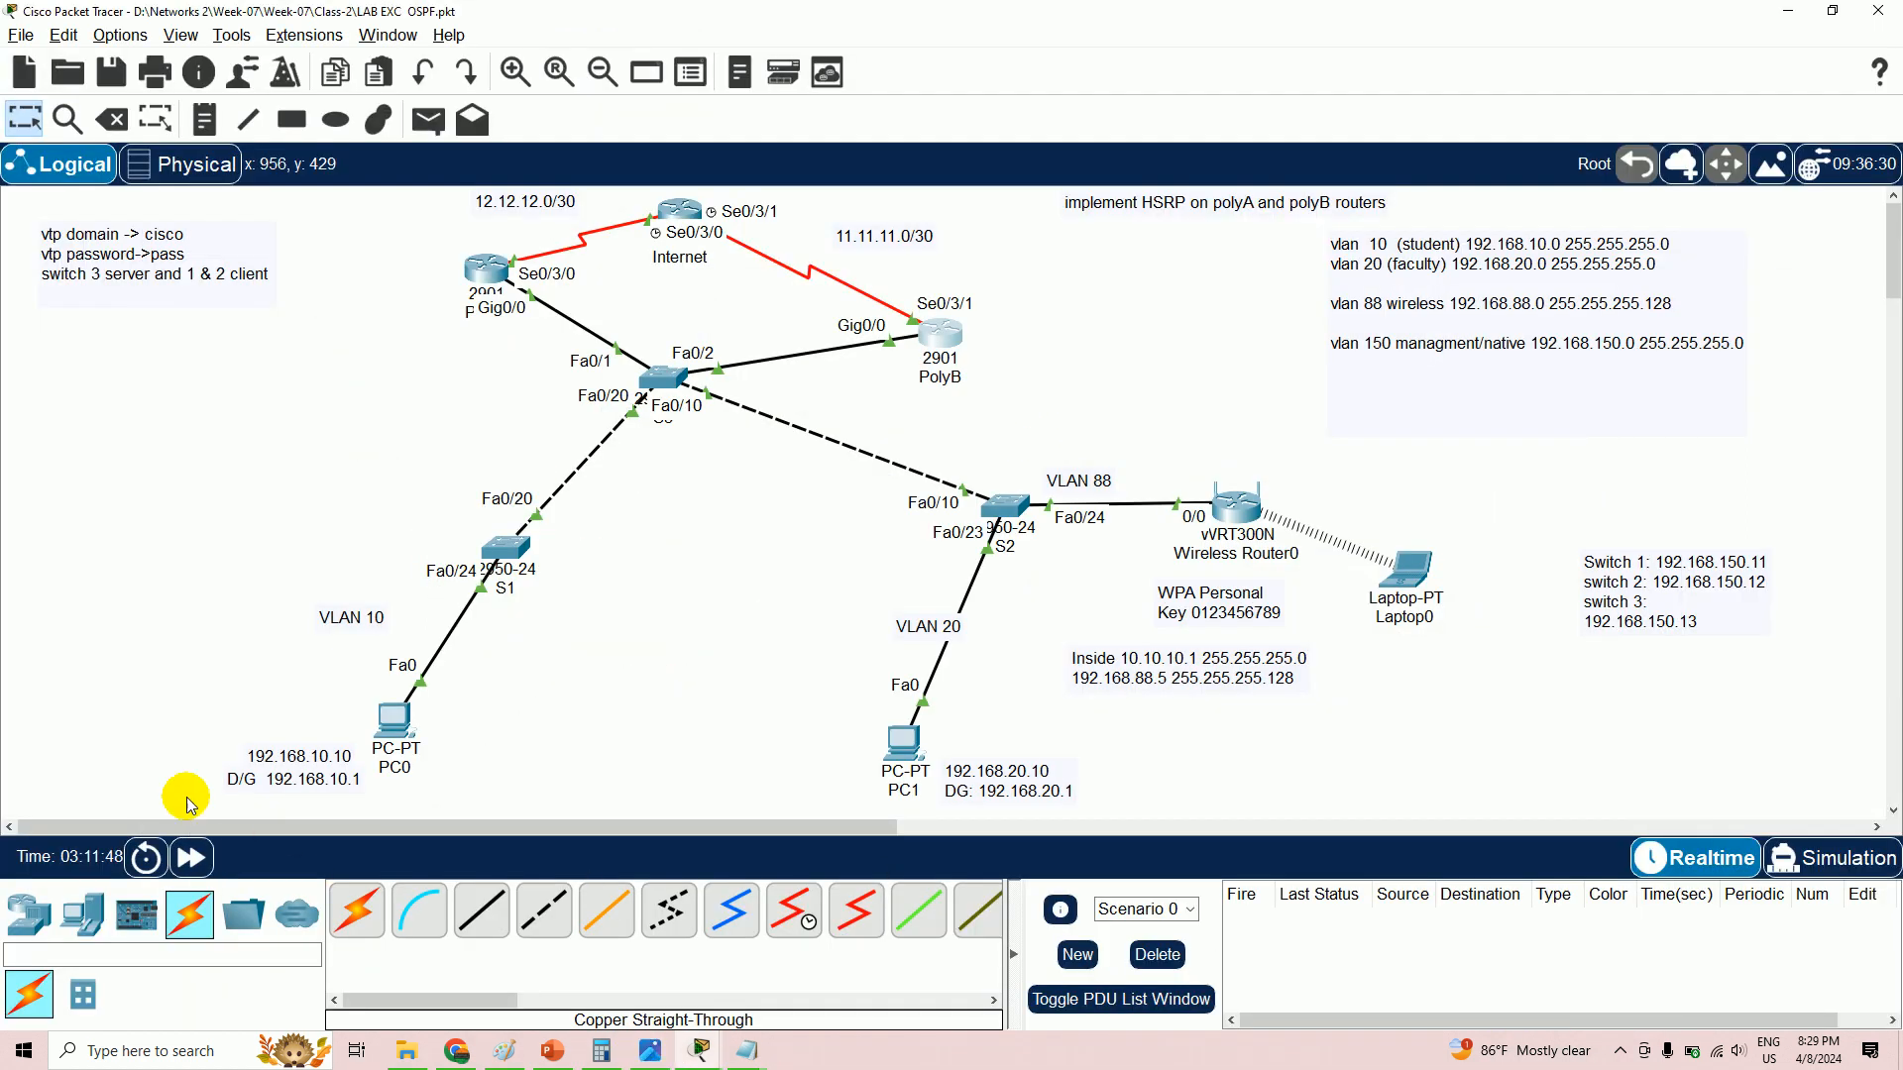
left_click(205, 120)
left_click(991, 235)
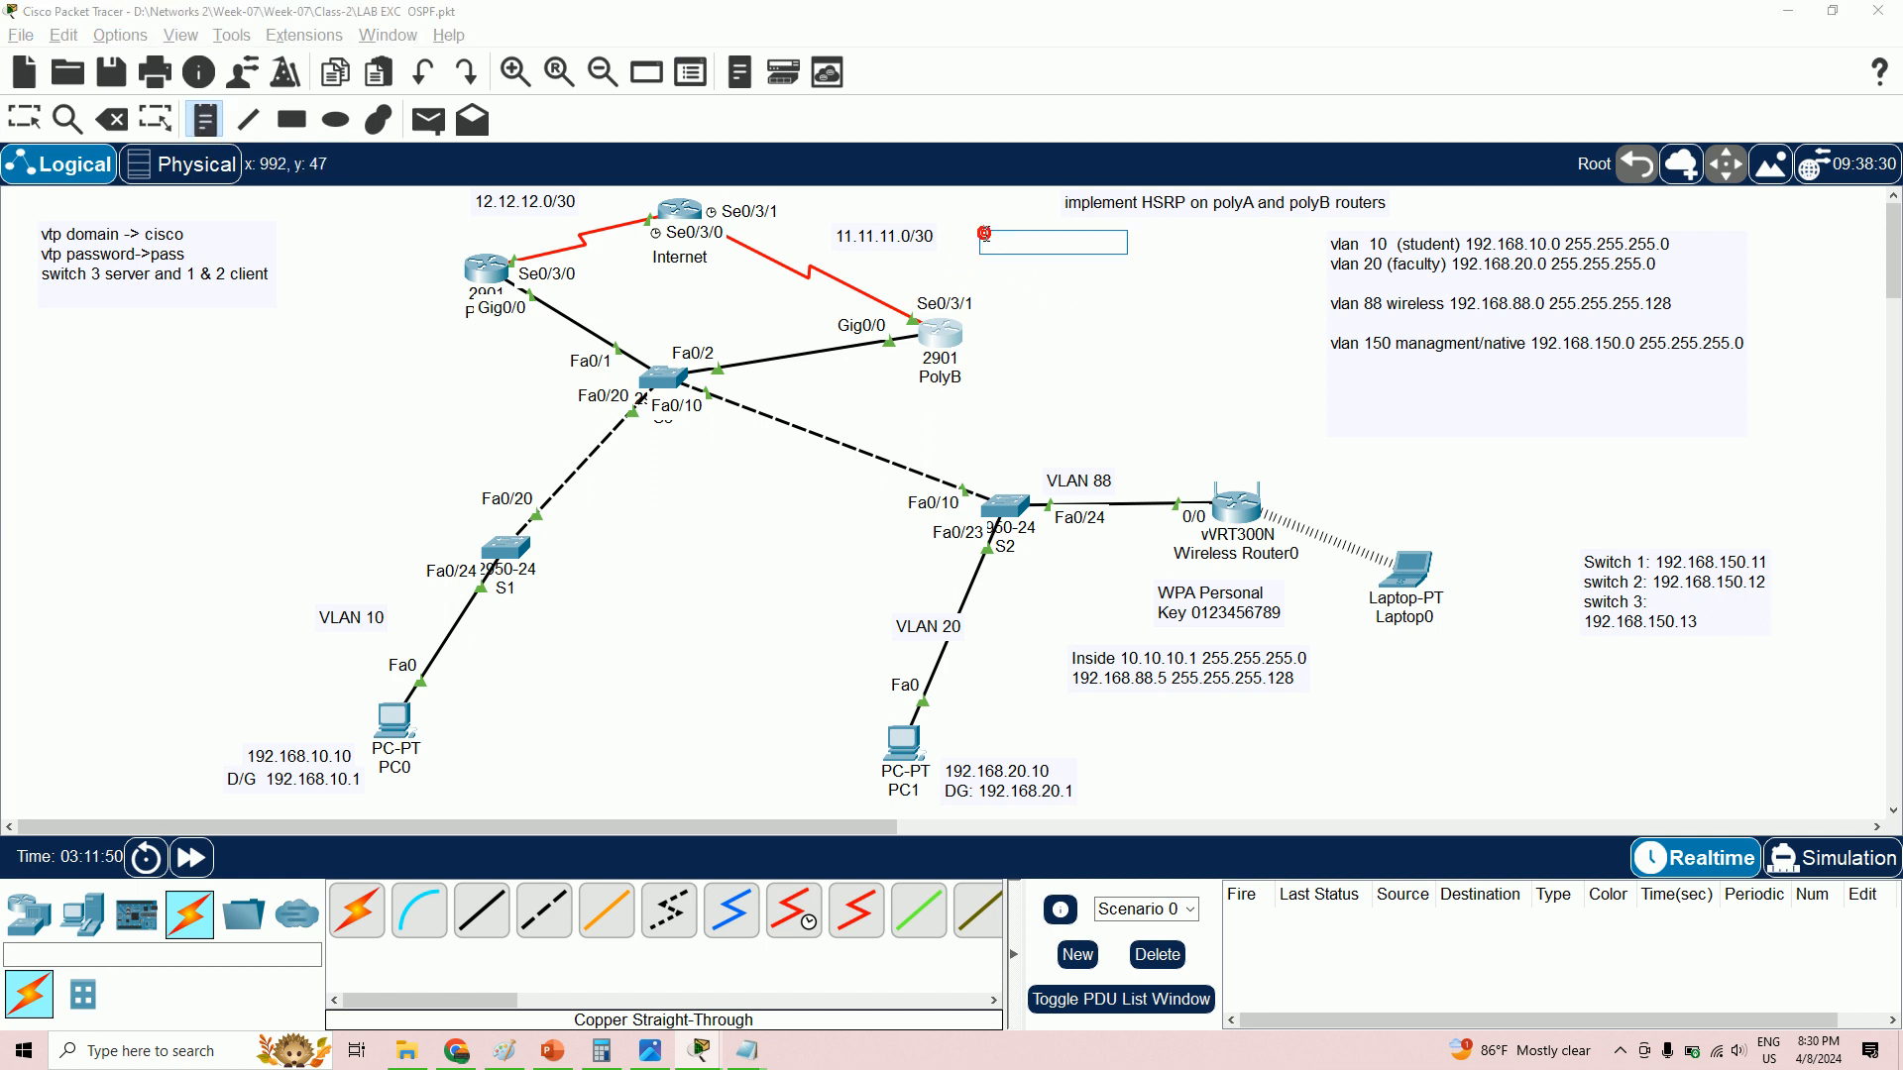
type("PAP")
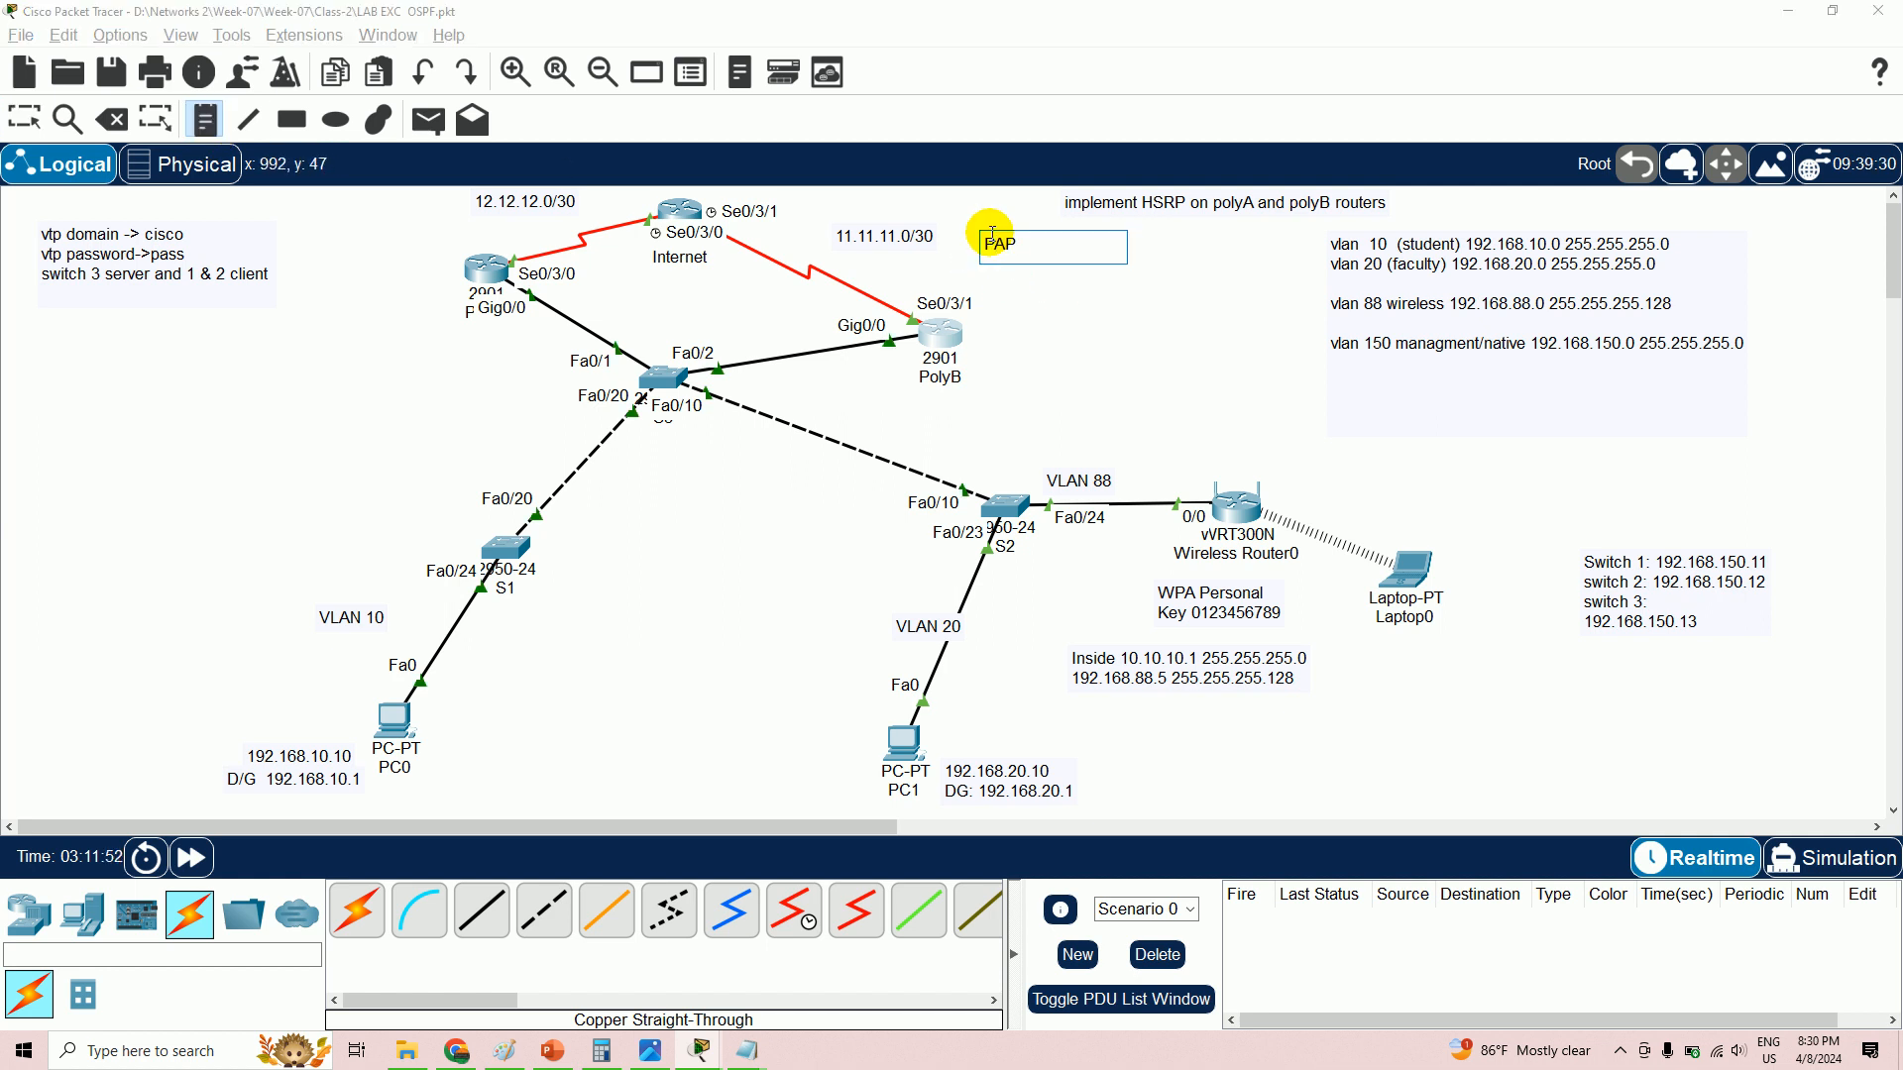
left_click(520, 226)
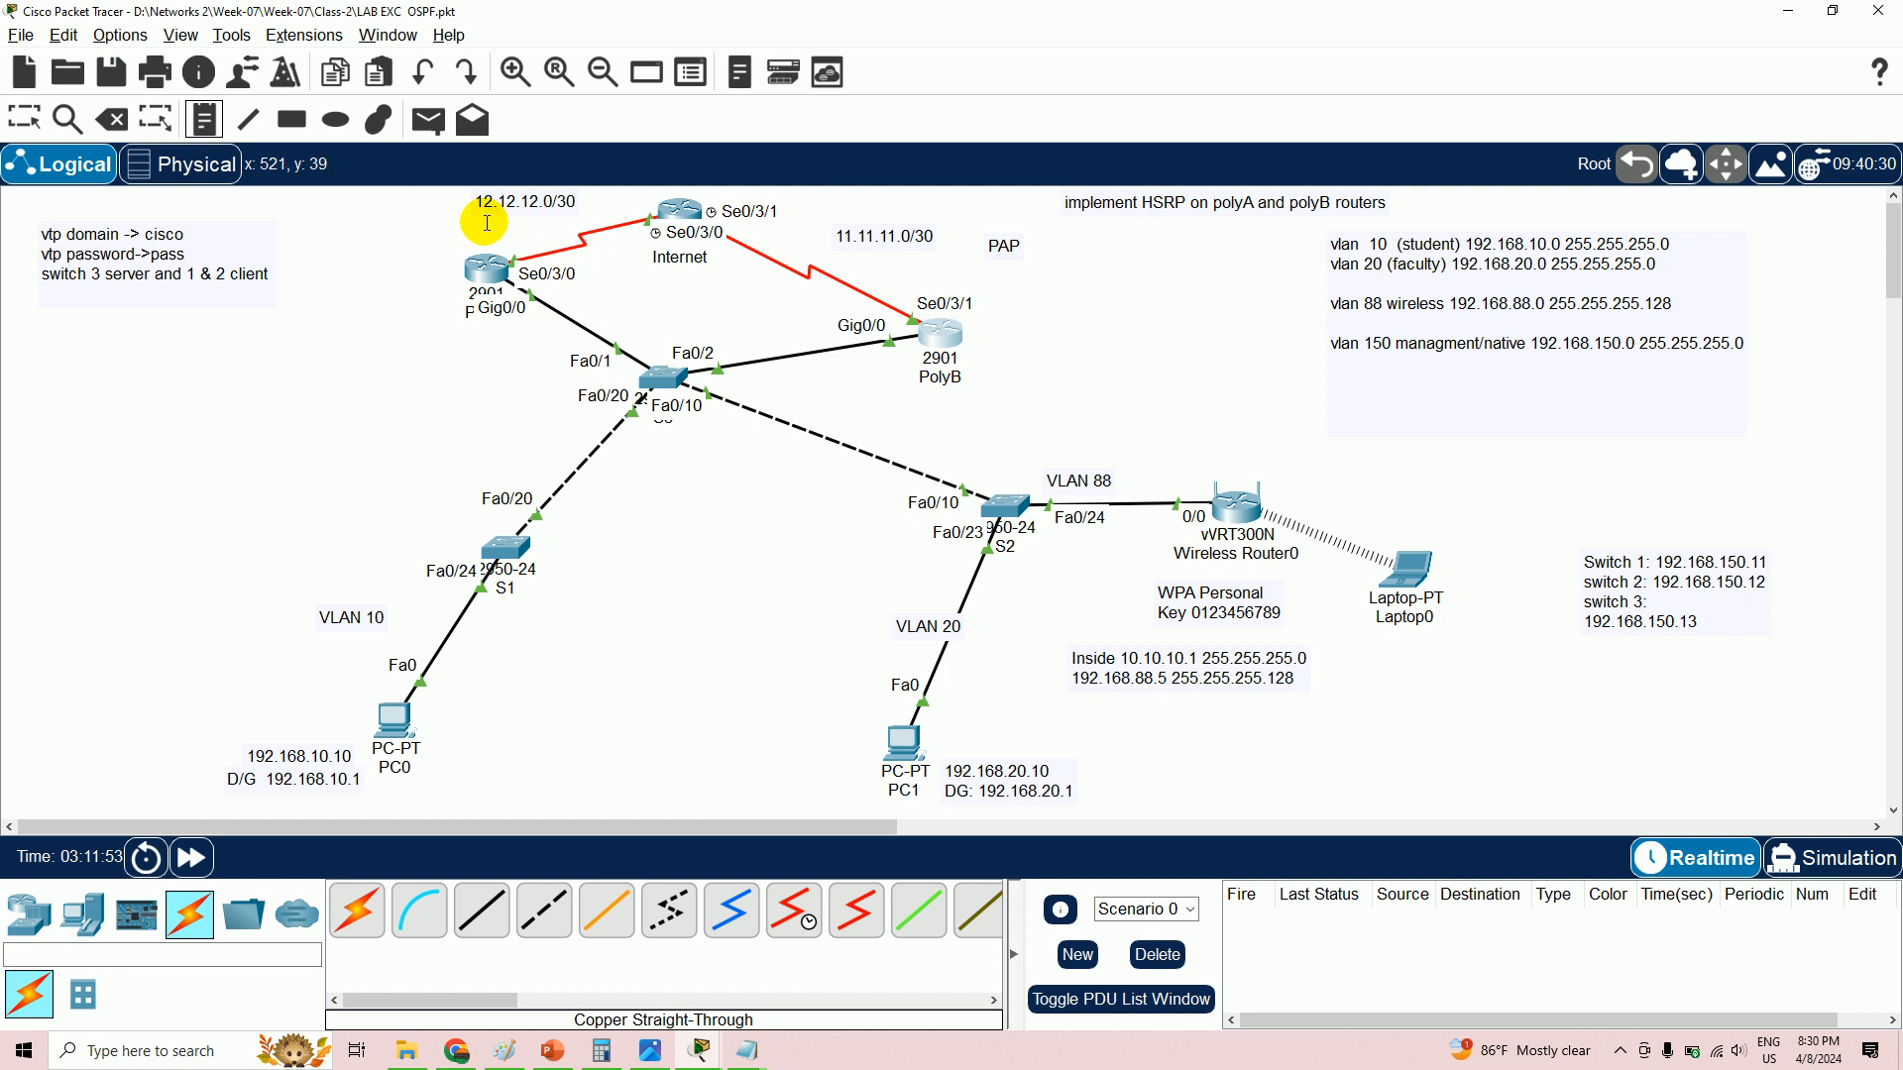
- Add a 'chaP' note beside the PolyA–Internet 12.12.12.0/30 link and remove the empty leftover note
key("n")
left_click(448, 226)
type("cha")
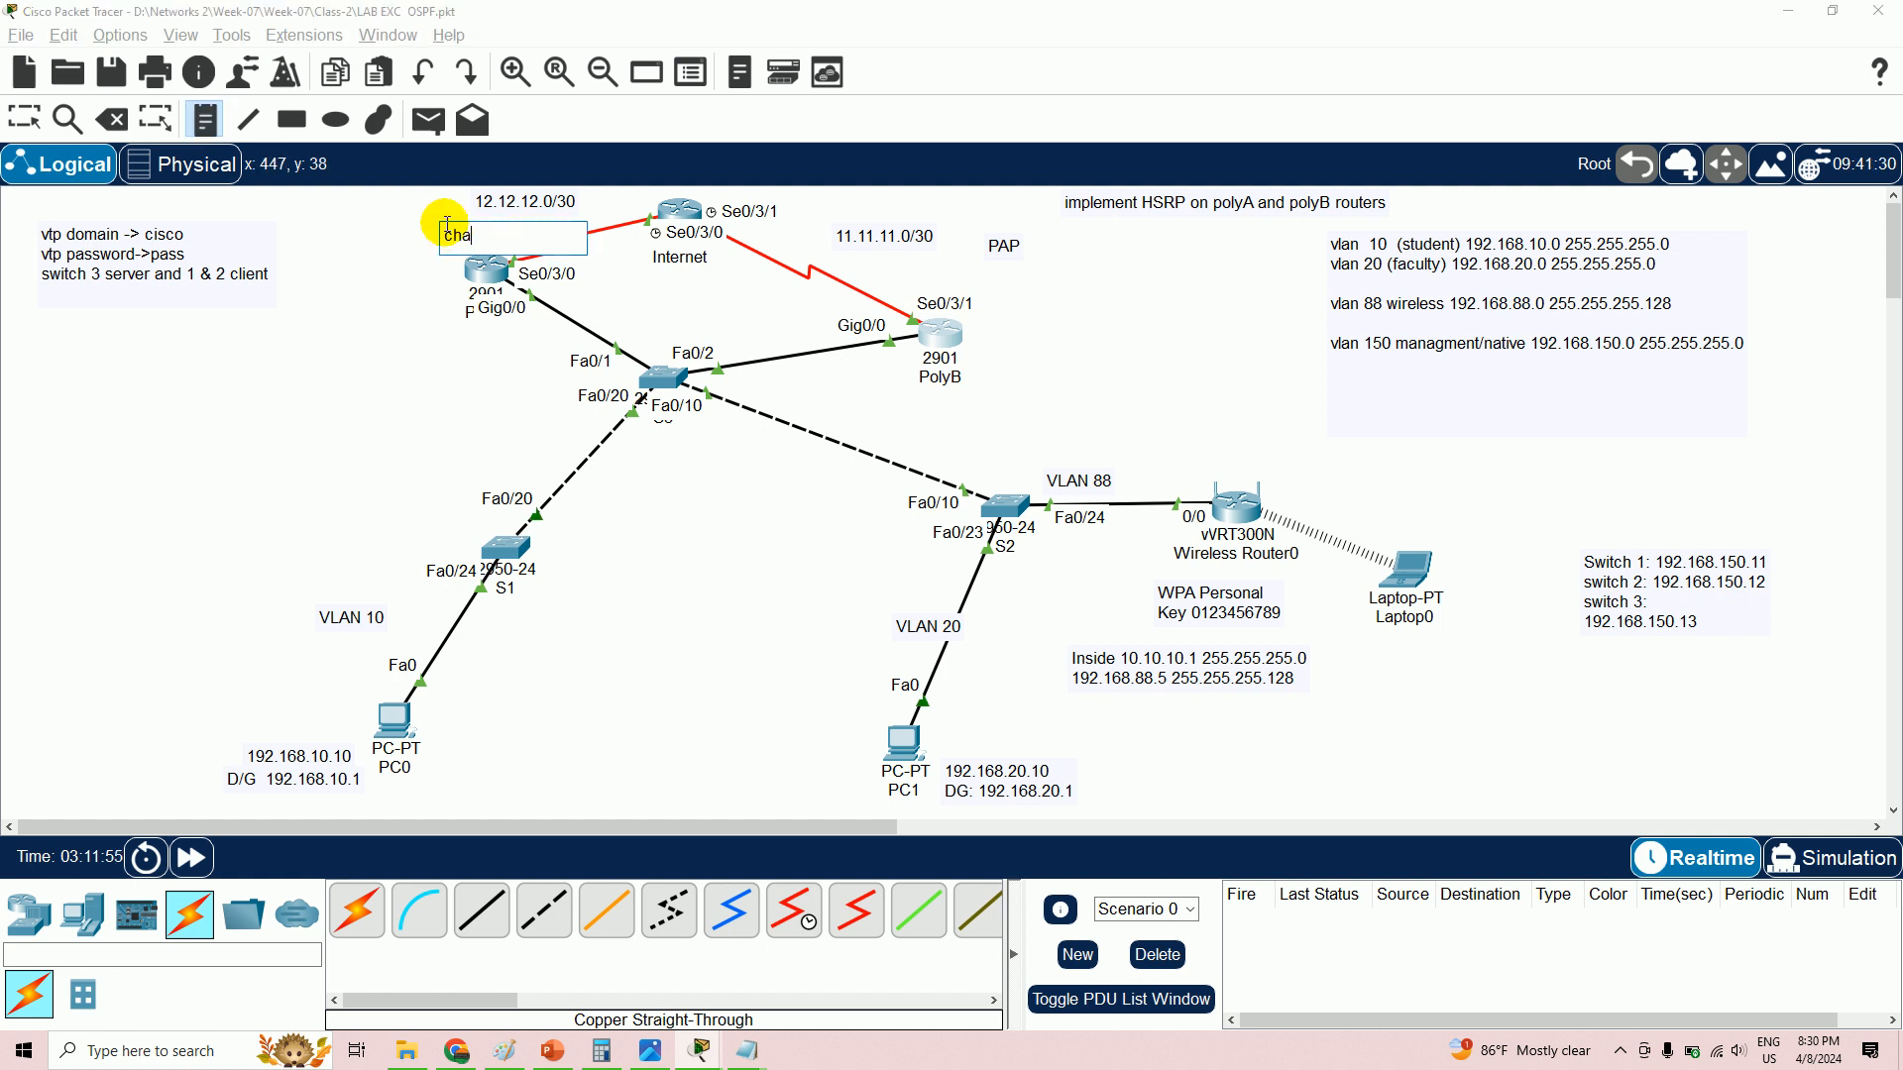
type("P")
left_click(434, 359)
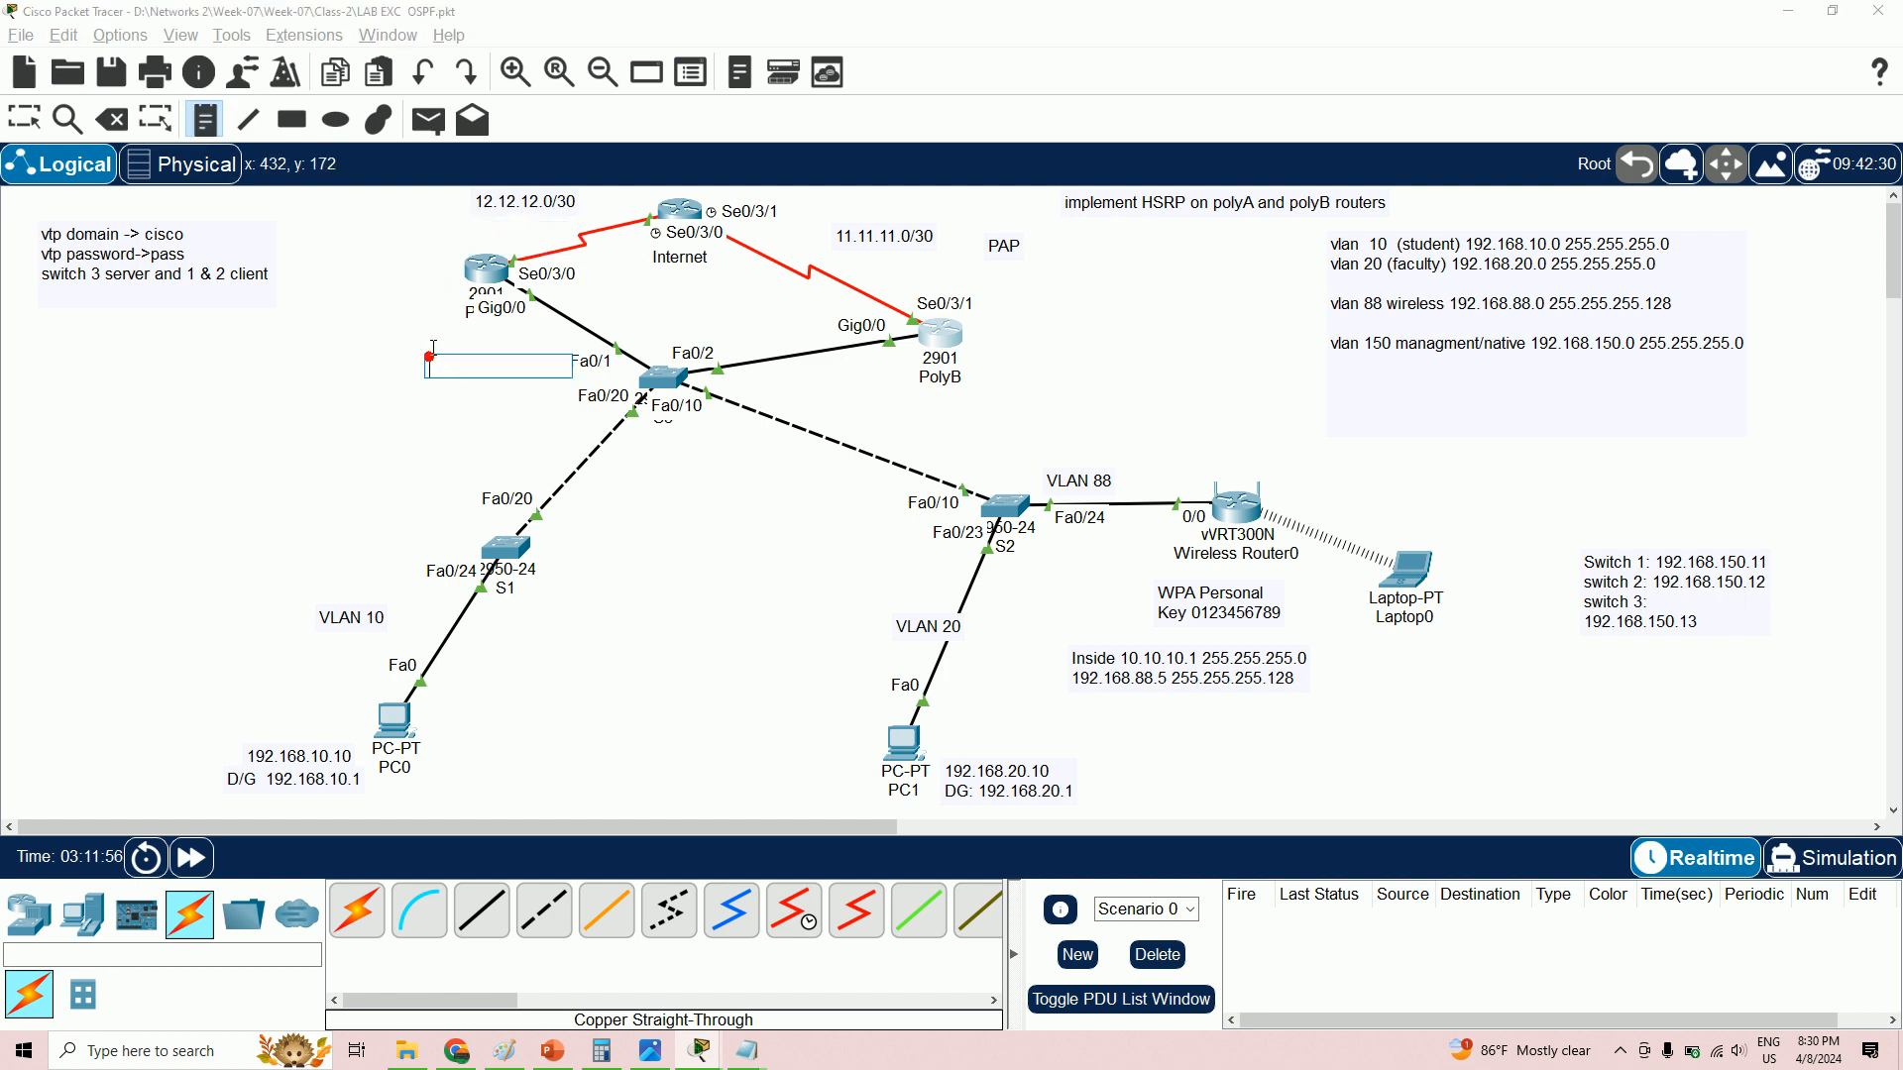
left_click(26, 120)
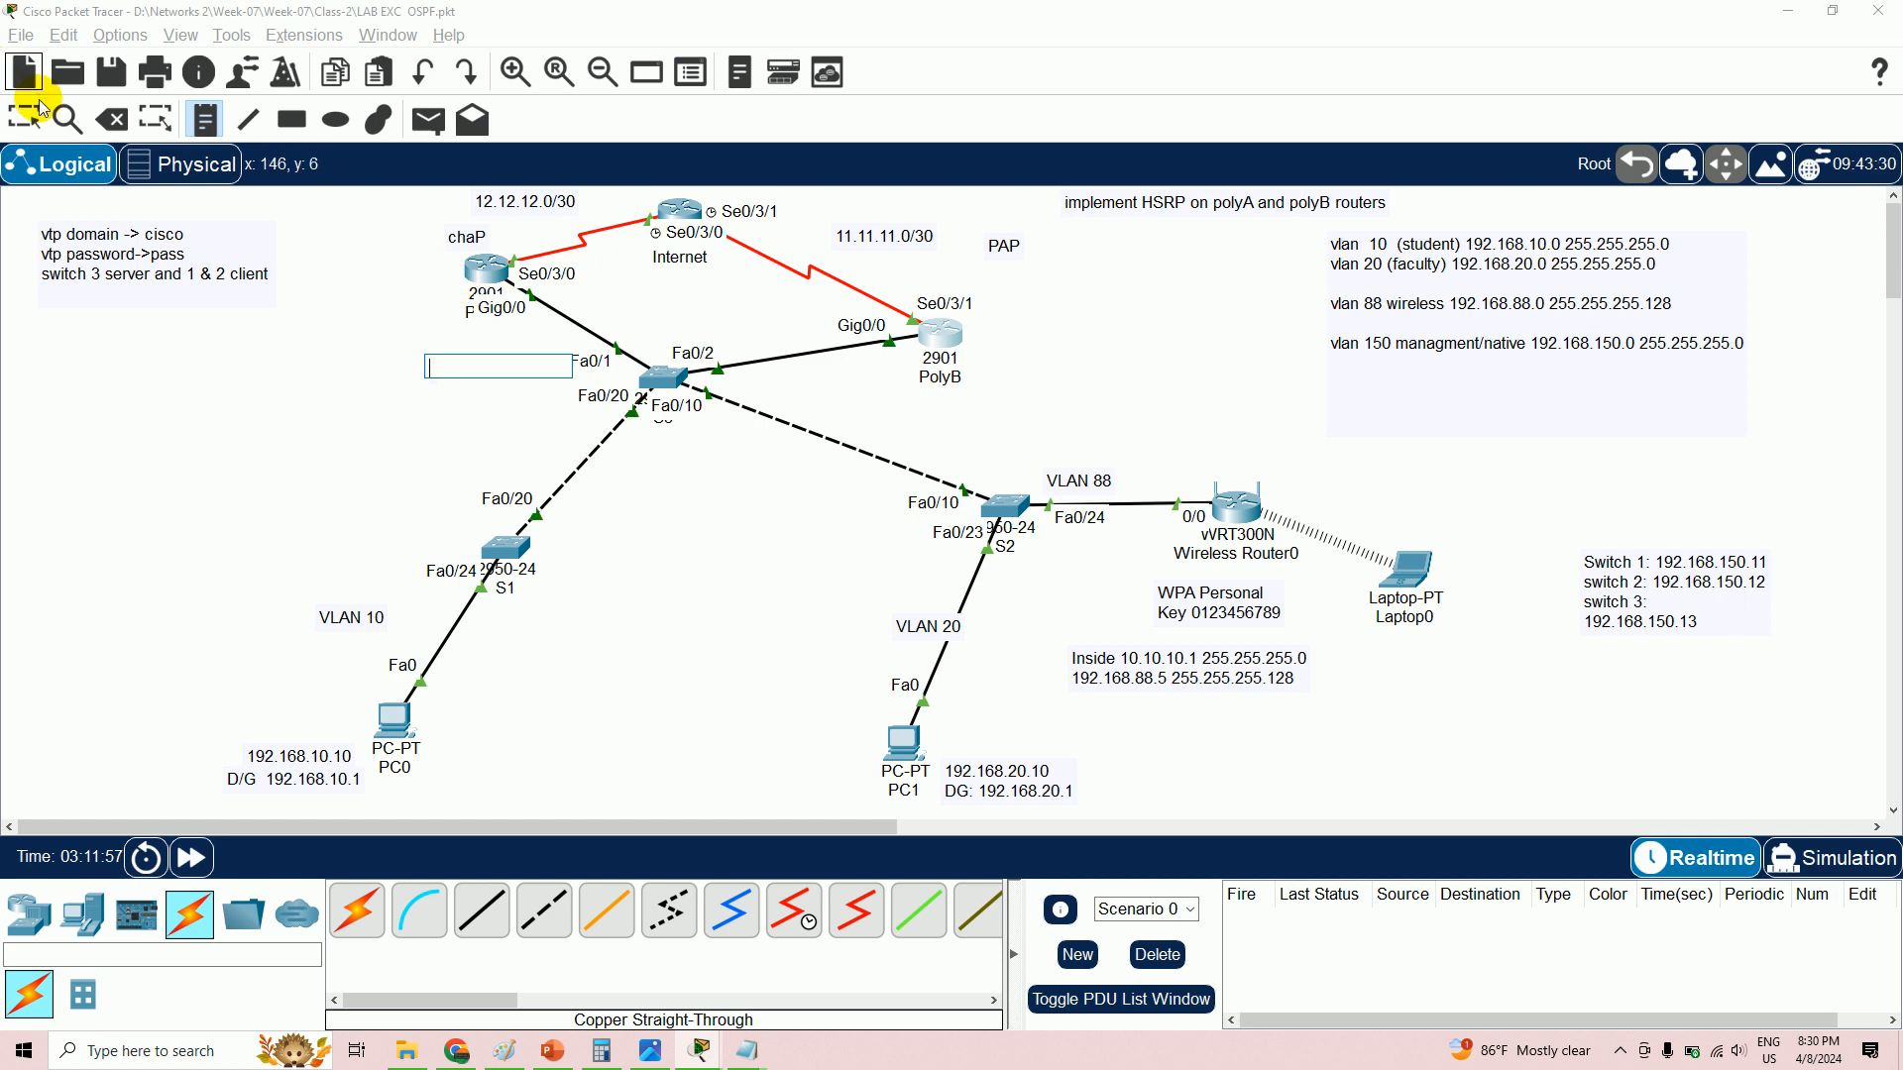
left_click(677, 387)
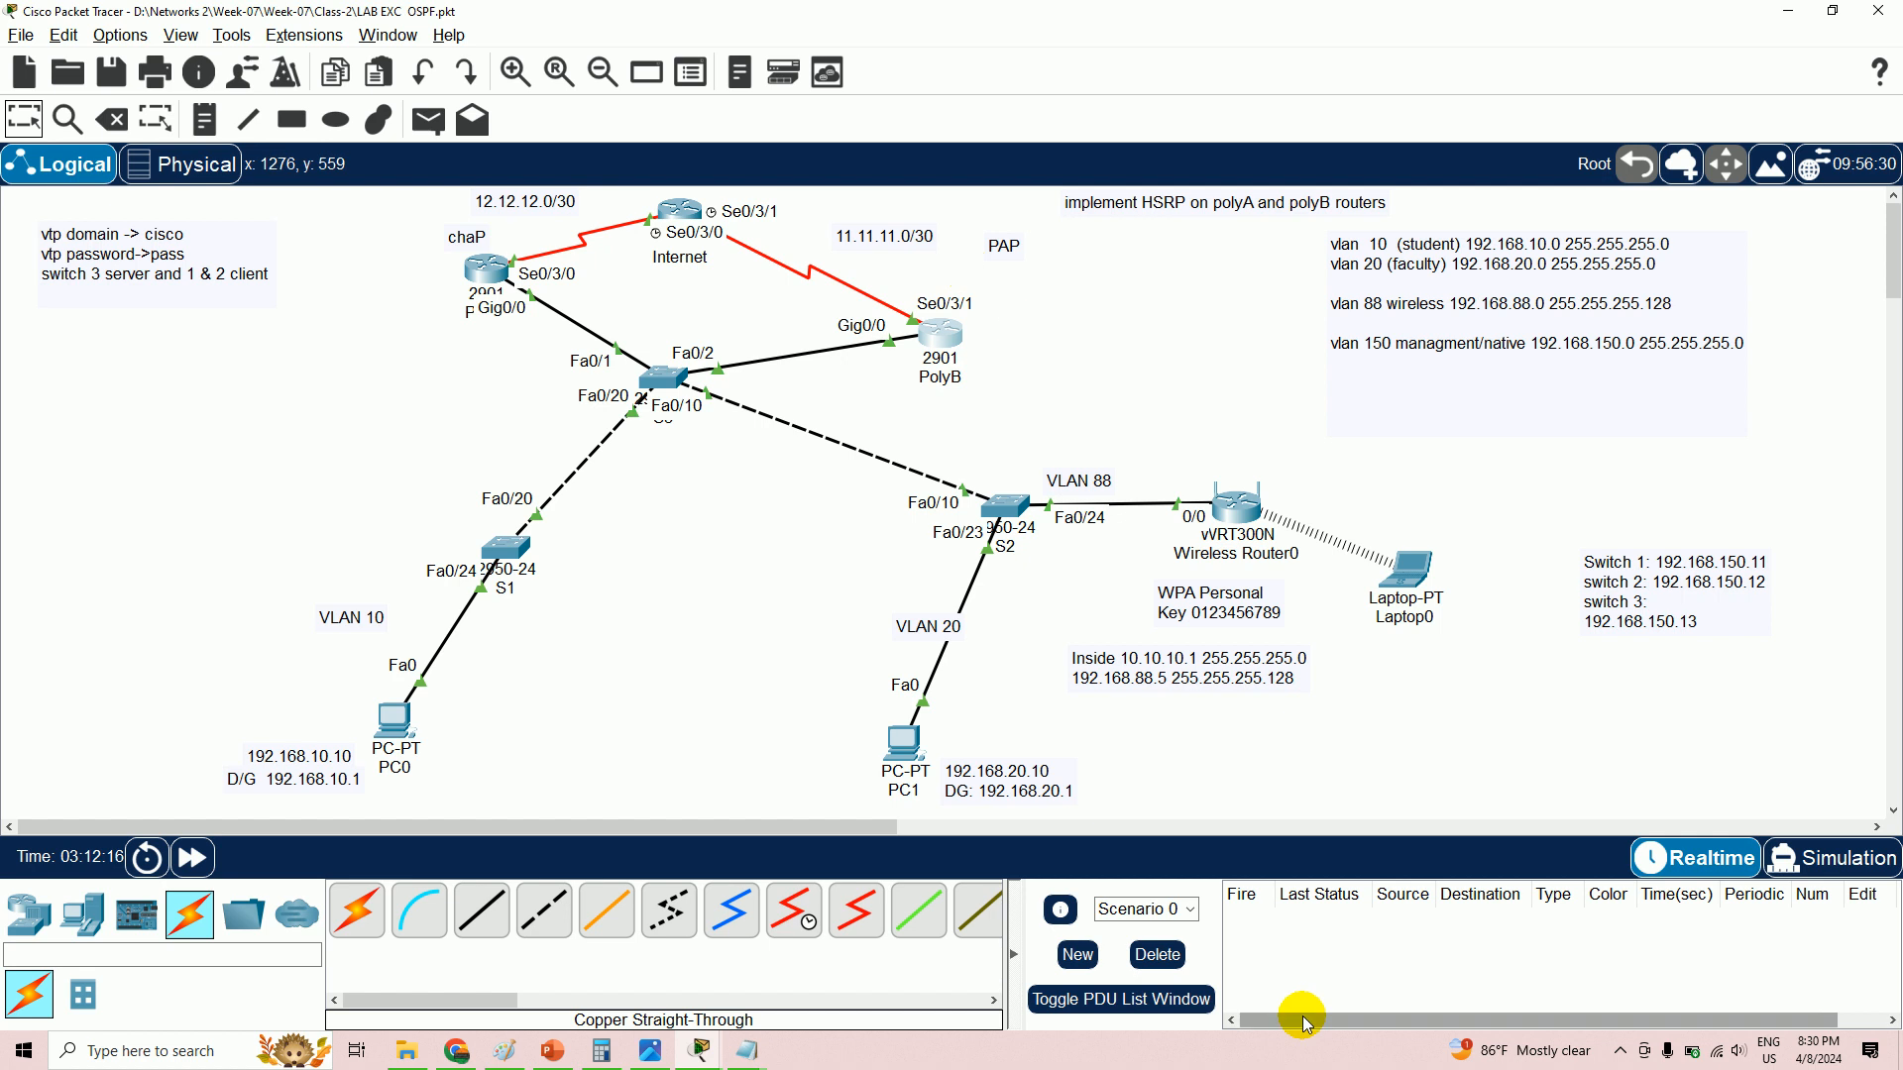
- Pause the screen recording and delete all earlier PDUs from the event list
left_click(1620, 1054)
left_click(1615, 975)
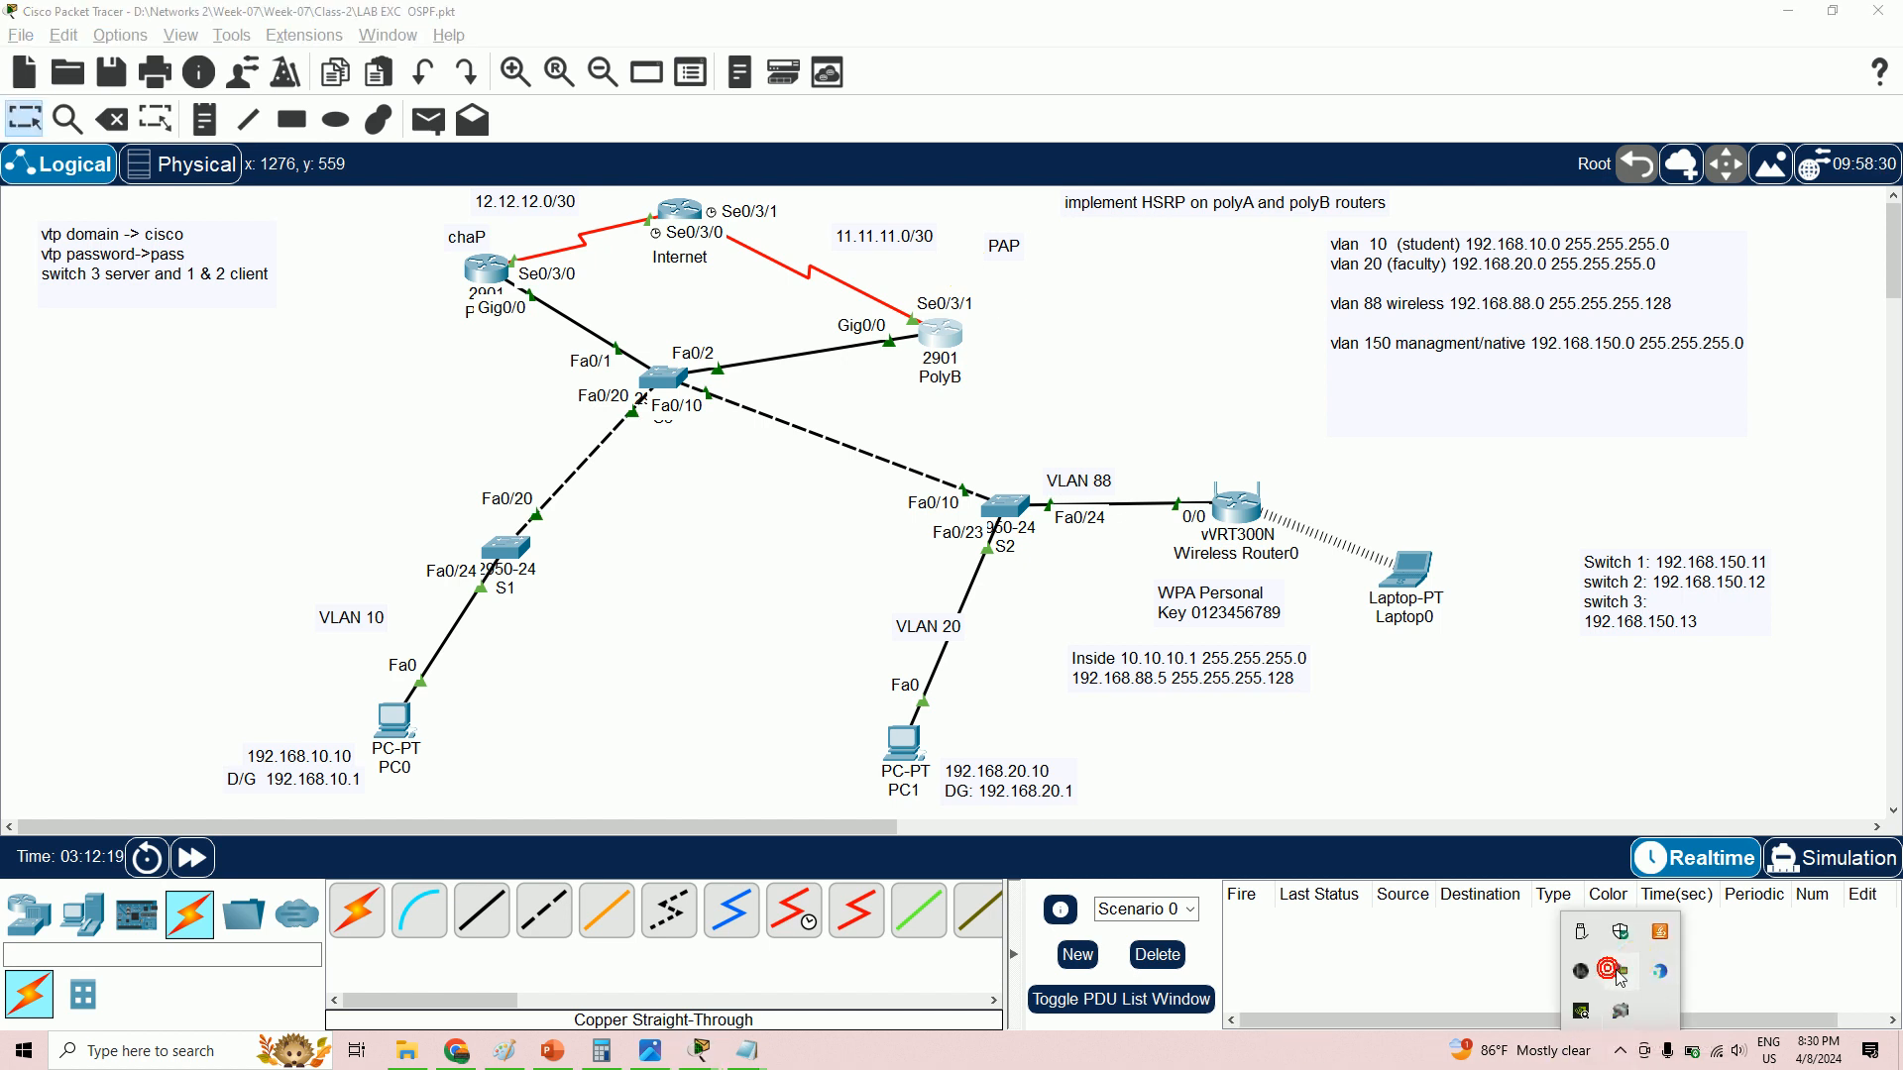
left_click(1802, 466)
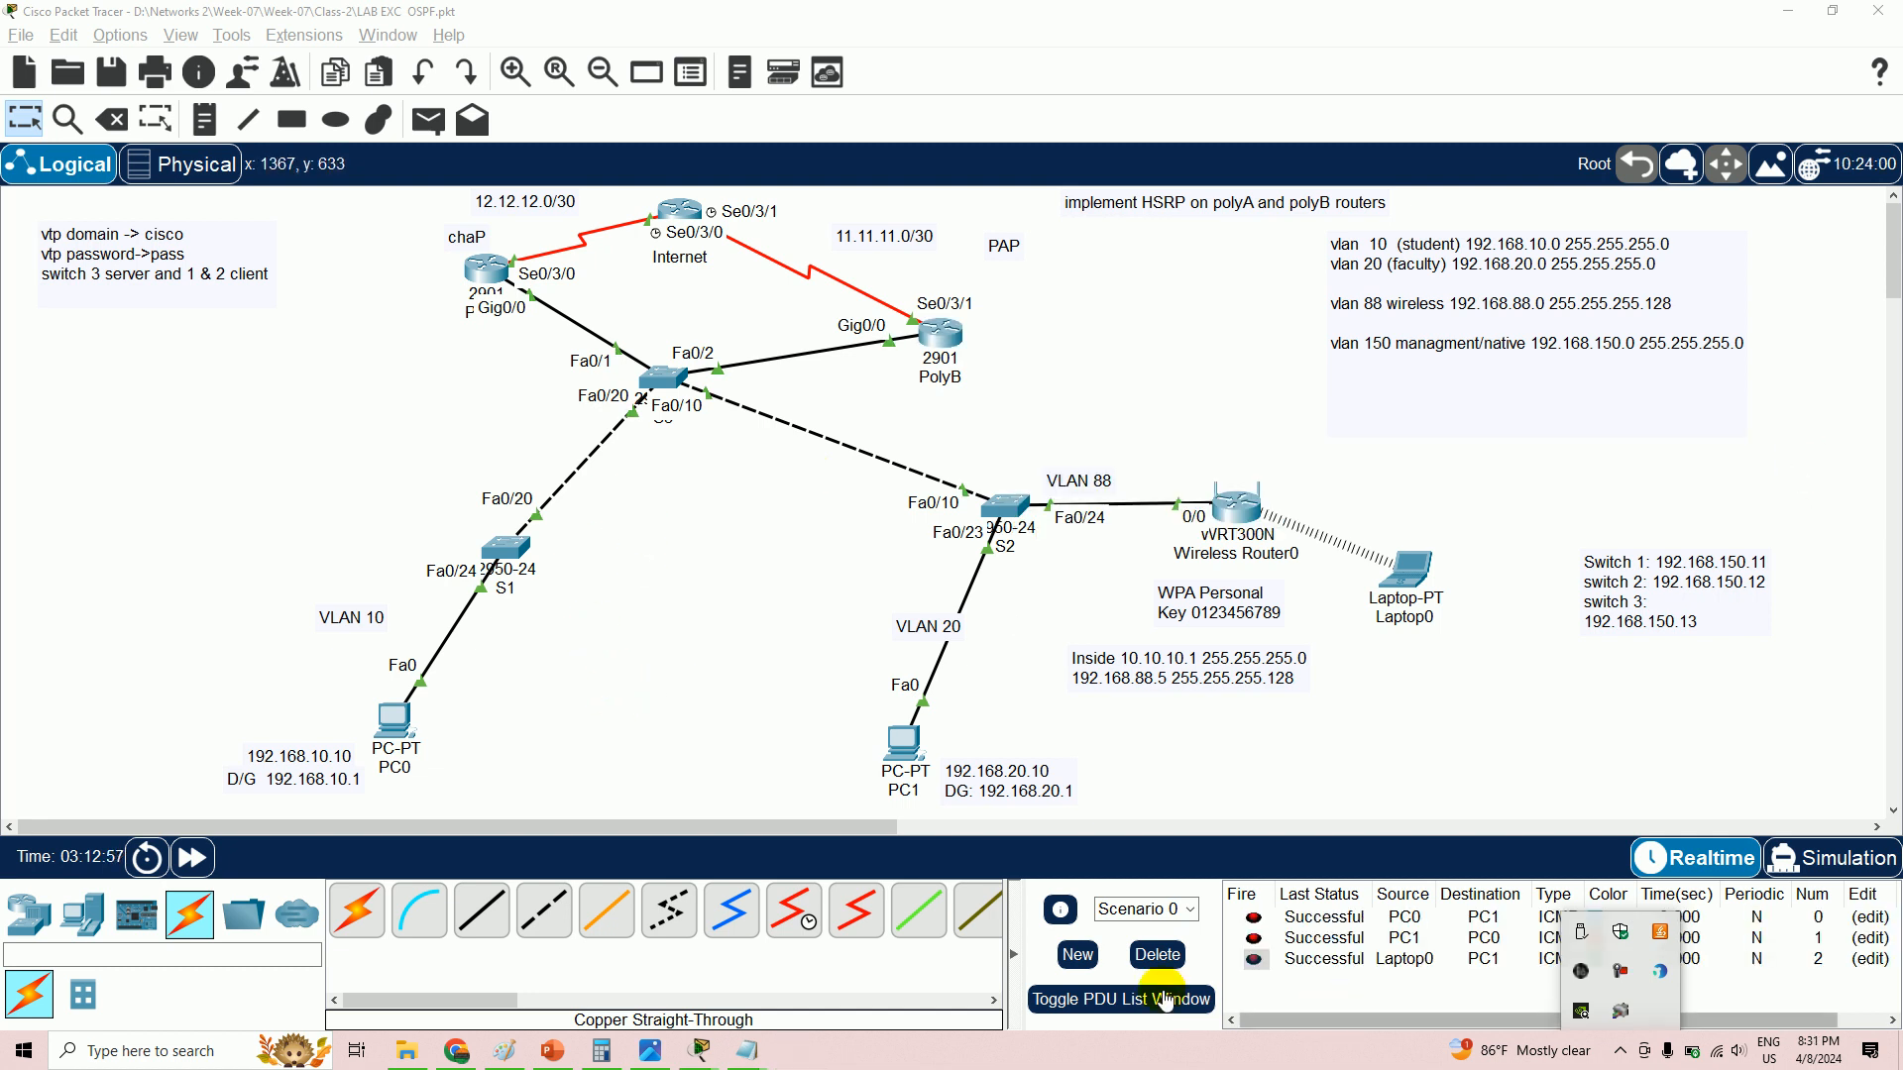
left_click(1157, 954)
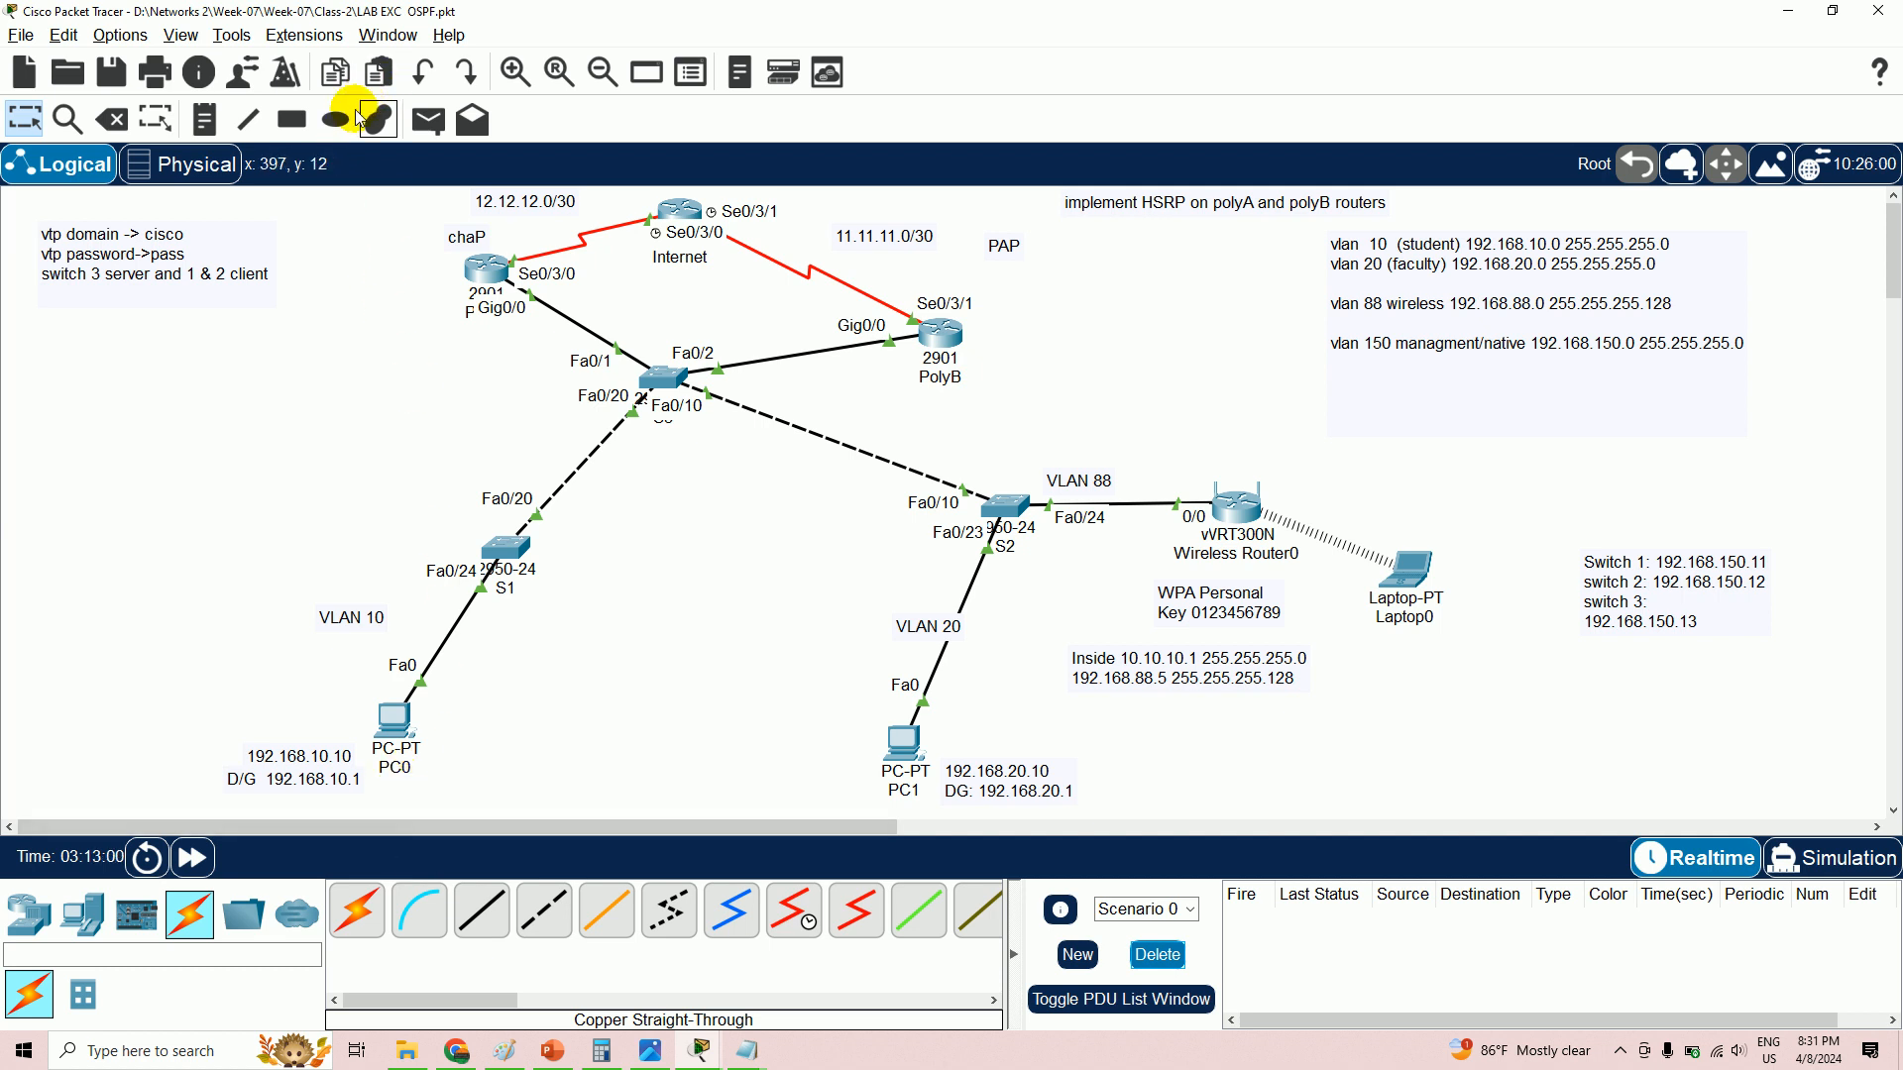
- Send simple pings from PC0 to PC1 twice and from PC1 to PC0
left_click(428, 120)
left_click(399, 729)
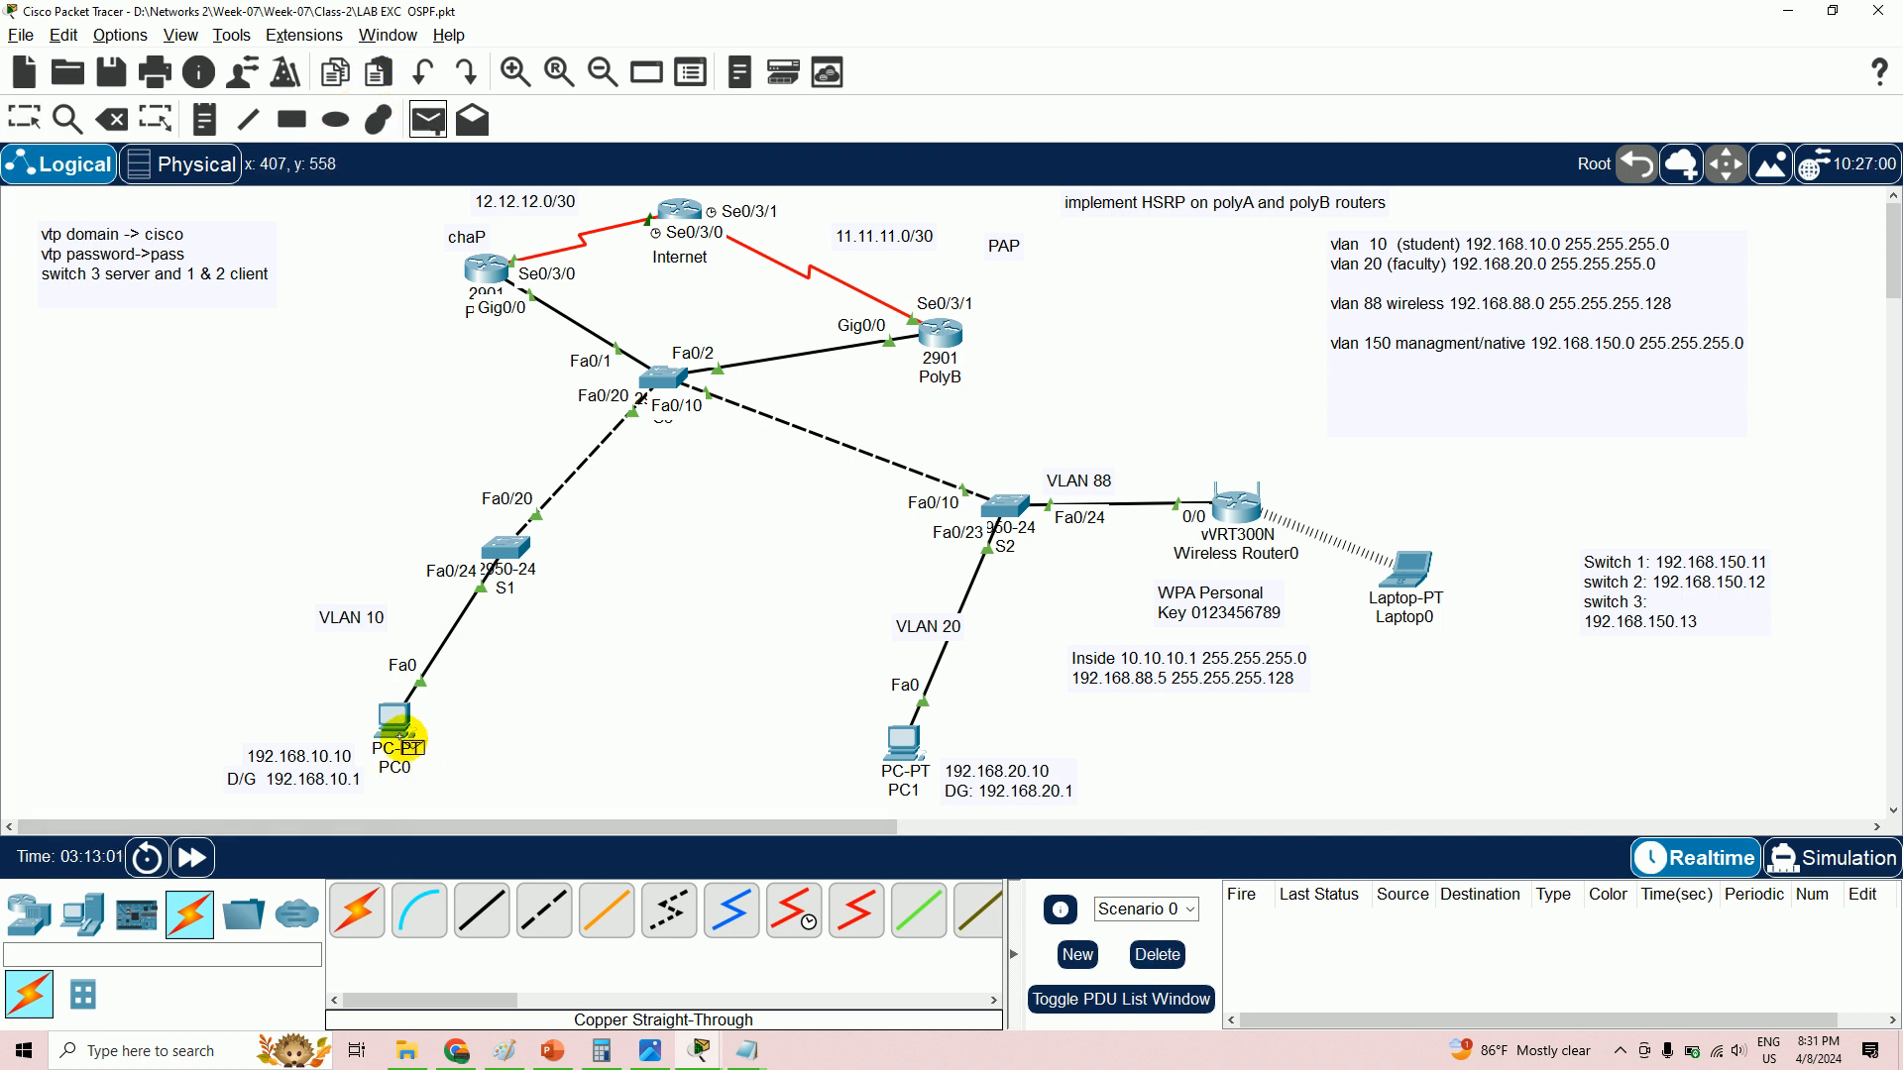
left_click(905, 745)
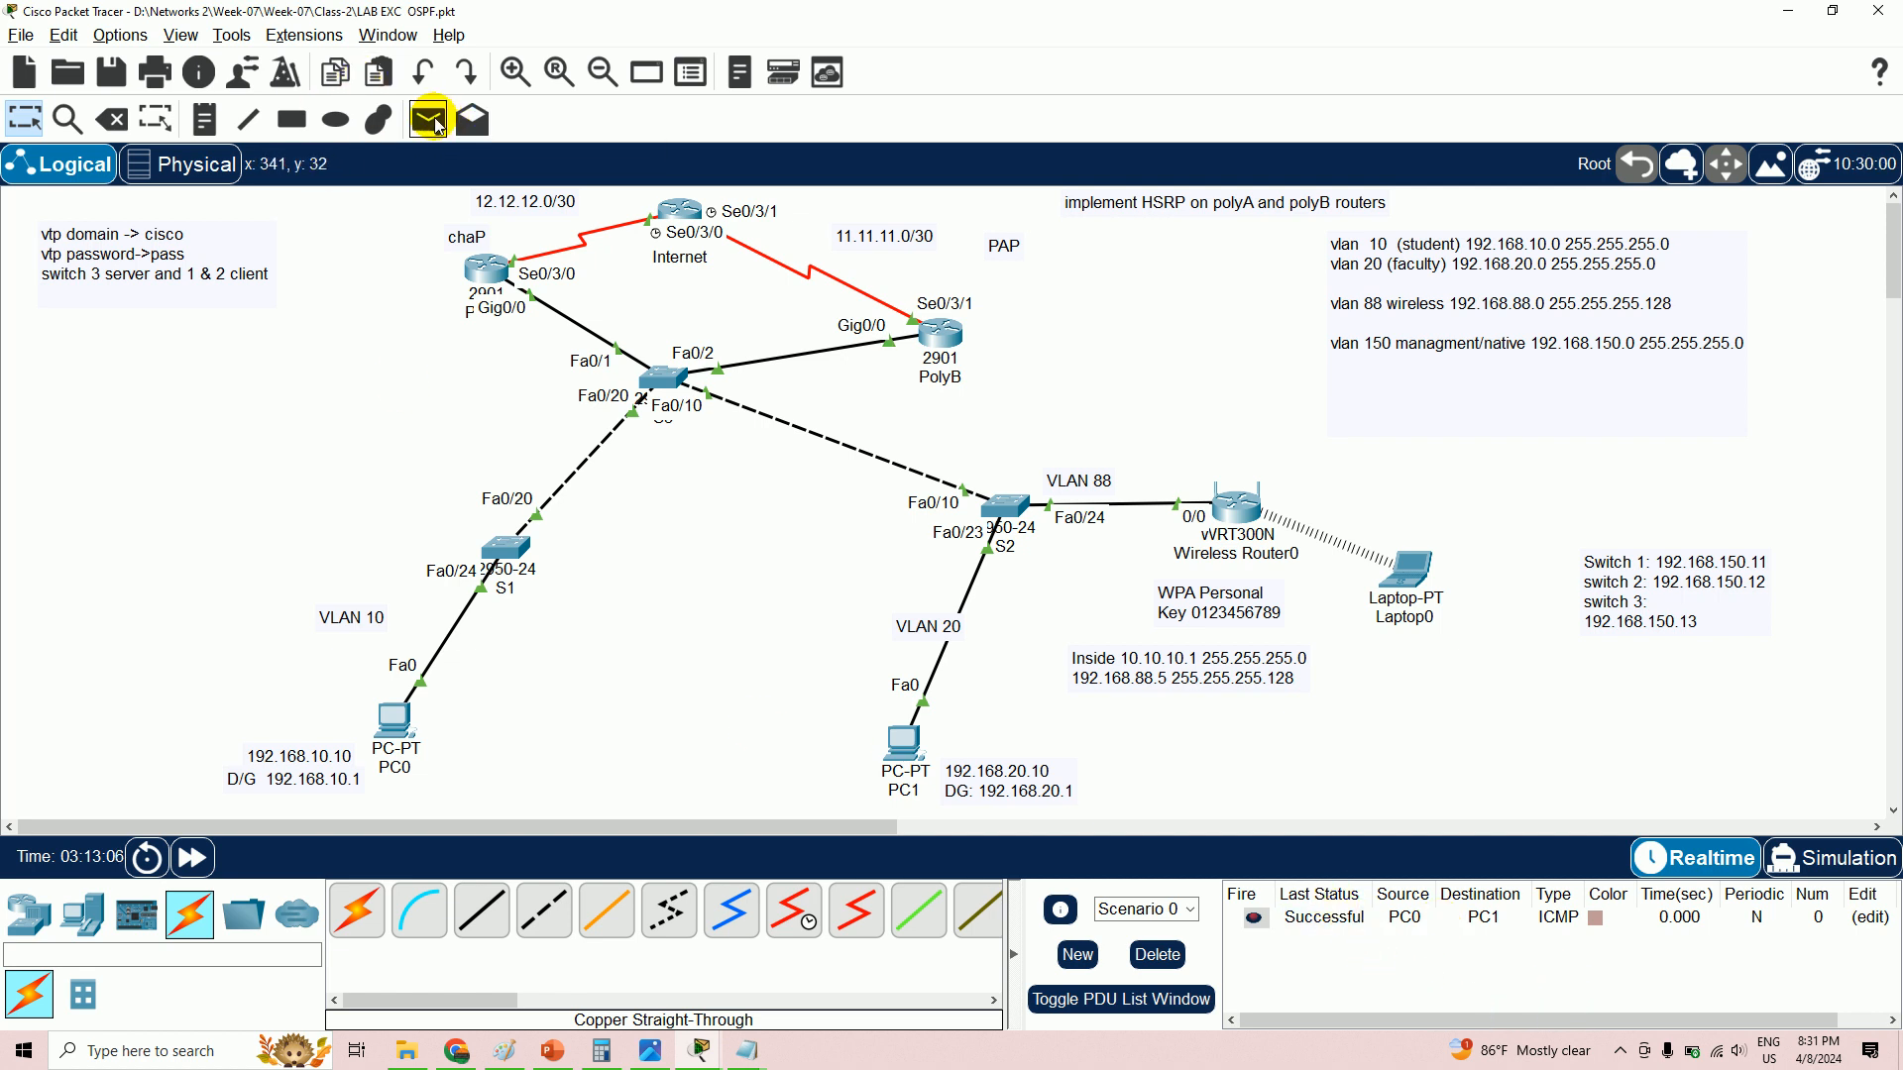
left_click(439, 125)
left_click(390, 719)
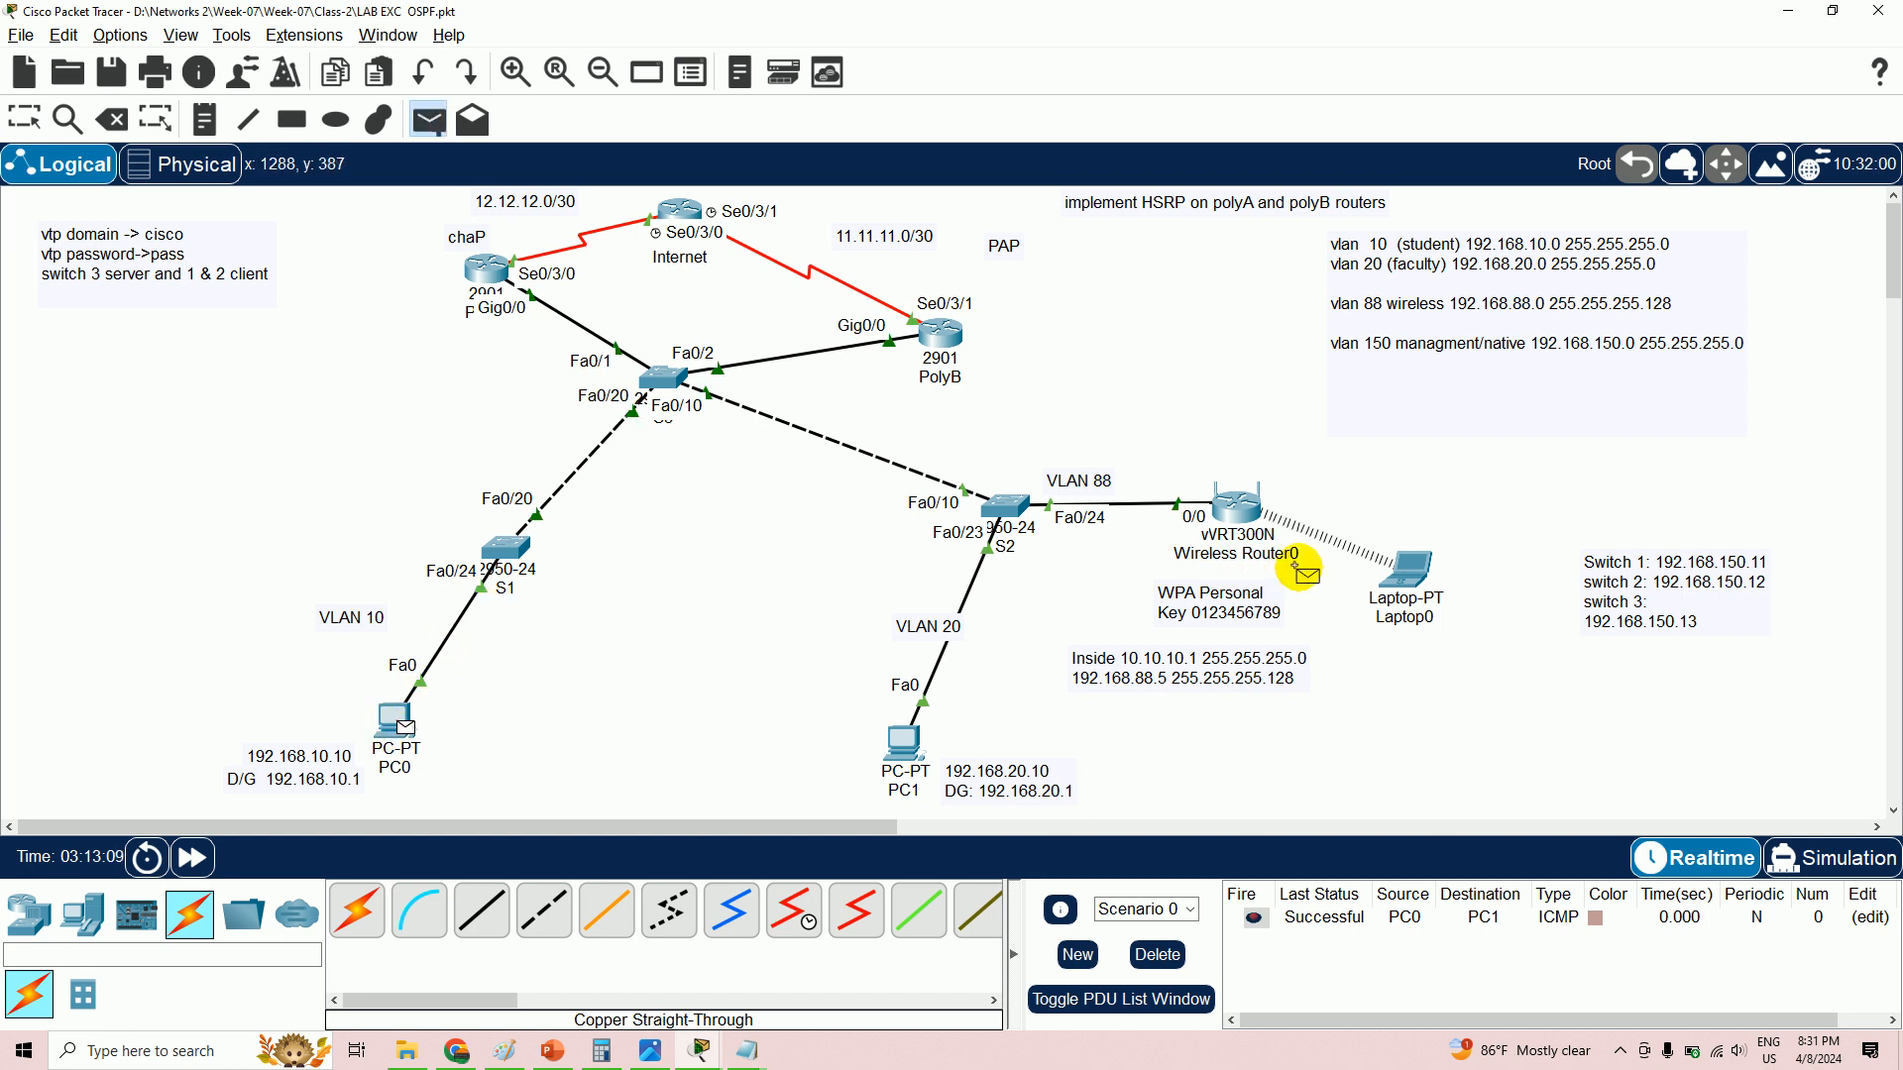
left_click(904, 745)
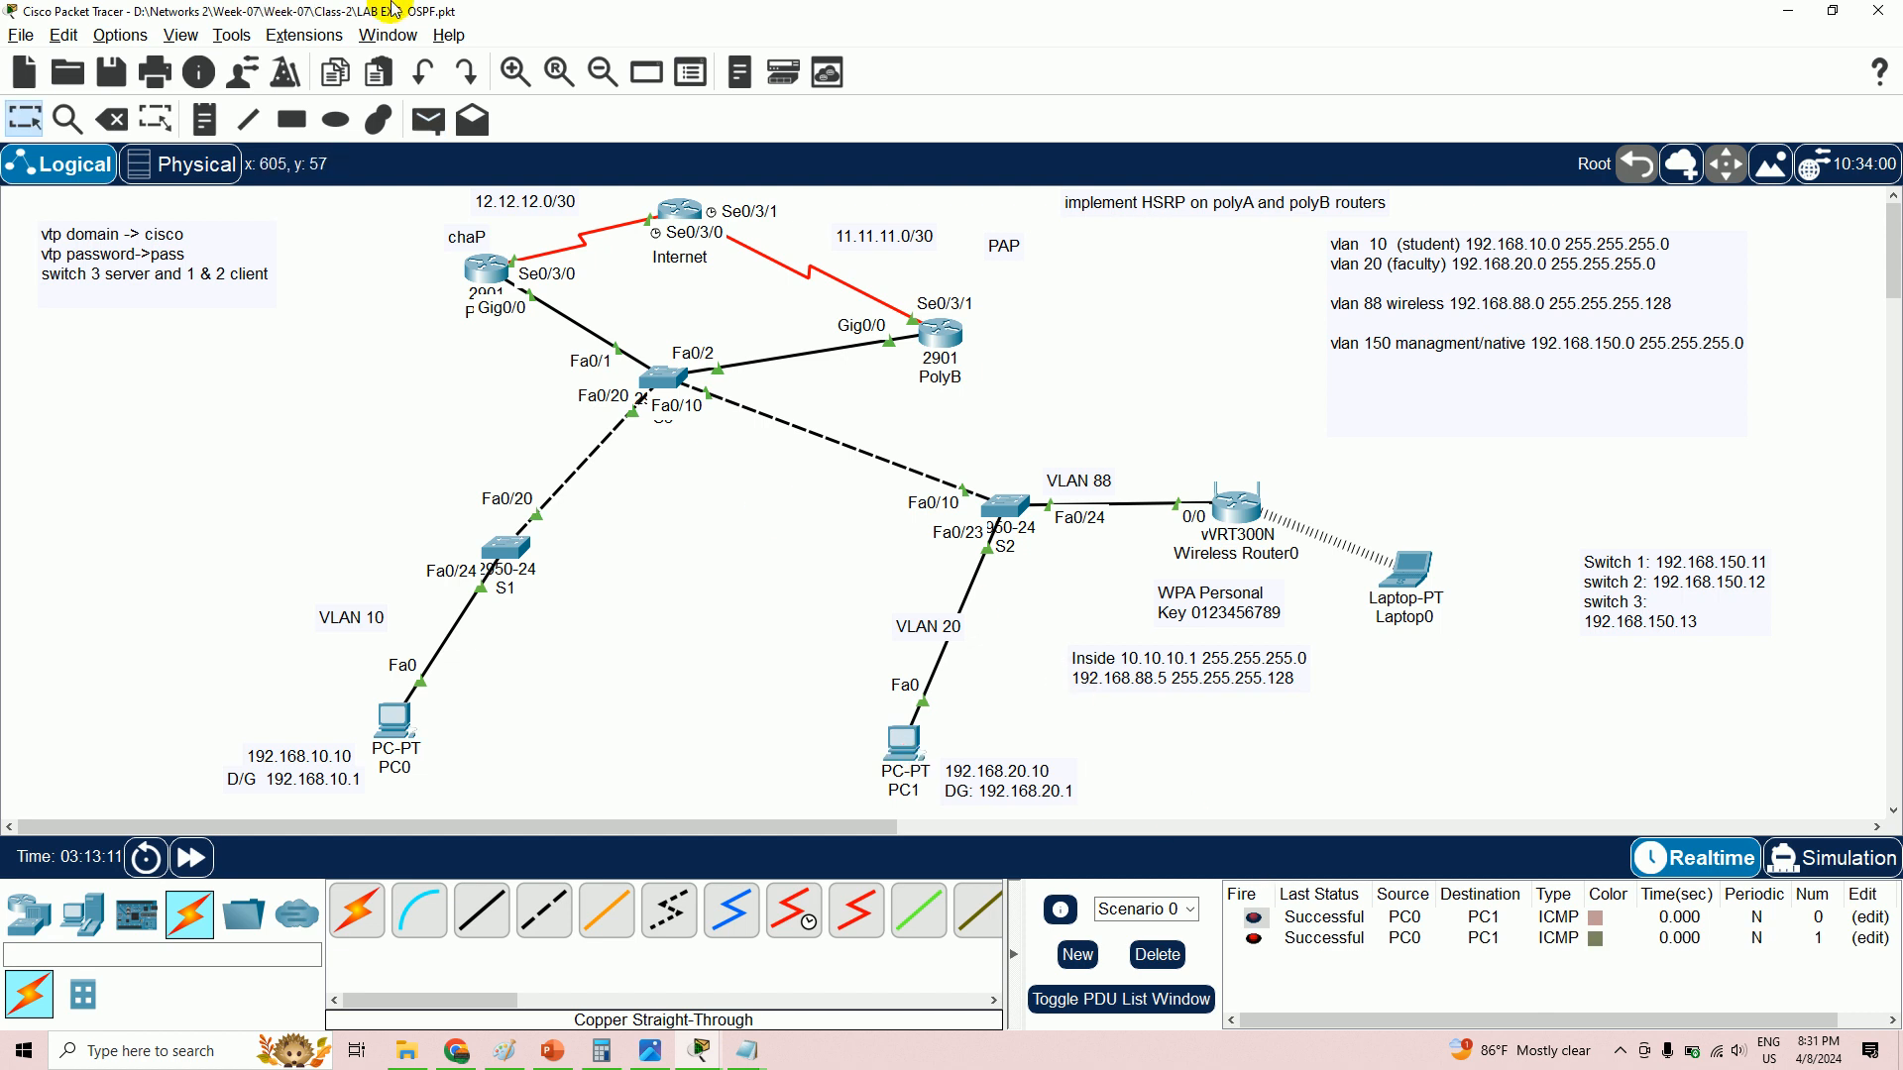
left_click(428, 119)
left_click(907, 745)
left_click(396, 721)
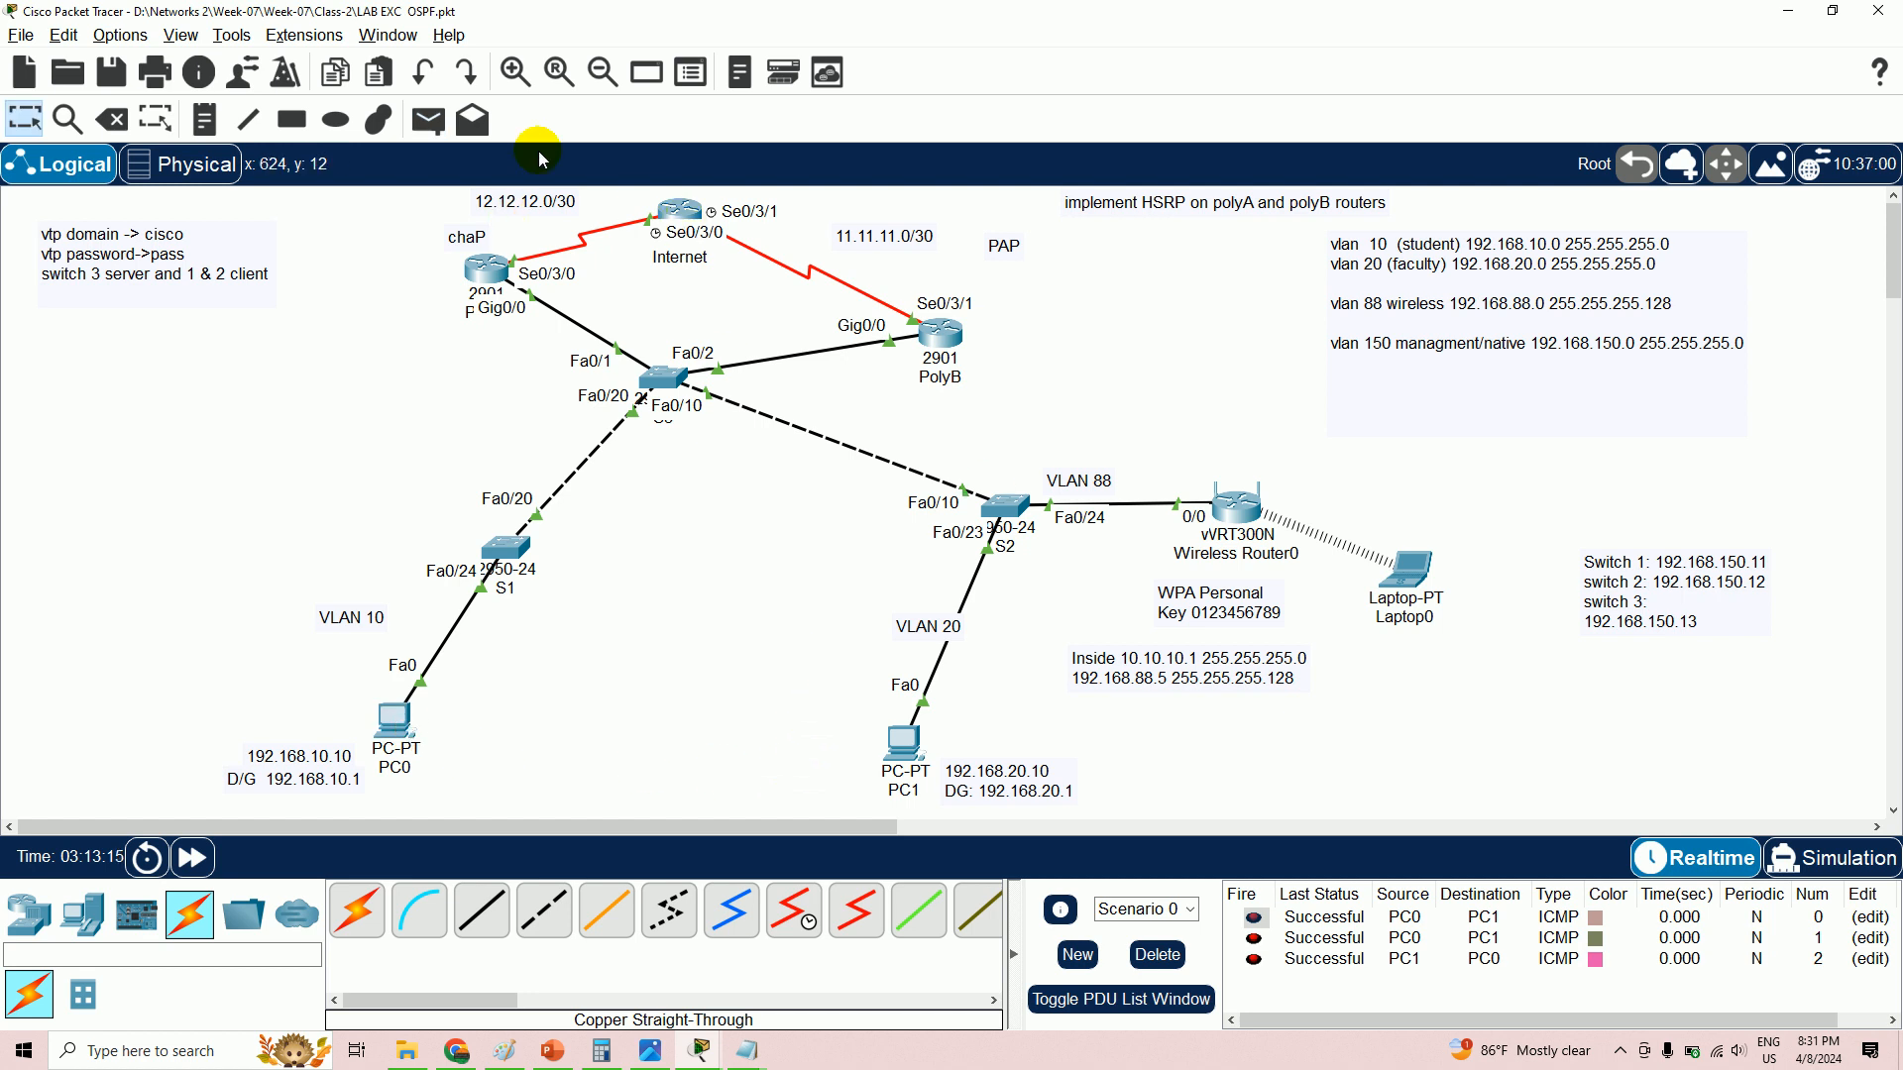
- Ping PC0 and PC1 from Laptop0 and confirm all five tests show Successful
left_click(428, 119)
left_click(1386, 553)
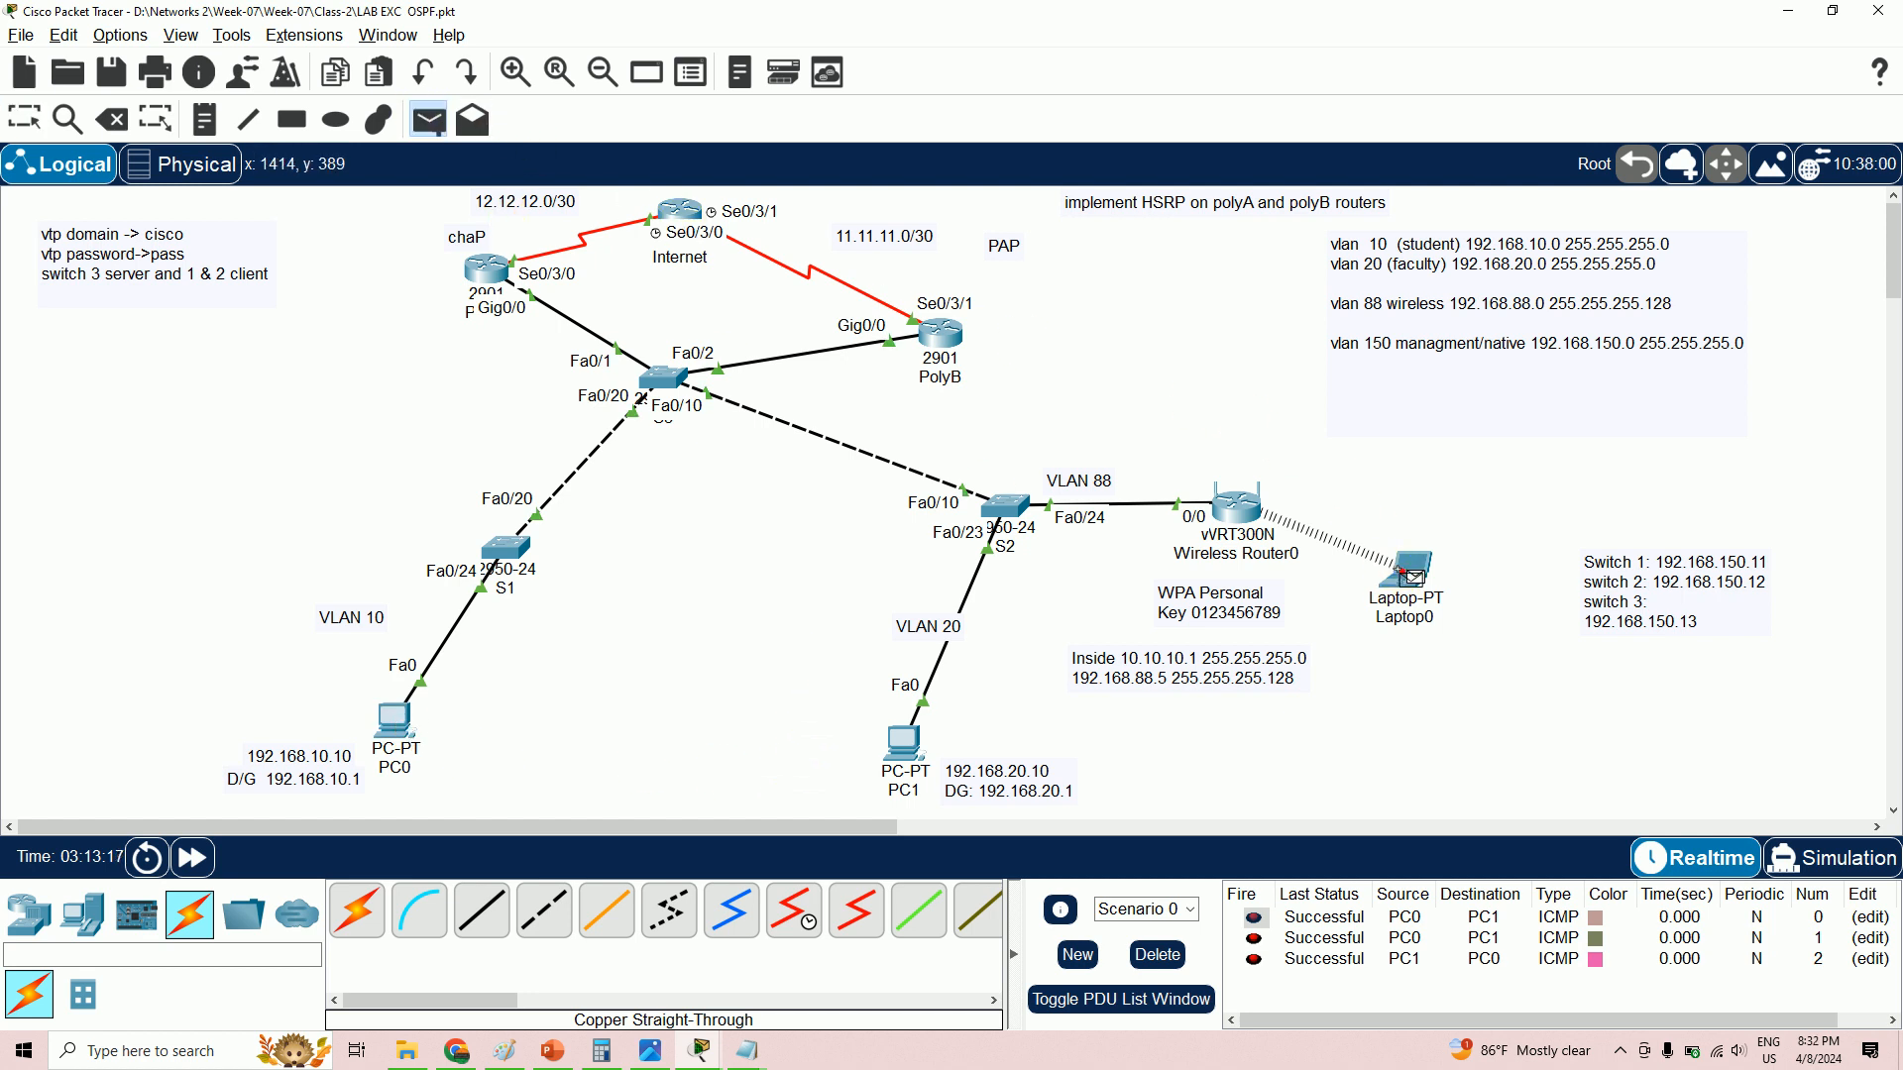
left_click(397, 726)
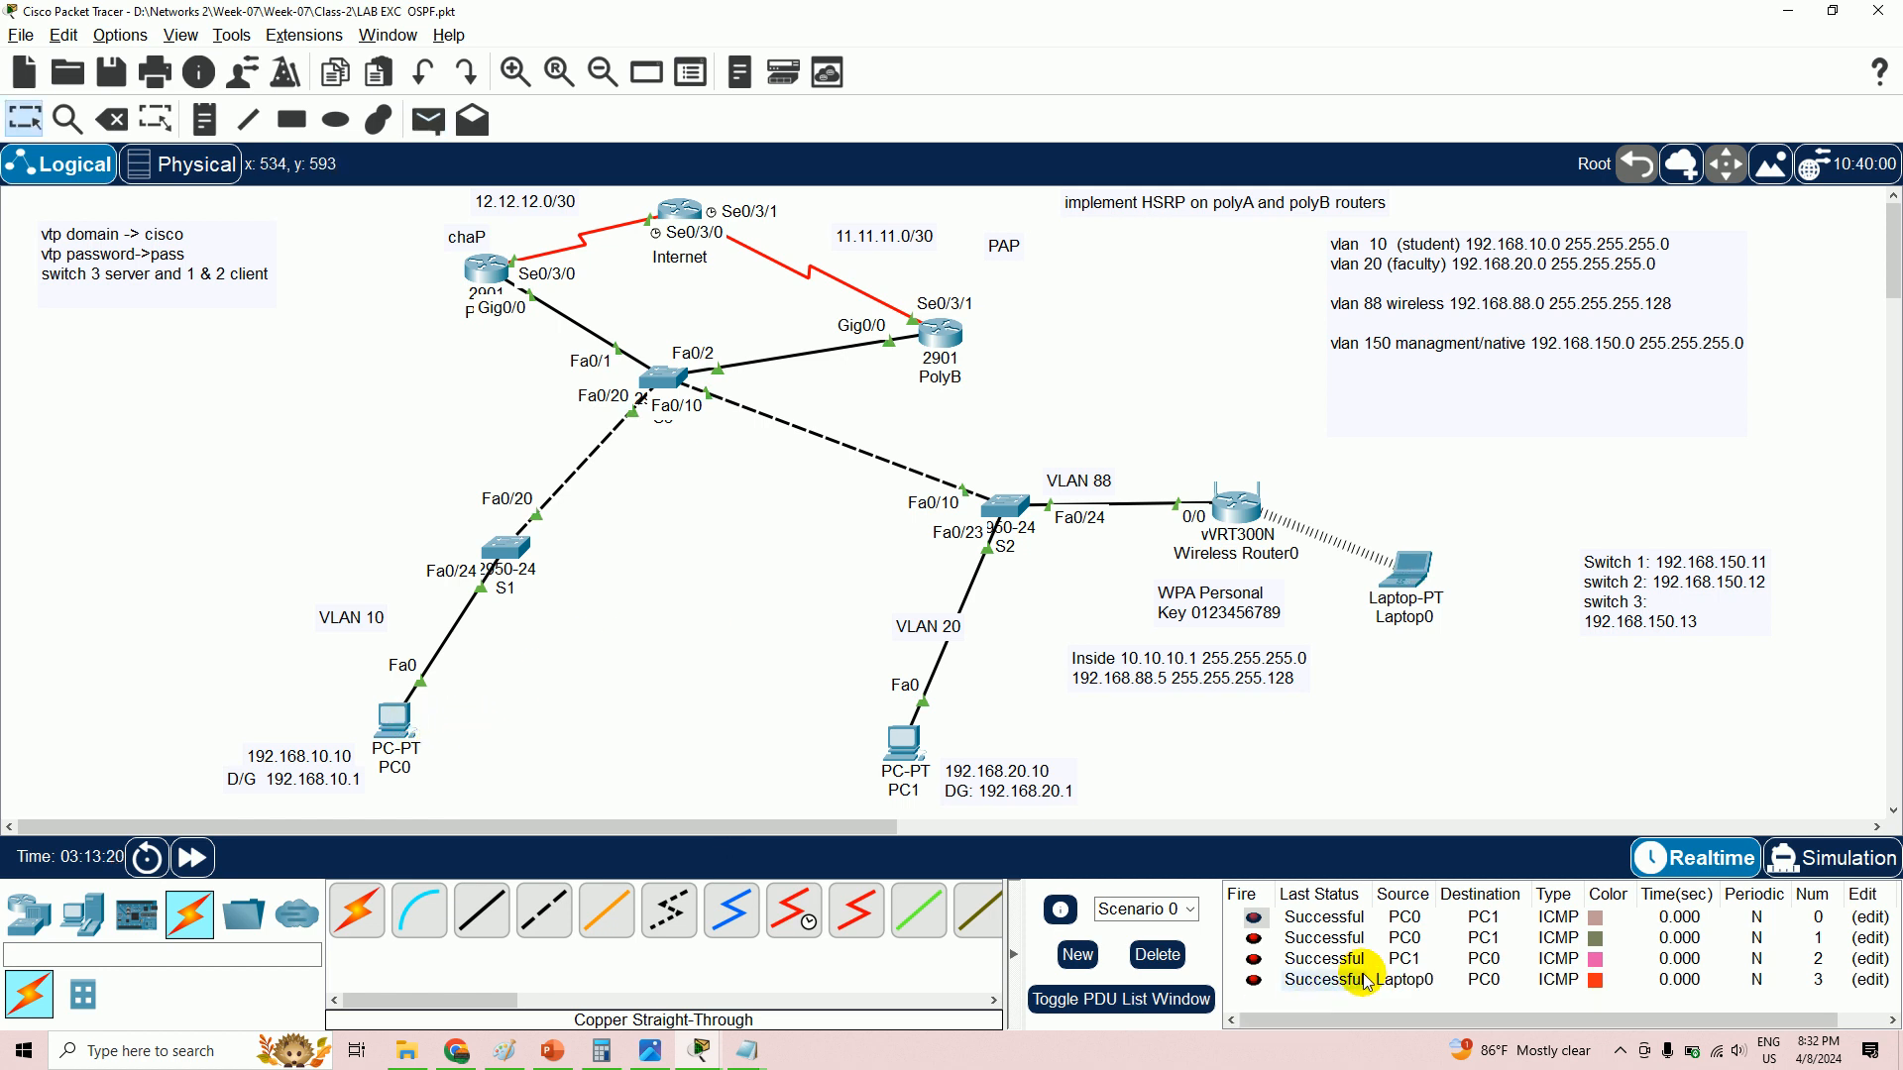
left_click(428, 119)
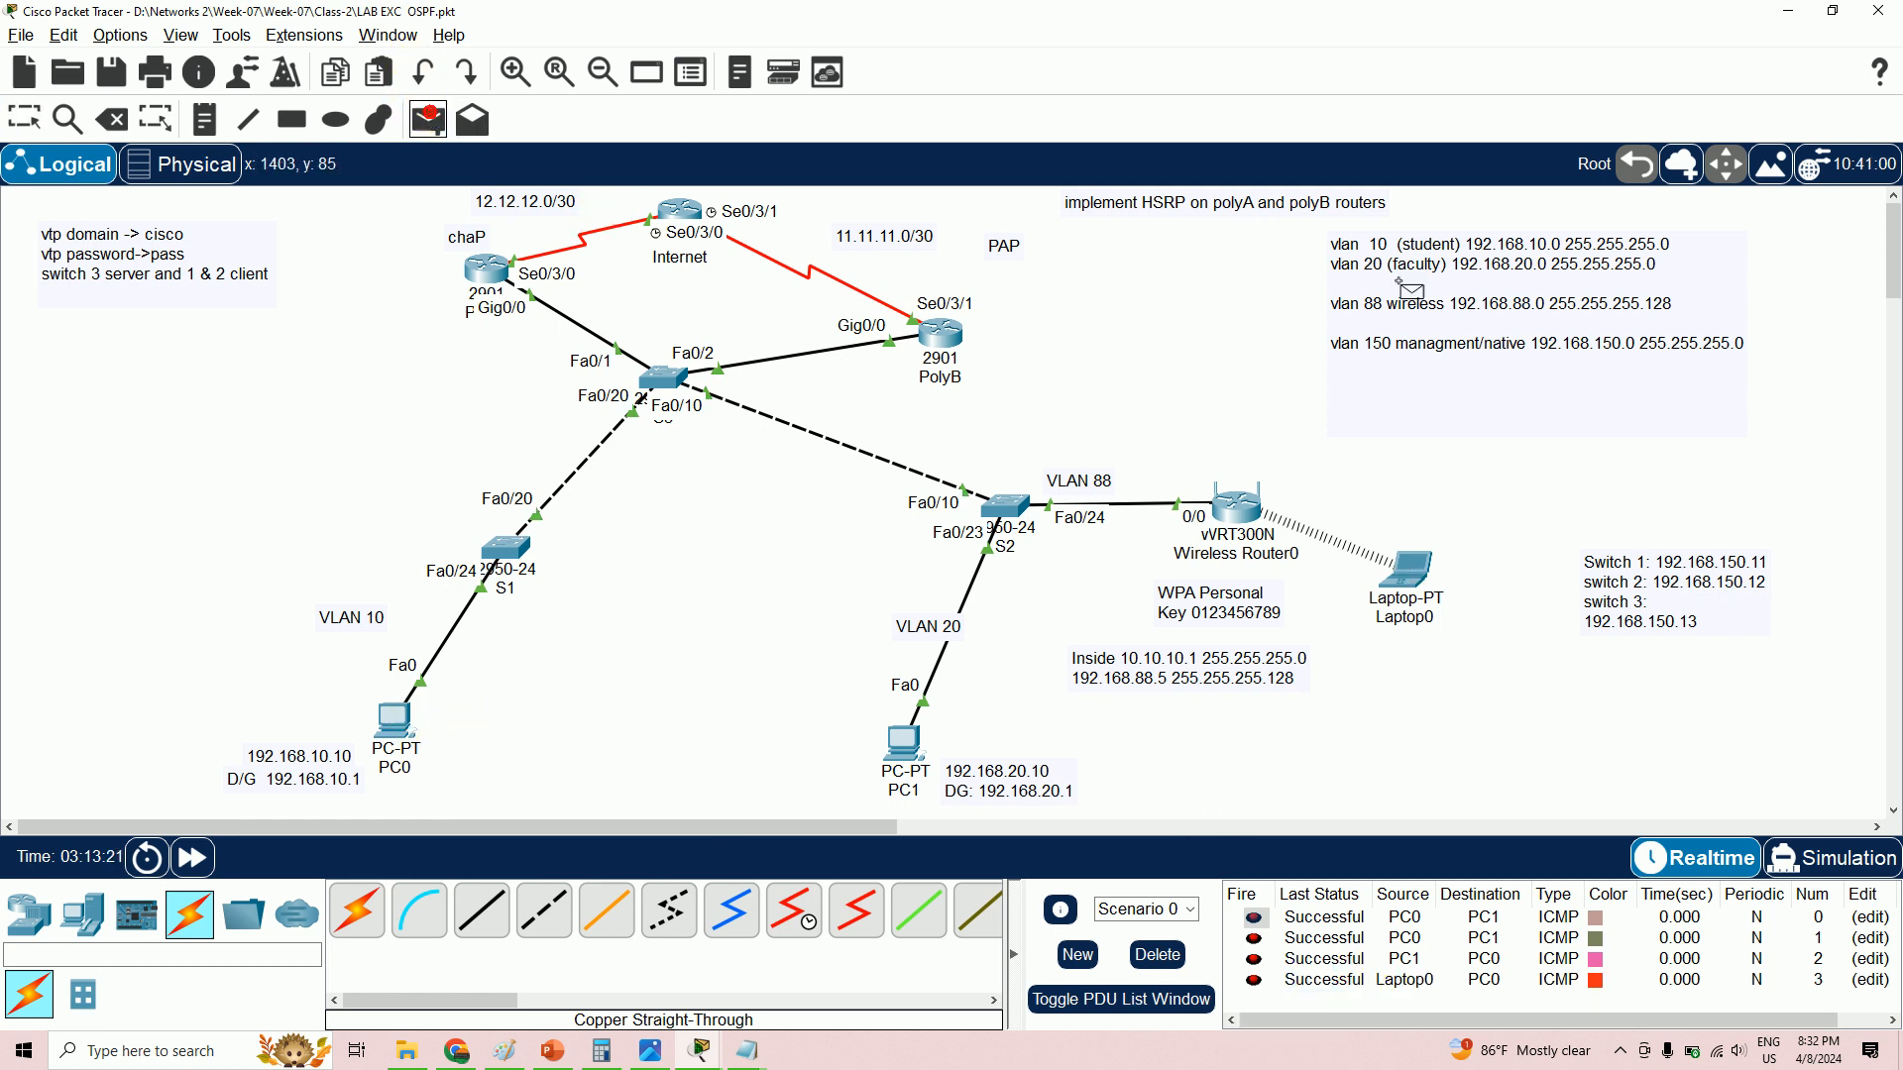
left_click(1400, 573)
left_click(919, 772)
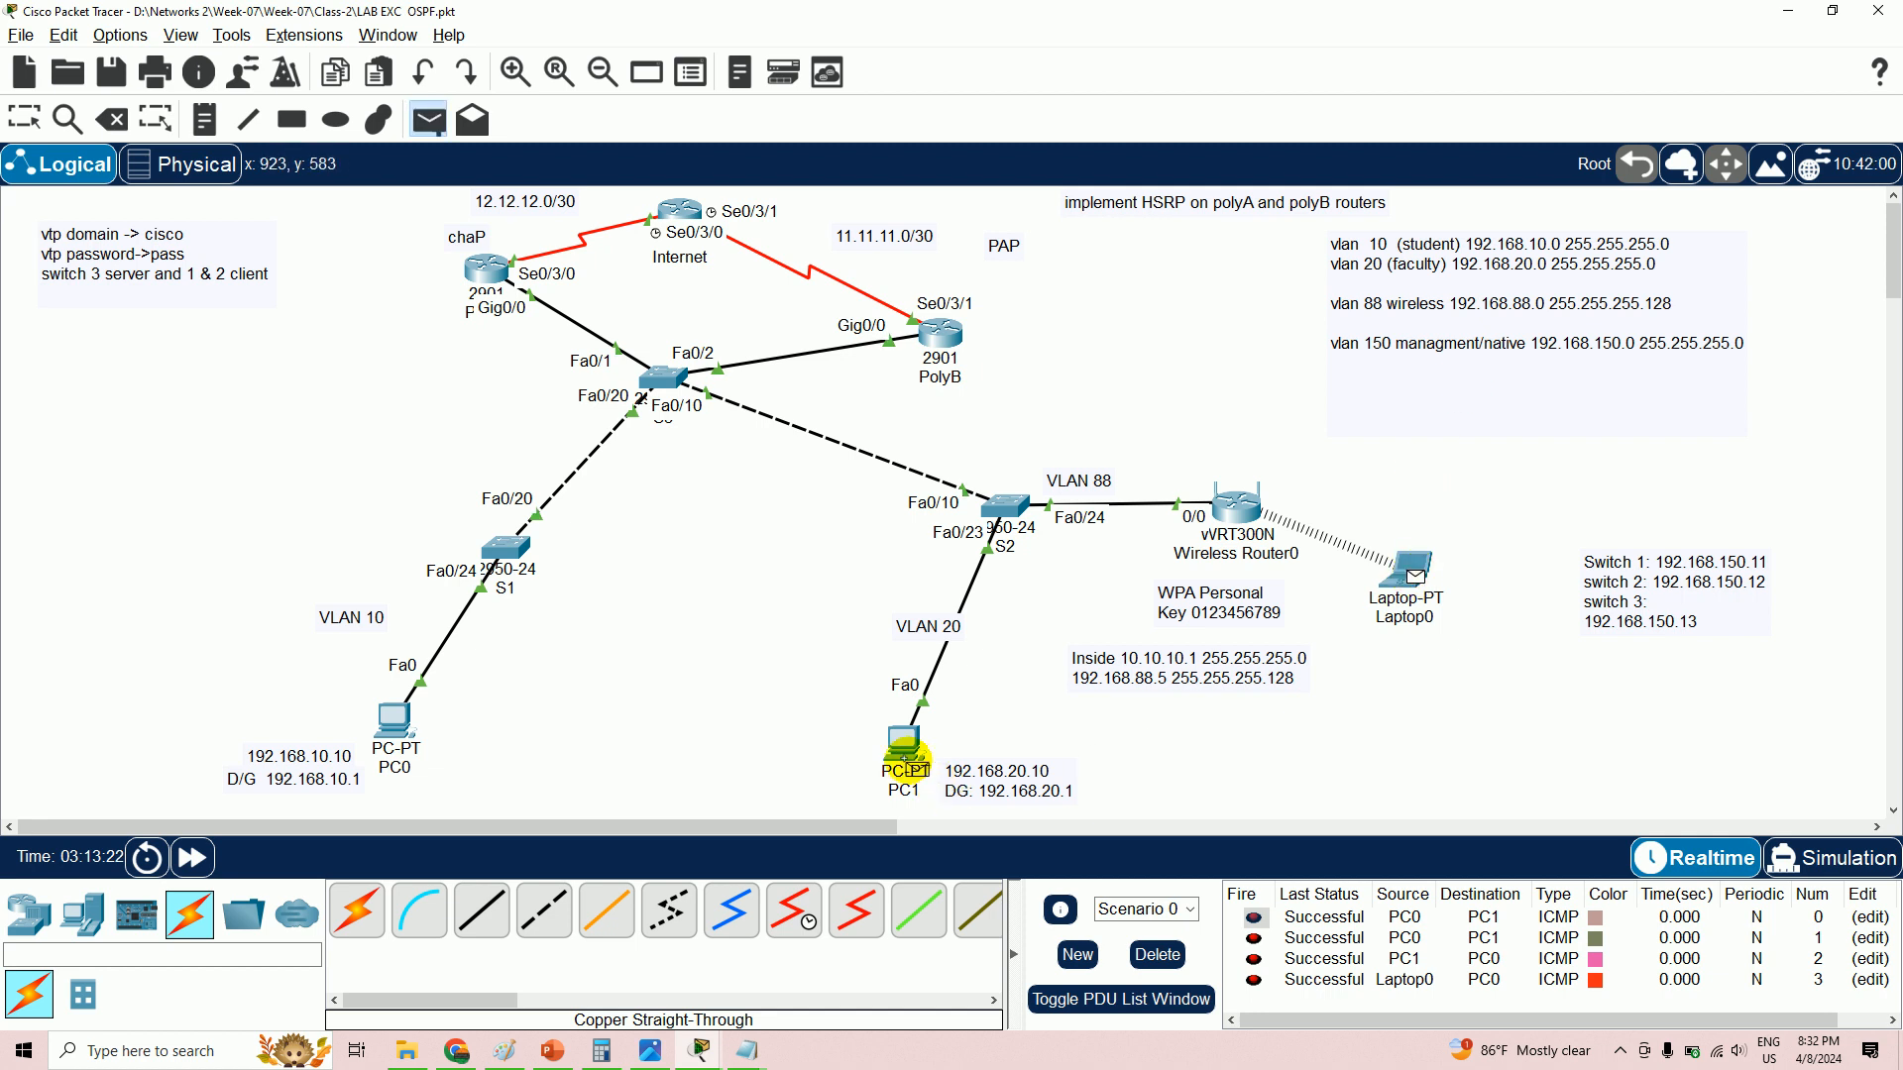
left_click(1385, 991)
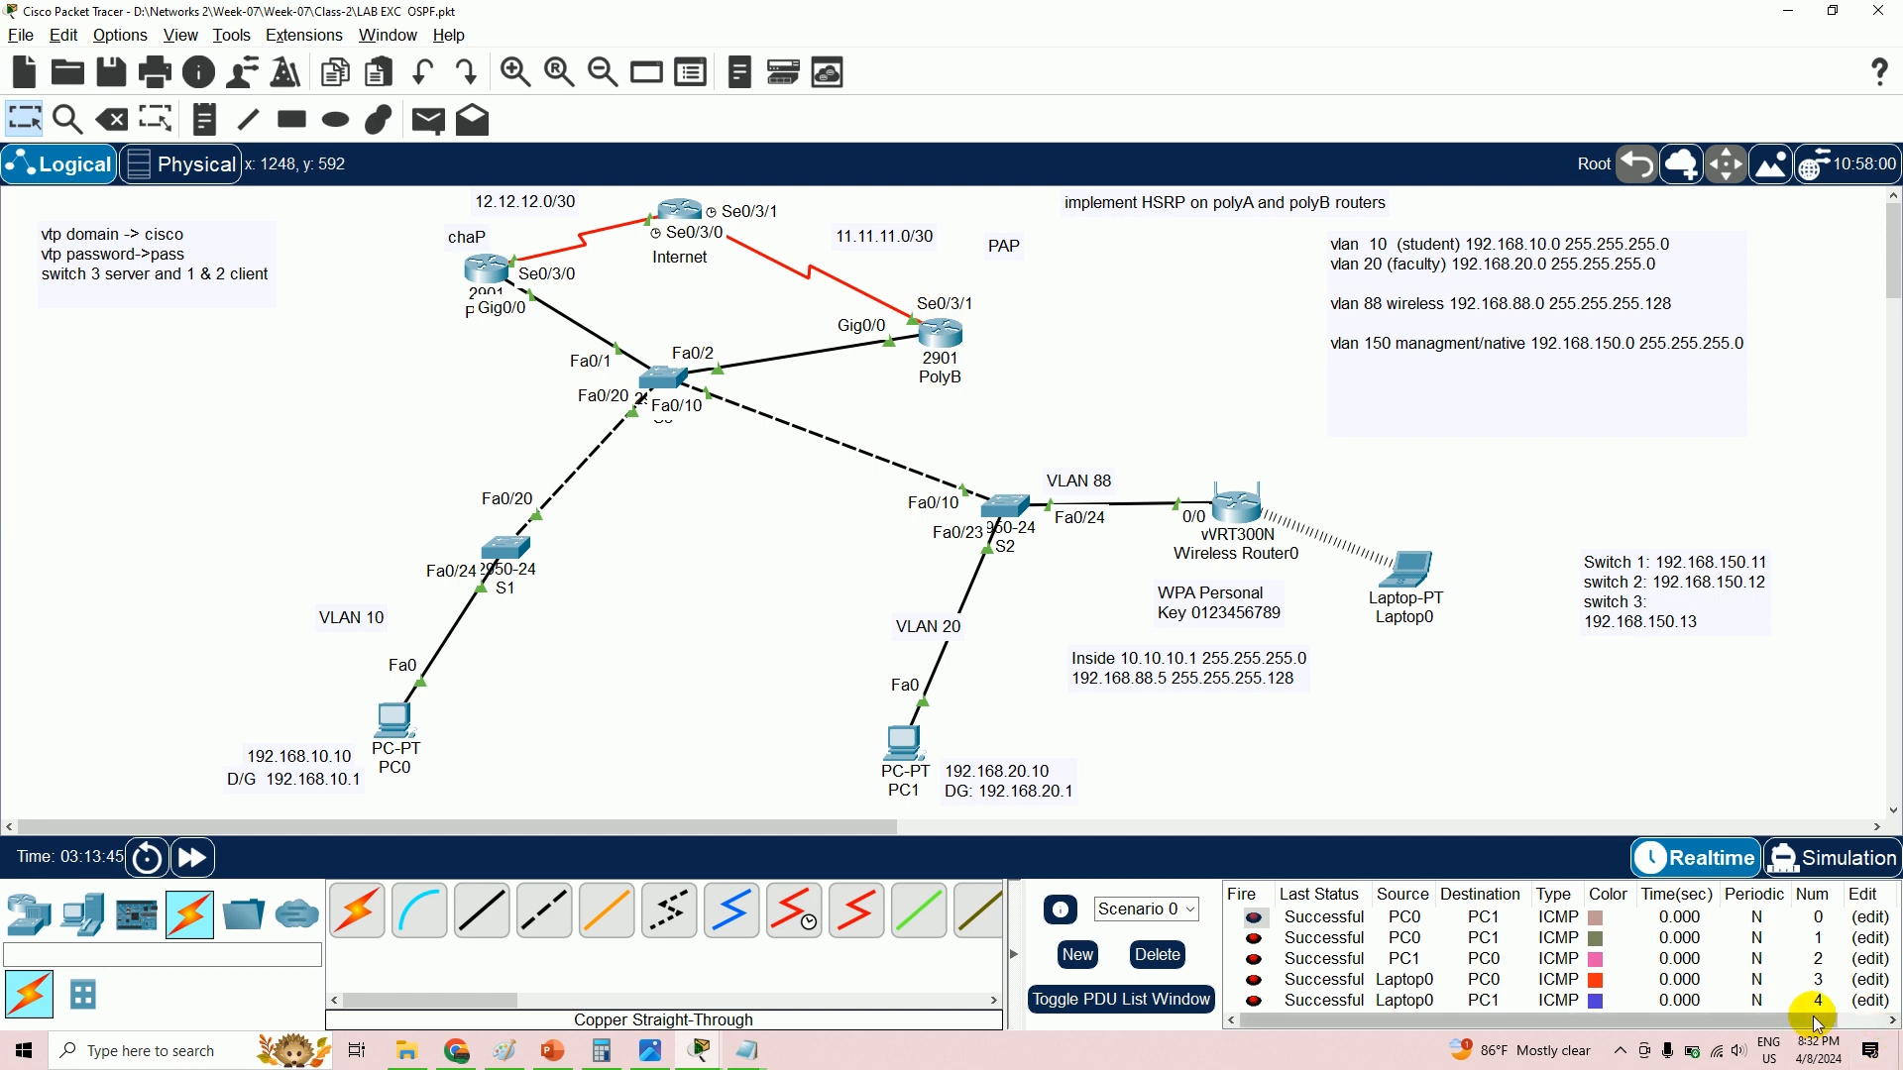
left_click(1620, 1051)
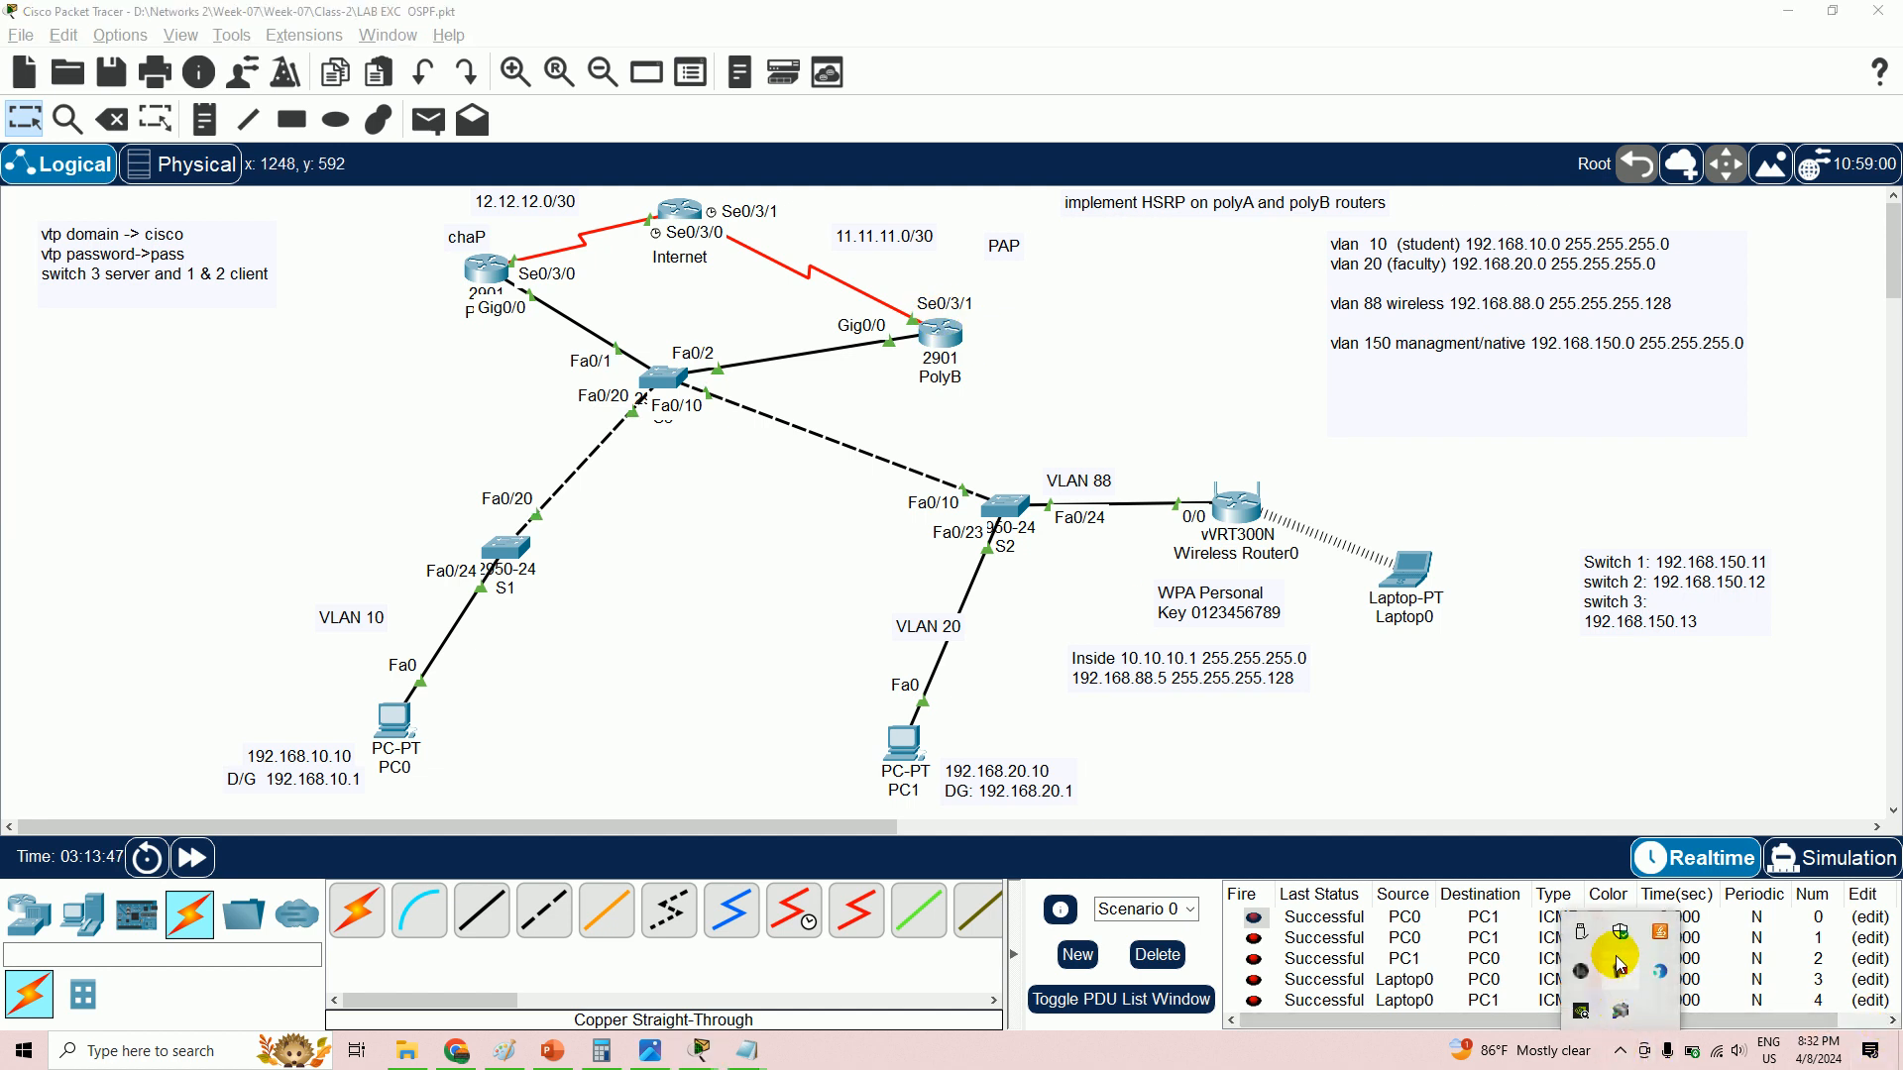
left_click(1626, 984)
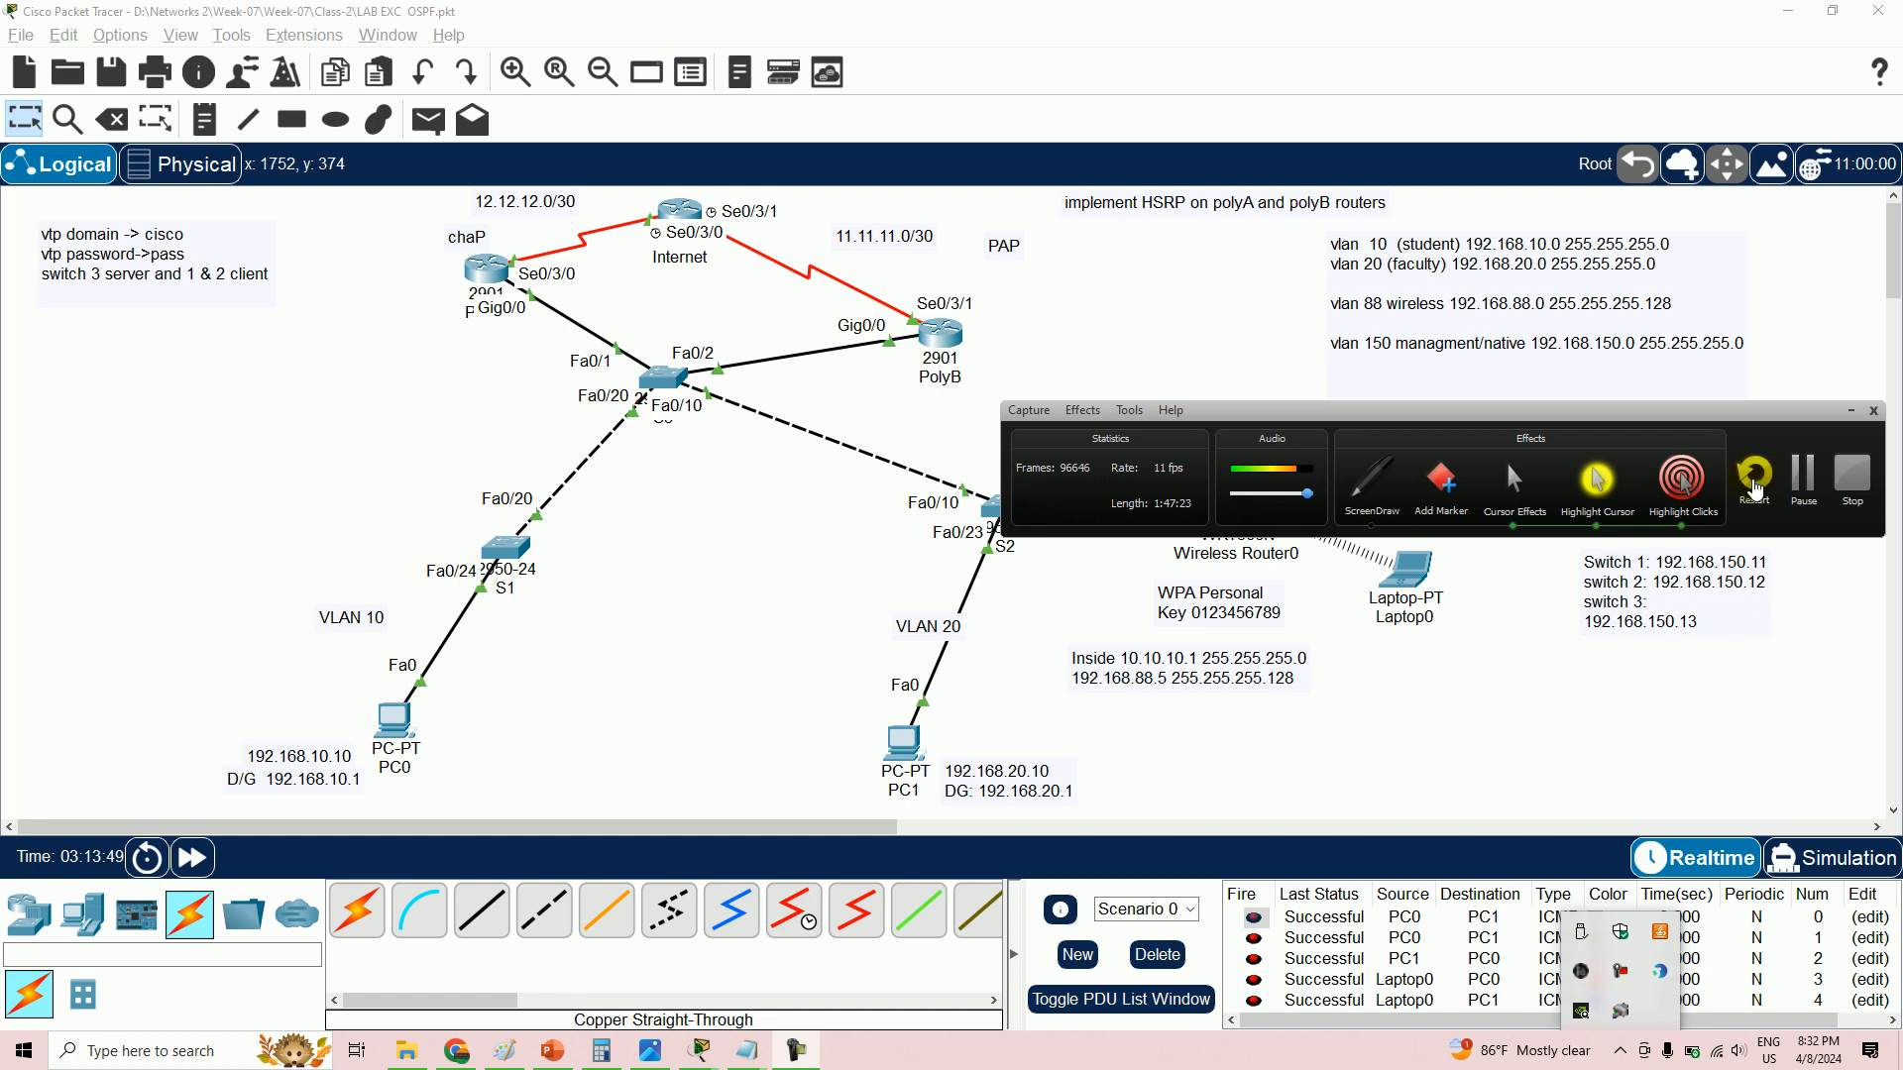